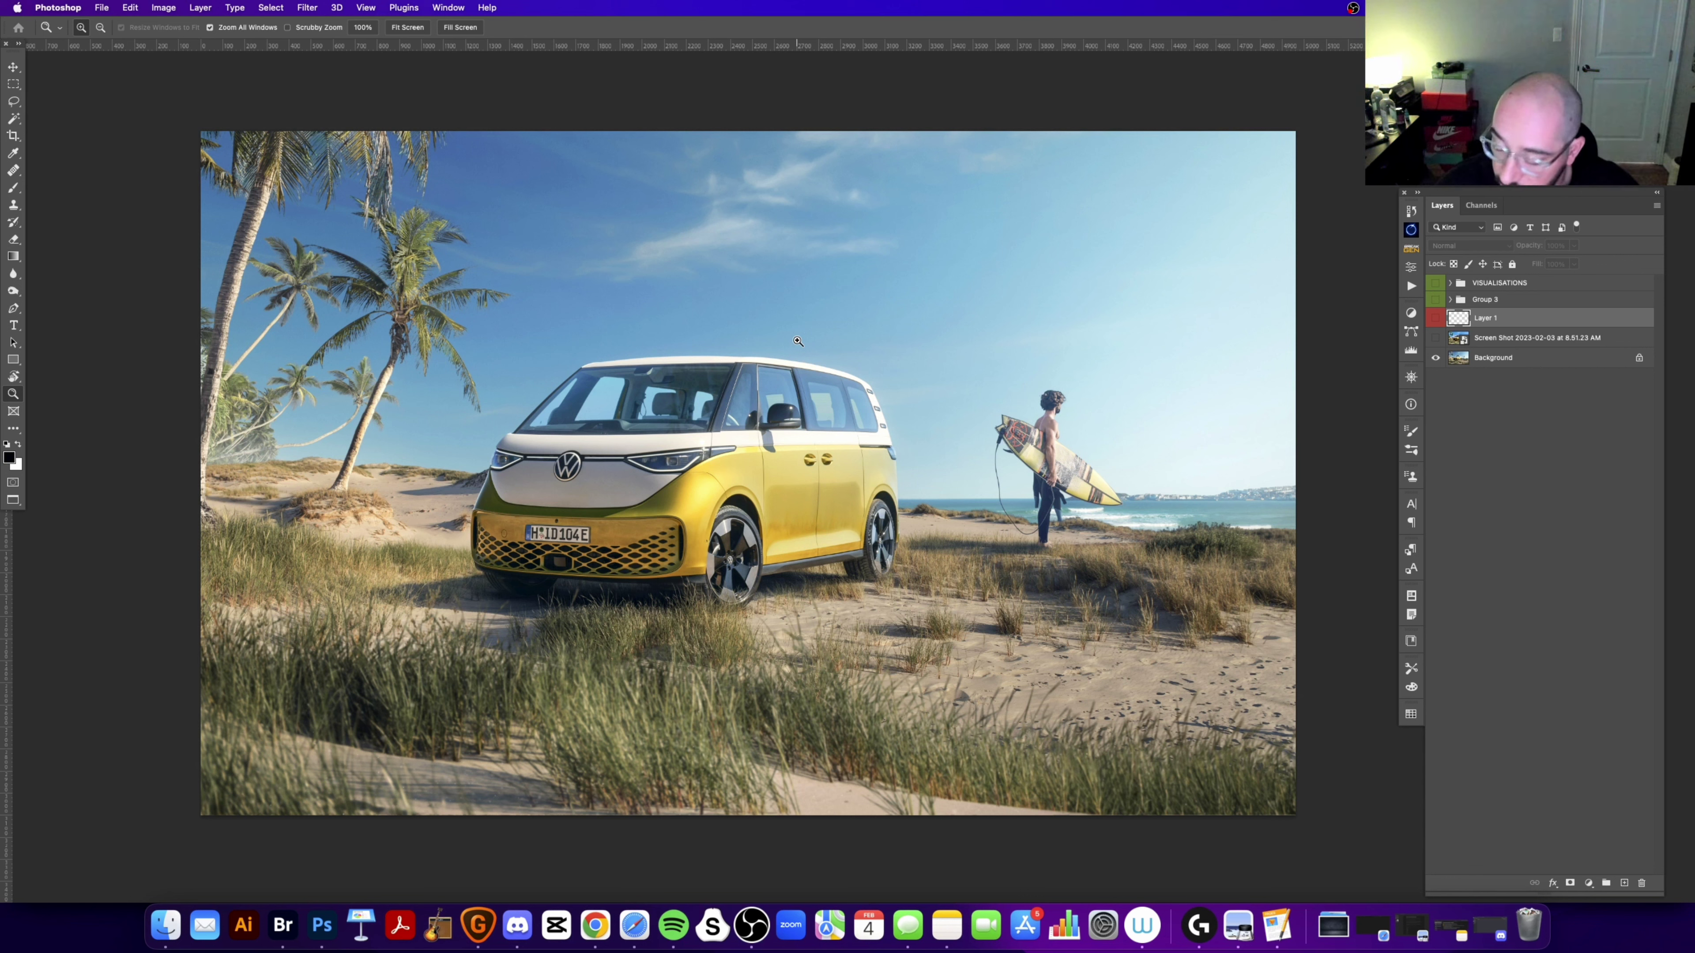
Step: Pan around the VW ID Buzz beach composite to review the van, surfer and dunes
scroll(934, 237, "left", 2)
scroll(921, 260, "left", 2)
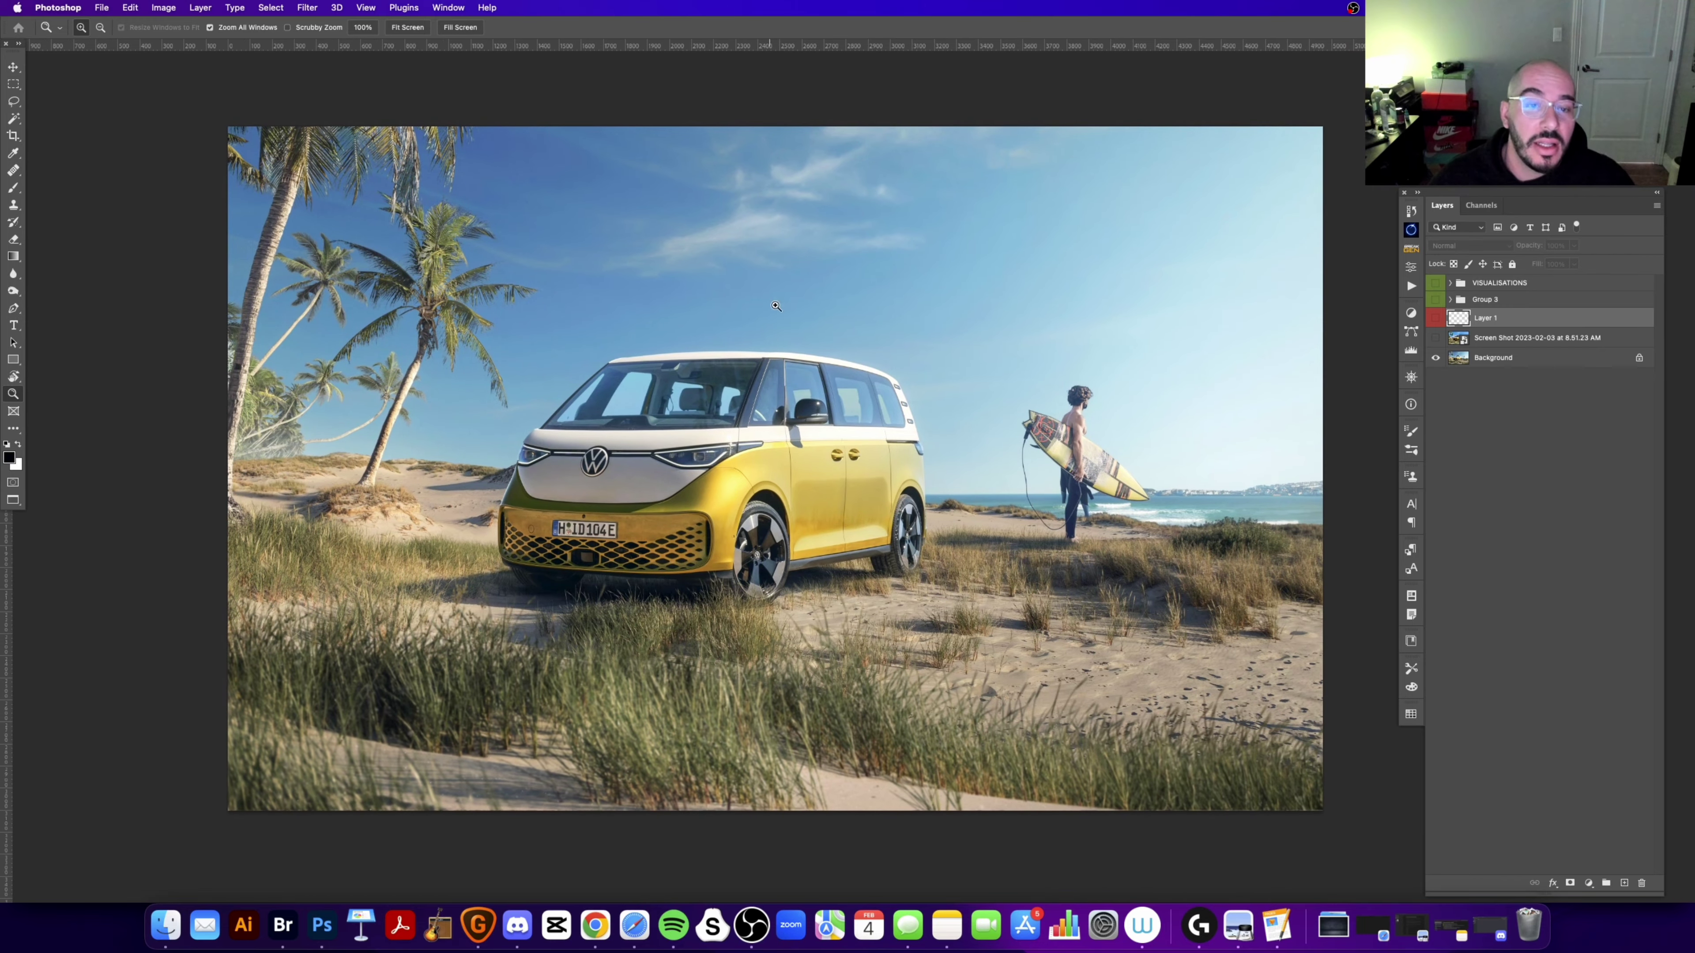
scroll(835, 238, "left", 1)
scroll(836, 238, "up", 2)
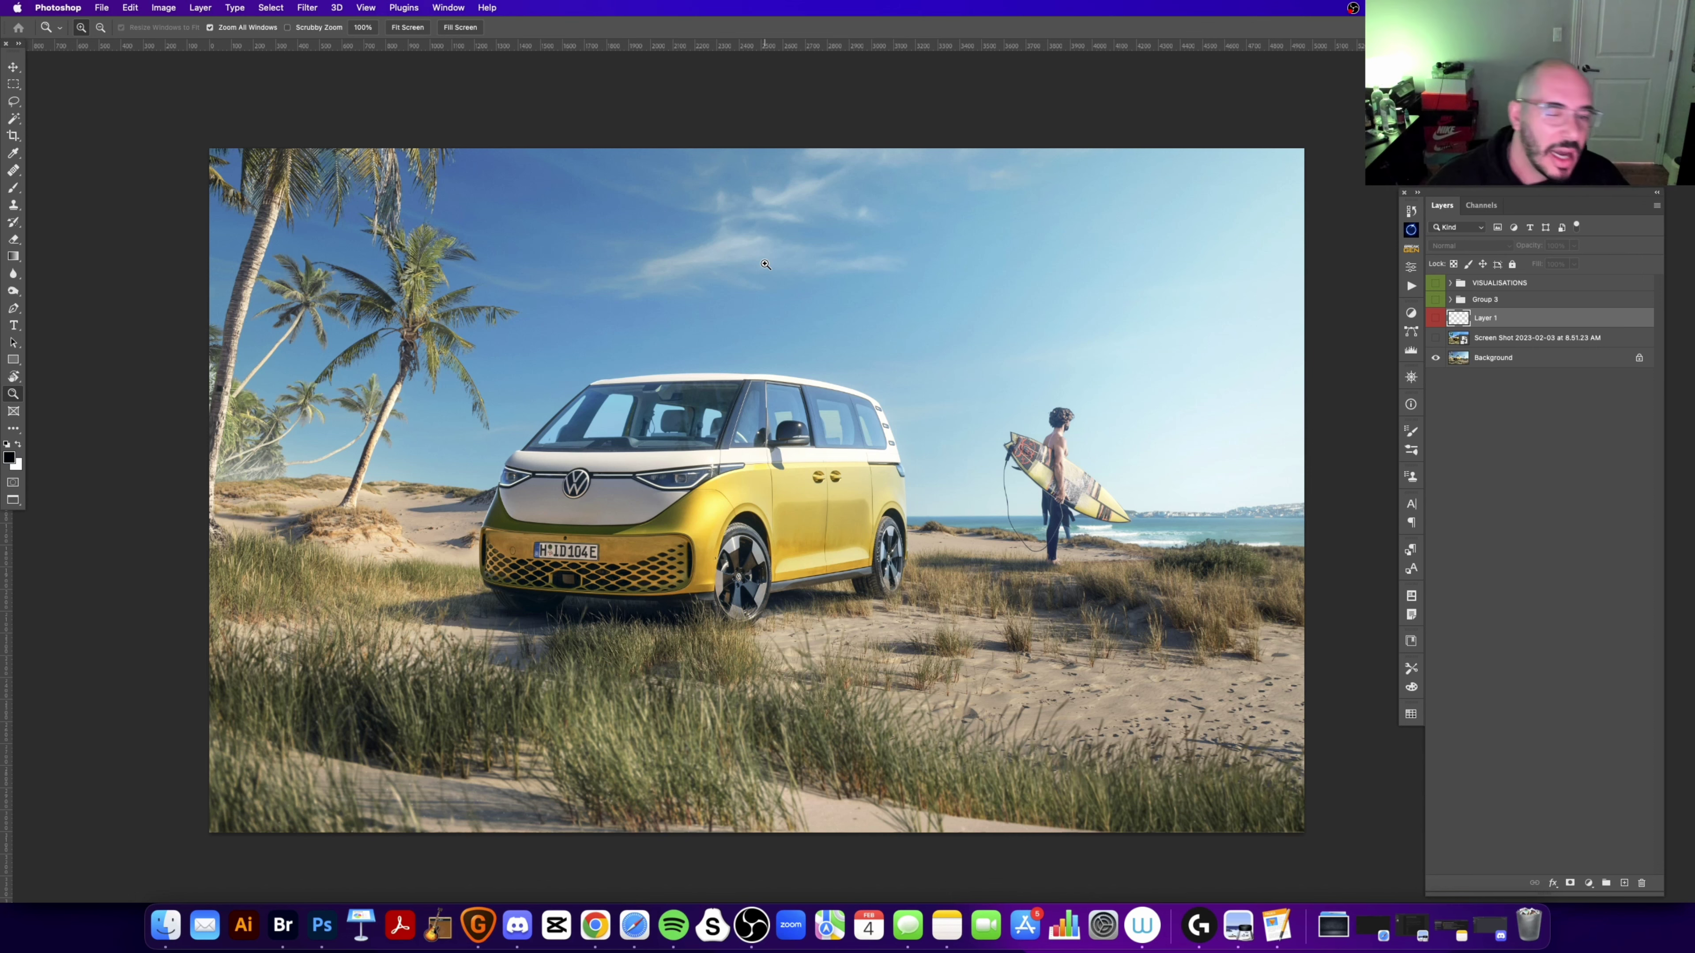
mouse_move(825, 314)
left_mouse_down()
mouse_move(868, 313)
mouse_move(844, 311)
left_mouse_up()
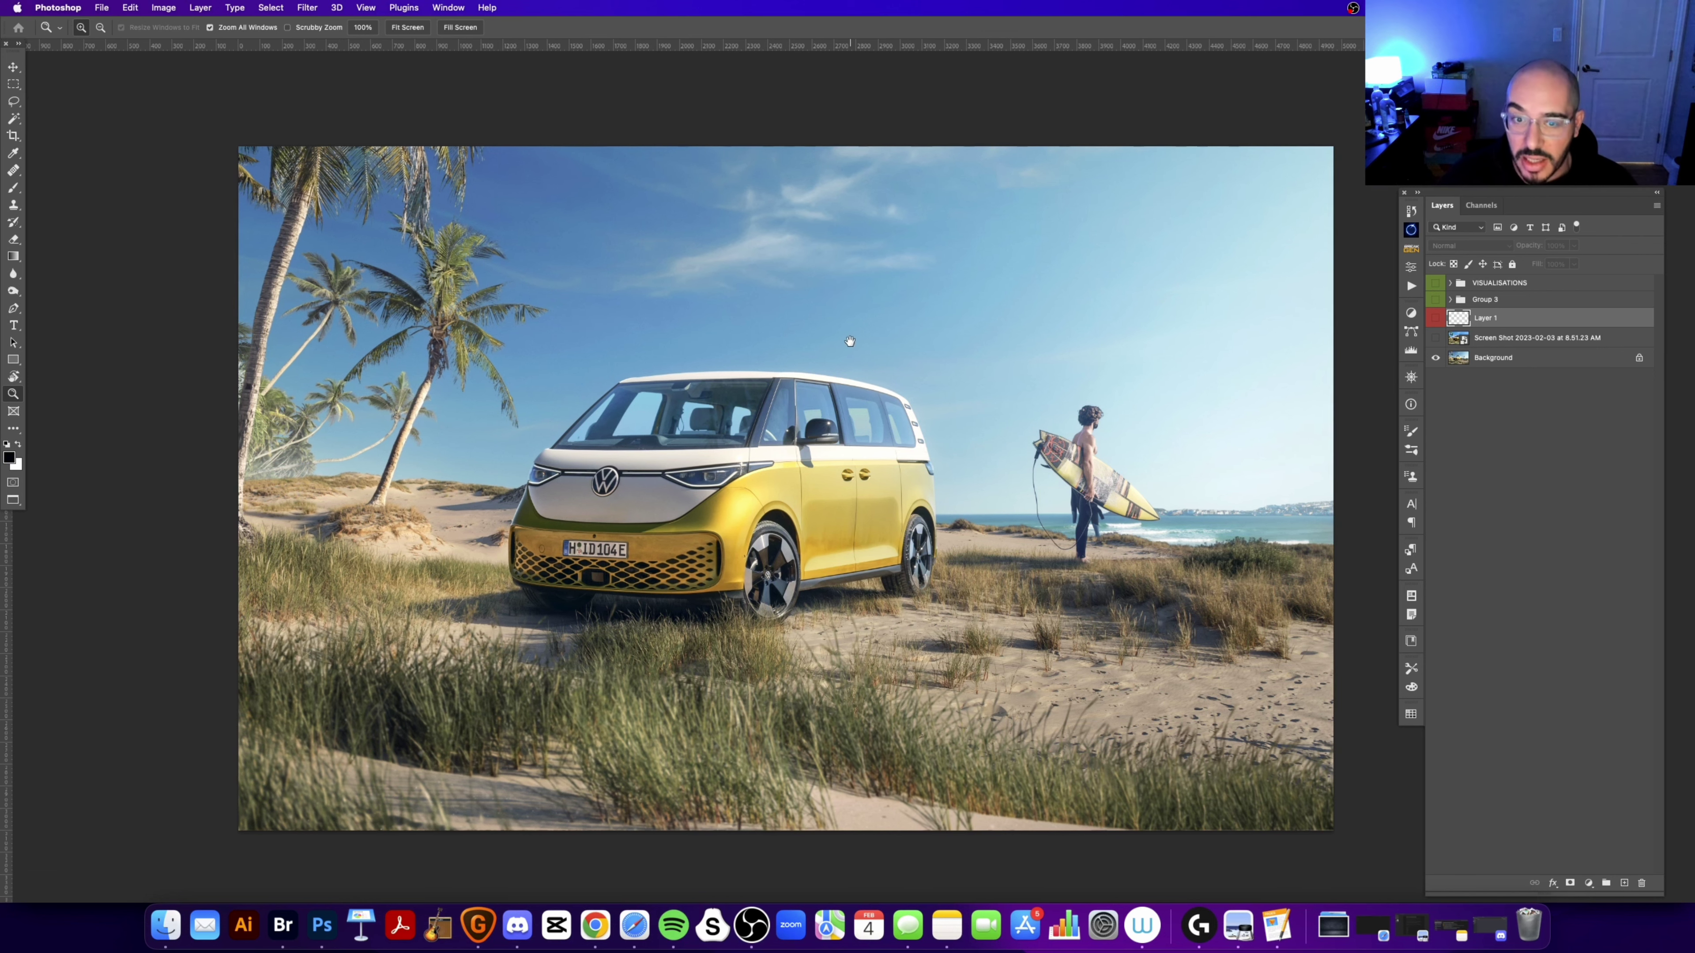
mouse_move(851, 348)
left_mouse_down()
mouse_move(855, 364)
mouse_move(832, 323)
left_mouse_up()
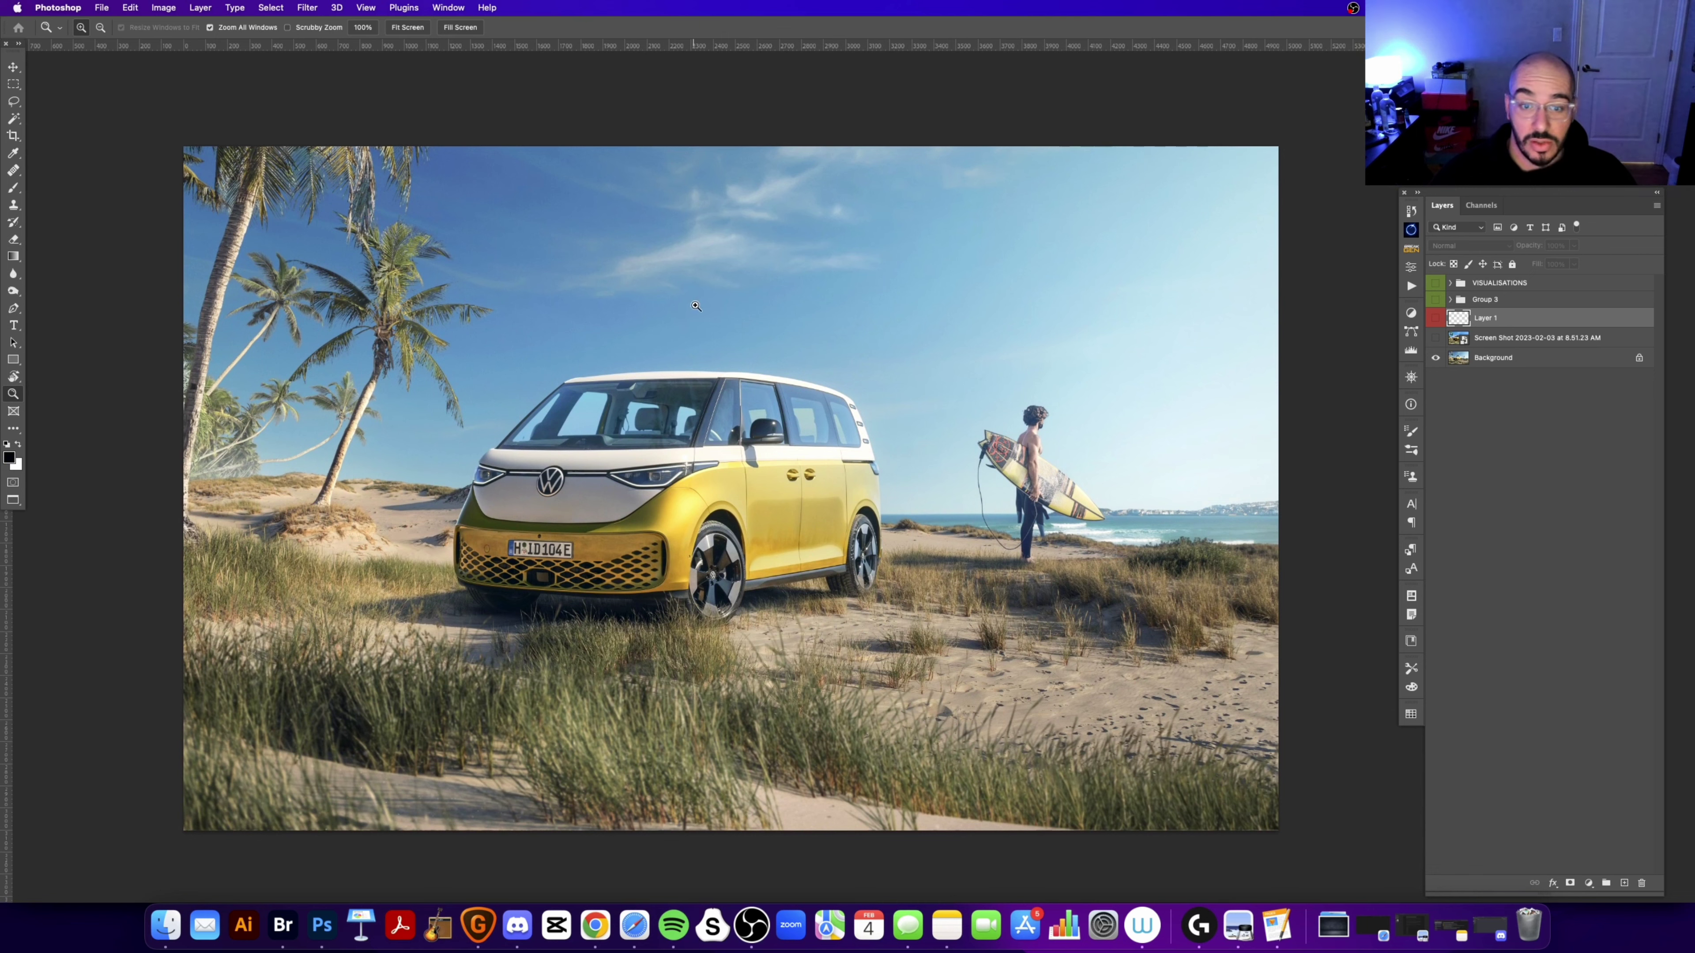
scroll(695, 305, "left", 2)
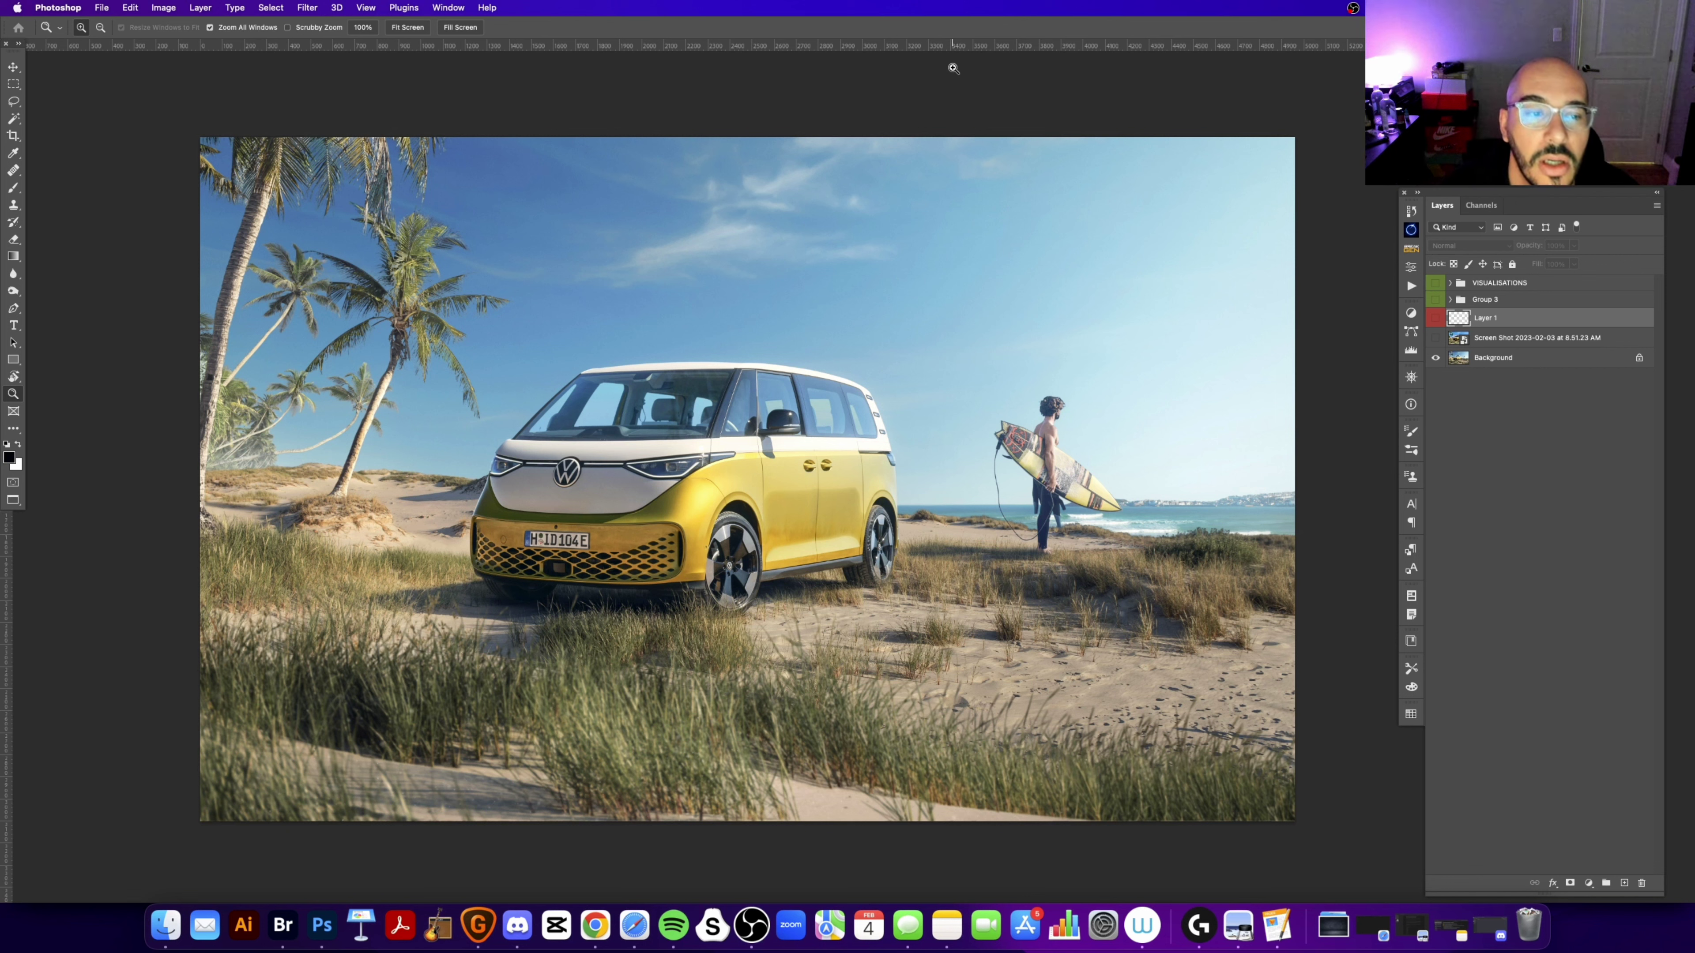
scroll(774, 320, "left", 1)
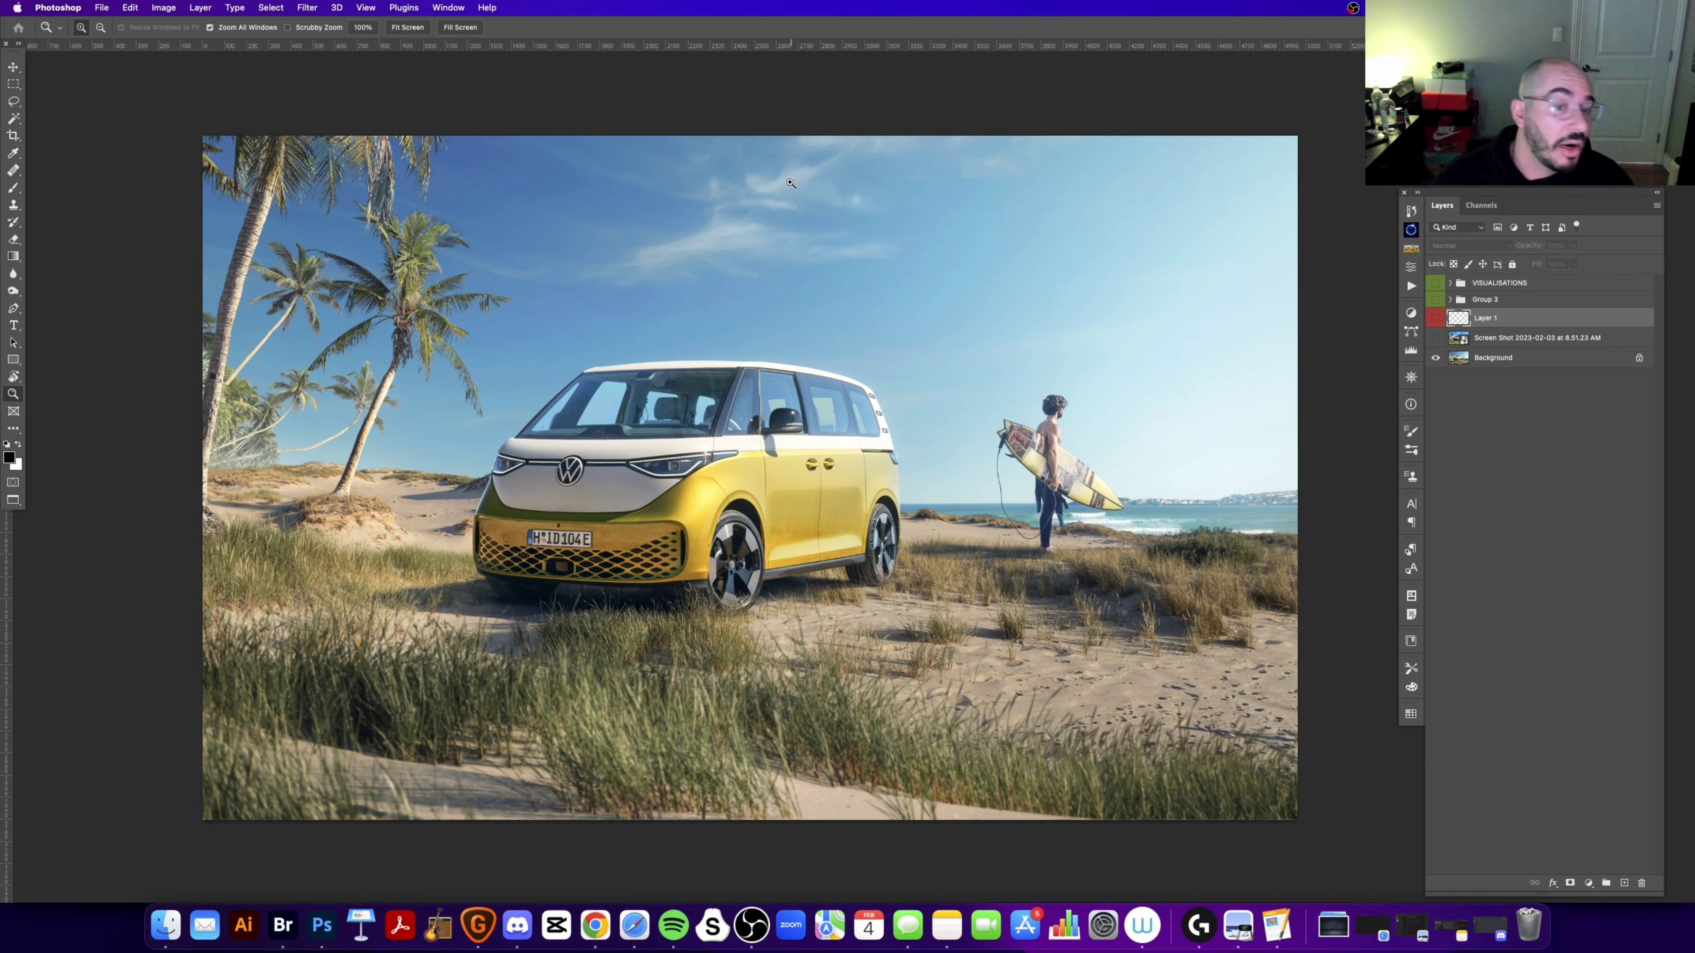
left_click_drag(801, 94, 808, 97)
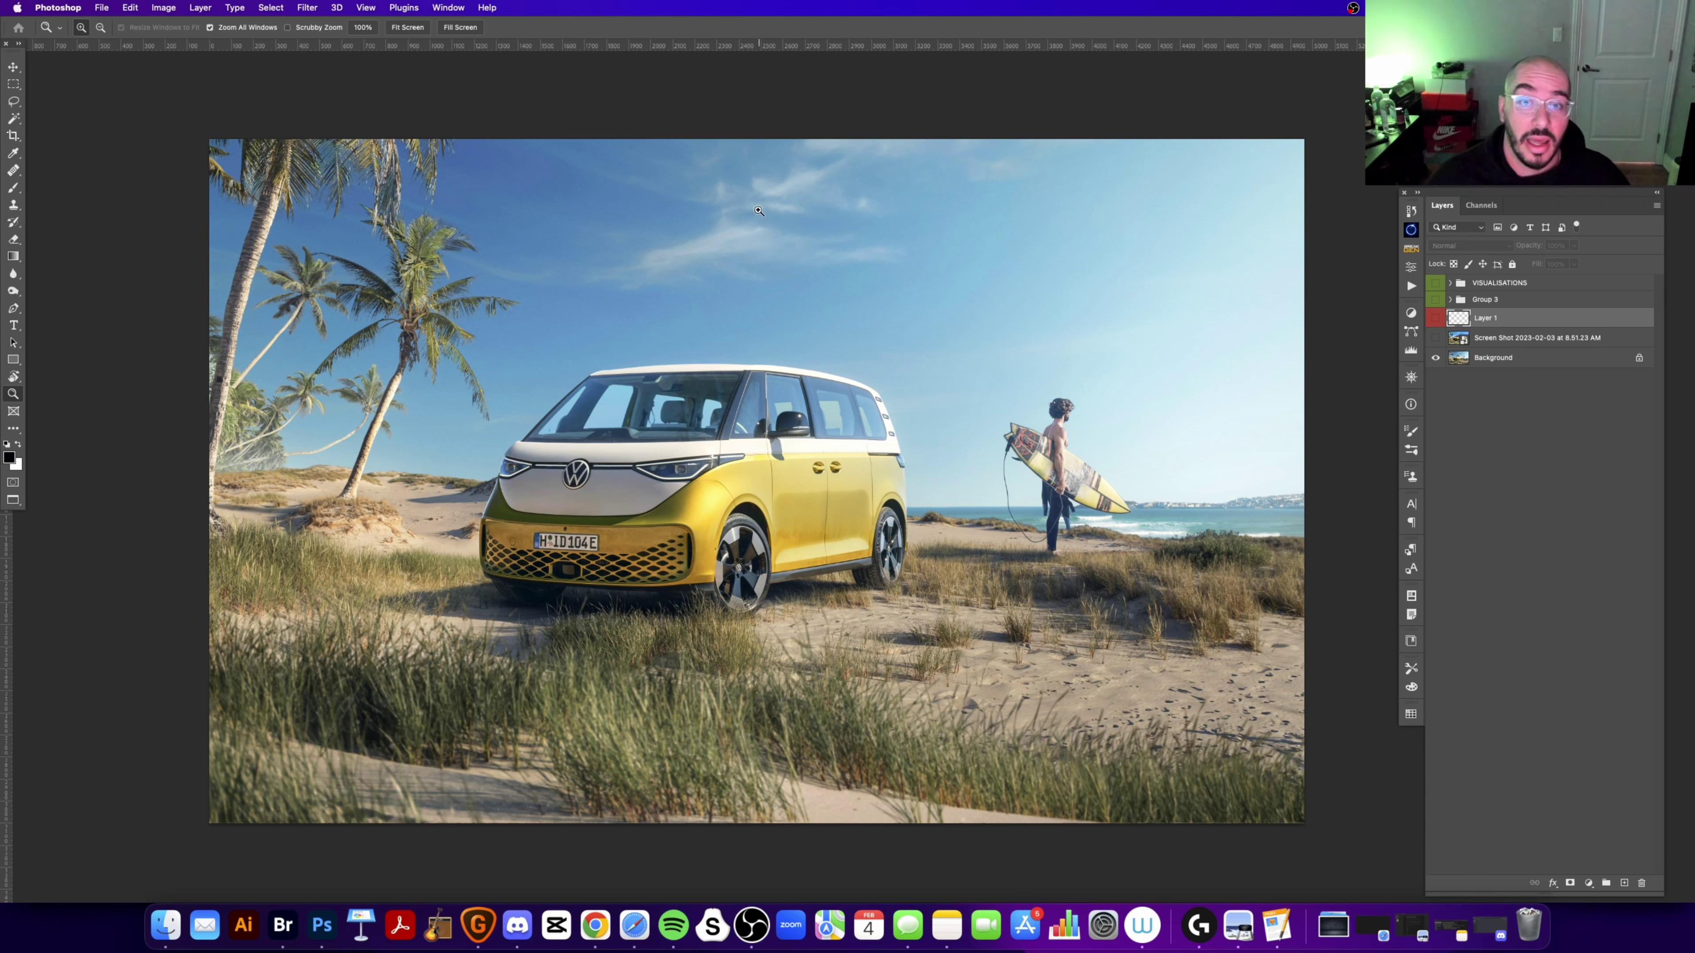
left_click_drag(756, 139, 792, 116)
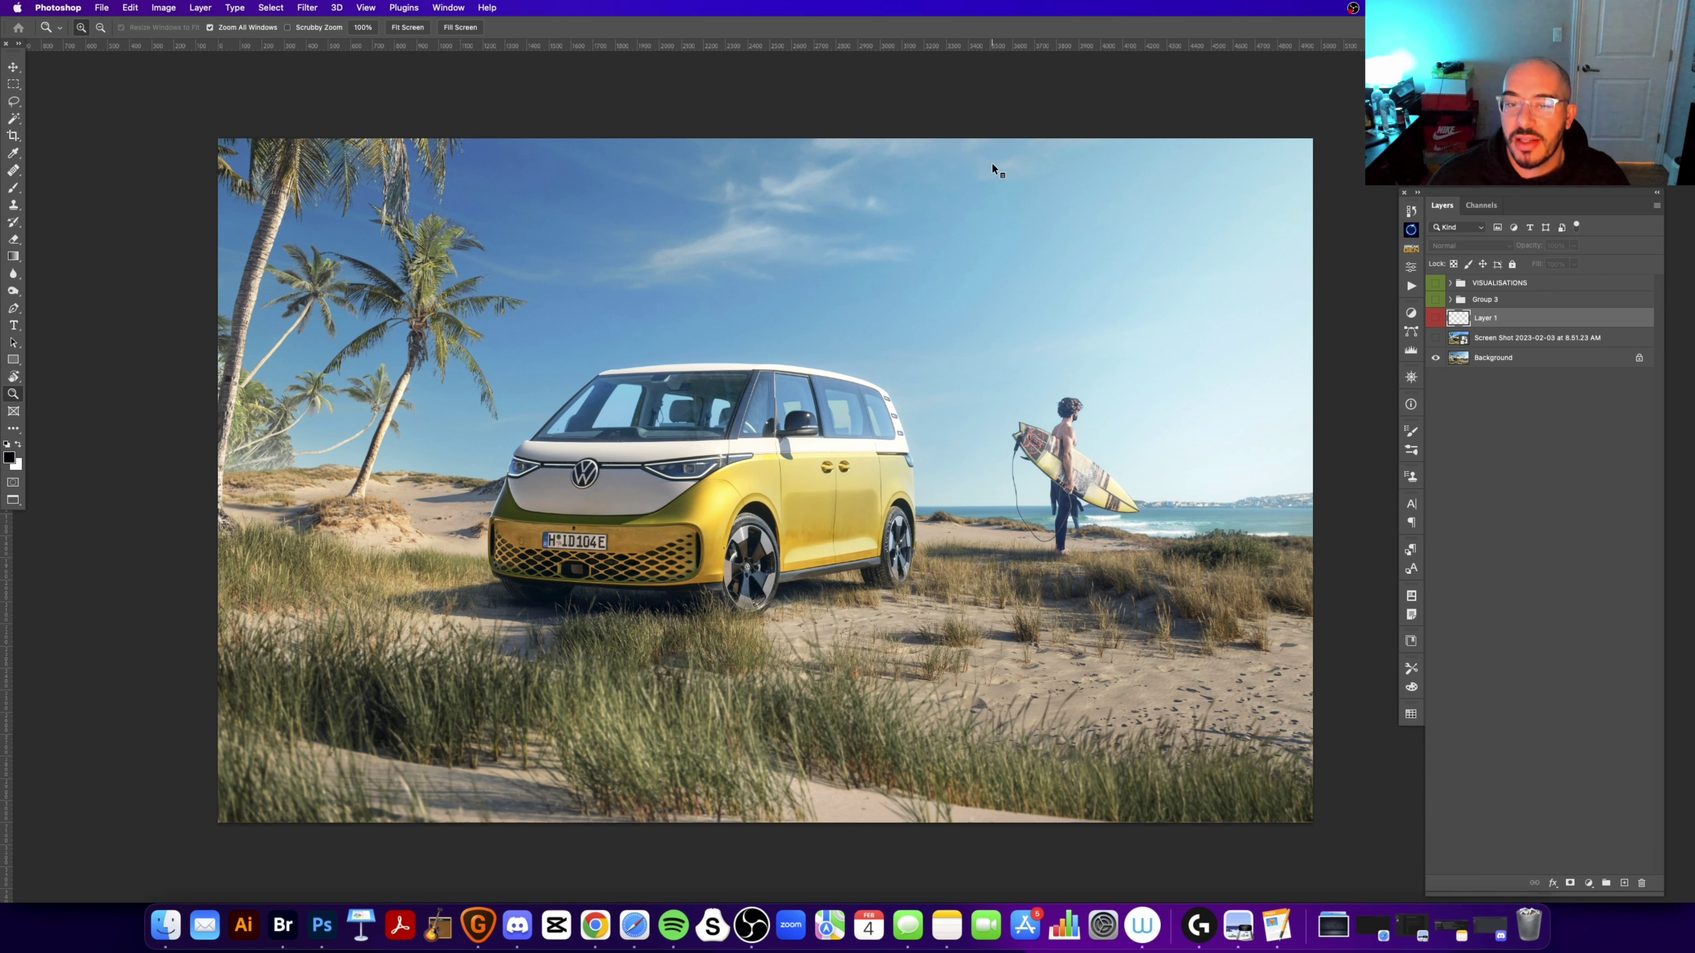
Step: Switch between the VW beach and Bohemia beer can documents, ending on Bohemia
key("ctrl+Tab")
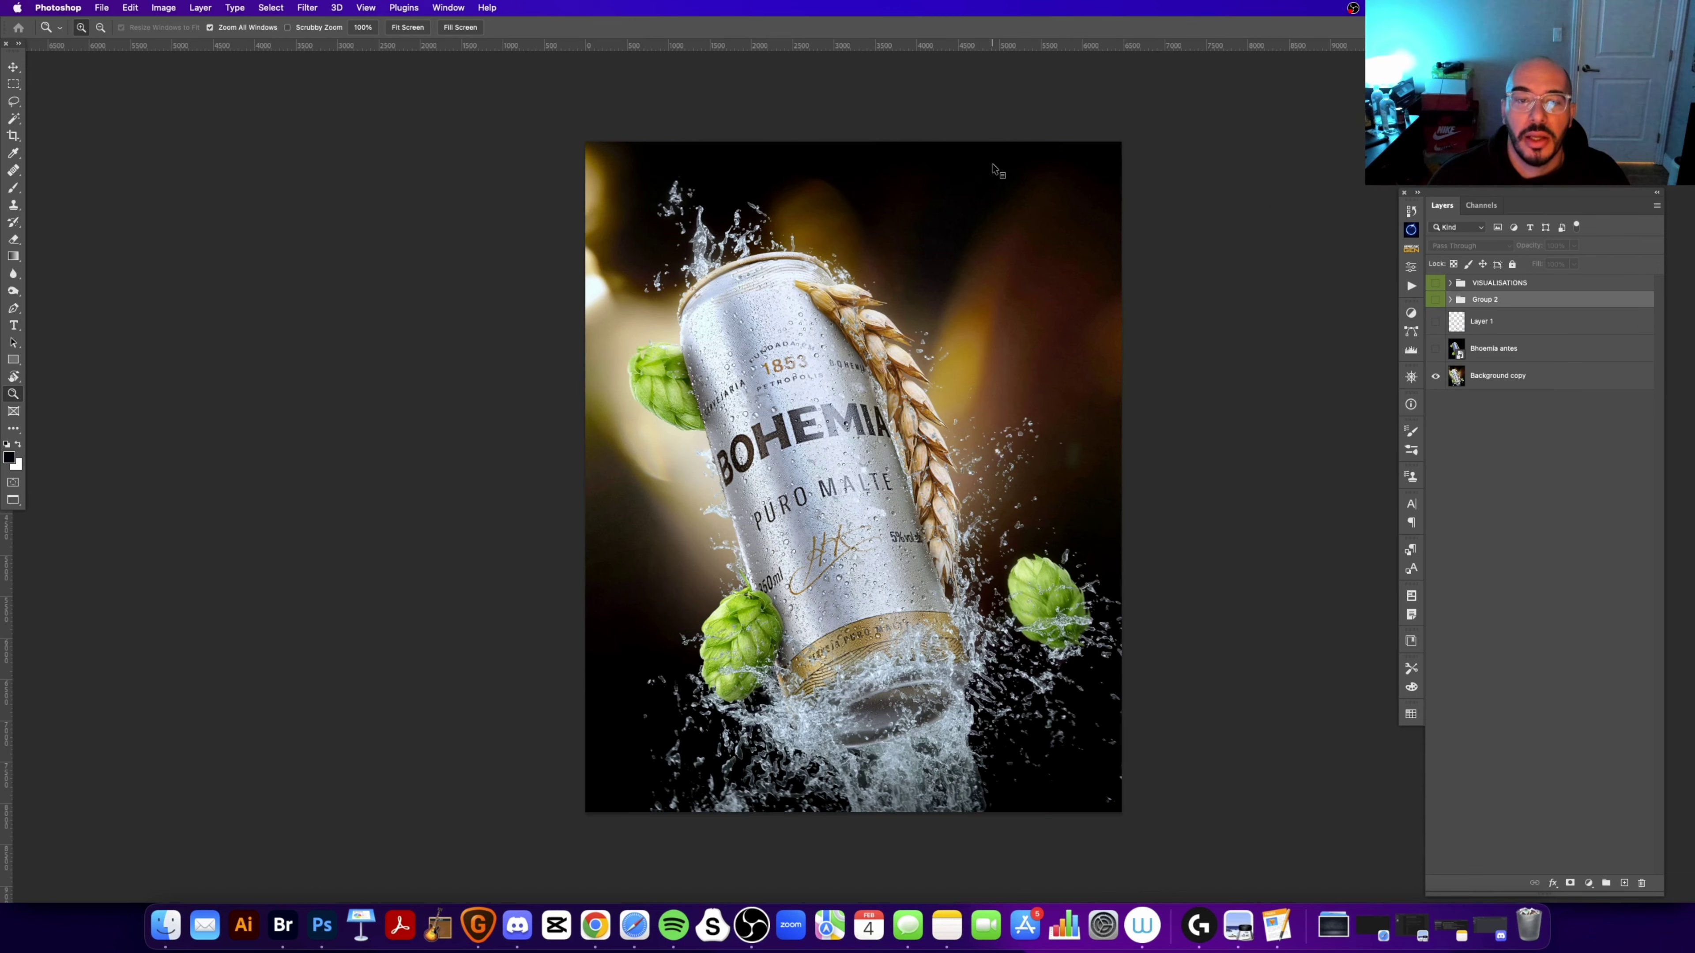
key("ctrl+Tab")
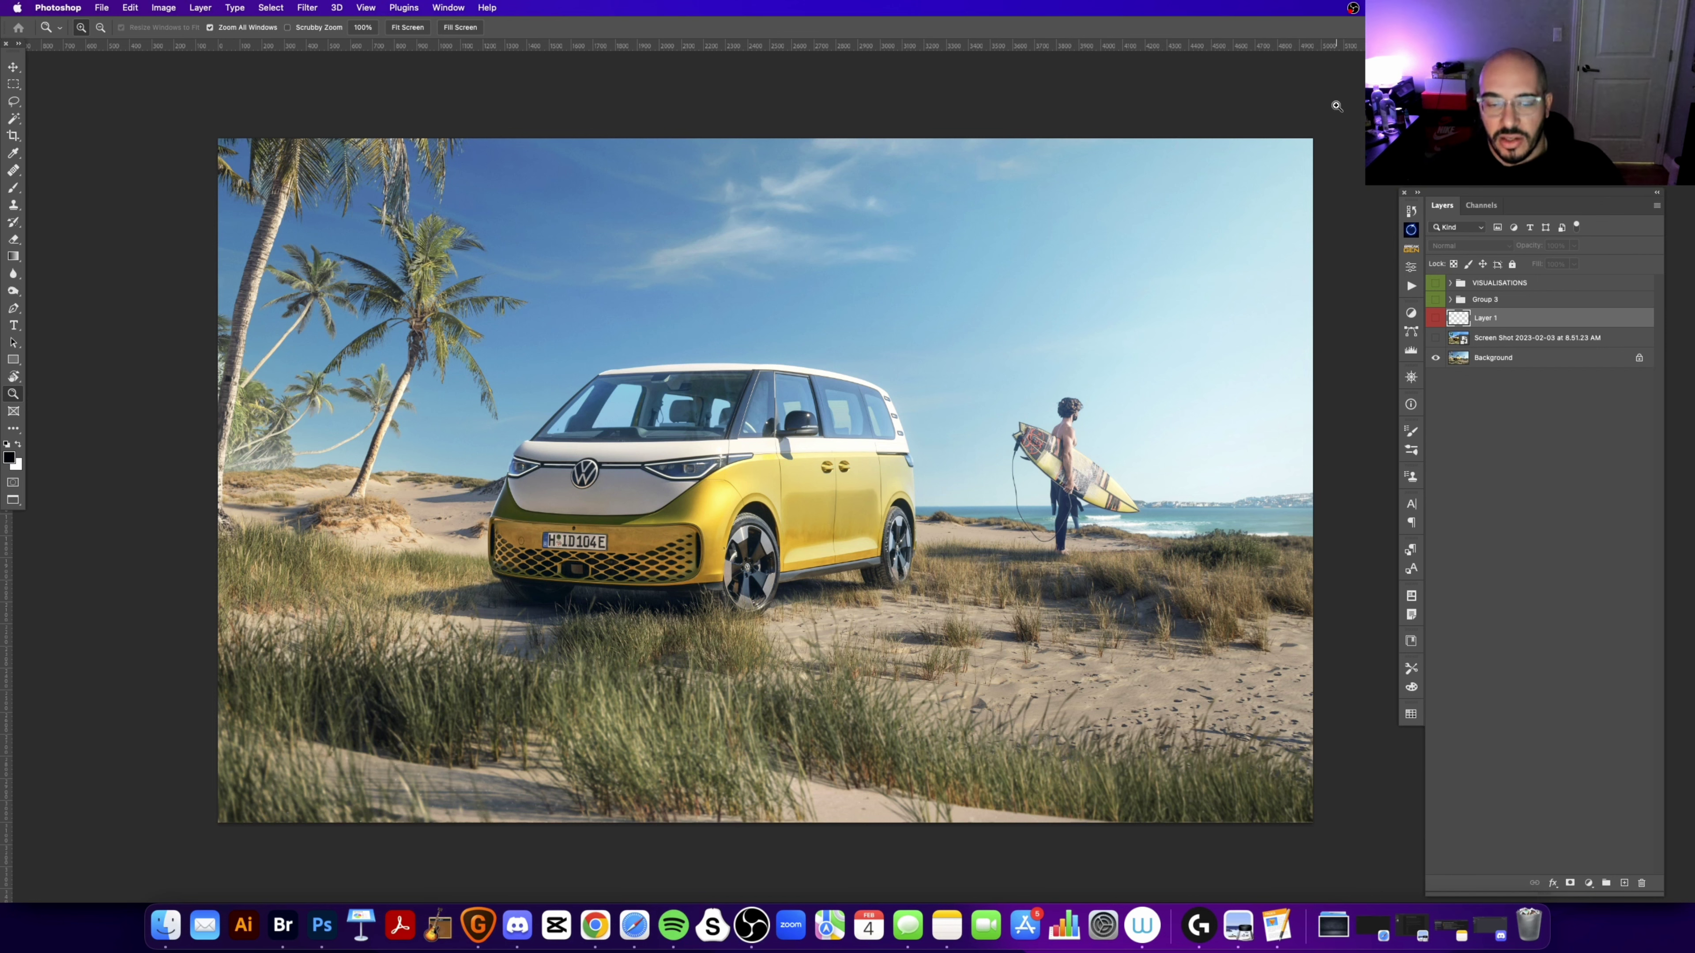
key("ctrl+Tab")
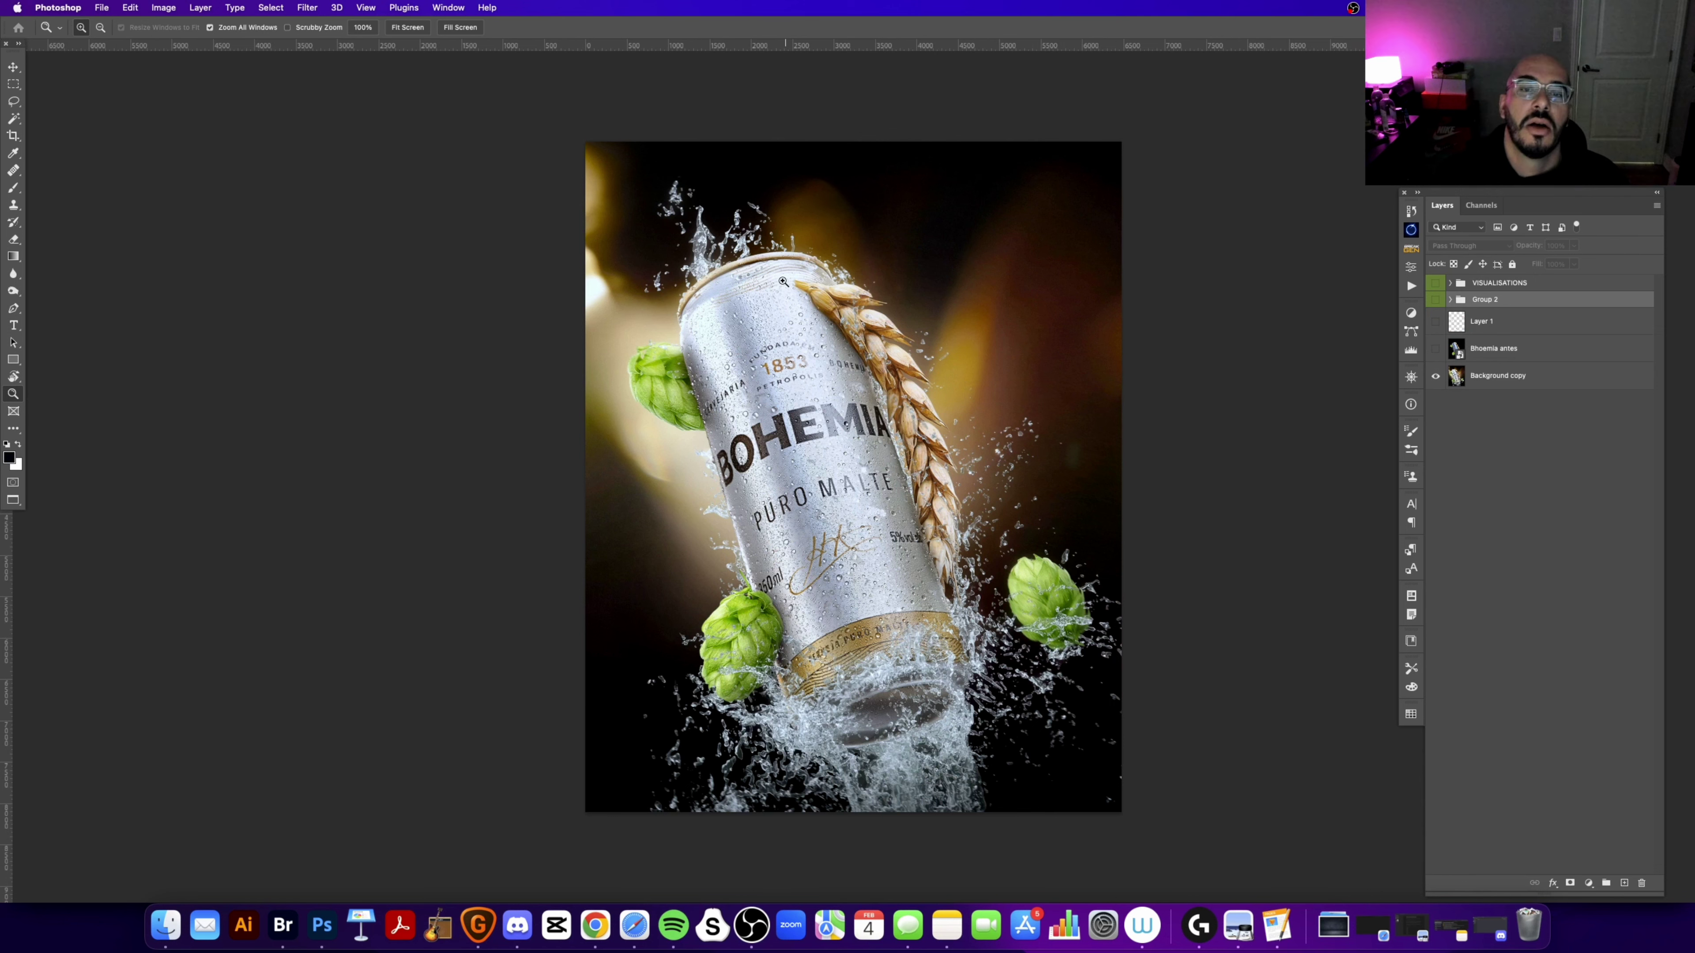
Step: Make the Bhoemia antes layer visible to show the plain-can before version
scroll(783, 281, "right", 2)
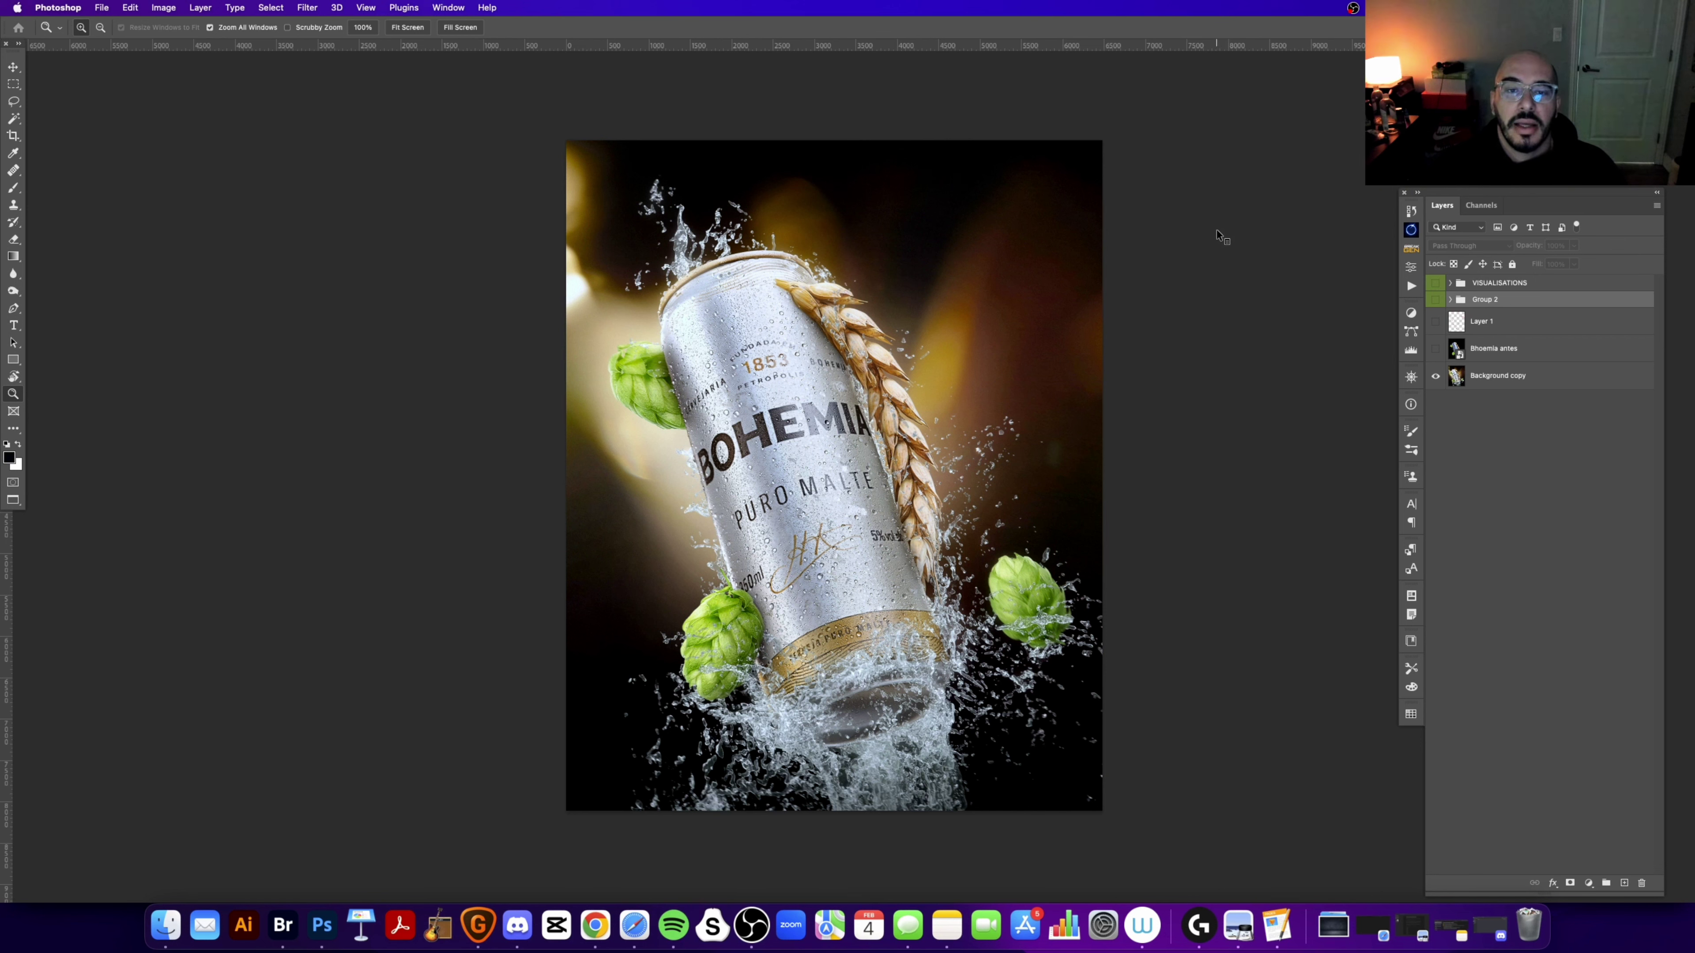
right_click(1433, 346)
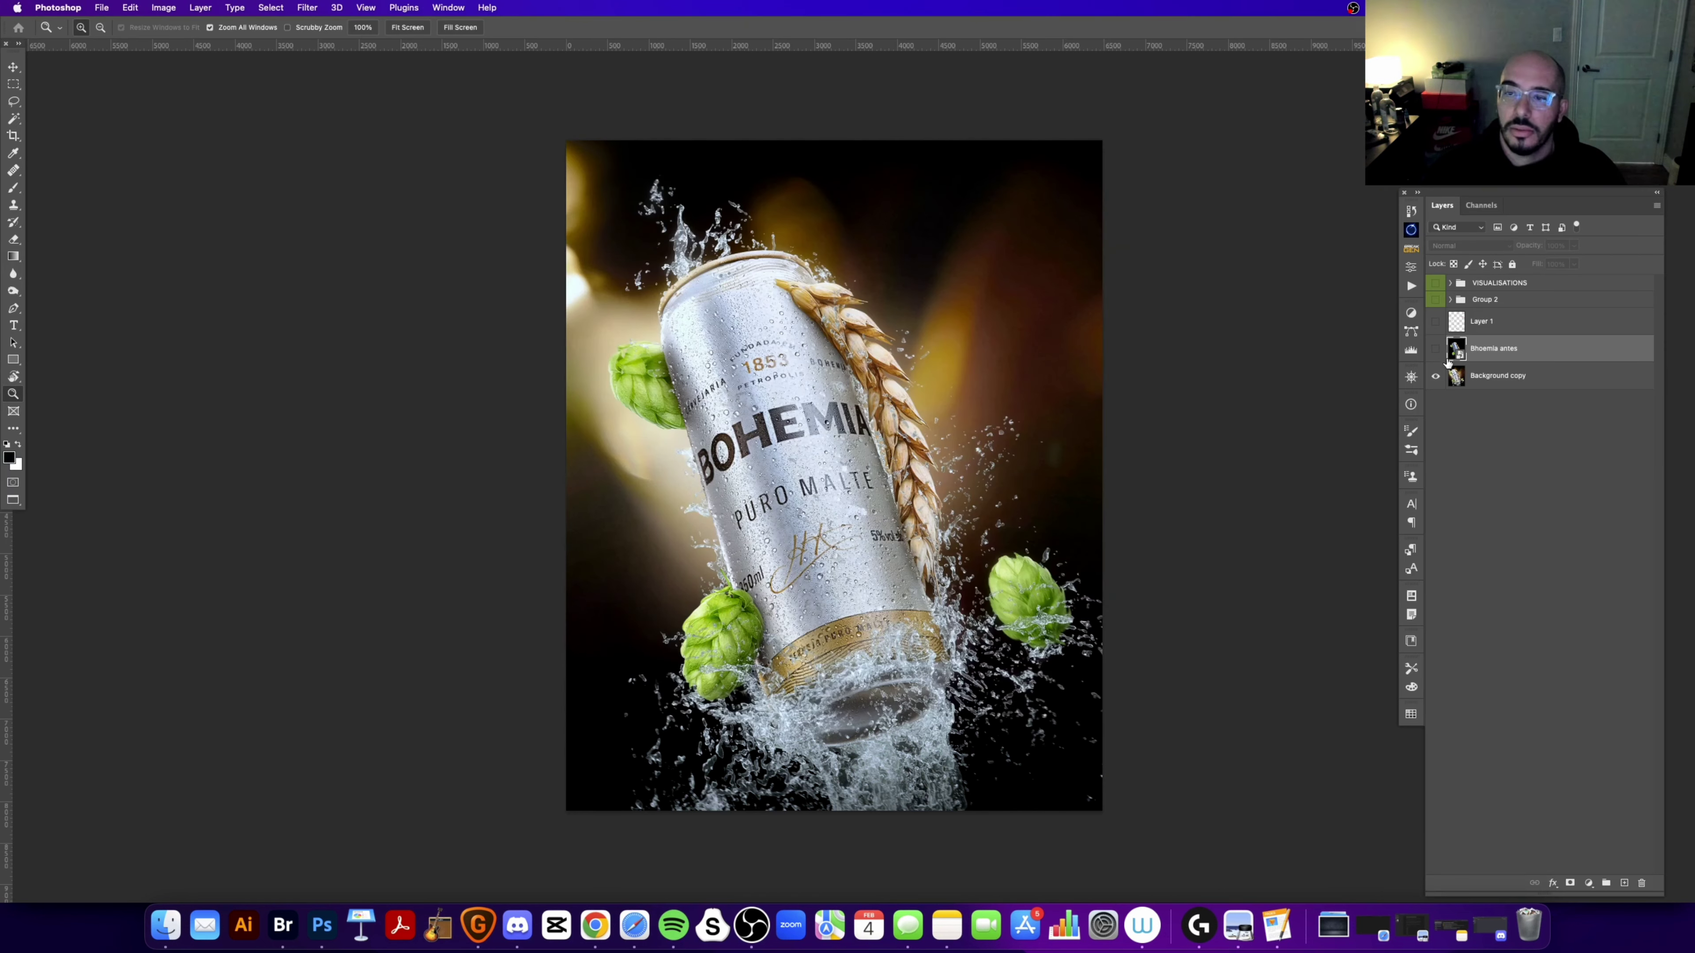
left_click(1435, 348)
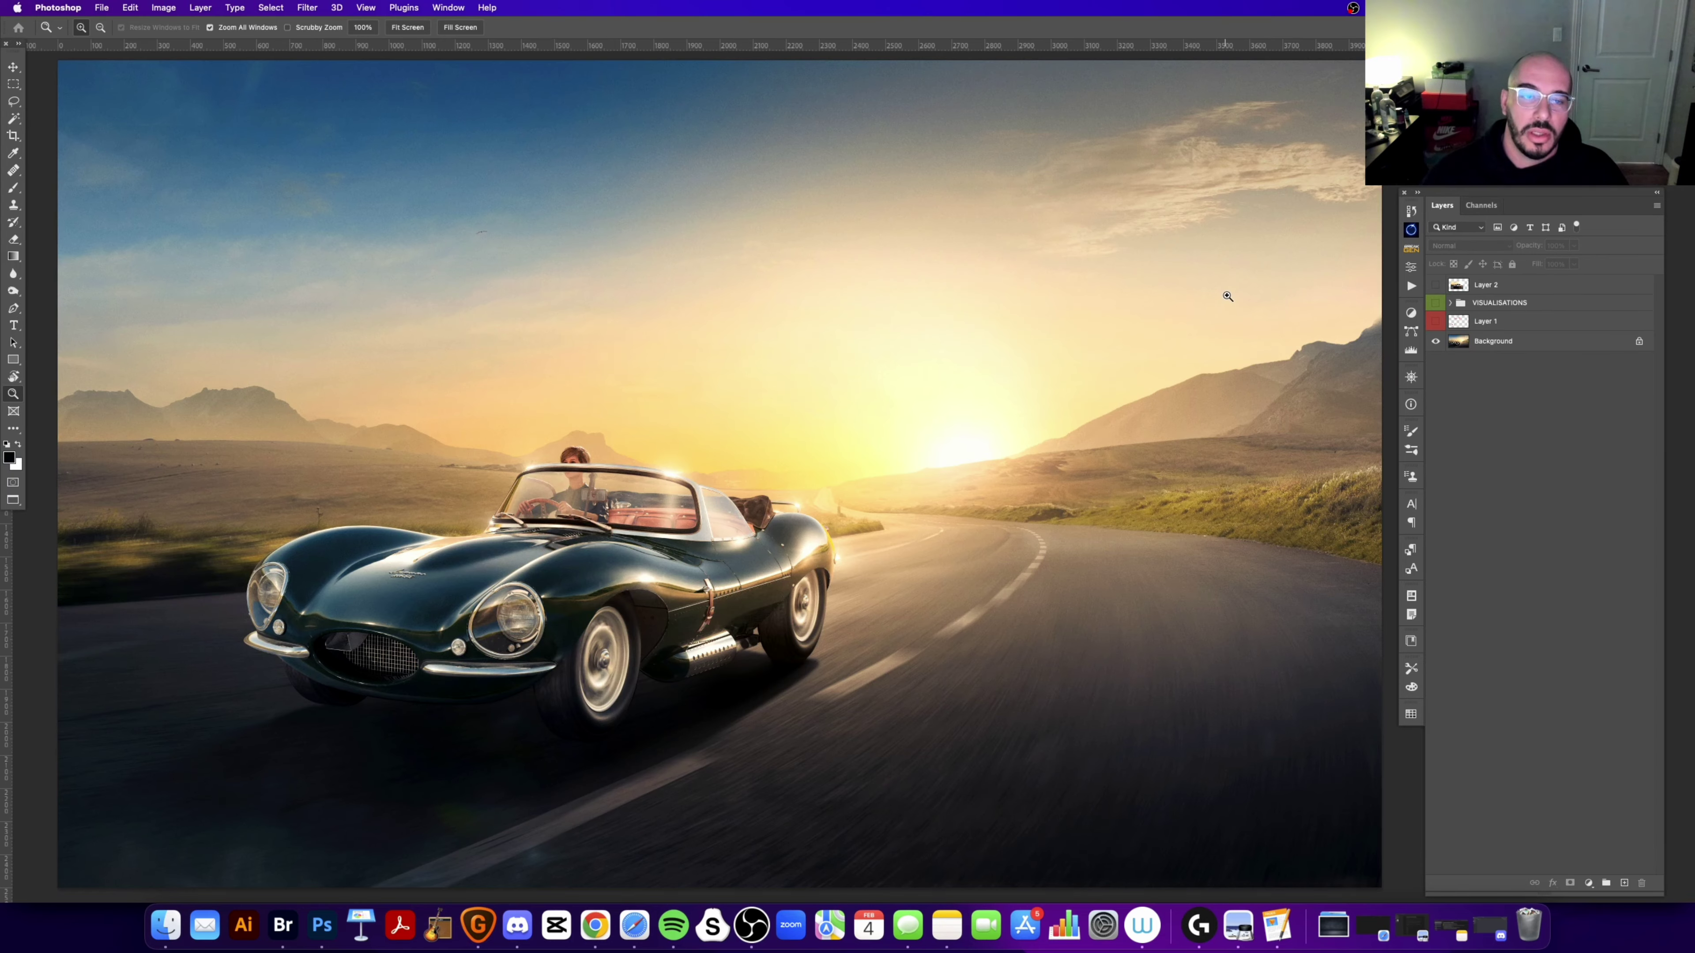
Step: Bring up Chrome on the Behance Jaguar retouch reference page
left_click(585, 925)
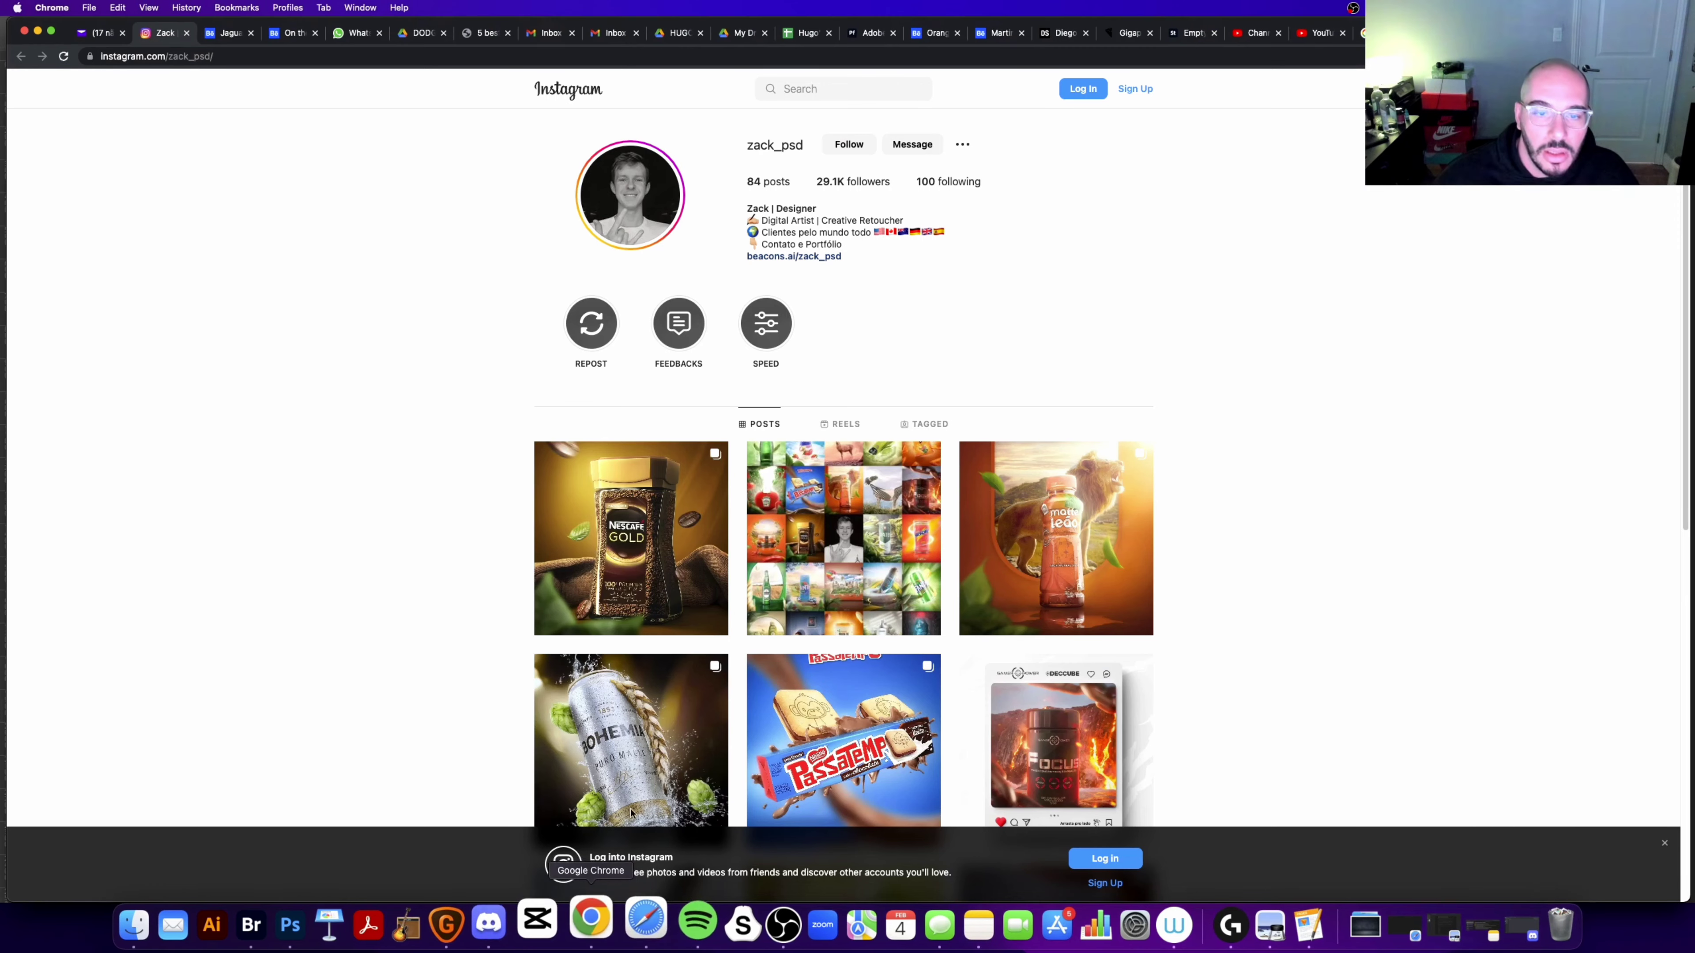
key("ctrl+Tab")
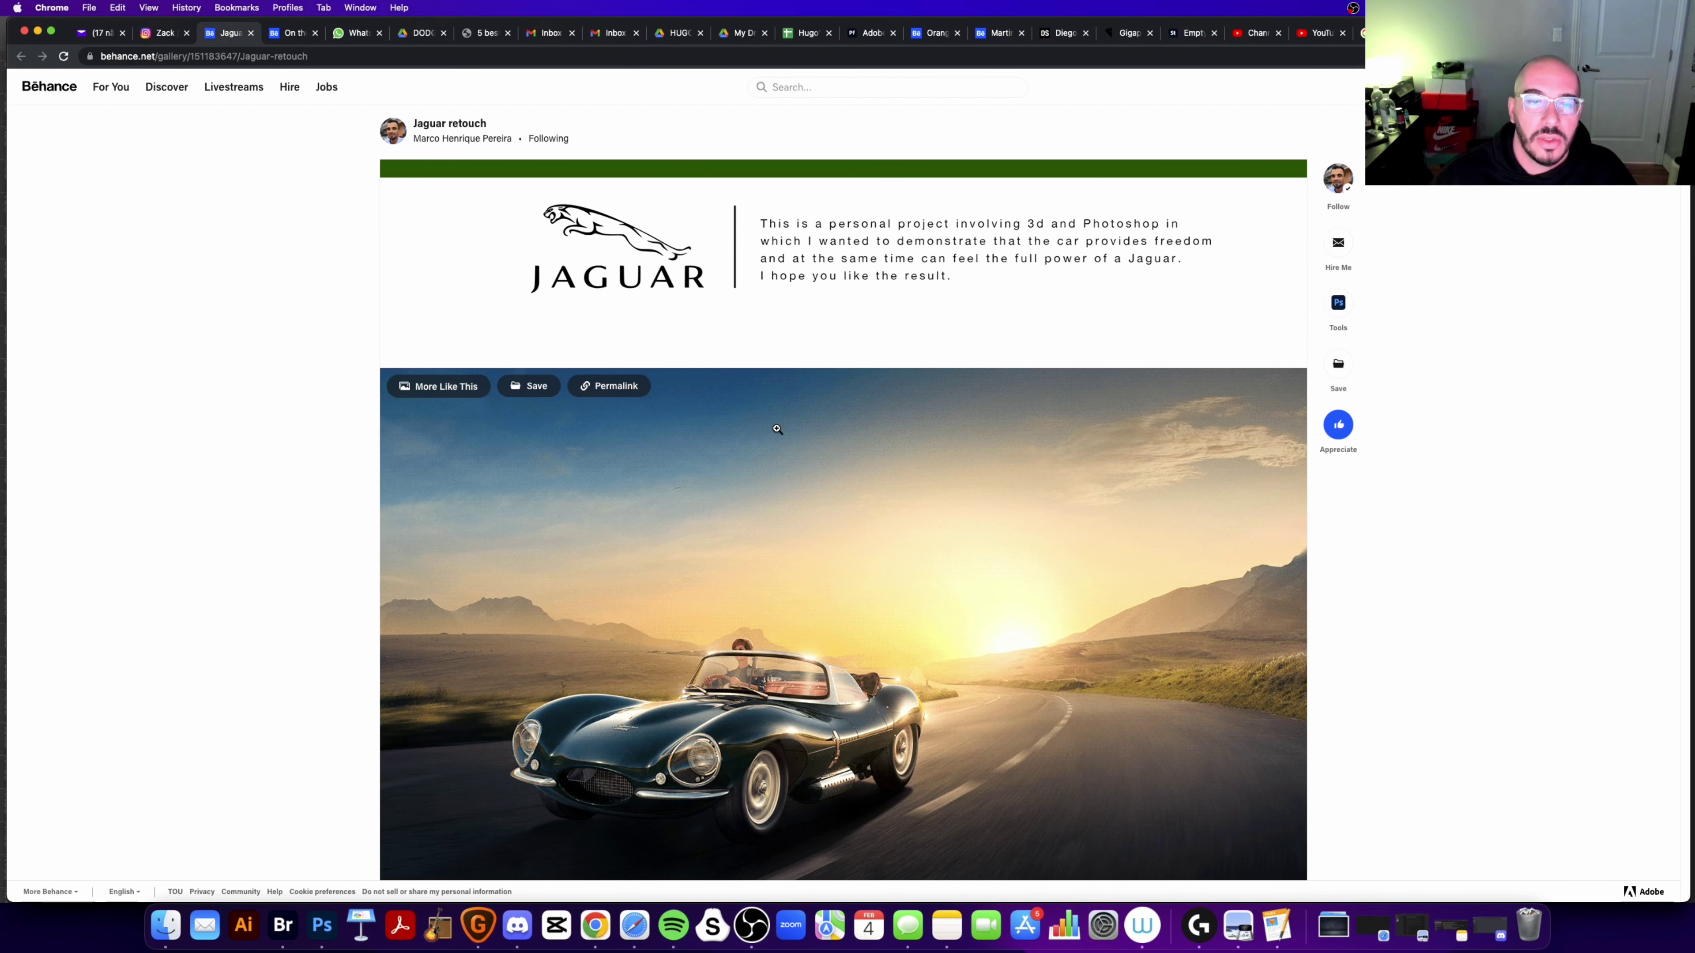
key("super+Tab")
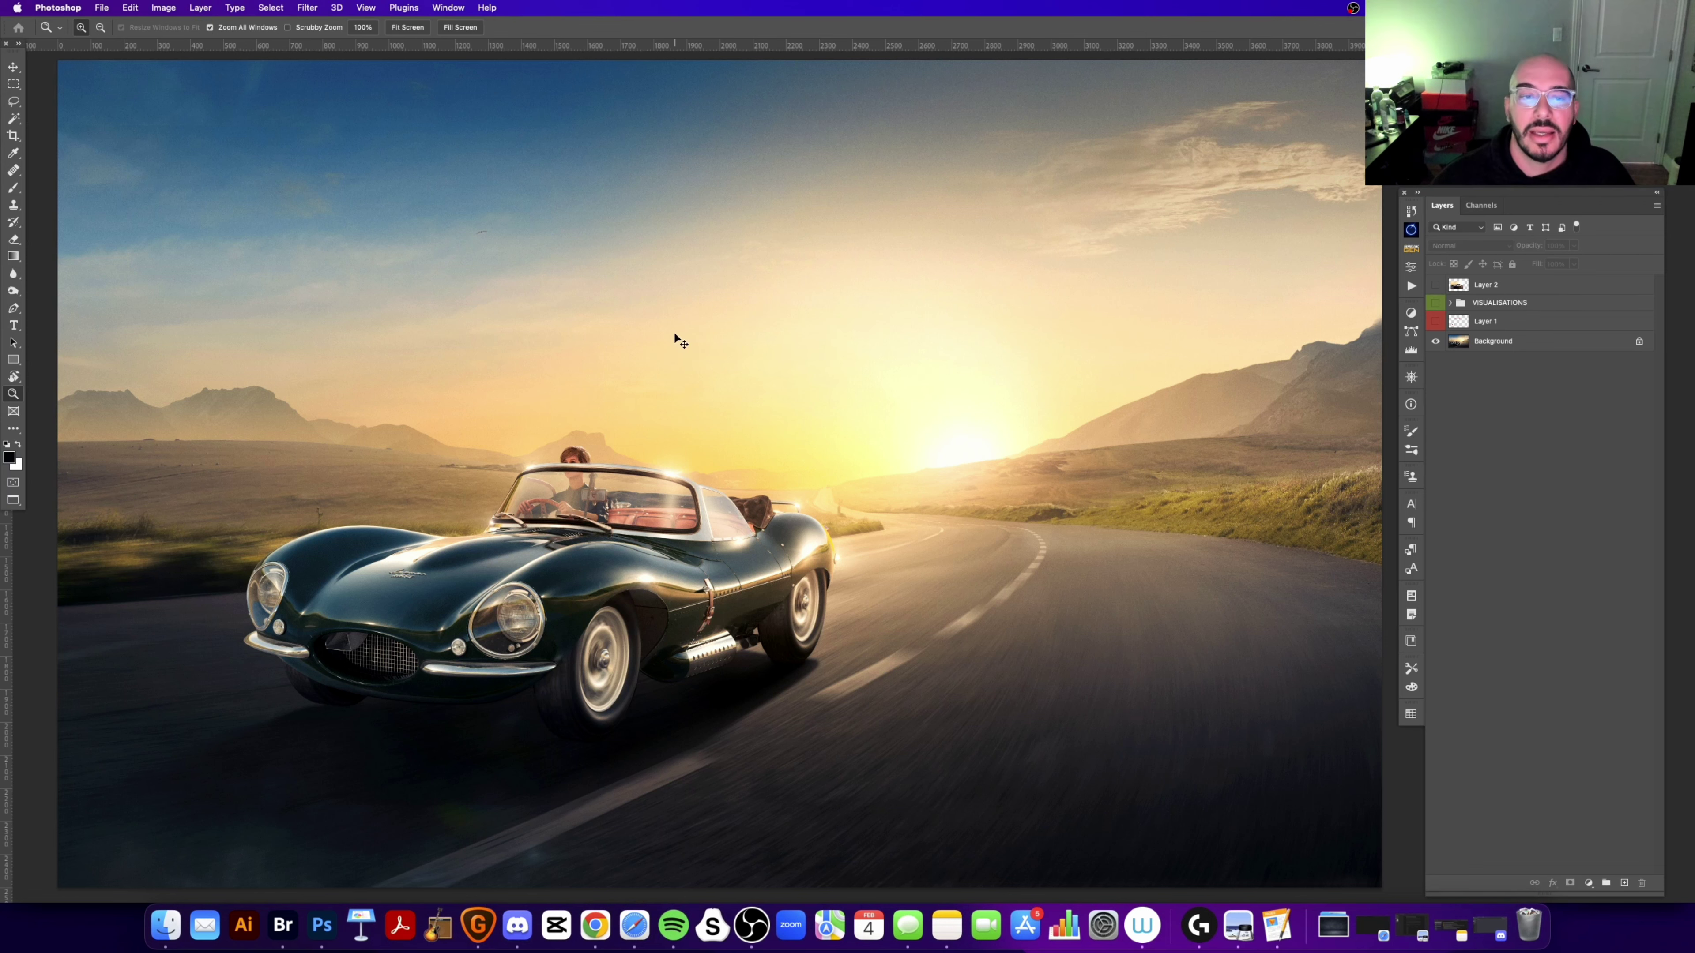
key("super+Tab")
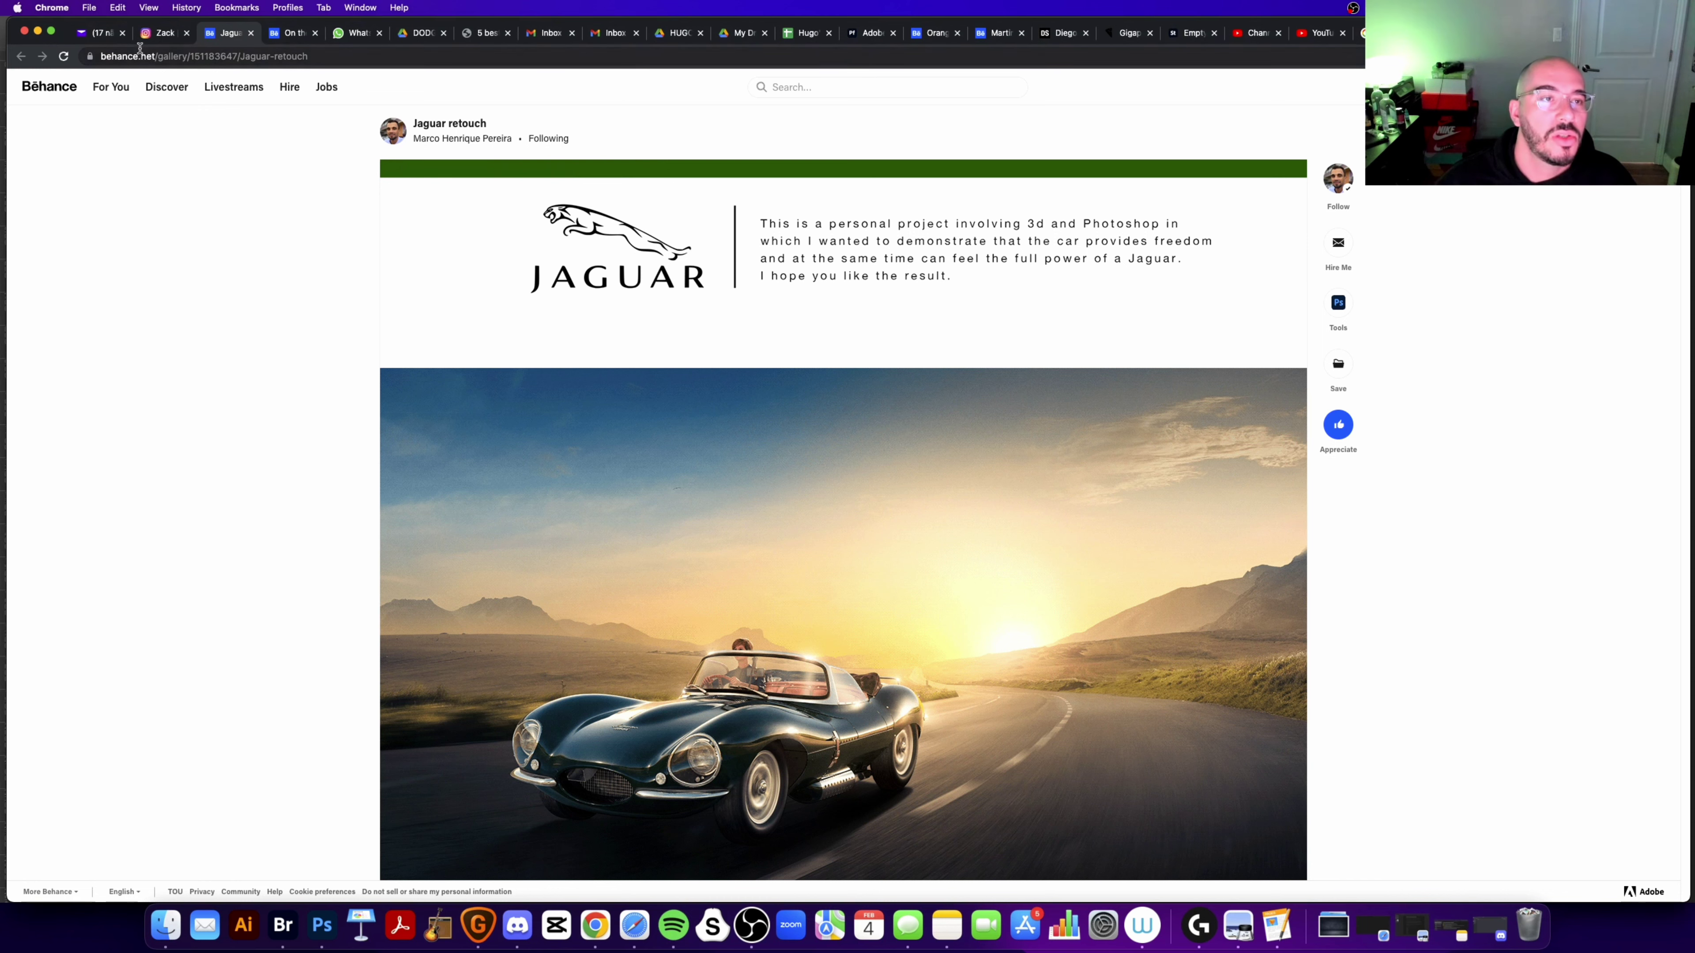
Step: Visit the designer's Instagram tab, then the On the Coast VW I.D BUZZ 2023 project
left_click(151, 36)
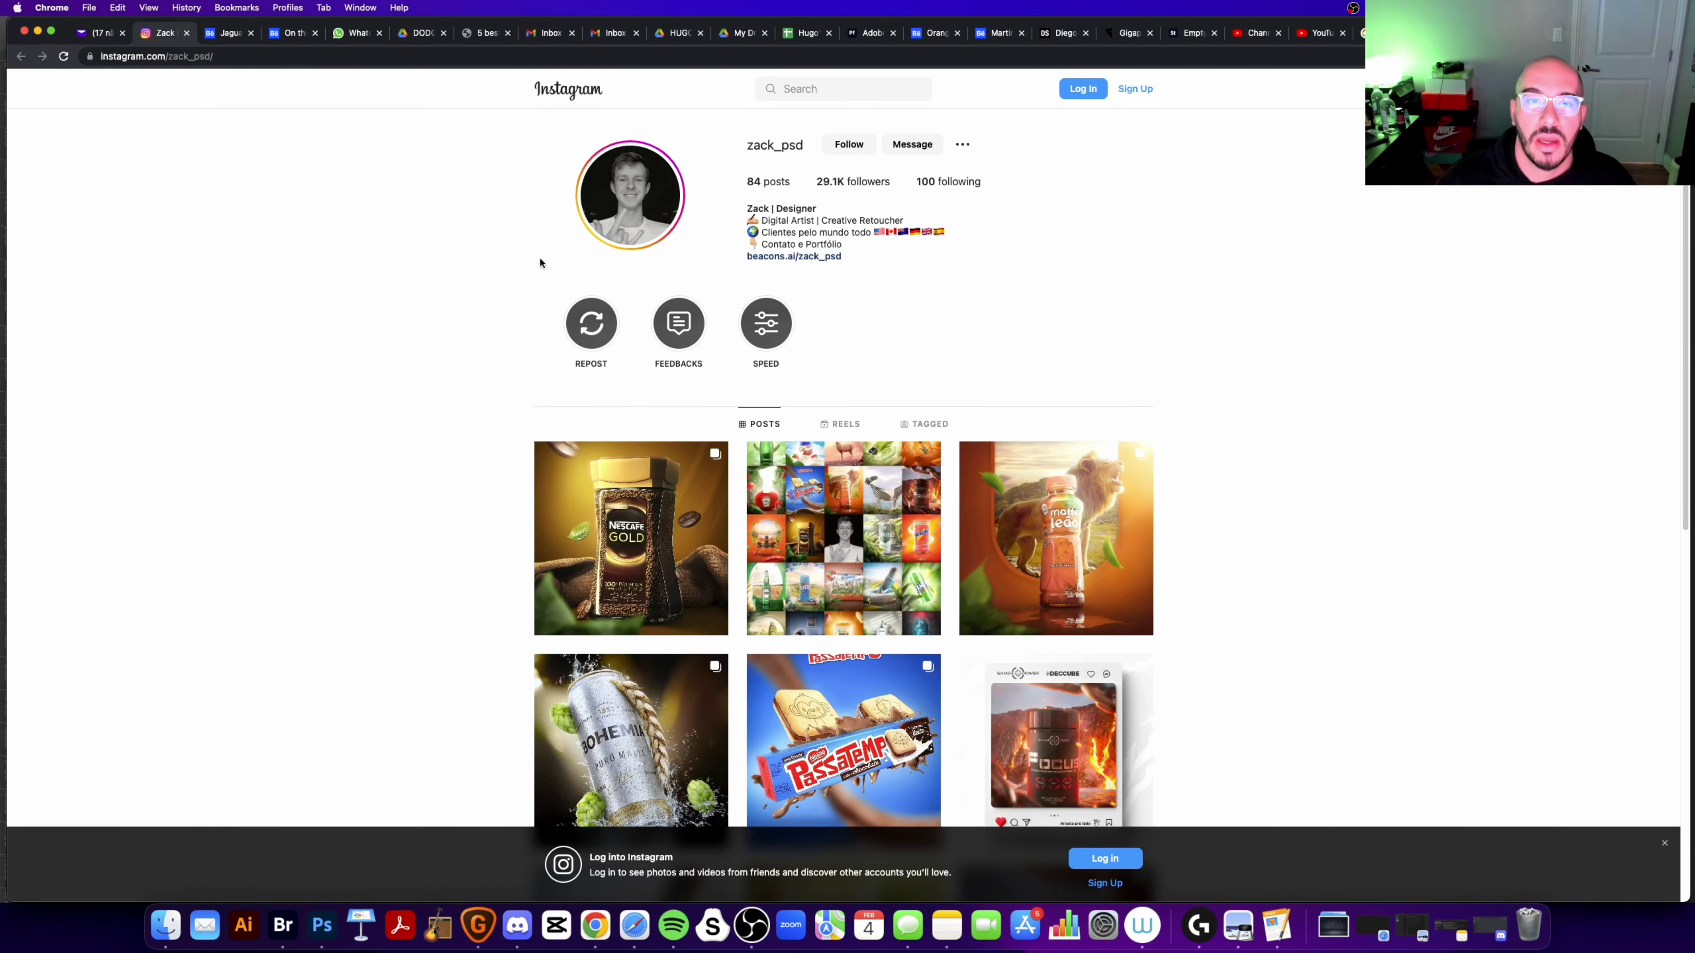
left_click(226, 33)
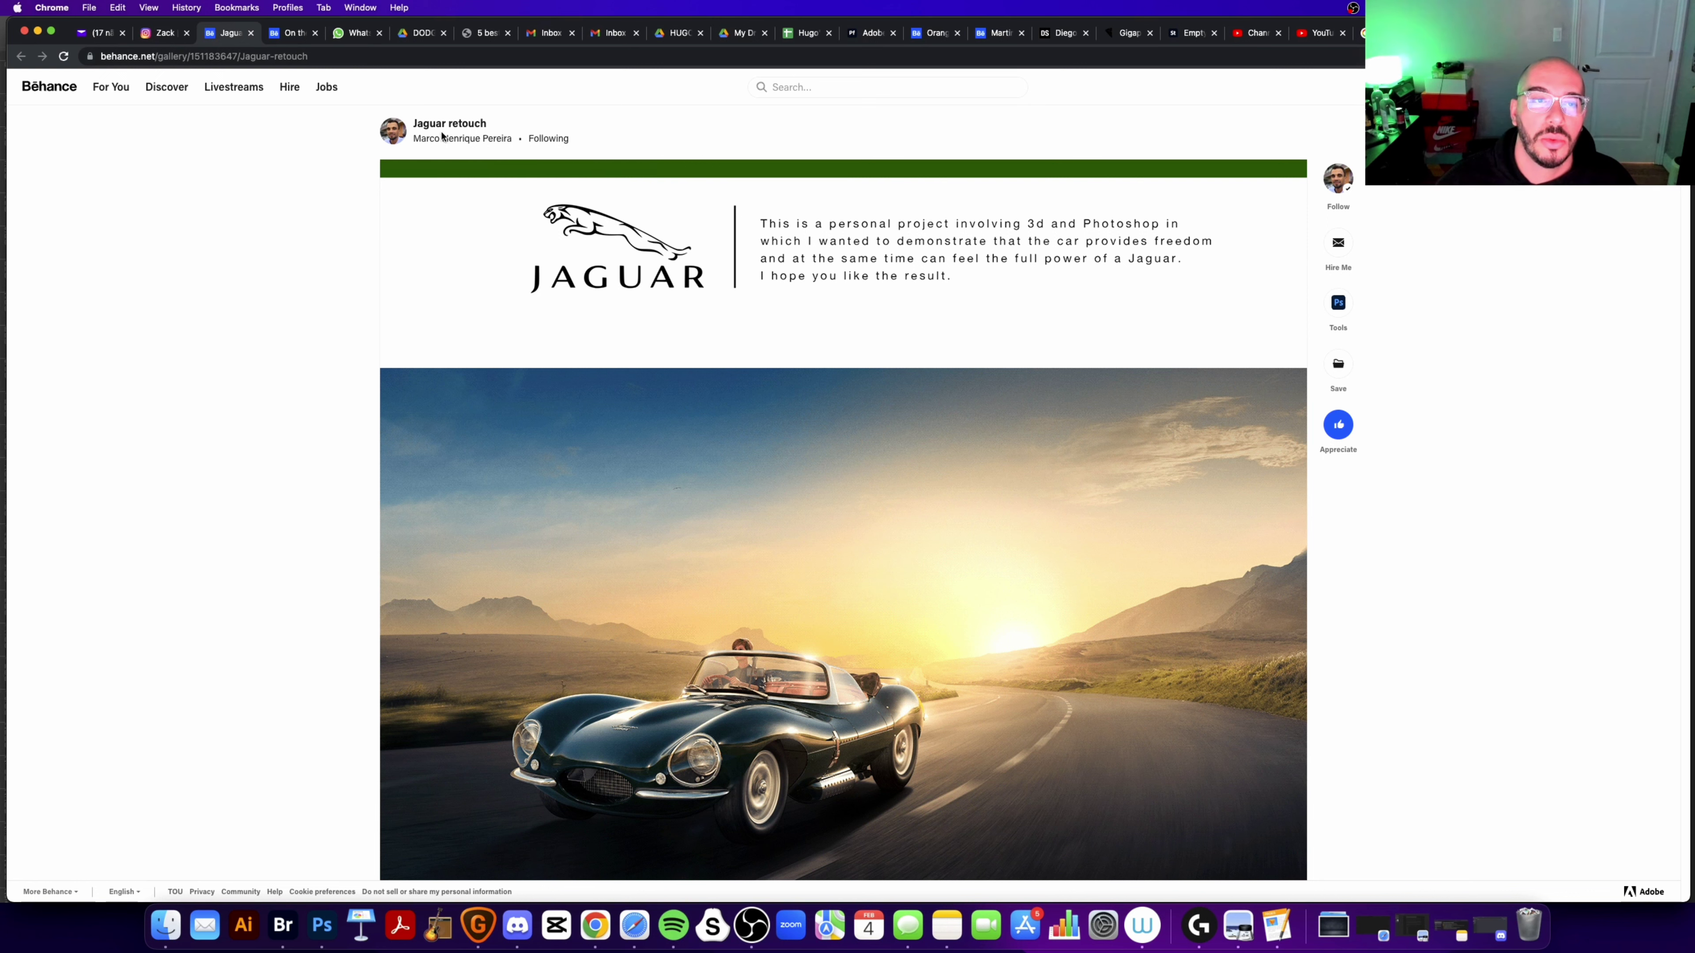
mouse_move(842, 264)
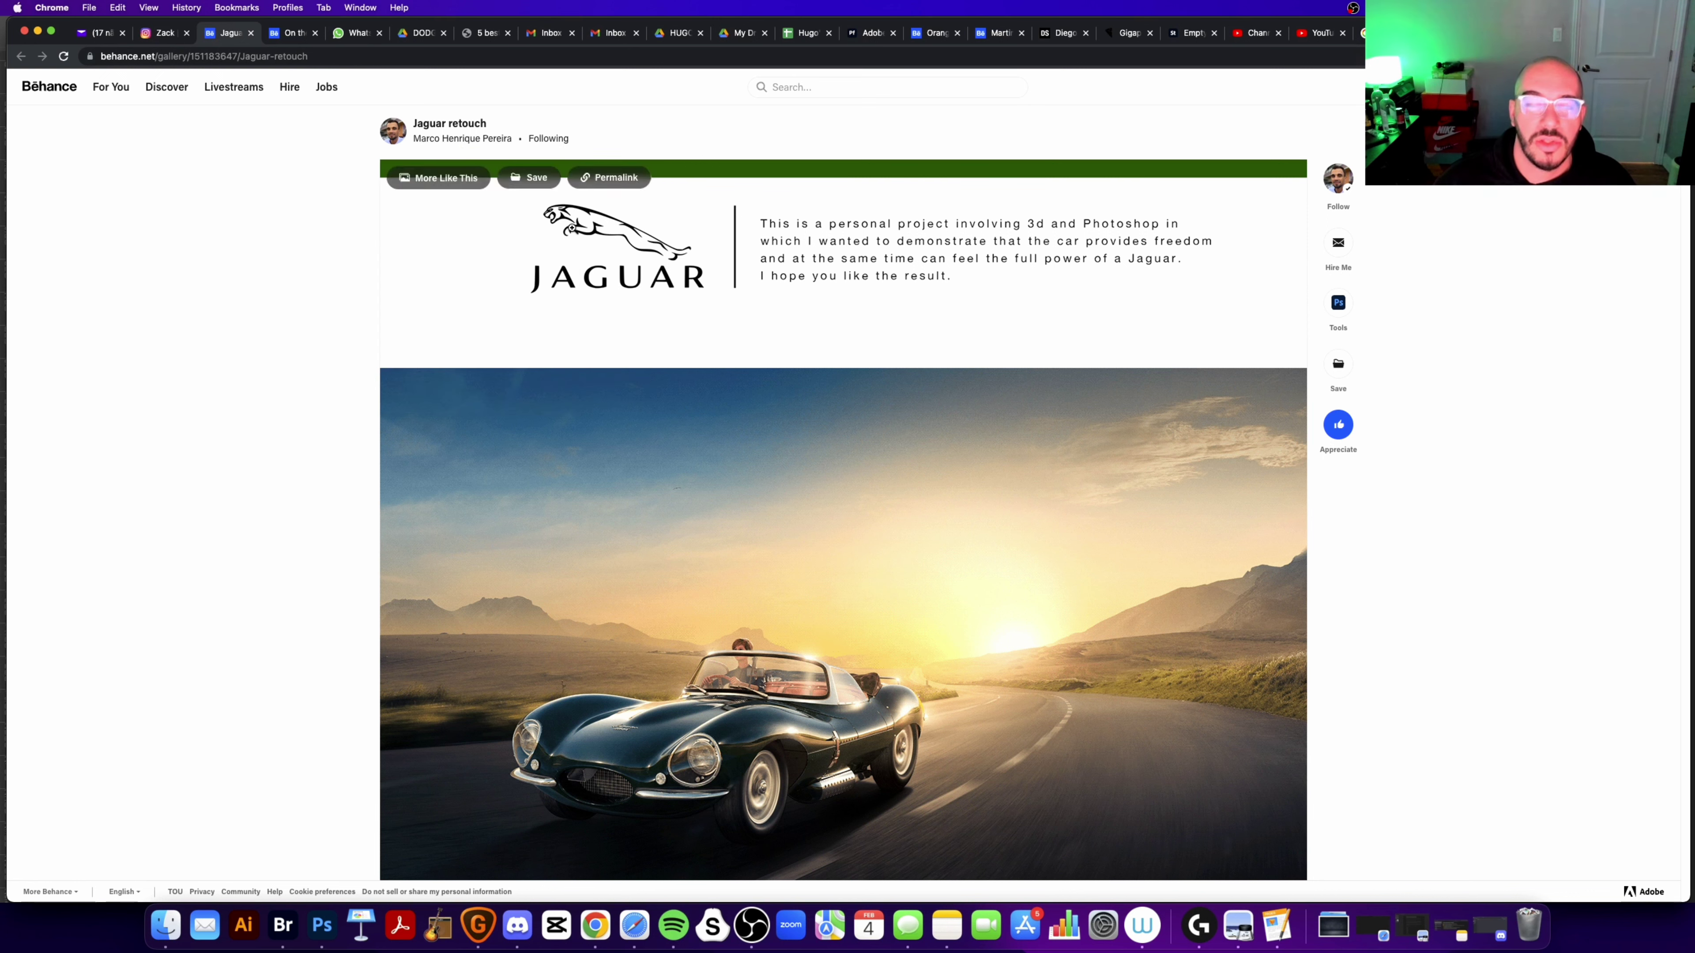
left_click(285, 35)
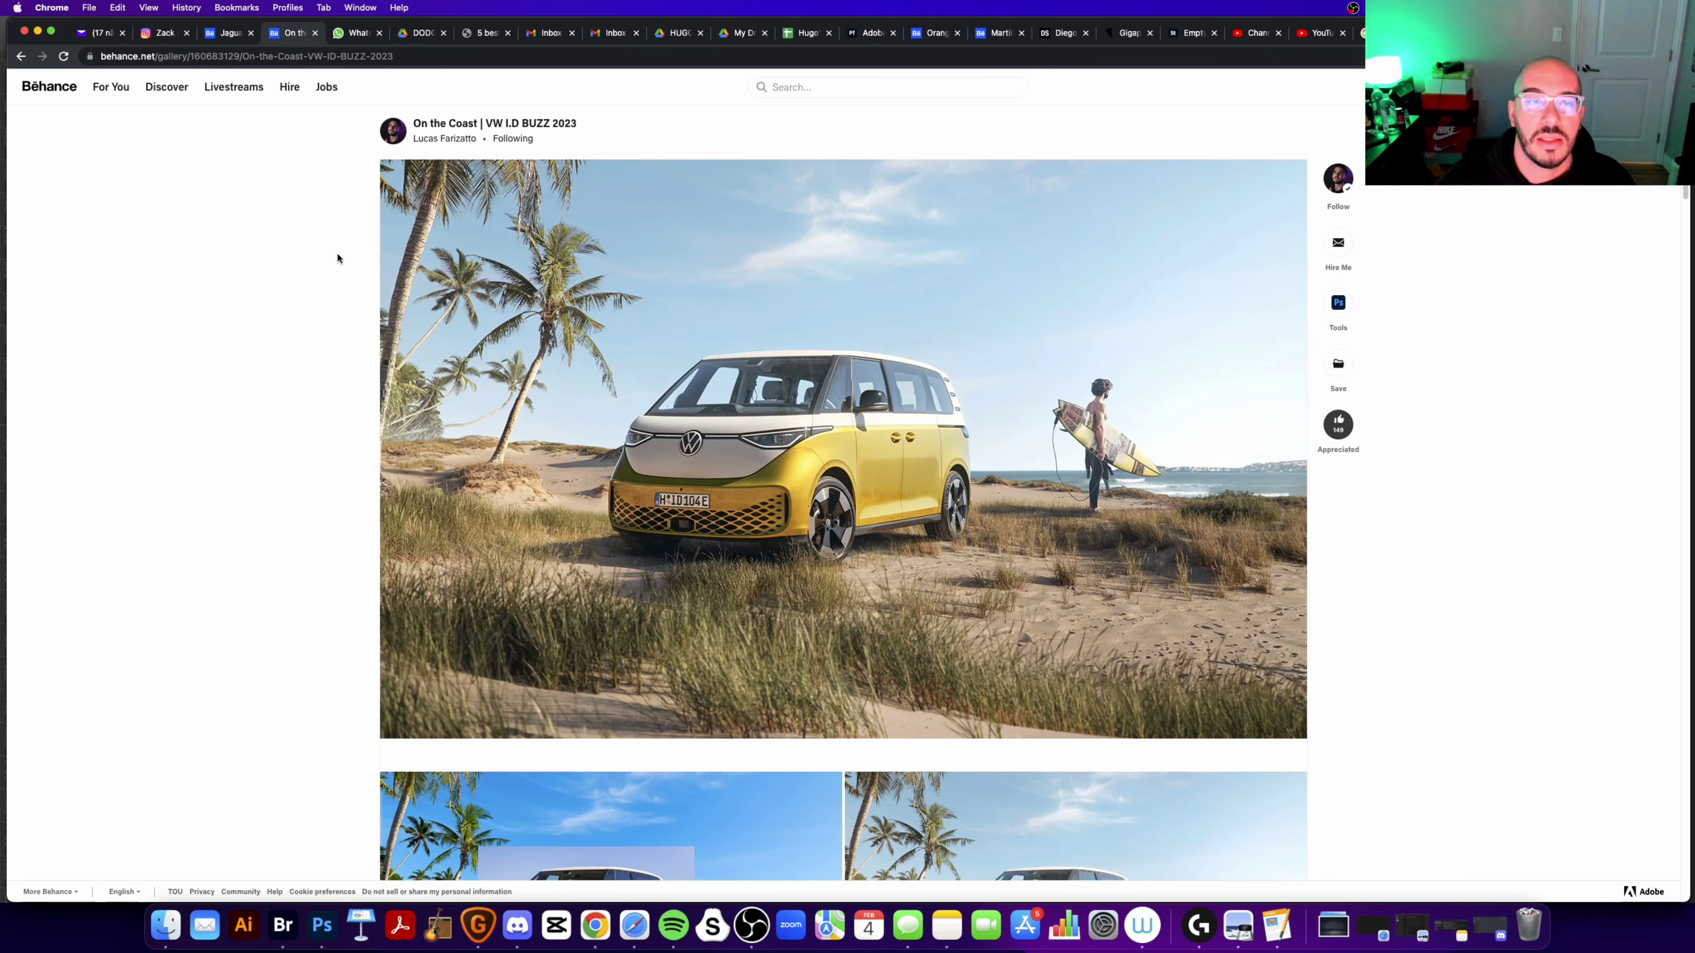
Step: Scroll through the VW I.D BUZZ project page and return to Photoshop
scroll(260, 443, "down", 1)
scroll(268, 282, "down", 5)
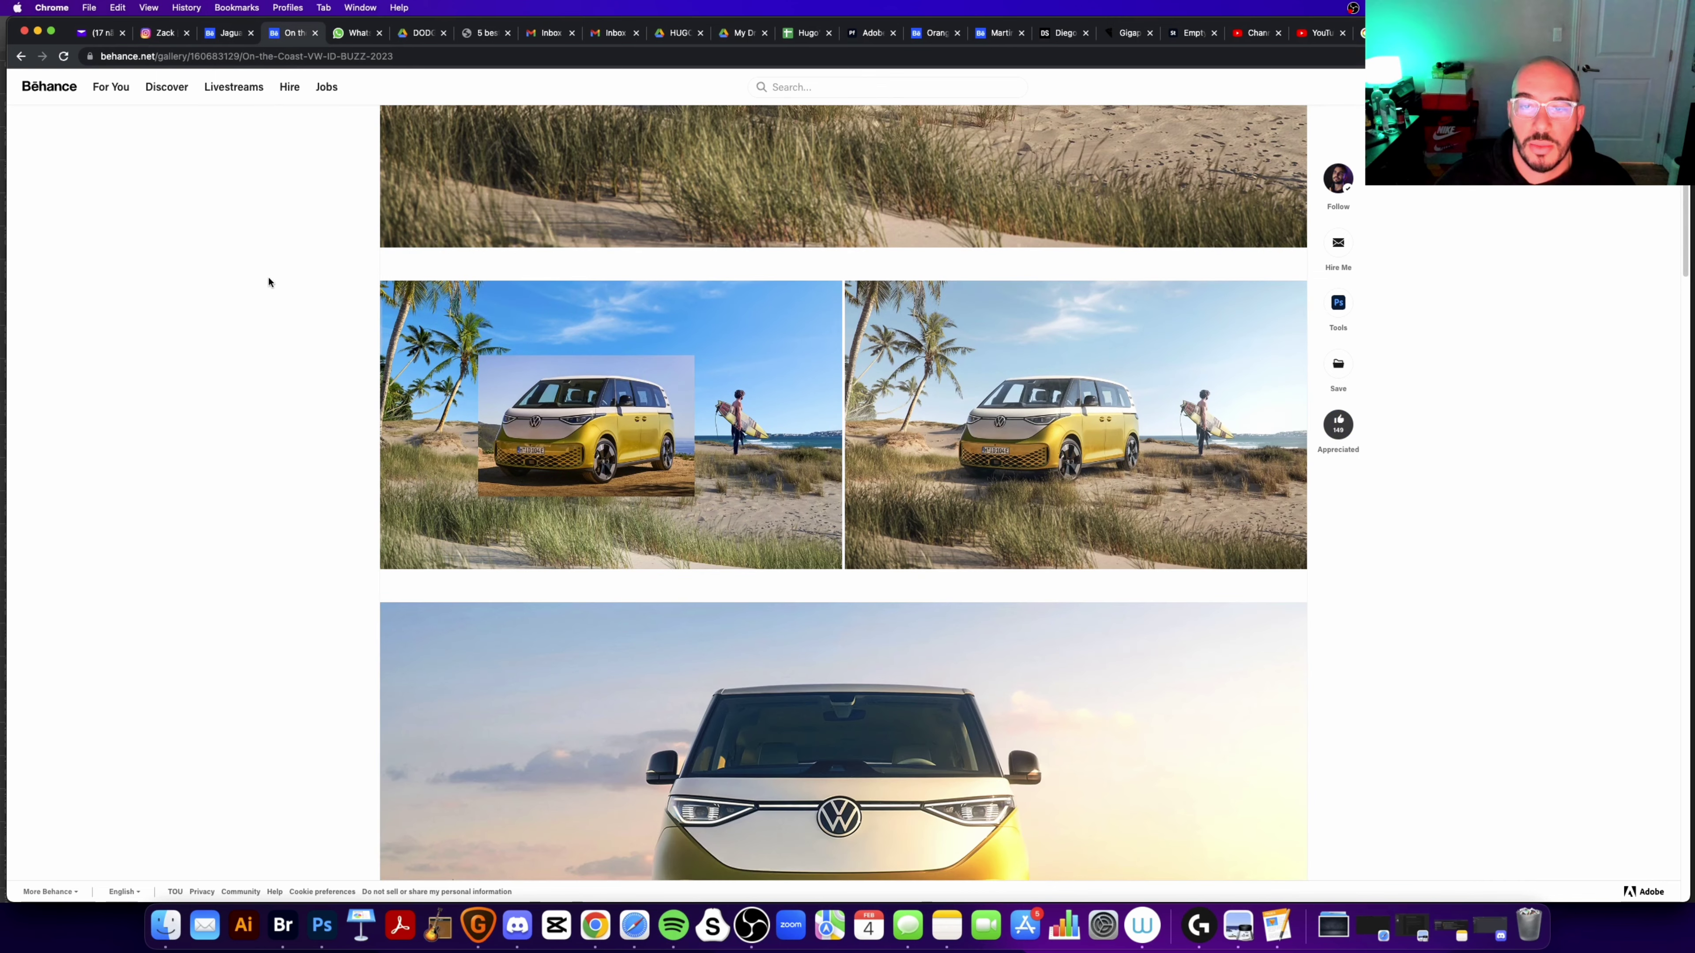
scroll(286, 600, "down", 8)
scroll(286, 600, "down", 8)
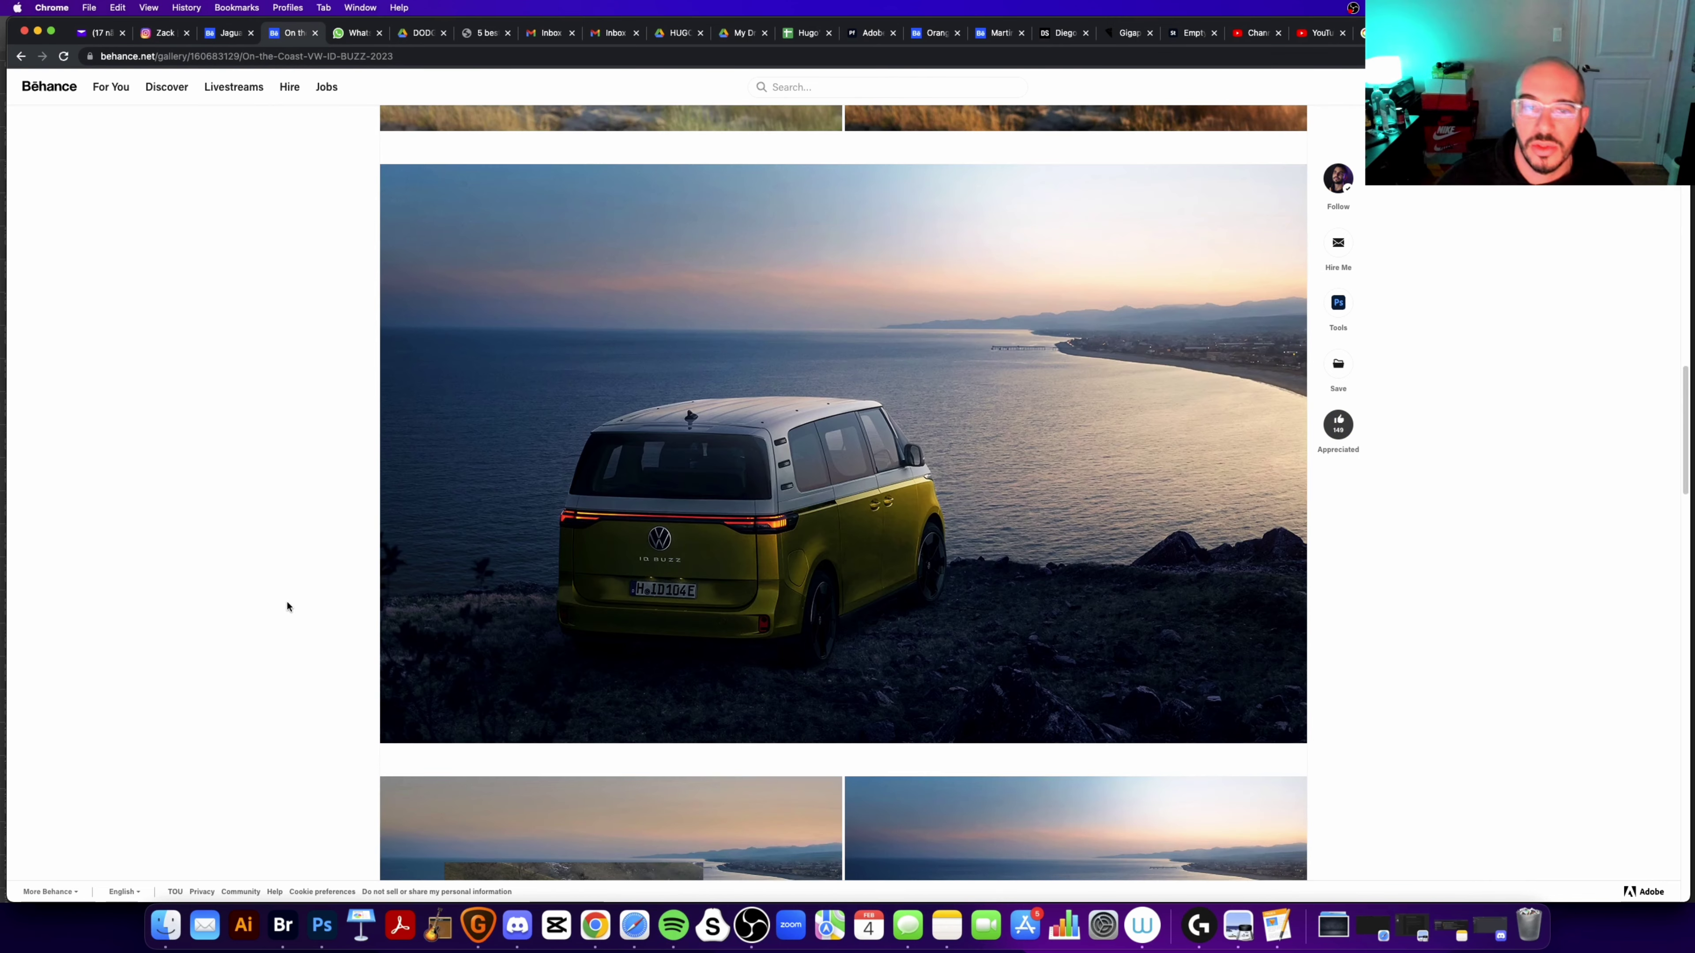
scroll(215, 486, "down", 8)
scroll(215, 486, "down", 4)
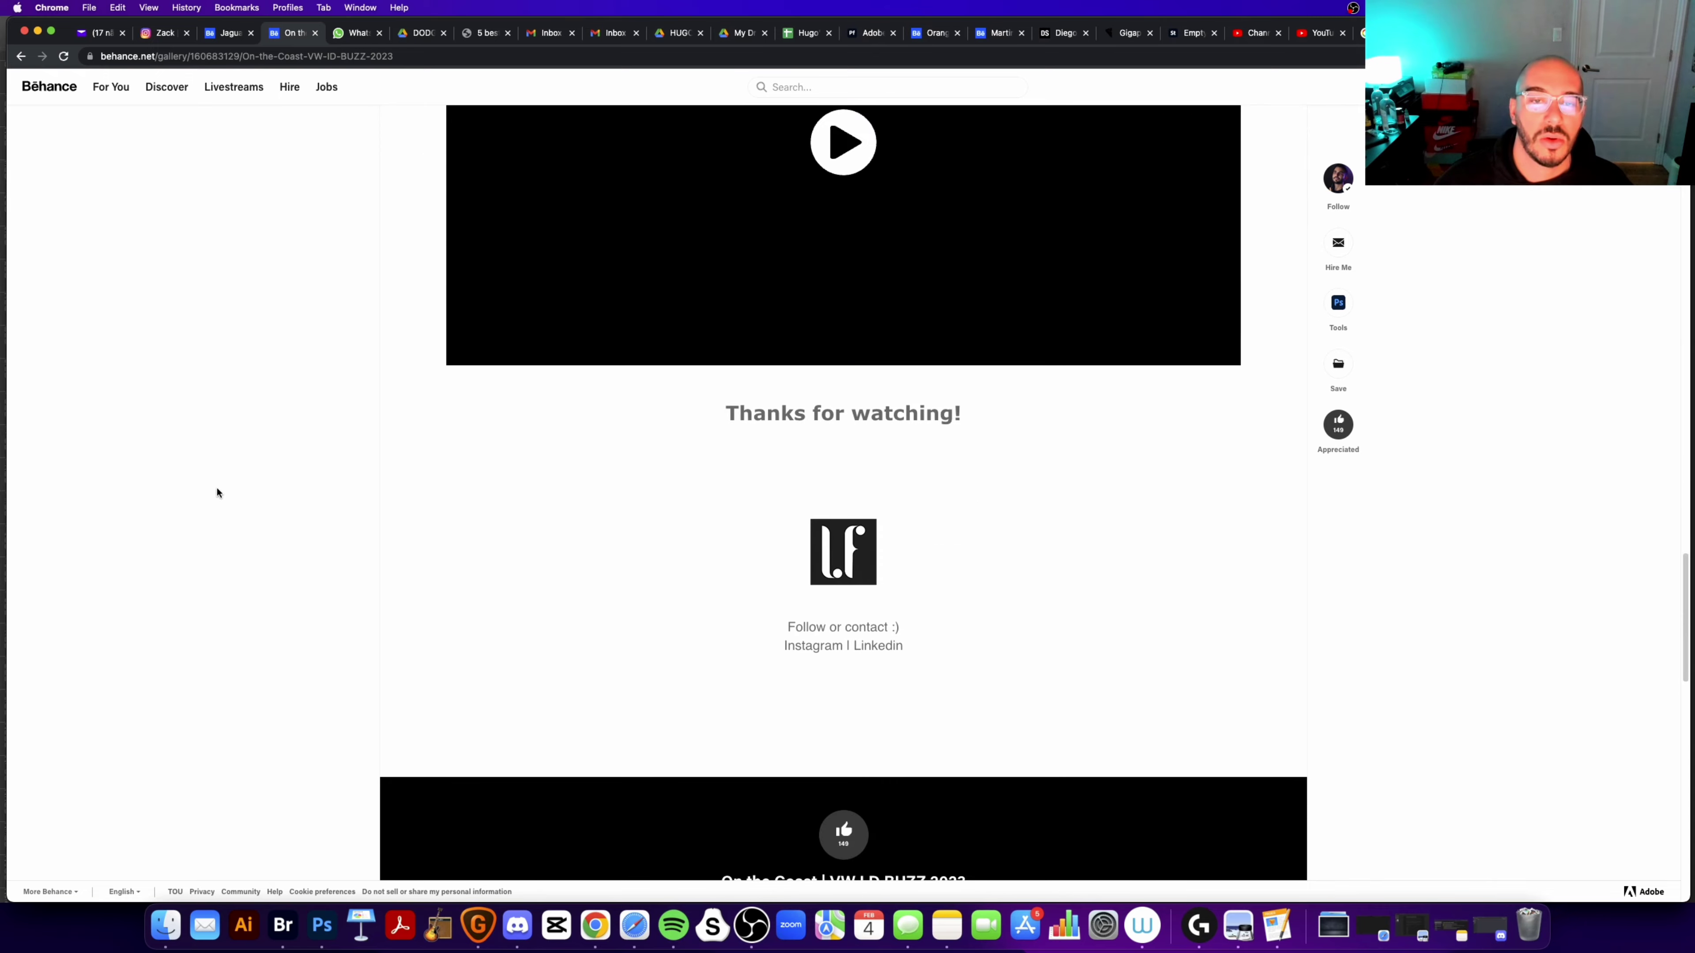
scroll(173, 379, "up", 5)
scroll(173, 379, "up", 5)
scroll(173, 379, "up", 5)
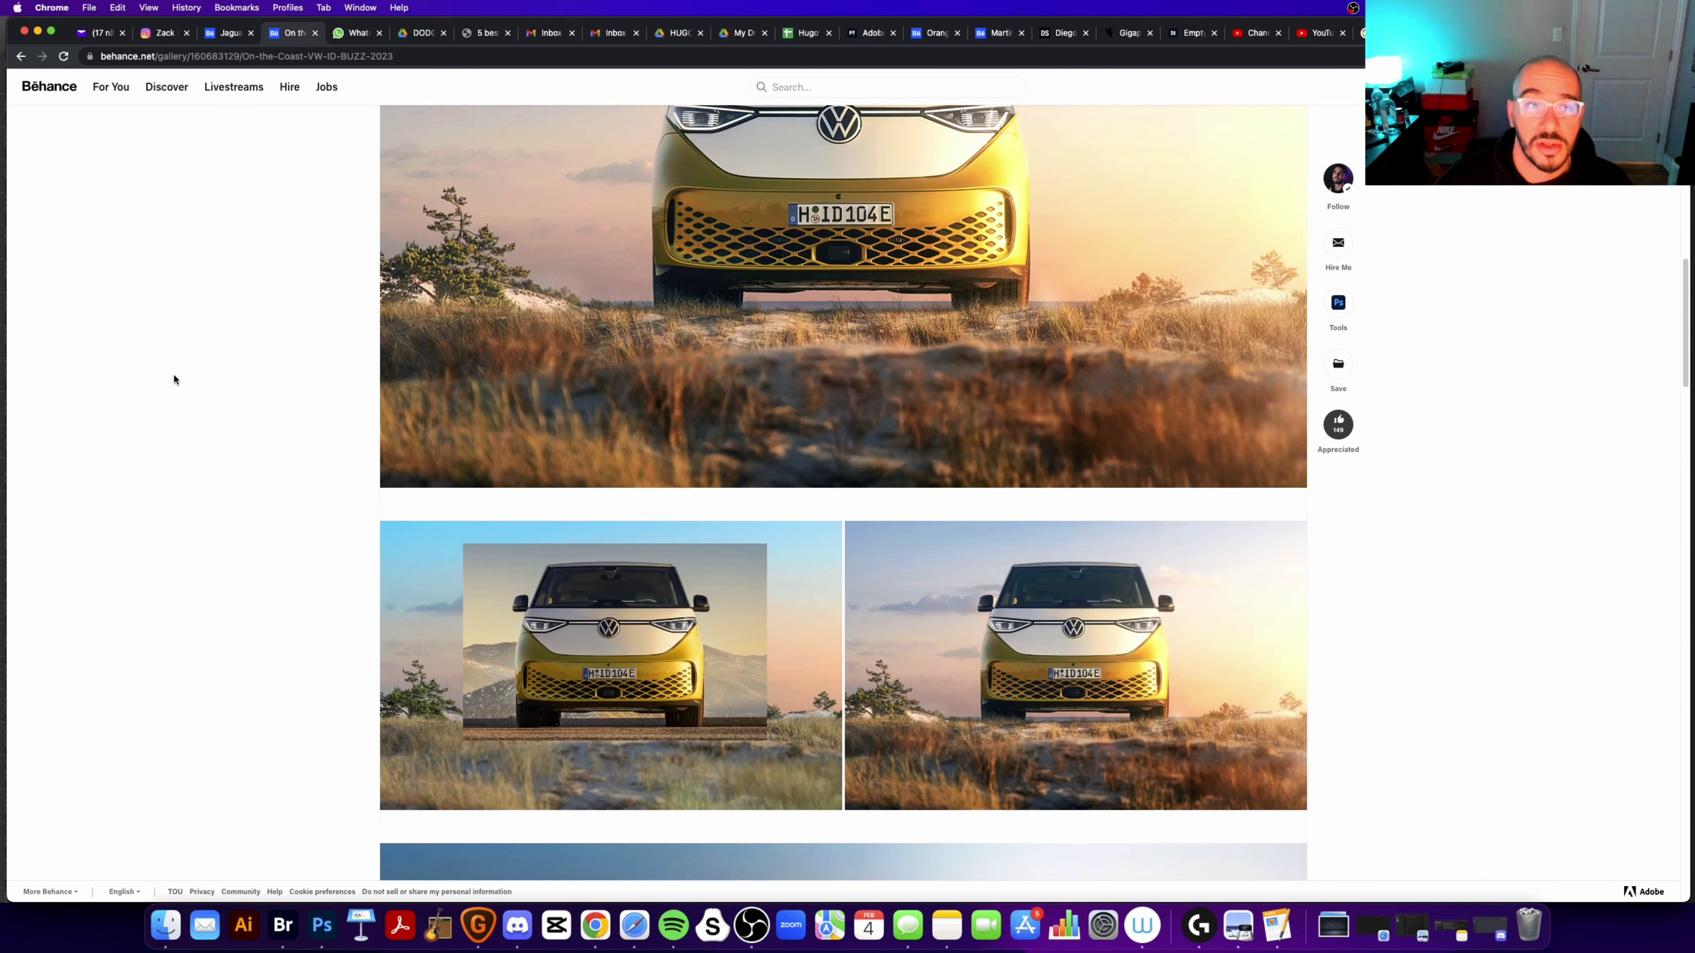
left_click(322, 924)
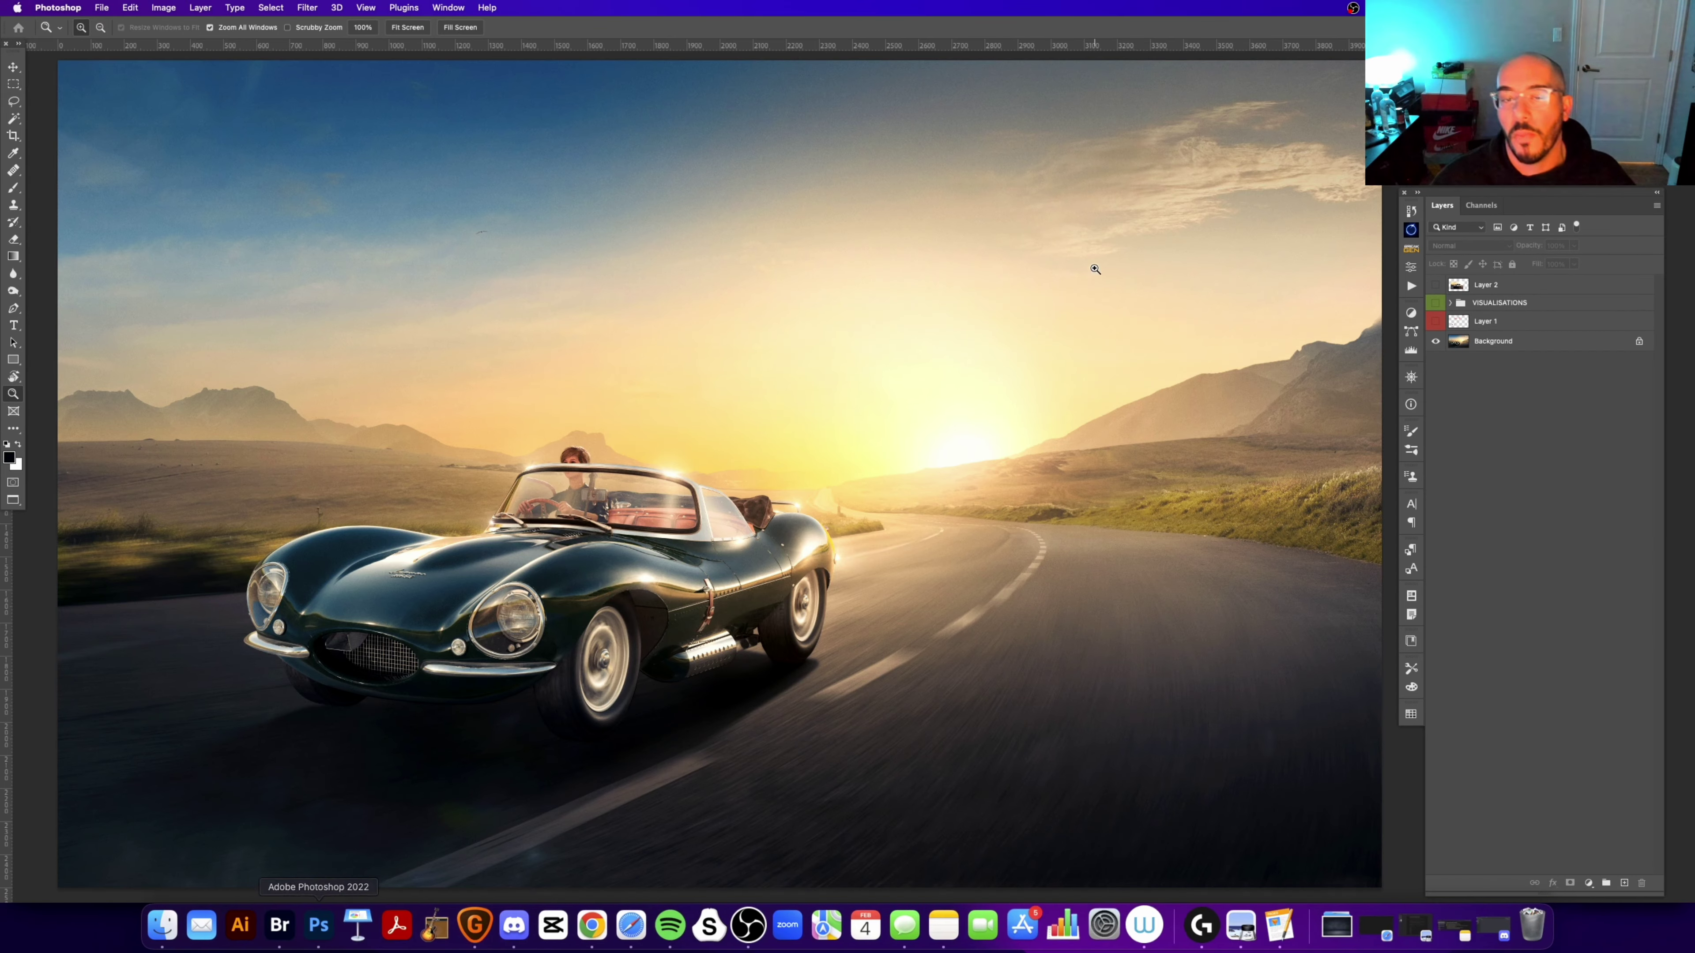
Step: Return to the VW beach composite and select the Screen Shot 2023-02-03 layer
key("ctrl+Tab")
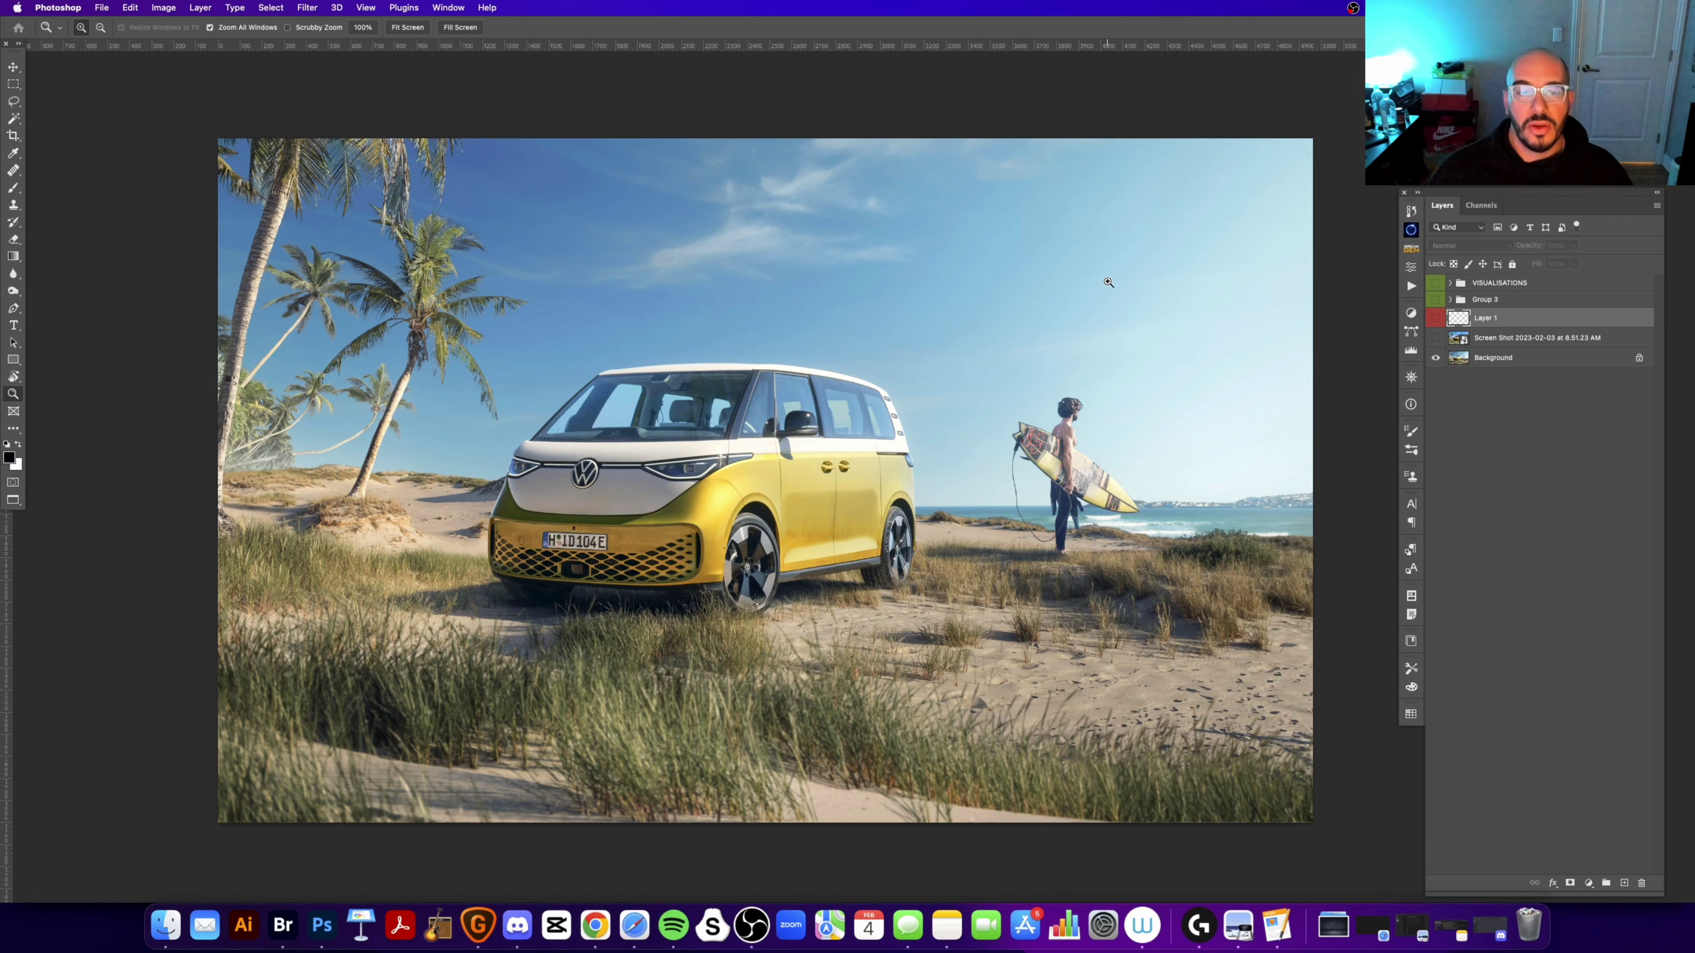
scroll(967, 307, "up", 1)
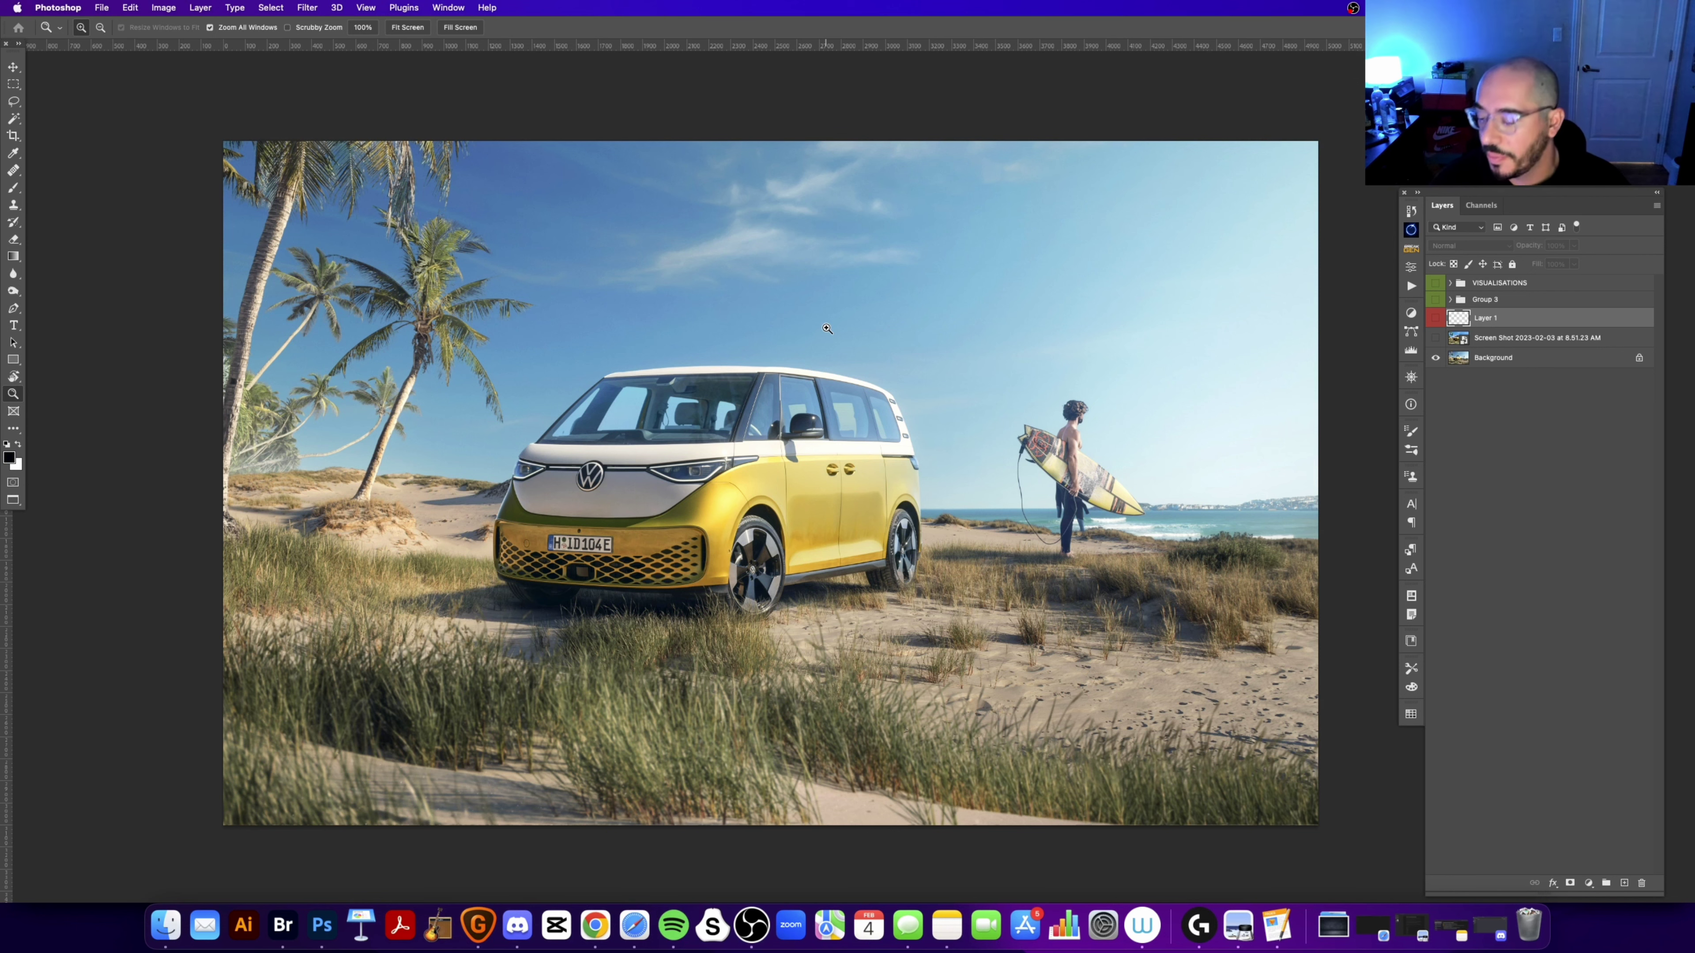
scroll(709, 269, "left", 2)
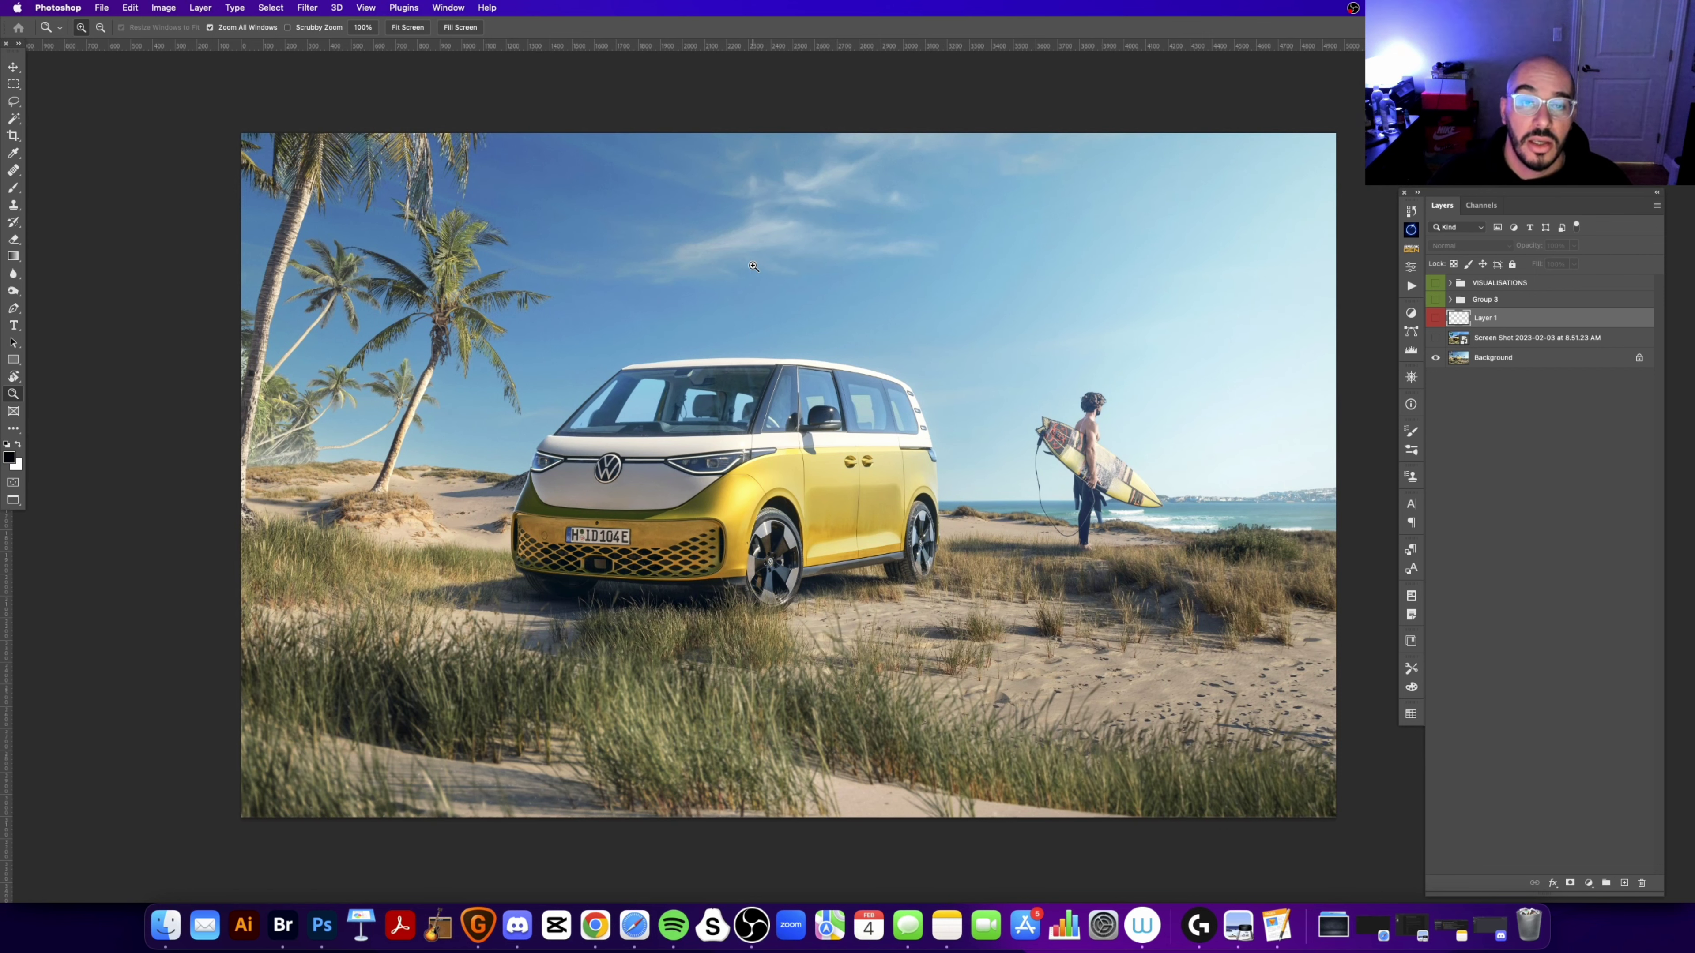
scroll(706, 163, "right", 1)
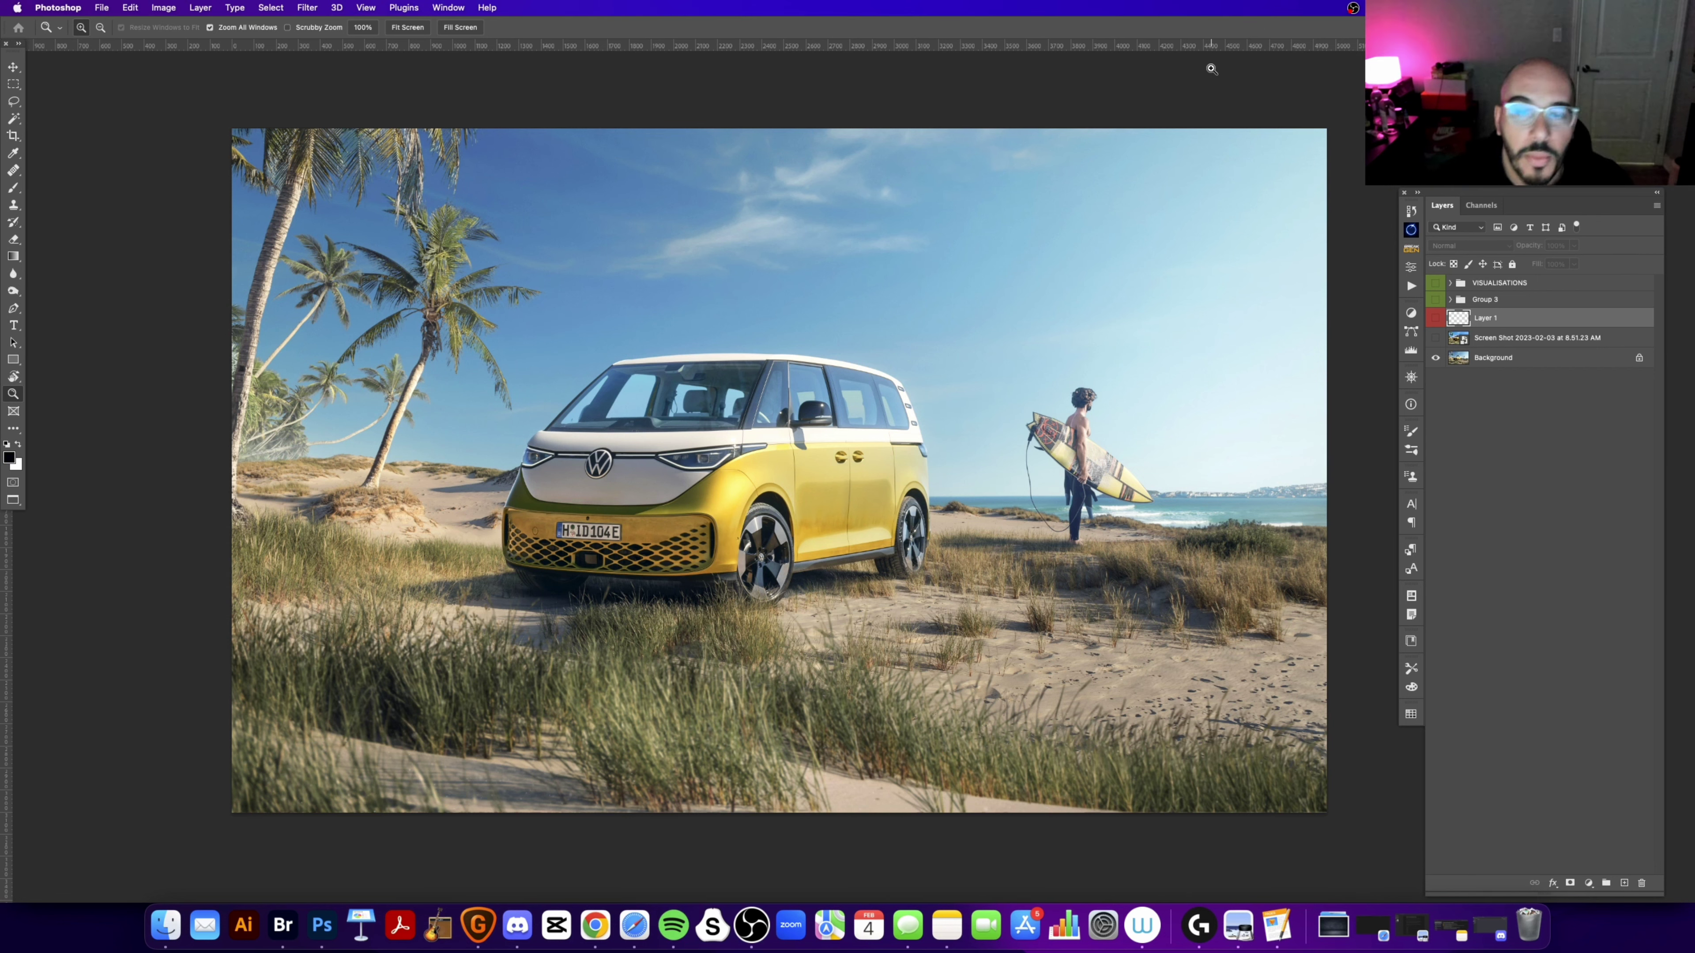
left_click_drag(661, 318, 652, 318)
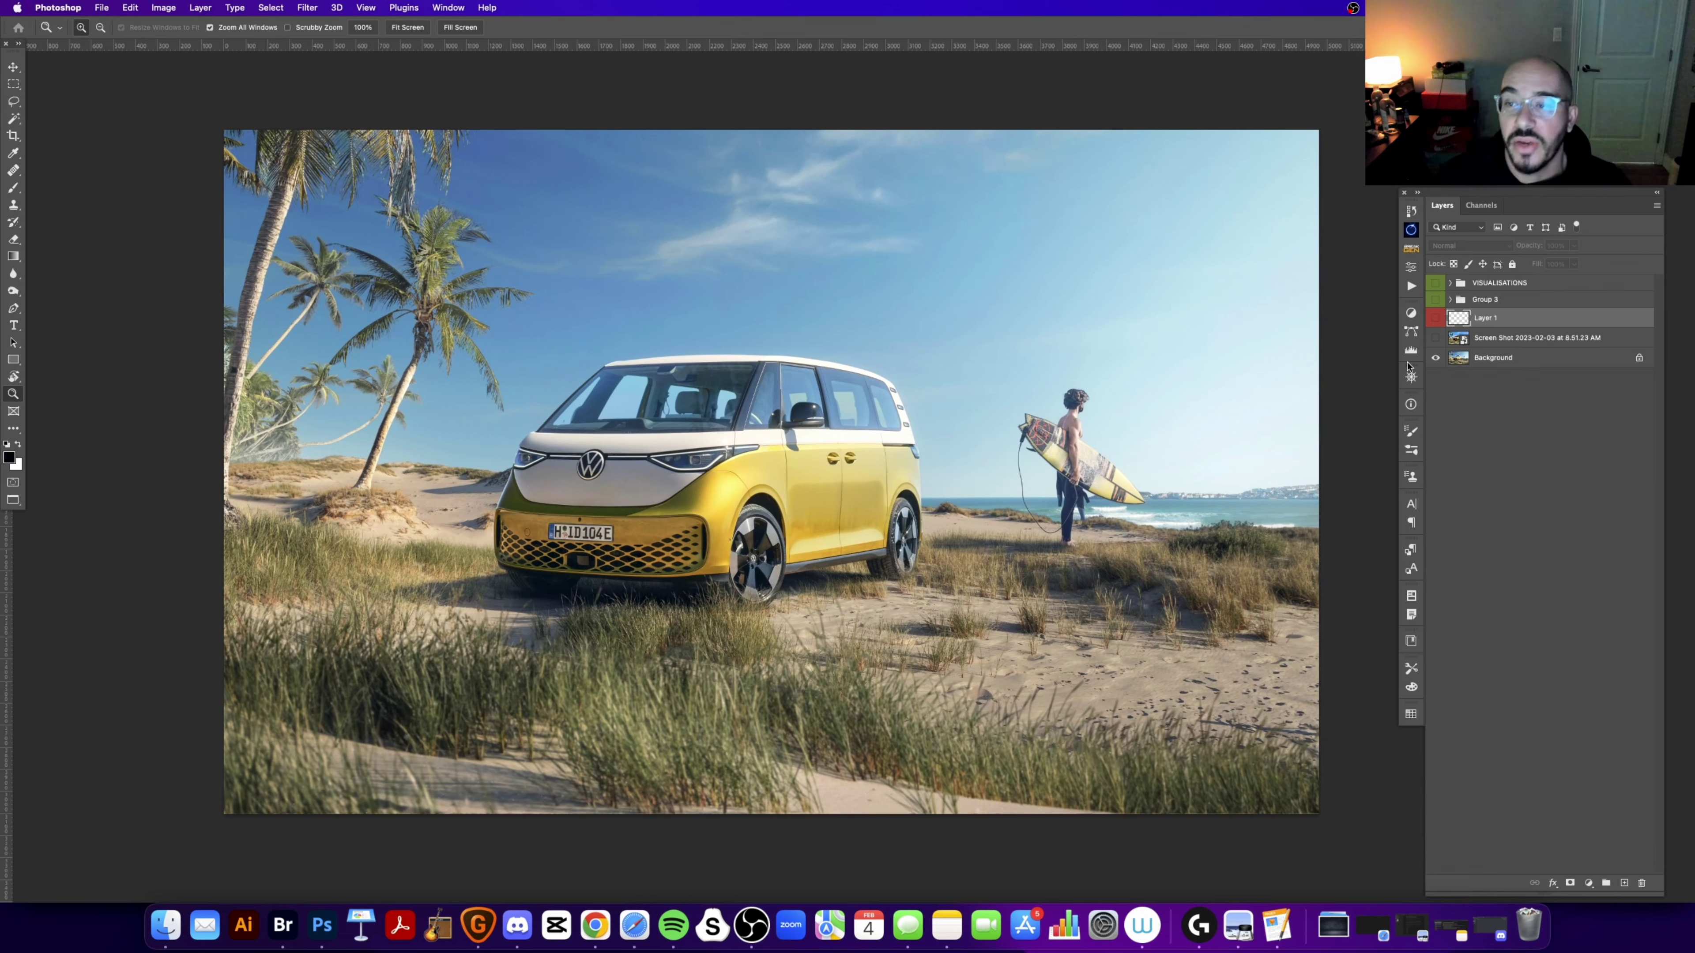
left_click(1485, 340)
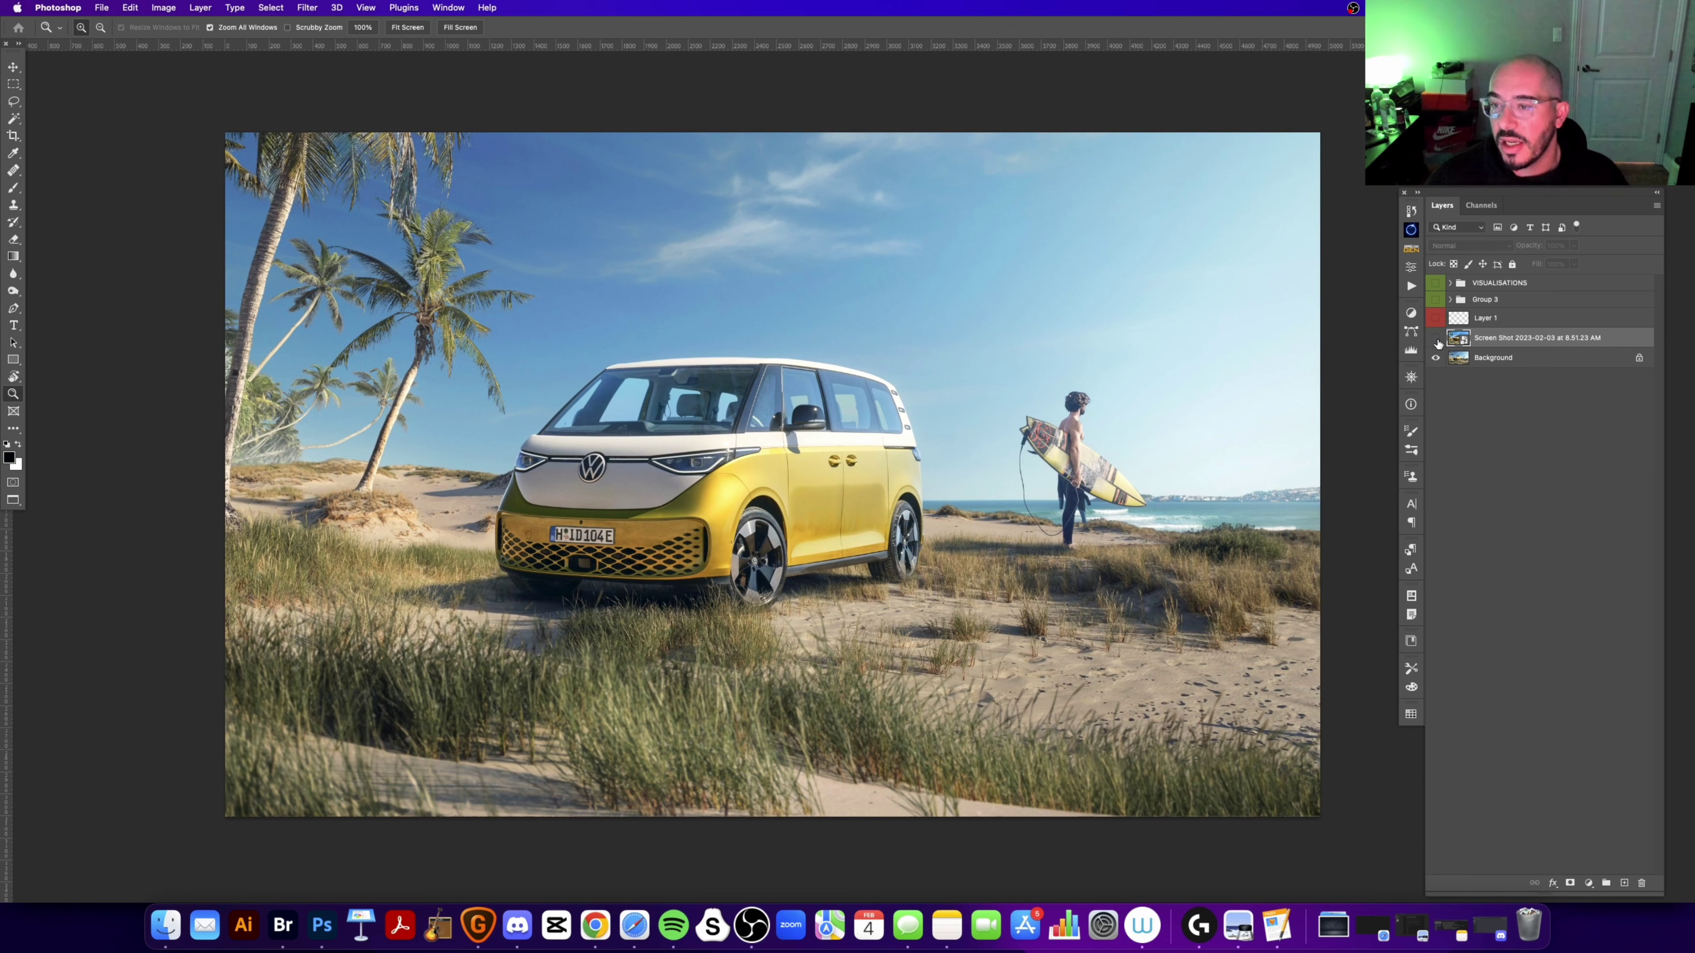
Step: Flick the Screen Shot layer on and off to compare the original van photo with the composite
left_click(1435, 339)
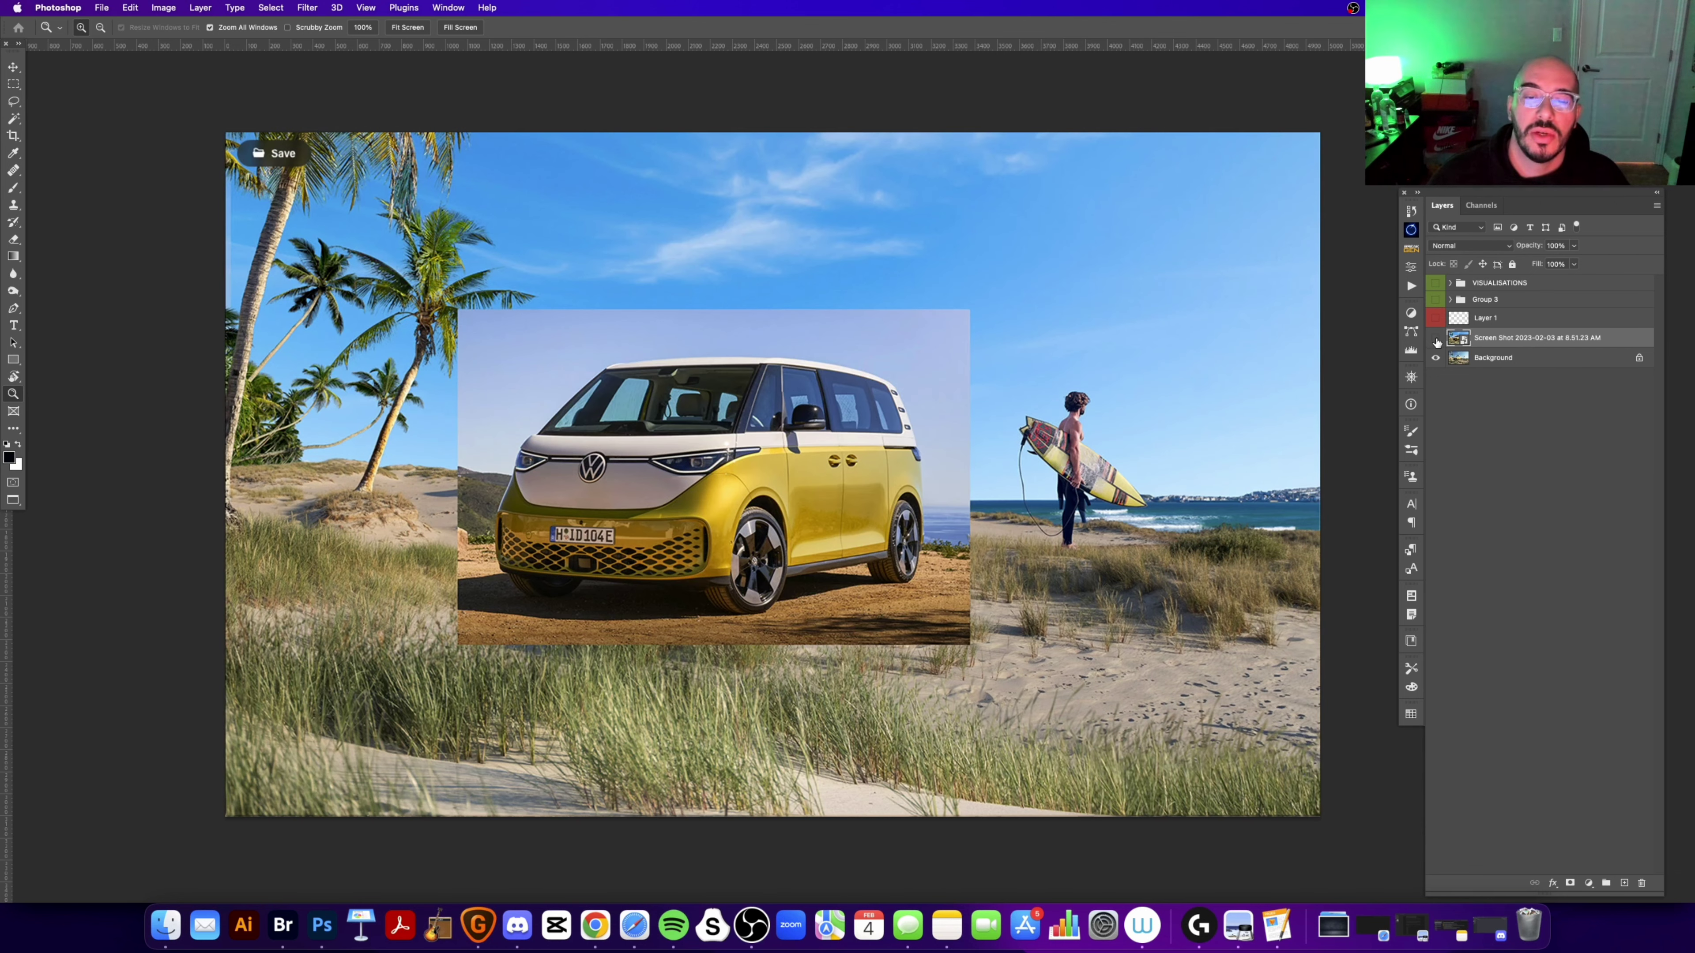
left_click(1435, 338)
left_click(1435, 339)
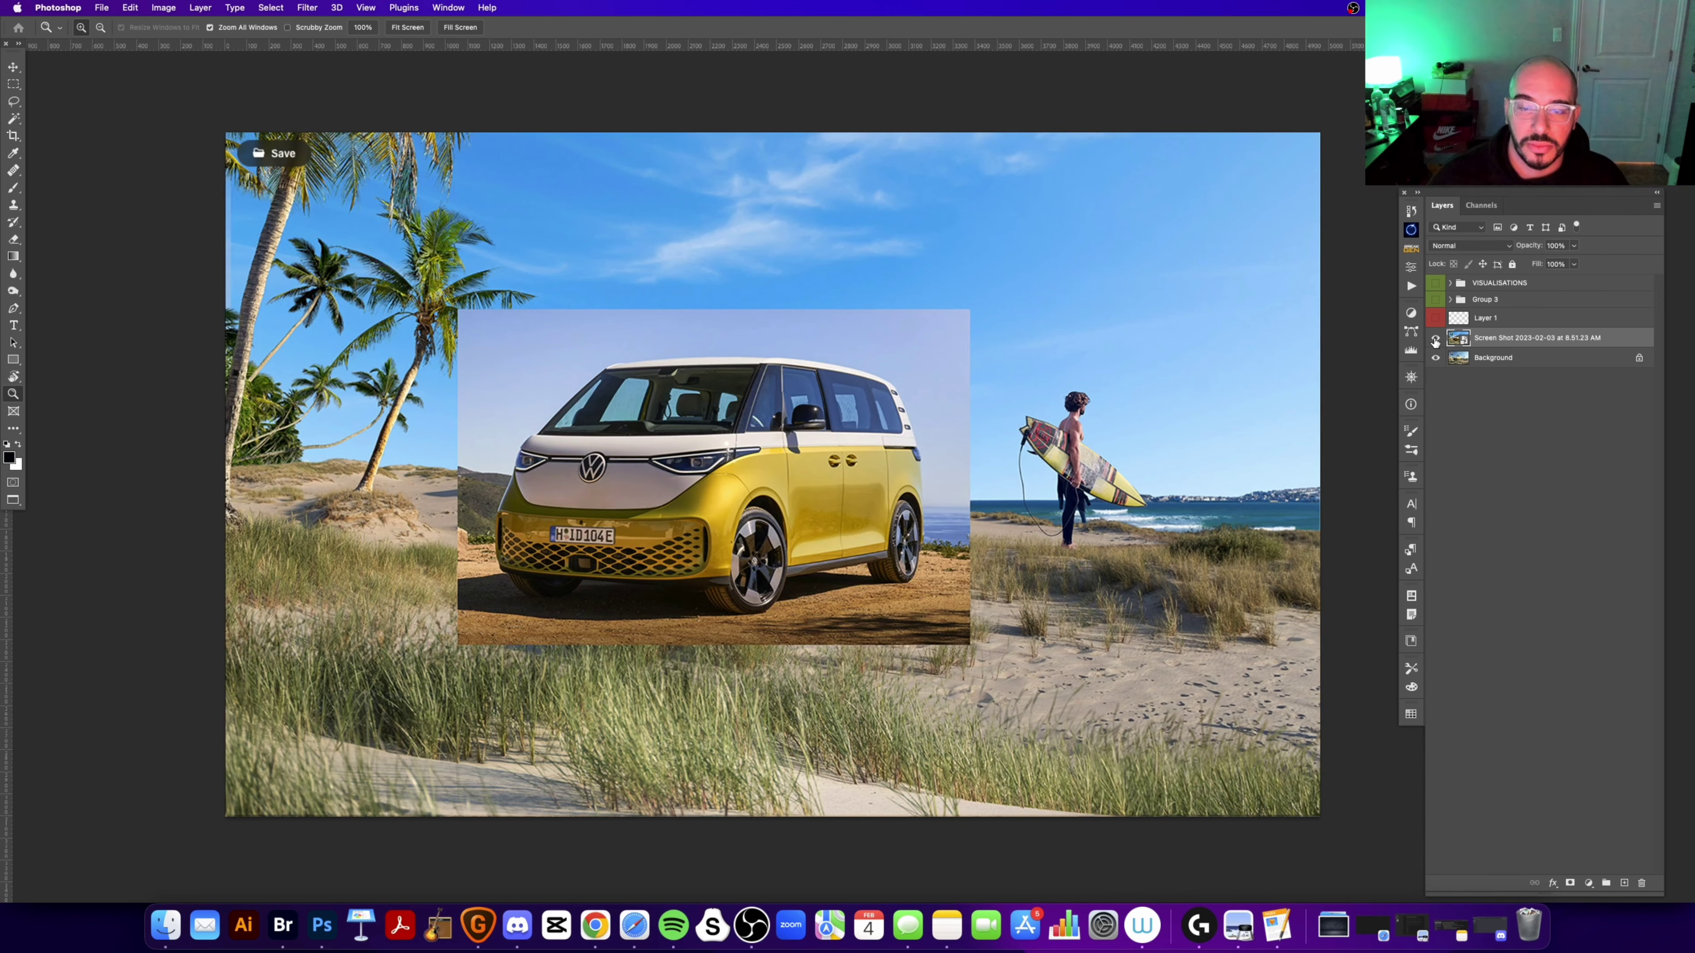
left_click(1436, 339)
left_click(1435, 339)
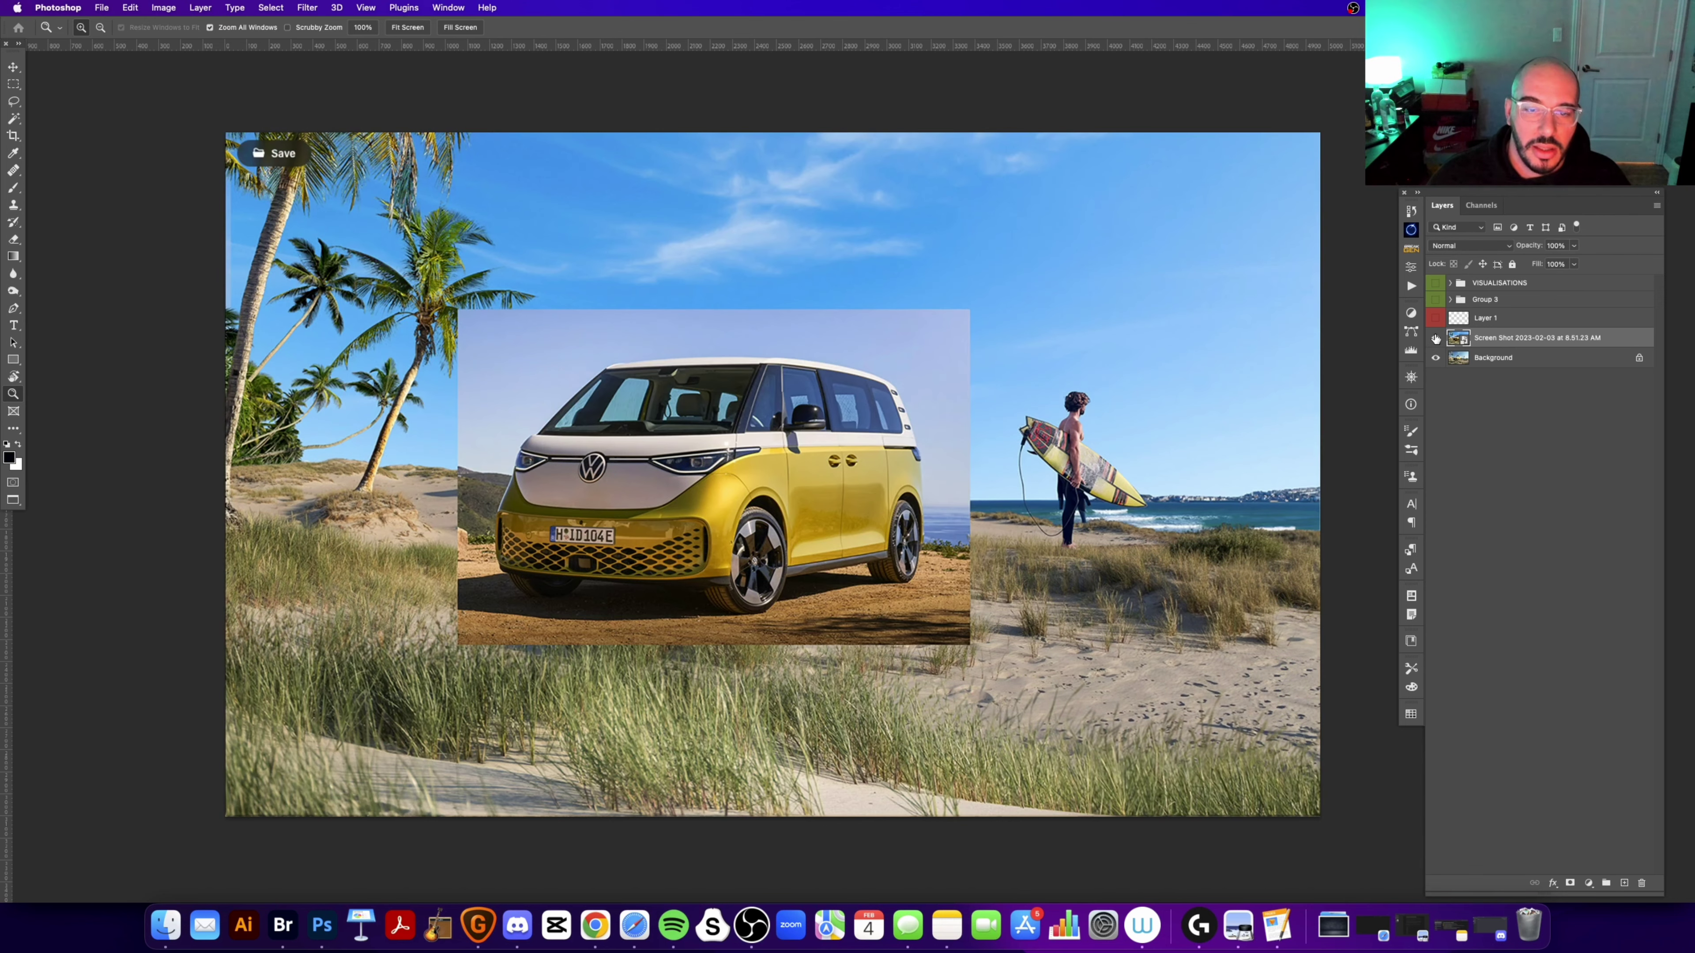
left_click(1436, 339)
left_click(1435, 339)
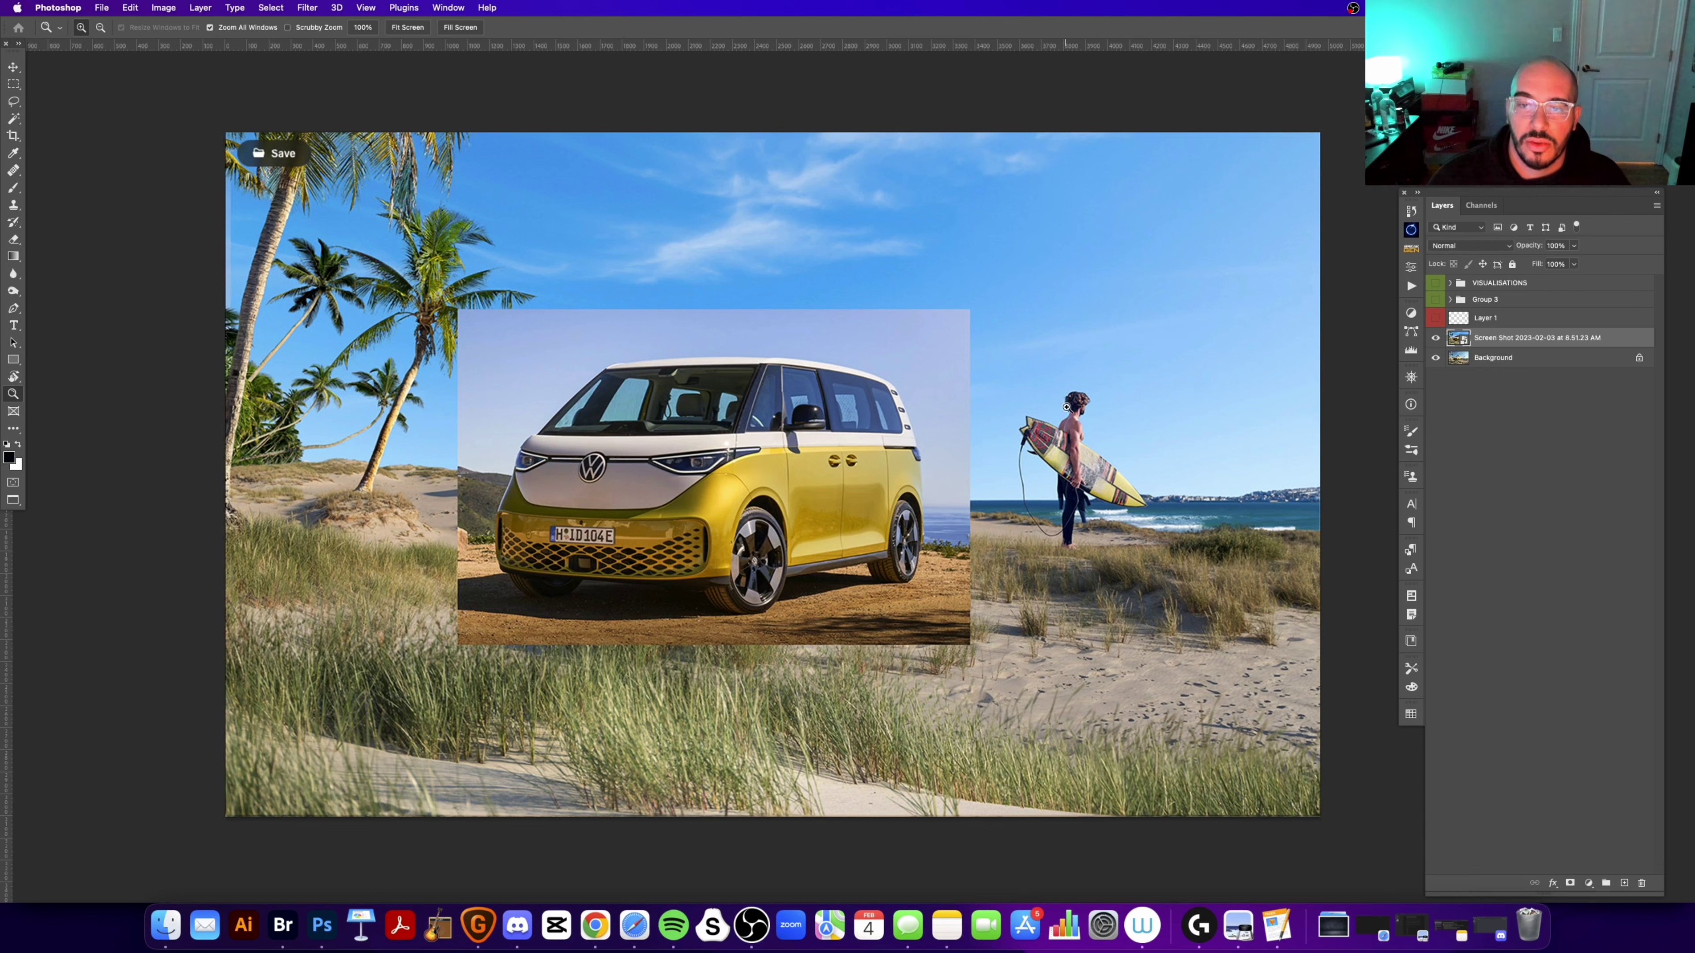
left_click(1436, 339)
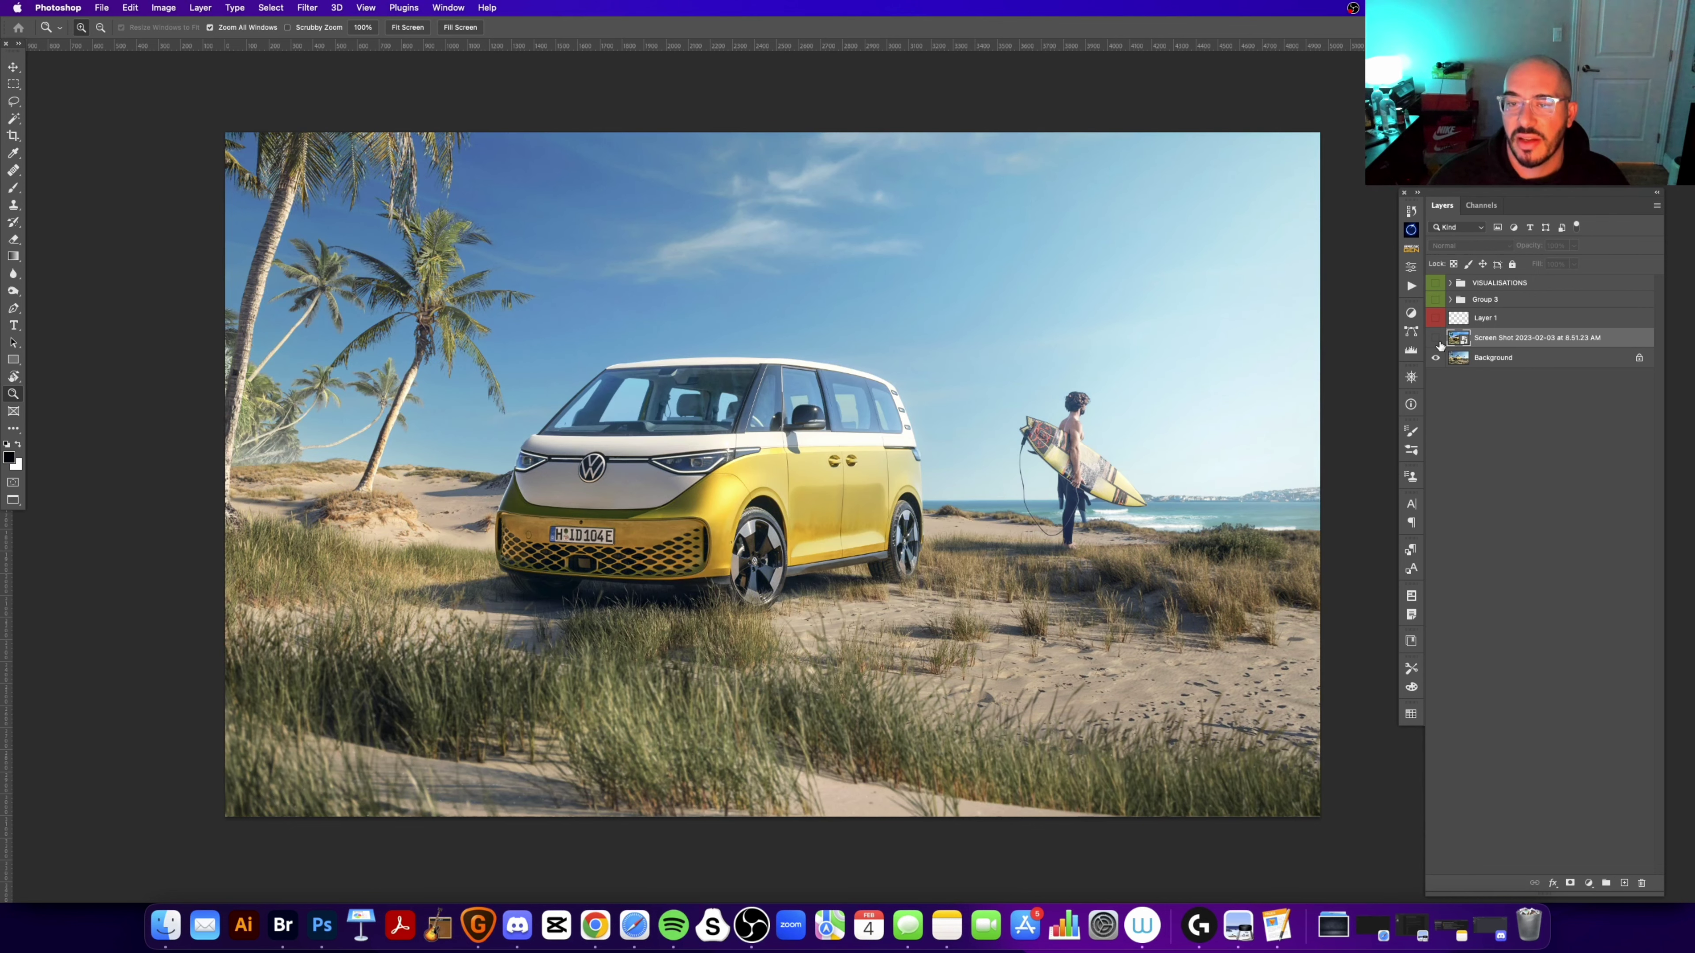
left_click(1436, 339)
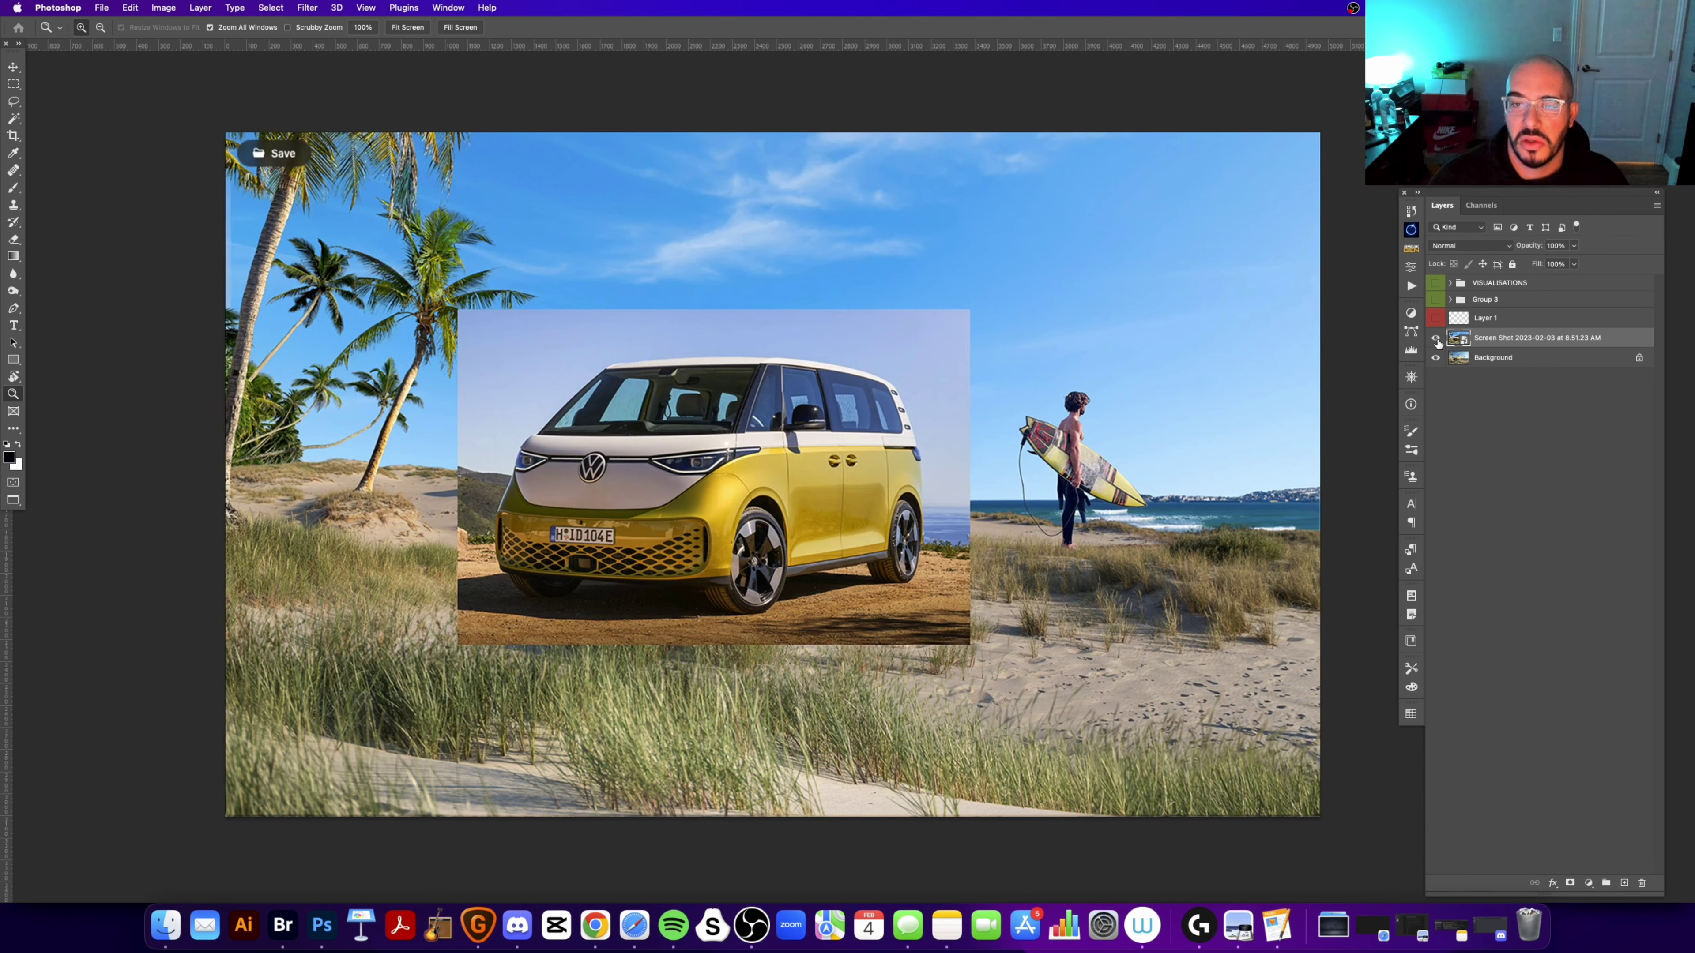
left_click(1436, 339)
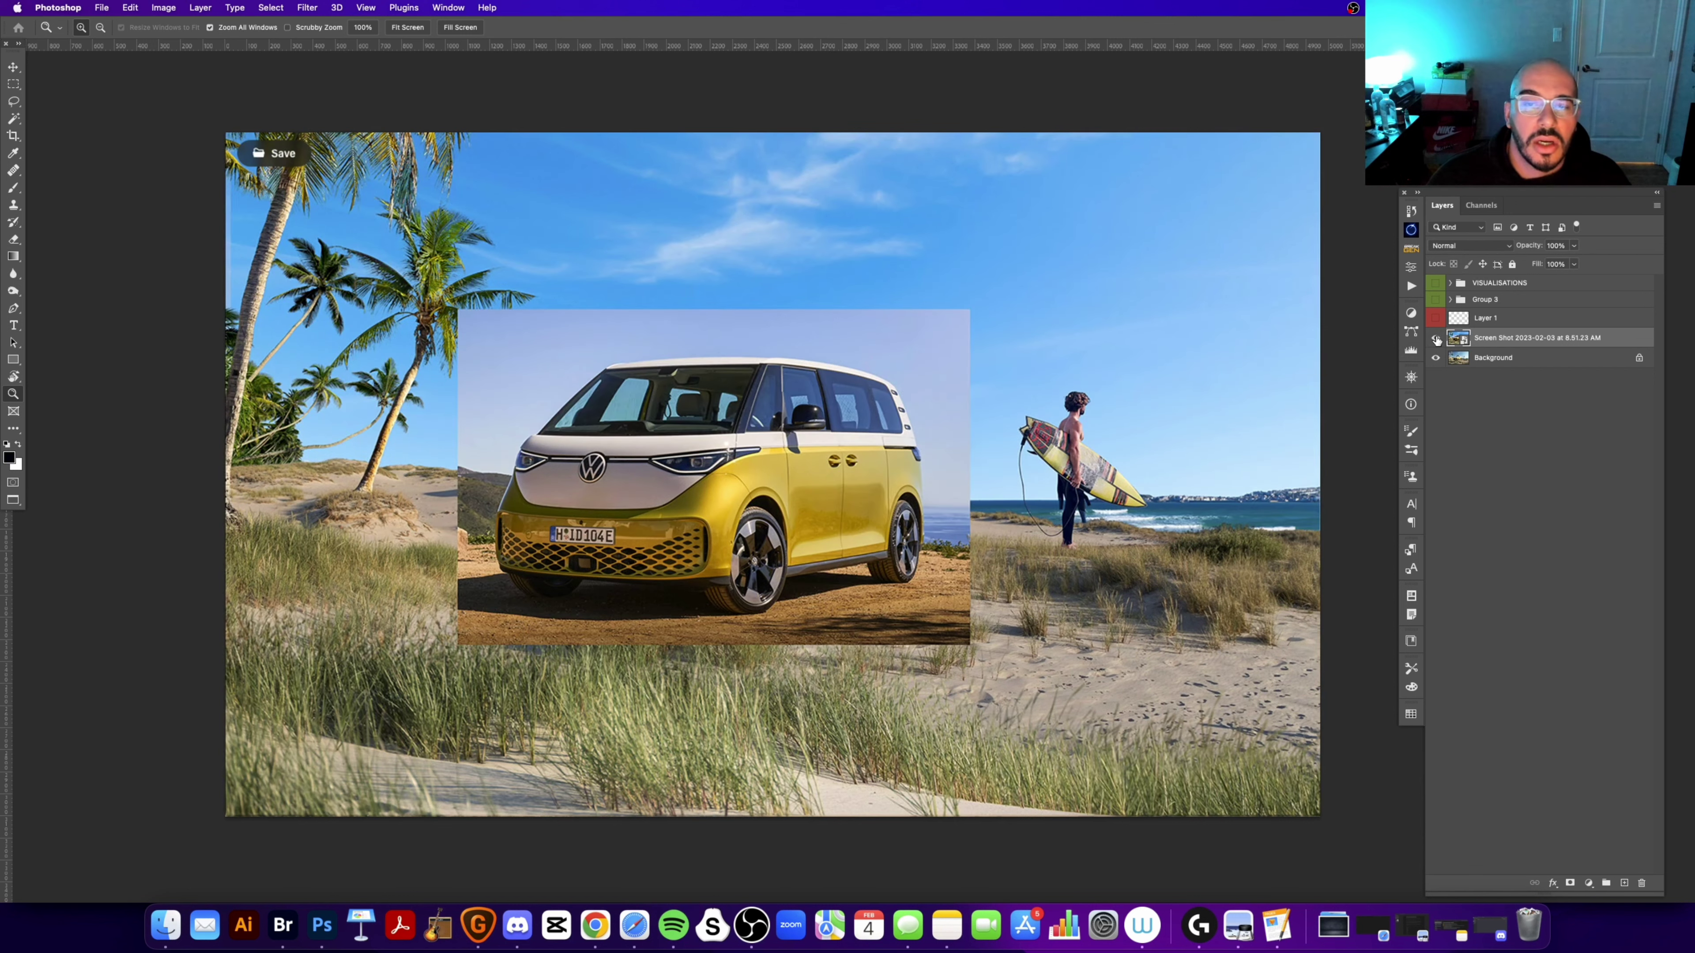
left_click(1435, 339)
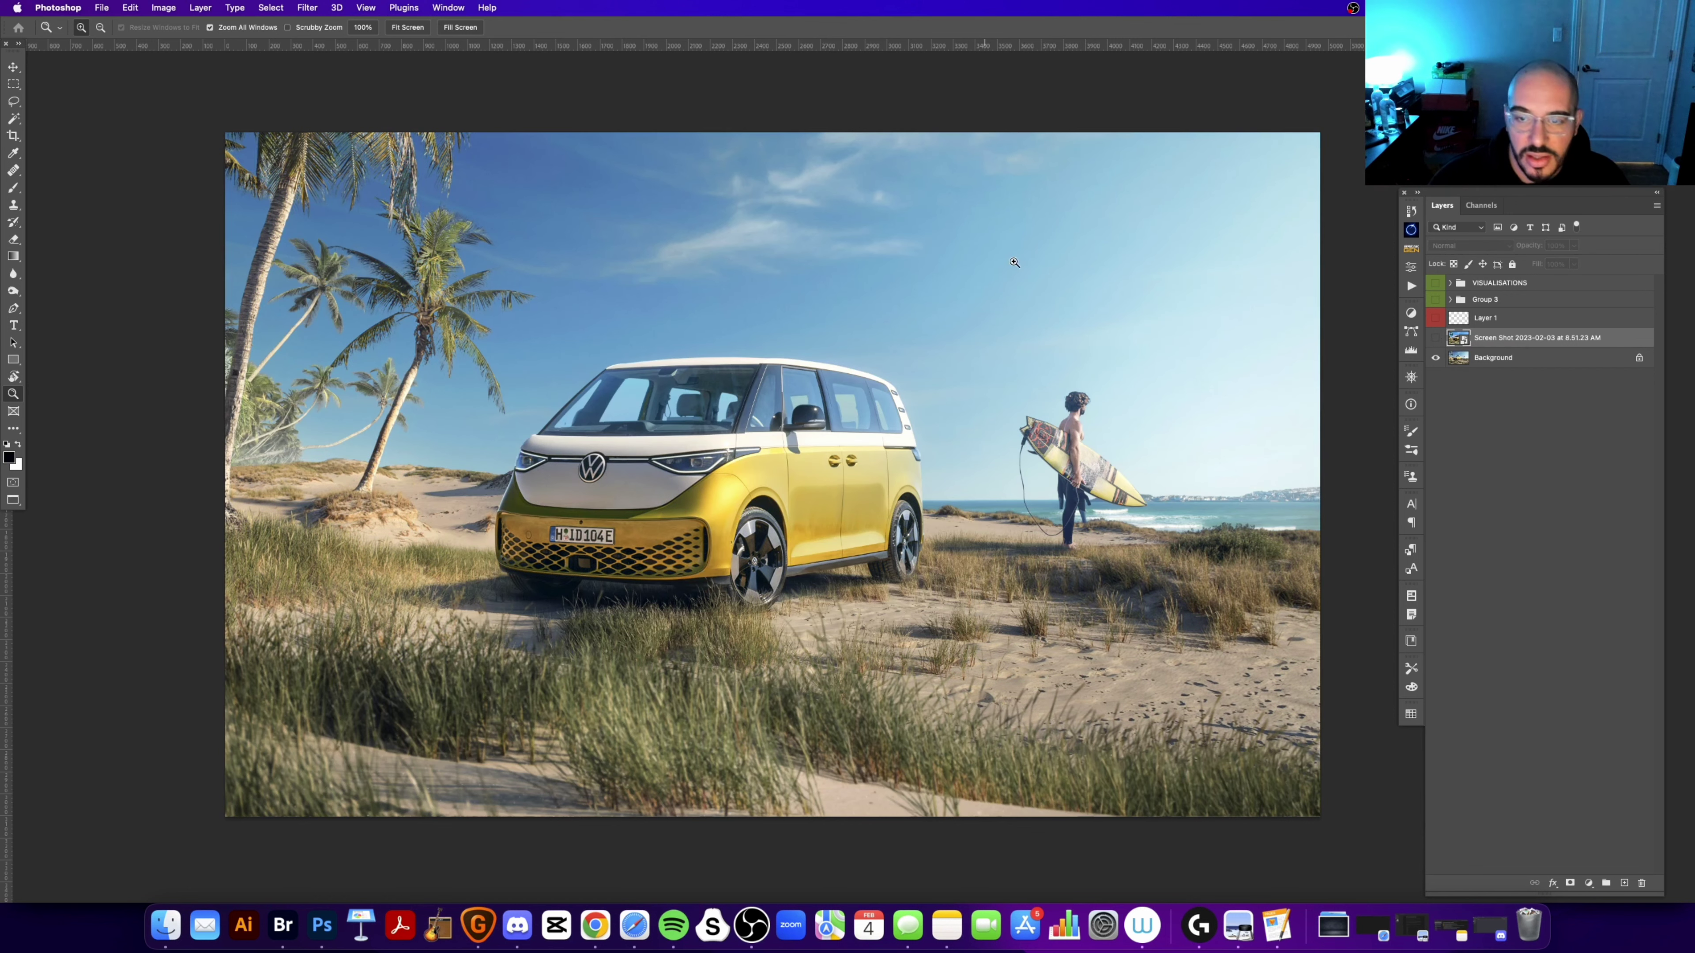
left_click(1435, 339)
left_click(1435, 339)
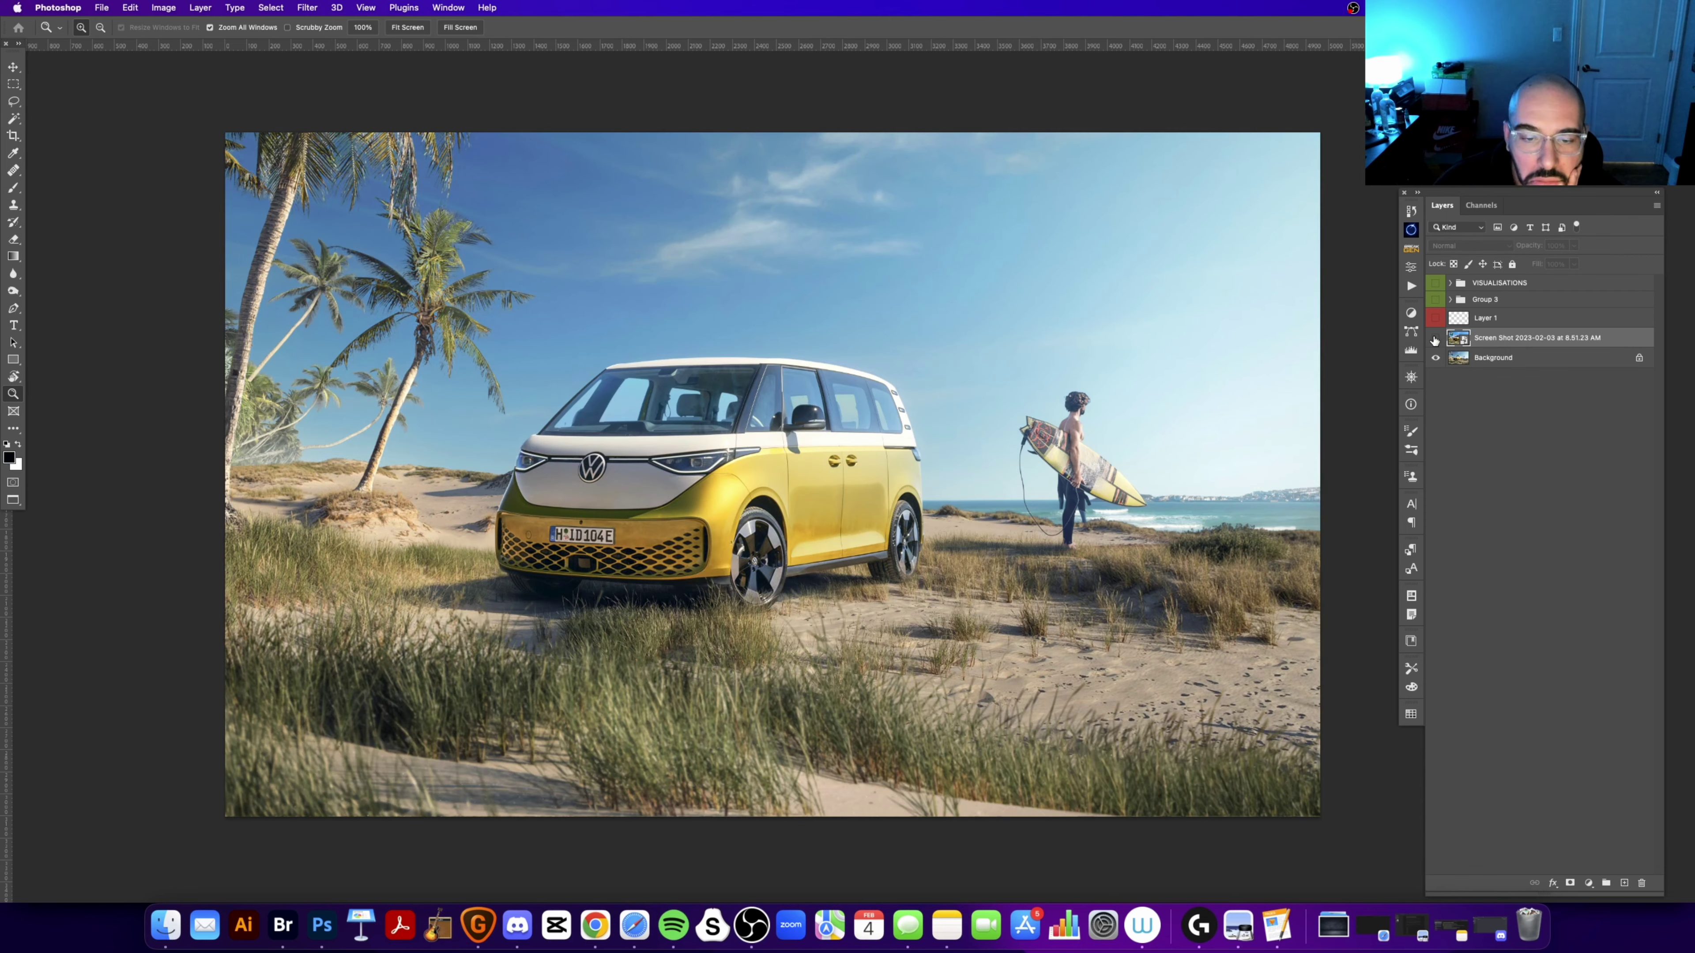
left_click(1435, 339)
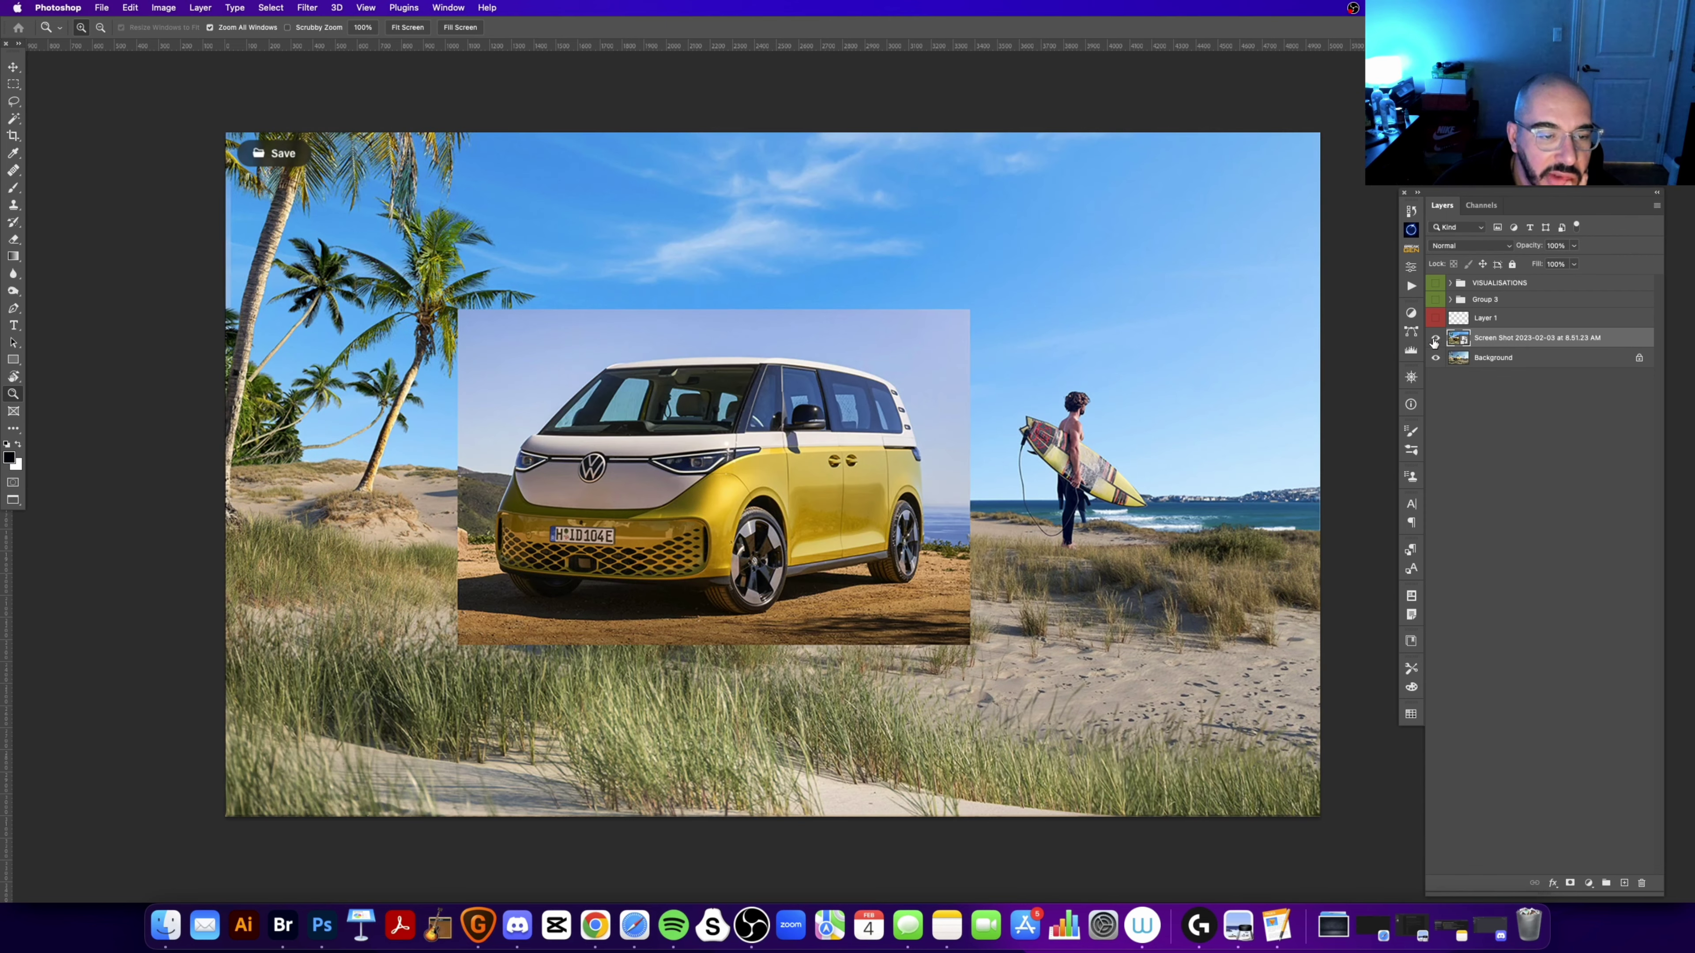
left_click(1434, 338)
left_click(1434, 339)
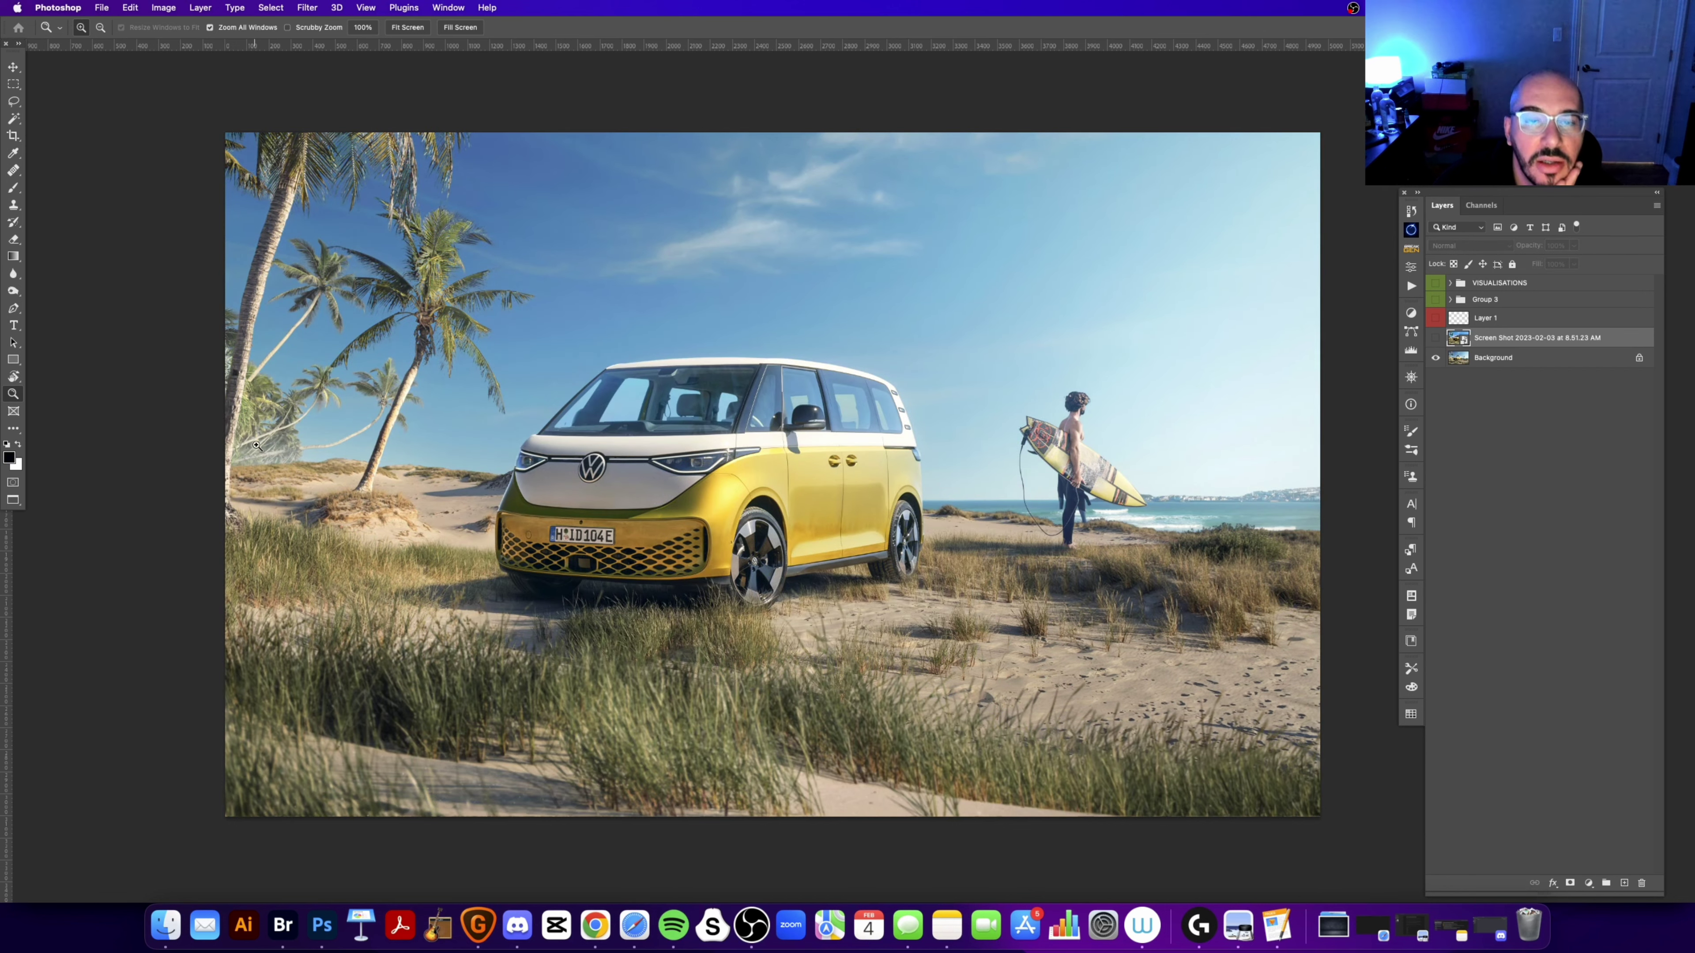
Step: Hide the original photo, show Layer 1's red critique notes, and zoom into the van's side door
left_click(1436, 339)
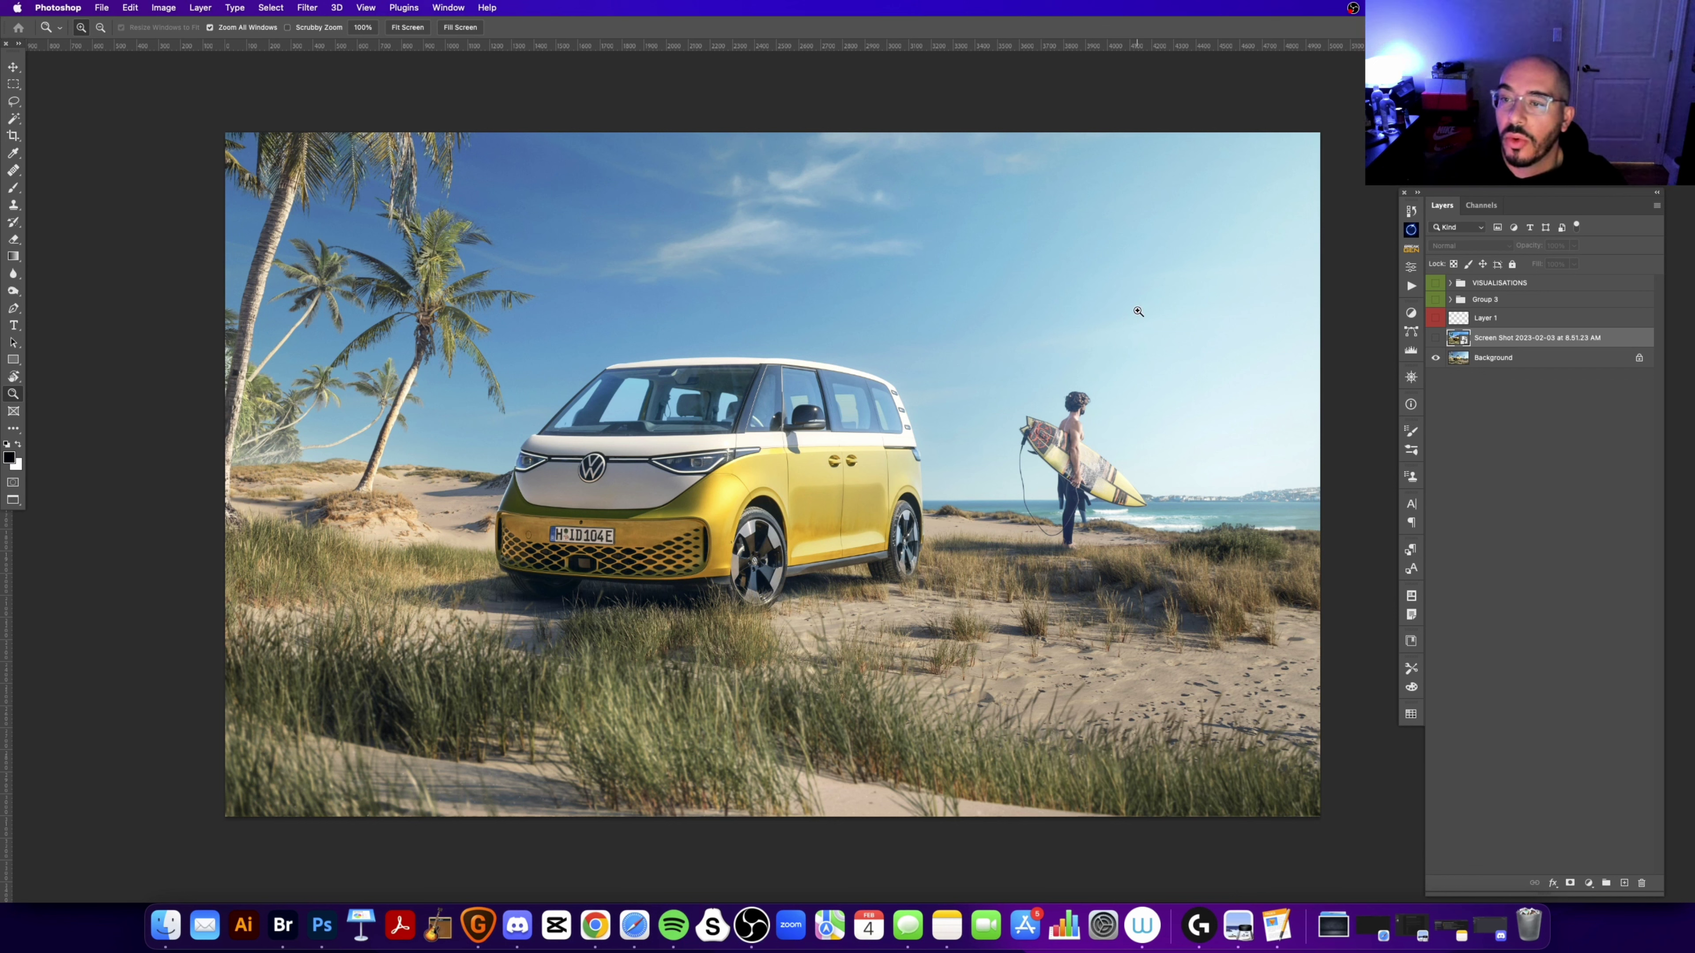
left_click(1435, 319)
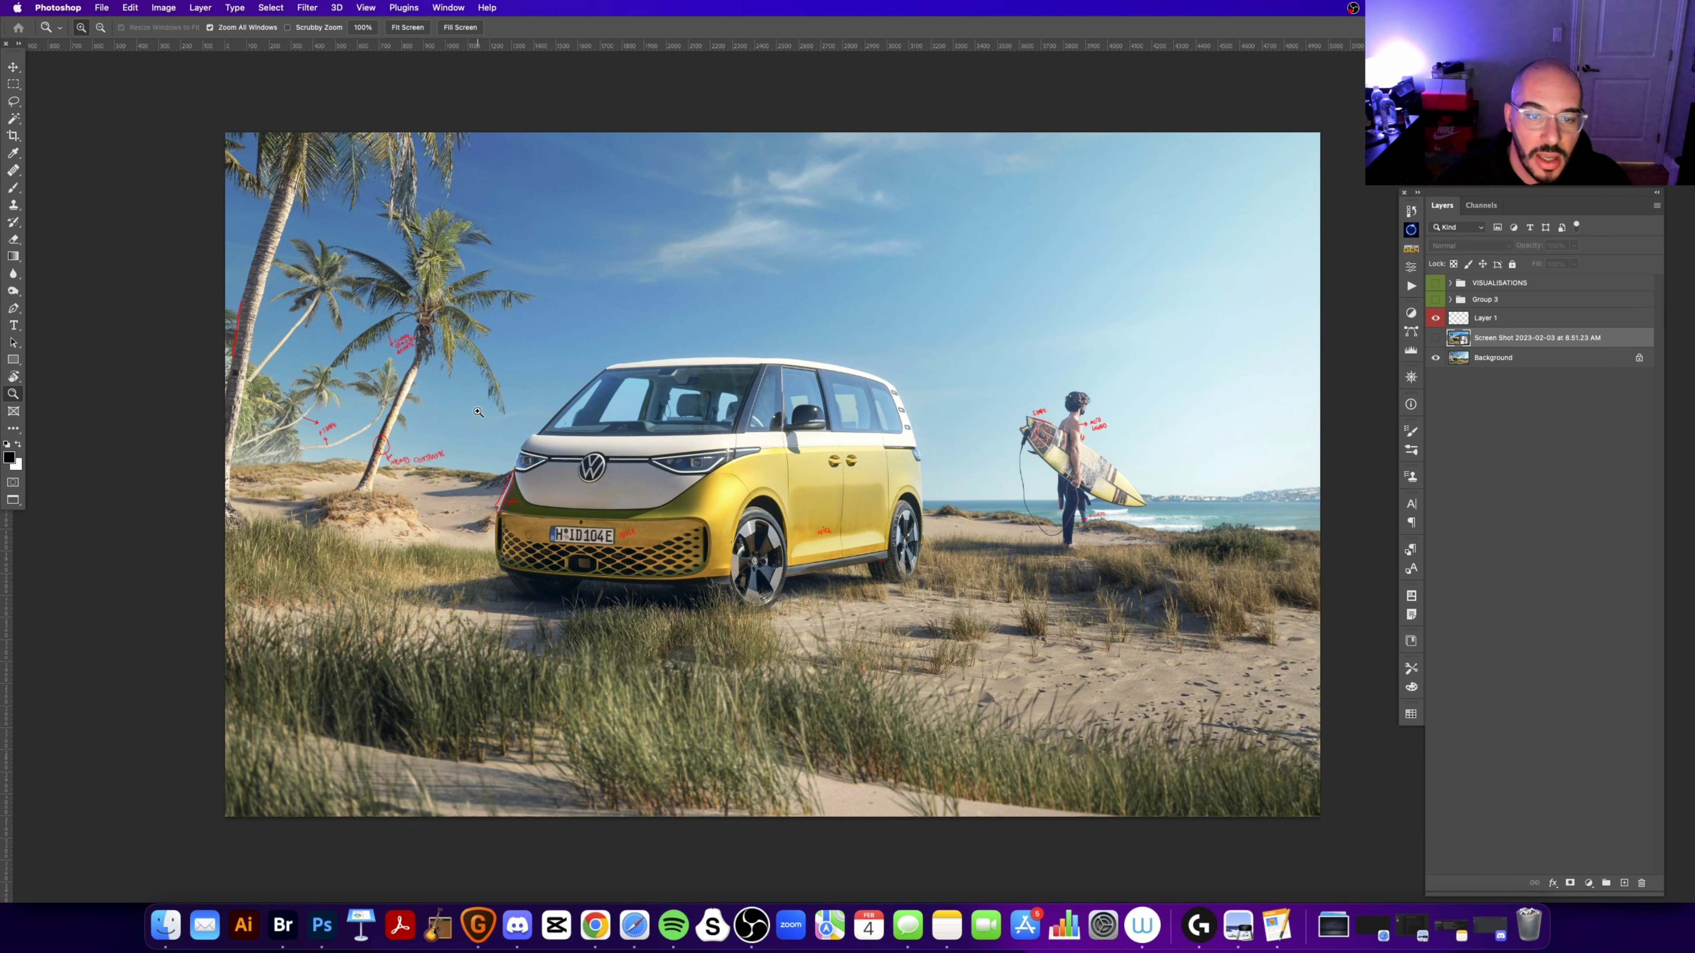
left_click_drag(723, 498, 808, 506)
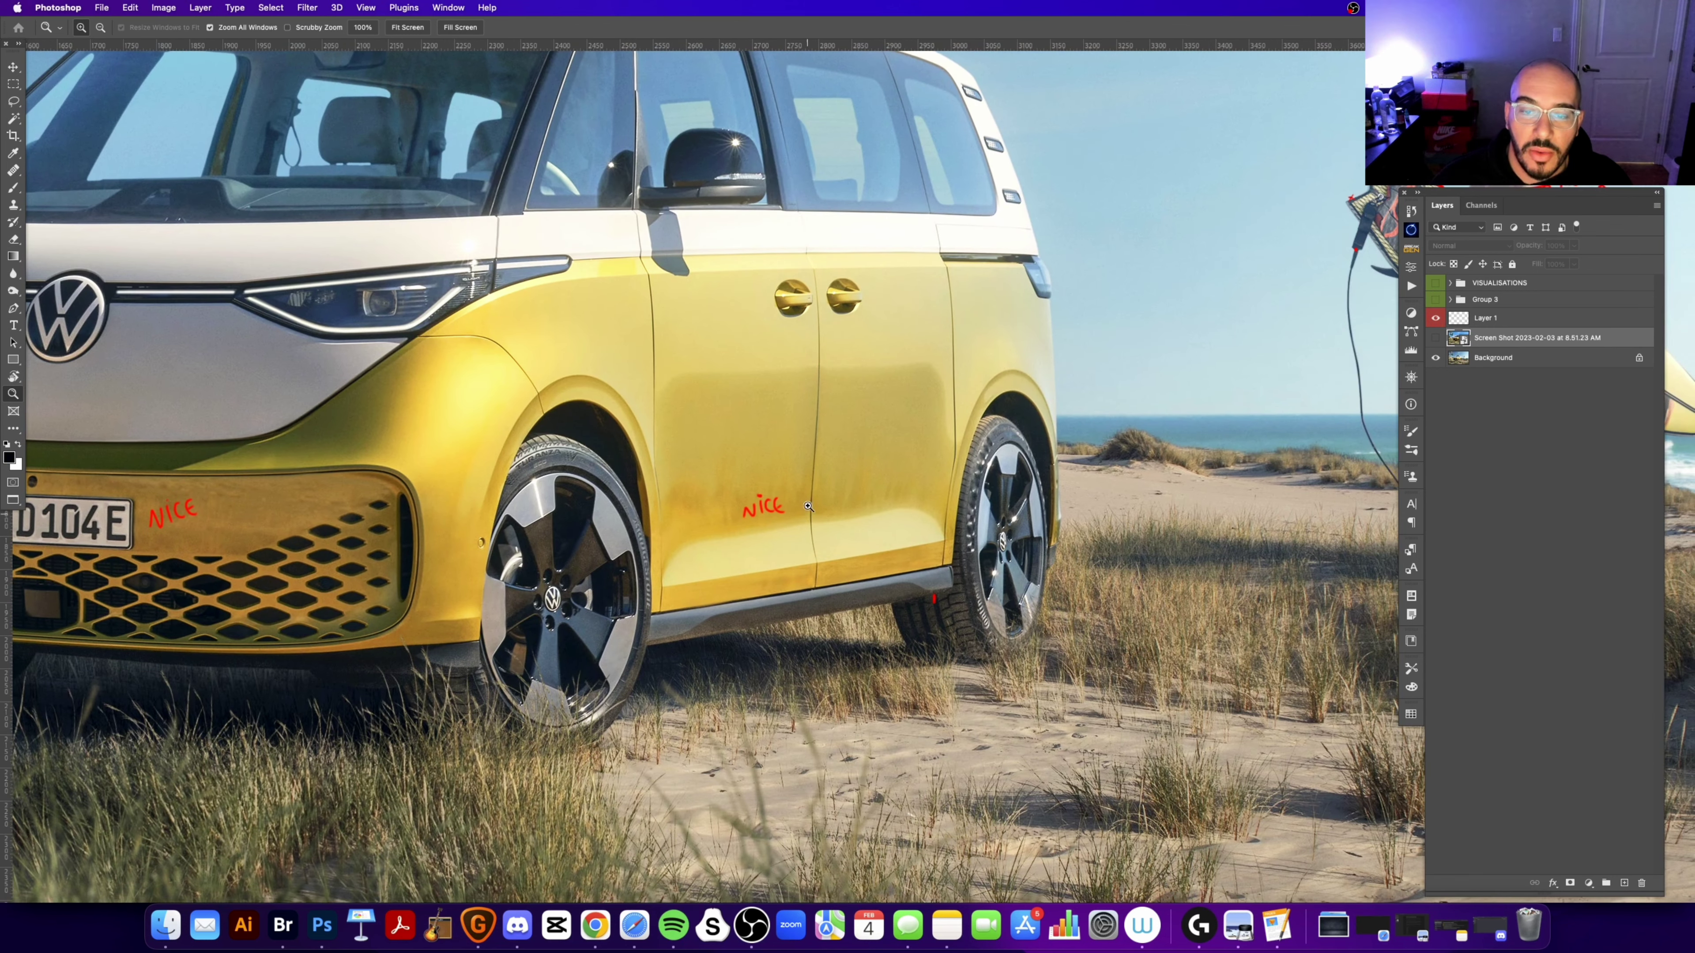
Step: Compare the van's side and front close-ups against the original Screen Shot photo
scroll(756, 520, "right", 1)
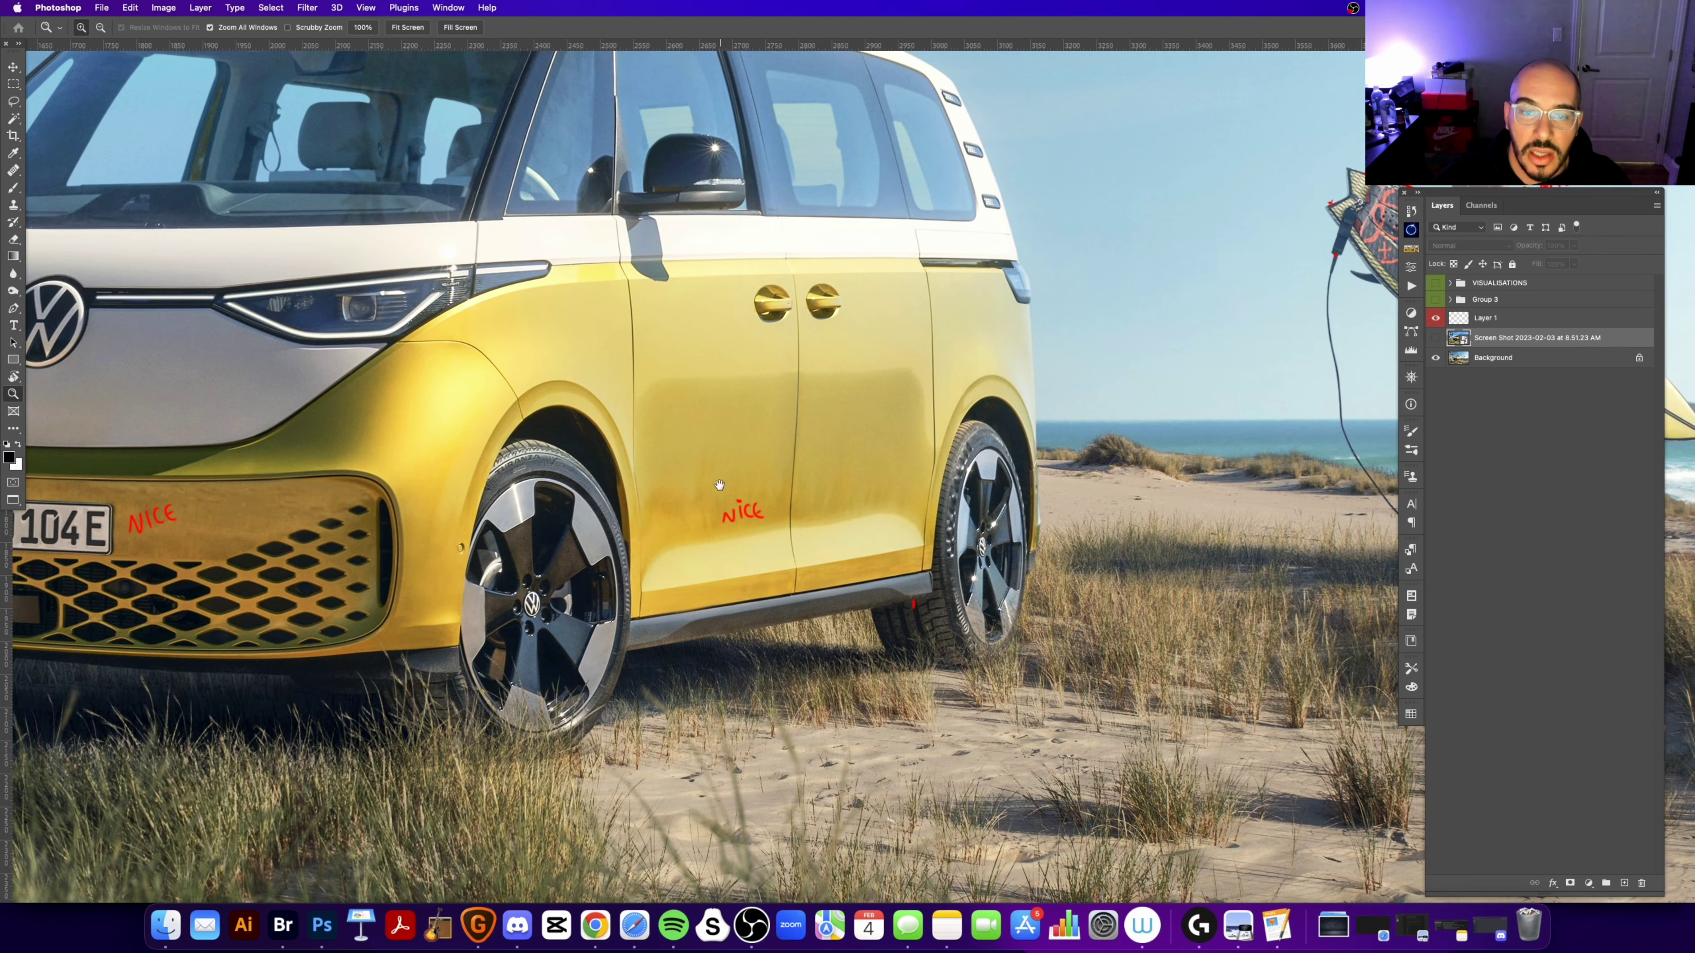
left_click_drag(720, 486, 761, 493)
left_click(1435, 338)
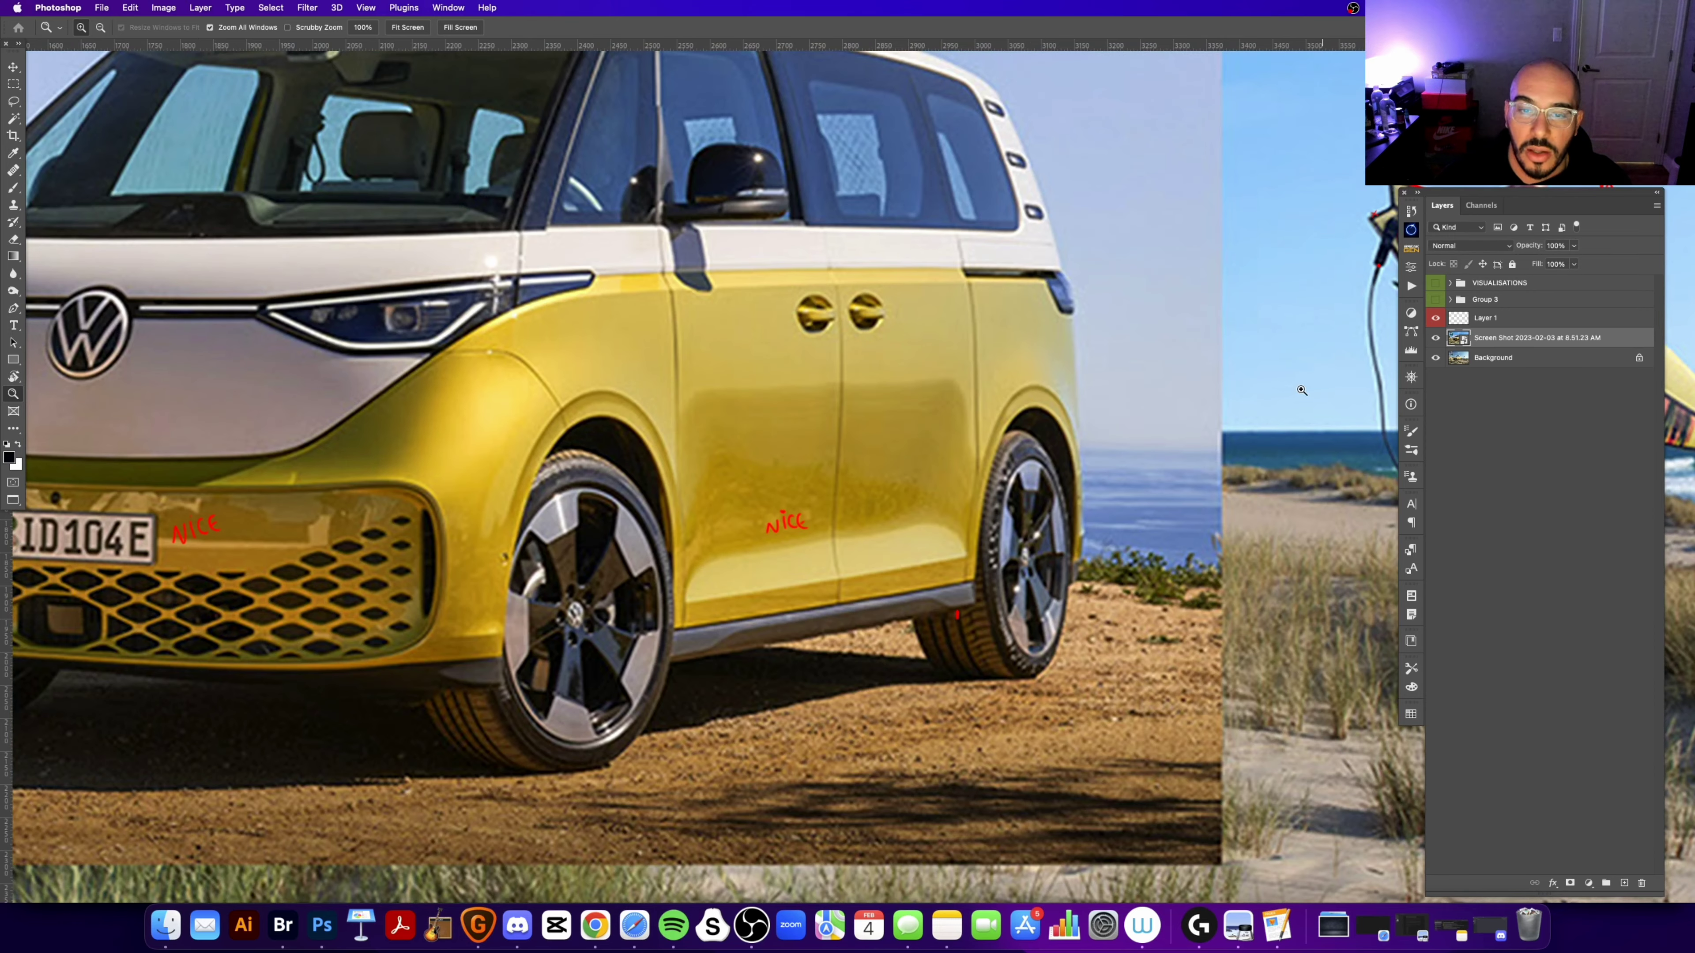
scroll(756, 502, "left", 2)
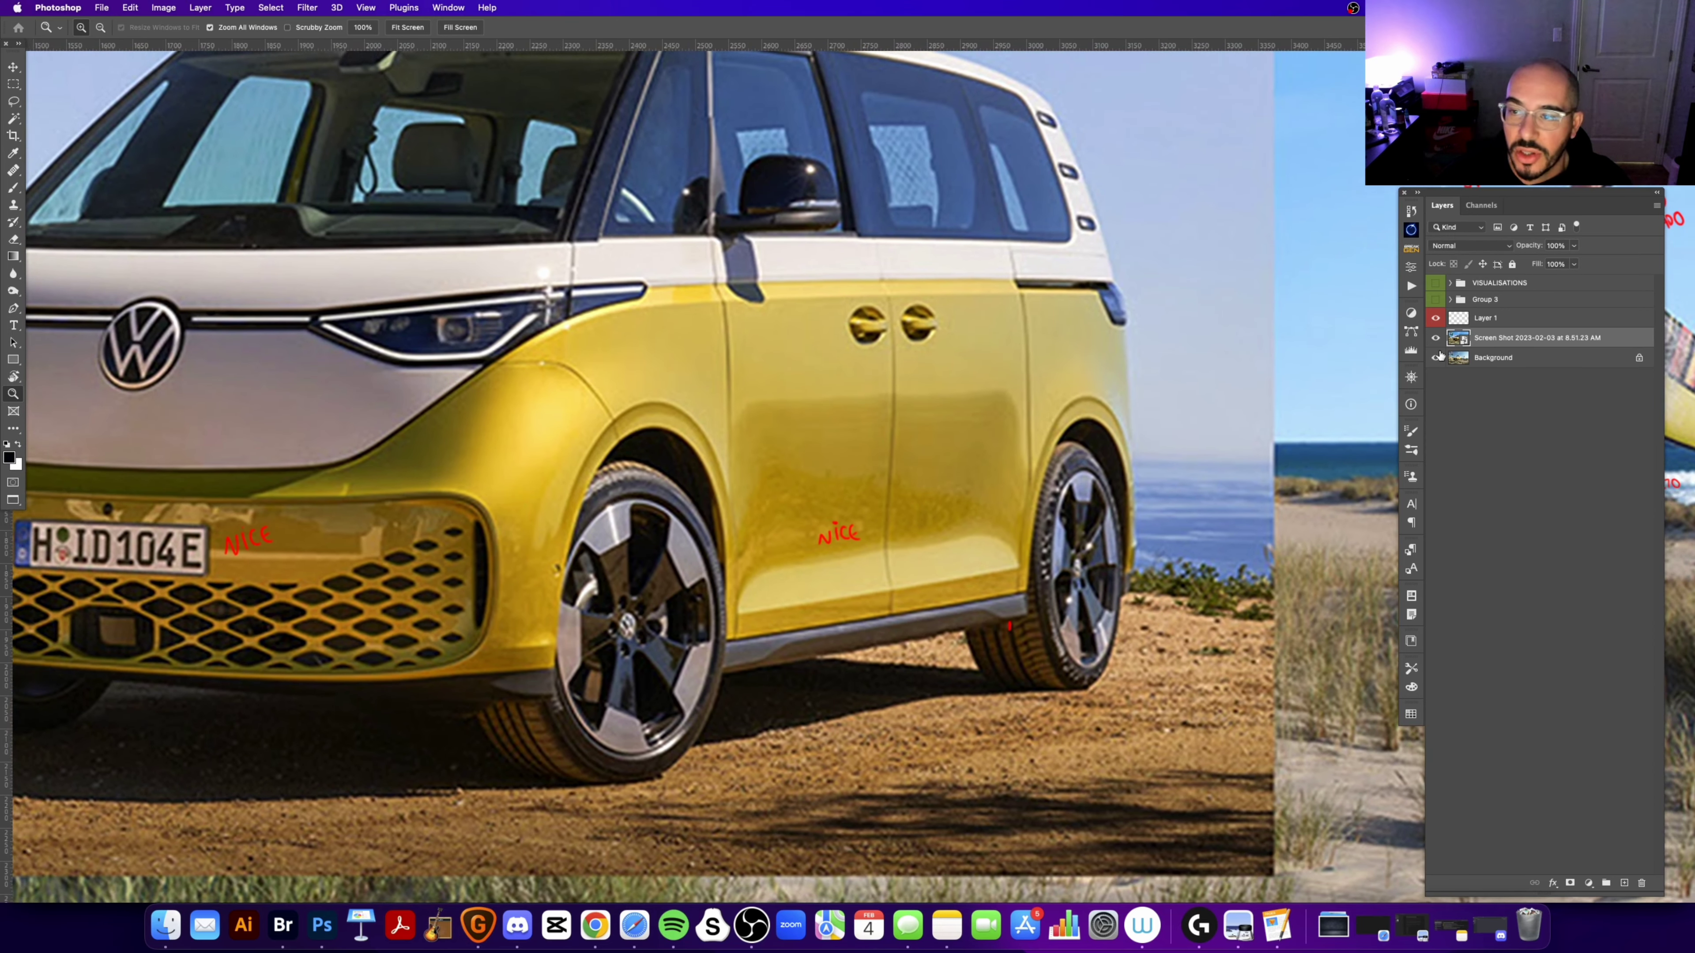
left_click(1436, 338)
scroll(1078, 484, "left", 5)
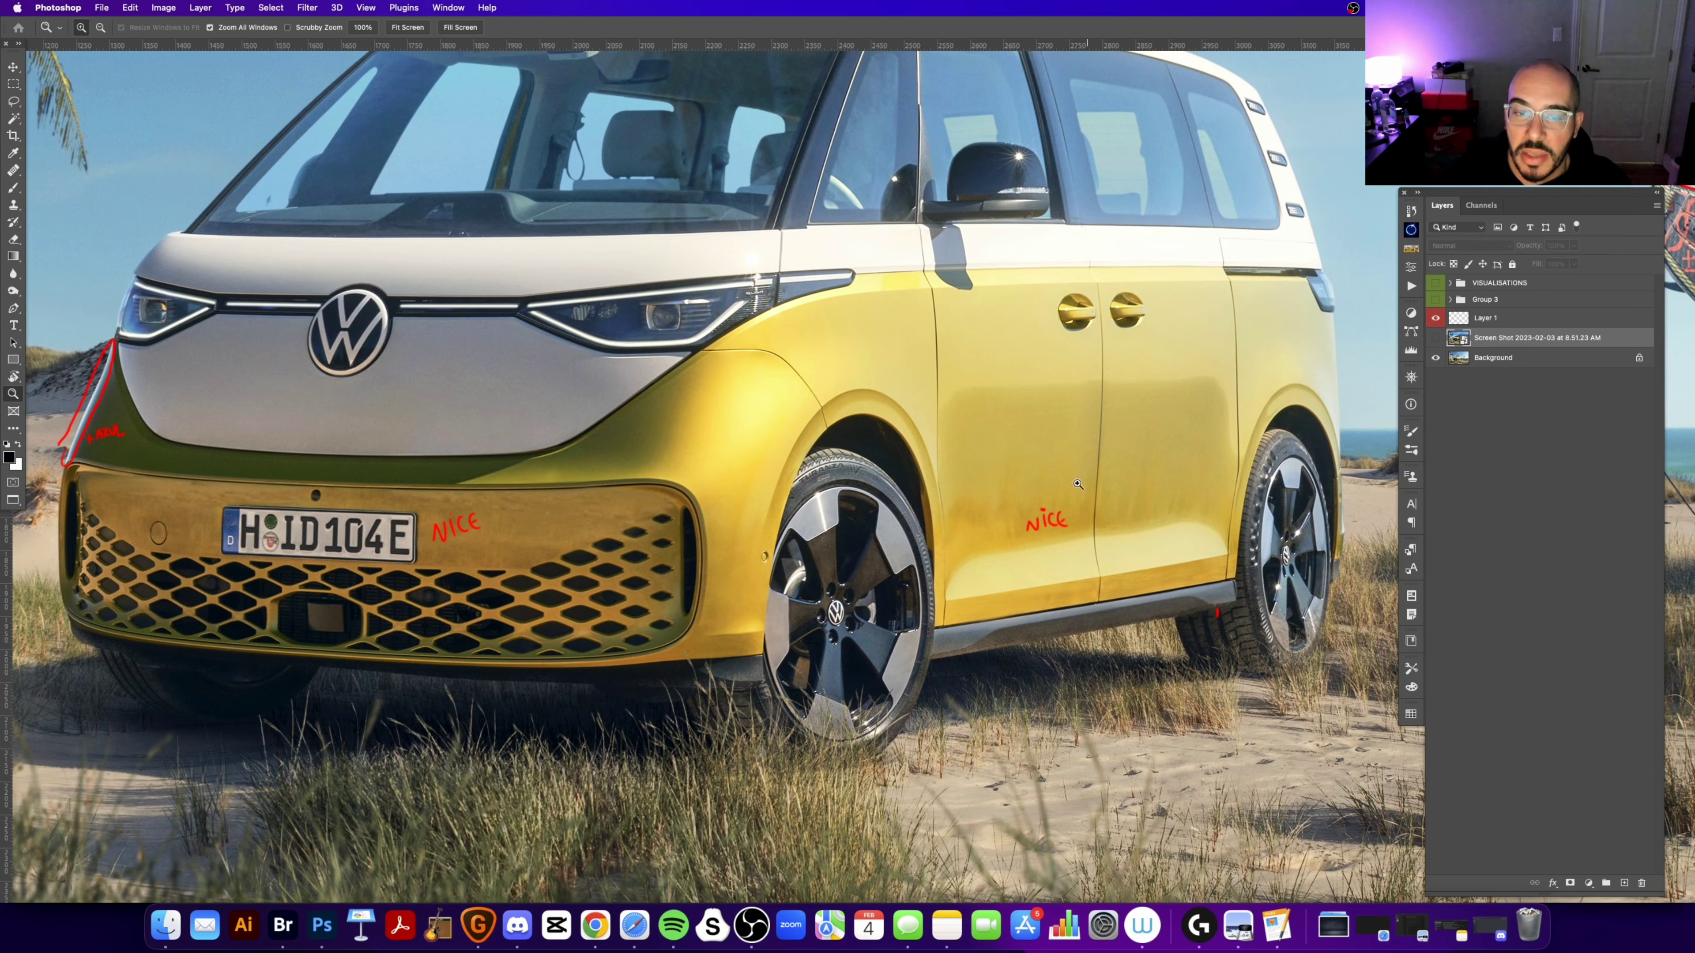
scroll(1078, 484, "left", 5)
scroll(734, 514, "left", 5)
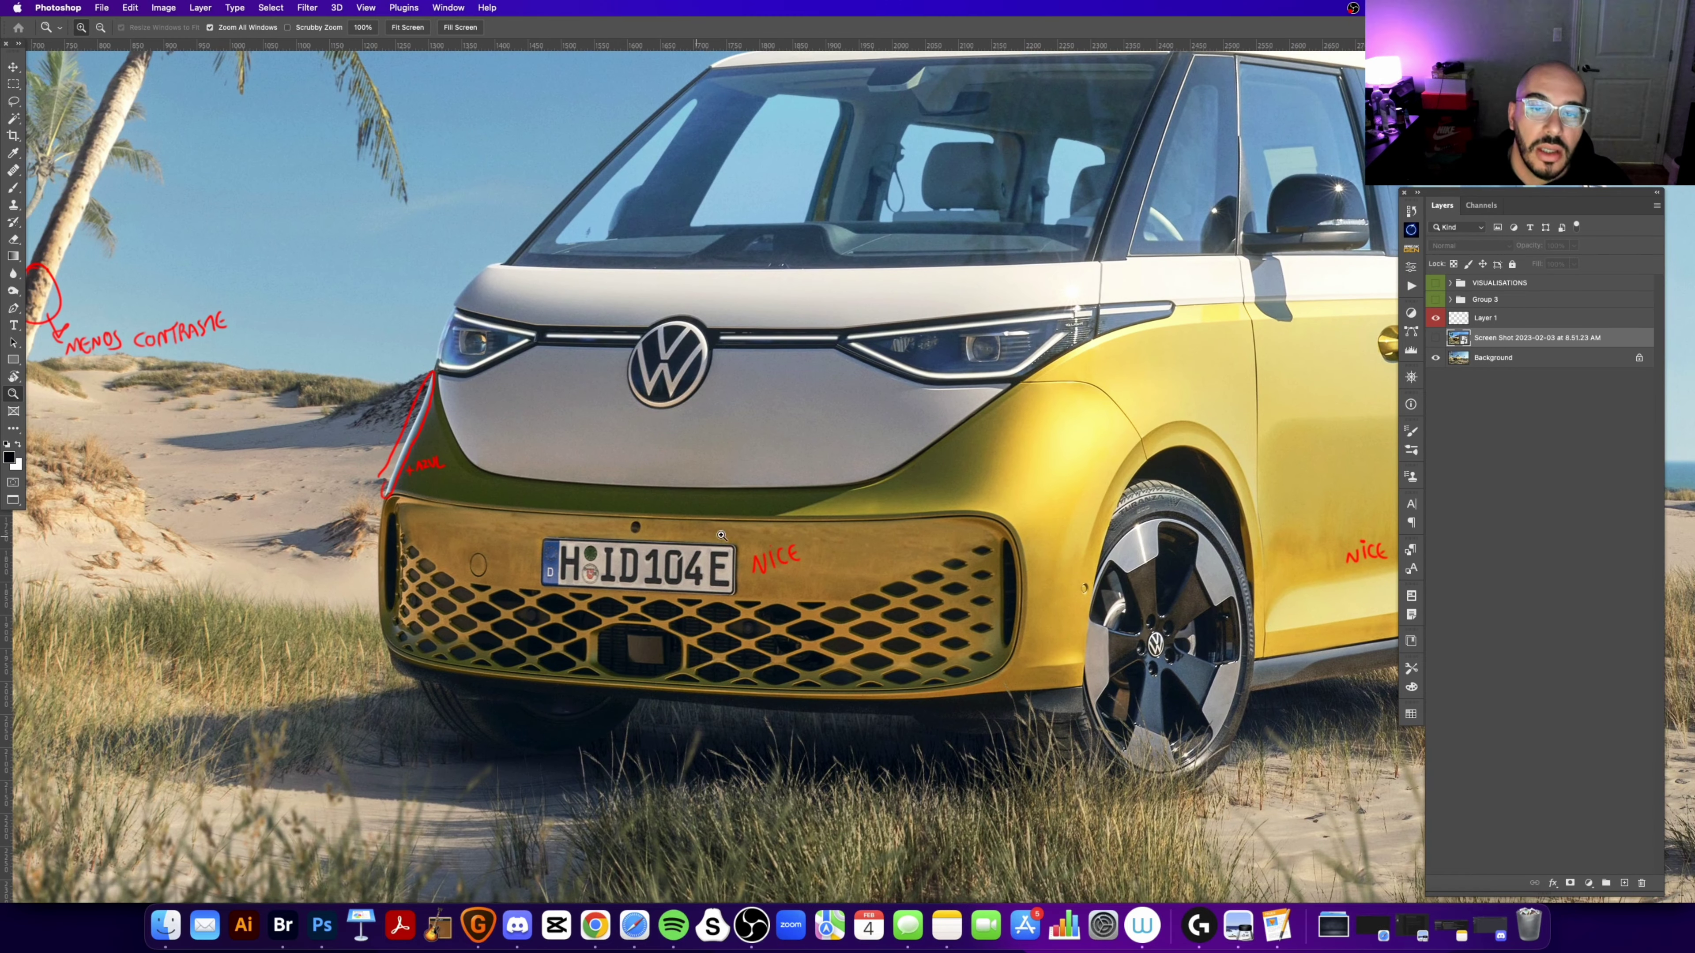
left_click(1436, 339)
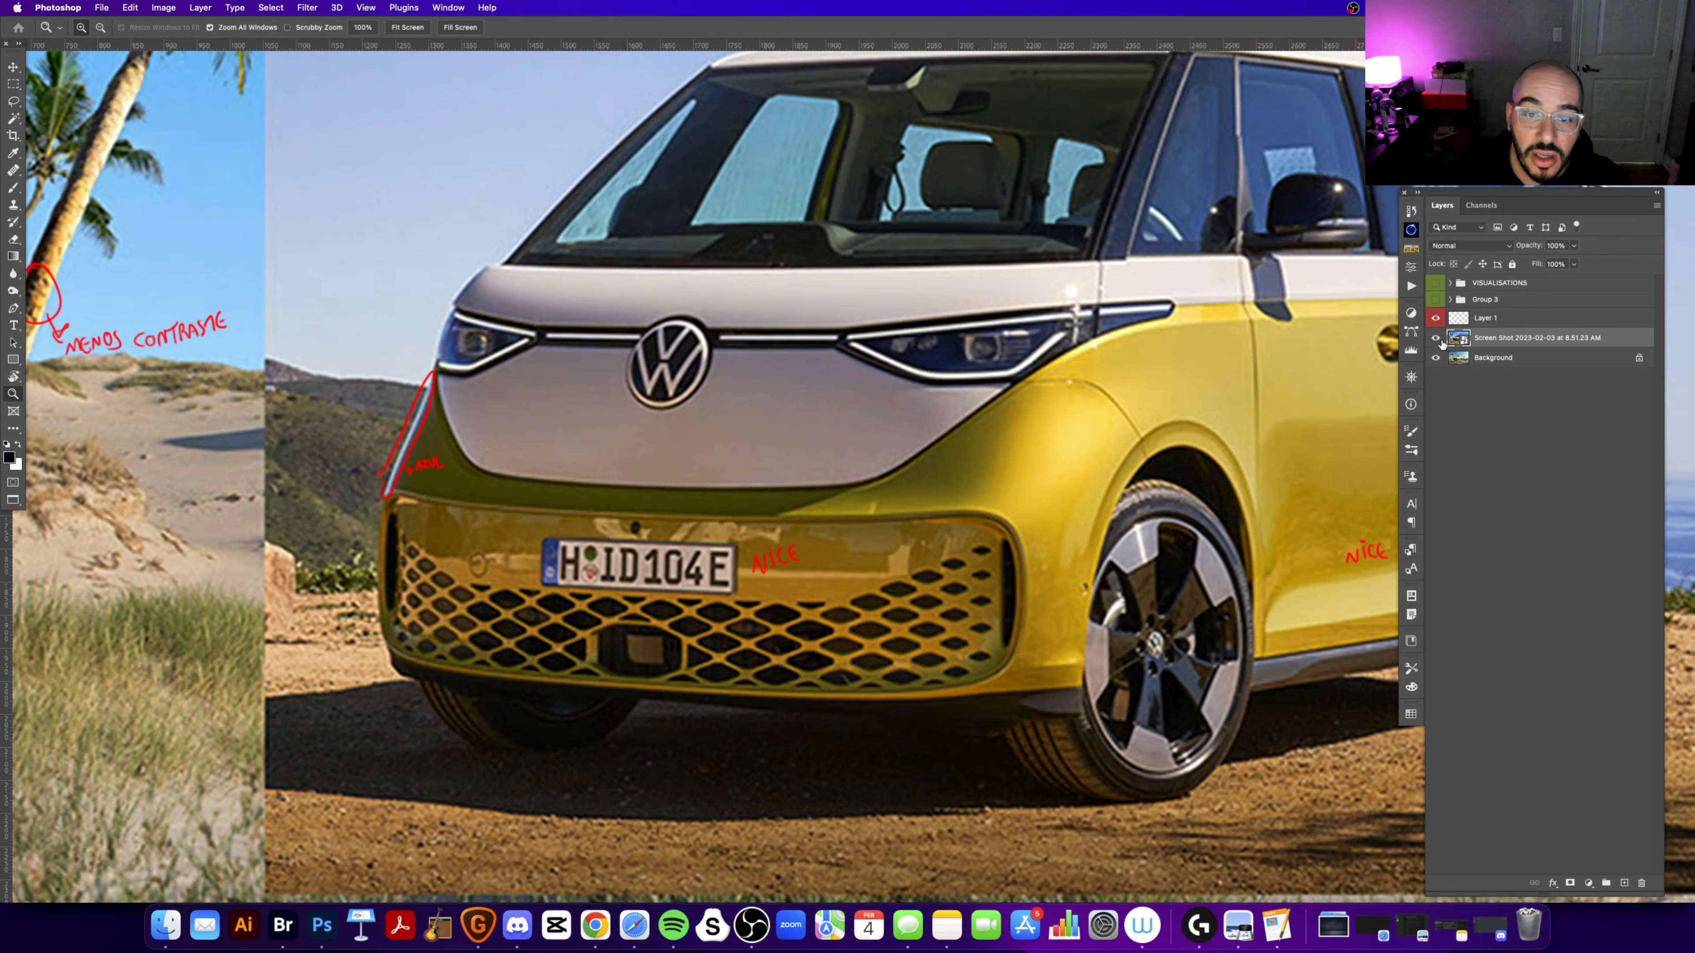
left_click(1436, 339)
scroll(627, 459, "down", 2)
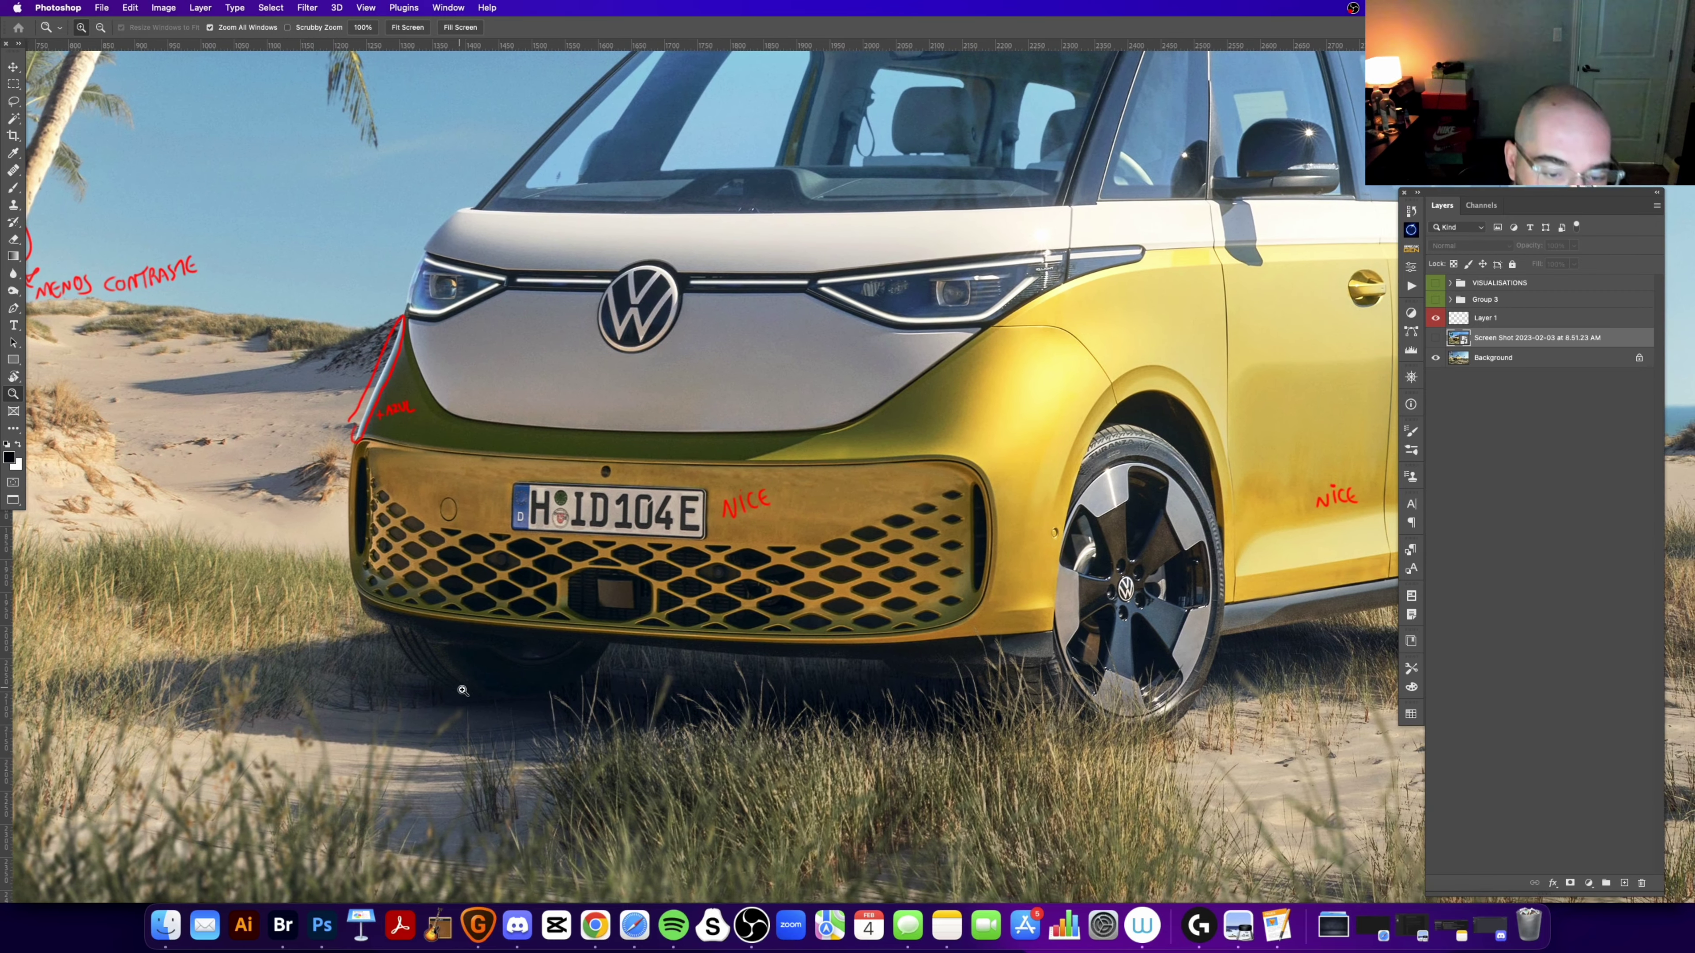
scroll(541, 705, "up", 3)
Step: Zoom into the grille and grass, comparing the front wheel area with the original photo
left_click_drag(1040, 644, 748, 530)
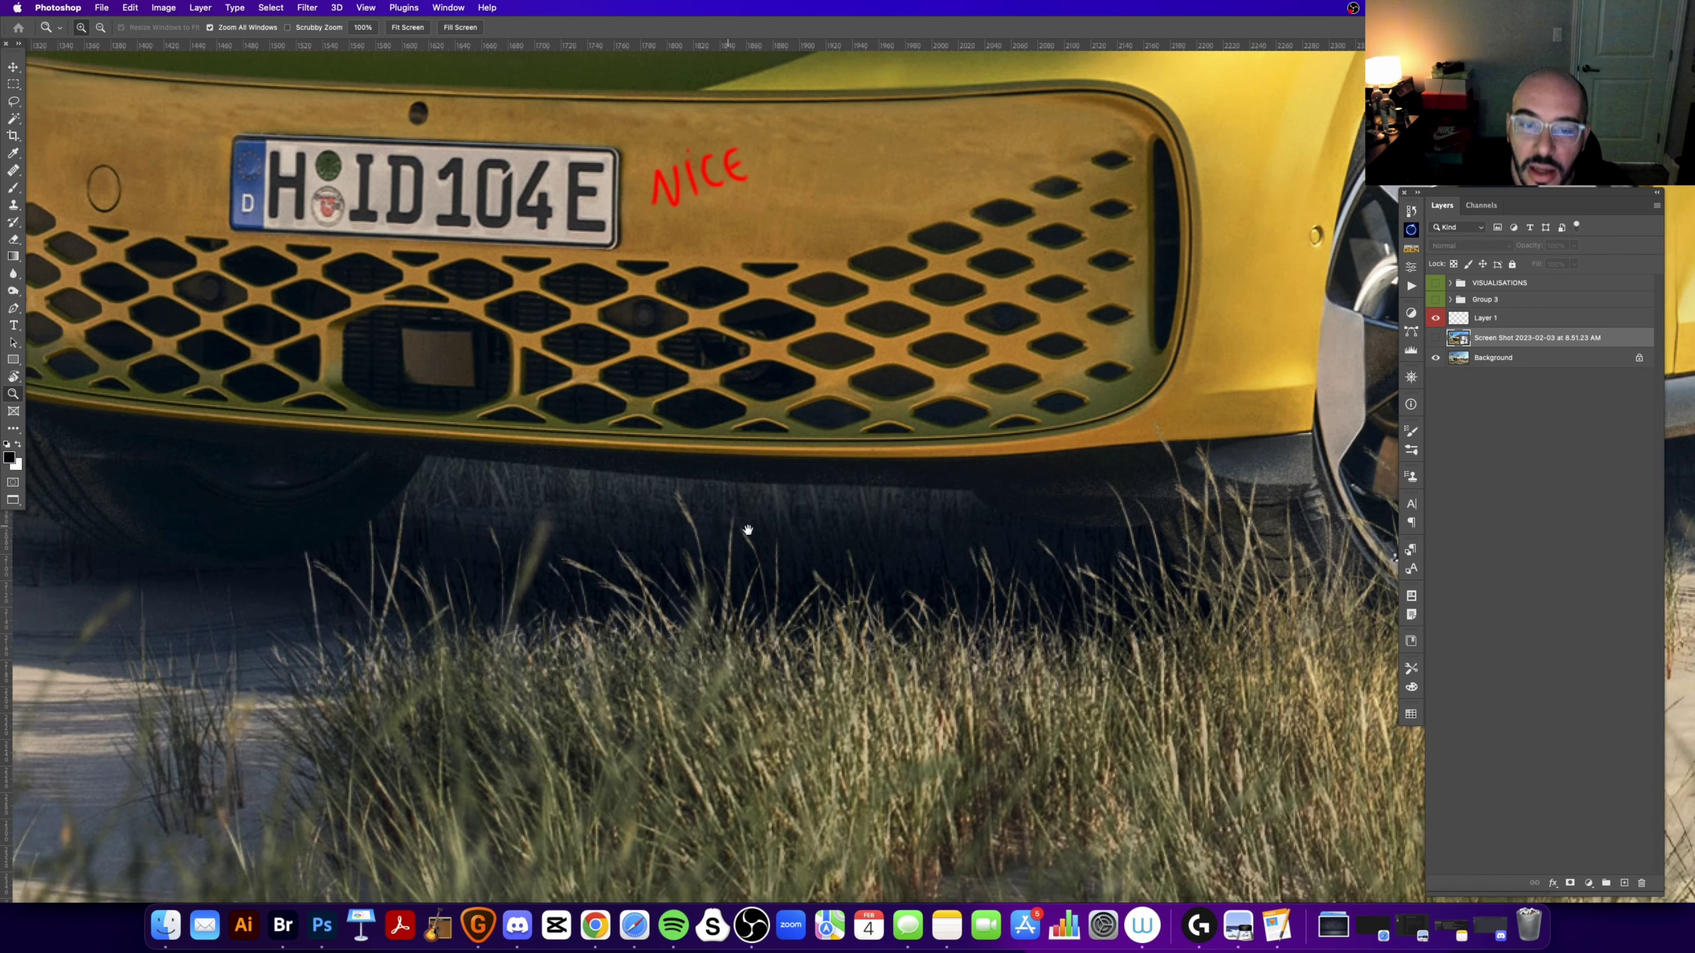
left_click(1435, 337)
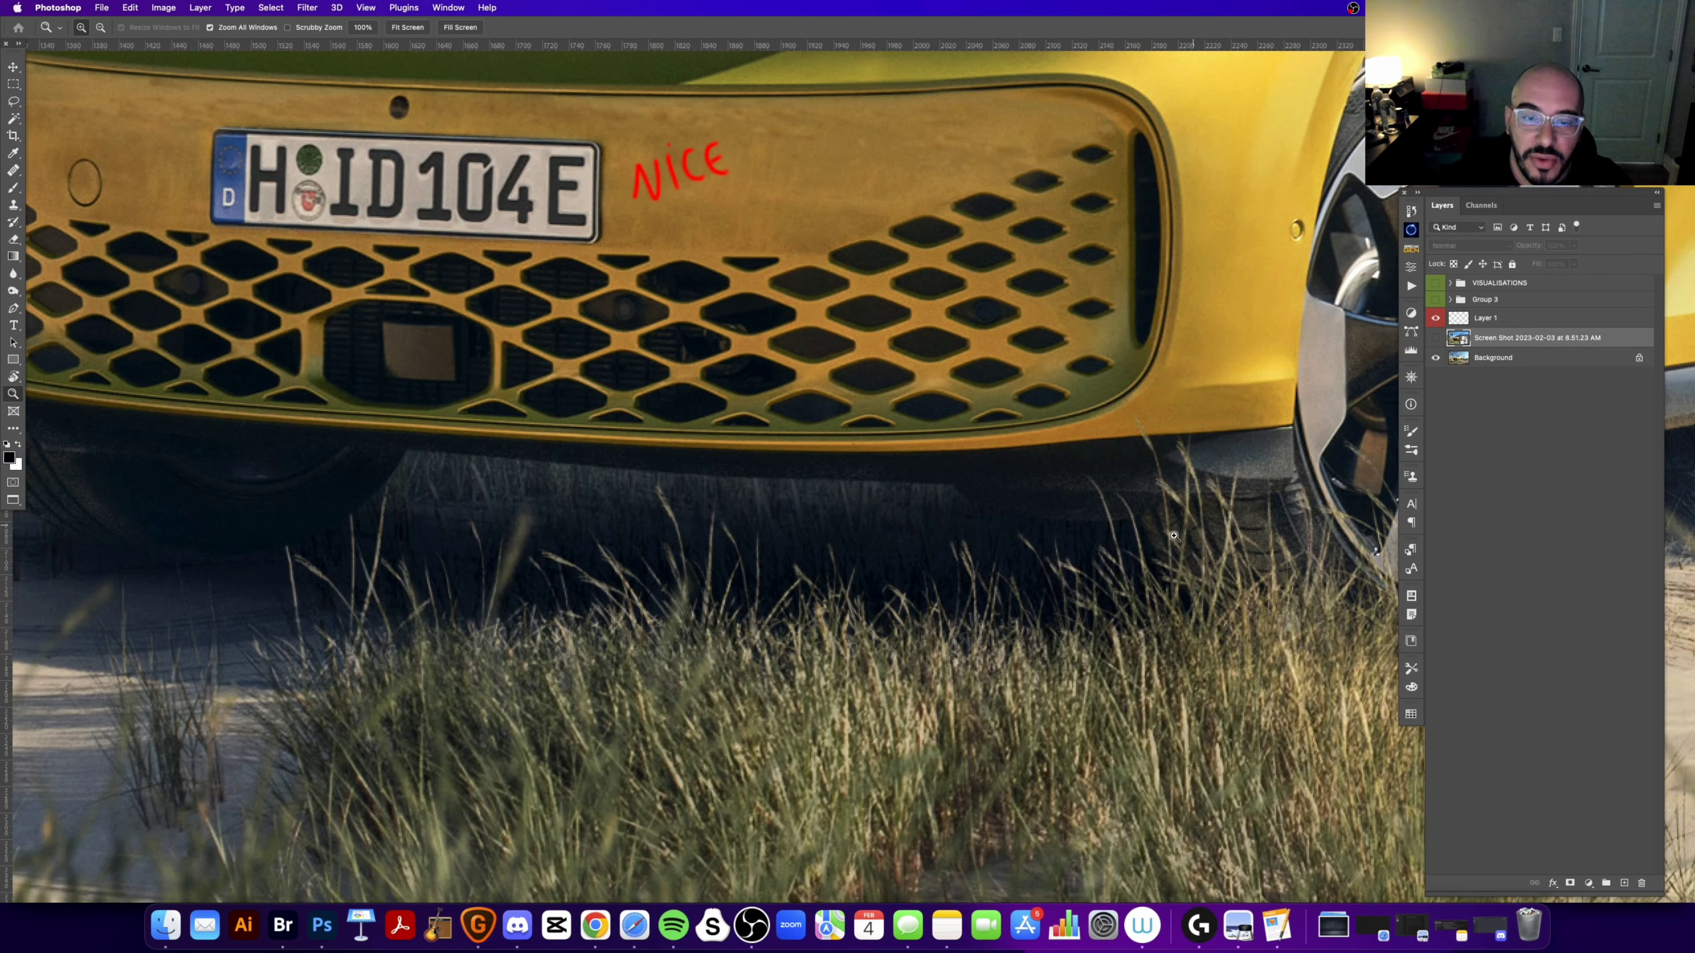
scroll(878, 542, "right", 5)
scroll(878, 542, "right", 5)
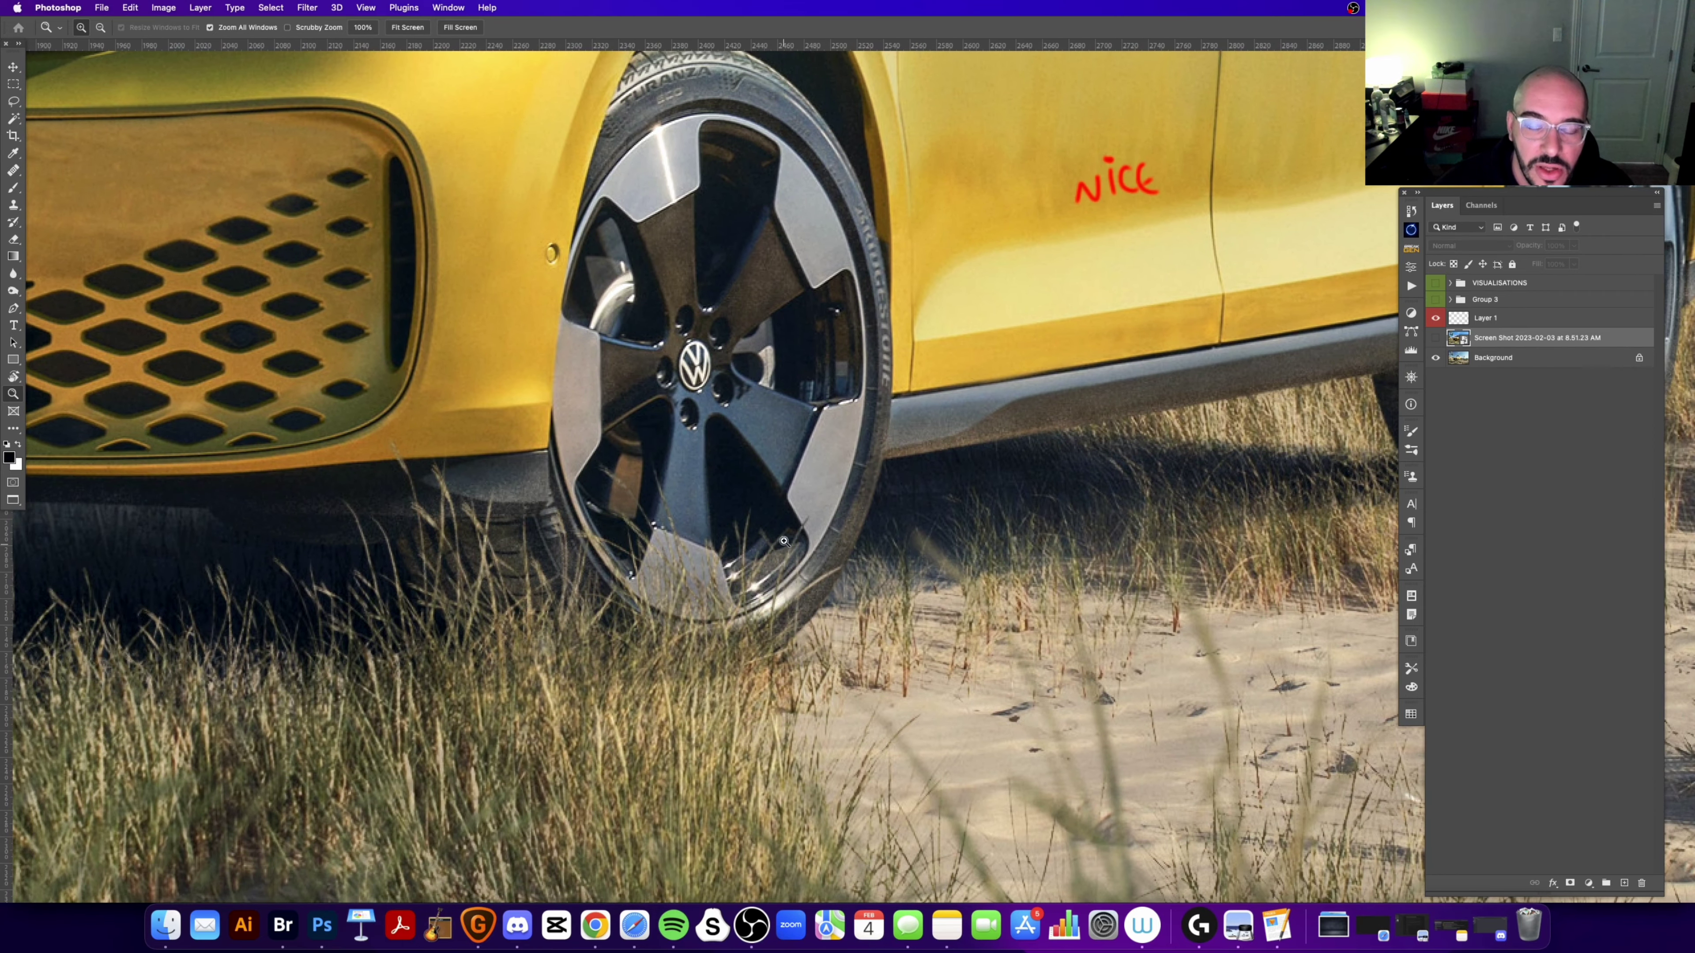
scroll(661, 562, "right", 3)
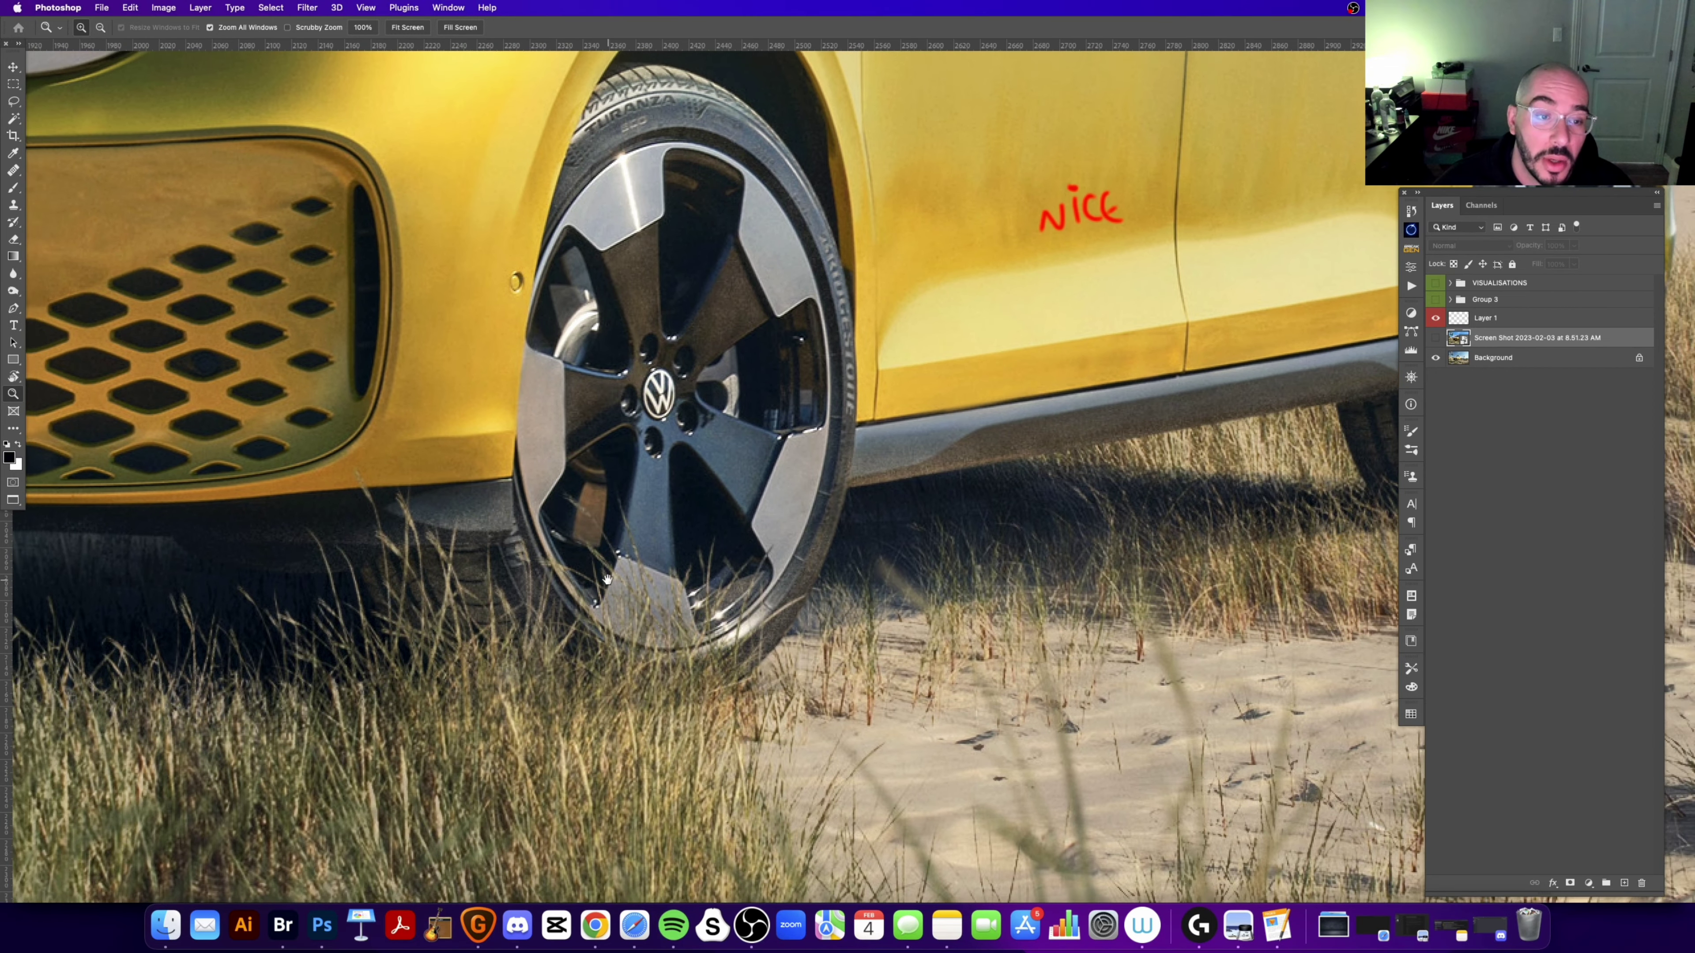
scroll(599, 534, "left", 2)
scroll(598, 534, "up", 1)
left_click(1436, 338)
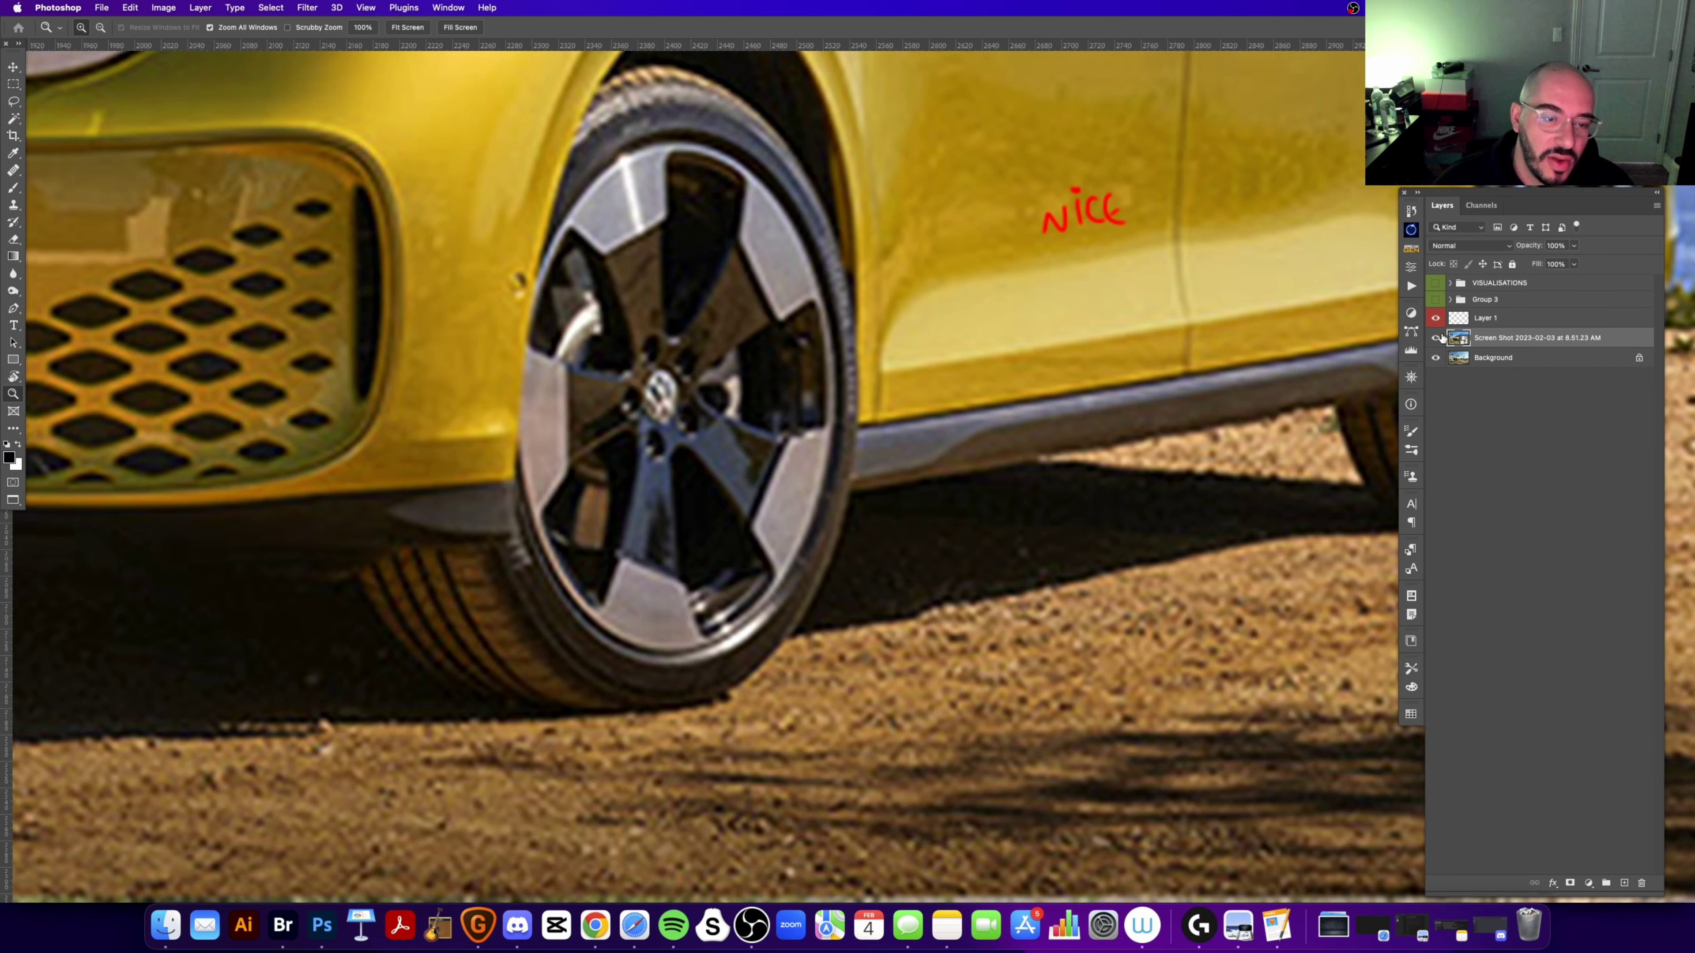
left_click(1435, 337)
left_click_drag(992, 386, 952, 396)
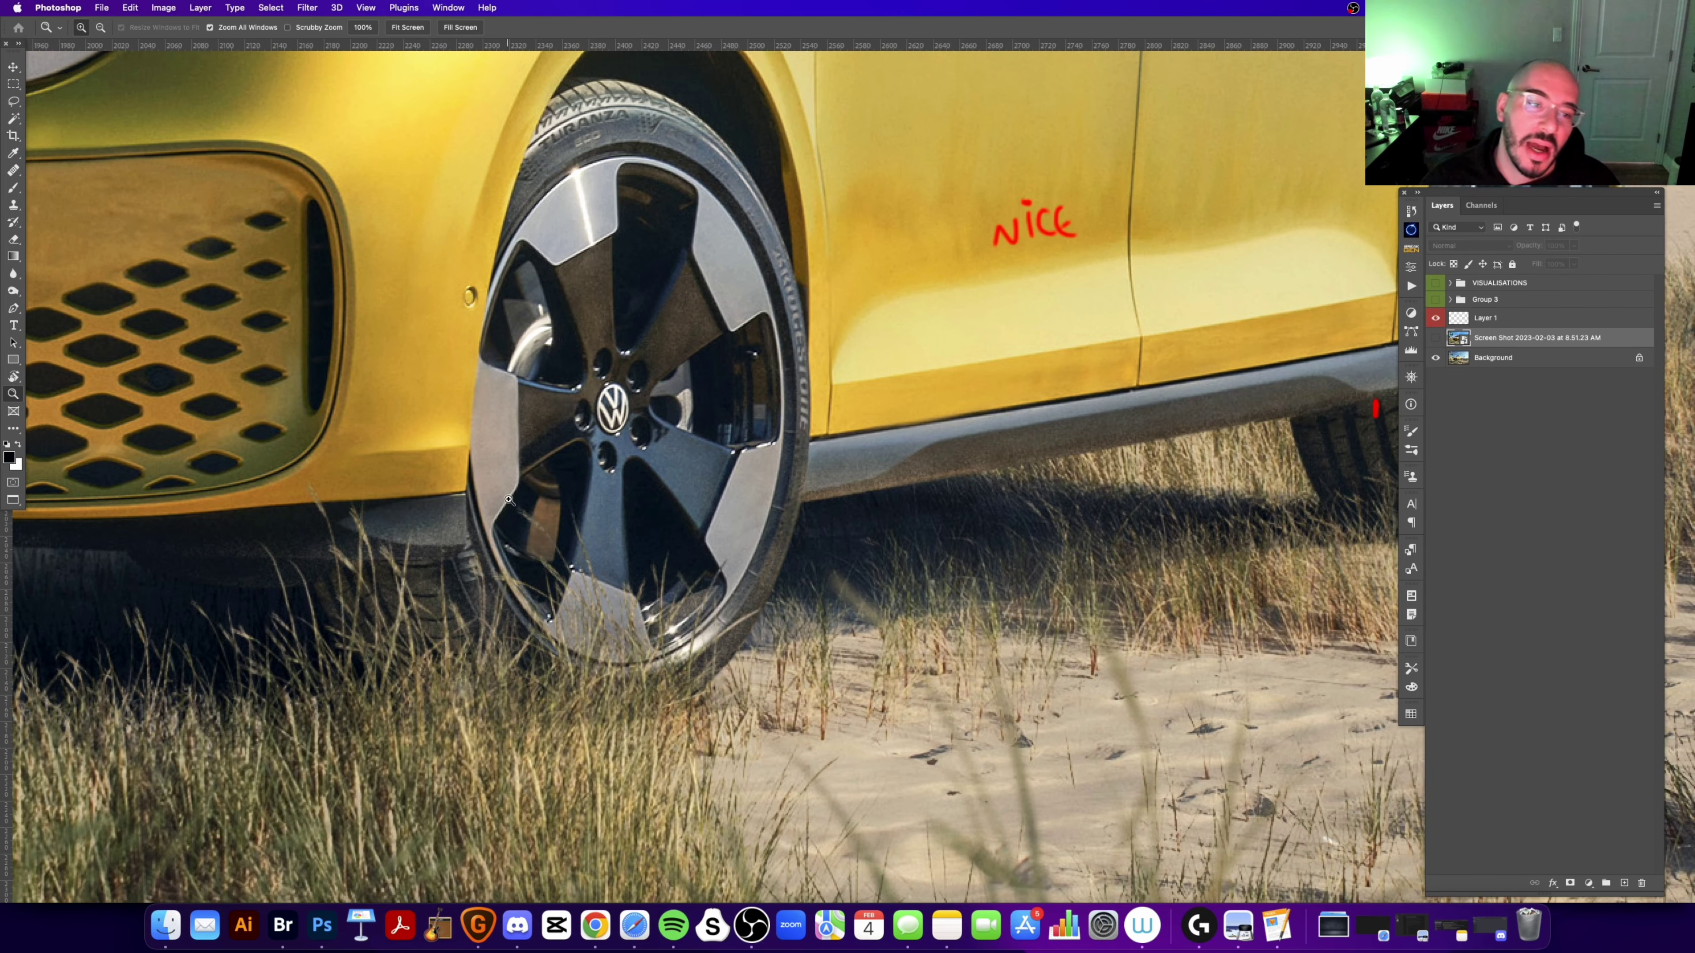
Step: Zoom out to the whole van, then close in on the front wheel with the Brush ready
mouse_move(285, 584)
left_mouse_down()
mouse_move(352, 574)
mouse_move(716, 630)
left_mouse_up()
scroll(715, 631, "down", 2)
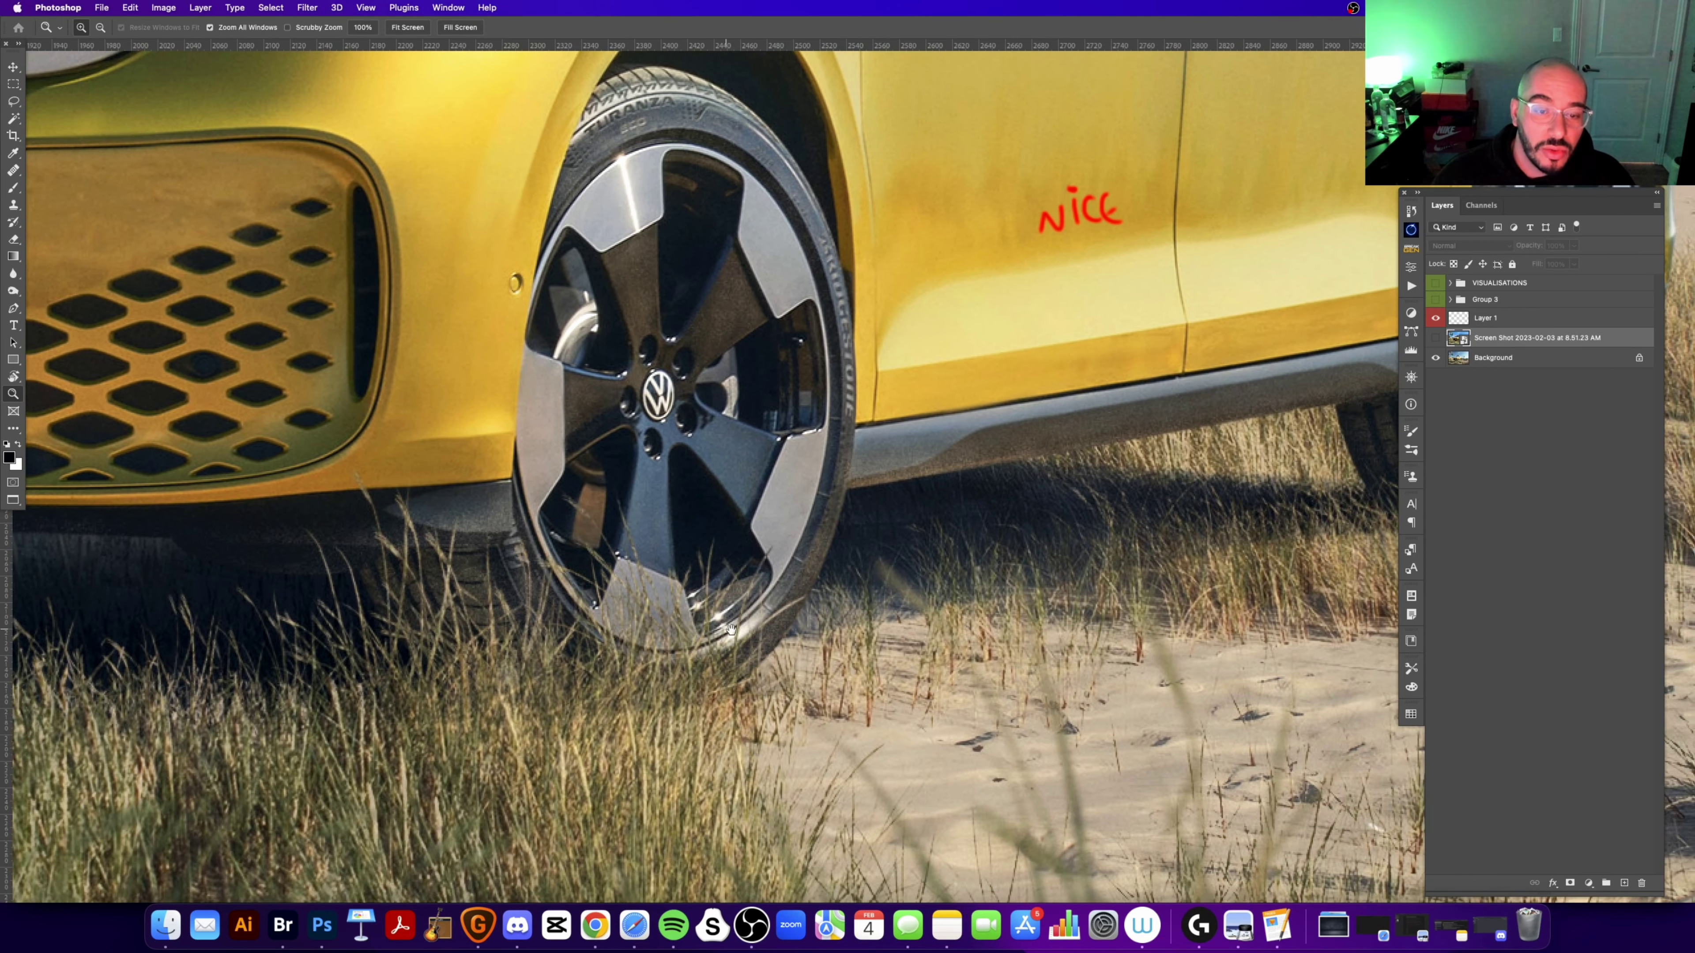
scroll(800, 547, "right", 3)
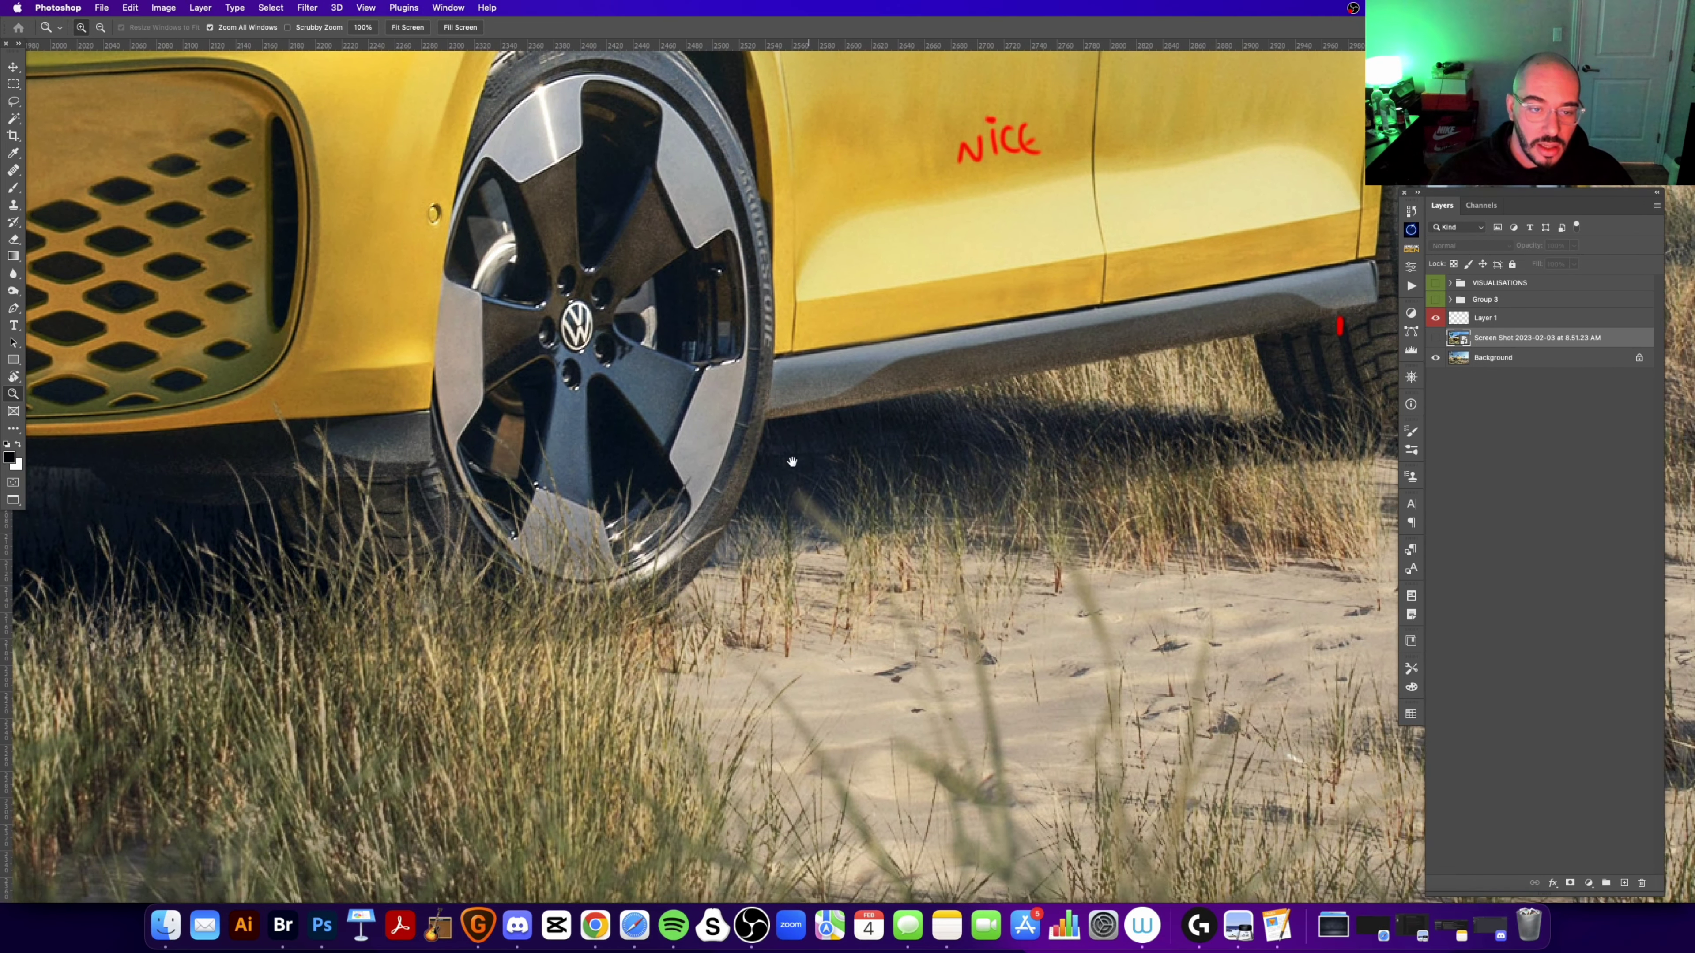
scroll(920, 462, "left", 5)
scroll(921, 463, "down", 2)
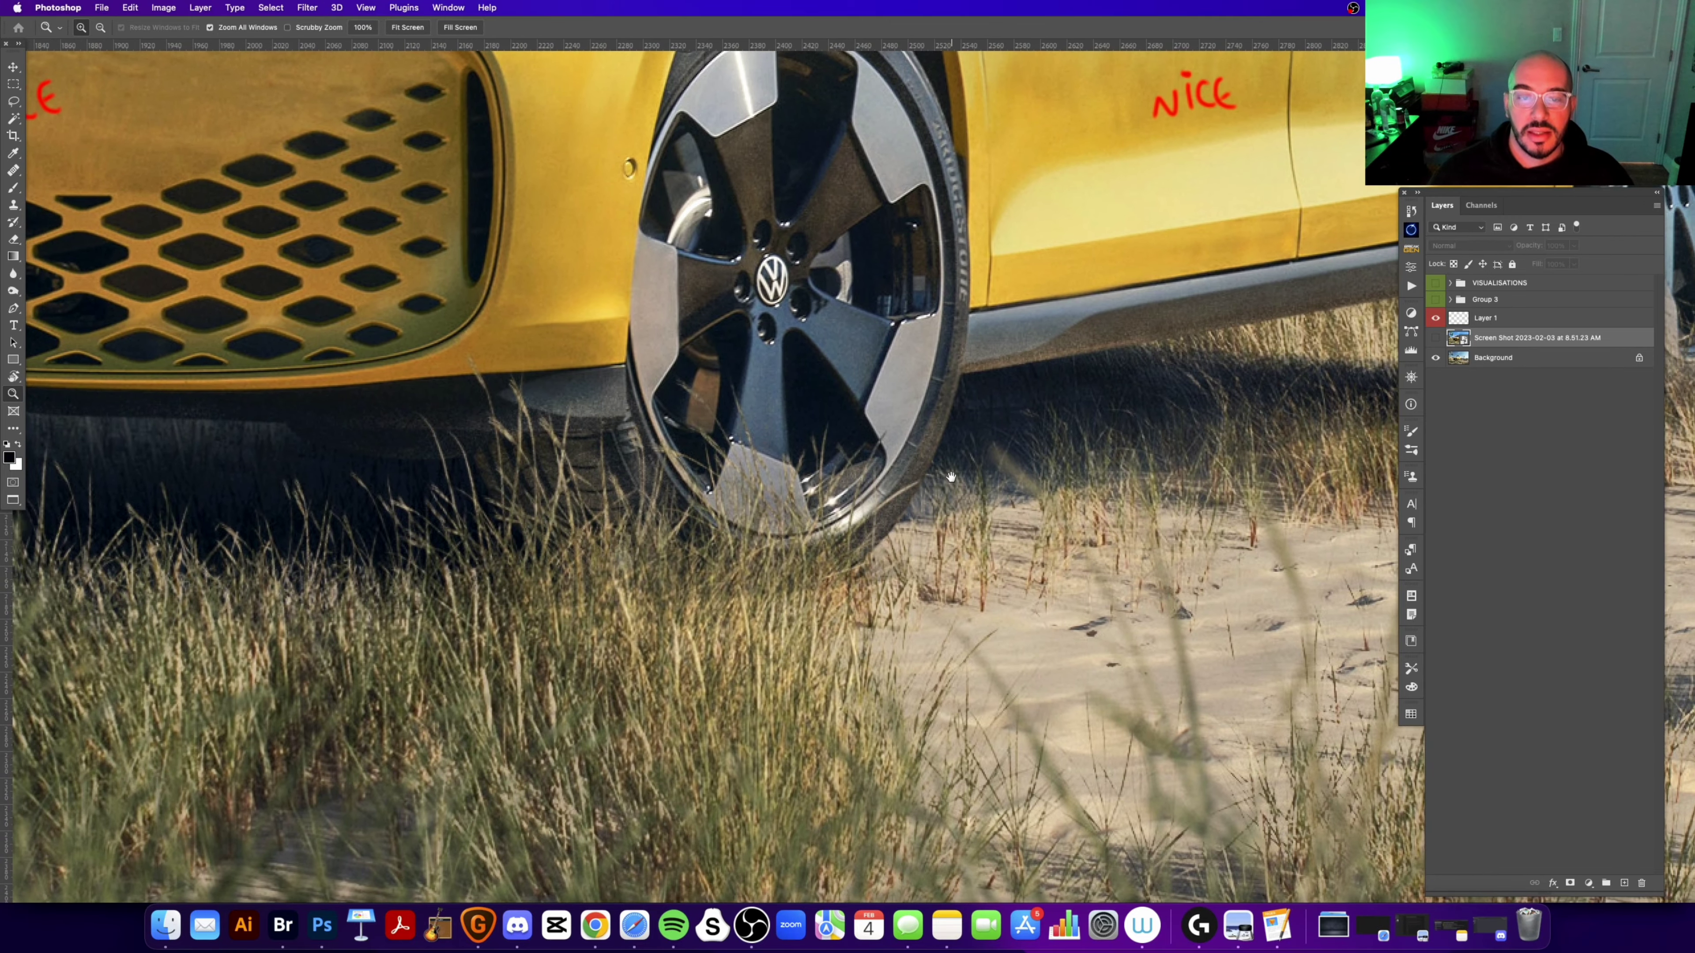
left_click(908, 488, "alt")
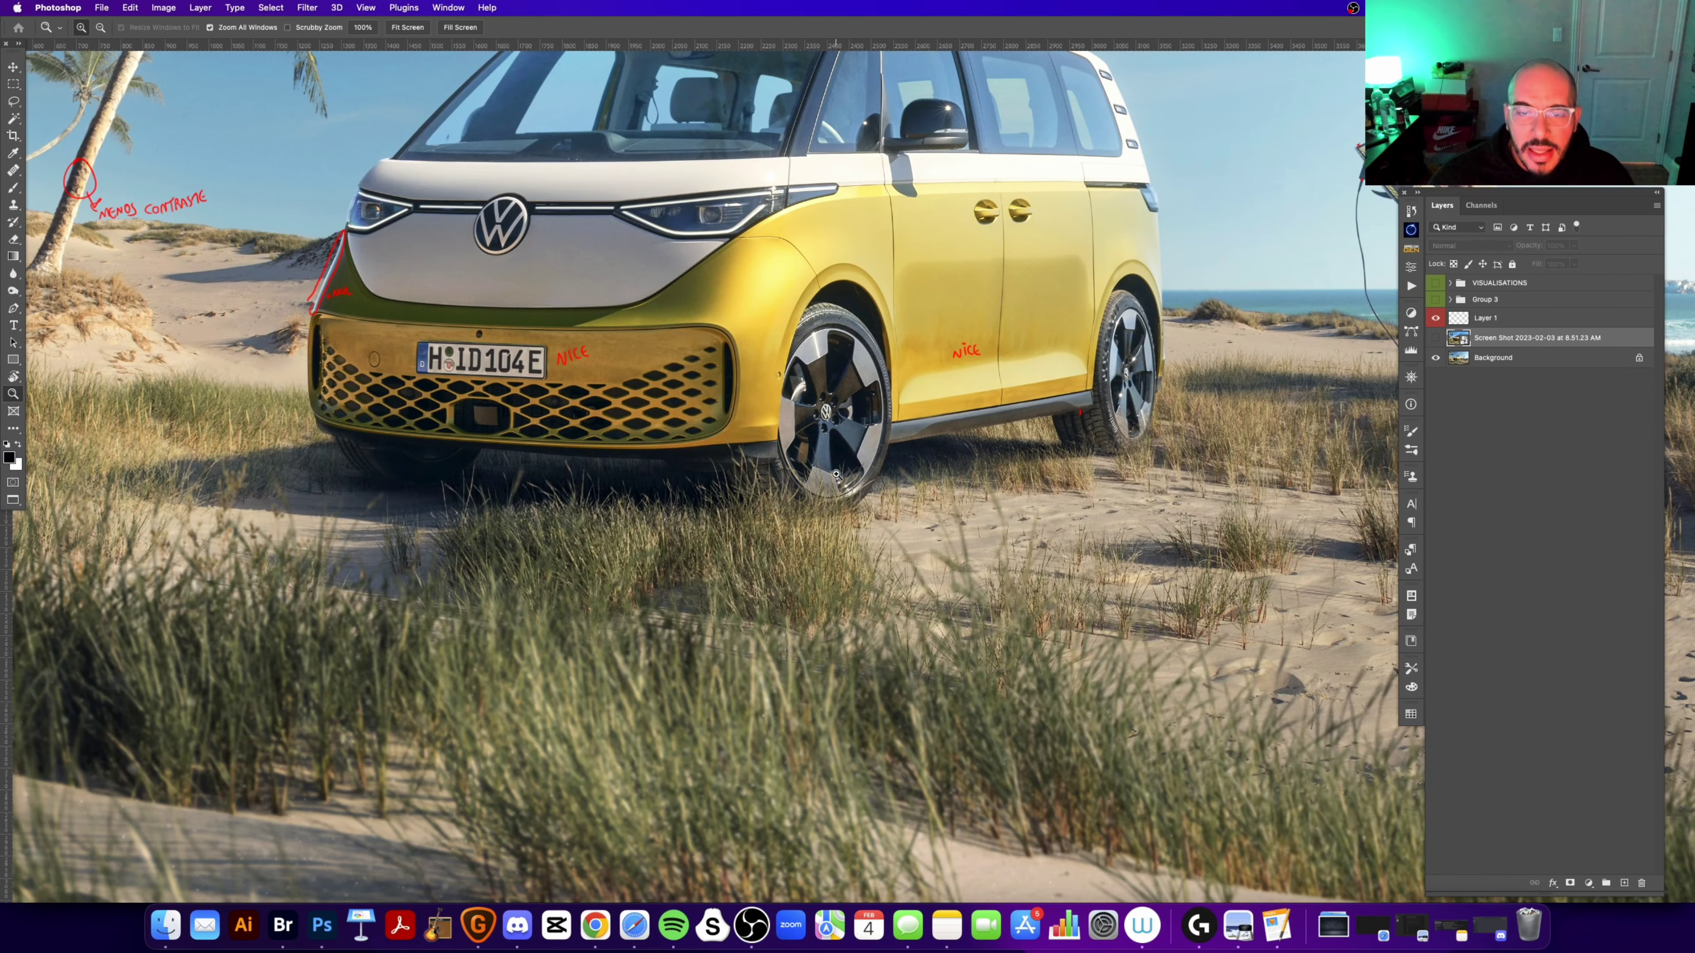
left_click(836, 475)
scroll(800, 534, "up", 1)
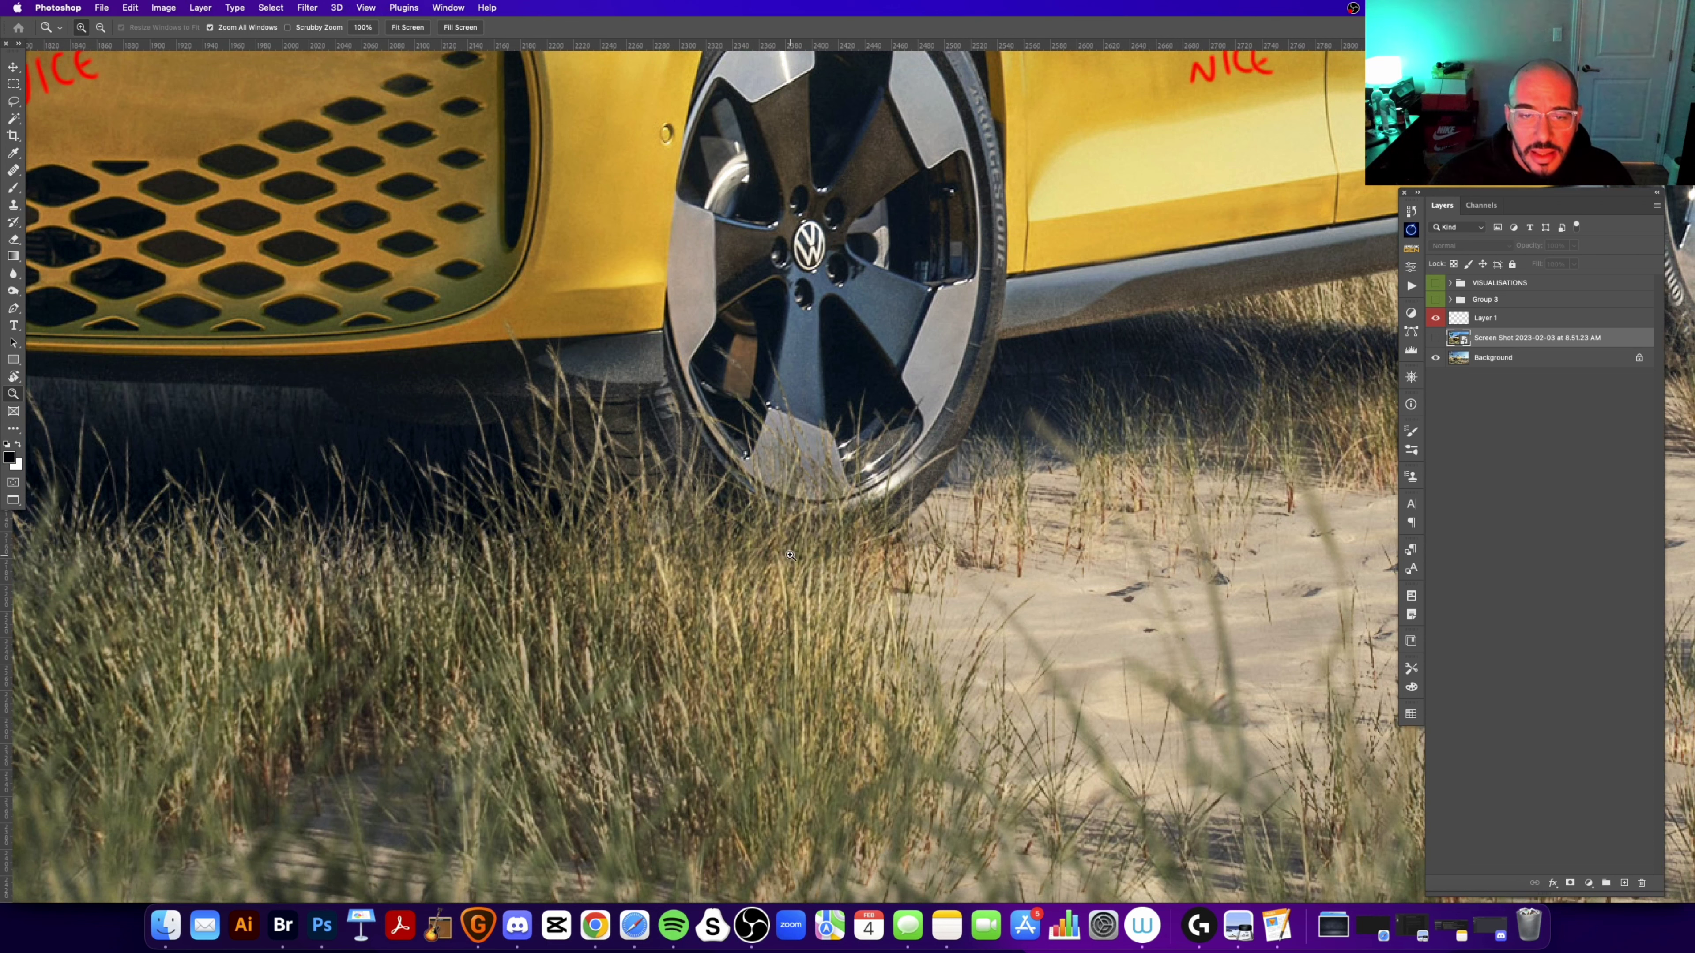
key("b")
left_click(1486, 320)
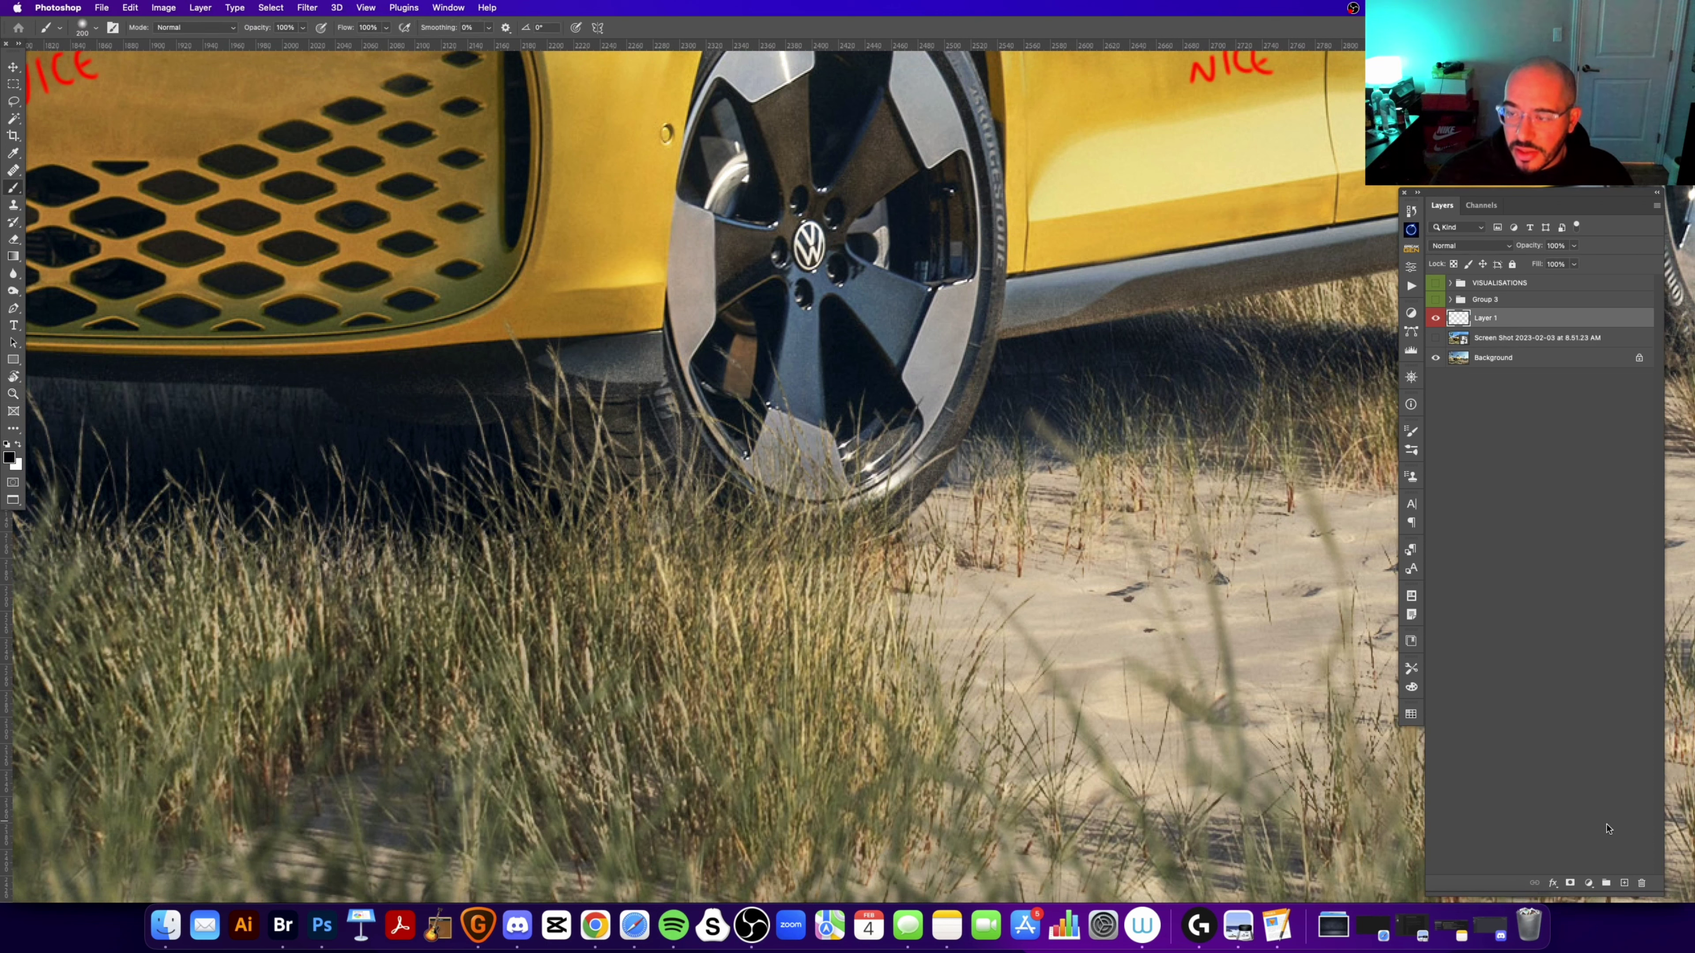
left_click(1623, 882)
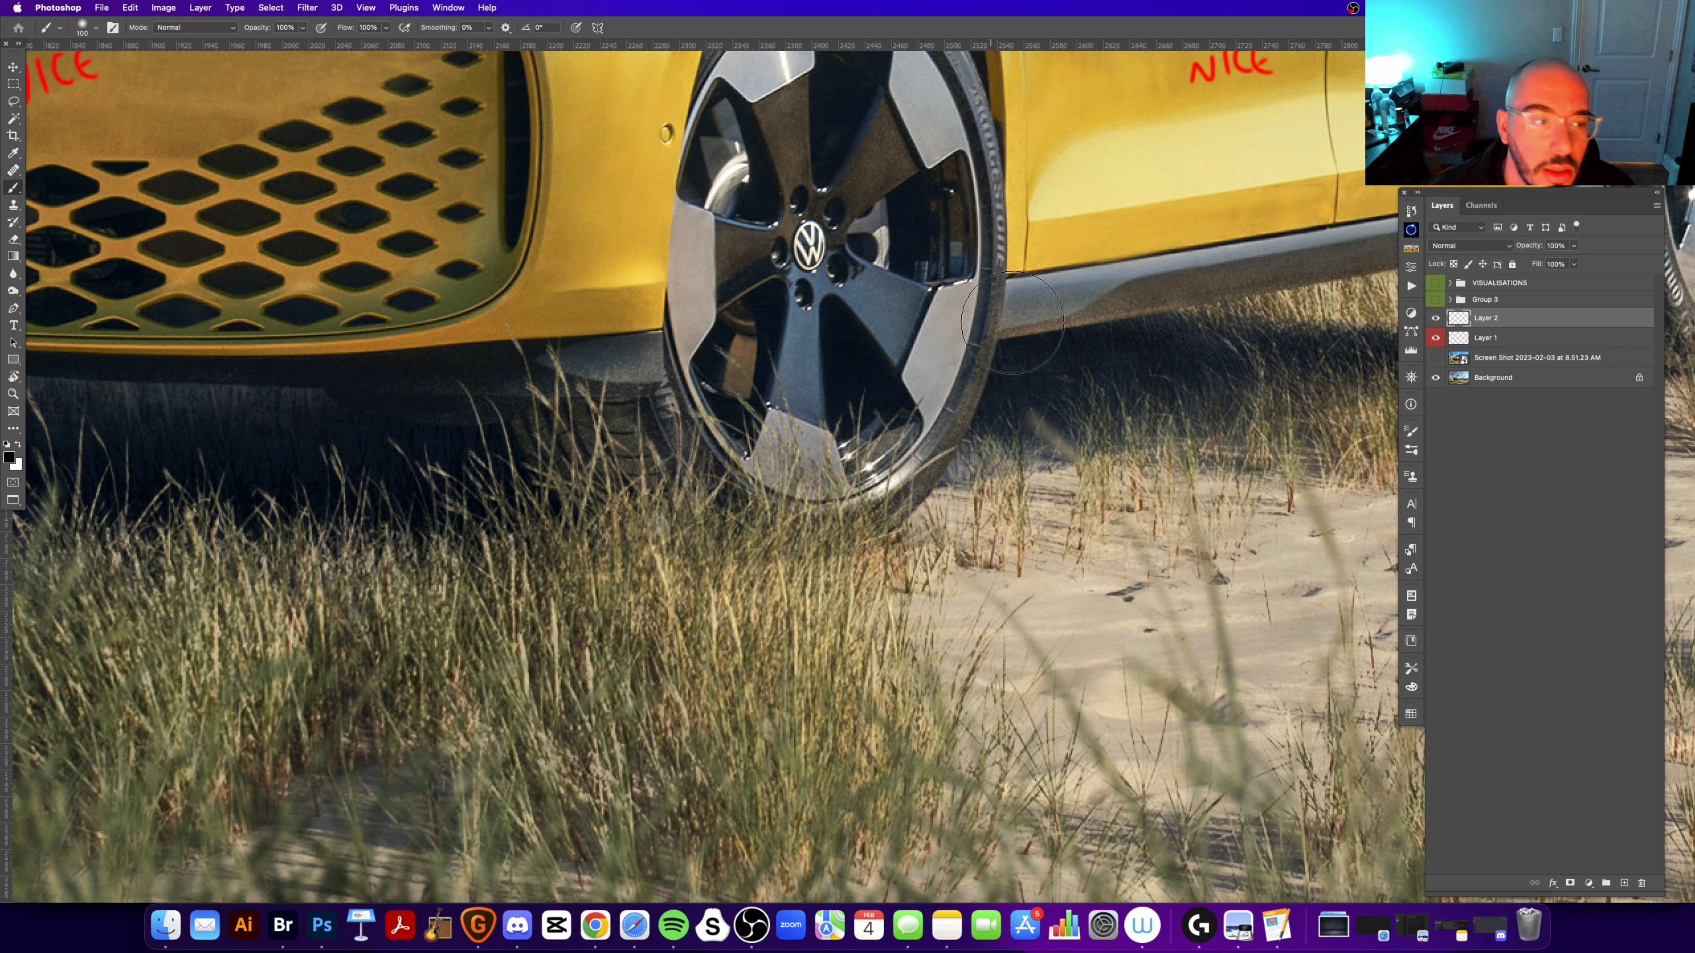
key("bracketleft")
key("bracketleft")
key("bracketleft")
key("x")
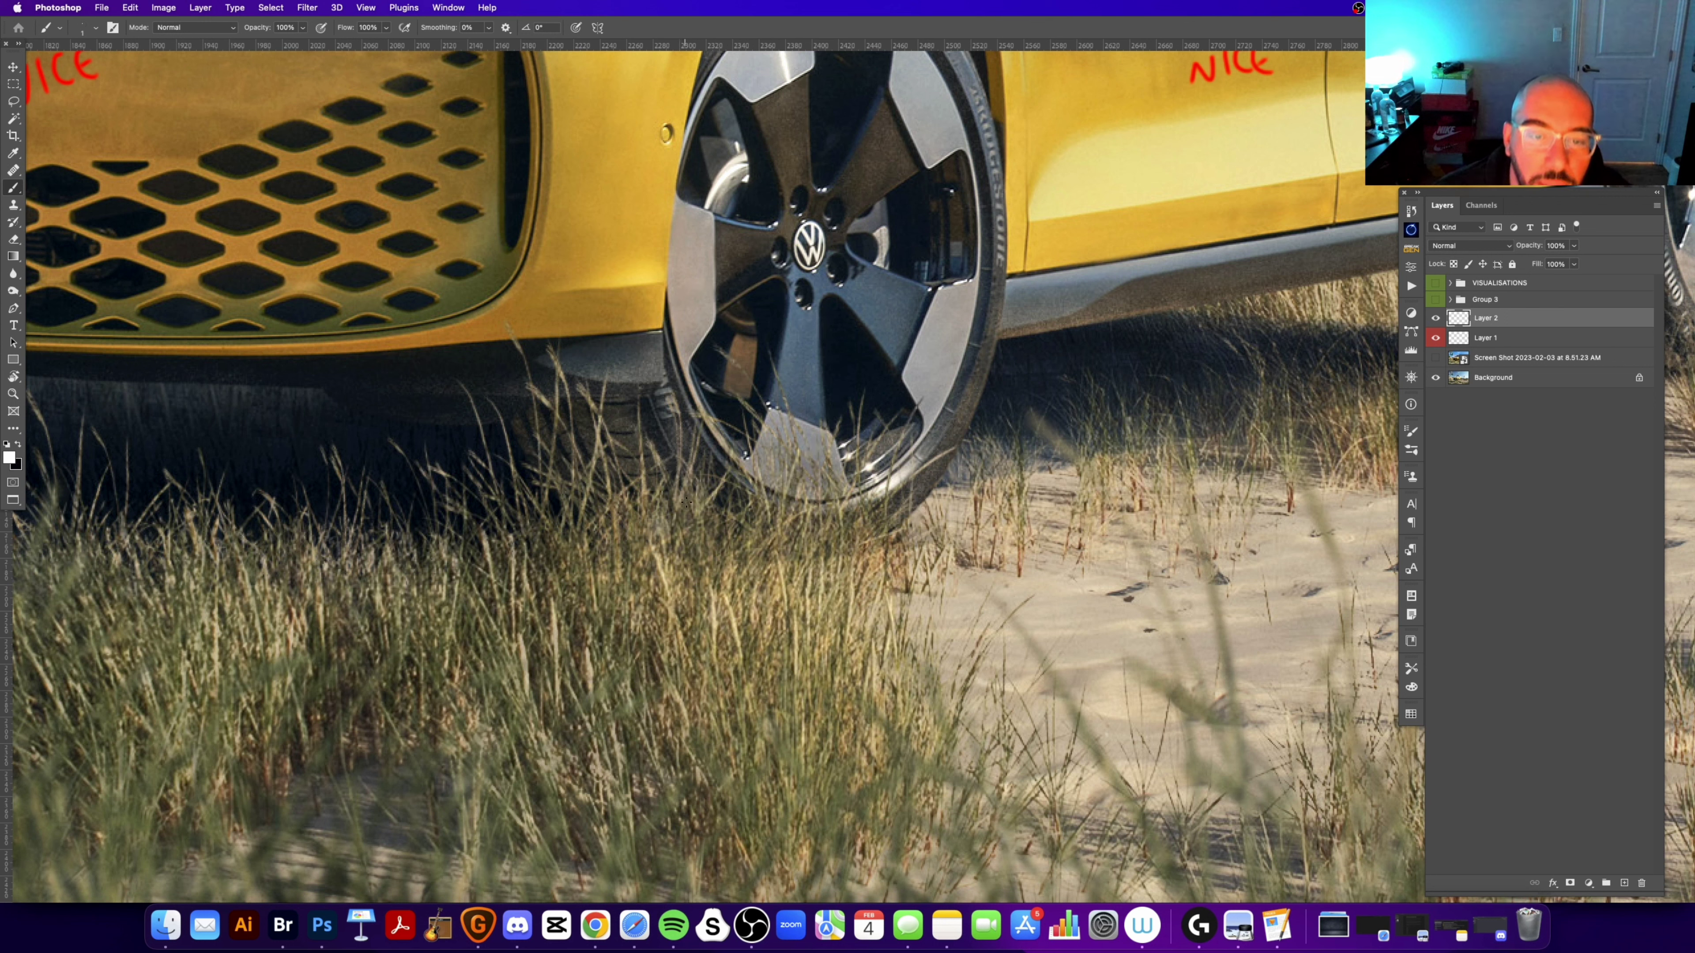
mouse_move(685, 507)
left_mouse_down()
mouse_move(778, 553)
mouse_move(879, 517)
left_mouse_up()
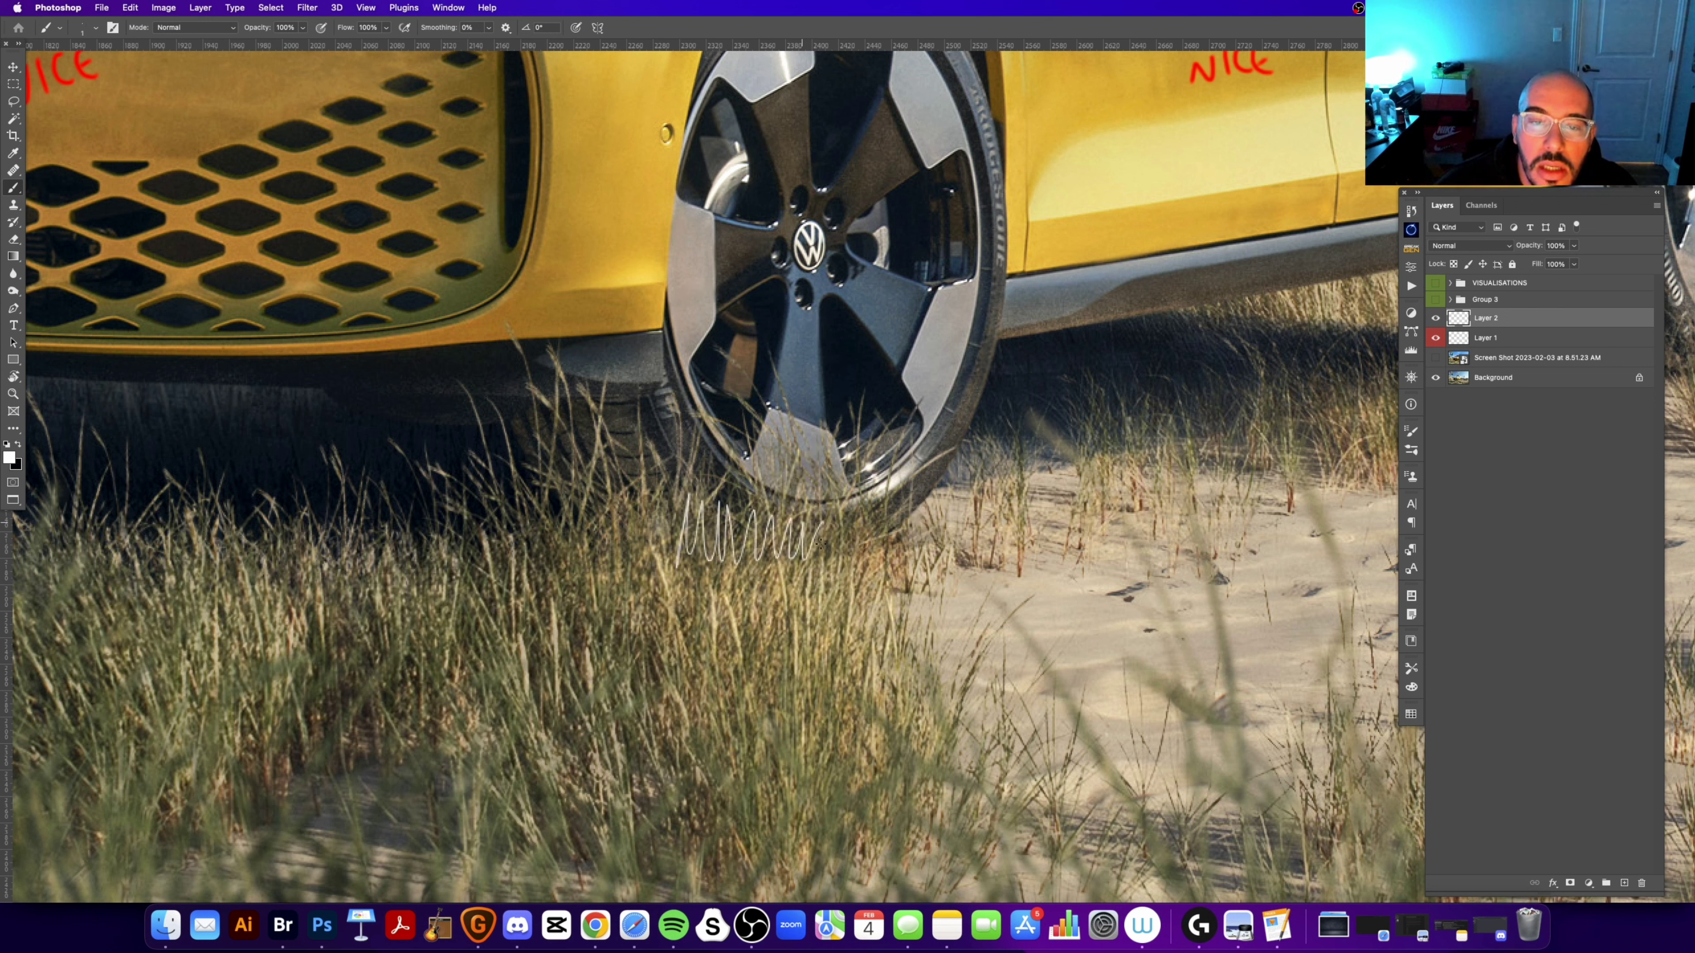
scroll(727, 596, "right", 3)
key("ctrl+z")
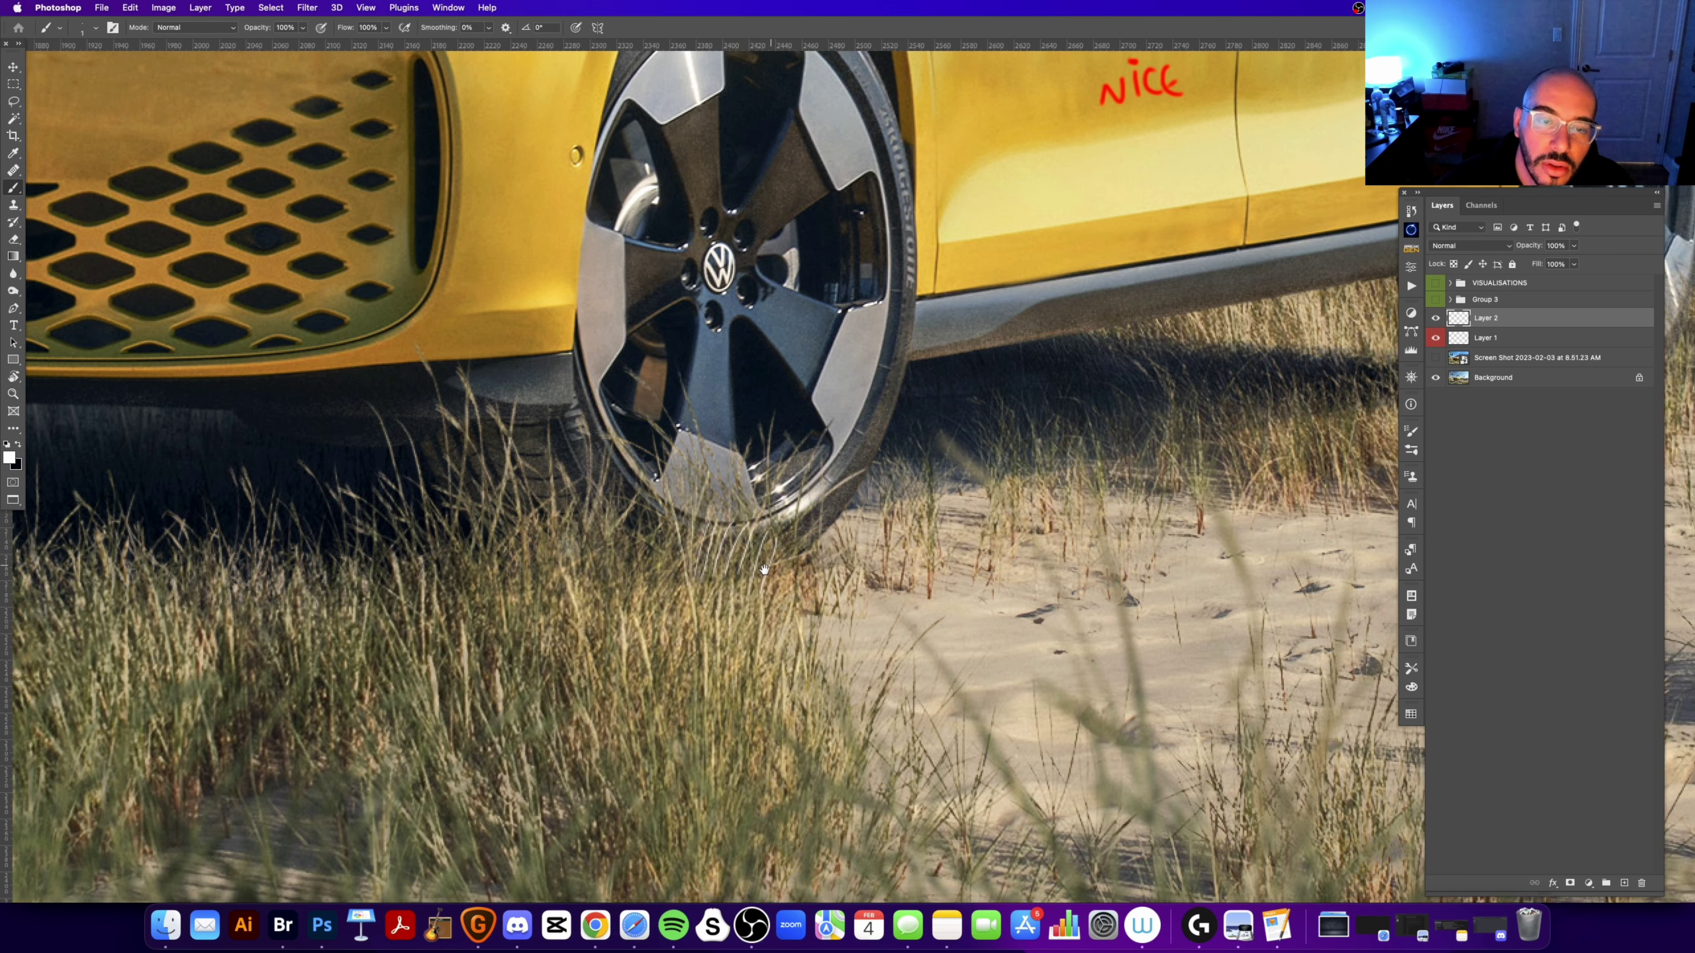
left_click_drag(790, 569, 752, 596)
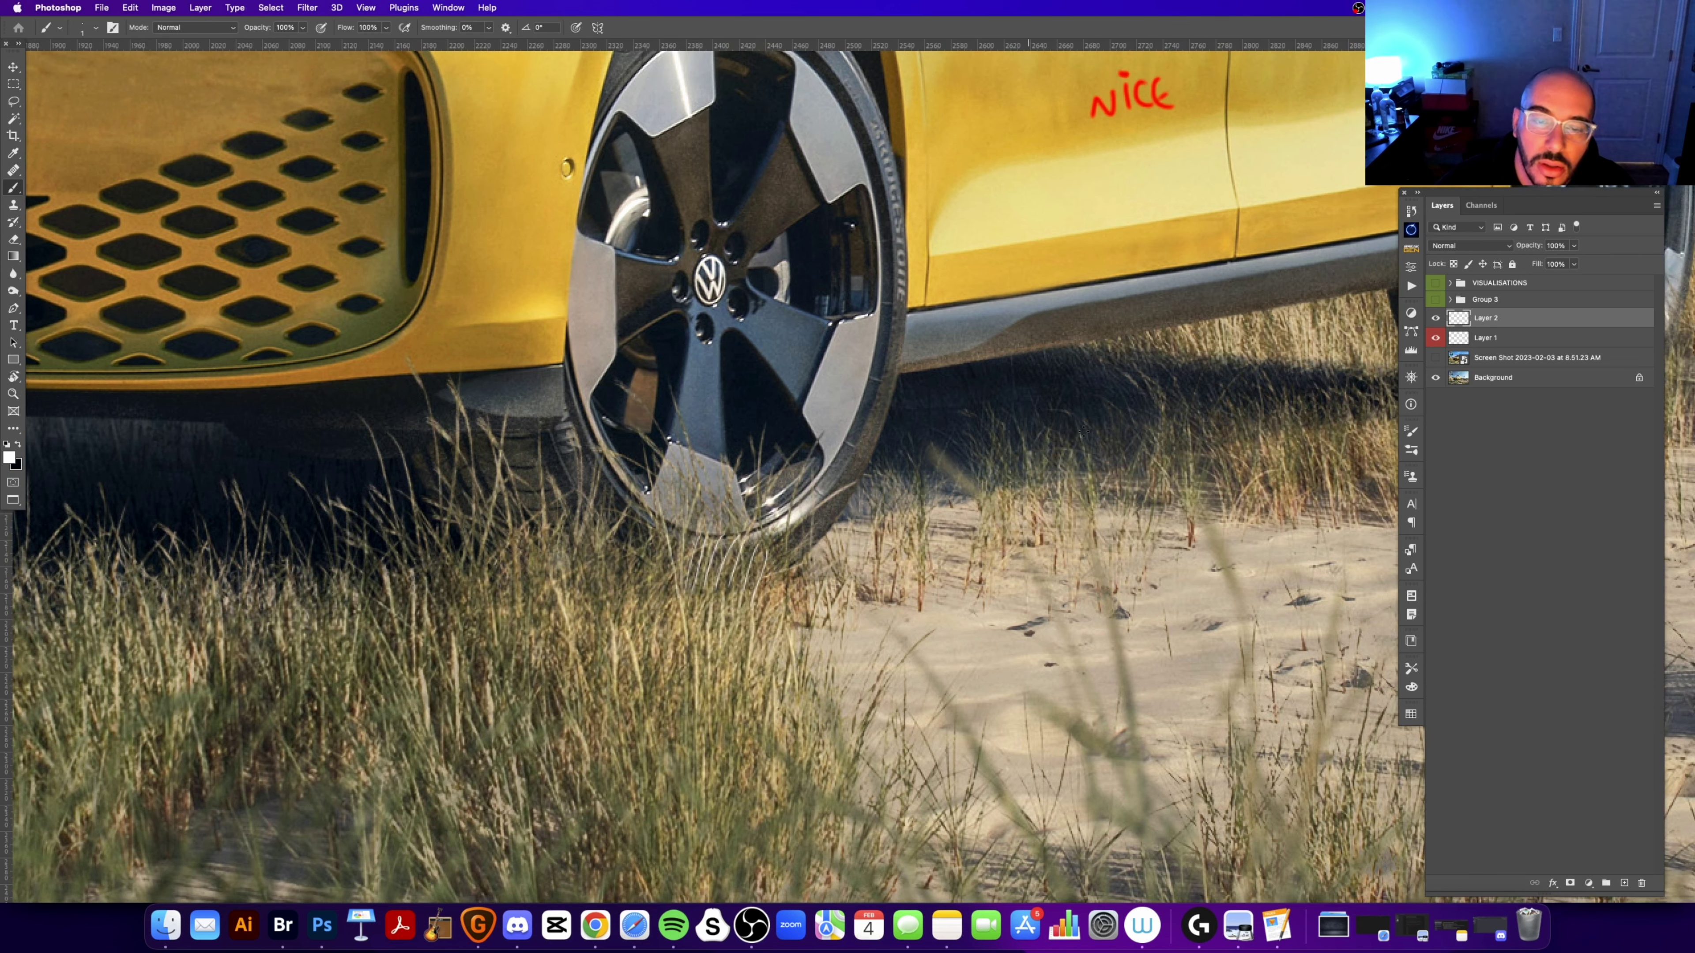
key("z")
key("BackSpace")
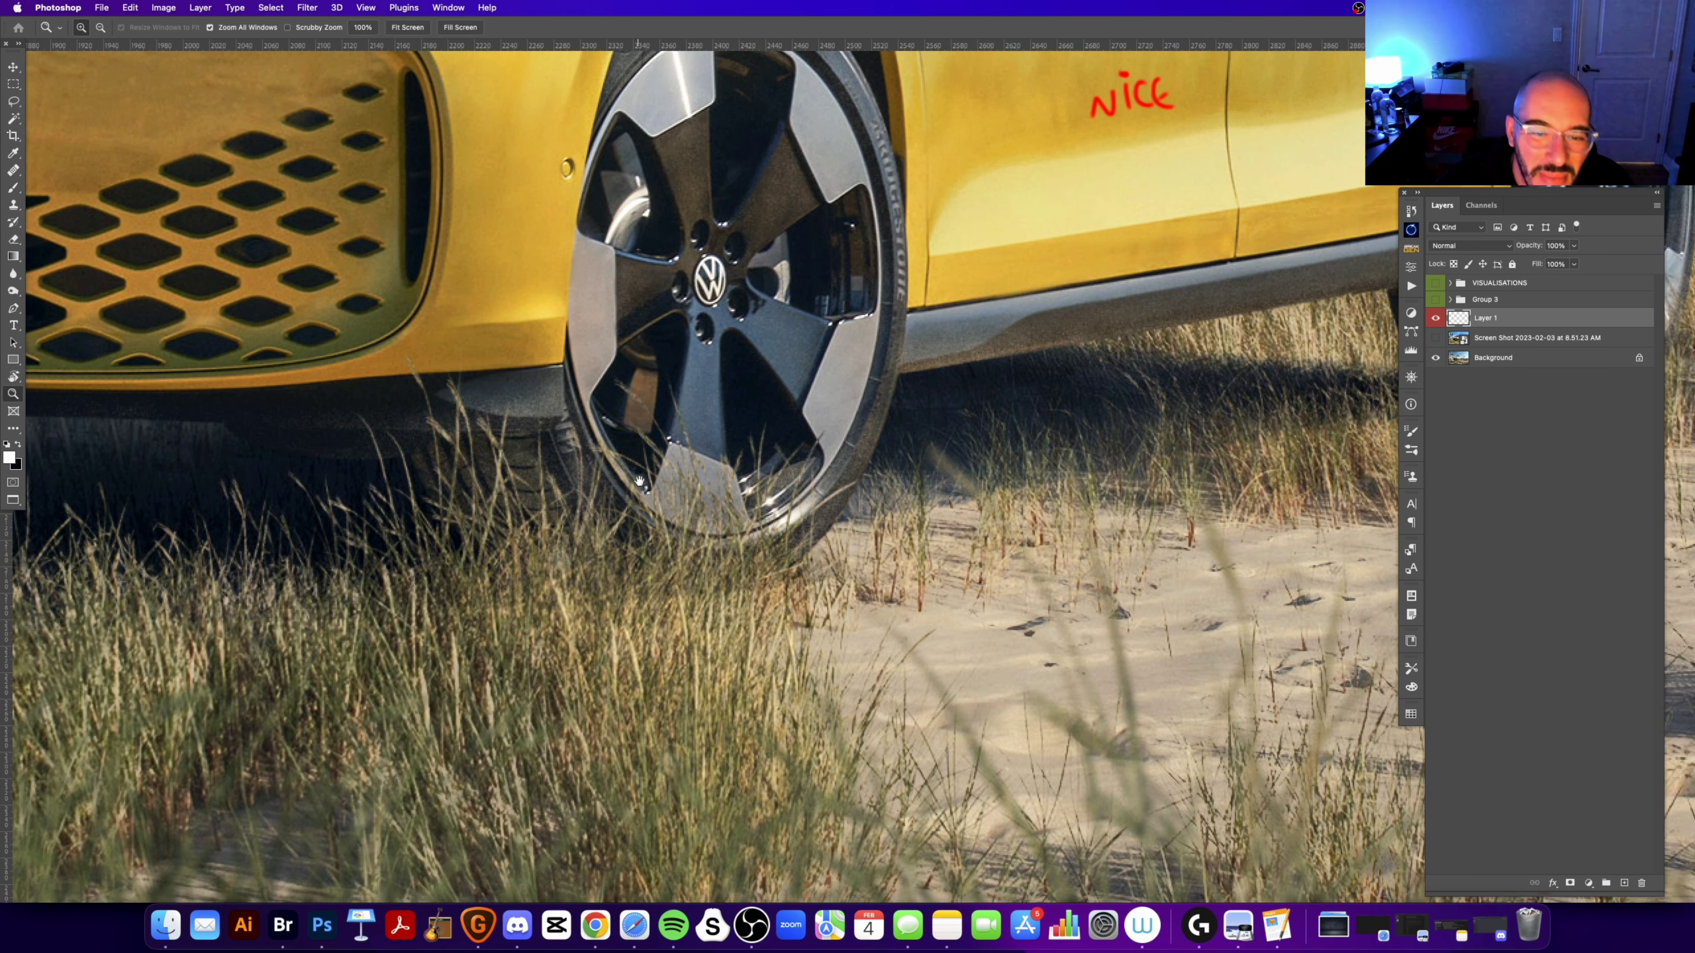
Step: Zoom out to the whole van, then zoom in on its side and rear wheel
scroll(759, 457, "right", 2)
key("super+minus")
key("super+minus")
key("super+minus")
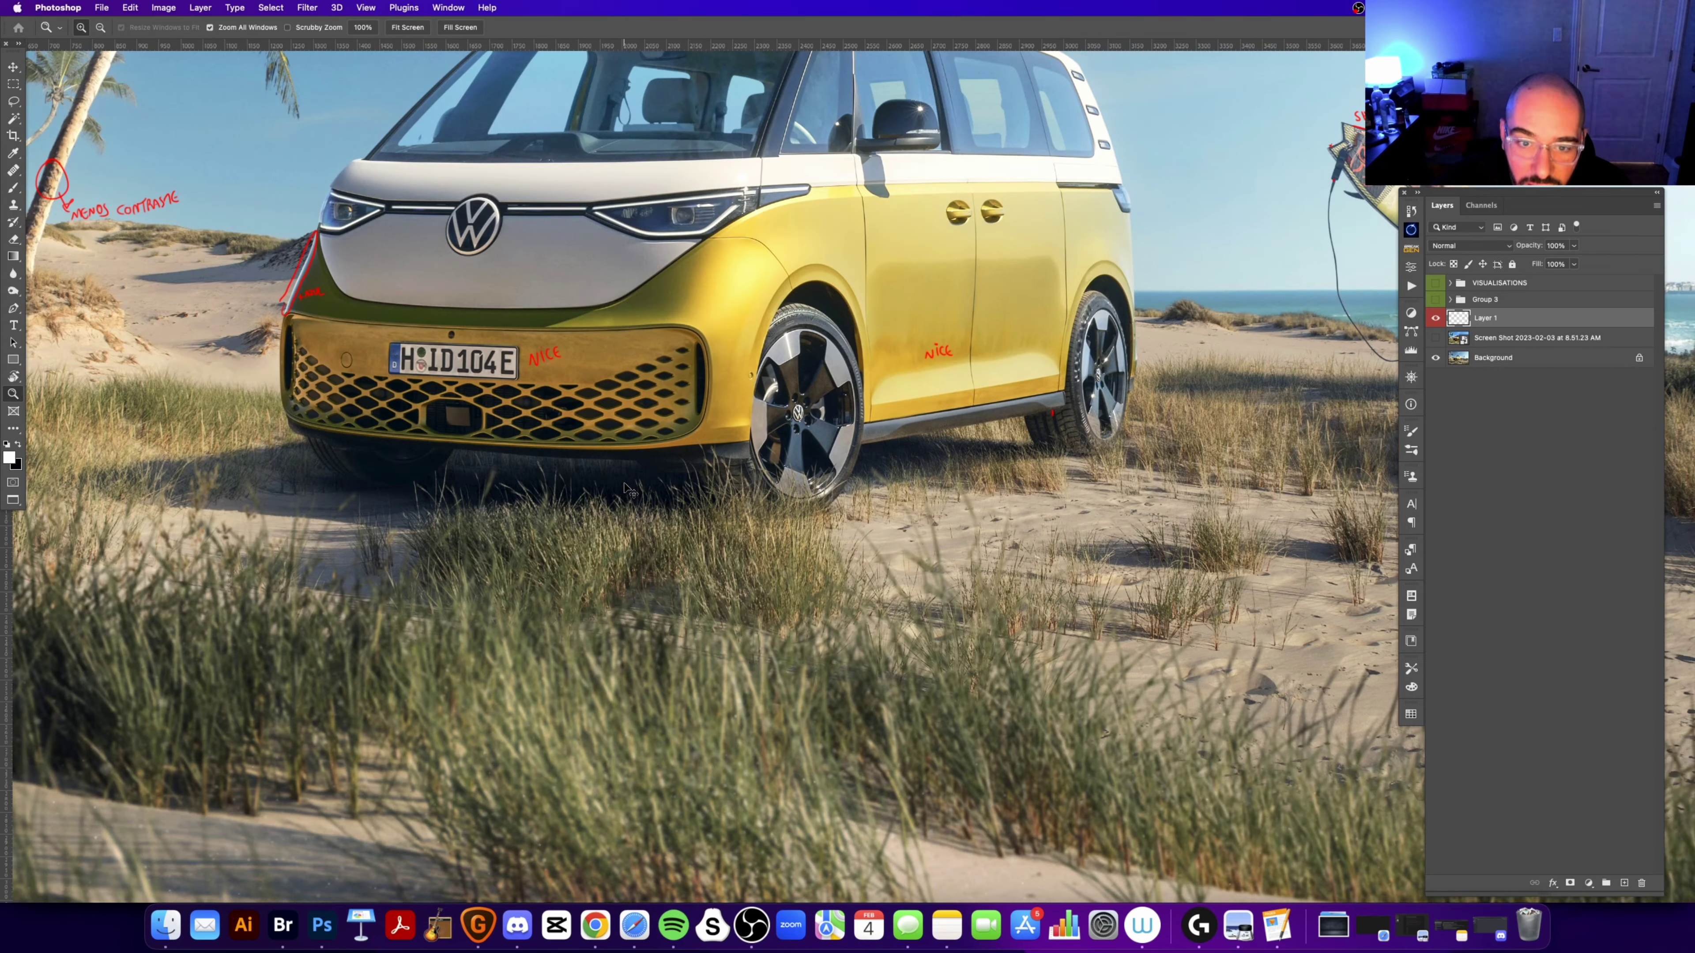
scroll(627, 490, "down", 3)
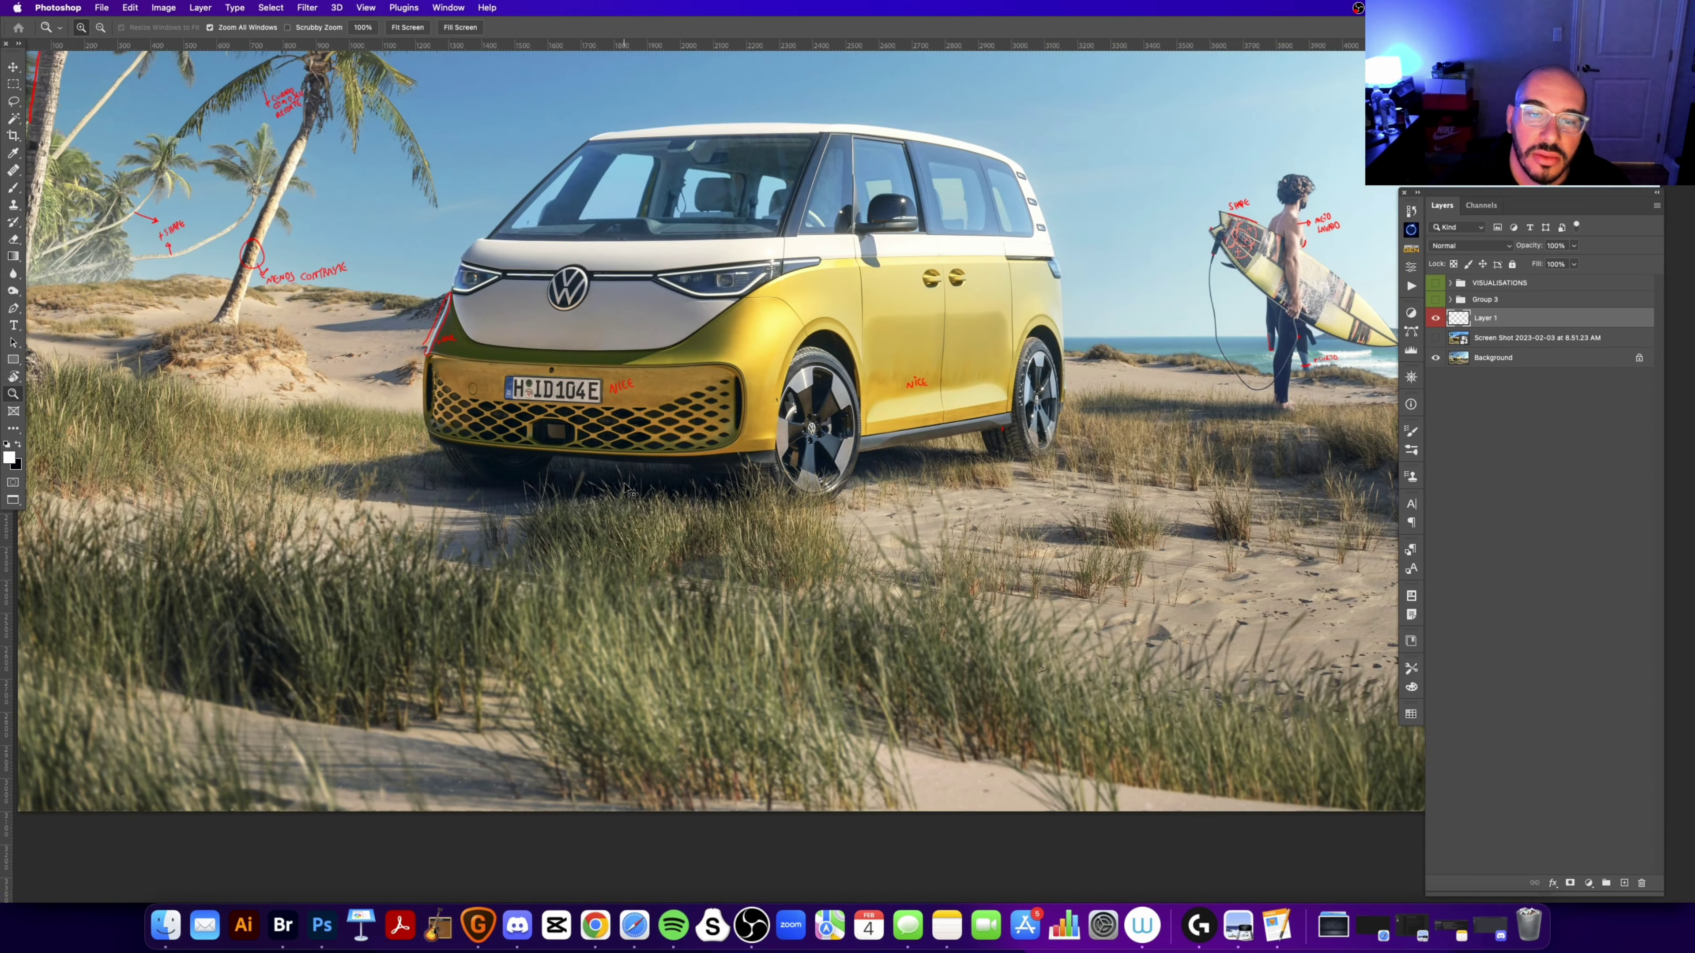
scroll(627, 489, "up", 2)
scroll(627, 489, "up", 1)
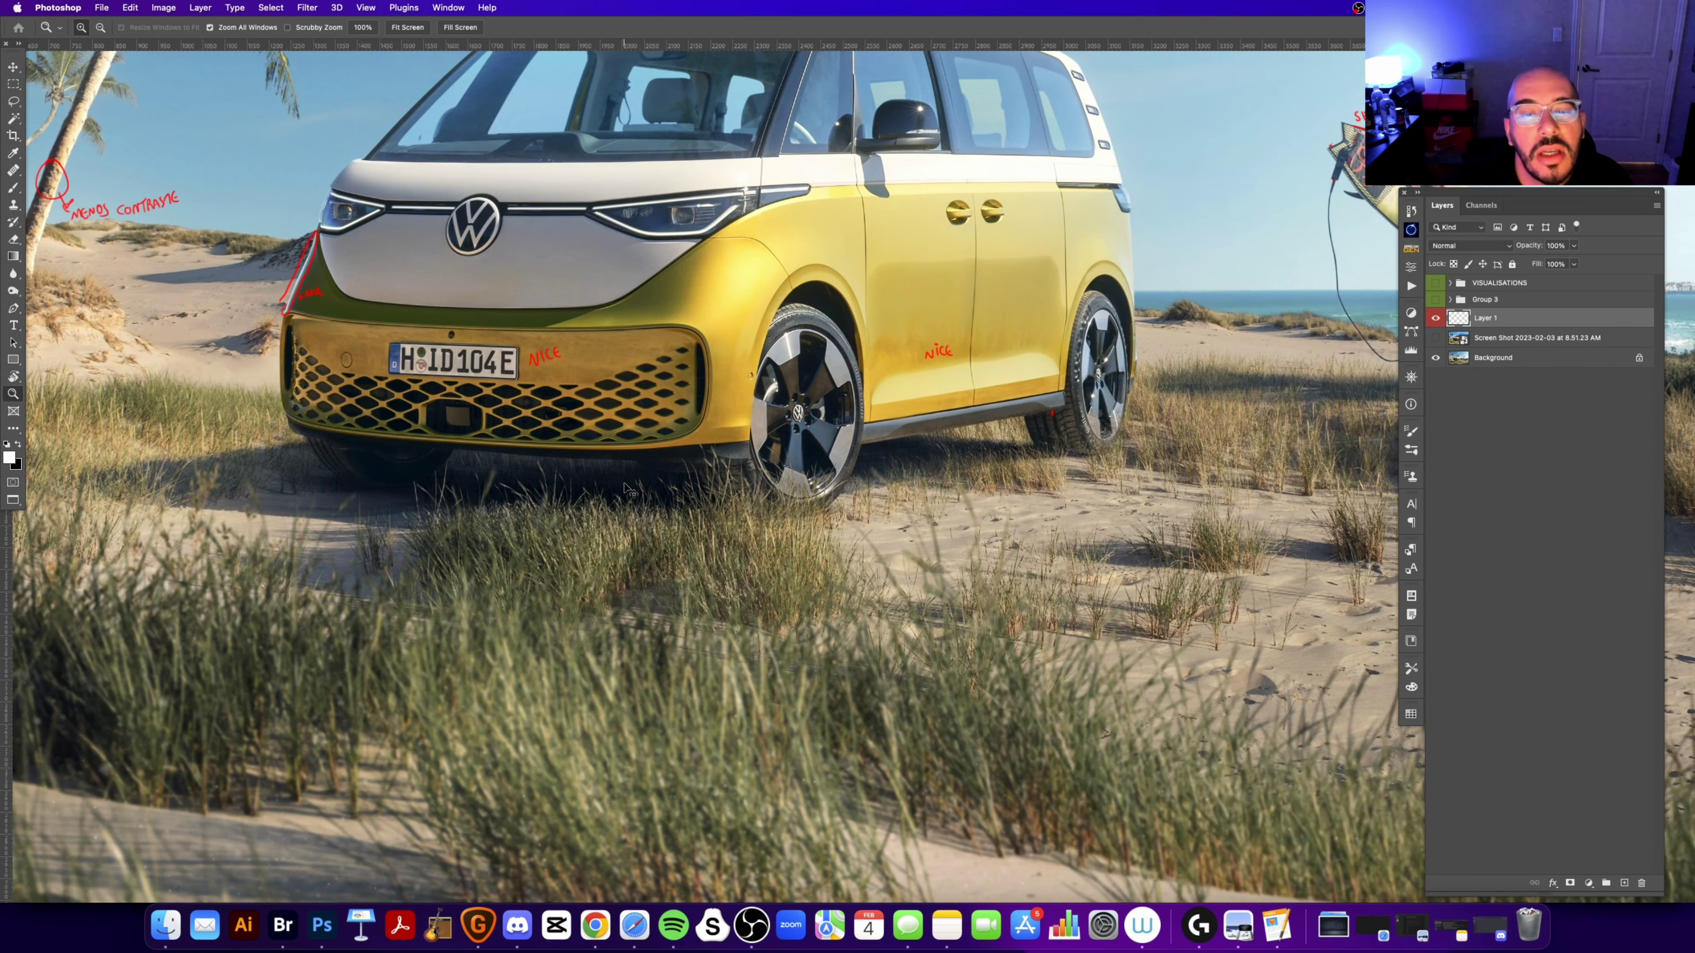
left_click(1041, 390)
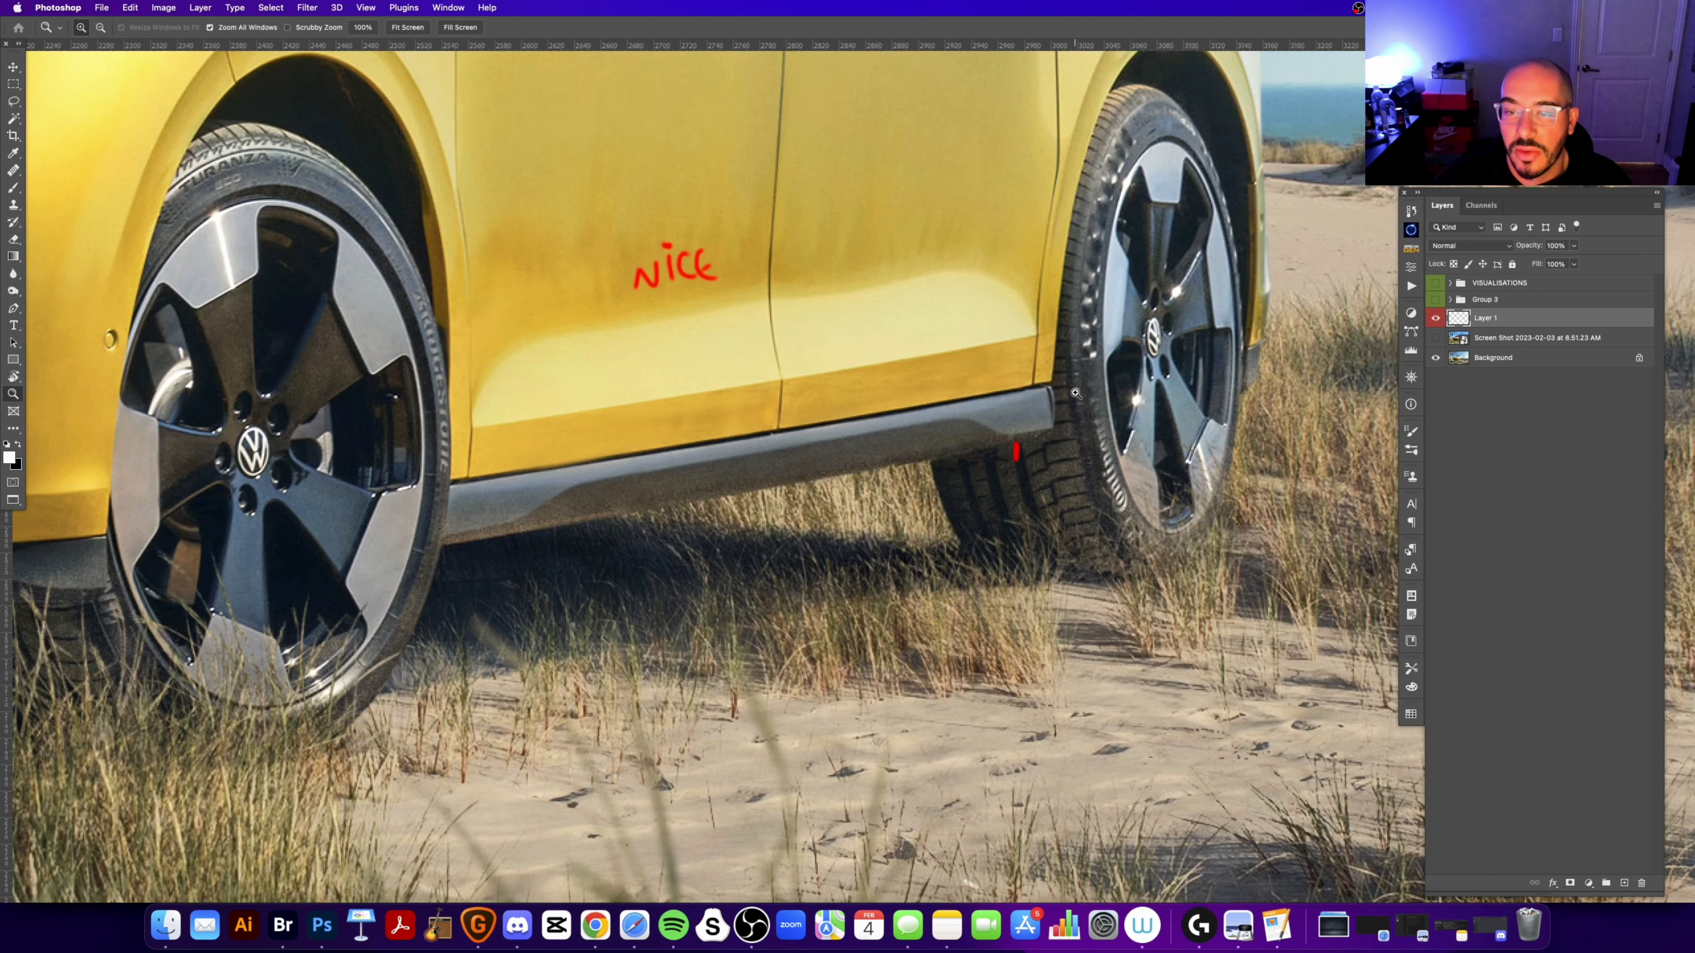
scroll(1188, 351, "right", 2)
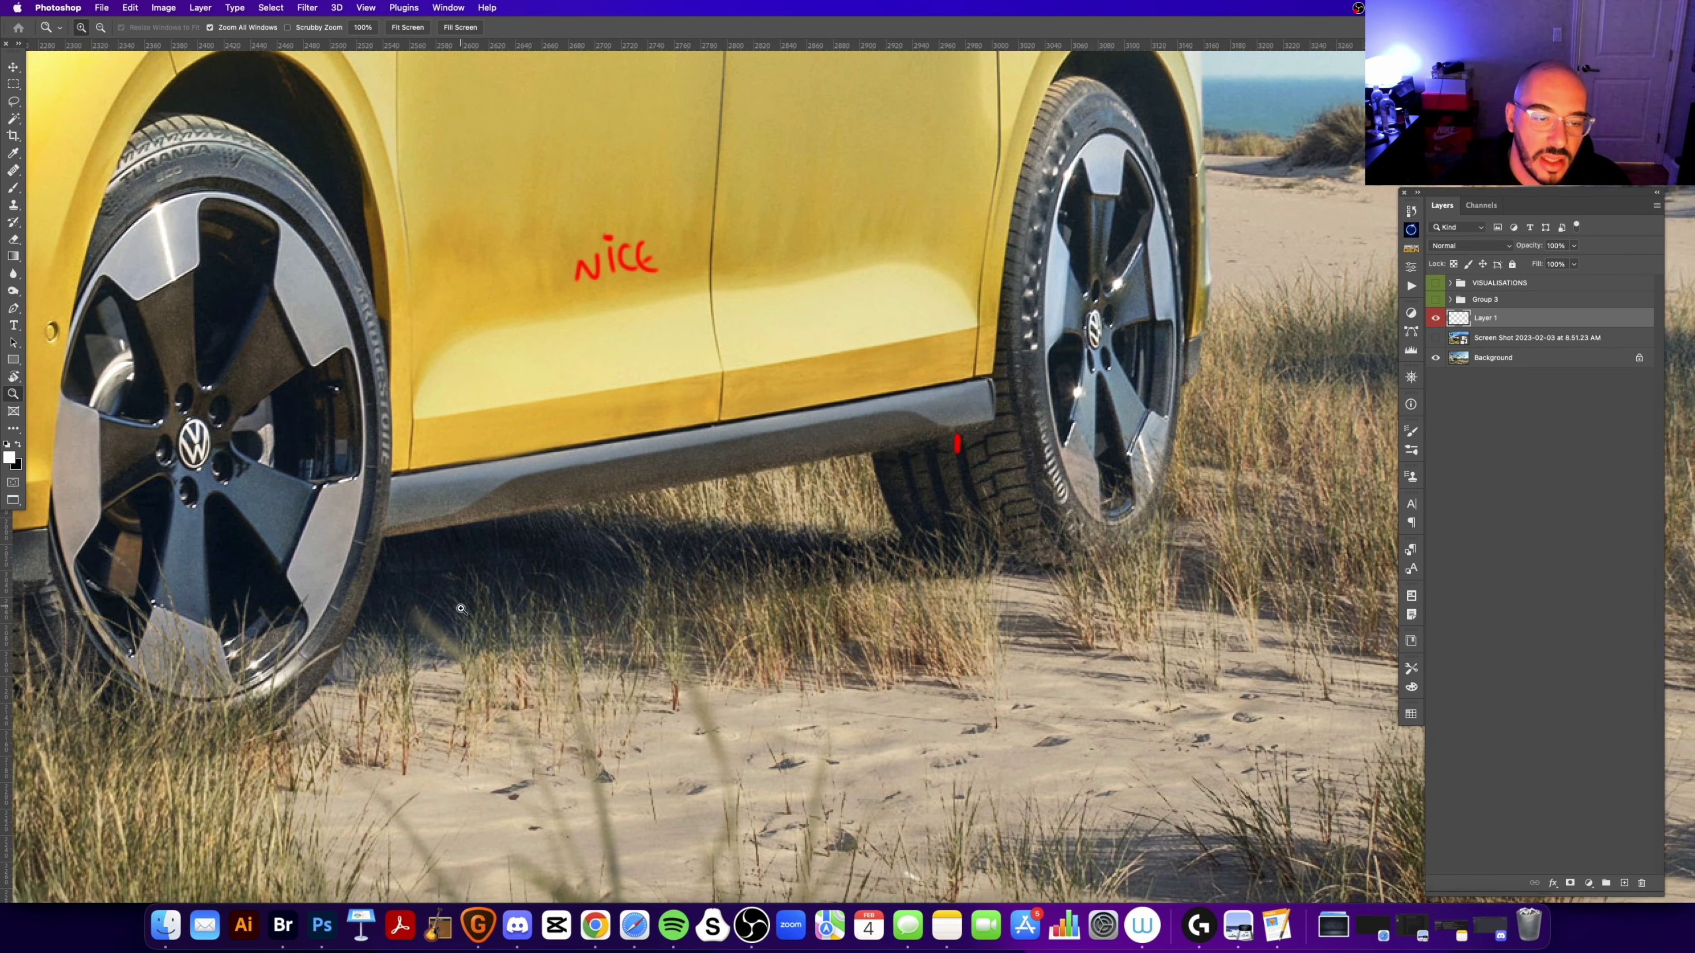
Step: Compare against the Screen Shot layer, then frame the rear wheel and door with it hidden
left_click(1435, 339)
left_click(1435, 339)
scroll(787, 524, "right", 4)
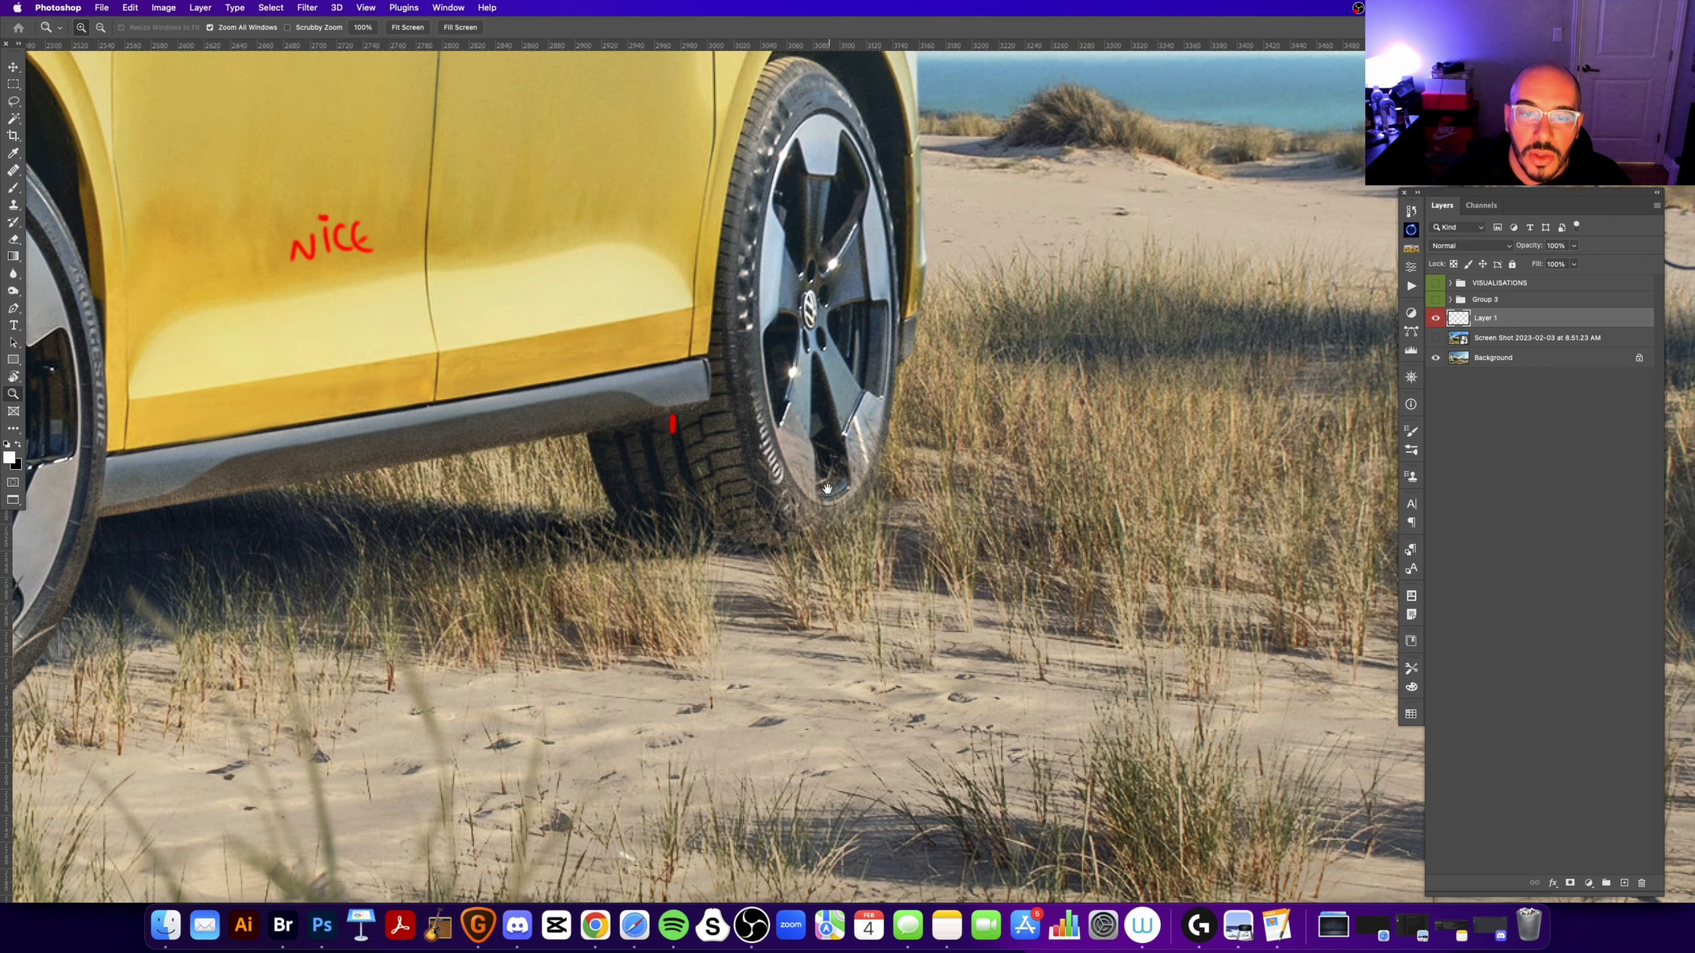
left_click_drag(425, 545, 447, 550)
scroll(448, 550, "up", 1)
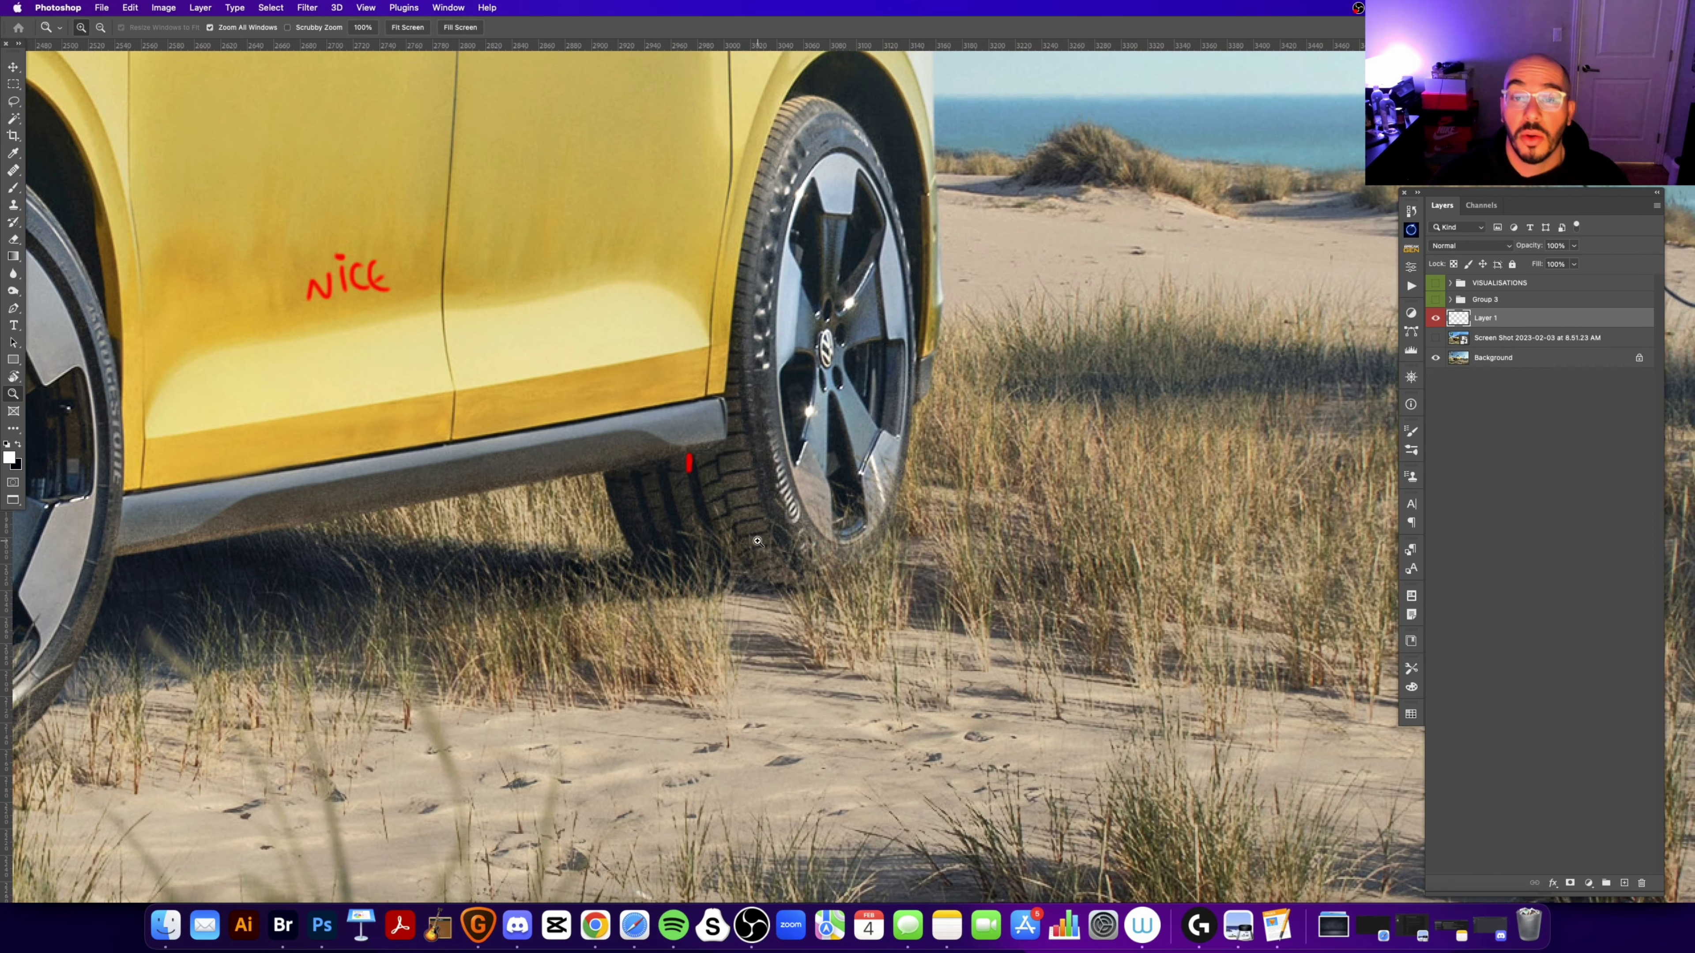
scroll(783, 578, "right", 2)
scroll(789, 552, "up", 1)
scroll(789, 553, "right", 2)
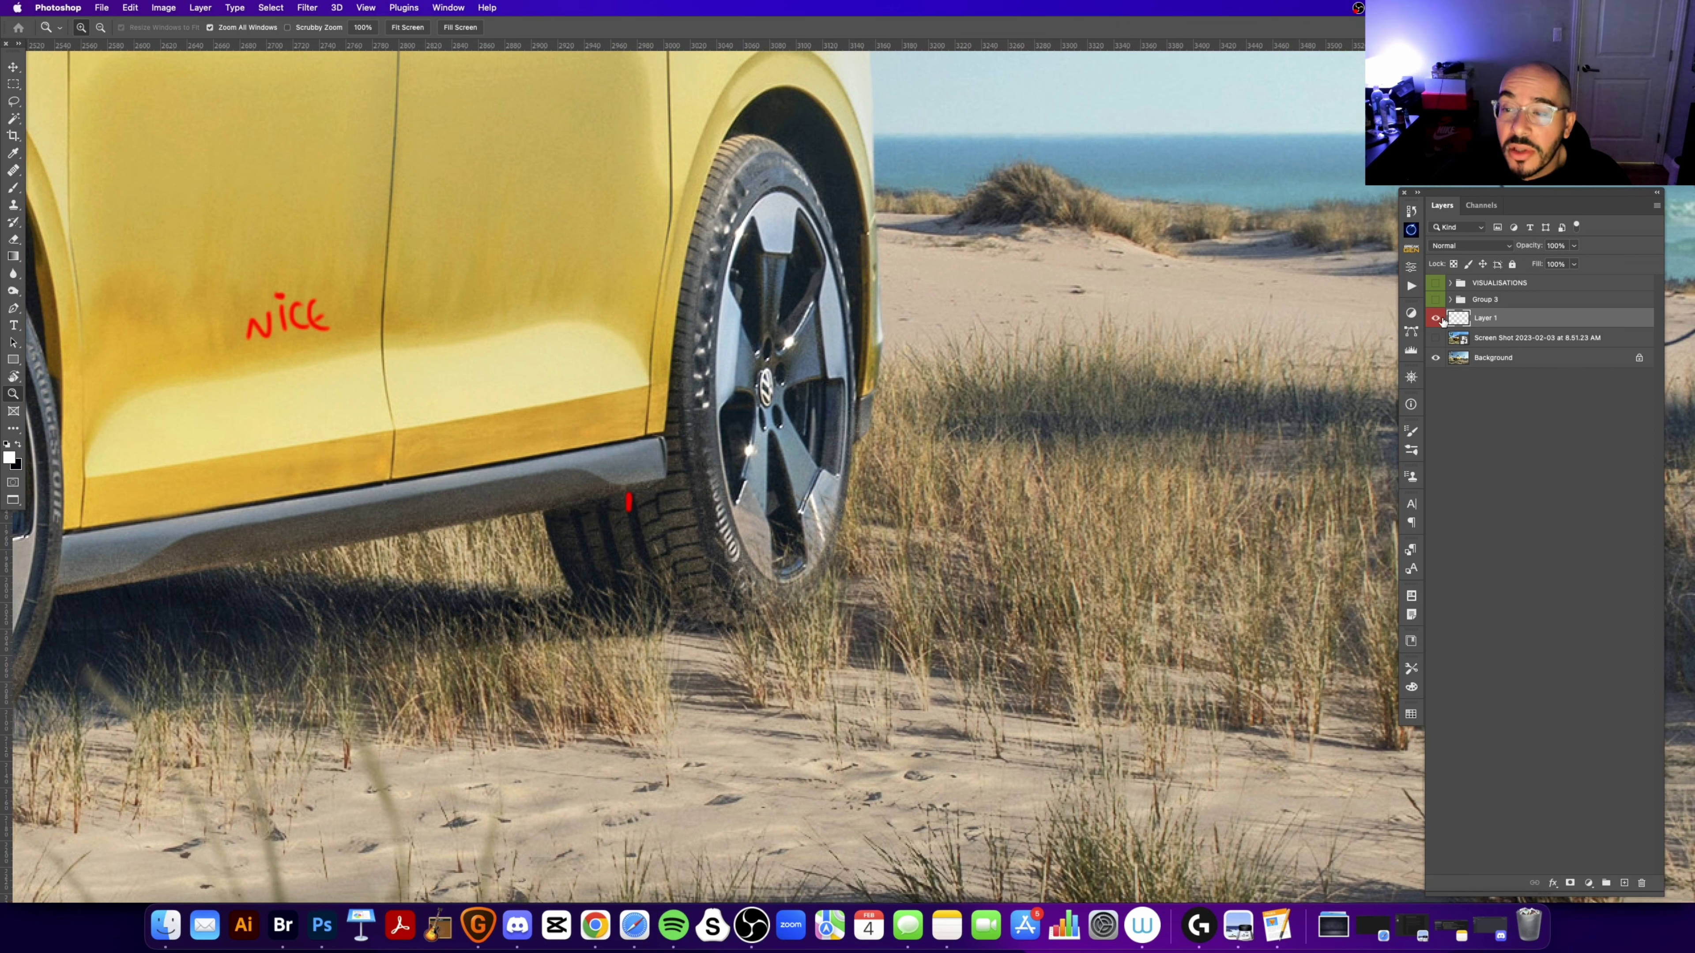
left_click(1436, 337)
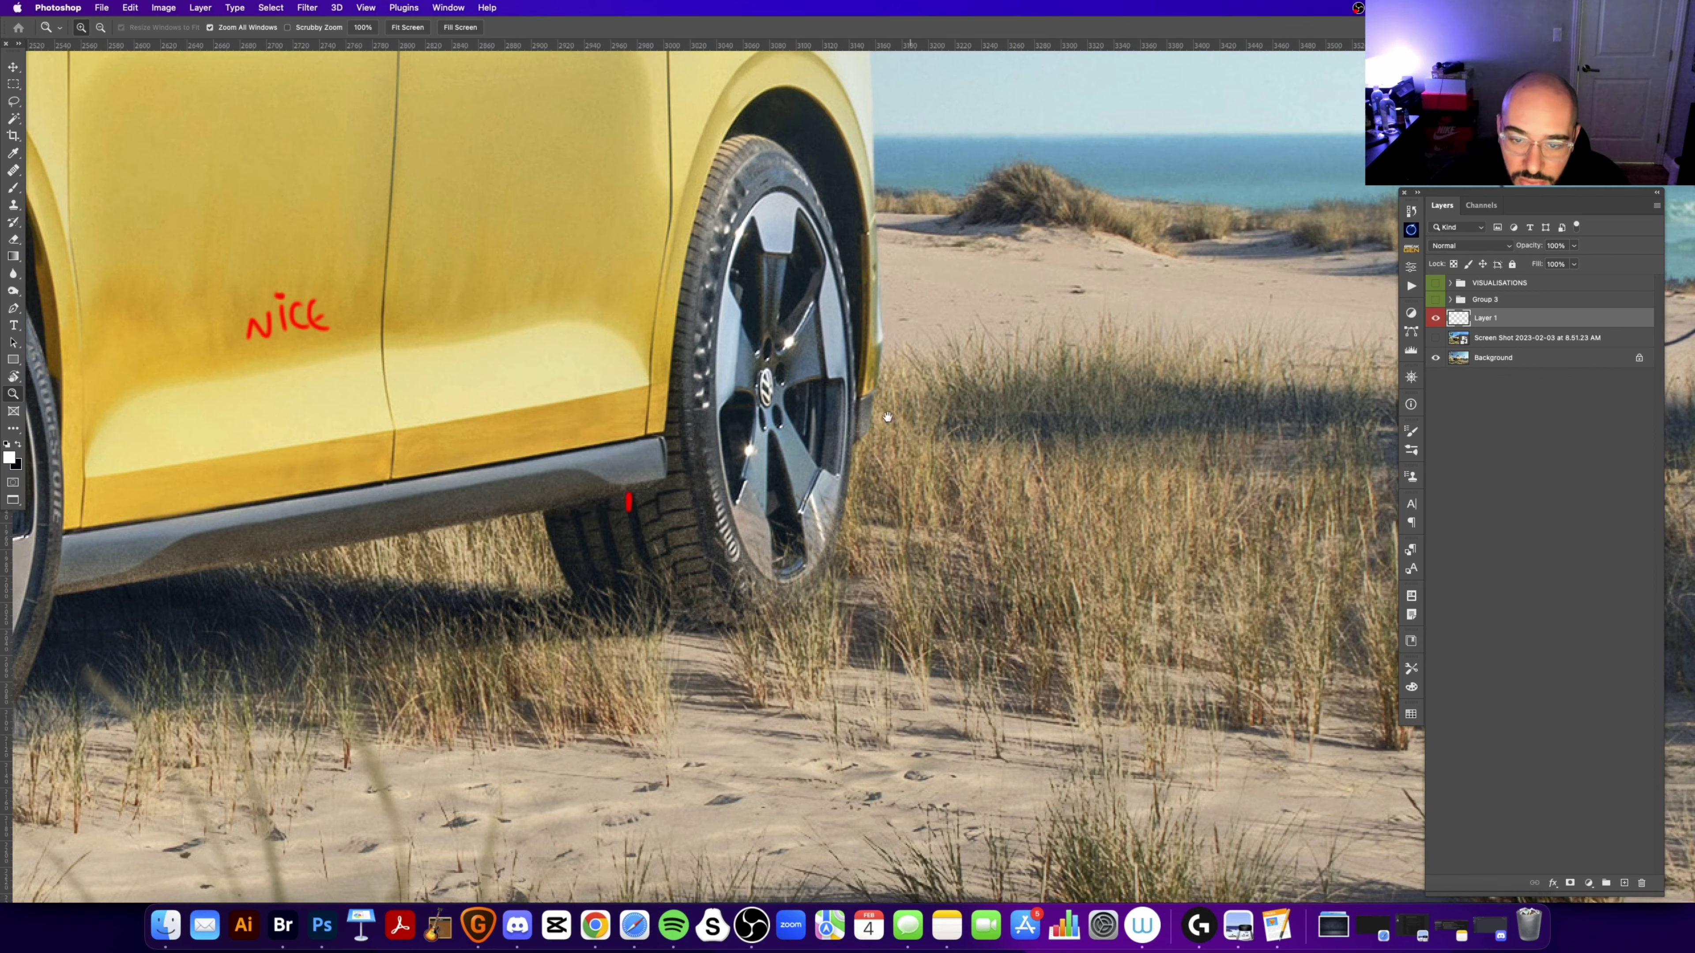
scroll(806, 578, "up", 1)
scroll(807, 579, "right", 1)
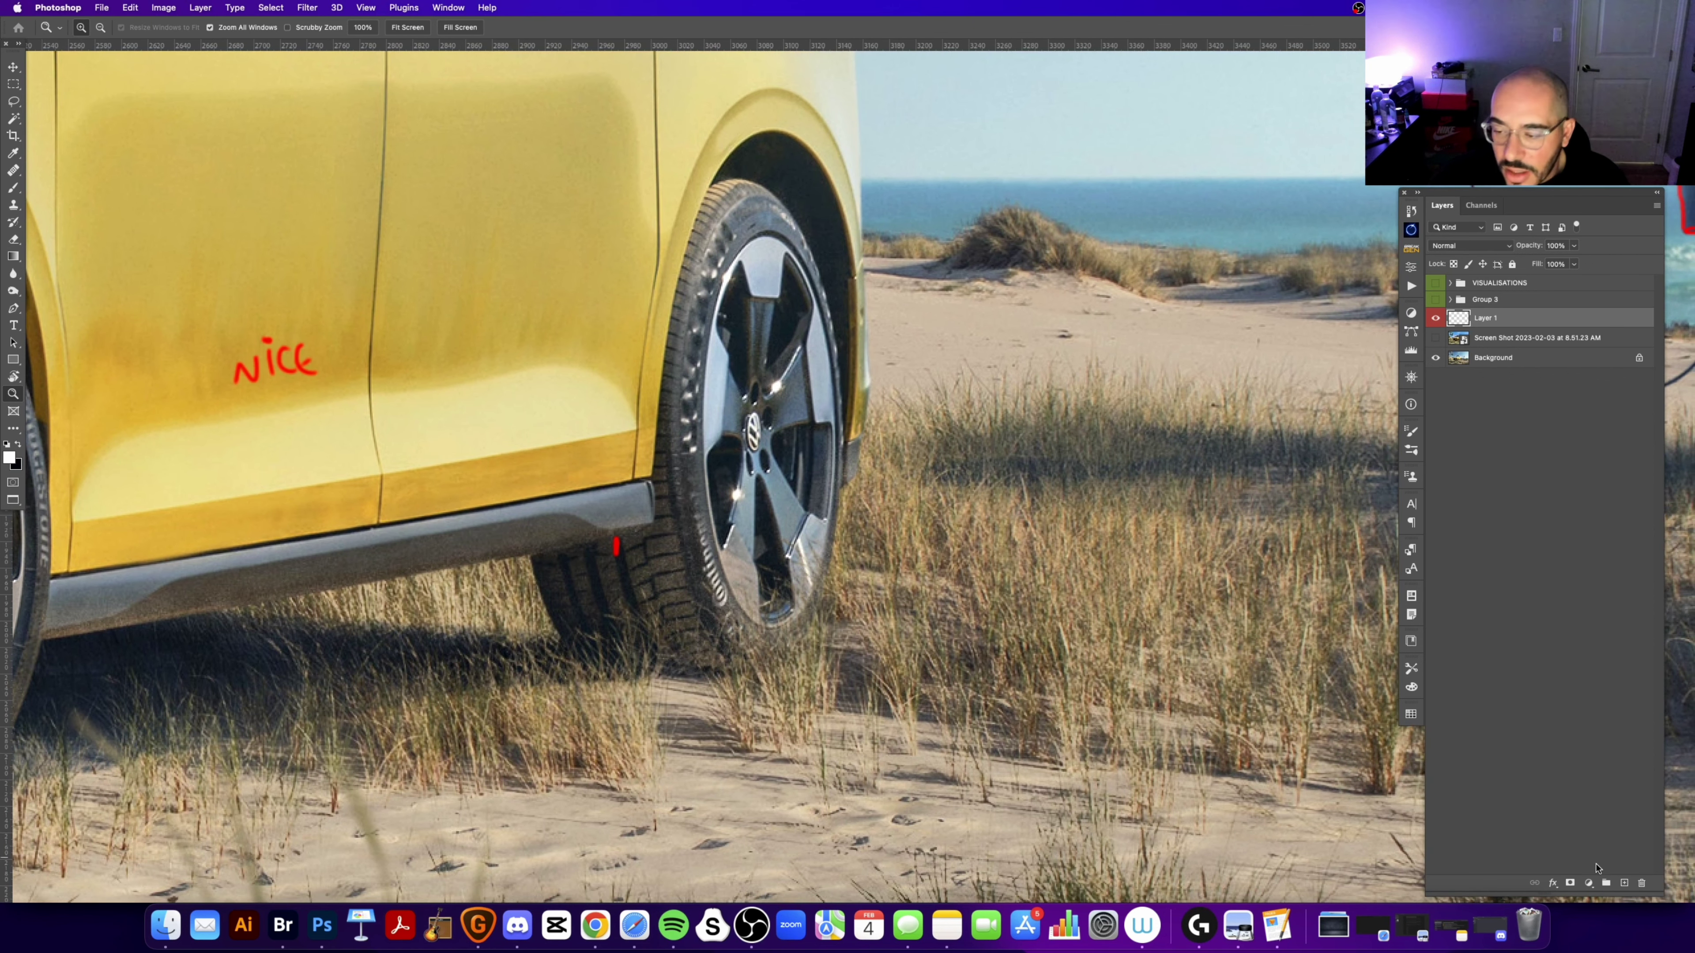
Step: Add Layer 2 and brush trial grass strands over the rear tyre edge
left_click(1624, 882)
key("b")
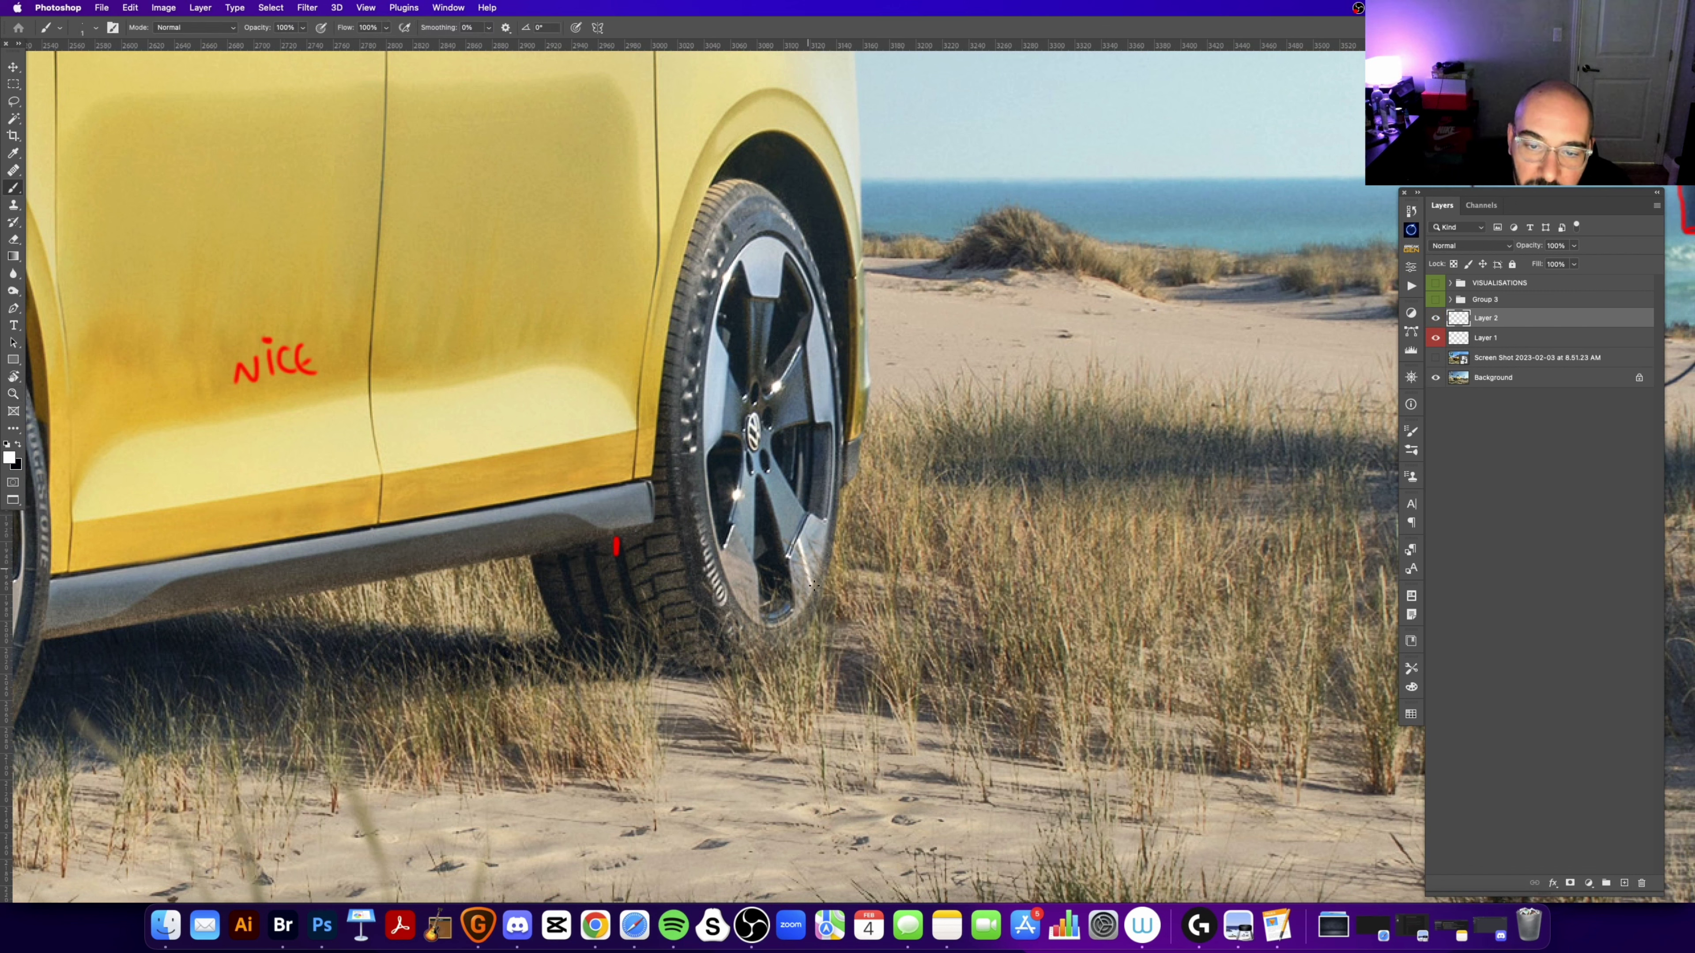
mouse_move(813, 585)
left_mouse_down()
mouse_move(829, 608)
mouse_move(768, 604)
mouse_move(789, 644)
left_mouse_up()
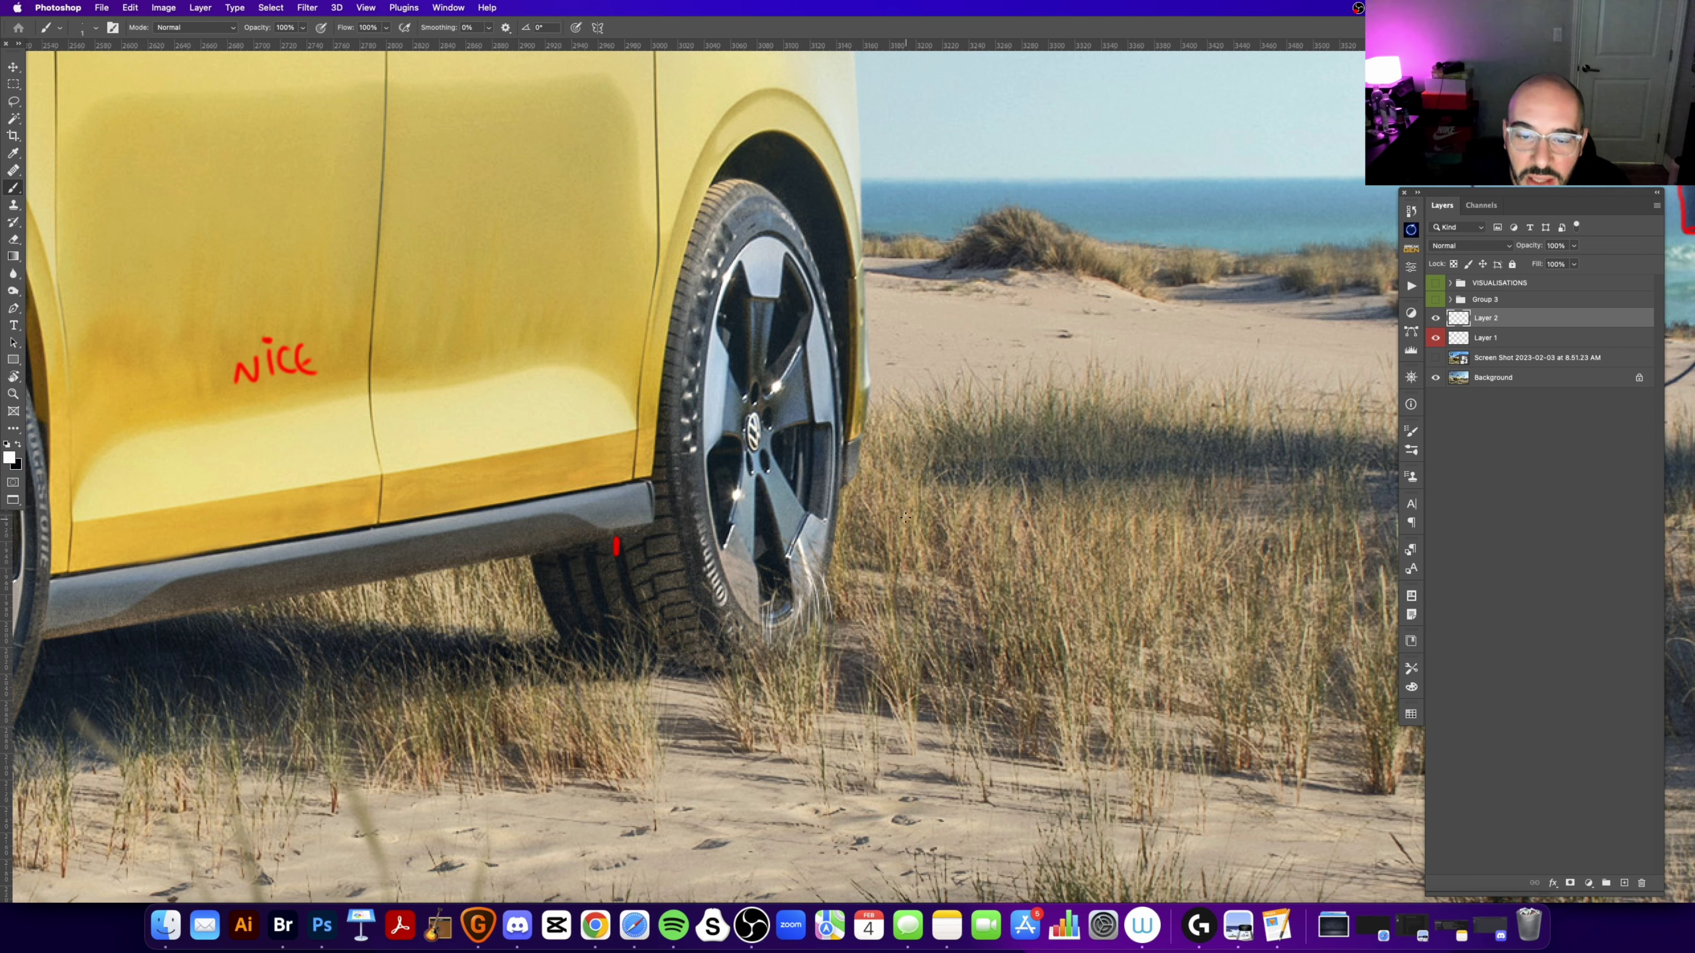
key("h")
left_click_drag(574, 707, 590, 559)
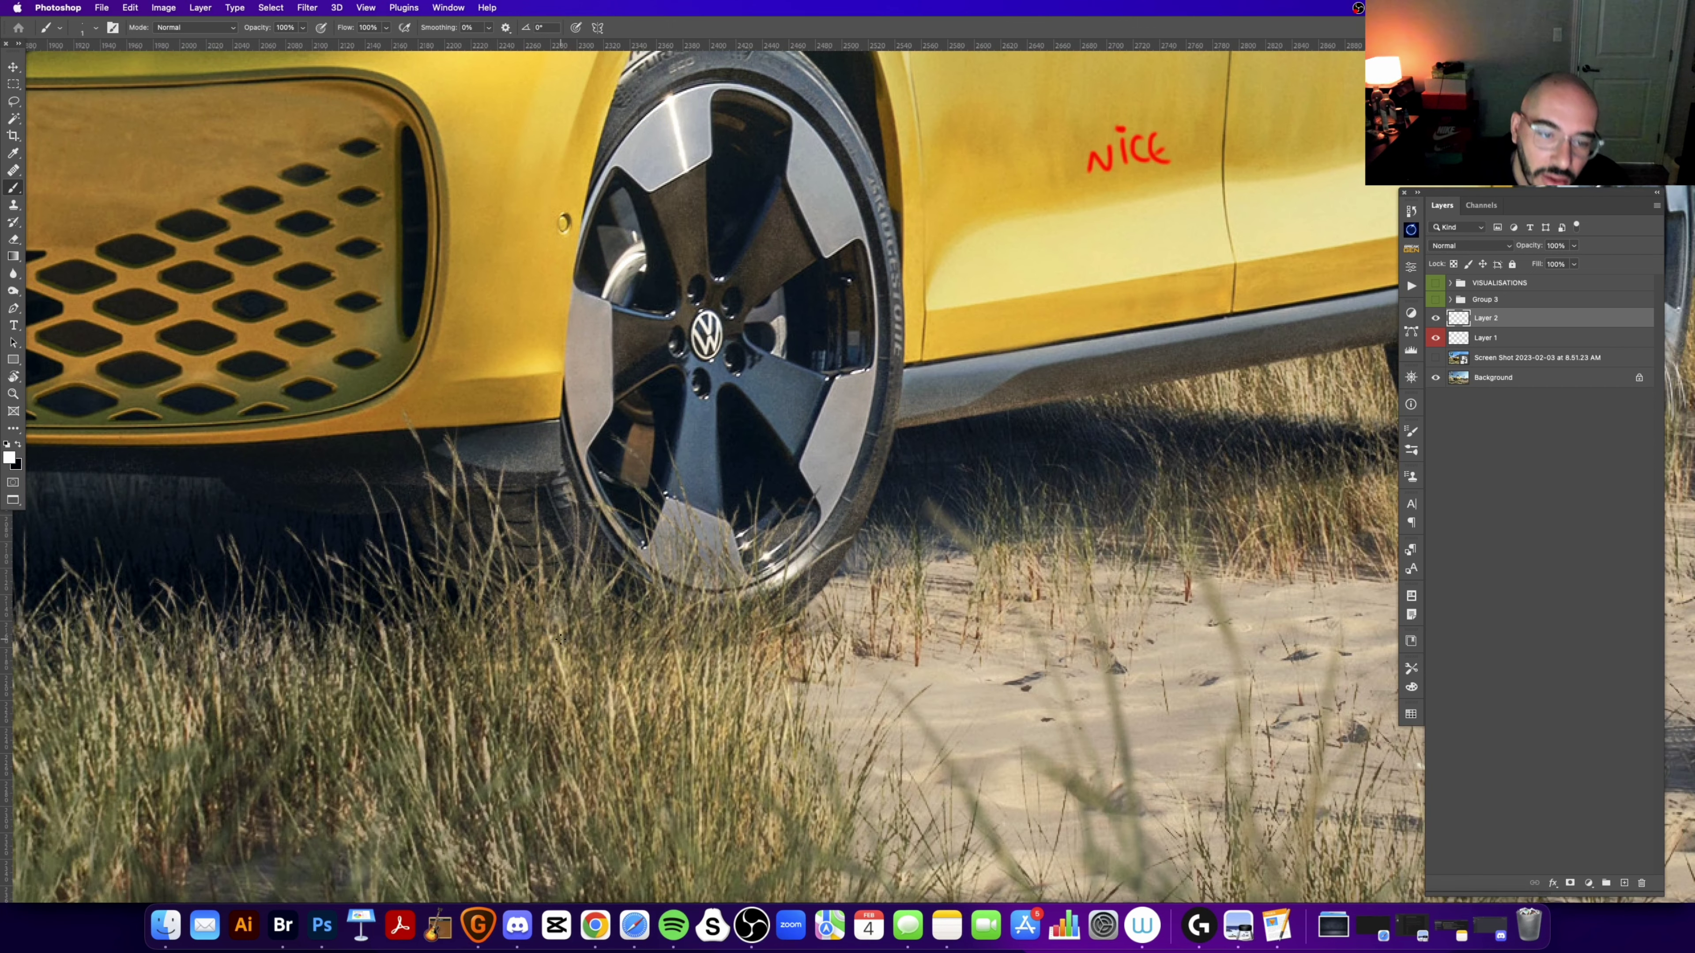
scroll(1164, 523, "right", 15)
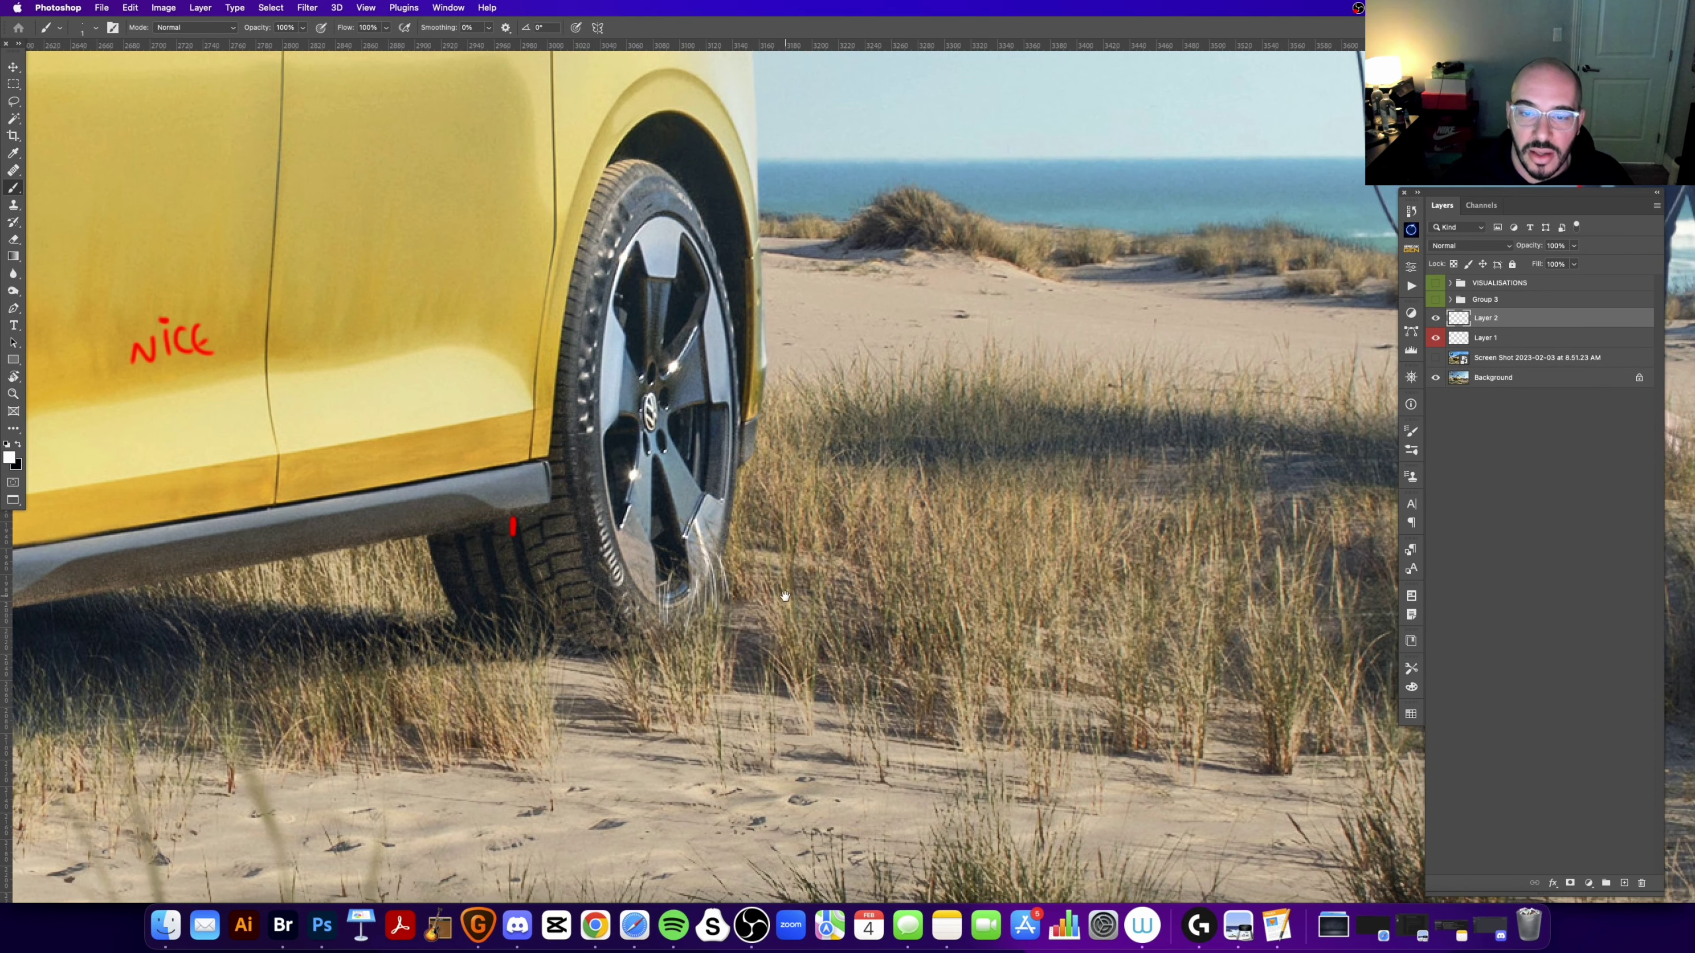
left_click_drag(785, 597, 752, 615)
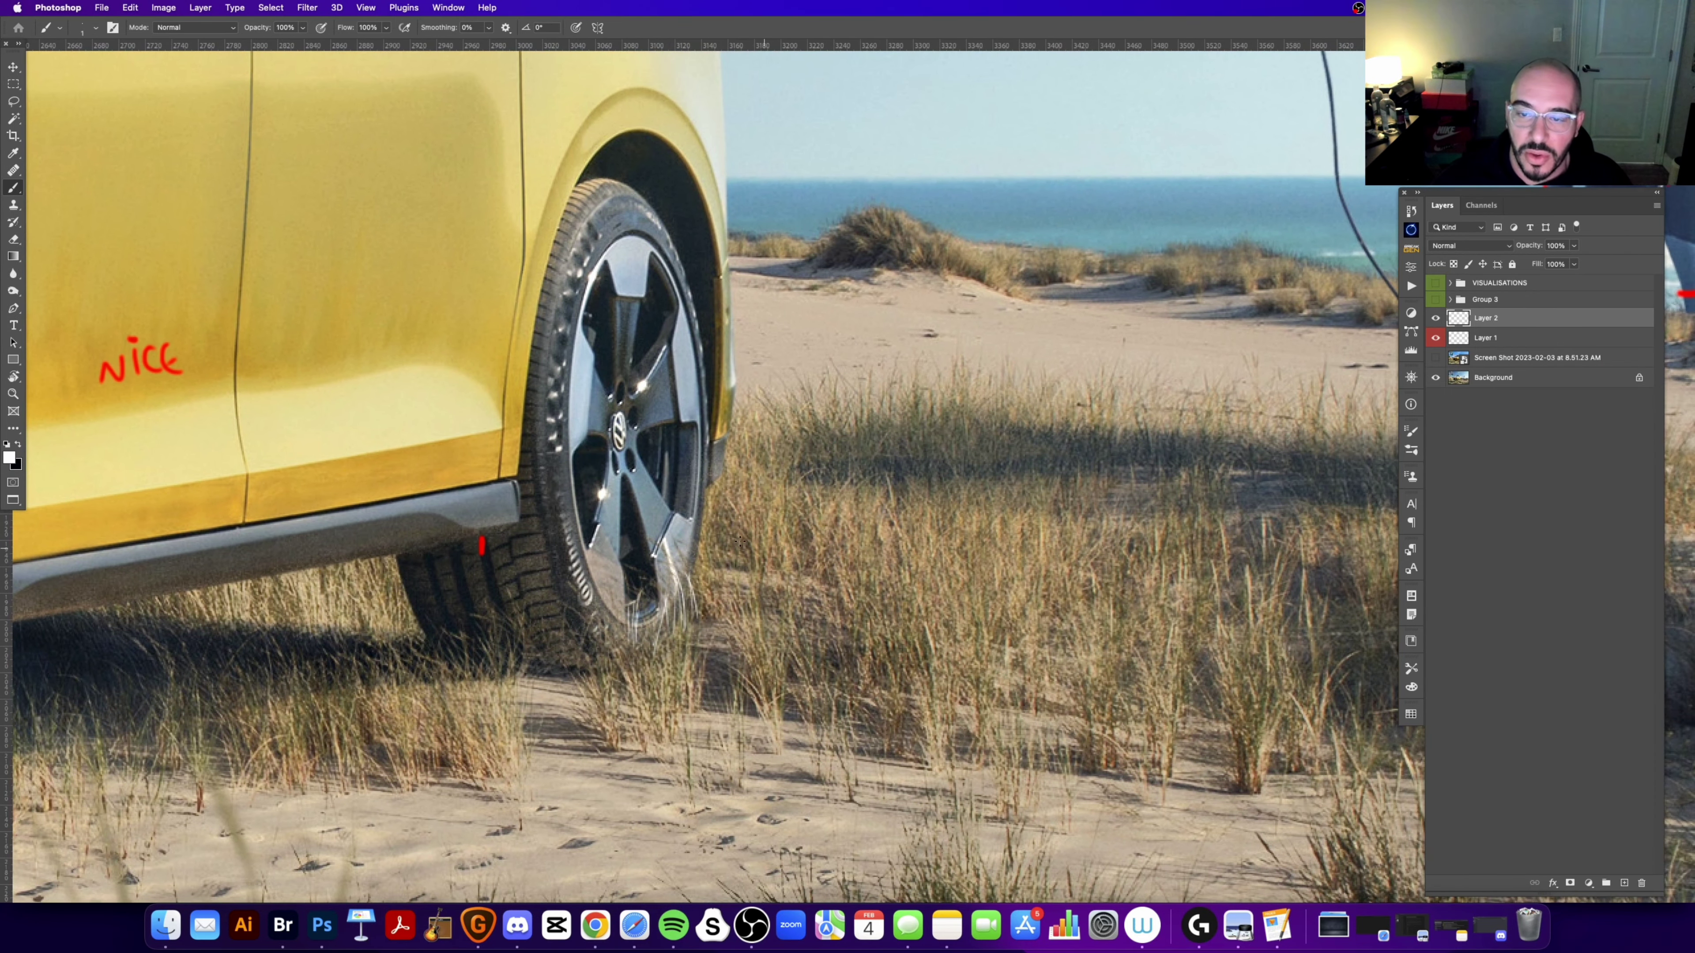
Step: Reposition around the rear wheel and delete the trial Layer 2
scroll(739, 542, "right", 5)
scroll(701, 561, "down", 2)
scroll(667, 580, "down", 3)
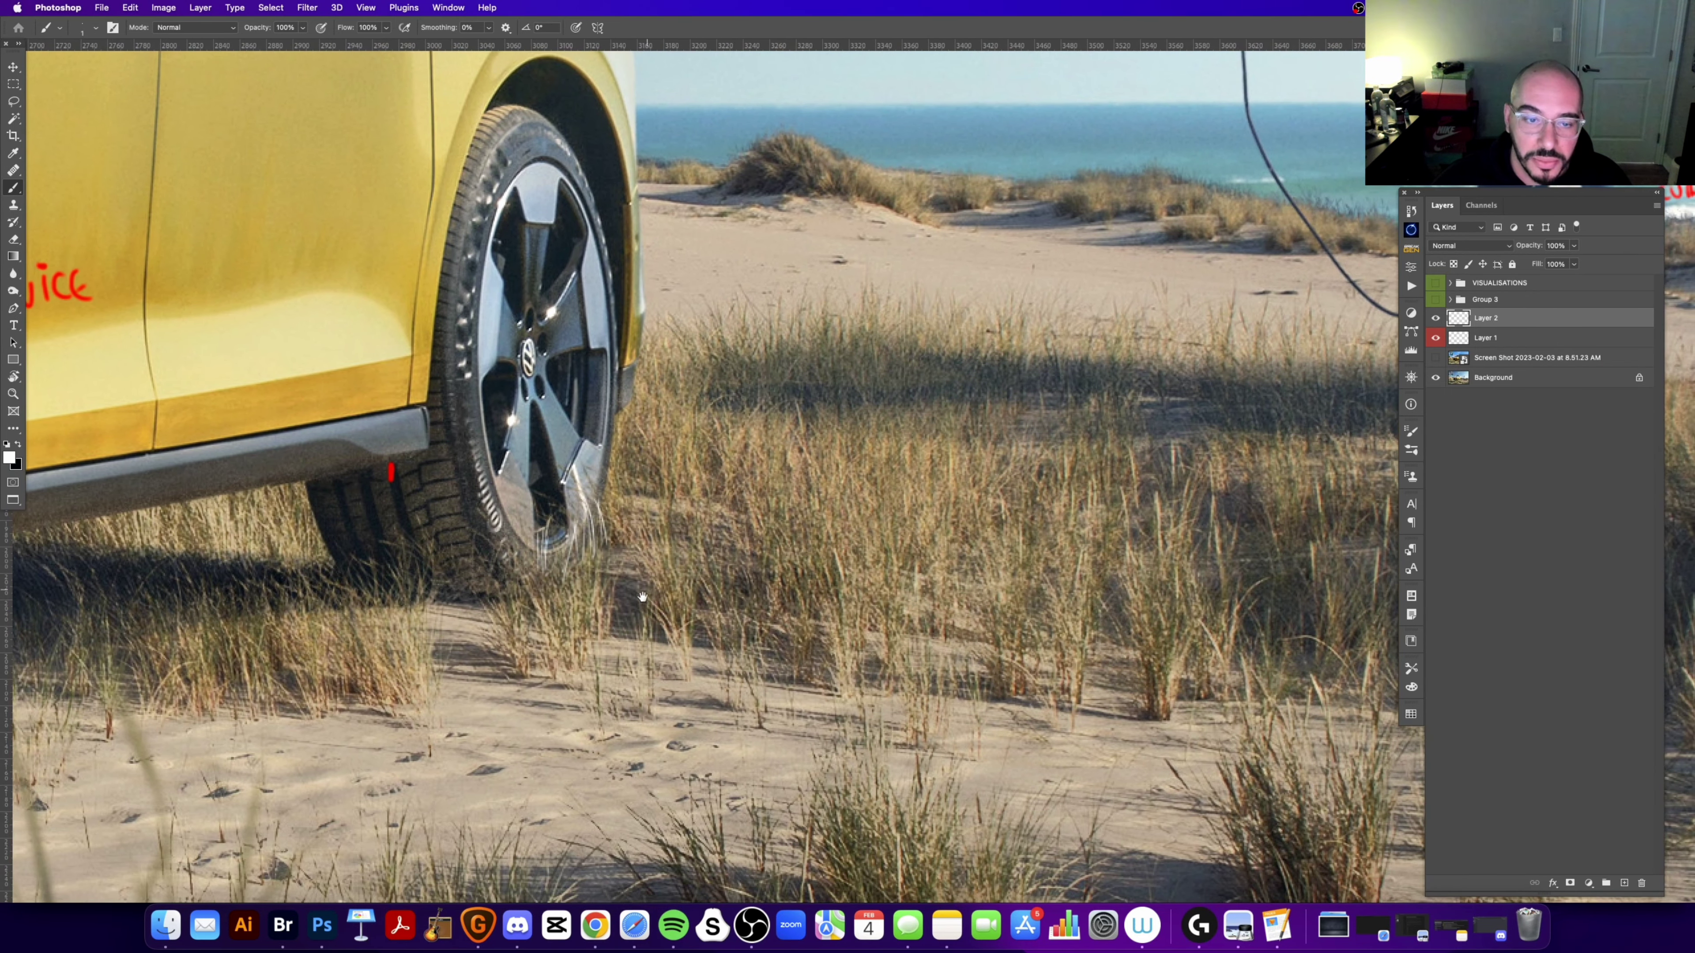
left_click_drag(641, 596, 624, 629)
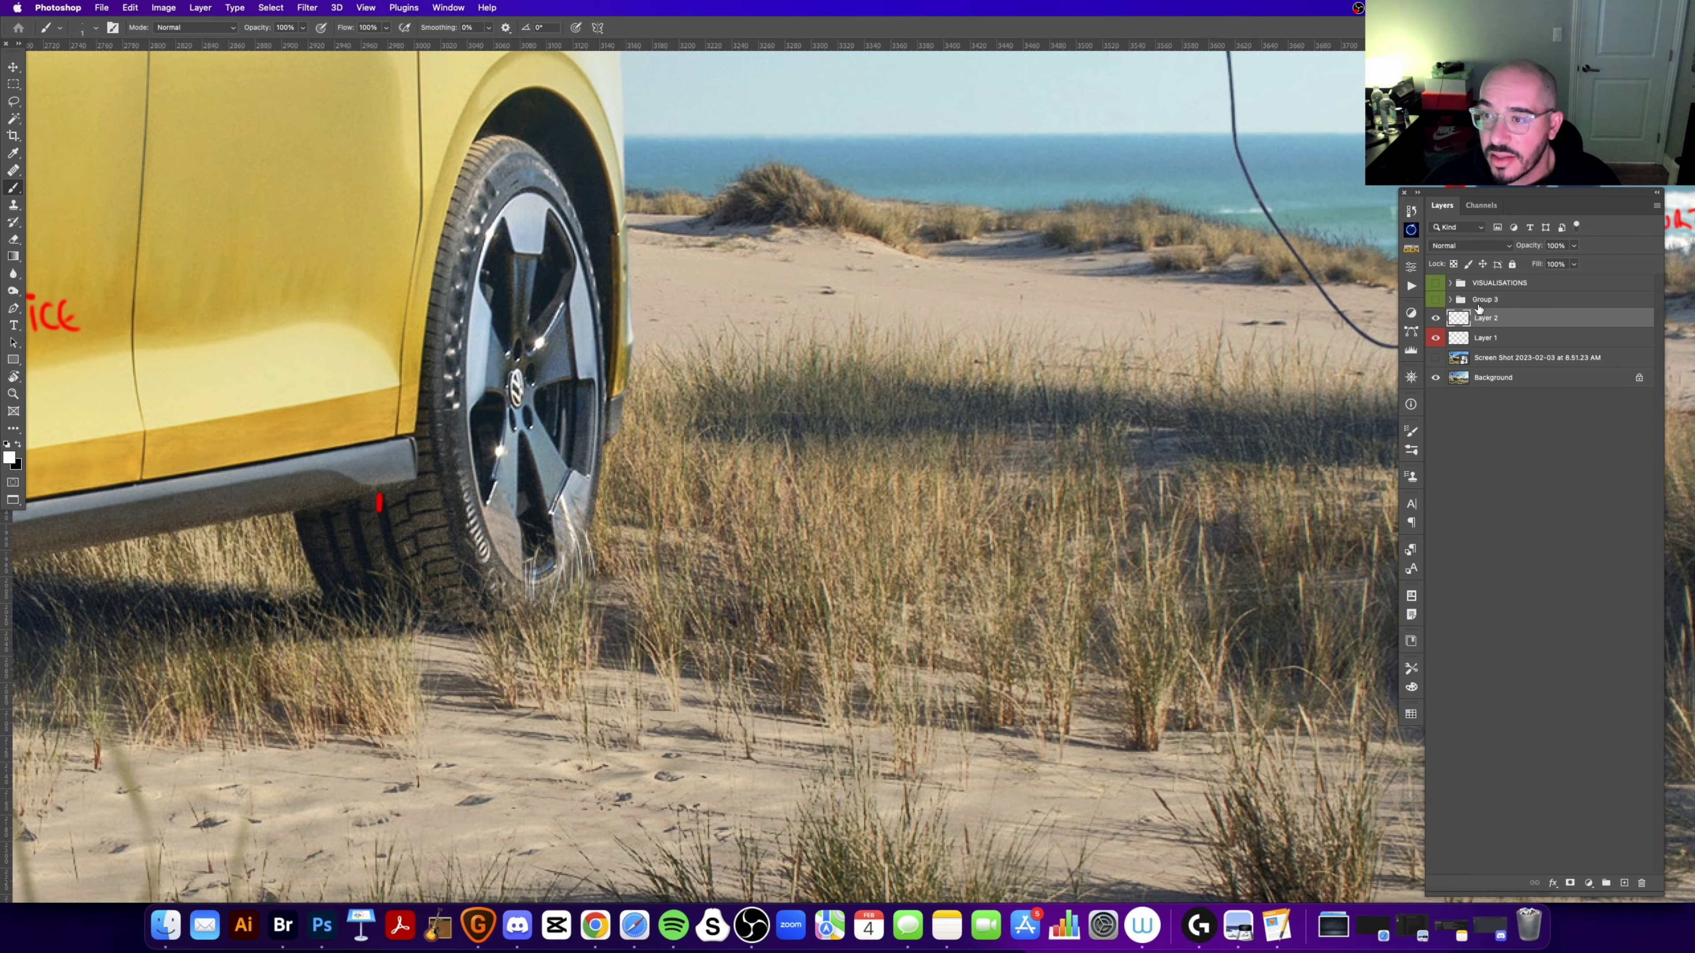
key("BackSpace")
Step: Hide Layer 1's red notes and fit the whole composite in the window
key("z")
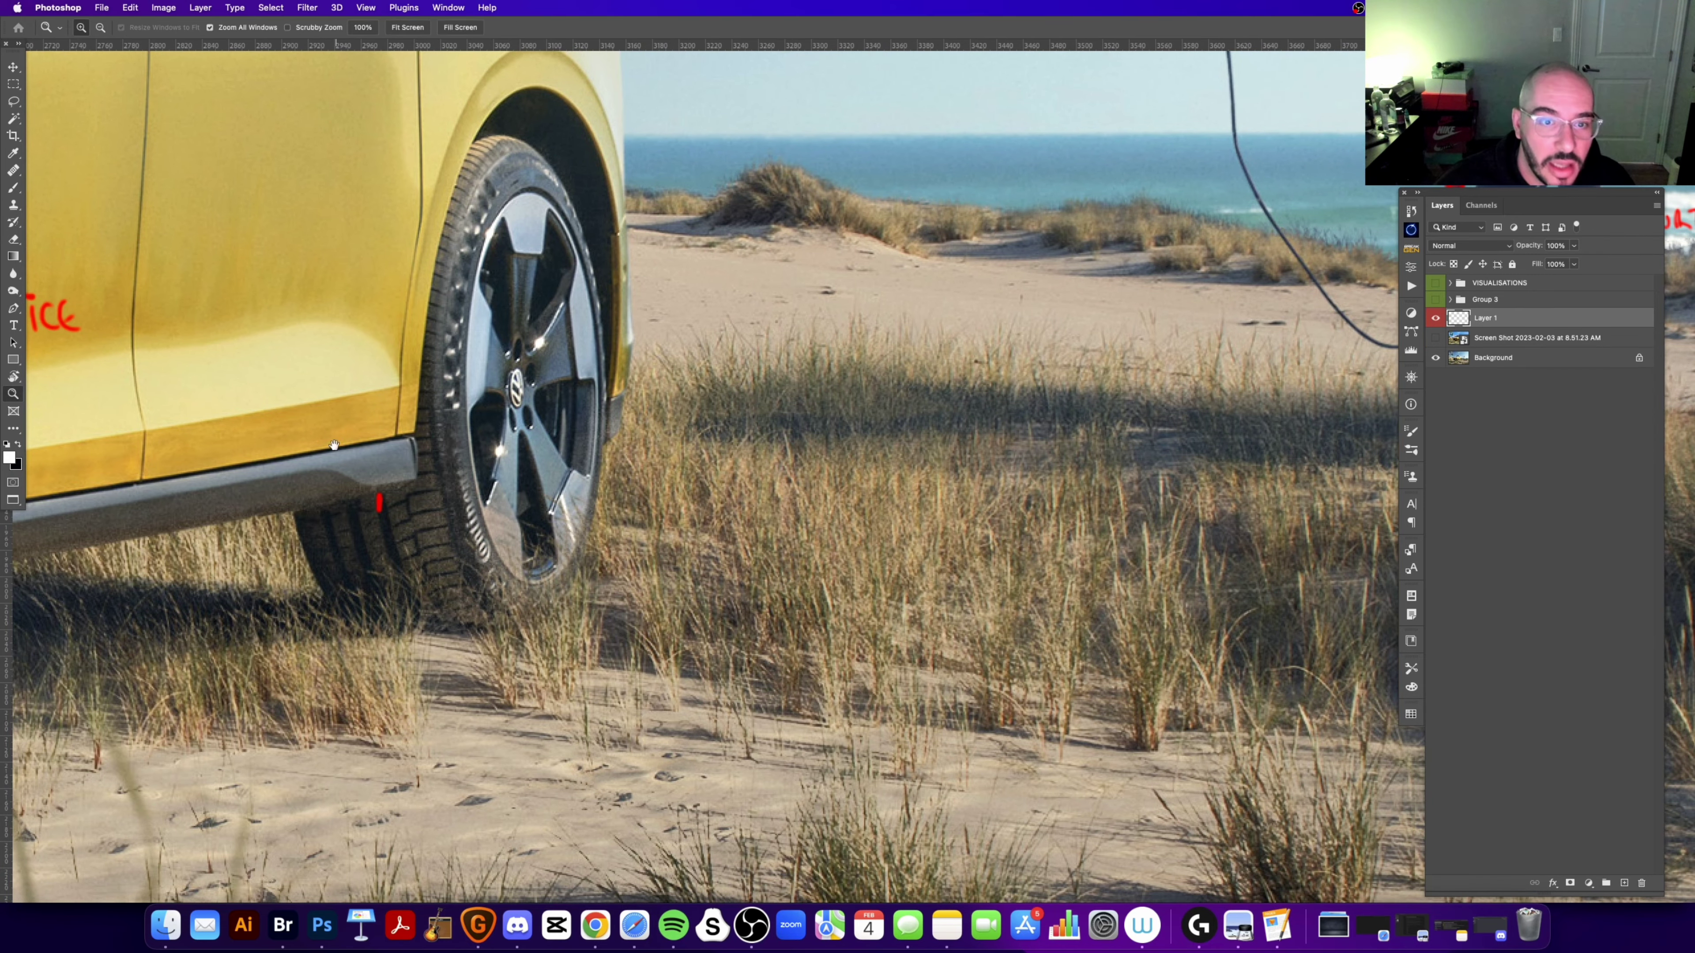
scroll(667, 451, "left", 10)
scroll(734, 454, "up", 3)
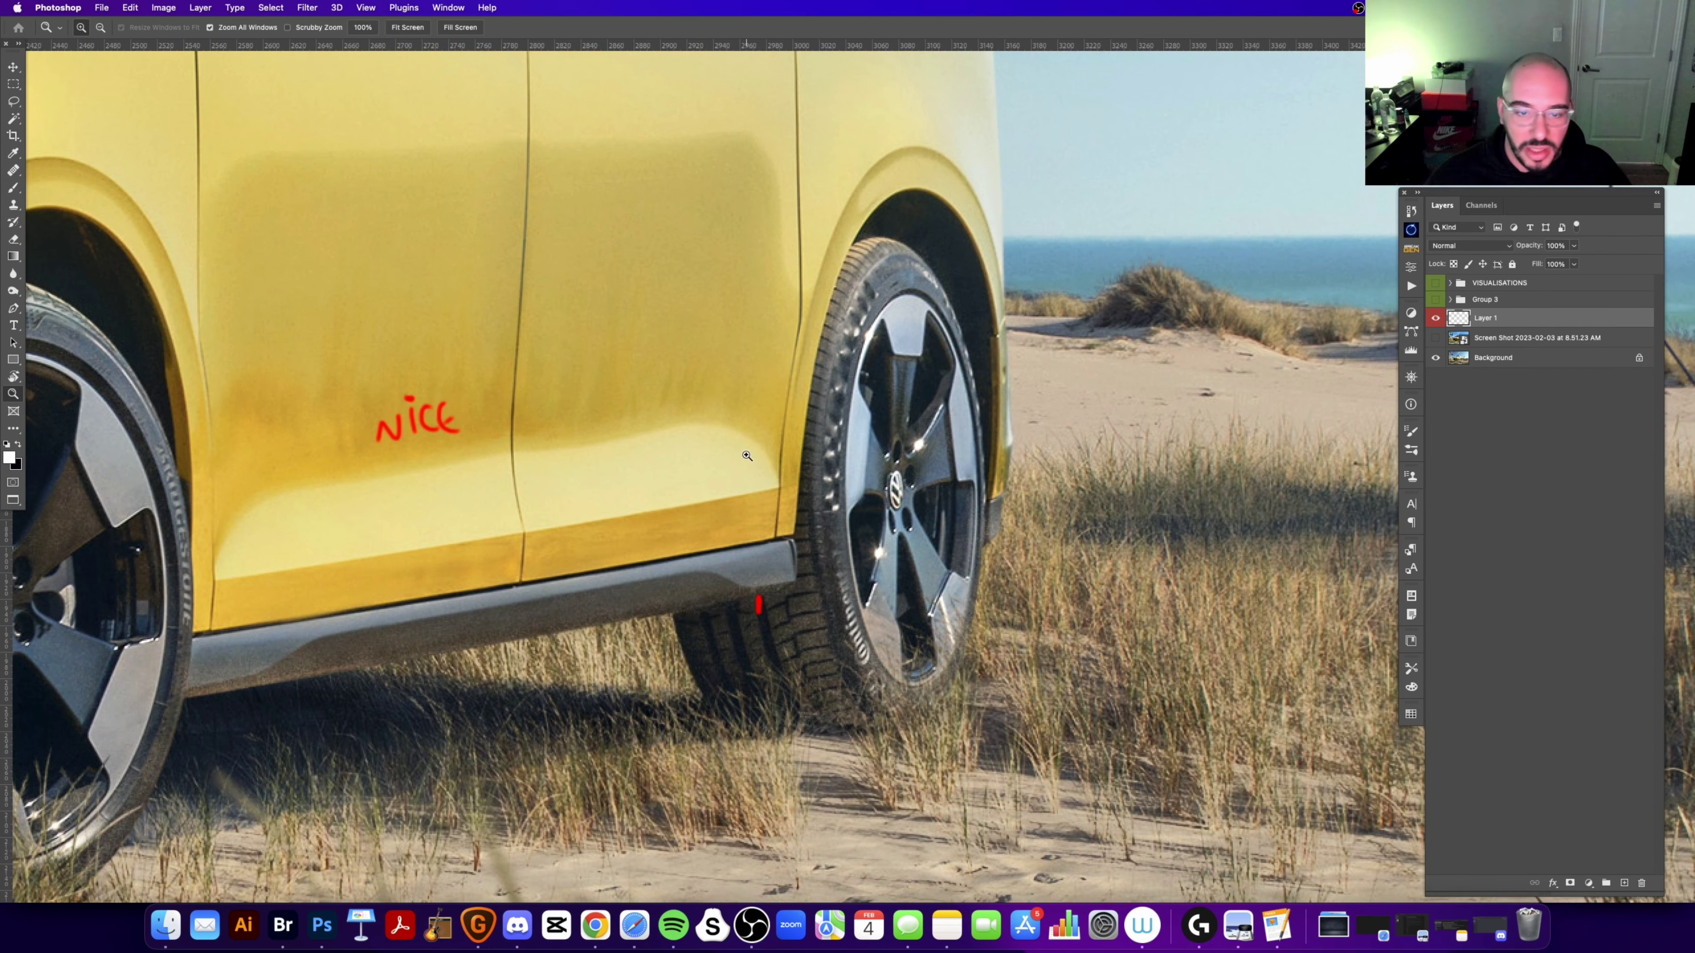
left_click(1436, 319)
left_click(765, 615)
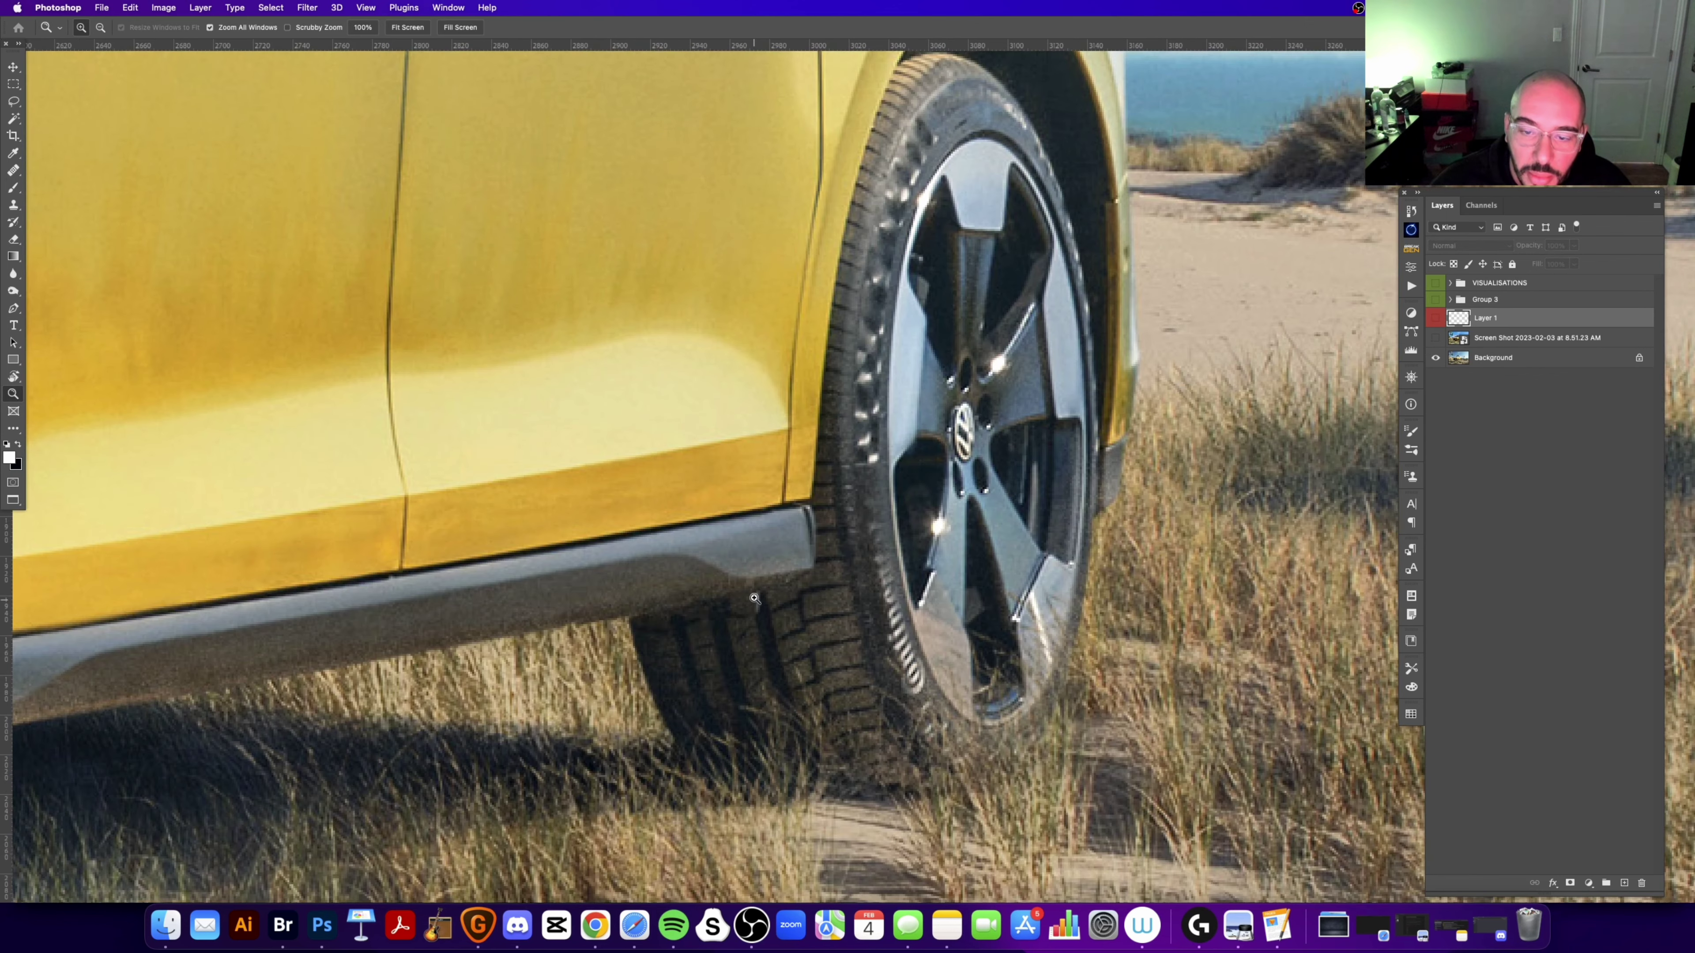
key("super+0")
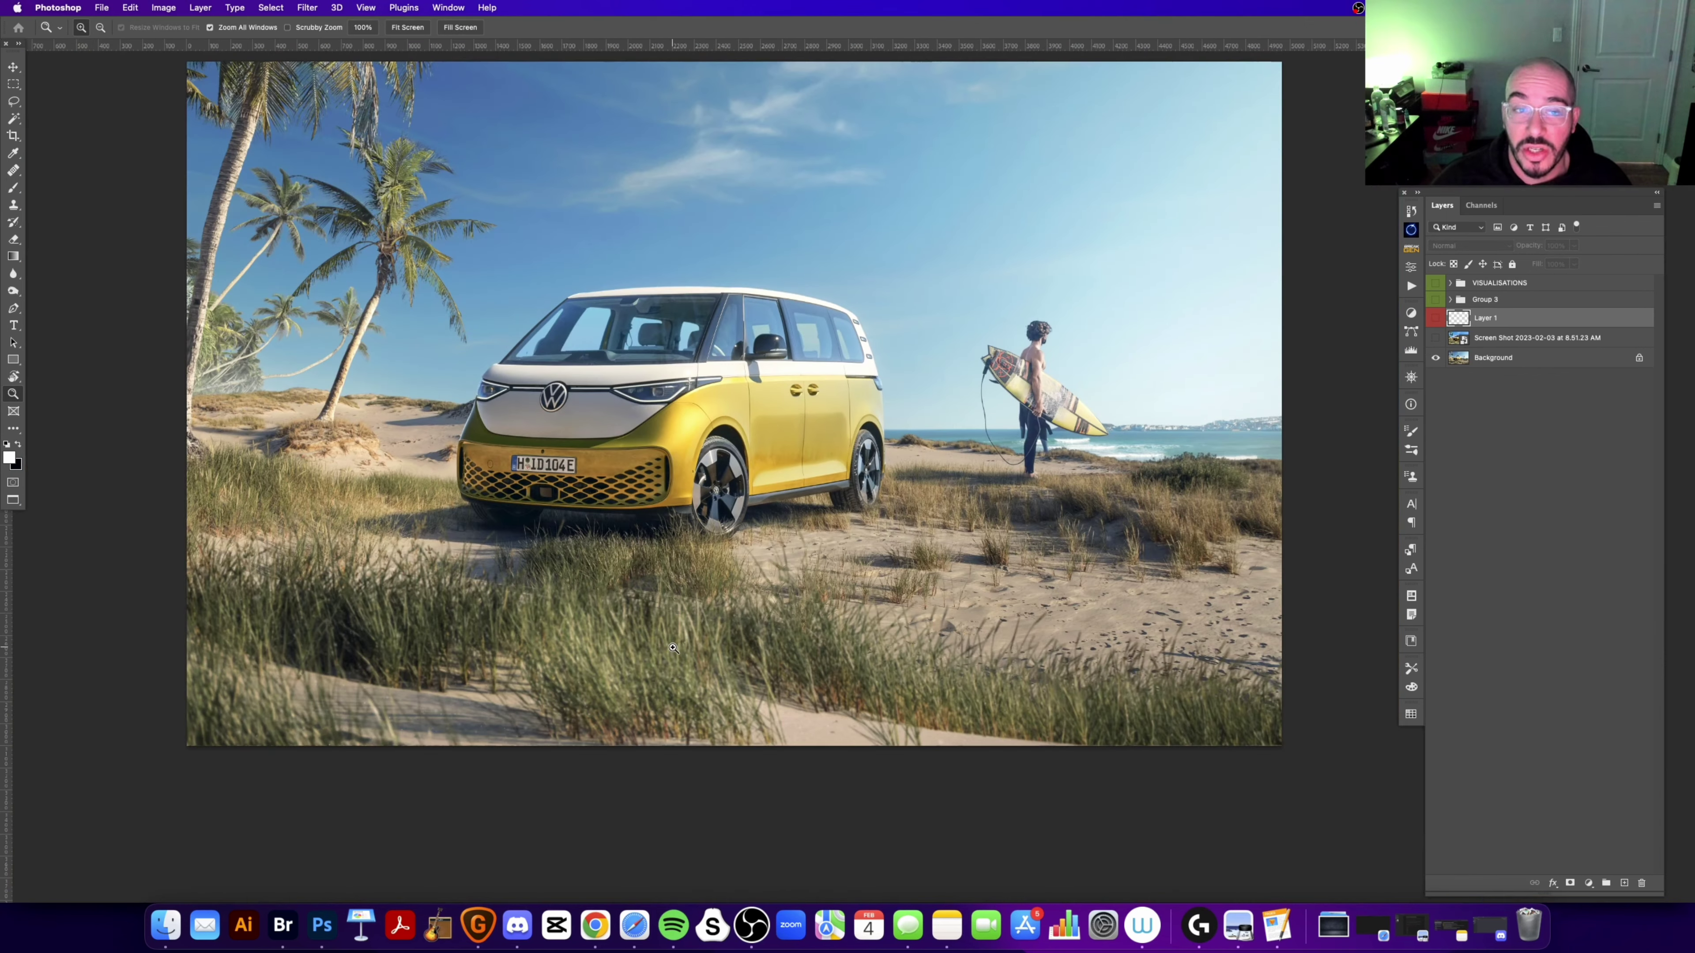
Step: Show Layer 1's red critique notes again and zoom into the van's windshield
scroll(635, 364, "up", 2)
scroll(764, 445, "right", 1)
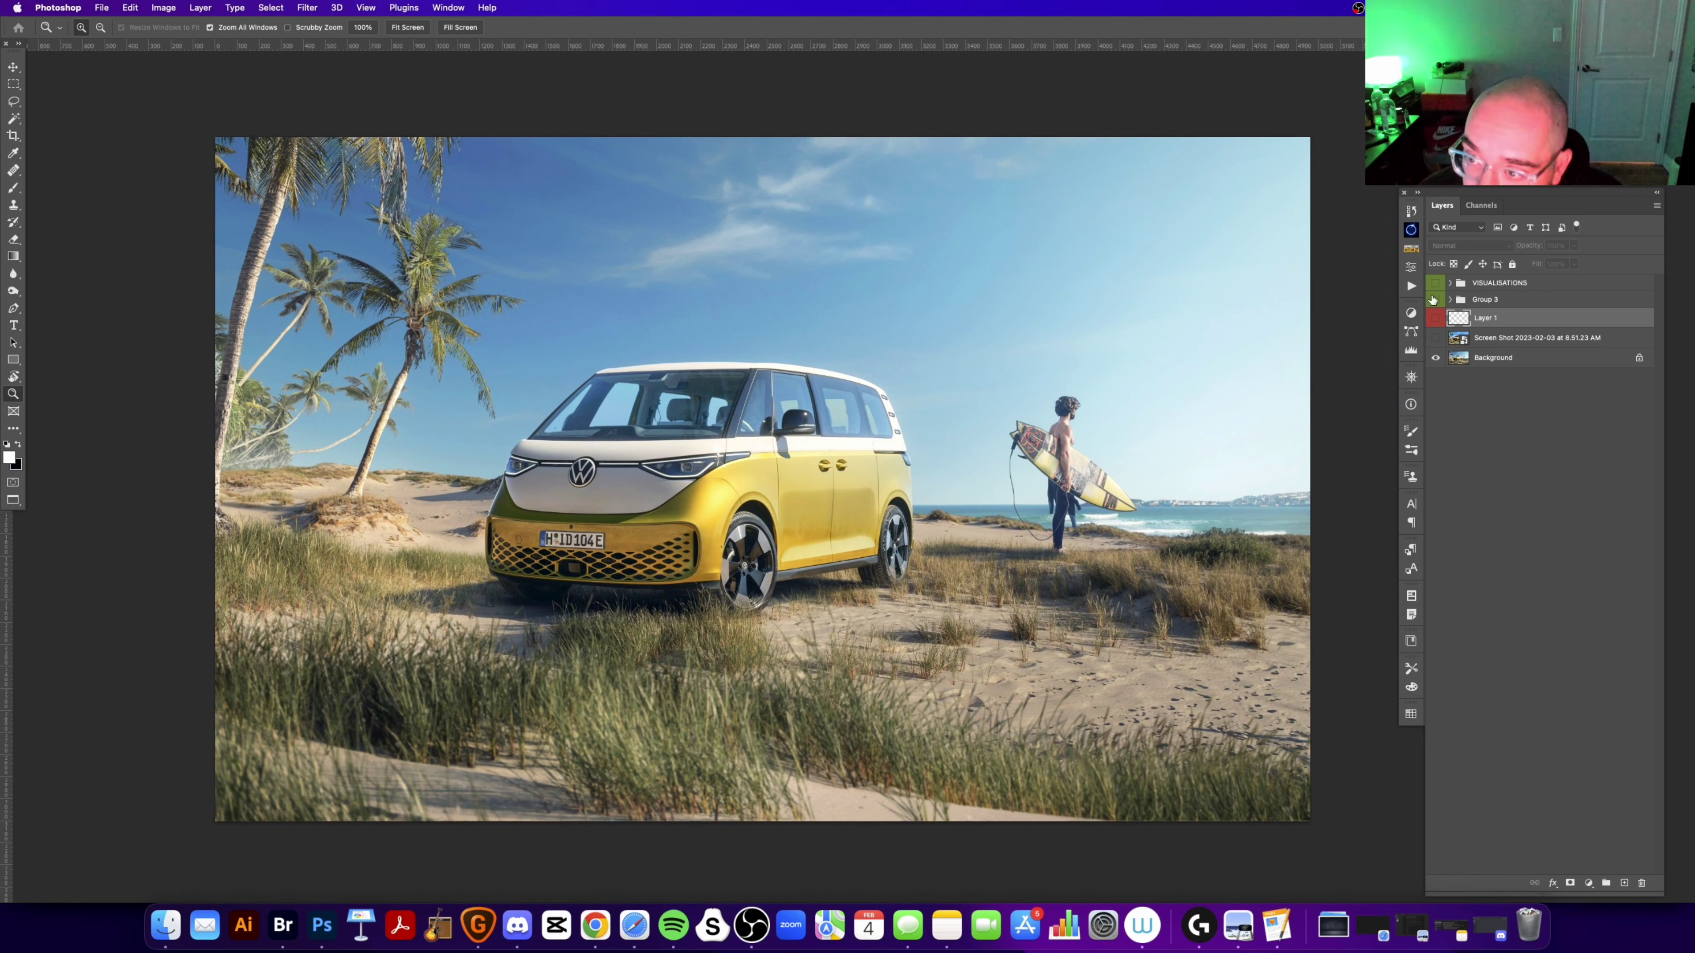
left_click(1435, 317)
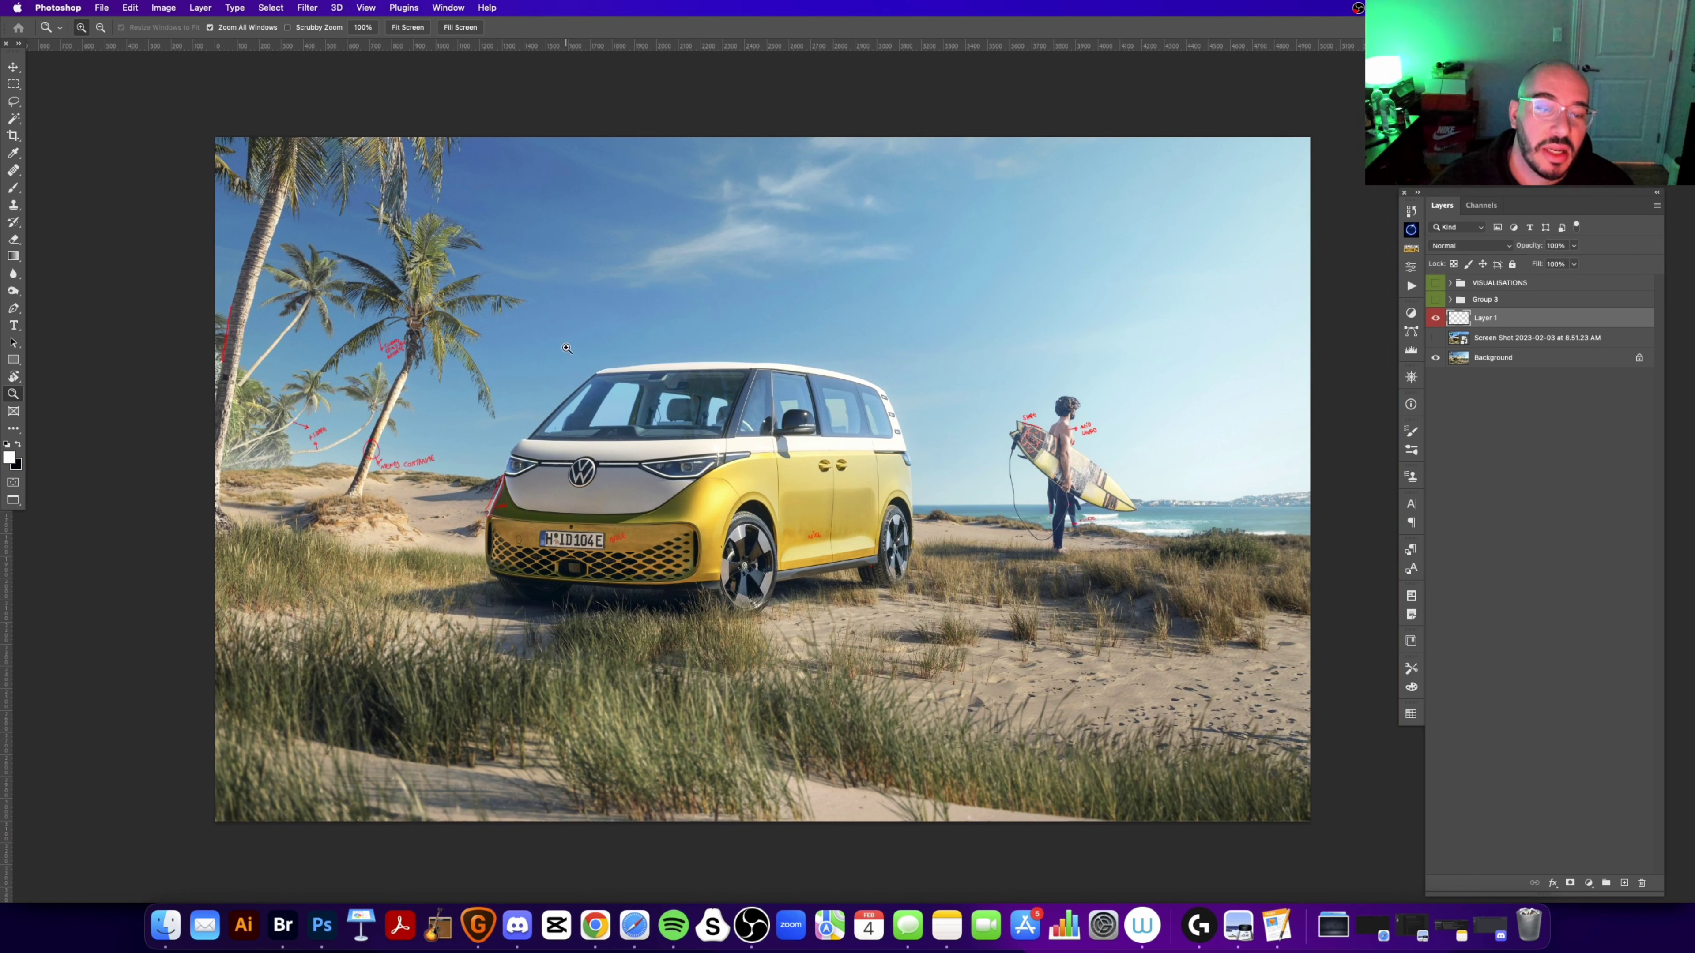
left_click_drag(489, 245, 524, 247)
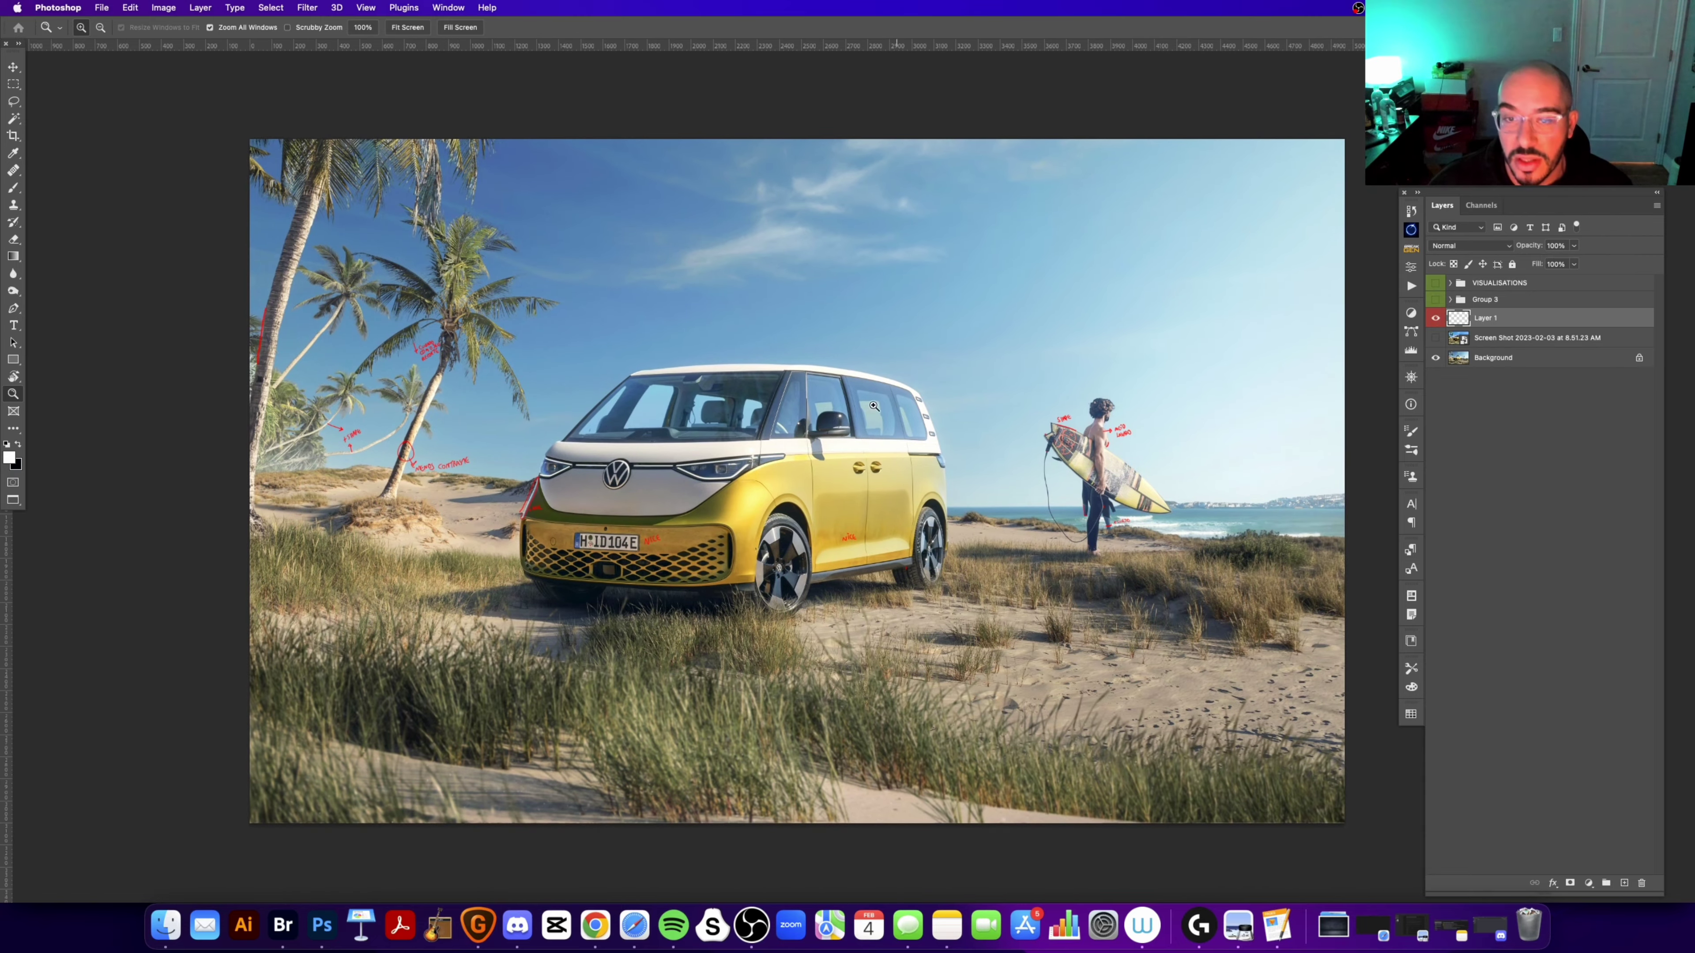
left_click(593, 383)
Step: Pan along the side windows, yellow doors and rear wheel, then fit and centre the van
left_click_drag(1131, 355, 567, 492)
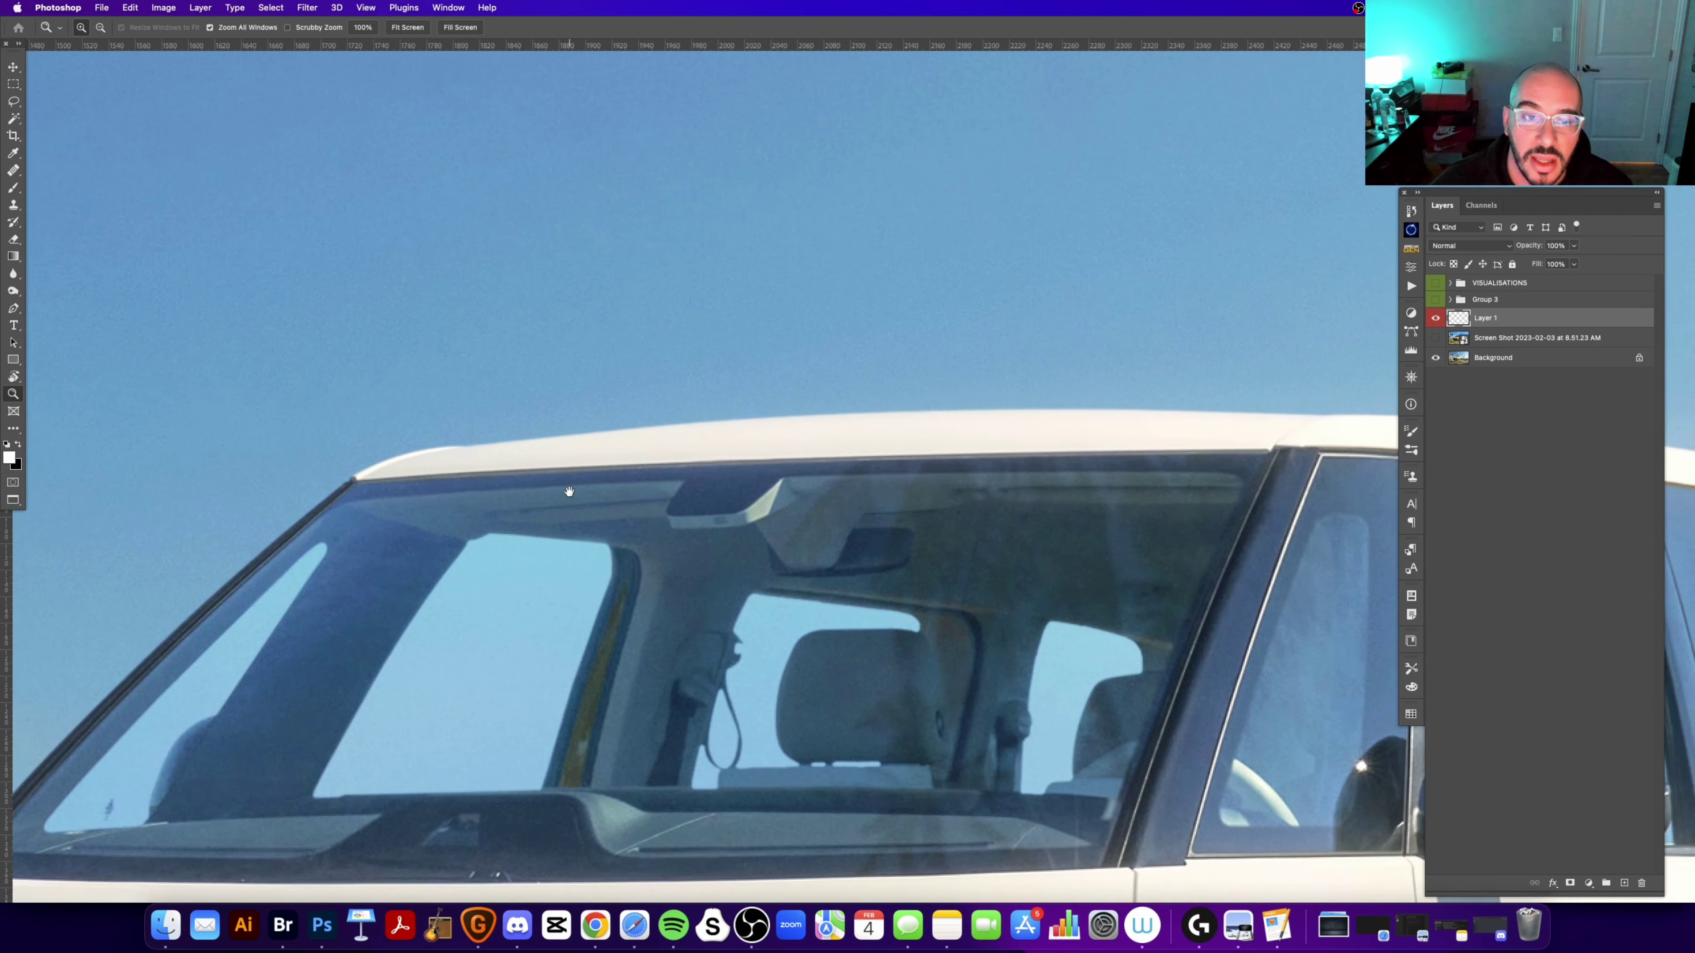
left_click_drag(946, 503, 362, 522)
left_click_drag(885, 575, 453, 433)
mouse_move(700, 894)
left_mouse_down()
mouse_move(942, 718)
mouse_move(815, 362)
left_mouse_up()
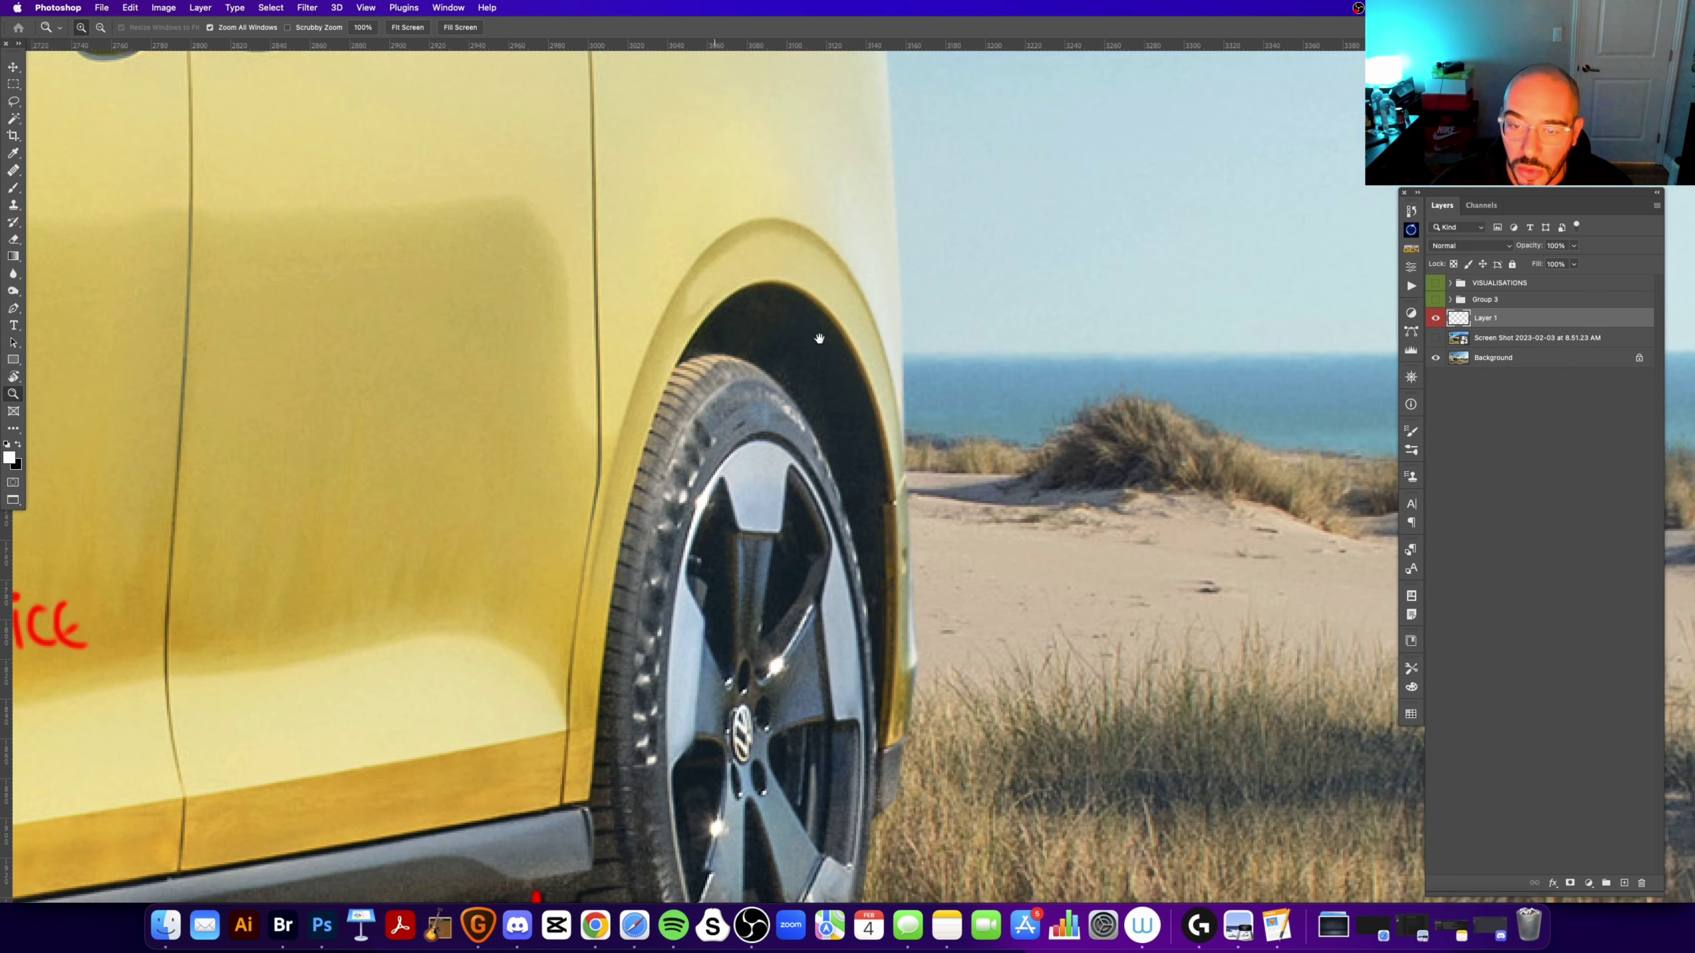
key("super+0")
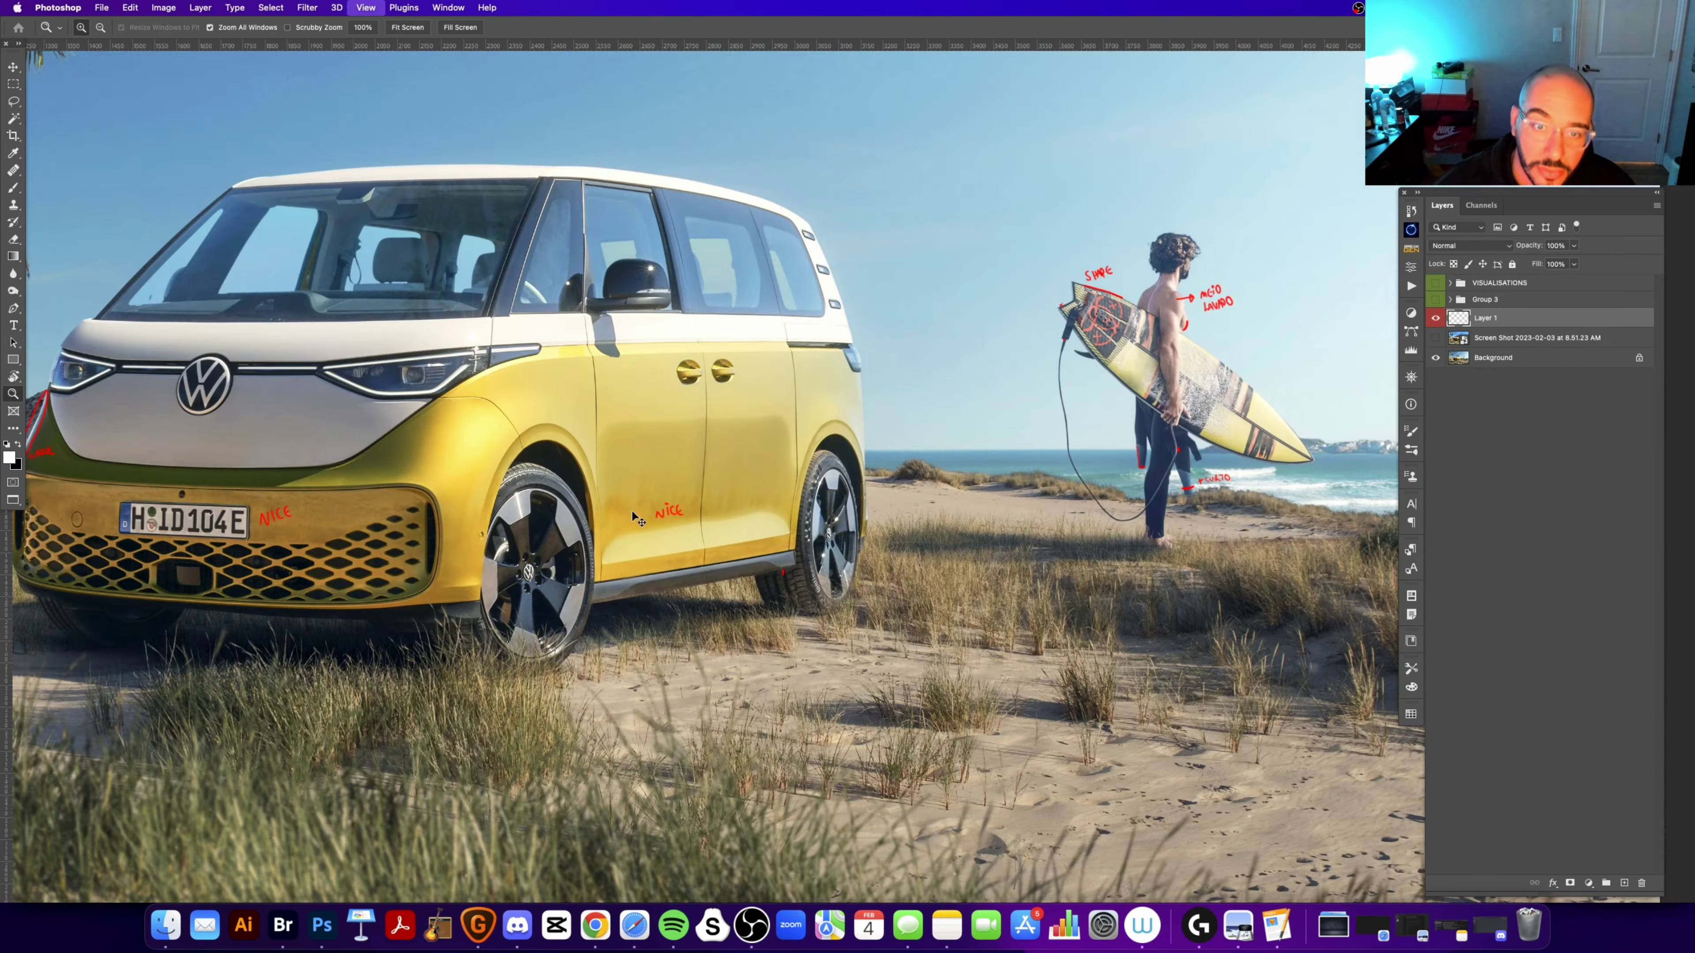
left_click_drag(228, 231, 624, 341)
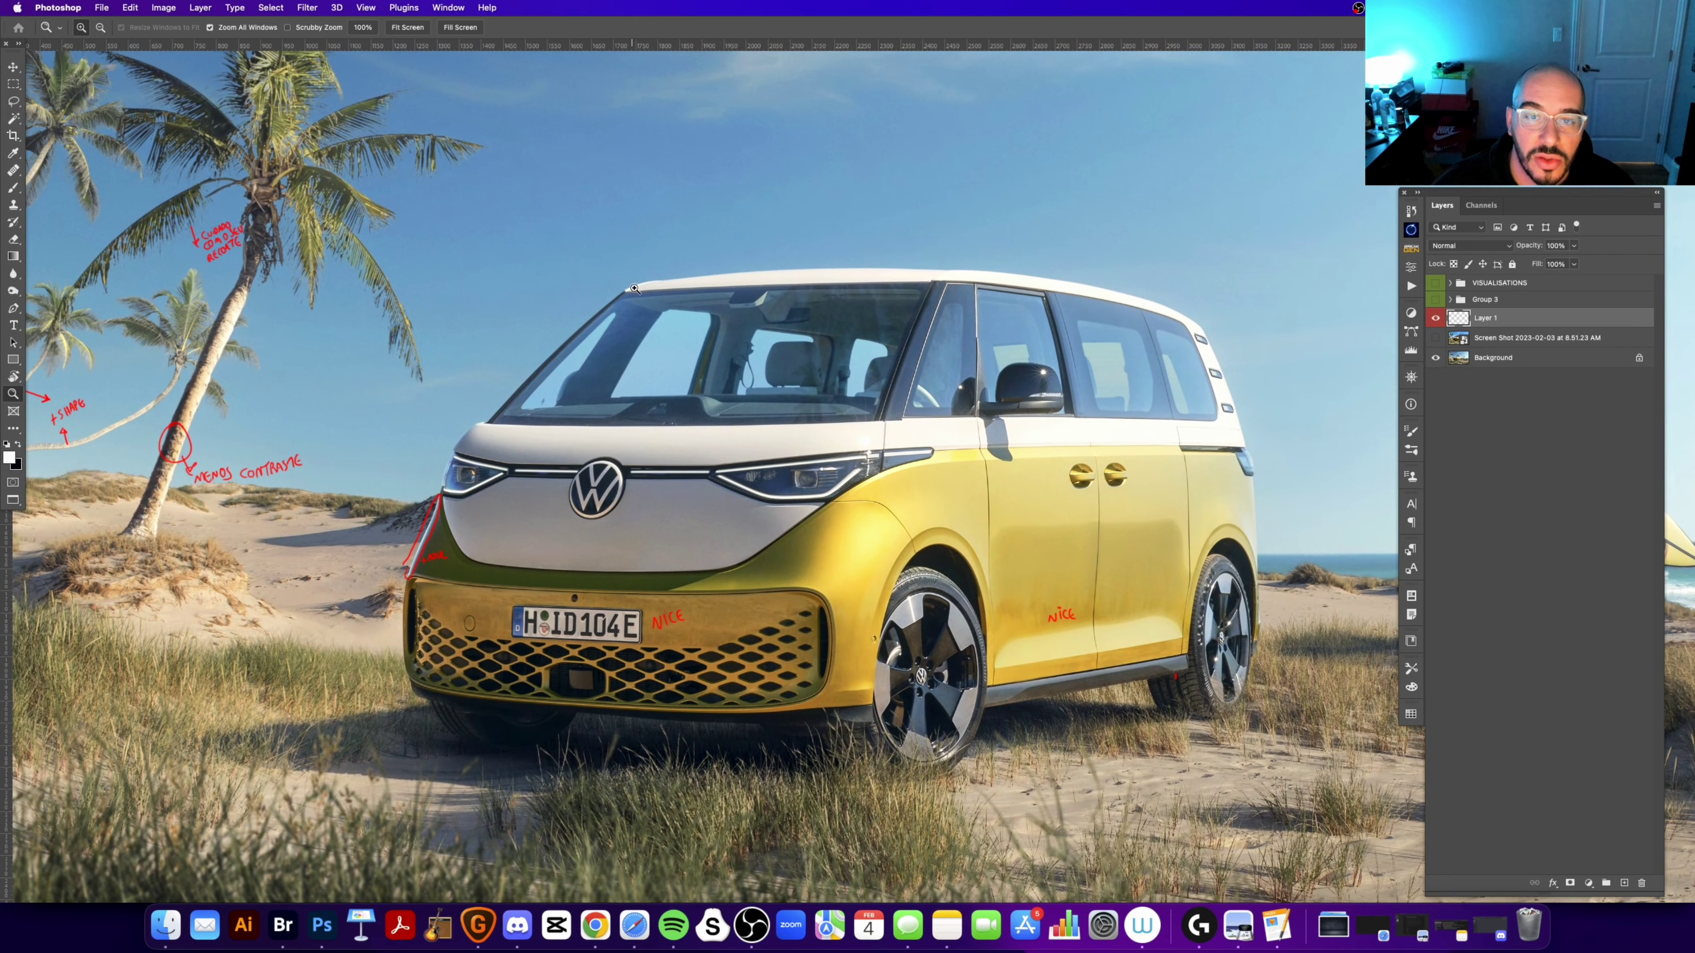
Step: Zoom in on the van's front-left corner and the +AZUL note
left_click_drag(527, 477, 604, 463)
left_click(854, 393)
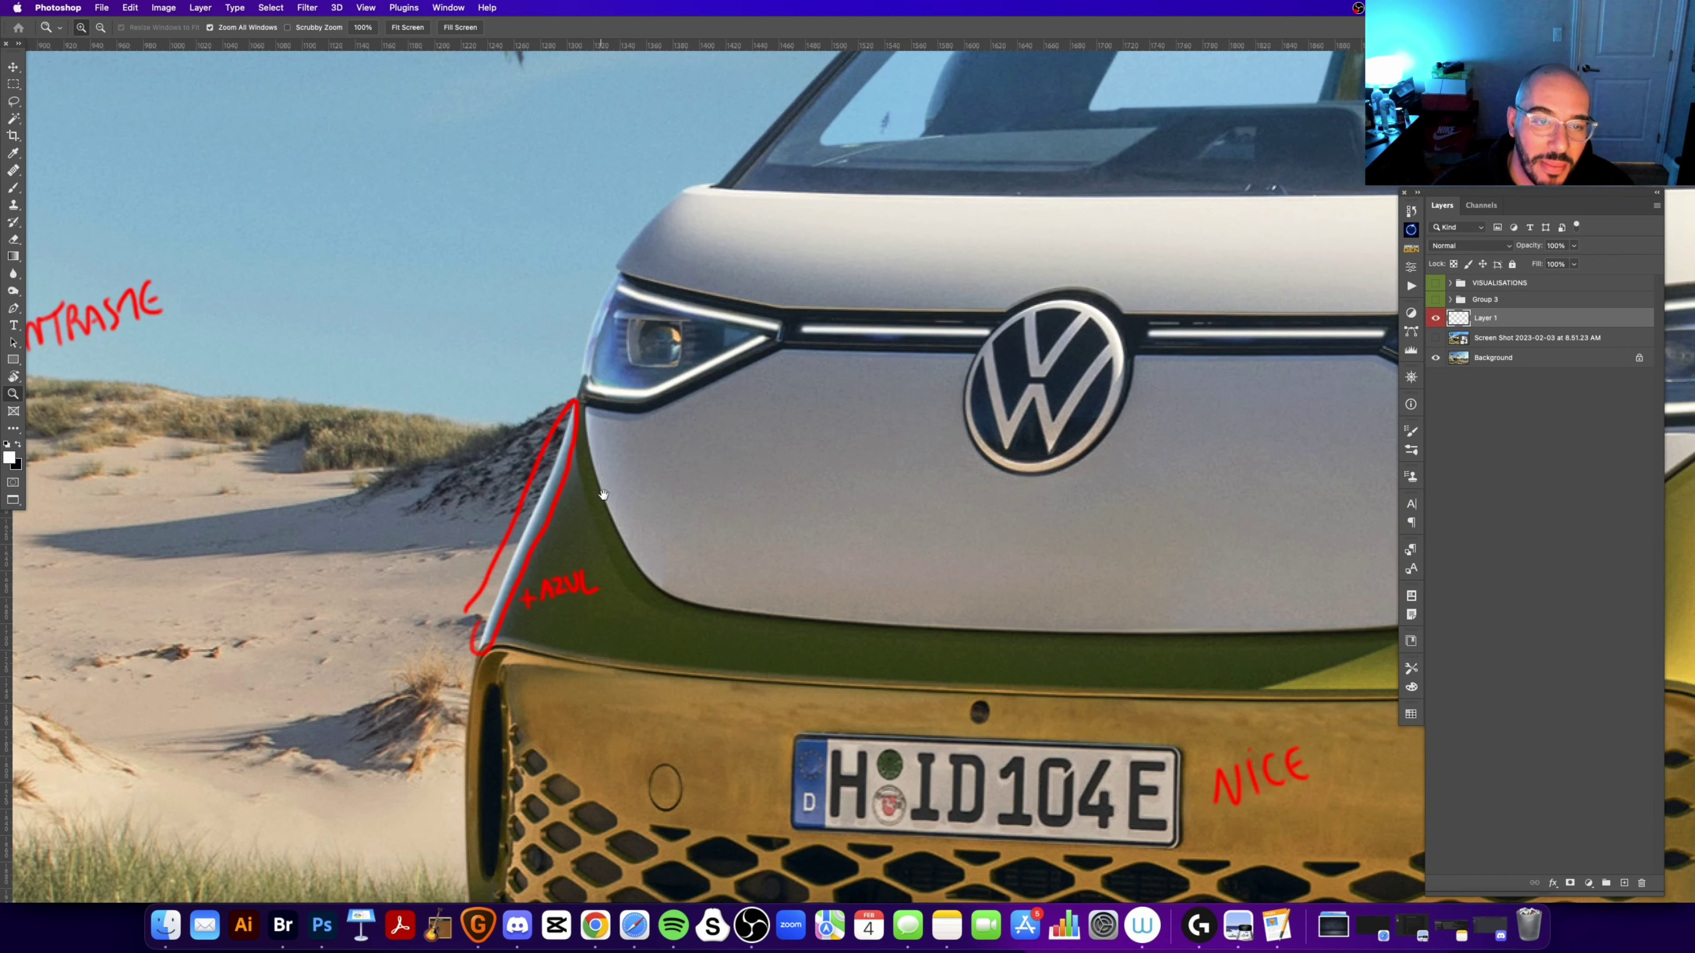
left_click(853, 393)
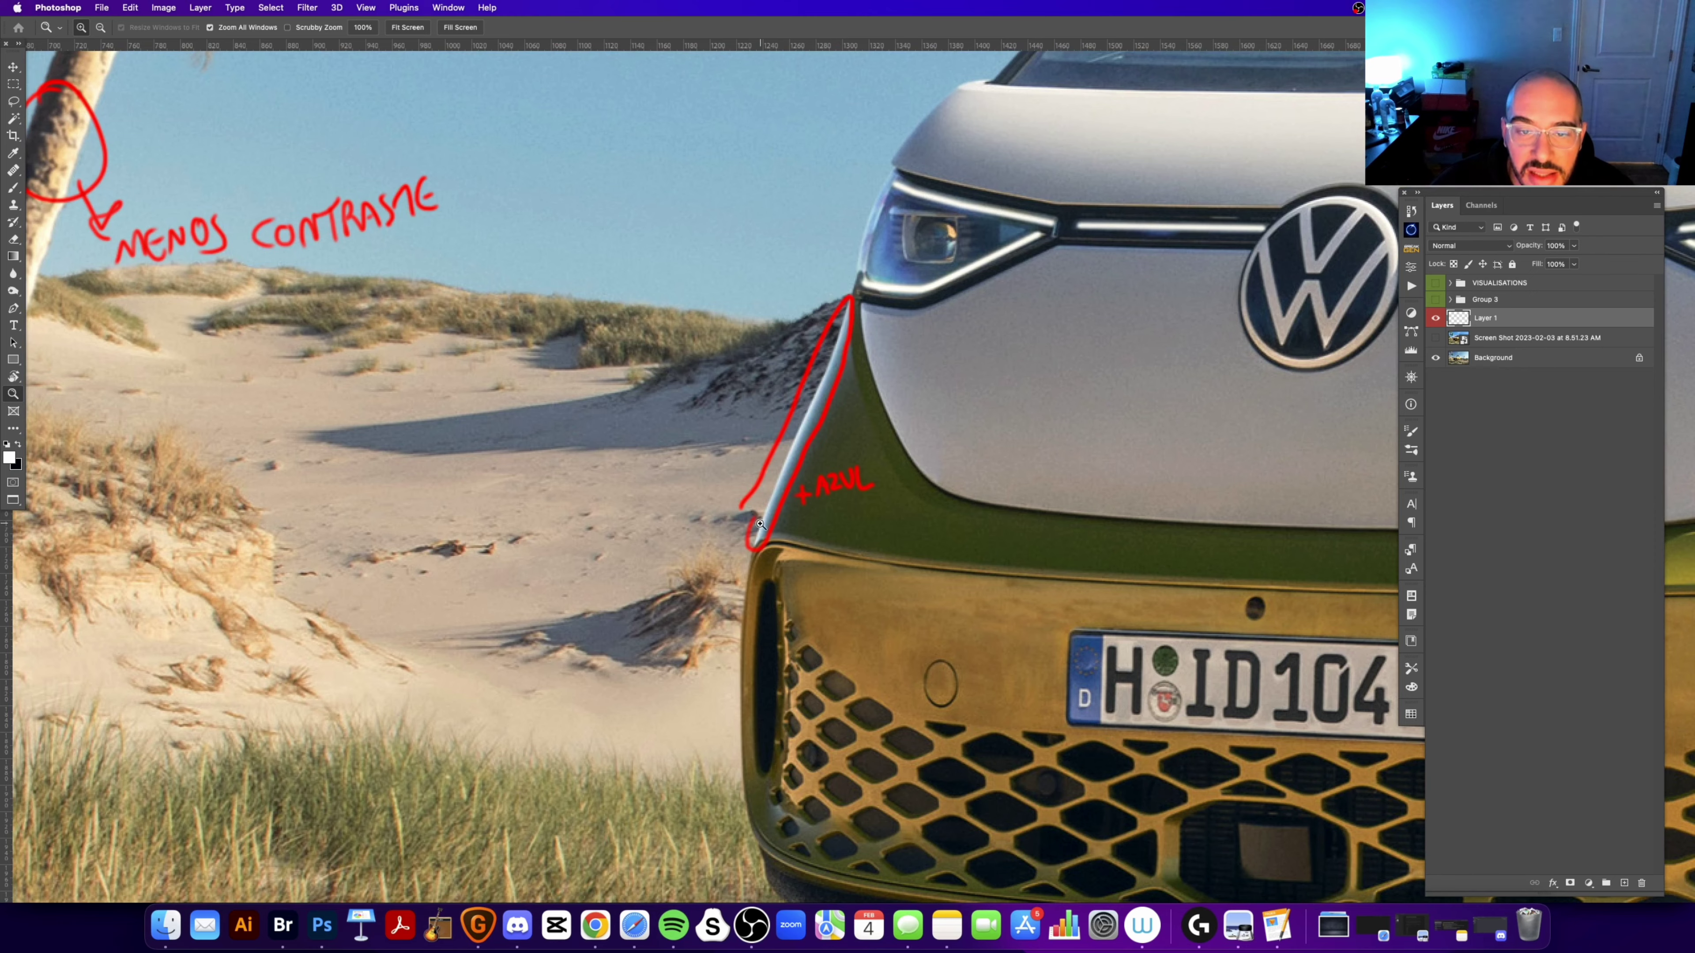
scroll(760, 524, "up", 2)
scroll(760, 524, "right", 2)
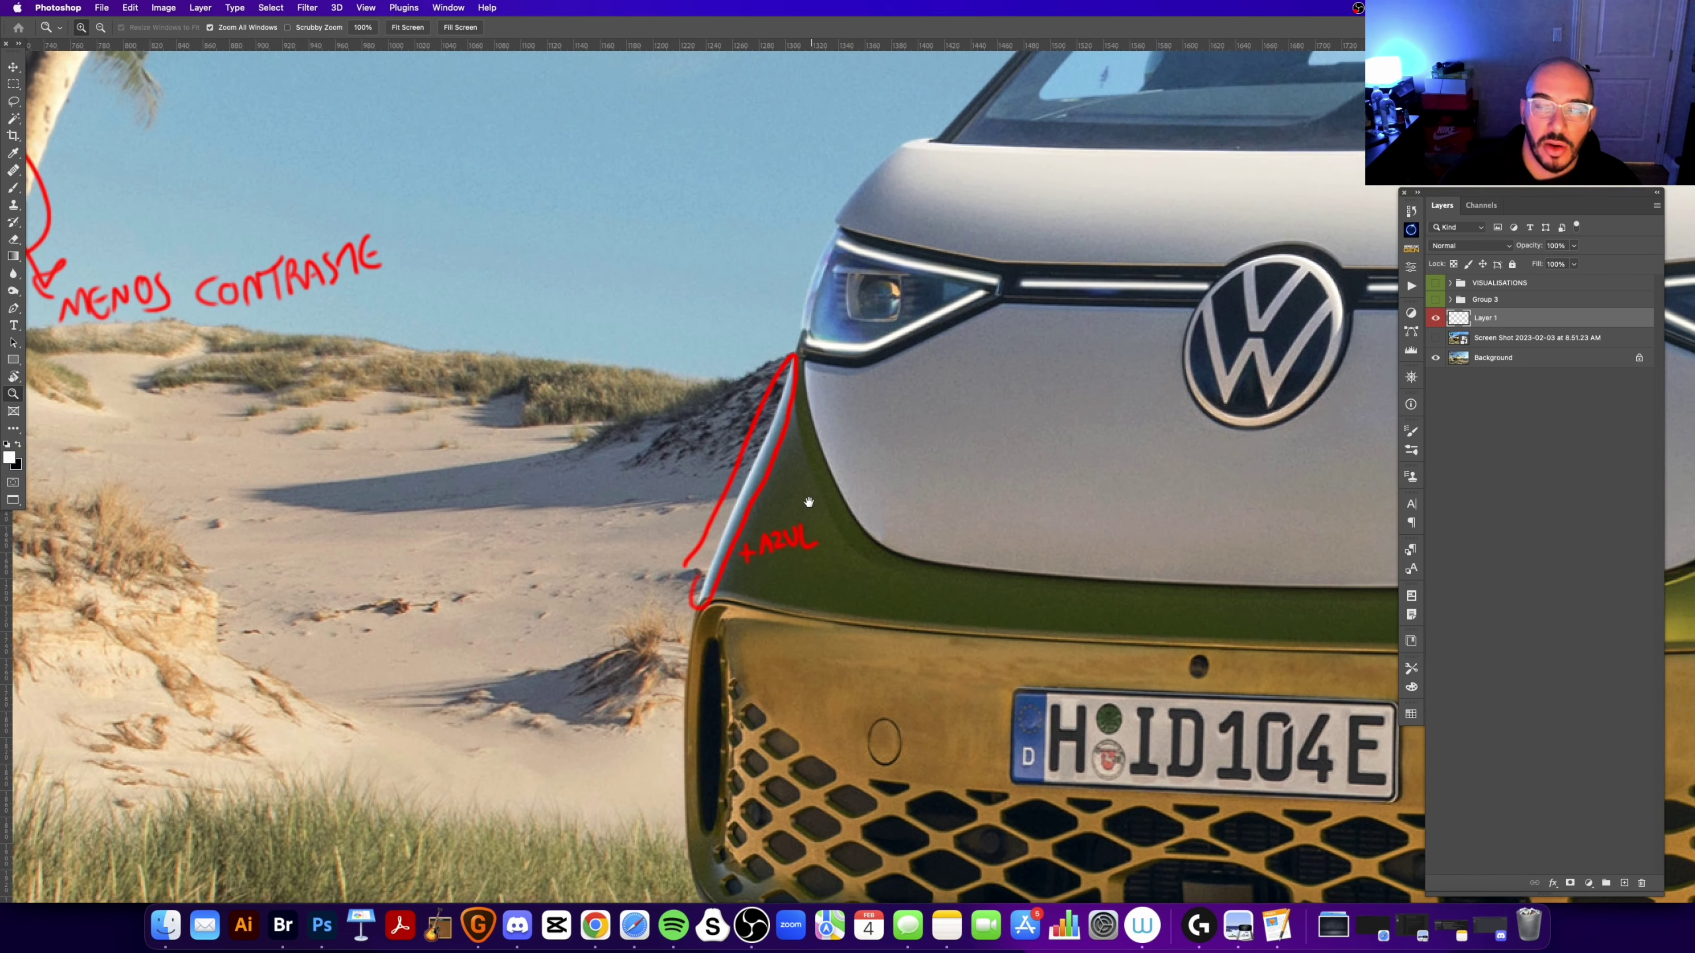
scroll(714, 330, "up", 1)
Step: Toggle the Screen Shot reference layer on and off to compare the front corner
left_click(1435, 337)
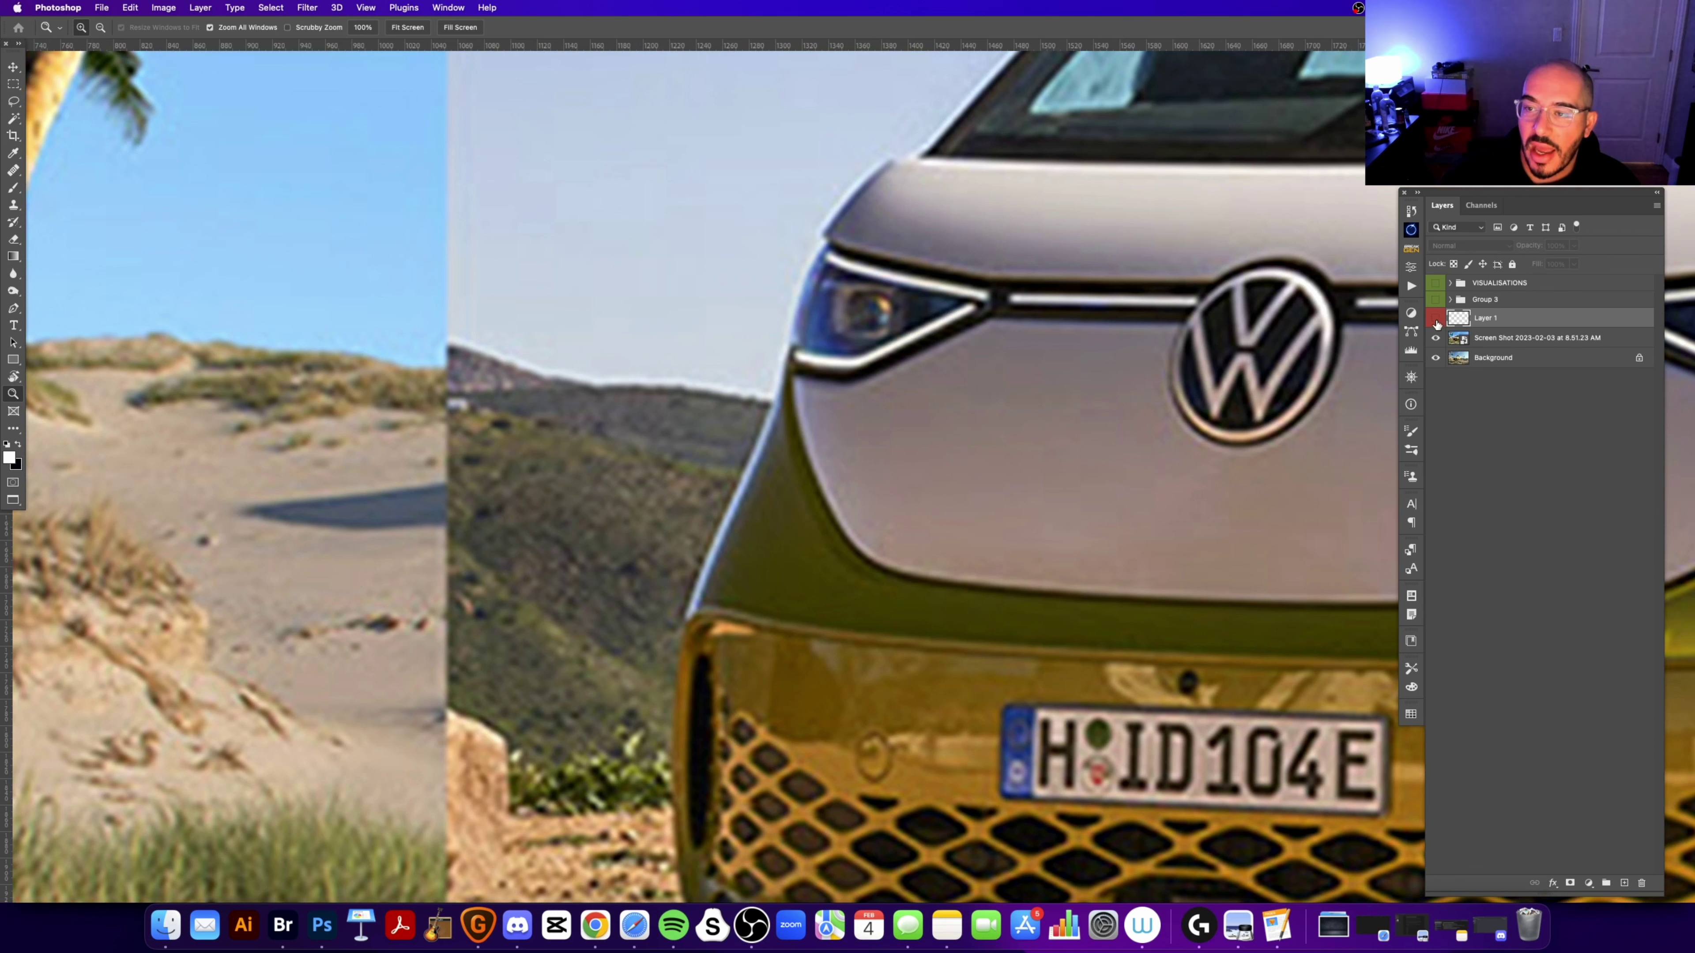
left_click(1435, 337)
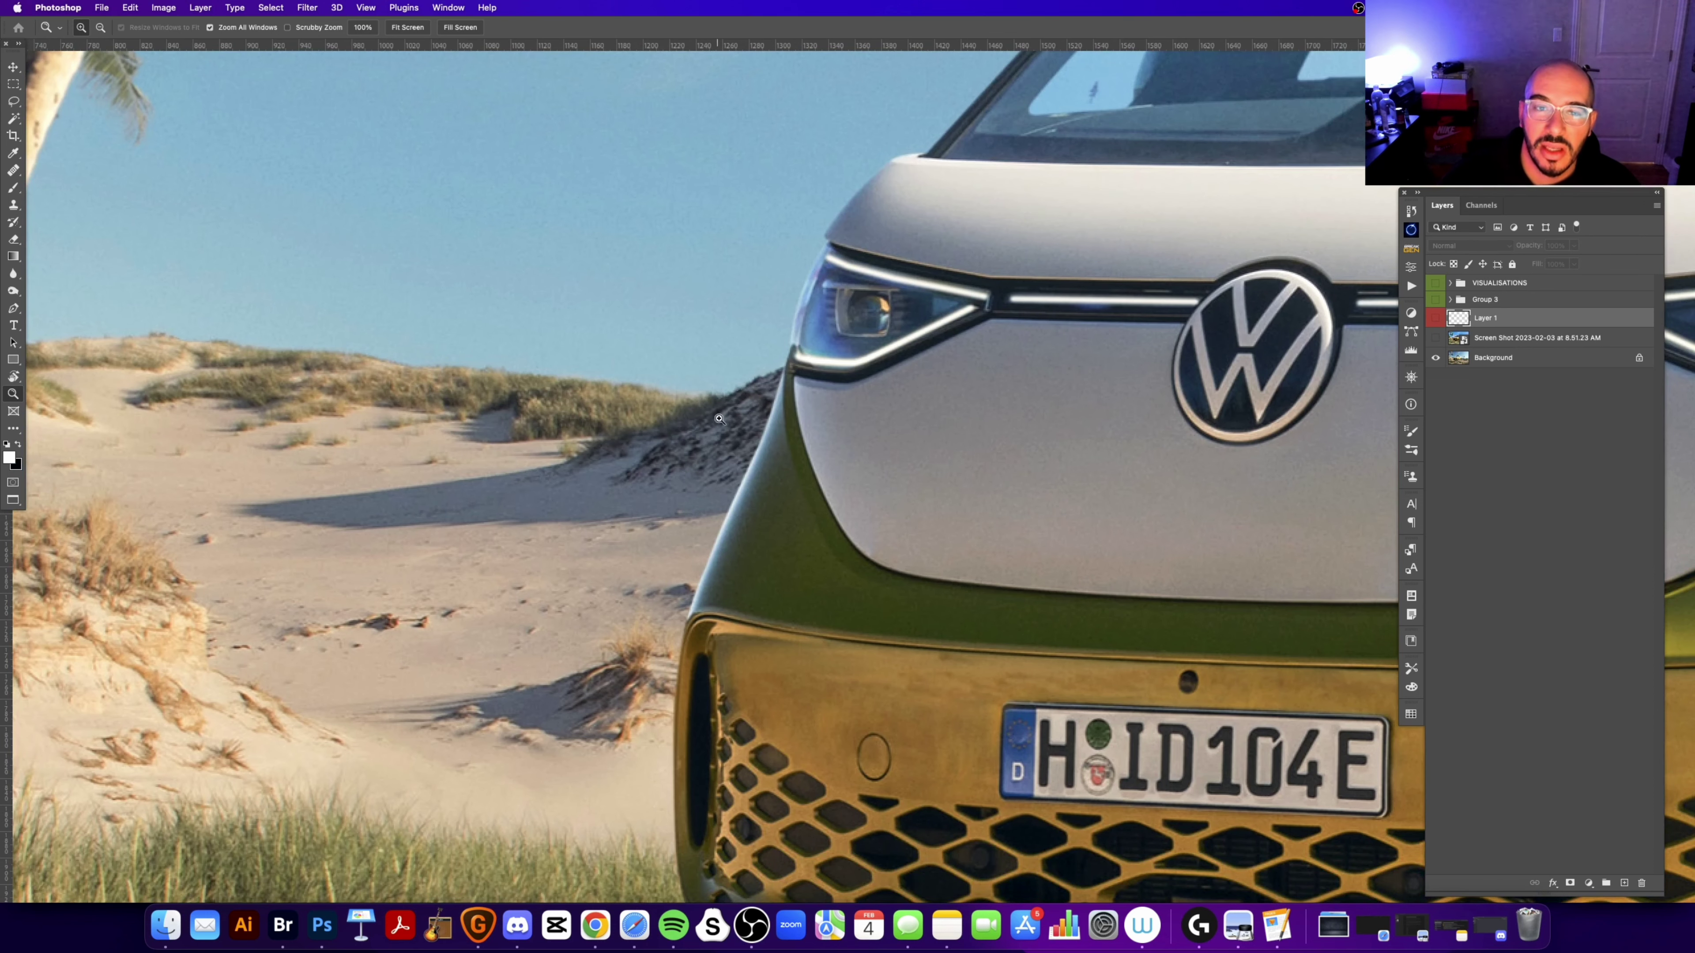
scroll(720, 418, "up", 2)
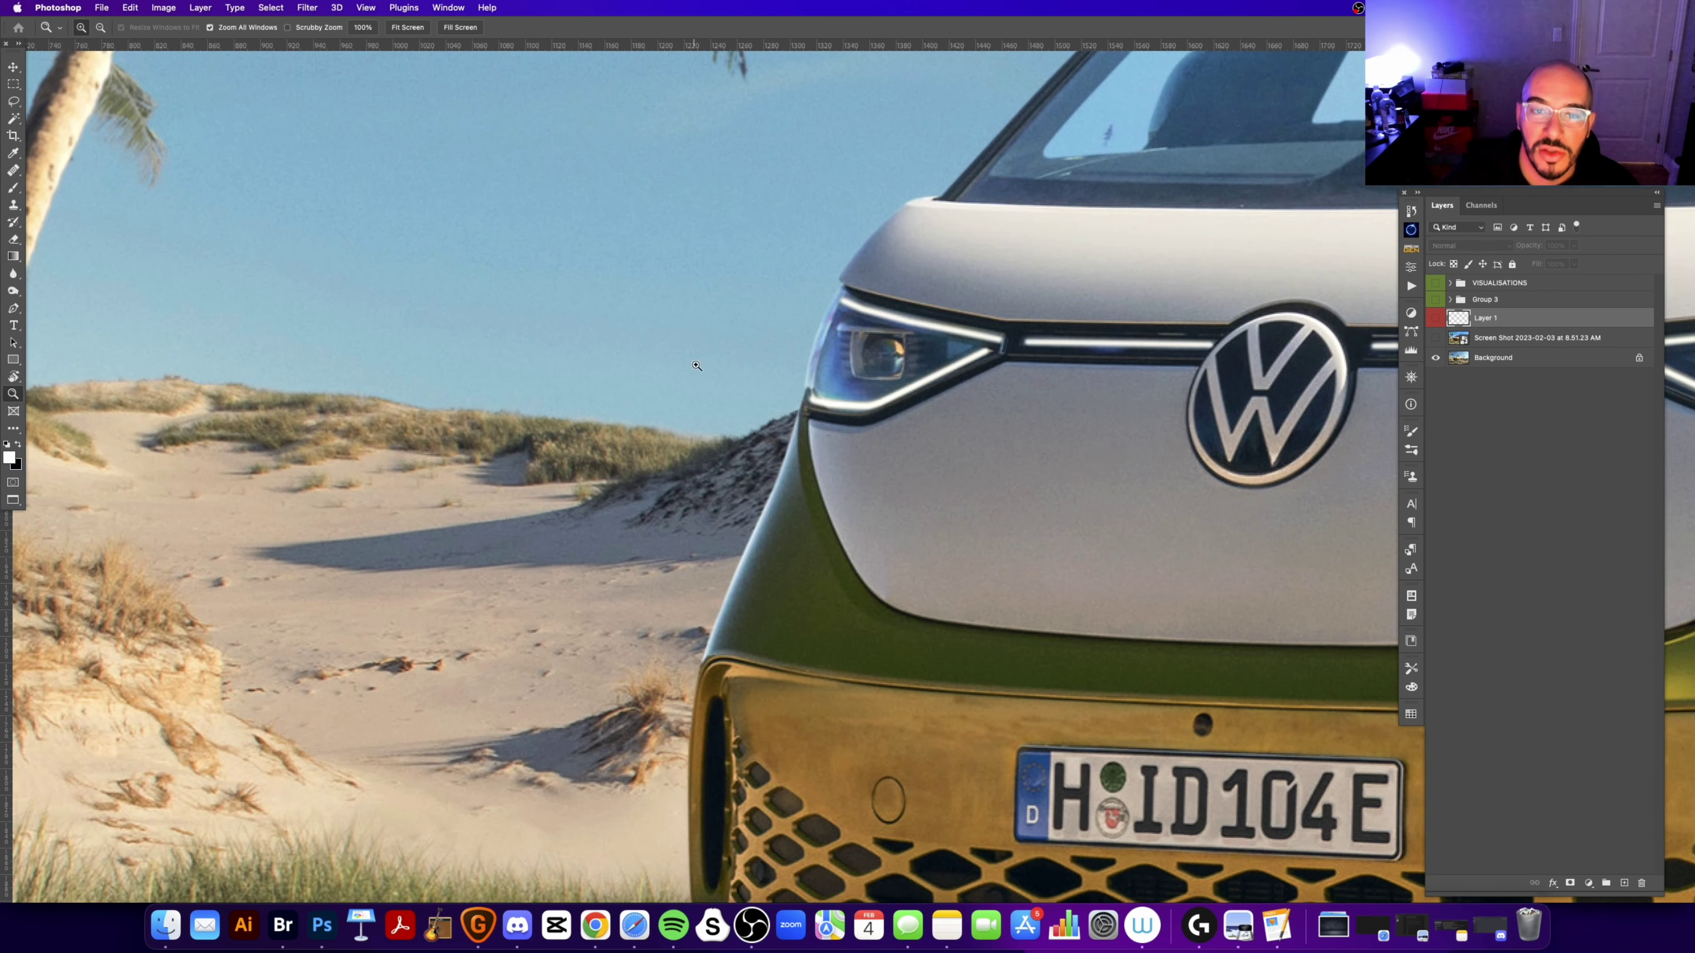
Step: Add a new empty layer, then try a white brush arrow to the front corner and undo it
left_click(1622, 881)
key("b")
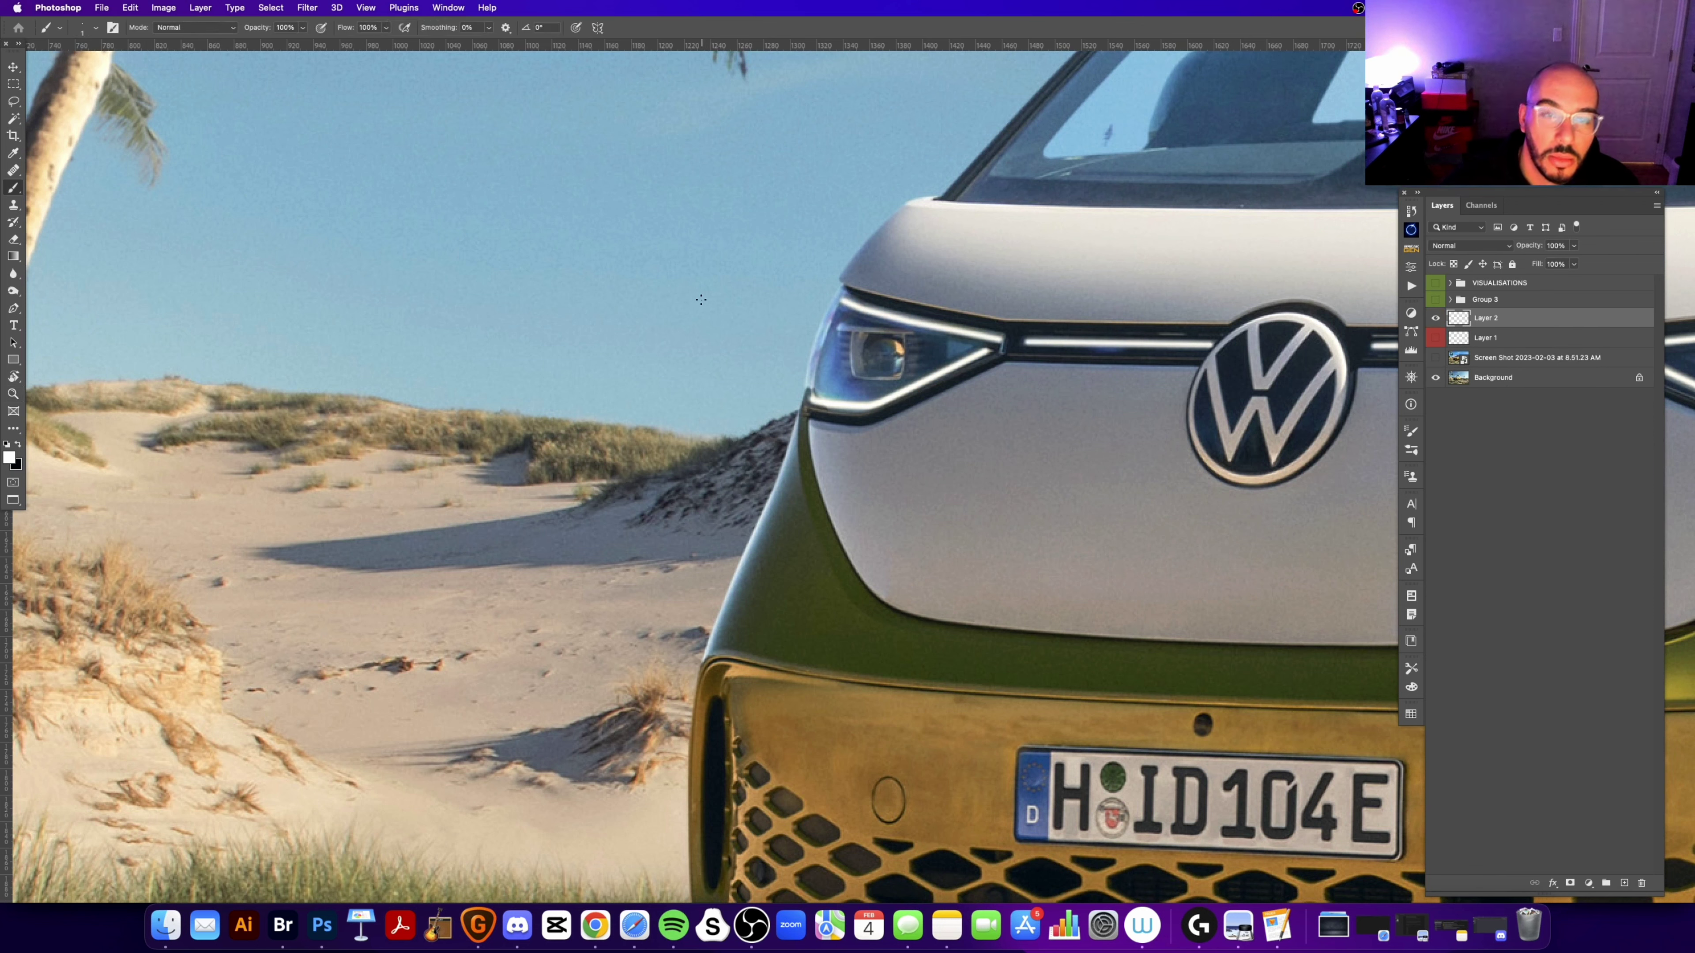
mouse_move(679, 273)
left_mouse_down()
mouse_move(709, 487)
mouse_move(740, 564)
left_mouse_up()
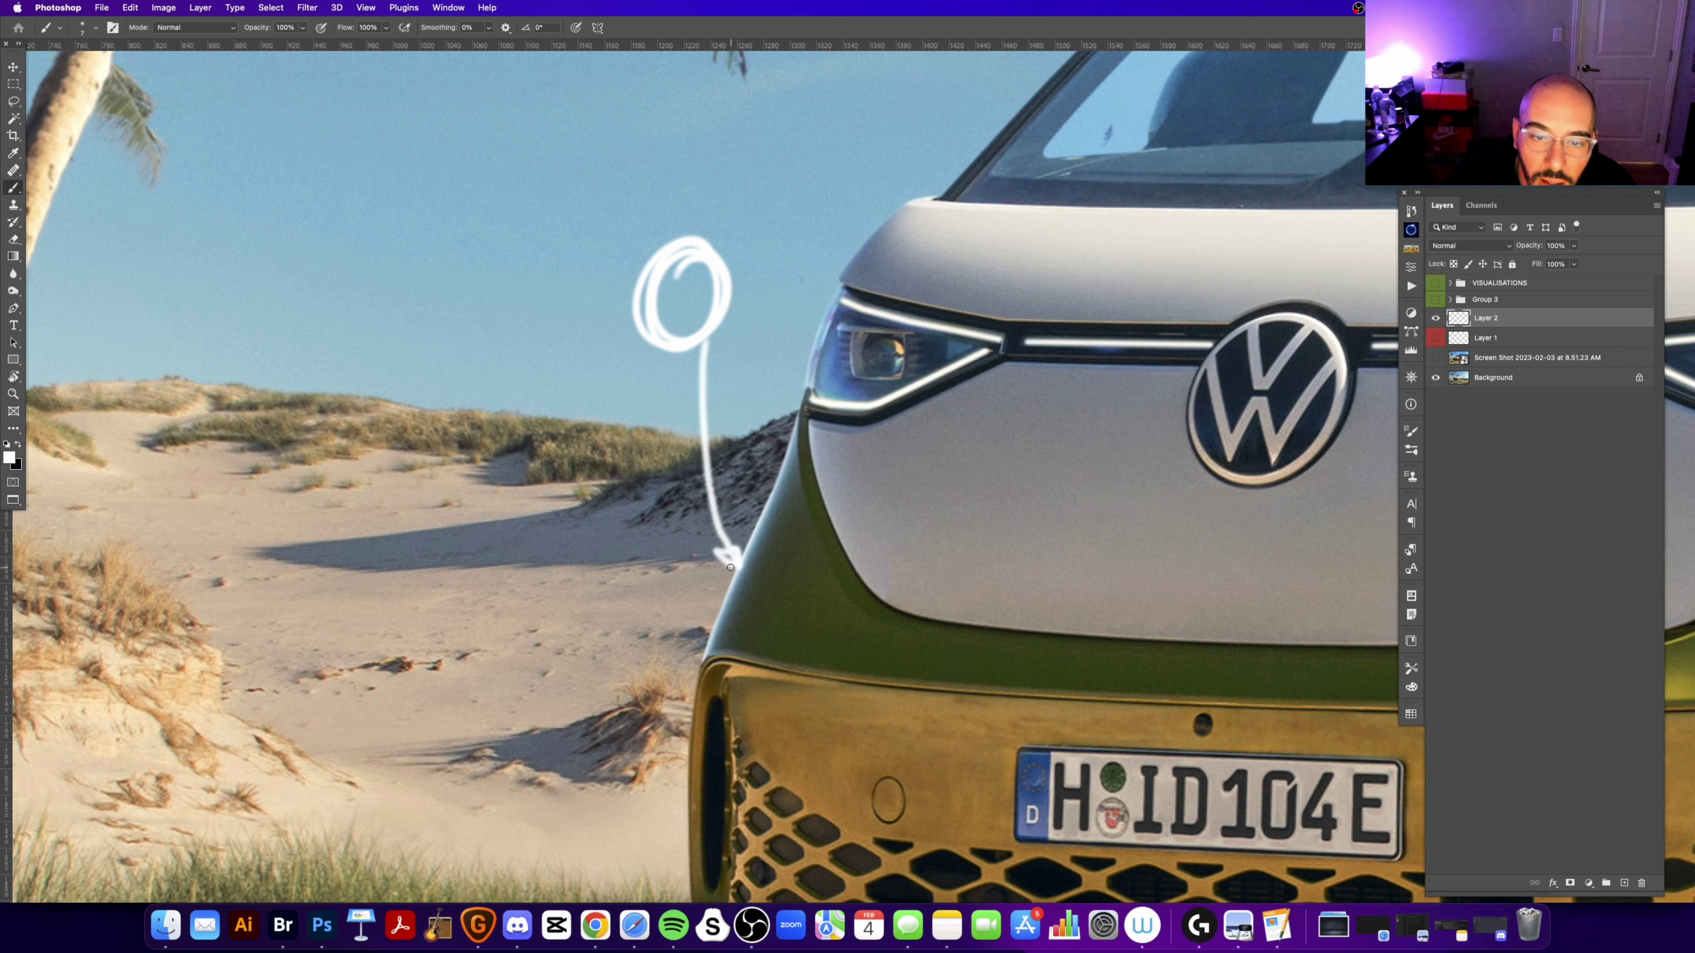
key("ctrl+z")
key("ctrl+z")
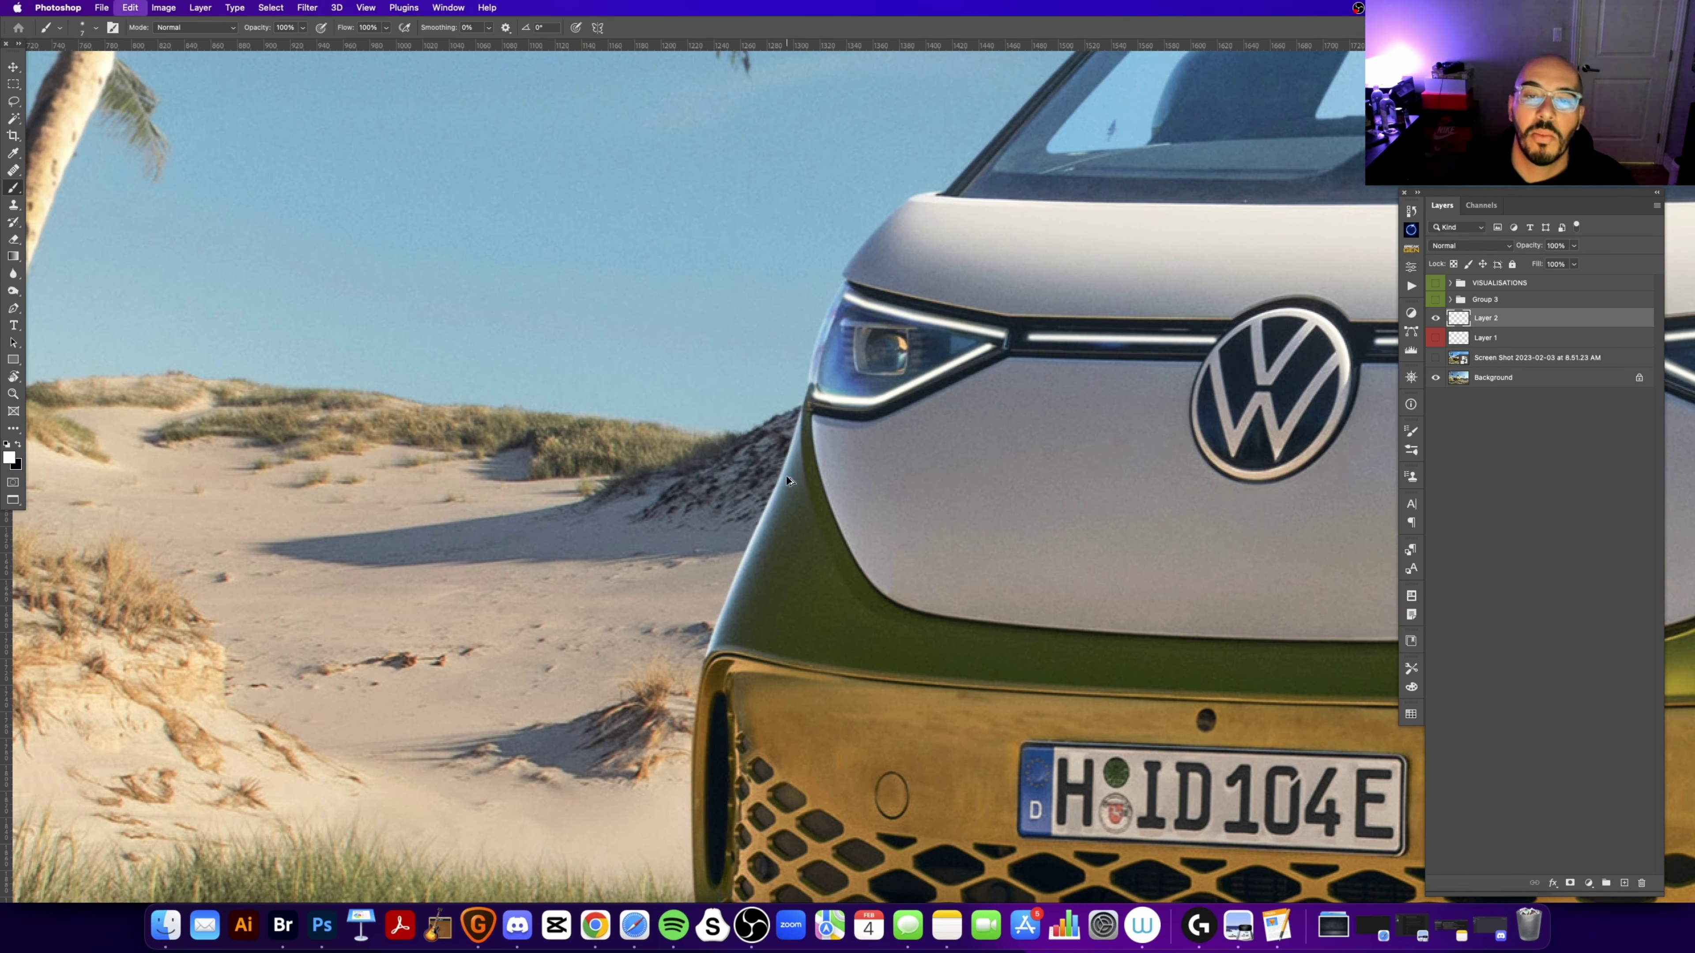
Step: Pan across the van's front, then fit the whole beach composite in the window
left_click_drag(1041, 395, 774, 454)
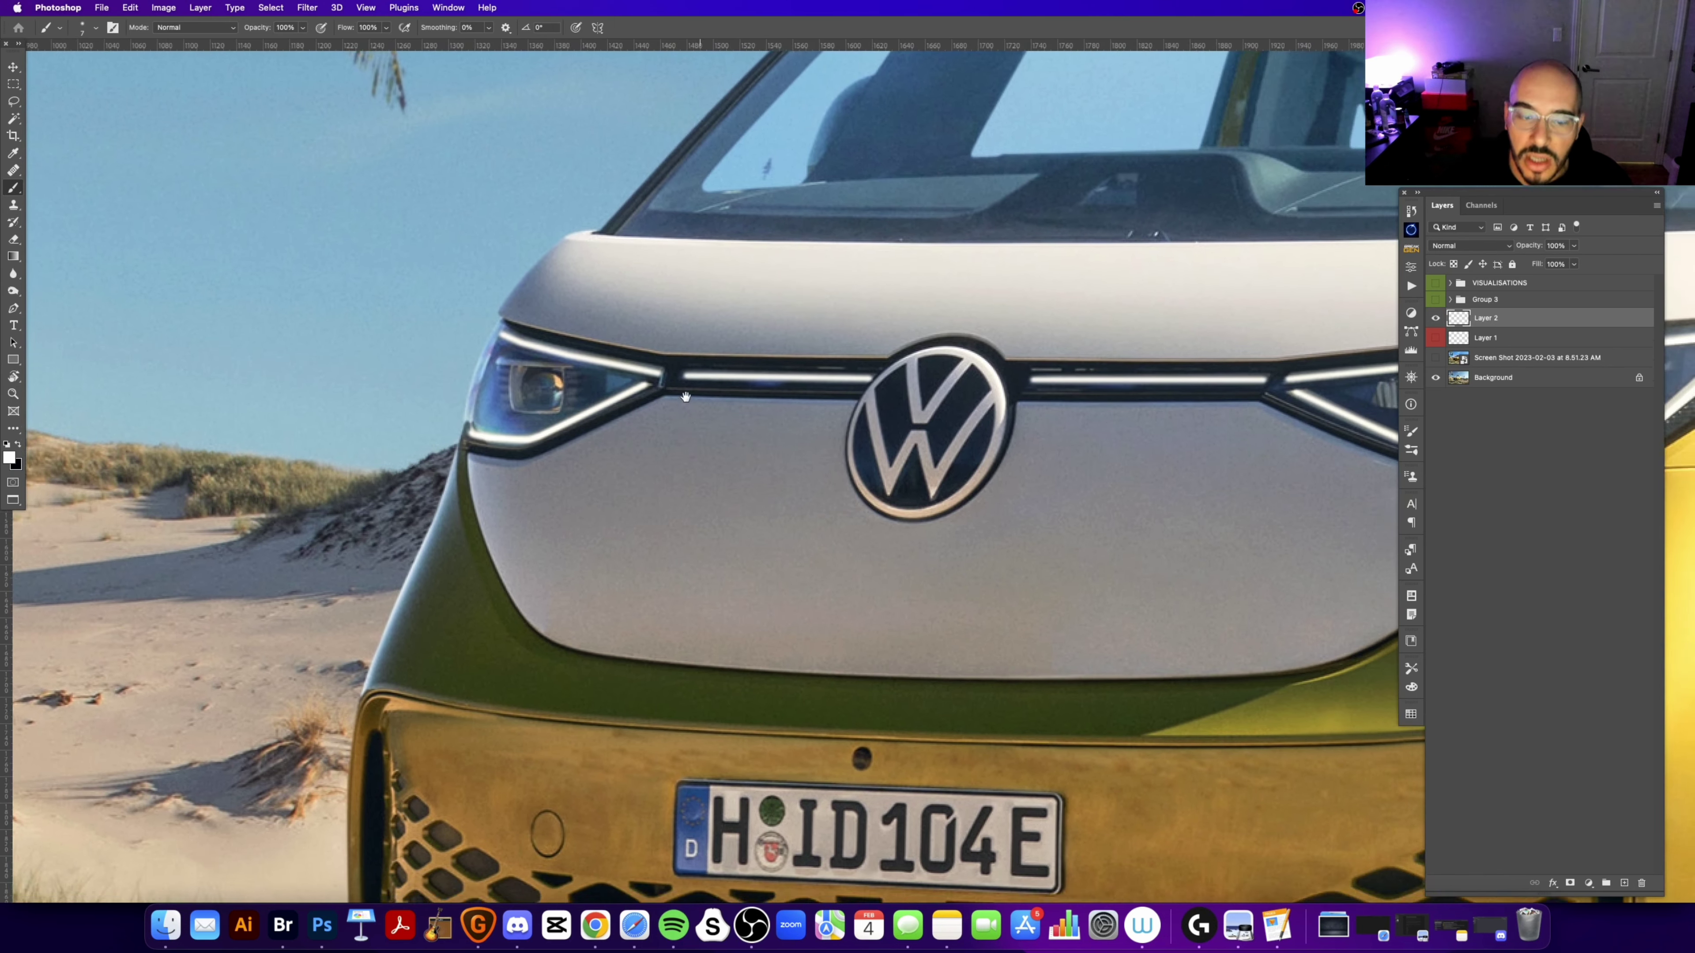
scroll(734, 414, "down", 10)
key("z")
scroll(806, 439, "right", 10)
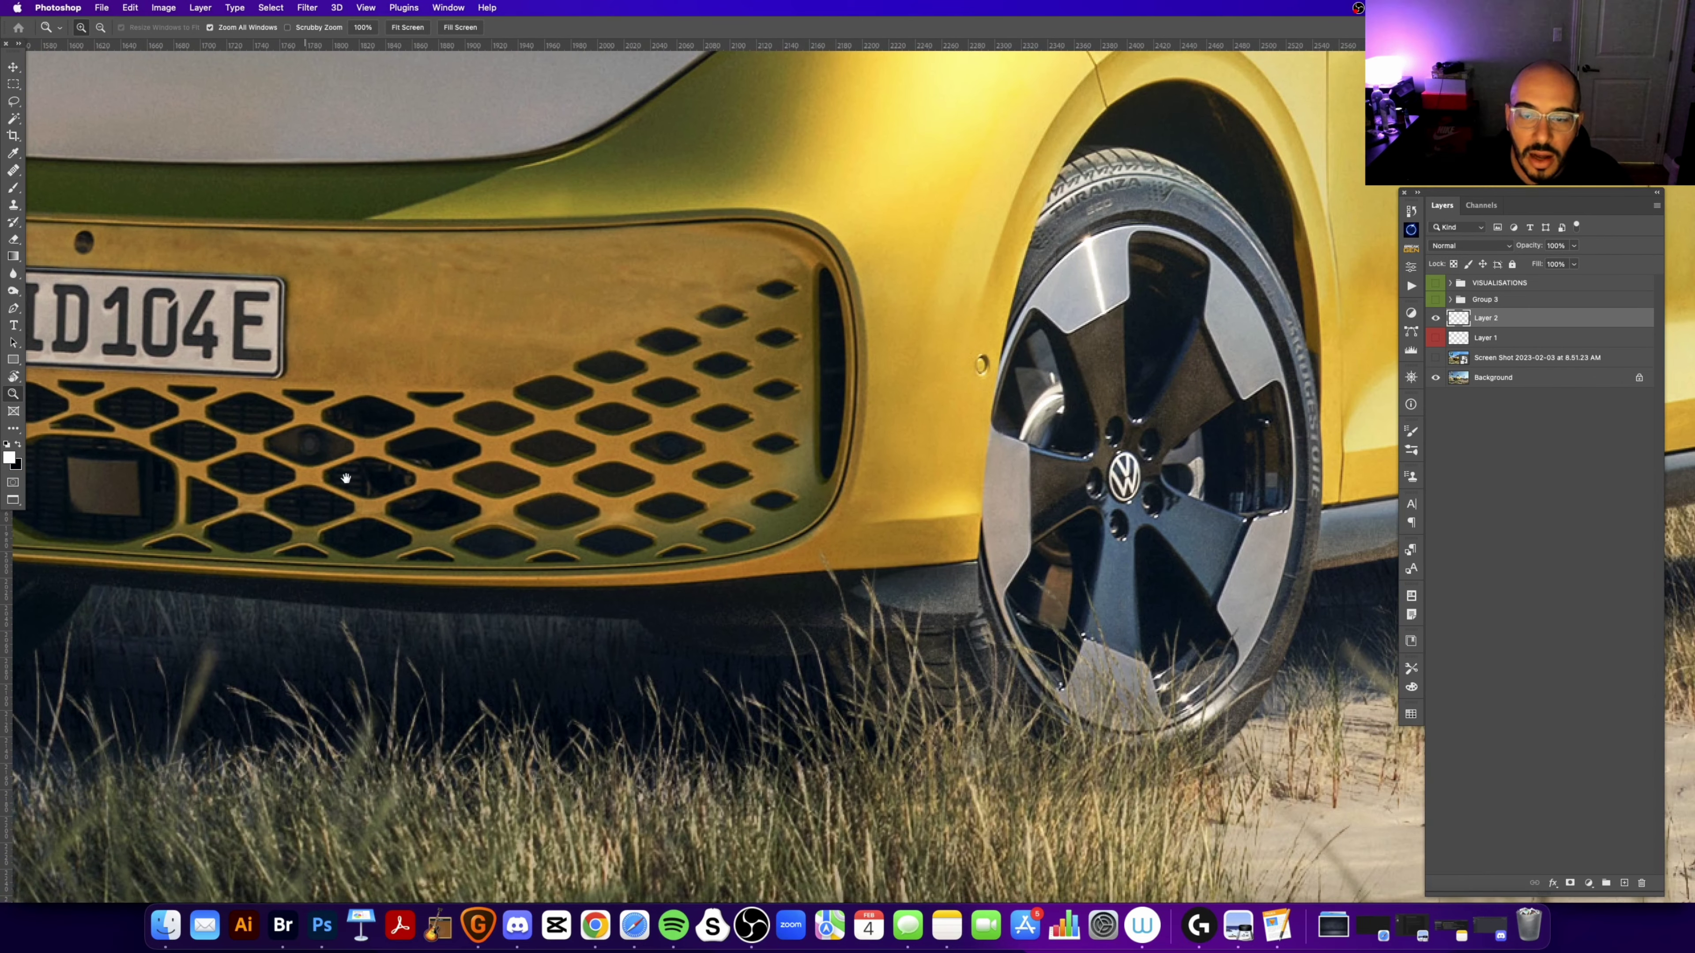
scroll(345, 478, "right", 12)
scroll(624, 564, "right", 10)
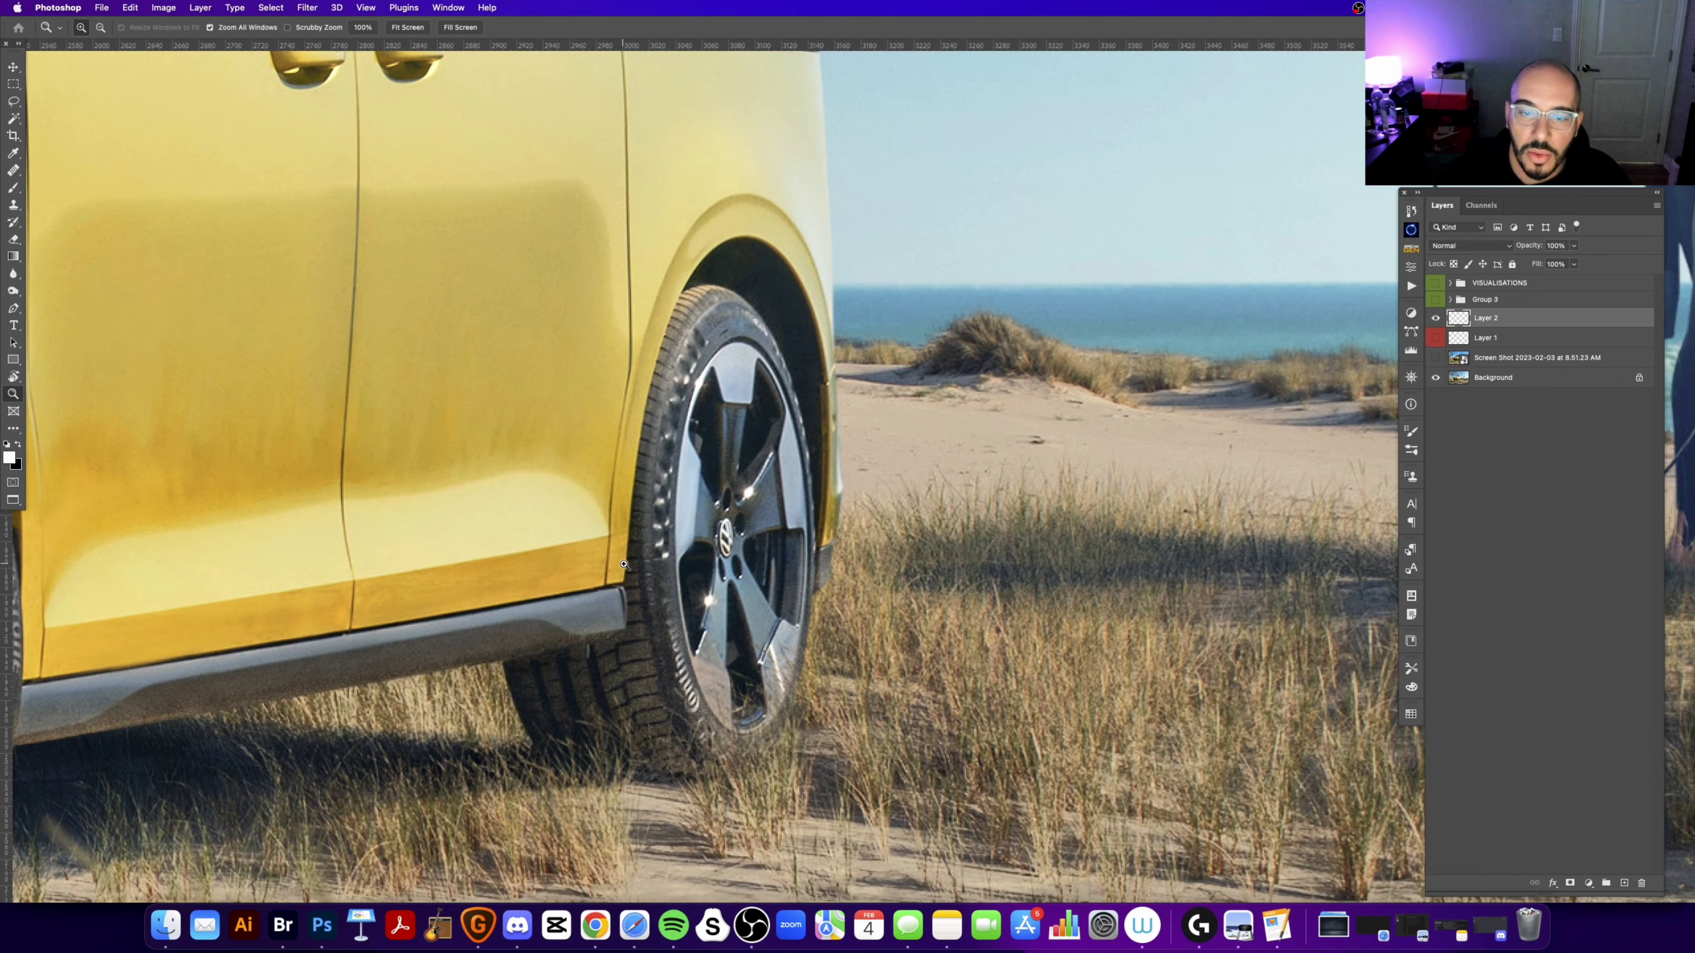
key("super+0")
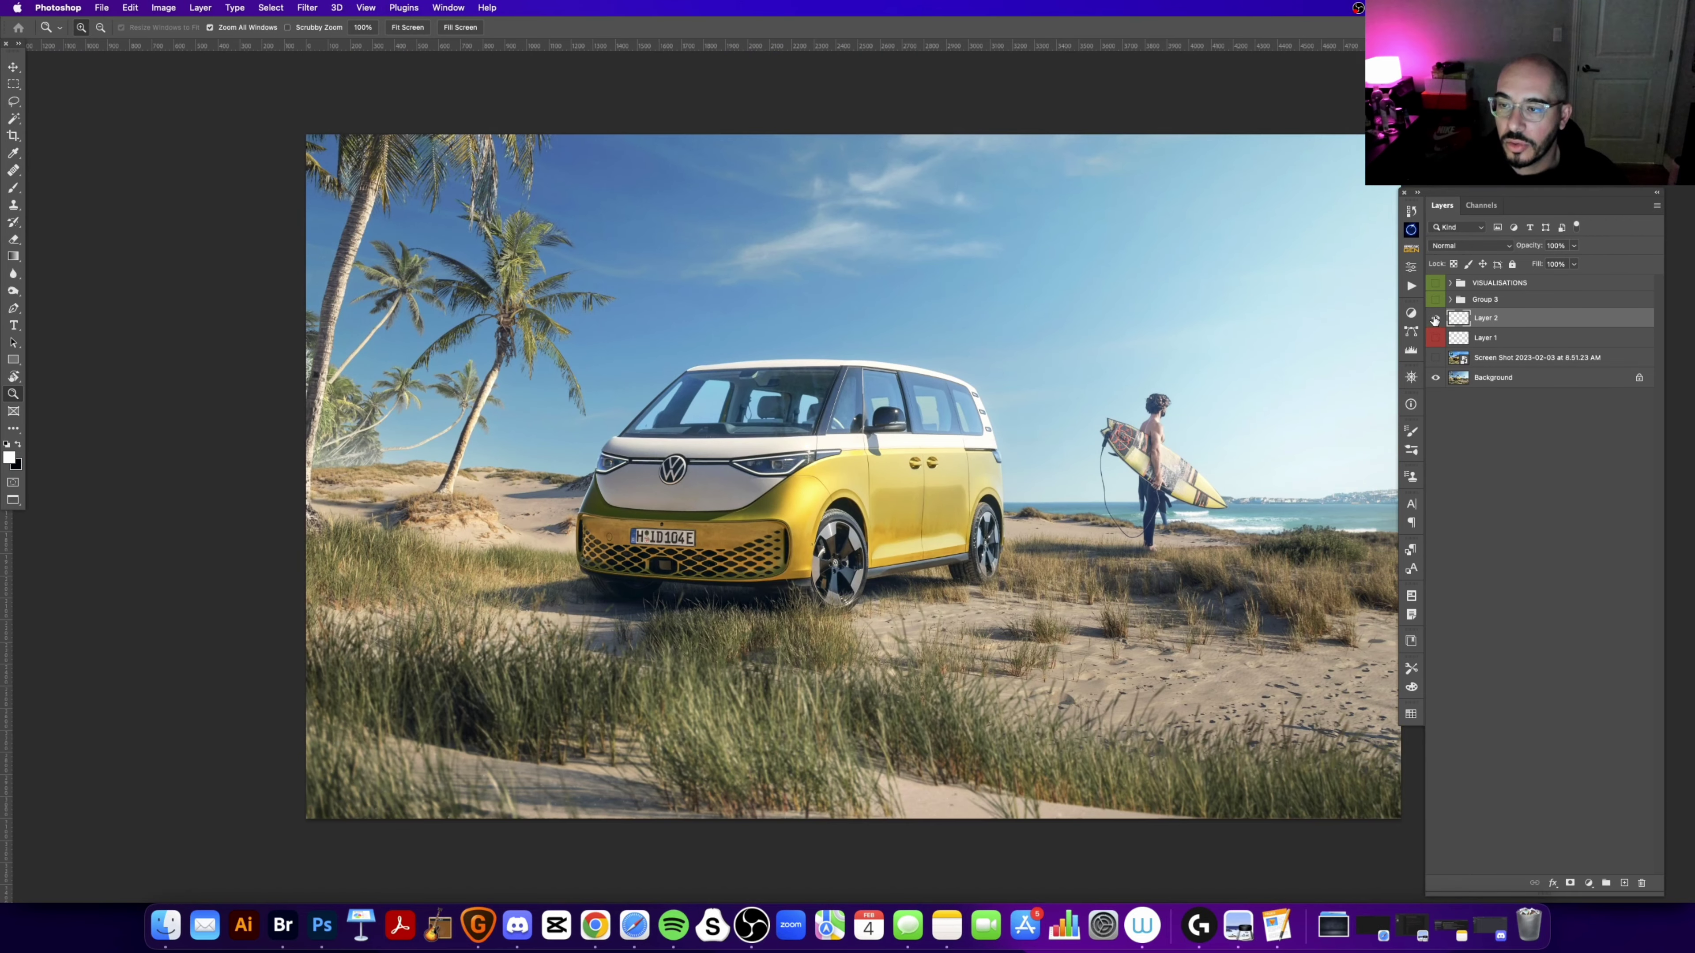
Step: Show the red notes, hide the new empty layer and zoom in on the palm trees
left_click(1436, 338)
left_click(1435, 319)
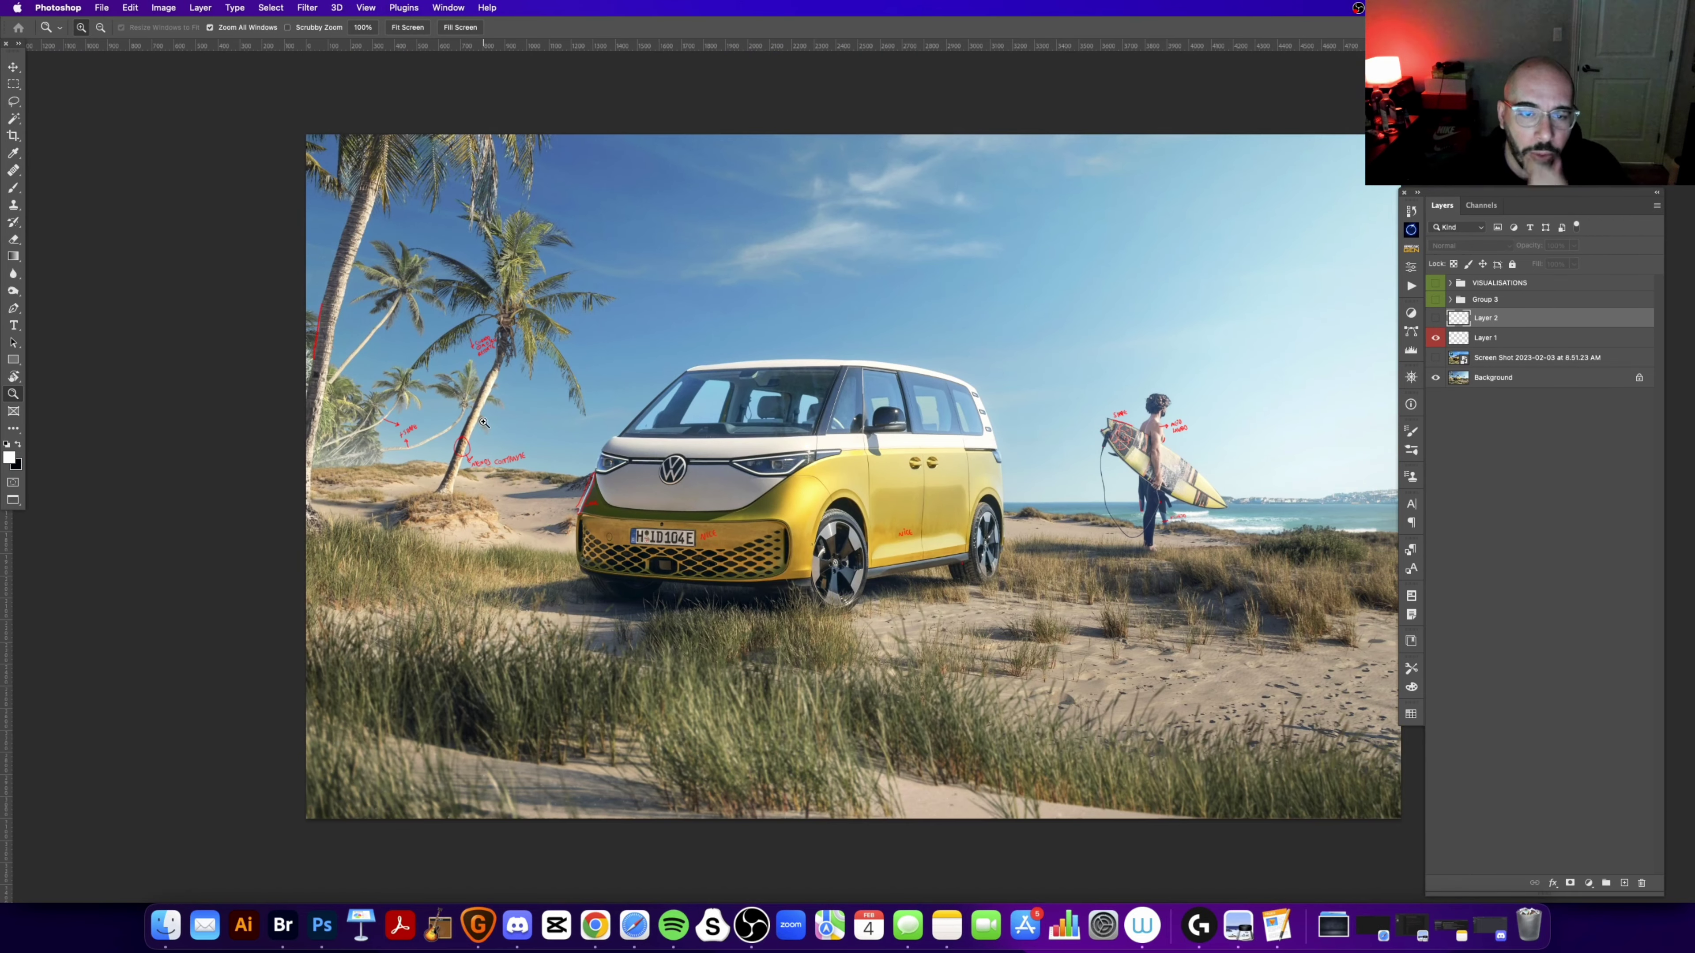
left_click(377, 243)
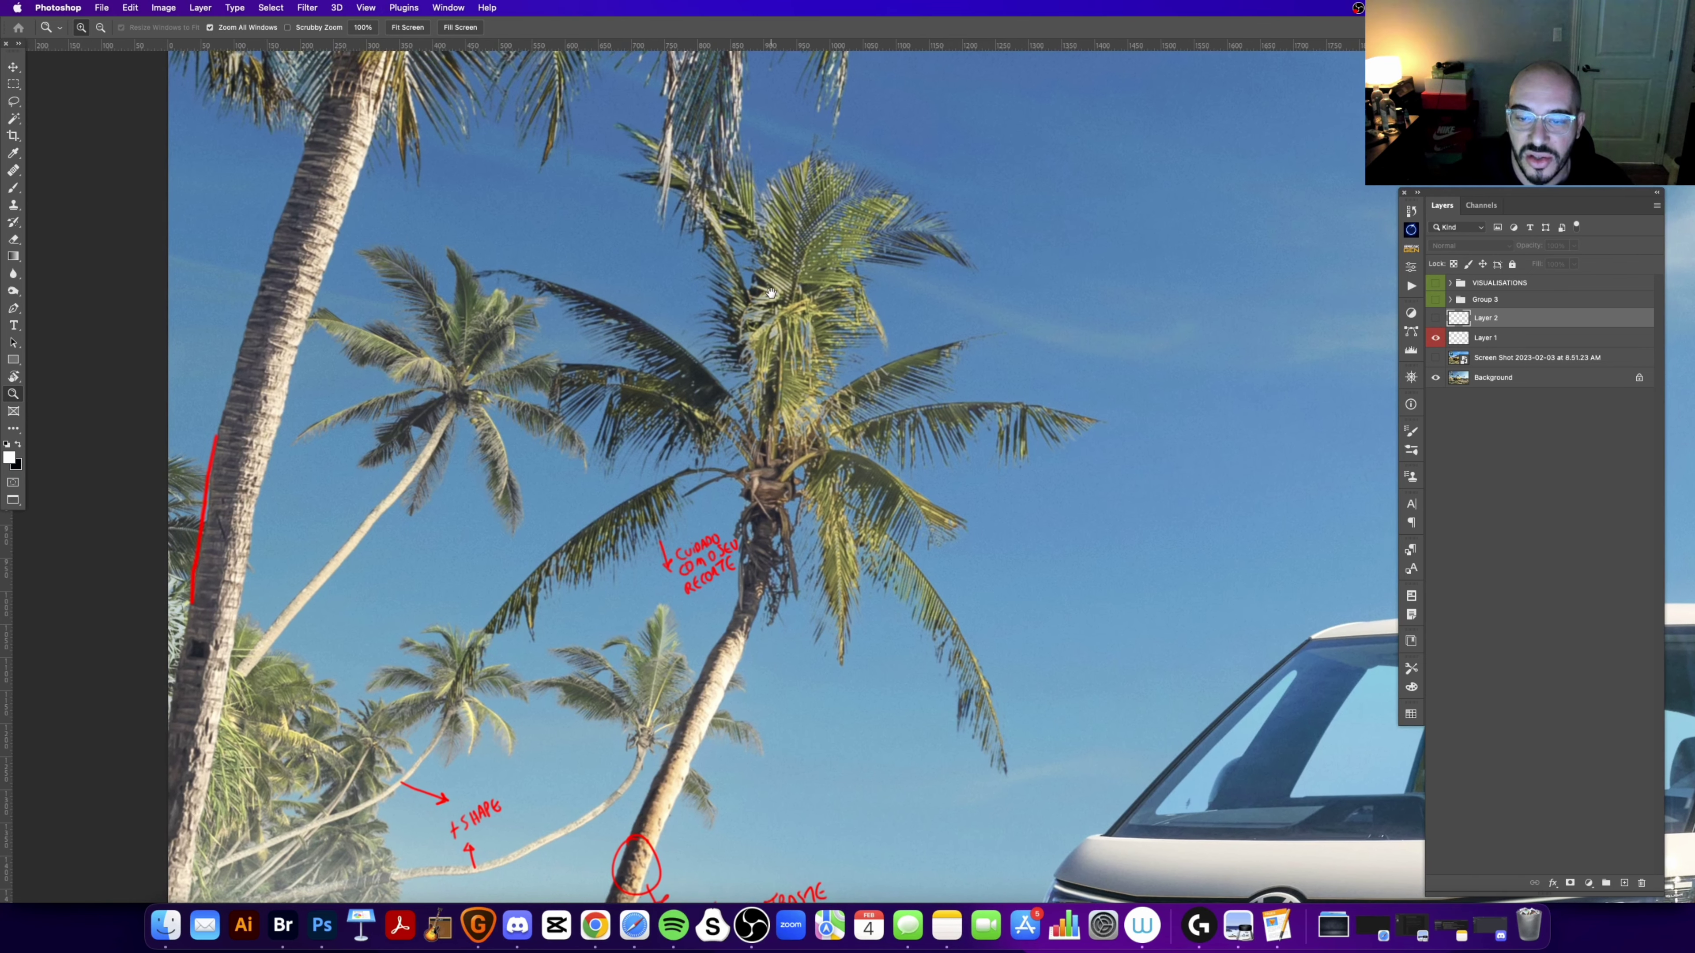
Step: Hide the red notes and toggle the Screen Shot layer to compare the palms
left_click(1435, 357)
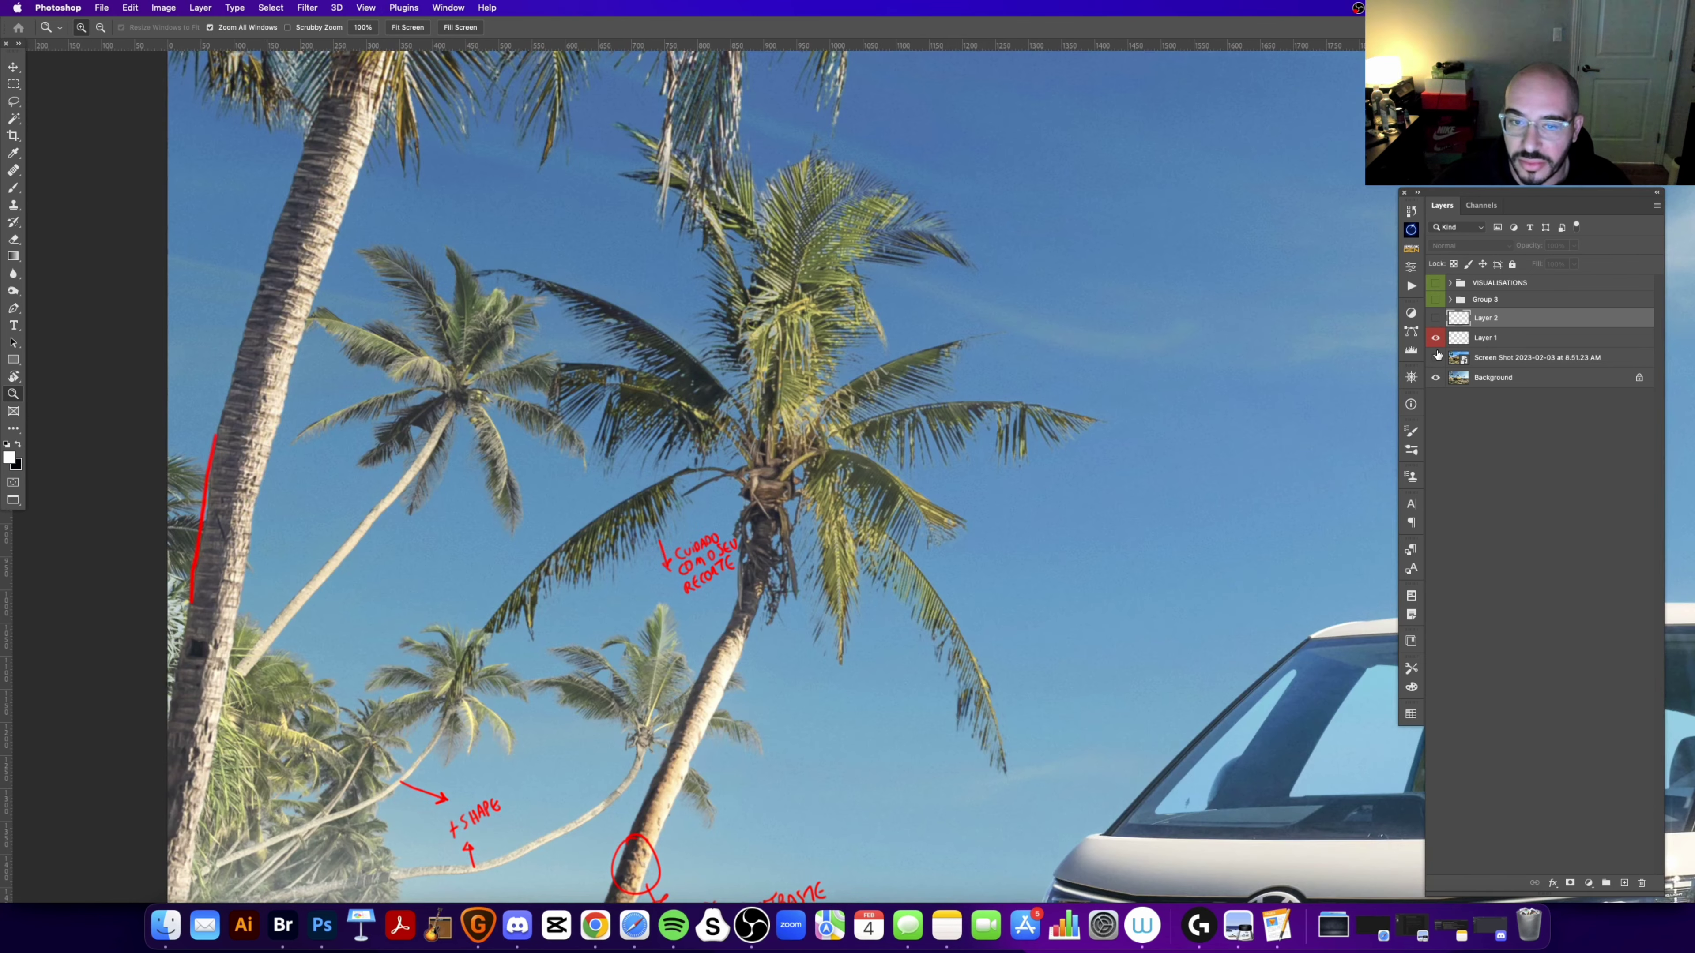
left_click(1436, 357)
left_click(1435, 337)
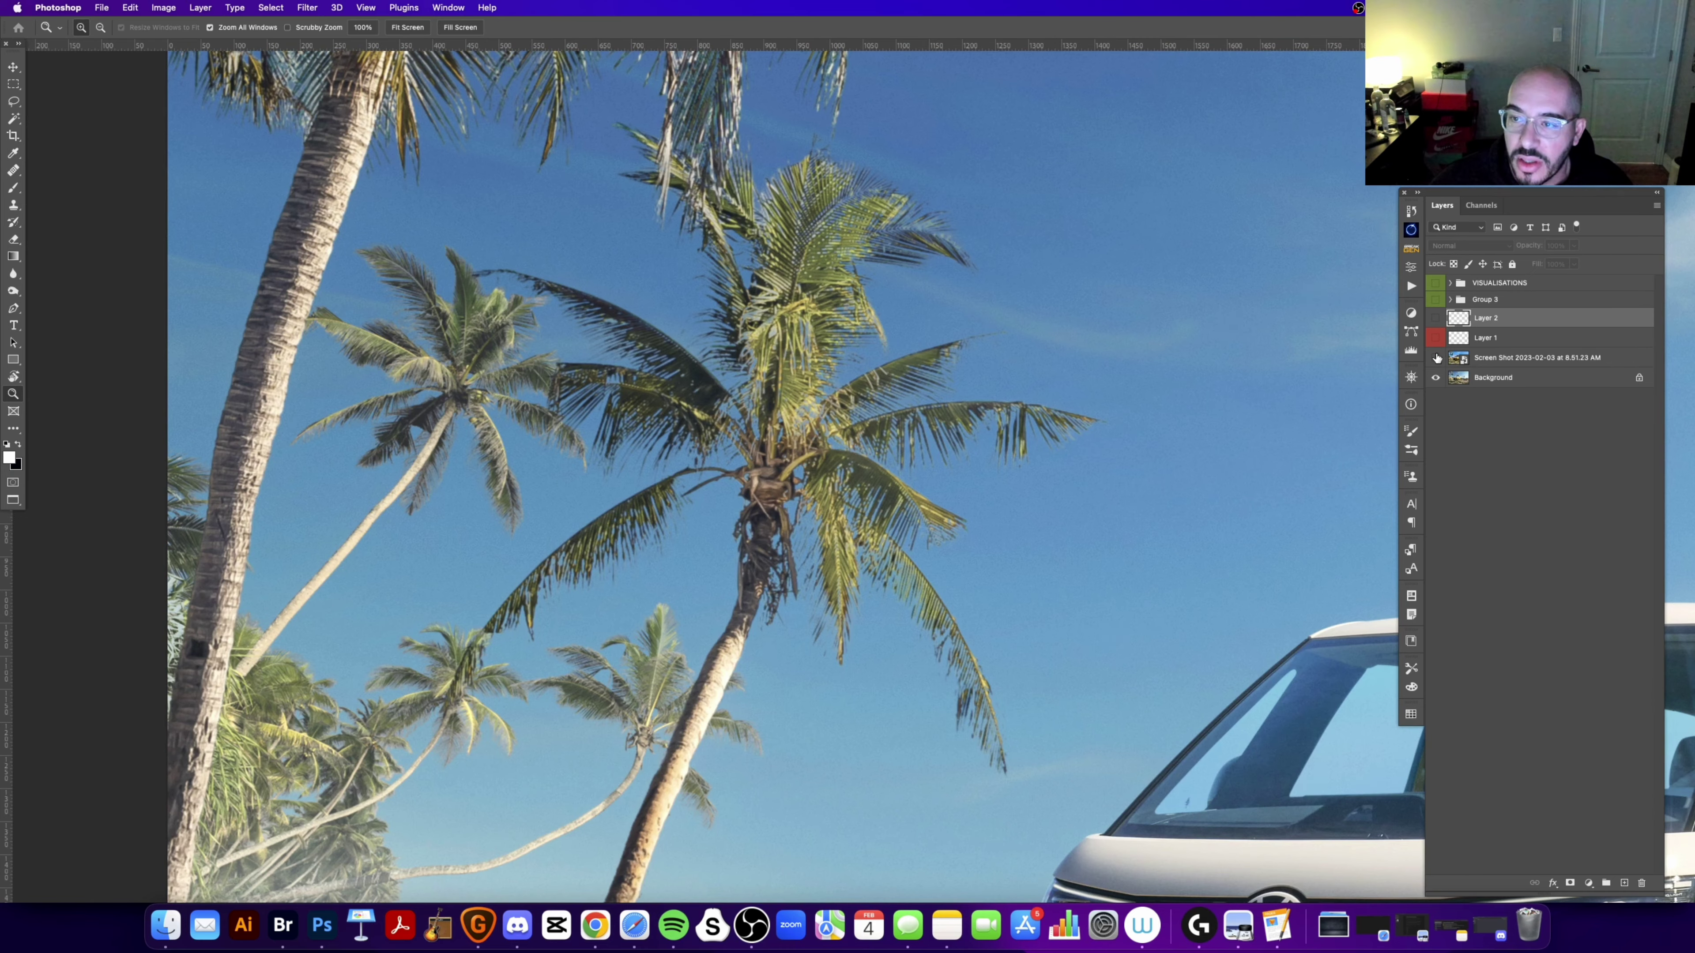
left_click(1436, 357)
left_click(1435, 357)
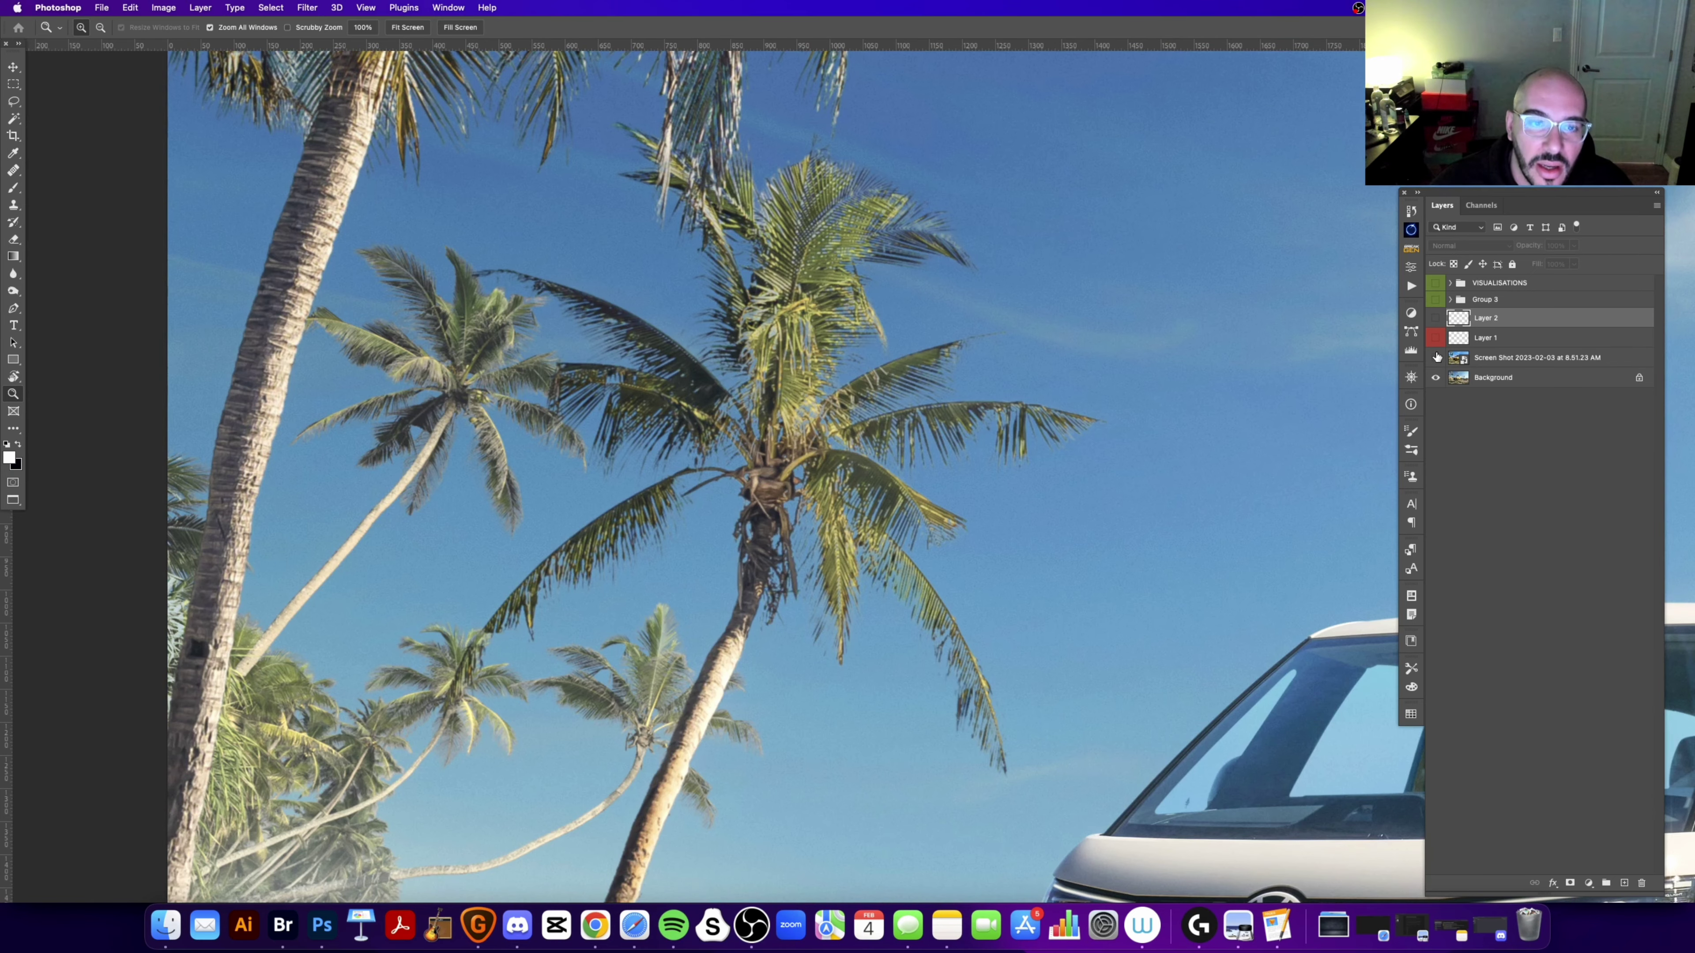
left_click(1436, 357)
scroll(423, 295, "up", 5)
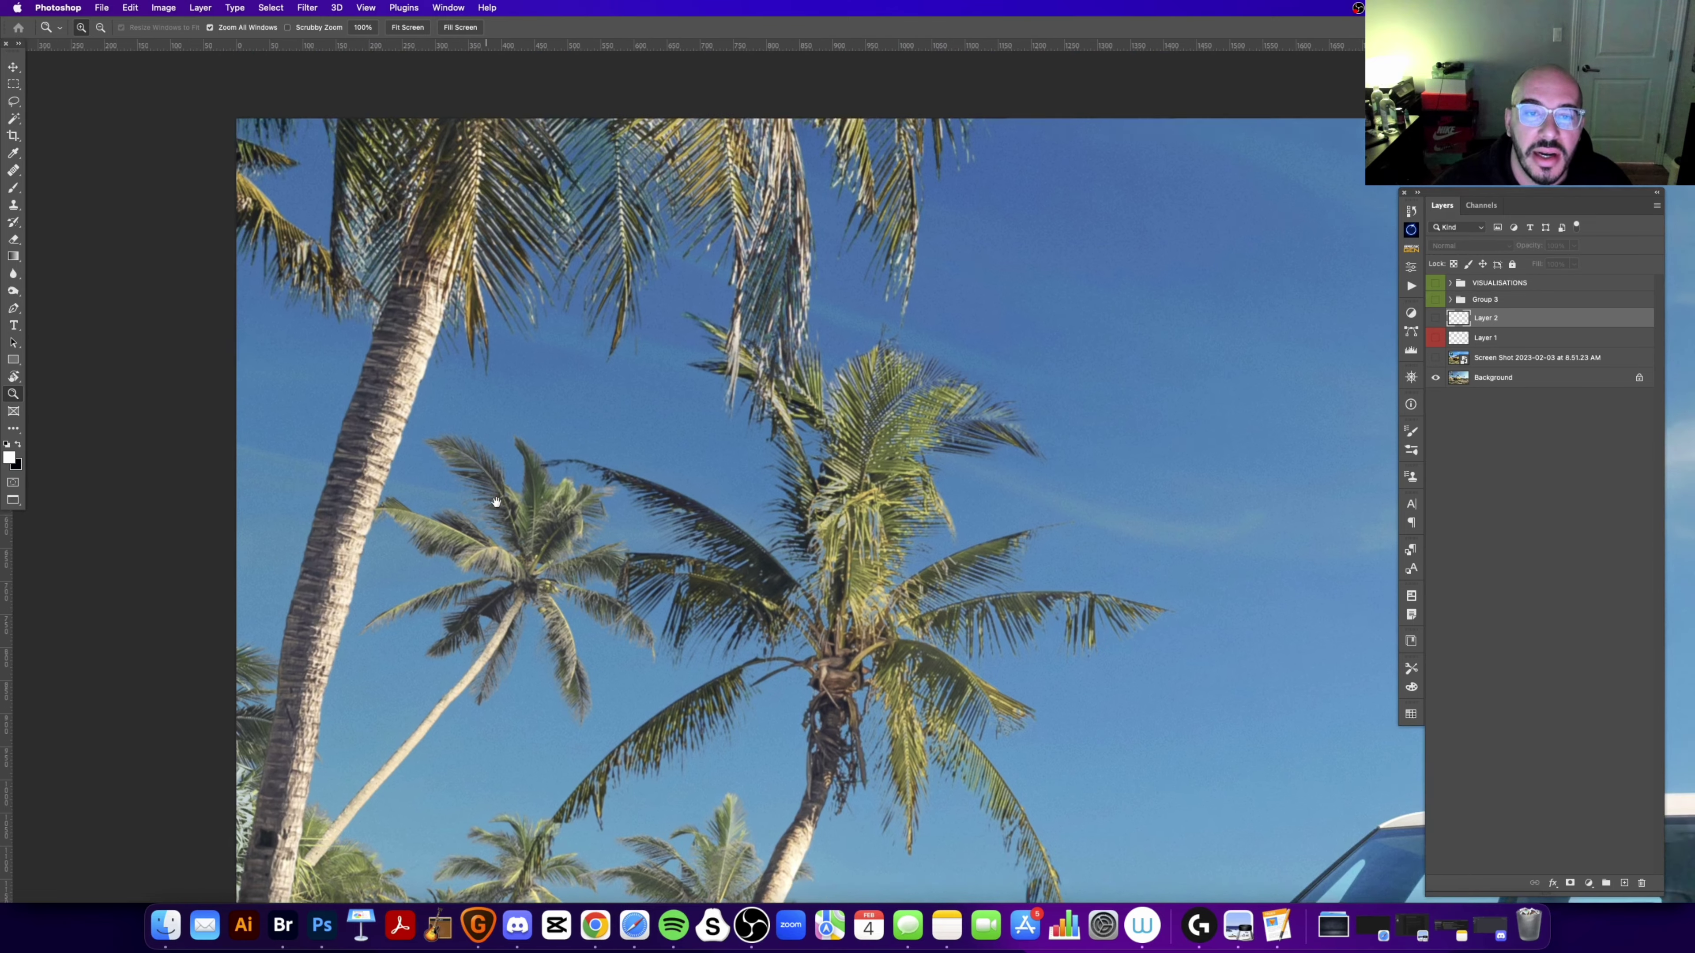
Step: Zoom closer on the palm fronds and compare them against the reference screenshot
left_click(576, 340)
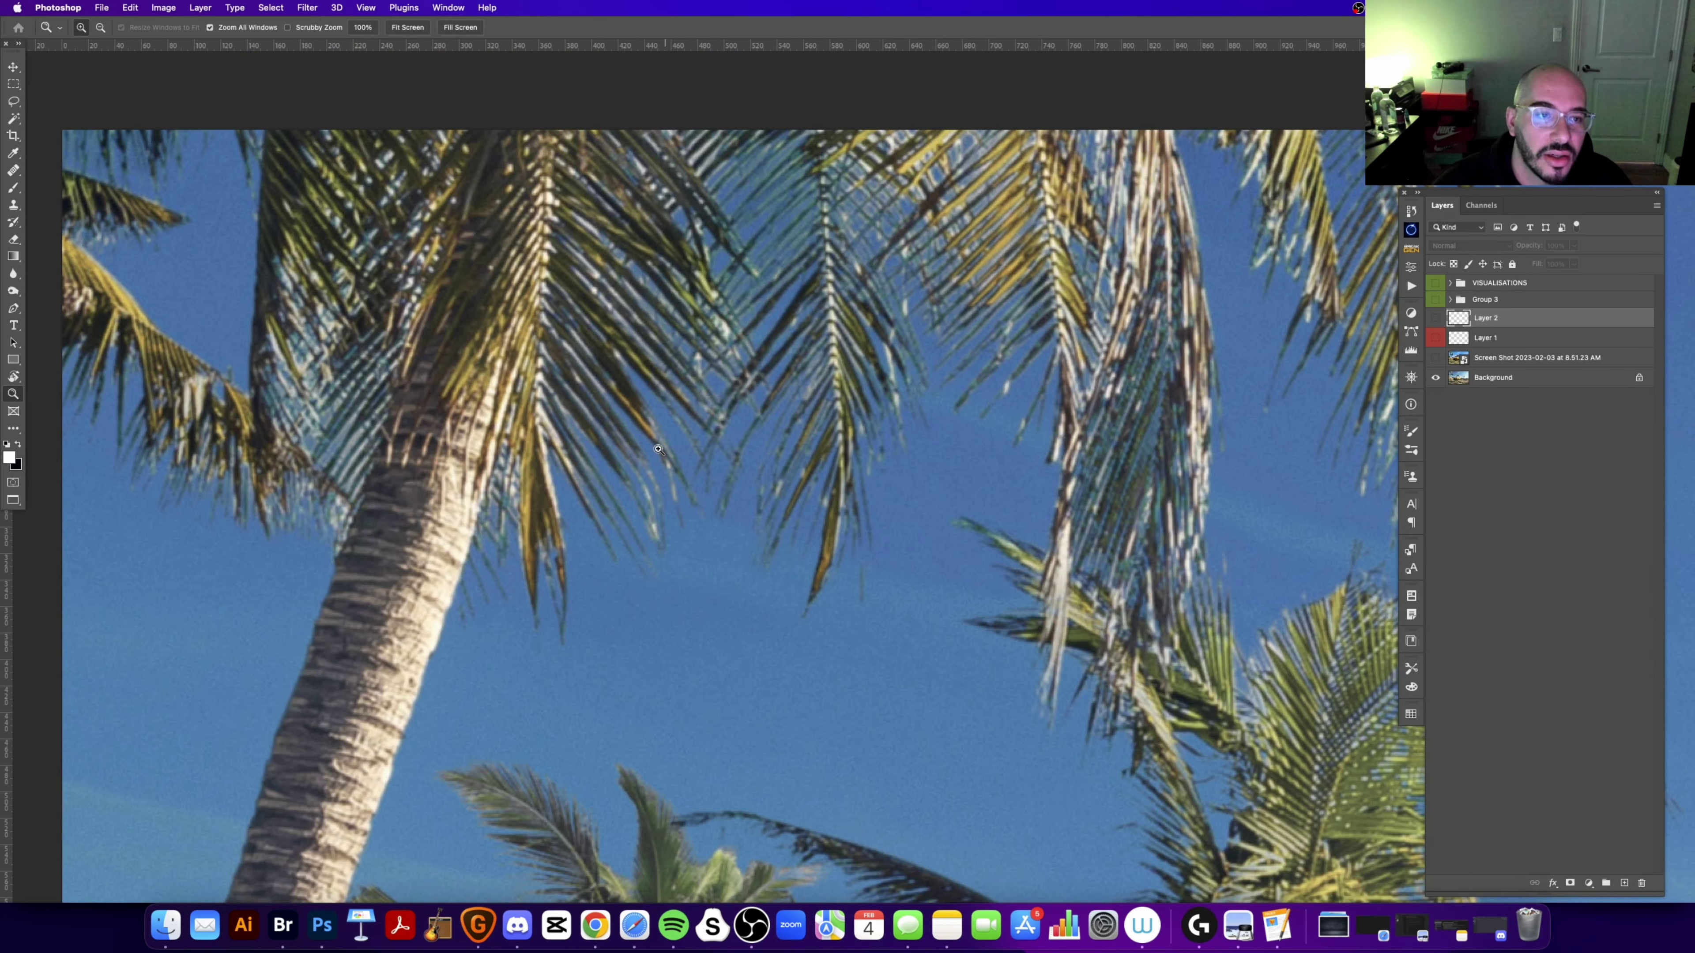
scroll(626, 425, "down", 2)
scroll(684, 435, "left", 3)
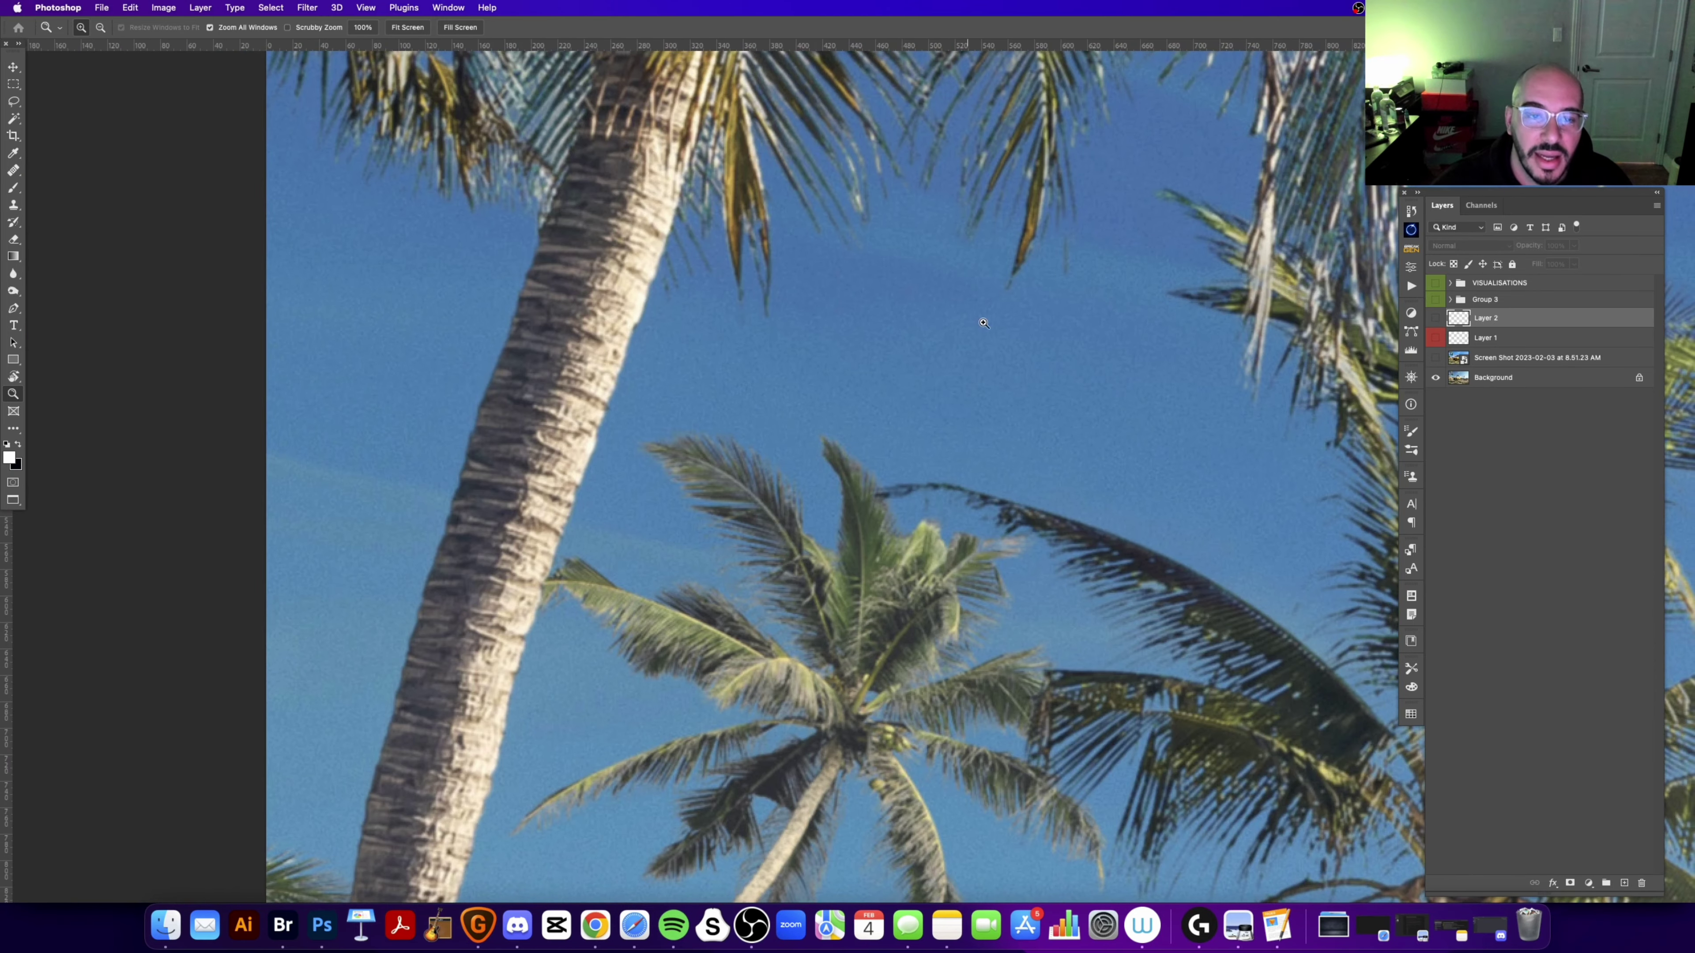
scroll(983, 314, "down", 5)
scroll(983, 313, "right", 6)
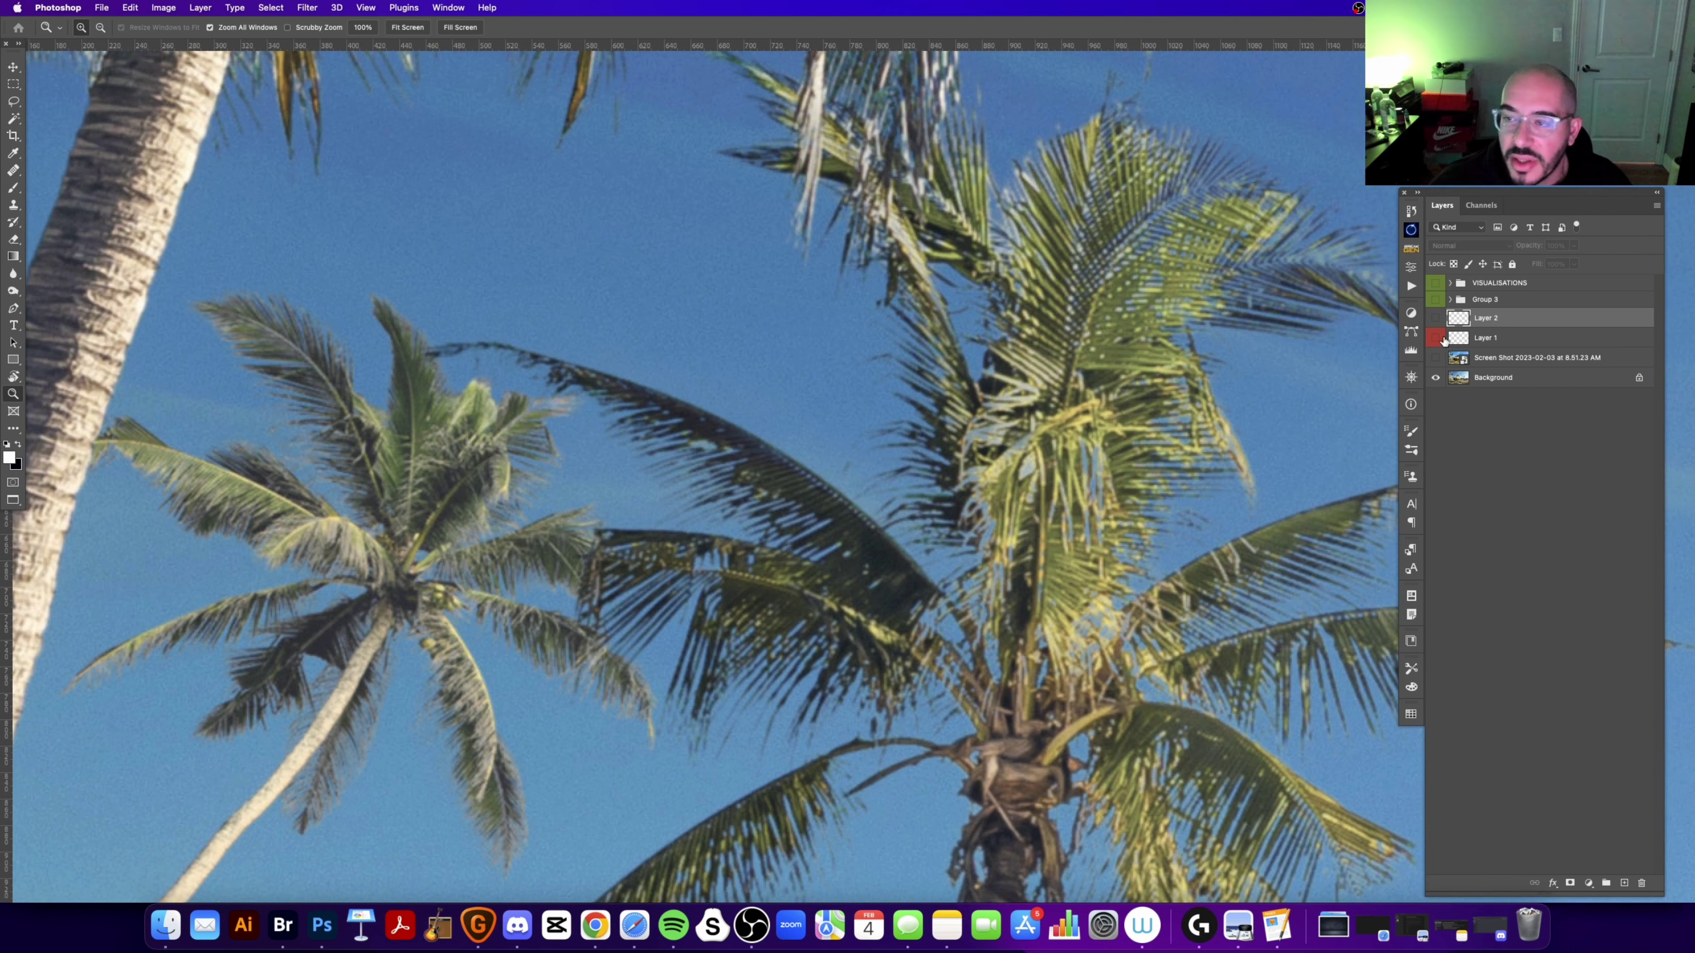
left_click(1437, 357)
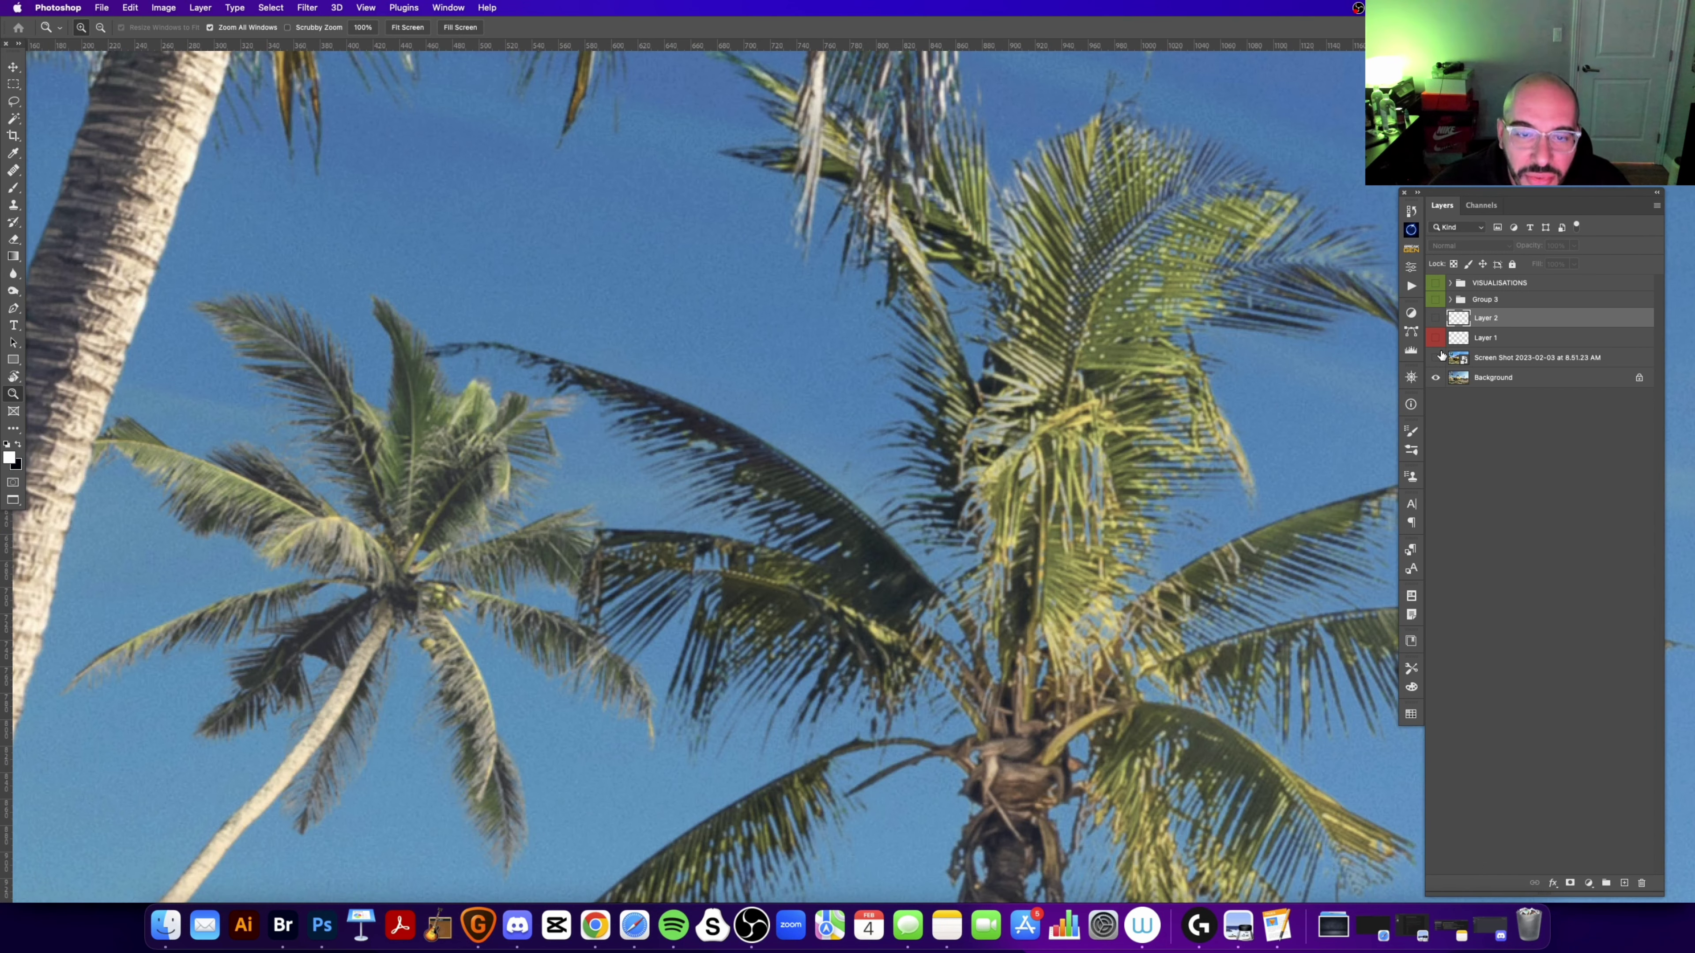
left_click(1437, 357)
left_click(1438, 356)
Step: Pan to the palm crown, check the reference once more, and show Layer 2
scroll(1403, 366, "down", 5)
scroll(1403, 365, "right", 3)
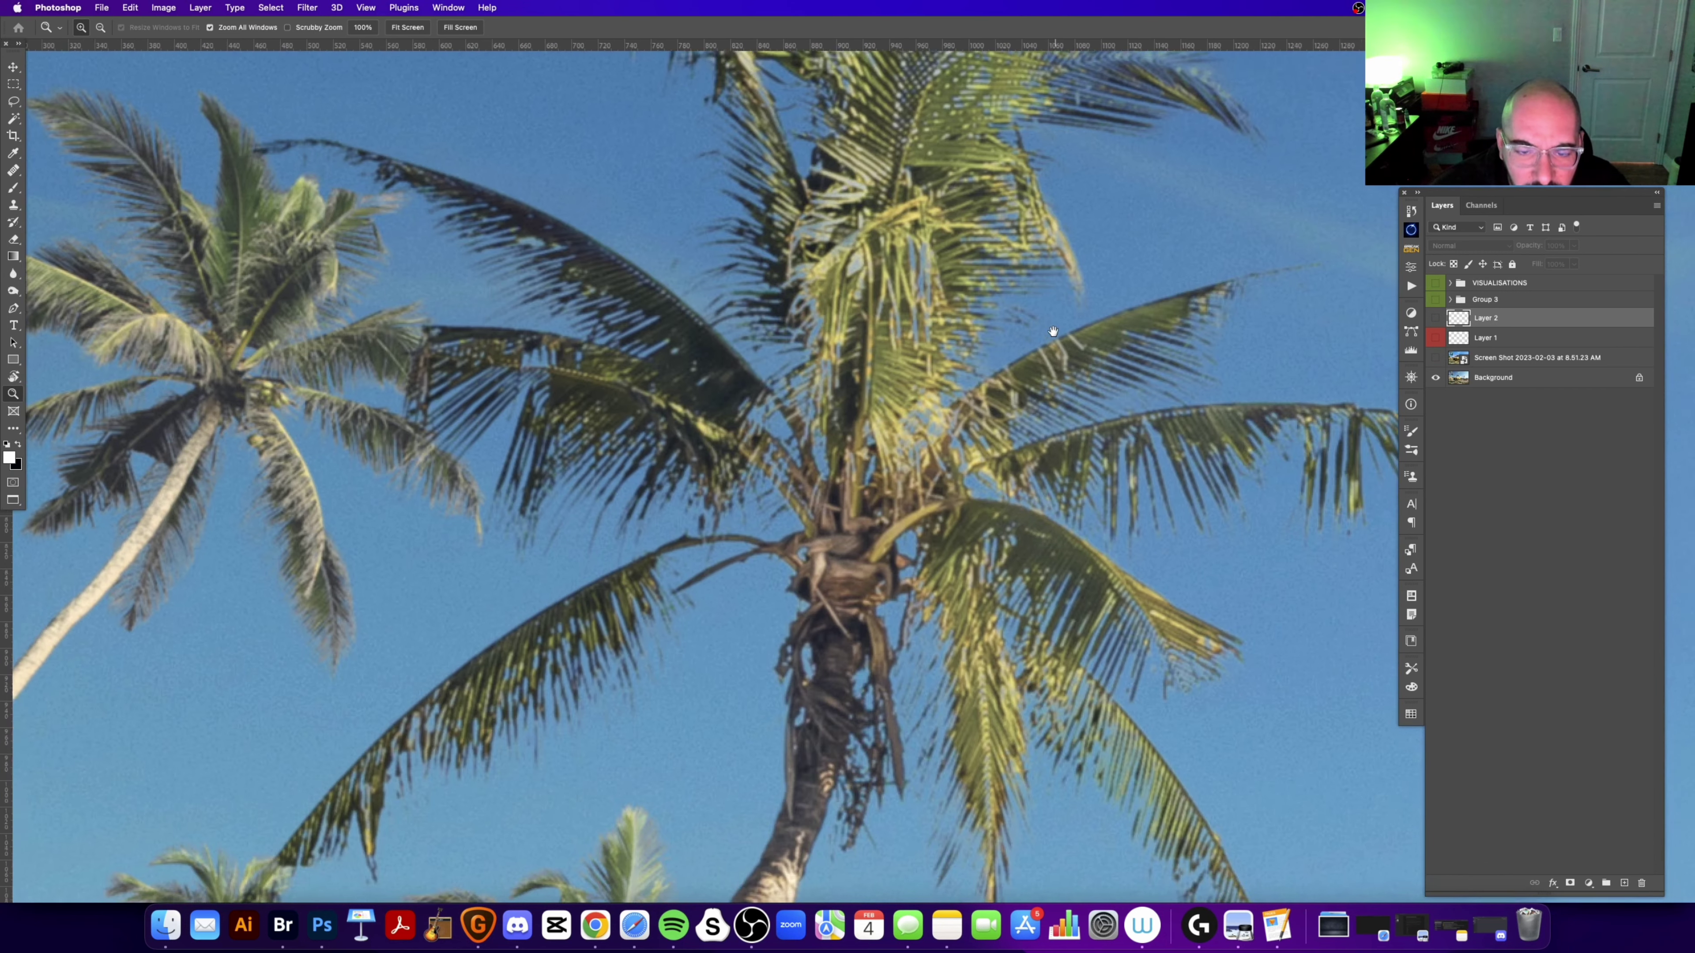
left_click(1436, 358)
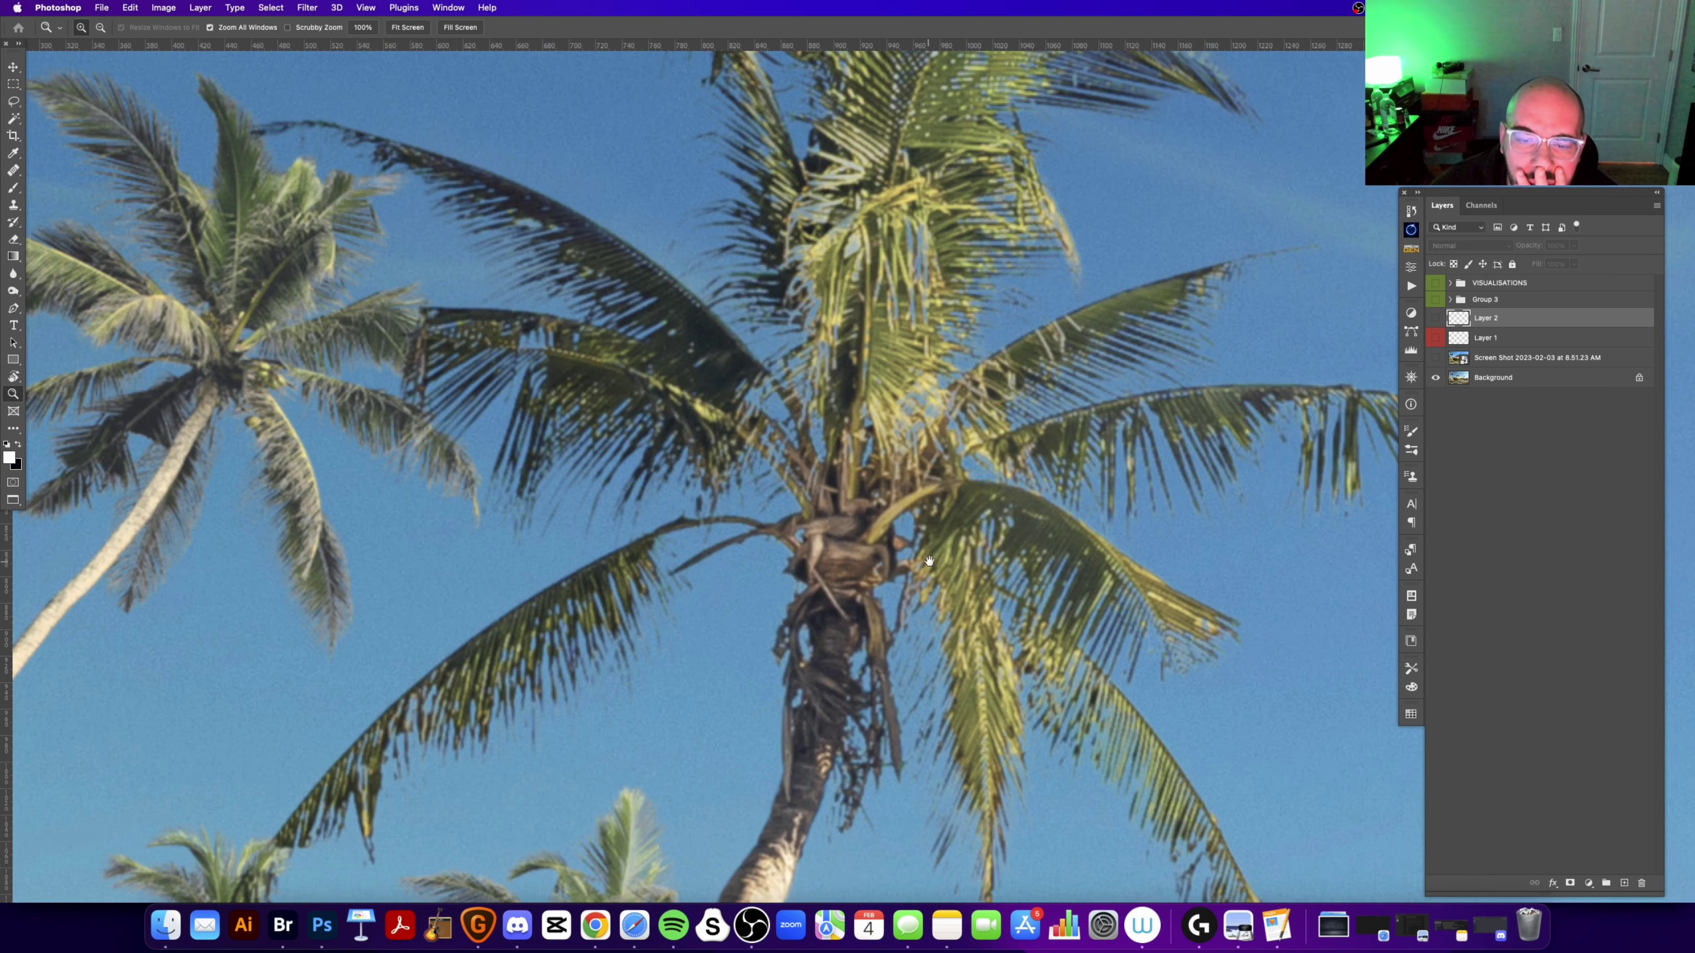
left_click_drag(929, 561, 901, 367)
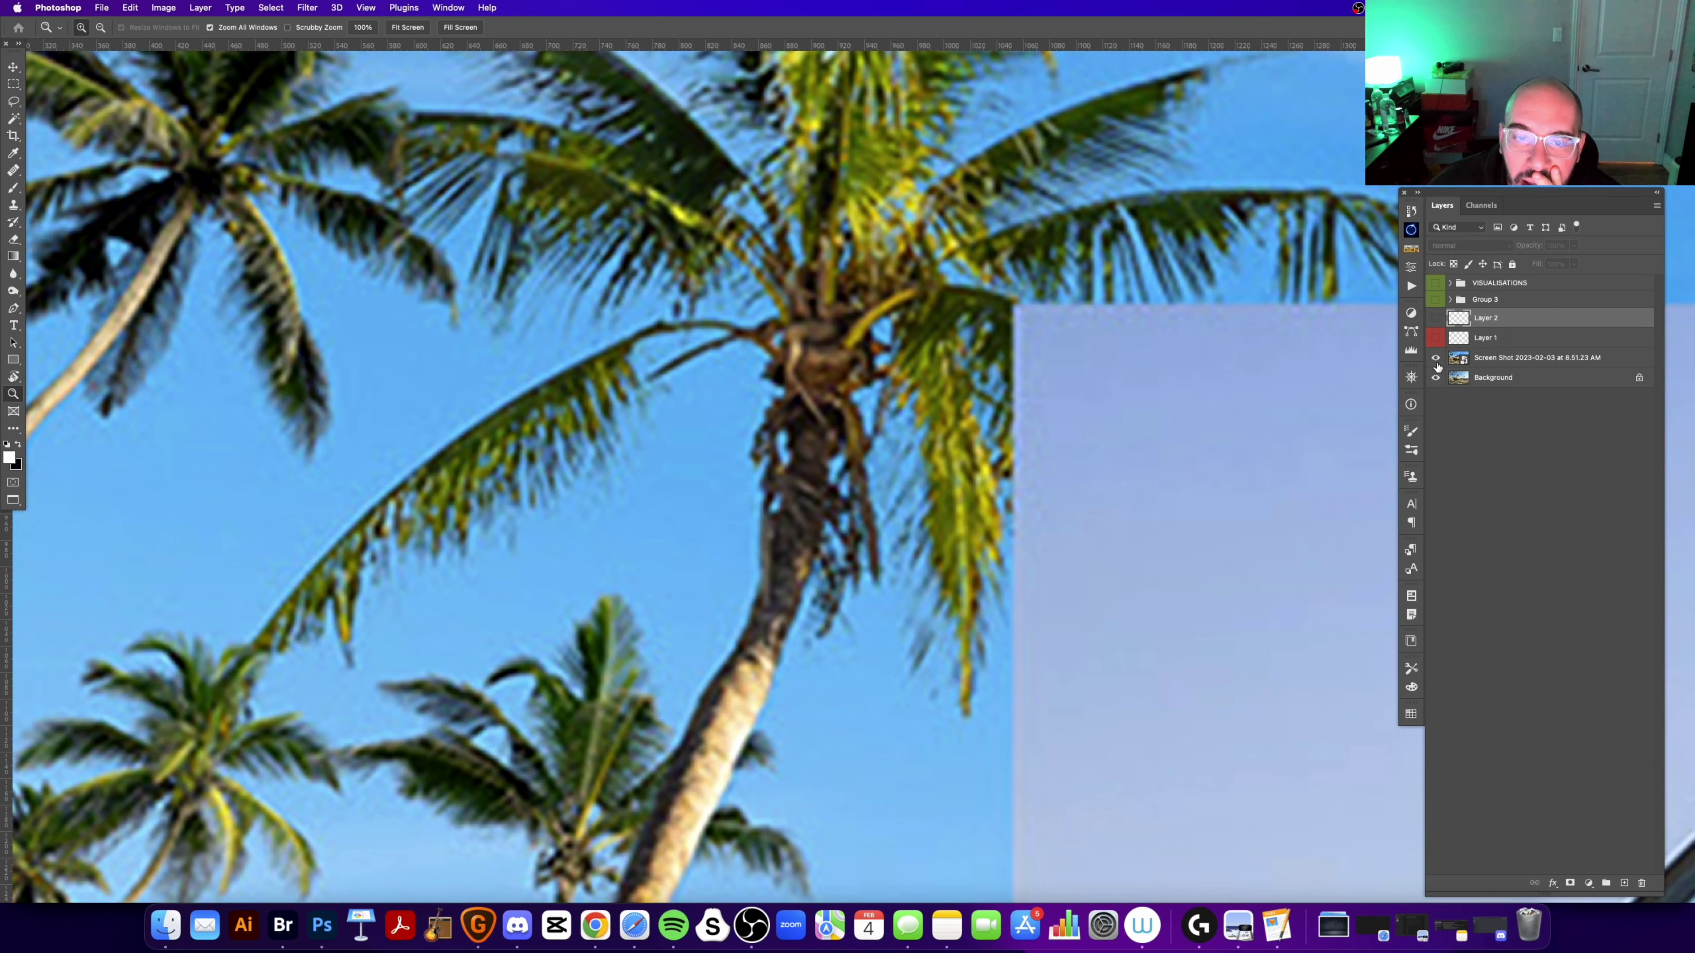
left_click(1435, 360)
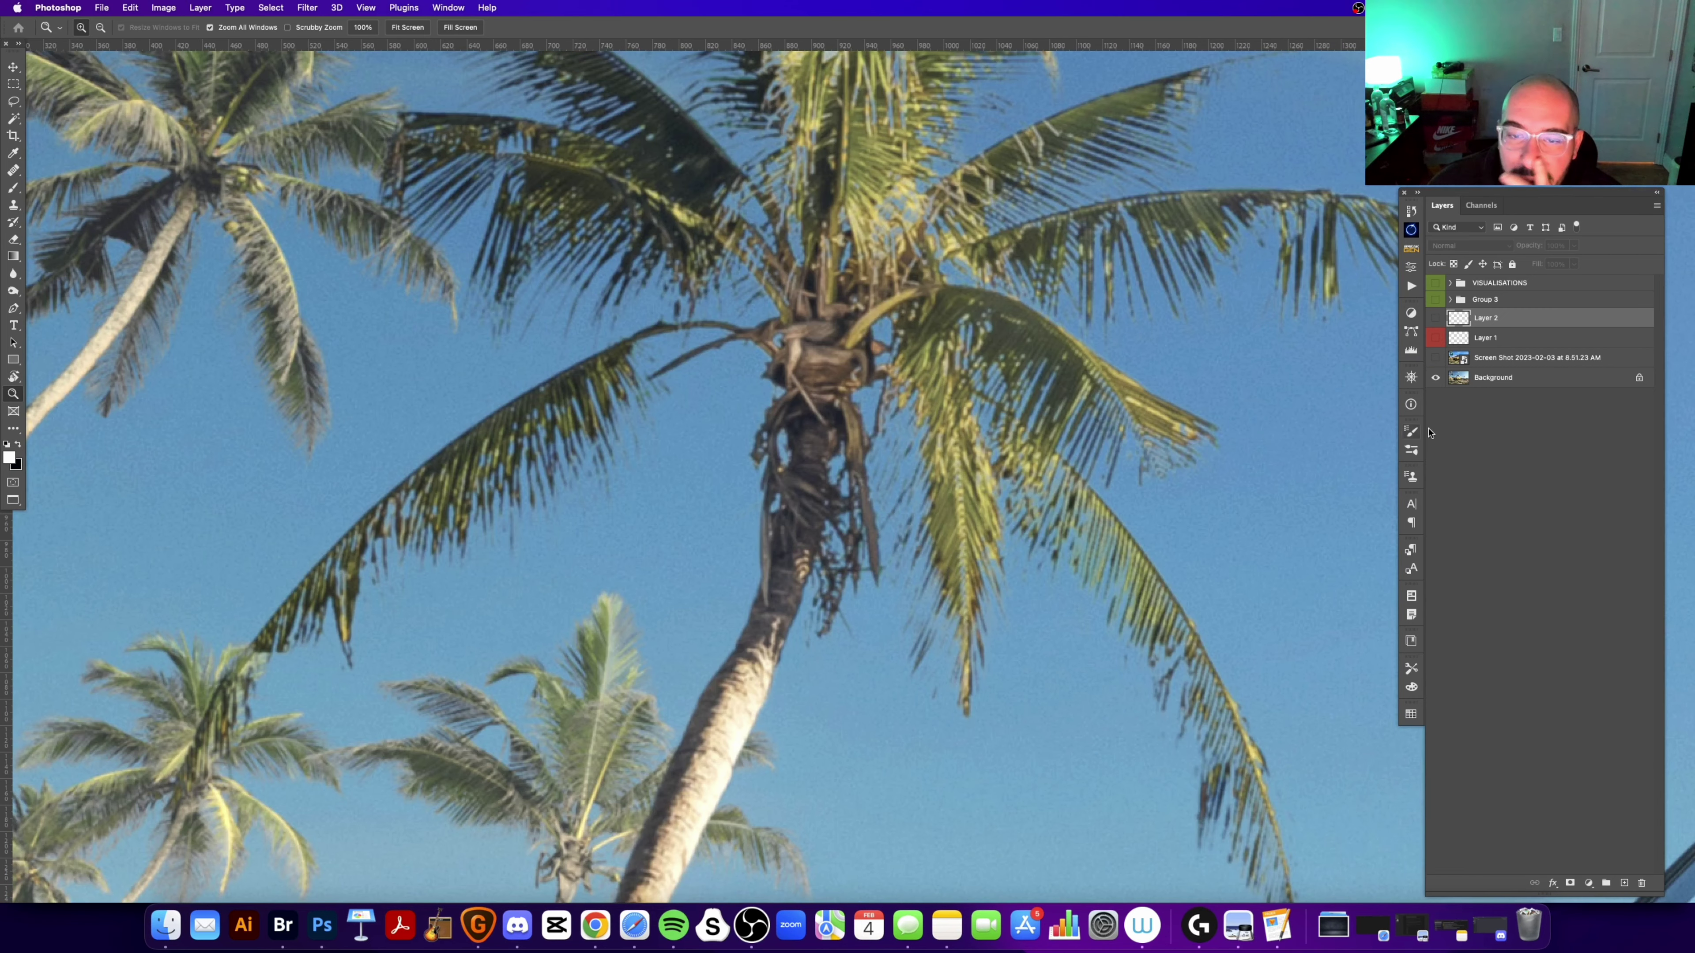
left_click(1436, 319)
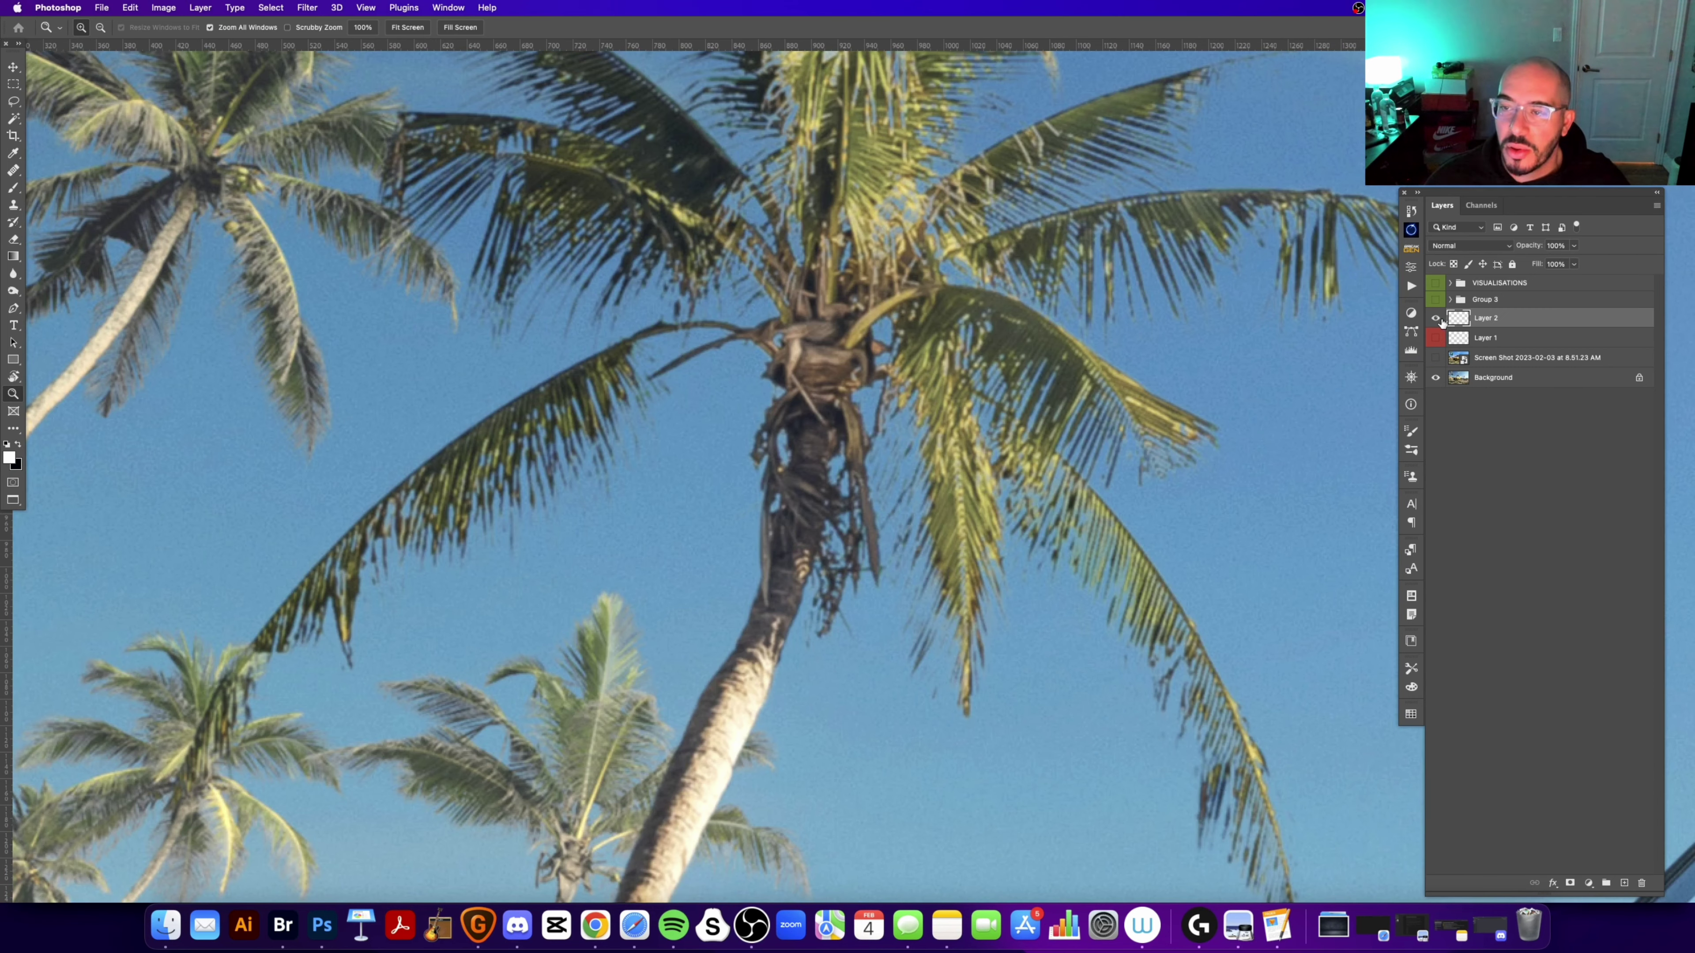
Step: Paint white loops around the palm trunk's hanging fronds
key("b")
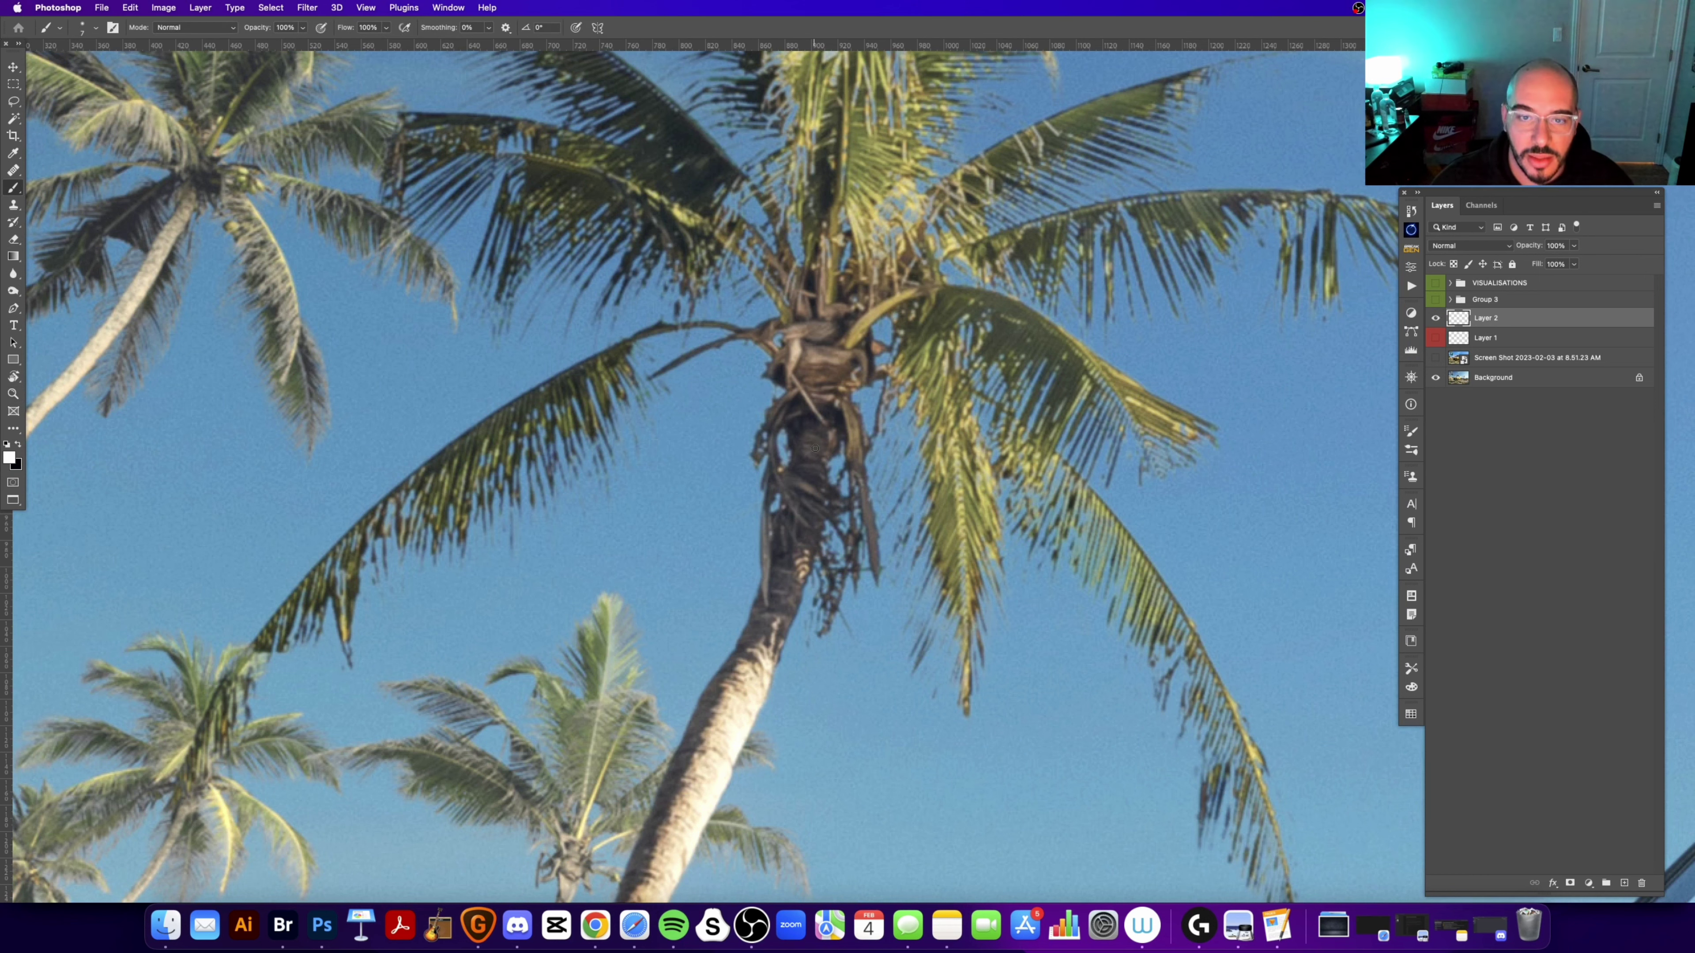
mouse_move(808, 433)
left_mouse_down()
mouse_move(921, 542)
mouse_move(901, 427)
mouse_move(877, 428)
left_mouse_up()
scroll(816, 454, "up", 1)
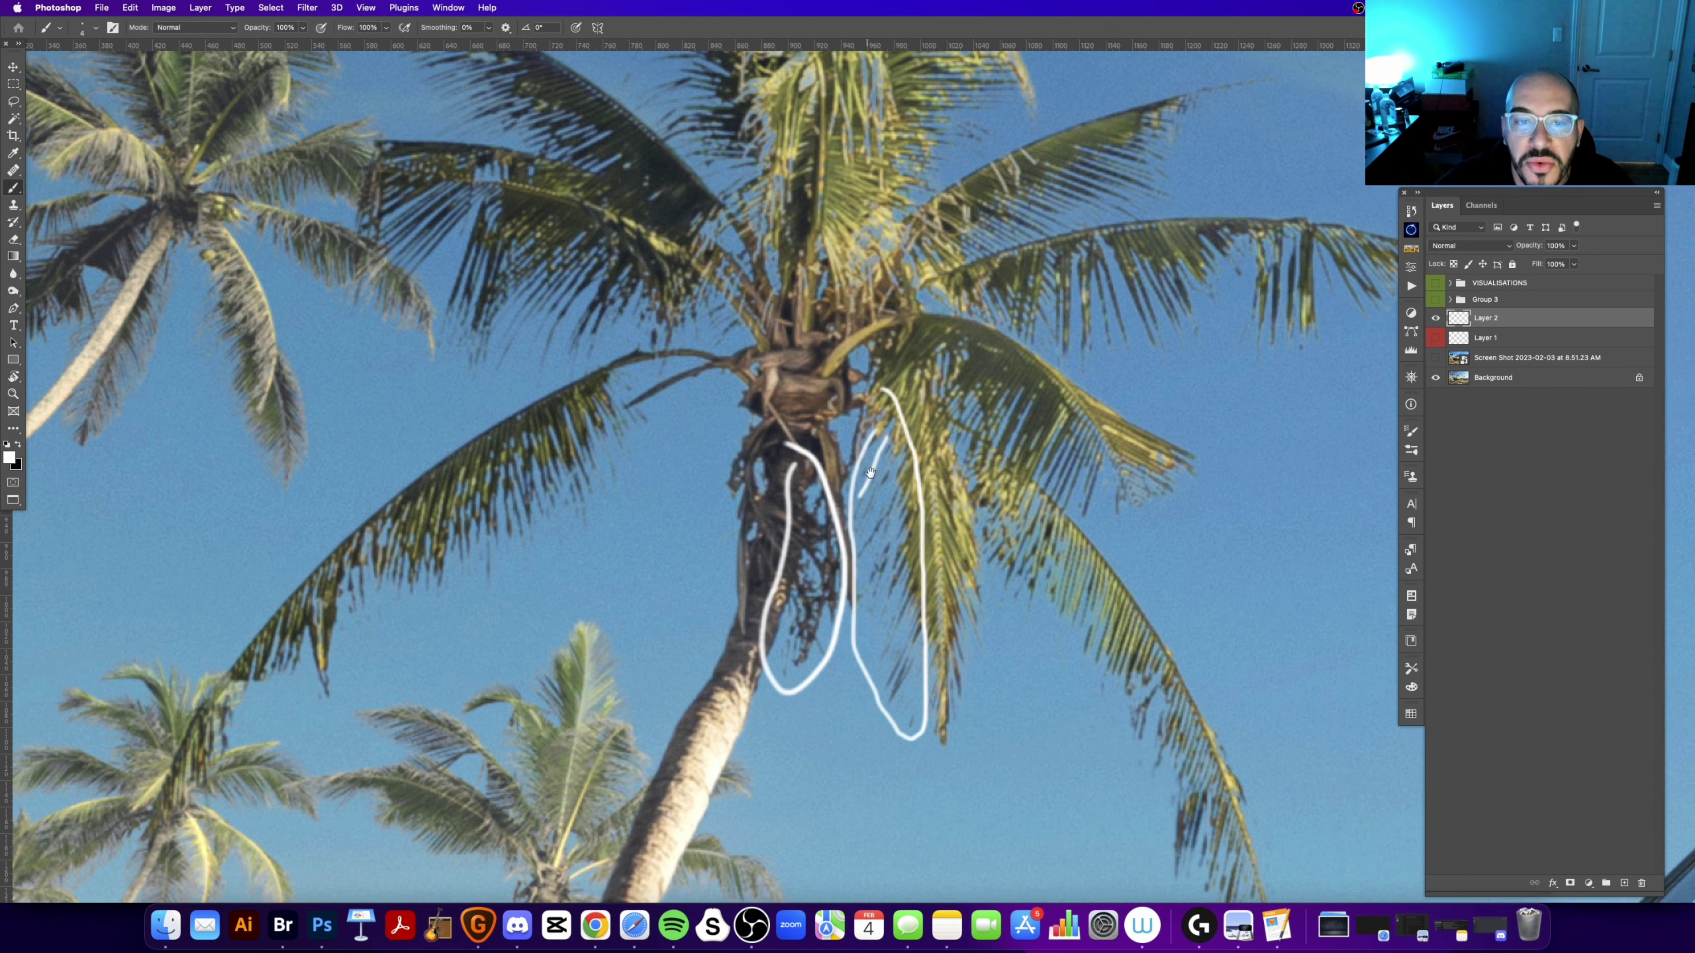
scroll(869, 473, "right", 3)
scroll(839, 435, "up", 5)
scroll(630, 365, "right", 3)
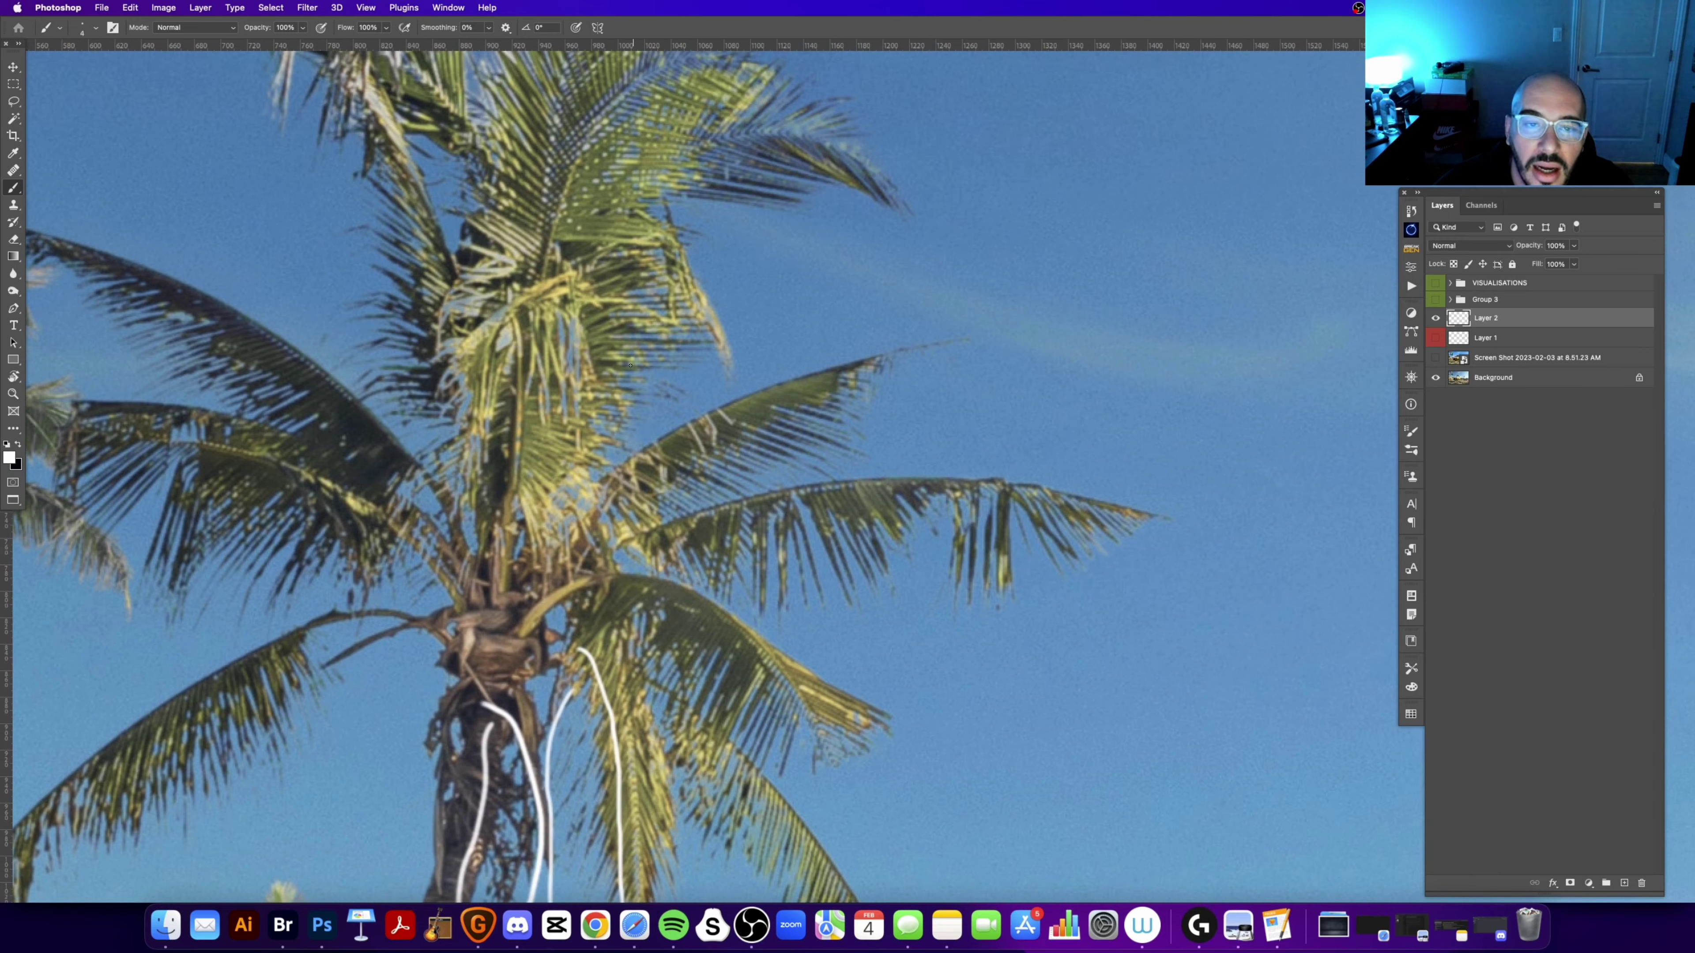
Step: Draw a white zigzag on the palm's upper fronds
left_click_drag(635, 375, 627, 437)
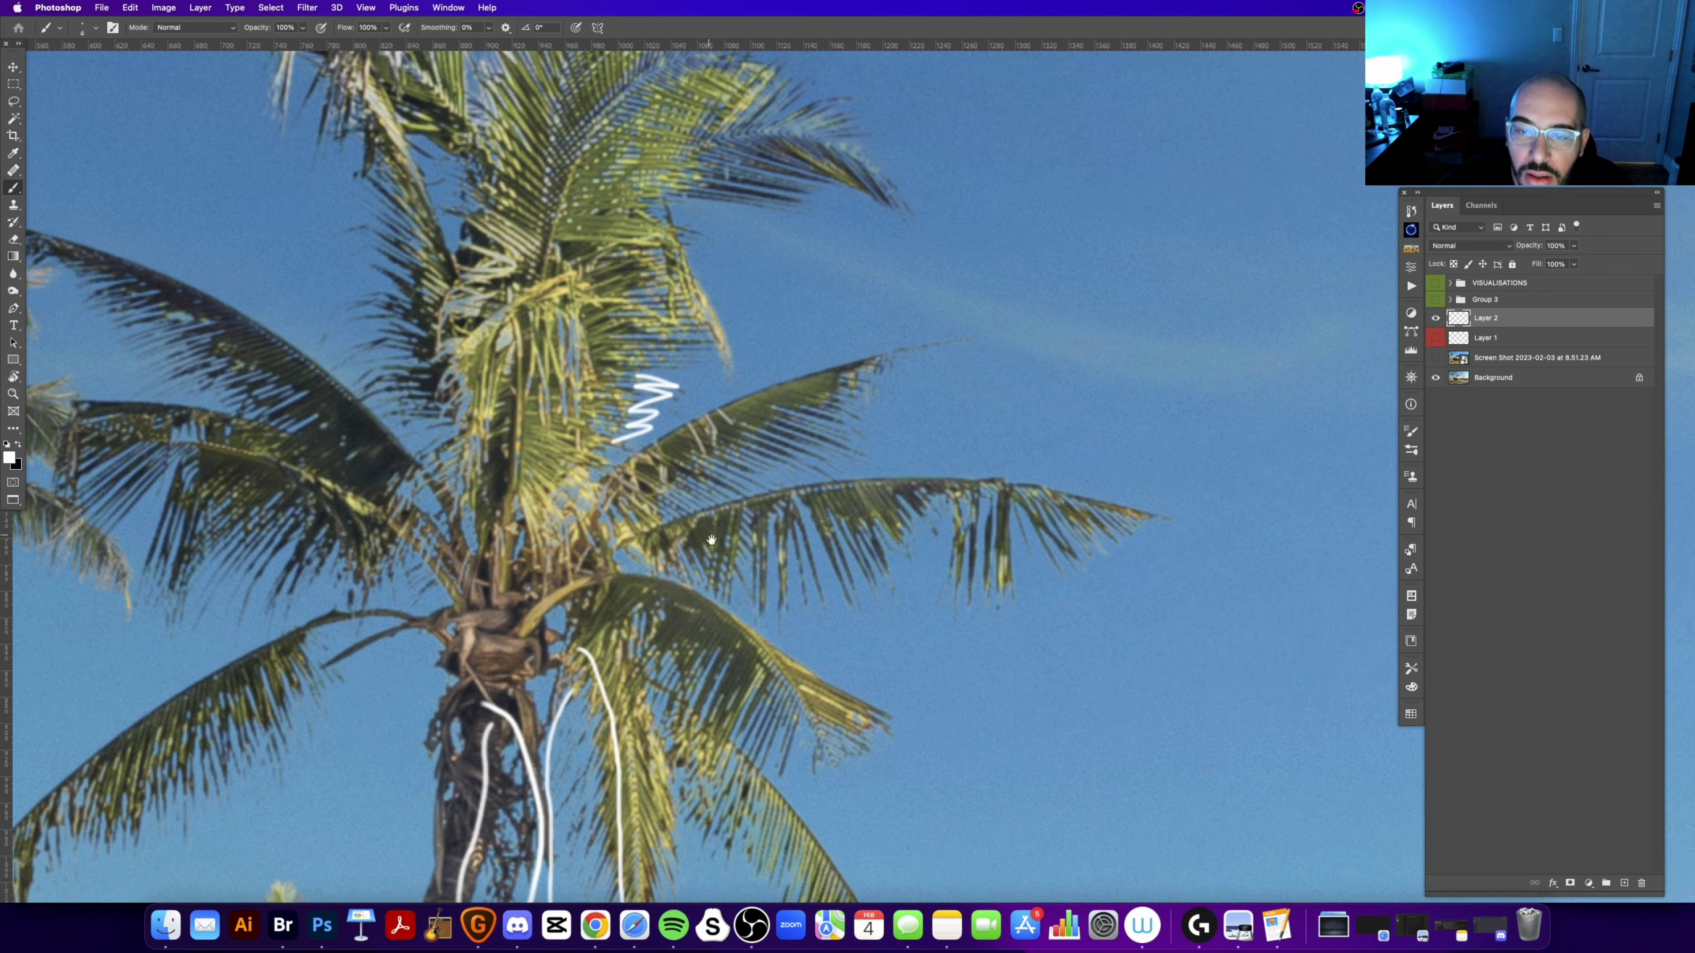
scroll(711, 539, "down", 5)
scroll(712, 539, "right", 2)
scroll(801, 401, "down", 2)
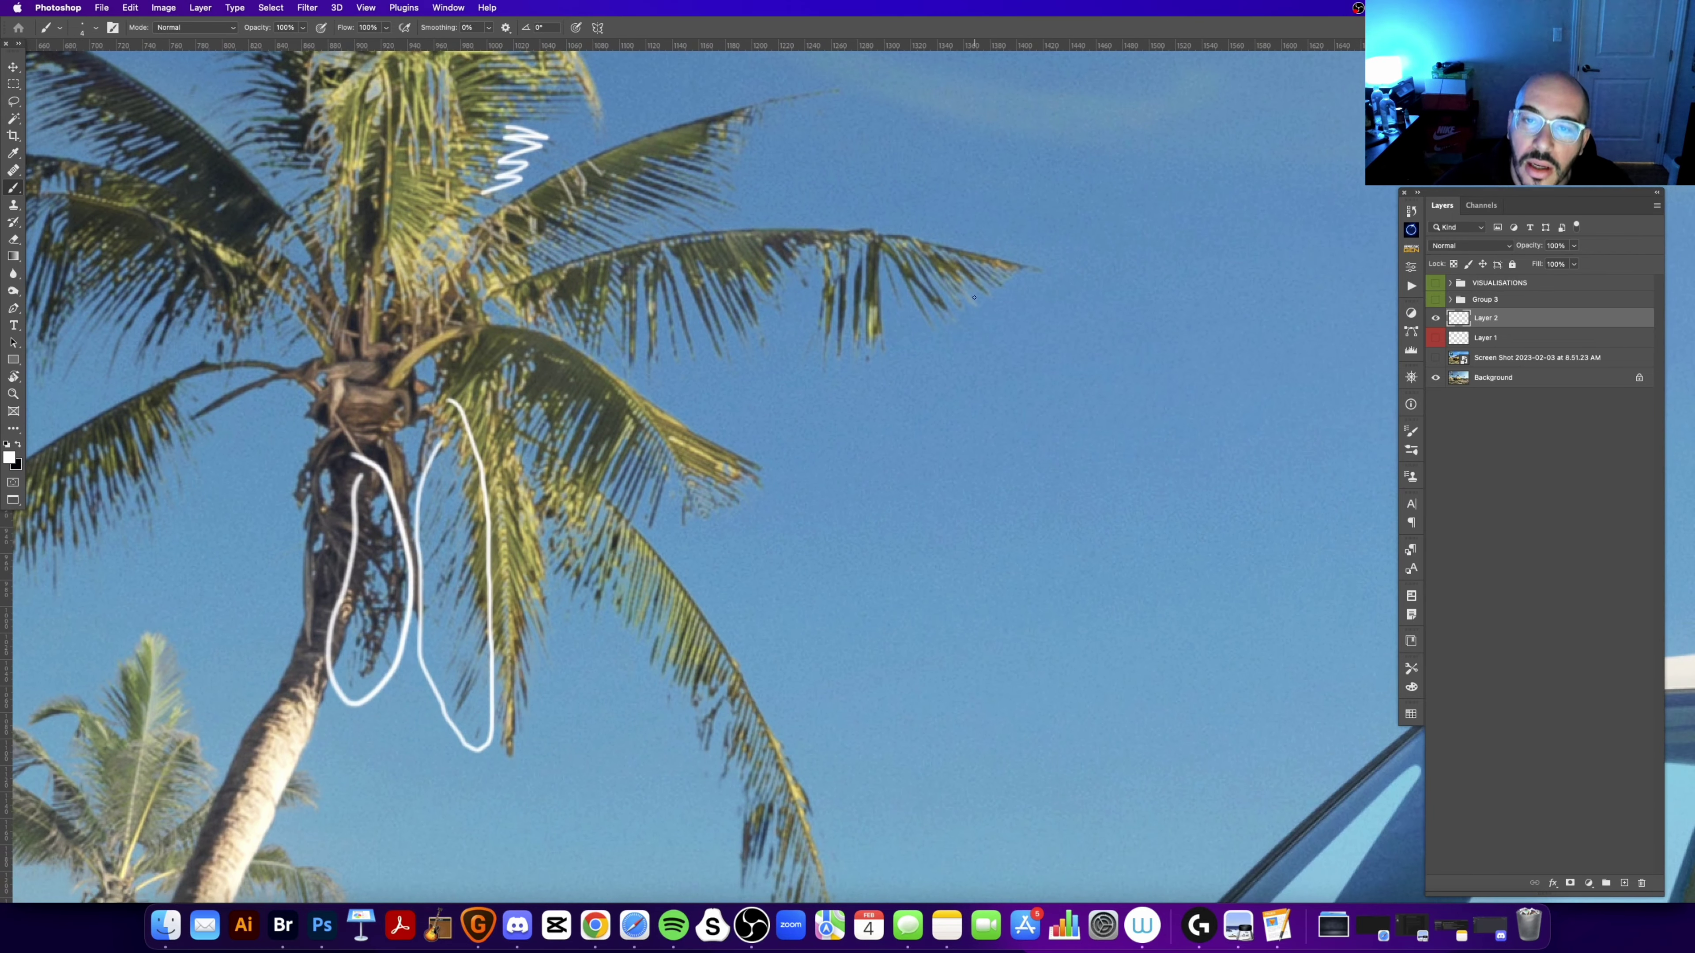
scroll(919, 347, "down", 3)
scroll(756, 397, "down", 2)
scroll(756, 397, "left", 1)
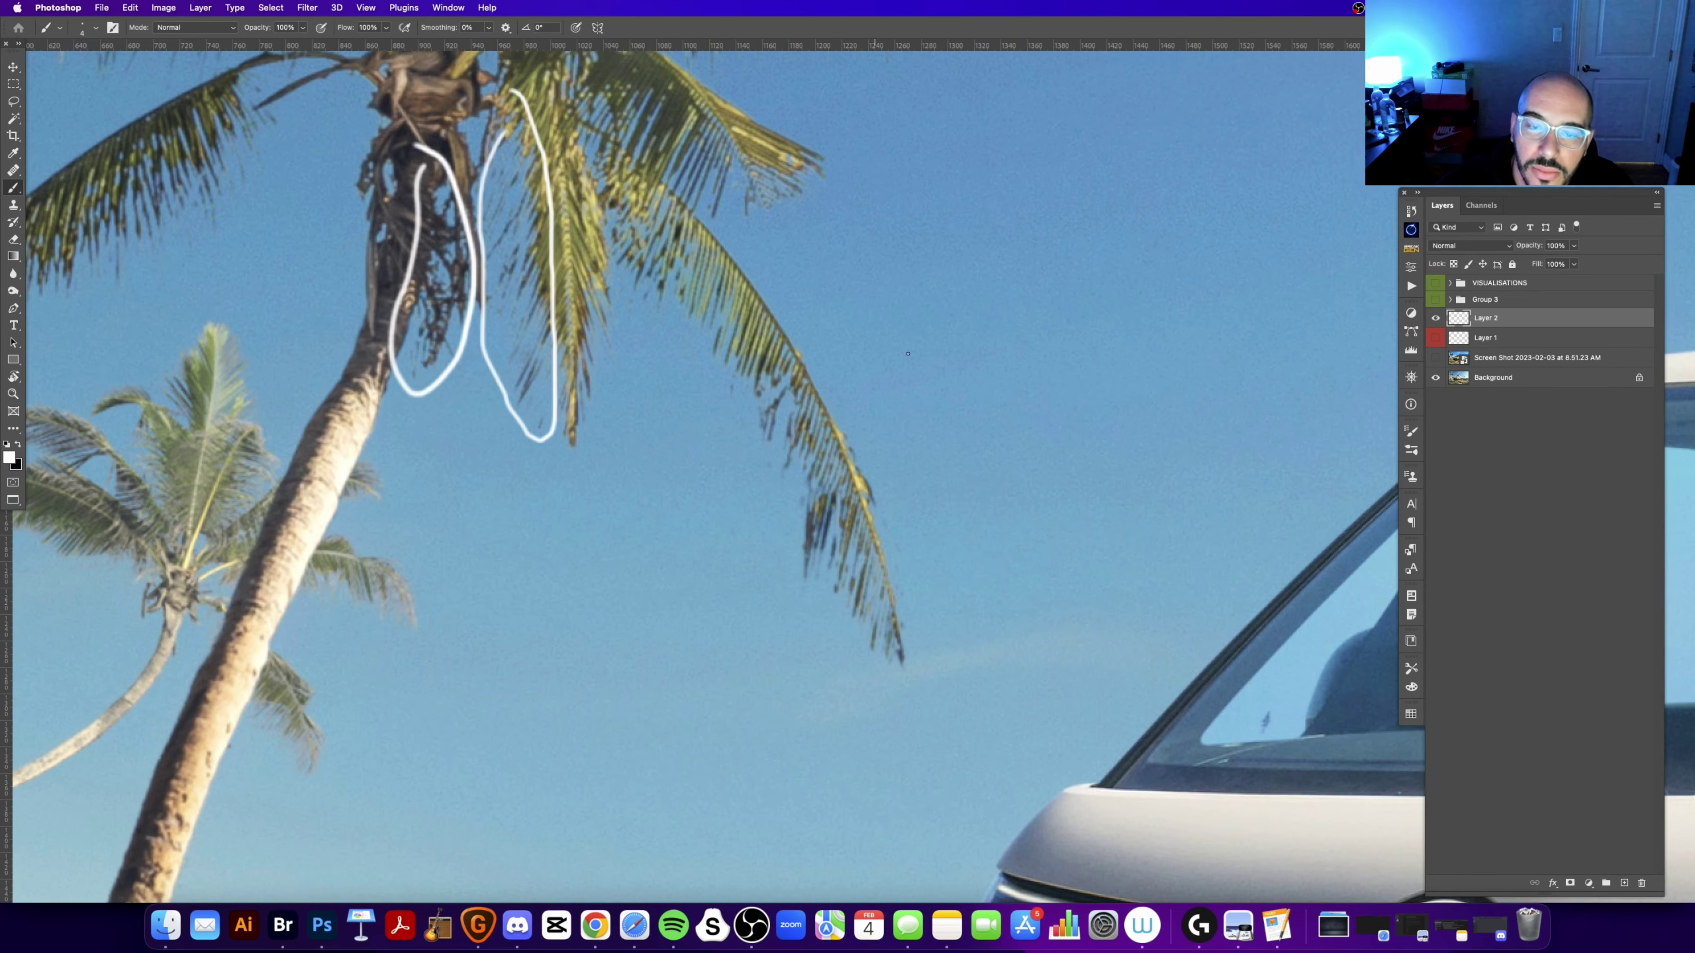
Step: Compare against the Screen Shot reference and bring the lower palm trees into view
left_click(1438, 359)
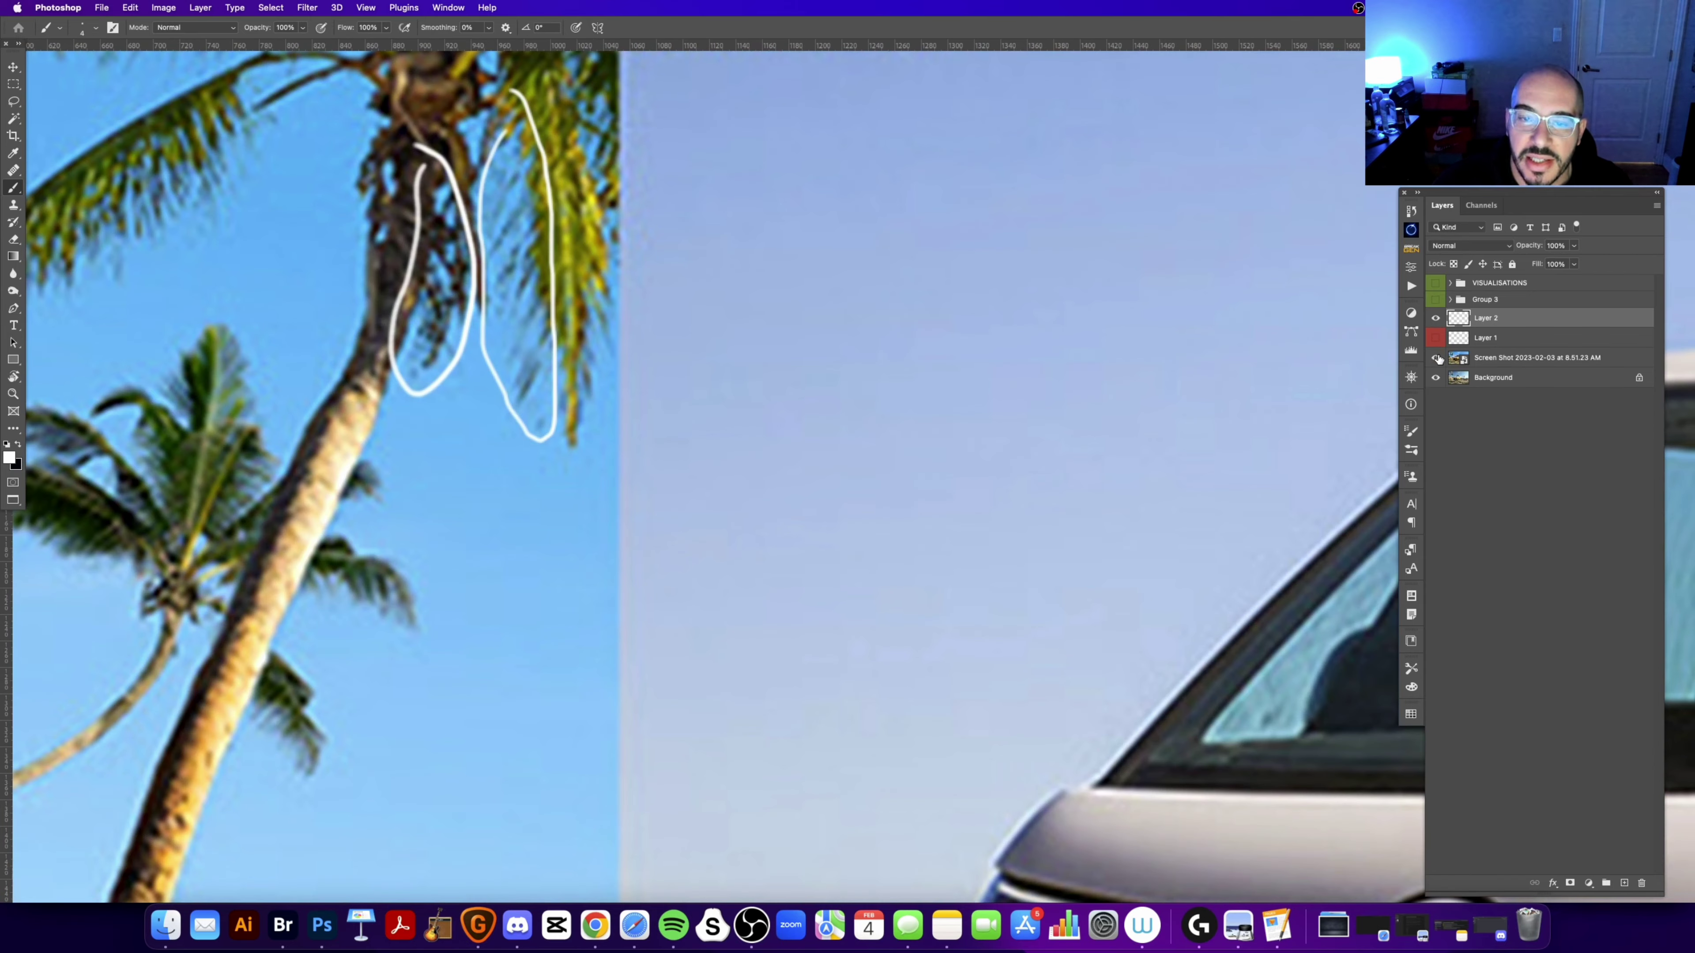
left_click(1438, 359)
left_click_drag(565, 534, 1086, 470)
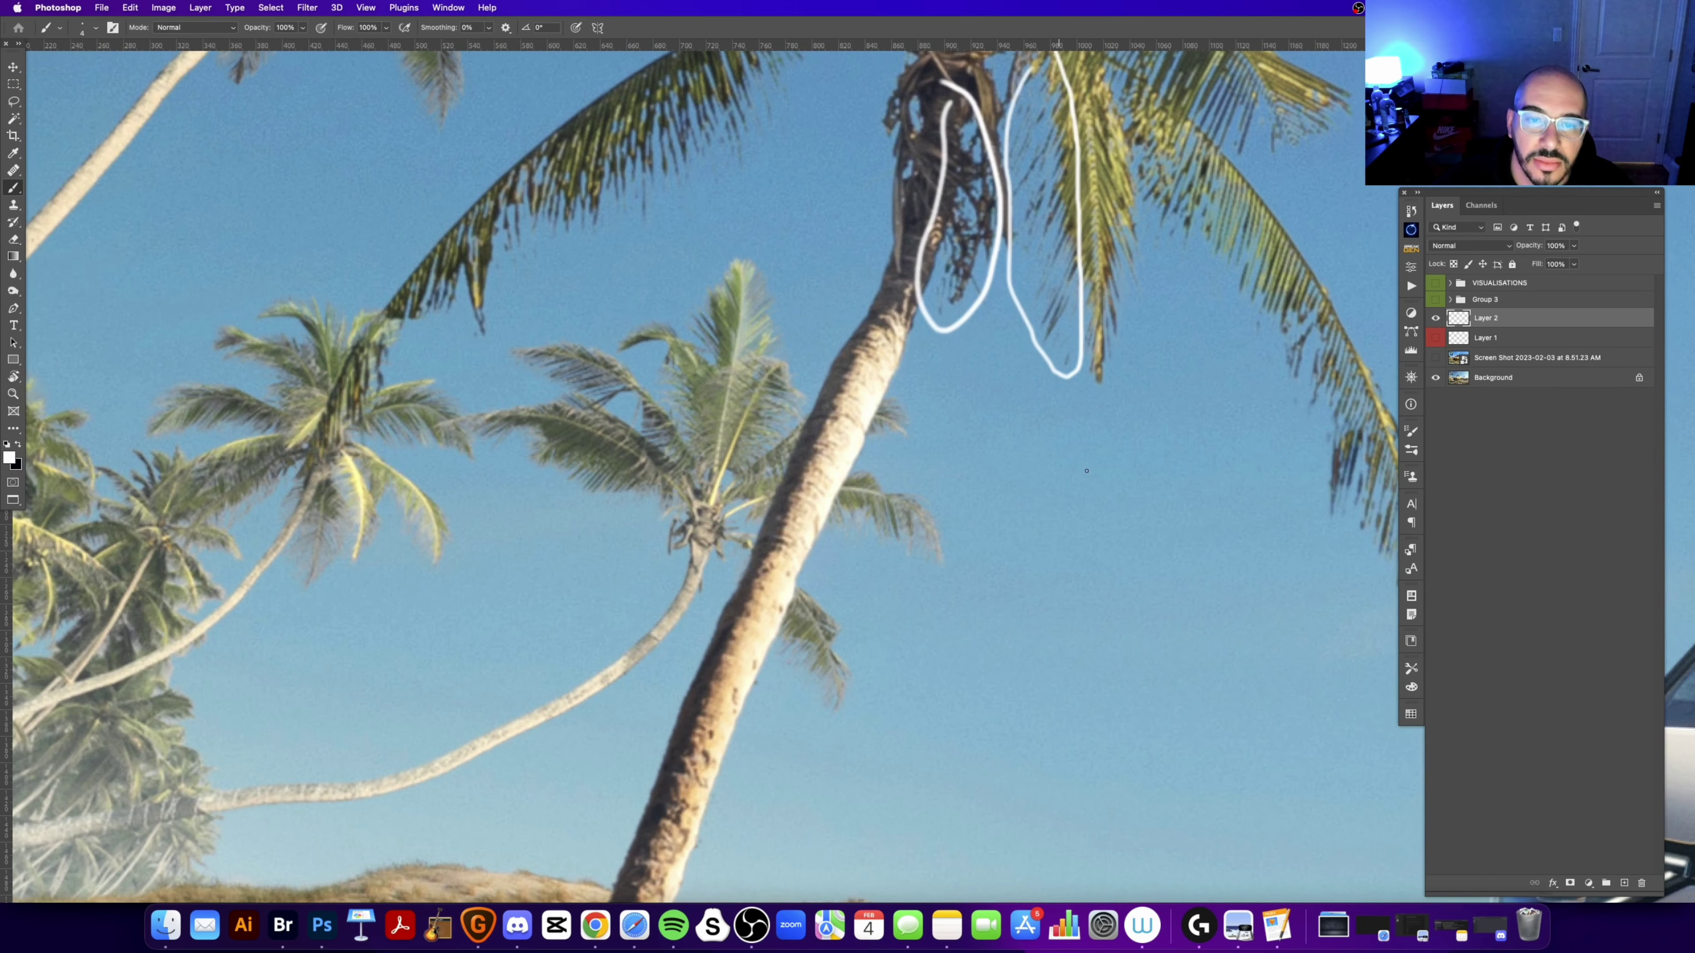
scroll(1234, 396, "up", 3)
scroll(1235, 396, "right", 5)
Step: Zoom out to see the beach and the van
key("z")
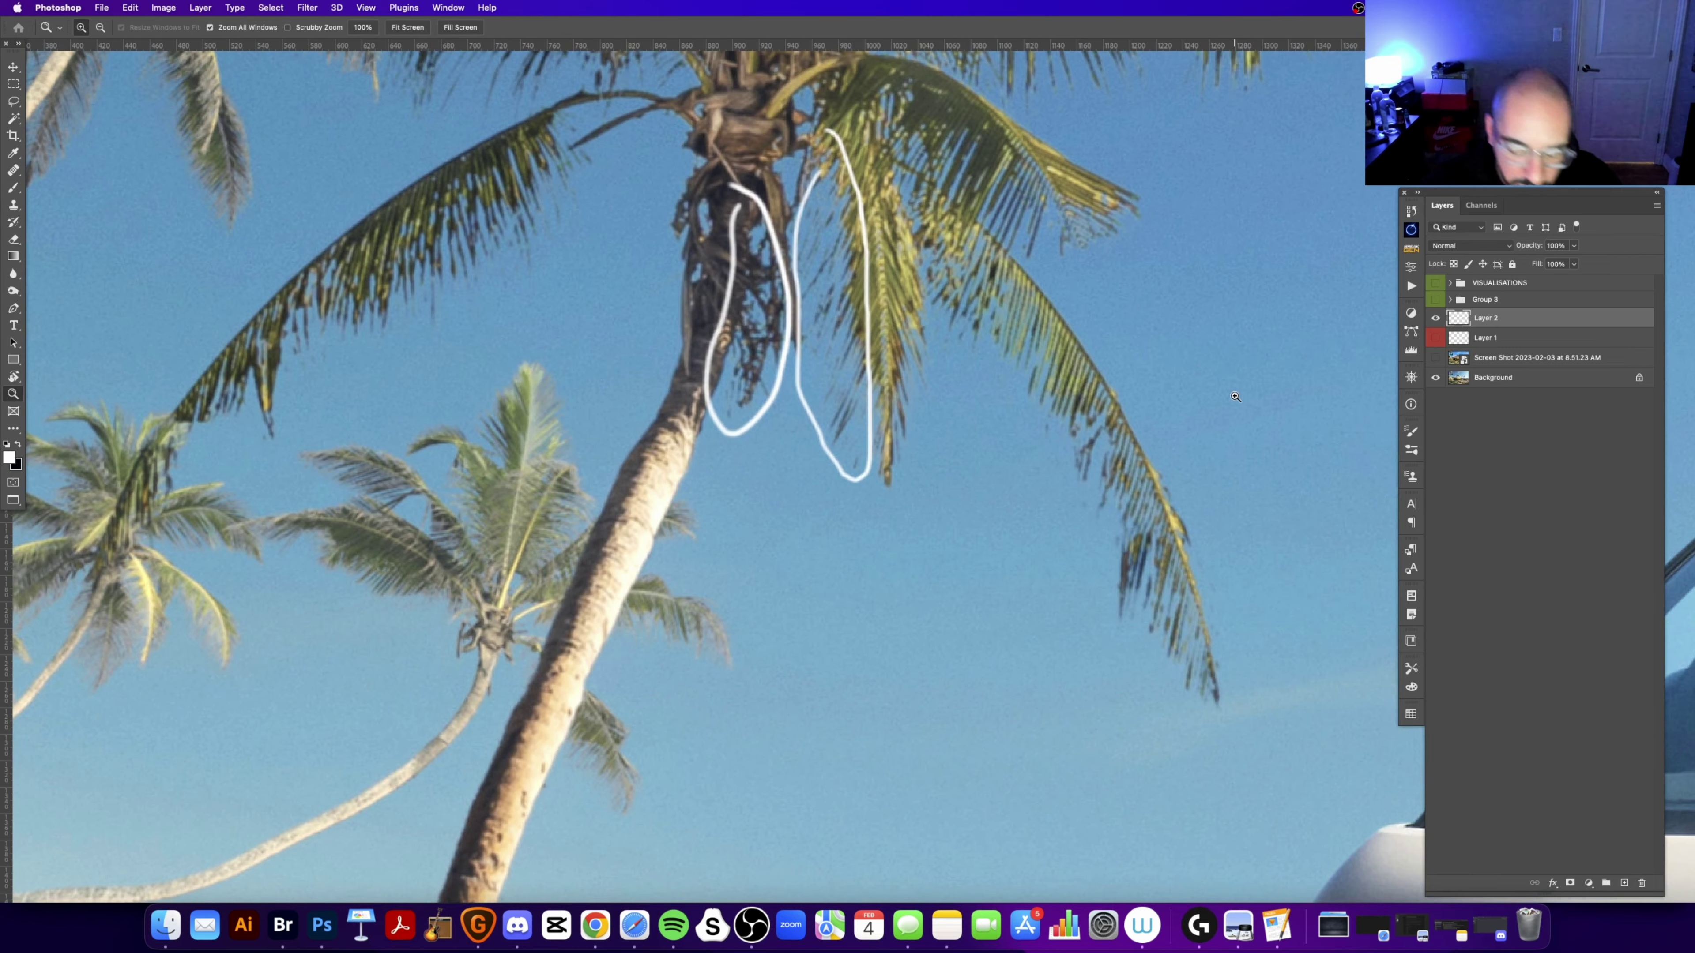
key("super+minus")
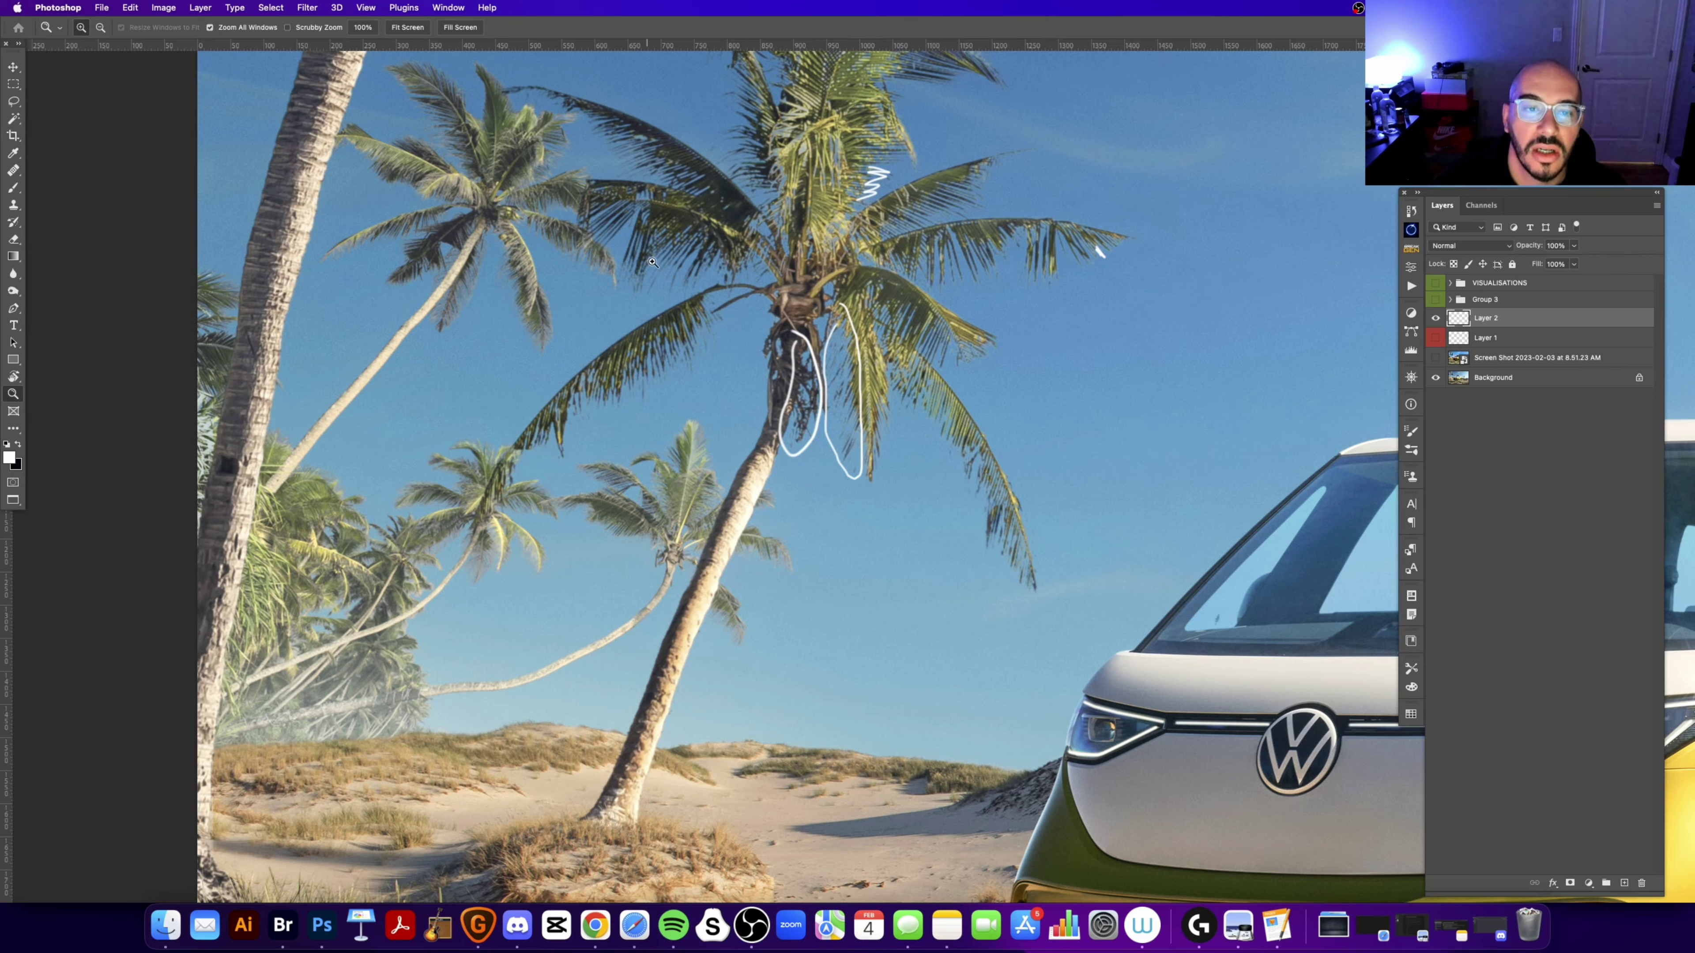
scroll(715, 369, "up", 5)
scroll(715, 369, "left", 2)
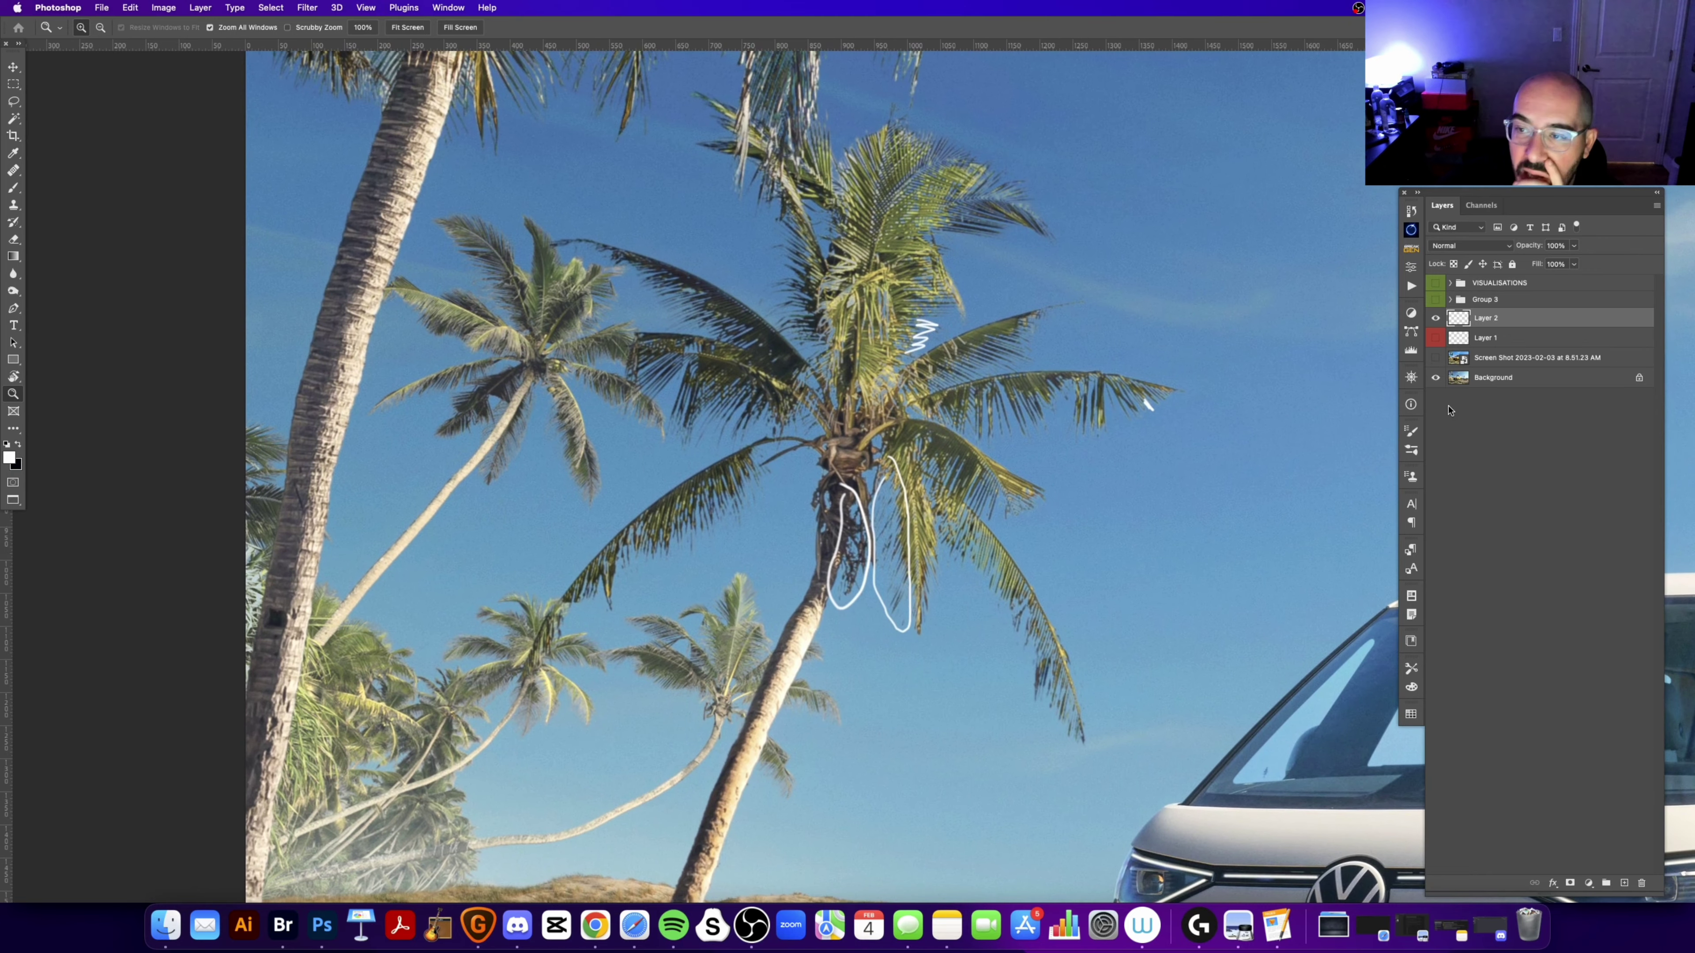
left_click(1435, 339)
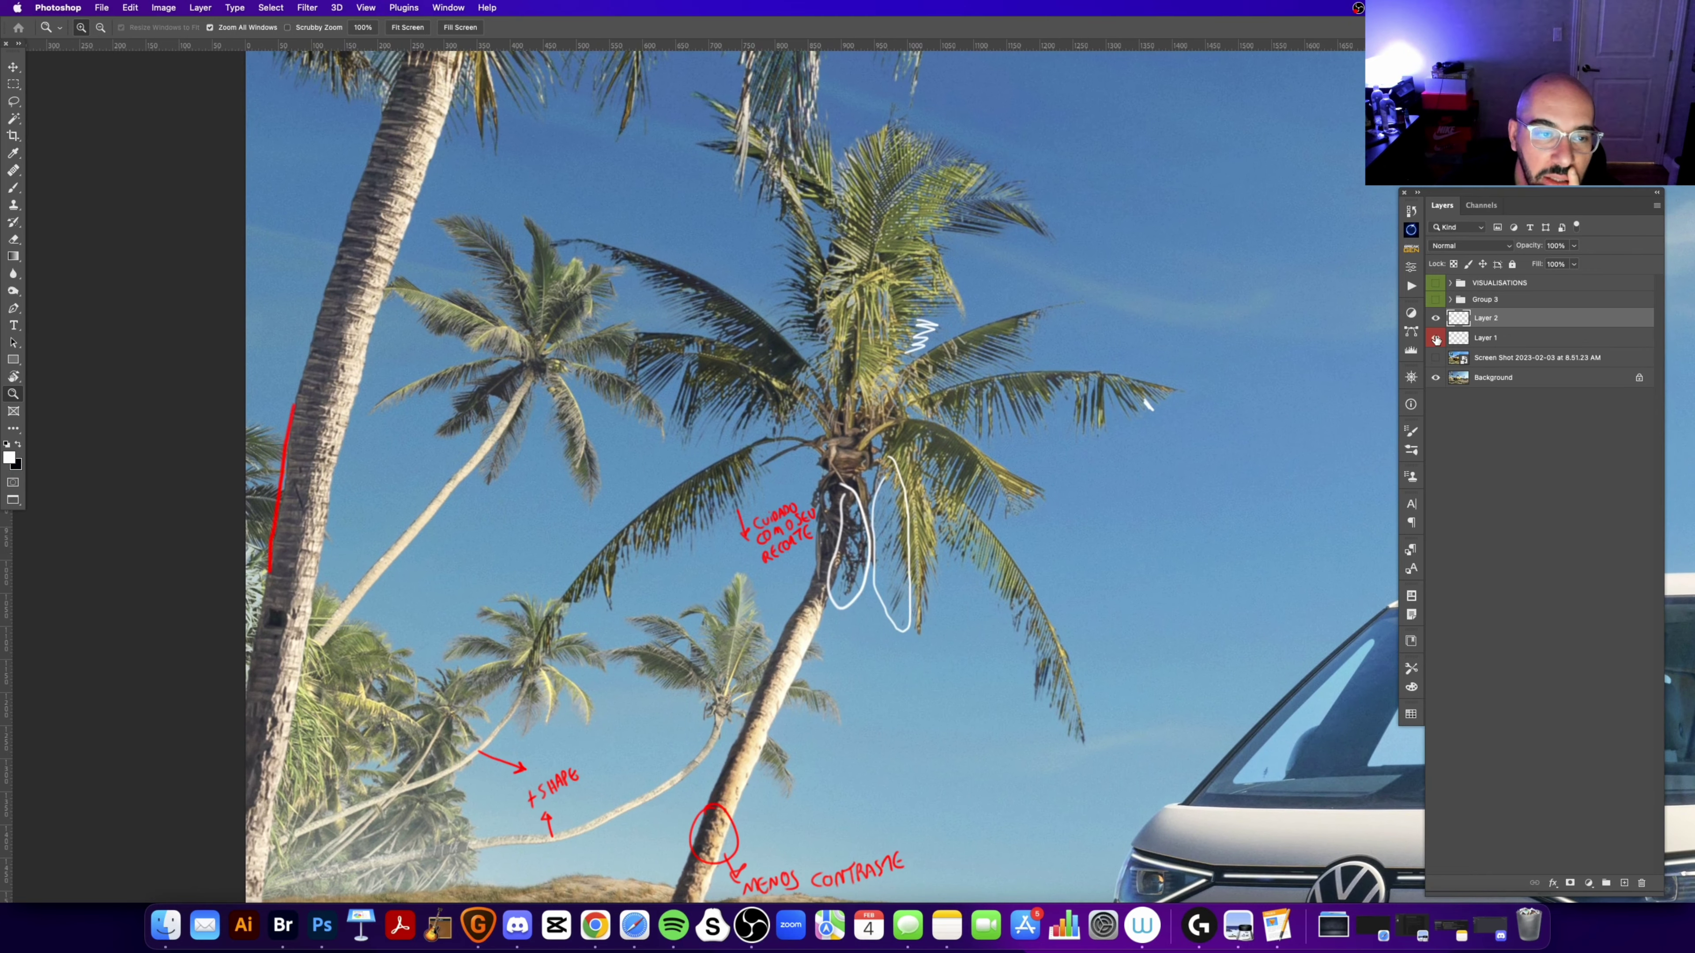
left_click(1436, 357)
left_click(1436, 358)
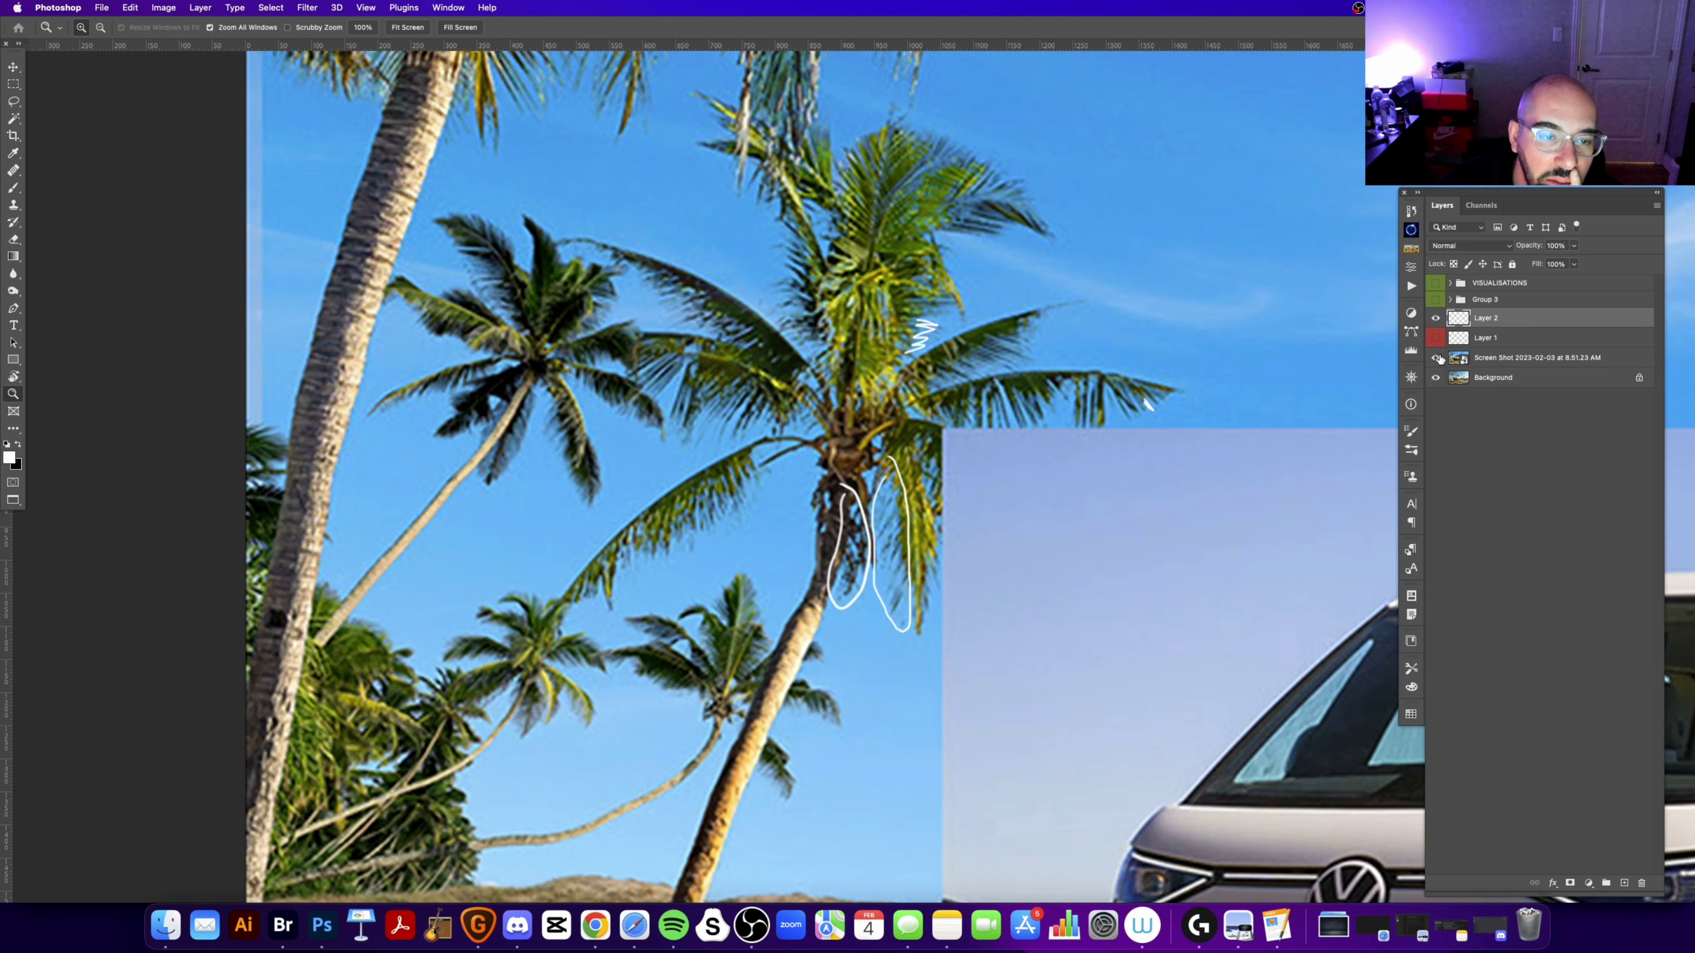
left_click(1437, 358)
left_click(1436, 358)
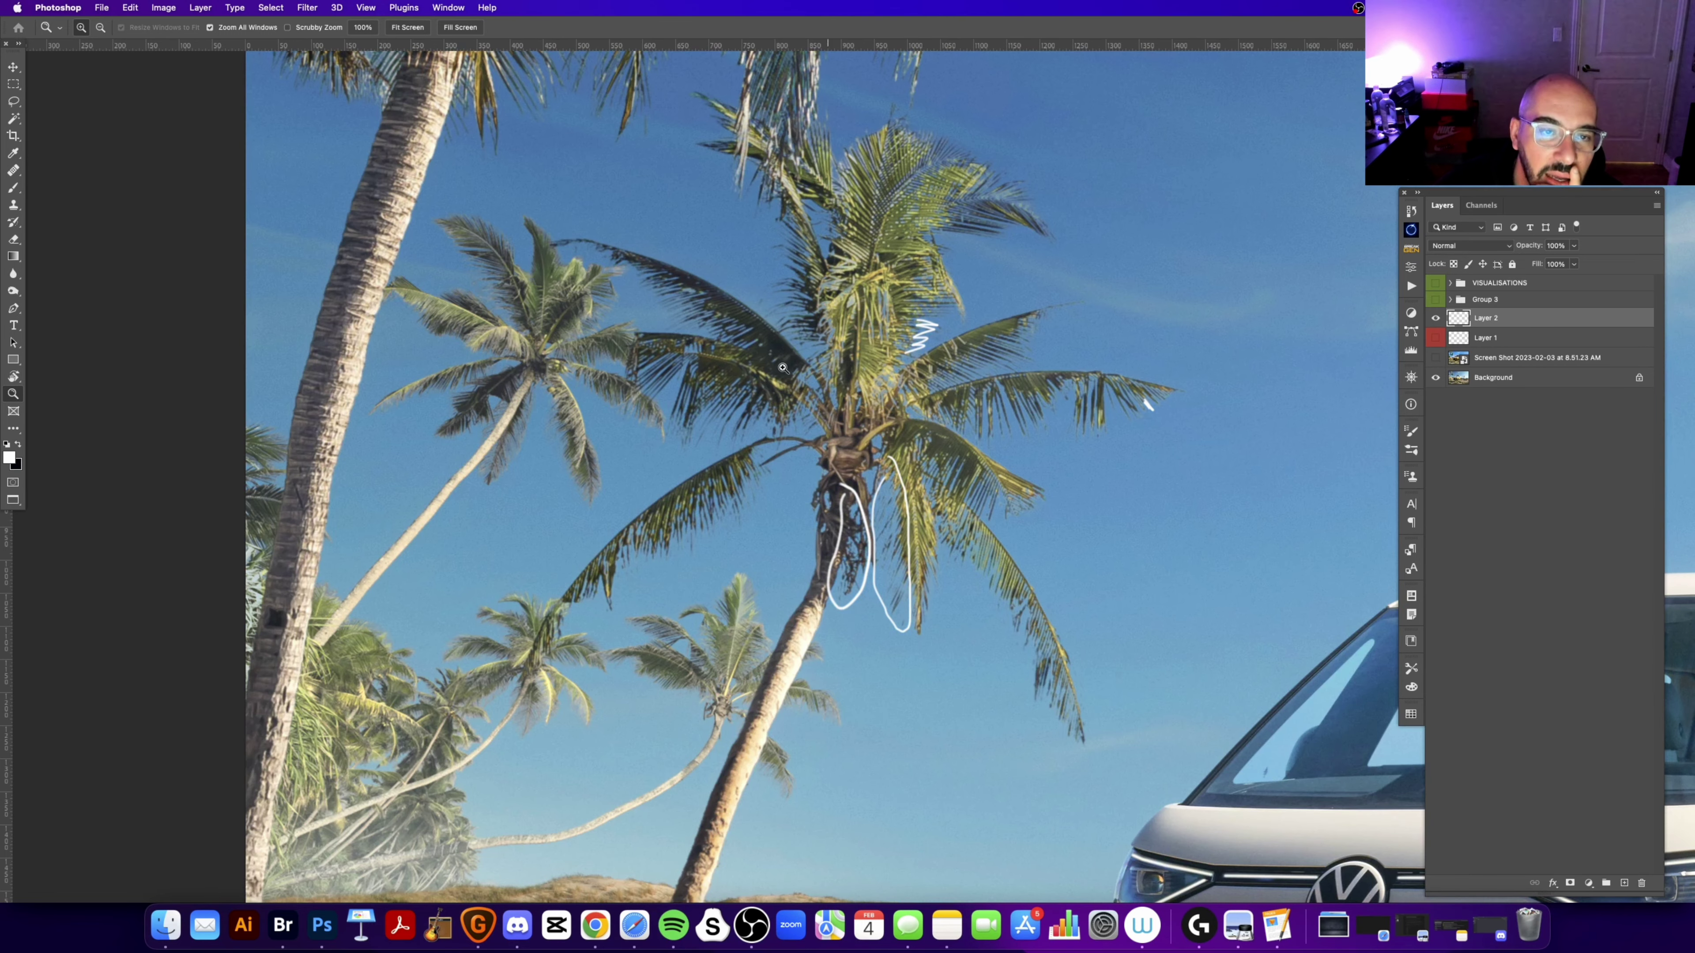
left_click_drag(486, 381, 608, 450)
left_click(608, 450)
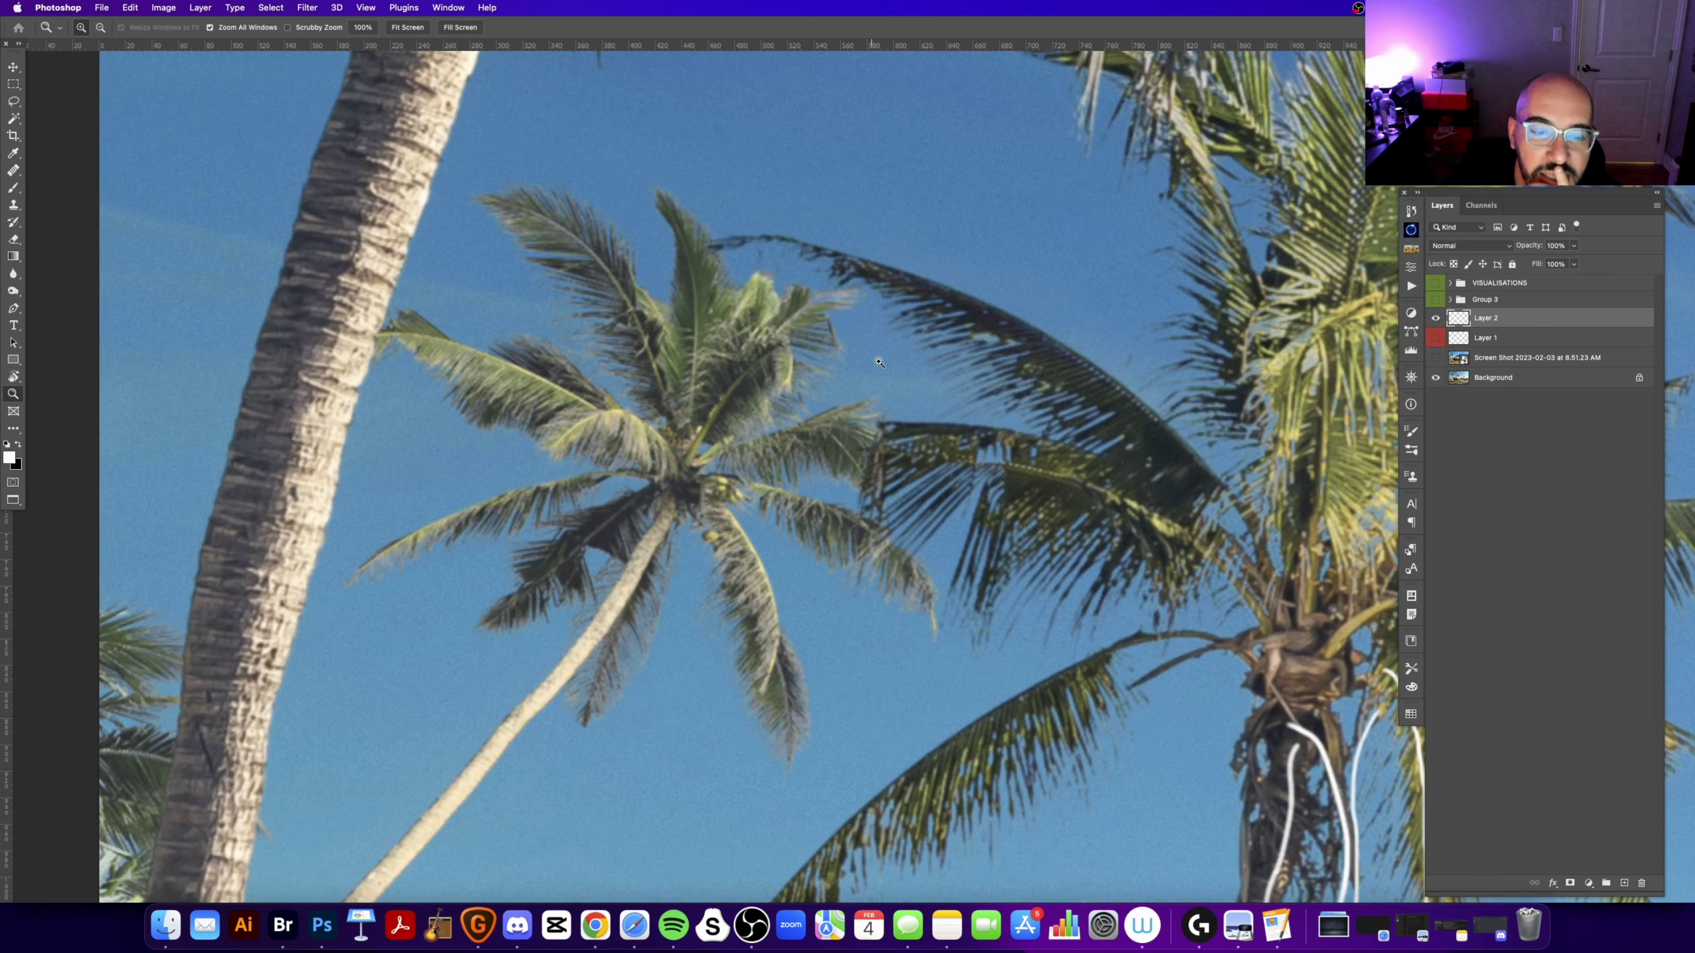
mouse_move(895, 230)
left_mouse_down()
mouse_move(832, 371)
mouse_move(900, 424)
mouse_move(881, 469)
left_mouse_up()
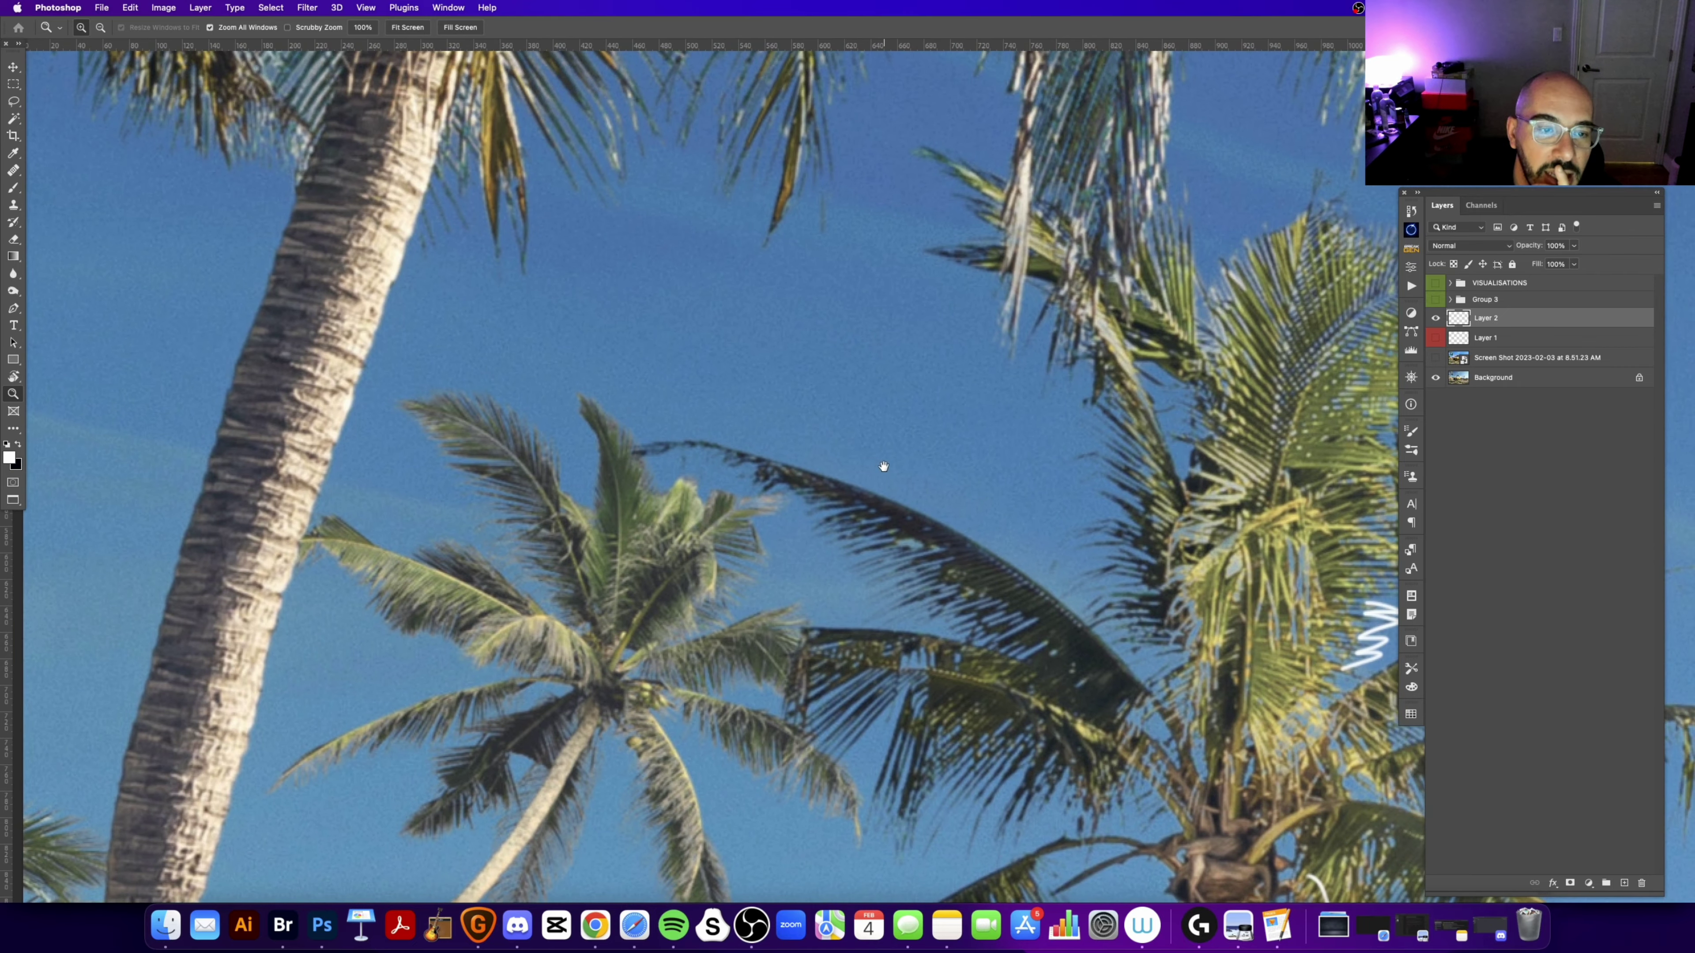
left_click_drag(508, 234, 552, 439)
left_click_drag(548, 280, 543, 496)
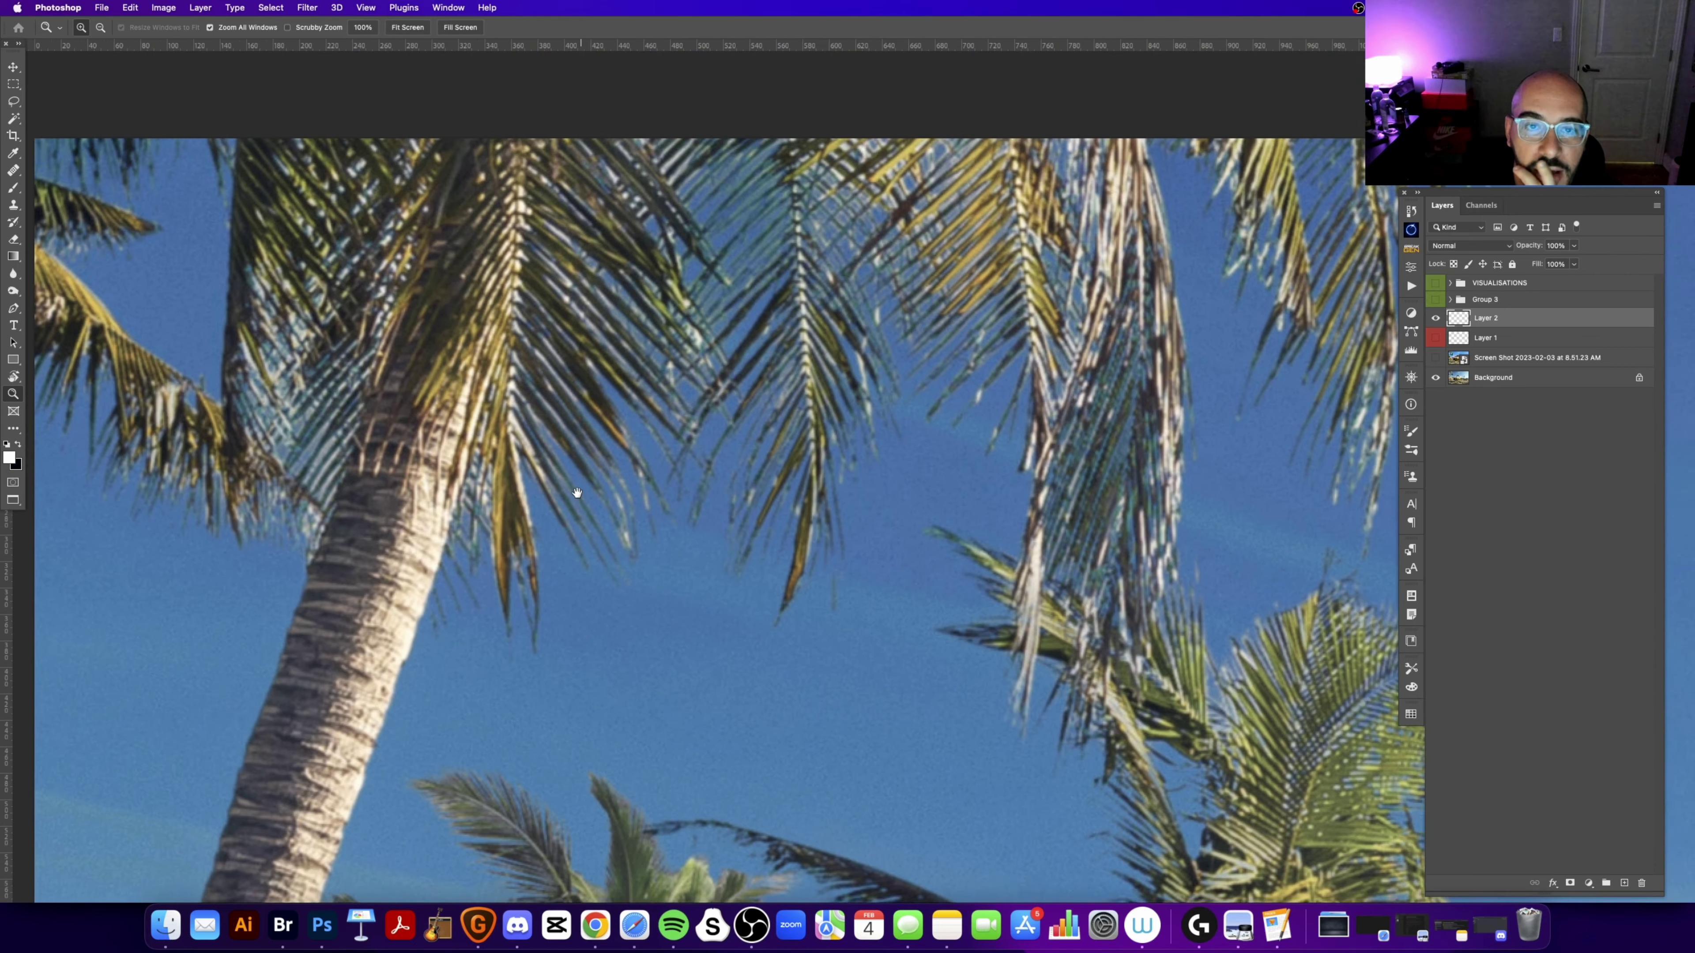
scroll(995, 455, "right", 5)
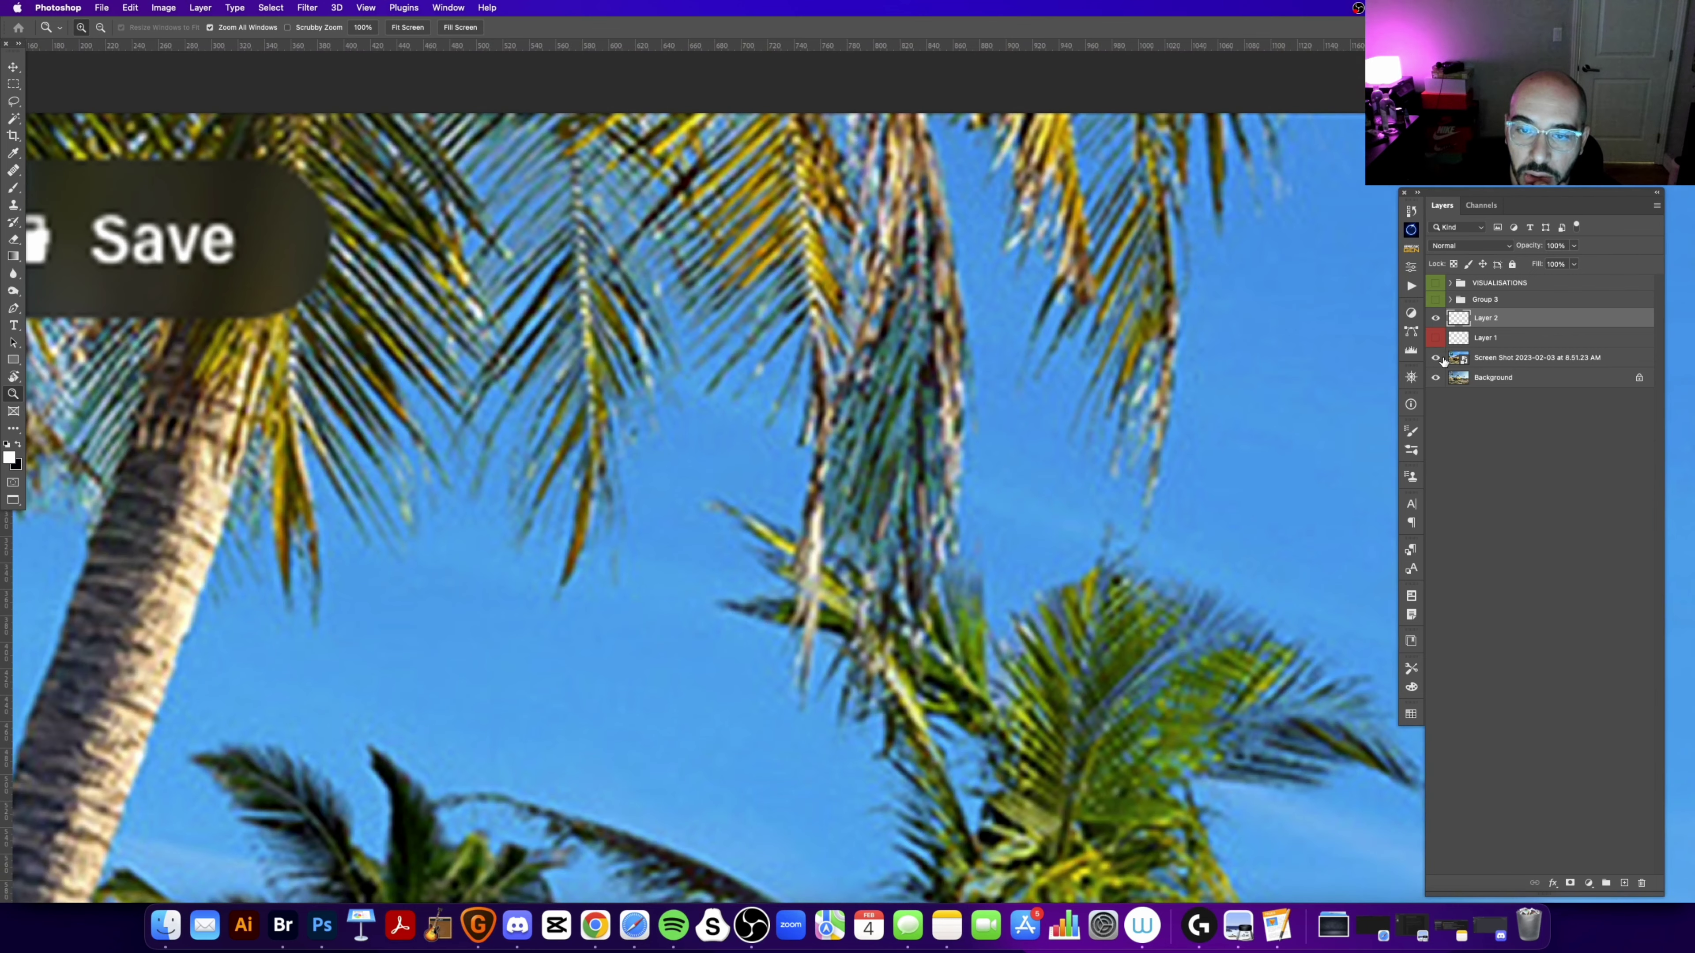
left_click(1437, 359)
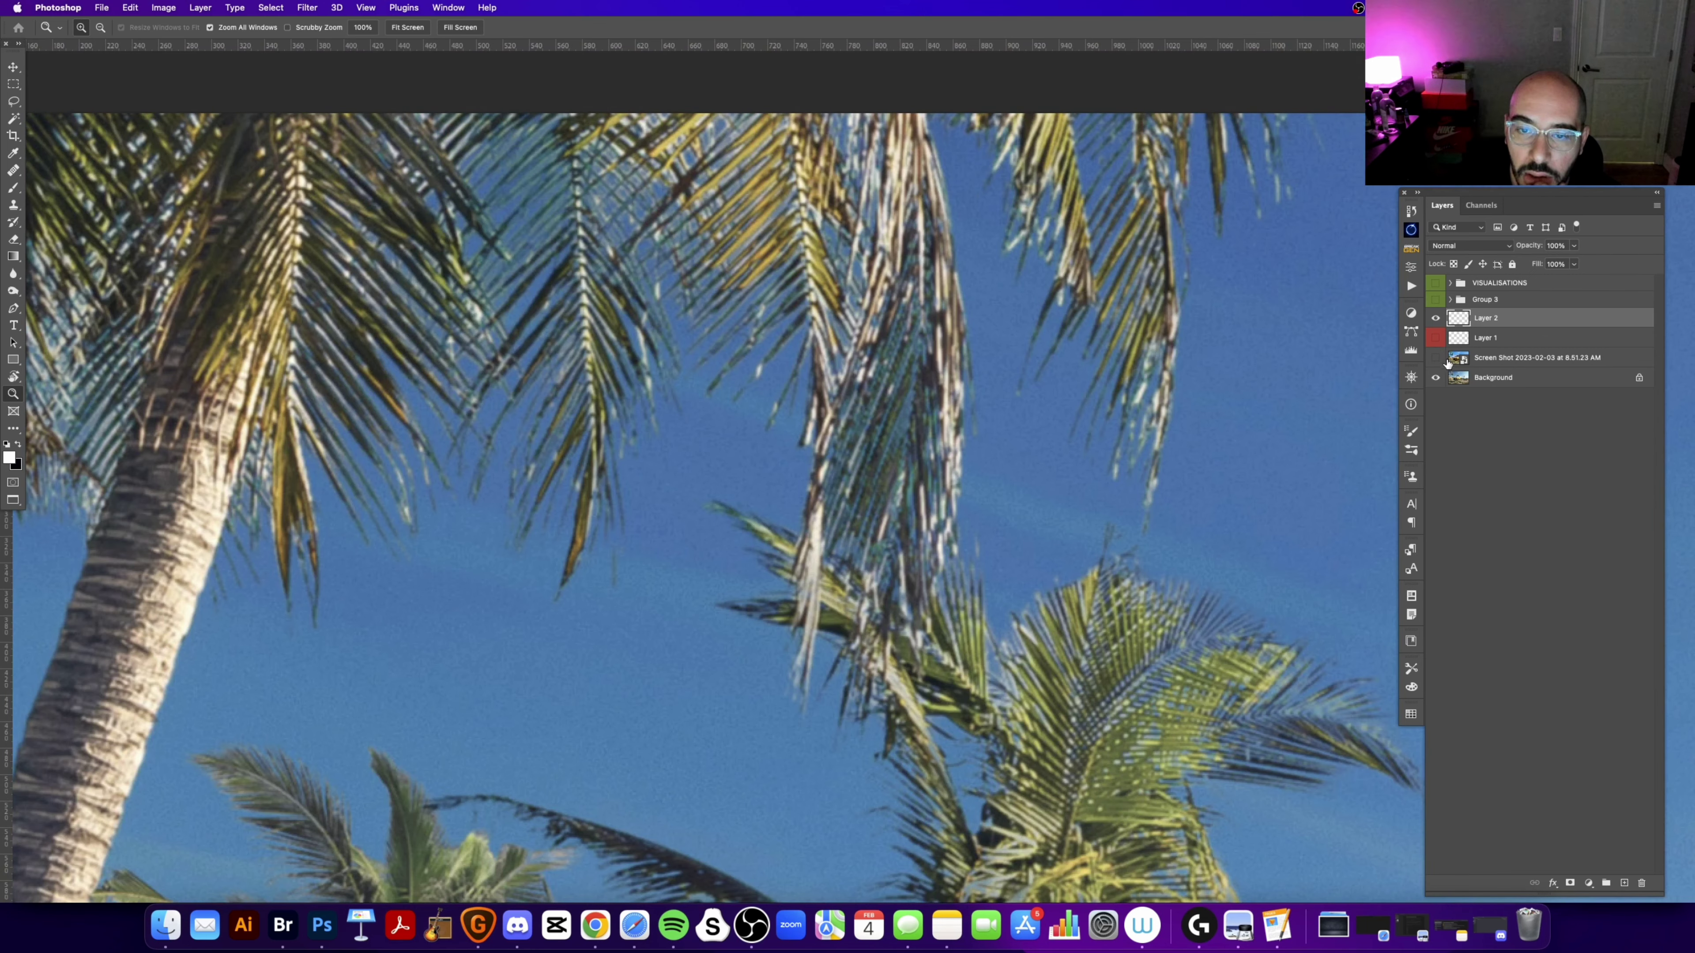
left_click_drag(1121, 434, 776, 295)
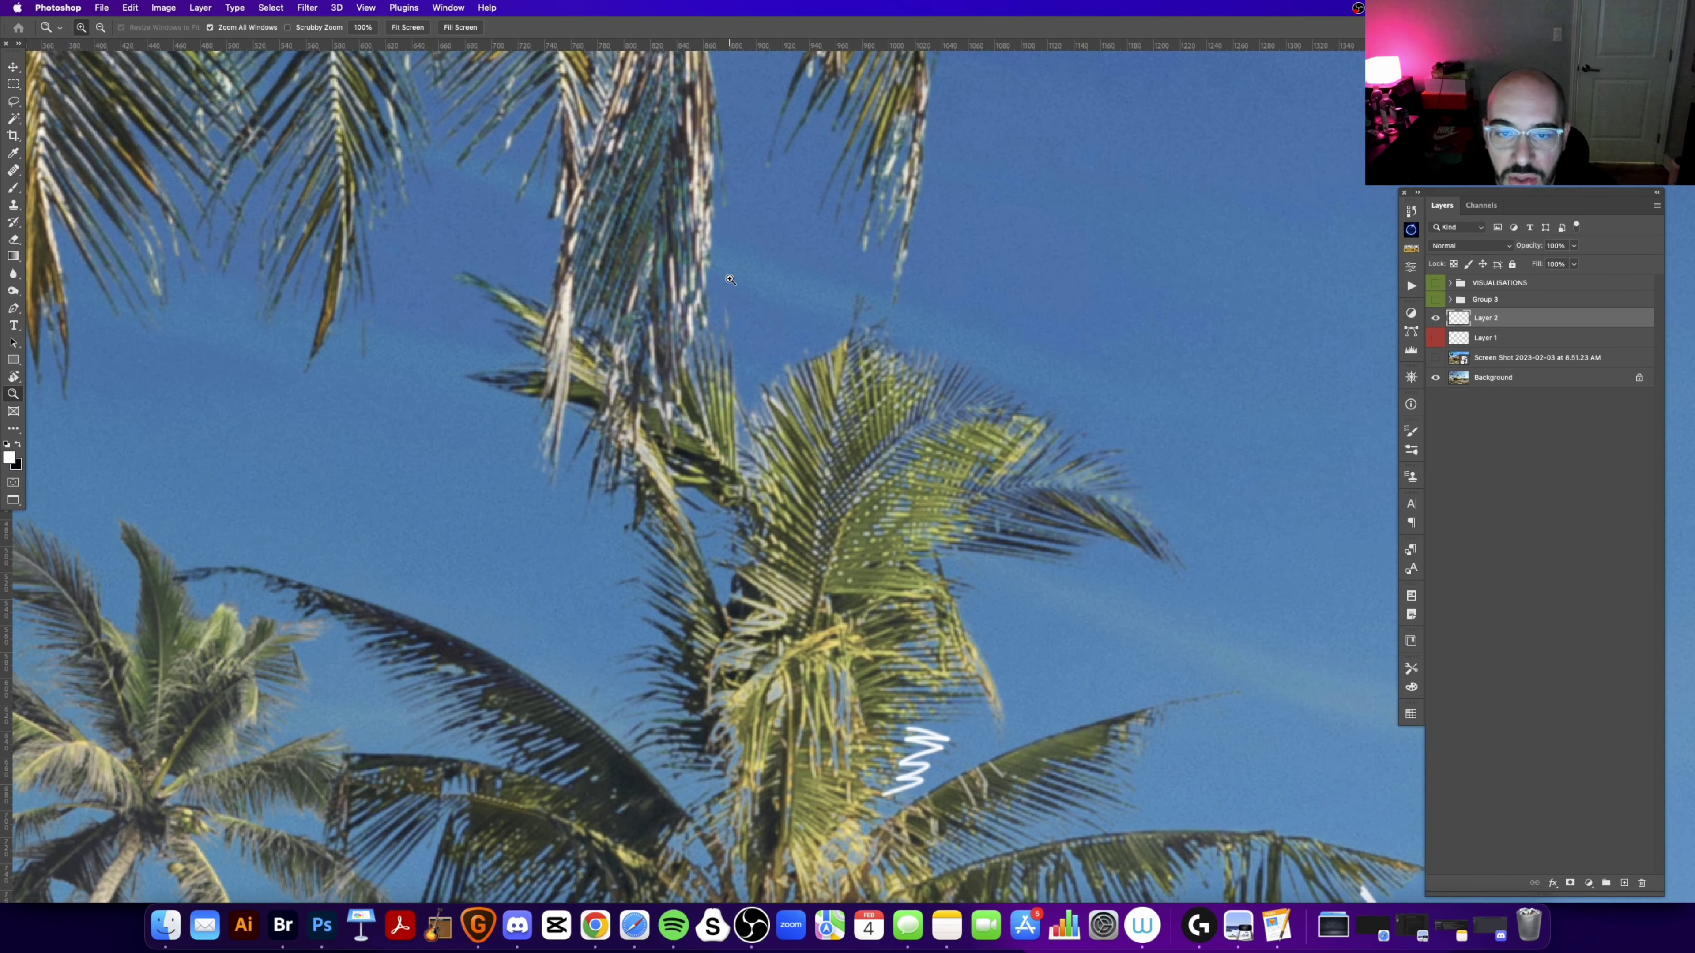
key("super+0")
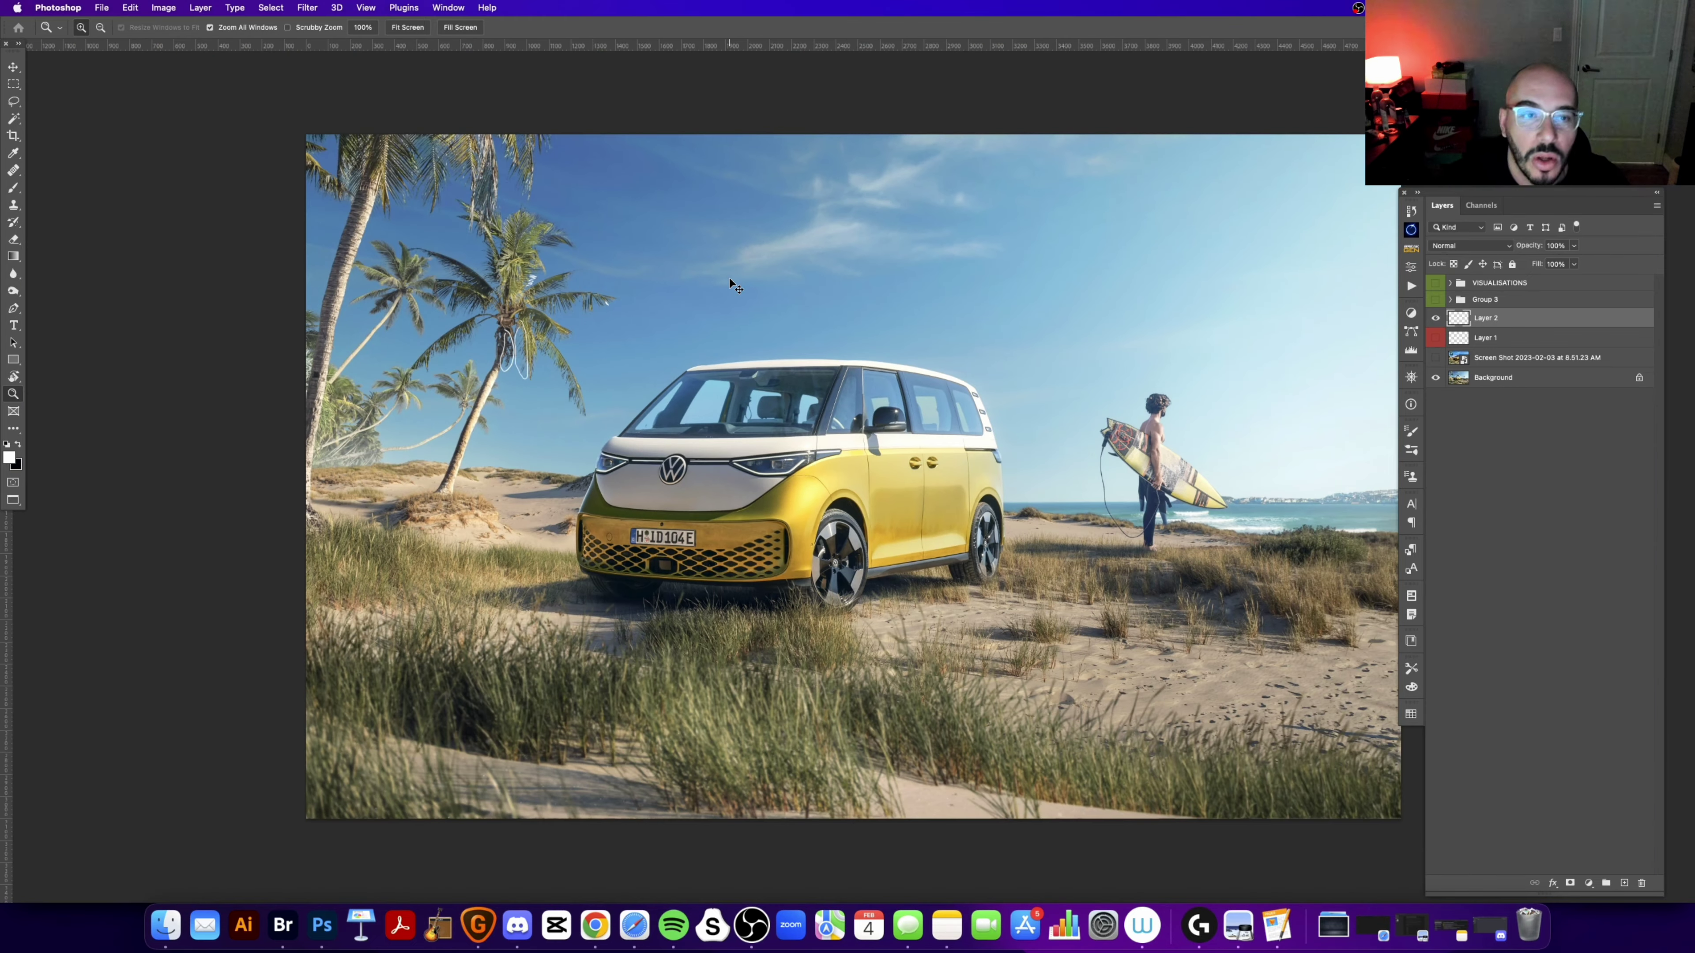
Step: Delete Layer 2 with its white strokes and zoom in on the palm trunks
left_click_drag(430, 315, 526, 363)
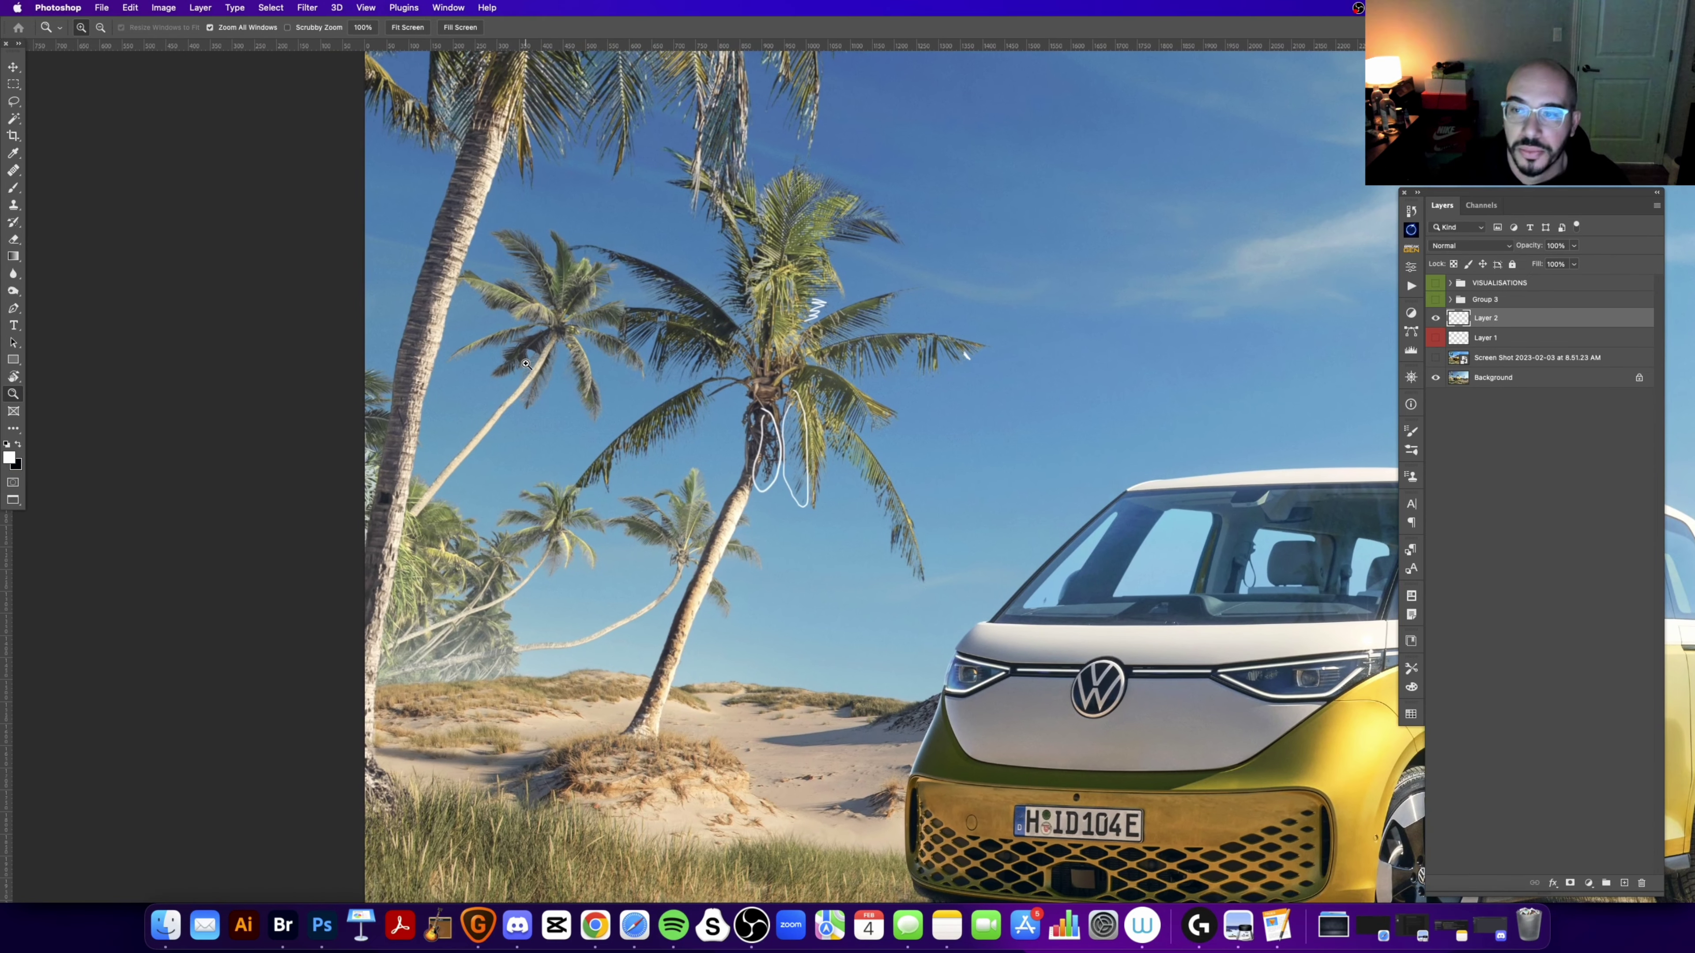
key("v")
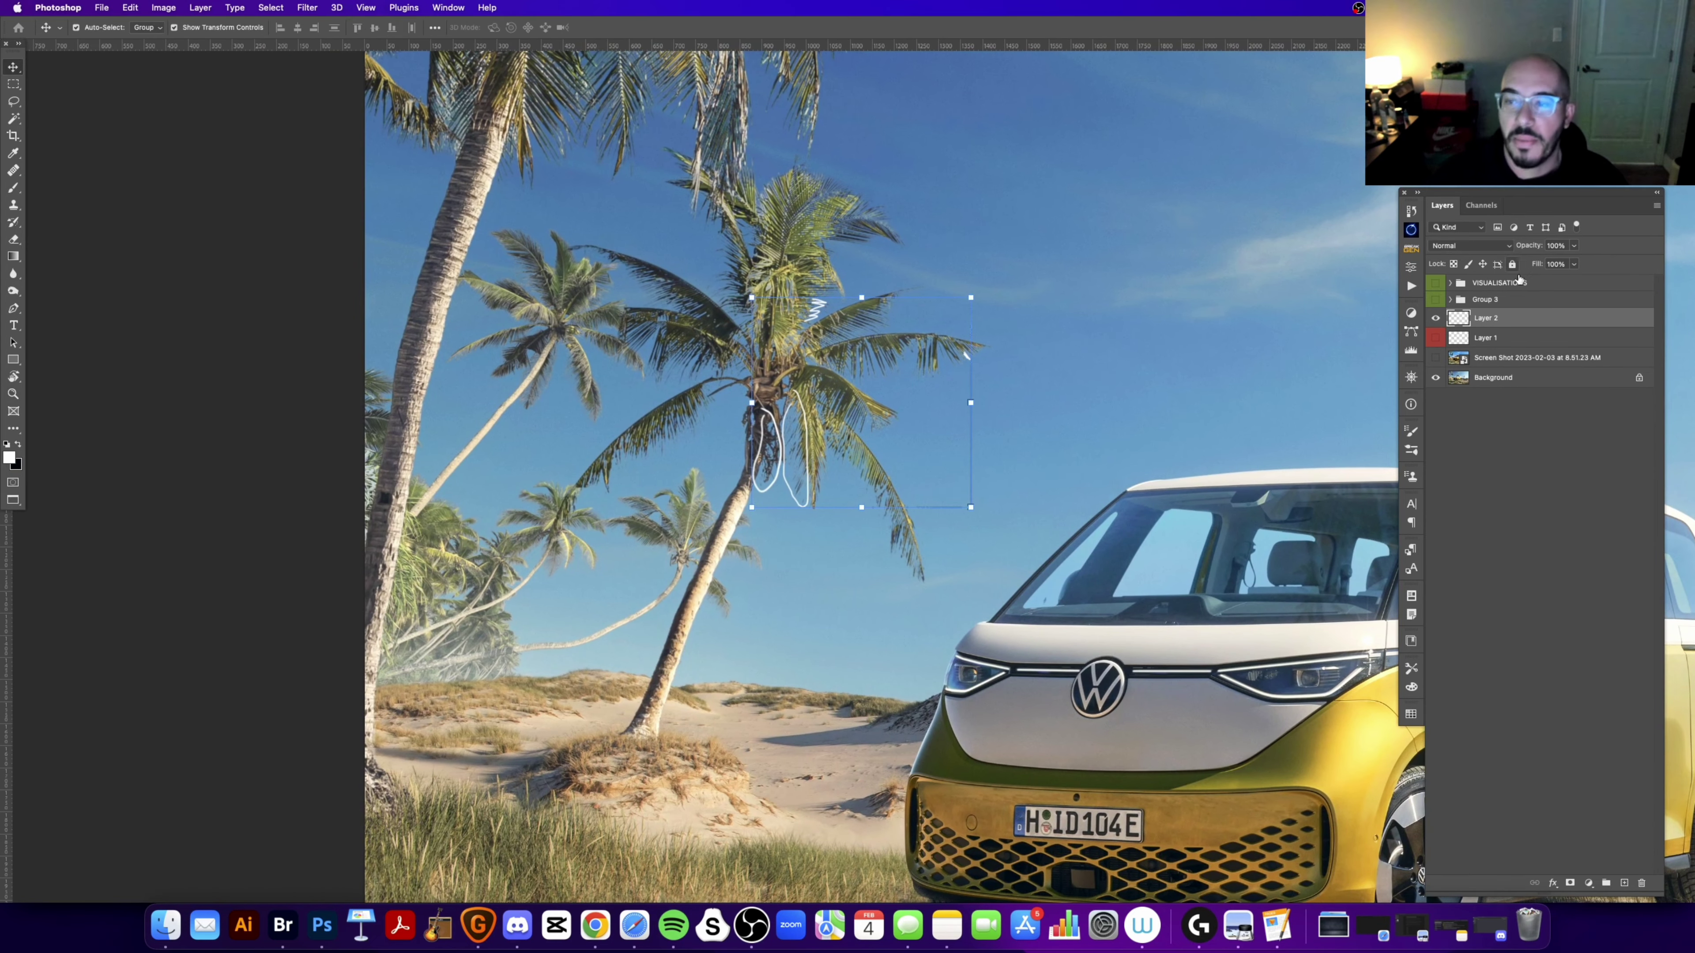
key("Delete")
key("z")
left_click(445, 353)
left_click_drag(437, 374, 714, 387)
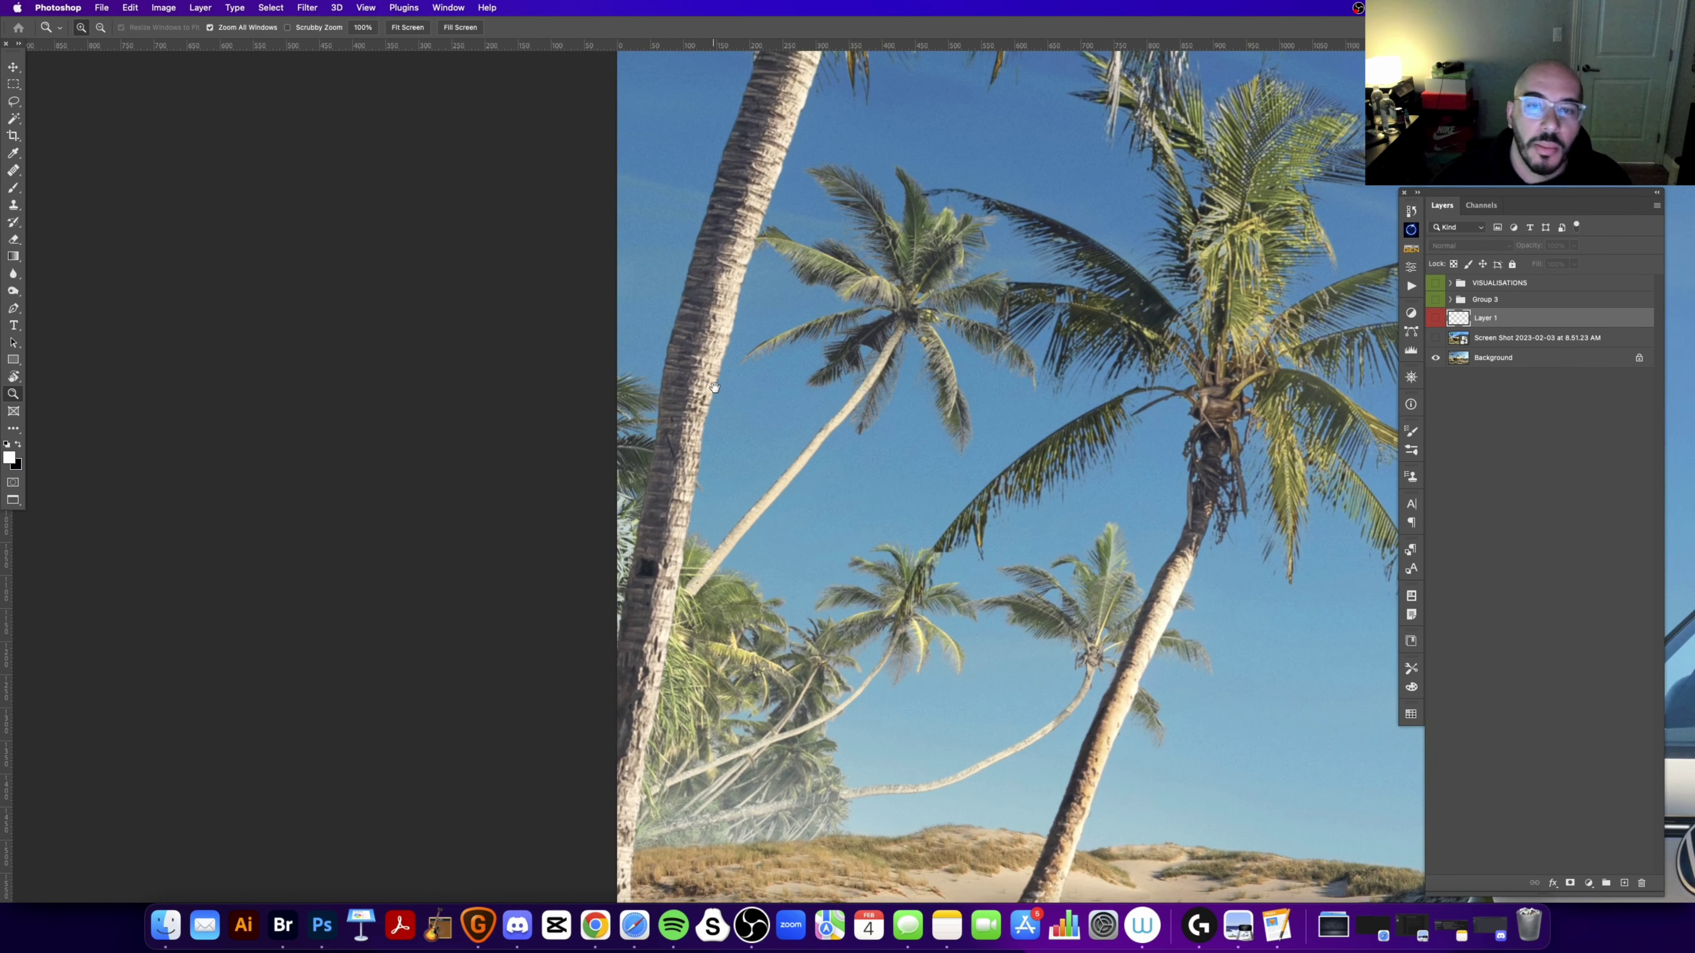
Step: Toggle Layer 1's red notes, inspect the leaning palm, then fit the whole image on screen
key("super+comma")
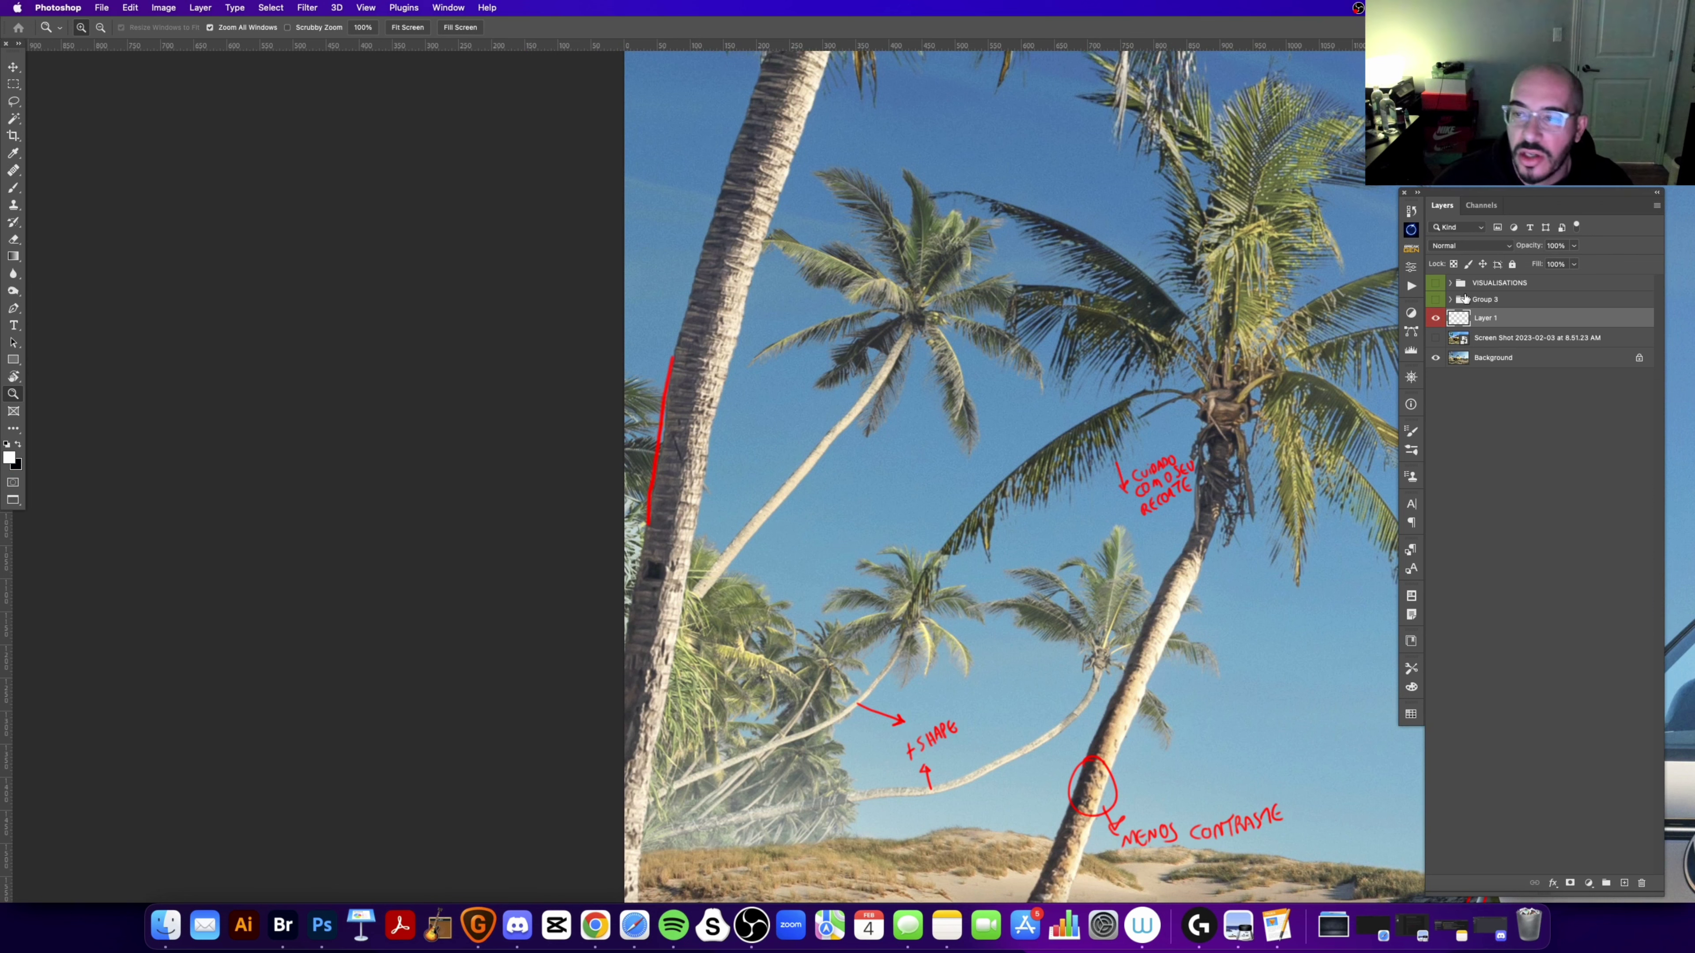
left_click(1435, 318)
left_click(657, 368)
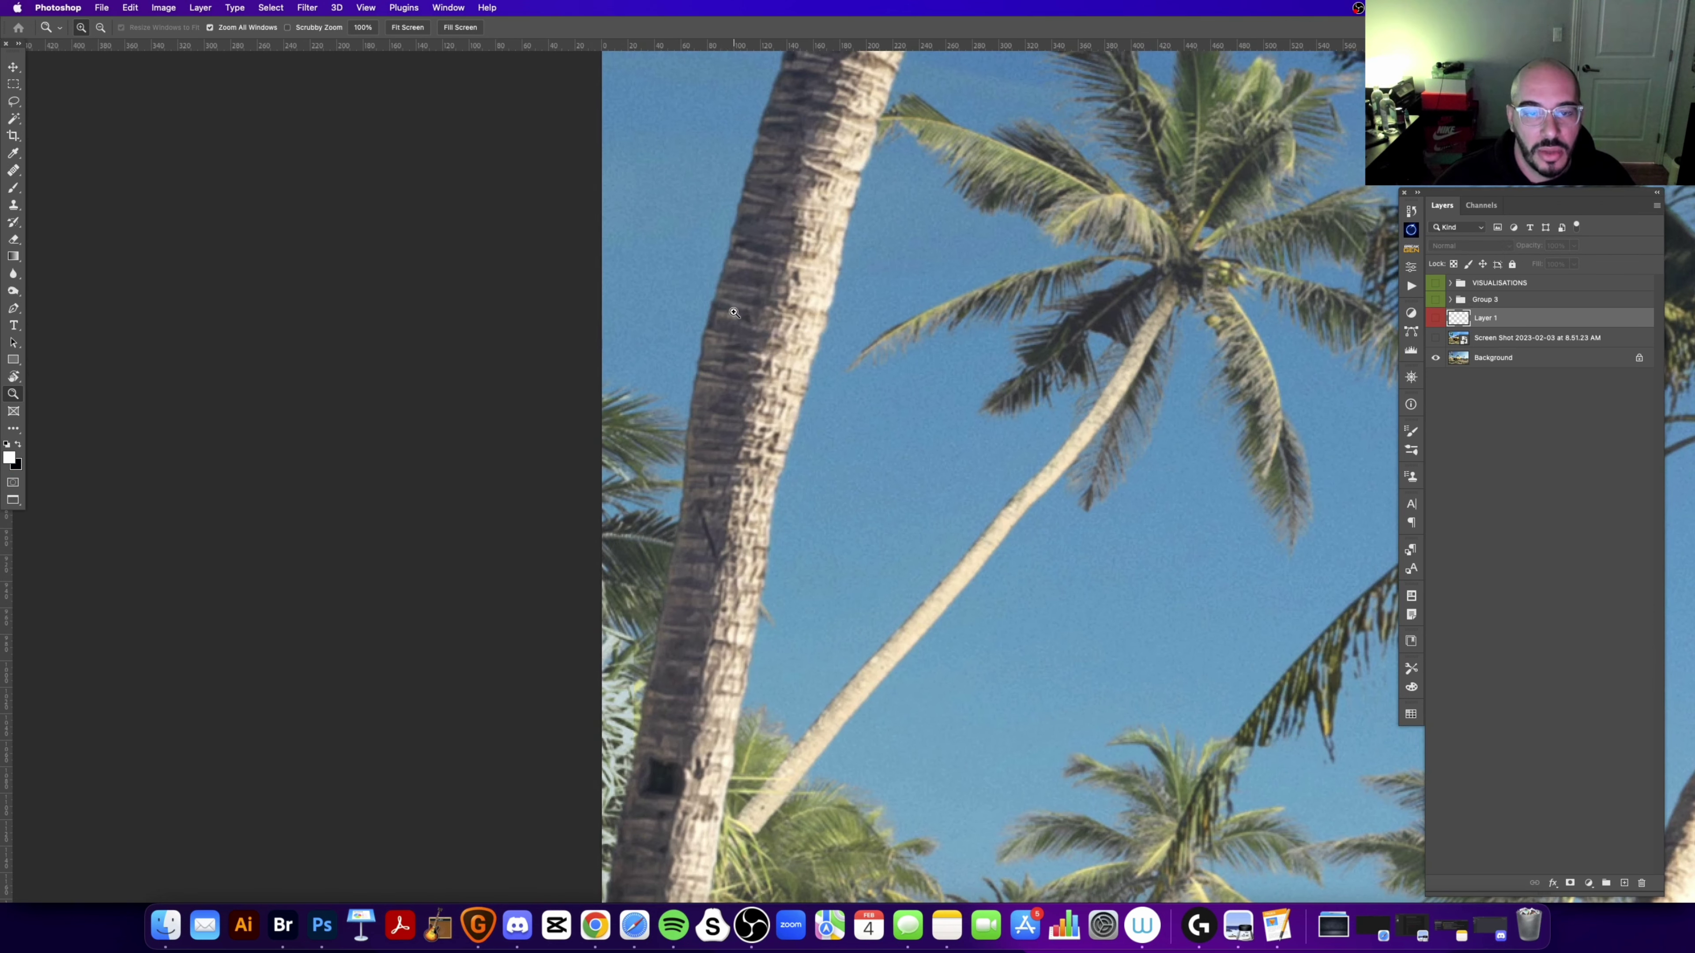
left_click_drag(791, 339, 658, 389)
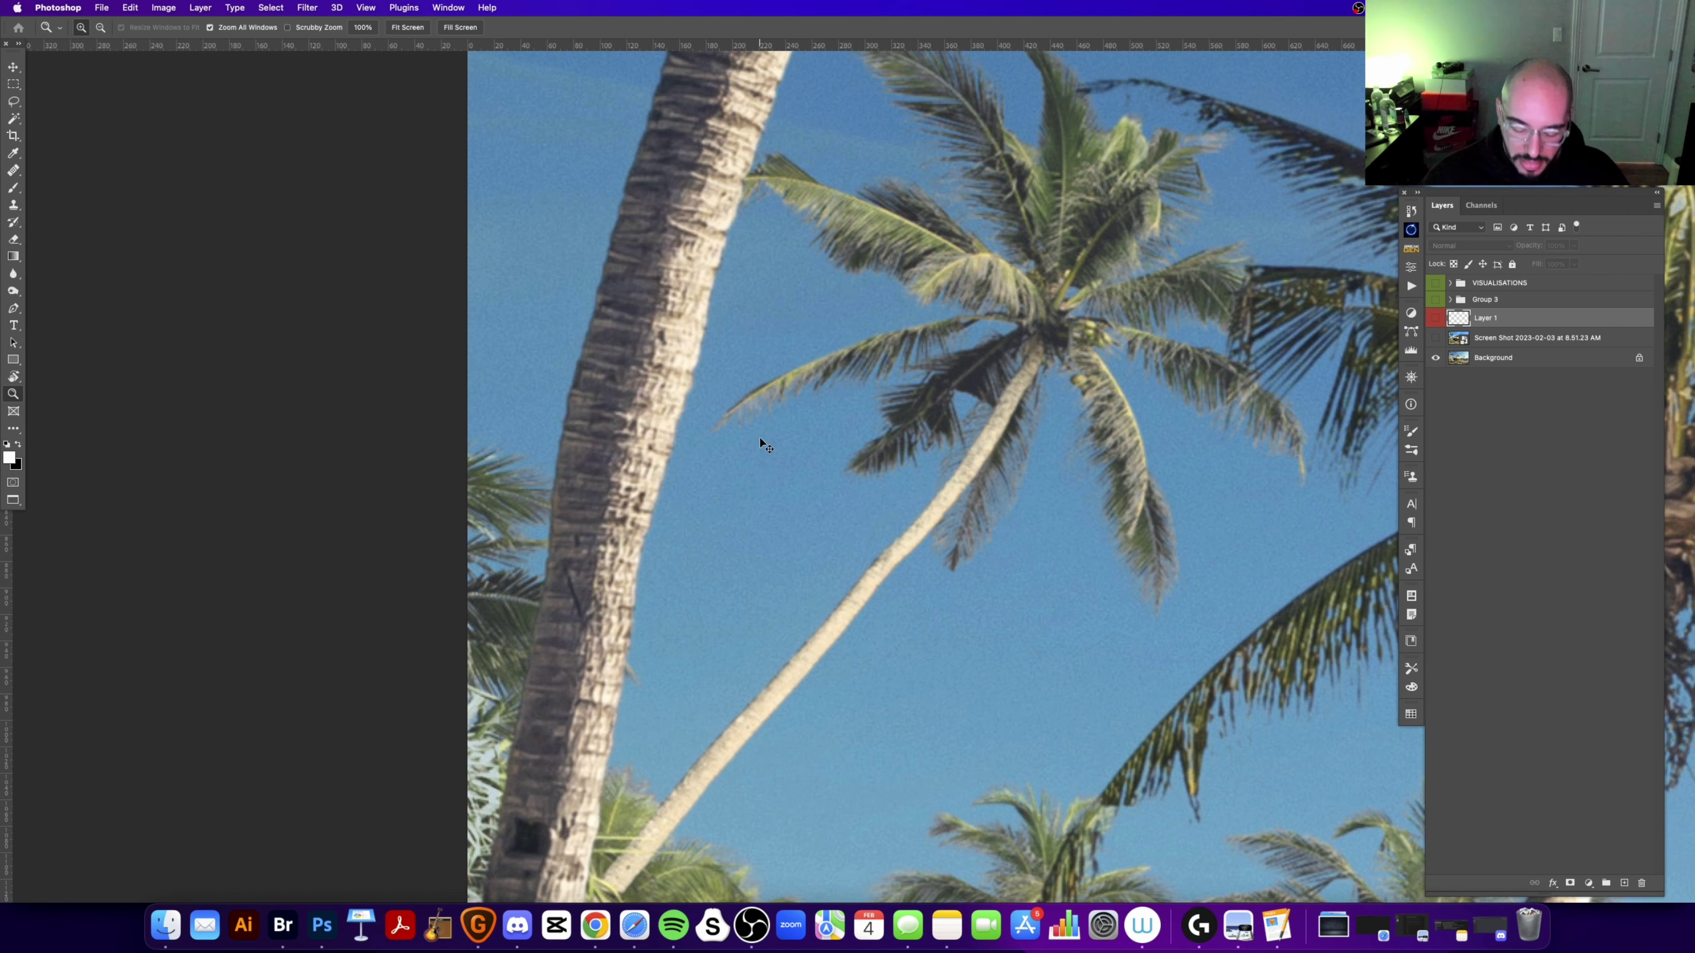
left_click(760, 437, "alt")
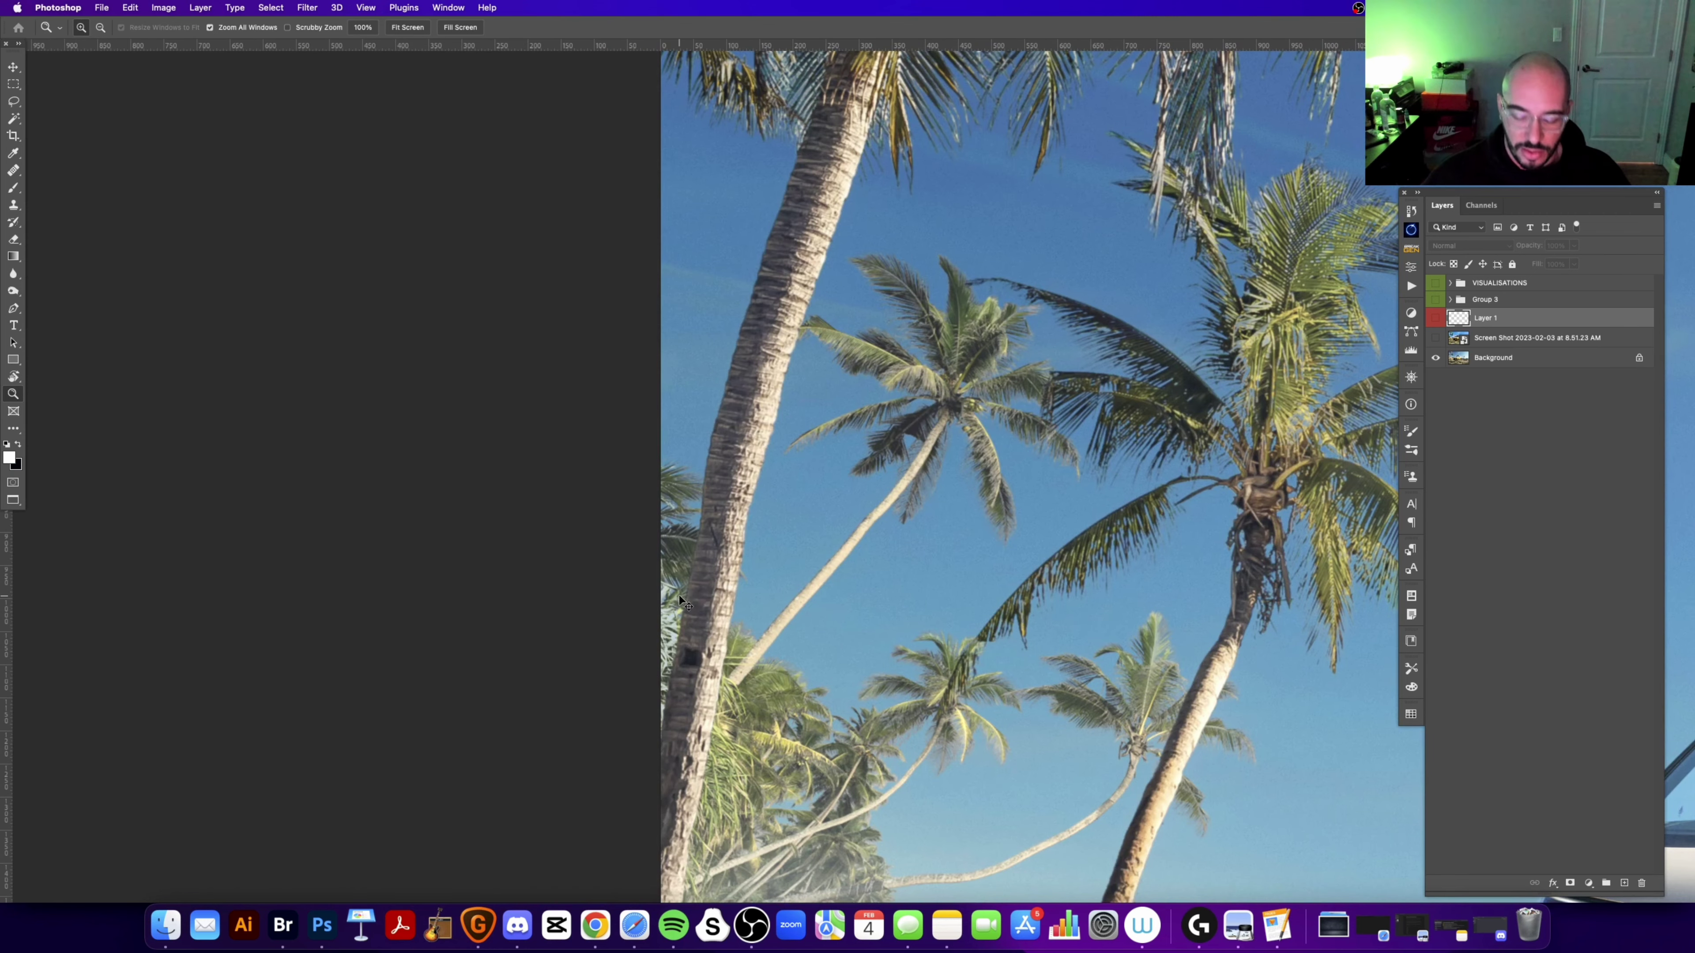
key("super+0")
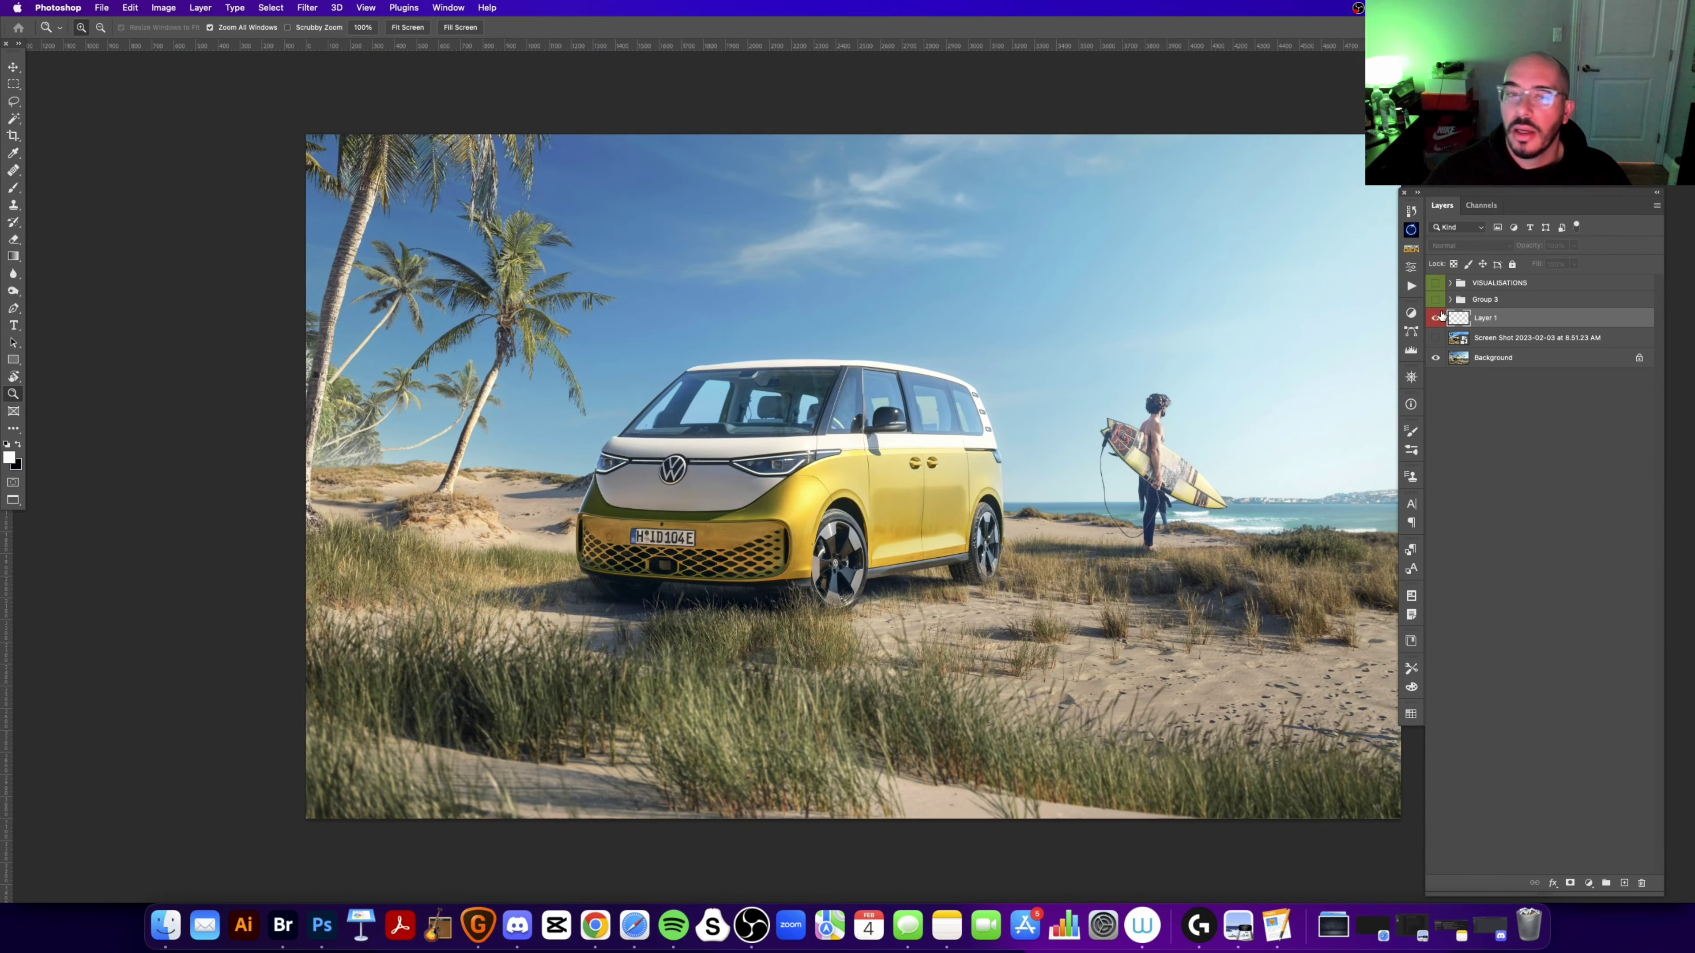
Step: Show the red notes, zoom onto the palms, and try white trunk strokes, undoing both
left_click(1437, 318)
left_click_drag(401, 409, 229, 530)
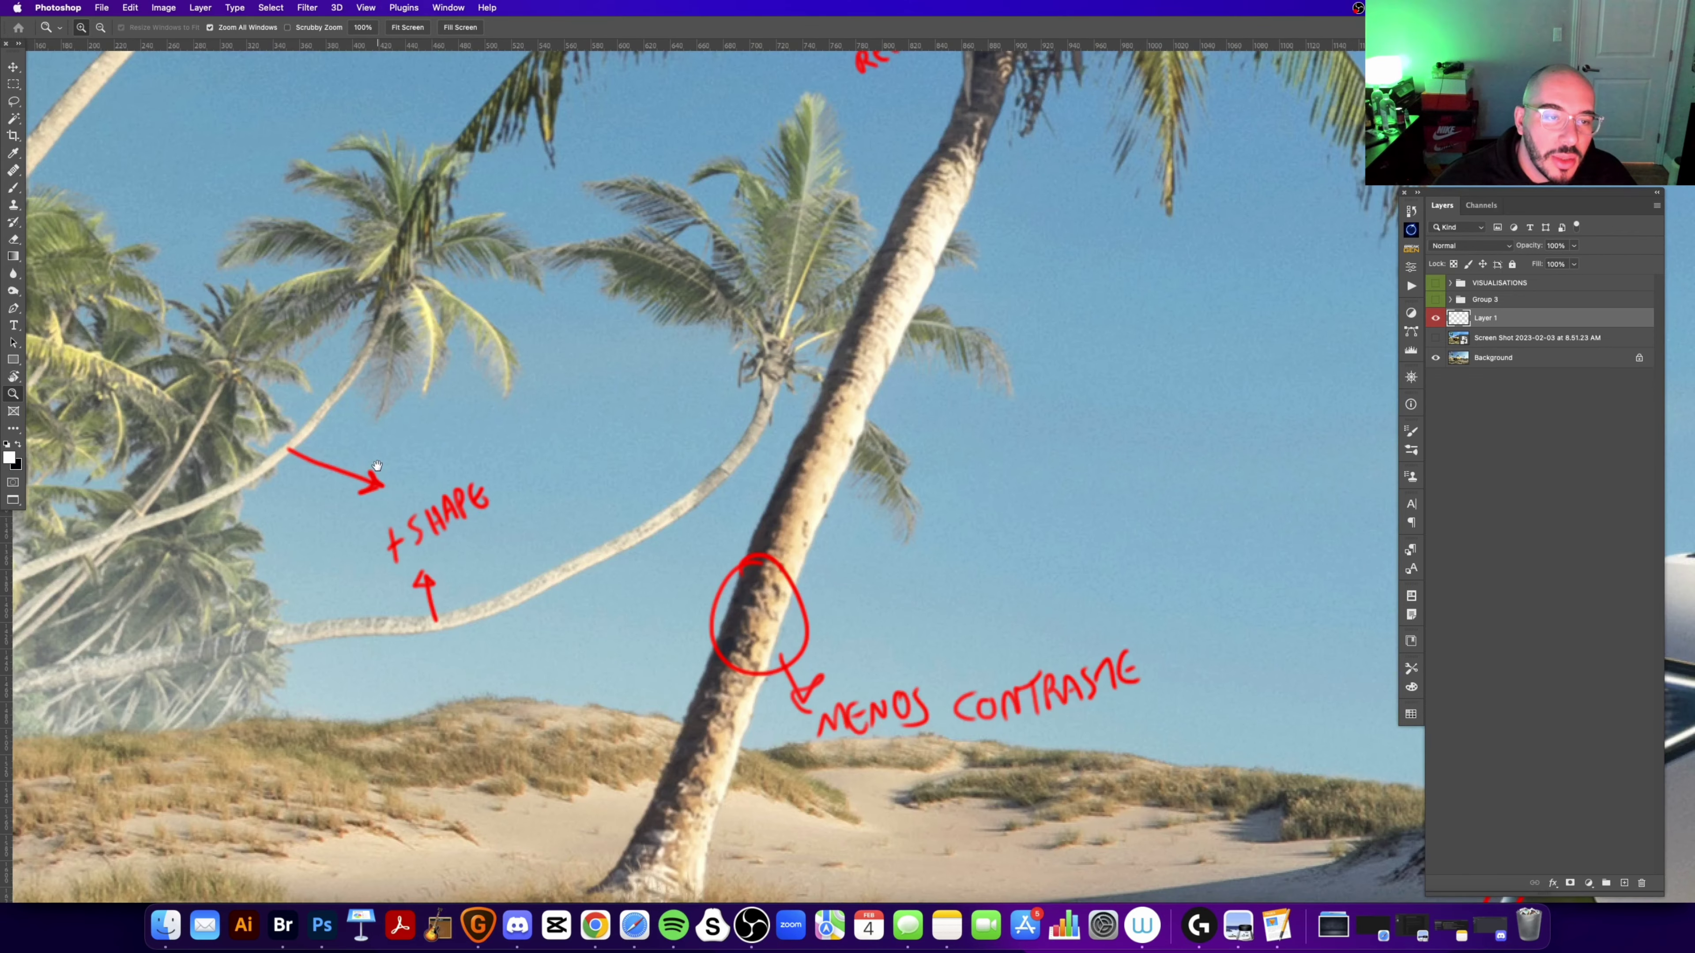
key("b")
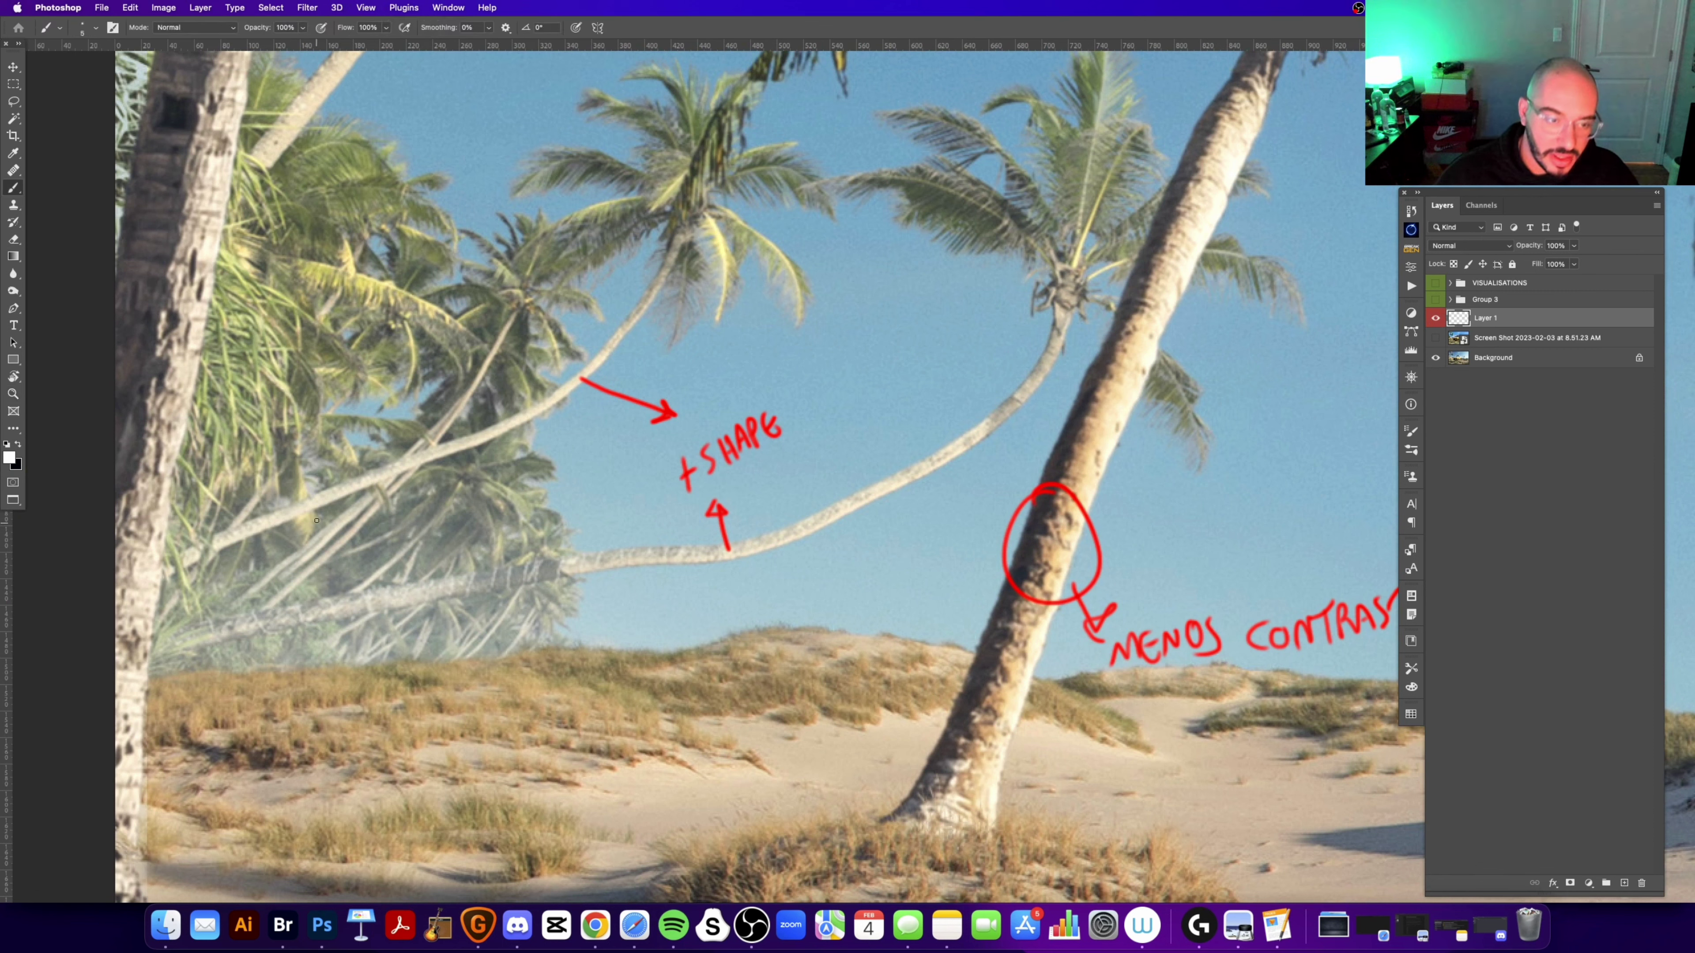
left_click_drag(254, 520, 687, 244)
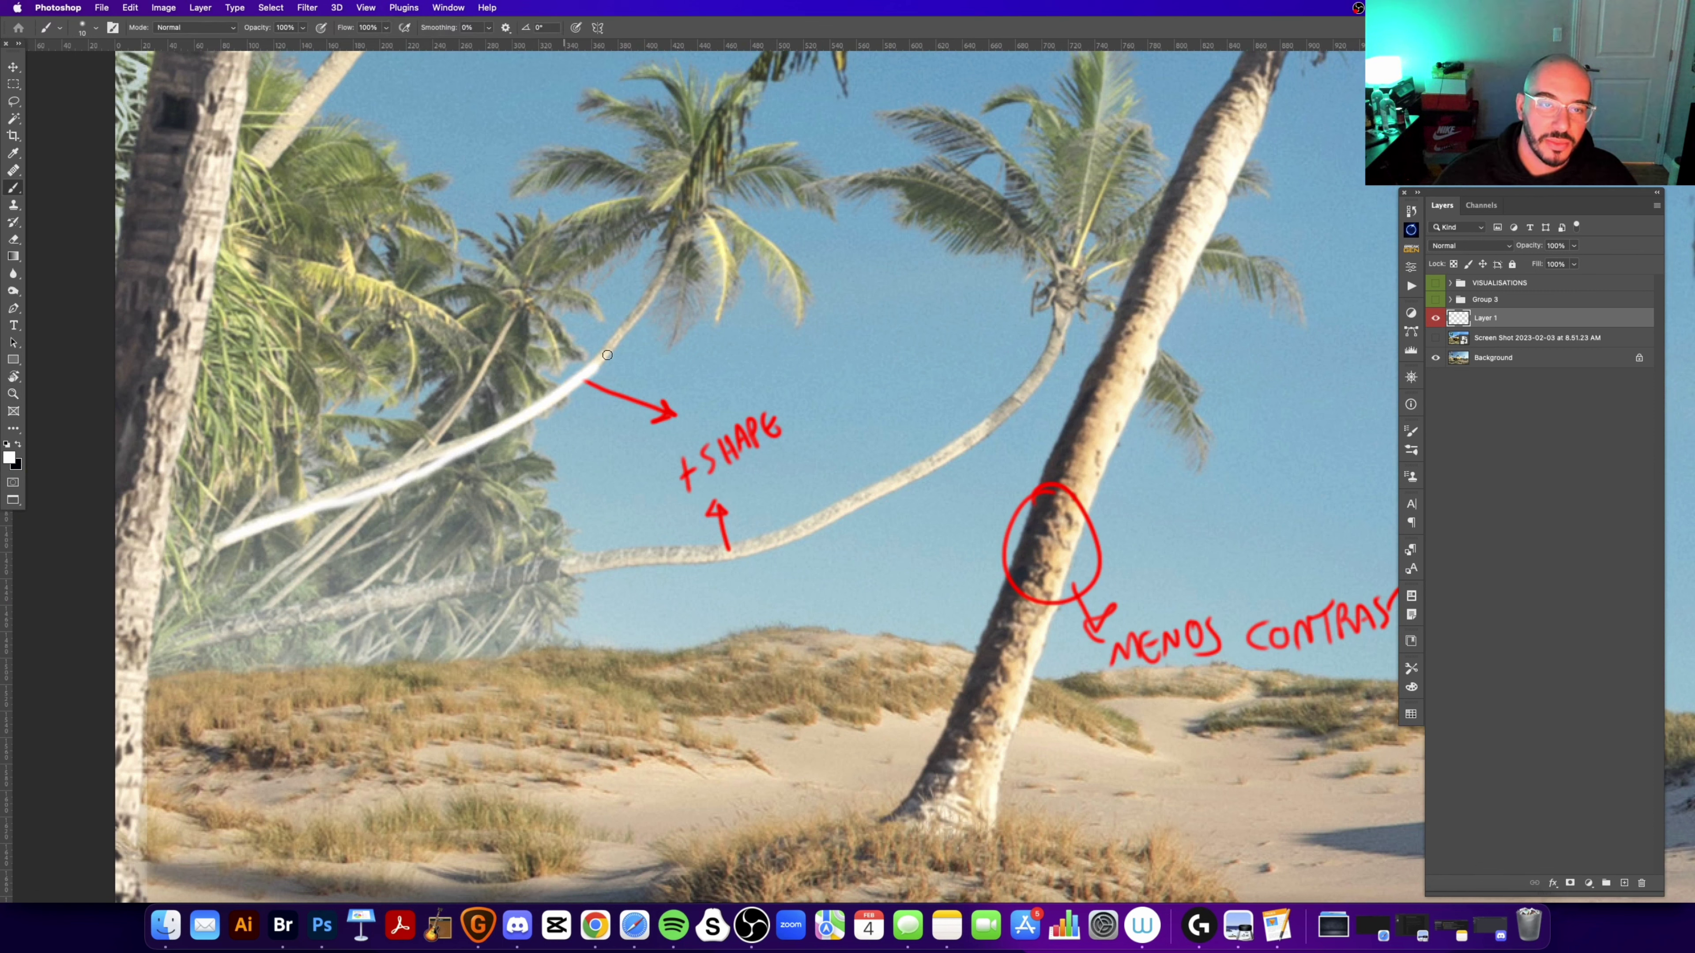
key("bracketright")
left_click_drag(414, 593, 1047, 336)
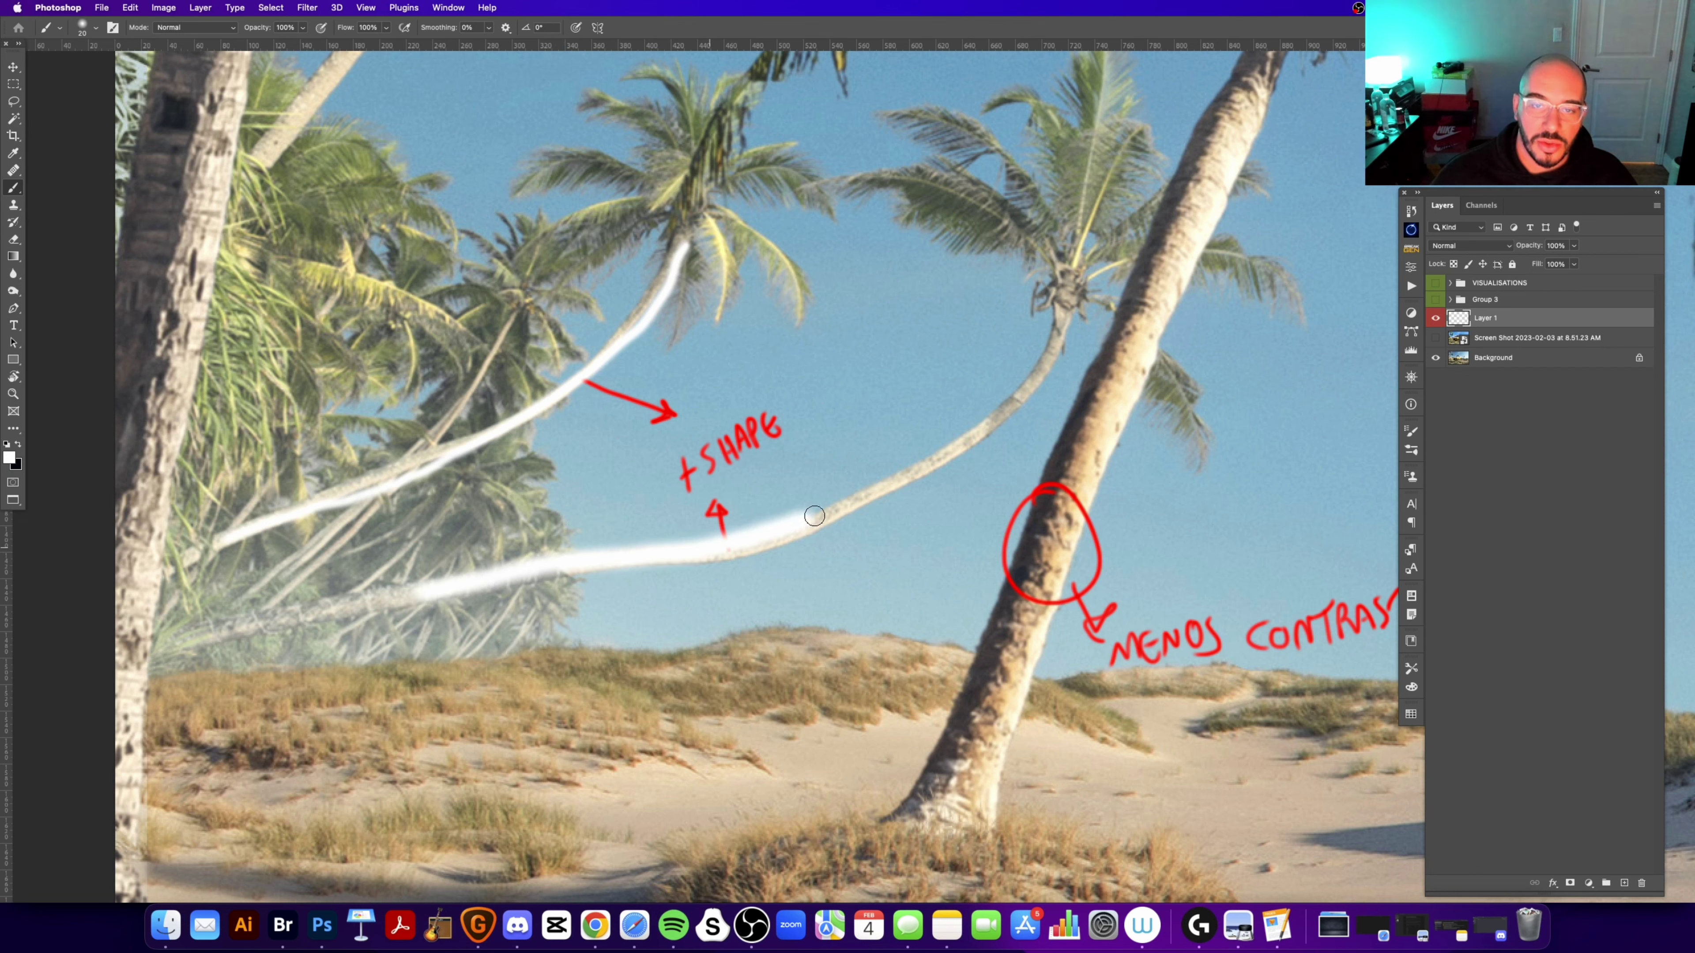
key("ctrl+z")
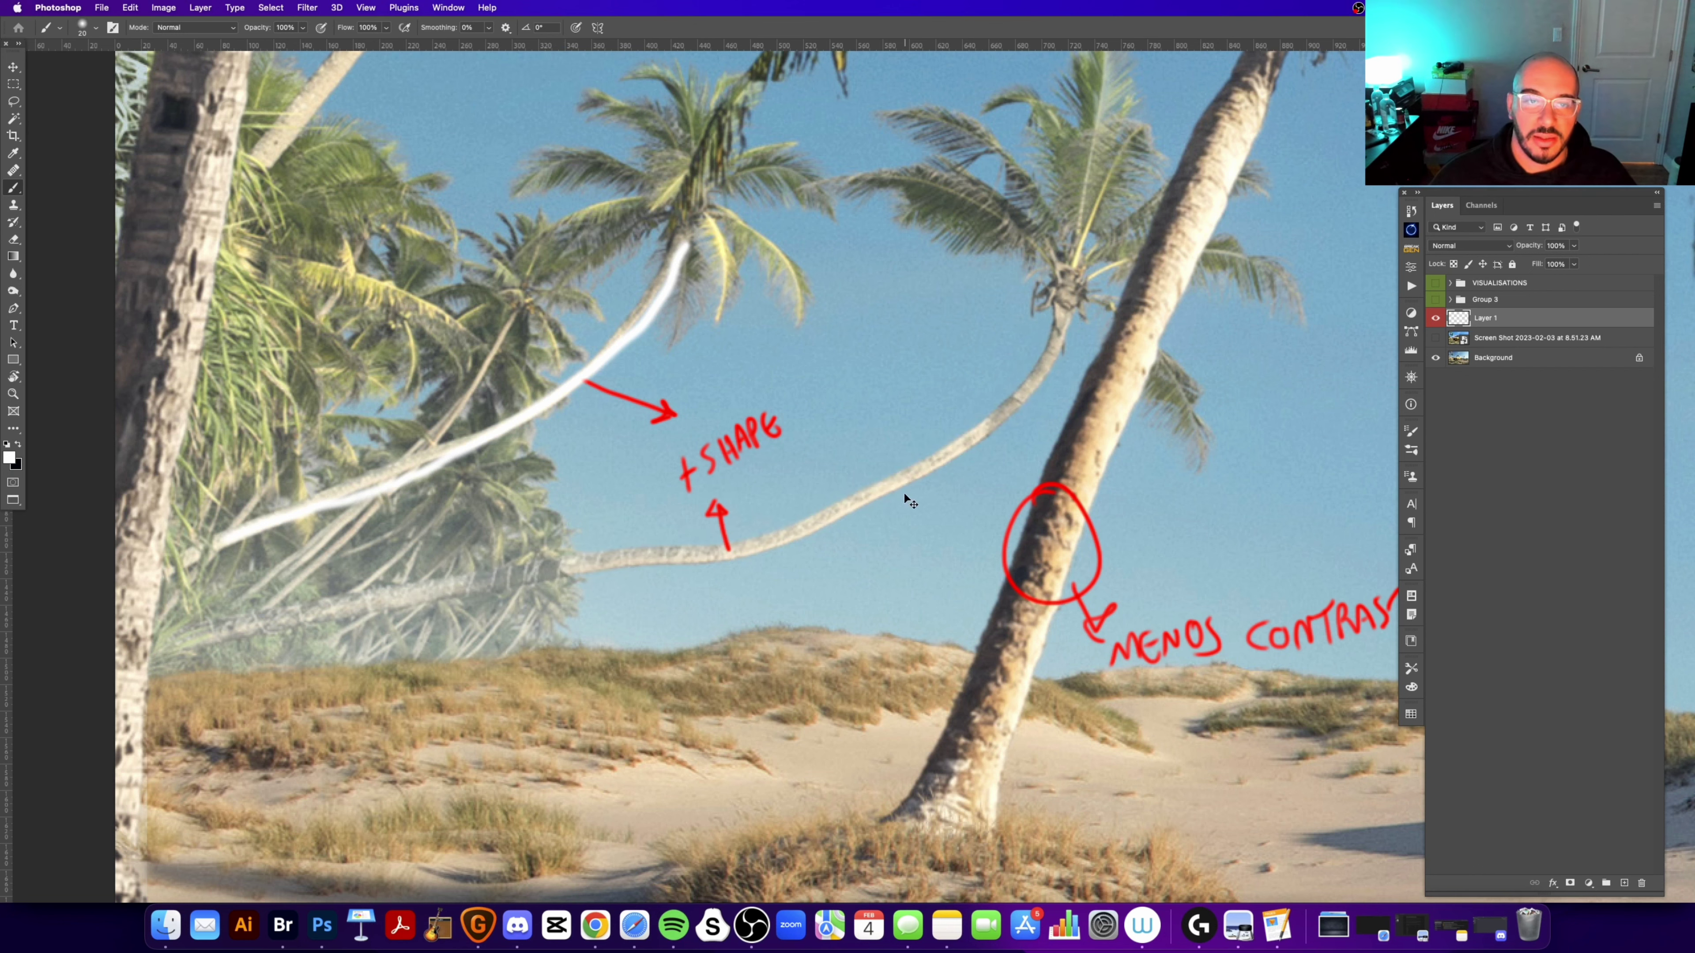
key("ctrl+z")
Step: Try more white strokes on the tall trunk, keeping a thin one down its edge
left_click_drag(802, 485, 774, 536)
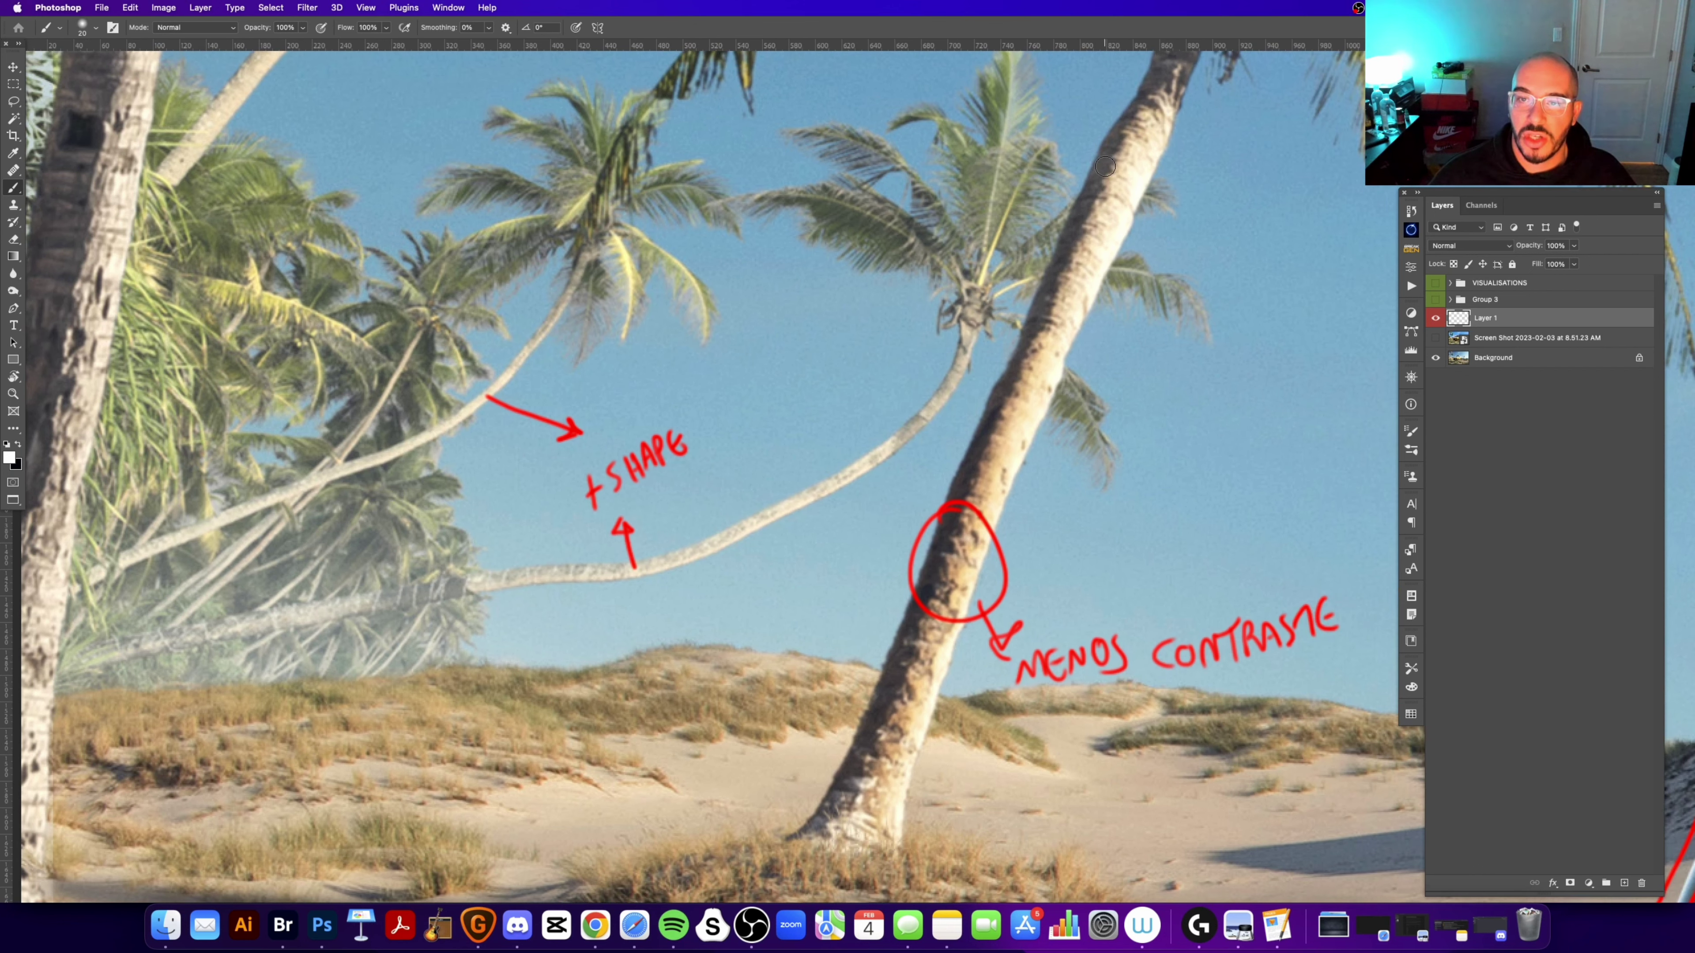
left_click_drag(1105, 166, 934, 527)
key("ctrl+z")
mouse_move(1127, 429)
left_mouse_down()
mouse_move(893, 382)
mouse_move(851, 411)
left_mouse_up()
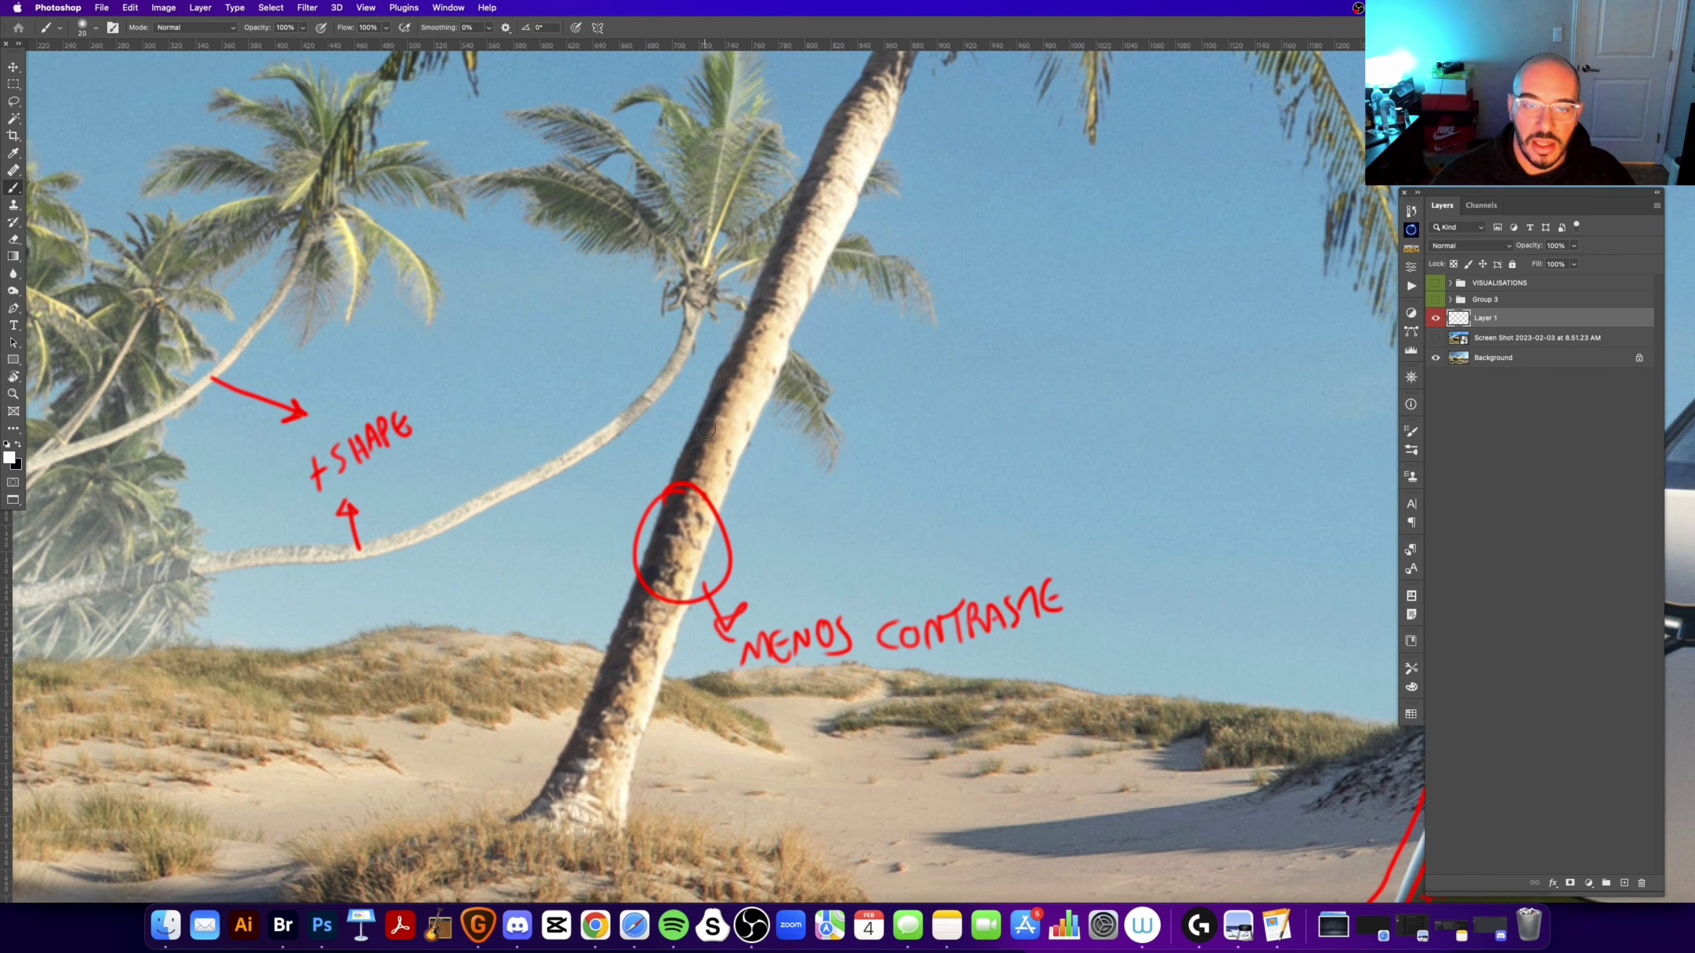
left_click_drag(680, 463, 777, 471)
key("ctrl+z")
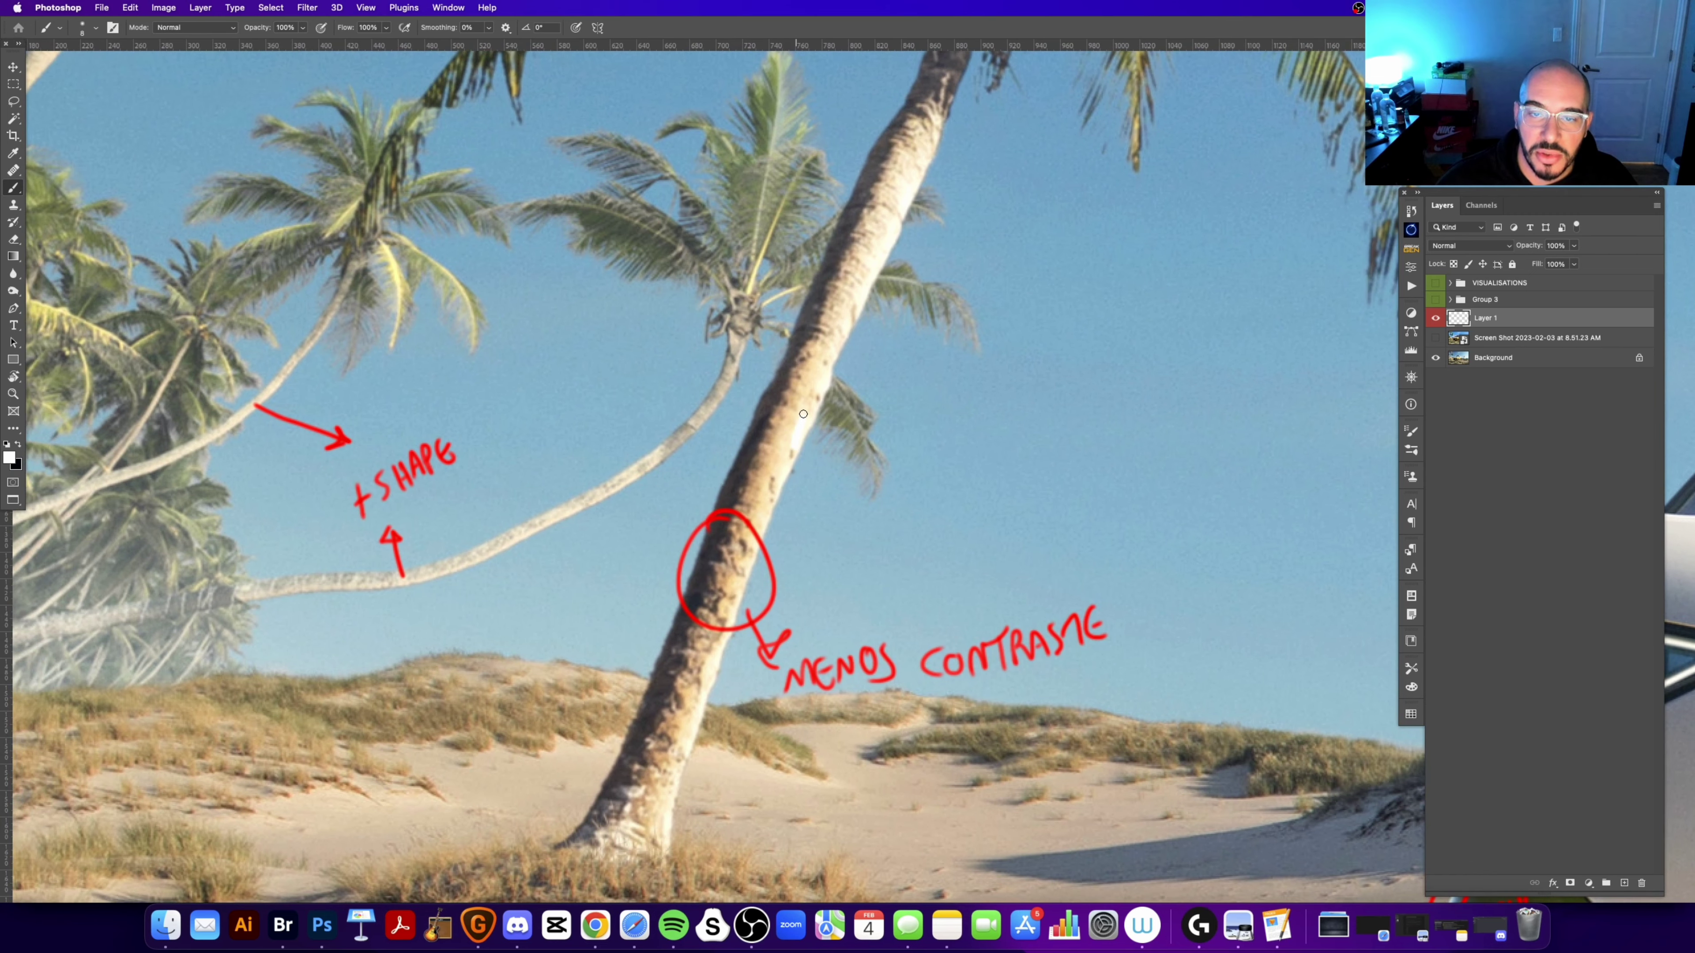
mouse_move(803, 414)
left_mouse_down()
mouse_move(797, 448)
mouse_move(711, 500)
left_mouse_up()
Step: Switch to black and thicken the dark stroke on the trunk, then pan to the van
key("x")
mouse_move(742, 442)
left_mouse_down()
mouse_move(704, 461)
mouse_move(646, 572)
mouse_move(628, 668)
left_mouse_up()
mouse_move(790, 679)
left_mouse_down()
mouse_move(728, 426)
mouse_move(747, 414)
left_mouse_up()
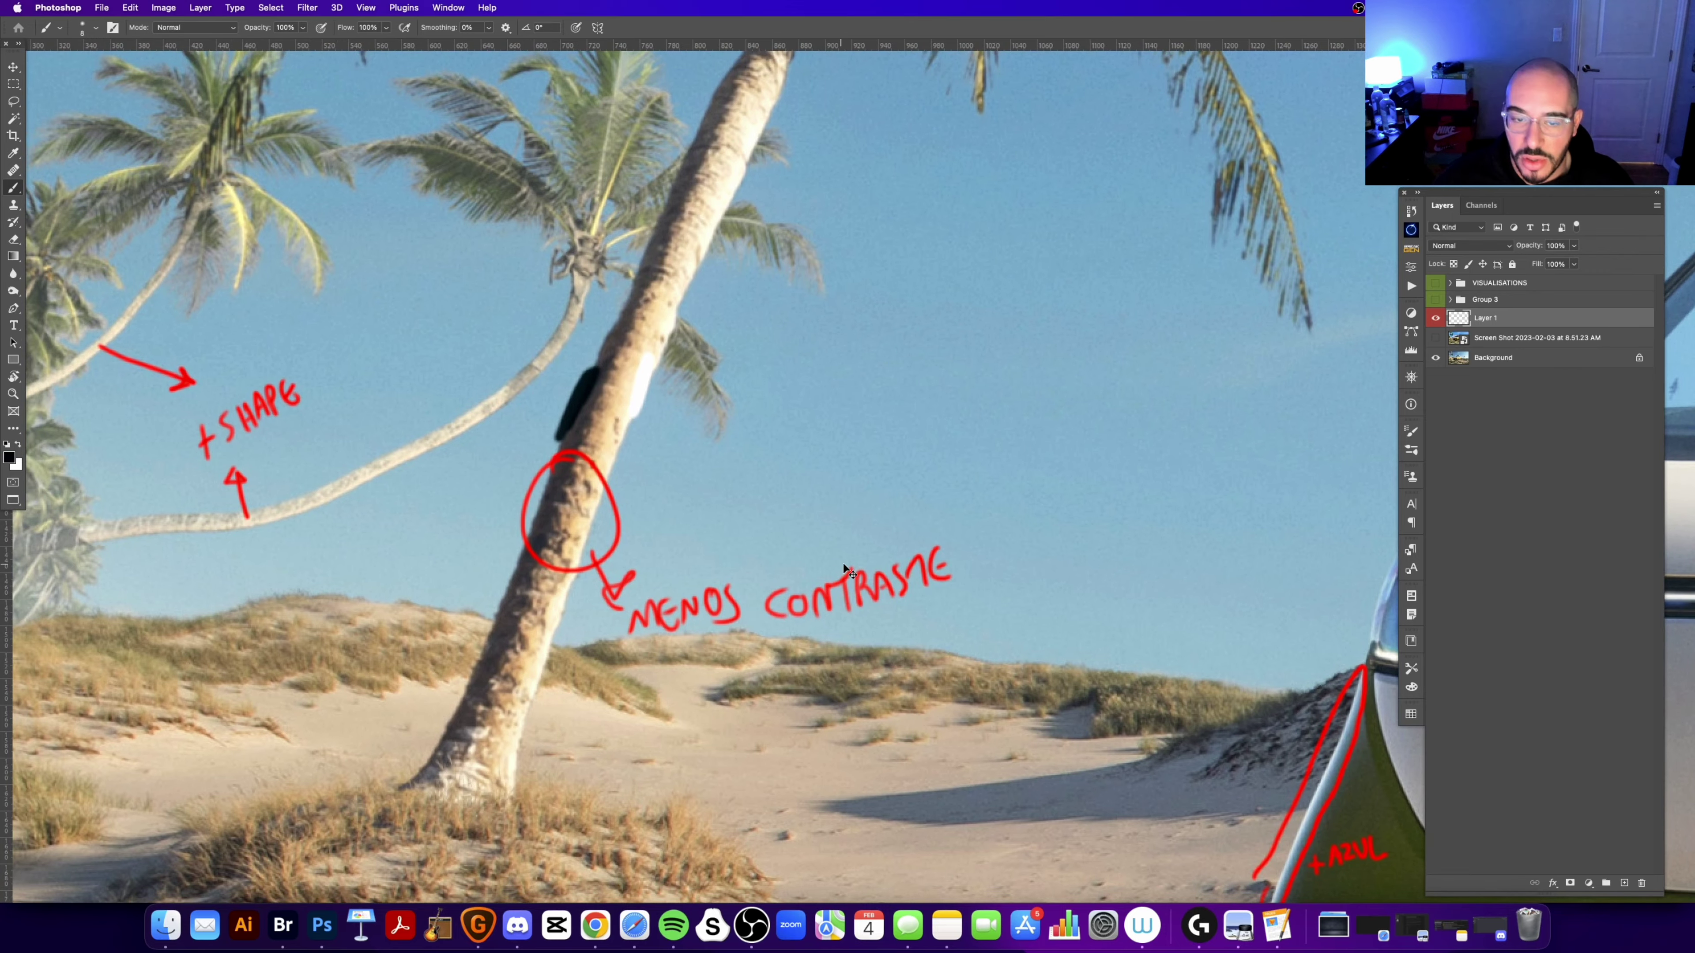
scroll(517, 684, "right", 5)
Step: Toggle the Screen Shot reference and zoom in on the van, then fit the image again
key("super+0")
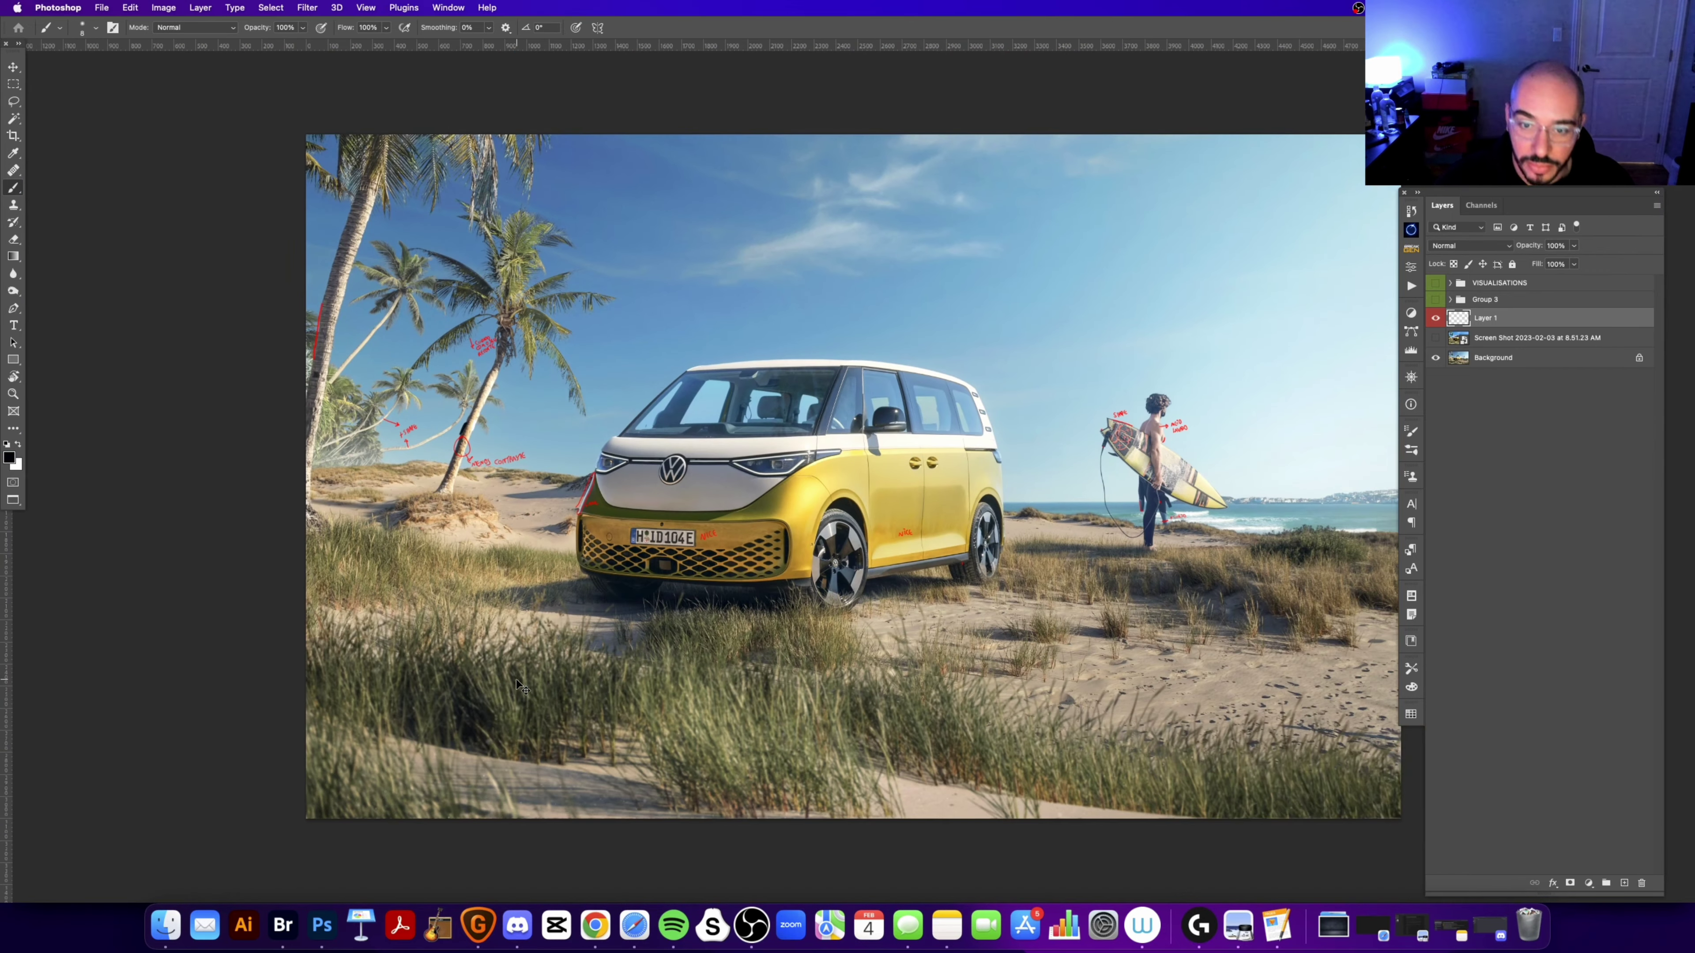
key("z")
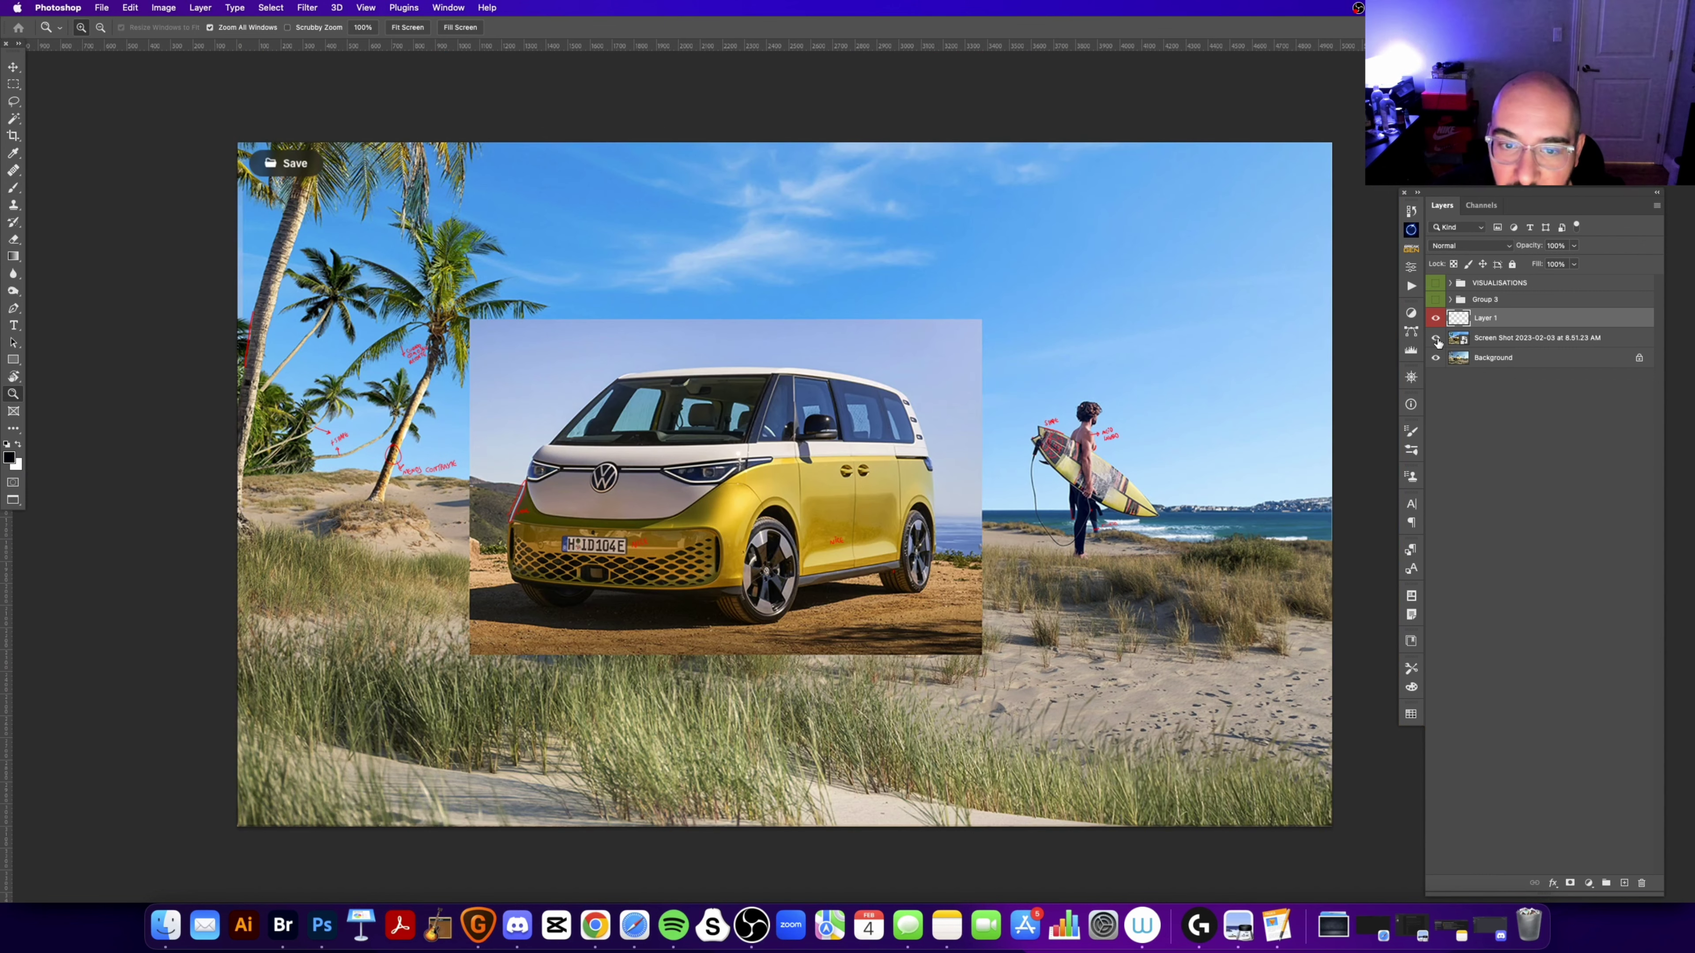
left_click(1436, 338)
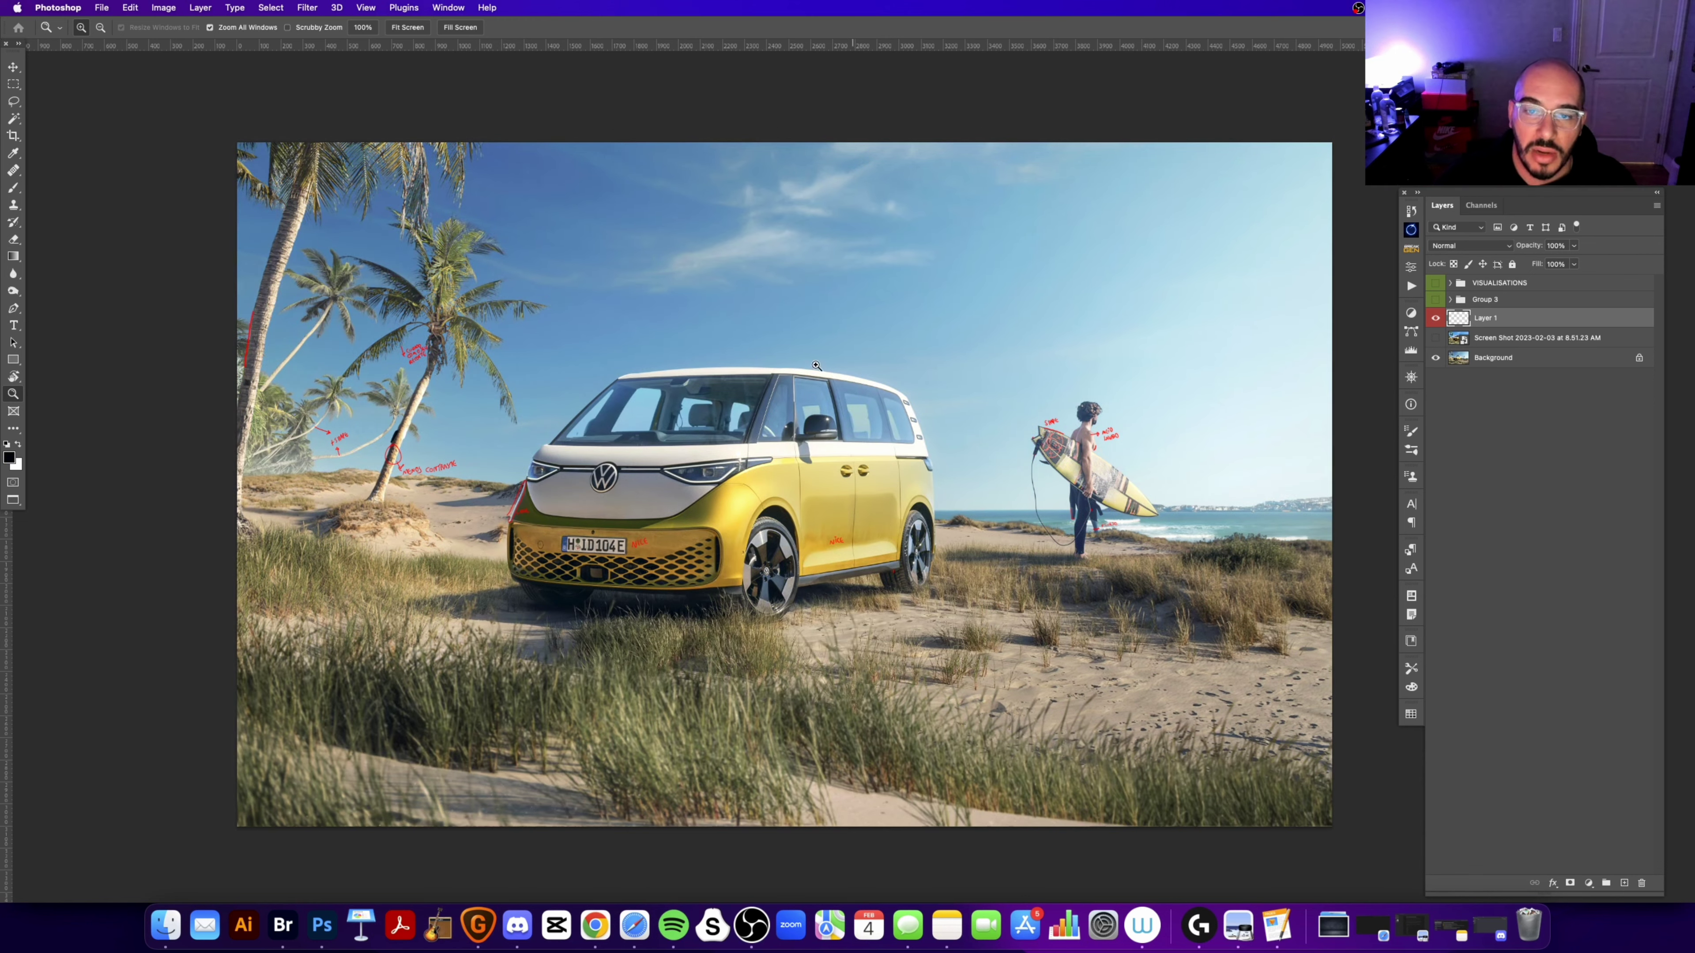
left_click(758, 412)
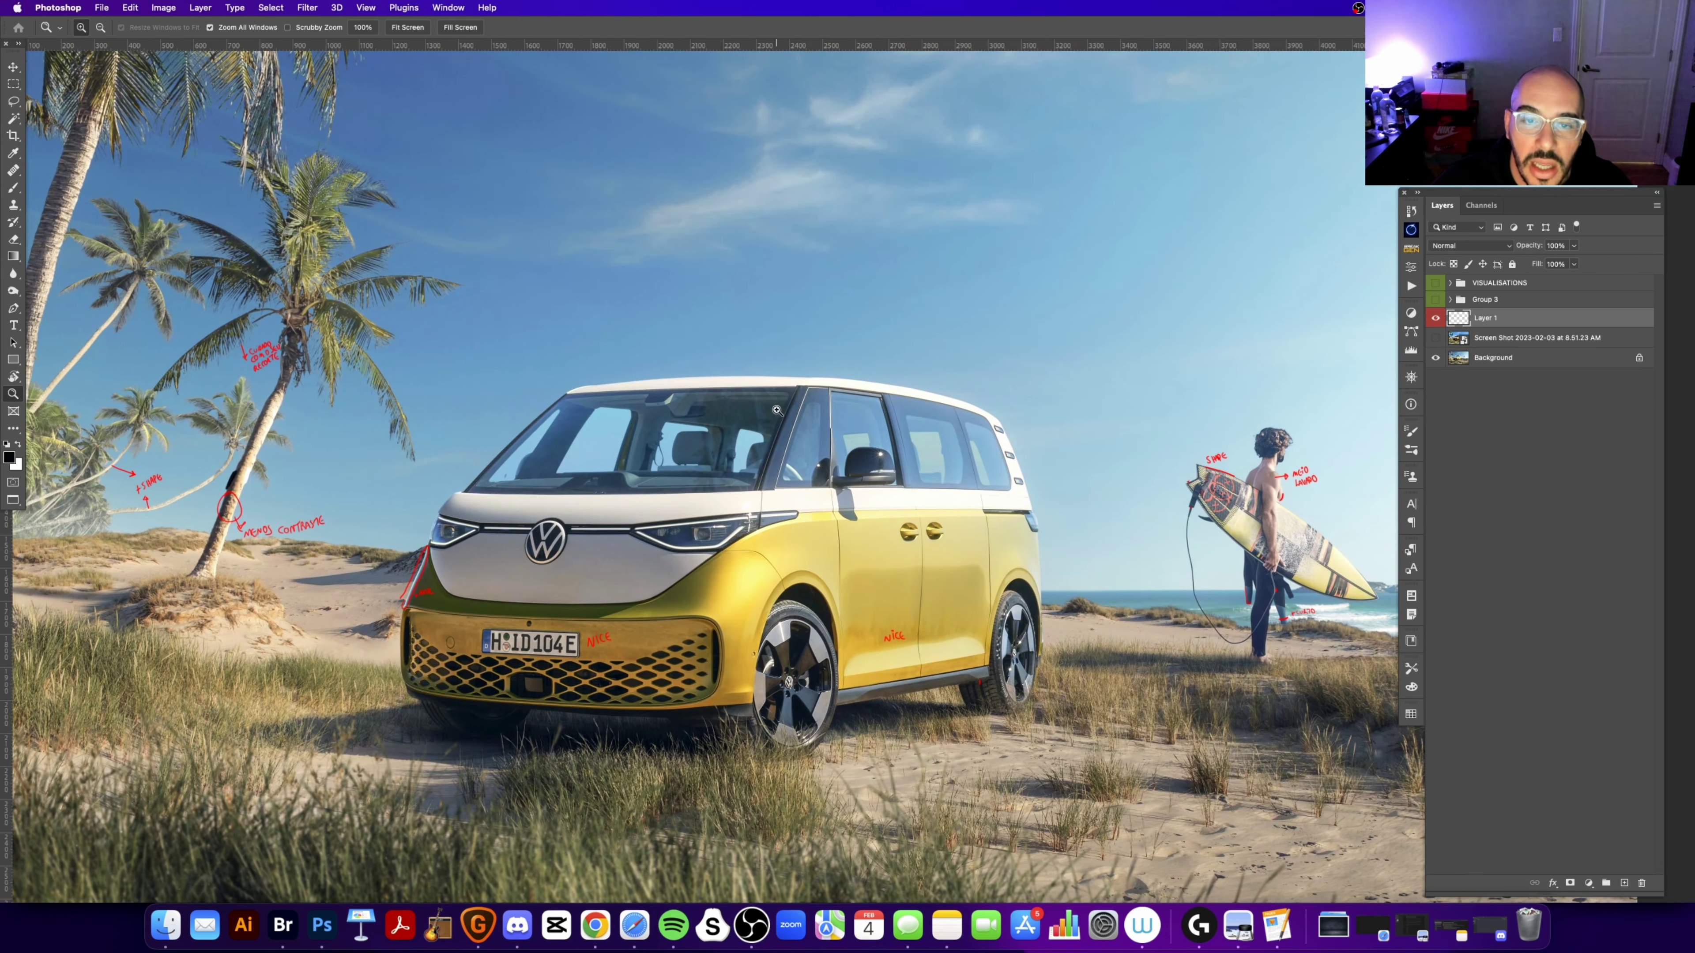
left_click(743, 495)
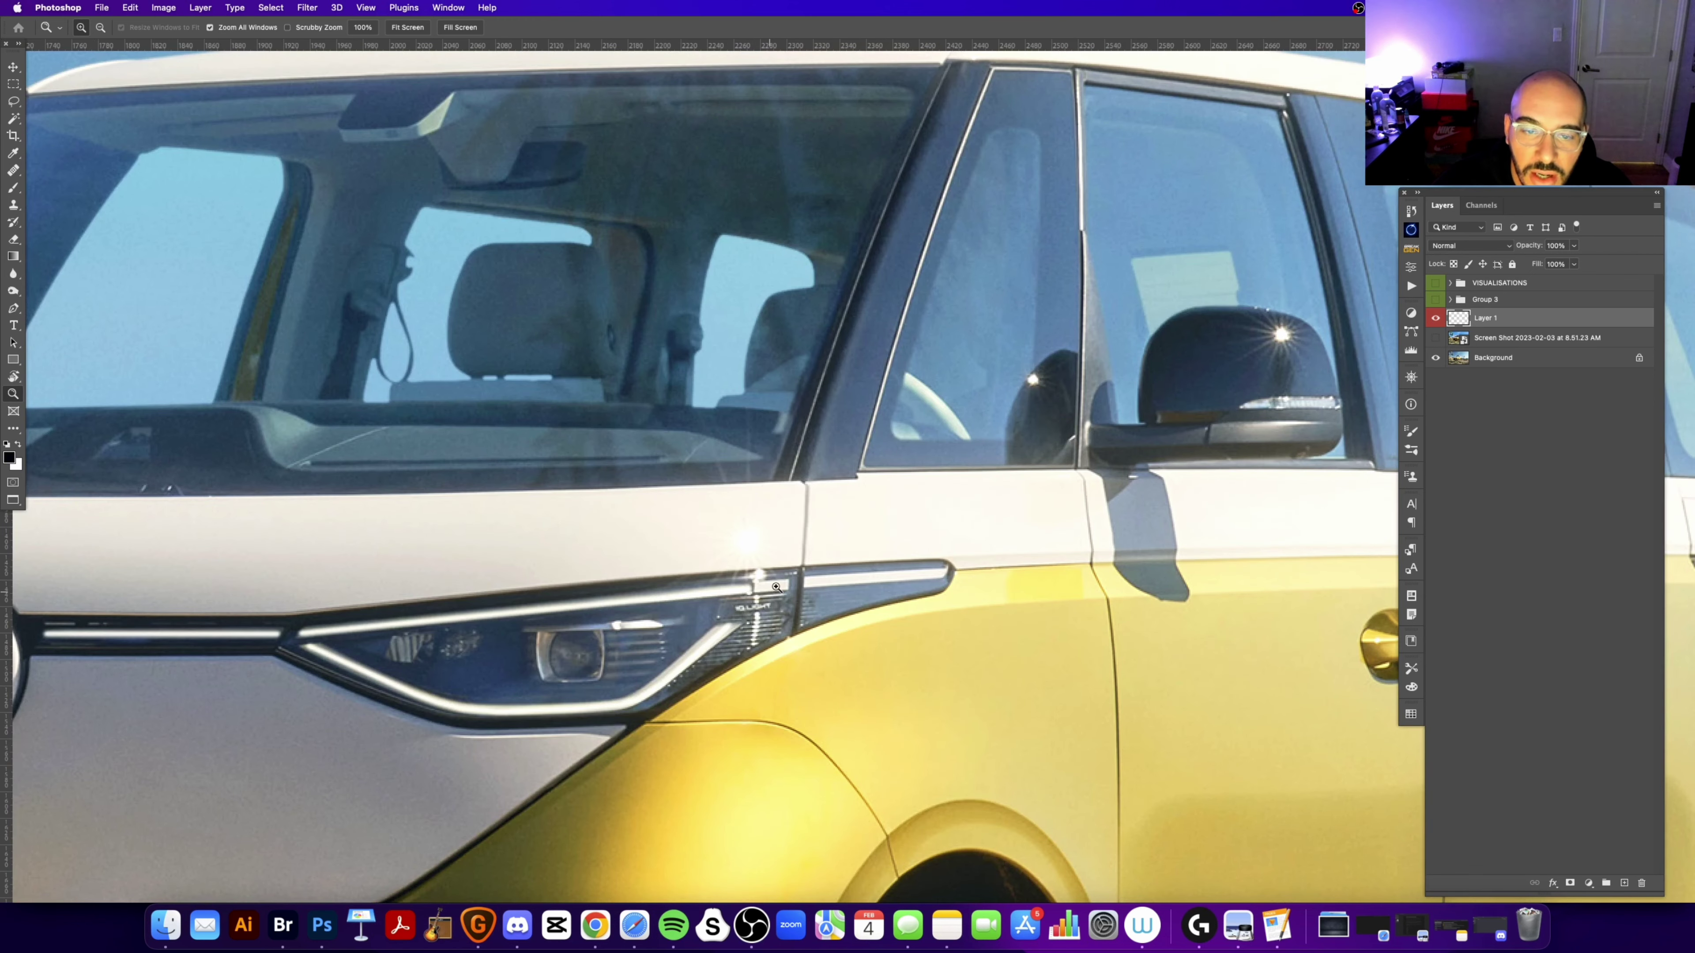
key("super+0")
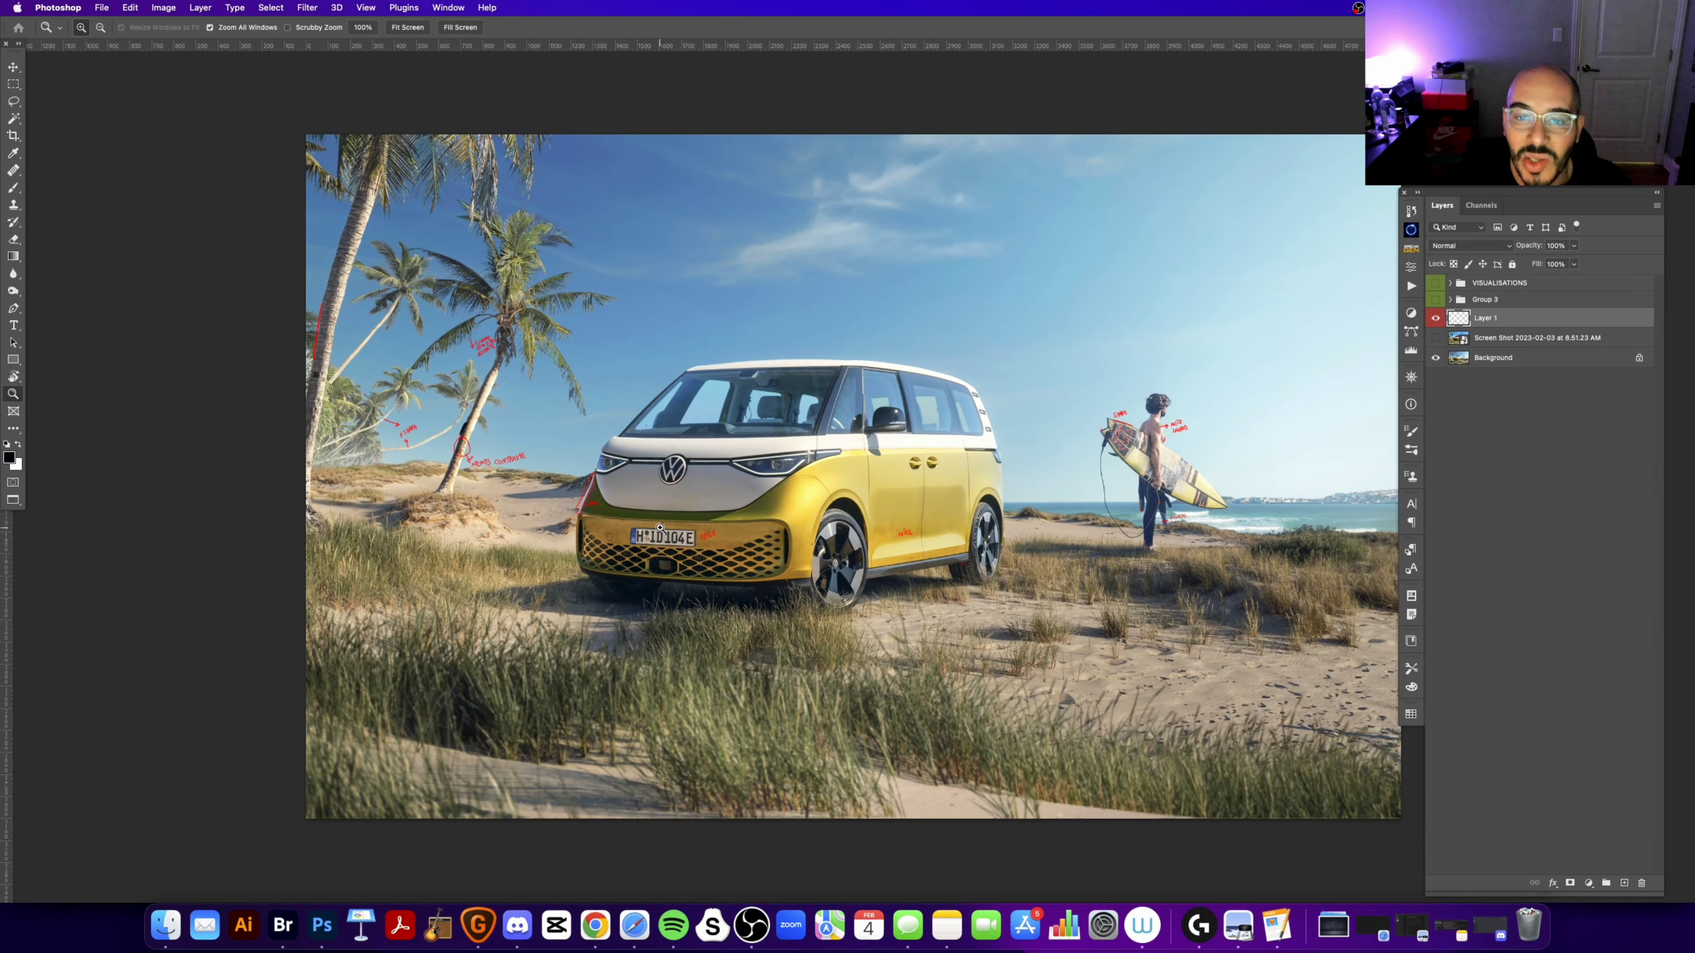
Step: Inspect the upper van and surfer, then zoom in closely on the surfer
left_click_drag(844, 422, 804, 500)
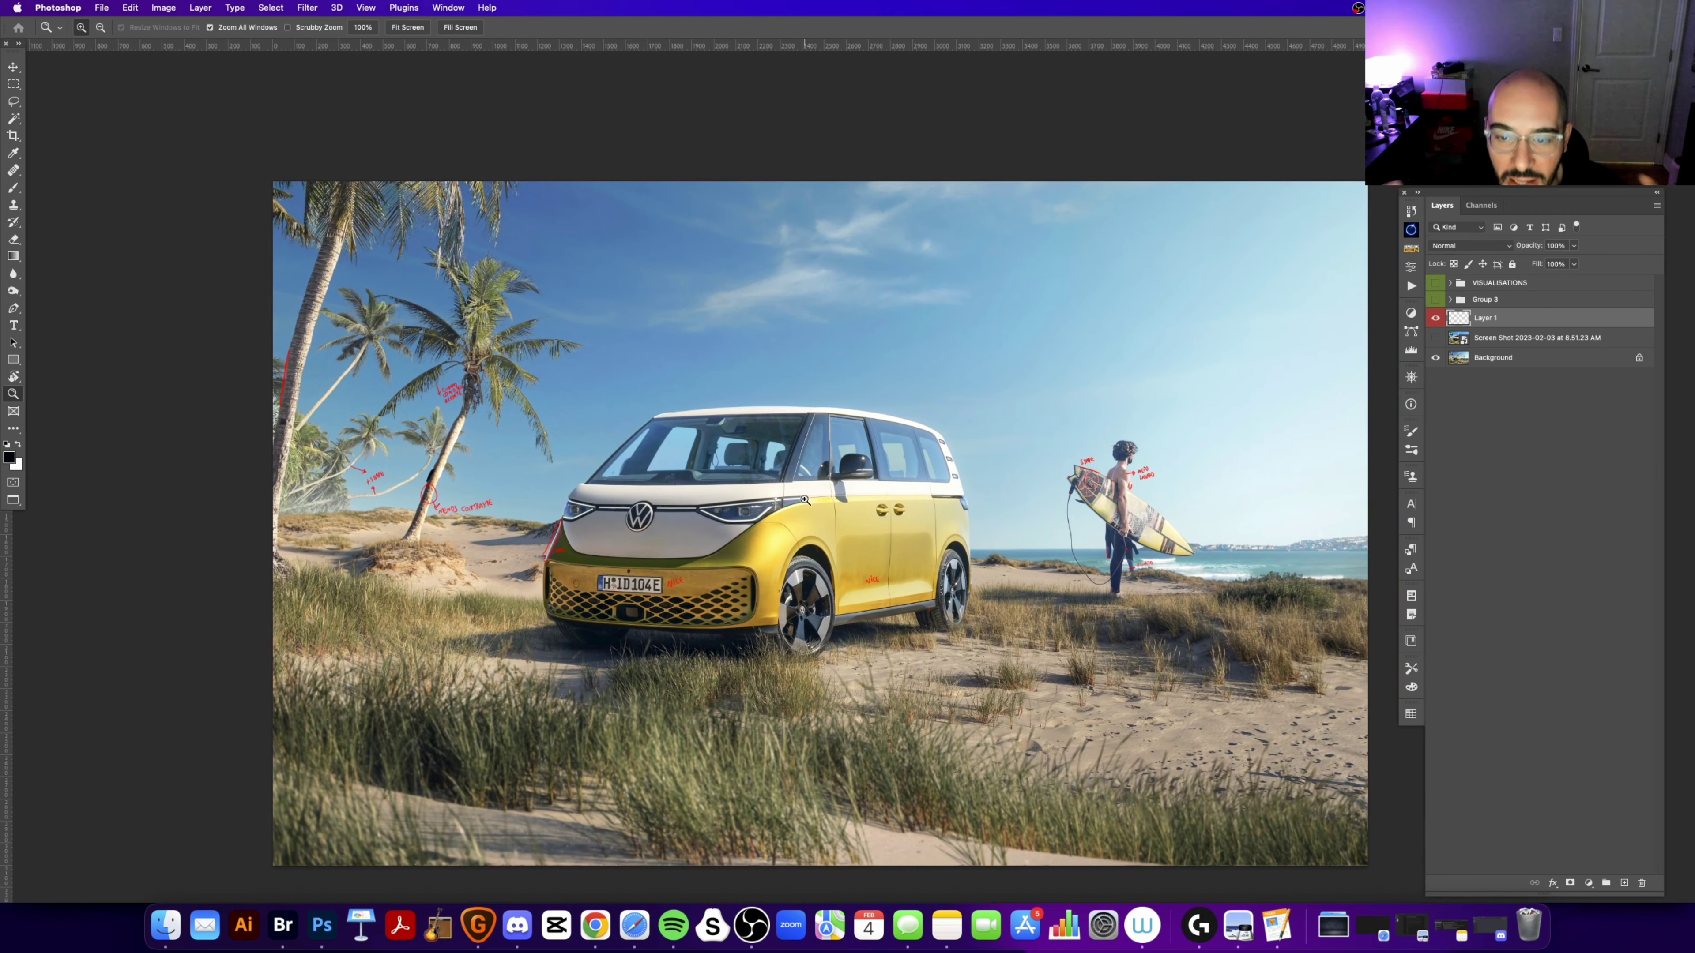
left_click(932, 406)
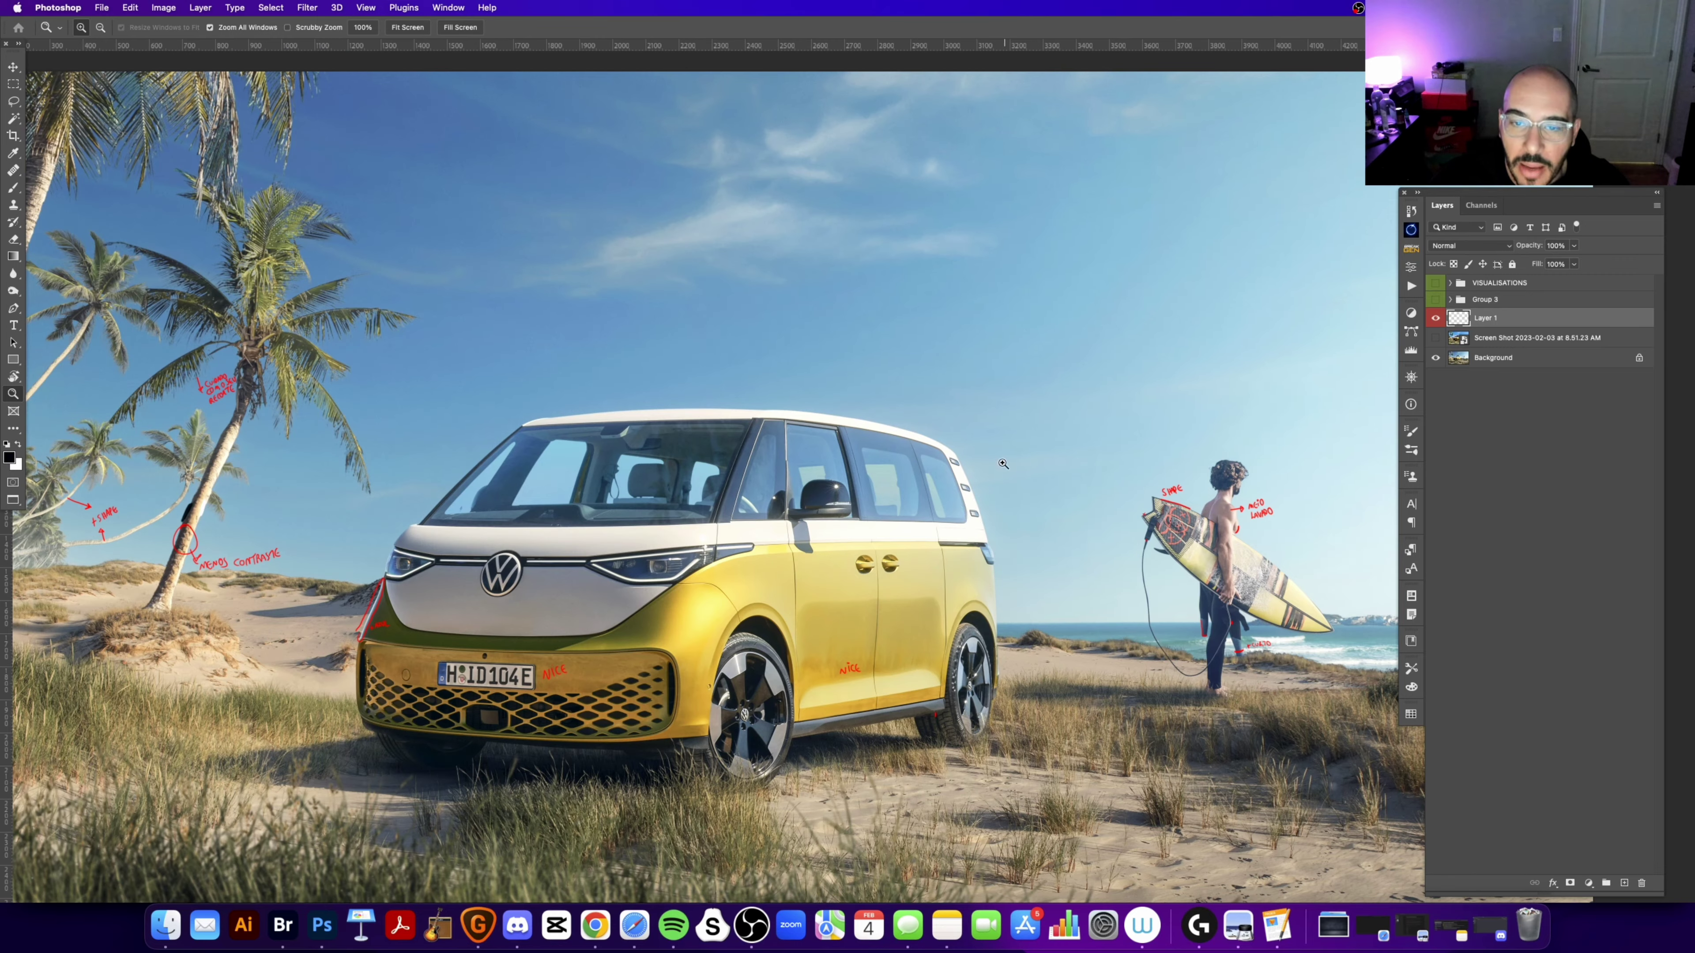
left_click_drag(787, 478, 678, 421)
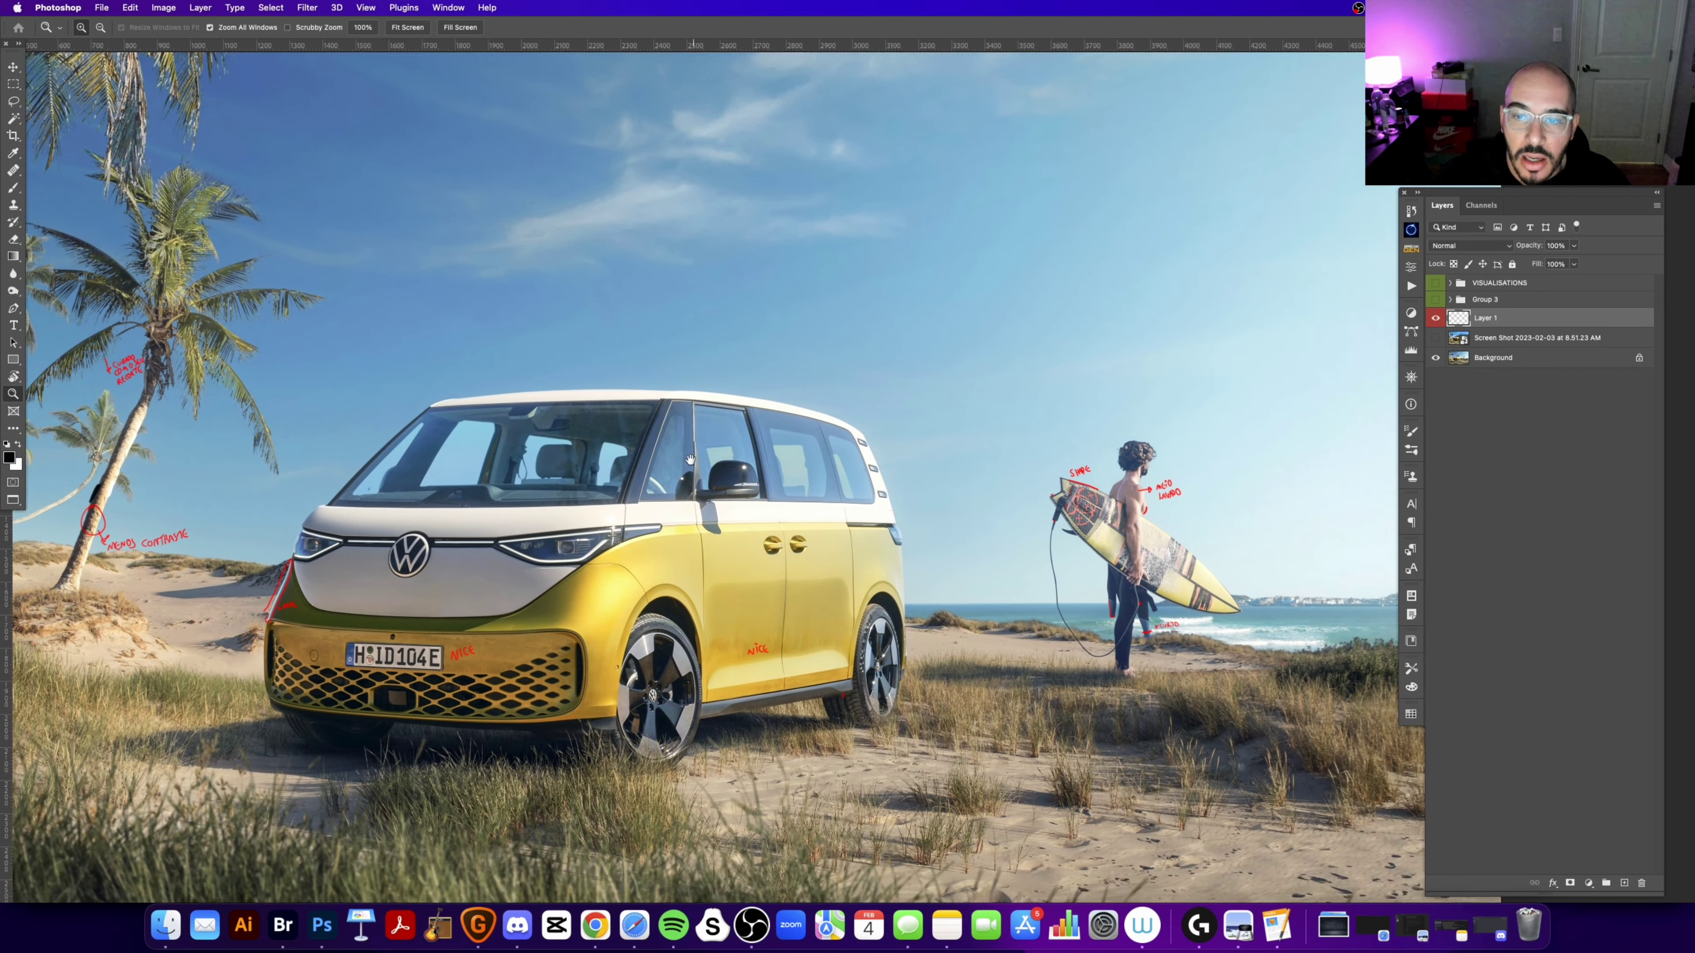
key("ctrl+0")
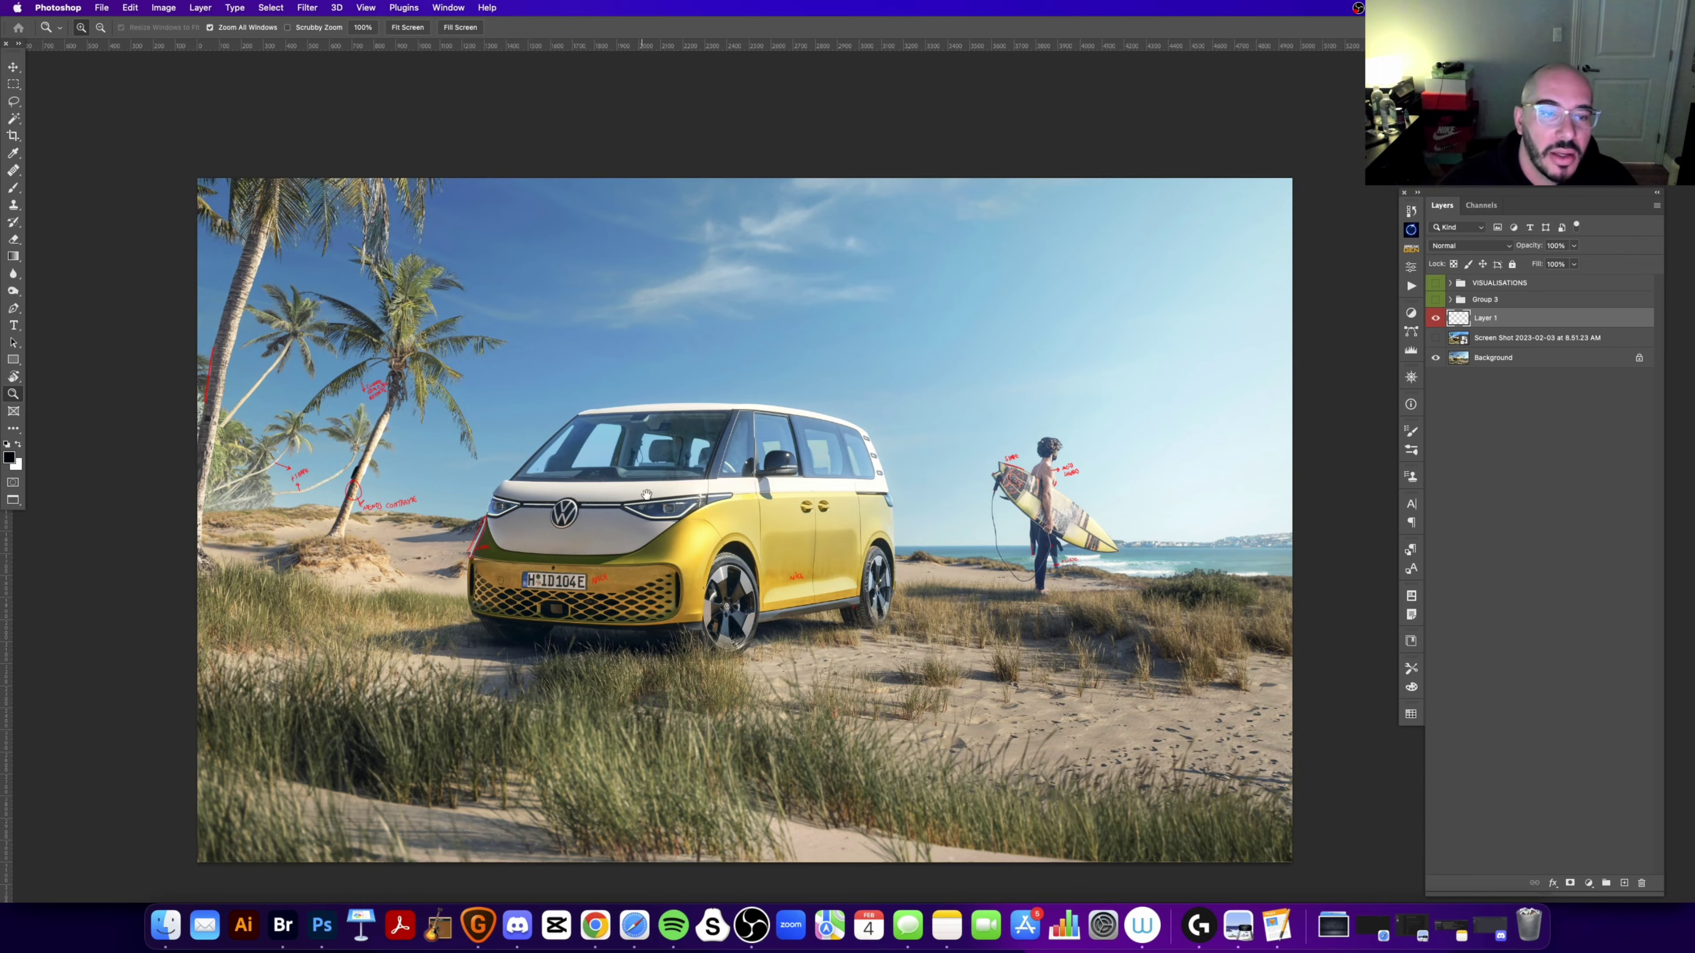
mouse_move(647, 495)
left_mouse_down()
mouse_move(623, 459)
mouse_move(599, 466)
left_mouse_up()
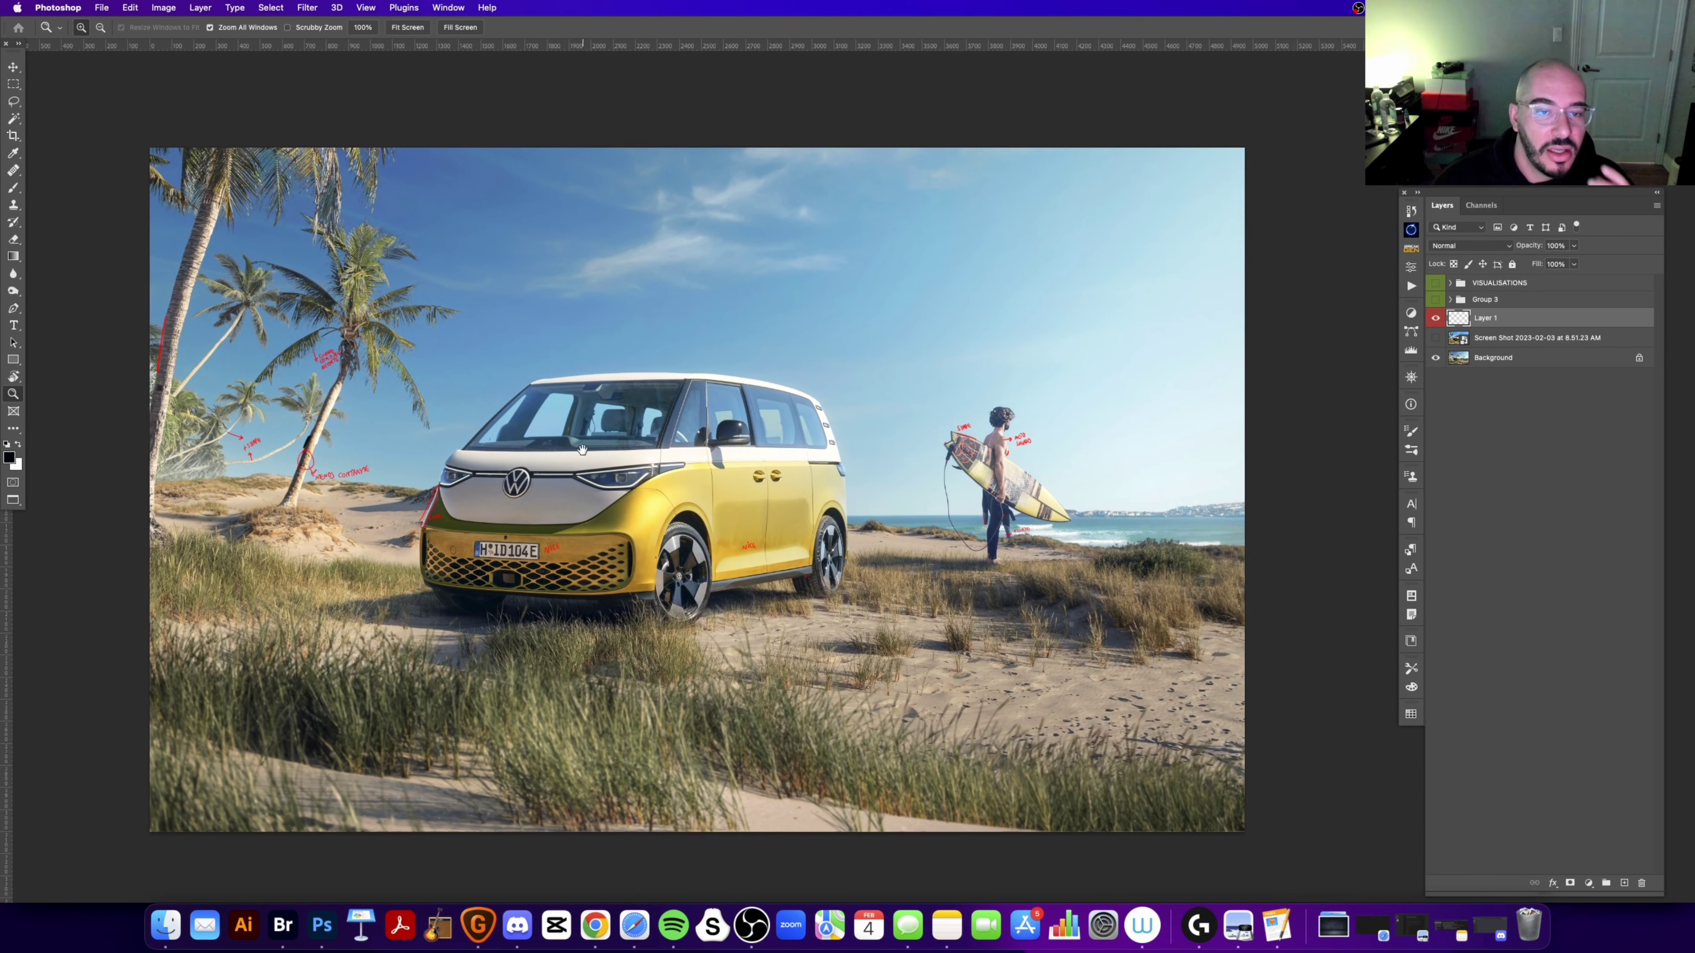
scroll(458, 435, "left", 3)
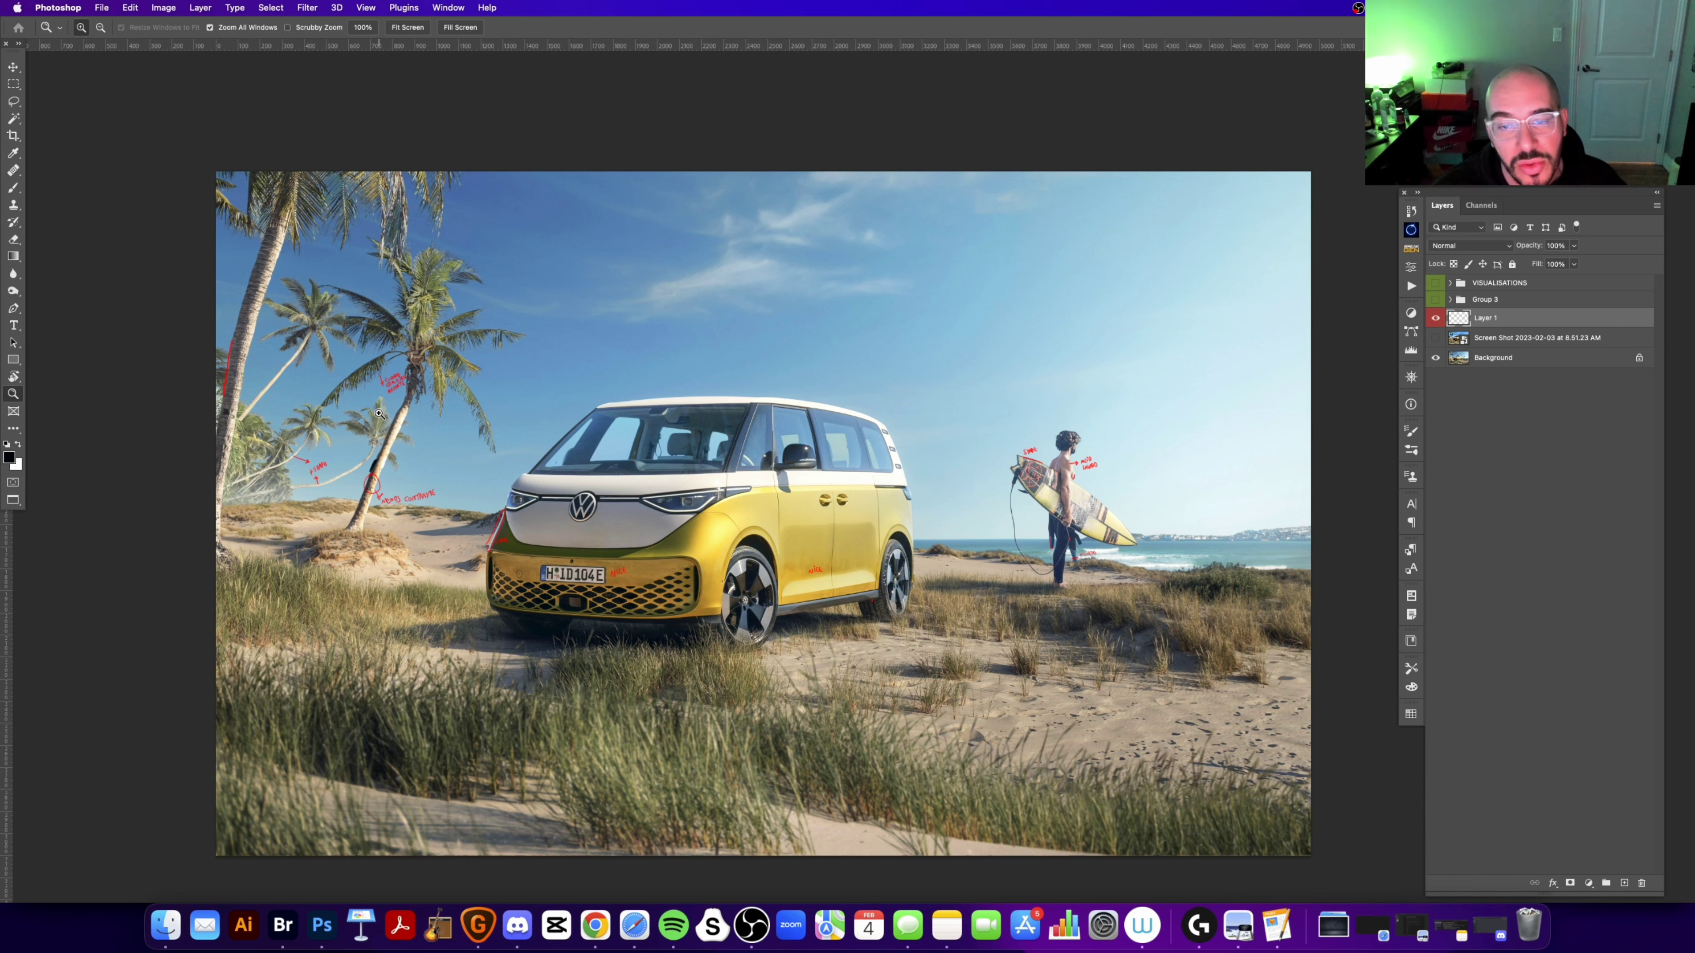
left_click(1092, 326)
left_click(1076, 406)
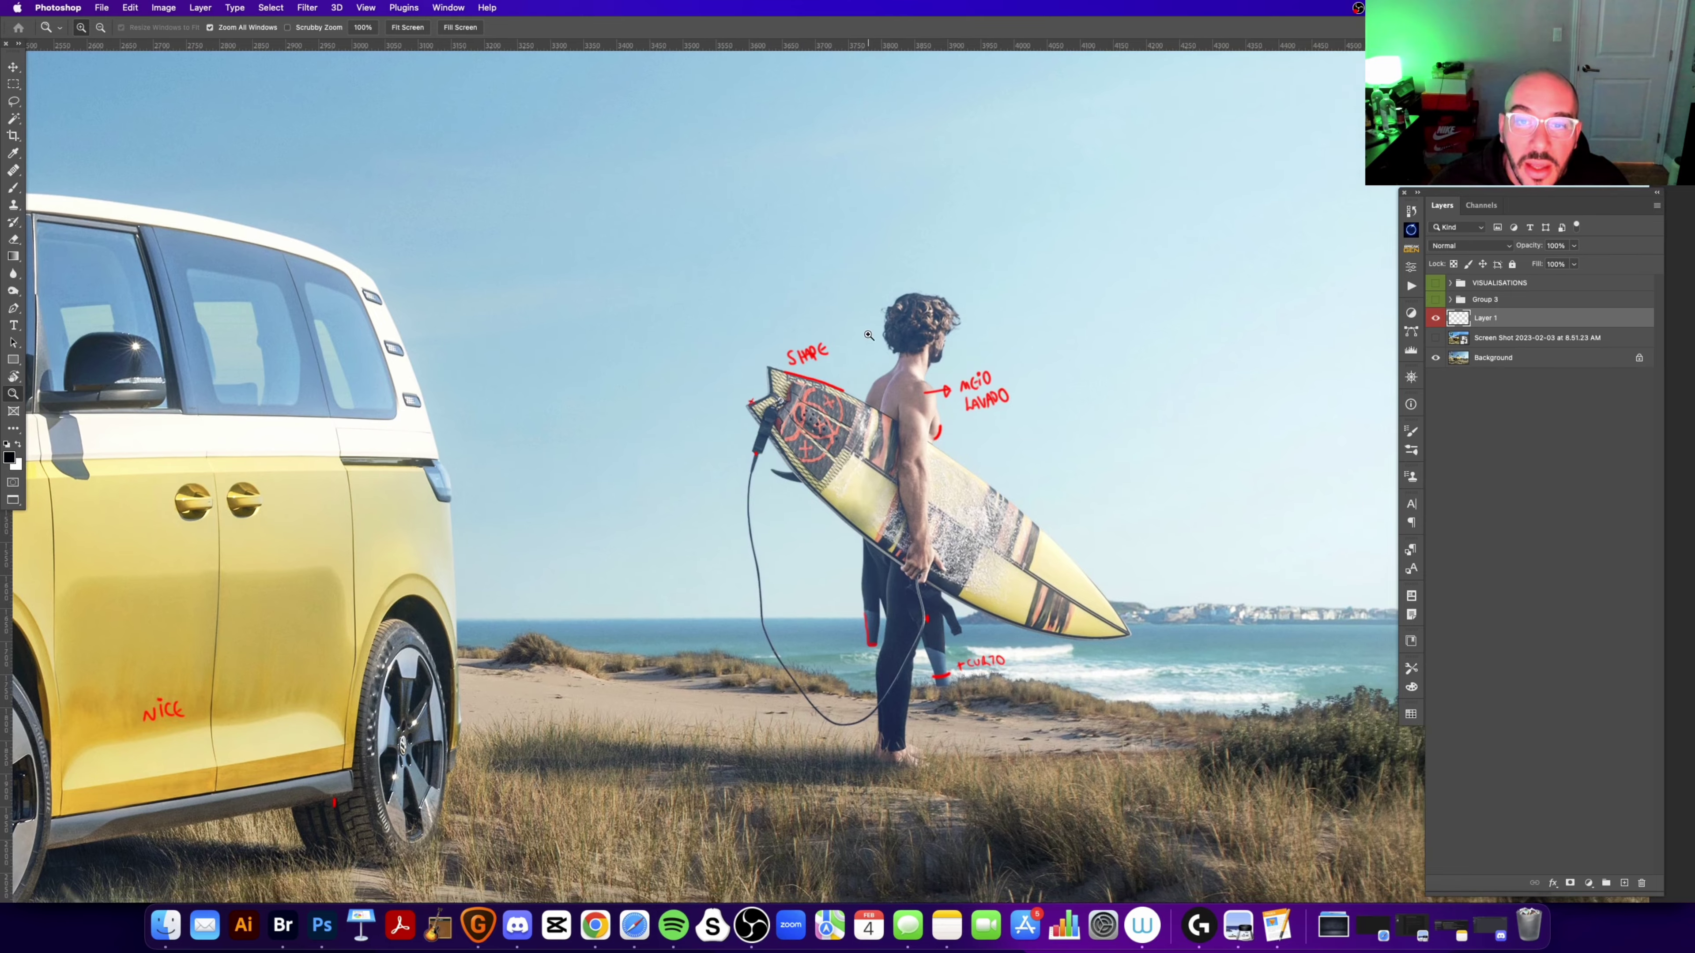
Step: Adjust the zoom on the van and surfer and toggle the Screen Shot reference on and off
left_click(868, 335)
left_click(723, 394, "alt")
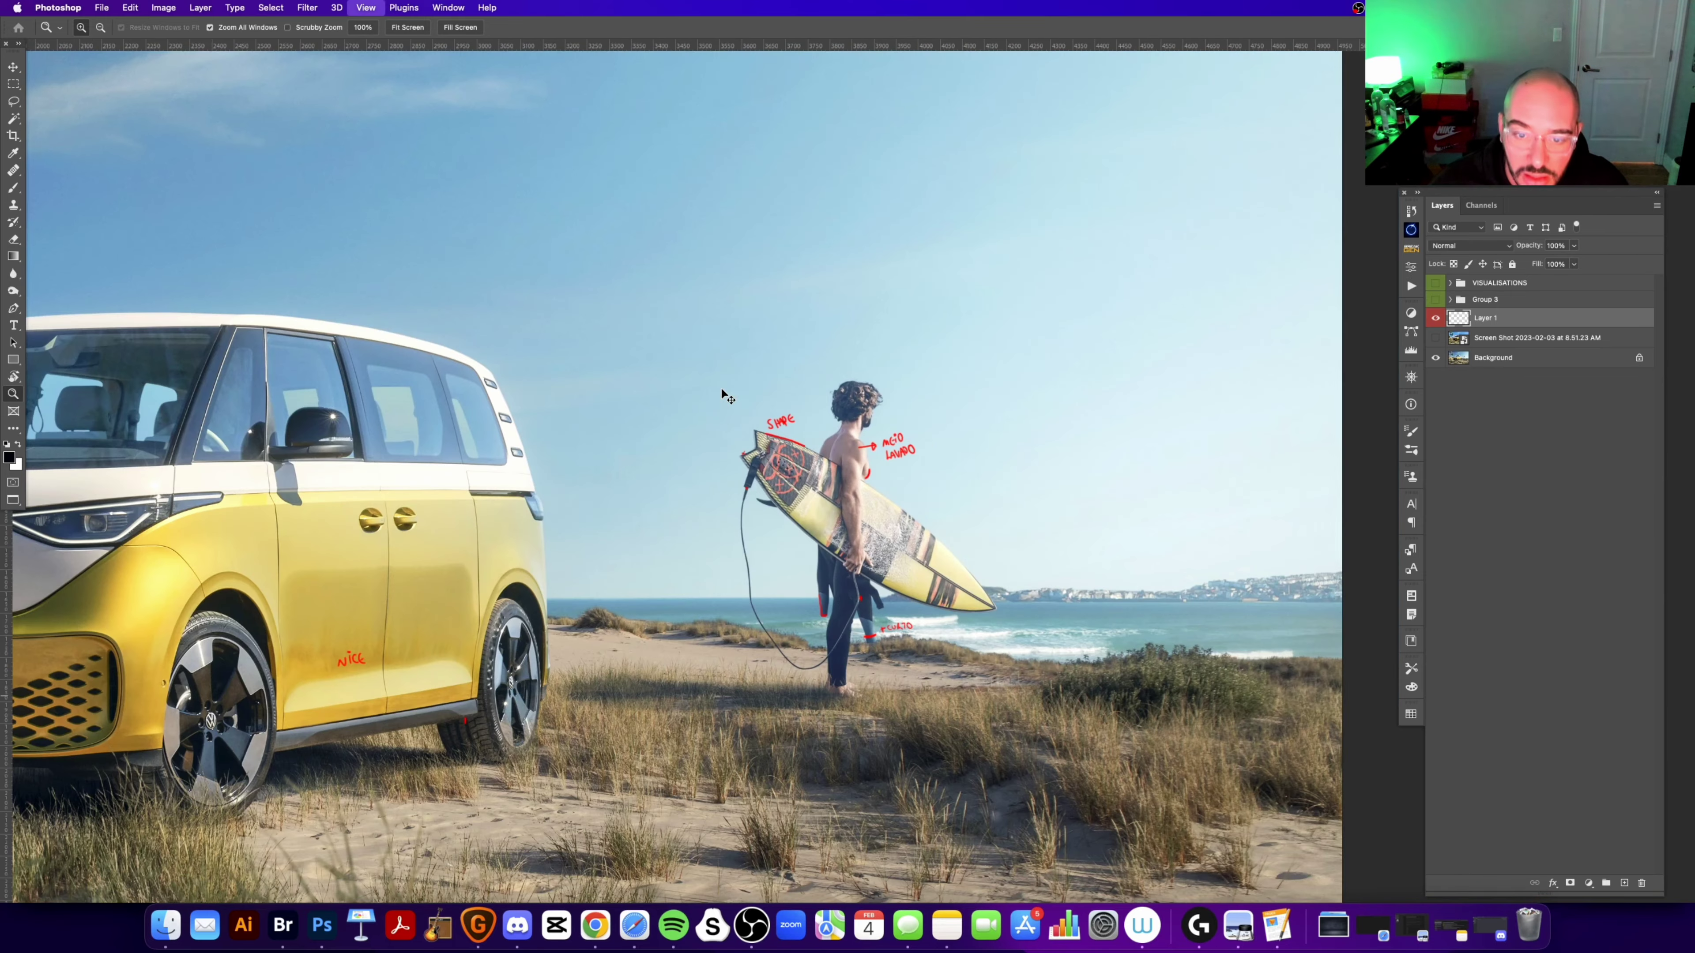
left_click(697, 470)
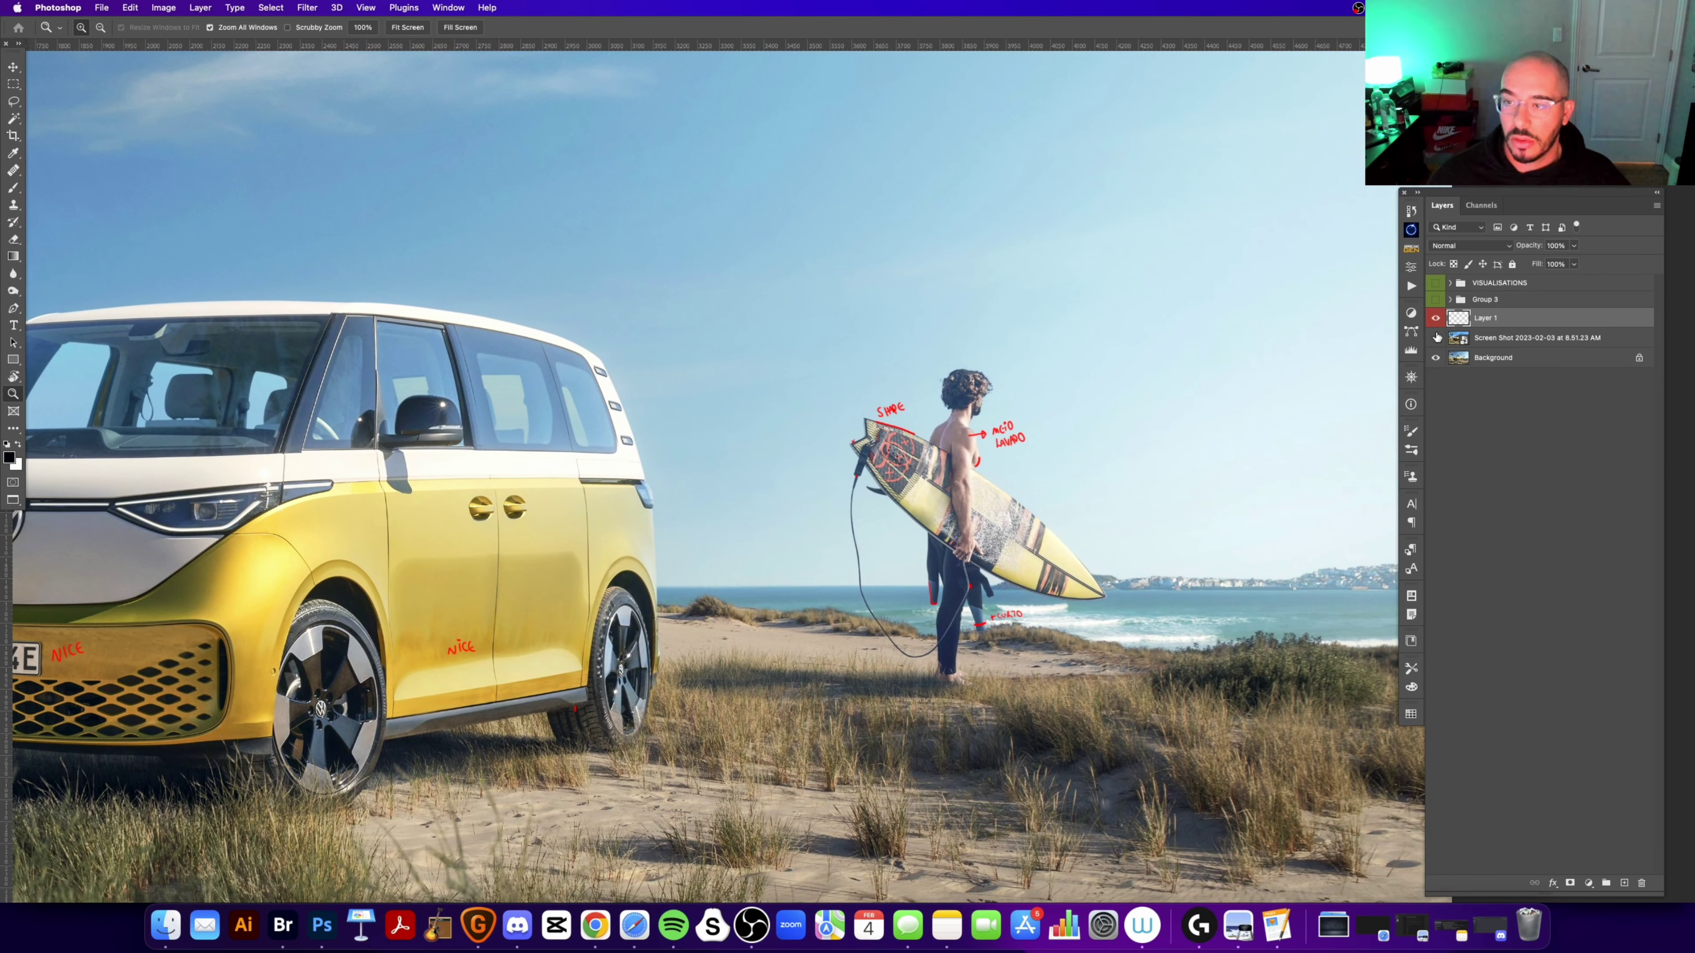
left_click(1435, 338)
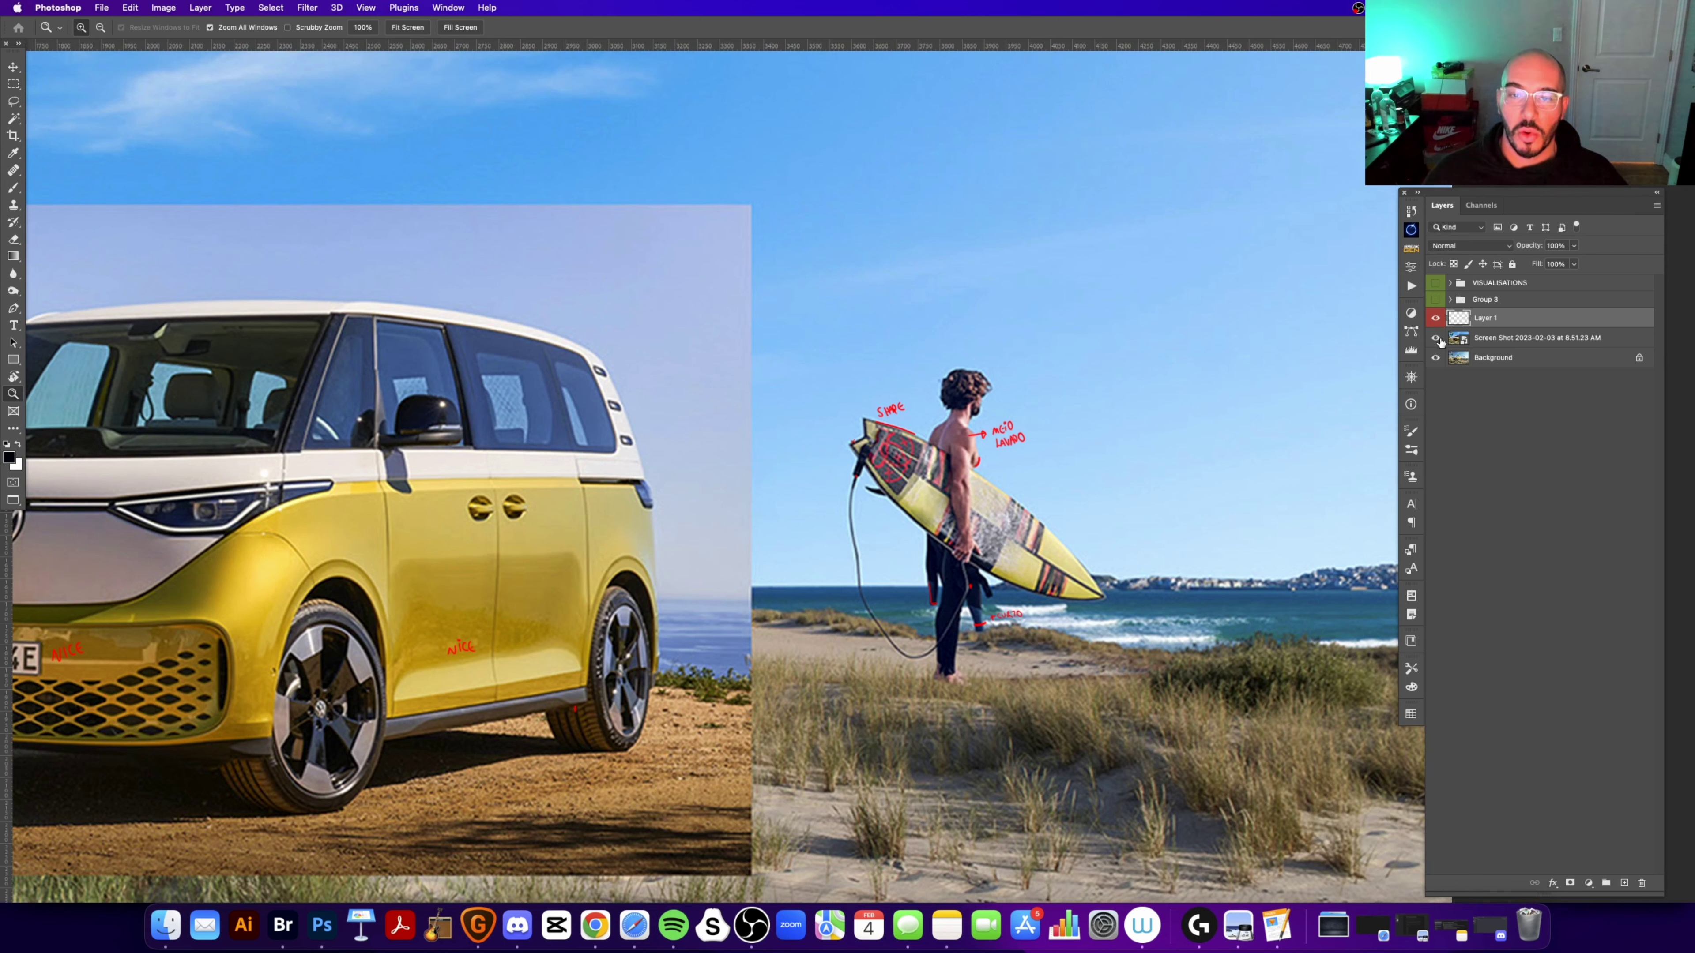
left_click(1436, 338)
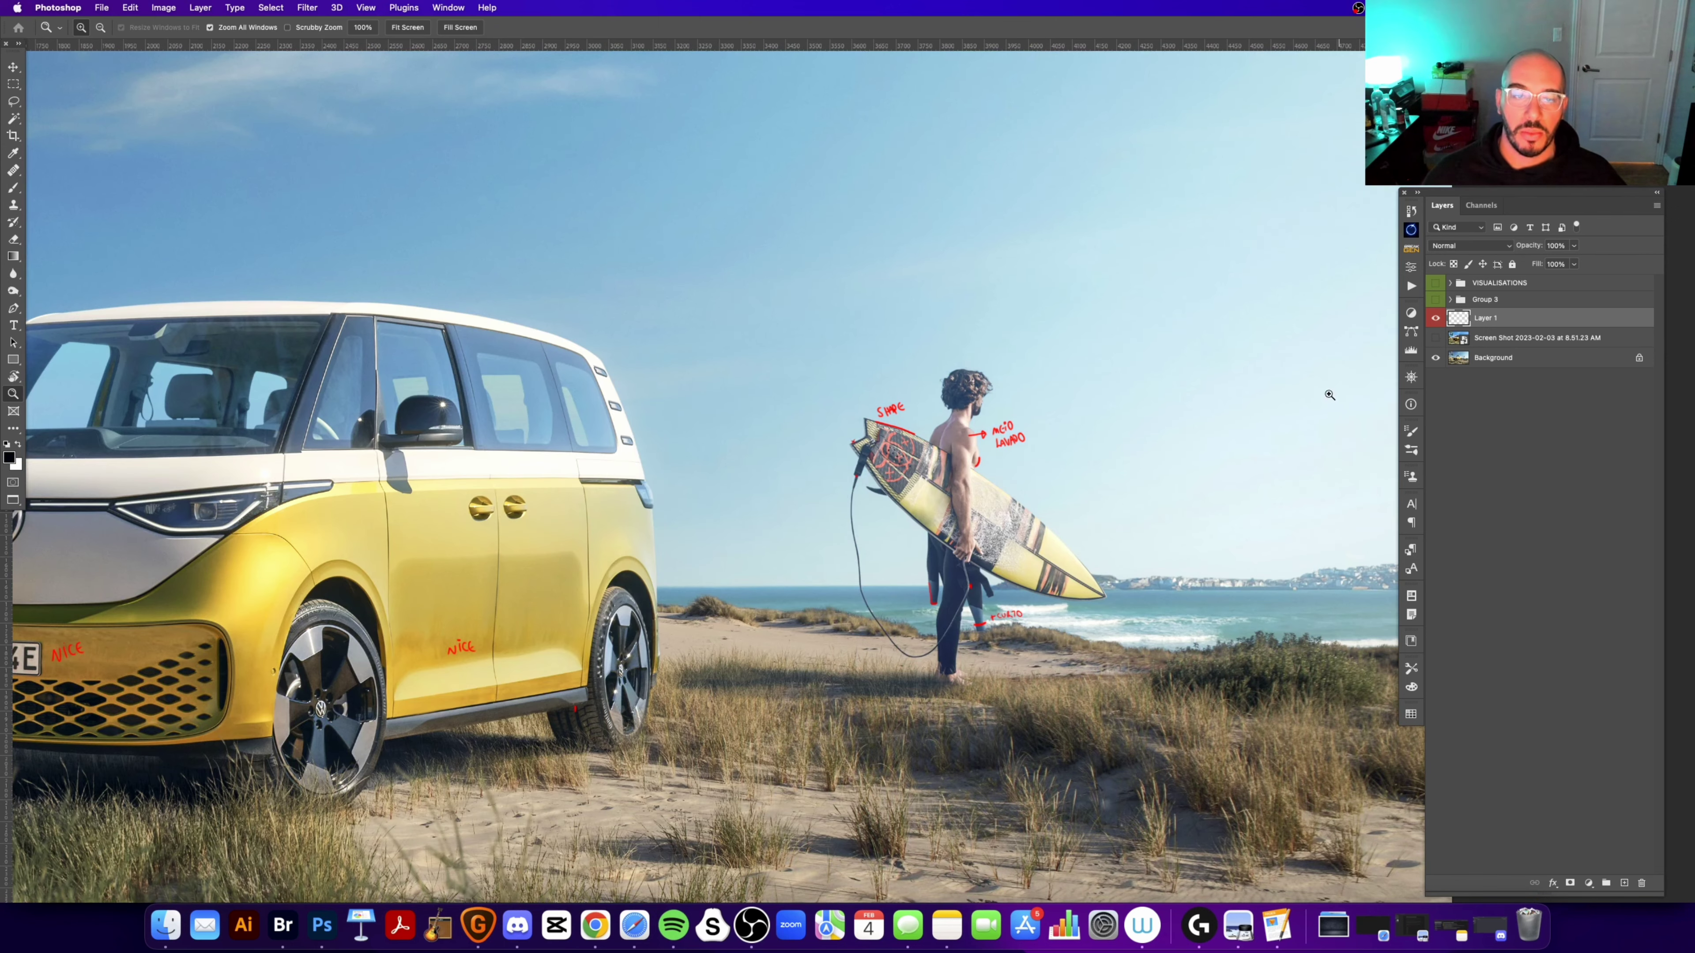
scroll(968, 505, "down", 2)
Step: Zoom in on the surfer's head and the surfboard nose with its SHAPE note
left_click(836, 485)
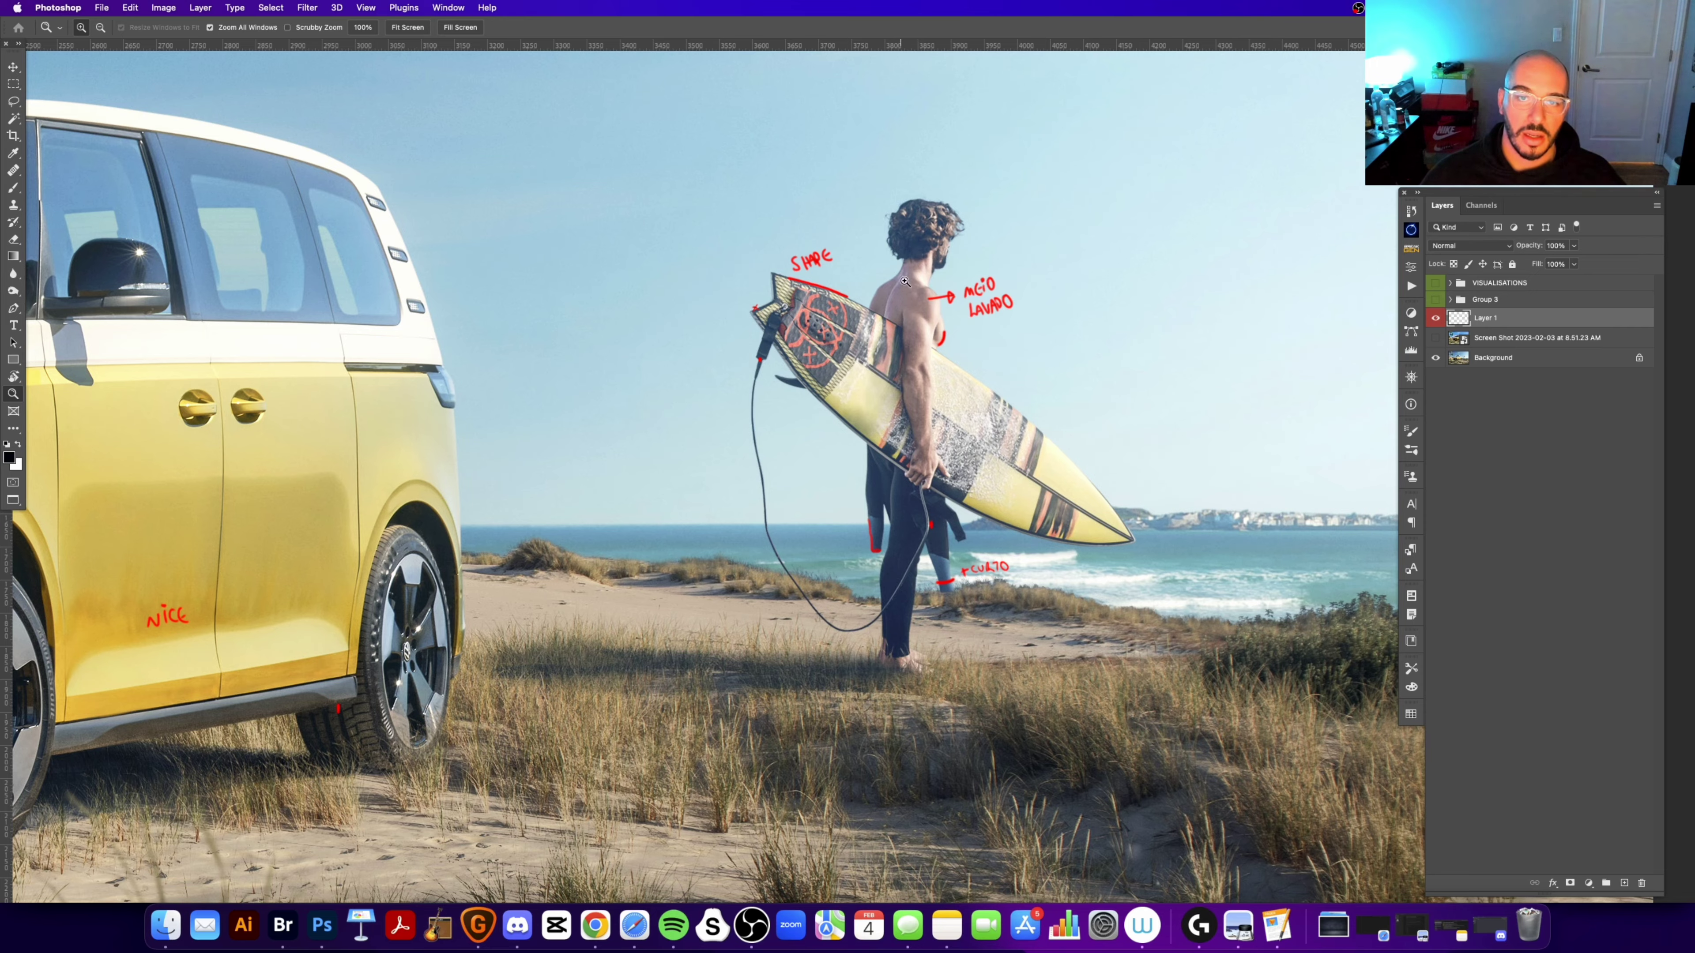
left_click(904, 282)
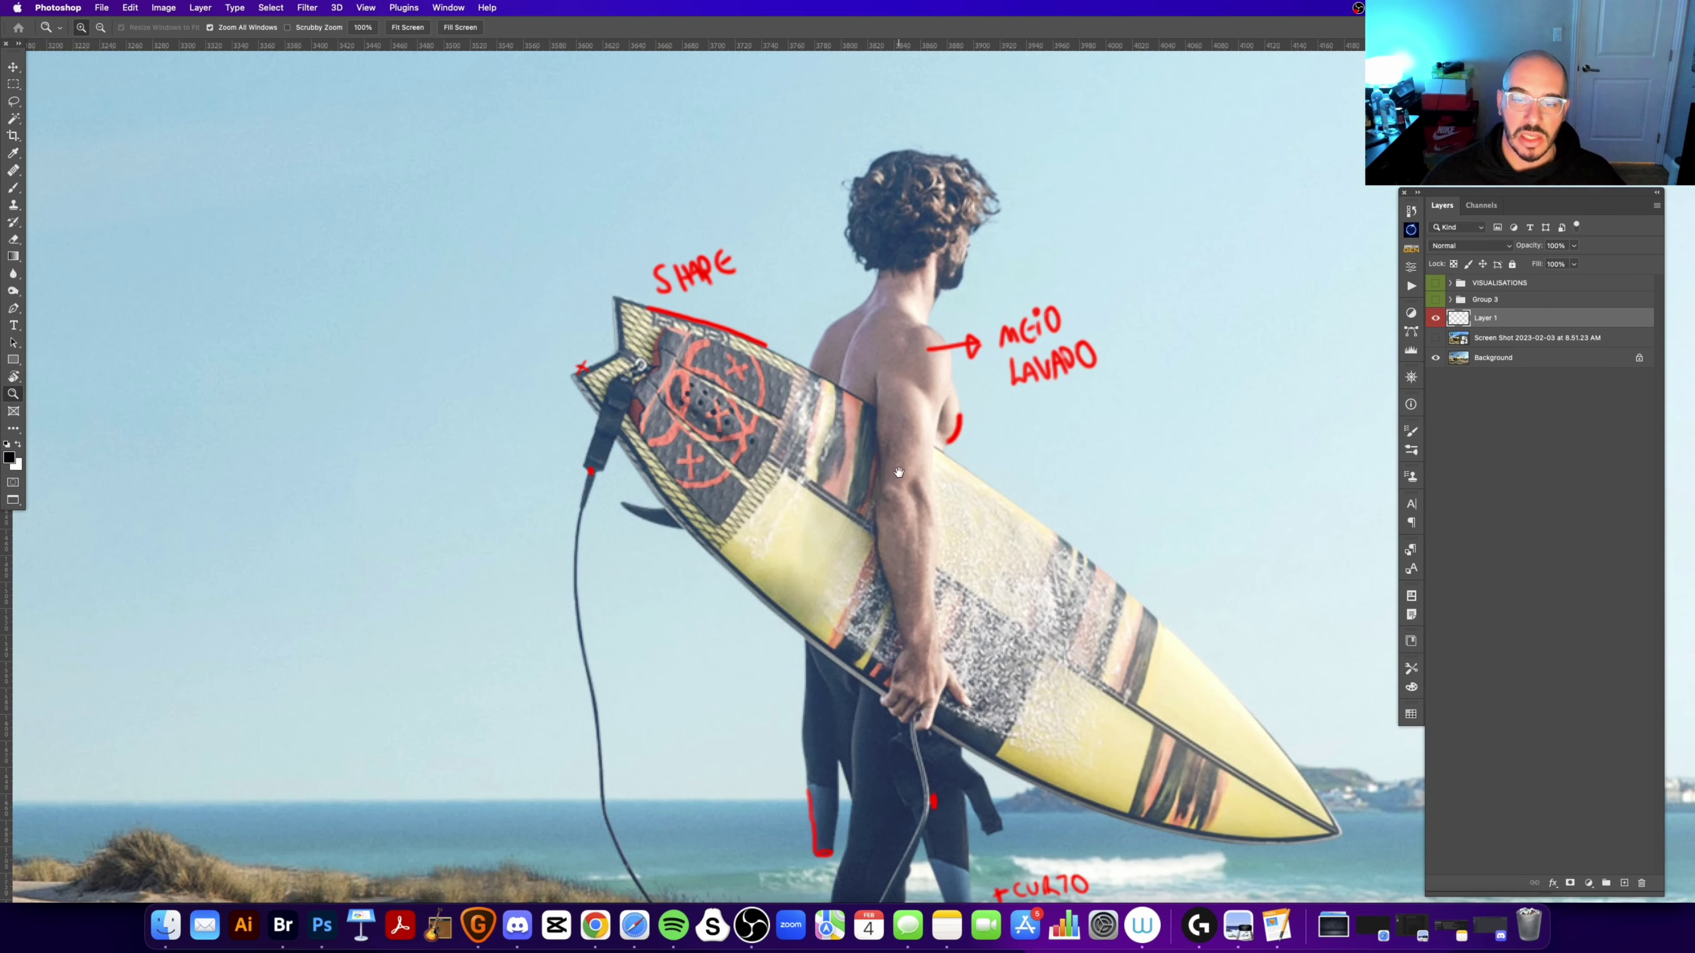
scroll(867, 301, "down", 3)
scroll(834, 367, "right", 3)
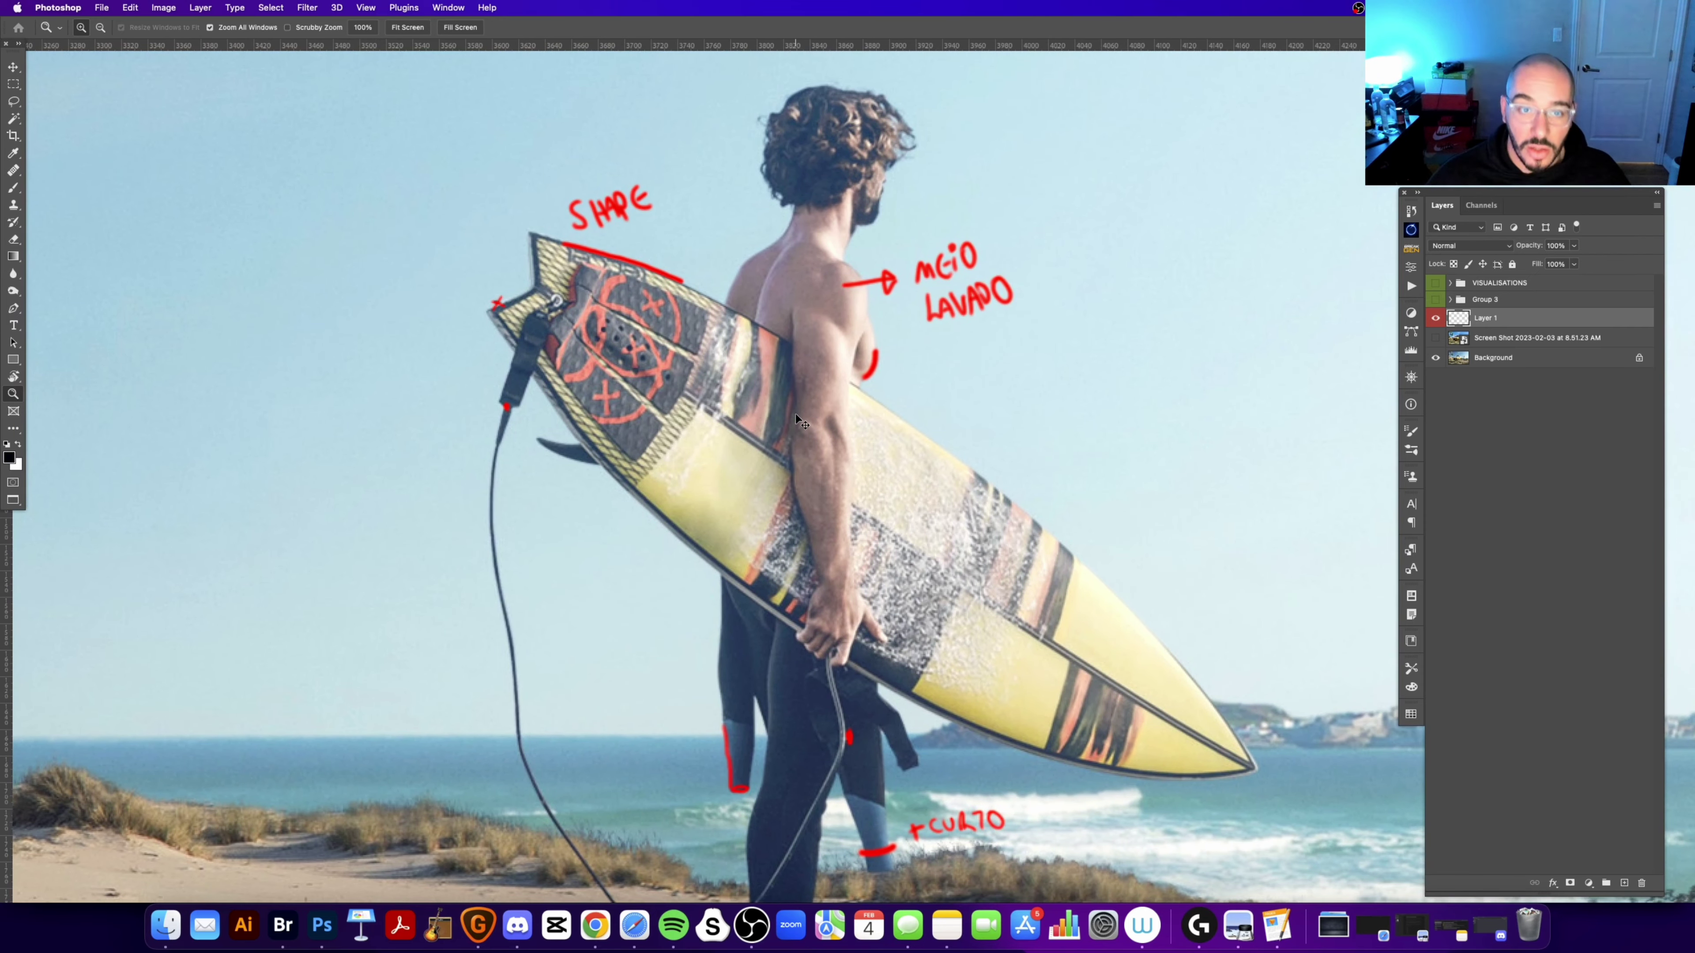
left_click(796, 413, "alt")
left_click(755, 389)
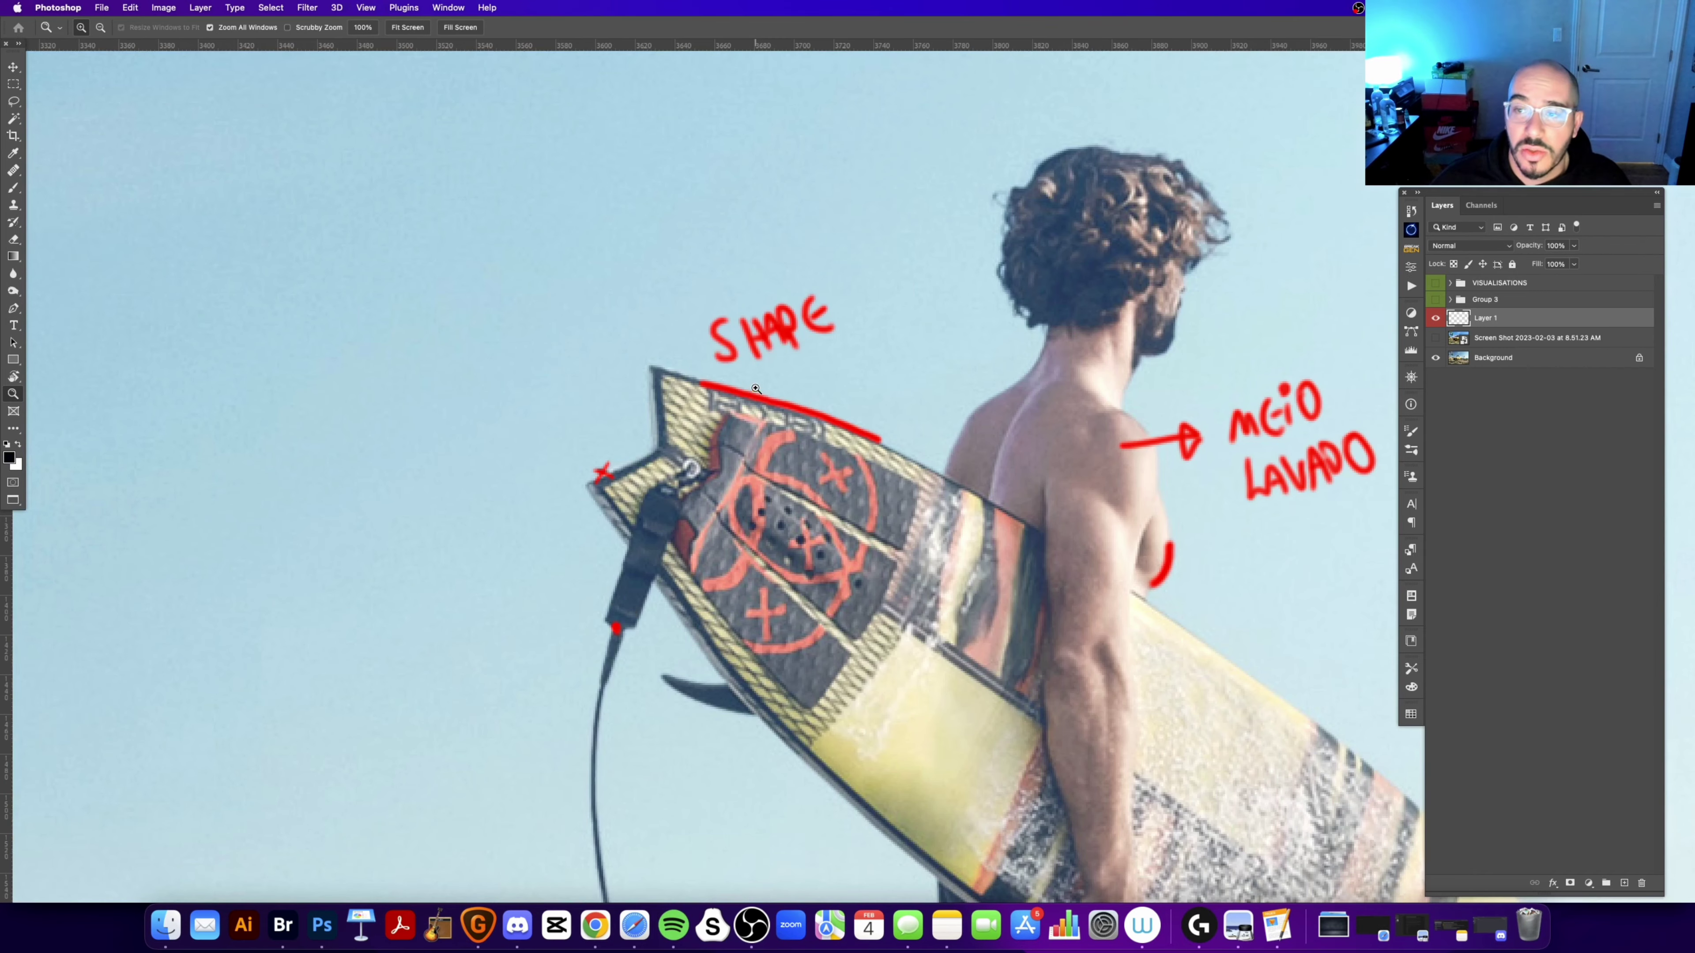
Step: Toggle the red critique notes off and on to judge the board nose, leaving them hidden
left_click(1435, 317)
scroll(759, 402, "up", 1)
scroll(758, 402, "right", 1)
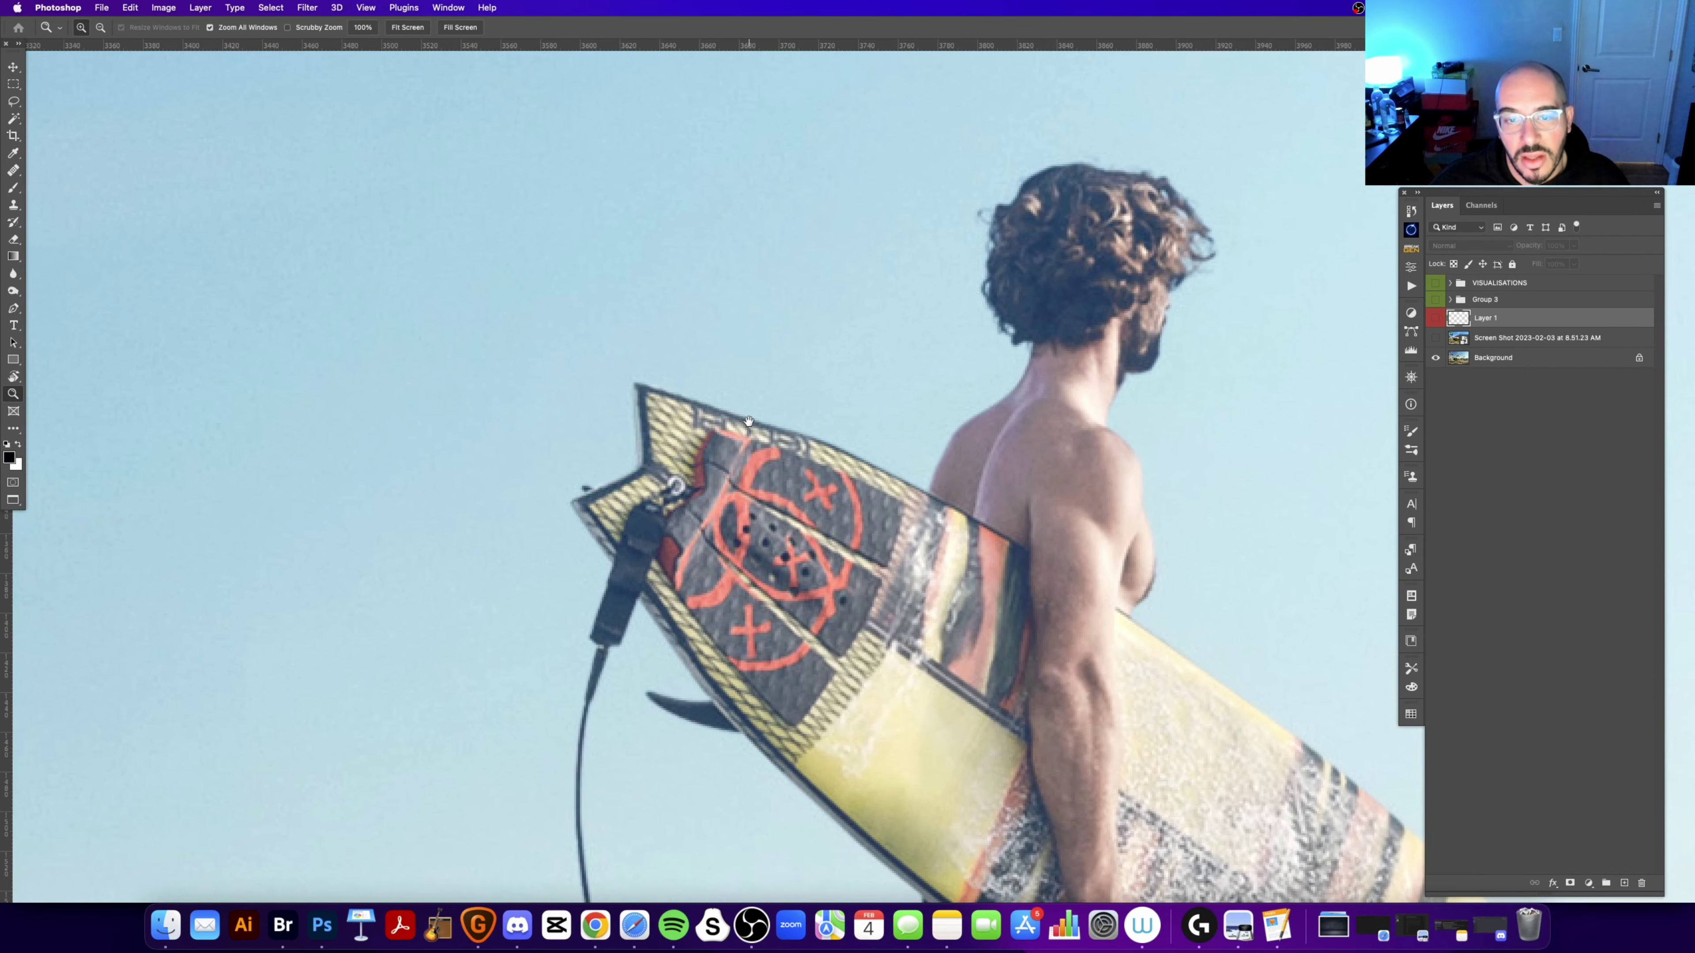
scroll(787, 438, "right", 1)
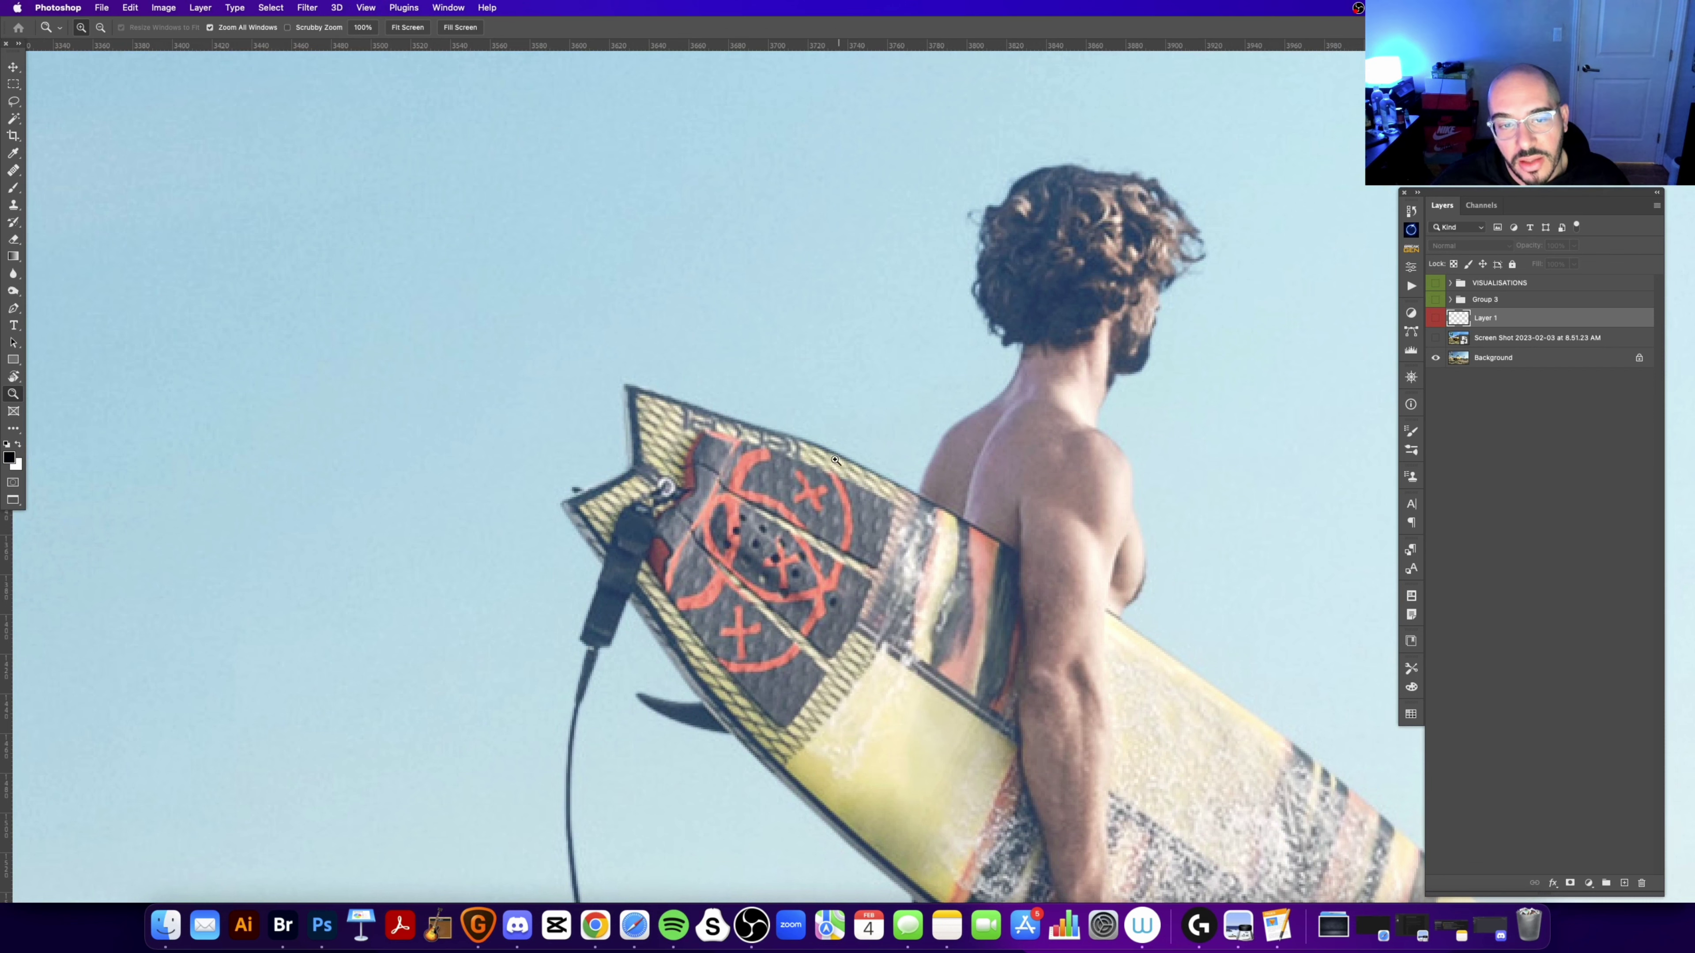
left_click(1438, 318)
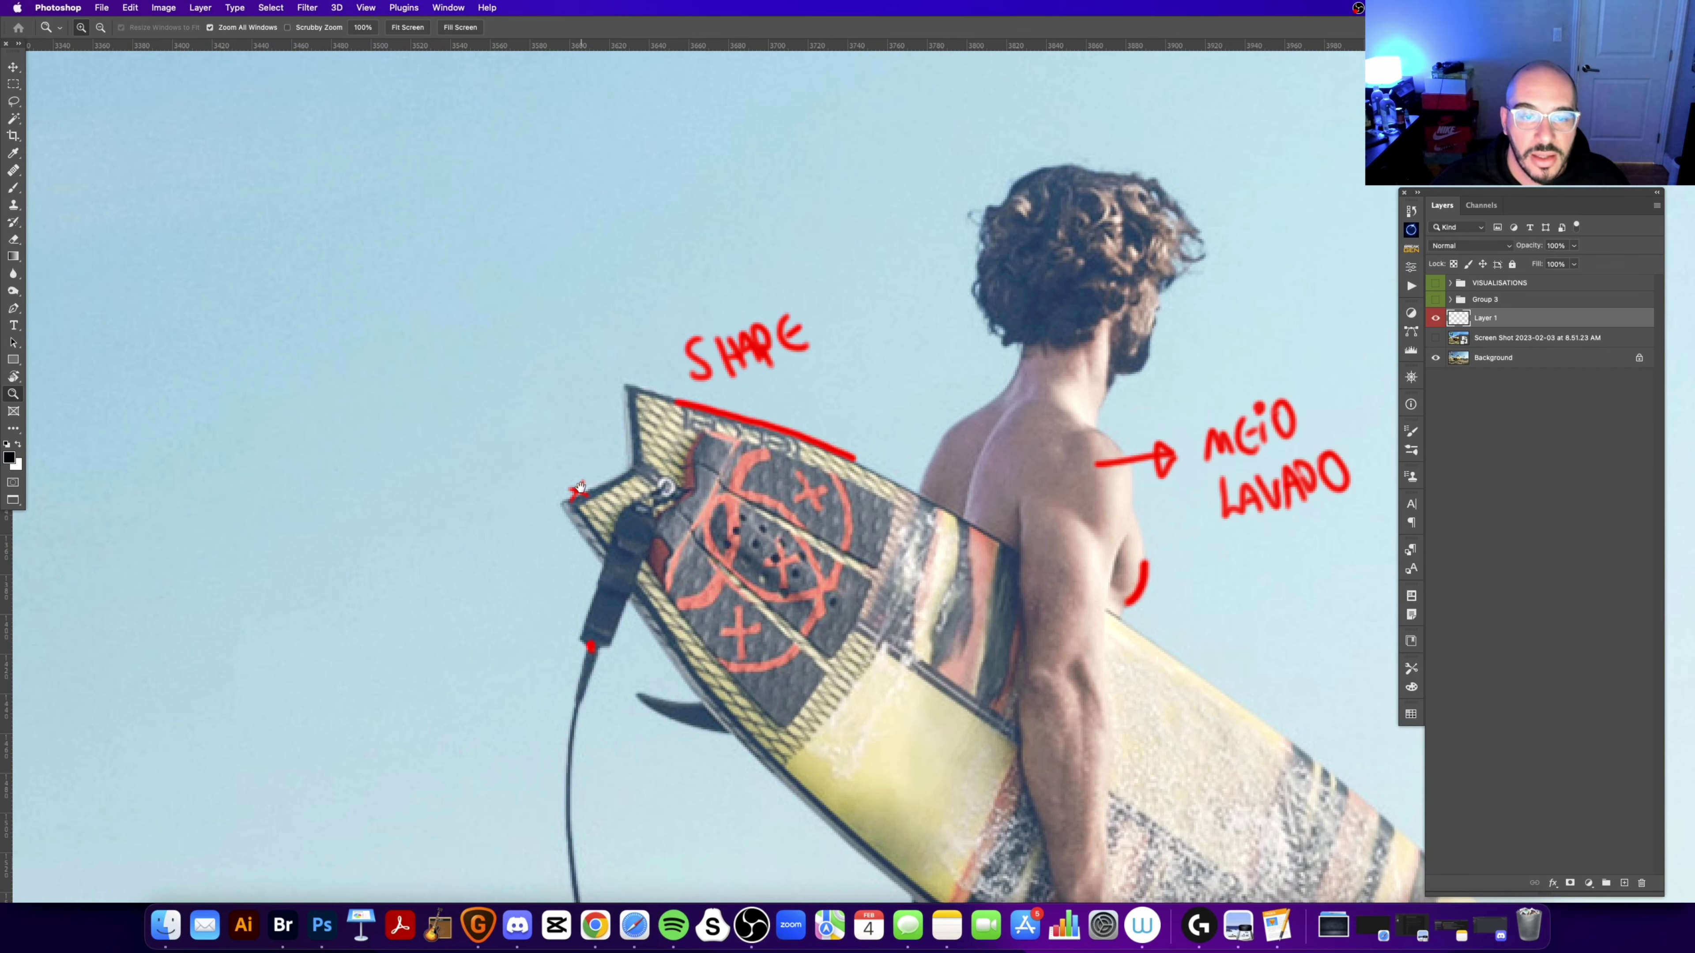
left_click_drag(580, 487, 588, 472)
left_click(1434, 319)
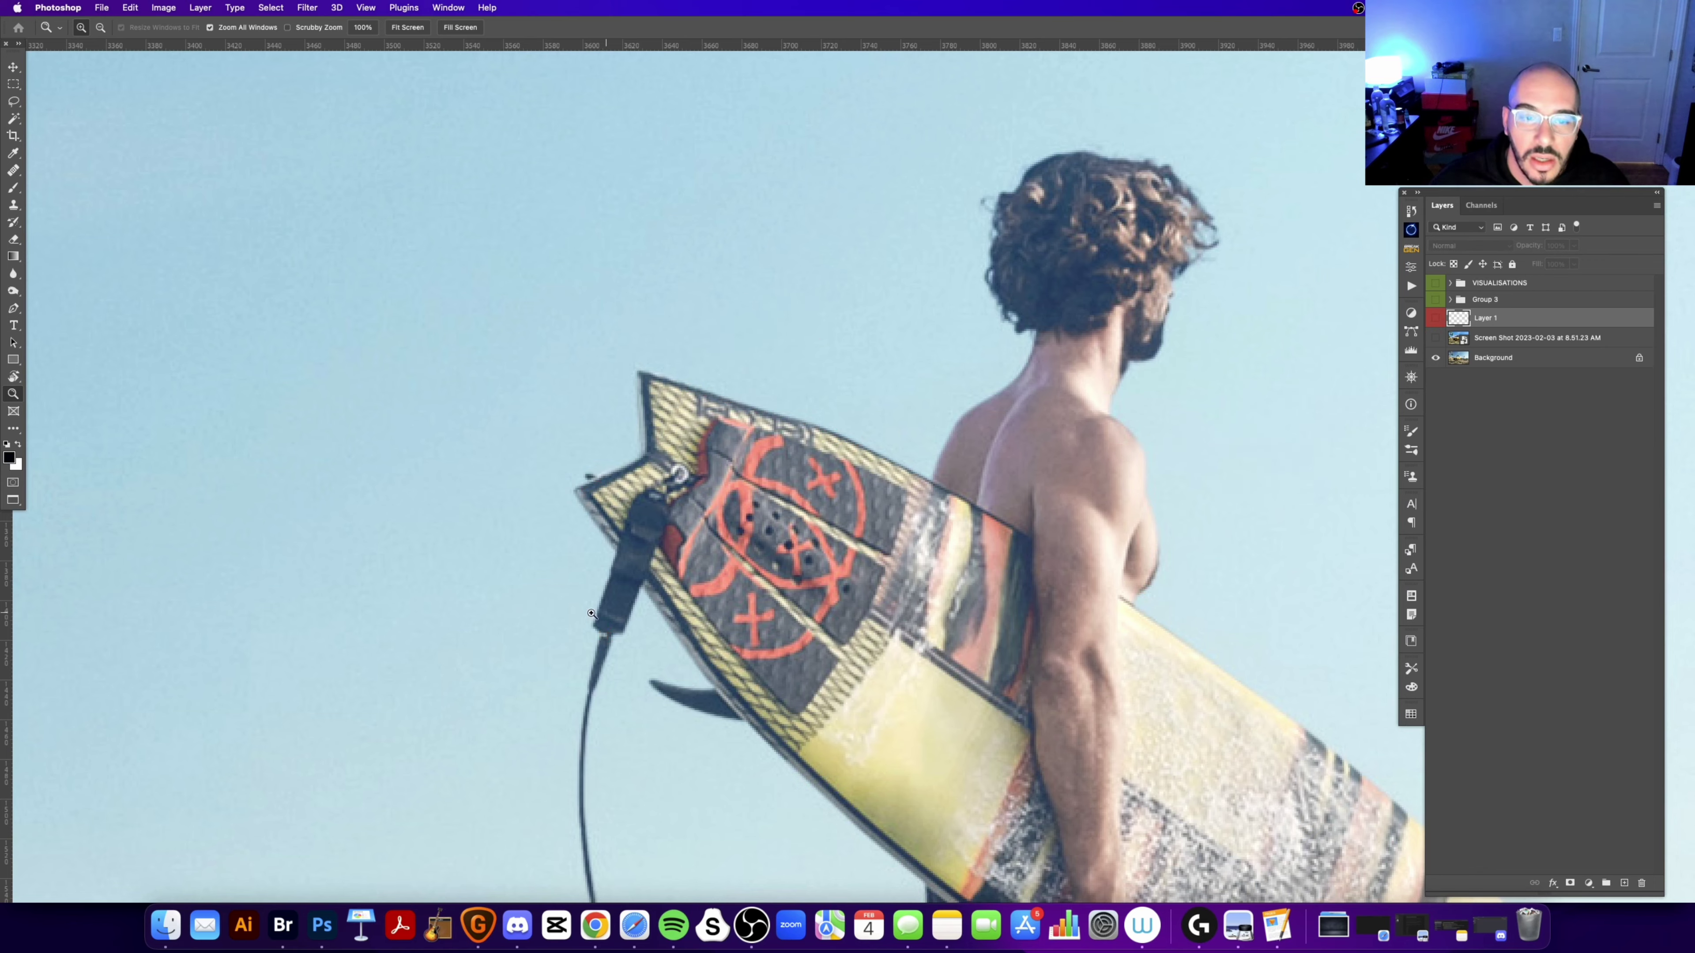
Step: Zoom from the van and beach down onto the surfboard nose and deck pad
key("super+minus")
key("super+minus")
key("super+minus")
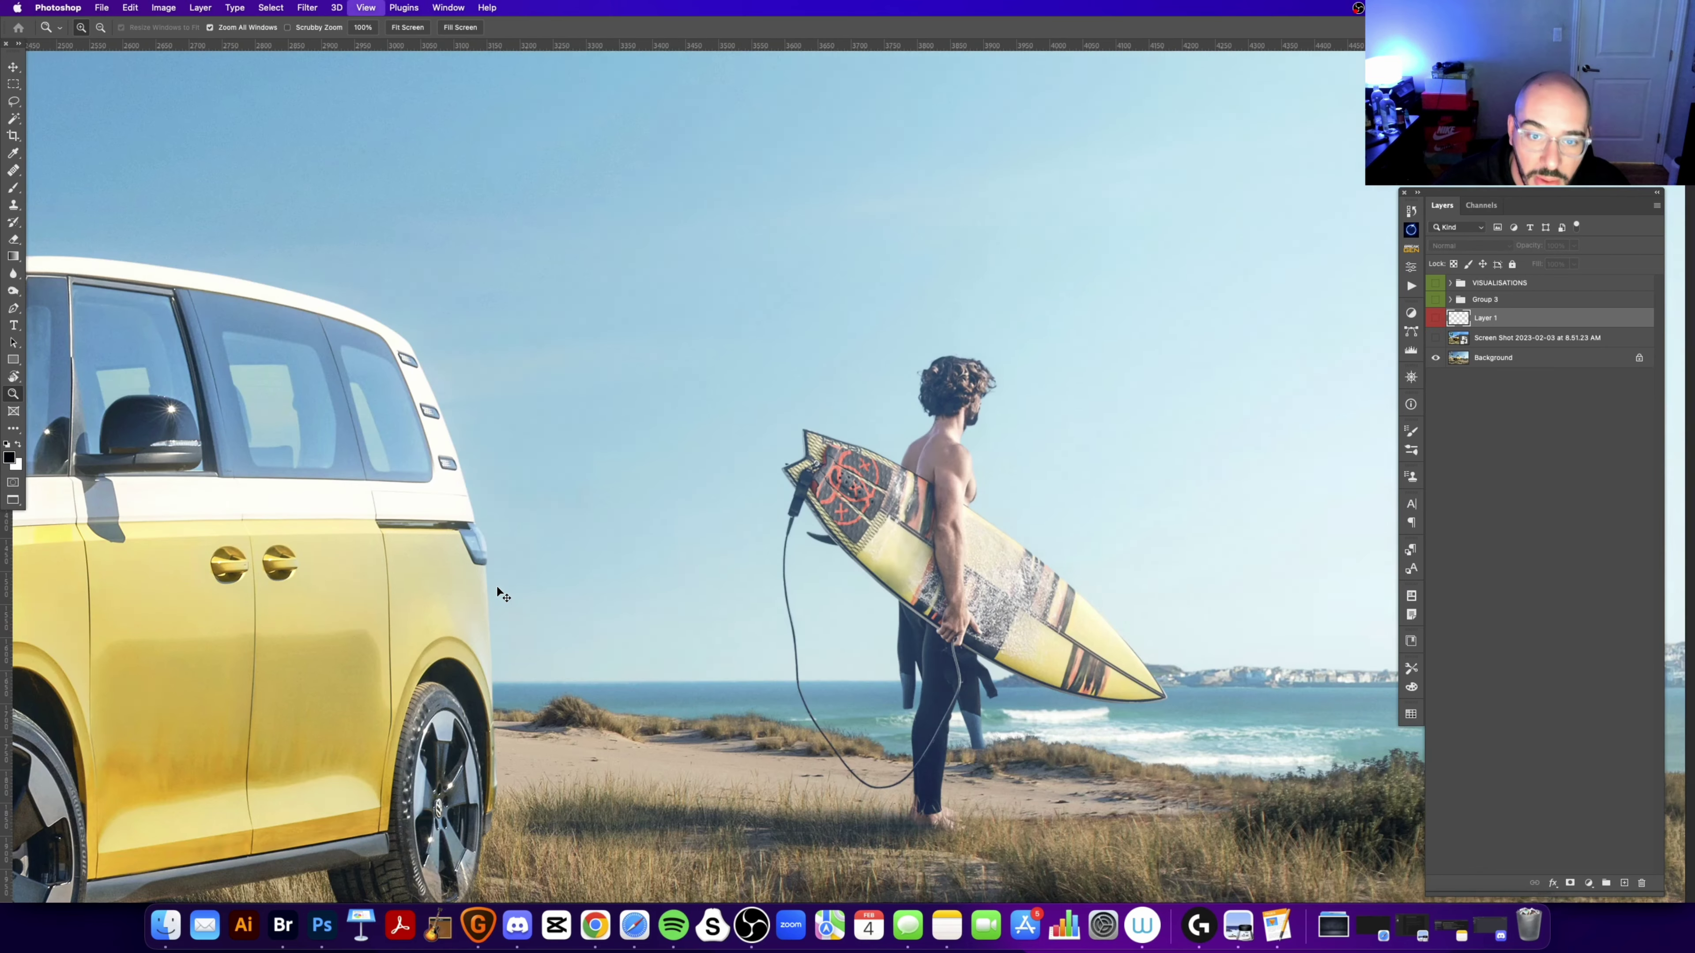
left_click_drag(784, 539, 808, 549)
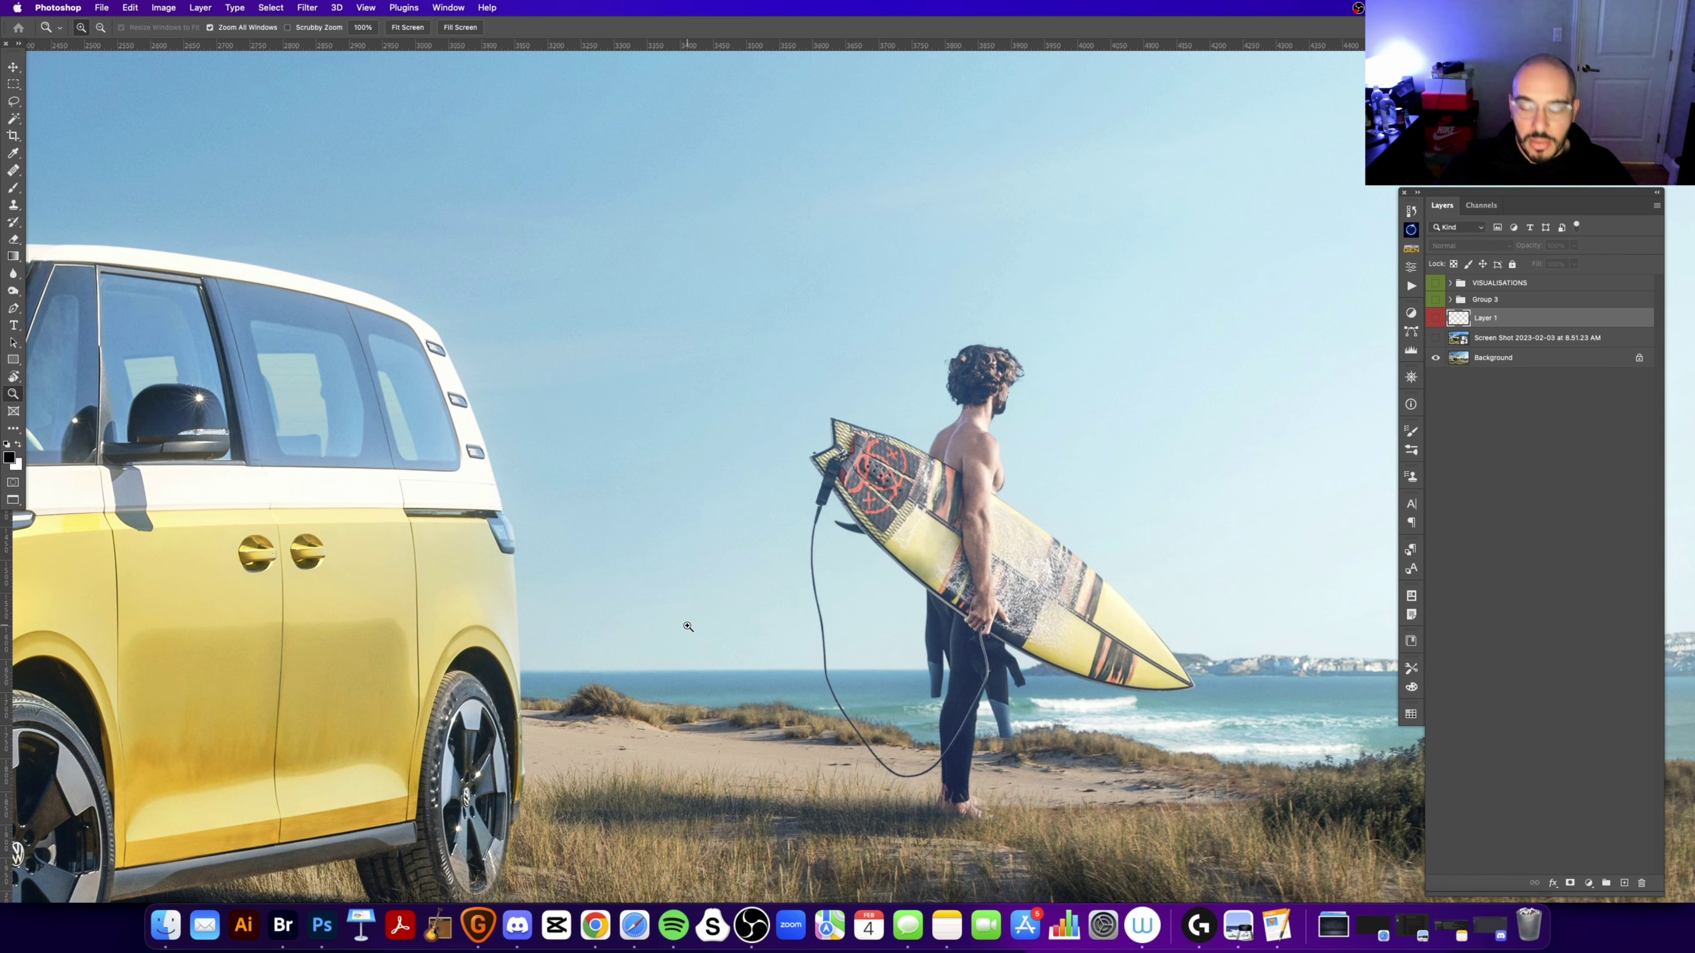
key("super+minus")
key("super+plus")
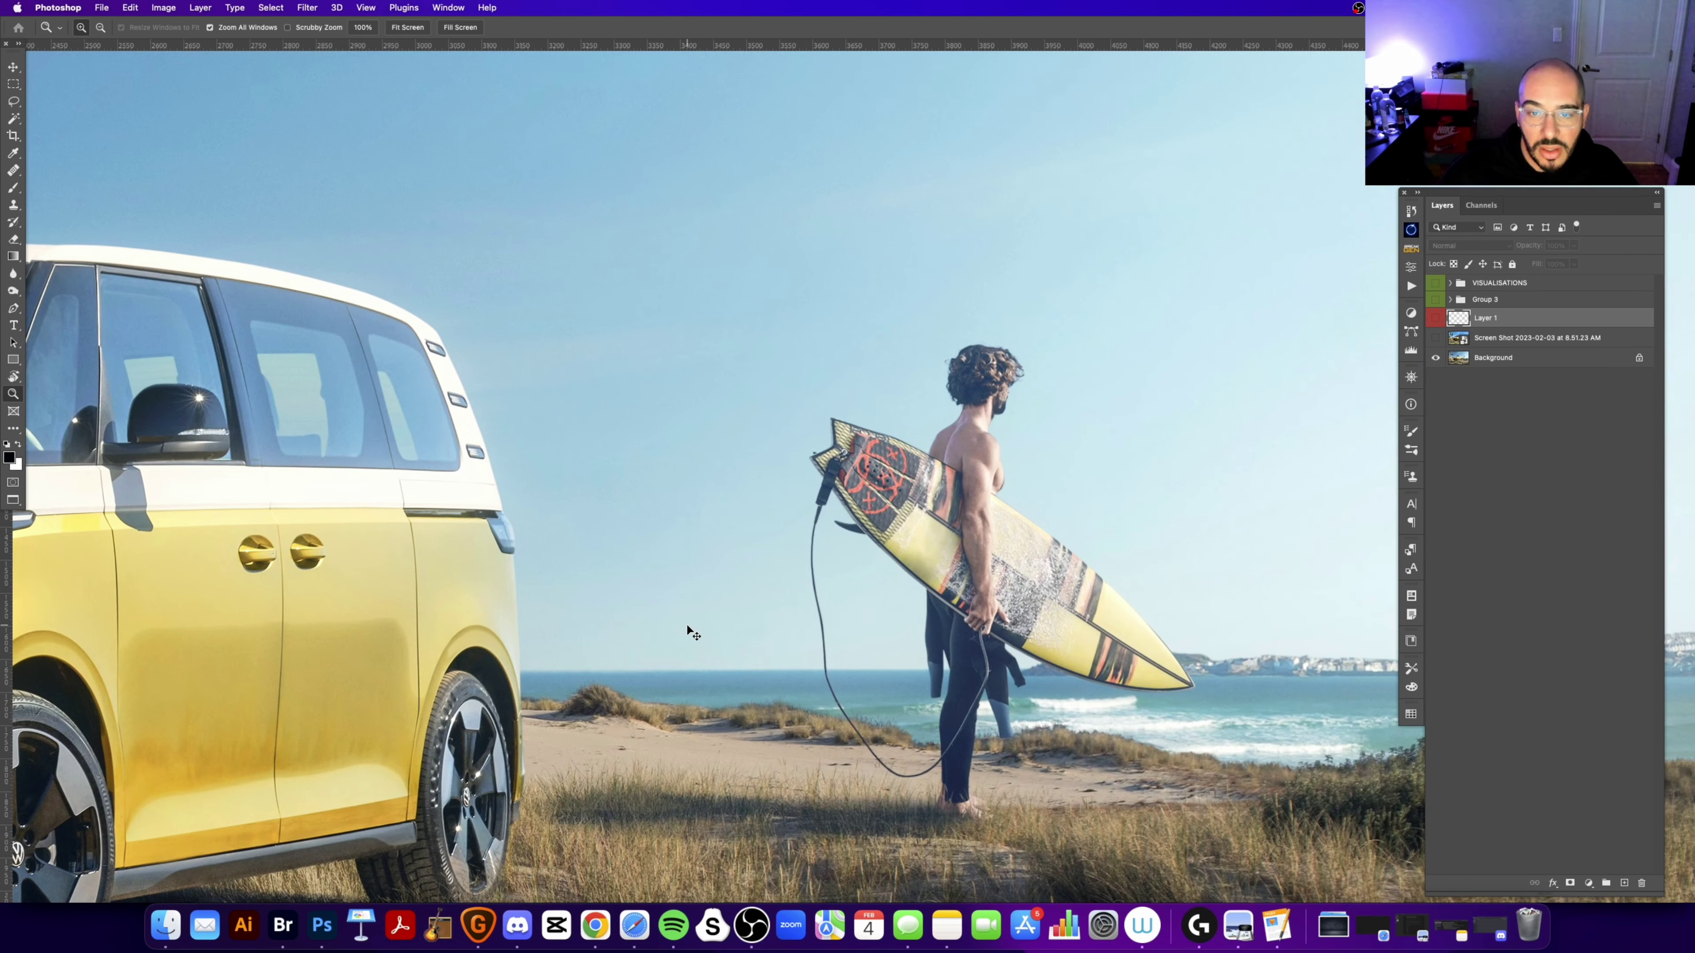
key("super+plus")
key("super+plus")
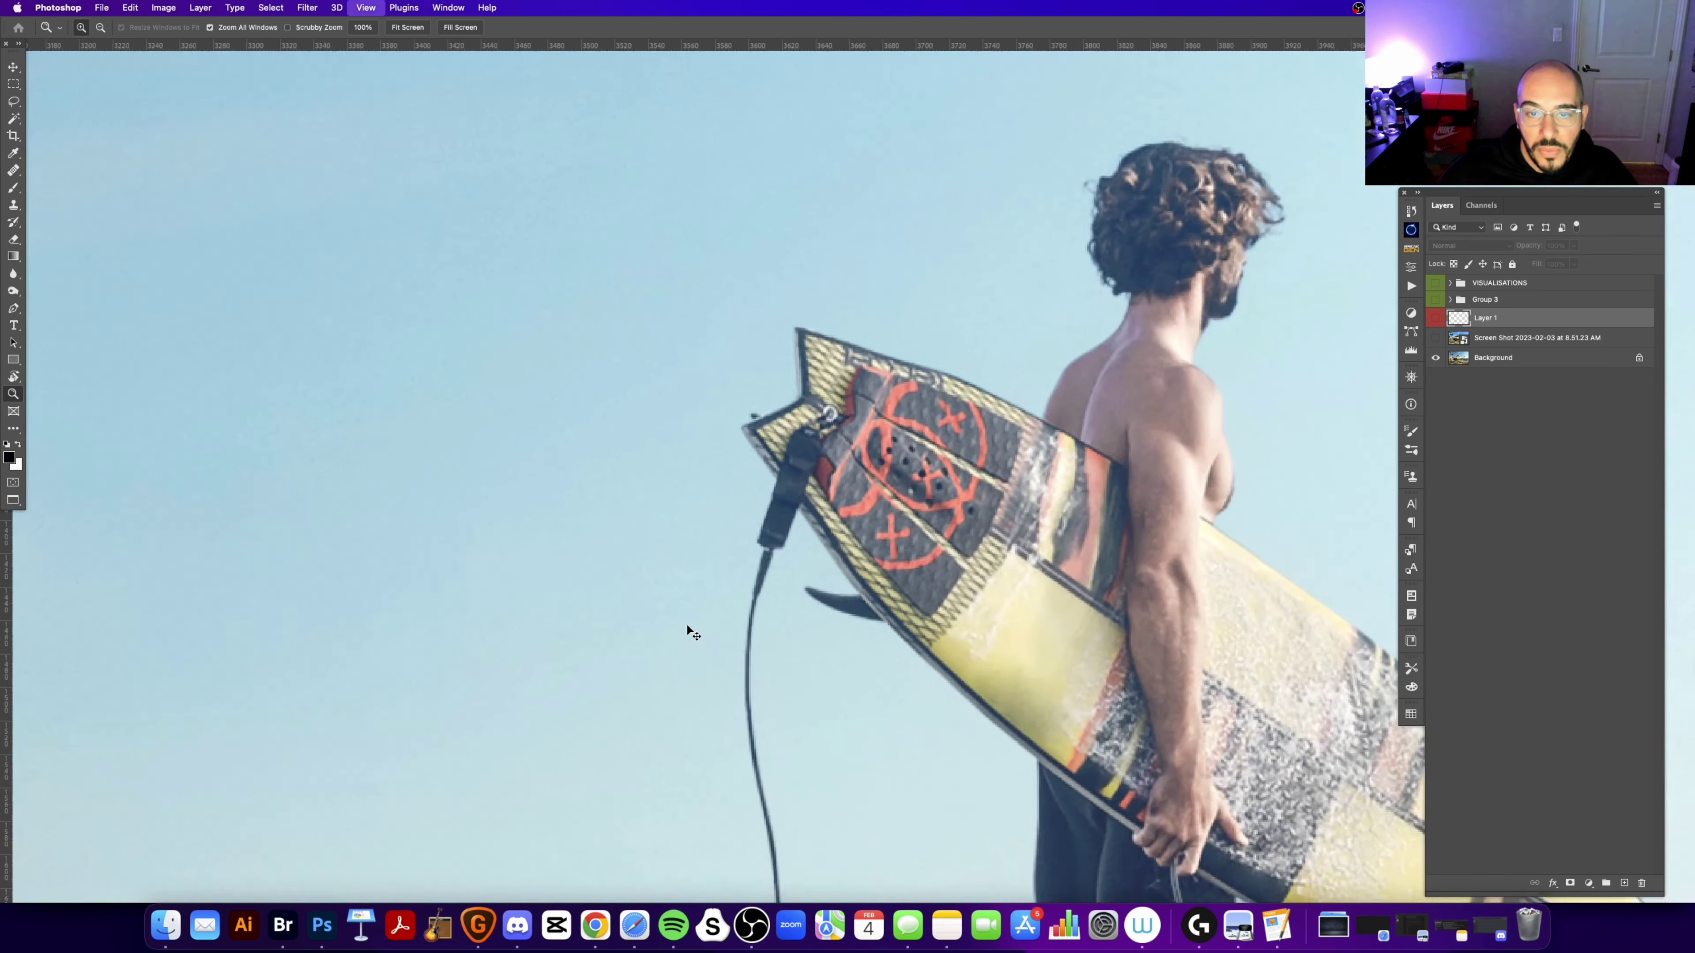
key("super+plus")
scroll(646, 463, "right", 2)
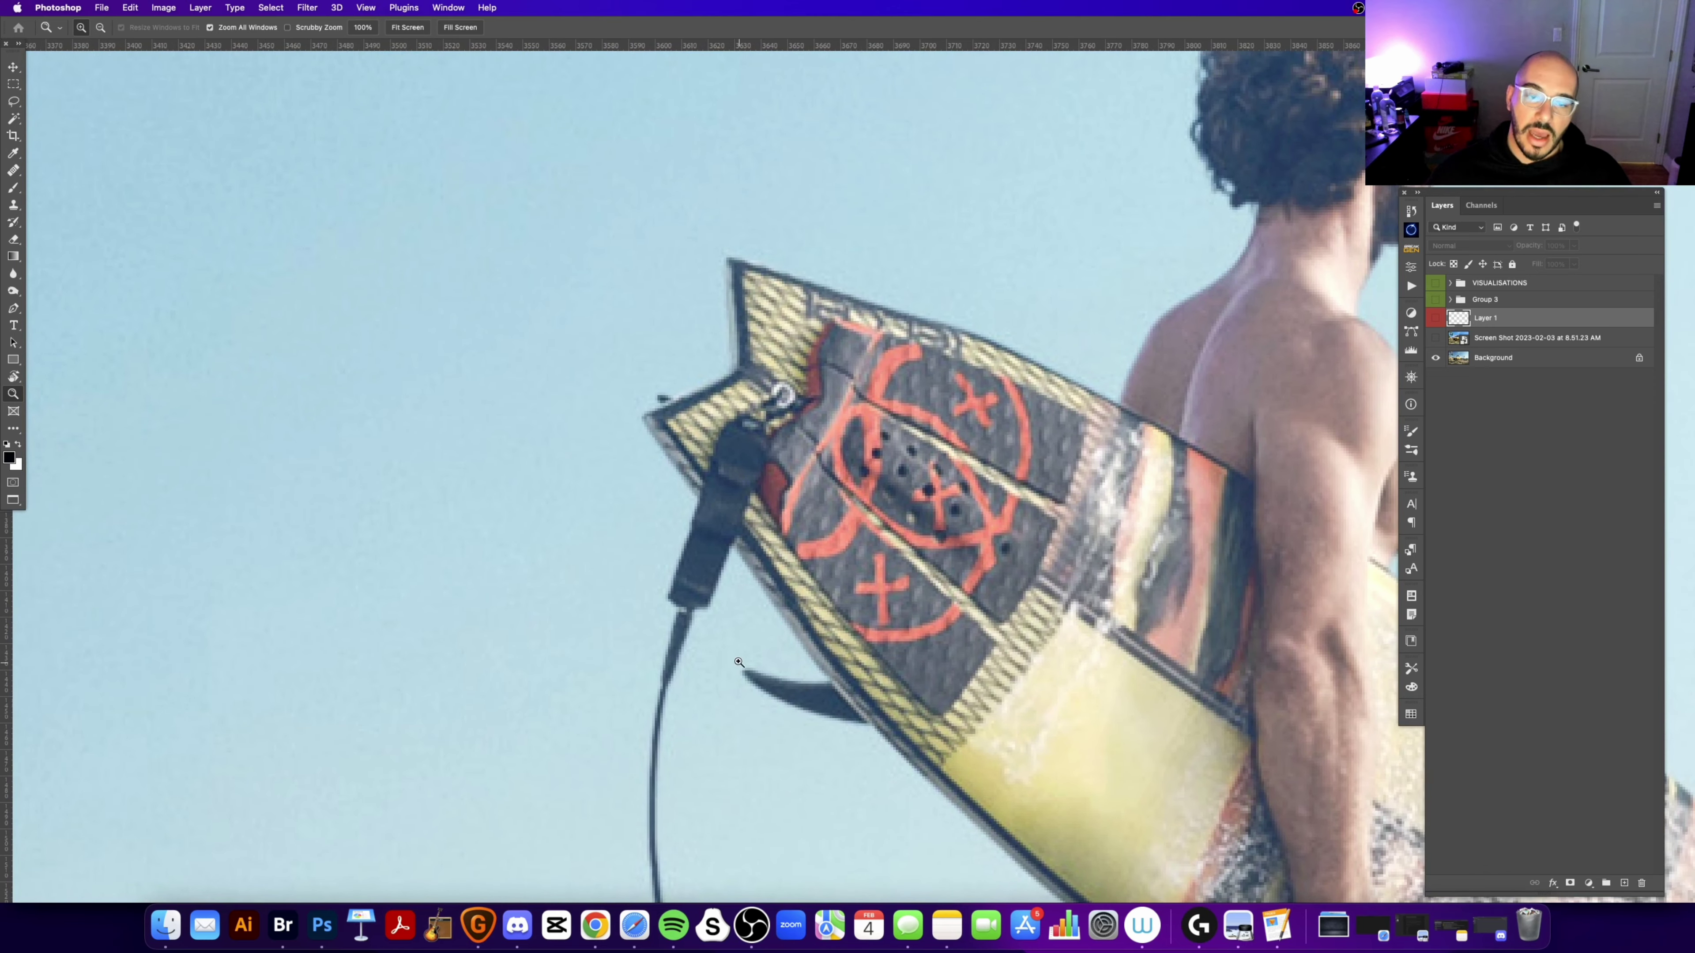
scroll(677, 419, "right", 3)
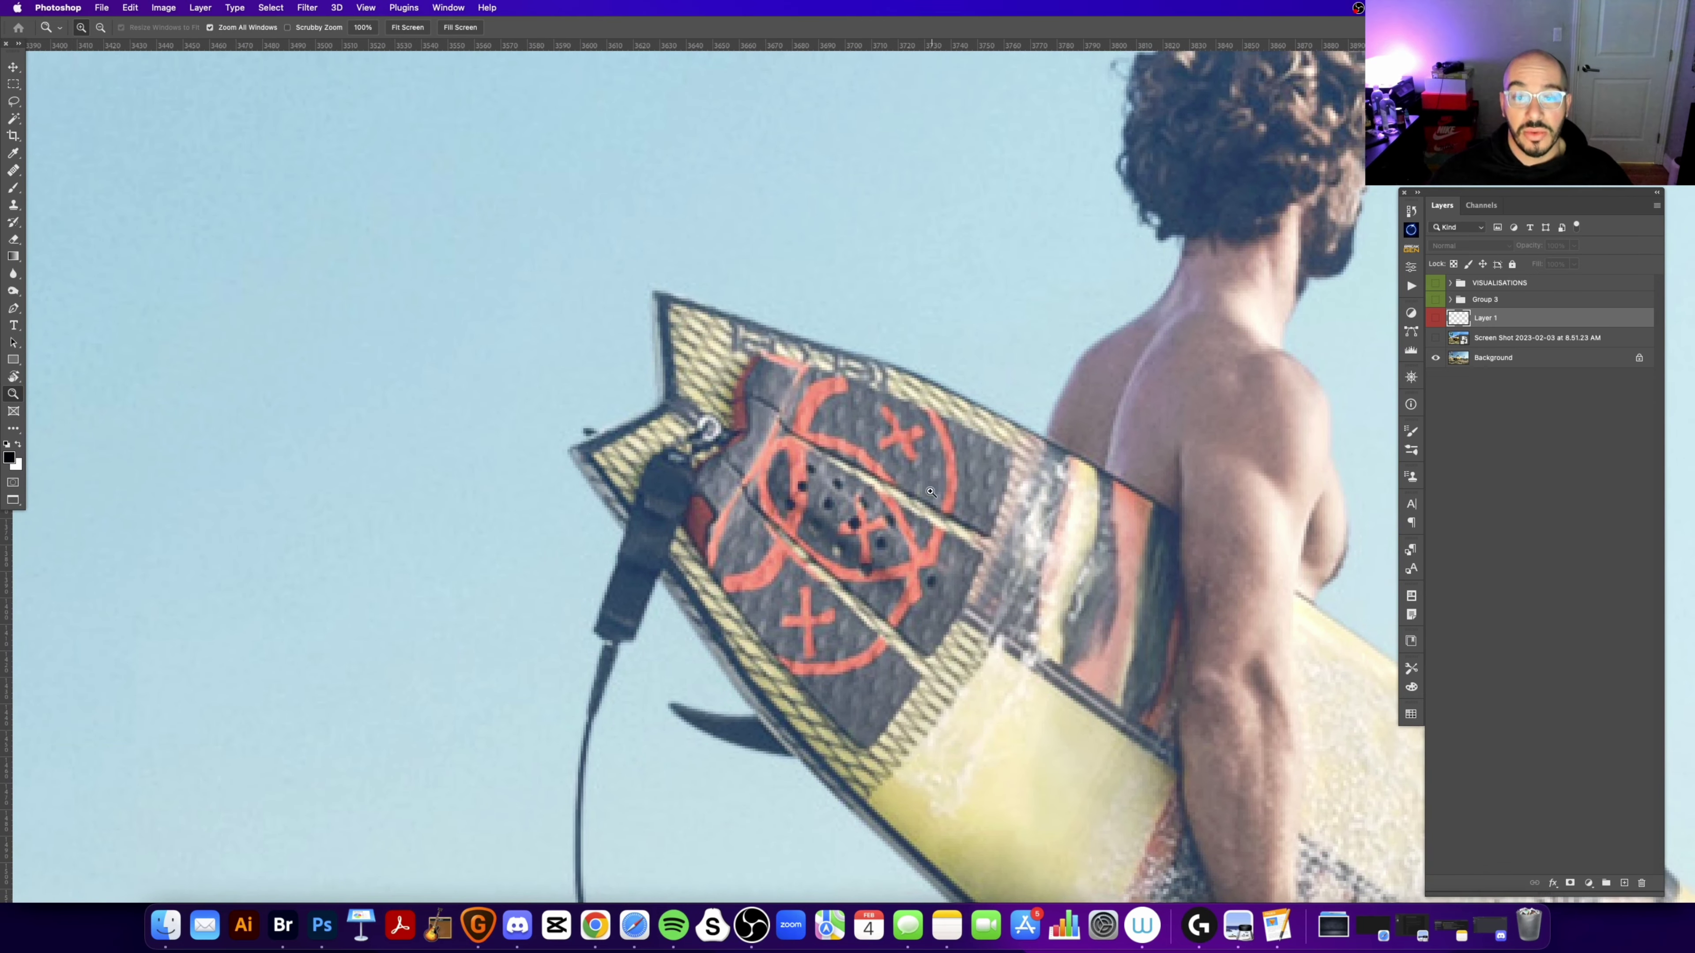
left_click_drag(931, 446, 785, 514)
scroll(785, 514, "up", 2)
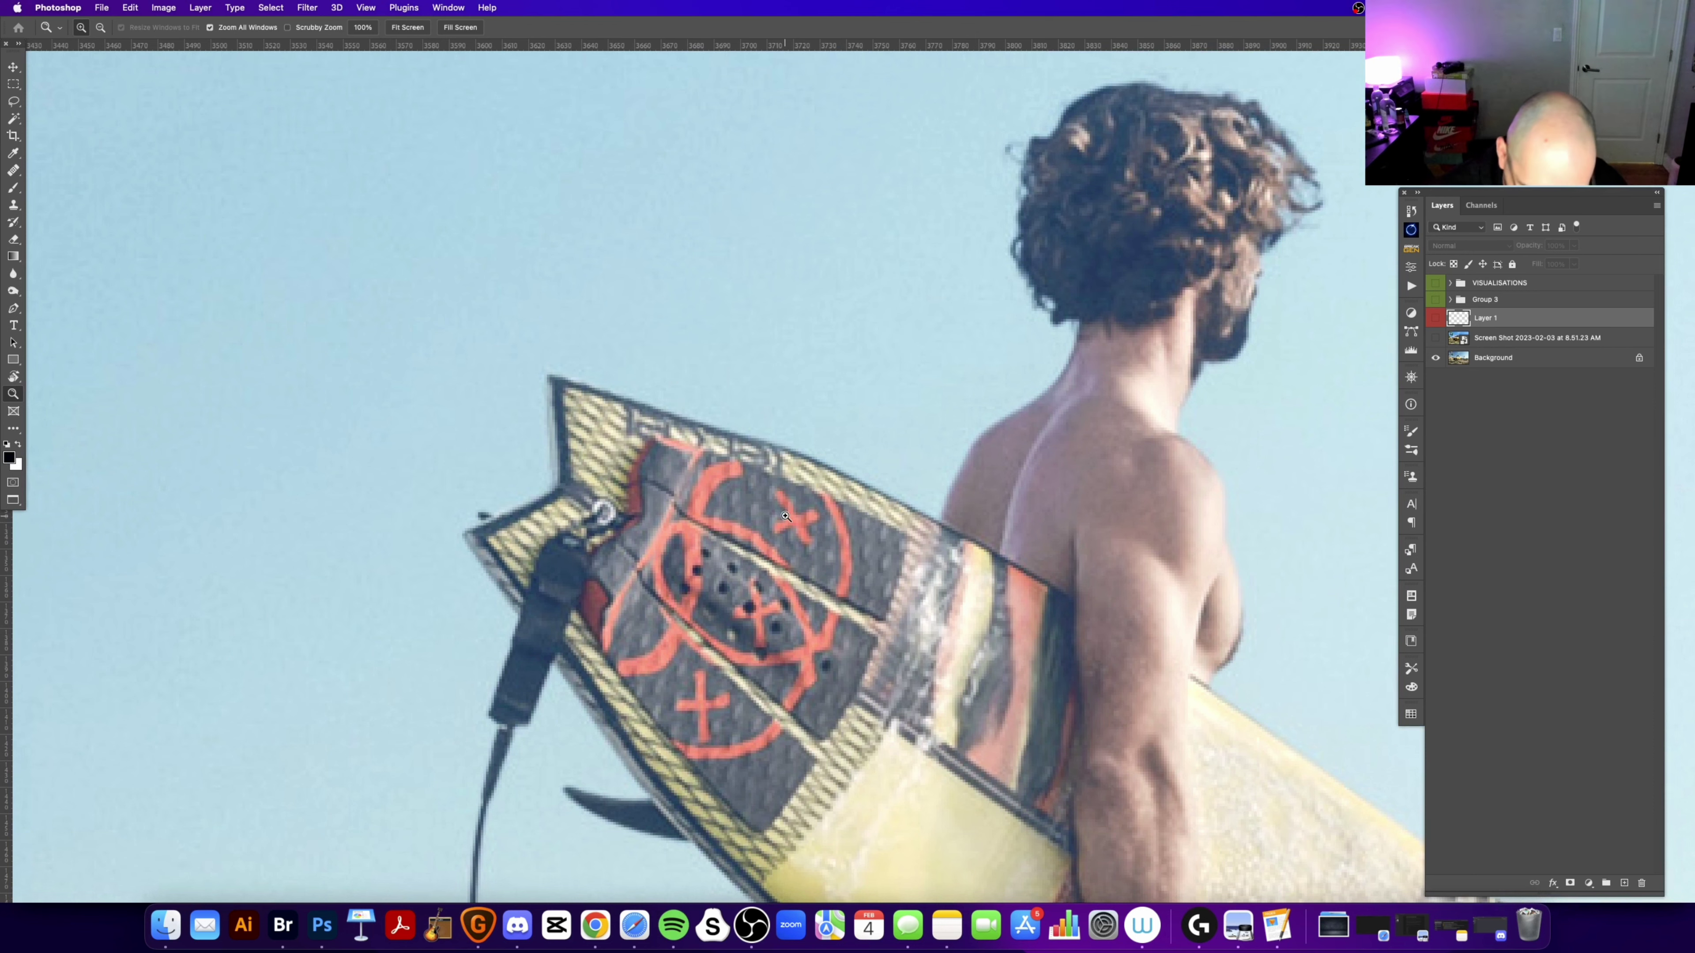
Step: Frame the whole surfer, flash the red notes on and off, and inspect the shoulder and upper body
key("super+minus")
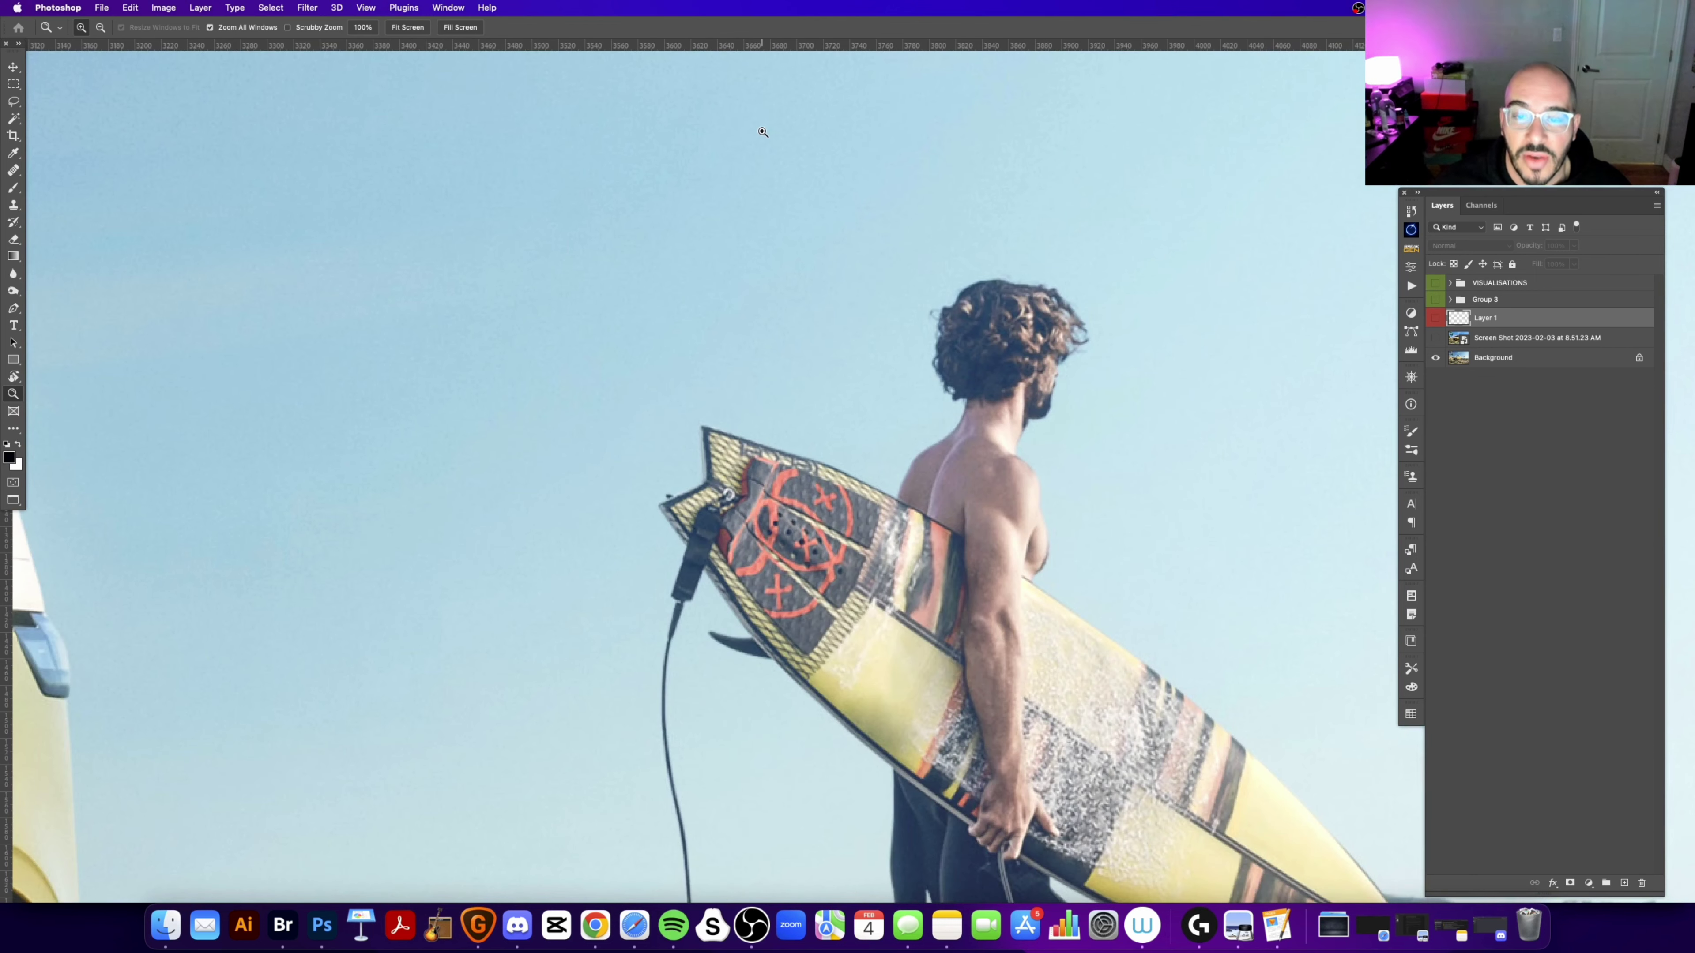
scroll(840, 387, "down", 3)
scroll(839, 388, "right", 3)
left_click(1435, 318)
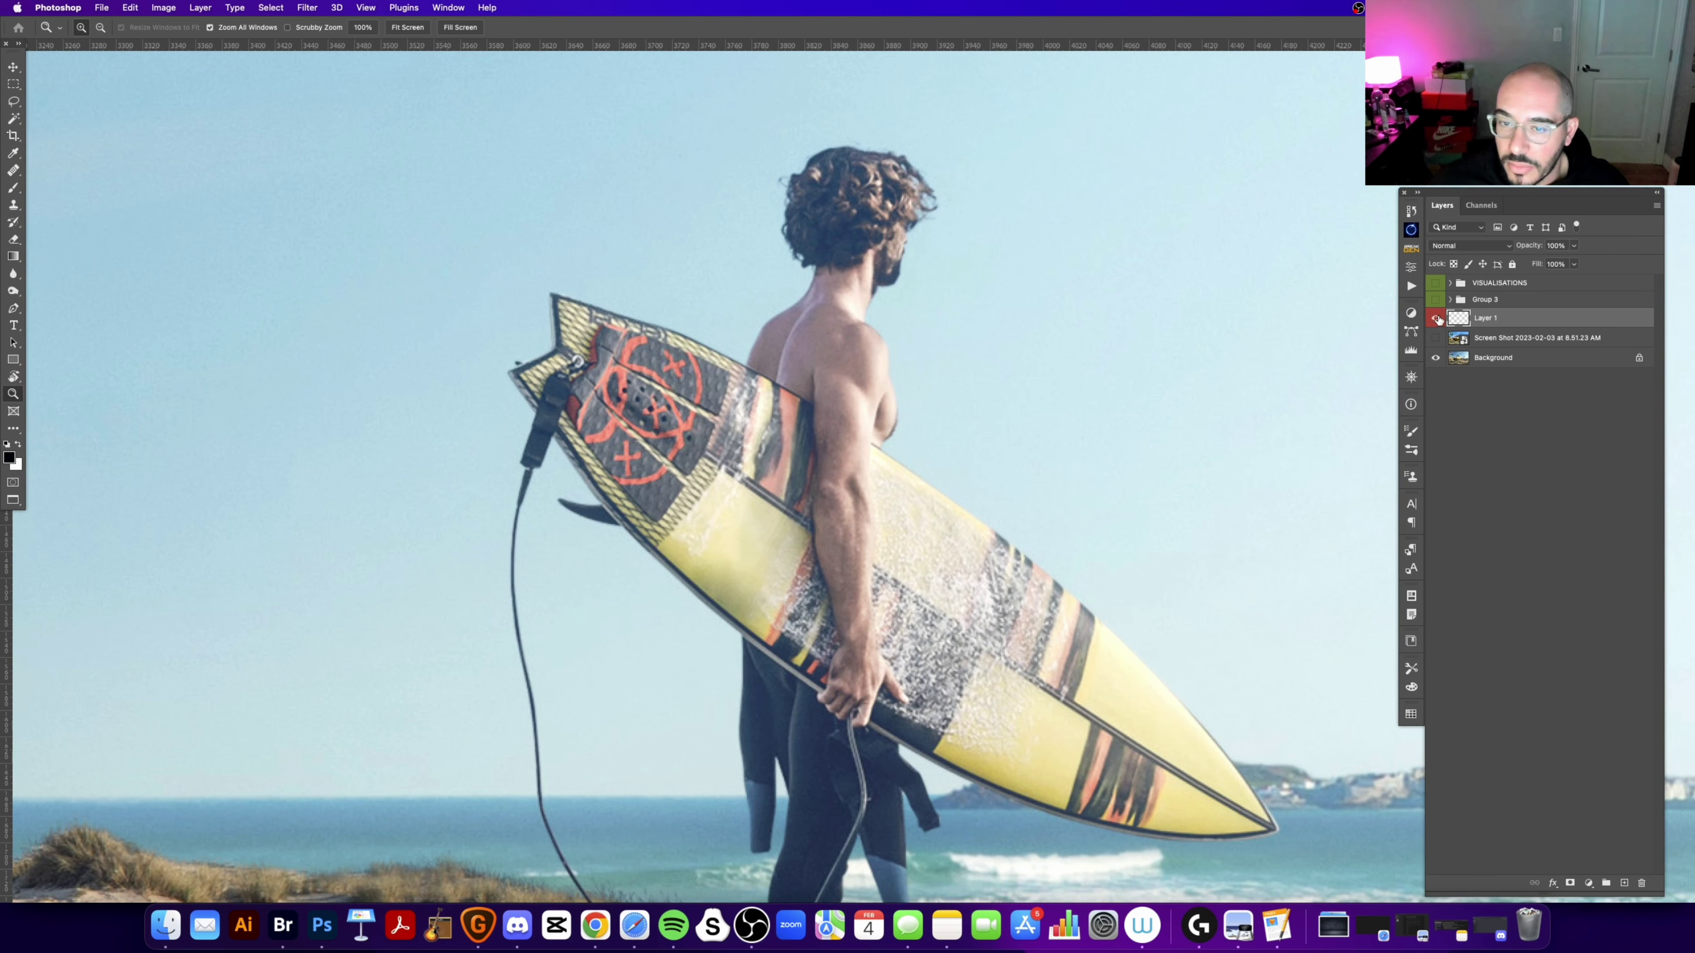
left_click(1435, 318)
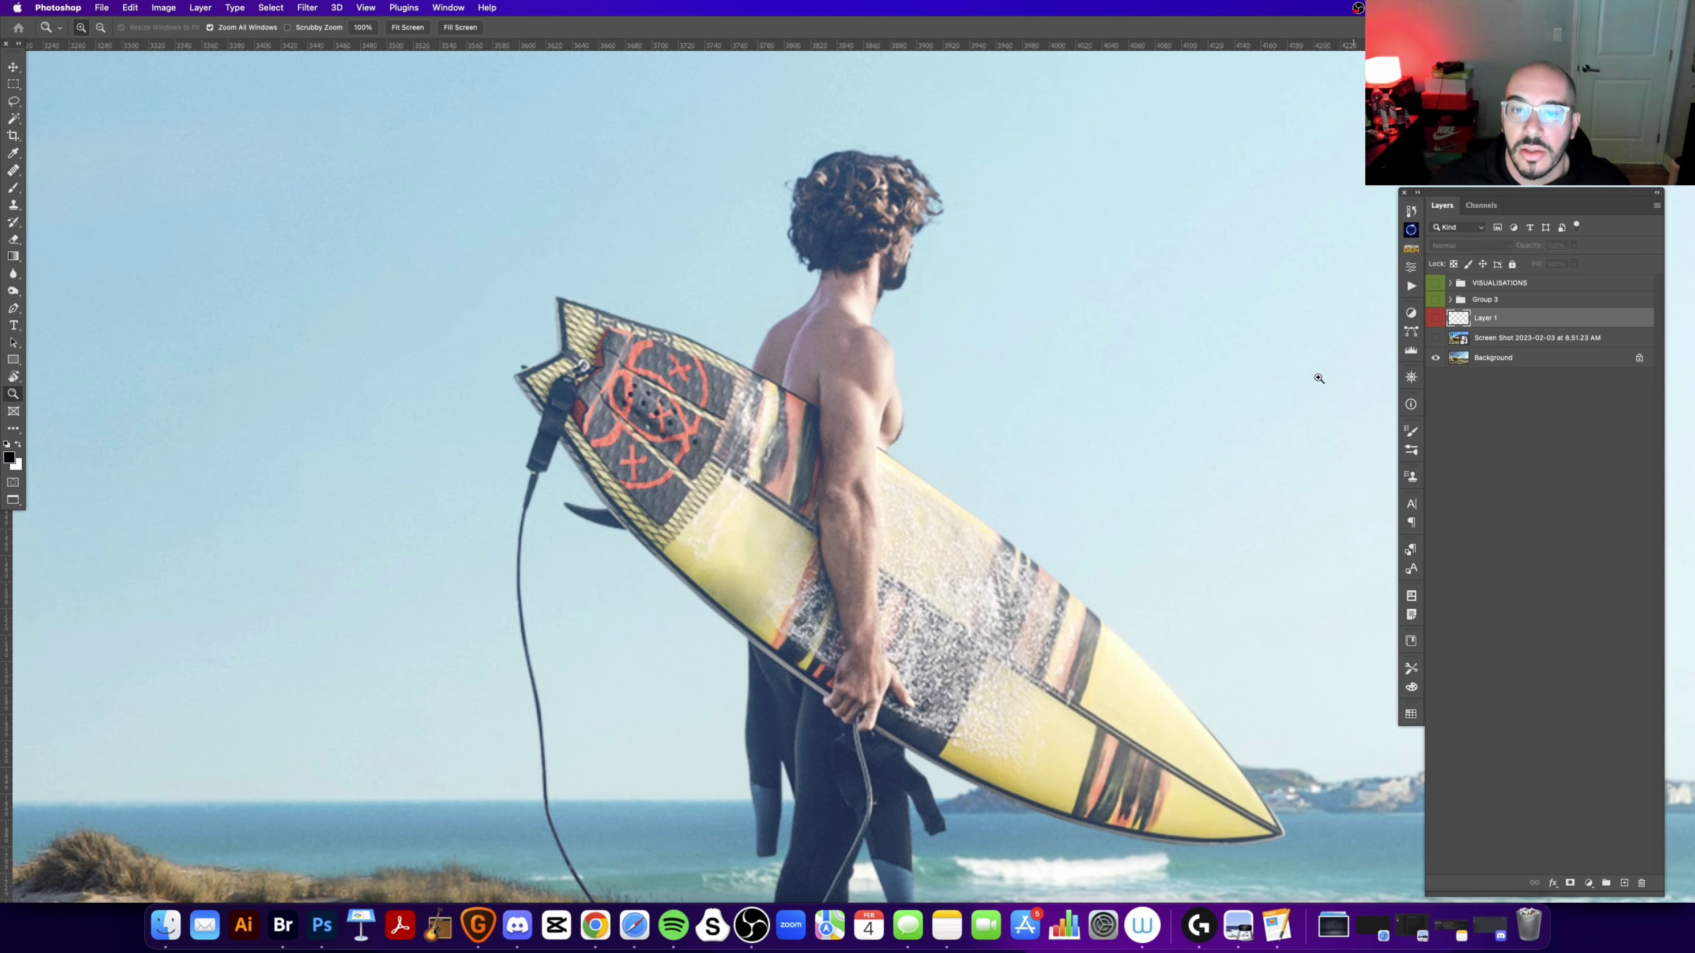
left_click(911, 399)
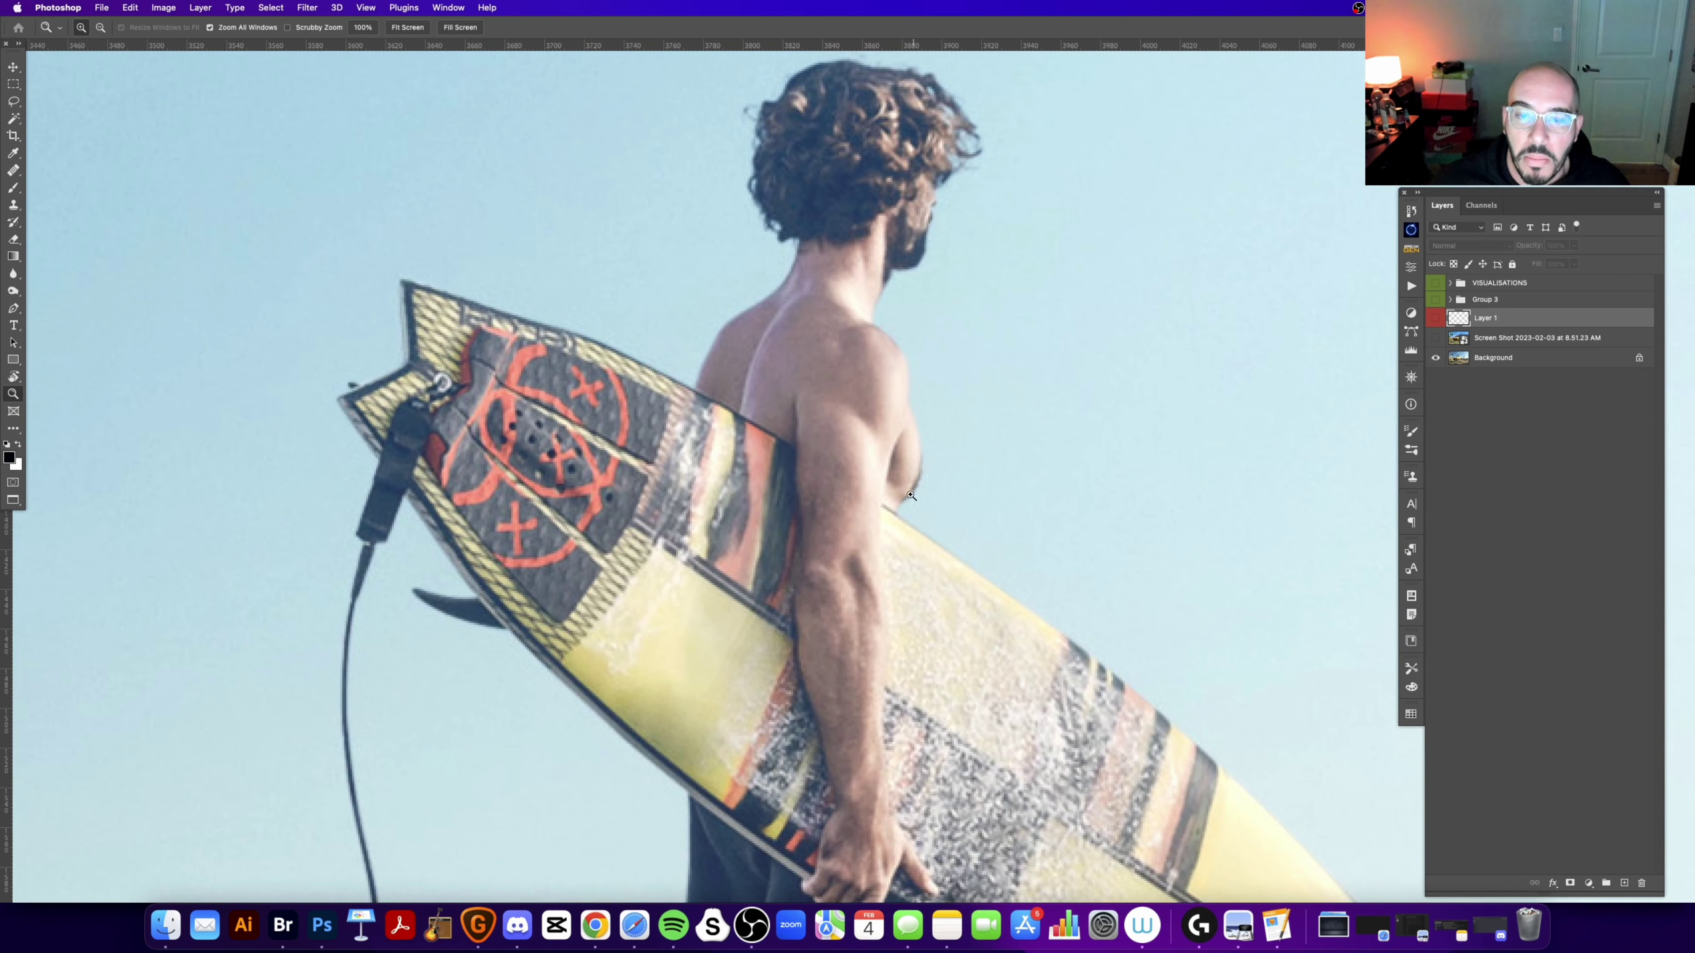
scroll(921, 442, "up", 2)
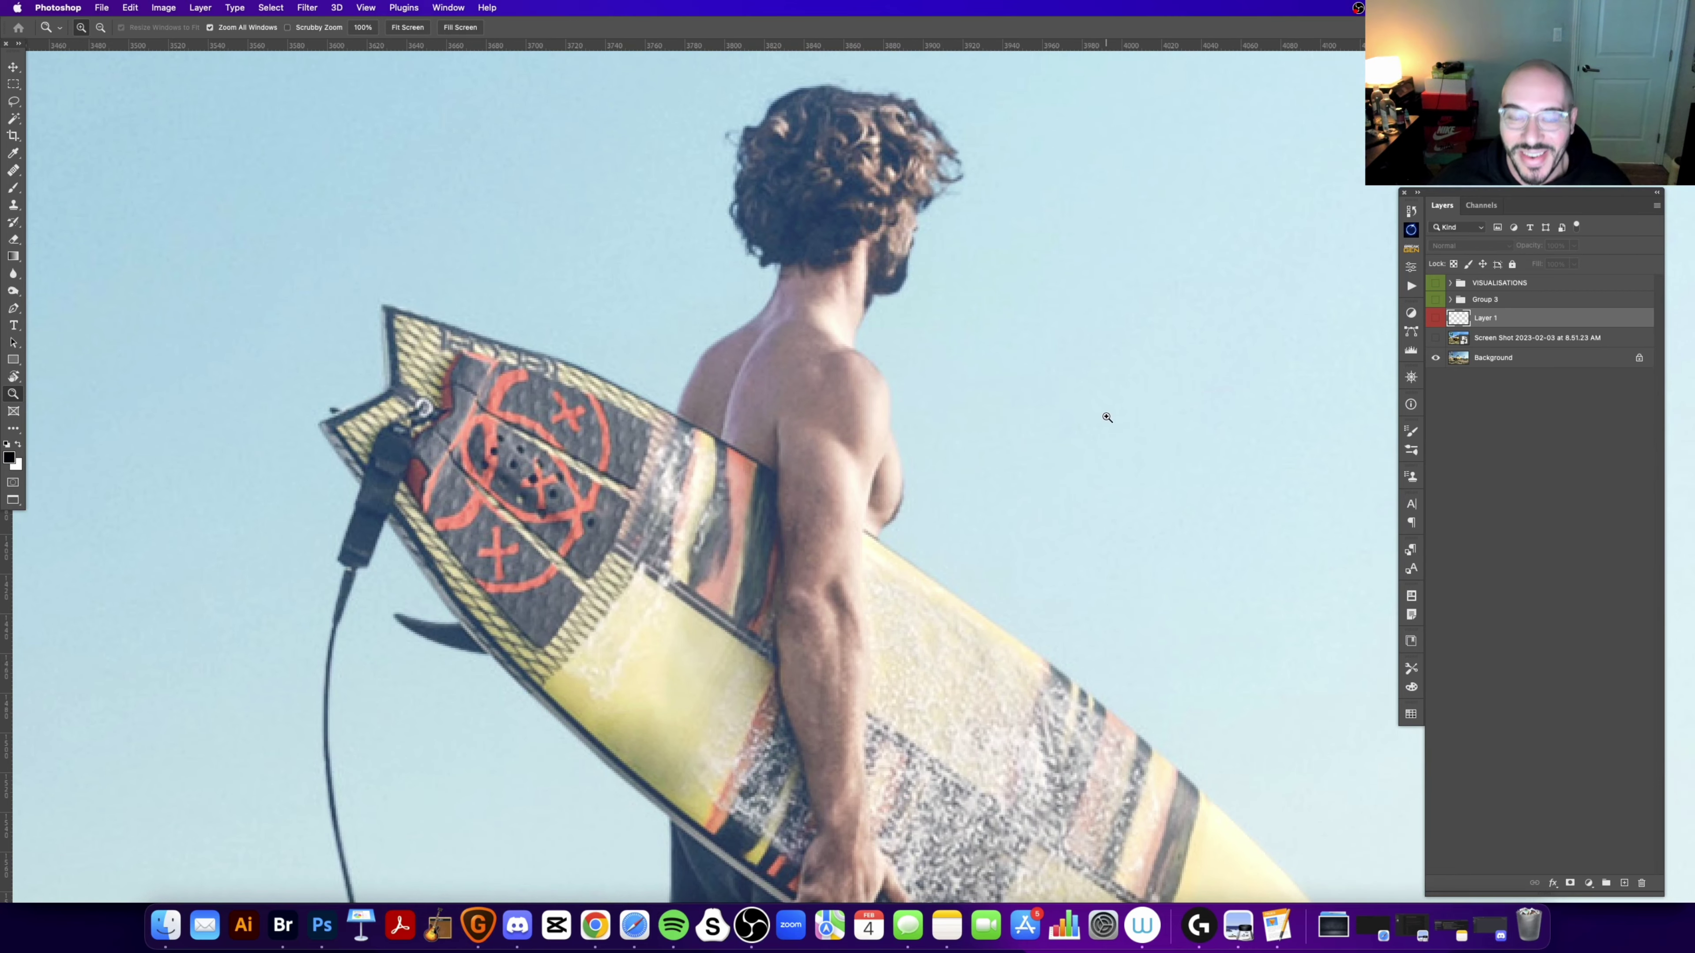
left_click_drag(1068, 416, 918, 441)
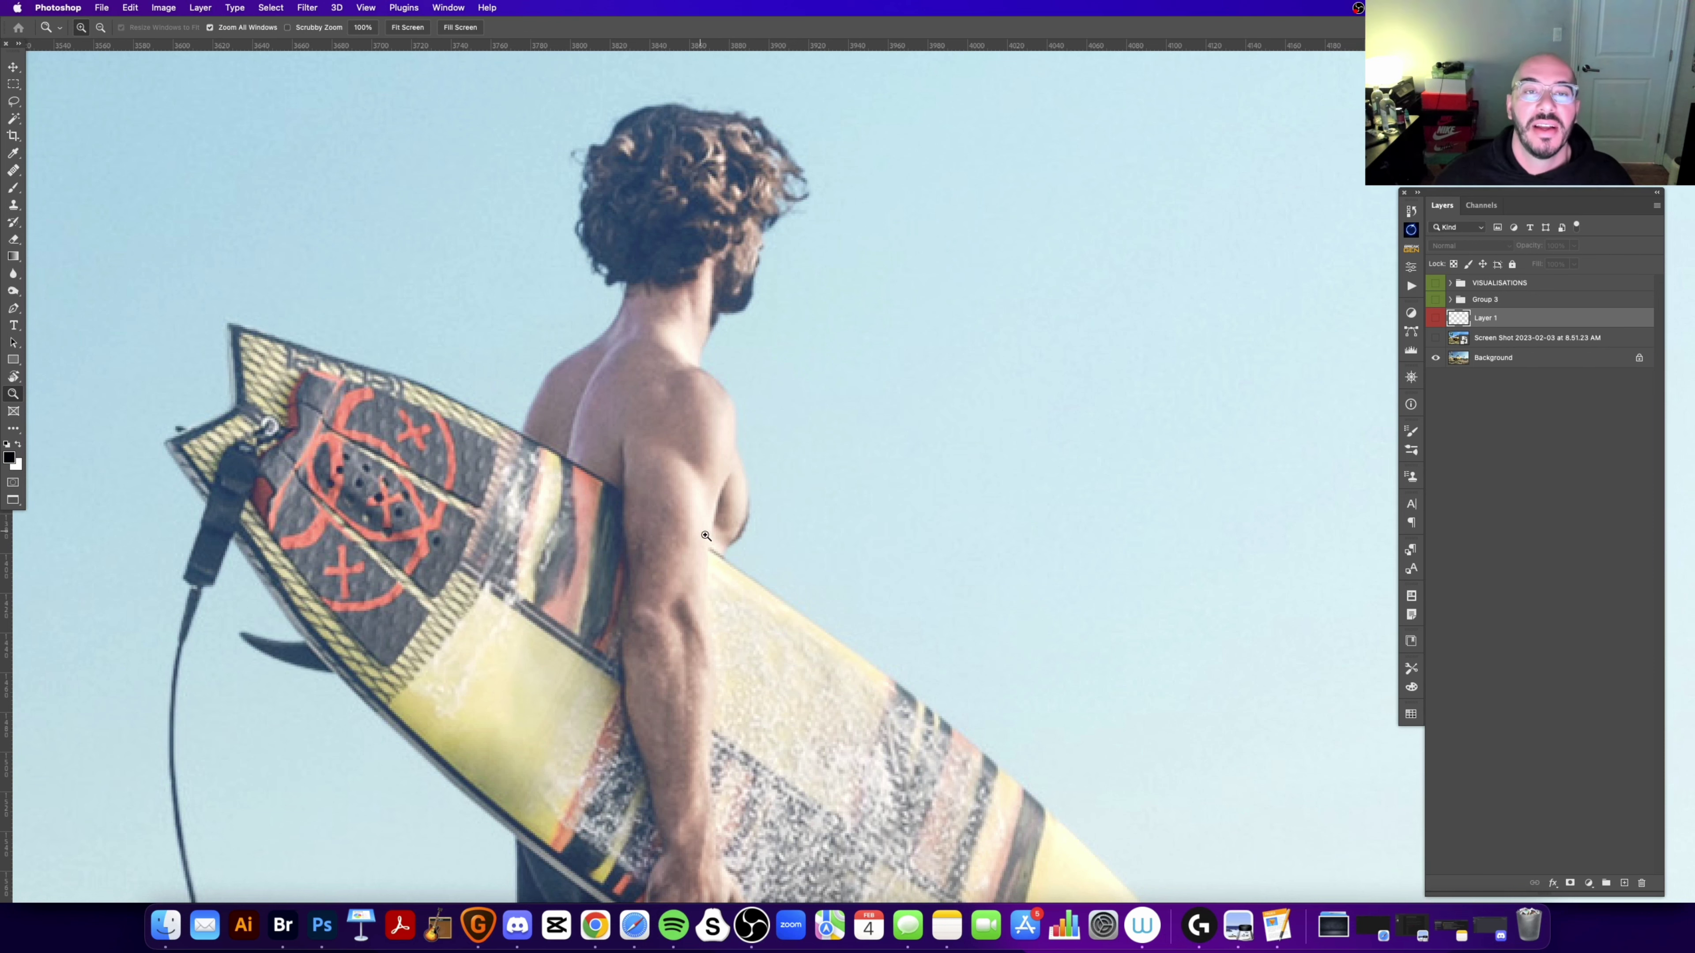
Step: Frame the surfer's legs, leash and board, checking them with red notes shown then hidden
scroll(775, 409, "down", 3)
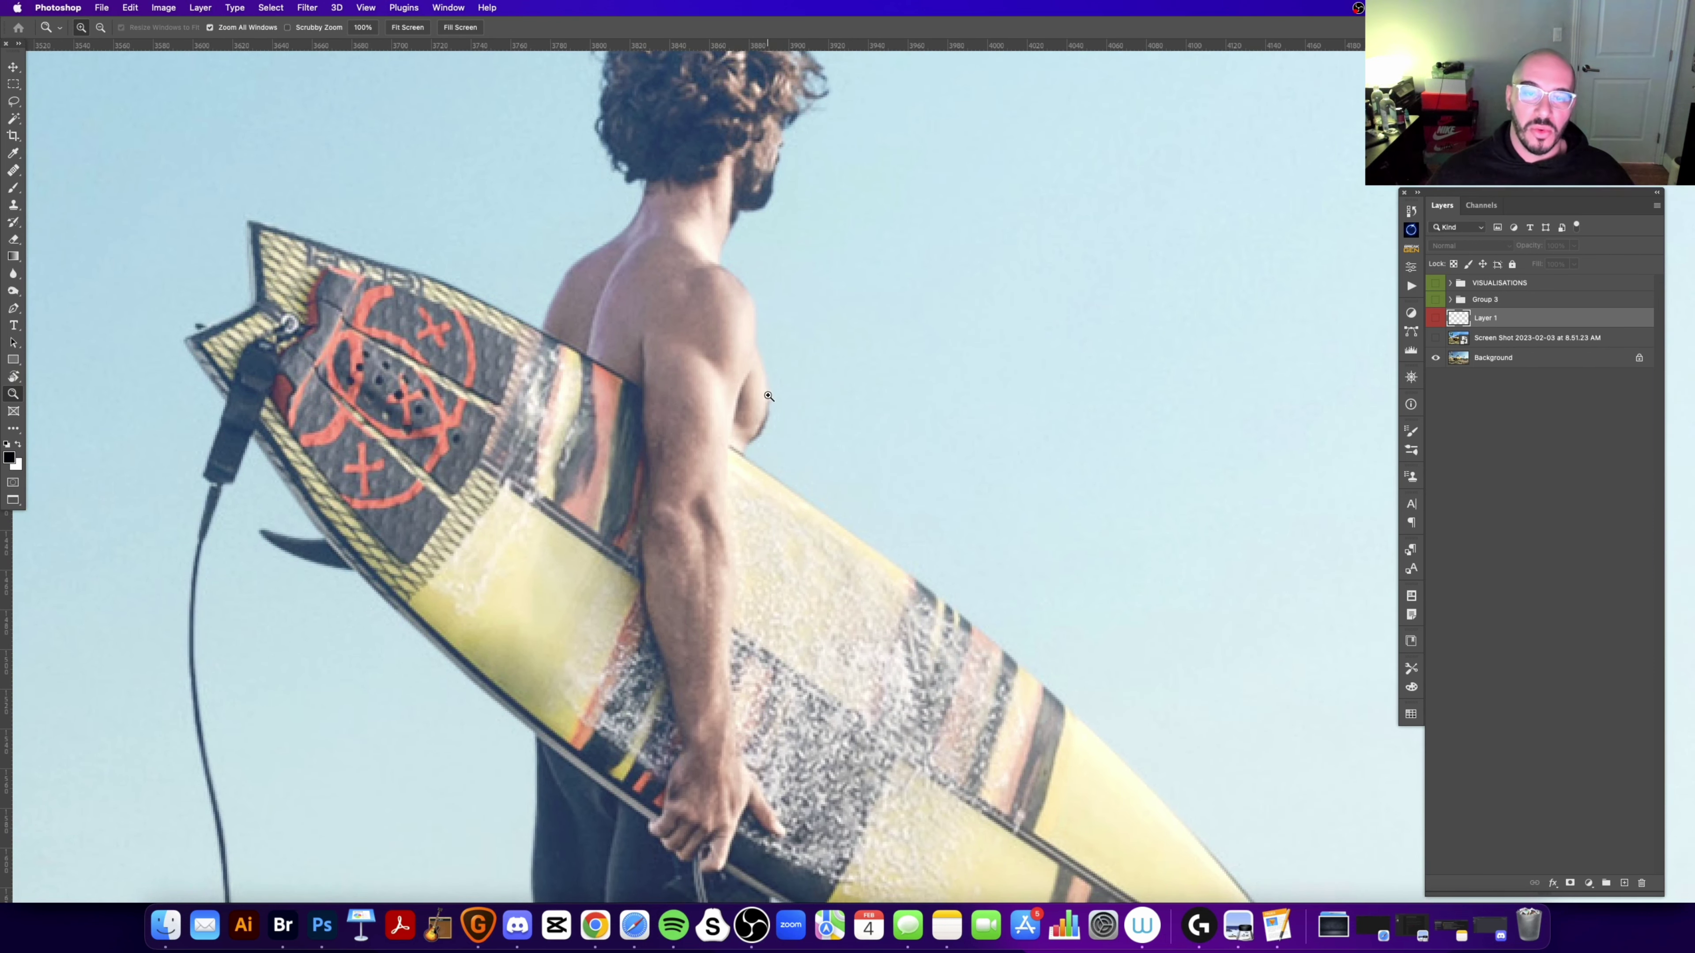
scroll(751, 455, "down", 5)
scroll(767, 481, "down", 5)
scroll(787, 514, "down", 5)
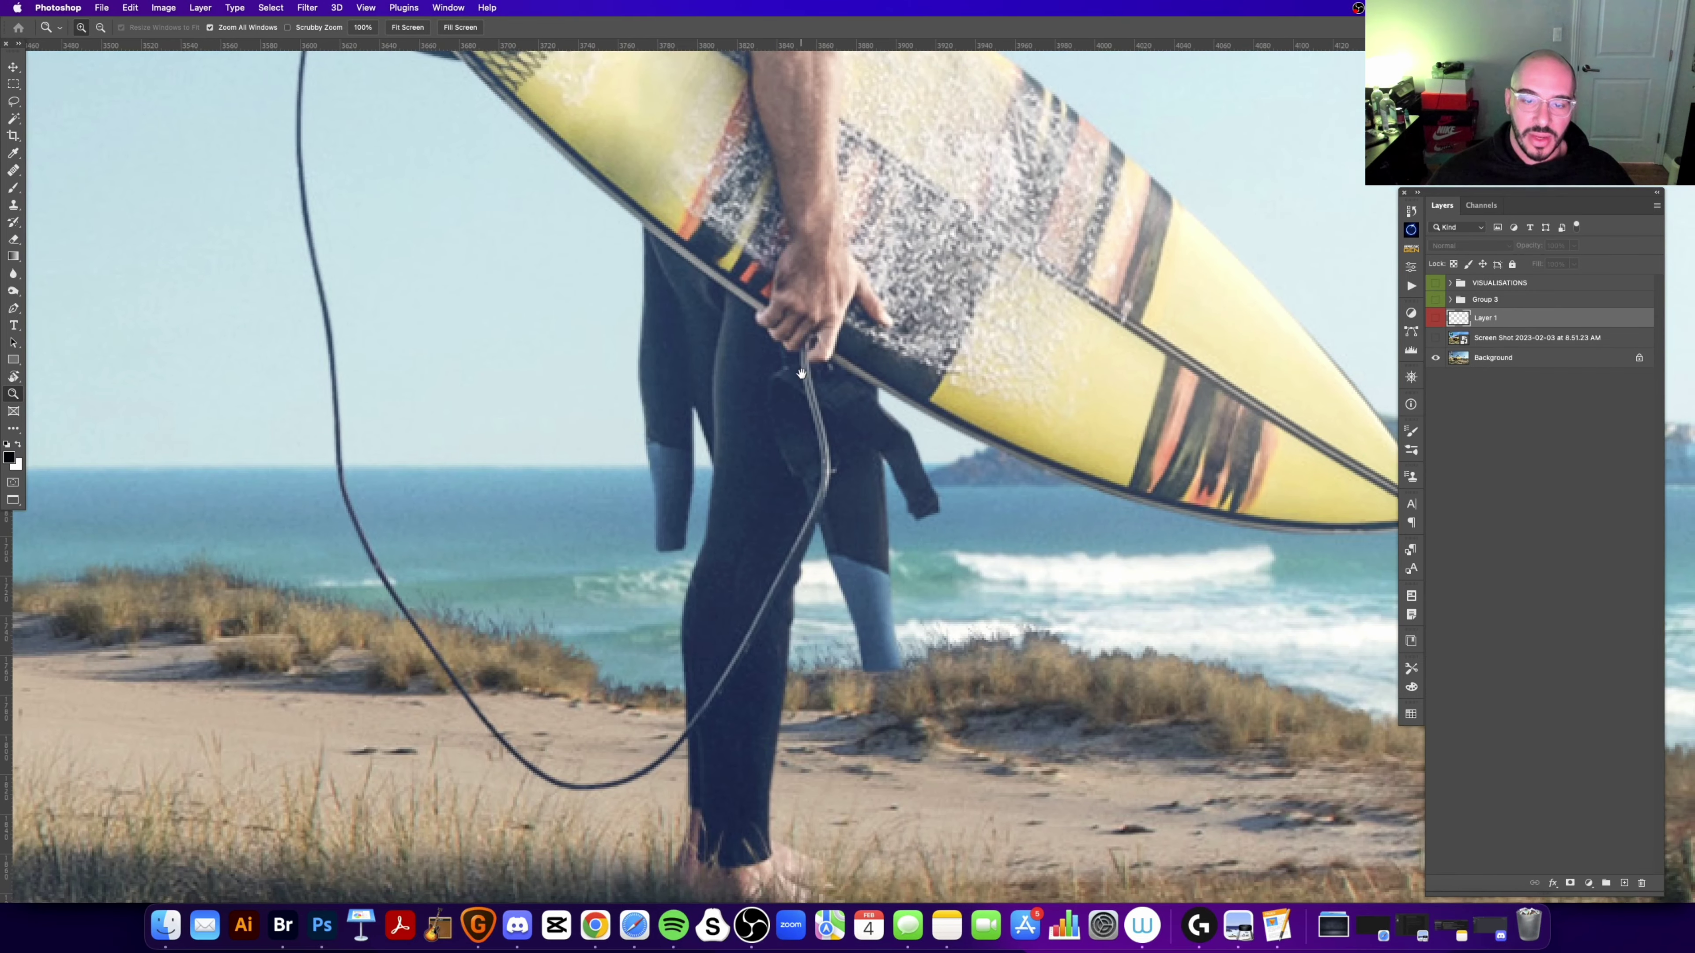
scroll(806, 538, "down", 2)
left_click(684, 564, "alt")
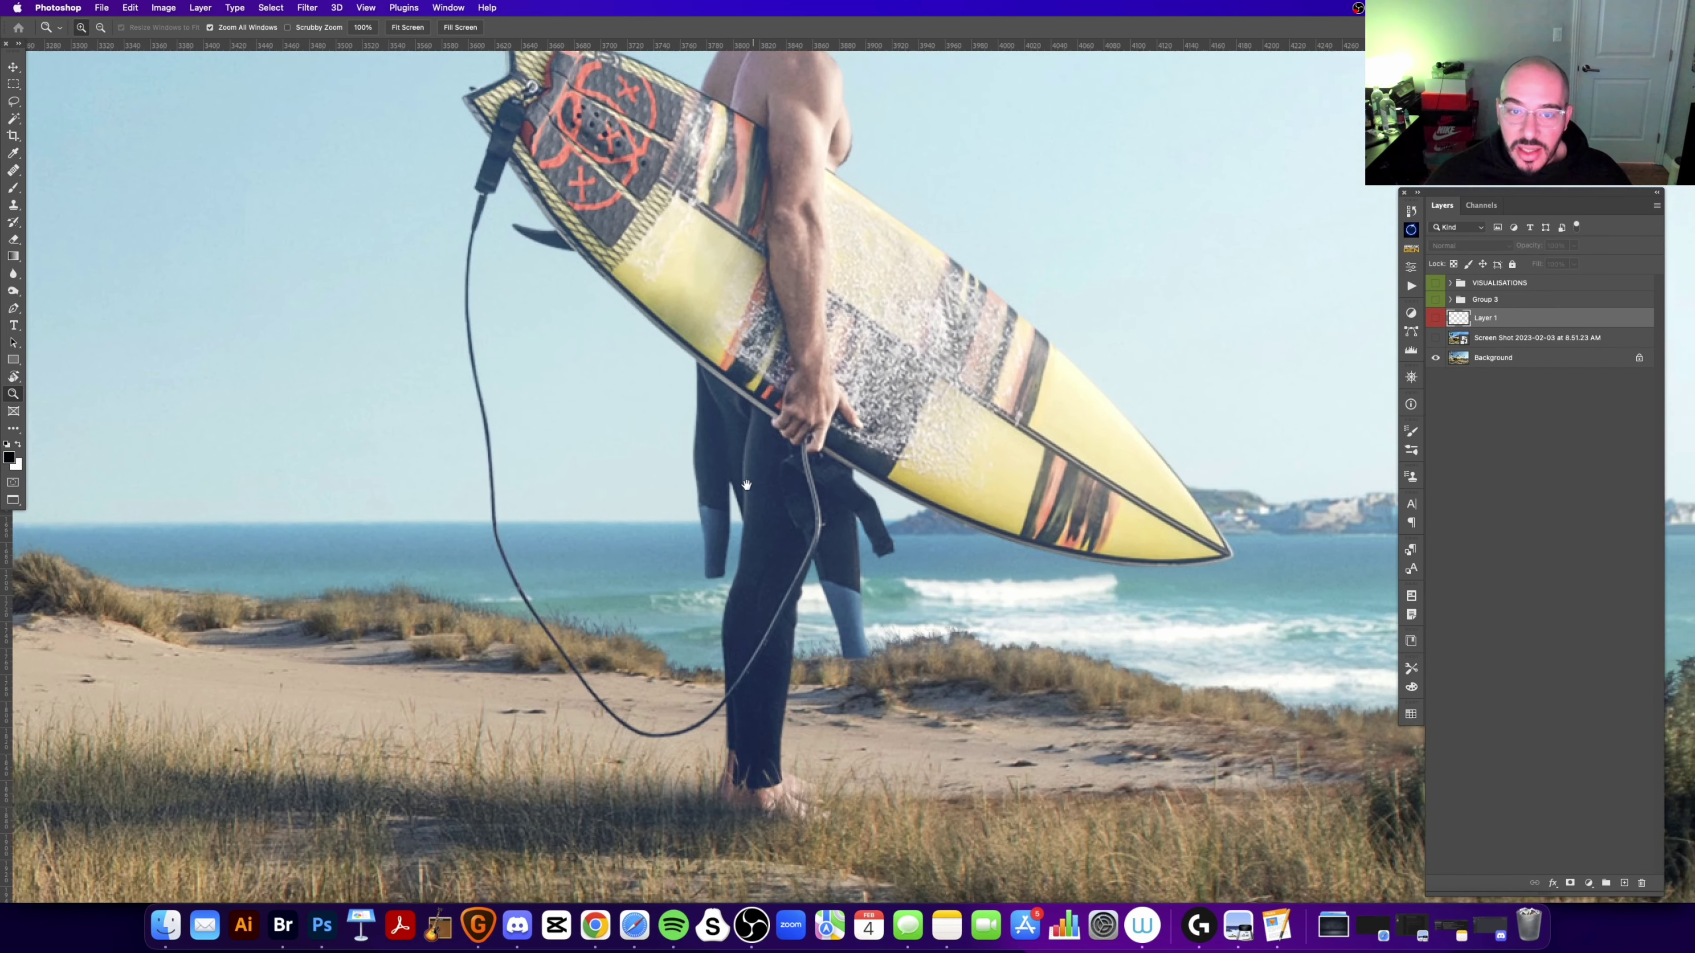
scroll(716, 455, "up", 3)
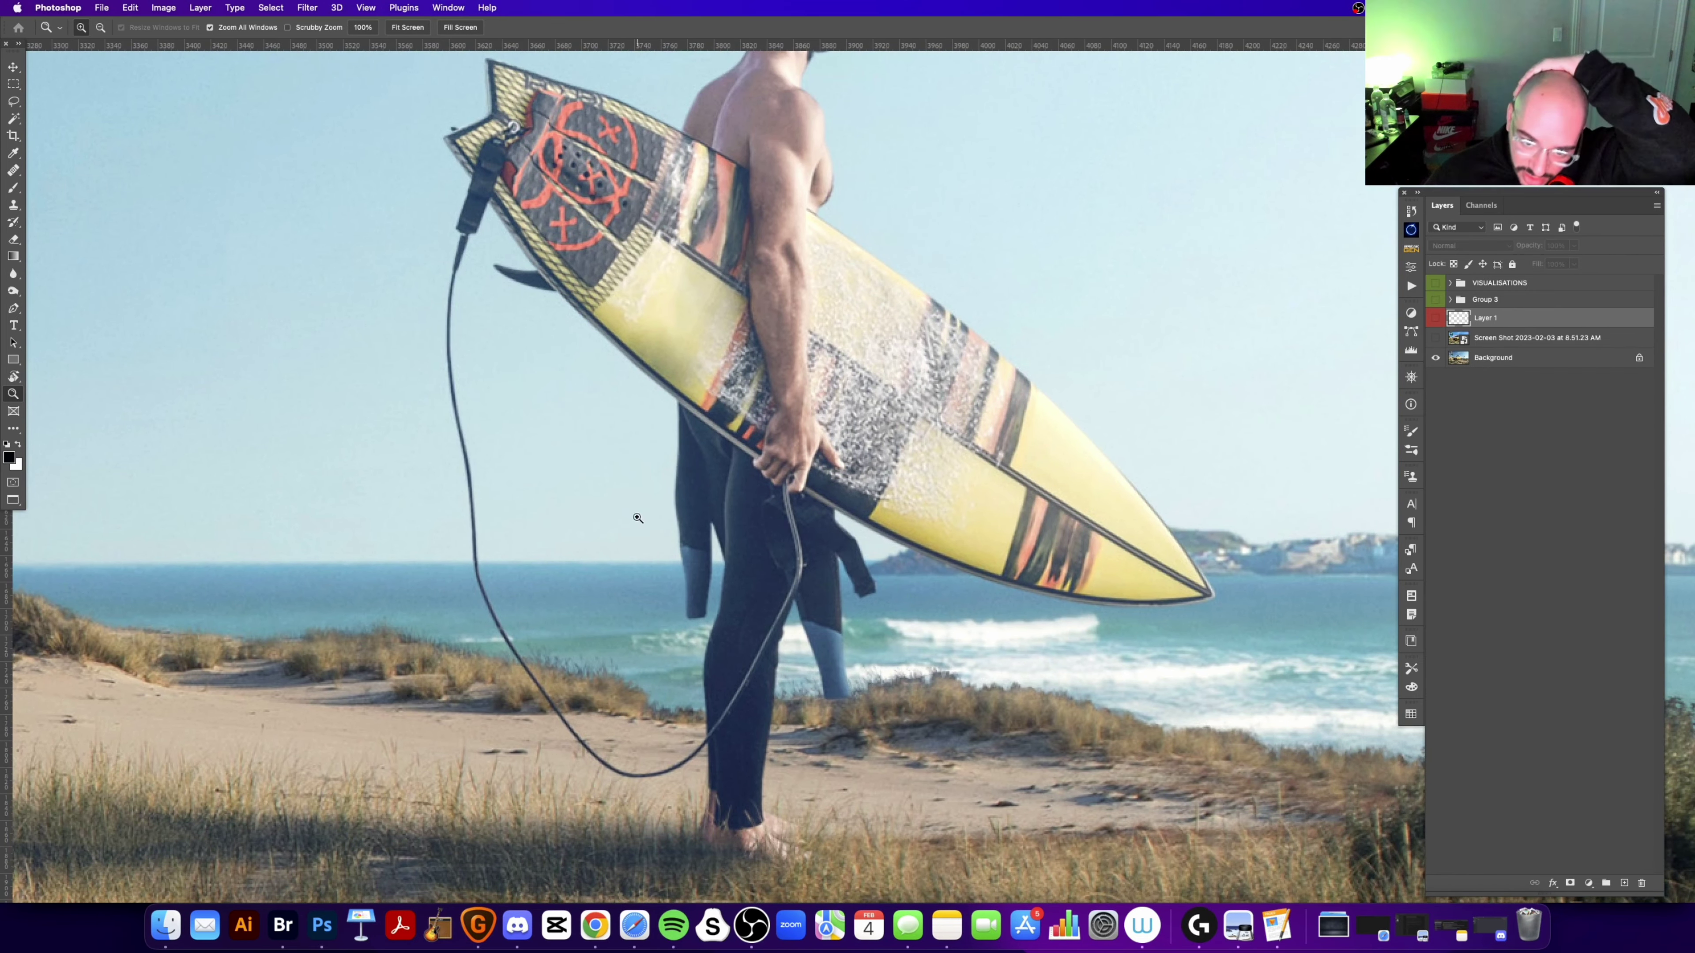
mouse_move(642, 524)
left_mouse_down()
mouse_move(693, 543)
mouse_move(669, 547)
left_mouse_up()
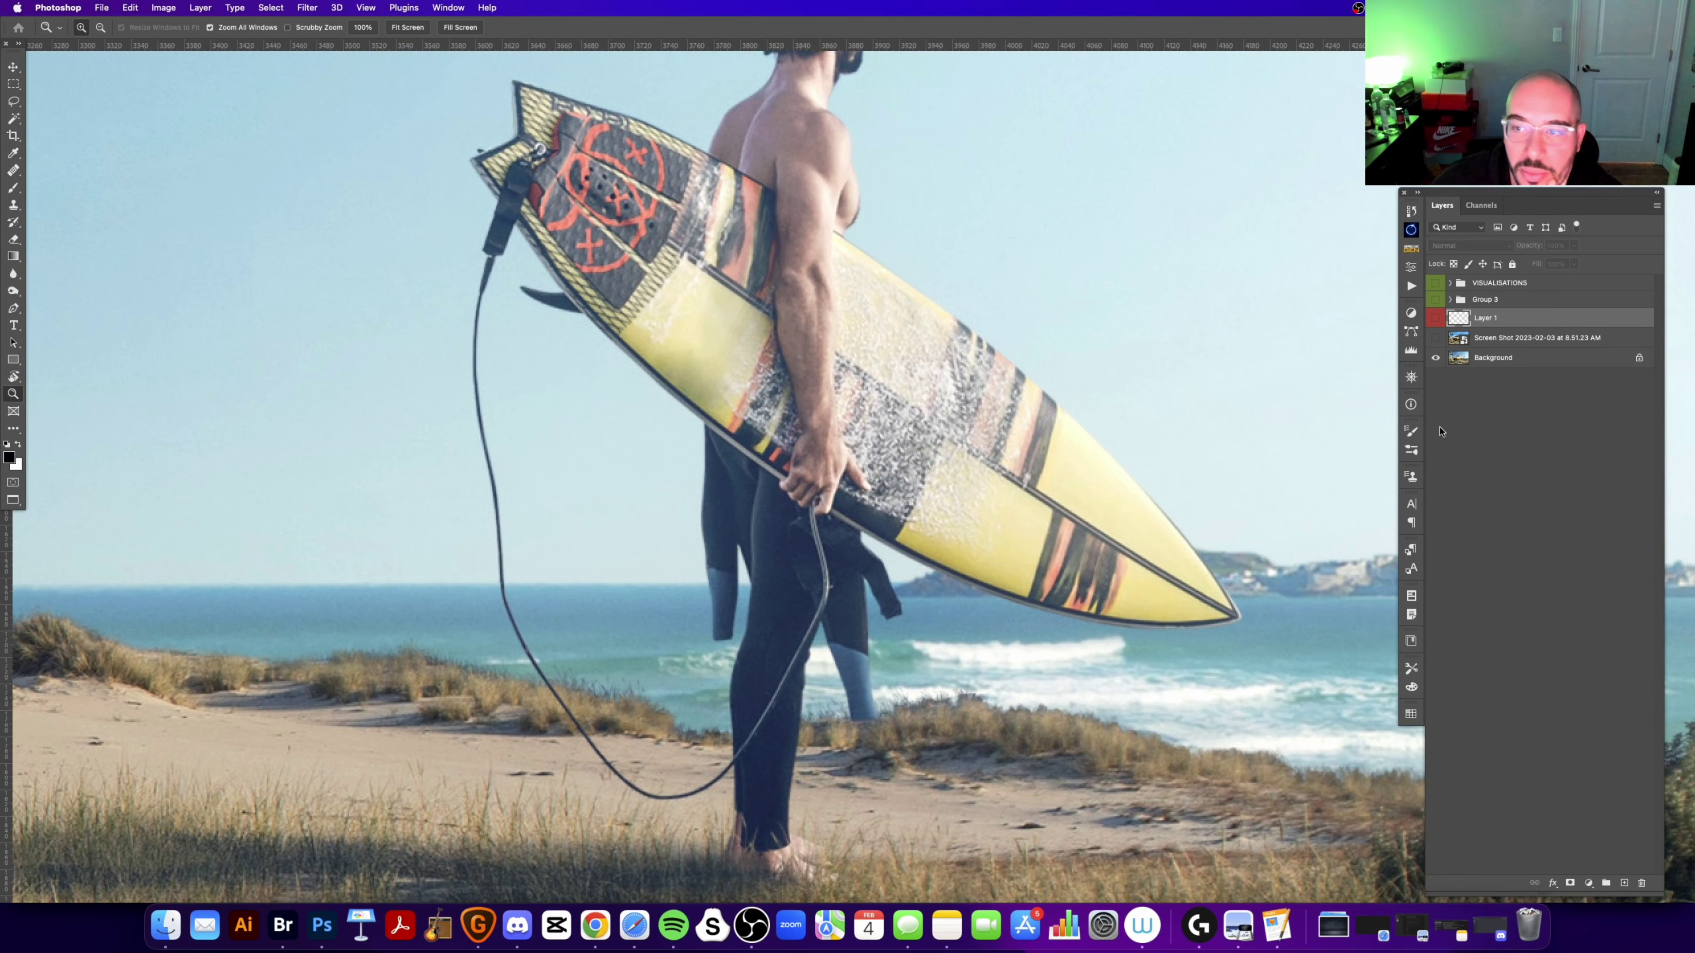
left_click(1433, 318)
left_click(1434, 318)
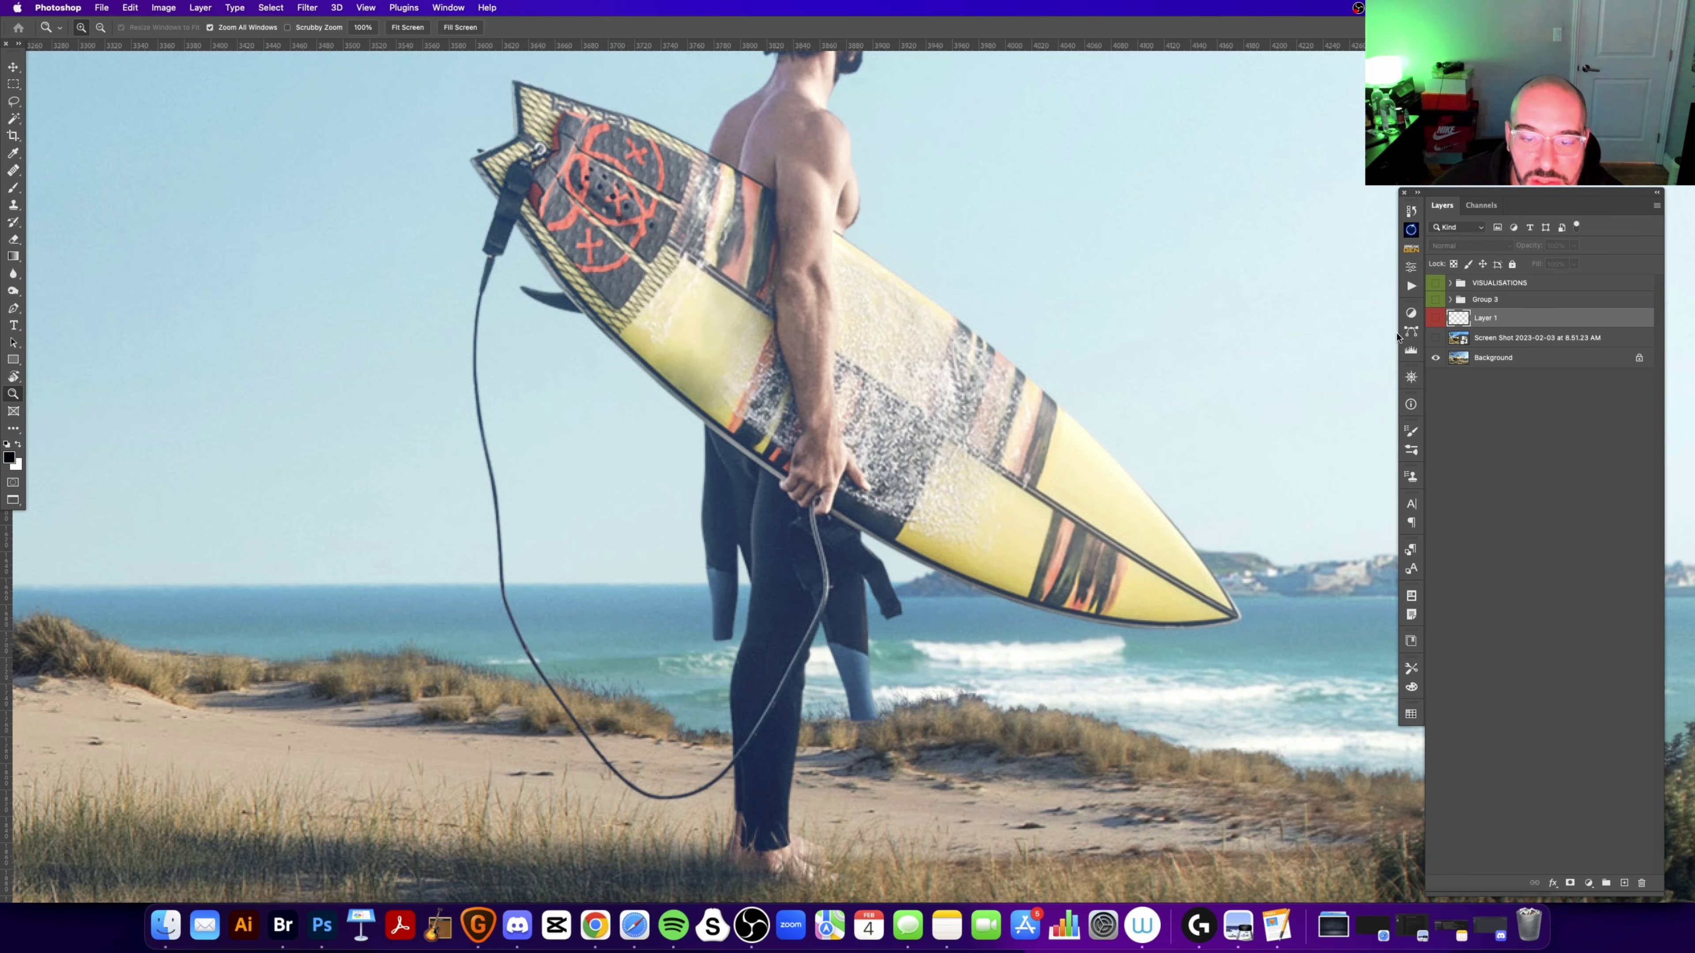
scroll(1533, 299, "down", 3)
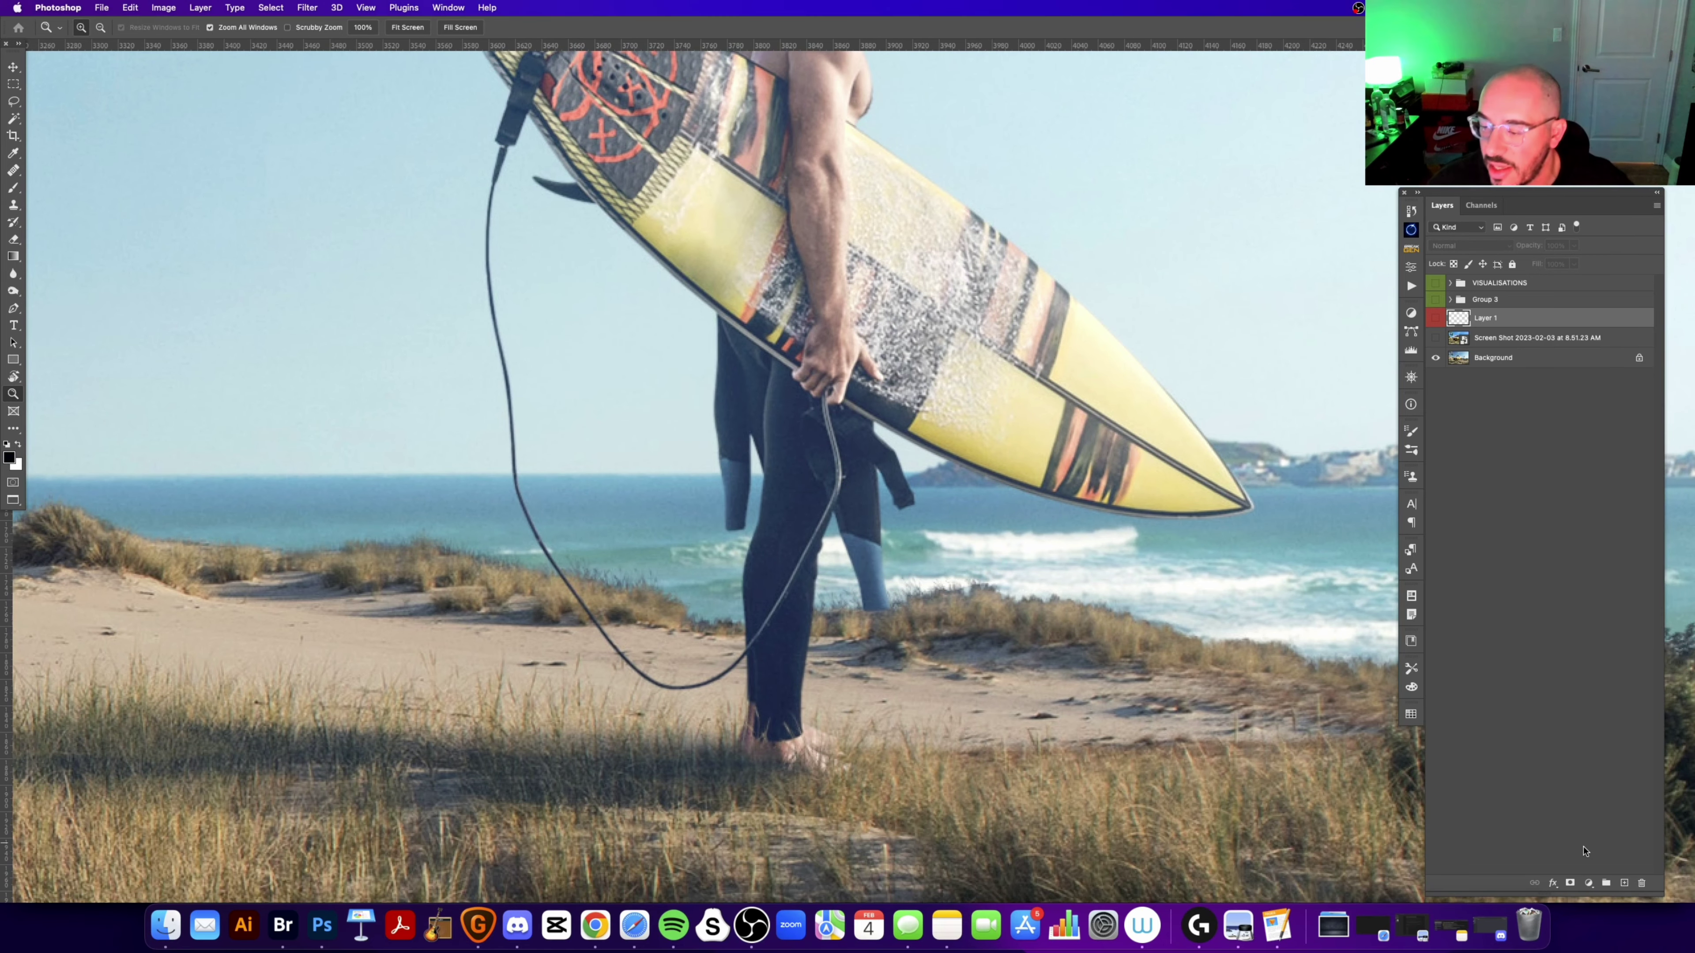
Step: Add a new Layer 2 and brush a black mark around the surfer's lower leg
left_click(1624, 883)
key("b")
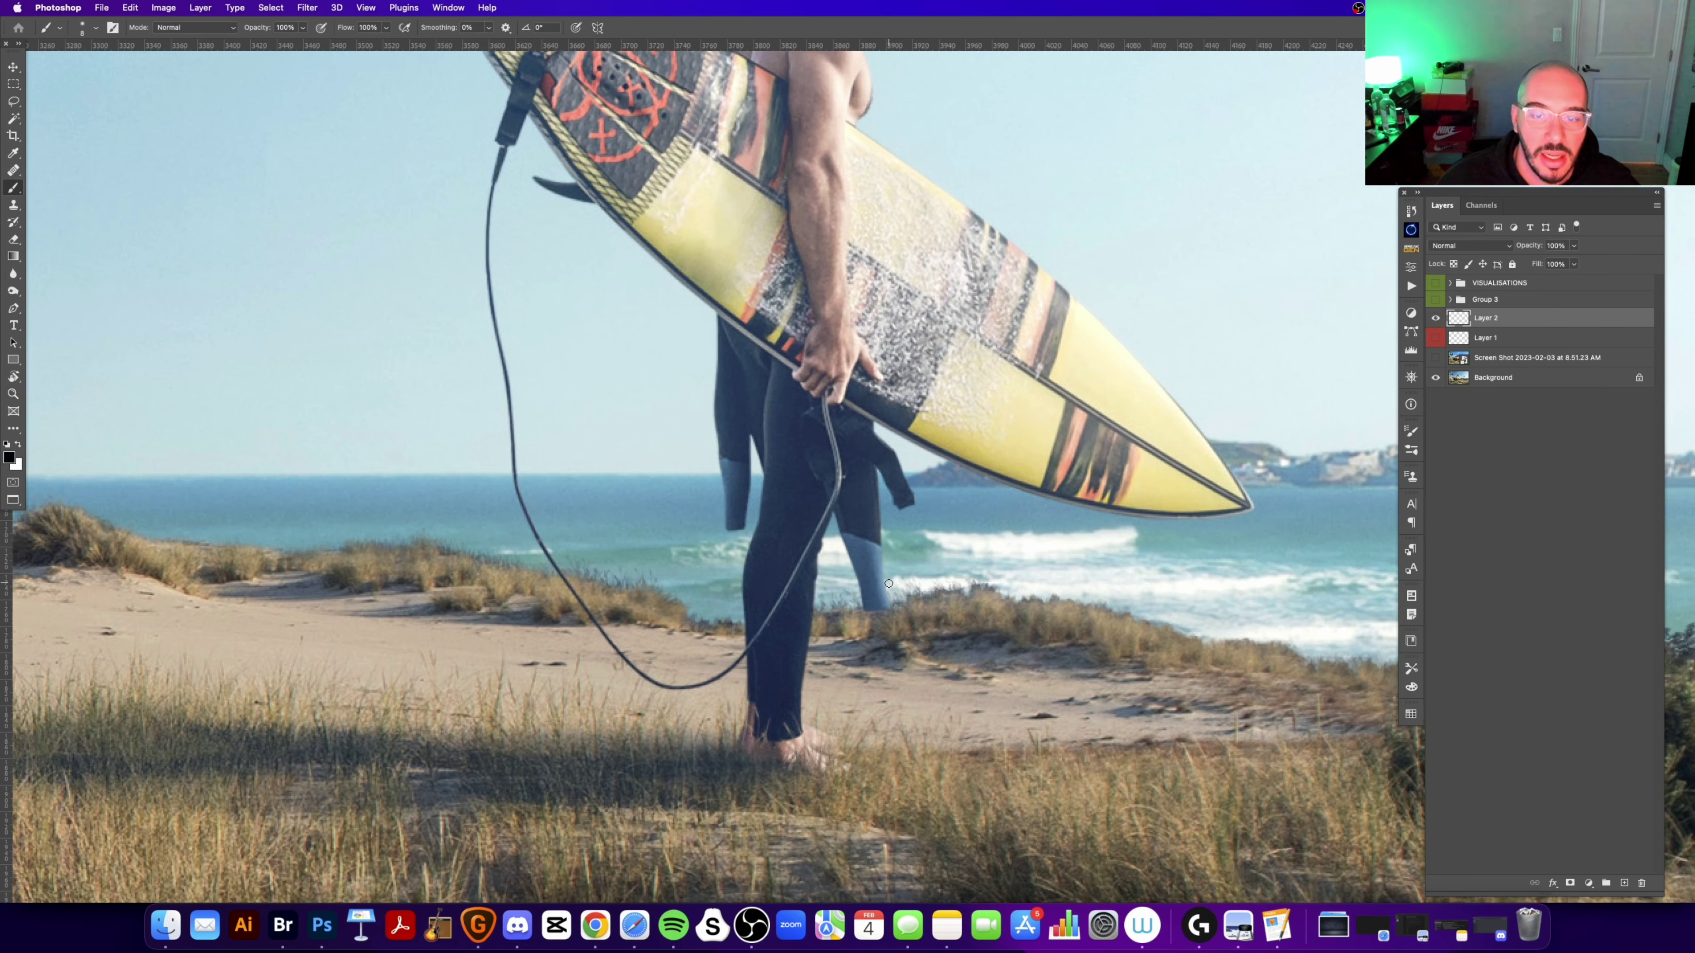
left_click_drag(888, 584, 881, 598)
scroll(884, 505, "down", 3)
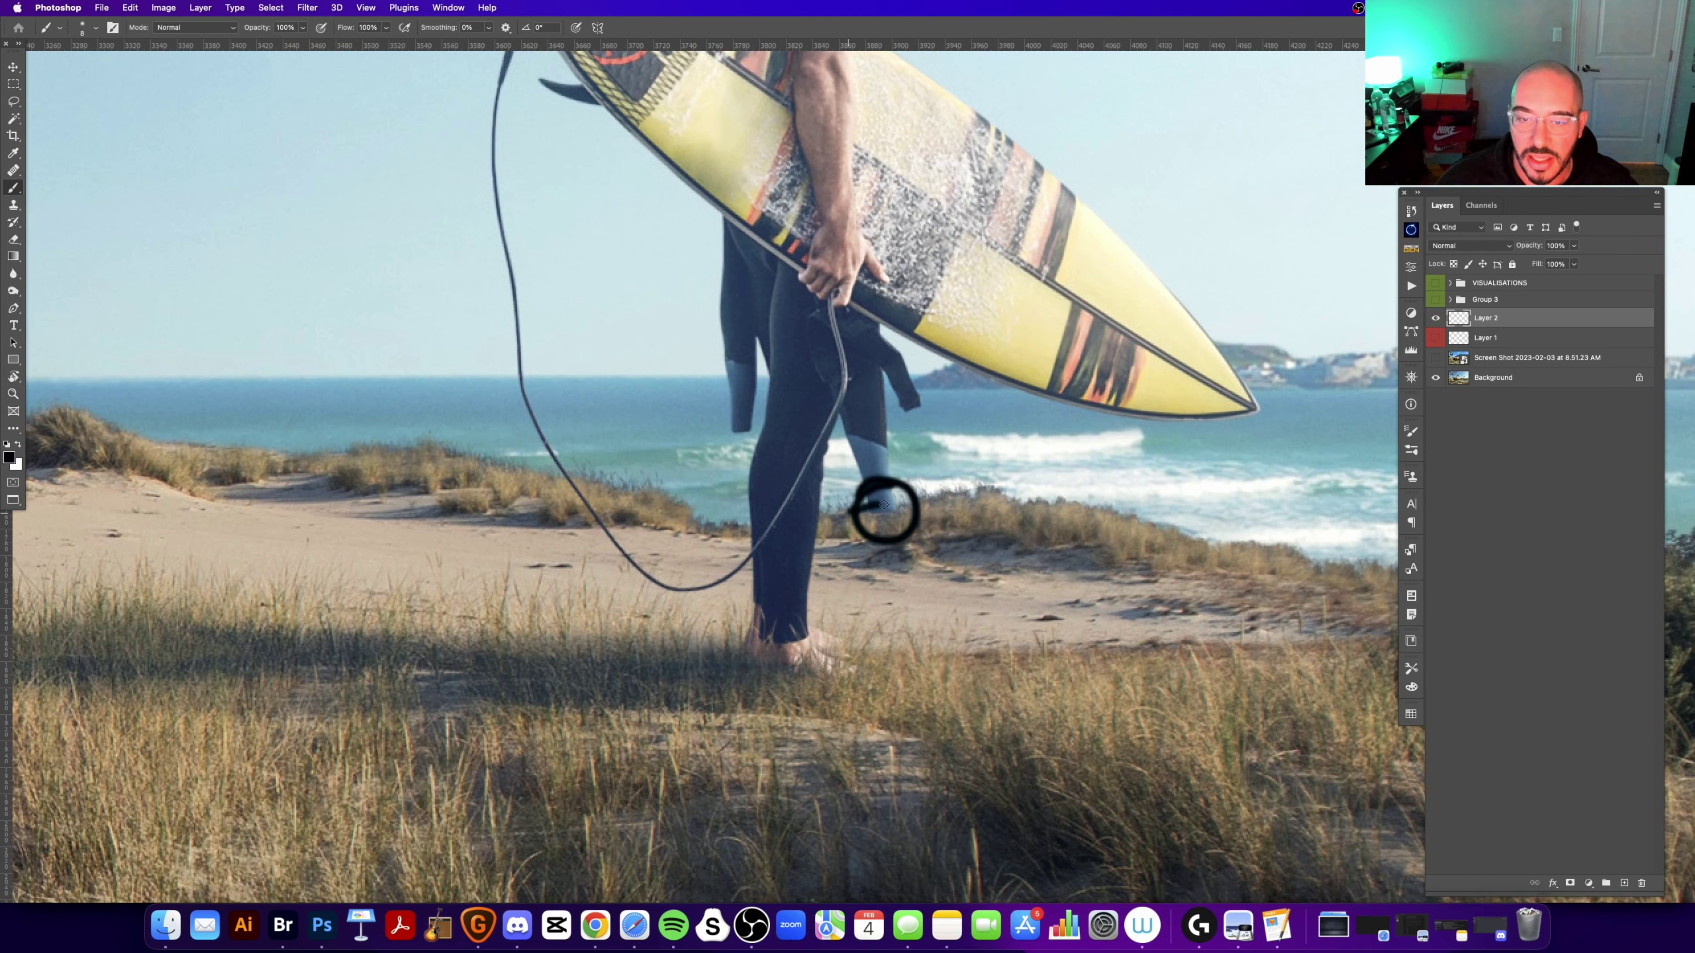
left_click_drag(884, 506, 997, 493)
scroll(997, 492, "up", 2)
key("super+z")
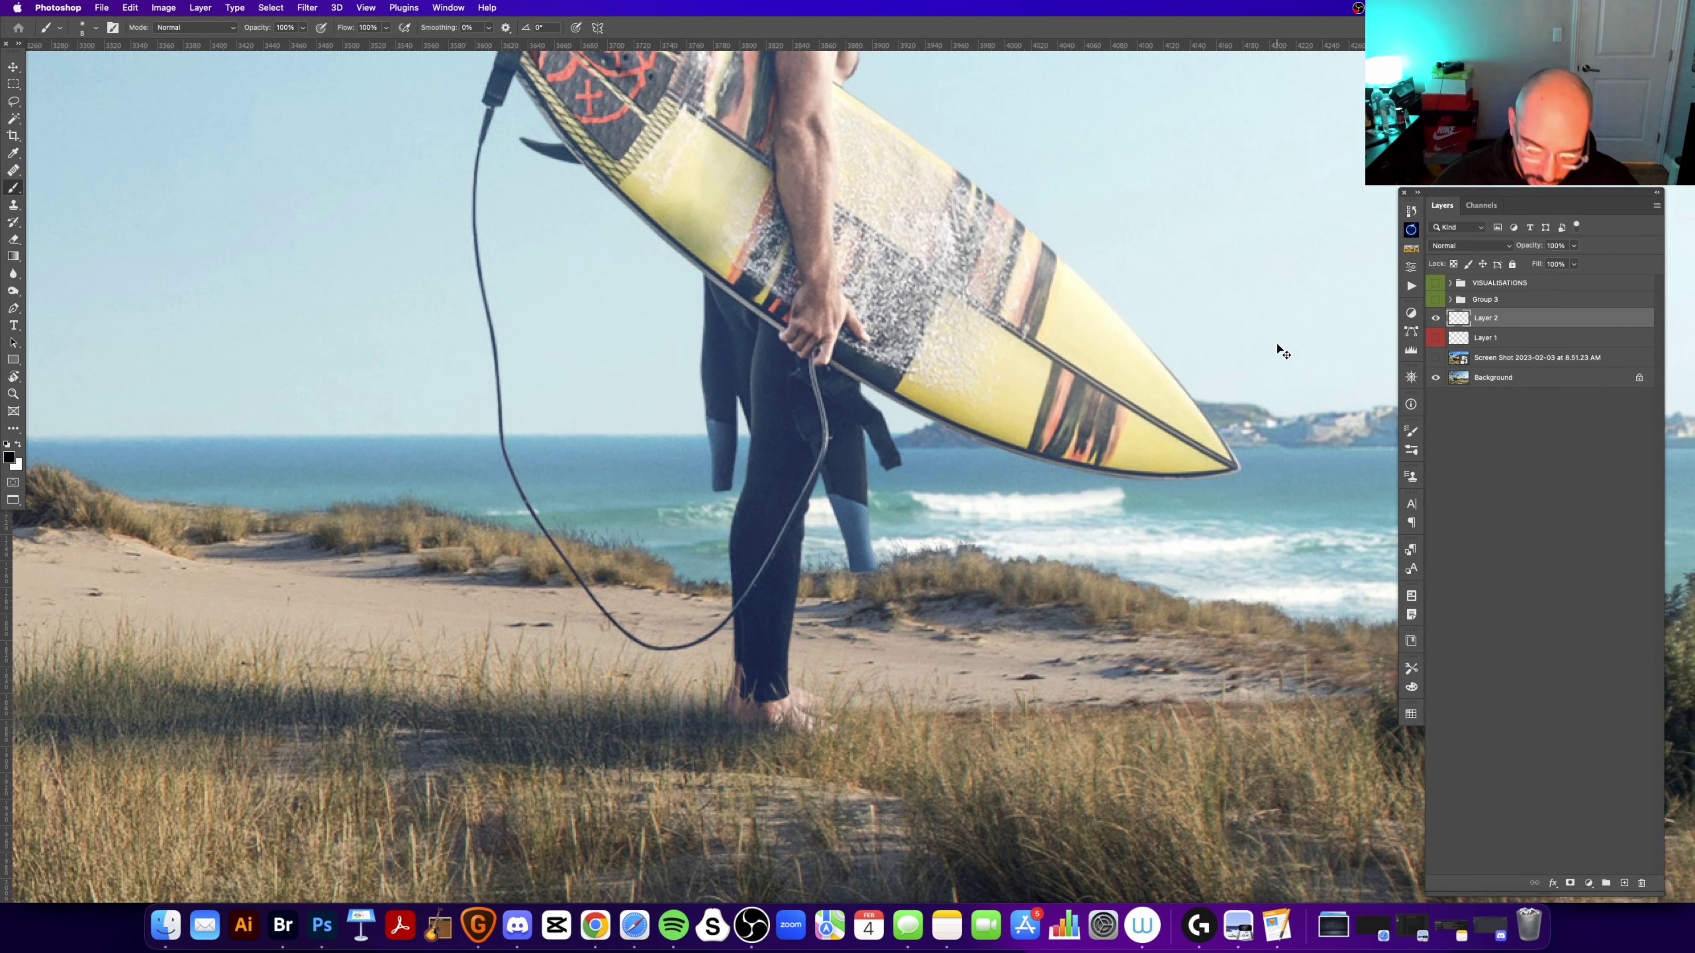
Step: Extend the black marks along the leg cuff, then hide the markings and red notes
key("super+minus")
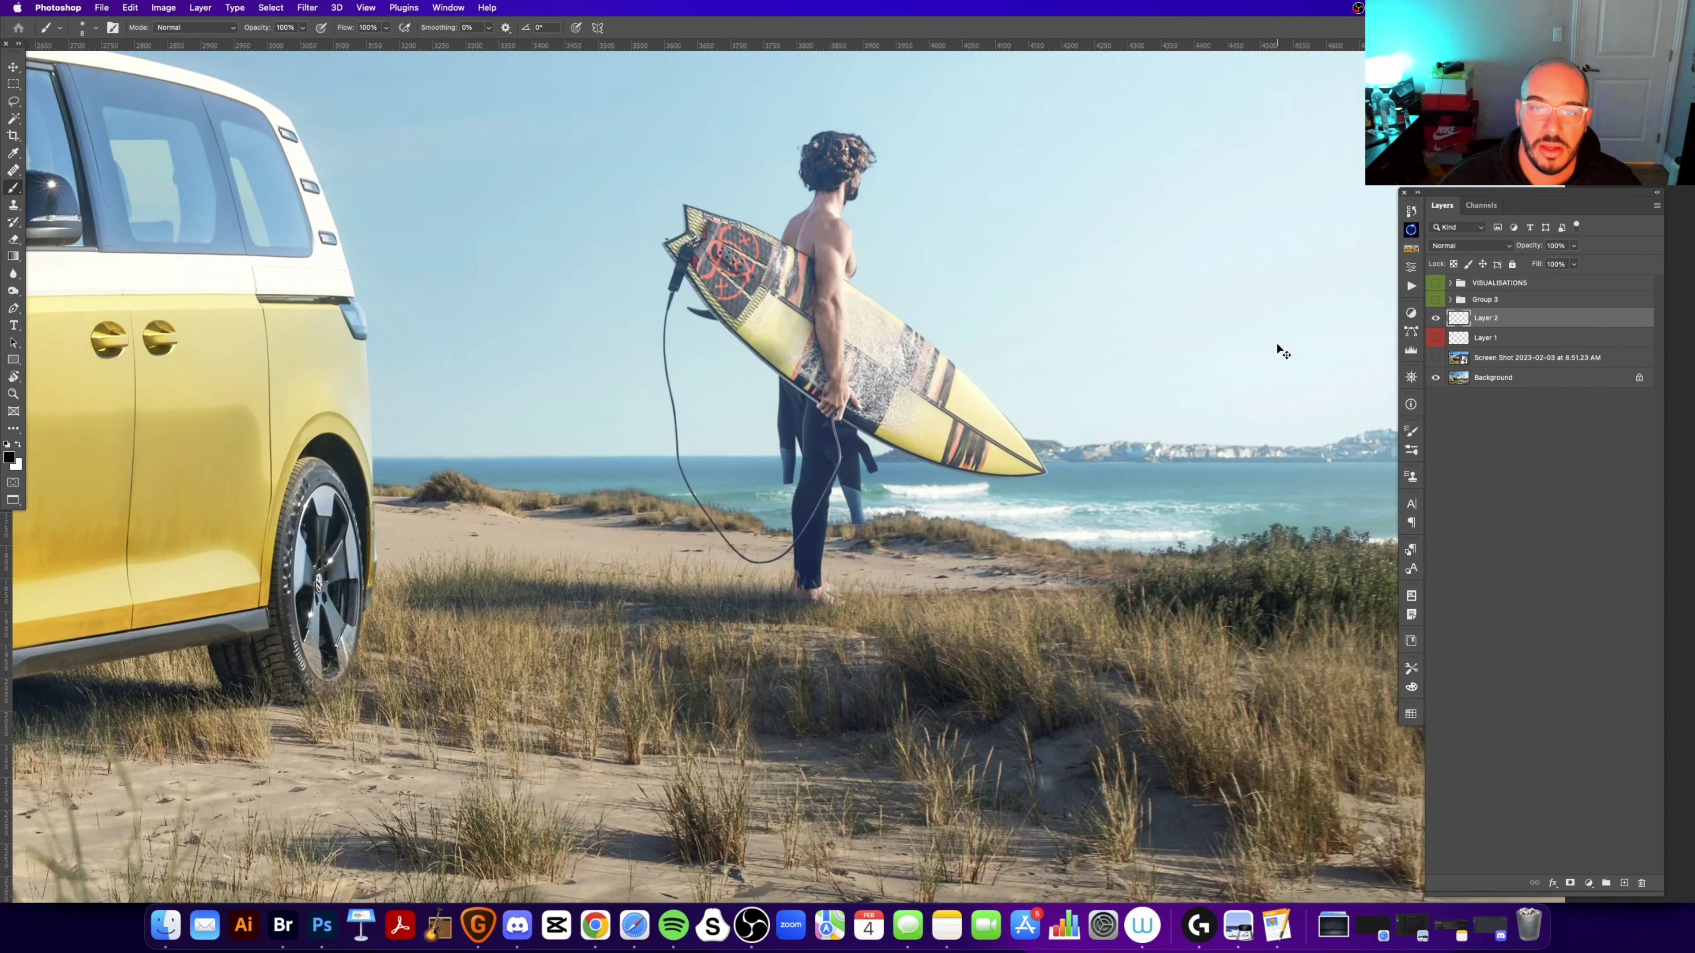
key("super+plus")
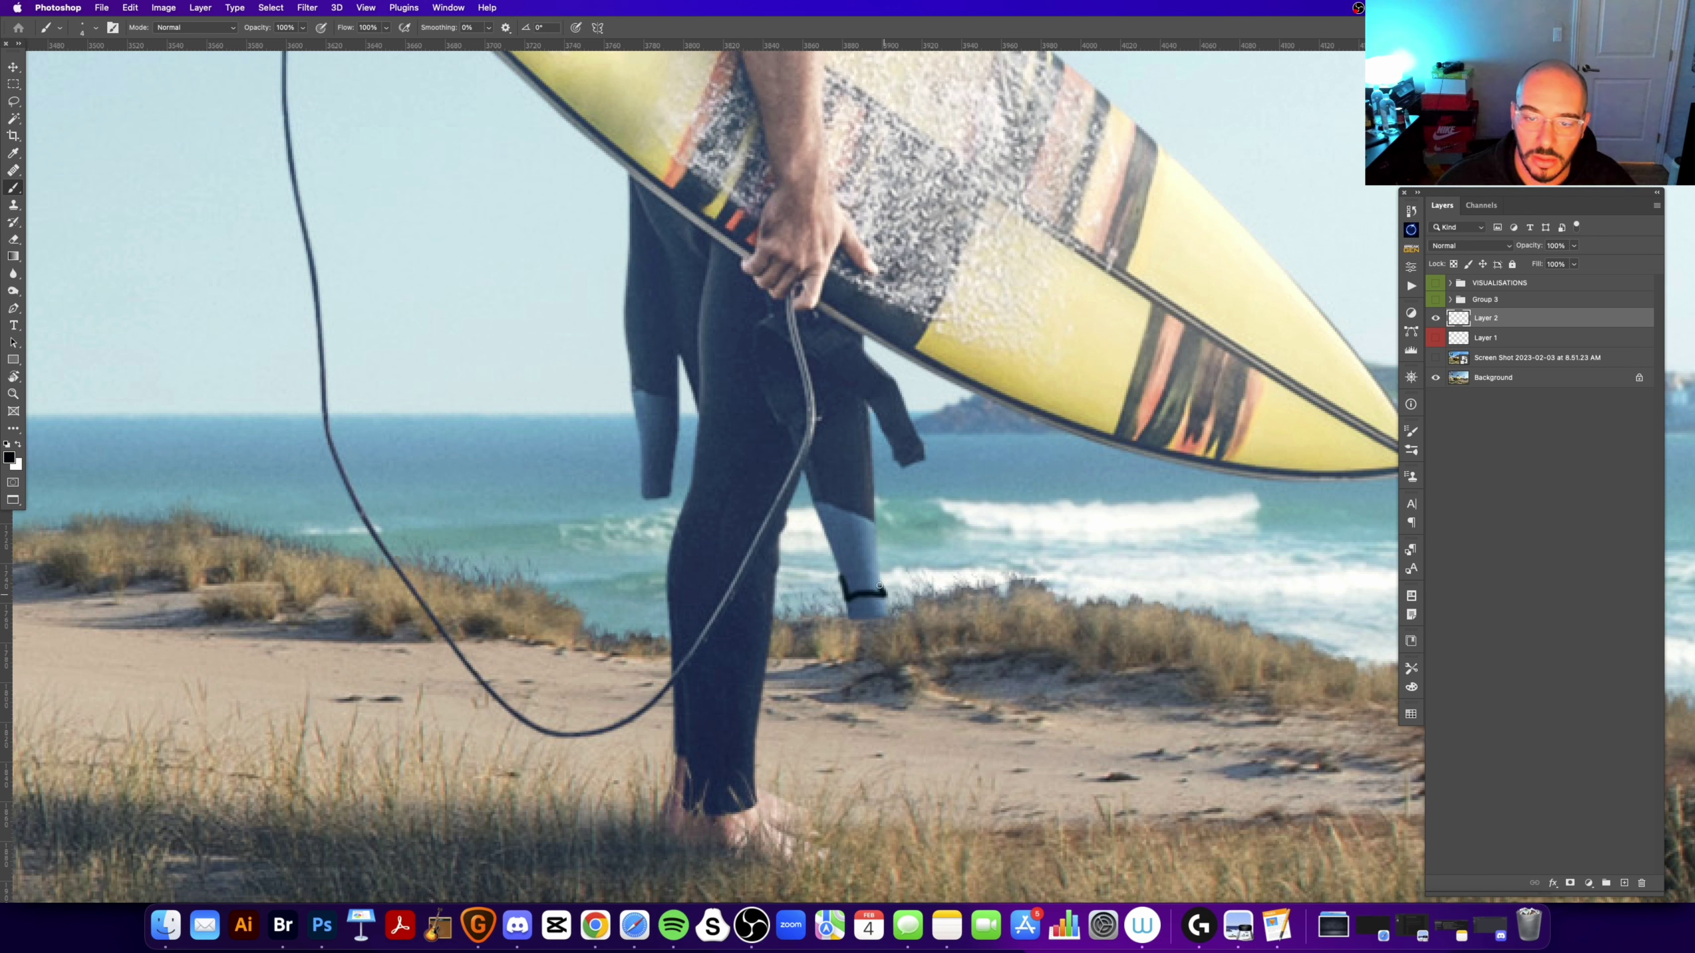
left_click_drag(879, 586, 869, 540)
left_click_drag(848, 599, 885, 593)
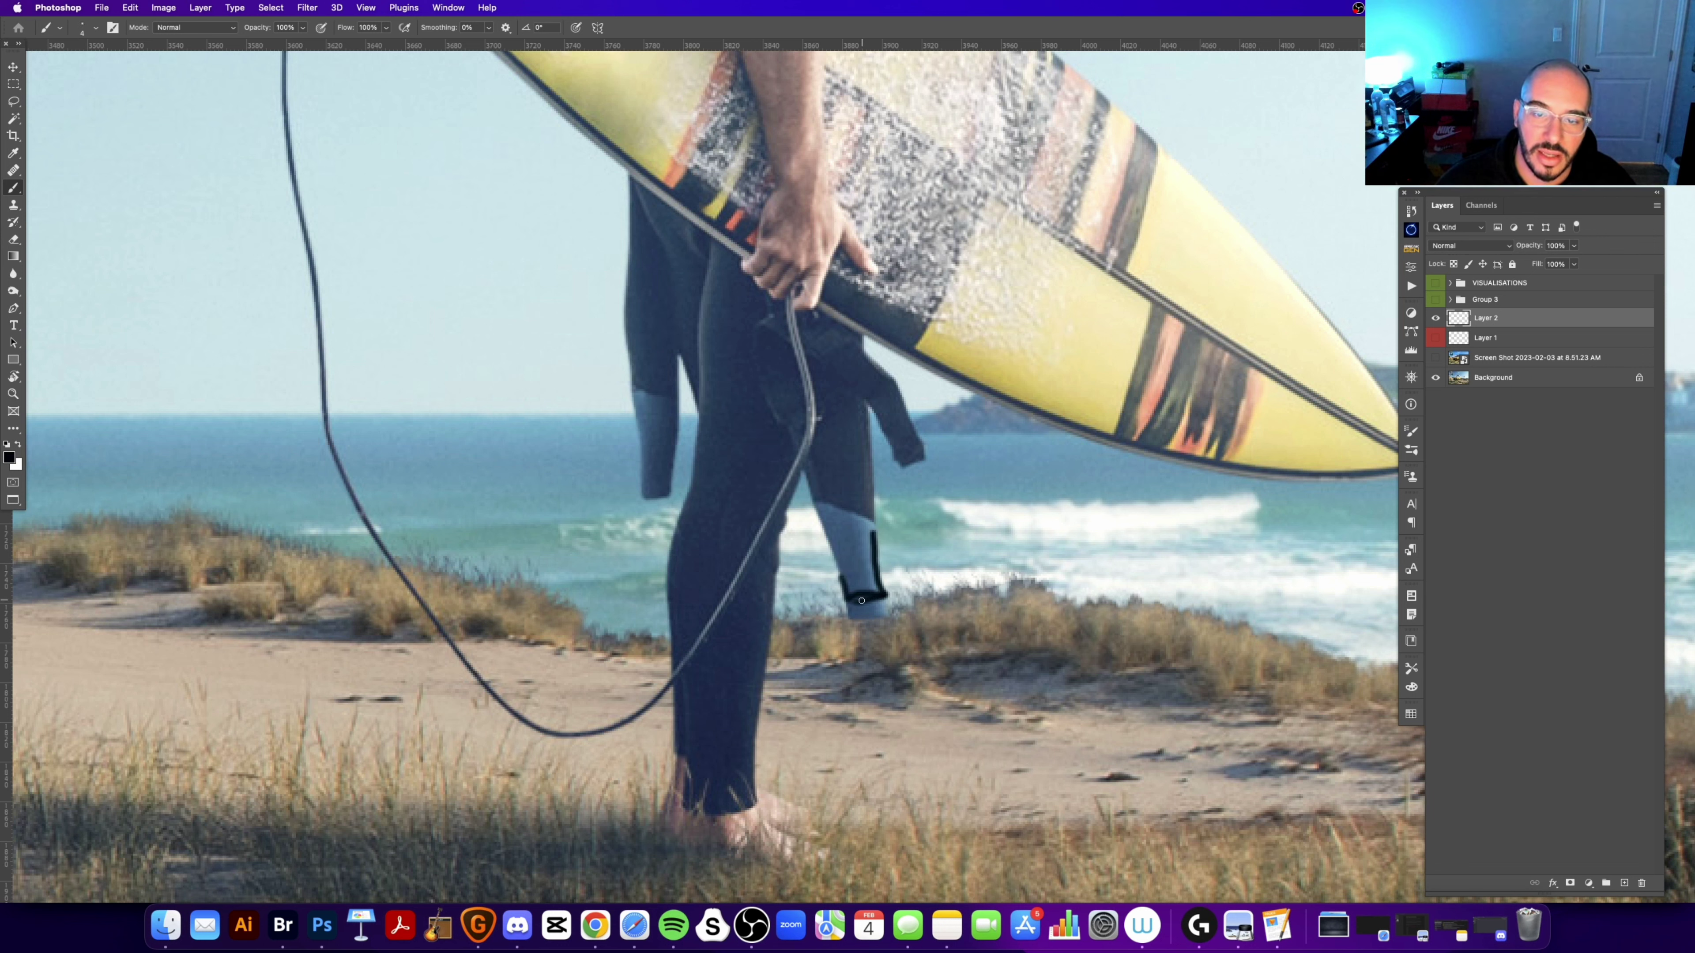
left_click(1436, 318)
left_click(1436, 338)
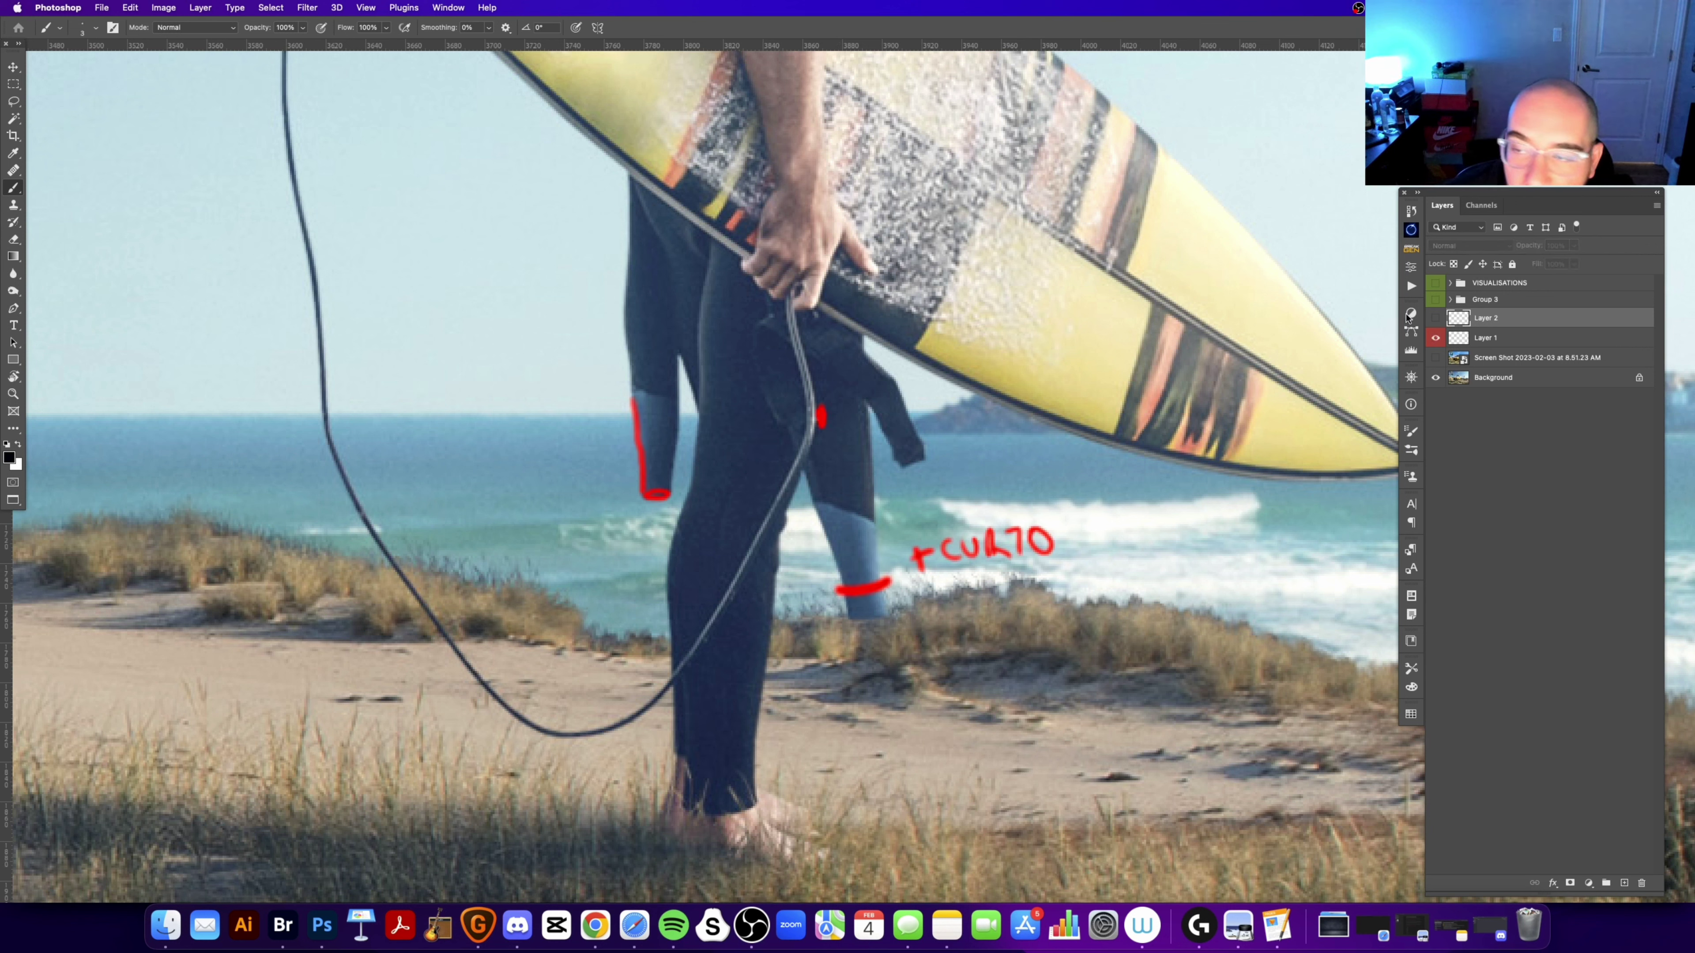
left_click(1436, 338)
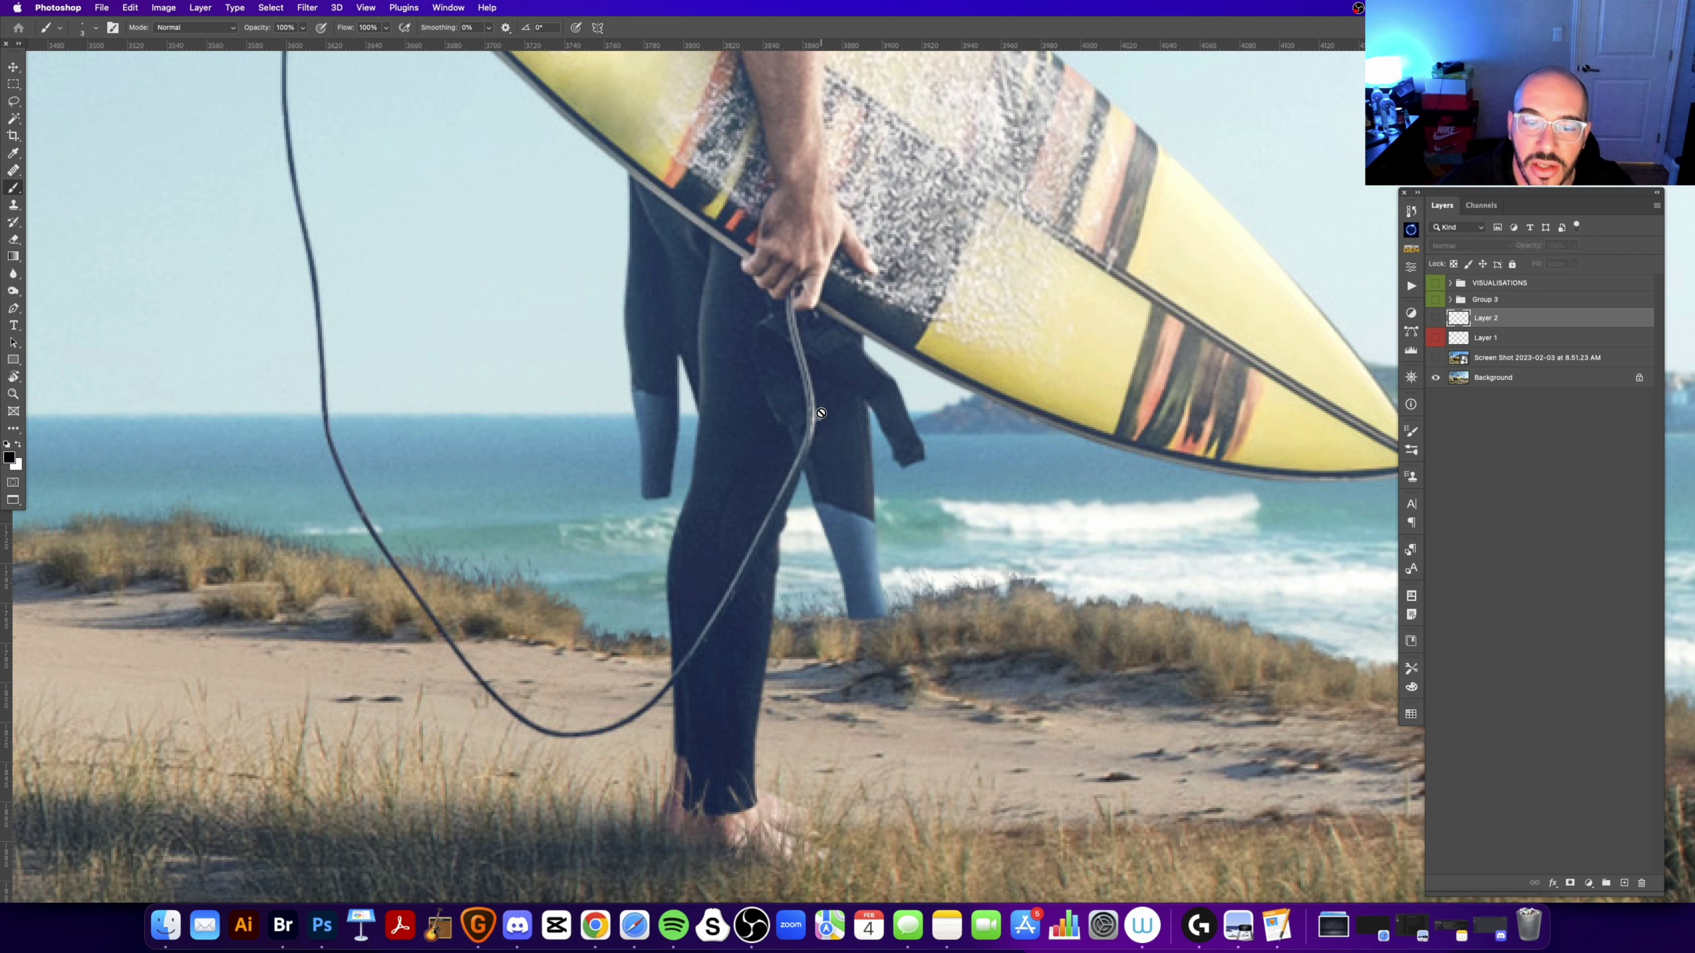
Step: Zoom back in on the surfer's legs and leash and select the Screen Shot layer
key("z")
key("ctrl+minus")
key("ctrl+minus")
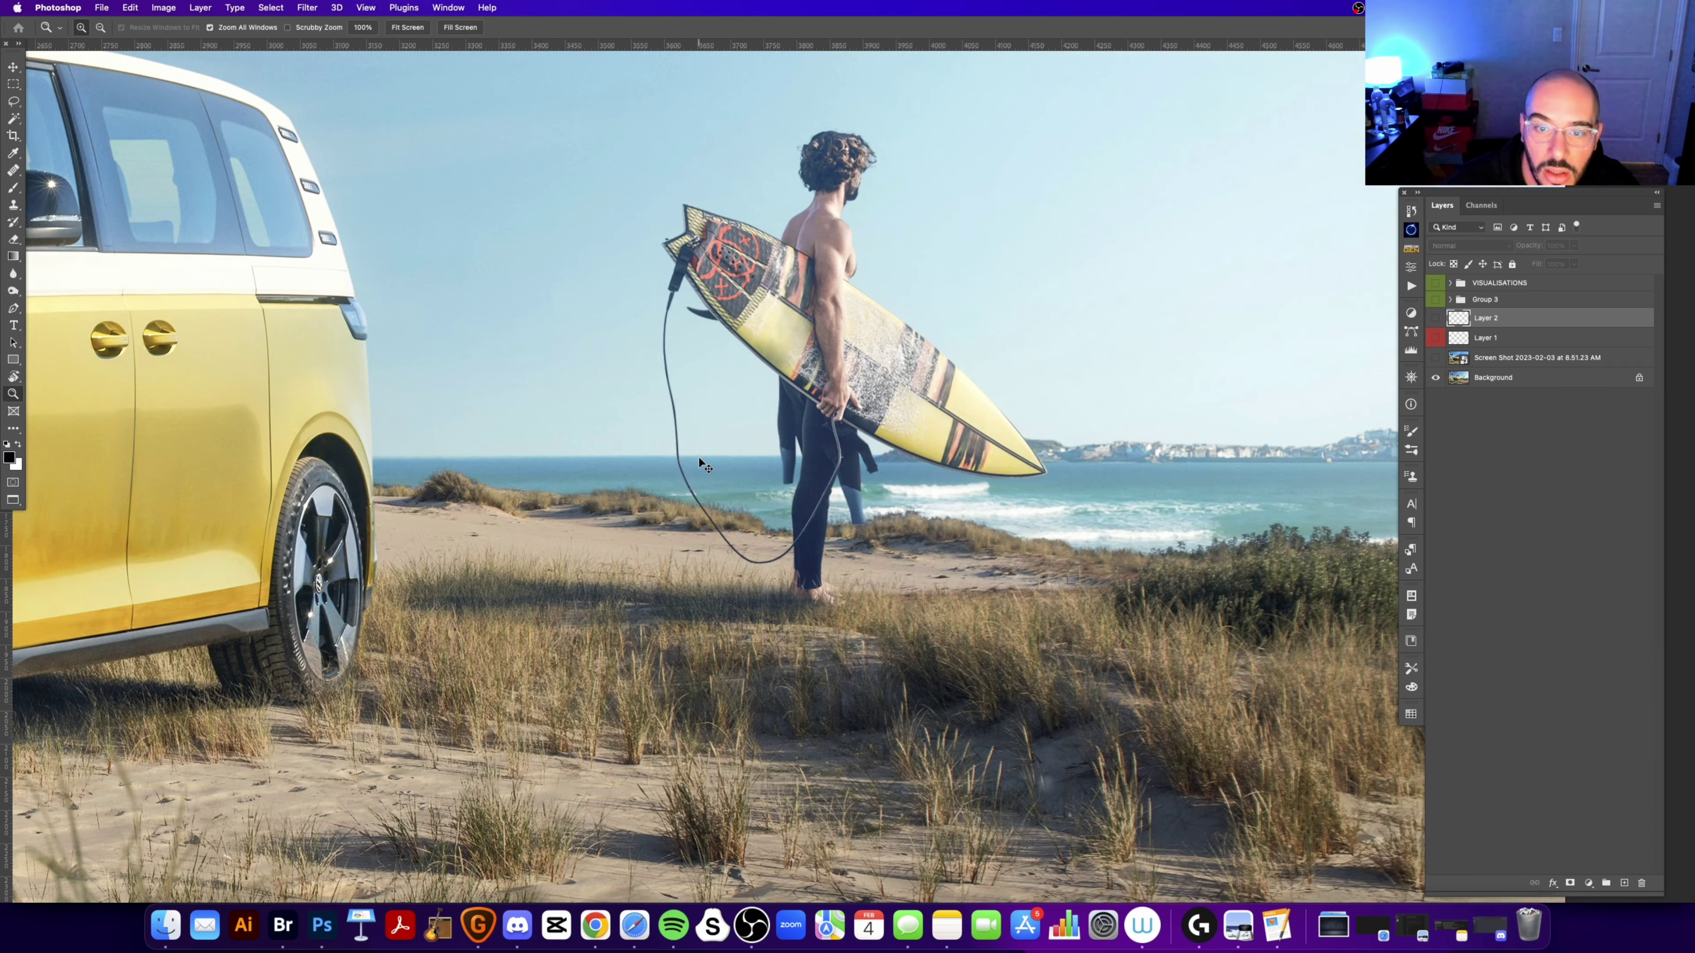
key("ctrl+minus")
key("ctrl+plus")
key("ctrl+plus")
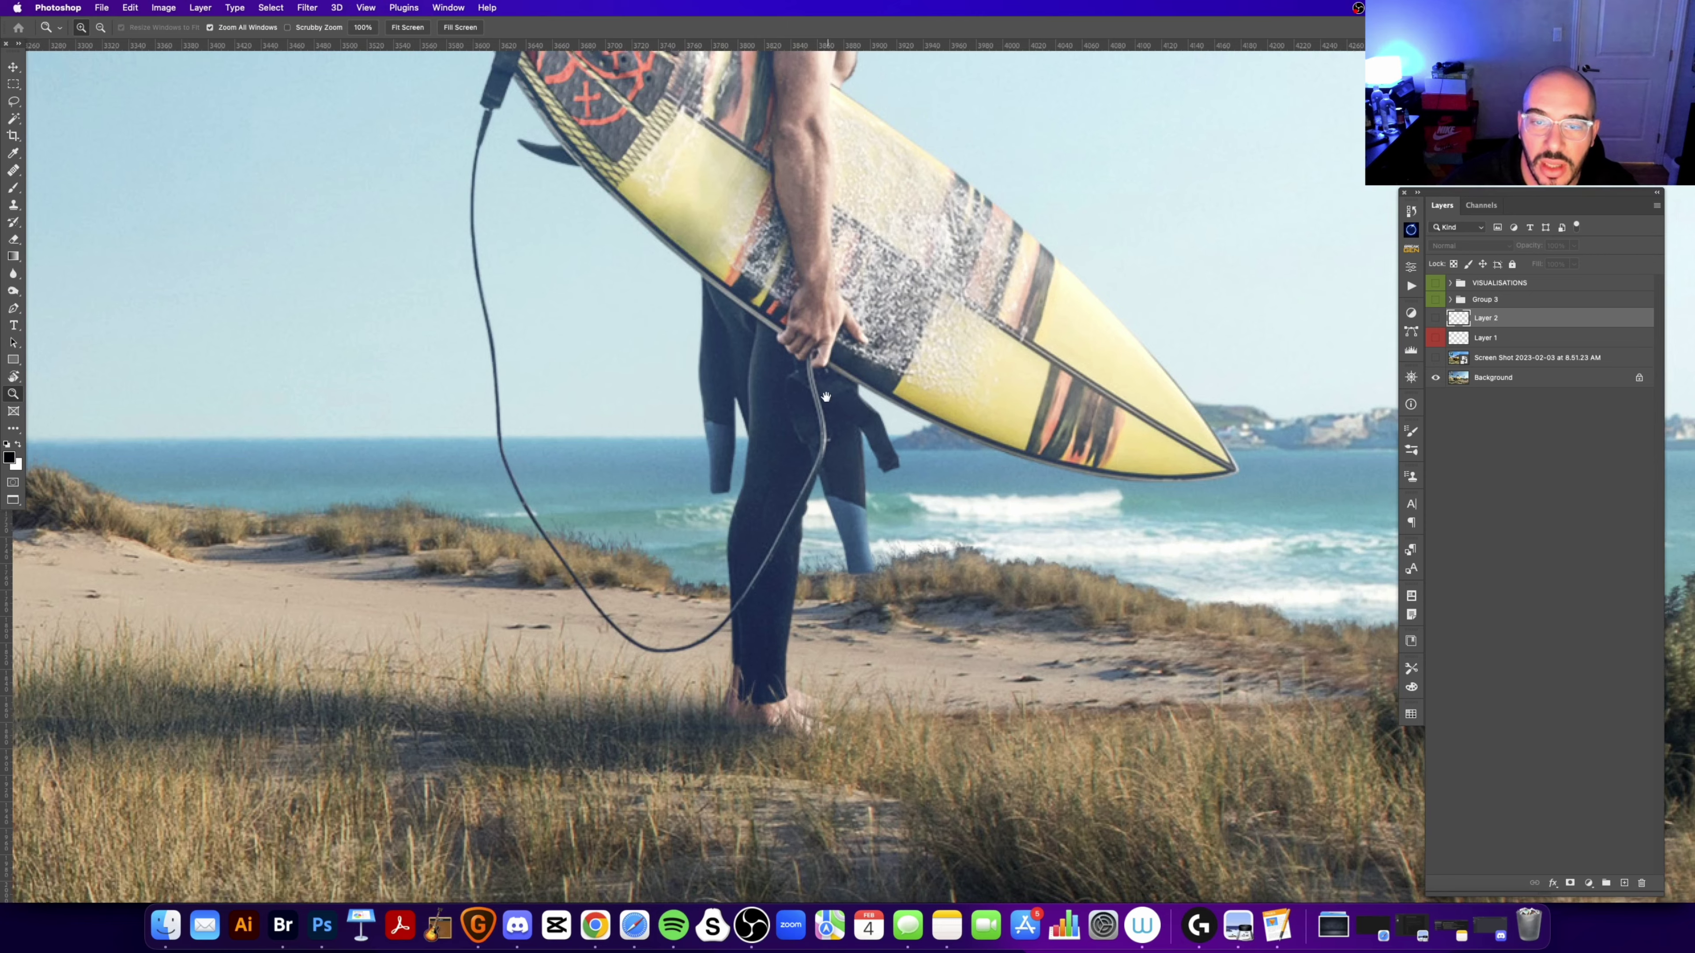
scroll(822, 400, "up", 1)
scroll(852, 393, "up", 2)
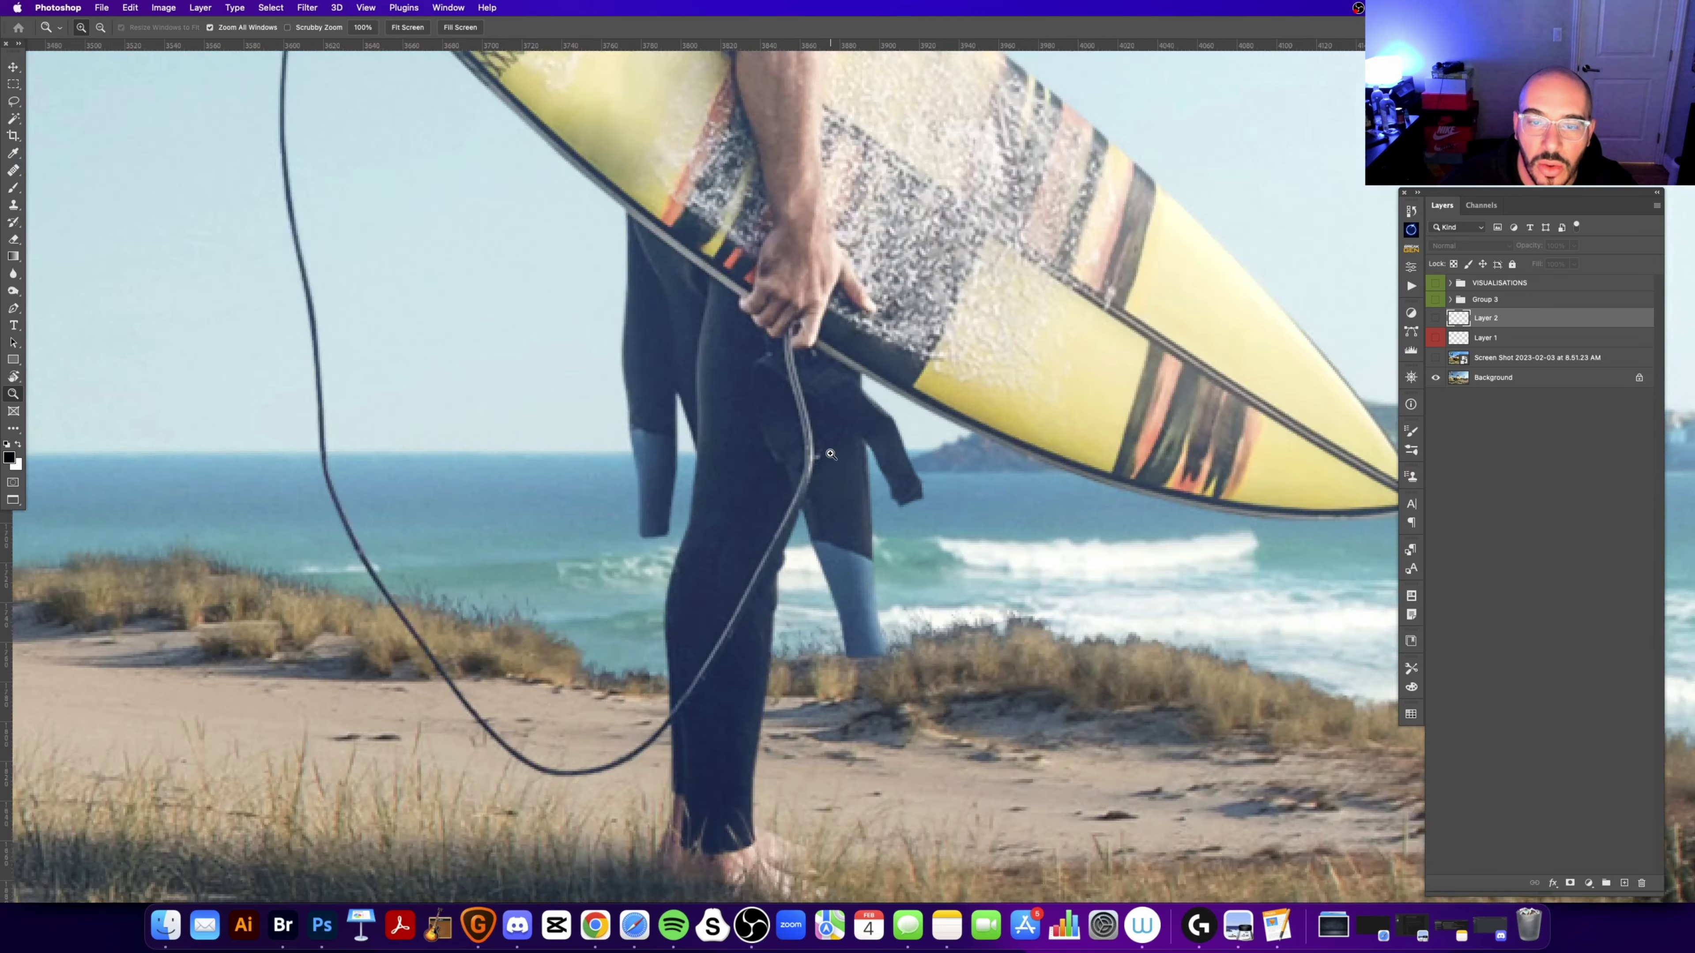
scroll(867, 467, "up", 3)
left_click(1493, 360)
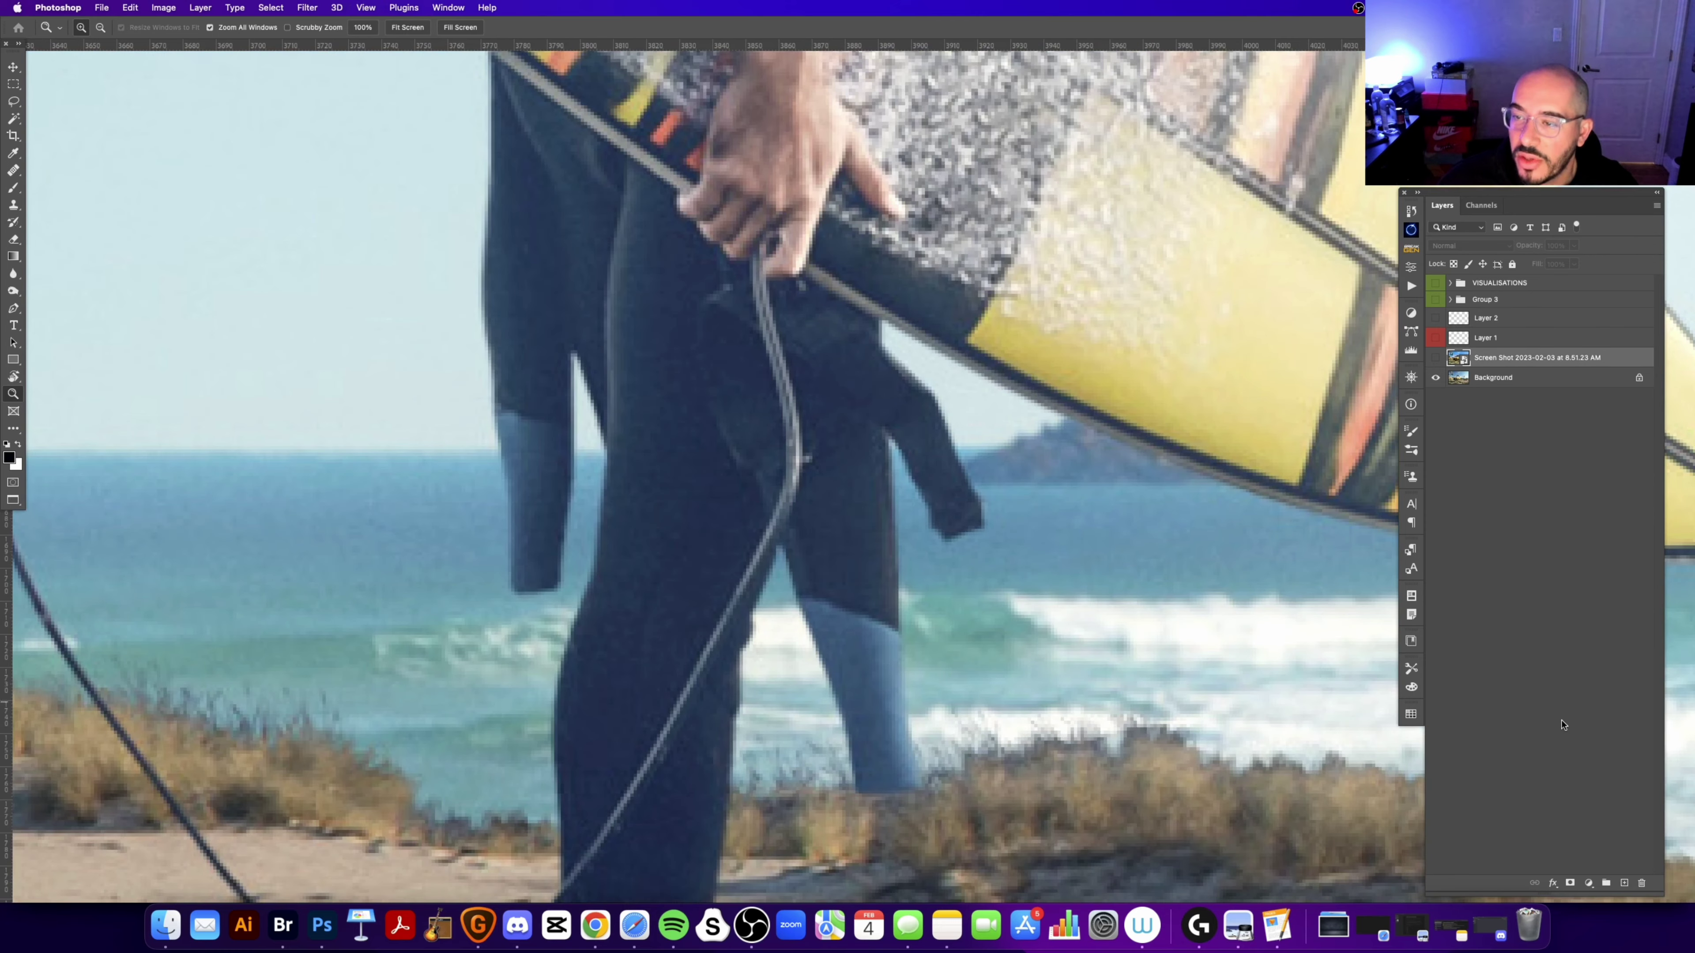
left_click(1625, 883)
key("s")
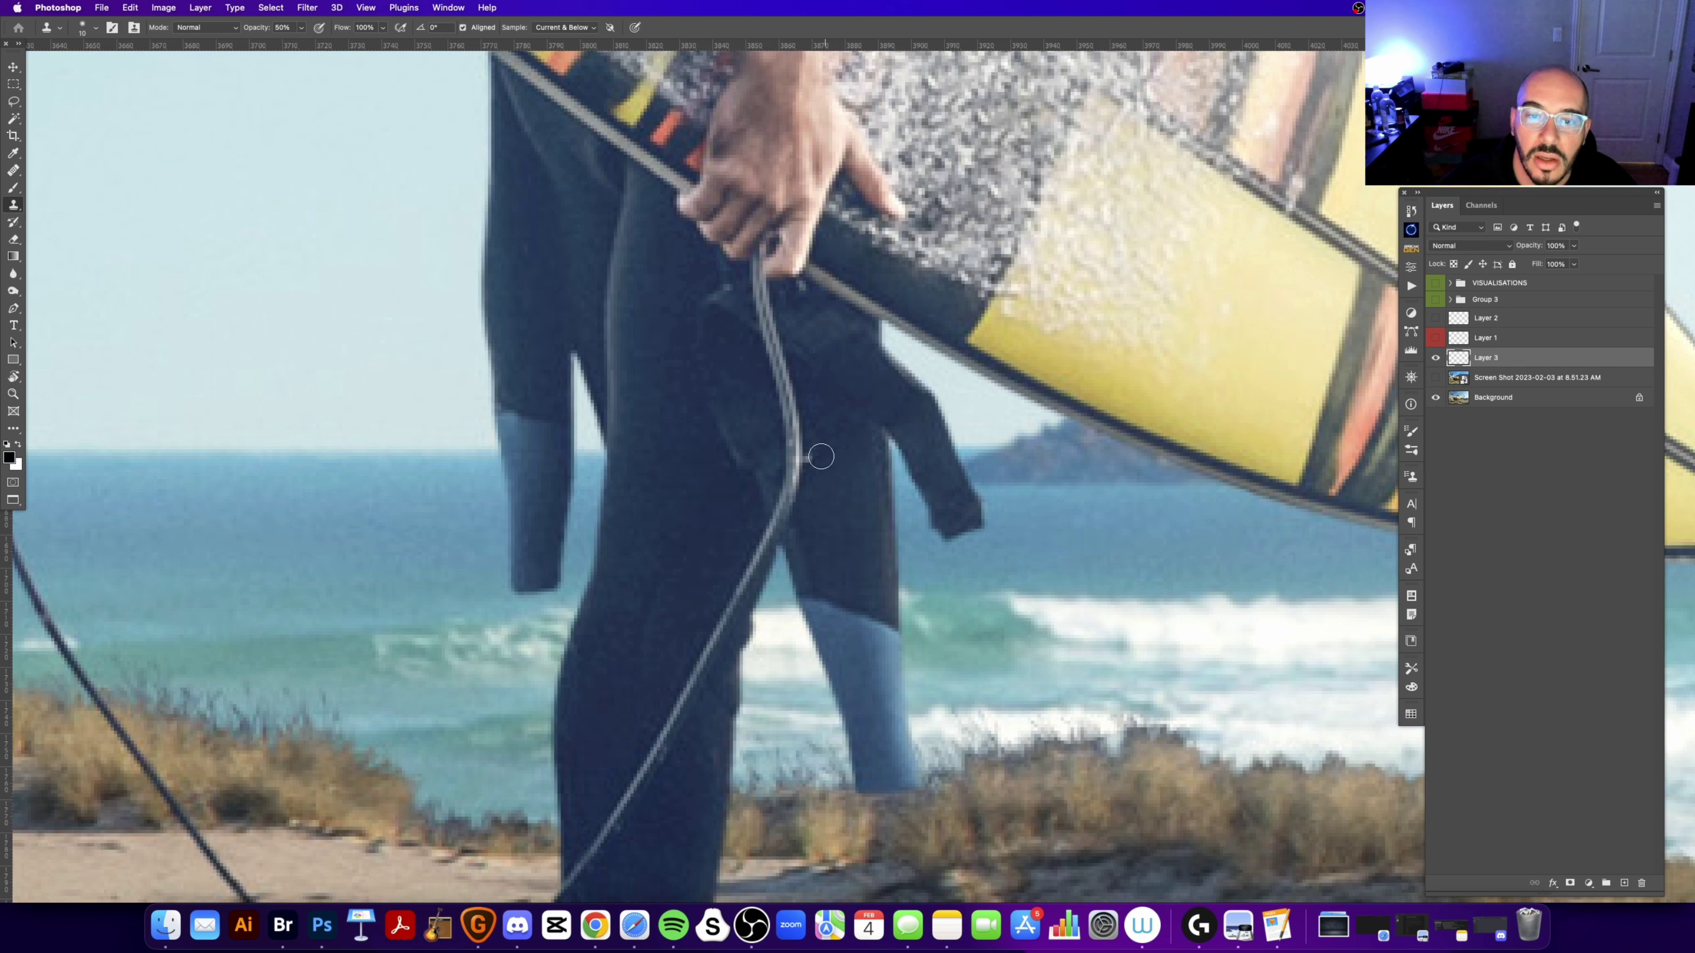
key("bracketleft")
key("bracketleft")
key("bracketleft")
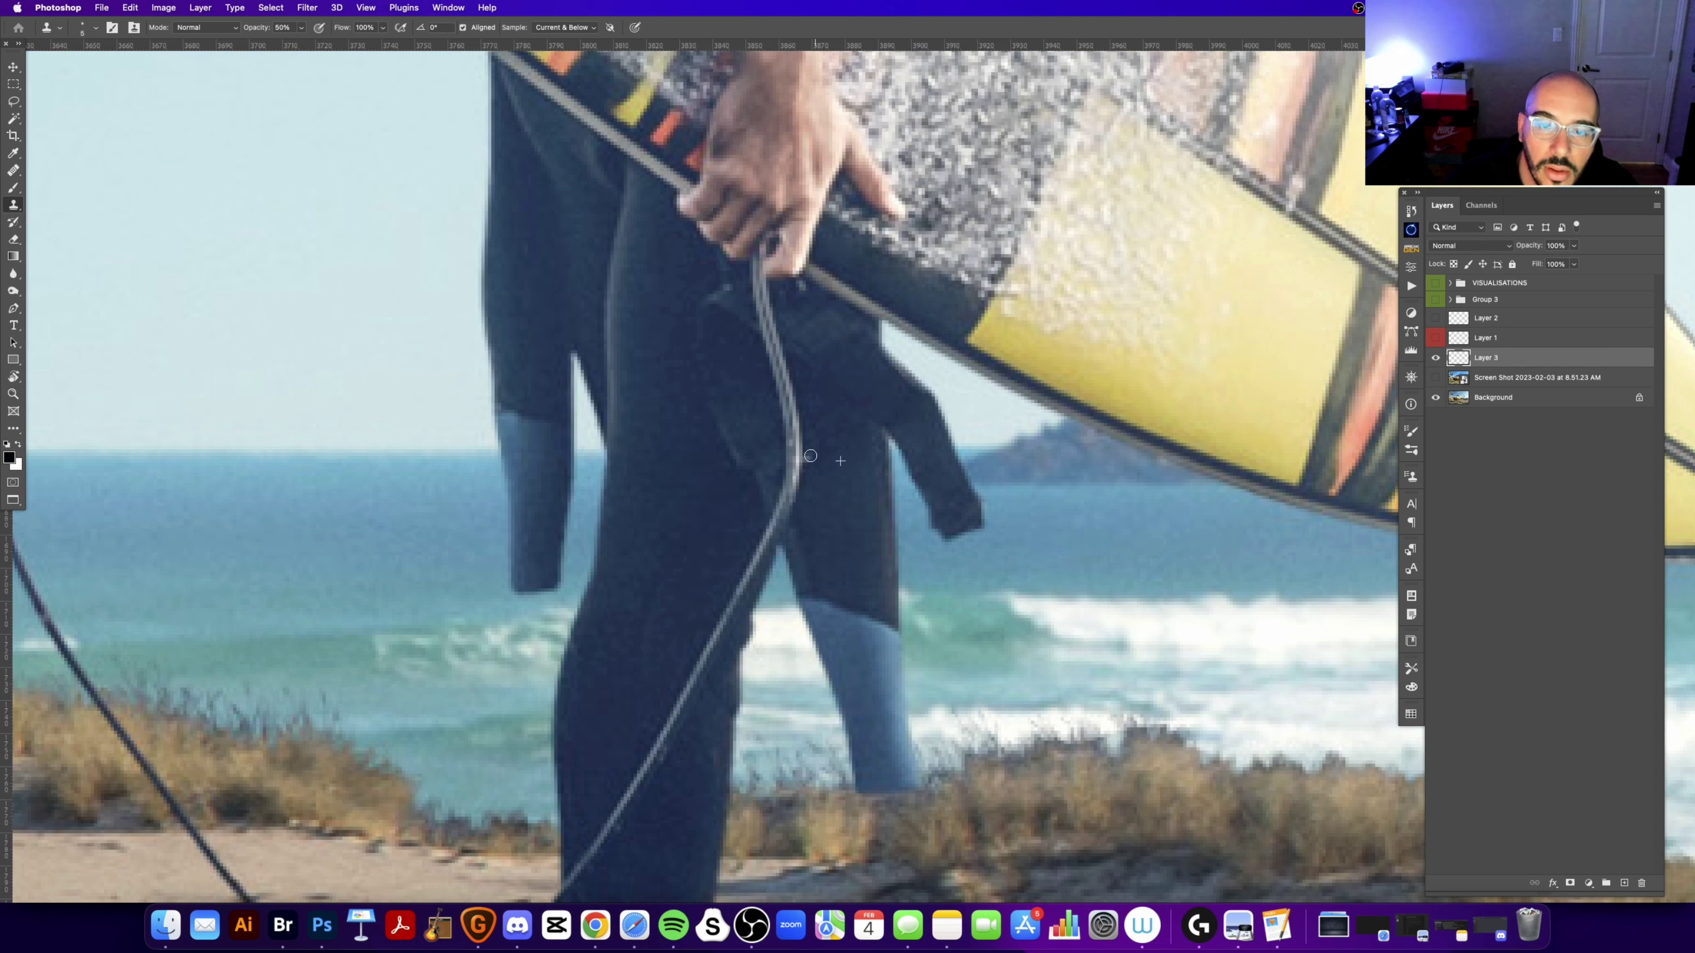
key("z")
key("super+minus")
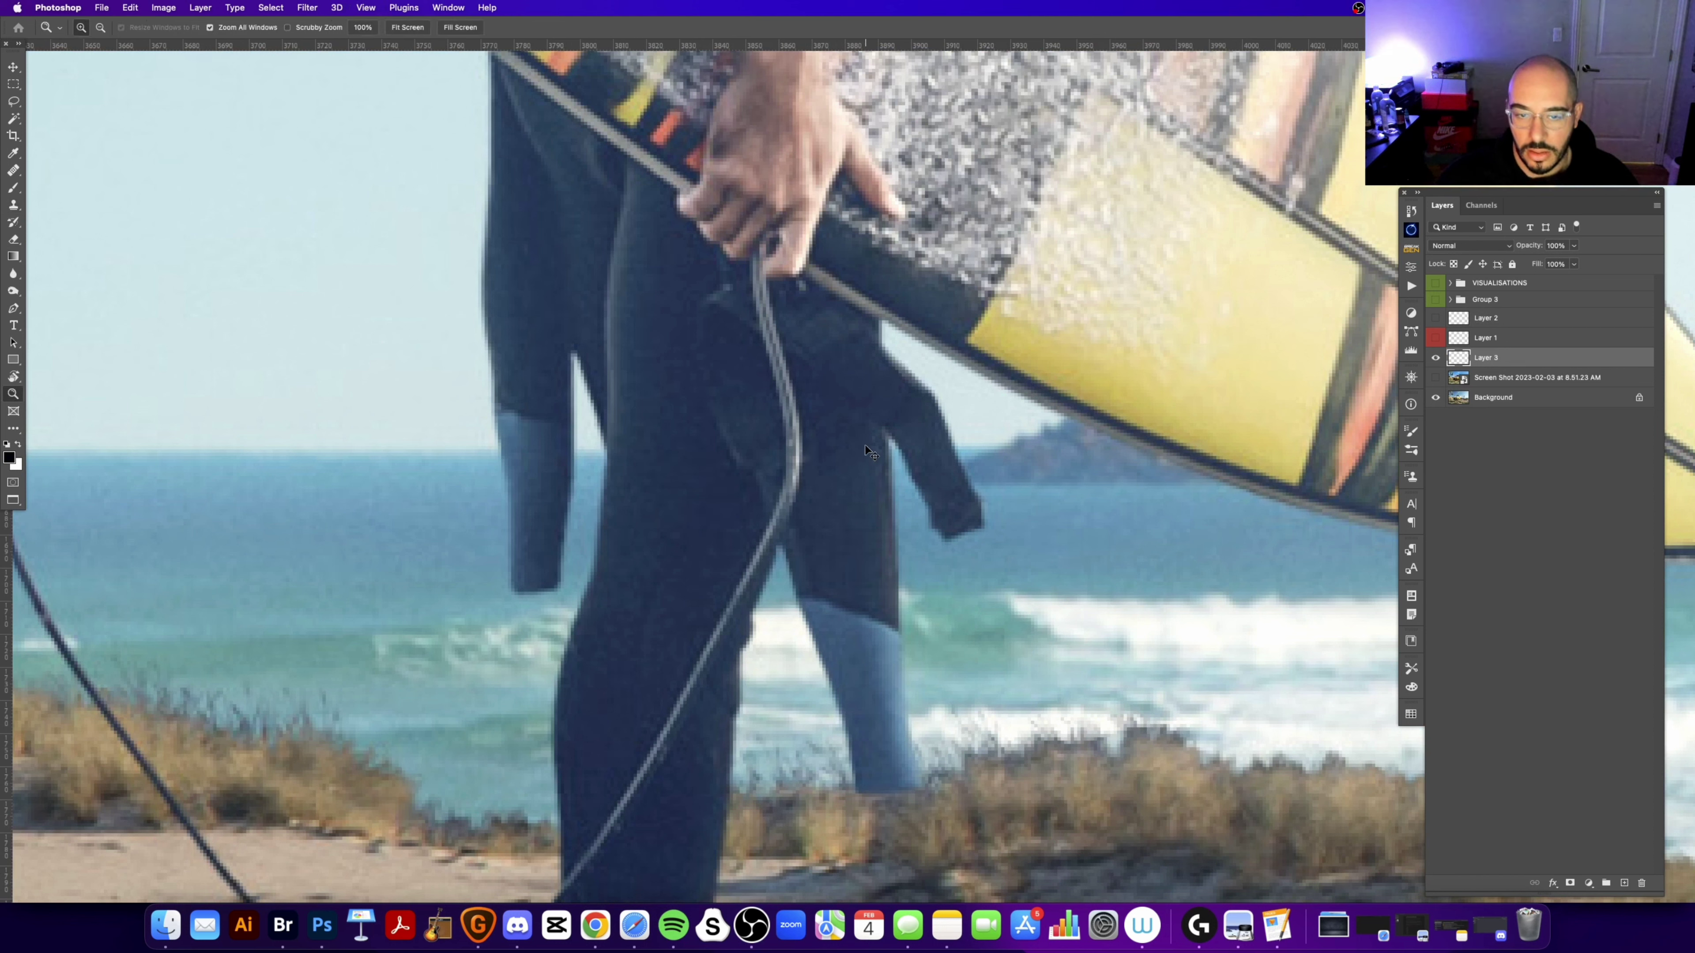
key("super+minus")
key("super+minus")
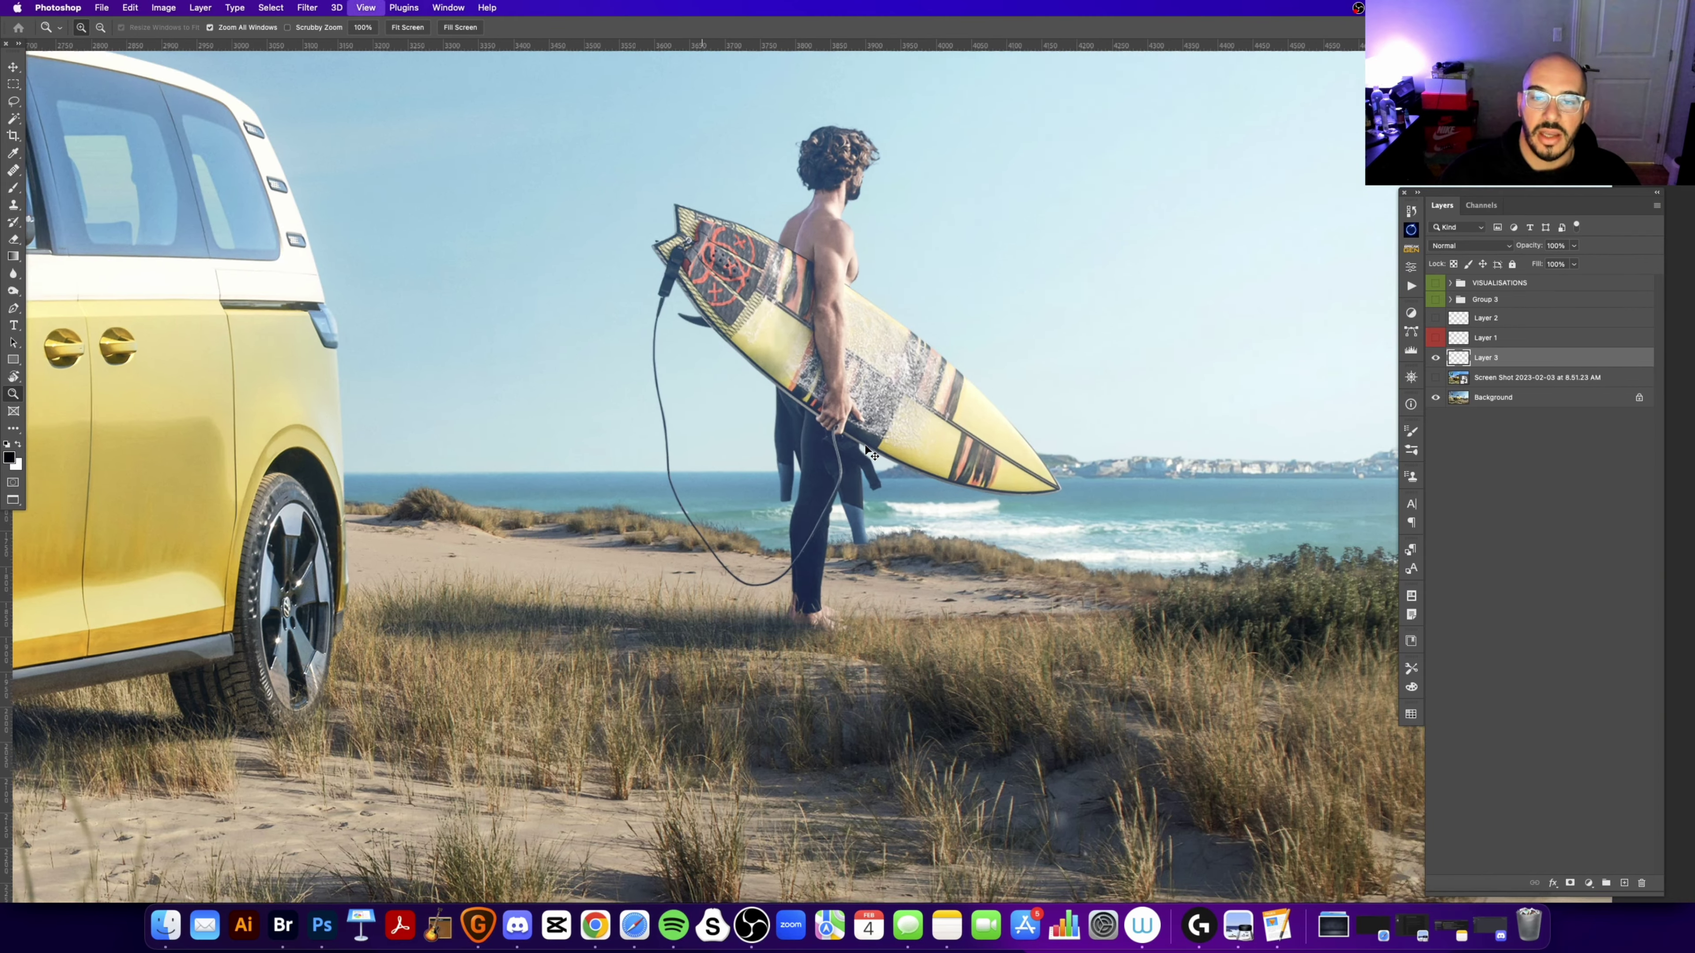
left_click(871, 453)
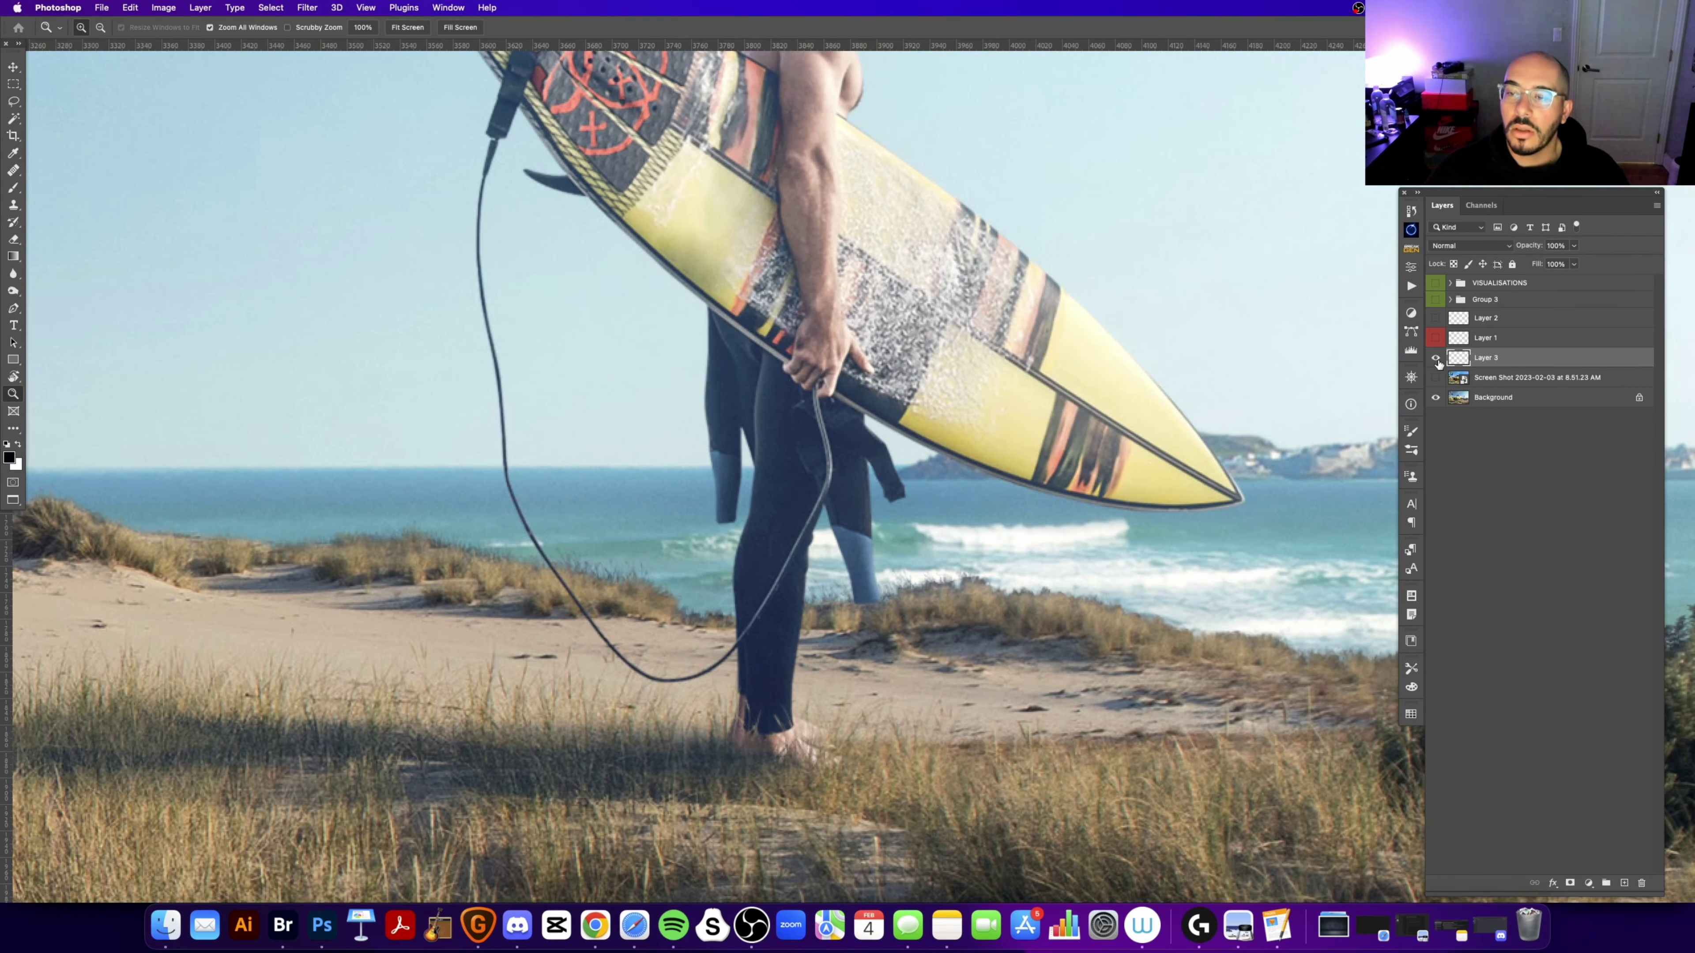
key("Delete")
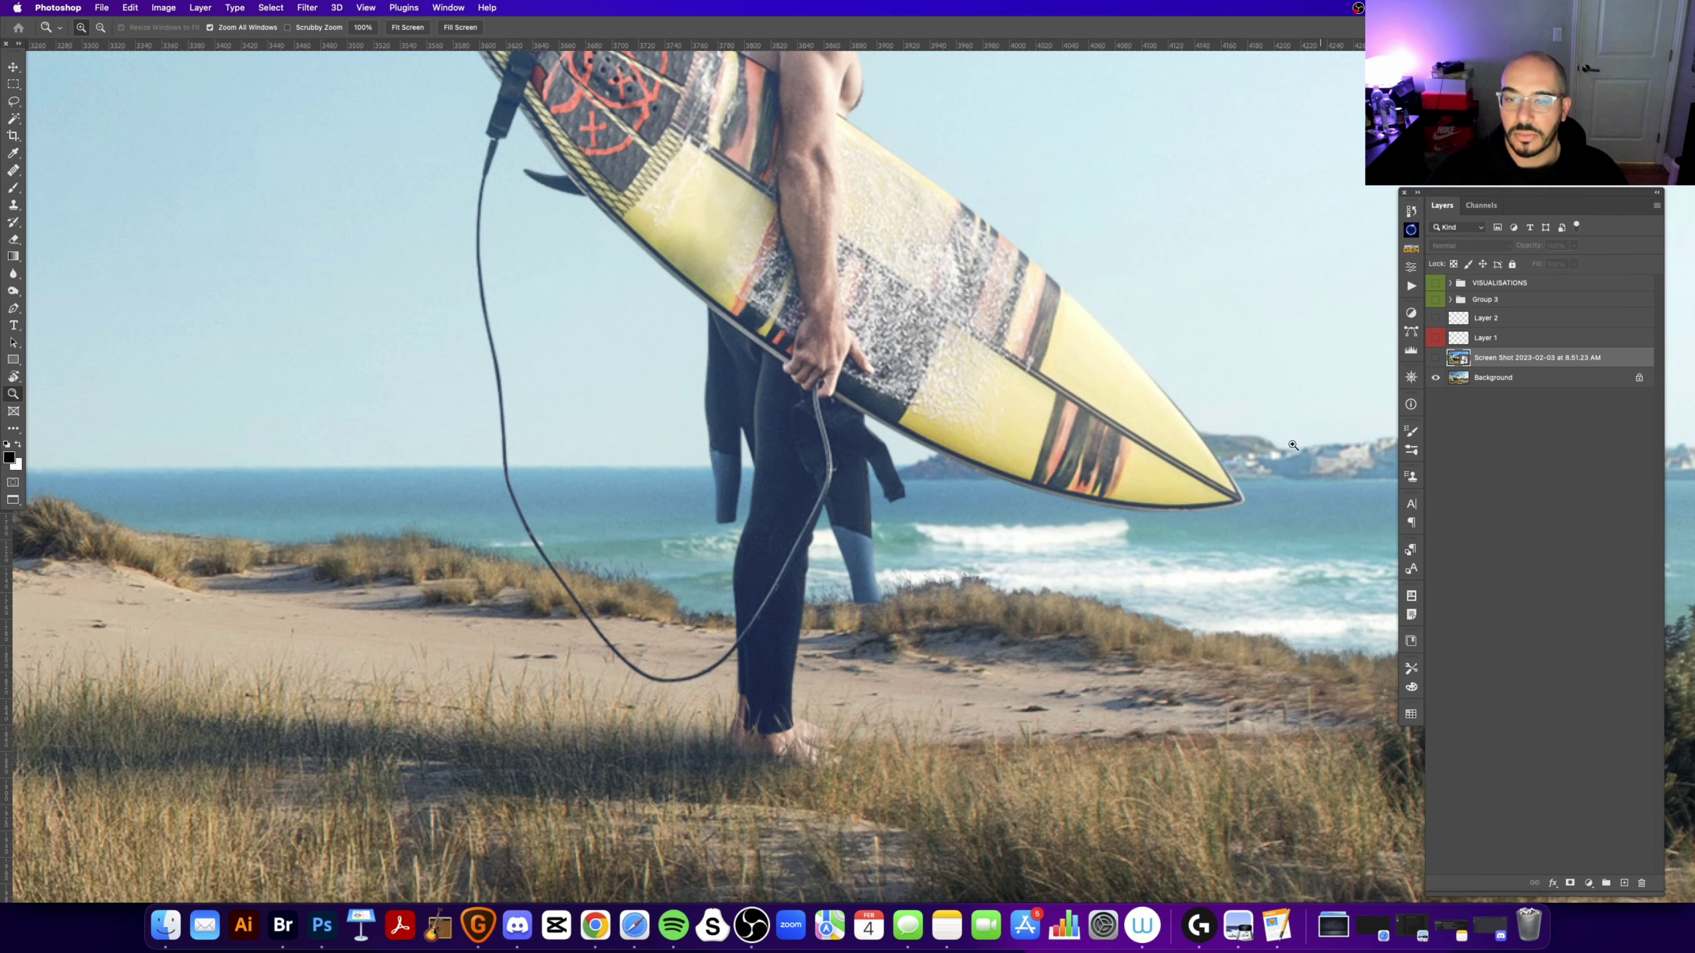
left_click(1187, 491)
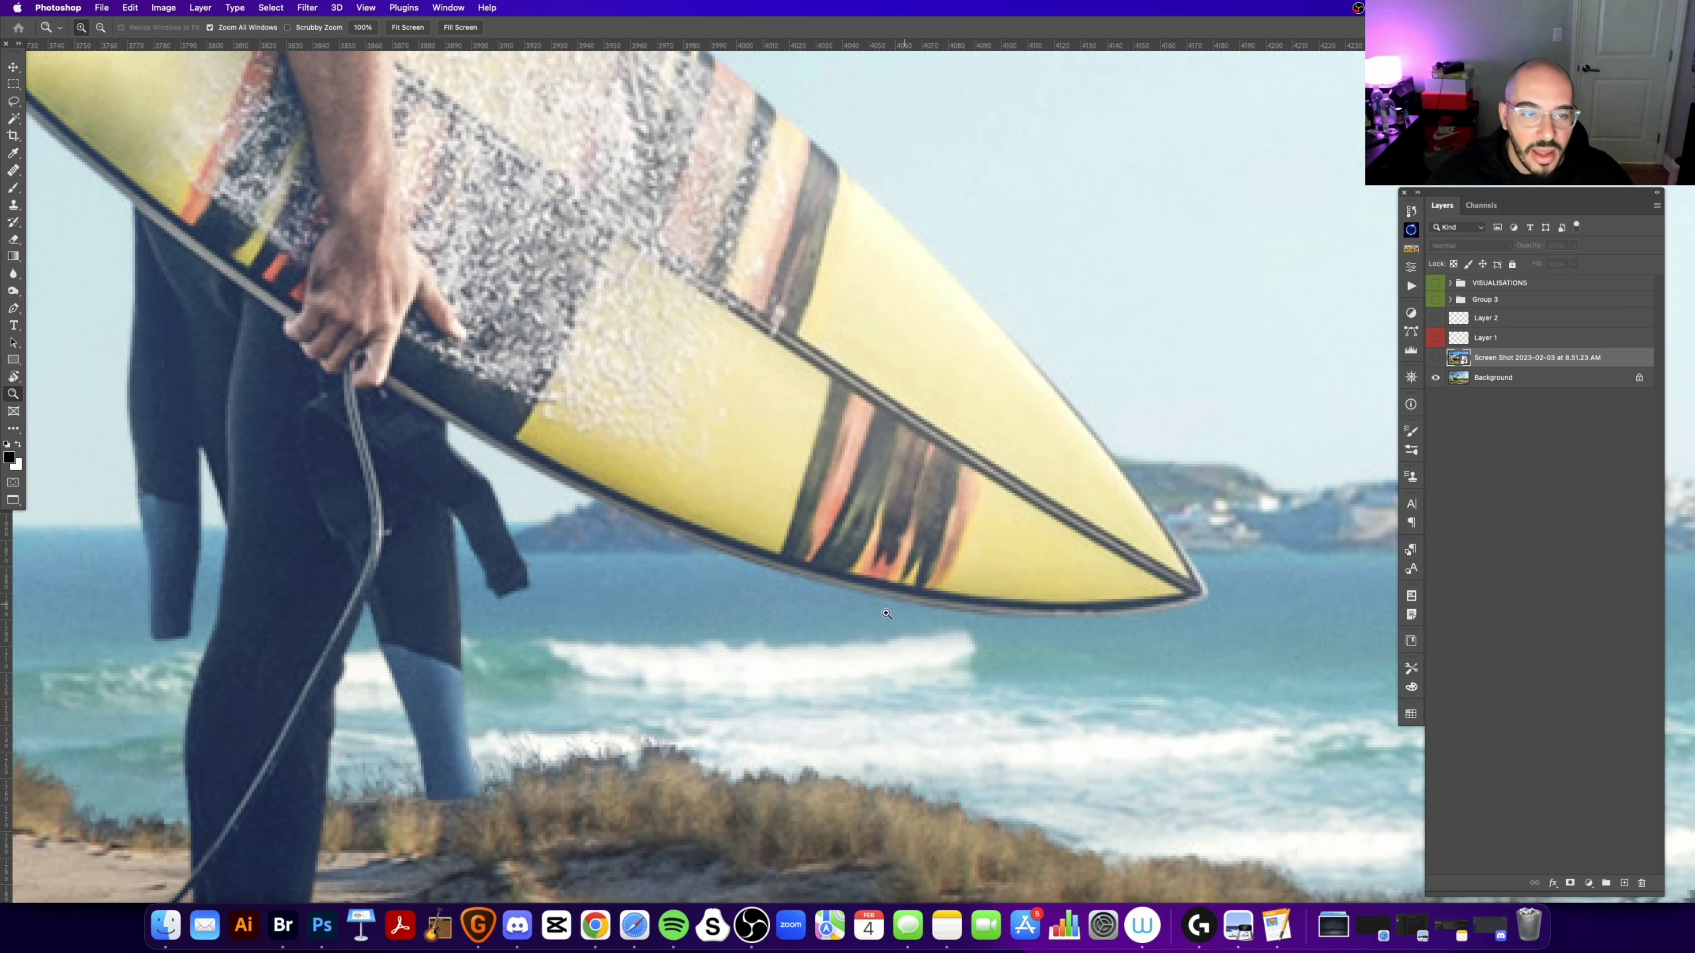
scroll(885, 614, "up", 2)
scroll(885, 613, "left", 2)
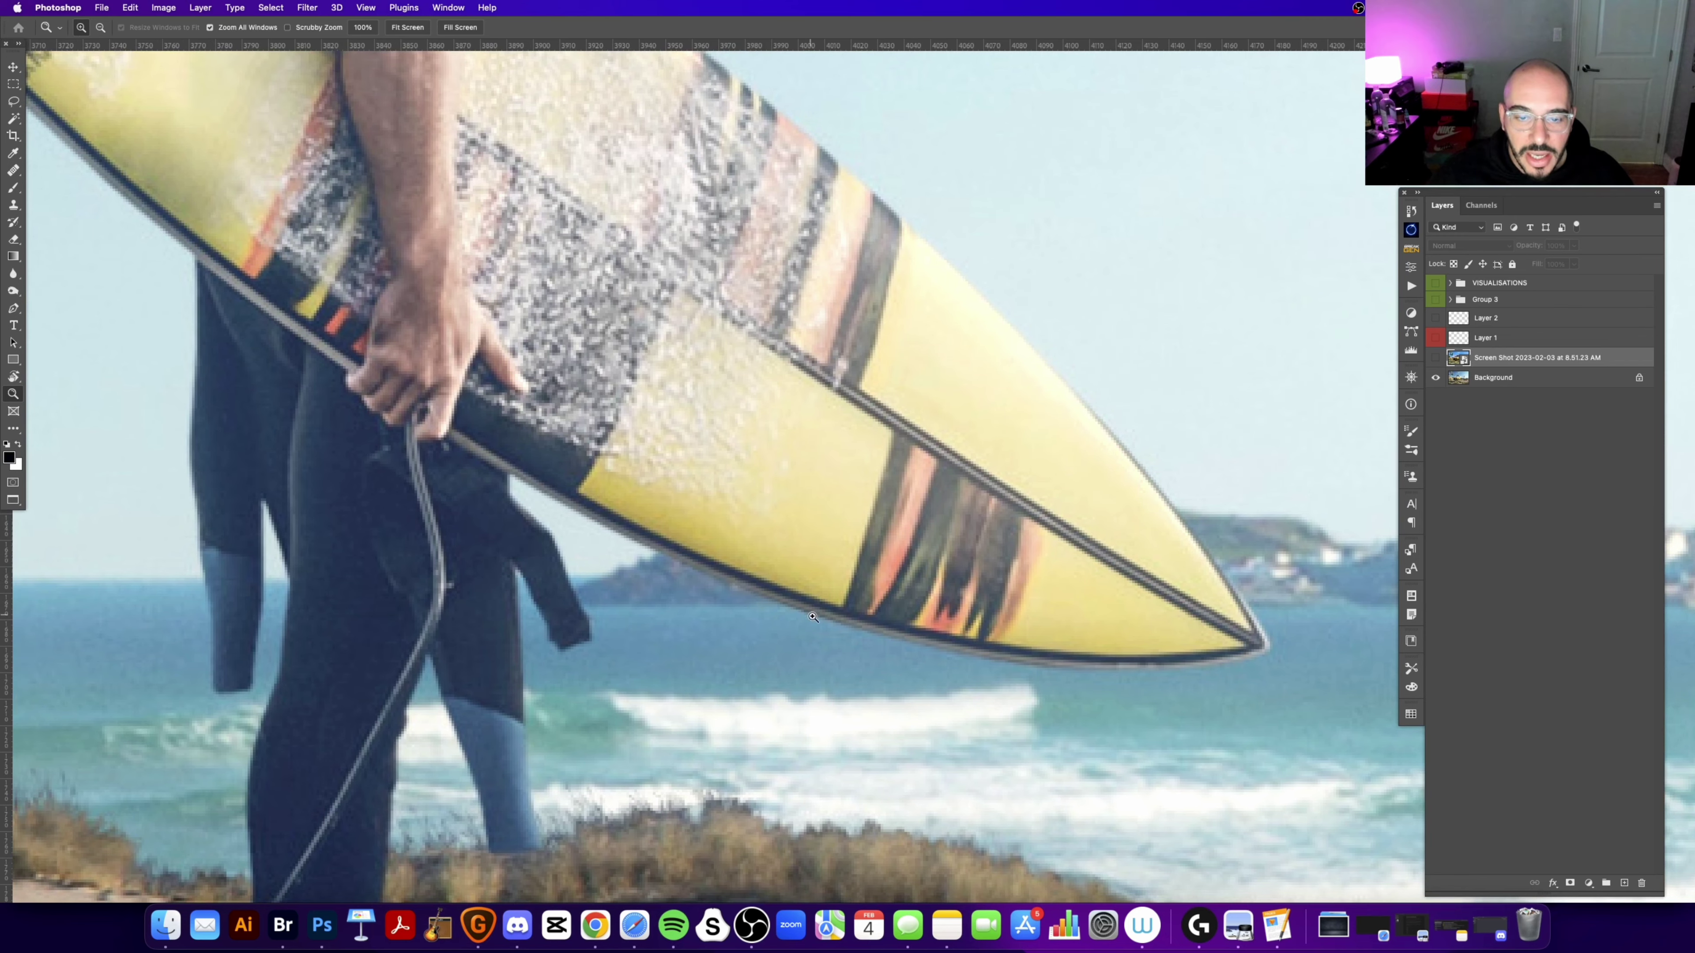
Step: Frame the surfer's feet and add a new Layer 3 above Layer 2
scroll(814, 604, "left", 5)
scroll(821, 597, "down", 4)
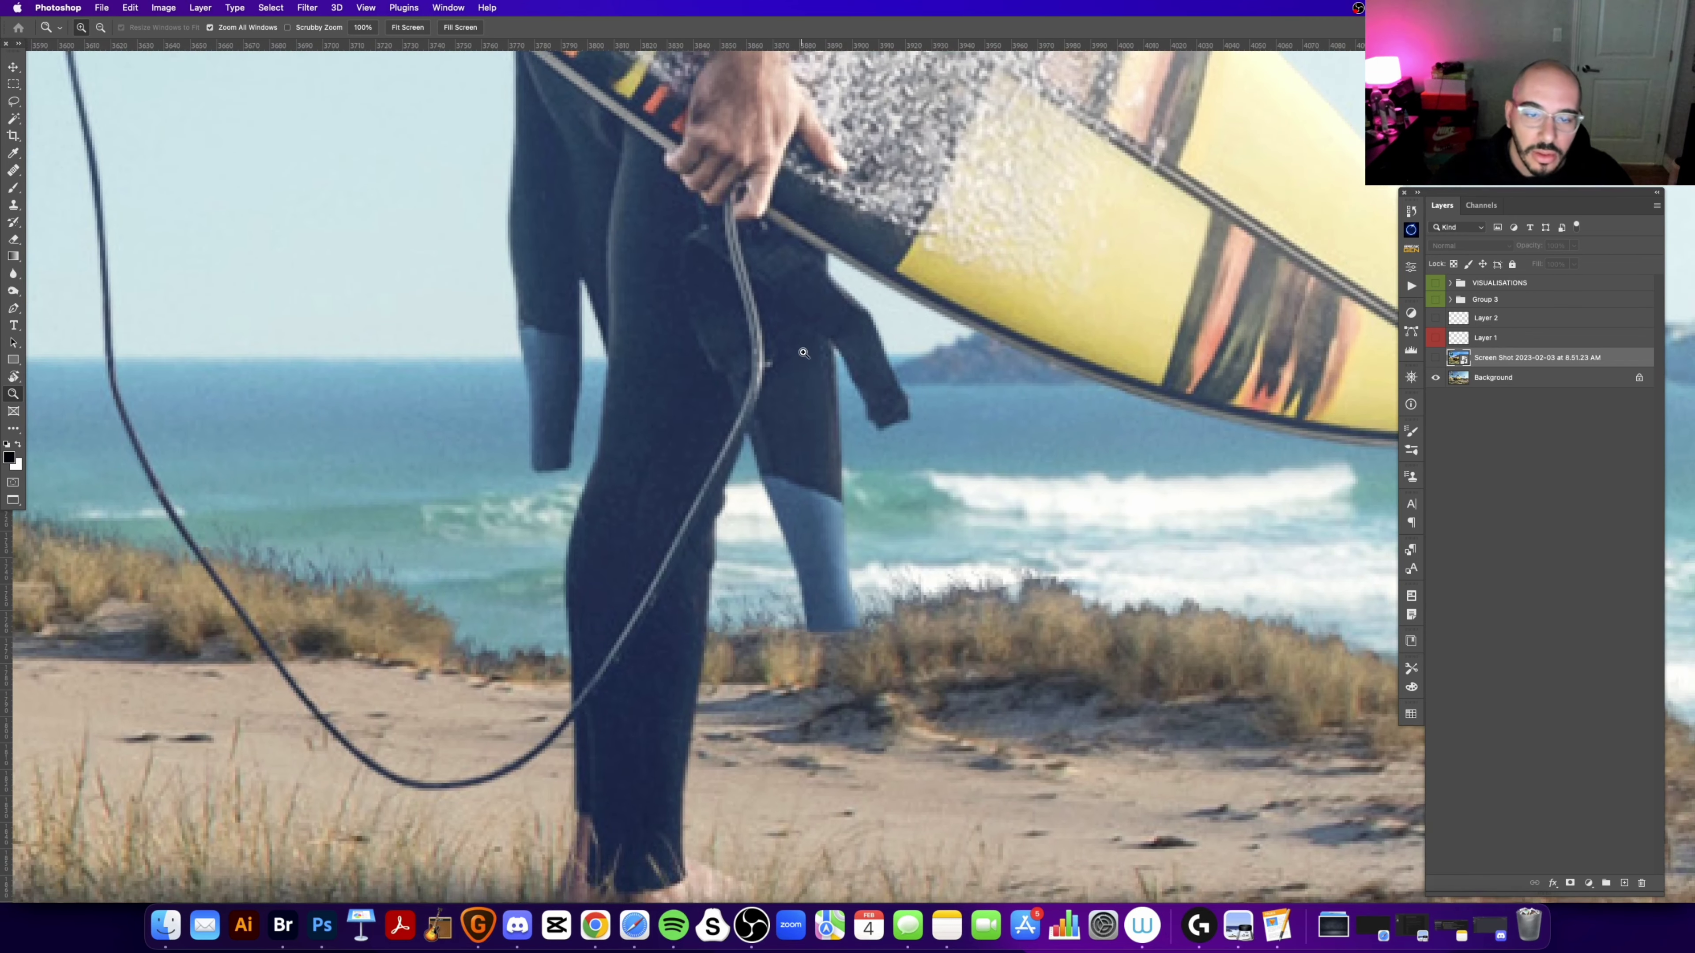
left_click_drag(824, 593, 795, 361)
scroll(698, 510, "left", 2)
scroll(698, 510, "down", 1)
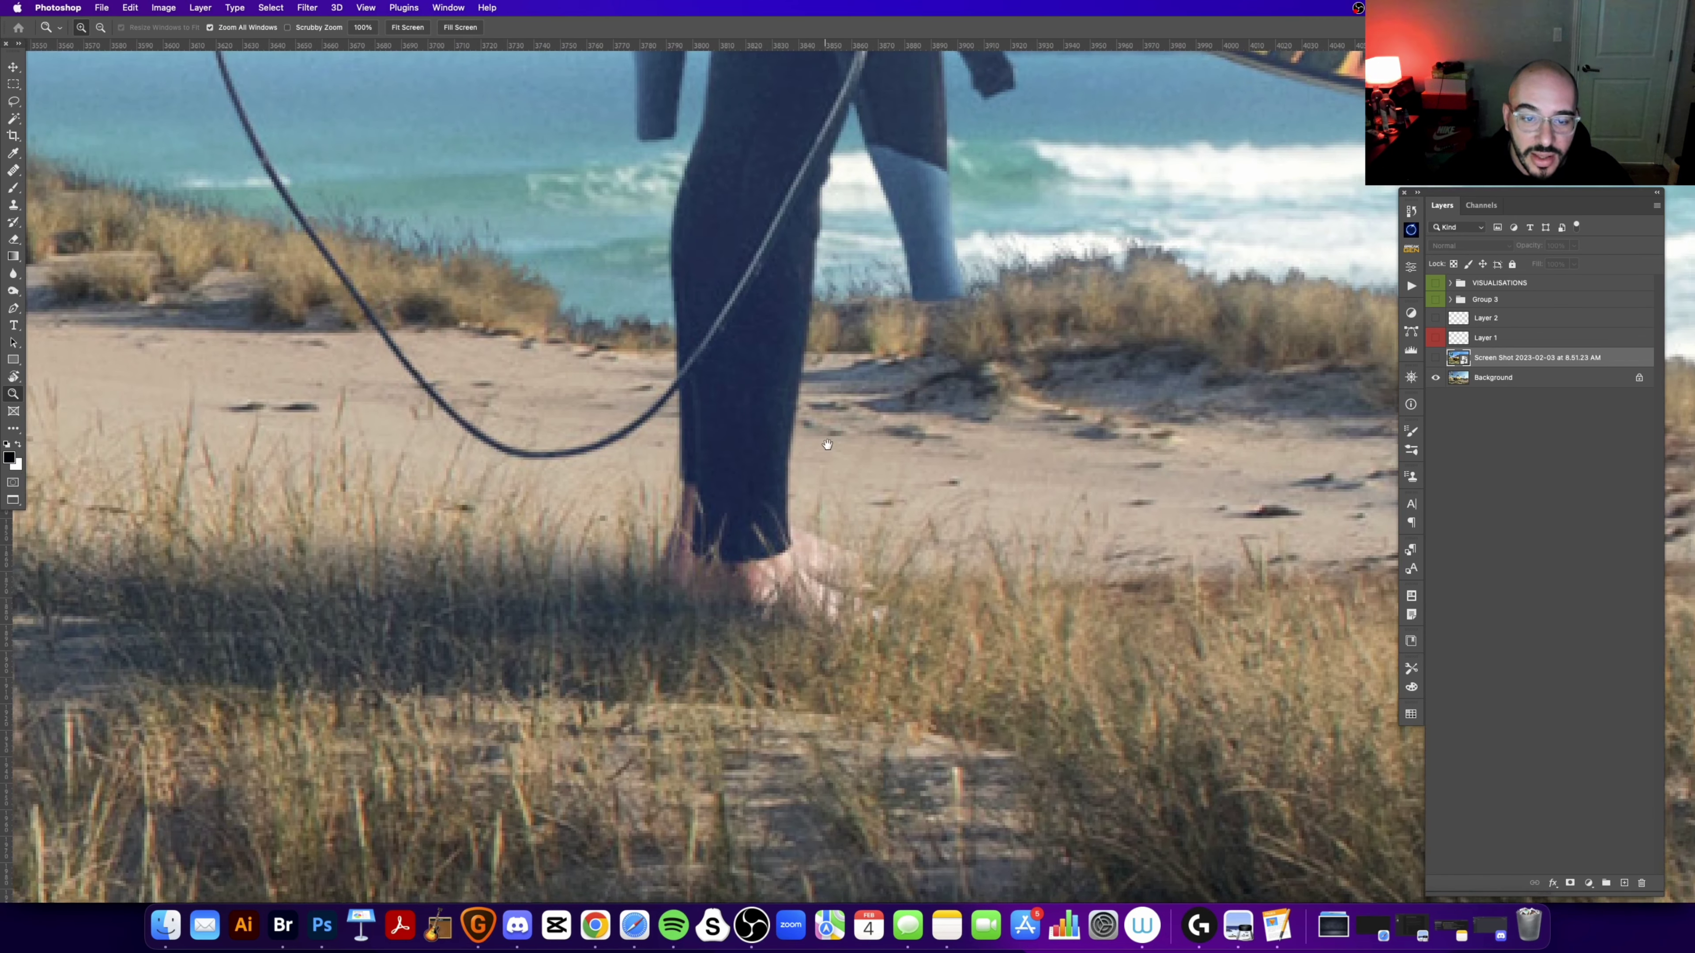
scroll(885, 489, "right", 2)
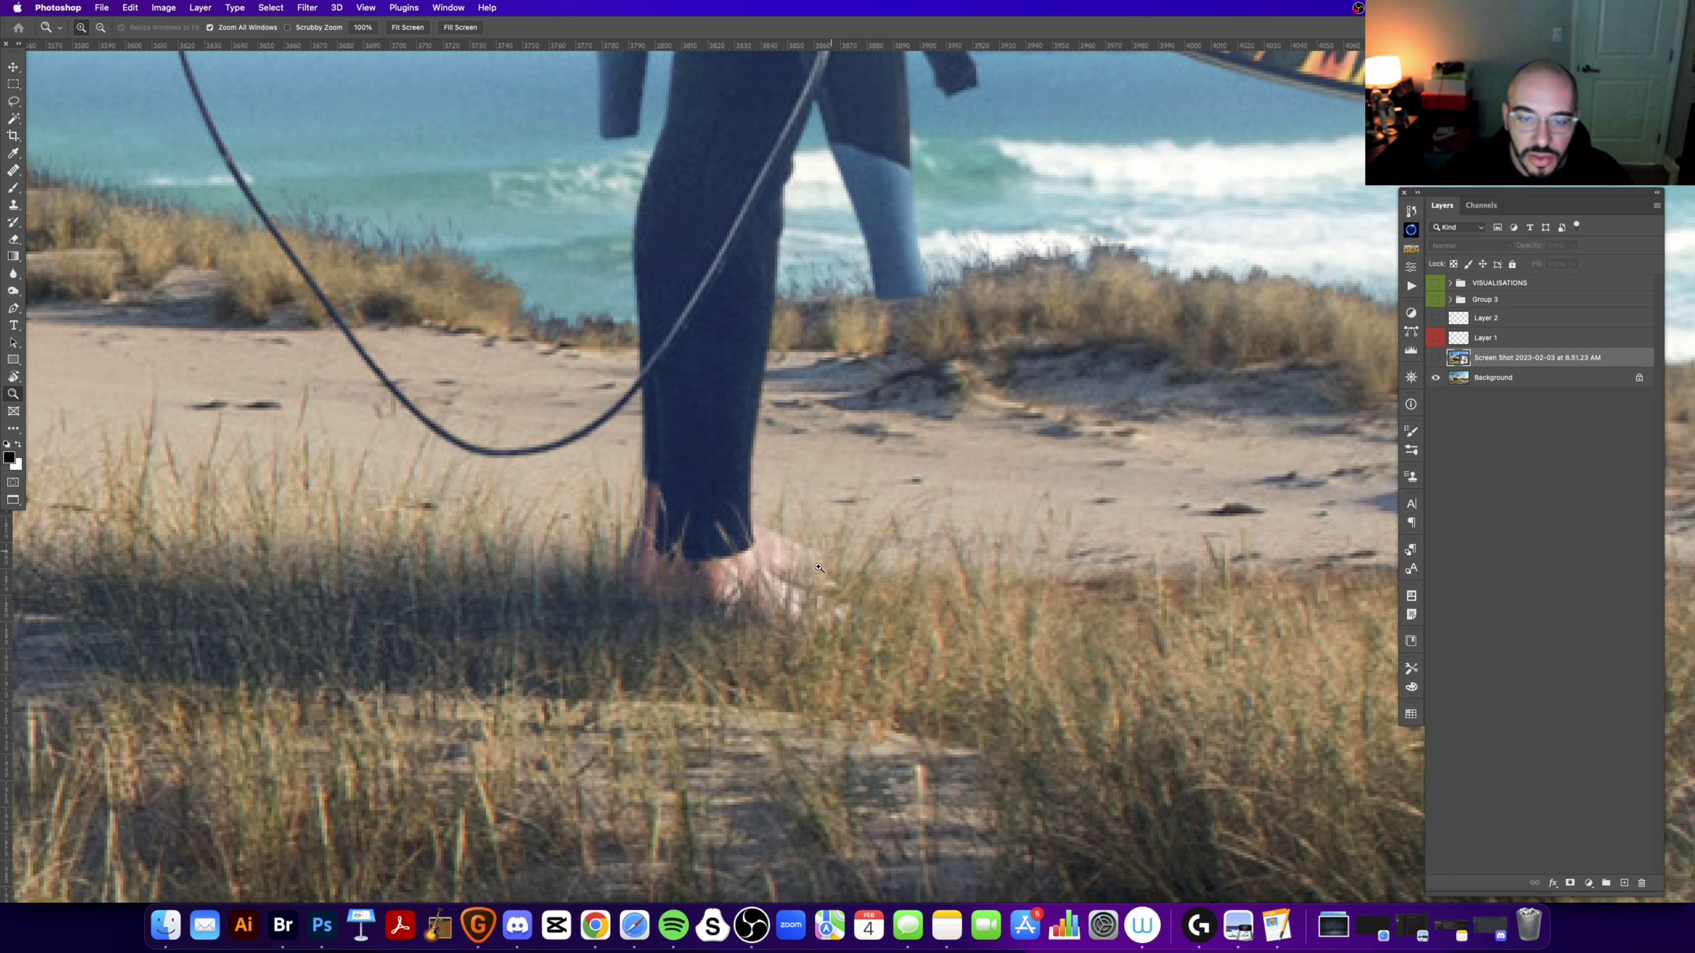
key("b")
left_click(1493, 323)
key("ctrl+shift+alt+n")
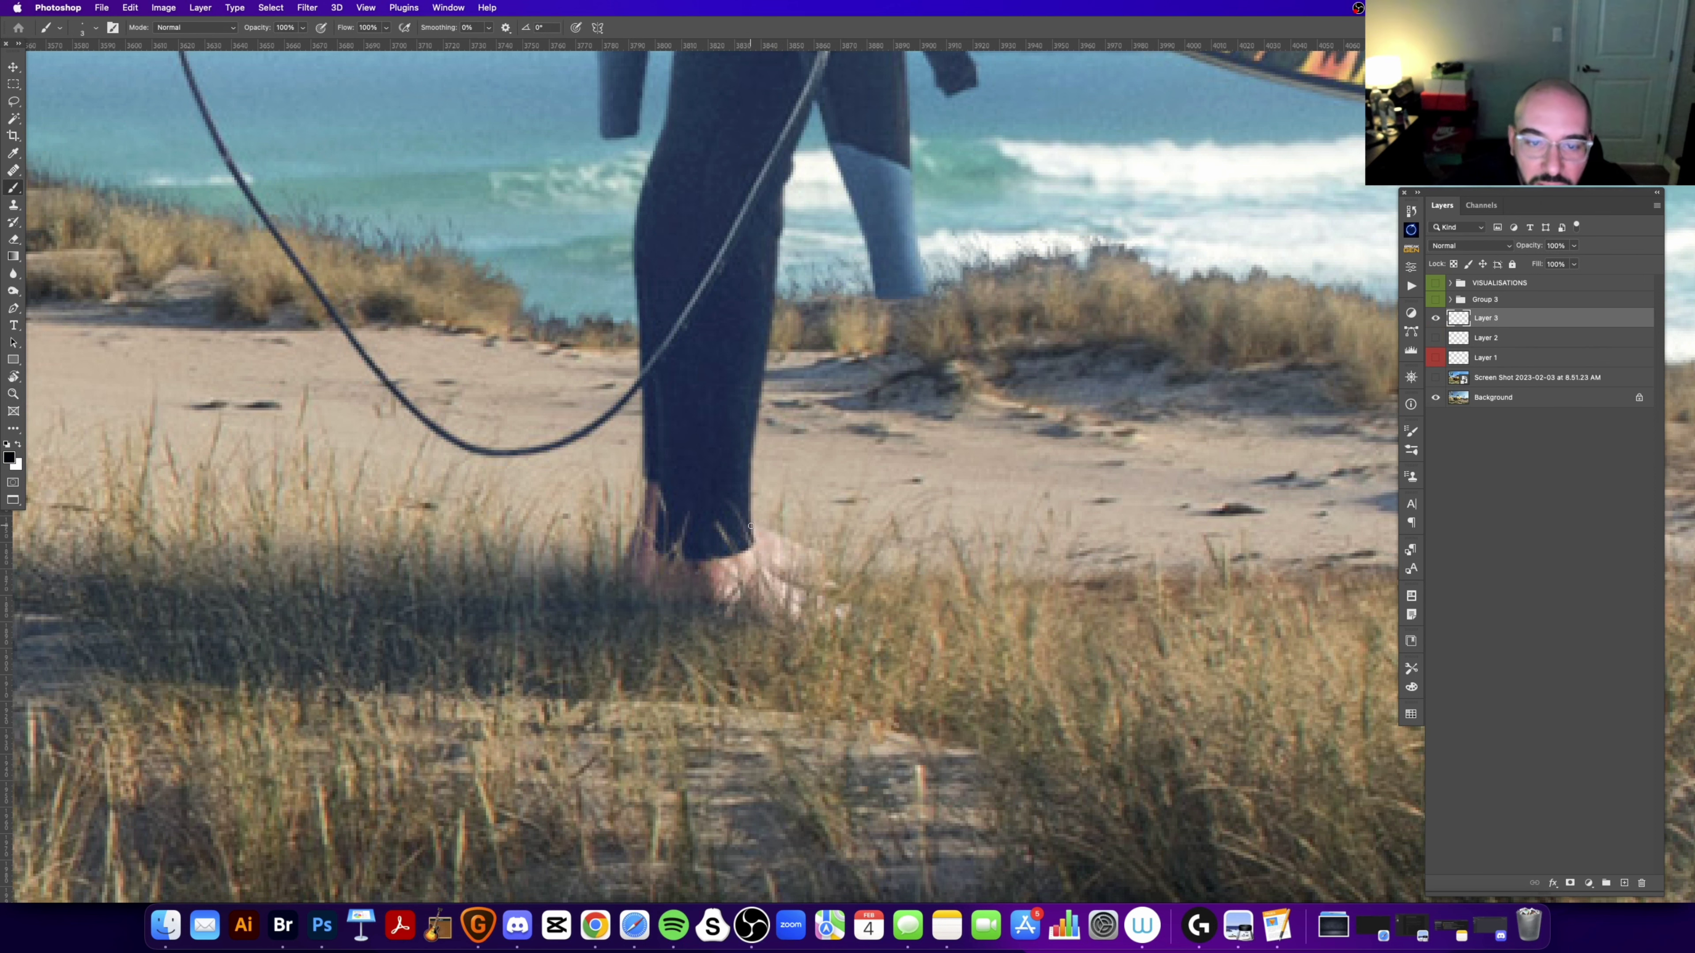
Step: Test-paint leash strokes from the calf past the ankle, then undo them
left_click_drag(754, 524, 828, 564)
scroll(814, 548, "up", 1)
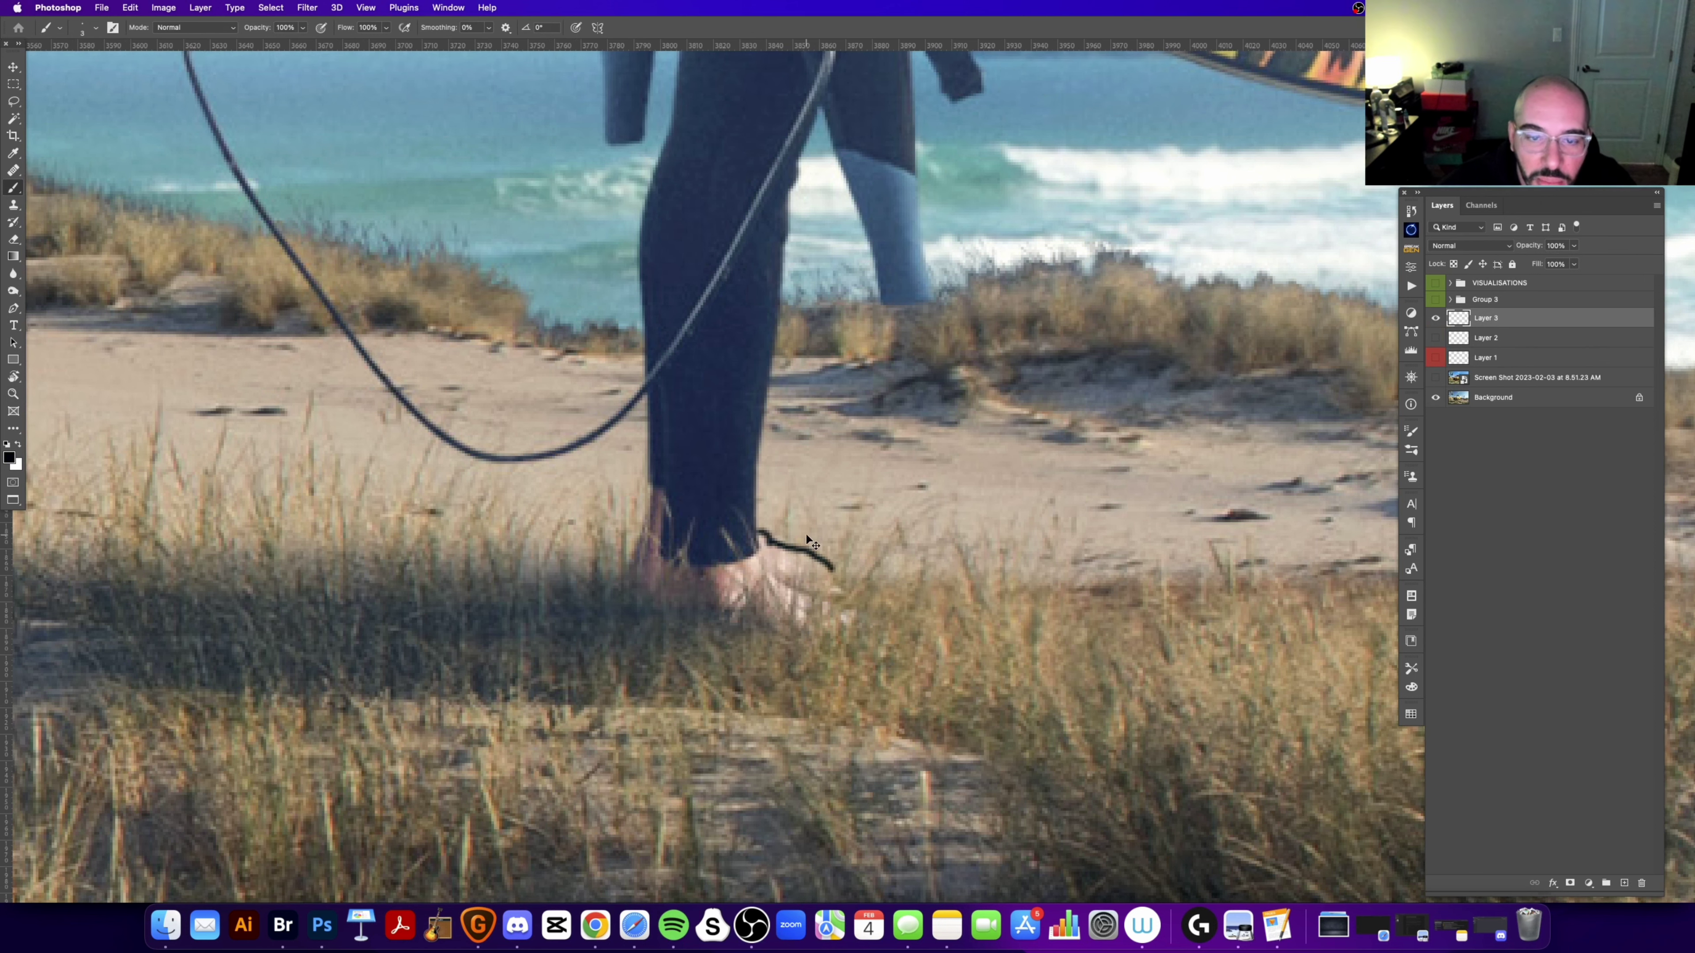
left_click_drag(754, 529, 842, 569)
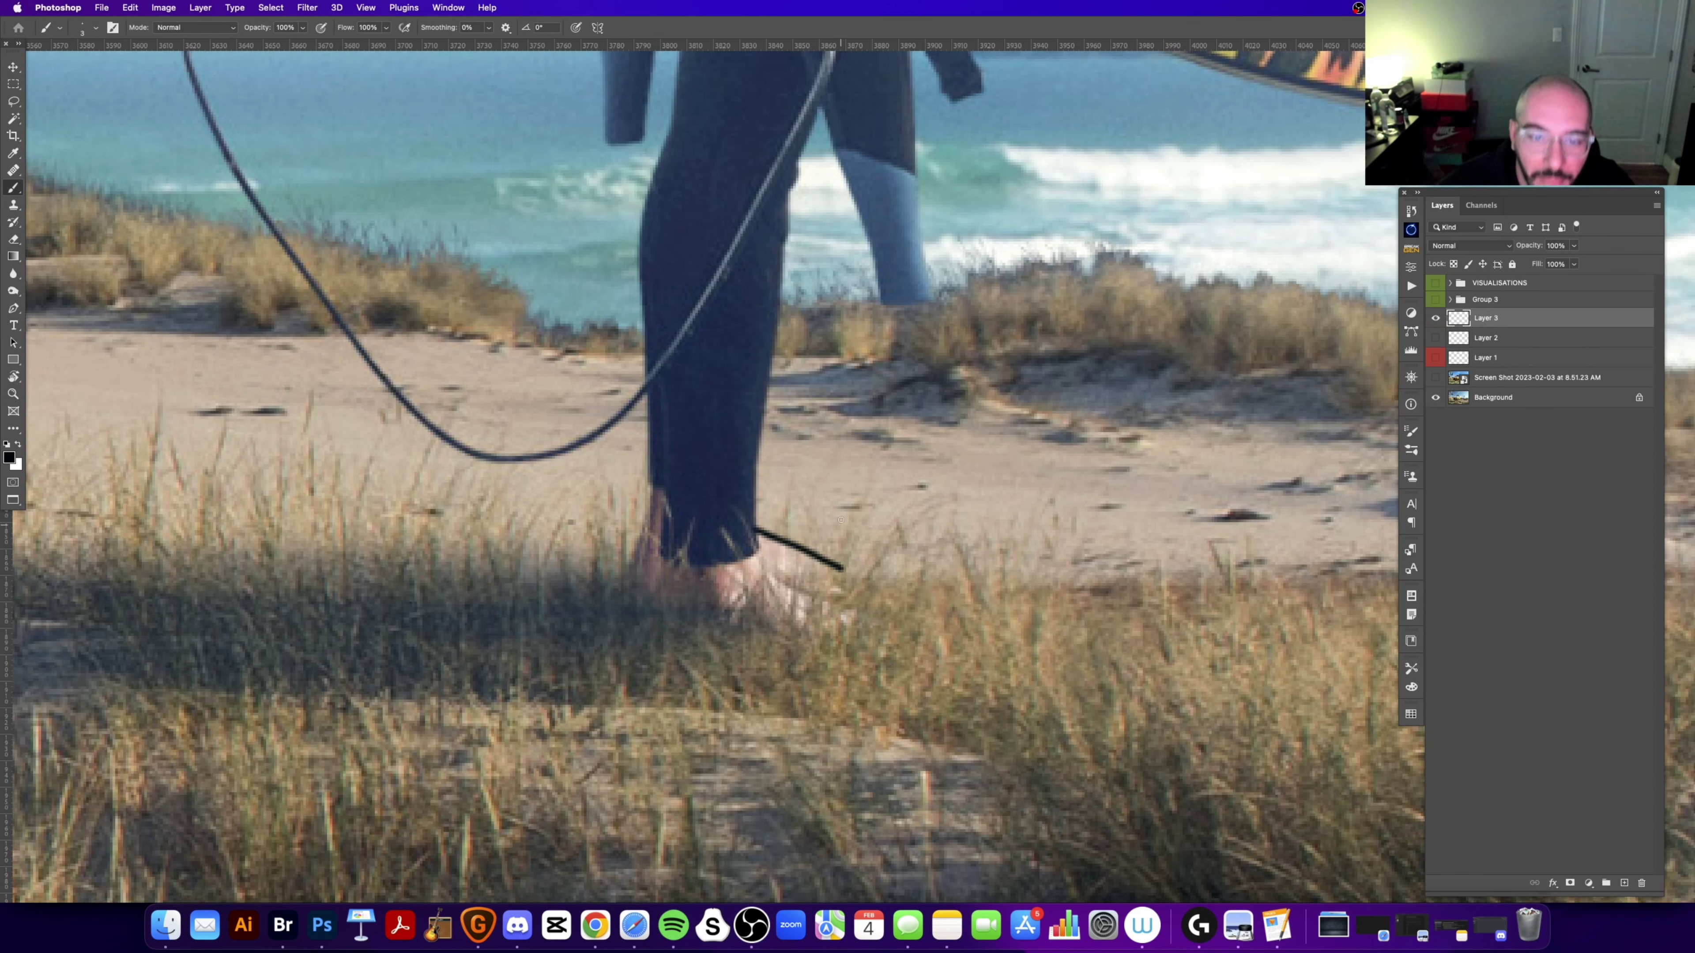
scroll(788, 483, "up", 2)
scroll(788, 483, "right", 2)
key("super+z")
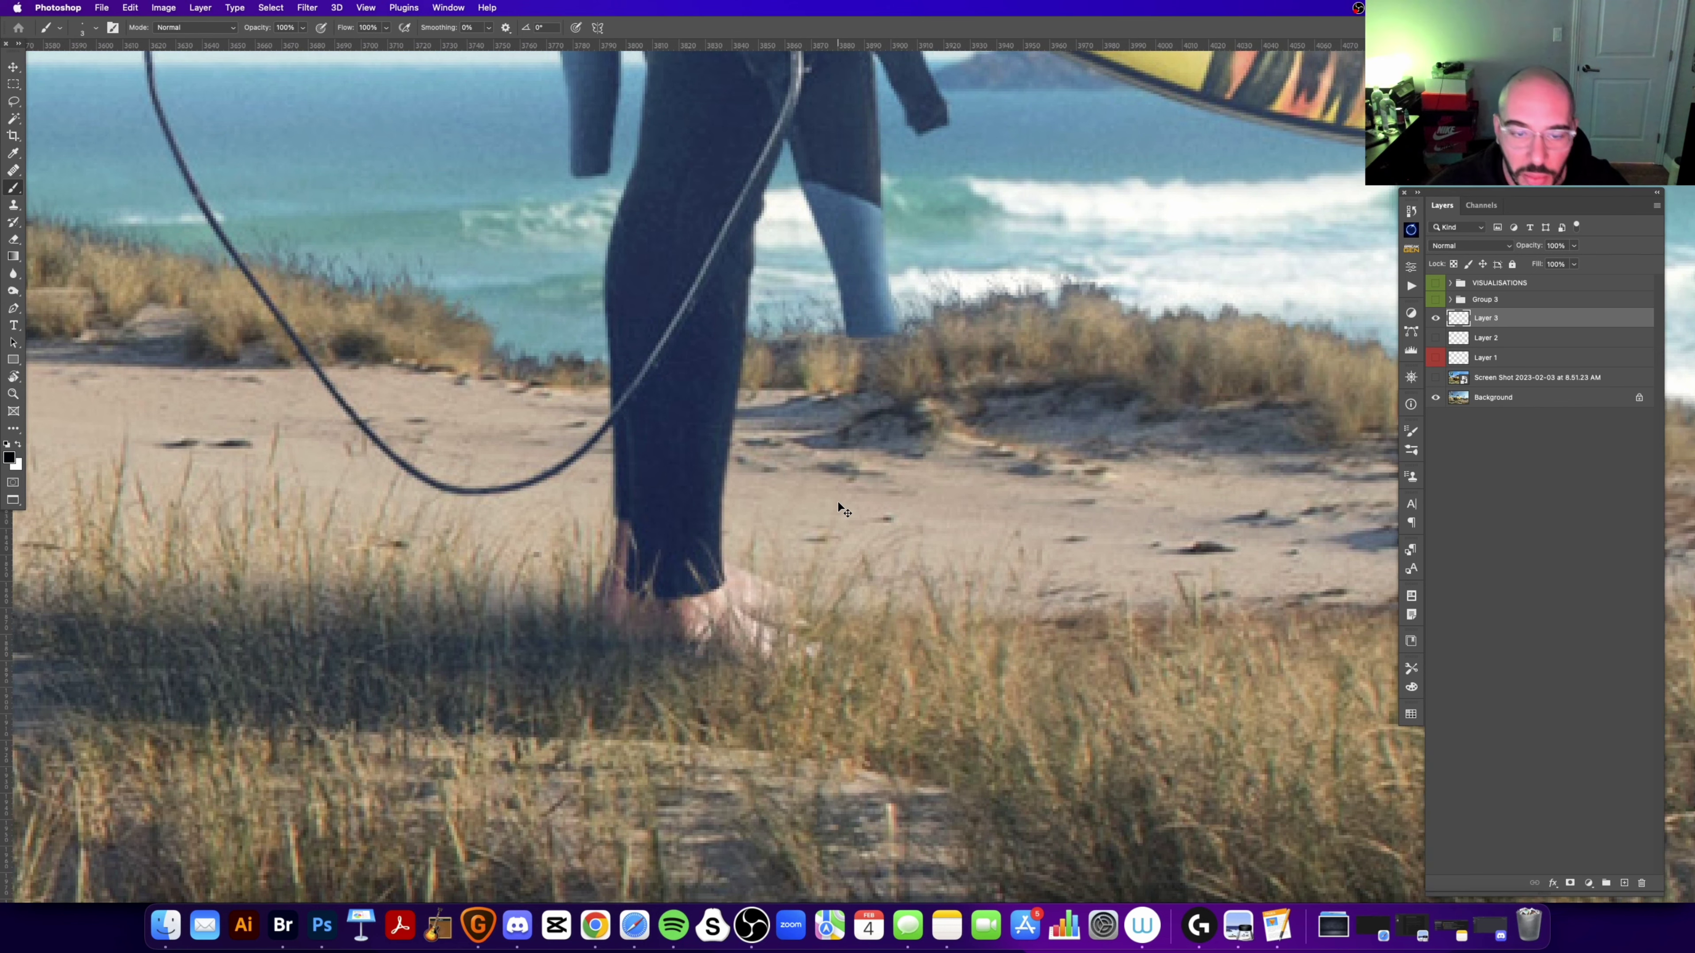
Step: Try more leash strokes at the ankle, undo them all, and fit the image on screen
scroll(838, 502, "up", 2)
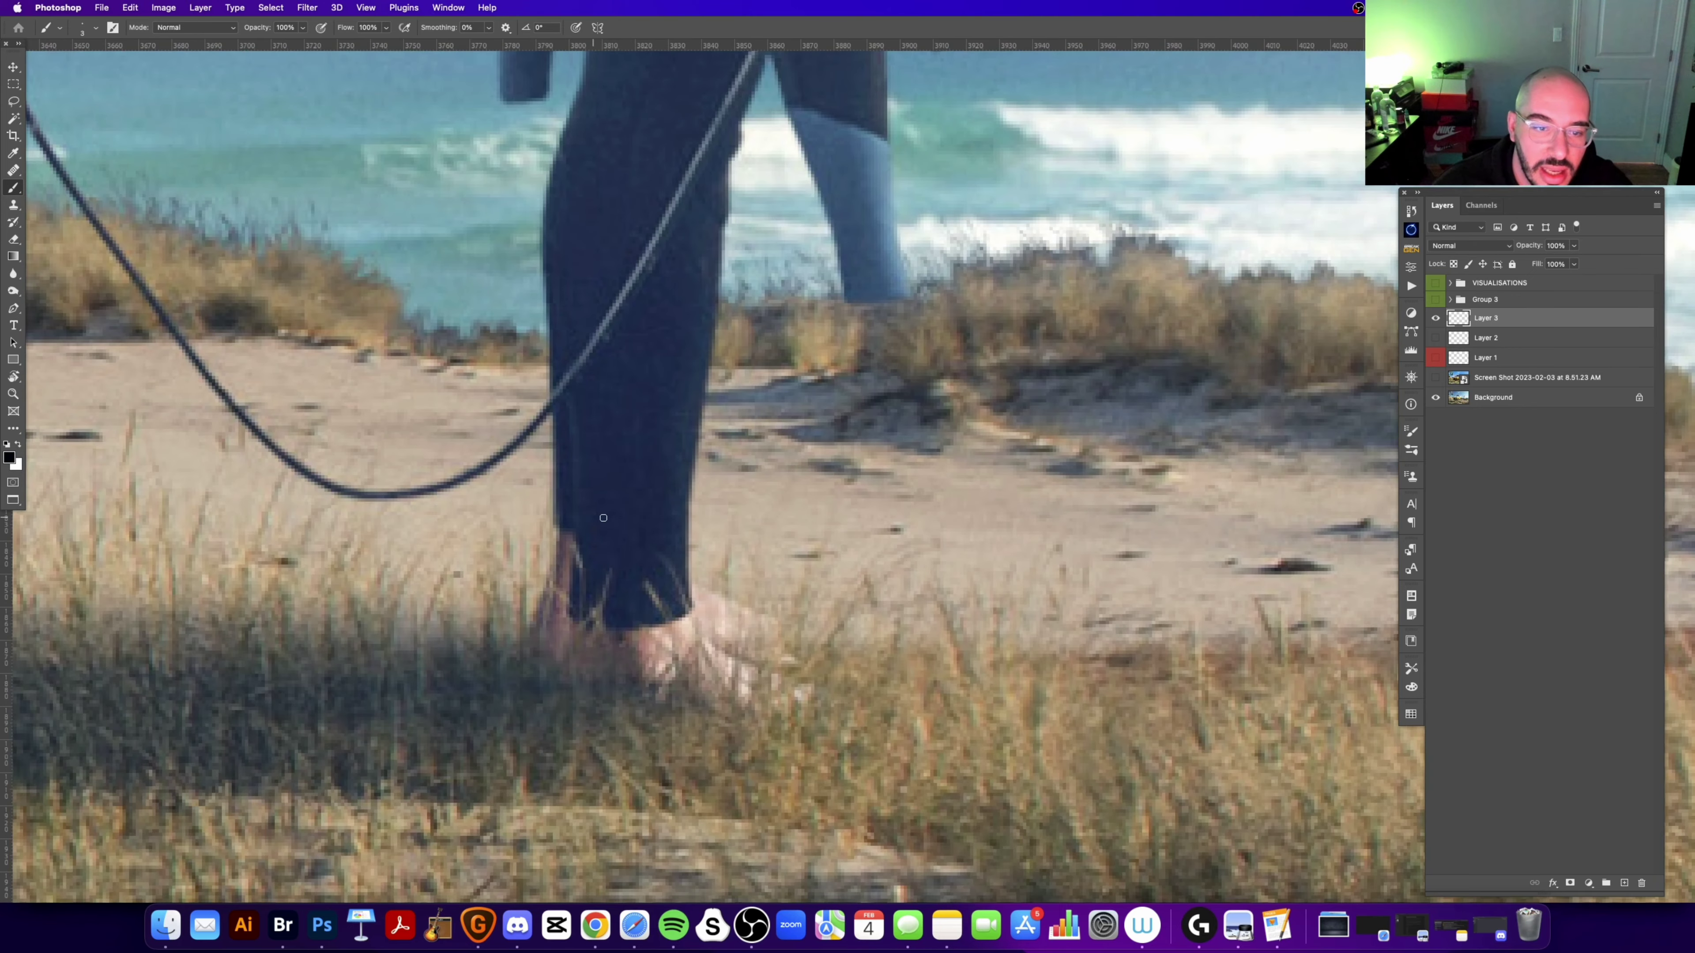
left_click_drag(566, 544, 555, 651)
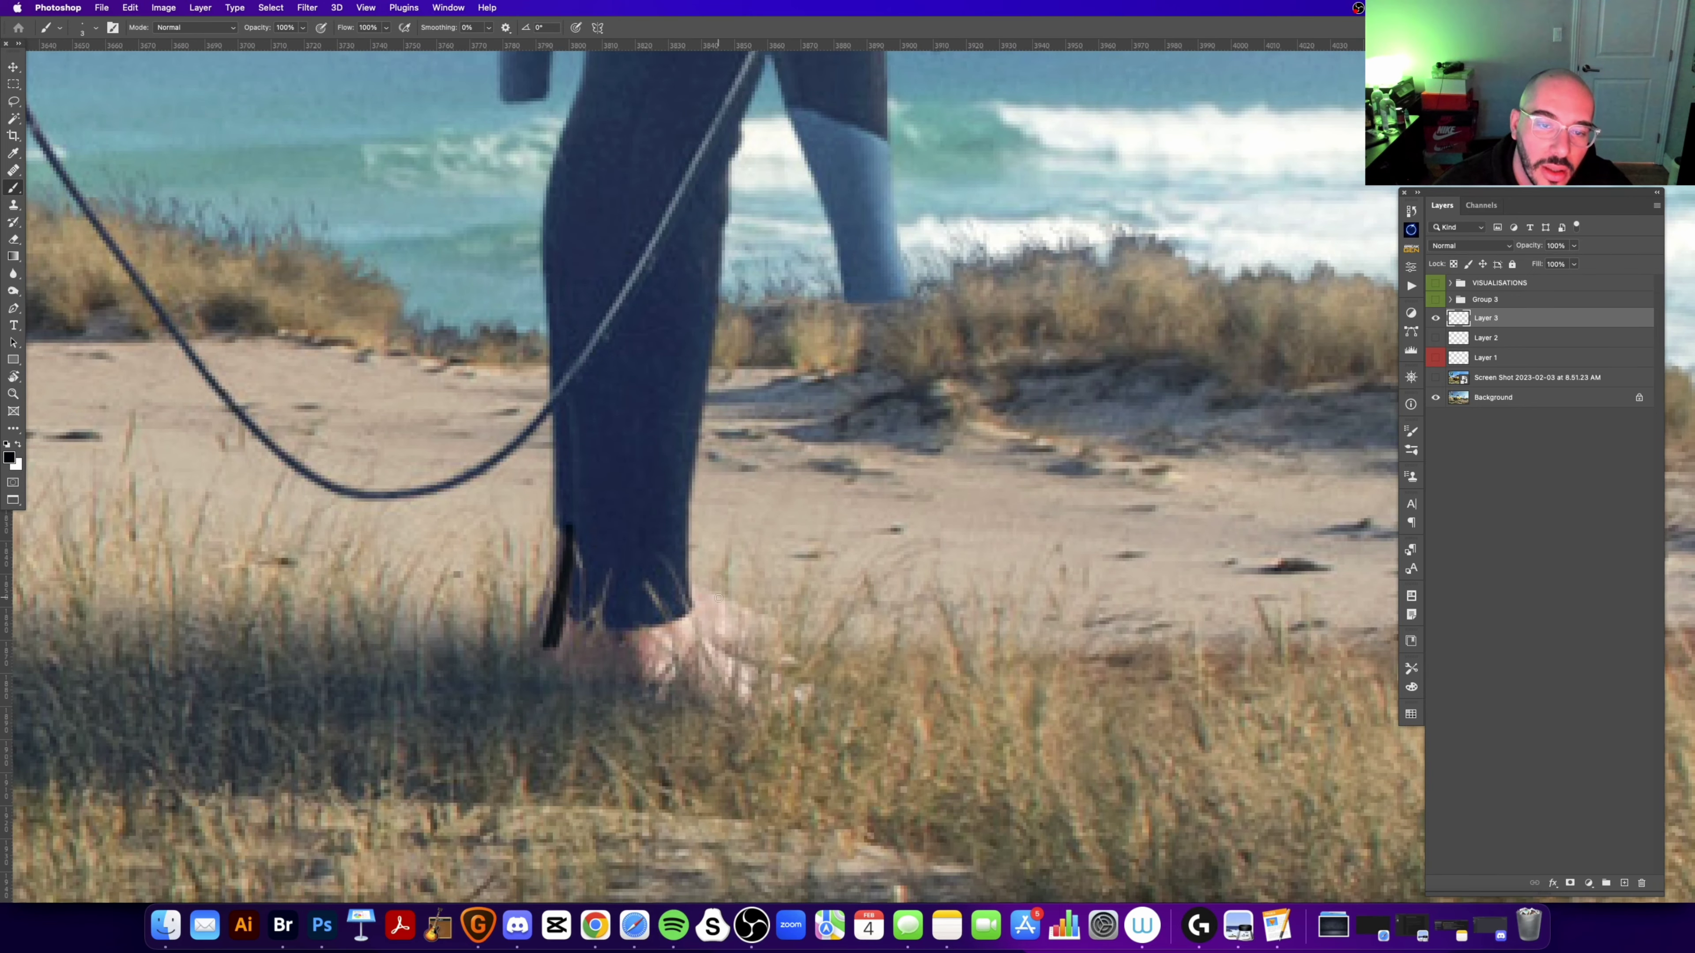
key("super+z")
left_click_drag(703, 602, 741, 610)
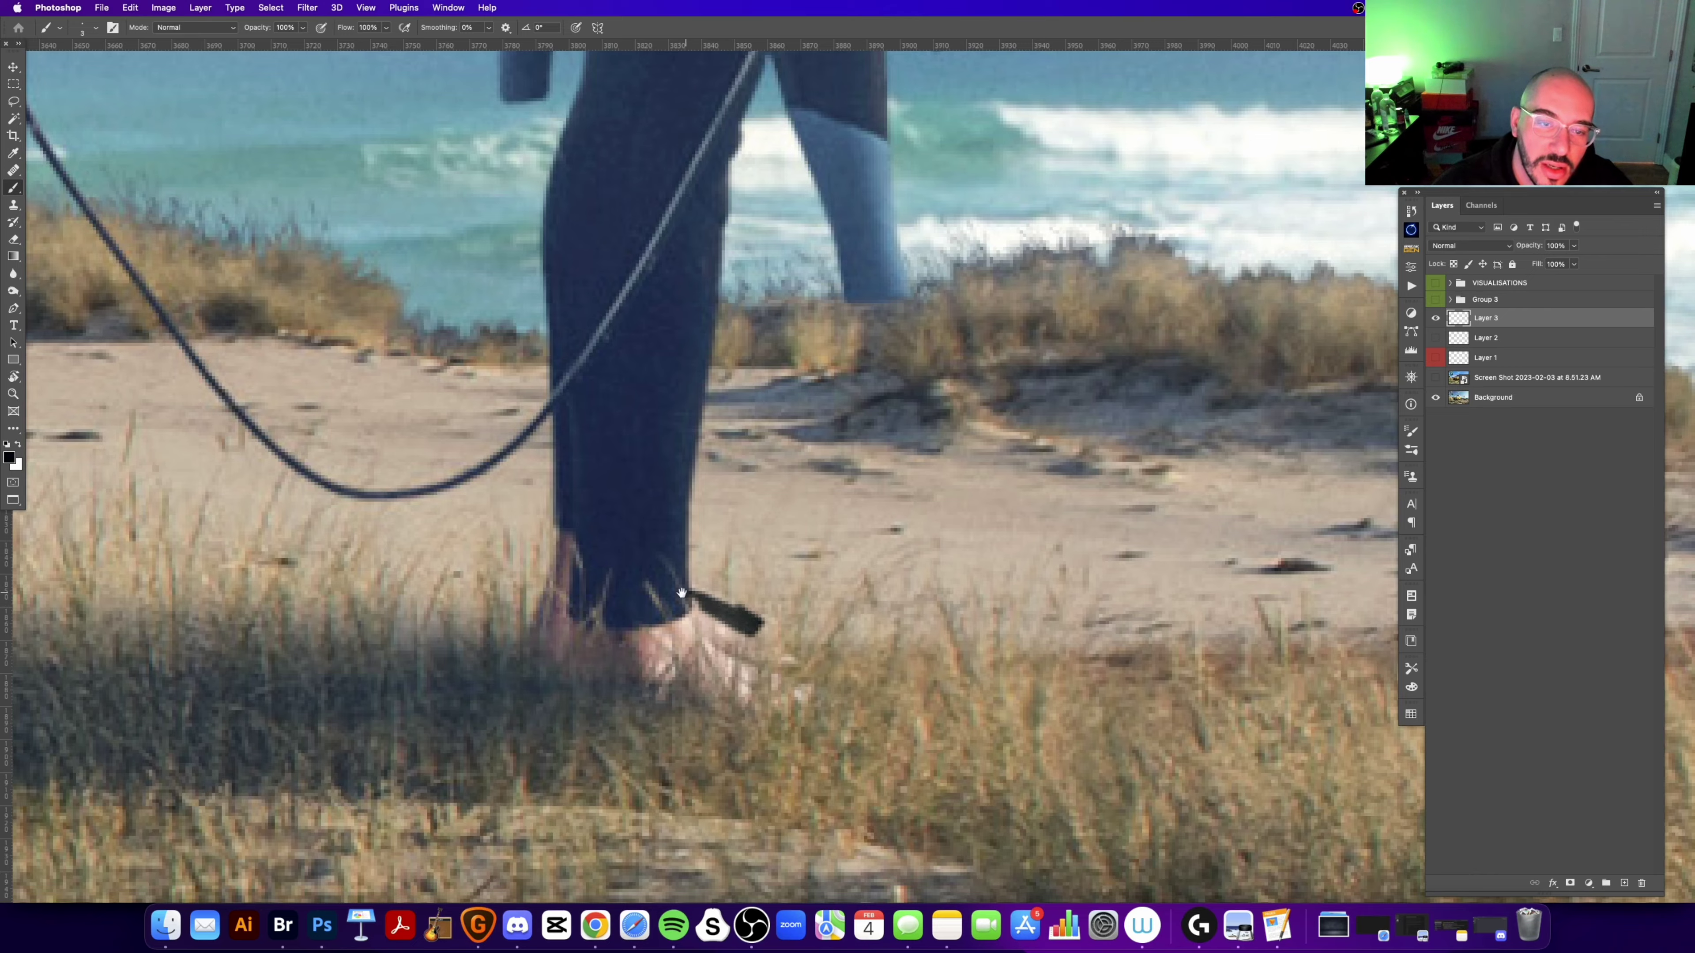
key("super+z")
scroll(743, 566, "left", 2)
scroll(726, 385, "down", 3)
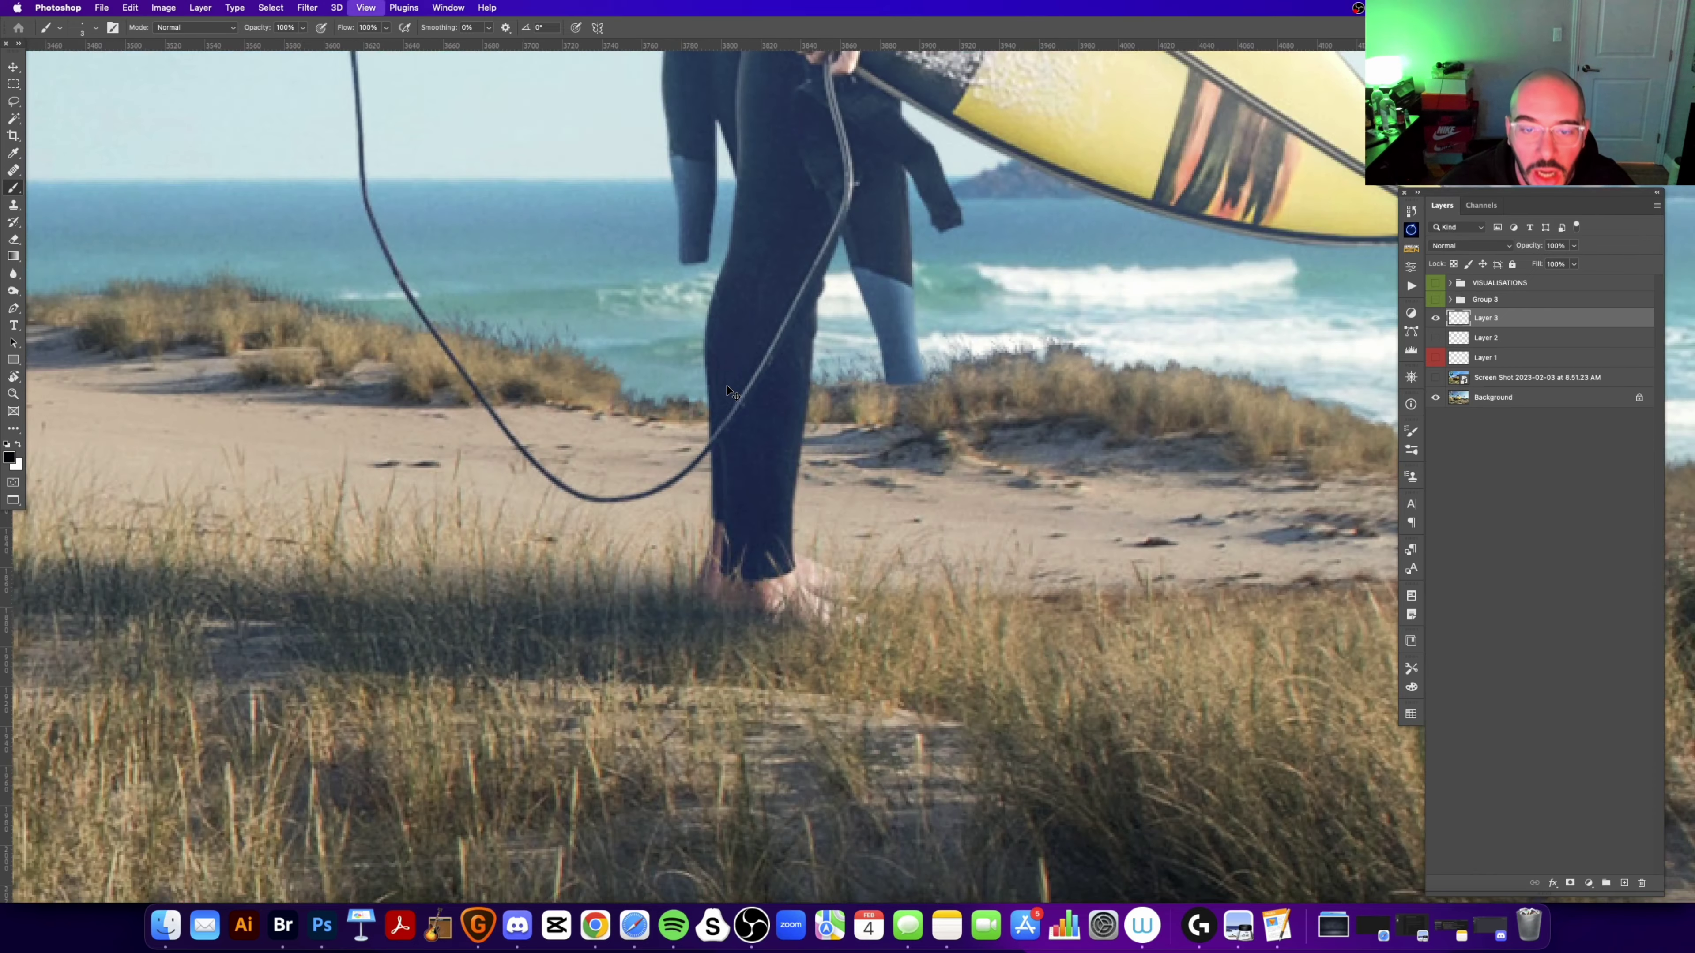
scroll(727, 385, "down", 3)
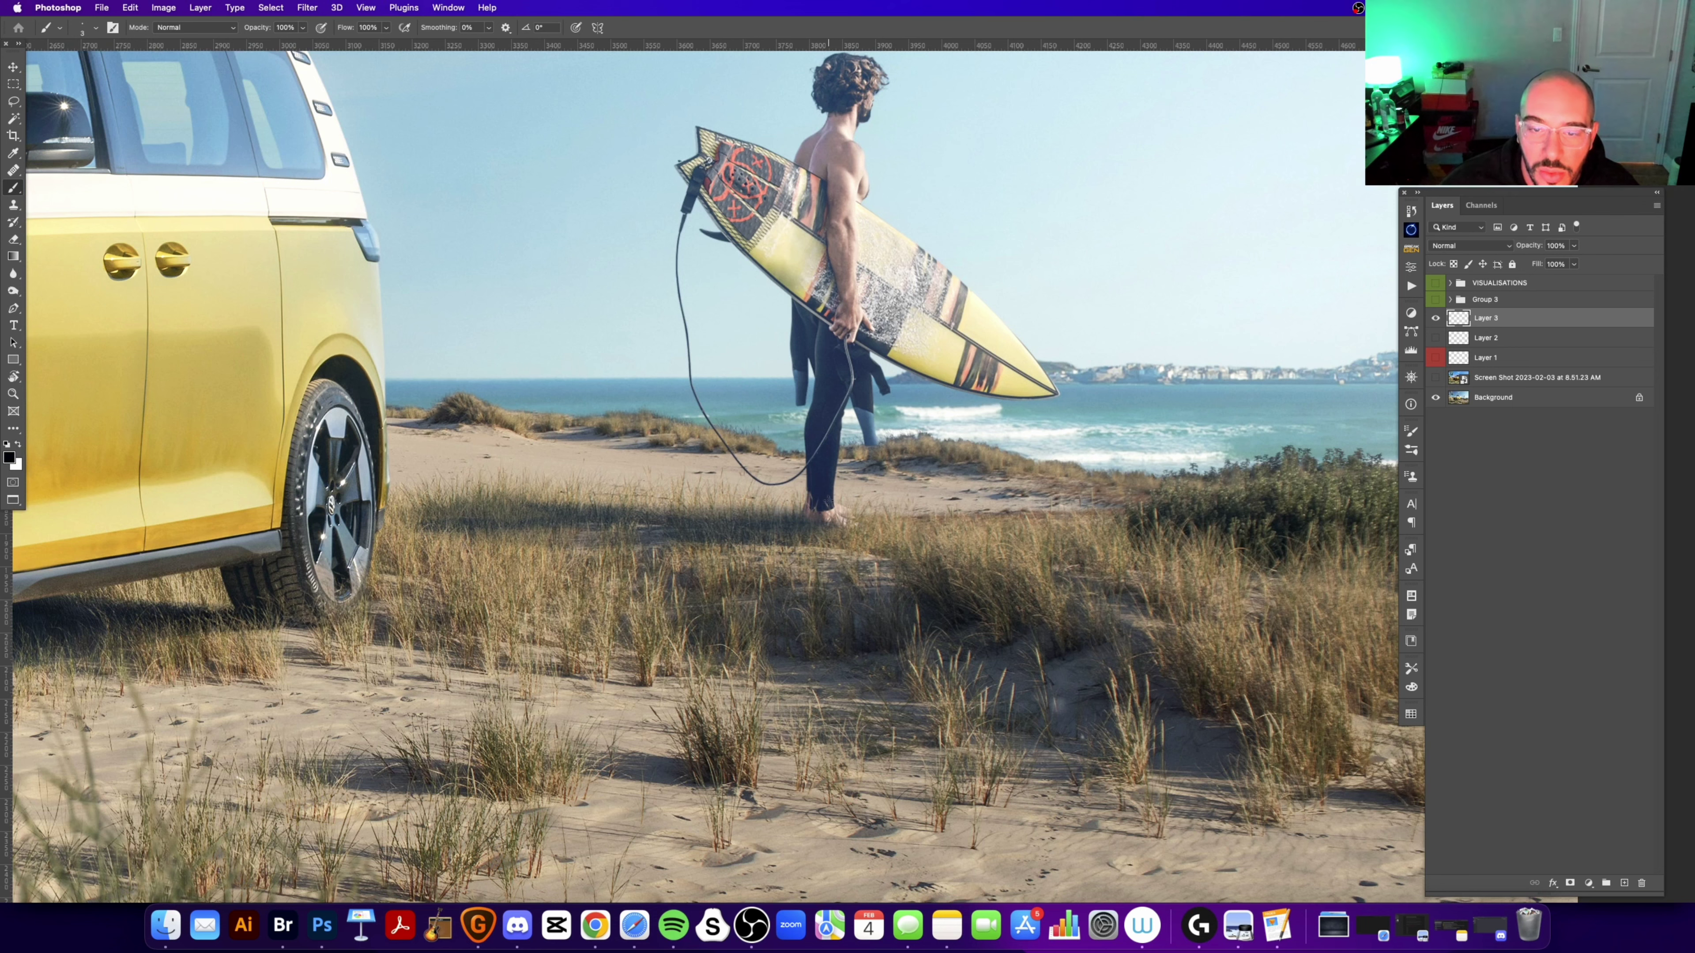
key("super+z")
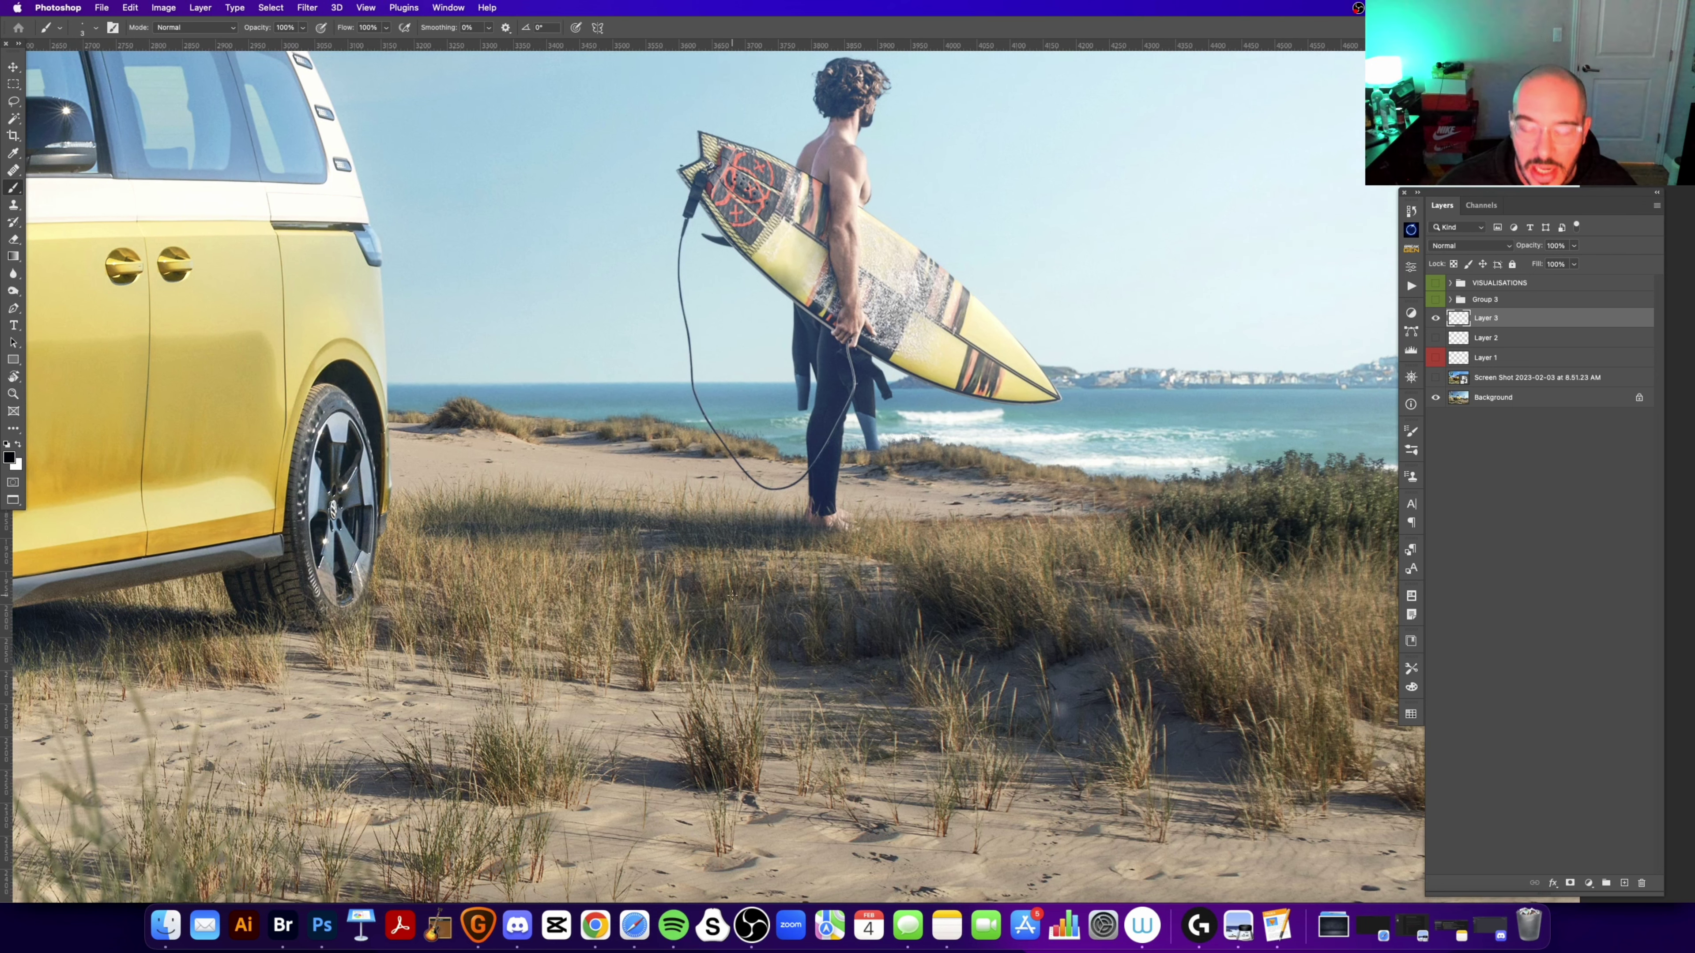
key("super+0")
Step: Hide Layer 3 and the red notes, select Layer 1, and show the VISUALISATIONS group in grayscale
key("z")
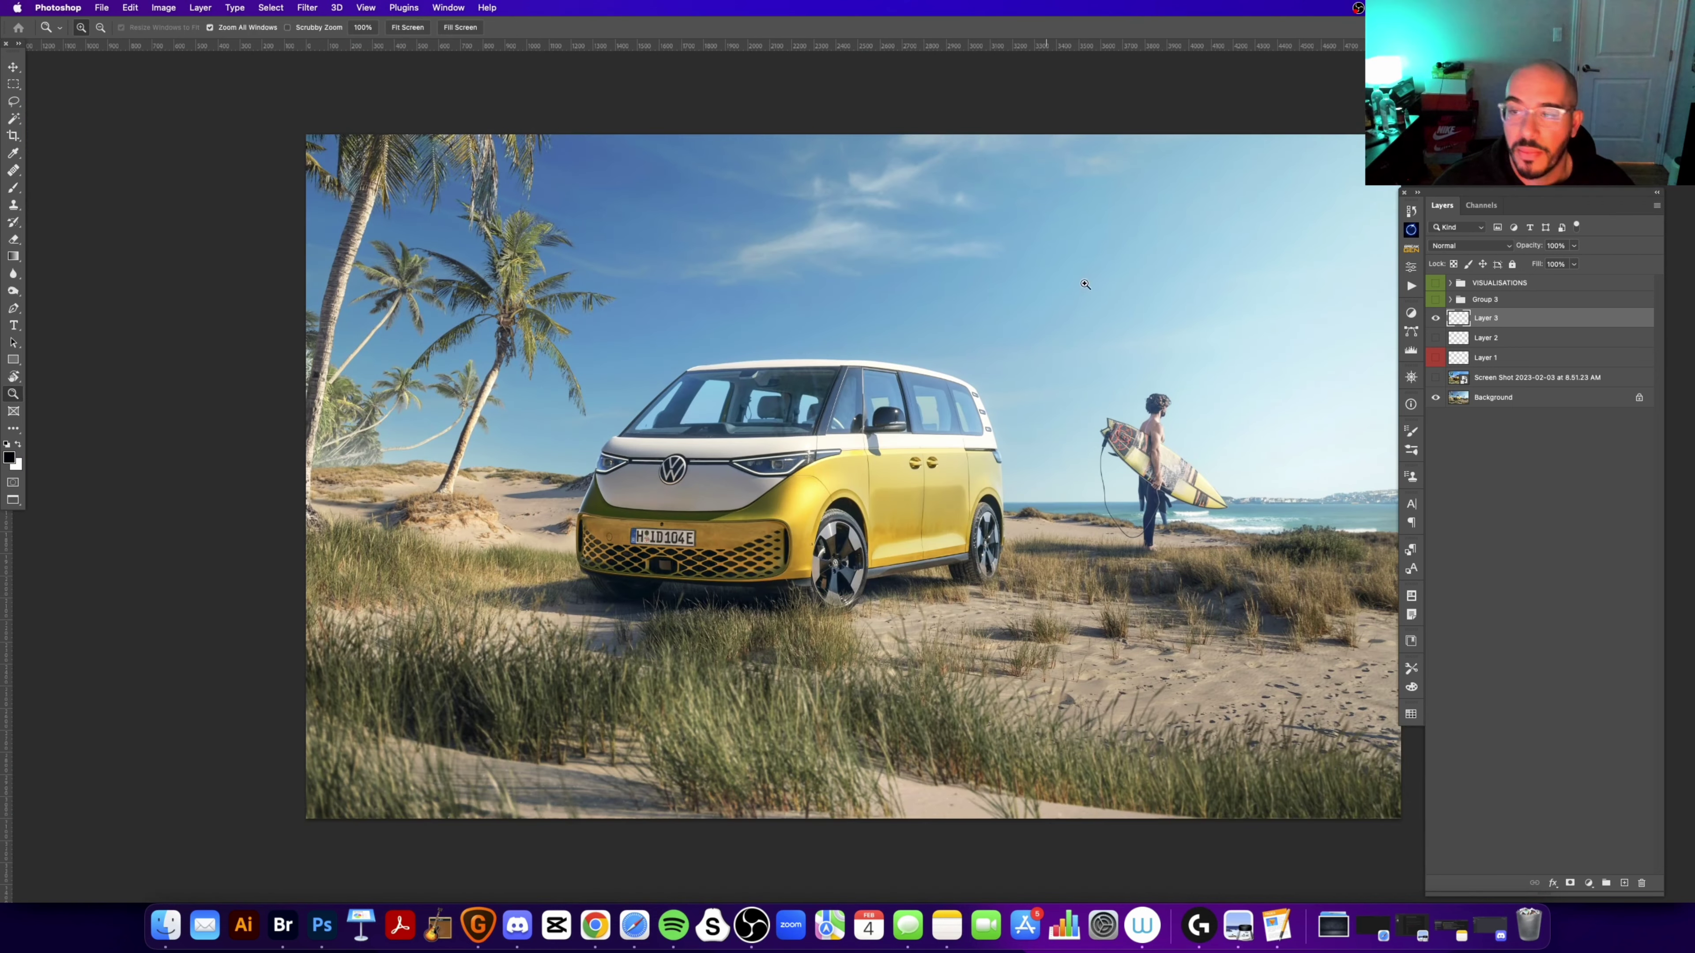
left_click(1436, 318)
left_click(1435, 358)
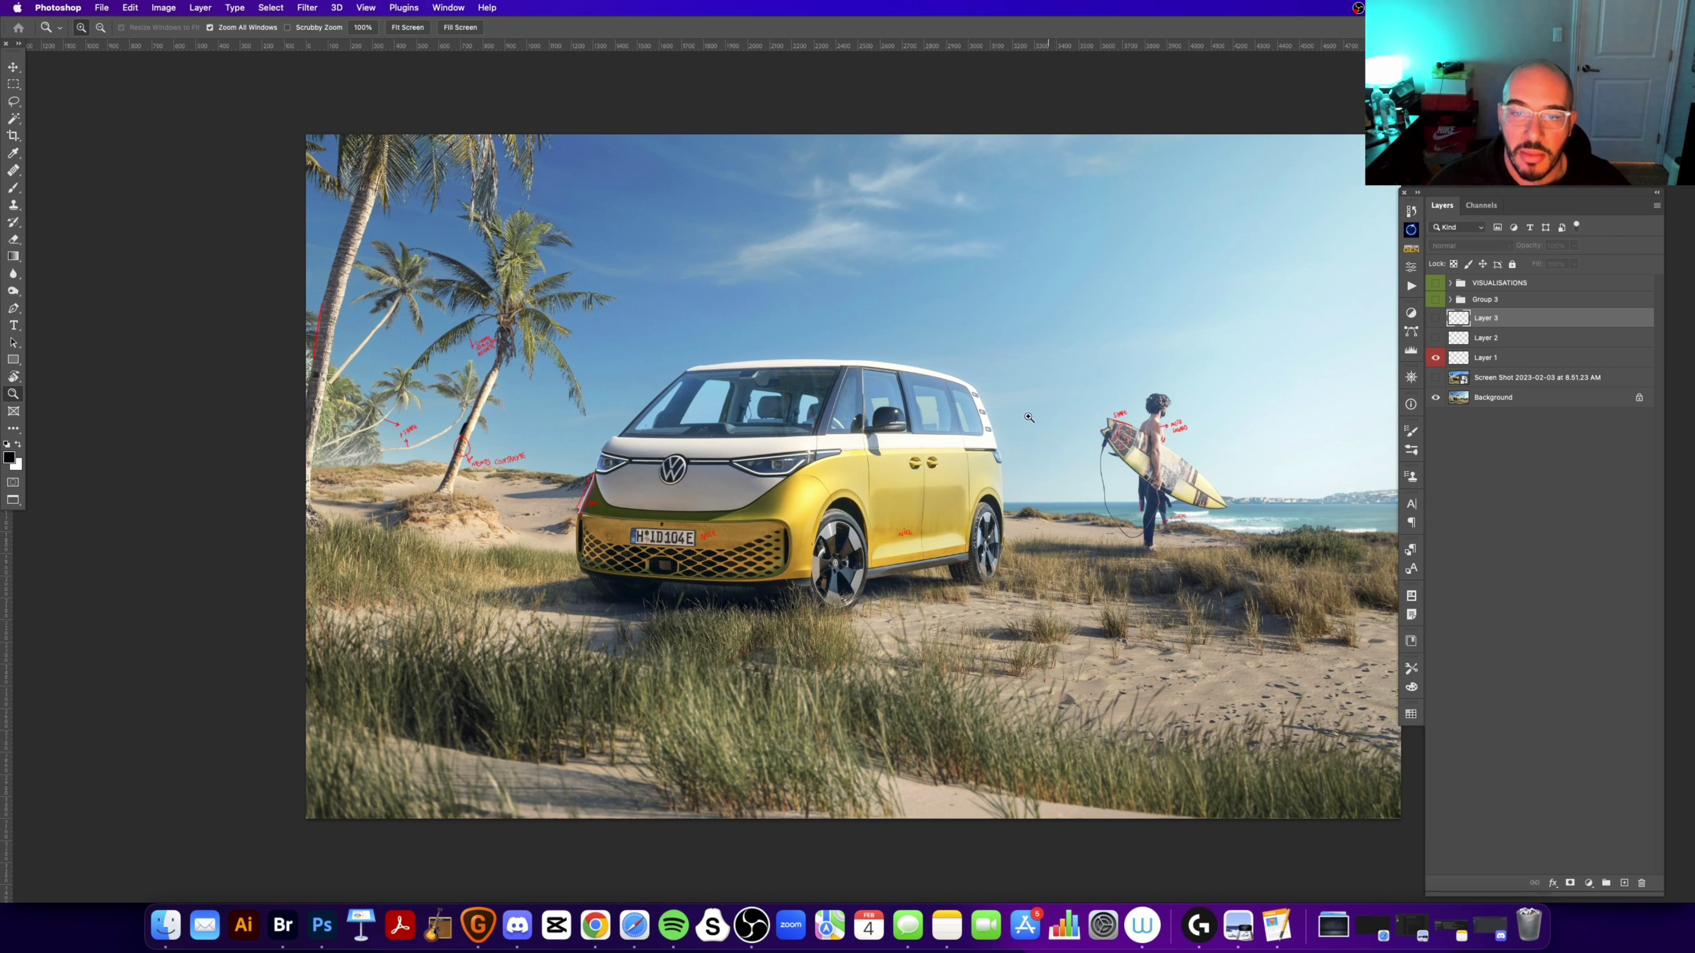
left_click_drag(960, 367, 912, 386)
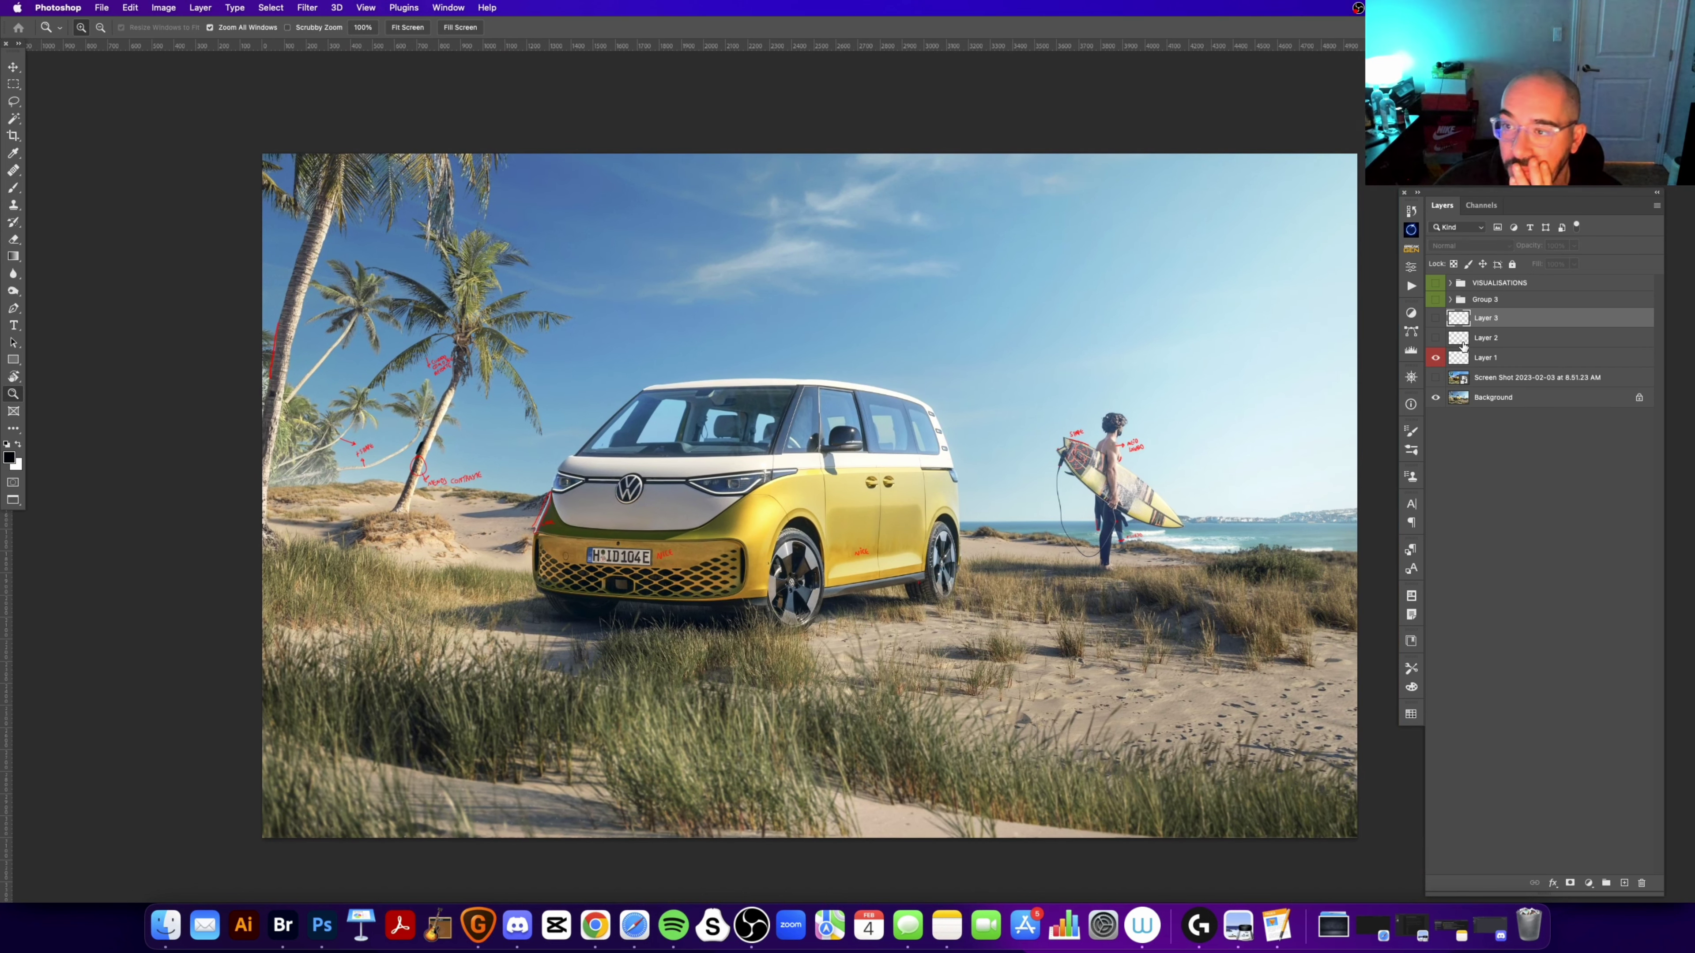
left_click(1435, 358)
left_click(1457, 359)
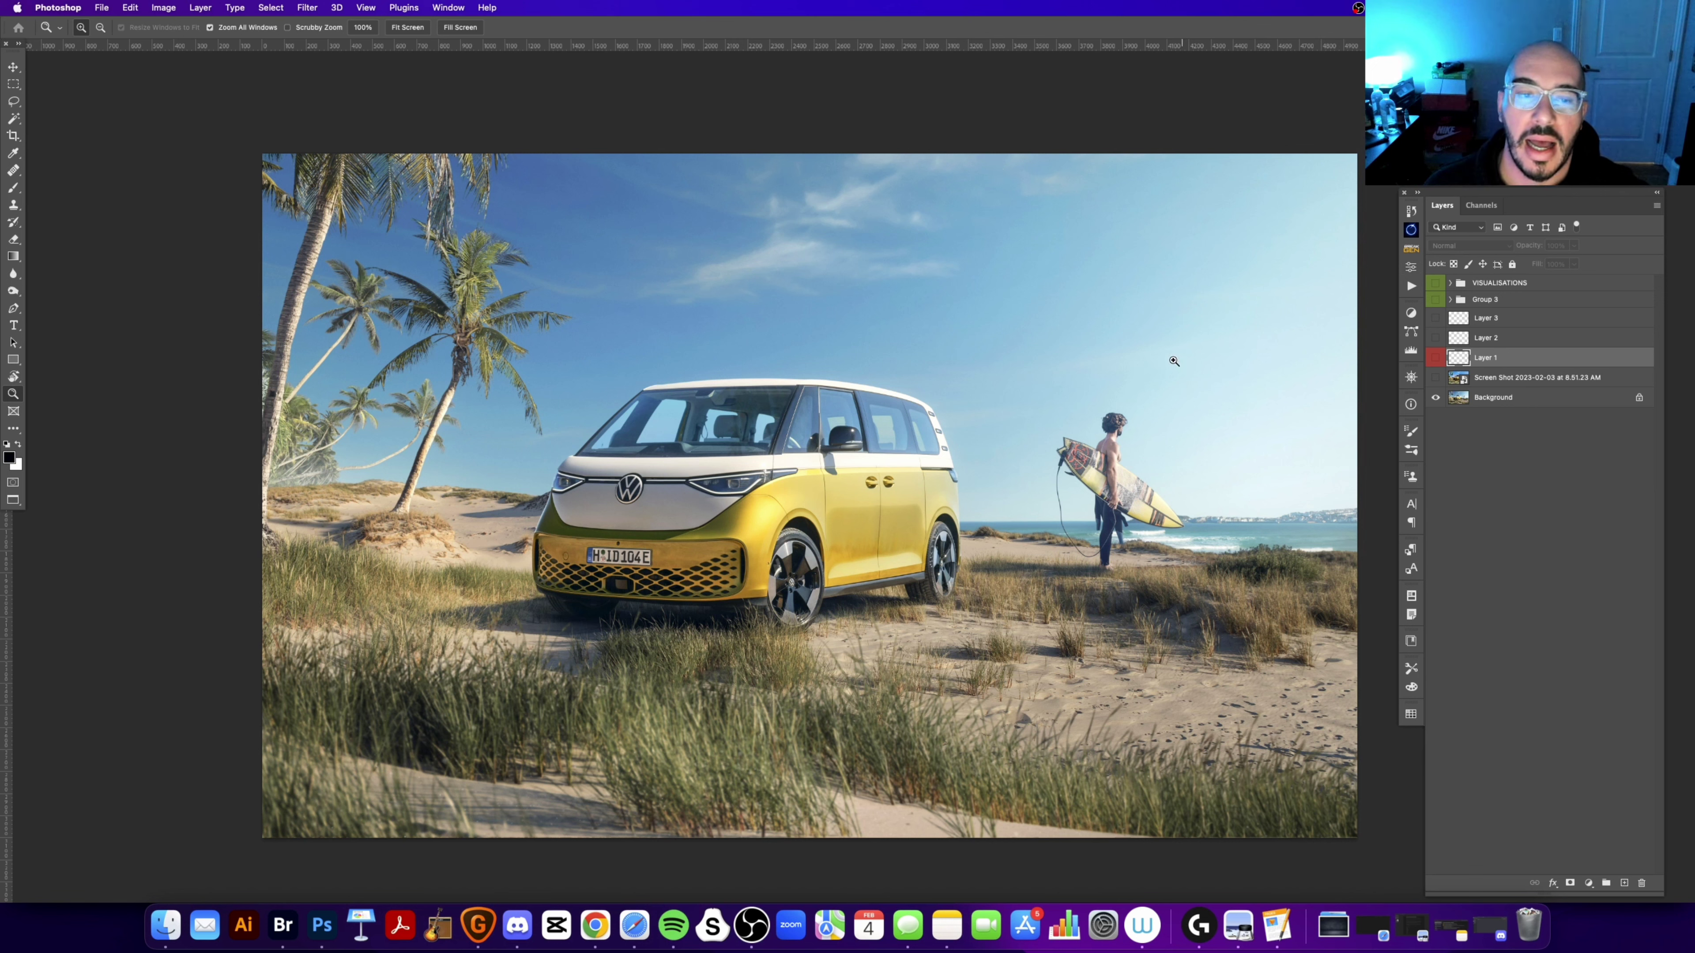
left_click(1435, 283)
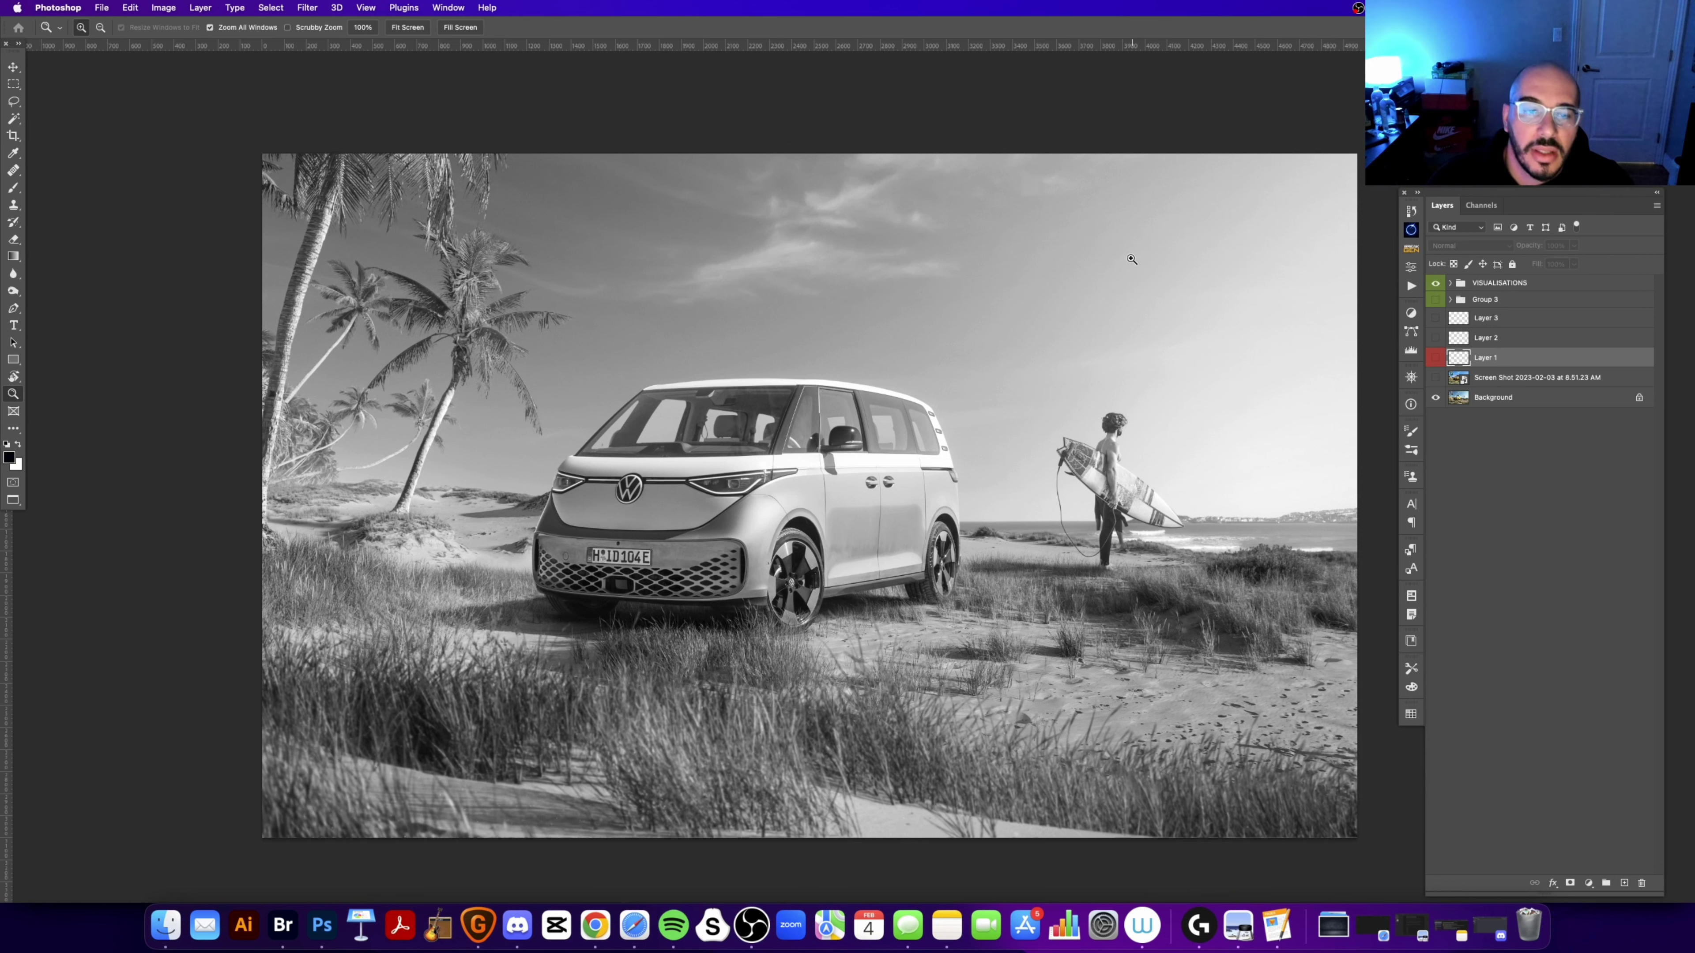
Step: Zoom into the grayscale composite around the surfer and the van's front plate
scroll(838, 439, "down", 3)
scroll(834, 420, "right", 3)
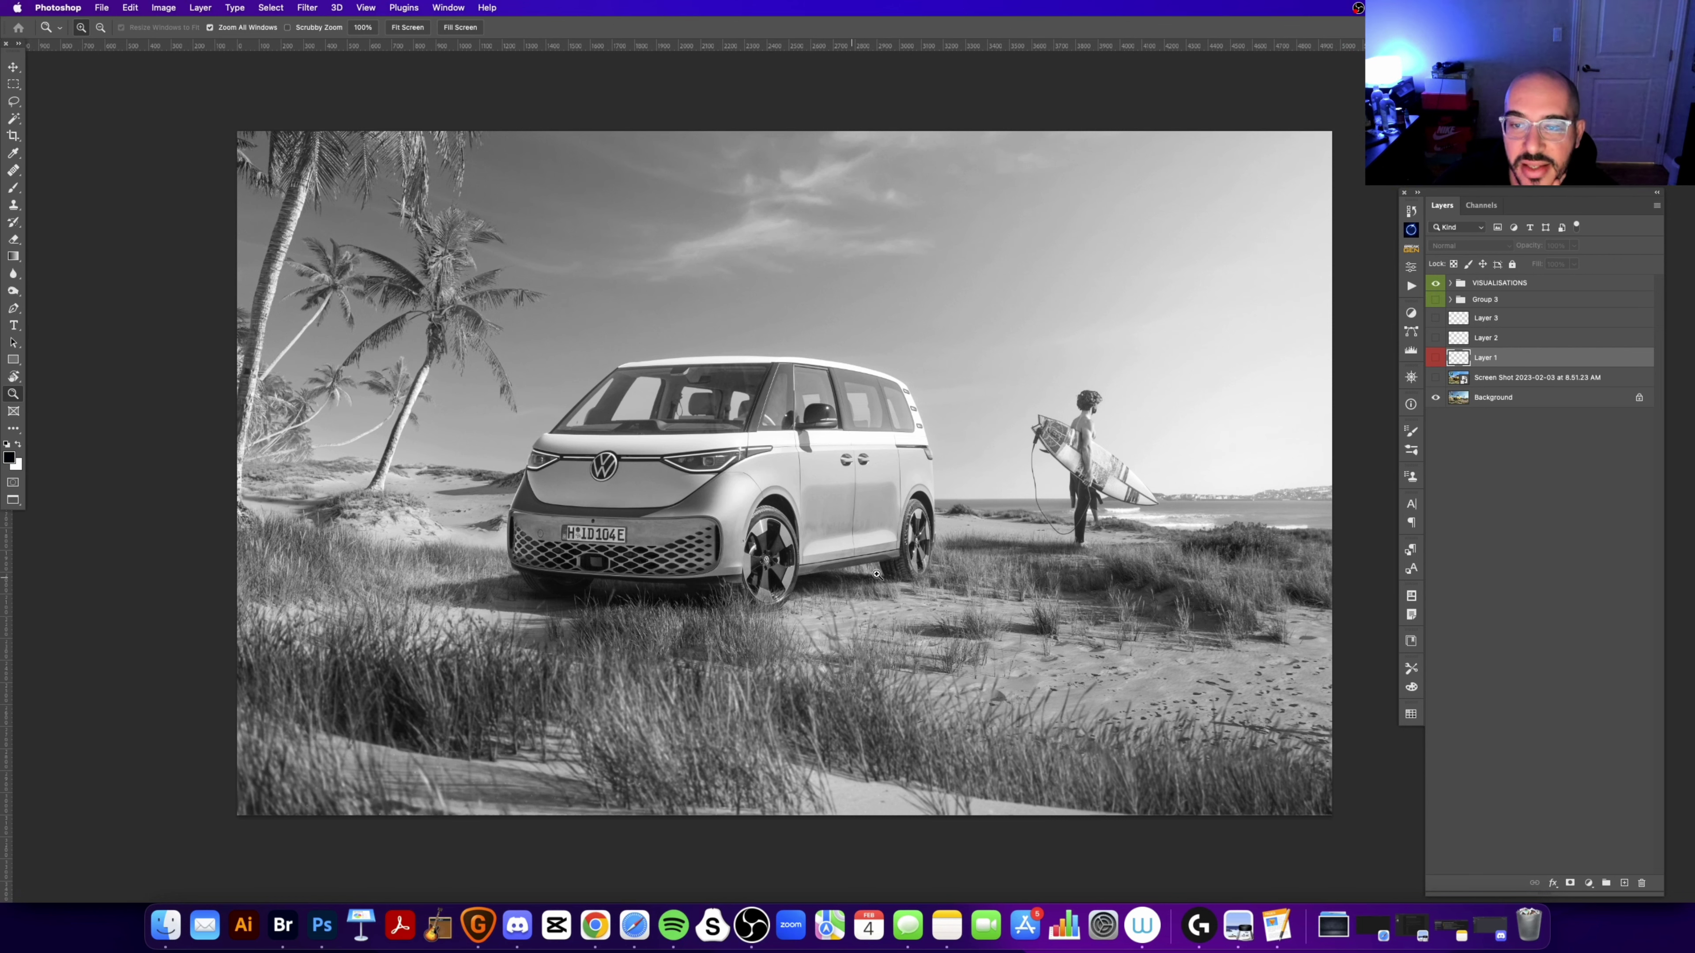
left_click(1044, 592)
left_click_drag(1044, 593, 737, 564)
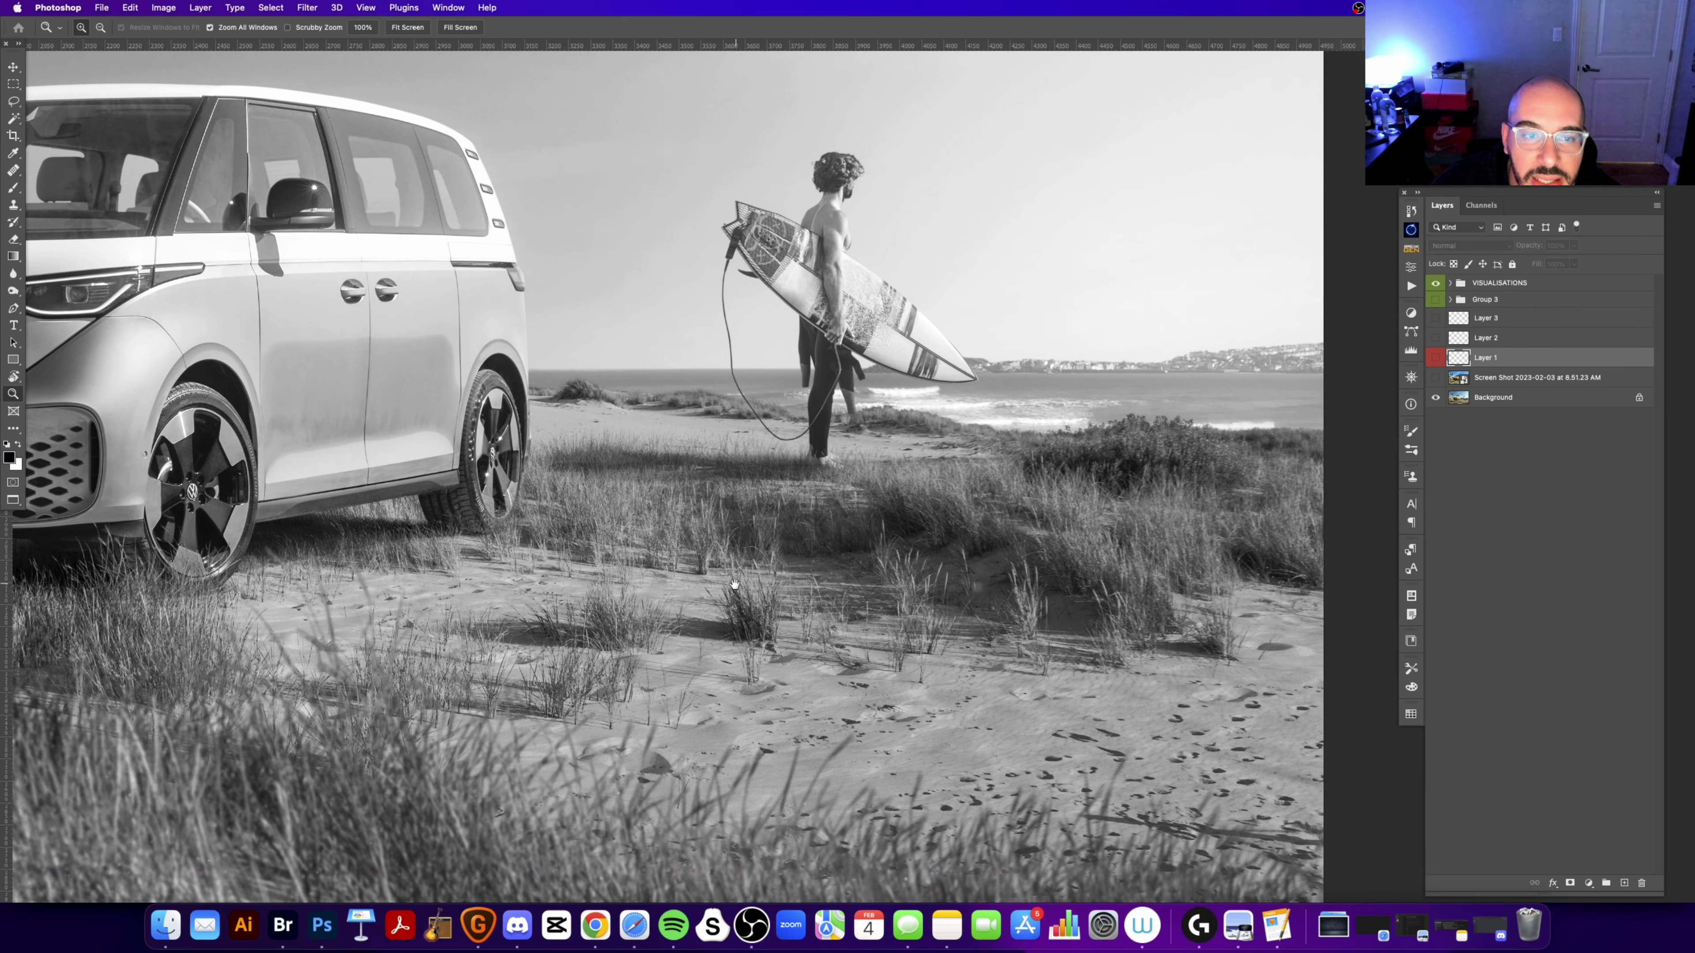
mouse_move(575, 654)
left_mouse_down()
mouse_move(715, 477)
mouse_move(854, 634)
mouse_move(806, 668)
left_mouse_up()
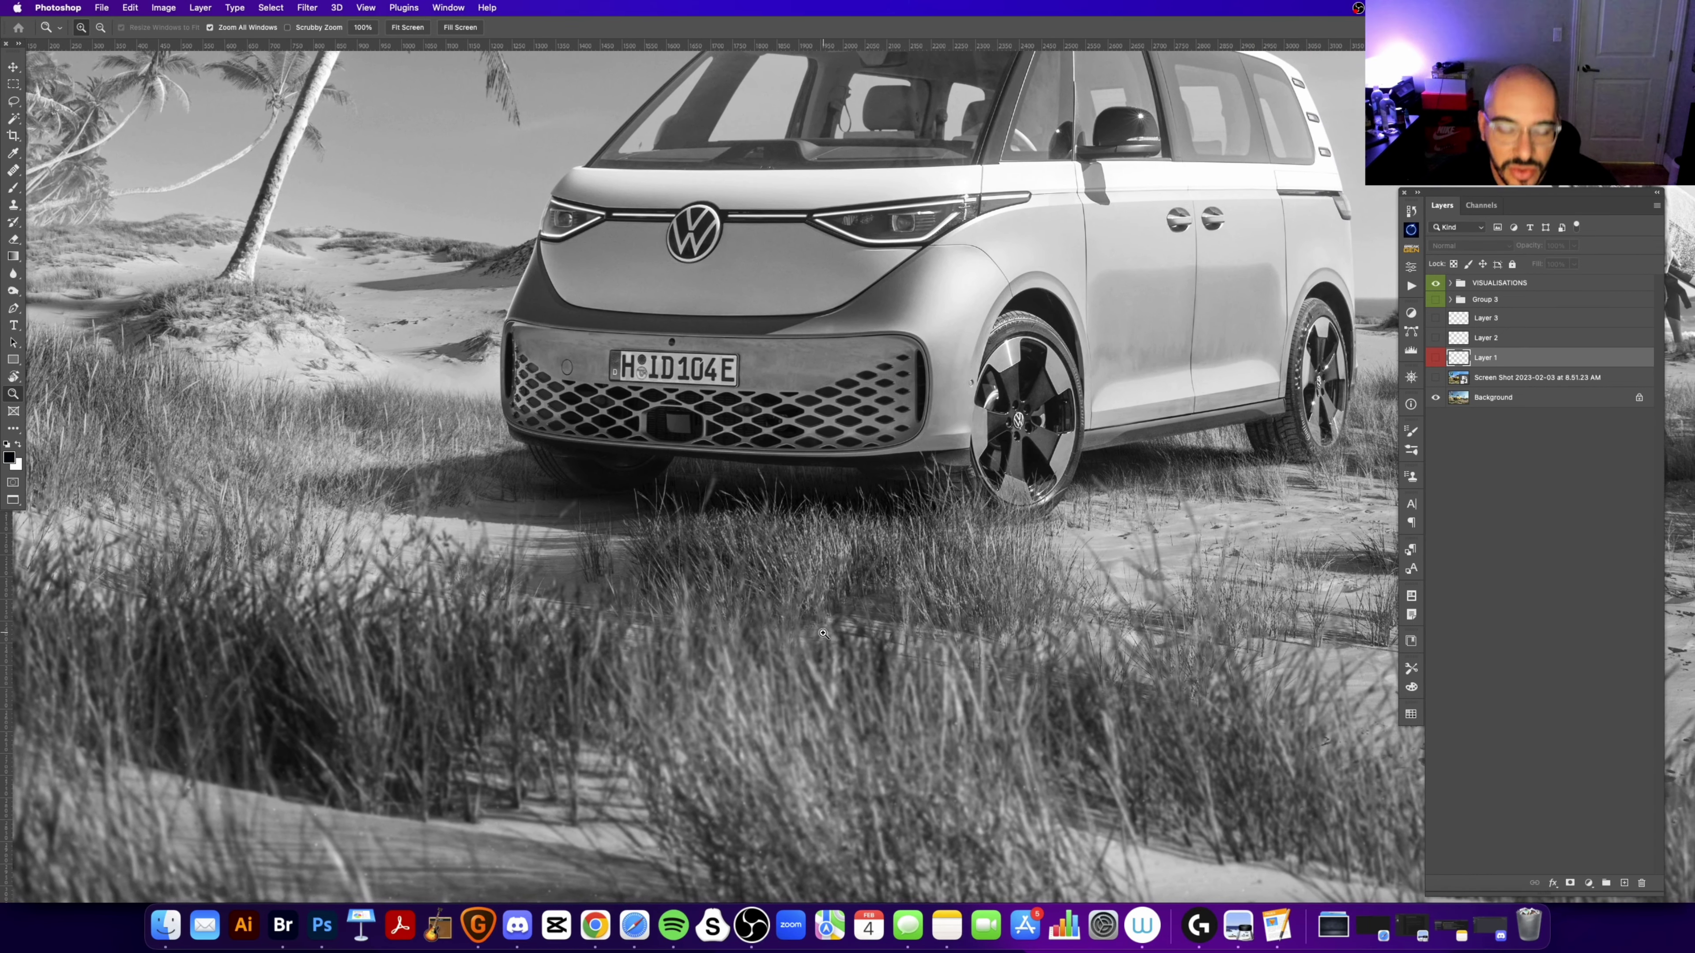
Step: Zoom in closely on the sand and van grille, then fit the whole image on screen
scroll(824, 633, "up", 5)
scroll(734, 534, "left", 5)
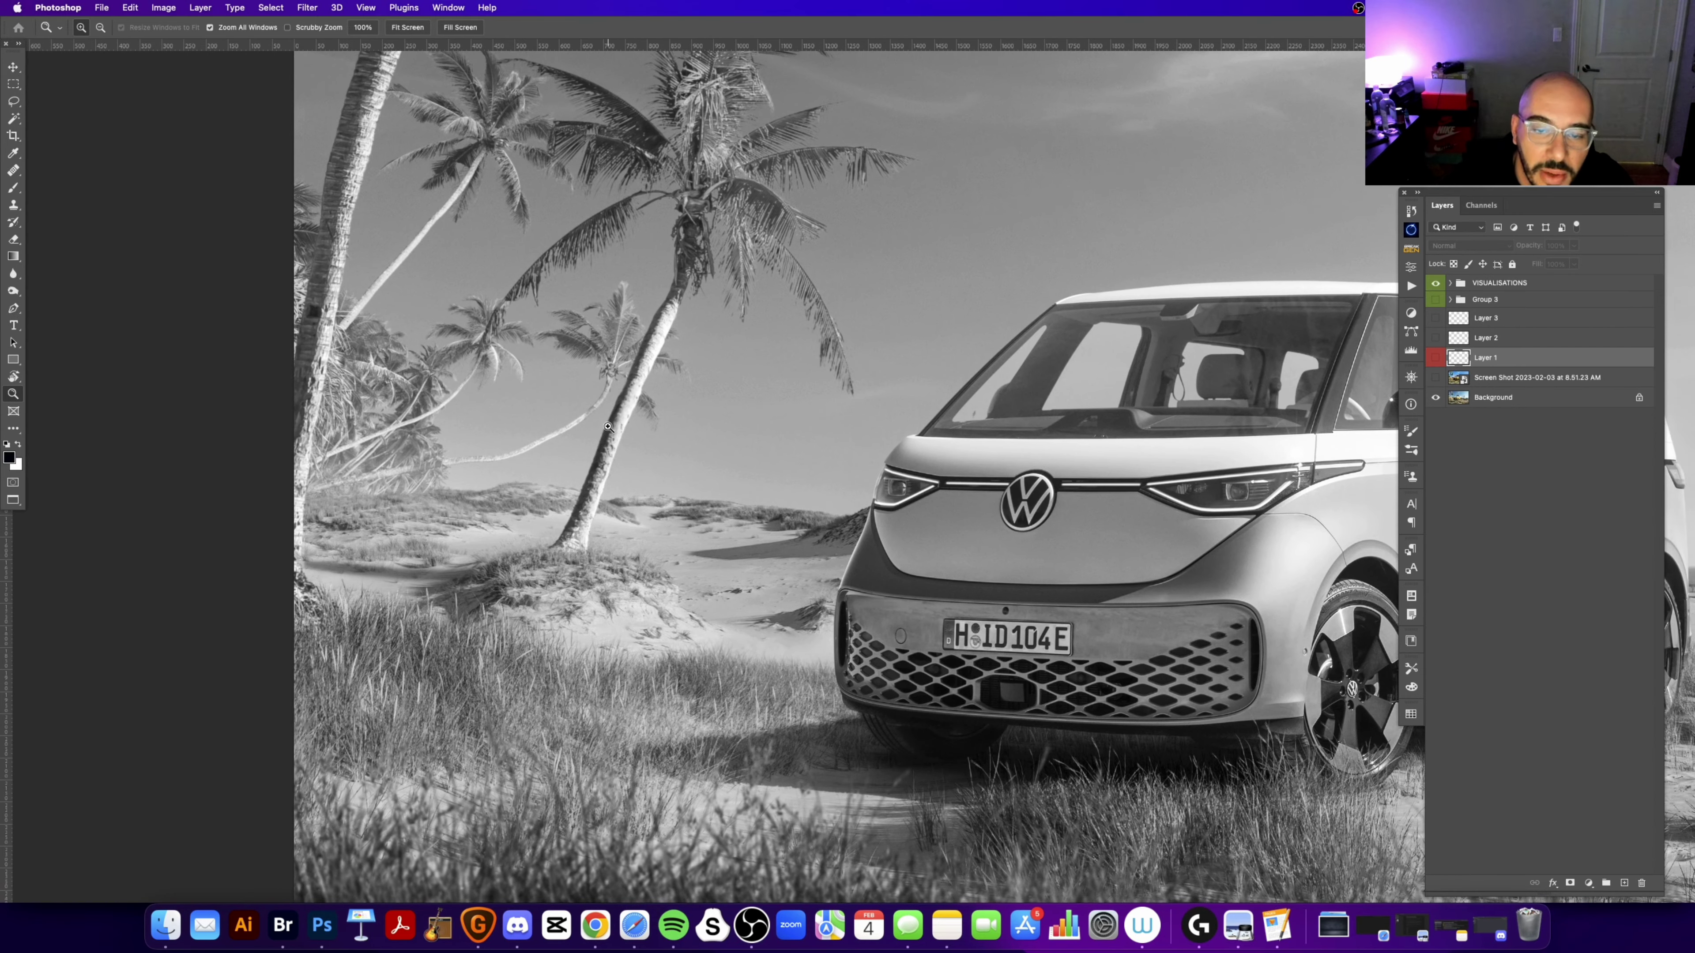
left_click(590, 482)
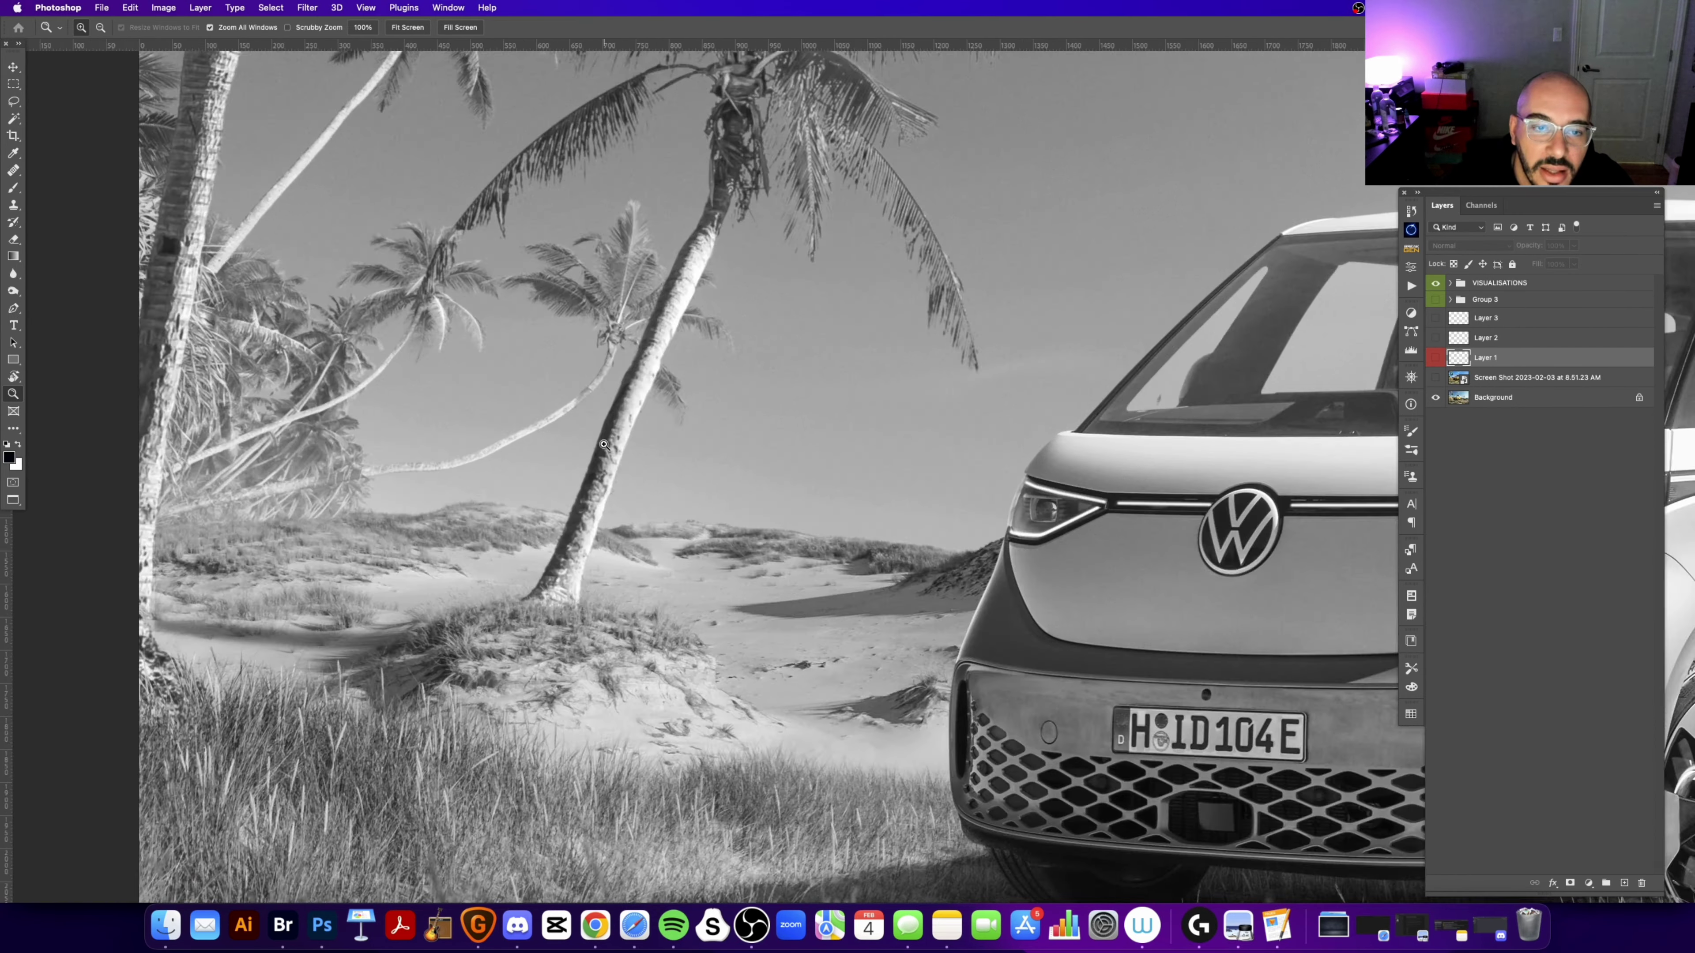
left_click(618, 472)
left_click(595, 507)
scroll(569, 444, "down", 5)
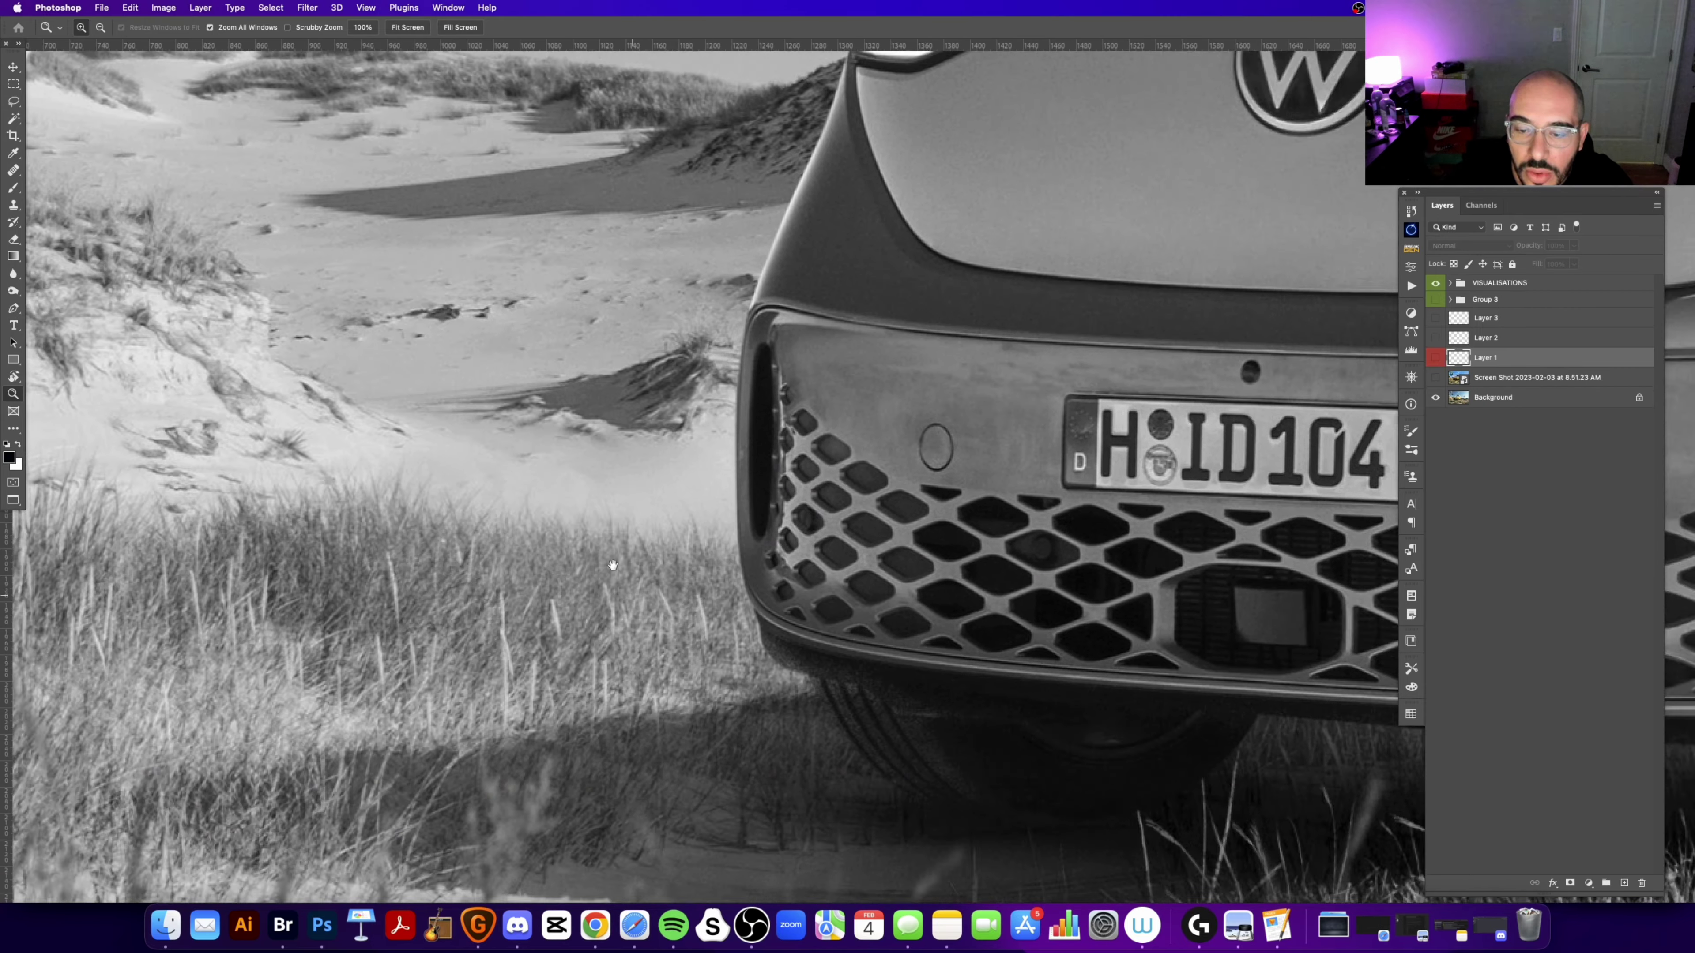
scroll(734, 567, "right", 3)
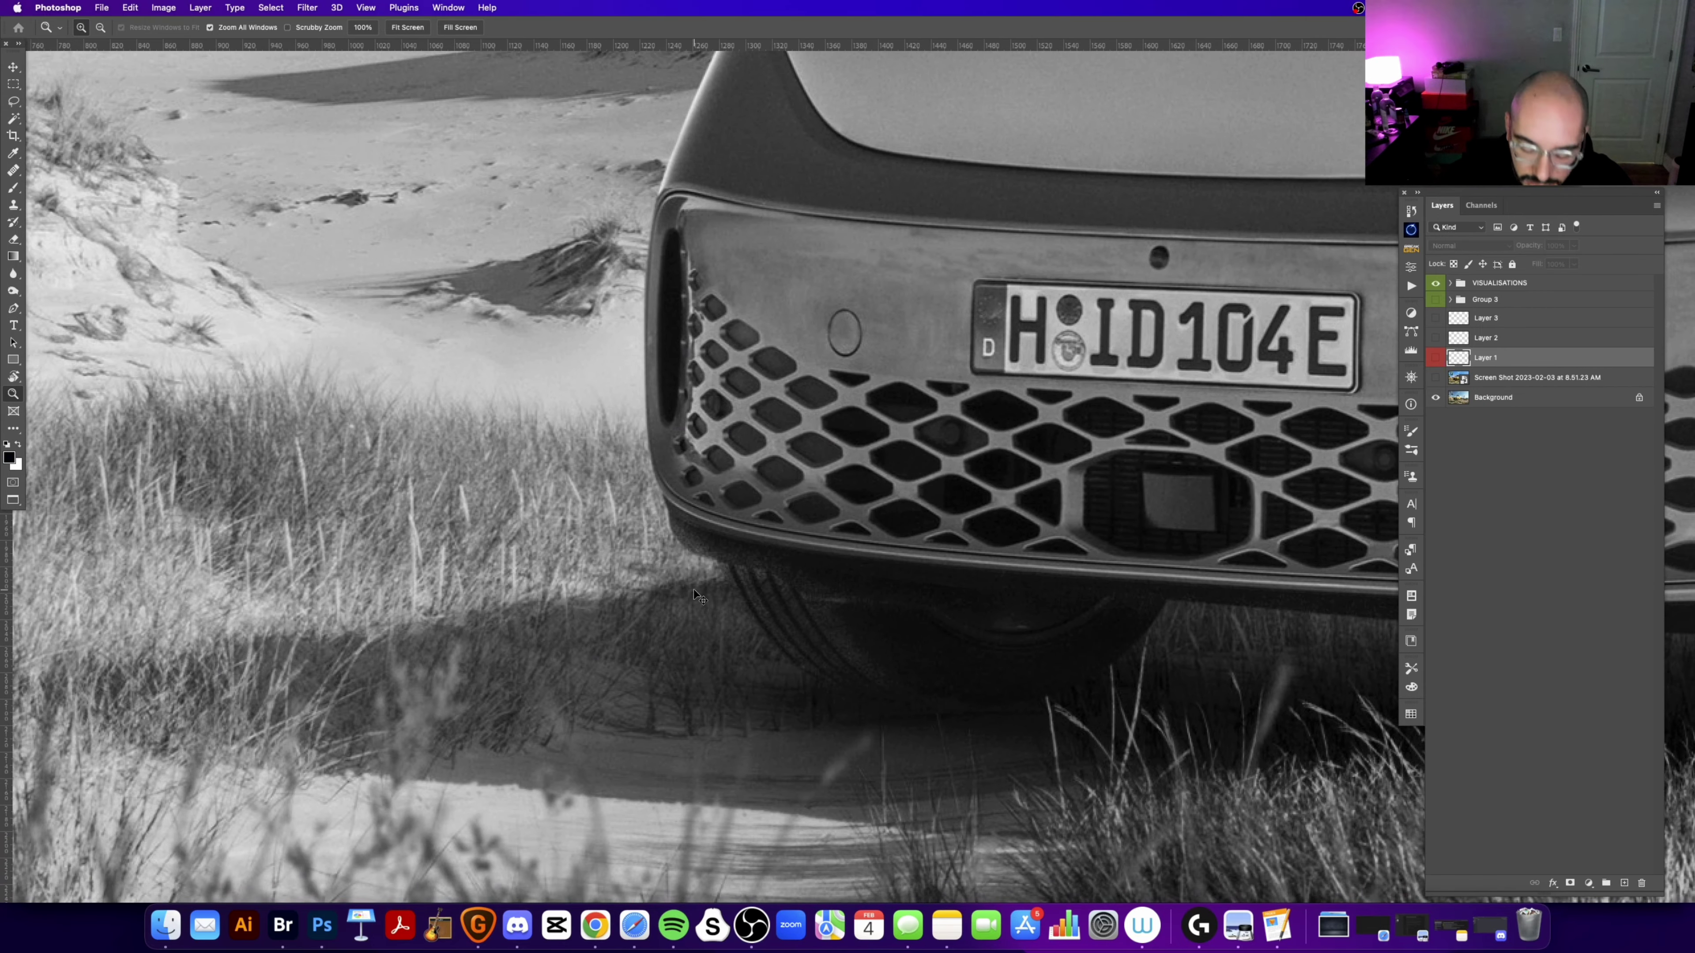
key("super+0")
scroll(1131, 395, "right", 2)
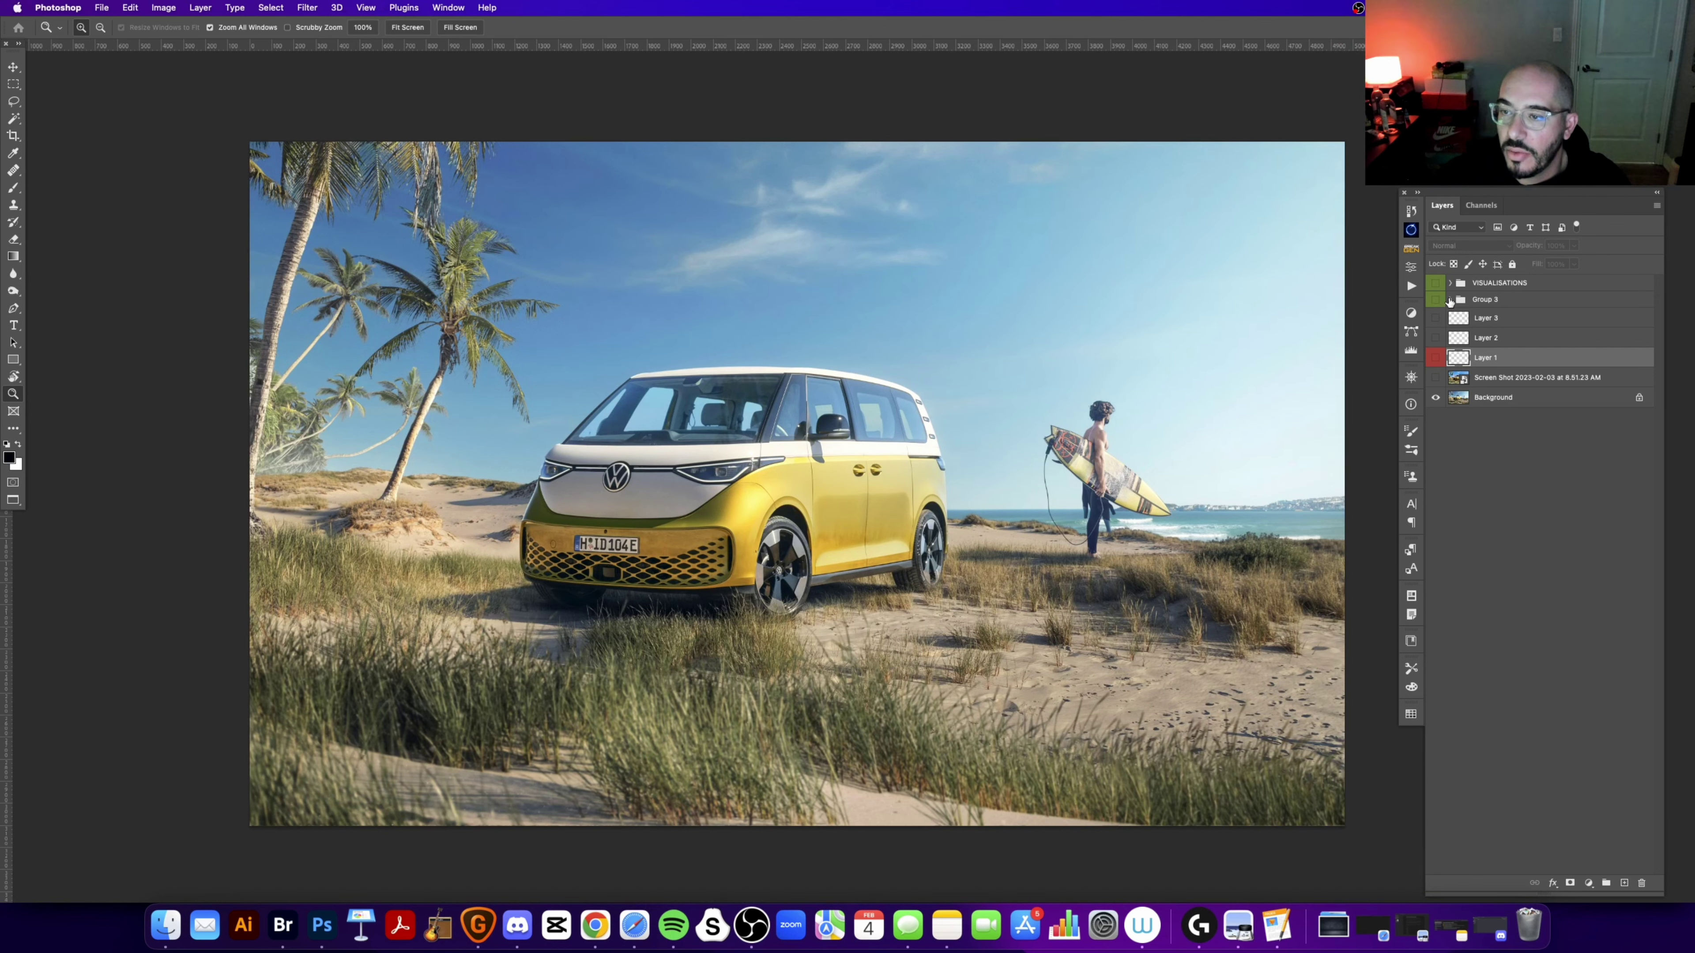
Step: Expand Group 3 and Group 1 and preview the Curves 1 mask on the canvas
left_click(1449, 300)
left_click(1460, 358)
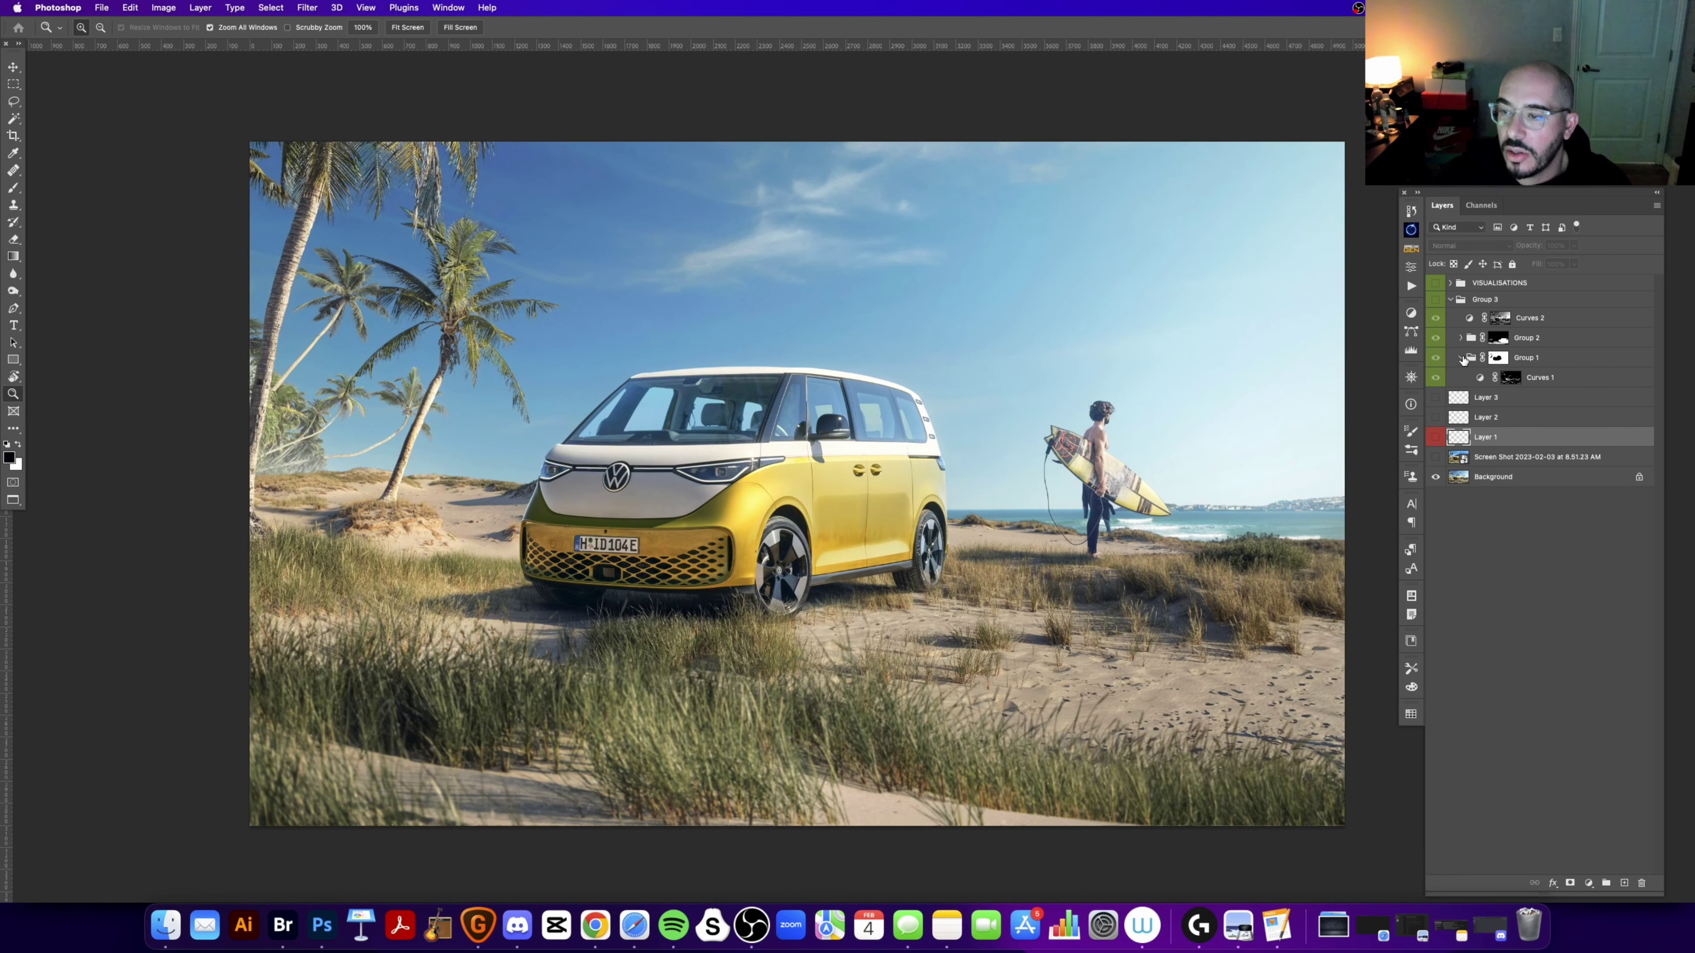
left_click(1511, 378, "alt")
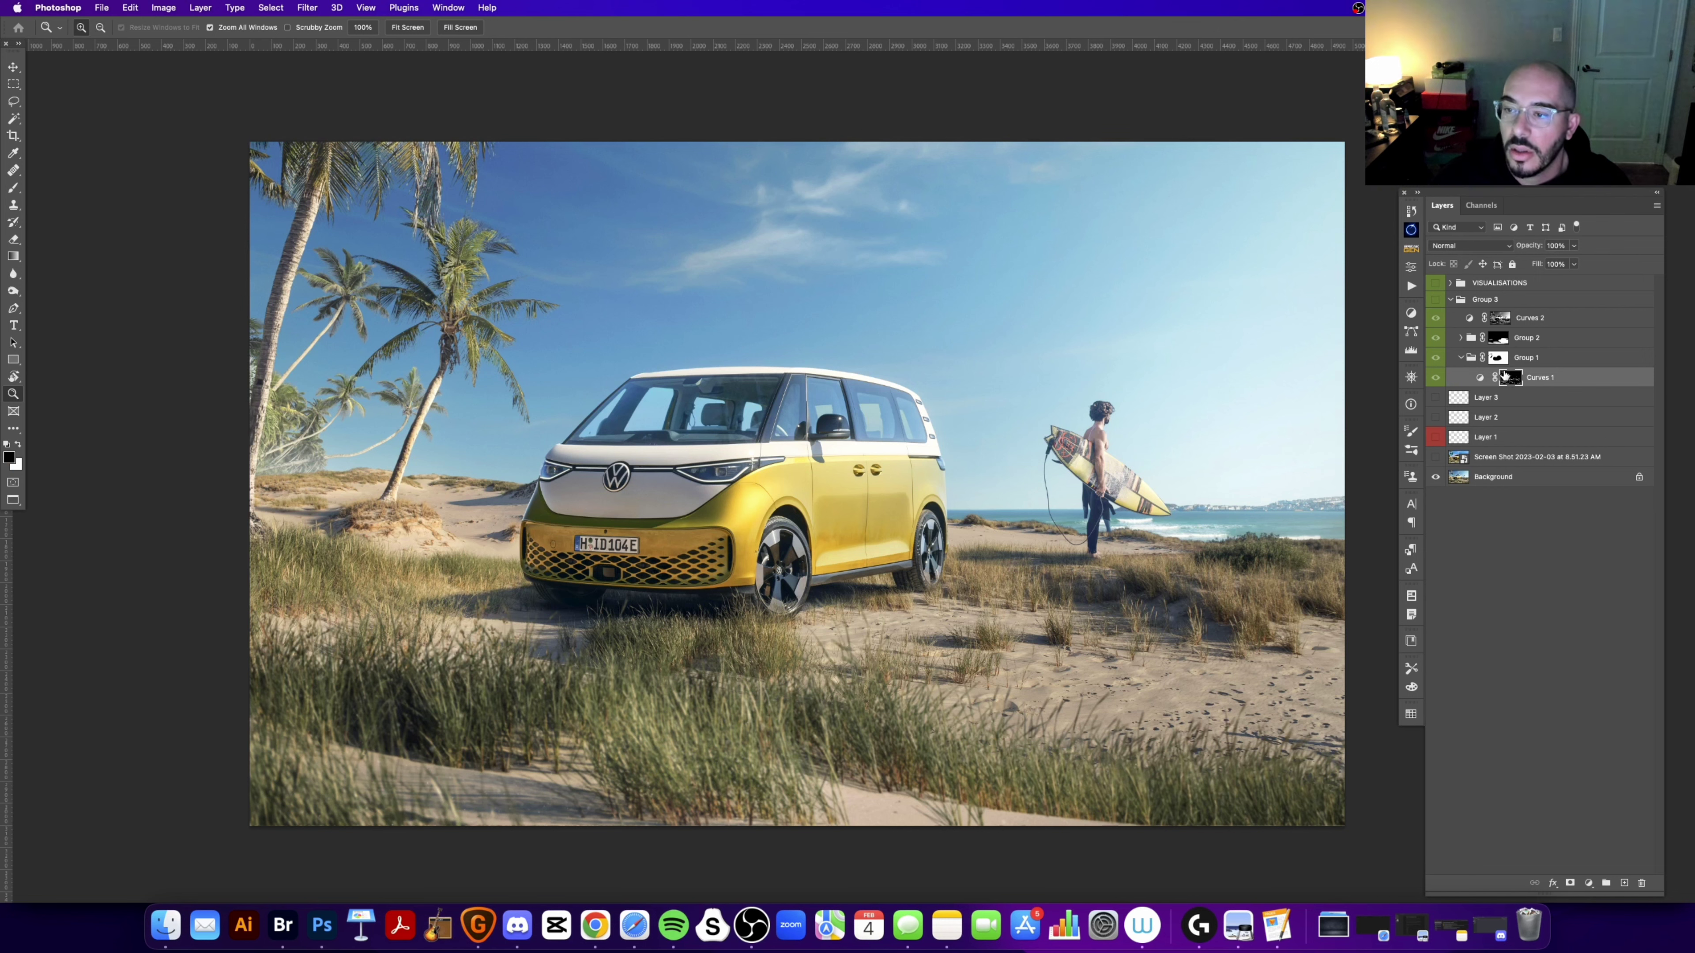
left_click(1511, 377, "alt")
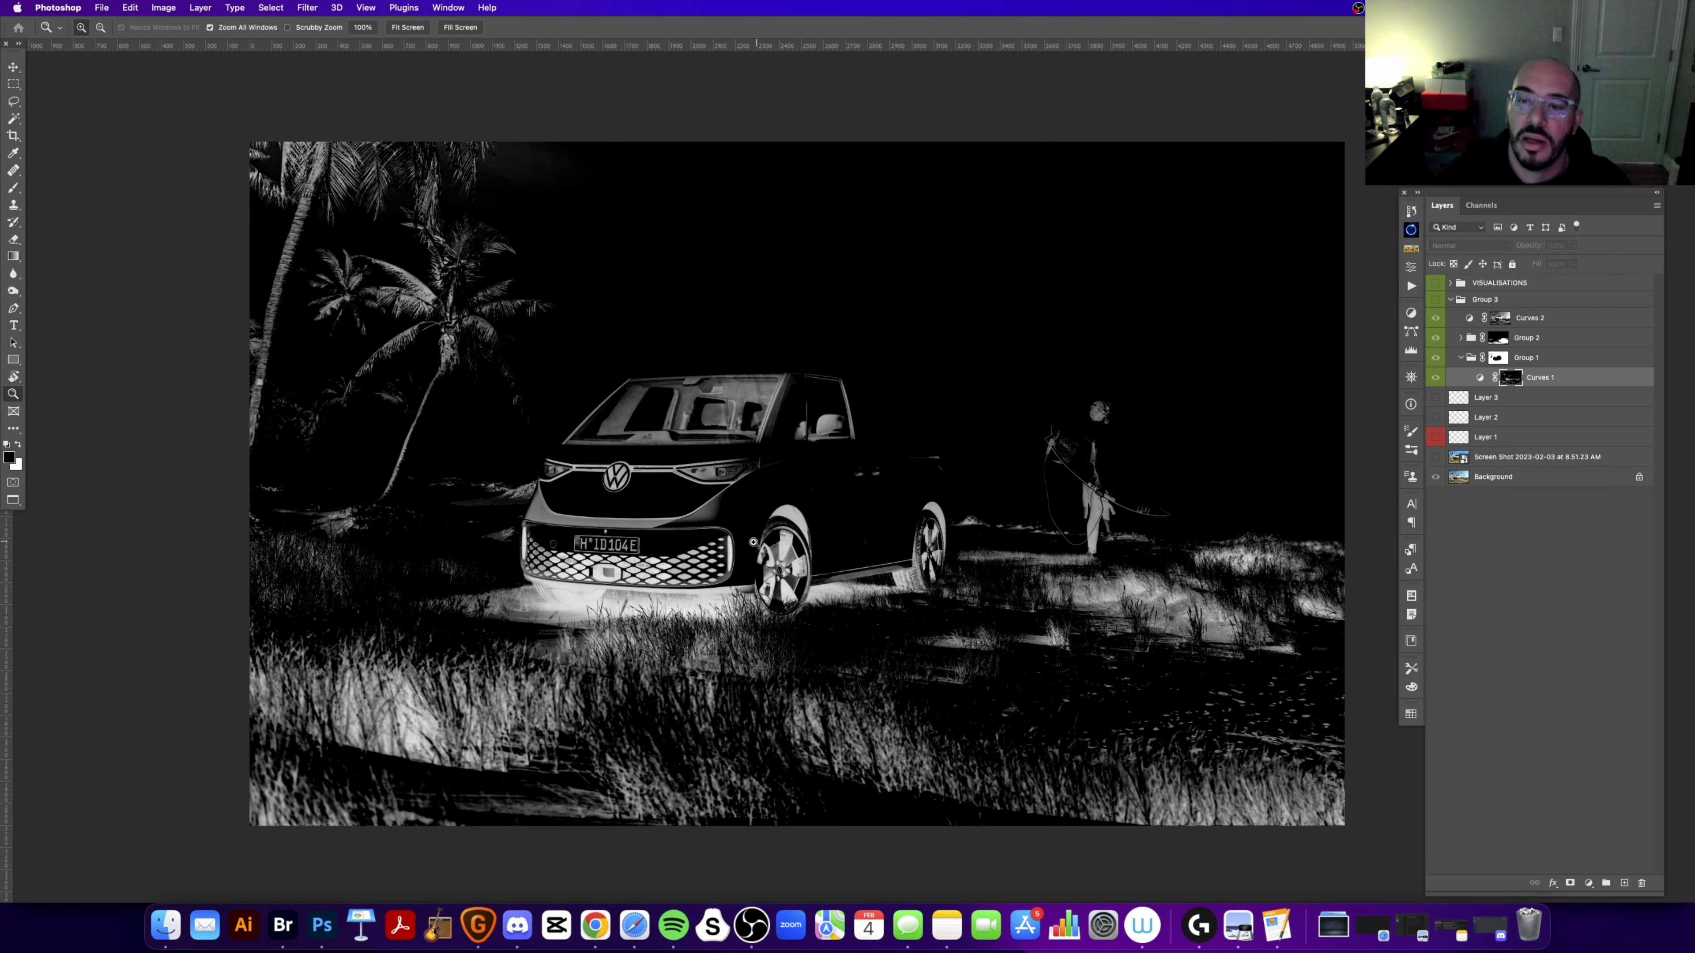
left_click_drag(782, 540, 756, 555)
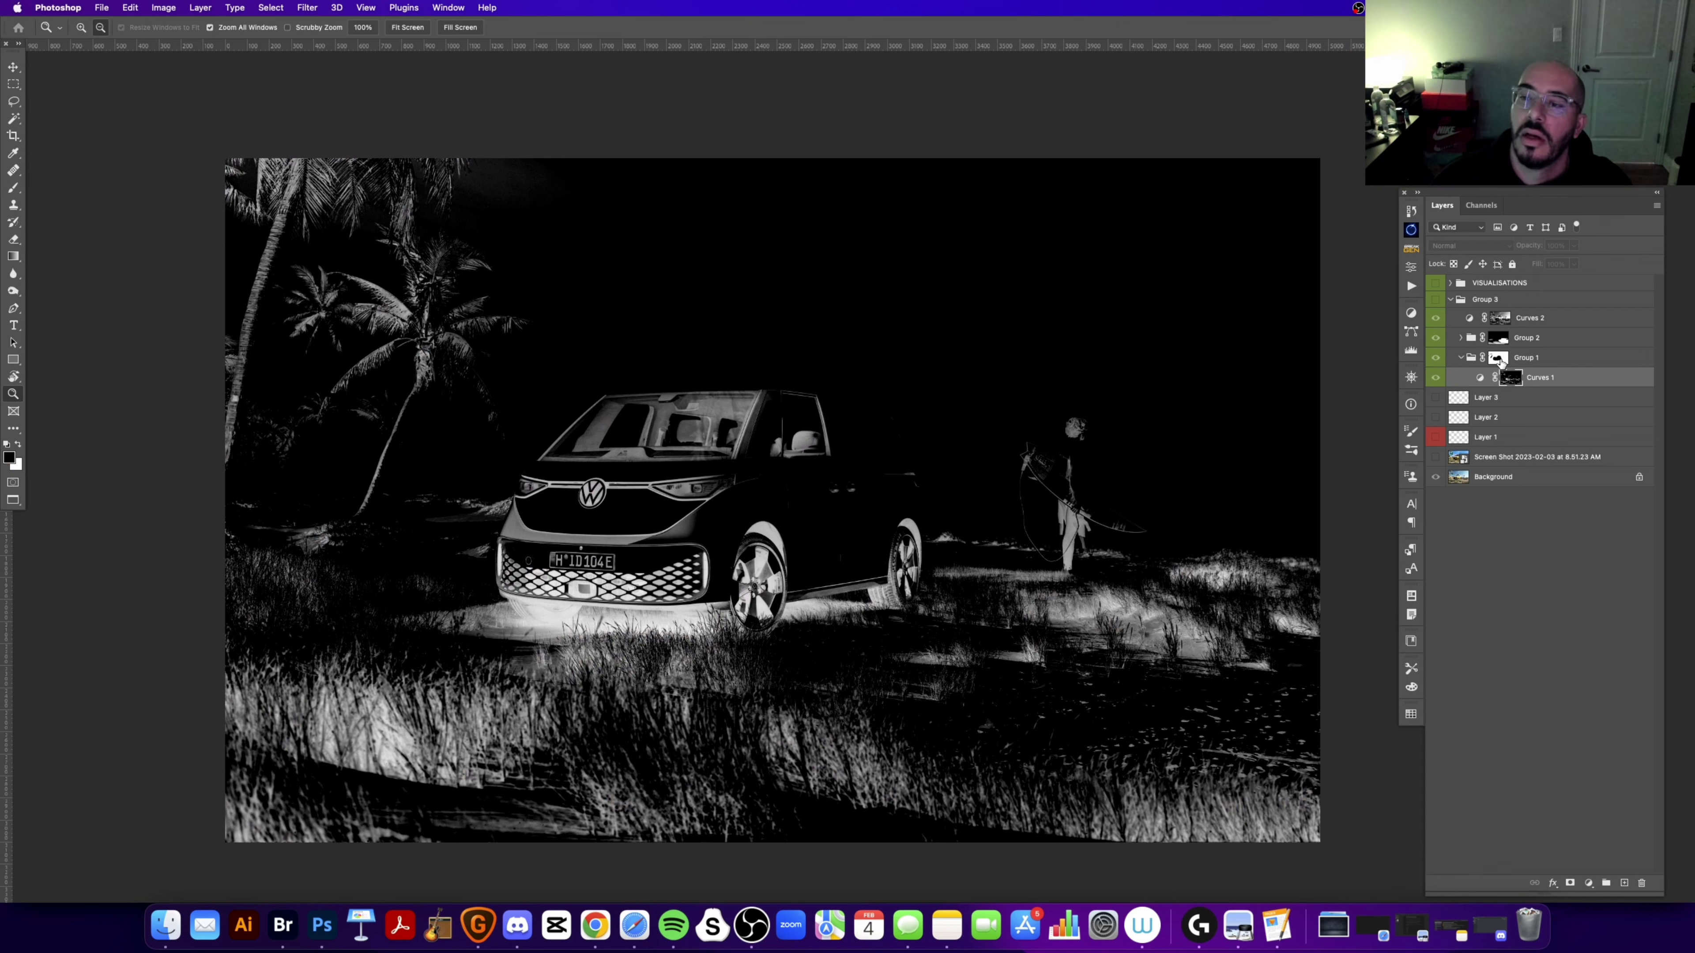
left_click(1502, 359, "alt")
Step: Collapse the groups and compare the image with Group 1's grass darkening hidden and shown
left_click(1471, 360)
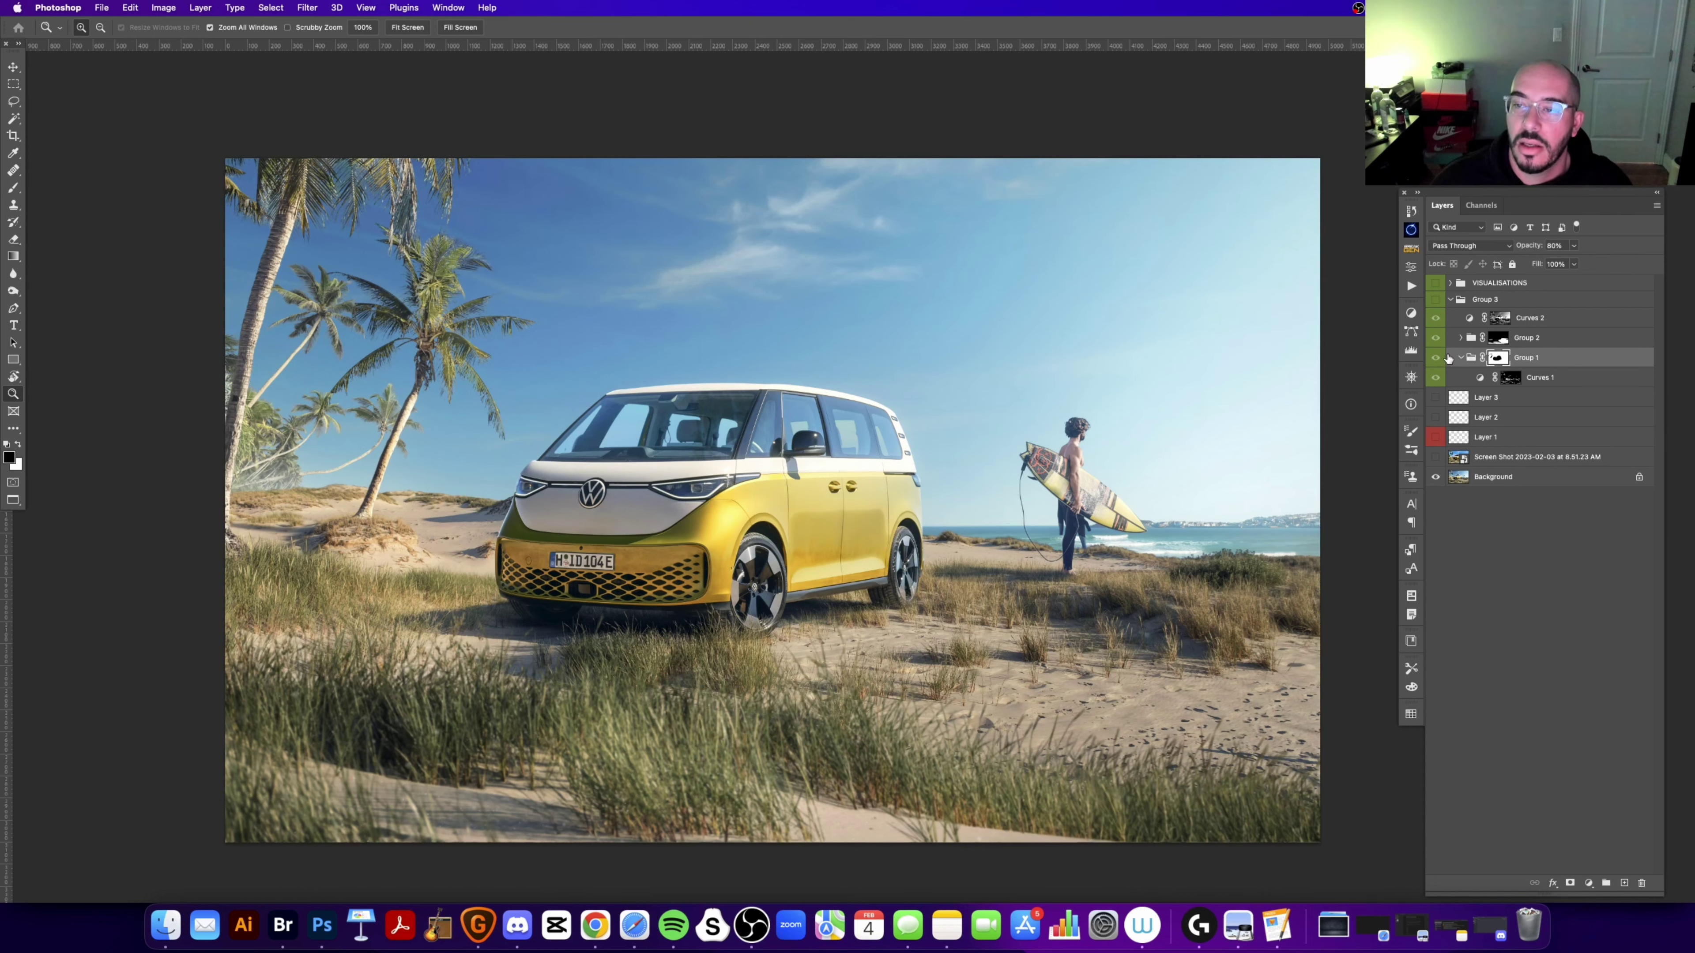
left_click(1460, 357)
left_click(1435, 299)
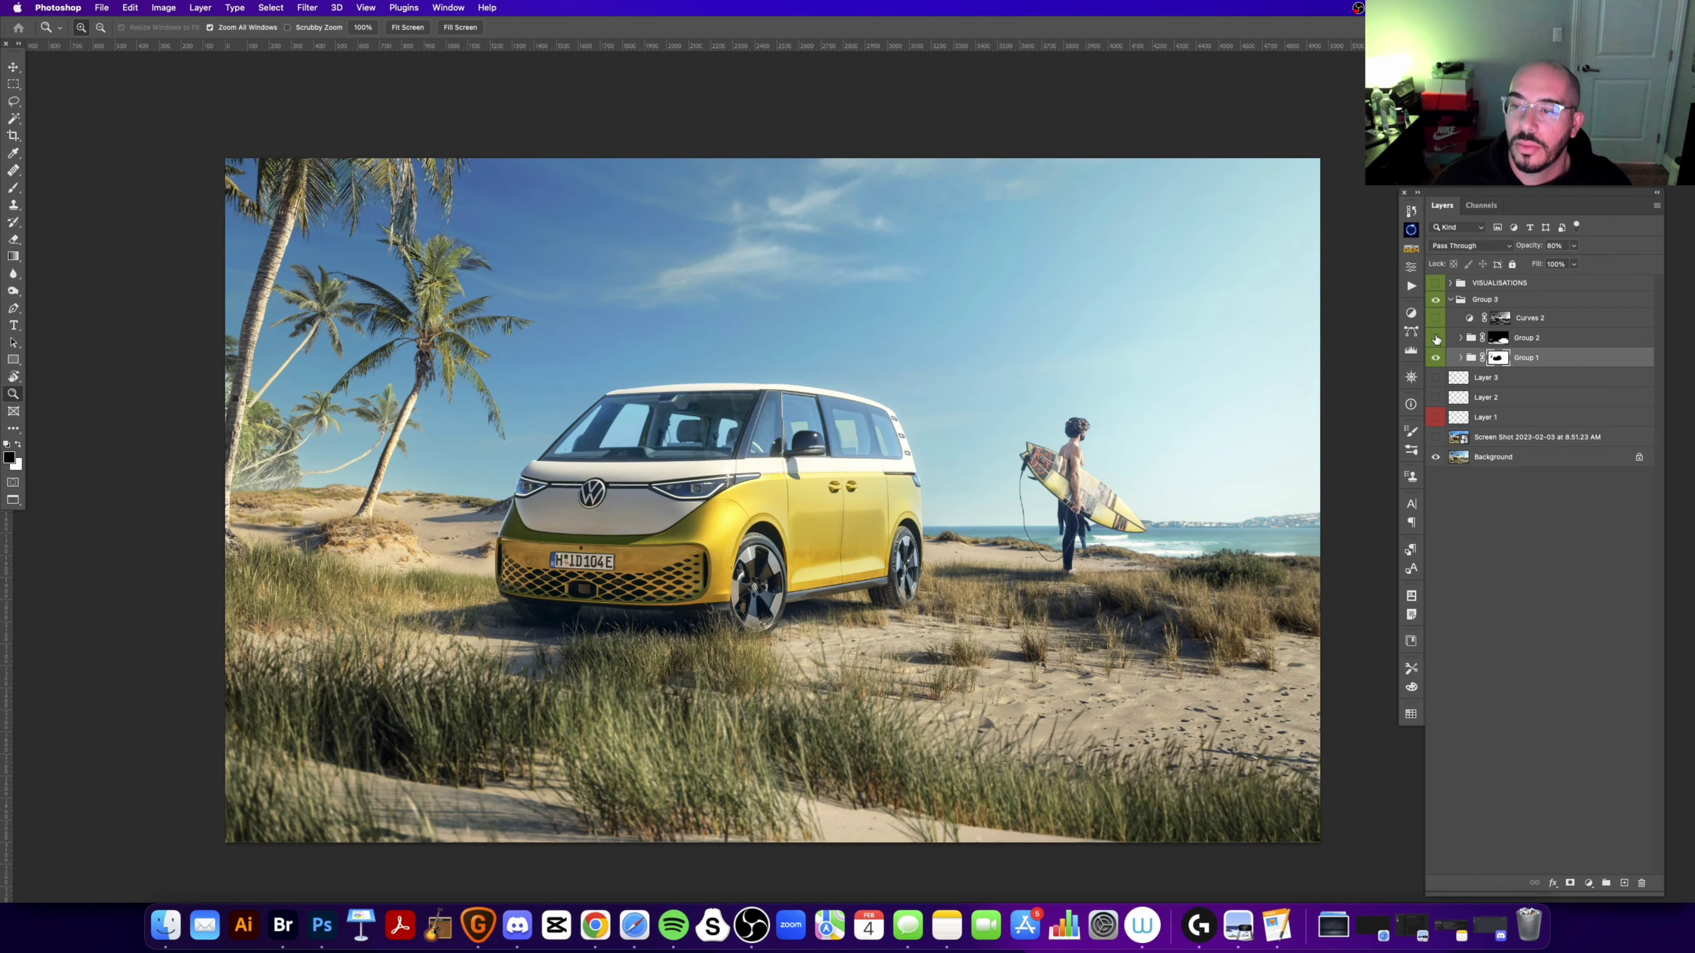
left_click(1435, 358)
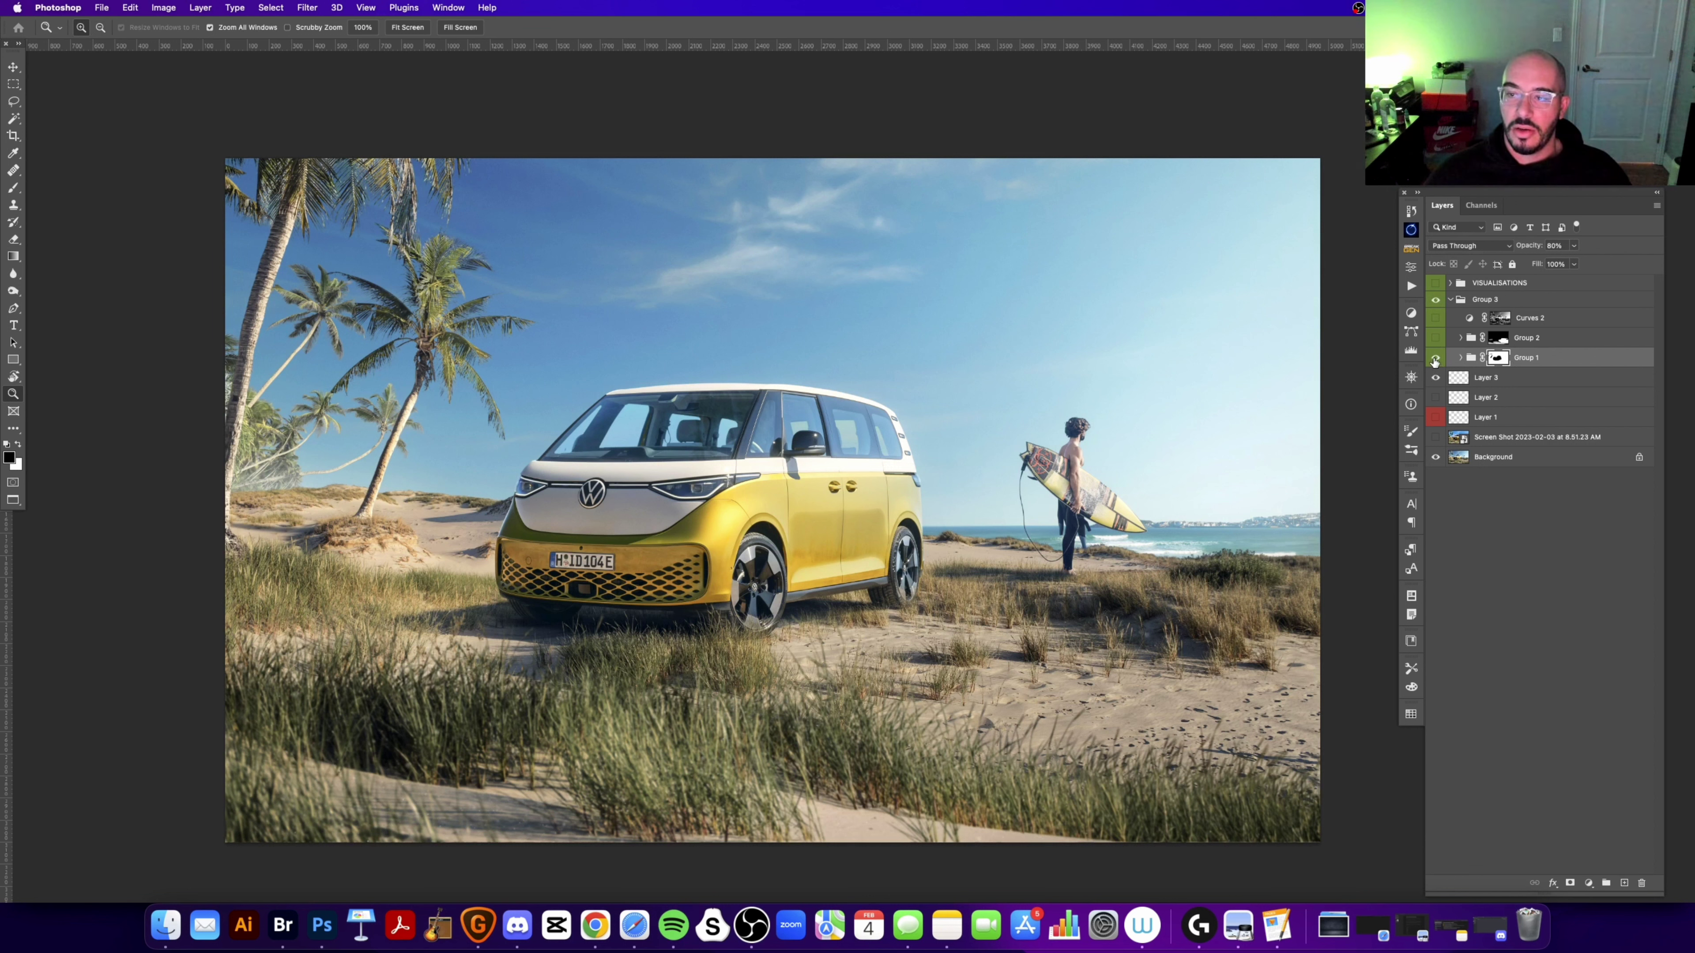
left_click(1435, 360)
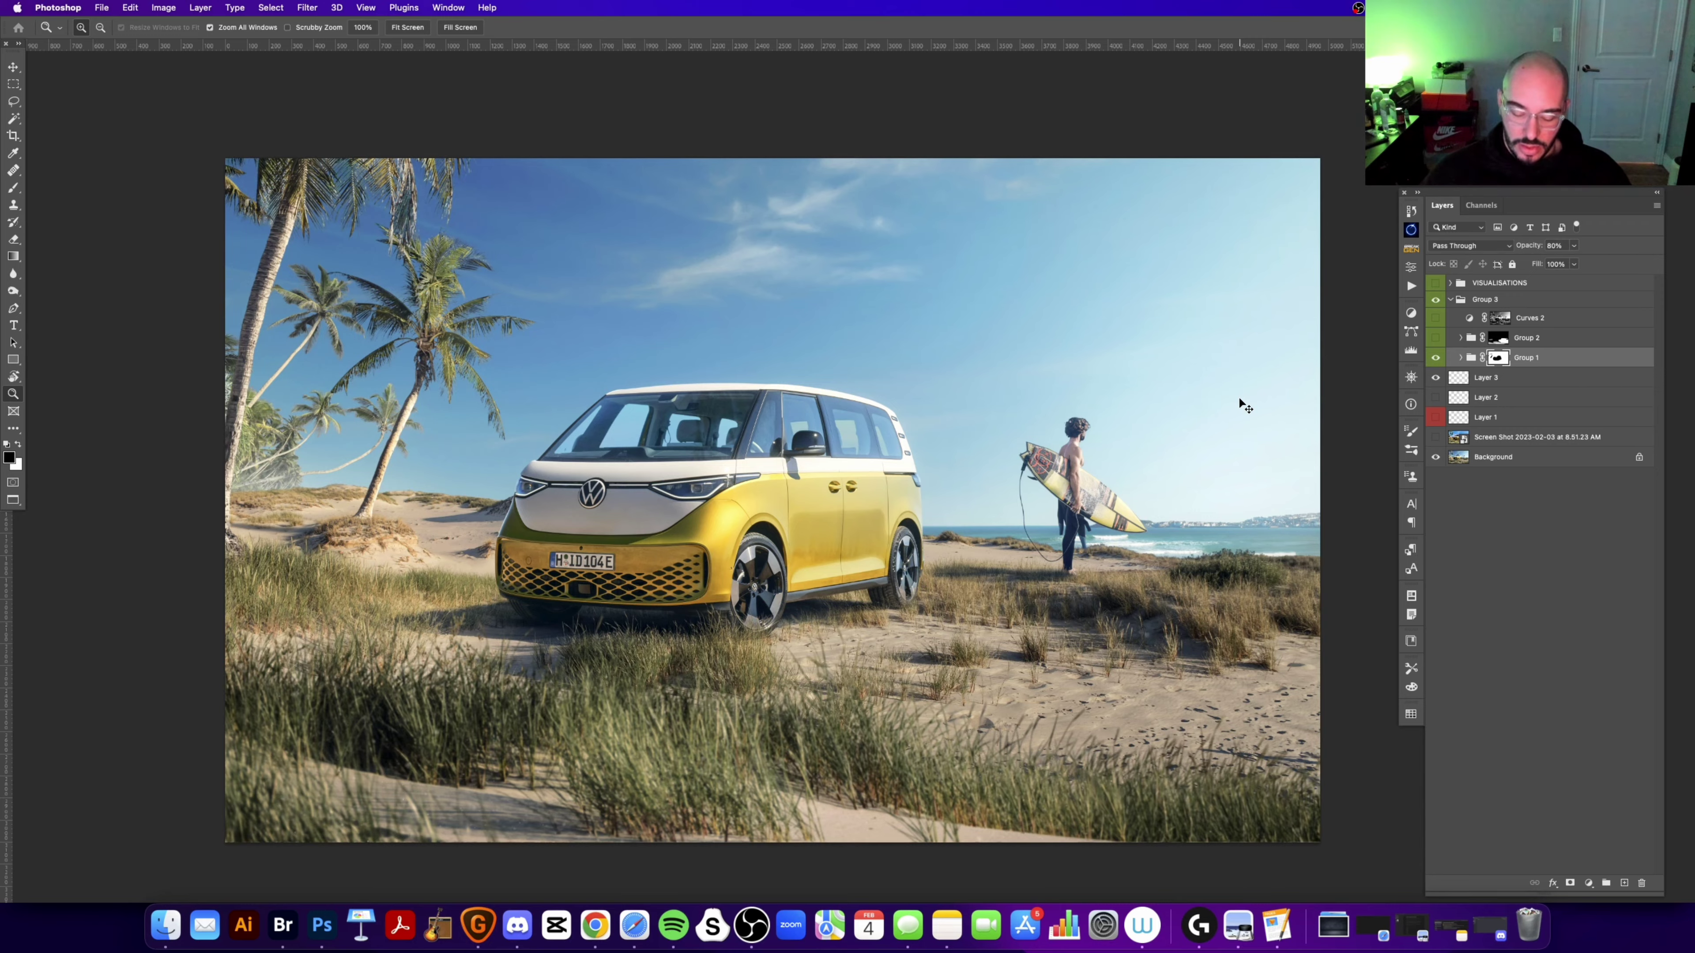
key("super+minus")
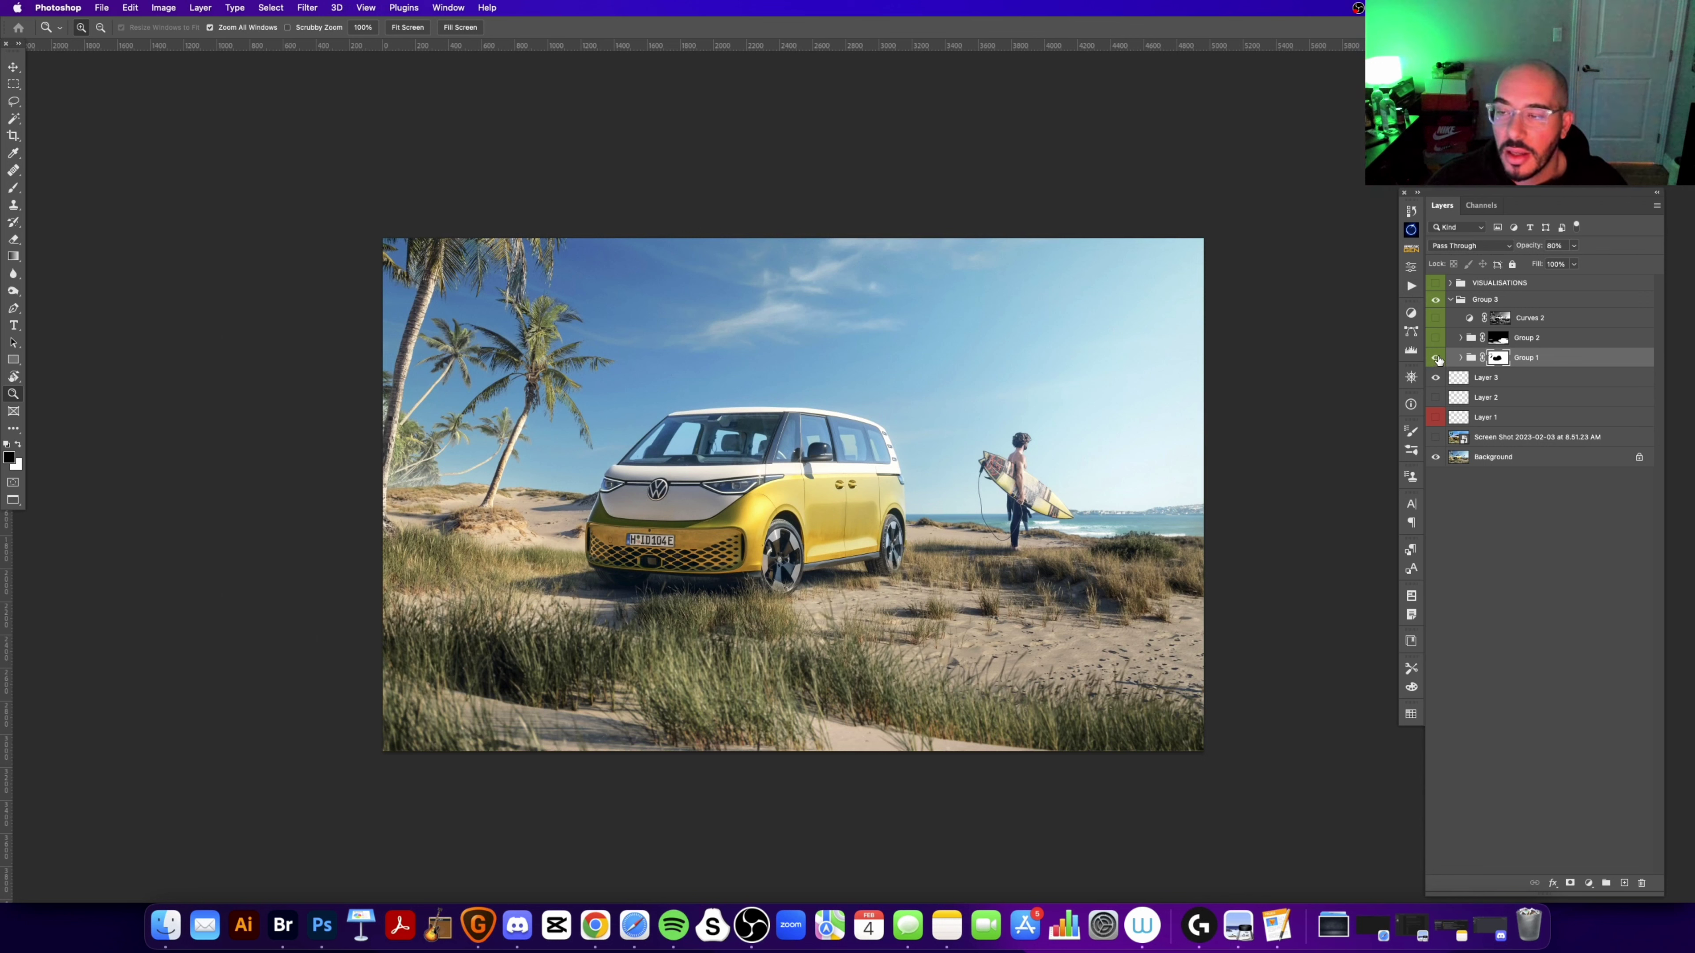
left_click(1436, 359)
left_click(1435, 359)
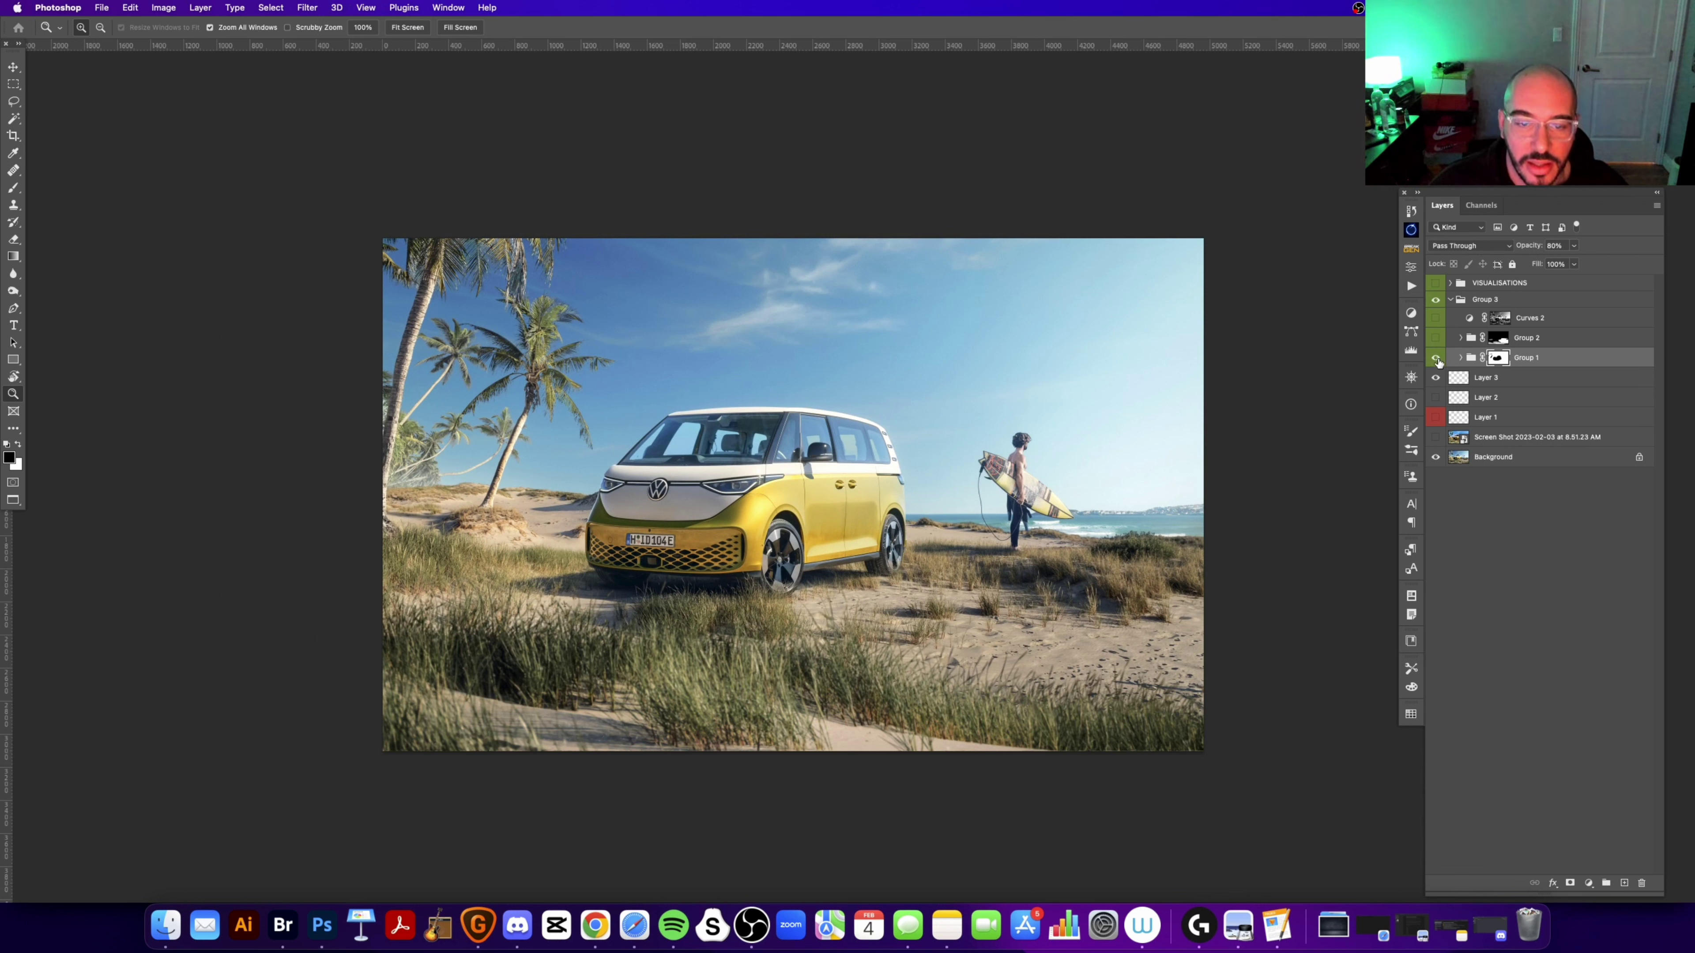
left_click(1435, 358)
left_click(1436, 358)
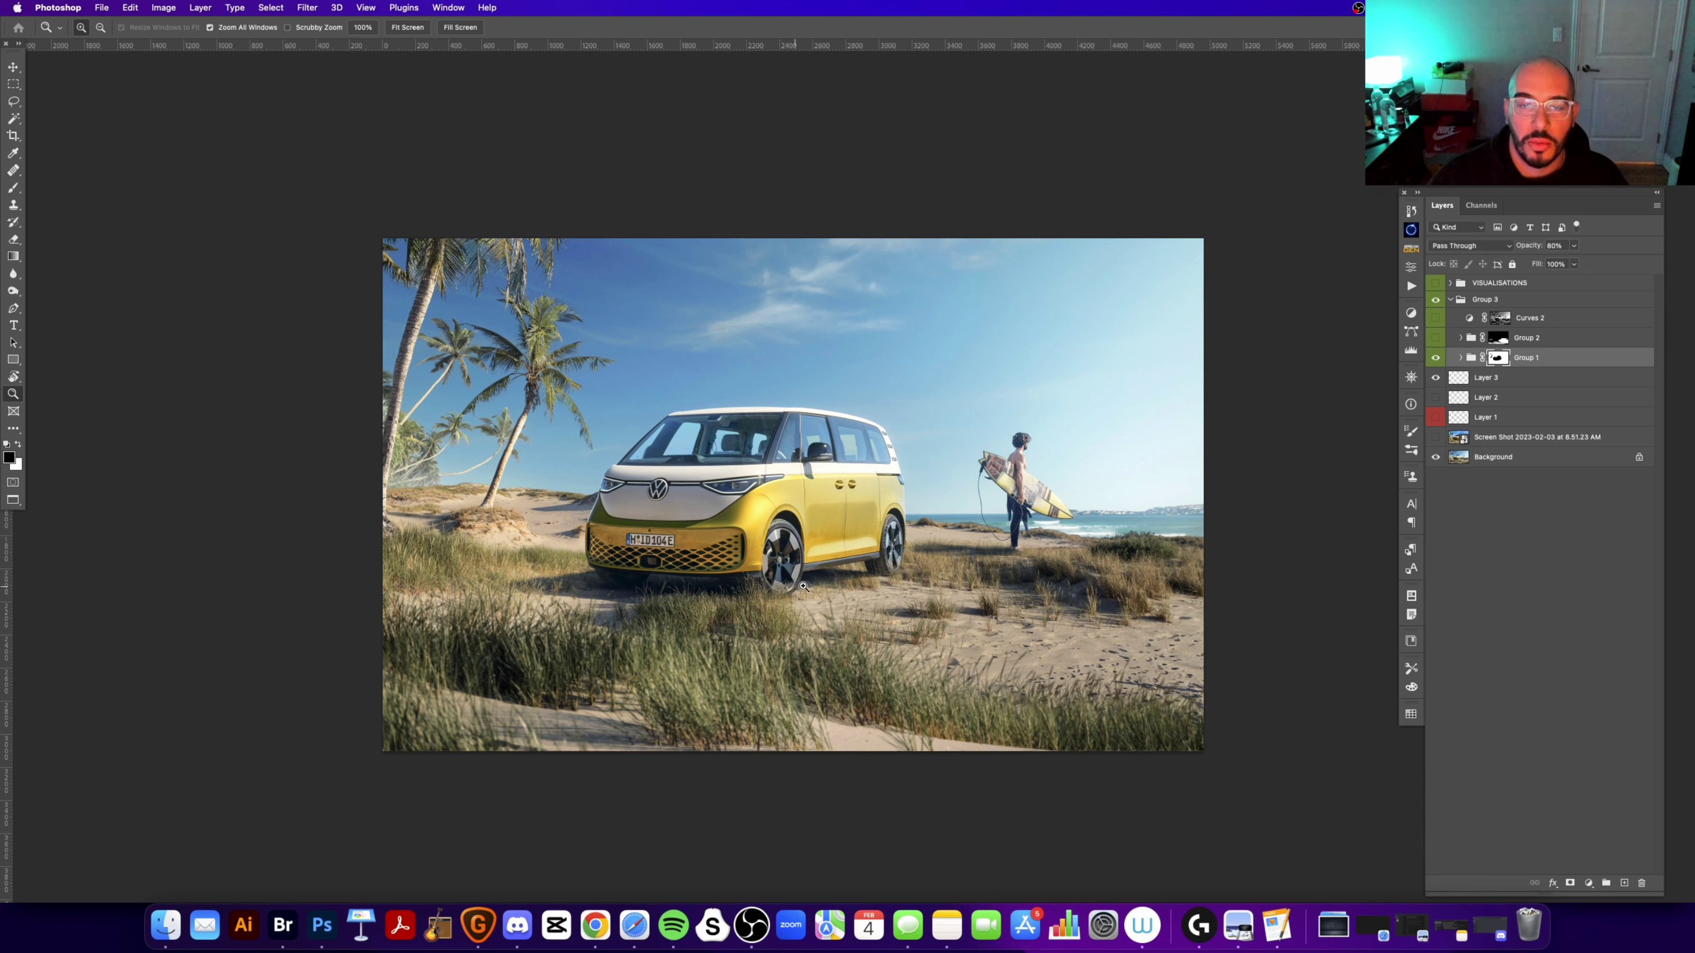
left_click(1436, 358)
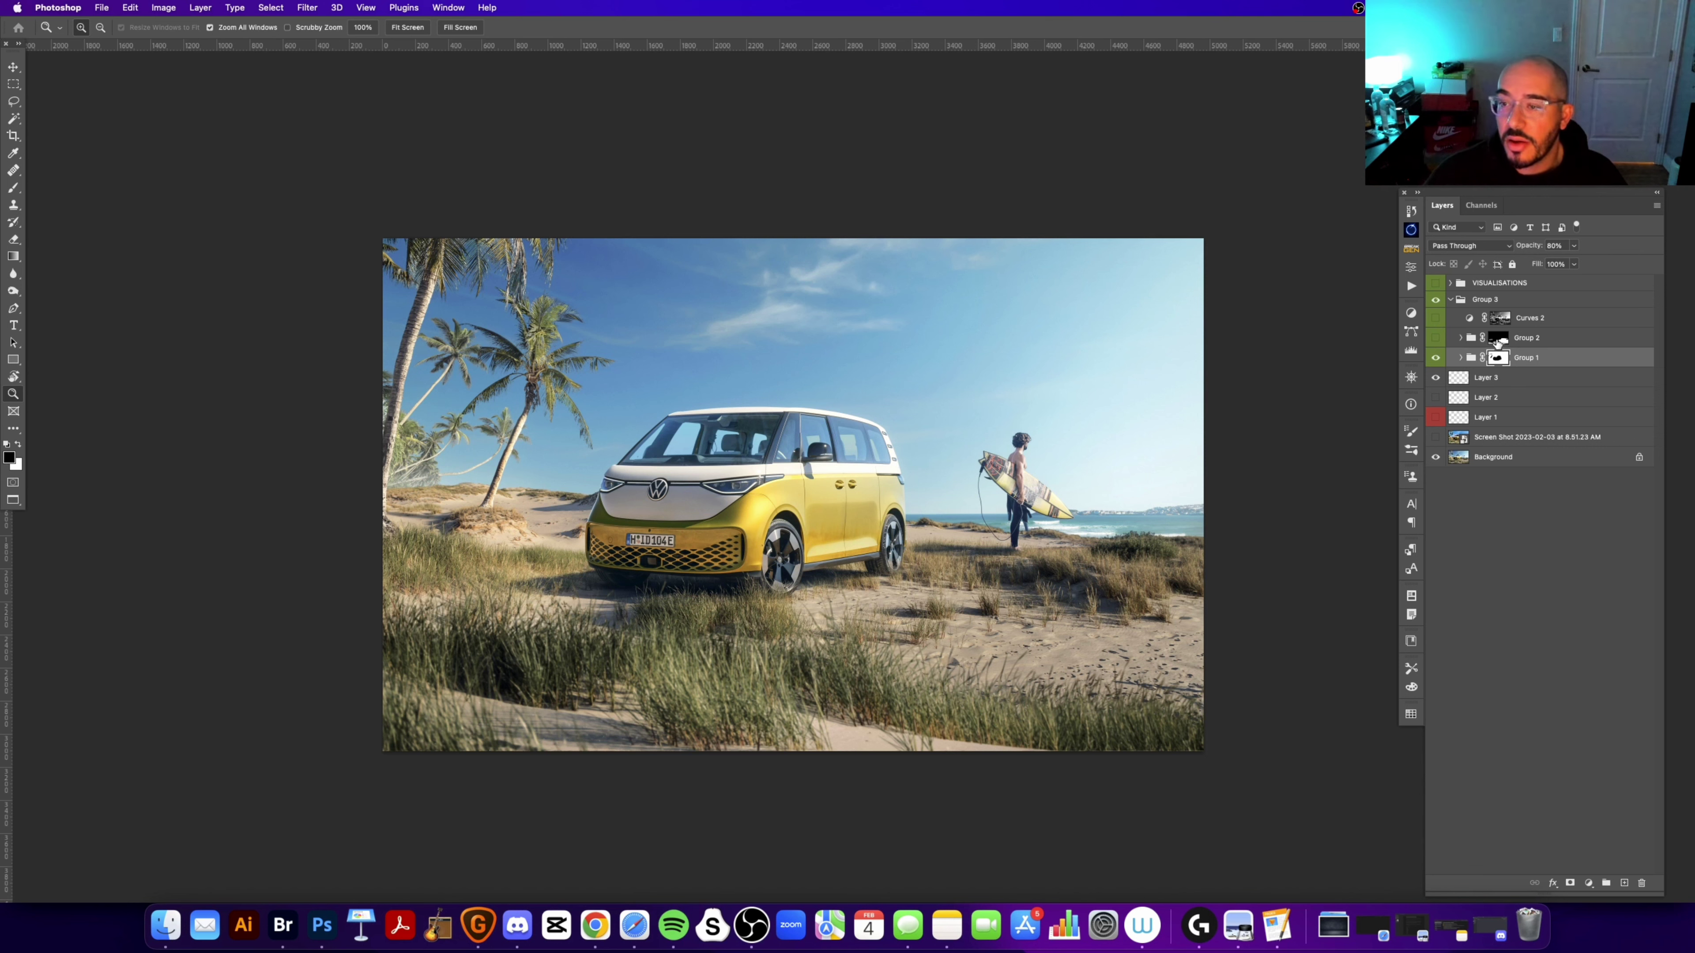
Step: Expand Group 2 and preview the Curves 3 mask on the canvas
left_click(1460, 337)
left_click(1511, 358, "alt")
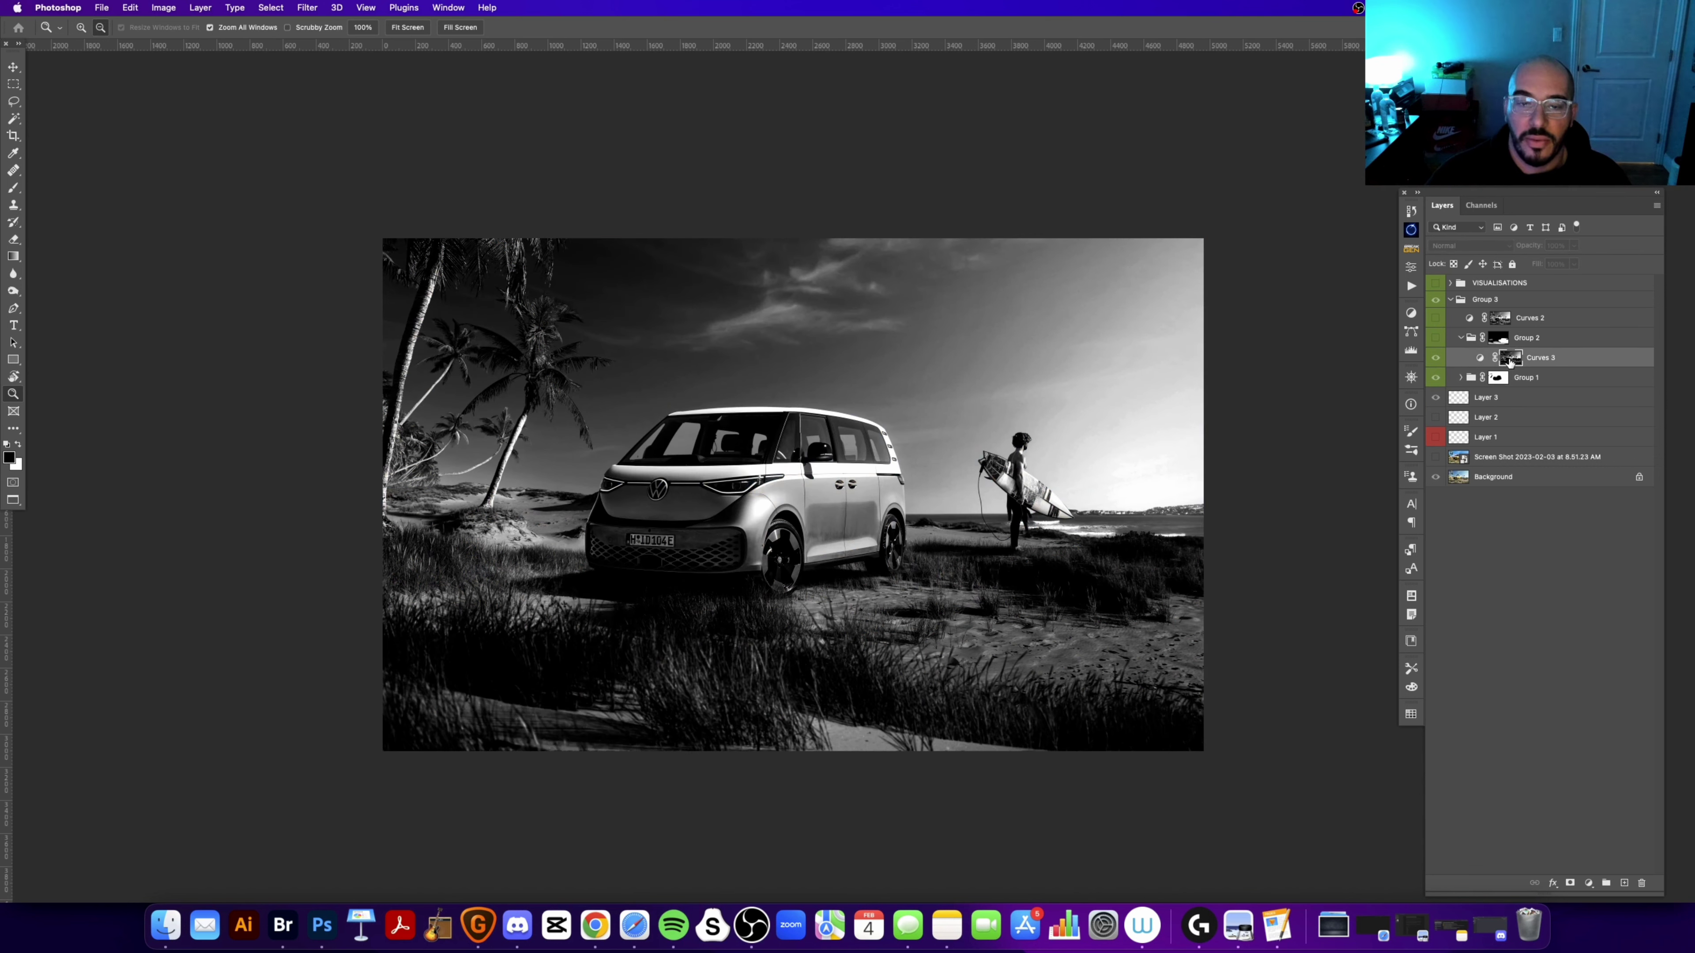
left_click(1511, 358, "alt")
left_click(1475, 344)
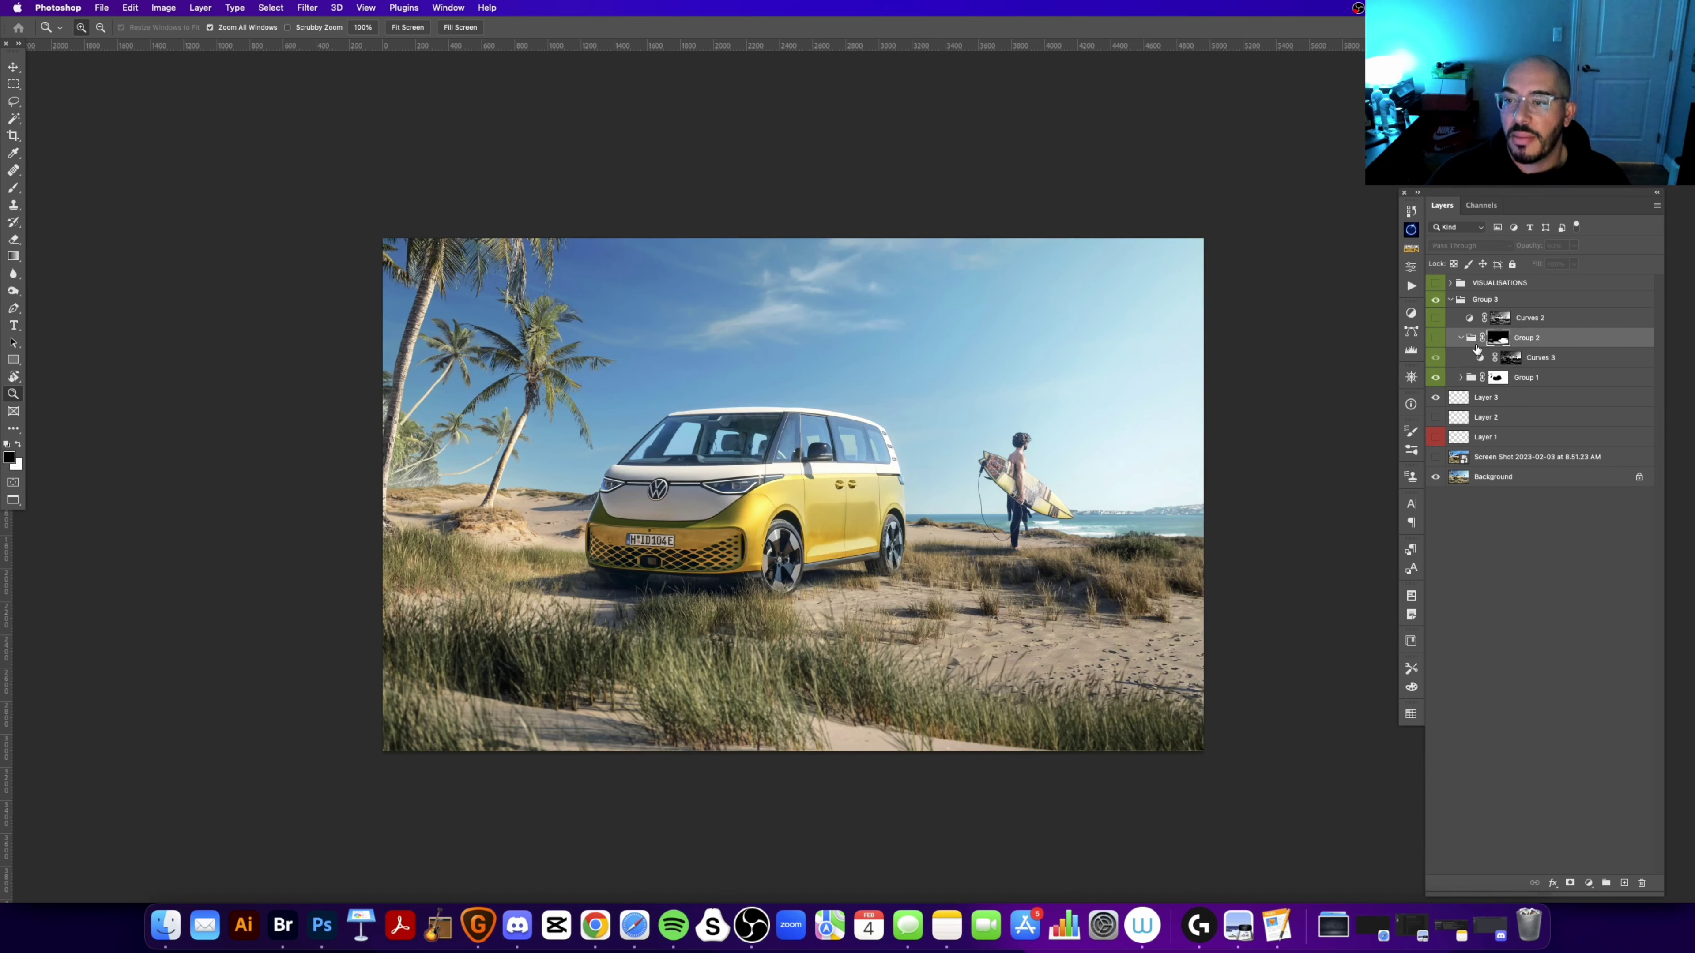
left_click(1507, 357, "alt")
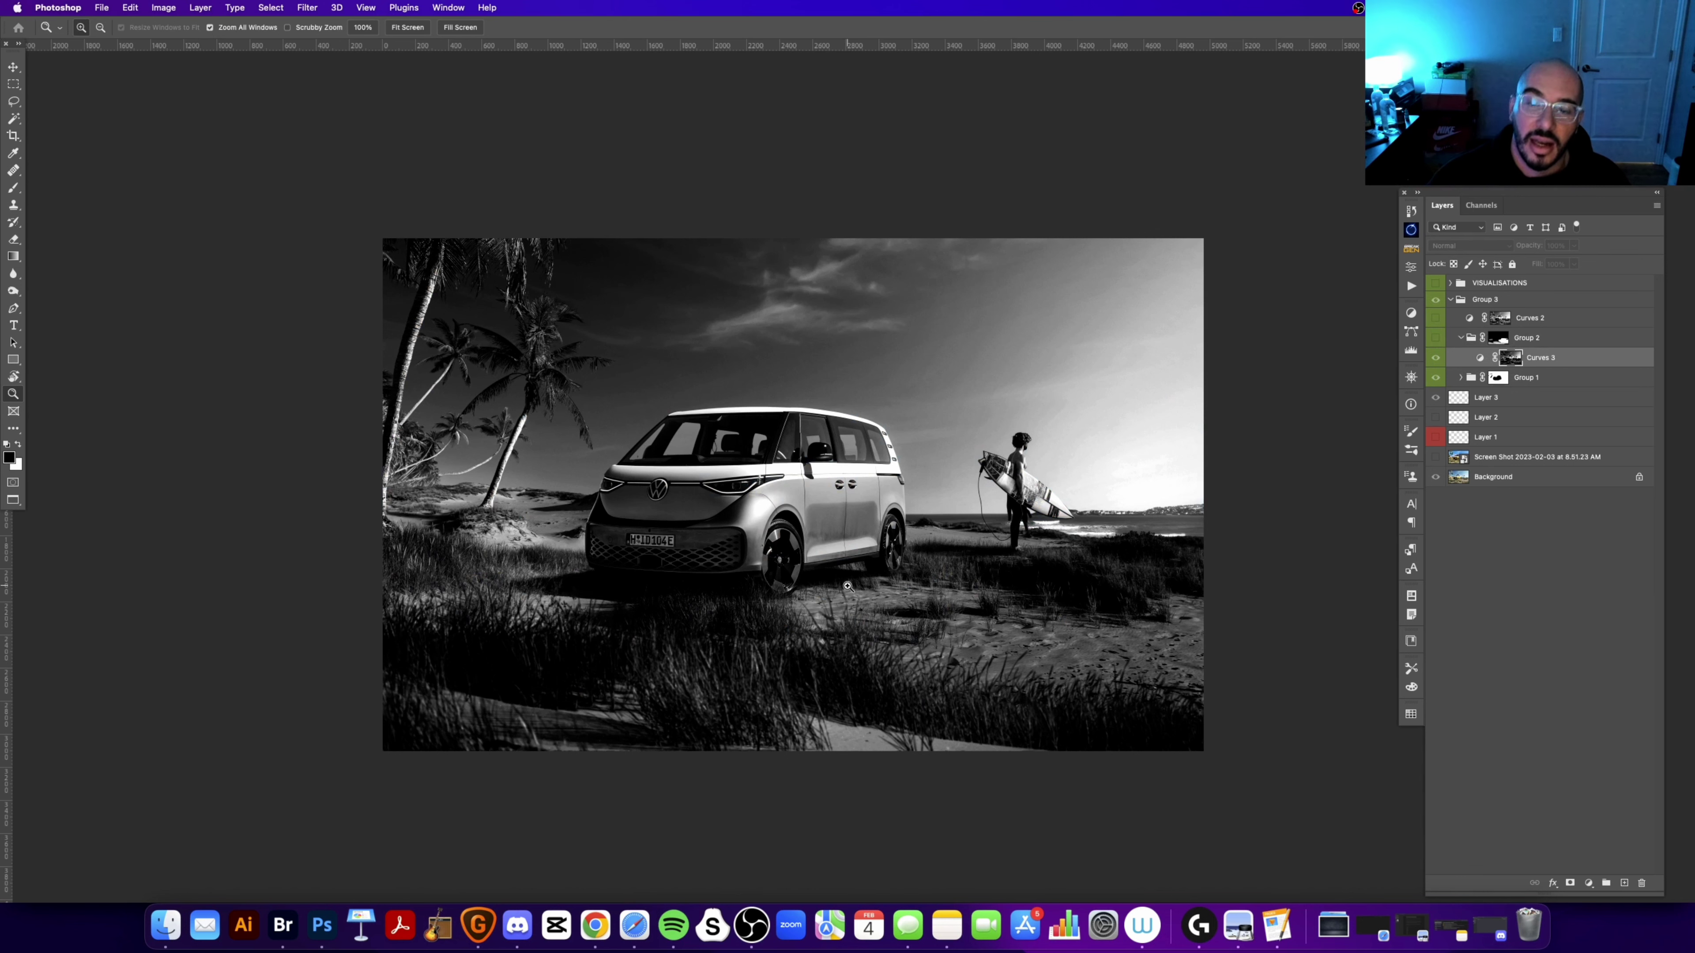
Step: Compare Group 2's mask with the Curves 3 mask, then close the Properties panel
left_click(1479, 359)
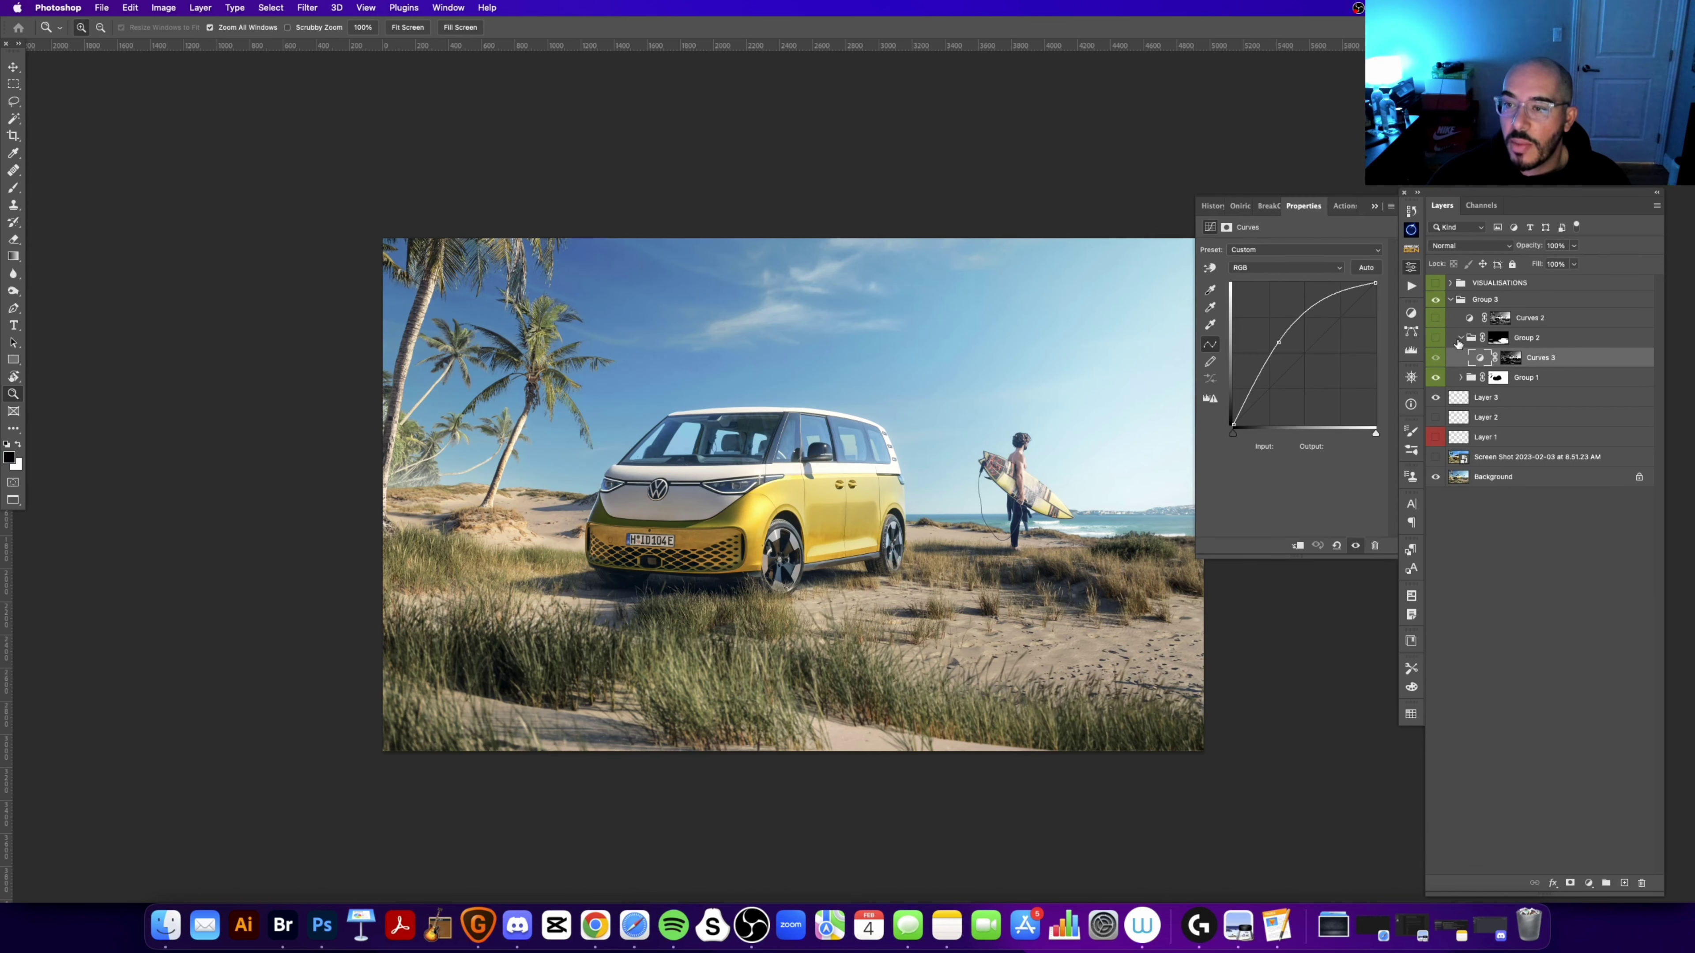
left_click(1500, 338, "alt")
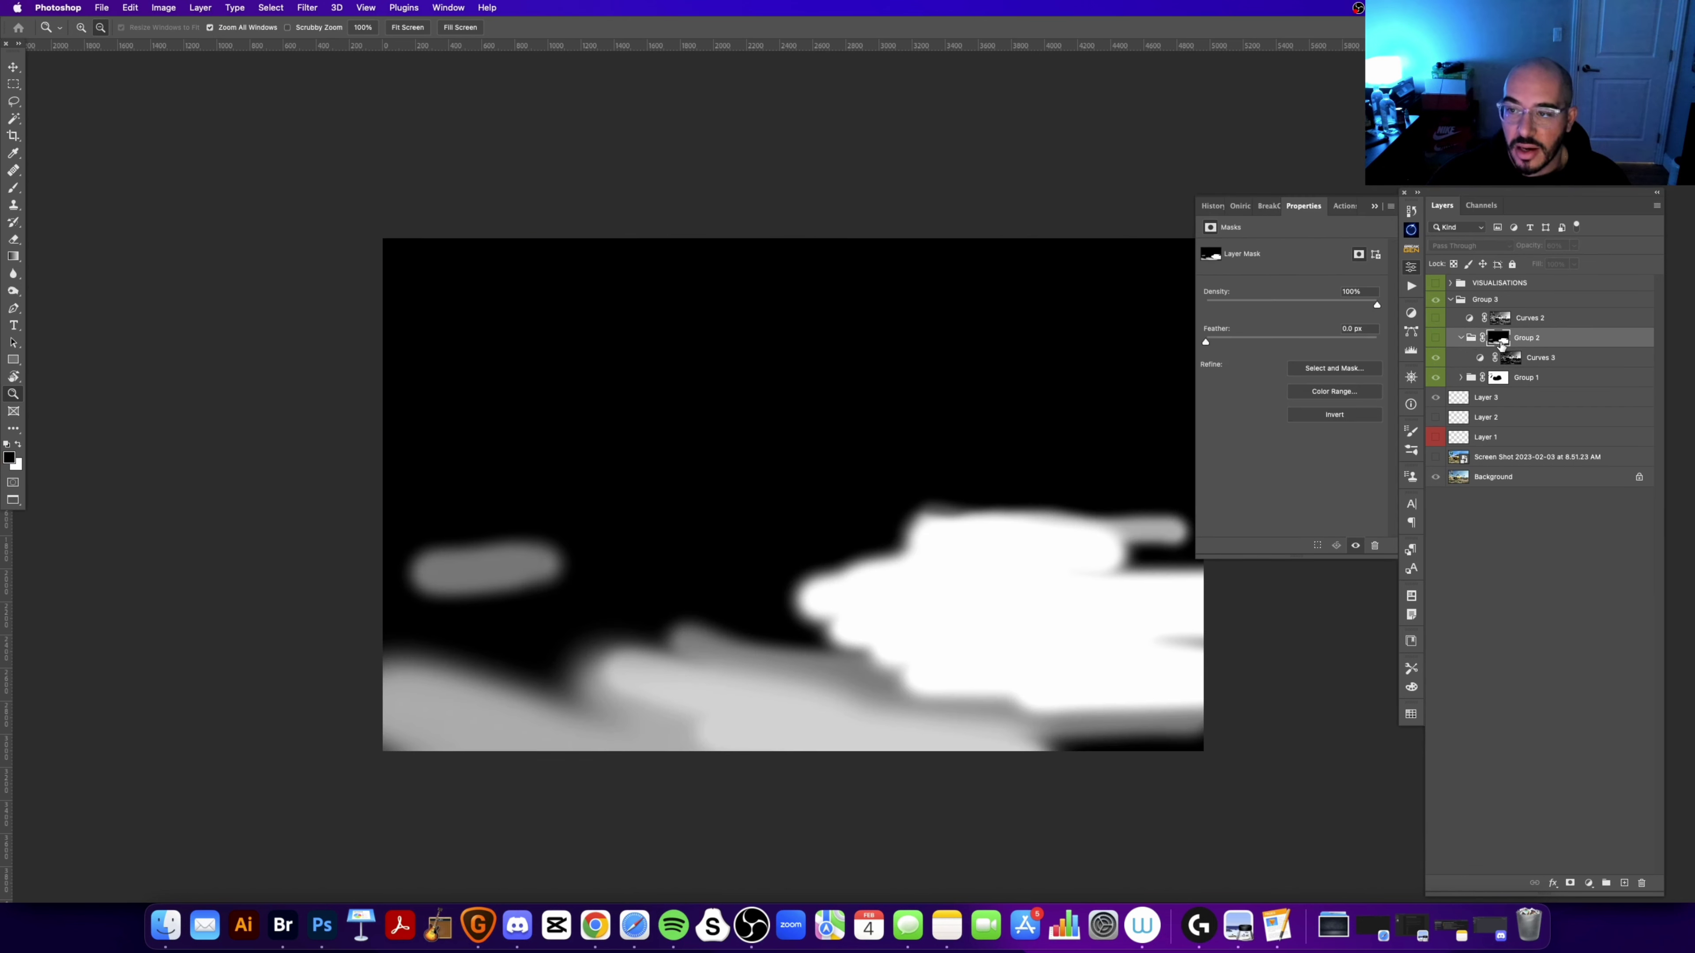
left_click(1501, 342, "alt")
left_click(1515, 361)
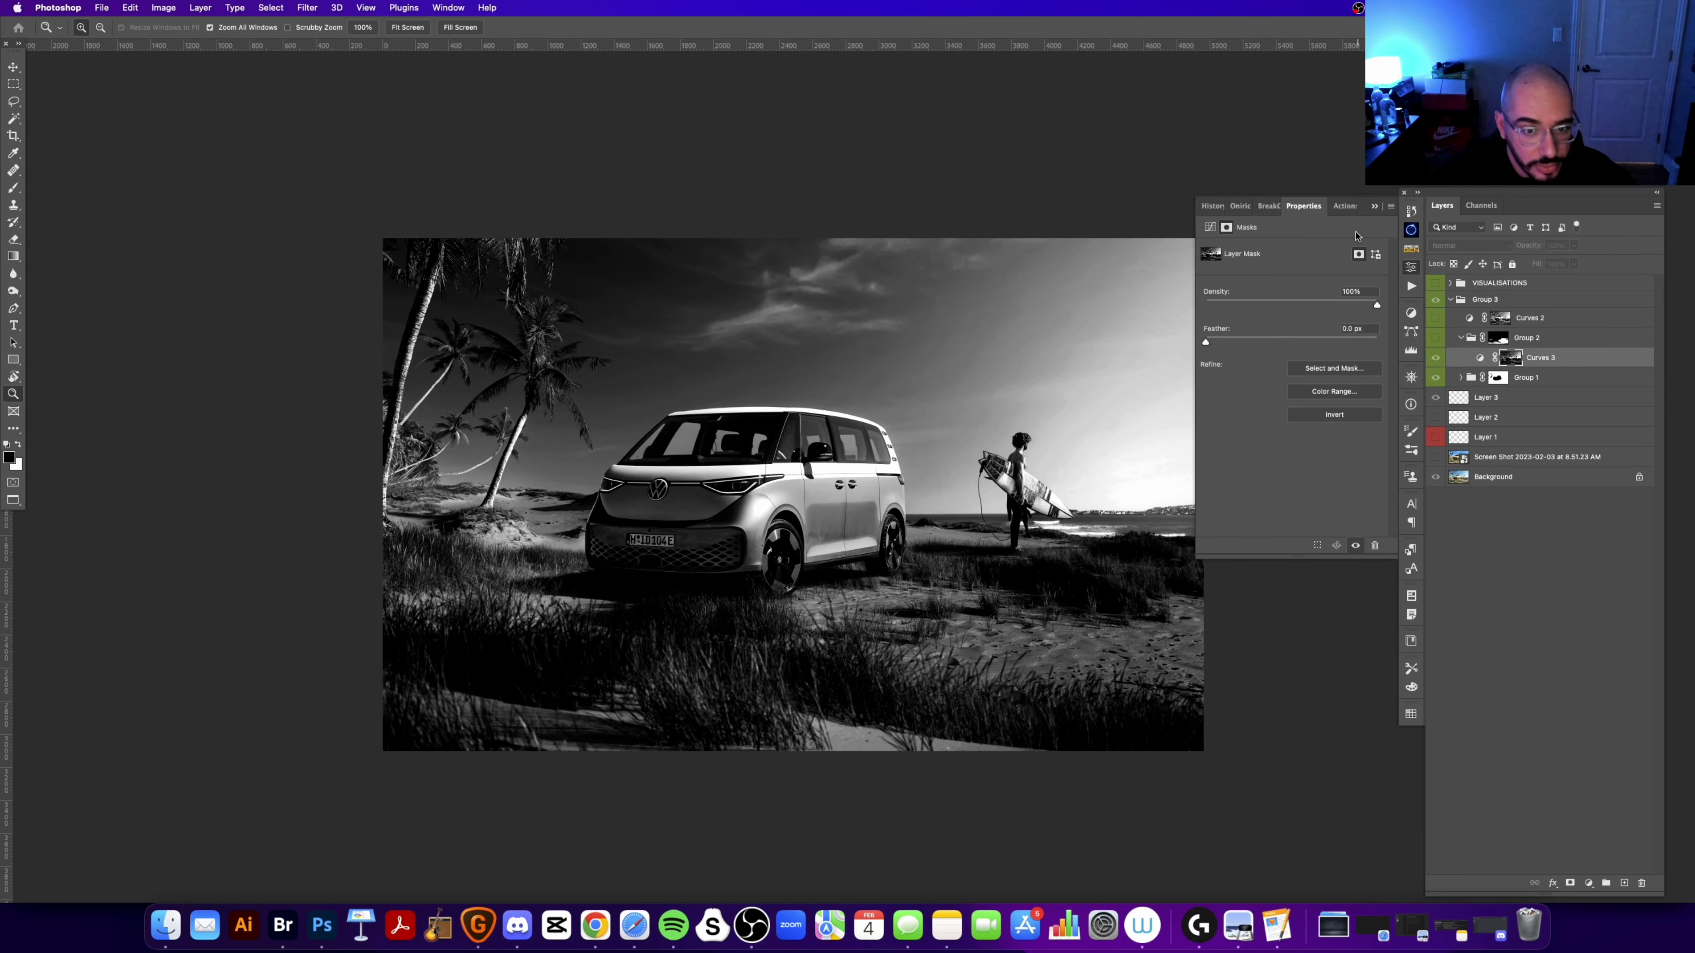
left_click(1375, 207)
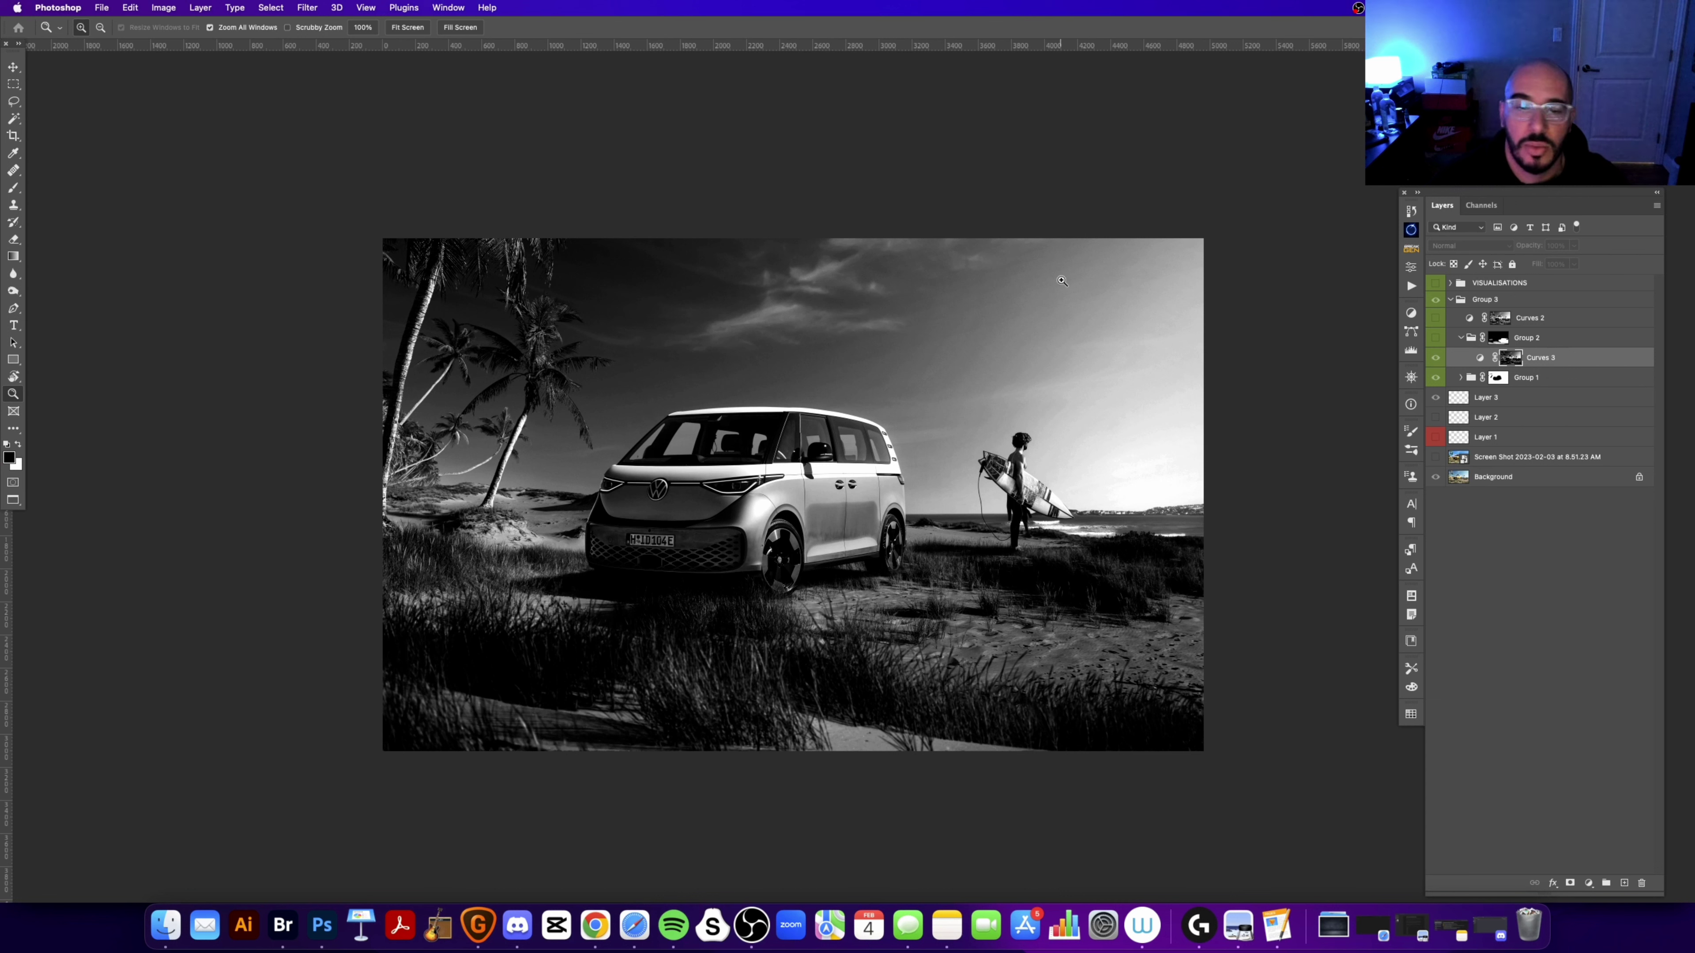
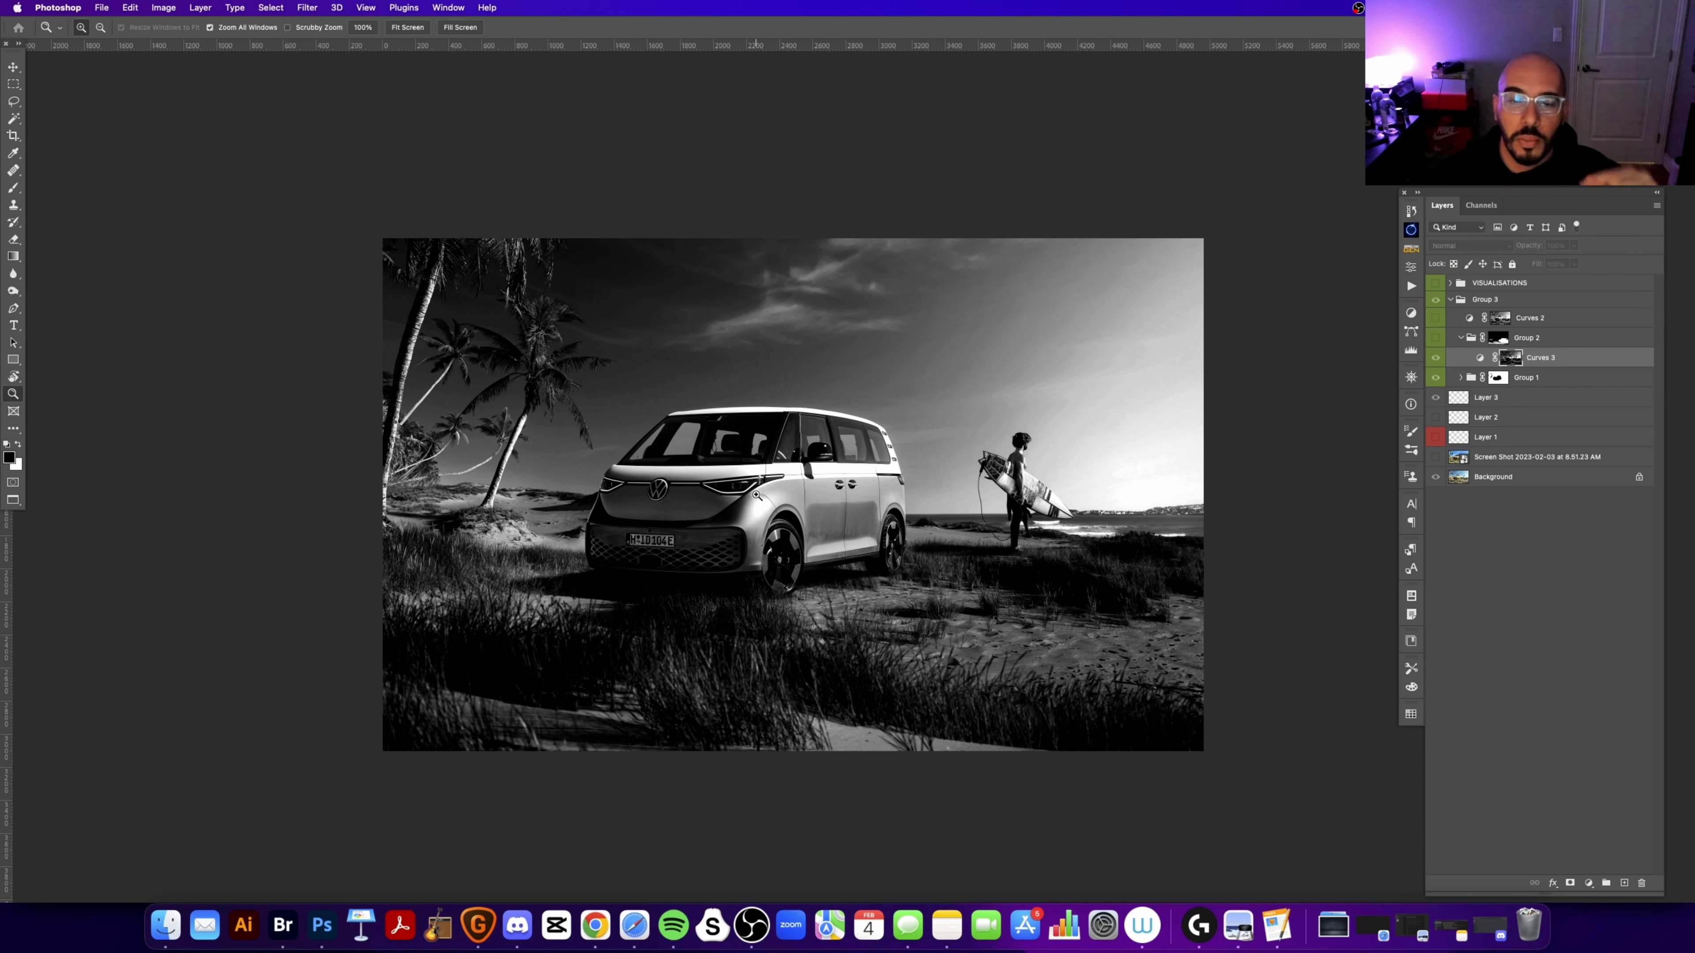
Step: Select Group 2 and toggle its visibility to compare the van beach scene
left_click_drag(778, 329, 748, 326)
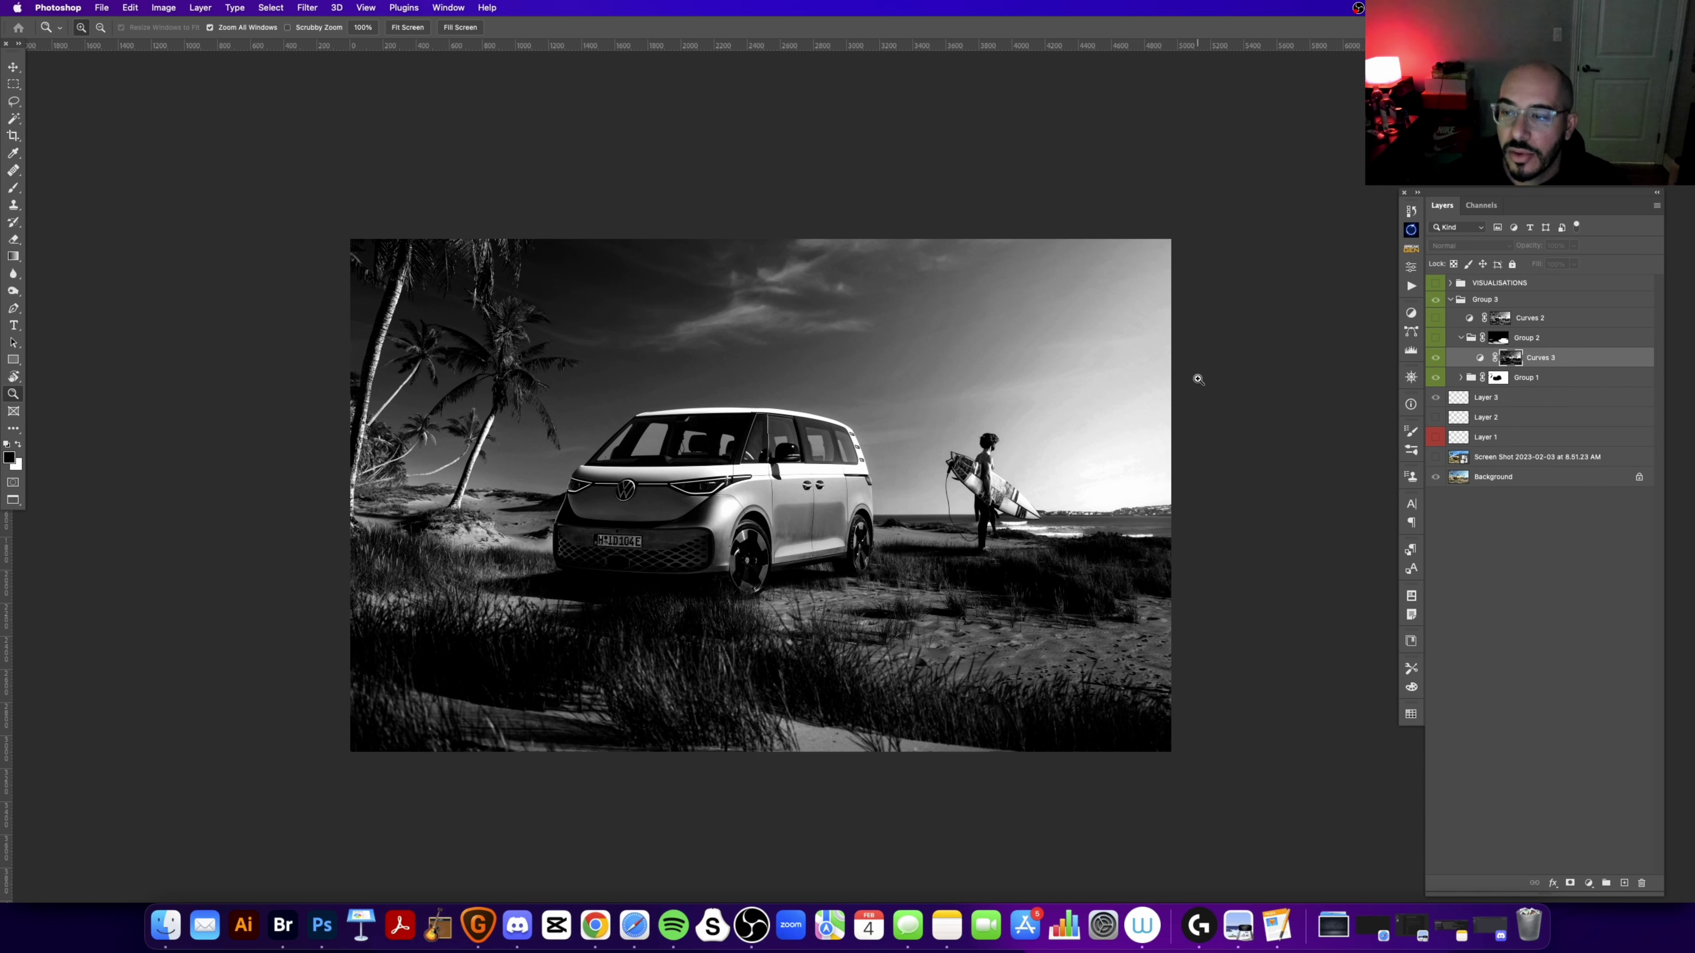
left_click(1526, 338)
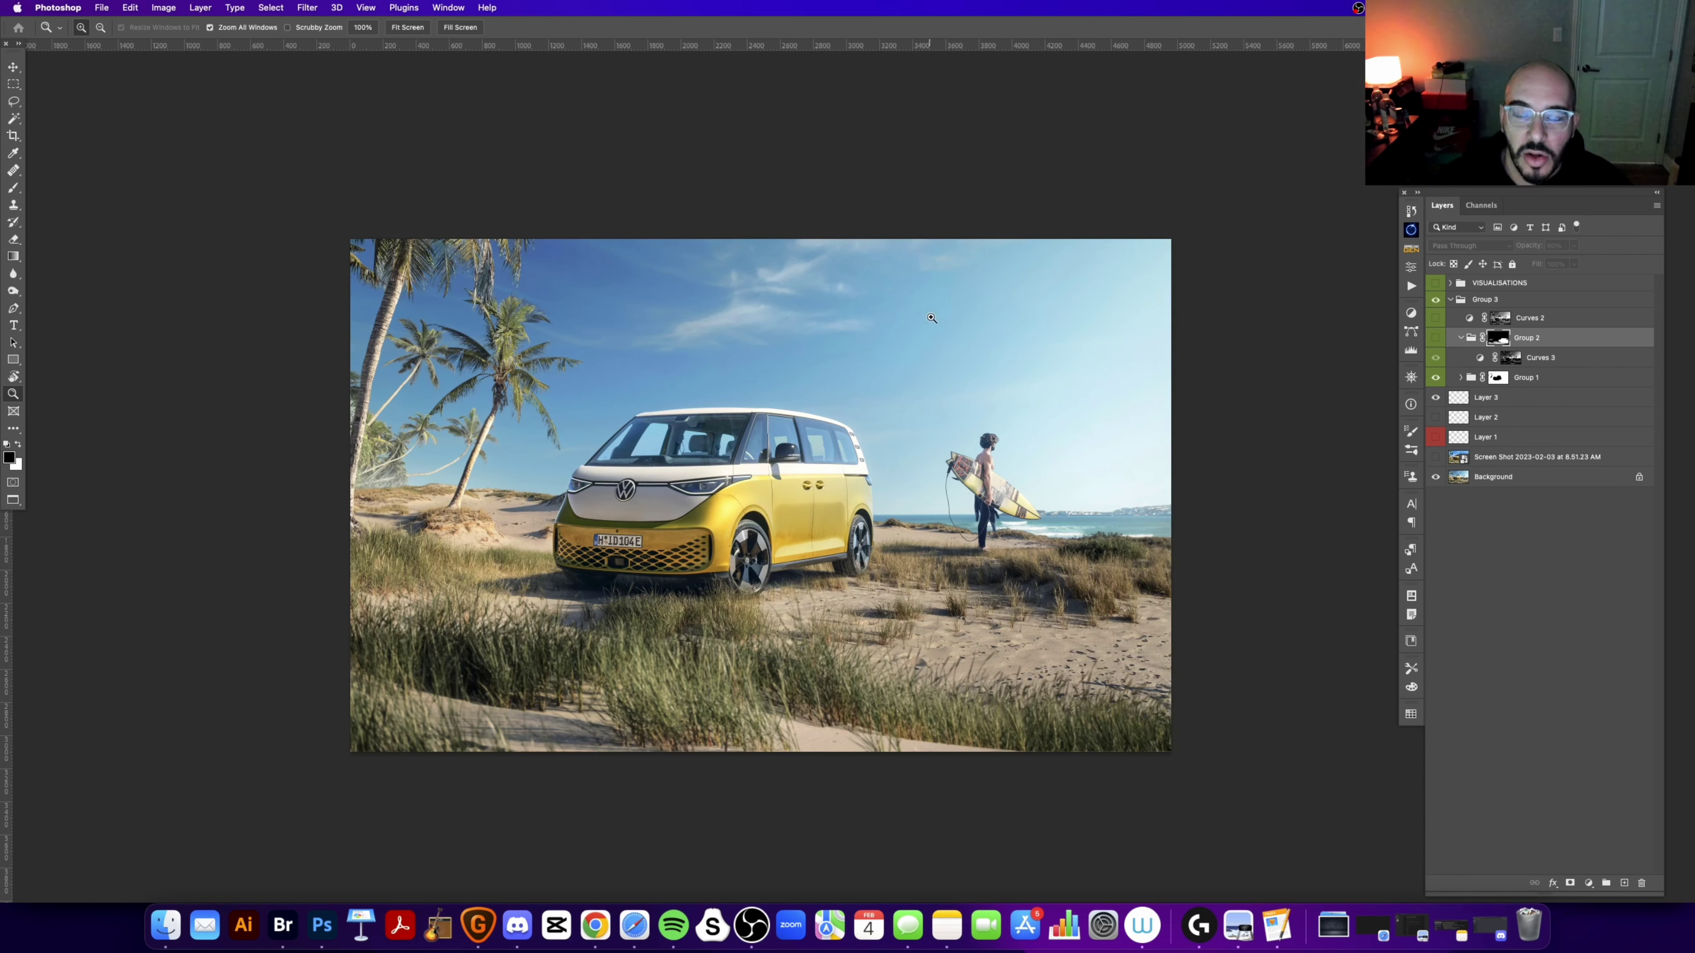
left_click_drag(926, 355, 955, 366)
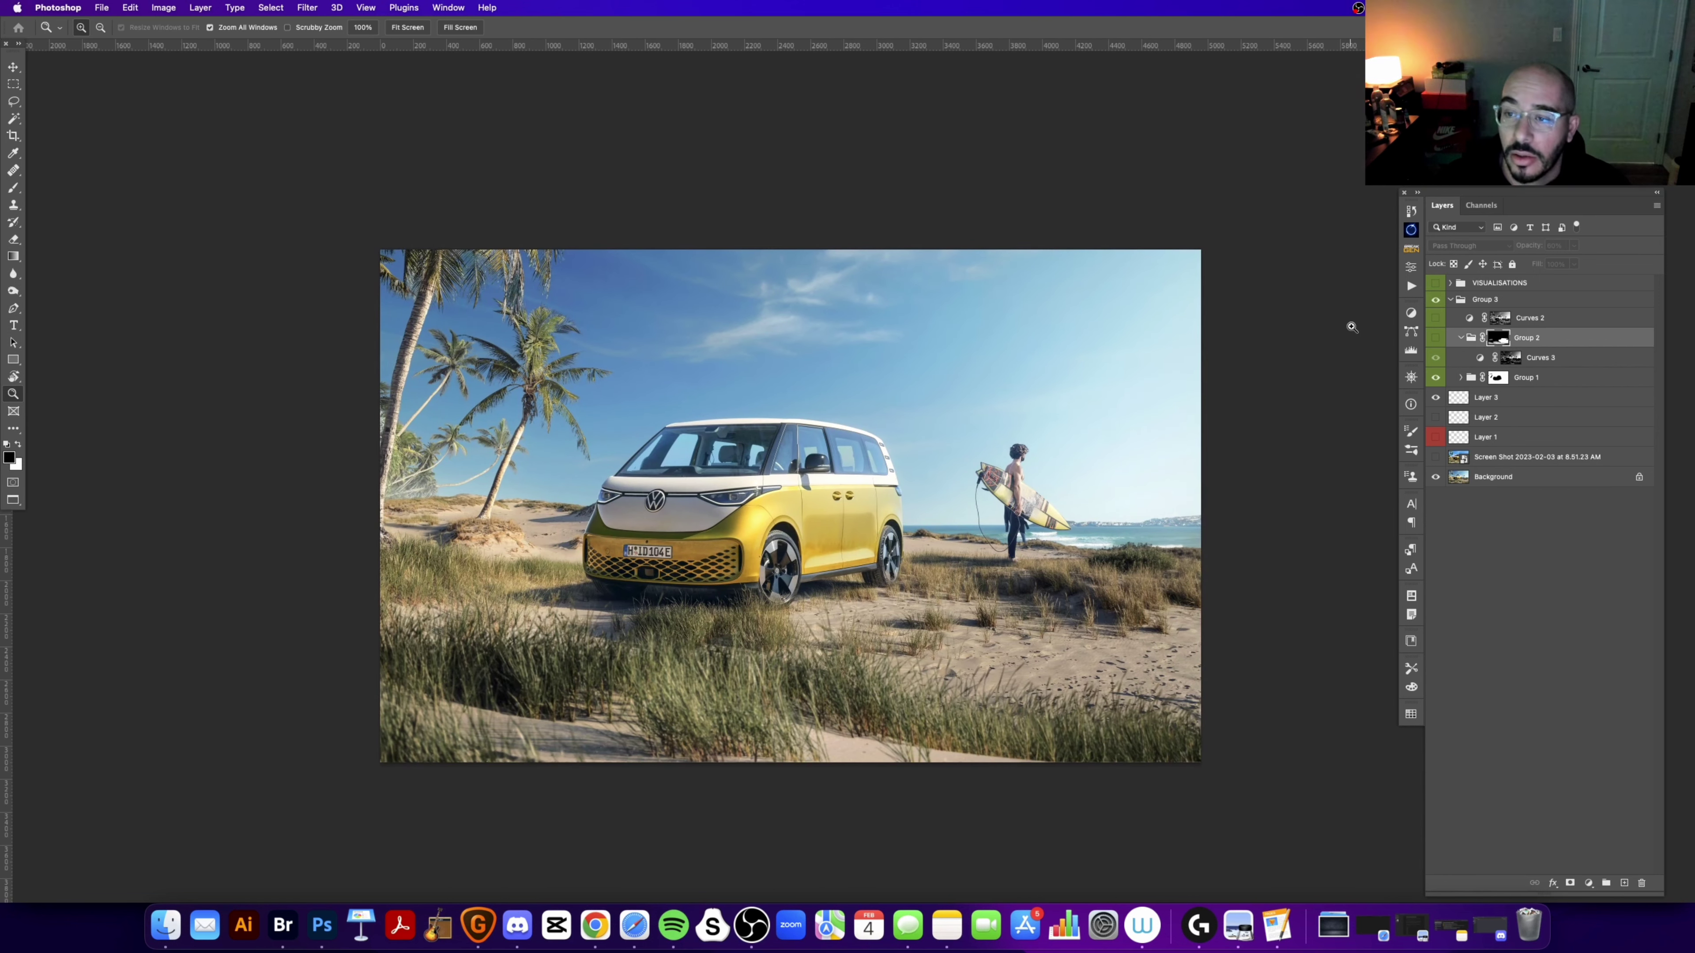
left_click(1440, 338)
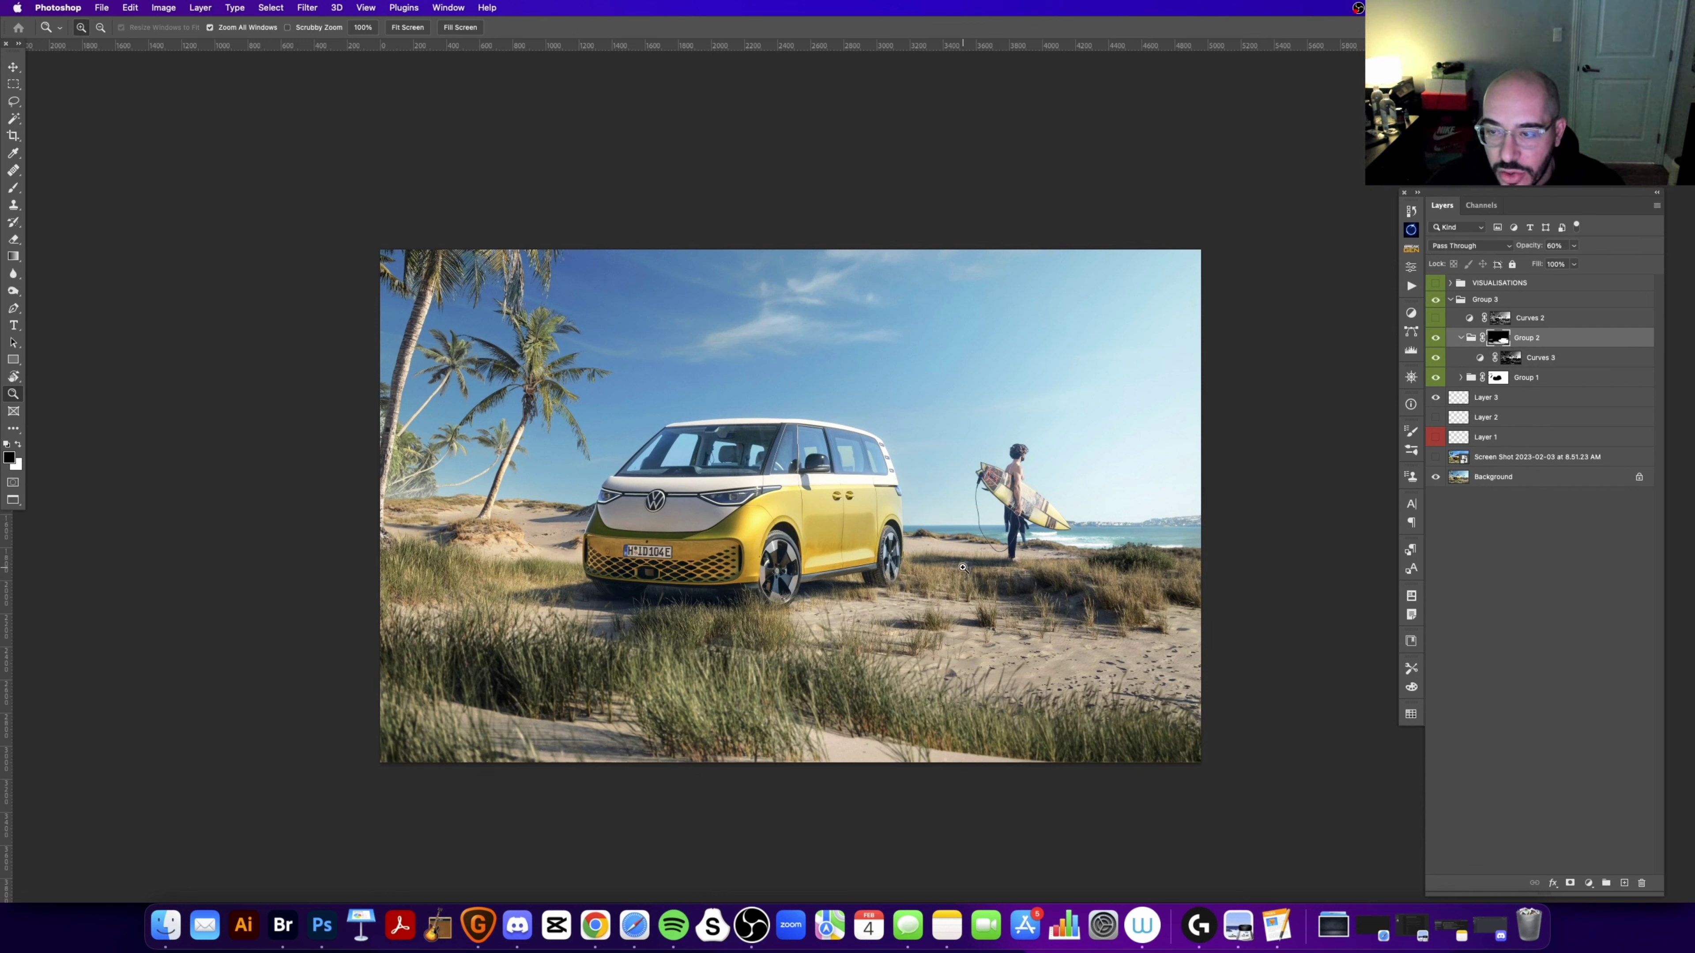
left_click(1436, 341)
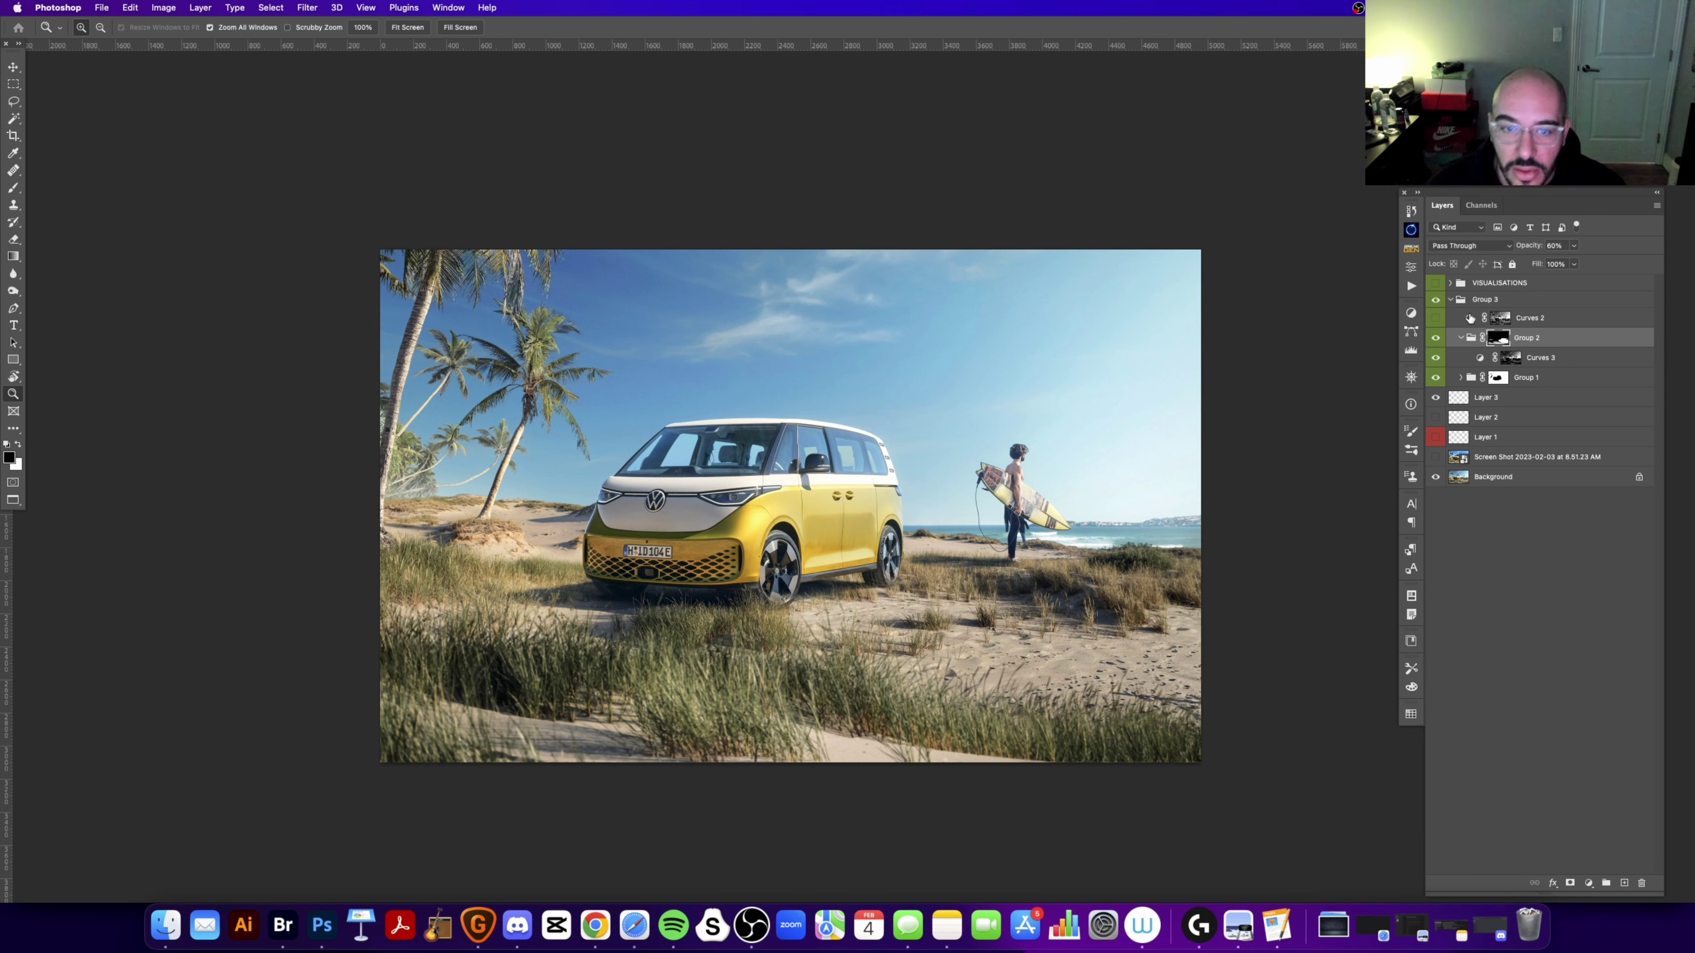
Step: View the Curves 2 layer mask on its own, then return to the full-colour composite
scroll(788, 455, "left", 2)
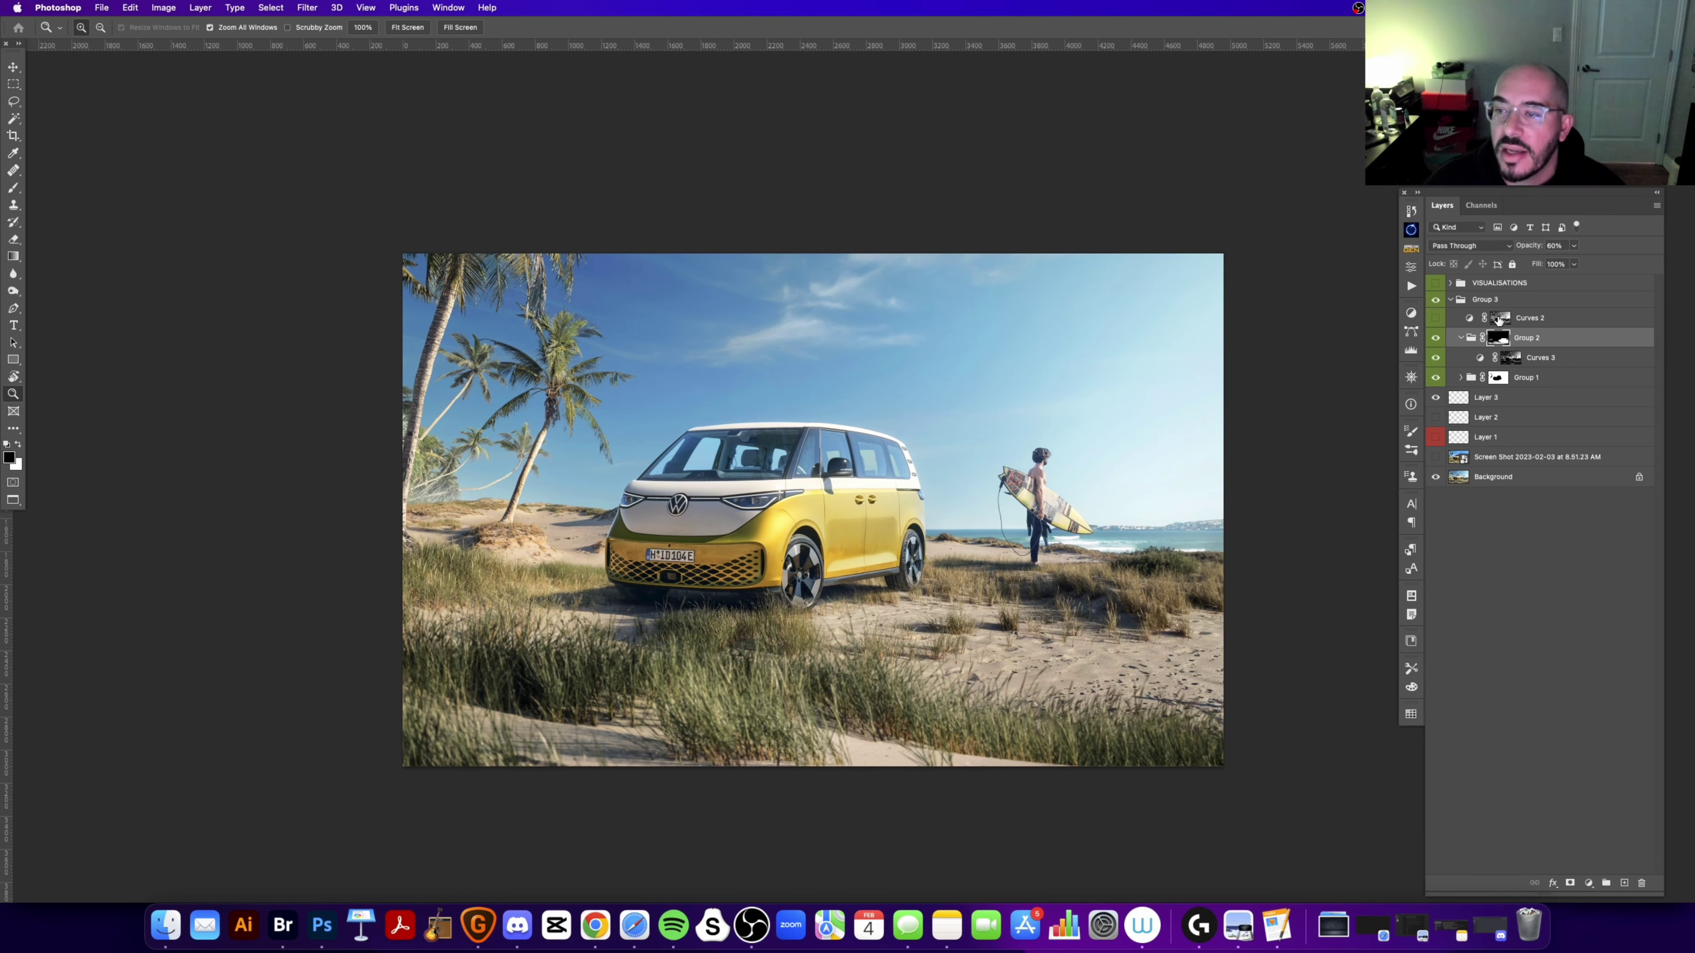
left_click(1498, 321)
left_click(1500, 322, "alt")
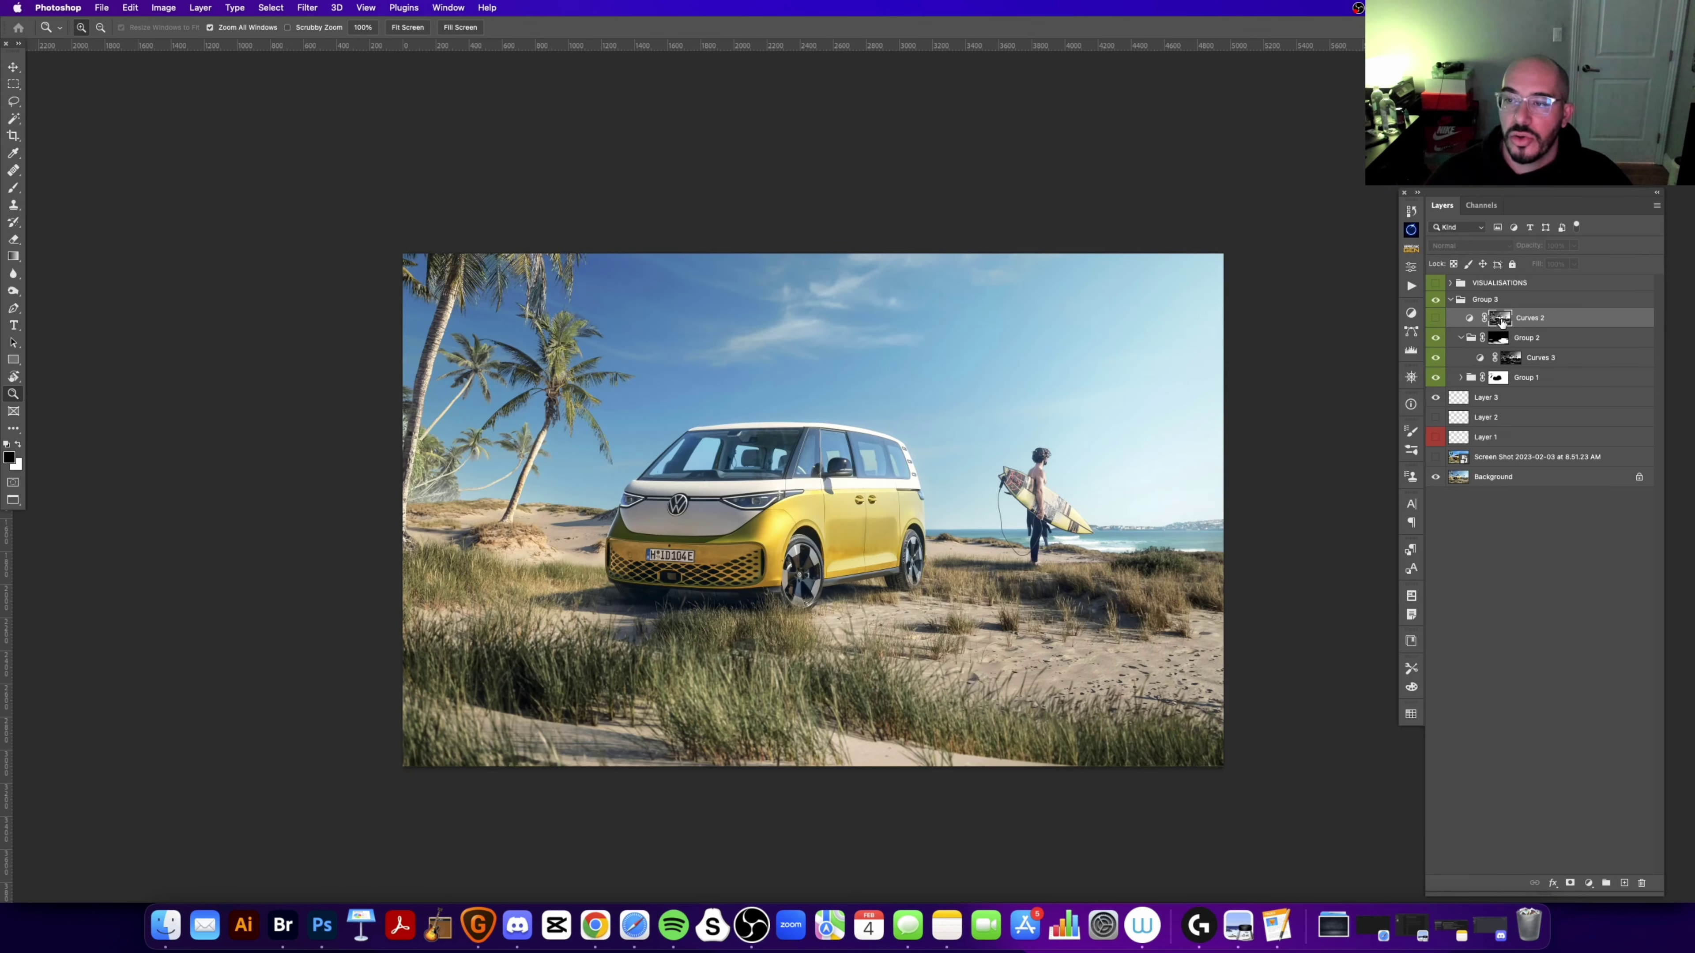
left_click(1496, 321, "alt")
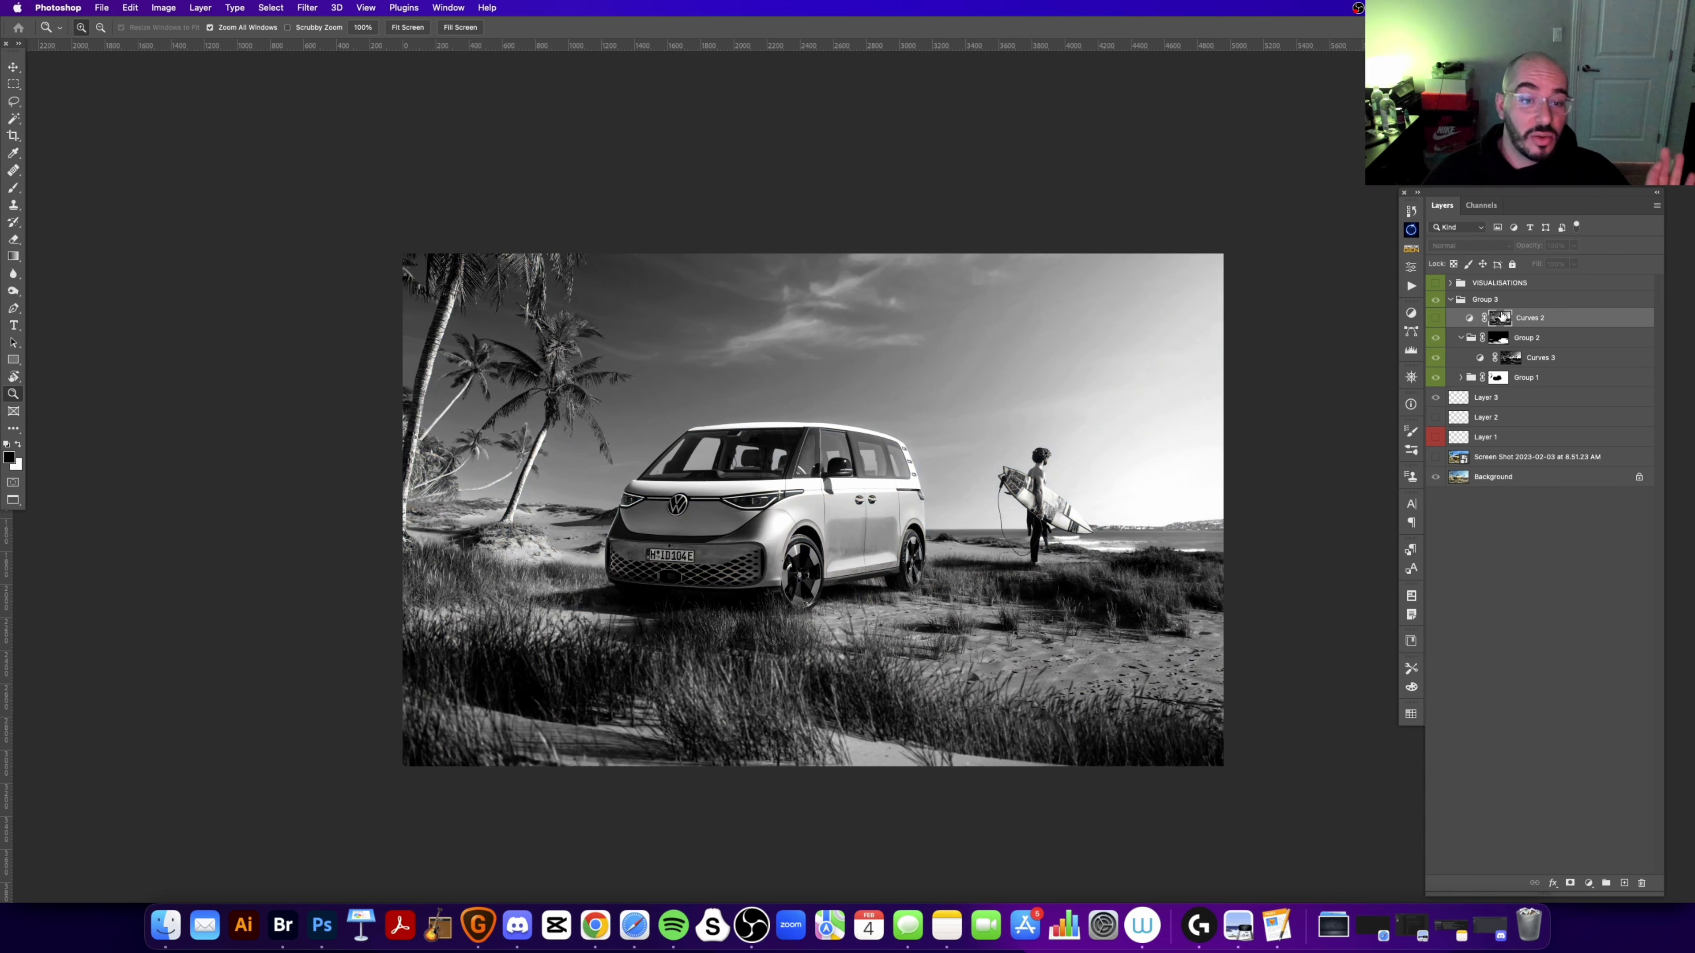
left_click(1475, 320)
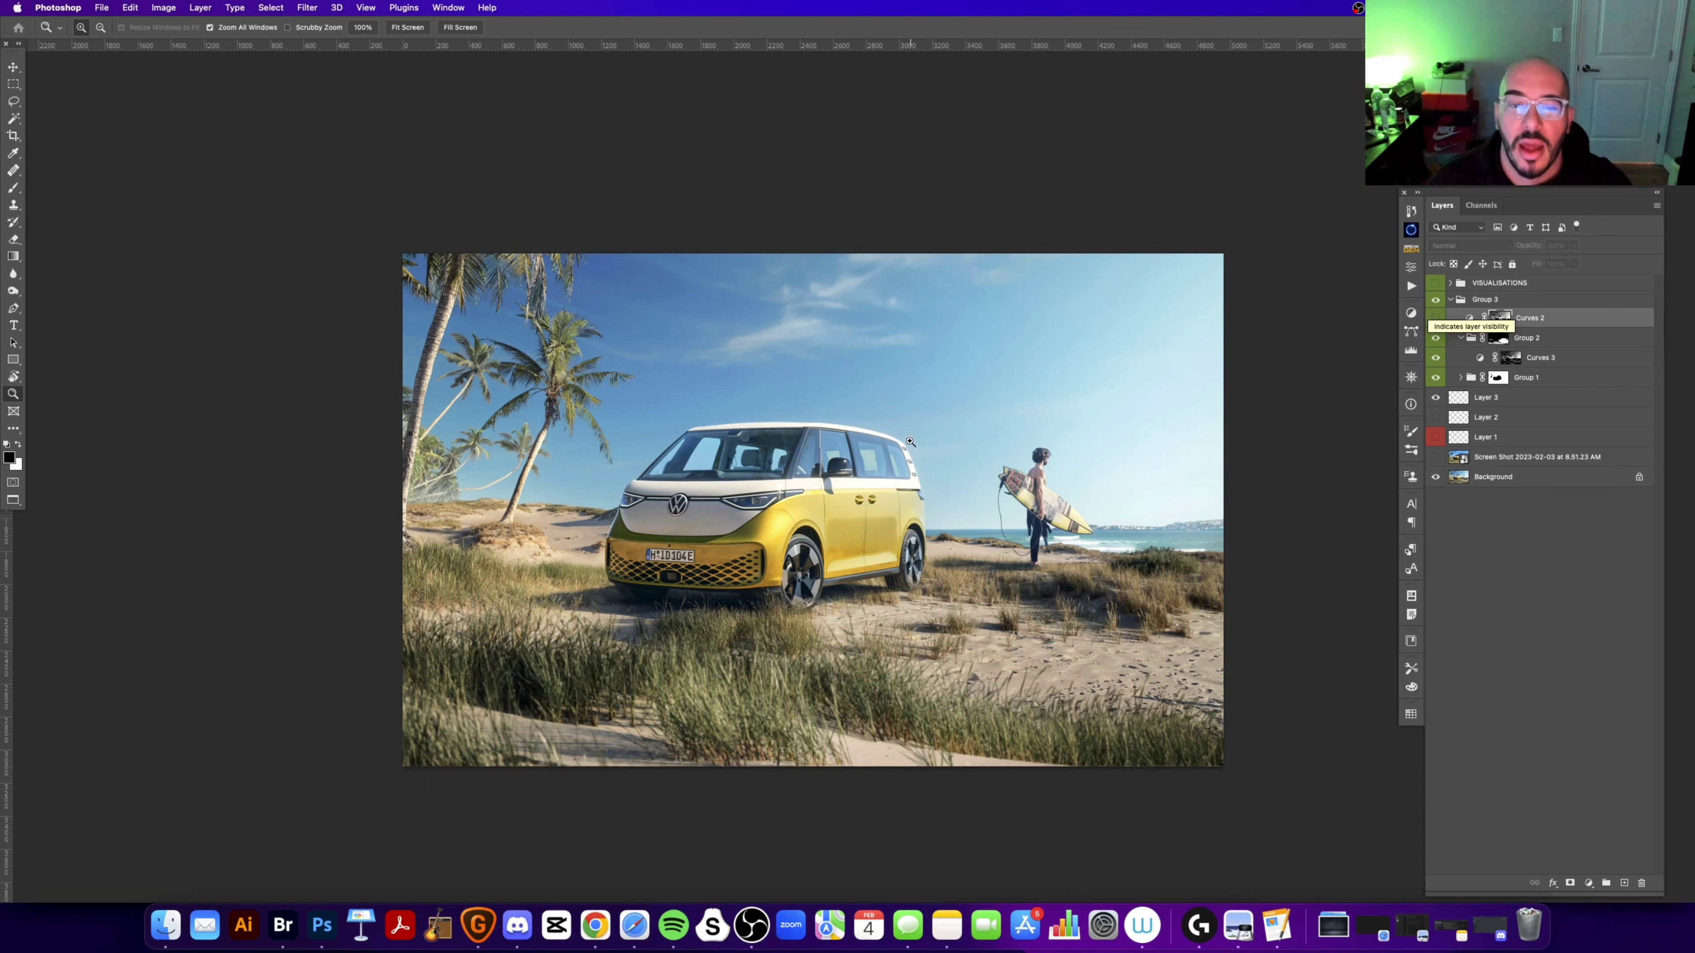
scroll(936, 417, "right", 2)
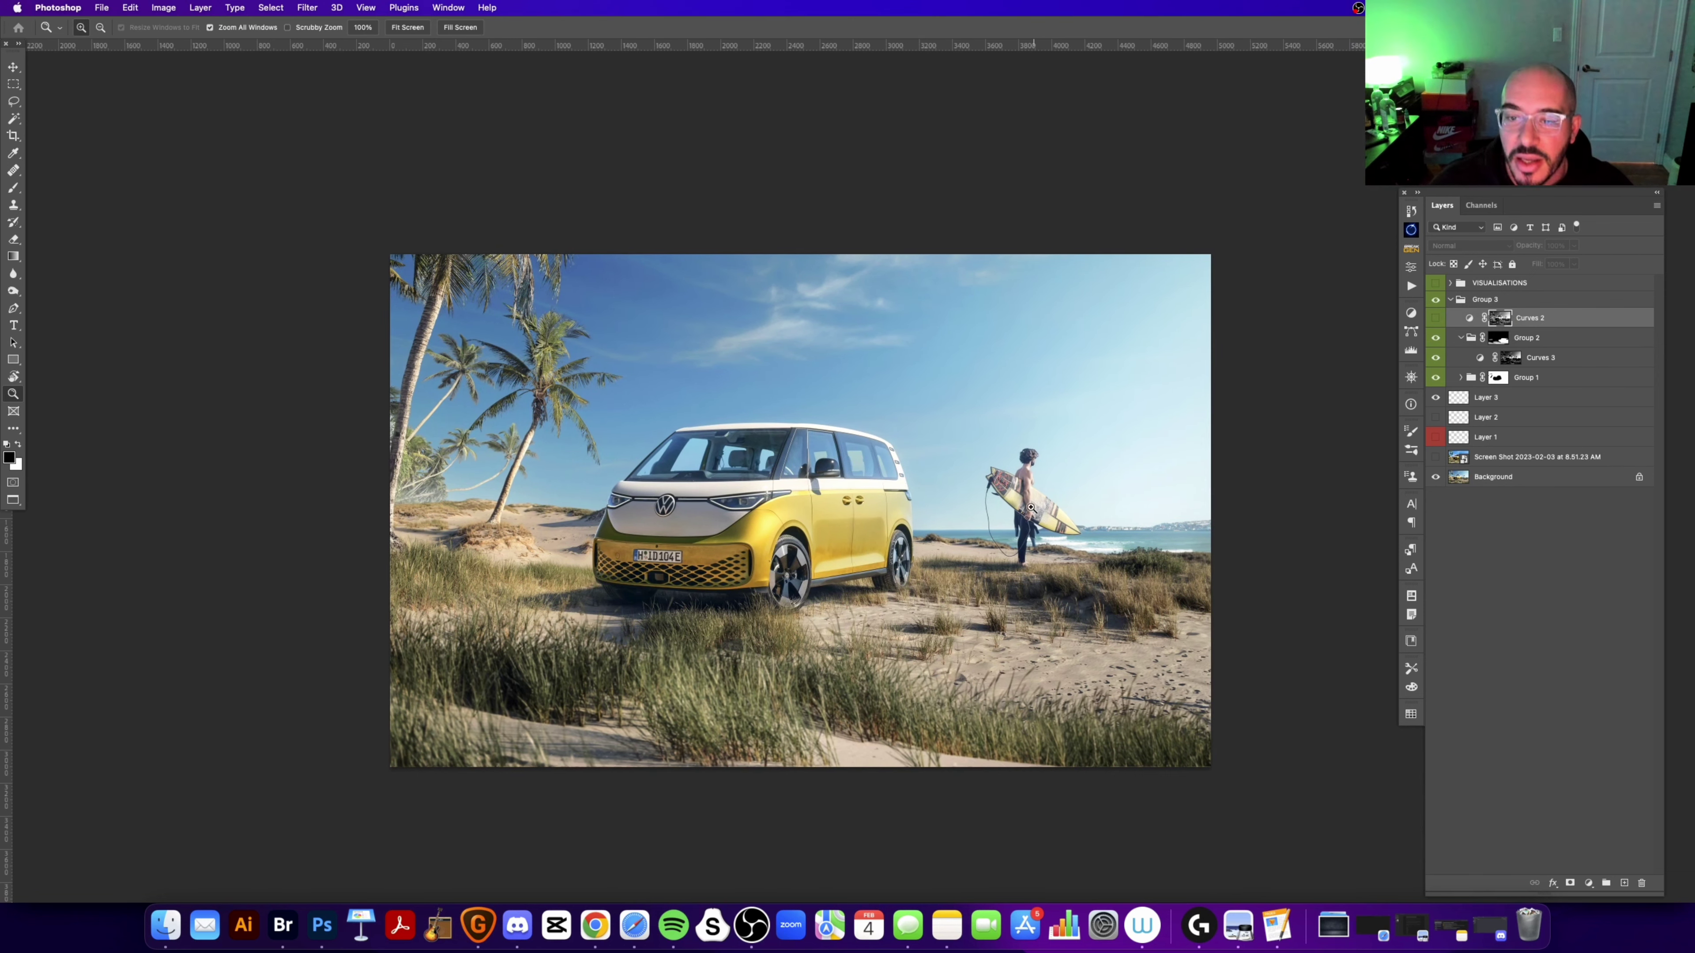
left_click_drag(1031, 507, 1002, 375)
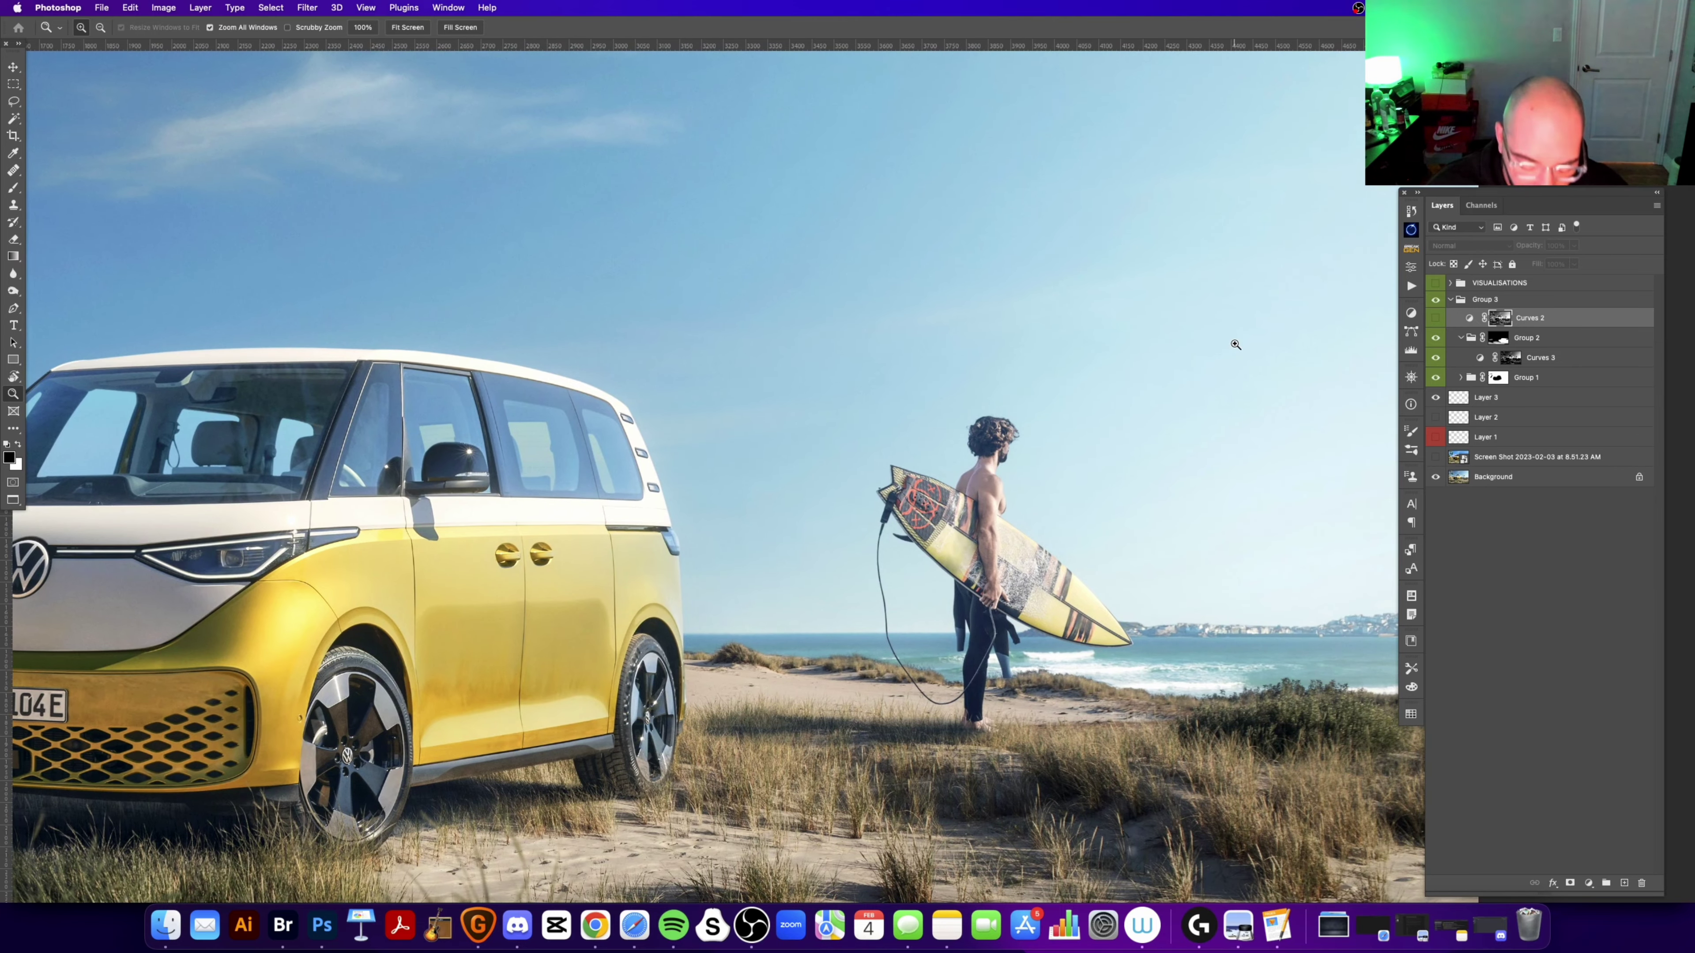
scroll(1235, 344, "down", 5)
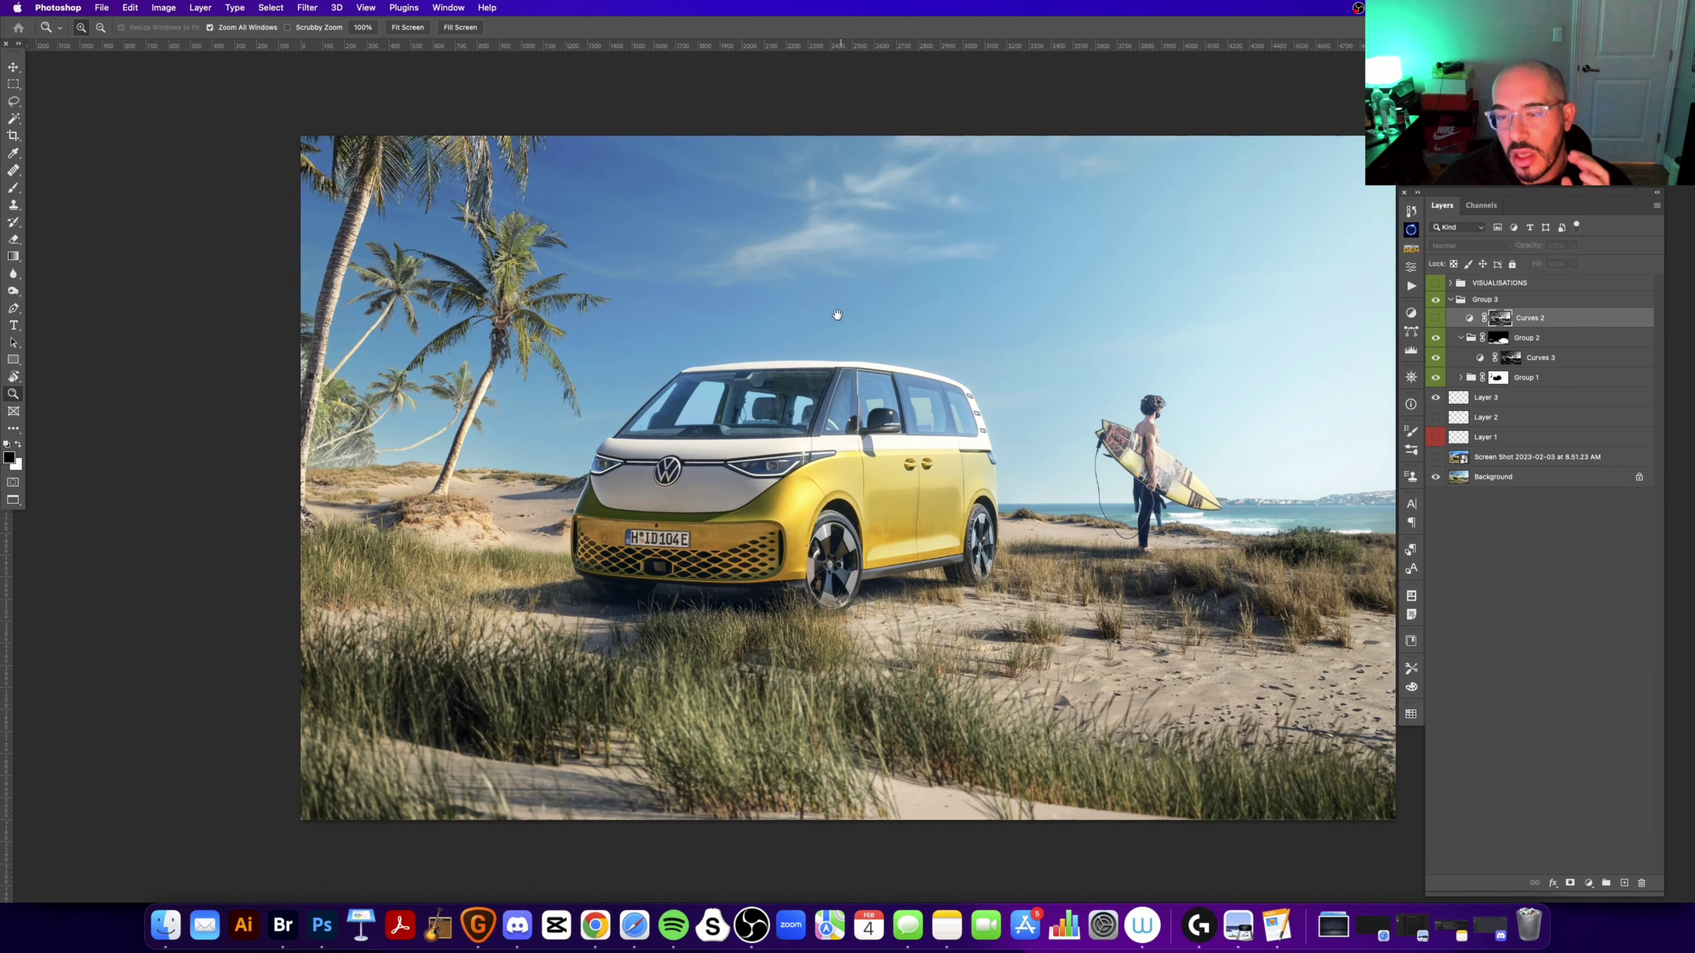
scroll(787, 267, "right", 4)
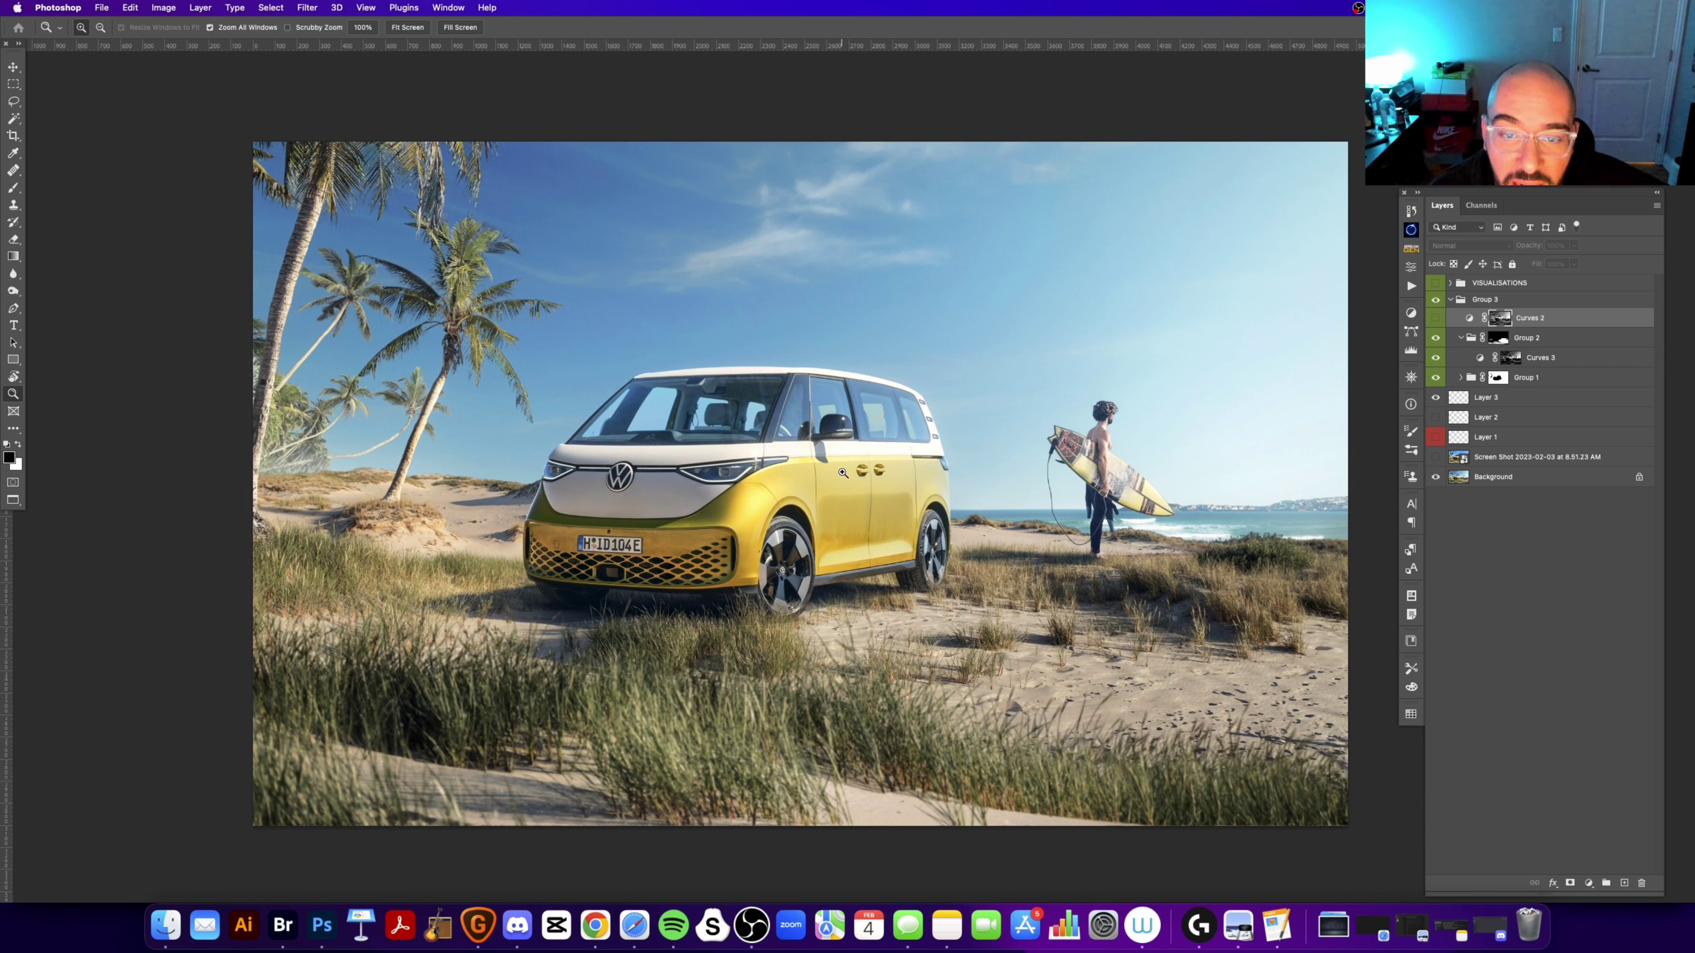
left_click_drag(771, 562, 797, 544)
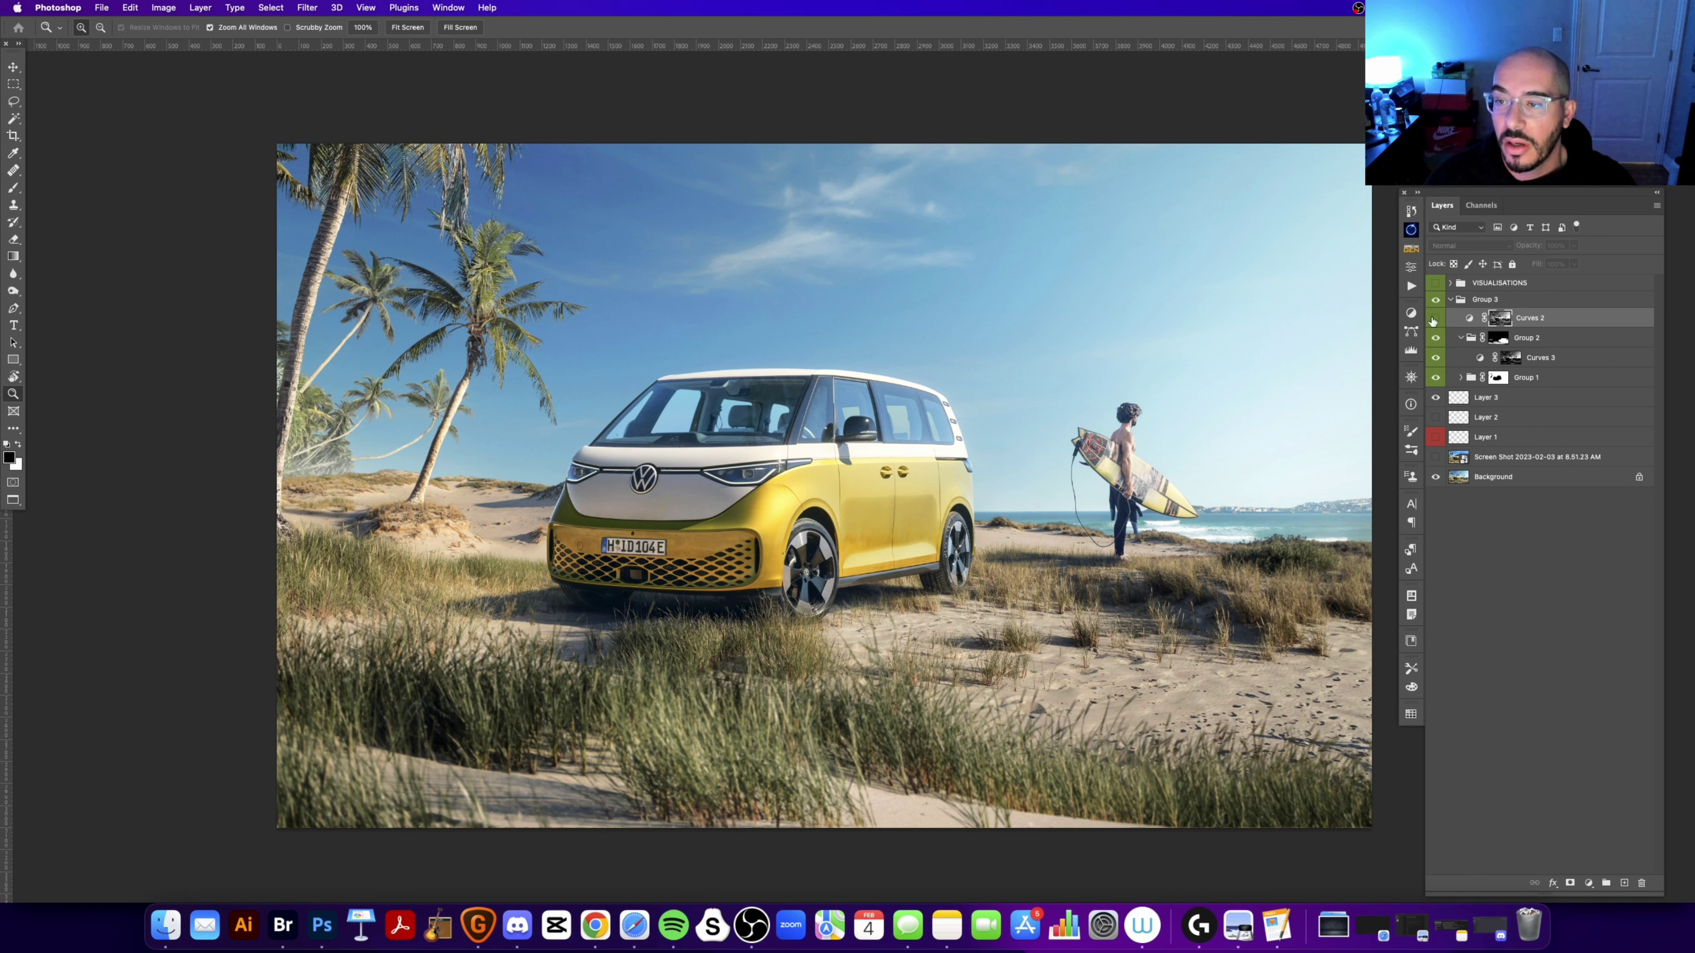
double_click(1469, 320)
left_click(1375, 207)
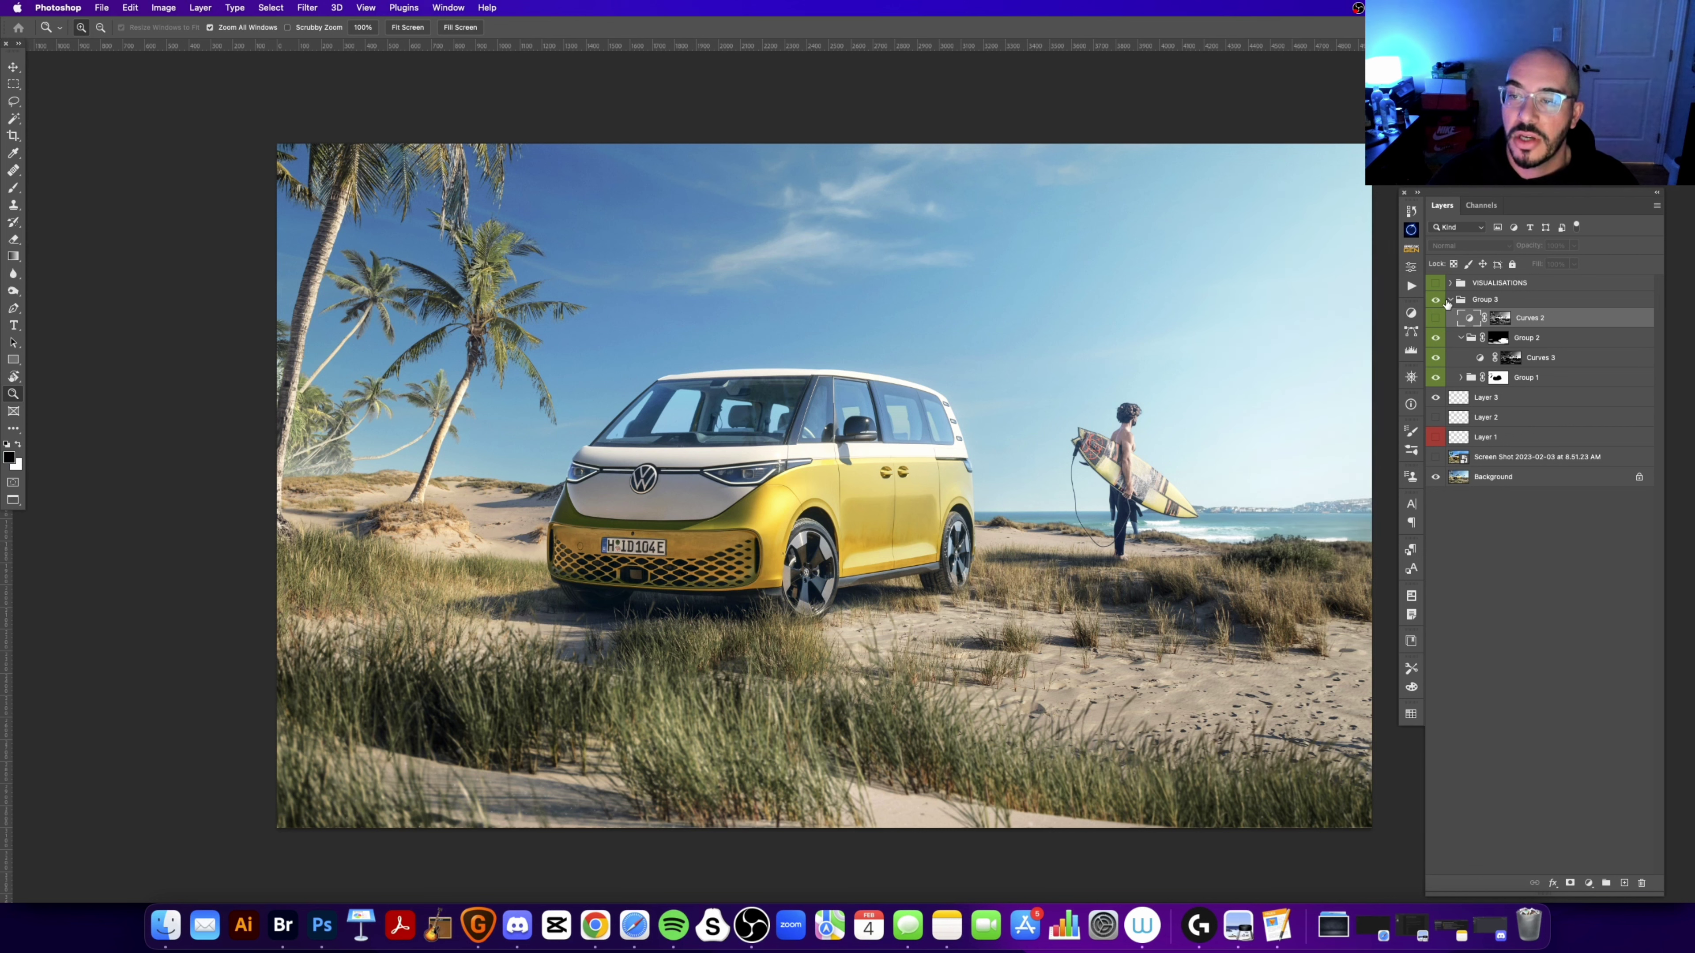
left_click(1435, 318)
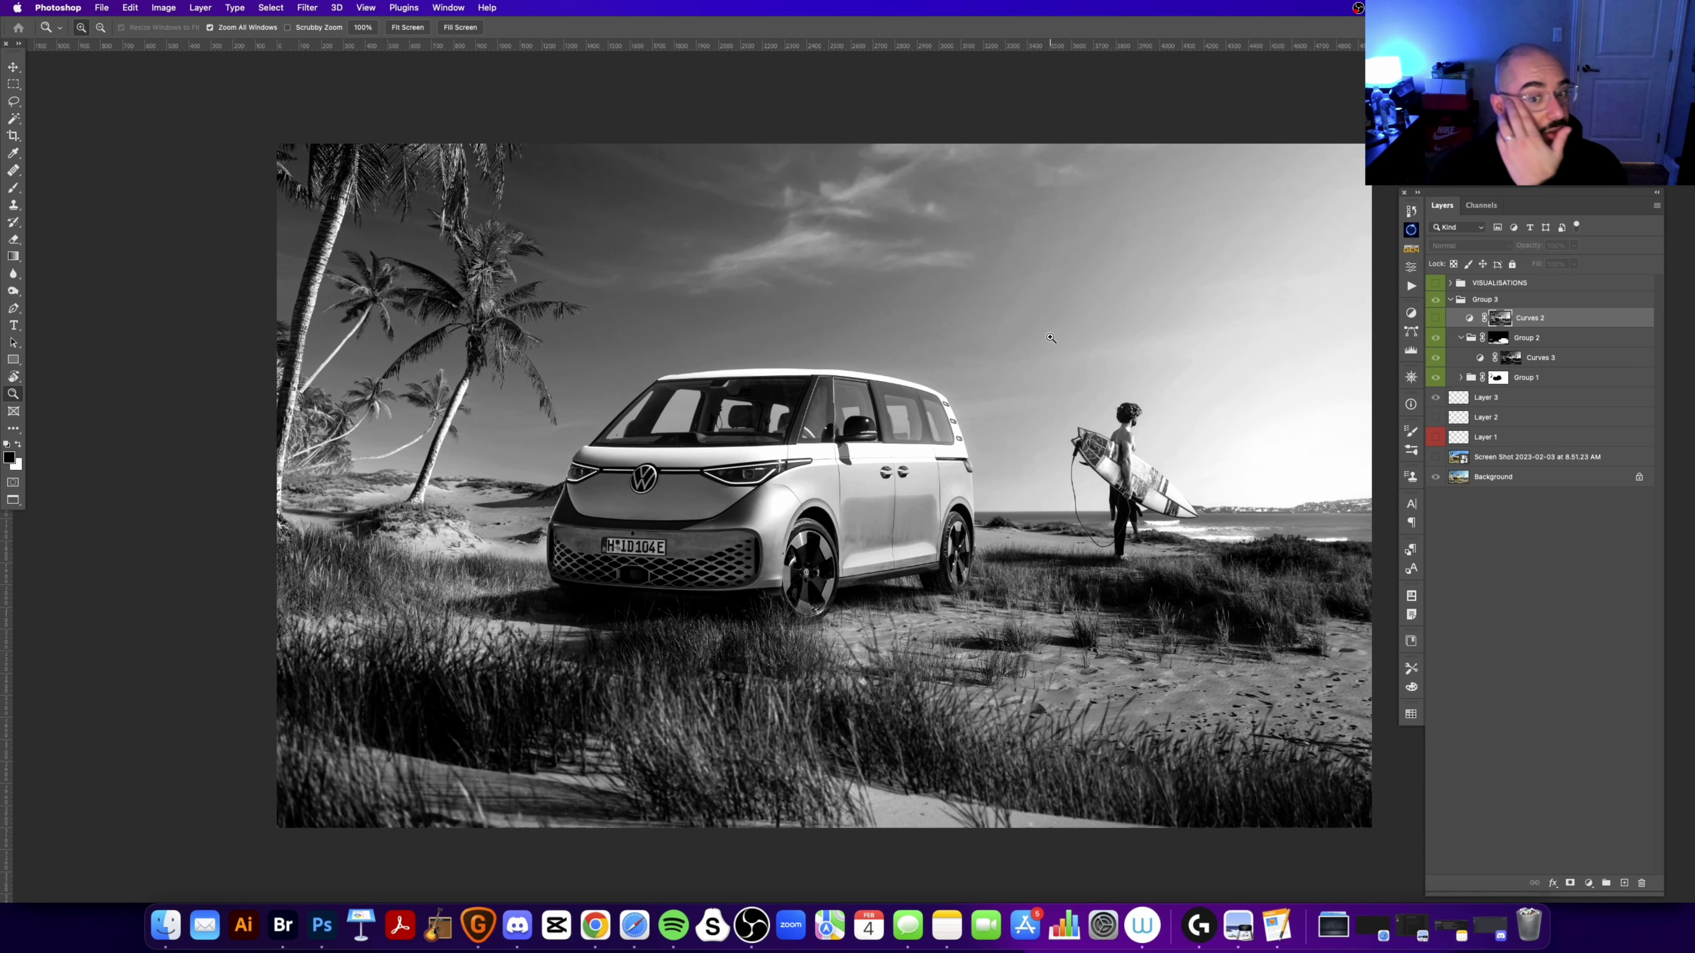
left_click(1435, 317)
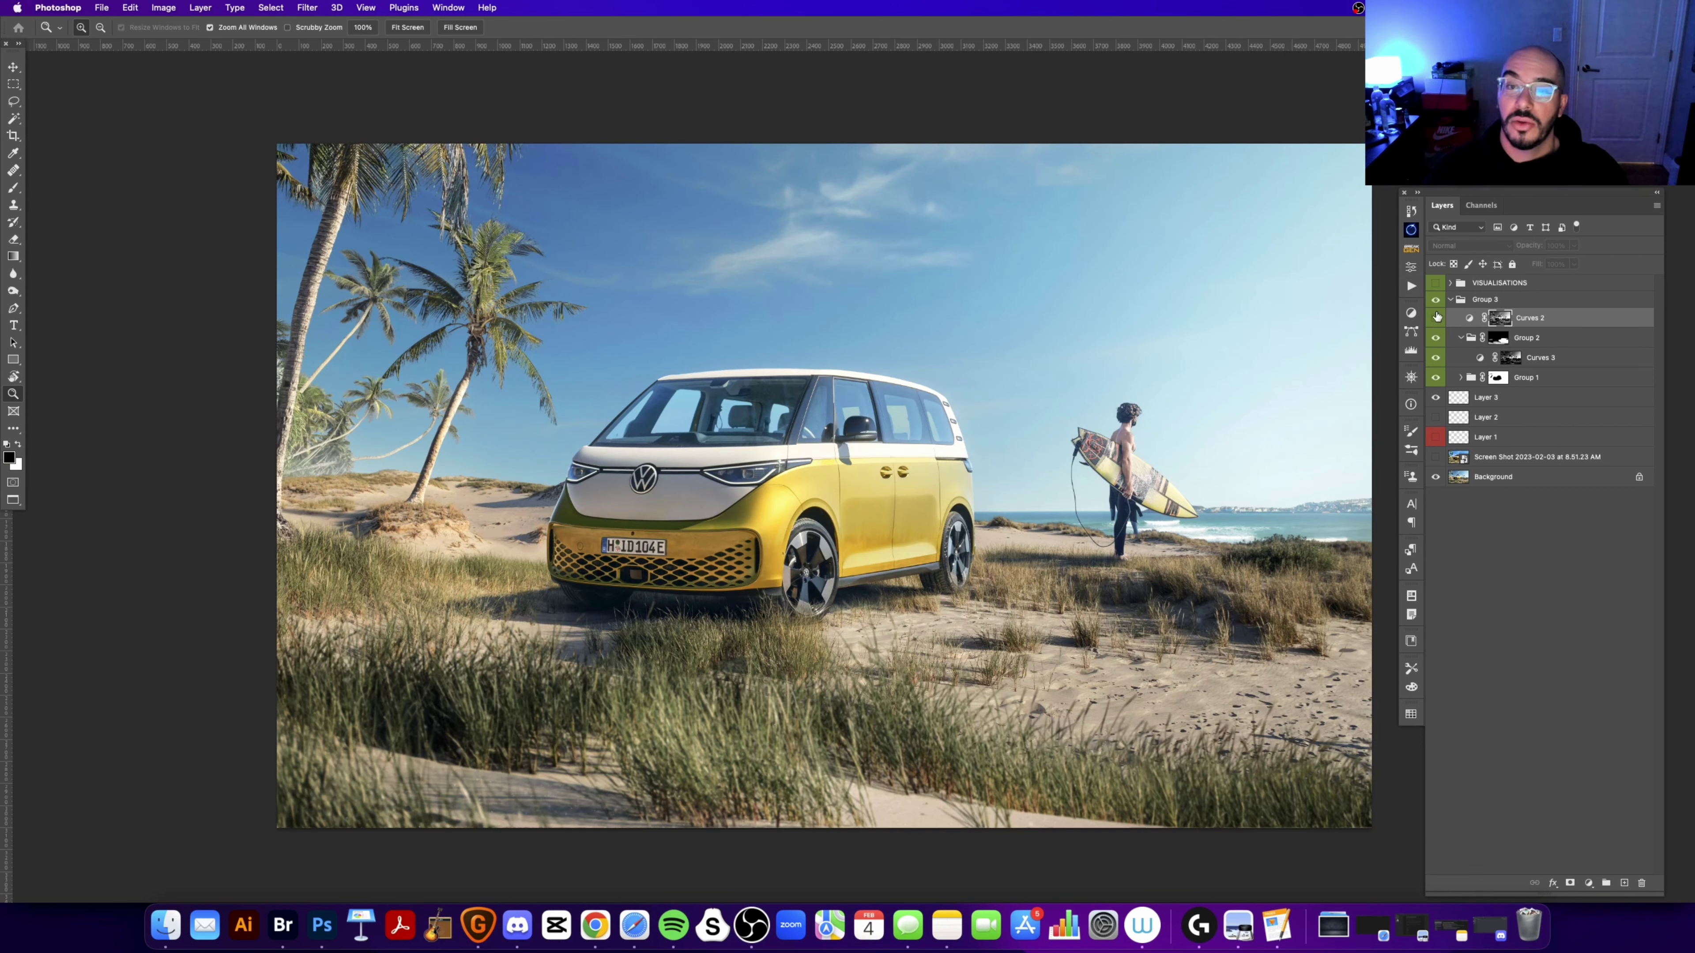
scroll(1345, 413, "down", 2)
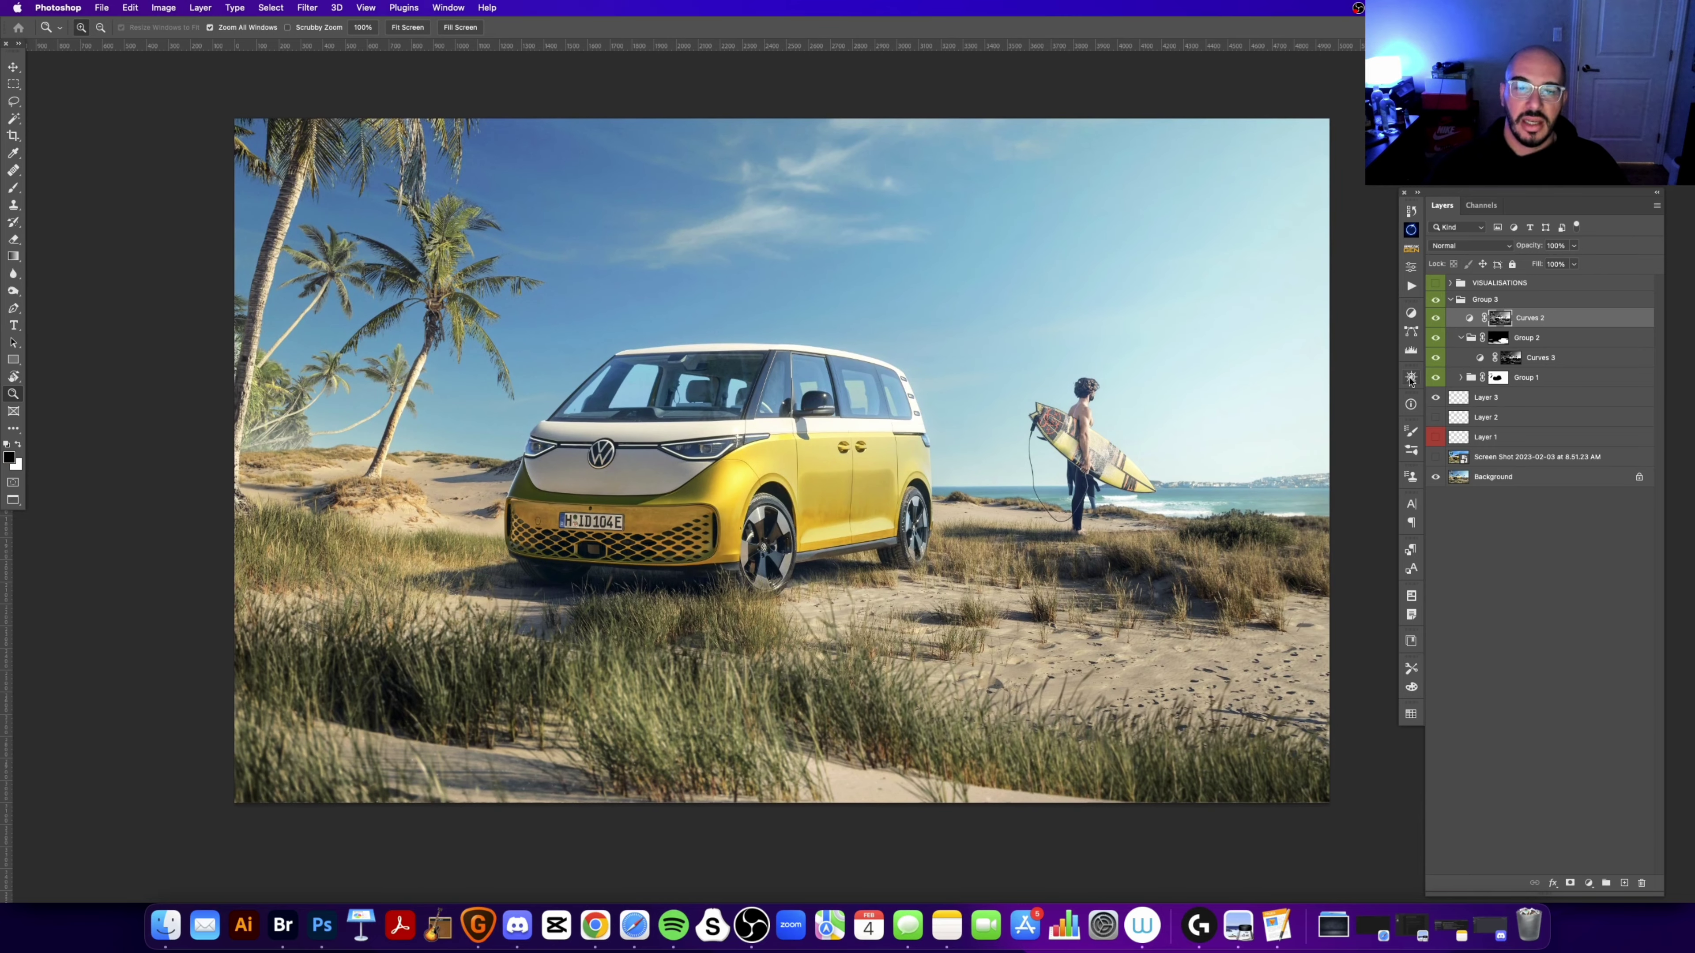
left_click(1451, 300)
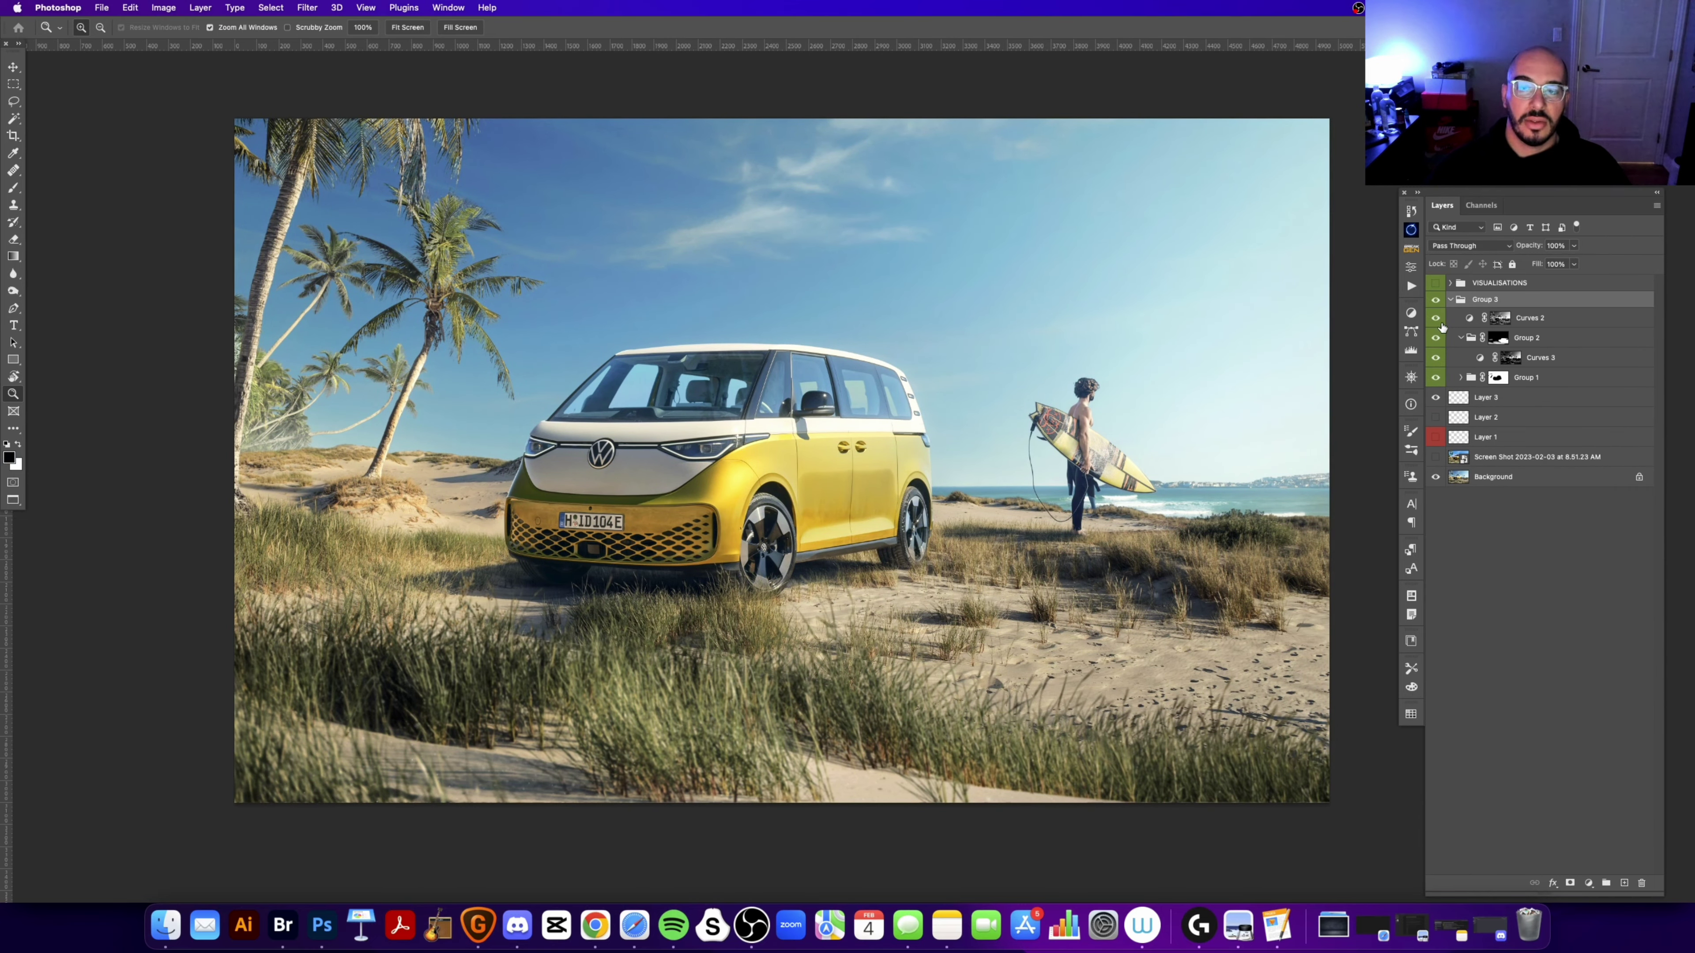
Step: Lower Curves 2's Blue channel from input 133 to output 109 to warm the scene
double_click(1469, 319)
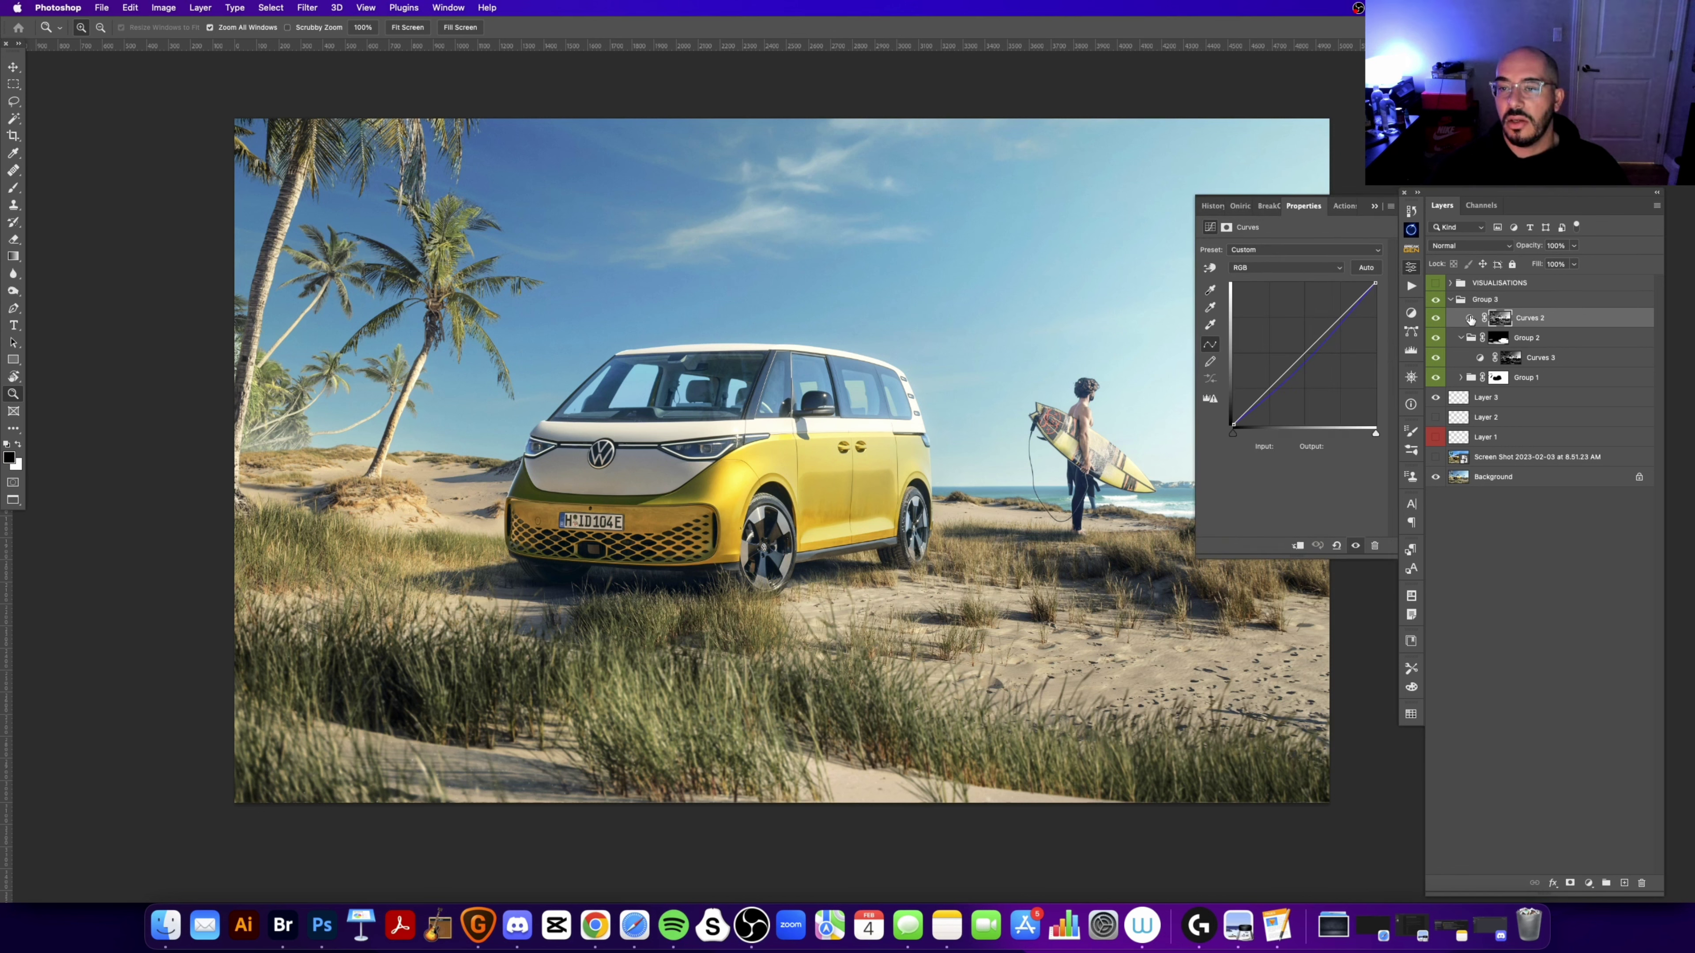
left_click(1297, 269)
left_click(1298, 313)
scroll(865, 478, "right", 2)
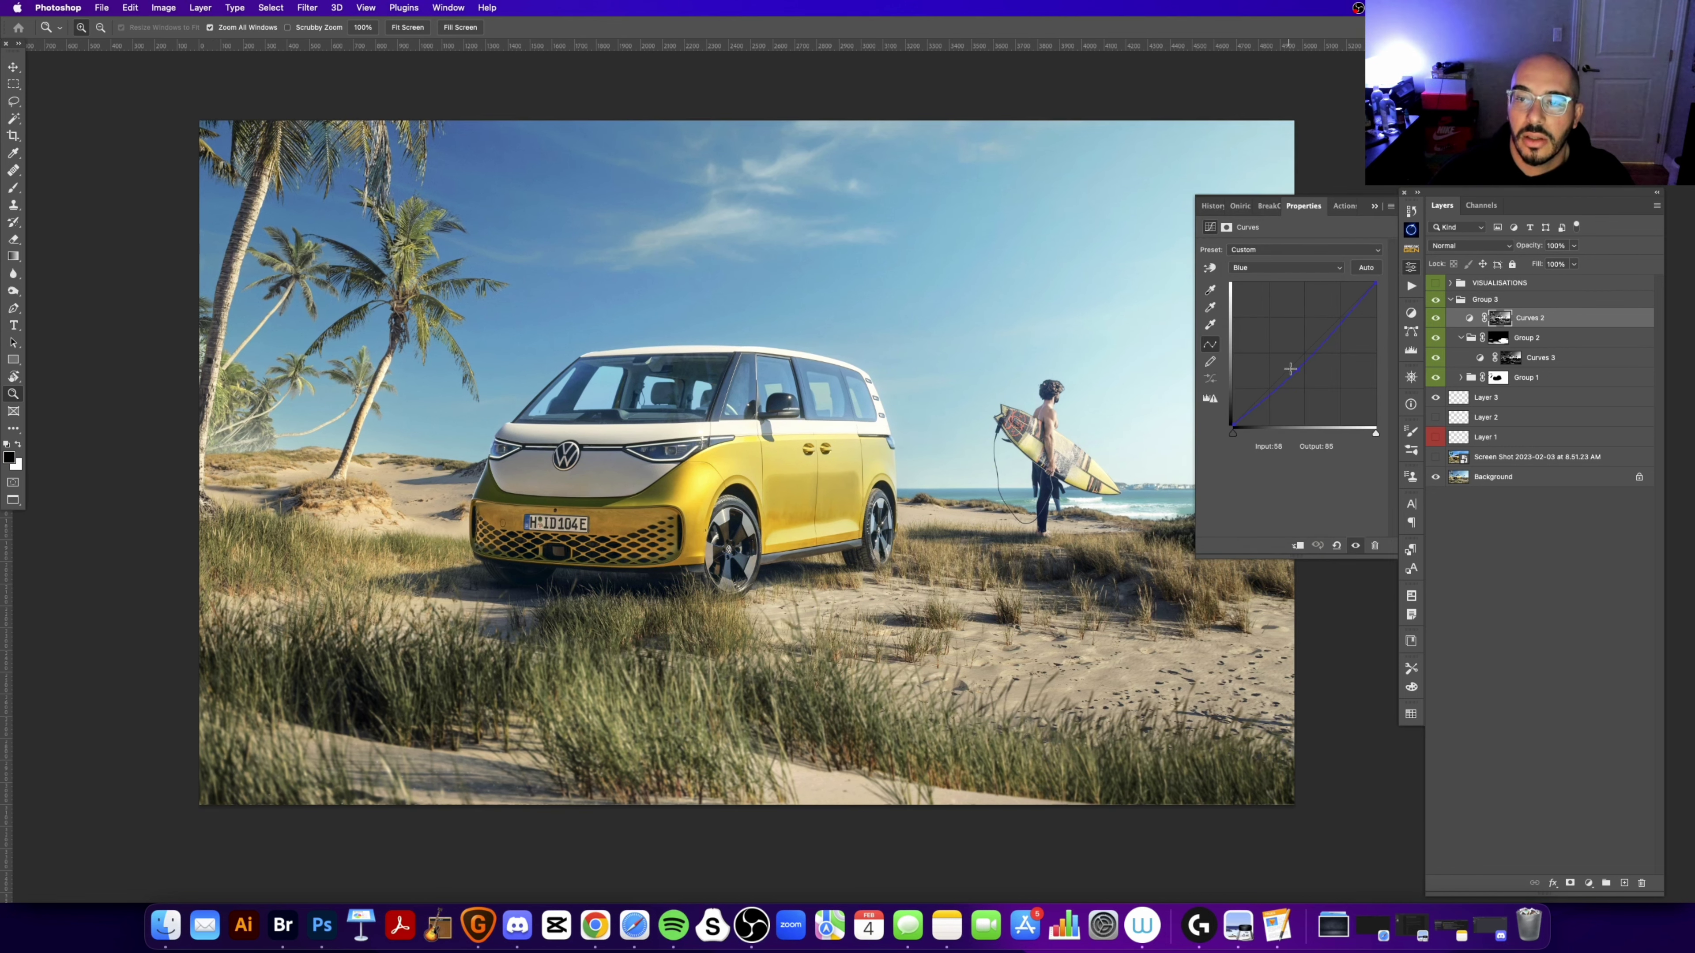
left_click_drag(1290, 369, 1311, 362)
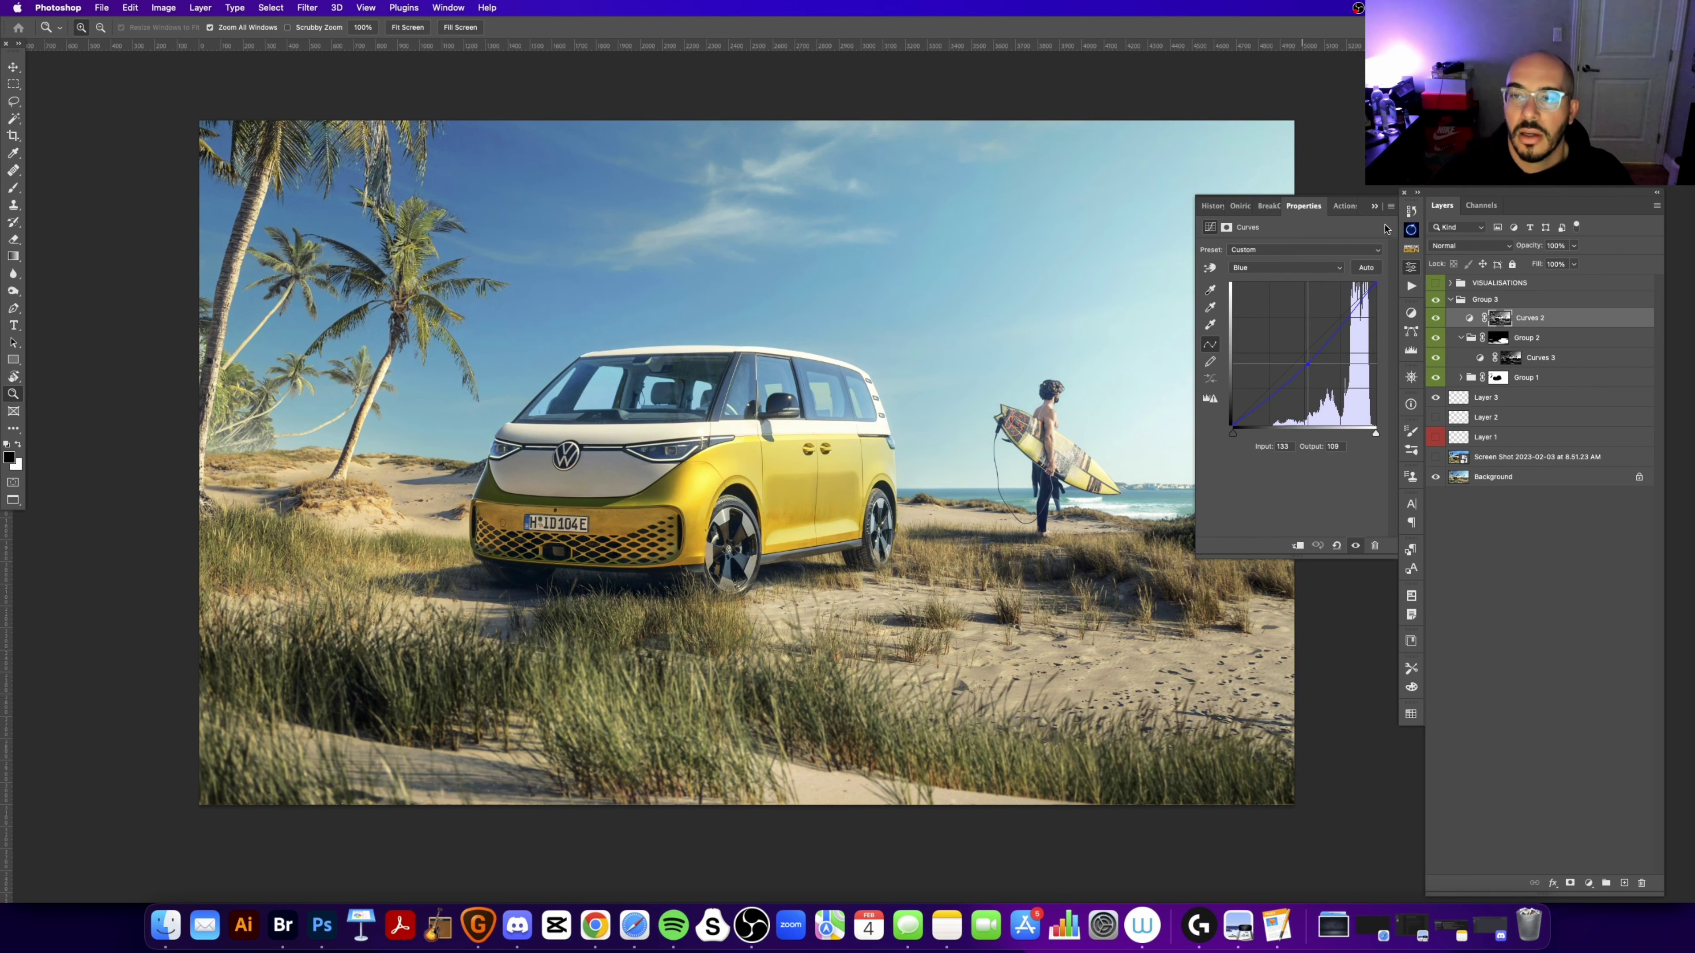
left_click(1374, 208)
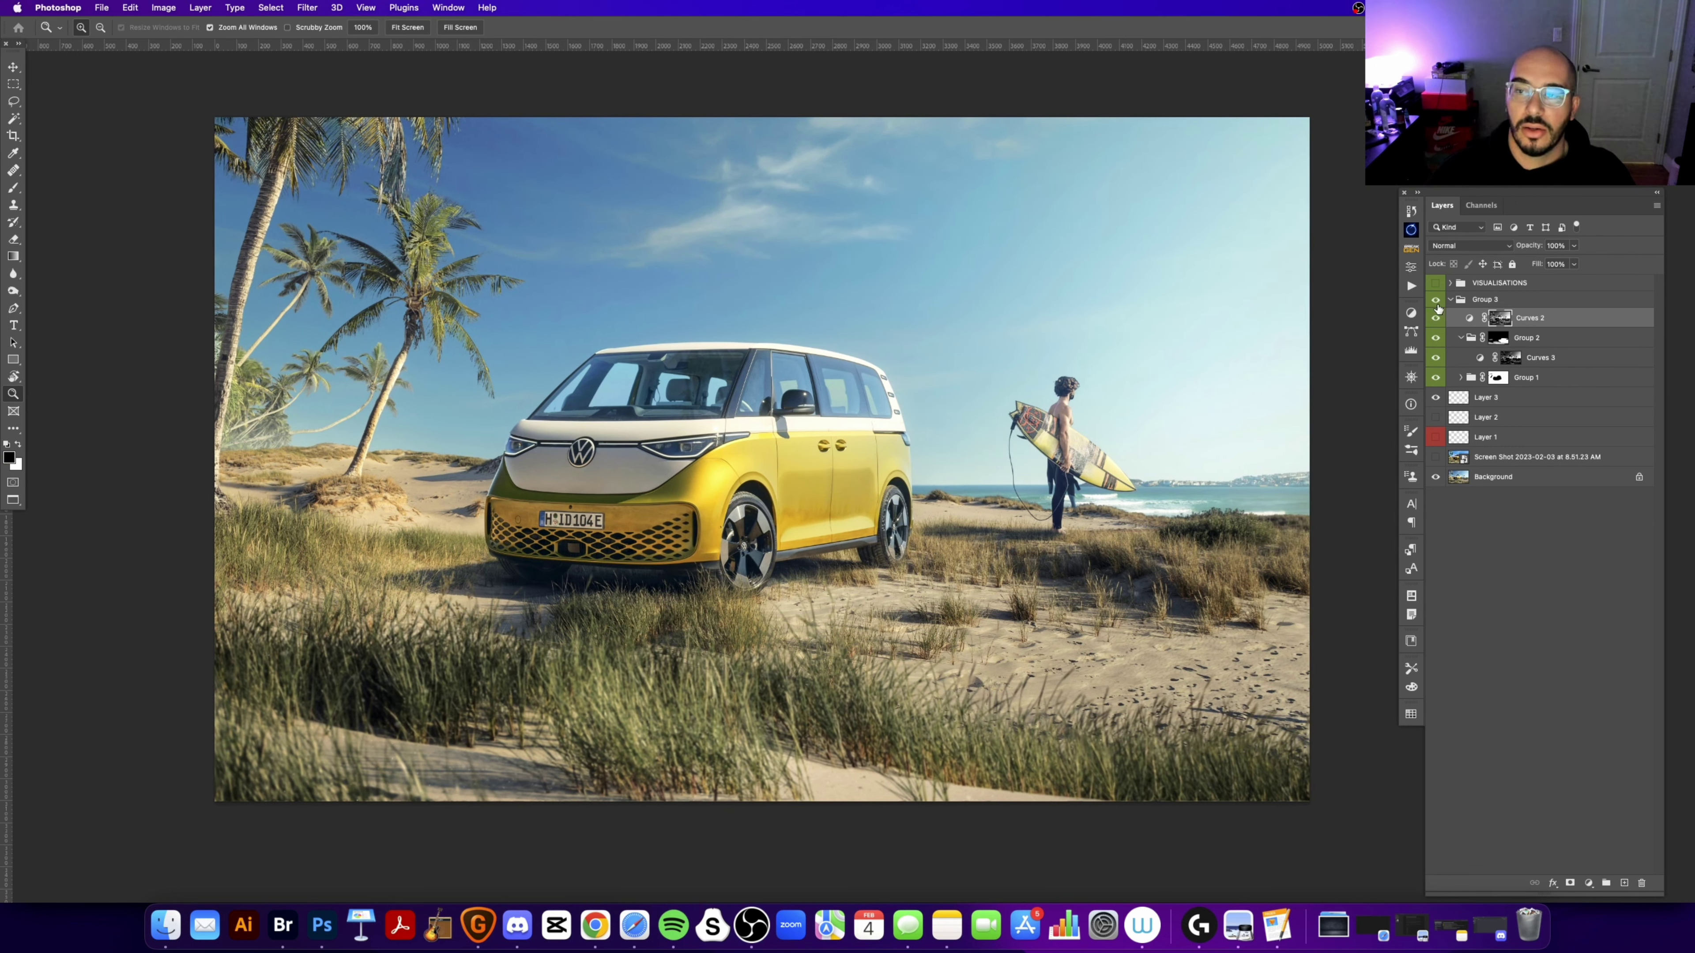
Step: Toggle Curves 2 to compare before/after, zoom out, and collapse Group 3
left_click(1436, 316)
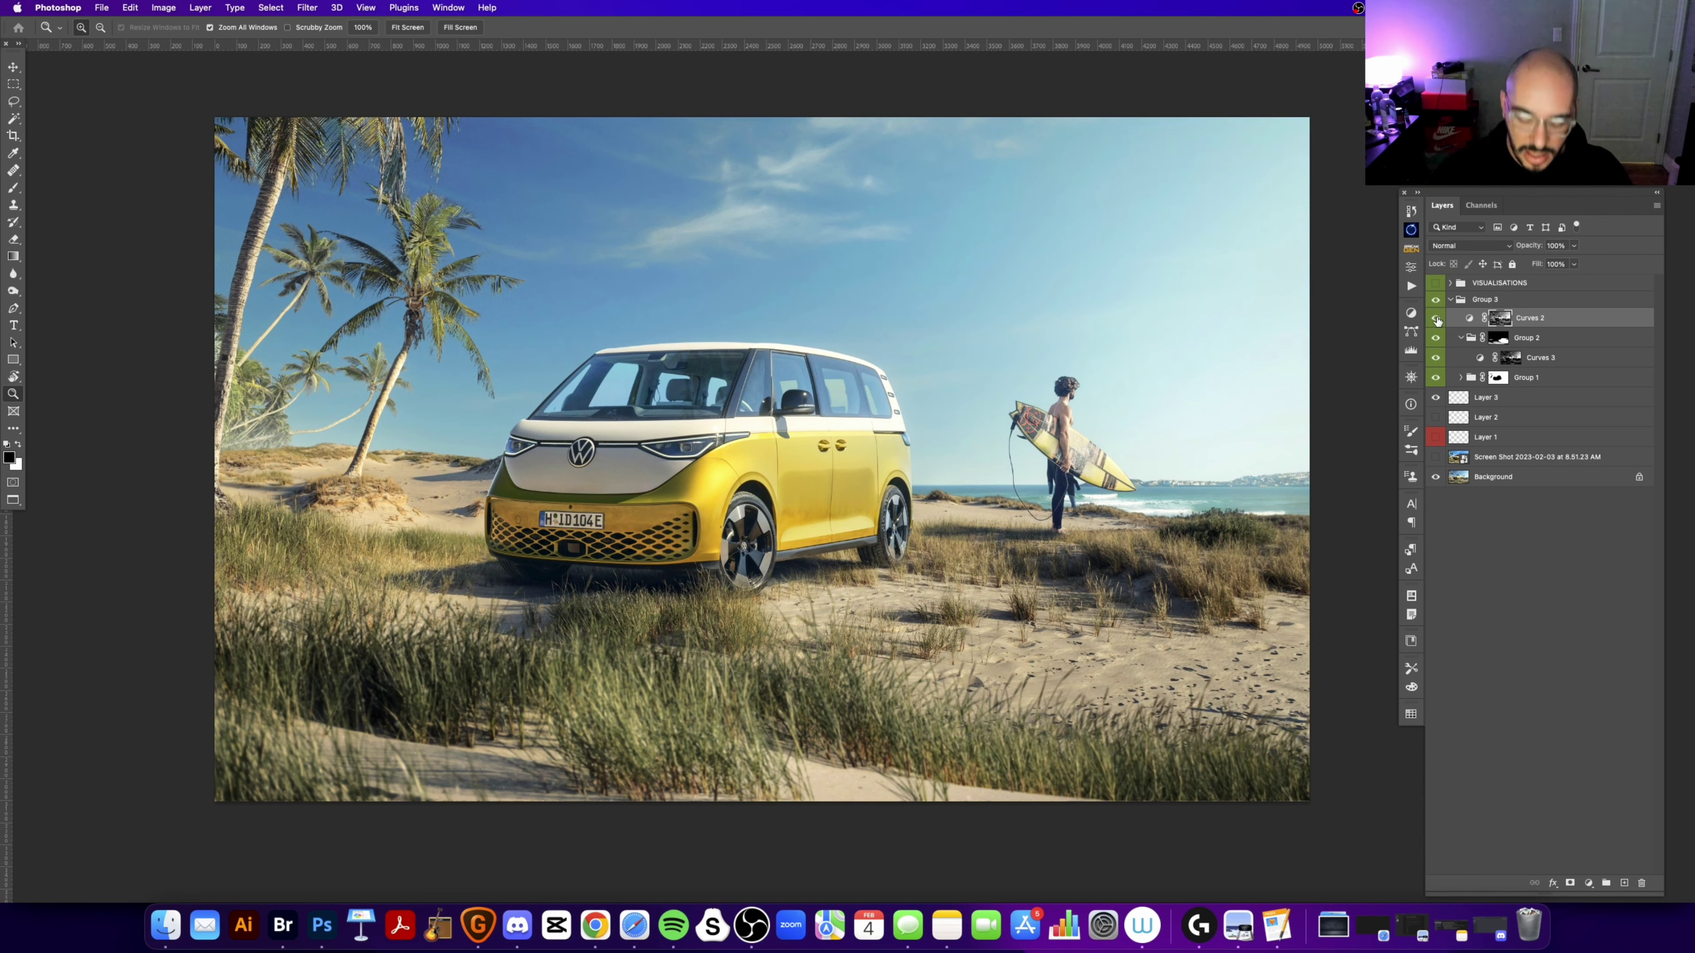
key("super+minus")
key("super+minus")
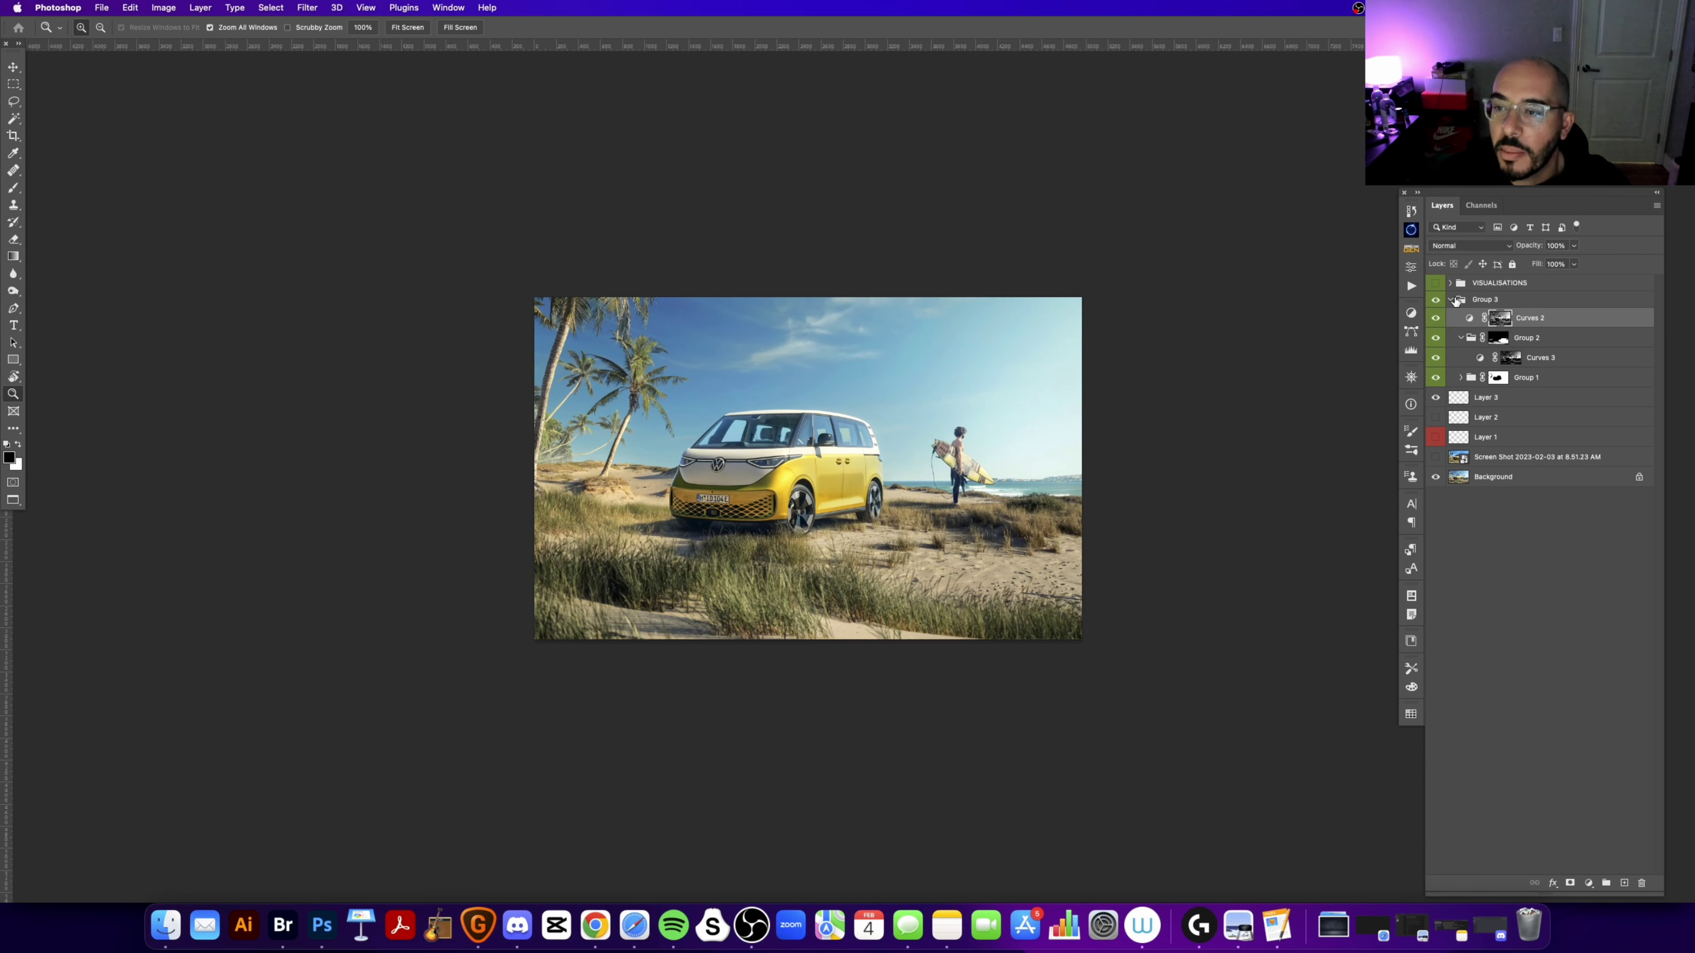
left_click(1452, 299)
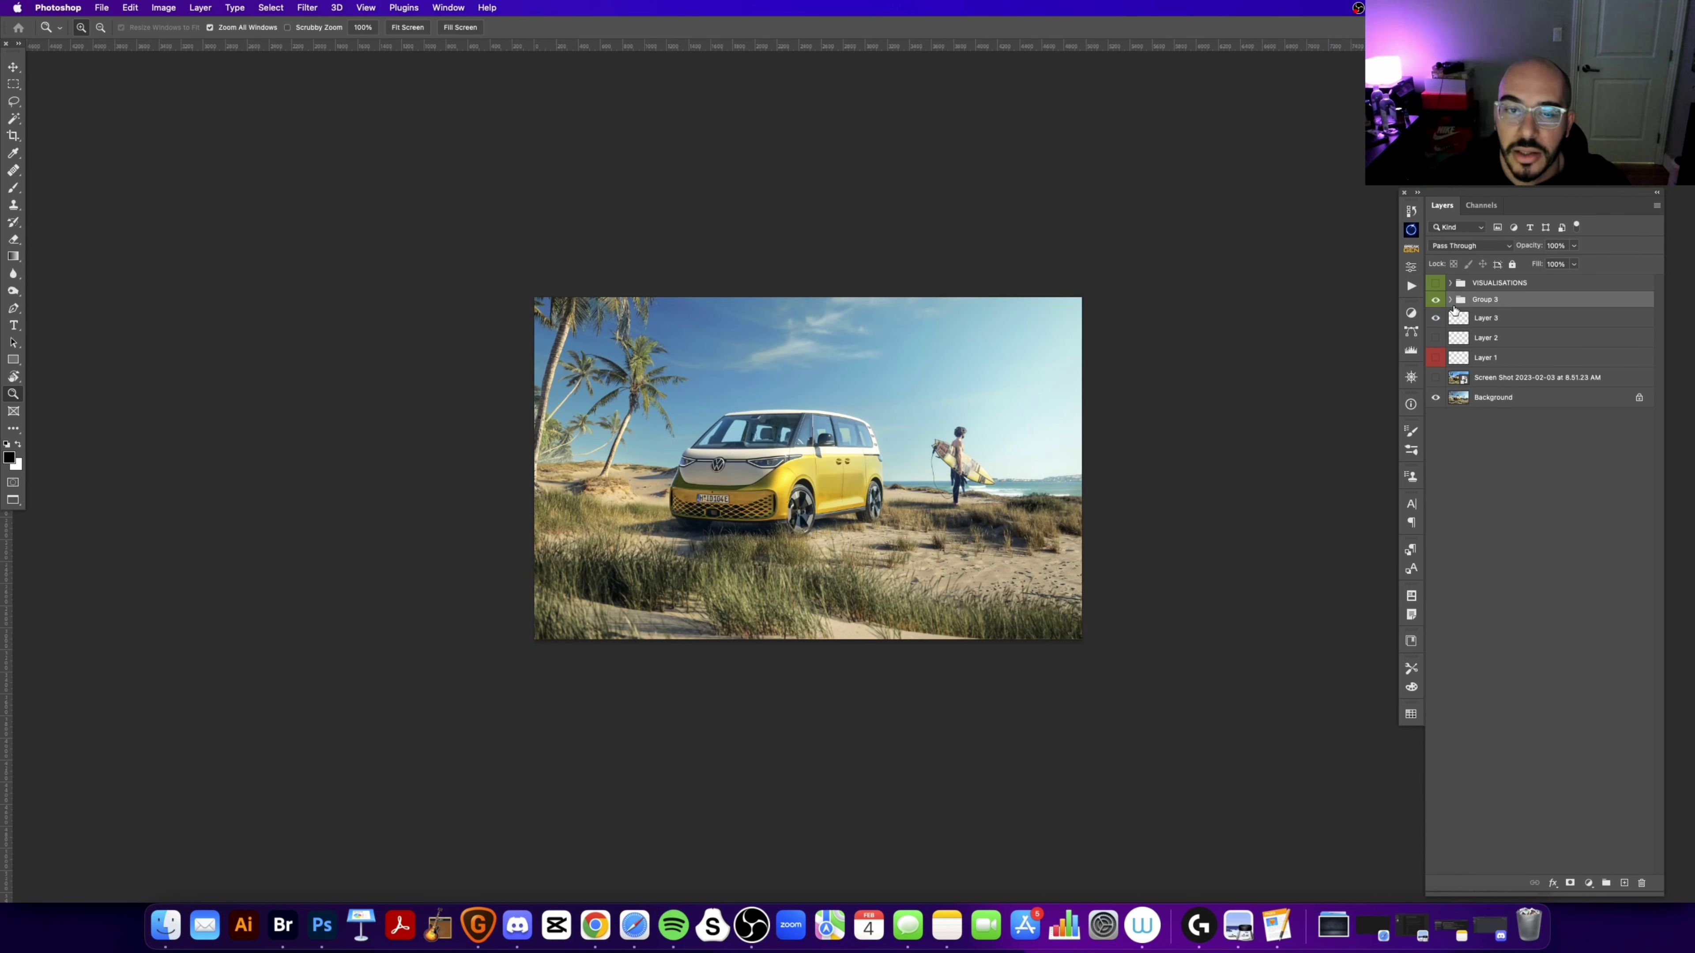
Step: Toggle Group 3's visibility on and off to compare, expanding and collapsing its contents
left_click(799, 351)
scroll(768, 421, "up", 1)
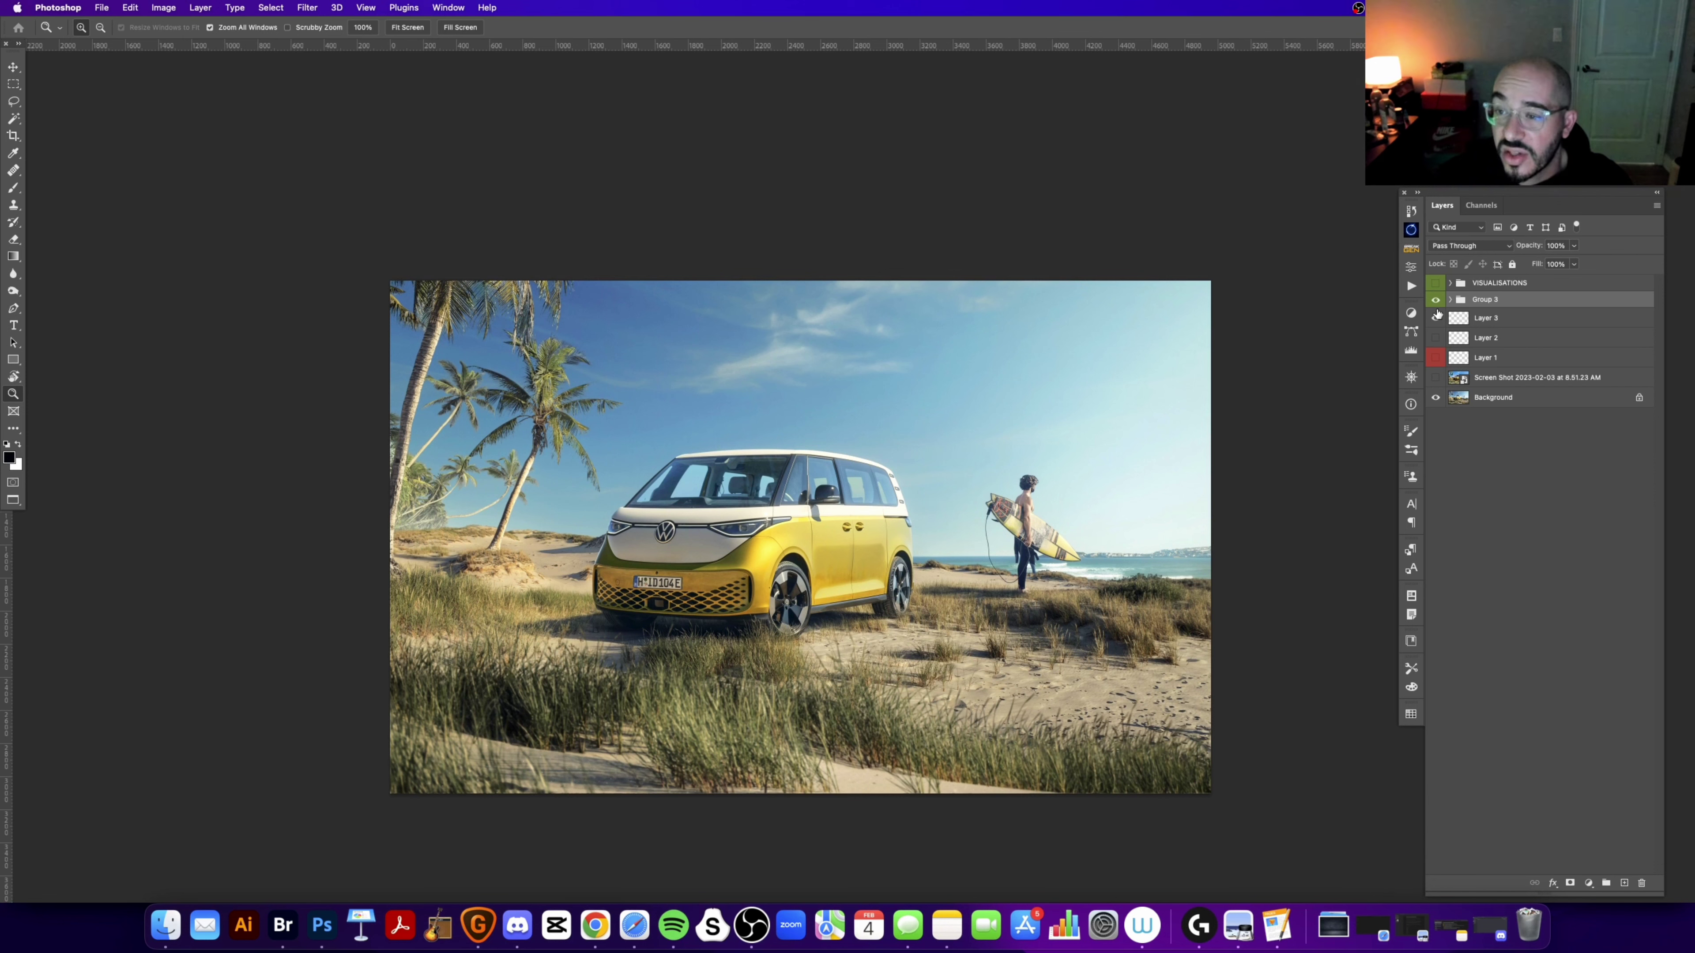
left_click(1436, 301)
left_click(1435, 301)
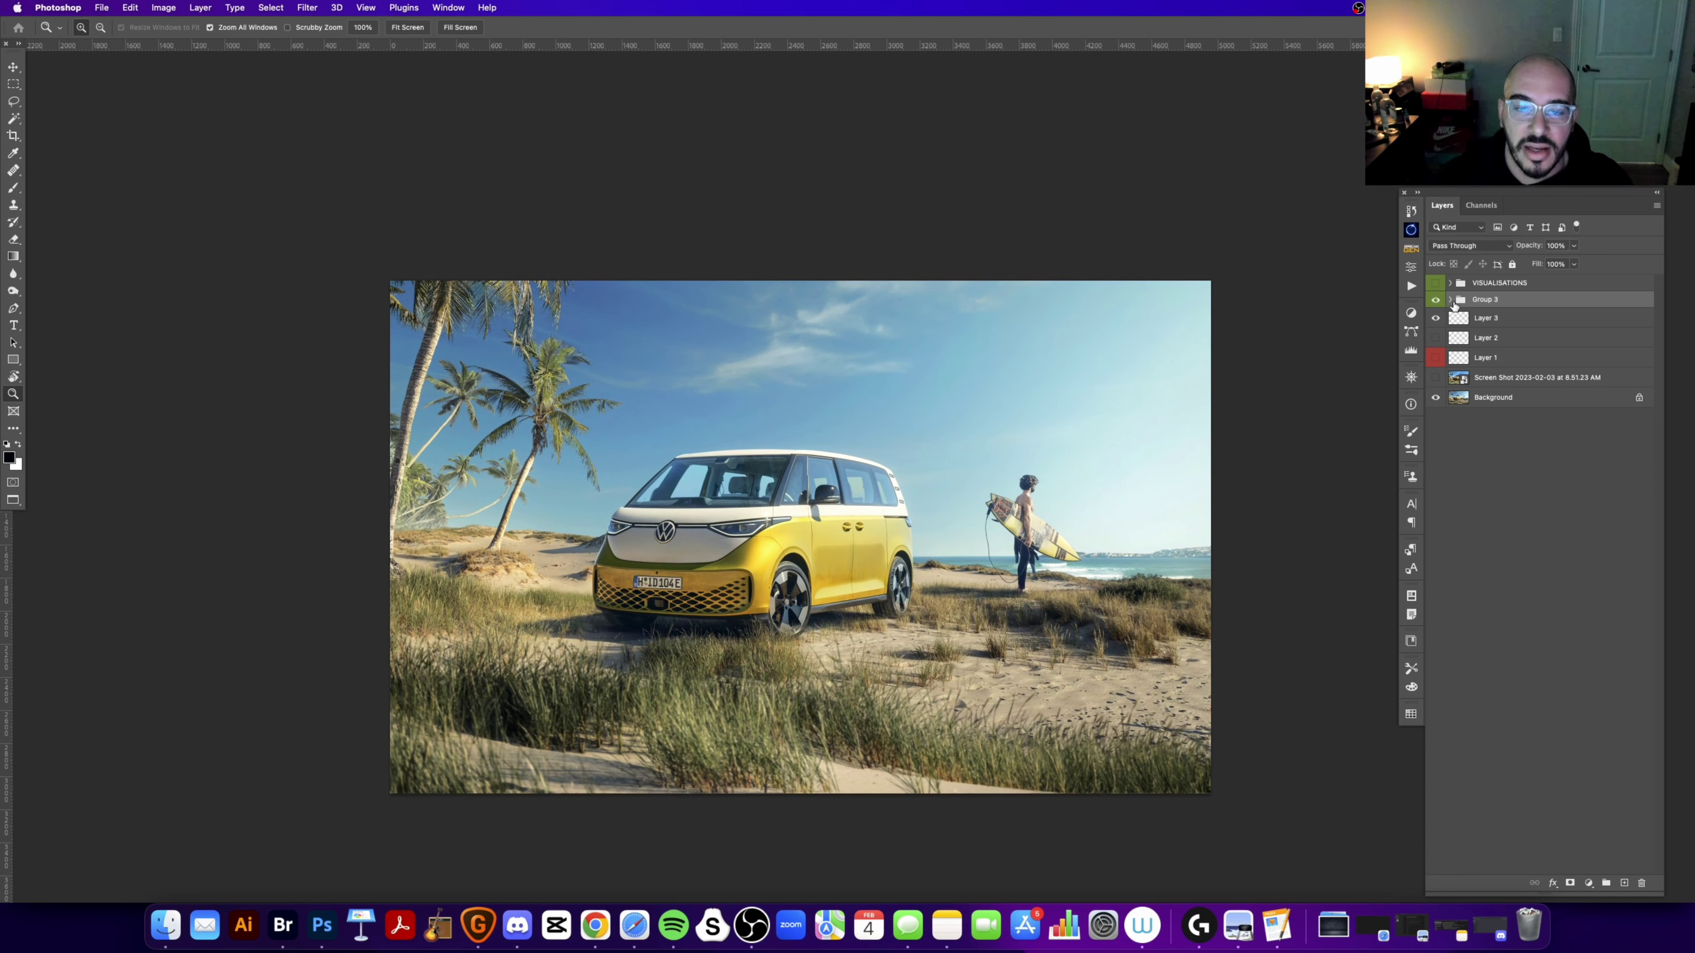
left_click(1436, 301)
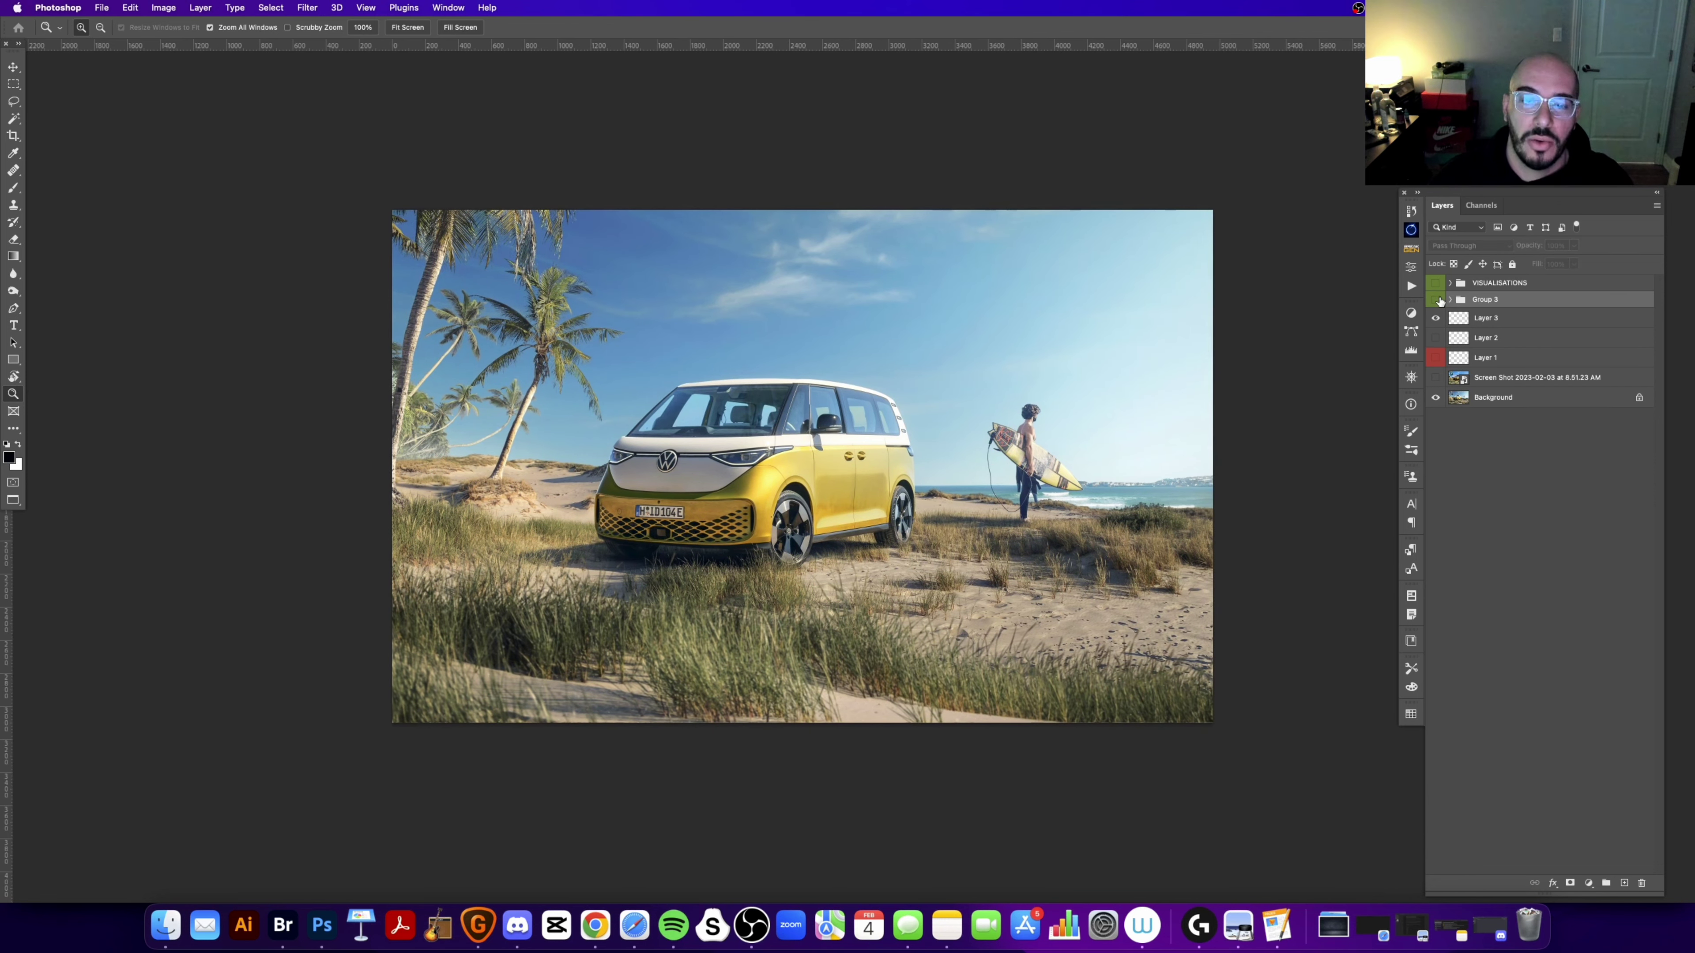
scroll(808, 487, "down", 1)
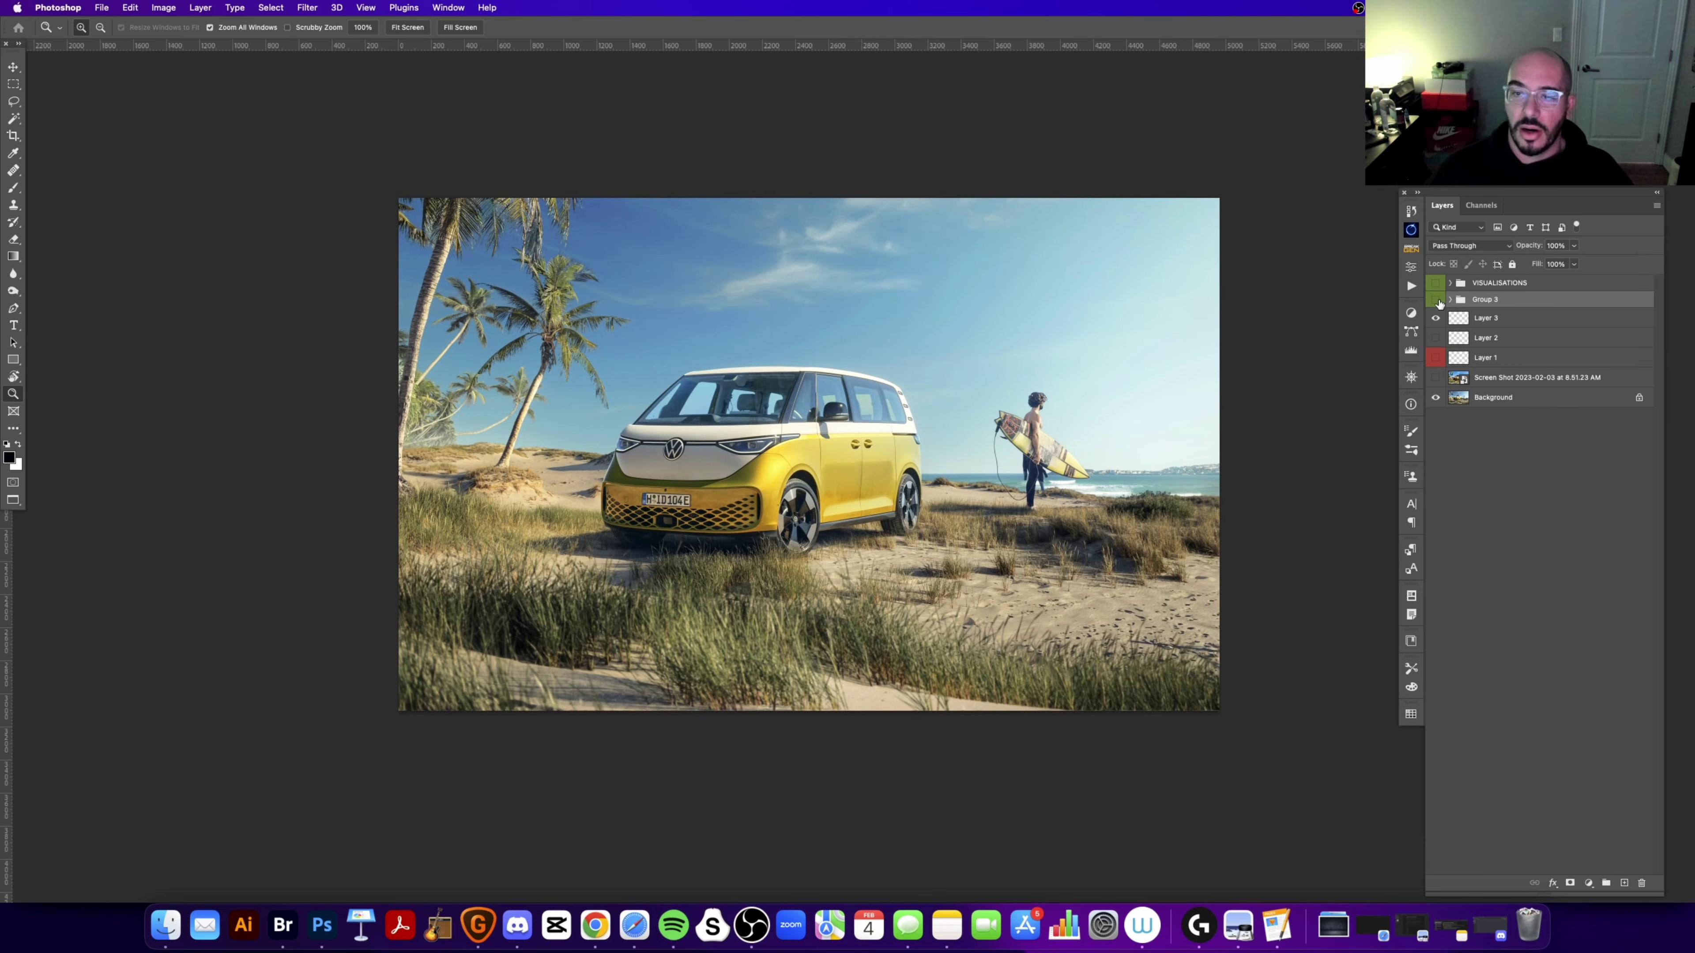
left_click(1449, 299)
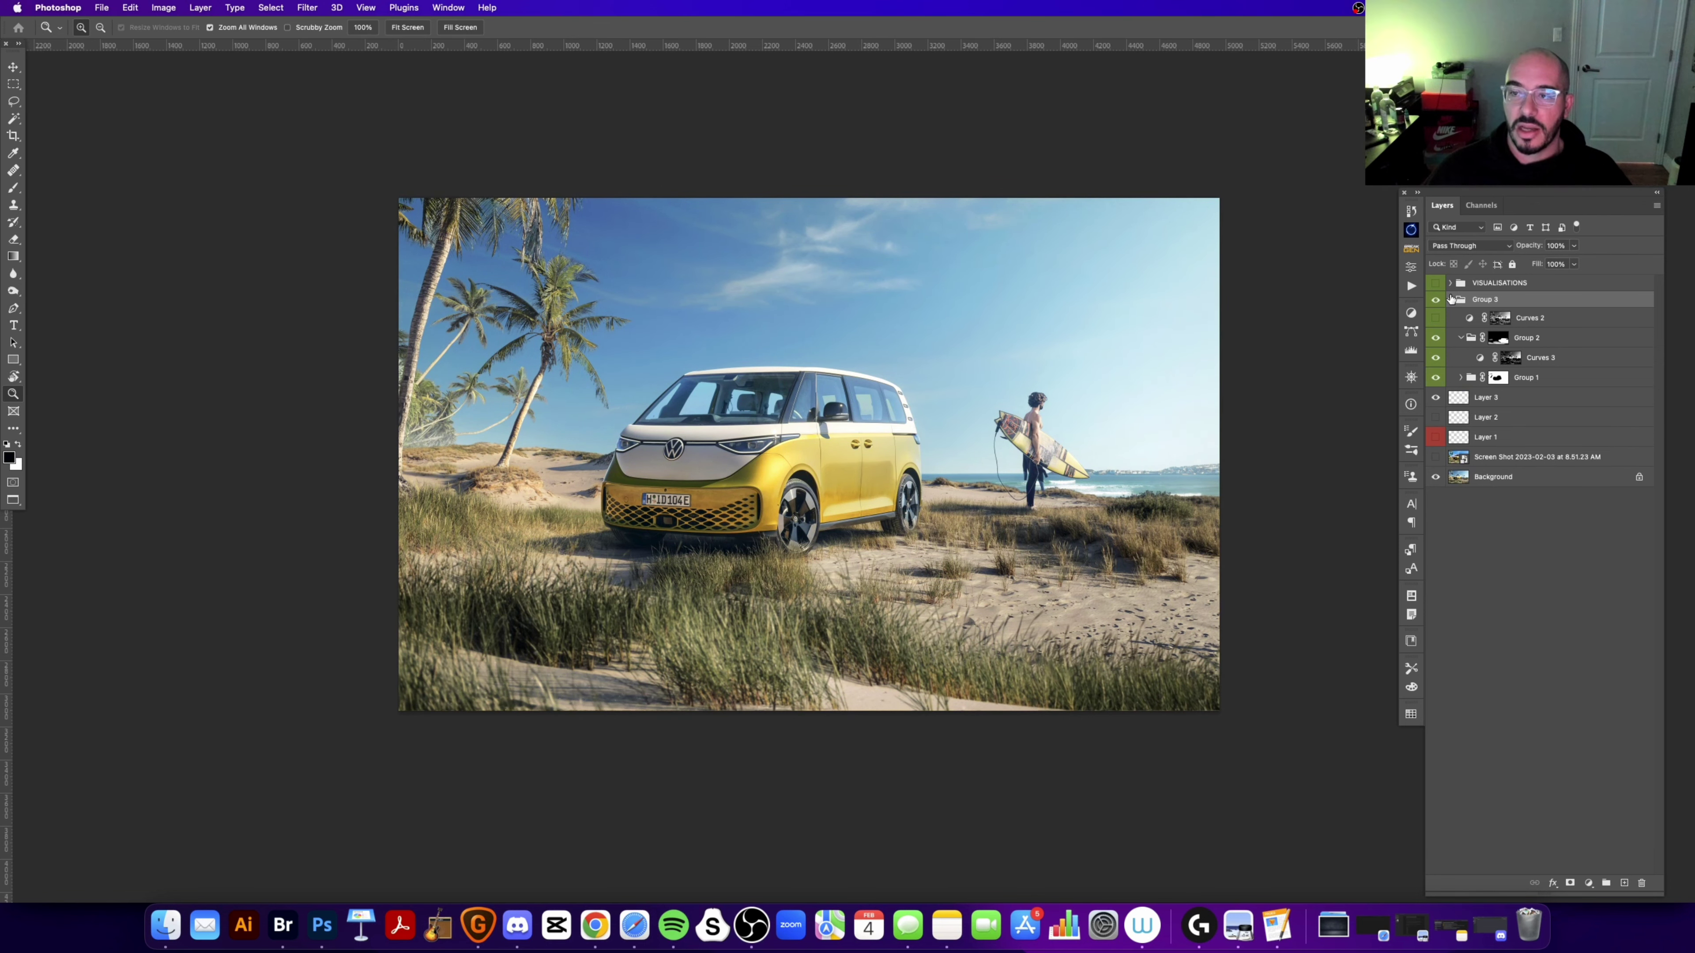
left_click(1450, 299)
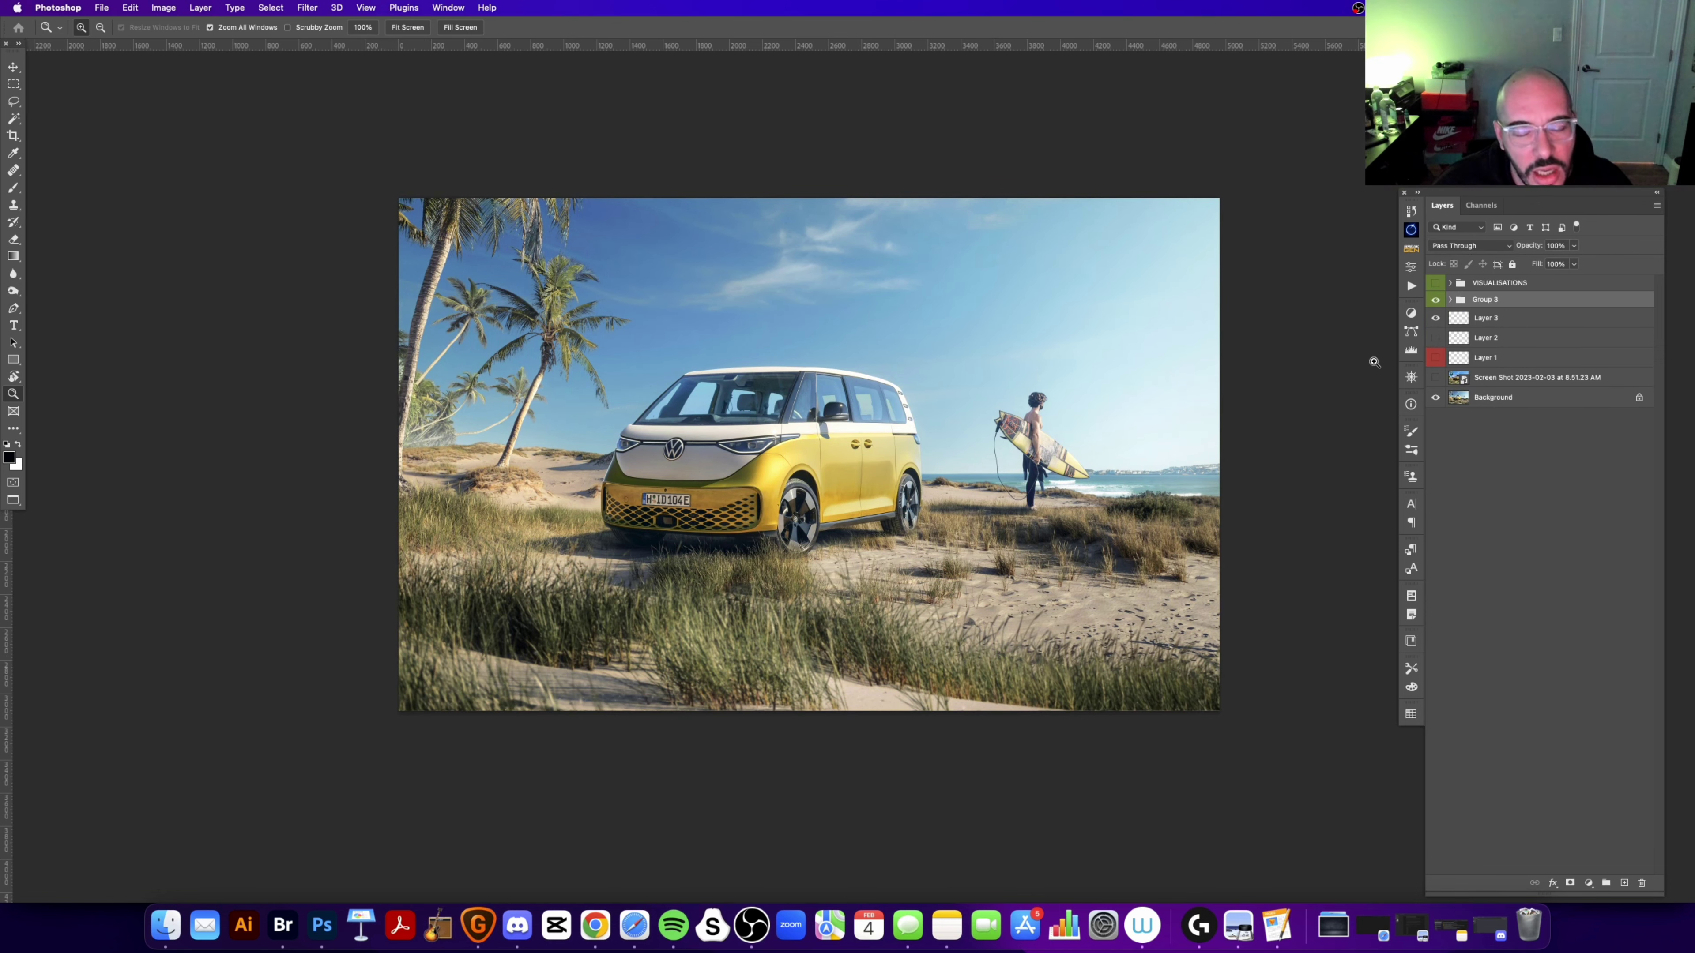
Step: Compare Group 3 once more, move to the Jaguar sunset photo, then bring up the Behance VW gallery
scroll(1094, 417, "right", 2)
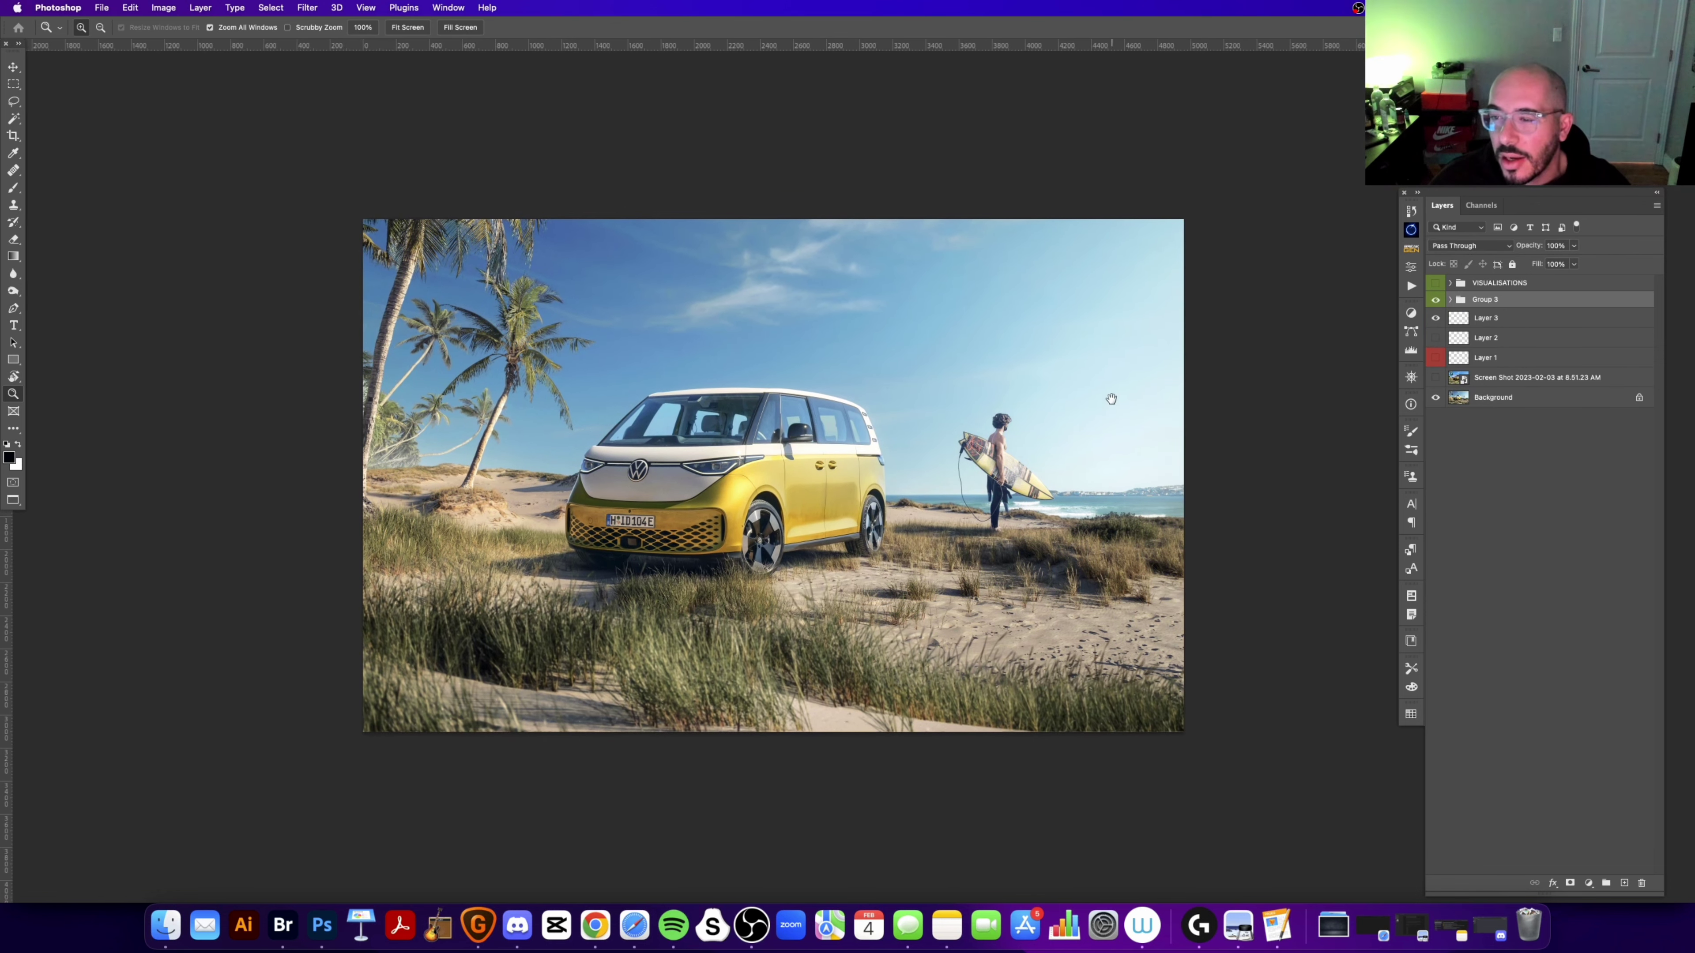
left_click(1434, 300)
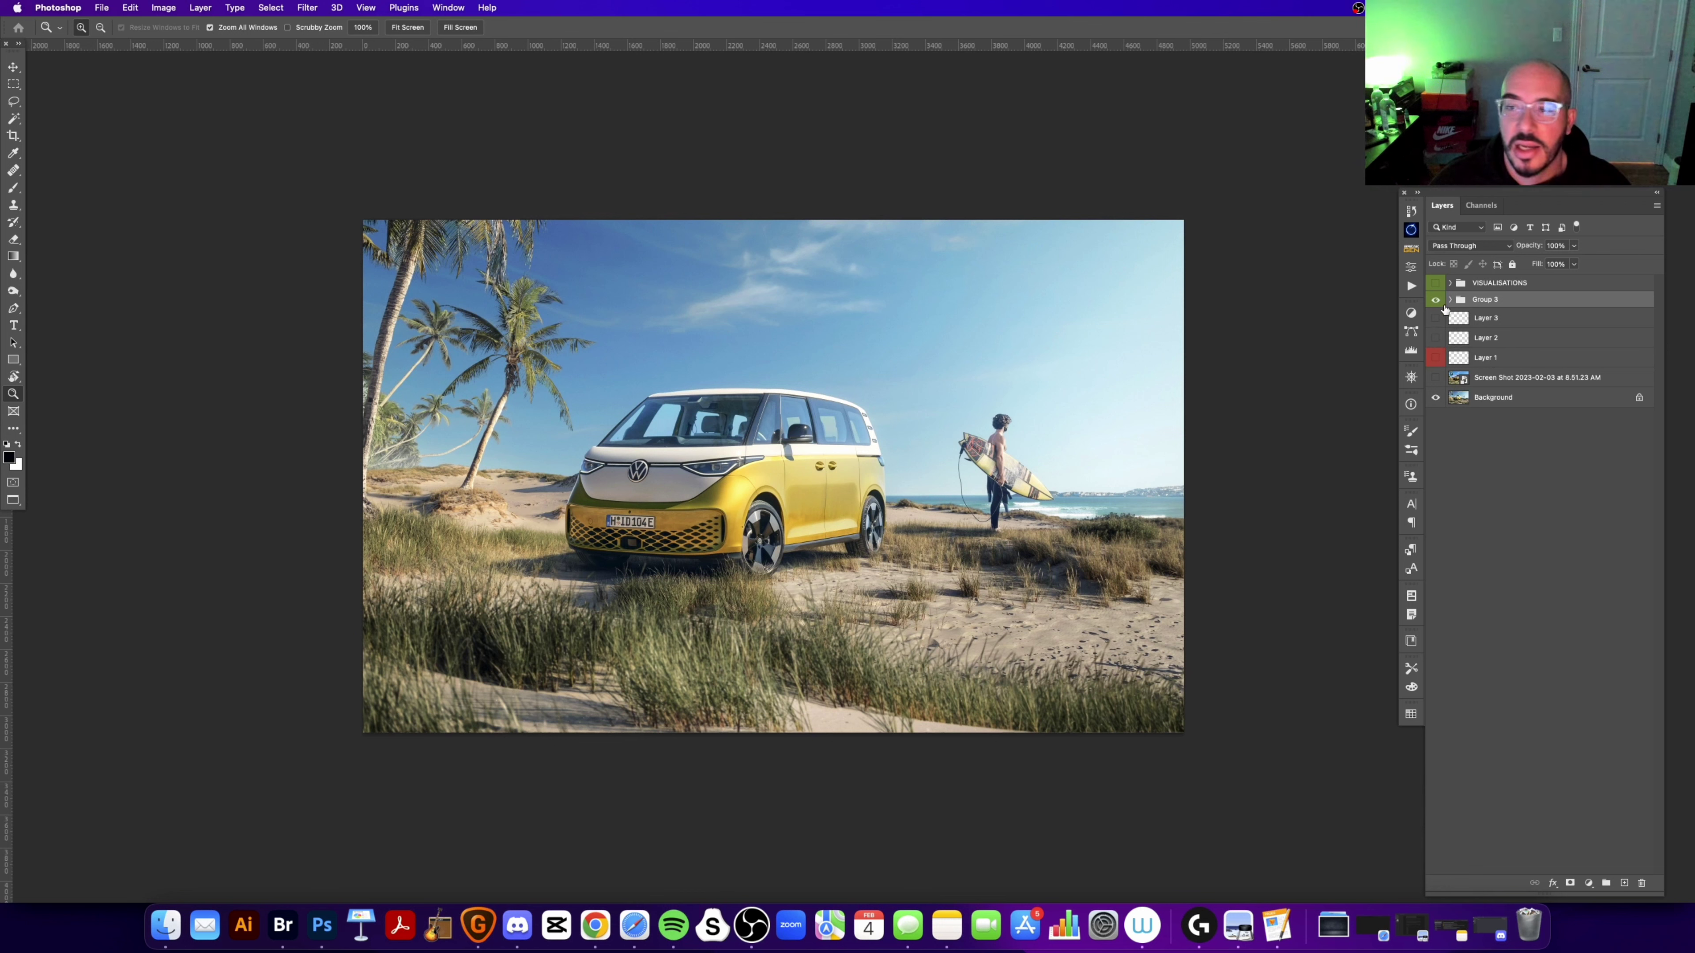
scroll(643, 352, "right", 2)
scroll(643, 352, "up", 1)
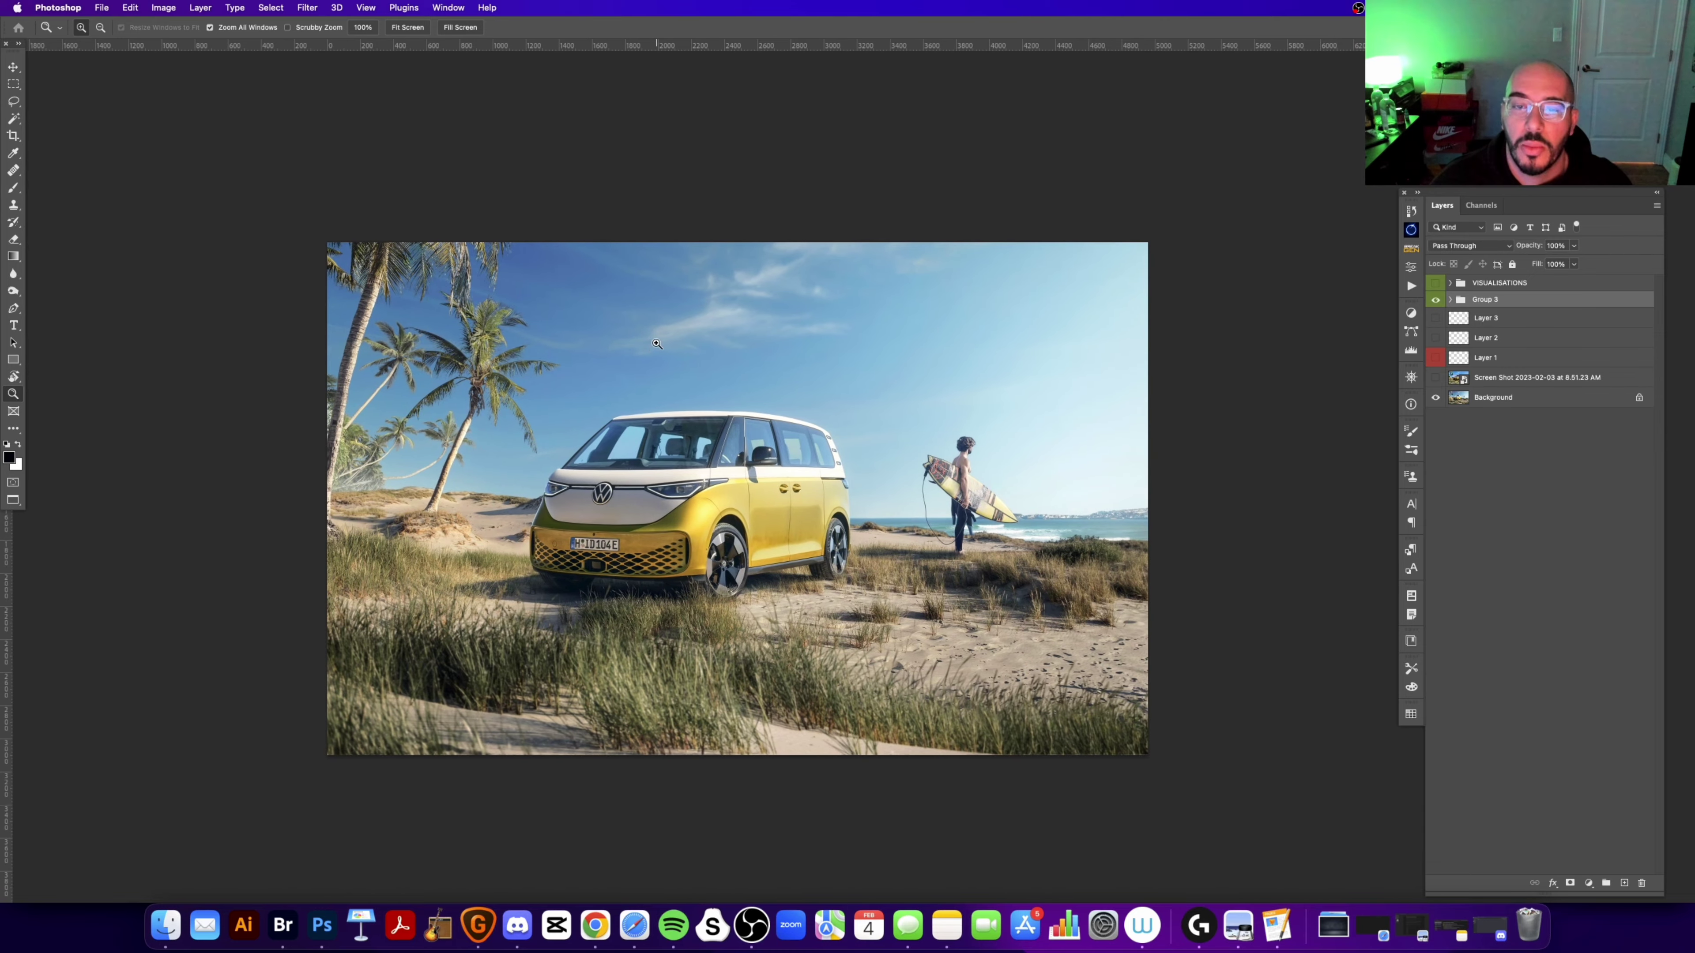
scroll(640, 356, "left", 2)
scroll(734, 357, "right", 3)
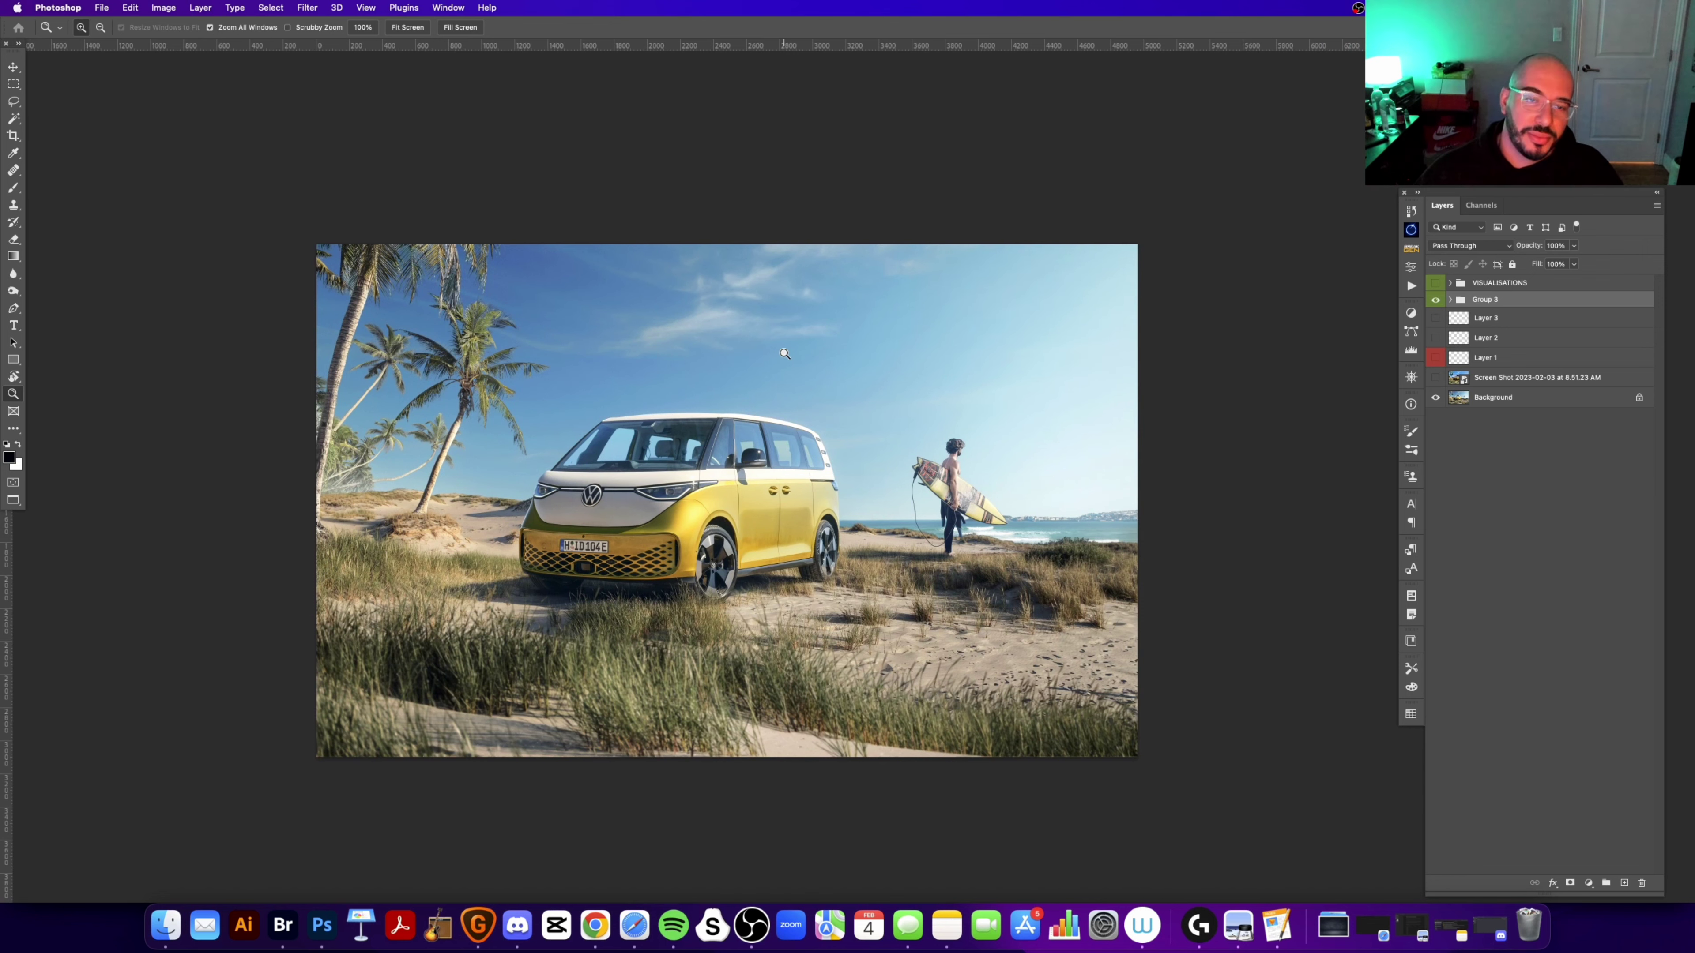
scroll(784, 353, "down", 5)
scroll(784, 353, "down", 3)
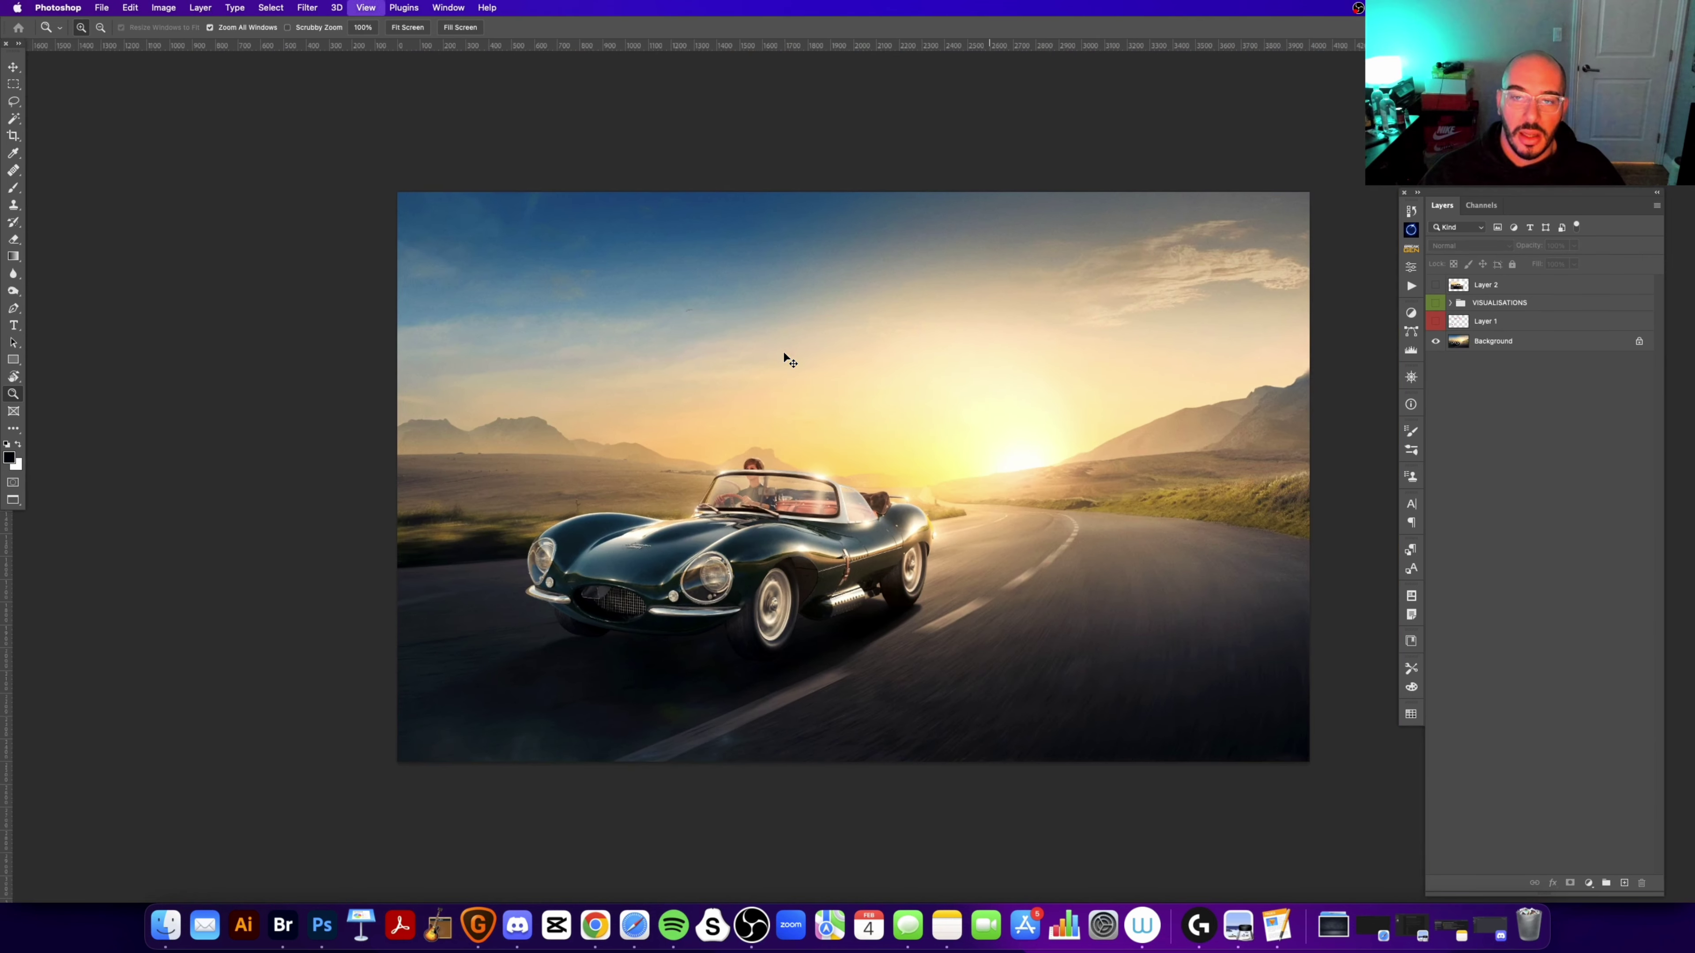
left_click_drag(748, 357, 724, 363)
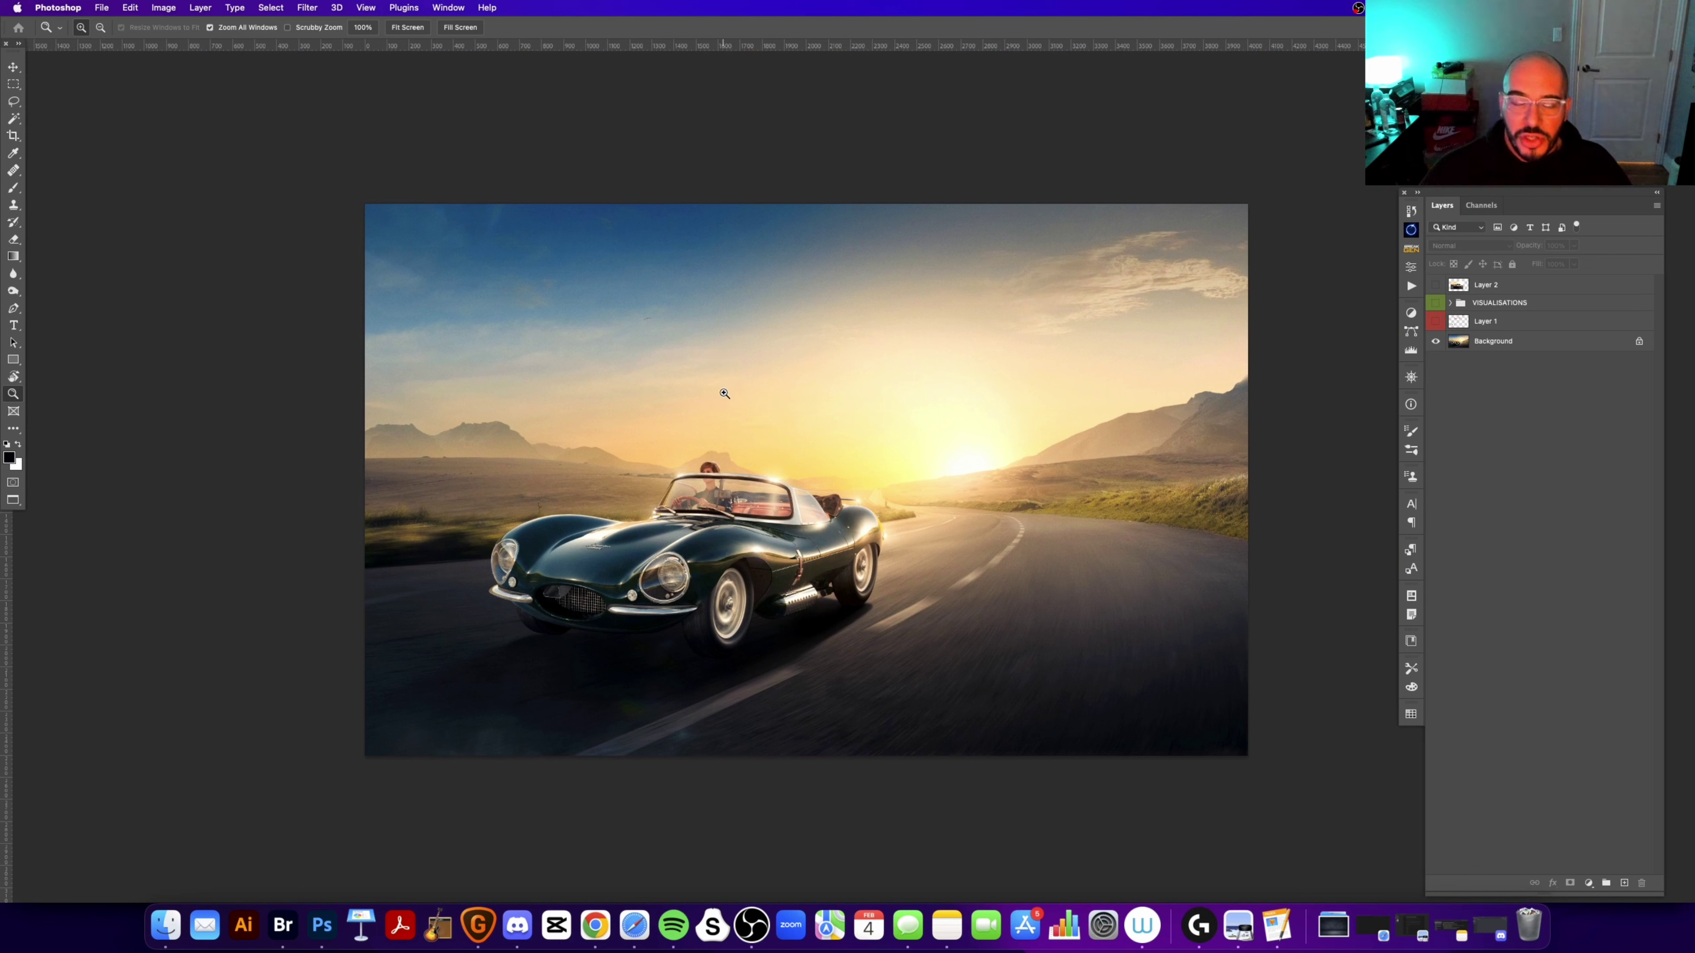
left_click(595, 924)
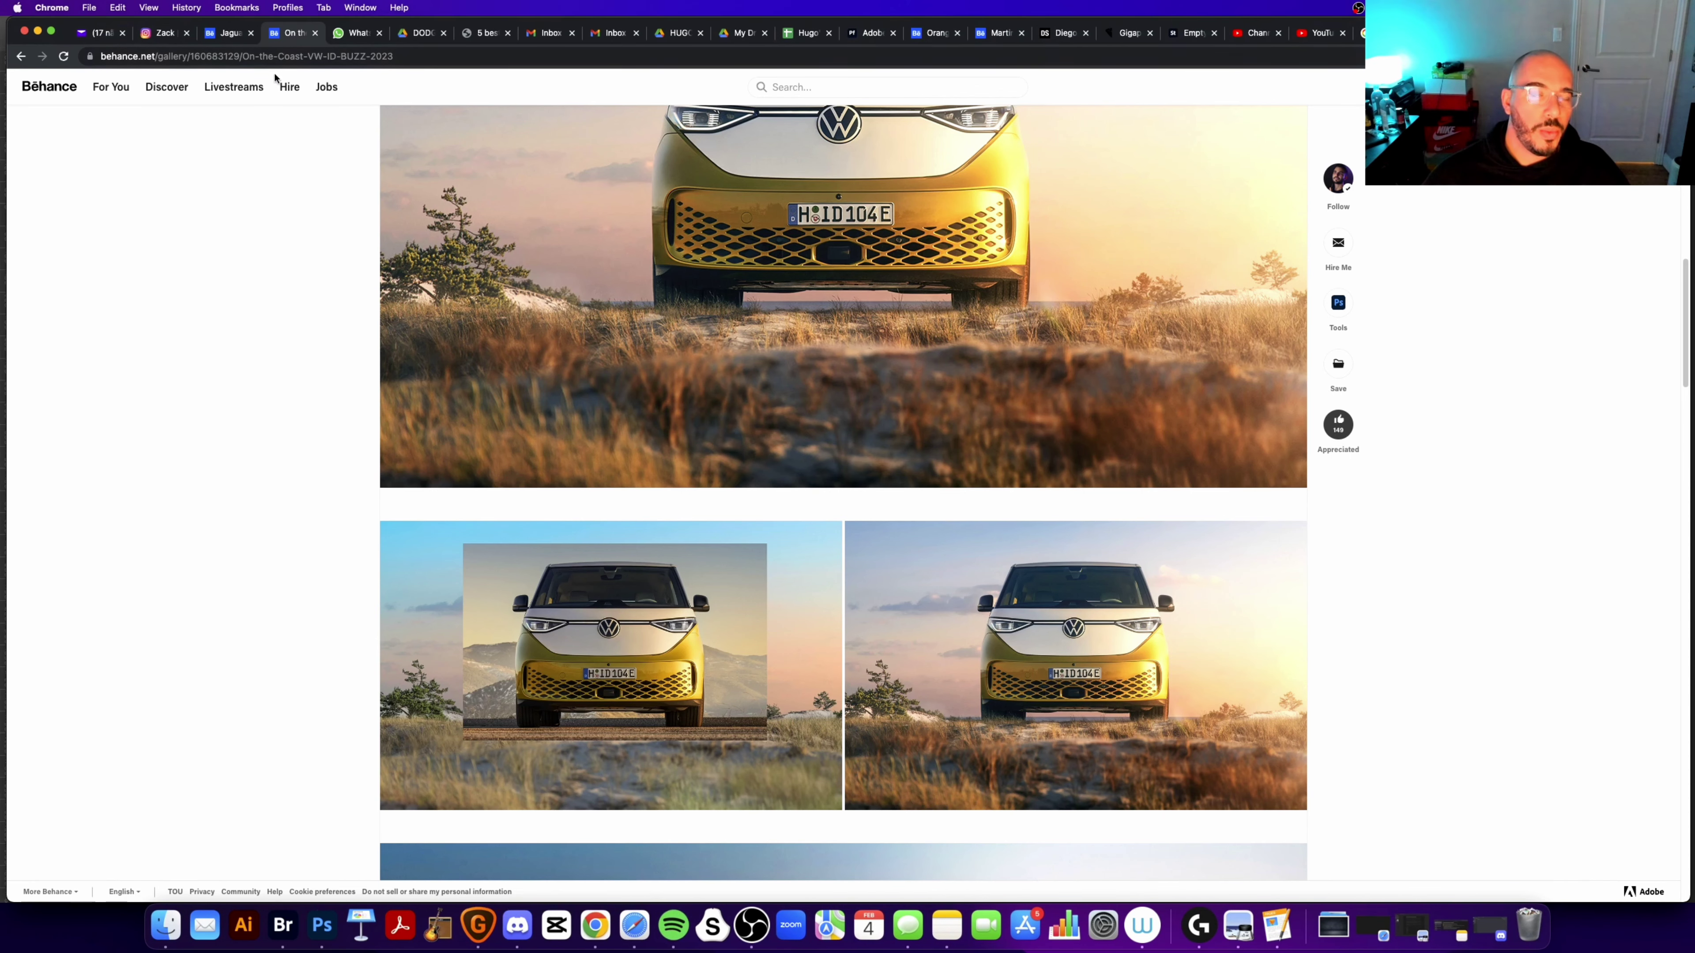
Step: Close the VW gallery and view the Jaguar retouch images full-screen, stepping ahead two images
key("super+w")
left_click(236, 38)
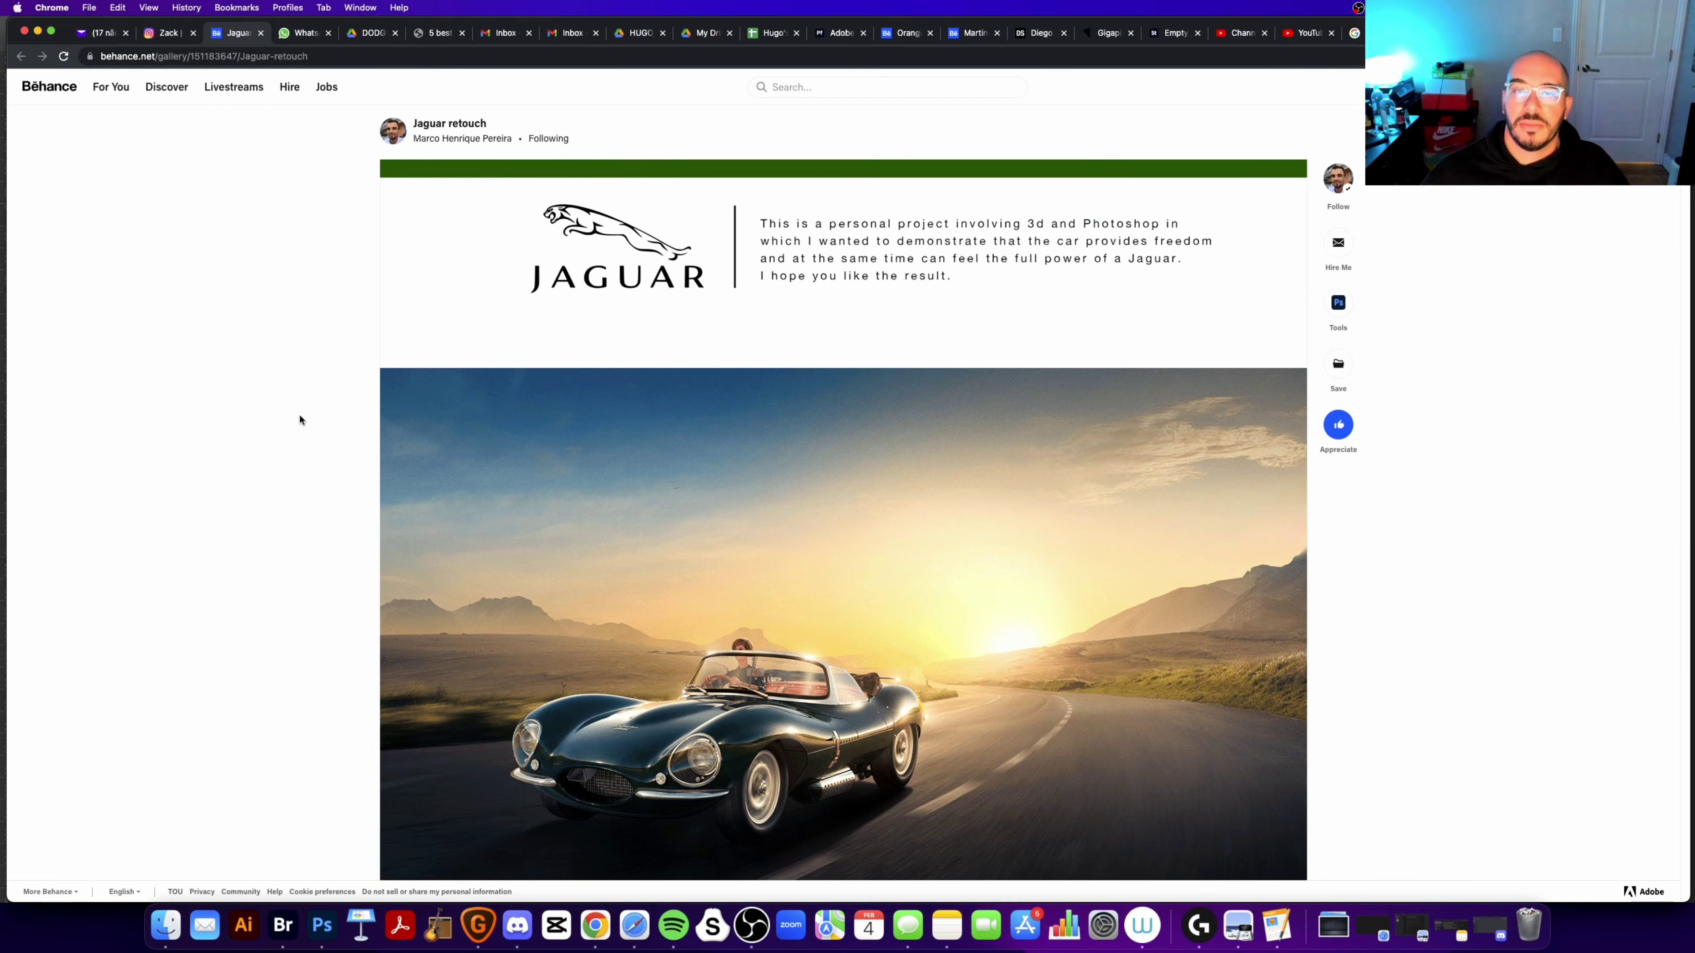
scroll(300, 480, "down", 2)
left_click(759, 484)
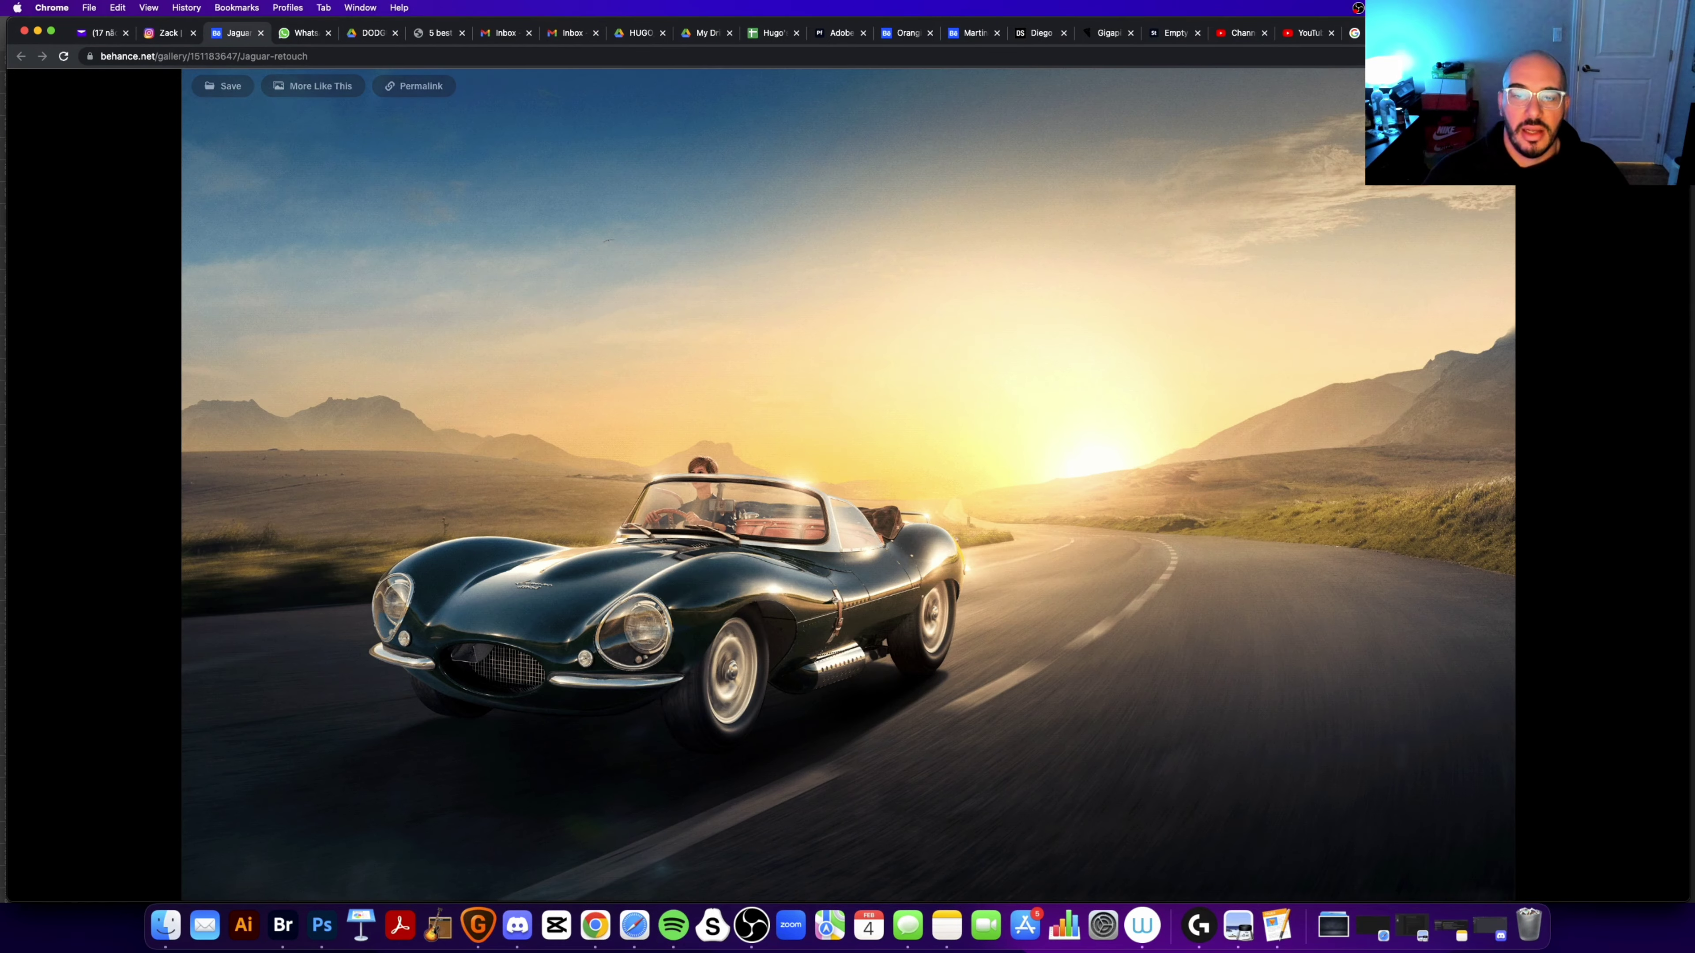
key("Right")
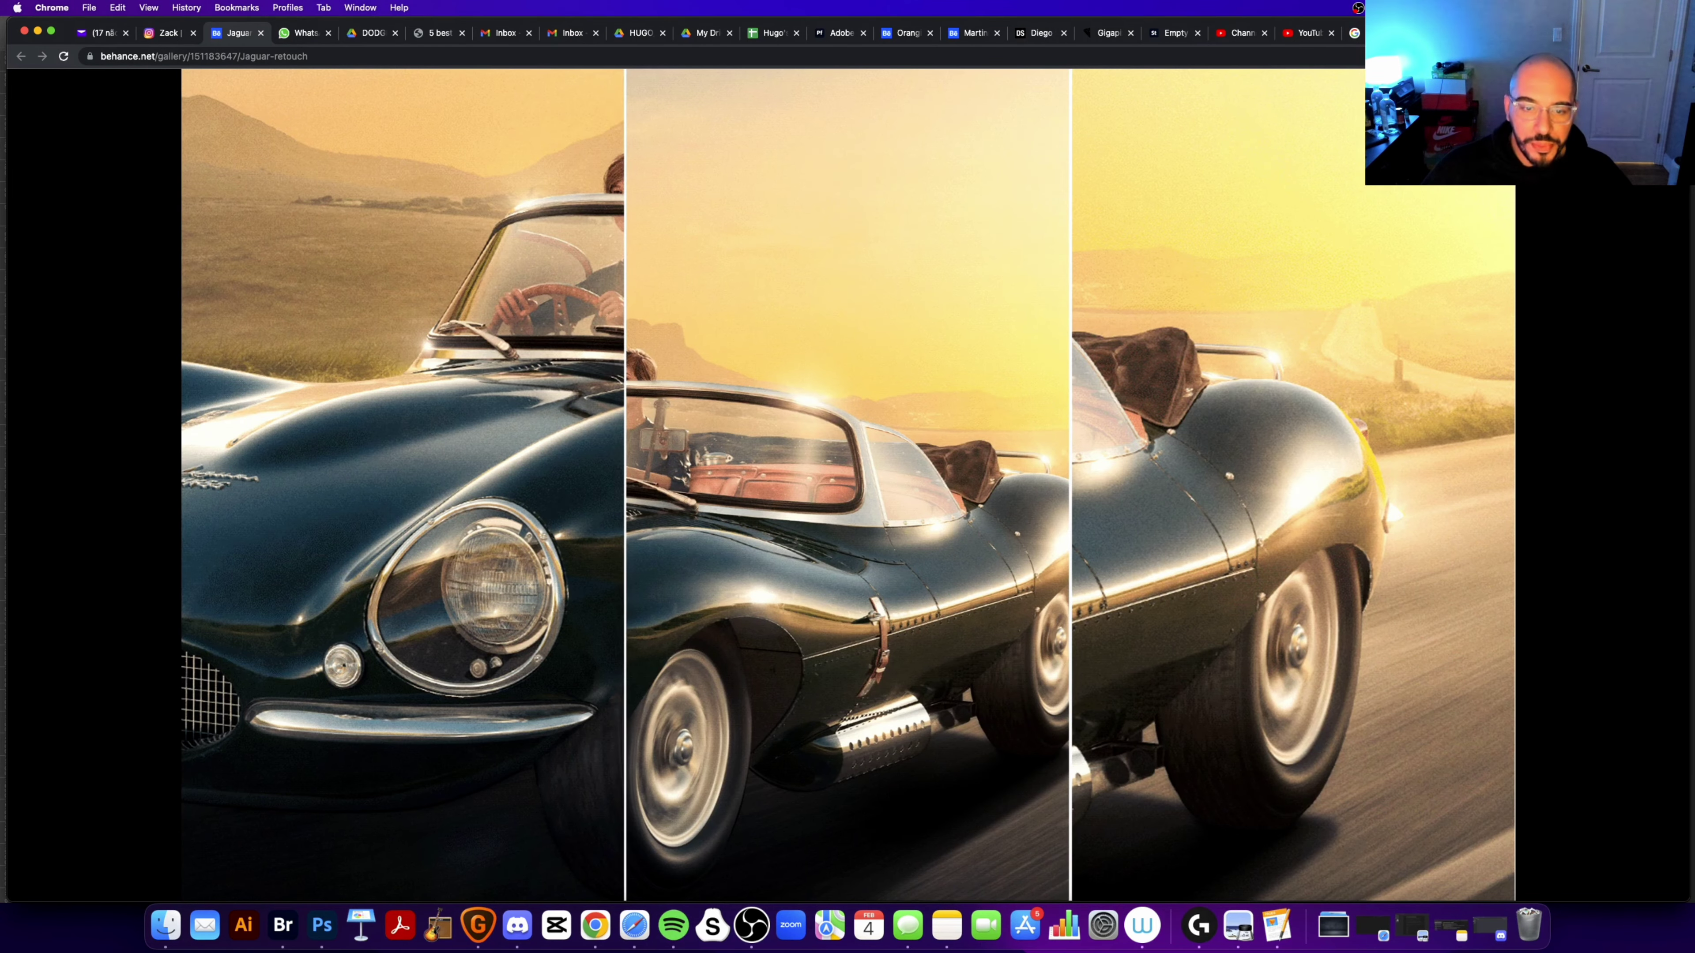
key("Right")
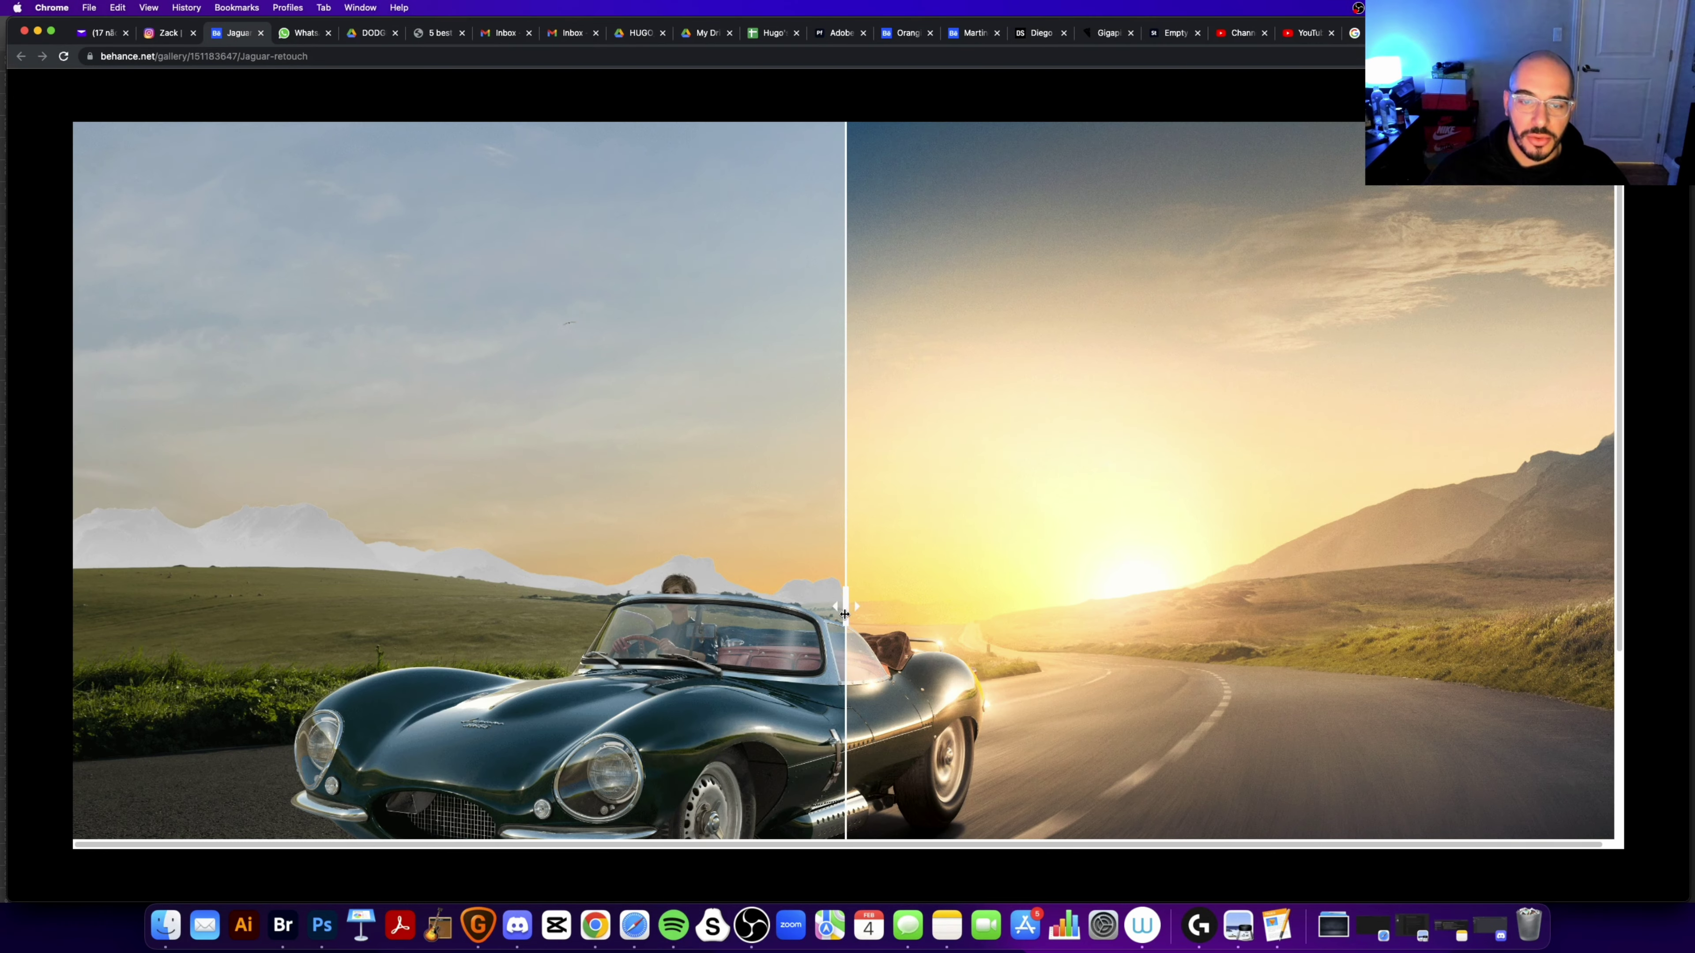
Step: Drag the before/after slider to compare the unretouched and retouched Jaguar, then advance
mouse_move(817, 633)
left_mouse_down()
mouse_move(237, 599)
mouse_move(1581, 674)
mouse_move(1048, 714)
mouse_move(1611, 734)
mouse_move(874, 785)
mouse_move(1494, 783)
mouse_move(896, 828)
mouse_move(1486, 828)
mouse_move(1183, 835)
left_mouse_up()
mouse_move(1049, 831)
left_mouse_down()
mouse_move(1029, 788)
mouse_move(765, 693)
mouse_move(616, 694)
mouse_move(995, 668)
mouse_move(476, 598)
mouse_move(188, 729)
mouse_move(81, 598)
mouse_move(1142, 349)
mouse_move(1535, 604)
mouse_move(1447, 413)
left_mouse_up()
scroll(1446, 414, "down", 10)
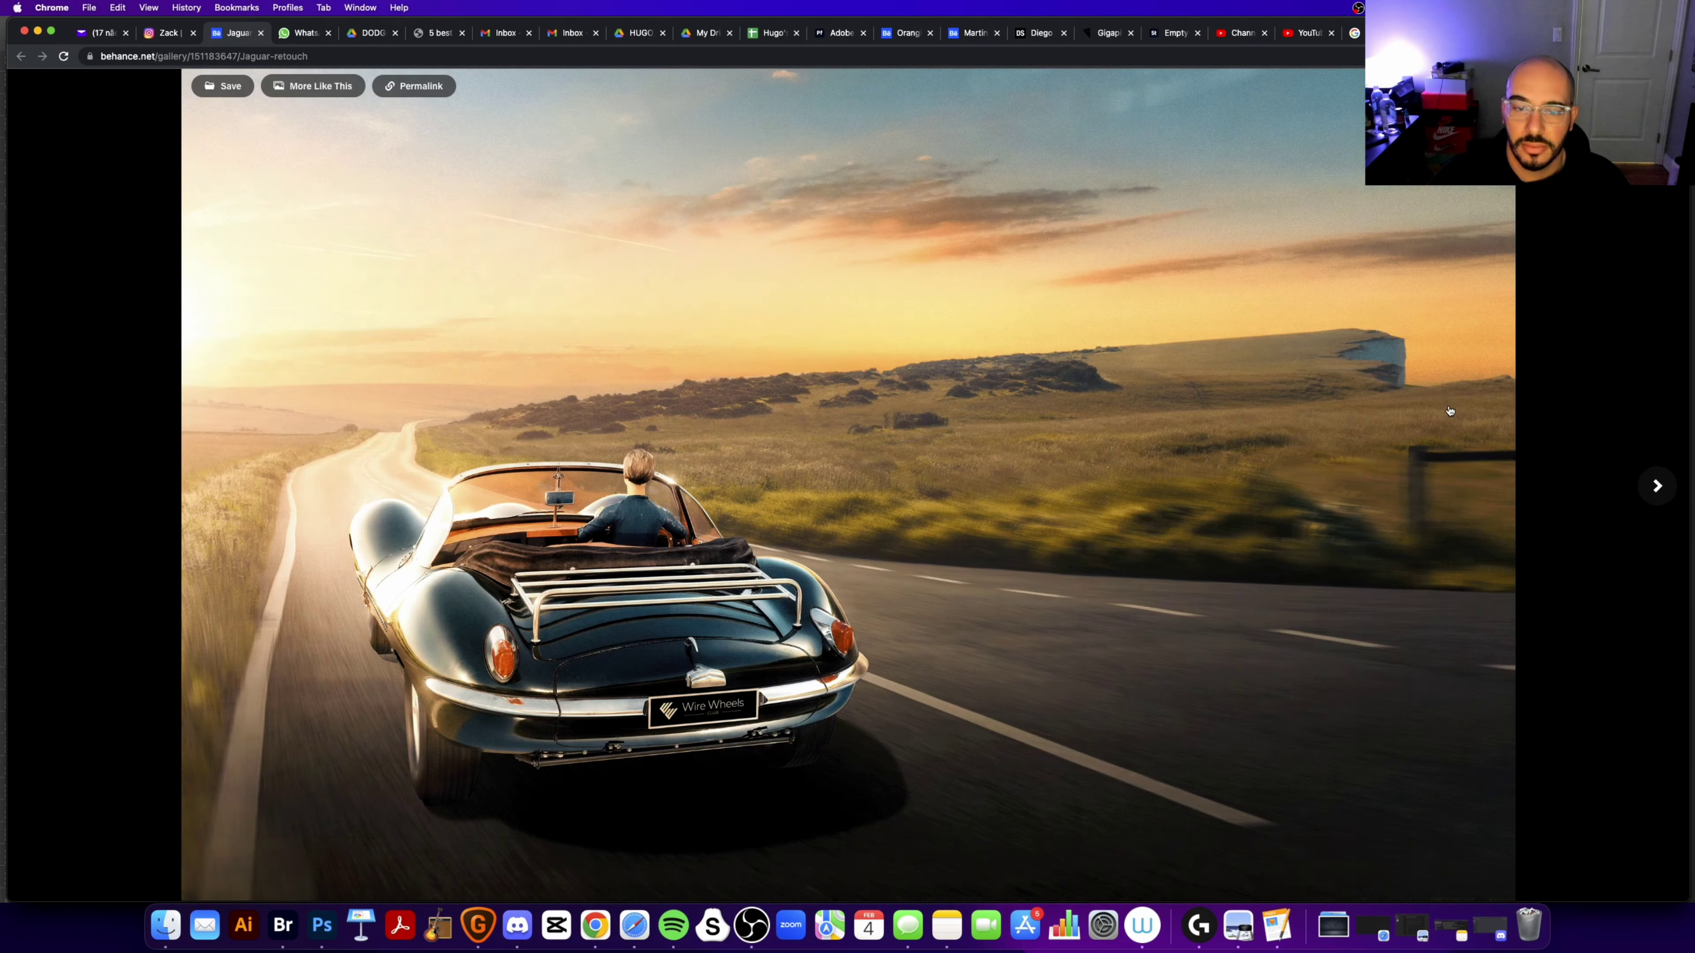
scroll(1432, 435, "down", 10)
left_click(1433, 435)
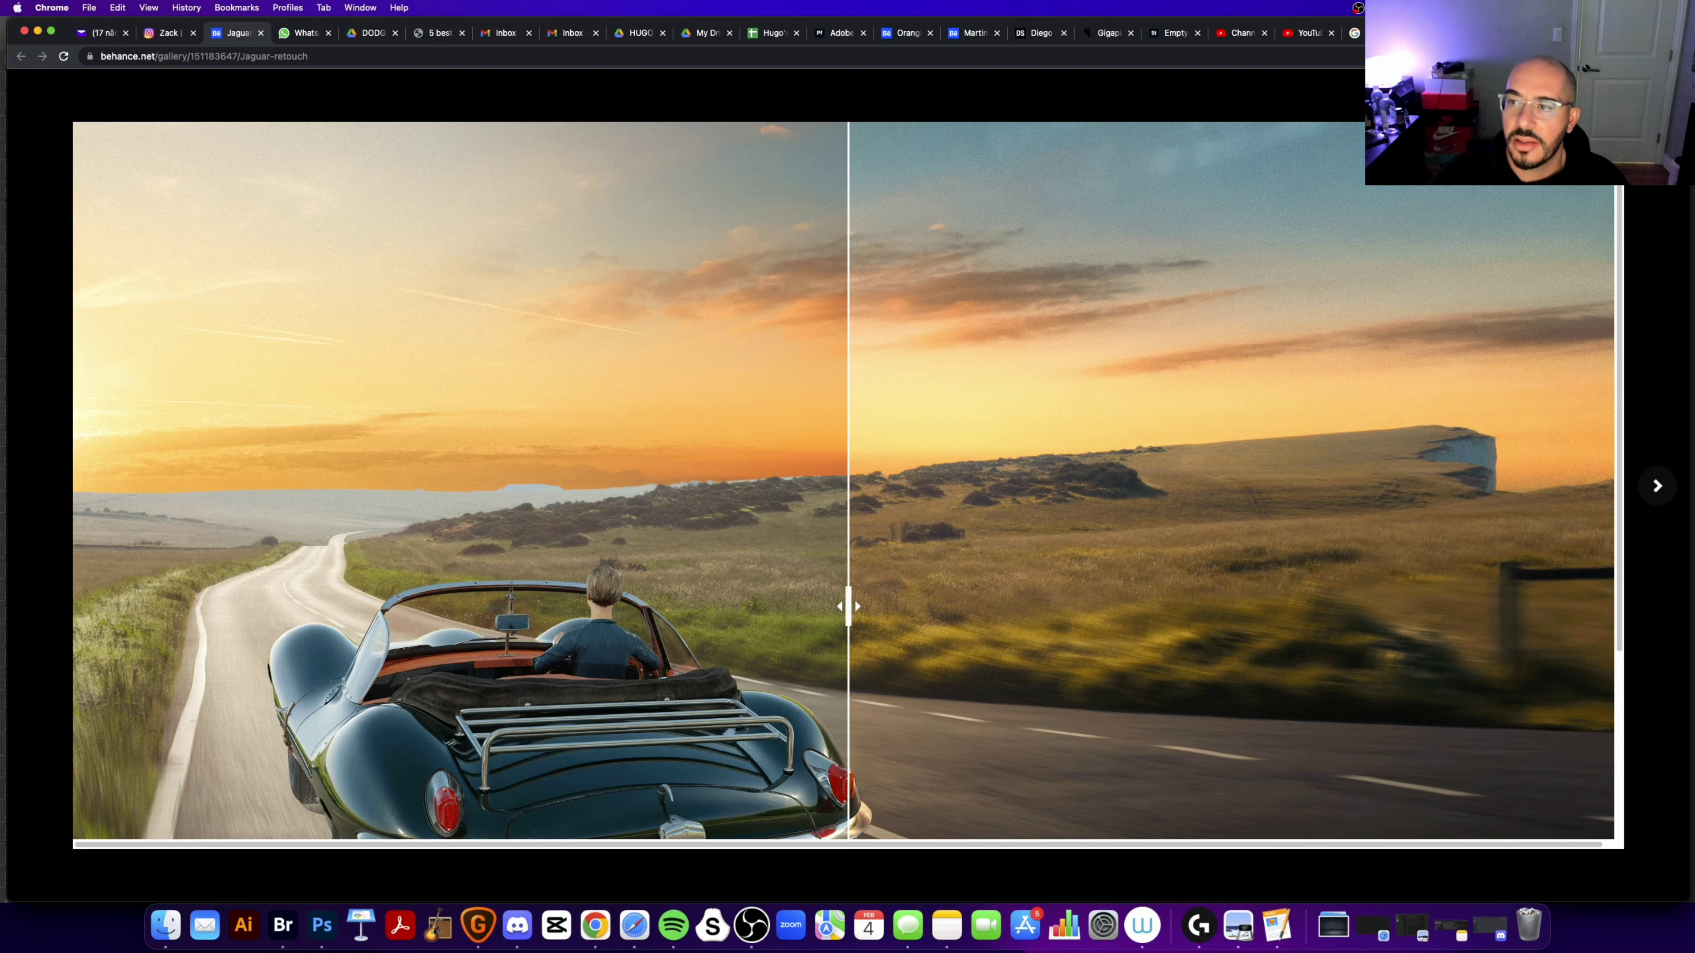
Step: Scroll down and play the Jaguar project's 10-second process video
scroll(639, 602, "down", 5)
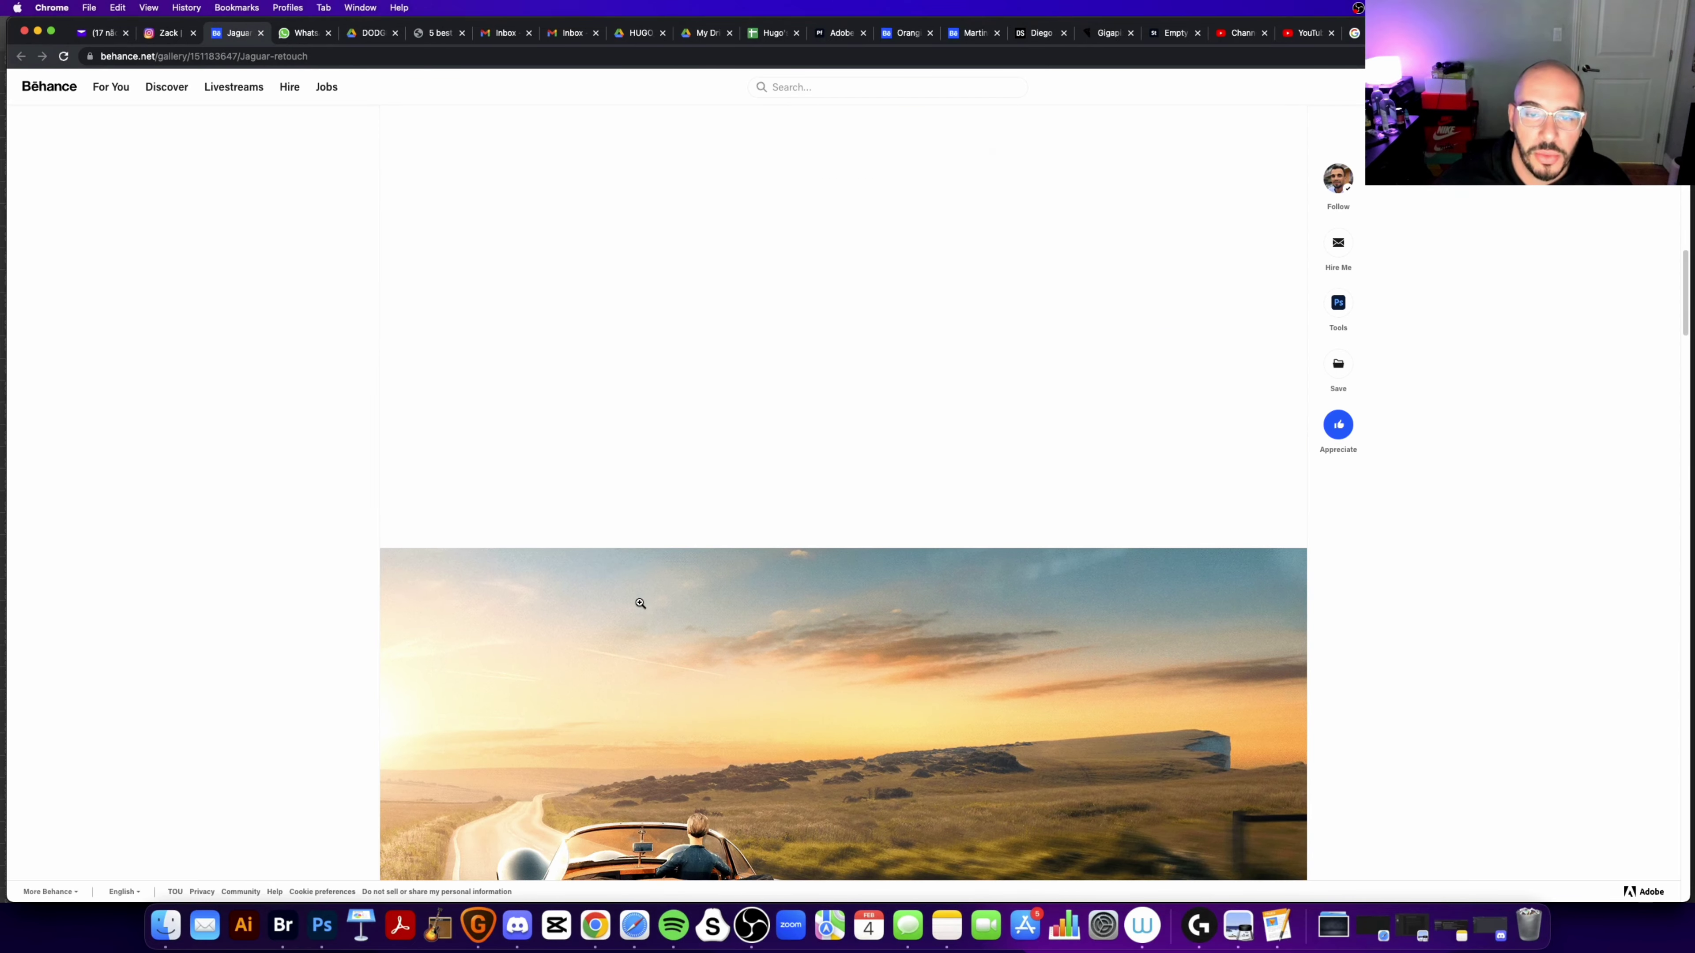
scroll(423, 597, "down", 5)
scroll(422, 597, "down", 5)
scroll(422, 598, "down", 5)
scroll(423, 597, "down", 5)
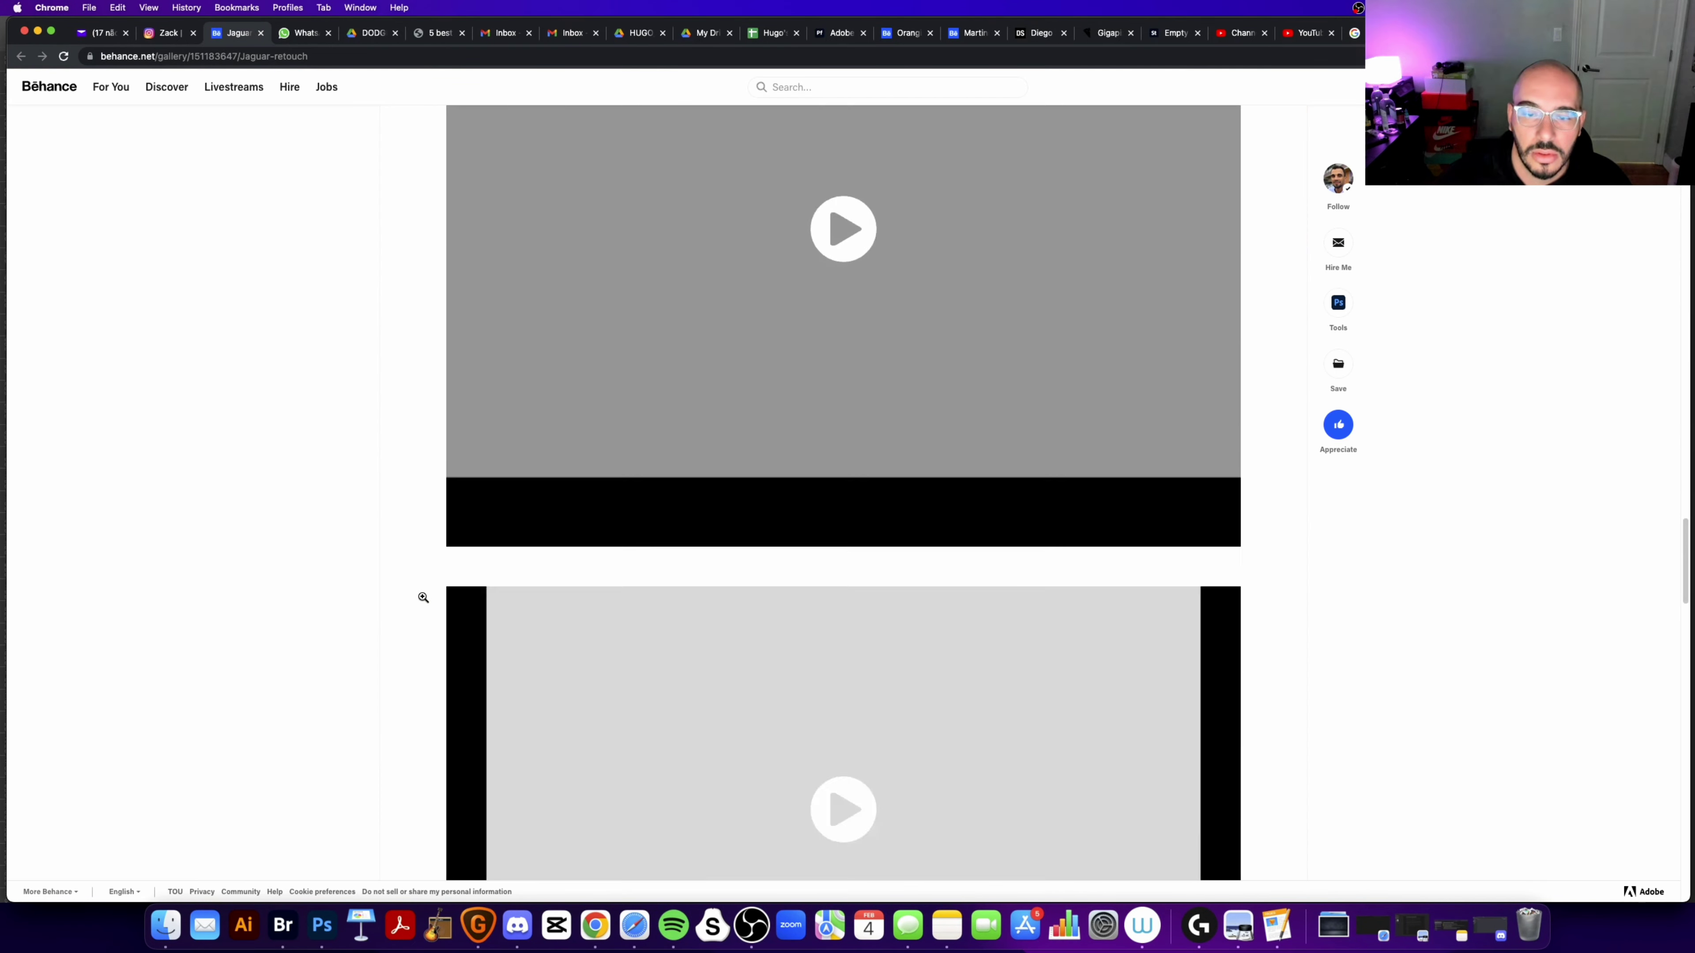
scroll(419, 594, "down", 2)
scroll(386, 556, "down", 3)
left_click(844, 489)
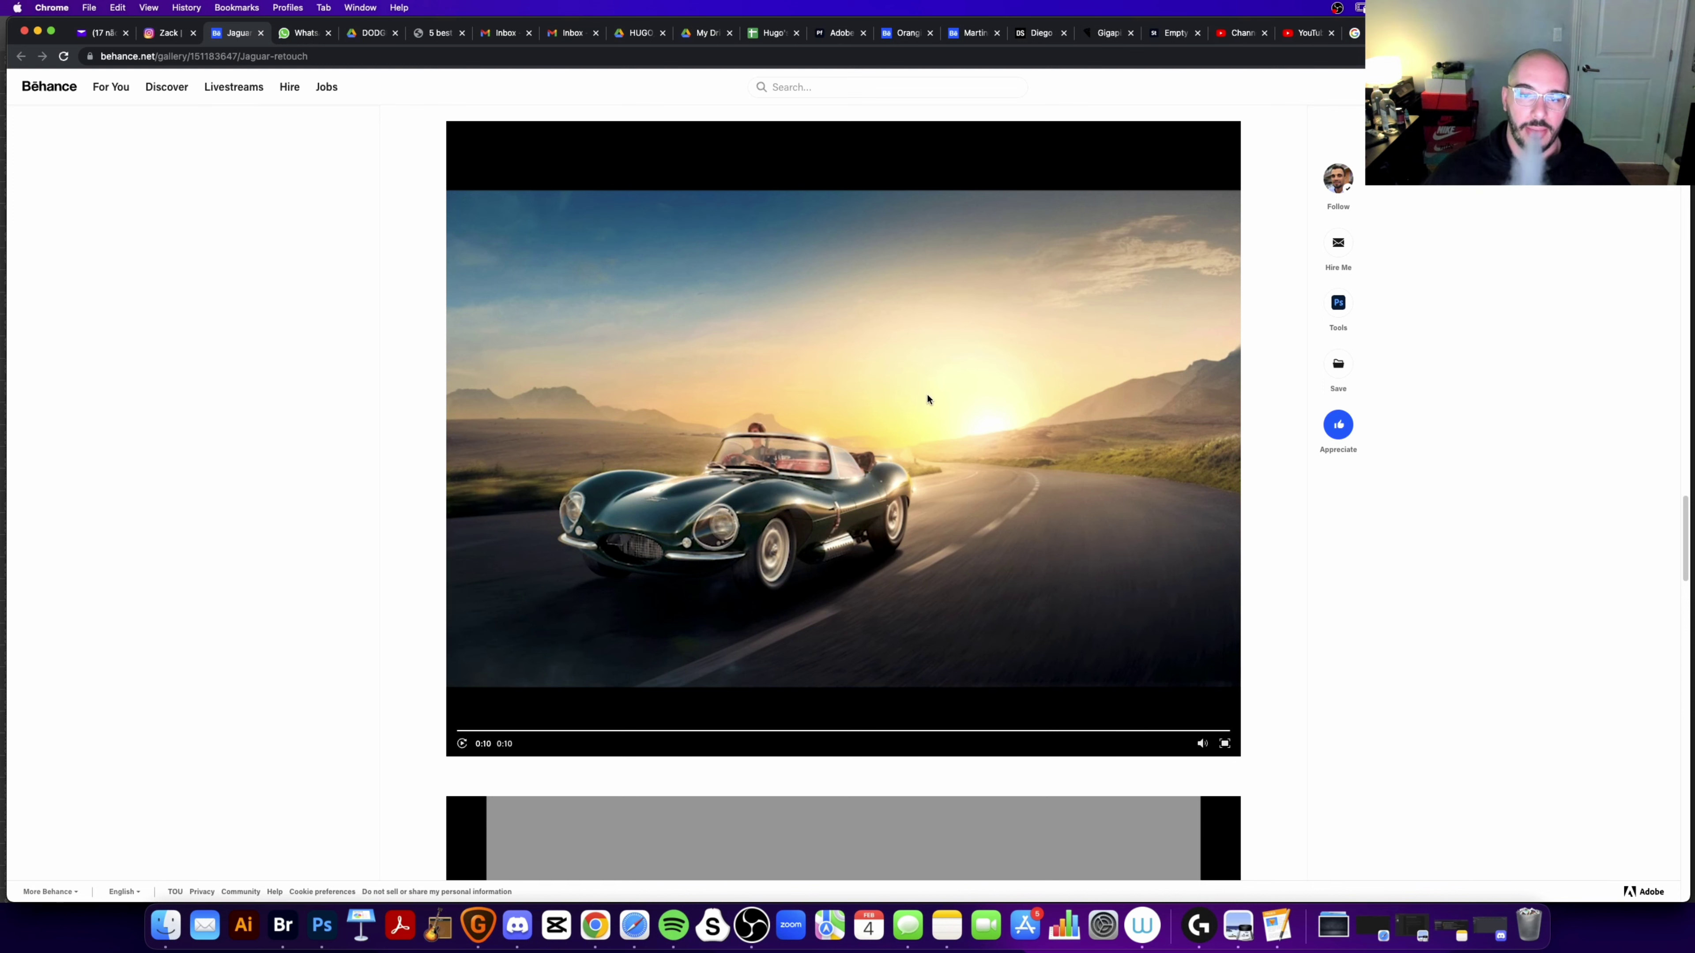
Step: Back in Photoshop, zoom in on the Jaguar's side and rear wheel
left_click(322, 925)
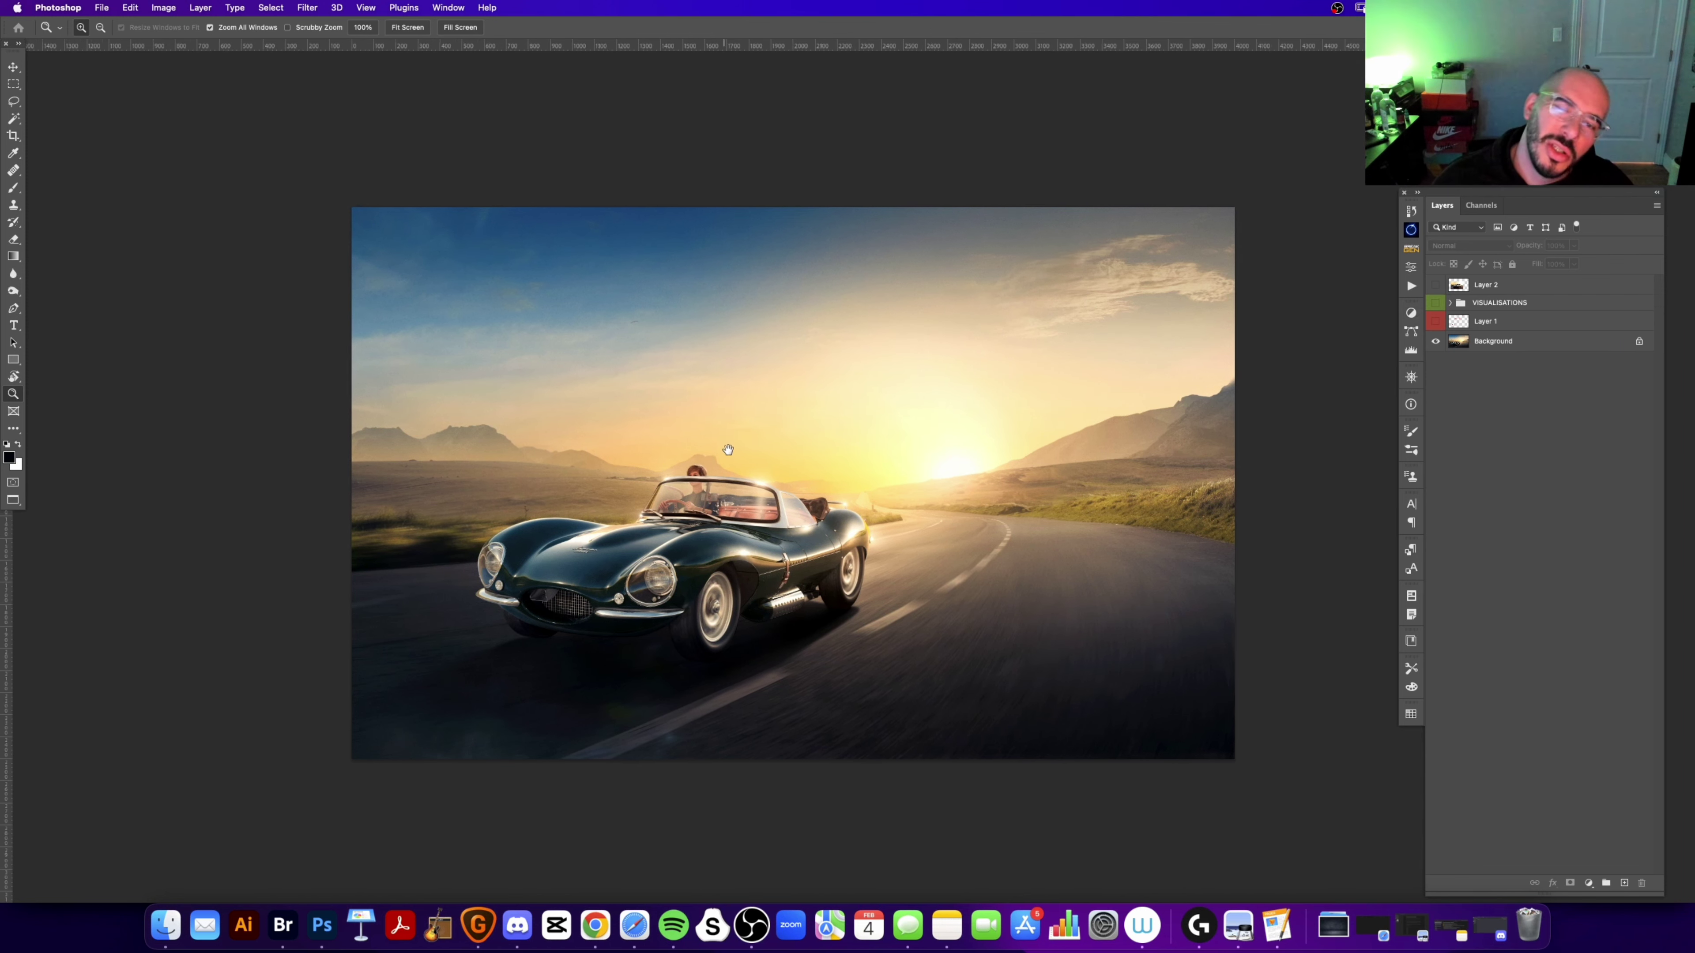
scroll(753, 434, "right", 3)
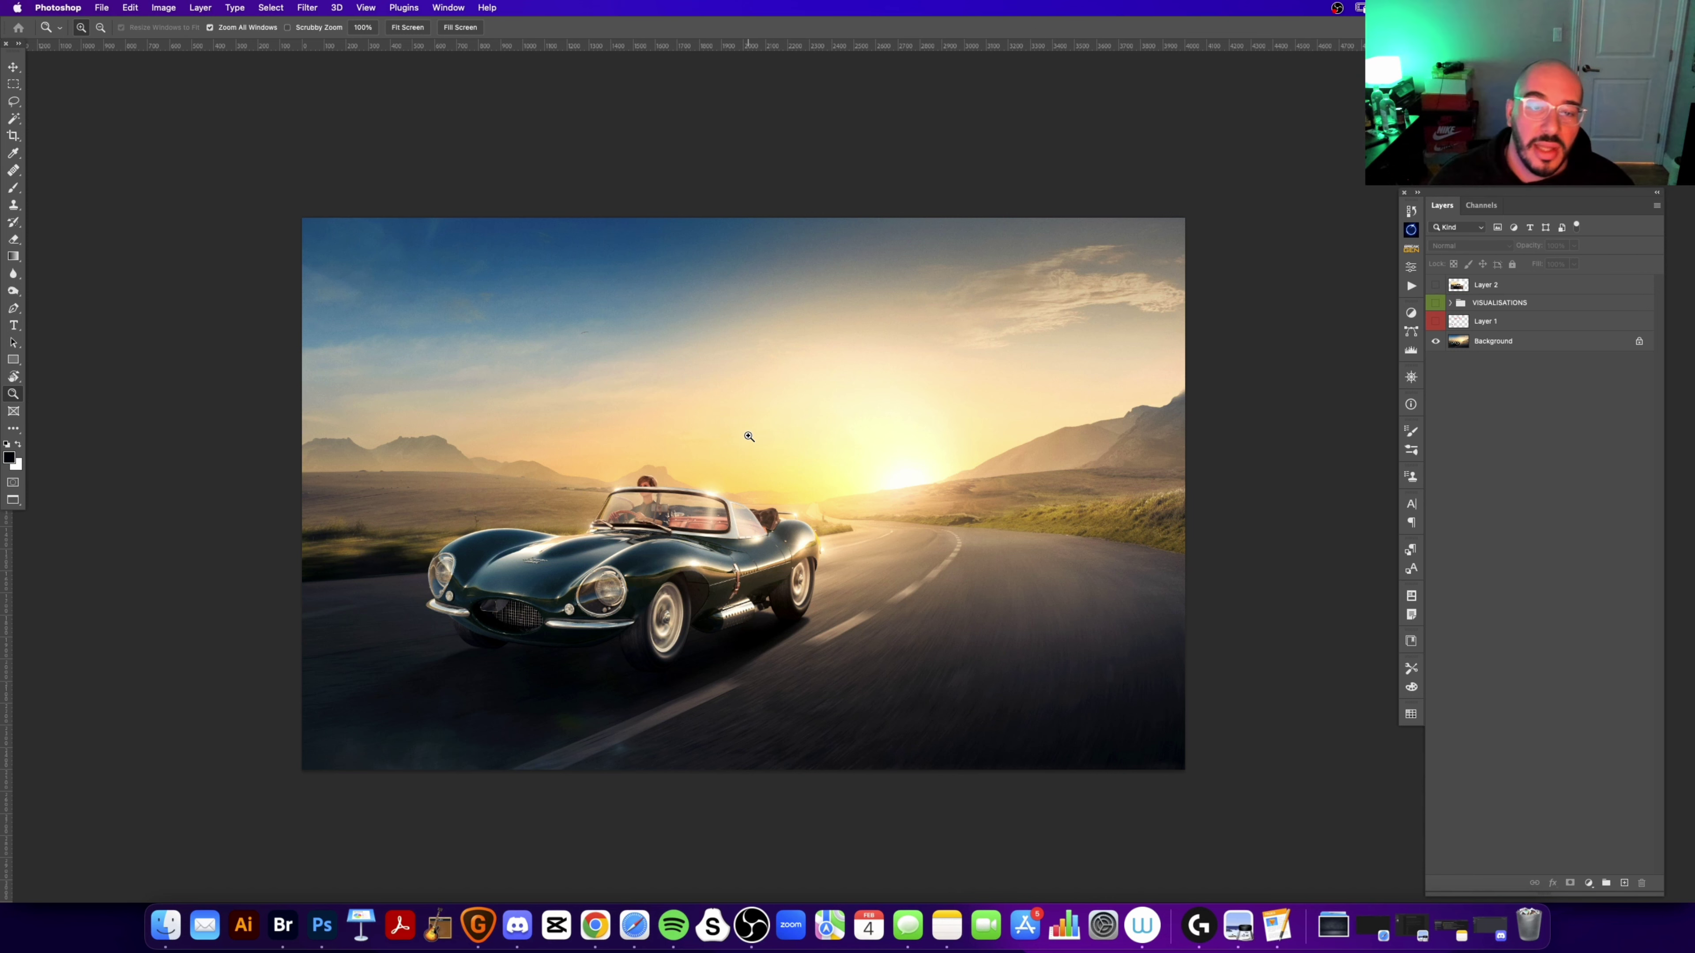
left_click(892, 437)
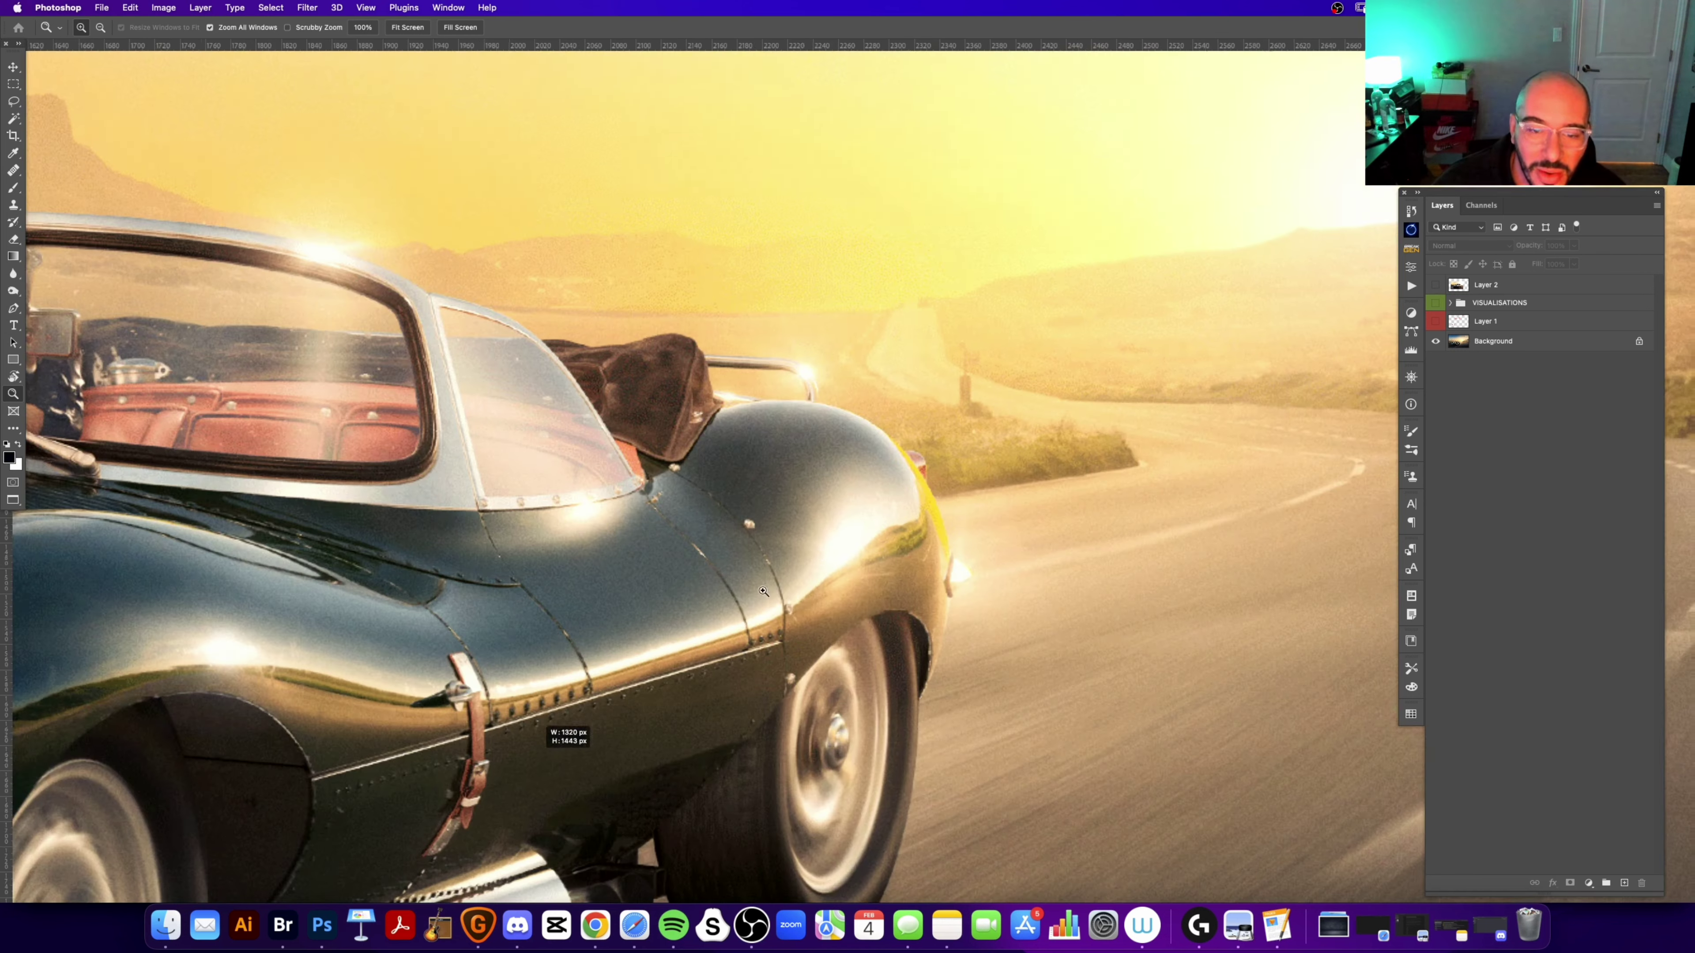
scroll(838, 385, "up", 3)
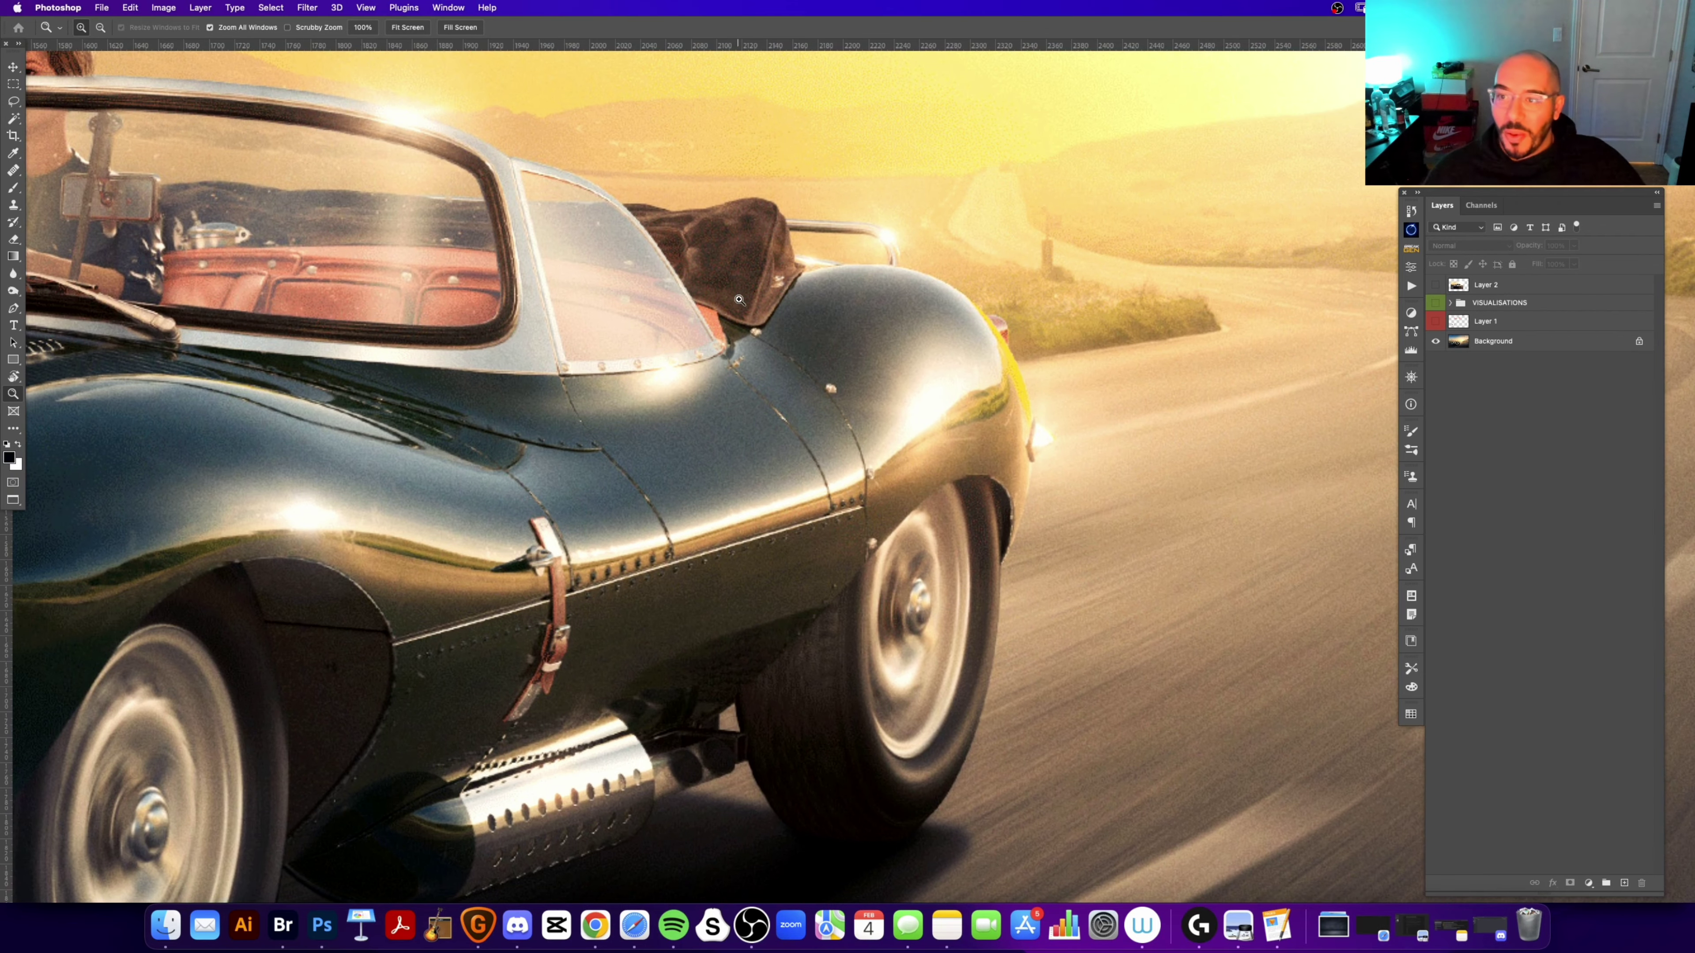
scroll(753, 307, "up", 2)
scroll(752, 307, "left", 2)
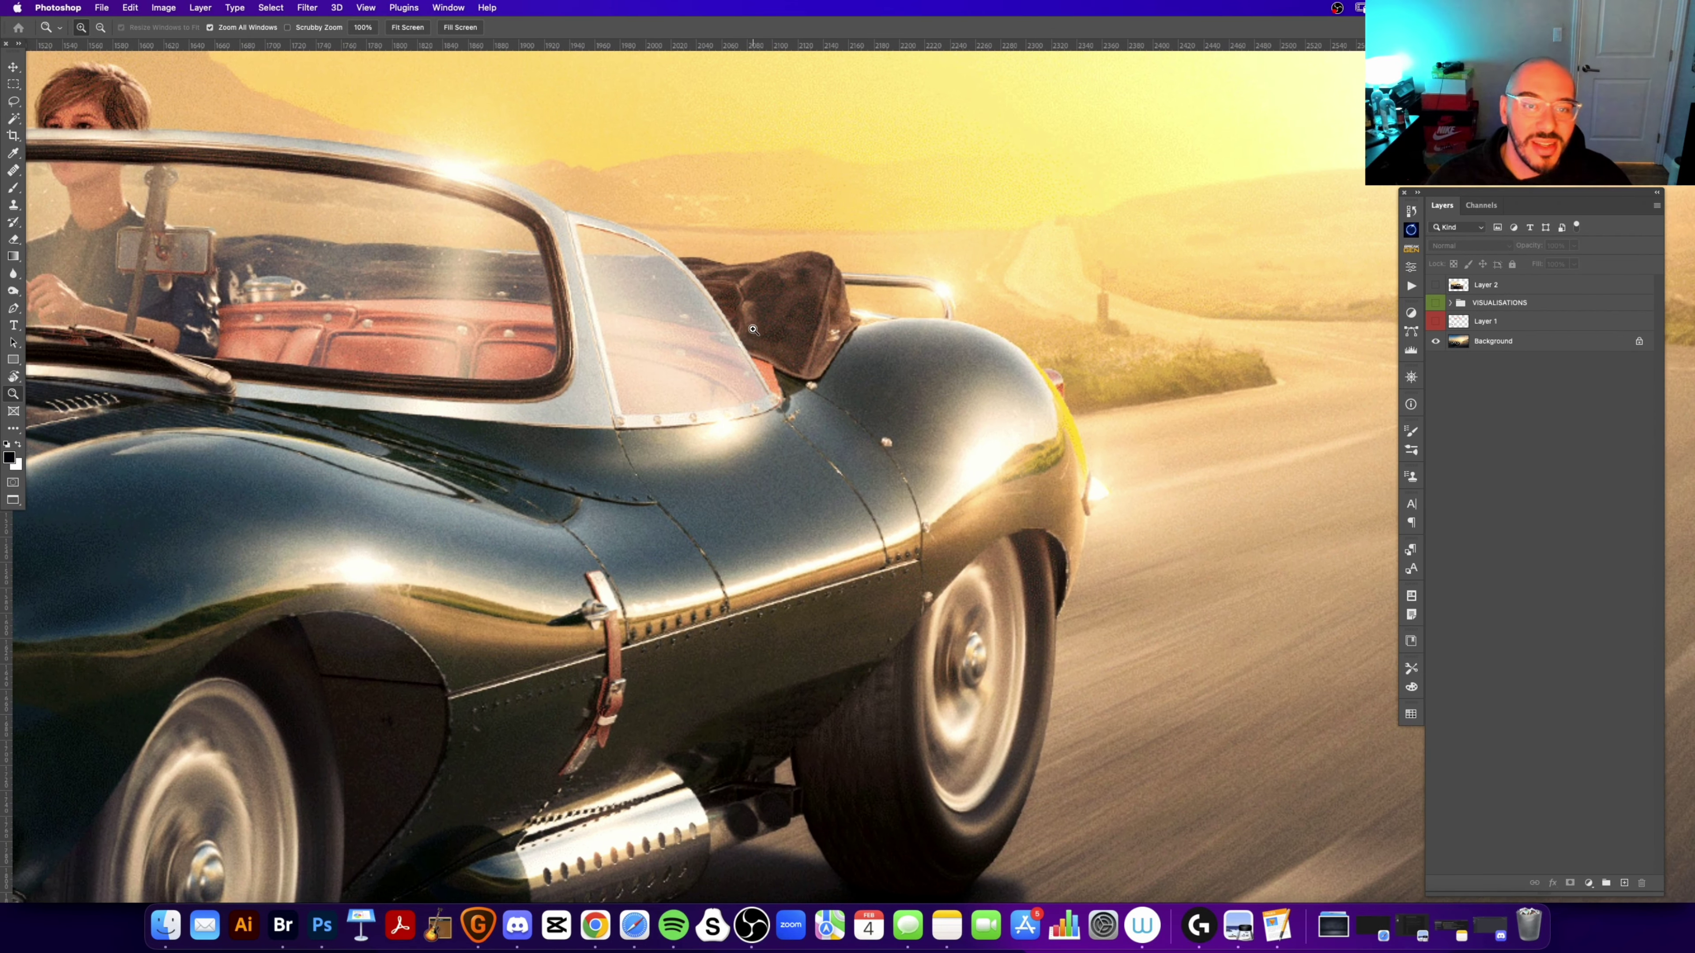
scroll(766, 295, "up", 1)
scroll(770, 334, "up", 1)
scroll(774, 374, "up", 1)
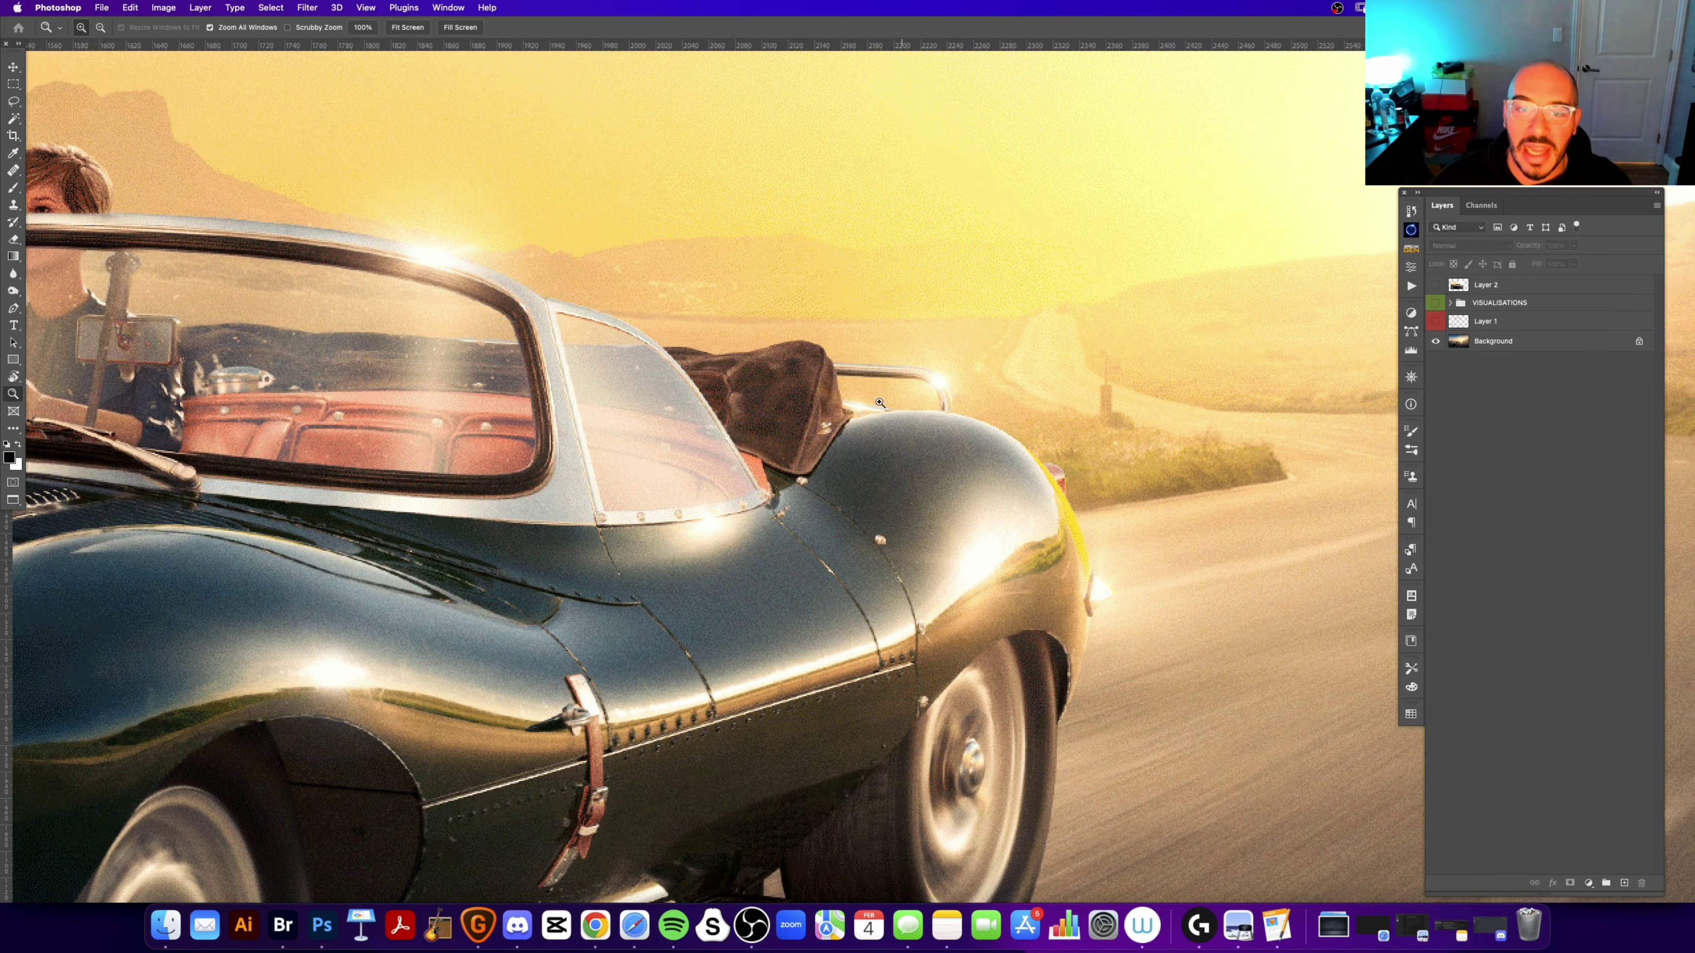
scroll(778, 403, "up", 1)
scroll(778, 414, "up", 3)
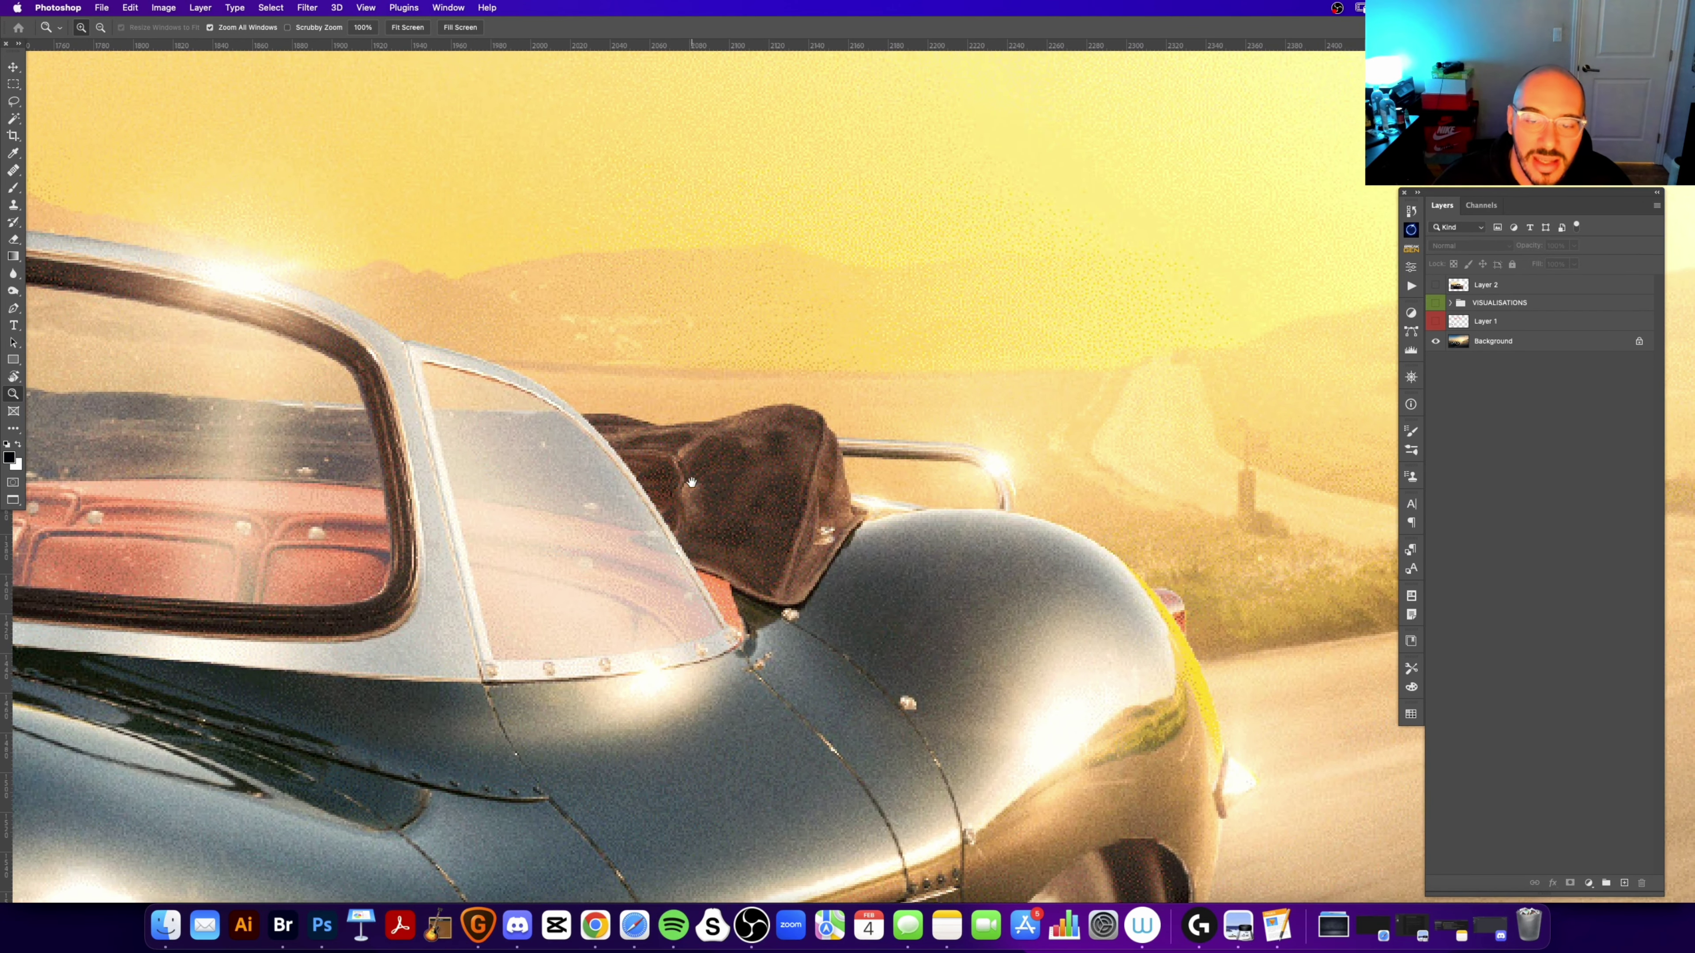
left_click_drag(691, 482, 699, 447)
scroll(746, 444, "up", 1)
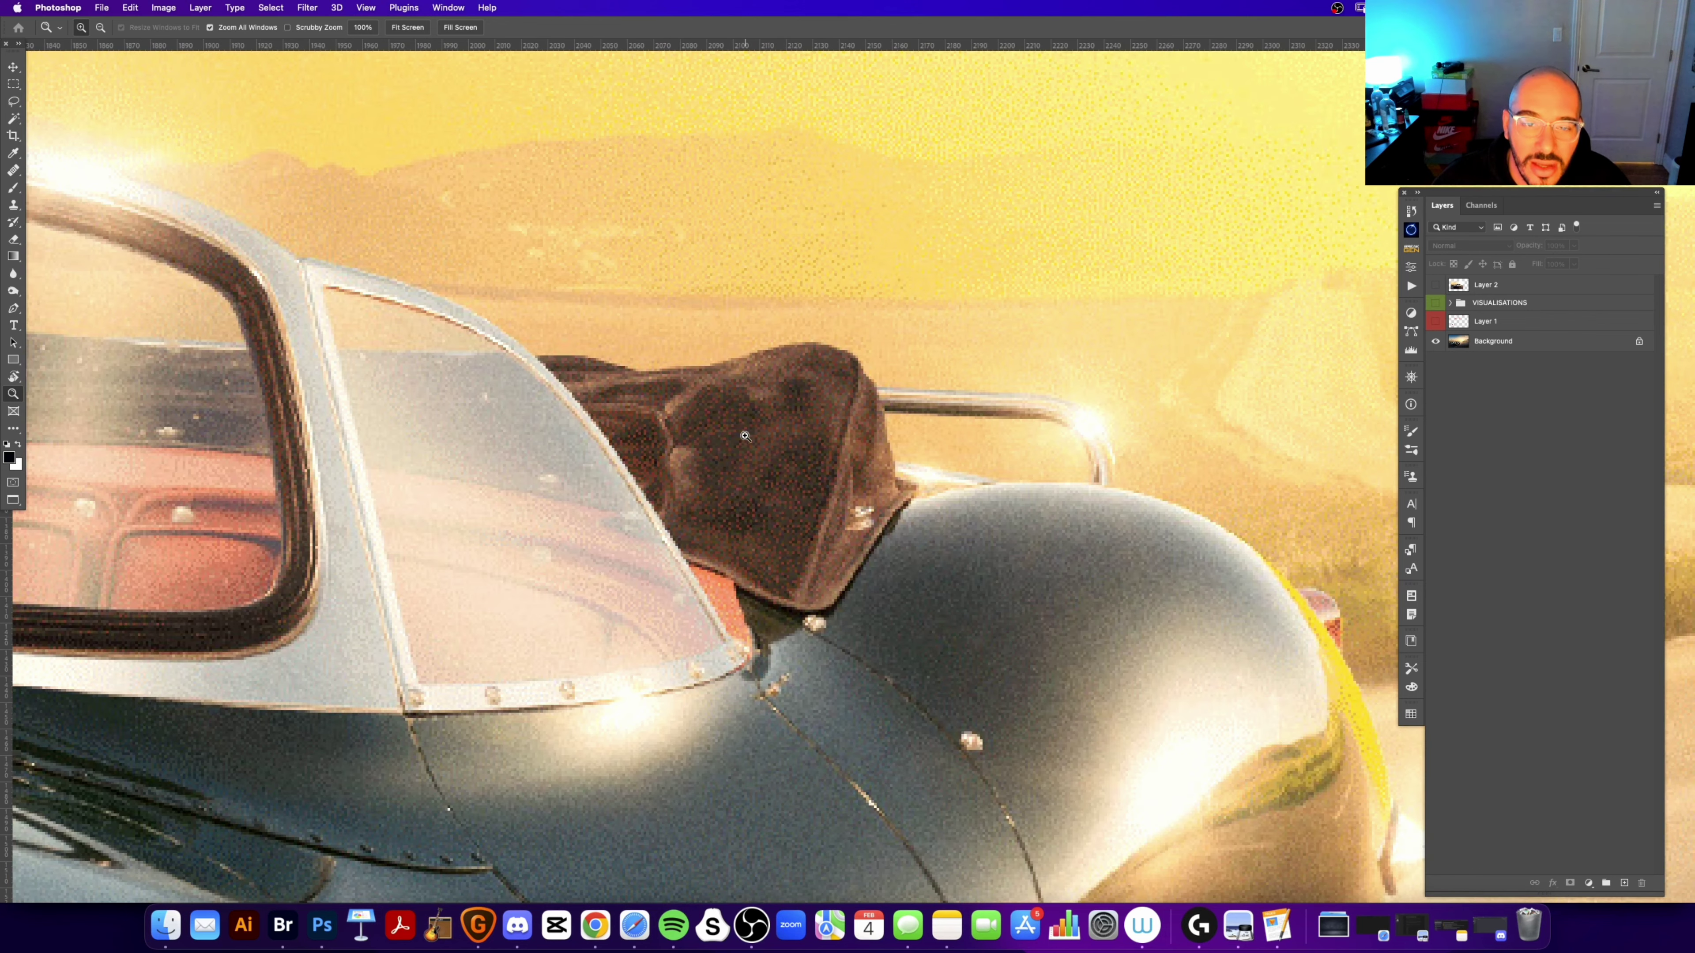
Step: Inspect the side panel and cabin up close, then fit and shrink the whole sunset image
scroll(756, 437, "down", 1)
scroll(787, 454, "down", 10)
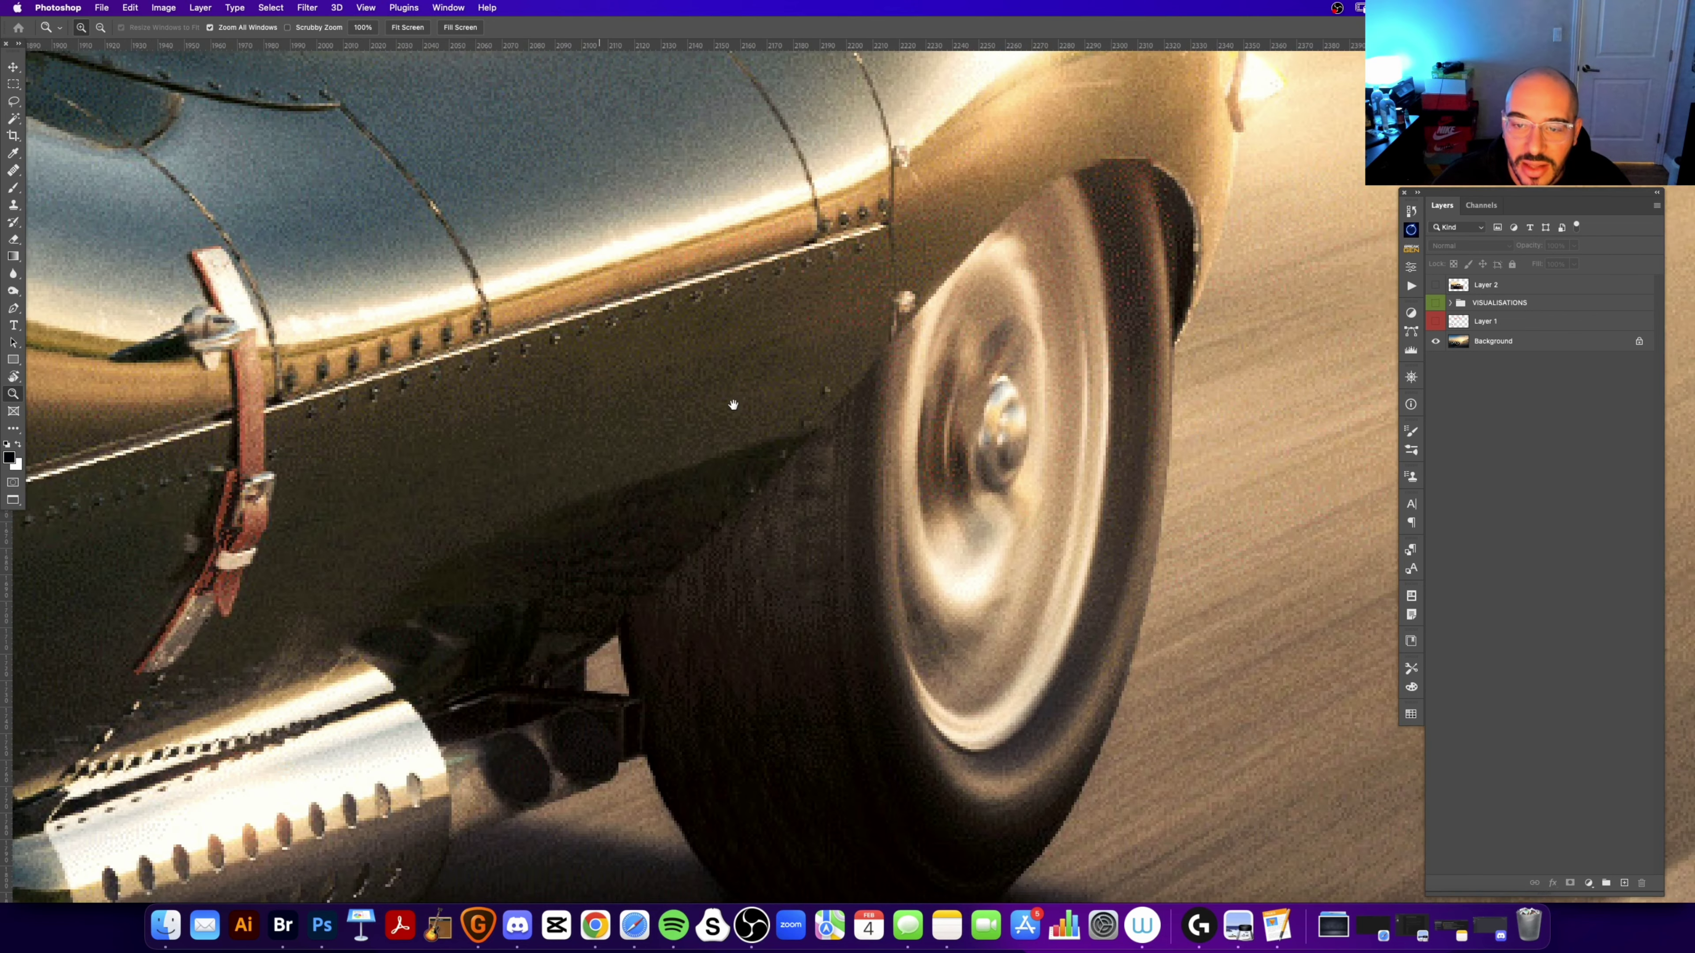
scroll(924, 441, "up", 10)
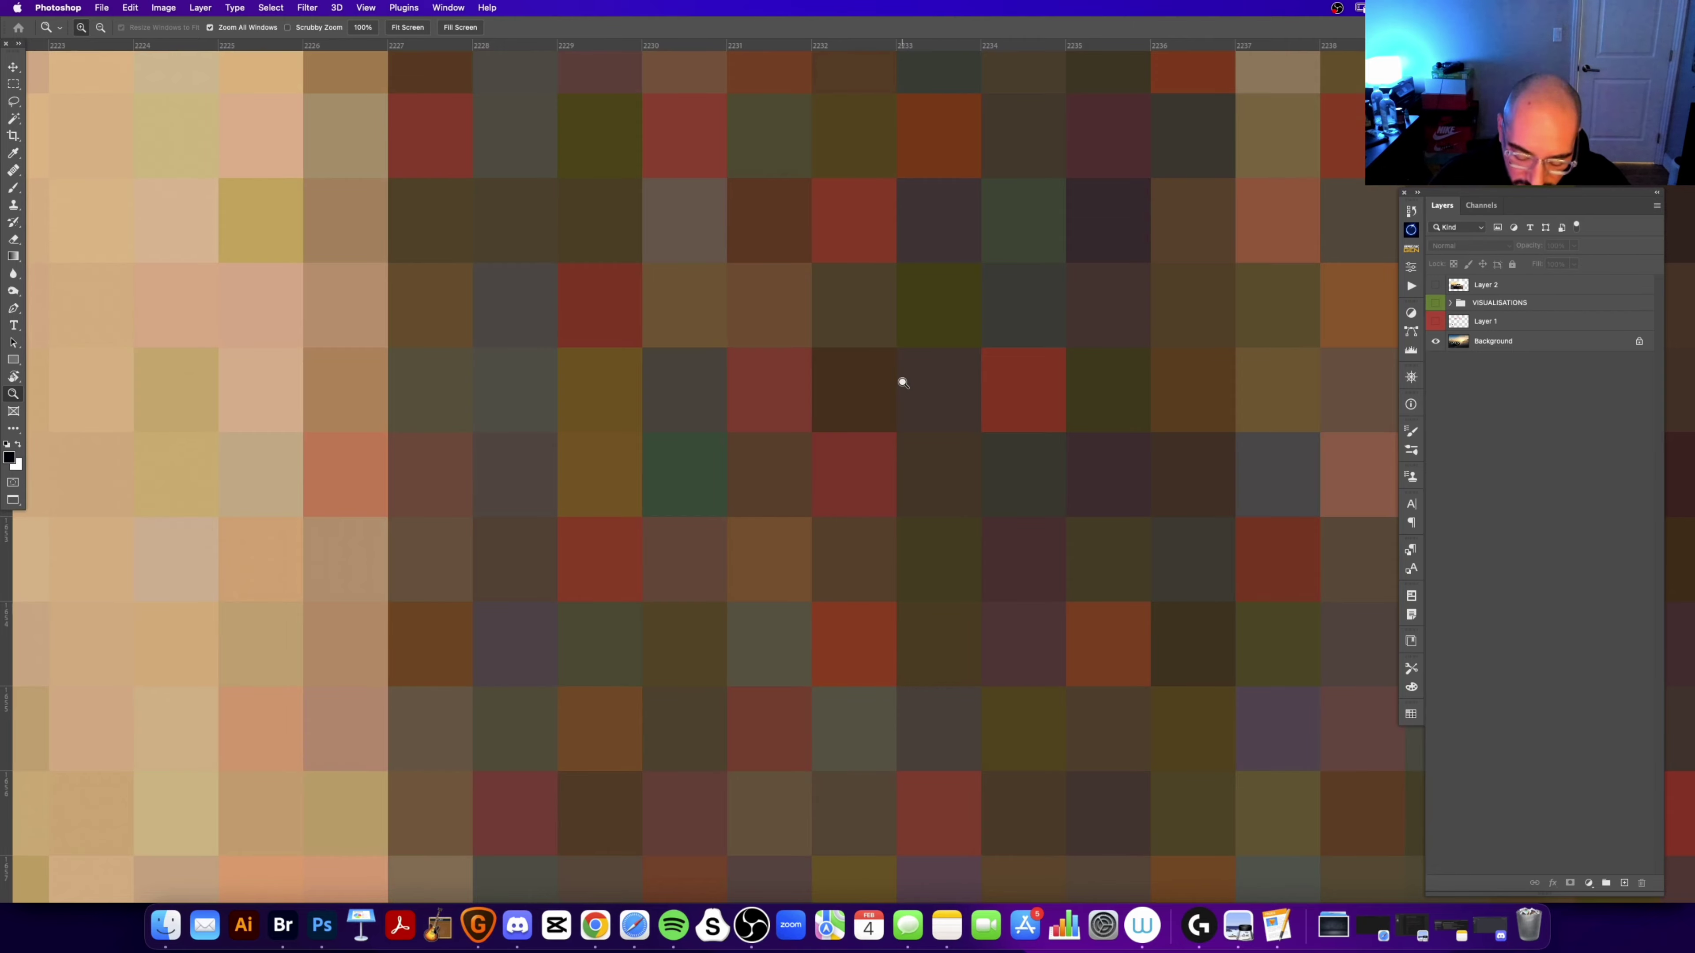
scroll(902, 383, "down", 4)
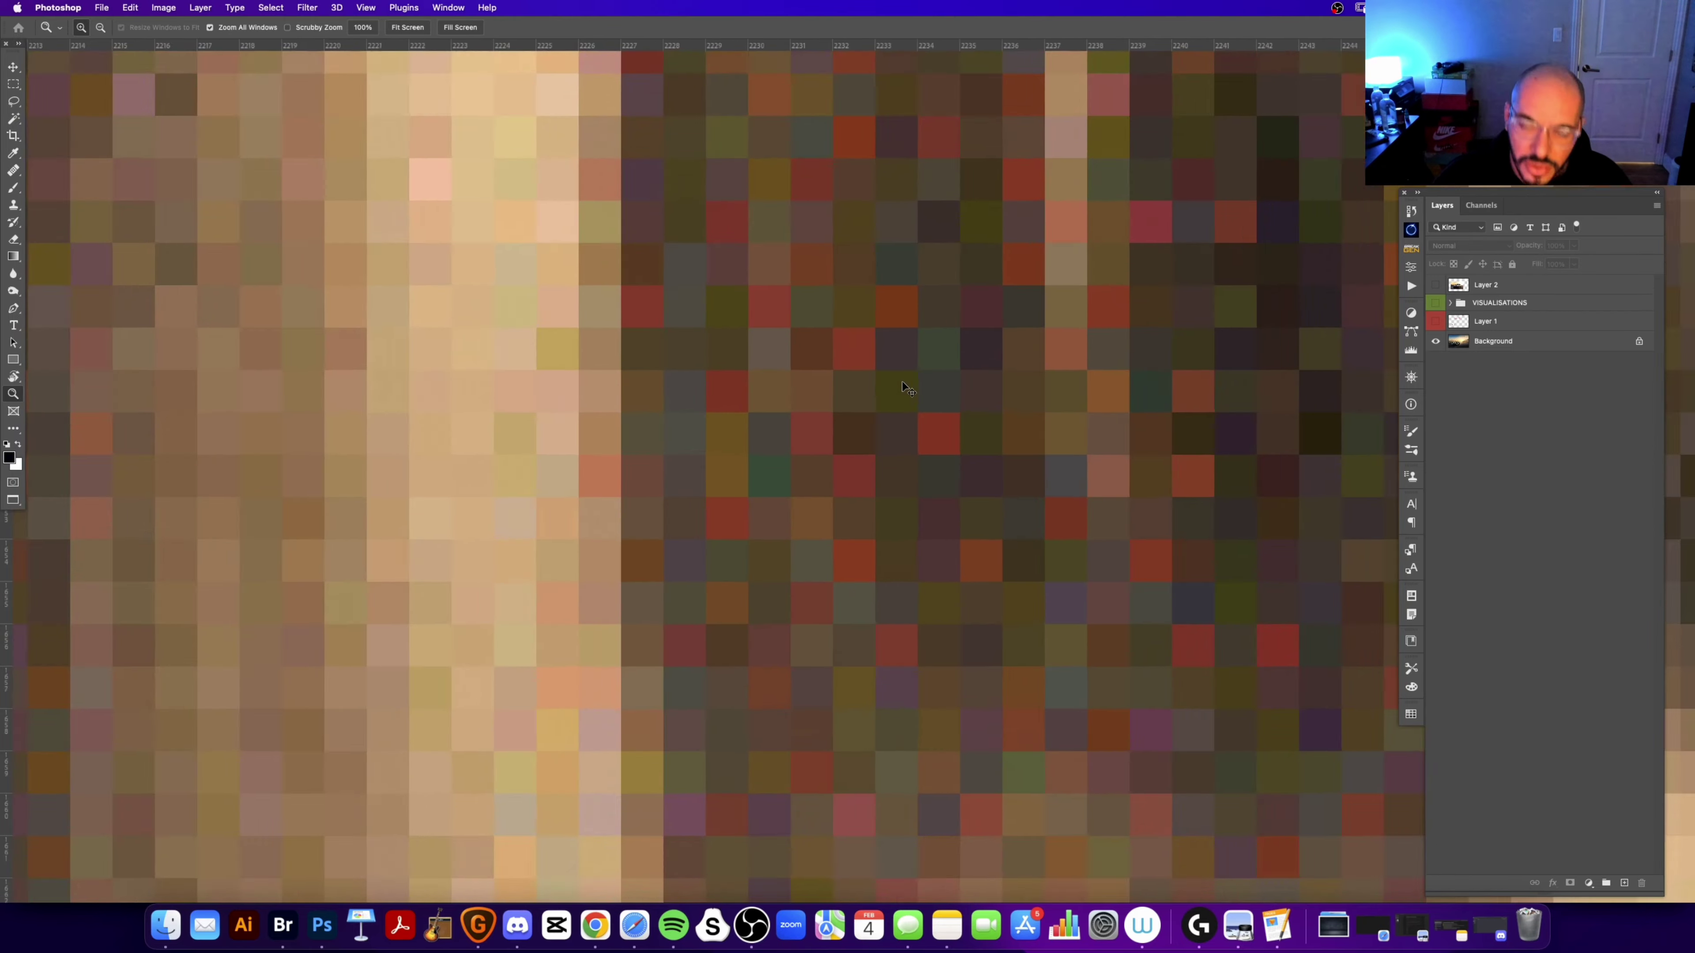
scroll(902, 383, "down", 3)
scroll(902, 383, "down", 2)
scroll(786, 411, "up", 3)
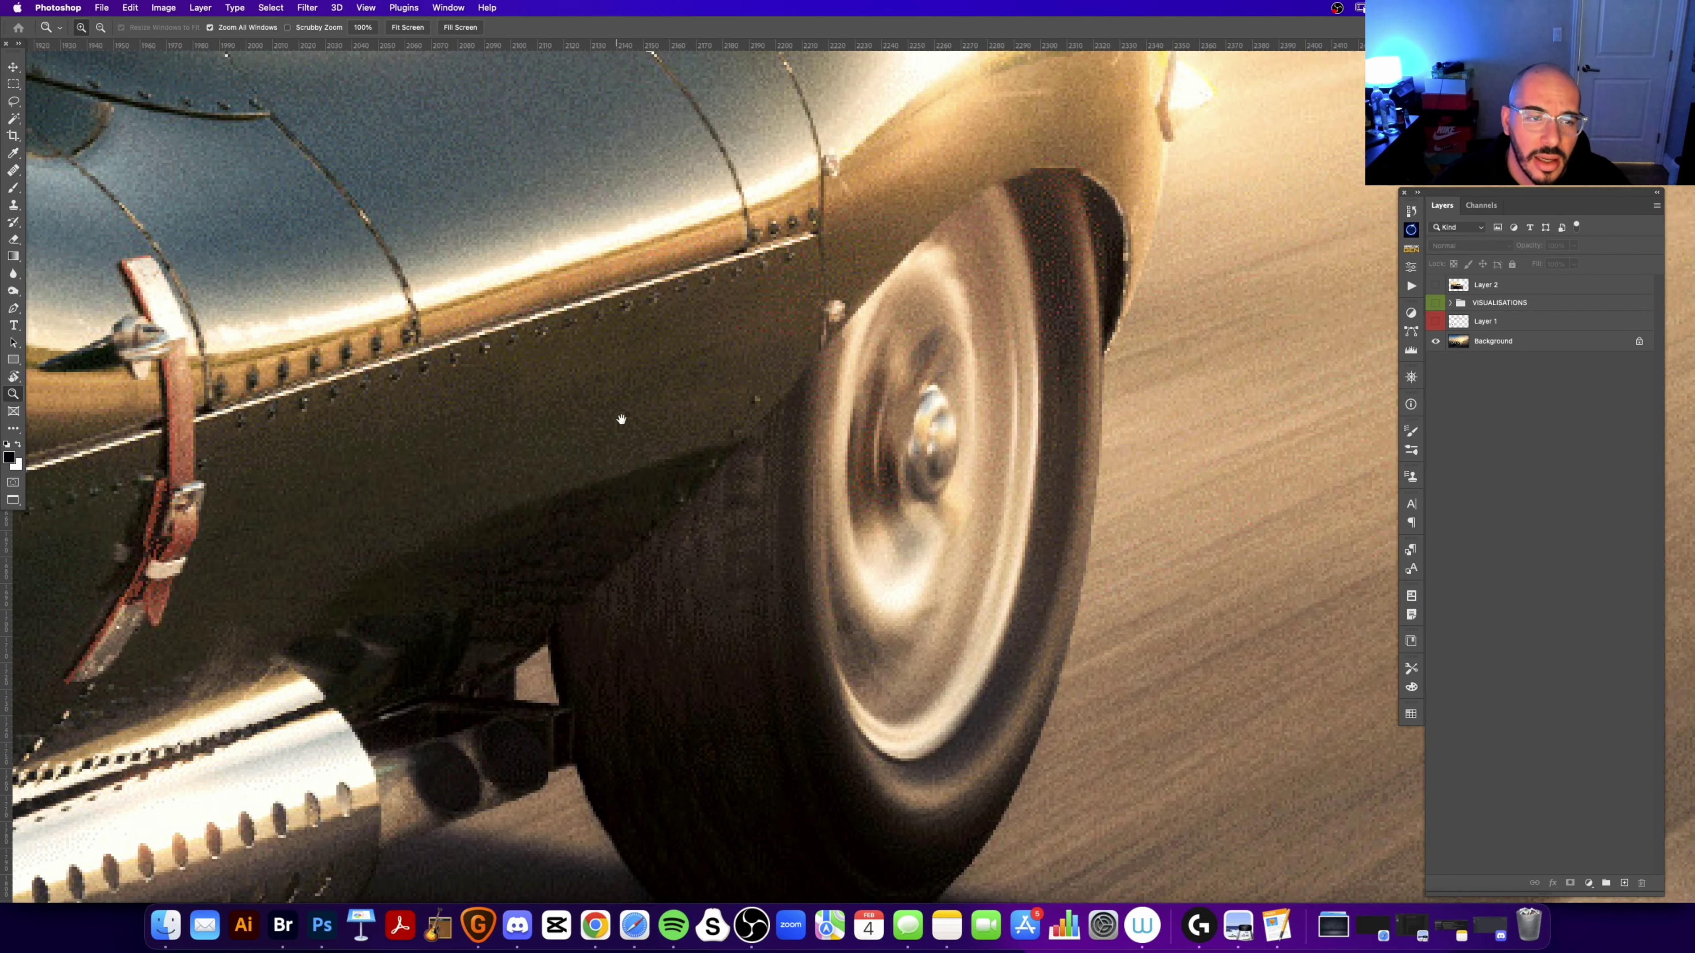
scroll(760, 454, "up", 7)
scroll(650, 561, "down", 2)
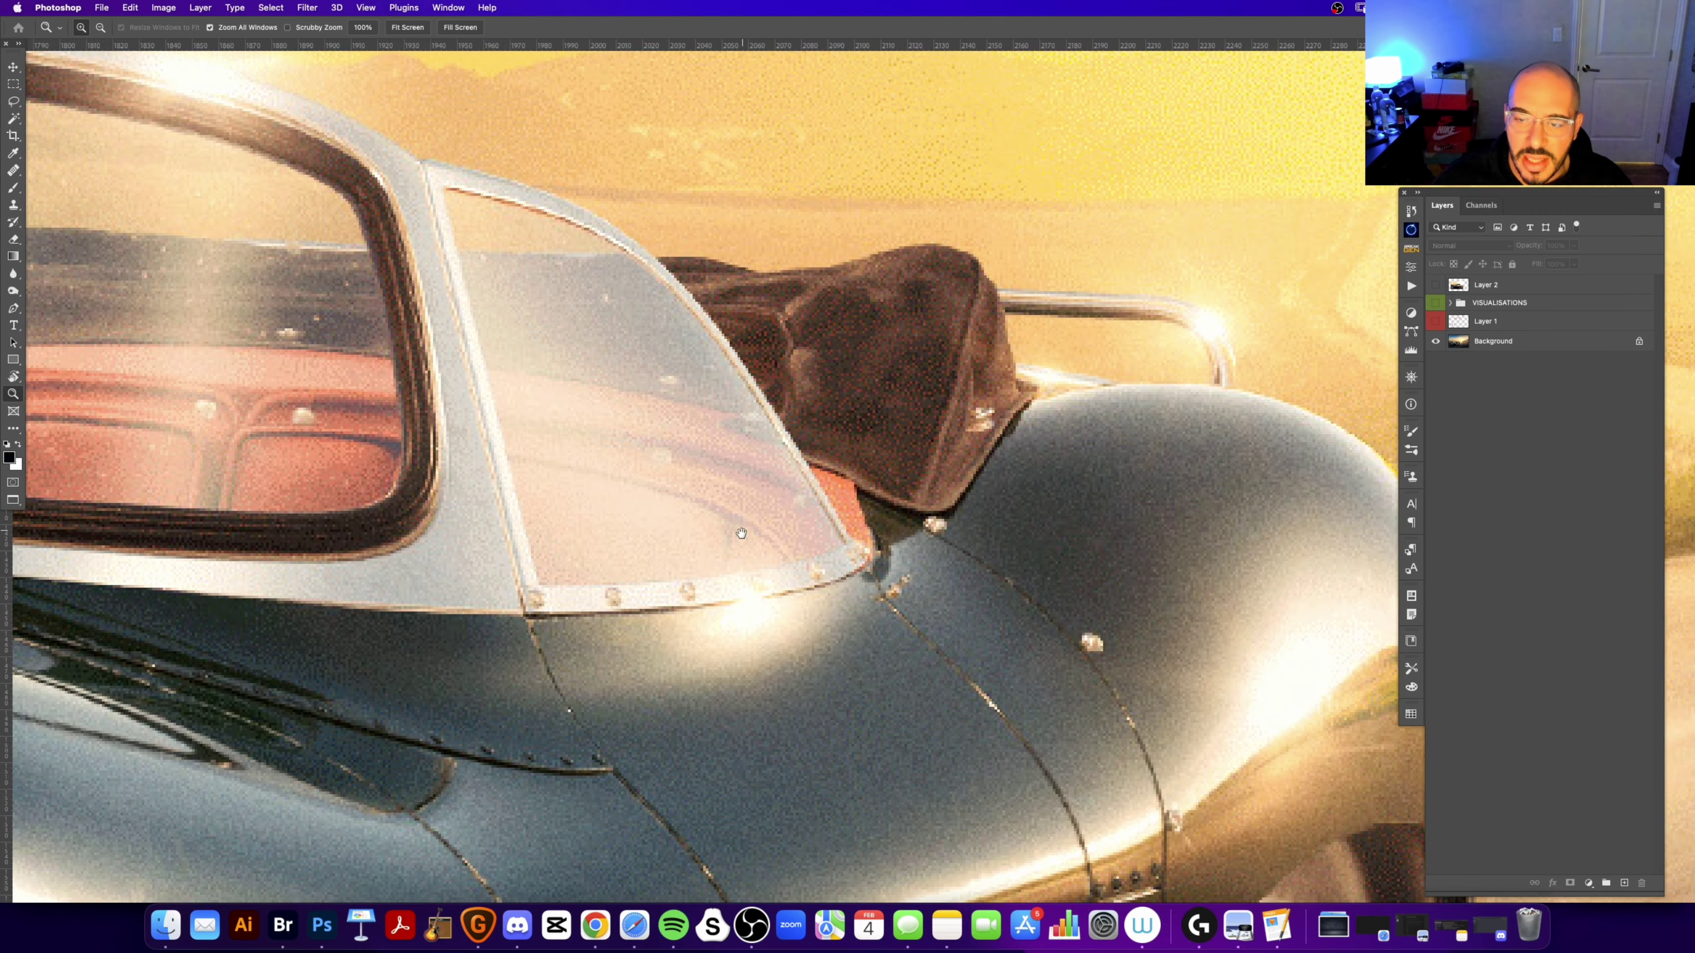
scroll(634, 561, "down", 8)
scroll(633, 561, "left", 7)
scroll(614, 561, "down", 2)
scroll(615, 562, "left", 3)
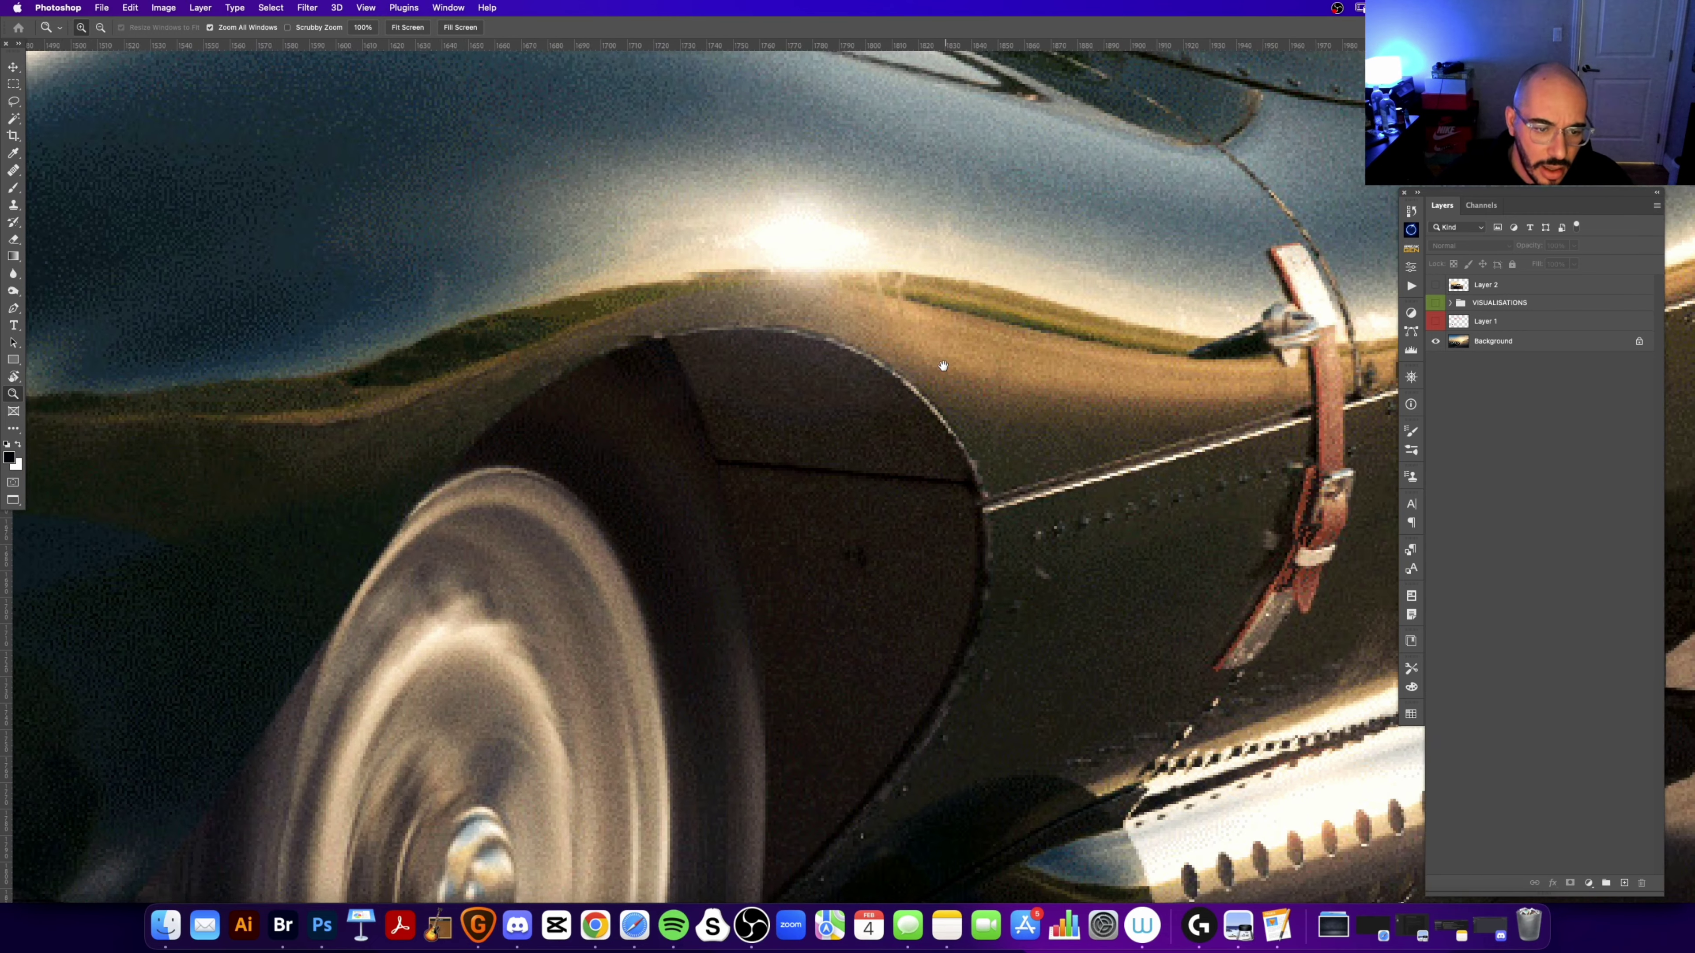
scroll(734, 507, "right", 2)
scroll(834, 454, "up", 8)
scroll(834, 454, "right", 8)
scroll(901, 422, "up", 1)
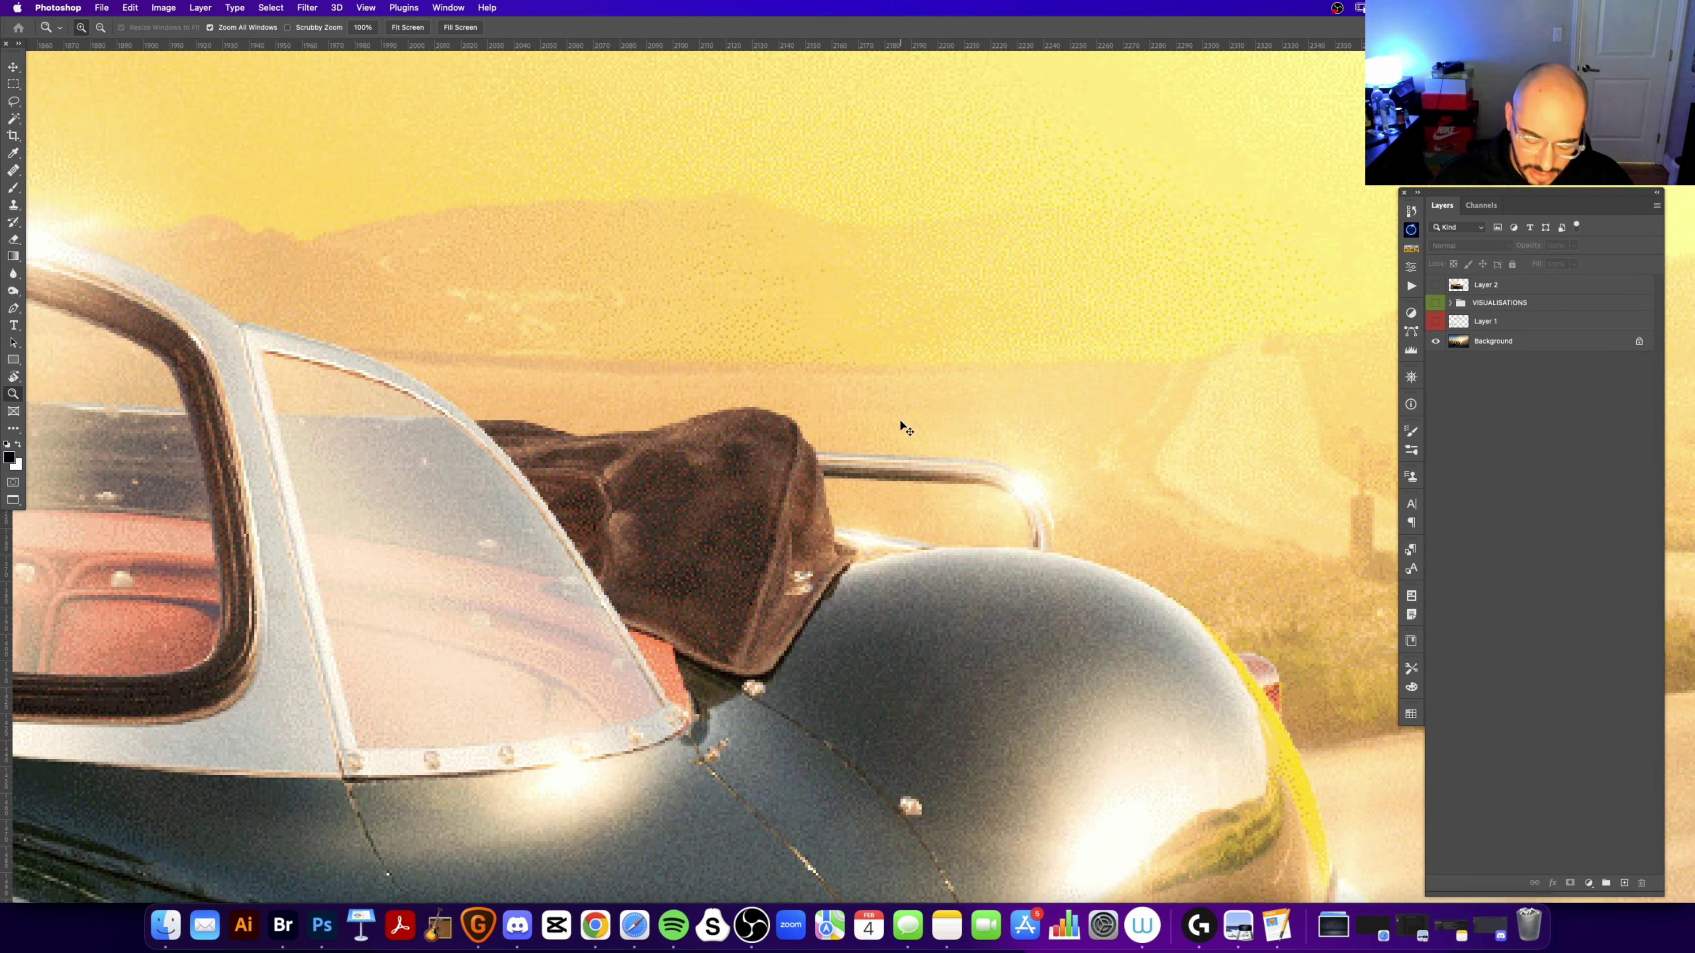
key("super+0")
key("super+minus")
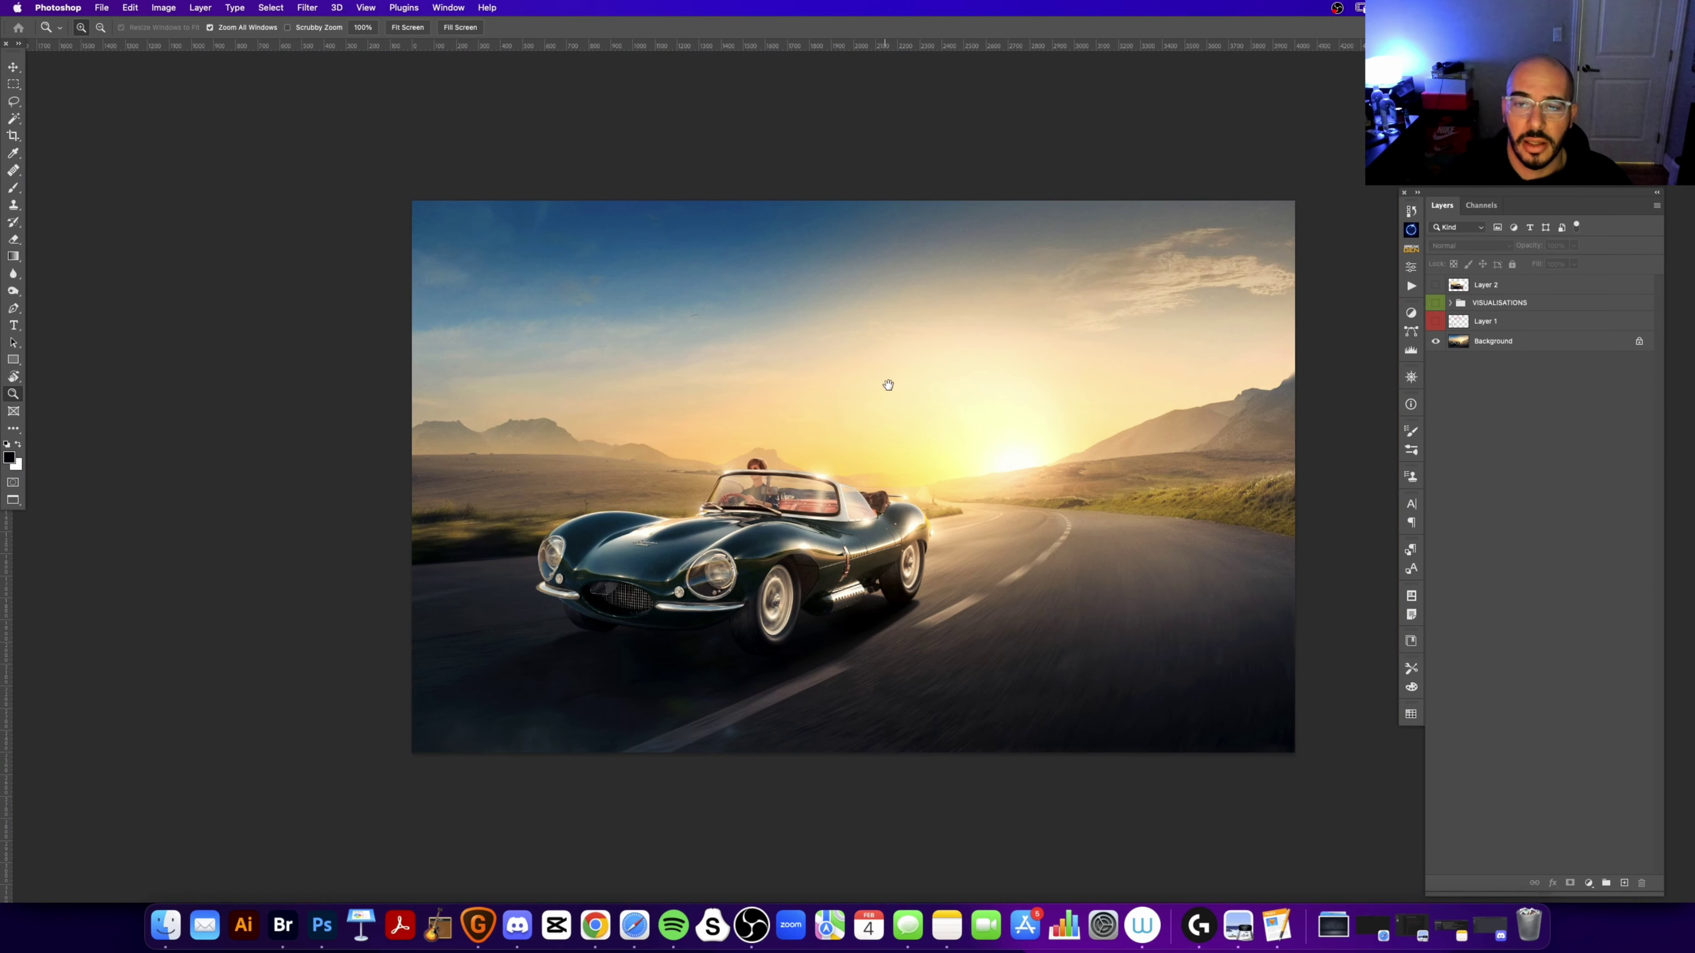
Step: Zoom in on the car, briefly show then hide Layer 1's red annotations, and select Layer 1
scroll(861, 401, "right", 1)
left_click(874, 441)
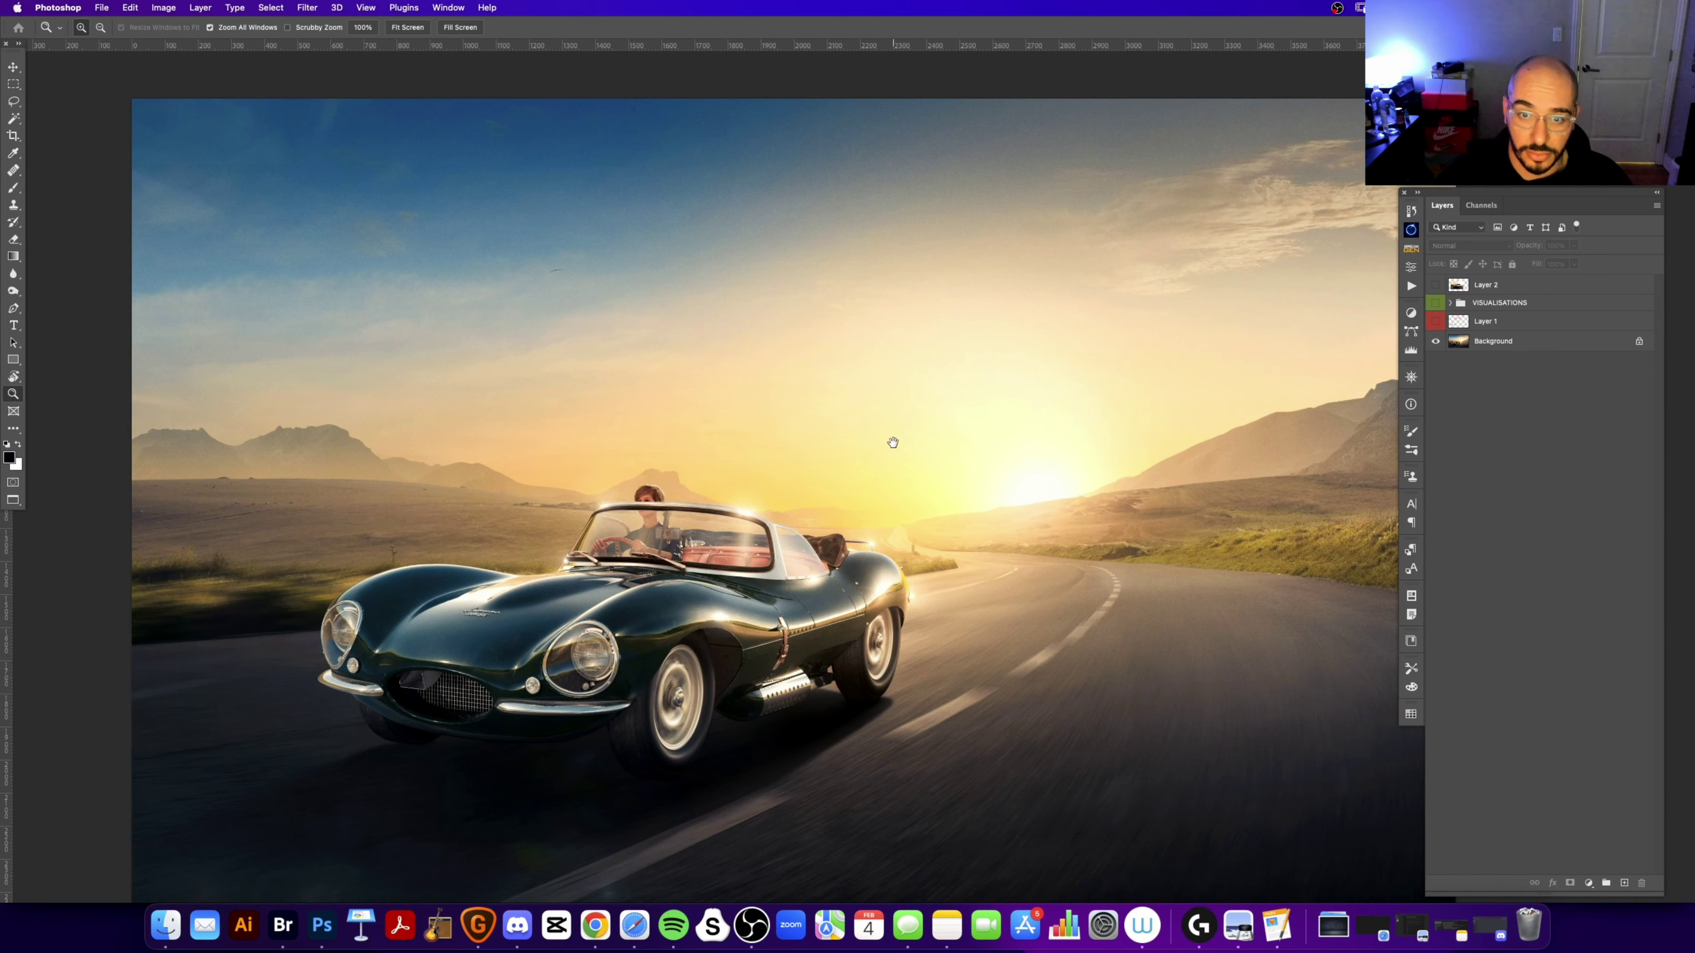
scroll(881, 454, "down", 3)
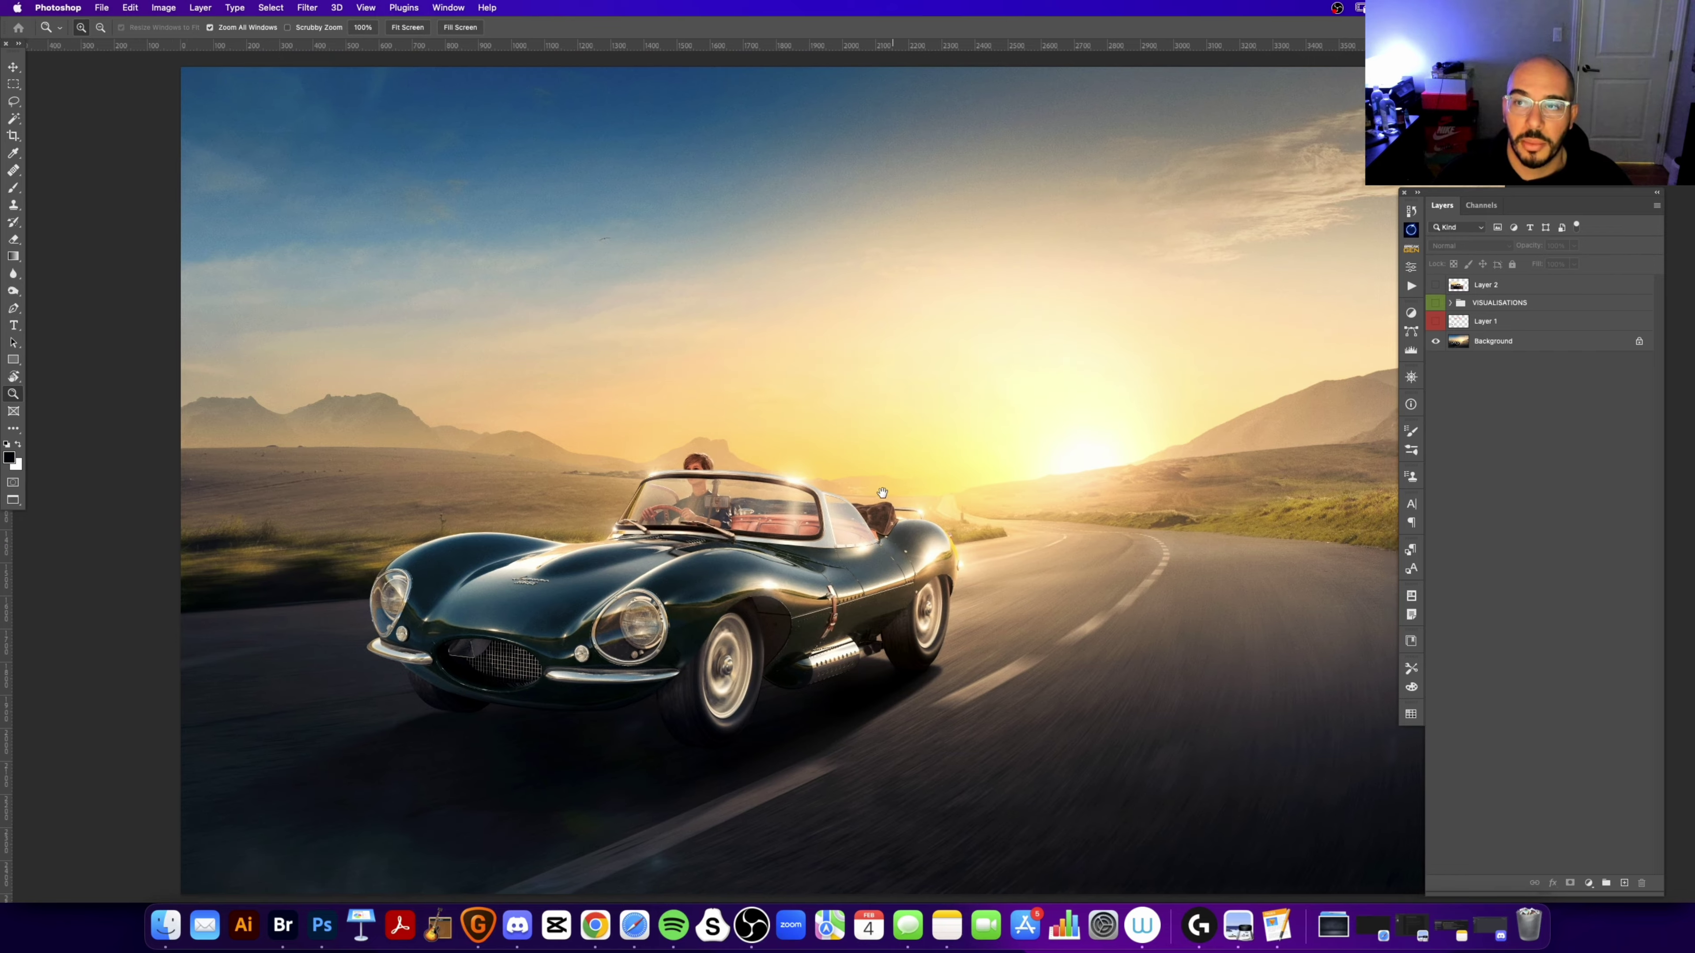
scroll(806, 476, "right", 2)
scroll(806, 475, "right", 2)
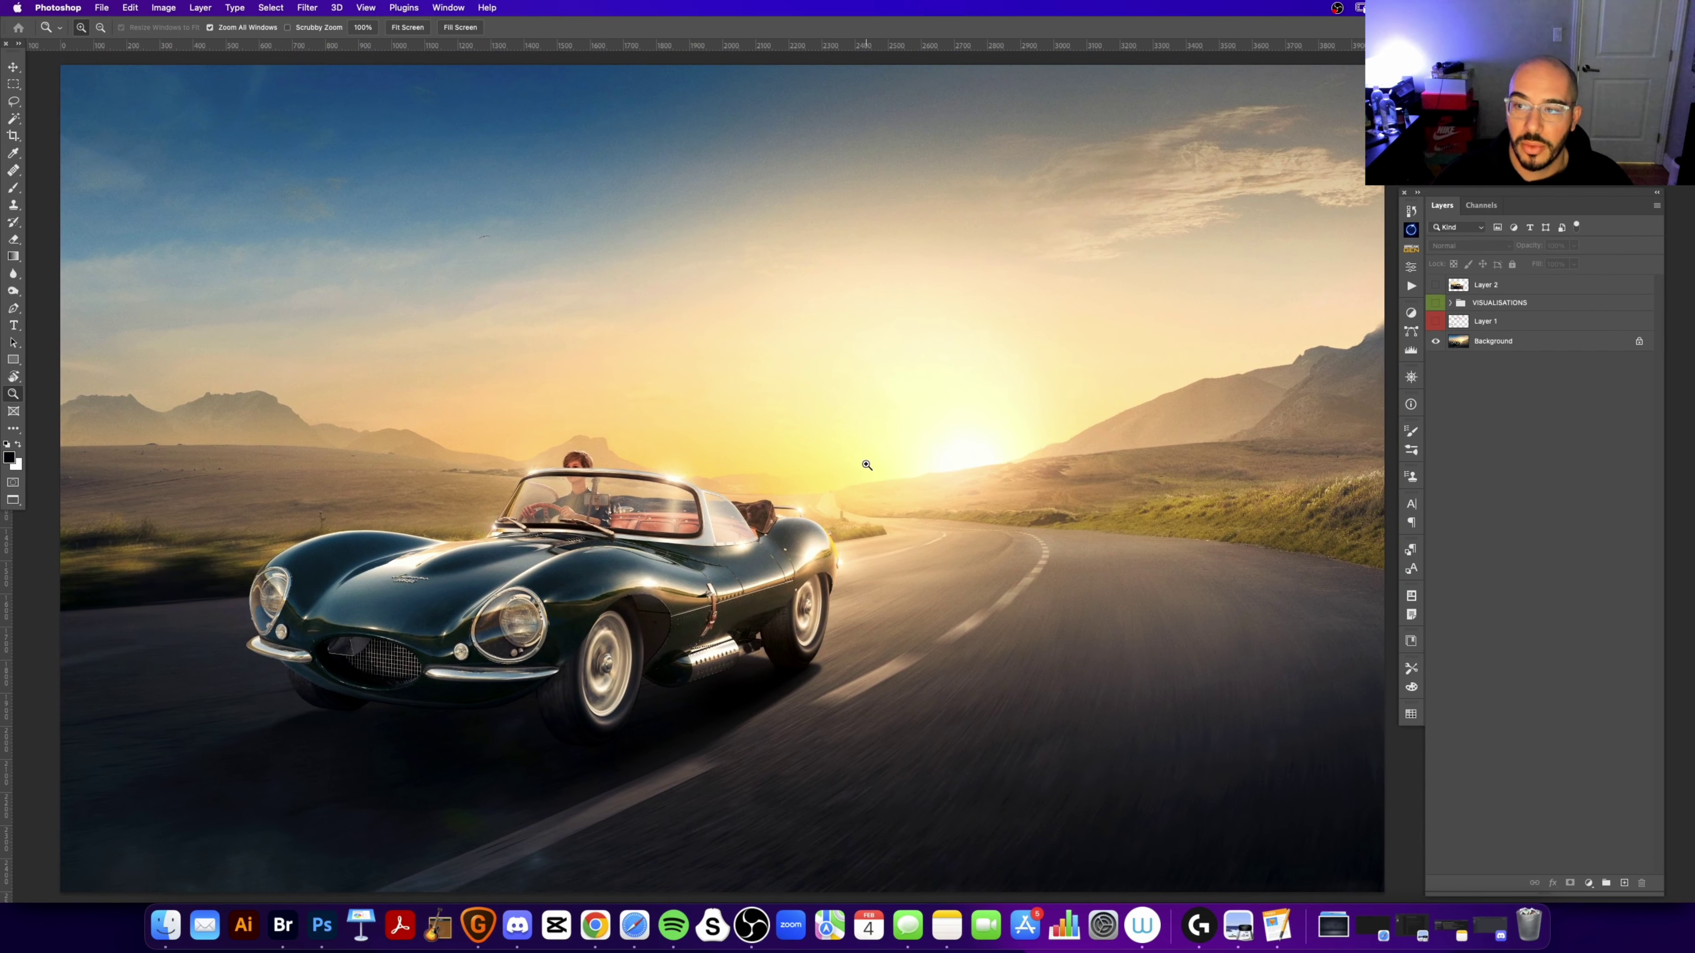
left_click(1435, 321)
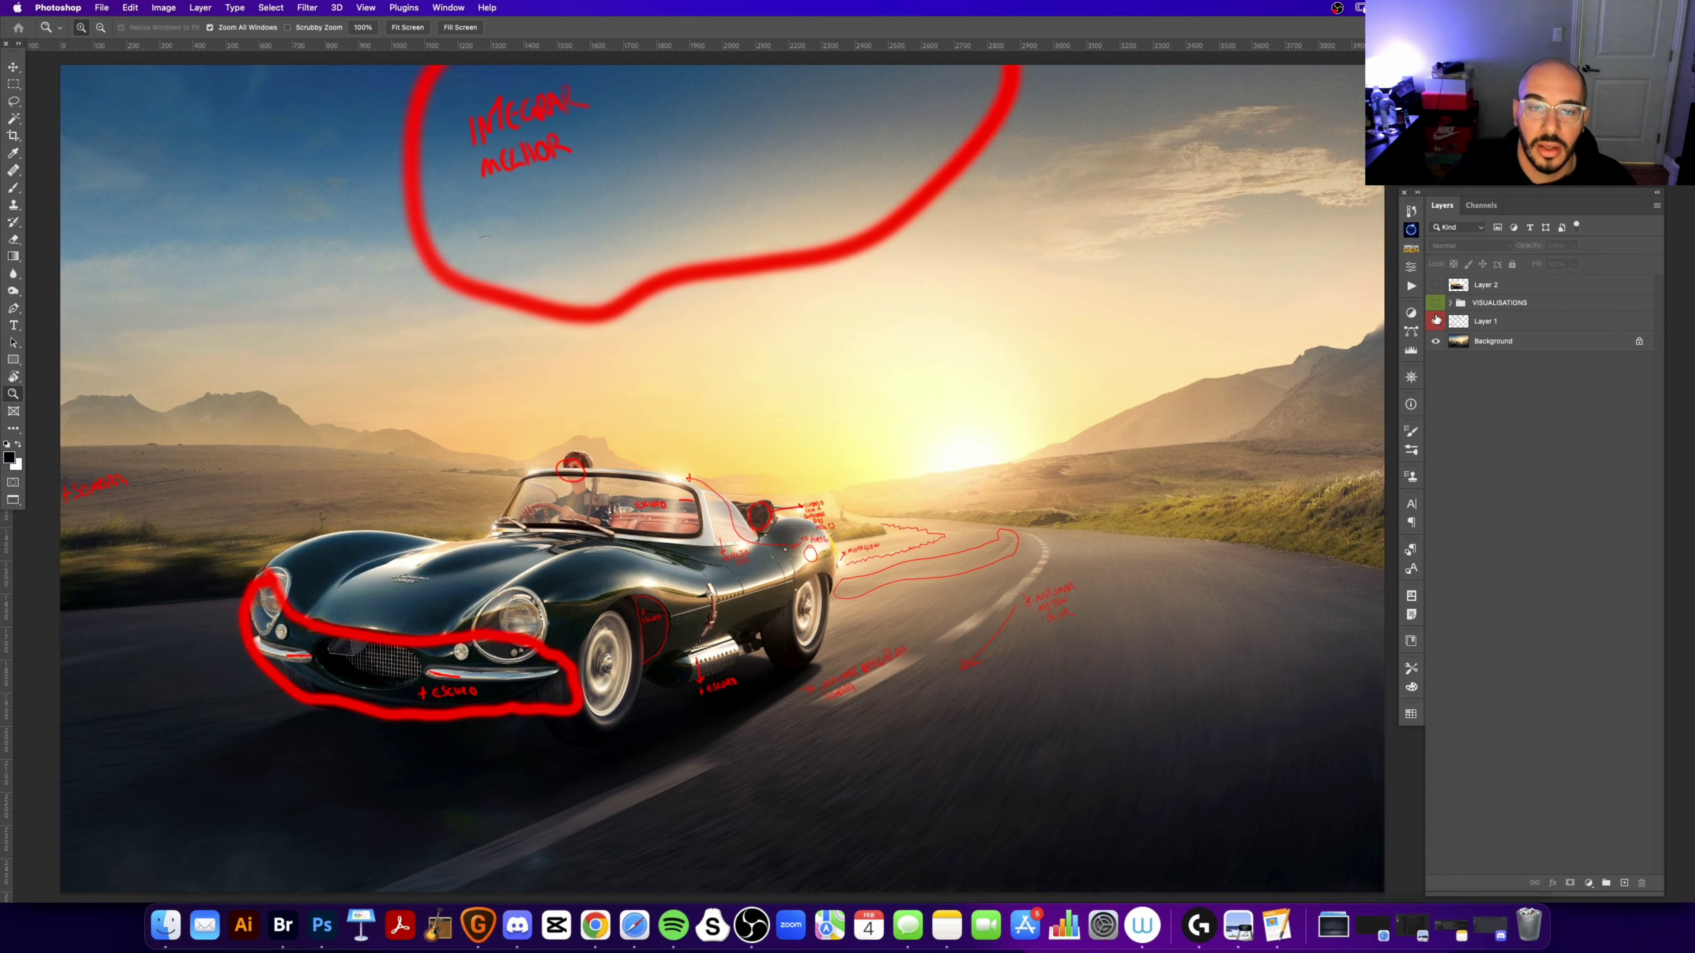
key("super+minus")
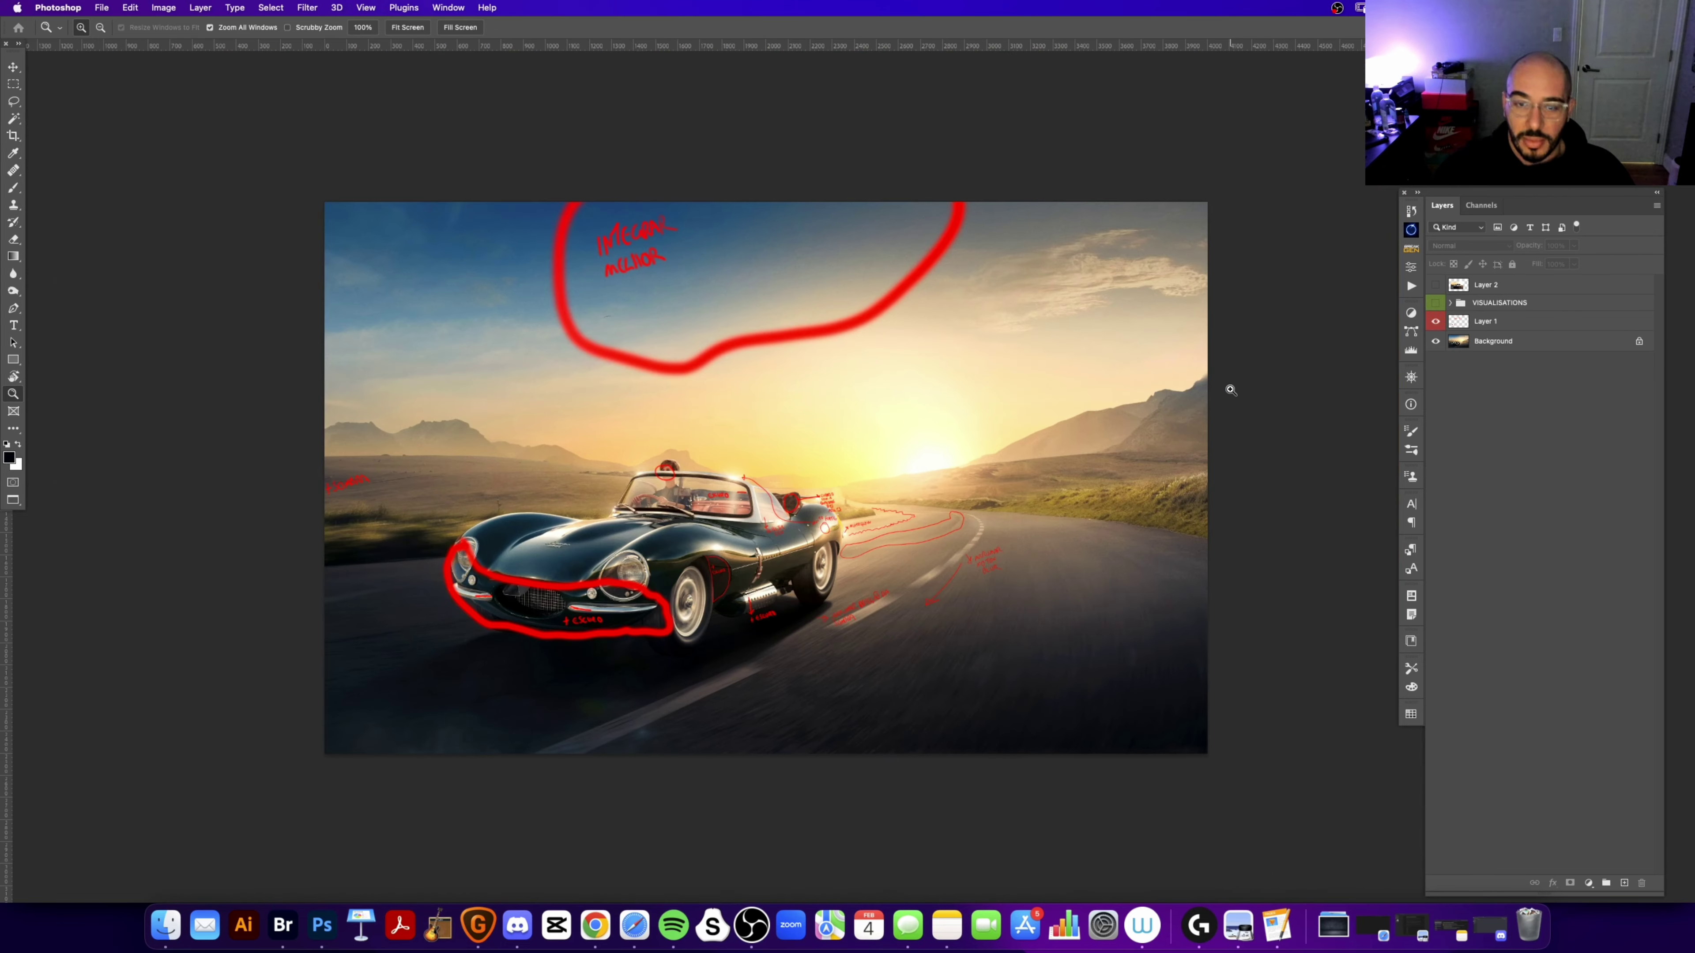
left_click(1435, 323)
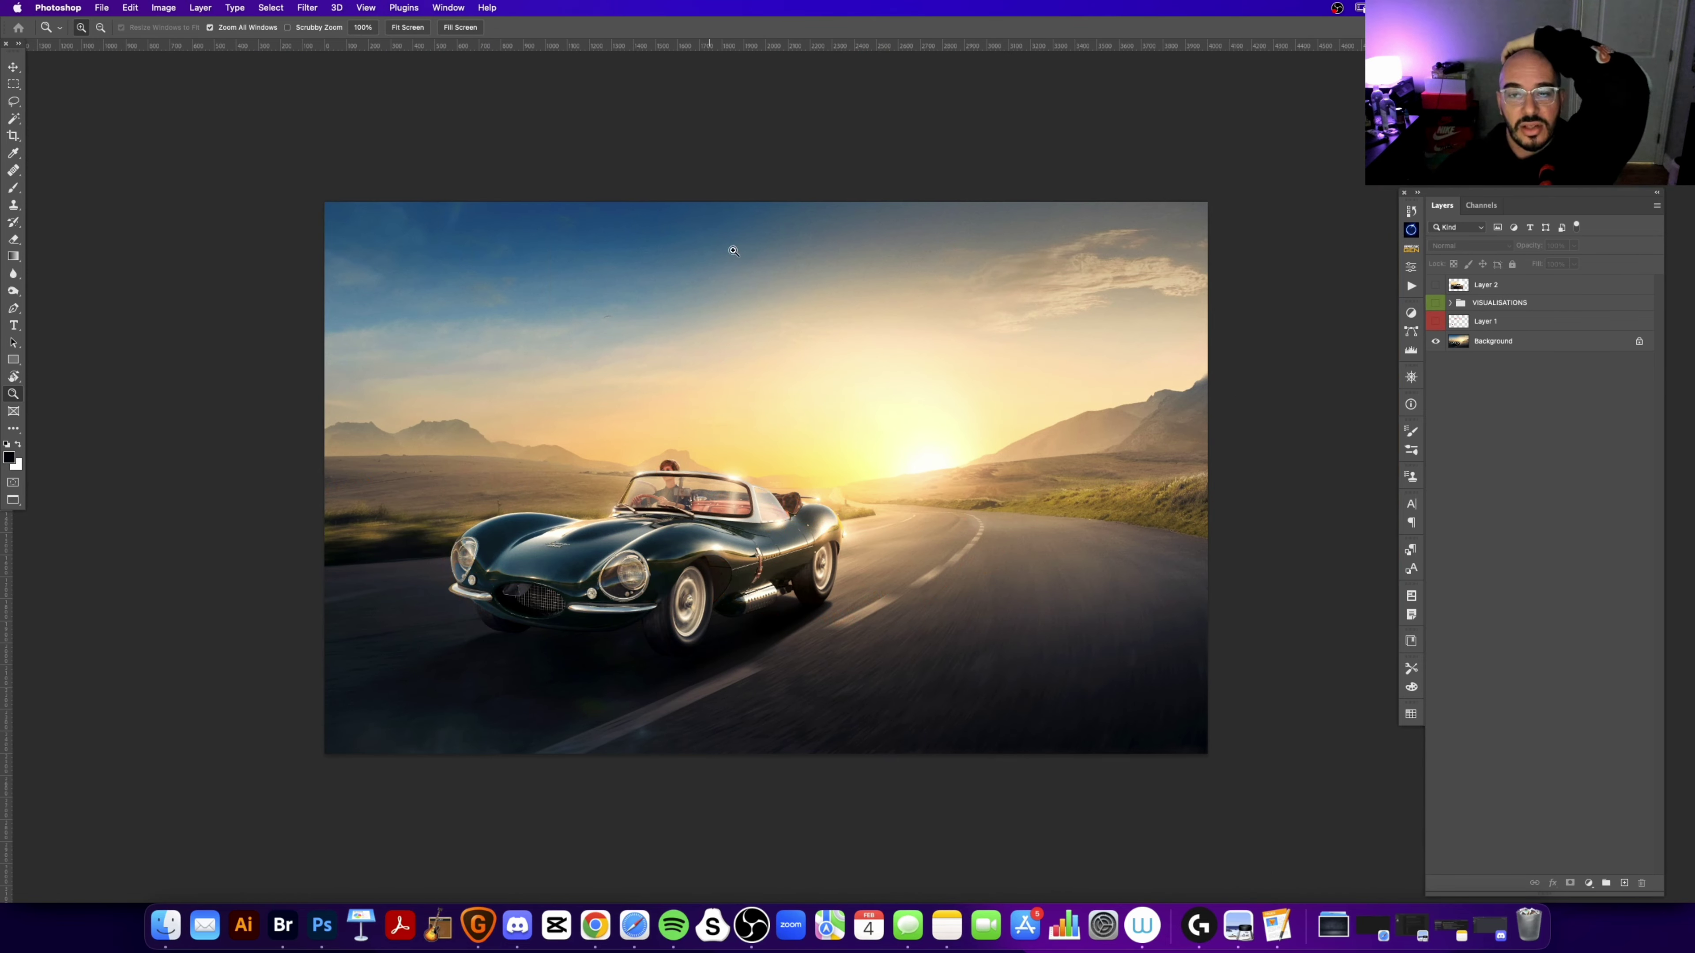
left_click(1517, 328)
left_click(1624, 884)
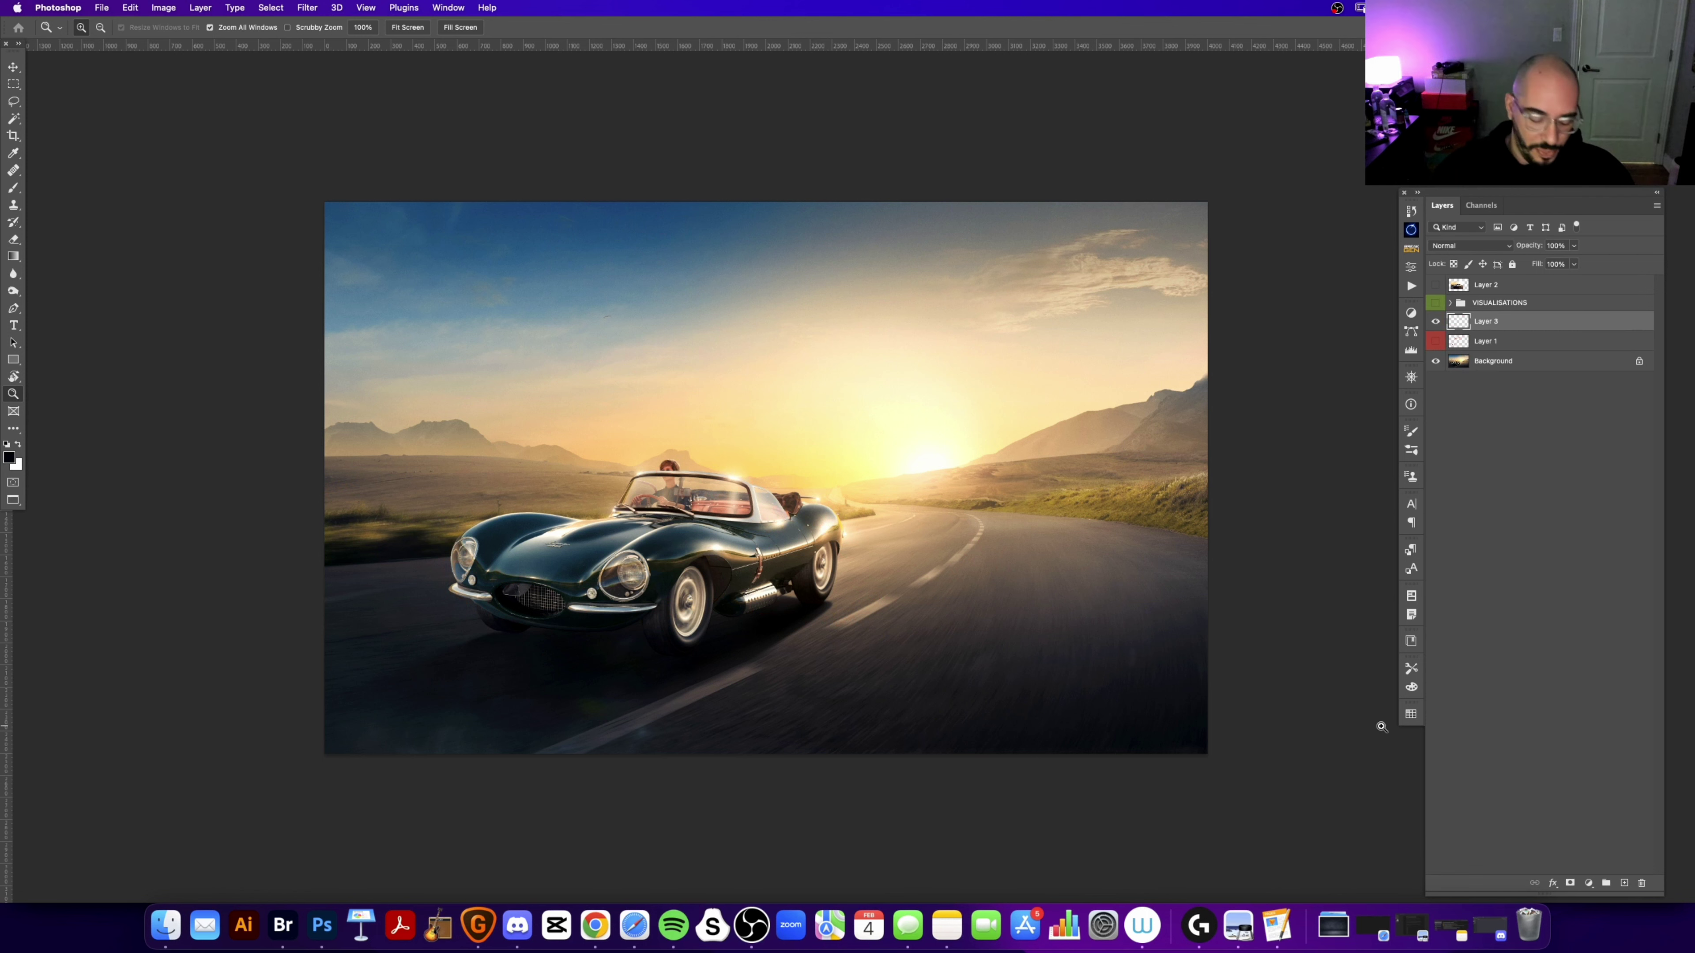
key("b")
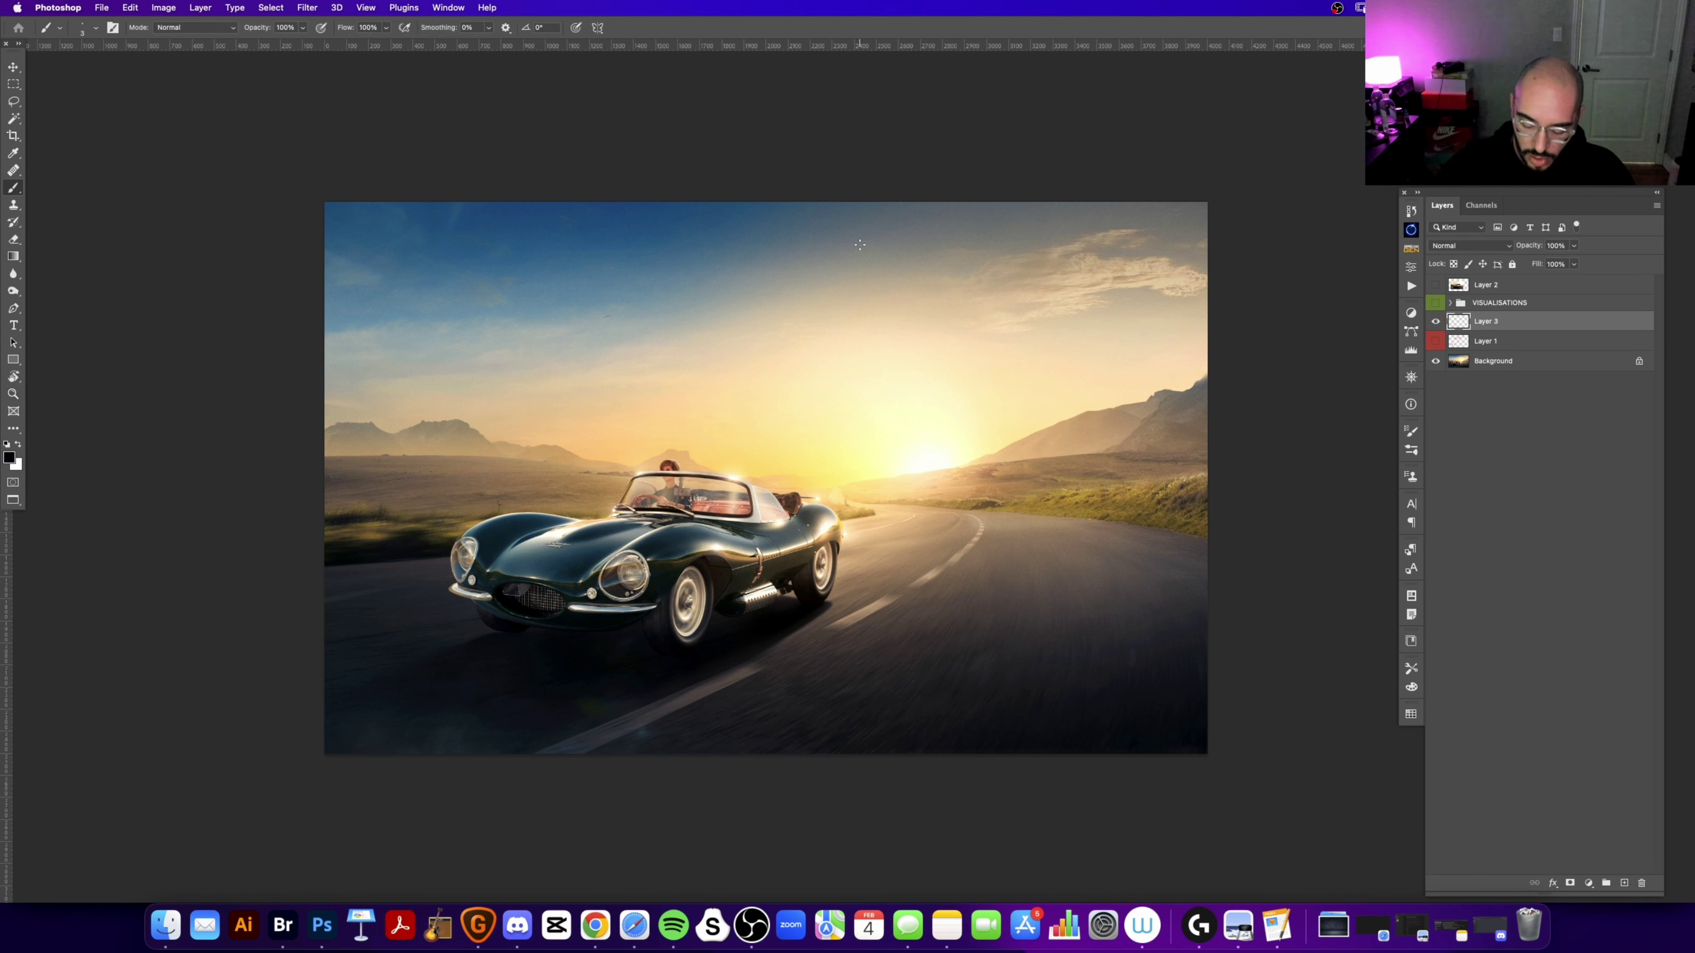
key("bracketright")
key("bracketright")
key("bracketright")
key("bracketright")
key("bracketright")
key("bracketright")
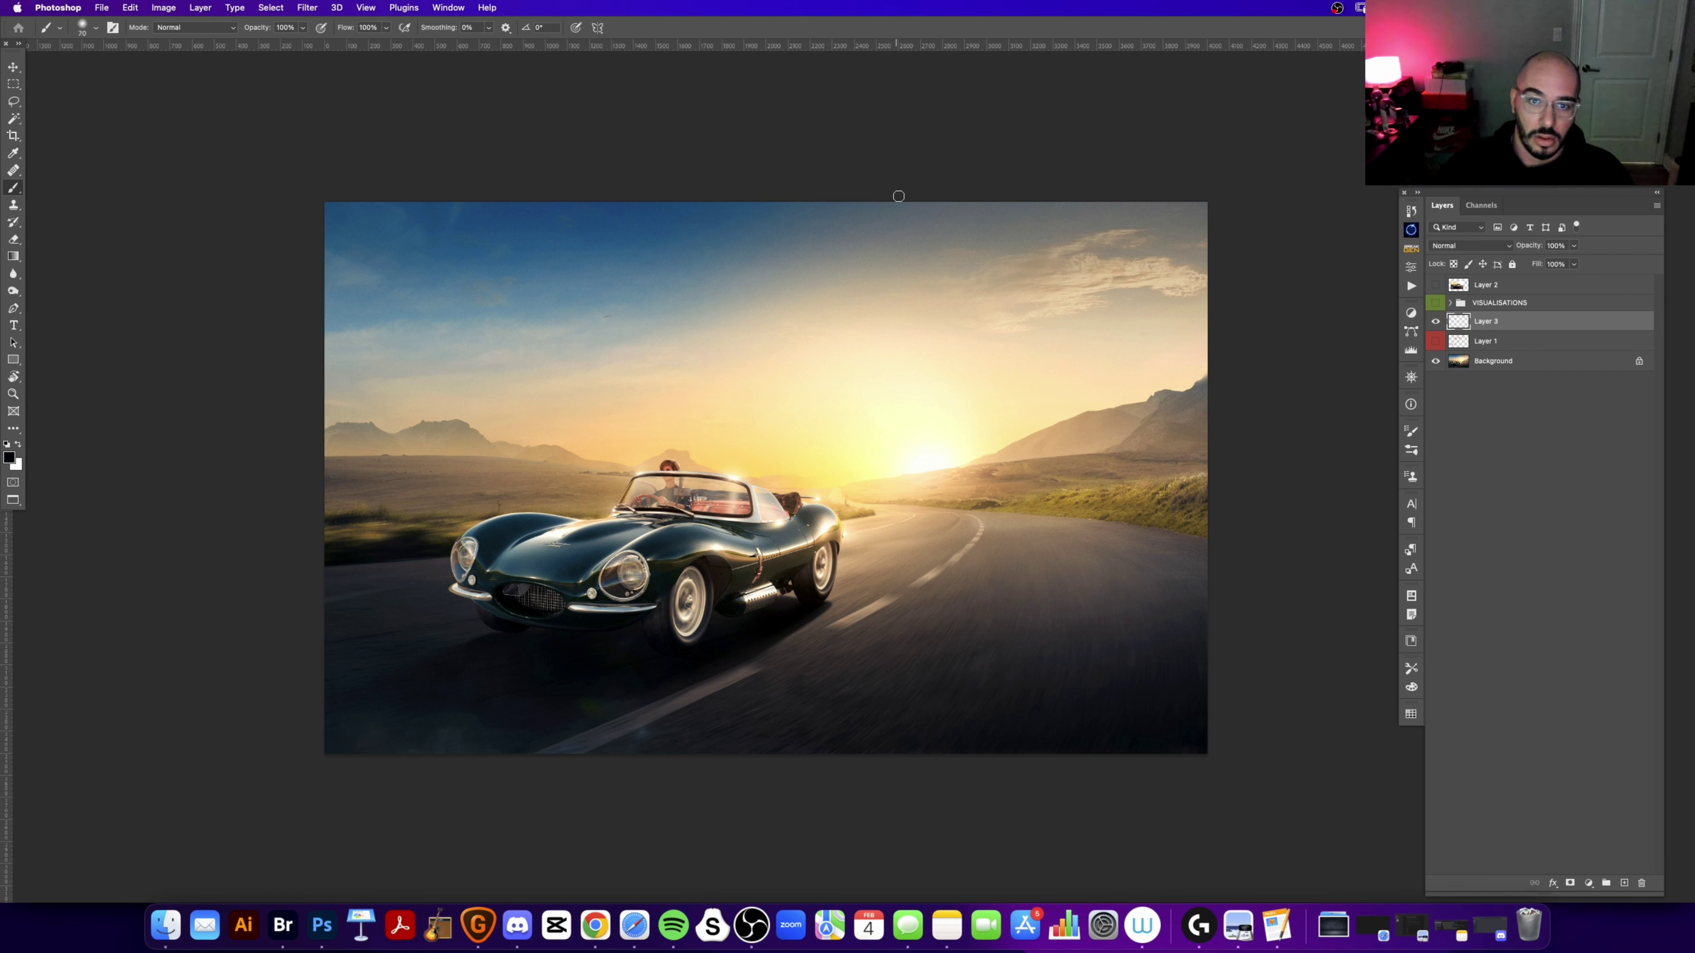
left_click_drag(913, 208, 548, 399)
key("ctrl+z")
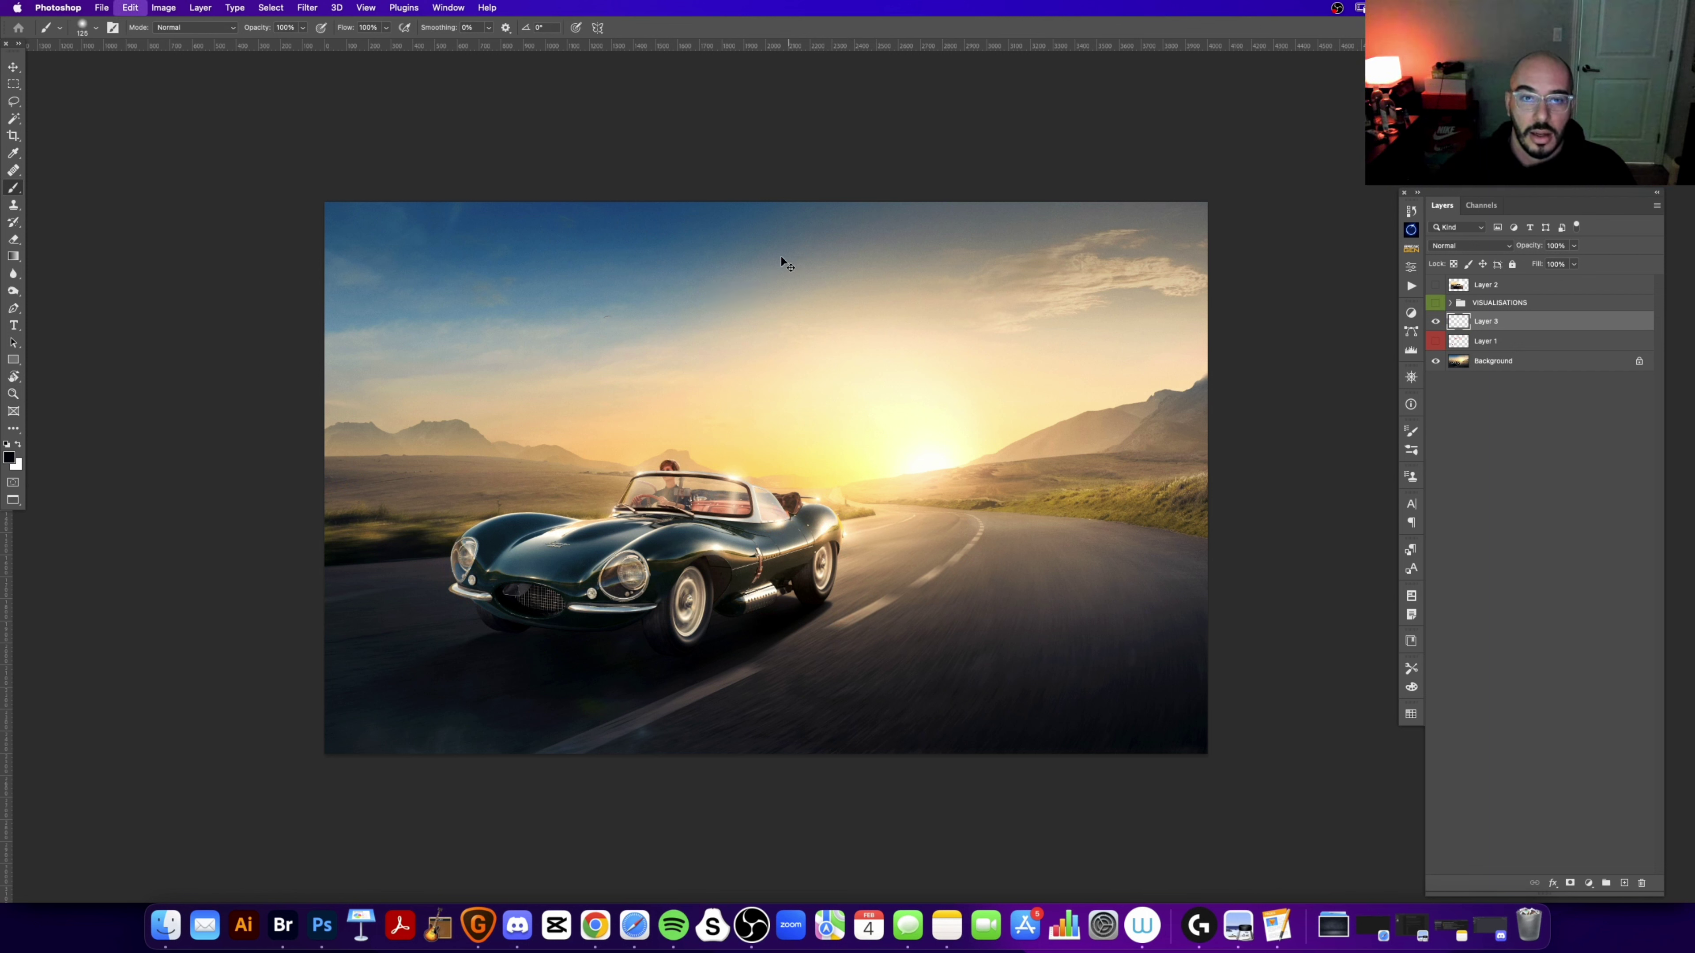
left_click_drag(329, 277, 800, 183)
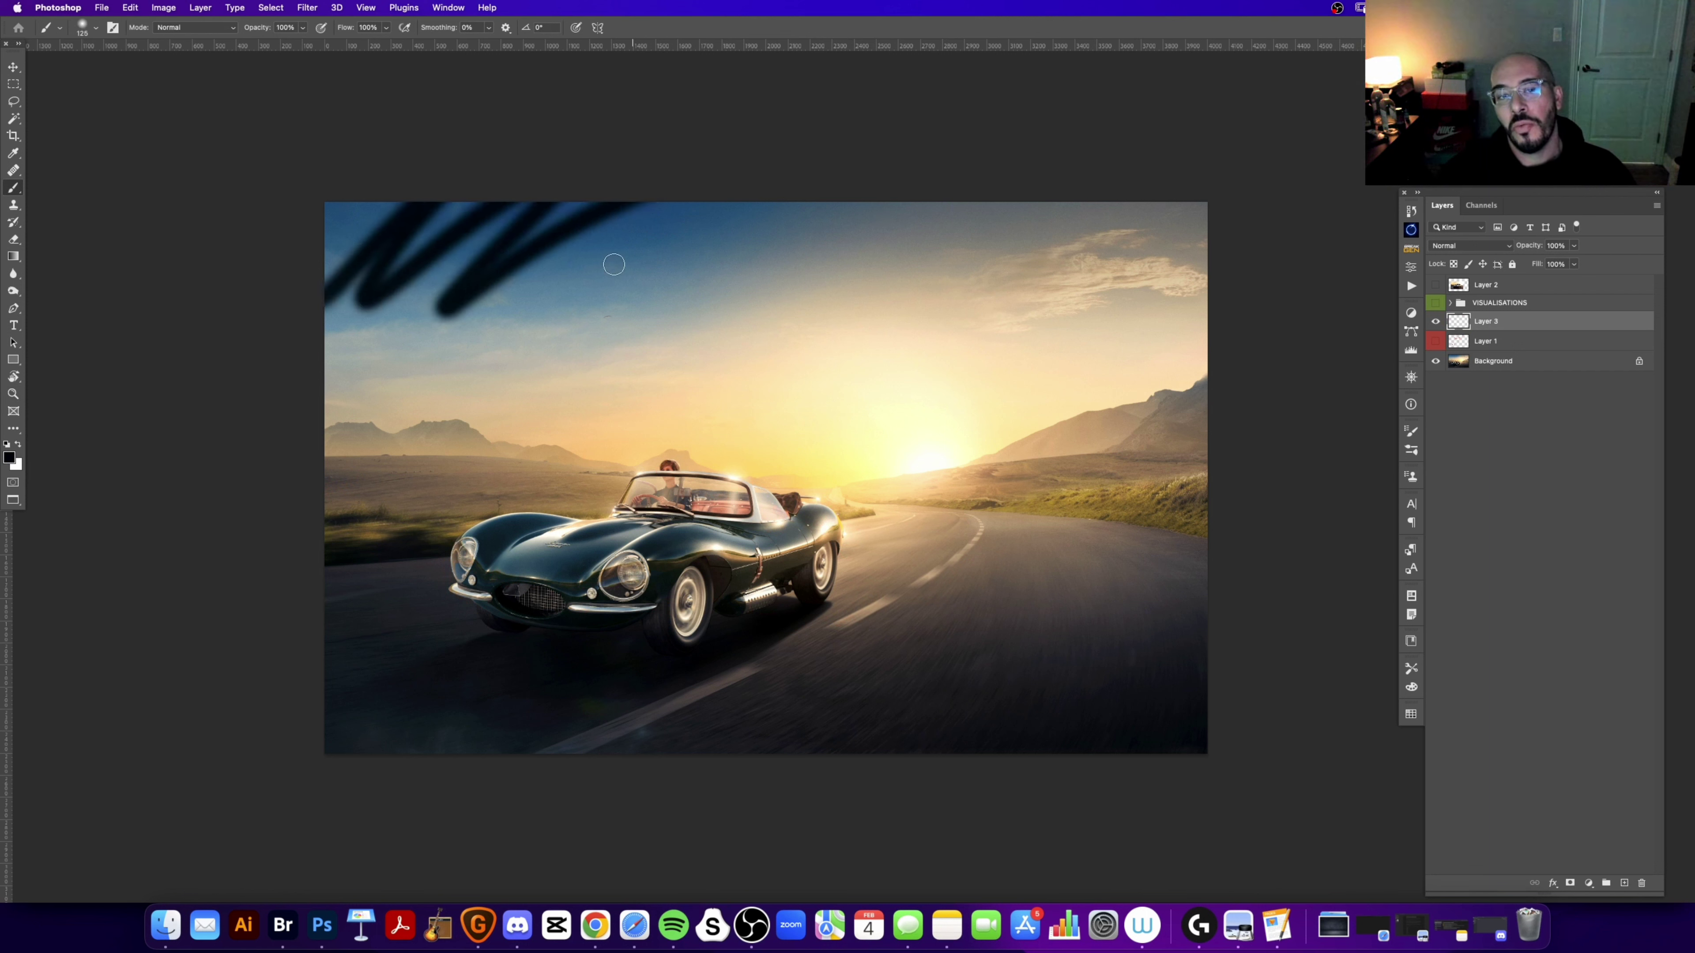
left_click_drag(545, 347, 597, 361)
key("ctrl+z")
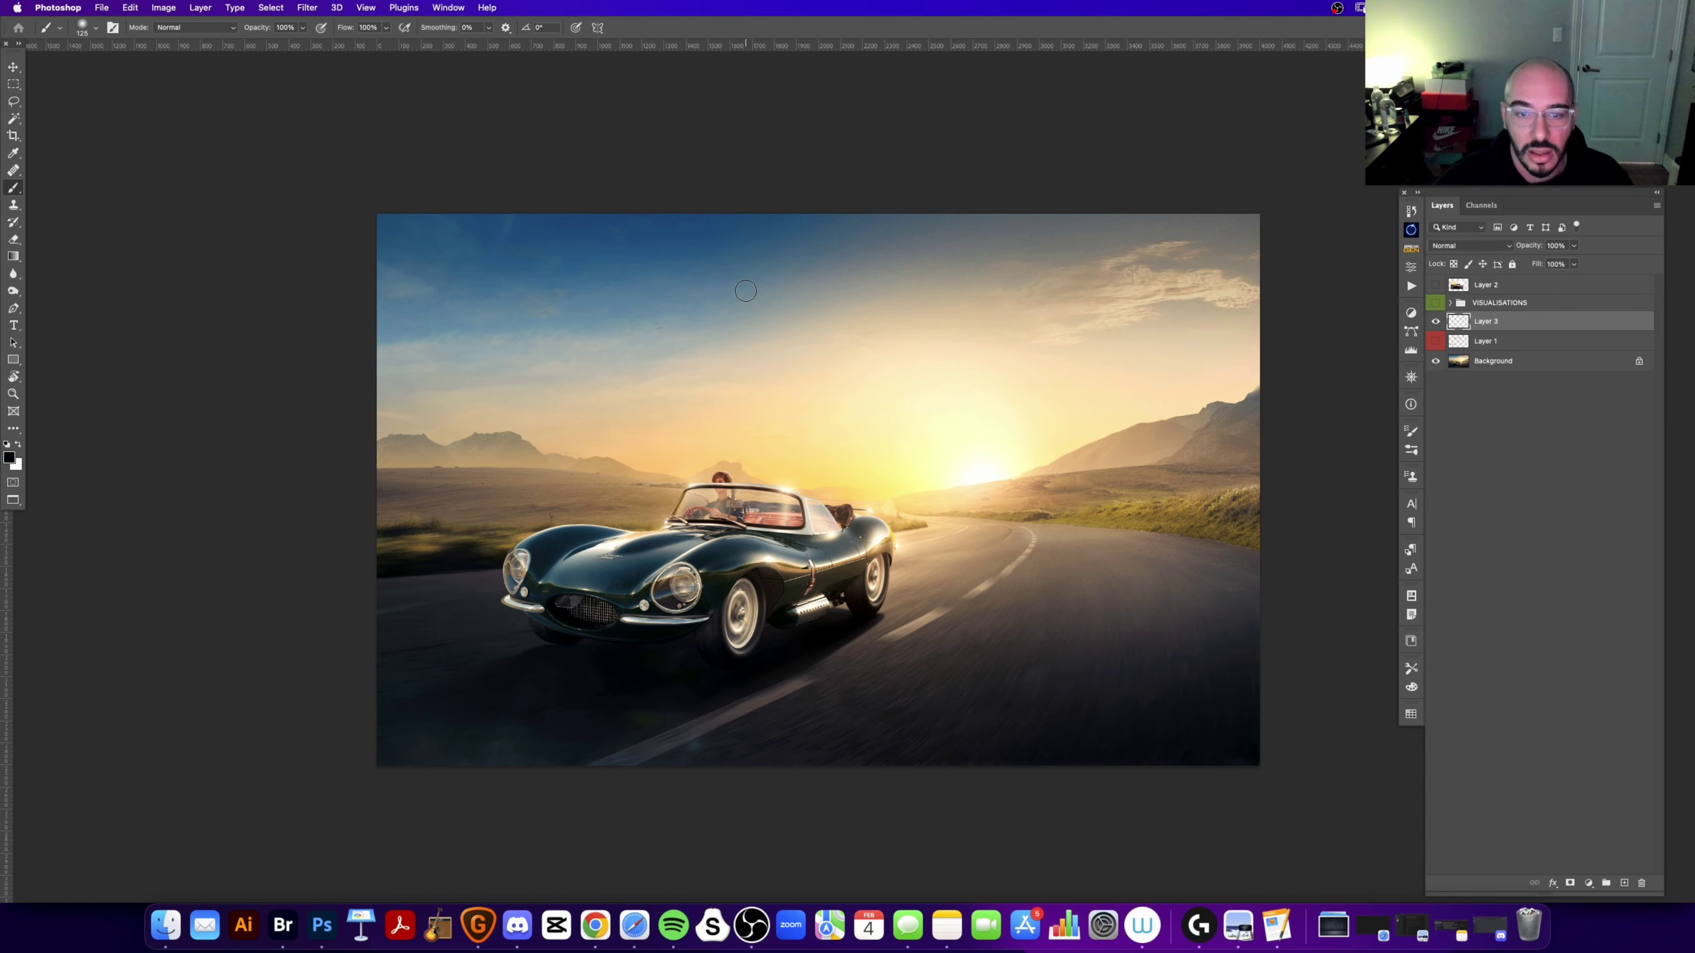
left_click_drag(683, 444, 760, 452)
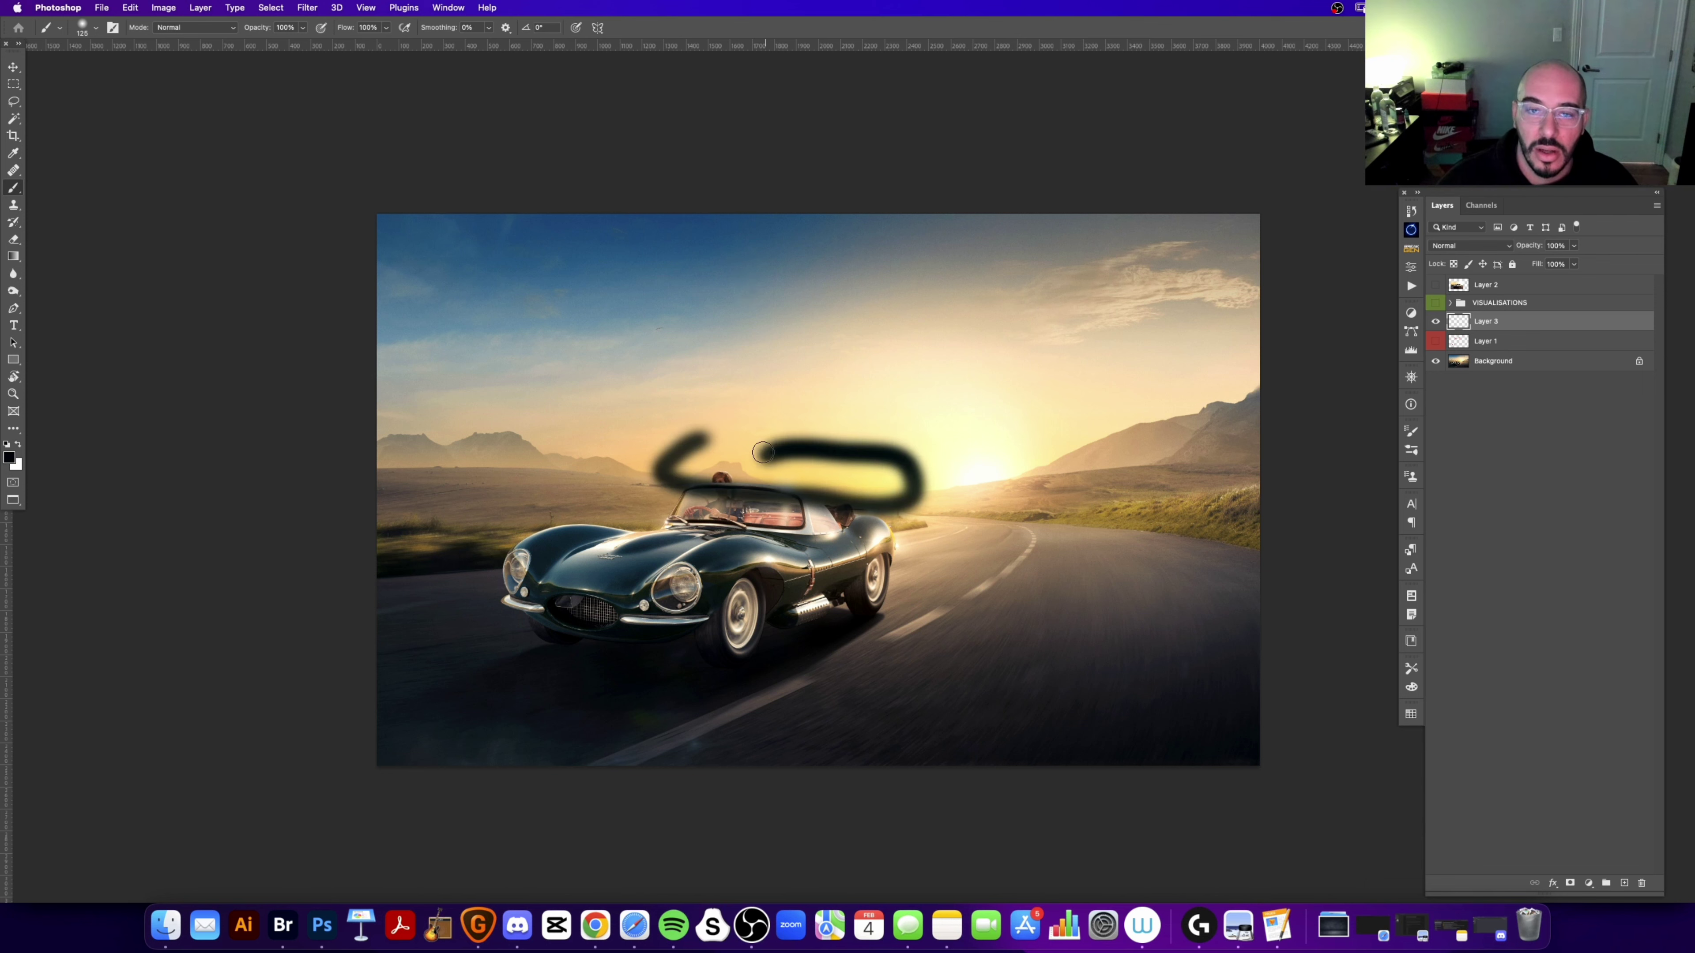
key("ctrl+z")
left_click_drag(611, 447, 575, 448)
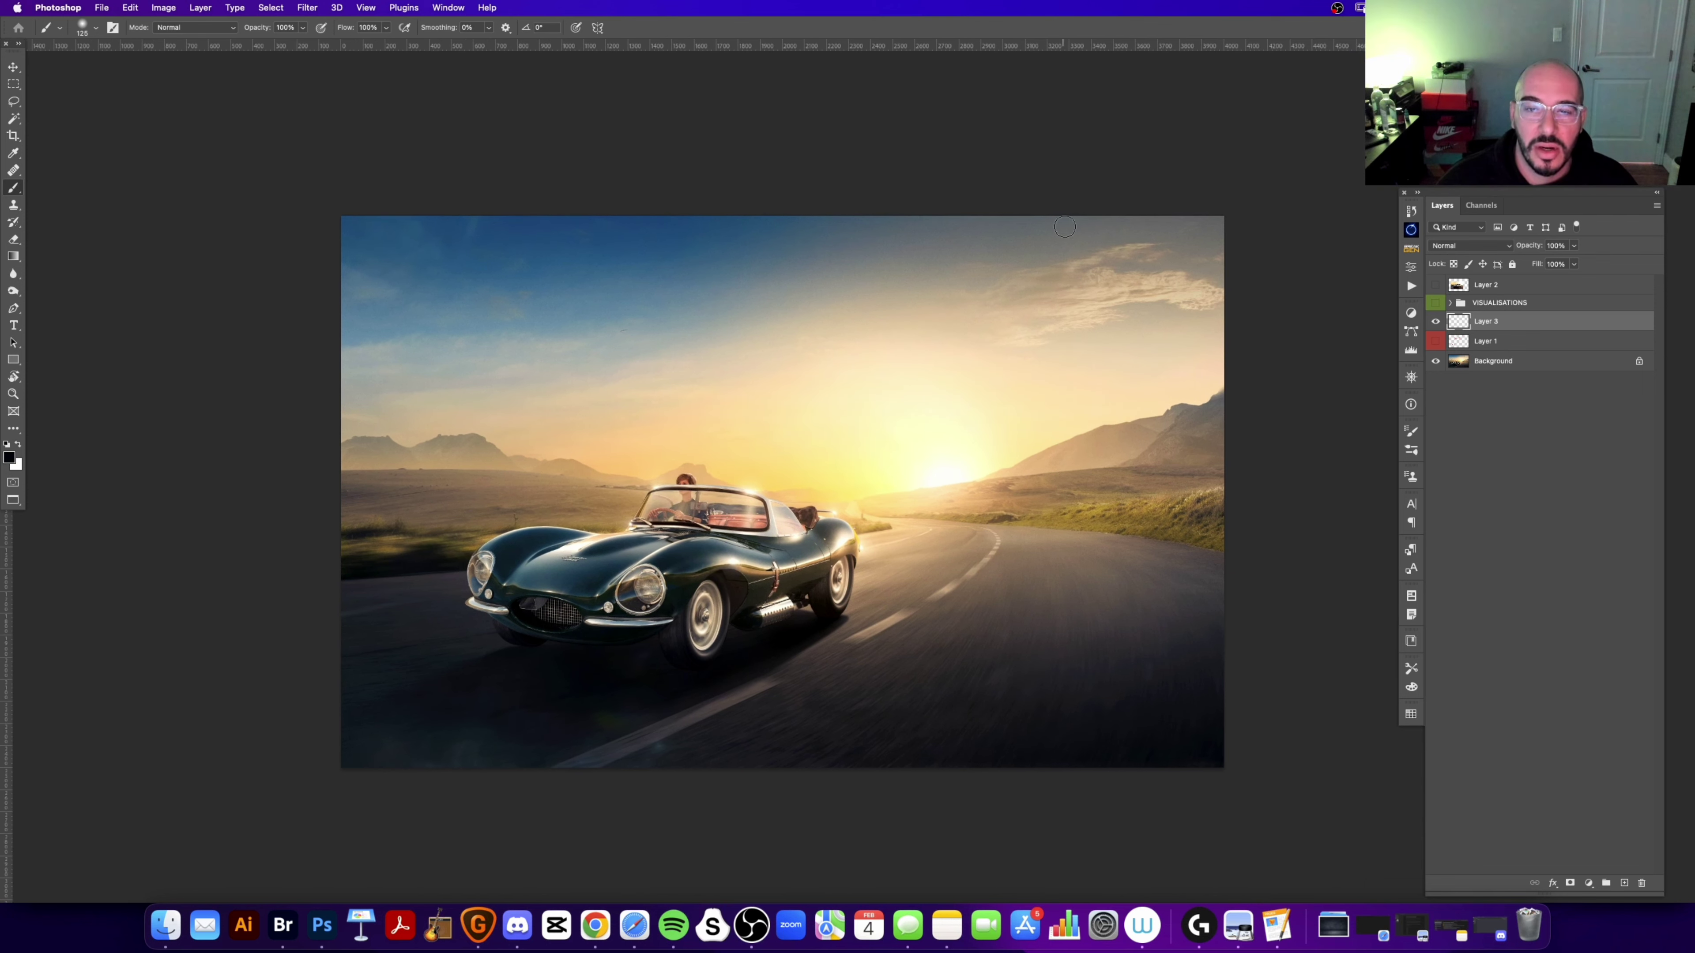
mouse_move(1065, 227)
left_mouse_down()
mouse_move(397, 467)
mouse_move(350, 681)
mouse_move(882, 745)
mouse_move(1174, 314)
mouse_move(1120, 224)
left_mouse_up()
key("ctrl+z")
left_click_drag(507, 200, 531, 216)
mouse_move(394, 274)
left_mouse_down()
mouse_move(530, 215)
mouse_move(407, 374)
mouse_move(727, 248)
mouse_move(548, 360)
mouse_move(887, 261)
left_mouse_up()
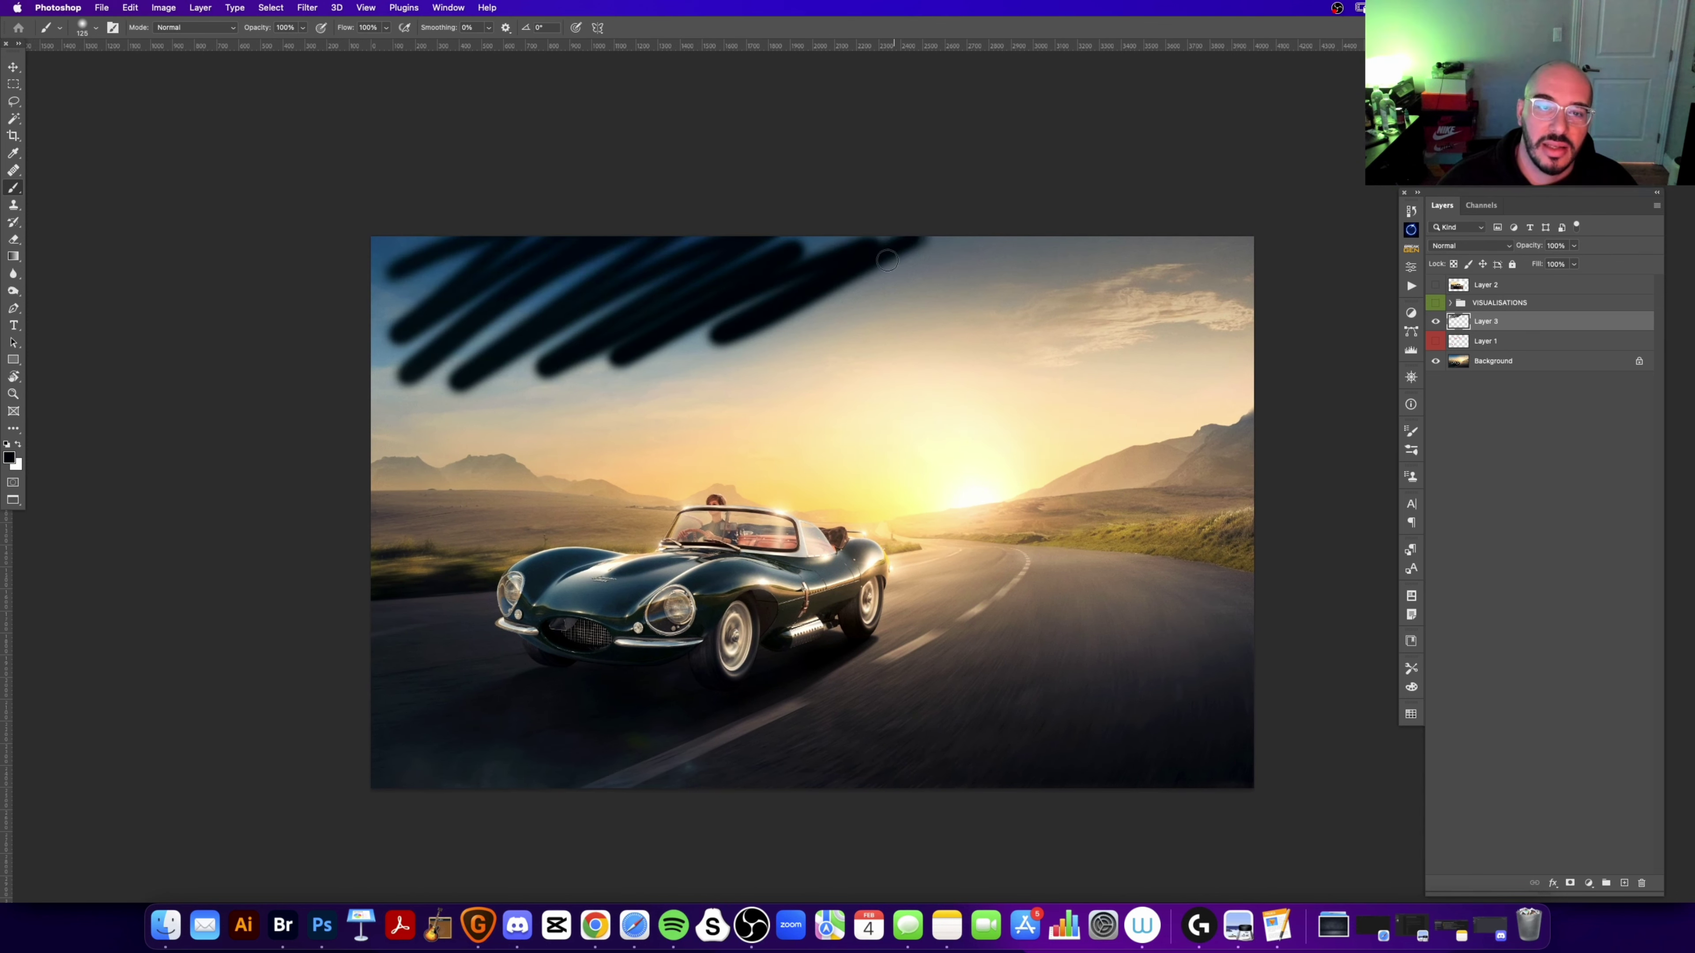
key("ctrl+z")
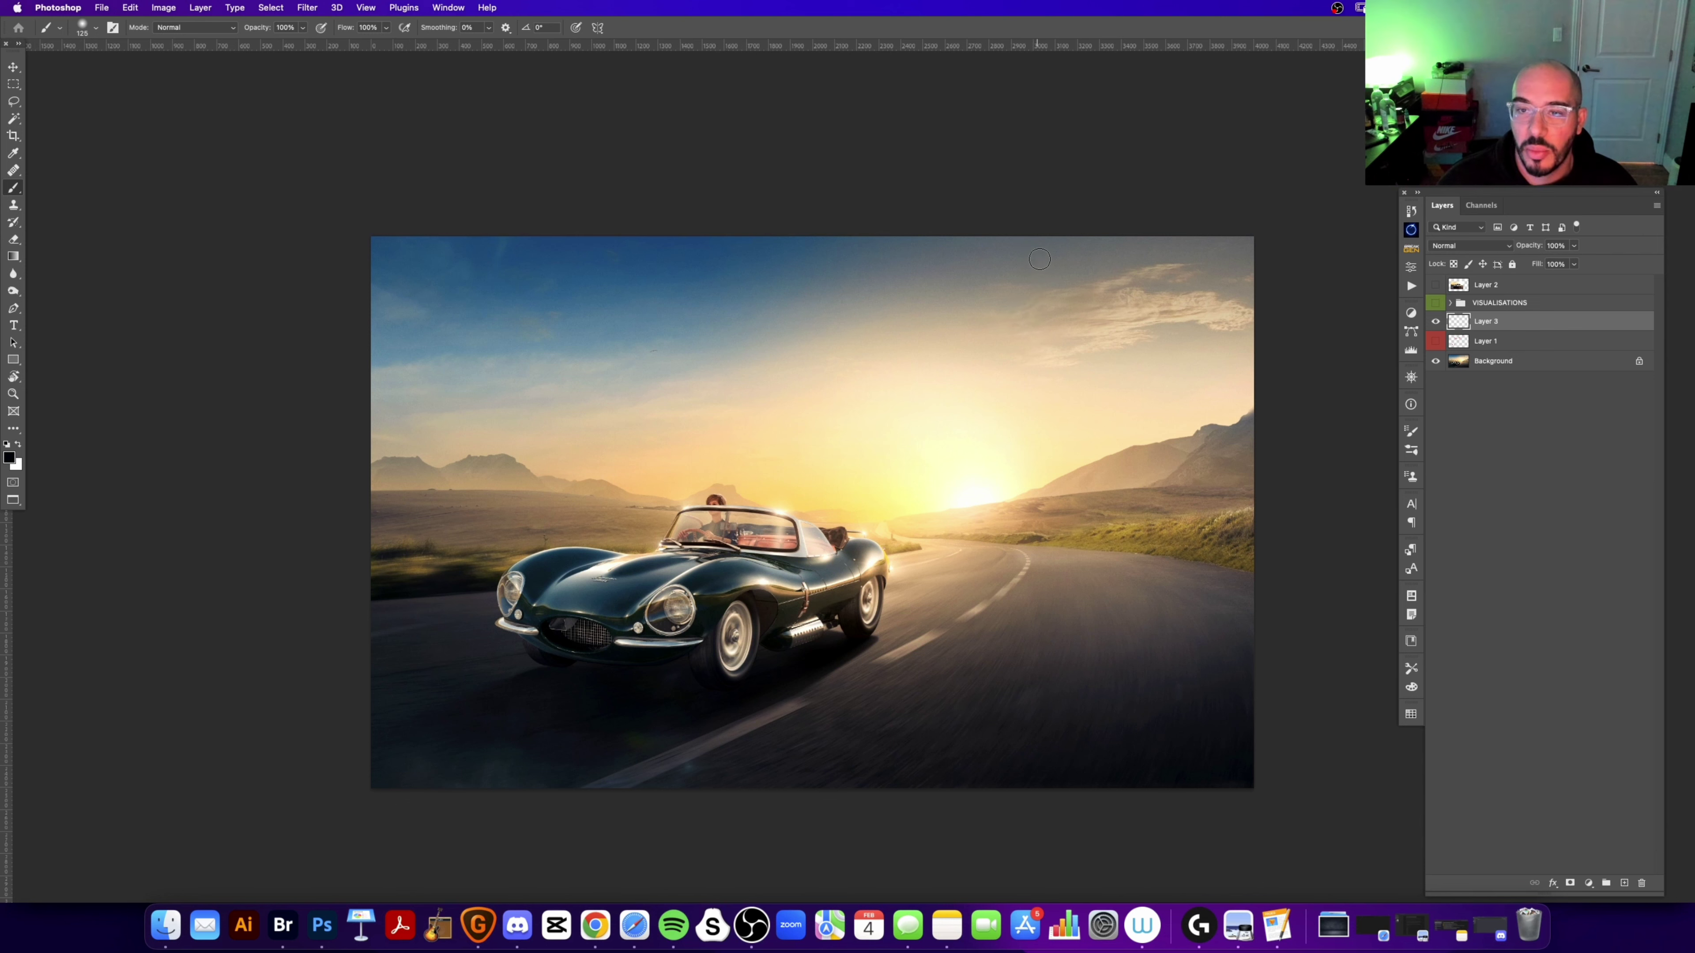
left_click_drag(1039, 259, 1121, 257)
key("ctrl+z")
key("ctrl+z")
left_click_drag(1003, 293, 972, 304)
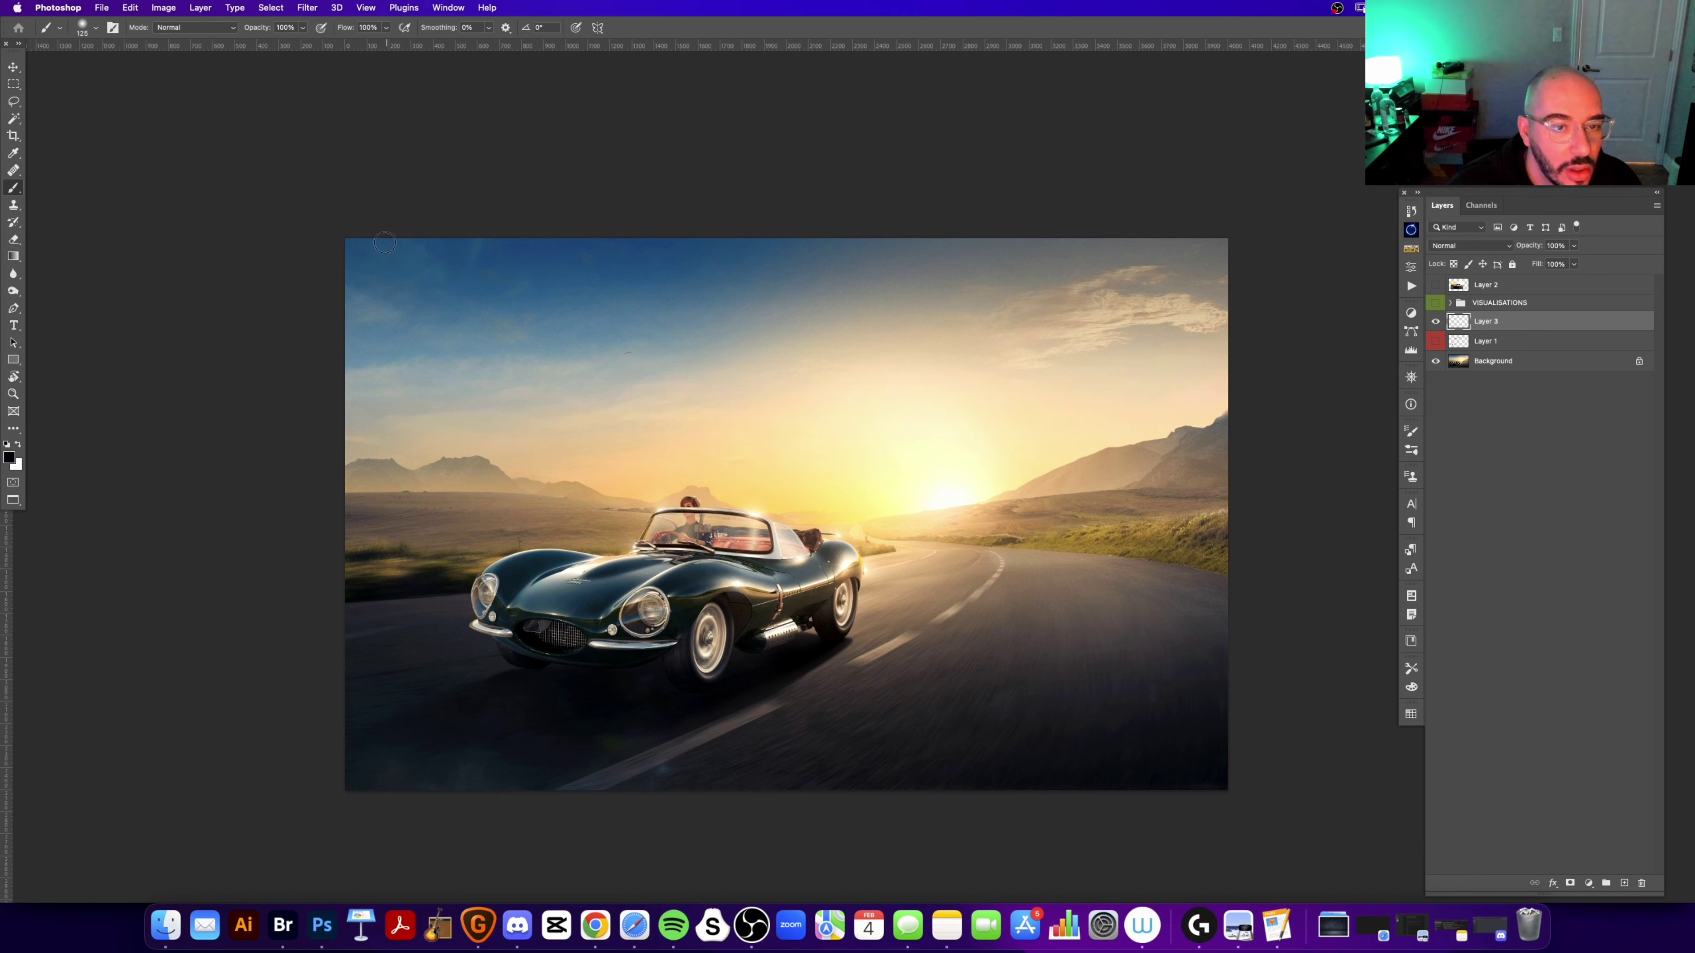
mouse_move(350, 293)
left_mouse_down()
mouse_move(587, 257)
mouse_move(490, 342)
left_mouse_up()
key("ctrl+z")
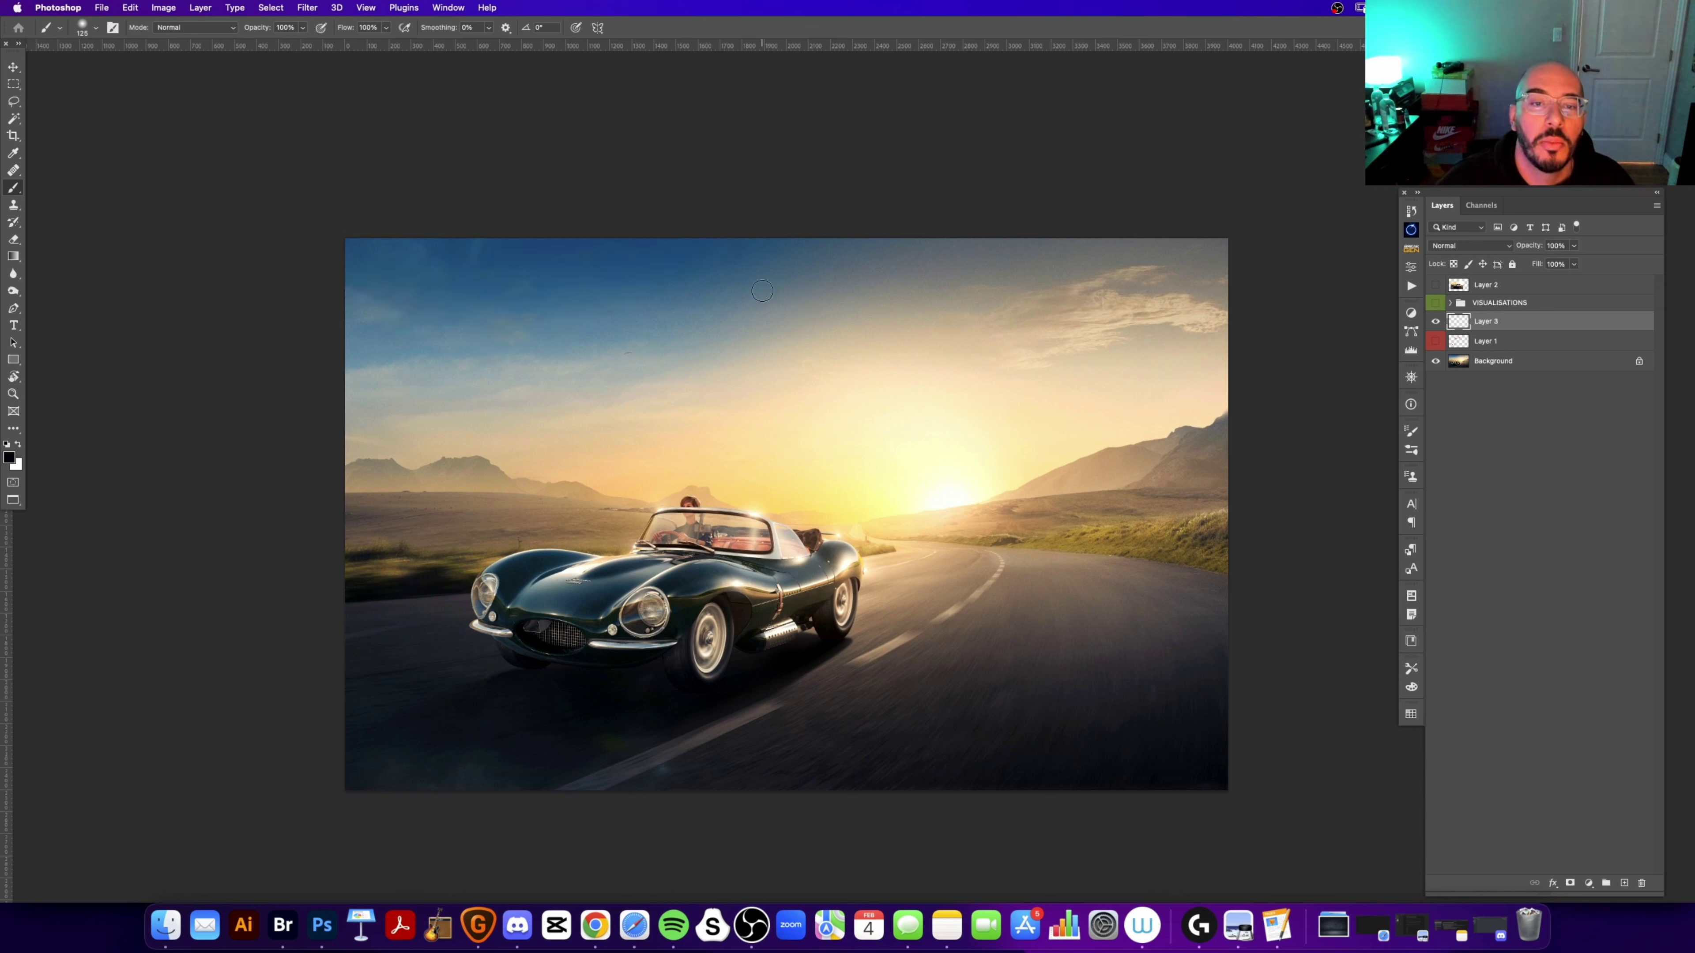
mouse_move(797, 288)
left_mouse_down()
mouse_move(661, 374)
mouse_move(413, 360)
left_mouse_up()
key("x")
left_click_drag(444, 252, 393, 367)
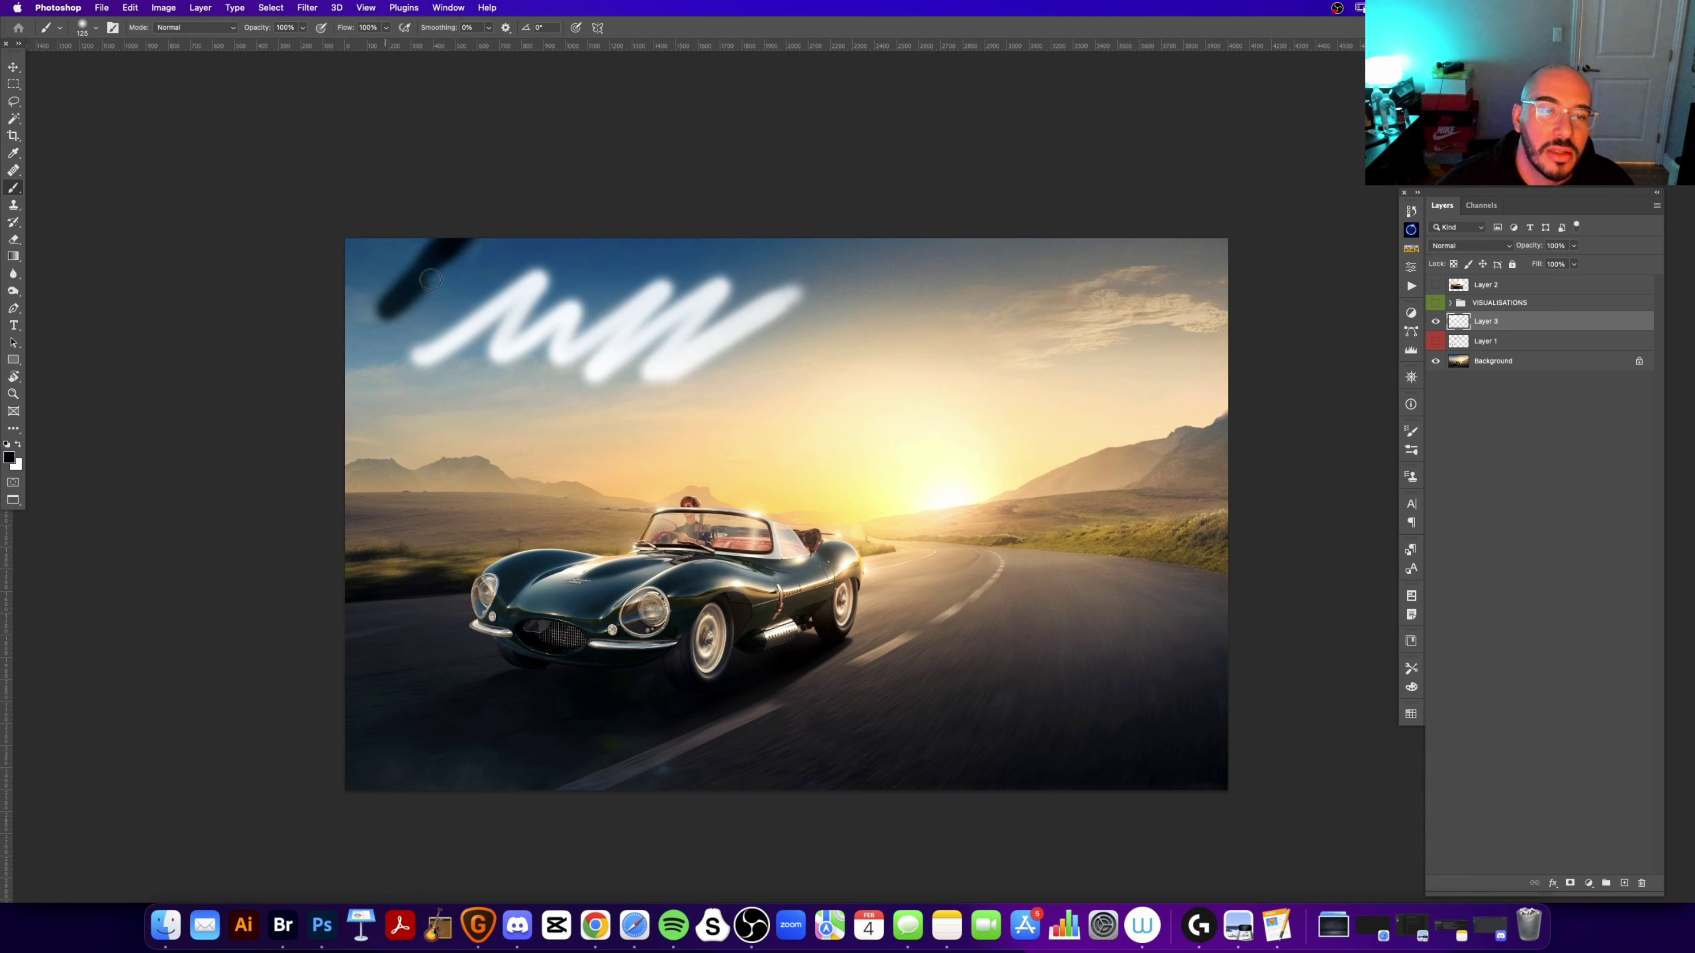
key("ctrl+z")
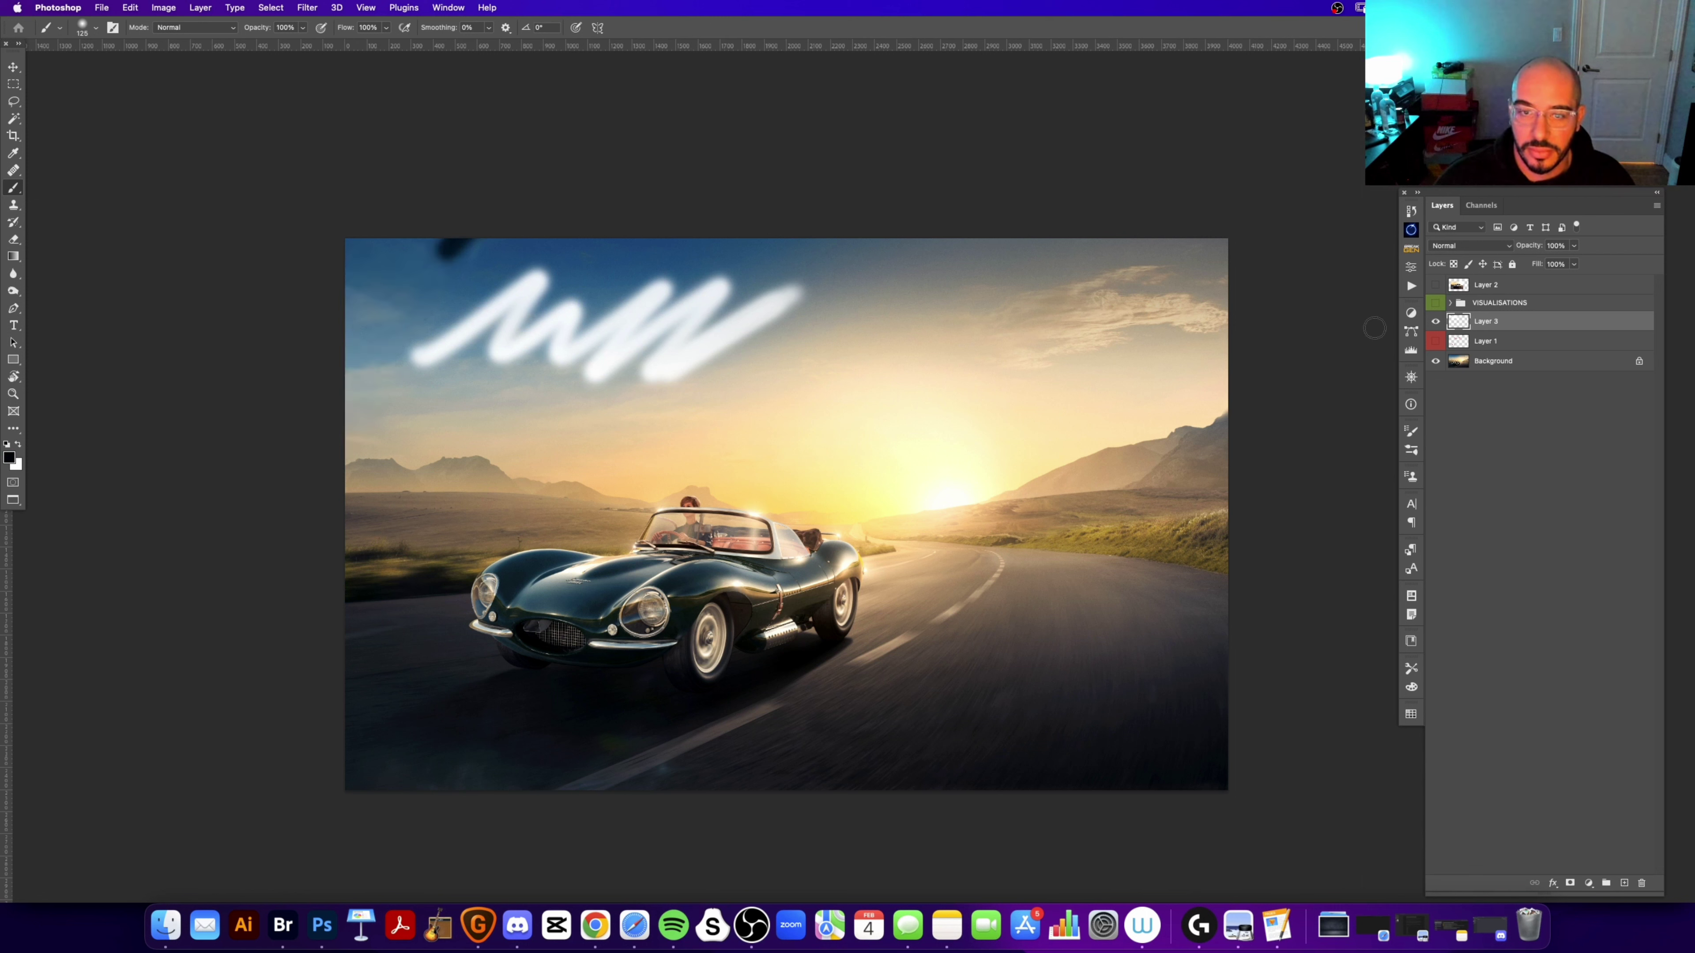
key("ctrl+z")
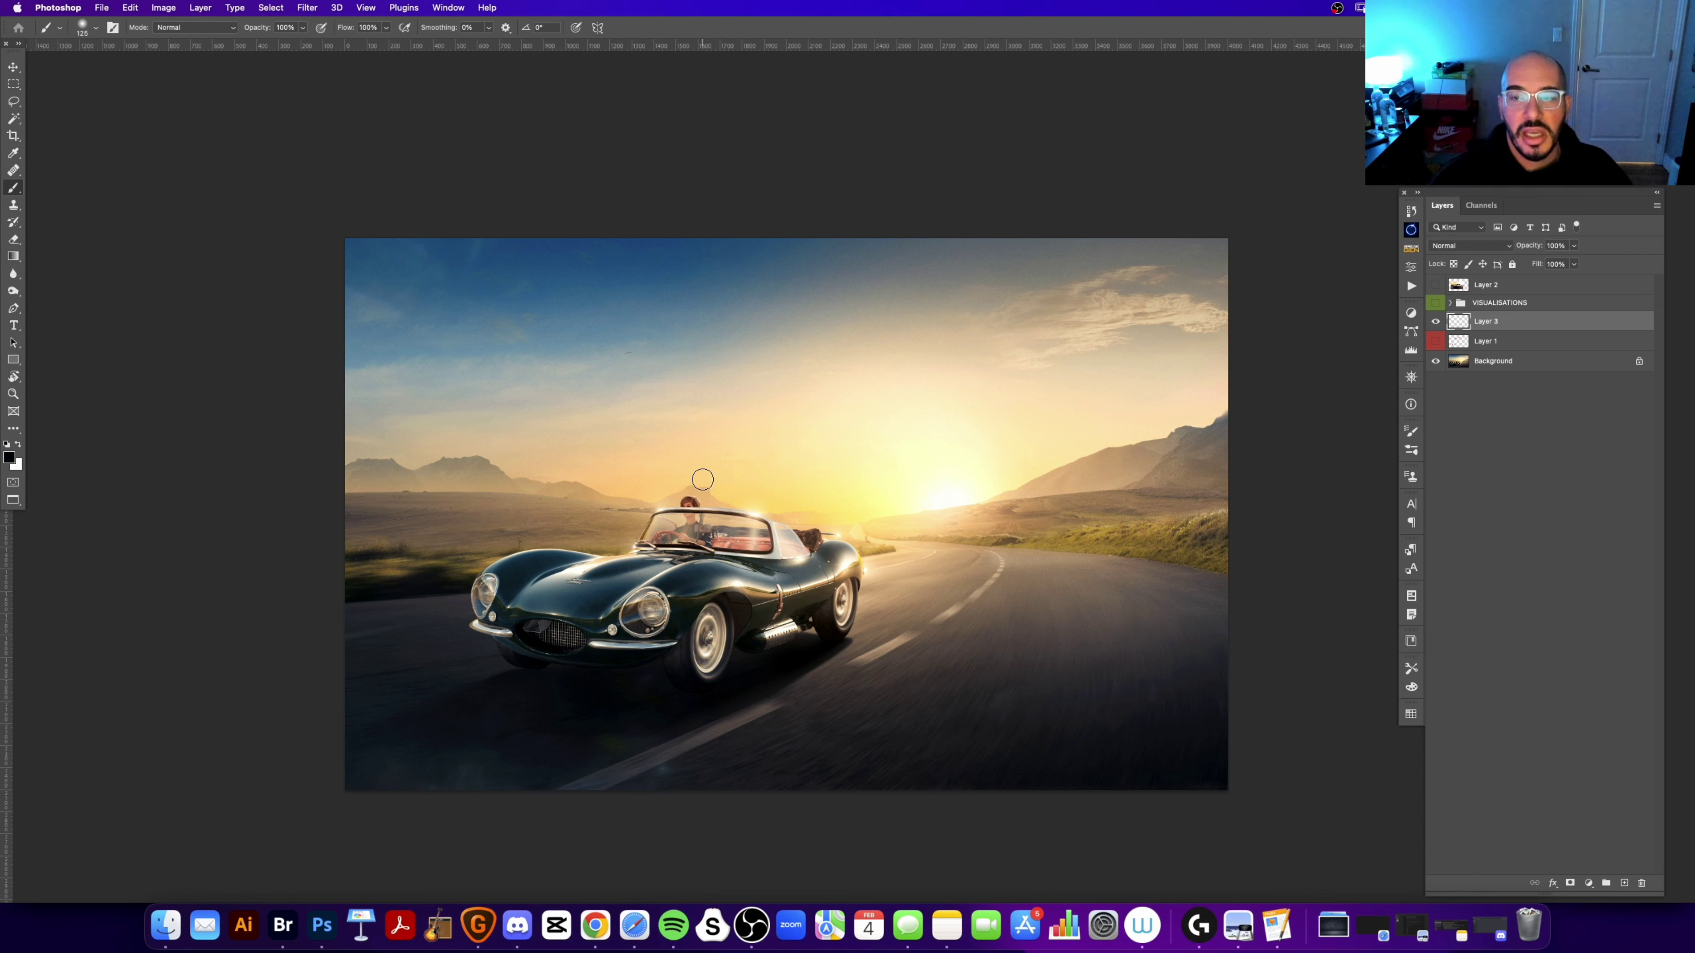
Step: Replay the Jaguar before/after video on Behance, seeking back to 0:03 and playing it through
left_click(596, 925)
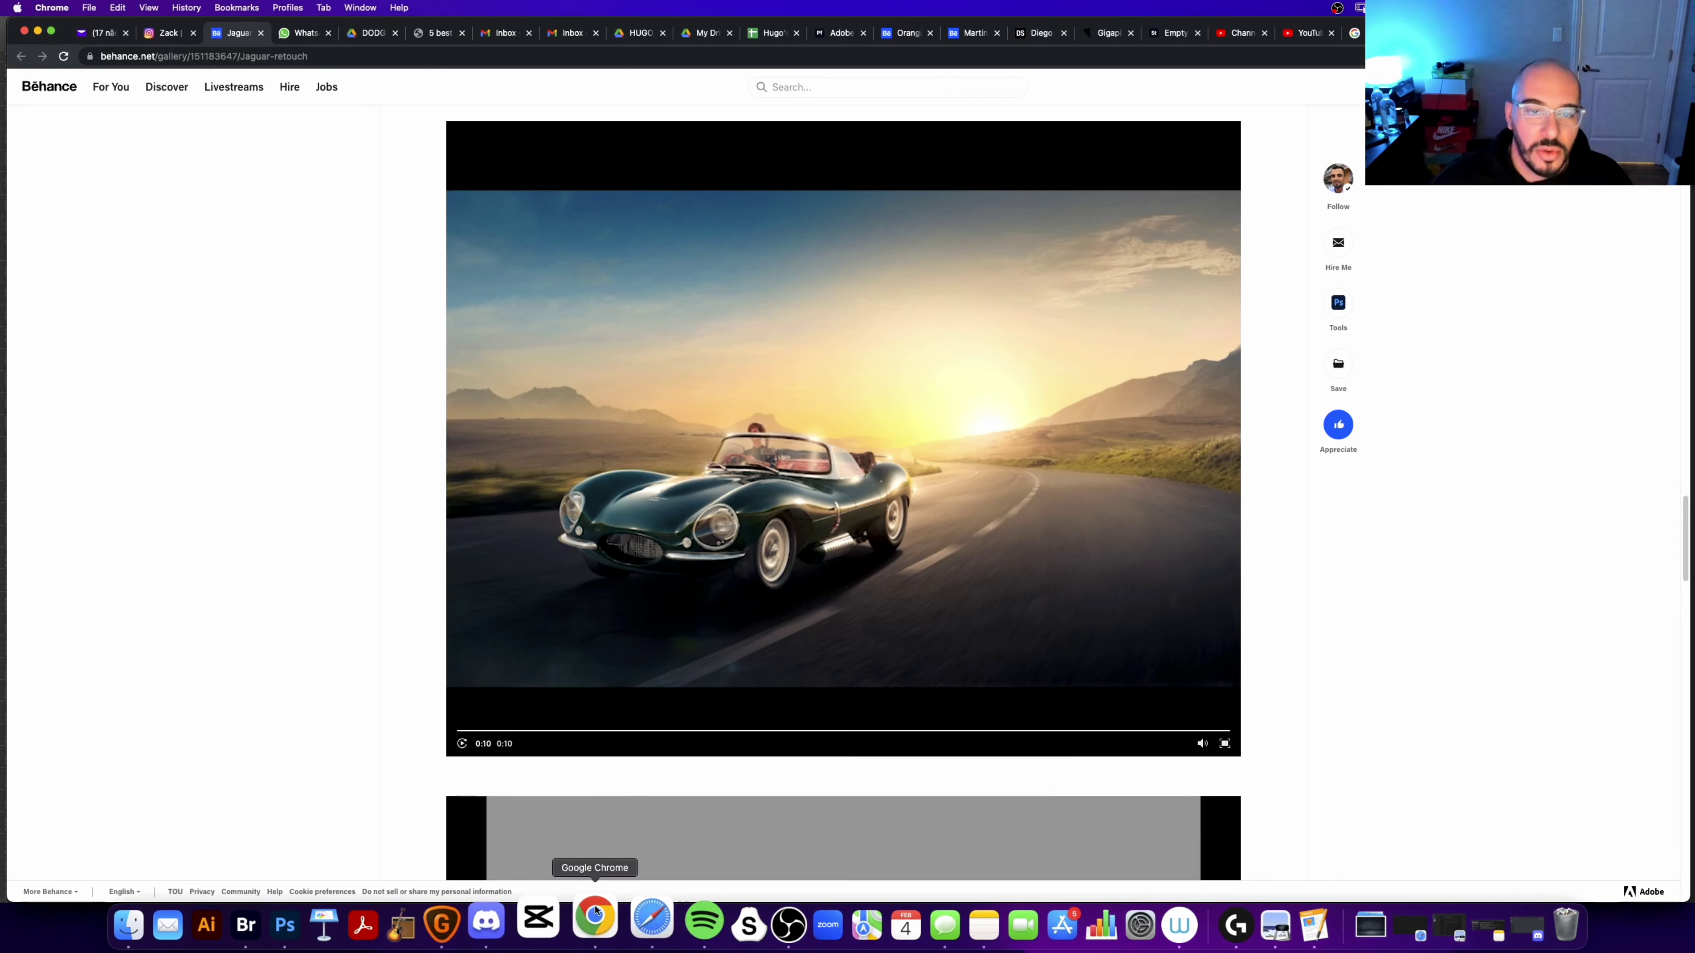
left_click(519, 714)
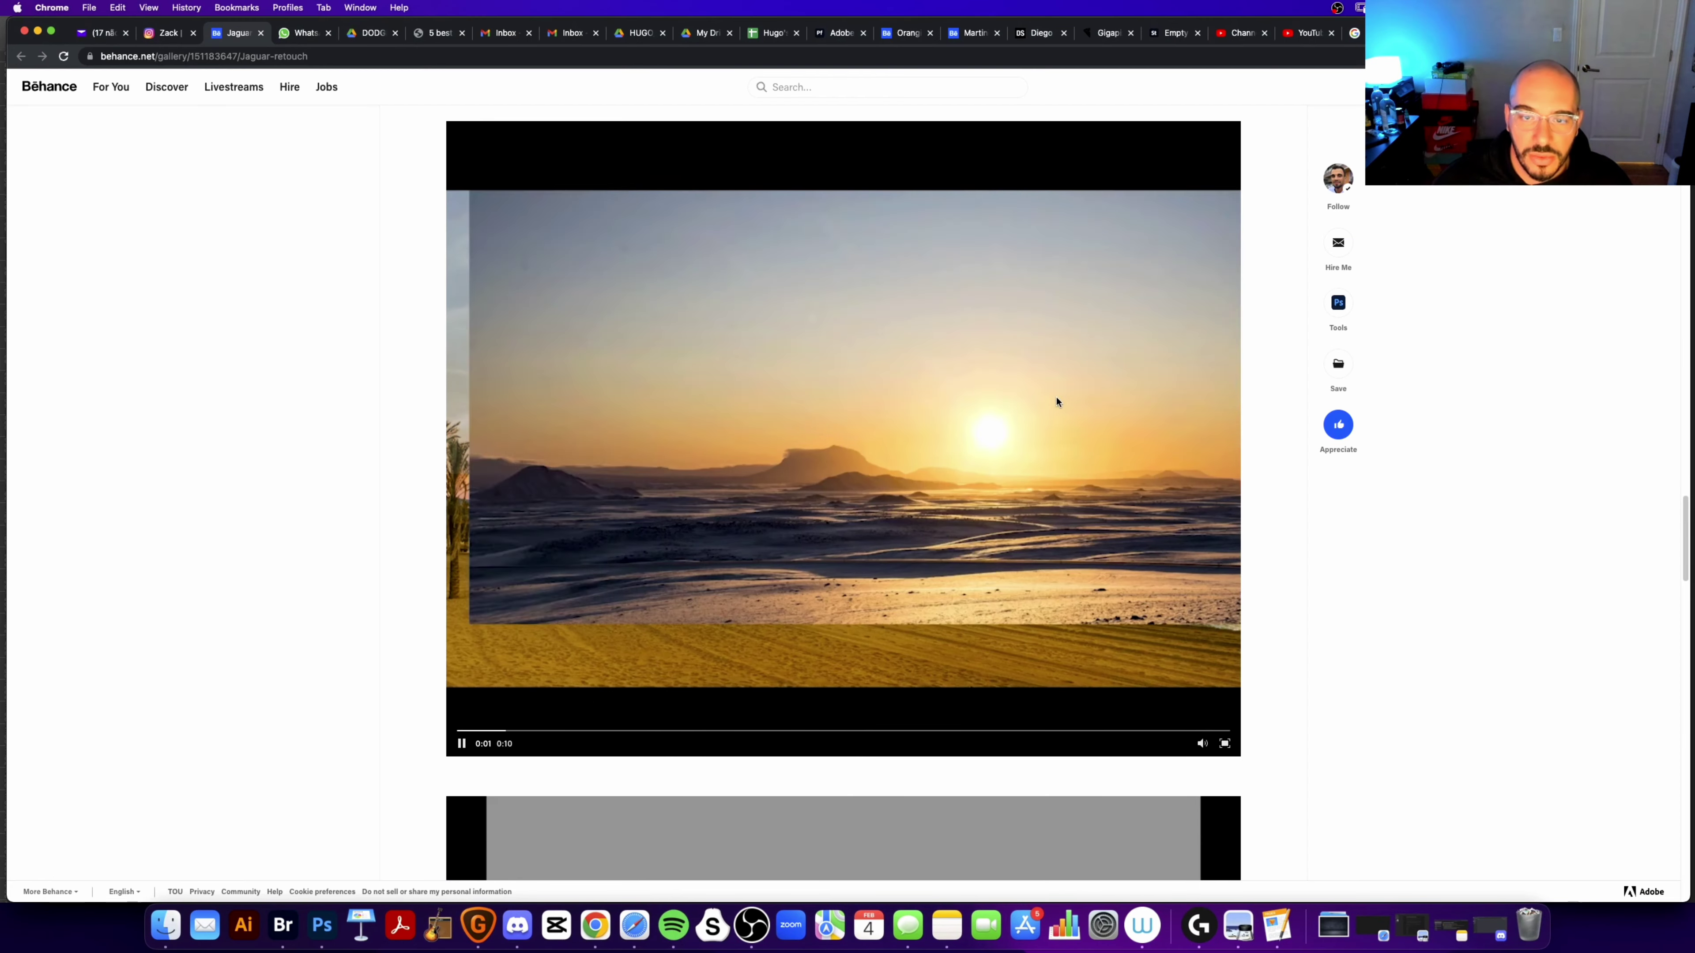
left_click(463, 743)
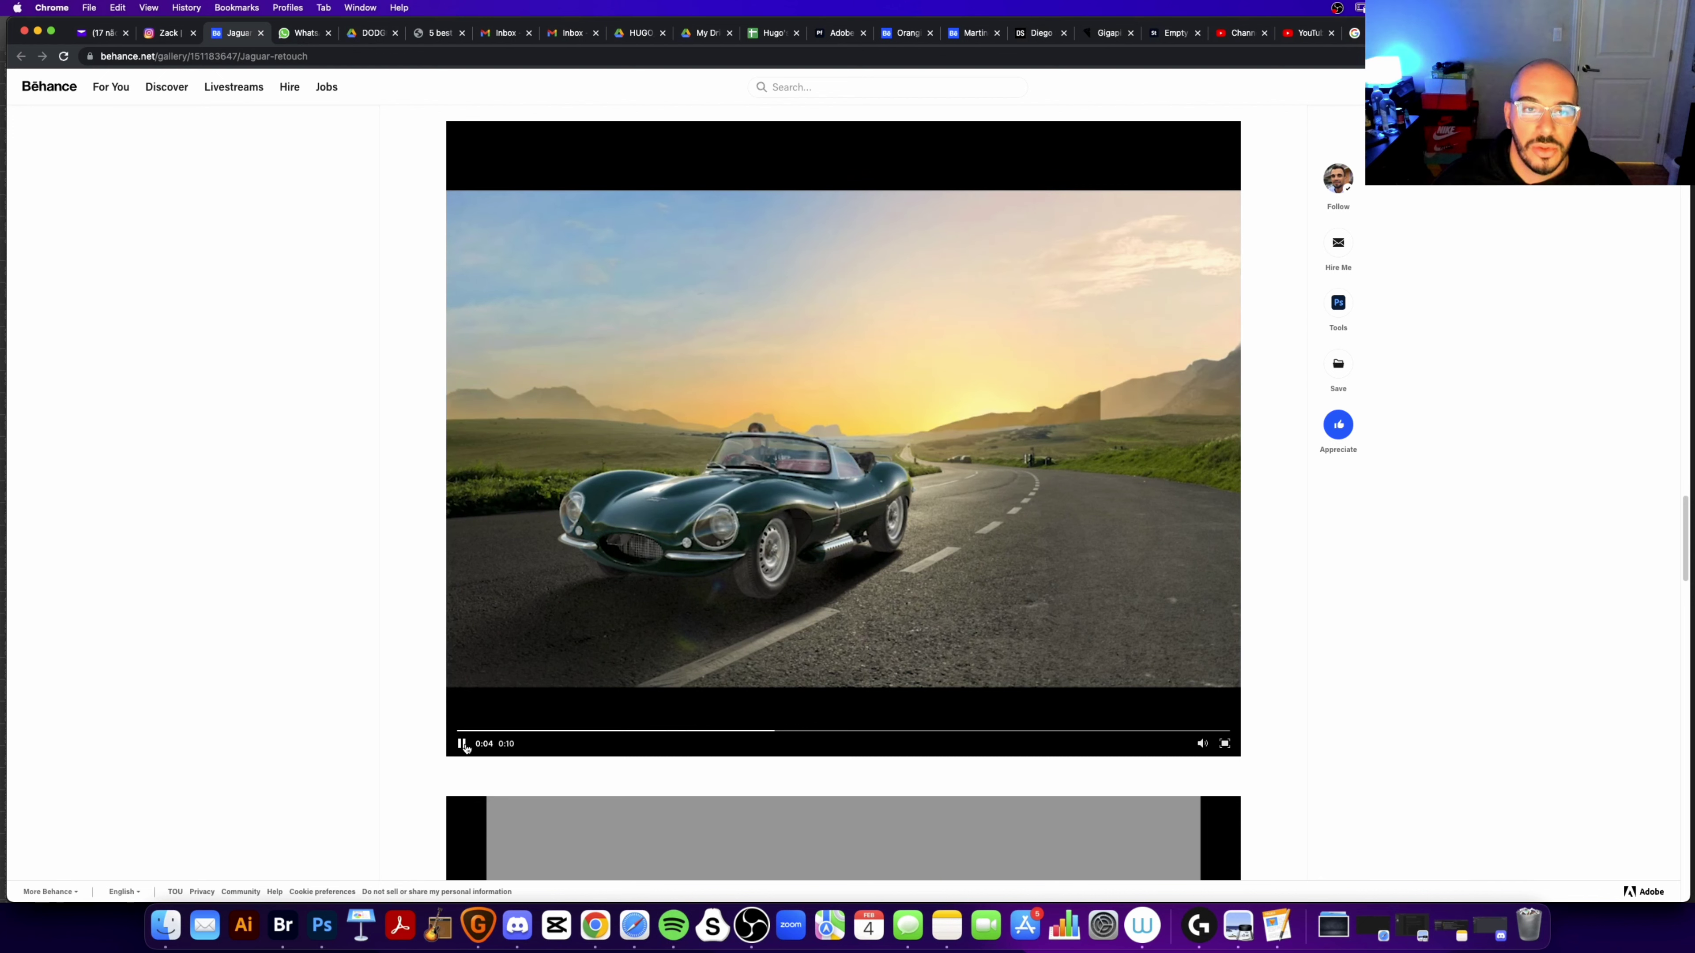
left_click(463, 744)
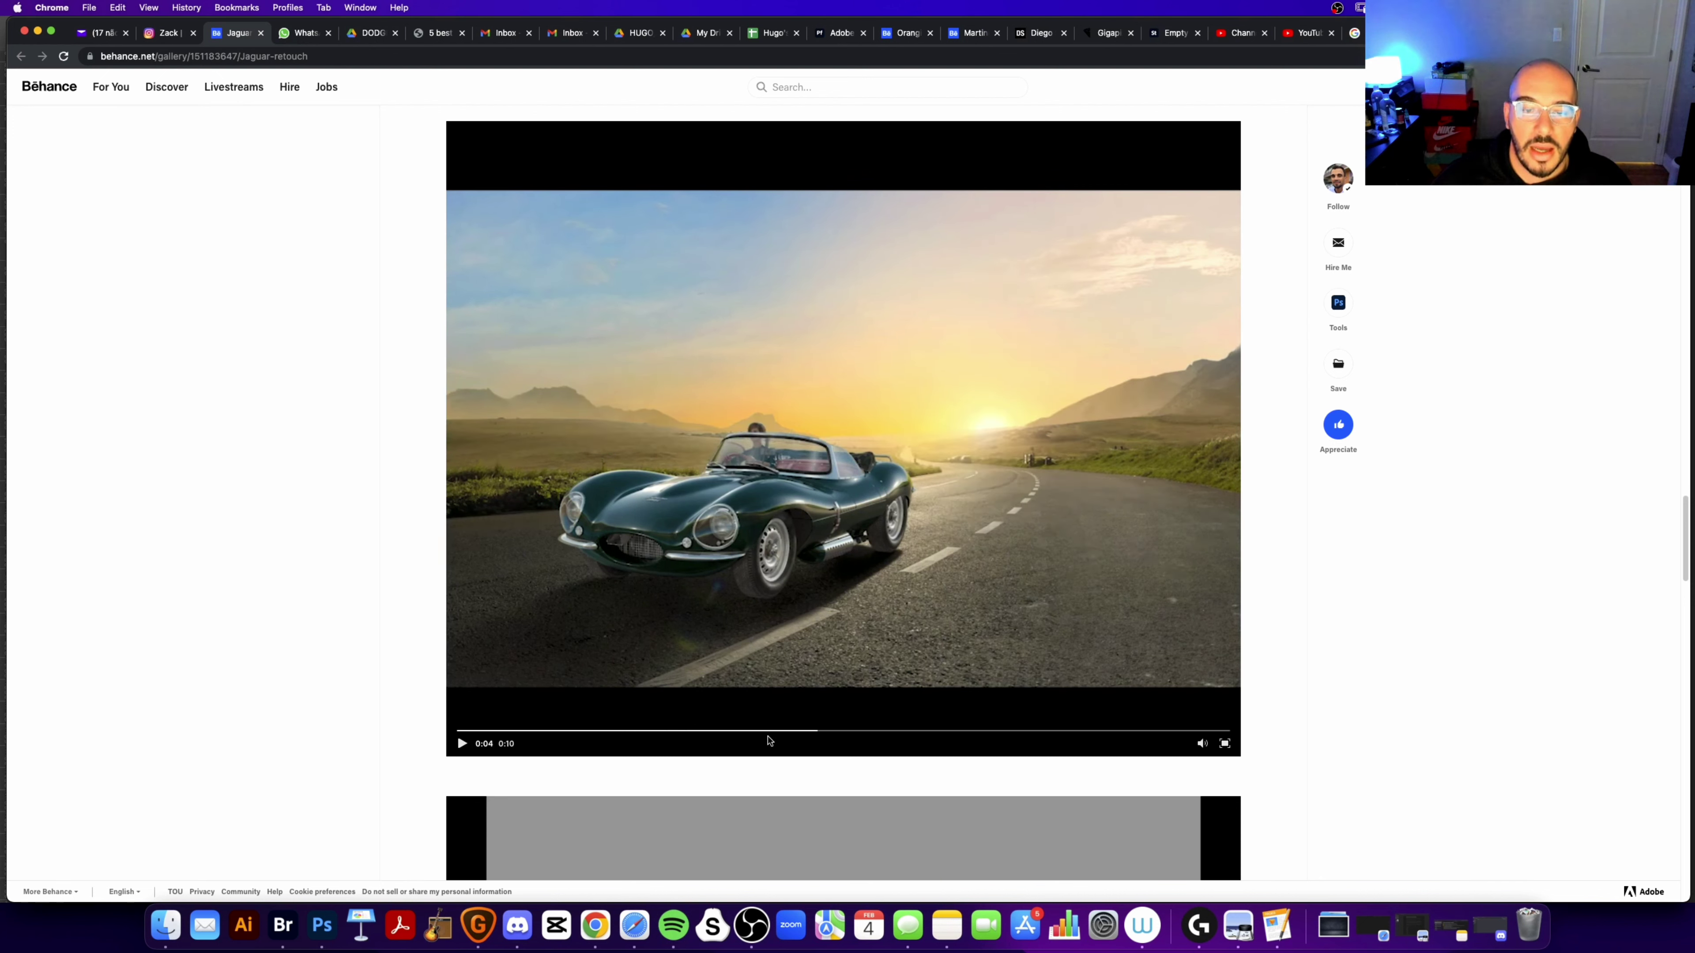
left_click(695, 730)
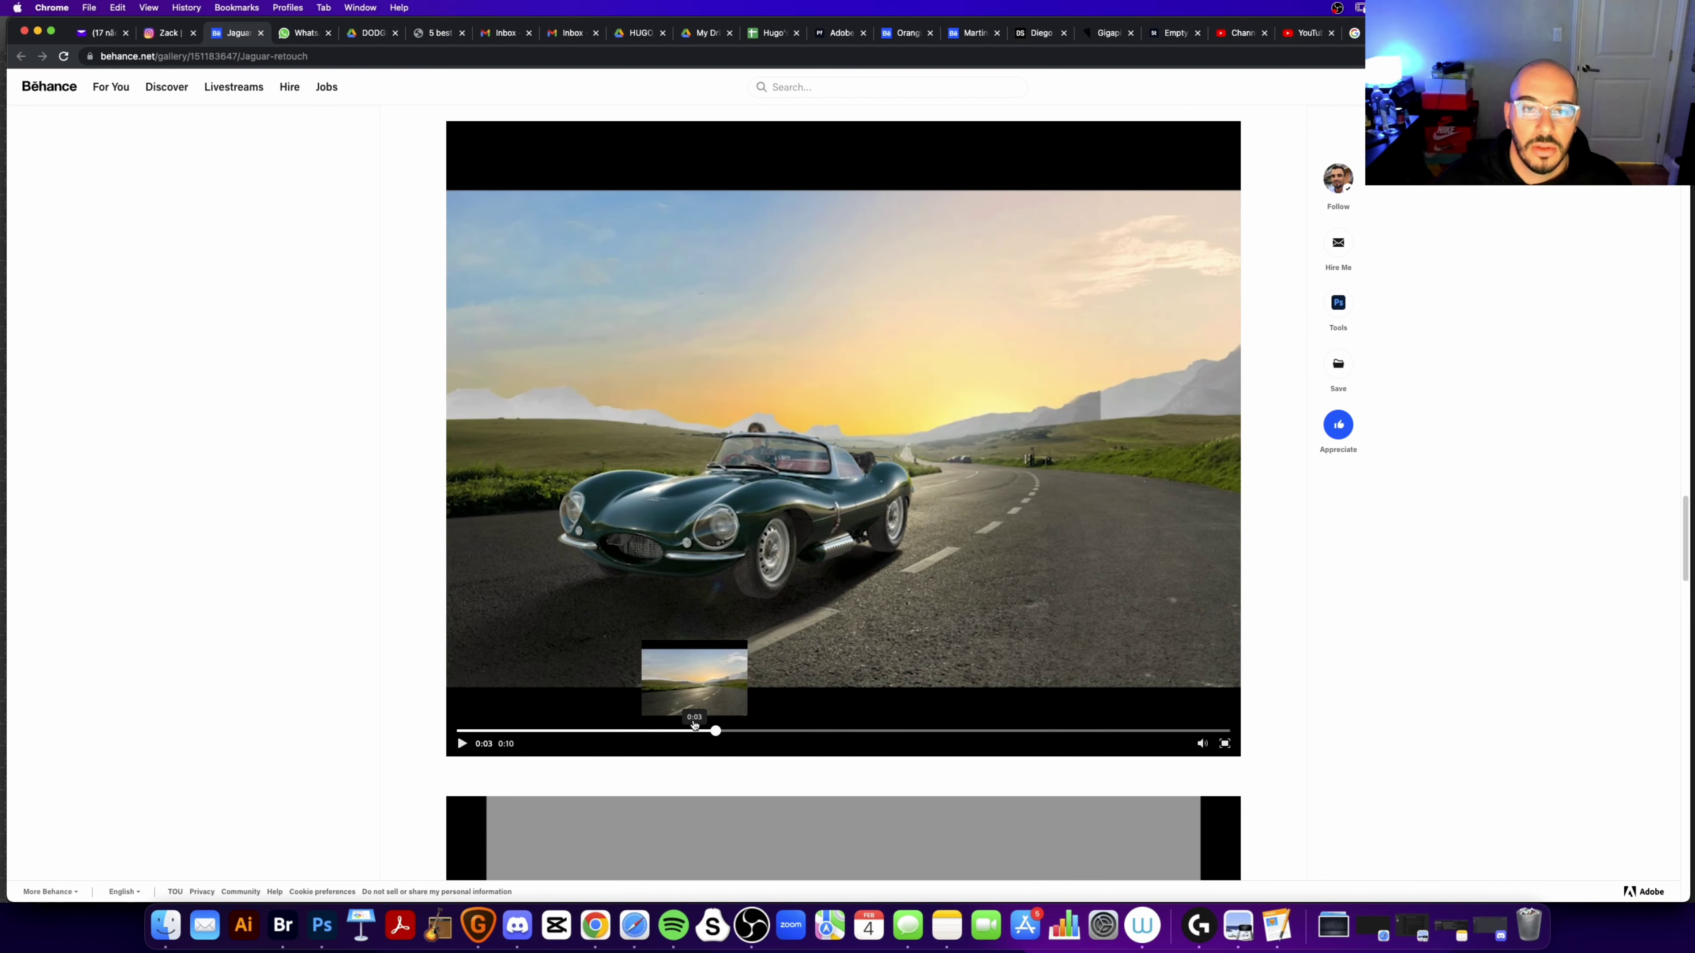
left_click(692, 729)
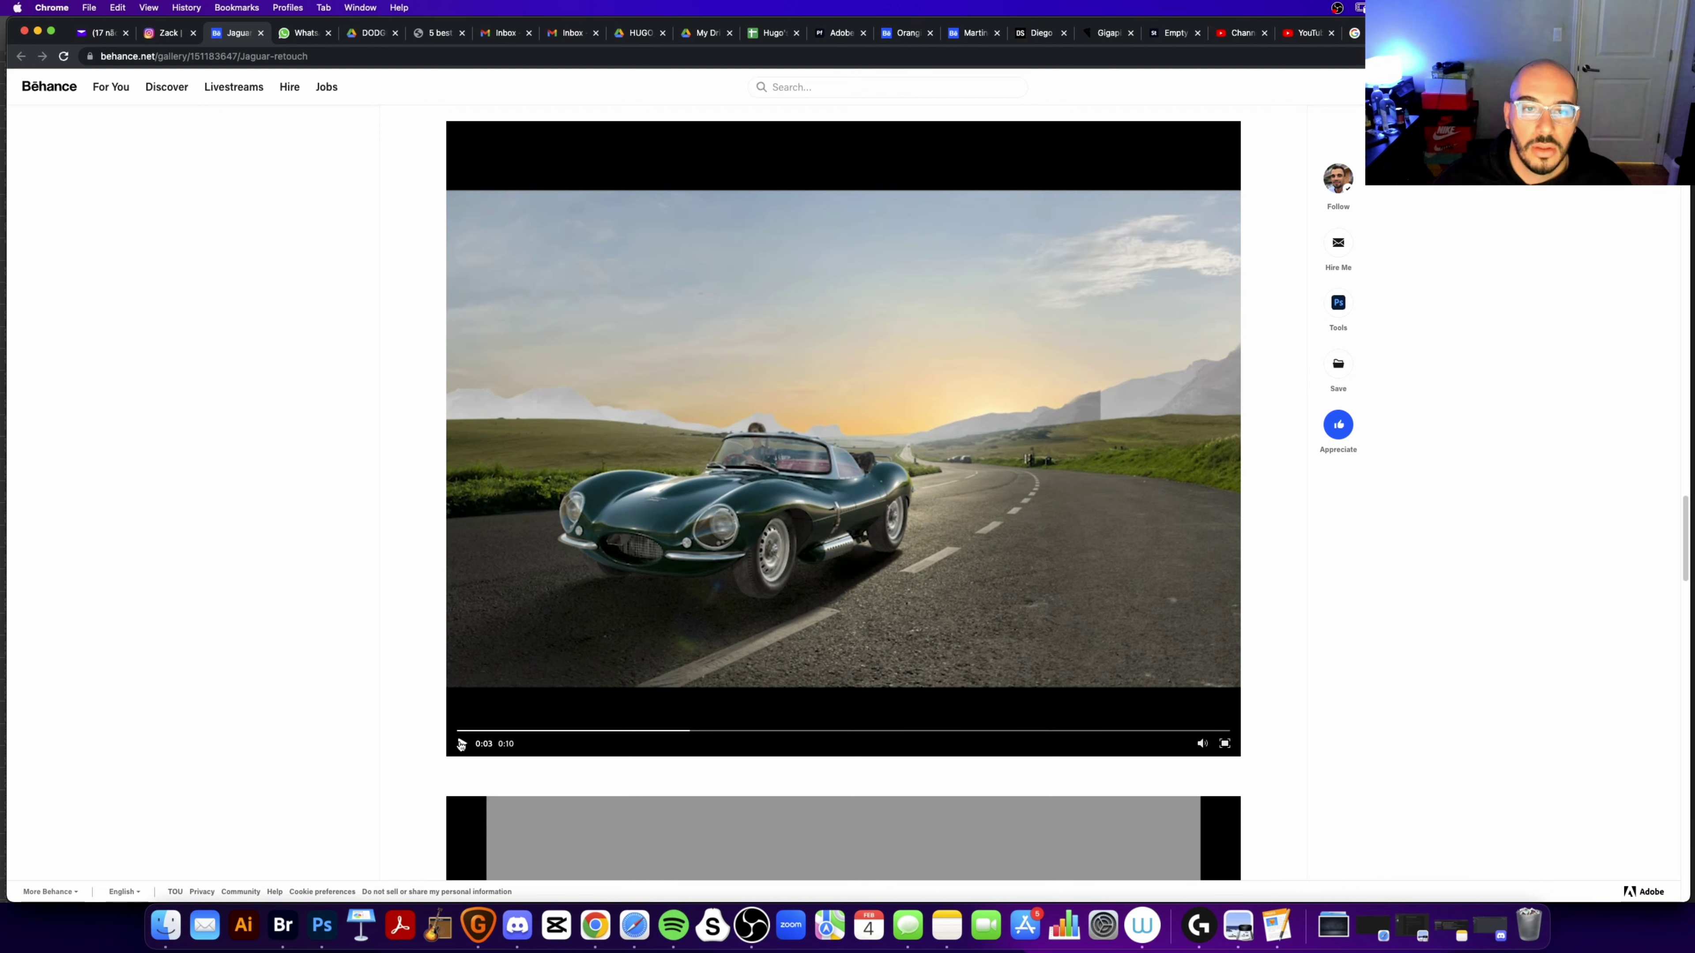
left_click(461, 744)
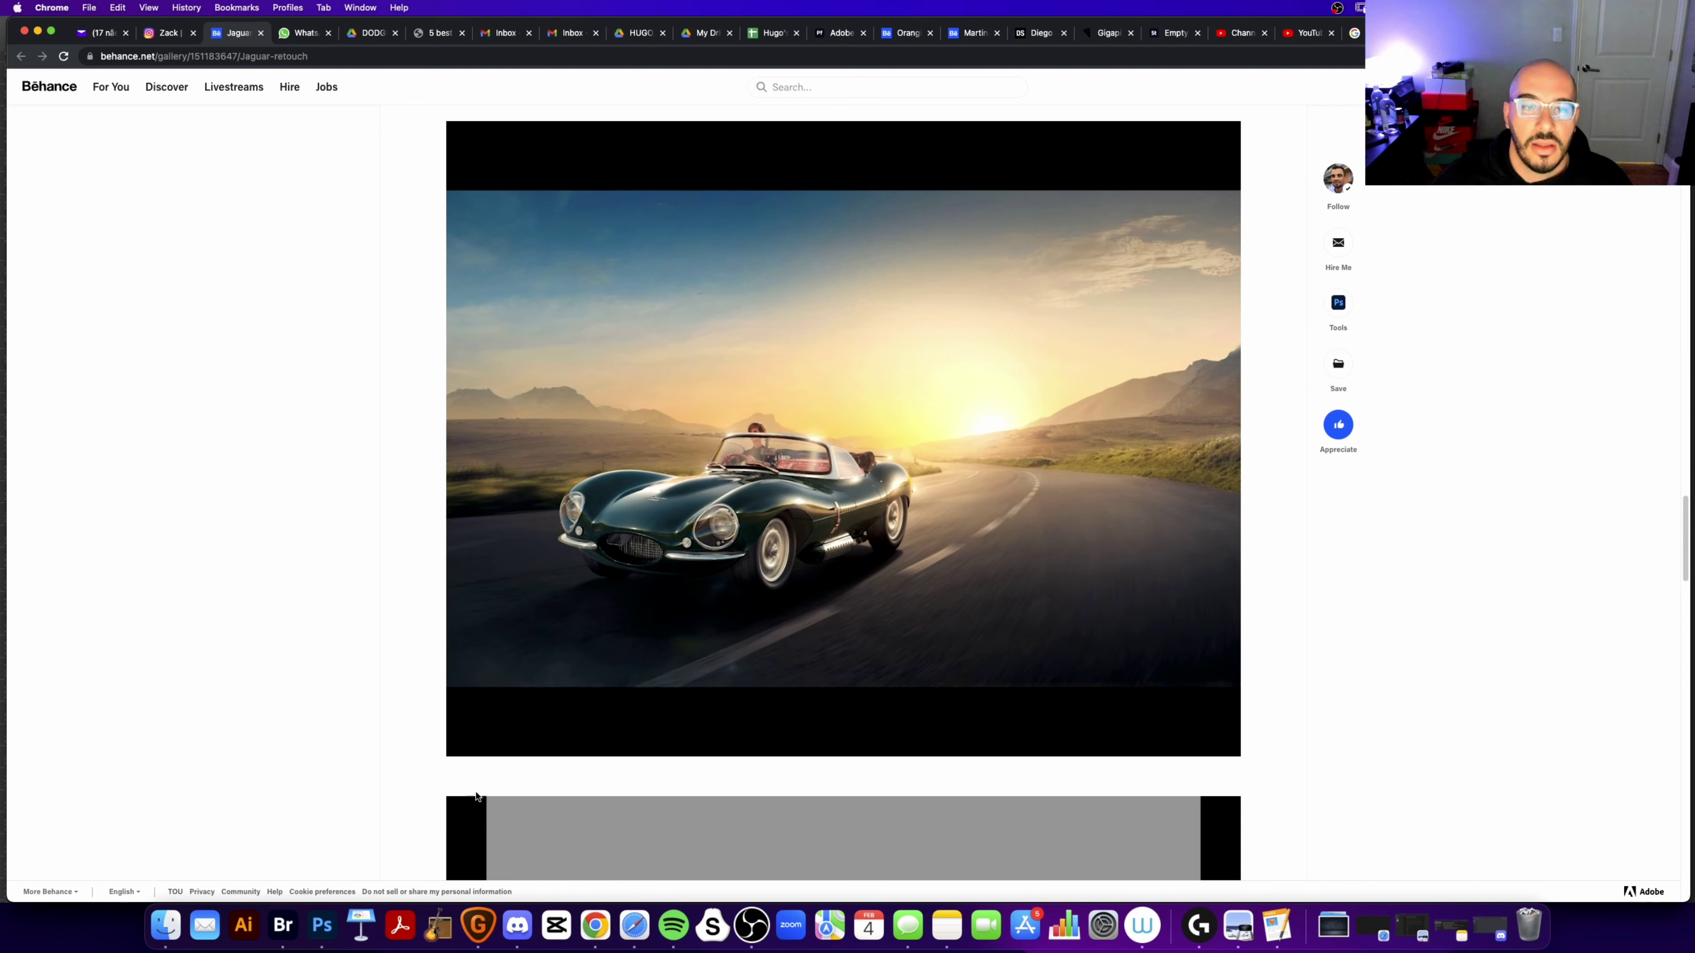
Step: Paint a test stroke, hide Layer 3, and zoom out and back in on the Jaguar
left_click(321, 919)
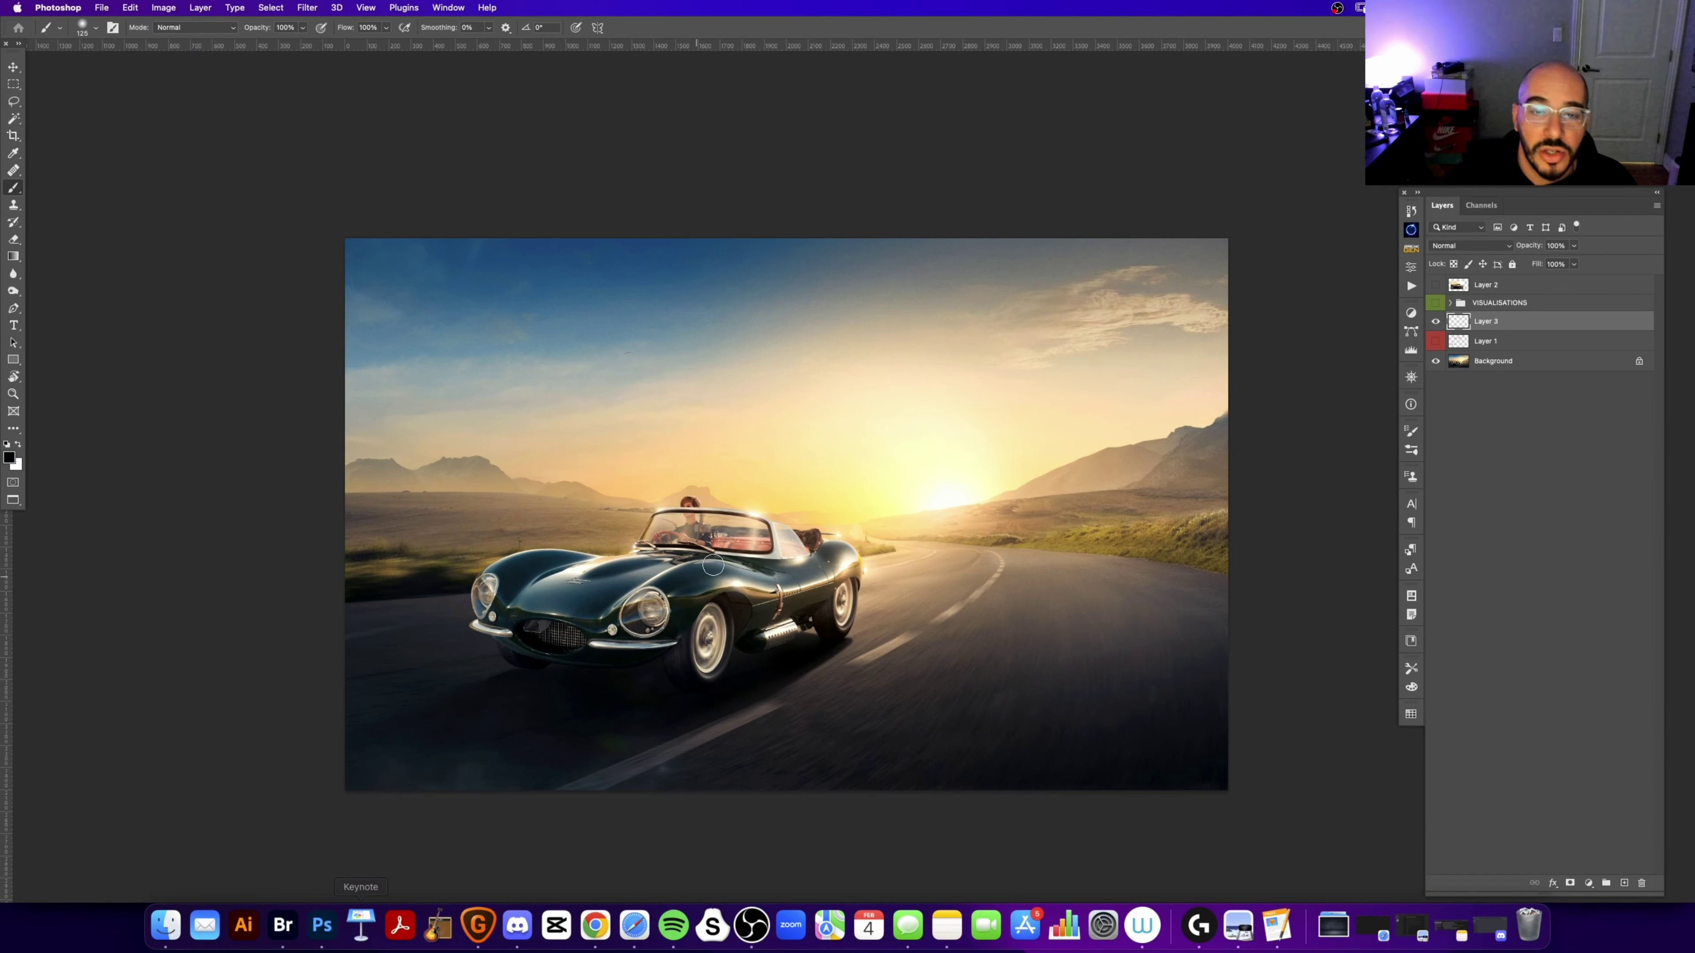
left_click_drag(887, 266, 643, 406)
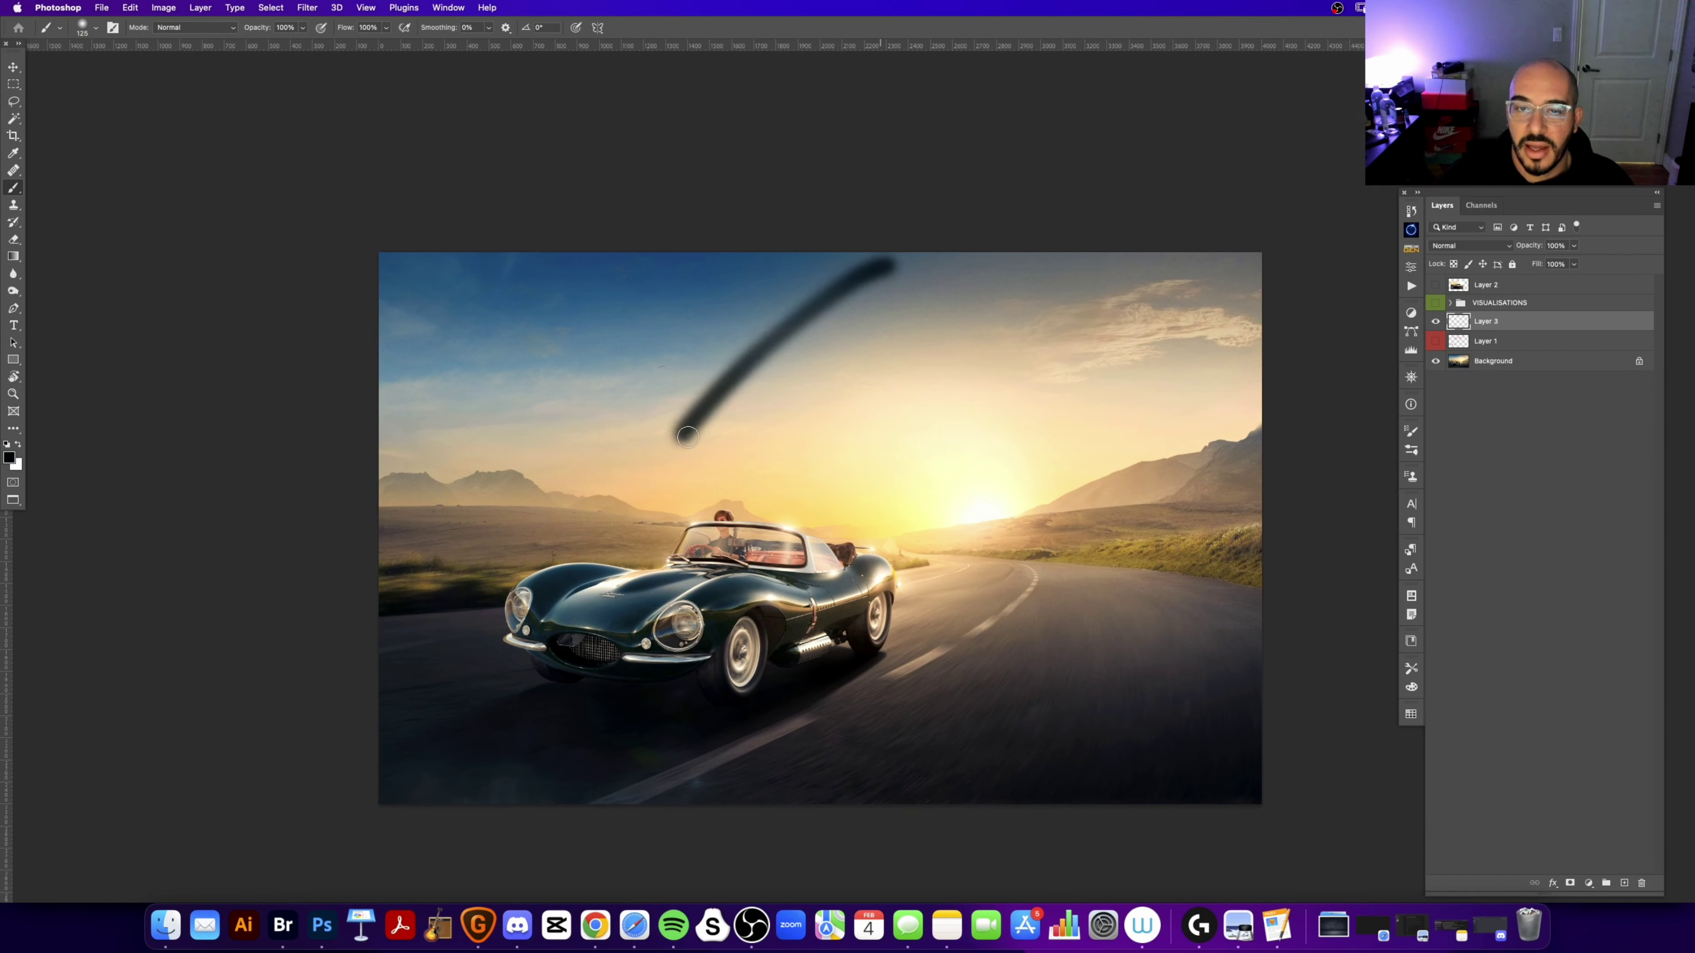
left_click(1435, 321)
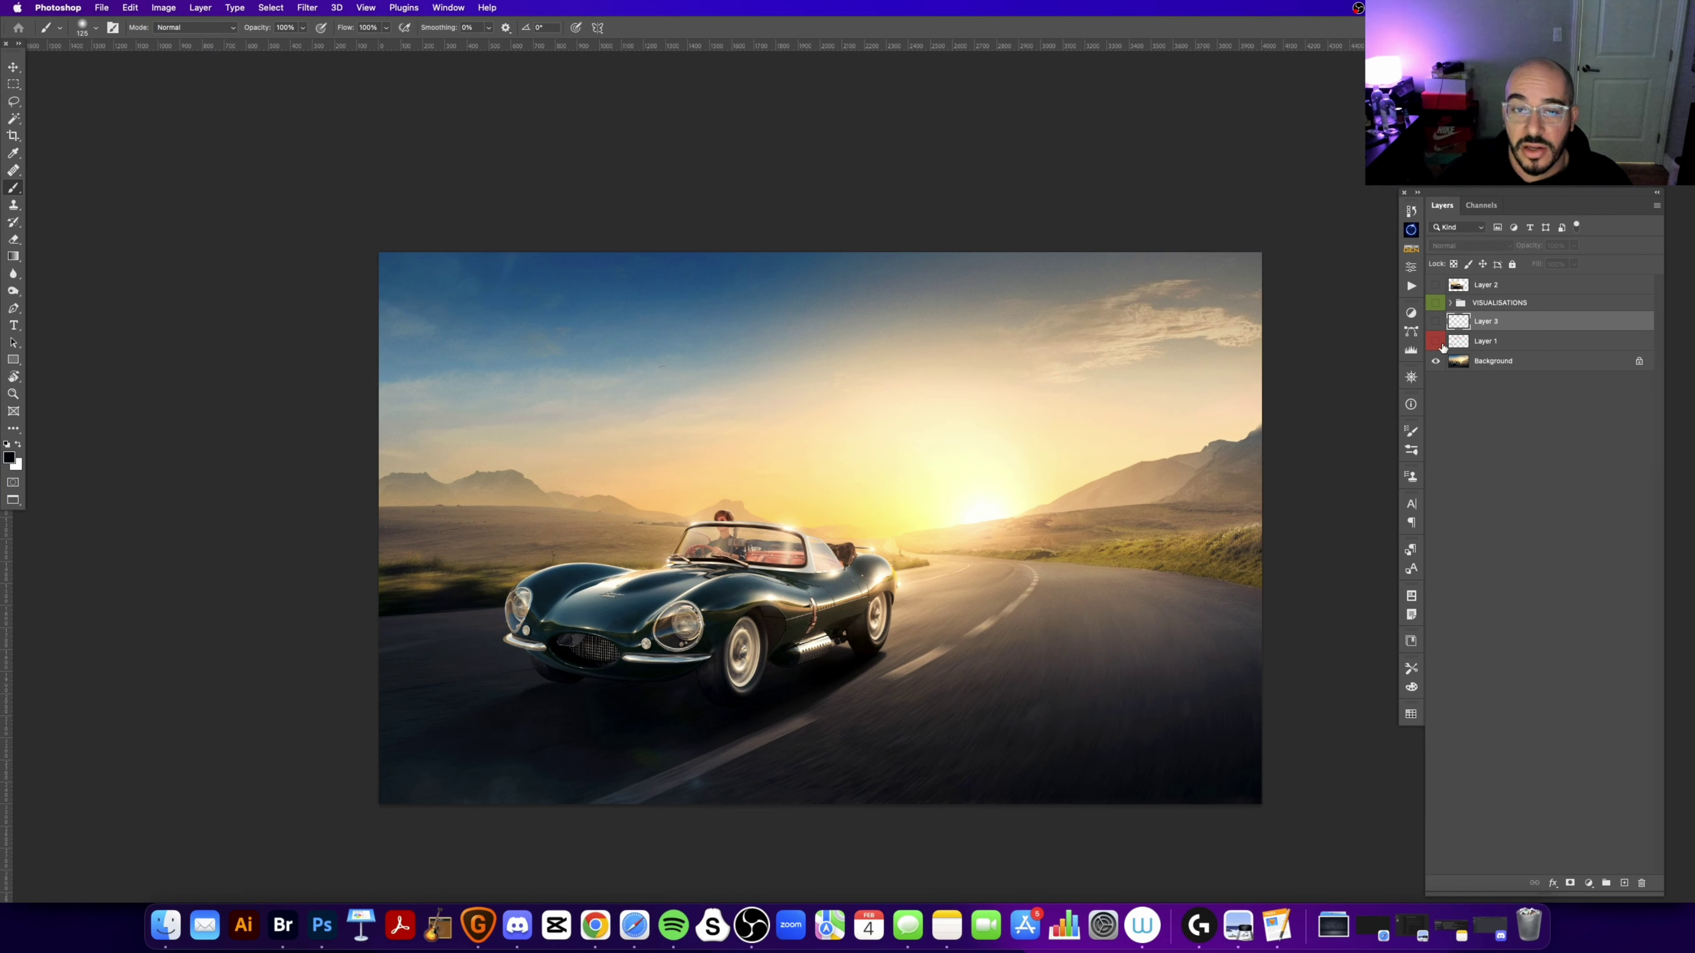
key("z")
key("super+minus")
key("super+minus")
key("super+minus")
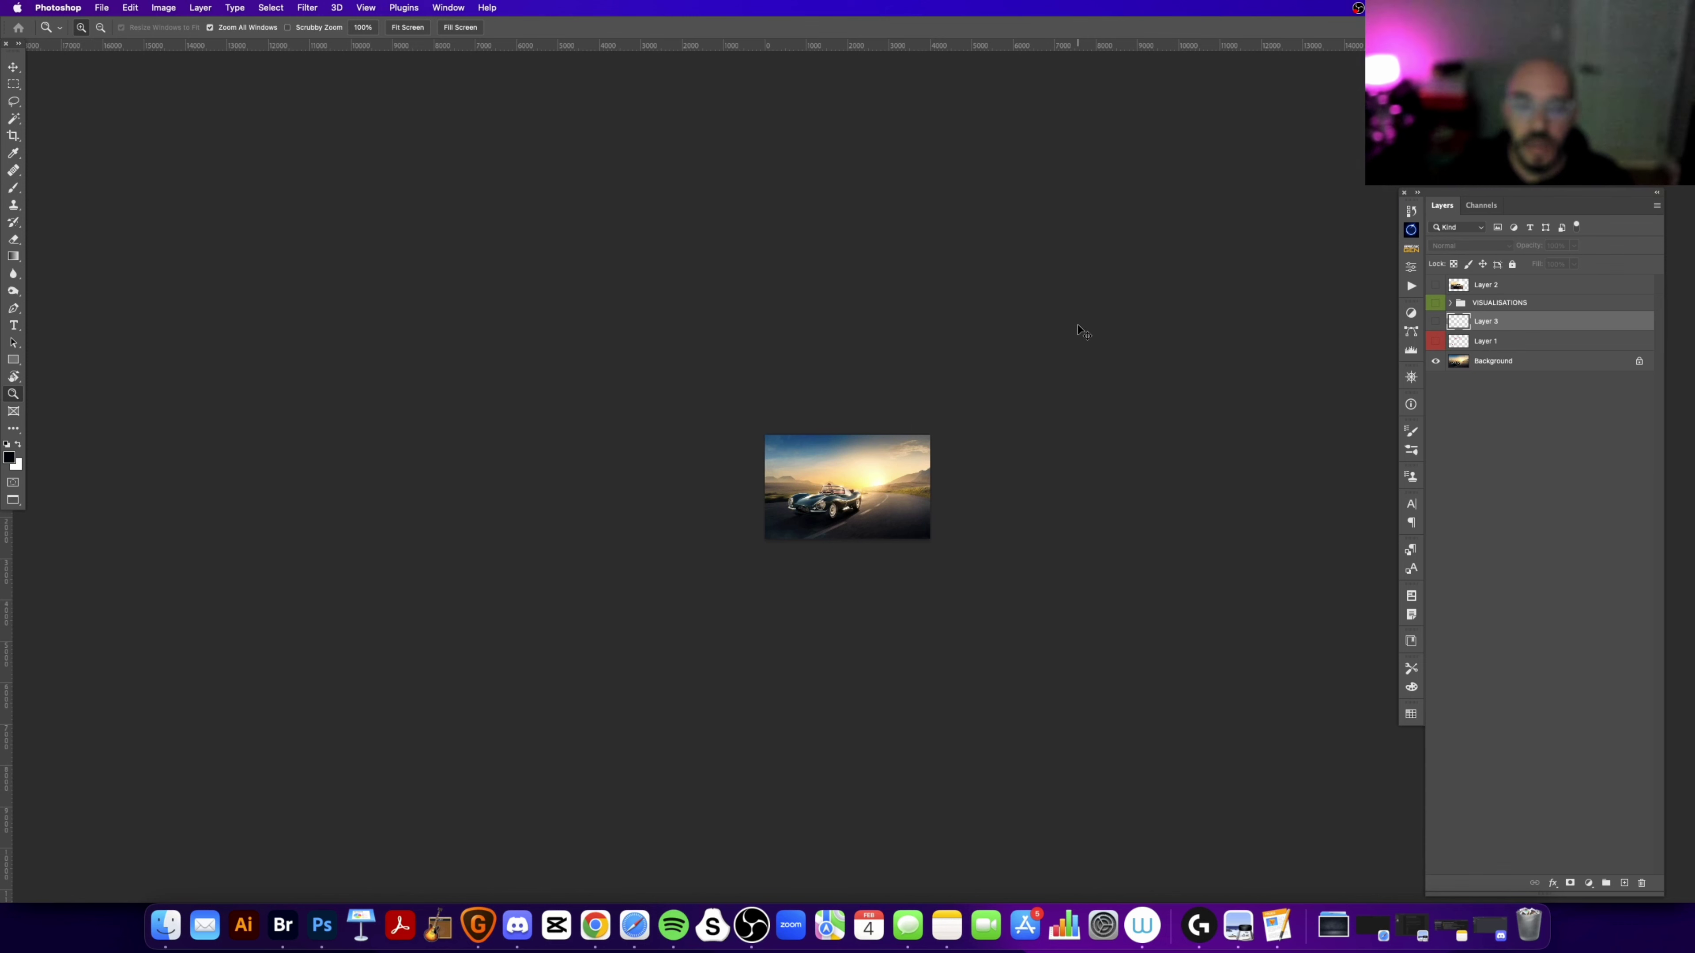
key("super+plus")
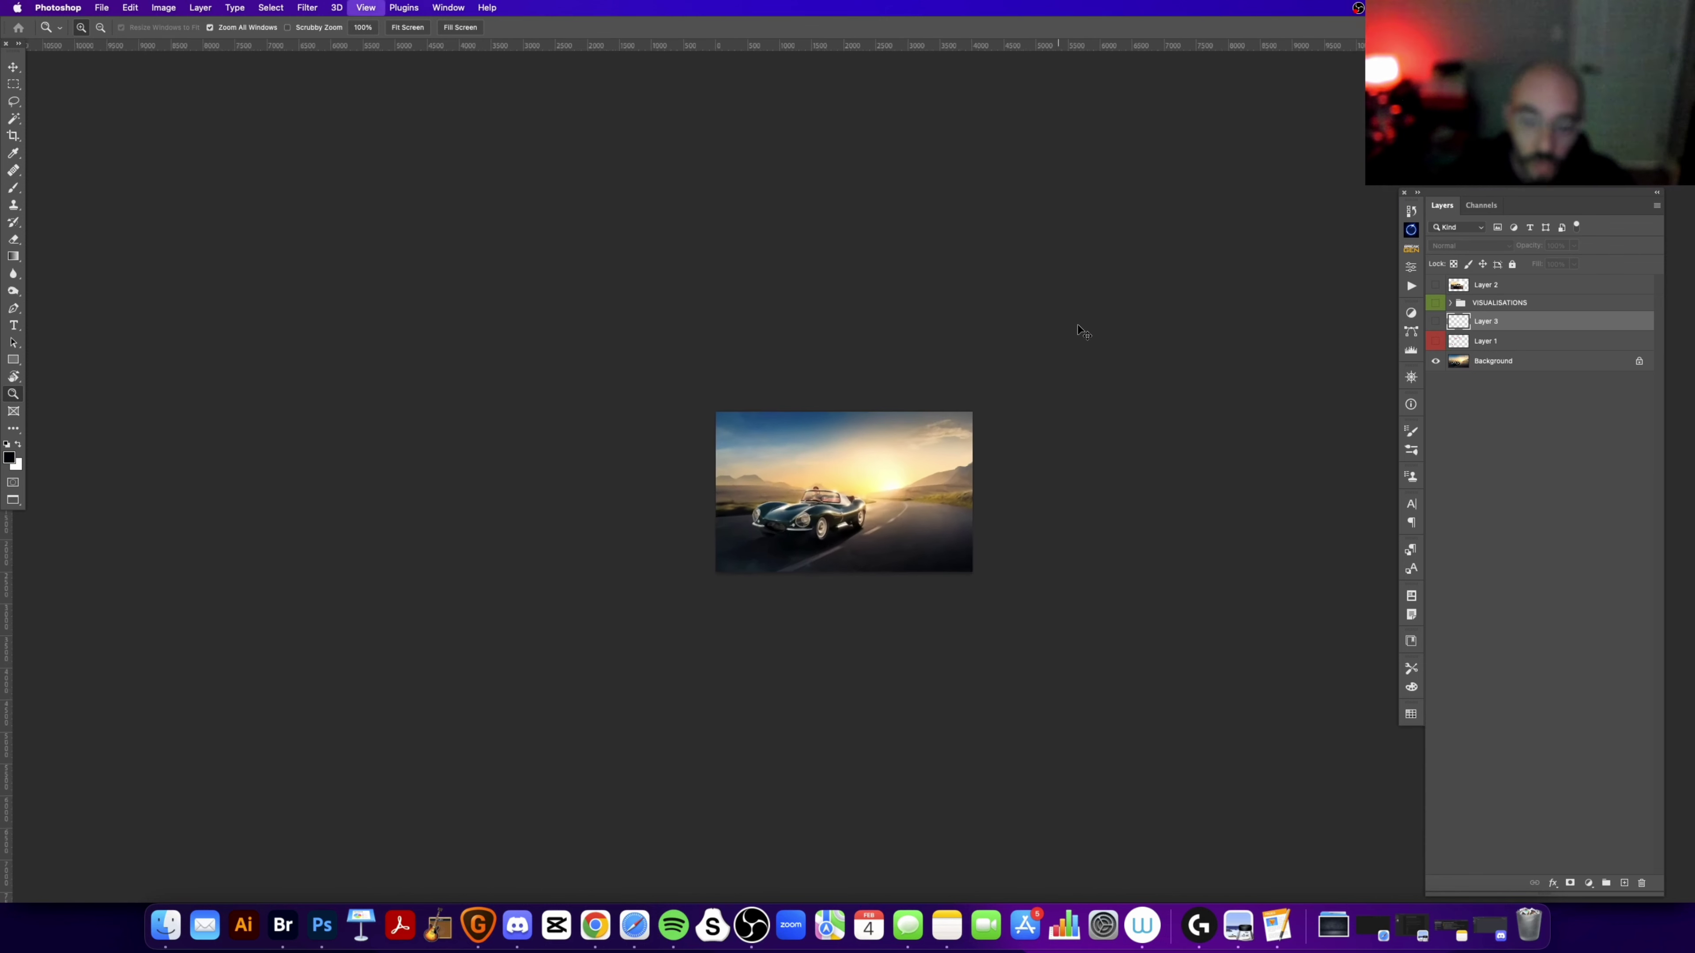
key("super+plus")
Step: Add an empty Layer 4 above Layer 3, undo the stray sky strokes, and zoom to fill
key("b")
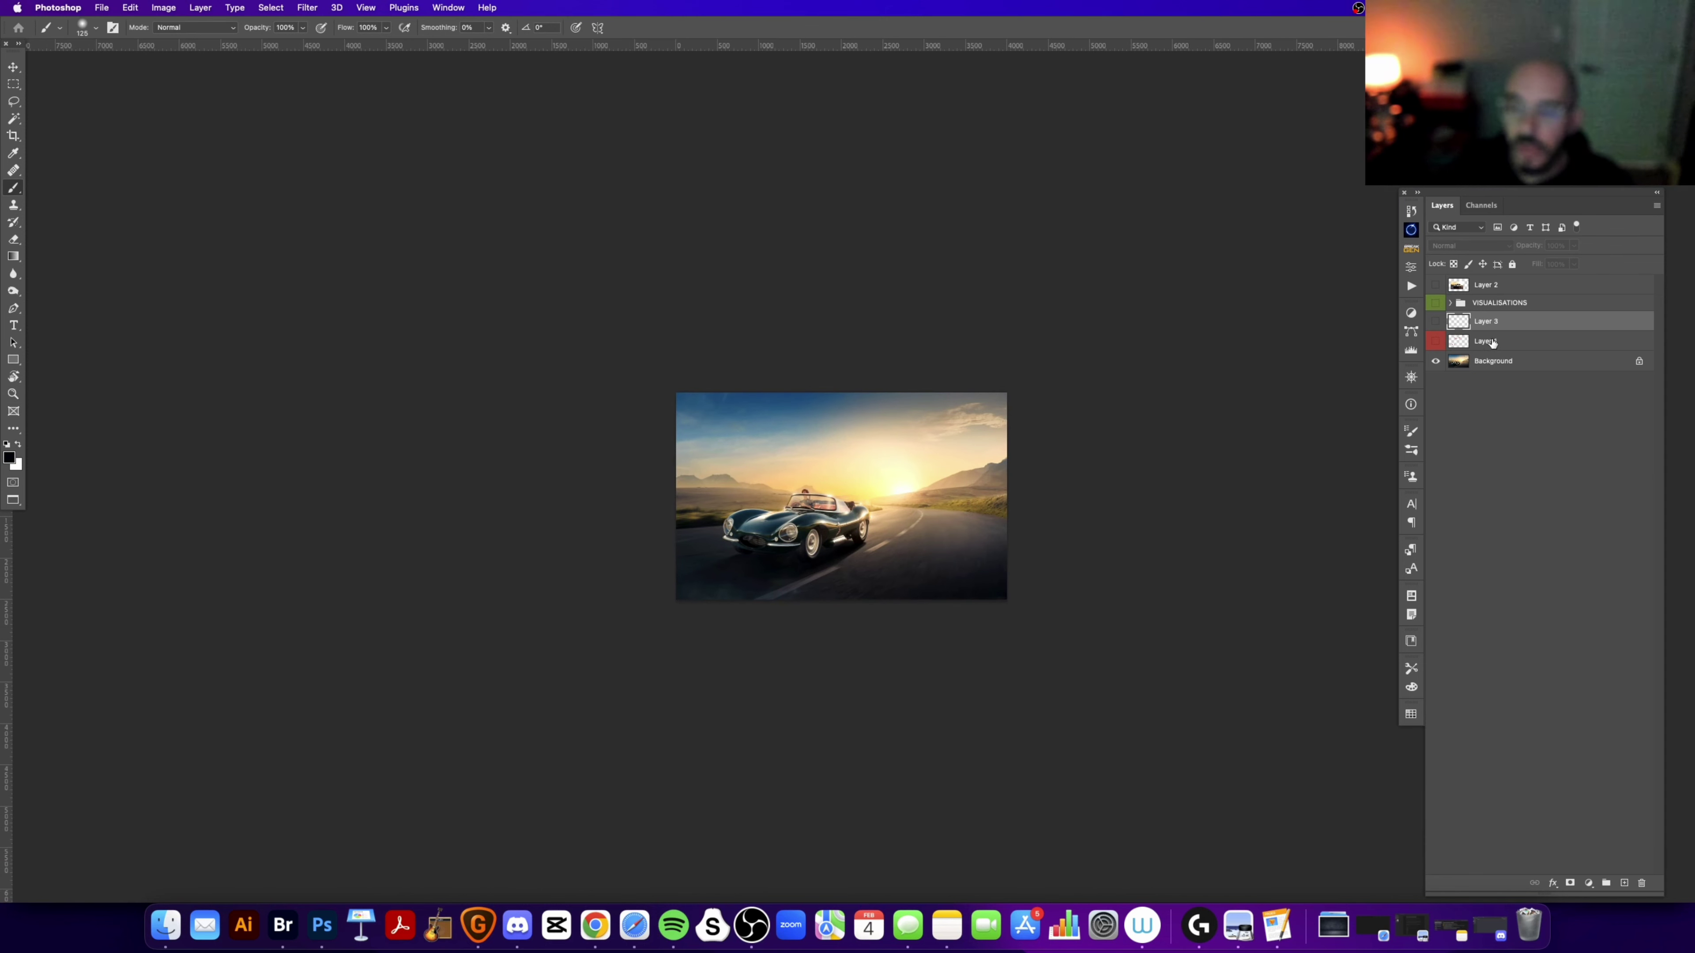
left_click(1624, 886)
left_click_drag(860, 395, 743, 418)
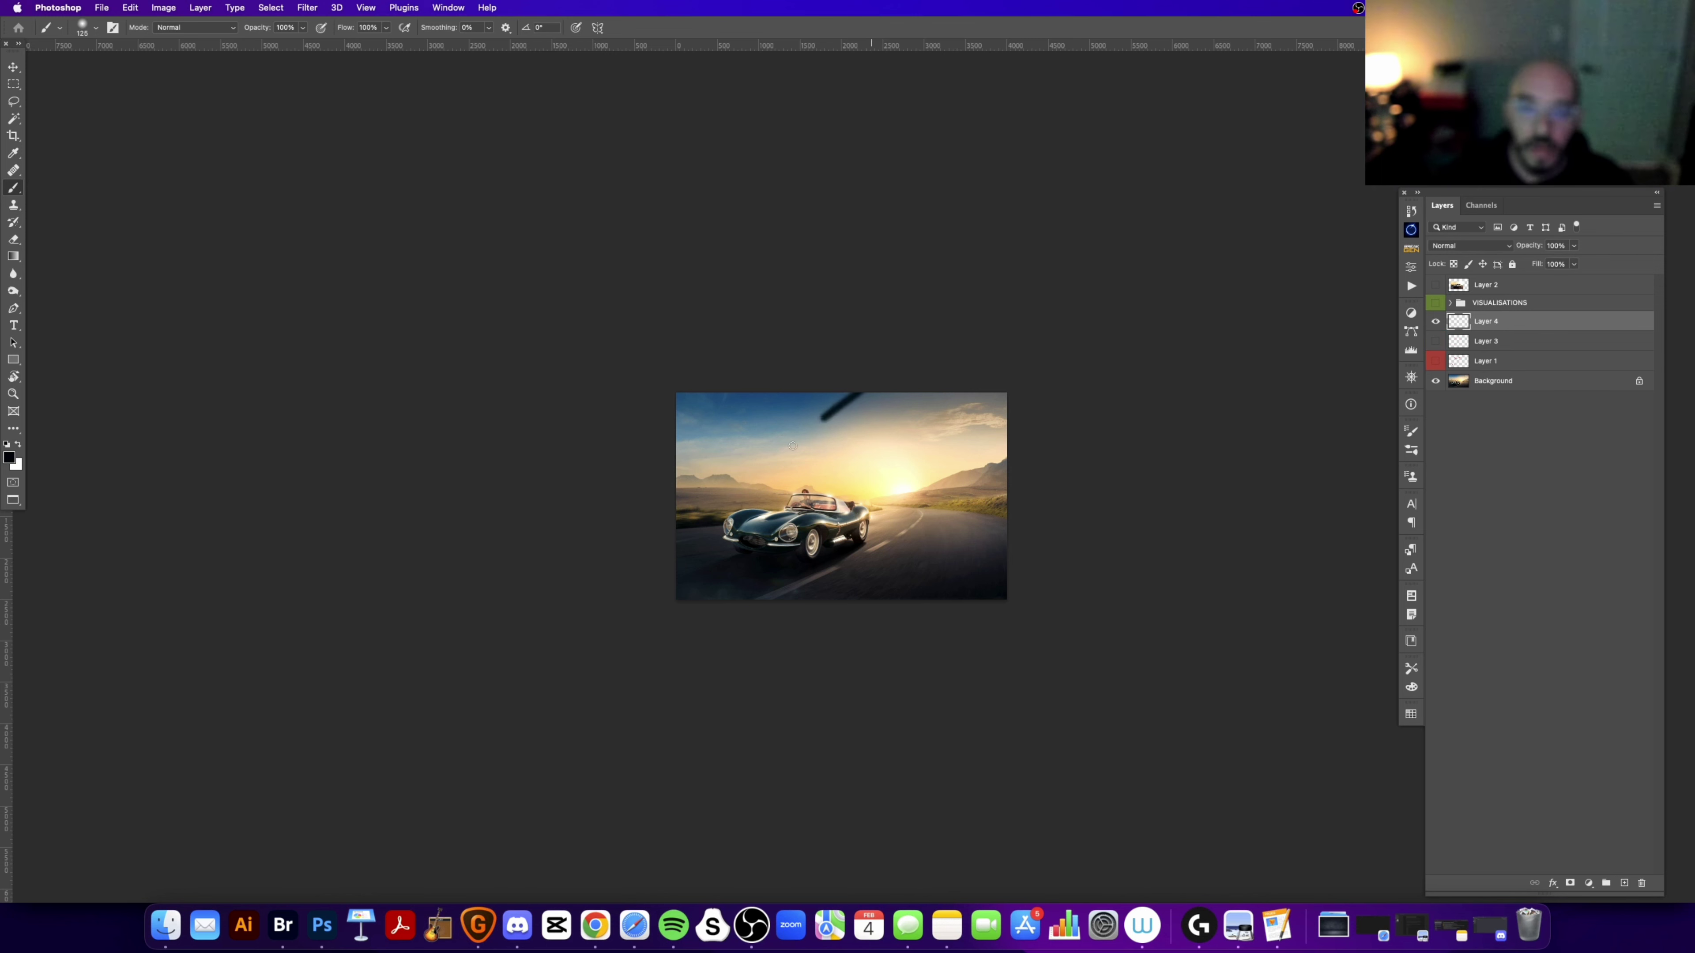
key("super+z")
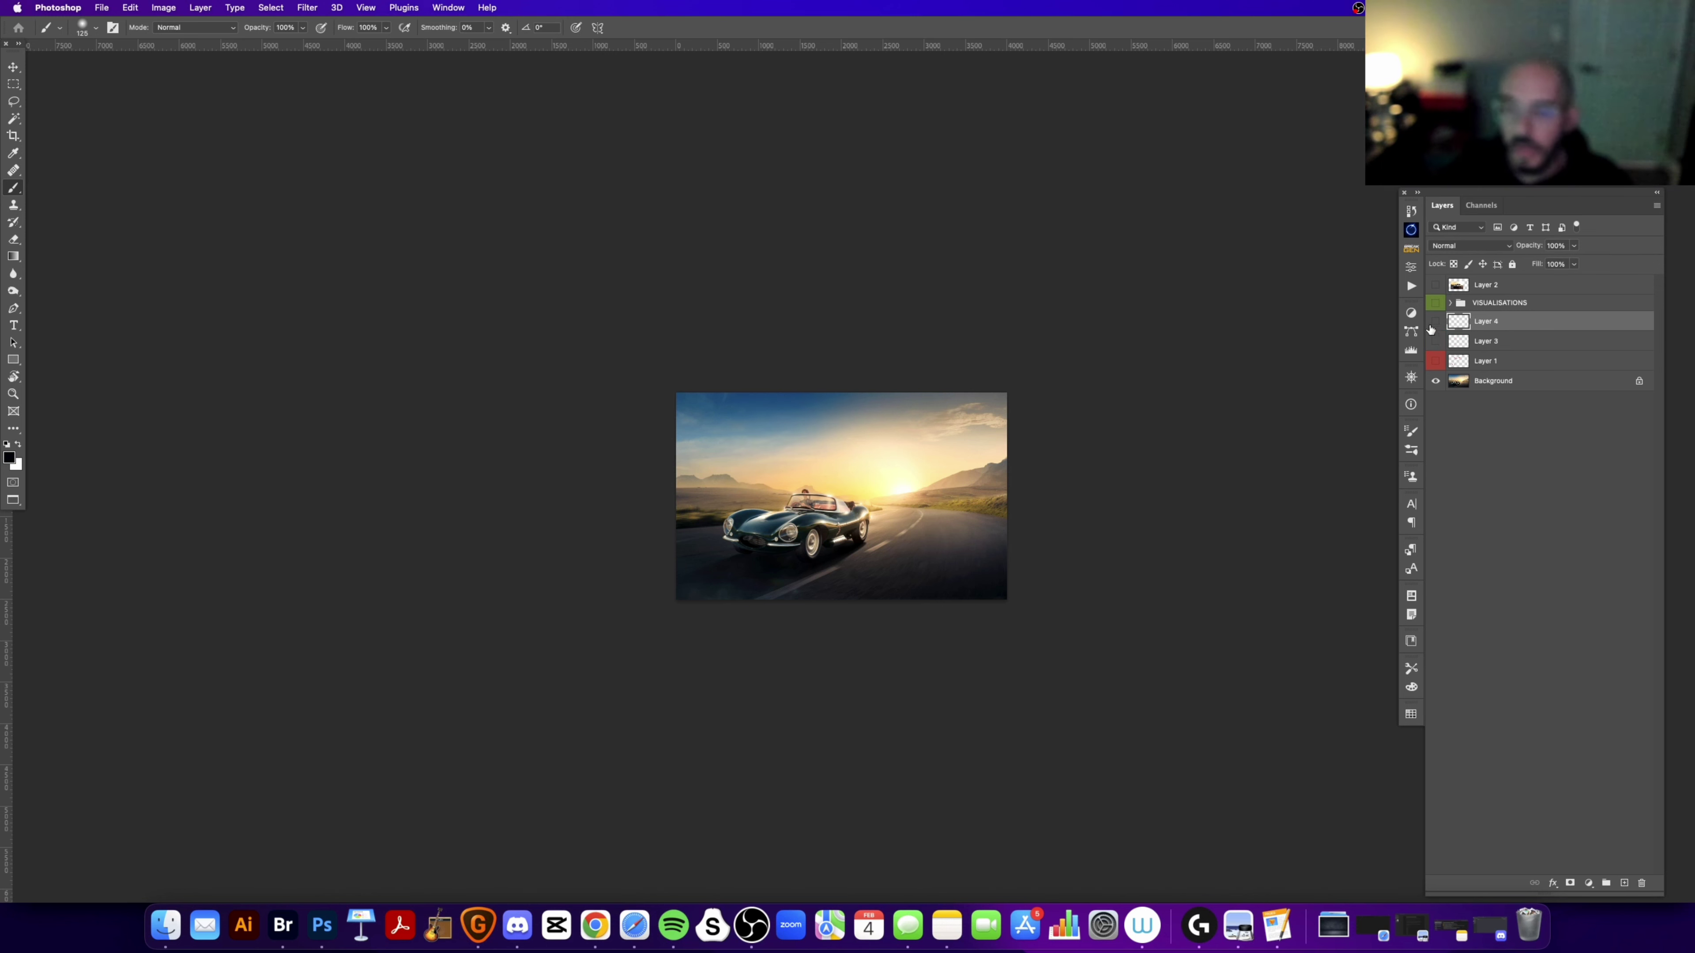
key("z")
left_click(781, 518)
scroll(1128, 370, "right", 3)
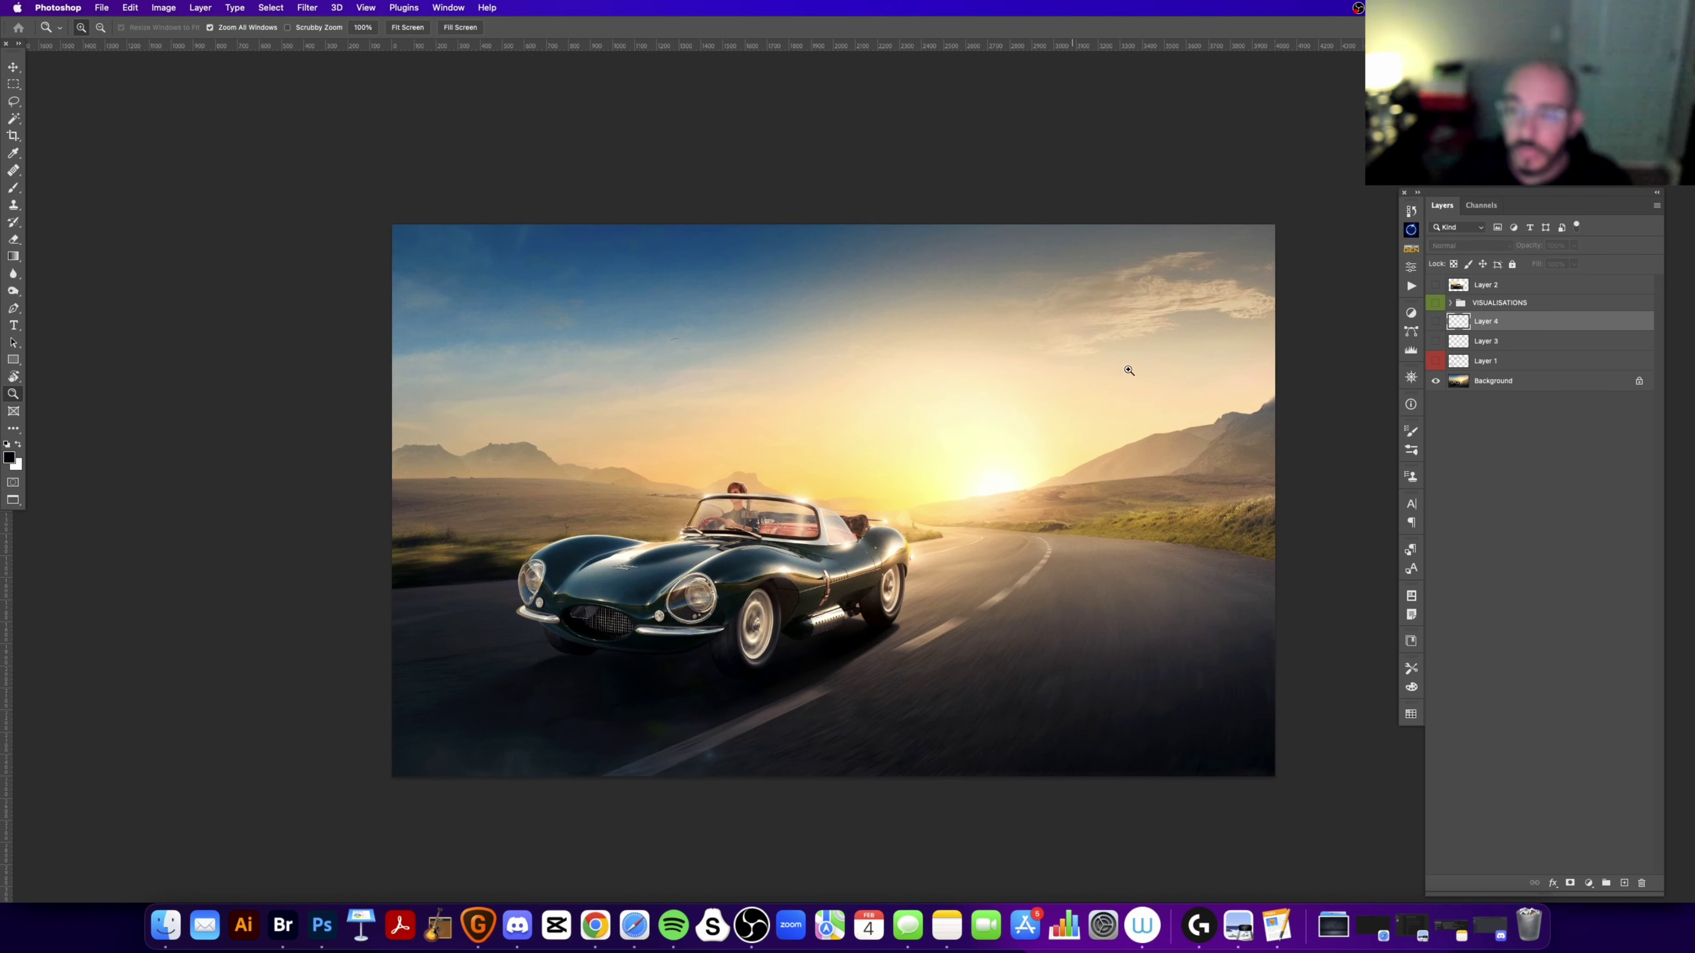
Step: Show Layer 1's red annotations, zoom in on the car to review them, then hide them
left_click(1435, 360)
scroll(607, 401, "down", 2)
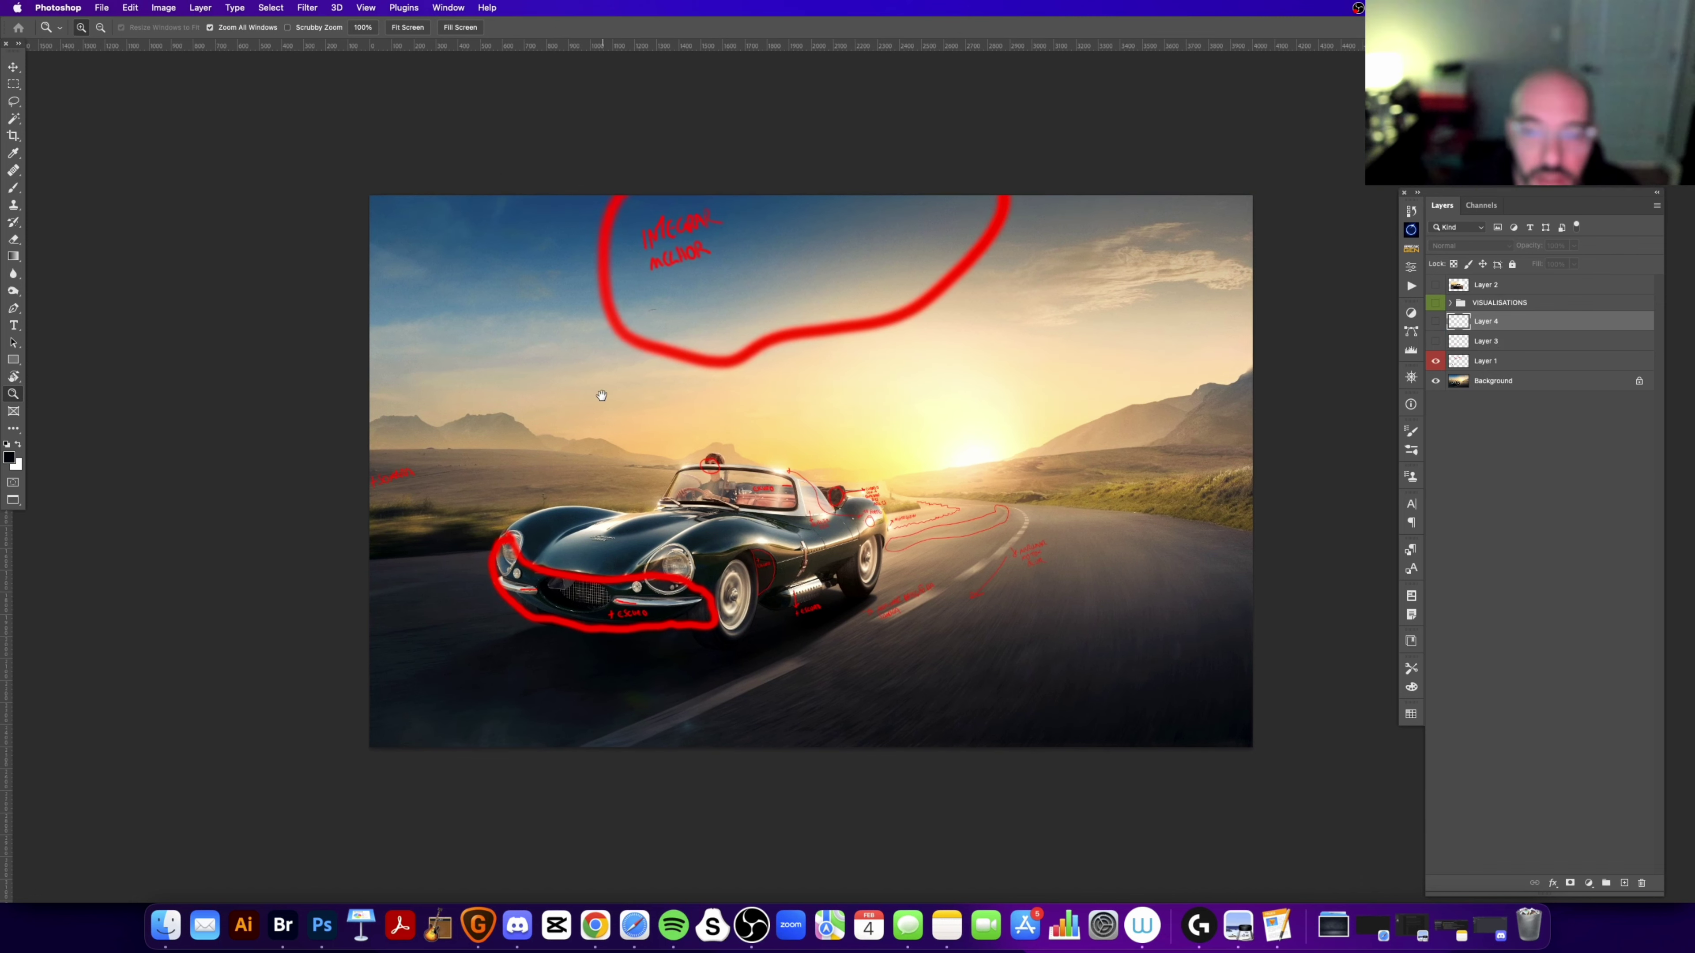
scroll(652, 450, "up", 2)
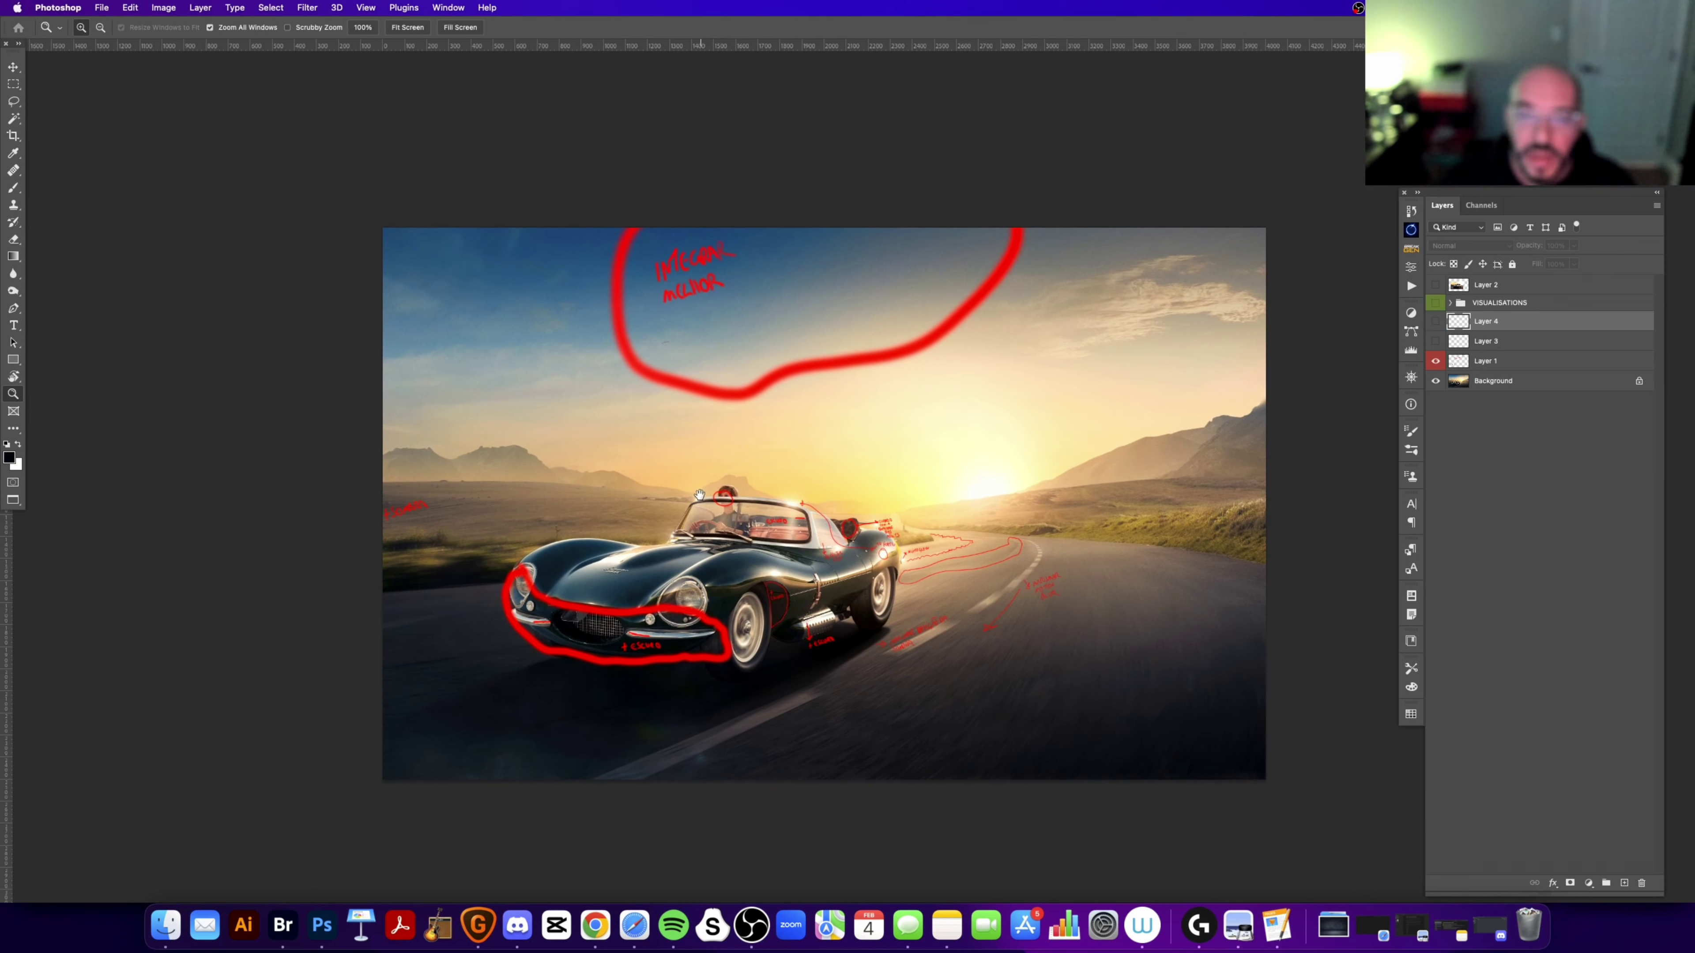
left_click(944, 670)
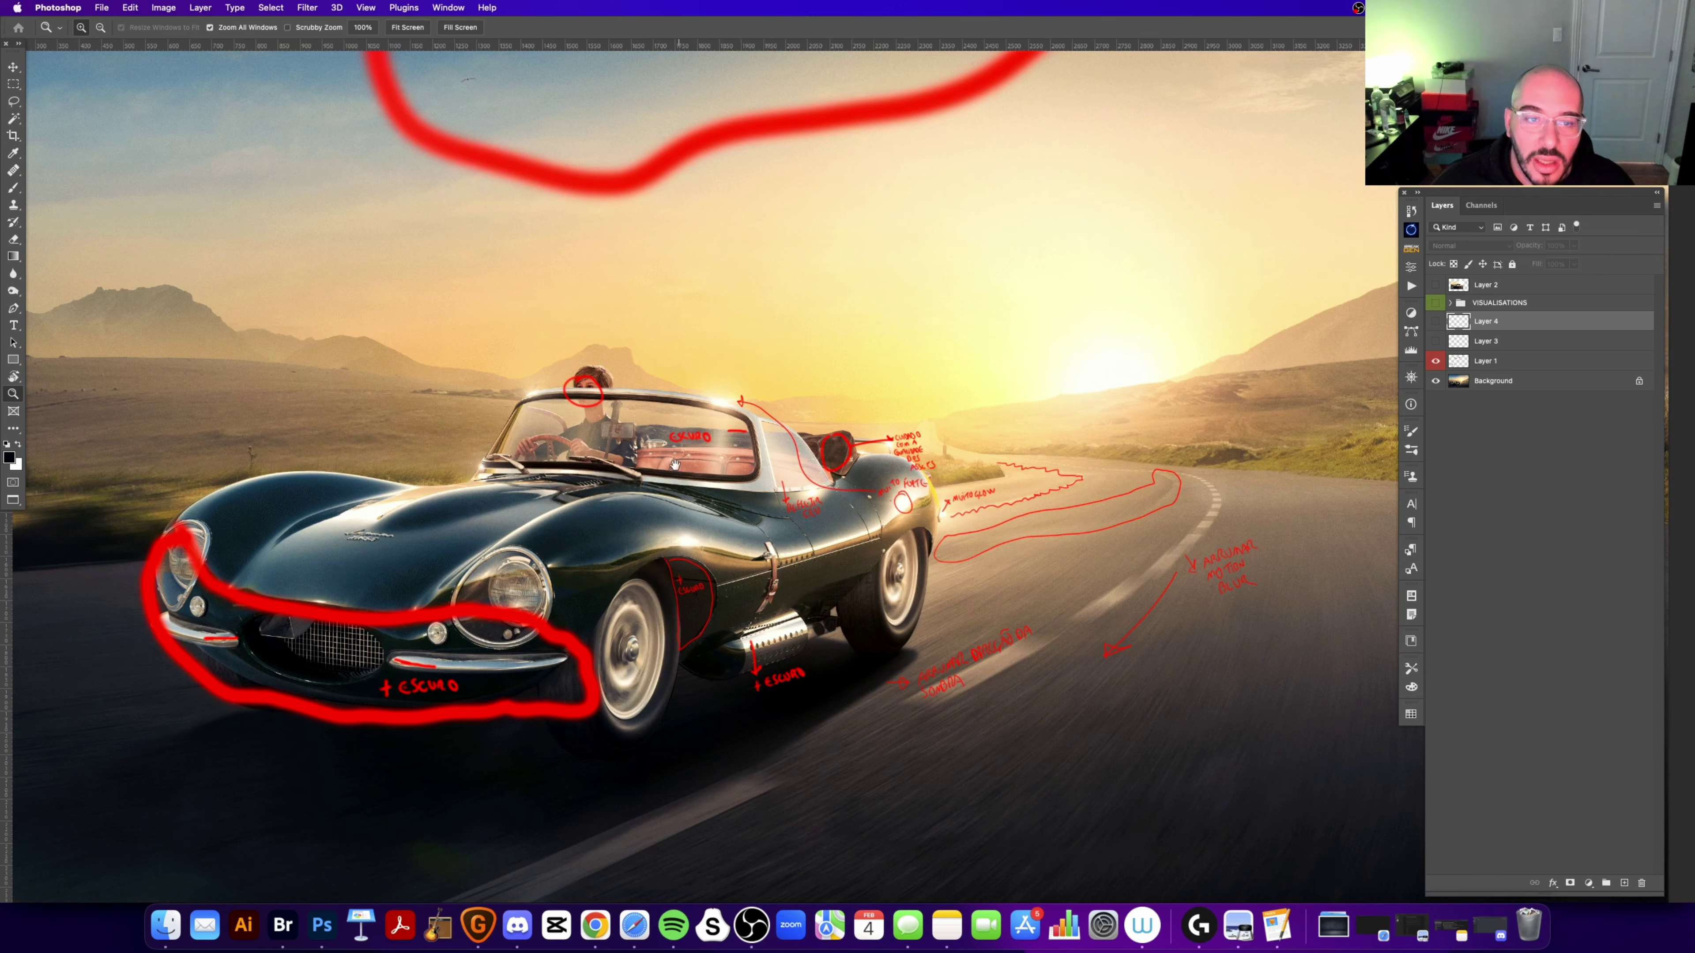
left_click(677, 492)
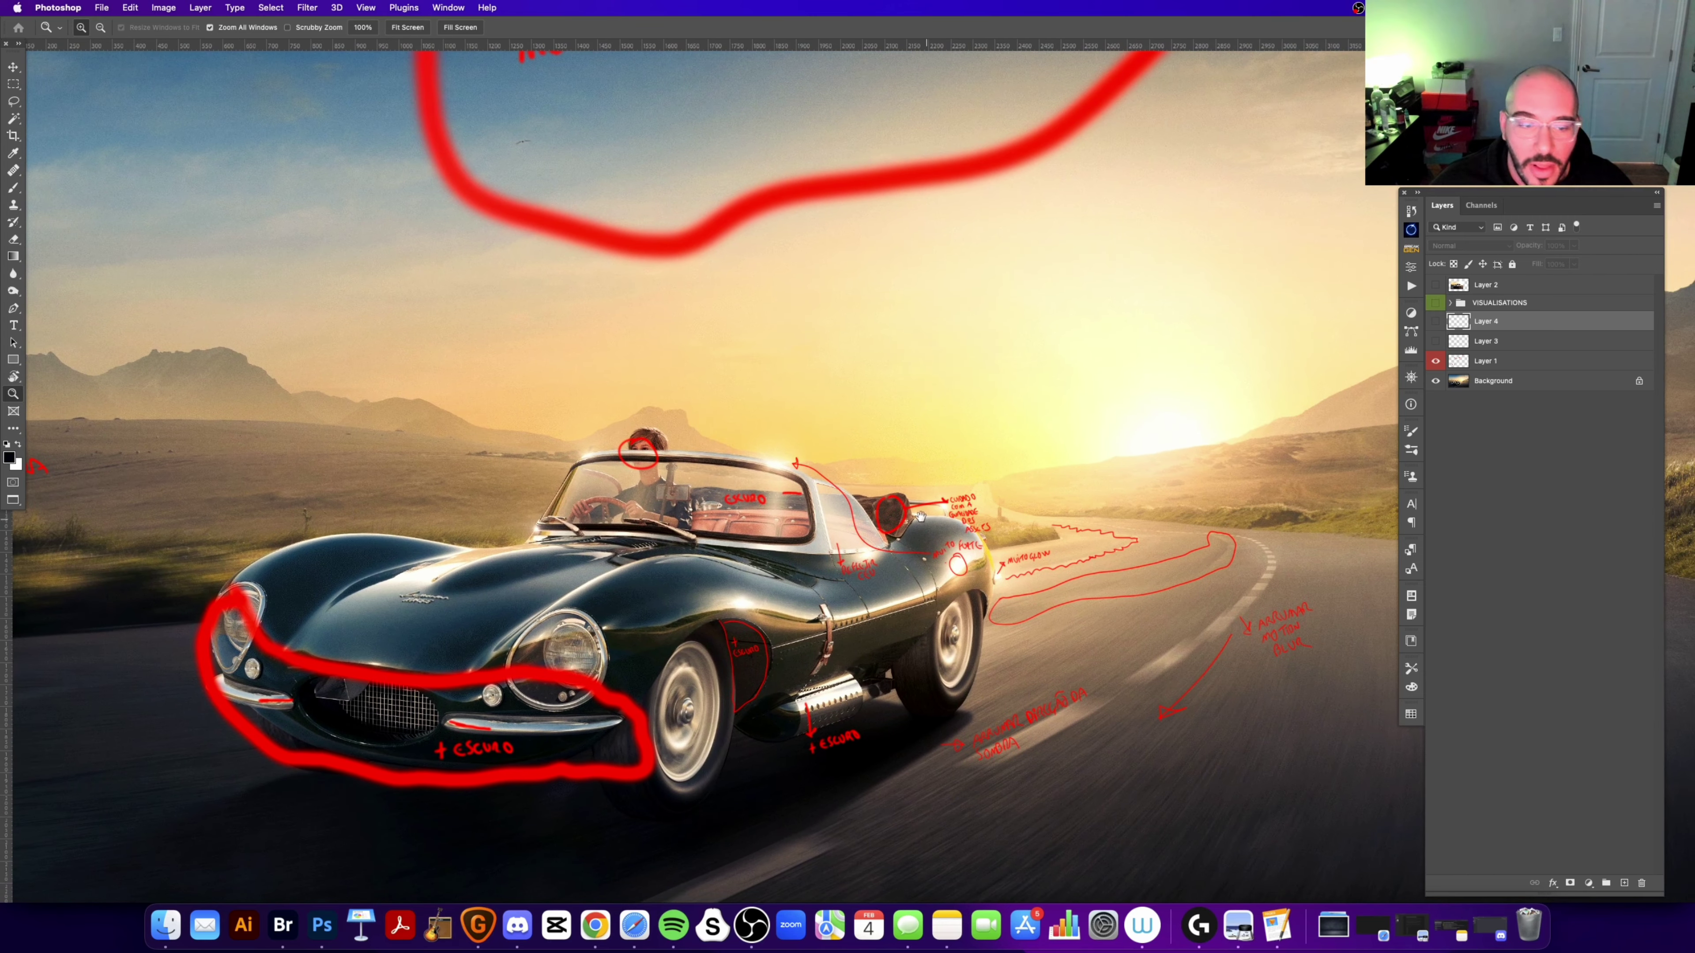
left_click_drag(920, 515, 970, 438)
key("ctrl+0")
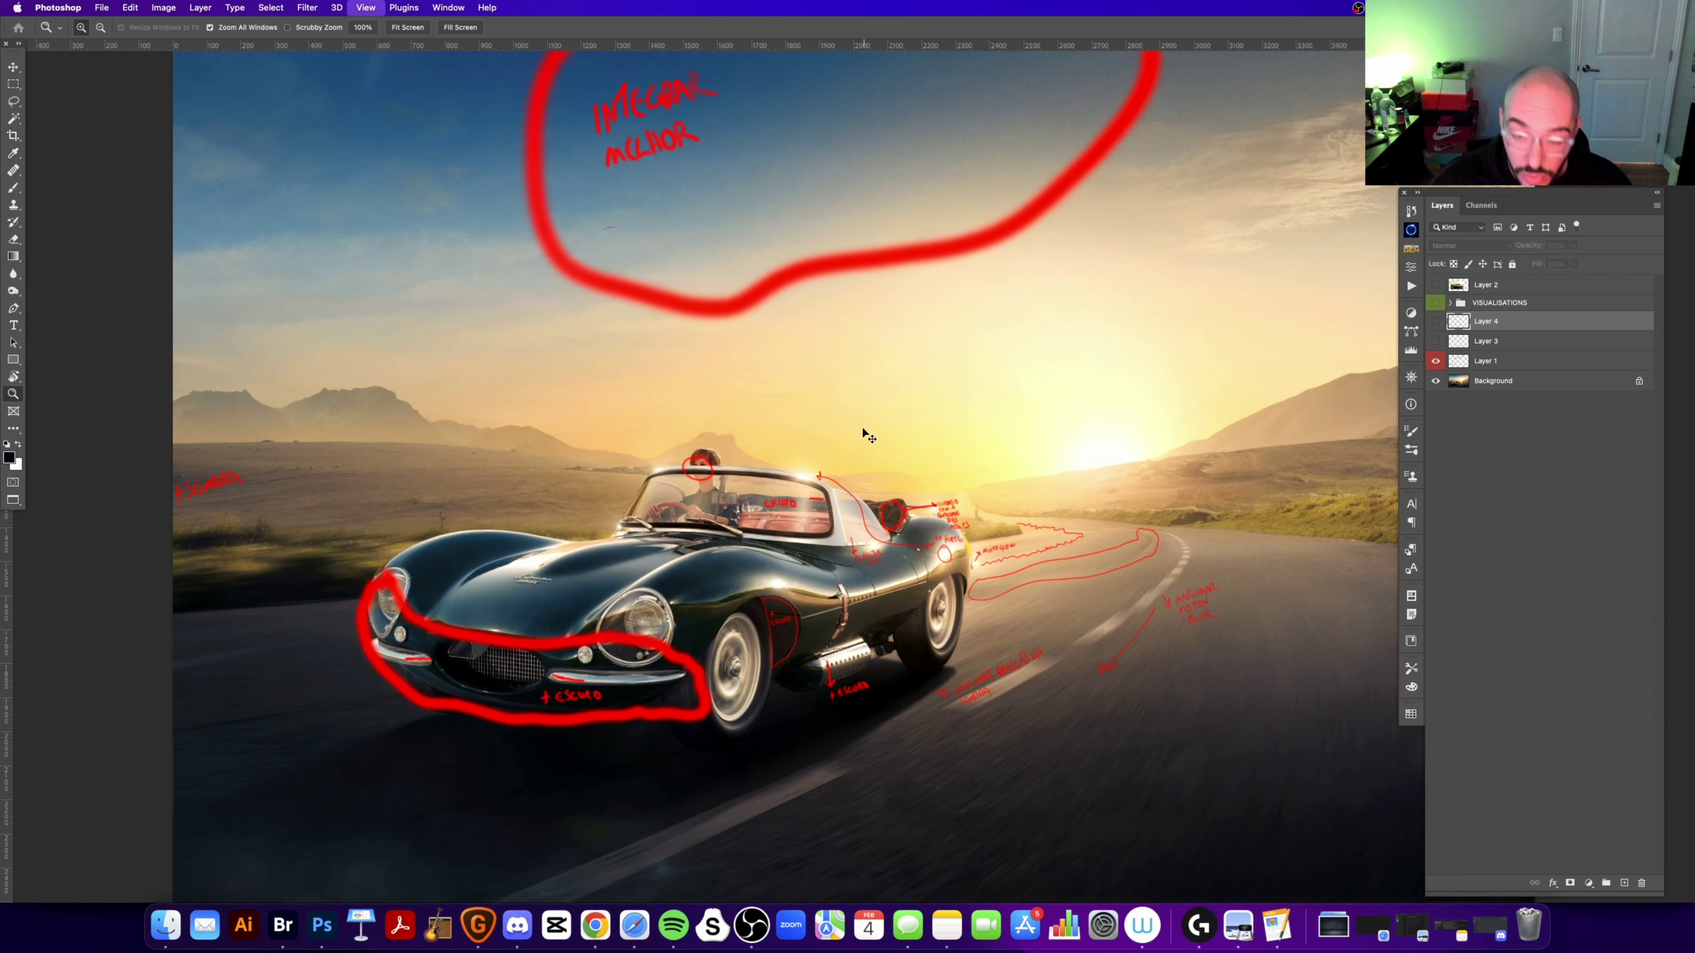
left_click(1435, 361)
key("ctrl+minus")
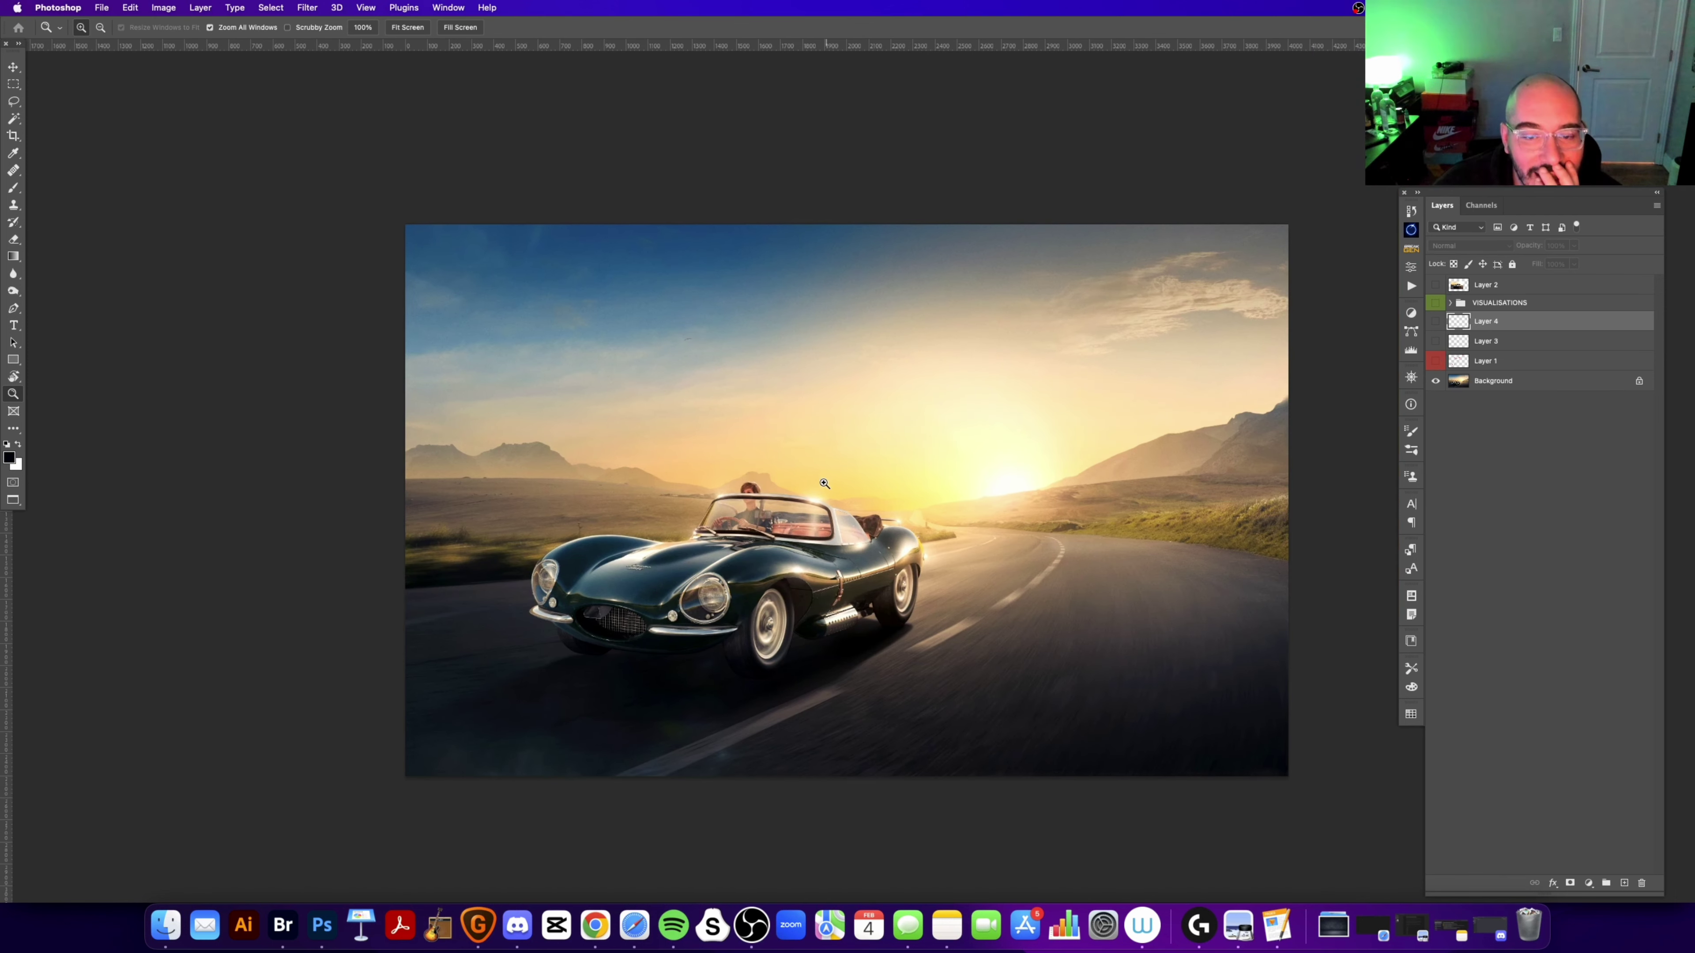
left_click(780, 525)
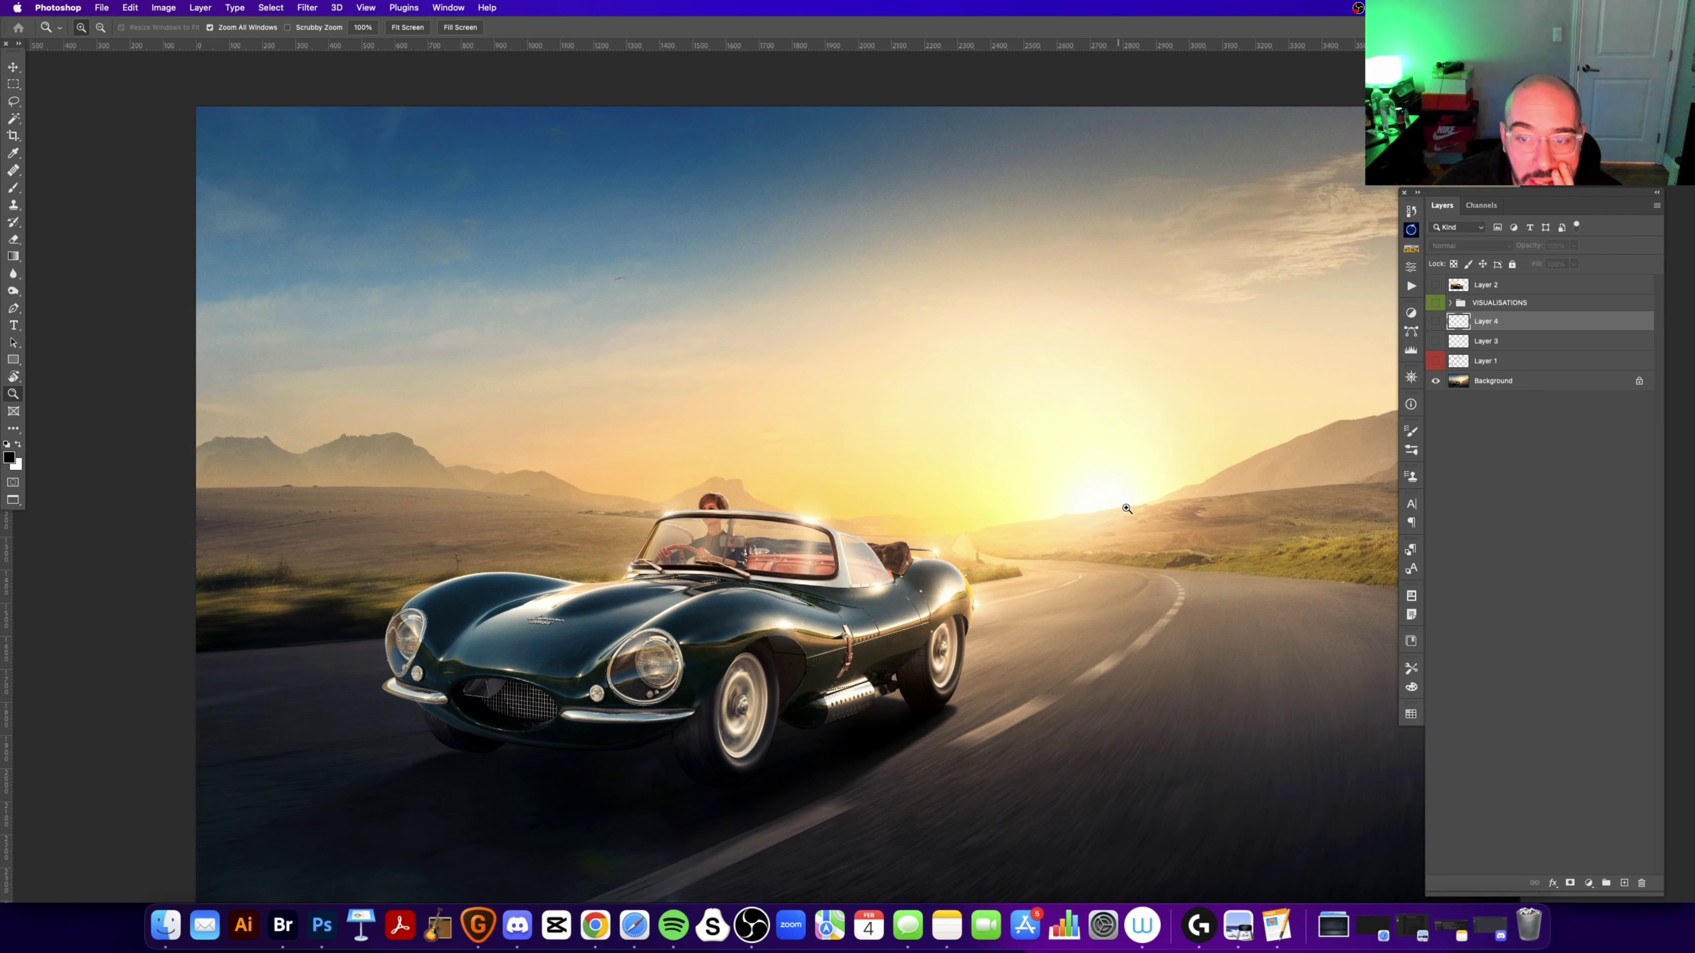
Step: Add an empty Layer 5 above Layer 2, then re-show the annotations around the car's rear
left_click(1532, 292)
left_click(1624, 883)
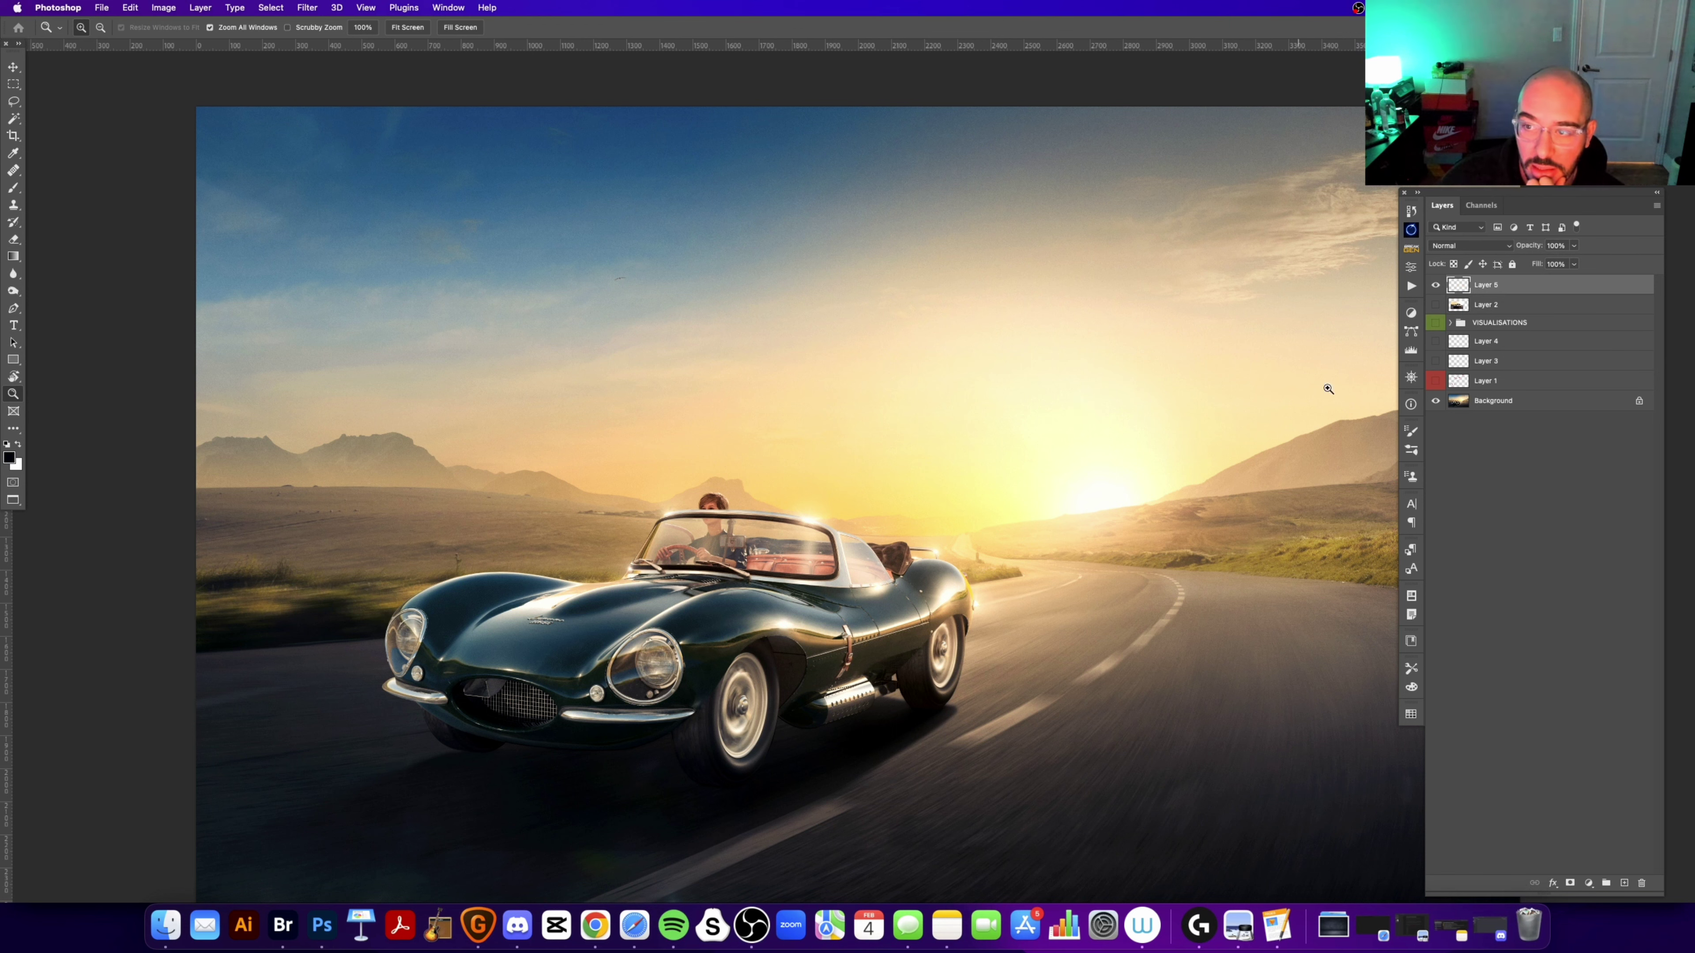
left_click(1435, 380)
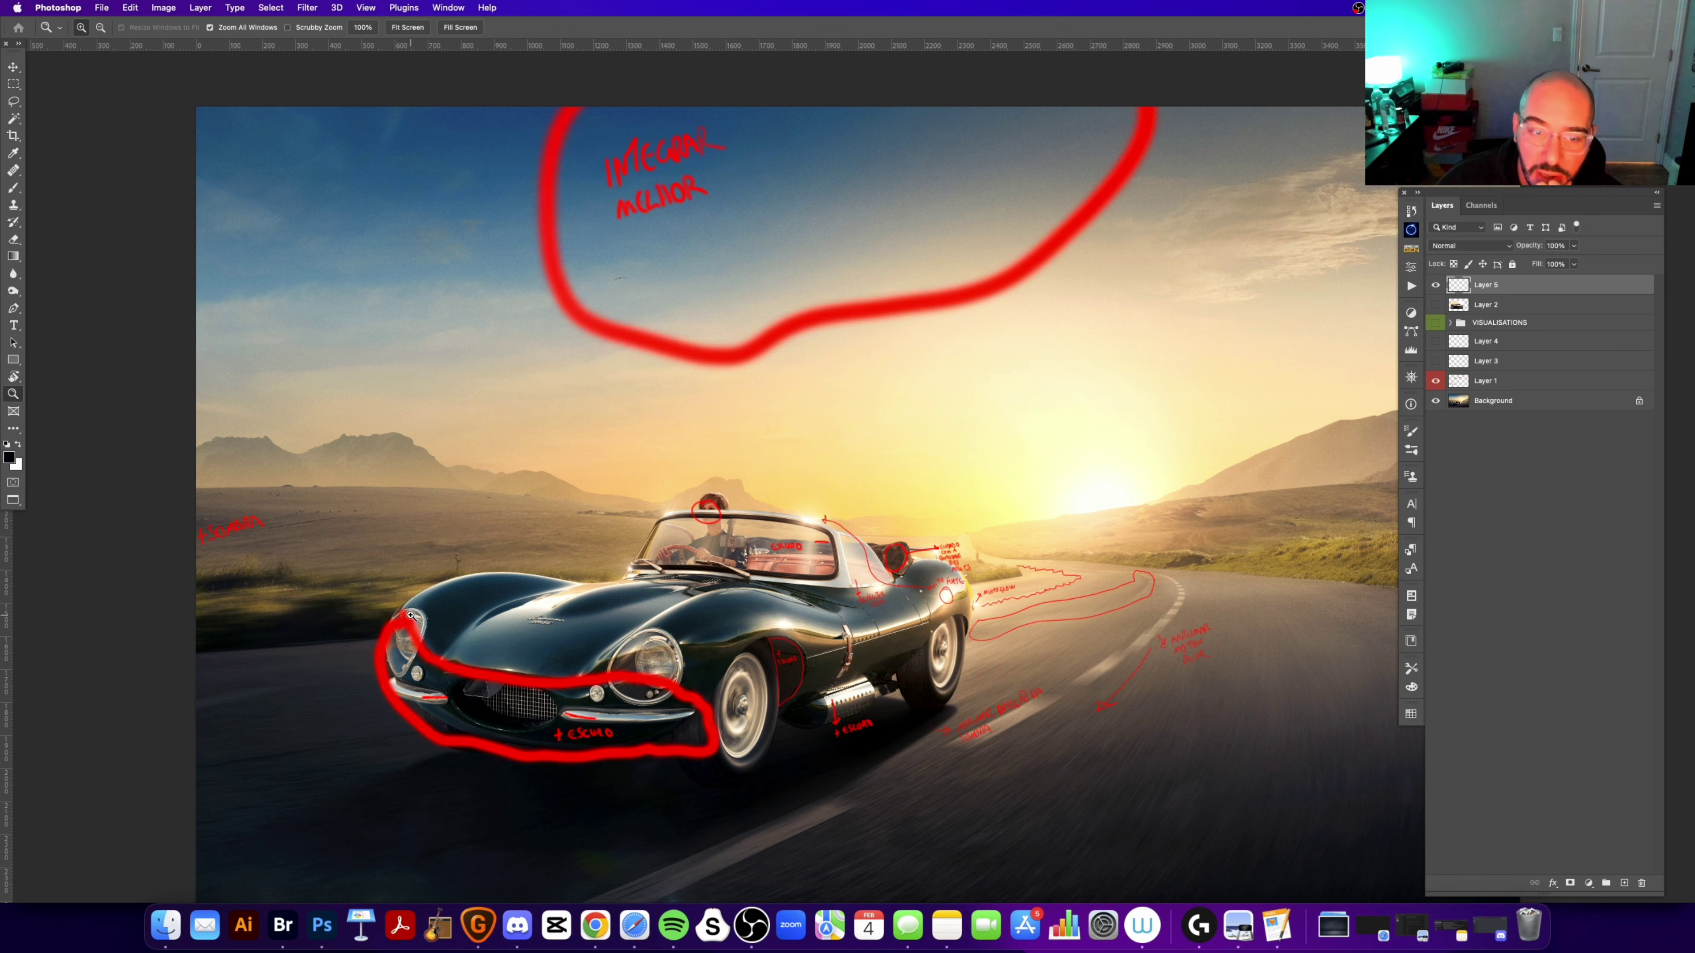
left_click(946, 592)
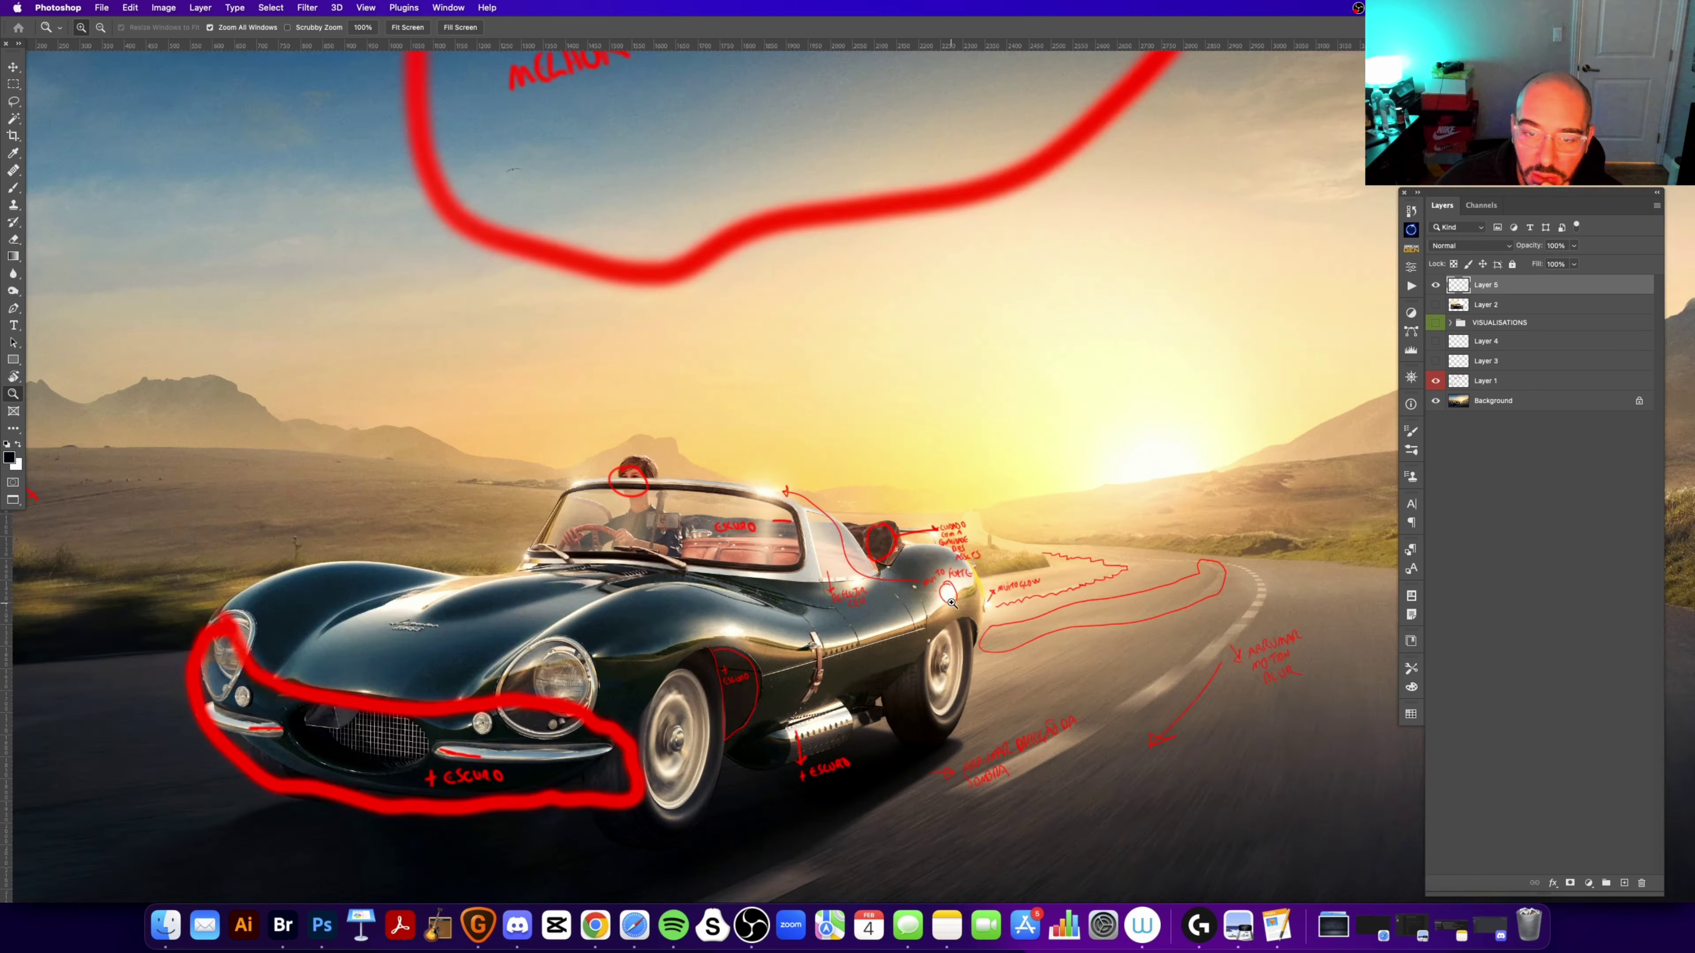
scroll(935, 474, "right", 2)
scroll(988, 494, "down", 3)
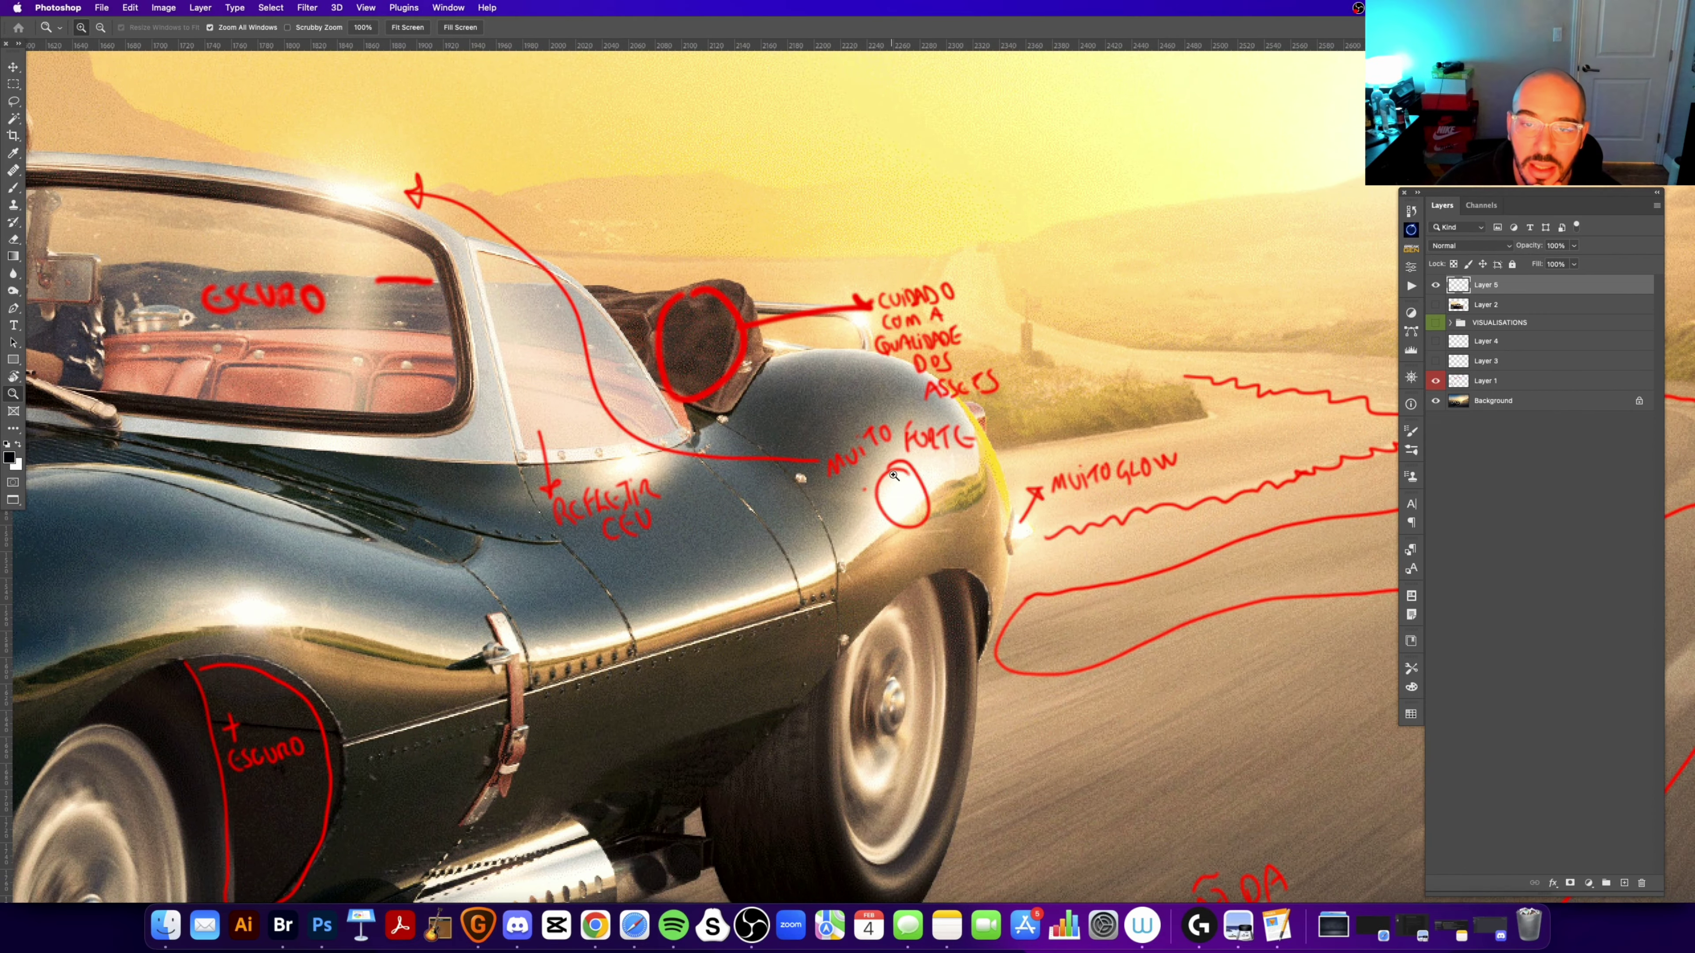
scroll(627, 571, "left", 5)
scroll(627, 571, "down", 2)
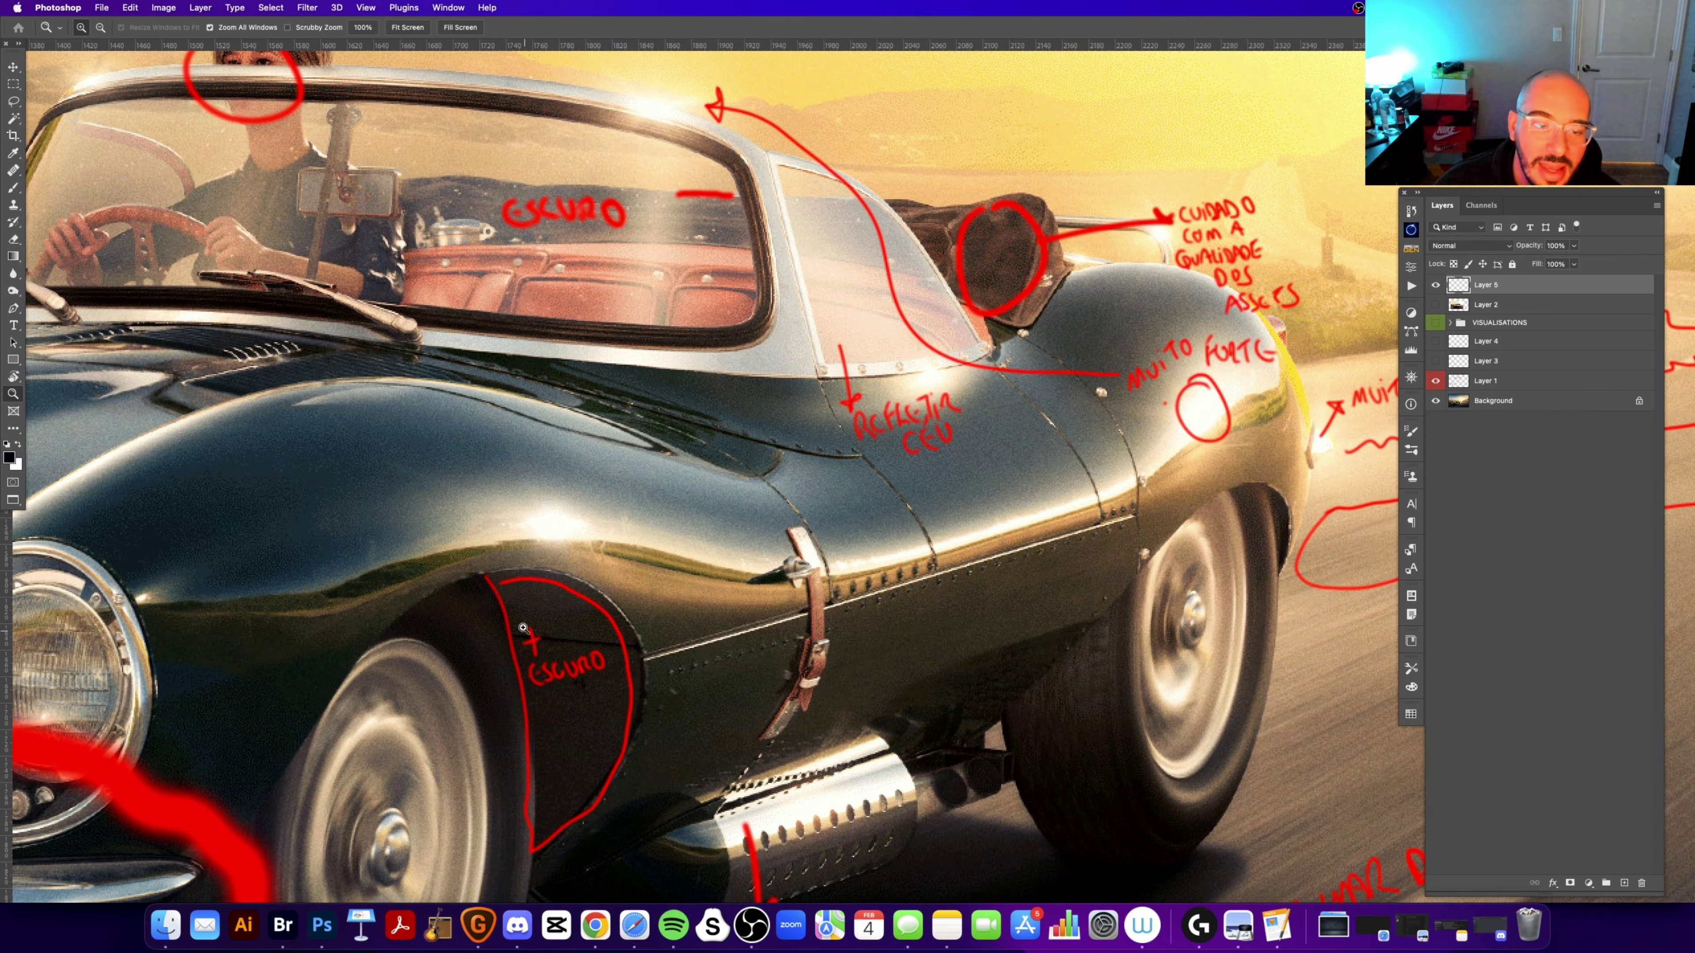
key("super+minus")
key("super+minus")
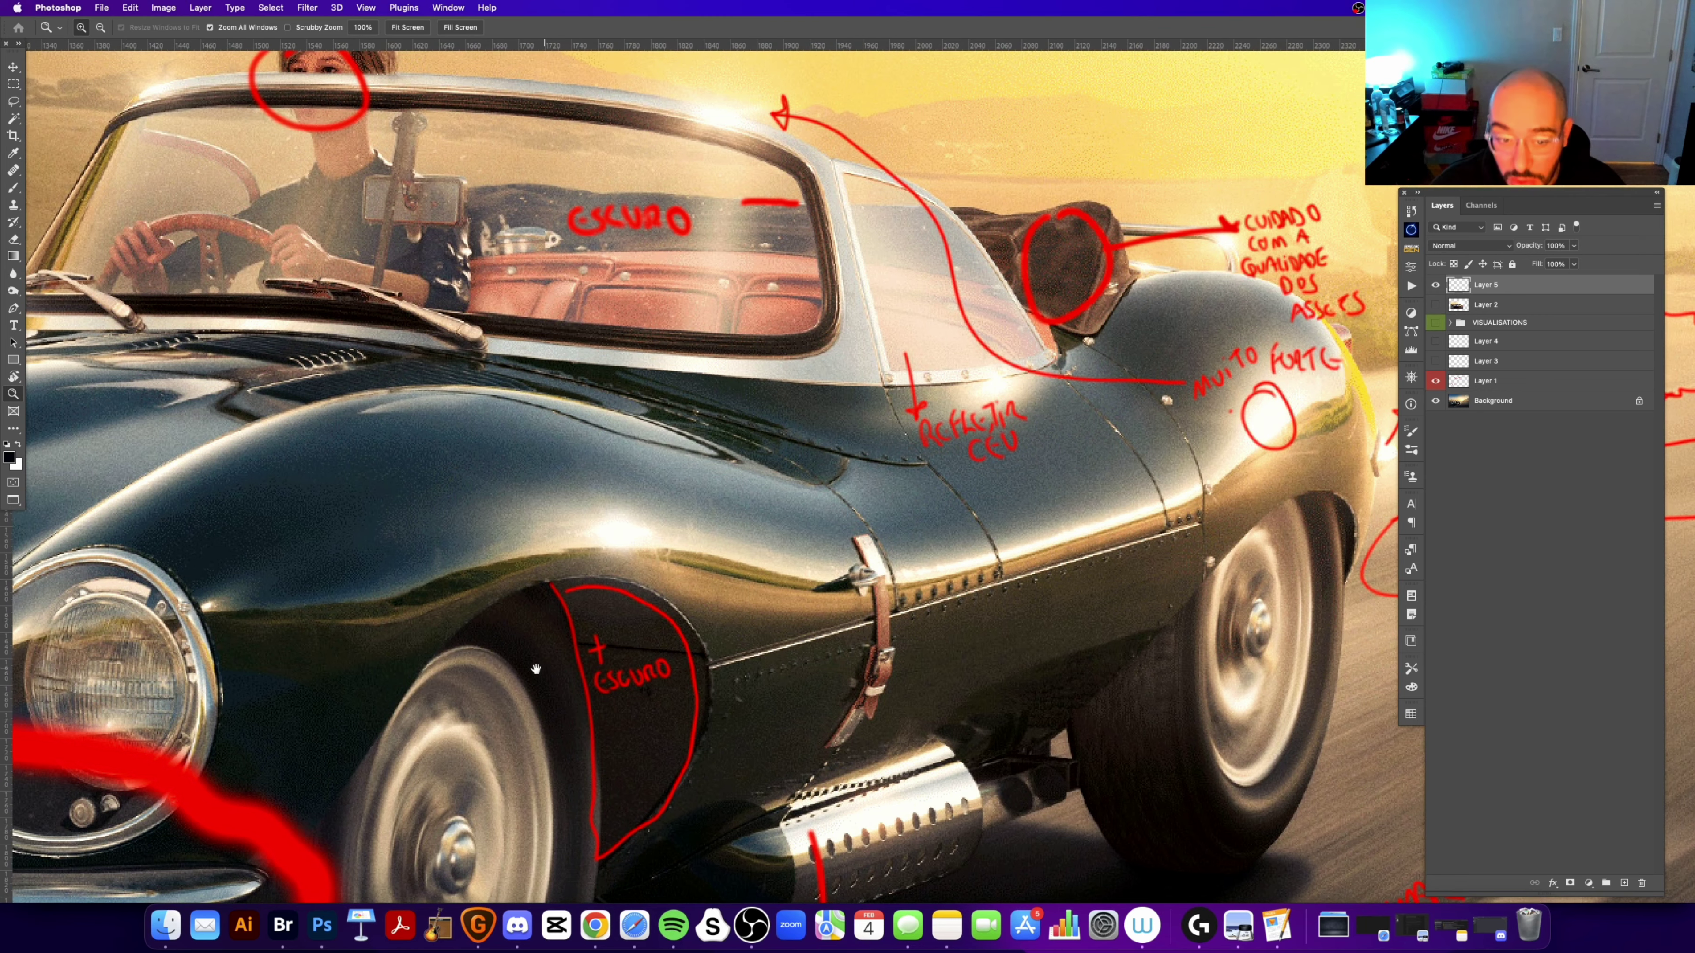
key("super+minus")
scroll(524, 680, "left", 5)
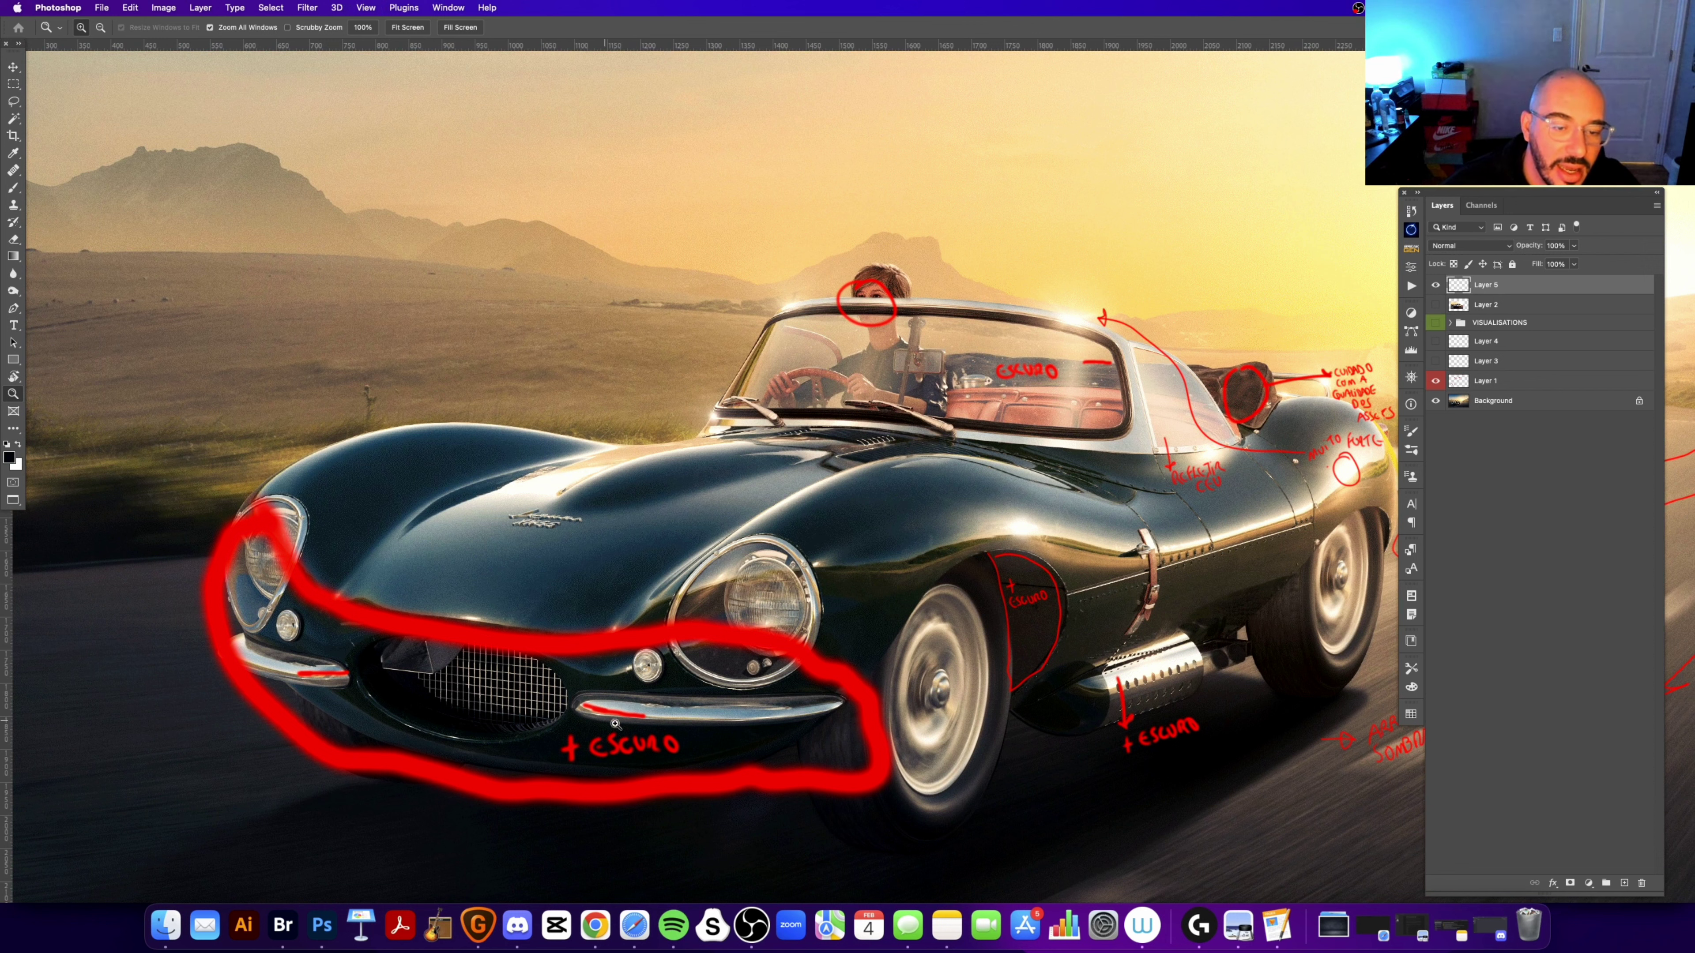
left_click(1435, 382)
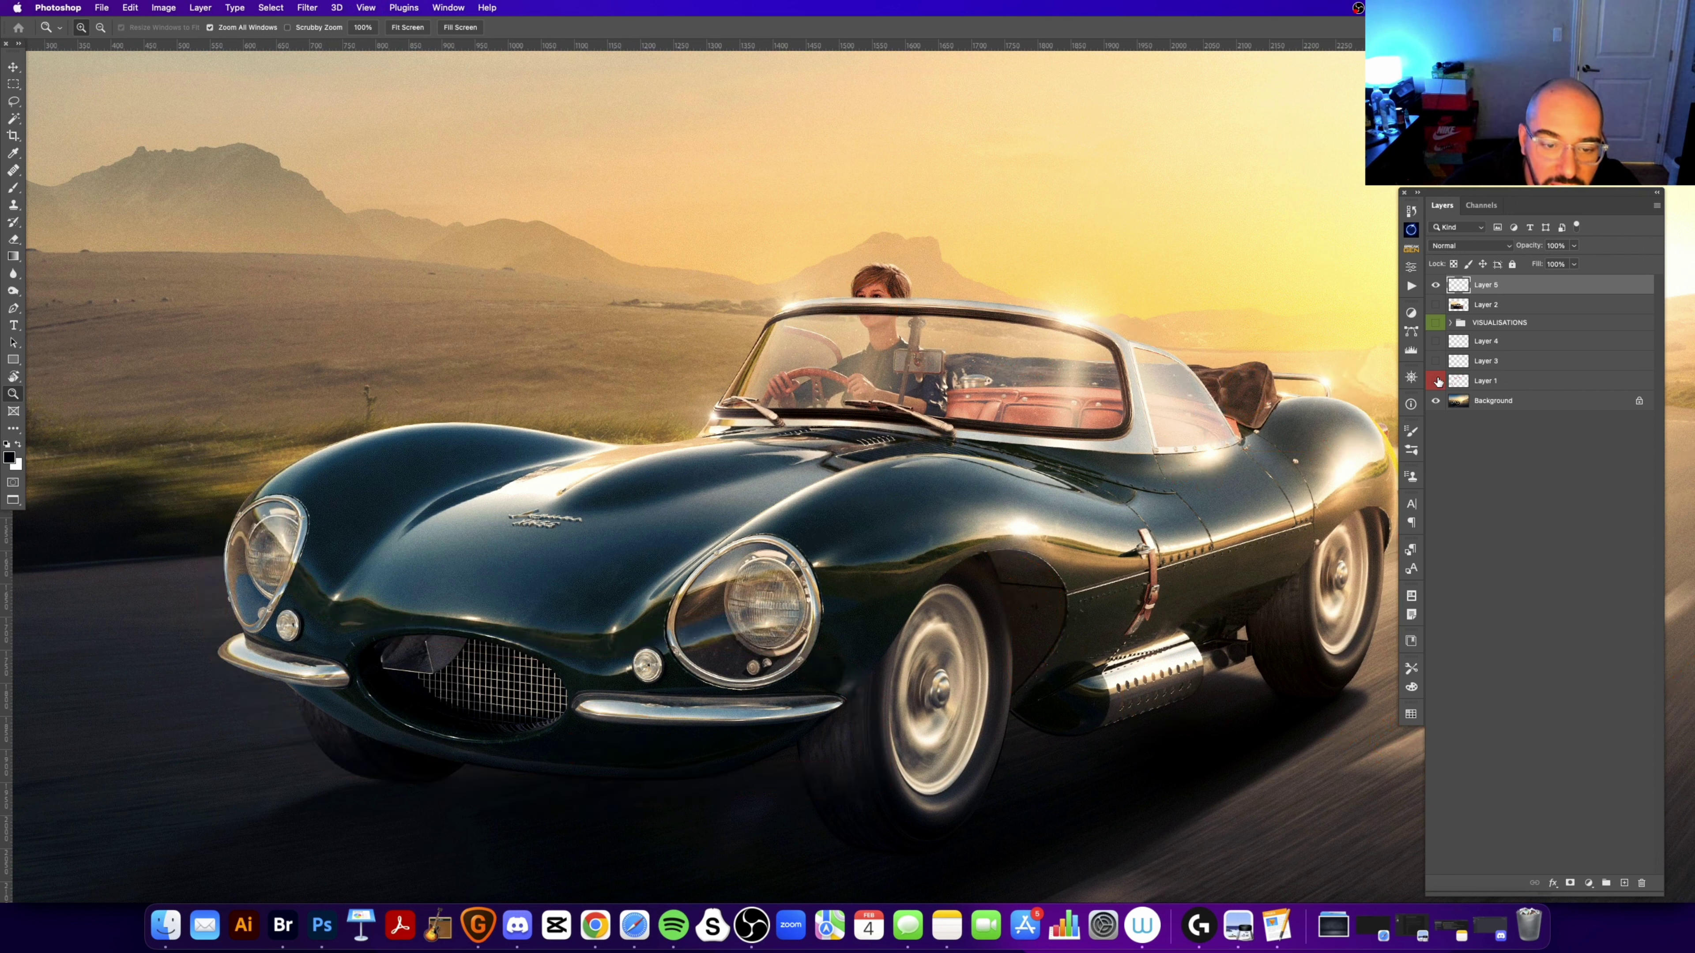
left_click(1435, 382)
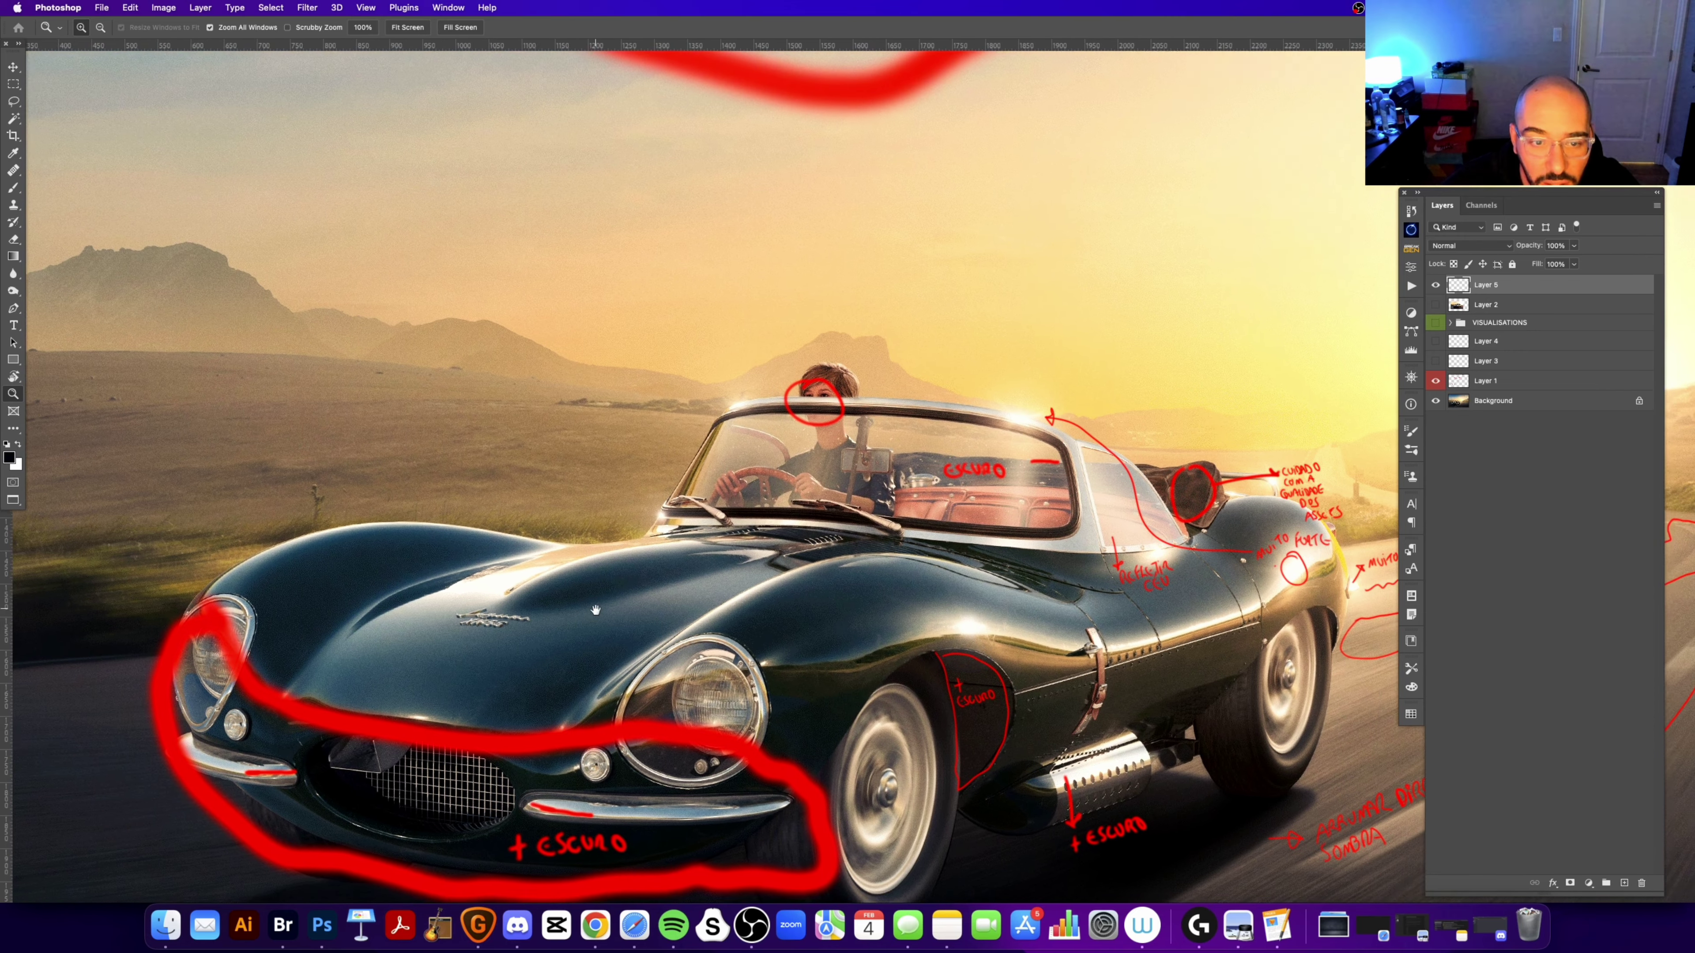
left_click_drag(661, 476, 604, 612)
left_click_drag(487, 614, 512, 628)
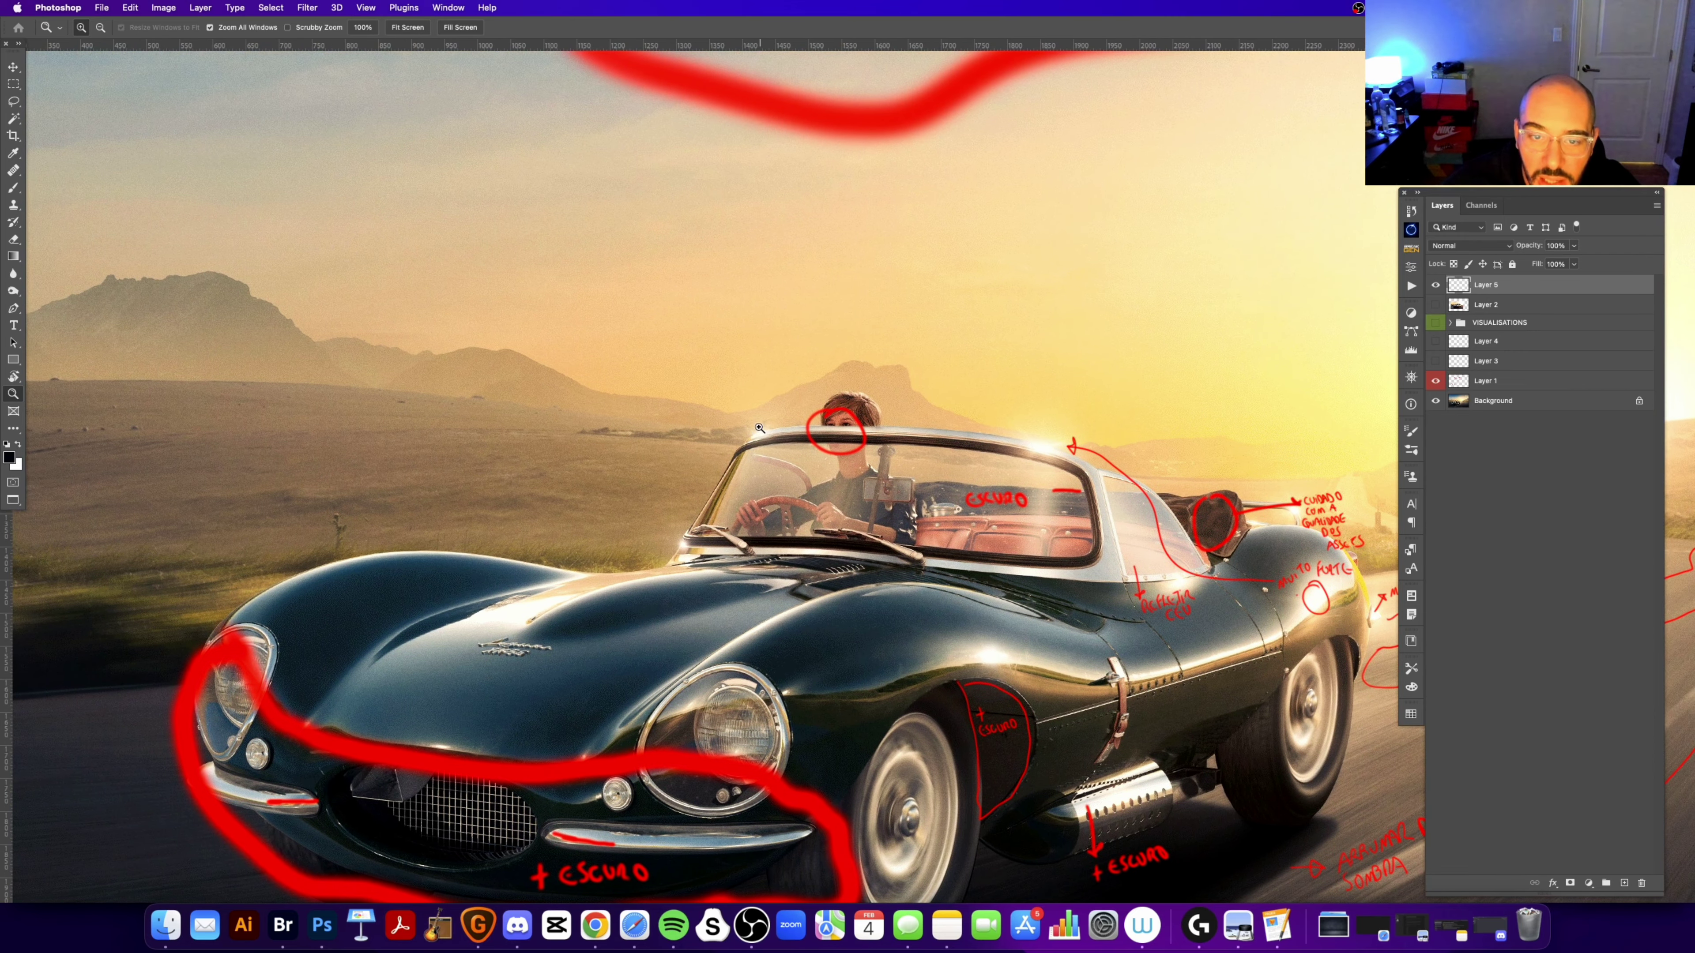
left_click(688, 525)
left_click_drag(1272, 523, 1059, 439)
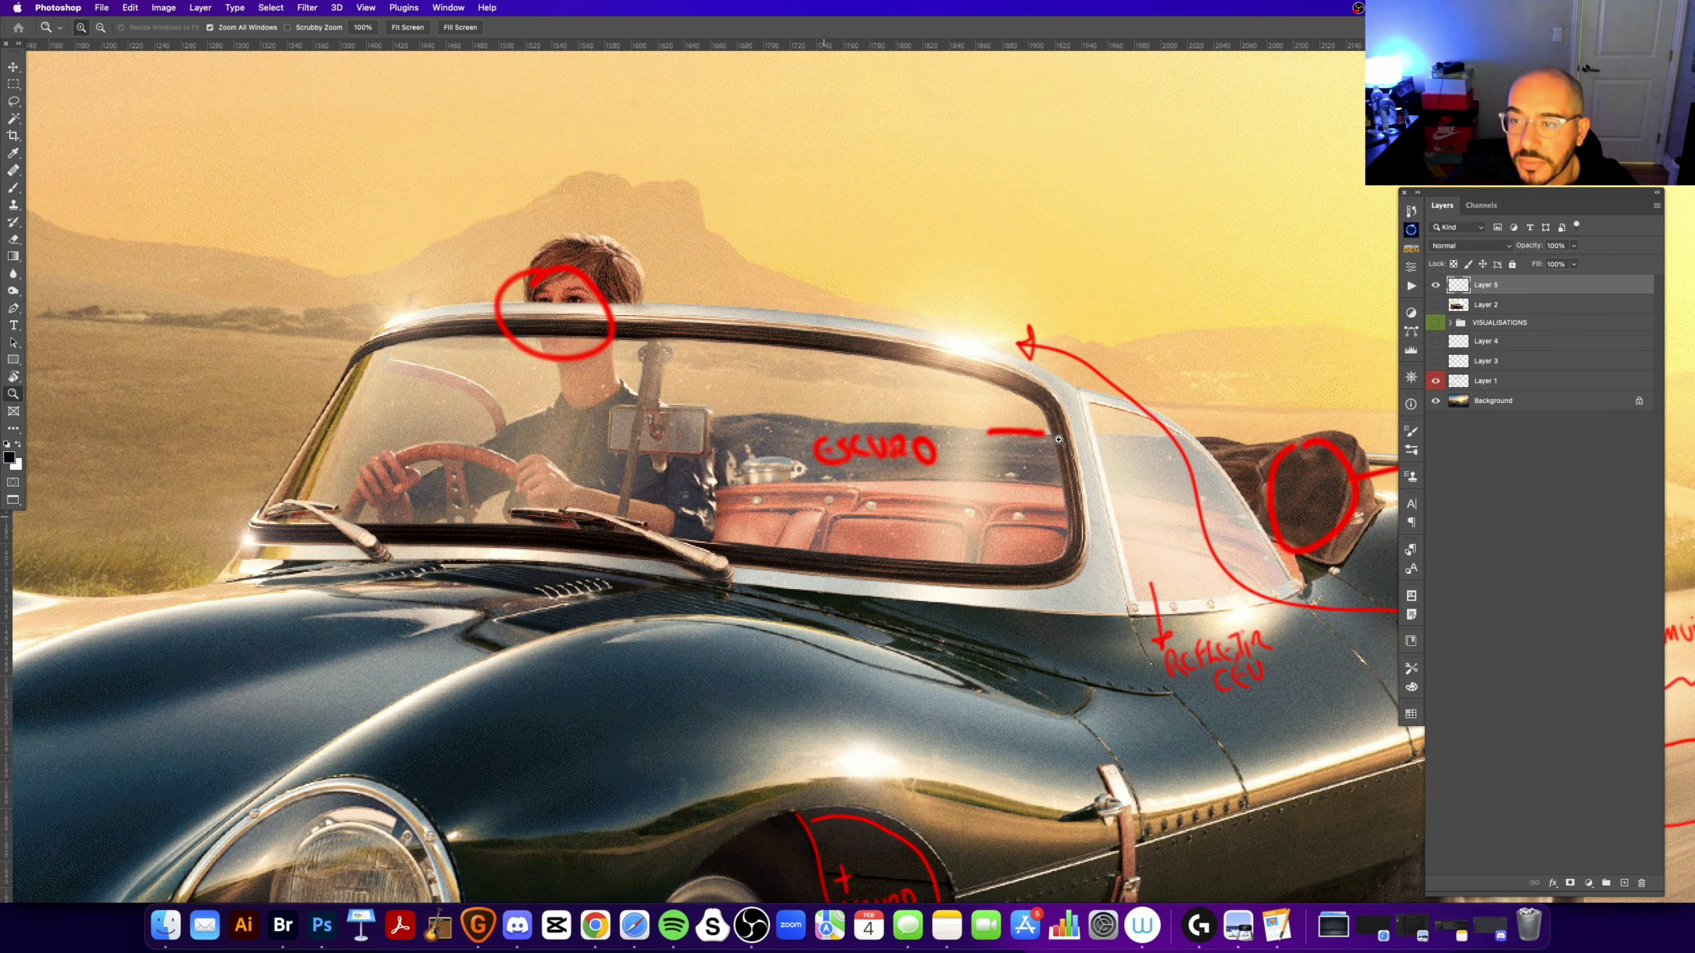
key("b")
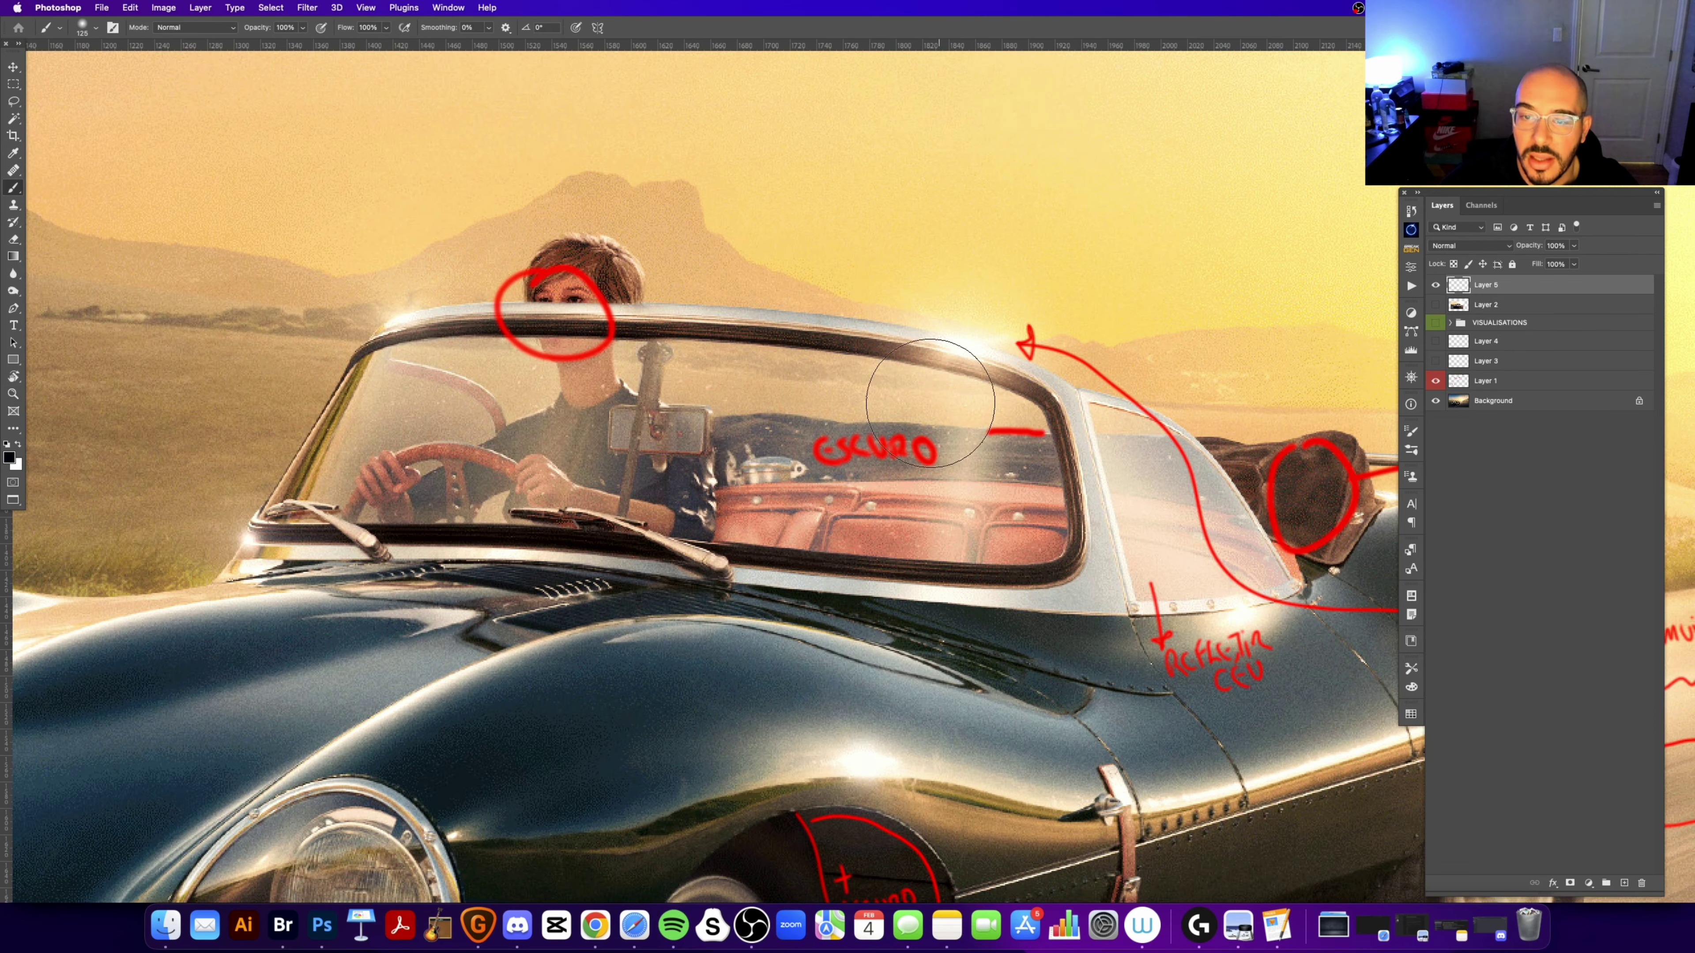
left_click_drag(640, 525, 665, 497)
key("bracketleft")
key("bracketleft")
key("bracketleft")
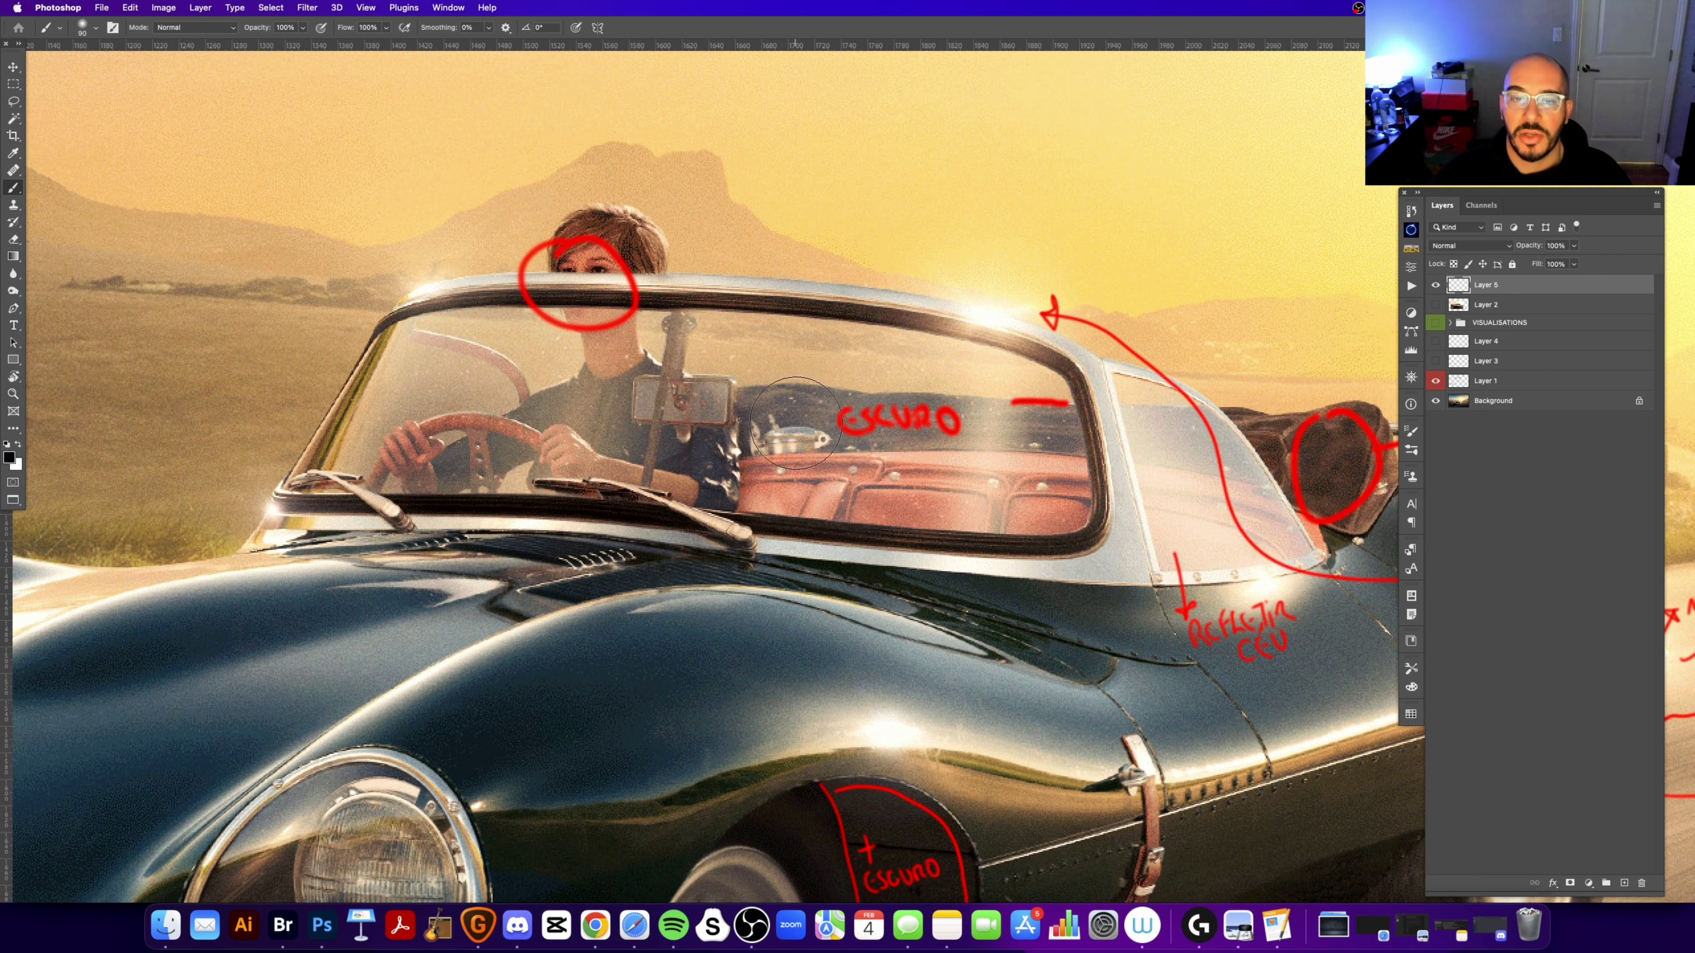
key("bracketleft")
left_click_drag(780, 413, 1228, 433)
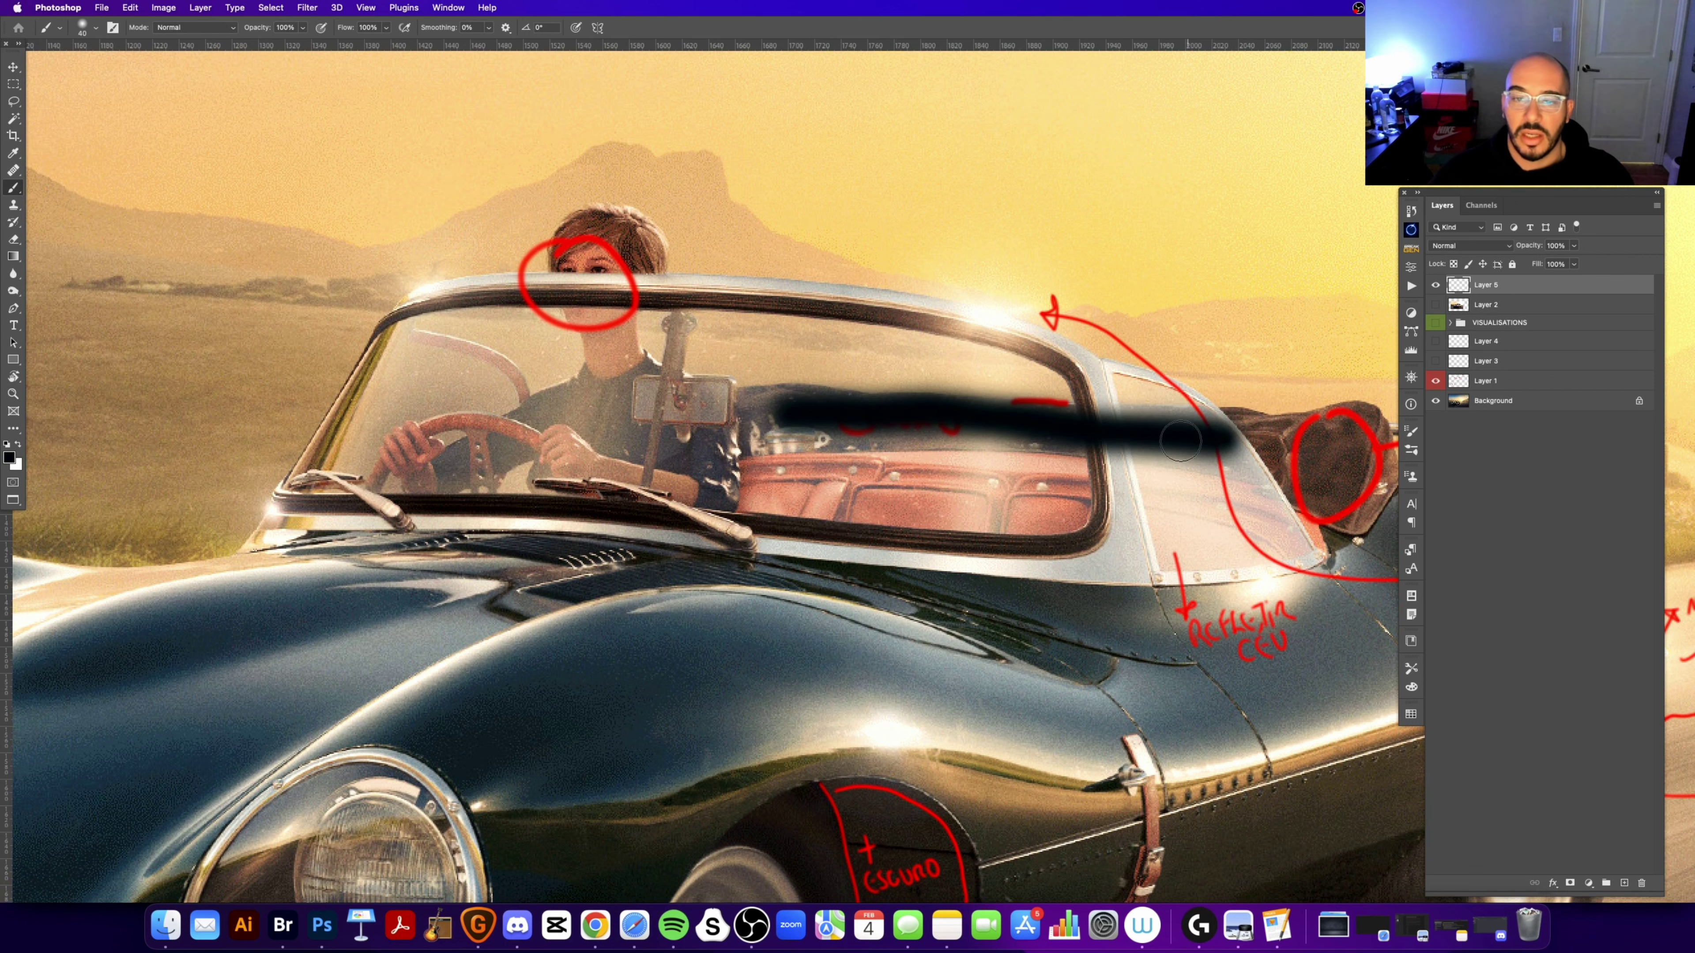
key("super+z")
left_click_drag(898, 408, 810, 417)
left_click_drag(687, 508, 958, 530)
key("super+z")
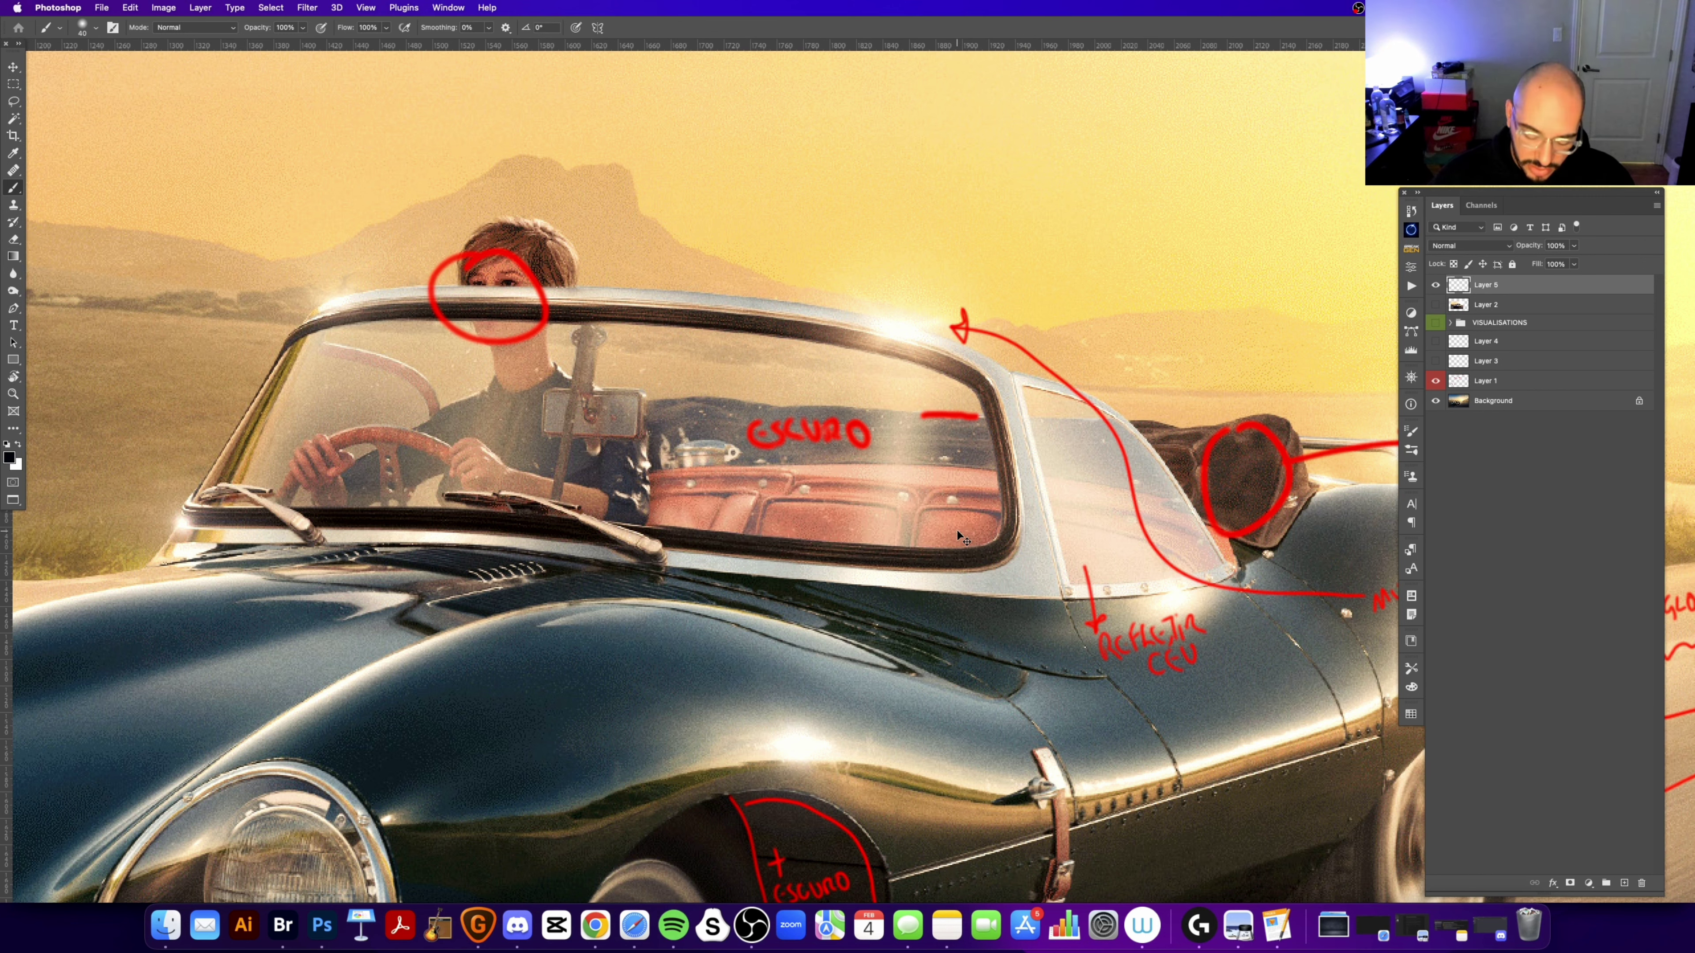
key("super+0")
key("super+minus")
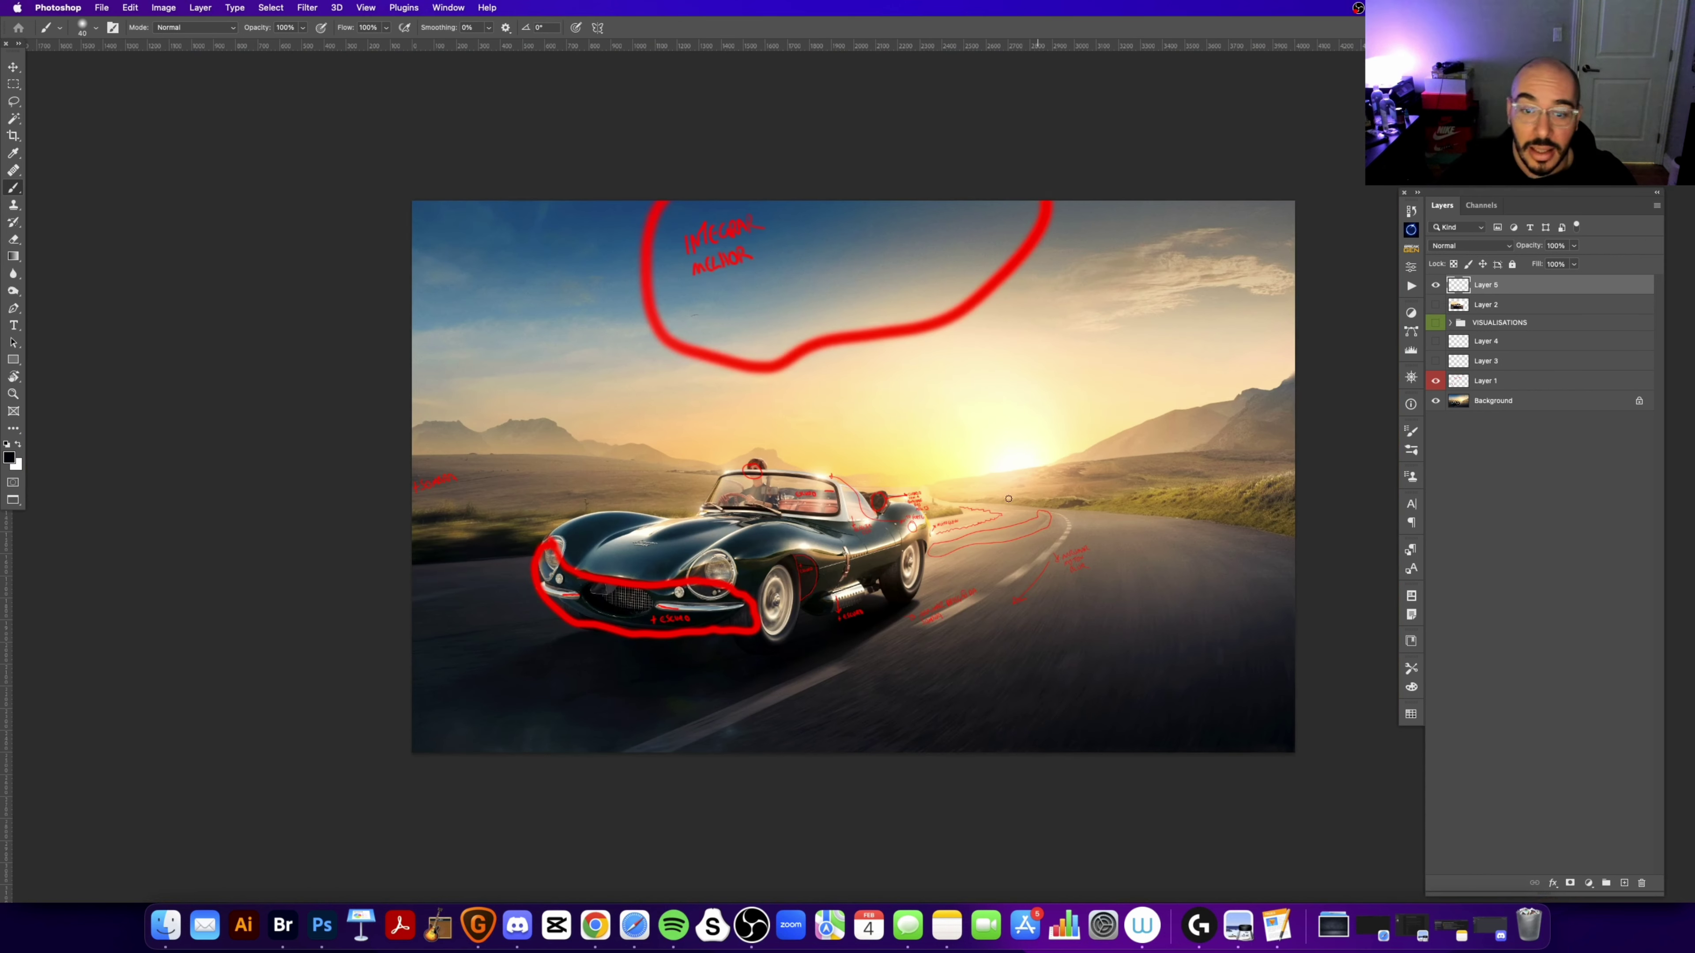
key("z")
left_click(884, 528)
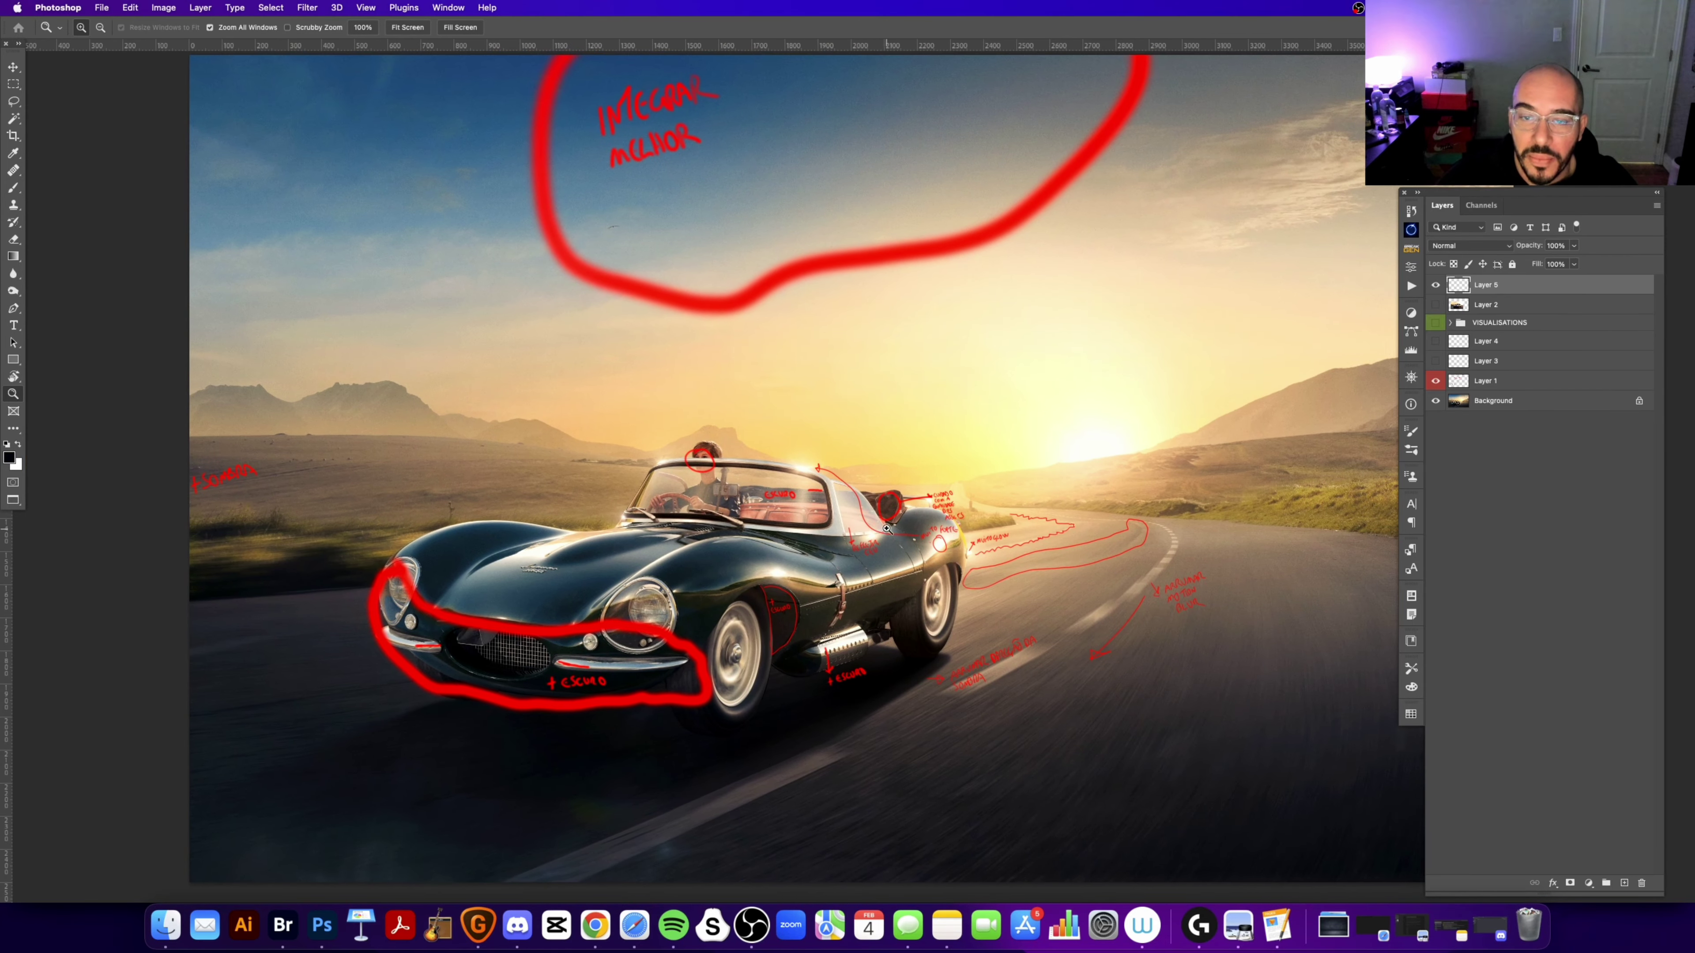
scroll(870, 478, "right", 3)
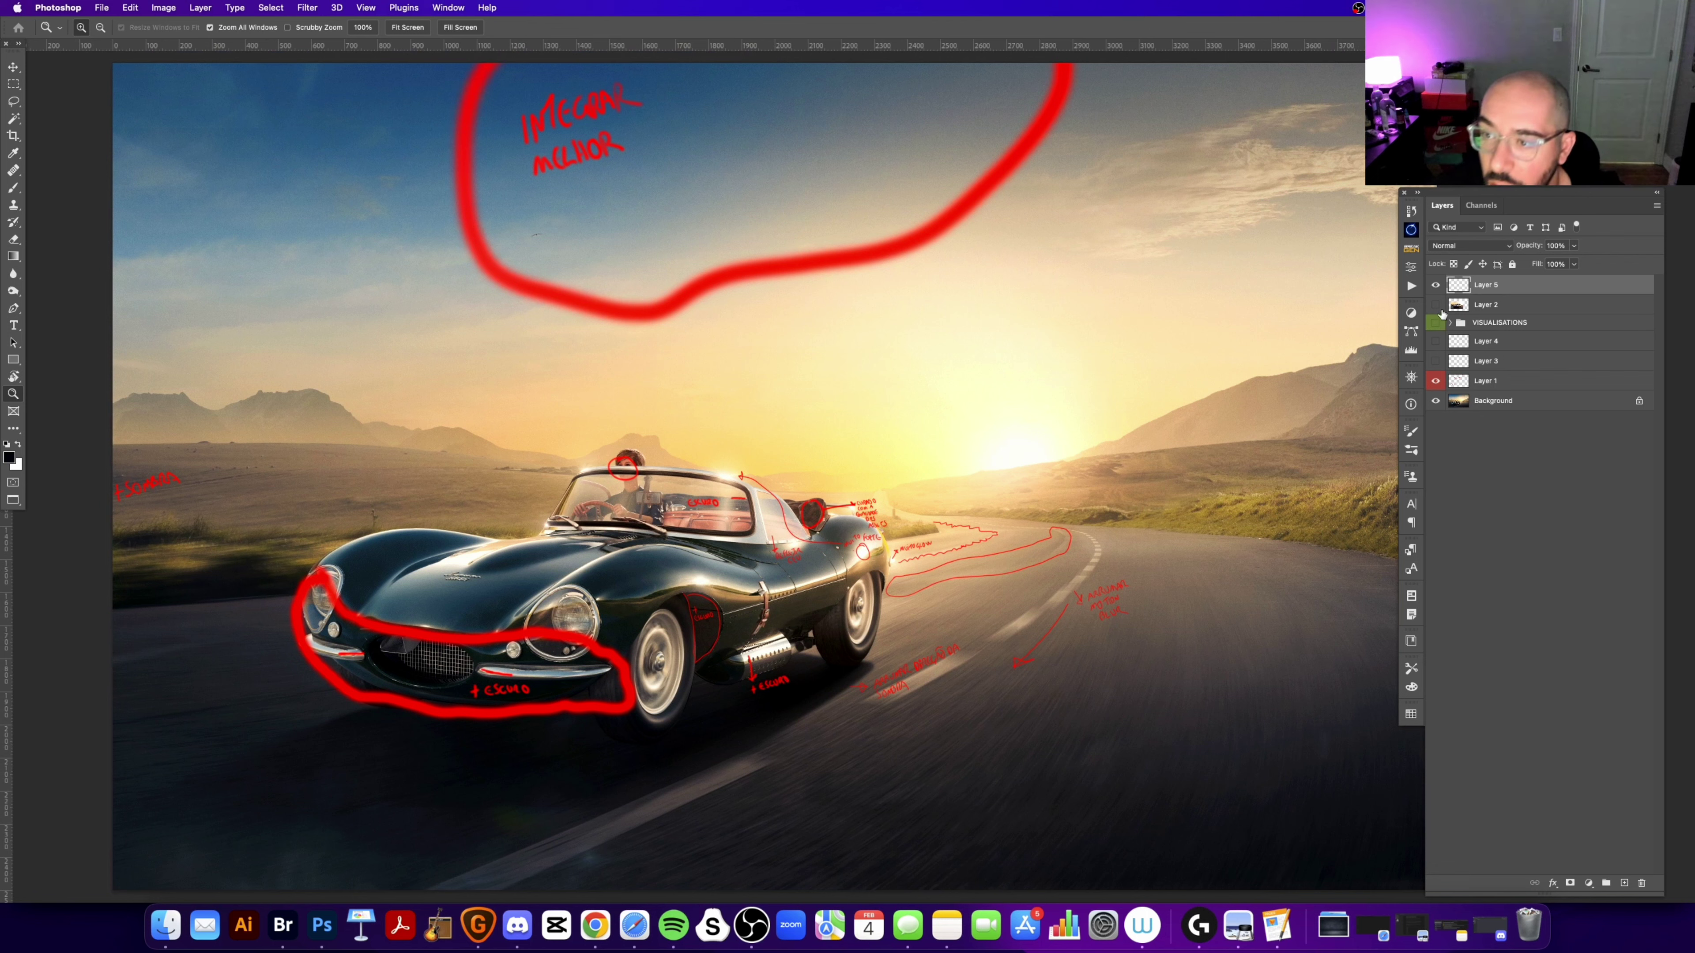
Step: Show the parked-car reference photo (Layer 2) scaled to about 57% in the bottom-right corner
left_click(1435, 304)
left_click(1493, 305)
key("v")
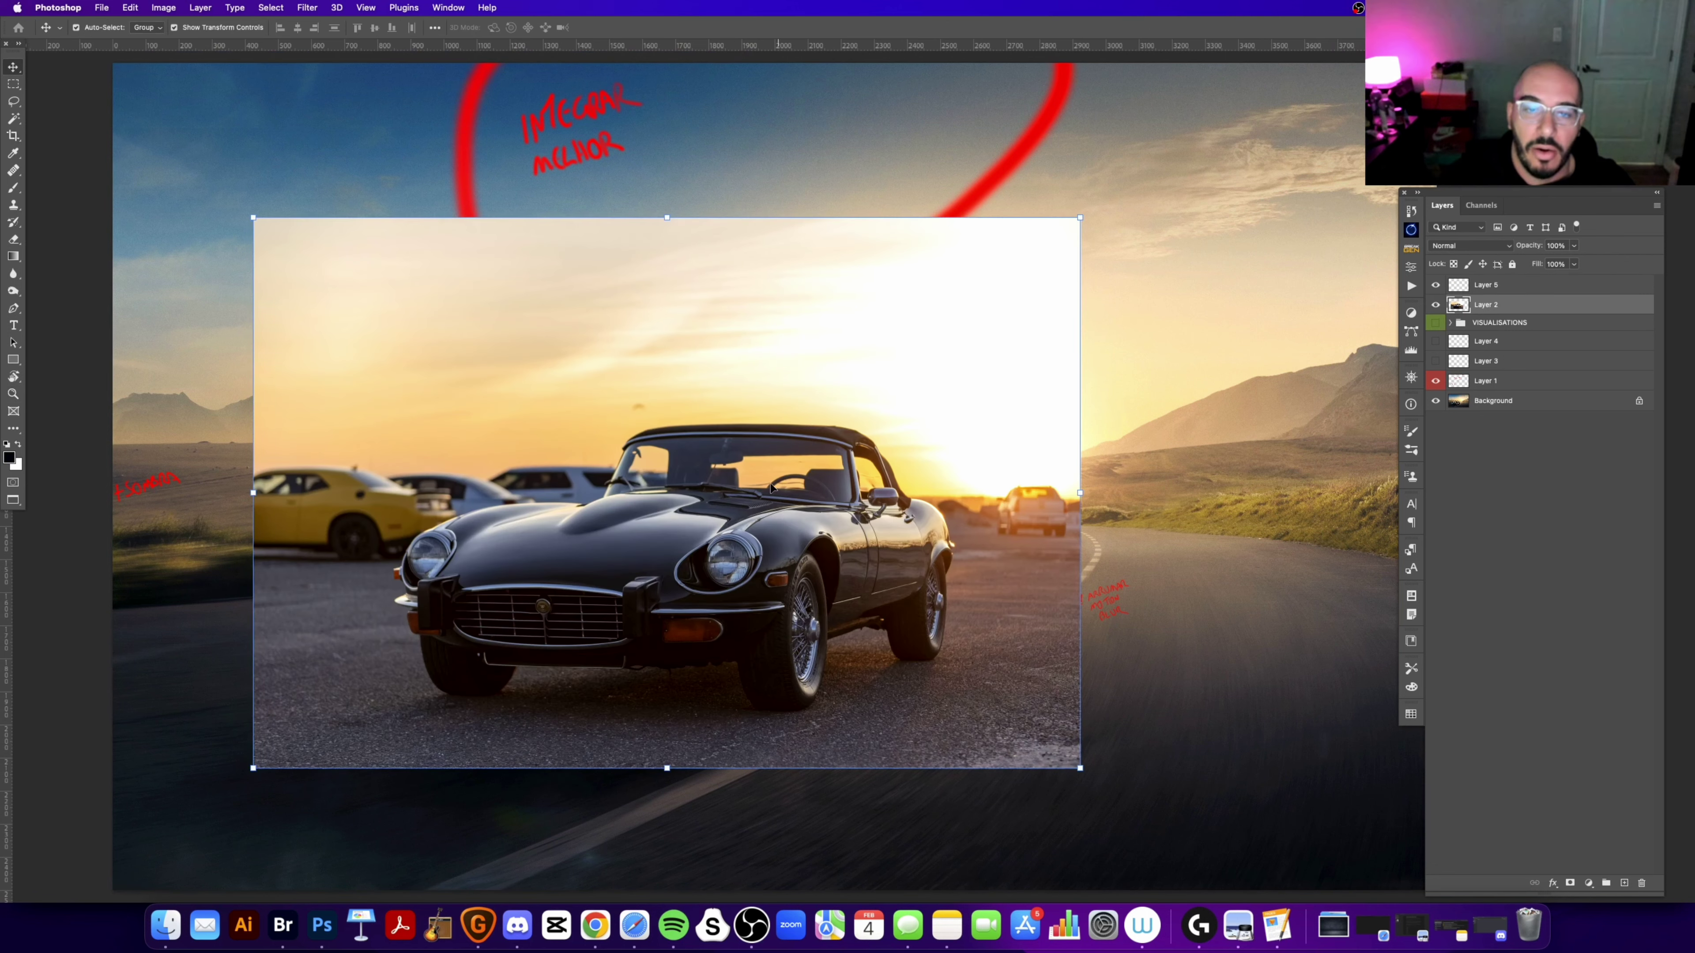
left_click_drag(629, 544, 876, 527)
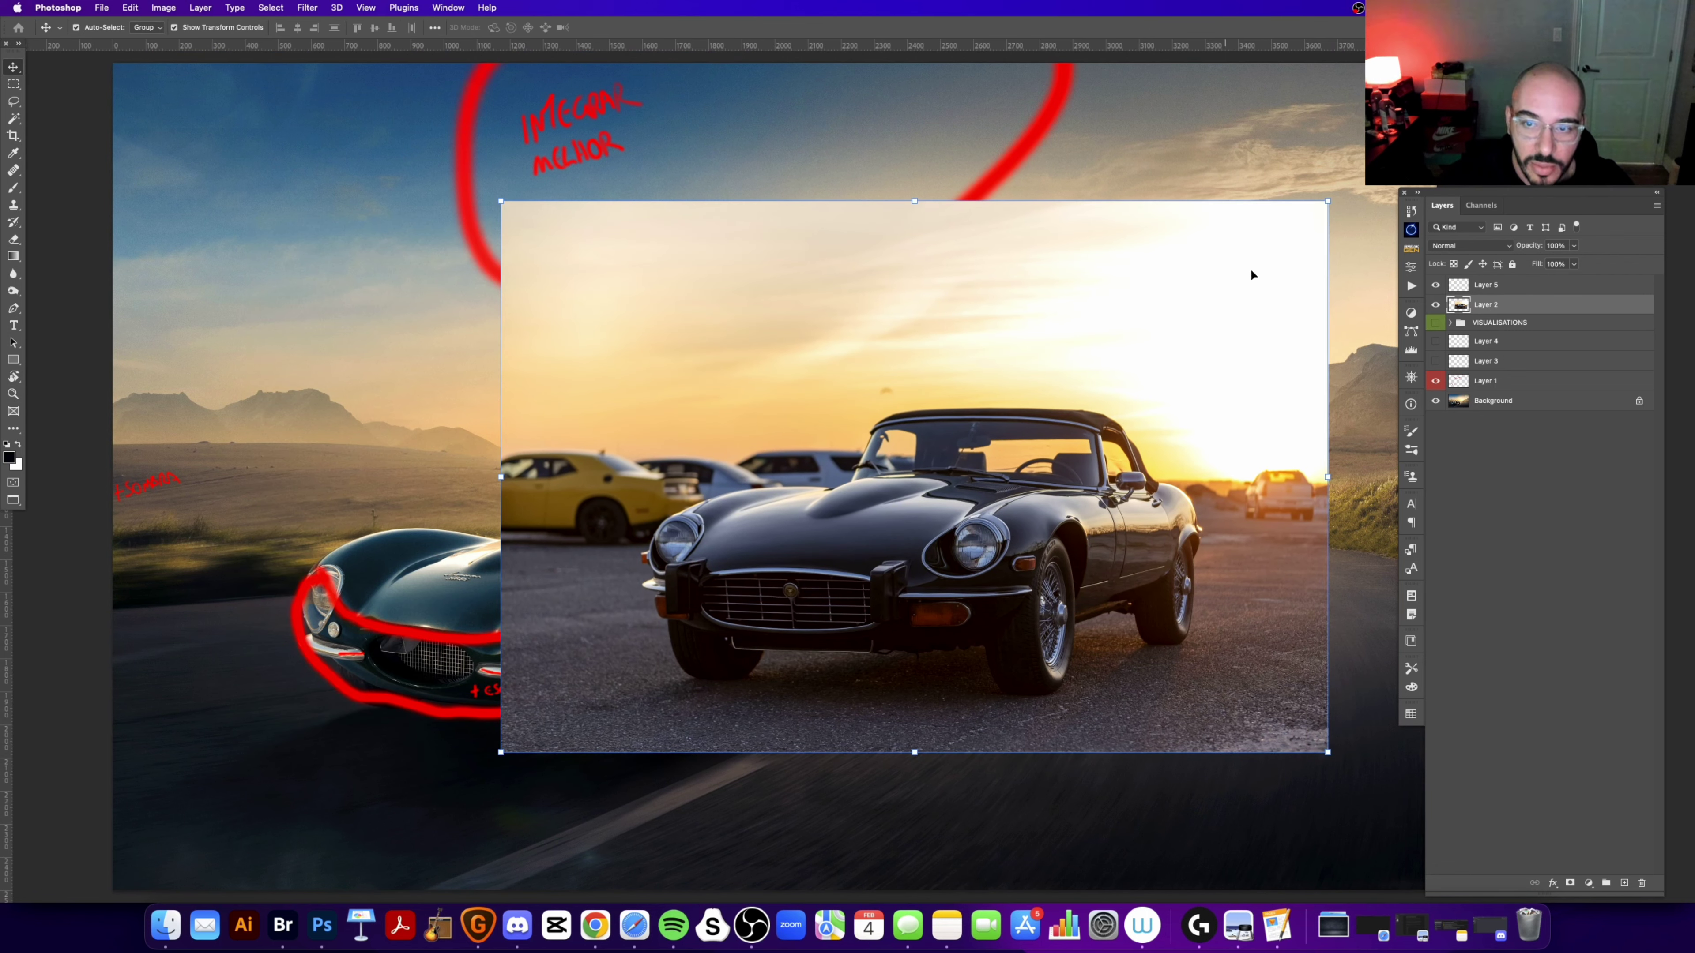
left_click_drag(1327, 201, 1116, 341)
left_click_drag(920, 465, 1016, 279)
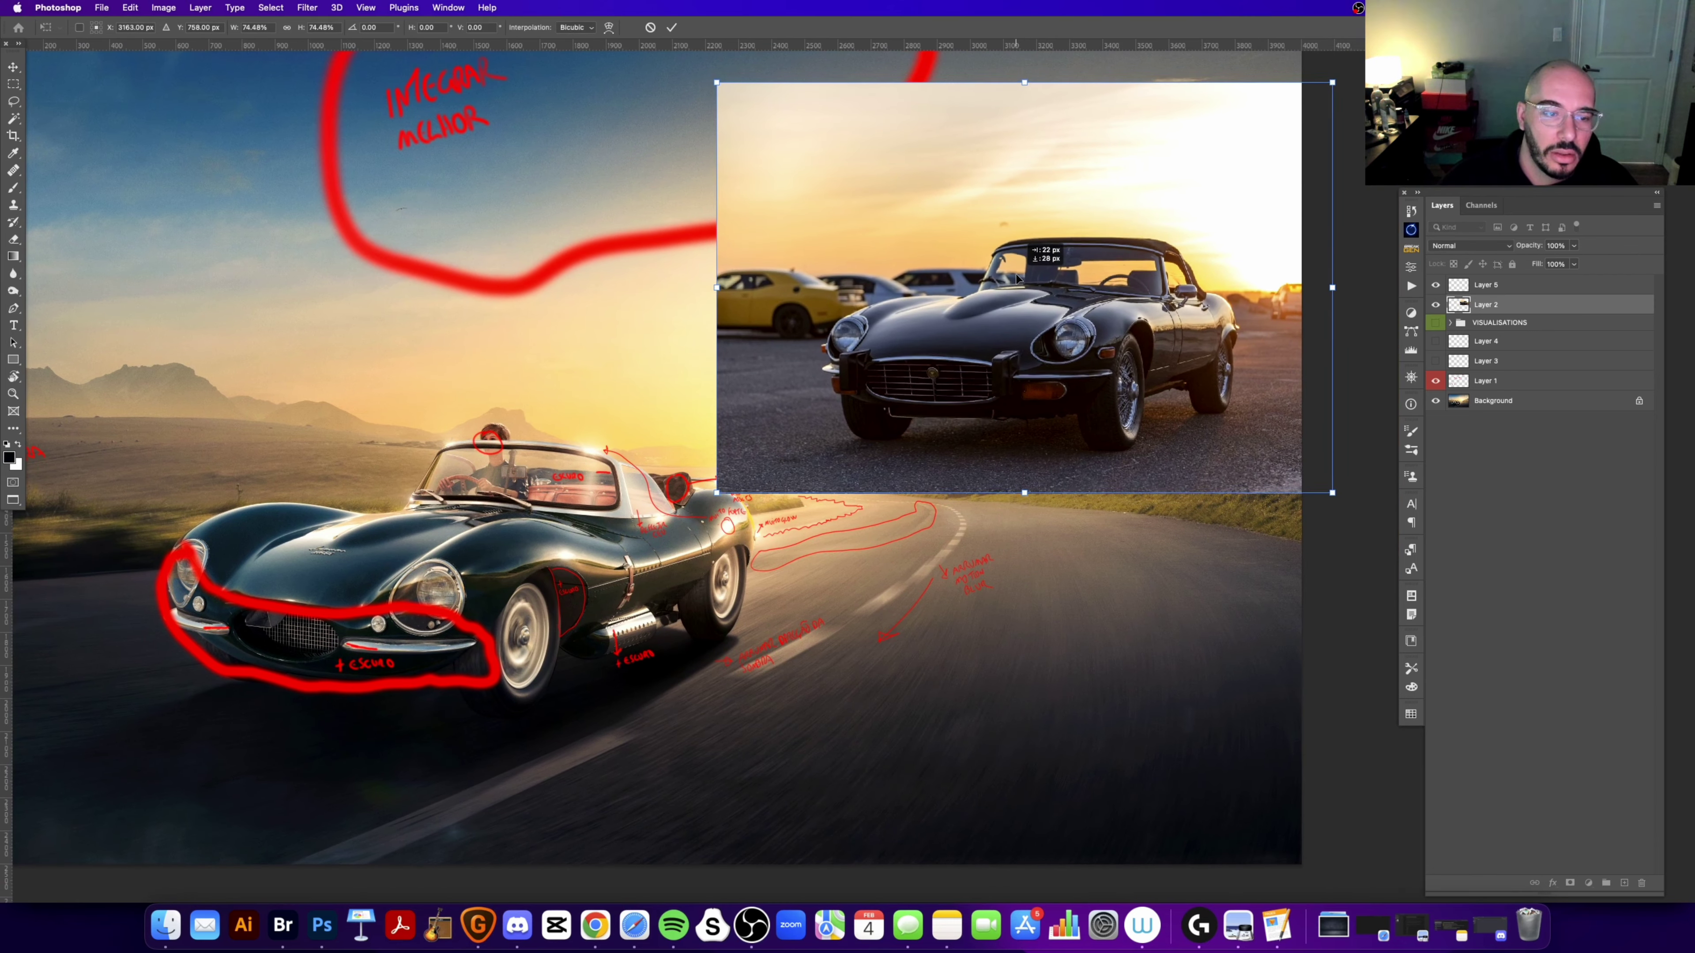
left_click_drag(847, 273, 880, 329)
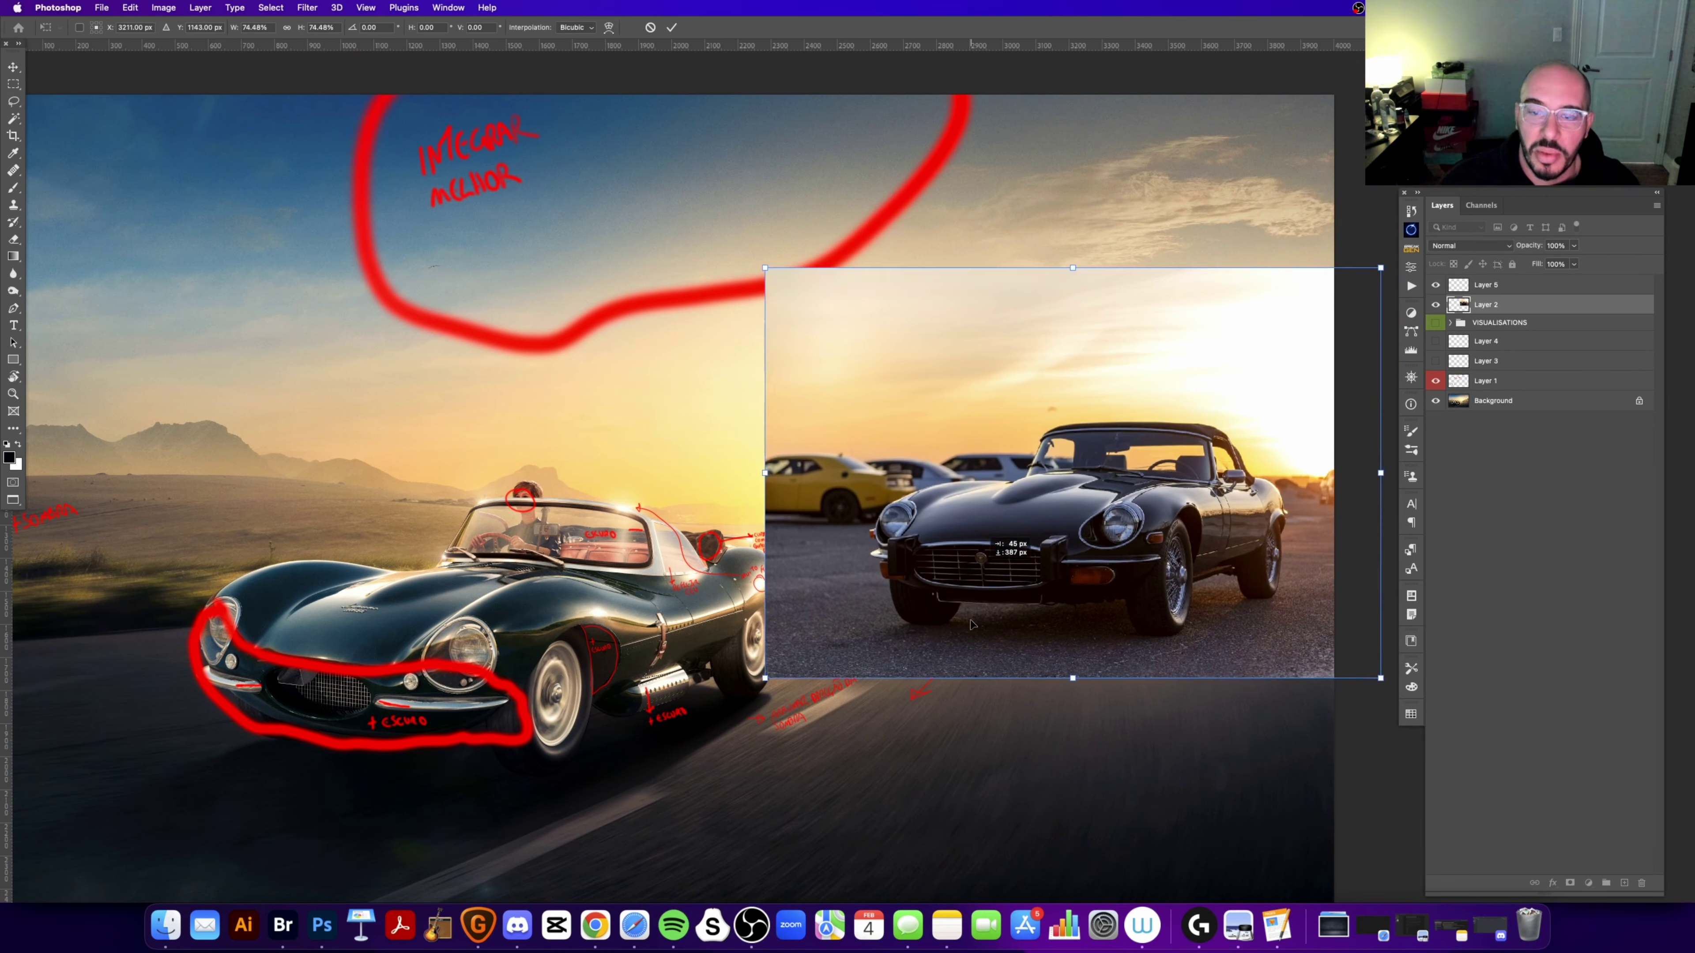
left_click_drag(867, 433, 826, 760)
left_click_drag(745, 544, 746, 303)
left_click_drag(710, 228, 866, 327)
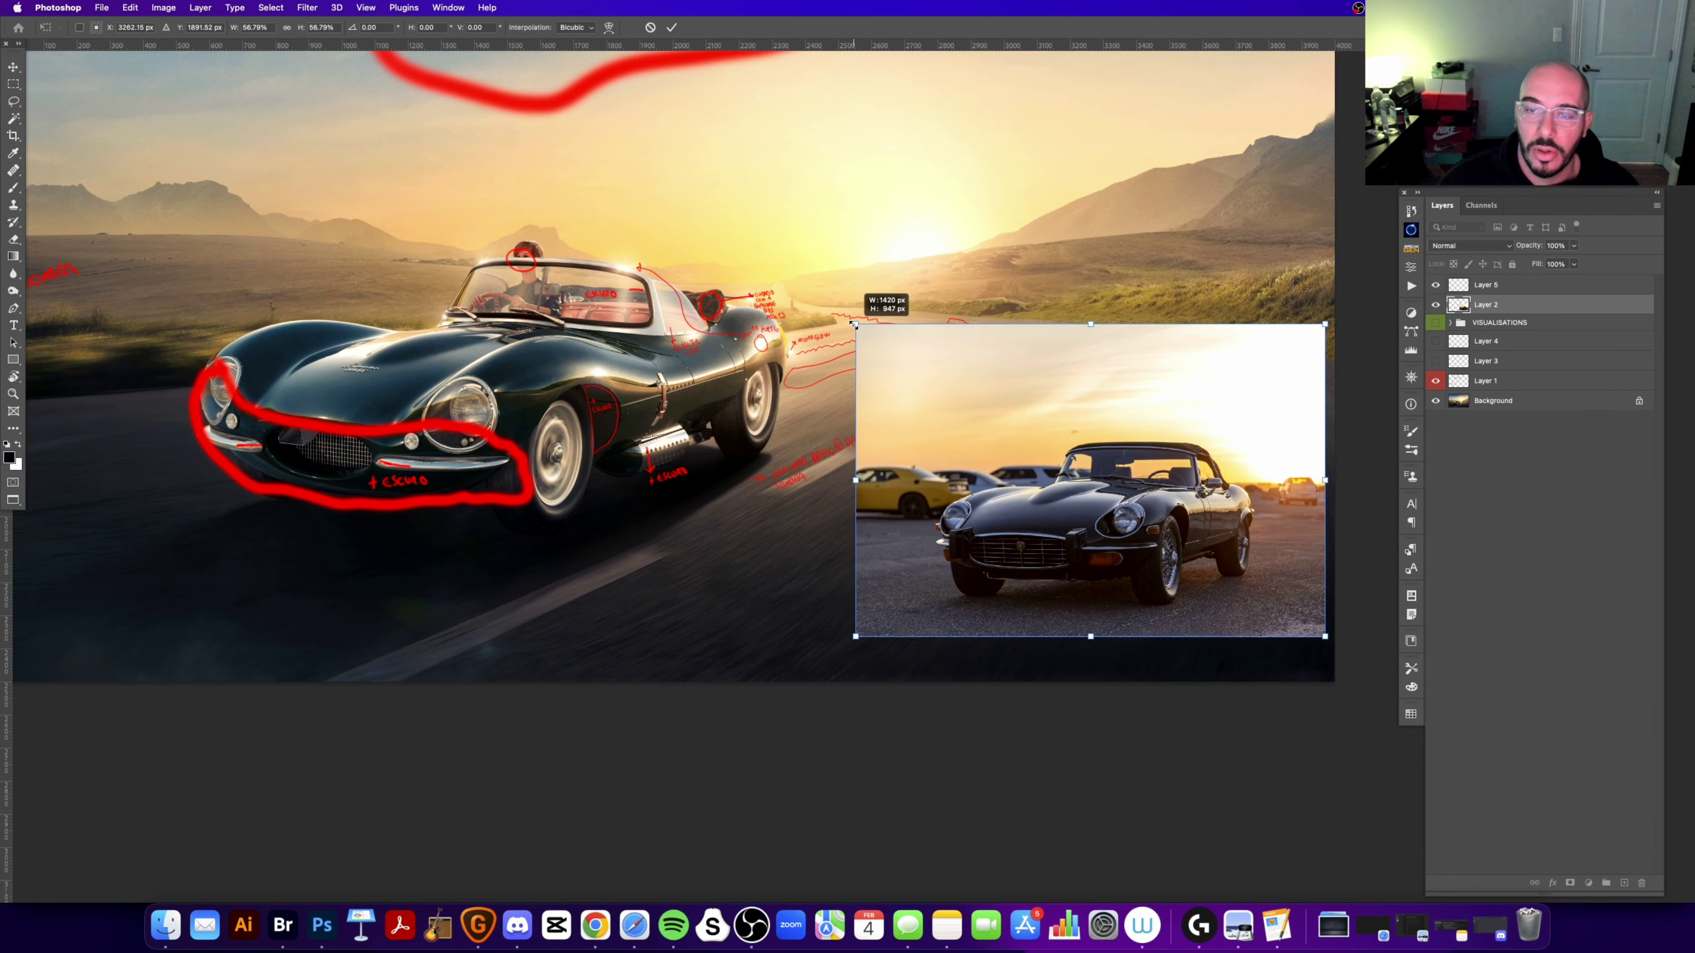
left_click_drag(1089, 524, 1091, 566)
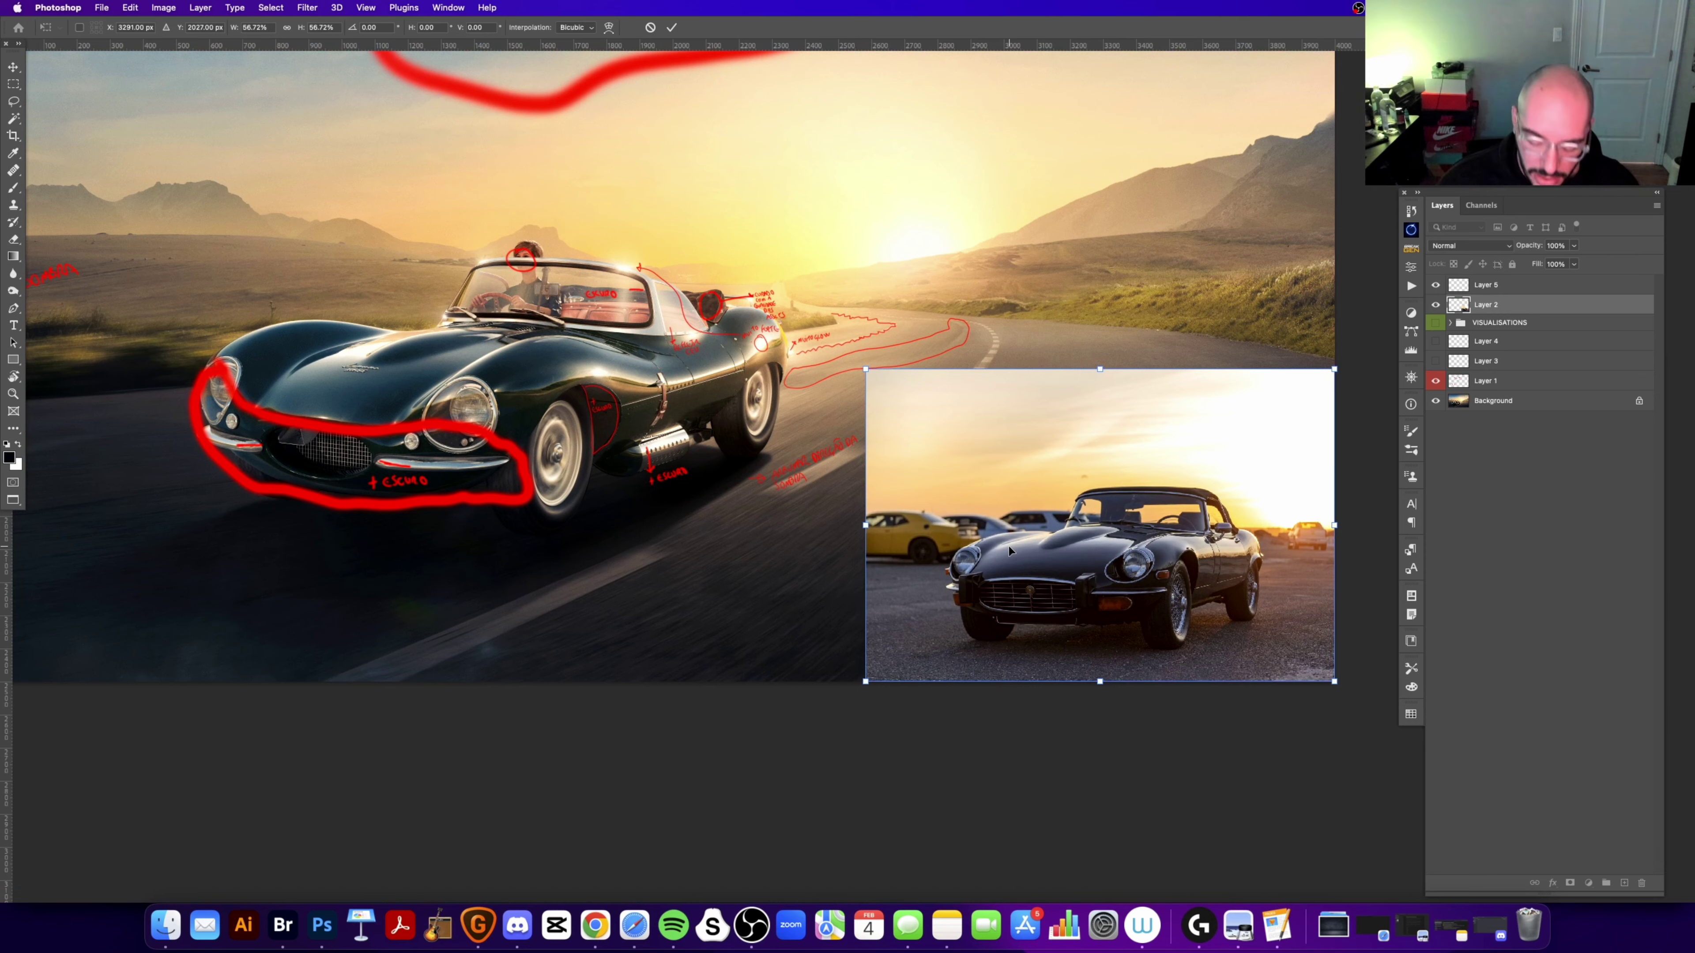
key("Return")
Step: Select Layer 5, swap the painting colours, and hide the red annotation layer
key("ctrl+minus")
key("ctrl+minus")
left_click_drag(744, 349, 723, 374)
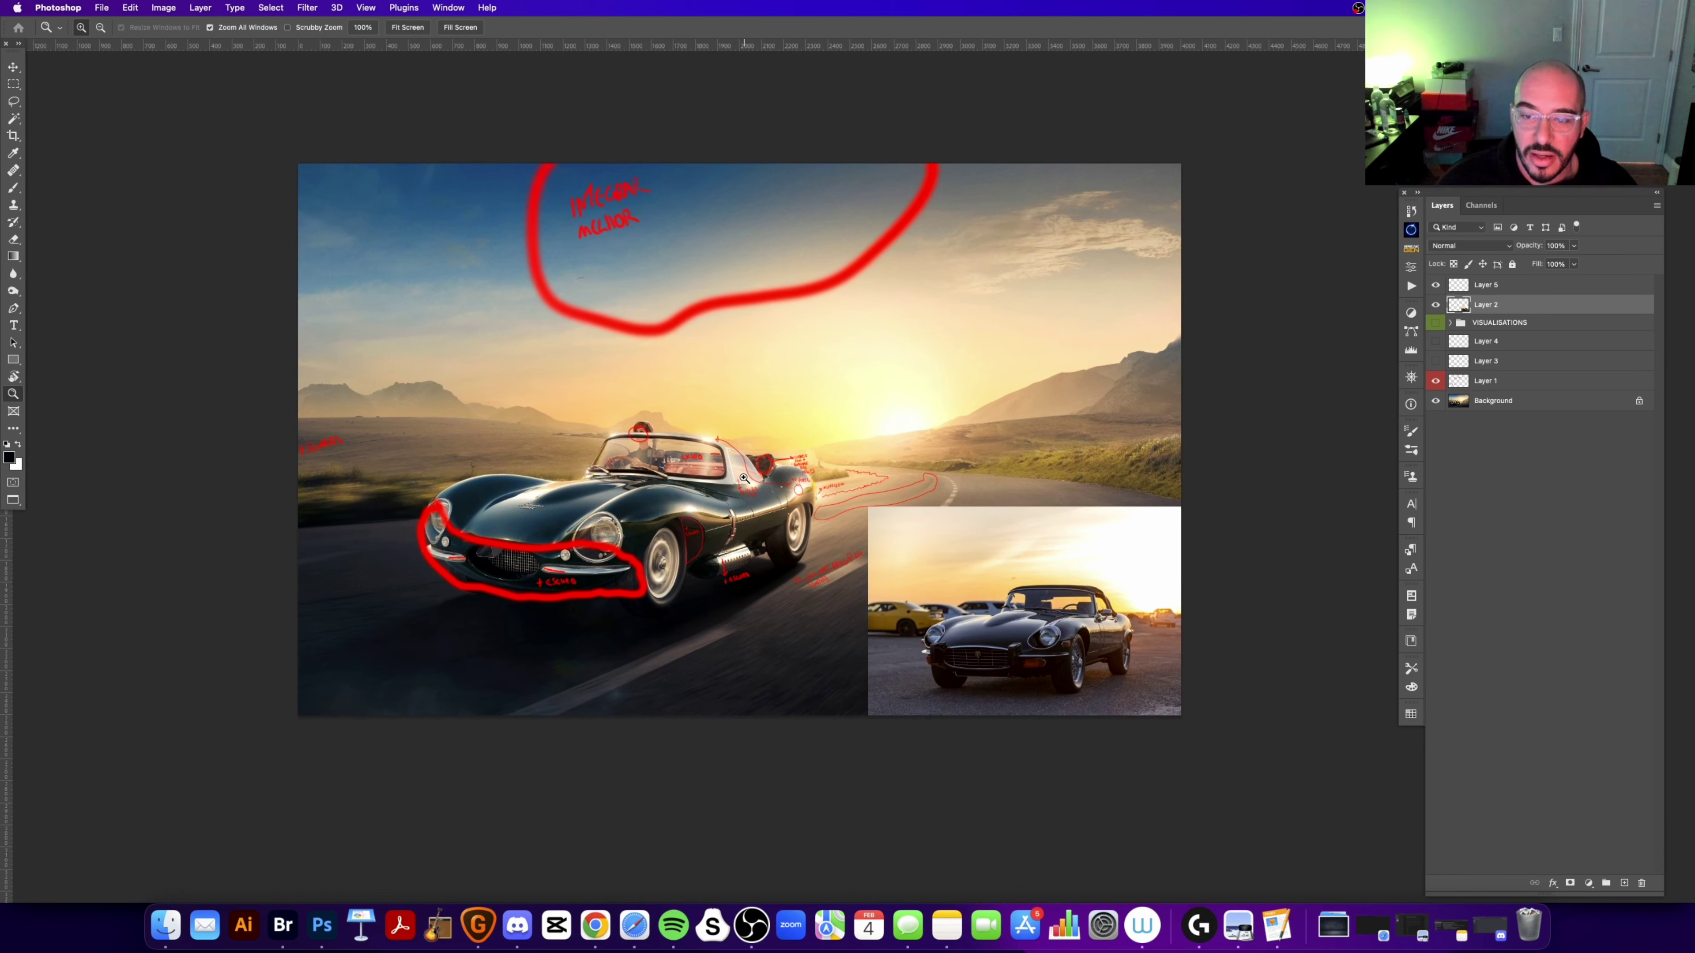
left_click(884, 517)
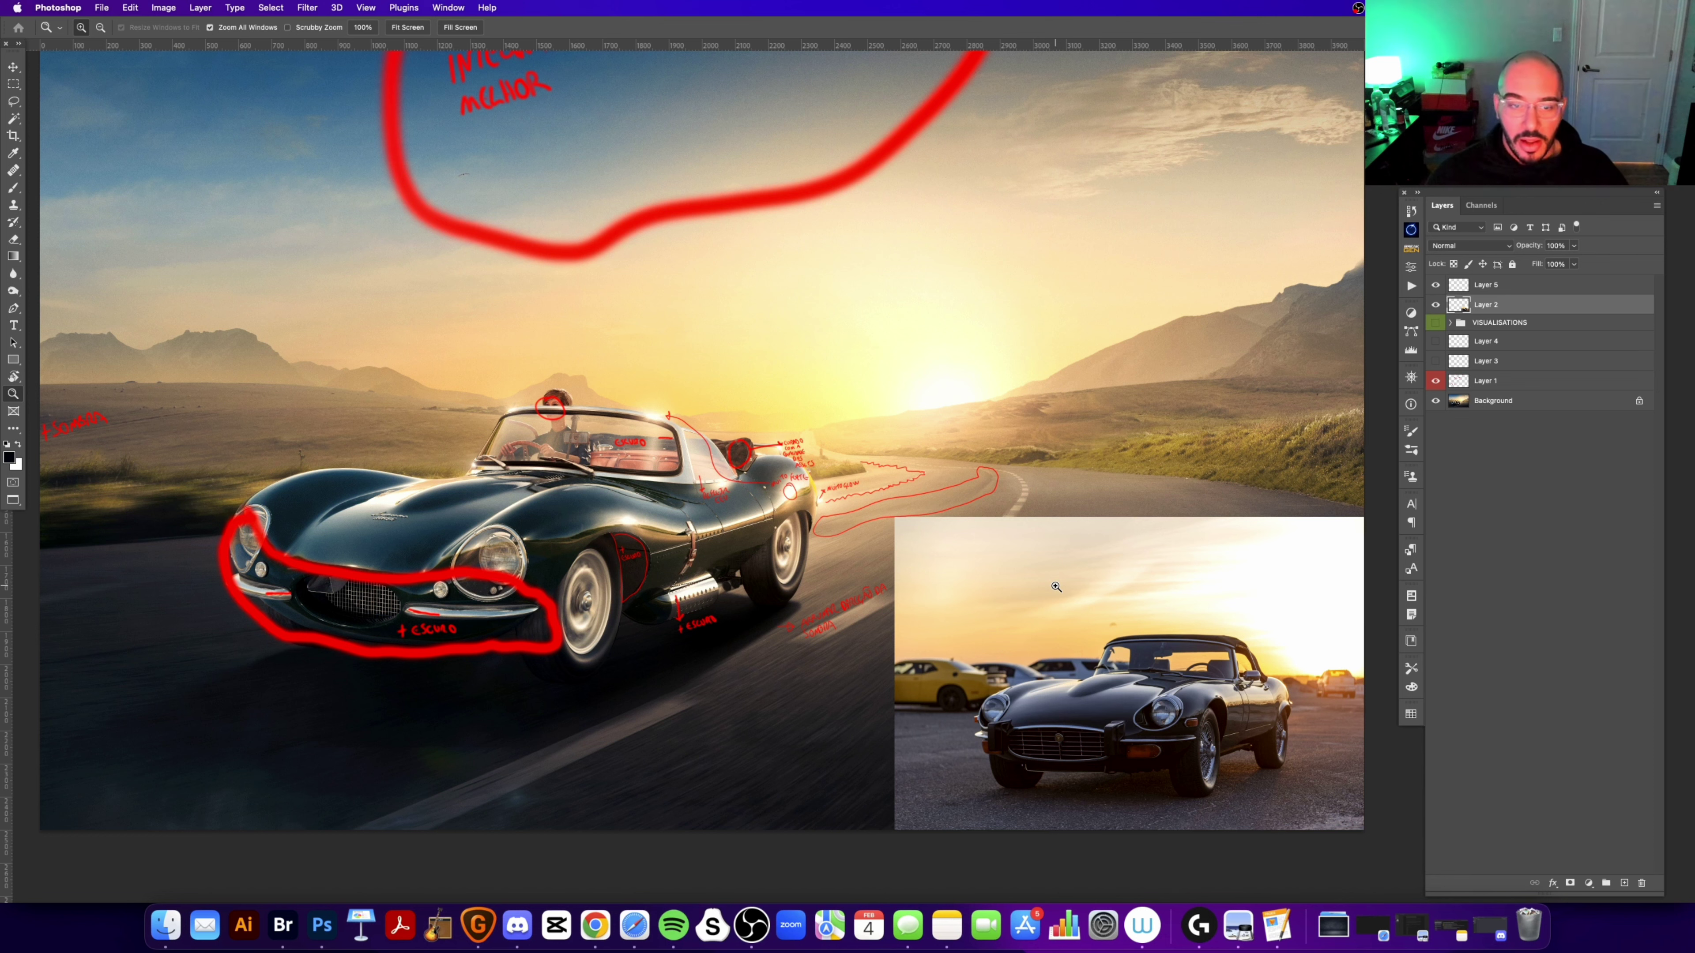
scroll(1061, 568, "left", 3)
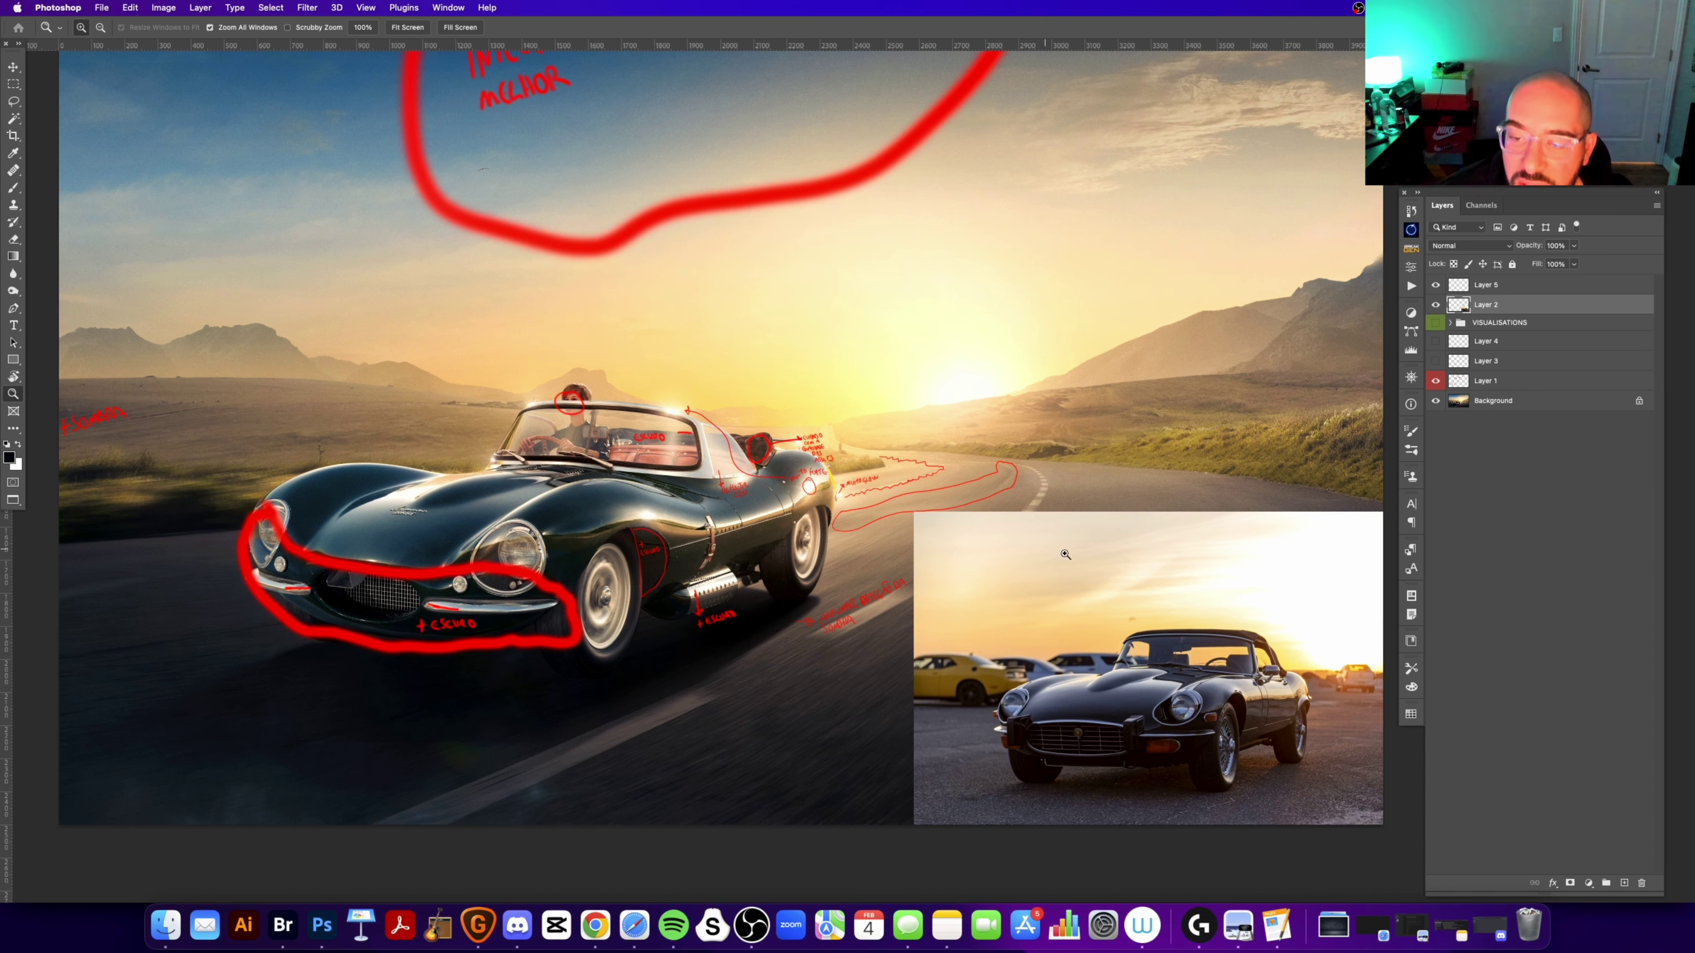
scroll(1061, 568, "right", 5)
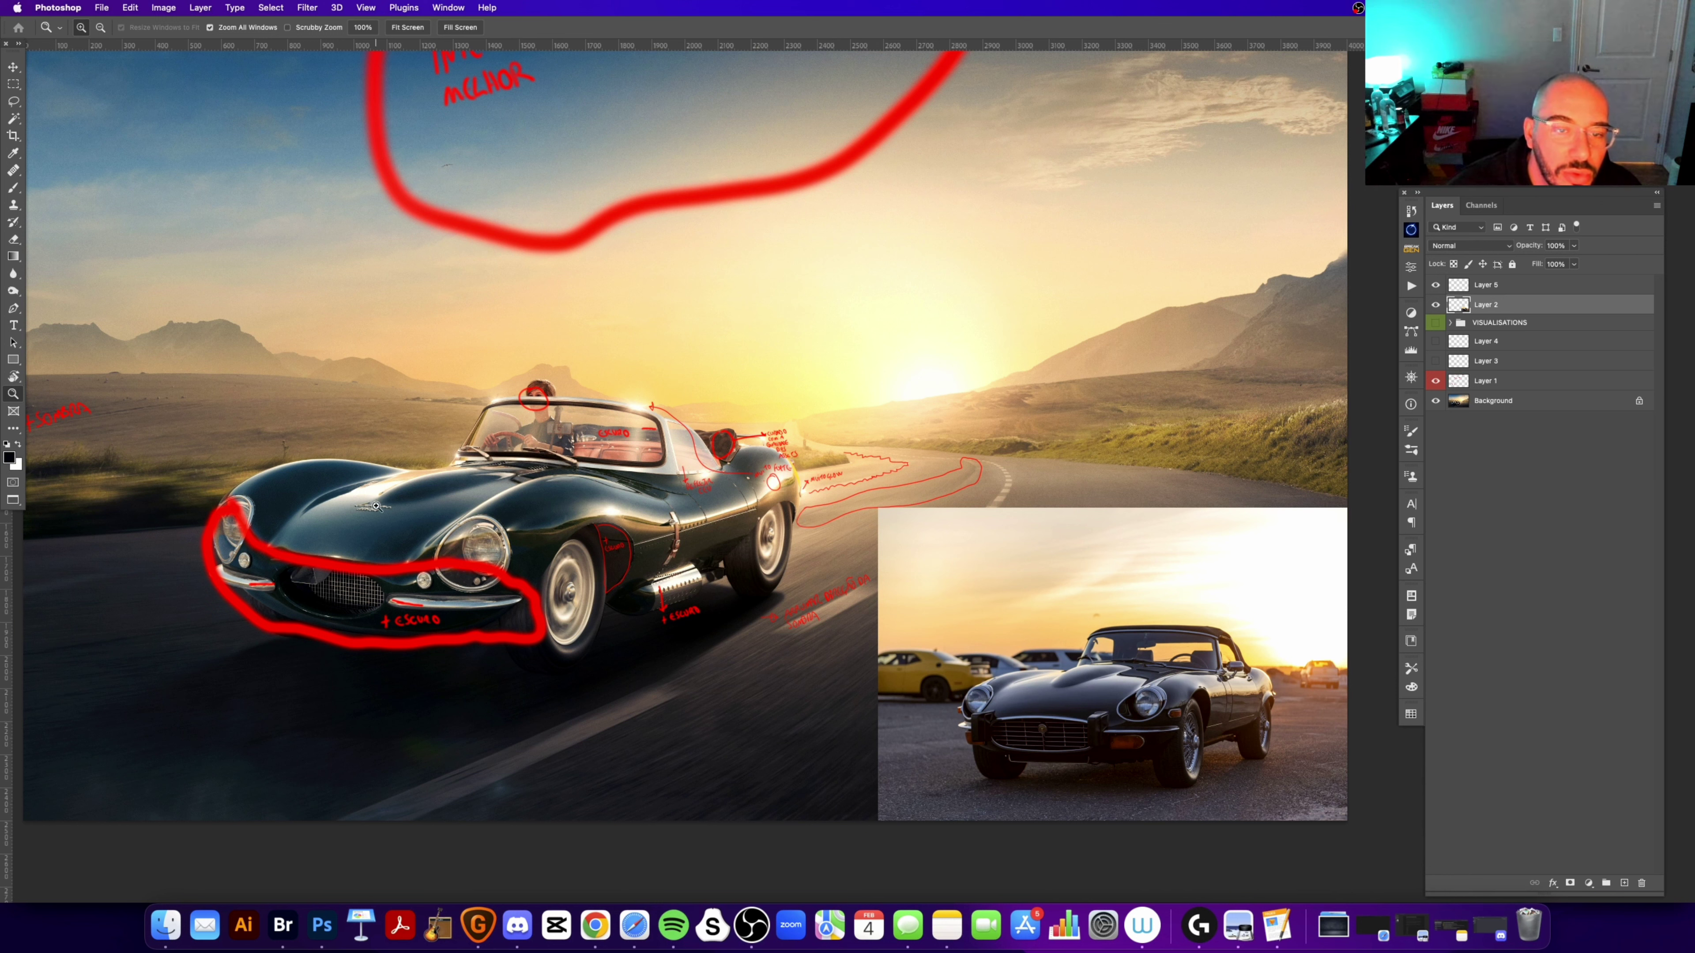
left_click(1545, 286)
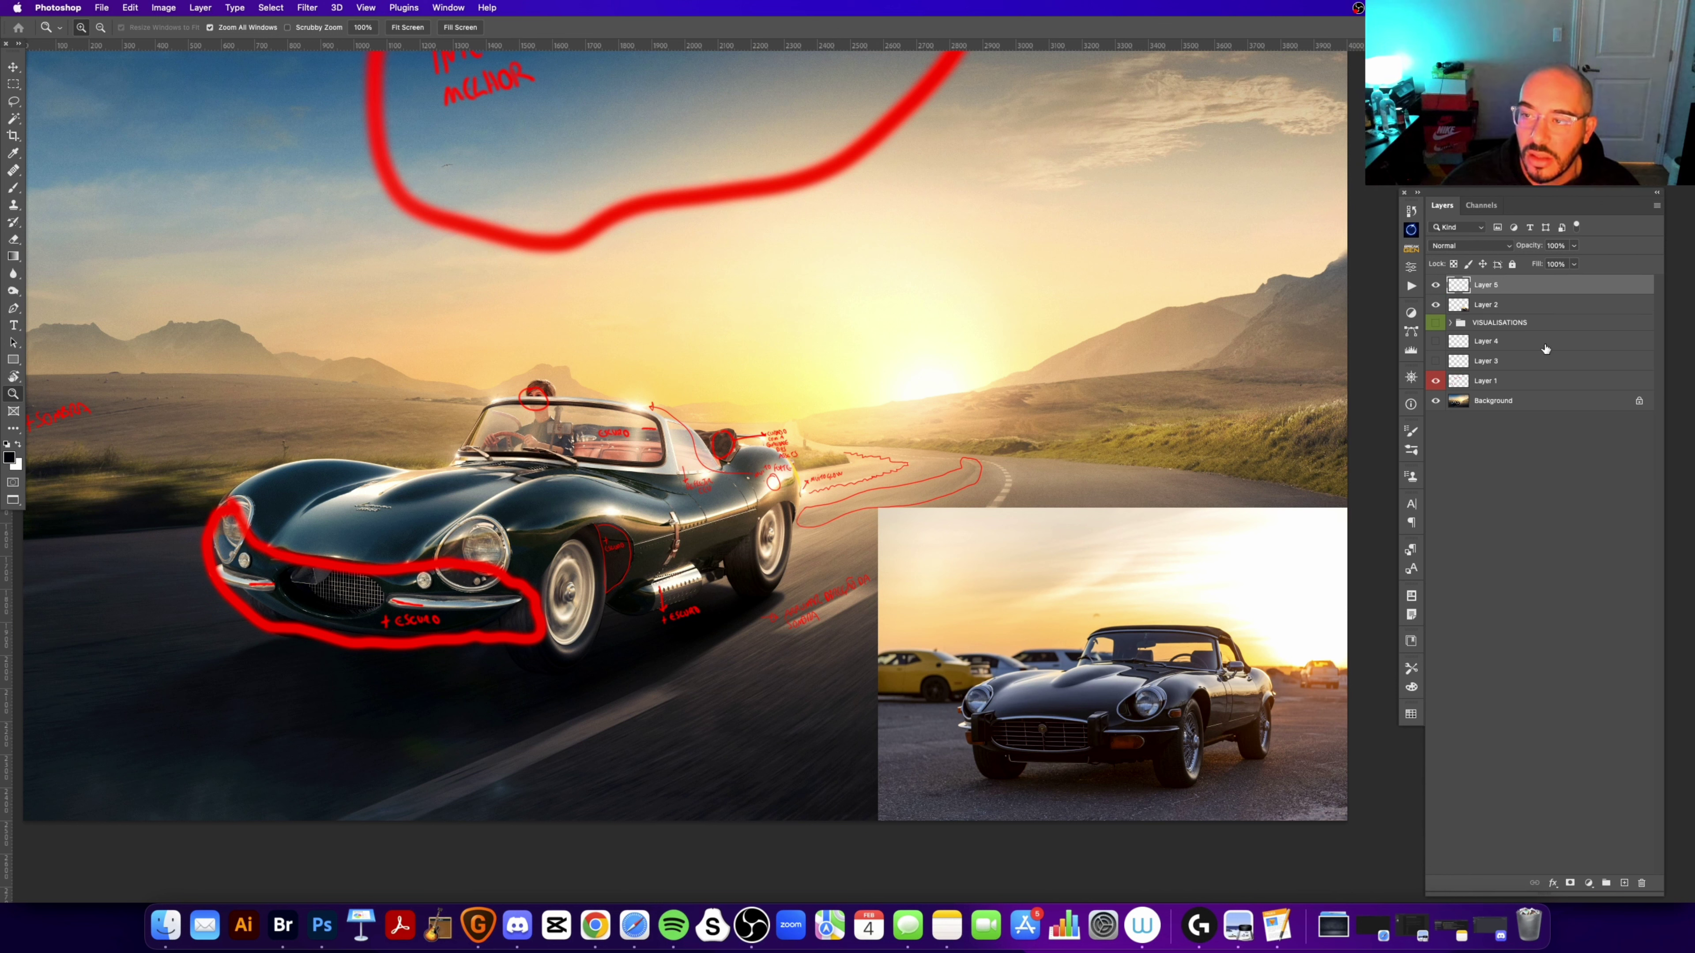
key("x")
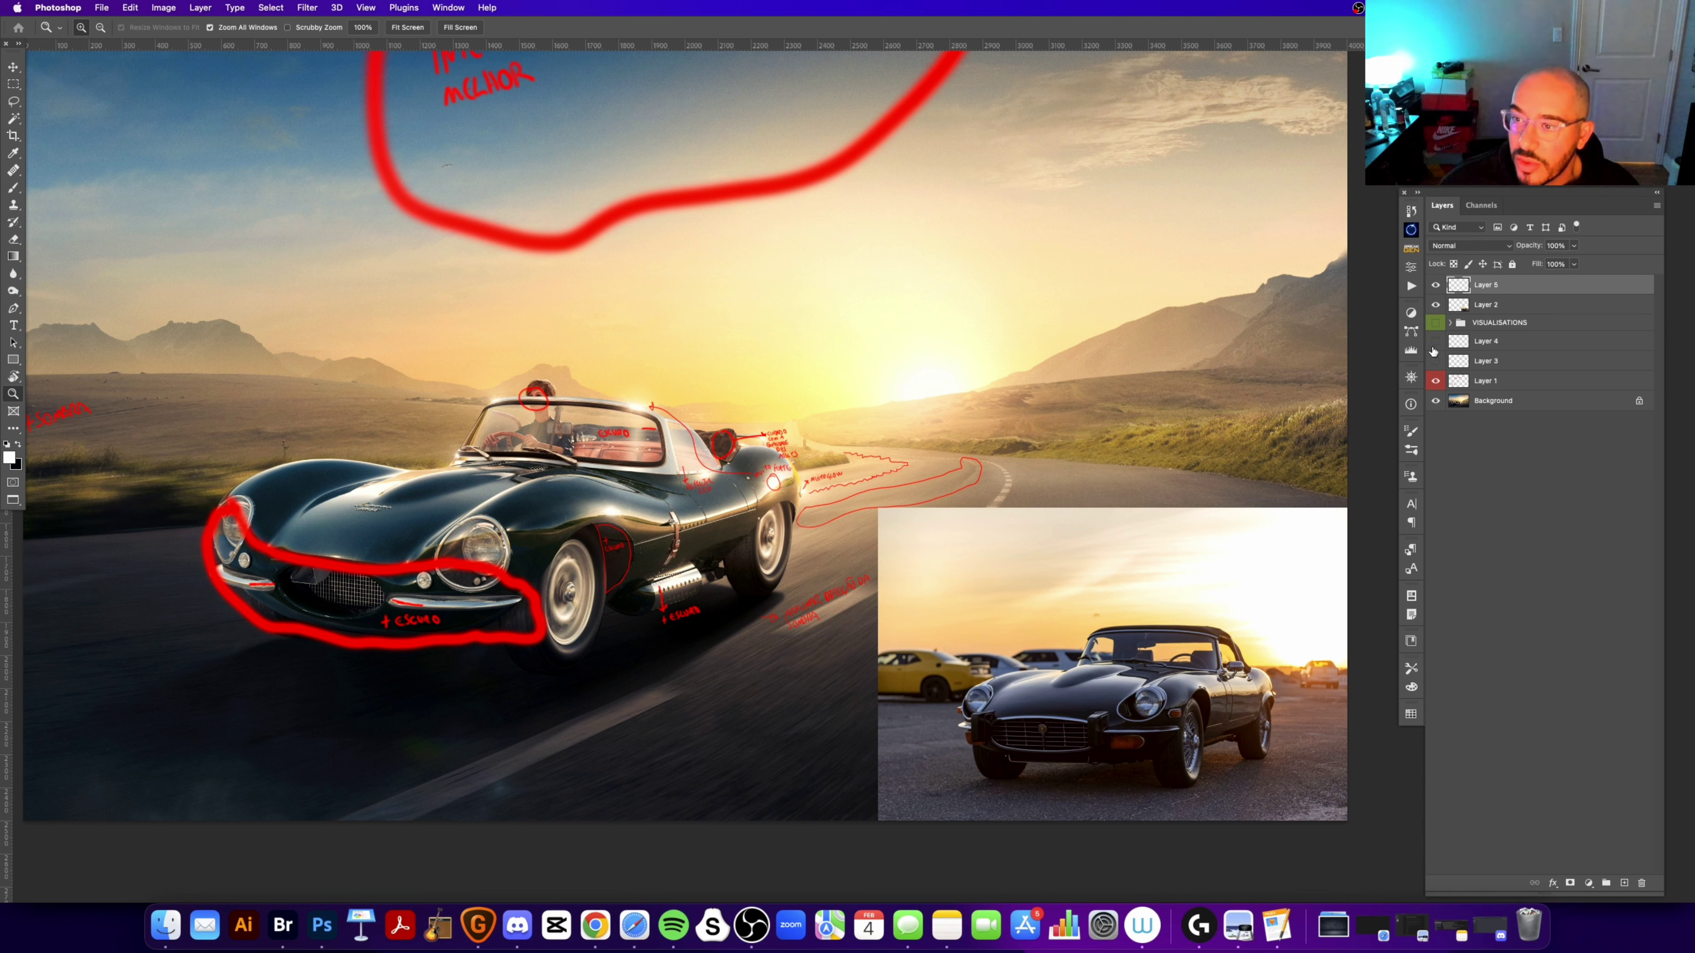
left_click(1435, 381)
Step: On a new layer, circle highlight spots on the fender, door, deck and hood in black
left_click(1624, 883)
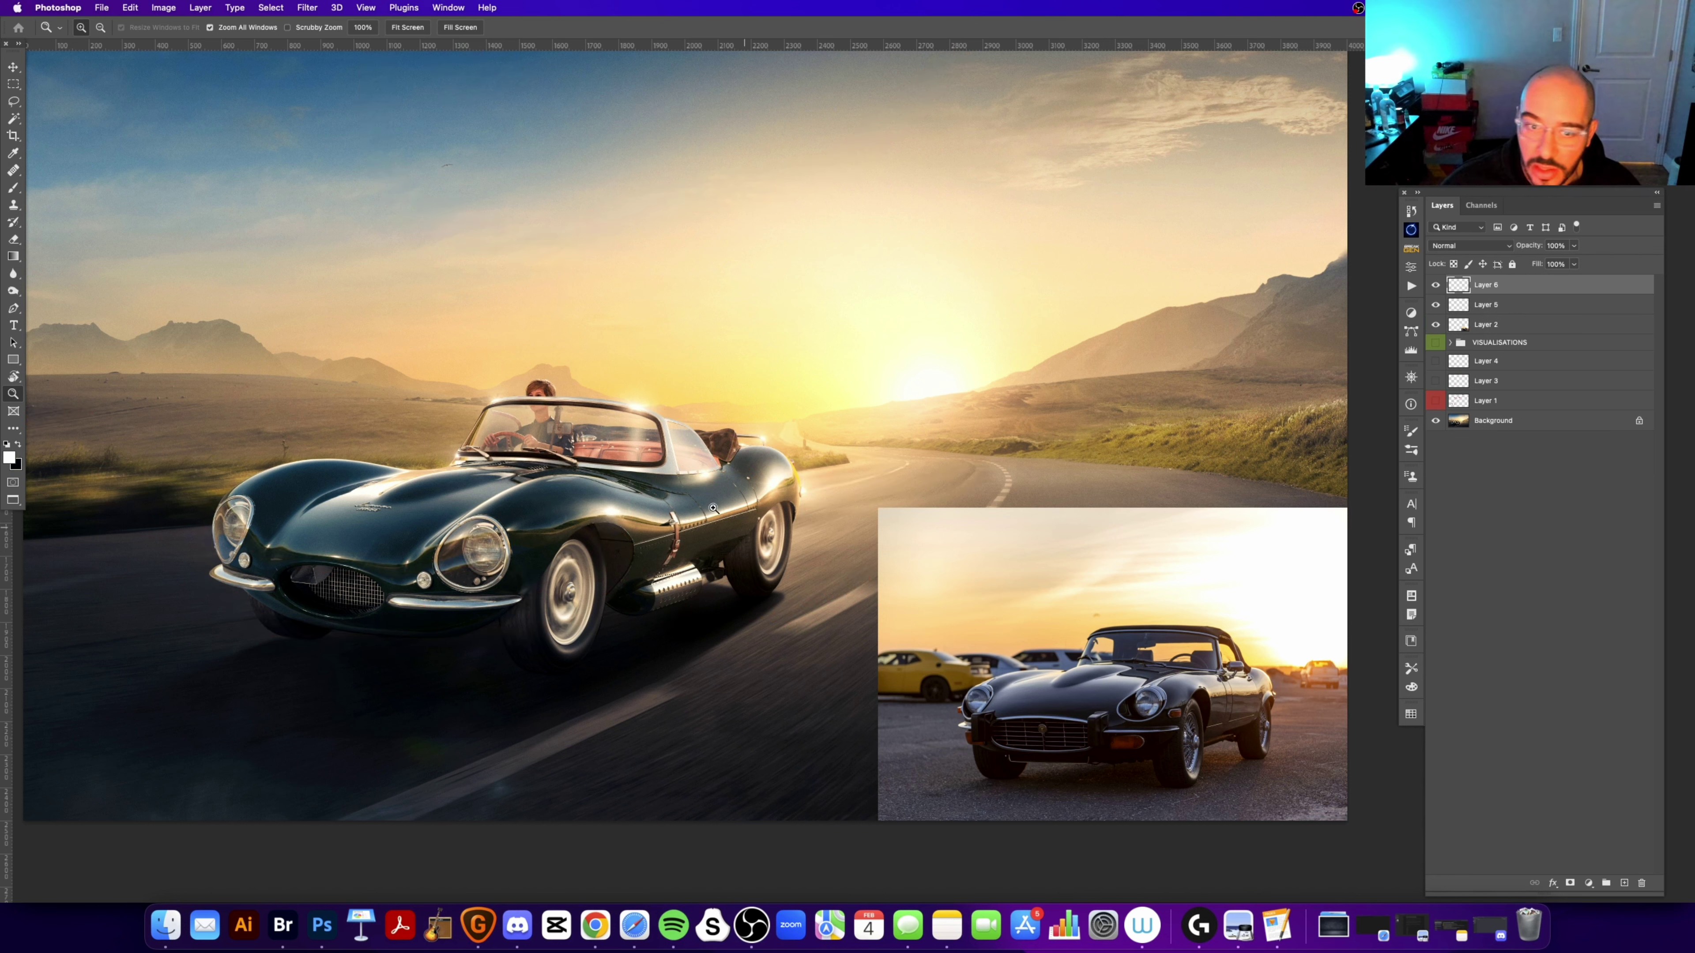
key("b")
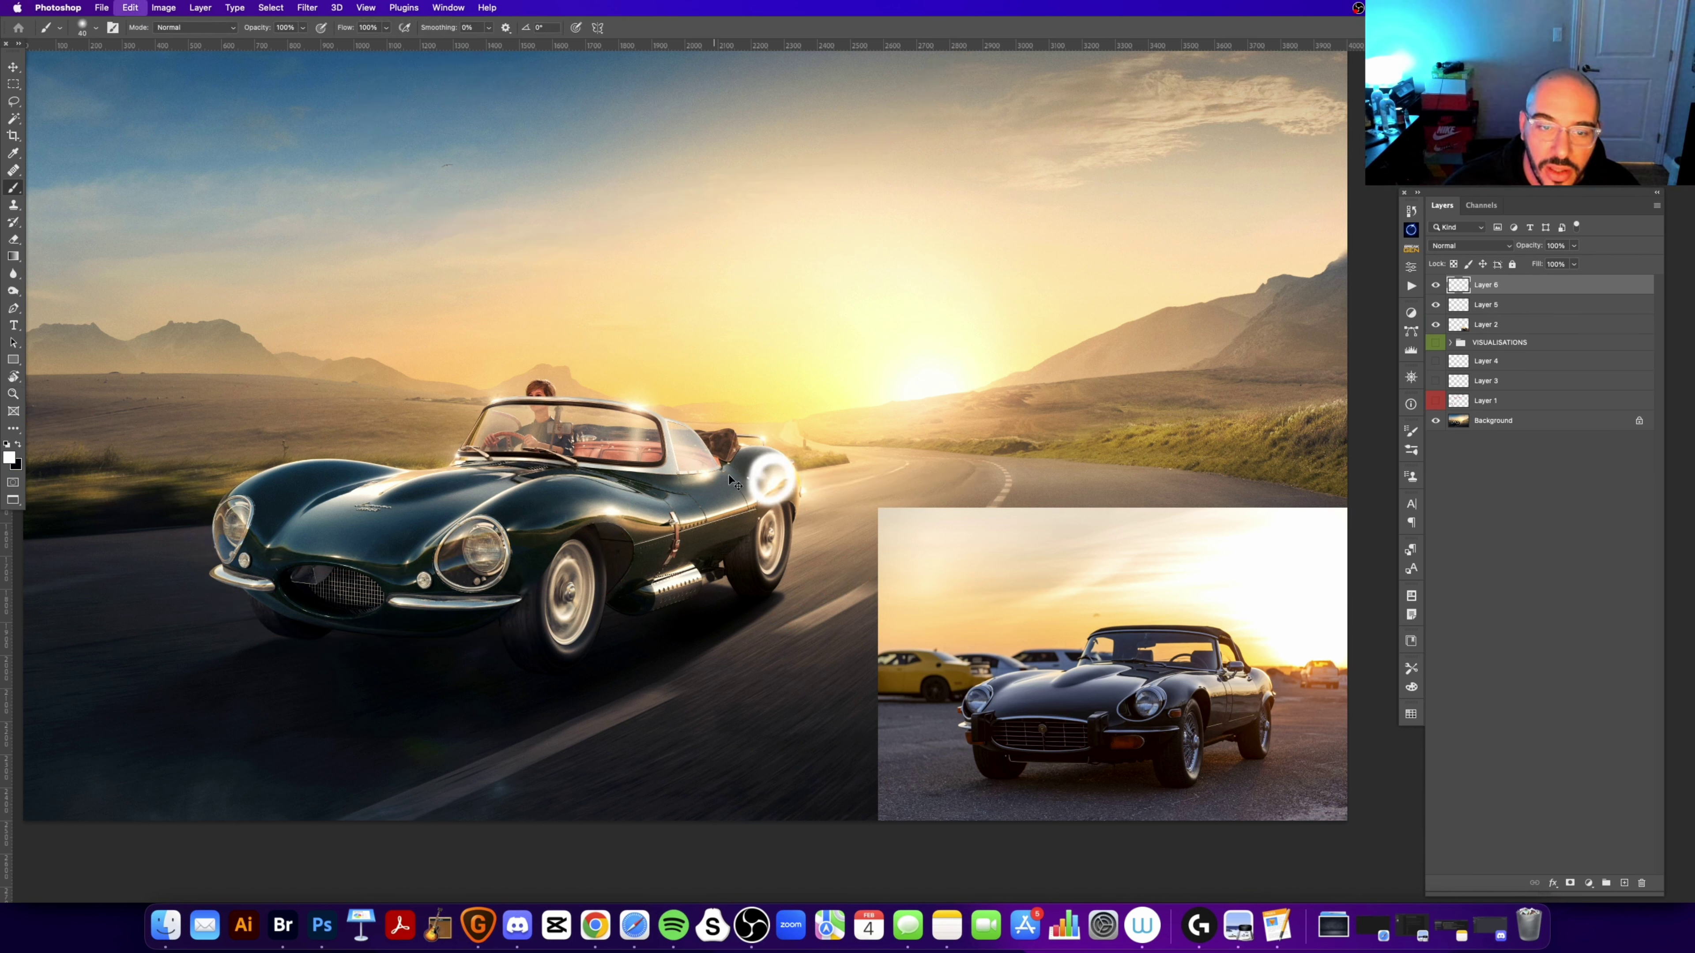
key("x")
left_click_drag(780, 467, 707, 459)
left_click_drag(640, 386, 631, 400)
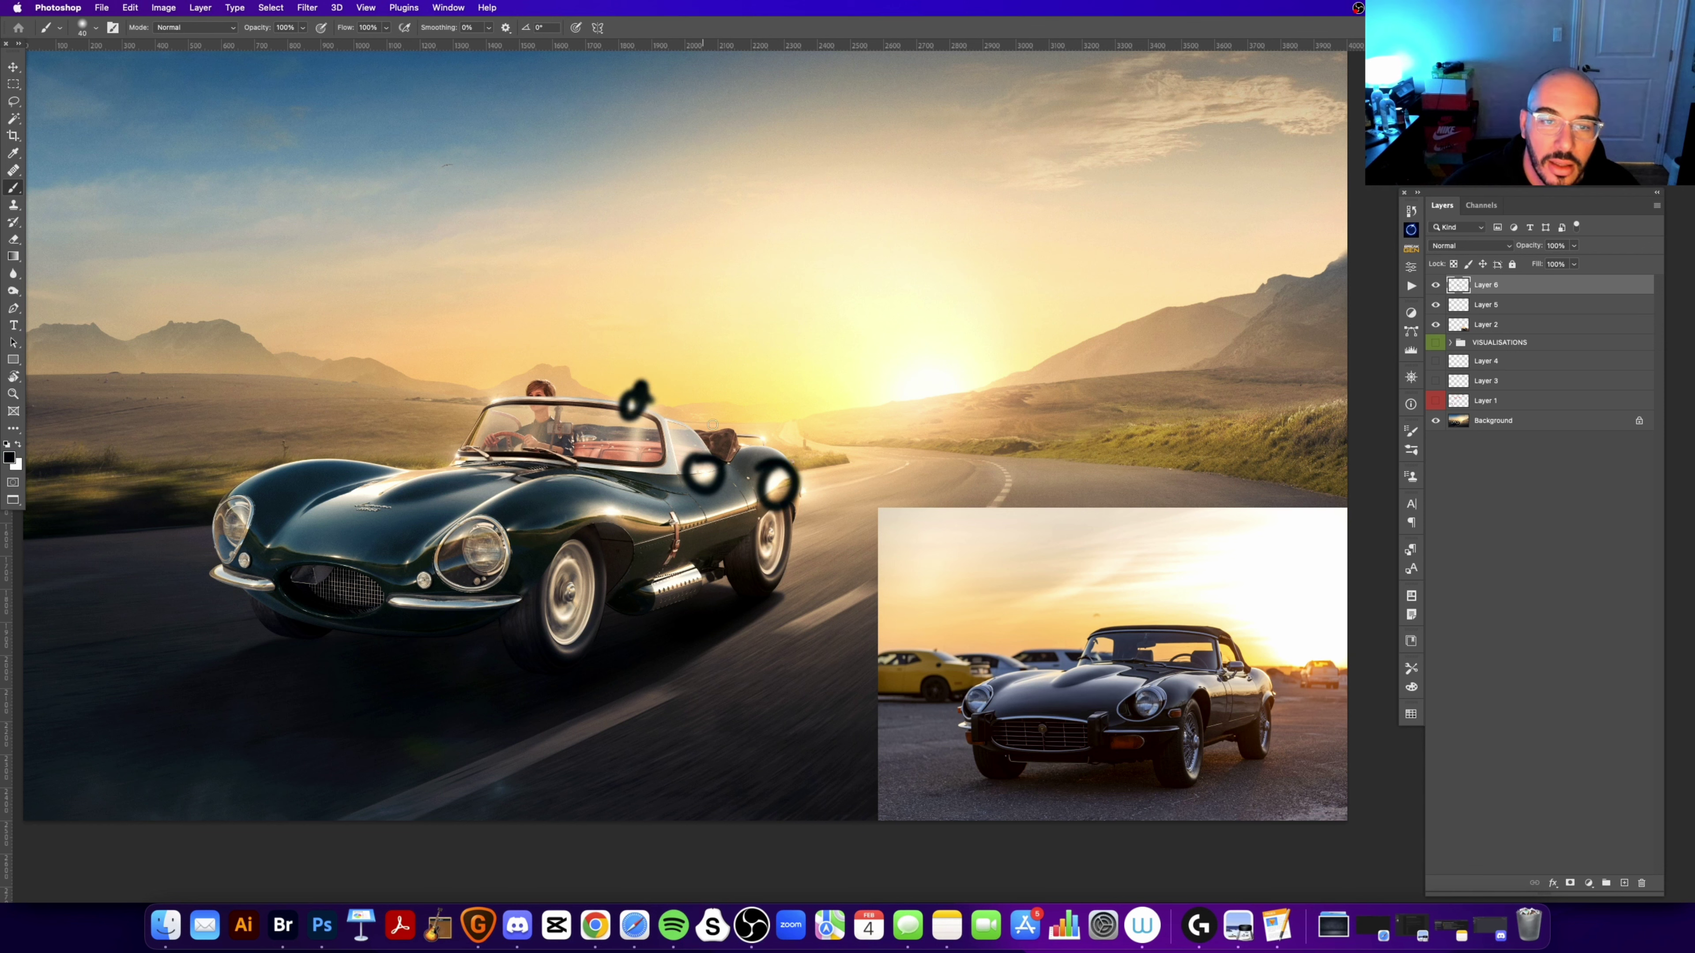
left_click_drag(768, 441, 763, 427)
mouse_move(498, 383)
left_mouse_down()
mouse_move(457, 460)
mouse_move(367, 498)
left_mouse_up()
left_click_drag(614, 508, 598, 521)
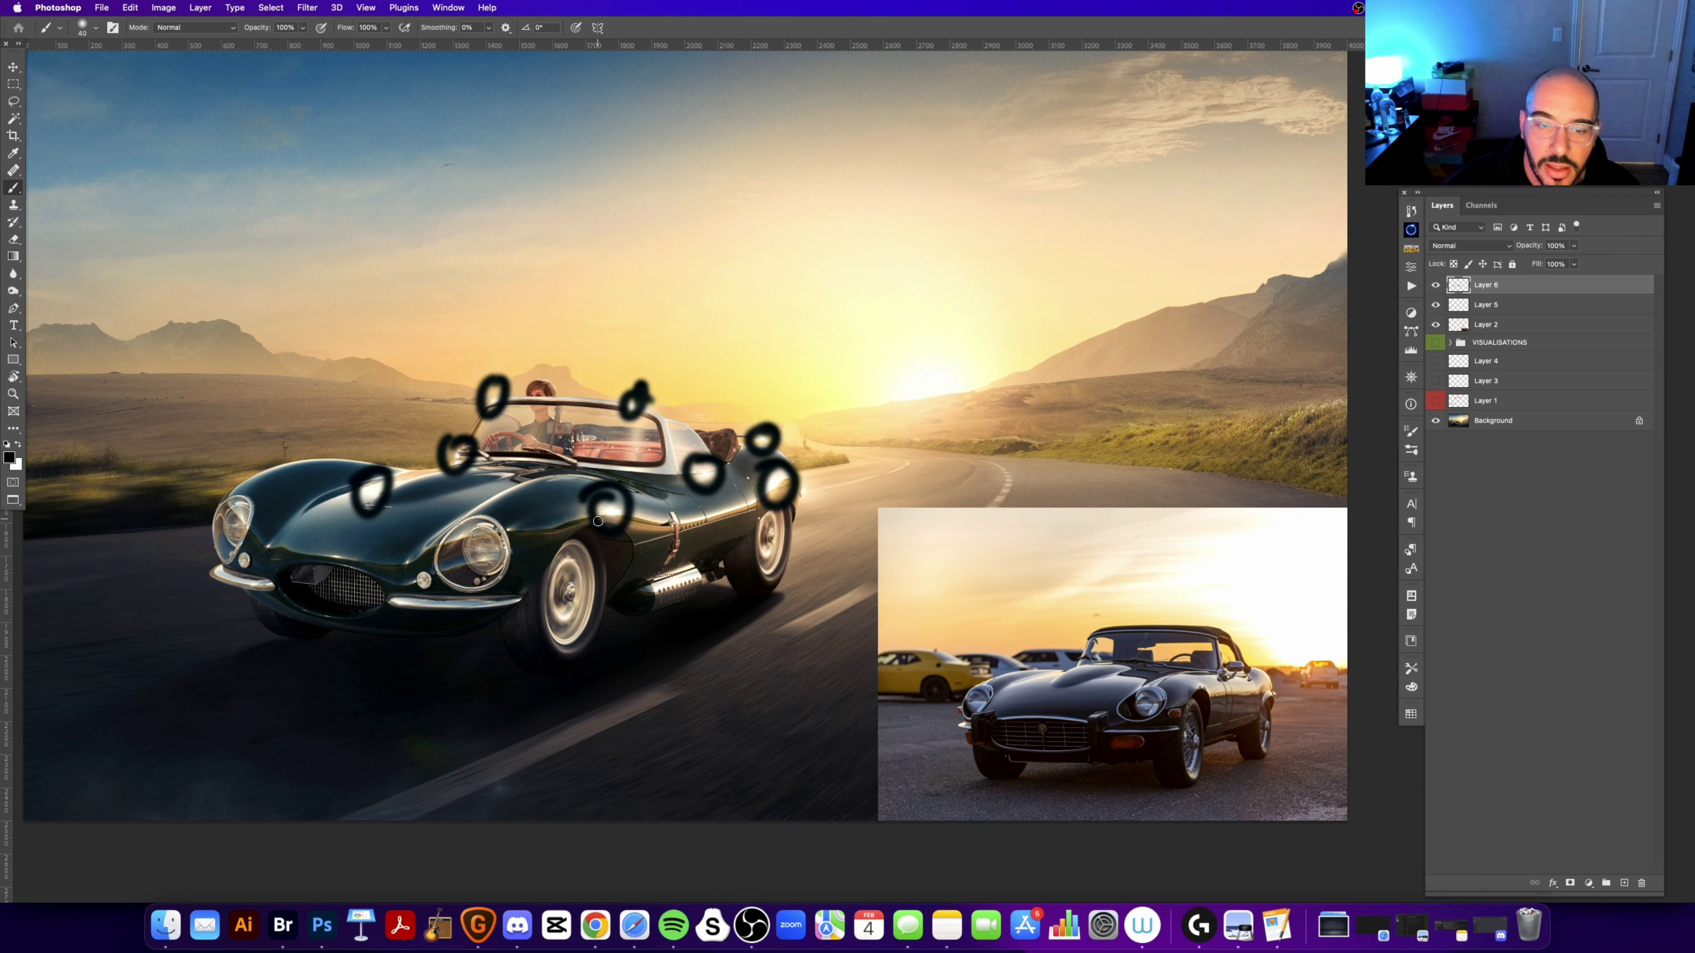
Step: Zoom into the reference car photo to compare, then hide the black-circle layer
key("z")
left_click_drag(937, 583, 1287, 796)
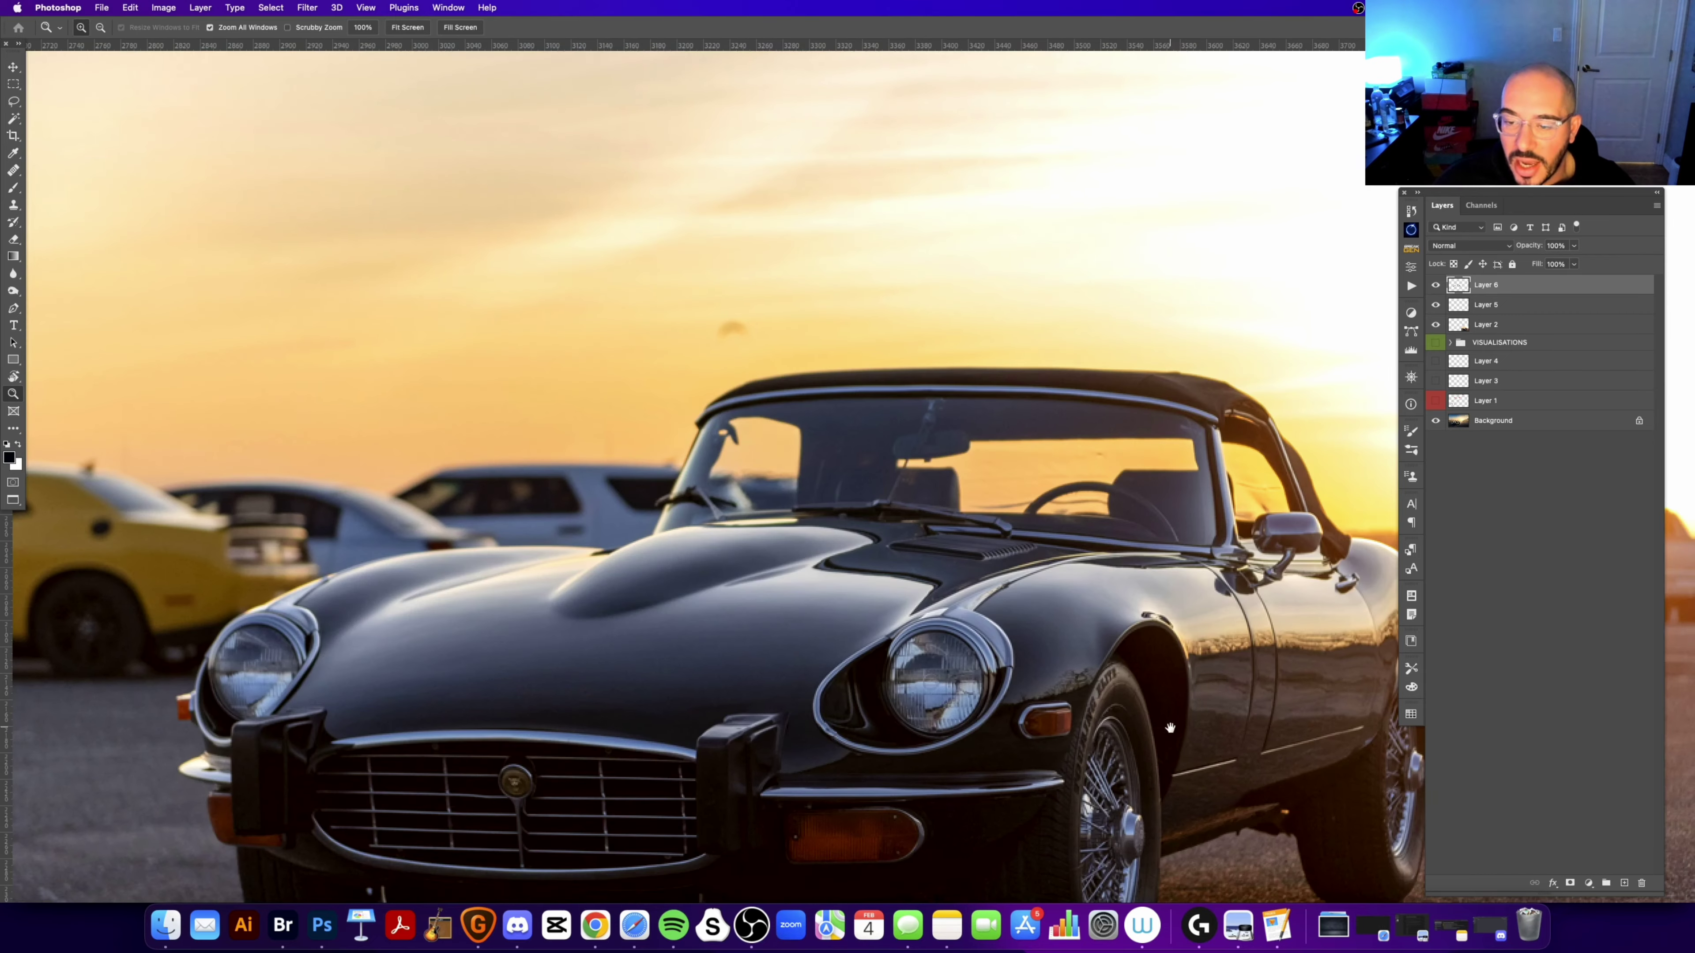
scroll(993, 600, "up", 2)
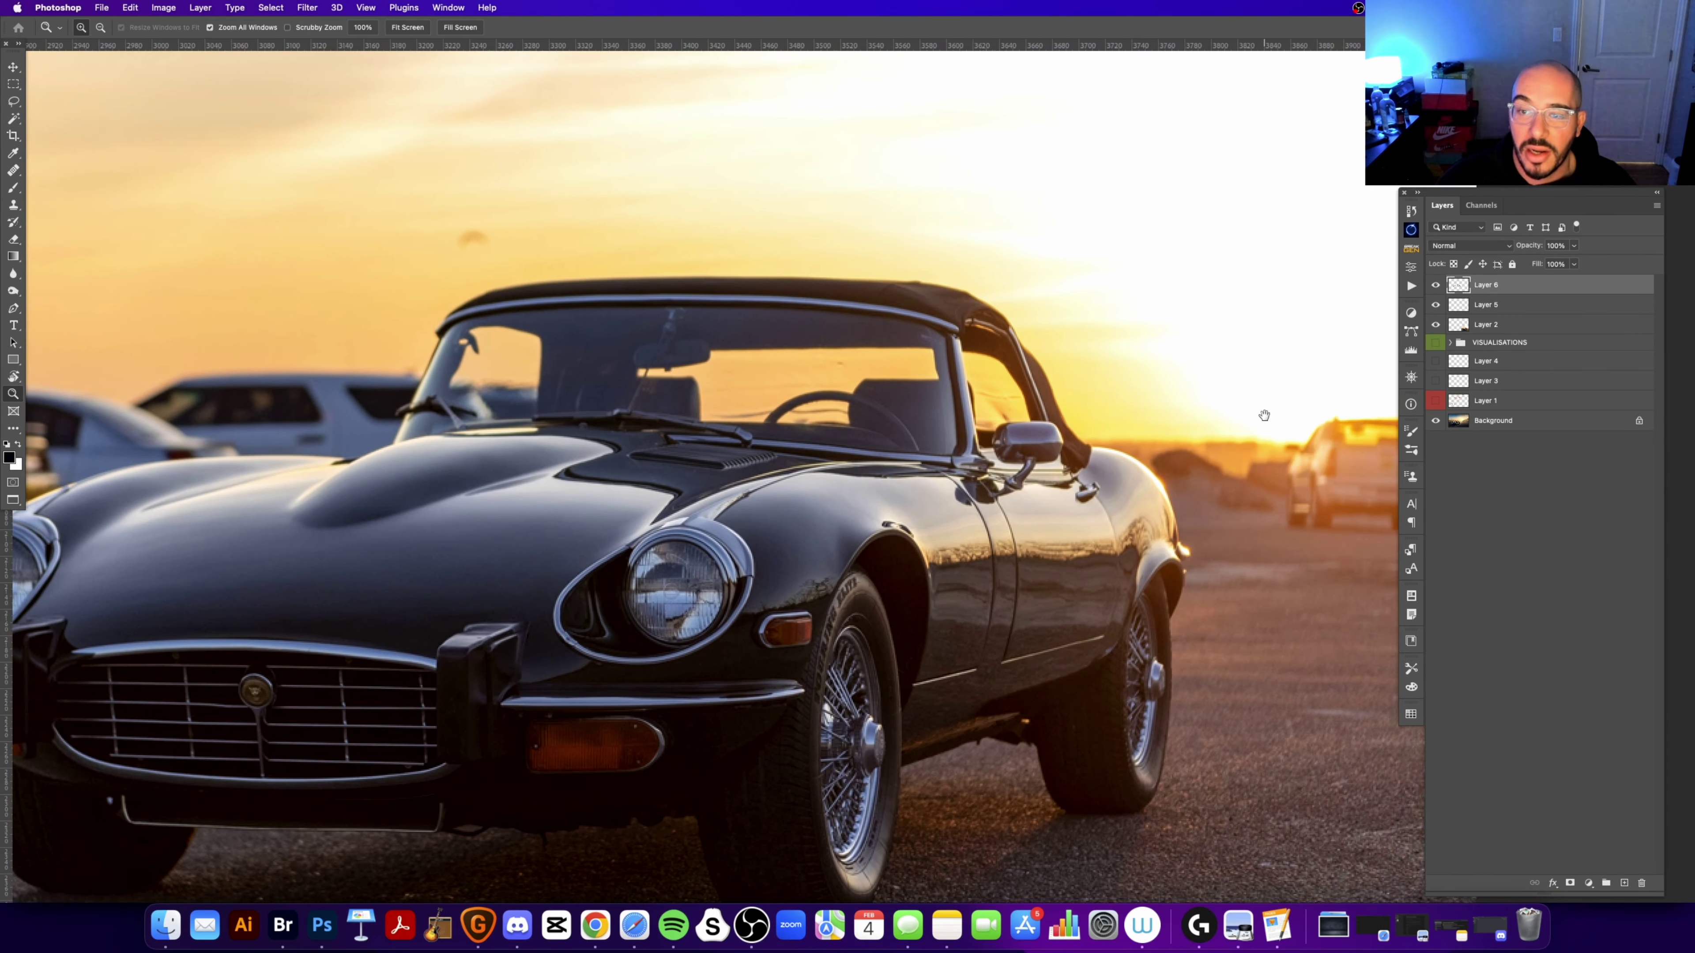
scroll(1186, 424, "right", 2)
key("super+0")
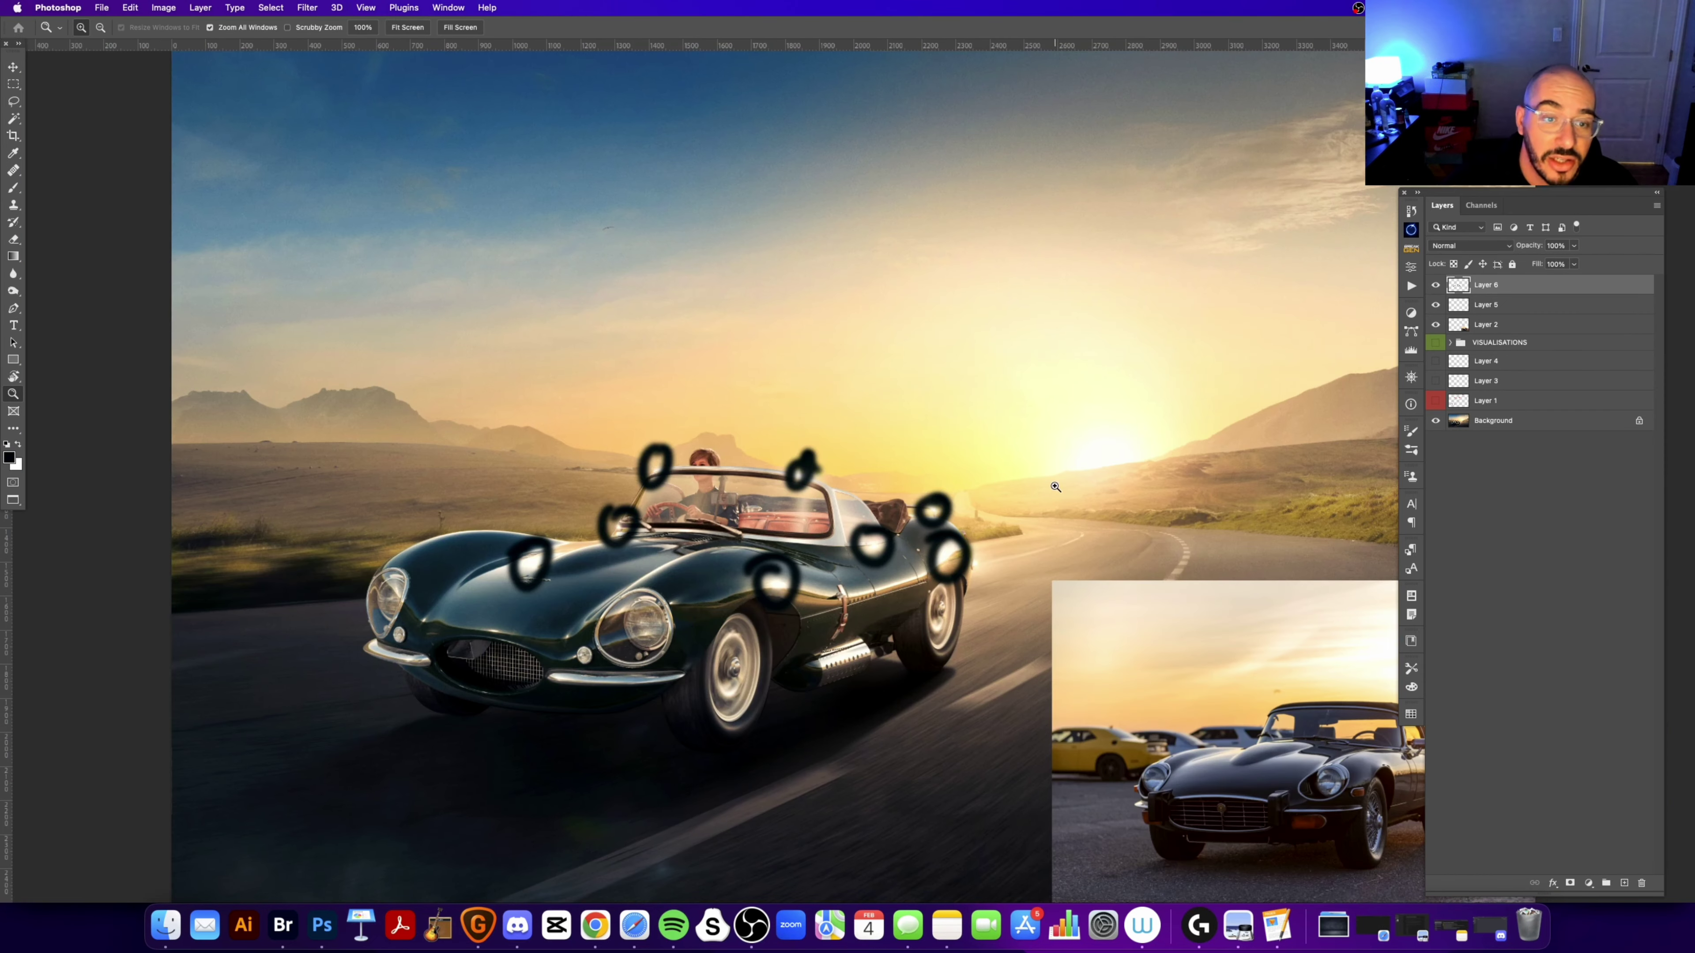
left_click(940, 512)
left_click(1435, 284)
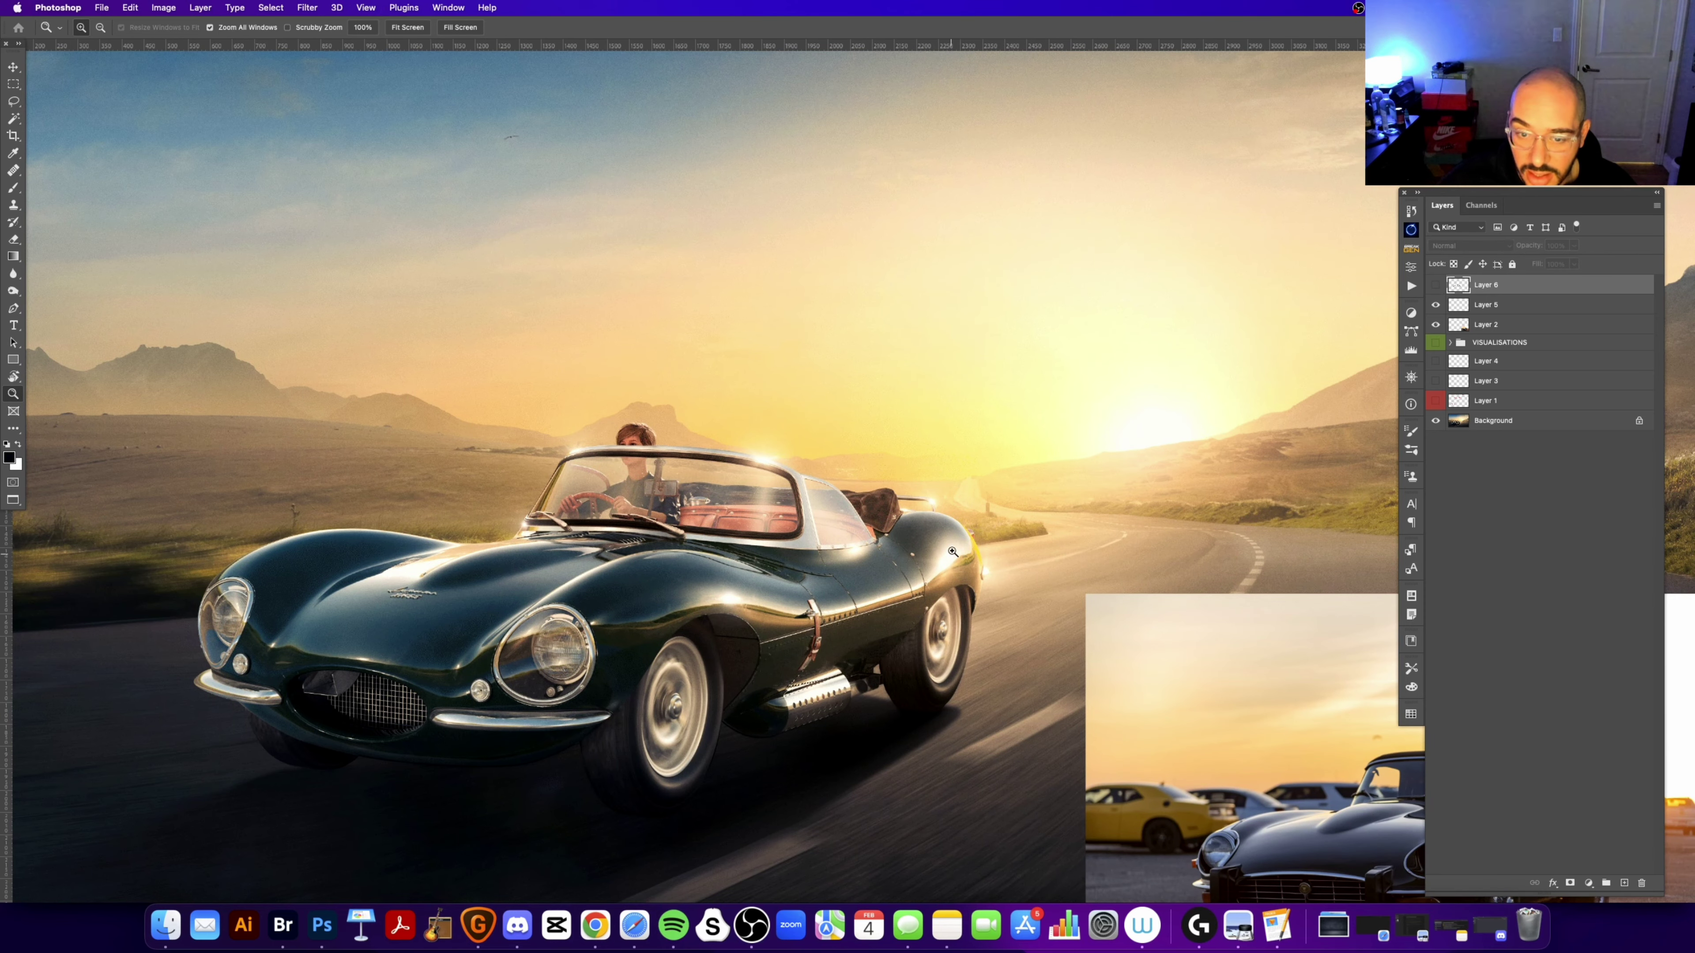
scroll(919, 562, "down", 3)
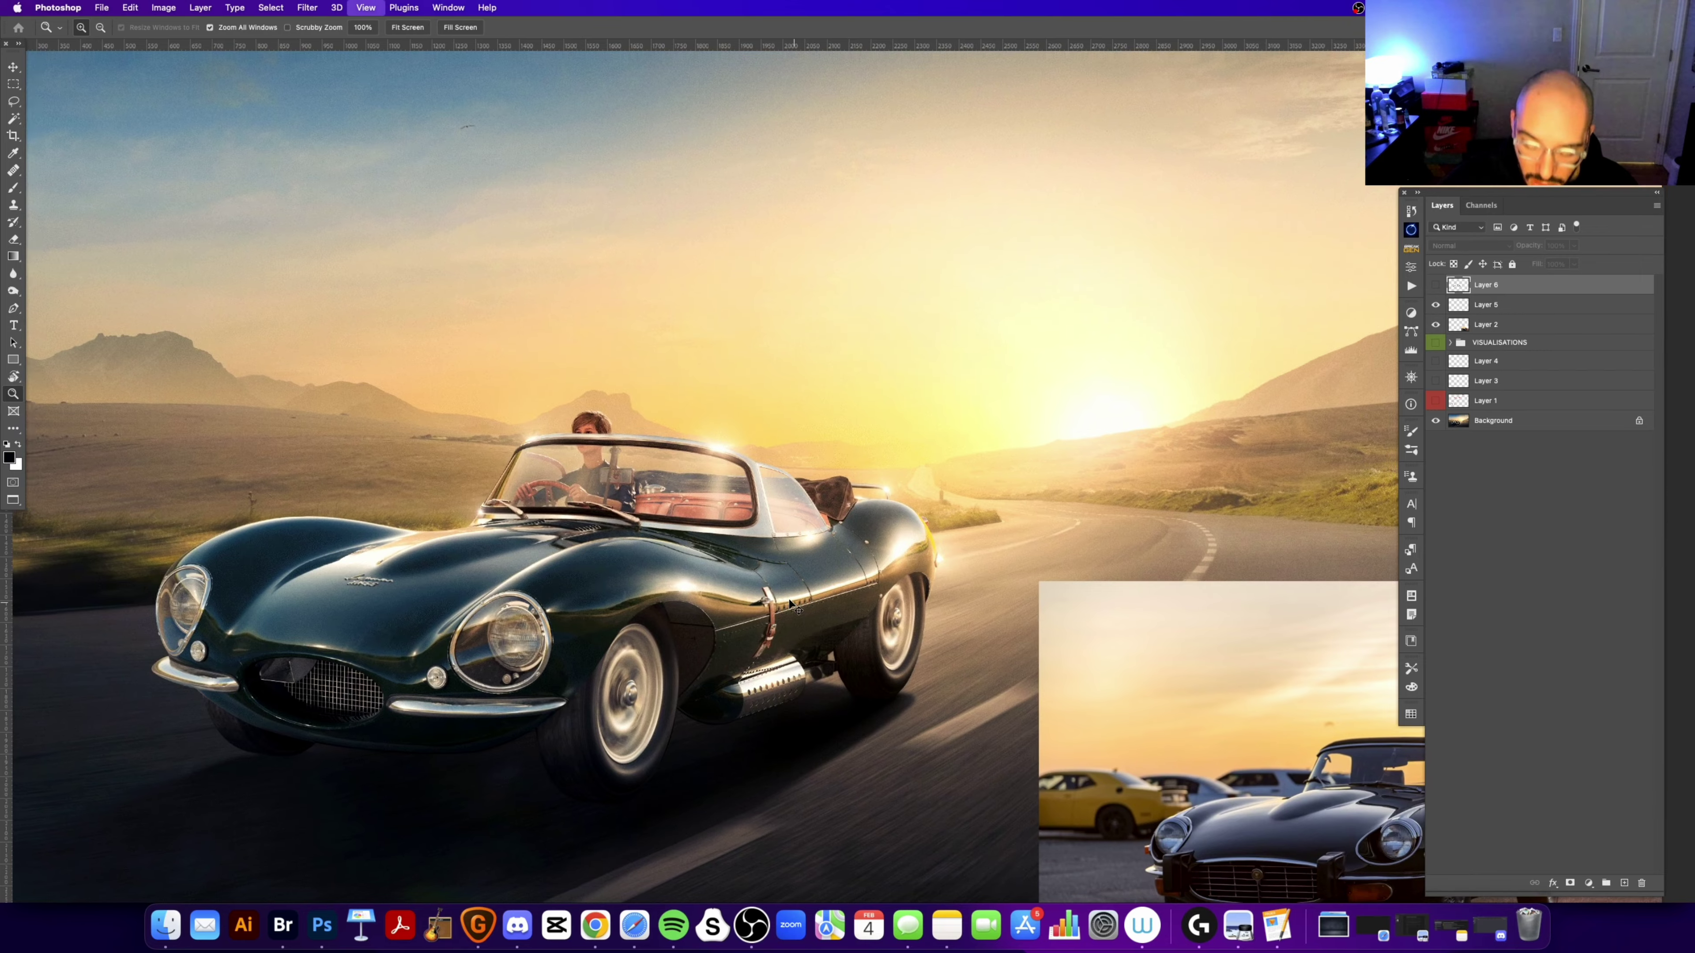
key("super+0")
left_click_drag(788, 599, 809, 612)
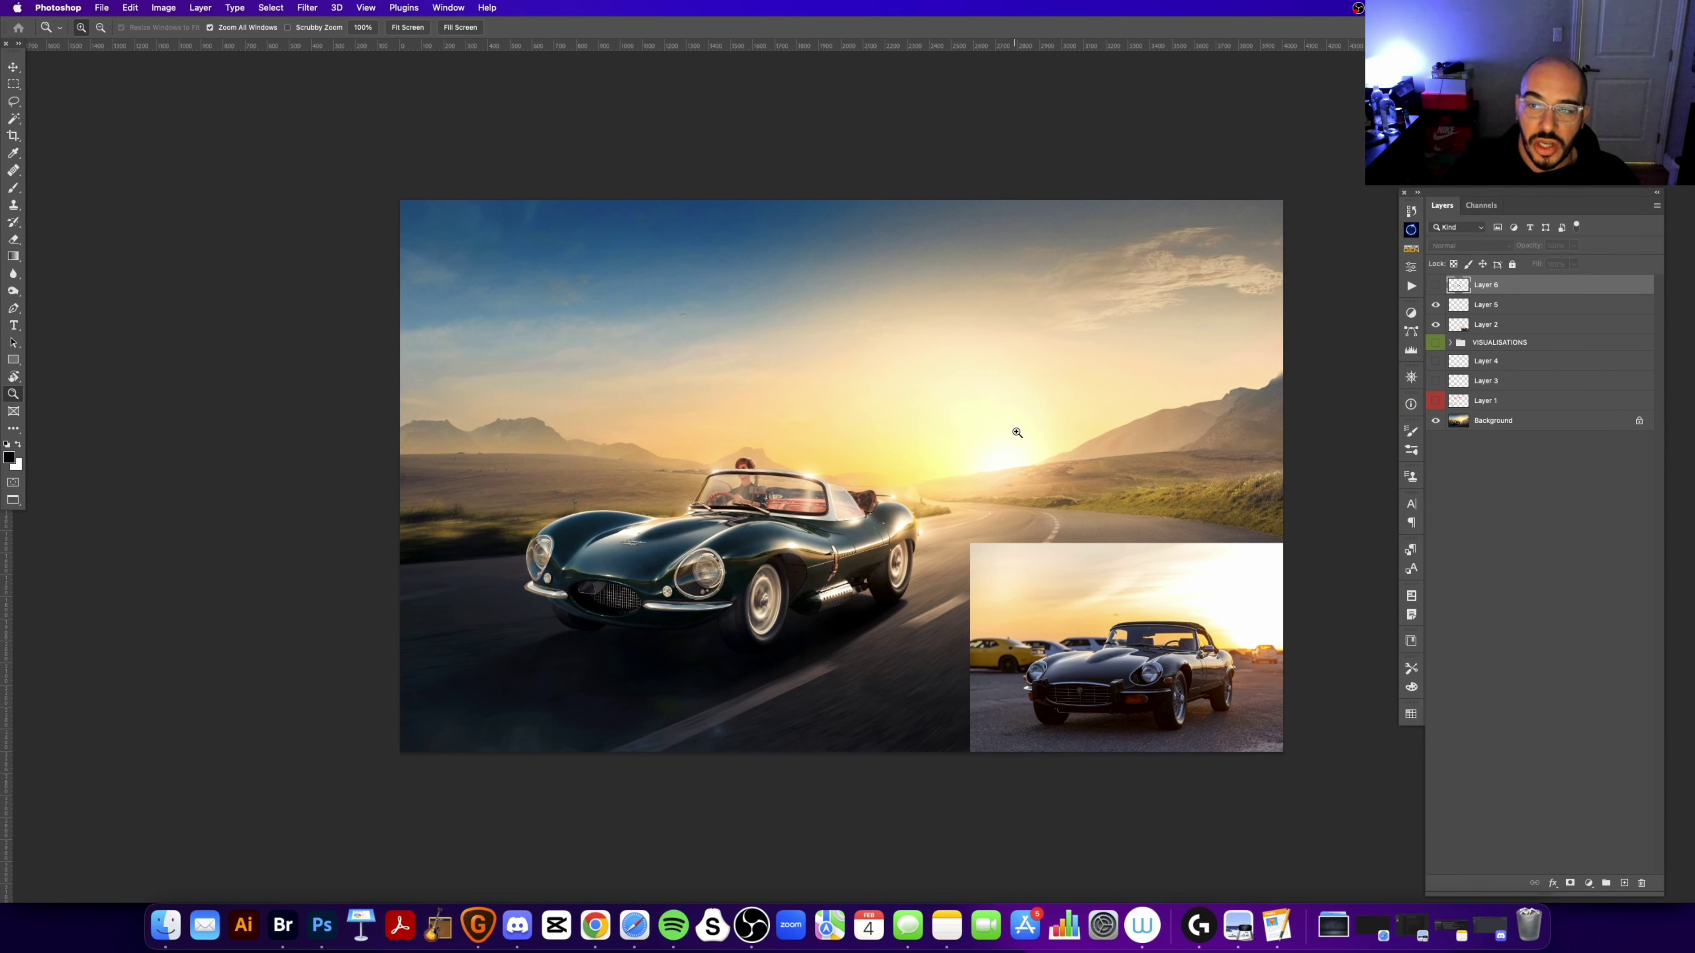
Step: Scribble black strokes across the sky and car on new Layer 7, then delete it
key("b")
left_click(1624, 882)
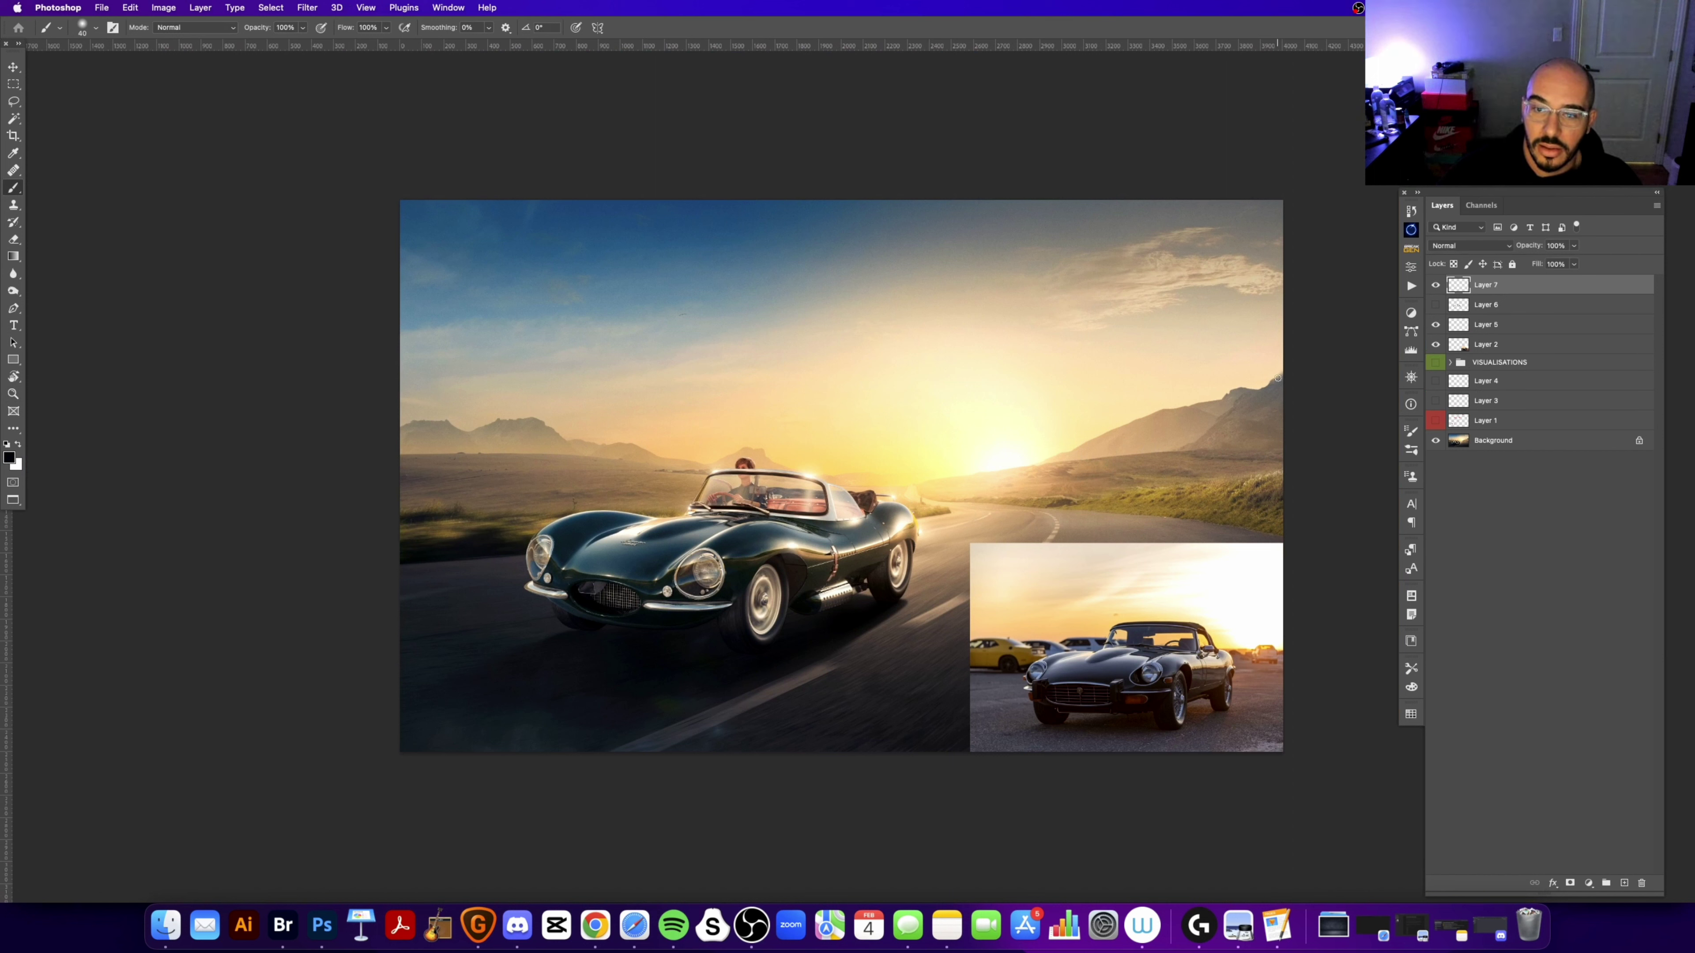
mouse_move(1278, 376)
left_mouse_down()
mouse_move(1269, 415)
mouse_move(1273, 382)
mouse_move(979, 486)
left_mouse_up()
mouse_move(1134, 415)
left_mouse_down()
mouse_move(924, 500)
mouse_move(800, 476)
mouse_move(770, 584)
left_mouse_up()
left_click_drag(974, 497, 924, 510)
left_click_drag(998, 448, 627, 542)
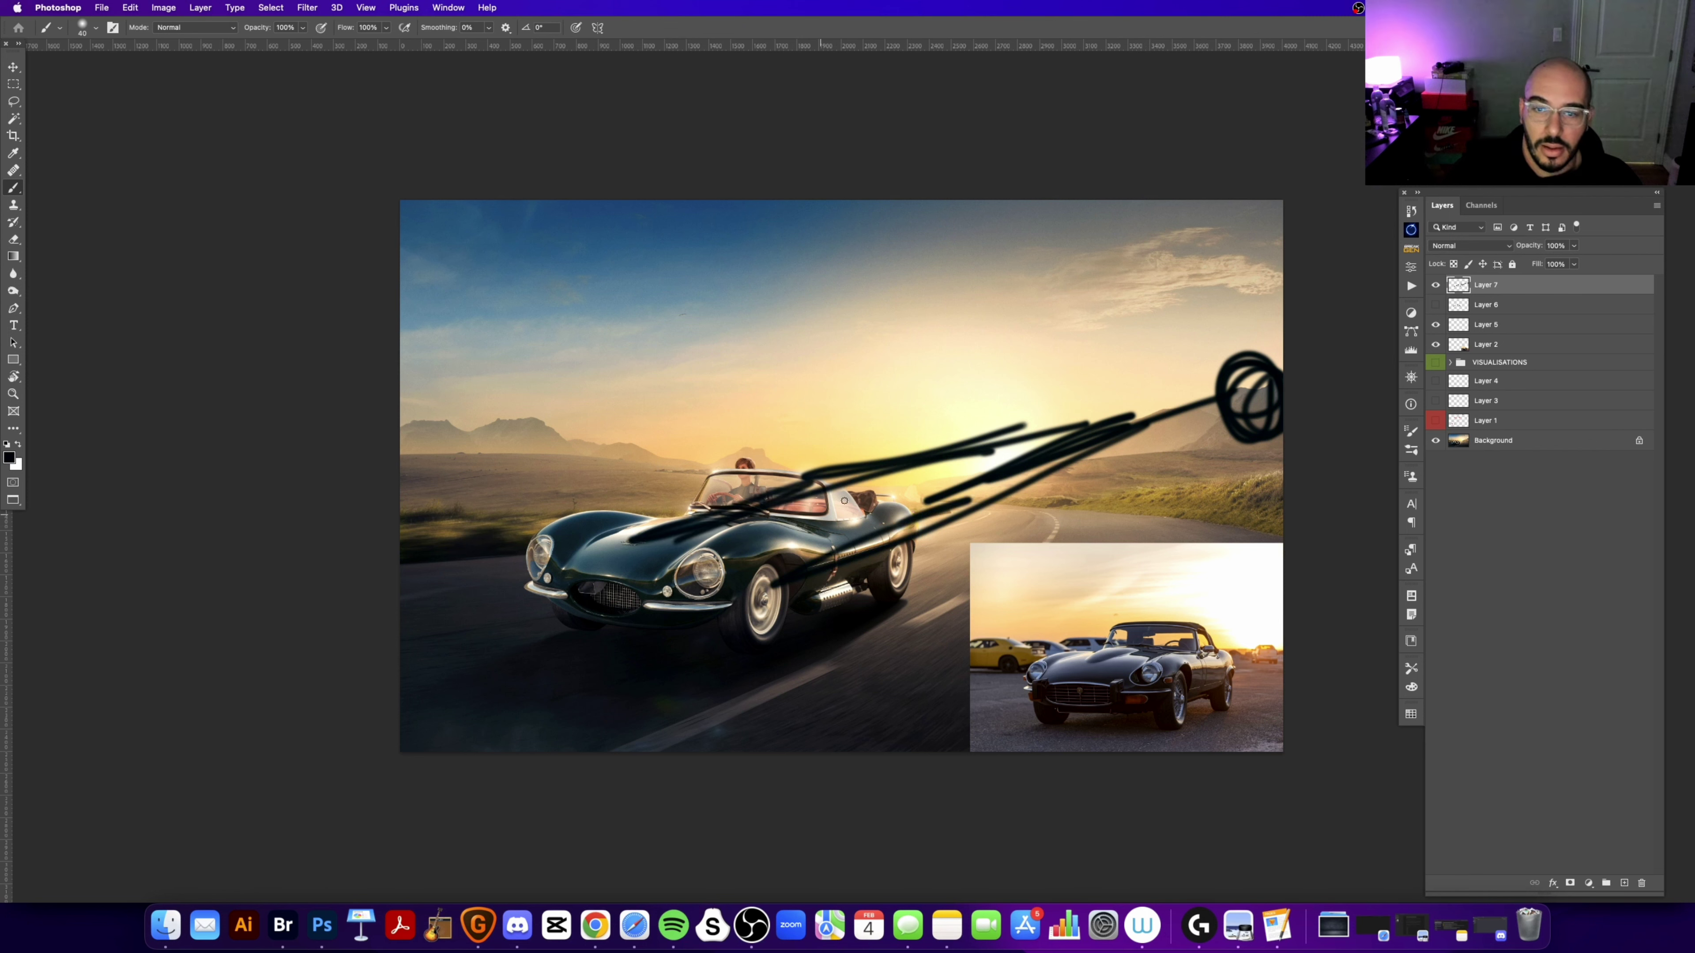
key("Delete")
key("z")
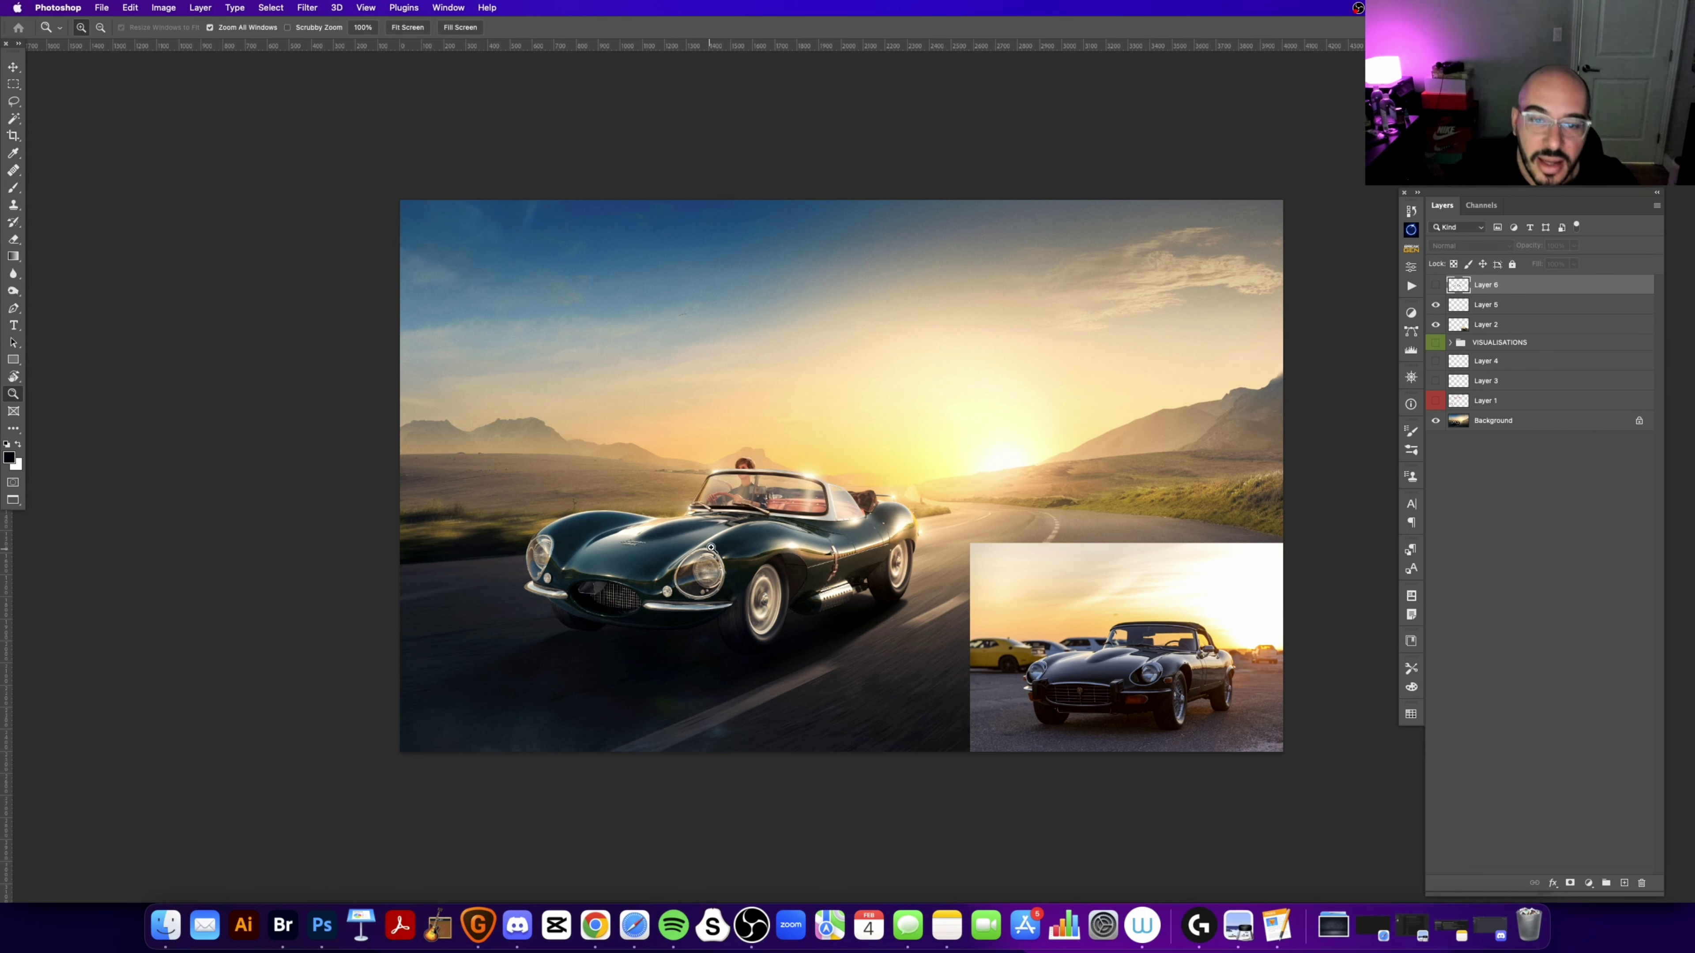
left_click(911, 547)
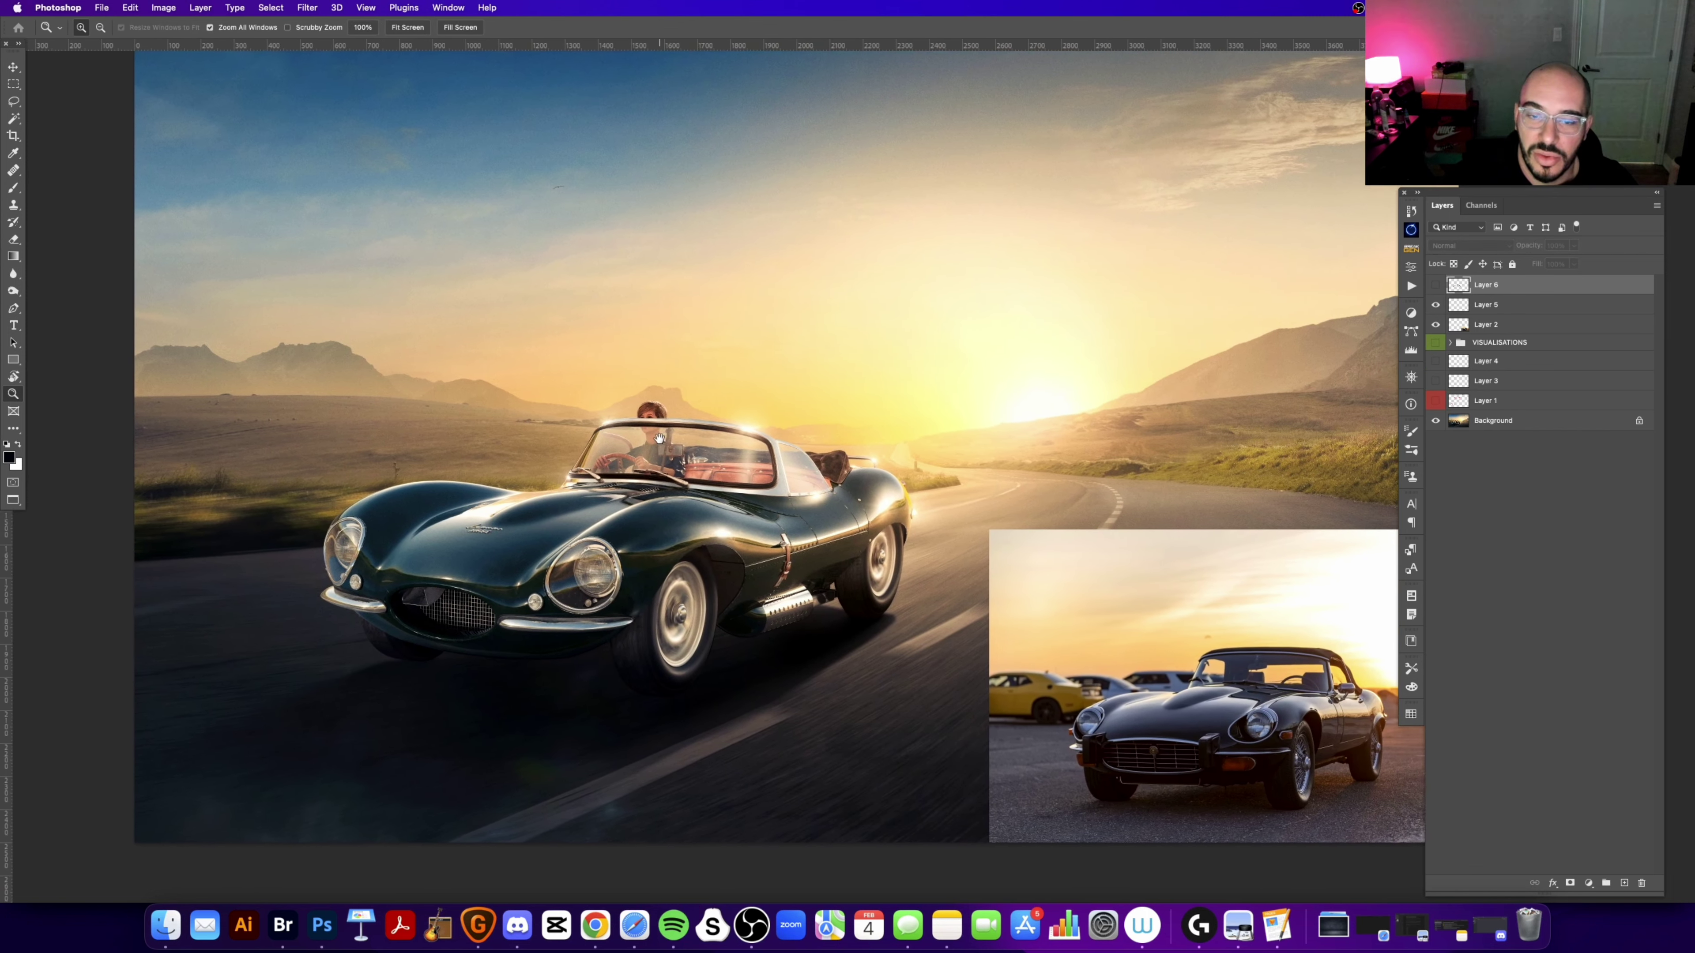
scroll(643, 452, "right", 2)
scroll(678, 437, "right", 3)
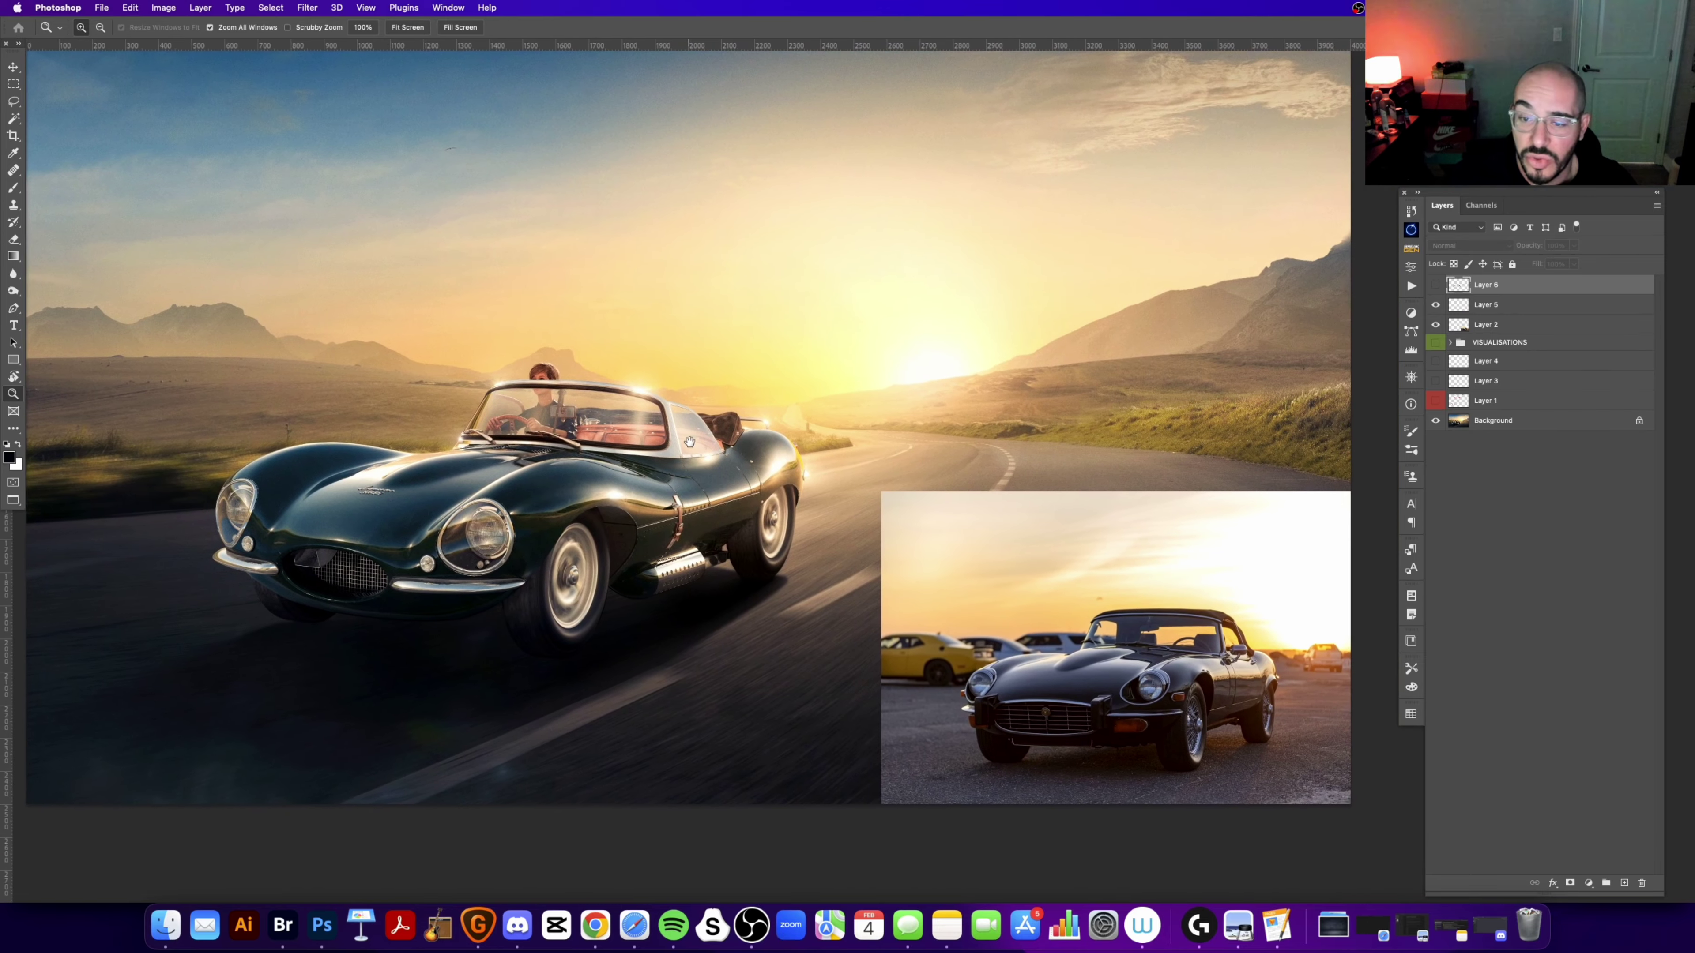
key("super+plus")
scroll(849, 637, "right", 2)
scroll(848, 638, "right", 1)
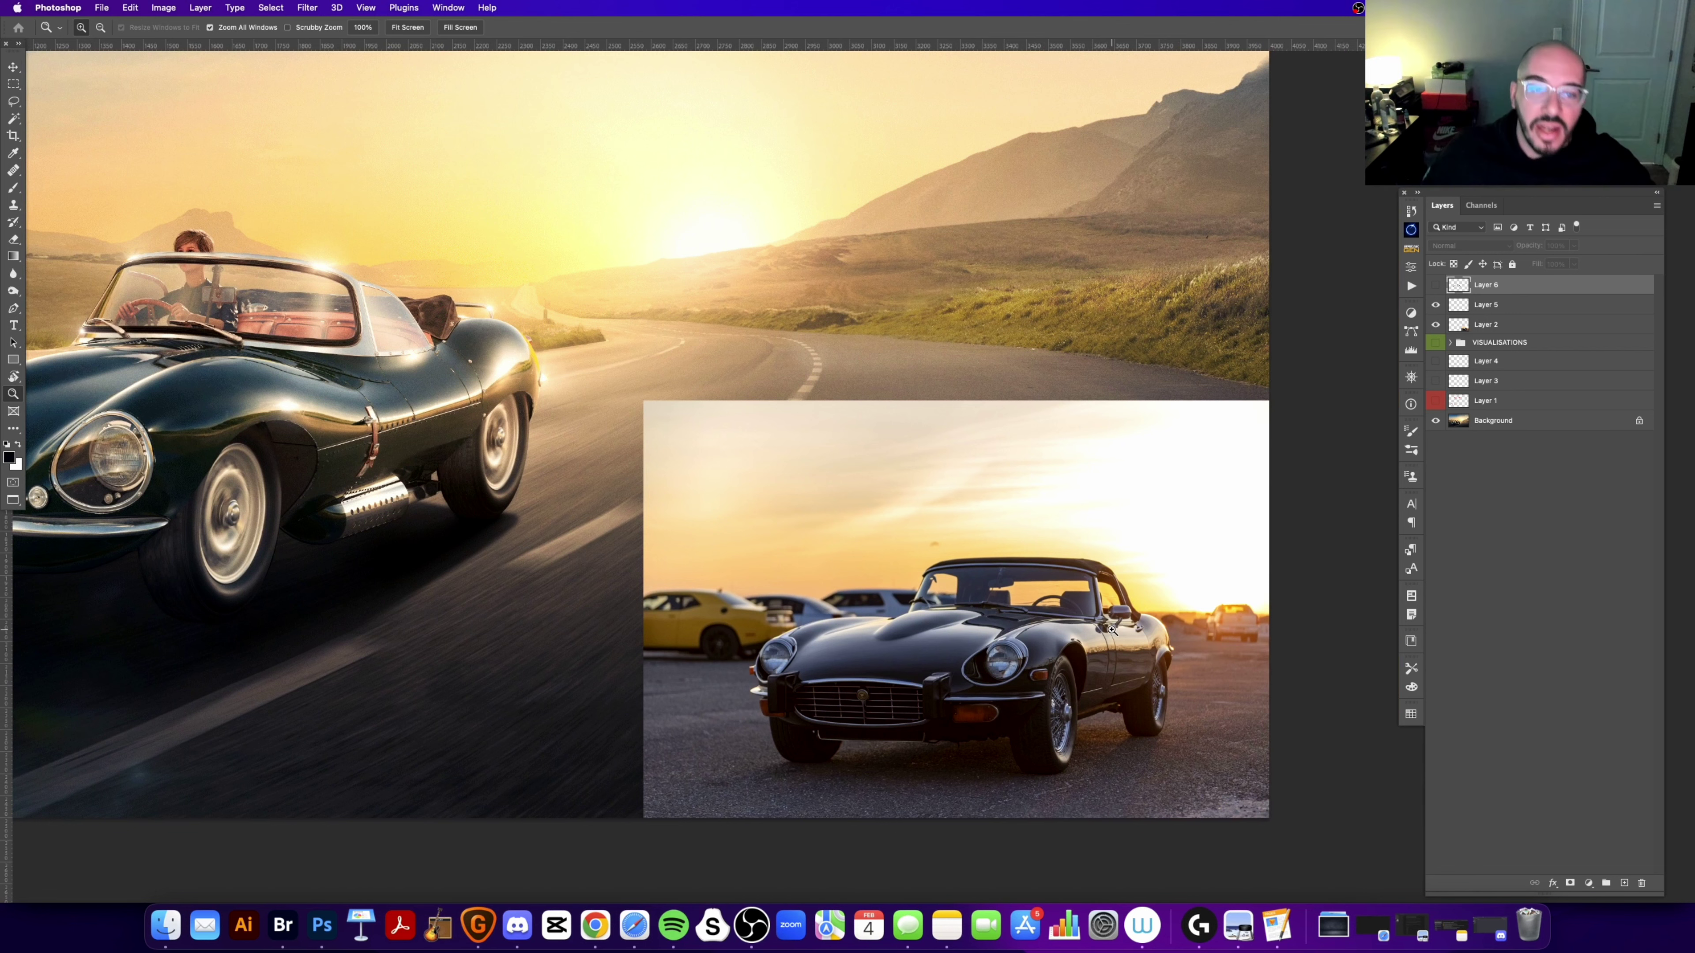
scroll(718, 478, "left", 2)
mouse_move(718, 478)
left_mouse_down()
mouse_move(830, 505)
mouse_move(618, 516)
left_mouse_up()
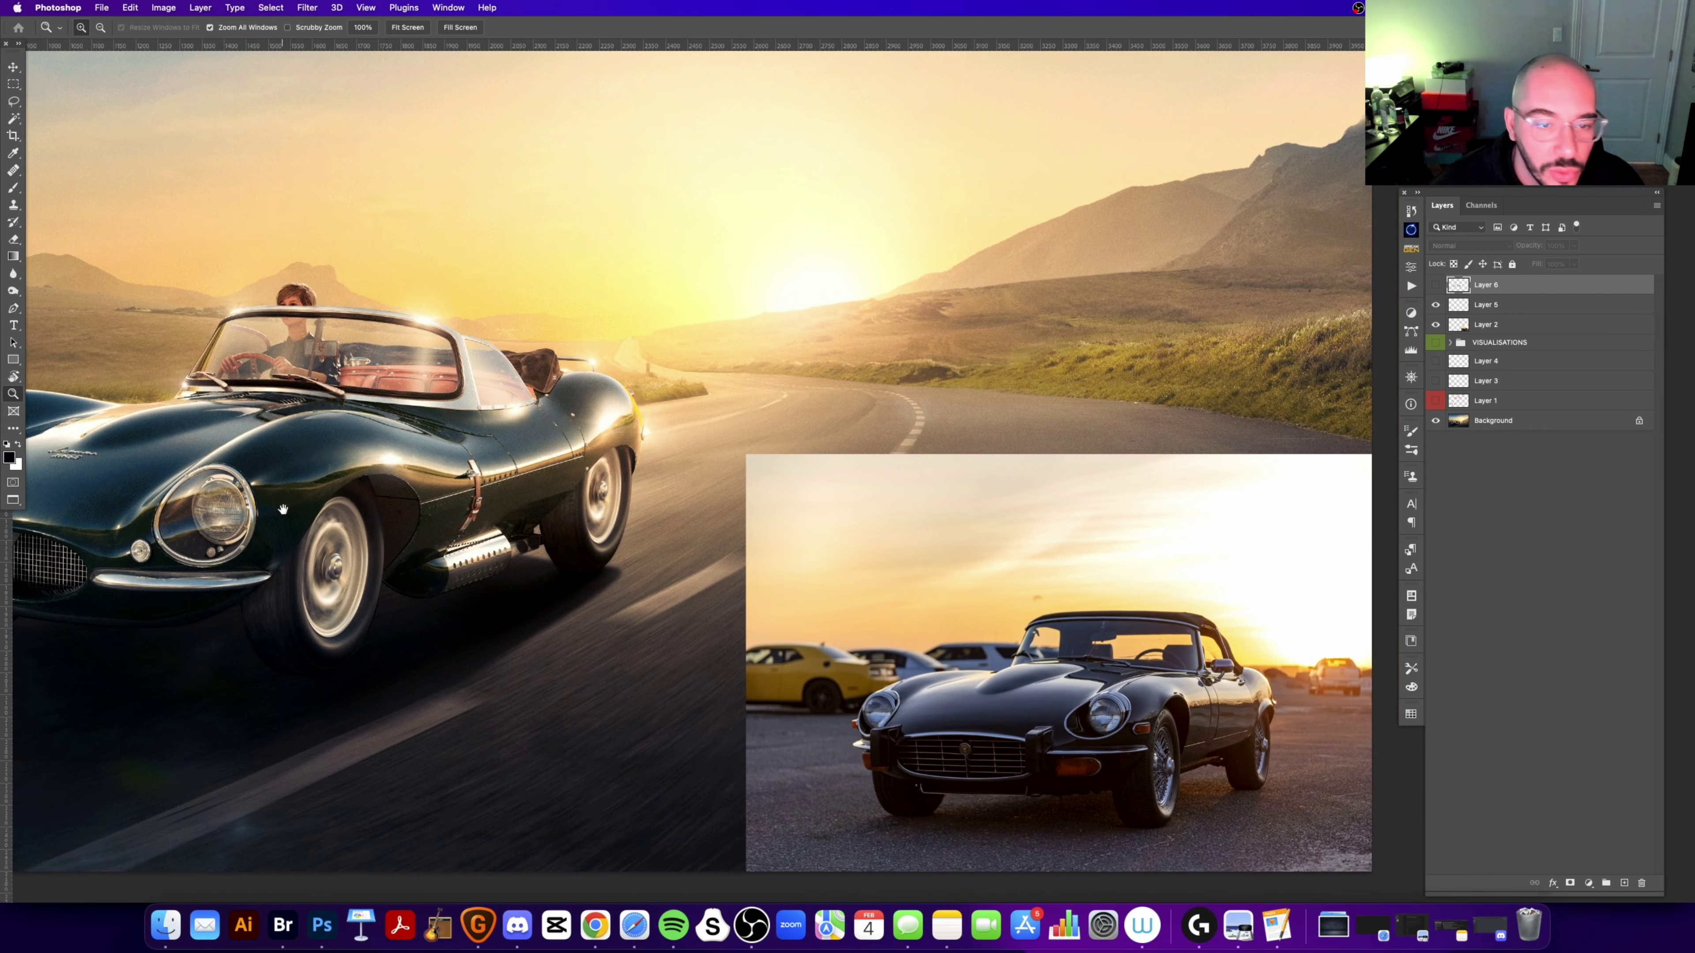
left_click_drag(283, 509, 369, 535)
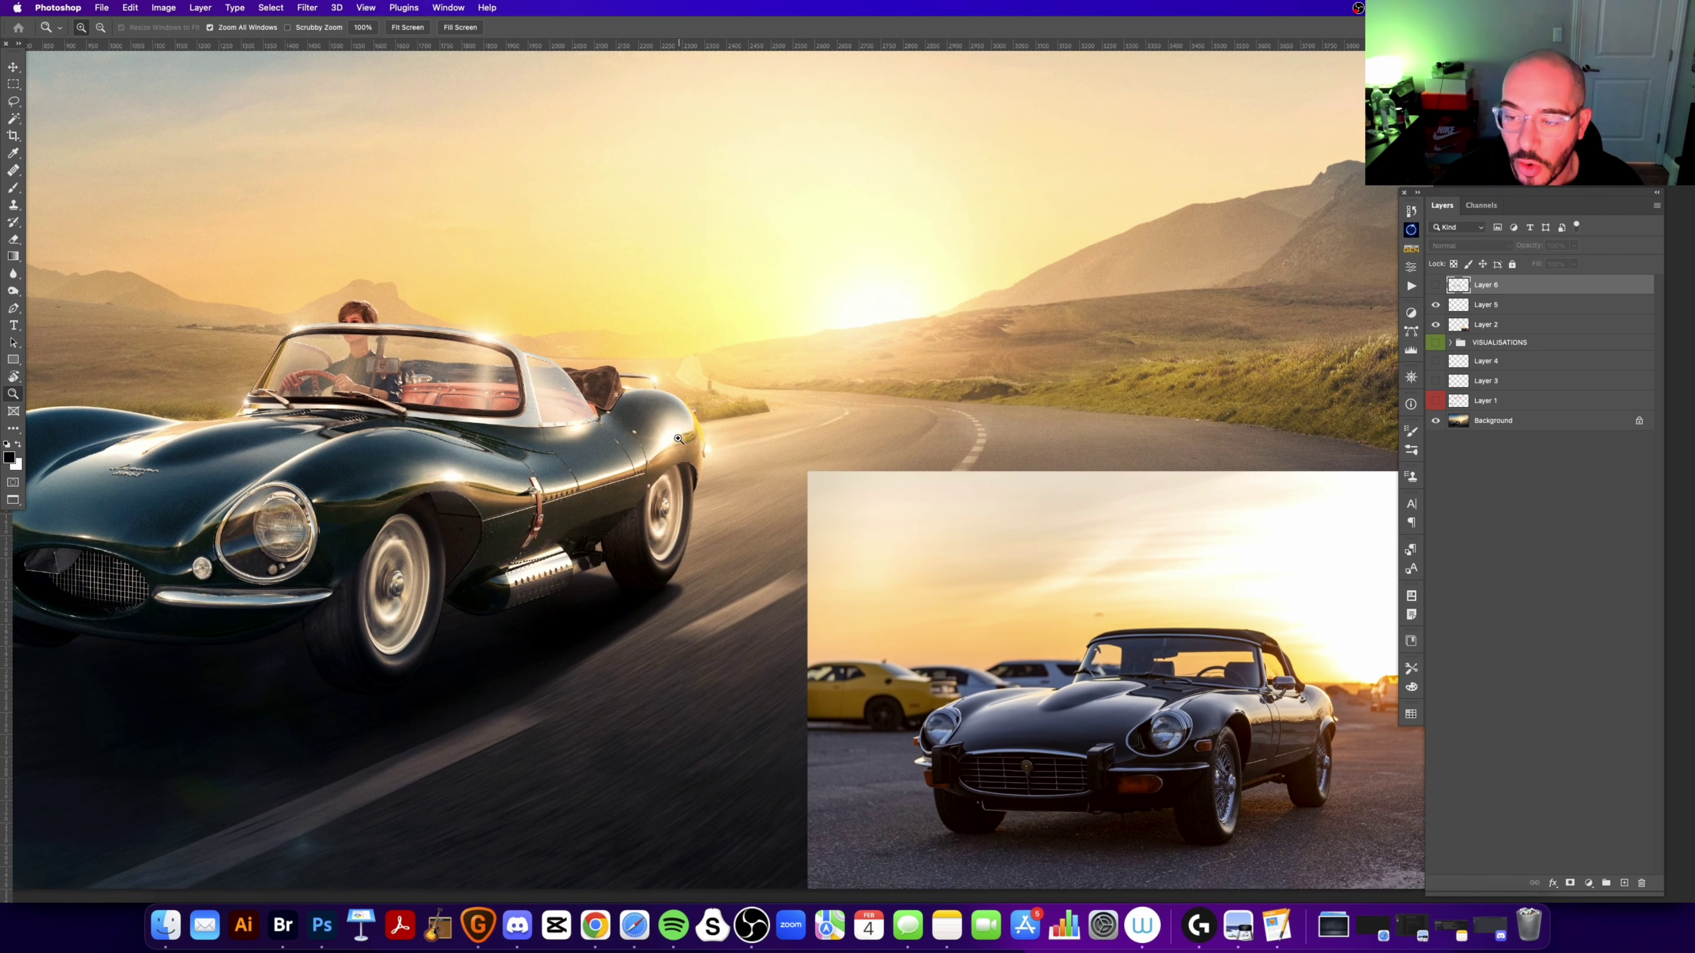
left_click(1070, 528)
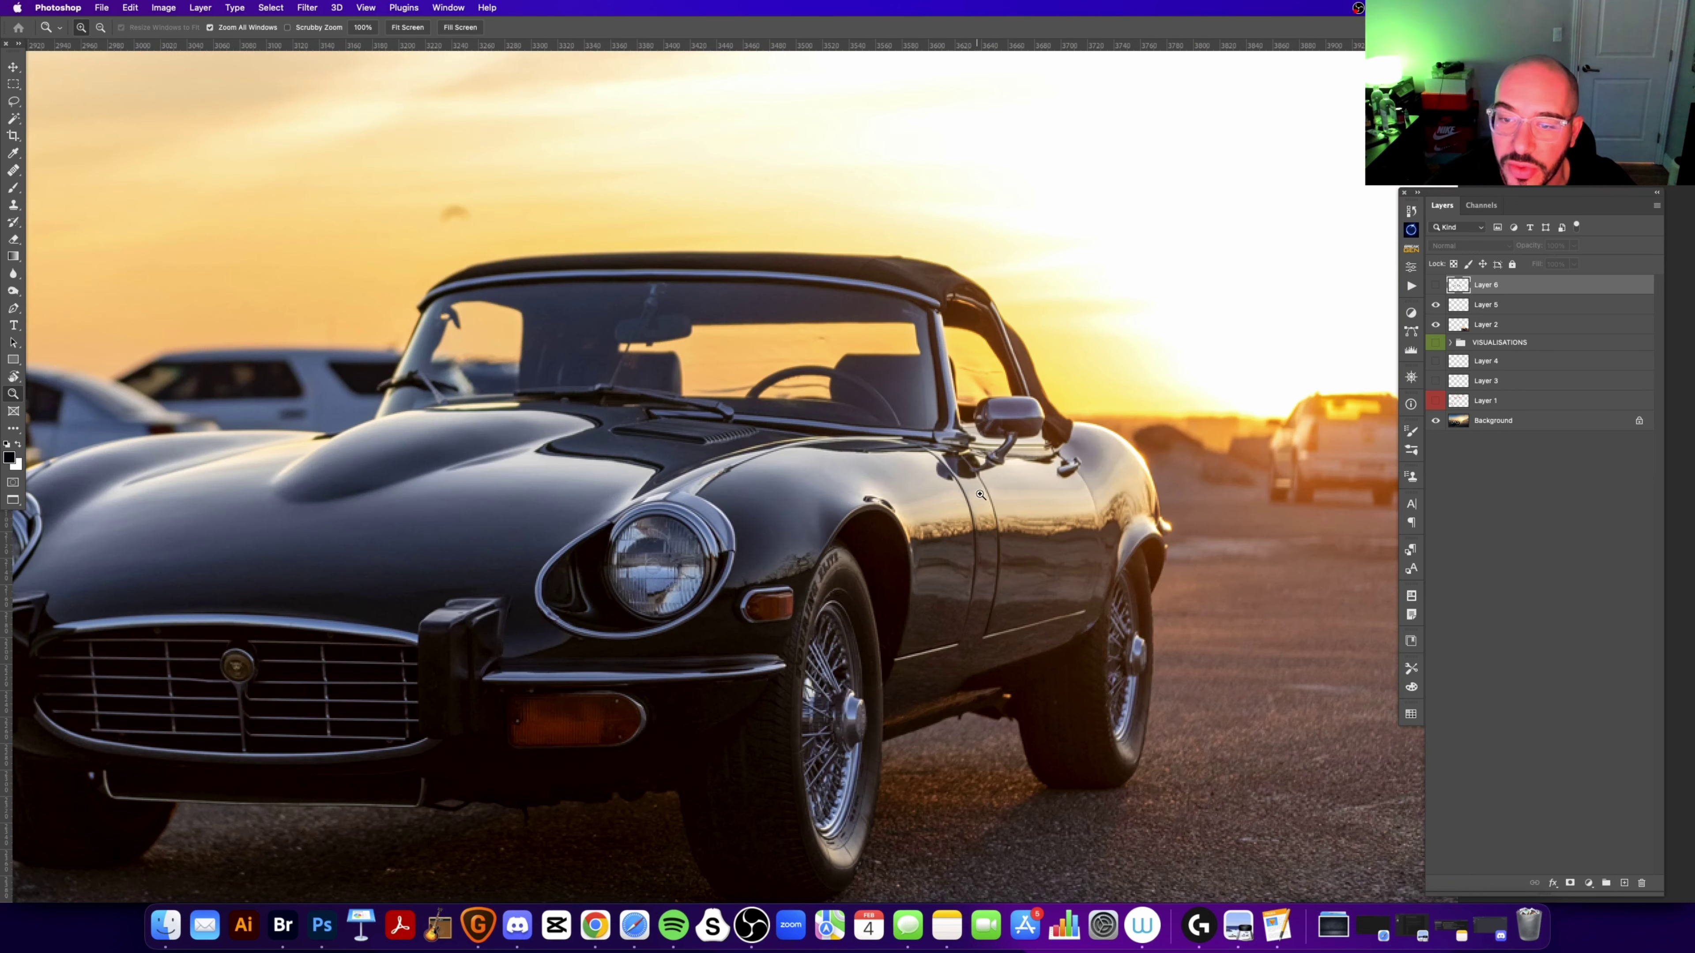
key("super+minus")
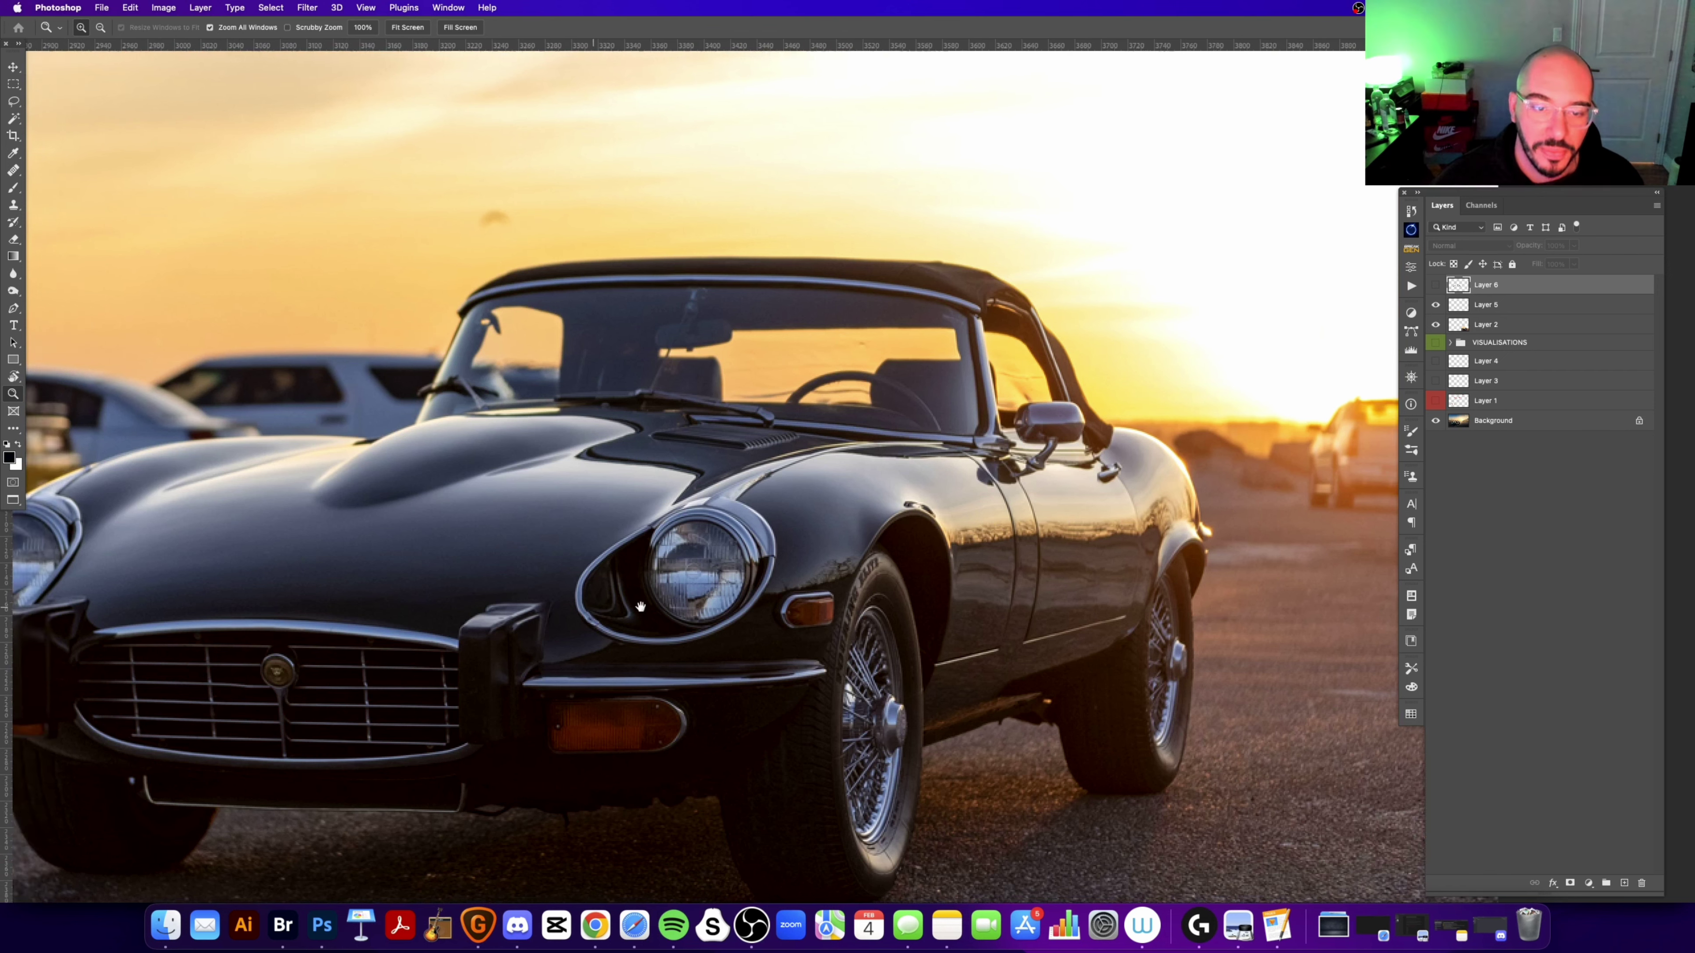
key("super+minus")
key("super+minus")
key("super+minus")
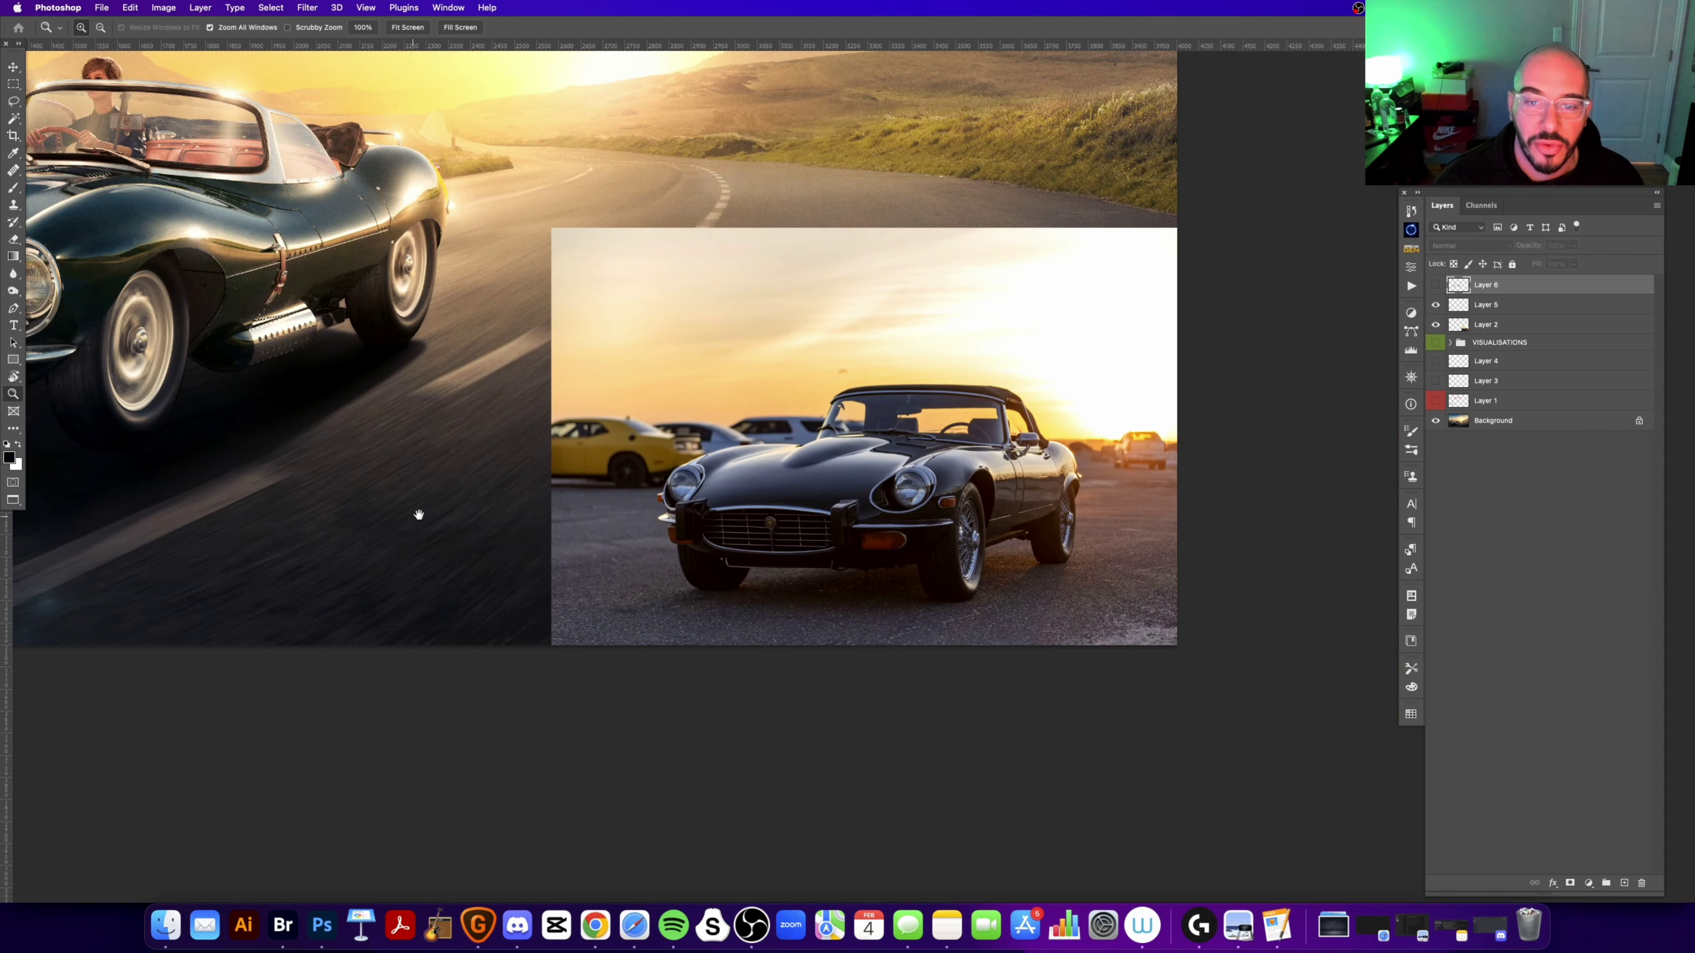
scroll(700, 560, "left", 5)
scroll(1116, 593, "up", 2)
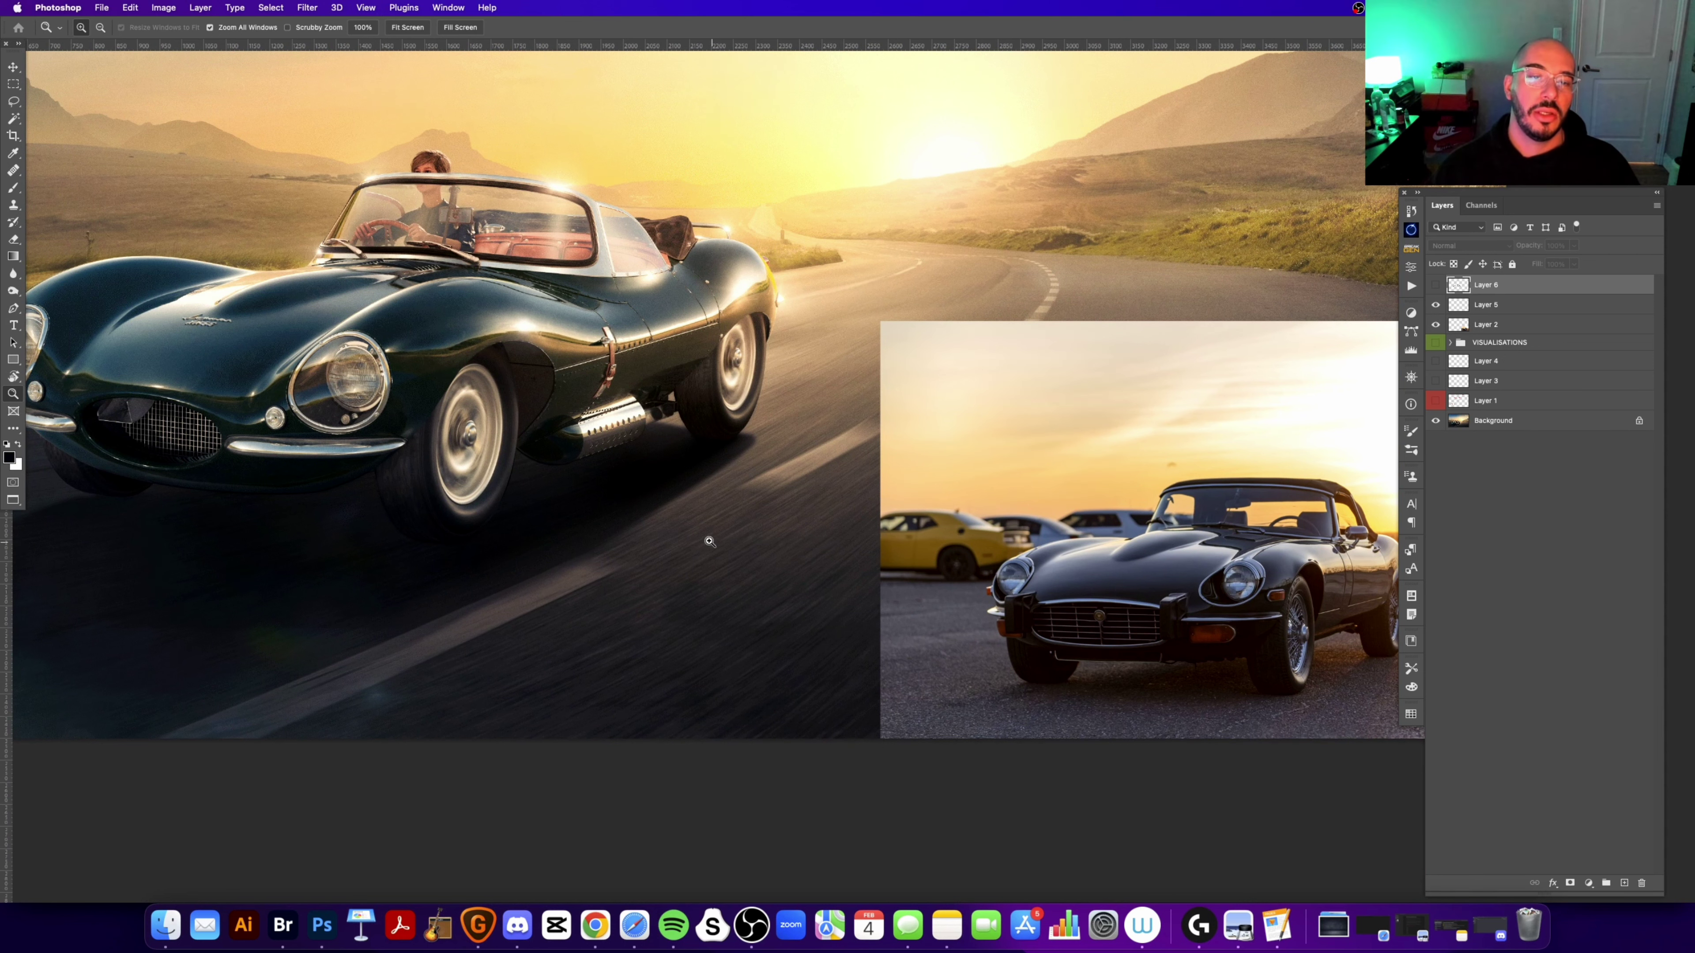
key("super+minus")
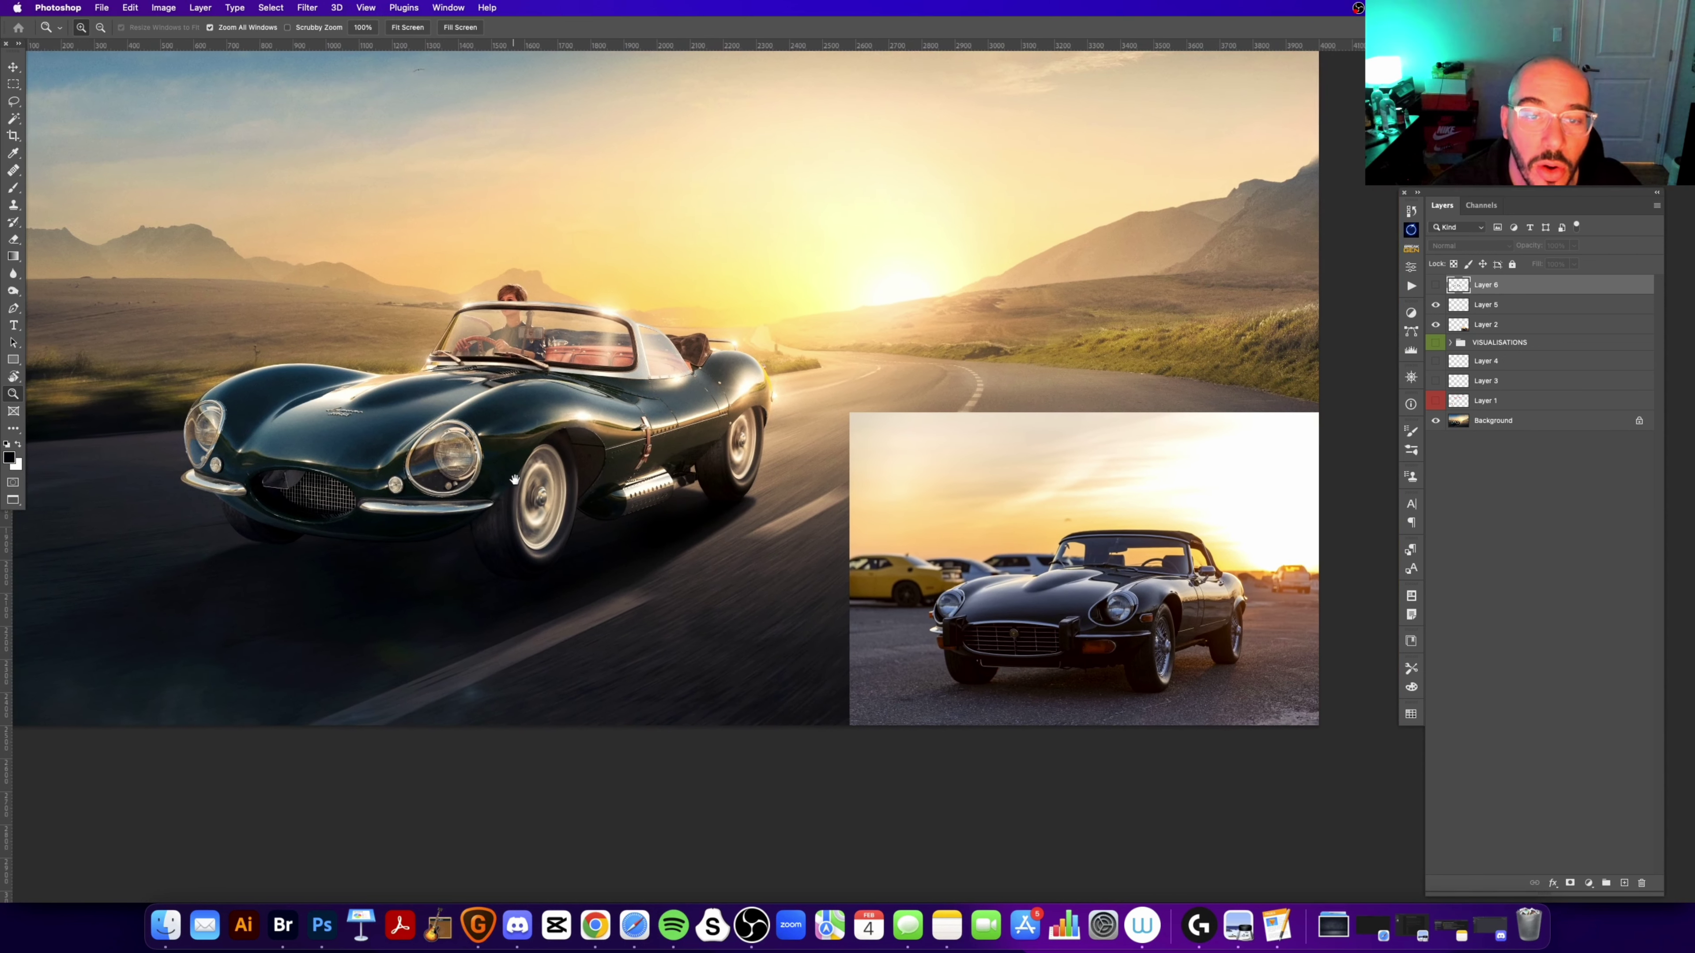
scroll(540, 428, "up", 2)
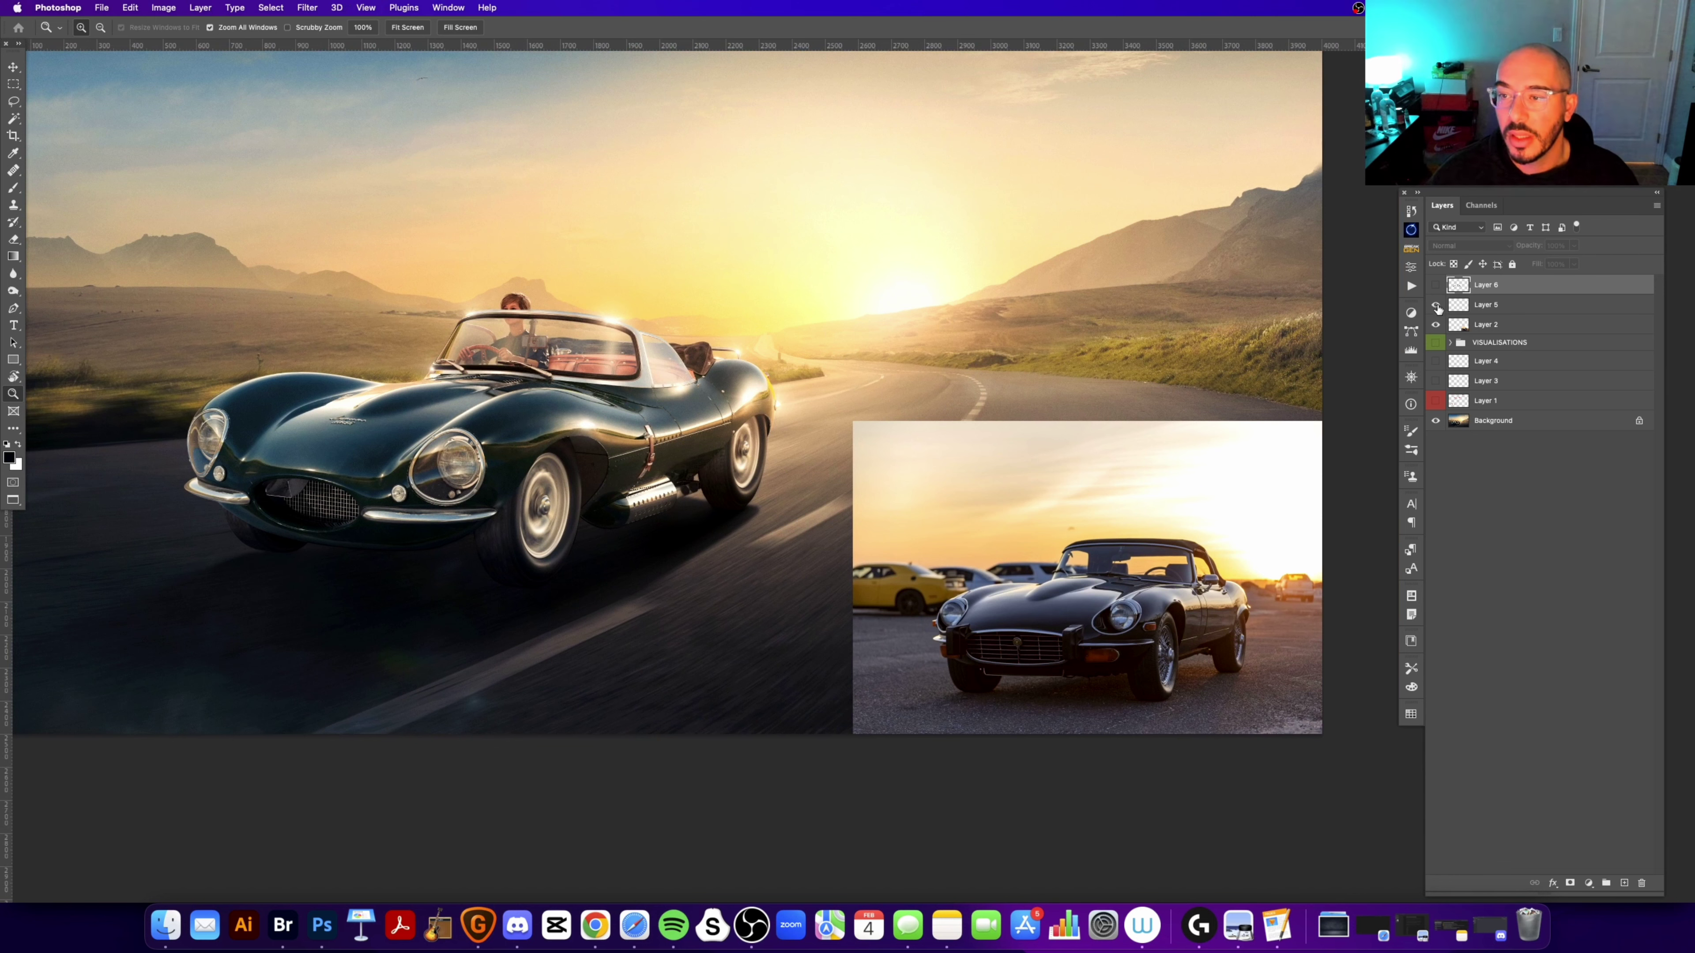
Step: Hide the inset reference photo and zoom in around the car
left_click(1435, 324)
scroll(696, 536, "left", 3)
scroll(696, 536, "up", 2)
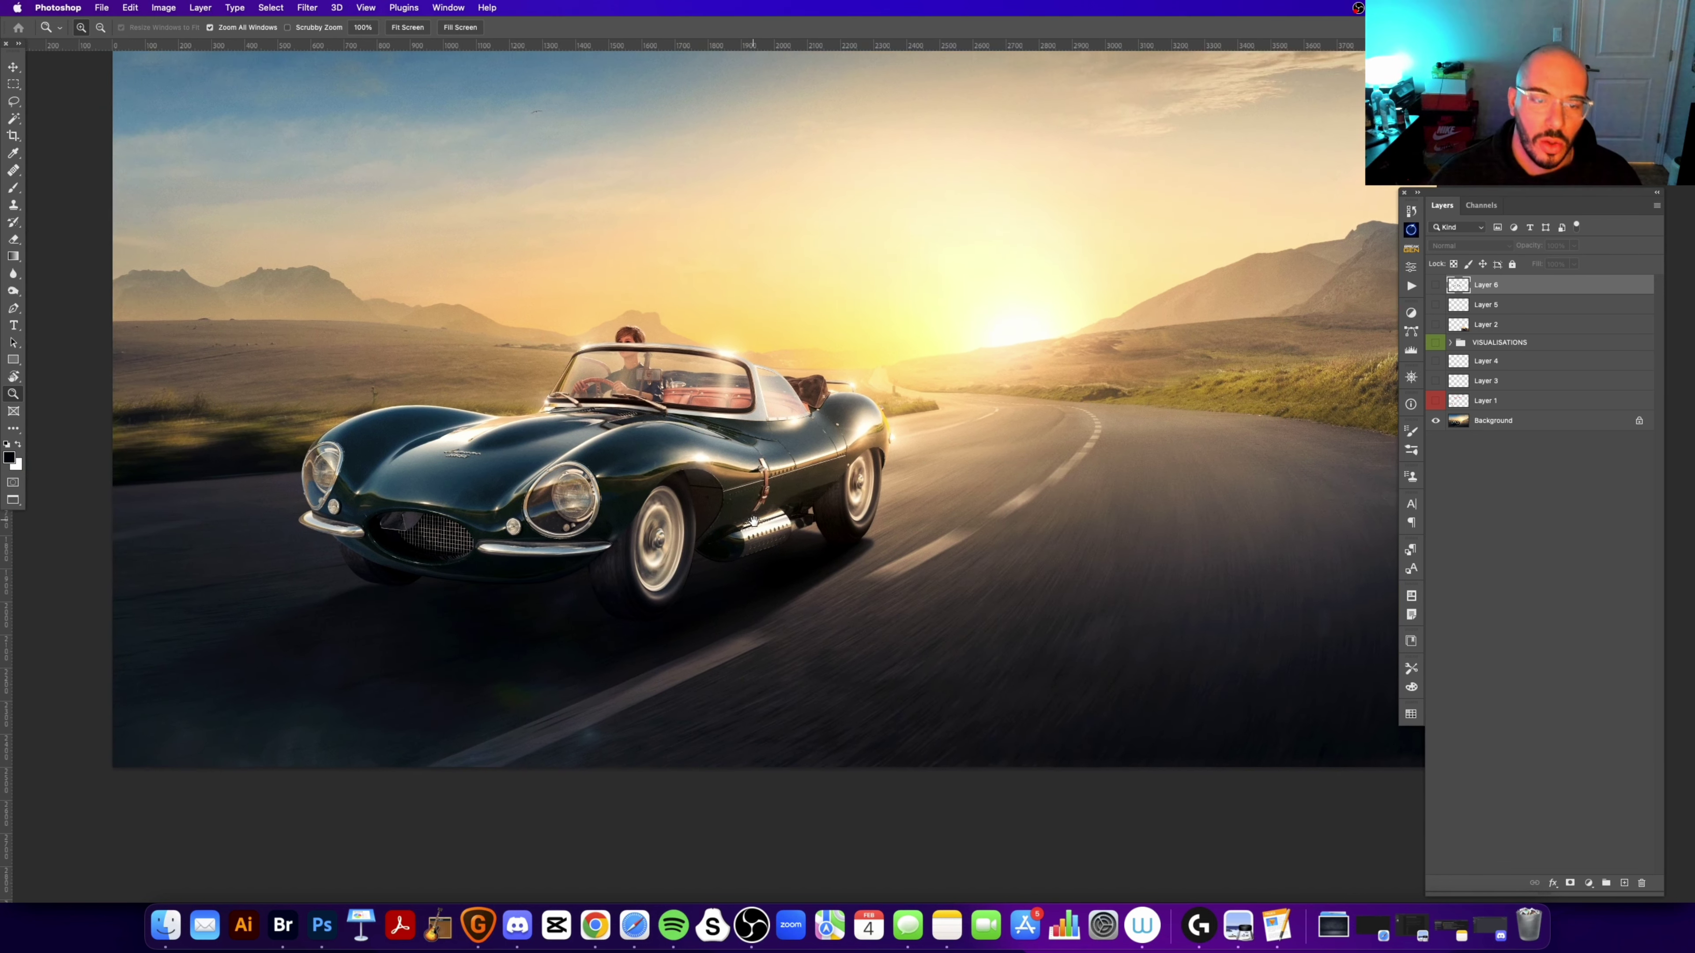
left_click(696, 536, "alt")
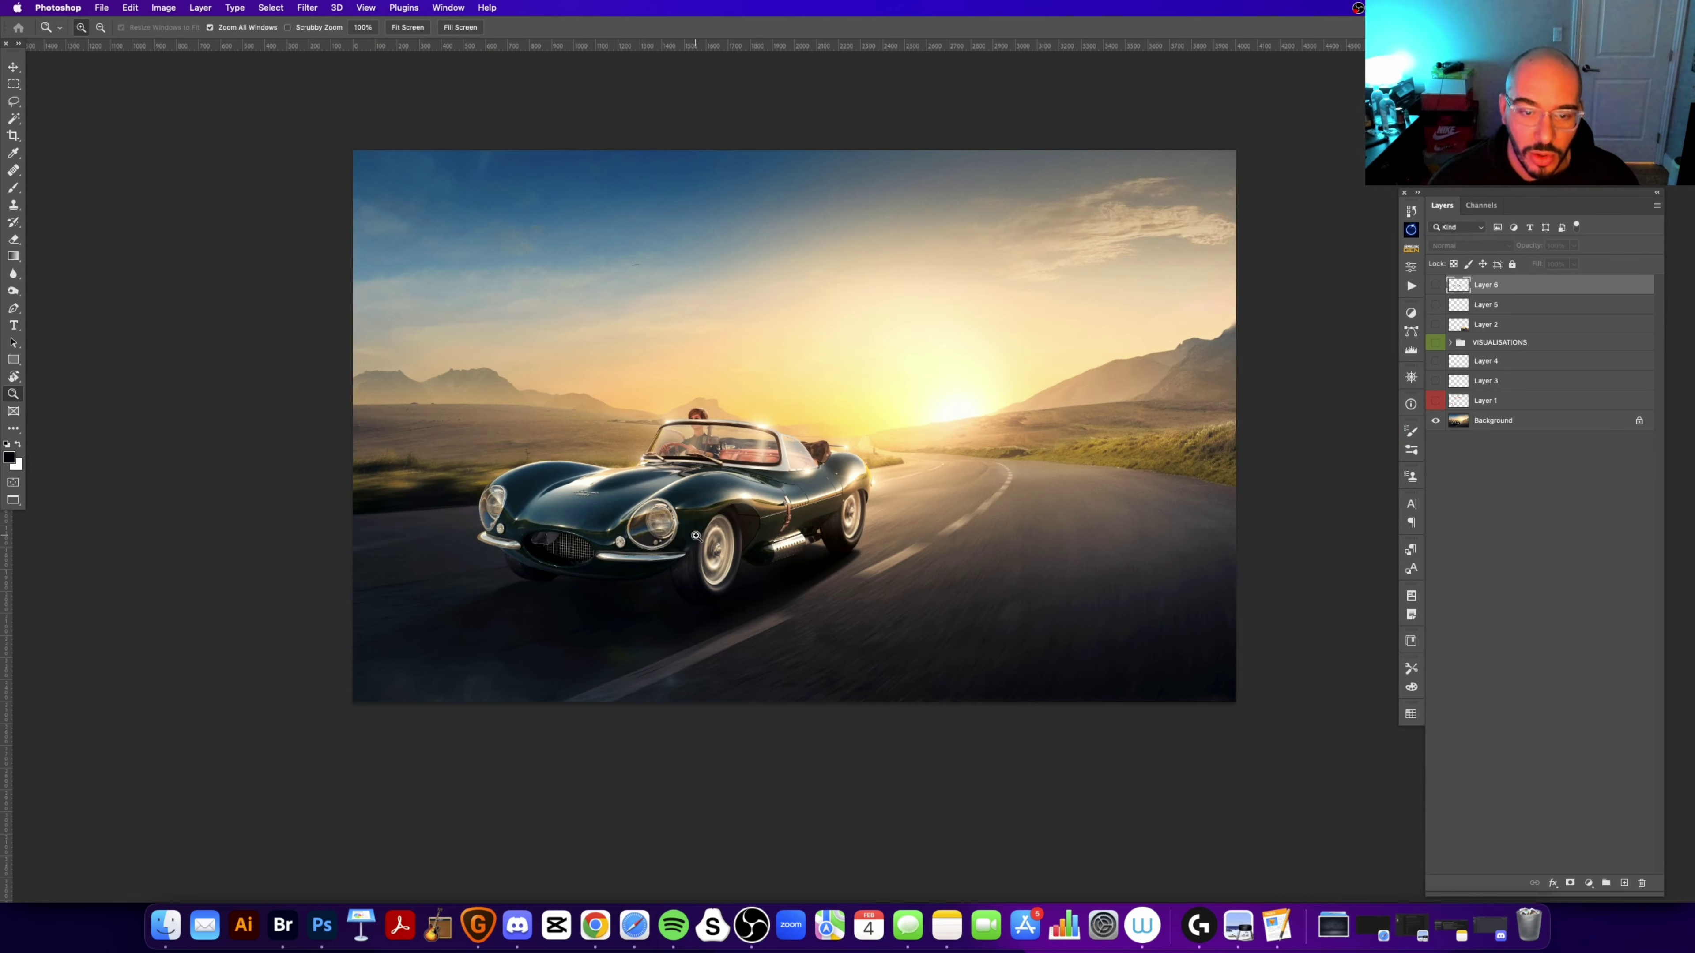
left_click(691, 597)
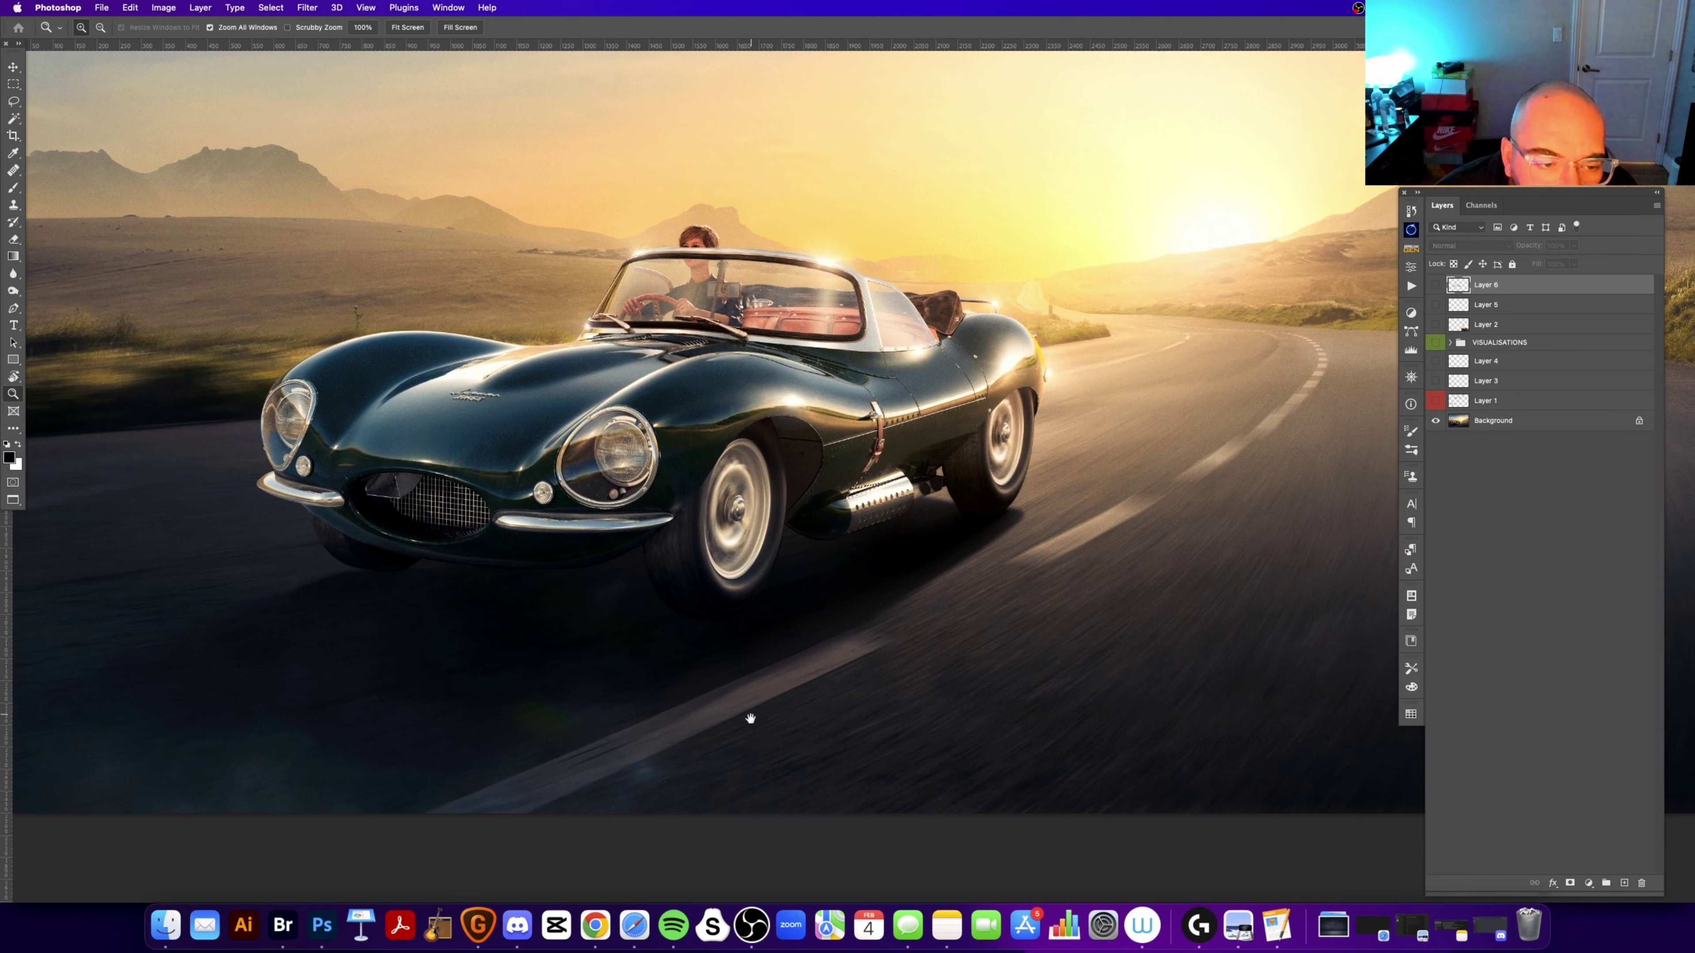
Step: On a new layer, try white strokes under the car's front, then undo them
key("b")
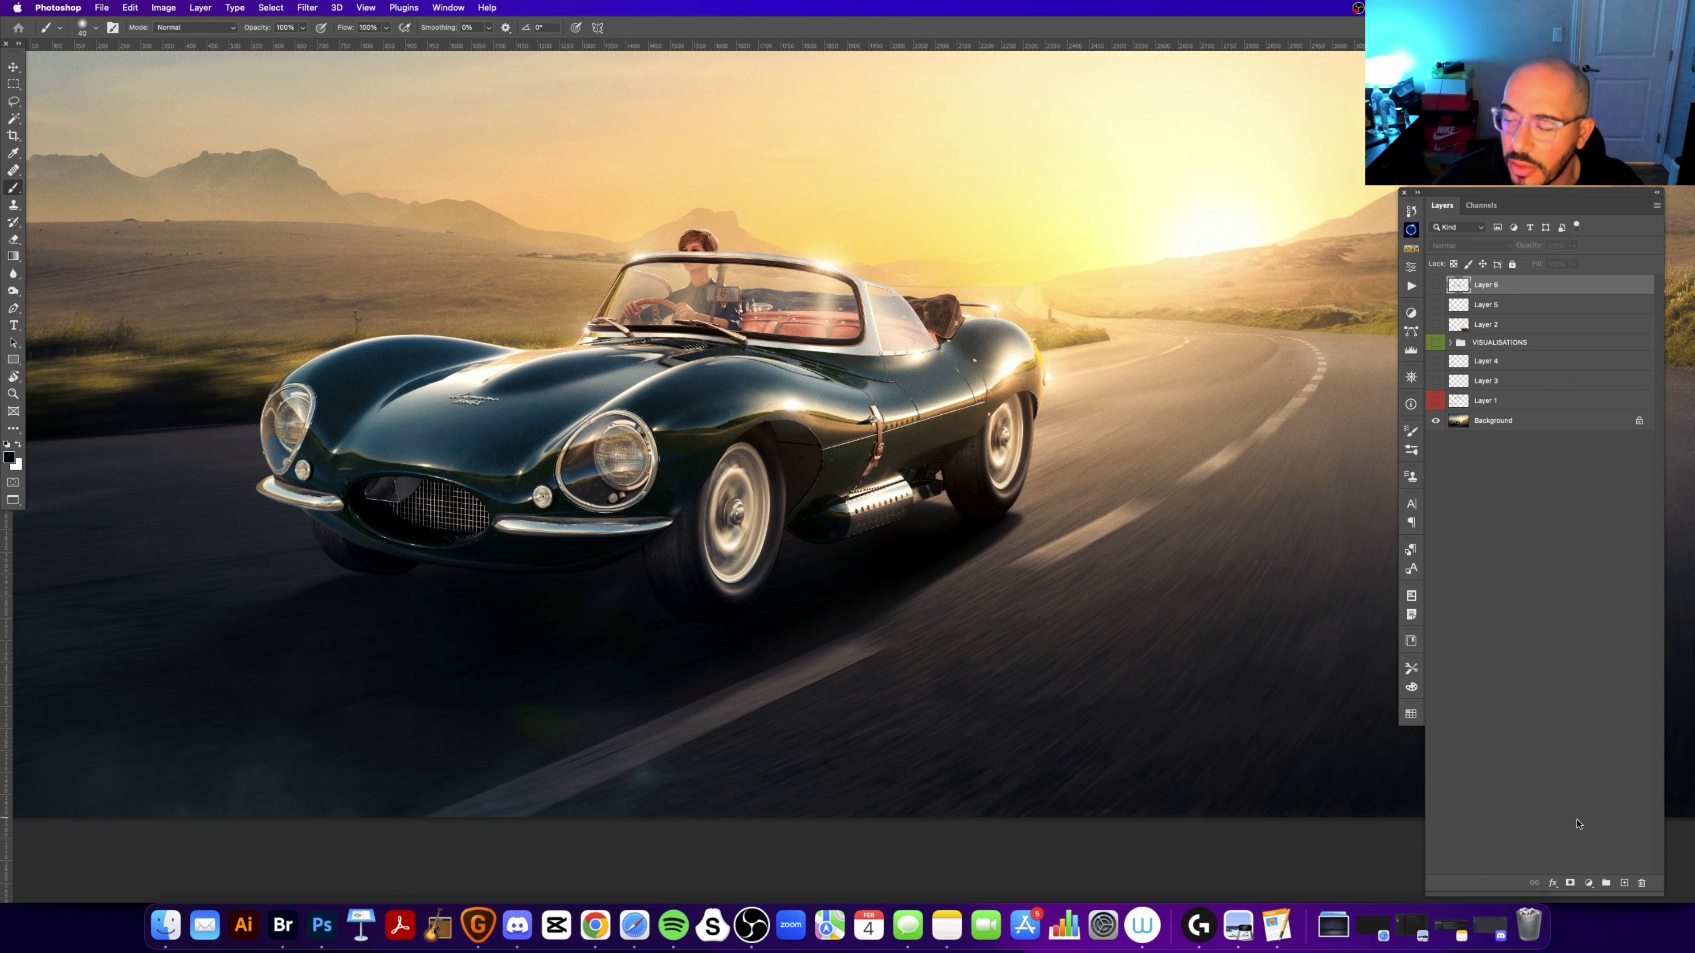
left_click(1624, 882)
key("x")
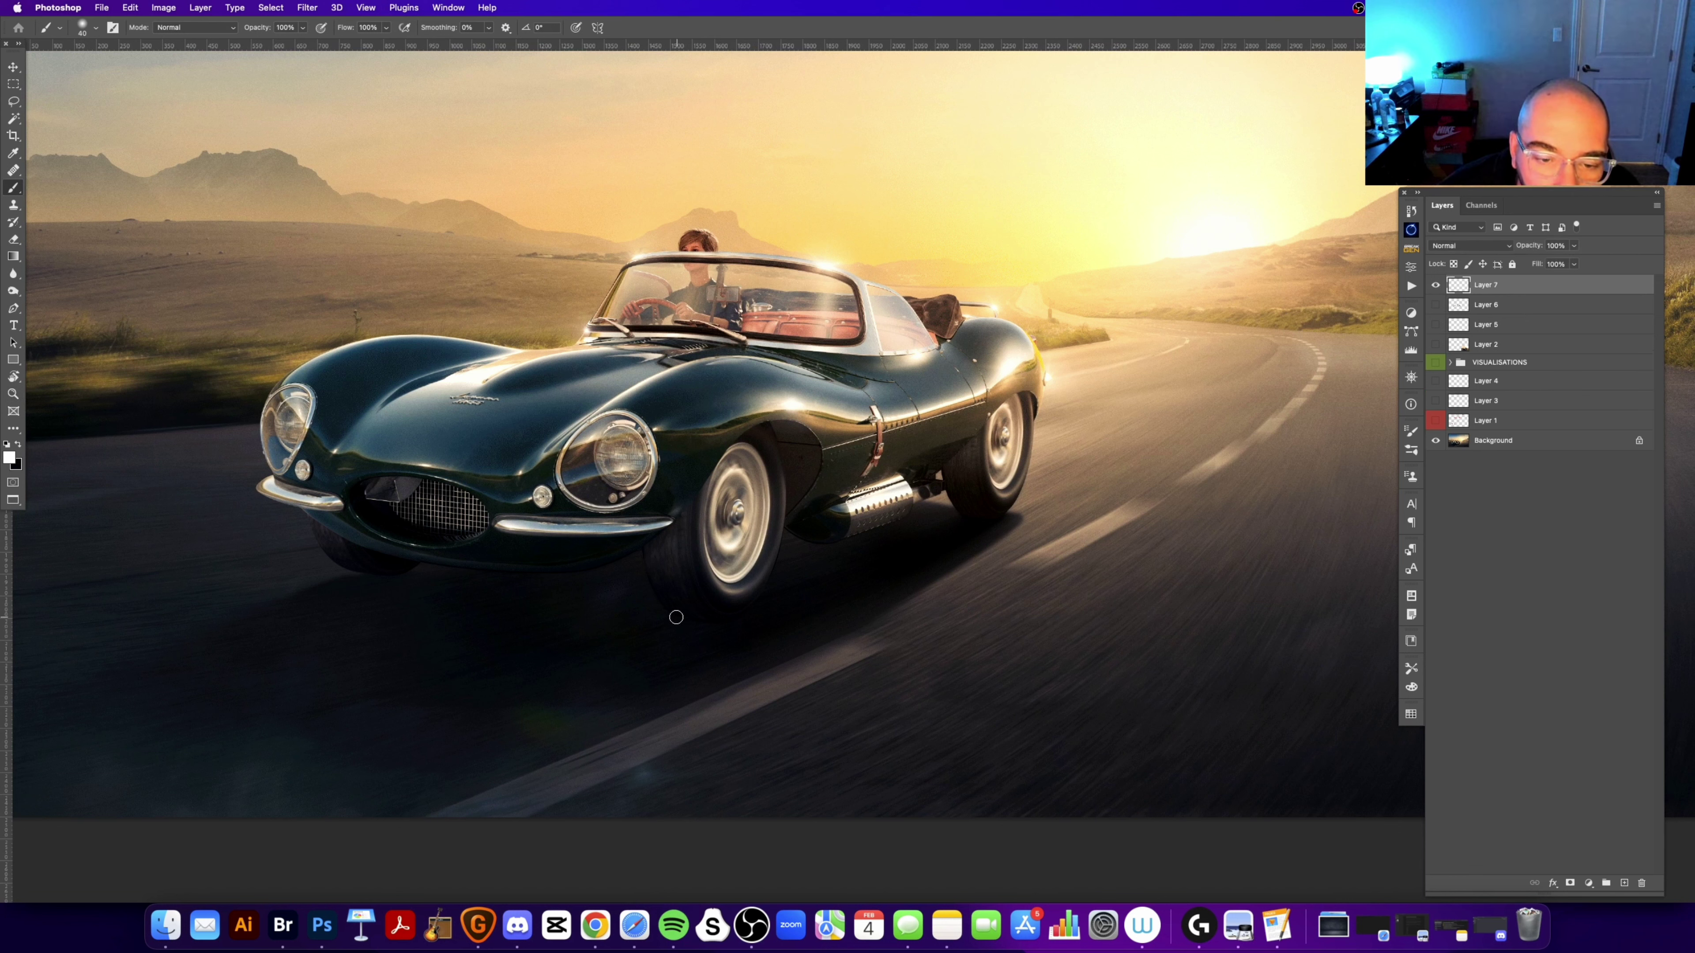
left_click_drag(673, 618, 682, 617)
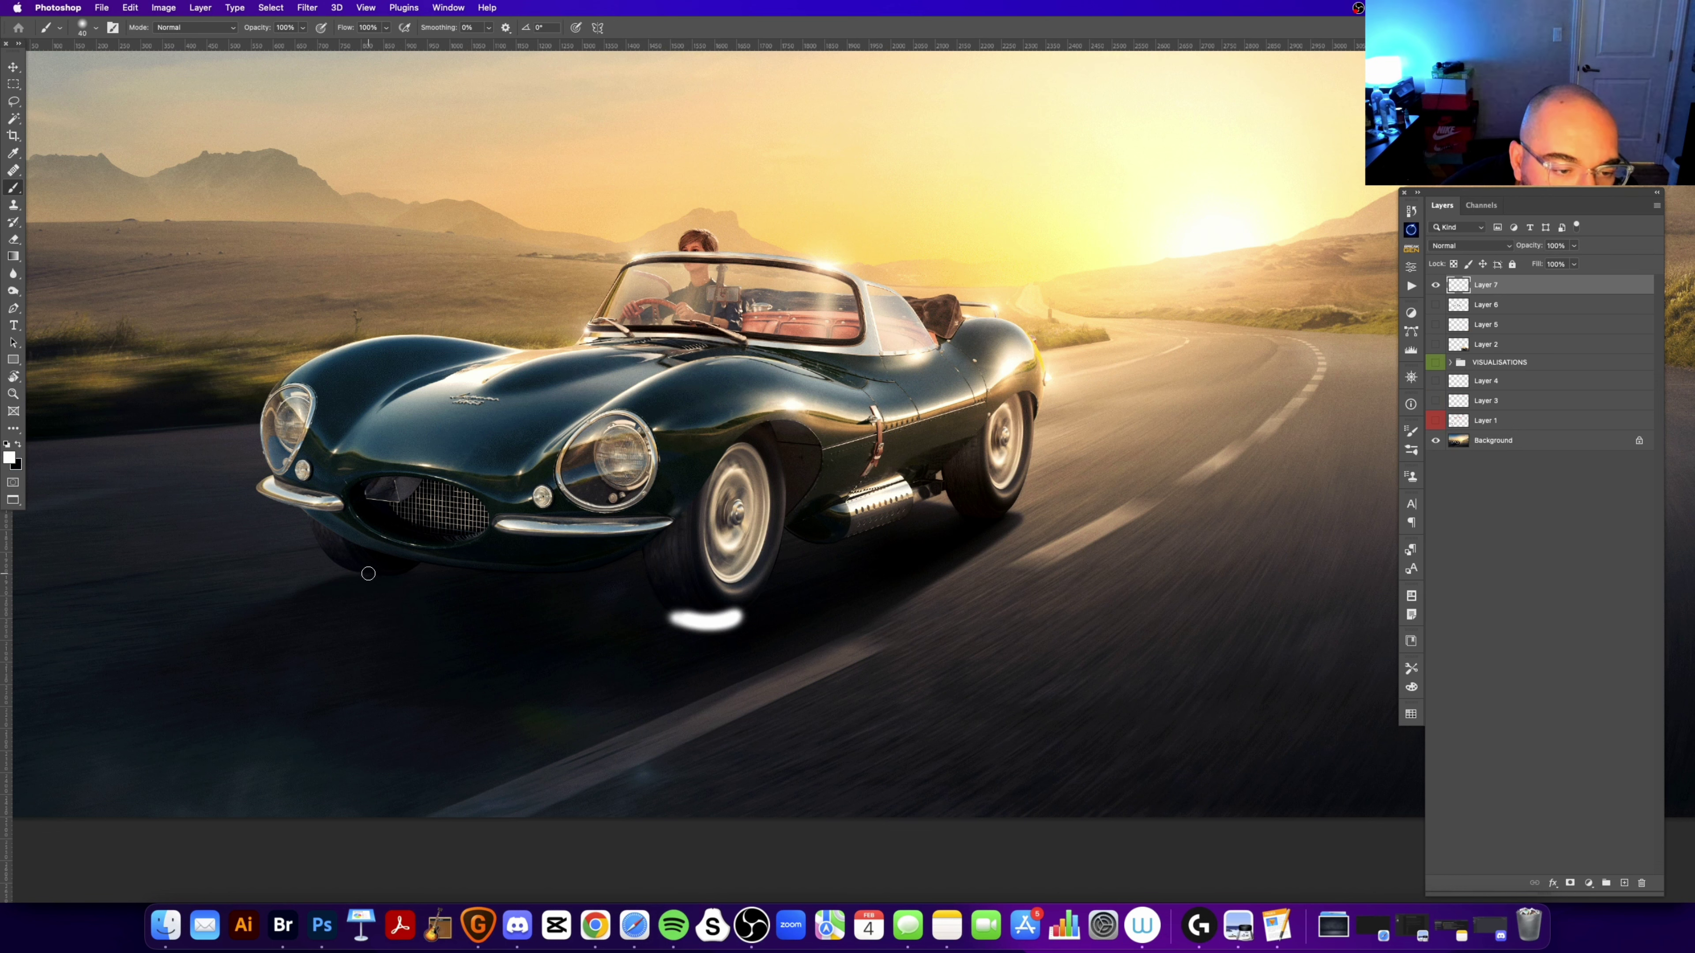
left_click_drag(369, 574, 404, 572)
key("ctrl+z")
key("ctrl+z")
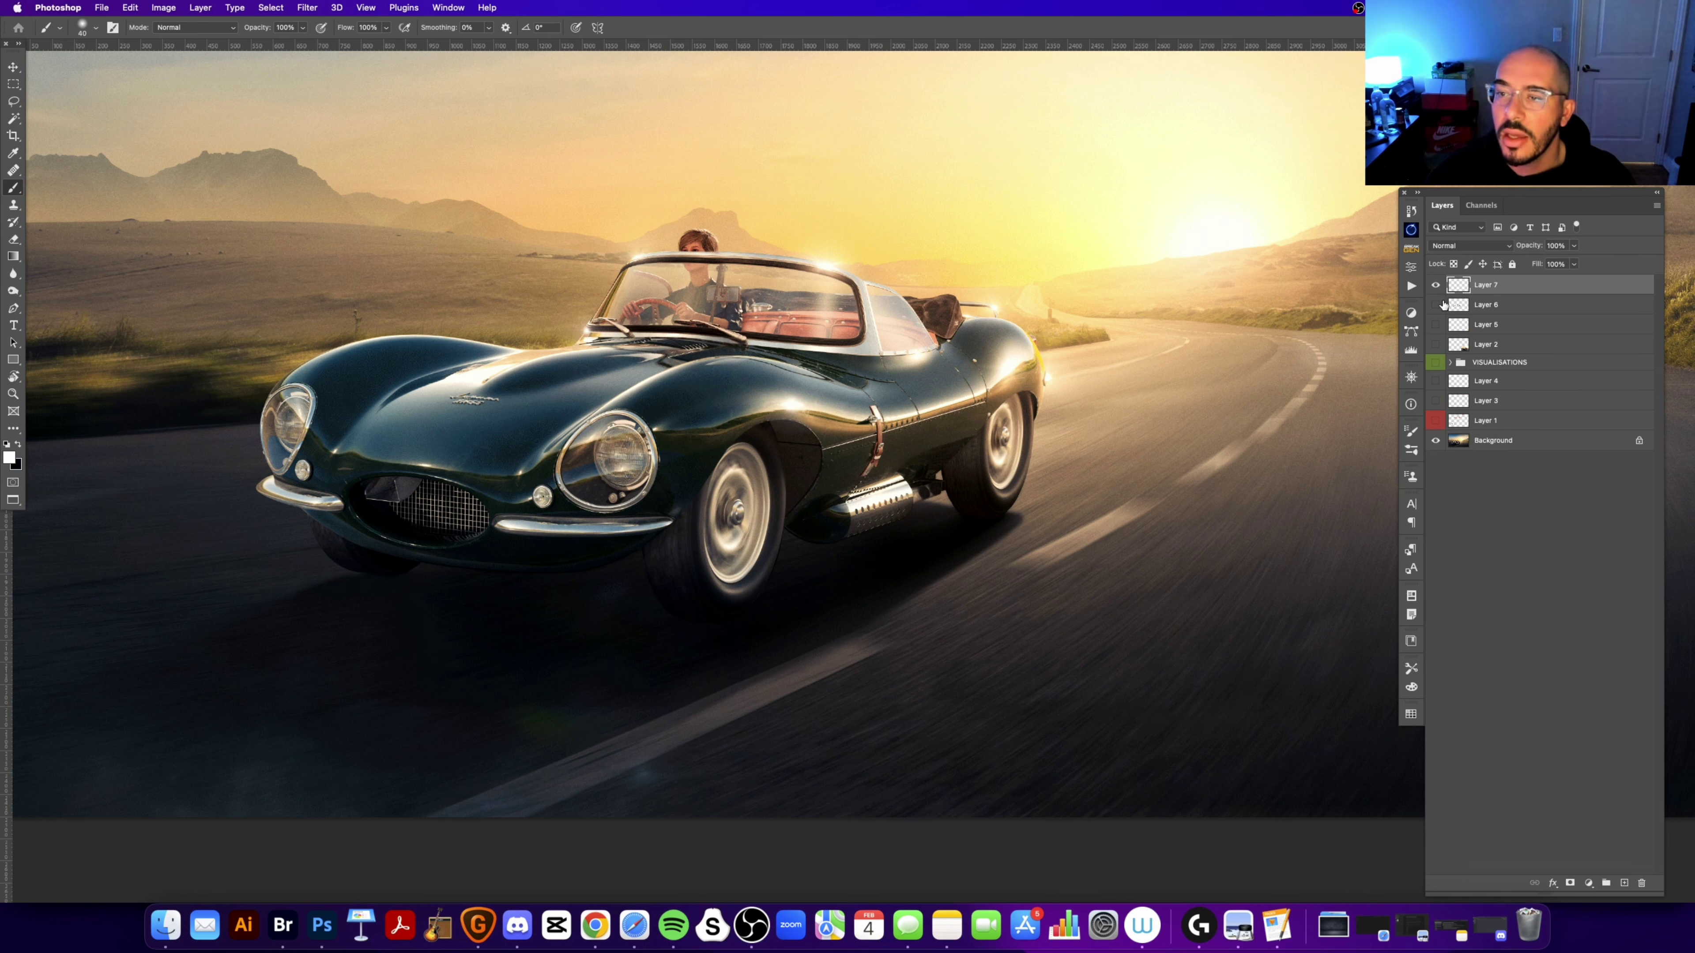
Step: Bring the red annotations layer back into view over the image
scroll(1321, 269, "down", 3)
scroll(1320, 268, "down", 3)
scroll(1201, 401, "left", 2)
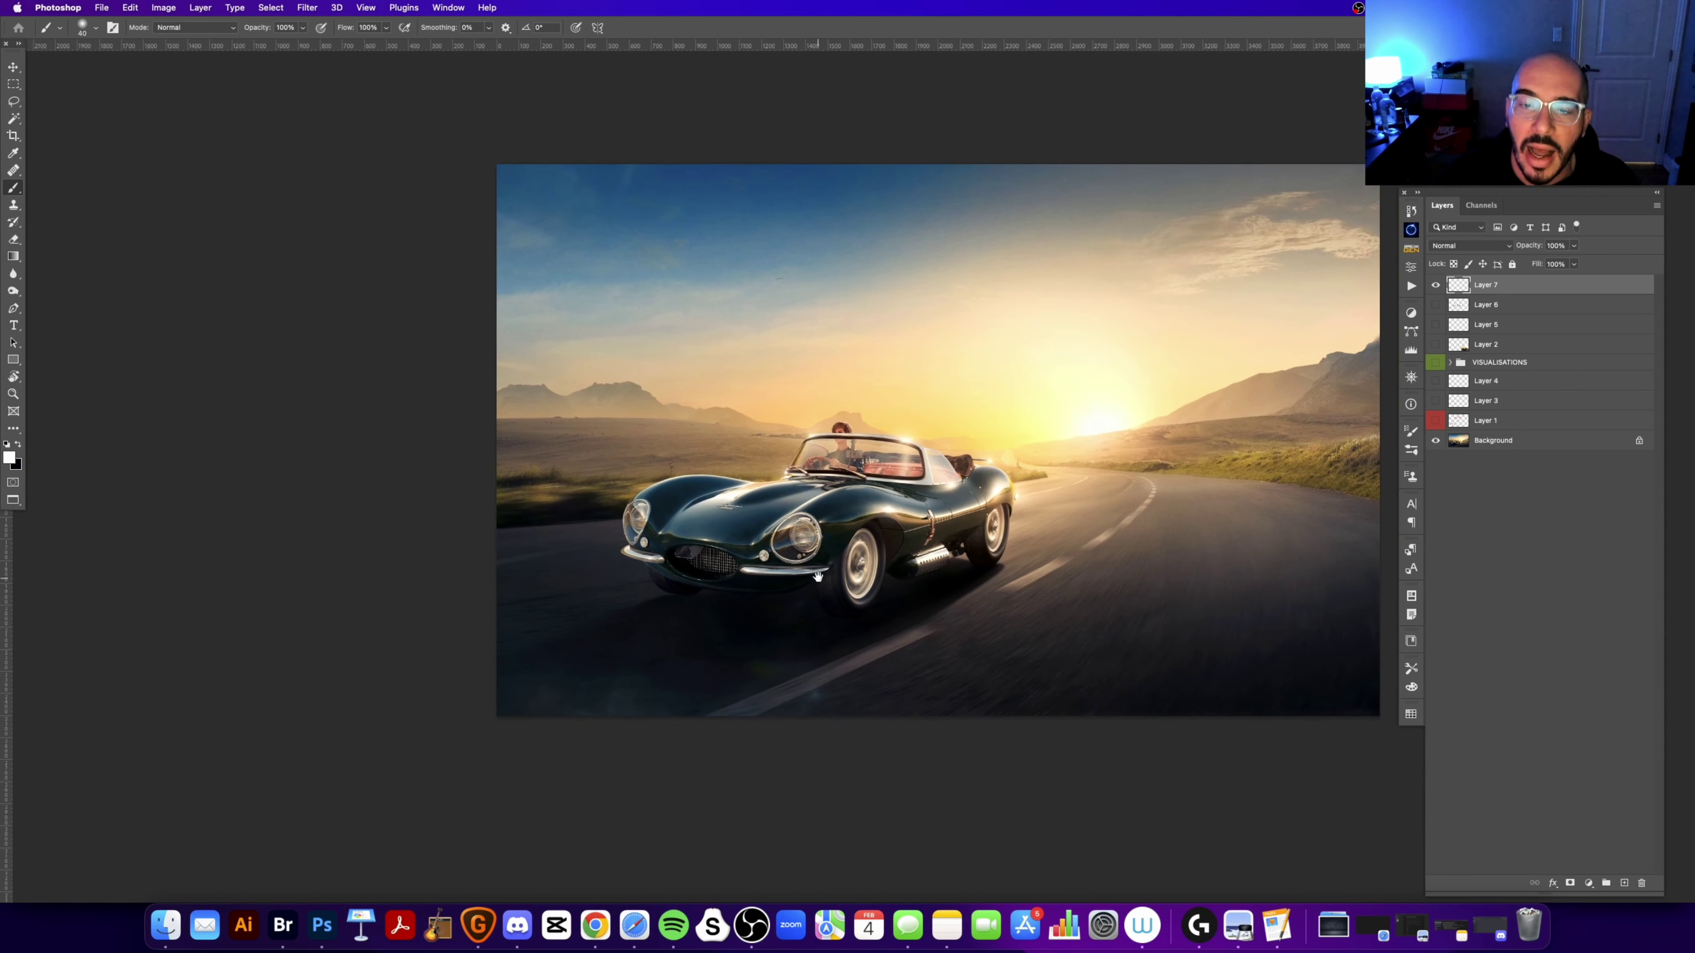
scroll(1105, 610, "right", 2)
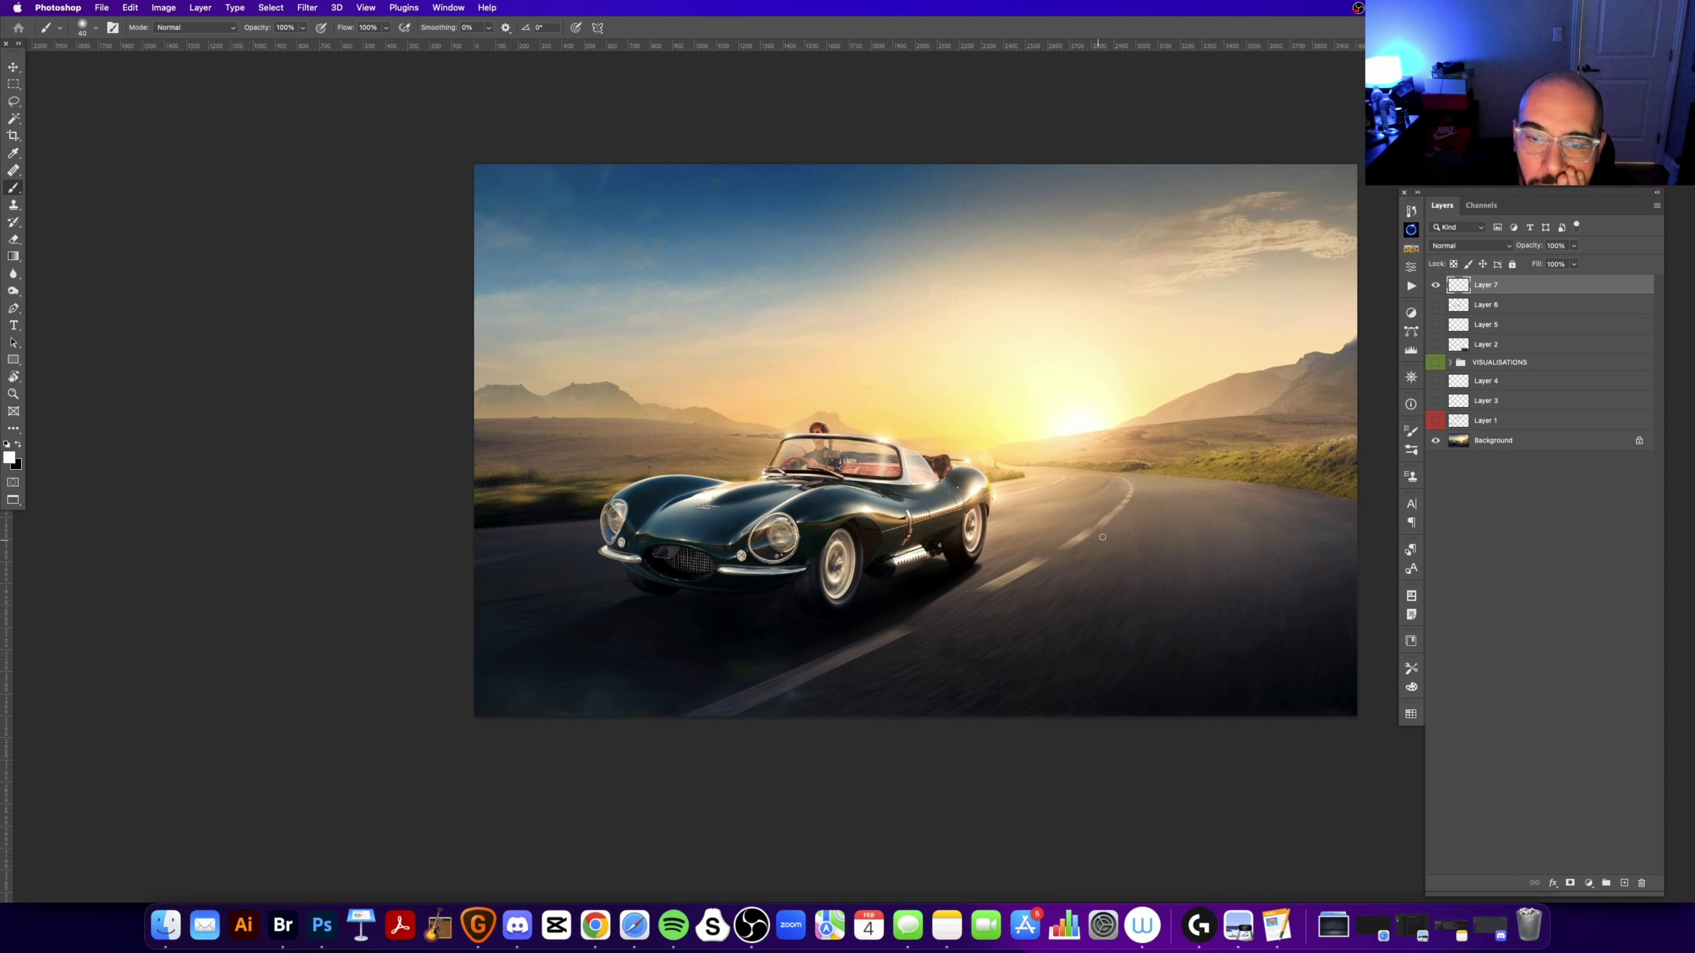
left_click(1435, 421)
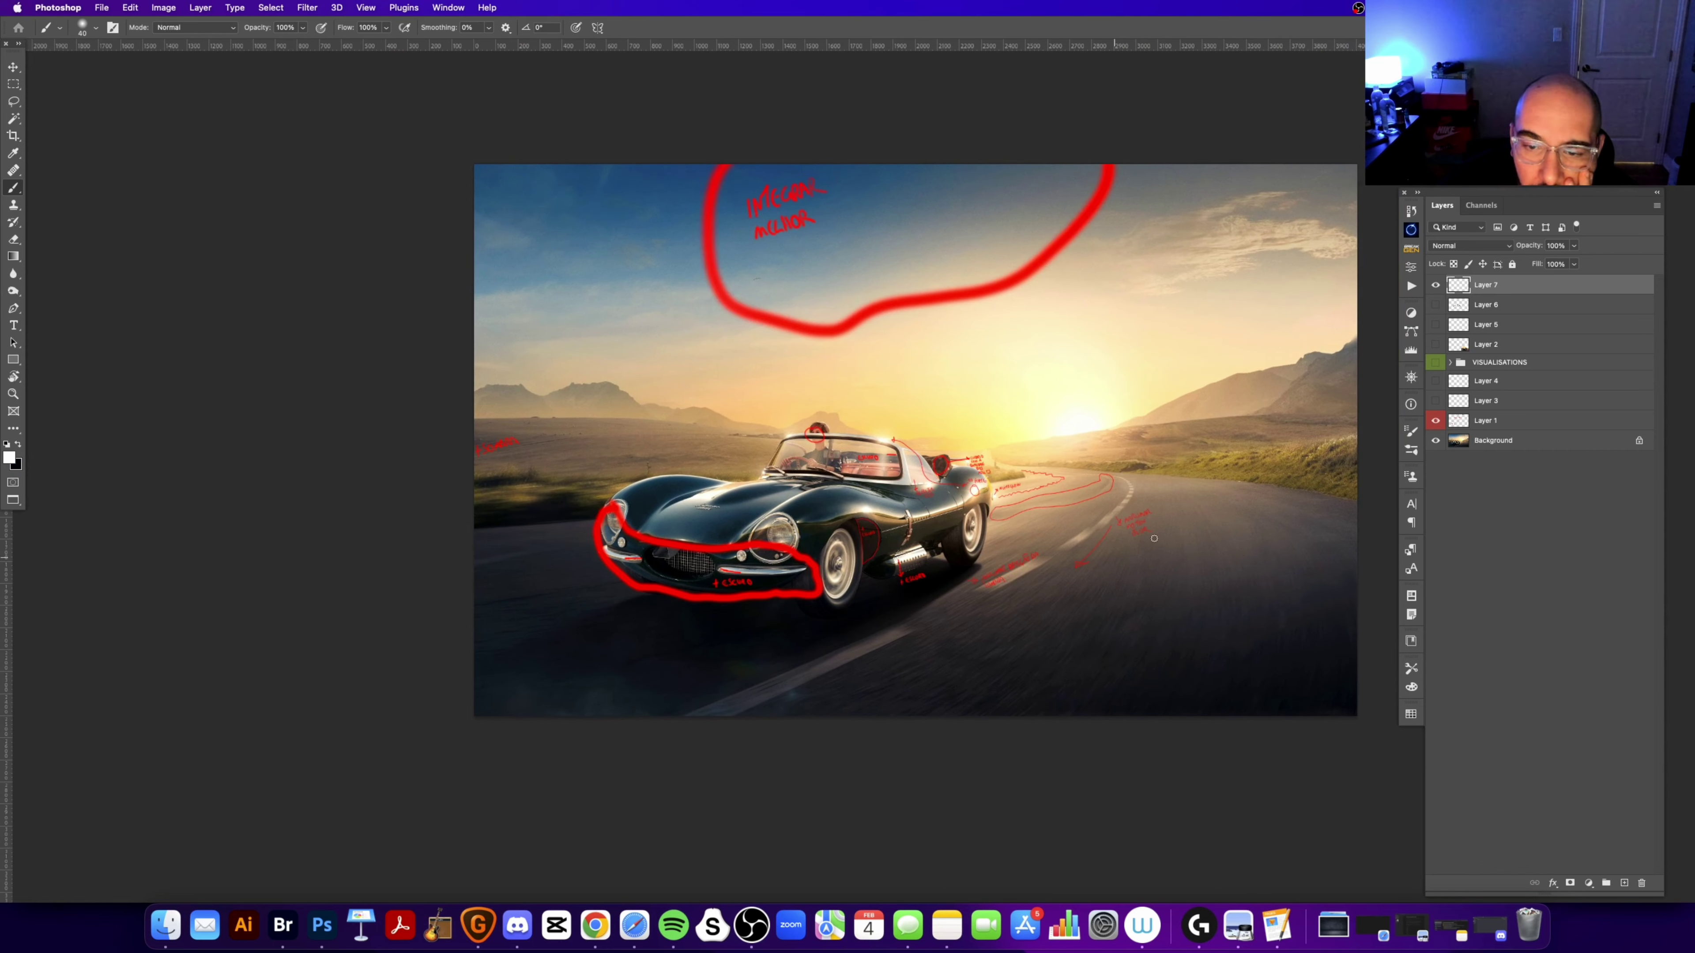
Step: Hide Layers 7 and 1, then sketch a black sun with rays on new Layer 8
left_click(1435, 285)
left_click(1435, 420)
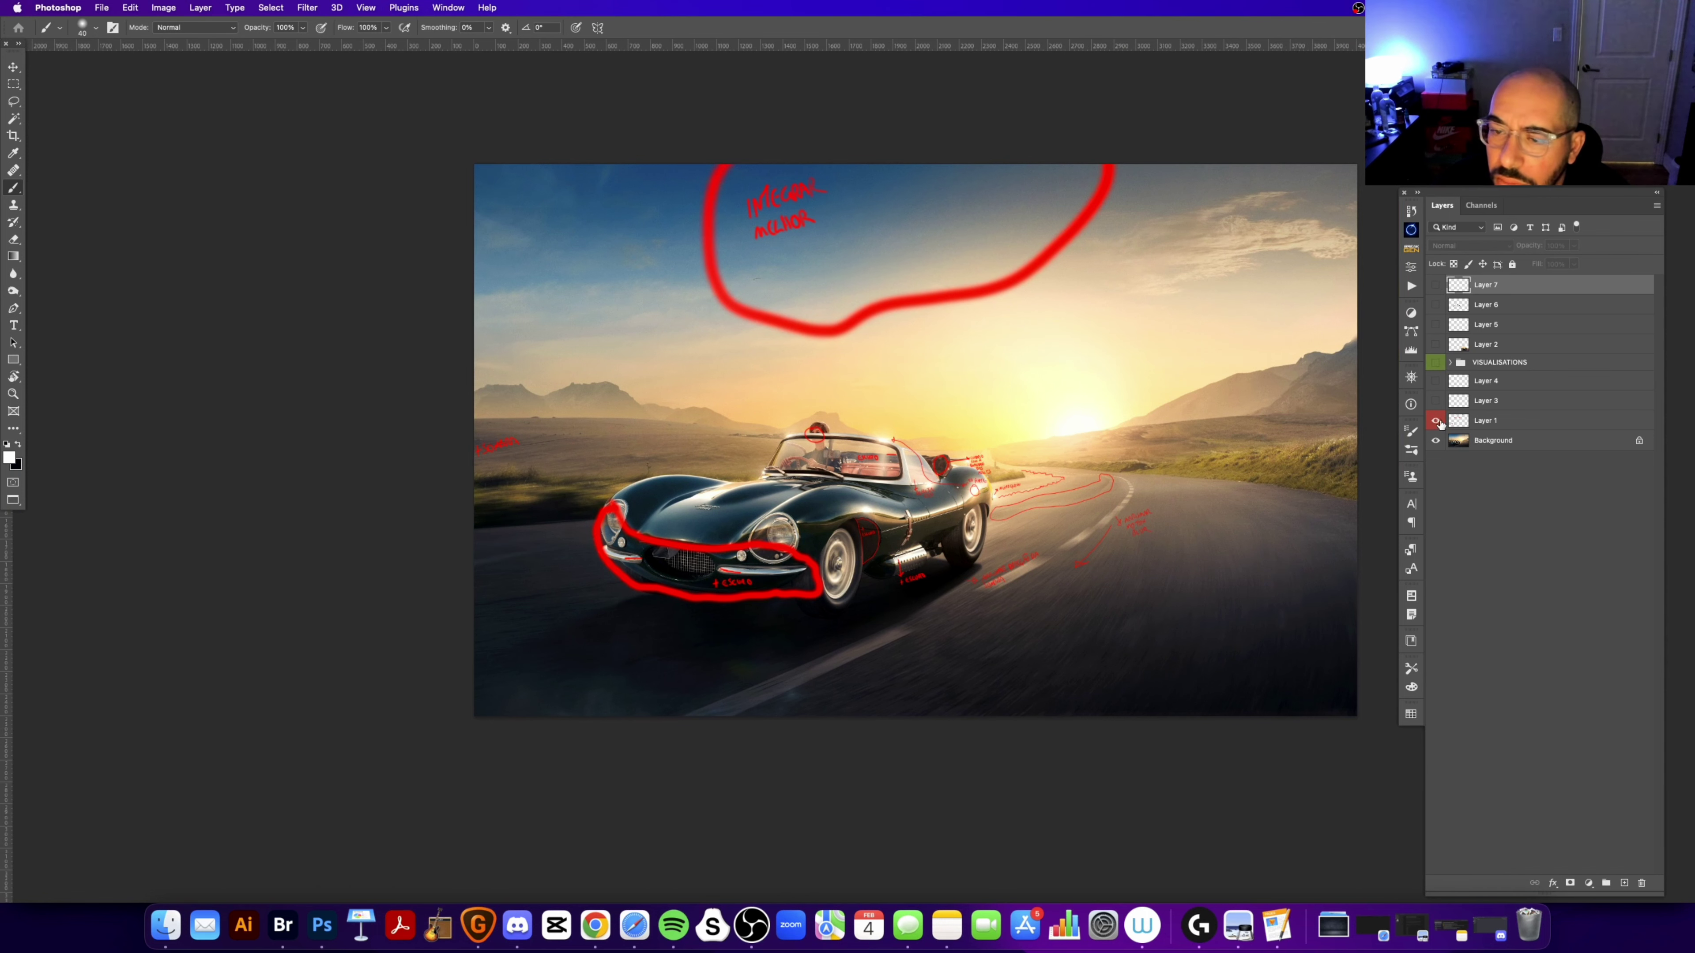
scroll(928, 644, "left", 2)
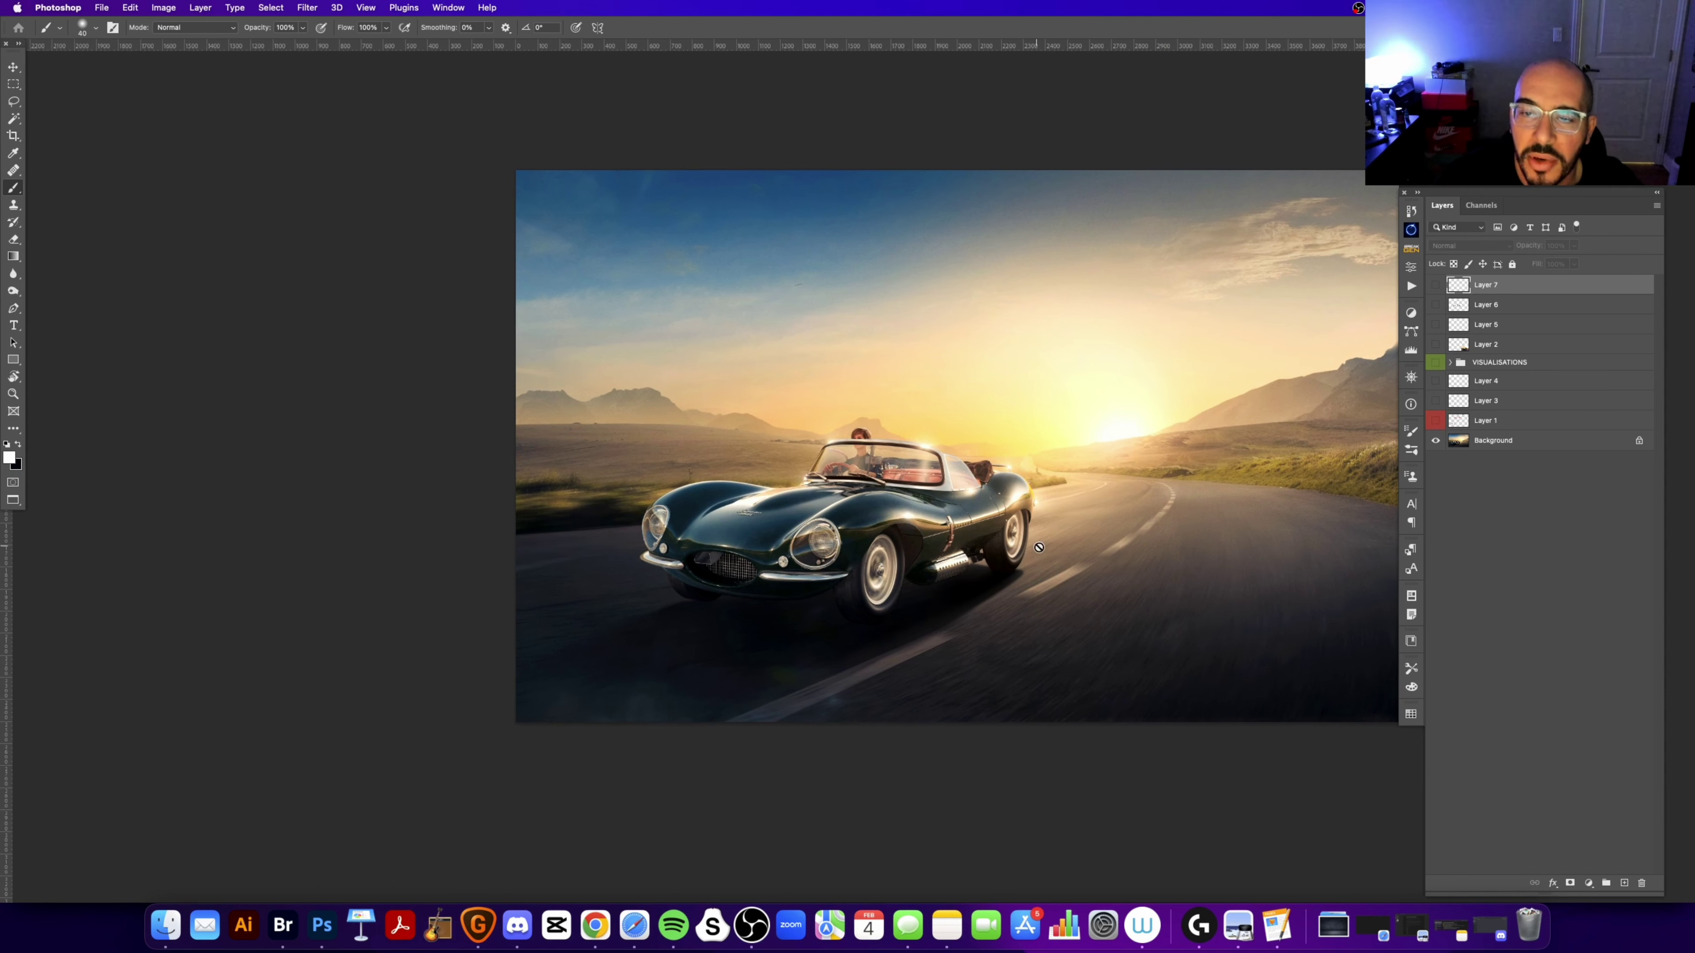
key("c")
key("b")
key("x")
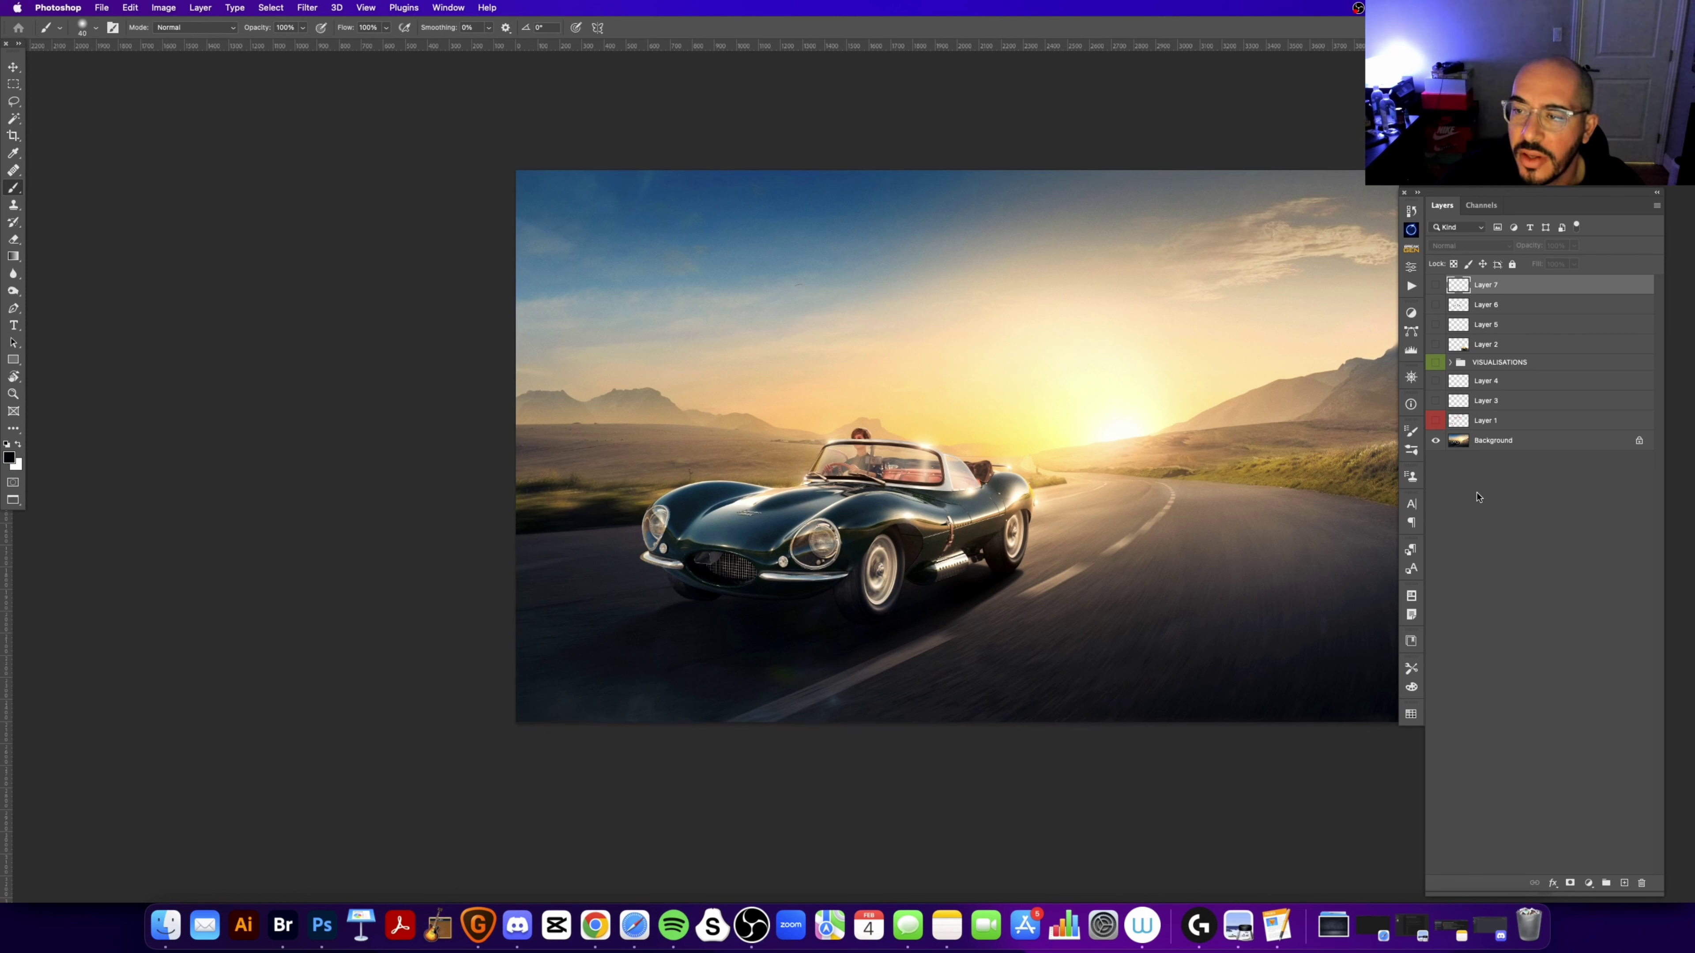
left_click(1625, 883)
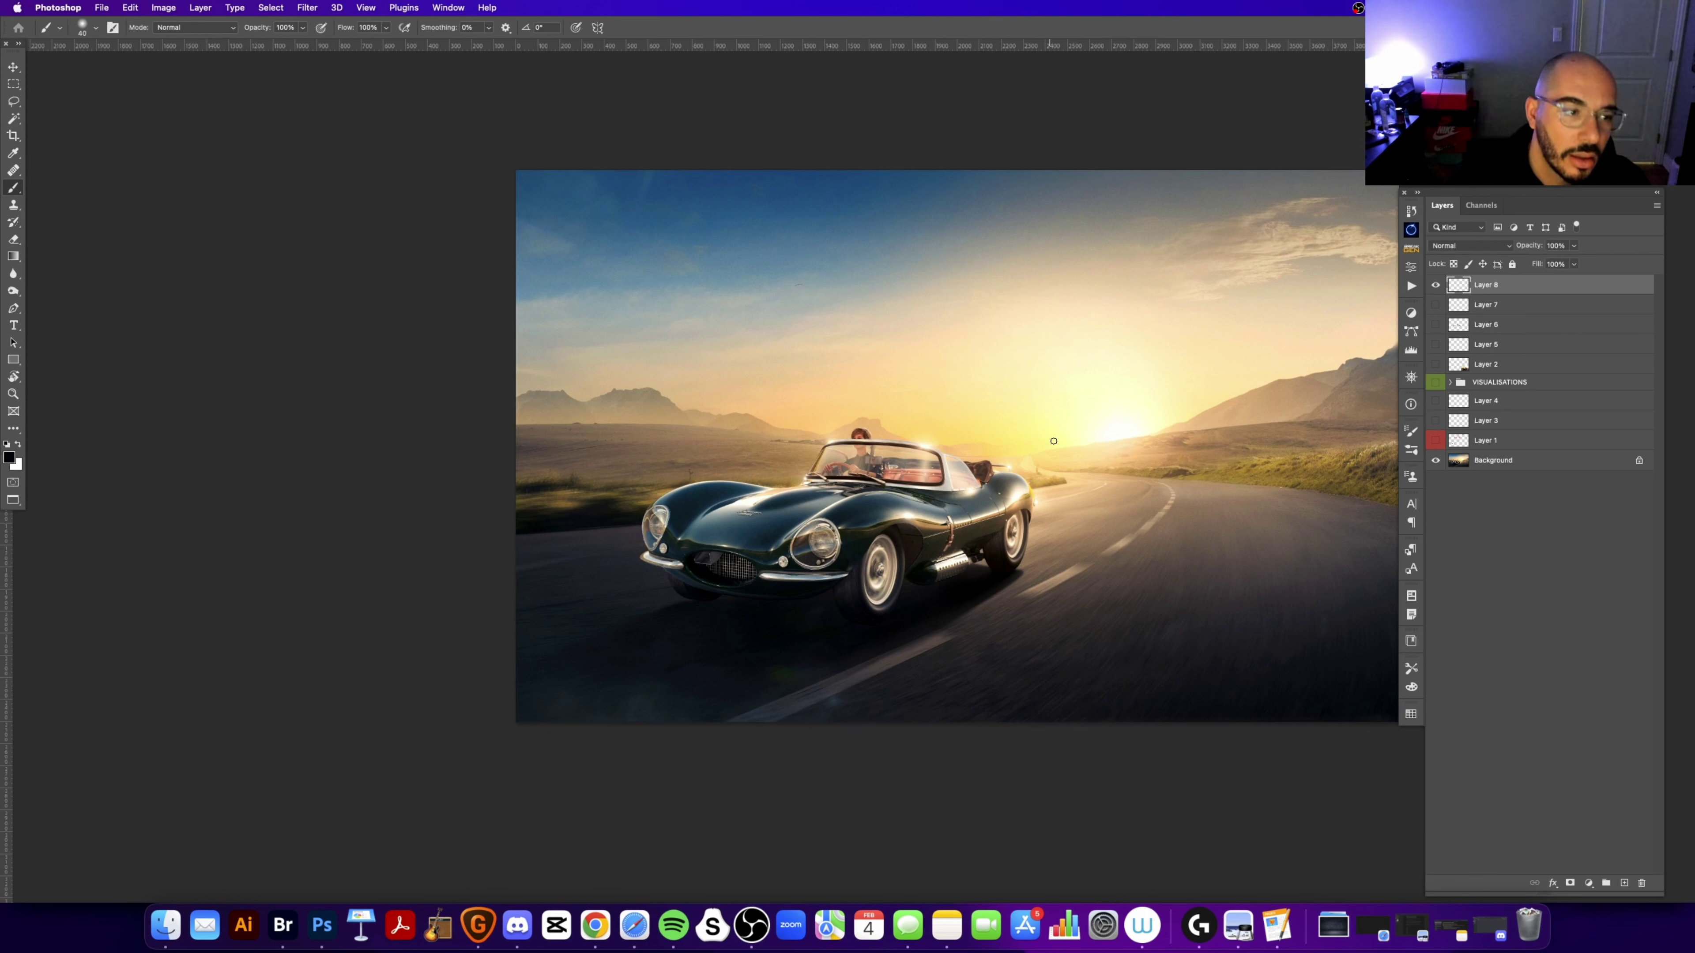
mouse_move(1078, 412)
left_mouse_down()
mouse_move(1147, 465)
mouse_move(1278, 632)
left_mouse_up()
mouse_move(1094, 451)
left_mouse_down()
mouse_move(1071, 680)
mouse_move(522, 564)
left_mouse_up()
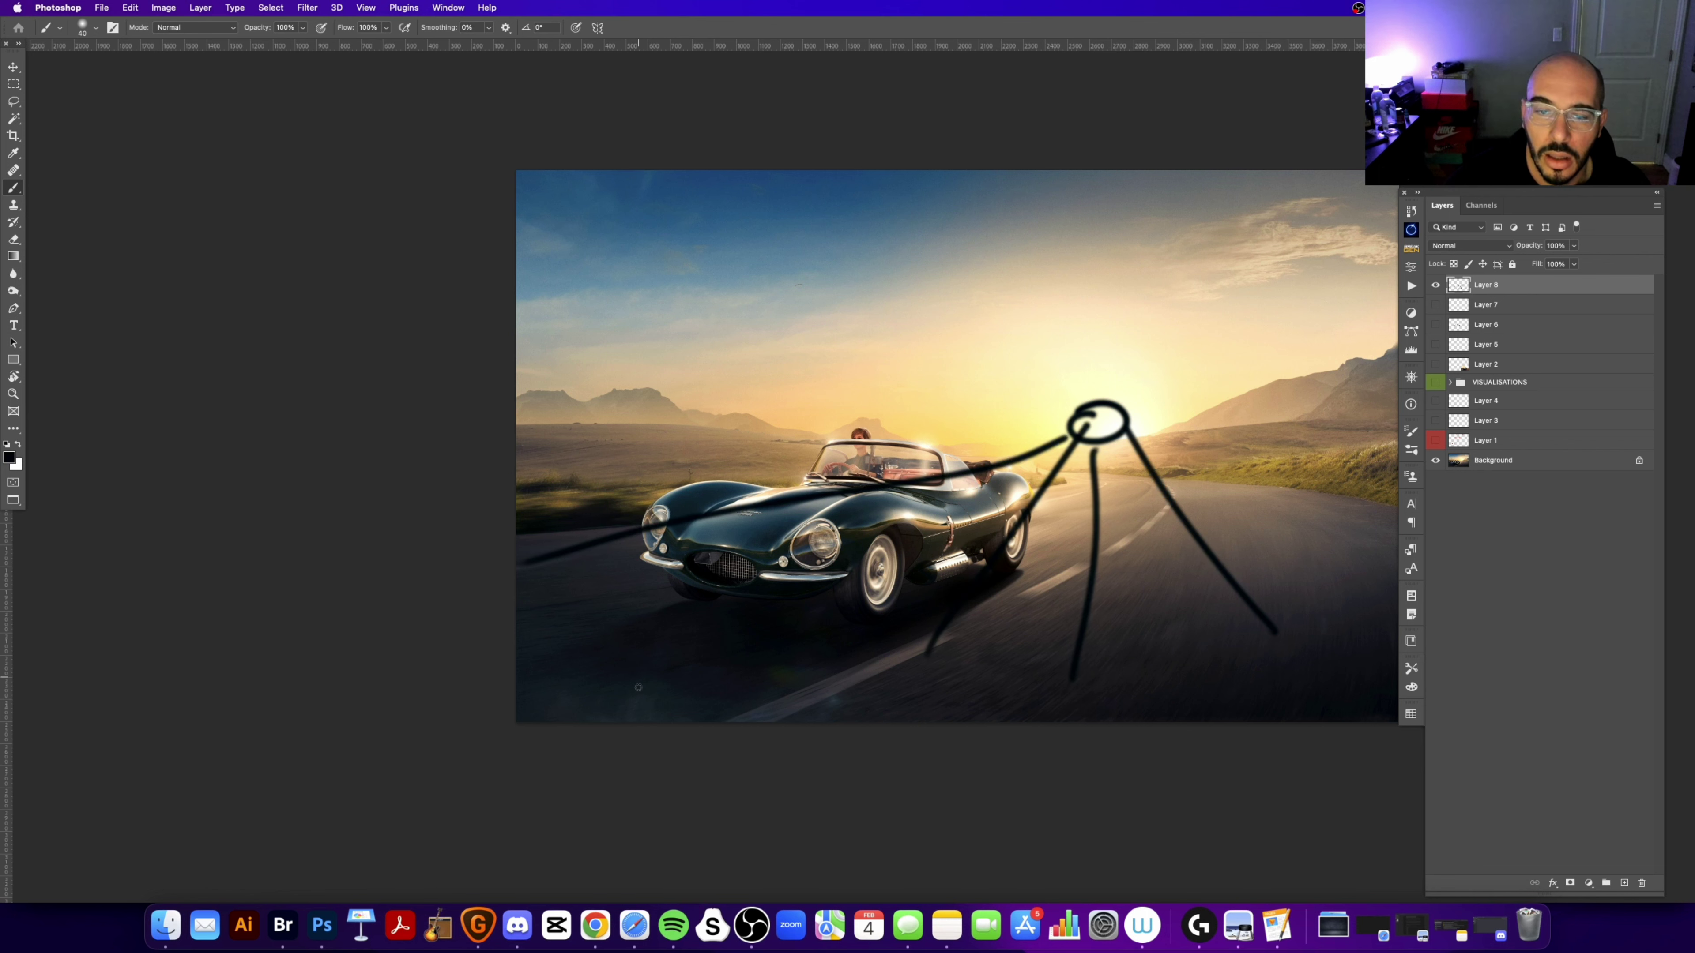
Step: Paint white highlights beside the rear wheel and a white circle above the car
left_click_drag(946, 613, 965, 622)
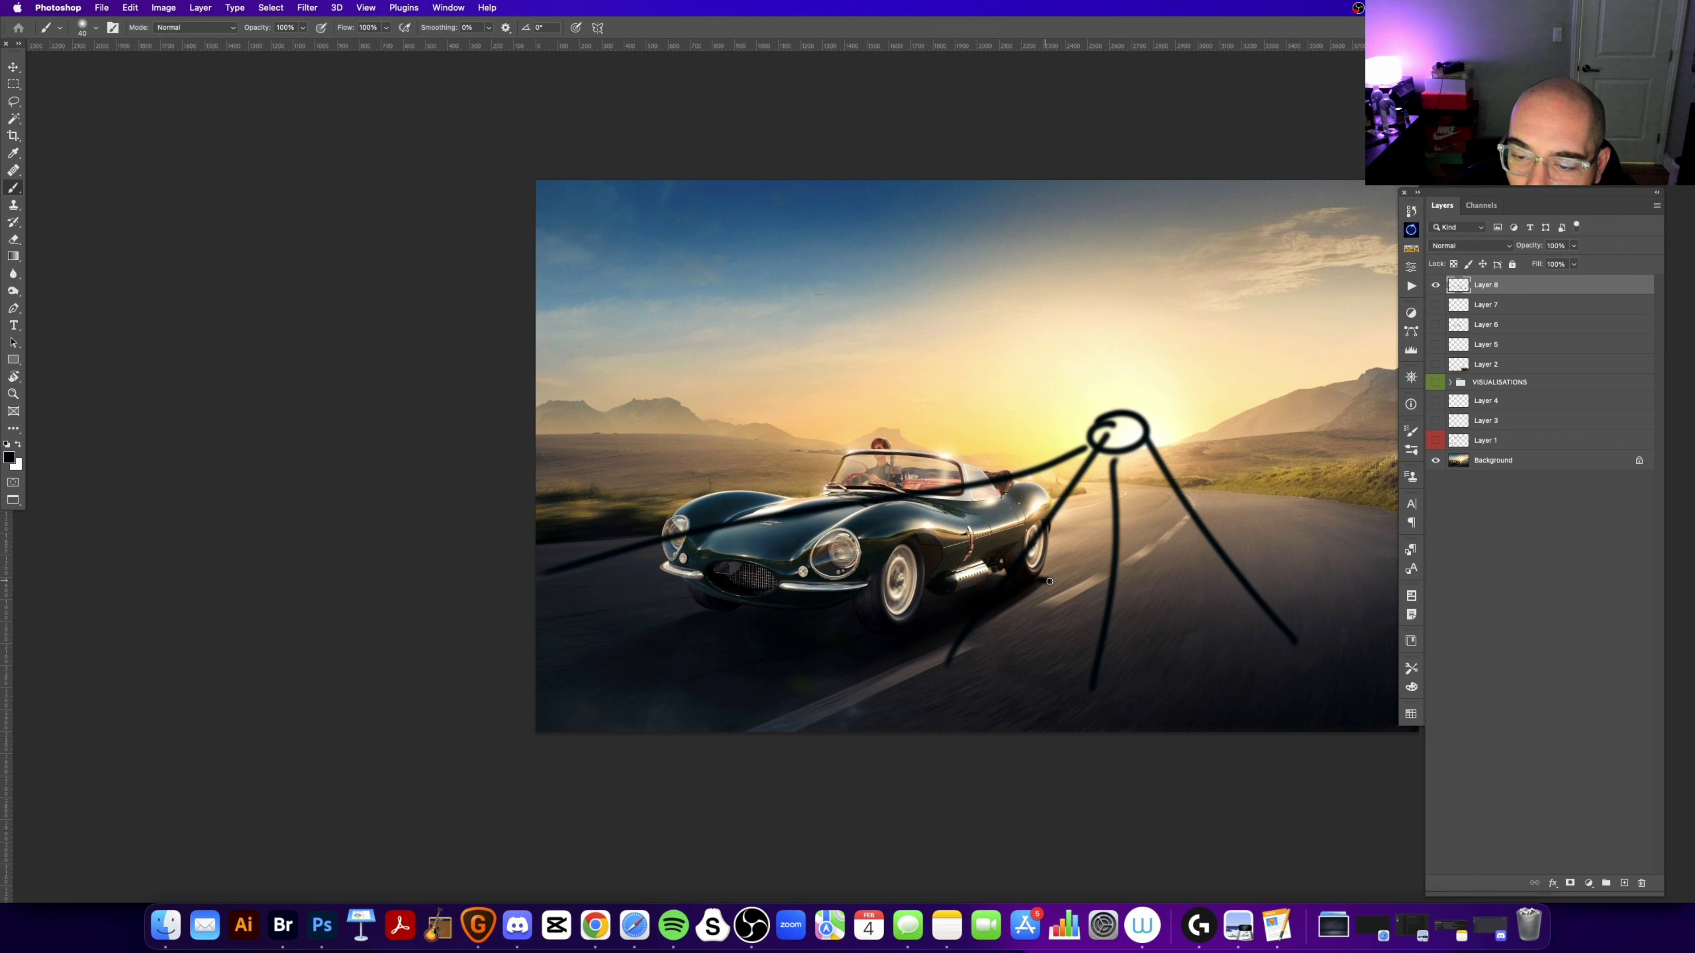
left_click_drag(1049, 581, 992, 639)
key("ctrl+z")
key("x")
left_click_drag(1045, 582, 992, 639)
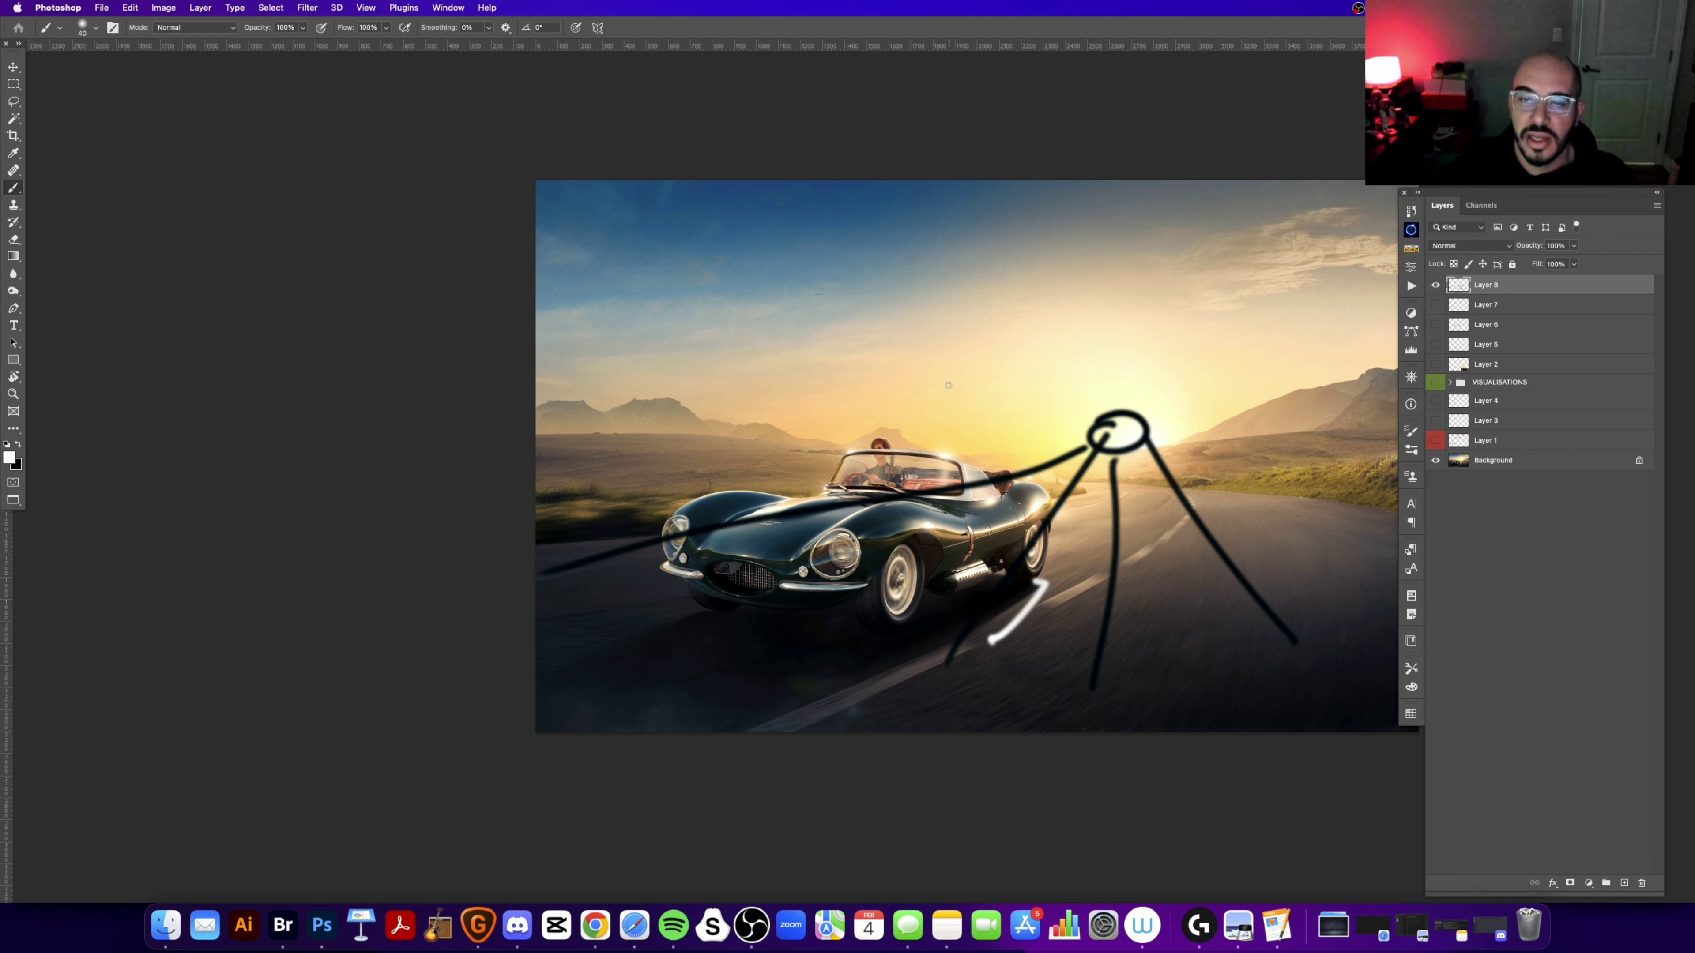
left_click_drag(940, 340, 924, 347)
mouse_move(884, 434)
left_mouse_down()
mouse_move(946, 424)
mouse_move(926, 430)
left_mouse_up()
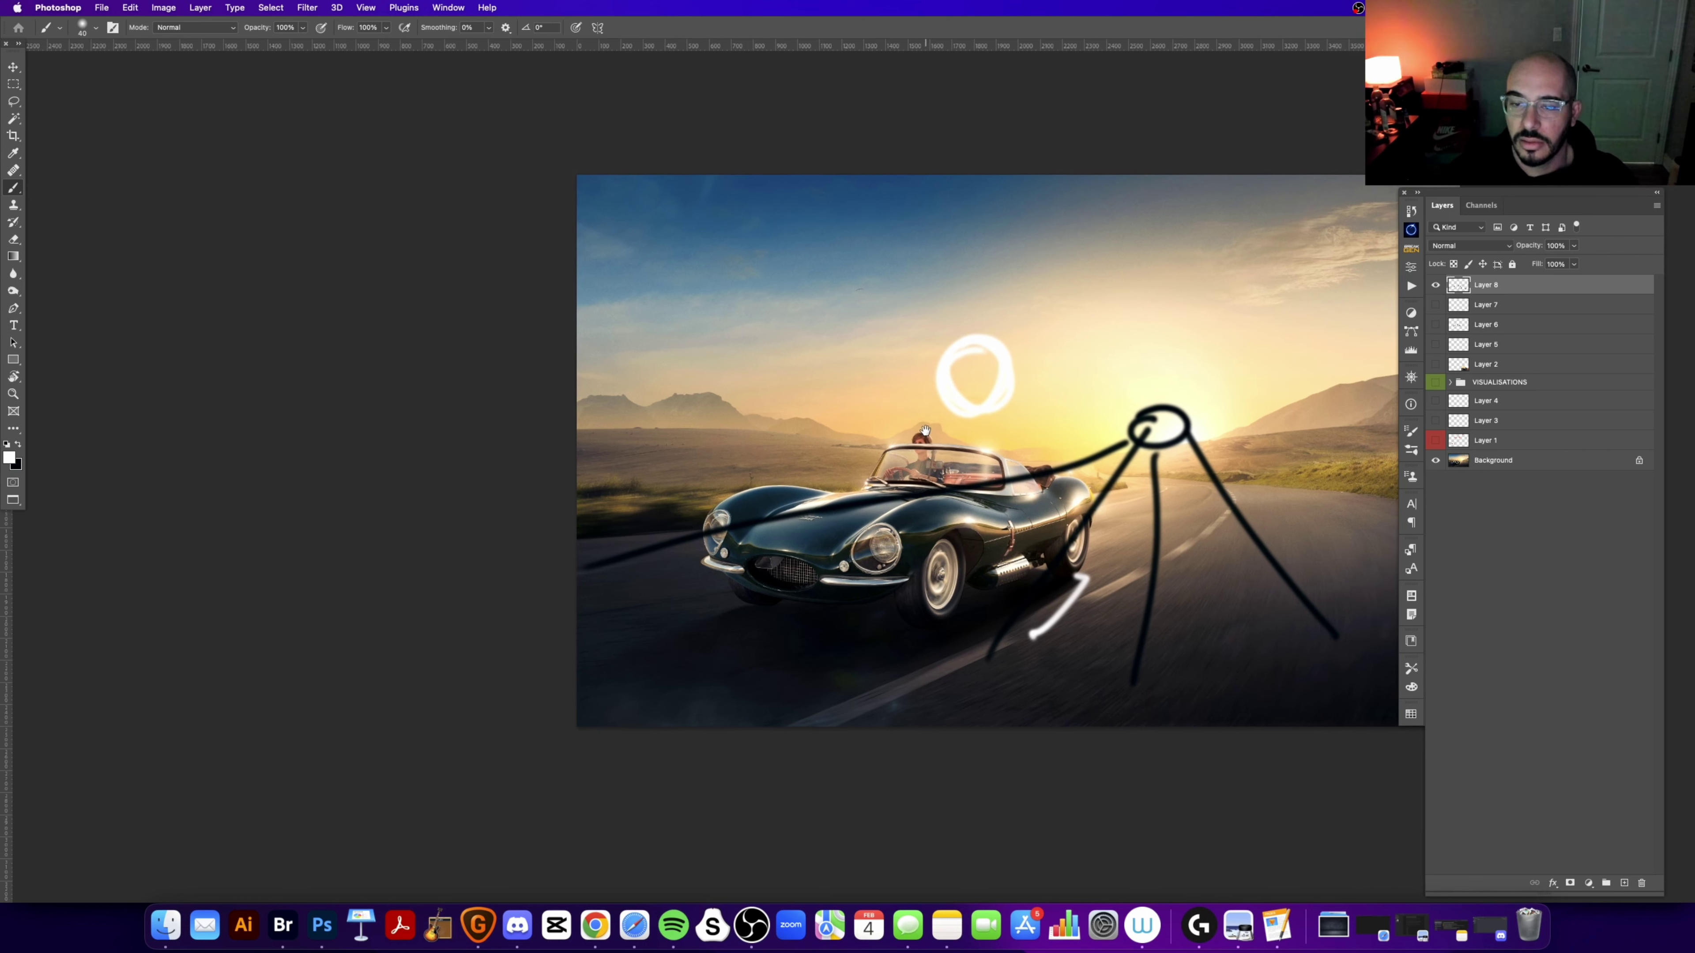
Step: Undo the white circle, white stroke and black stick-figure strokes on Layer 8
key("ctrl+z")
key("ctrl+z")
key("ctrl+z")
key("ctrl+z")
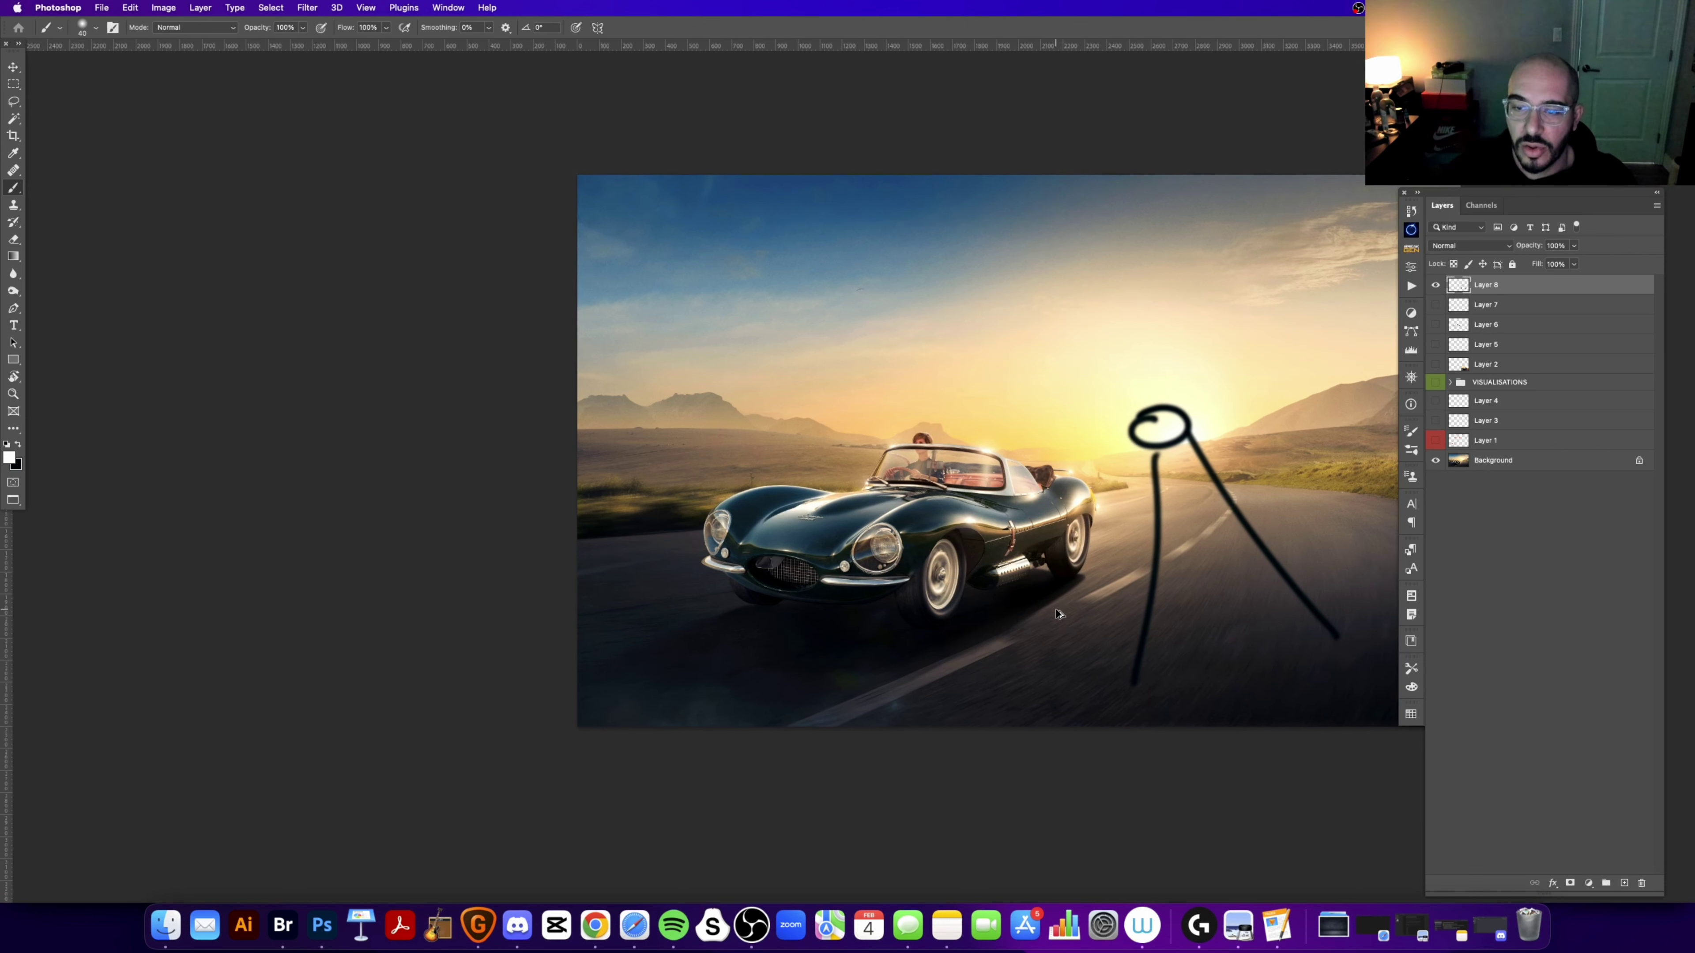
key("ctrl+z")
key("ctrl+z")
key("ctrl+z")
left_click_drag(1080, 573, 990, 628)
key("ctrl+z")
Step: Paint white streaks along the road below the car, then hide Layer 8
left_click_drag(1071, 576, 895, 664)
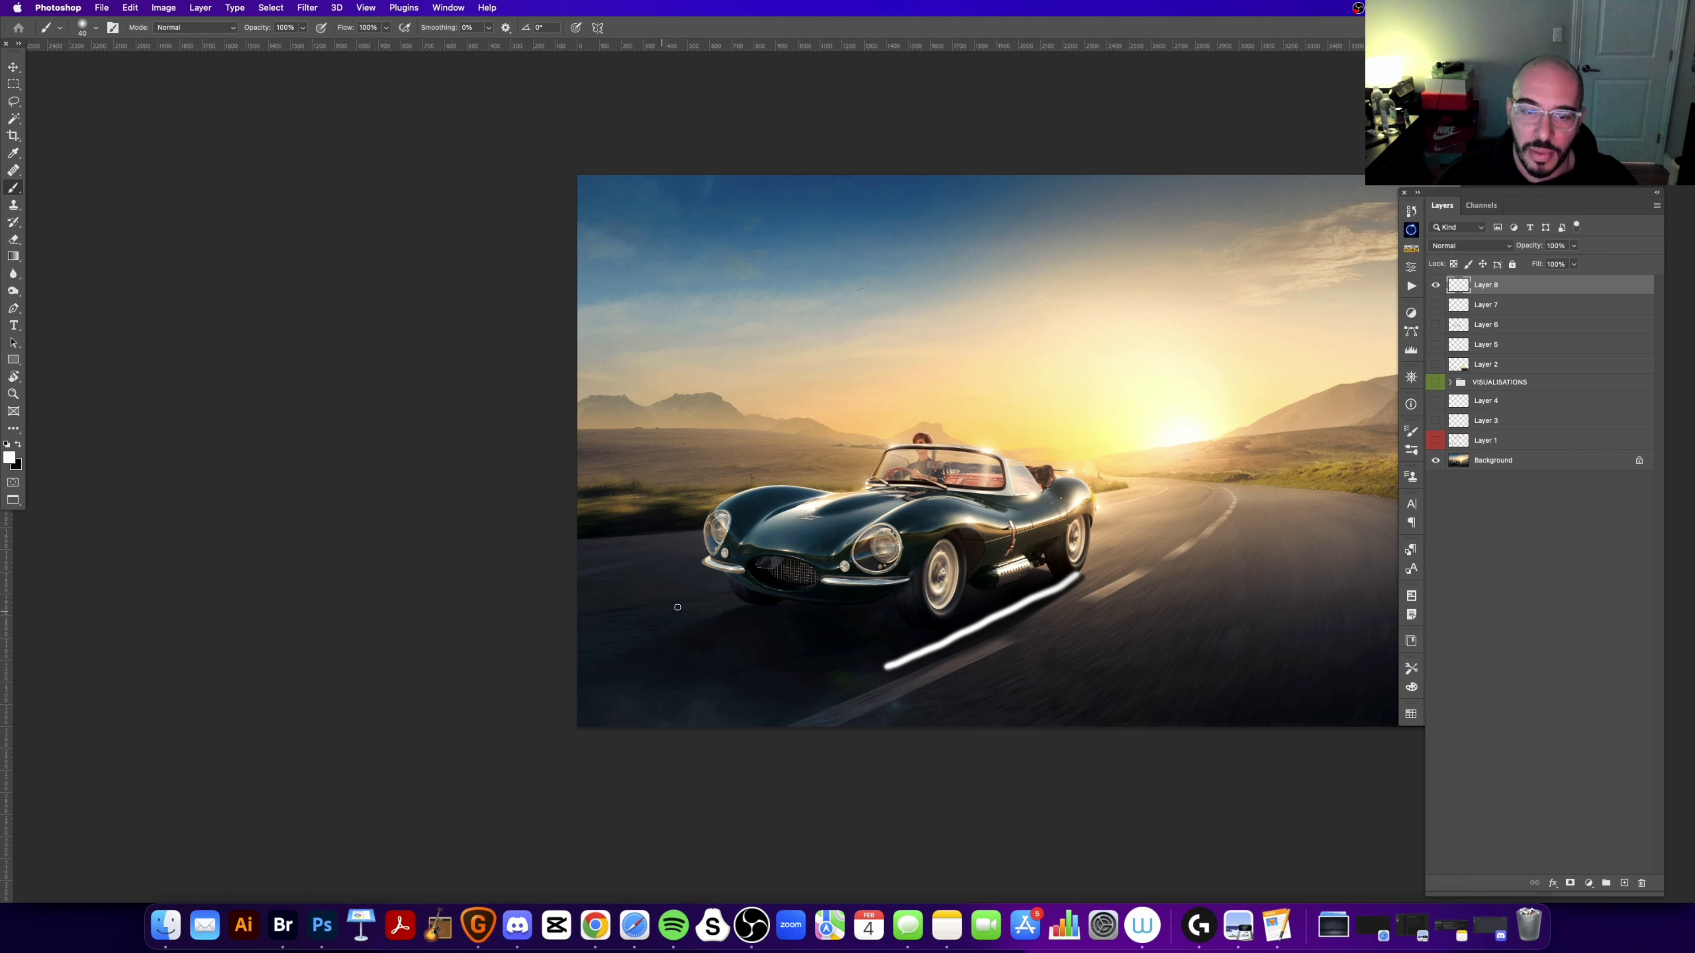
left_click_drag(746, 603, 578, 647)
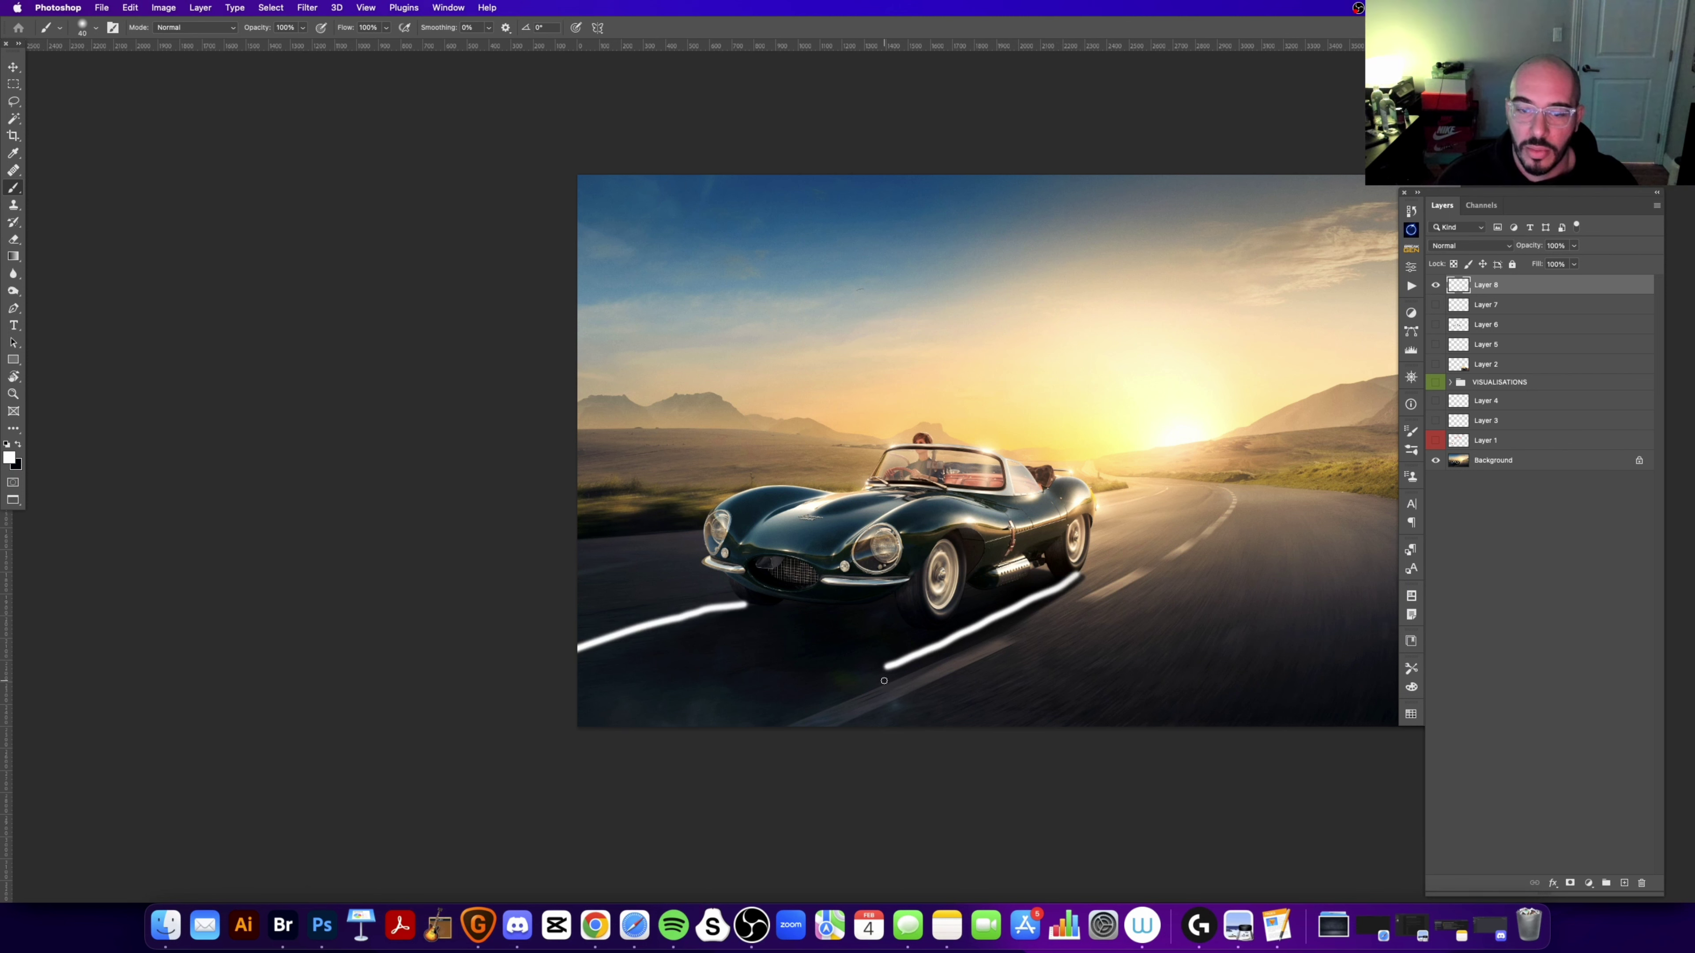
left_click_drag(888, 673, 679, 779)
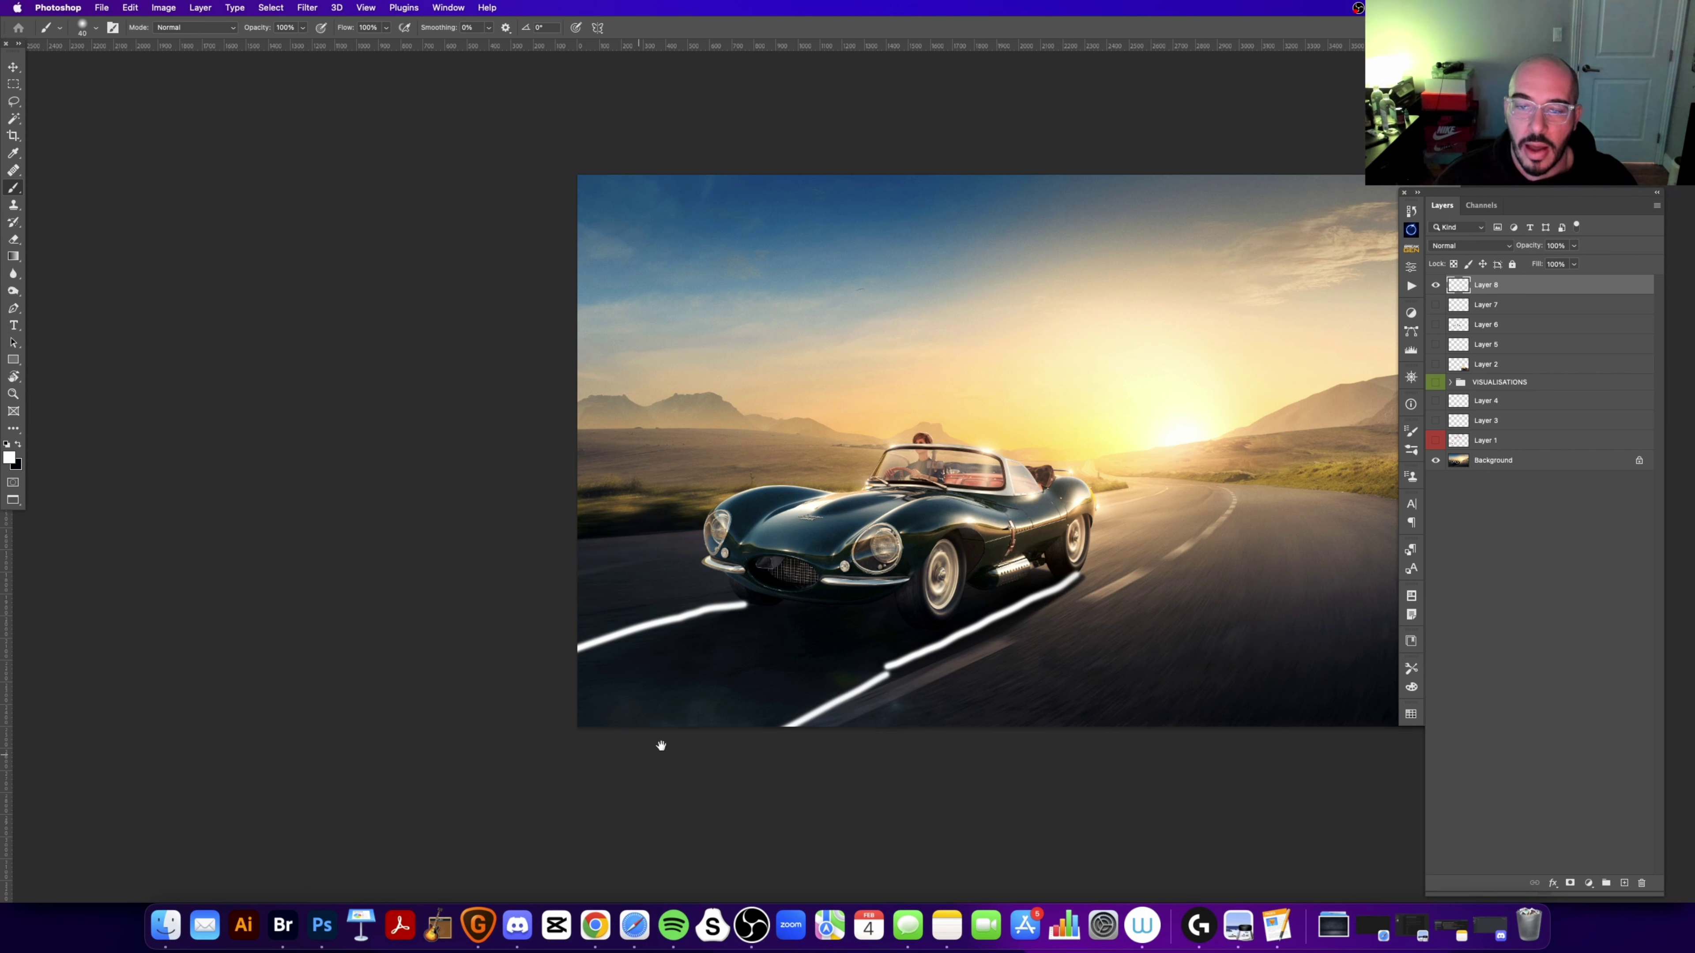
scroll(661, 746, "right", 3)
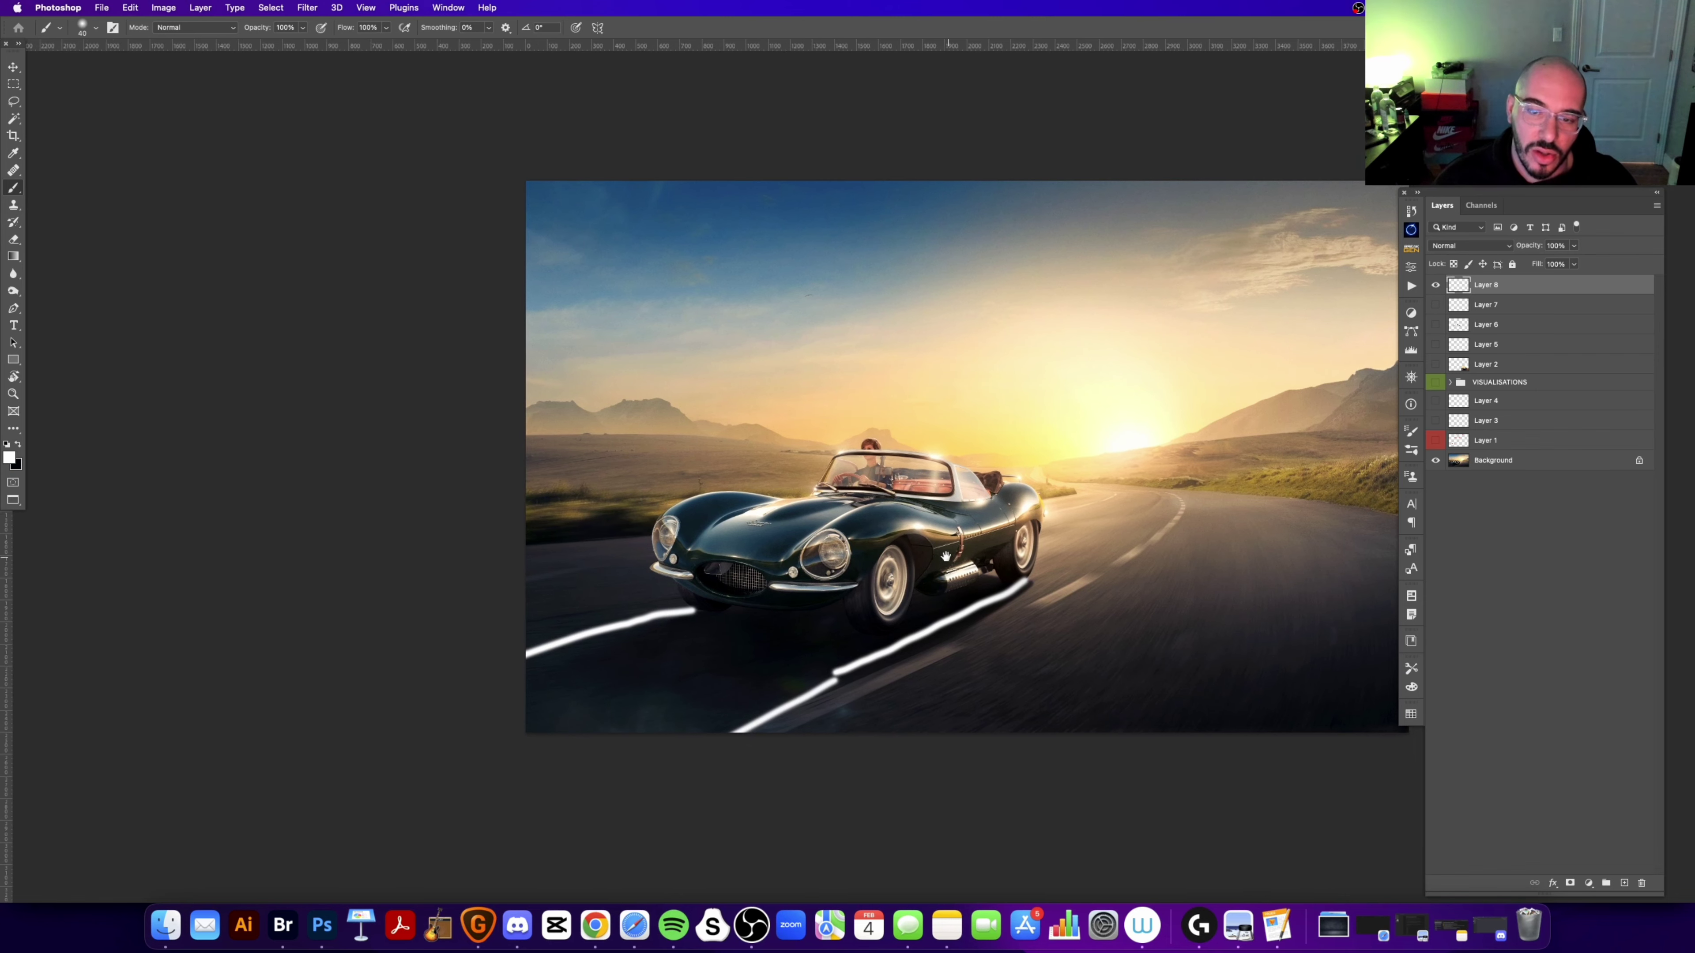
scroll(923, 556, "right", 2)
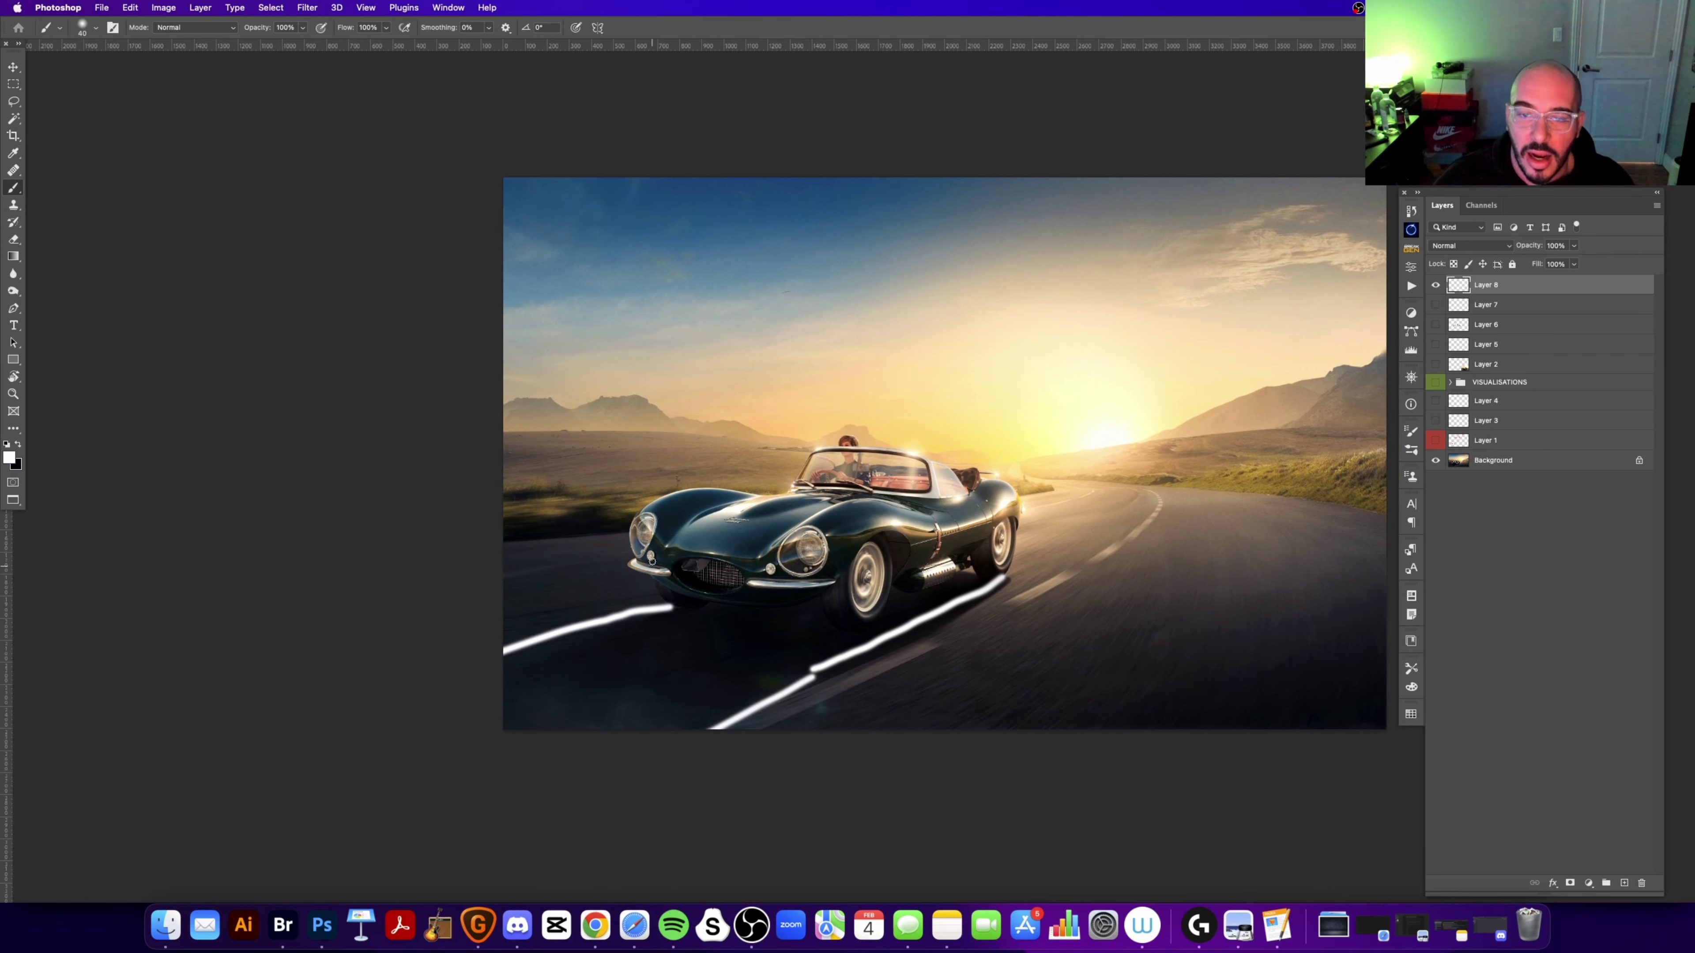
scroll(651, 559, "right", 1)
key("z")
left_click(1435, 285)
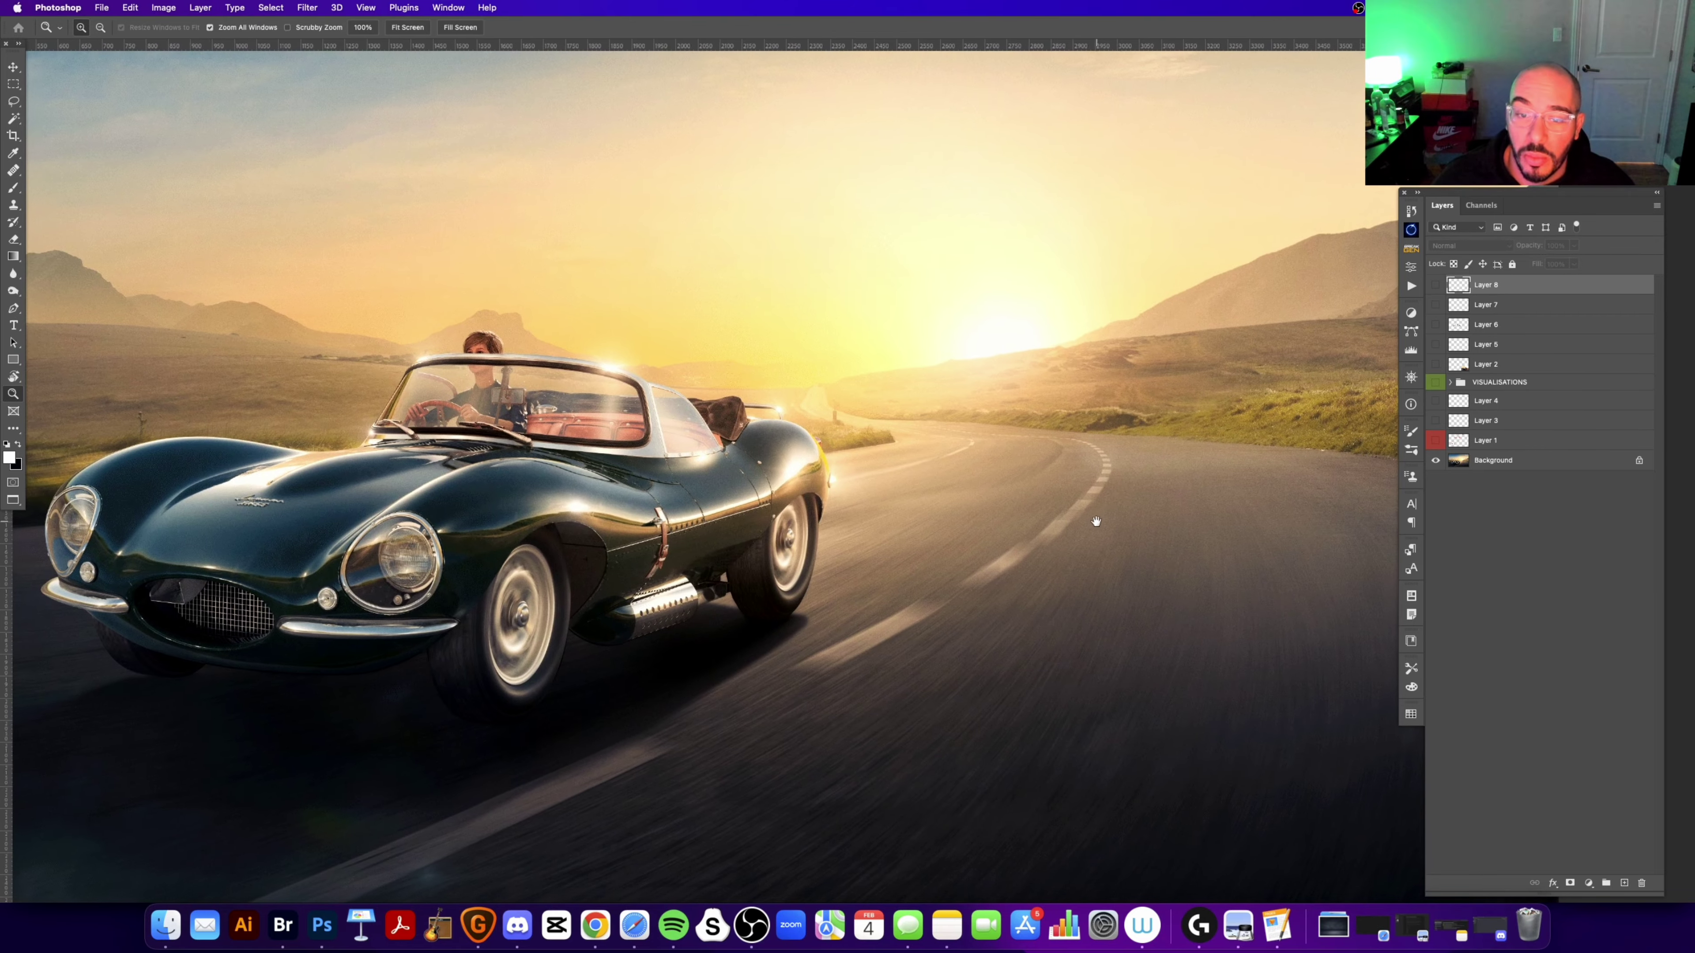
Step: Add blank Layer 9 above Layer 8 and try a white road streak, then undo it
left_click_drag(1122, 504, 1018, 529)
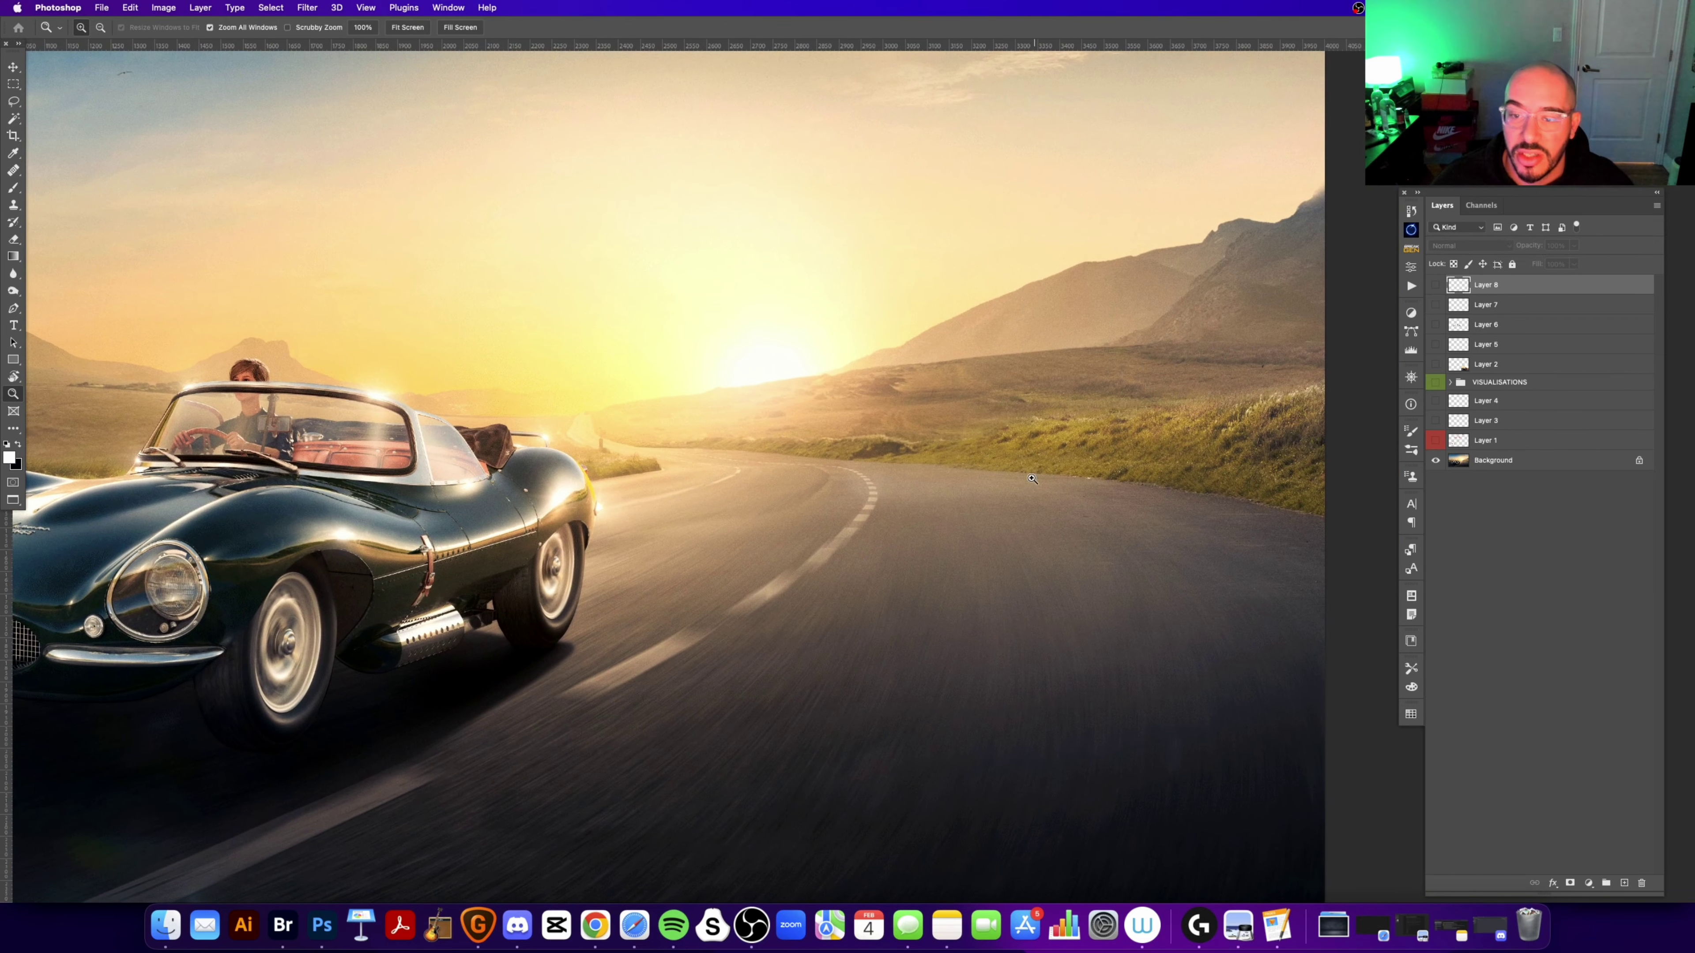
left_click_drag(881, 542, 966, 547)
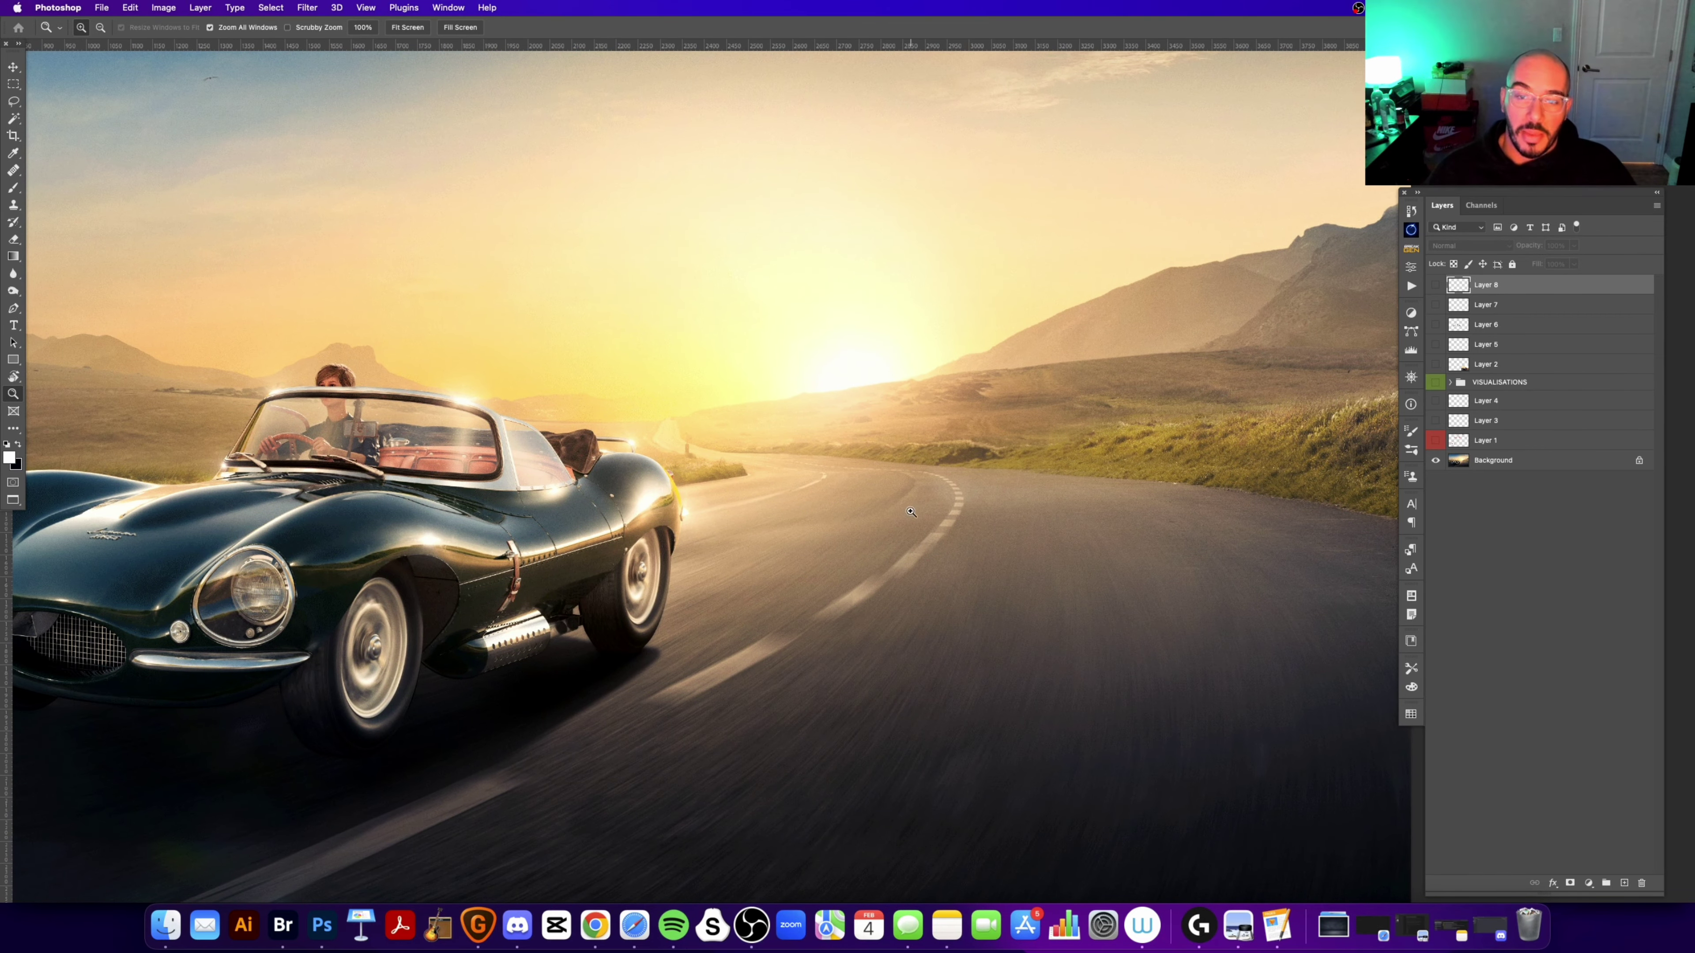
left_click_drag(969, 478, 1133, 430)
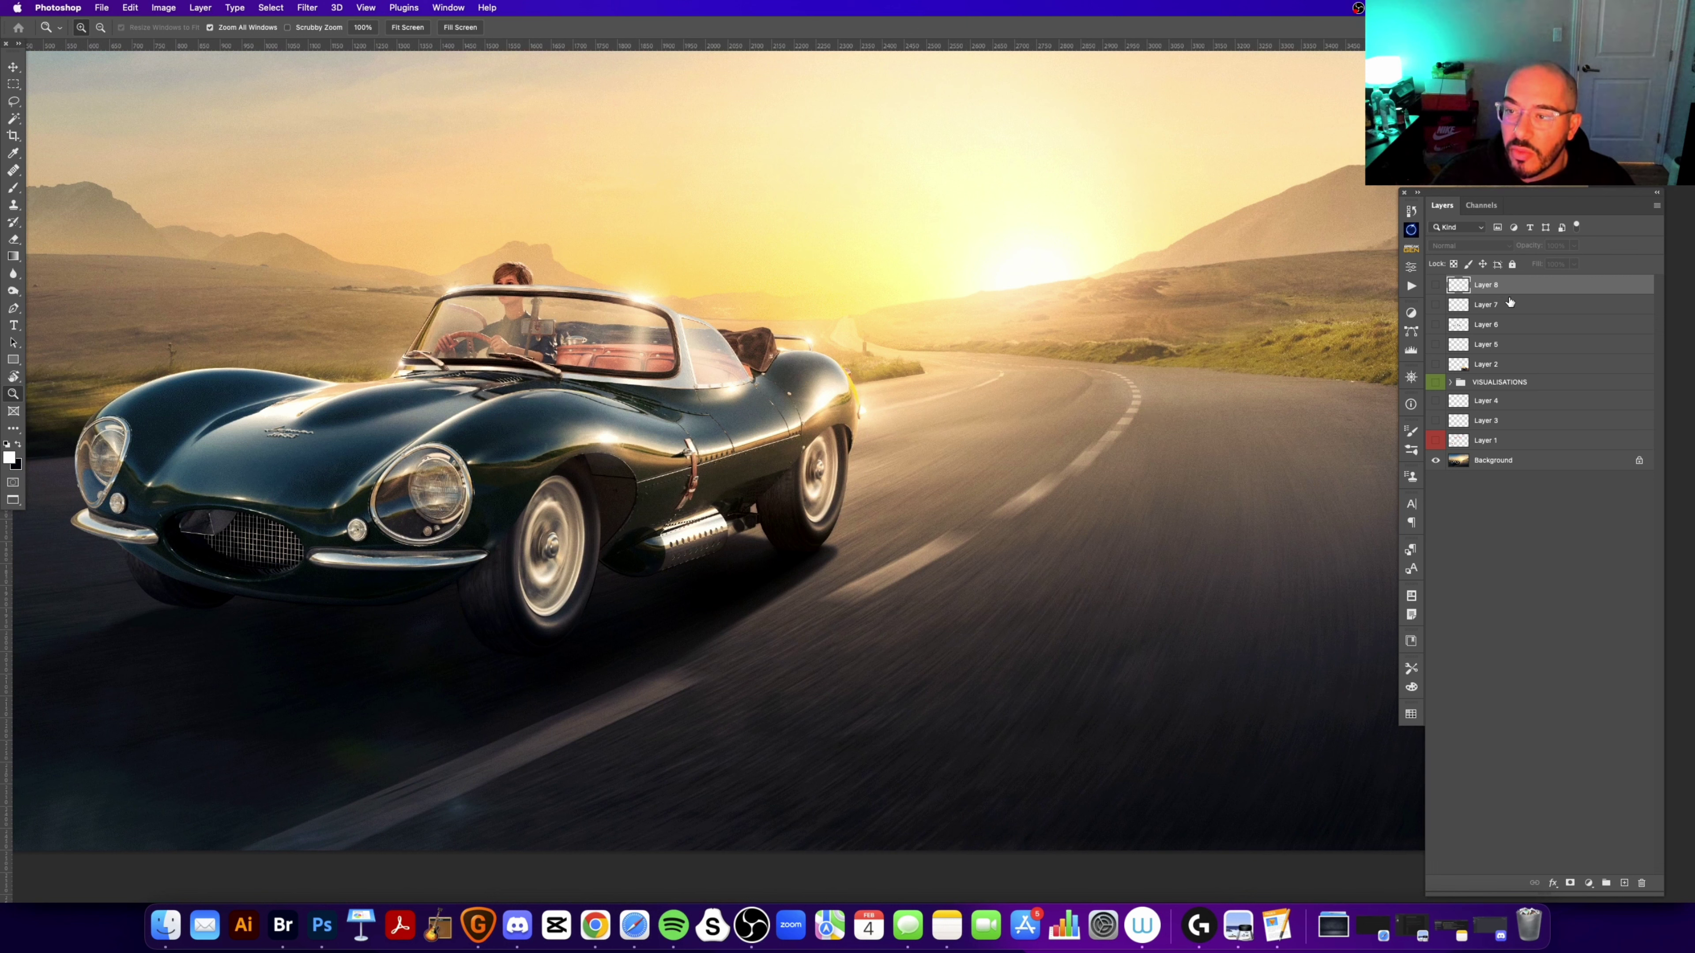
key("b")
left_click(1624, 883)
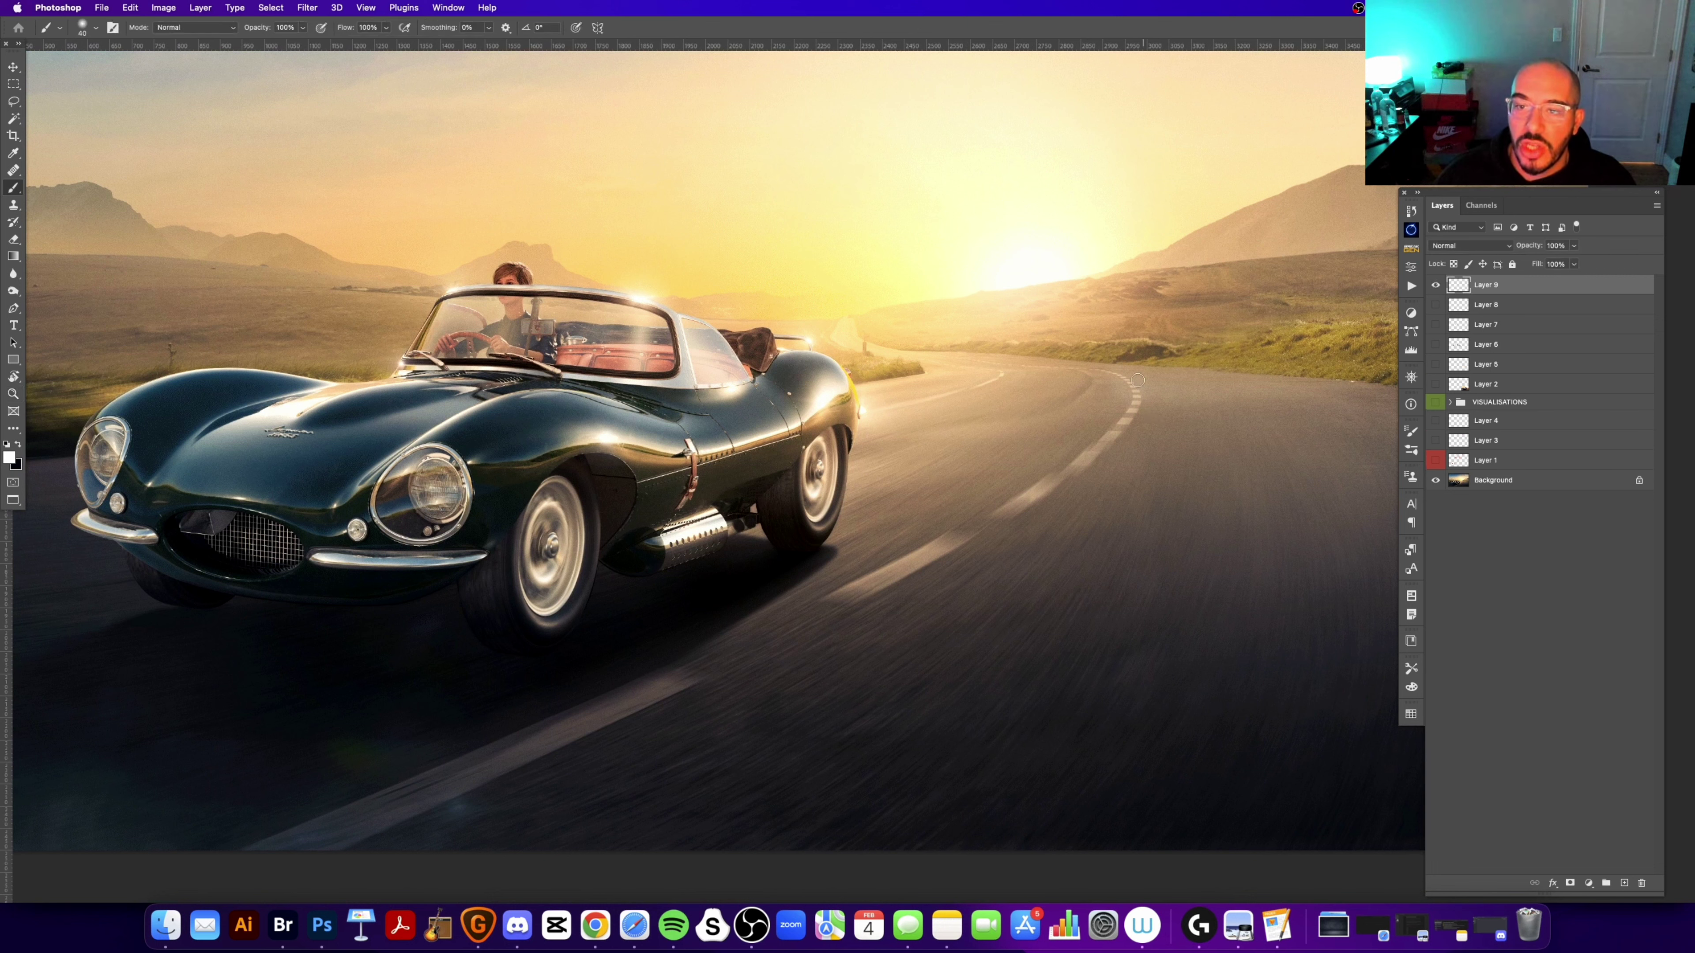
mouse_move(1087, 364)
left_mouse_down()
mouse_move(1138, 419)
mouse_move(1060, 475)
left_mouse_up()
key("ctrl+z")
Step: Clear the selection, reselect Layer 9, and try a centre-line road streak before undoing it
key("m")
key("ctrl+d")
key("v")
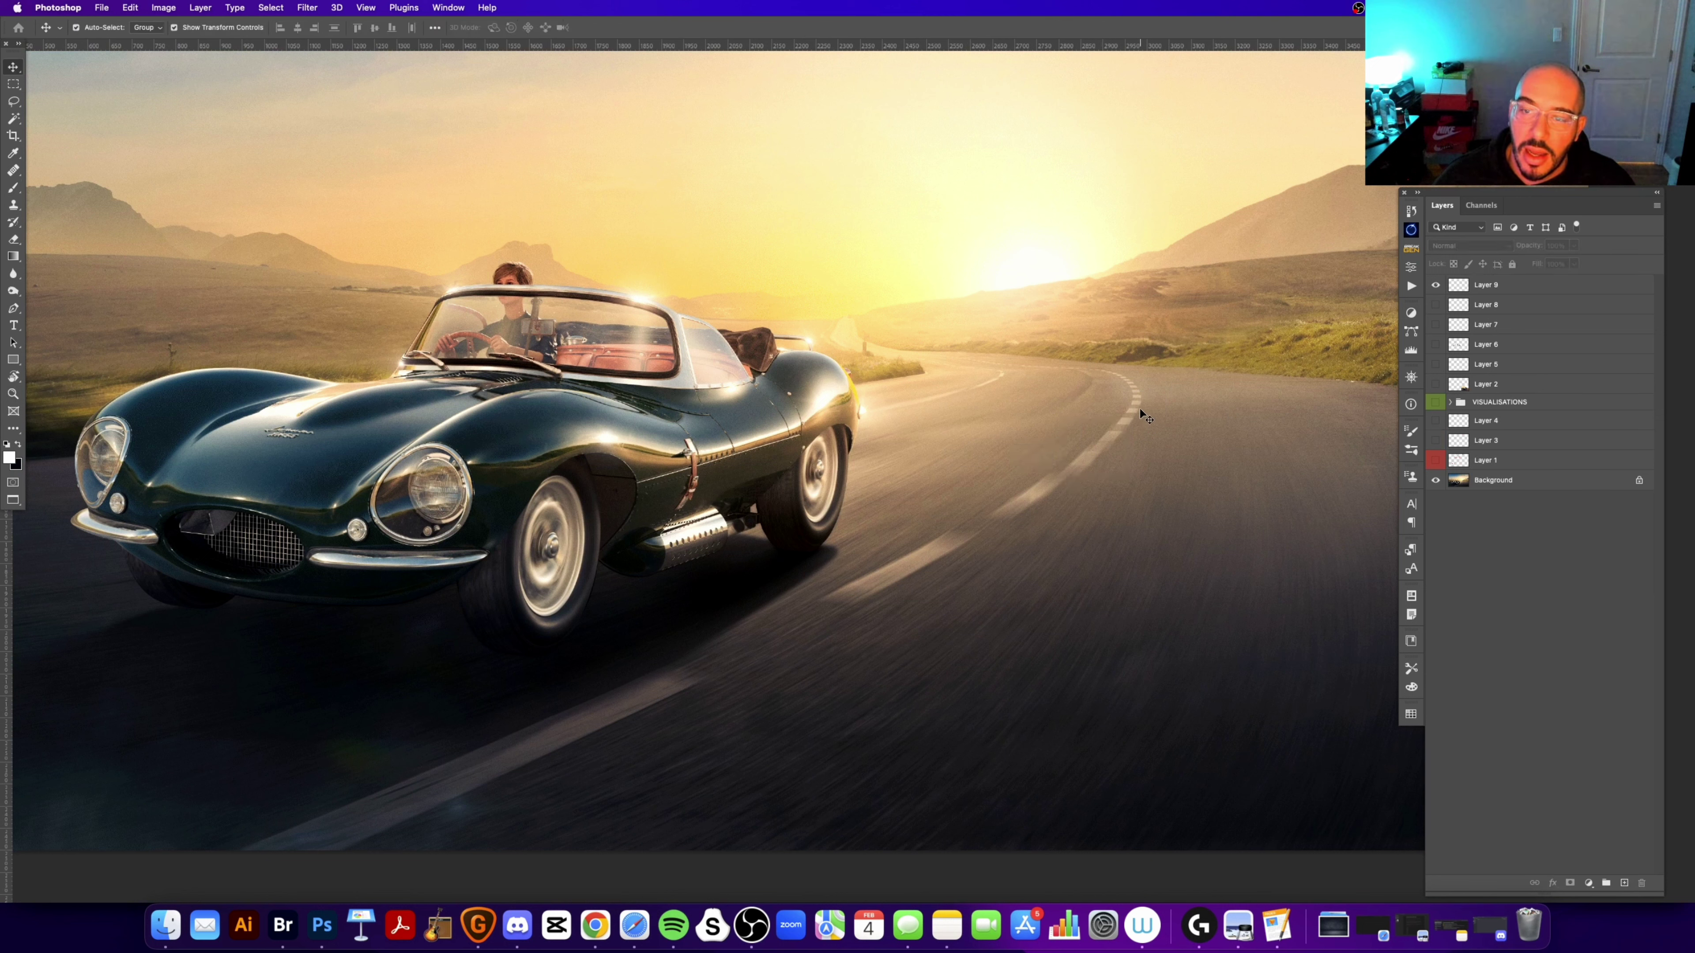
left_click(1543, 287)
key("b")
mouse_move(1138, 403)
left_mouse_down()
mouse_move(1026, 502)
mouse_move(492, 756)
mouse_move(379, 832)
left_mouse_up()
scroll(1040, 587, "down", 2)
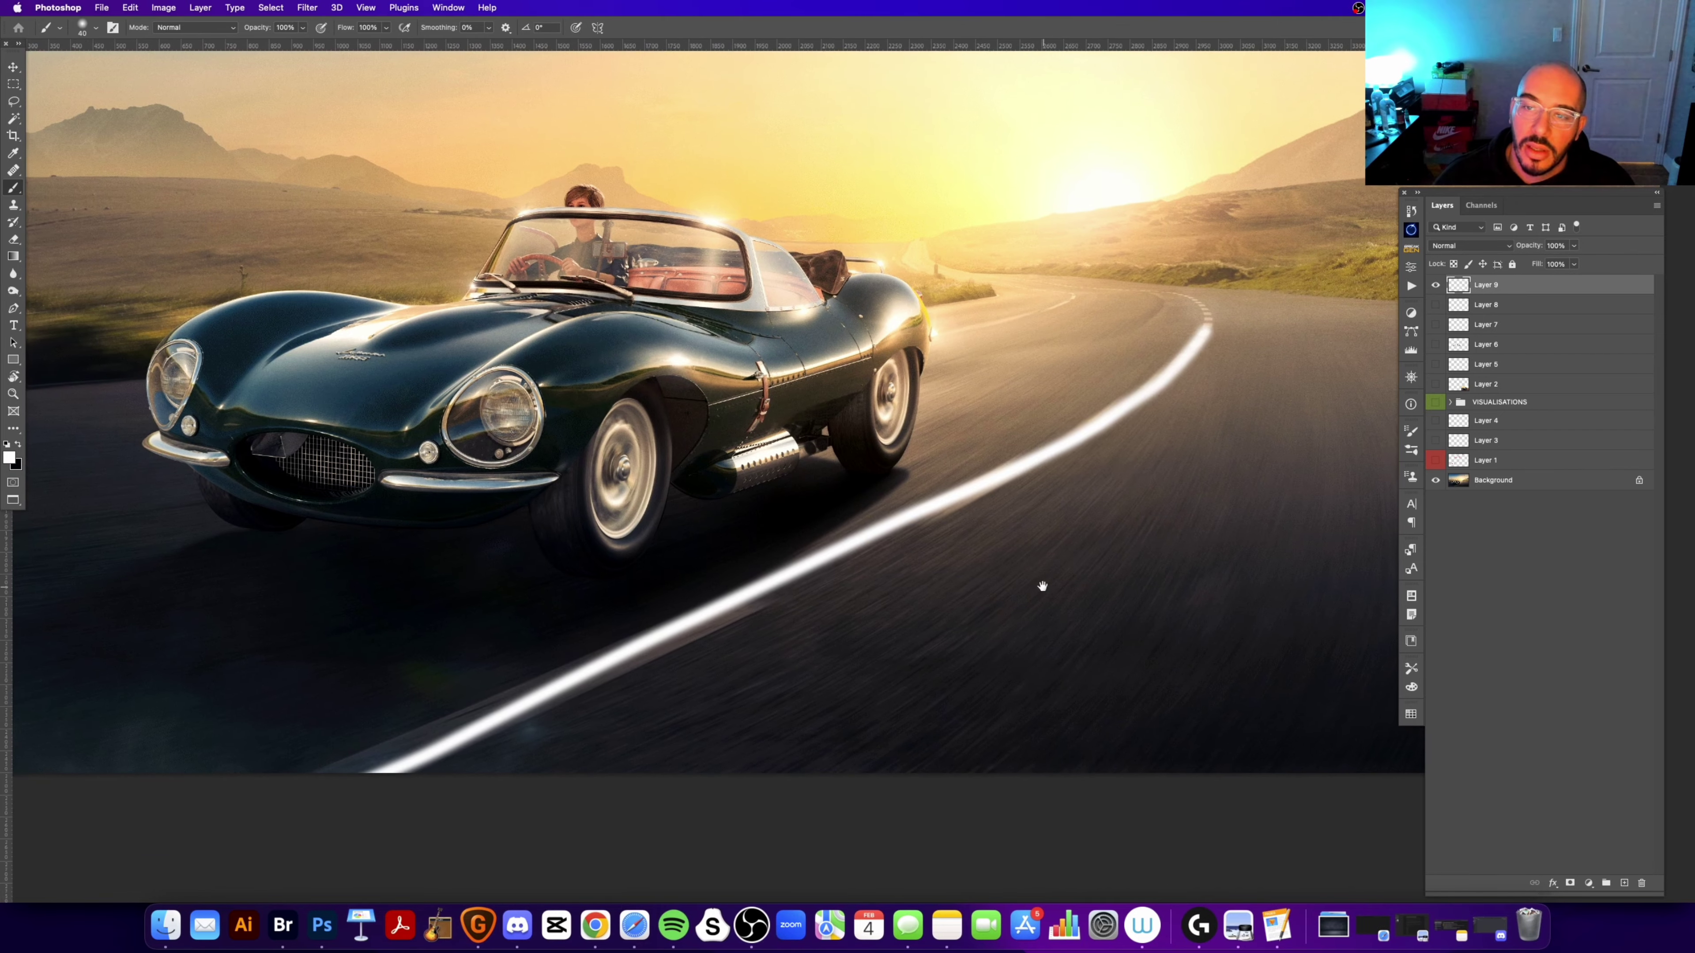
key("ctrl+z")
Step: Try longer curved streaks along the road's centre, undo them, and fit the image in view
mouse_move(1187, 350)
left_mouse_down()
mouse_move(1024, 467)
mouse_move(859, 544)
left_mouse_up()
key("ctrl+z")
mouse_move(1212, 303)
left_mouse_down()
mouse_move(1148, 408)
mouse_move(554, 773)
left_mouse_up()
left_click_drag(1005, 493, 962, 548)
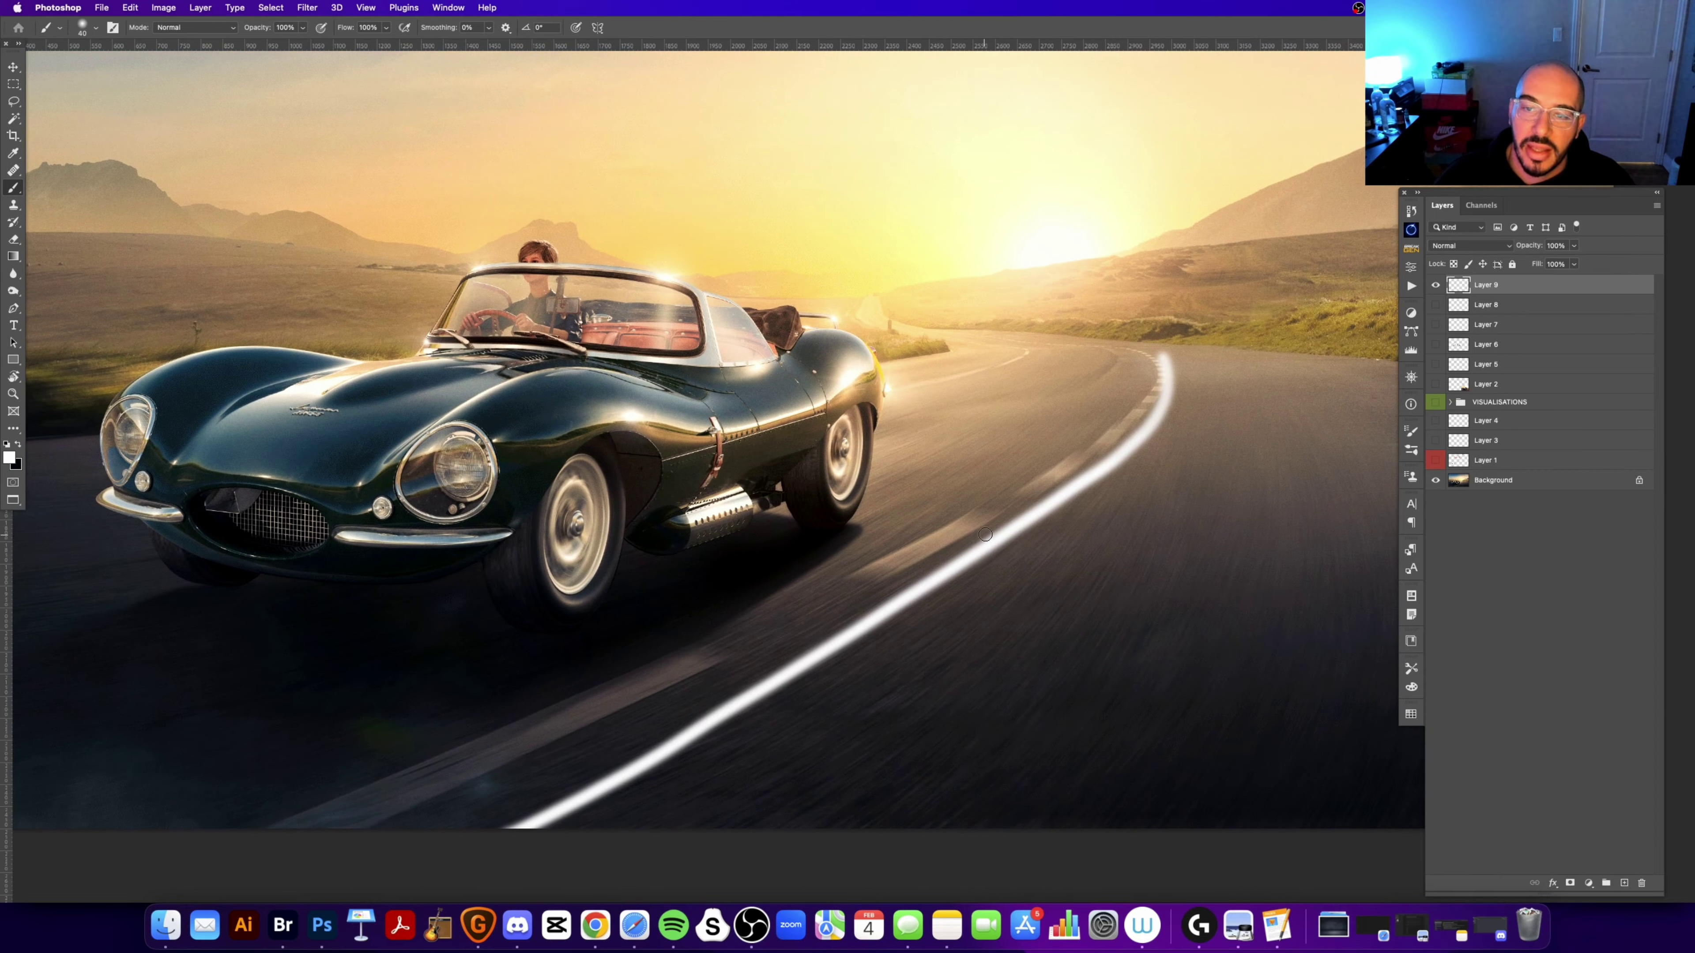
key("ctrl+z")
left_click_drag(1067, 465, 1012, 516)
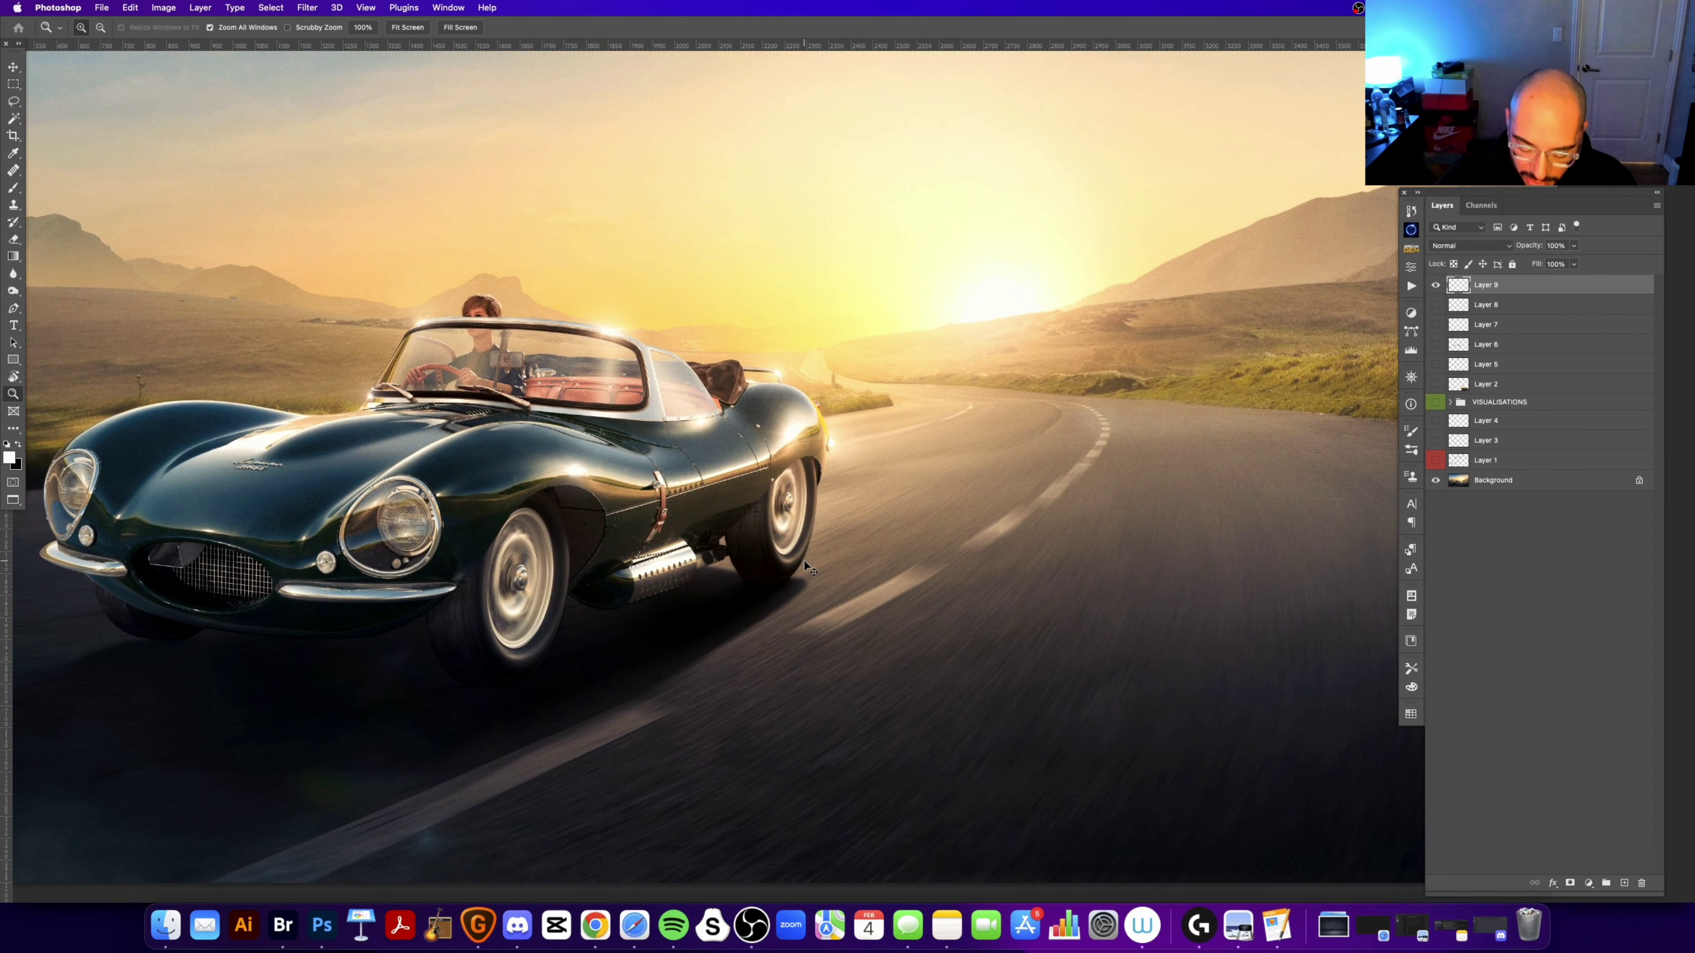
key("ctrl+0")
left_click_drag(1059, 531, 965, 546)
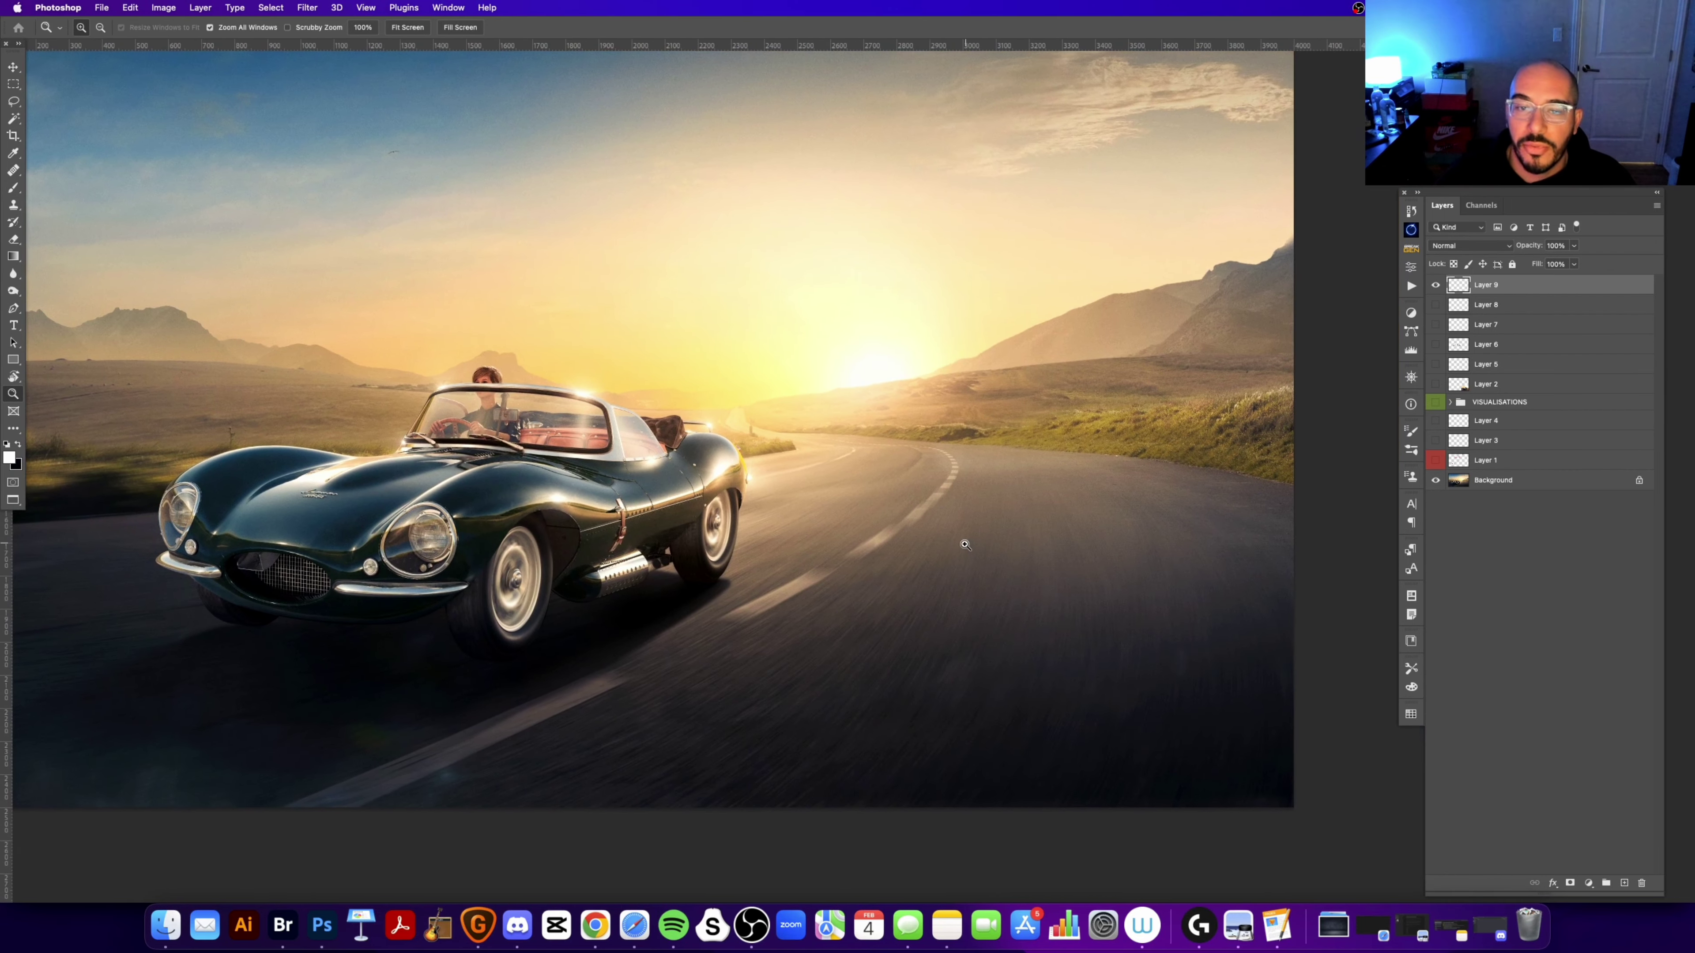
Step: Paint a size-10 white streak trailing the car and a size-20 streak down the road's right edge
left_click(894, 480)
key("b")
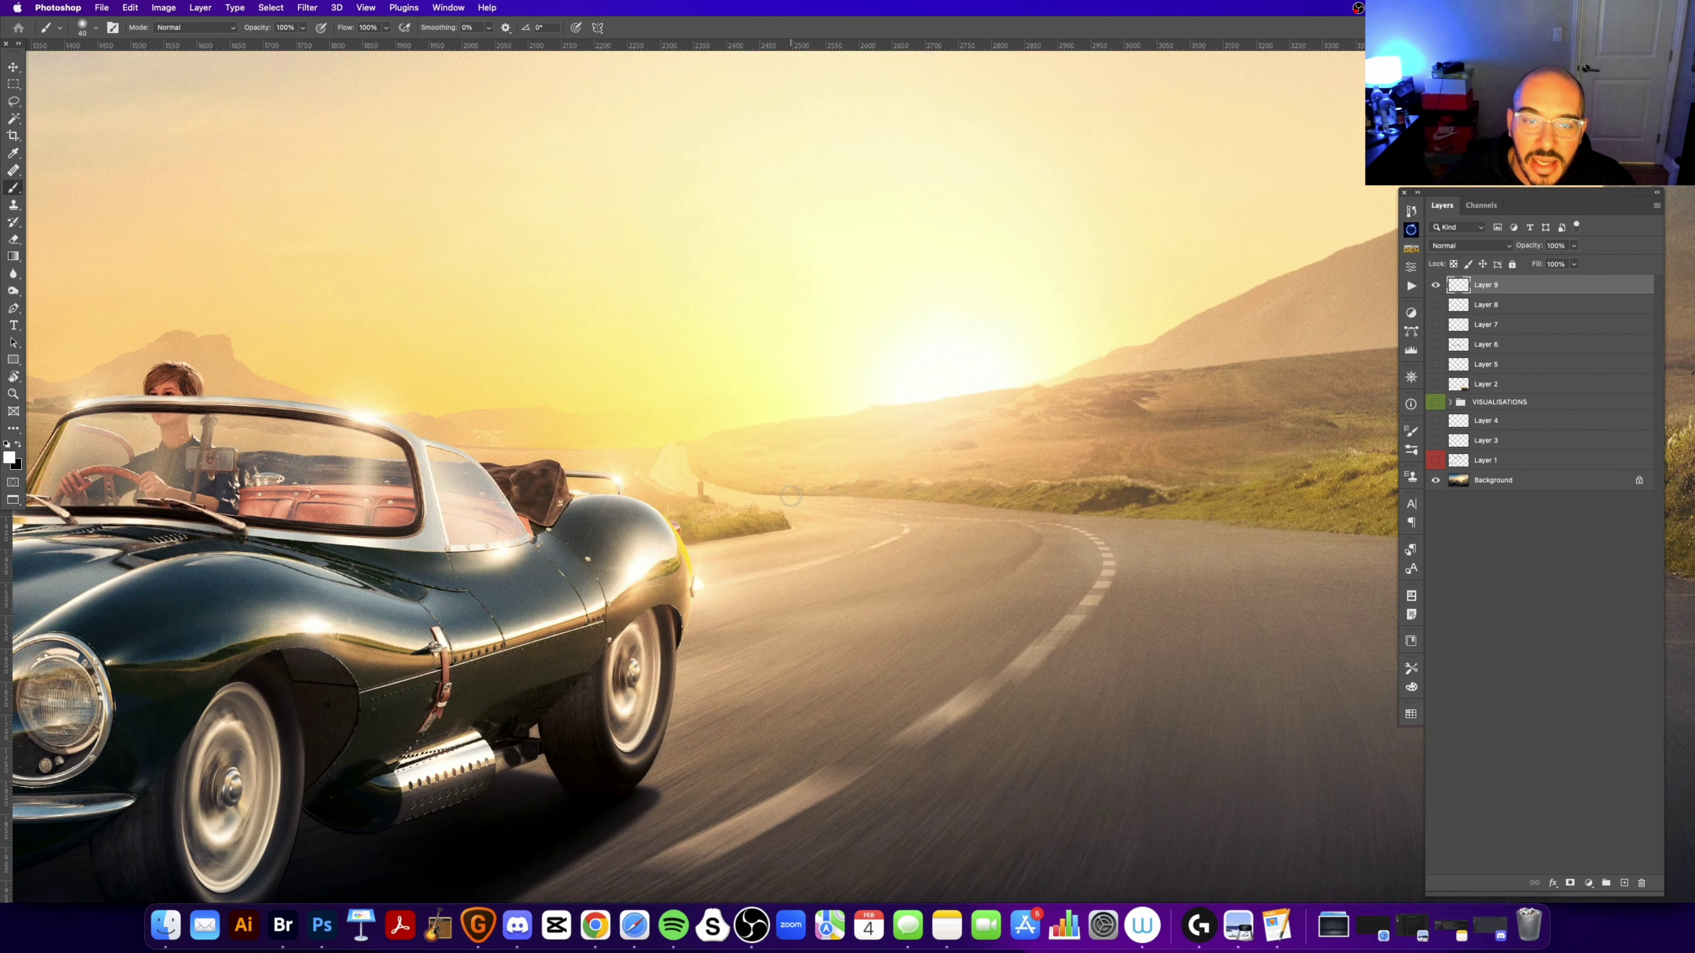
key("bracketleft")
key("bracketleft")
key("bracketleft")
mouse_move(804, 513)
left_mouse_down()
mouse_move(830, 515)
mouse_move(670, 588)
left_mouse_up()
scroll(670, 588, "right", 10)
scroll(670, 587, "down", 5)
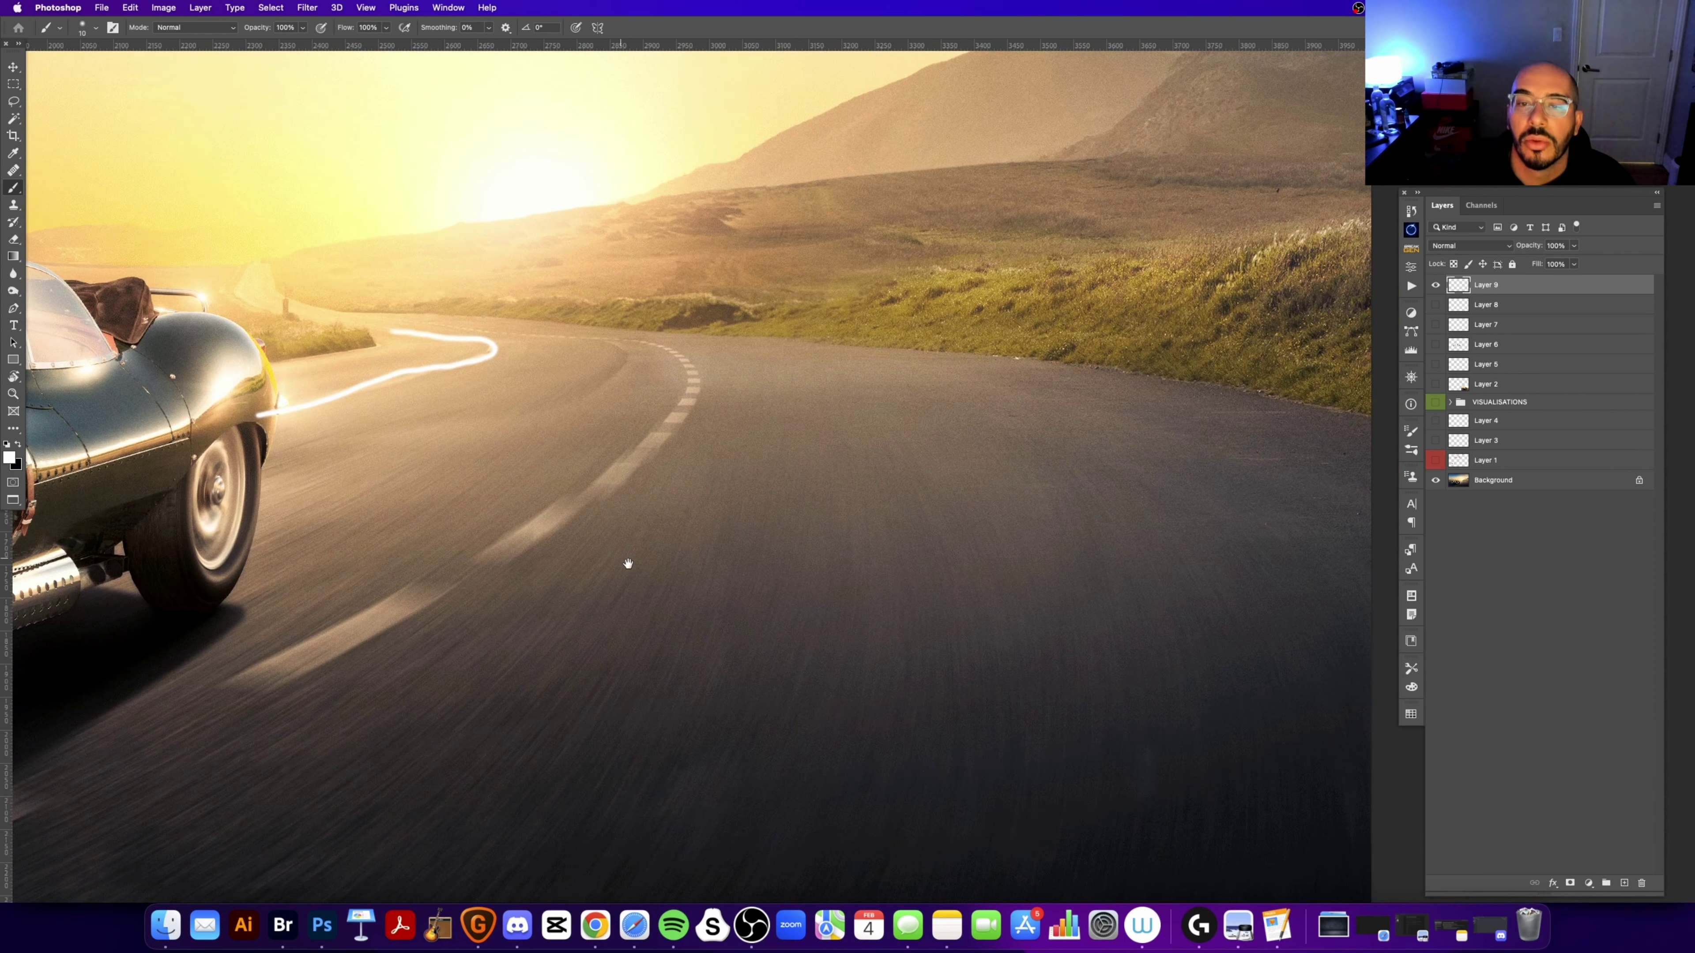
key("bracketright")
key("bracketright")
left_click_drag(746, 361, 1345, 897)
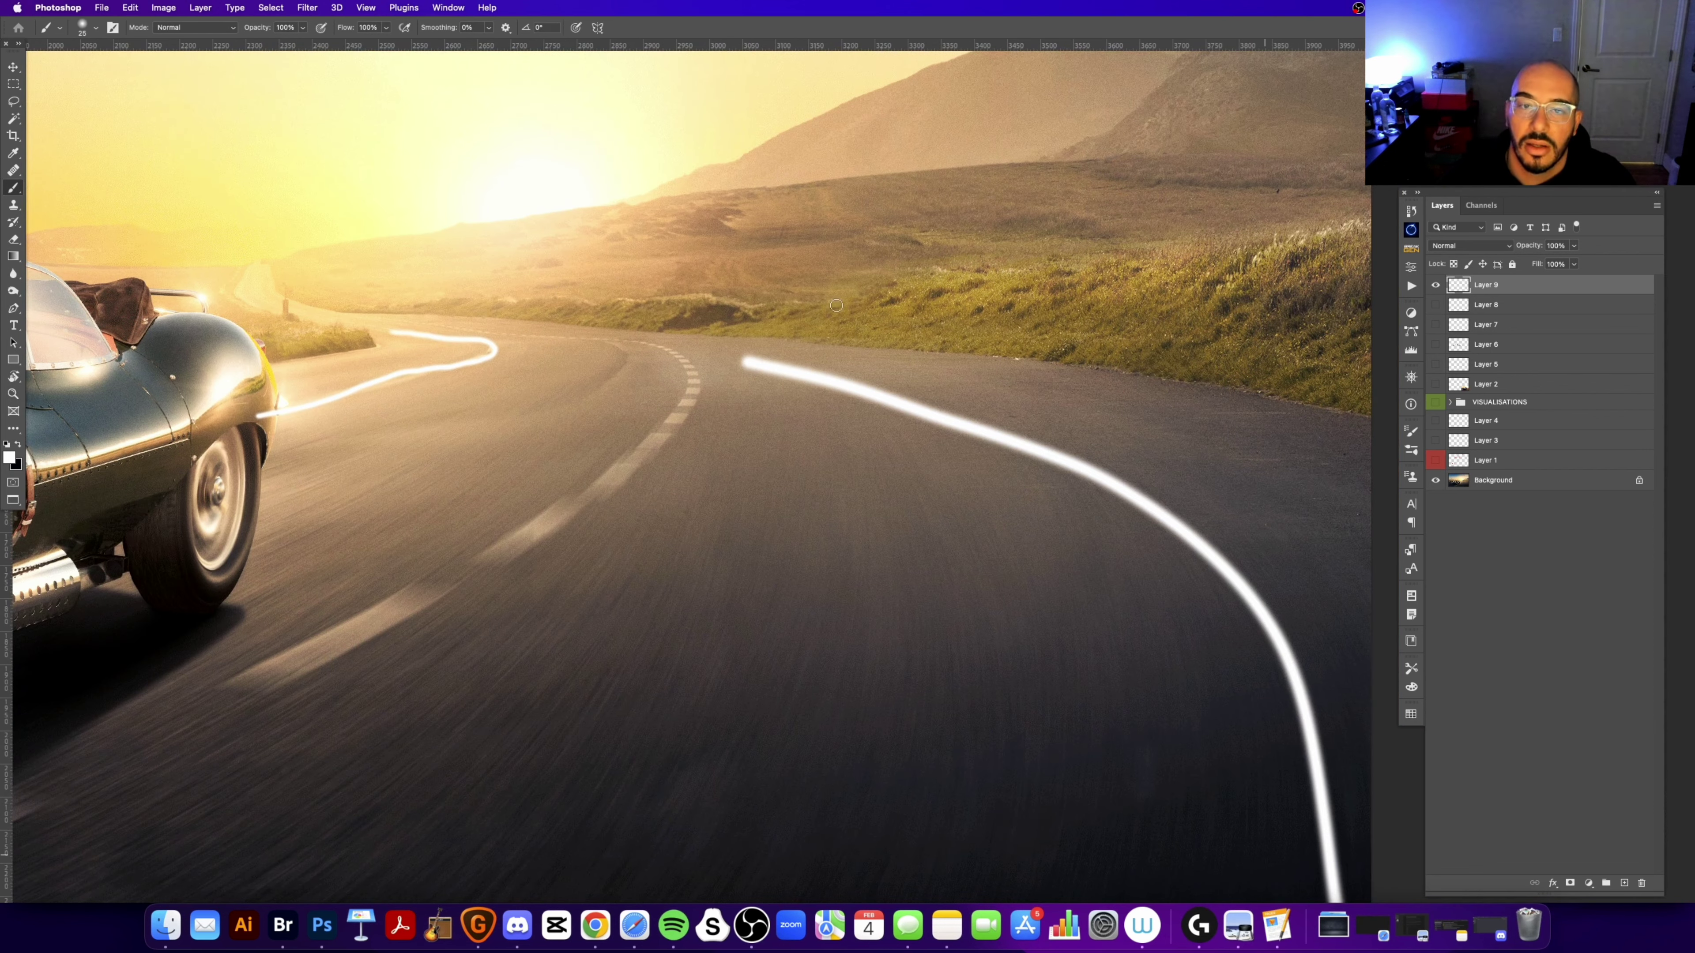
key("ctrl+z")
left_click_drag(753, 346, 1348, 900)
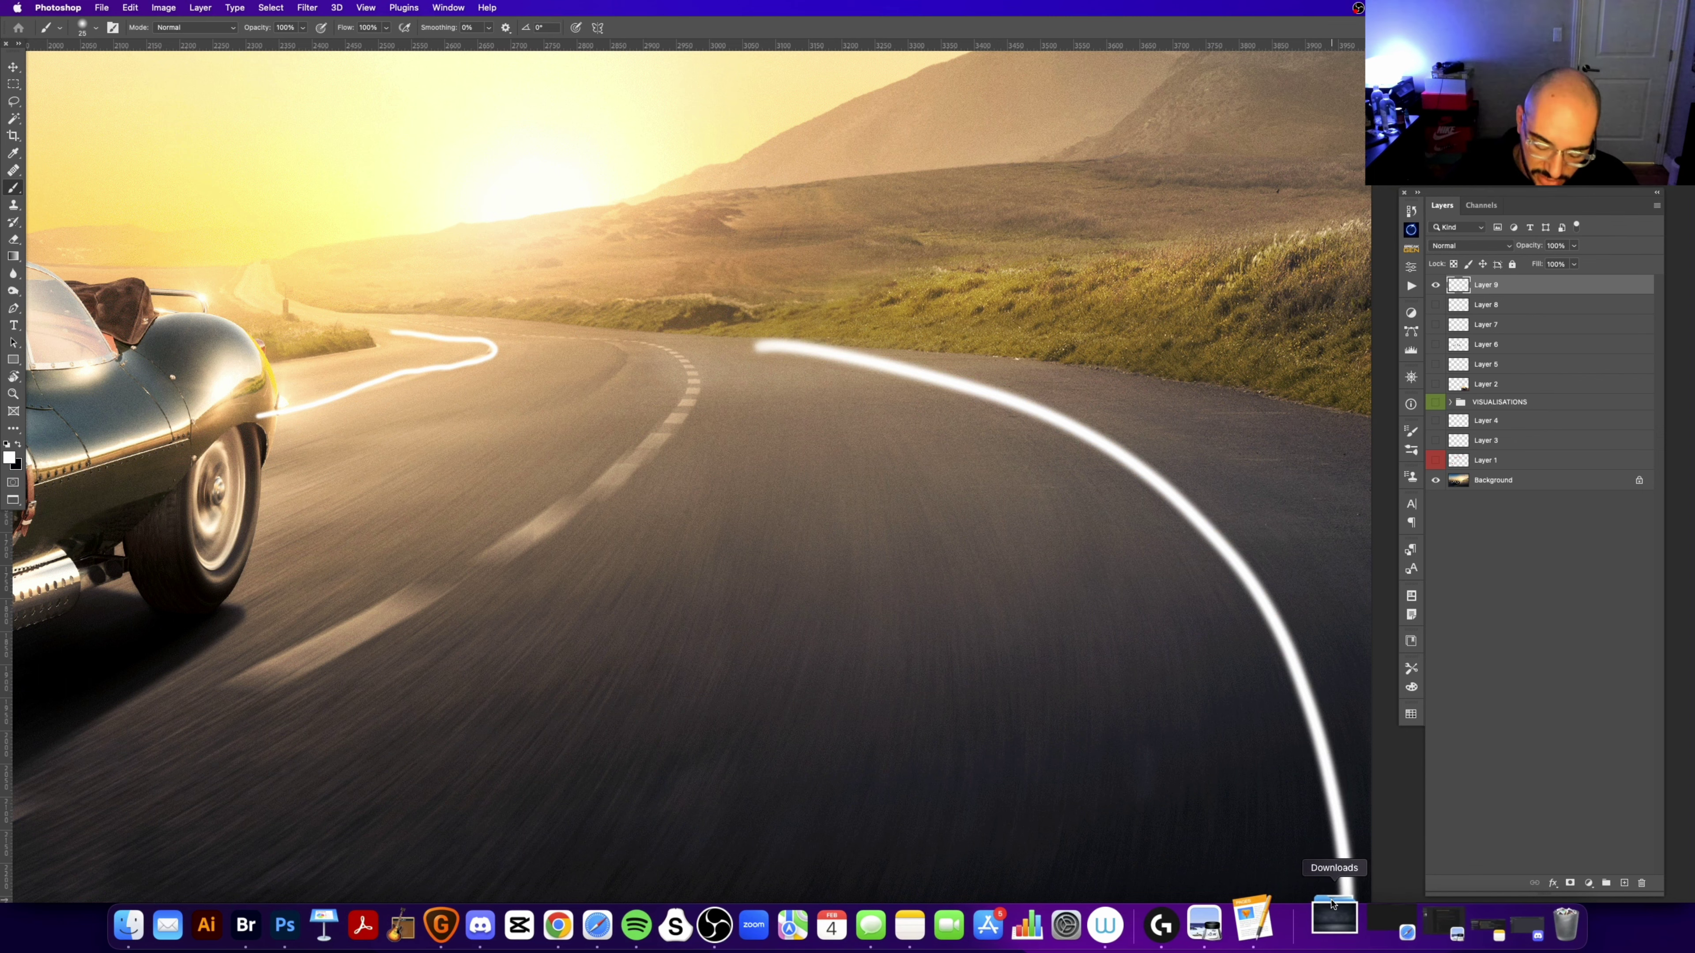
Step: Zoom back out, hide Layer 9's white streaks, and show the red annotations
key("ctrl+minus")
key("ctrl+minus")
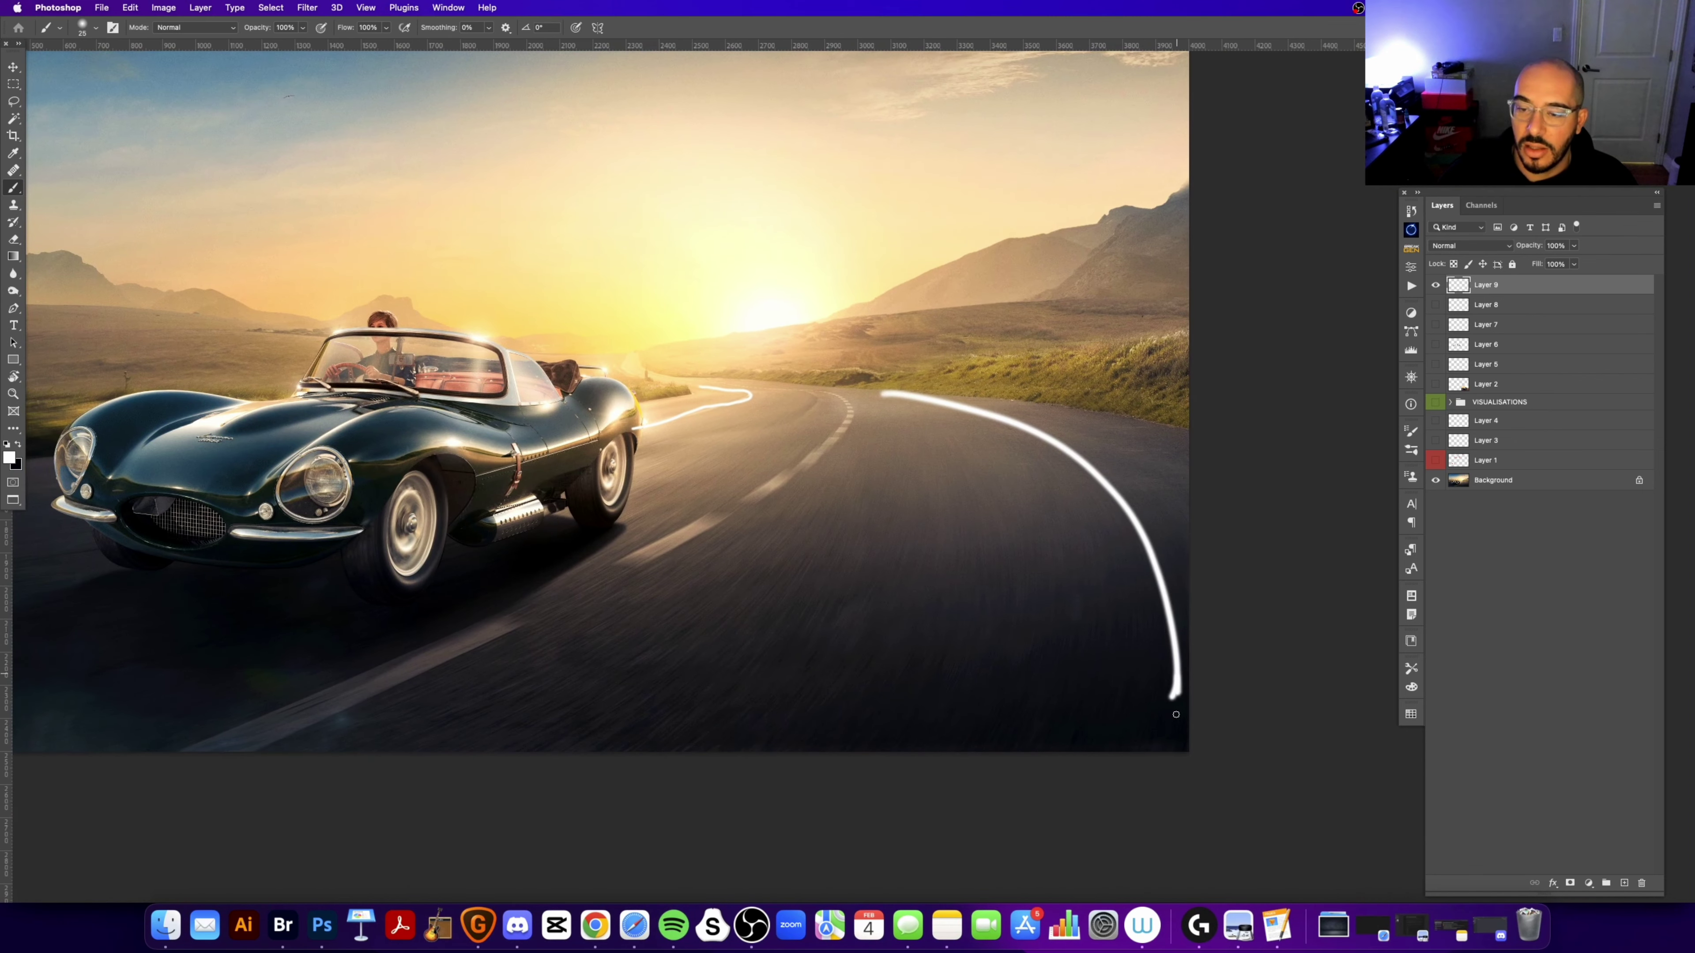
scroll(829, 578, "left", 5)
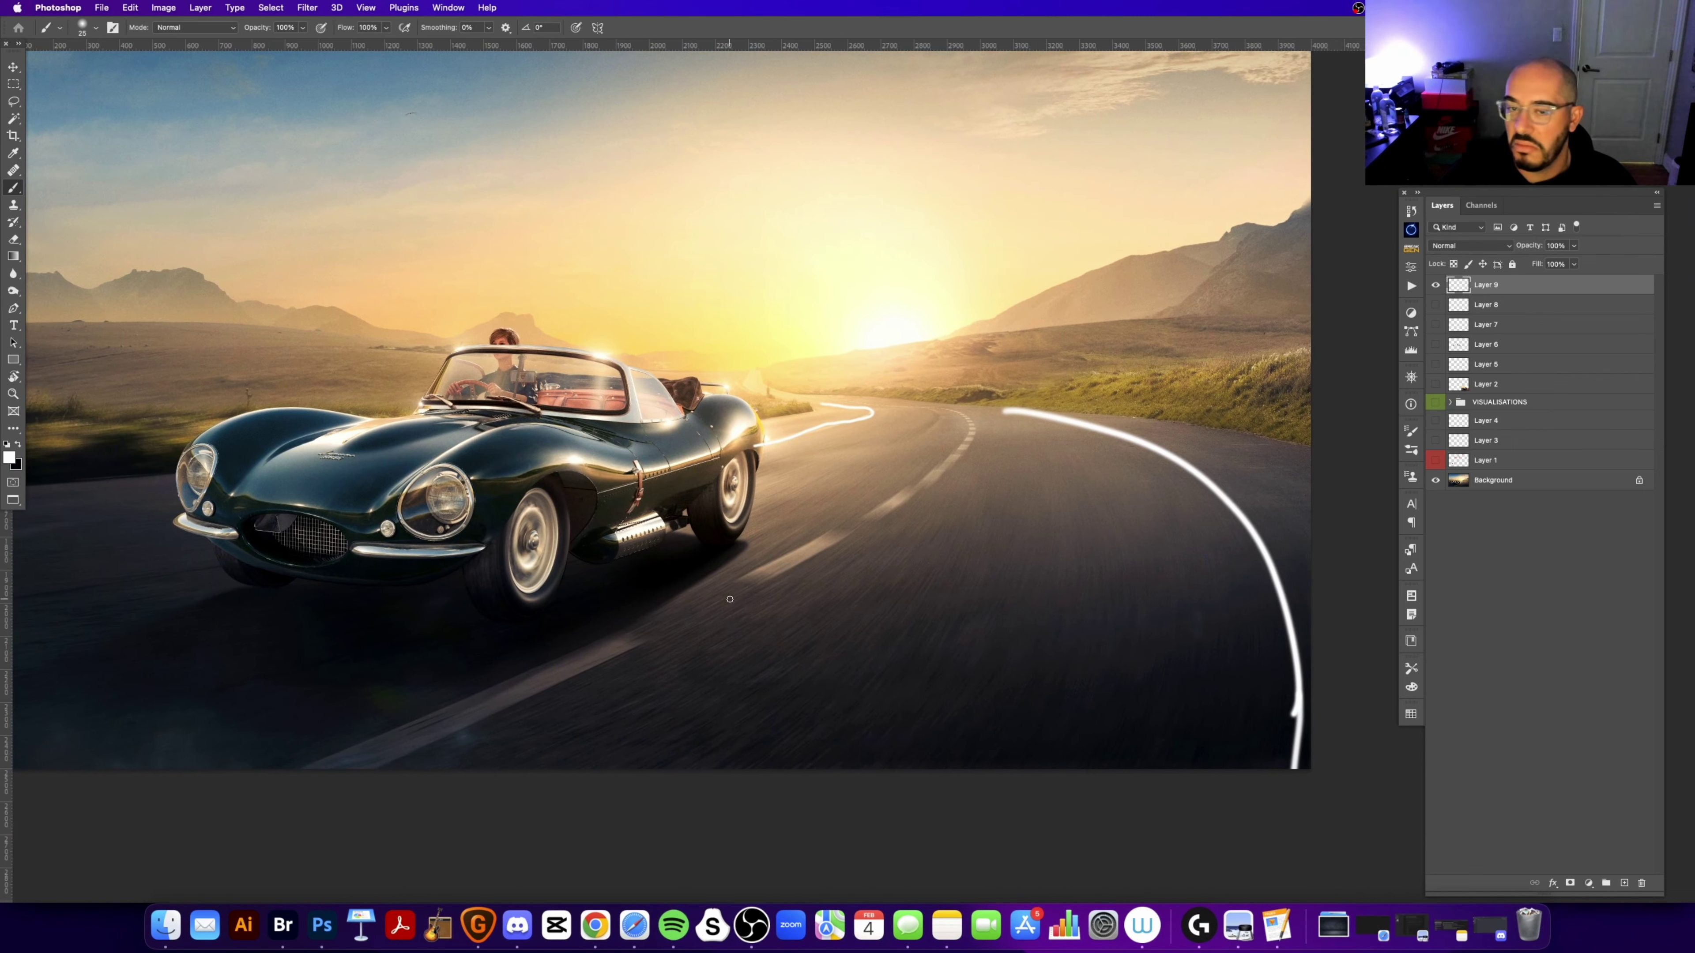
scroll(724, 513, "up", 3)
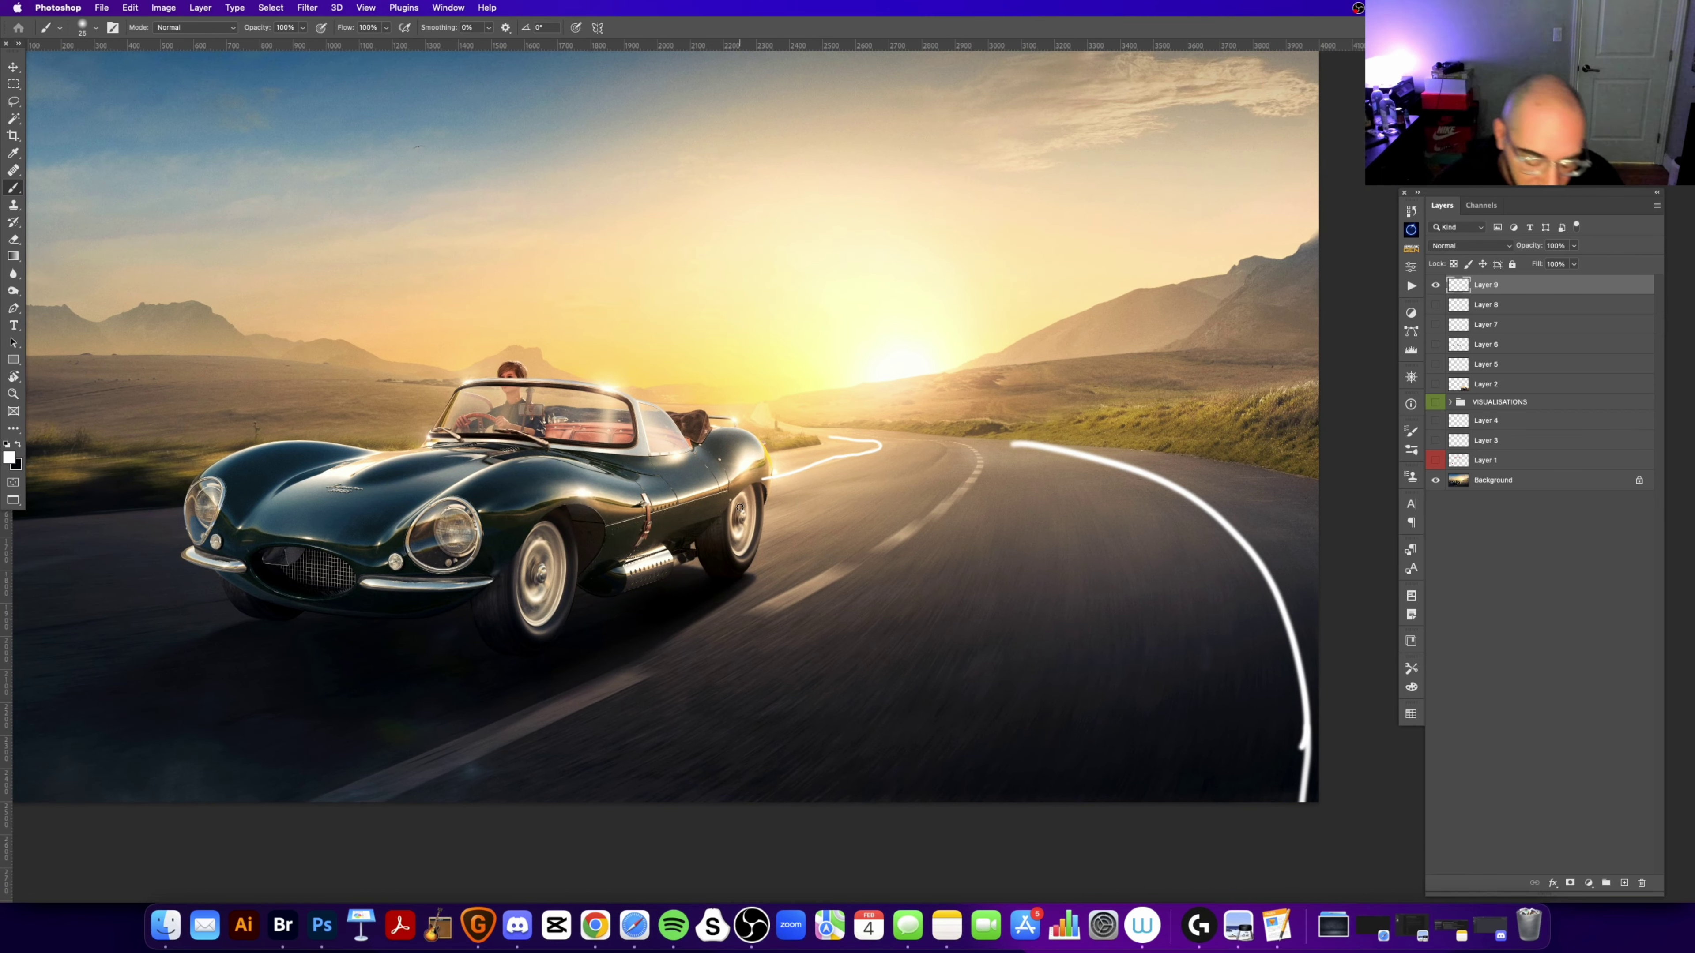
key("z")
key("ctrl+minus")
left_click(739, 507)
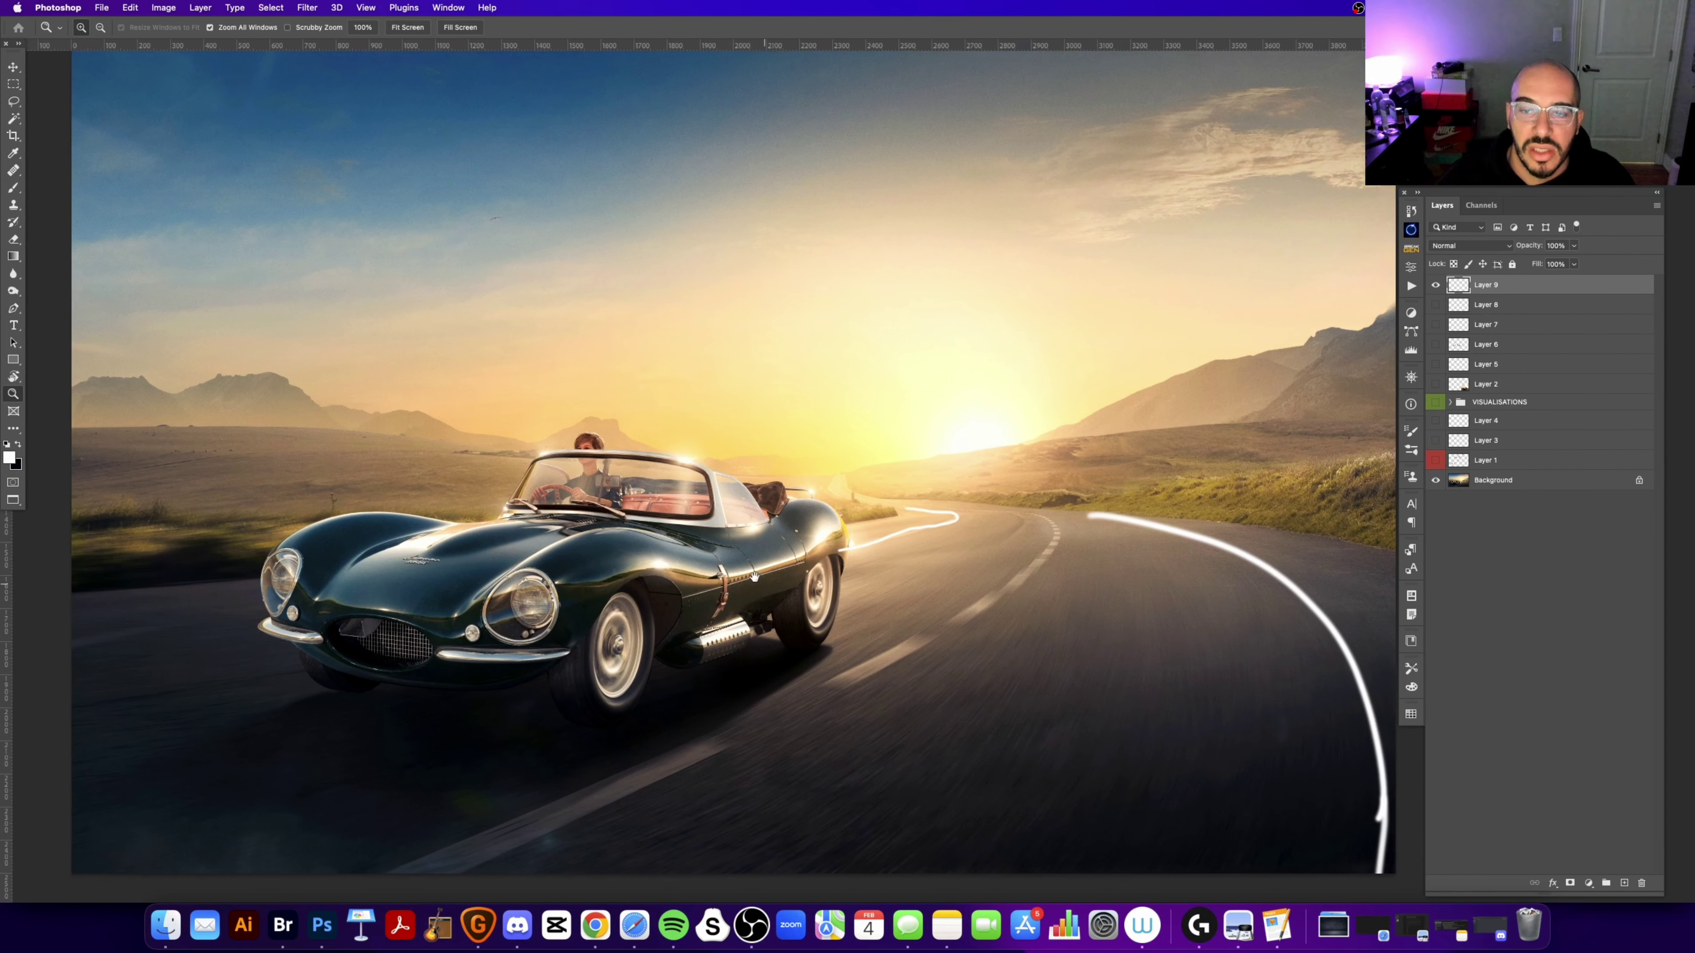
left_click_drag(754, 576, 684, 568)
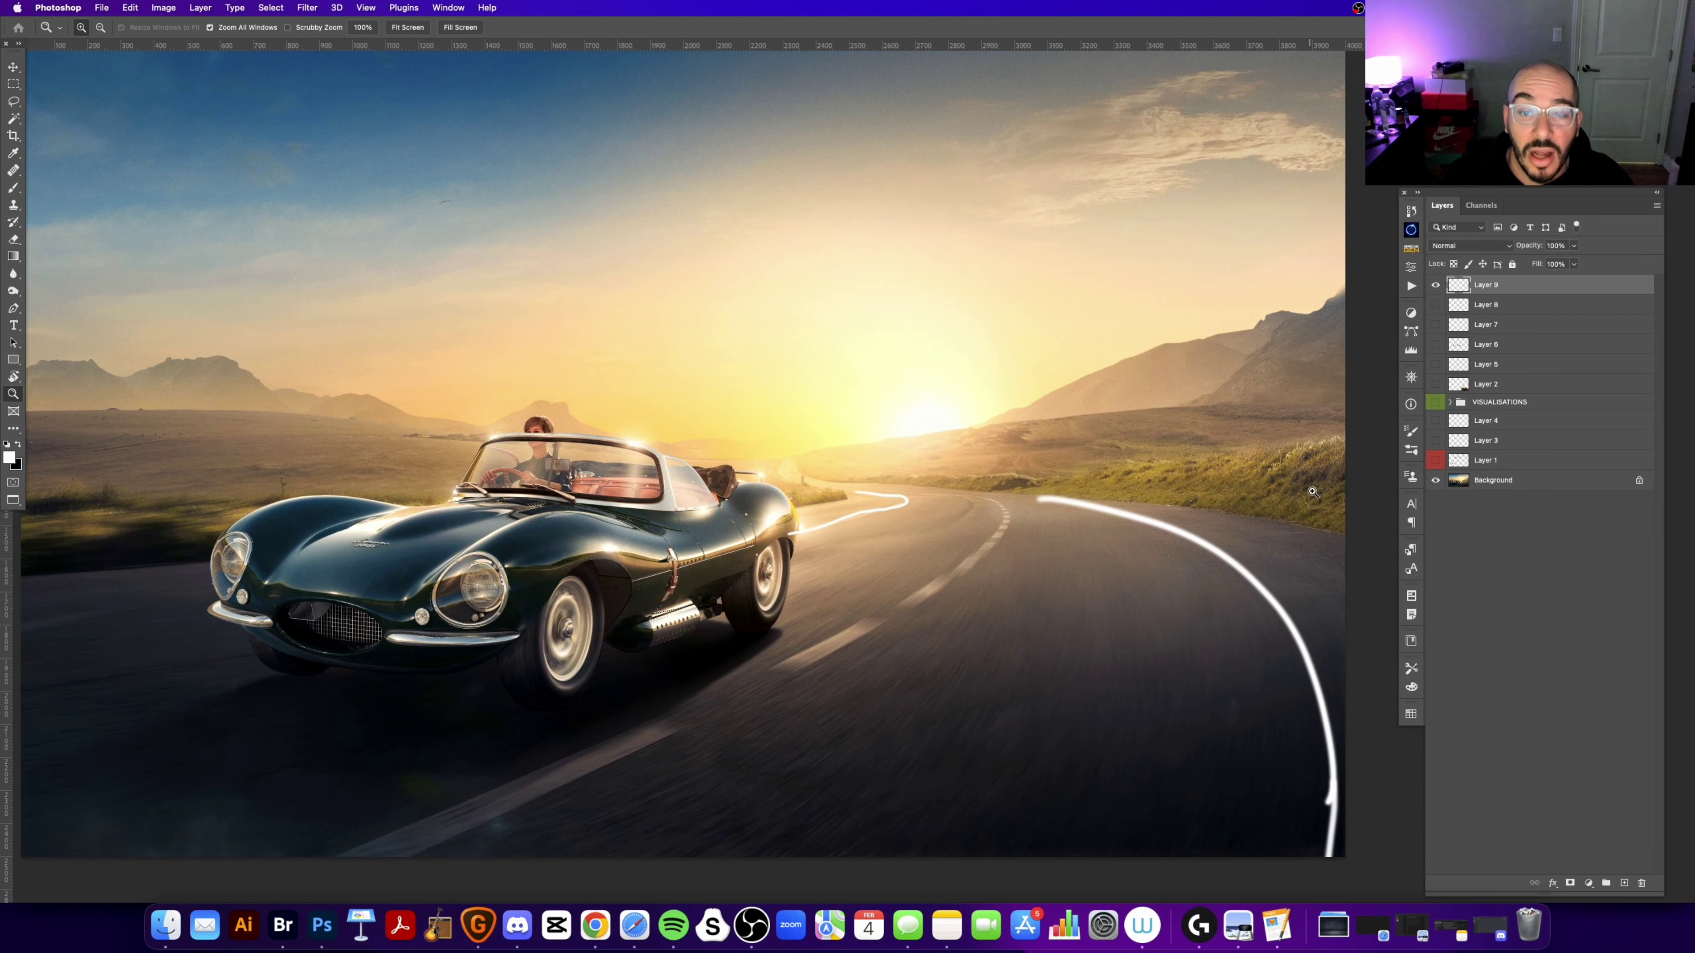
left_click(1435, 285)
left_click(874, 516)
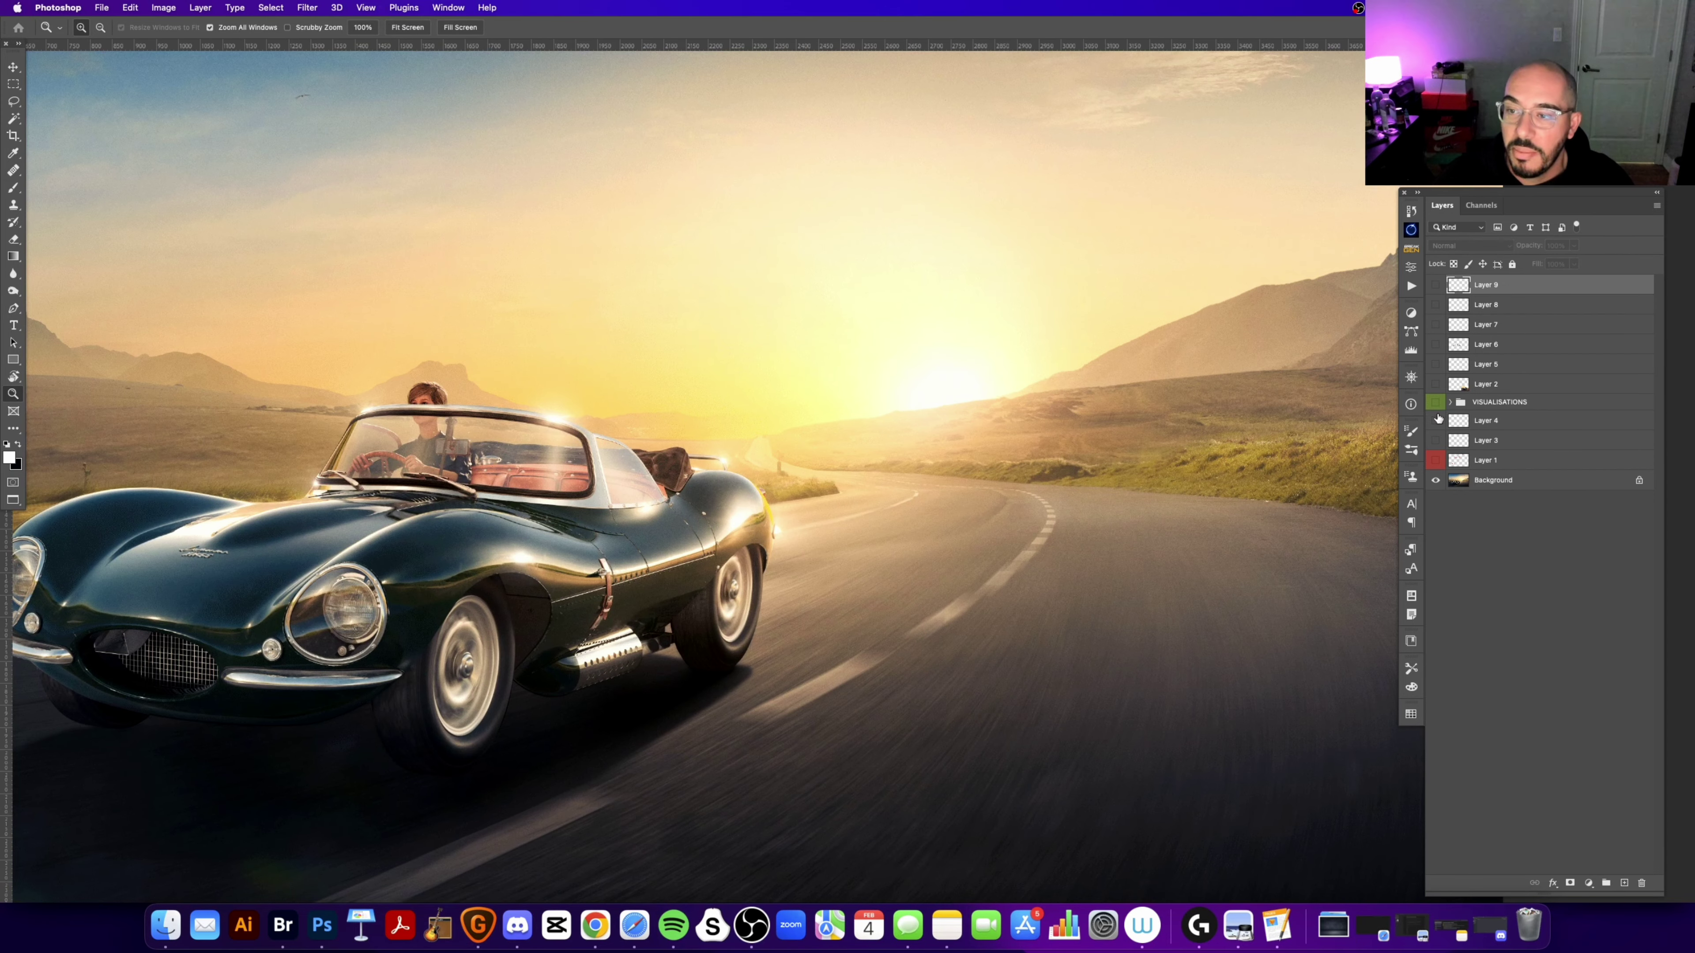
left_click(1435, 460)
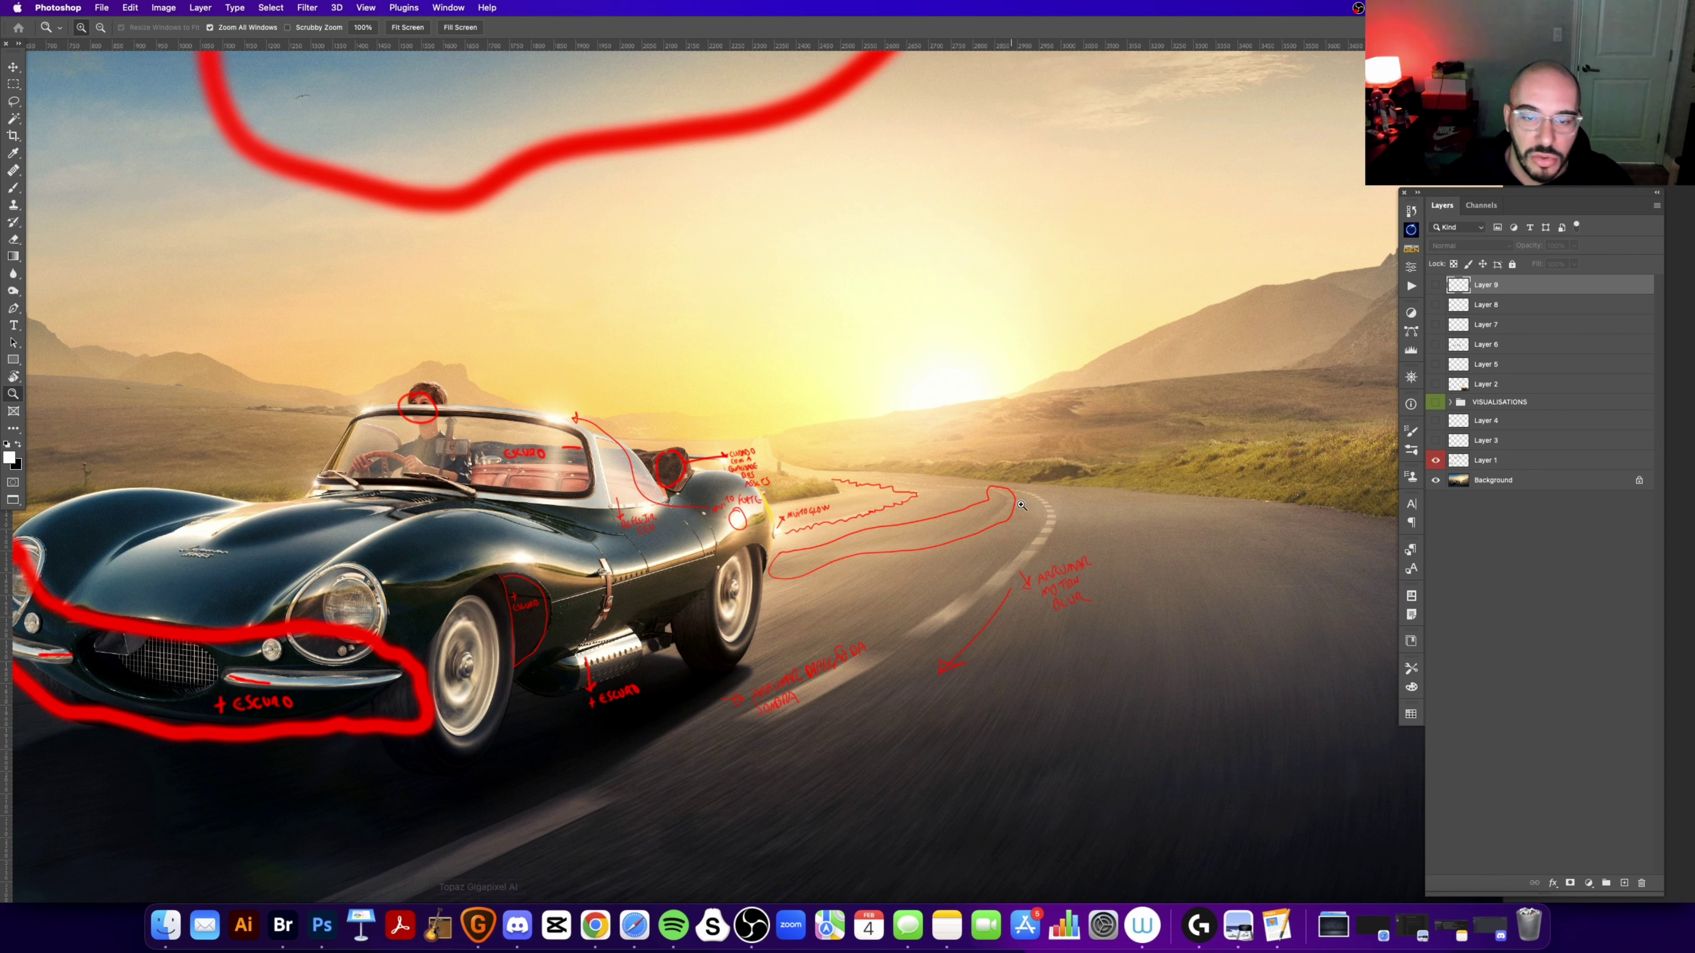
Step: Zoom into the road curve near 'MUITO GLOW' and hide the red annotation layer
left_click(951, 509)
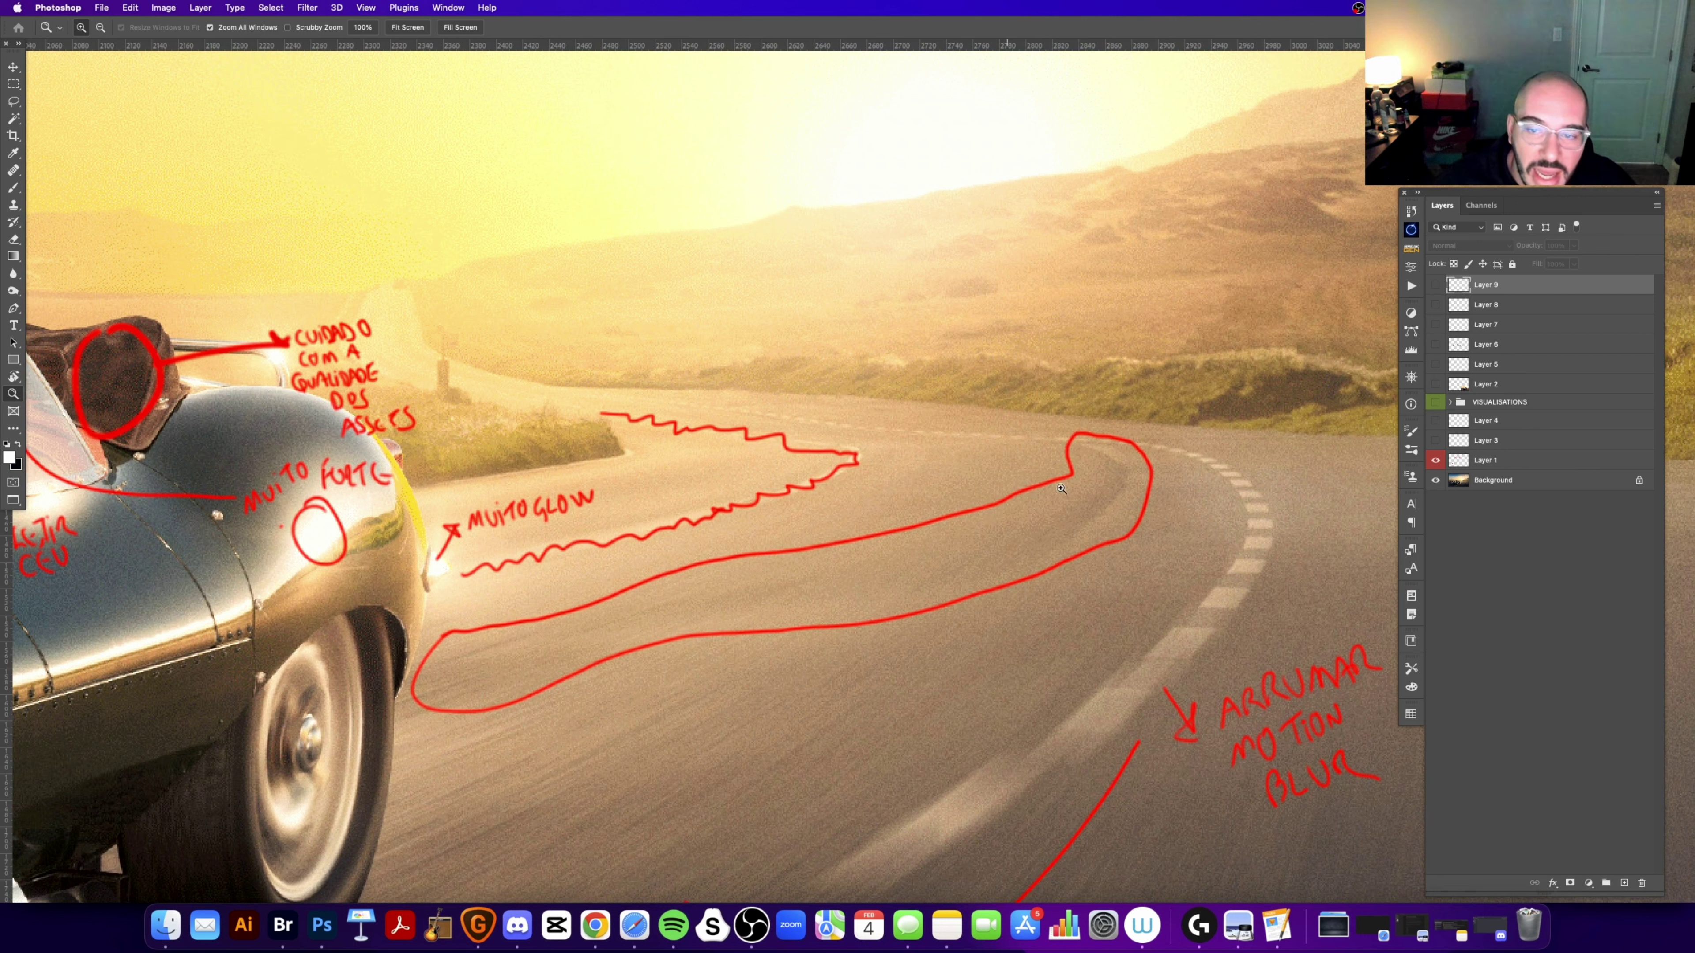
left_click(1435, 460)
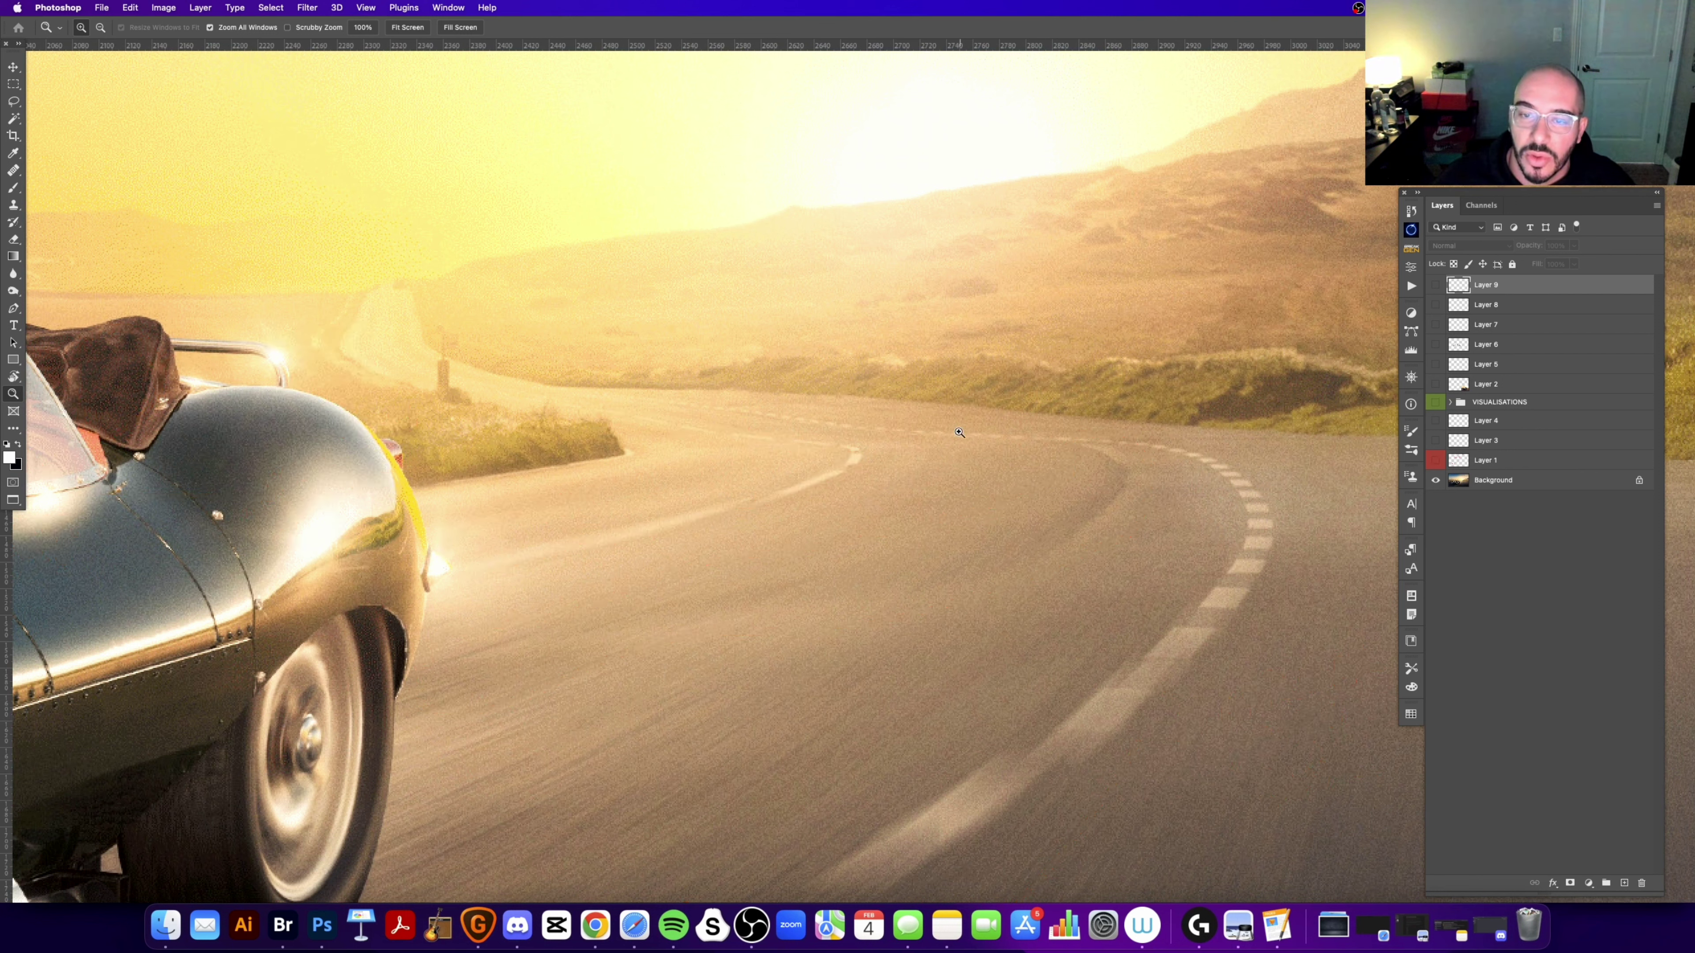
key("b")
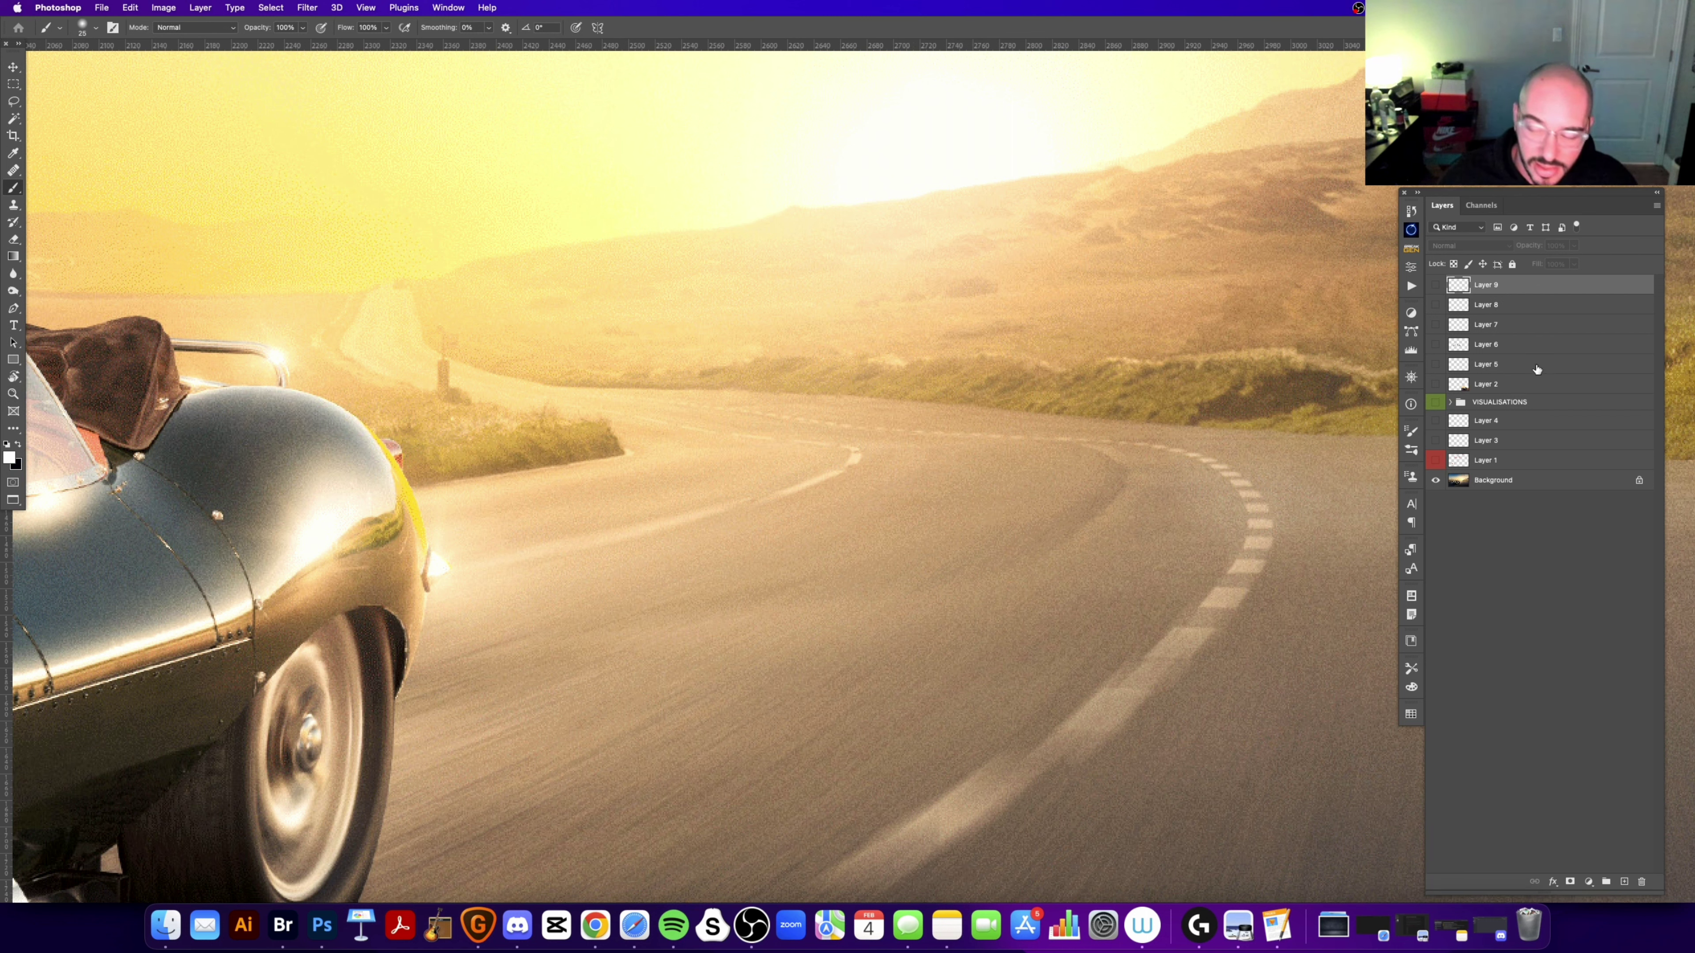
Step: Paint a soft white highlight along the road on a new layer, fit the view, then hide that layer
left_click(1625, 882)
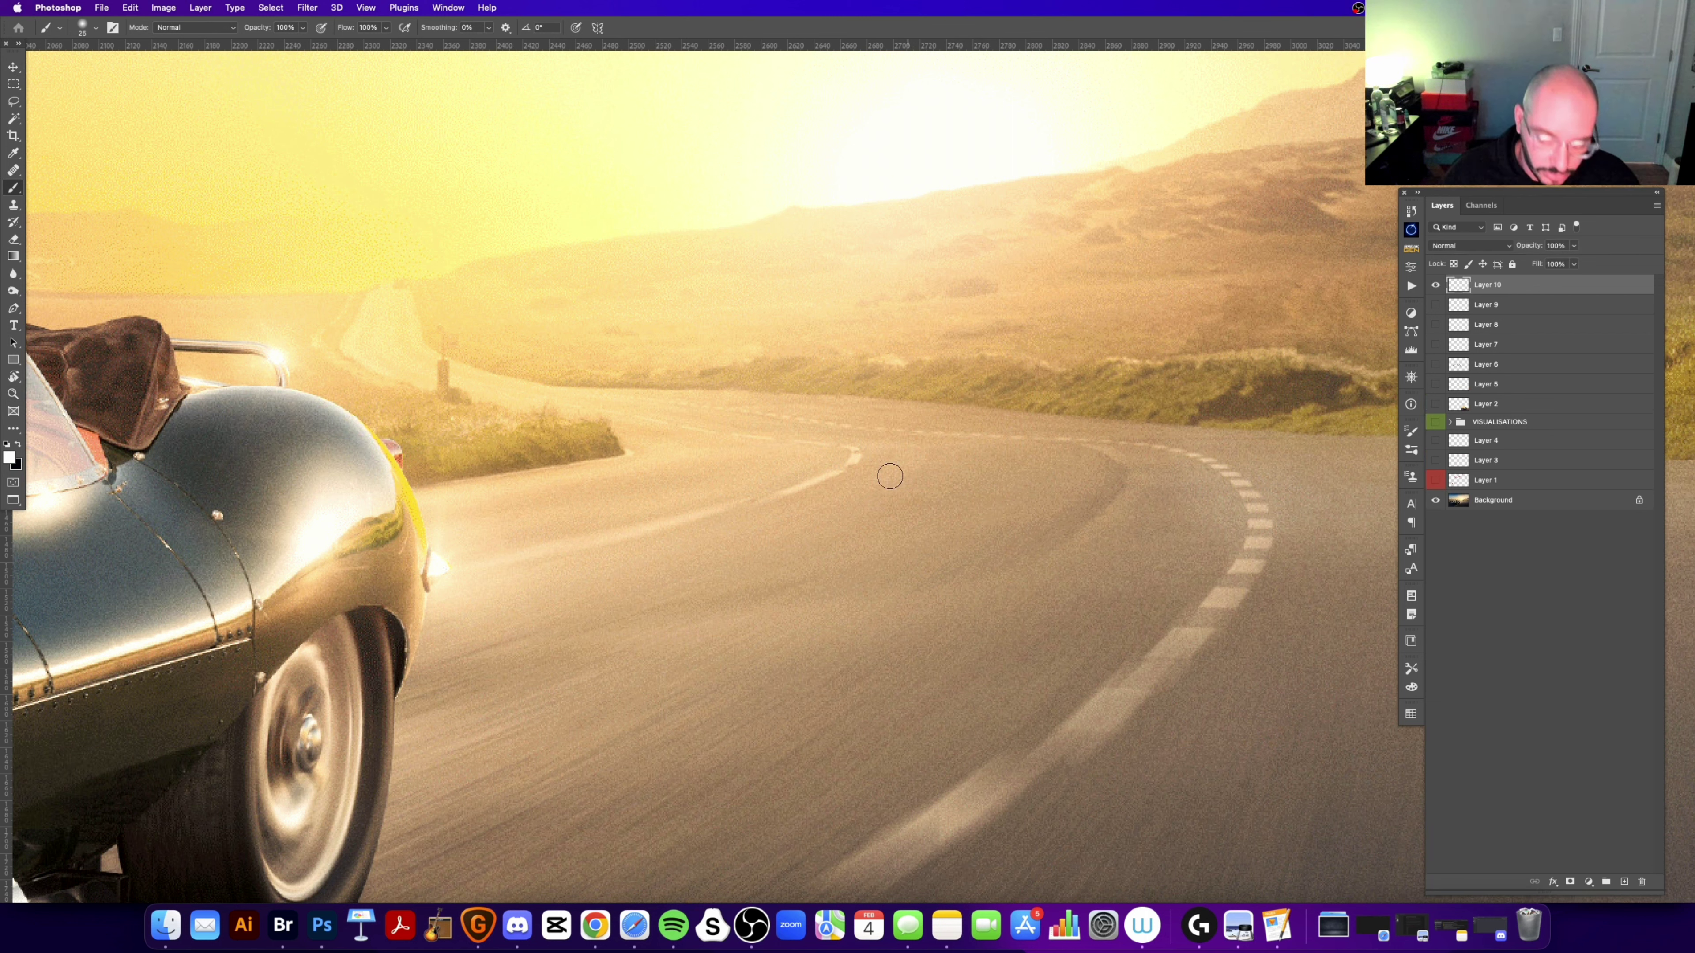
mouse_move(890, 450)
left_mouse_down()
mouse_move(888, 499)
mouse_move(587, 606)
mouse_move(934, 559)
left_mouse_up()
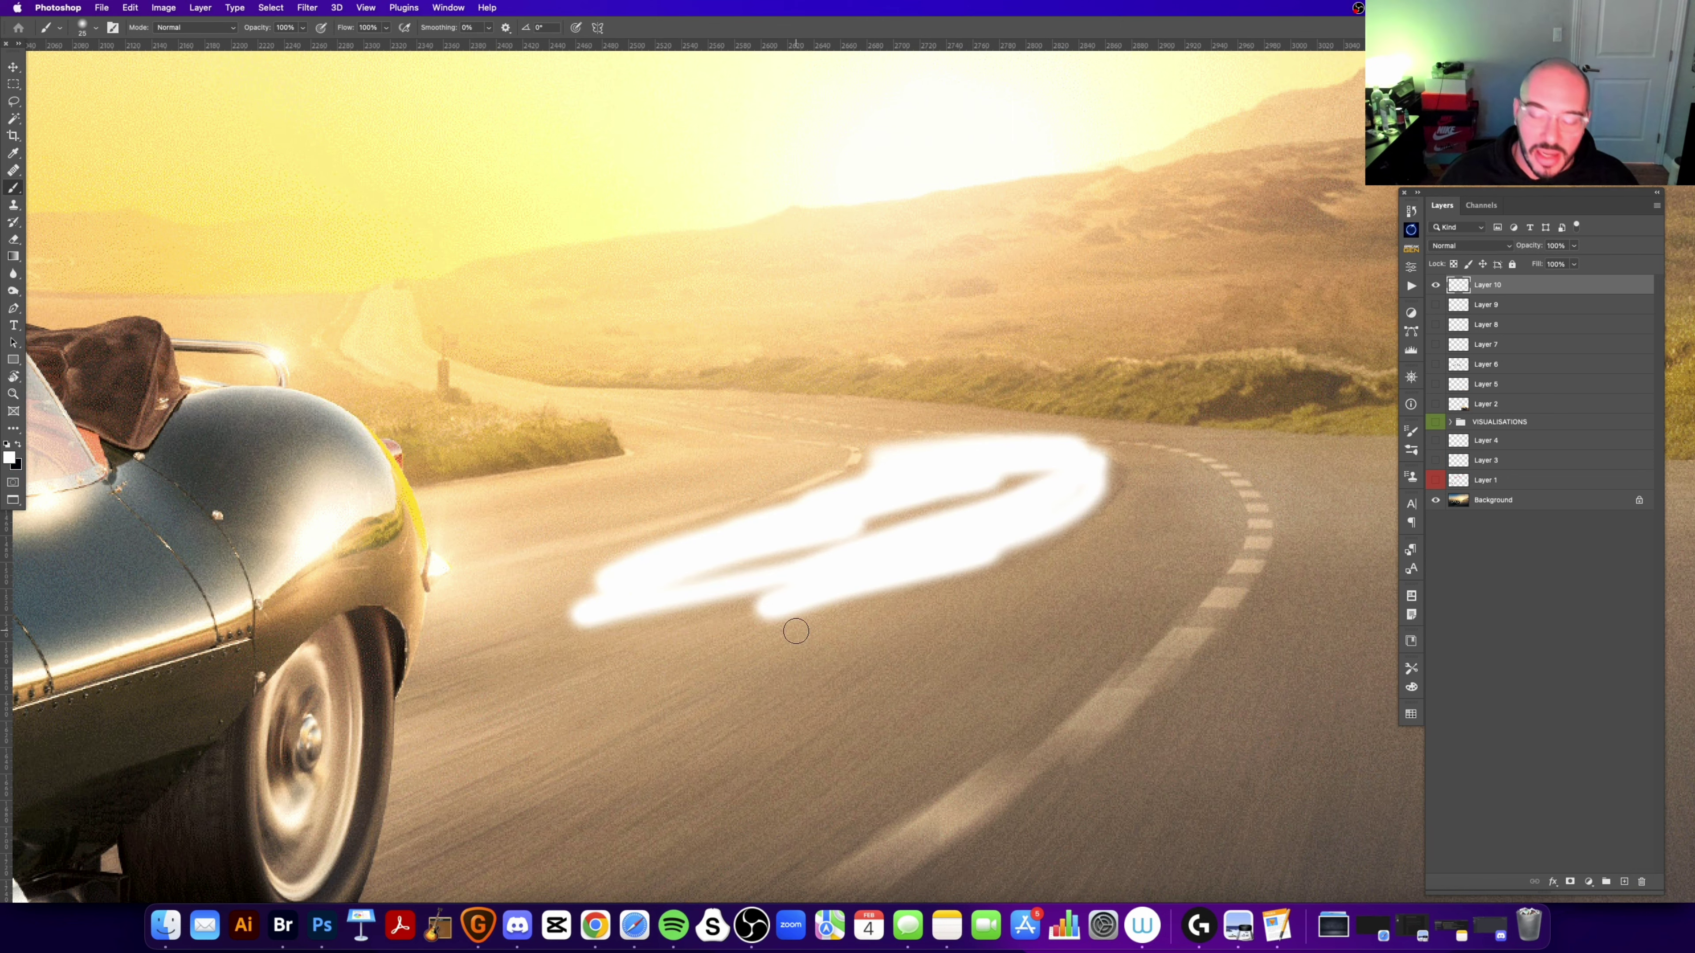
scroll(796, 631, "down", 5)
left_click_drag(742, 612, 902, 572)
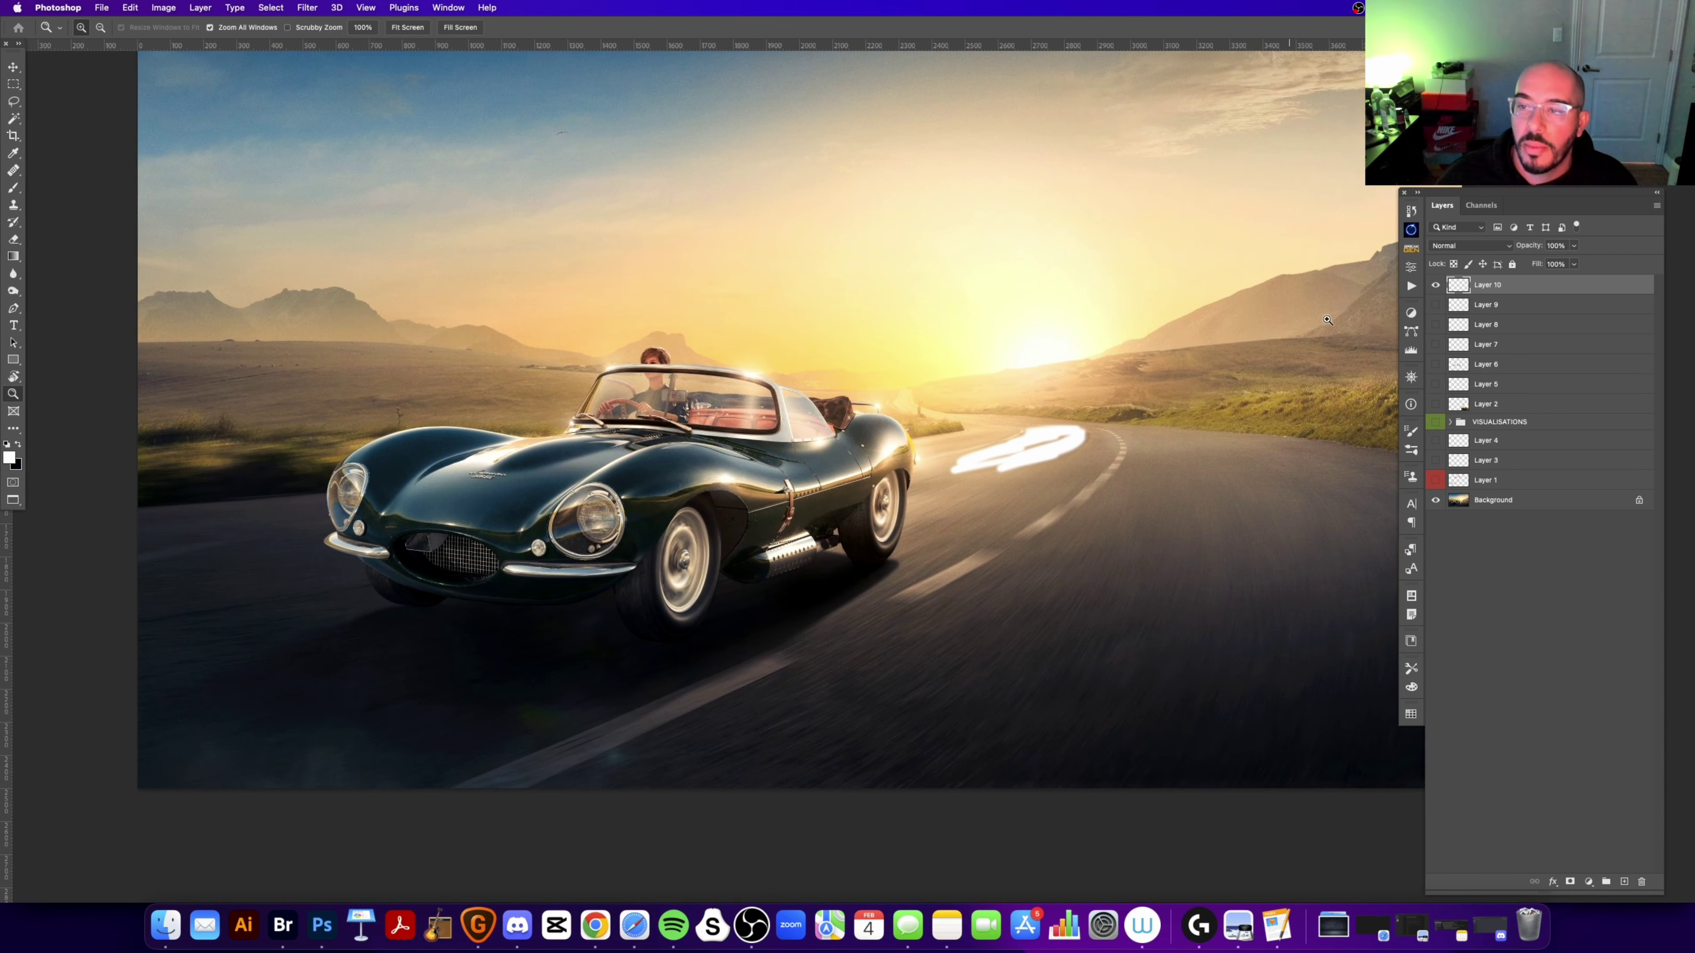
left_click(1437, 284)
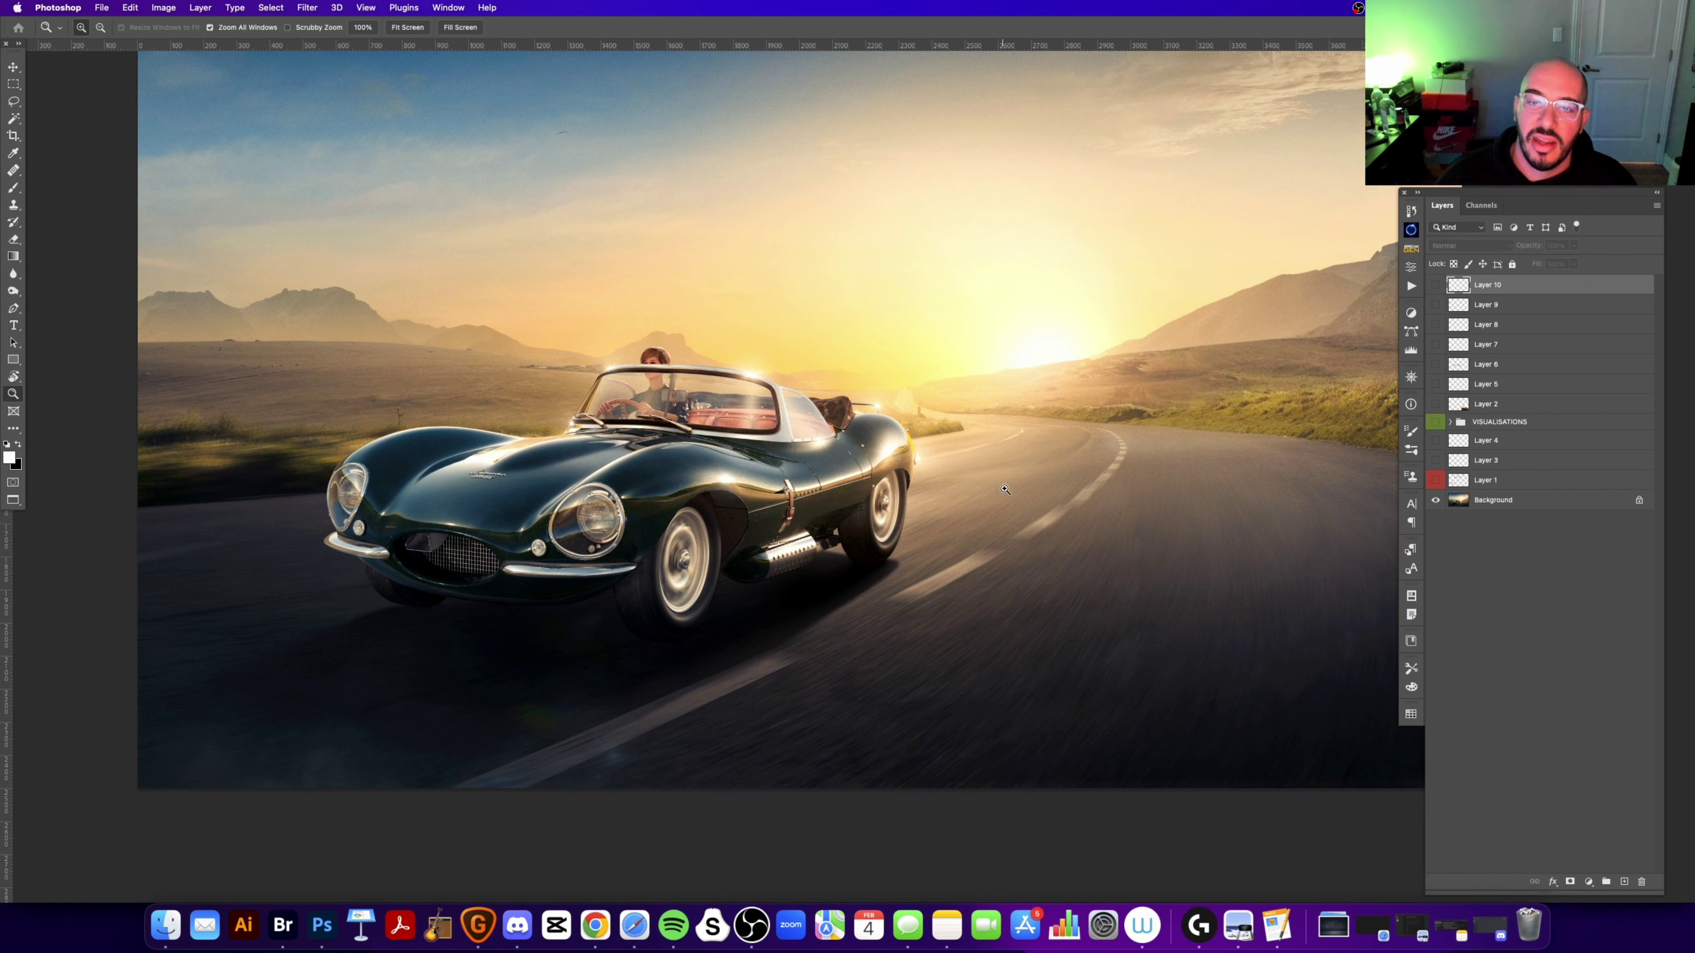
scroll(835, 563, "down", 3)
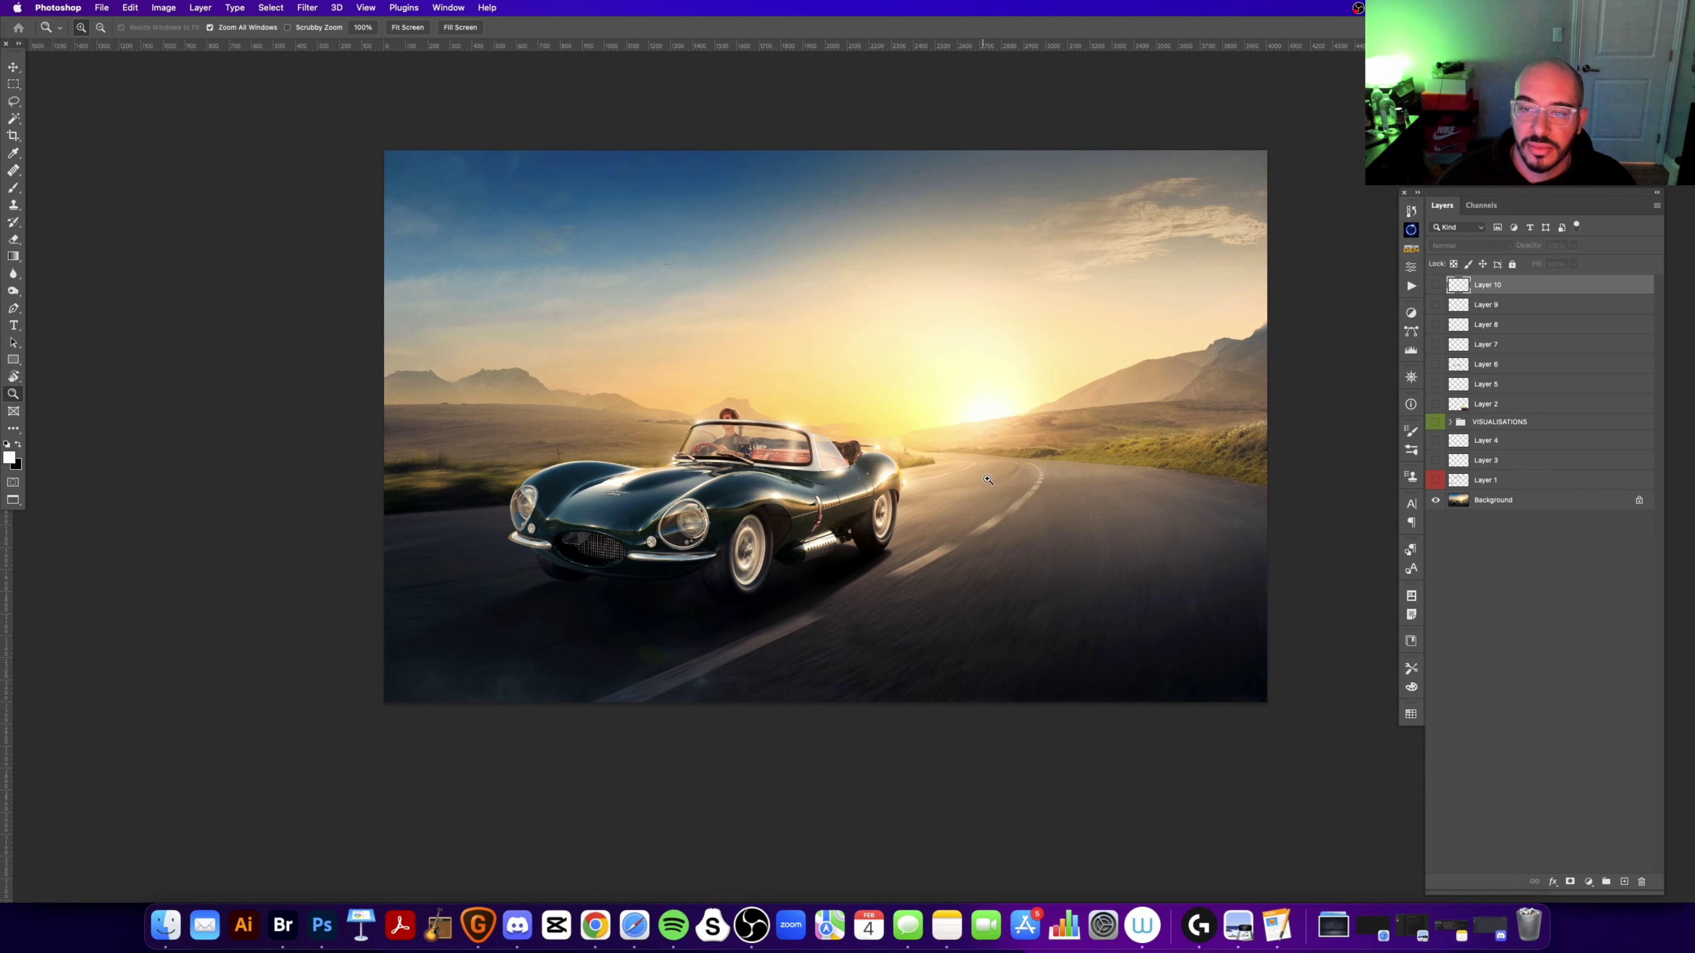
left_click_drag(1008, 450, 997, 454)
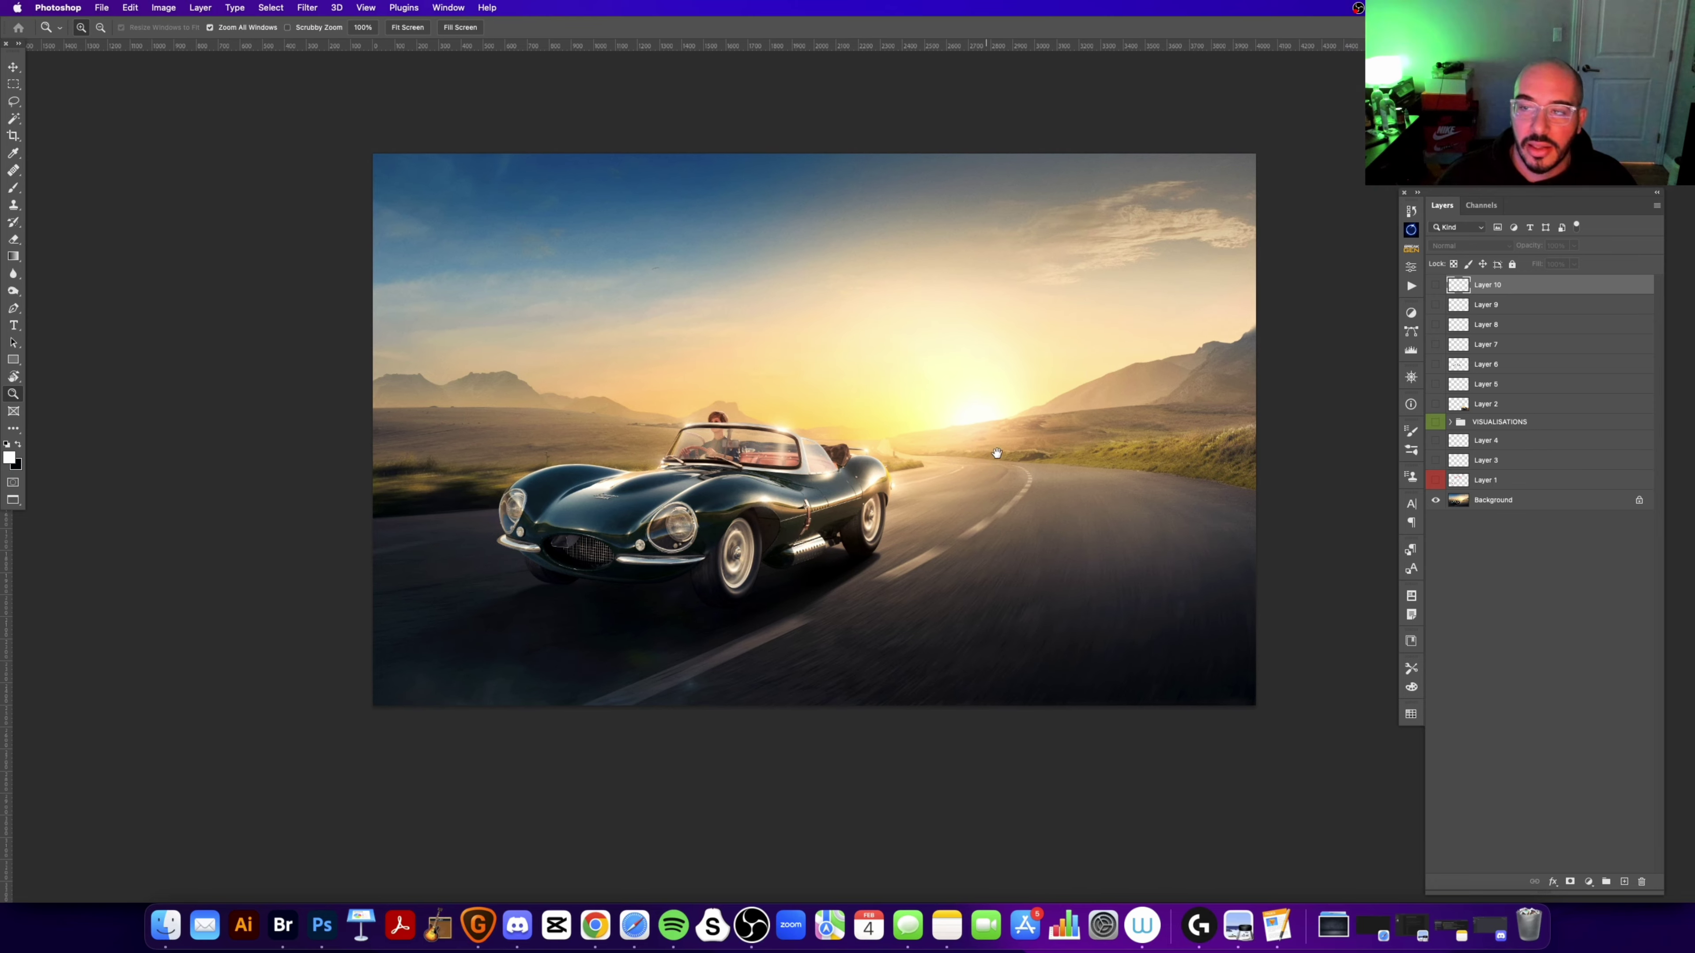
left_click(1435, 479)
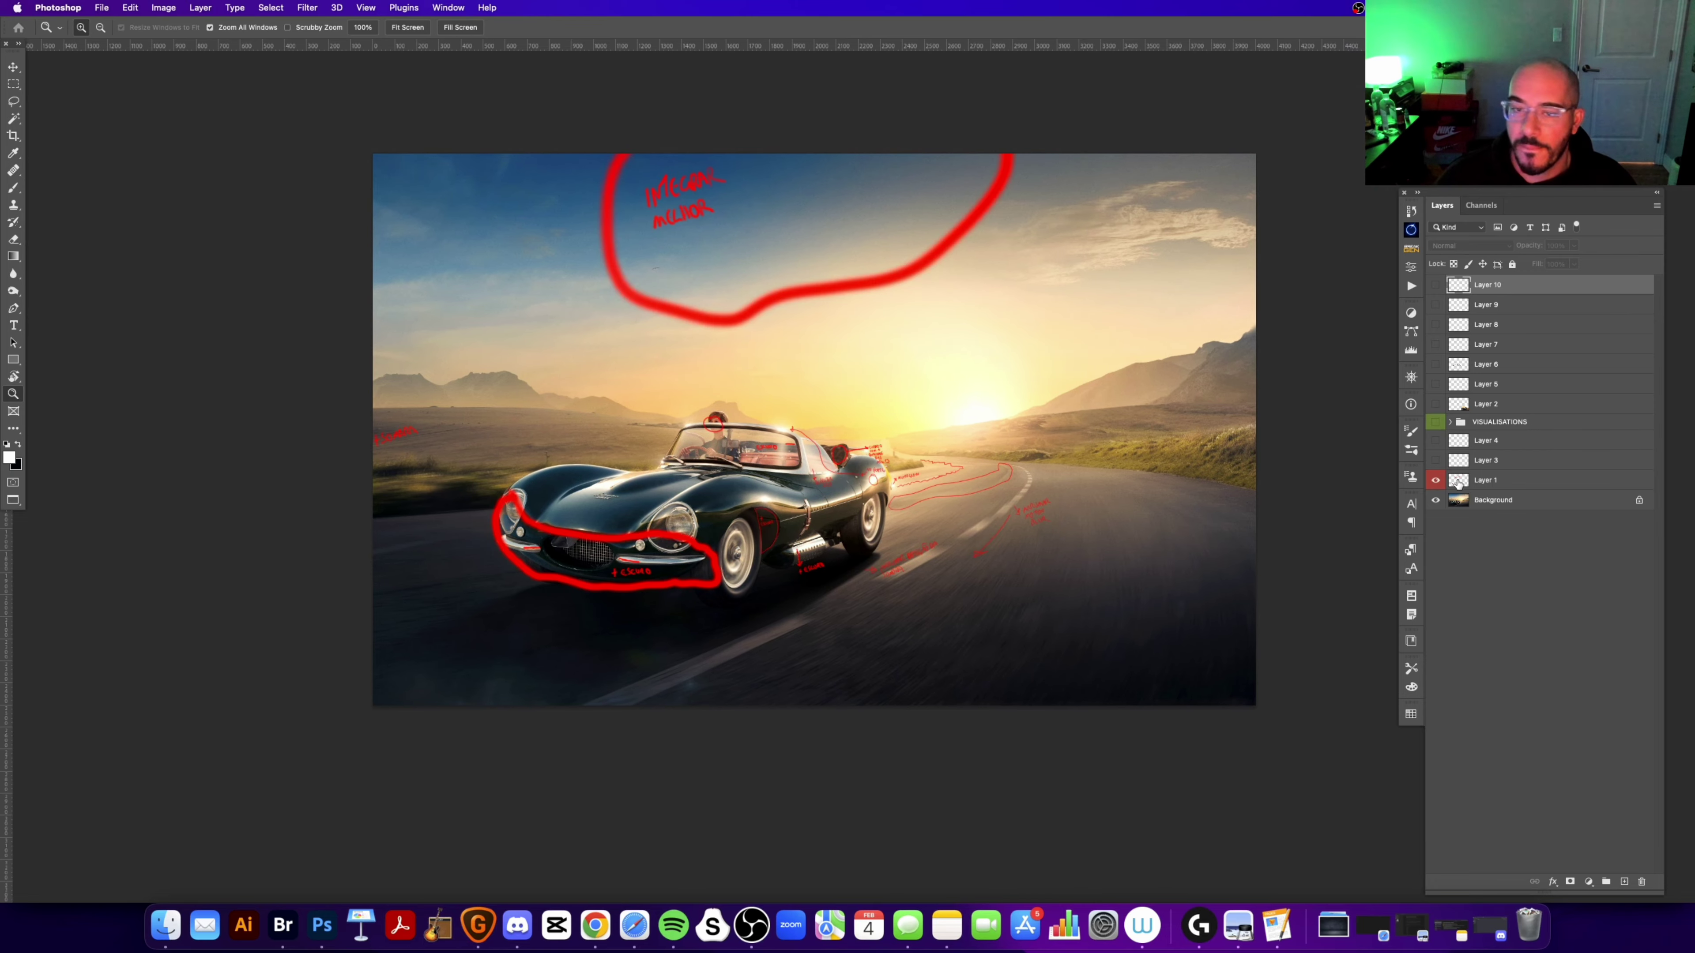
left_click(739, 468)
scroll(758, 461, "left", 3)
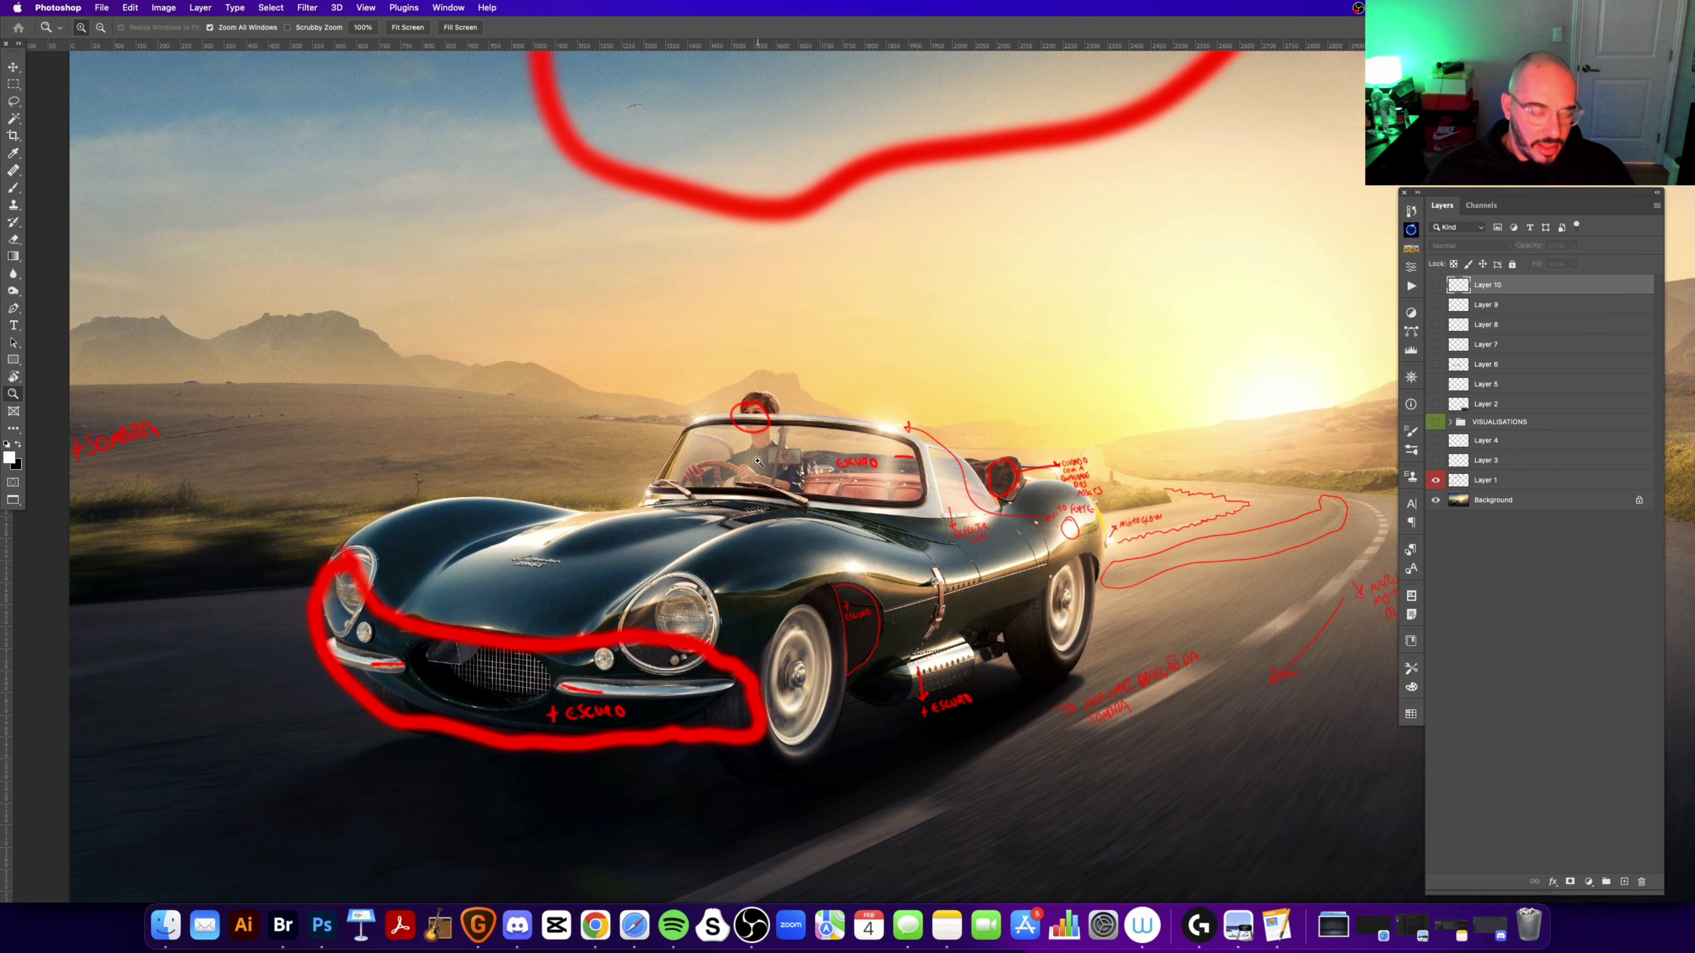
key("super+minus")
key("super+minus")
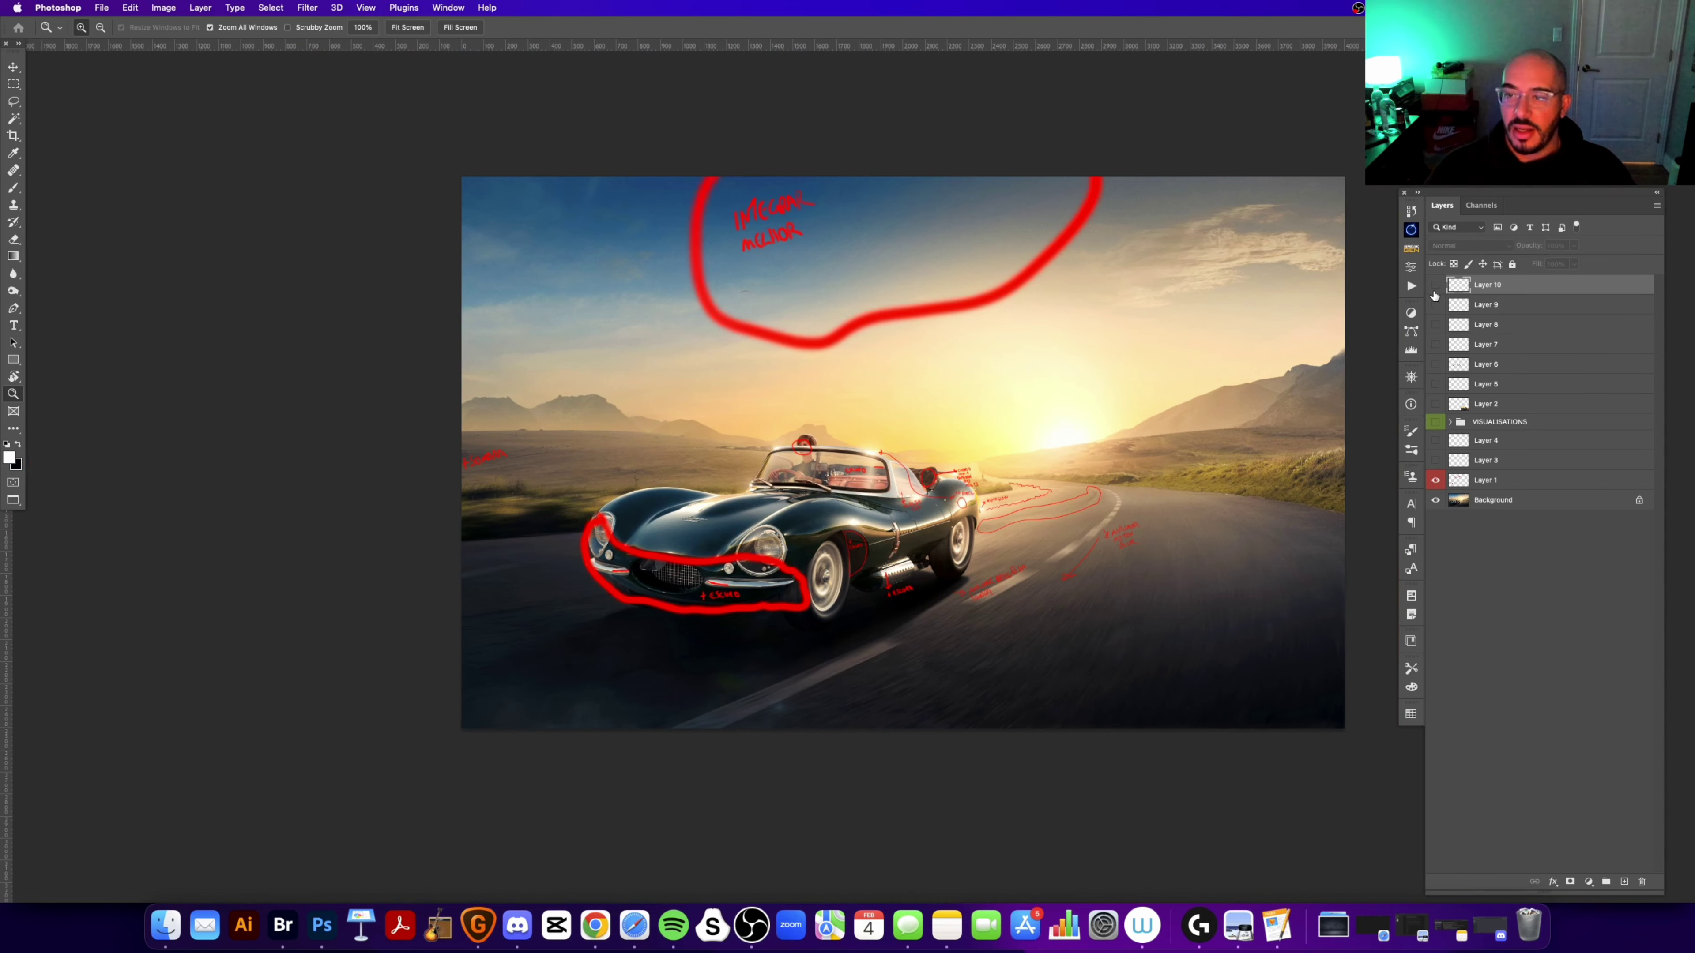
left_click(1436, 481)
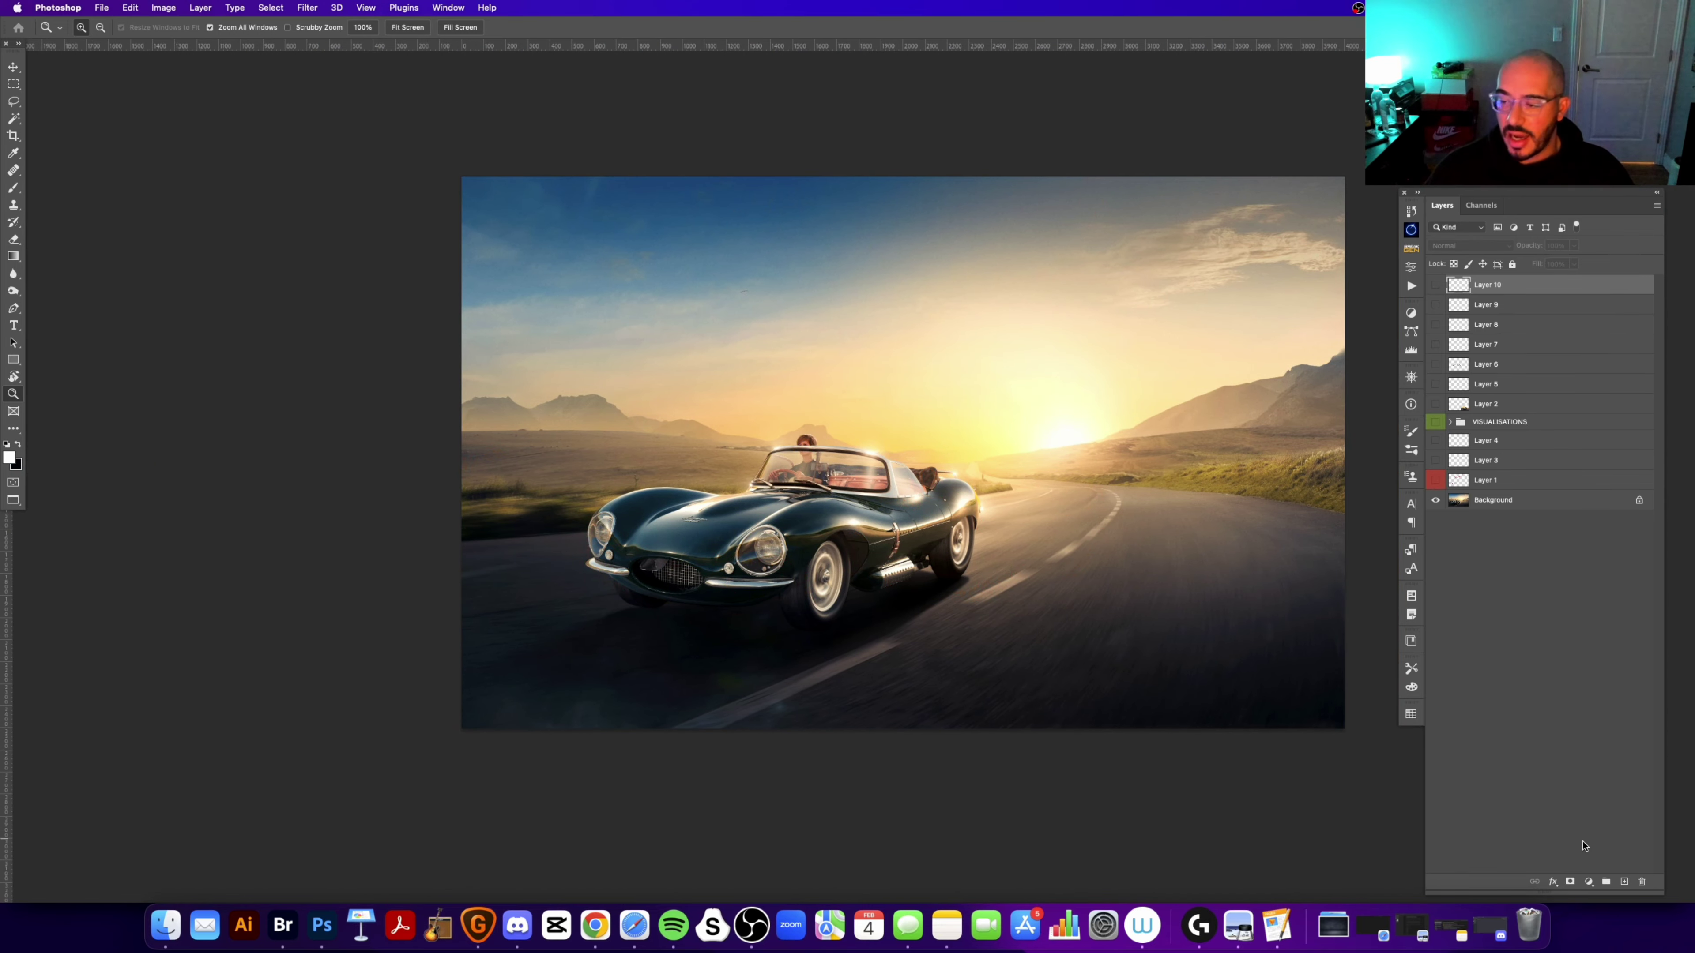
Step: On a new layer, paint a white loop around the sun and a left-side zigzag, undoing the extra right-edge stroke
left_click(1625, 882)
key("b")
left_click_drag(995, 433, 978, 410)
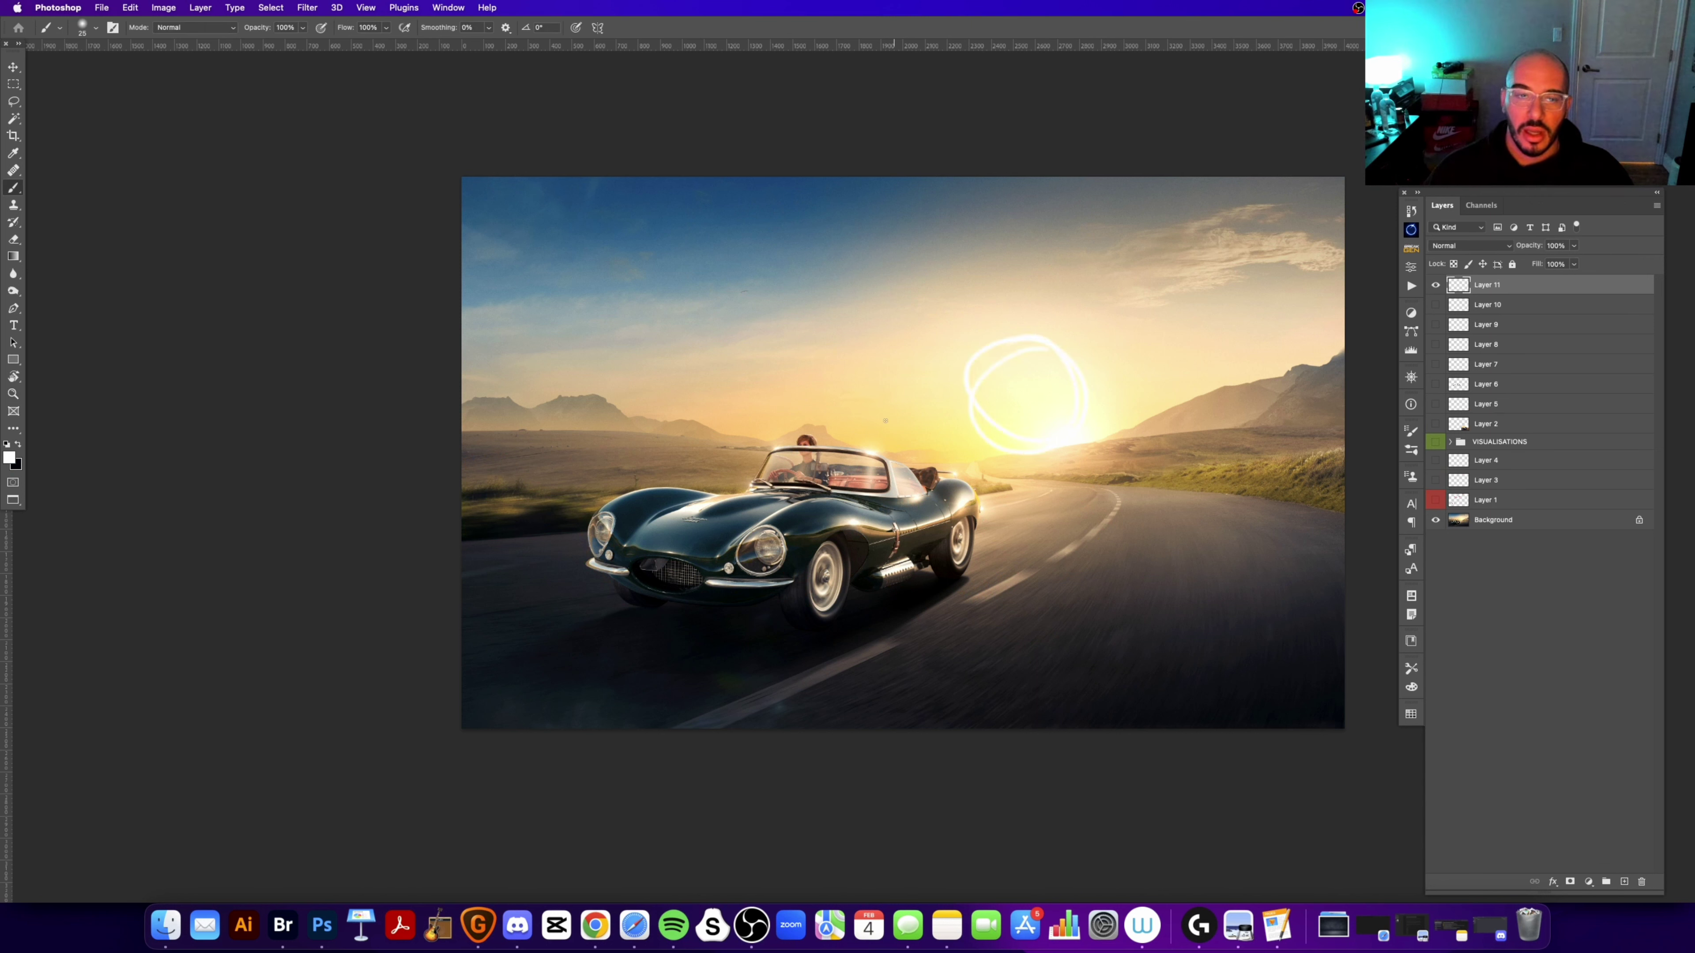
left_click_drag(469, 439, 446, 565)
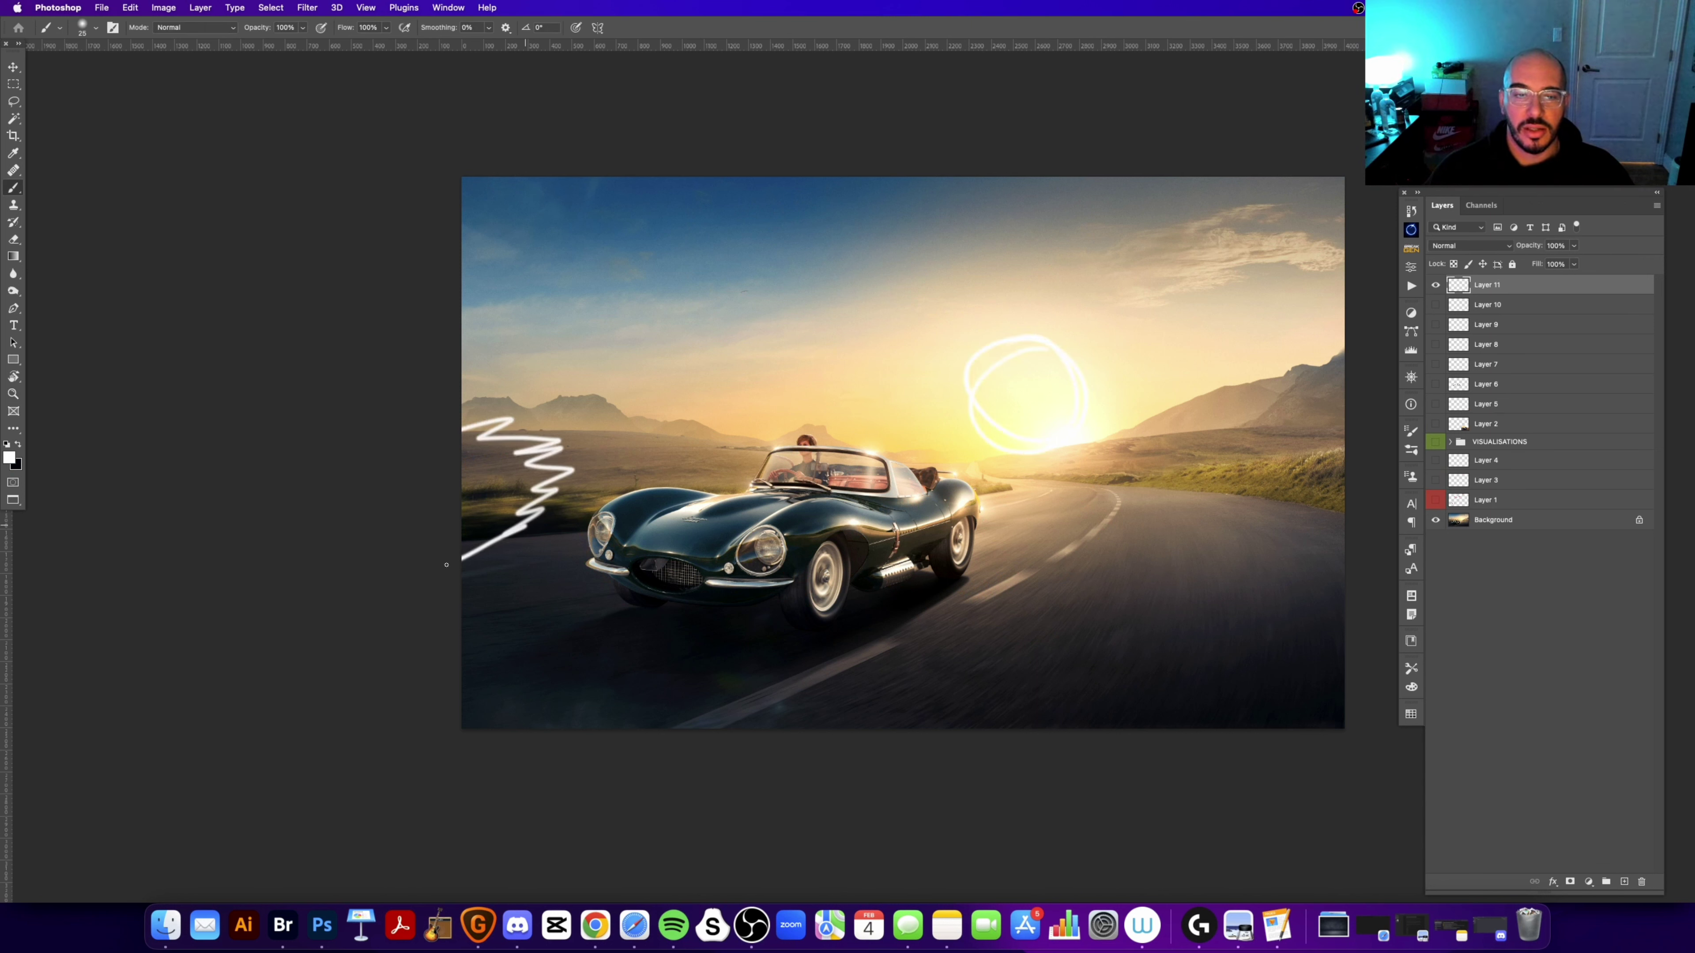
left_click_drag(1317, 433, 1337, 528)
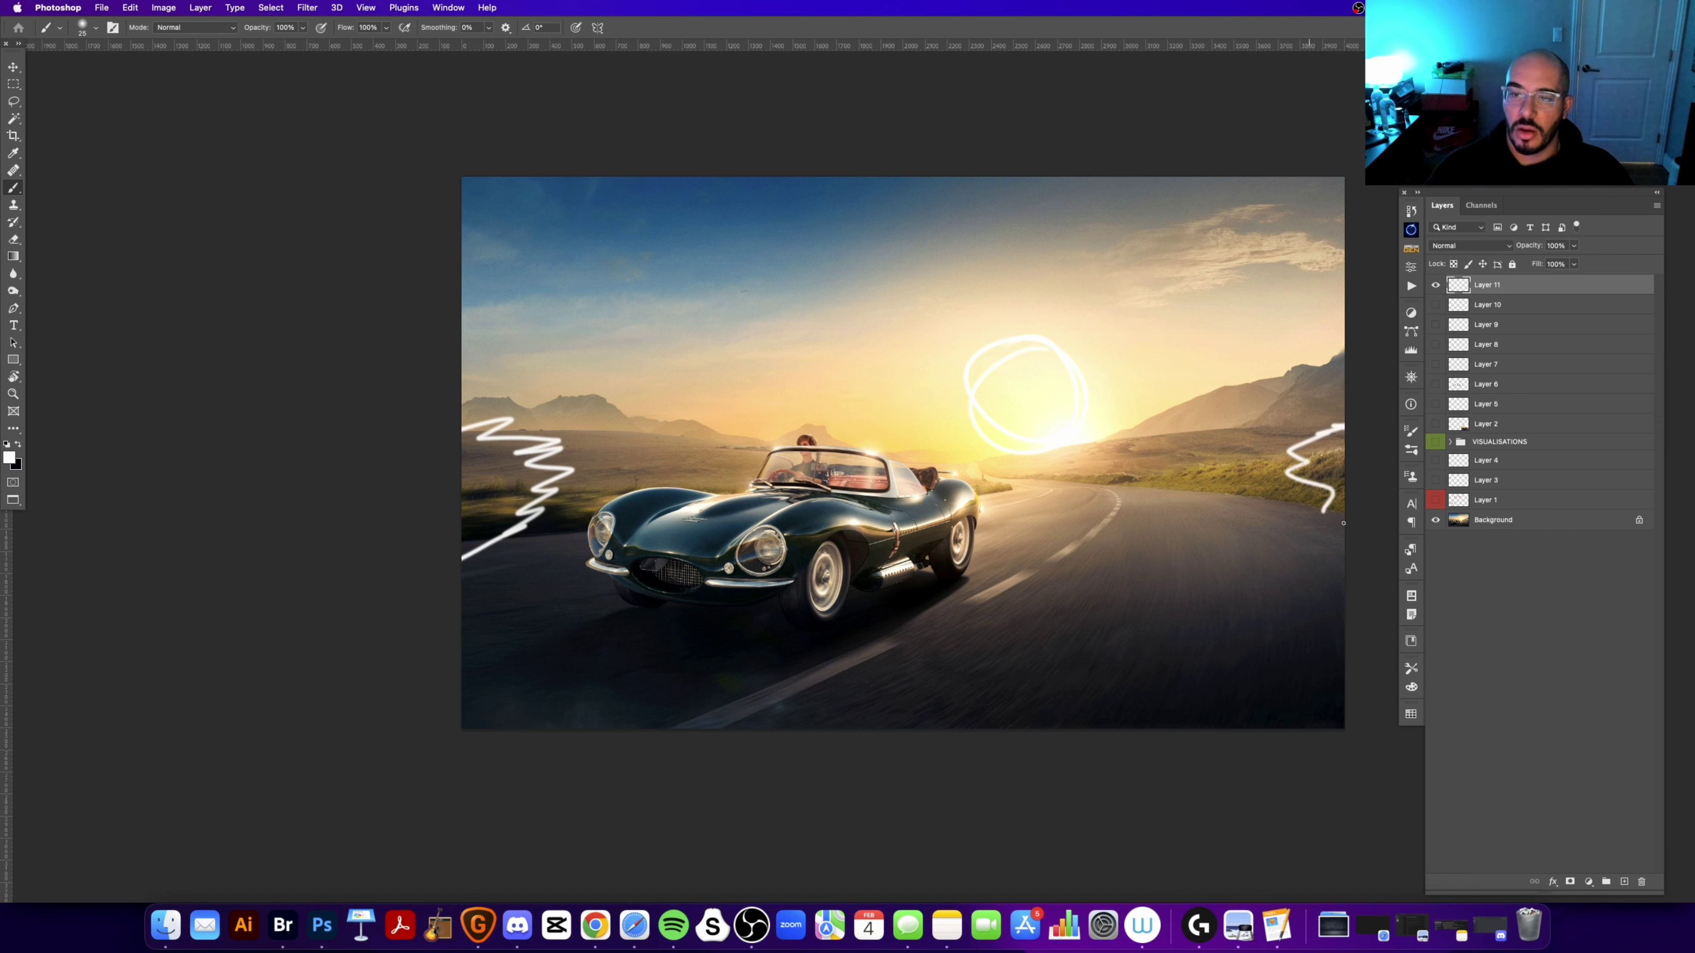
key("super+z")
Step: Hide the white sketch layer, adjust the view, and add another empty layer (Layer 12)
left_click(1435, 286)
key("z")
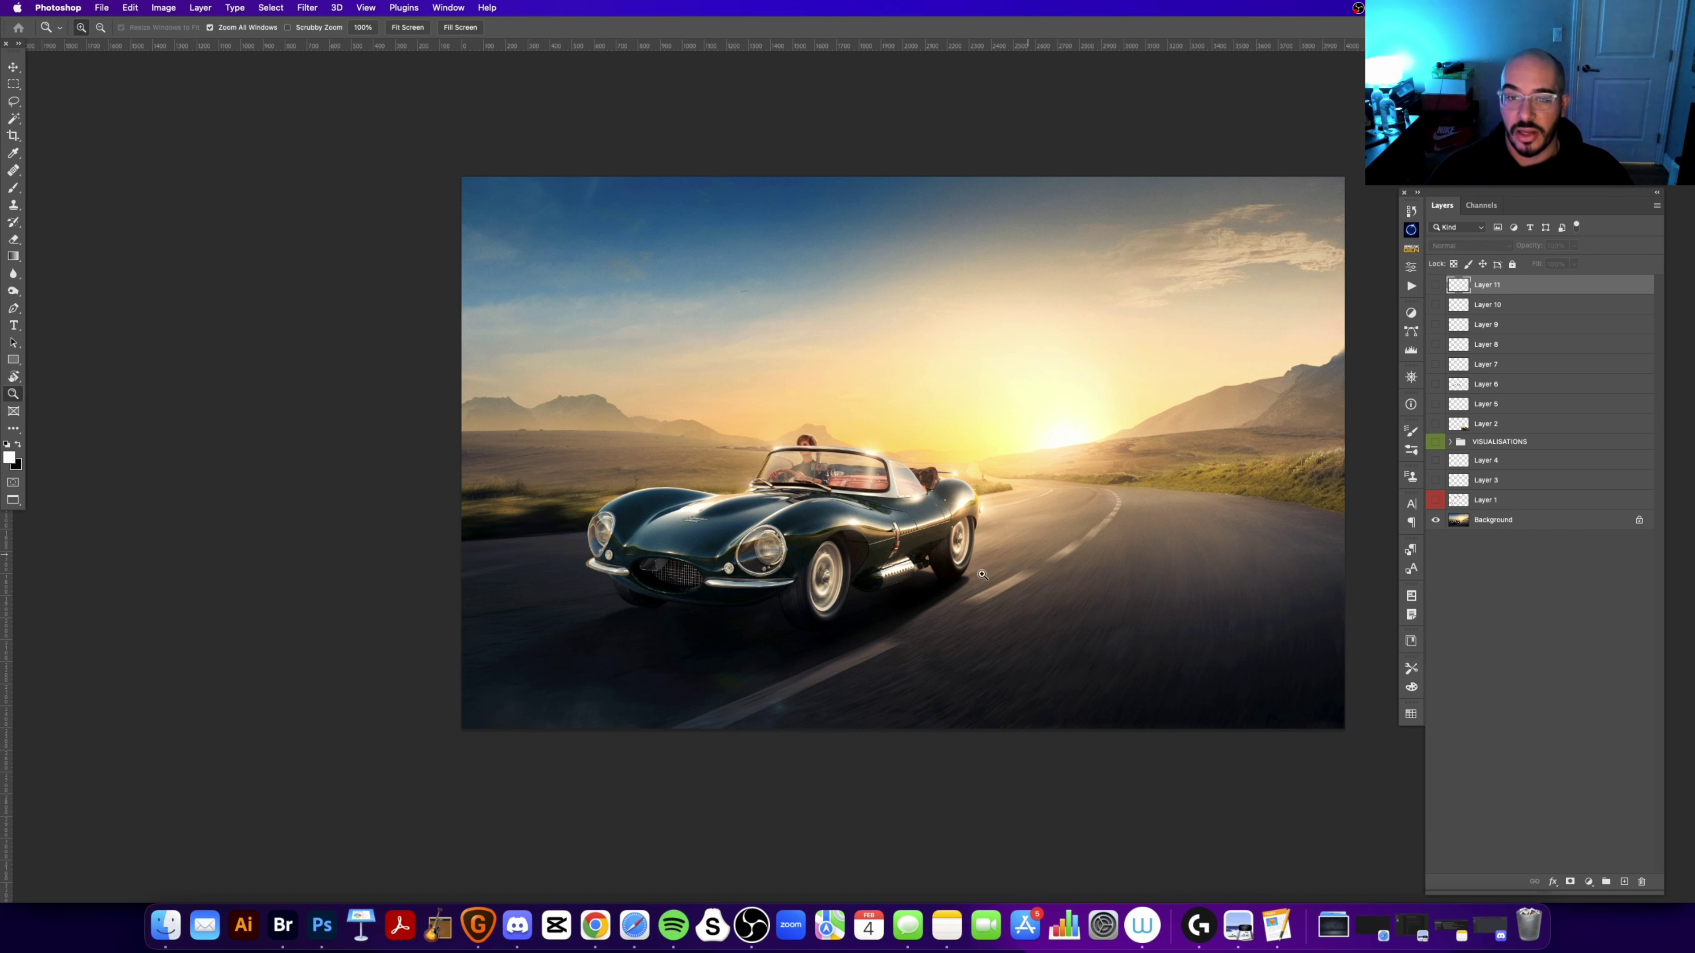
scroll(909, 522, "up", 2)
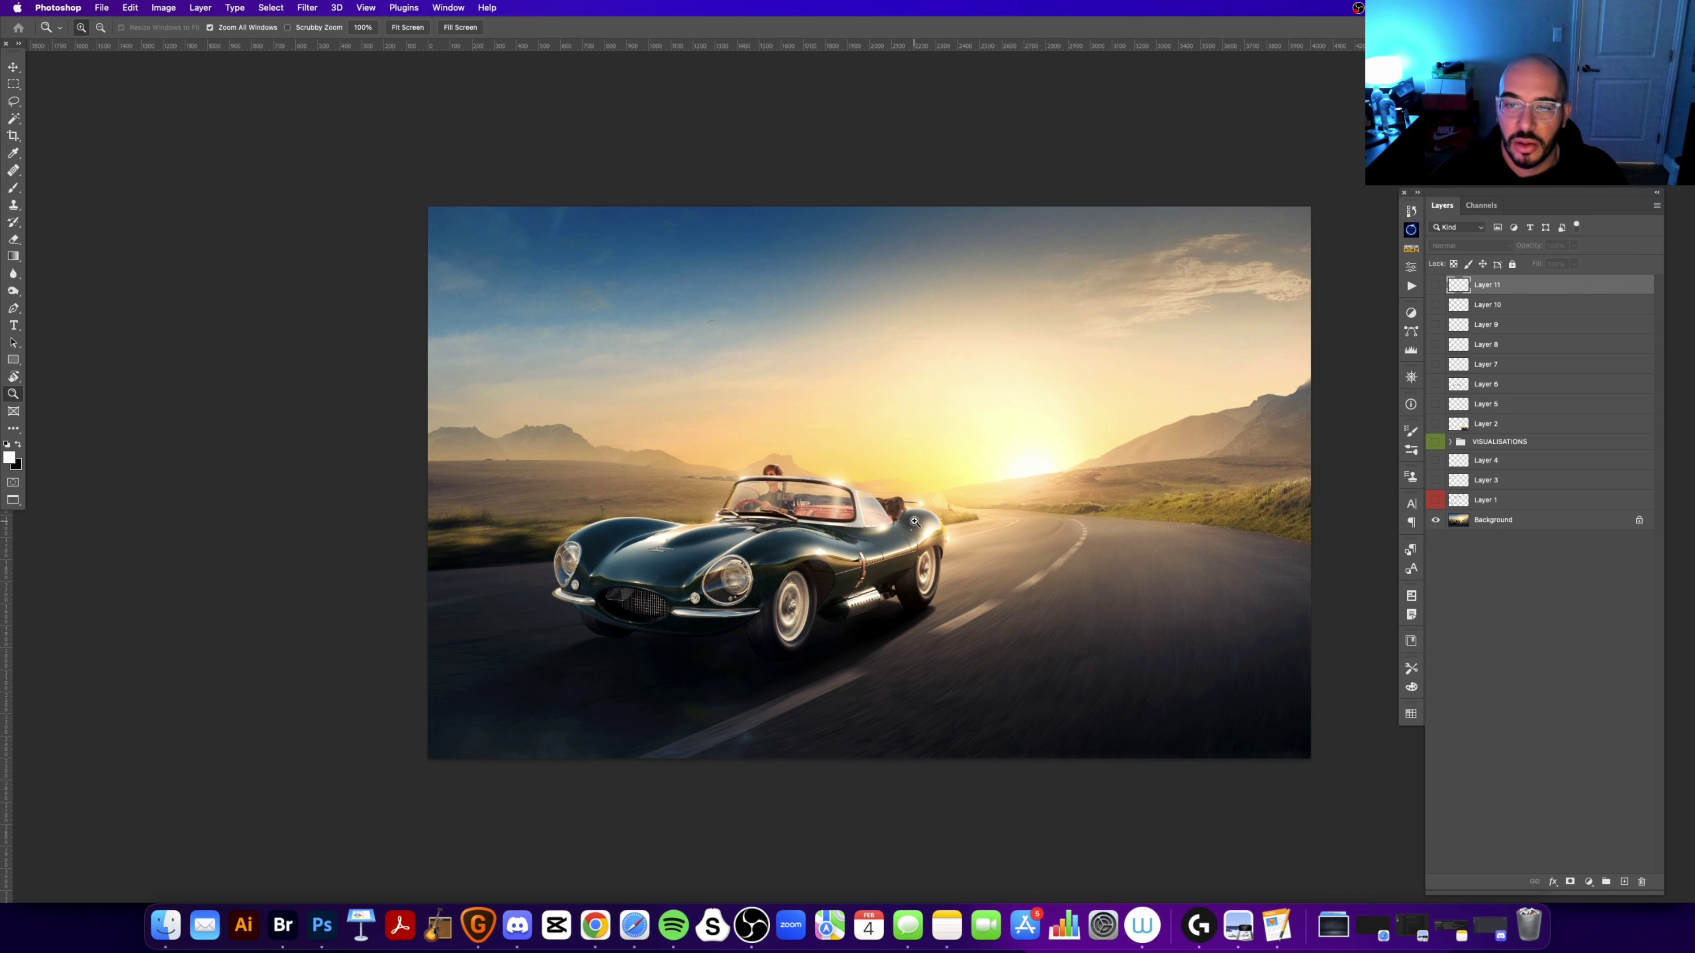
scroll(905, 420, "right", 2)
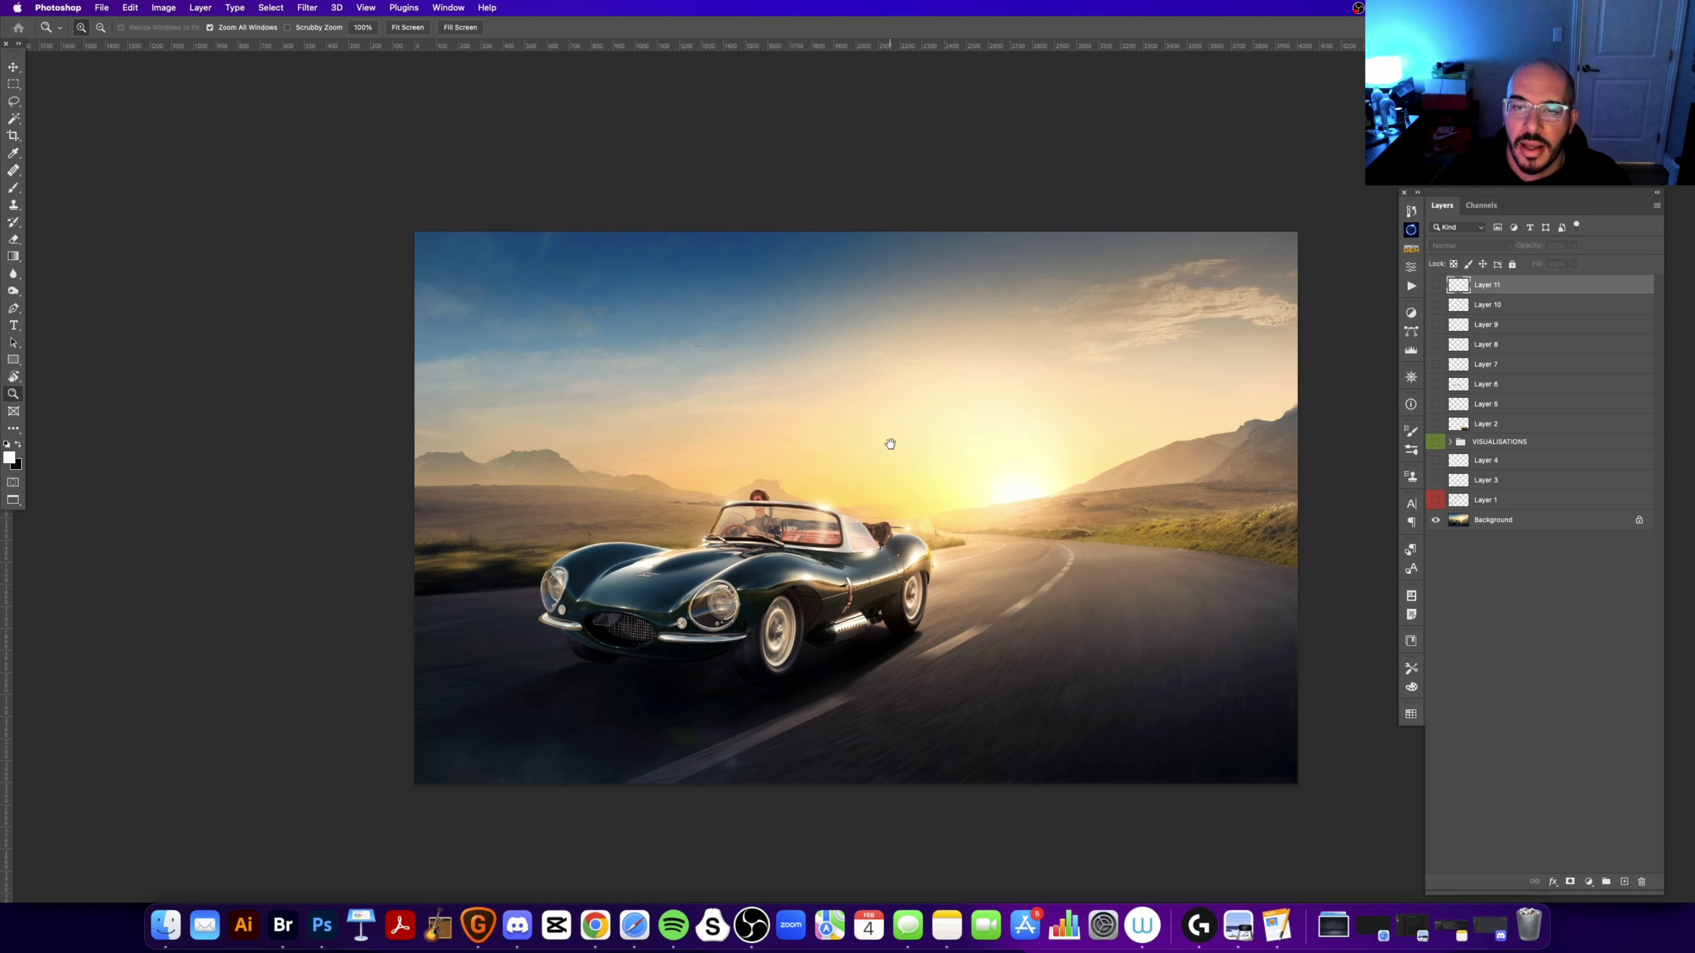
key("b")
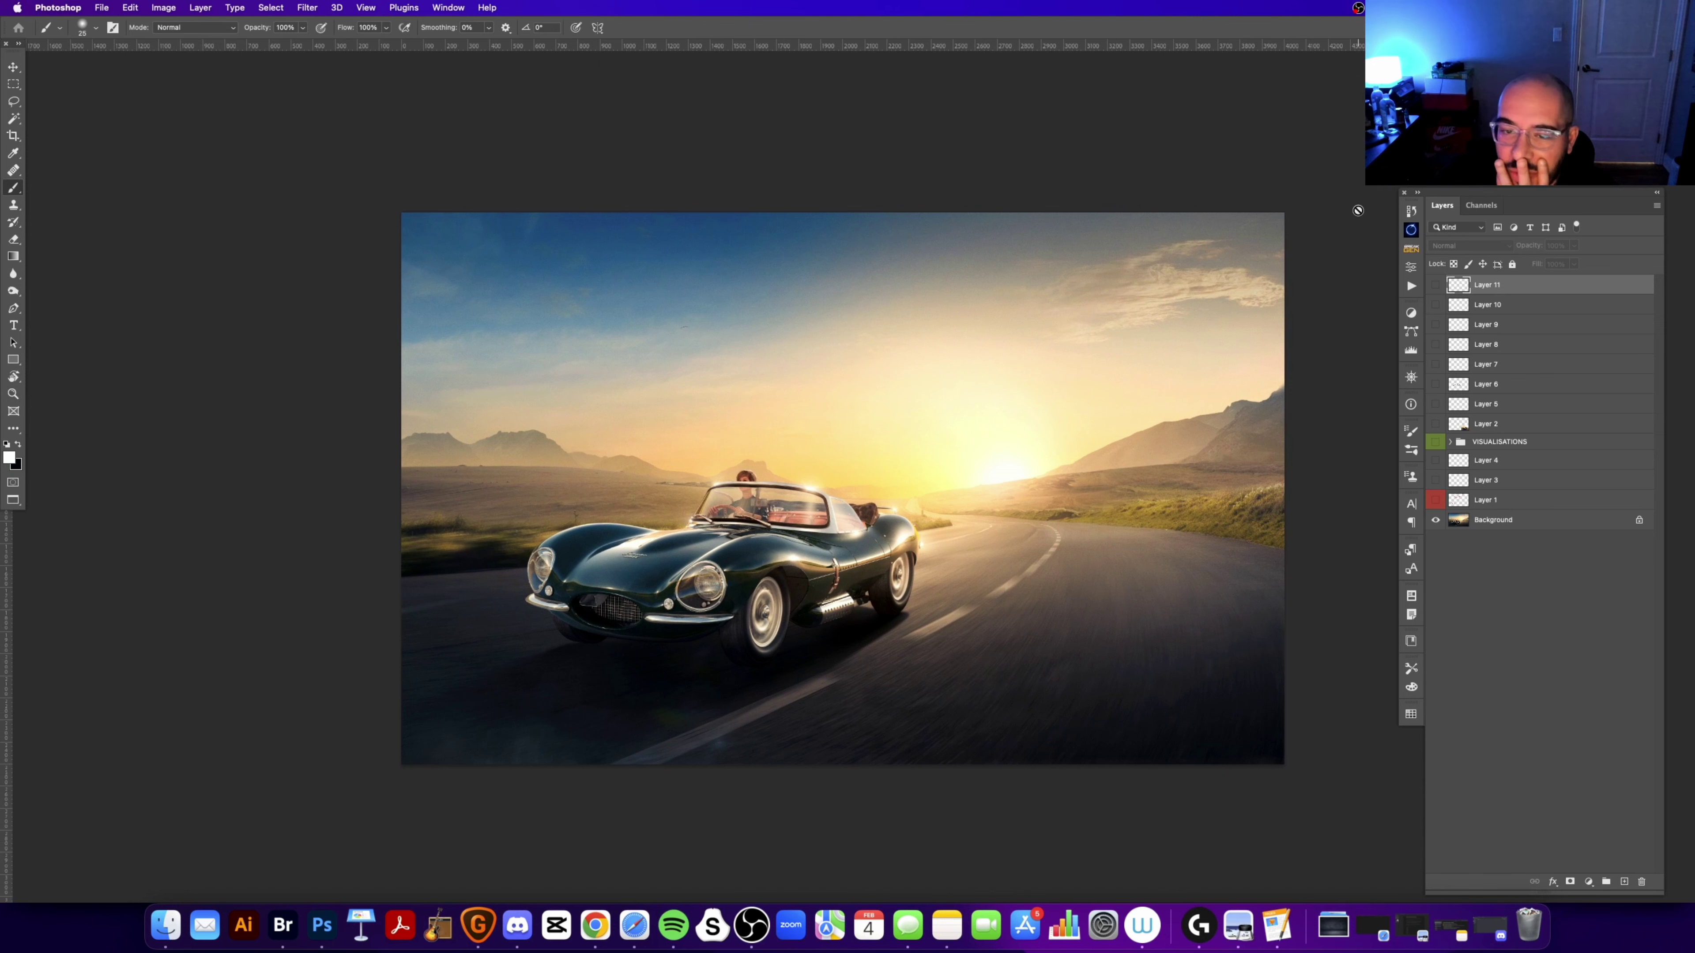
scroll(631, 508, "left", 2)
scroll(625, 548, "up", 3)
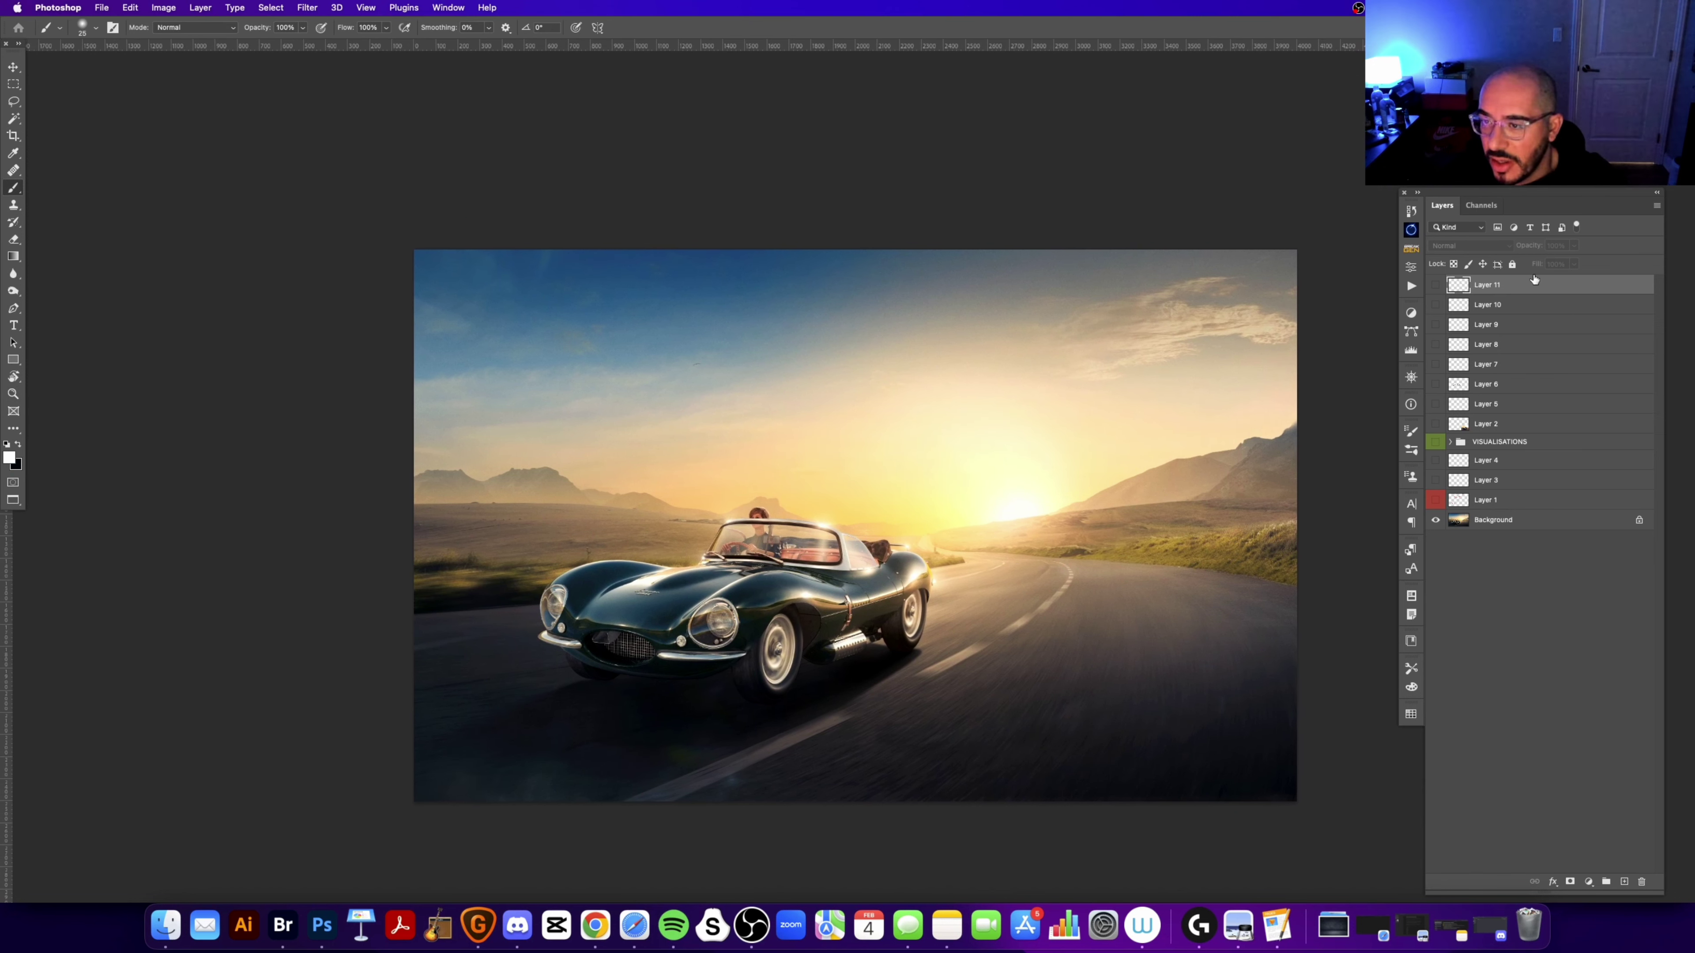
left_click(1625, 882)
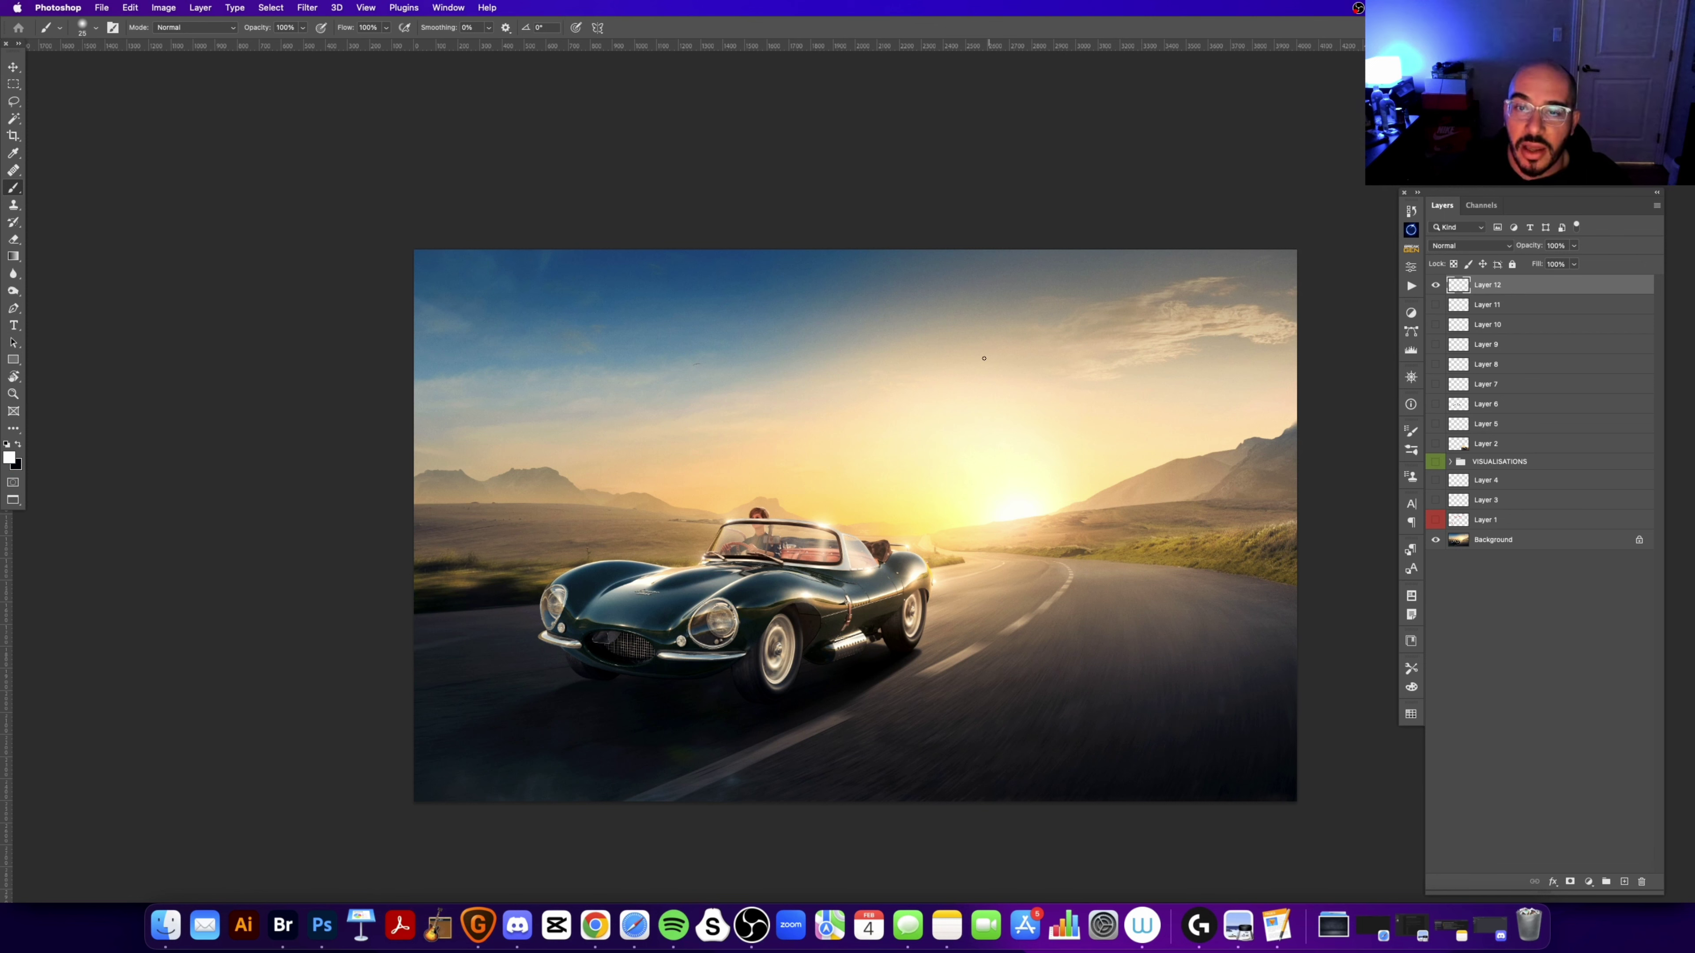
Step: Paint and undo a stray white stroke on the sky
mouse_move(984, 358)
left_mouse_down()
mouse_move(920, 374)
mouse_move(960, 347)
left_mouse_up()
key("super+z")
left_click_drag(897, 446, 909, 461)
Step: Show the red annotation layer (Layer 1) again and zoom in around the driver and car
left_click(1433, 522)
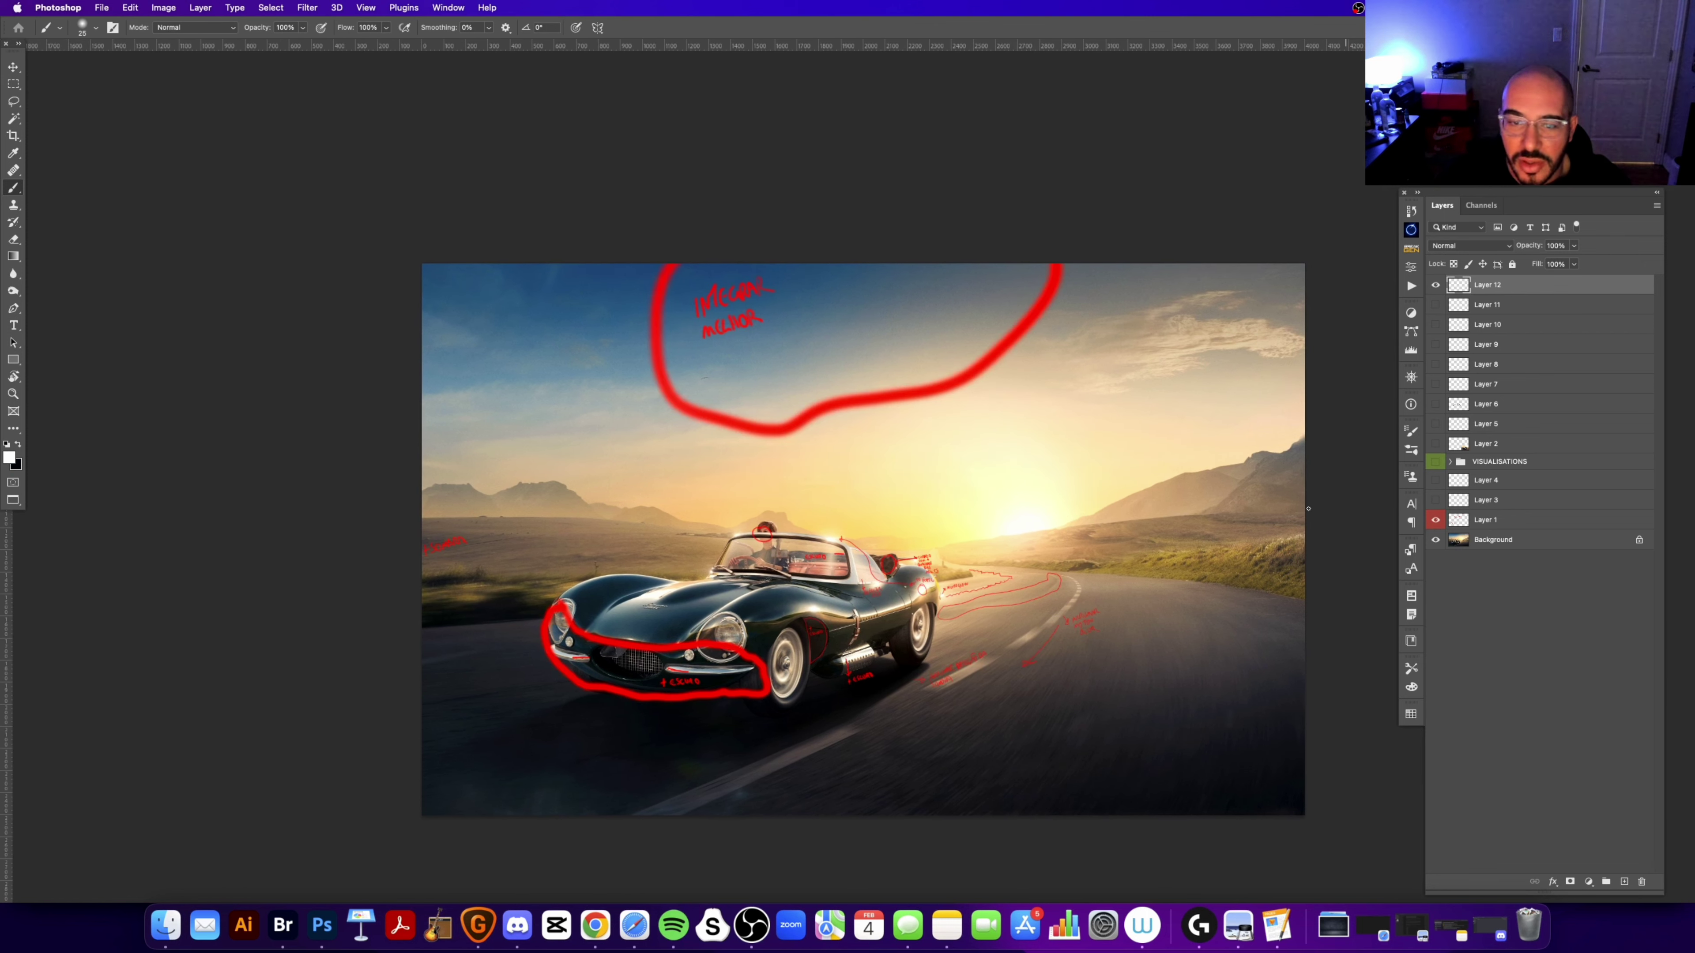
key("z")
left_click(758, 527)
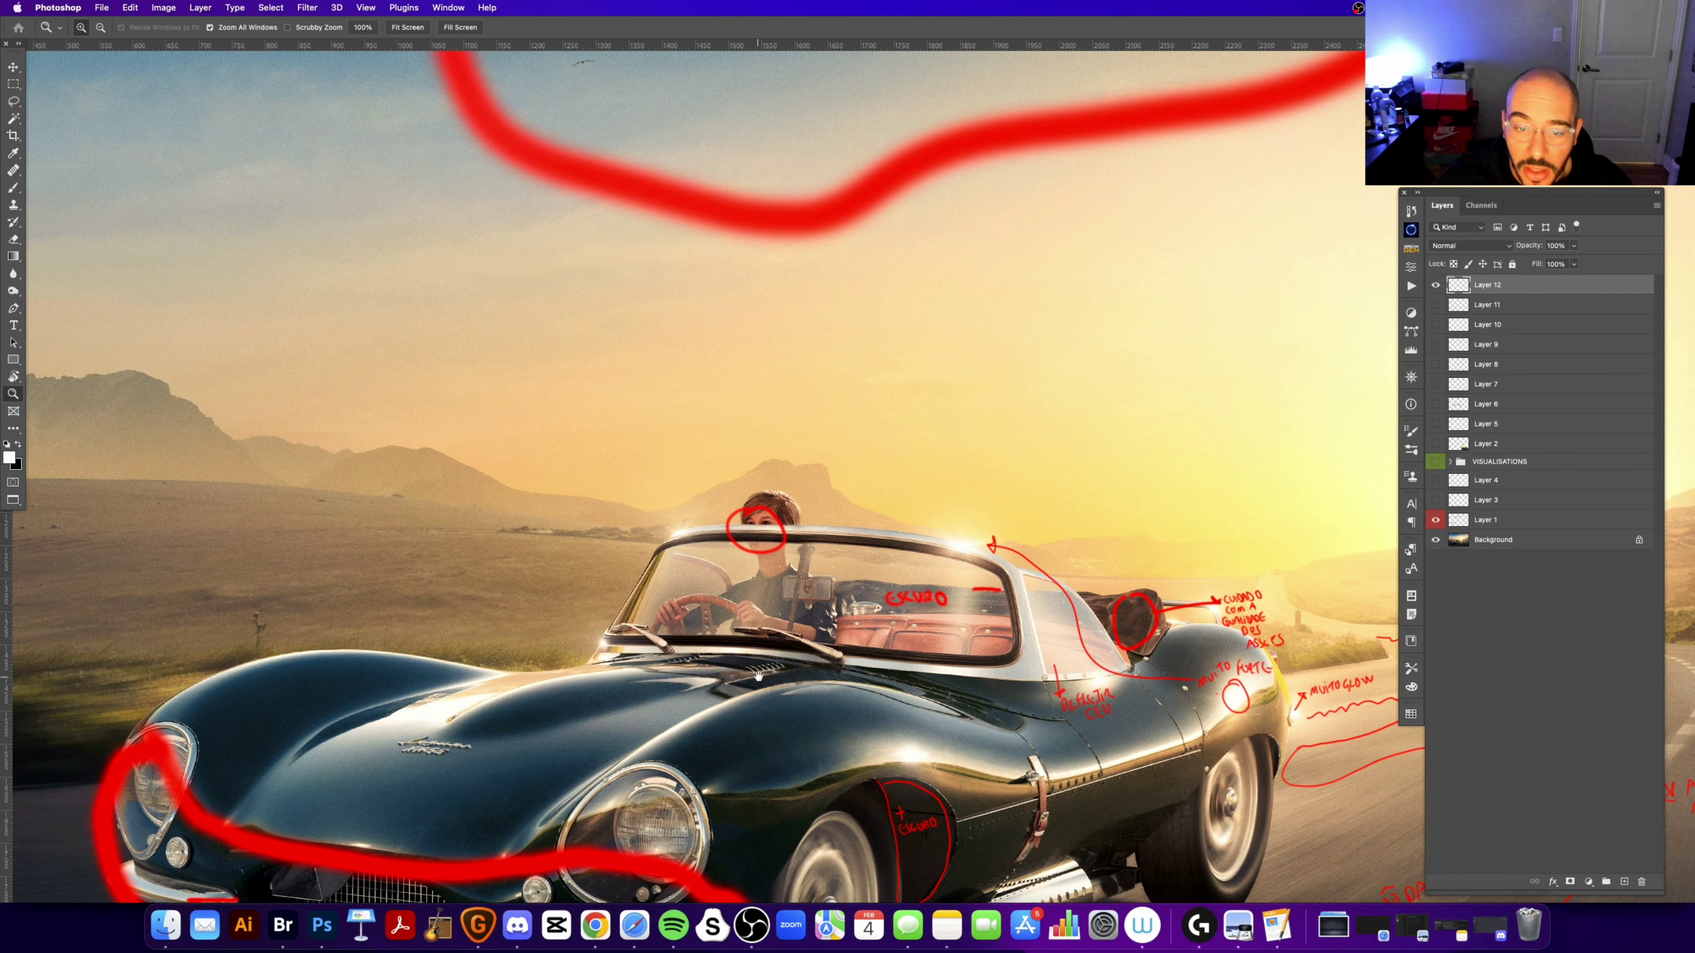
mouse_move(864, 569)
left_mouse_down()
mouse_move(760, 498)
mouse_move(719, 506)
left_mouse_up()
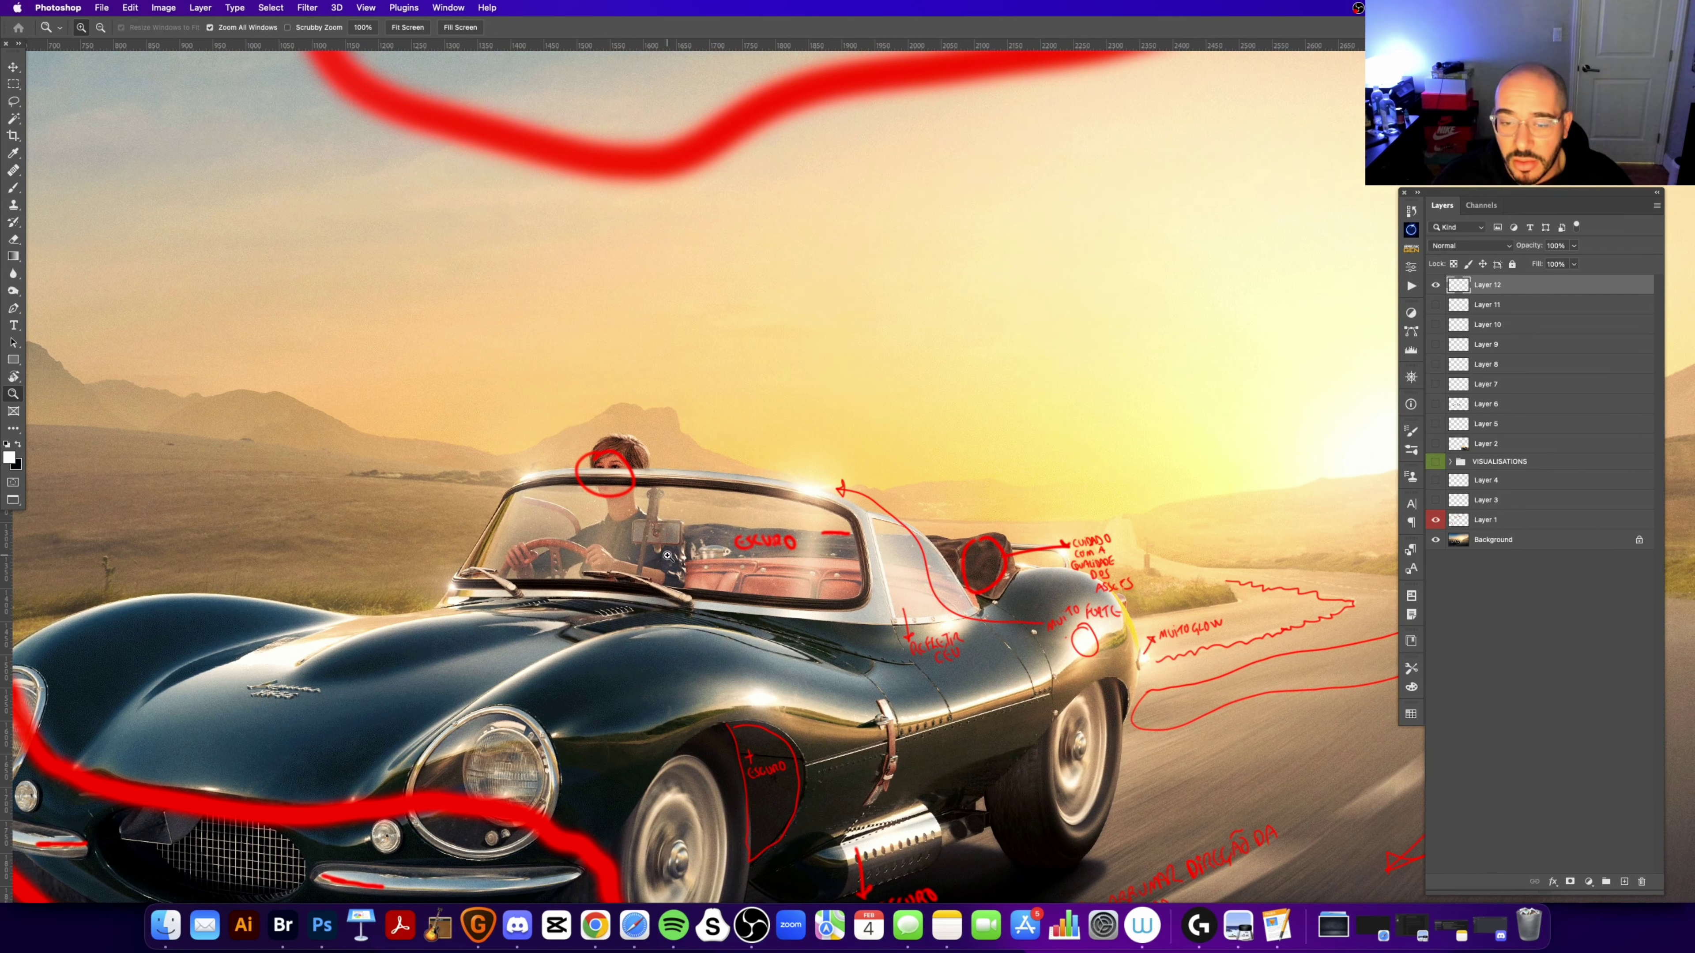
scroll(667, 555, "left", 5)
scroll(667, 555, "down", 3)
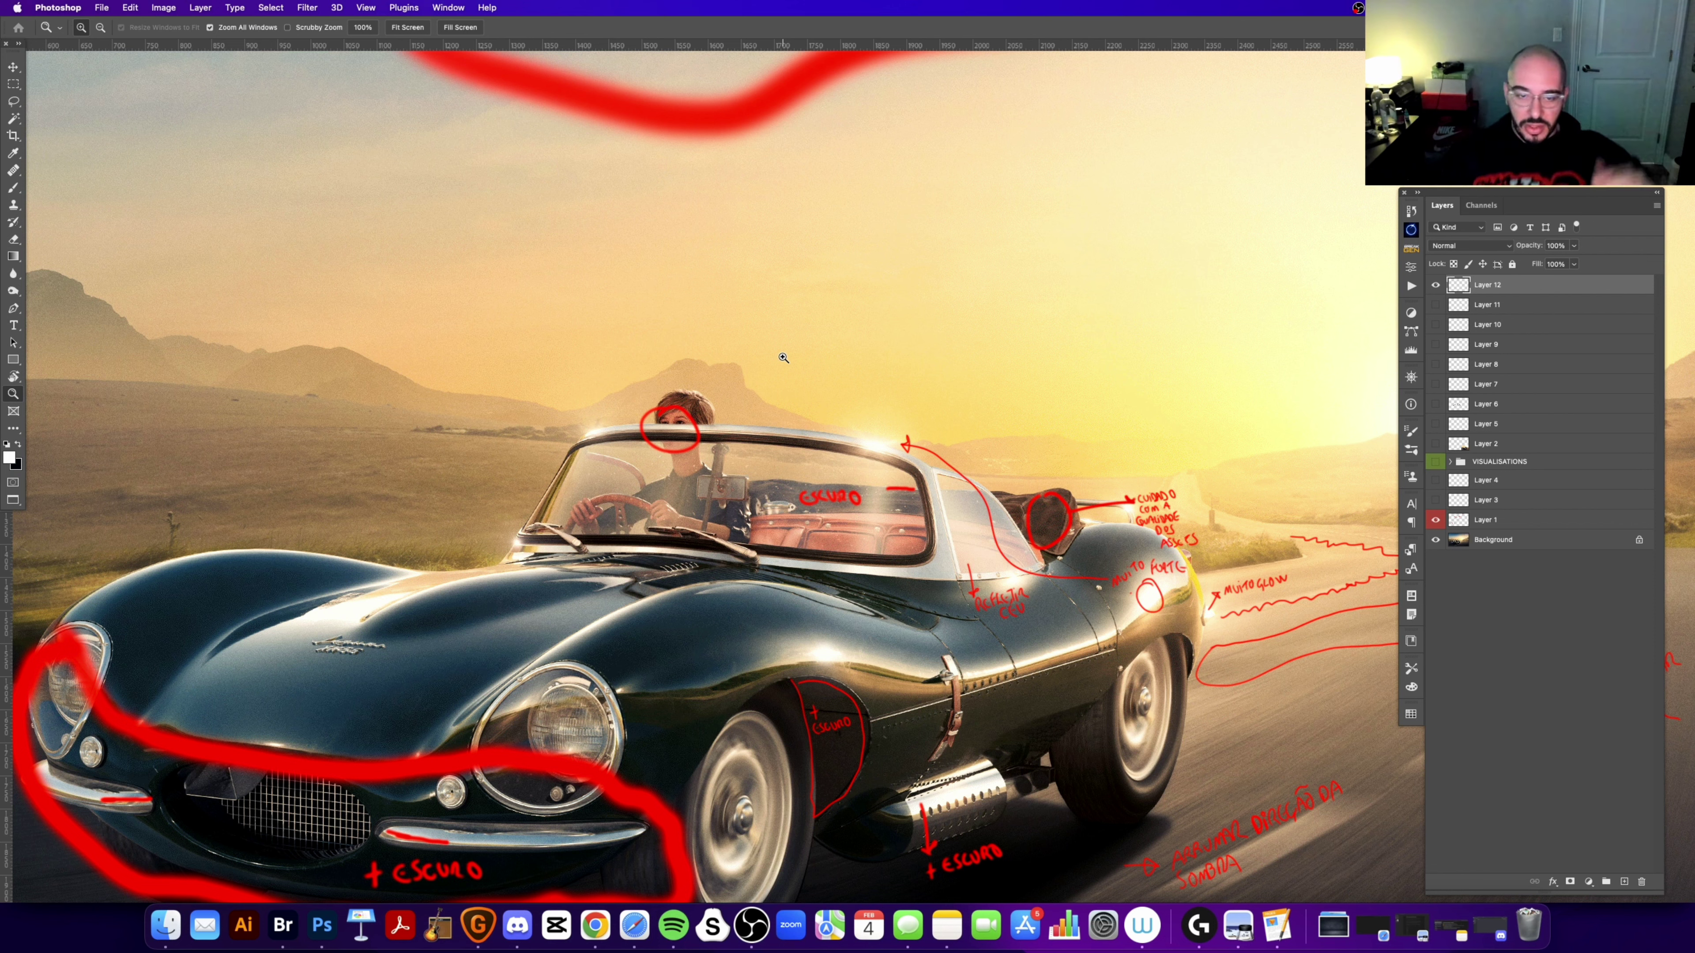
Step: Paint a white highlight along the windshield top, trying and undoing white dabs on the driver's head
key("b")
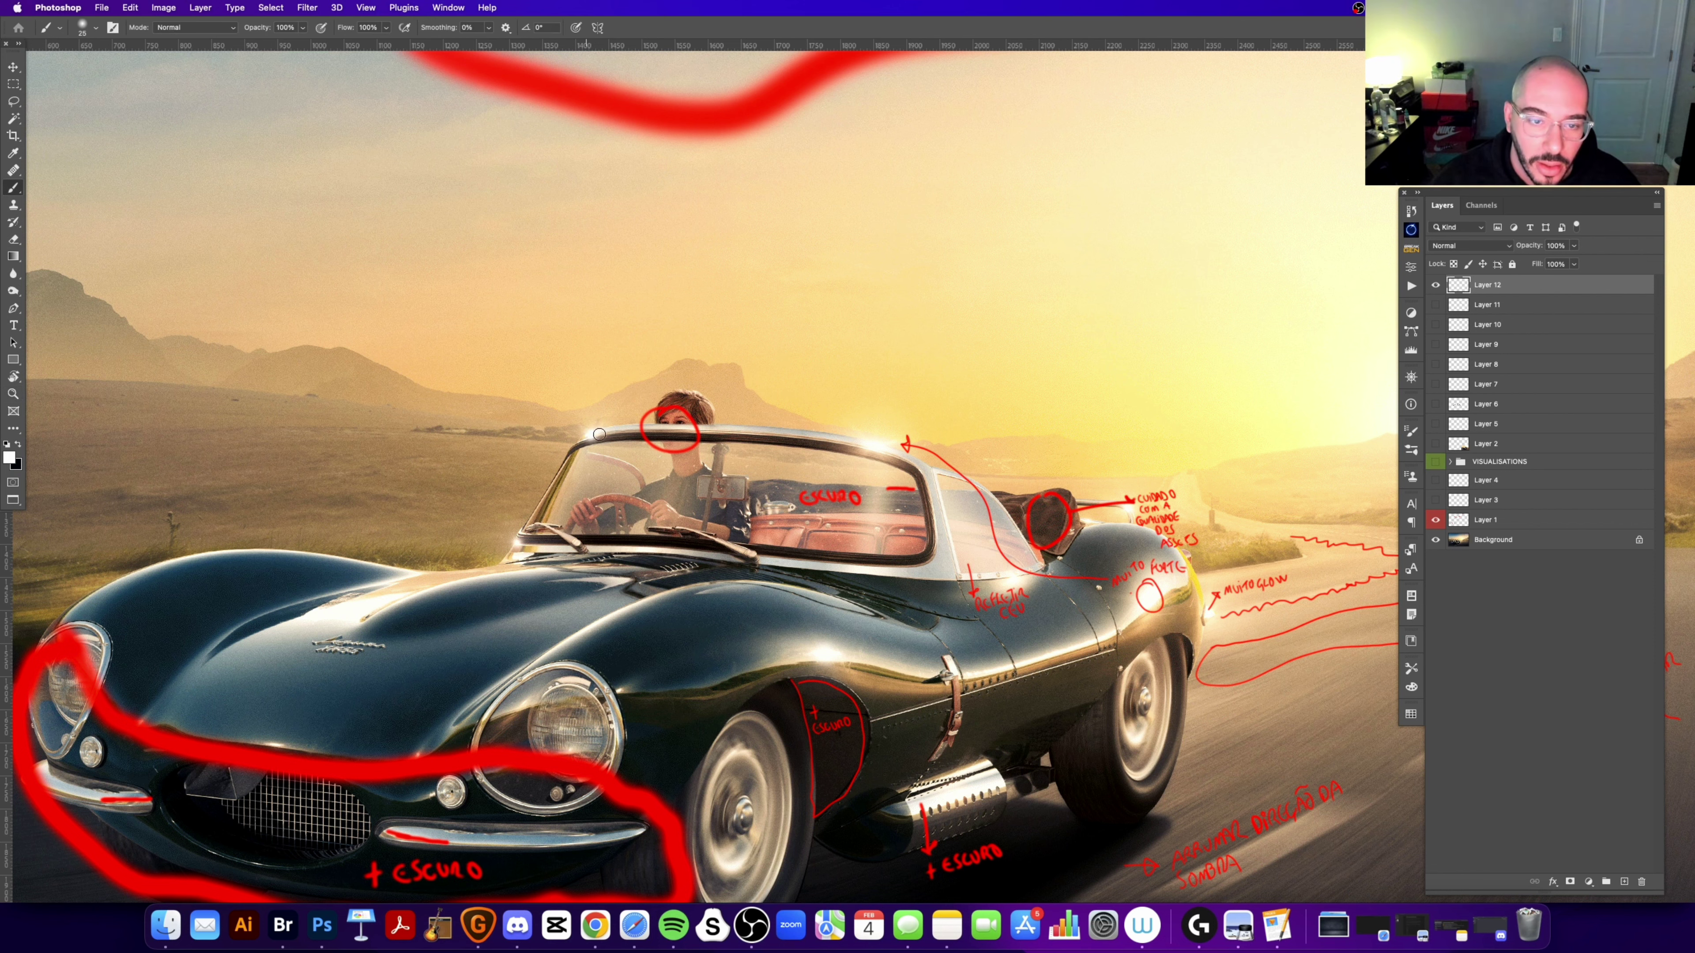
left_click_drag(599, 435, 880, 447)
mouse_move(682, 419)
left_mouse_down()
mouse_move(708, 422)
mouse_move(698, 460)
left_mouse_up()
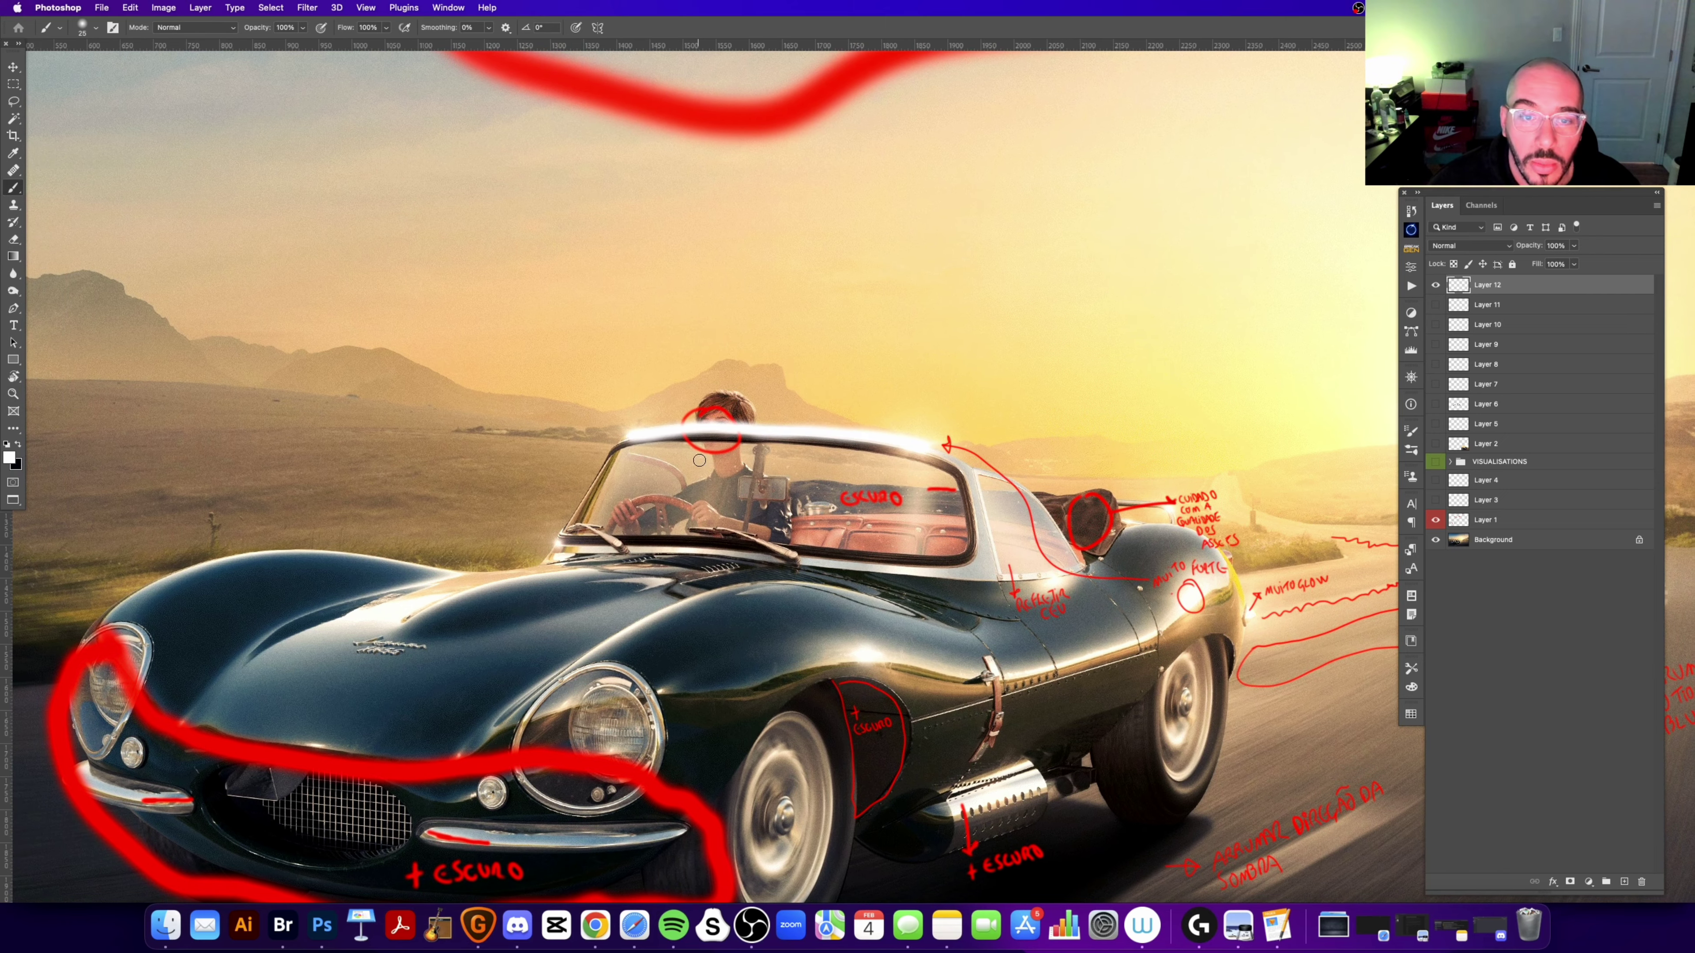
left_click_drag(713, 398, 707, 407)
key("ctrl+z")
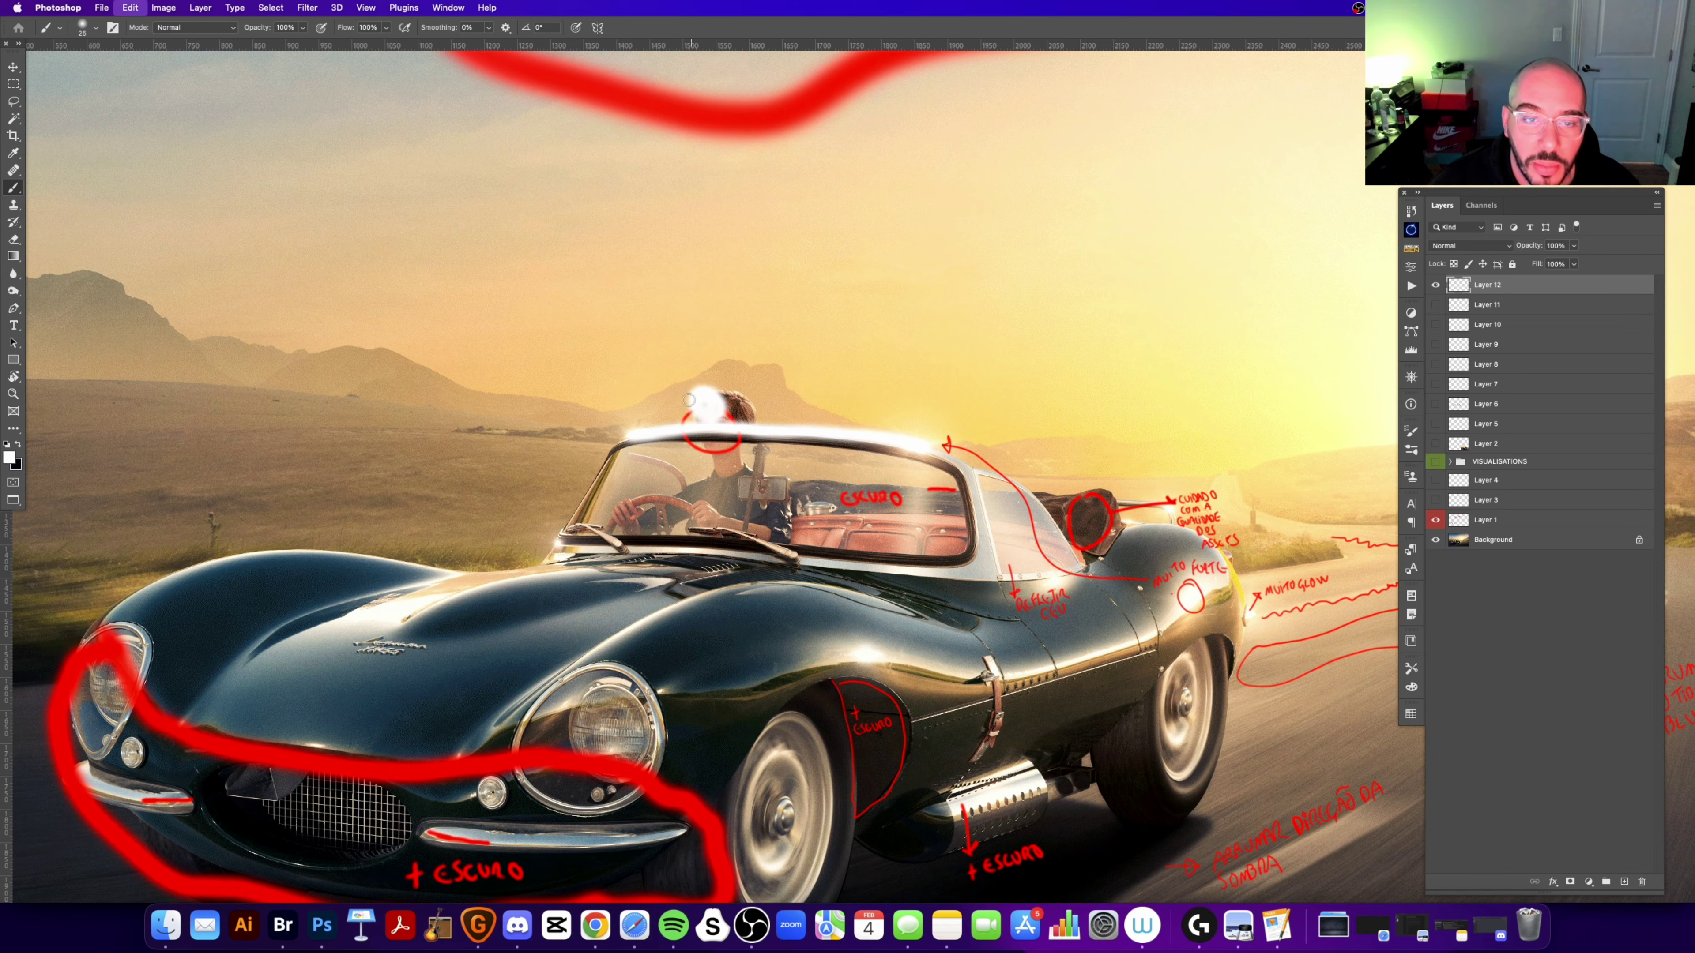
left_click(685, 410)
left_click(722, 410)
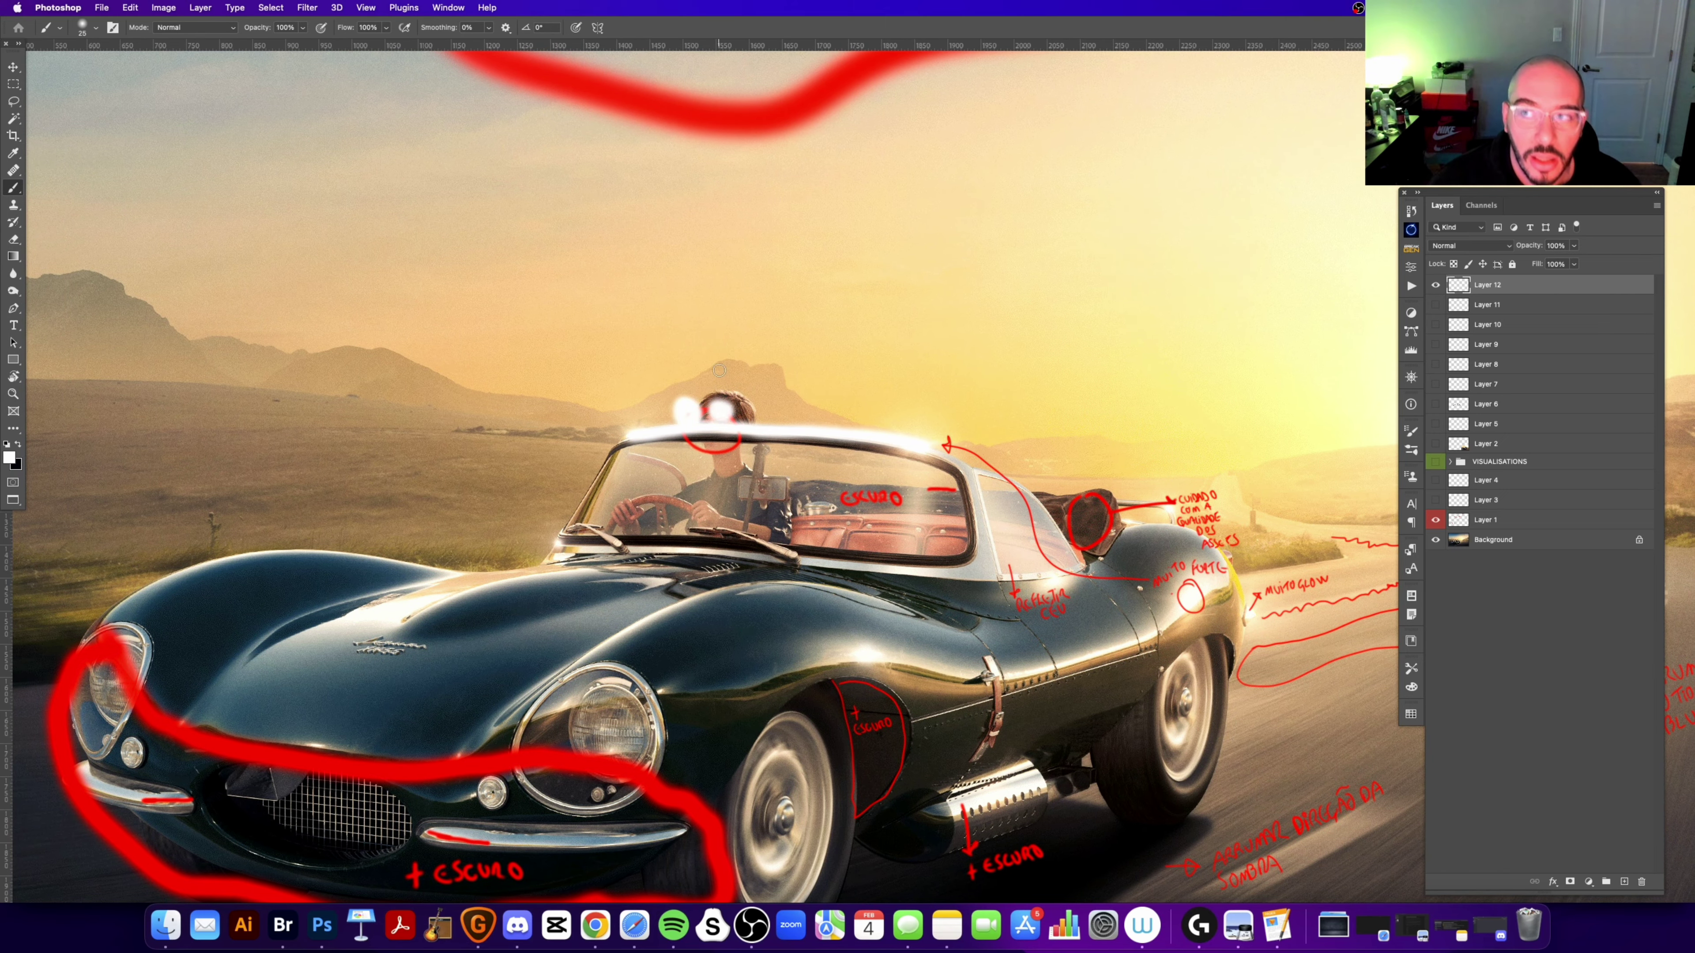
key("ctrl+z")
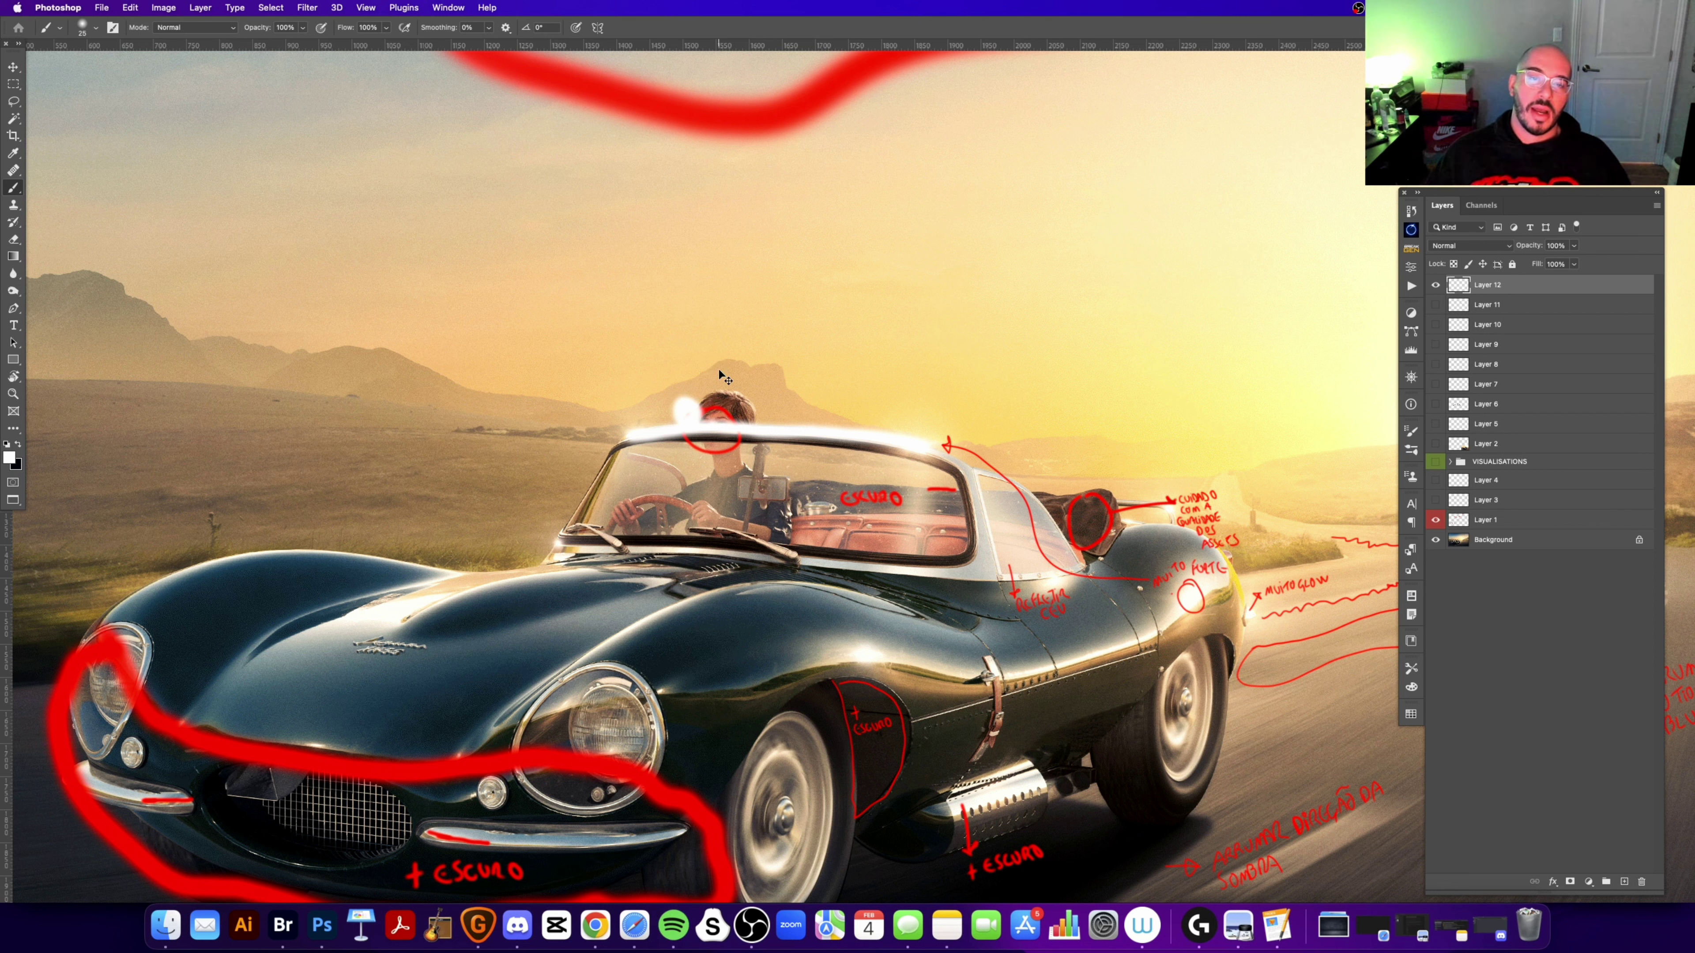
key("ctrl+z")
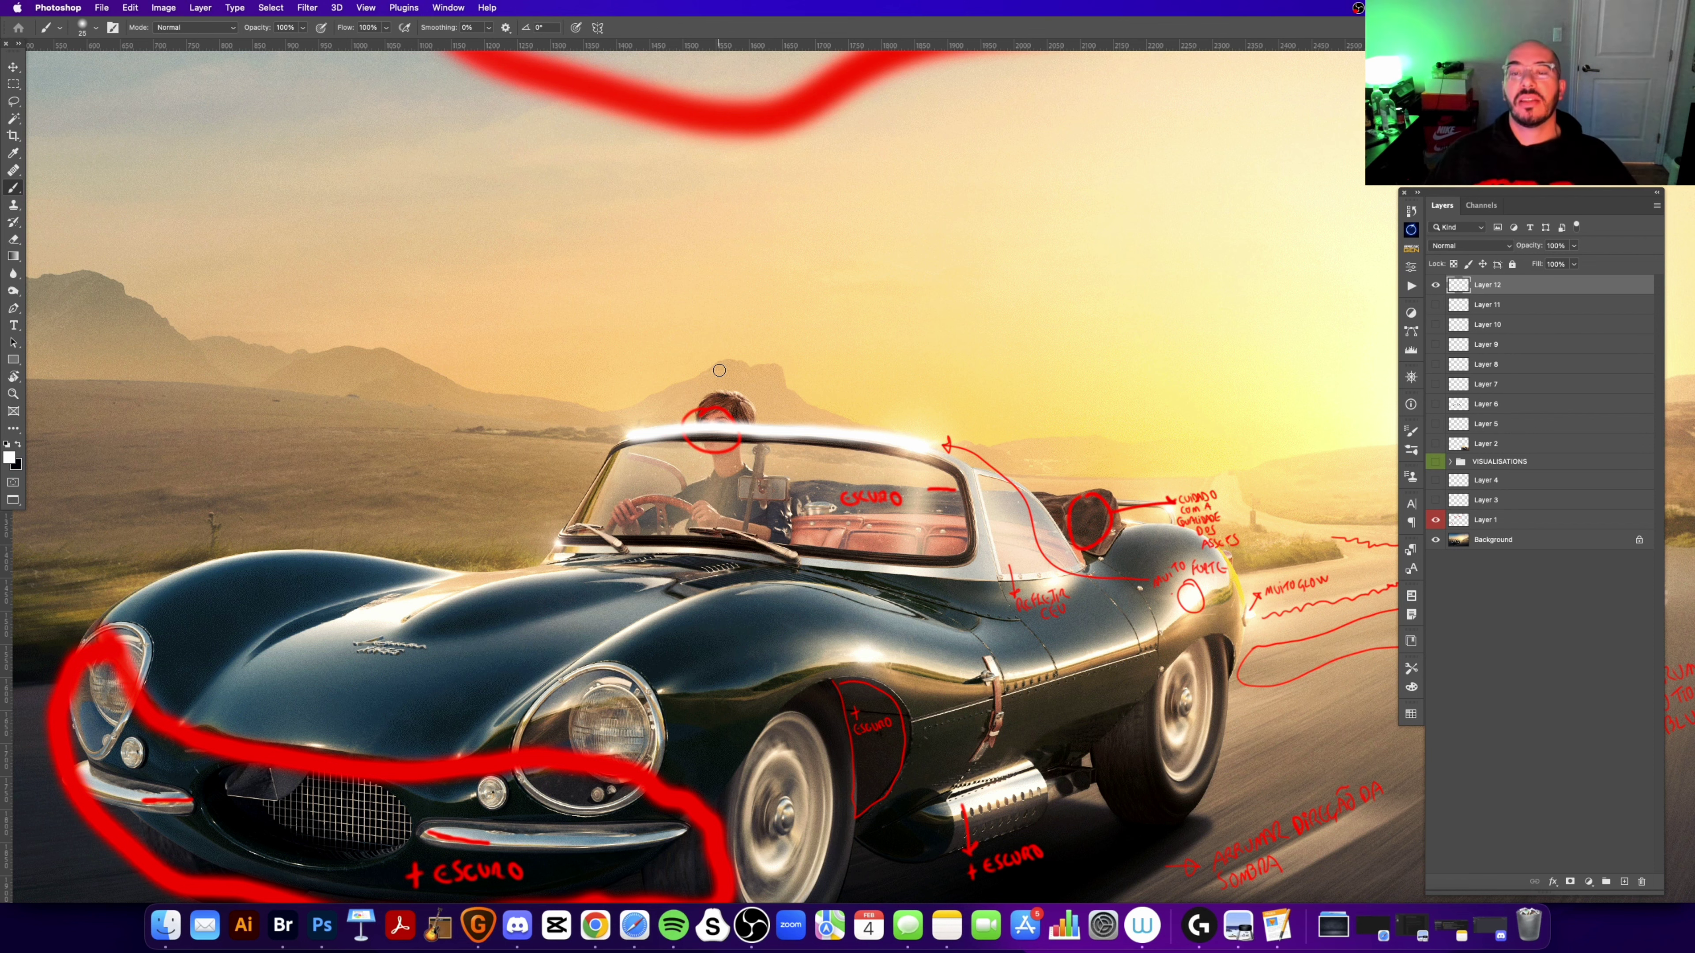
Step: Zoom out with Cmd+0 to fit the whole Jaguar image
mouse_move(686, 461)
left_mouse_down()
mouse_move(657, 357)
mouse_move(572, 394)
left_mouse_up()
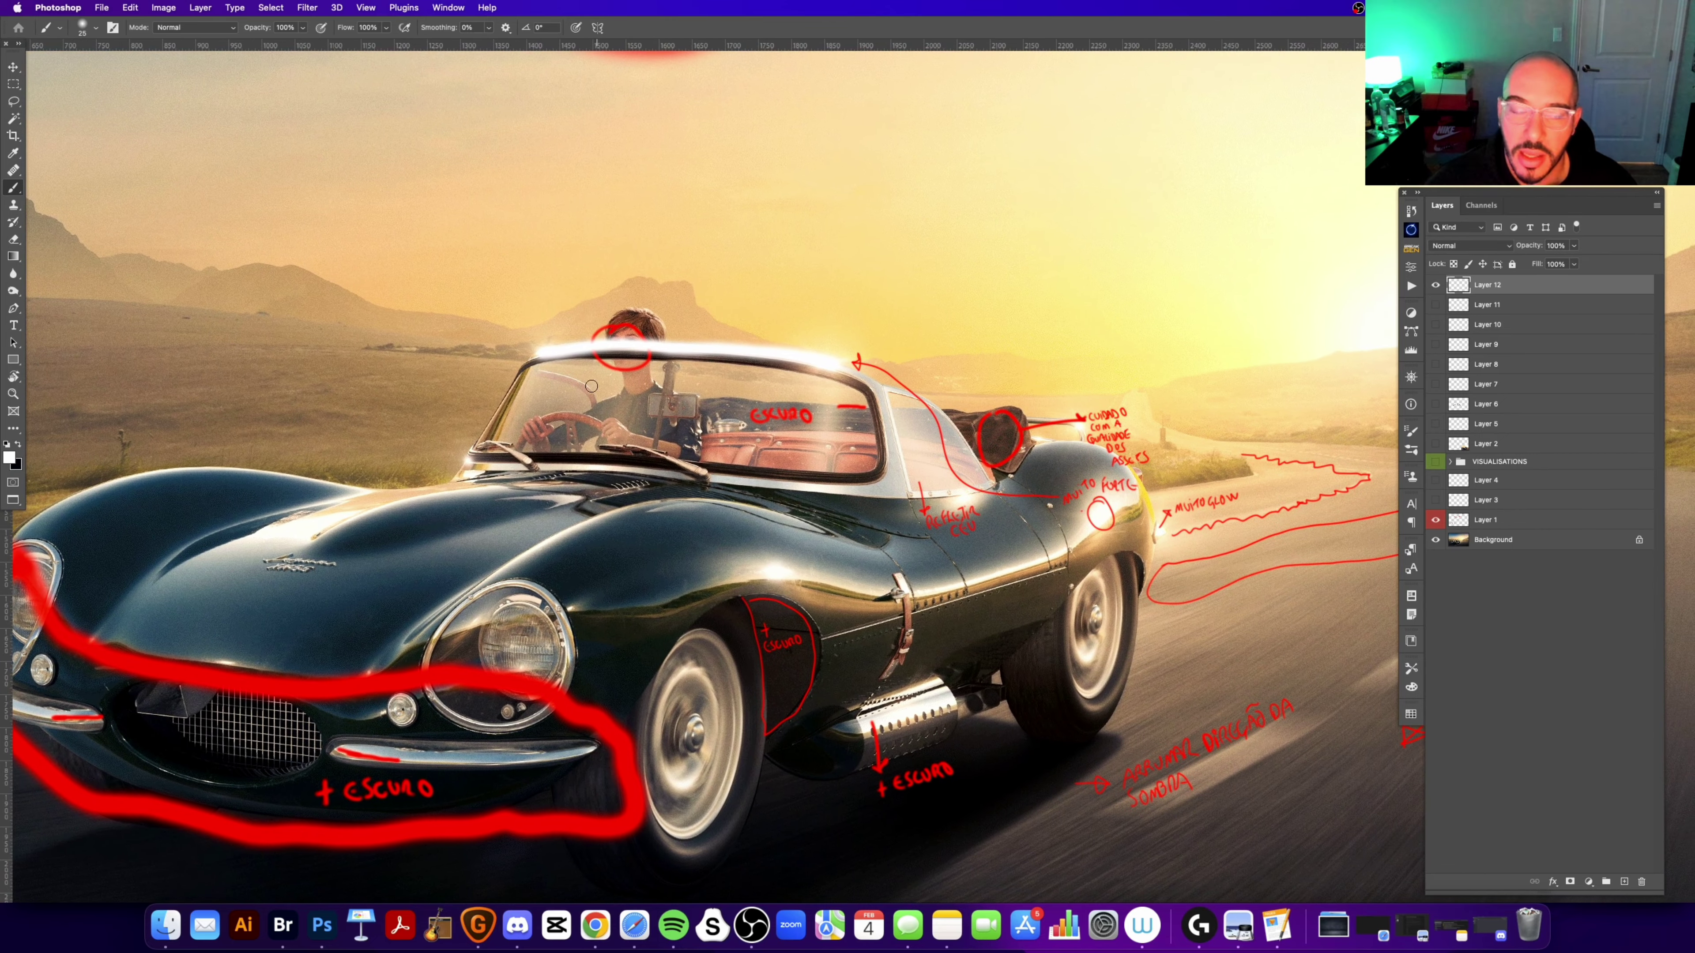
key("z")
key("super+0")
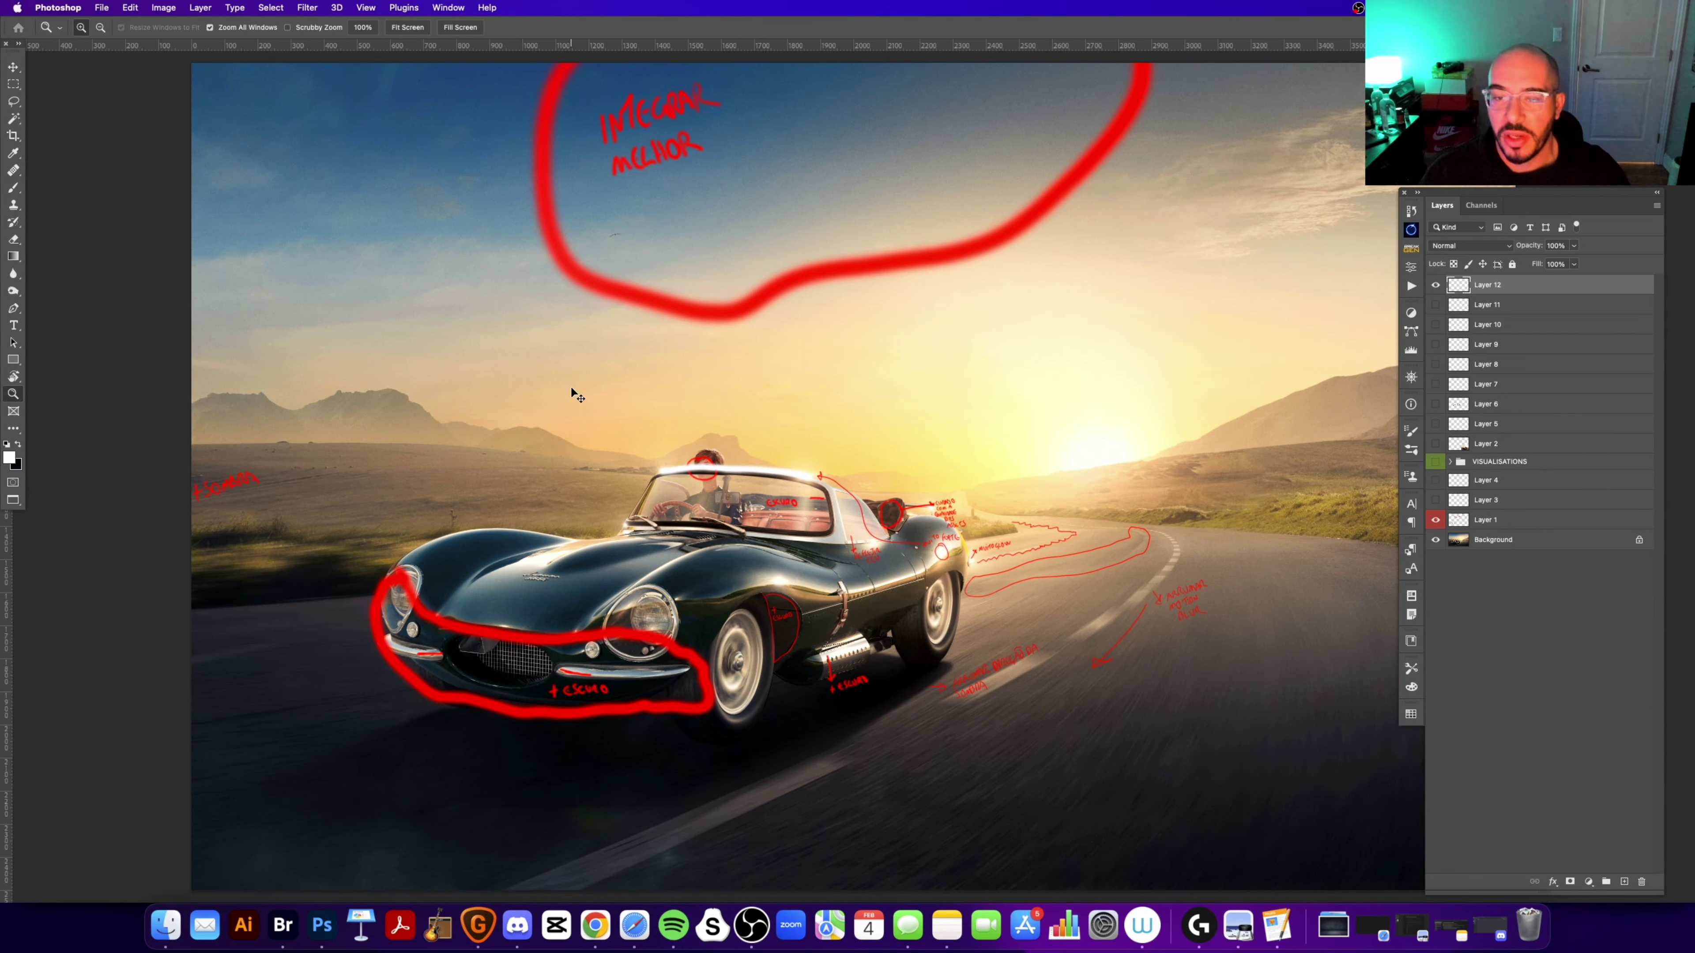
Step: Hide Layer 12 and the red annotation layer to reveal the clean Jaguar, zooming in and back out
key("super+minus")
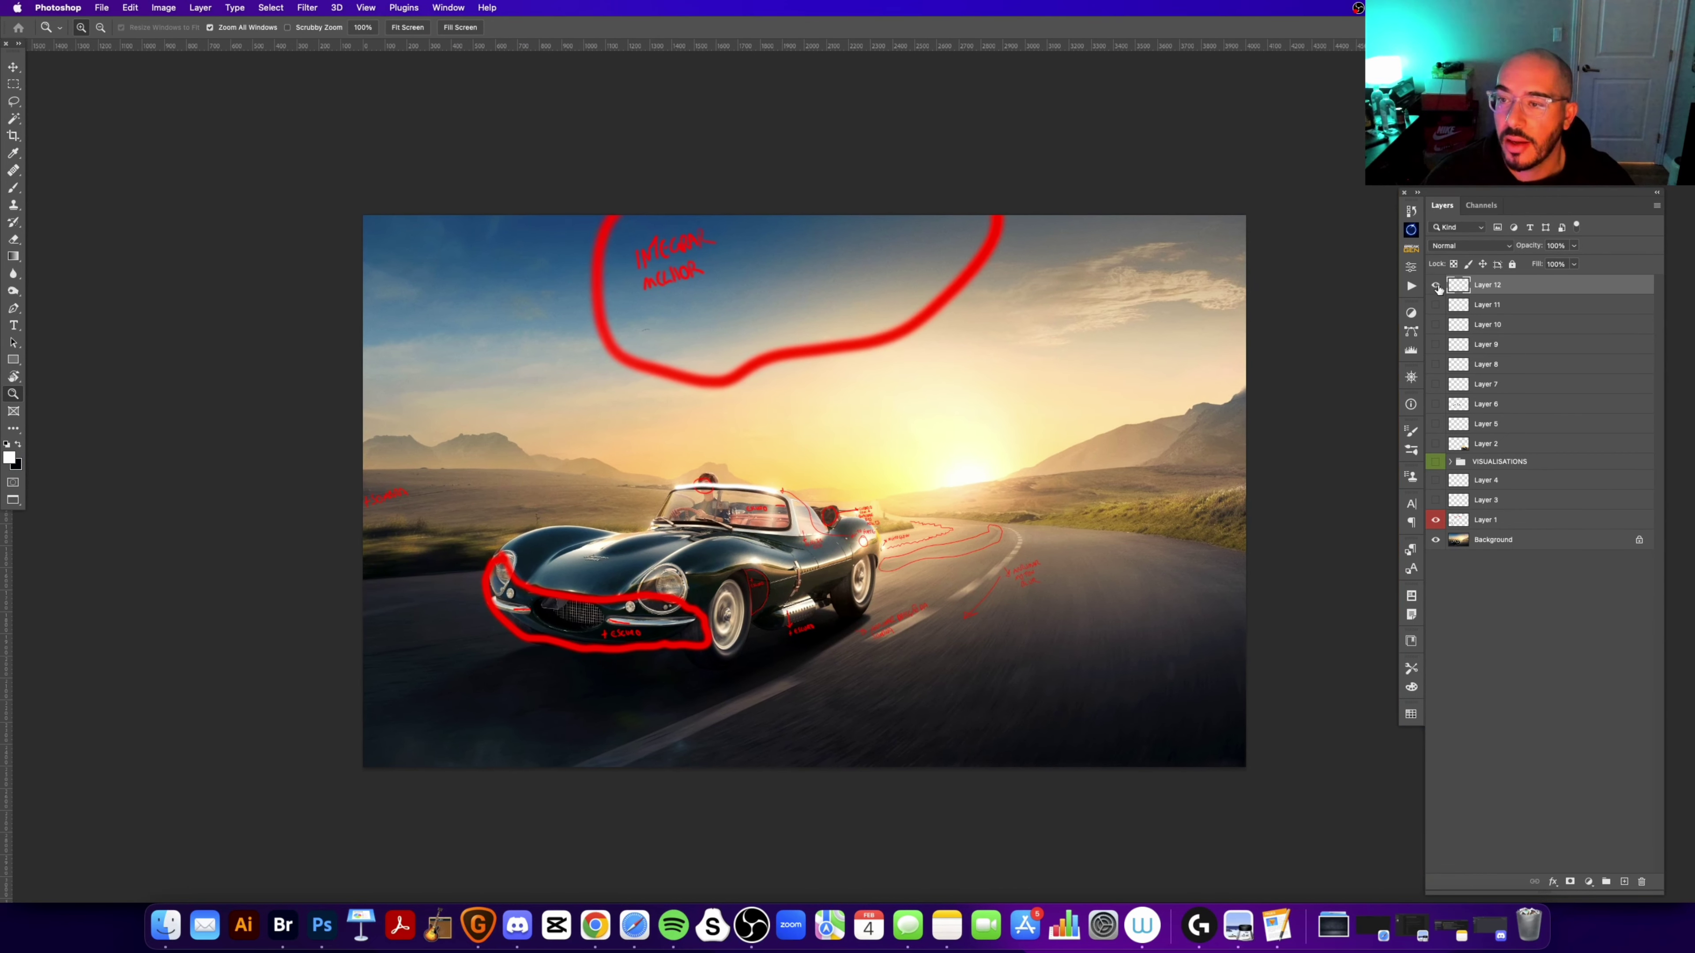
left_click(1435, 286)
left_click(1435, 520)
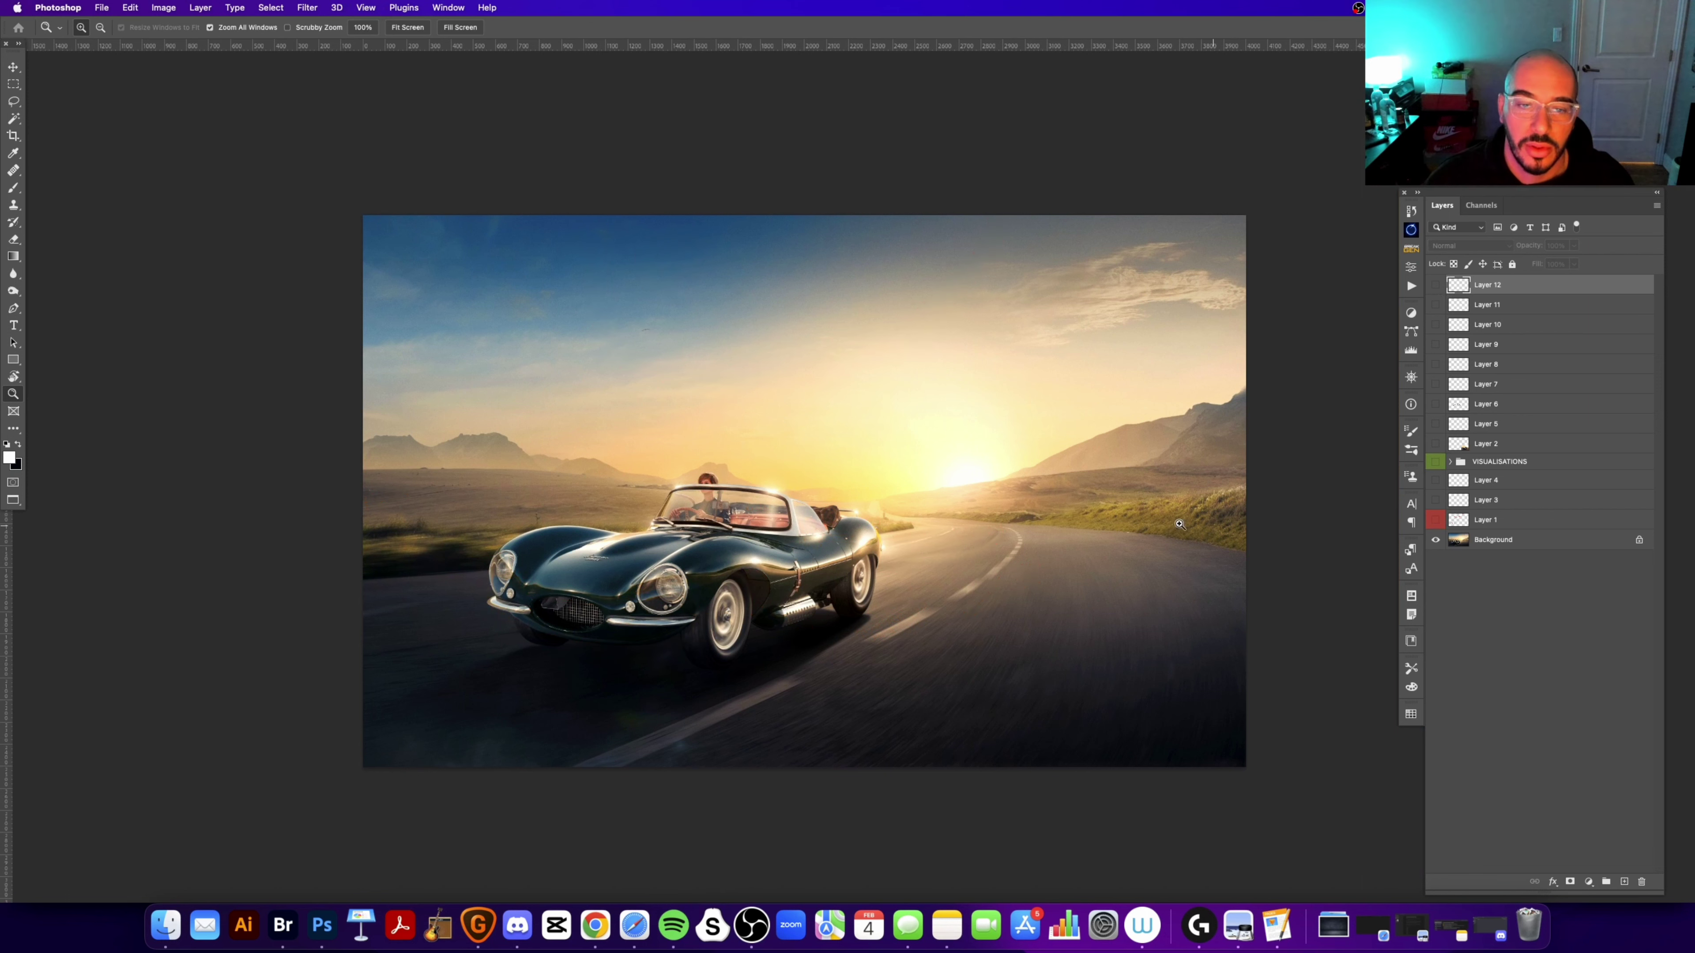
left_click(774, 417)
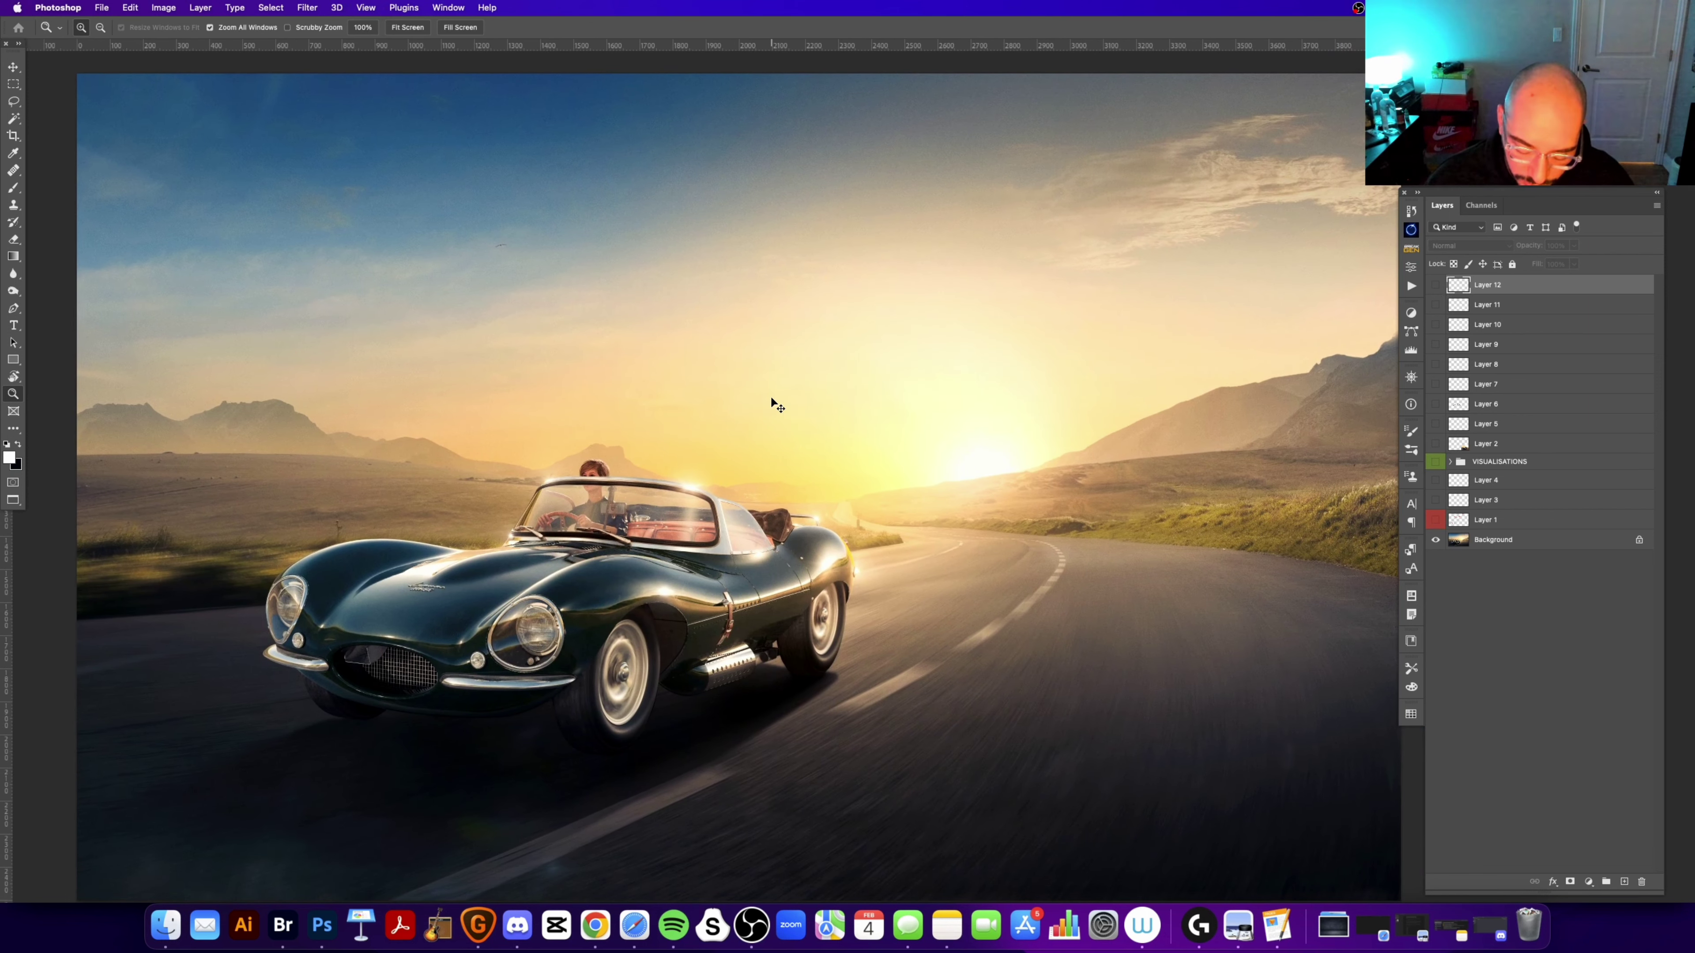
left_click(774, 402, "alt")
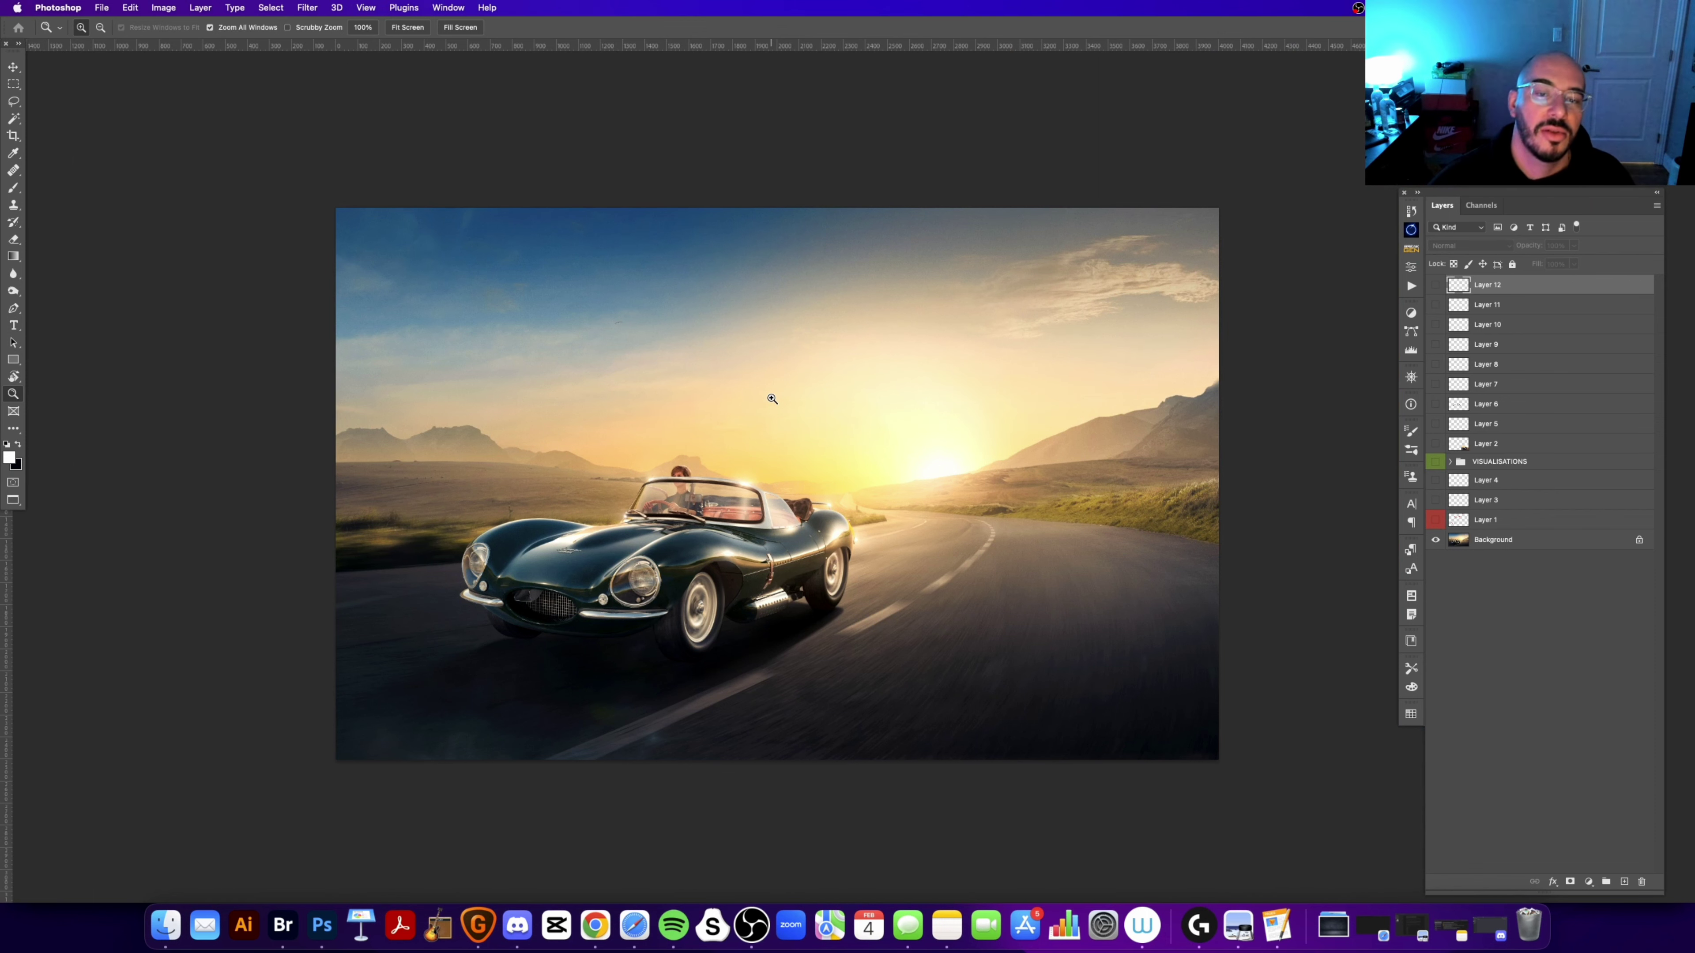
scroll(841, 267, "left", 2)
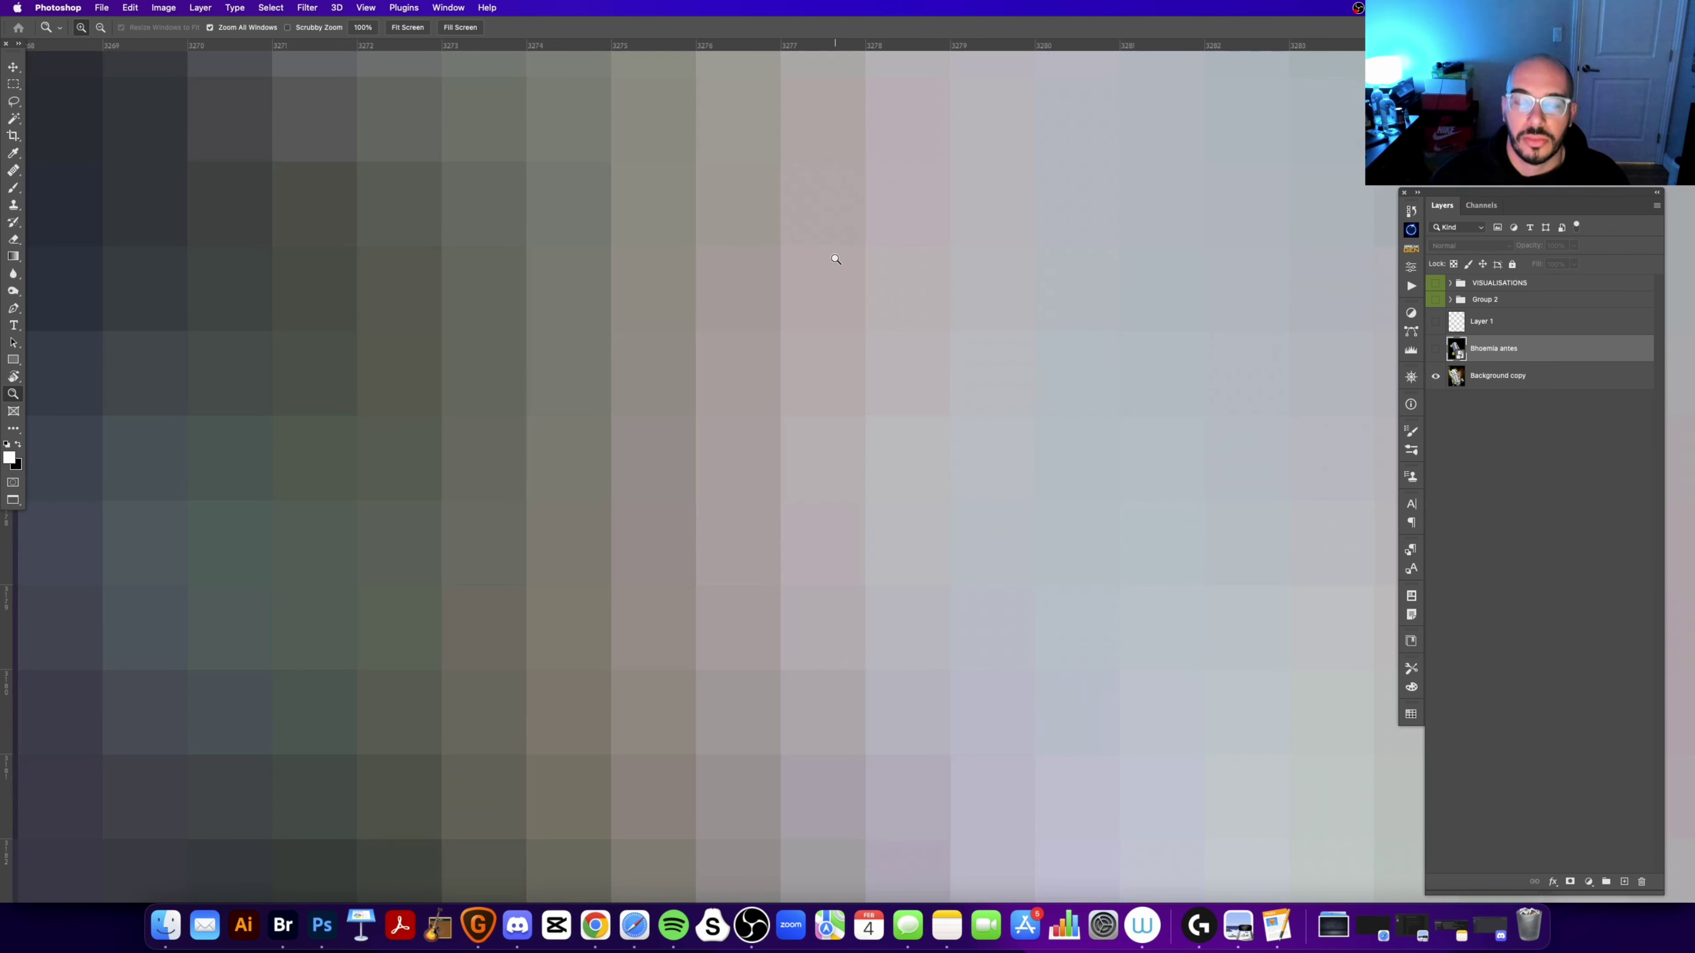
Step: Fit the Bohemia image and toggle the 'Bhoemia antes' layer on and off to compare before/after, then return to Chrome
key("super+0")
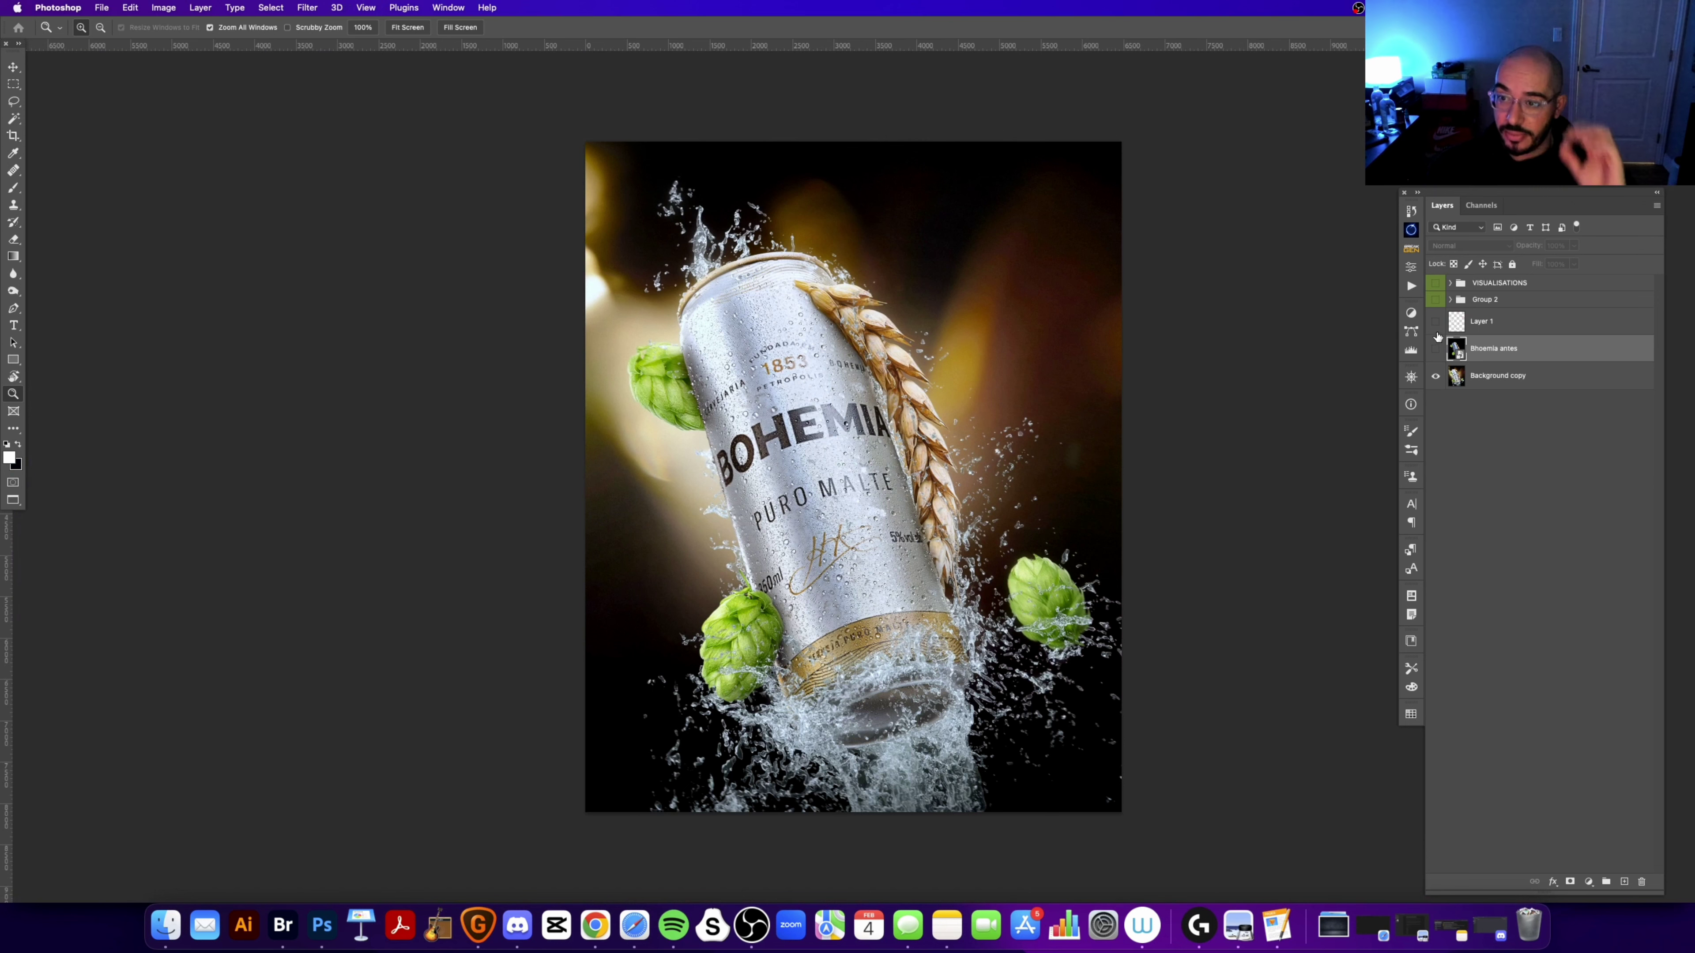
left_click(1436, 348)
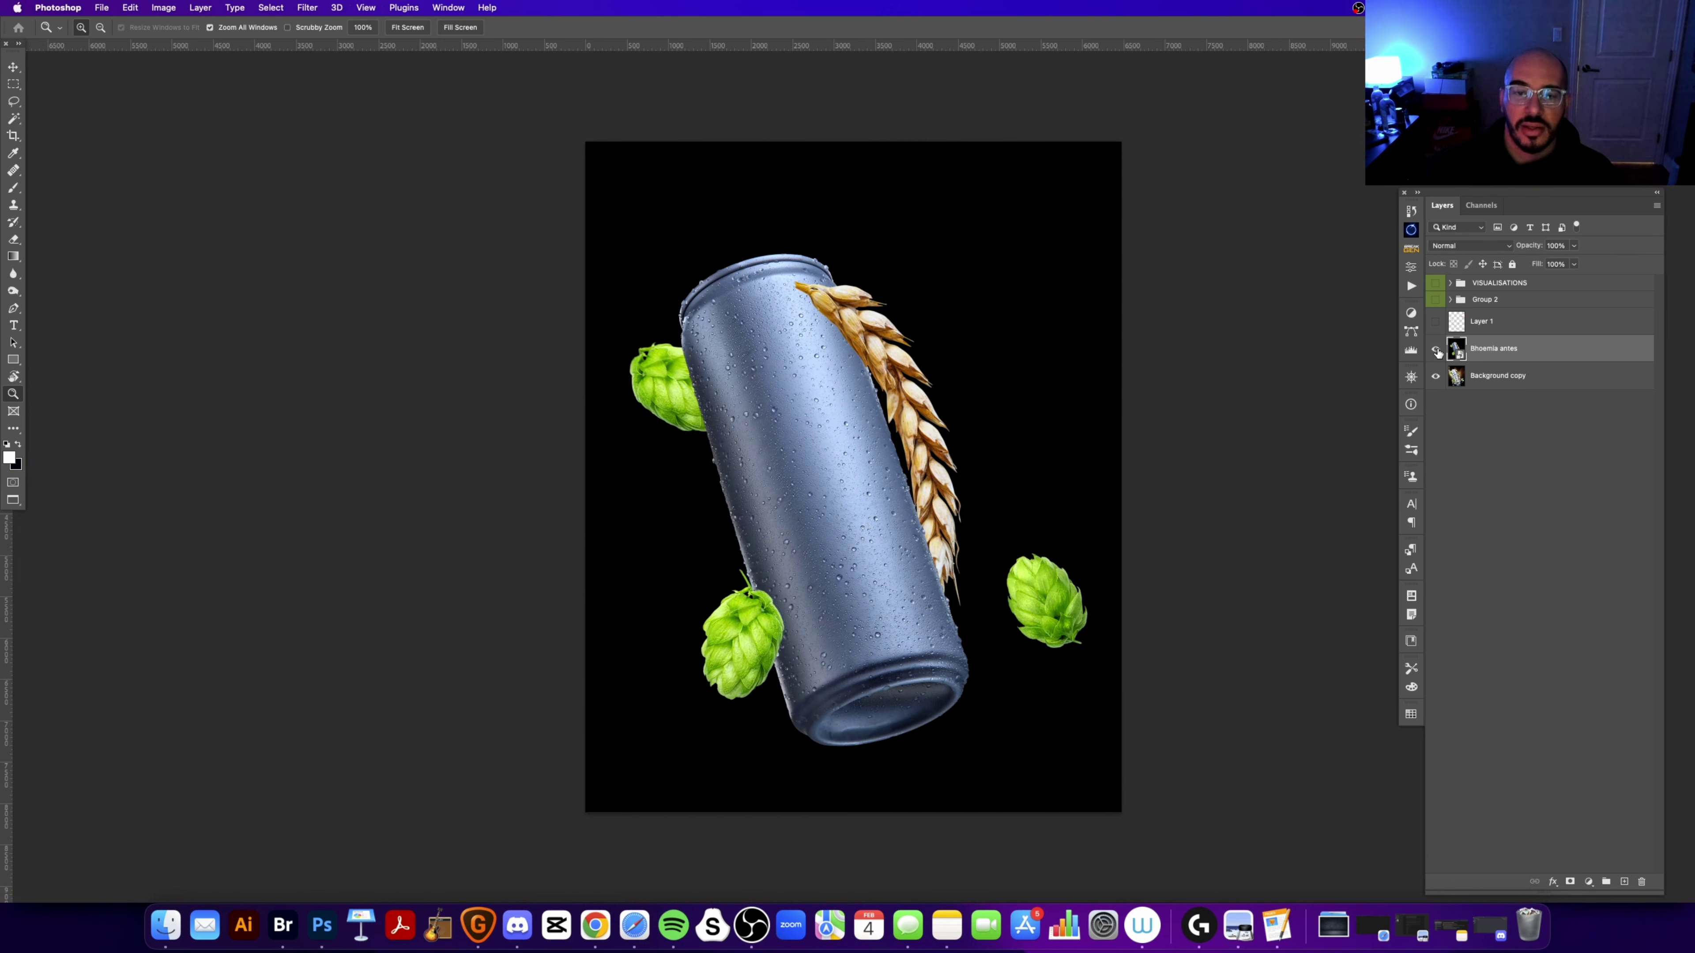
left_click(1436, 349)
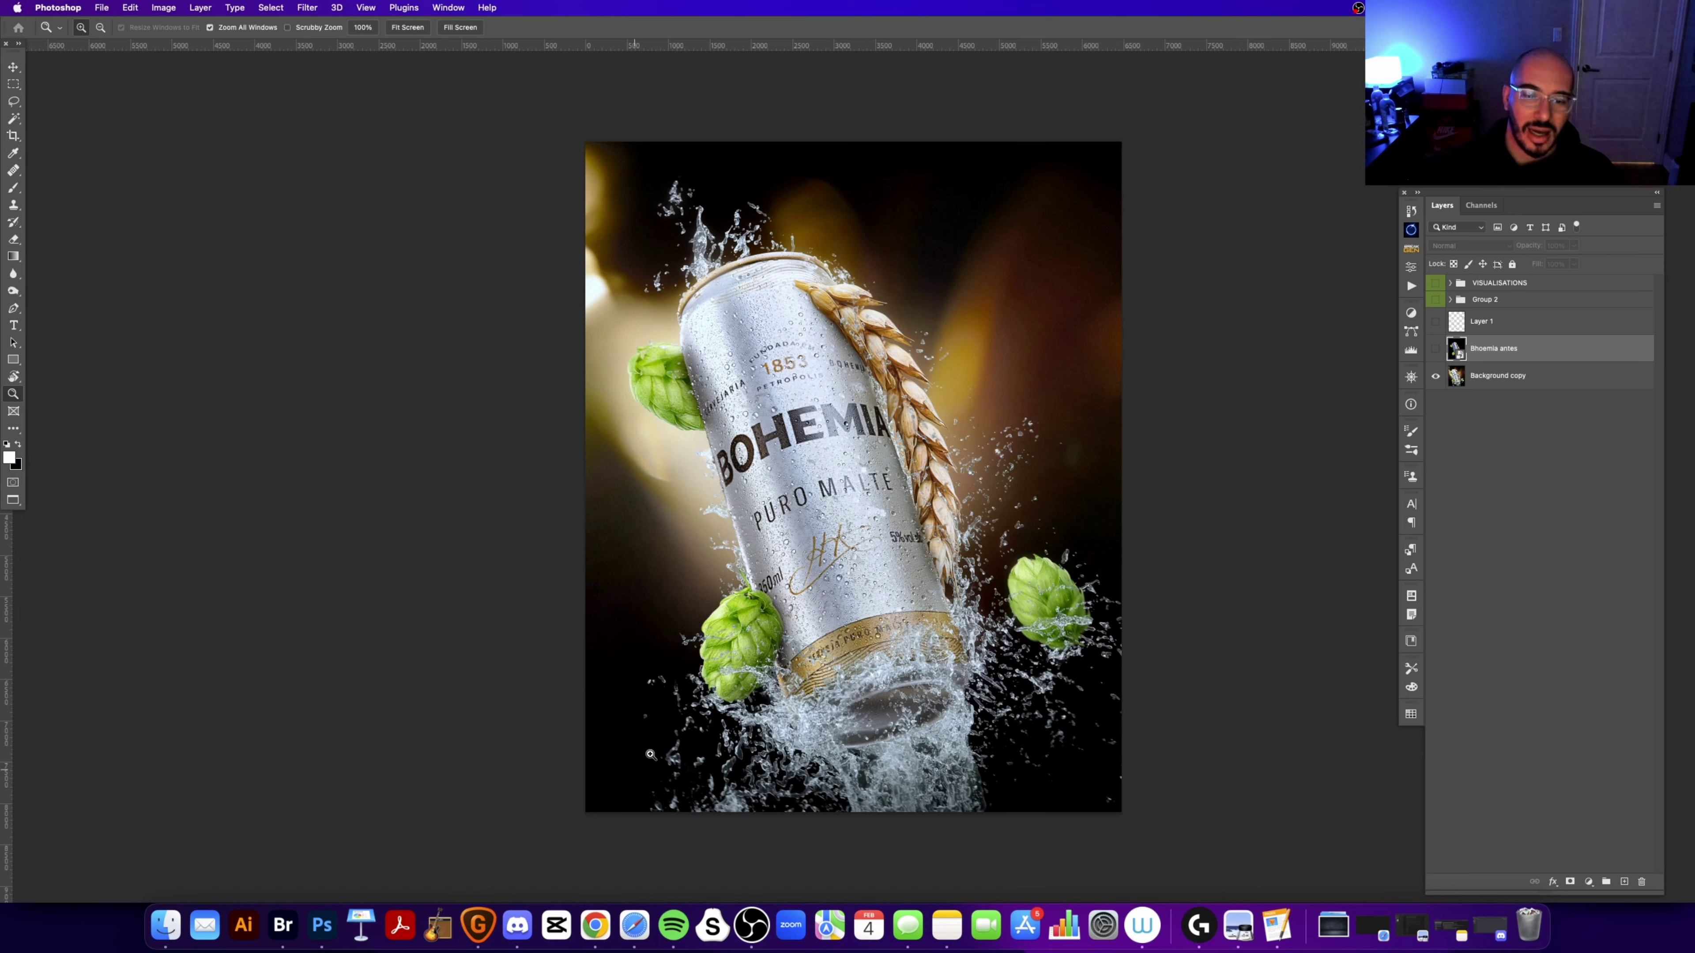
left_click(596, 925)
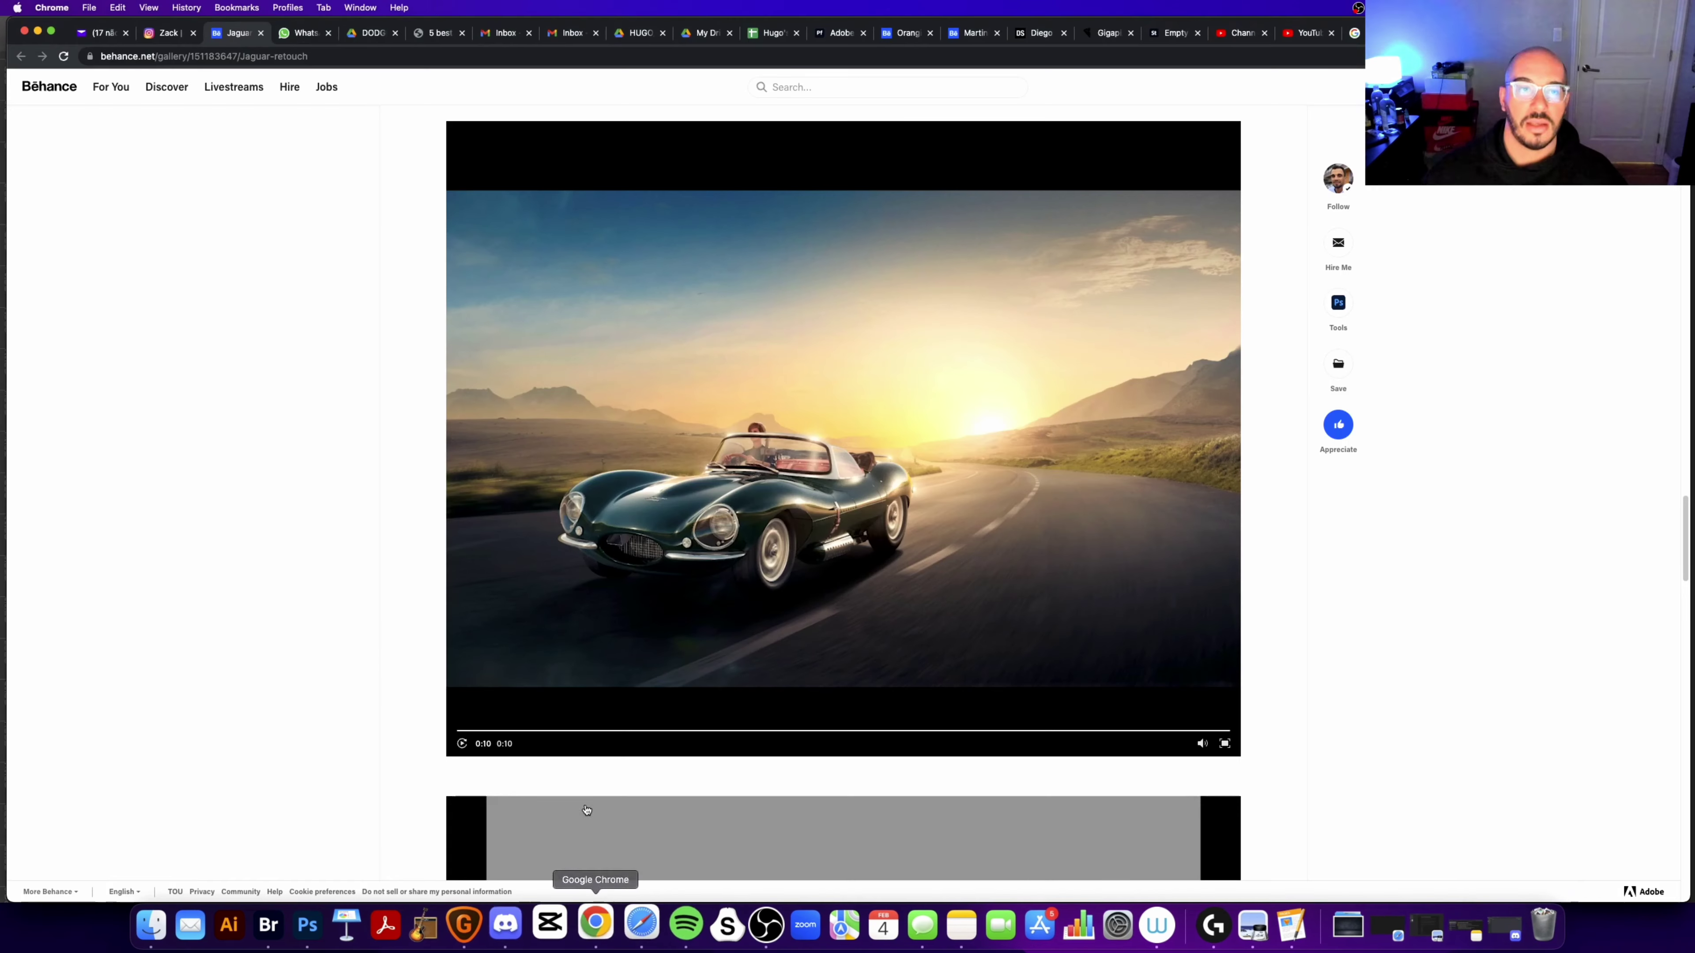
Step: Open the Instagram portfolio page and click one of its posts
left_click(172, 32)
scroll(393, 547, "down", 3)
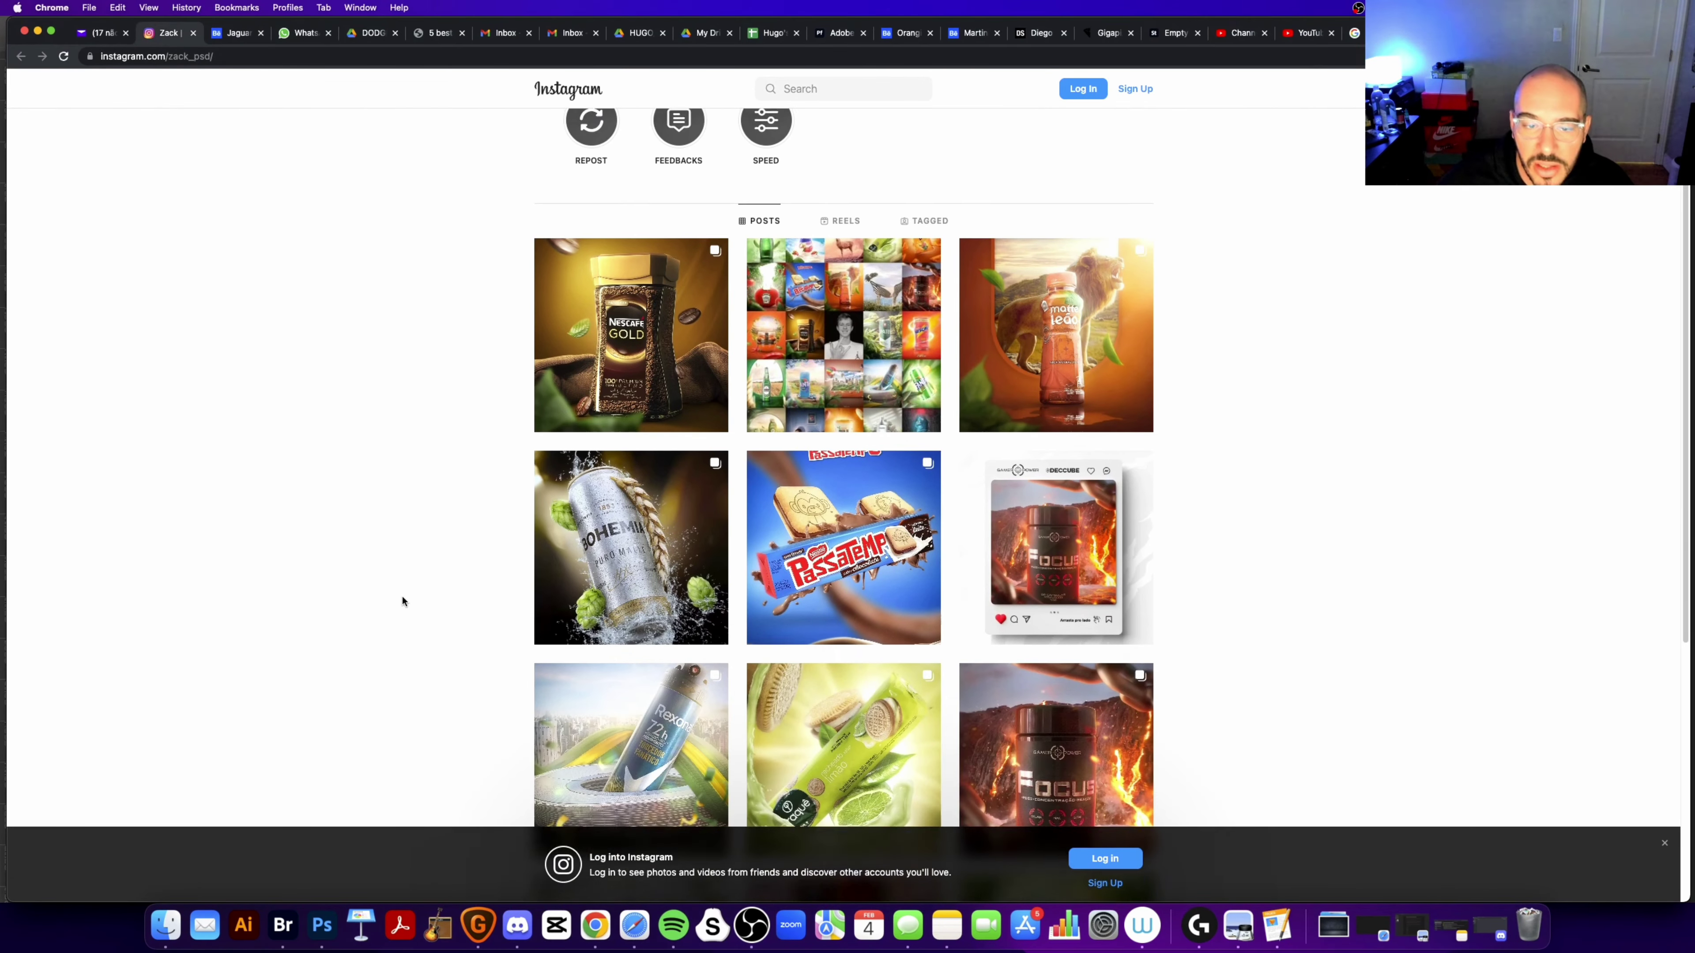
left_click(627, 494)
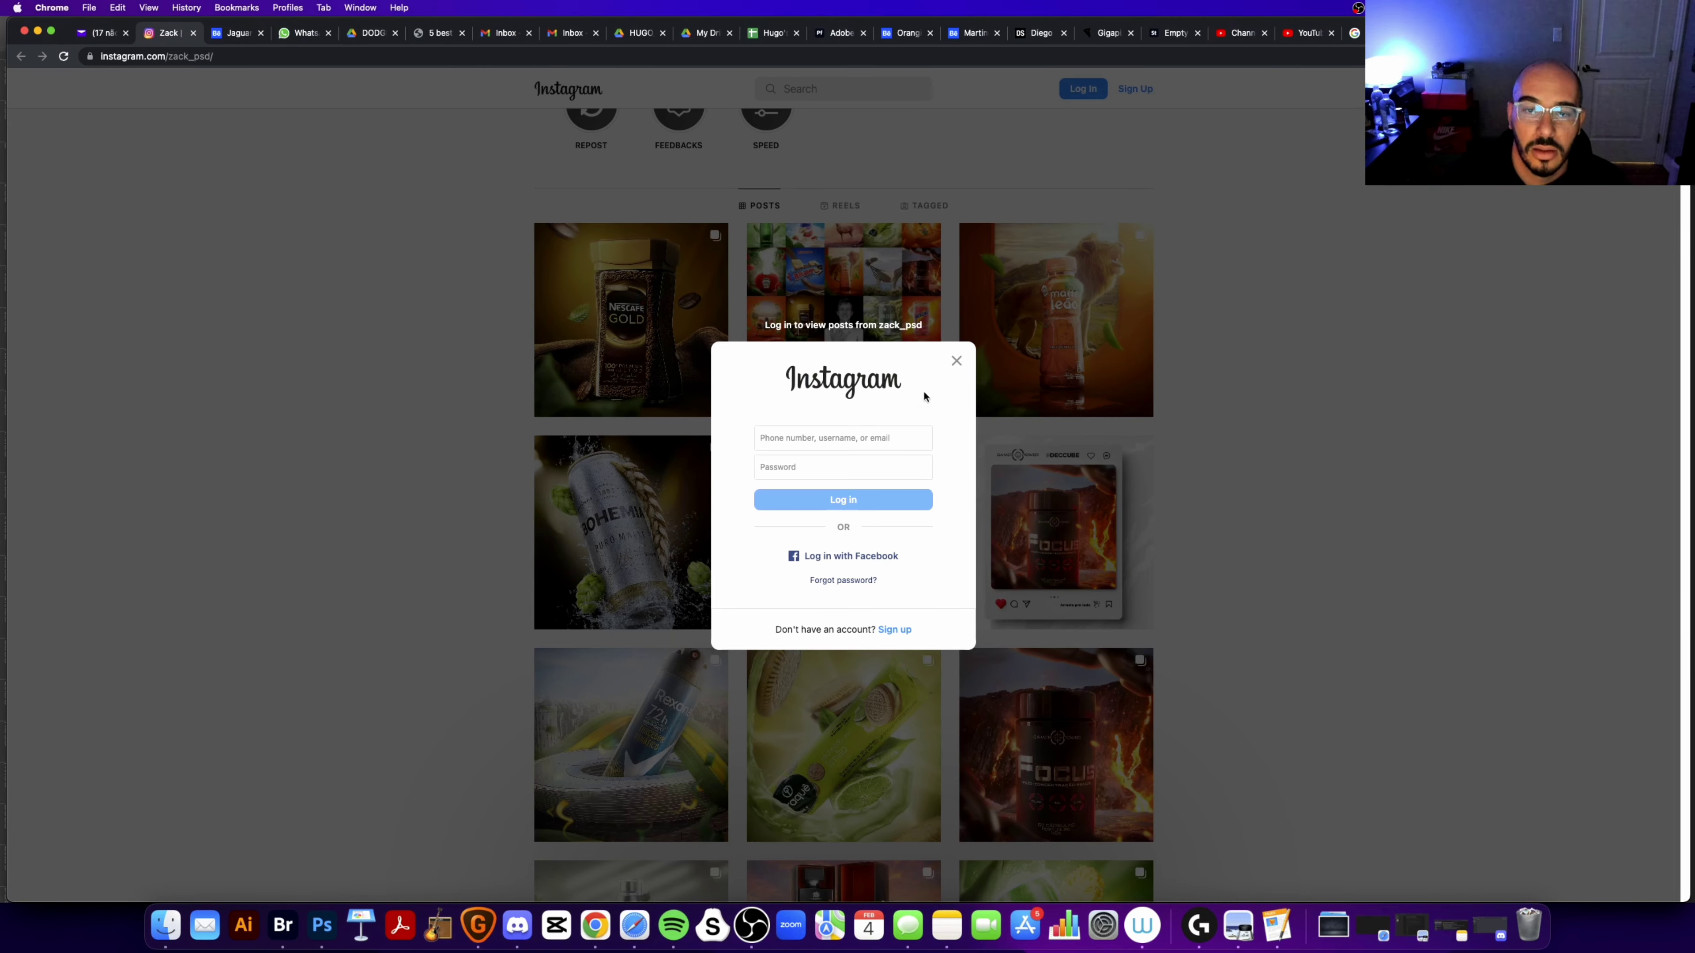
Step: Attempt Instagram login through Facebook with the second saved account, then close the tab and return to Photoshop
left_click(878, 501)
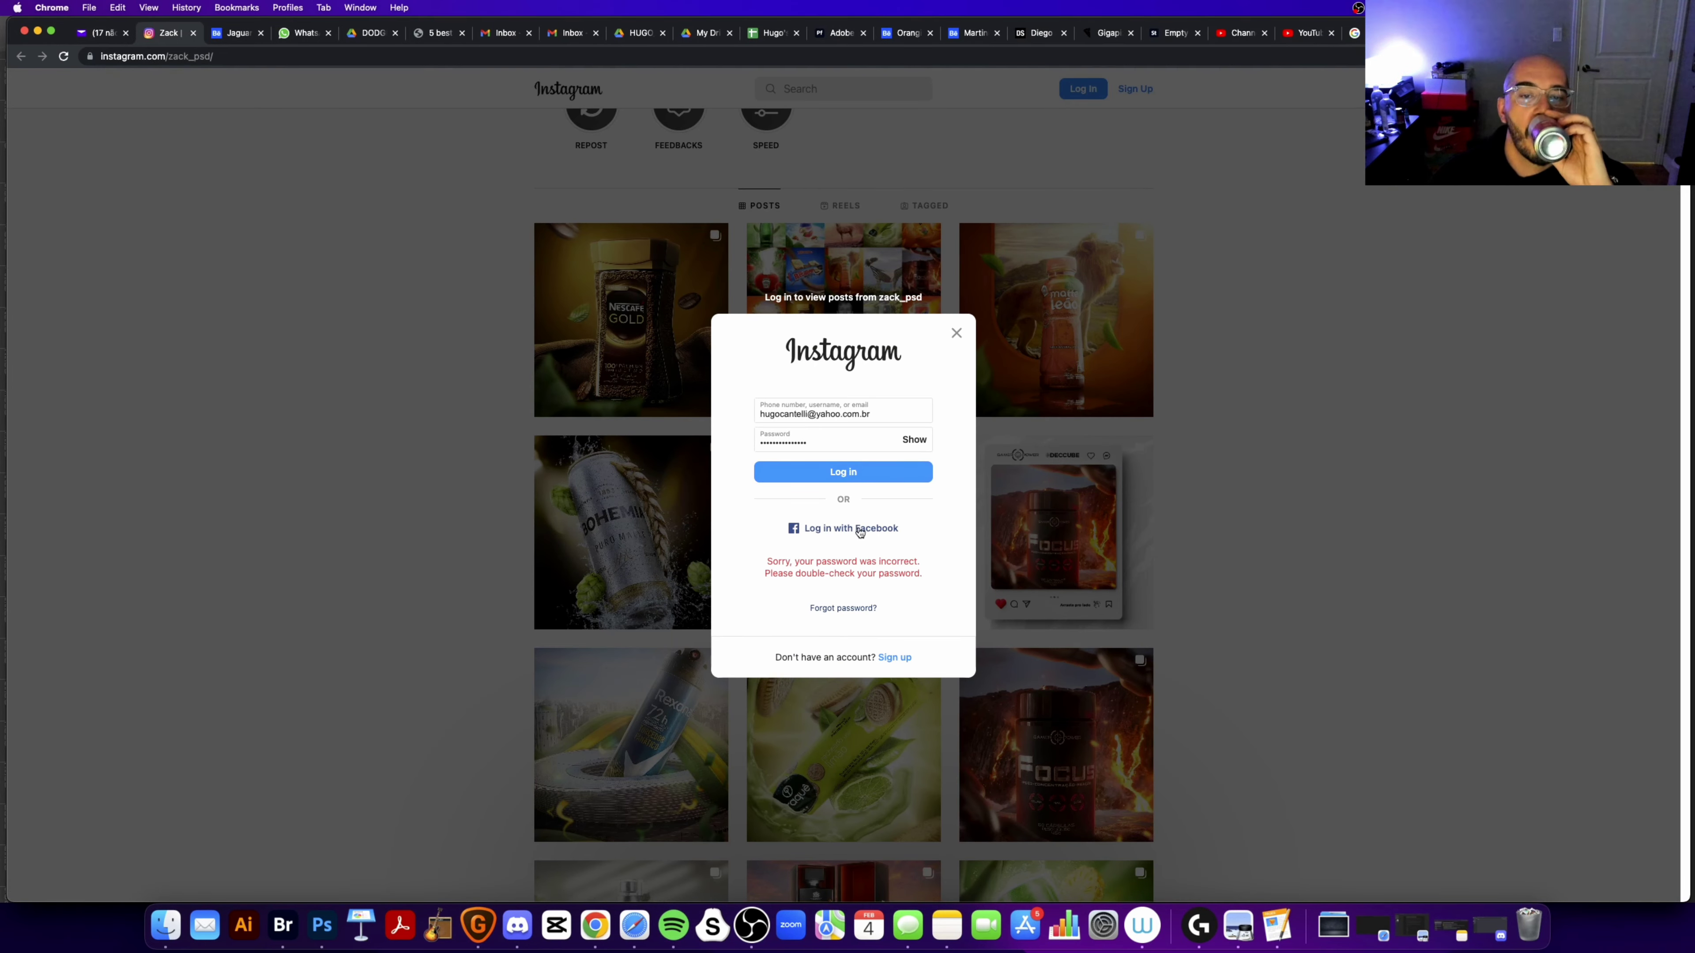
left_click(856, 530)
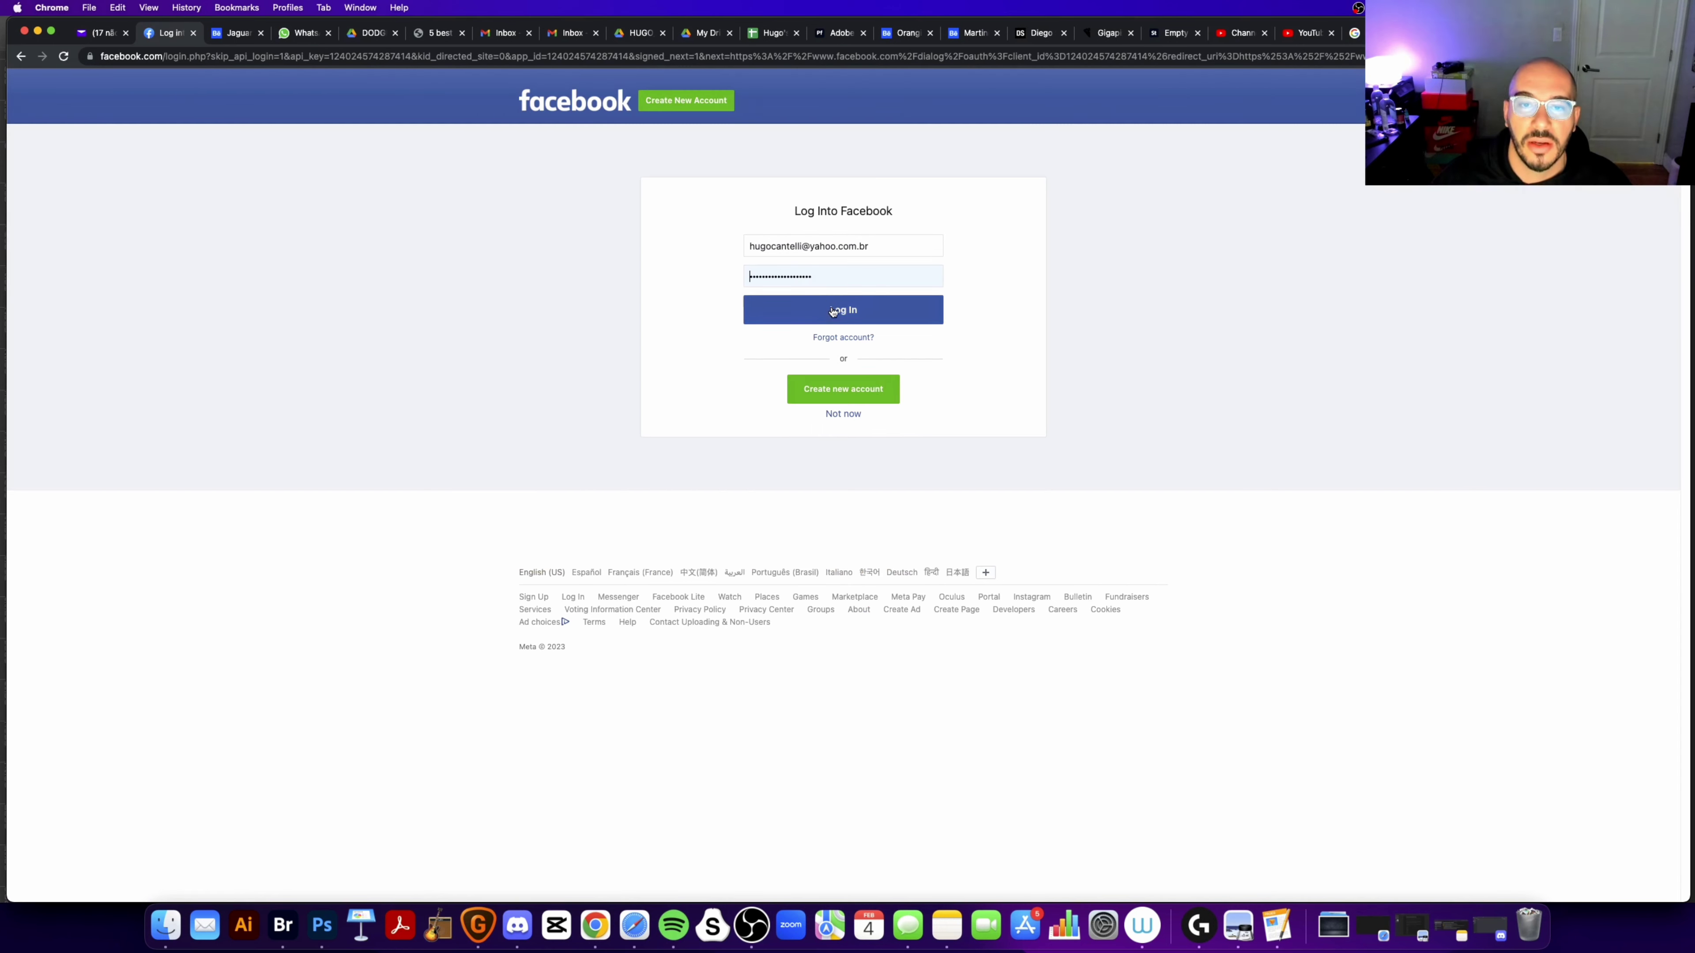
left_click(788, 310)
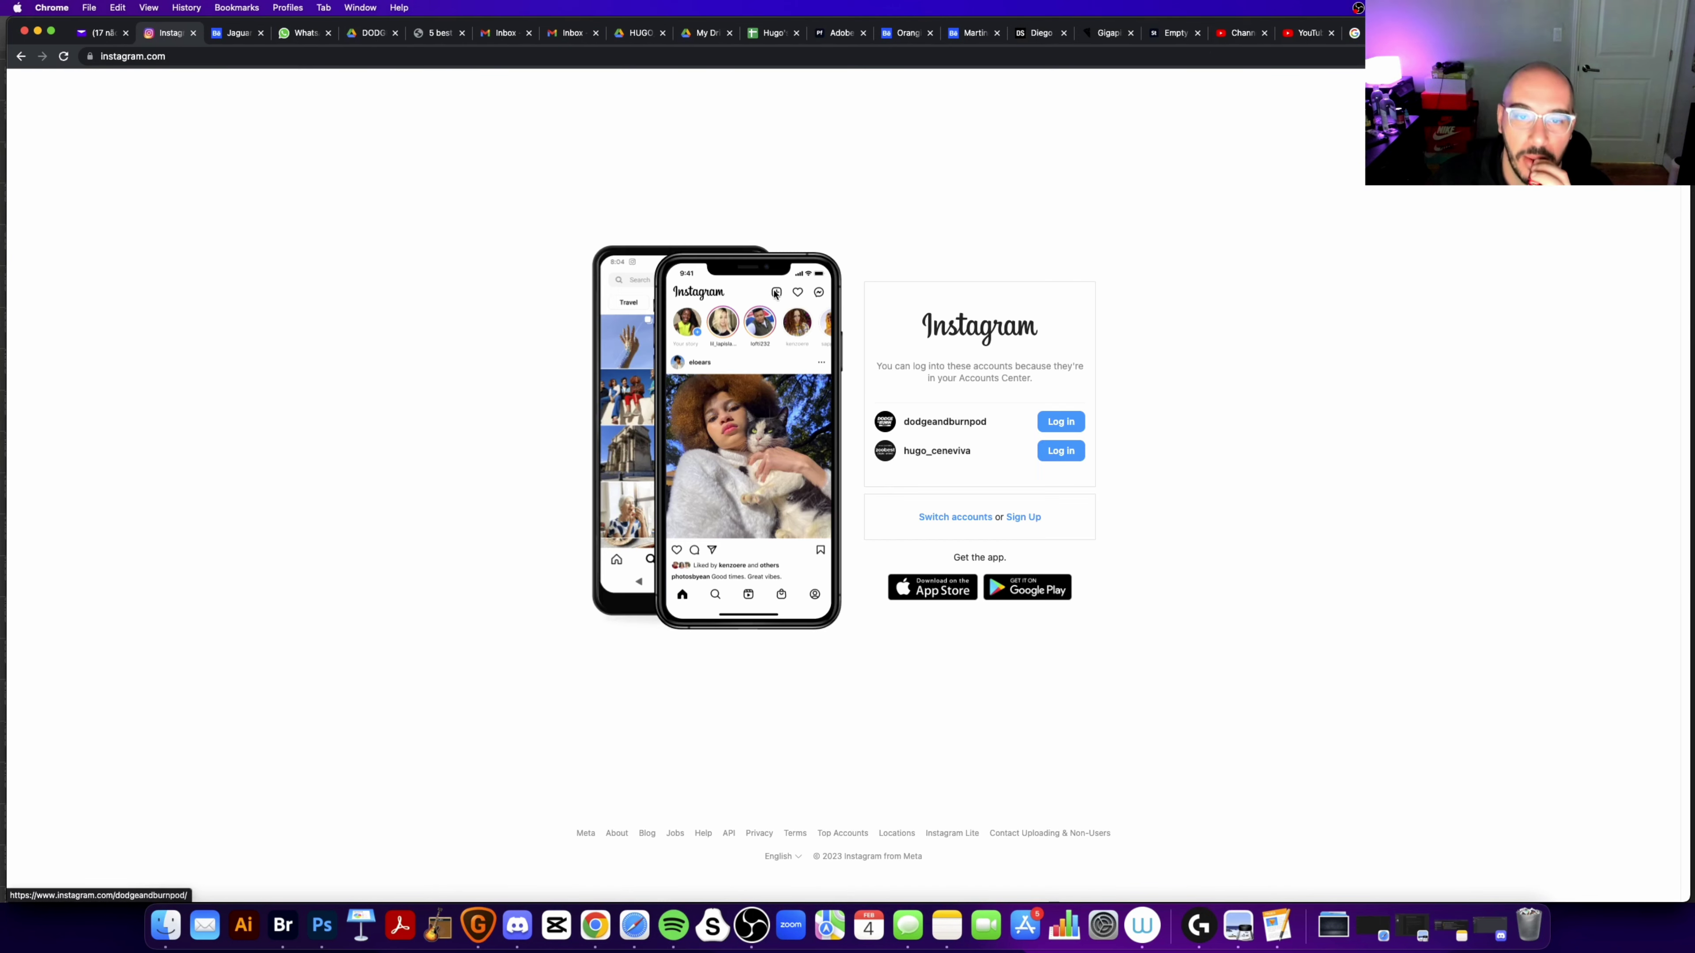
left_click(1059, 453)
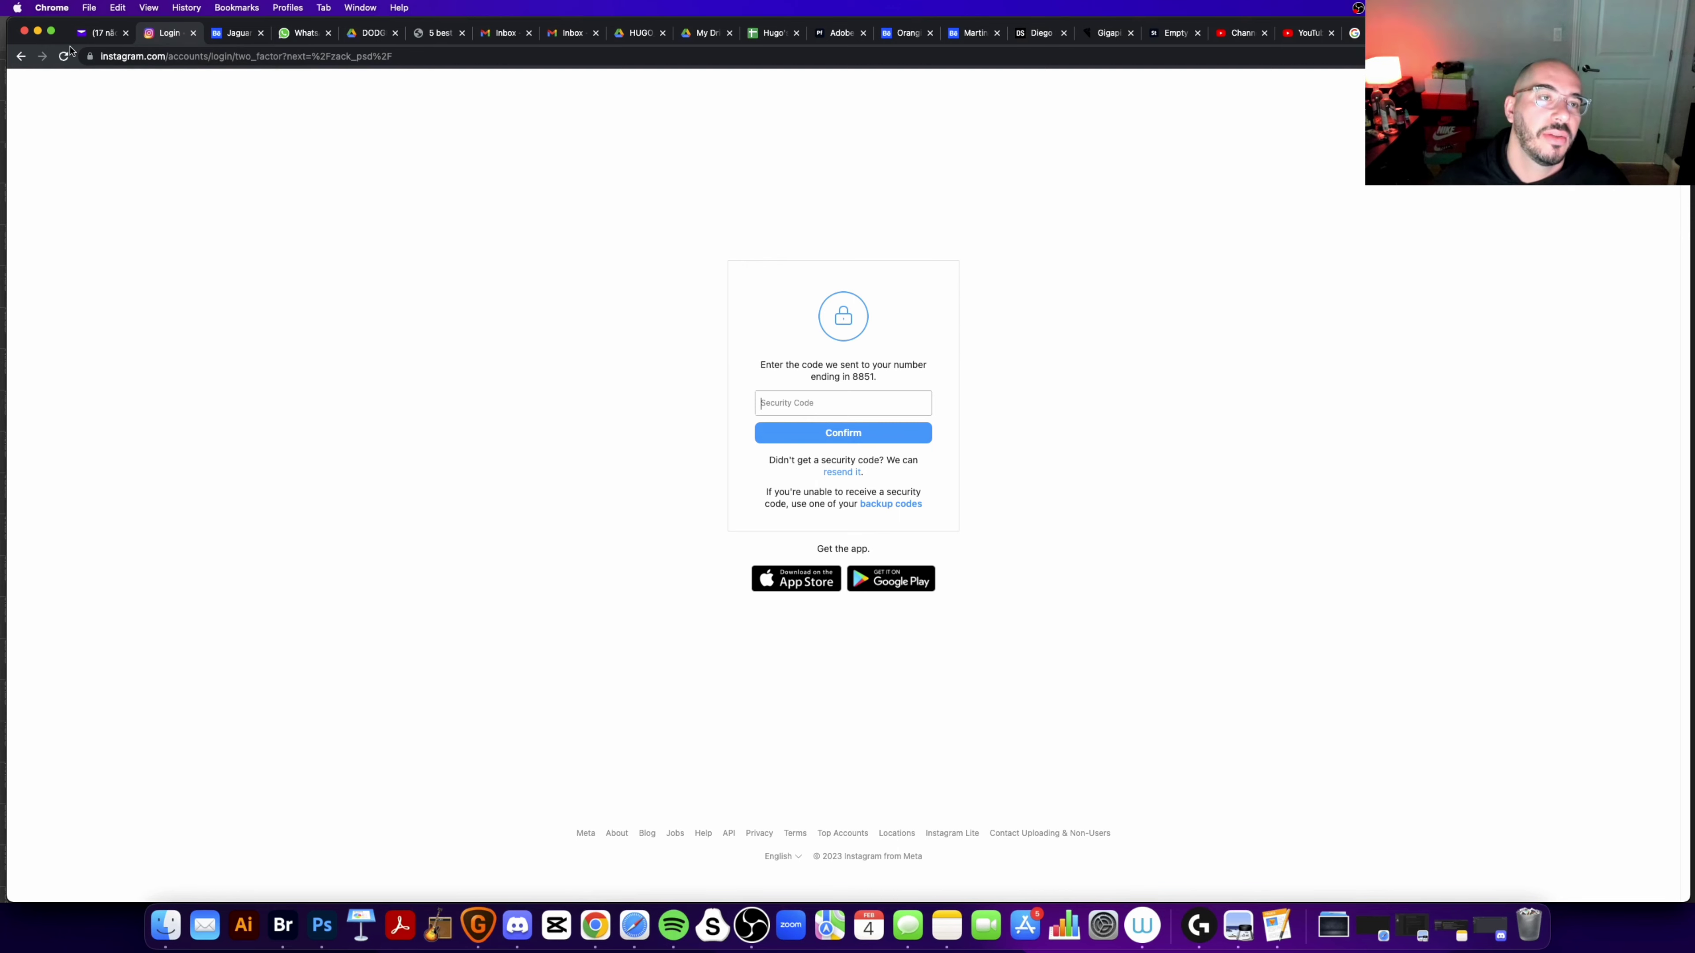
left_click(191, 35)
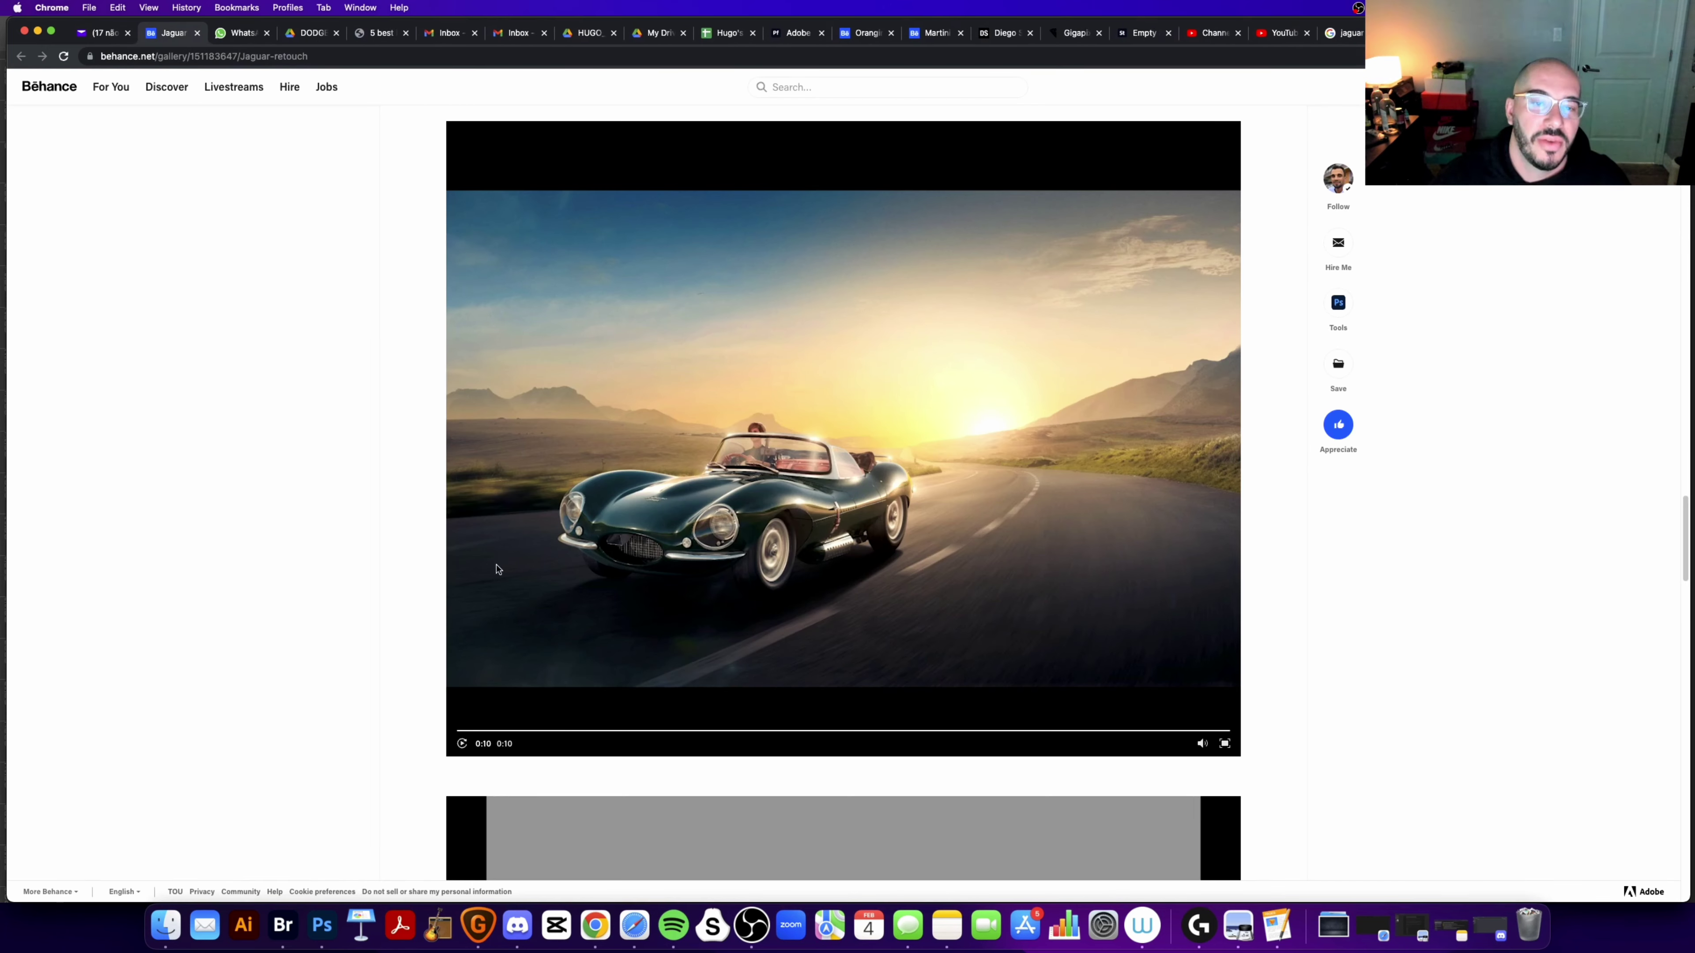
left_click(322, 924)
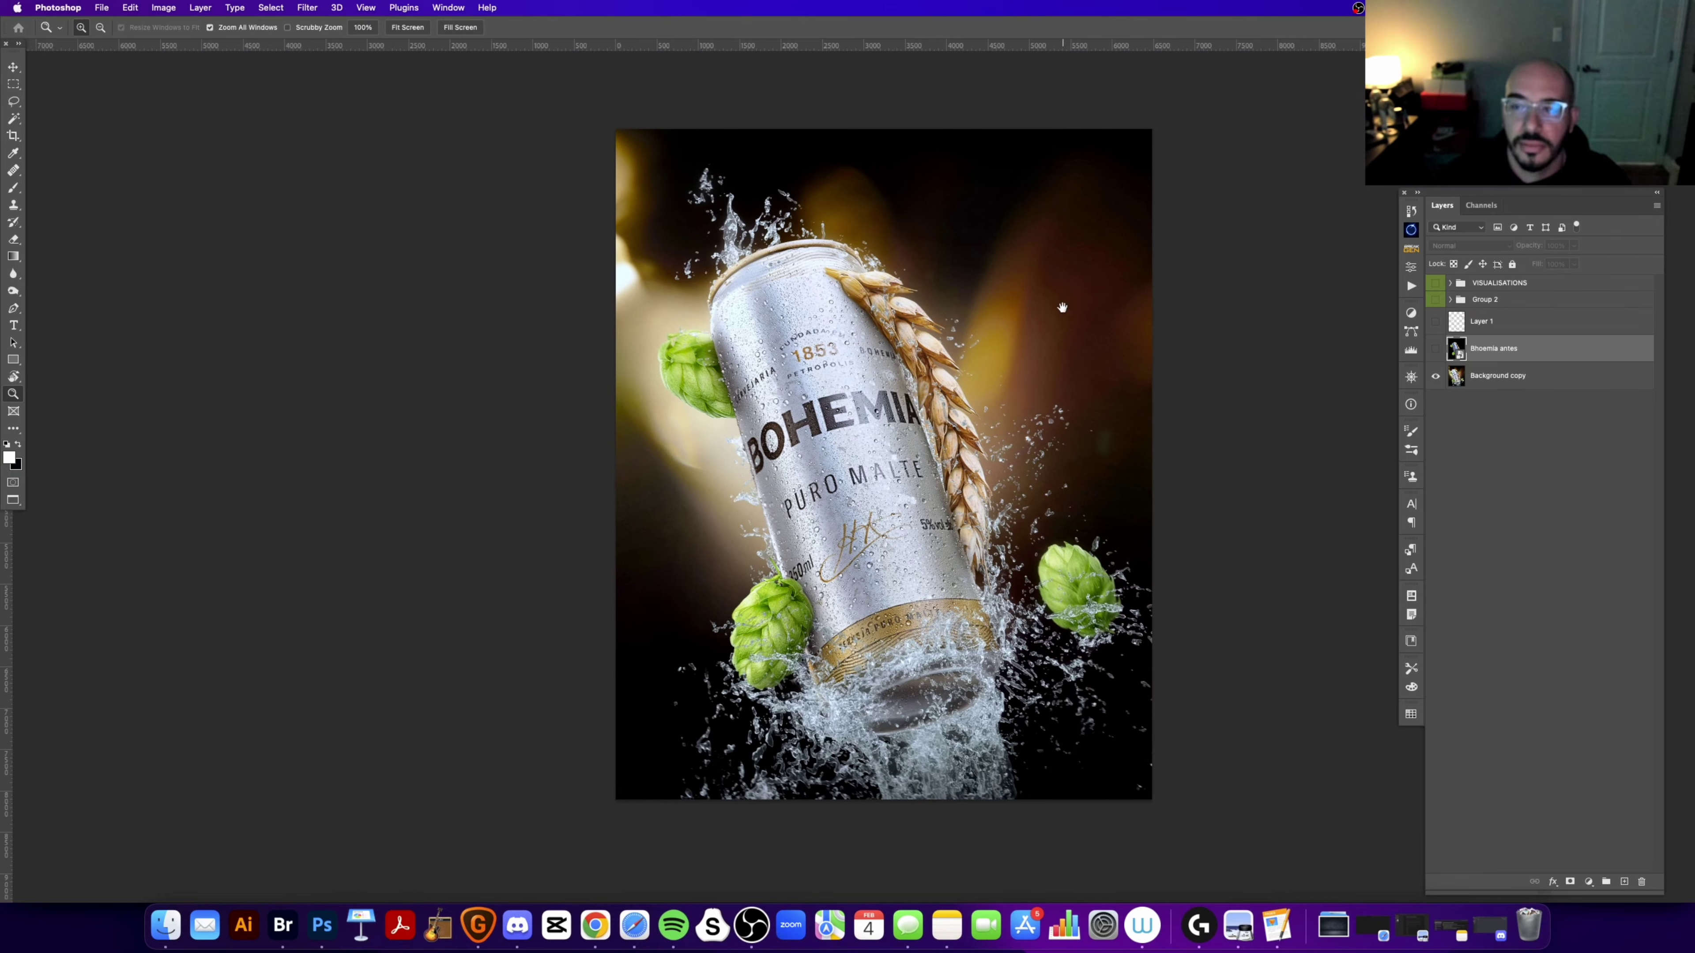
left_click(1436, 349)
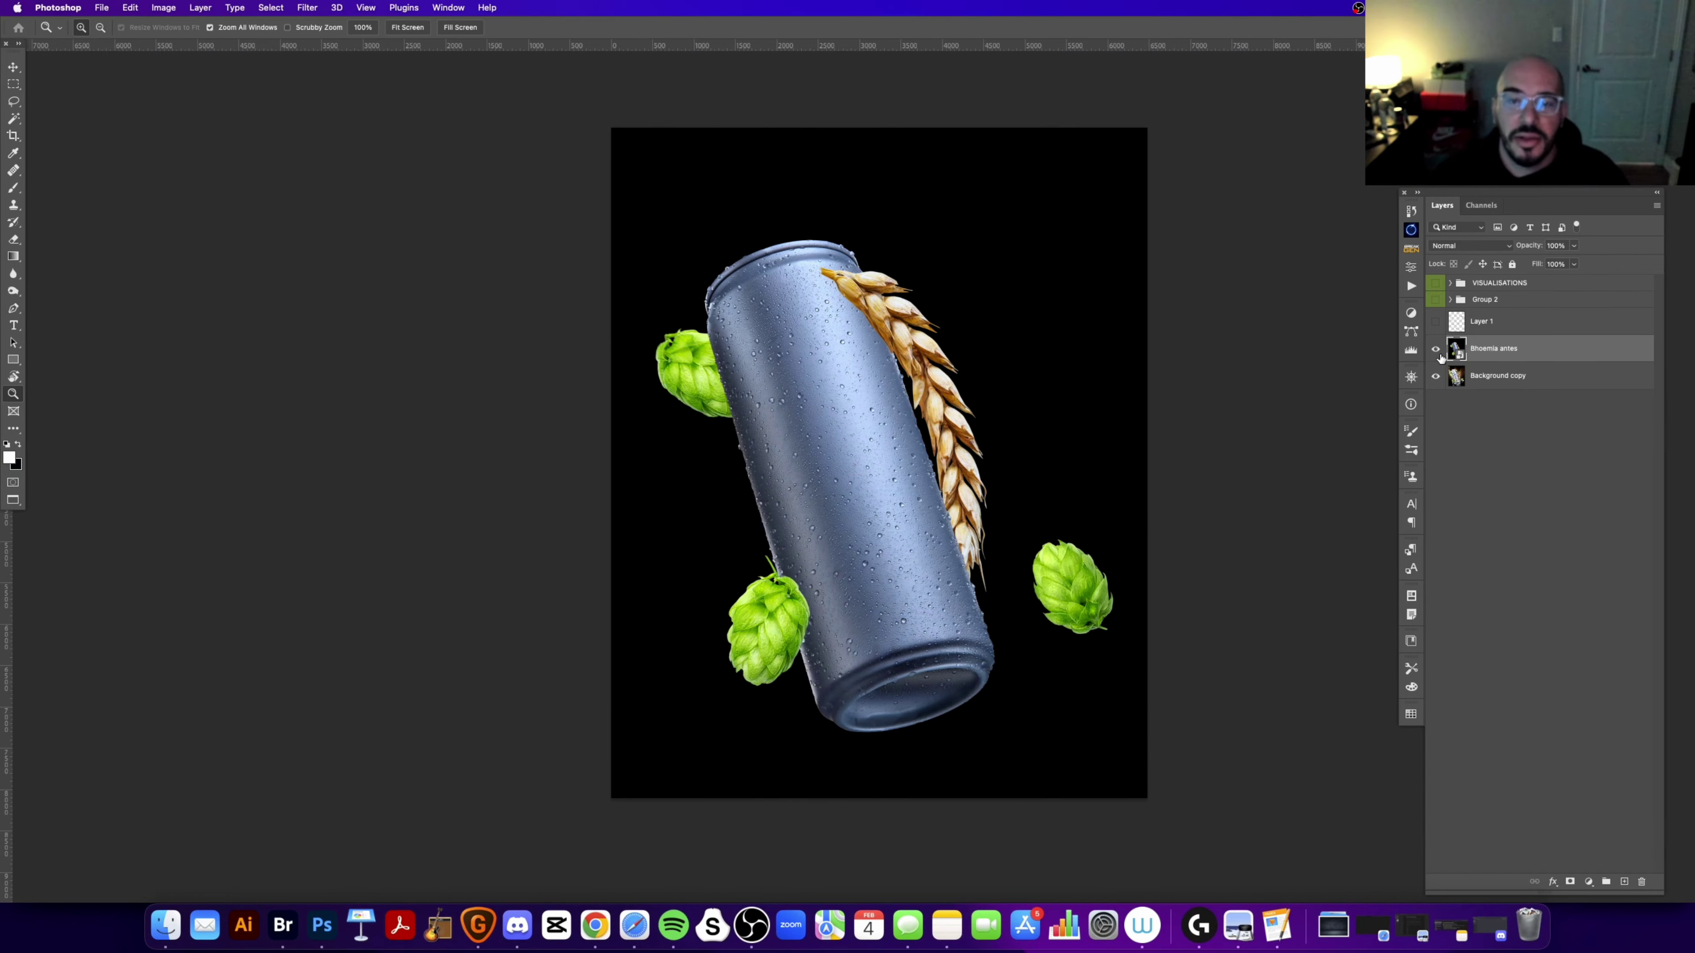
left_click(1436, 350)
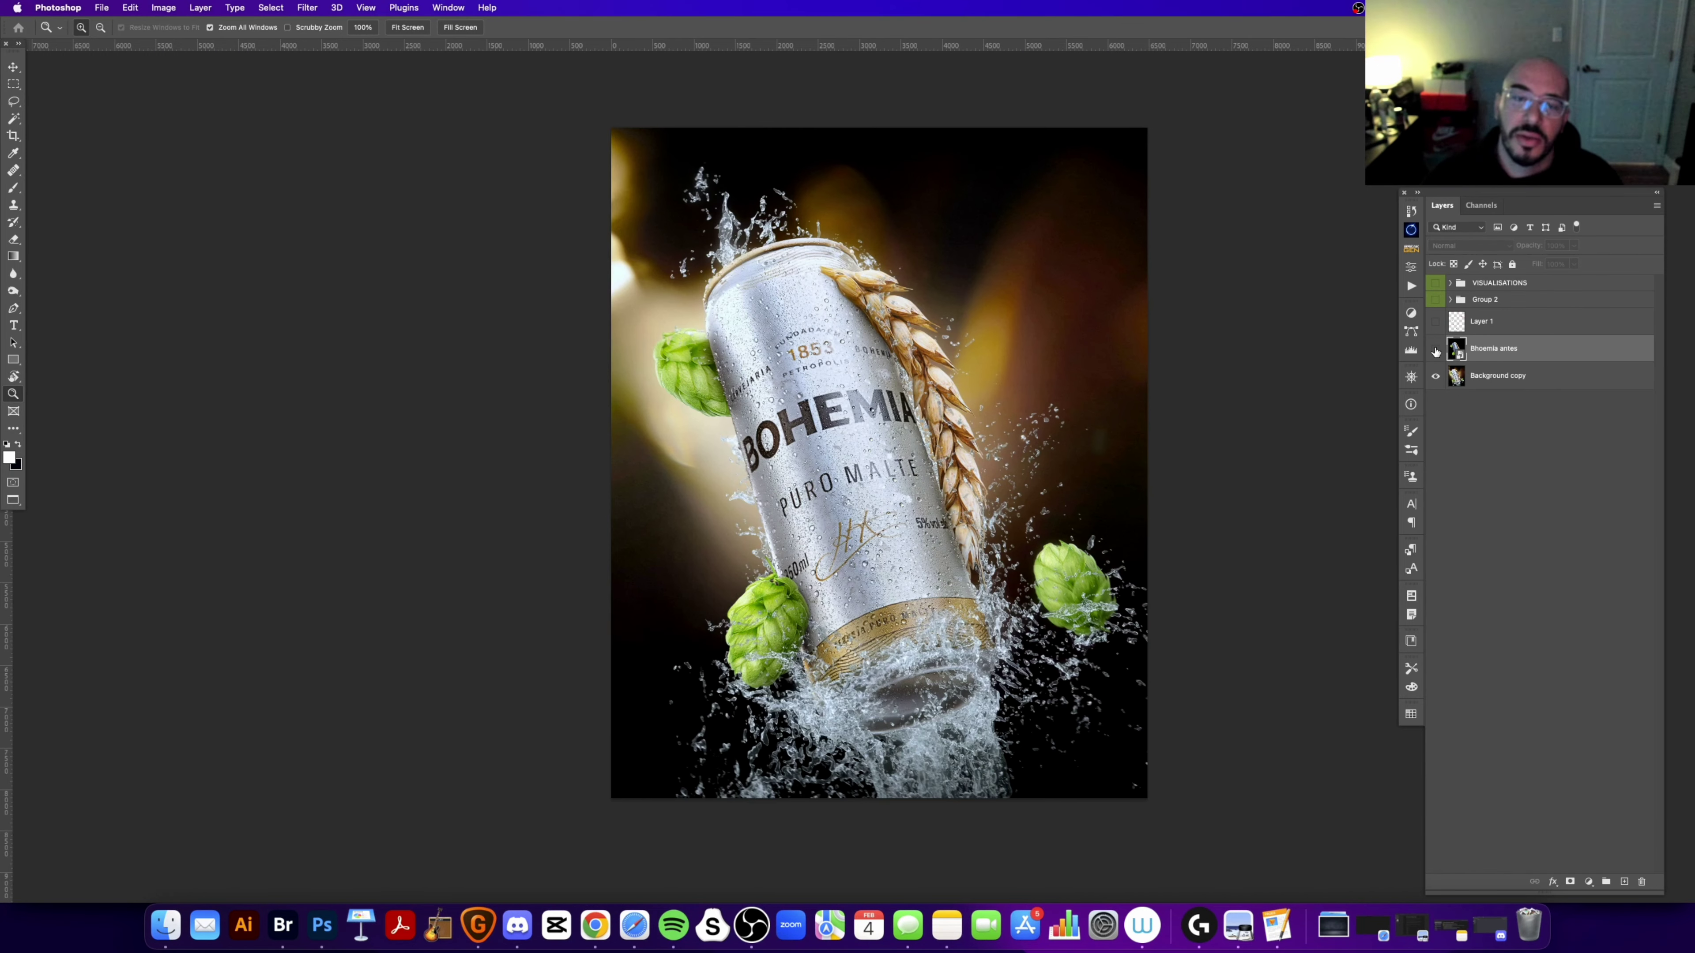
left_click(1436, 349)
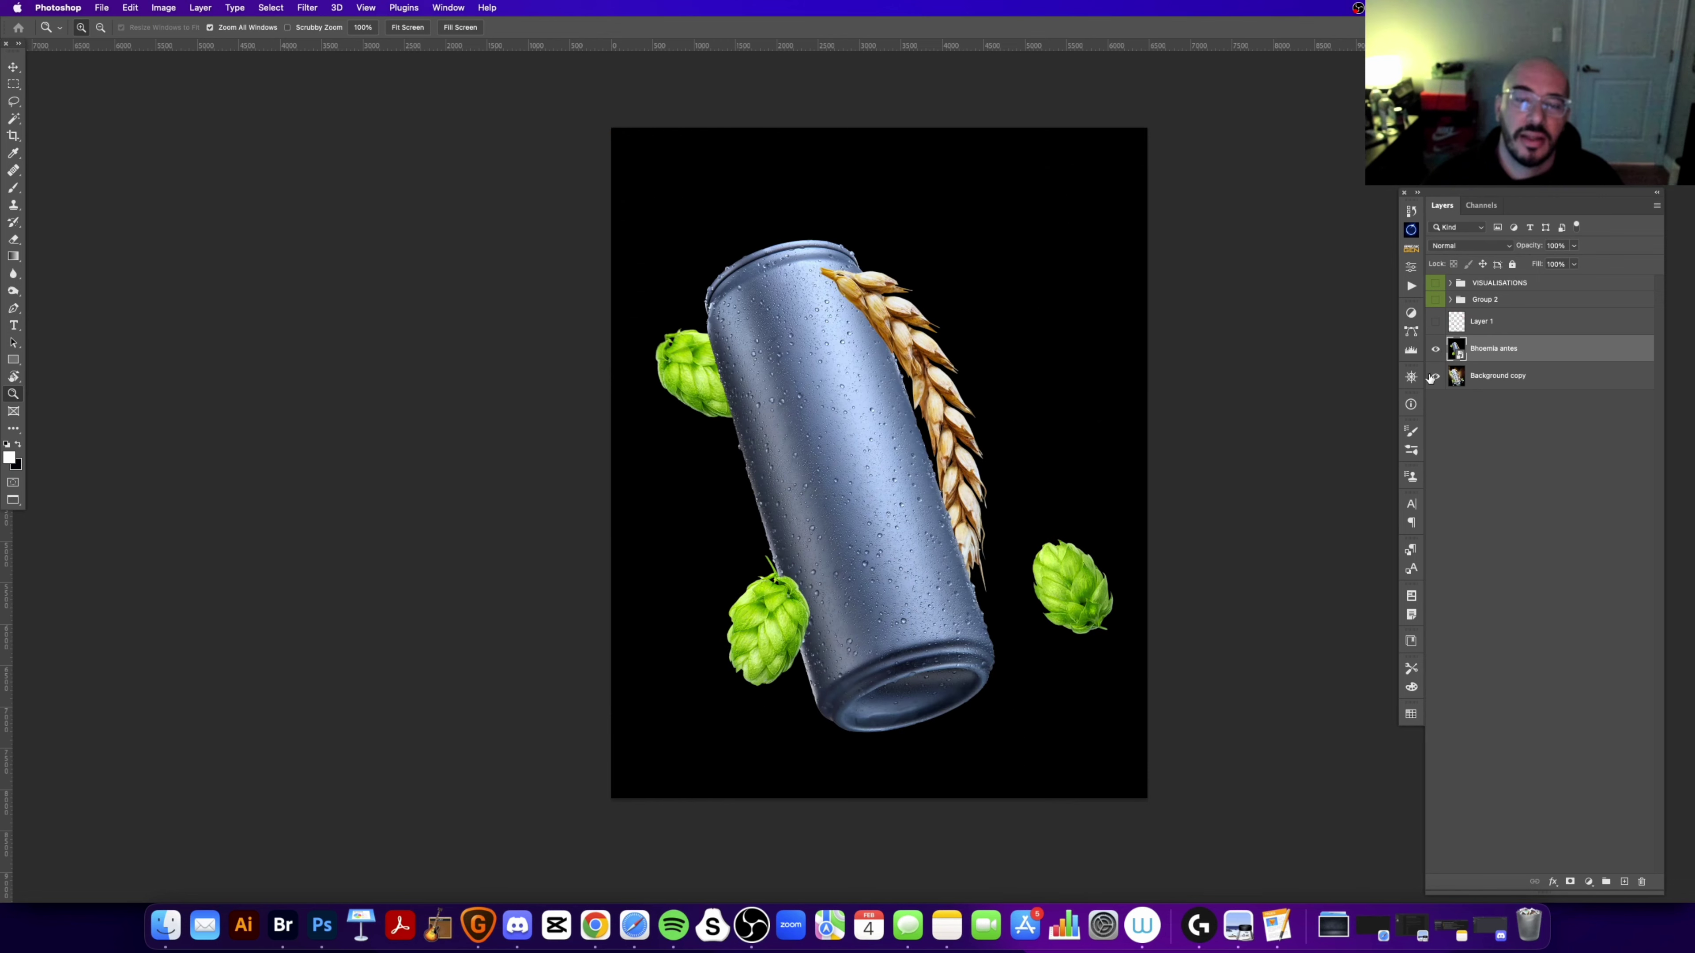
scroll(825, 441, "up", 1)
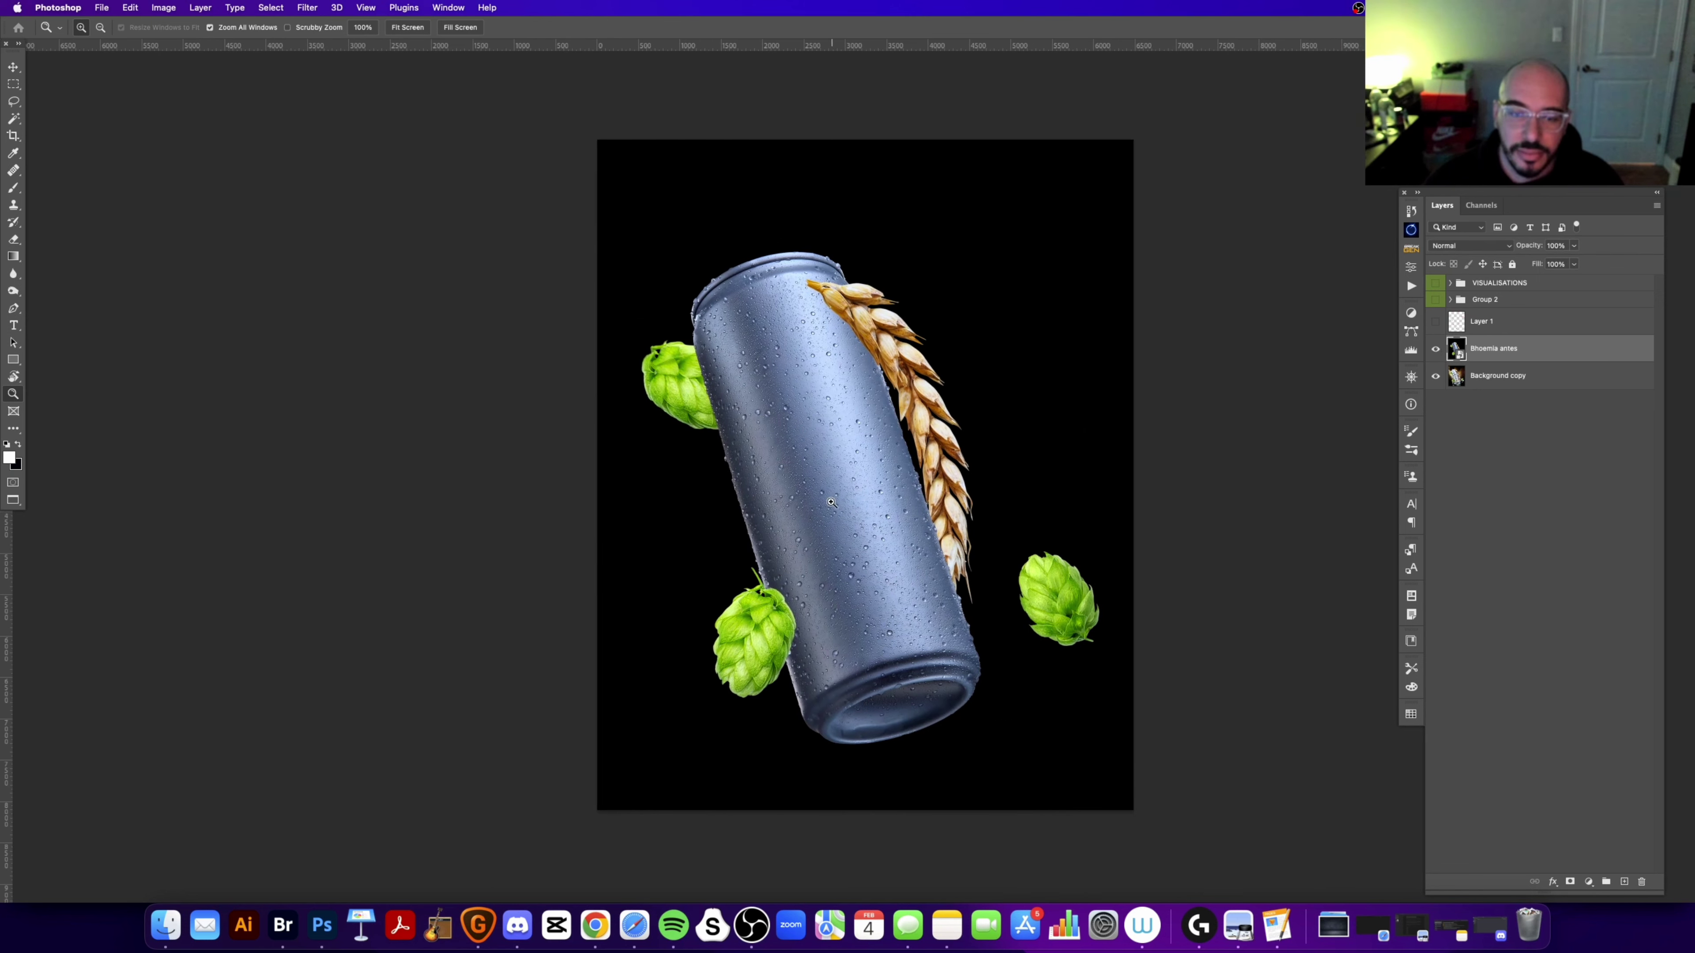
left_click(841, 435)
left_click_drag(827, 510, 1149, 160)
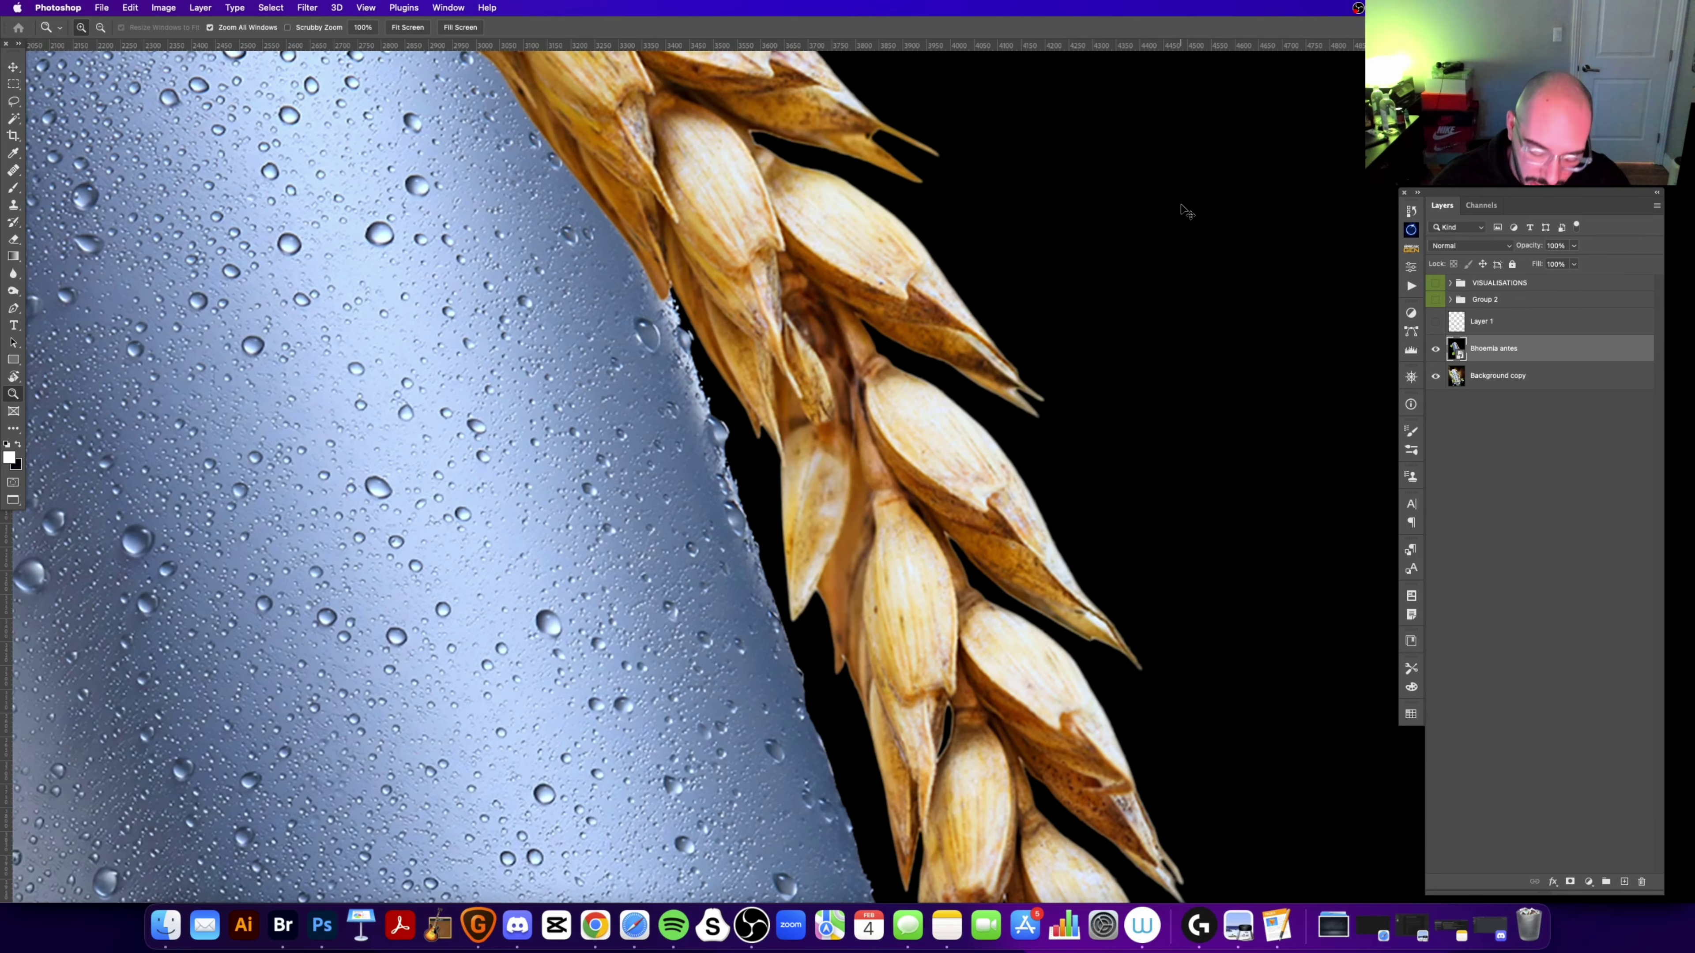
key("super+0")
key("super+minus")
key("super+equal")
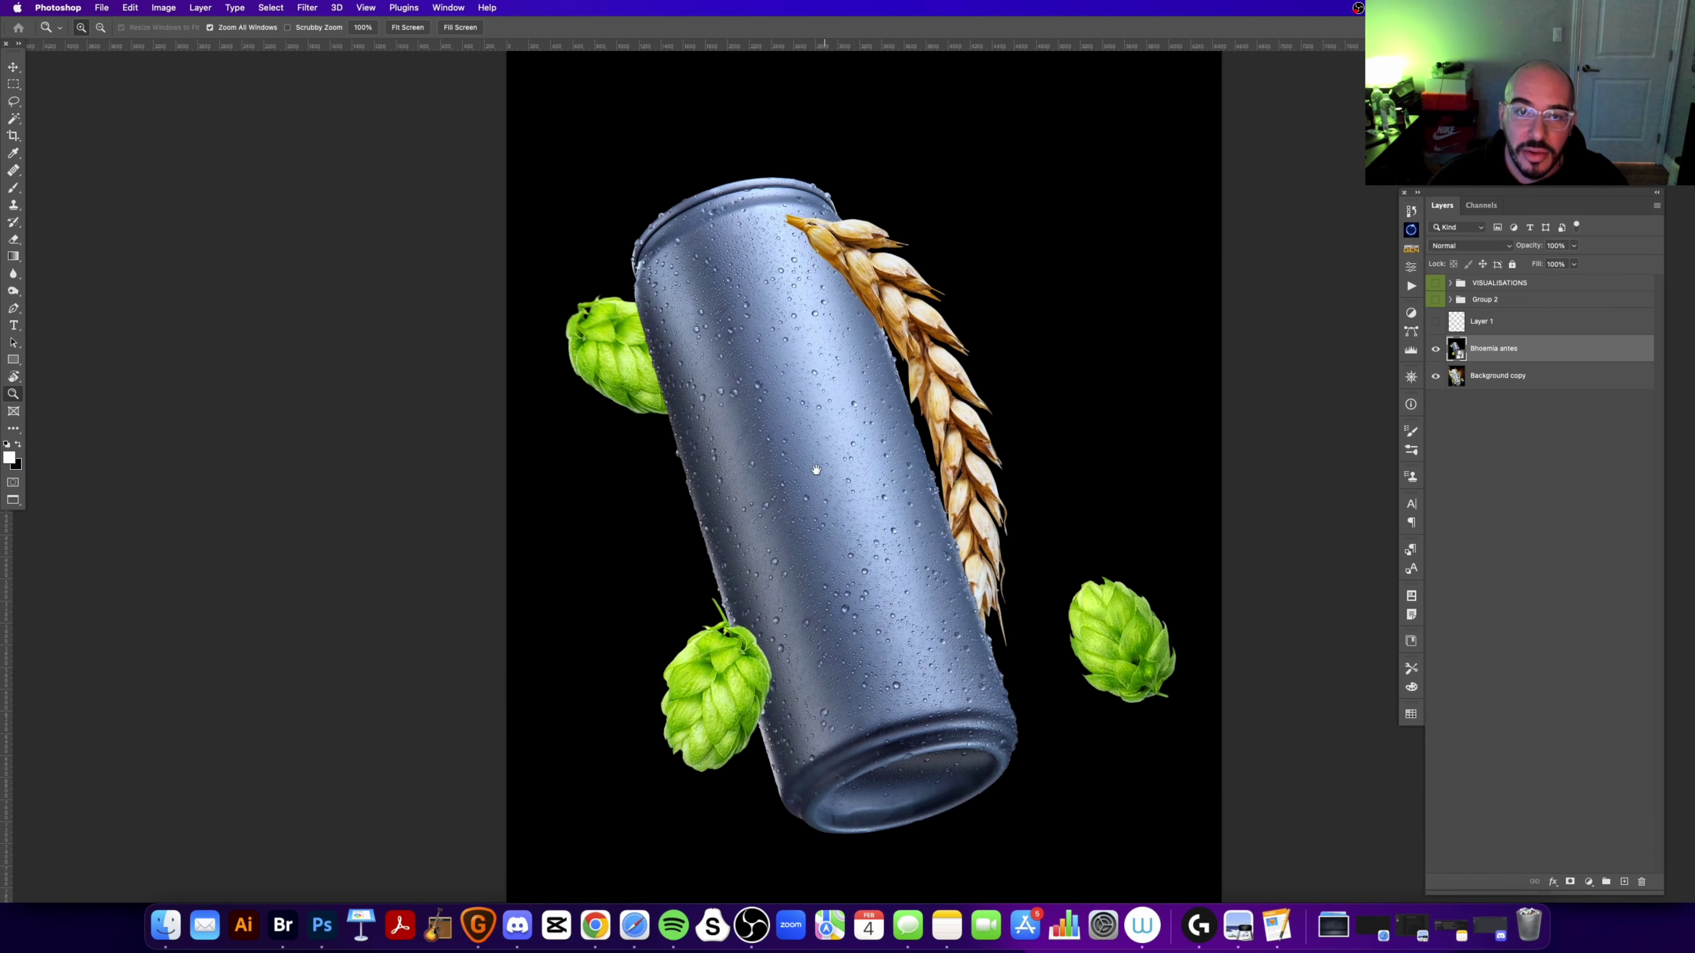
scroll(842, 494, "right", 2)
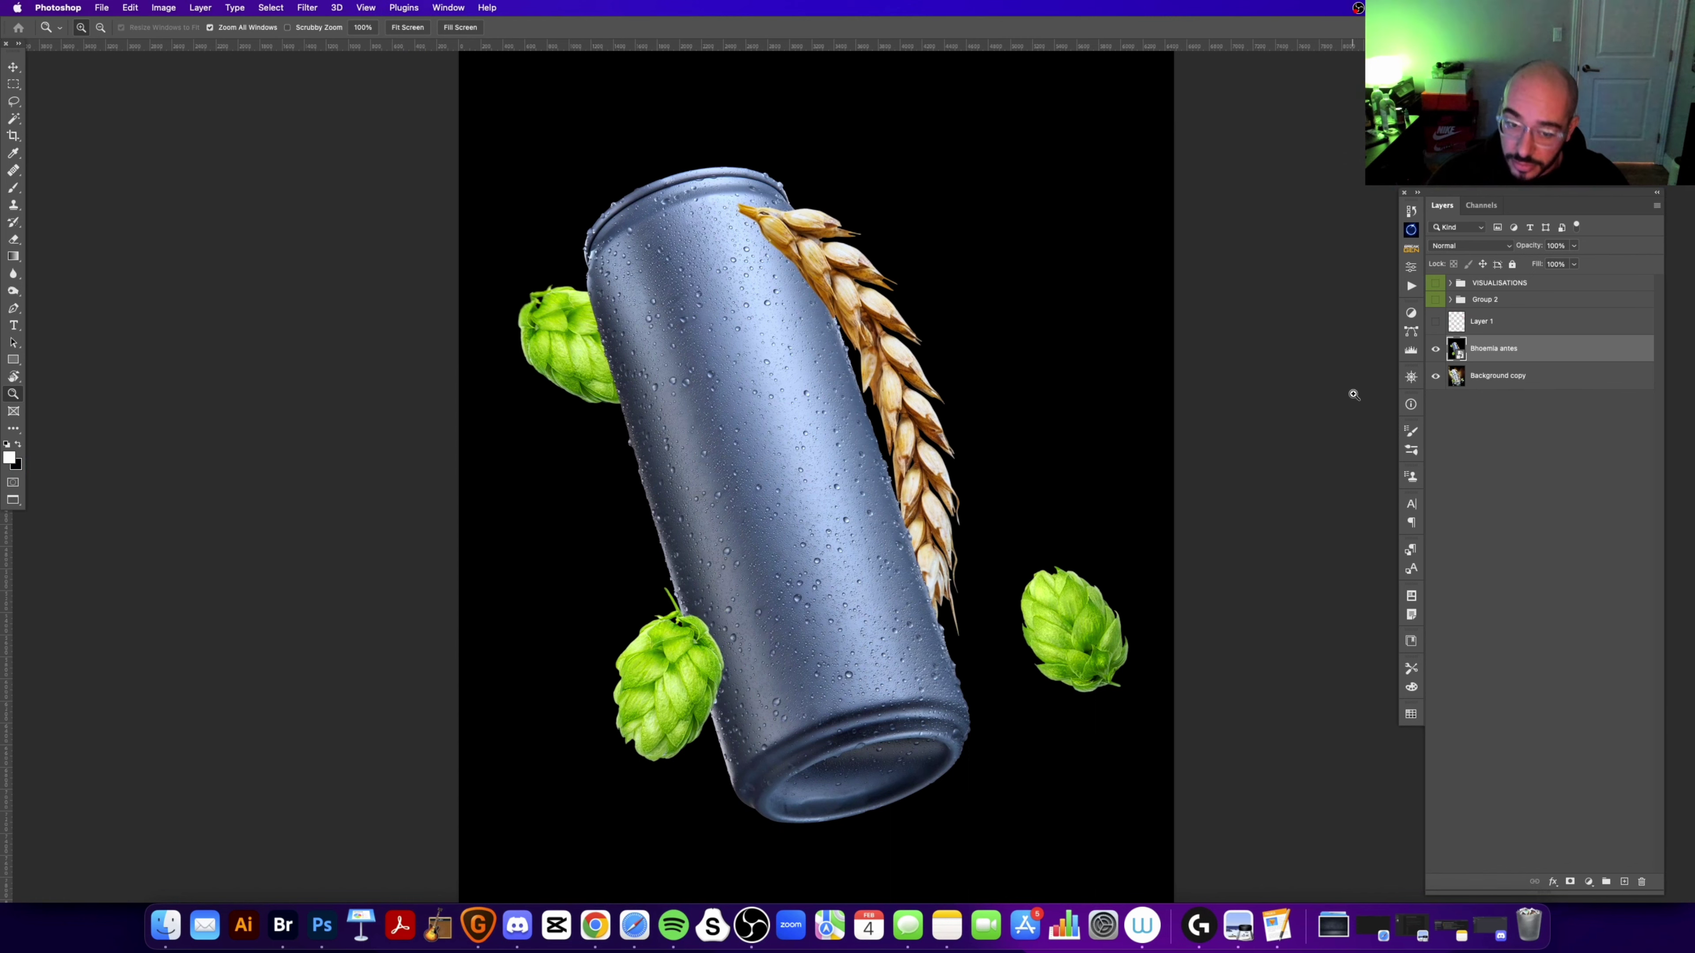
left_click(1436, 348)
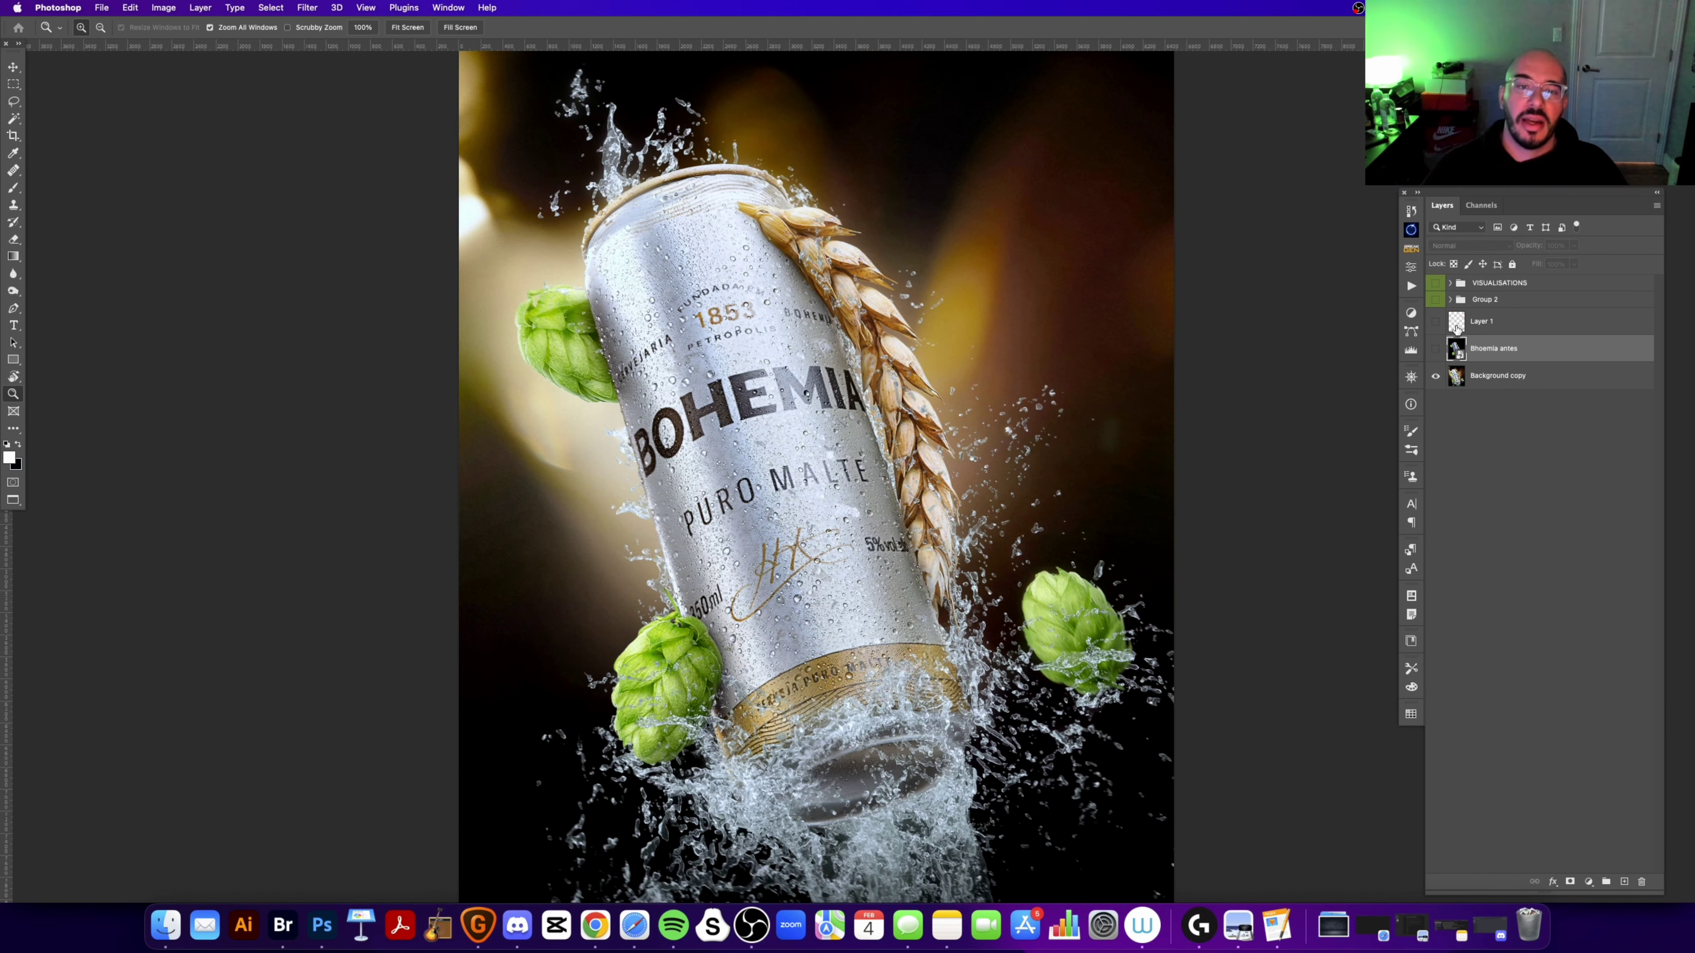
key("super+minus")
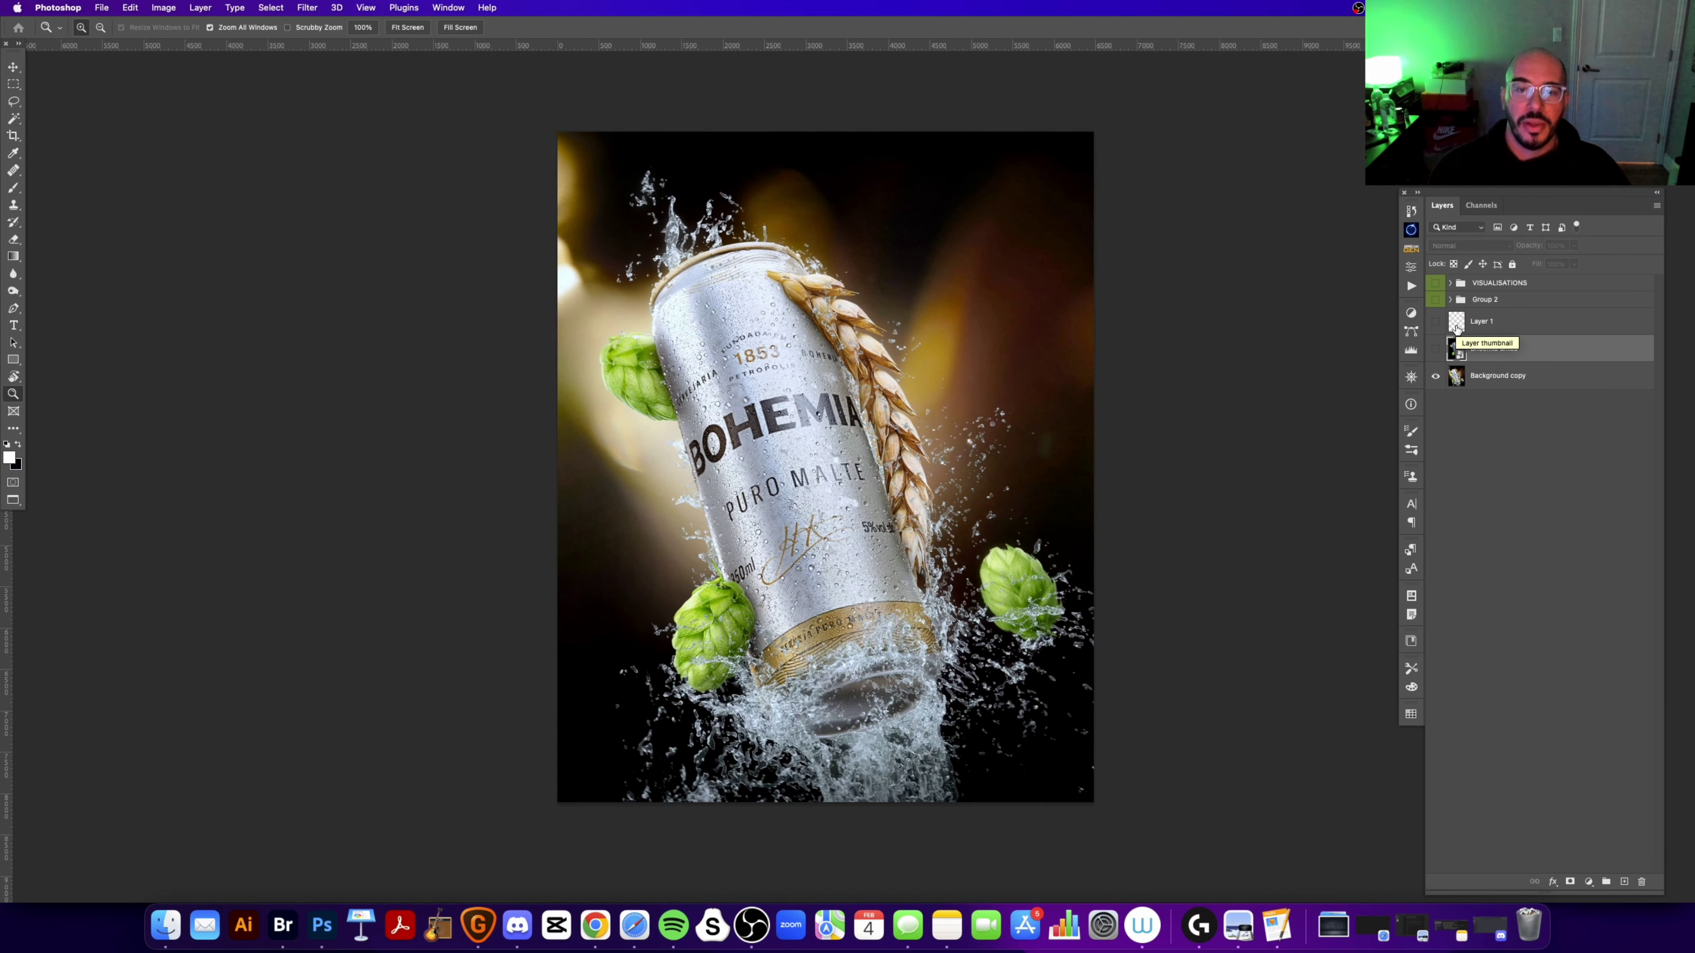
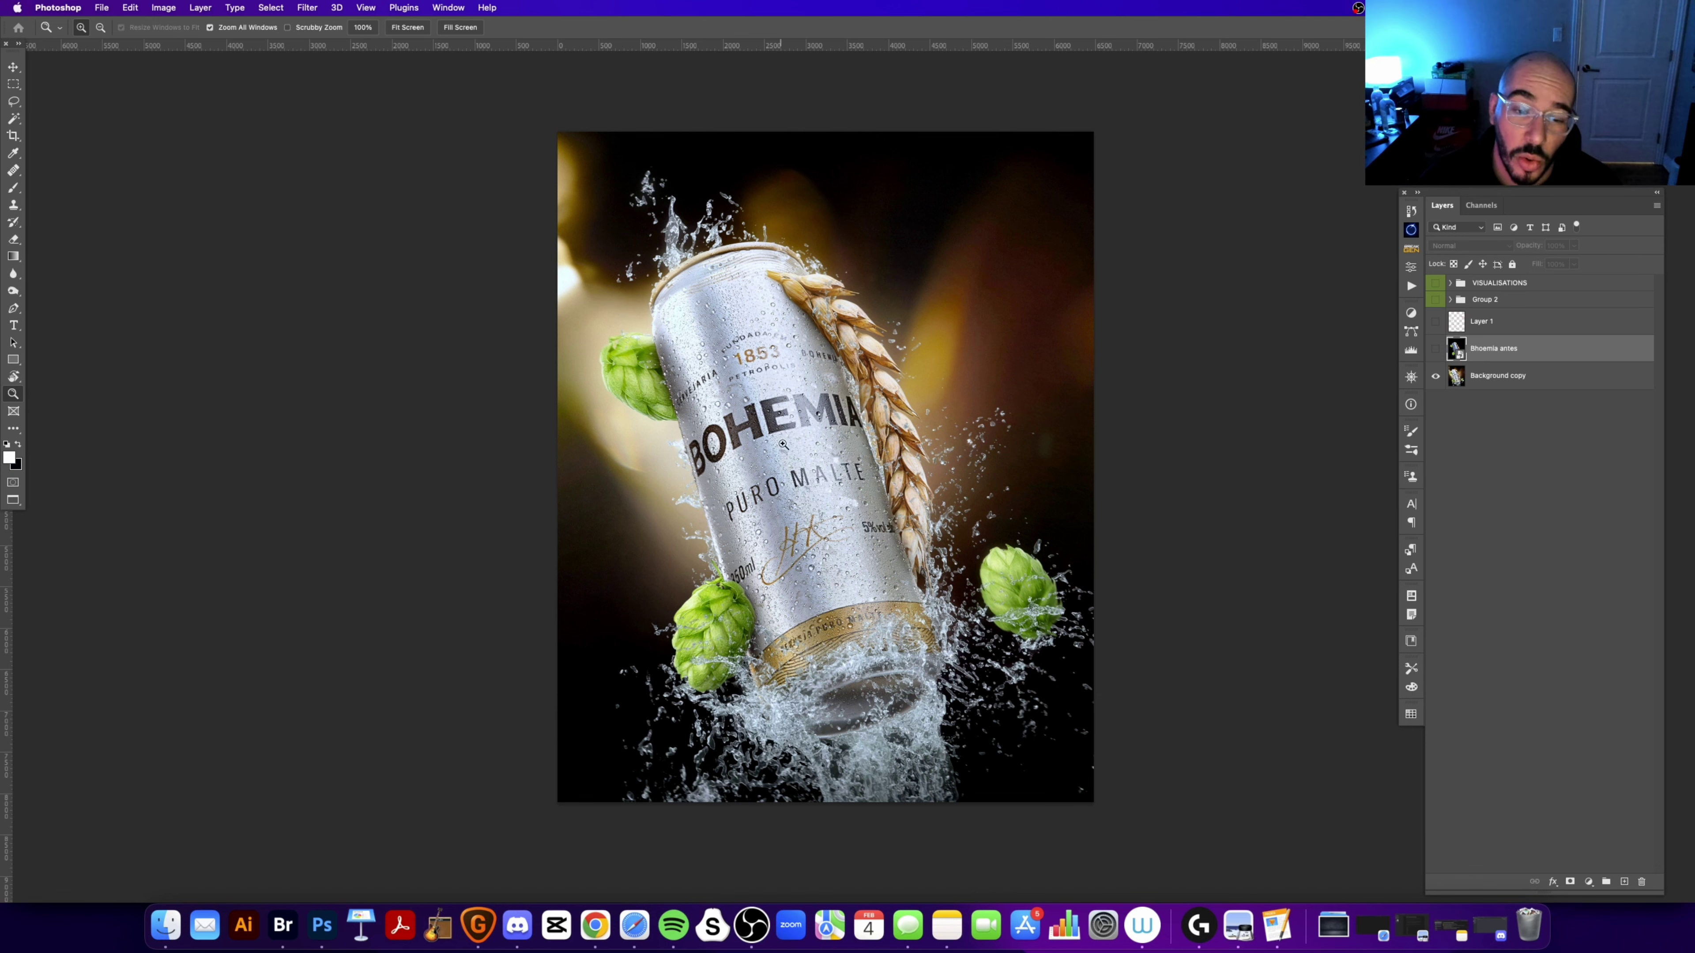
Step: Hide the VISUALISATIONS group and turn on the red critique annotations layer
scroll(796, 422, "down", 2)
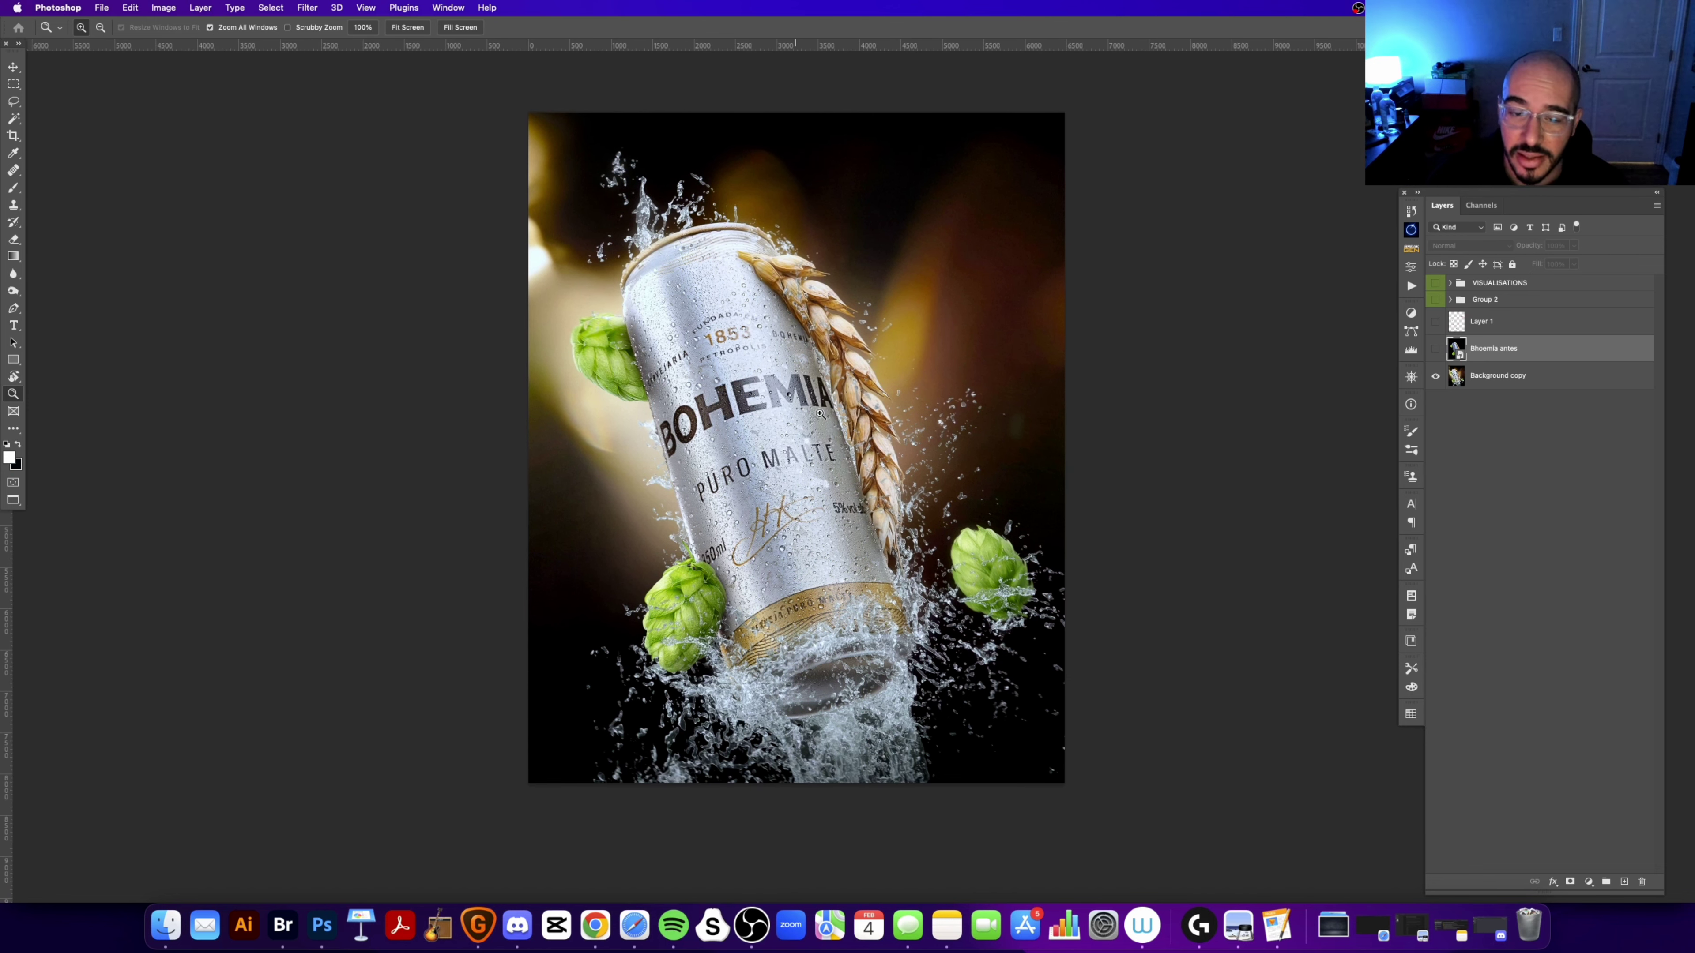
scroll(1136, 448, "left", 1)
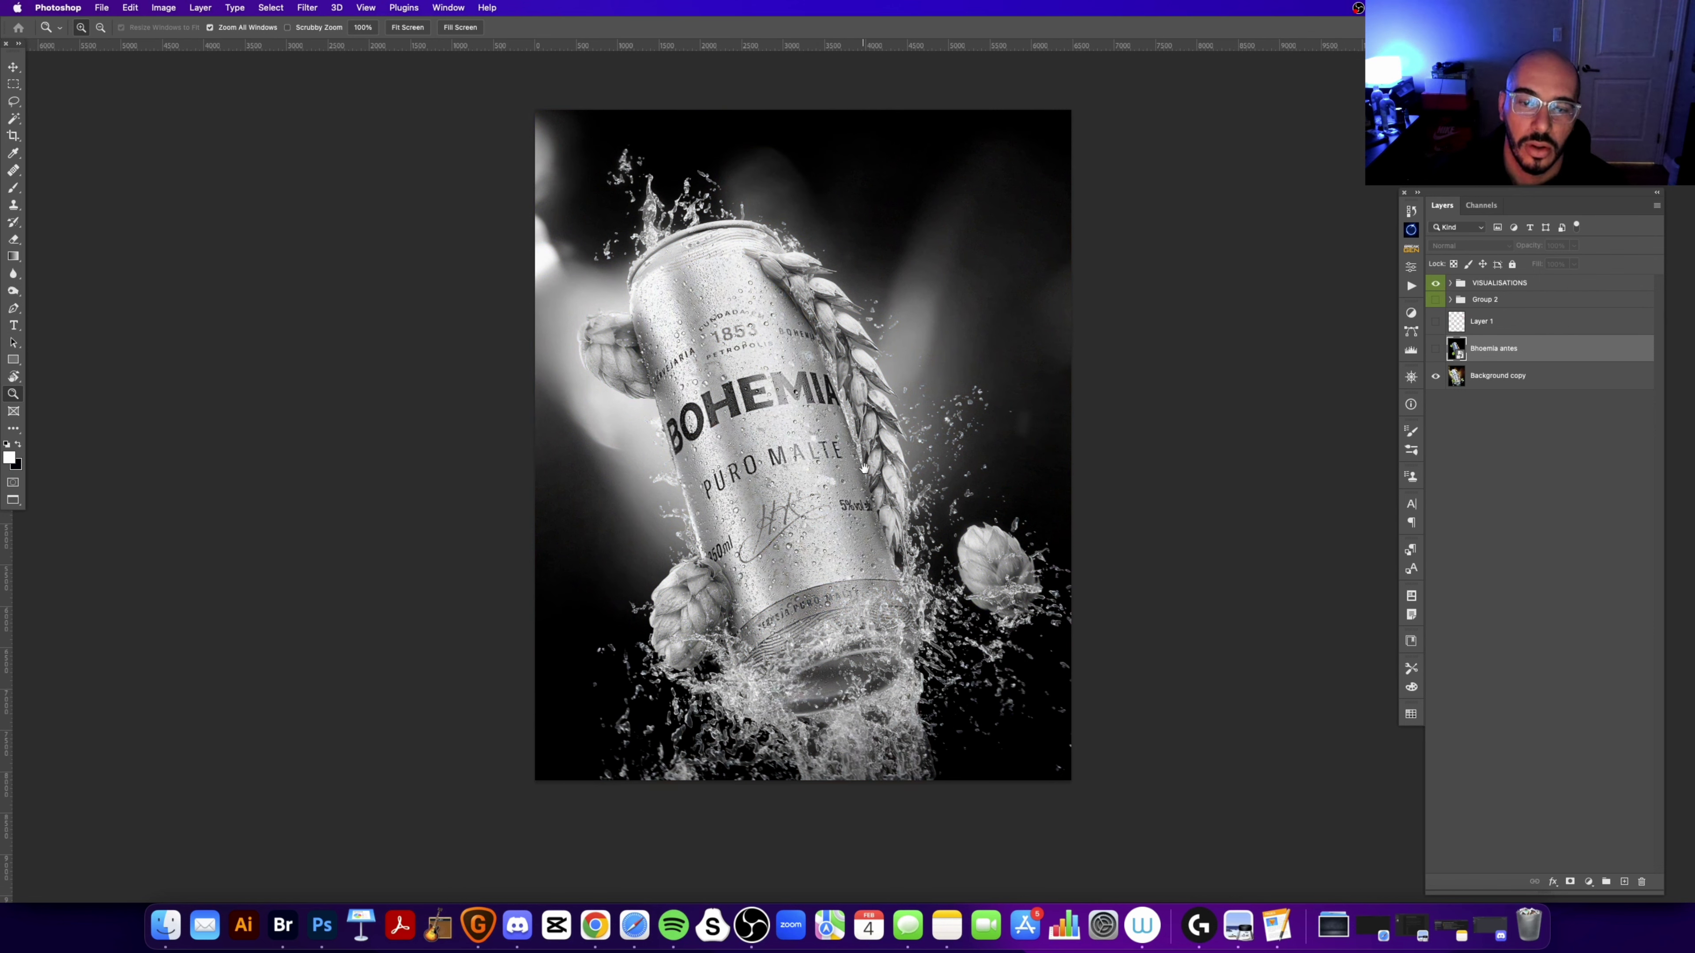
scroll(864, 468, "right", 1)
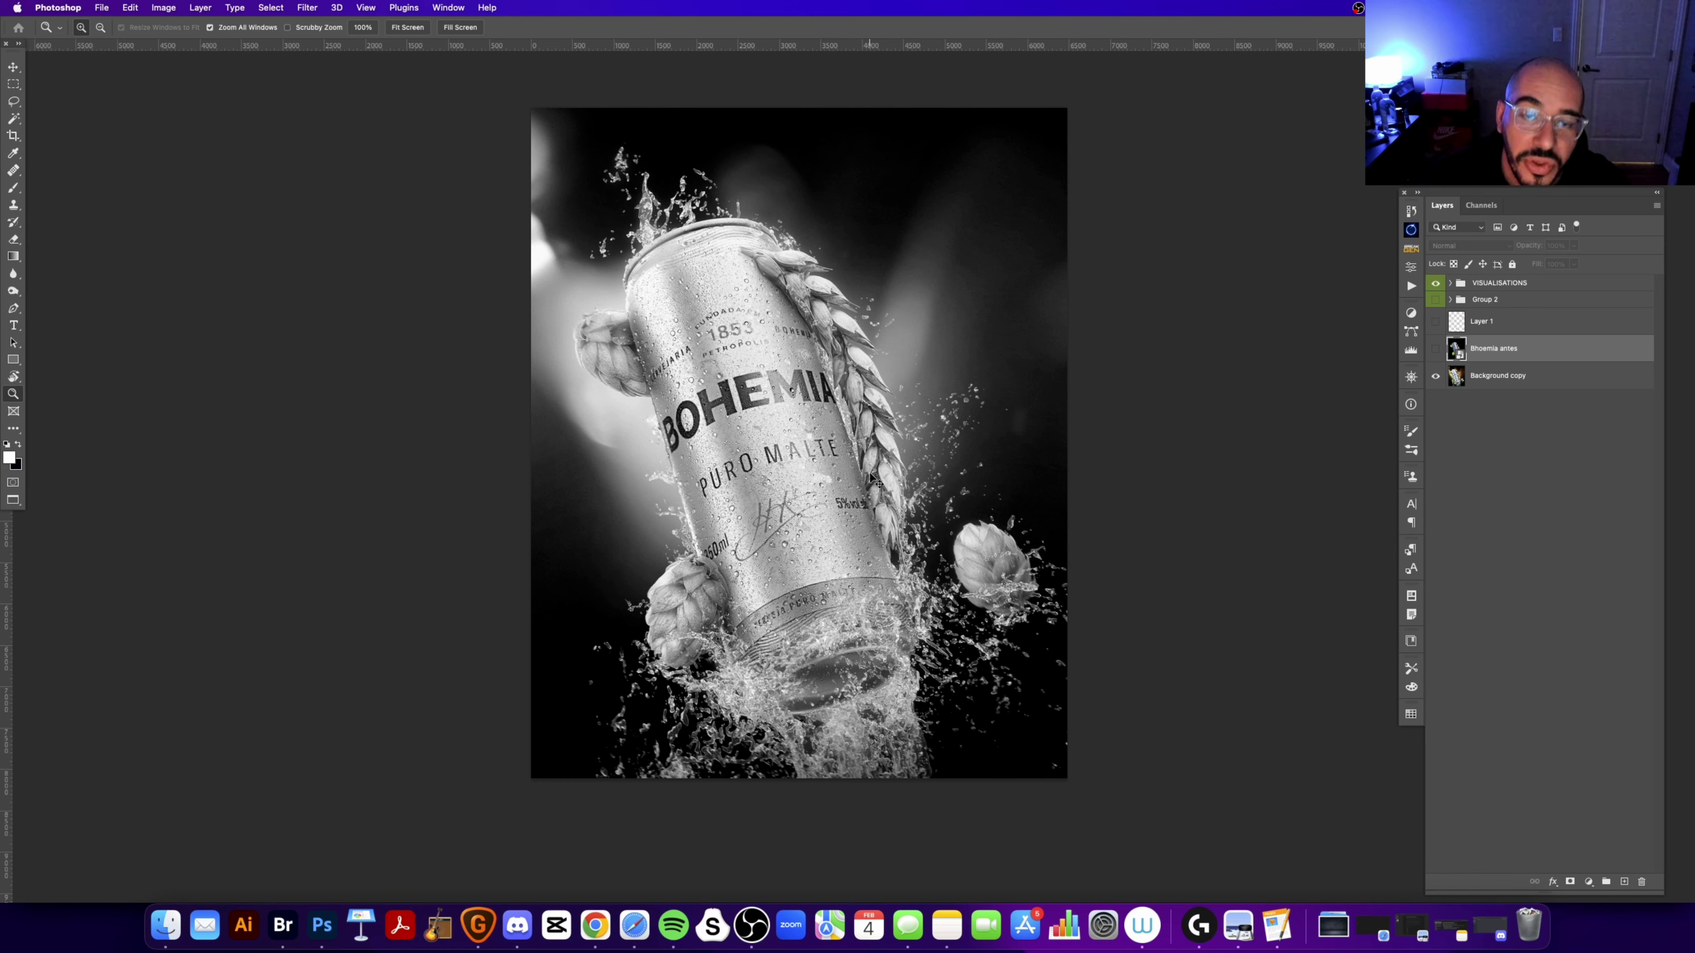
left_click(870, 475, "alt")
left_click(897, 354)
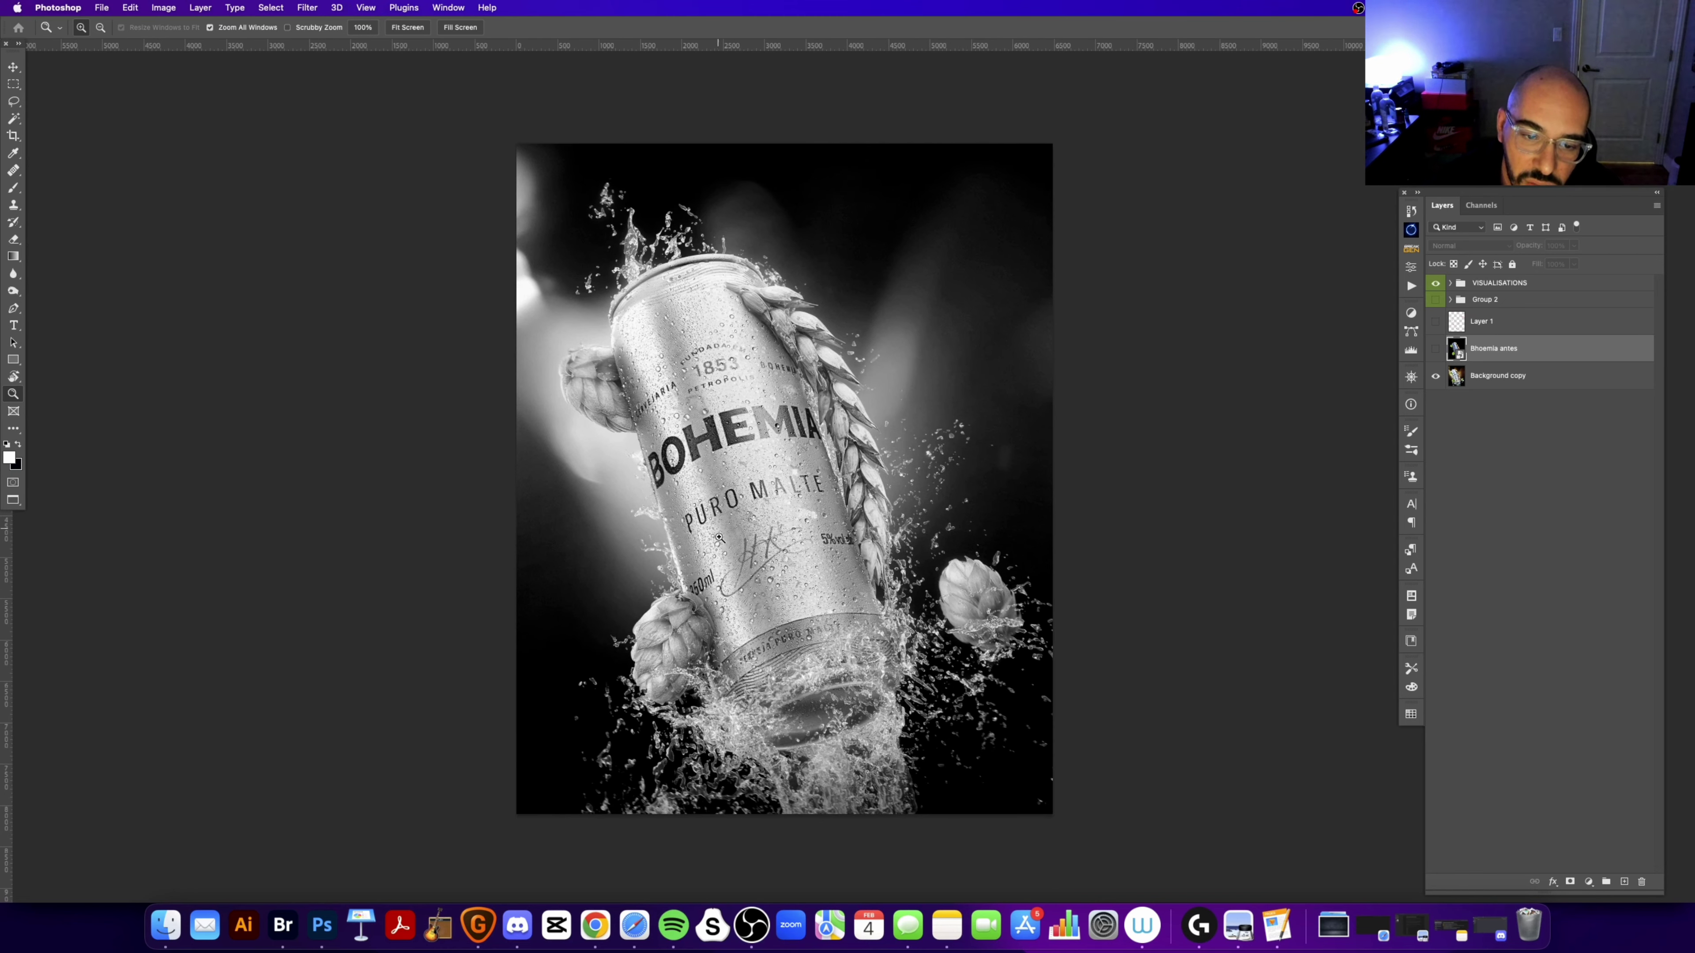
scroll(719, 301, "left", 1)
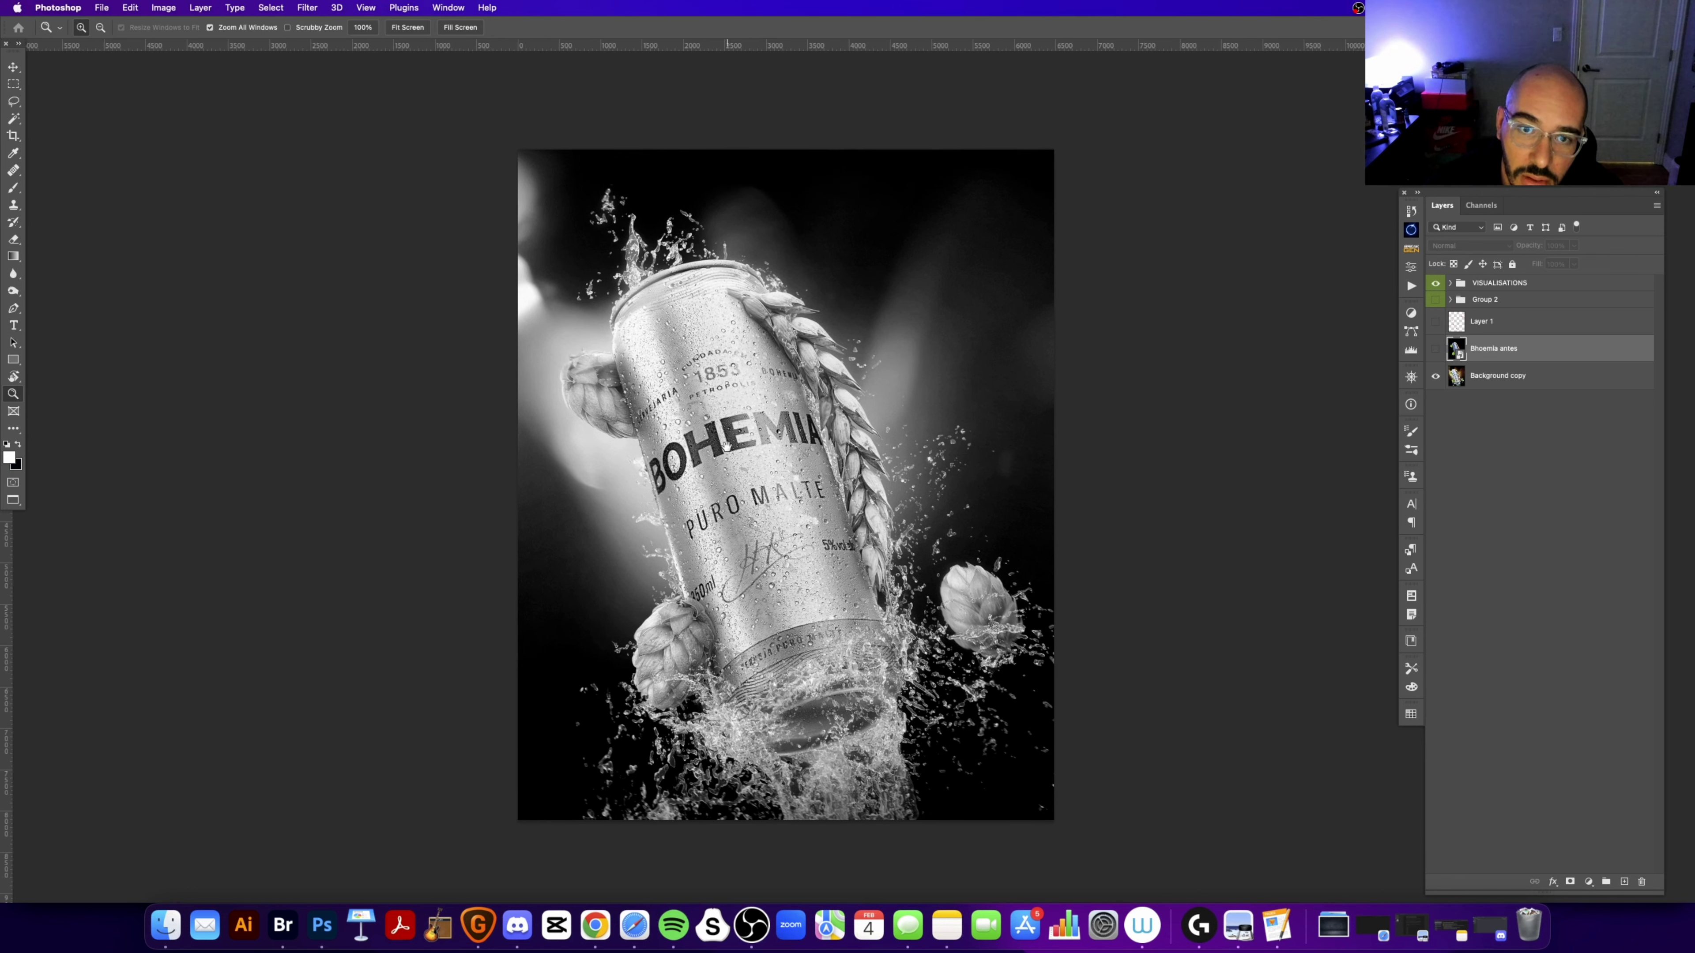
right_click(1435, 284)
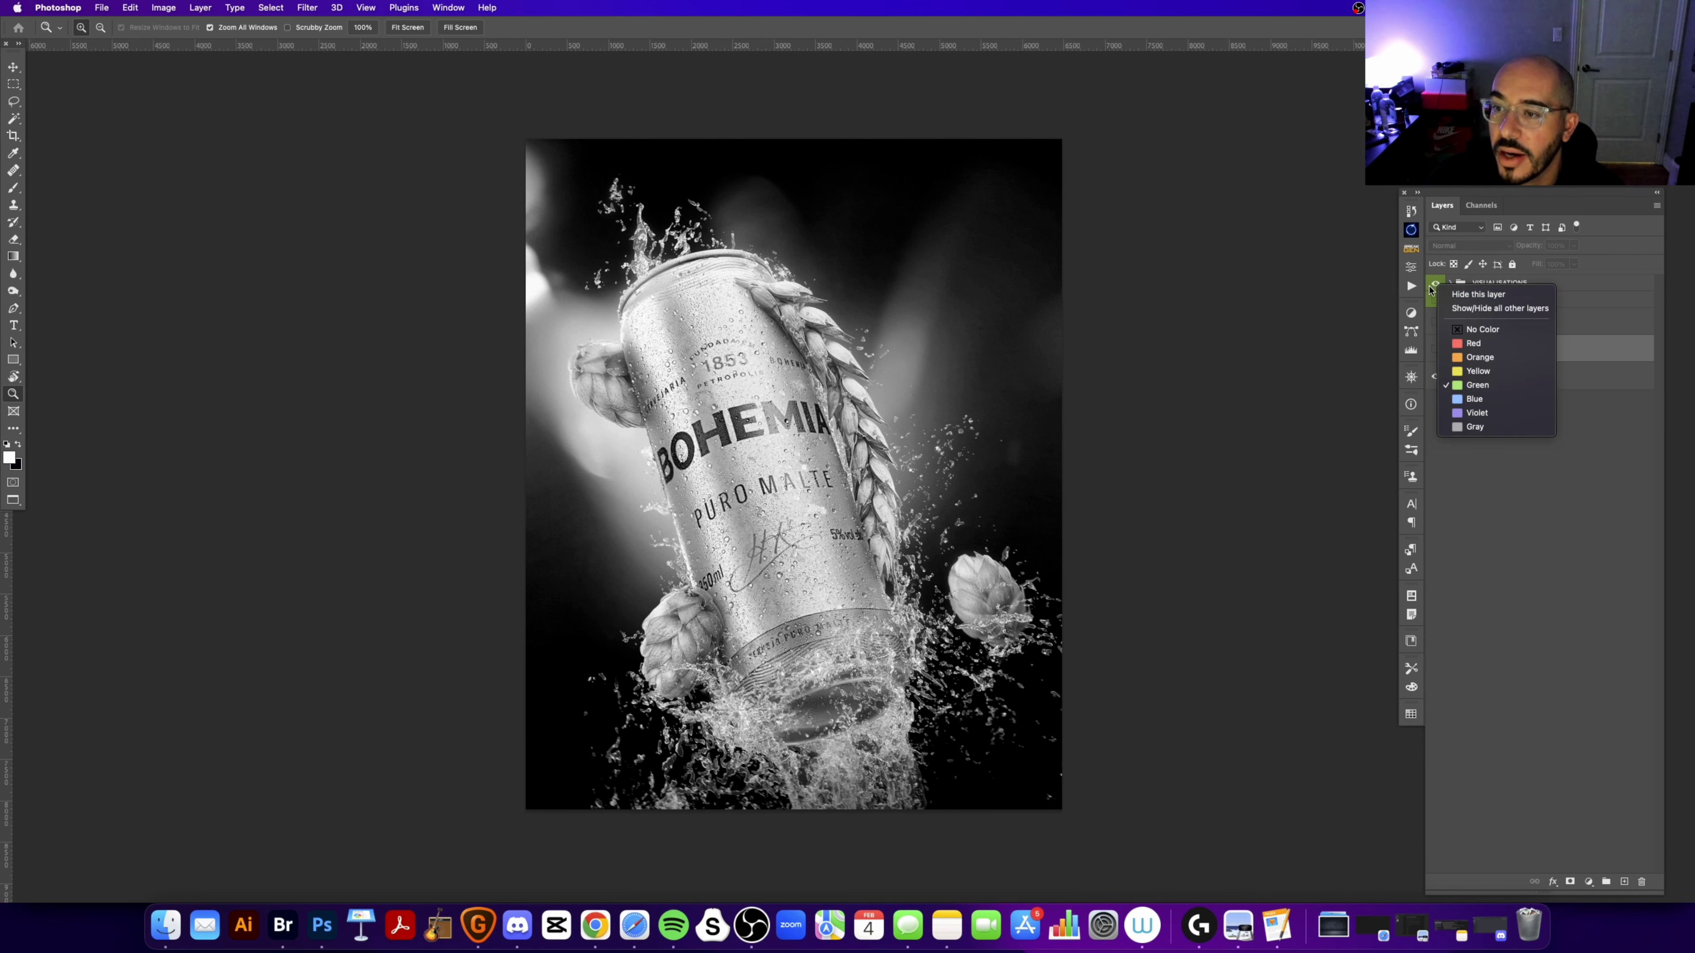
key("Escape")
left_click(1435, 285)
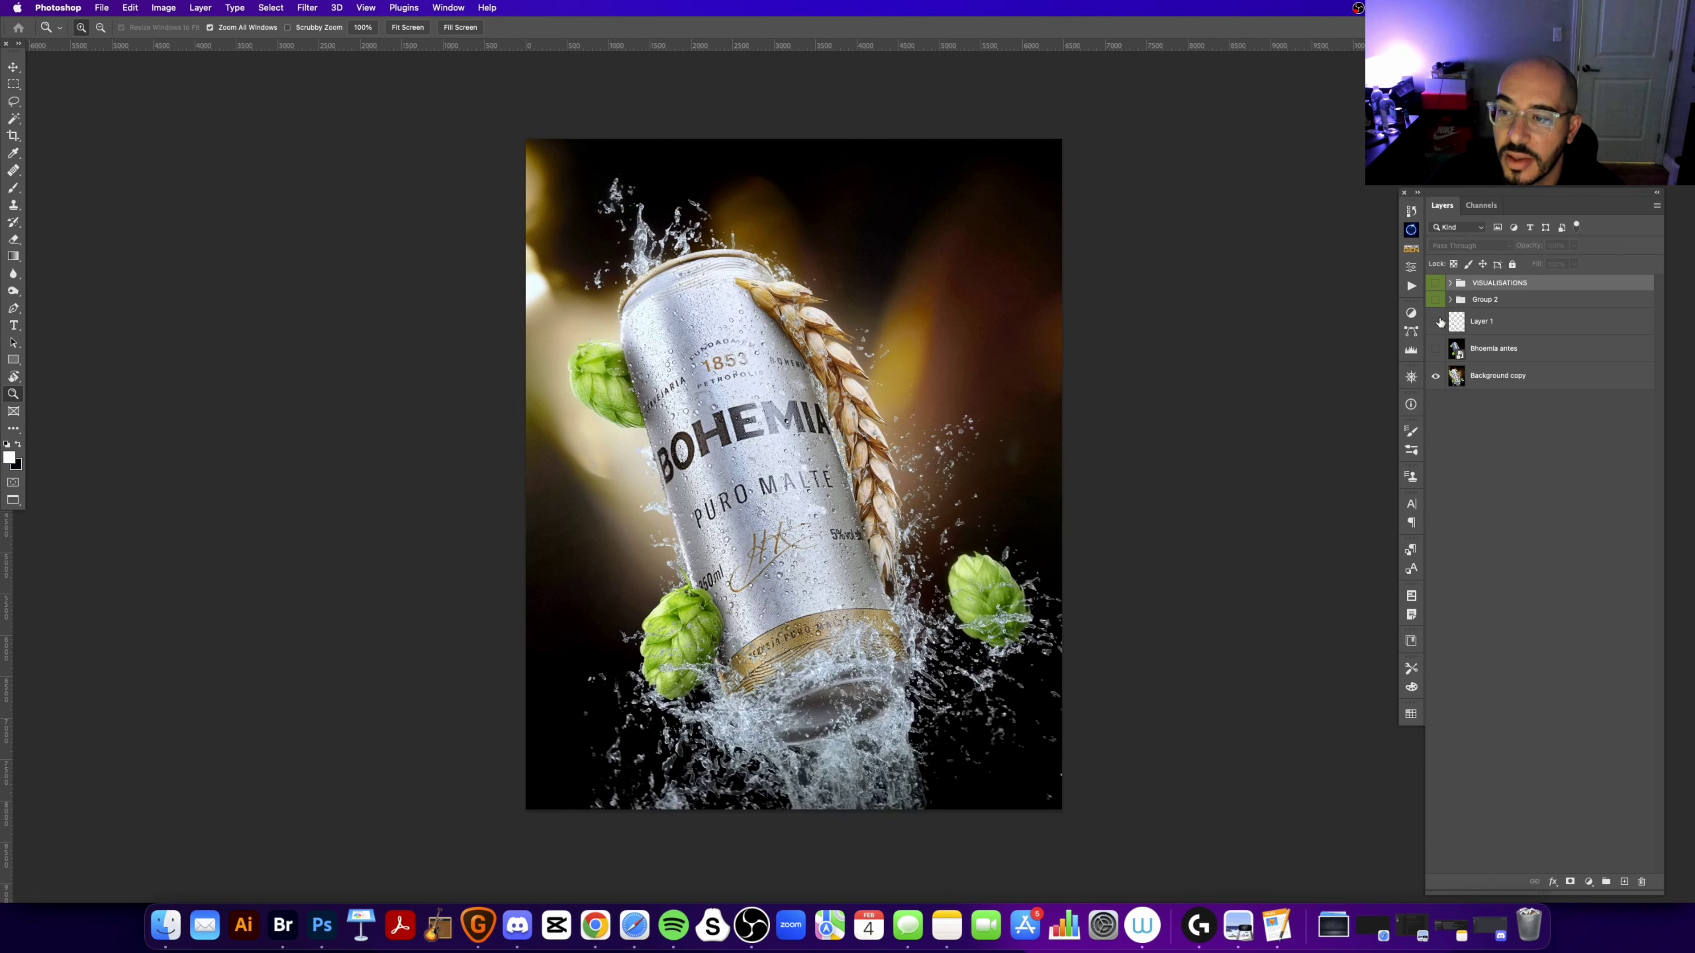
left_click(1436, 322)
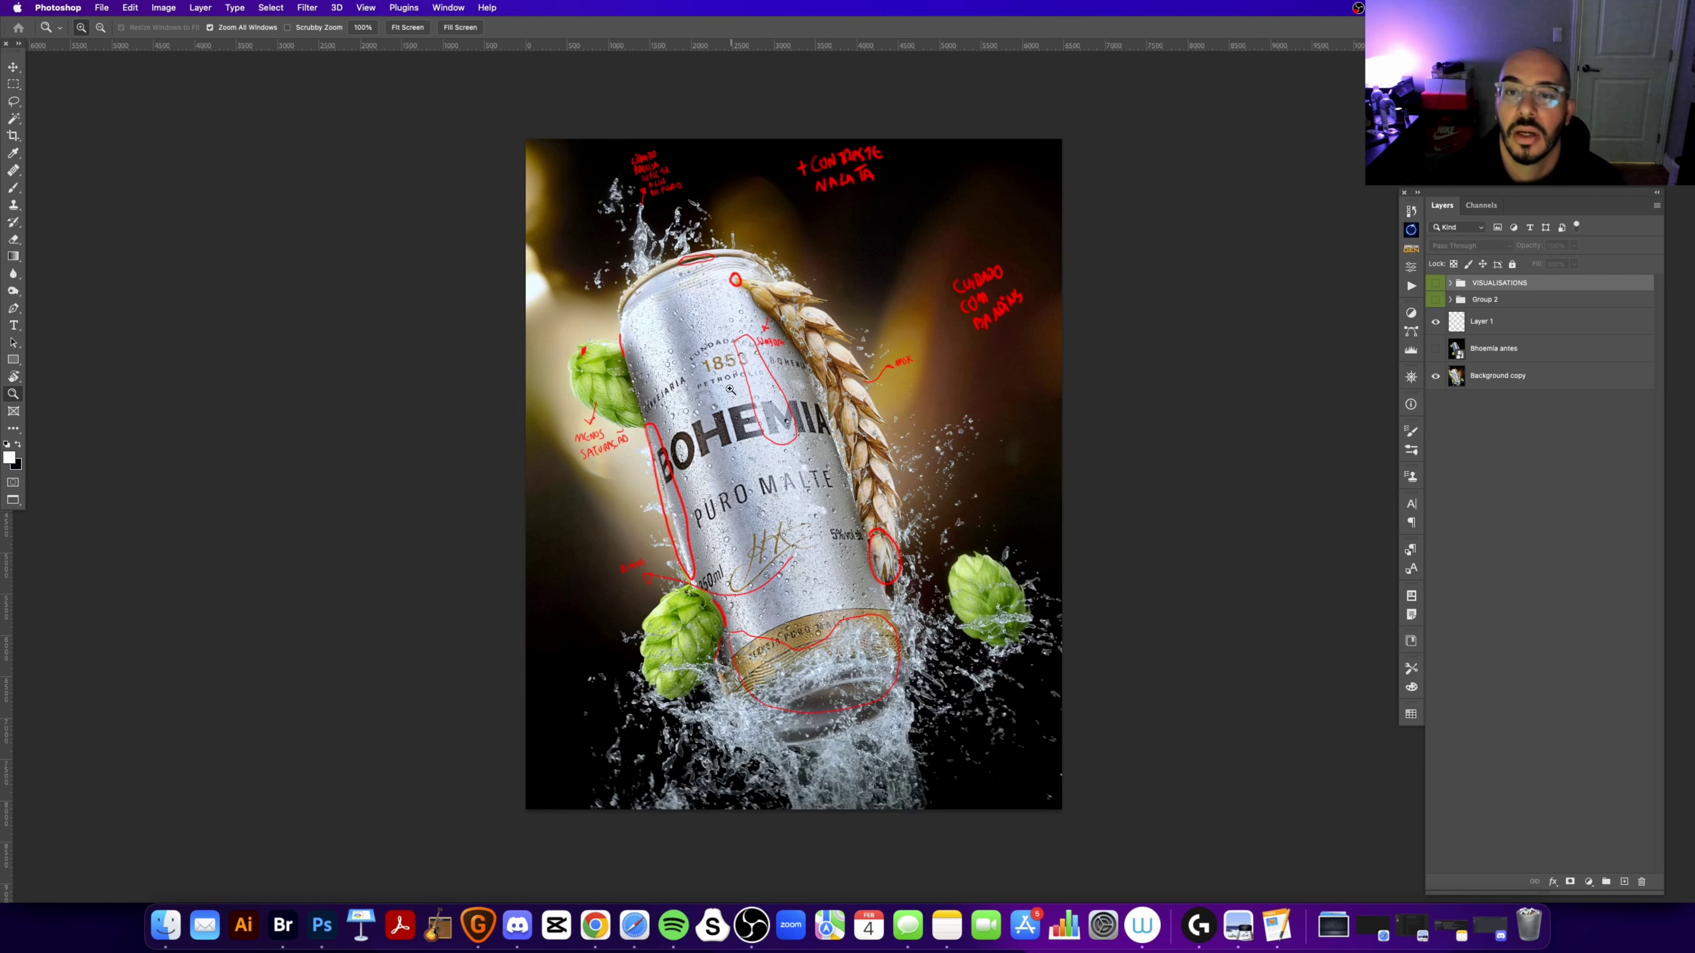
Step: Zoom in to read the notes near the can top, wheat and '+CONTRASTE NA LATA'
left_click(973, 256)
scroll(974, 207, "up", 2)
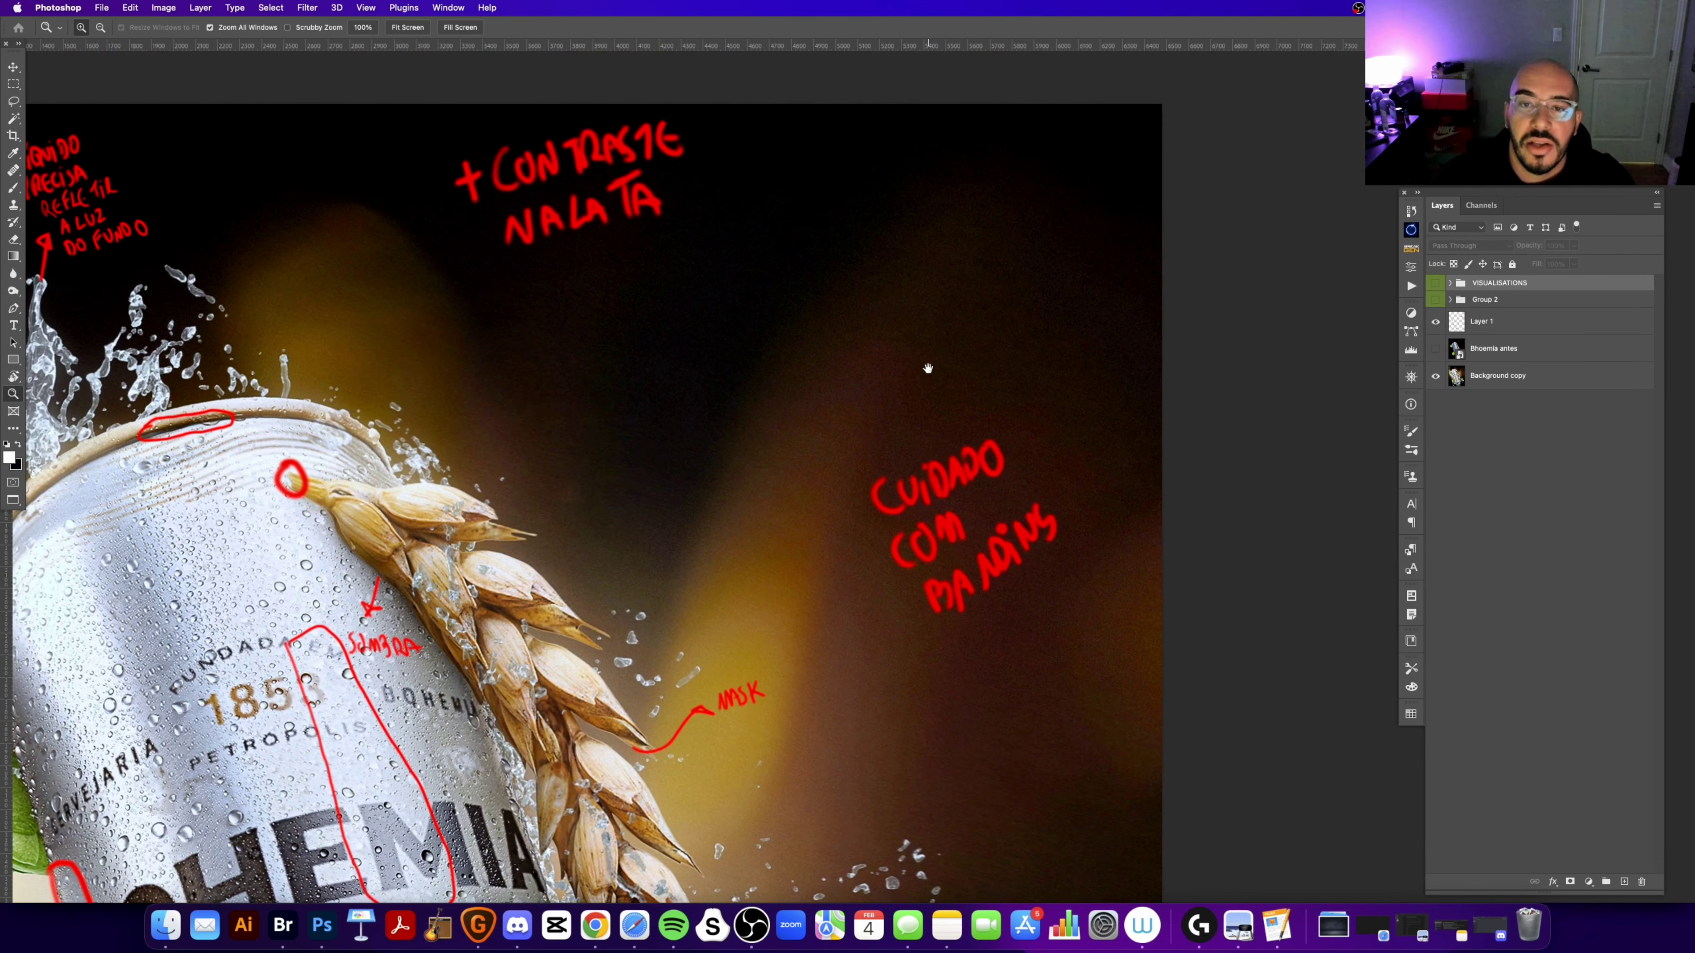
left_click(923, 367)
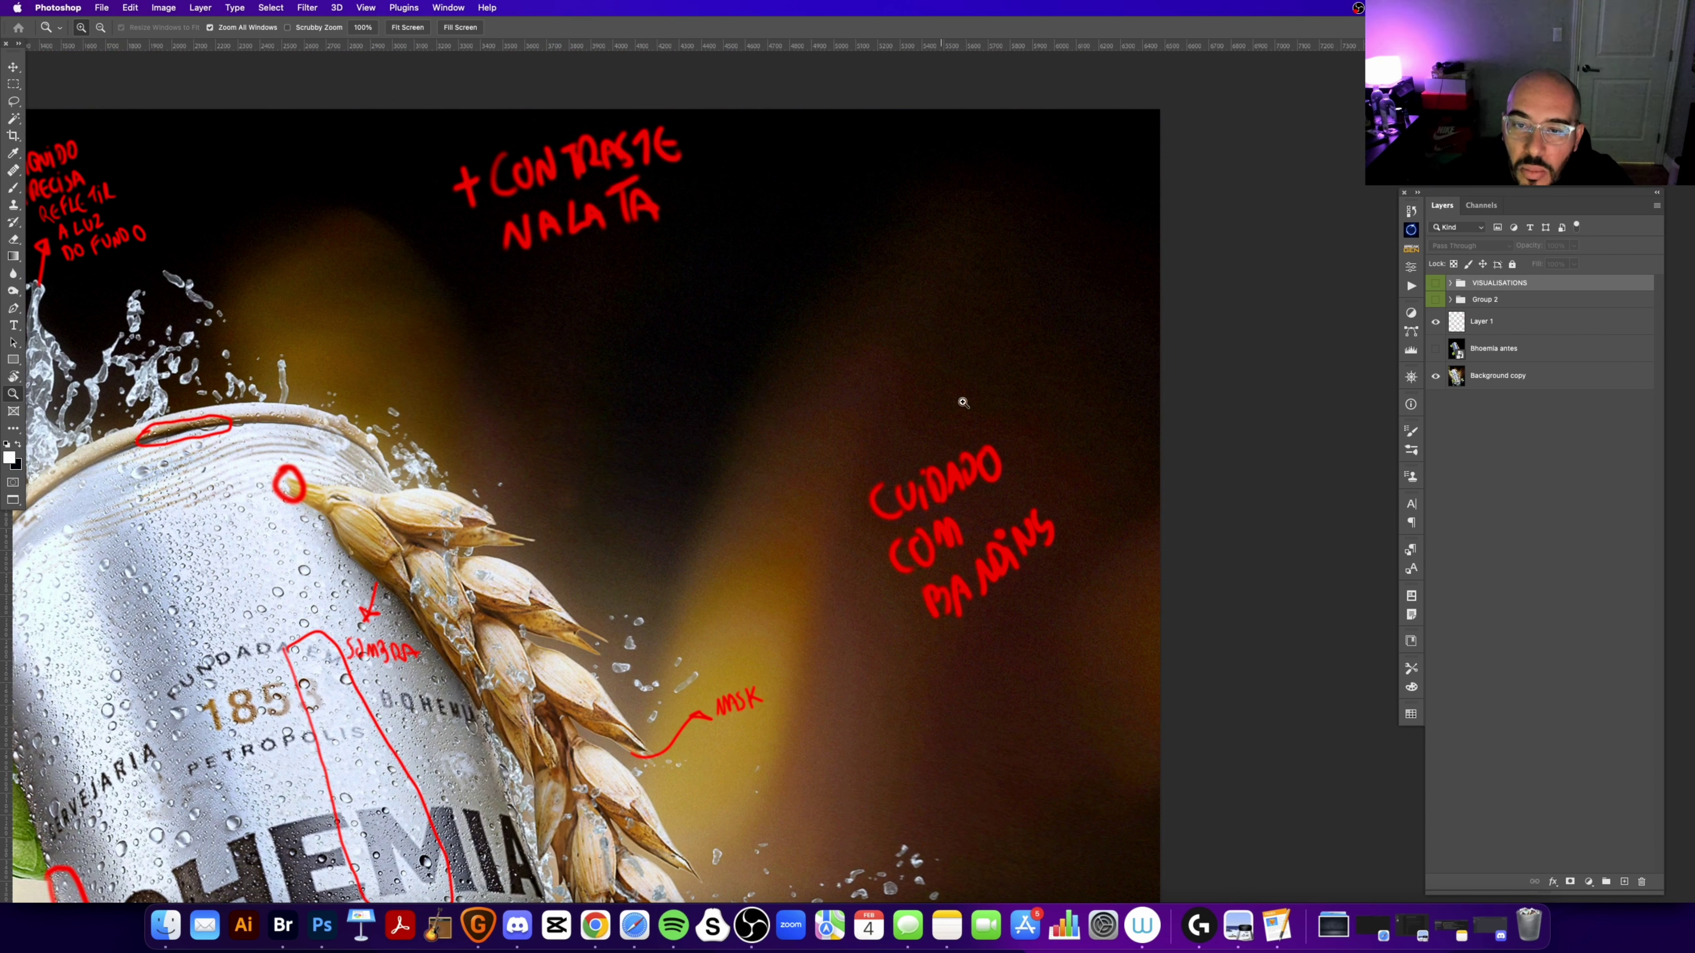
scroll(841, 387, "up", 2)
scroll(840, 387, "left", 3)
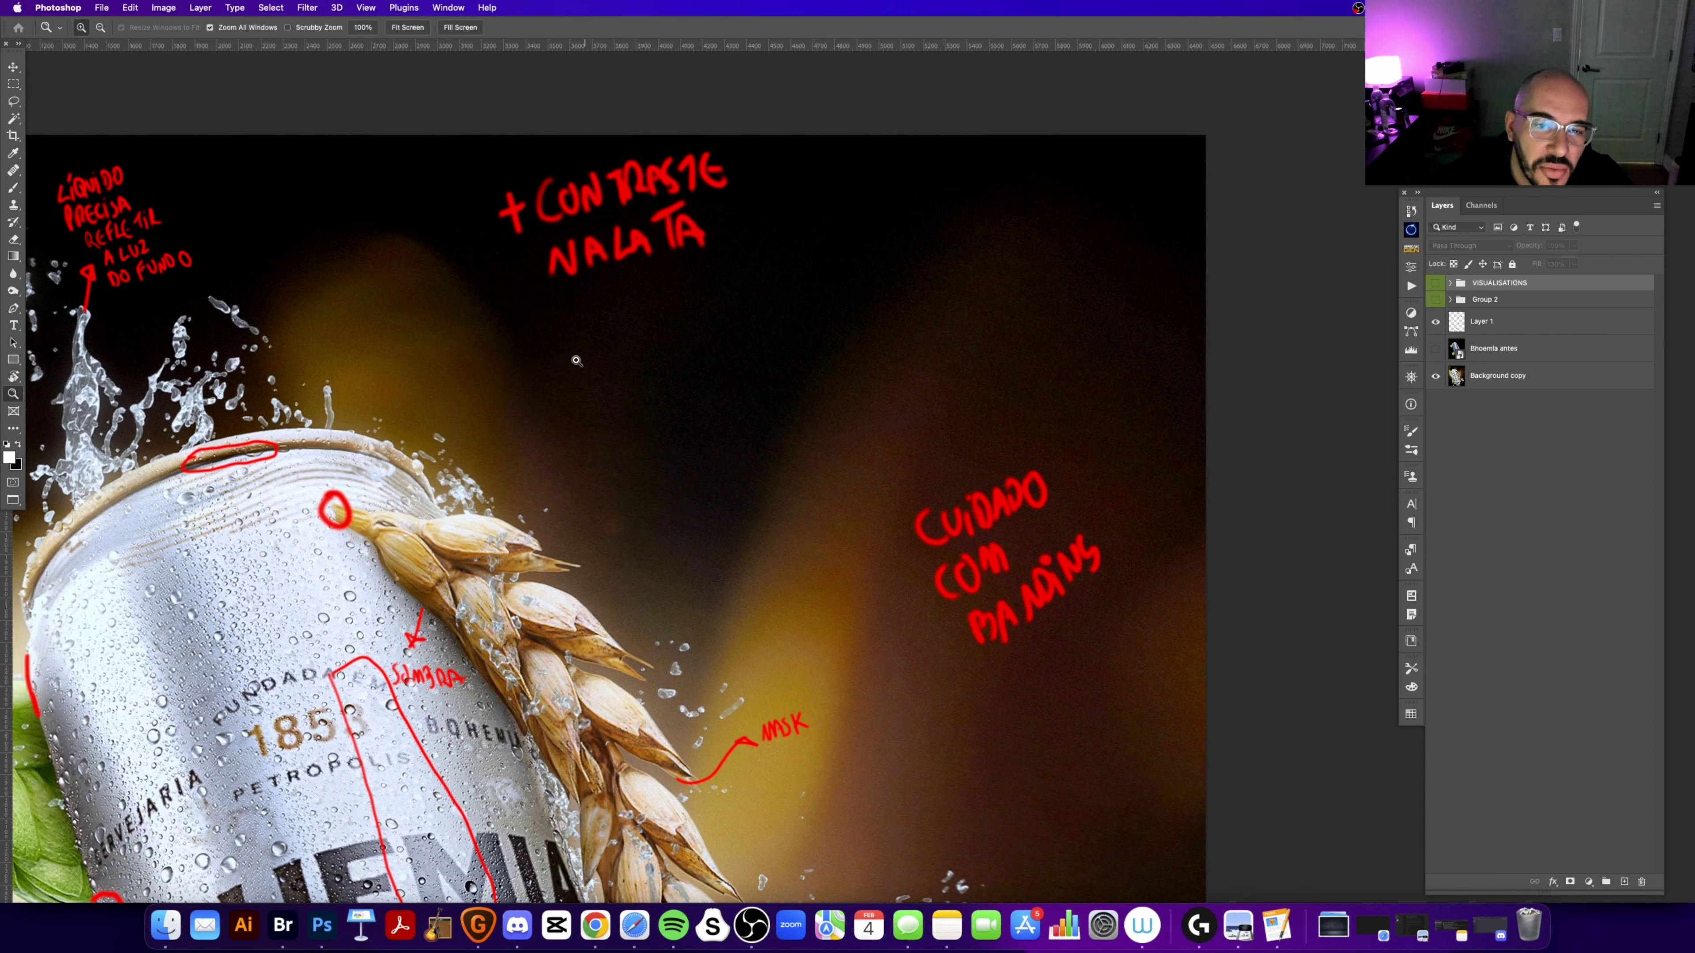
scroll(815, 441, "down", 5)
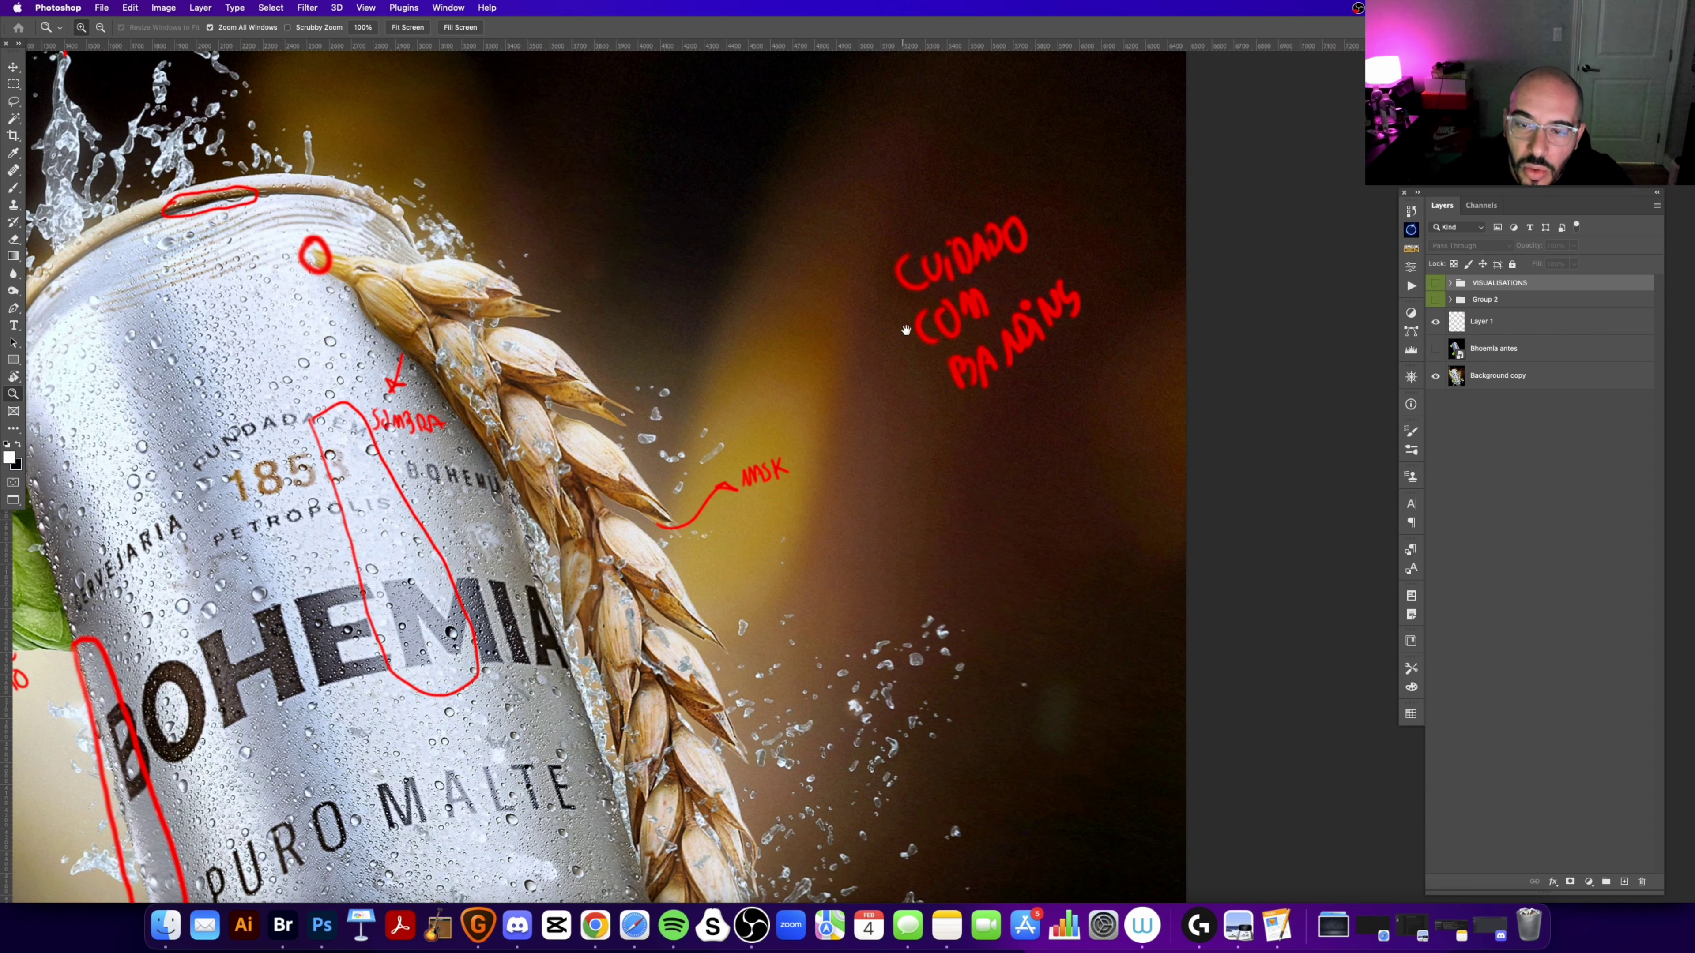
scroll(905, 330, "right", 1)
scroll(905, 330, "down", 1)
left_click(959, 542)
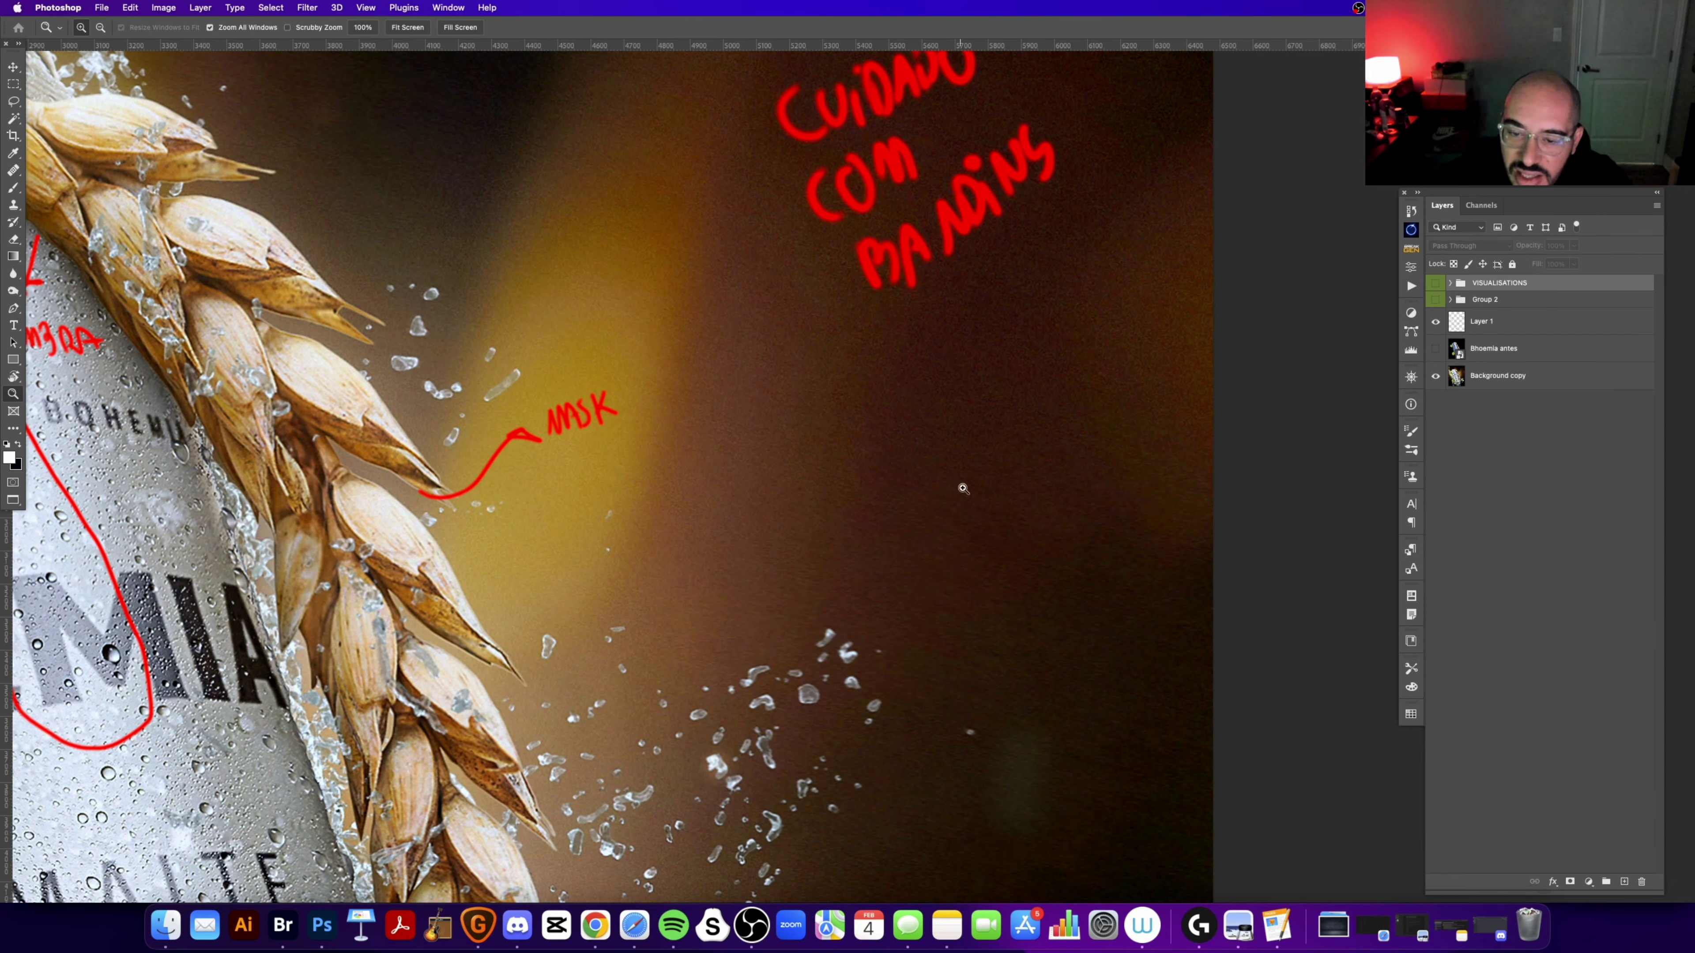
scroll(934, 401, "down", 8)
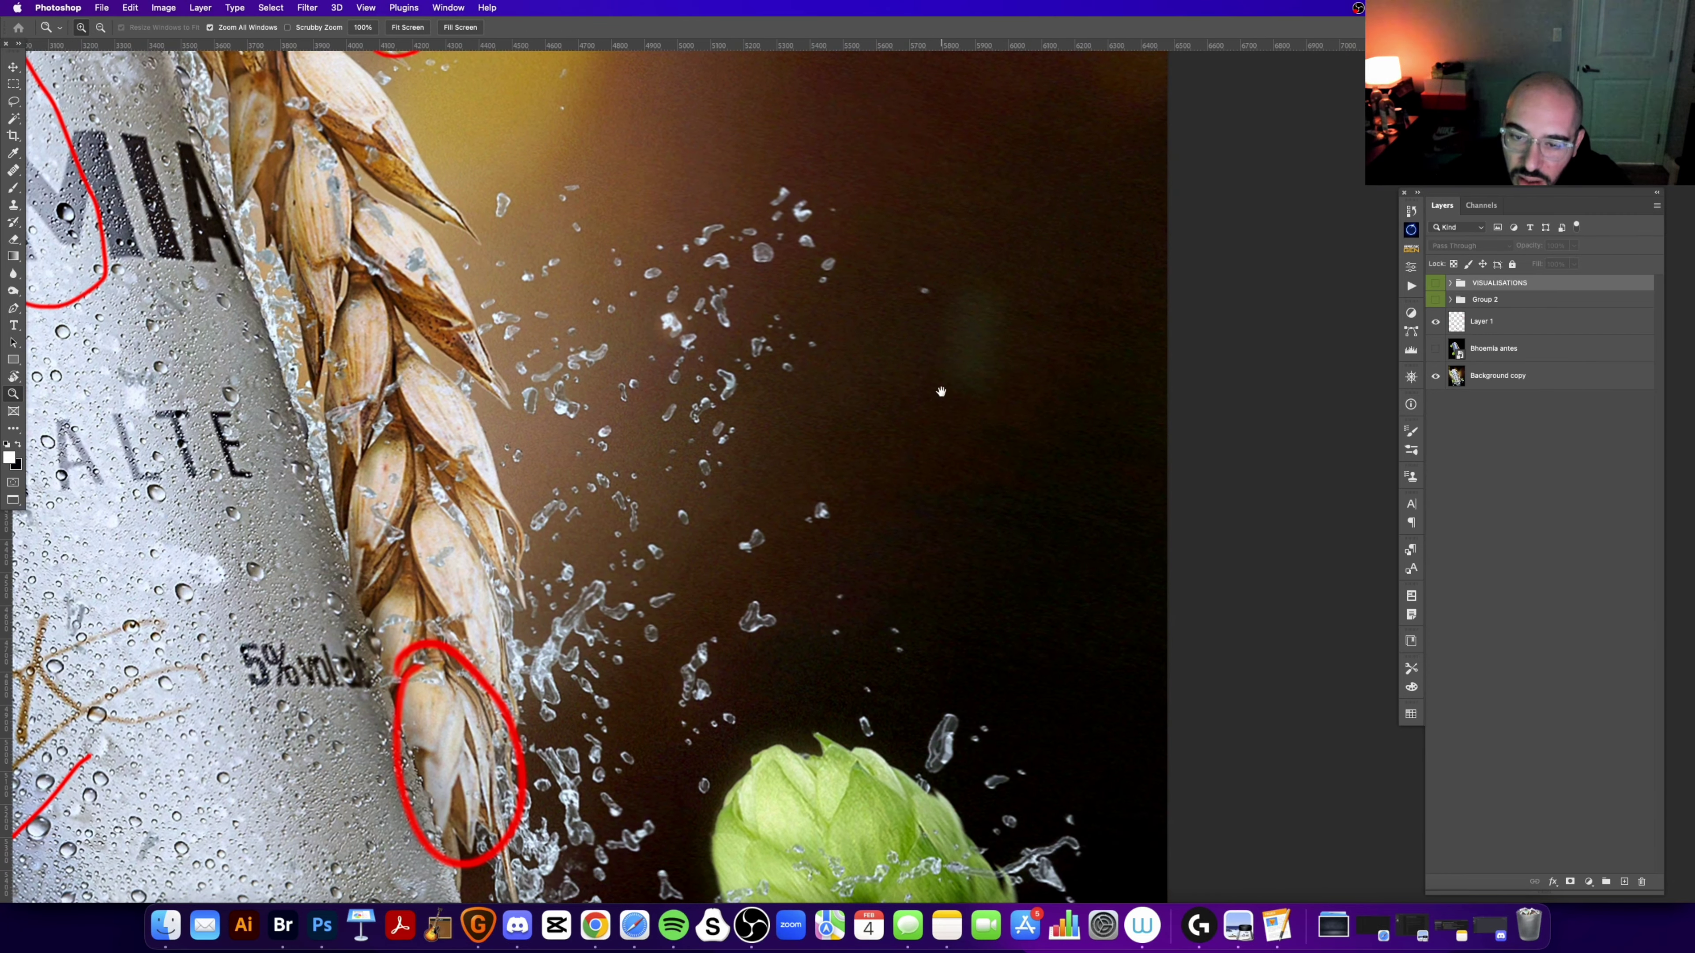
scroll(961, 428, "up", 10)
scroll(975, 470, "up", 6)
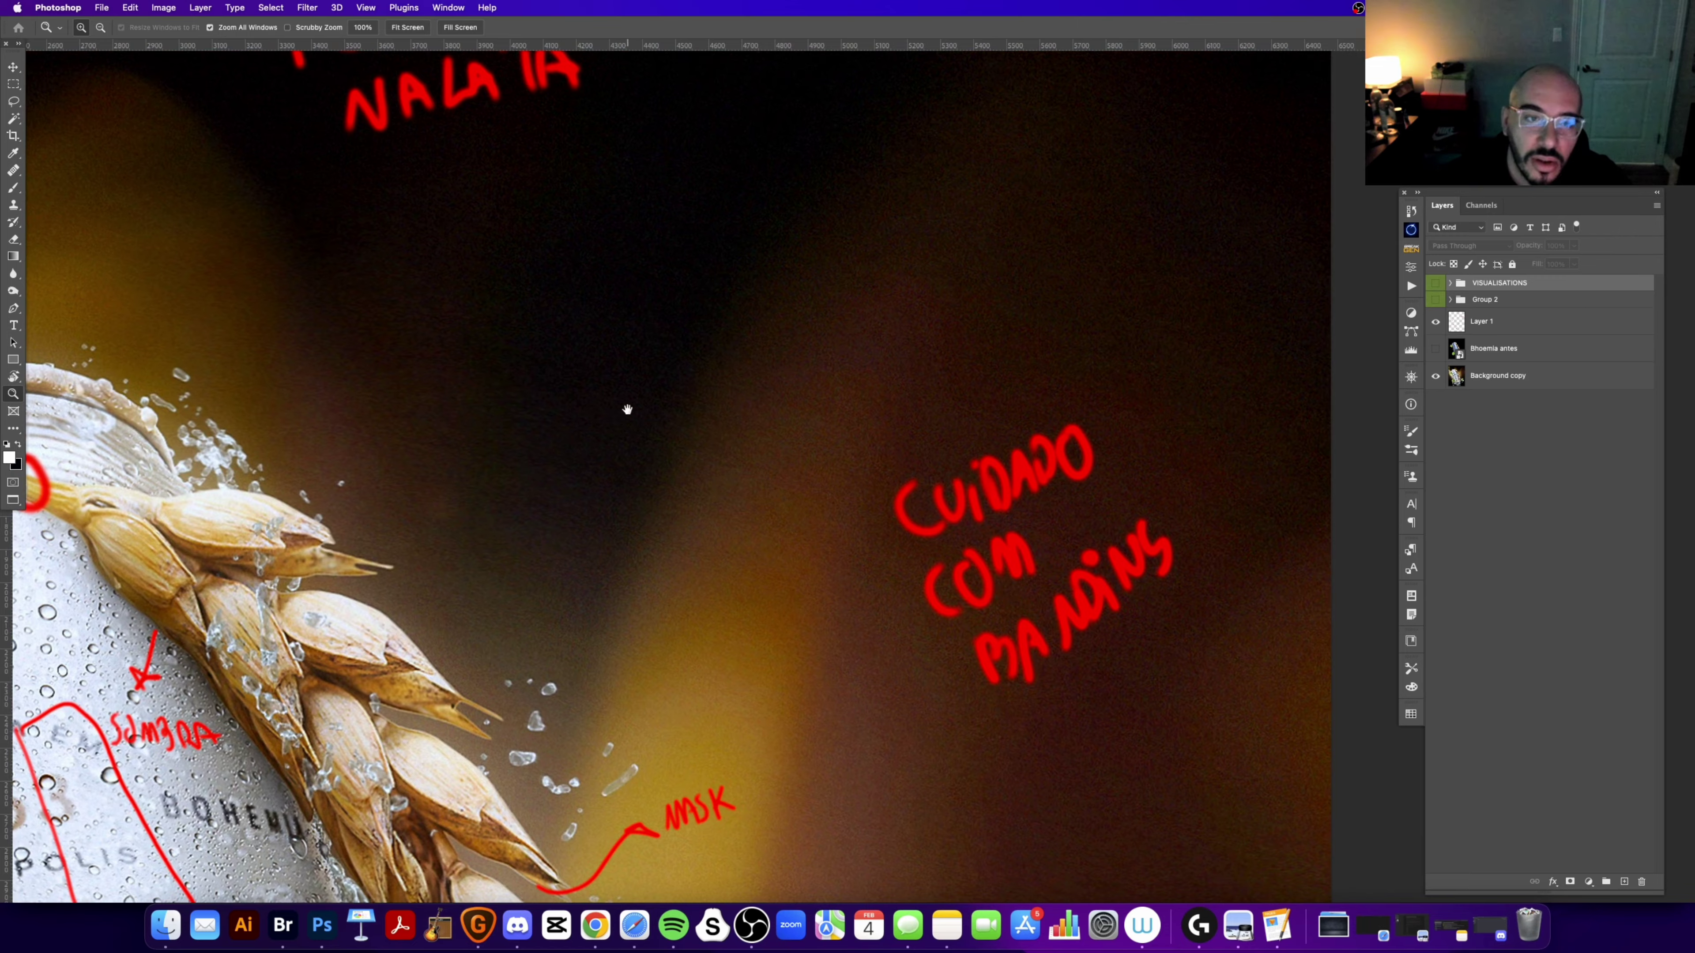
left_click_drag(624, 405, 915, 556)
scroll(882, 458, "up", 2)
scroll(883, 459, "right", 2)
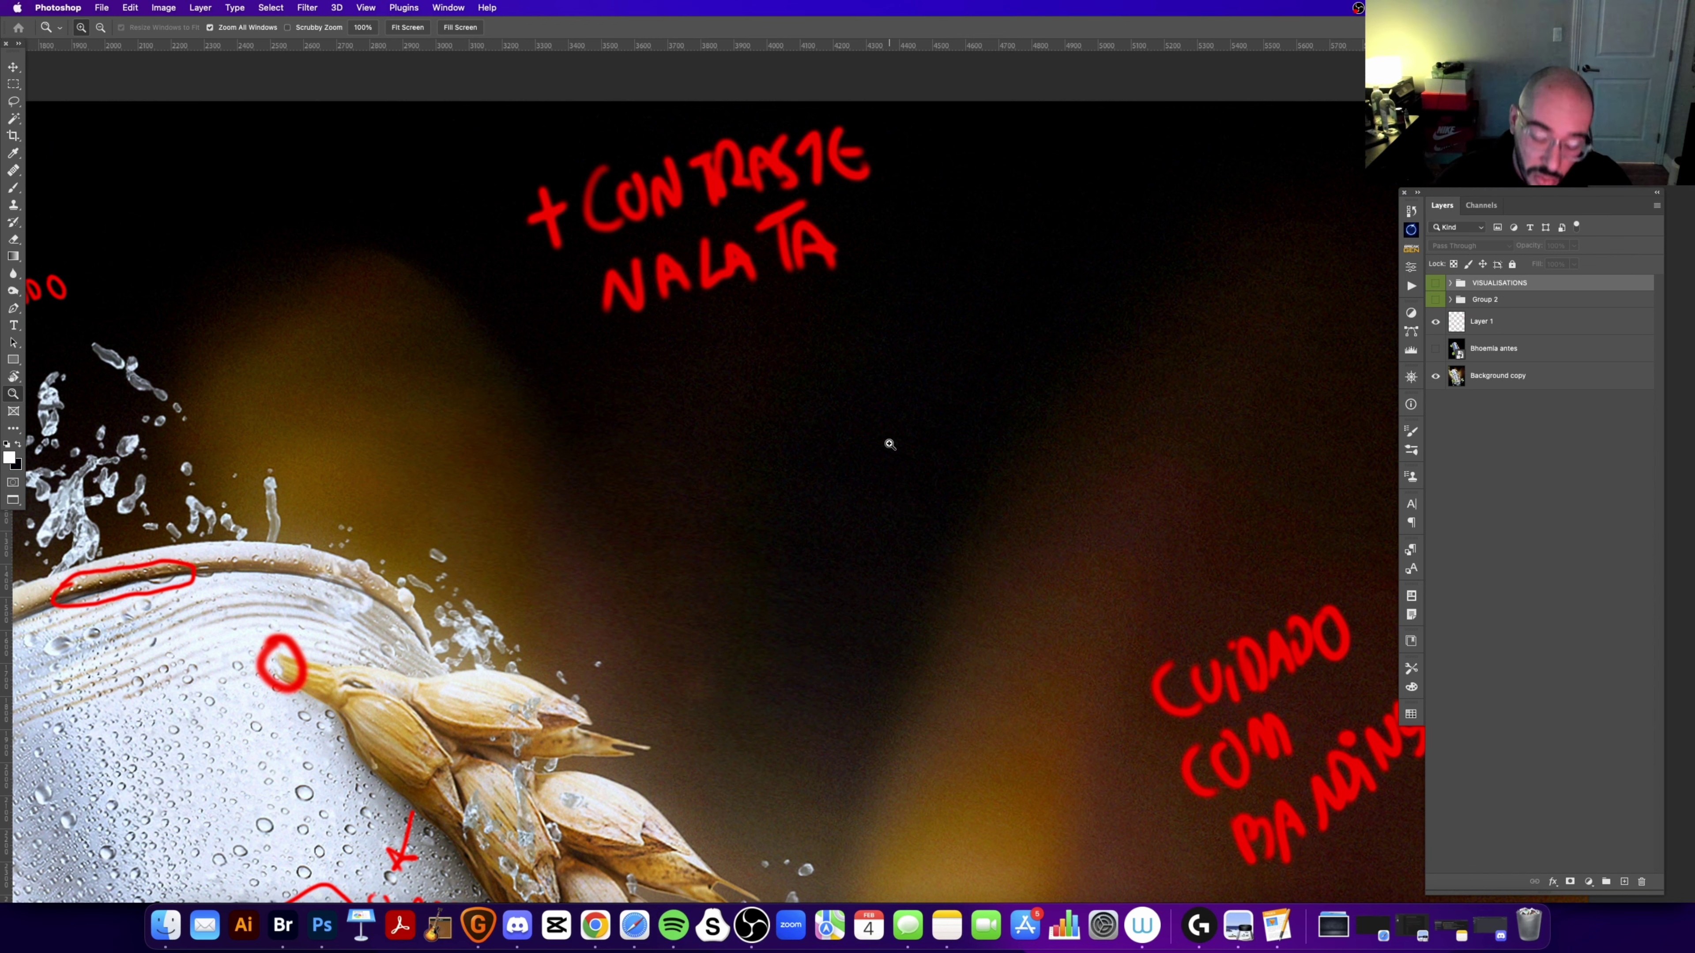
Step: Fit the image, pan over the notes above the can, then zoom out to the entire document
key("super+0")
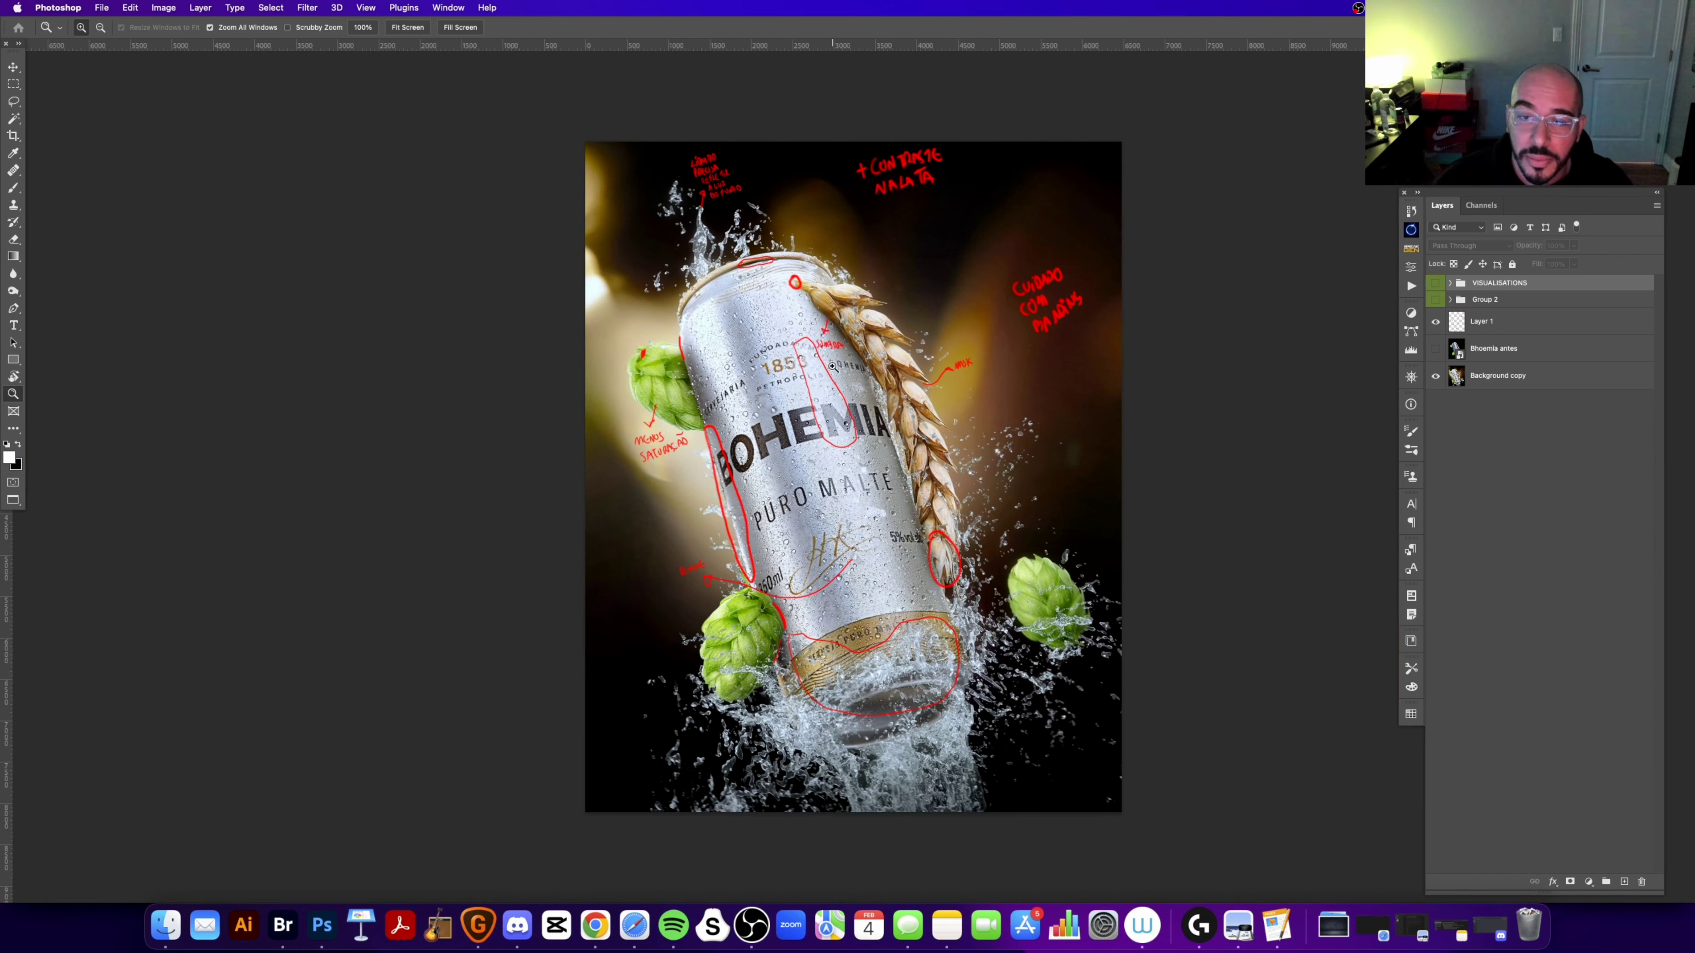
left_click(610, 534)
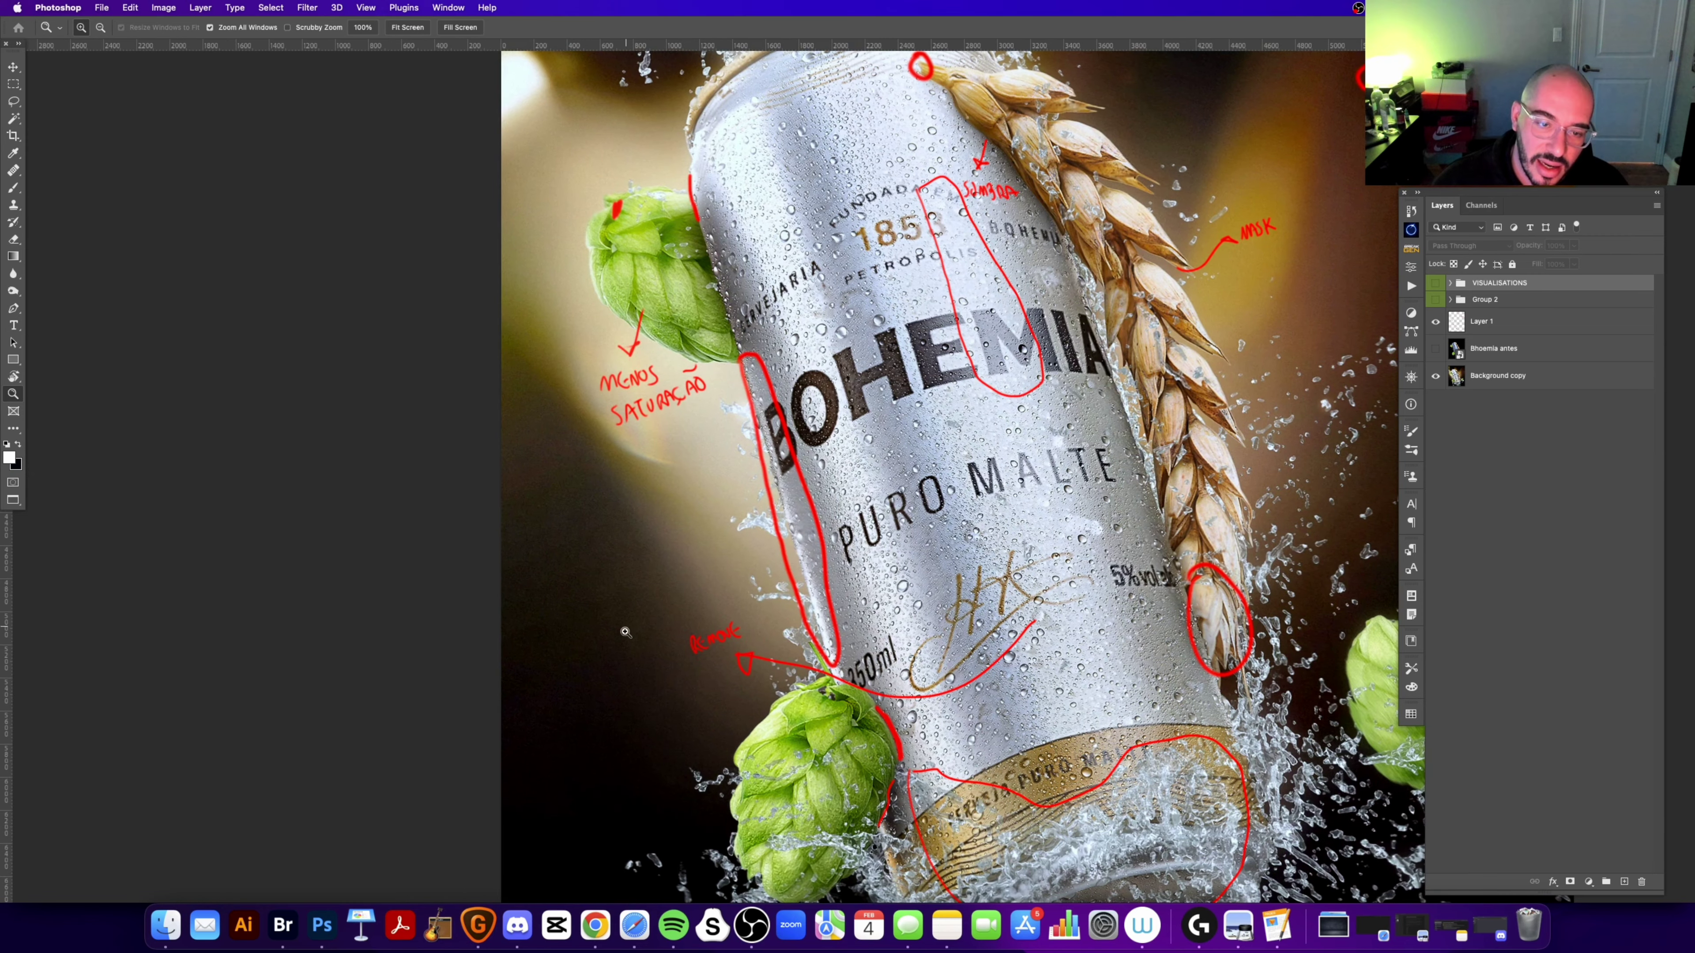
left_click_drag(564, 495, 460, 734)
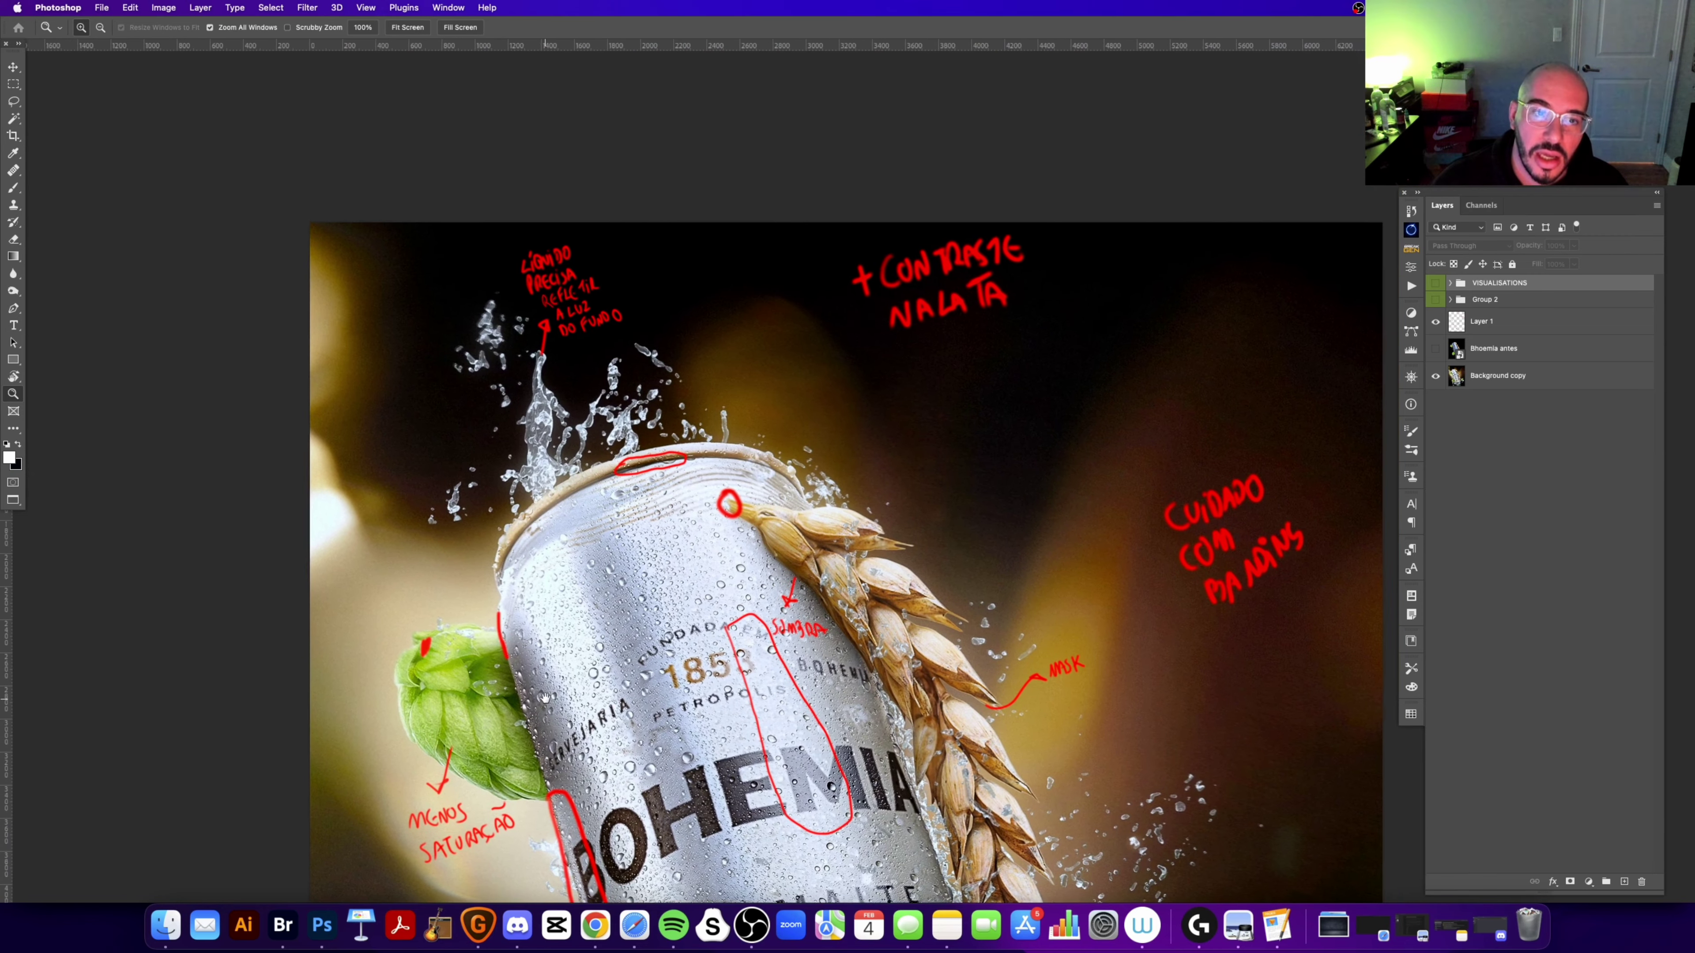
left_click_drag(1006, 499, 897, 395)
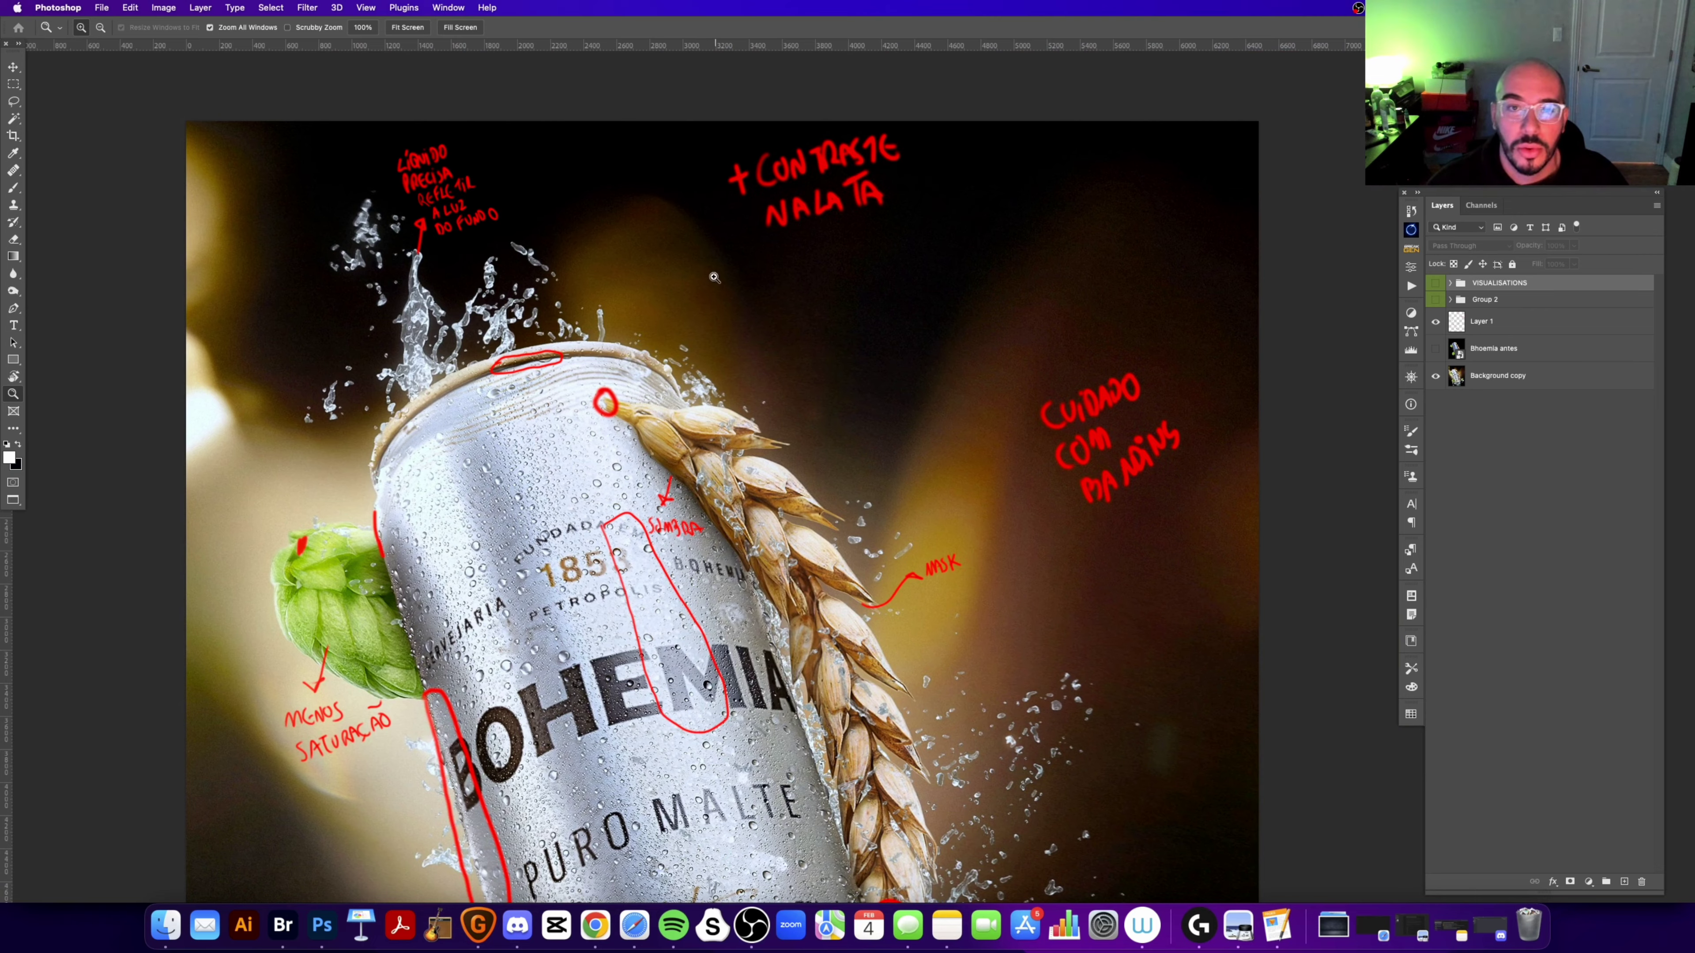
left_click_drag(727, 331, 774, 319)
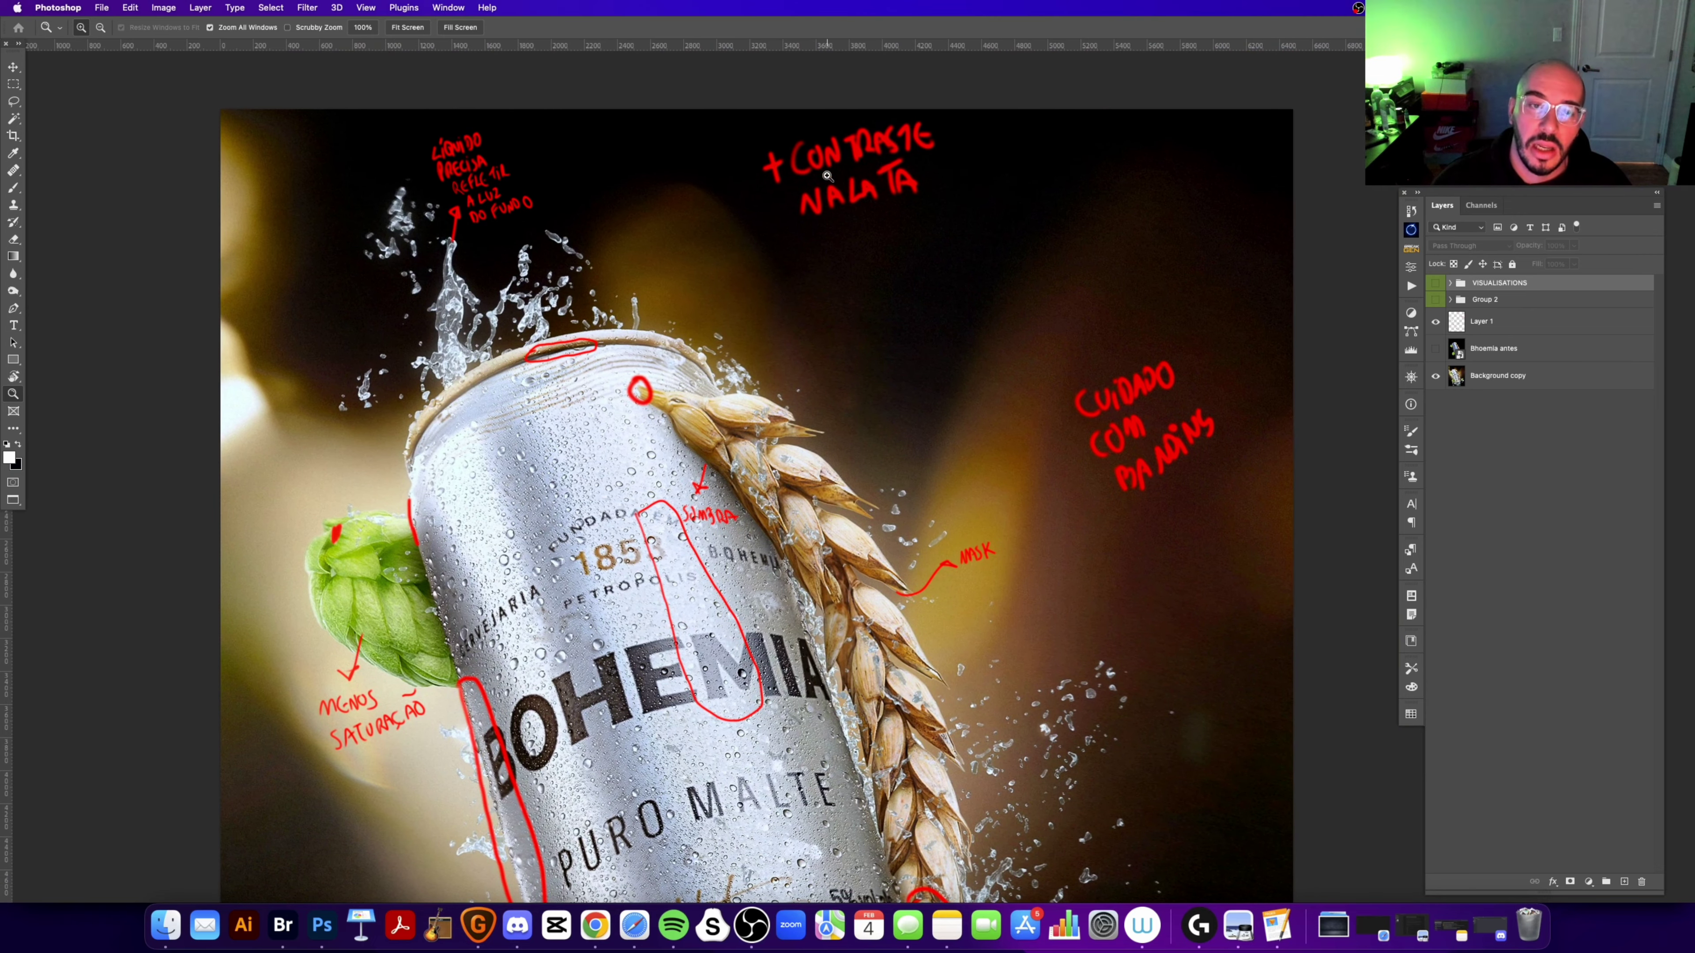
key("v")
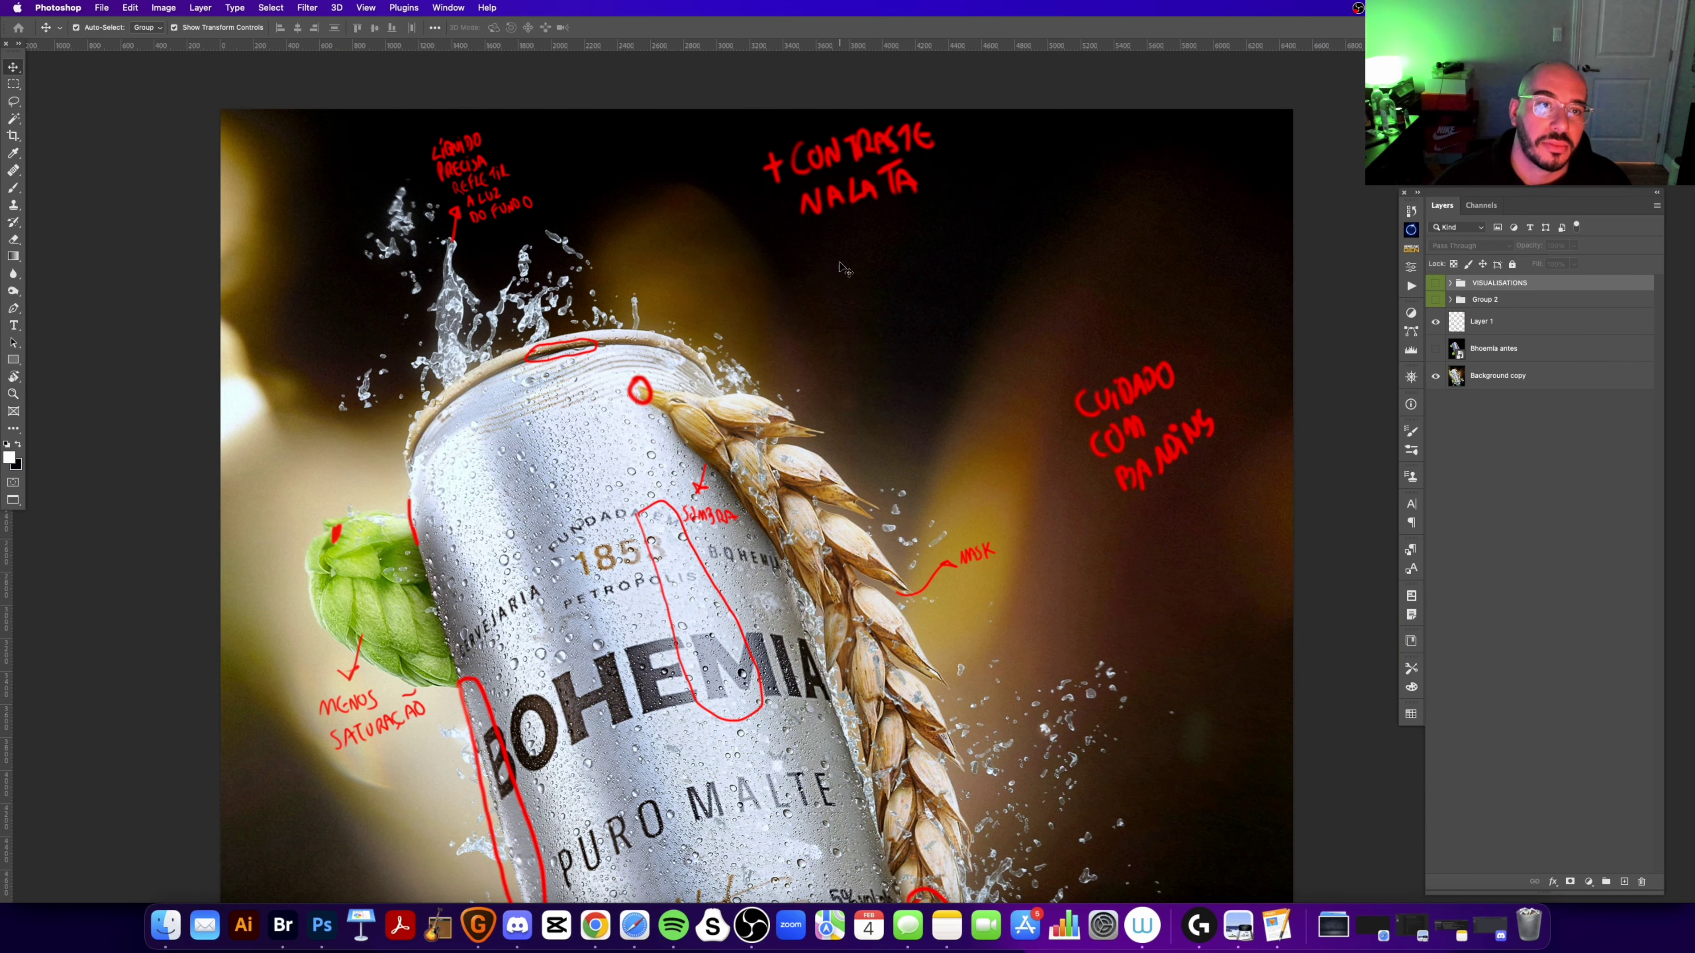
key("z")
scroll(734, 334, "down", 4)
scroll(734, 334, "left", 3)
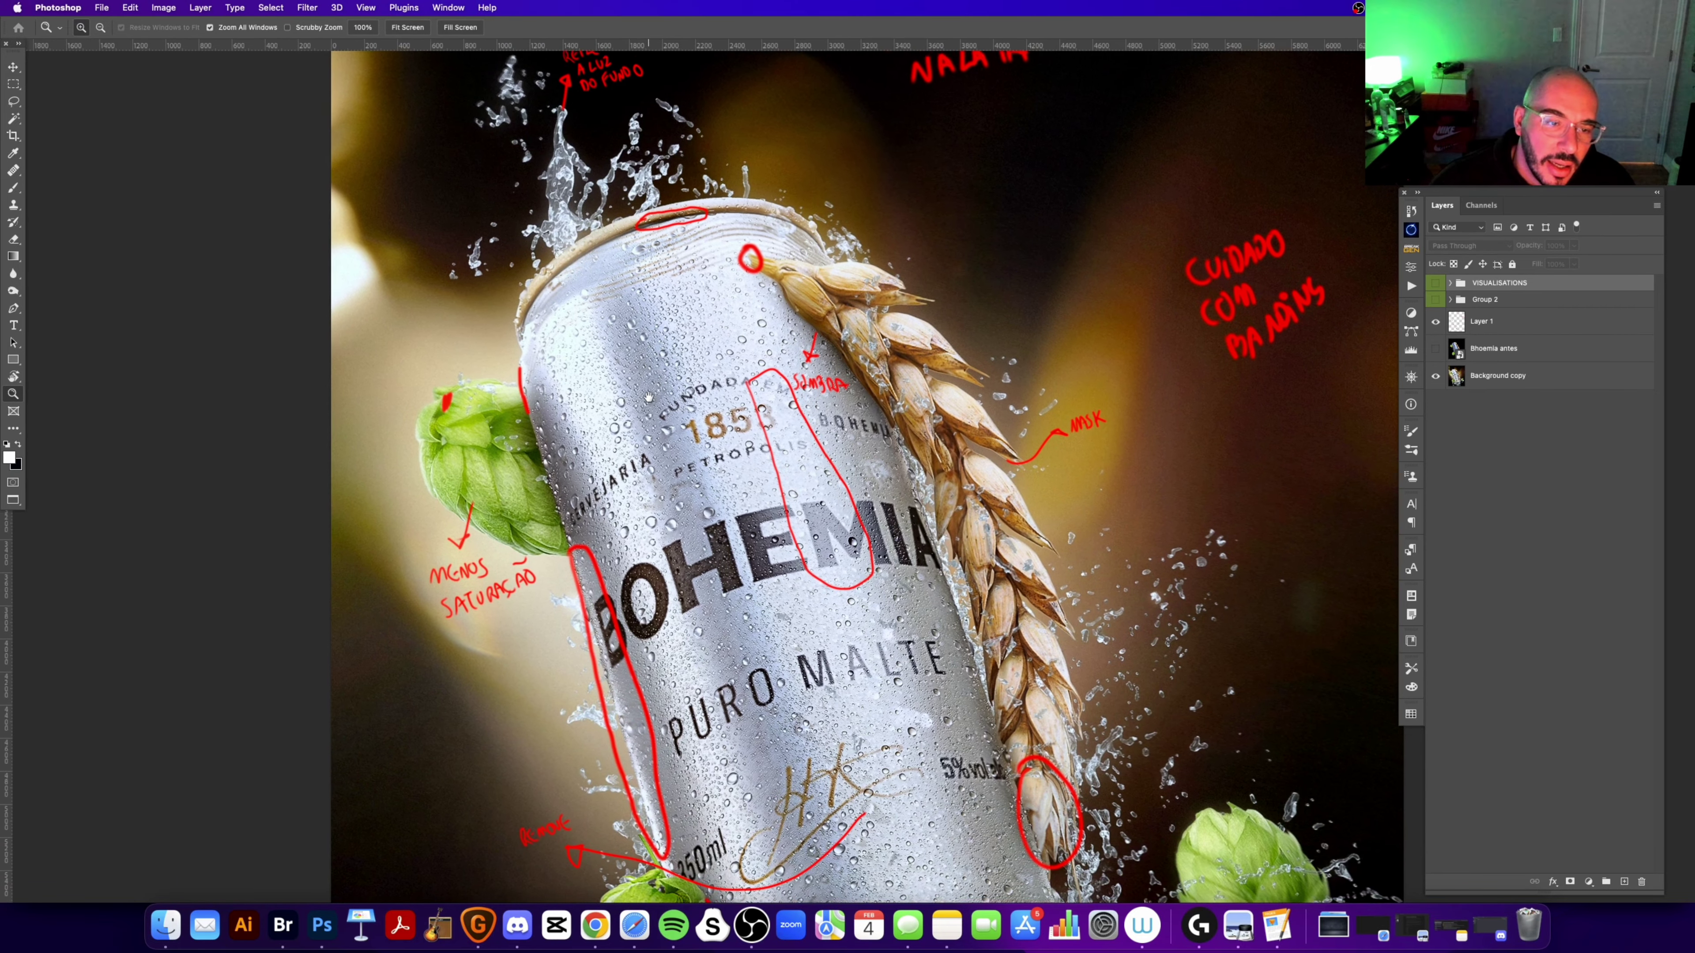
scroll(647, 398, "down", 2)
scroll(647, 399, "down", 2)
key("super+minus")
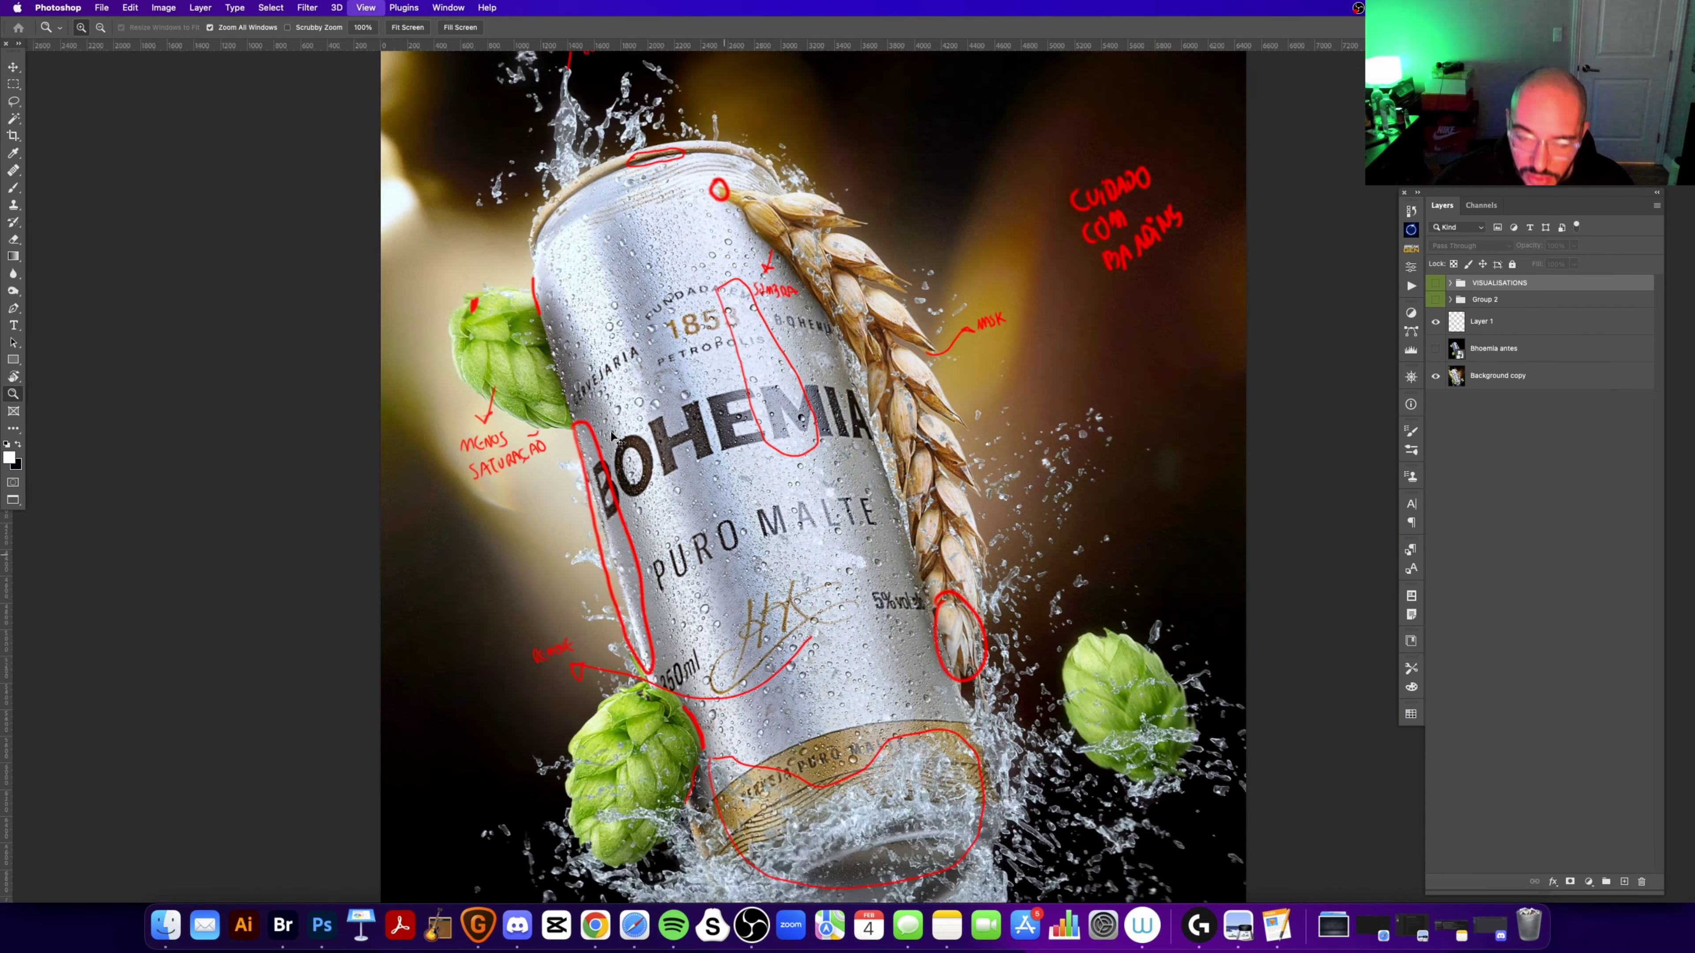
key("super+minus")
scroll(734, 400, "right", 1)
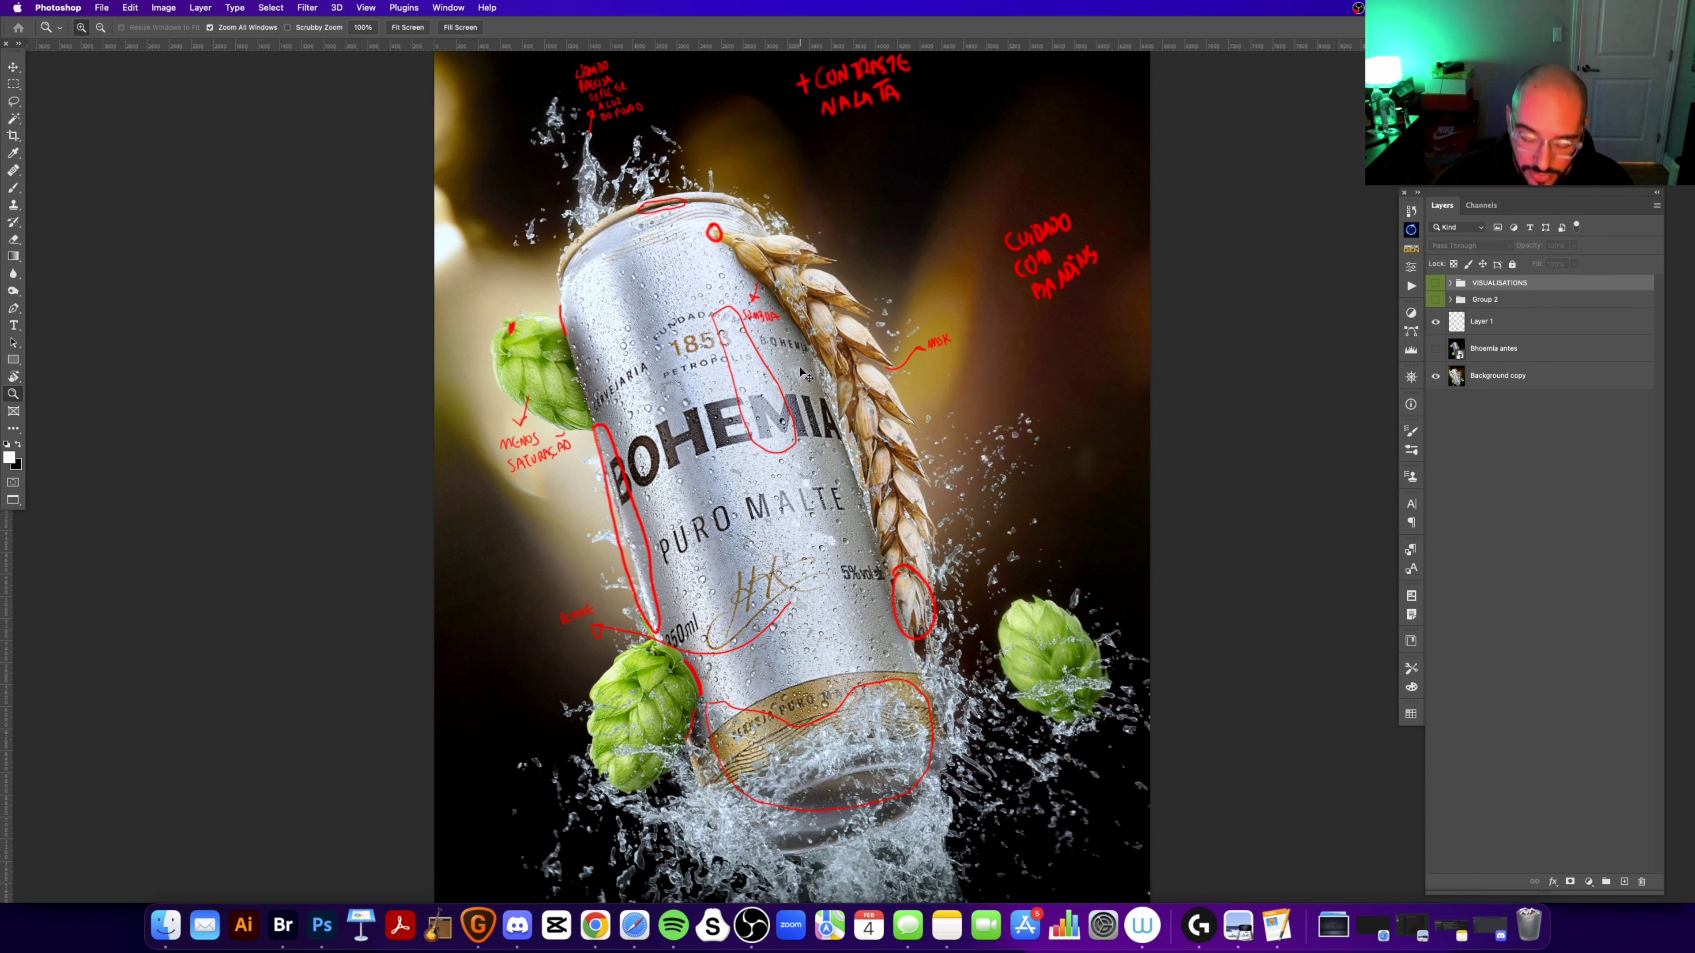
key("super+minus")
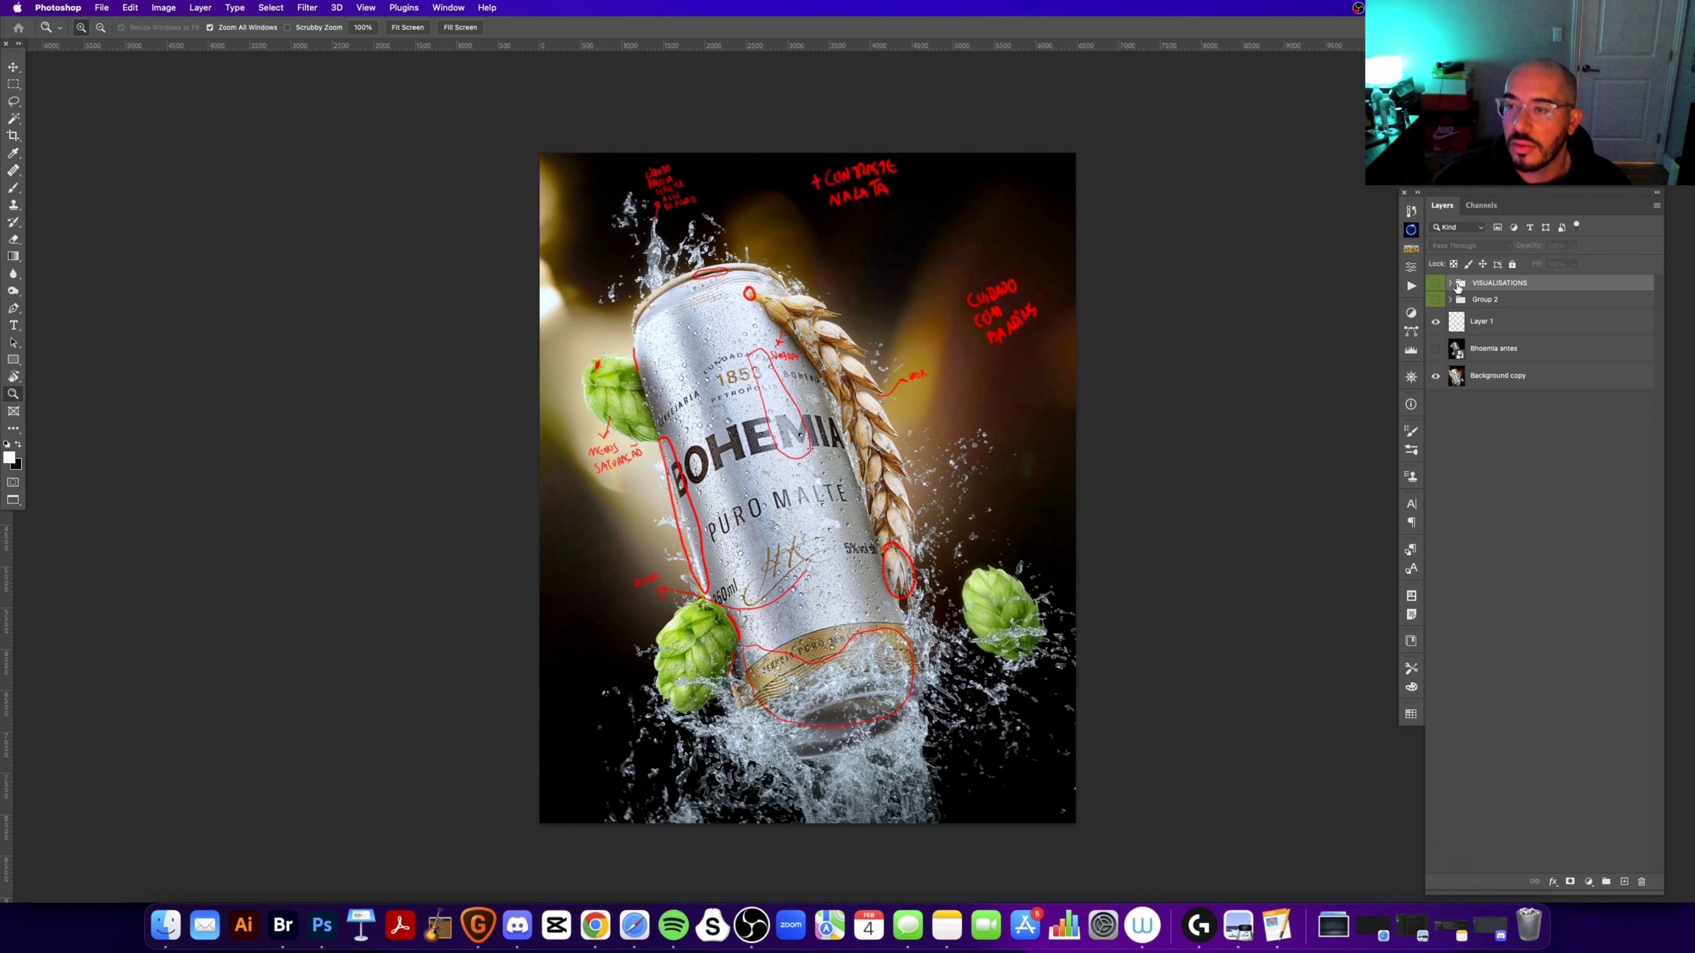
Step: Expand VISUALISATIONS, hide Saturation Map and make the COLOUR COMPARISON layer visible
left_click(1451, 283)
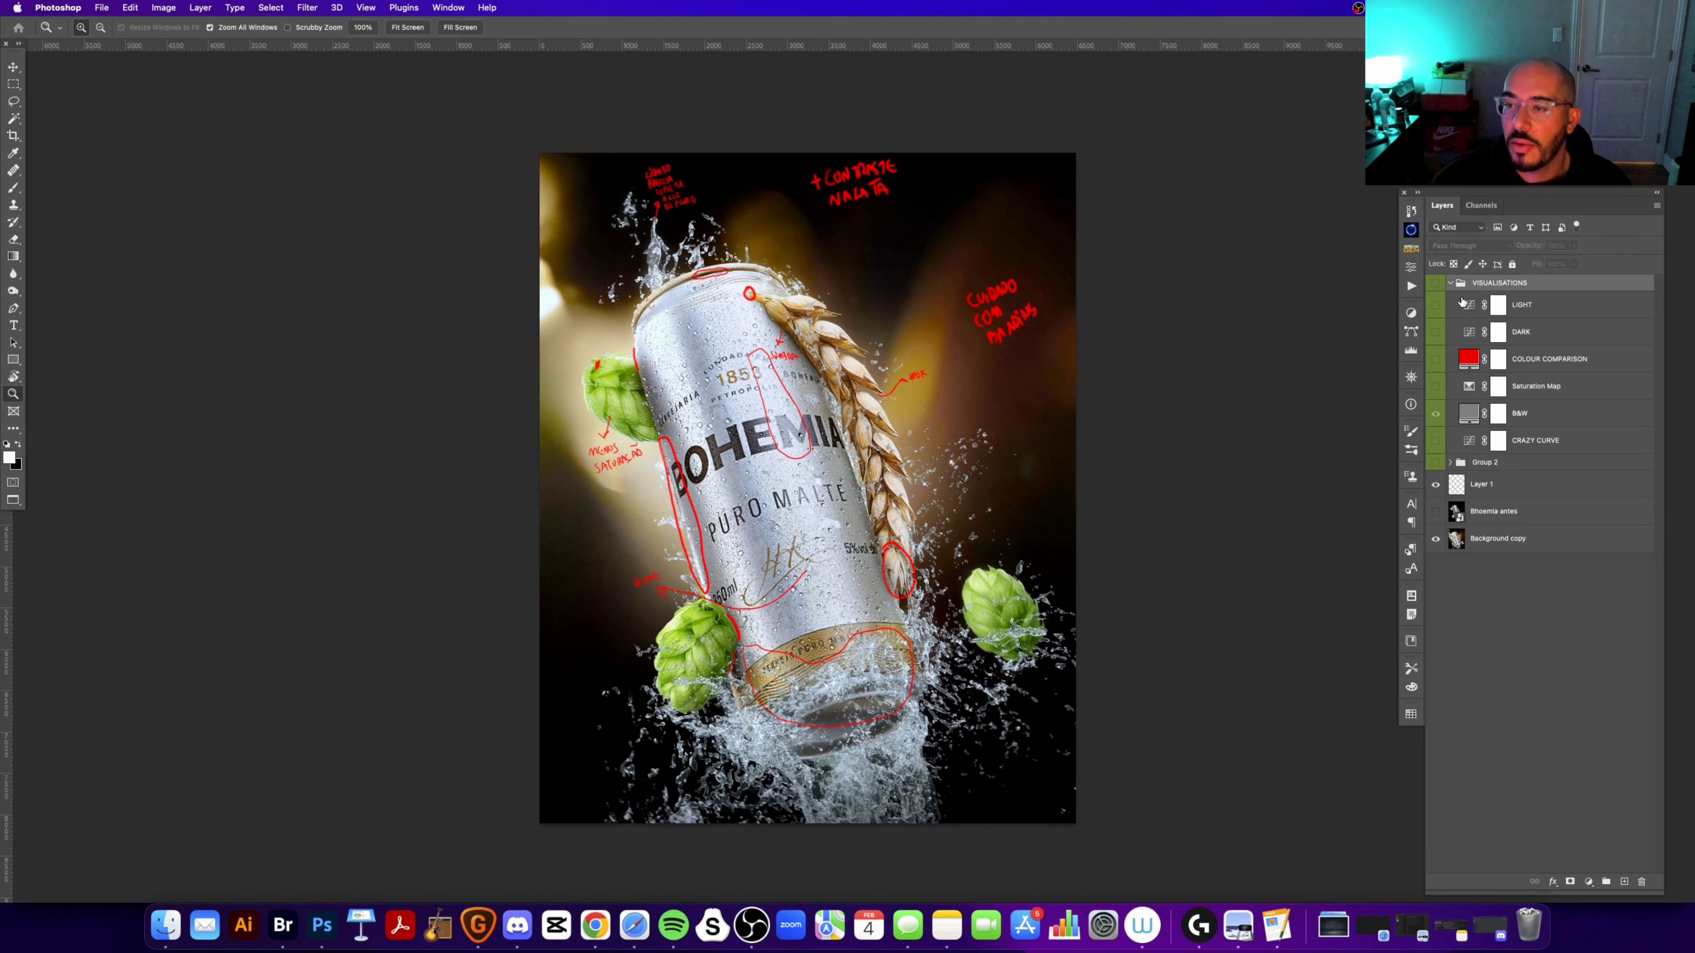
left_click(1437, 387)
left_click(1436, 413)
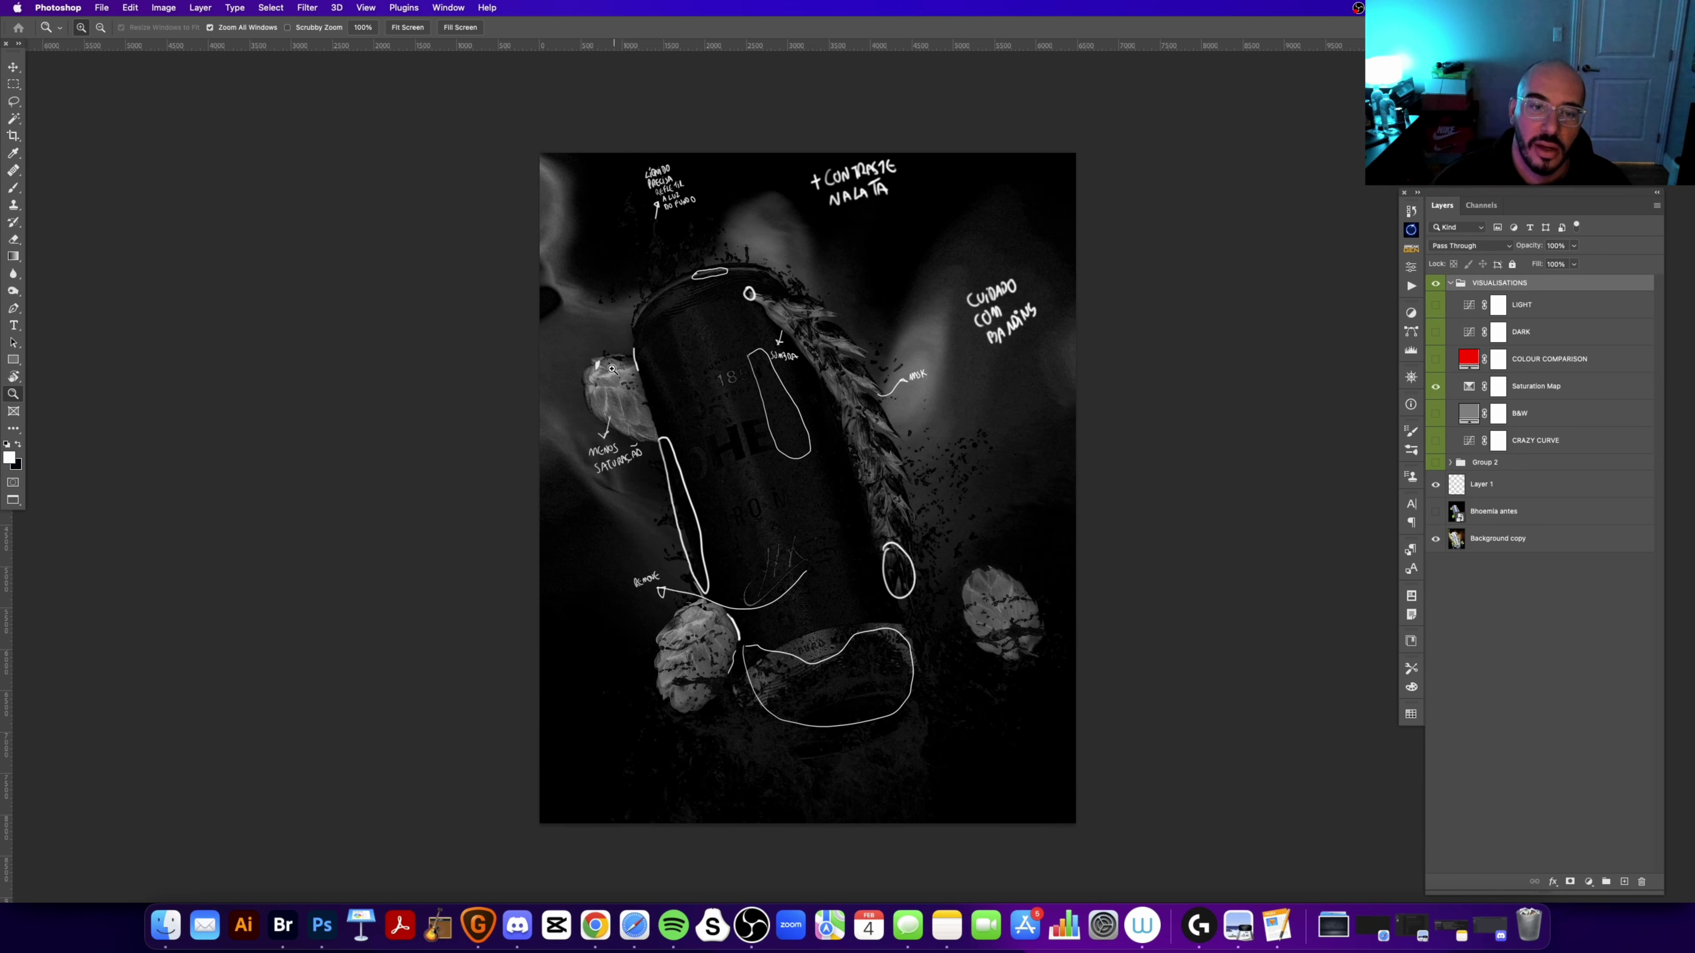
left_click(1526, 364)
left_click(1436, 387)
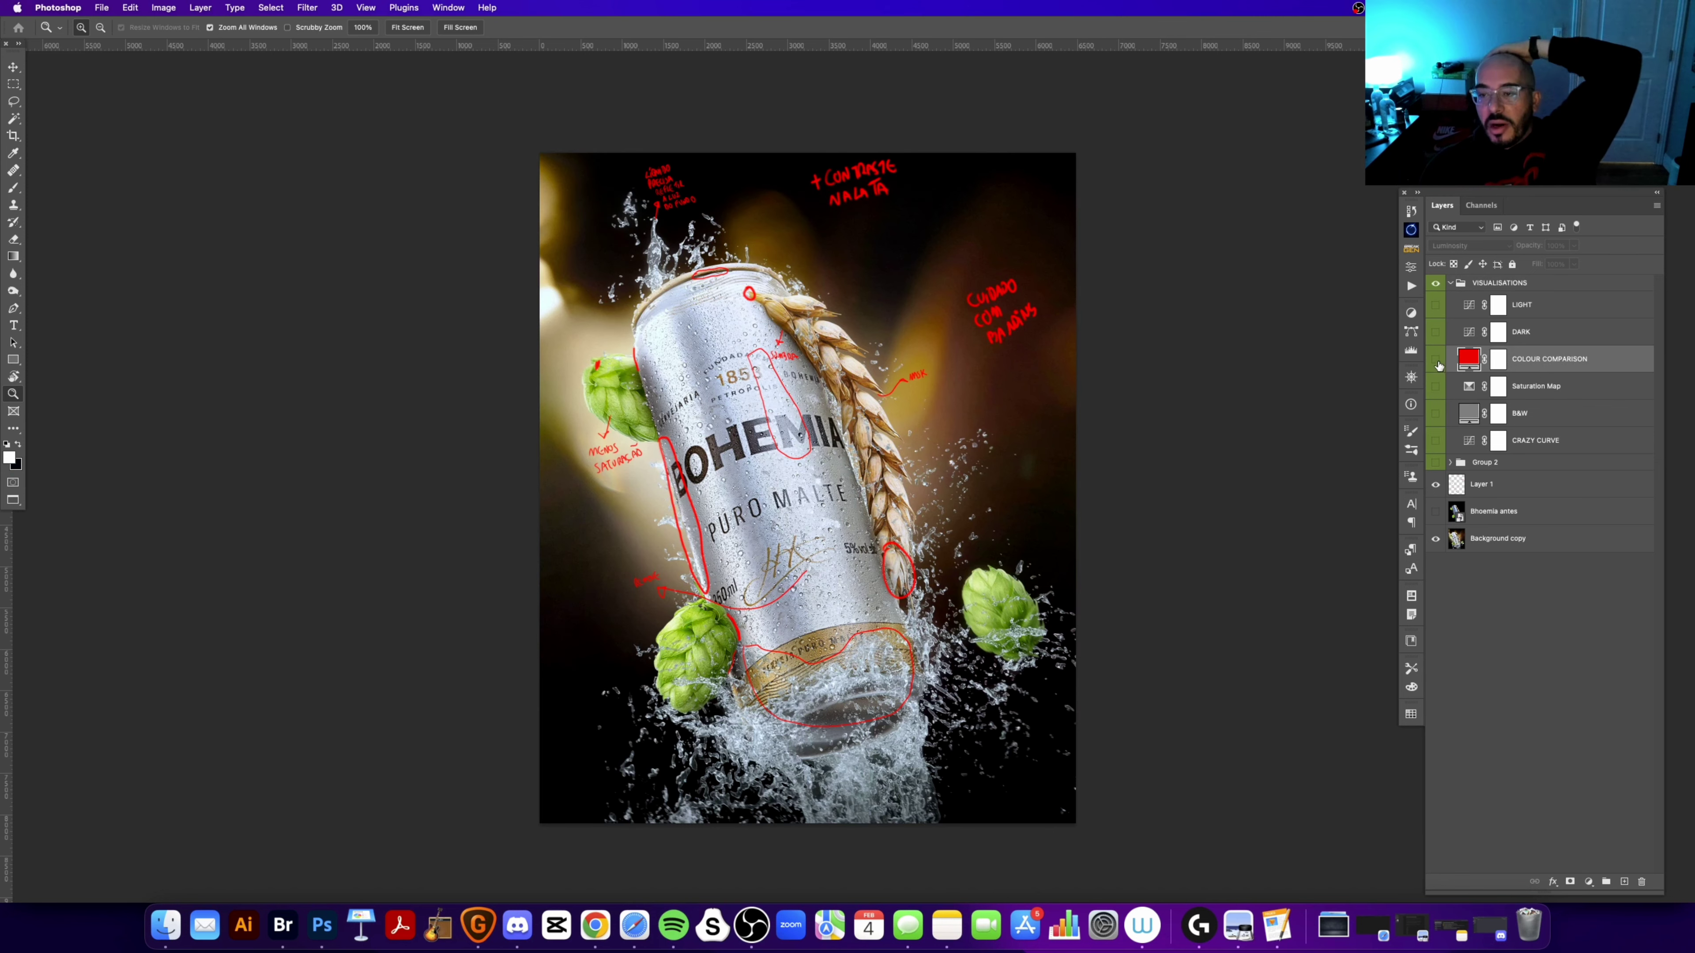
left_click(1437, 361)
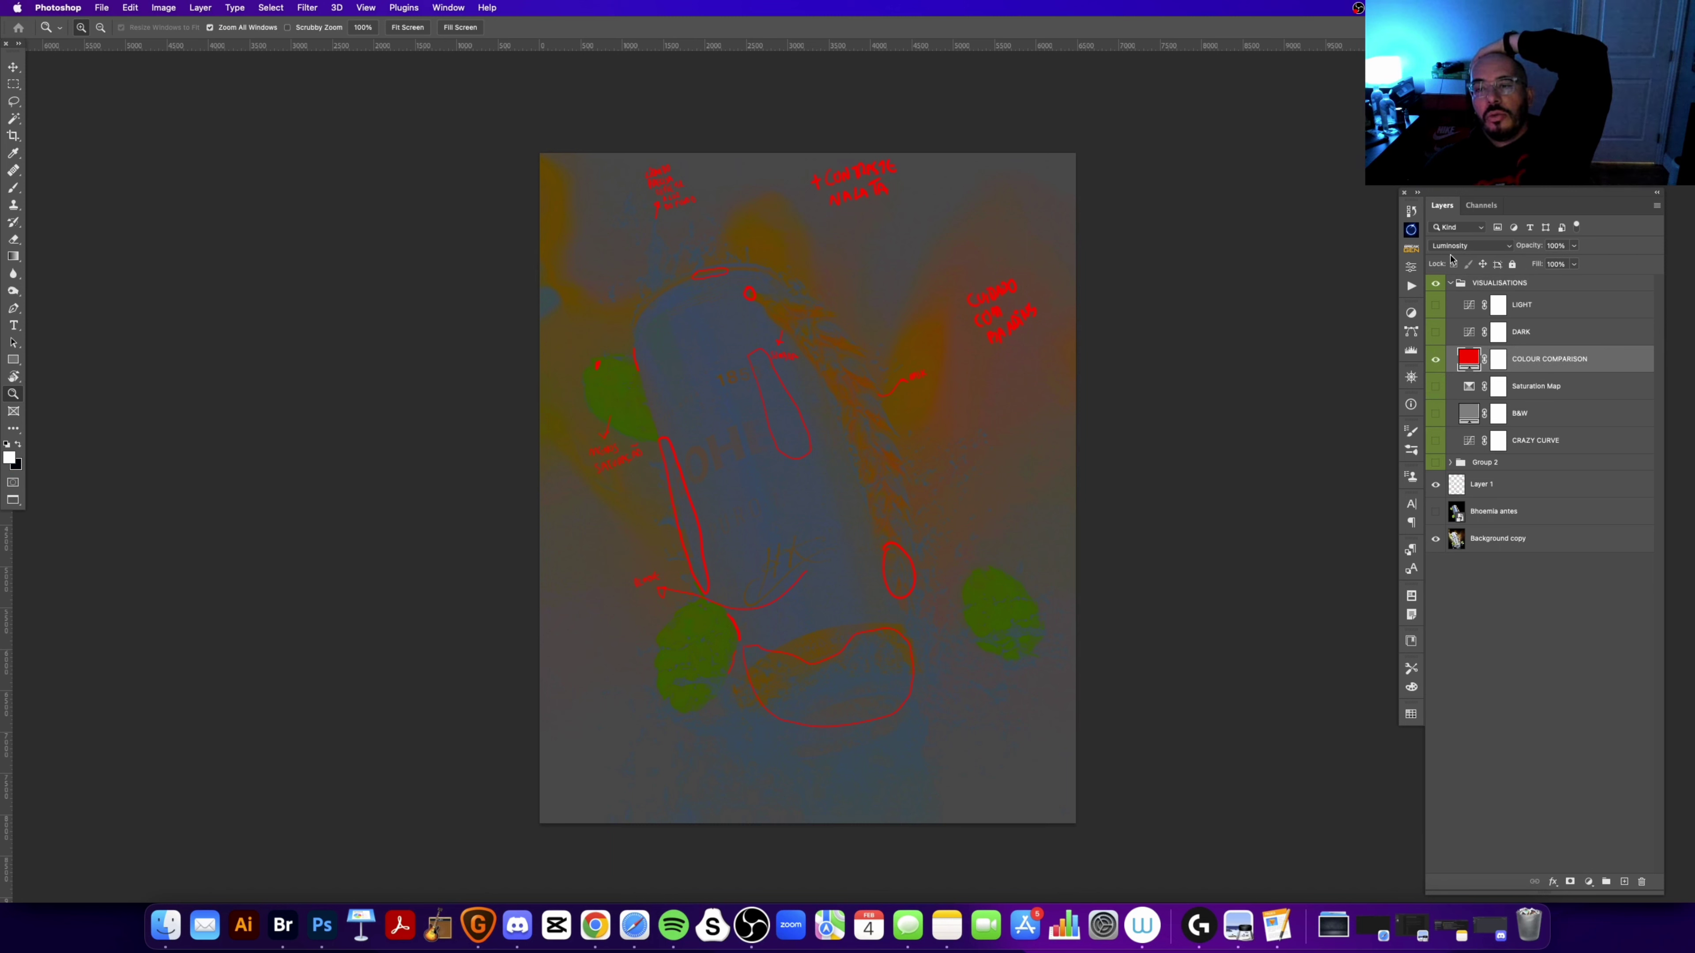
Step: Try duller red and magenta fills for COLOUR COMPARISON, then cancel to keep red
double_click(1471, 361)
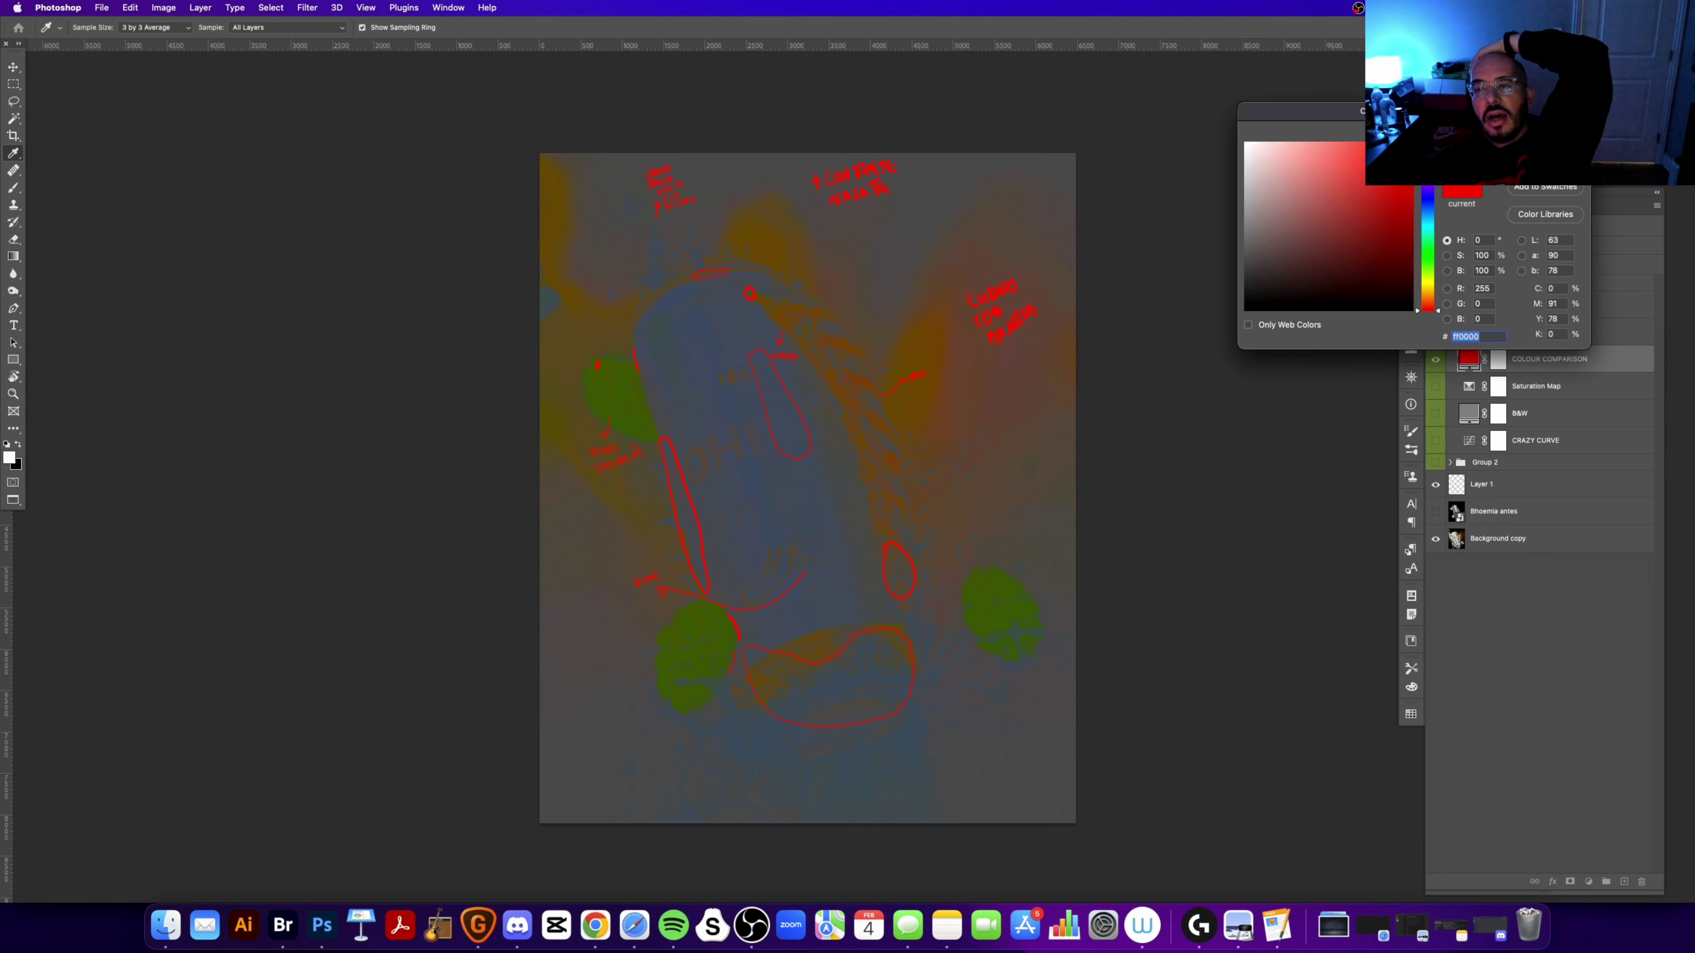
mouse_move(1394, 192)
left_mouse_down()
mouse_move(1358, 193)
mouse_move(1411, 153)
left_mouse_up()
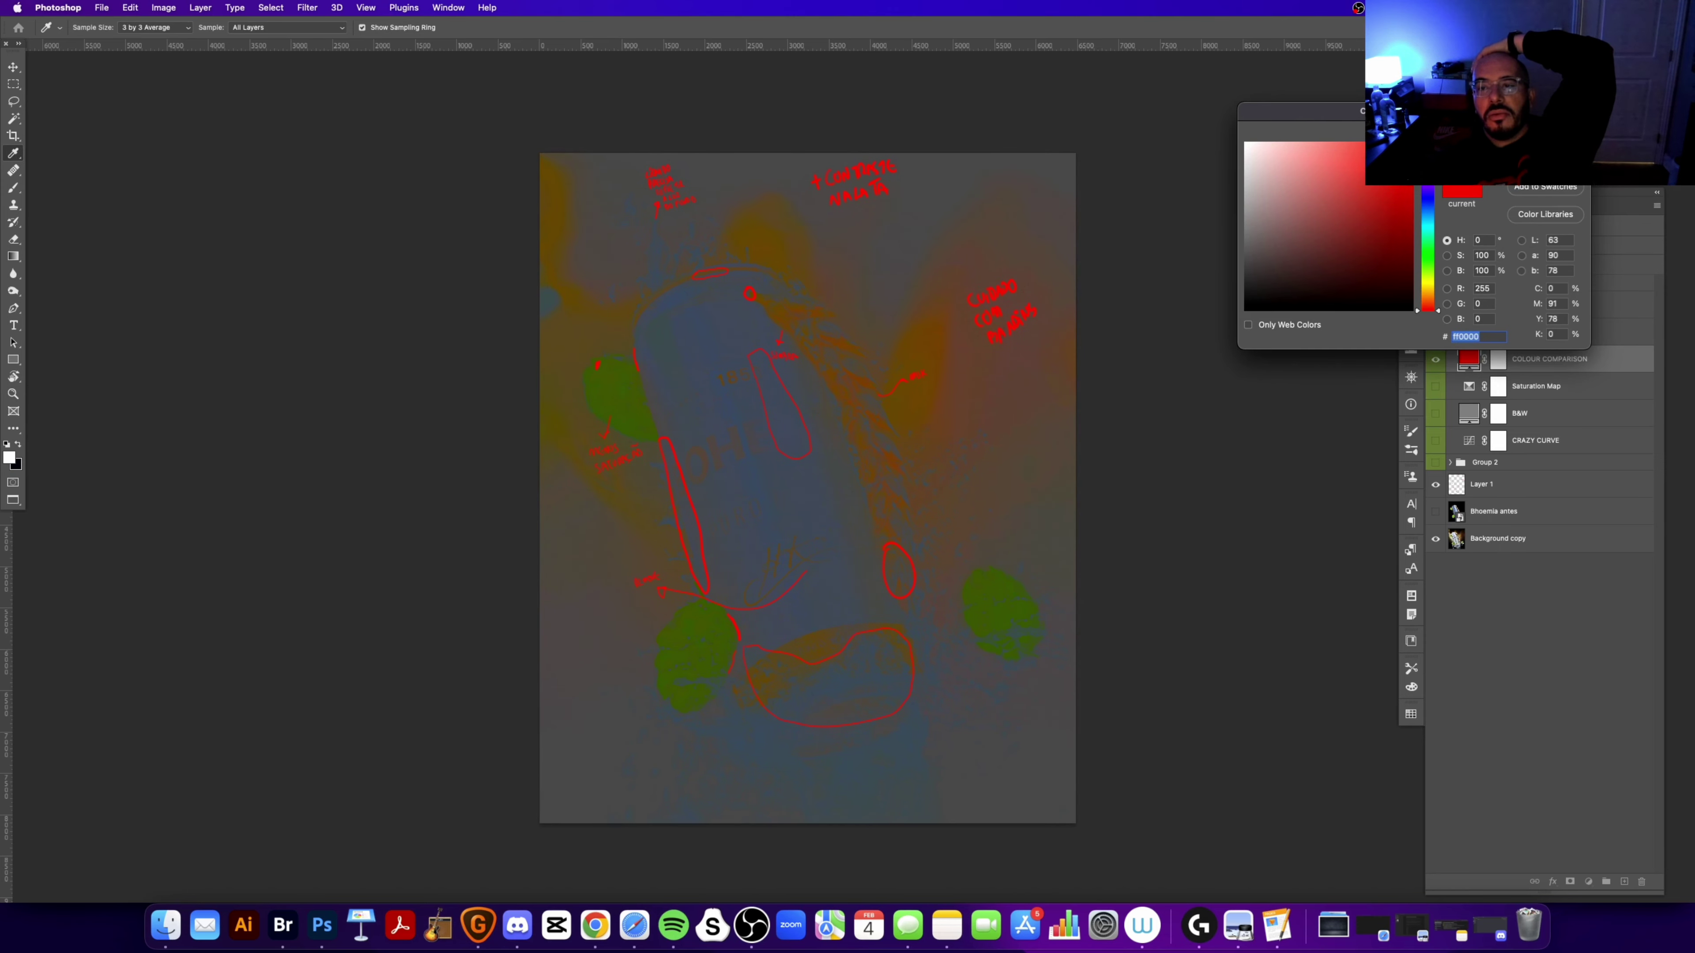
left_click_drag(1428, 267, 1428, 169)
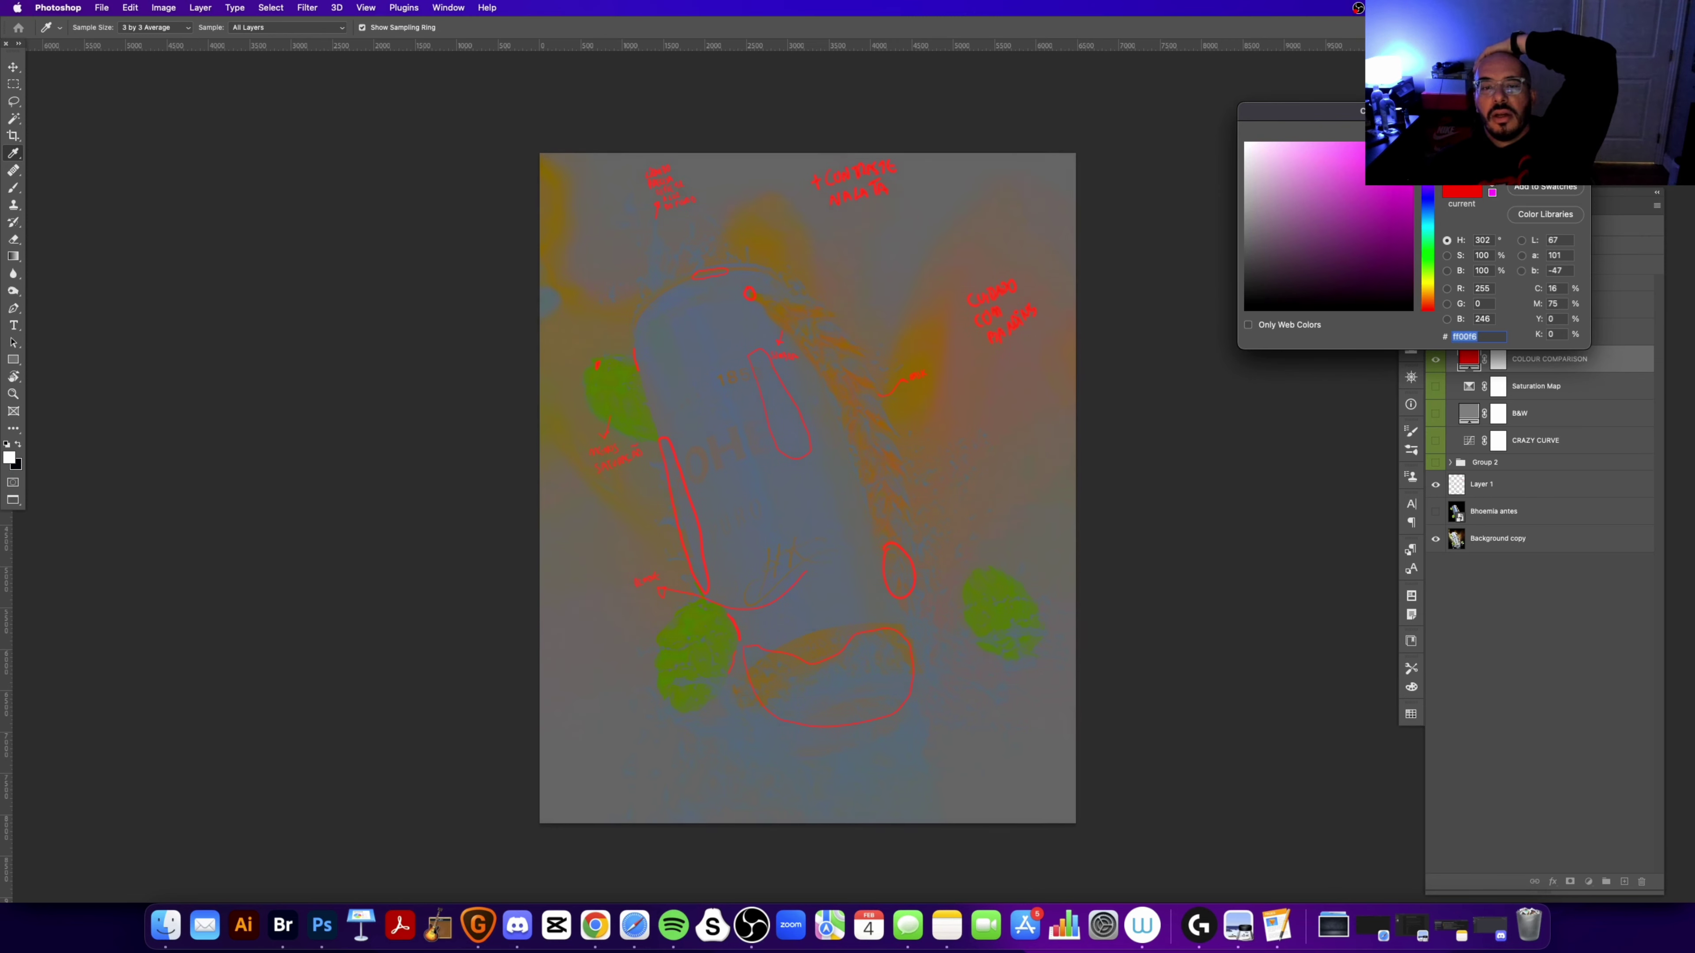
key("Escape")
Step: Hide COLOUR COMPARISON and show the B&W visualisation instead
key("z")
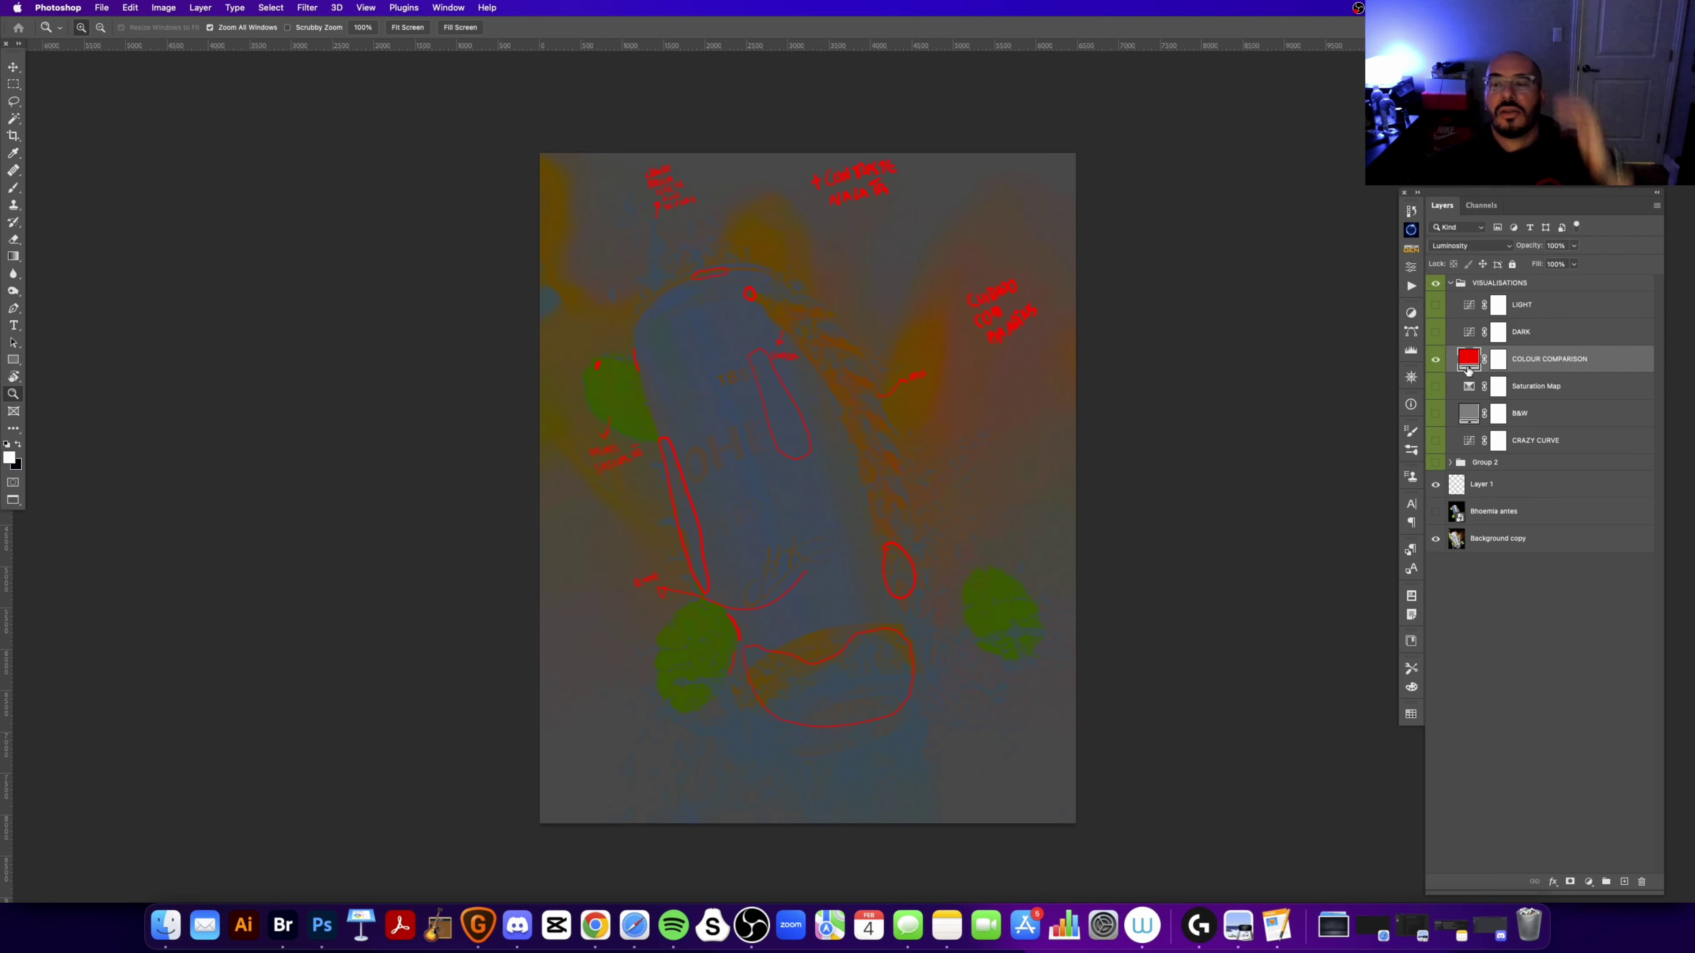
left_click(1435, 360)
left_click(1435, 413)
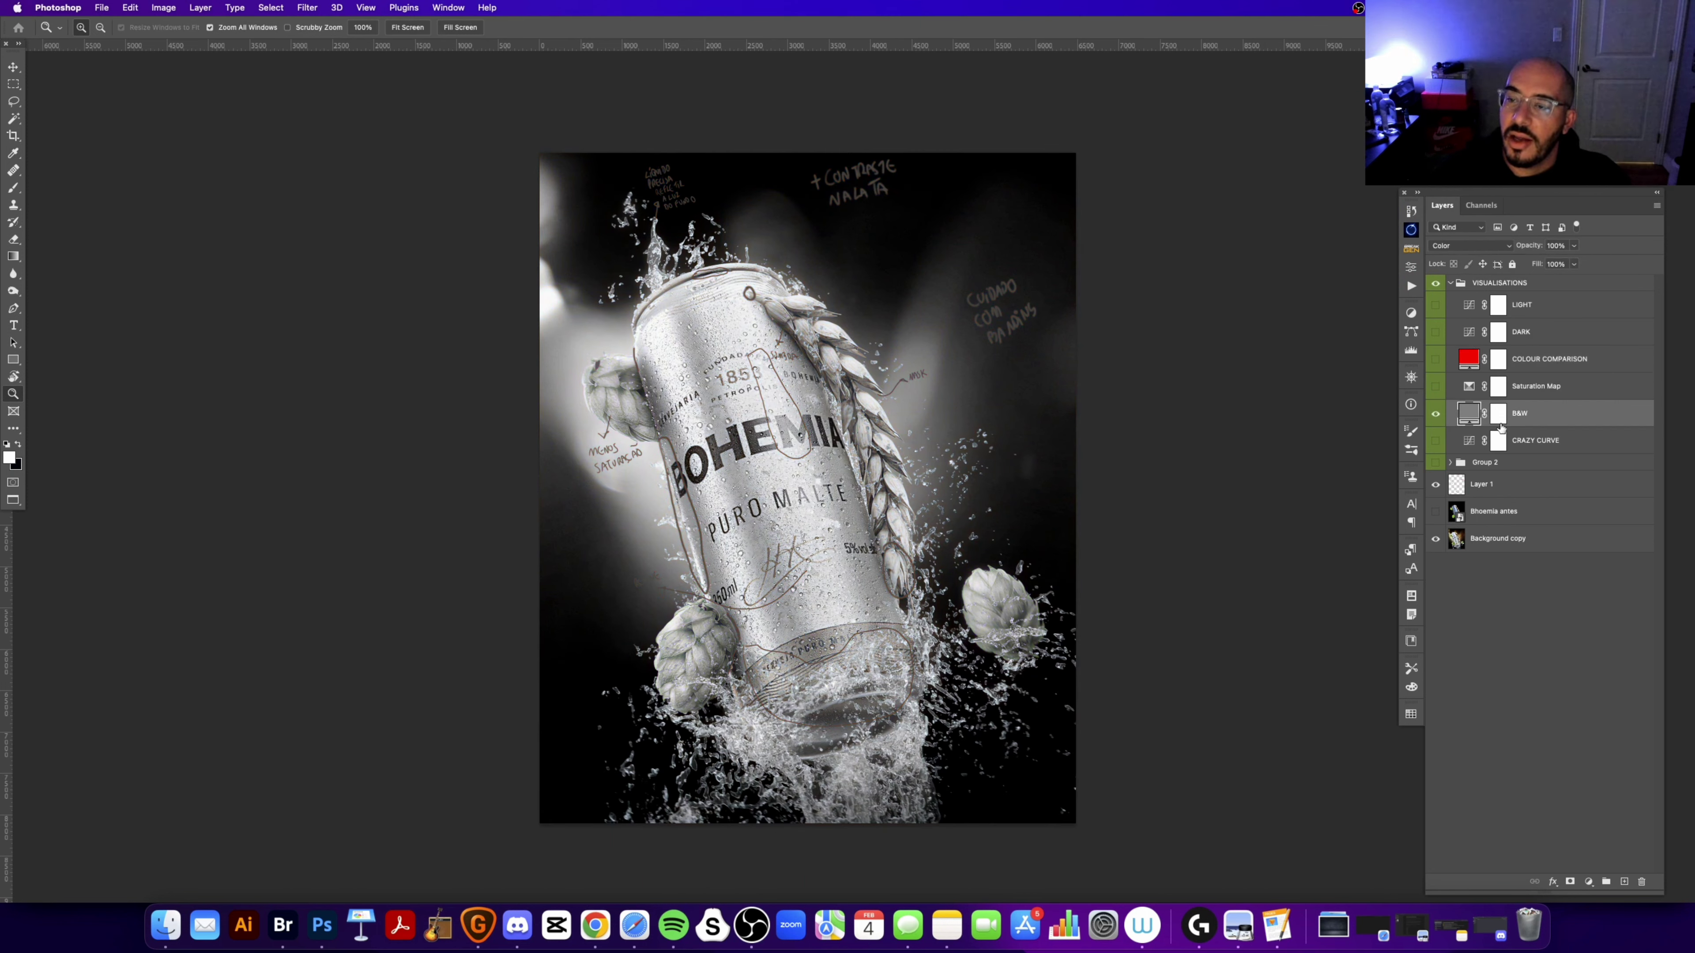
Step: Add a Hue/Saturation layer at Saturation -100, compare it against B&W, then delete it
left_click(1435, 413)
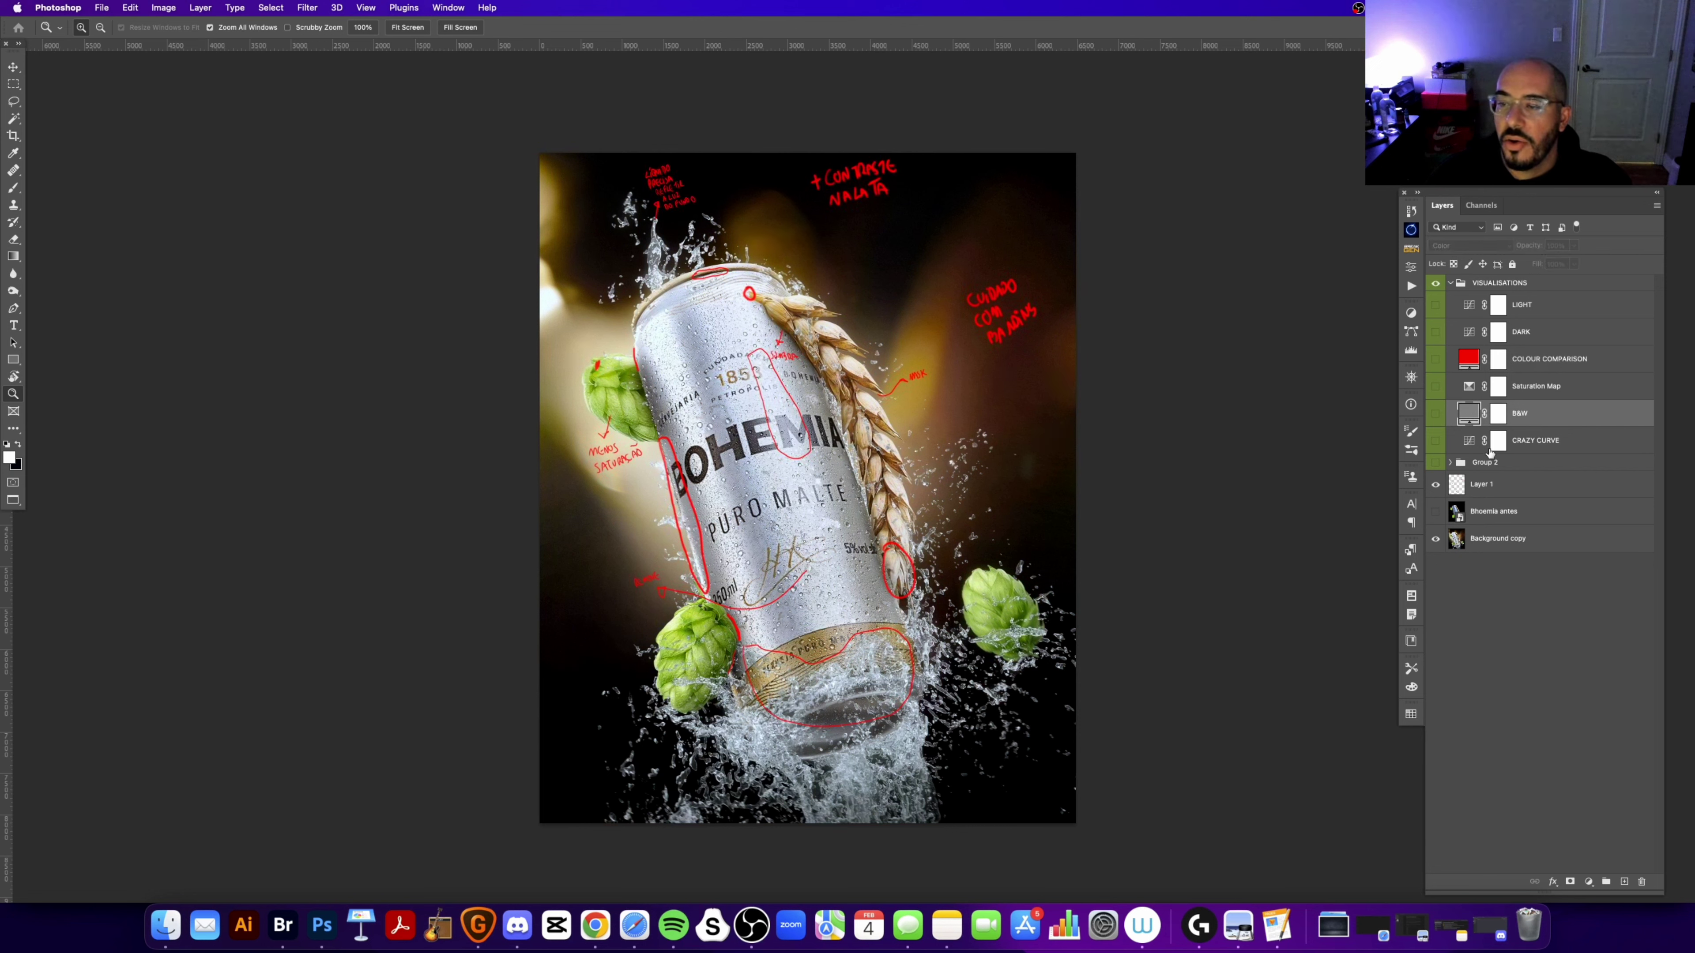
left_click(1589, 882)
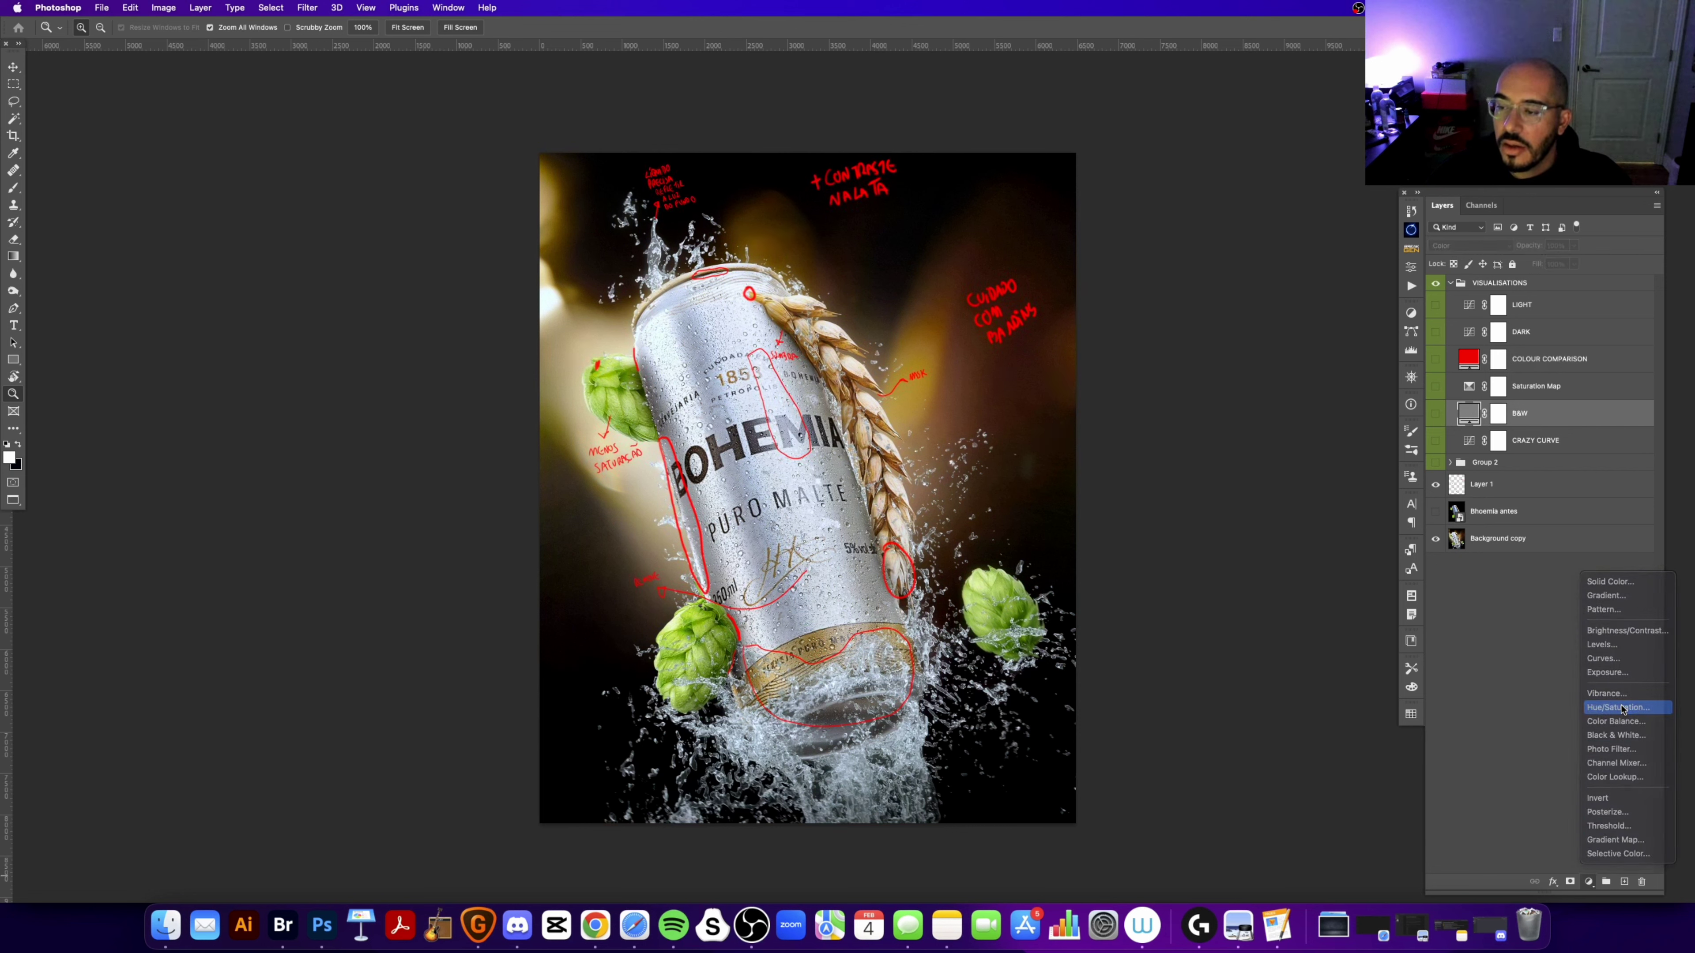
left_click(1617, 707)
left_click_drag(1292, 325, 1204, 326)
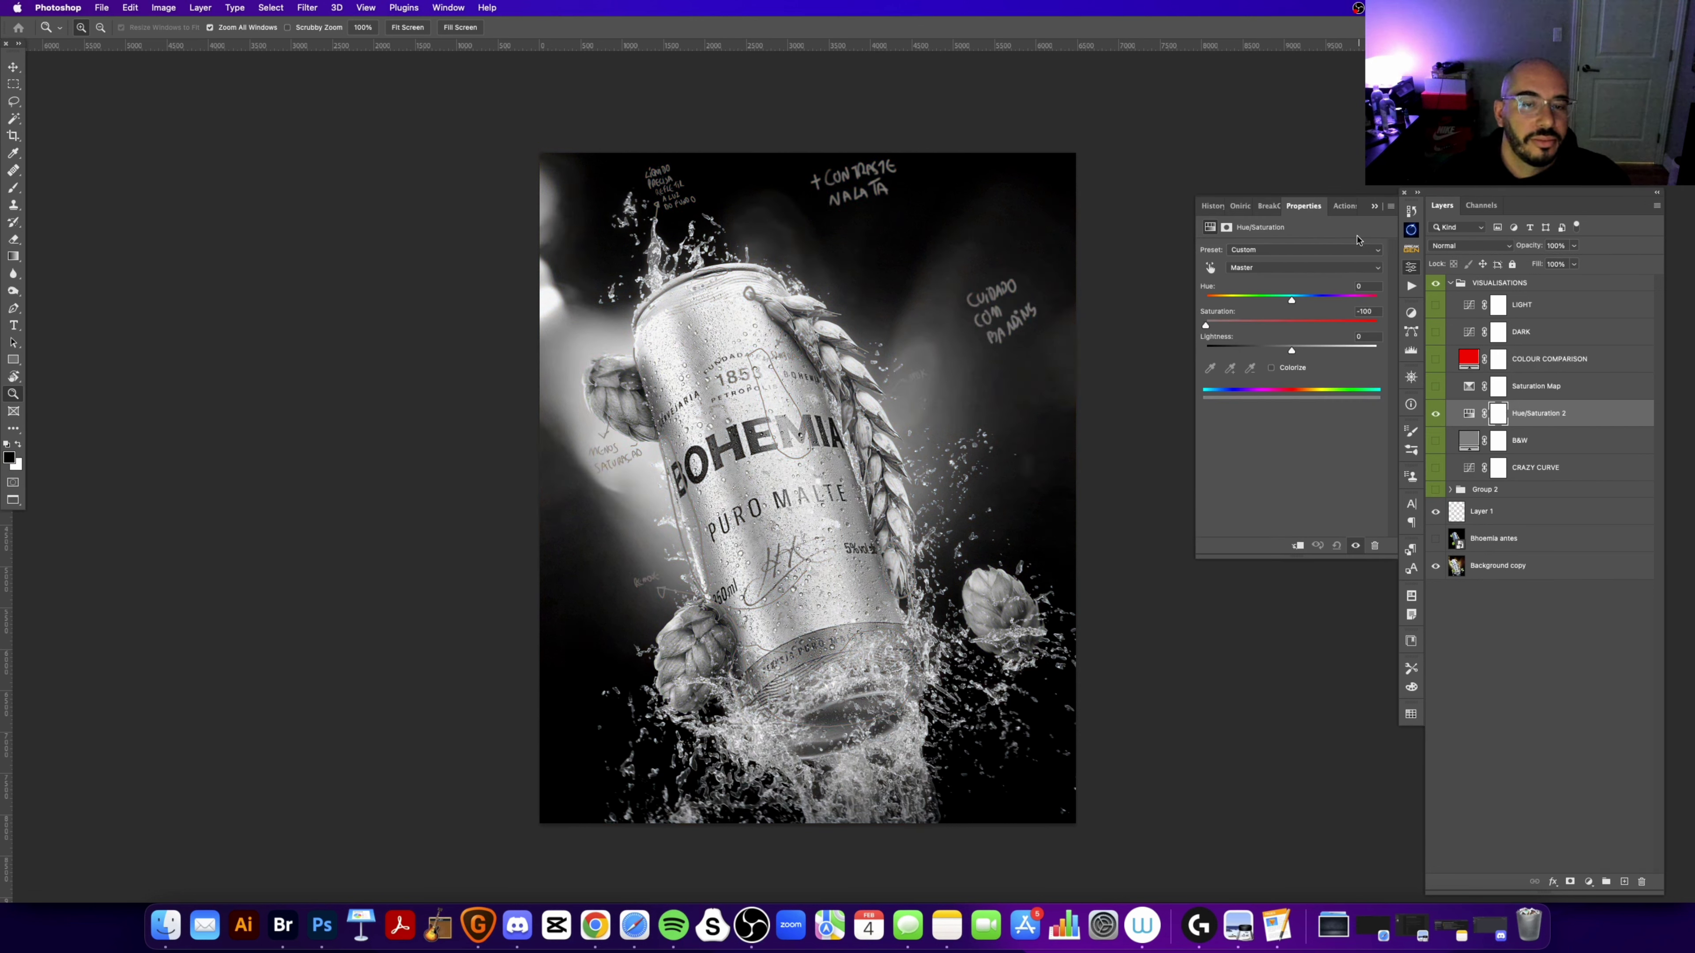
left_click(1375, 207)
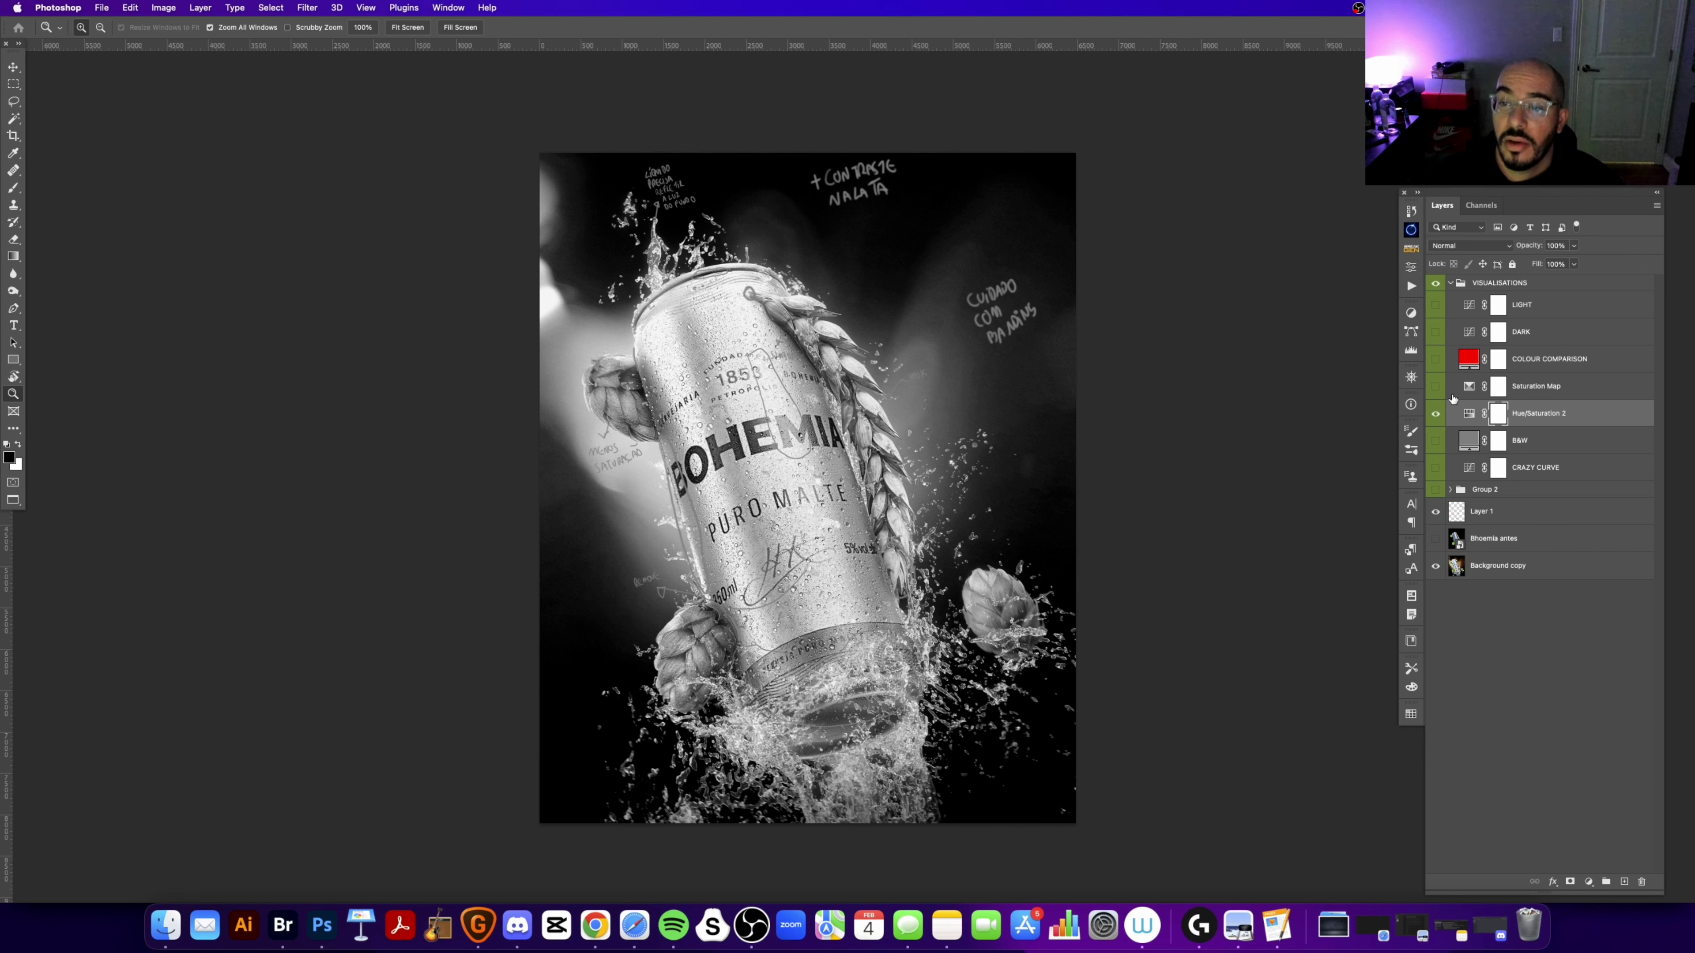
left_click(1435, 413)
left_click(1435, 440)
left_click(1435, 413)
left_click(1435, 440)
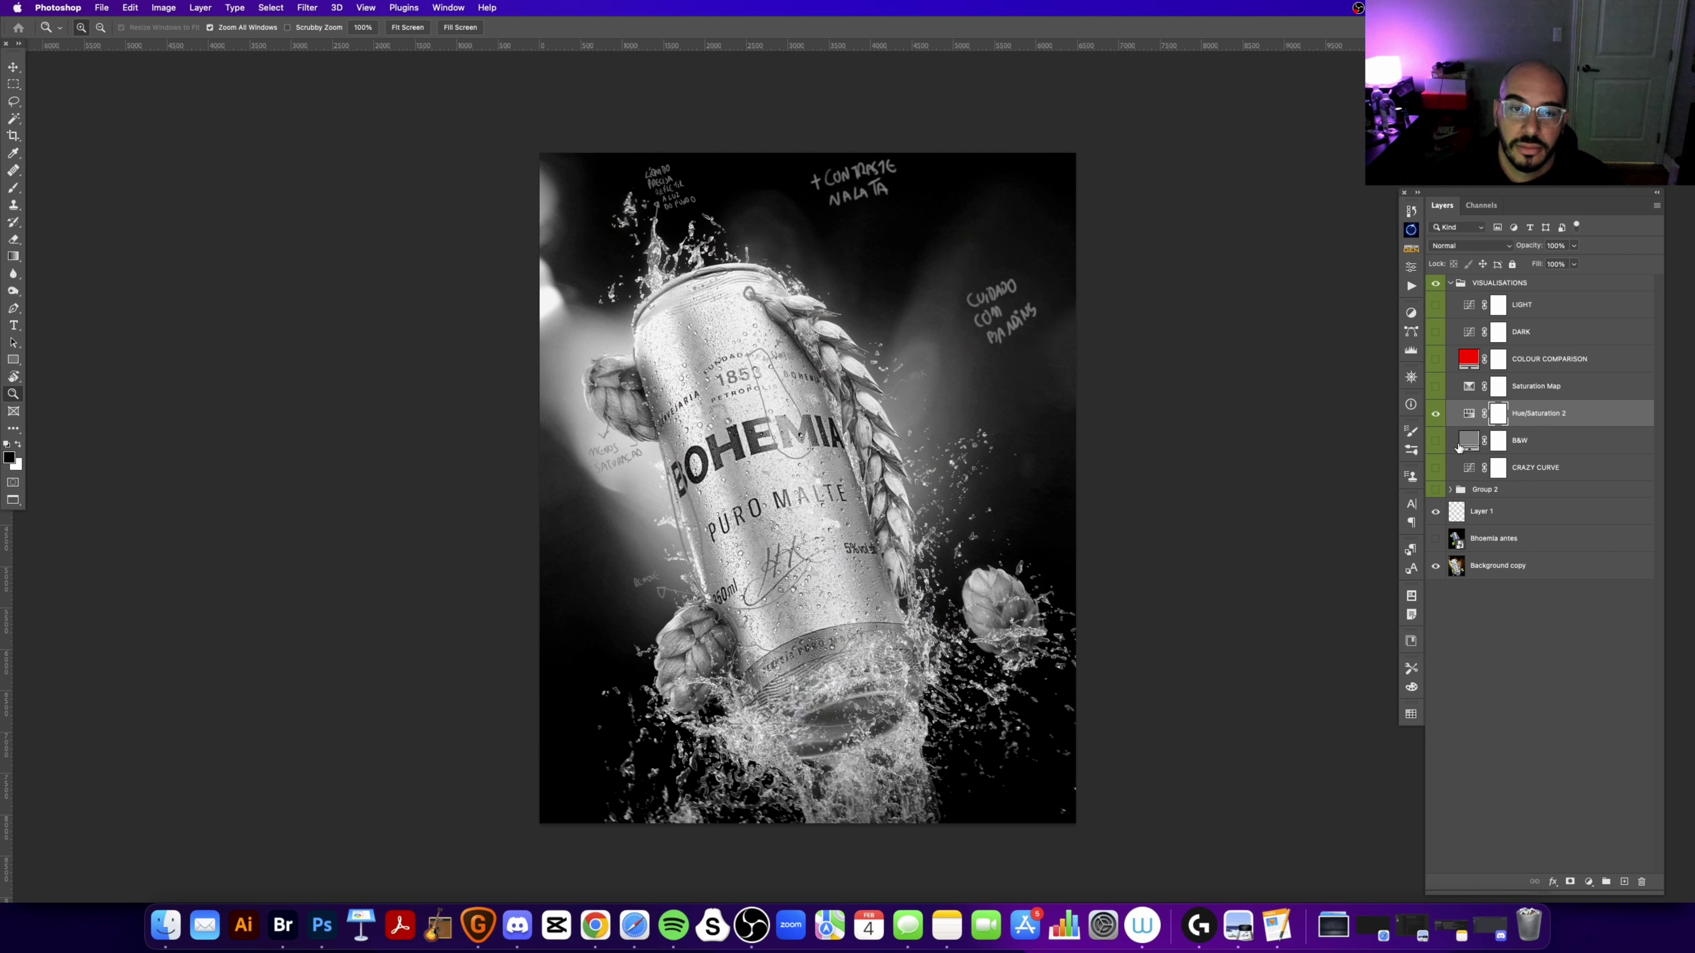
key("BackSpace")
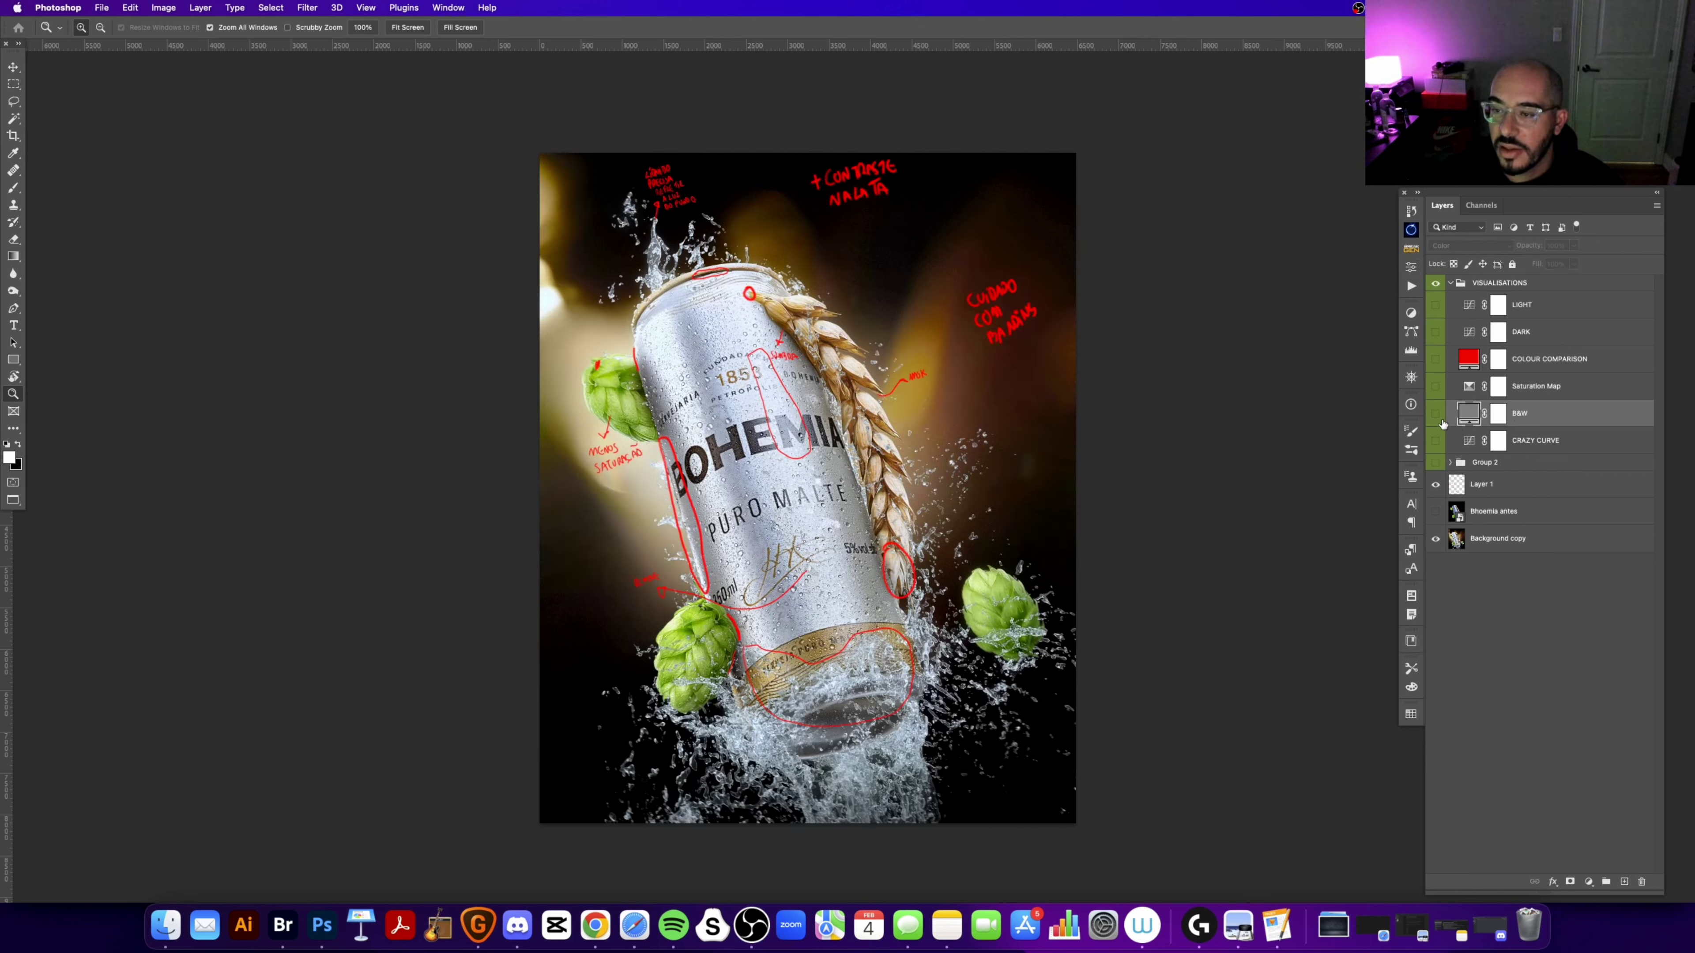
Step: Toggle B&W, turn on the Saturation Map and open its Selective Color settings
left_click(1436, 414)
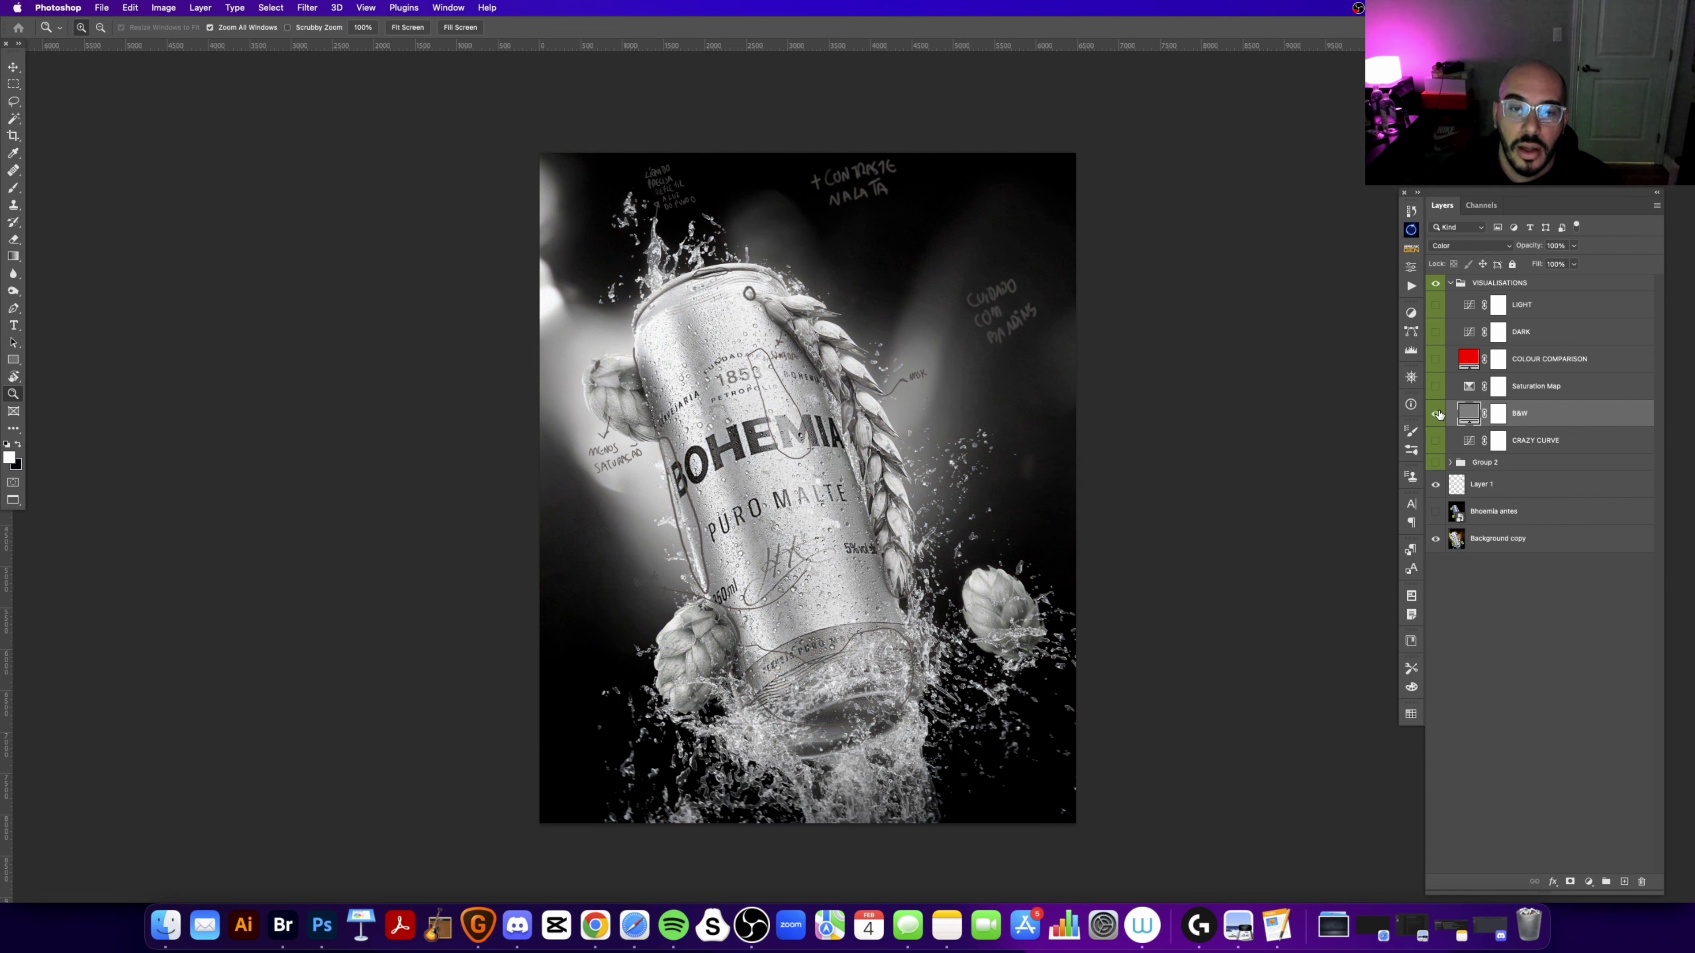
left_click(1435, 387)
double_click(1469, 385)
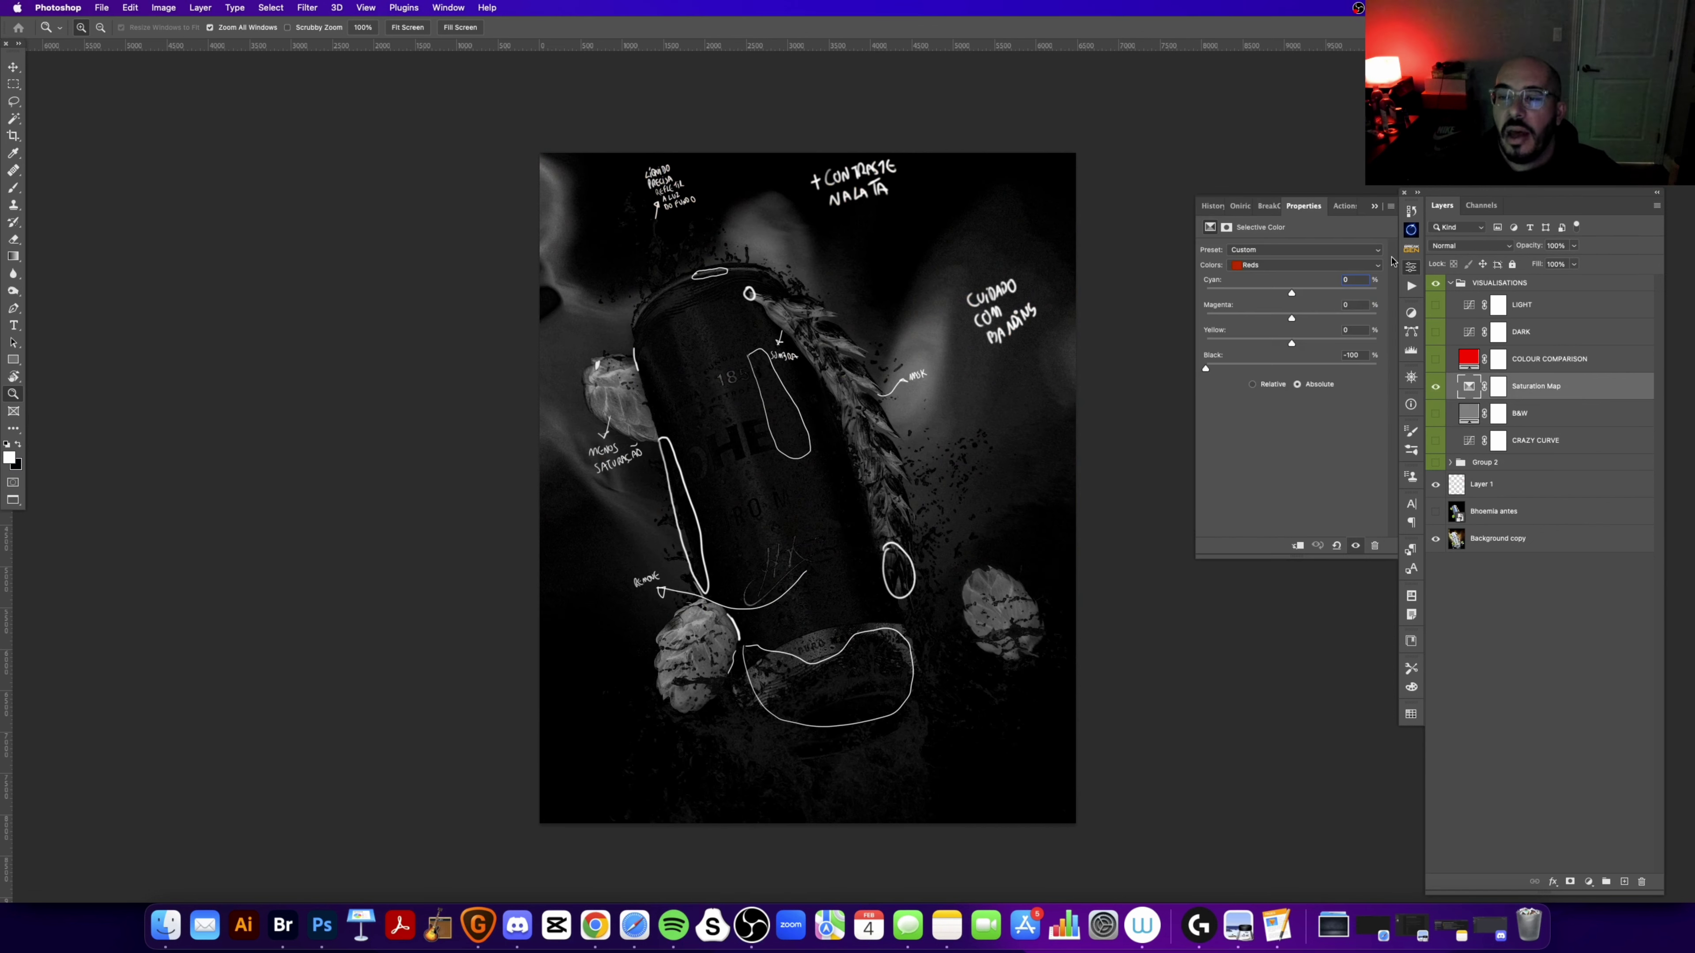
left_click(1589, 881)
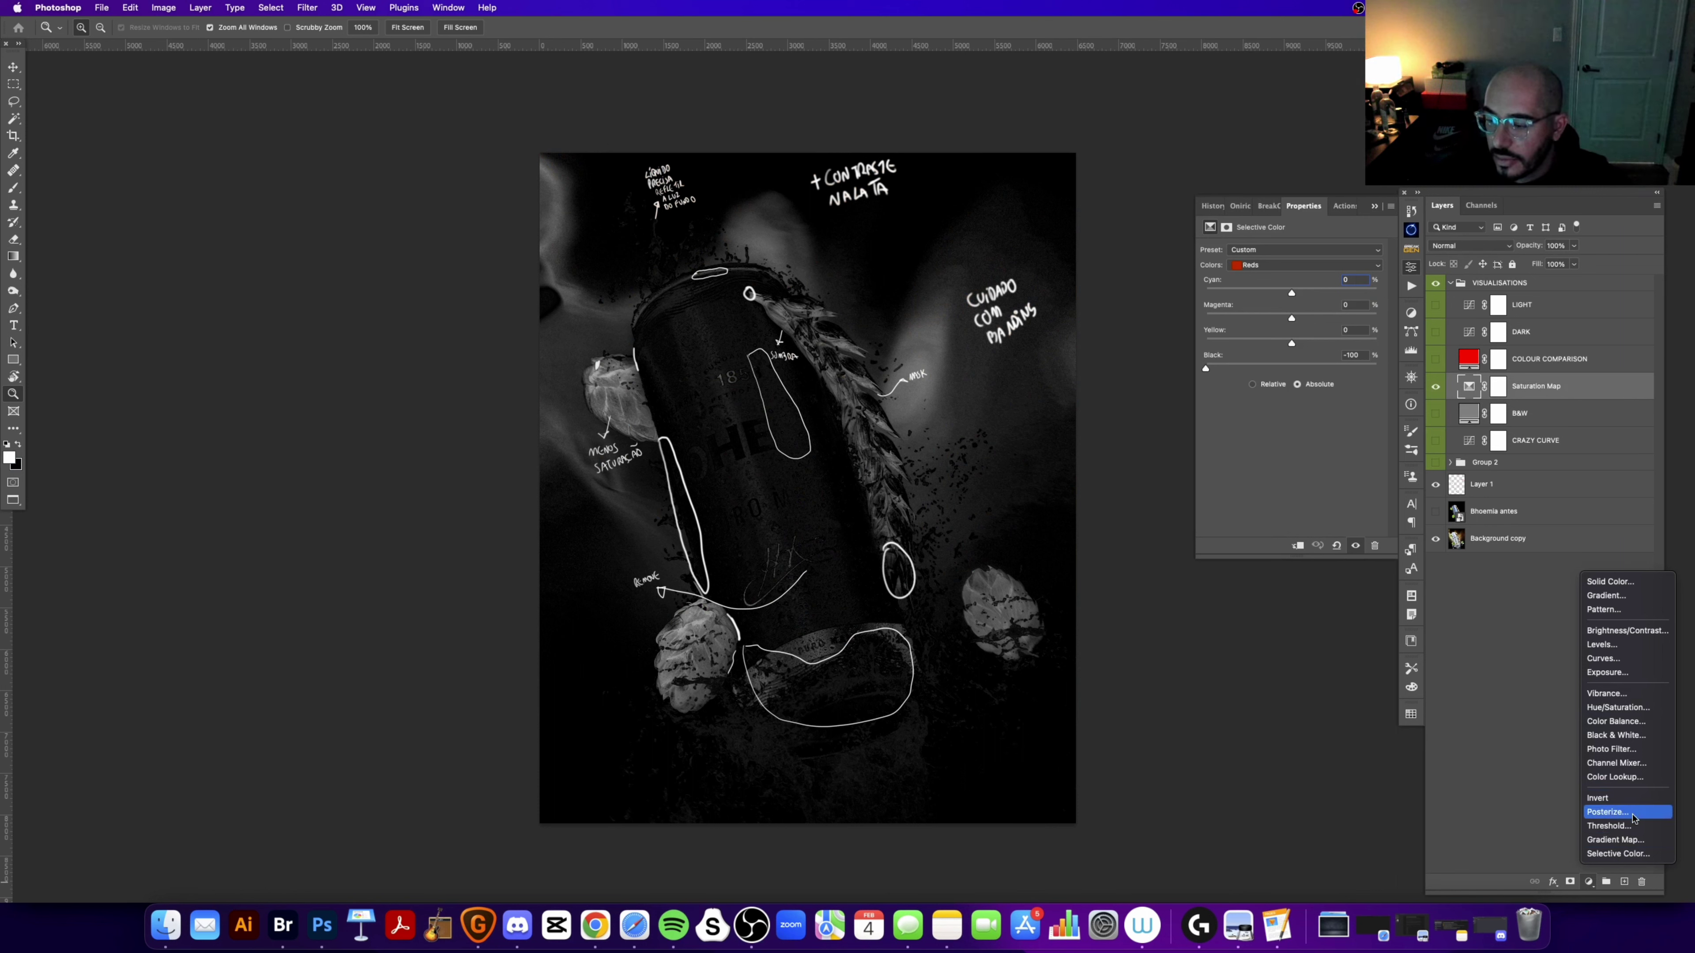
Step: Add a Selective Color layer with Black at -100 for Reds and Yellows
left_click(1618, 854)
left_click(1435, 413)
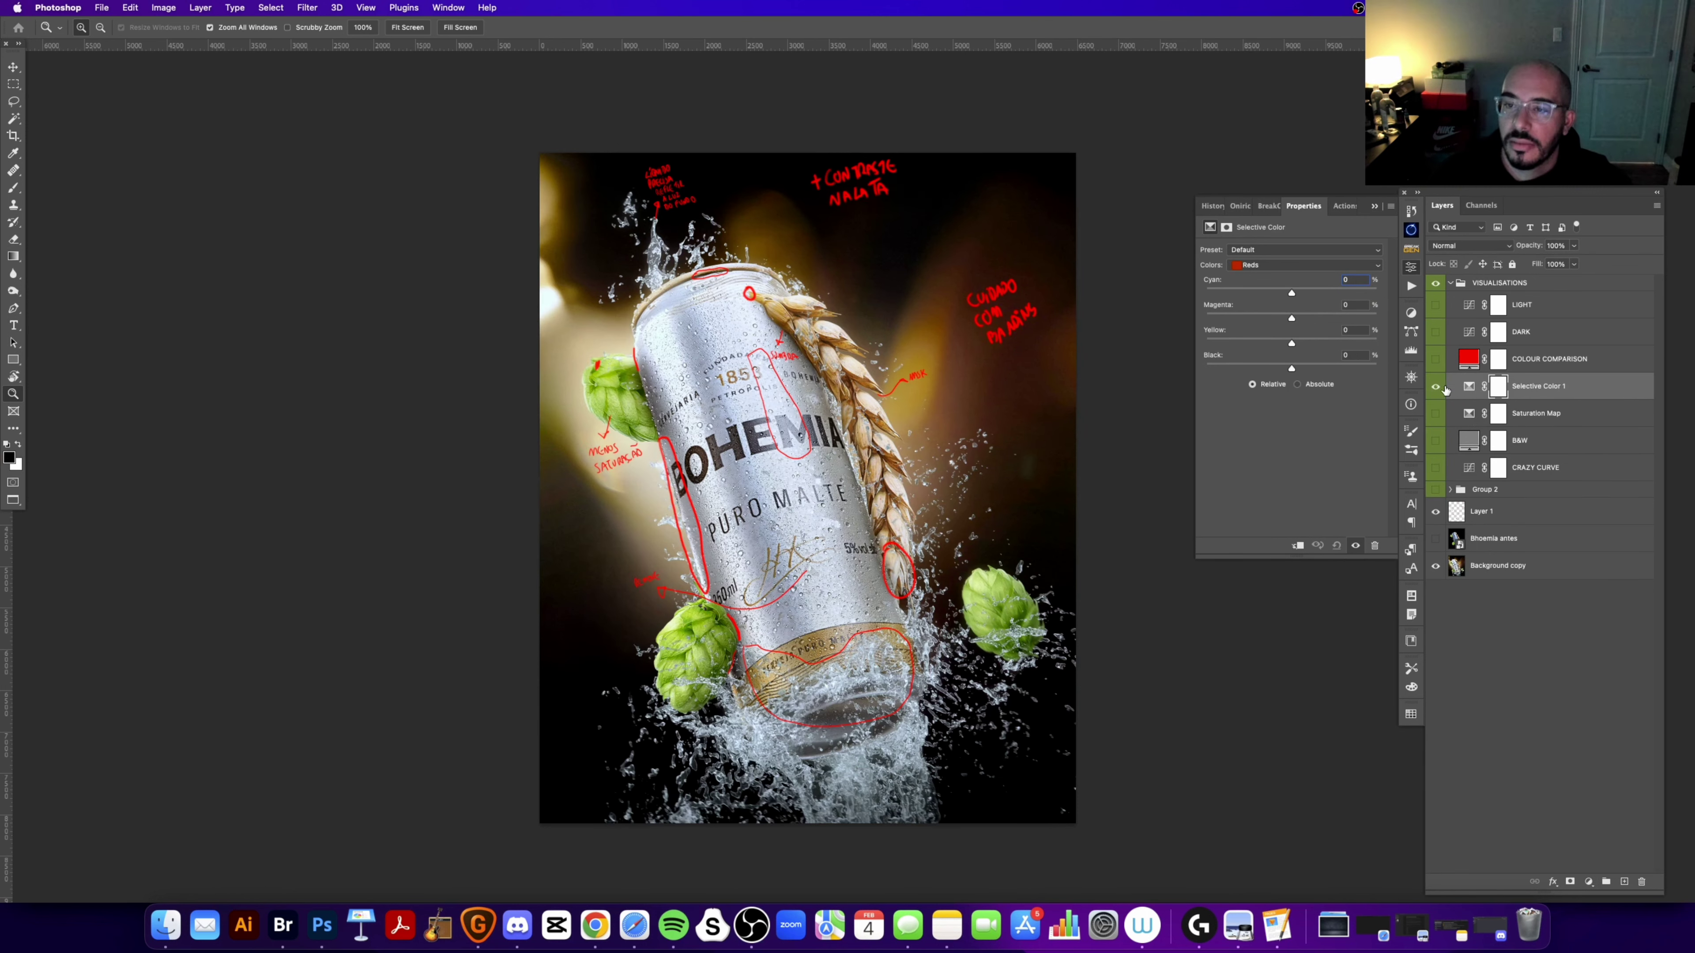
left_click(1473, 414)
left_click(1470, 387)
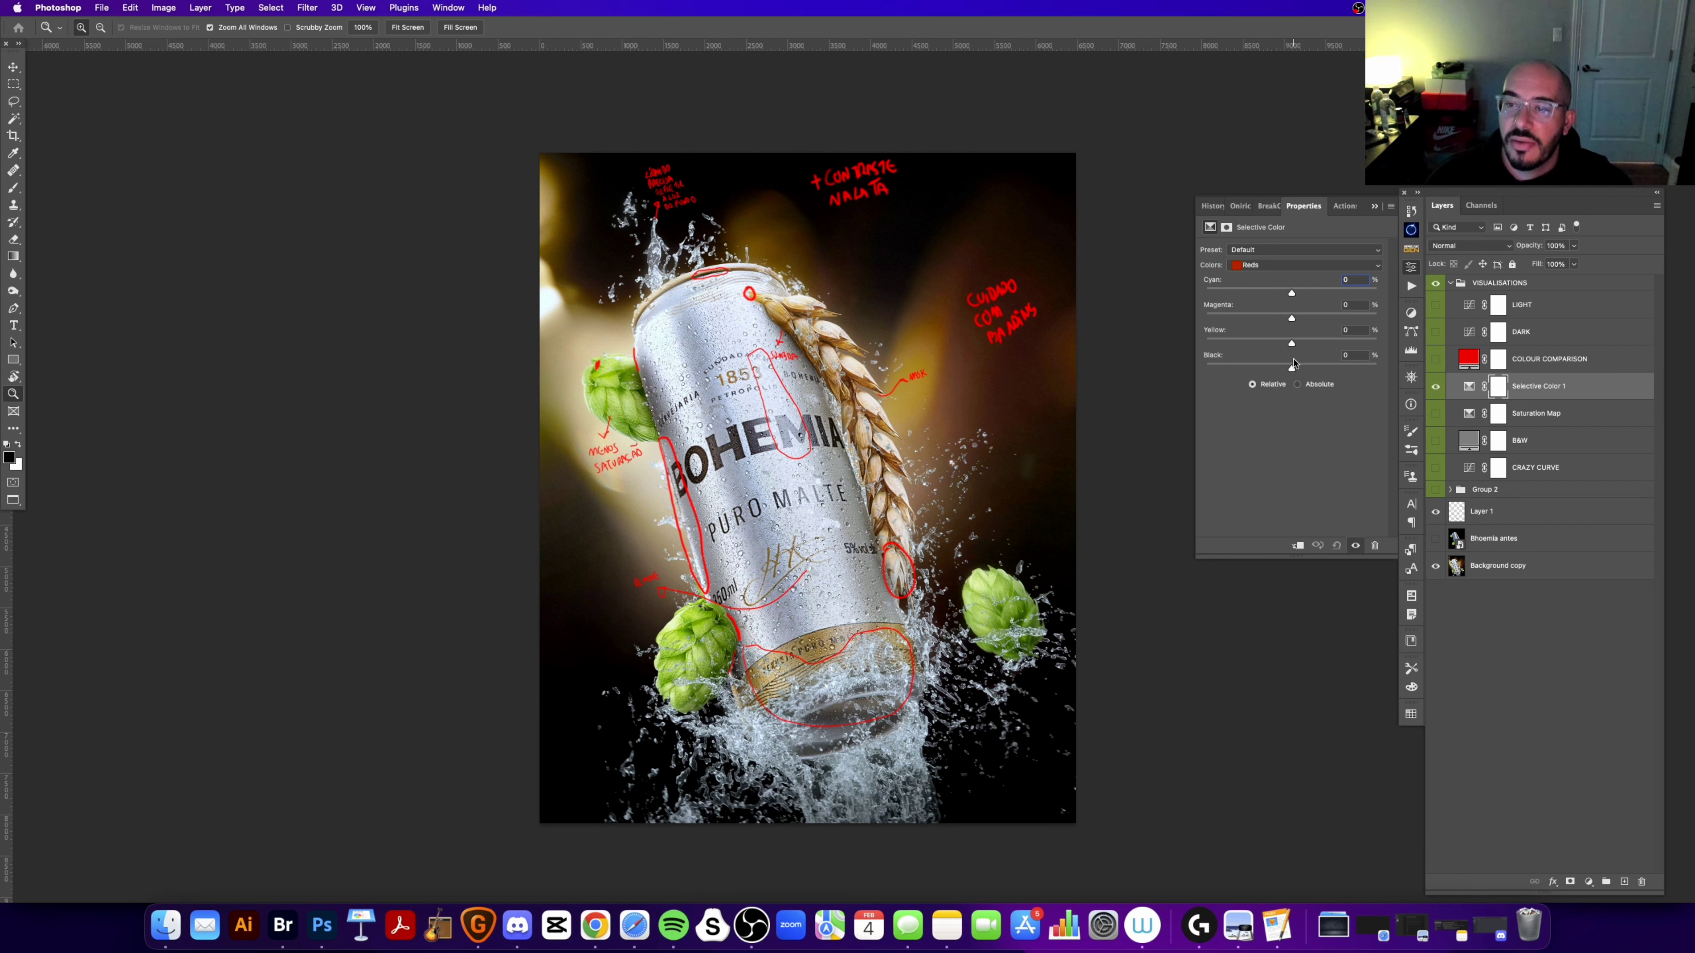
left_click_drag(1290, 367, 1153, 383)
left_click(1262, 269)
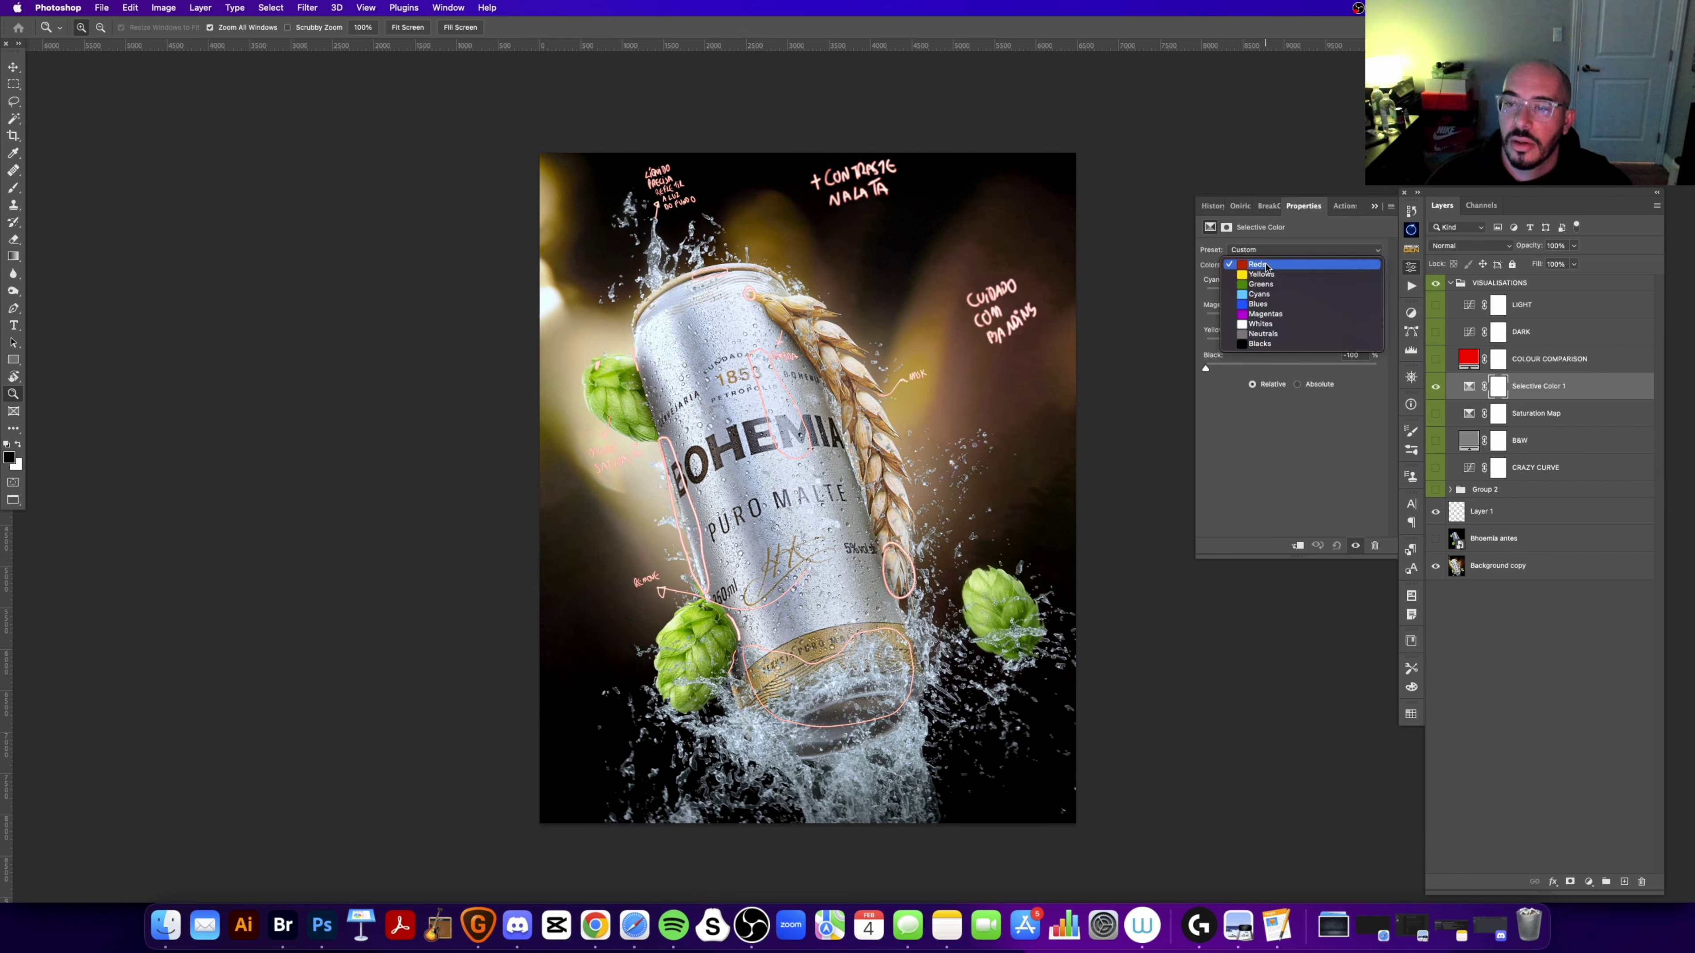
left_click(1267, 276)
left_click_drag(1292, 368, 1206, 367)
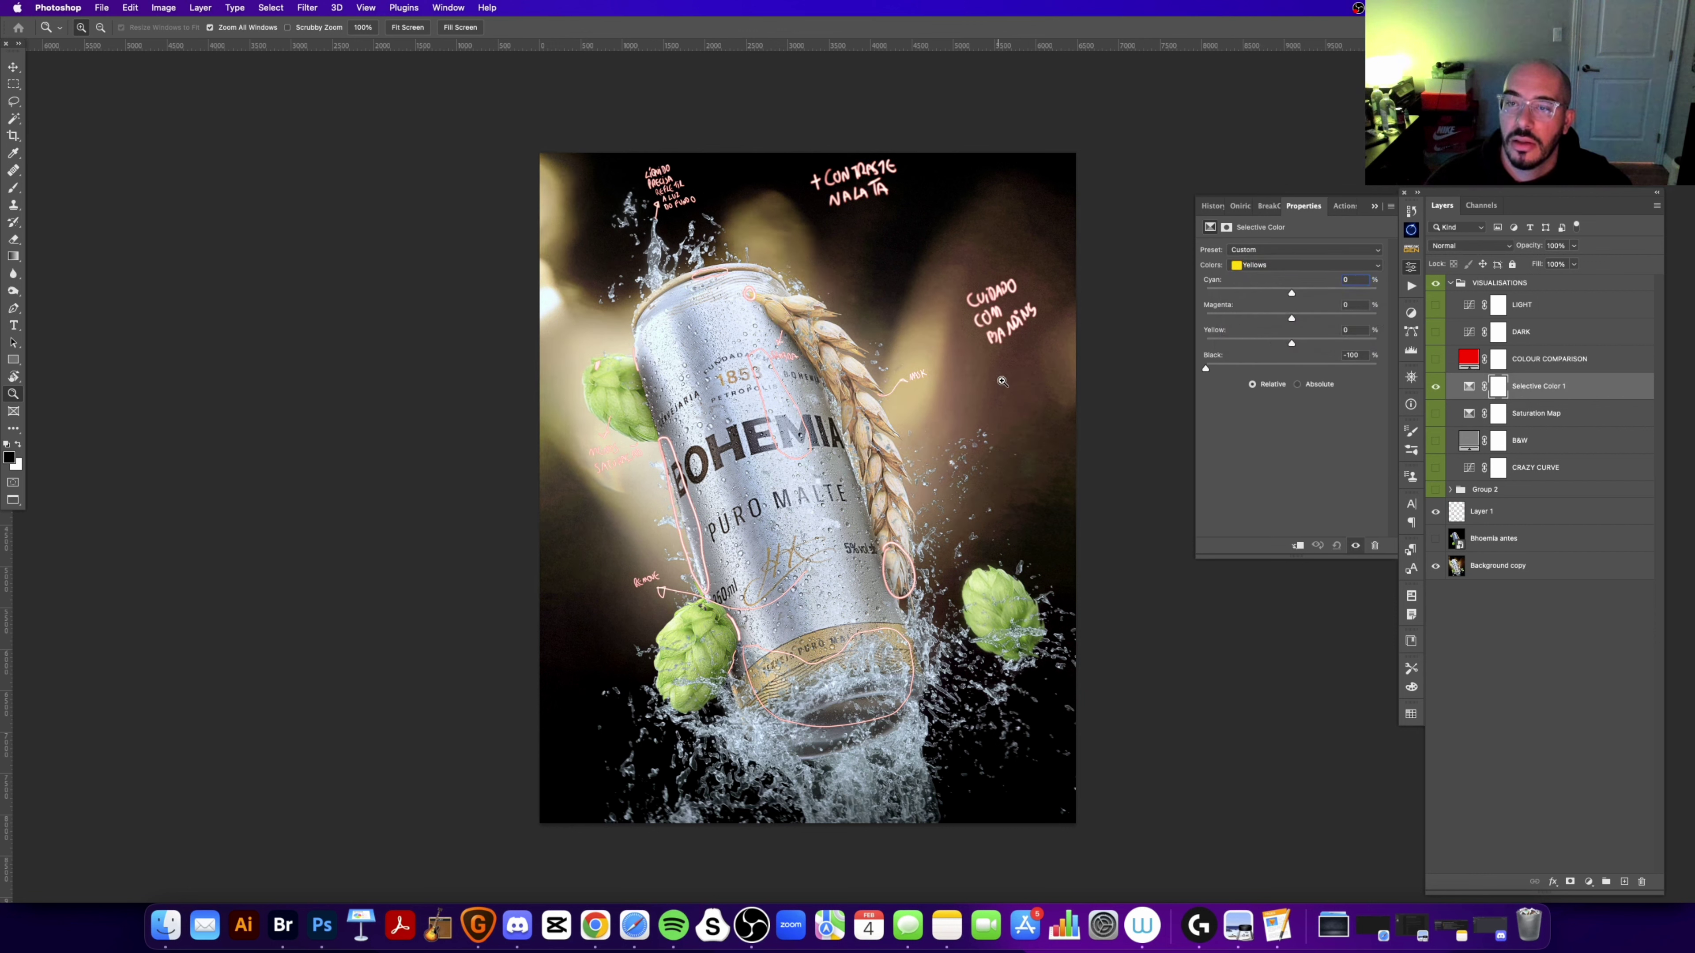
Step: Step through the Greens, Cyans, Blues, Magentas and Whites ranges of Selective Color 1
left_click(1274, 265)
left_click(1277, 275)
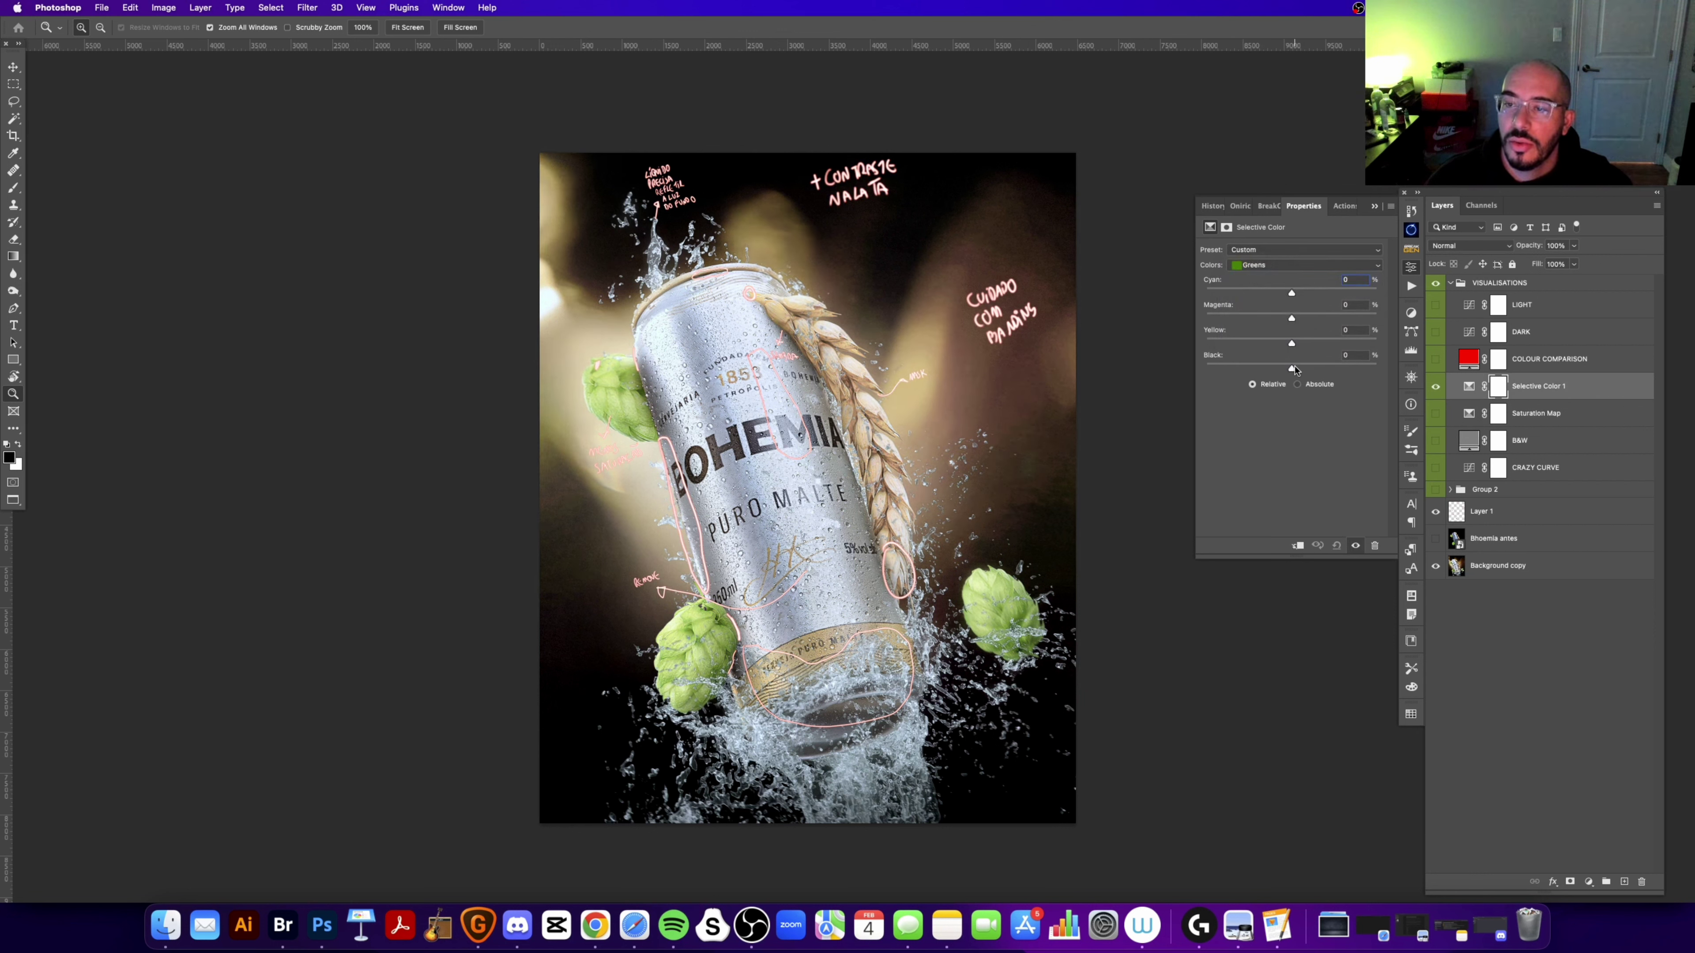
left_click(1281, 265)
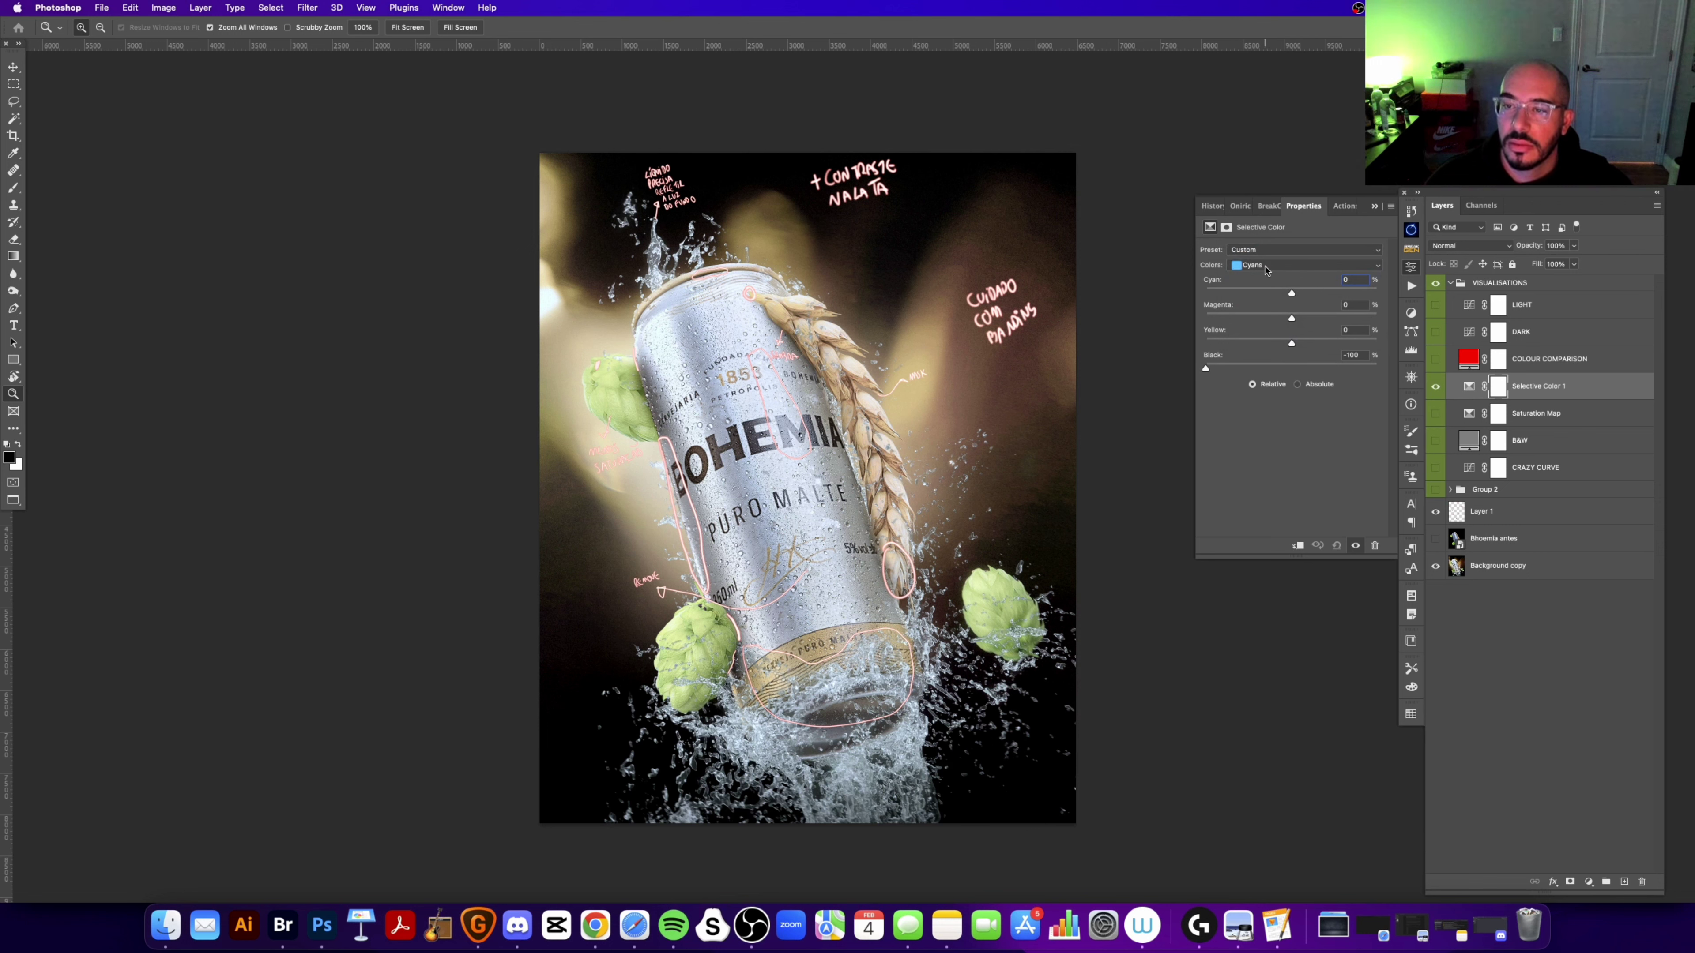
left_click(1265, 265)
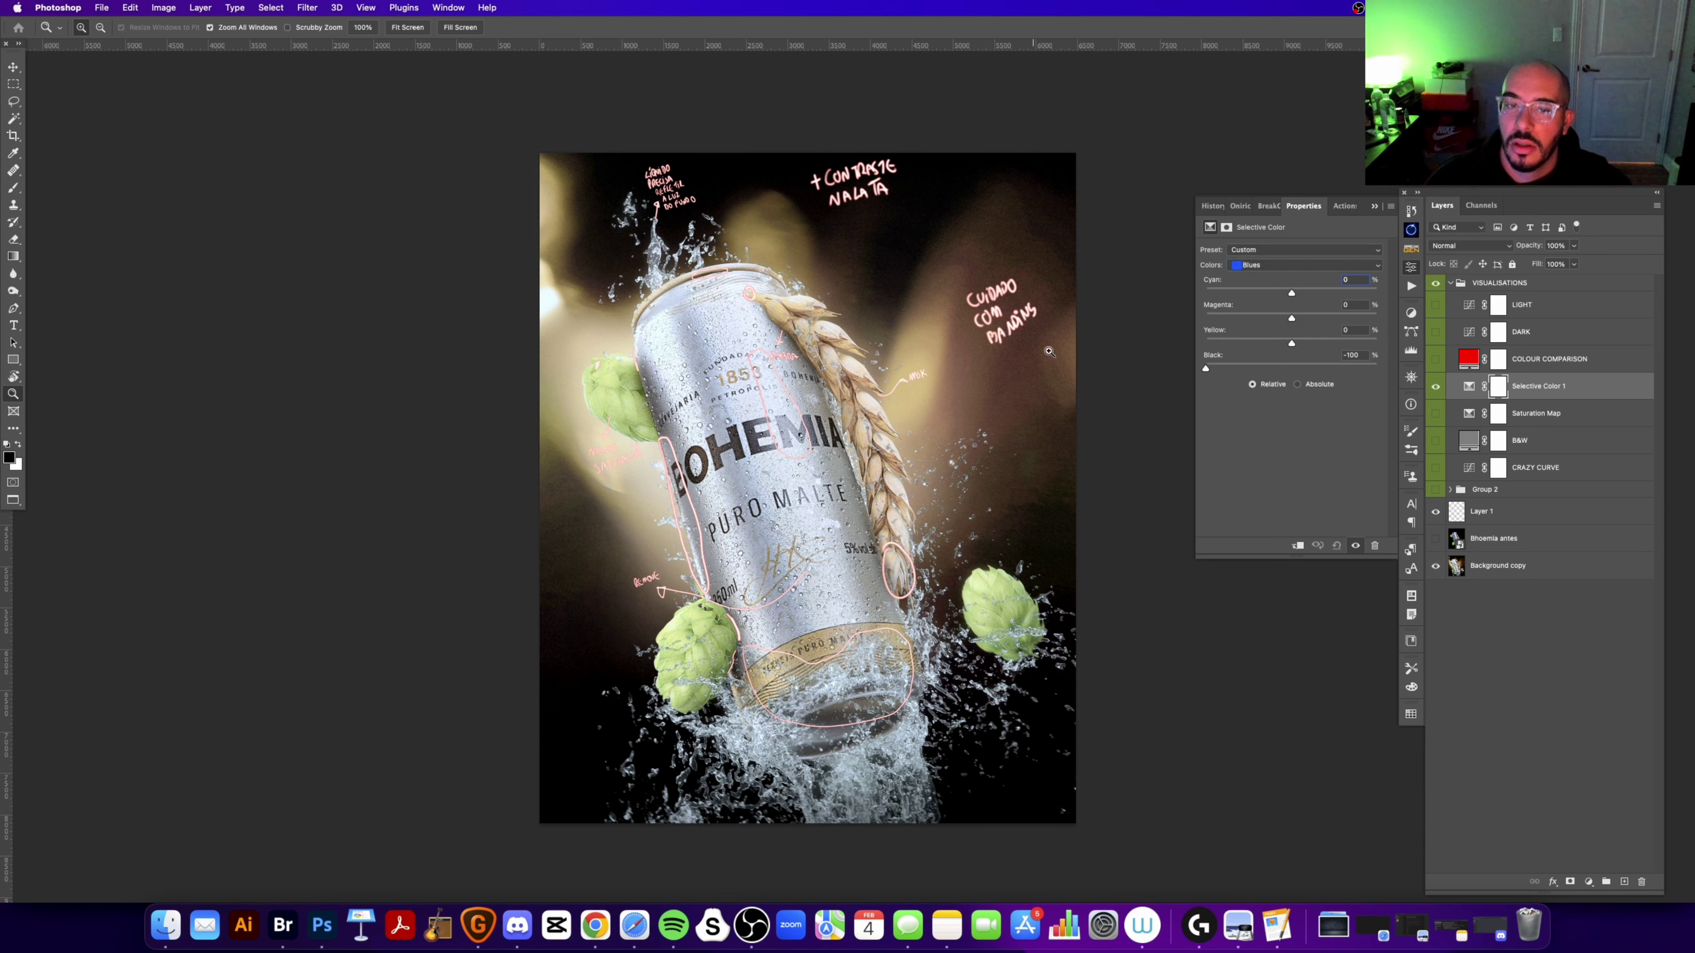
left_click(1271, 265)
left_click(1271, 279)
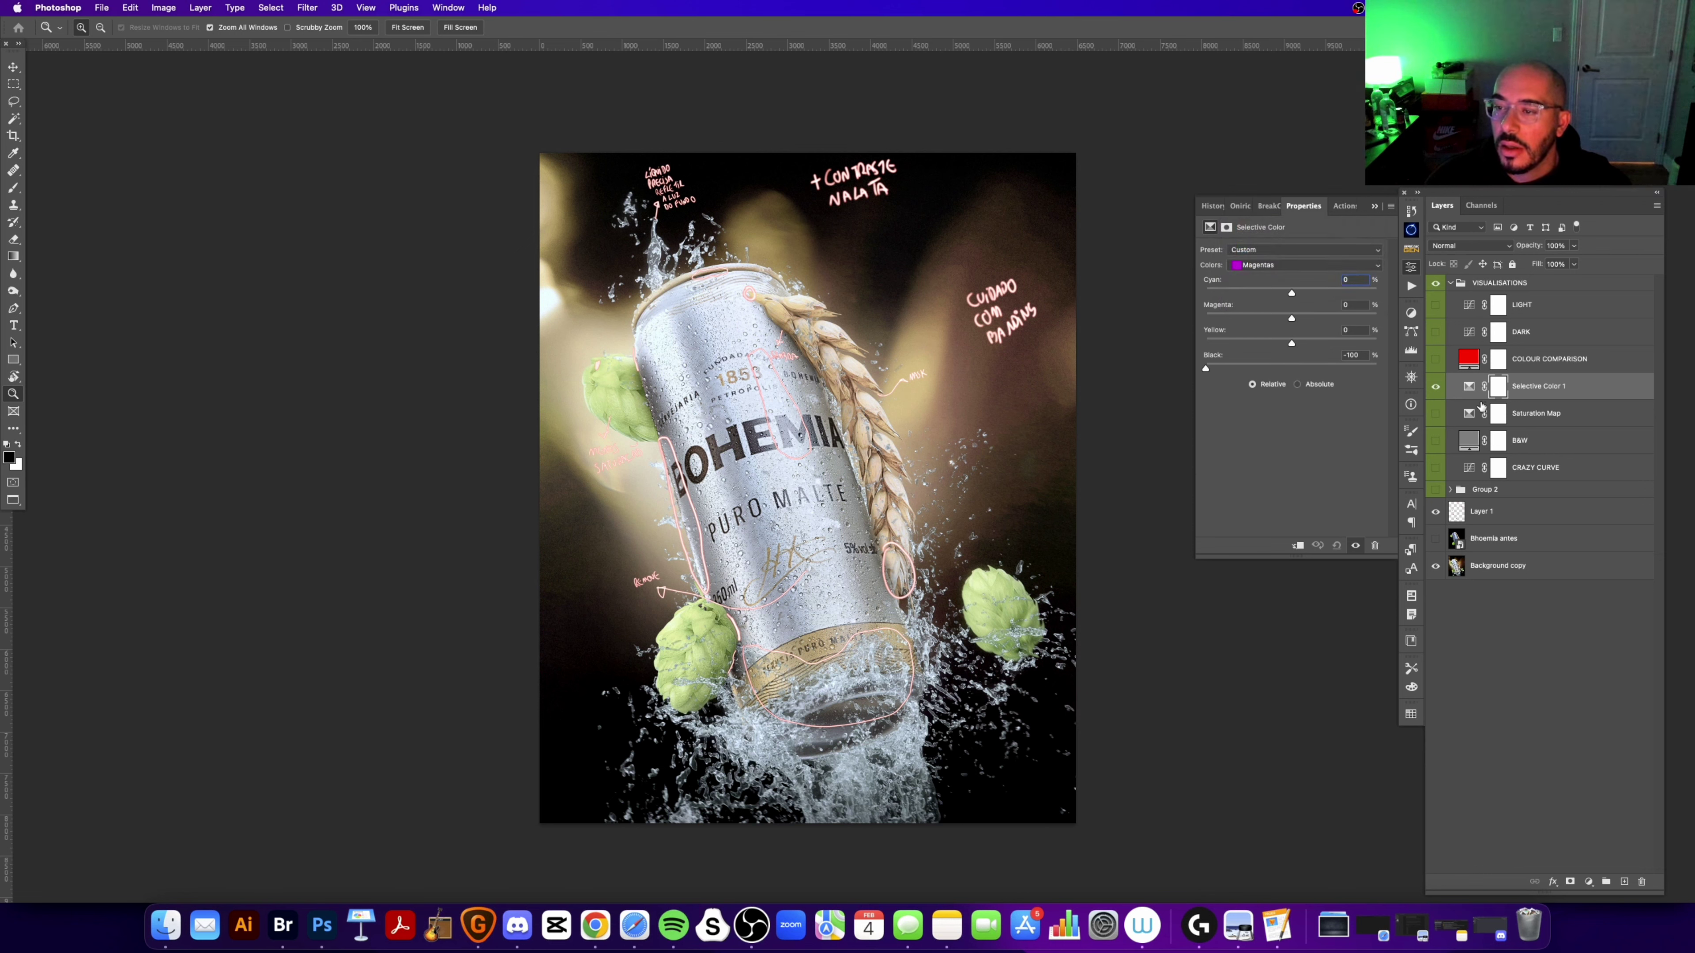
left_click(1495, 412)
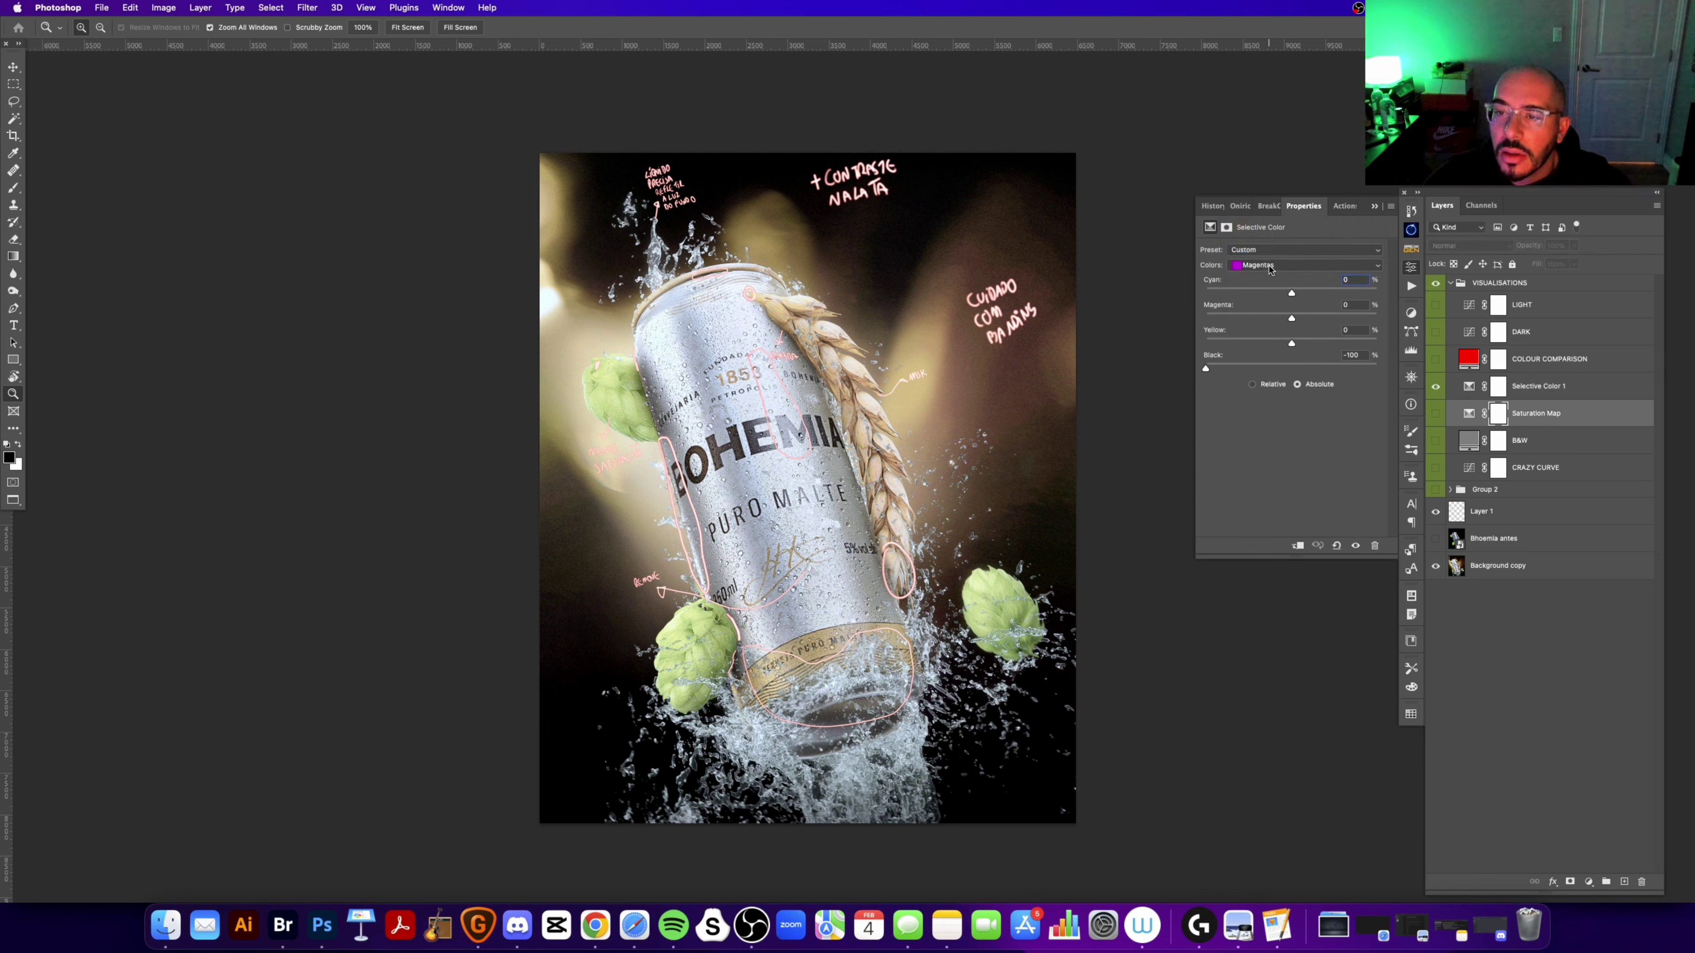
left_click(1277, 267)
left_click(1283, 279)
left_click(1371, 207)
Step: Add black (+100) to the Whites and Neutrals and move on to the Blacks range
double_click(1469, 387)
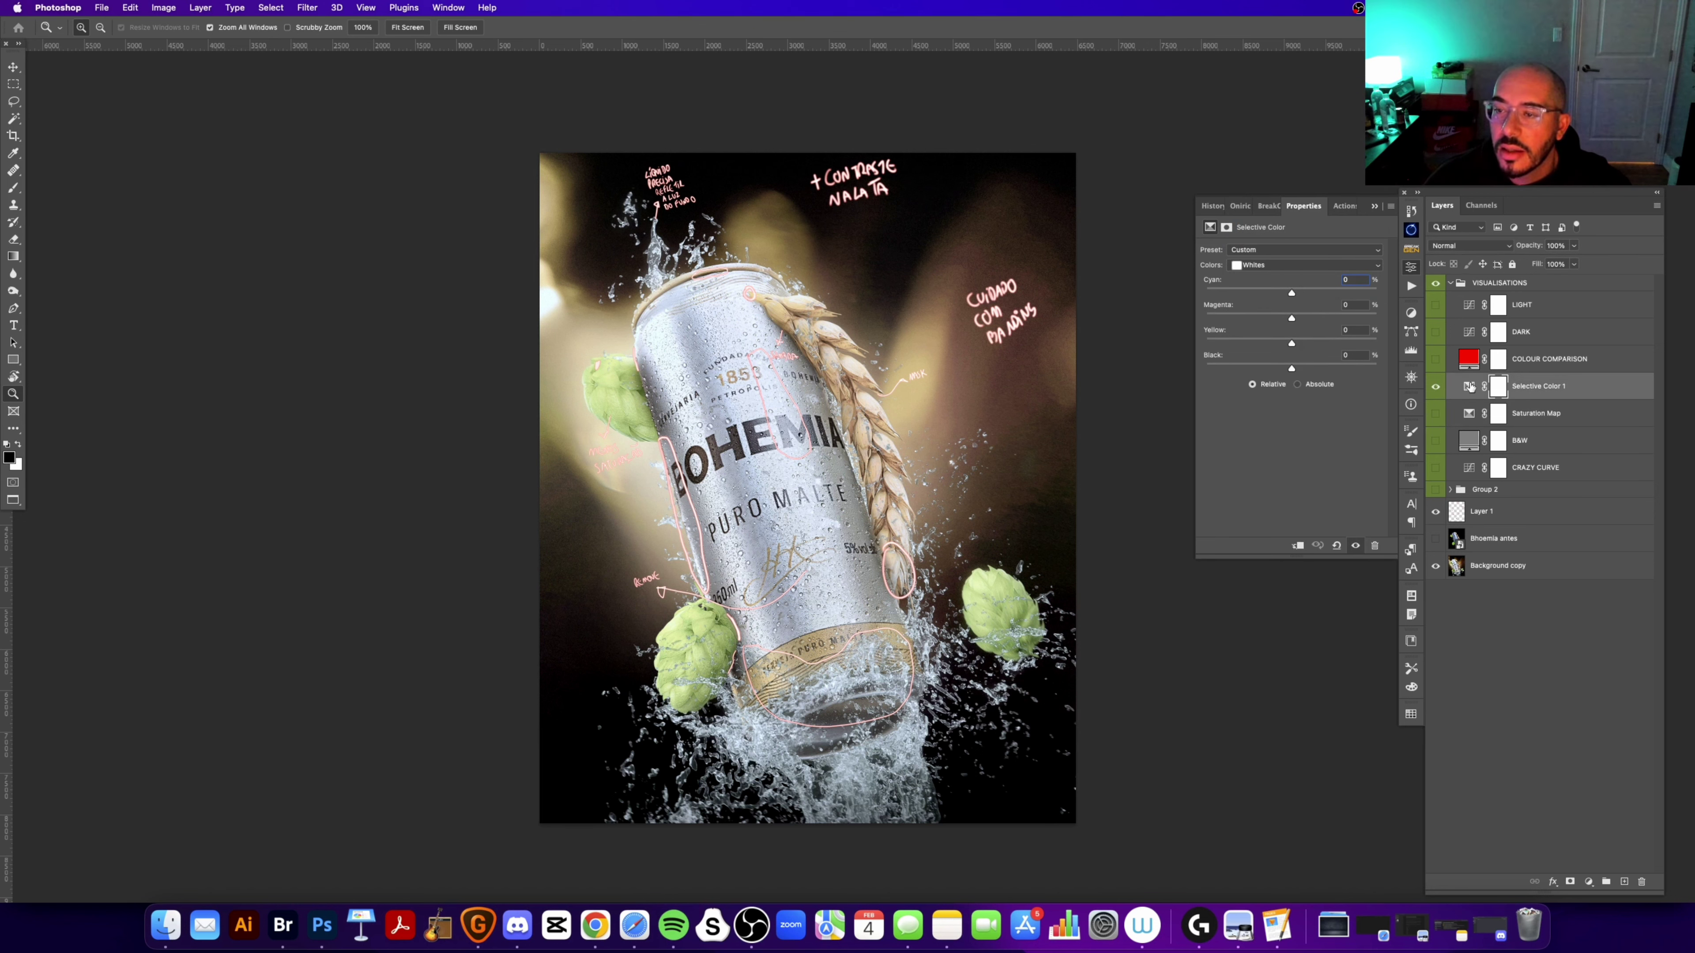
left_click_drag(1293, 367, 1521, 371)
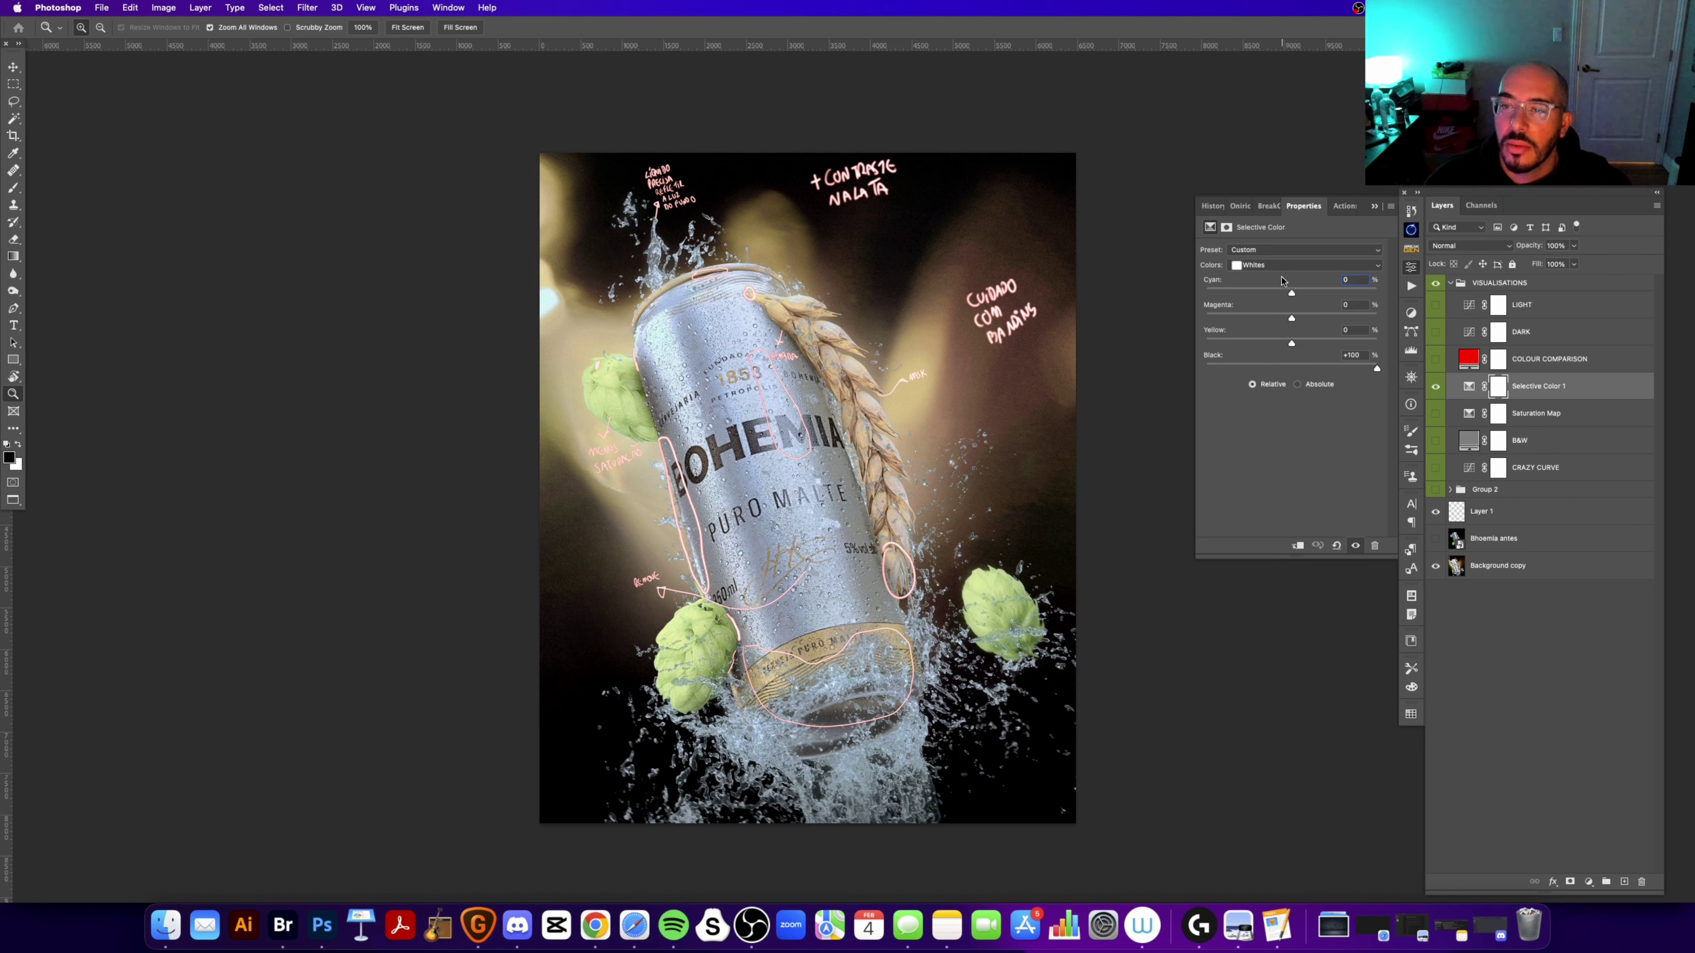
left_click(1304, 266)
left_click_drag(1292, 367, 1381, 368)
left_click(1304, 265)
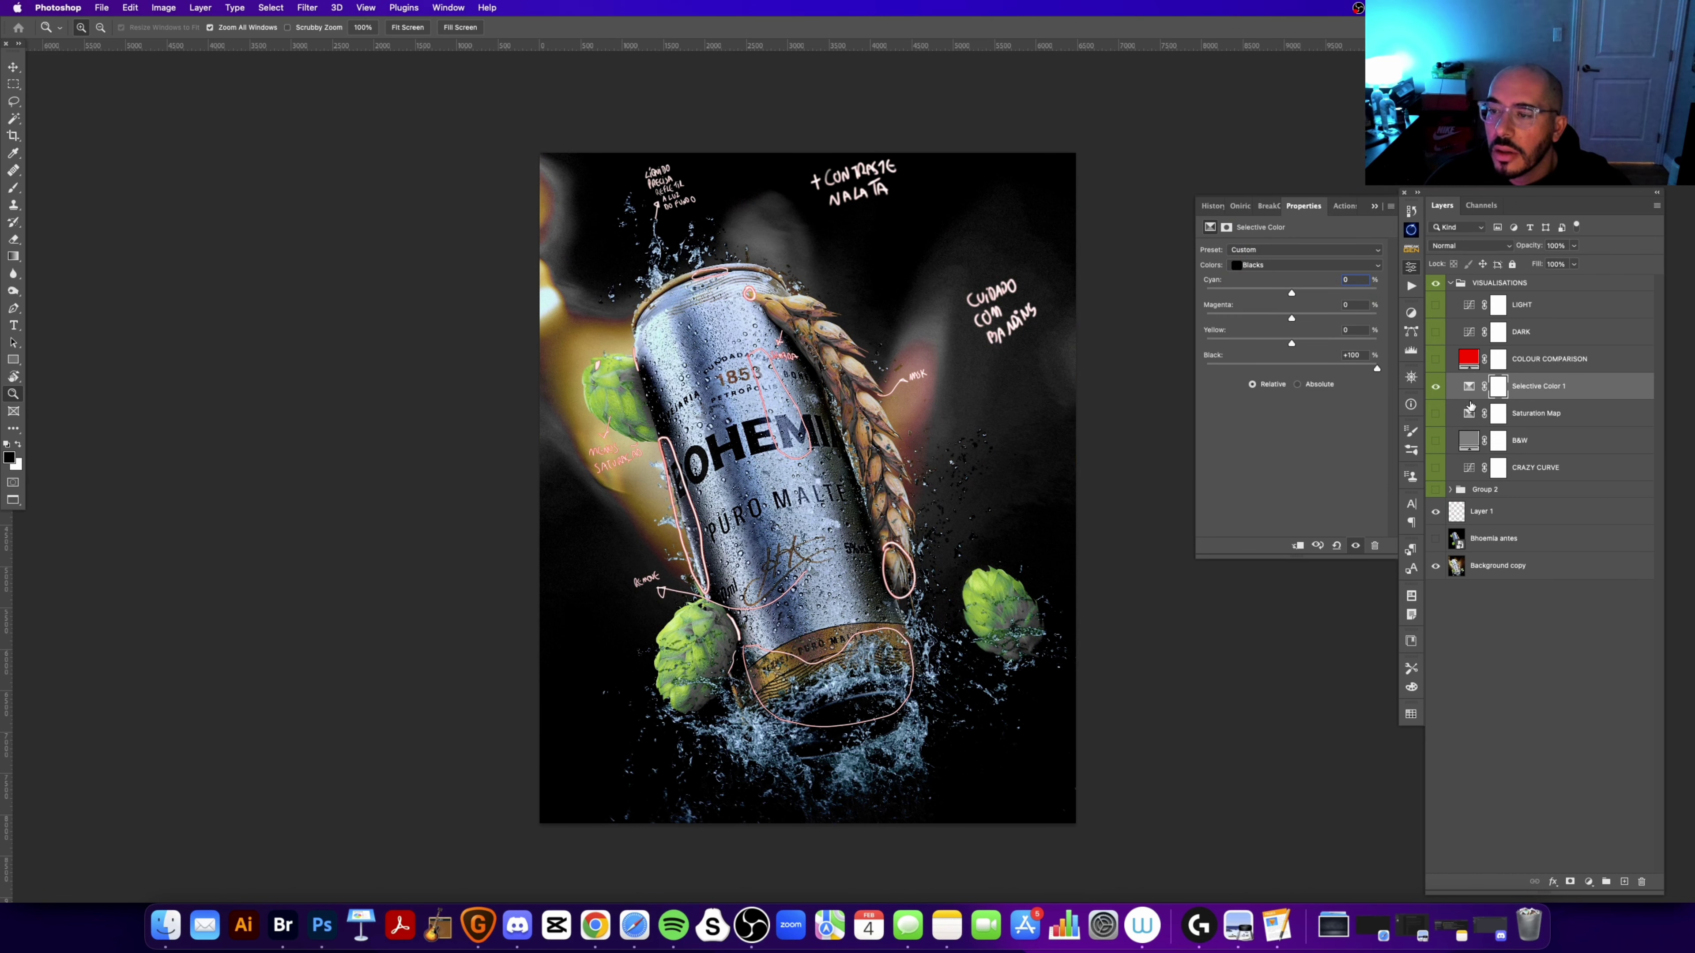
left_click(1472, 414)
Step: Hide Selective Color 1, show the Saturation Map and inspect its Neutrals and Whites ranges
left_click(1436, 385)
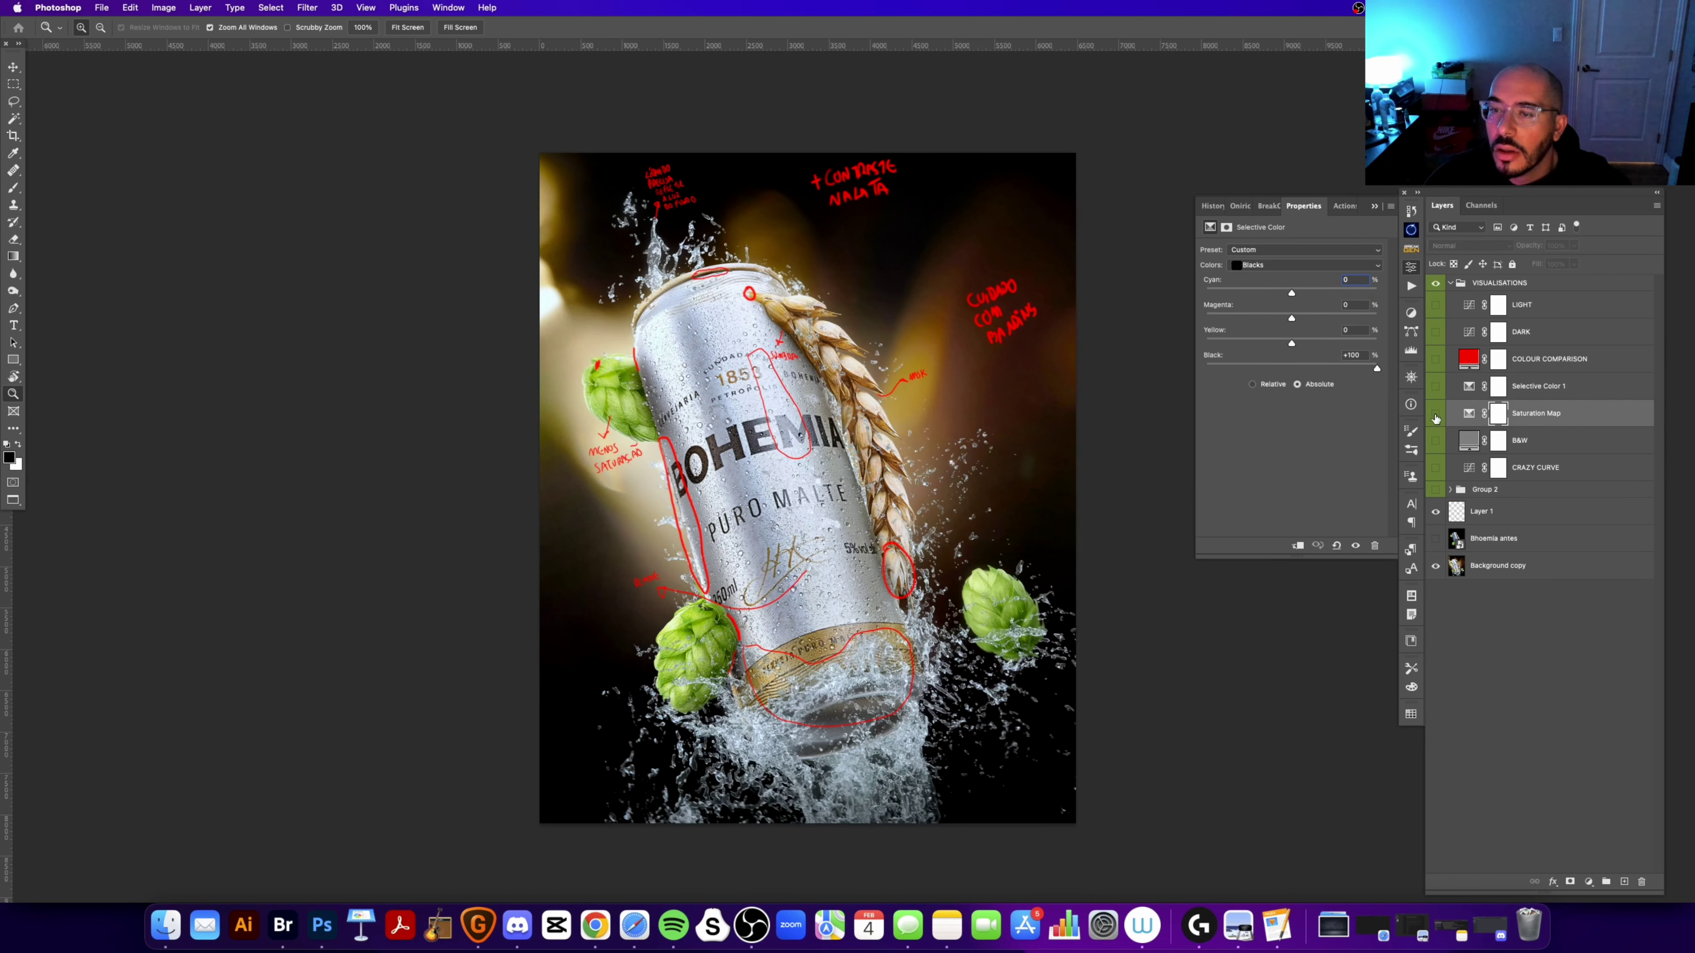
left_click(1435, 414)
left_click(1468, 415)
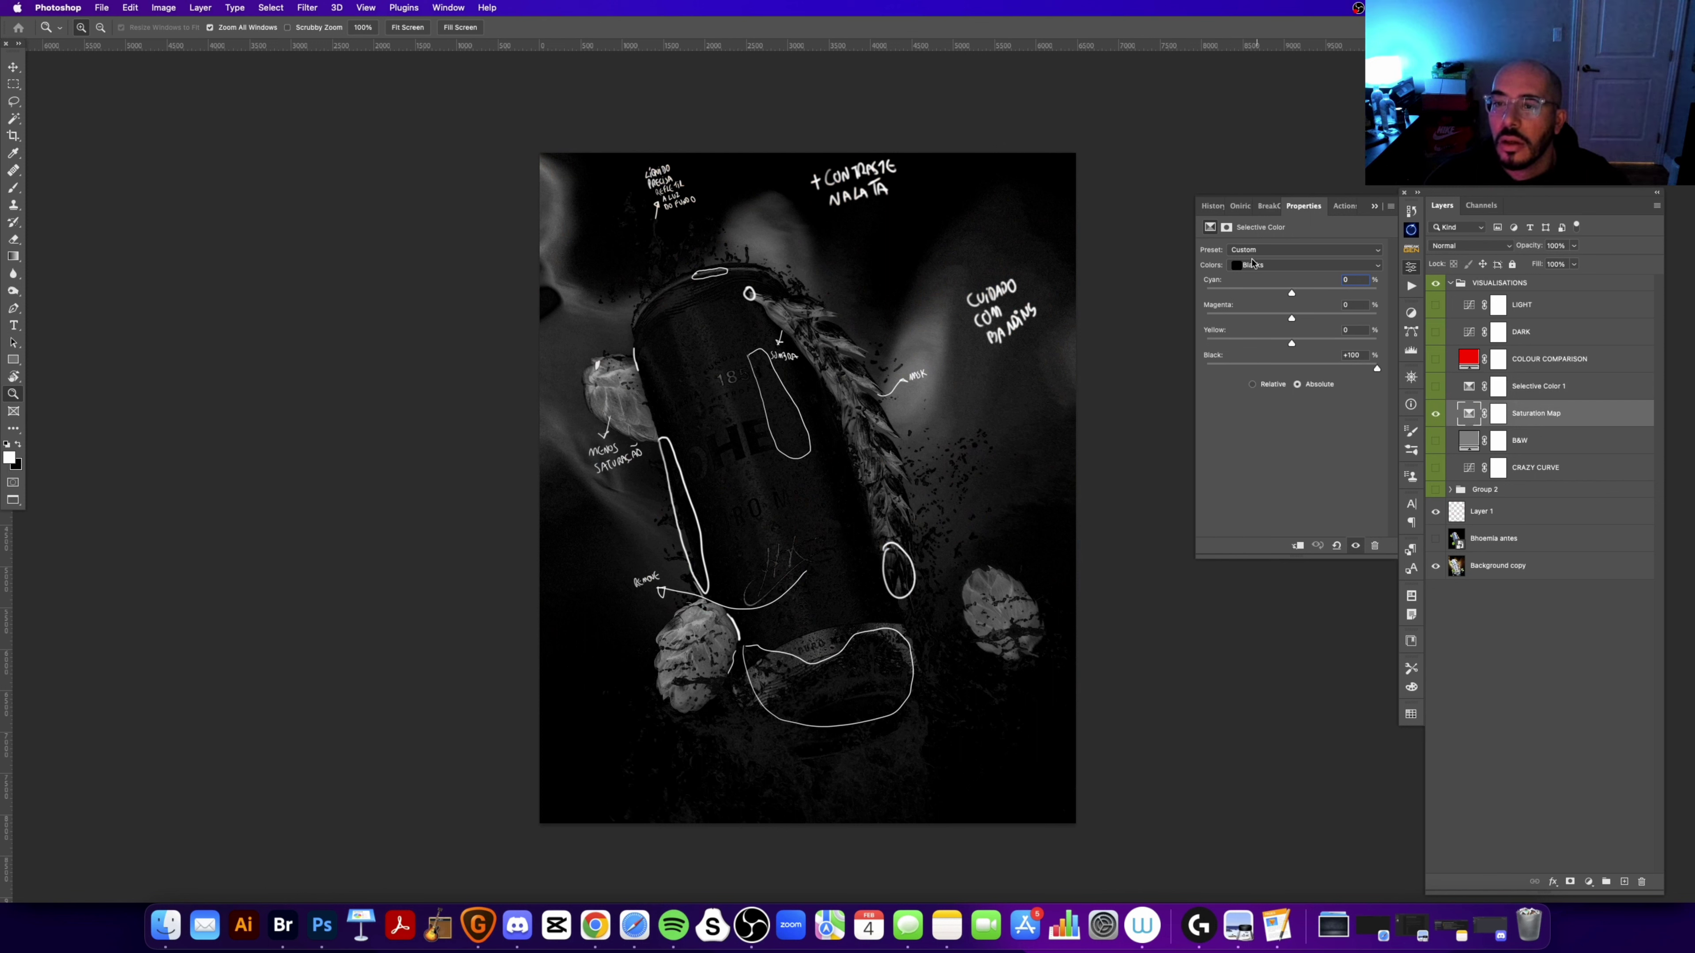
left_click(1276, 265)
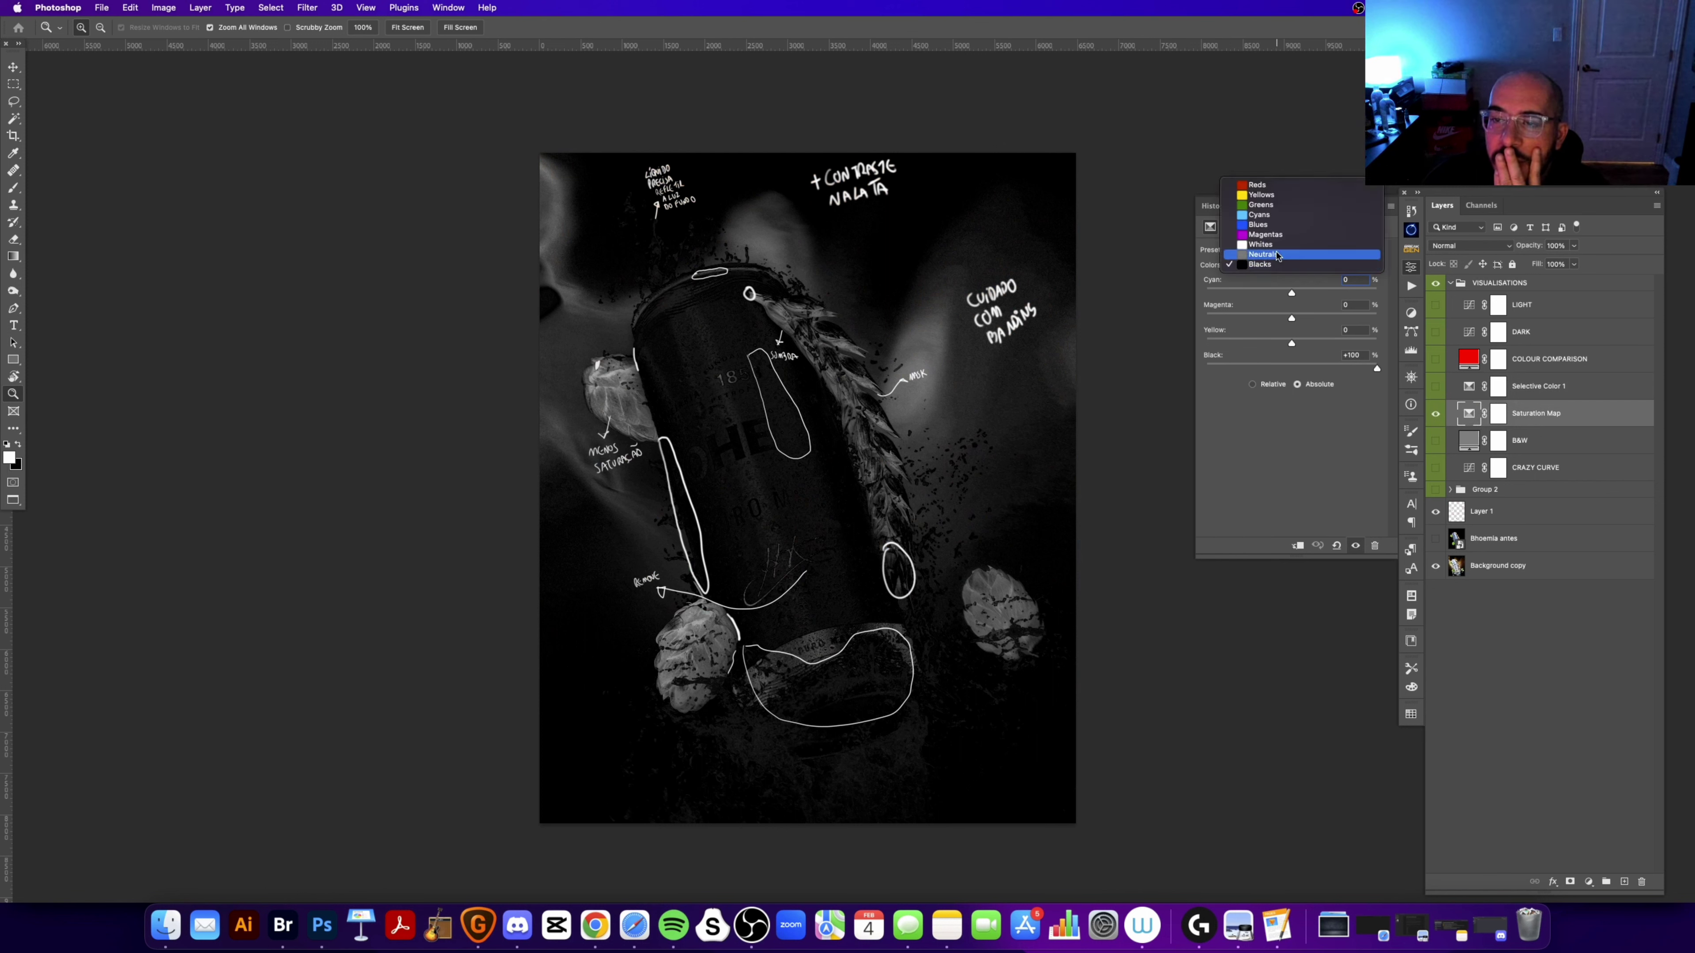
left_click(1275, 254)
left_click(1272, 255)
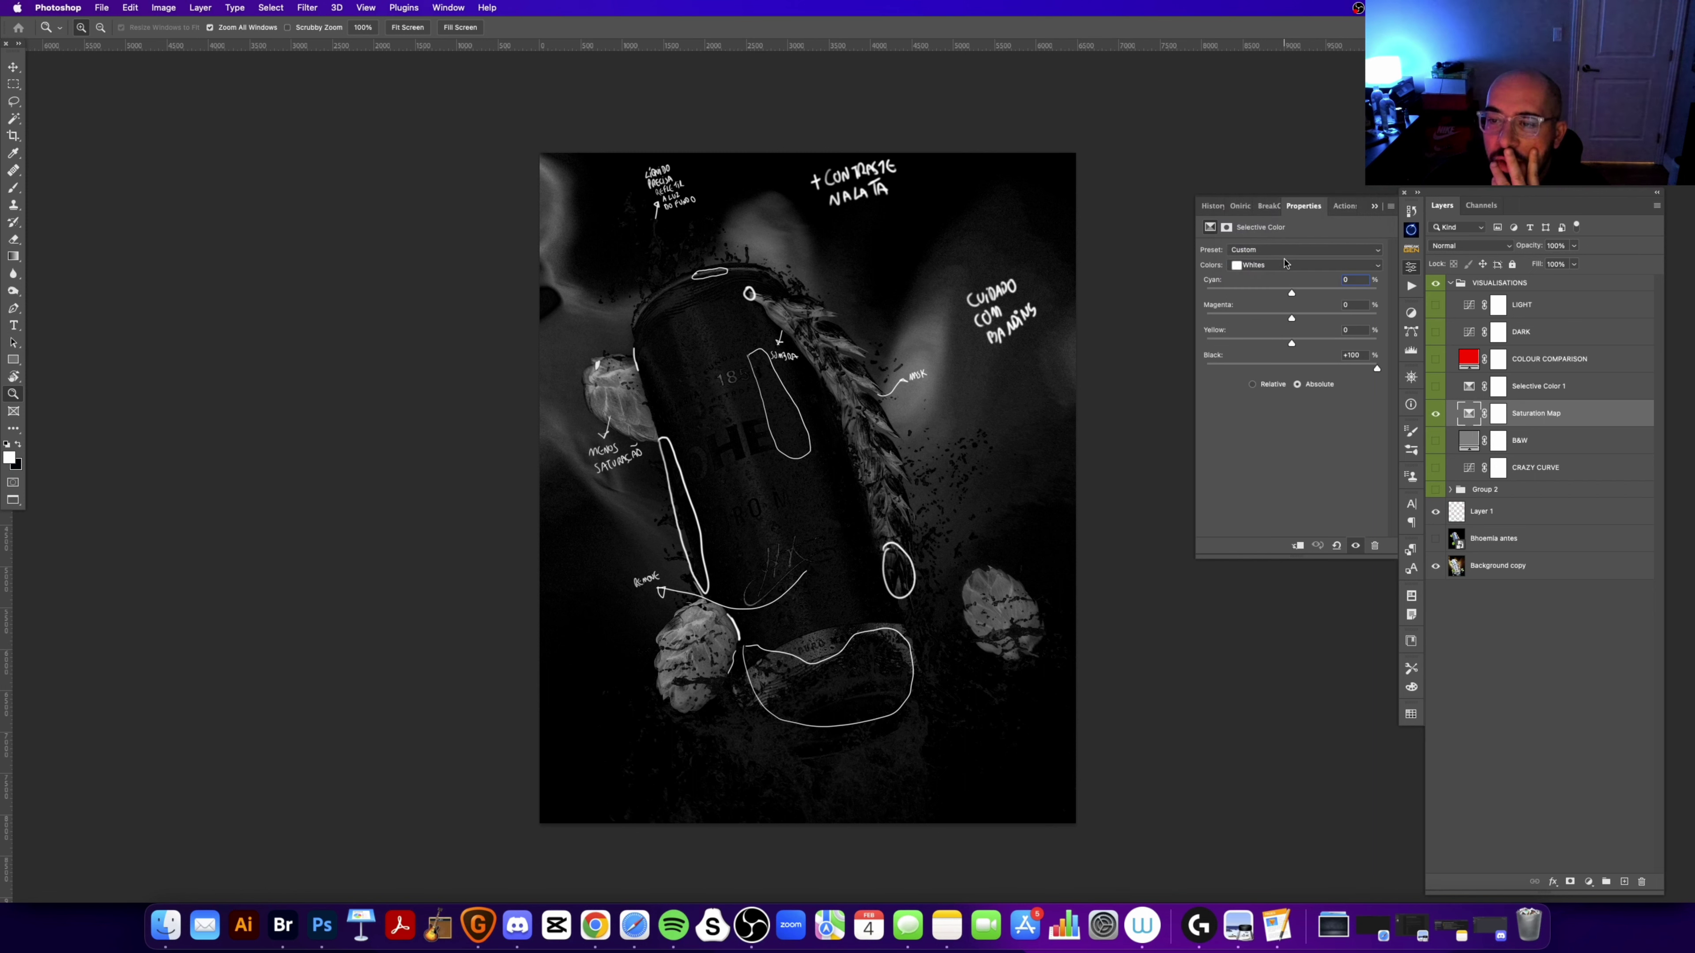
Step: Set Selective Color 1 to Absolute, check its Reds range, then delete the layer
left_click(1467, 386)
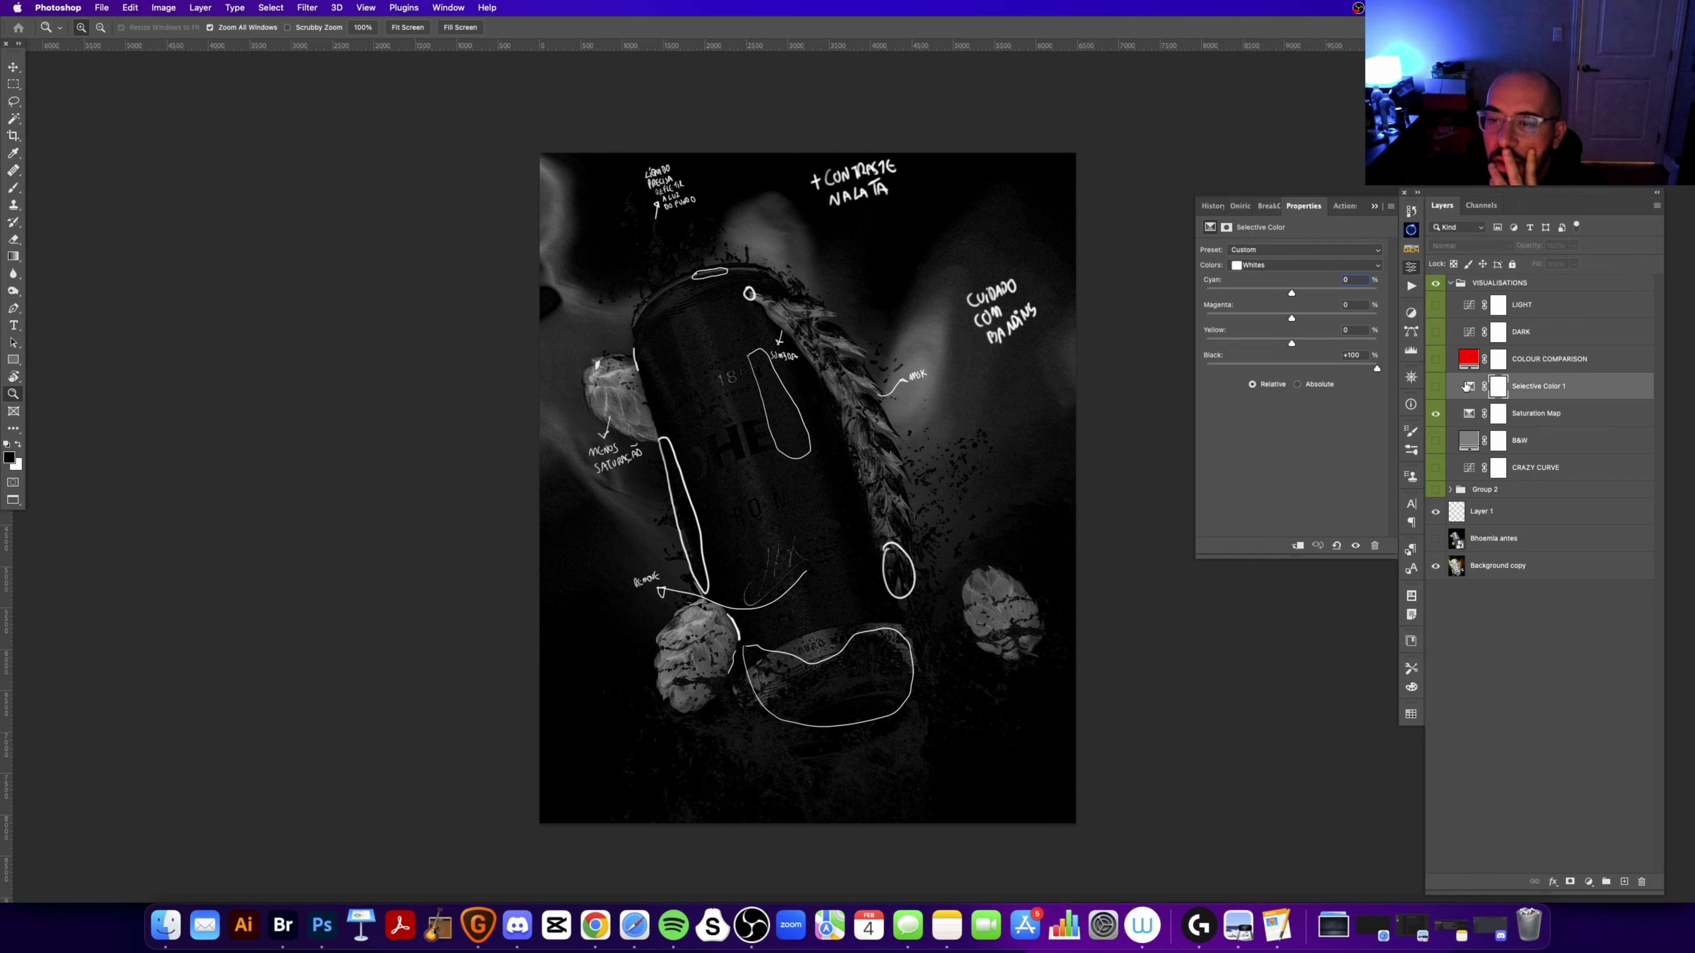
left_click(1296, 385)
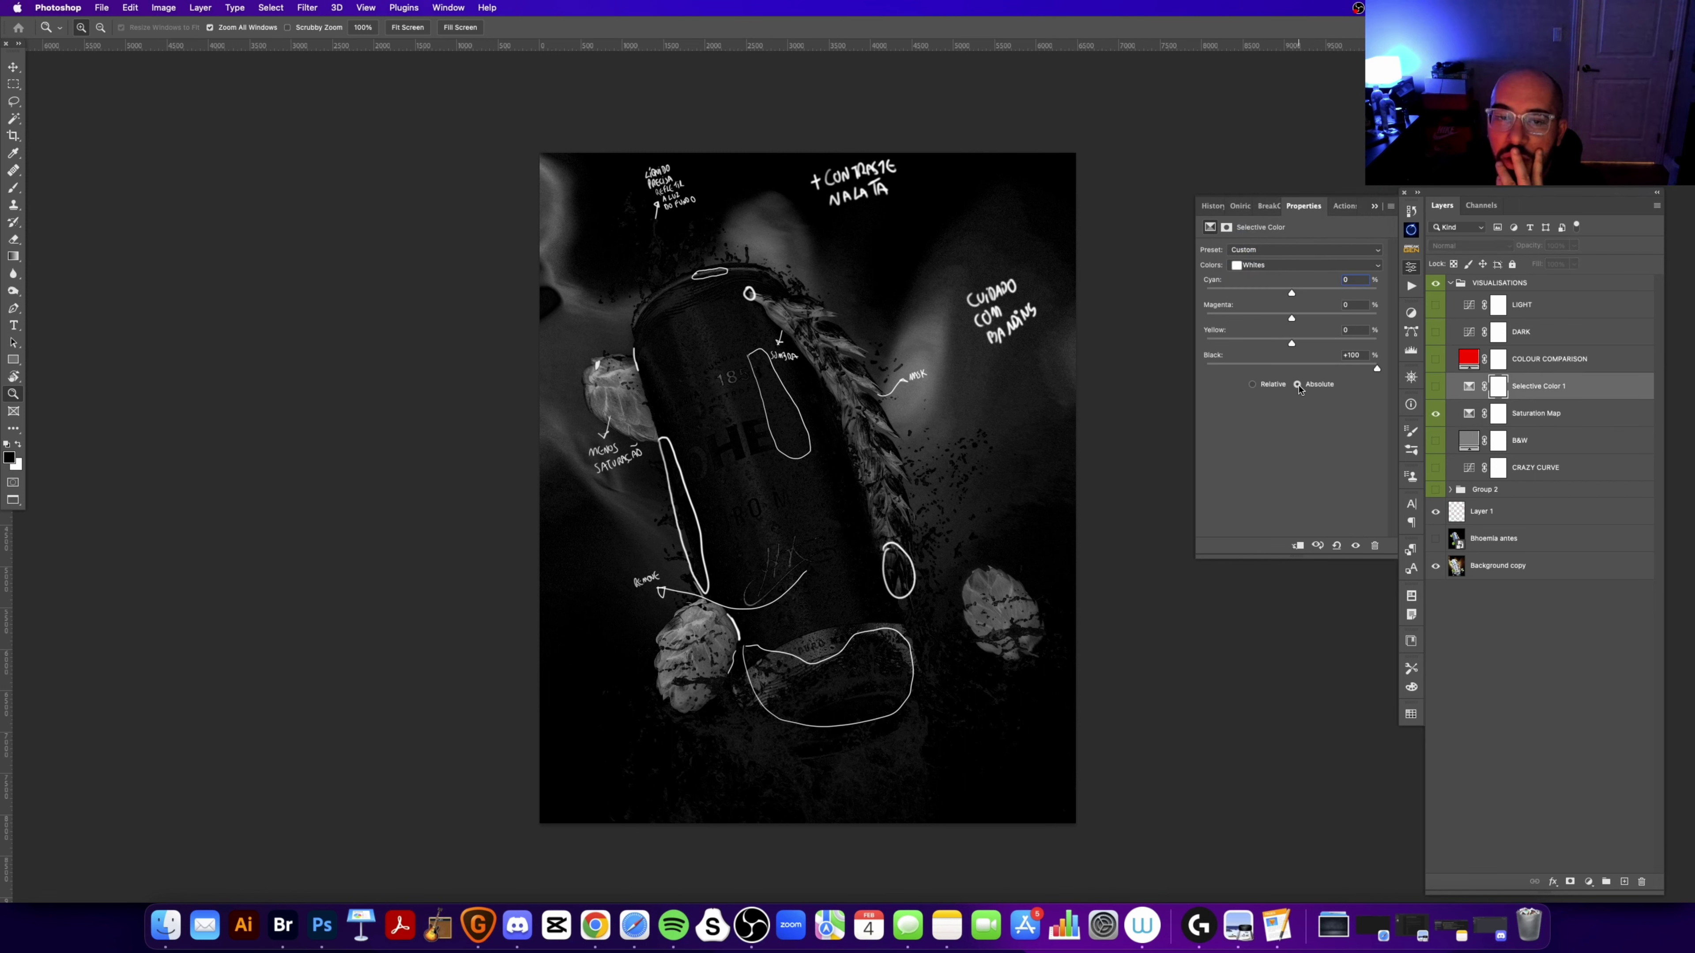
left_click(1435, 414)
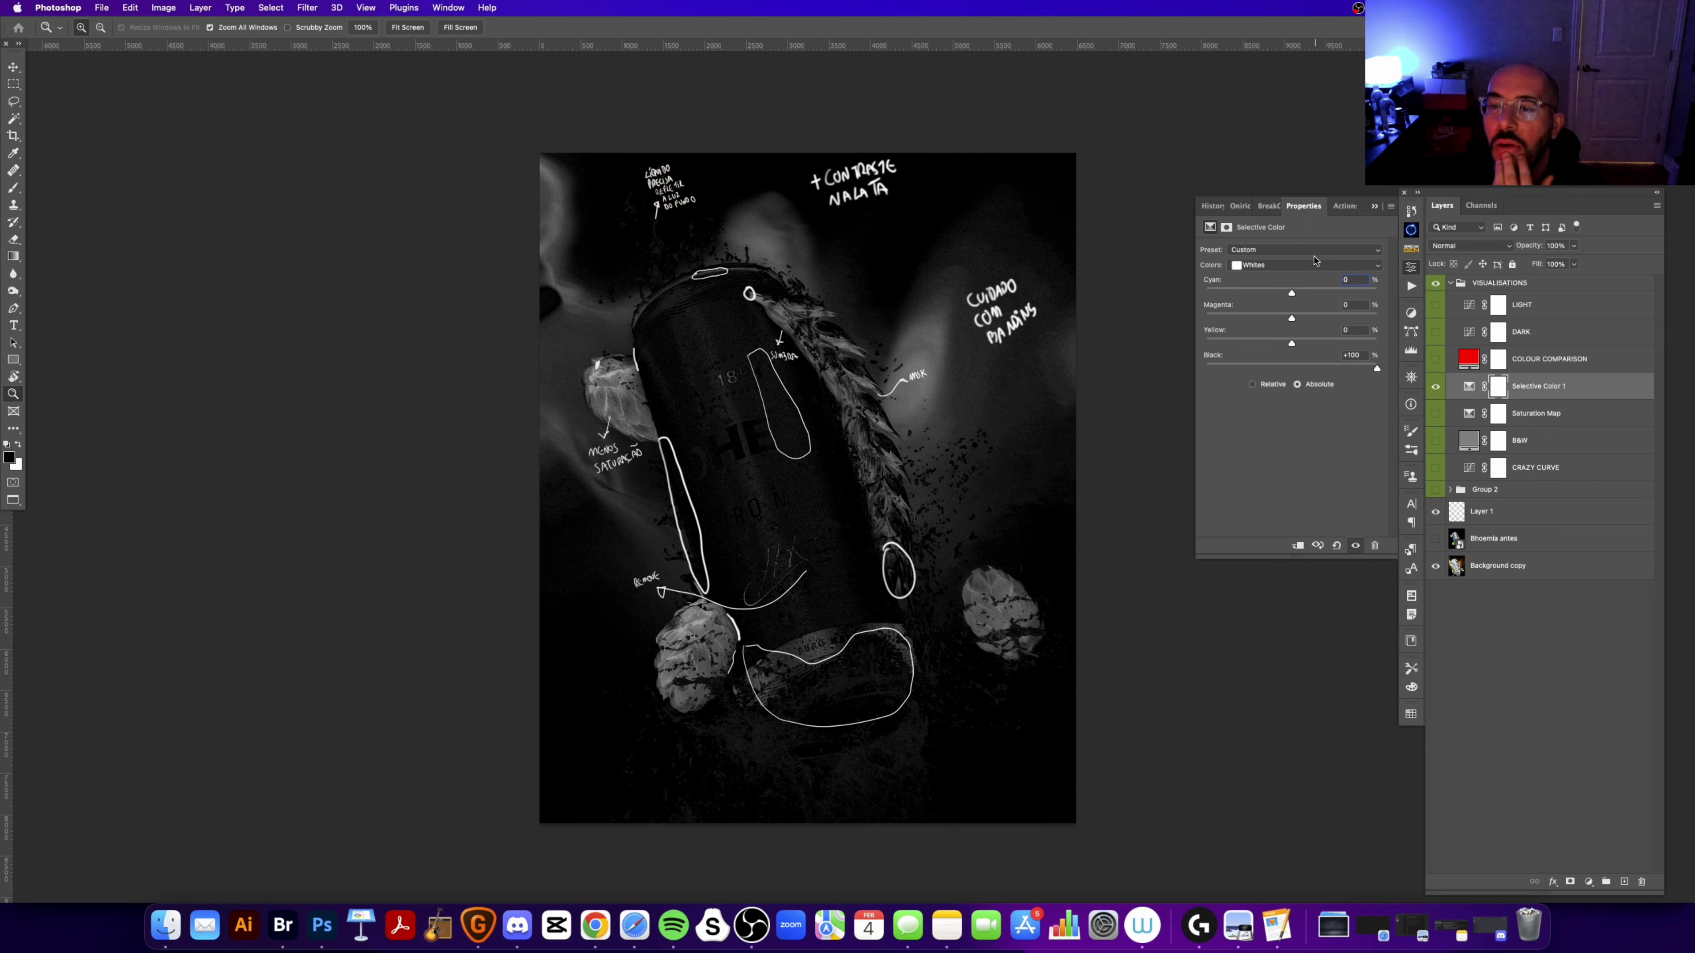
left_click(1301, 266)
left_click(1299, 204)
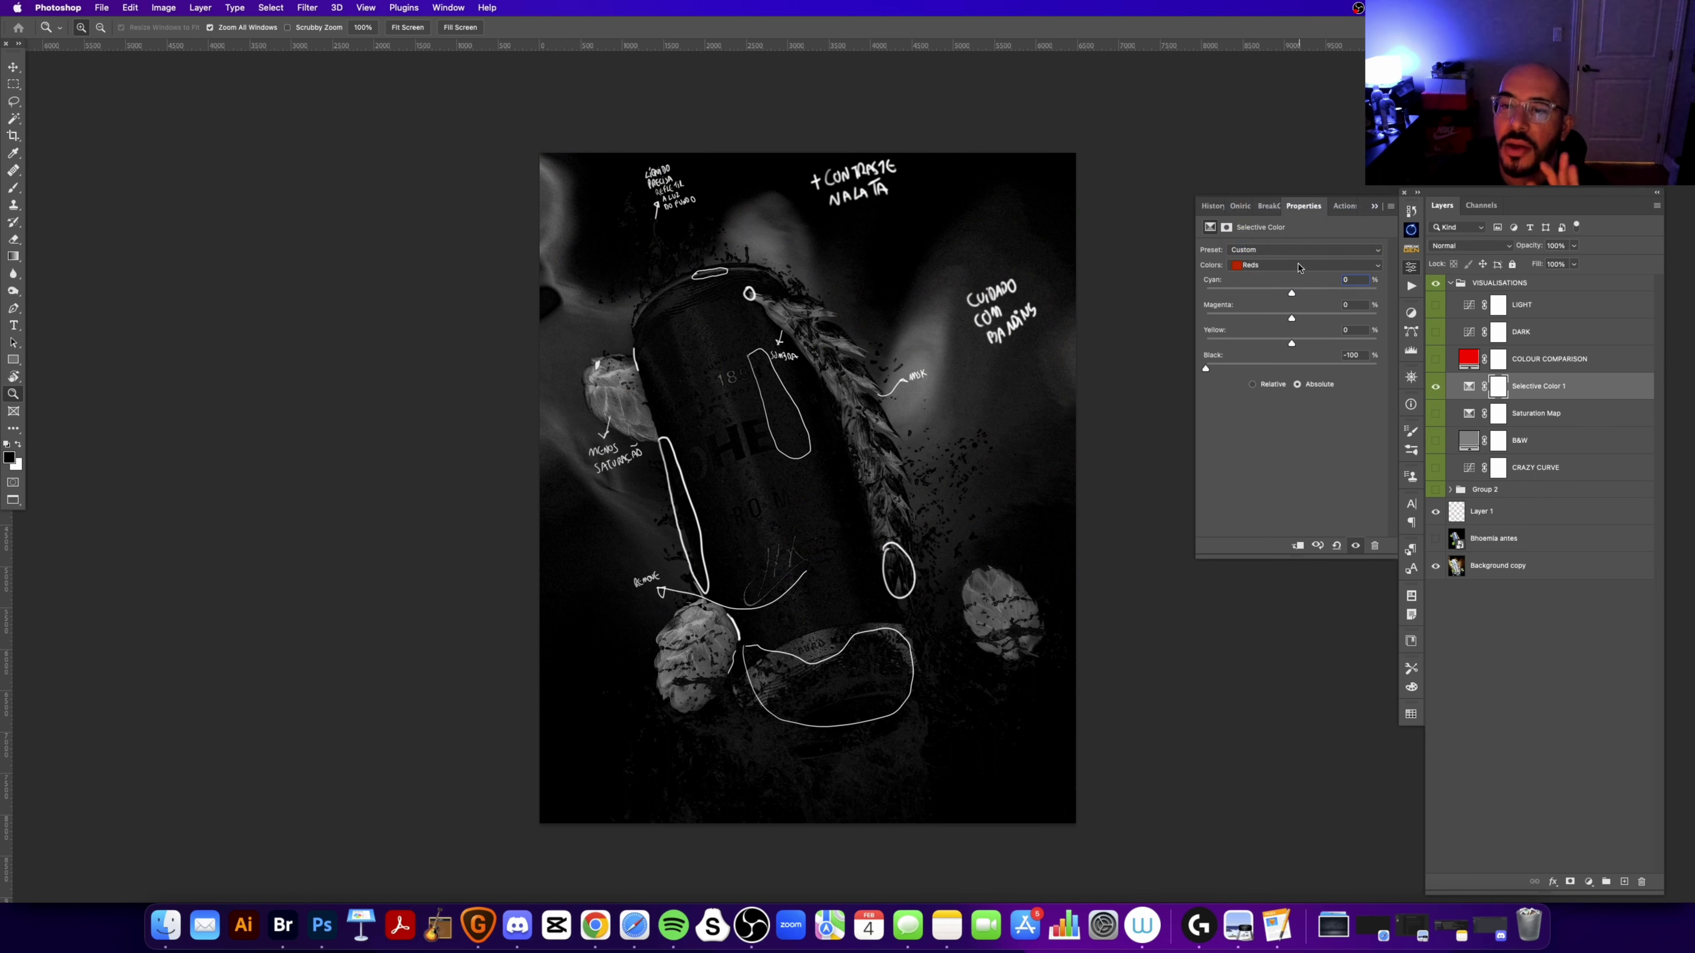
left_click(1641, 882)
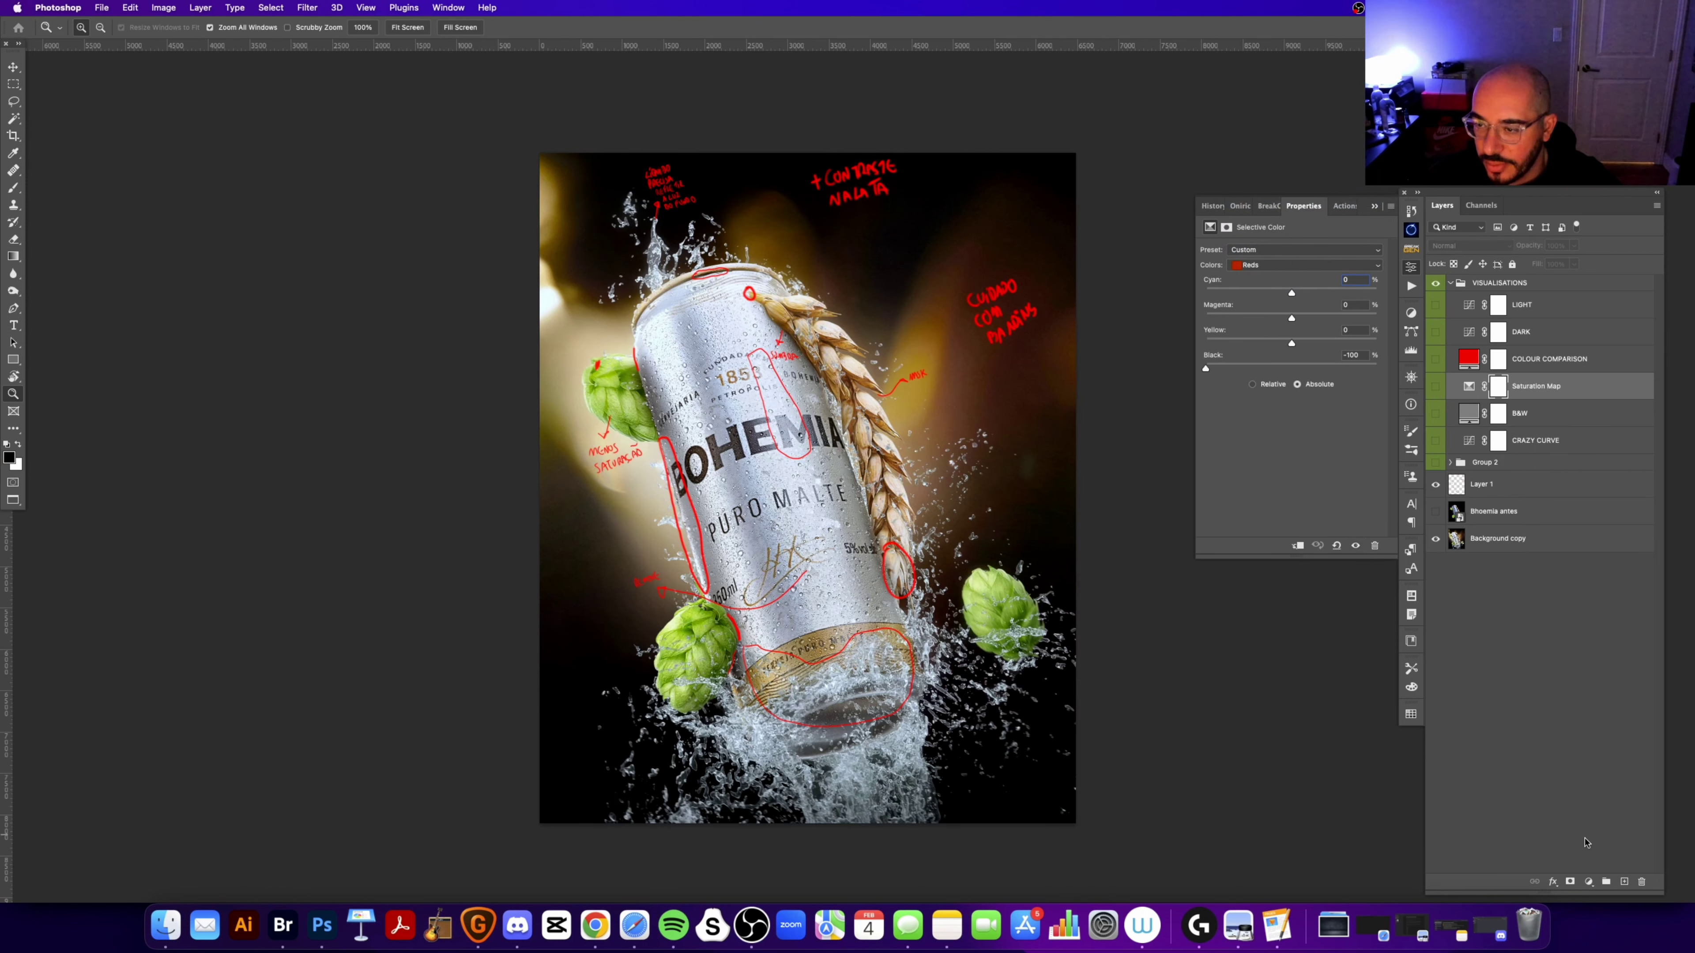
left_click(1588, 881)
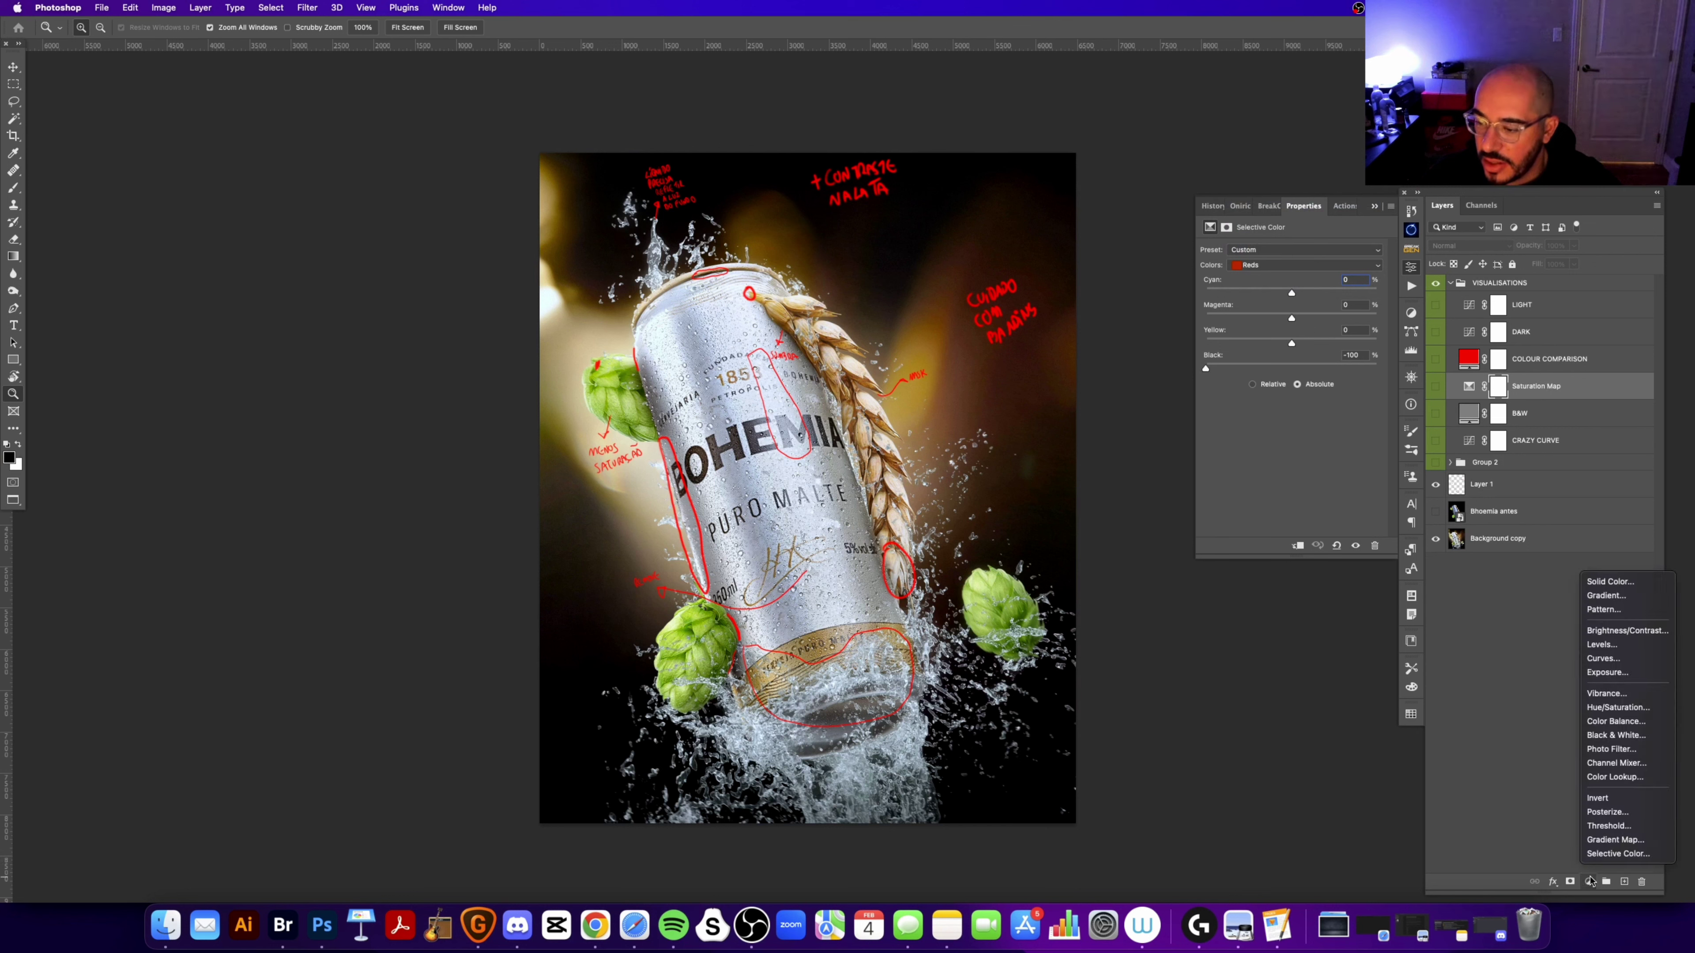
Step: Add a trial Selective Color layer with Reds Black at -100, then delete it
left_click(1623, 853)
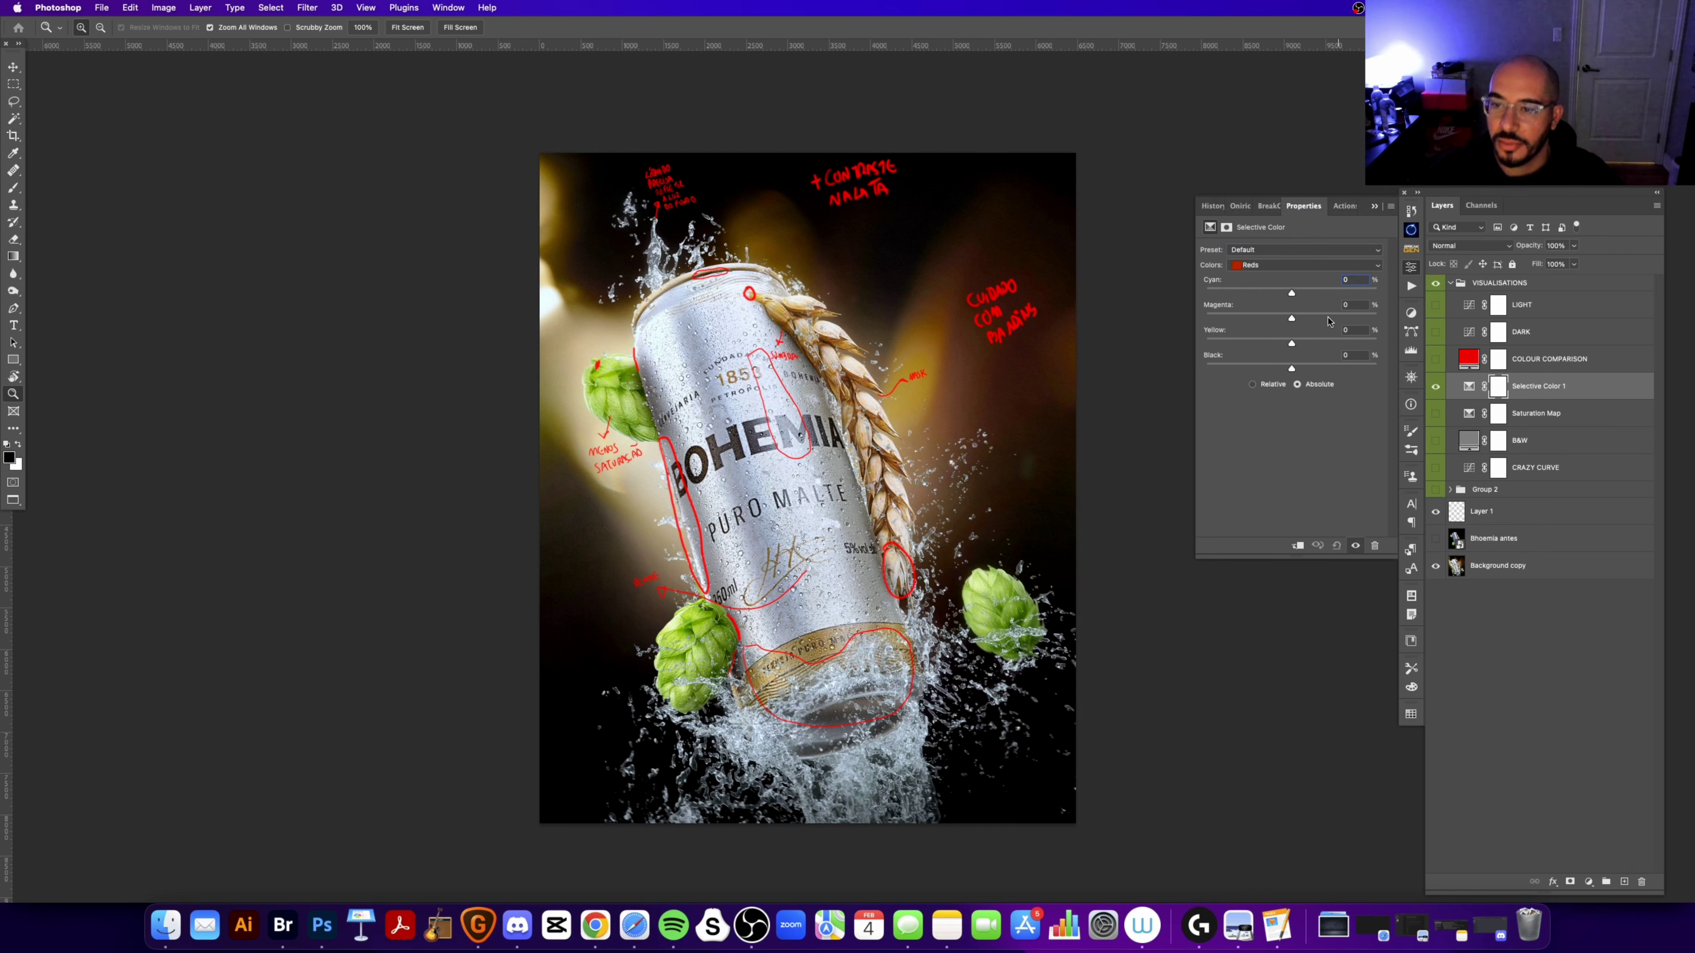
left_click(1273, 267)
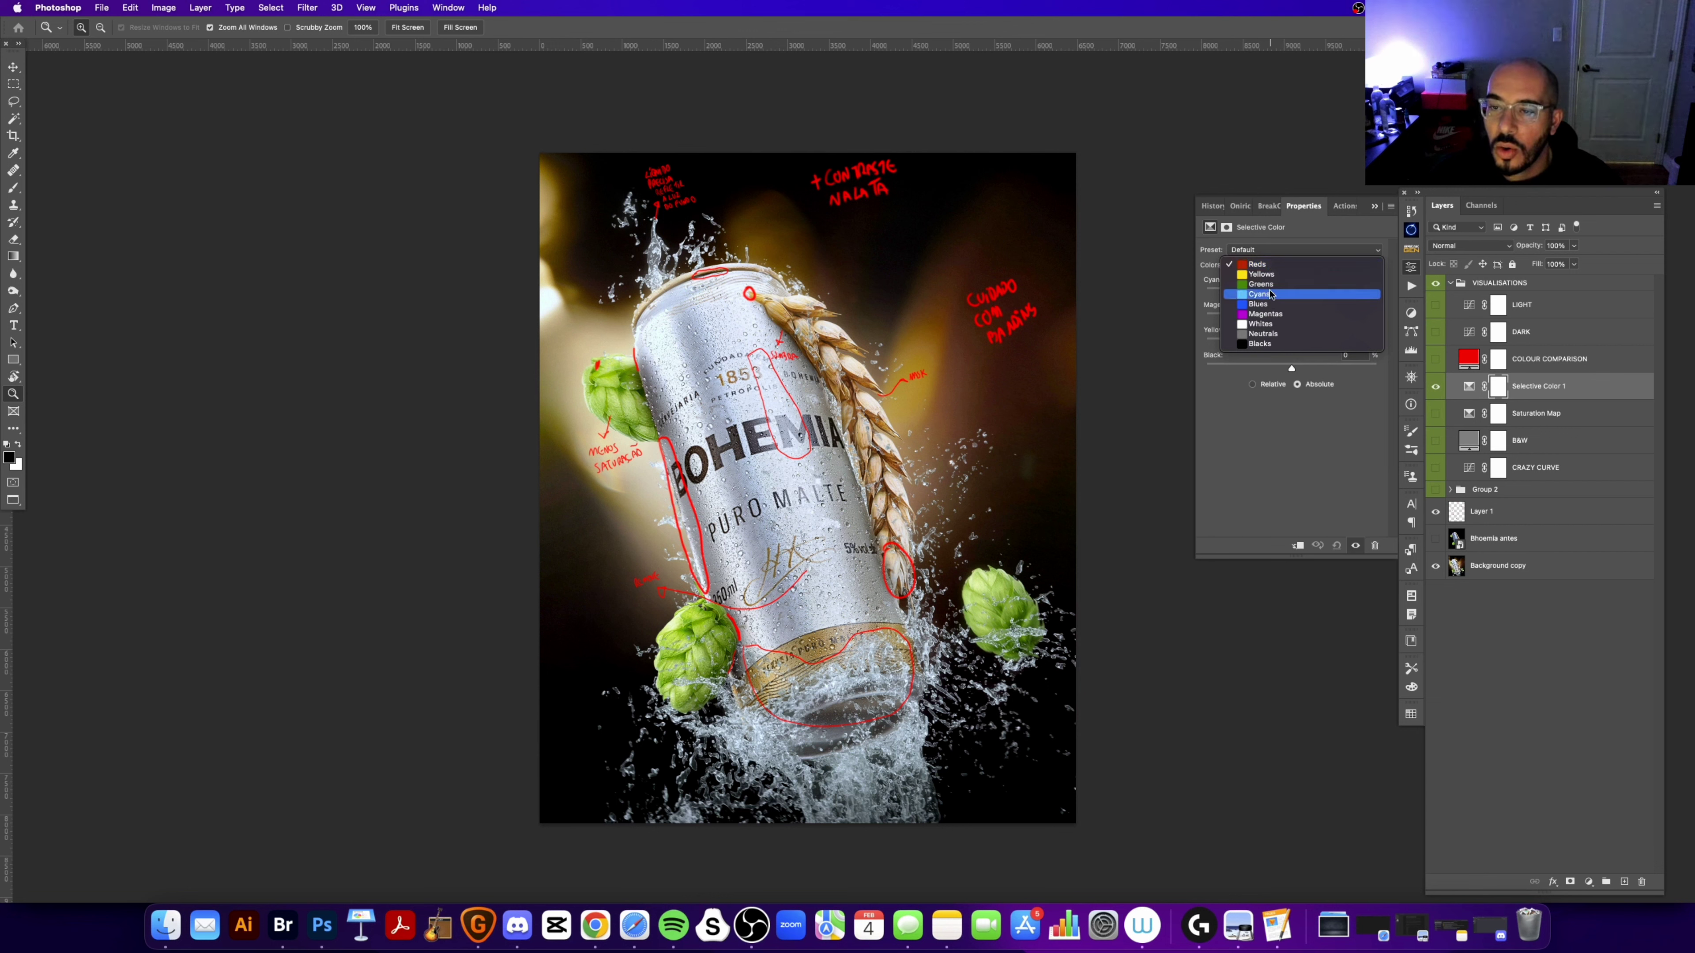
left_click(1273, 345)
left_click_drag(1291, 368, 1148, 370)
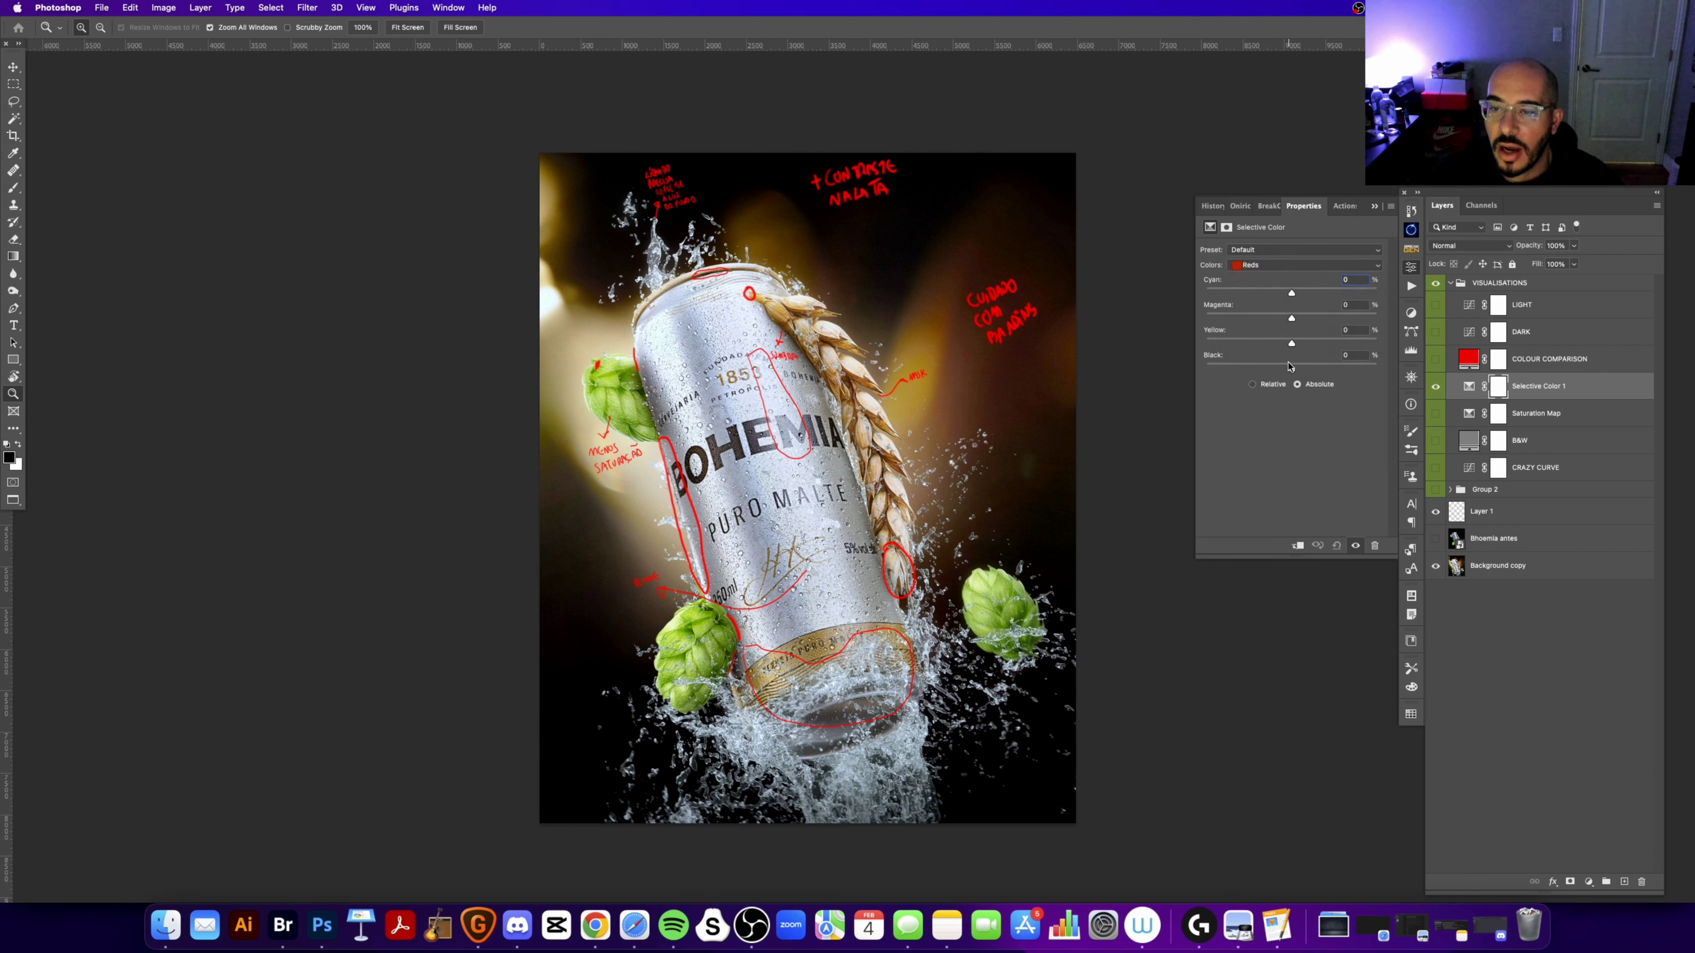
left_click(1274, 266)
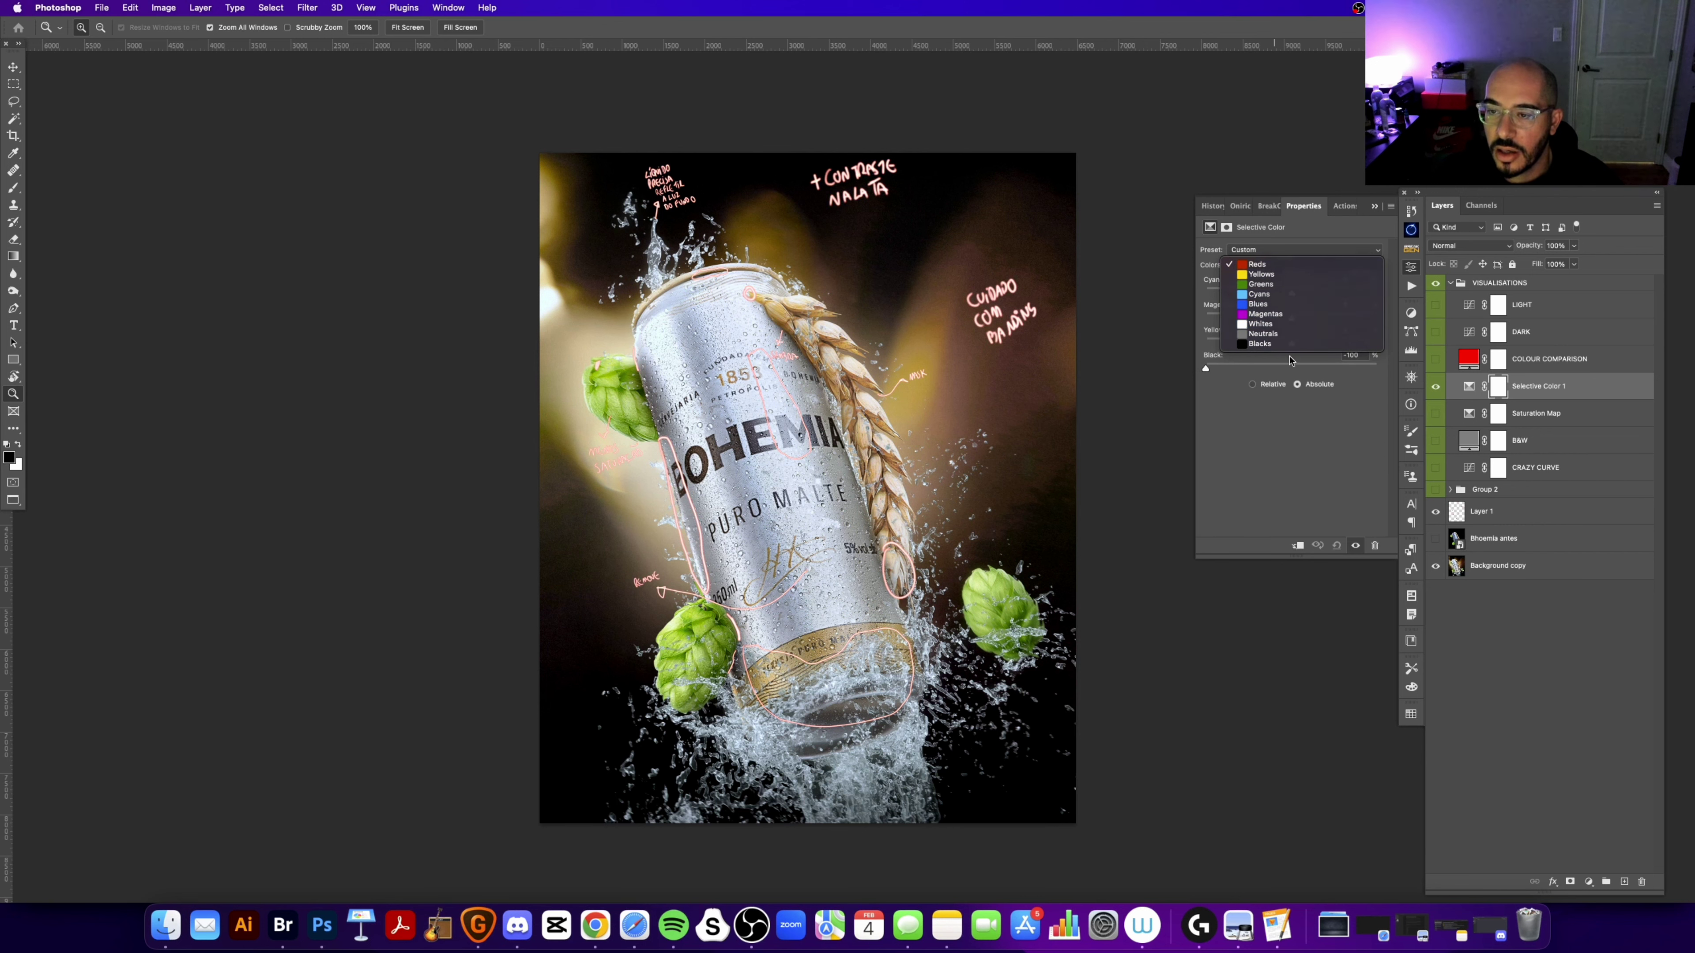
key("Escape")
key("super+z")
left_click(1410, 230)
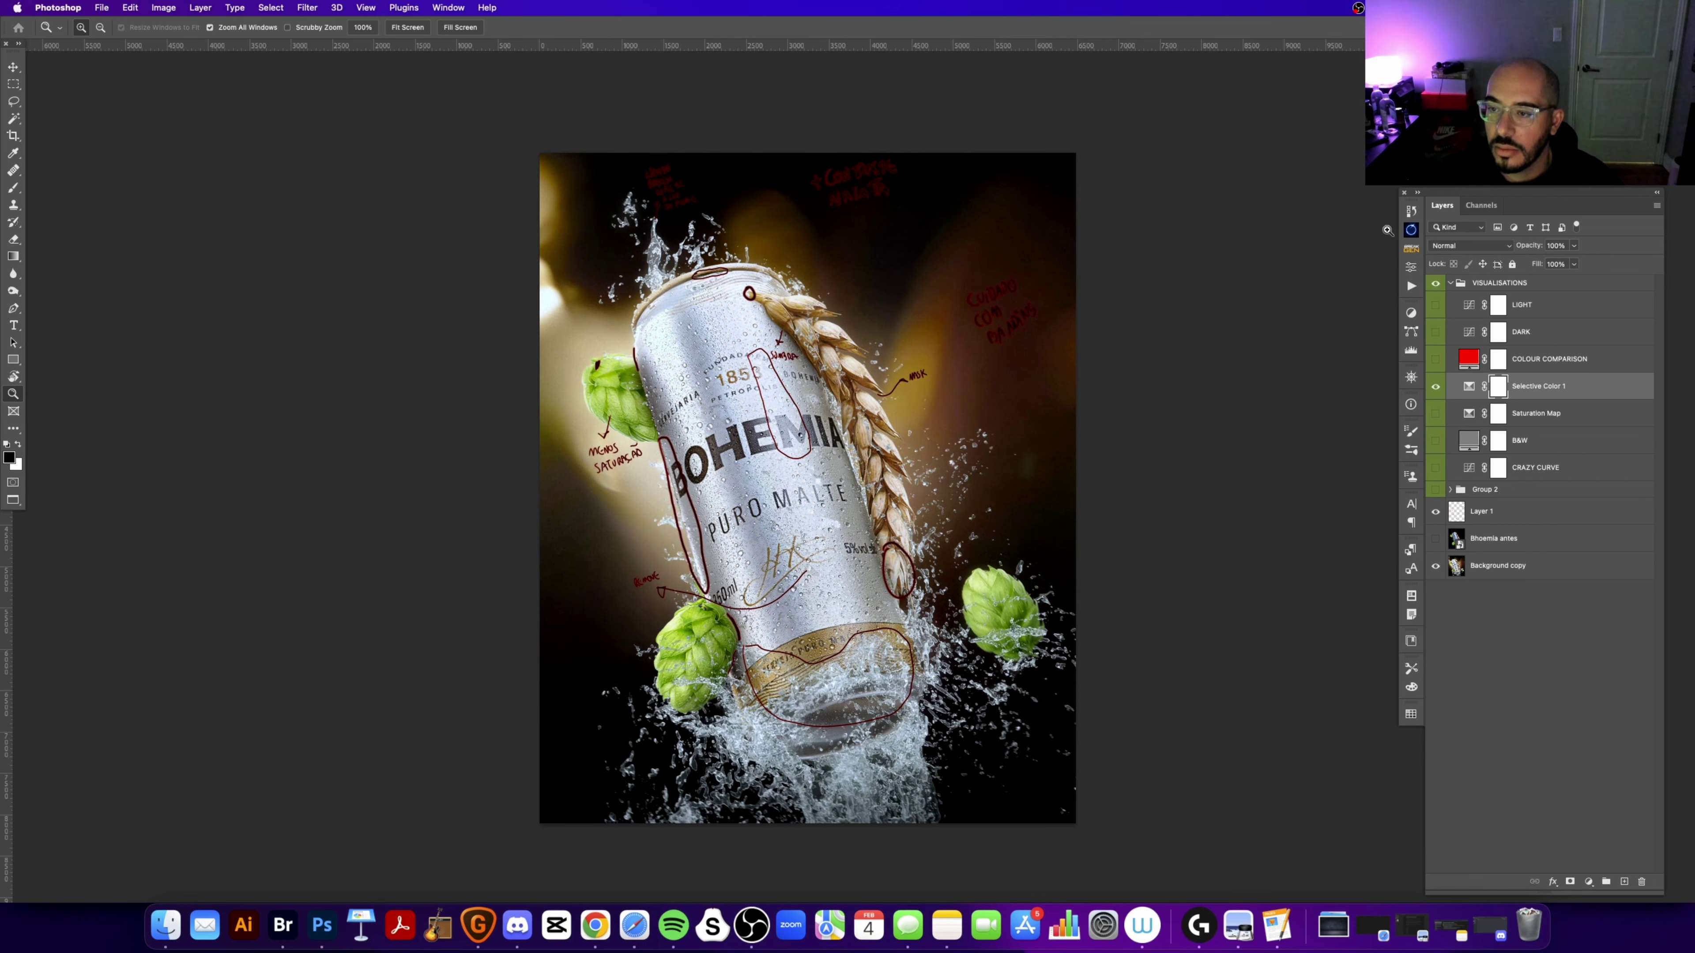
key("Delete")
Step: Show the Saturation Map, inspect its Greens, Blues and Whites ranges, then hide it again
left_click(1436, 387)
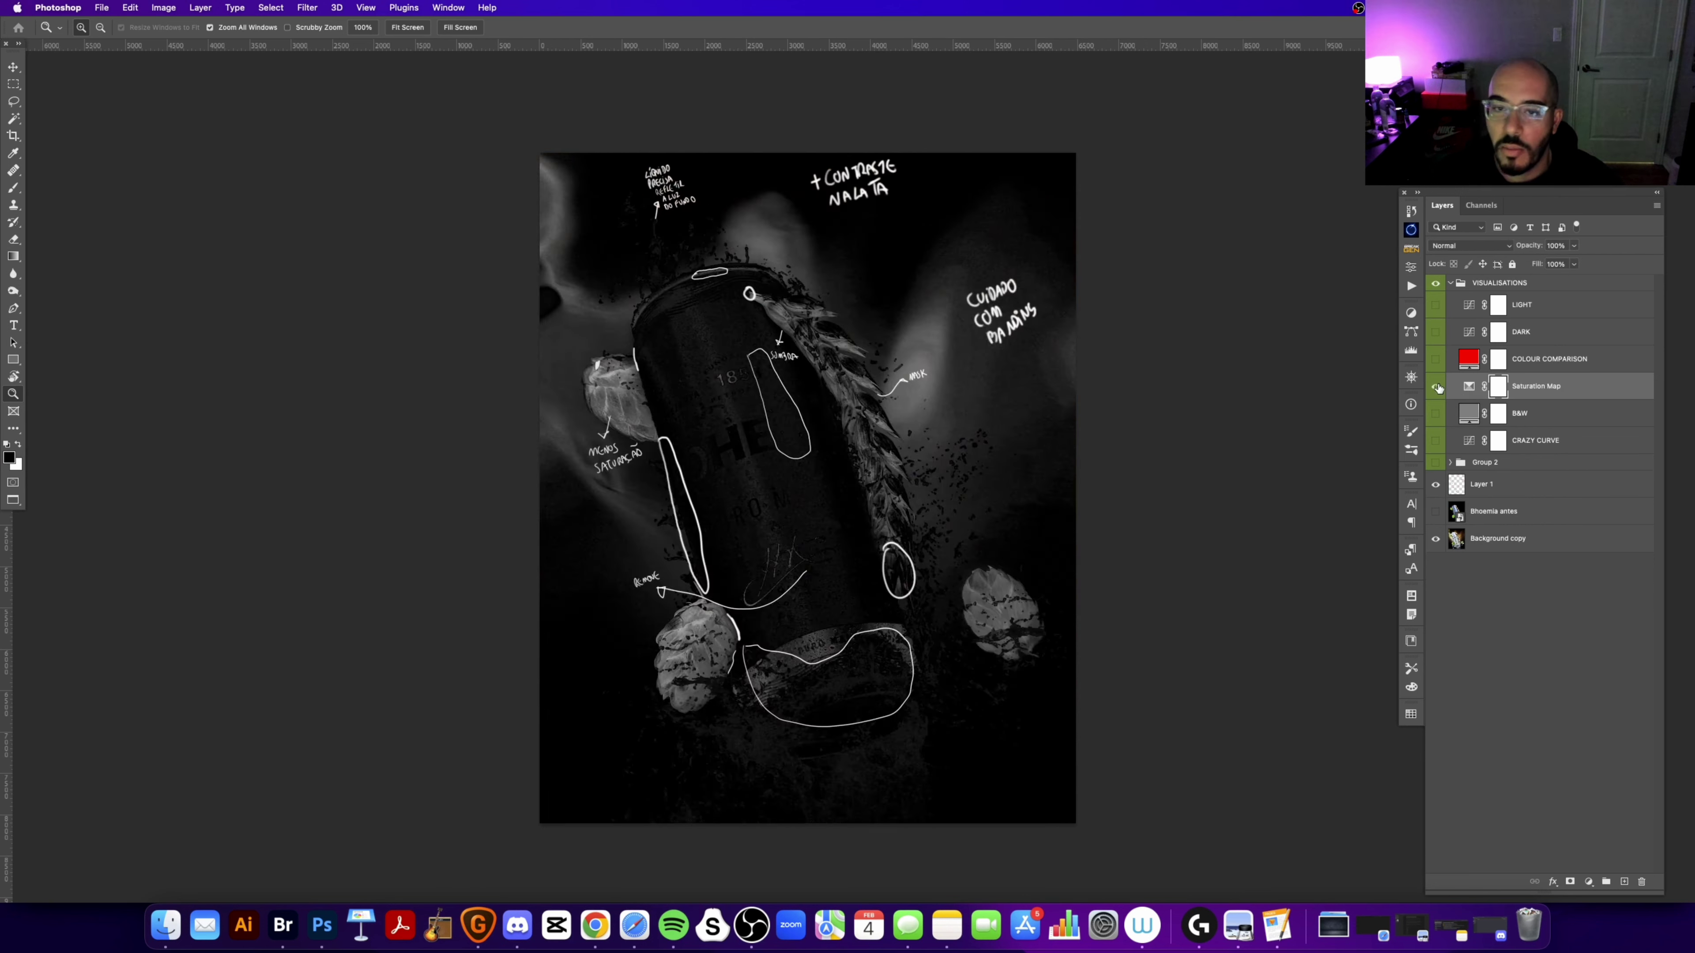
double_click(1468, 386)
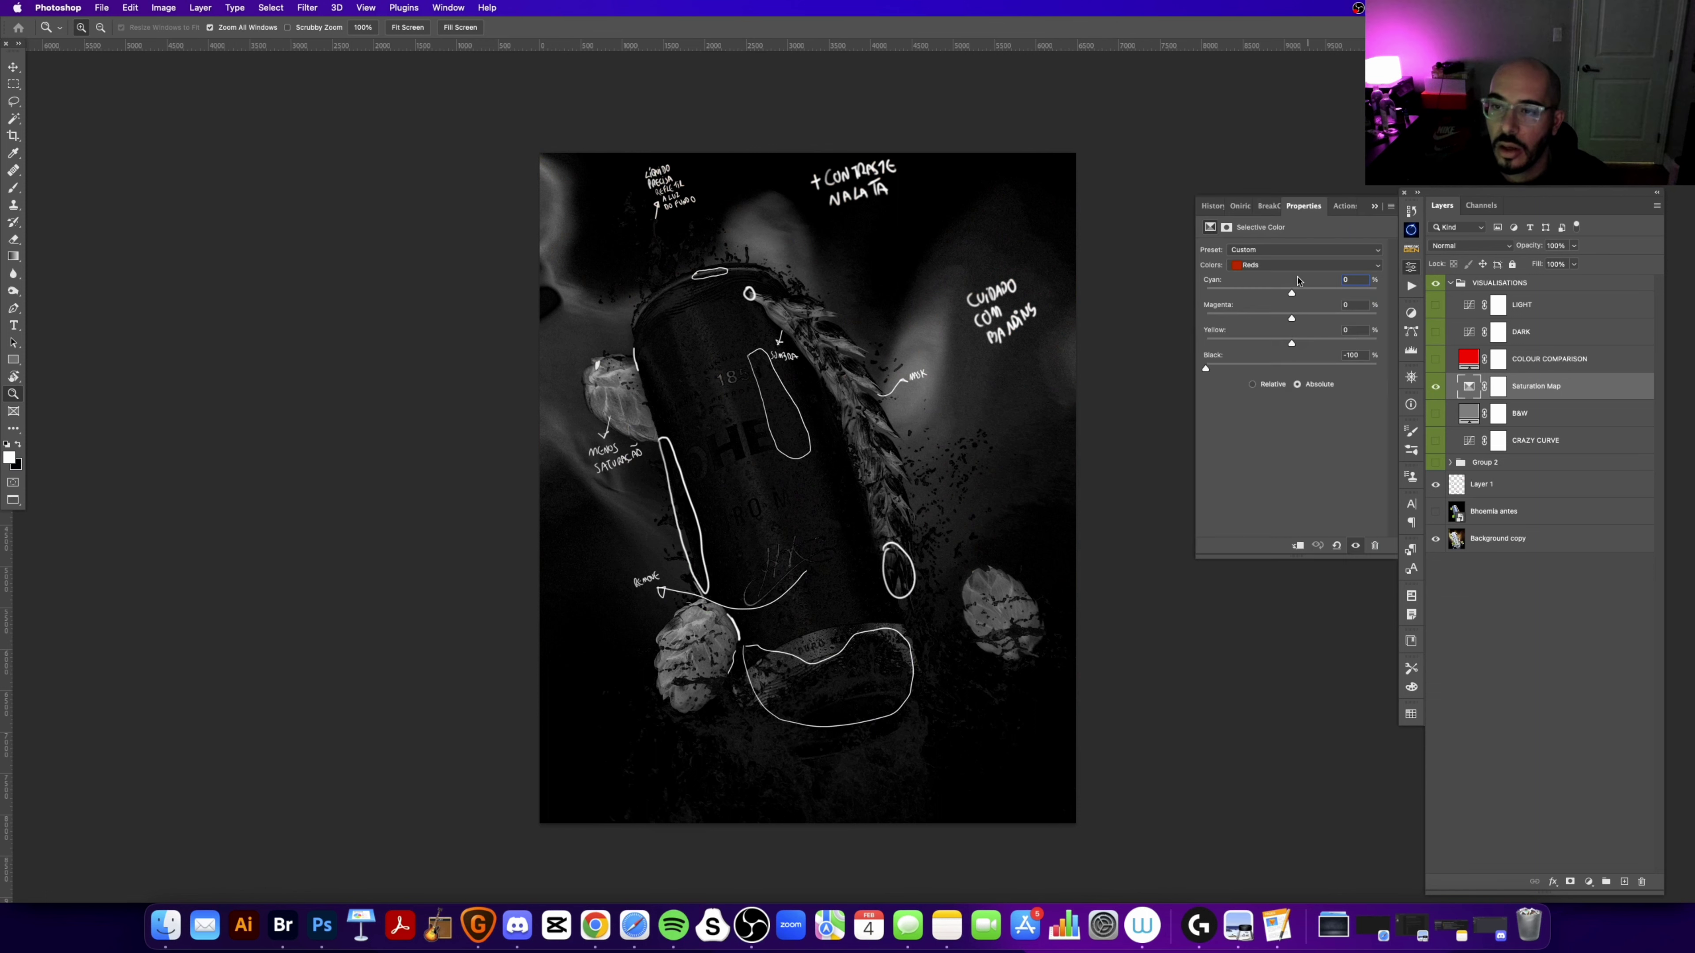
left_click(1275, 265)
left_click(1294, 268)
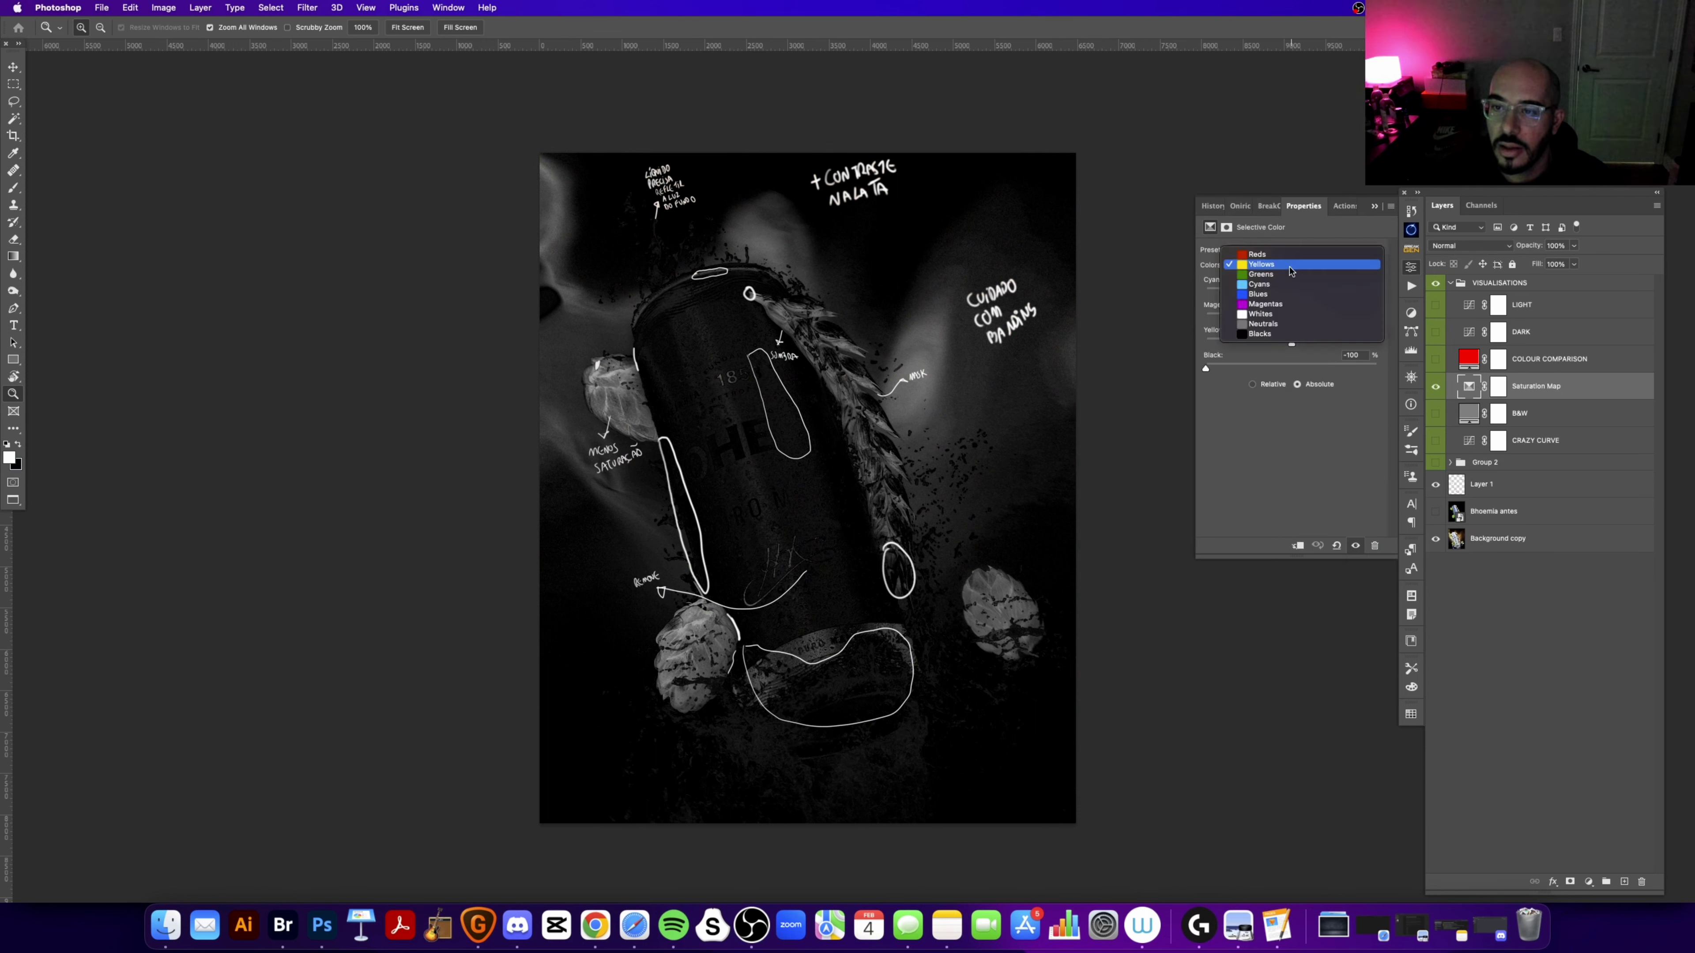
left_click(1297, 270)
left_click(1301, 271)
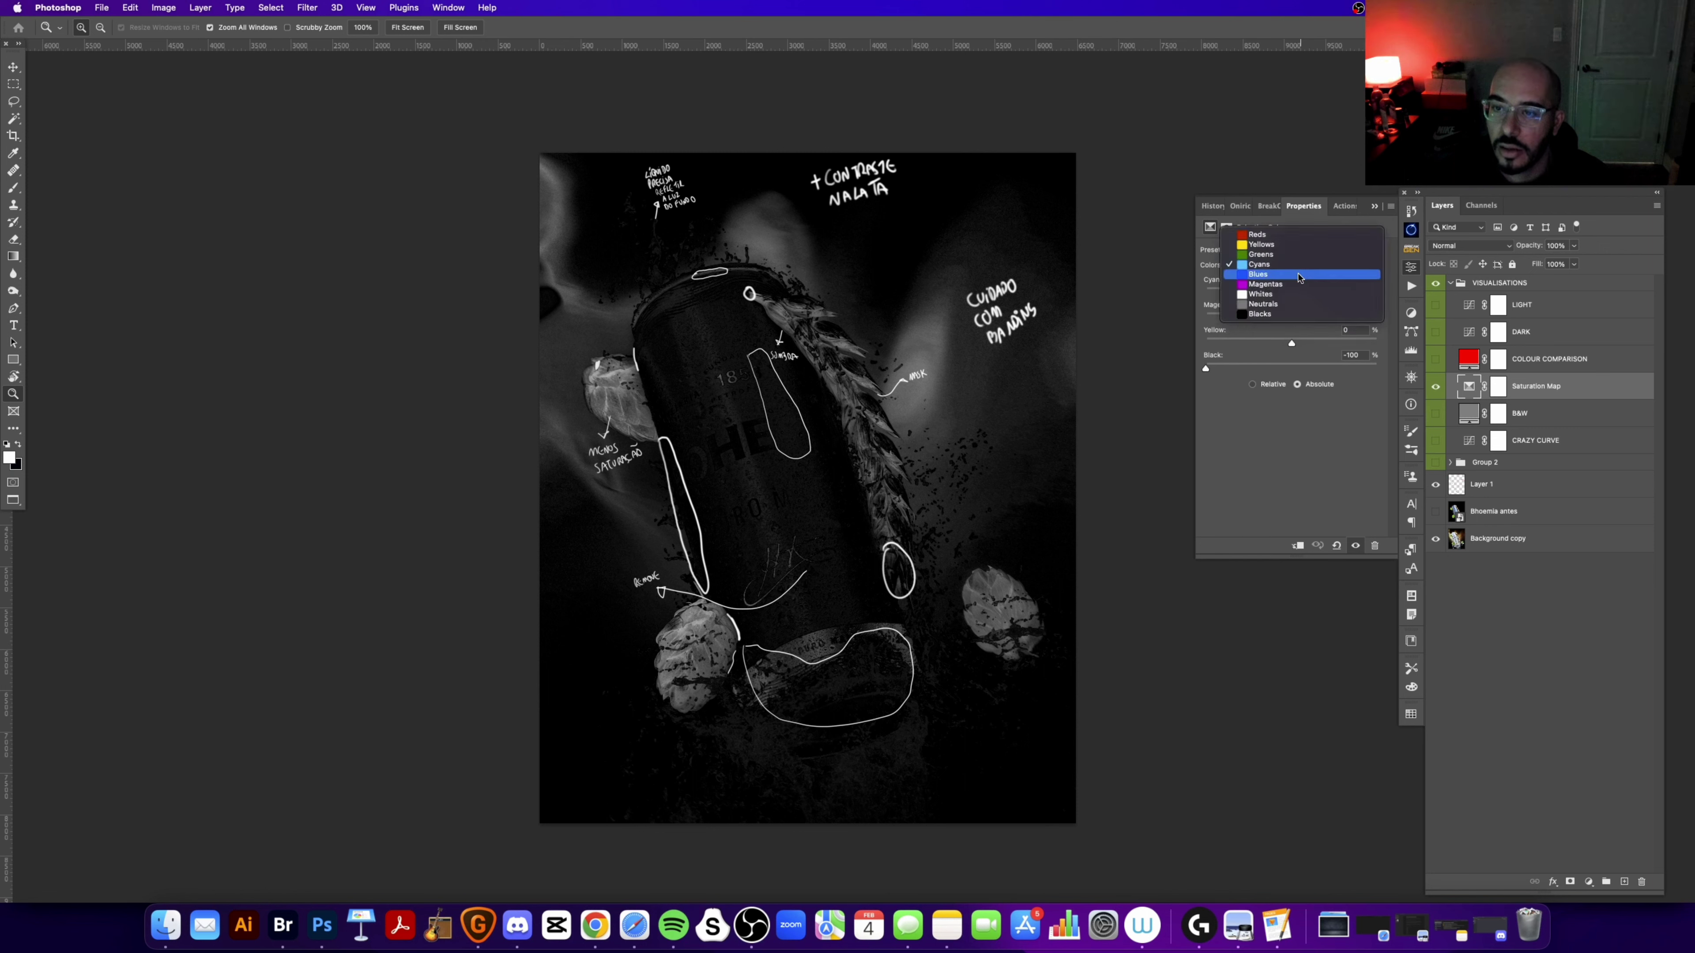
left_click(1304, 270)
left_click(1305, 275)
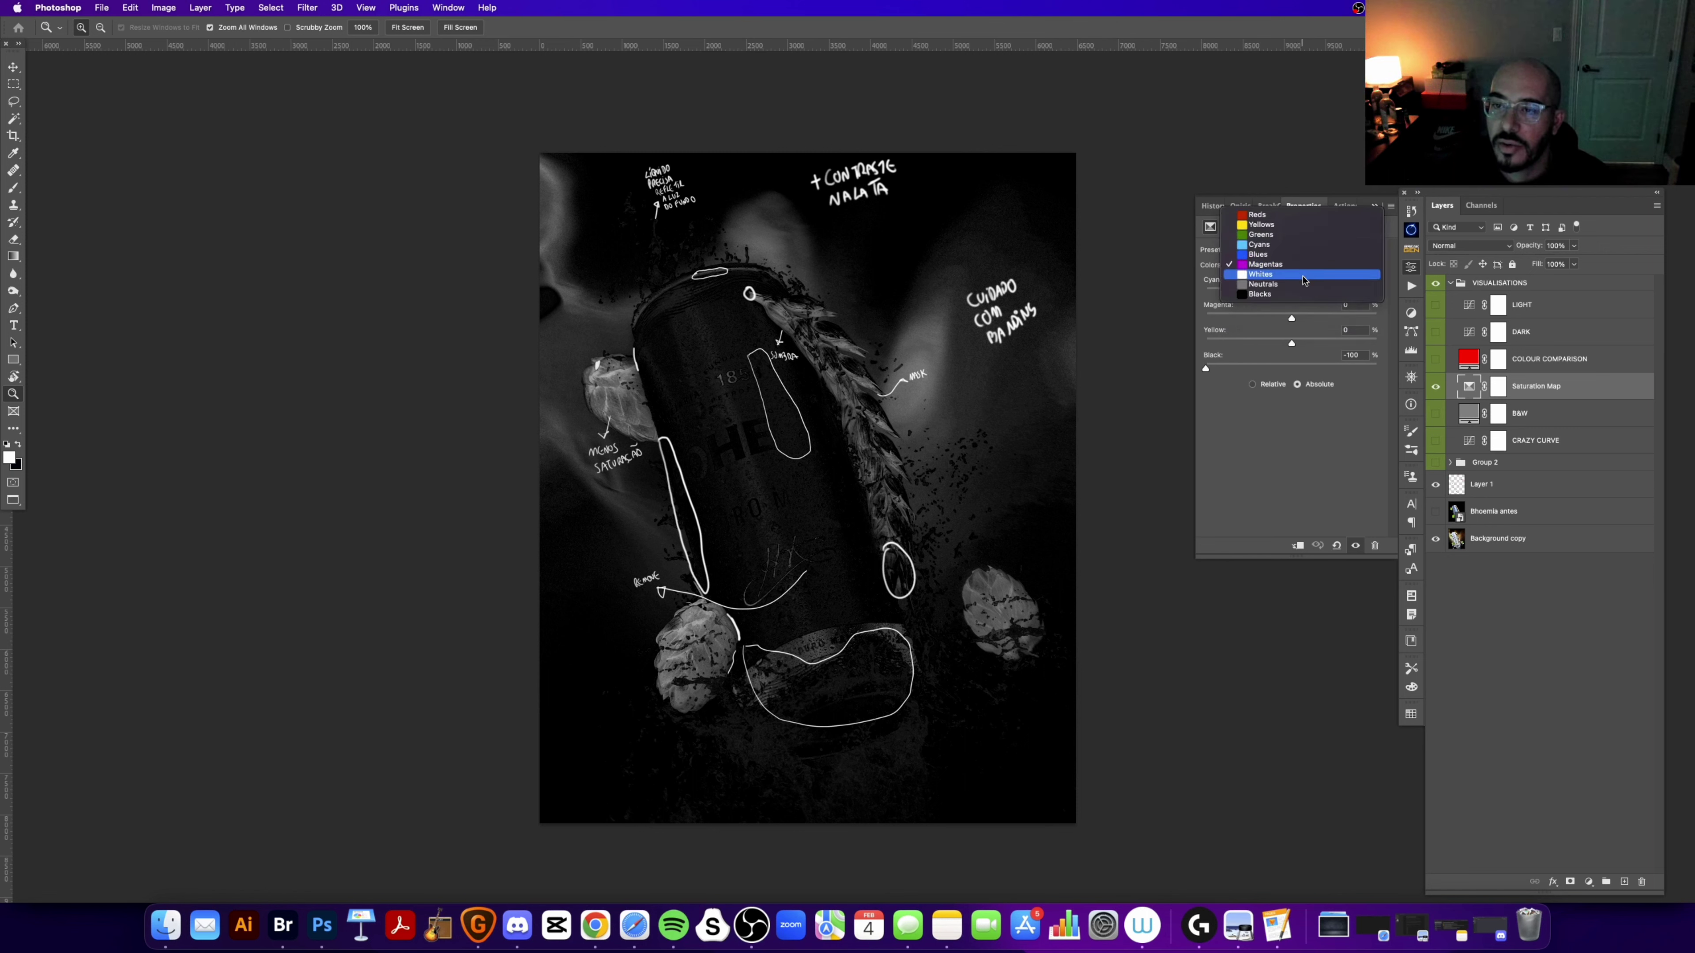
left_click(1374, 206)
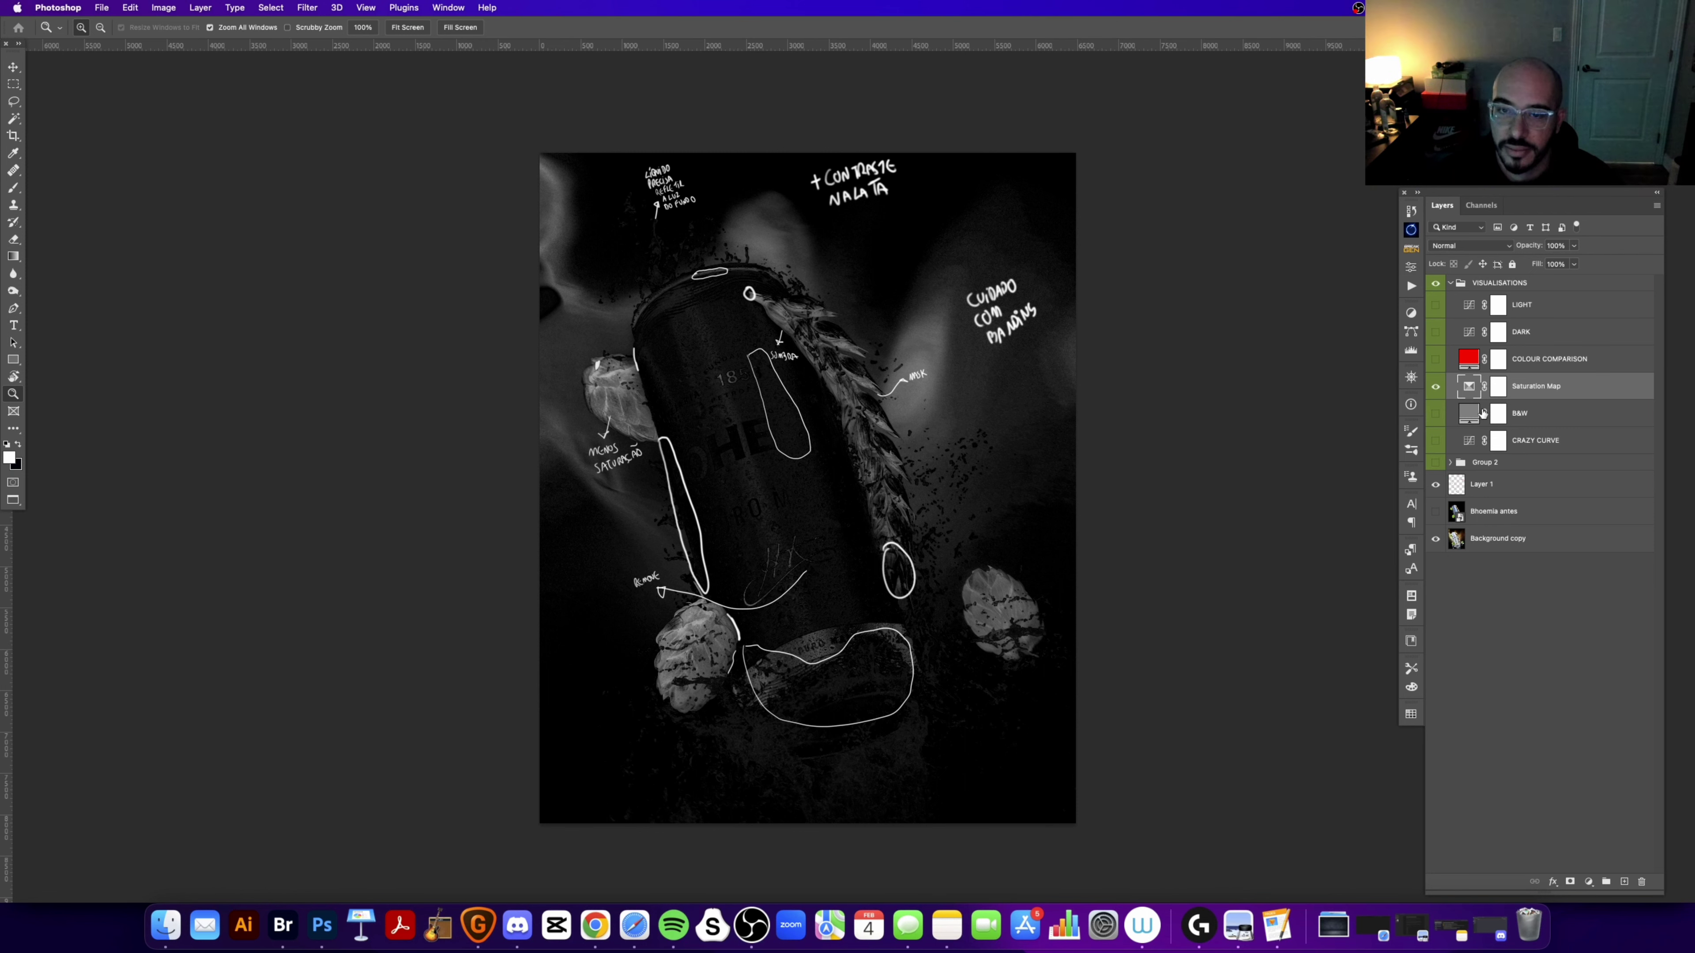
left_click(1435, 386)
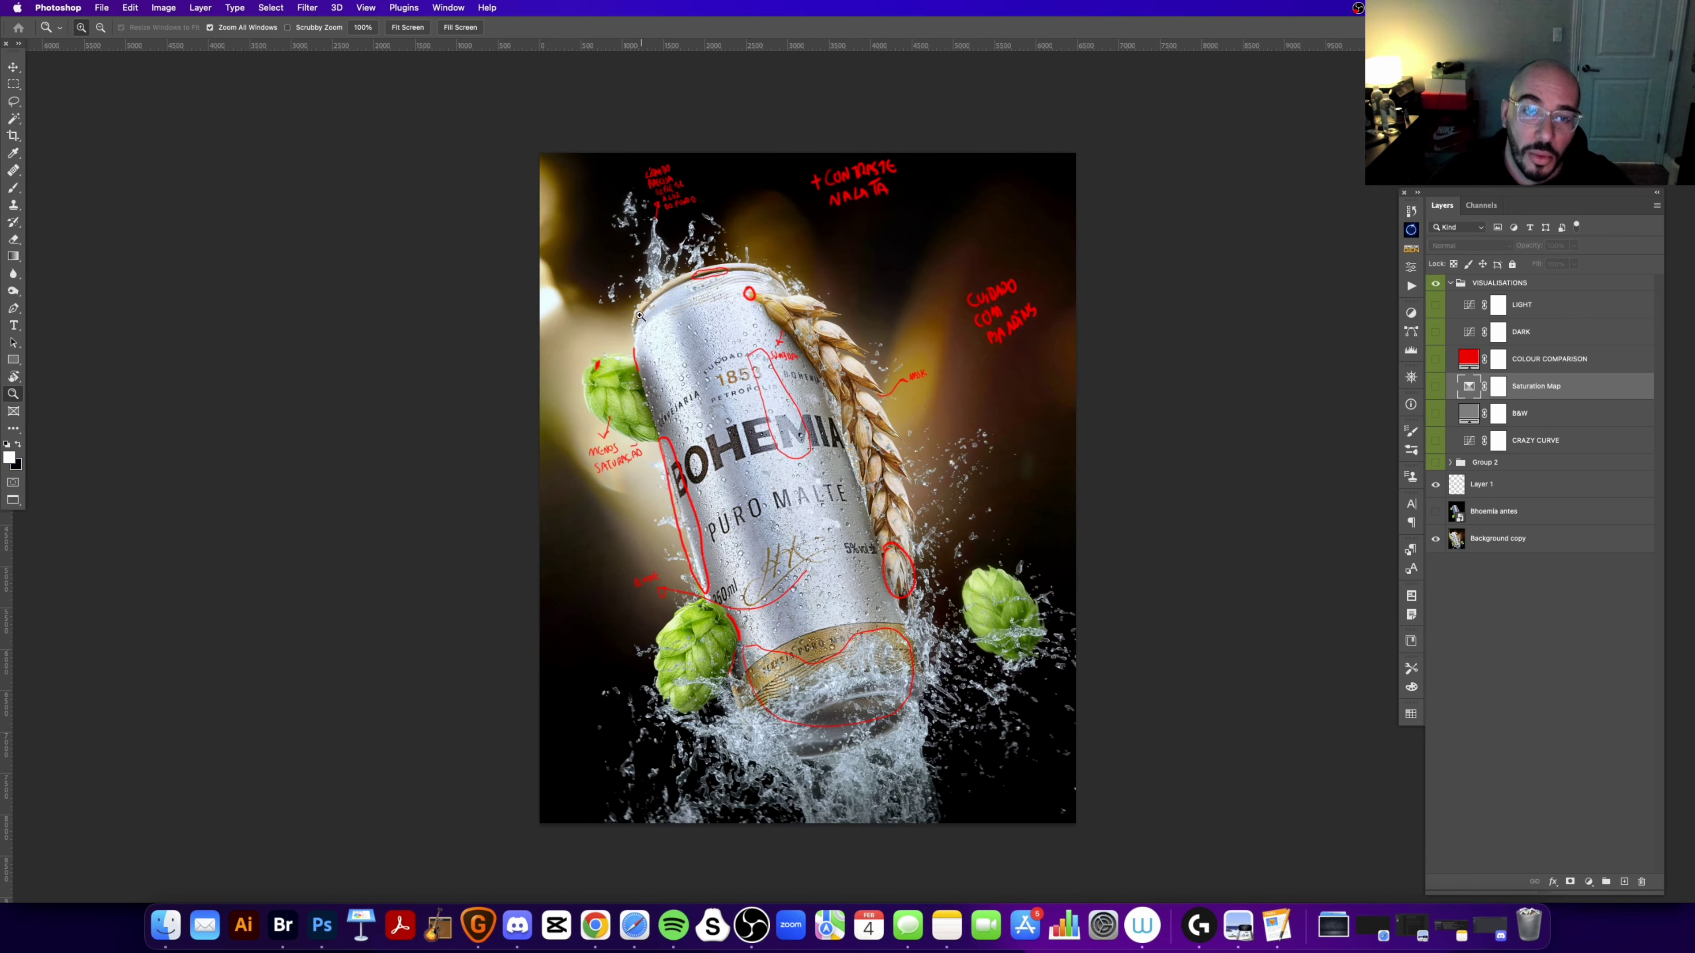
scroll(639, 315, "right", 2)
scroll(624, 399, "right", 3)
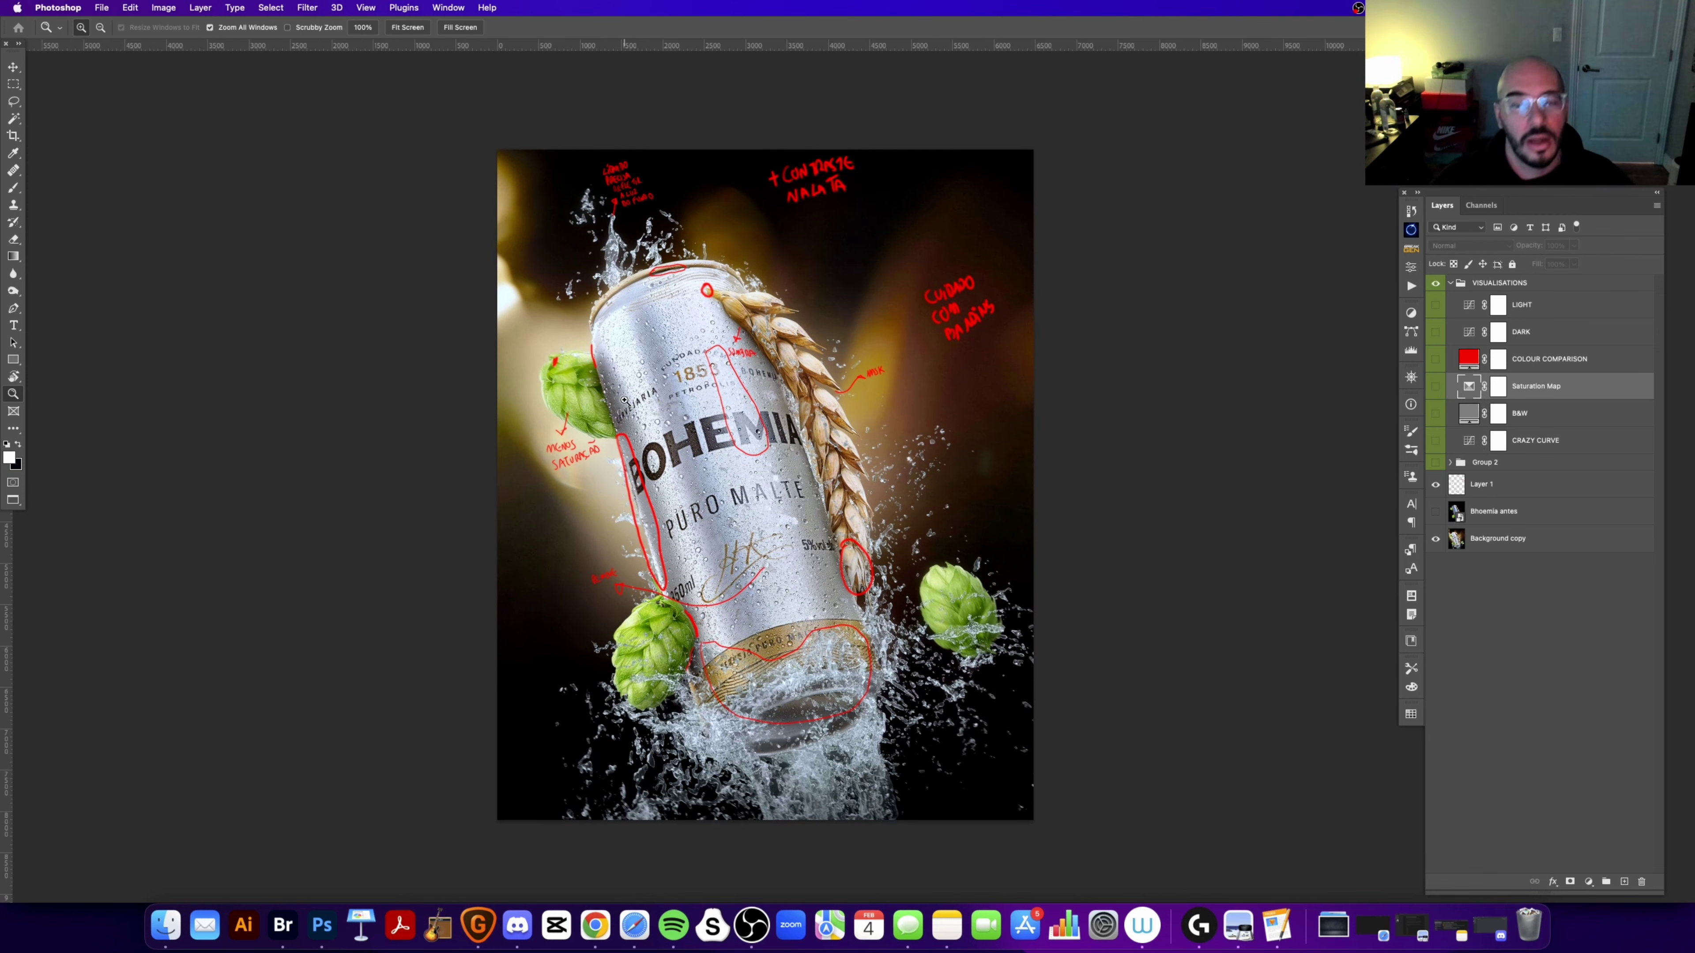
left_click_drag(885, 294, 932, 295)
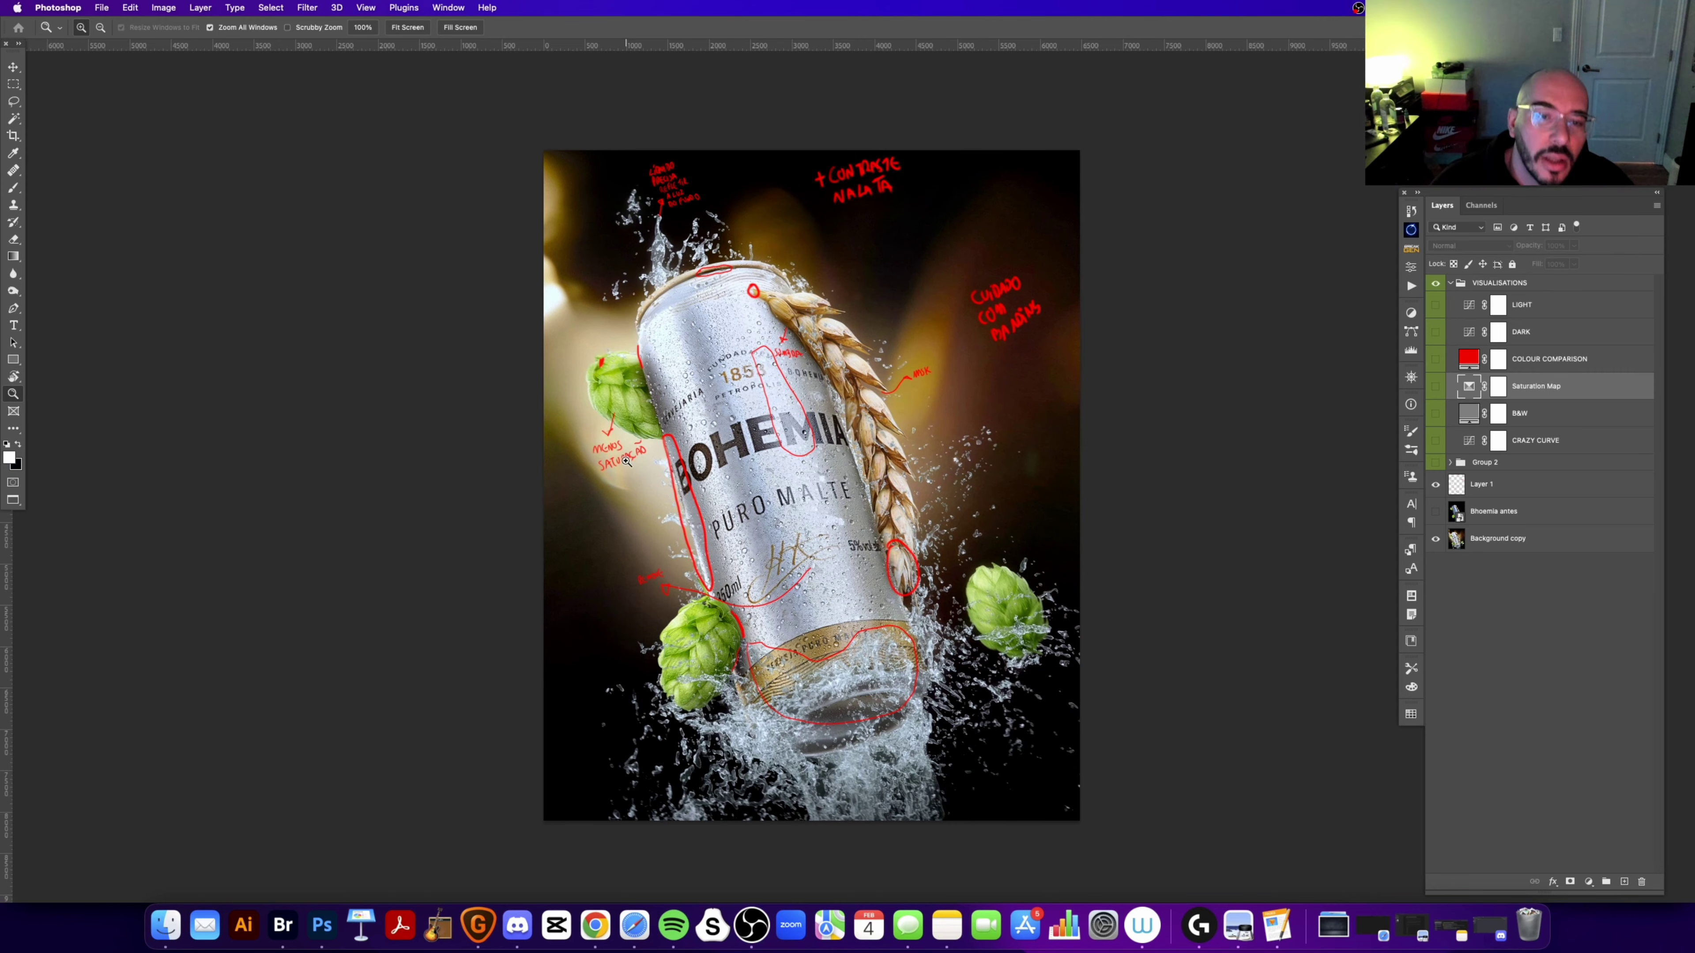
scroll(606, 388, "up", 5)
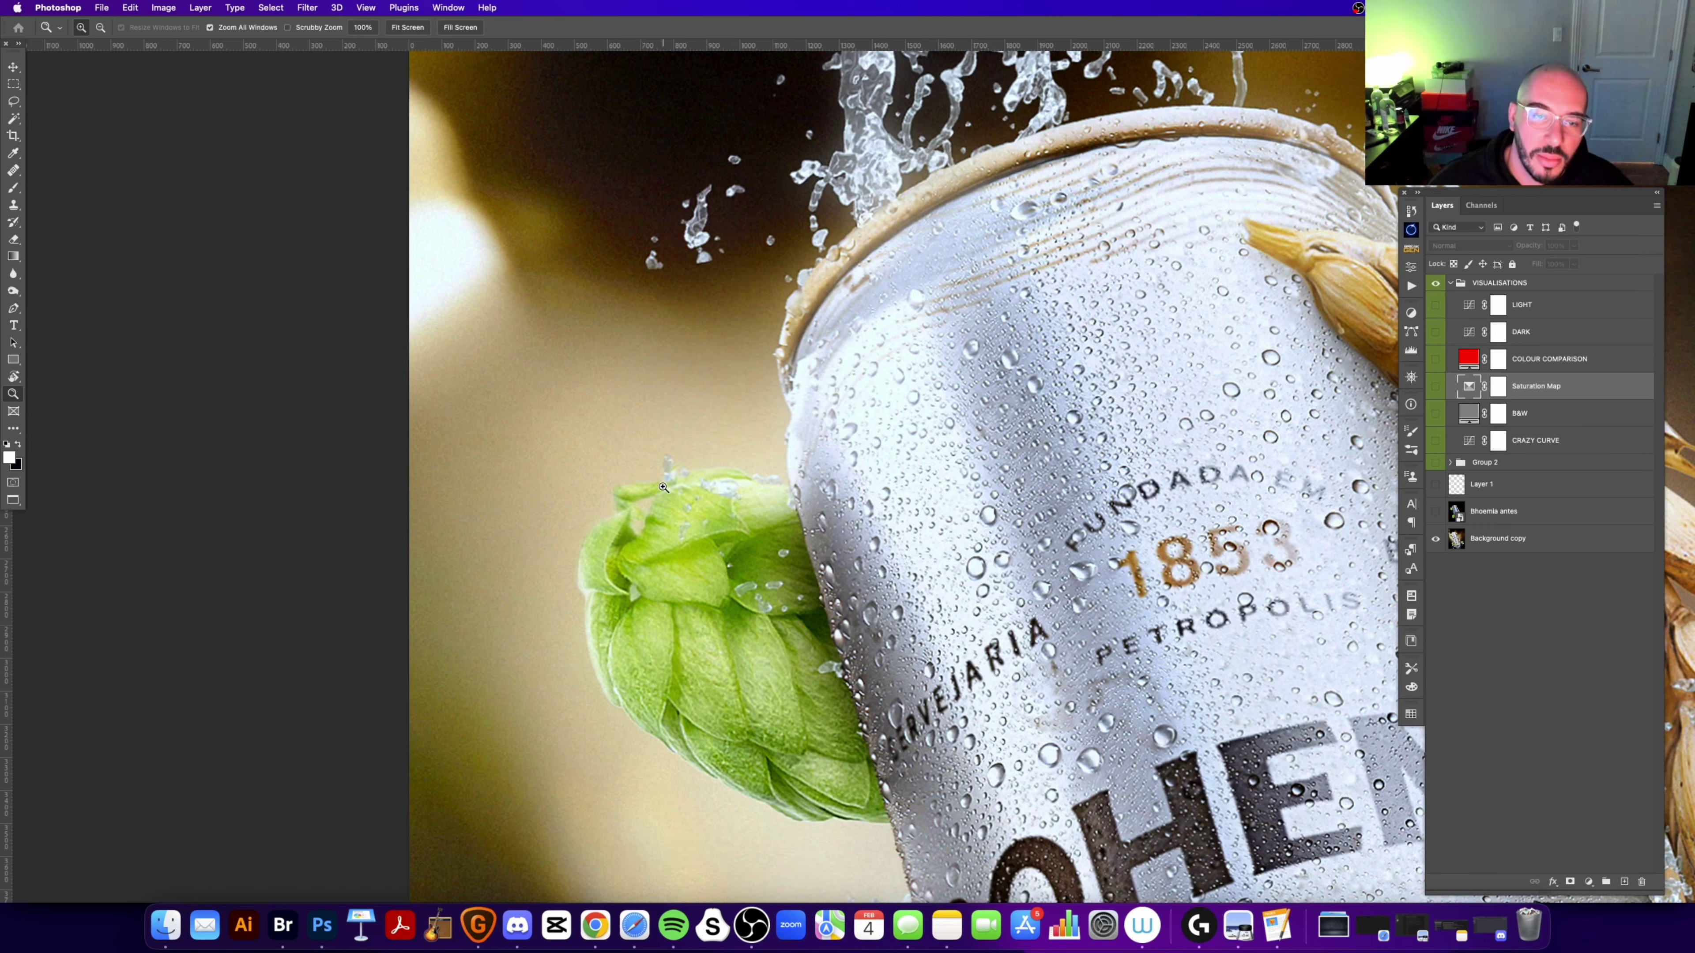
scroll(612, 535, "up", 3)
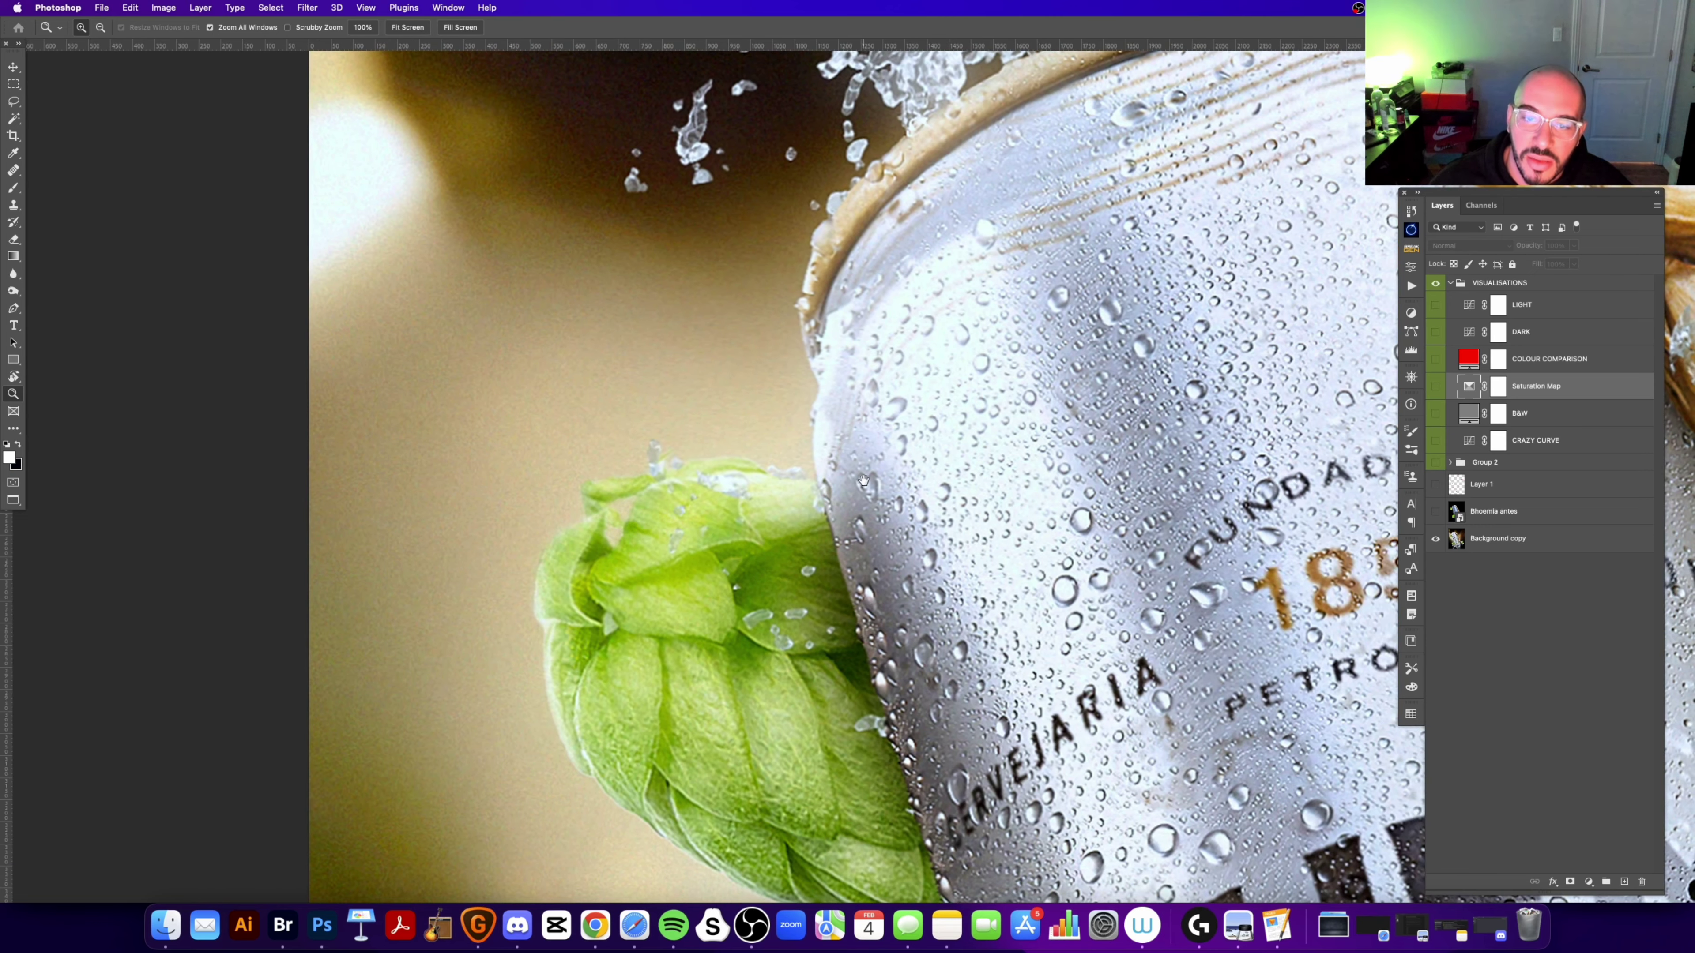
scroll(777, 480, "right", 2)
scroll(795, 557, "right", 3)
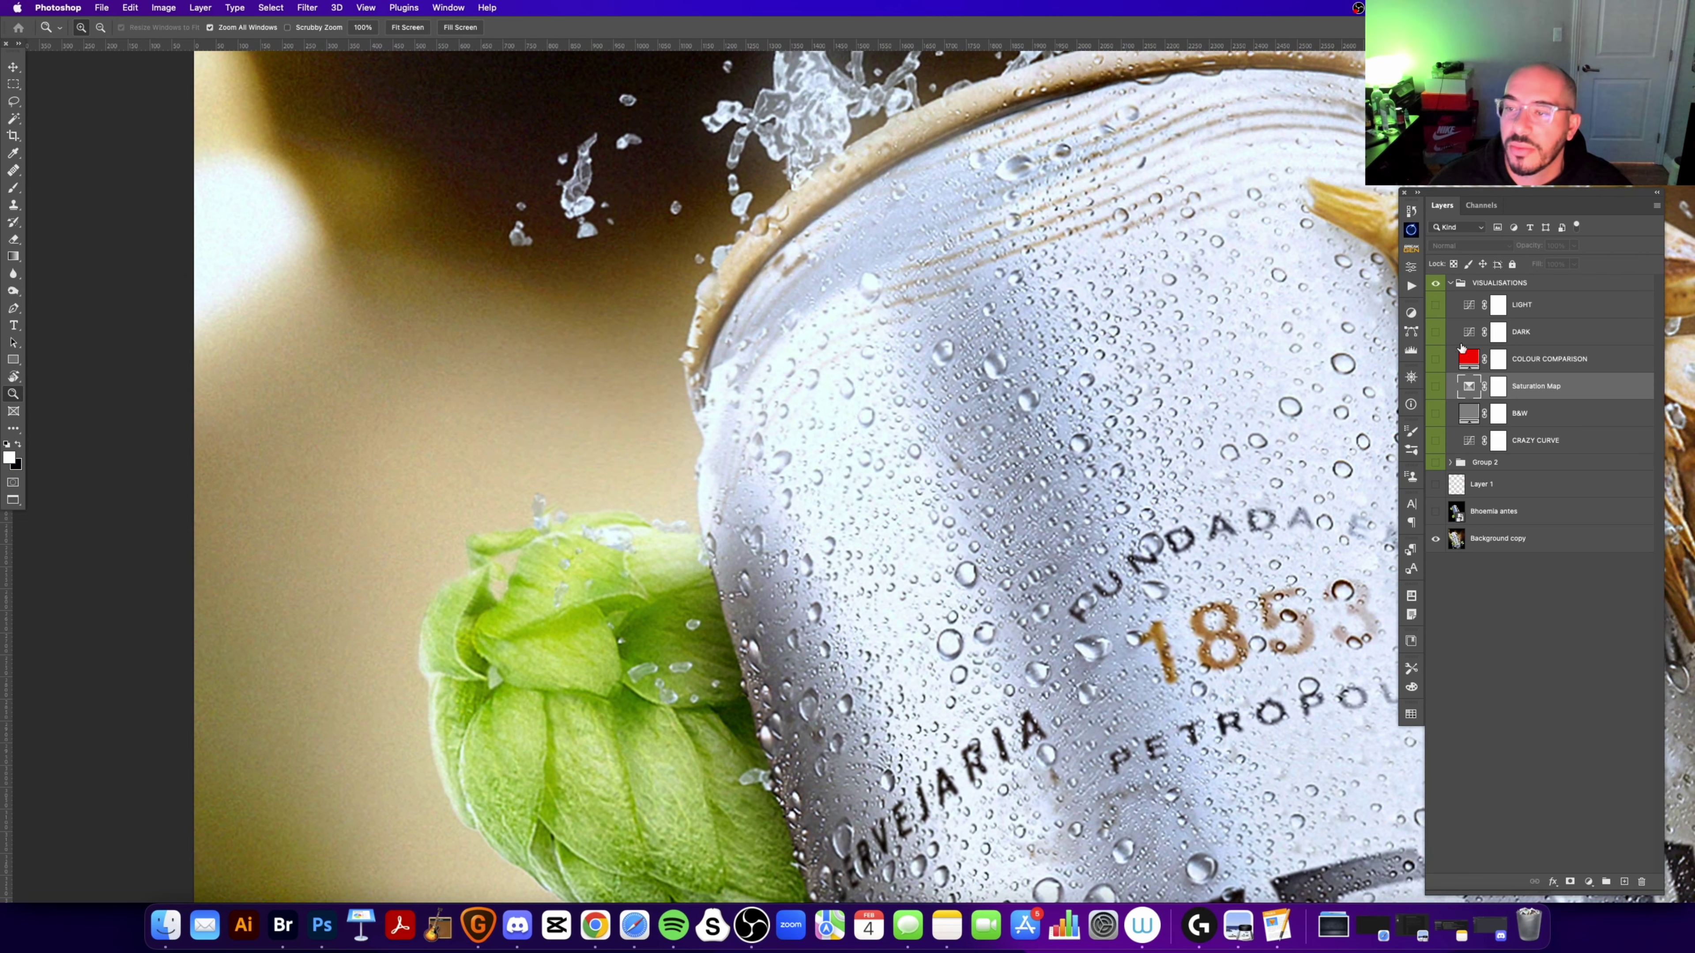
left_click(1435, 486)
left_click_drag(1012, 163, 746, 396)
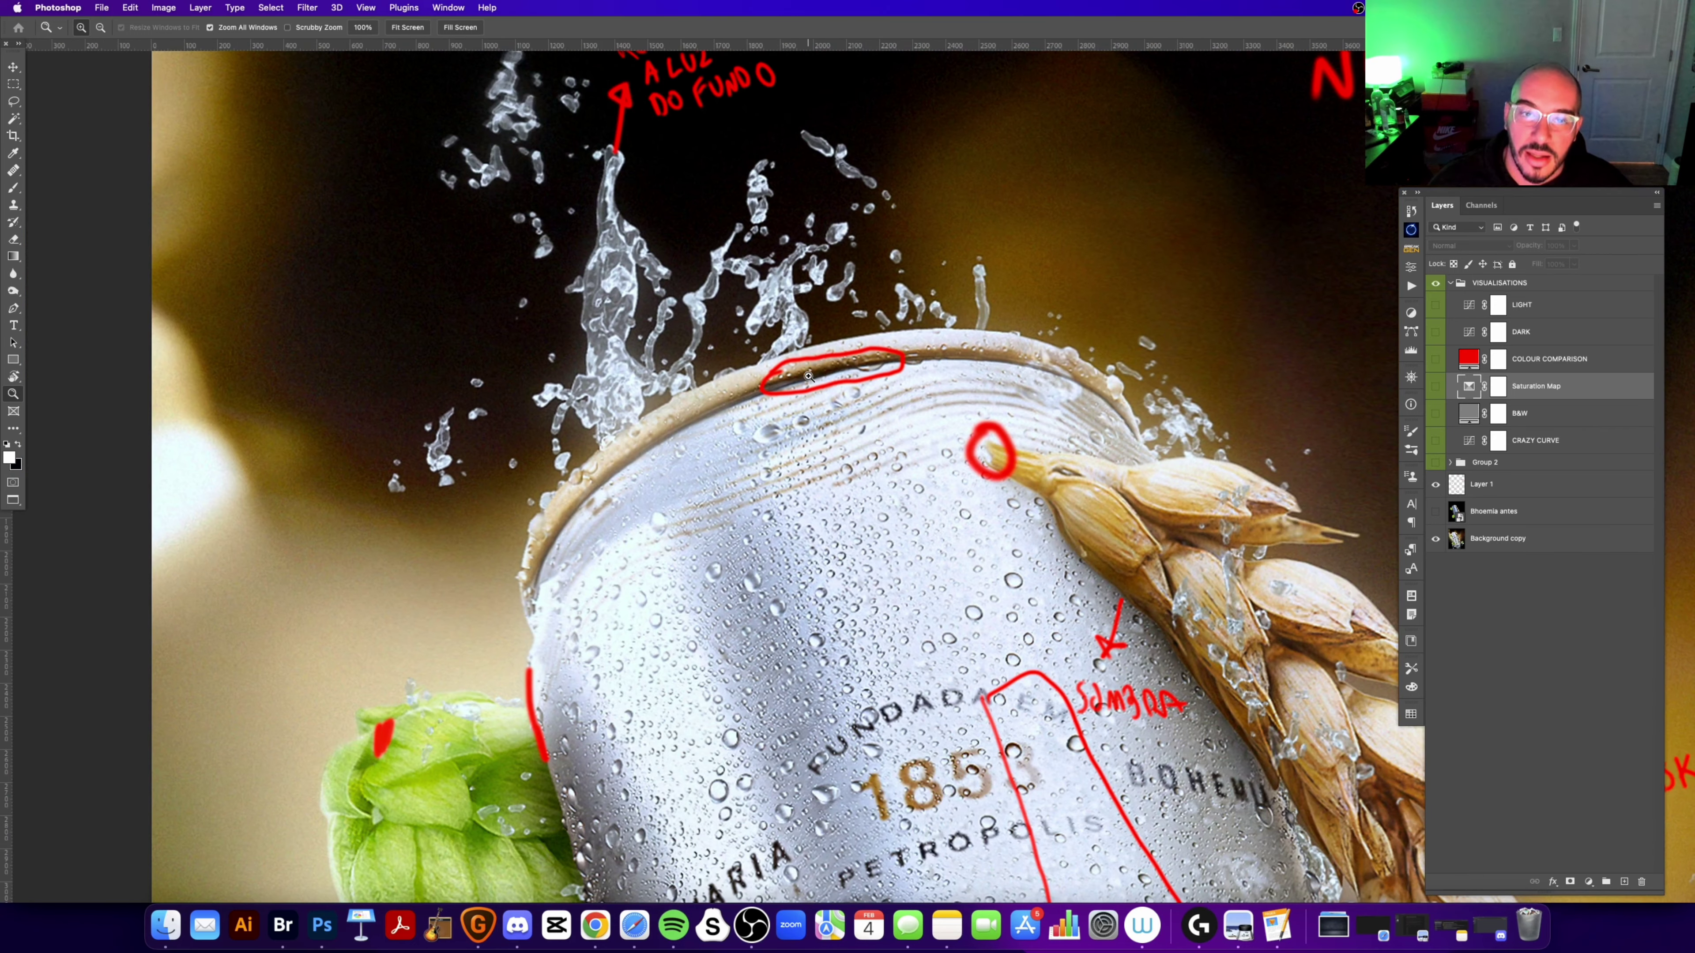
scroll(847, 467, "down", 2)
left_click(1435, 485)
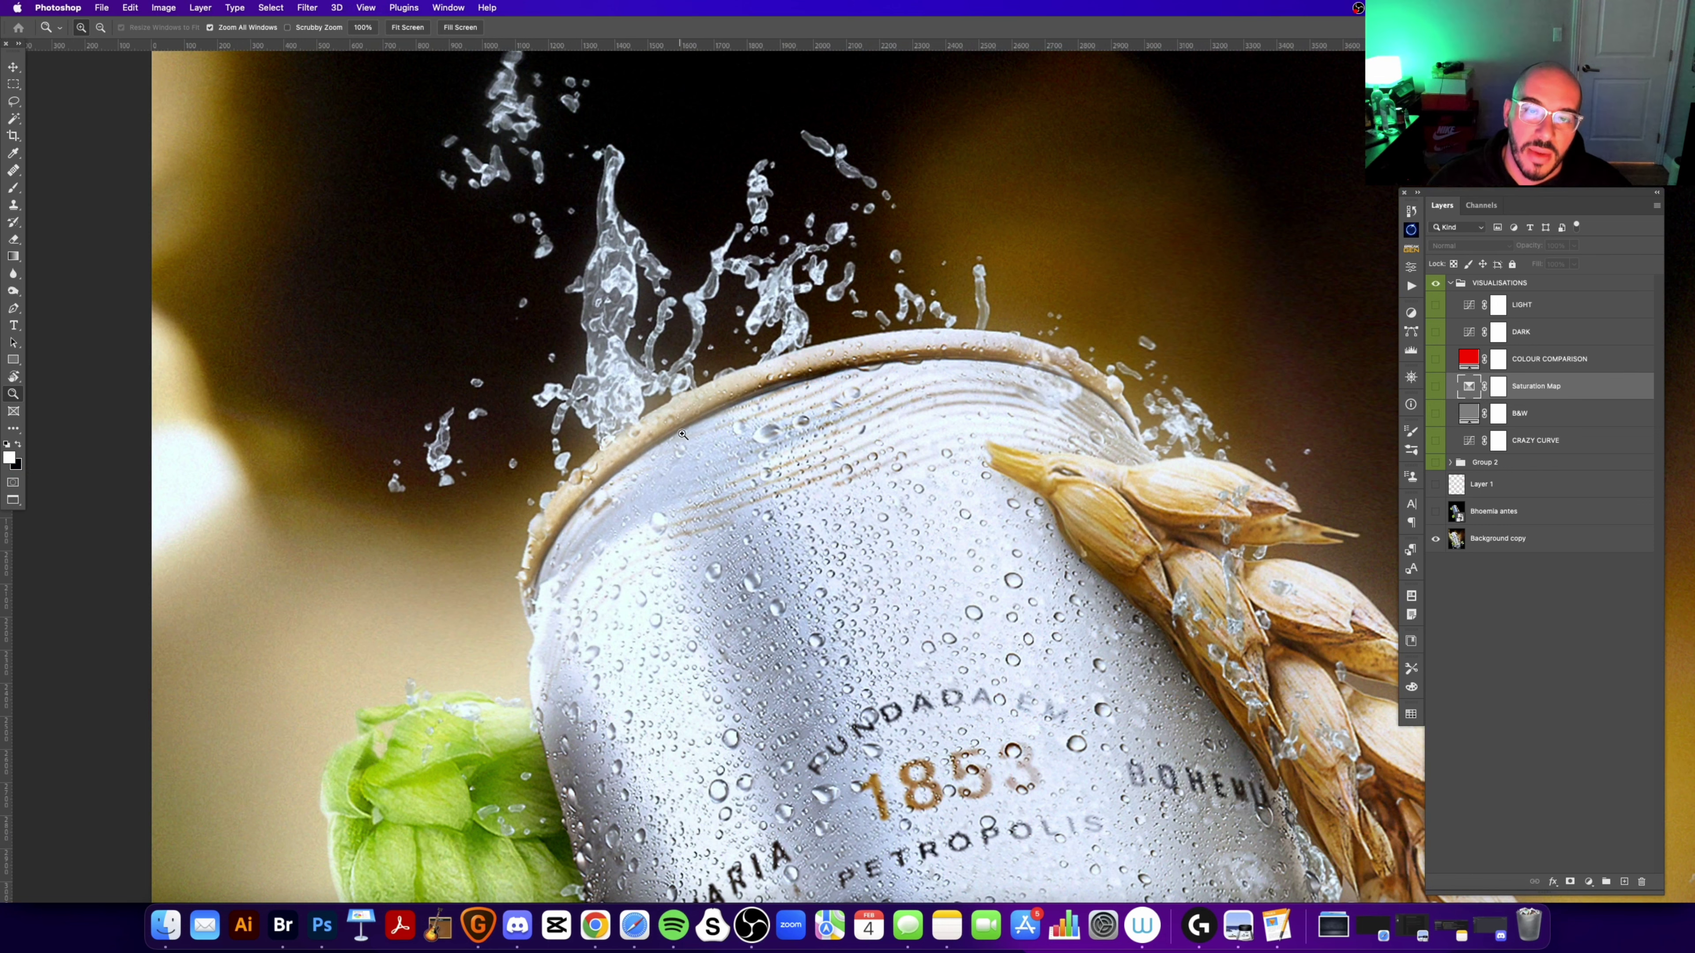
left_click(1435, 512)
left_click(1436, 513)
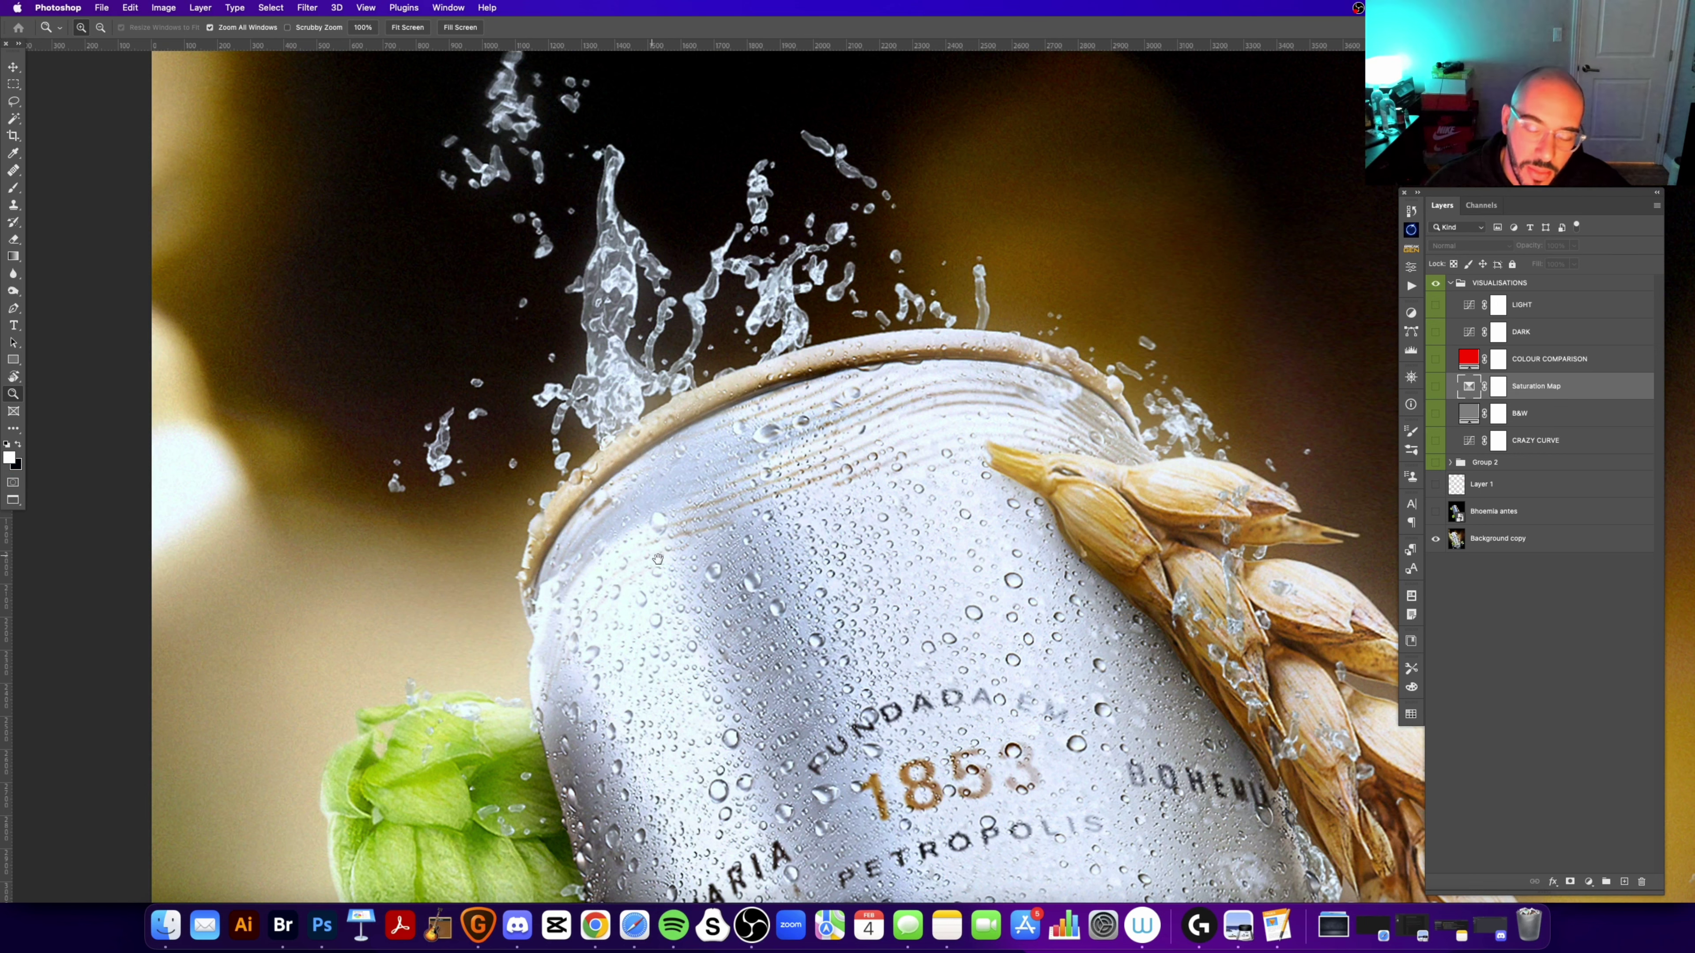
key("super+minus")
left_click_drag(1038, 471, 971, 442)
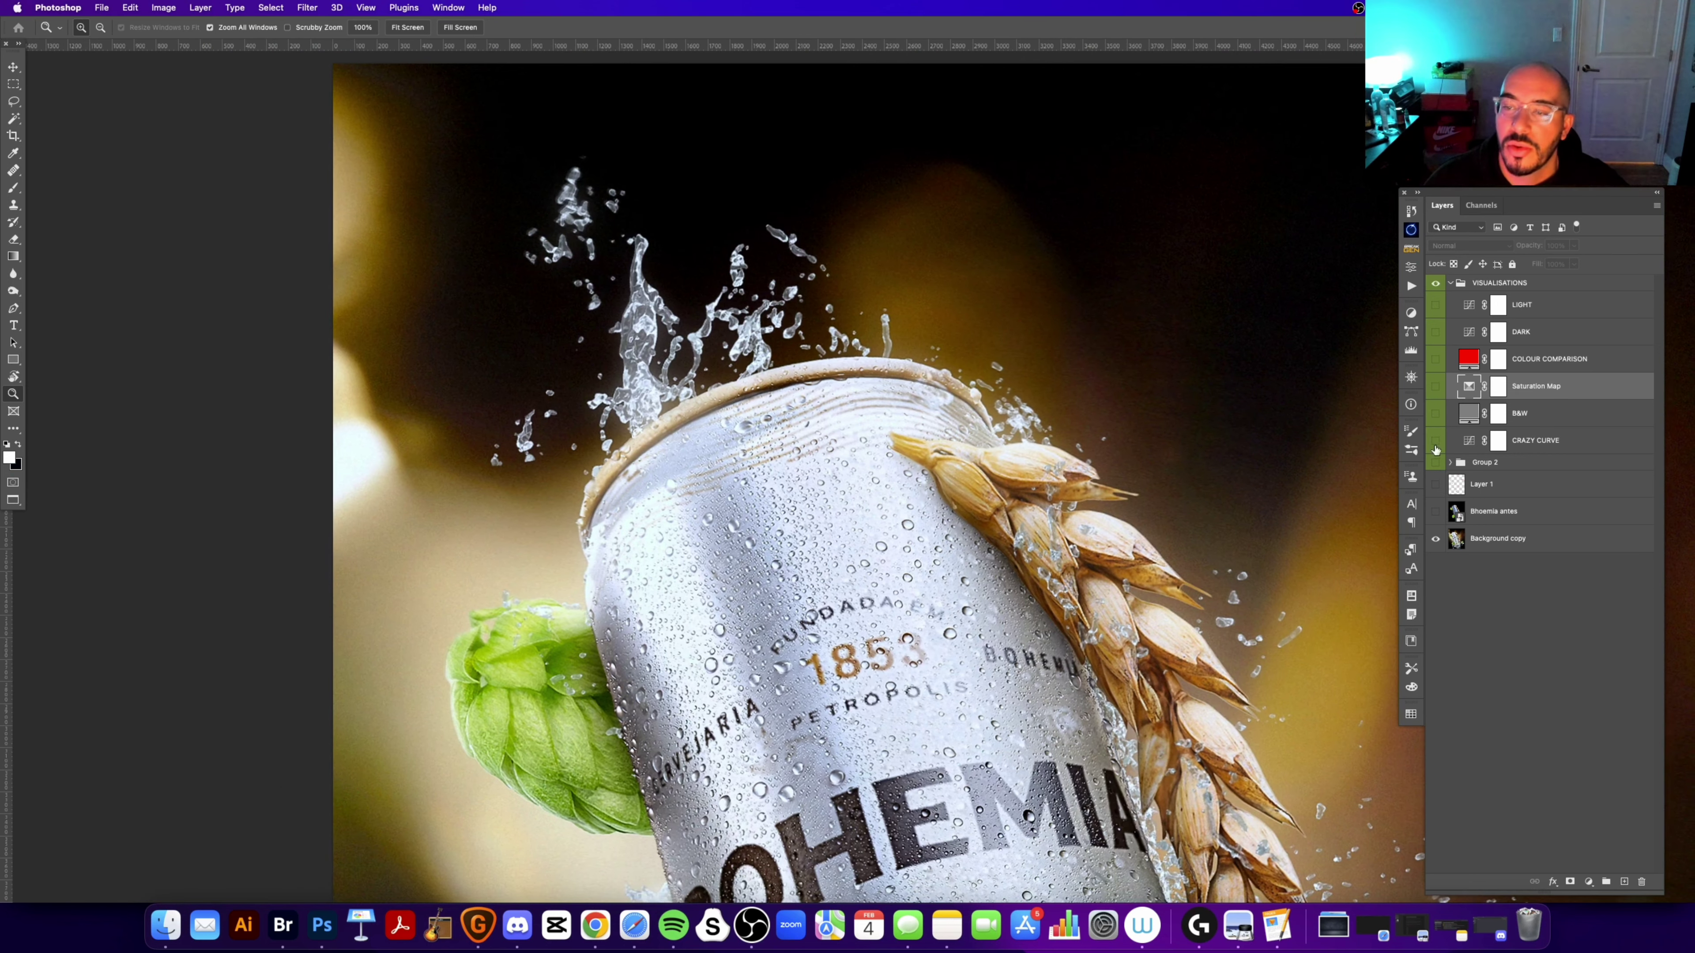
left_click(1437, 513)
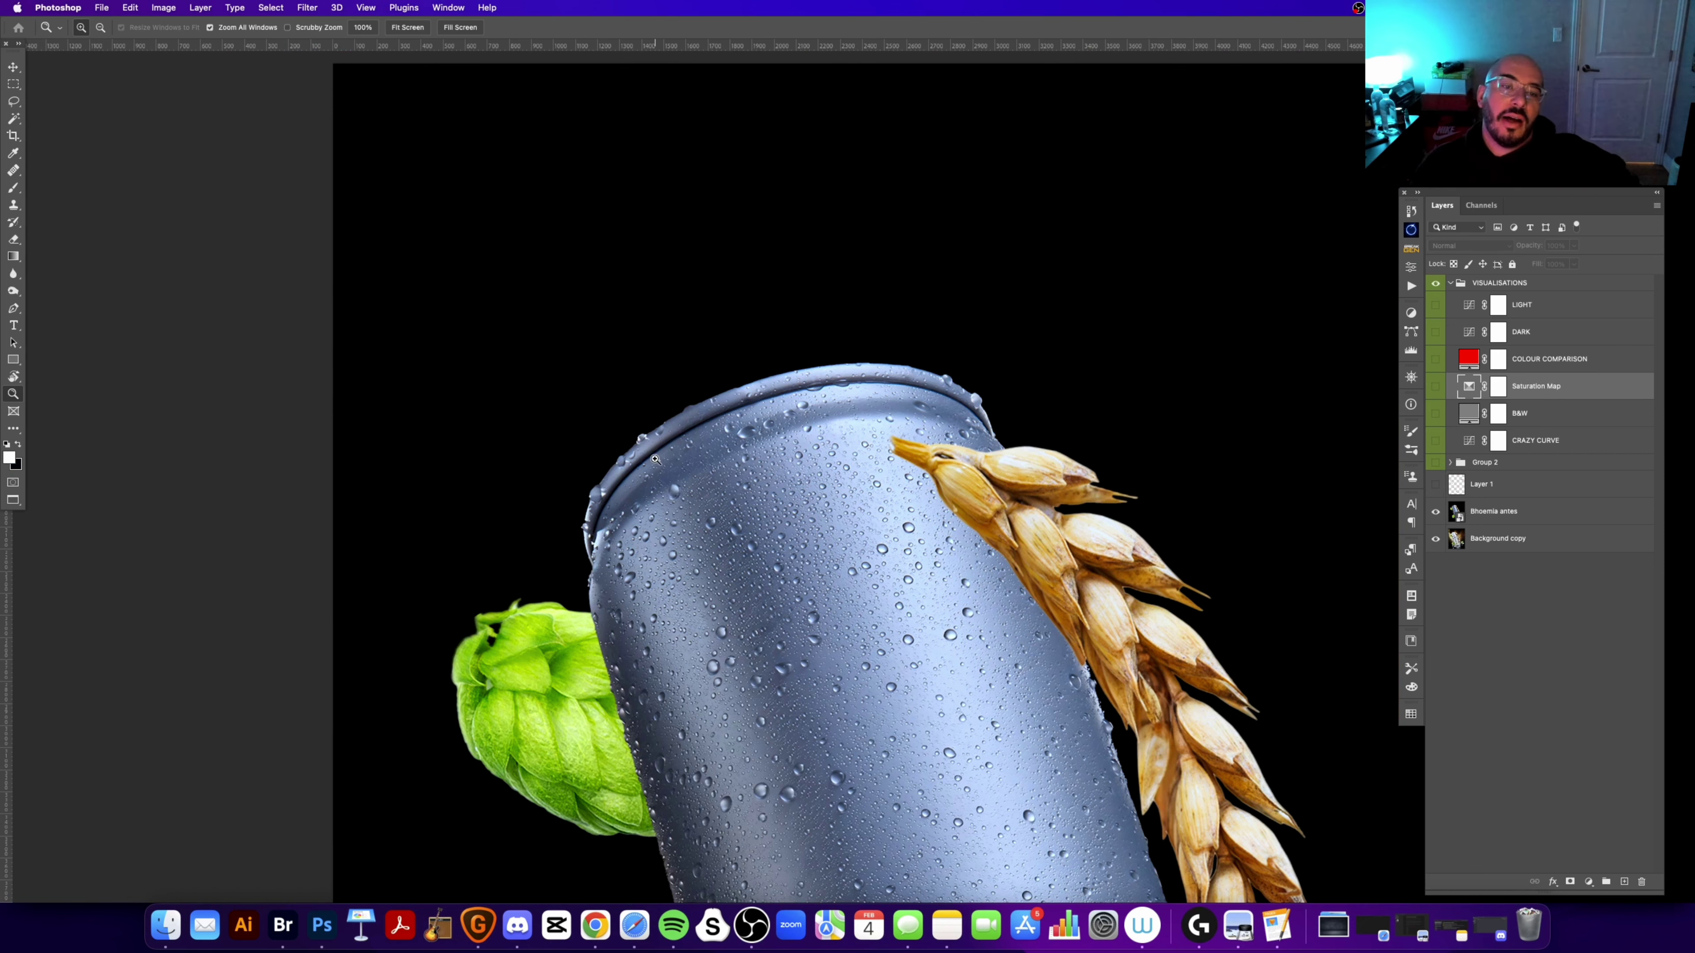
left_click(1436, 513)
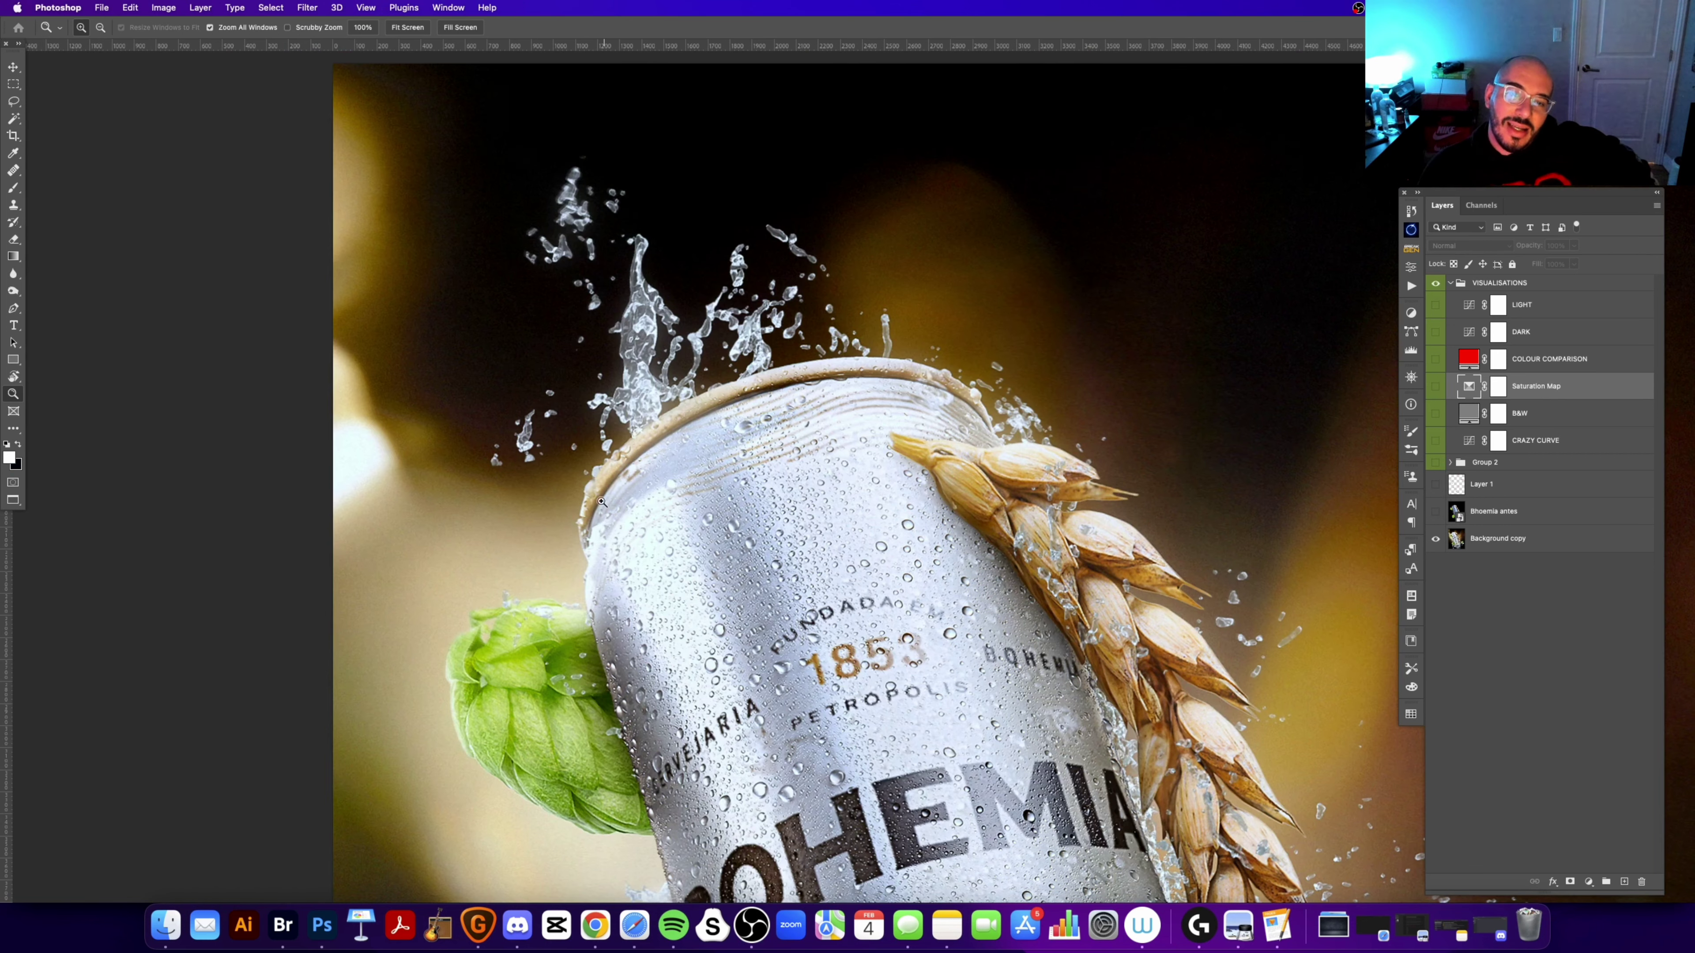
scroll(753, 413, "right", 2)
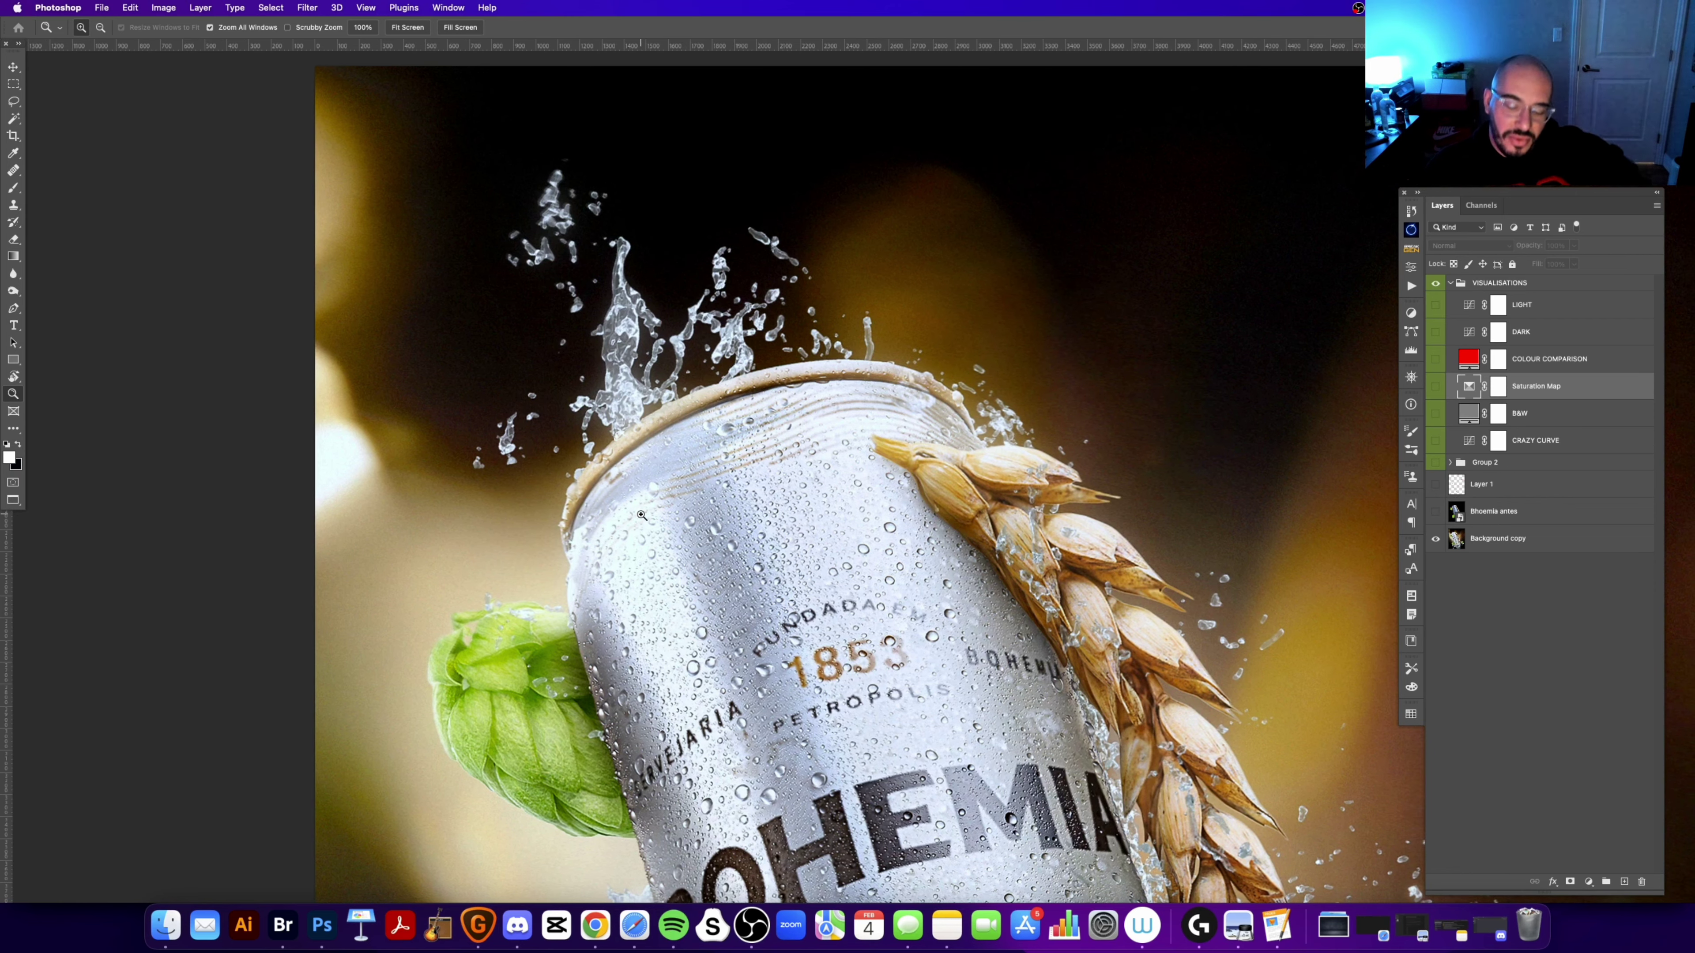
key("super+minus")
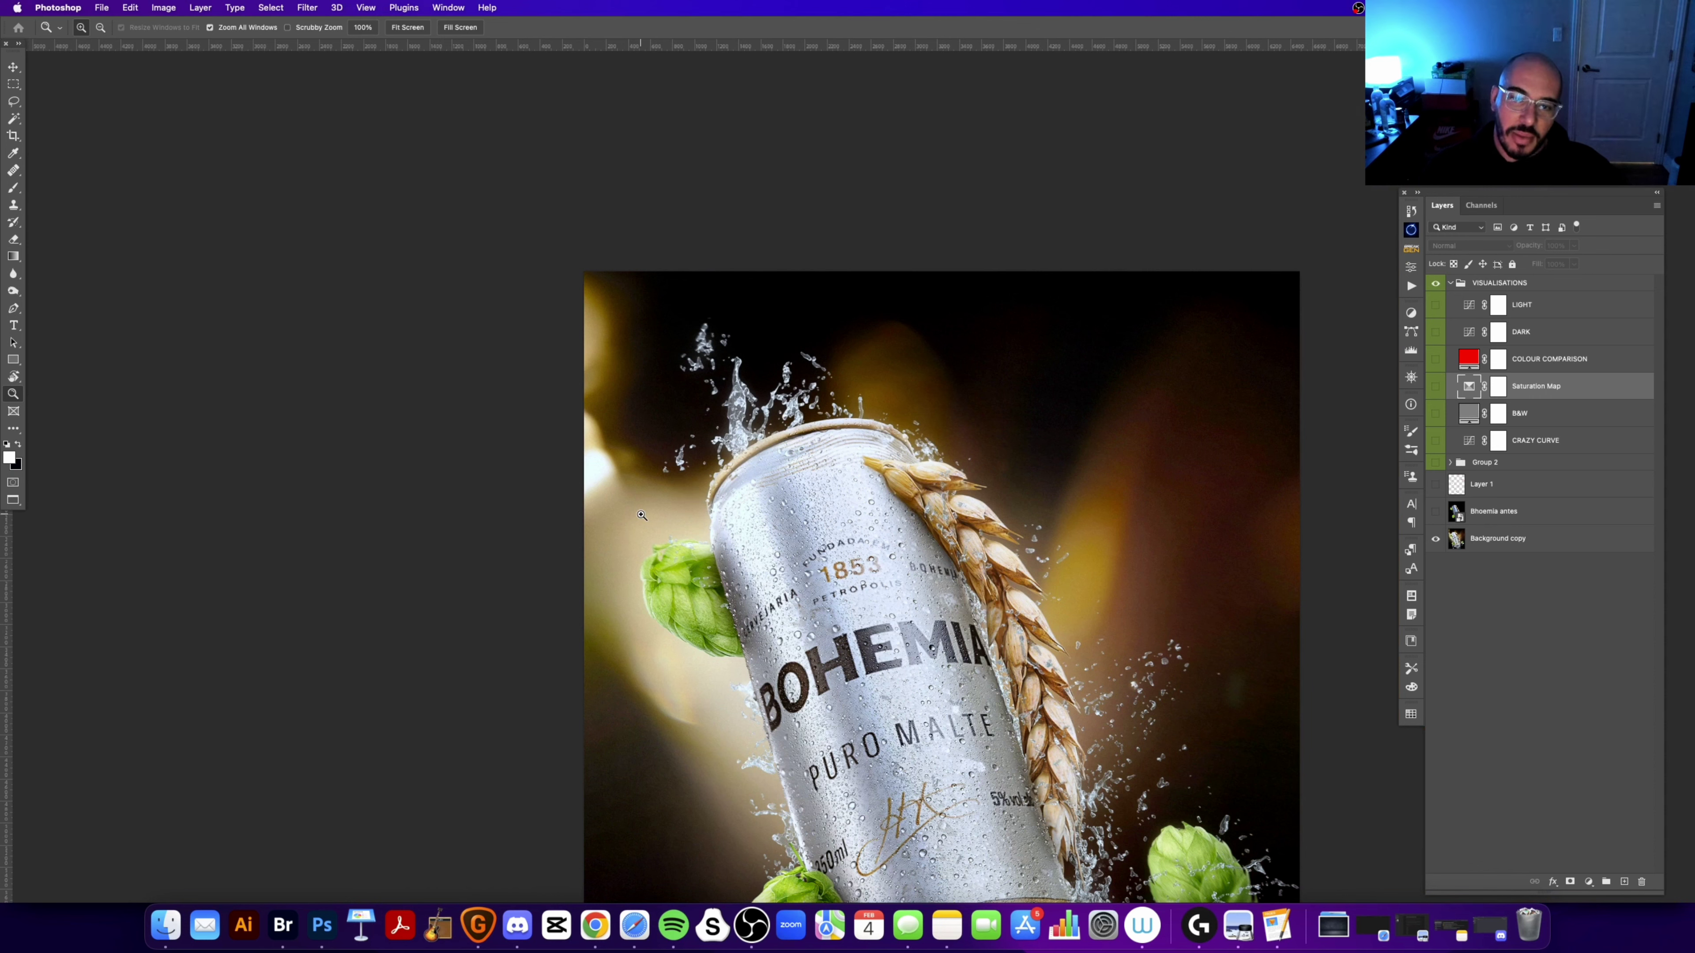
scroll(868, 461, "right", 5)
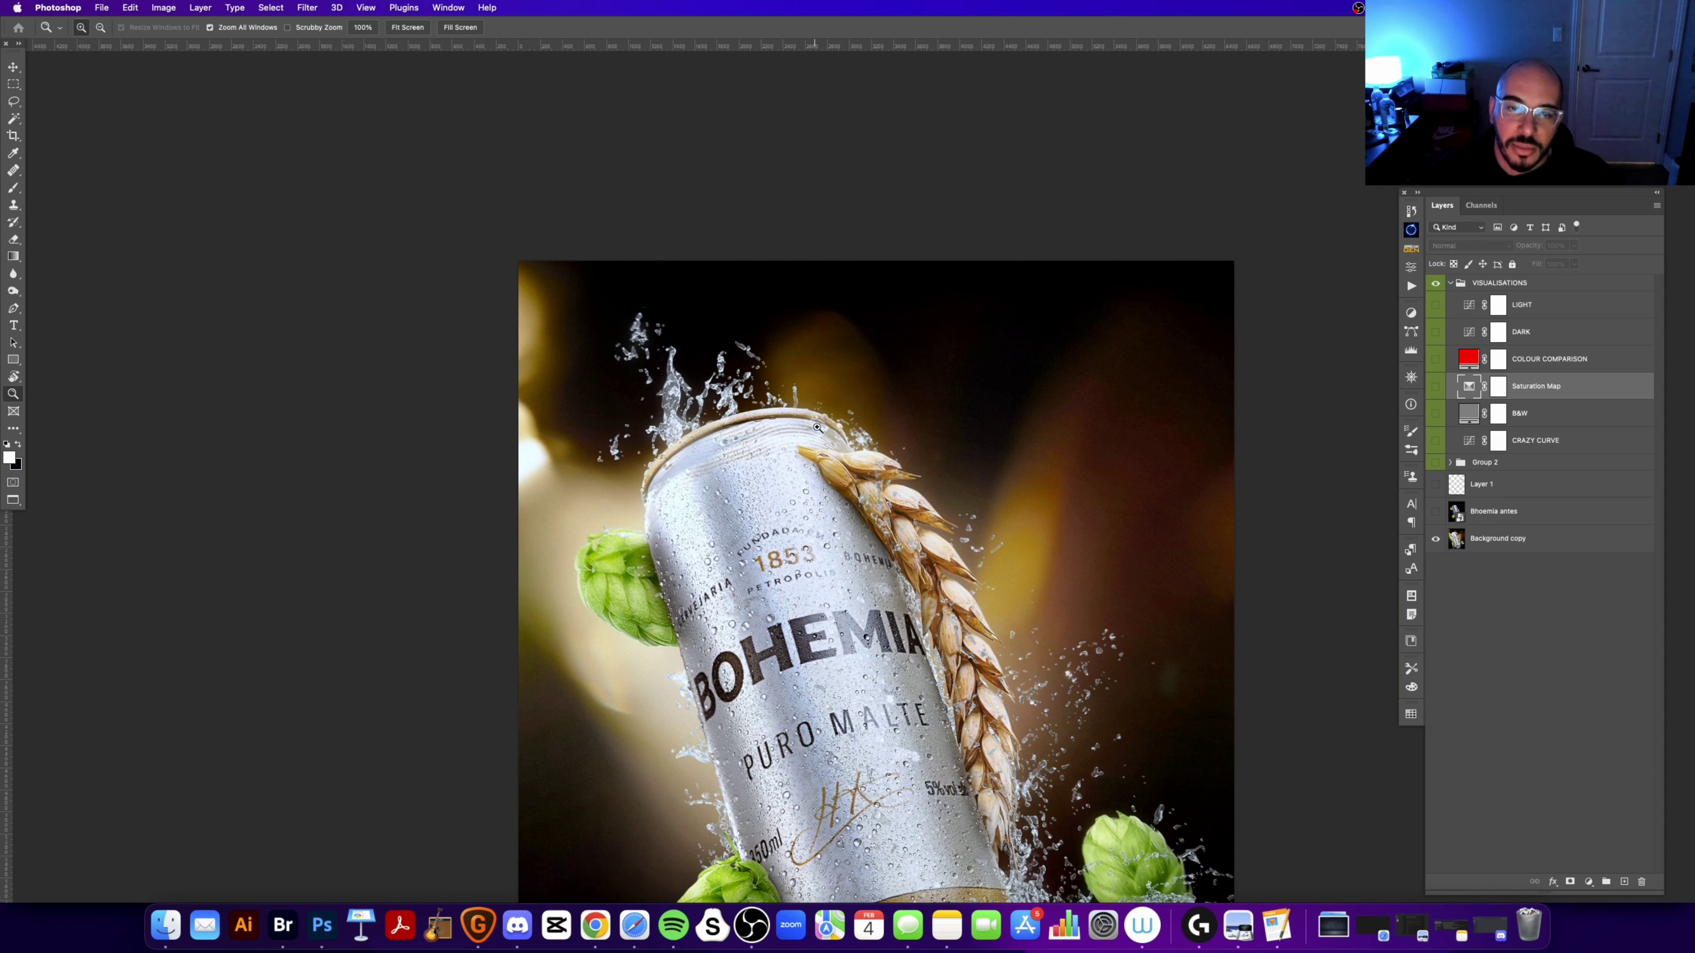
left_click(818, 427)
left_click(1436, 485)
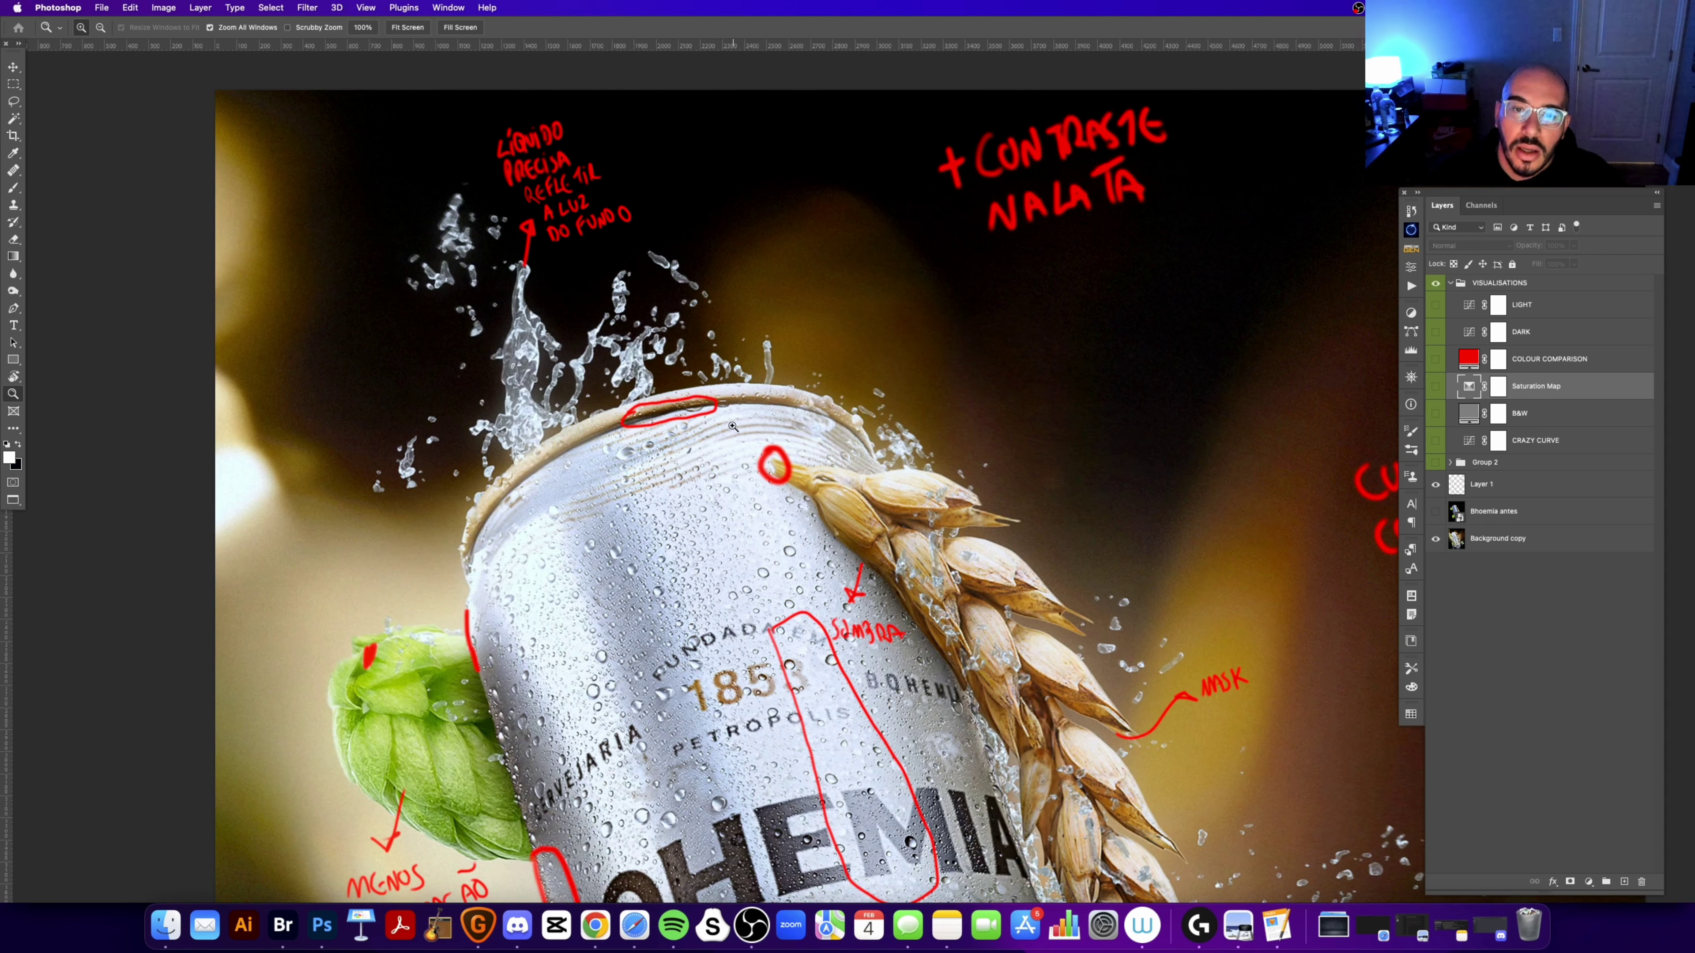
left_click(788, 509)
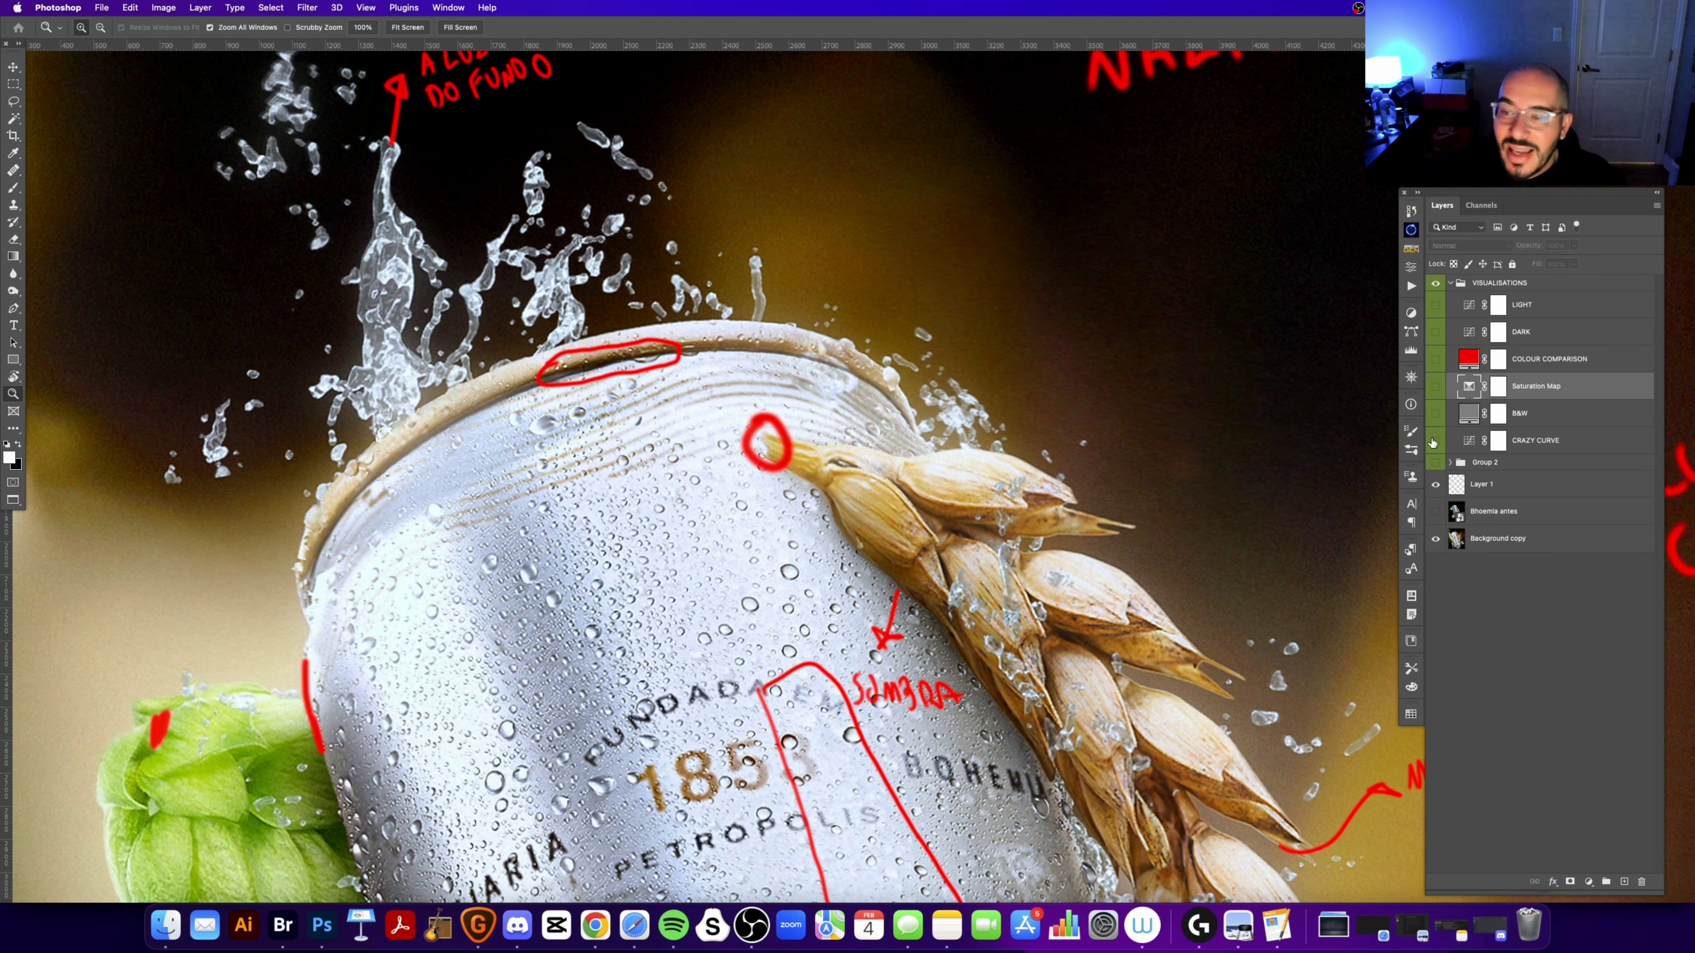
left_click(1435, 485)
scroll(756, 335, "down", 2)
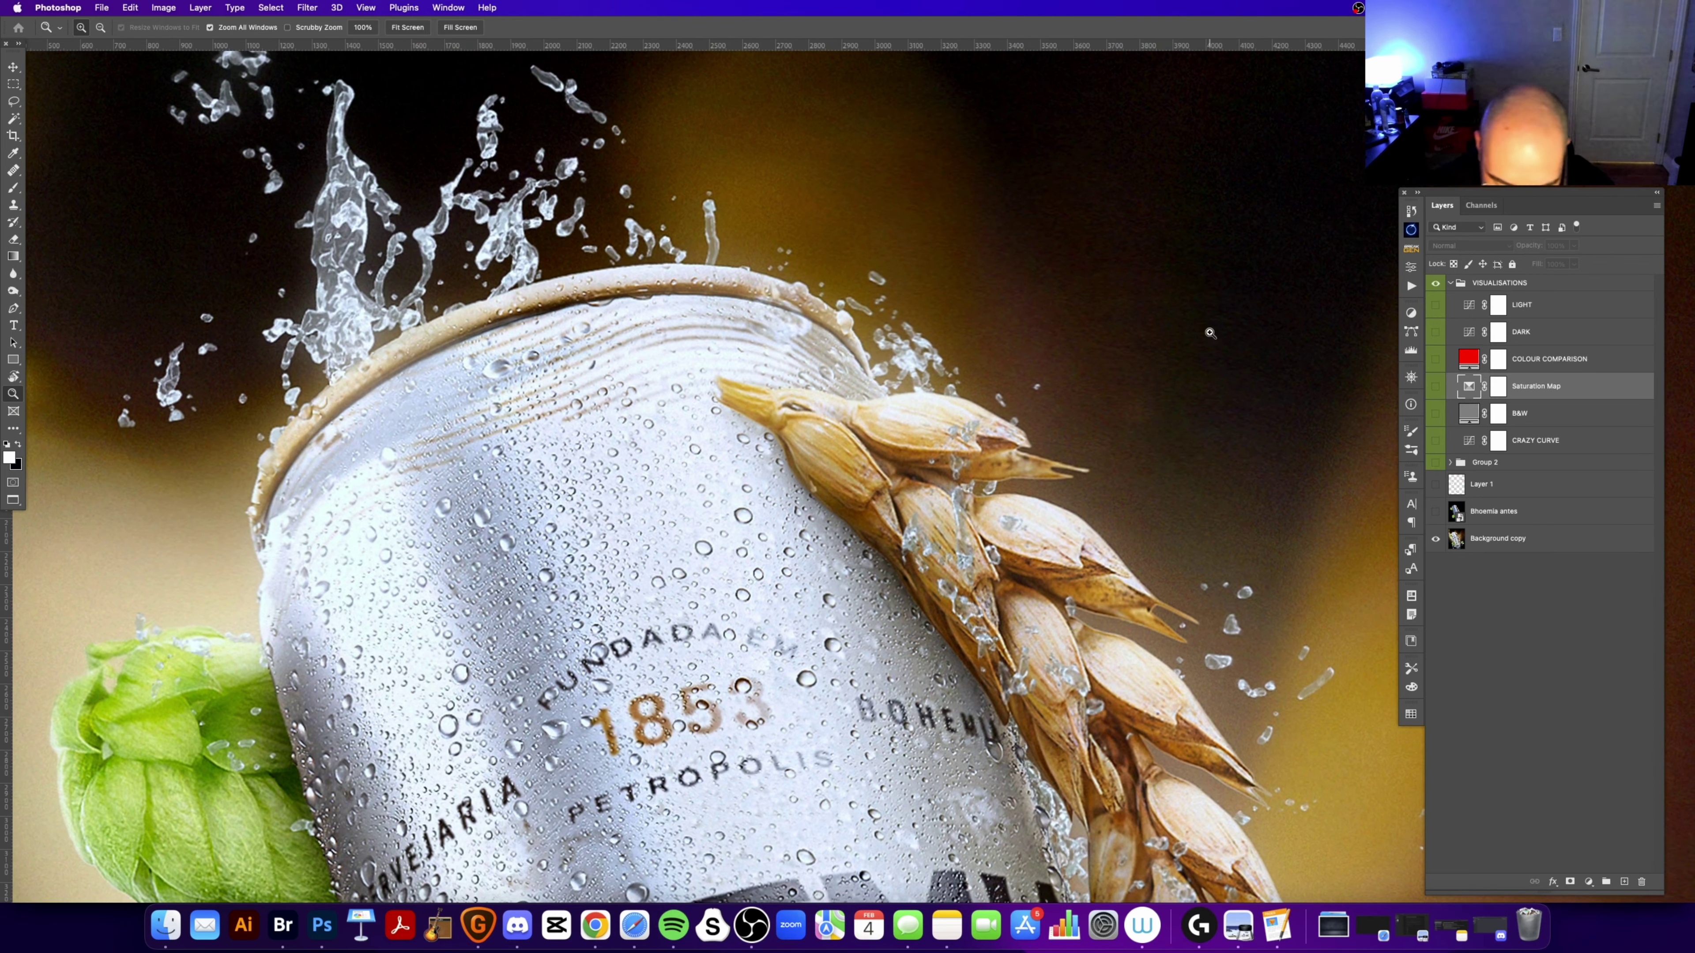
key("super+minus")
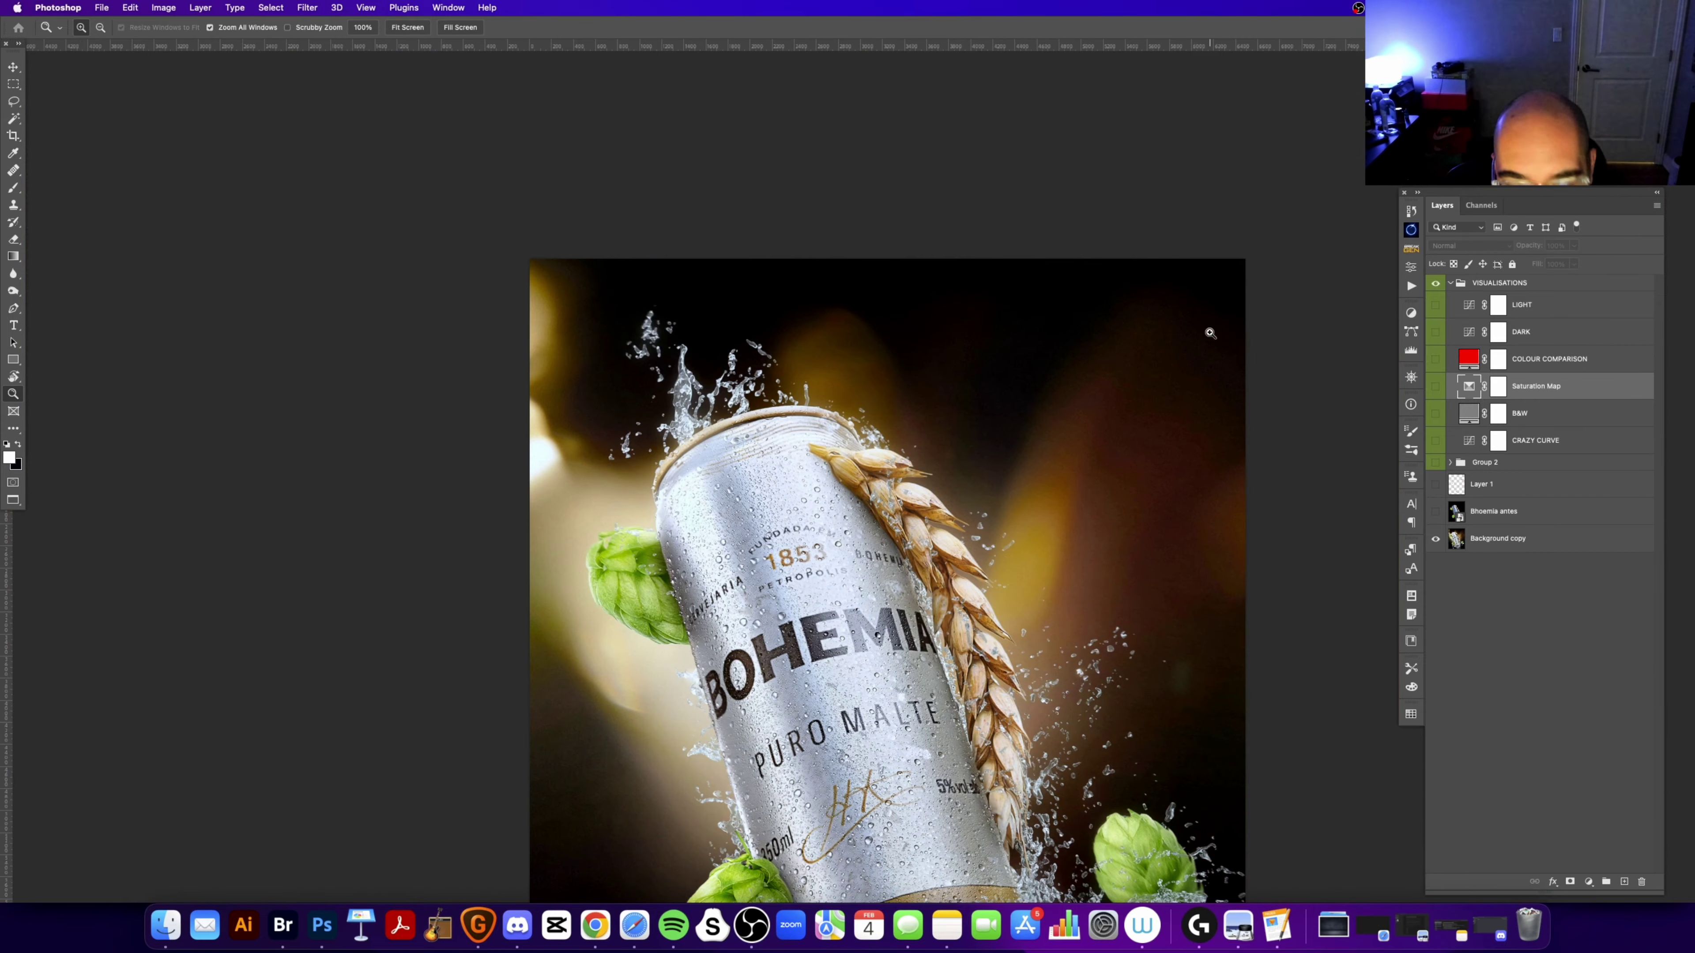
scroll(834, 428, "down", 1)
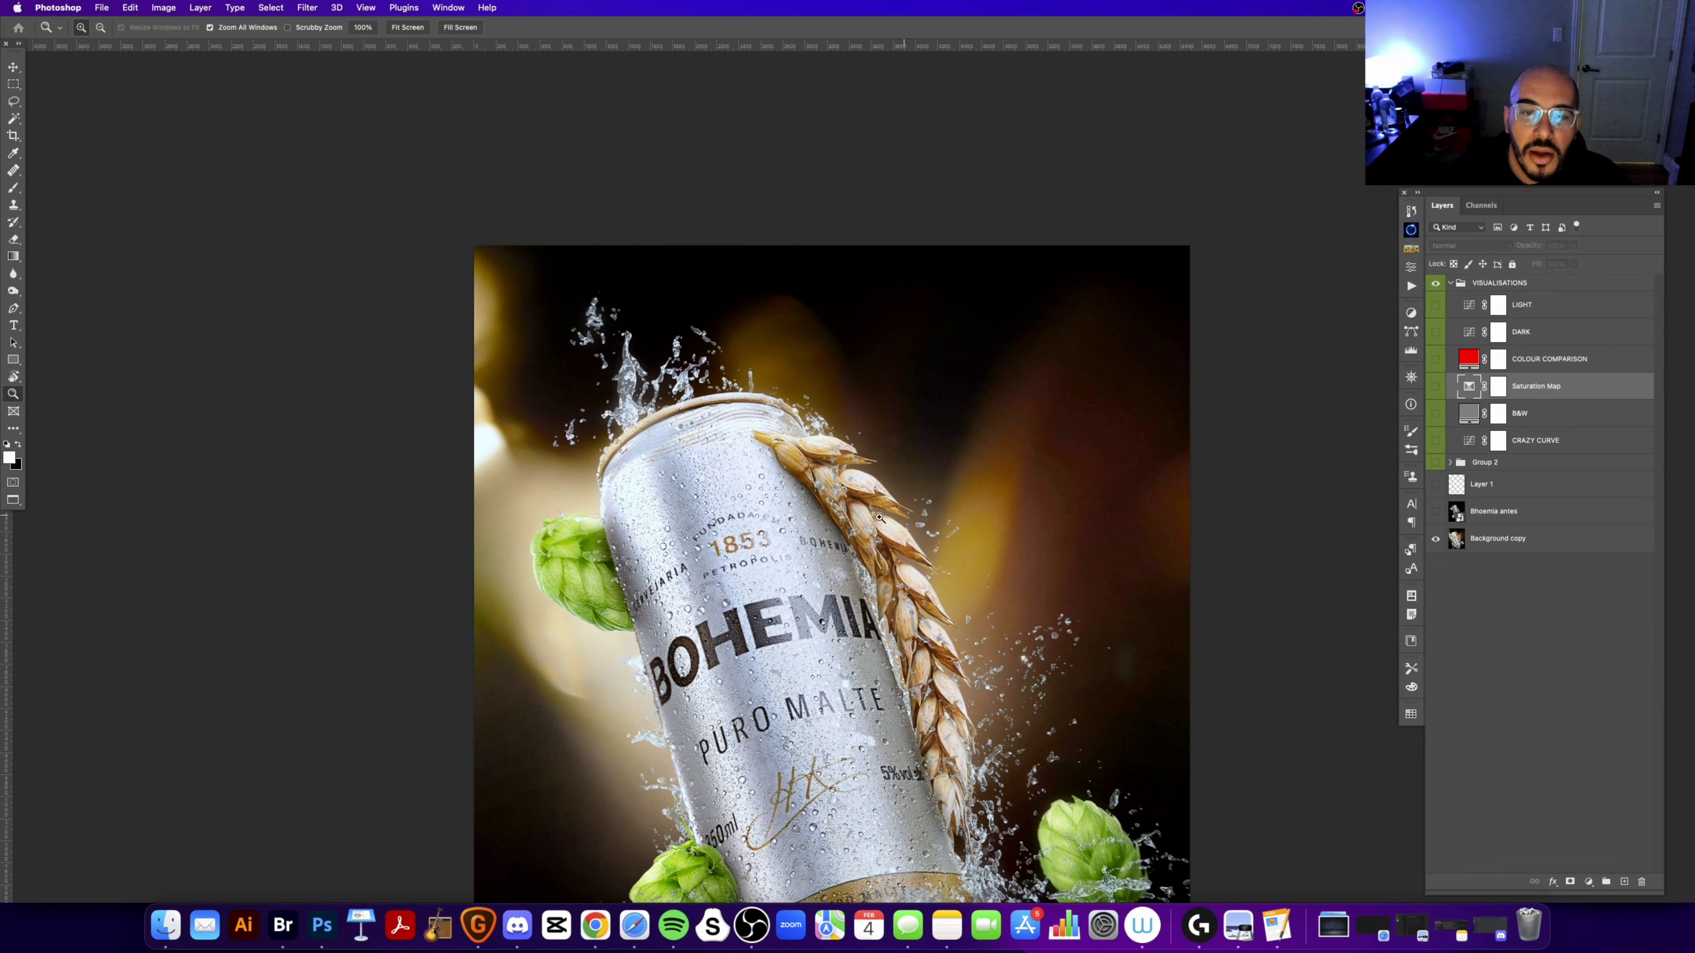
left_click(743, 427)
key("v")
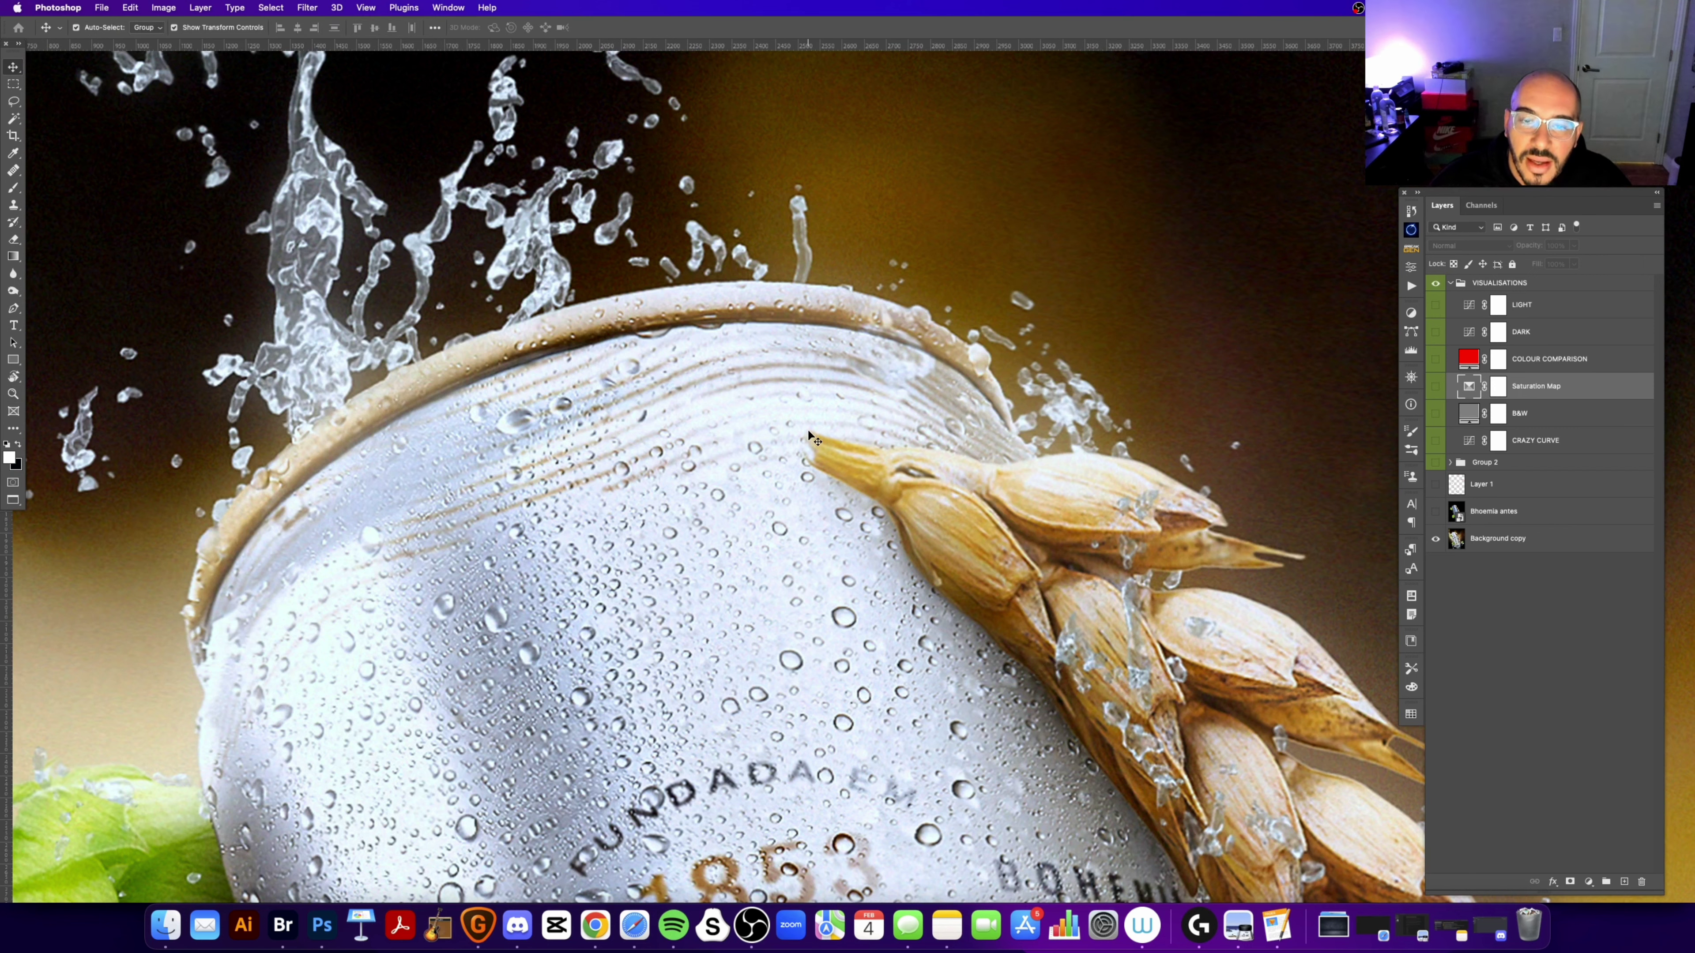
scroll(692, 454, "up", 10)
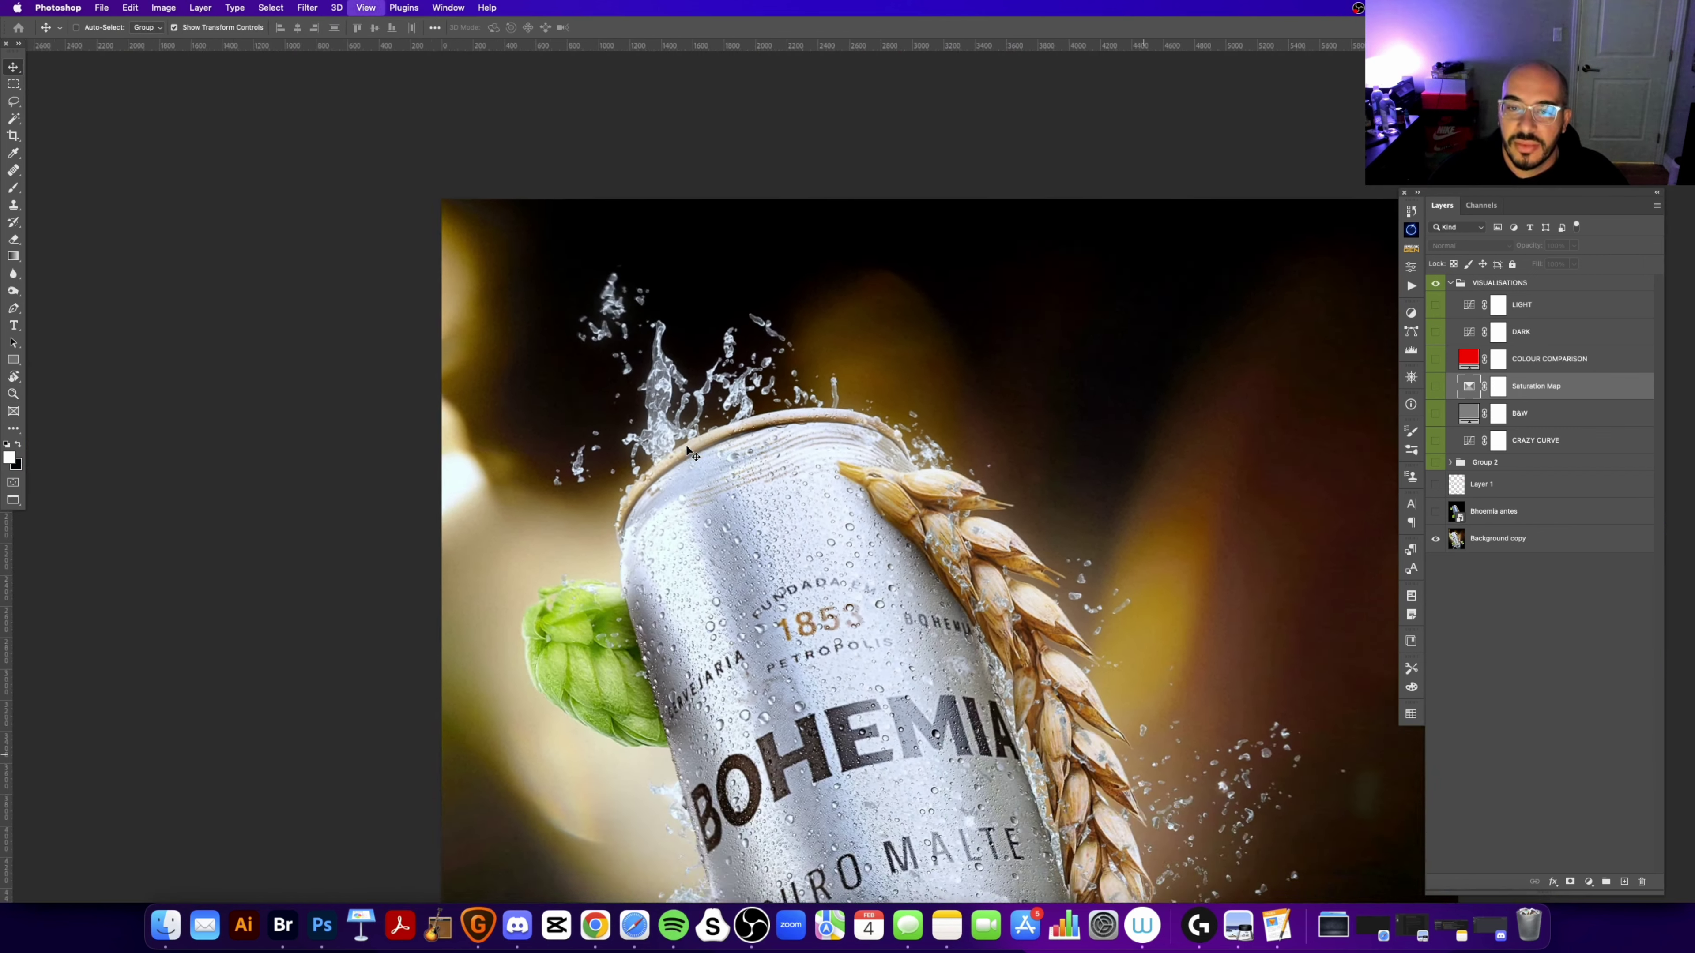
mouse_move(1099, 634)
left_mouse_down()
mouse_move(972, 476)
mouse_move(1006, 525)
left_mouse_up()
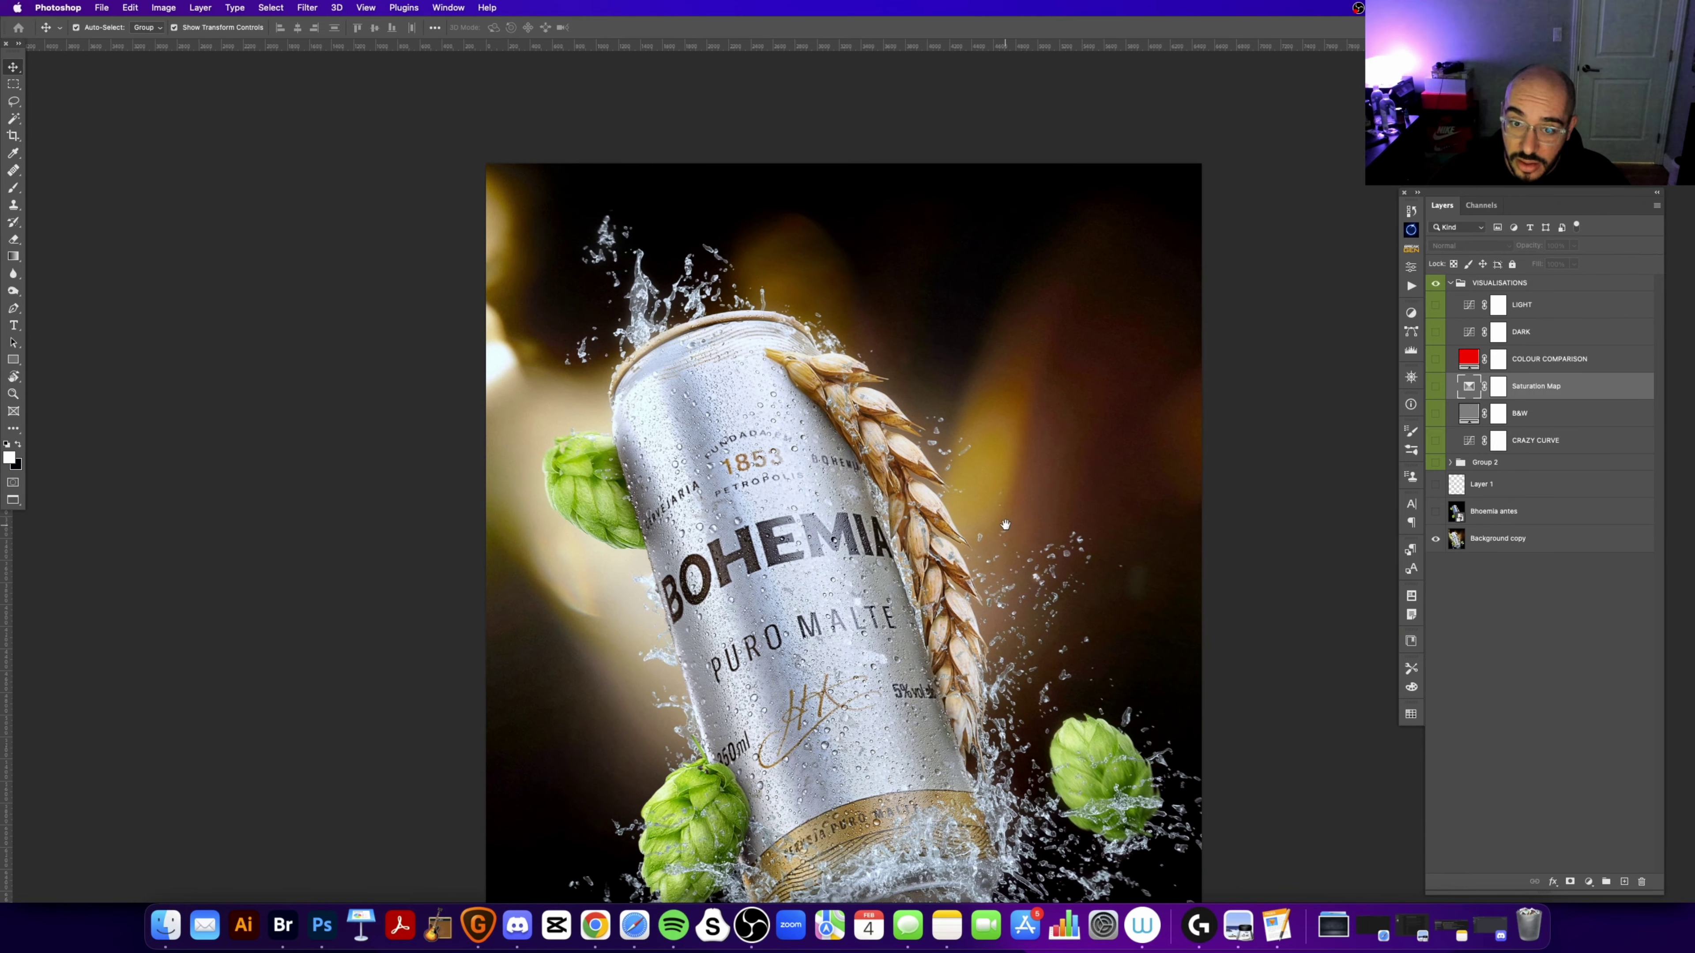
key("b")
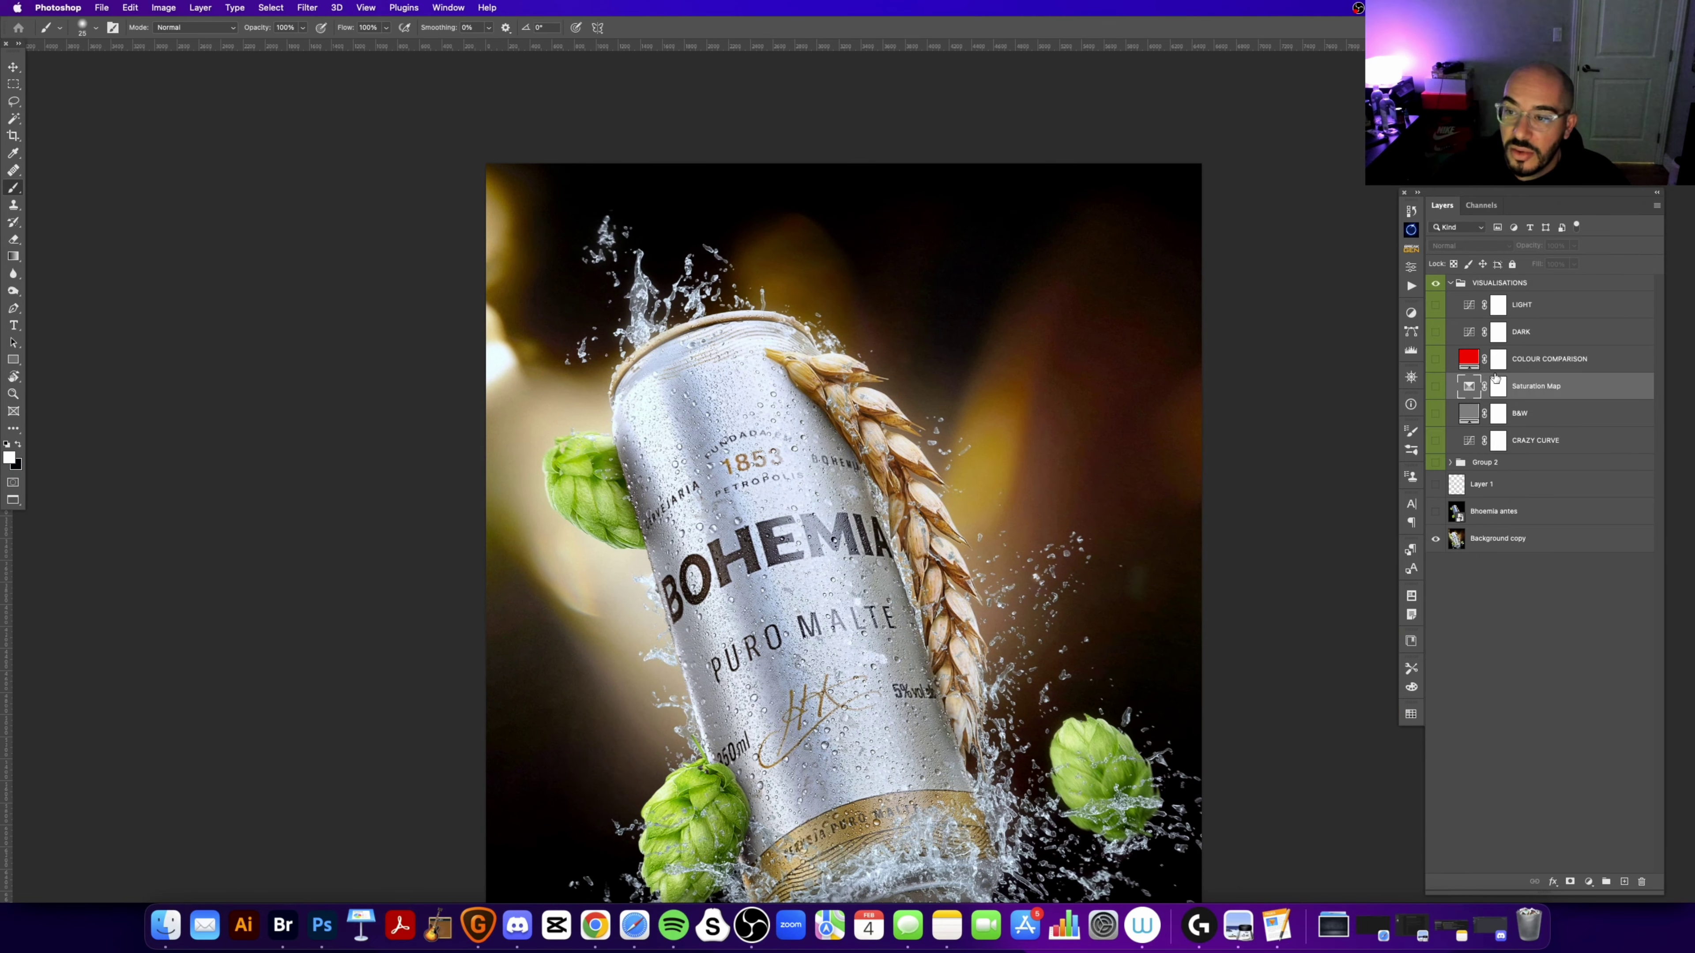
Step: Add Layer 2 above Group 2, paint test white strokes with a 90 brush, and undo them
left_click(1483, 464)
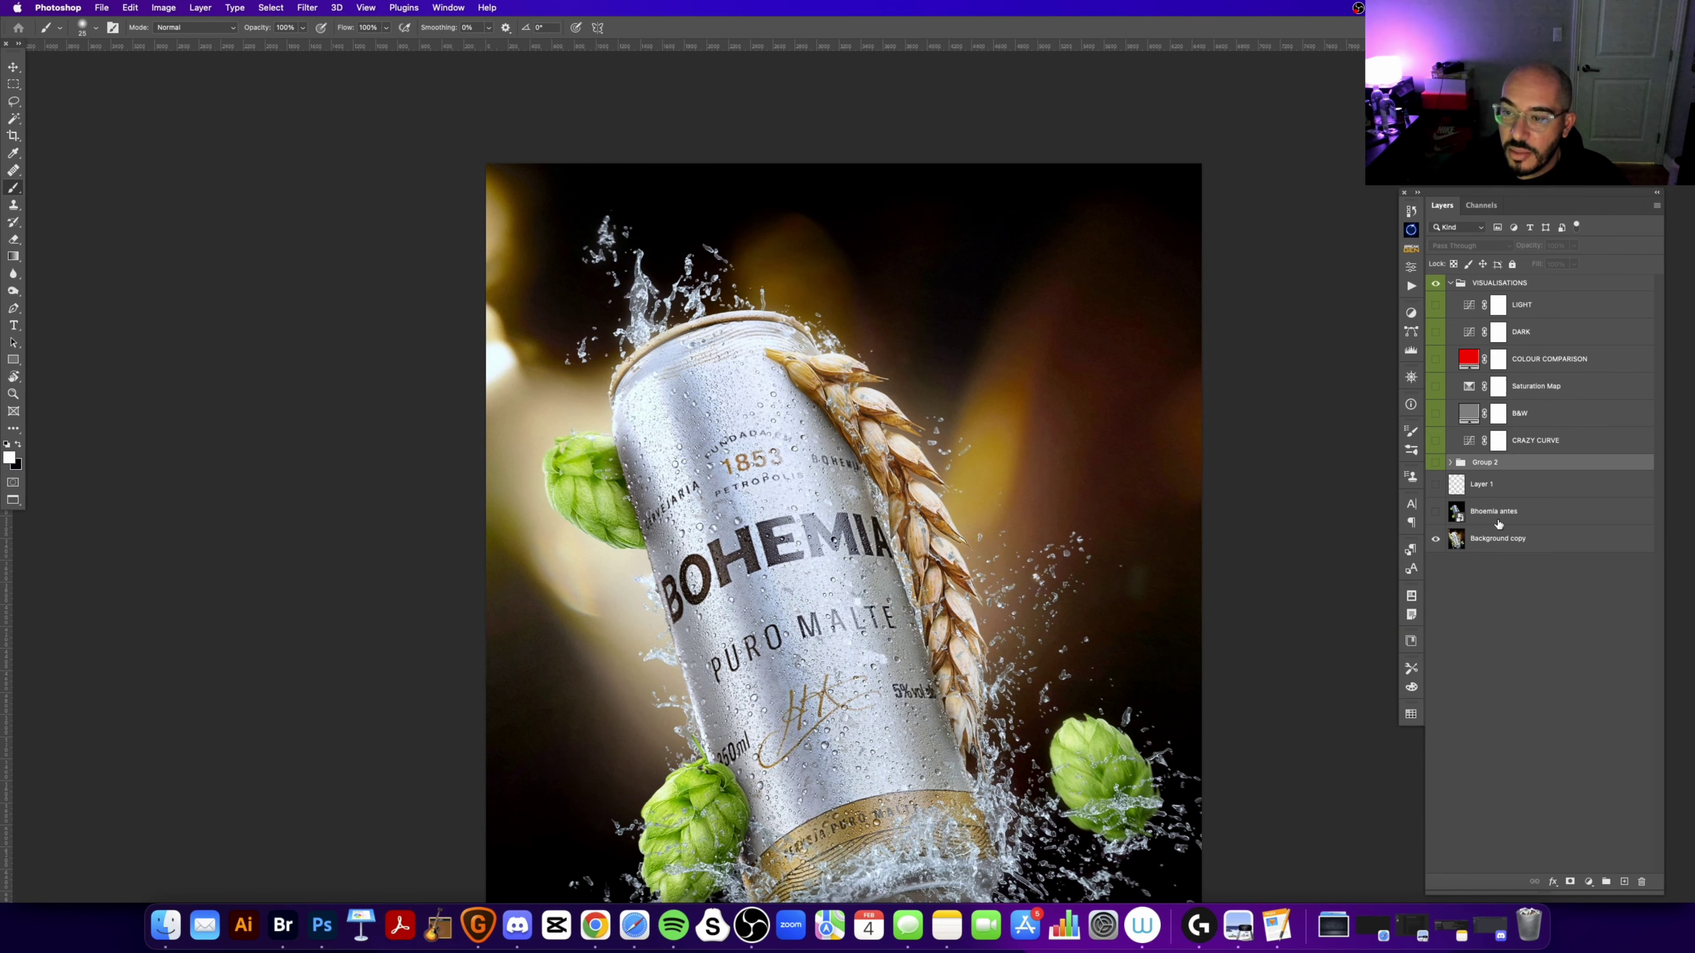
left_click(1624, 882)
left_click_drag(959, 702, 973, 592)
key("bracketright")
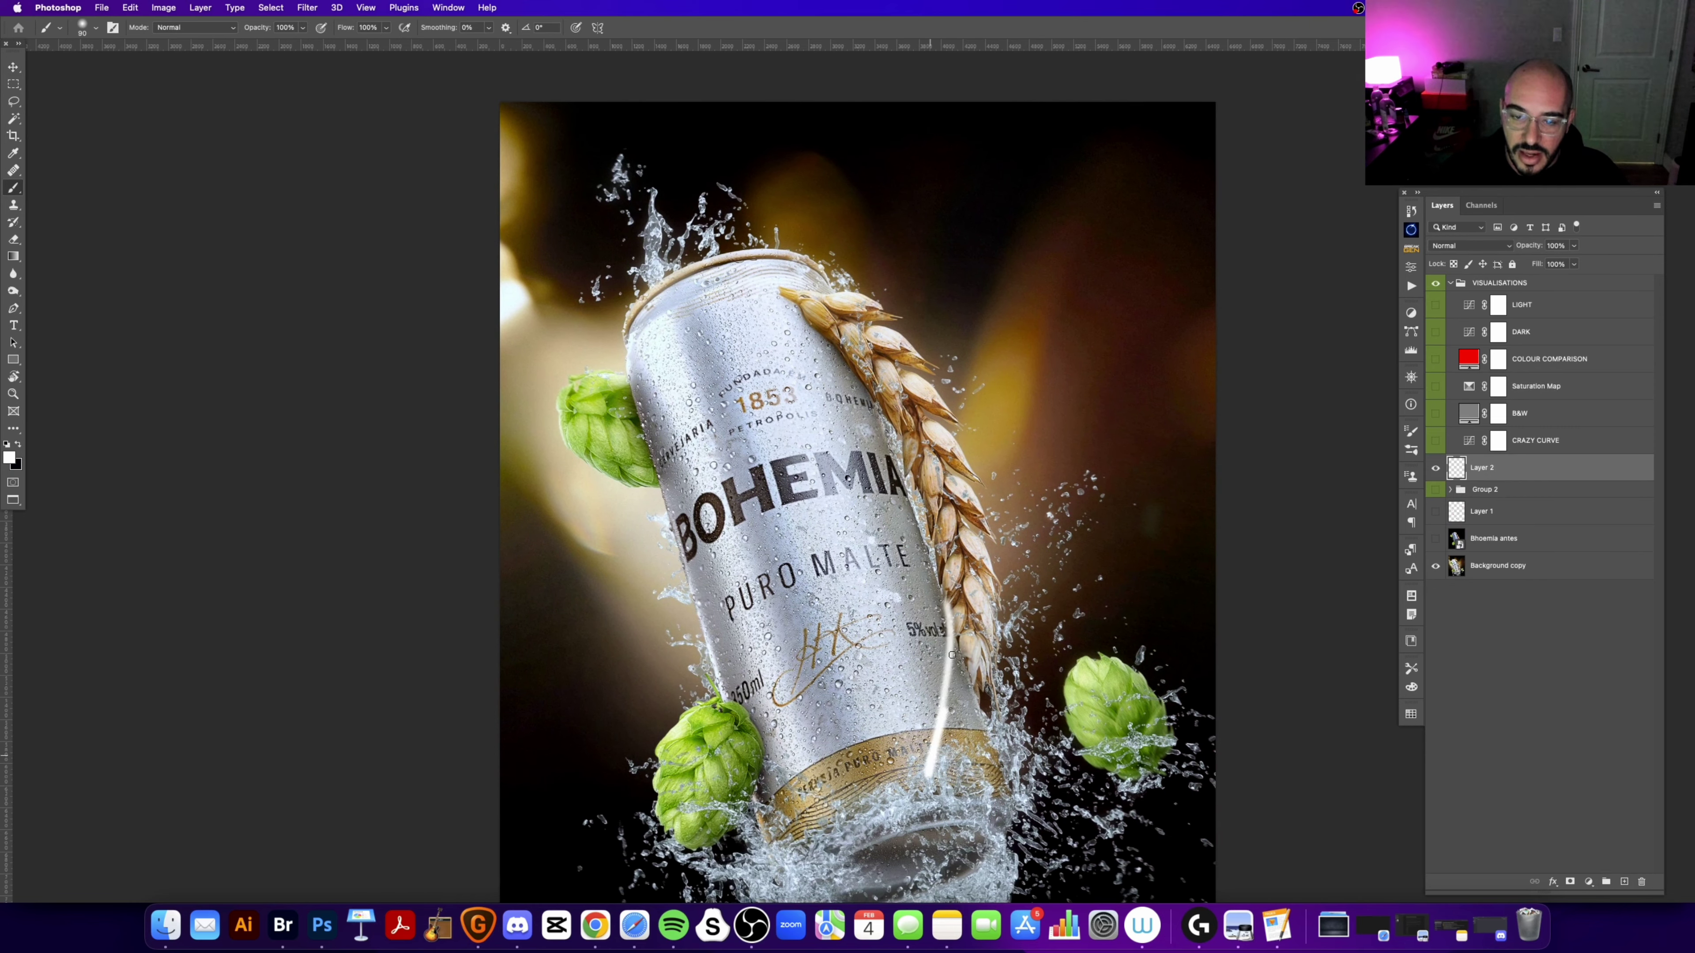
mouse_move(861, 318)
left_mouse_down()
mouse_move(893, 406)
mouse_move(717, 300)
left_mouse_up()
key("super+z")
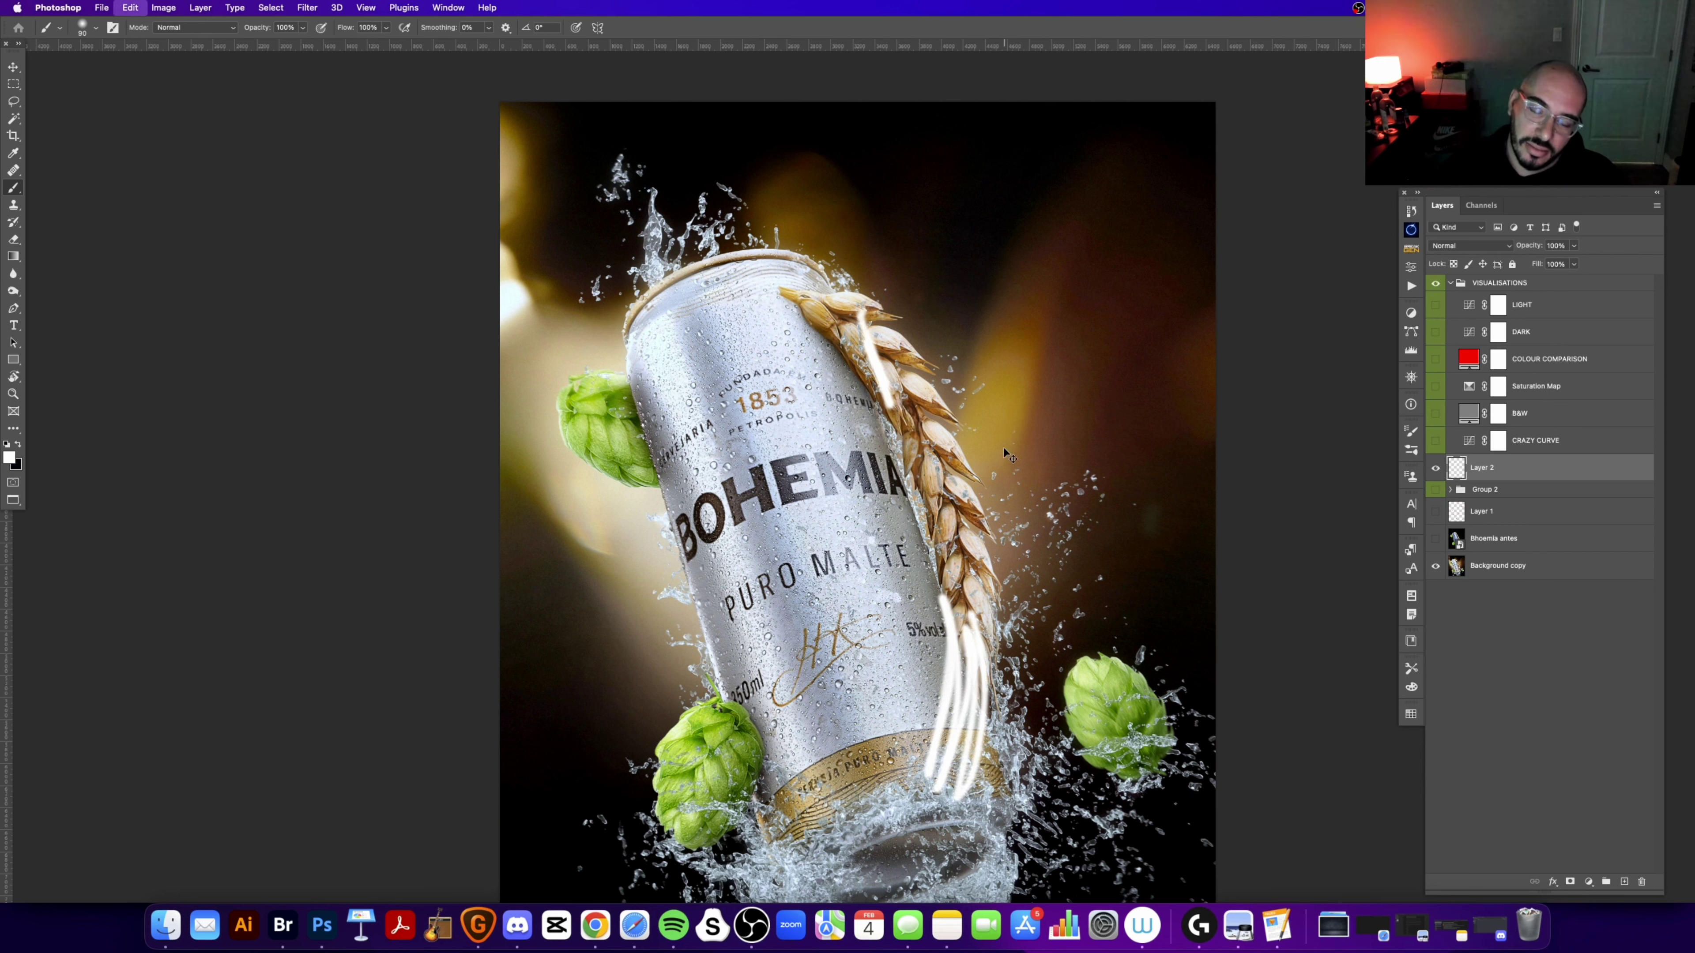
scroll(996, 414, "right", 2)
key("super+z")
key("super+z")
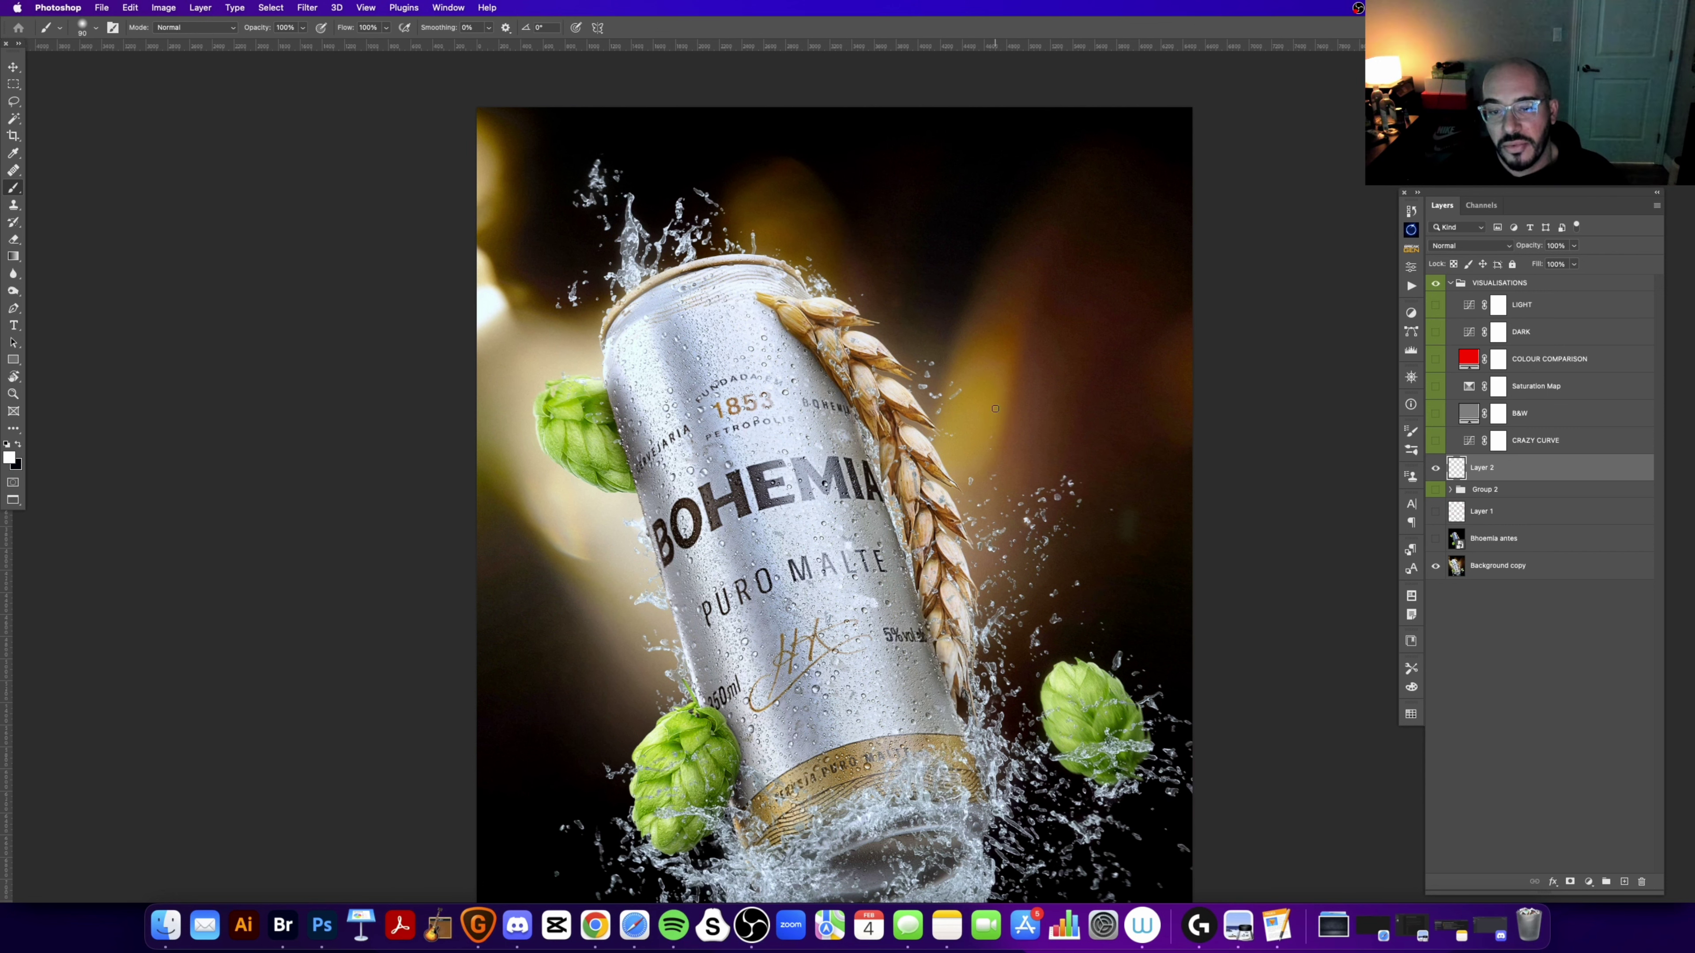
scroll(893, 499, "up", 2)
scroll(893, 499, "left", 2)
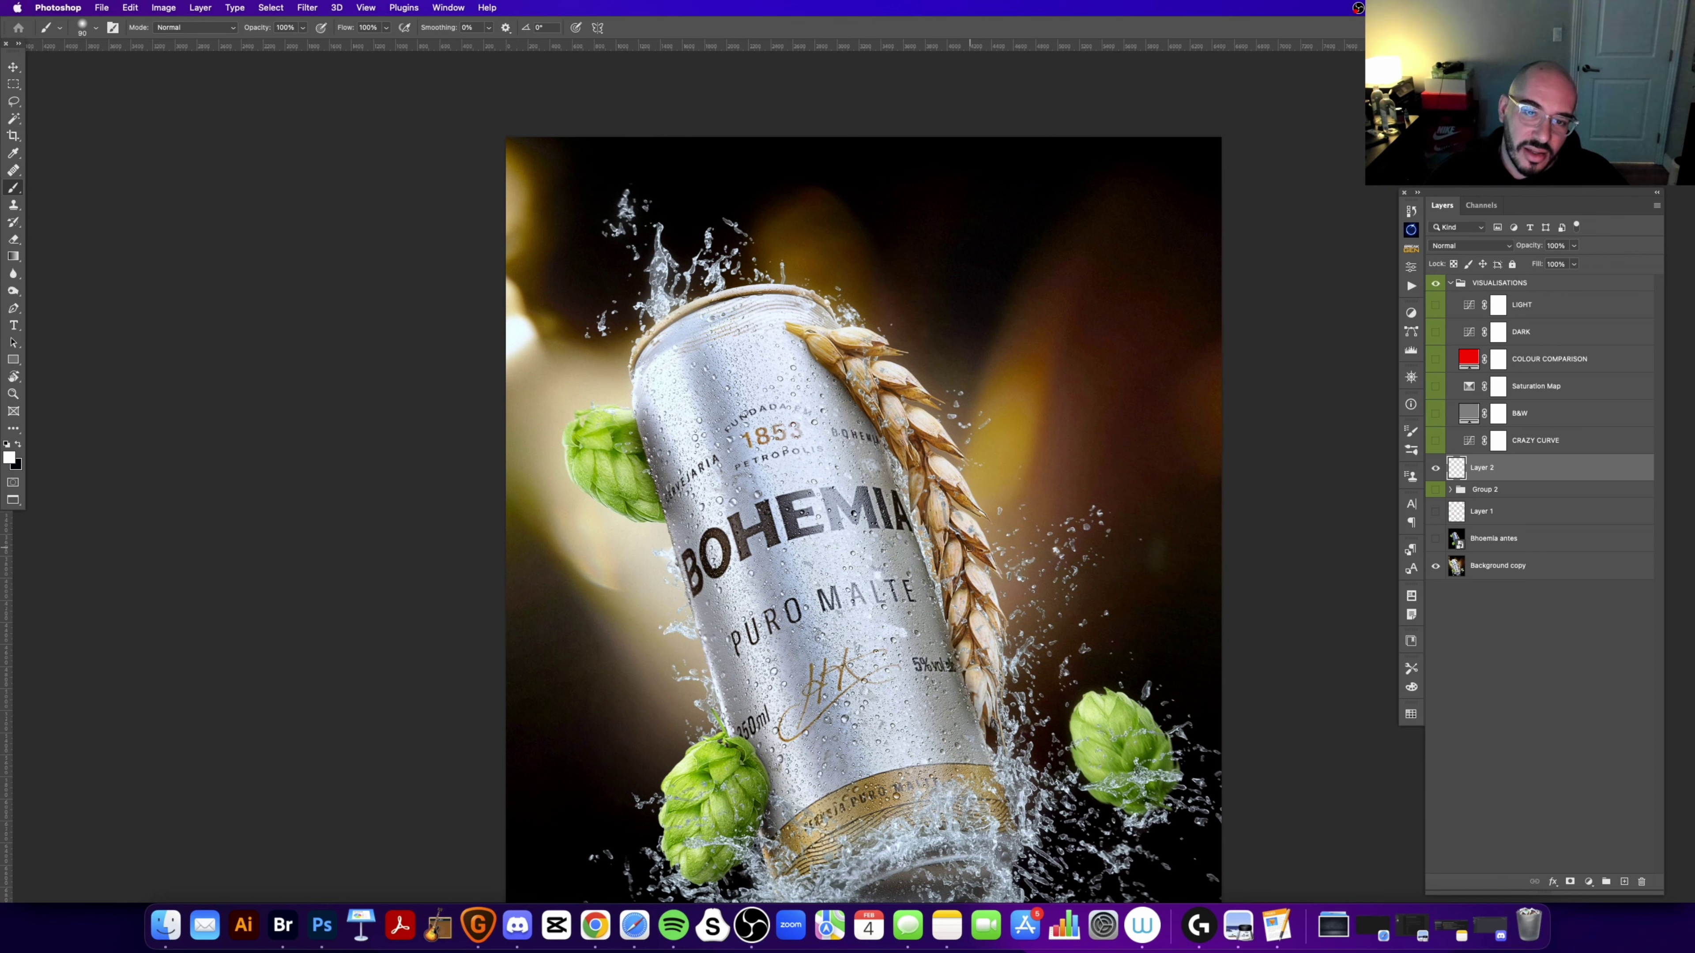
scroll(777, 294, "up", 2)
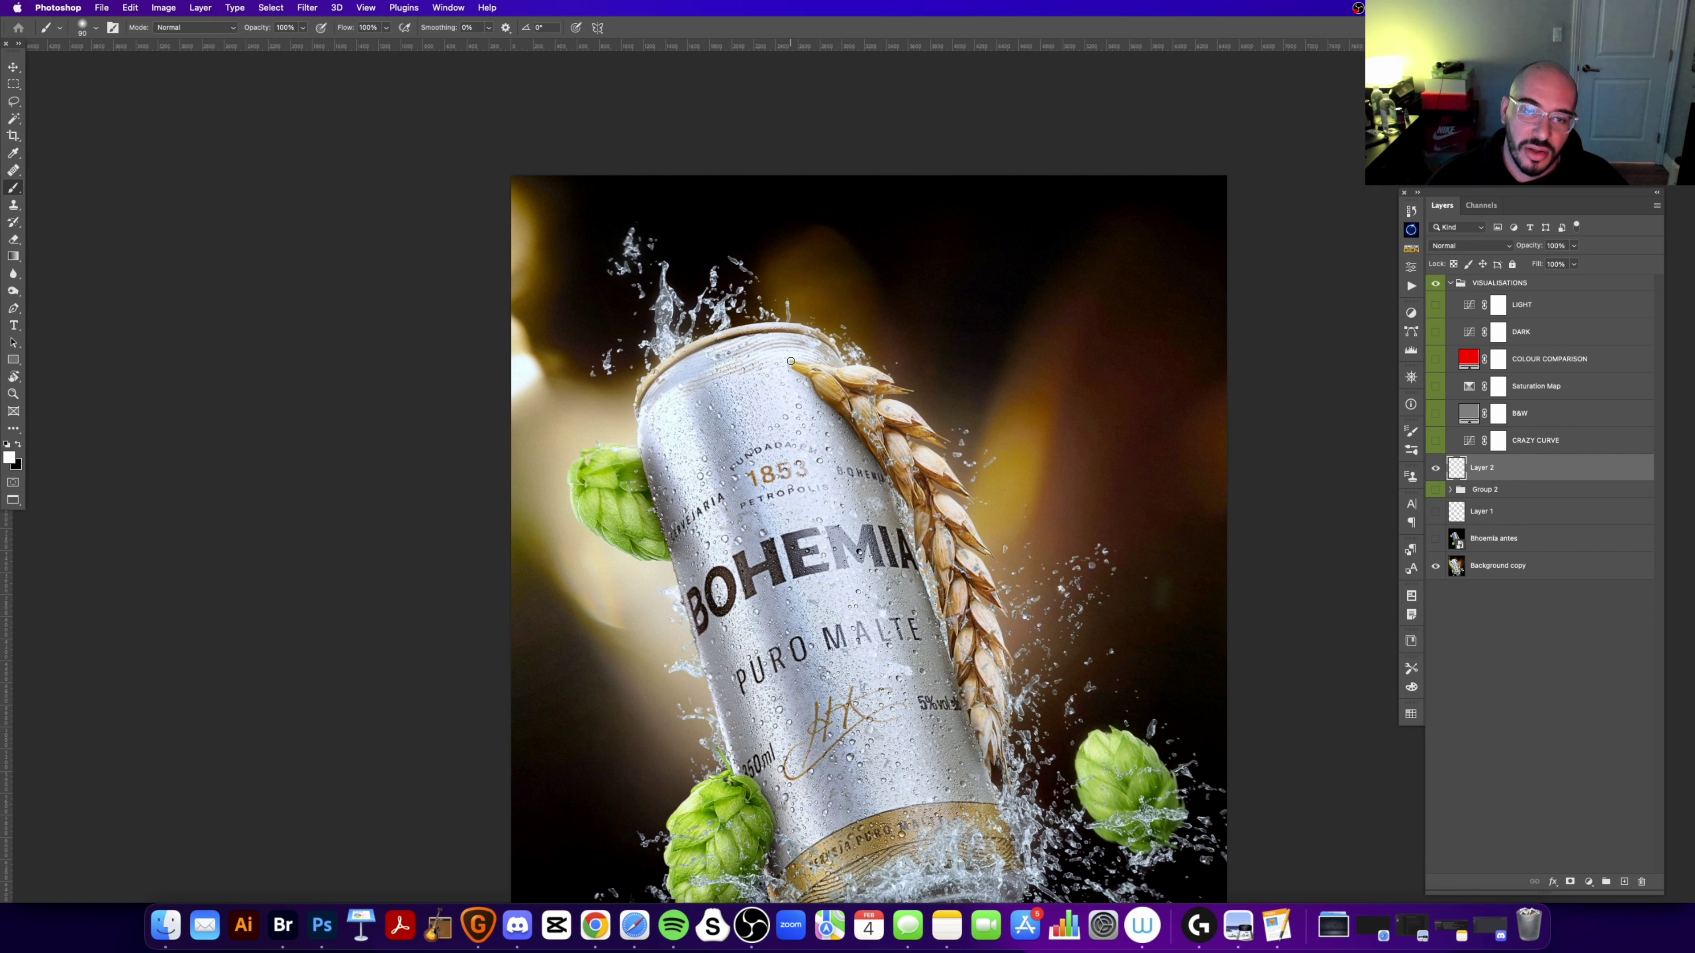
Step: Paint a trial black stroke along the can's top rim, then undo it
key("x")
mouse_move(786, 362)
left_mouse_down()
mouse_move(802, 365)
mouse_move(806, 516)
left_mouse_up()
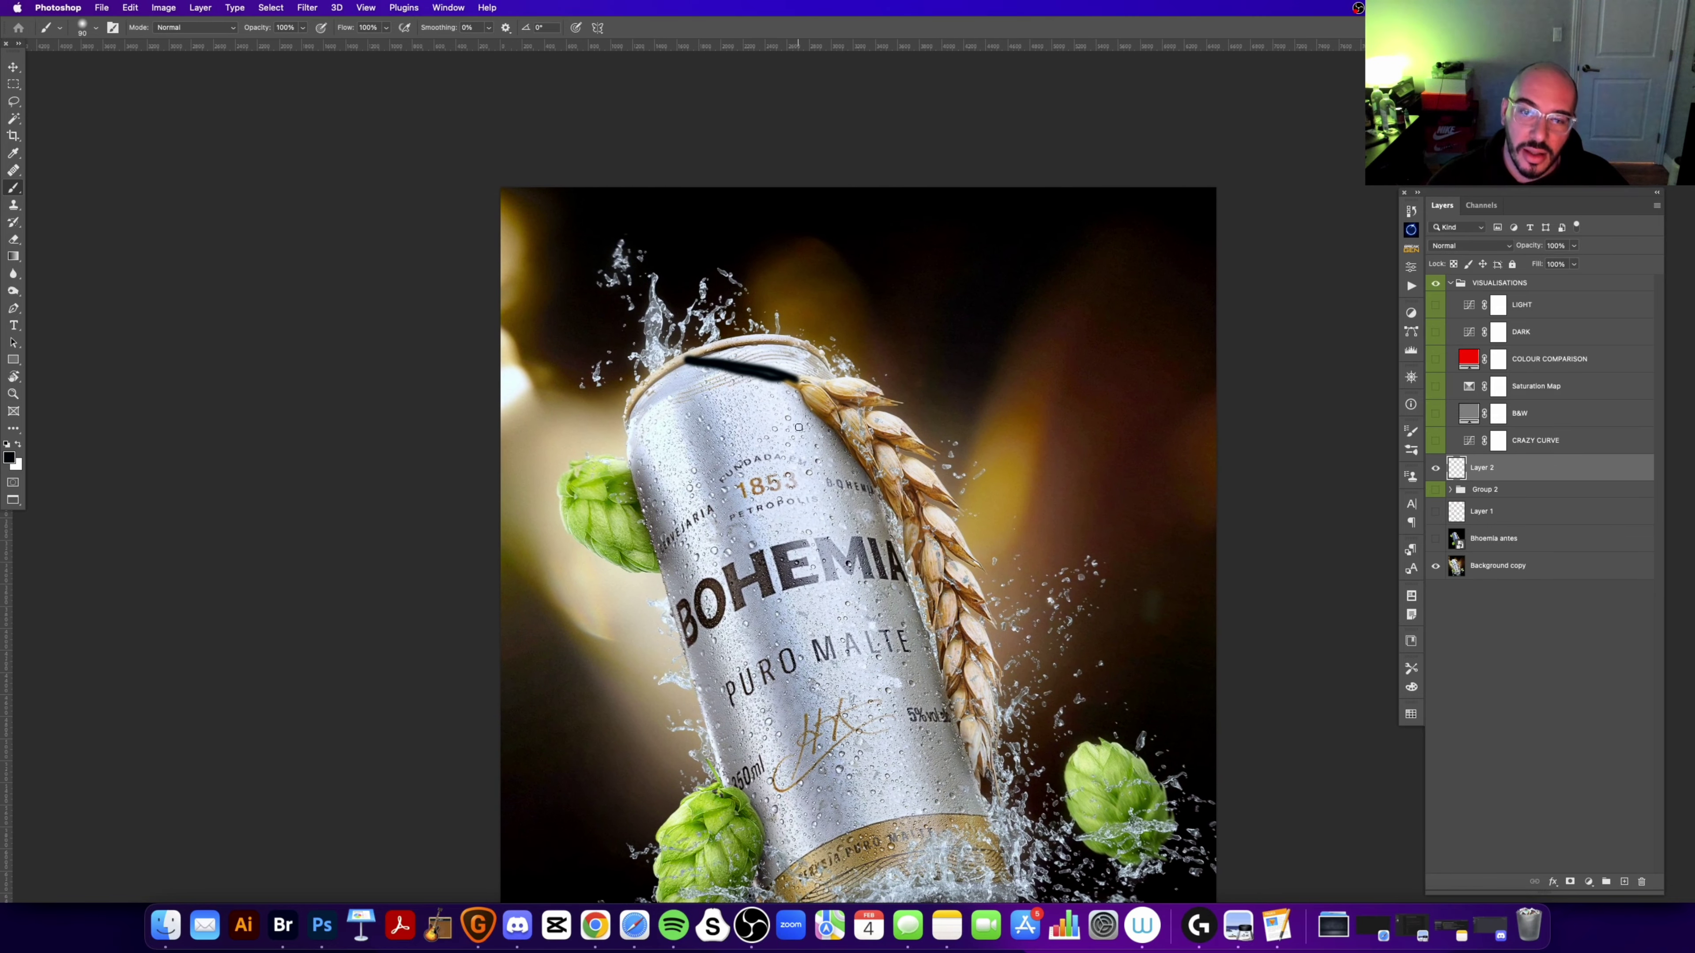
key("ctrl+z")
key("z")
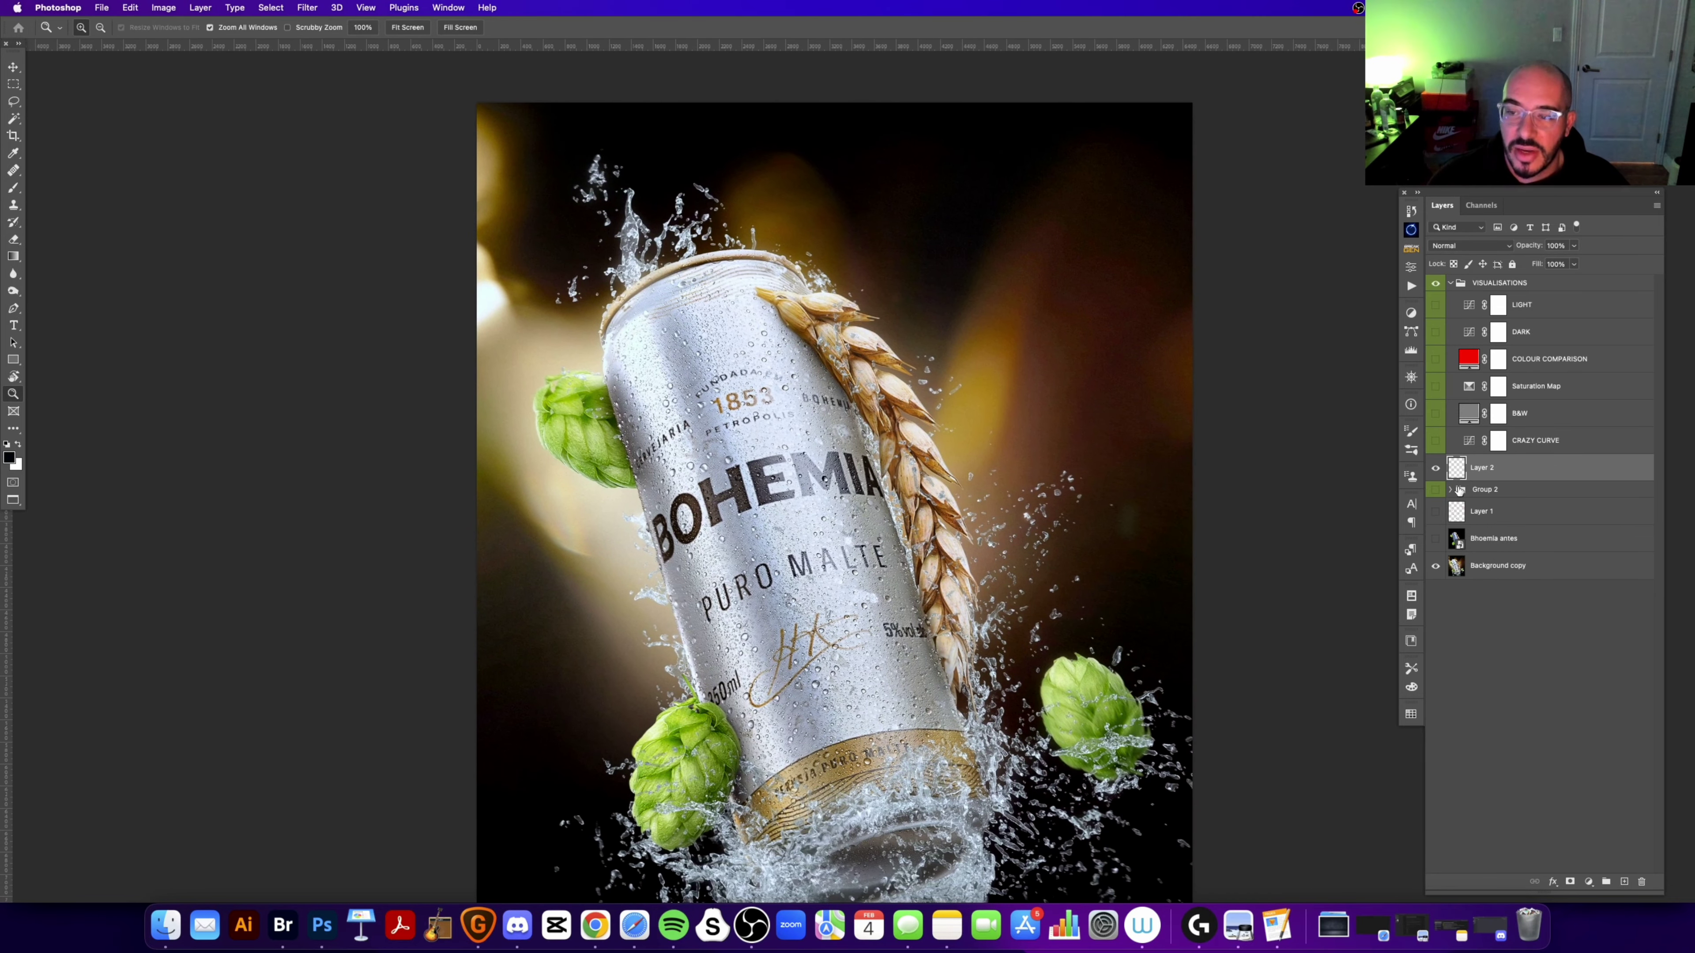
left_click(1435, 468)
left_click(1435, 511)
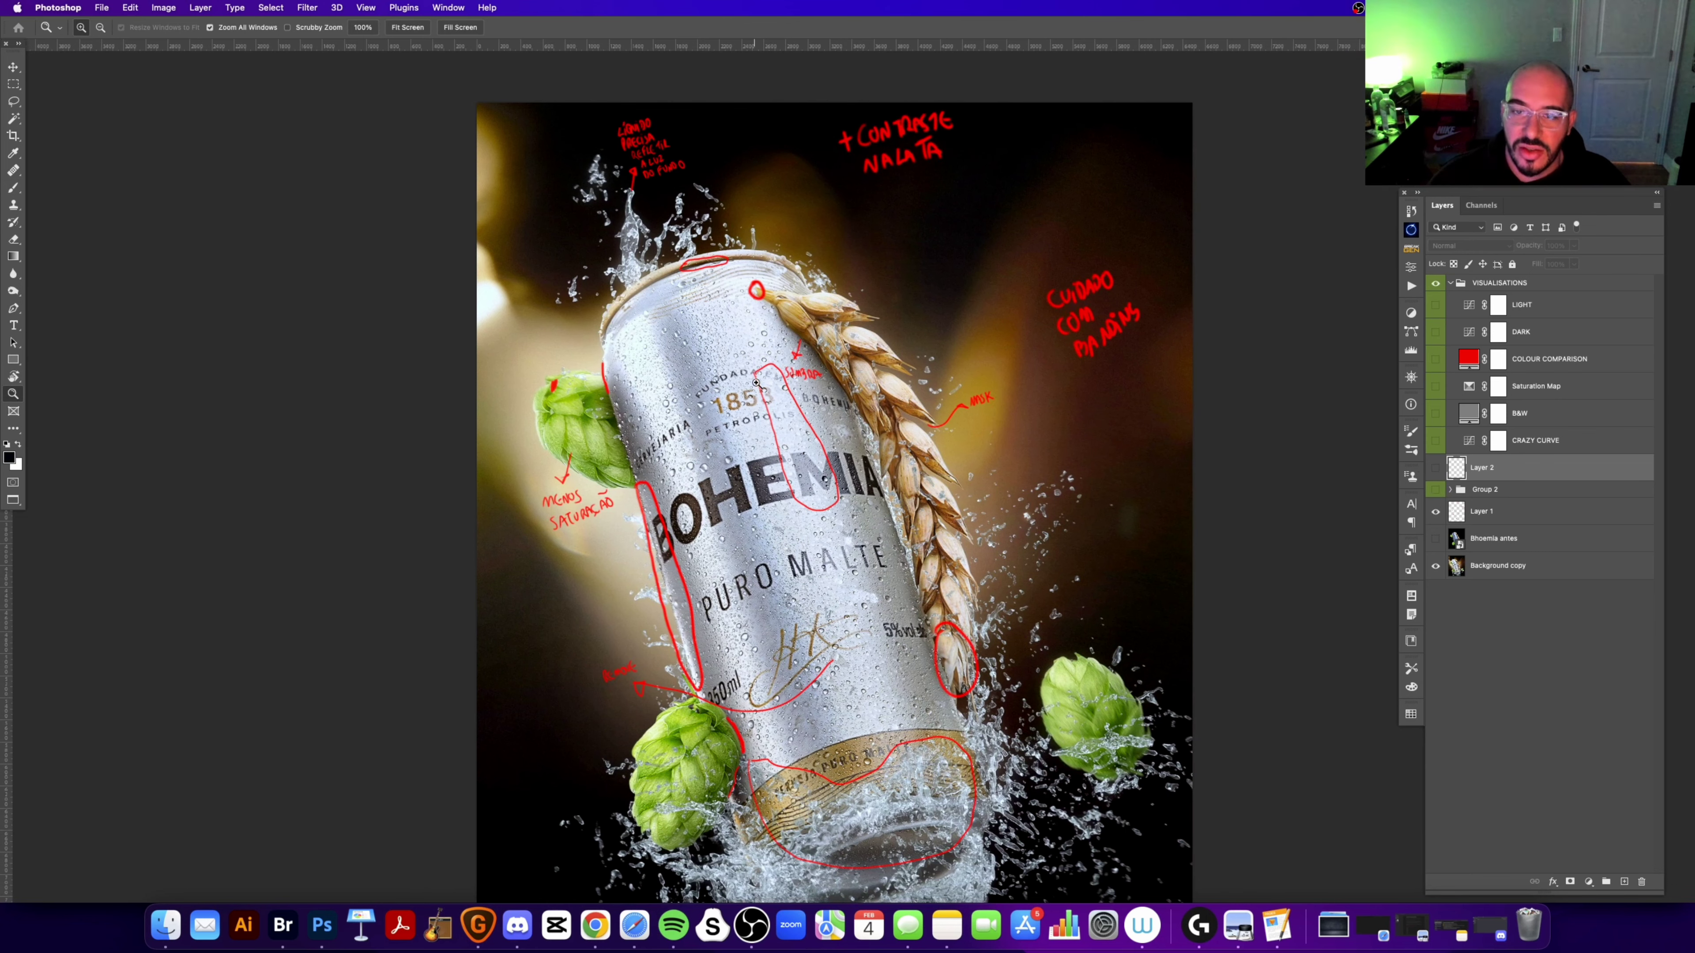
left_click(920, 404)
left_click(867, 381)
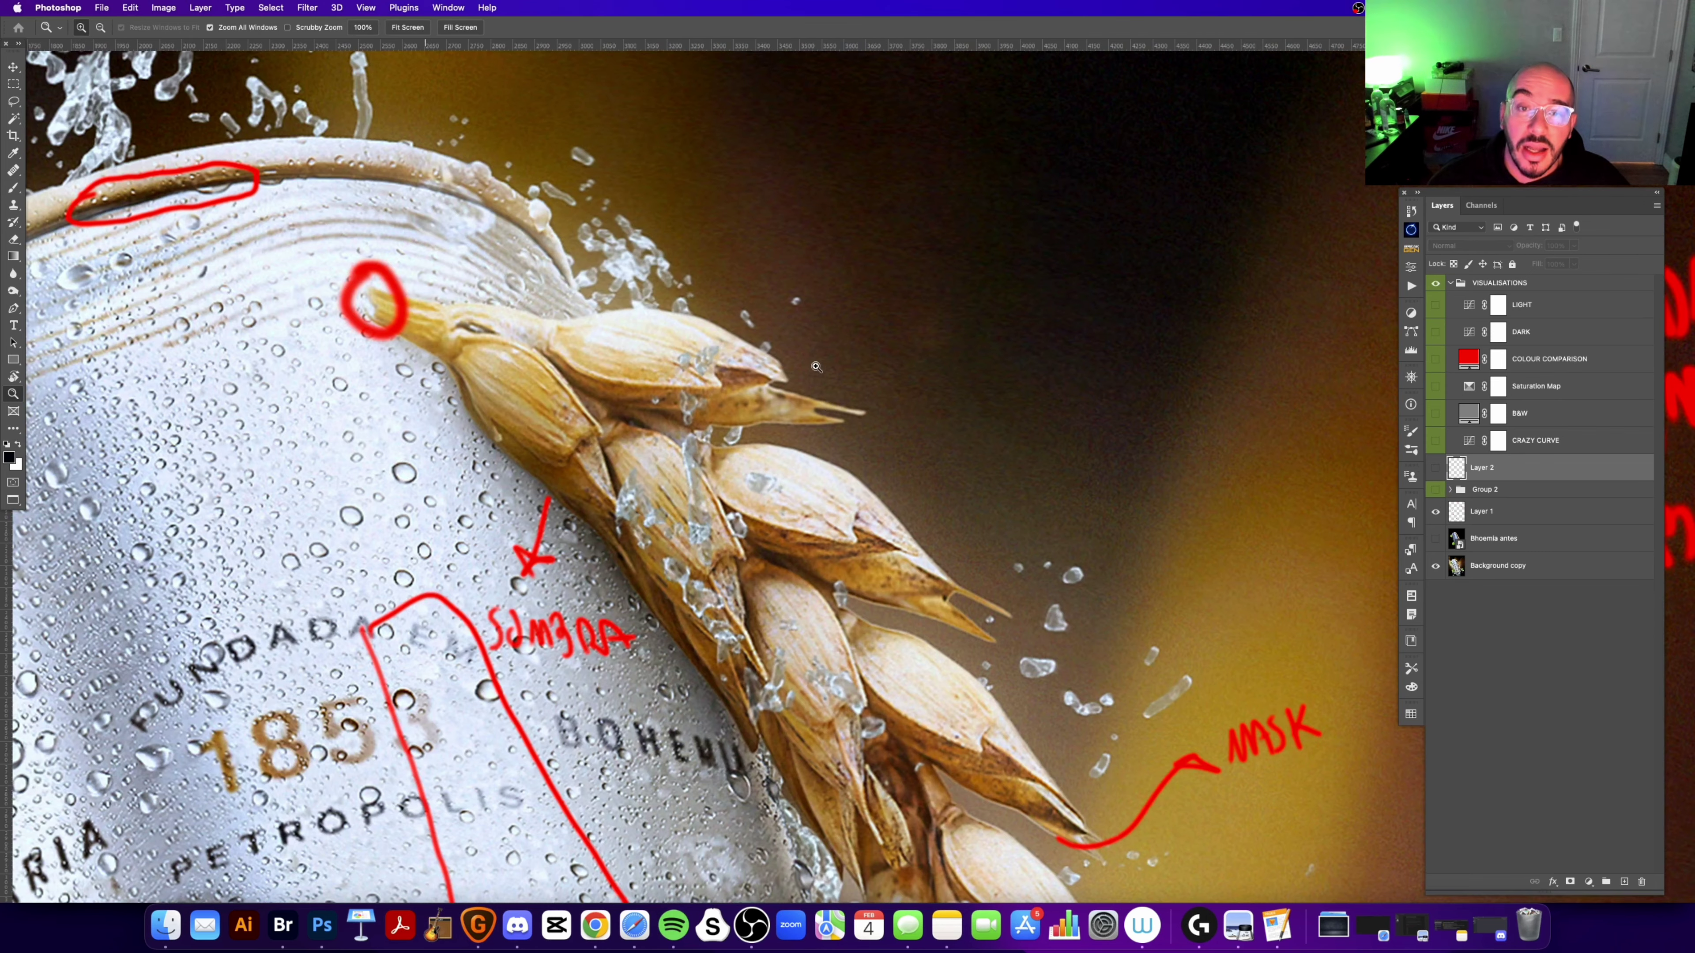
left_click_drag(686, 334, 673, 369)
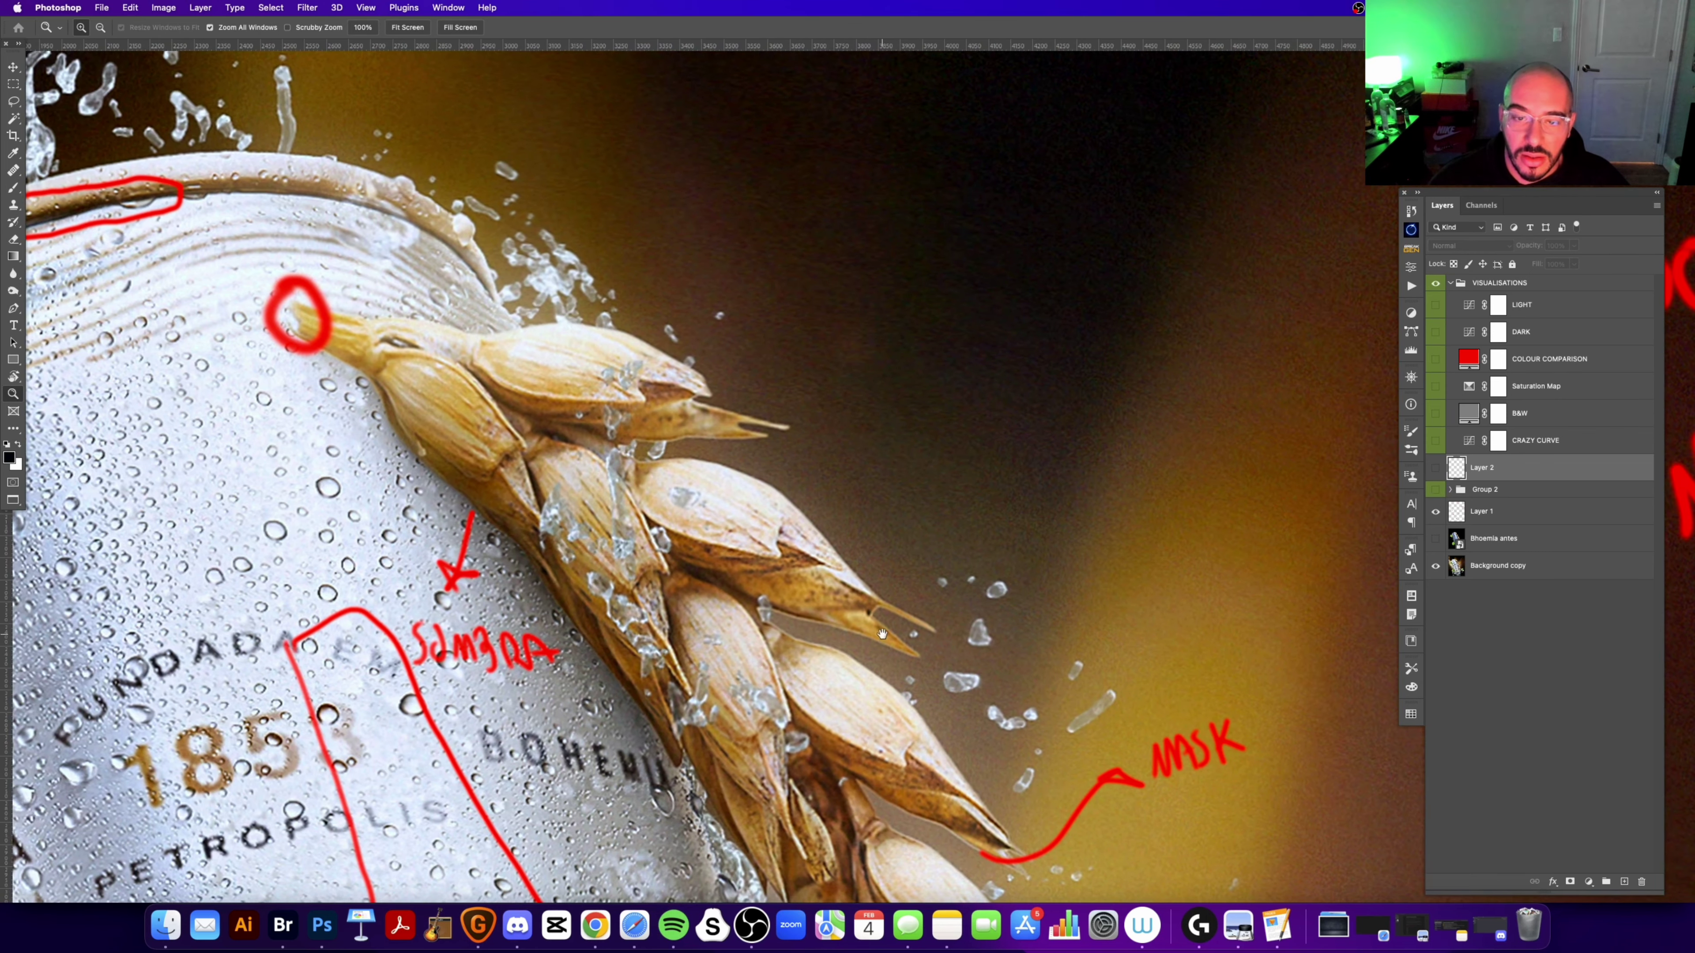
left_click_drag(882, 632, 744, 468)
scroll(667, 462, "down", 5)
scroll(661, 474, "right", 4)
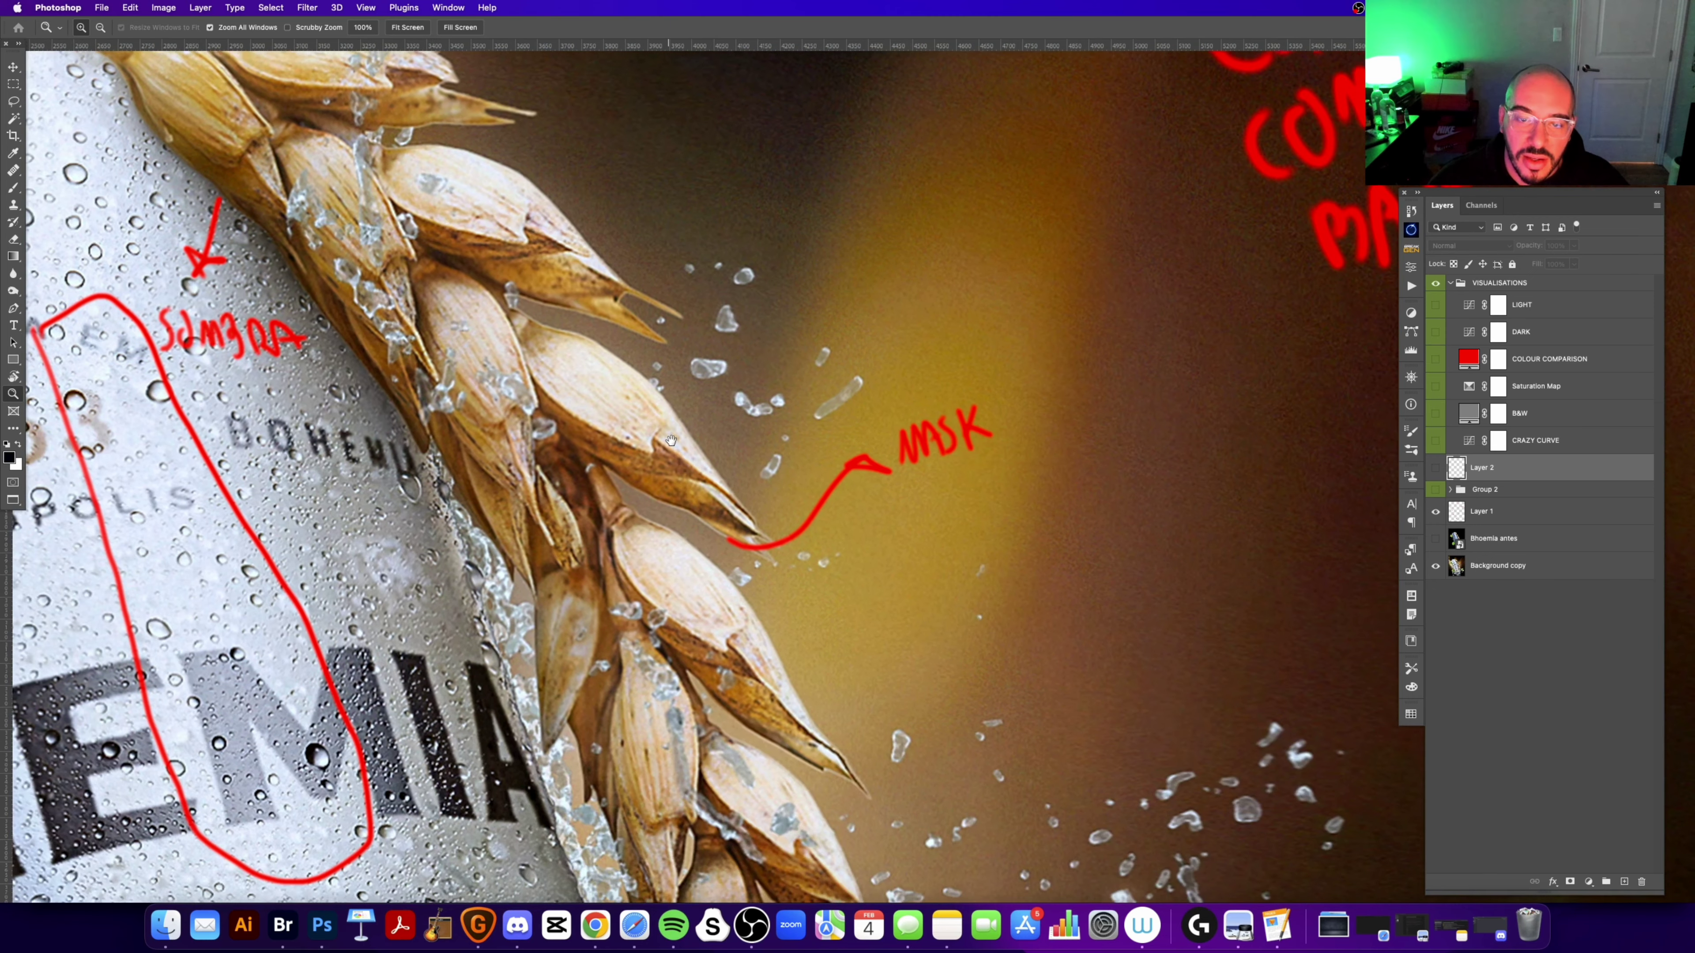
scroll(737, 584, "down", 8)
scroll(737, 584, "right", 4)
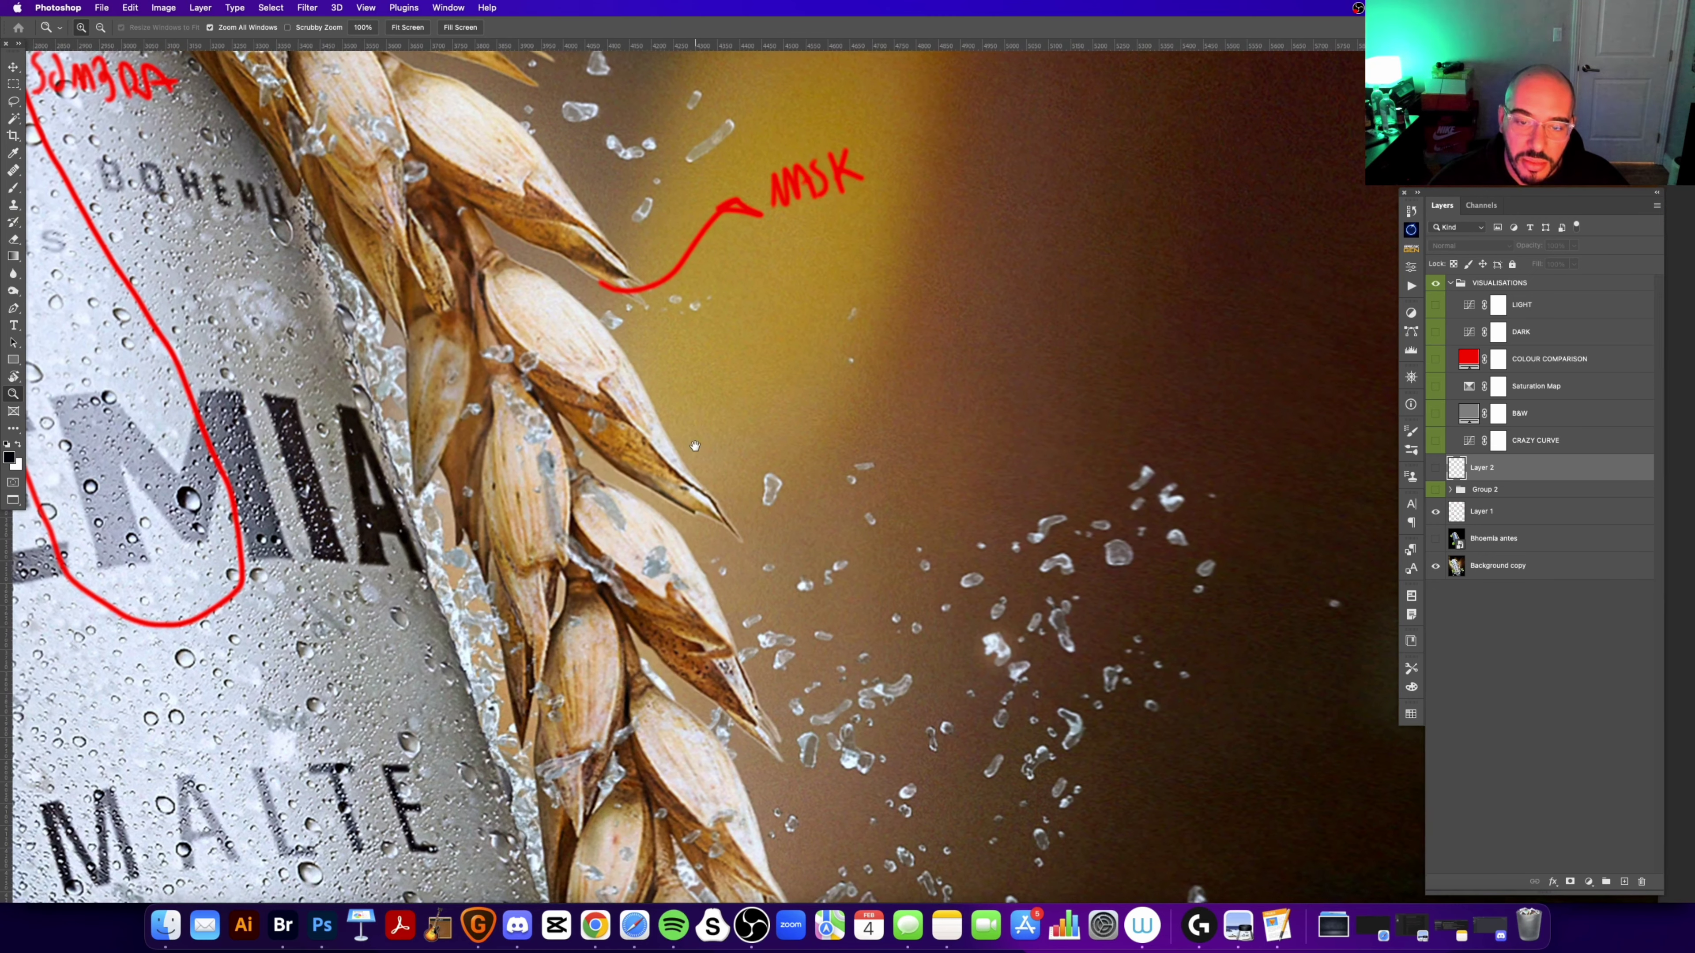
scroll(720, 518, "down", 5)
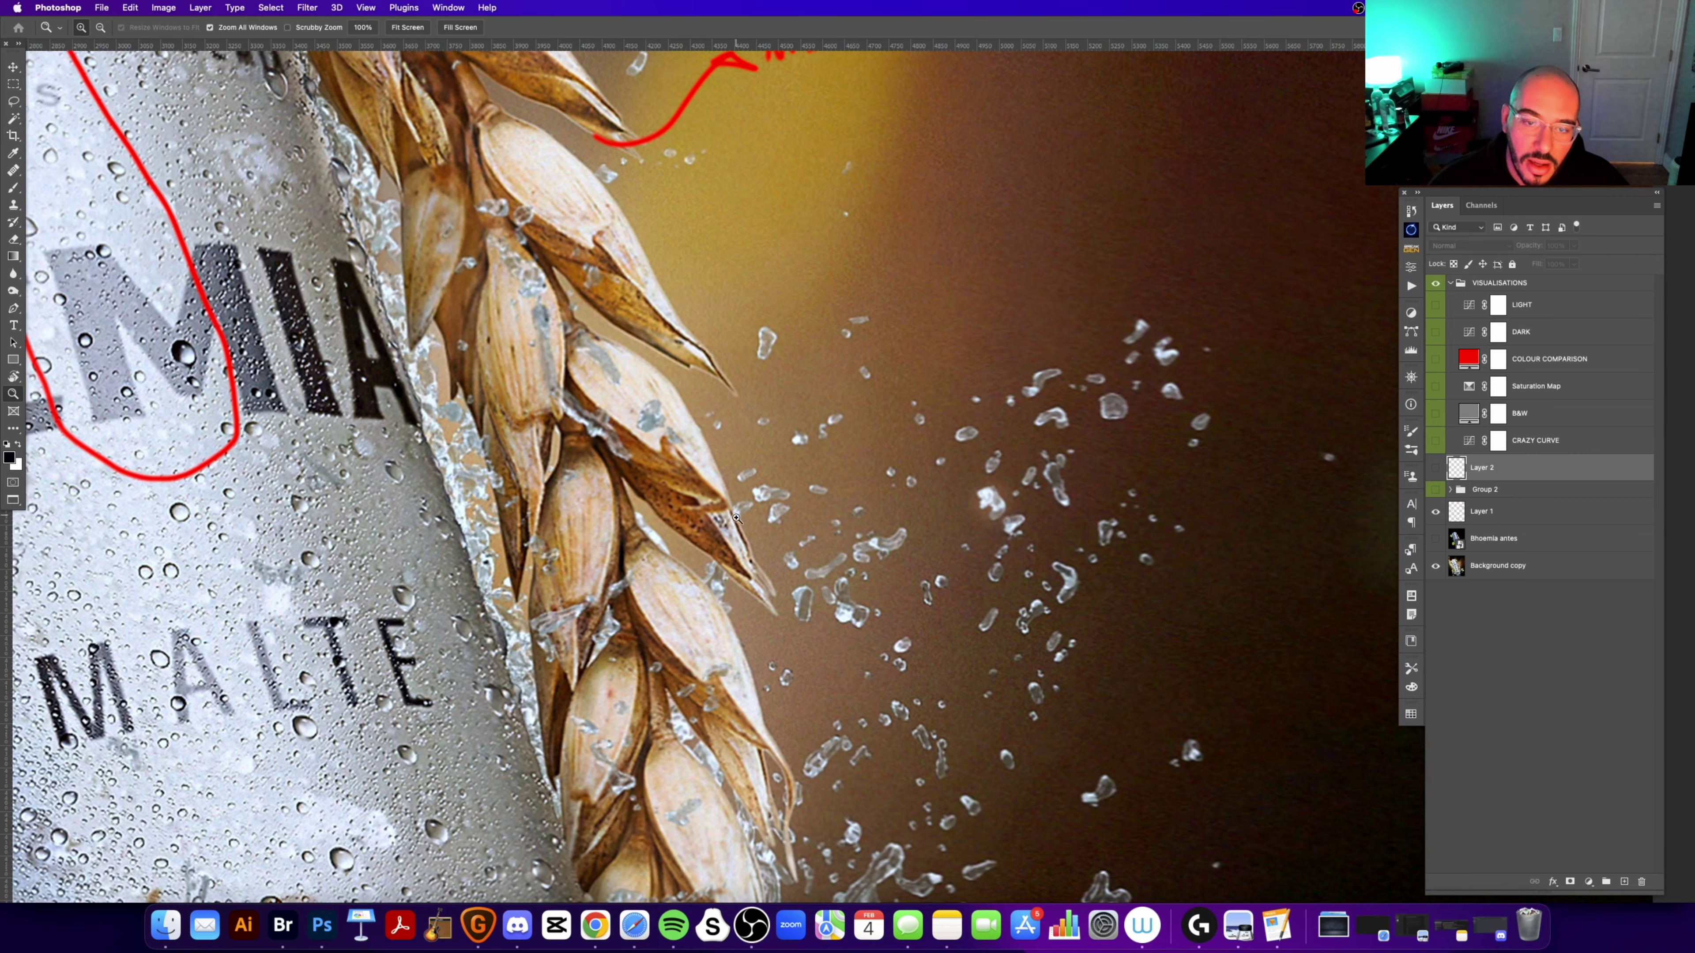
scroll(722, 609, "down", 10)
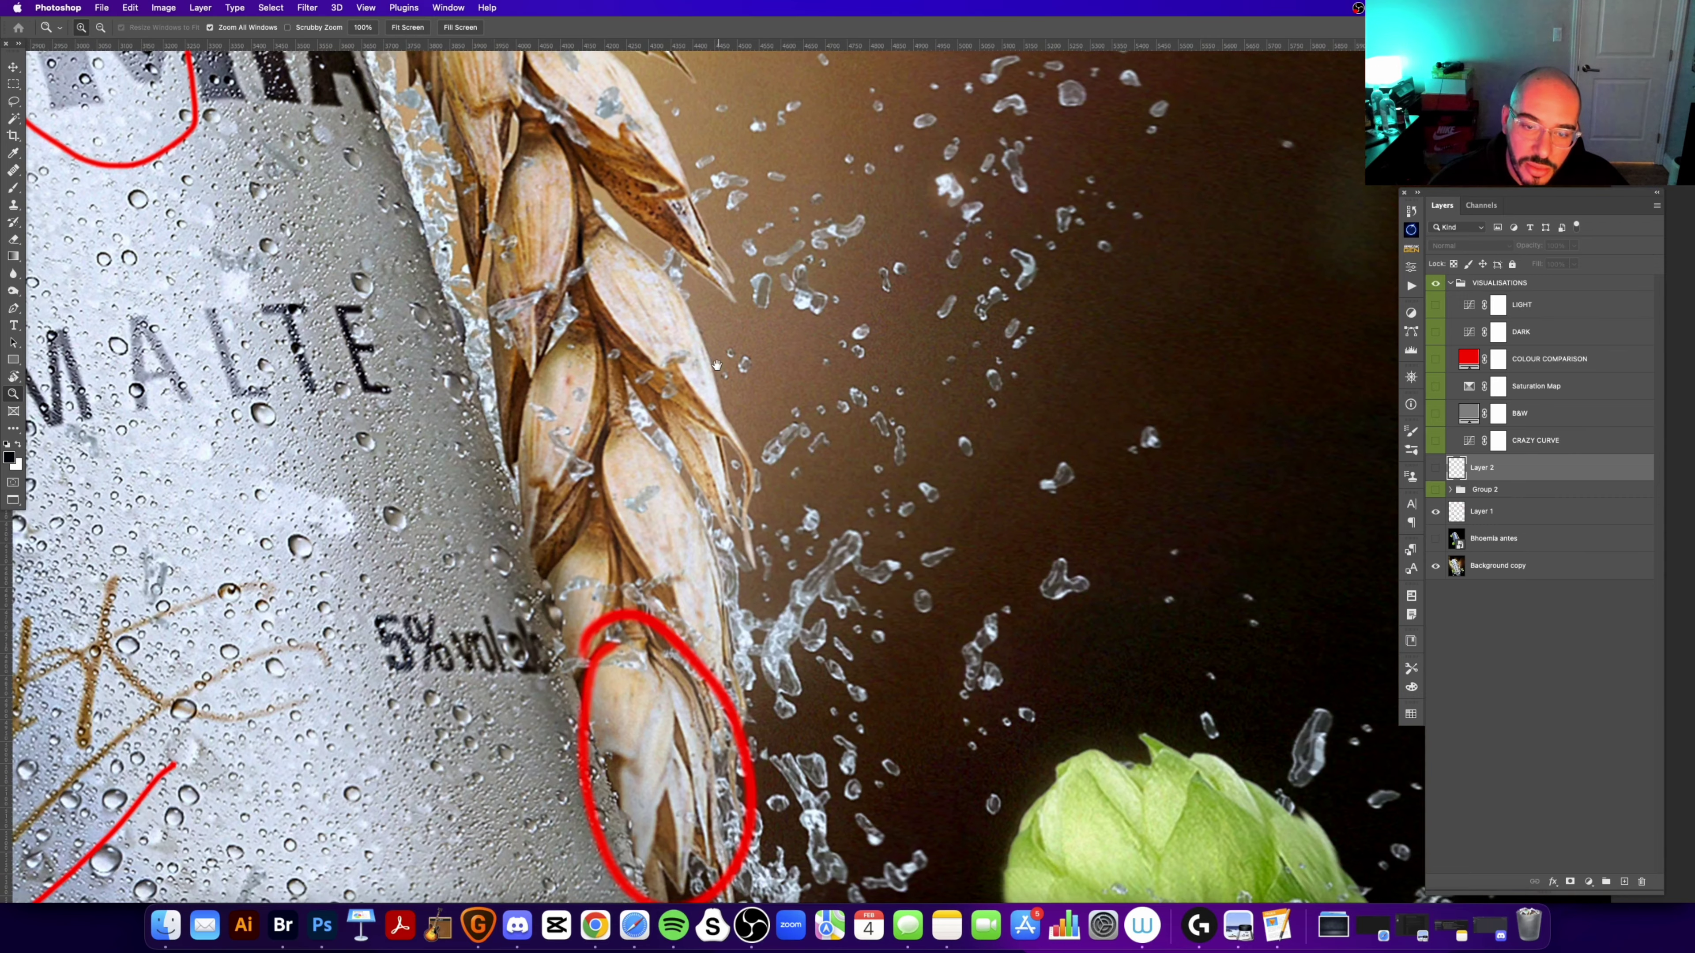
scroll(830, 380, "down", 9)
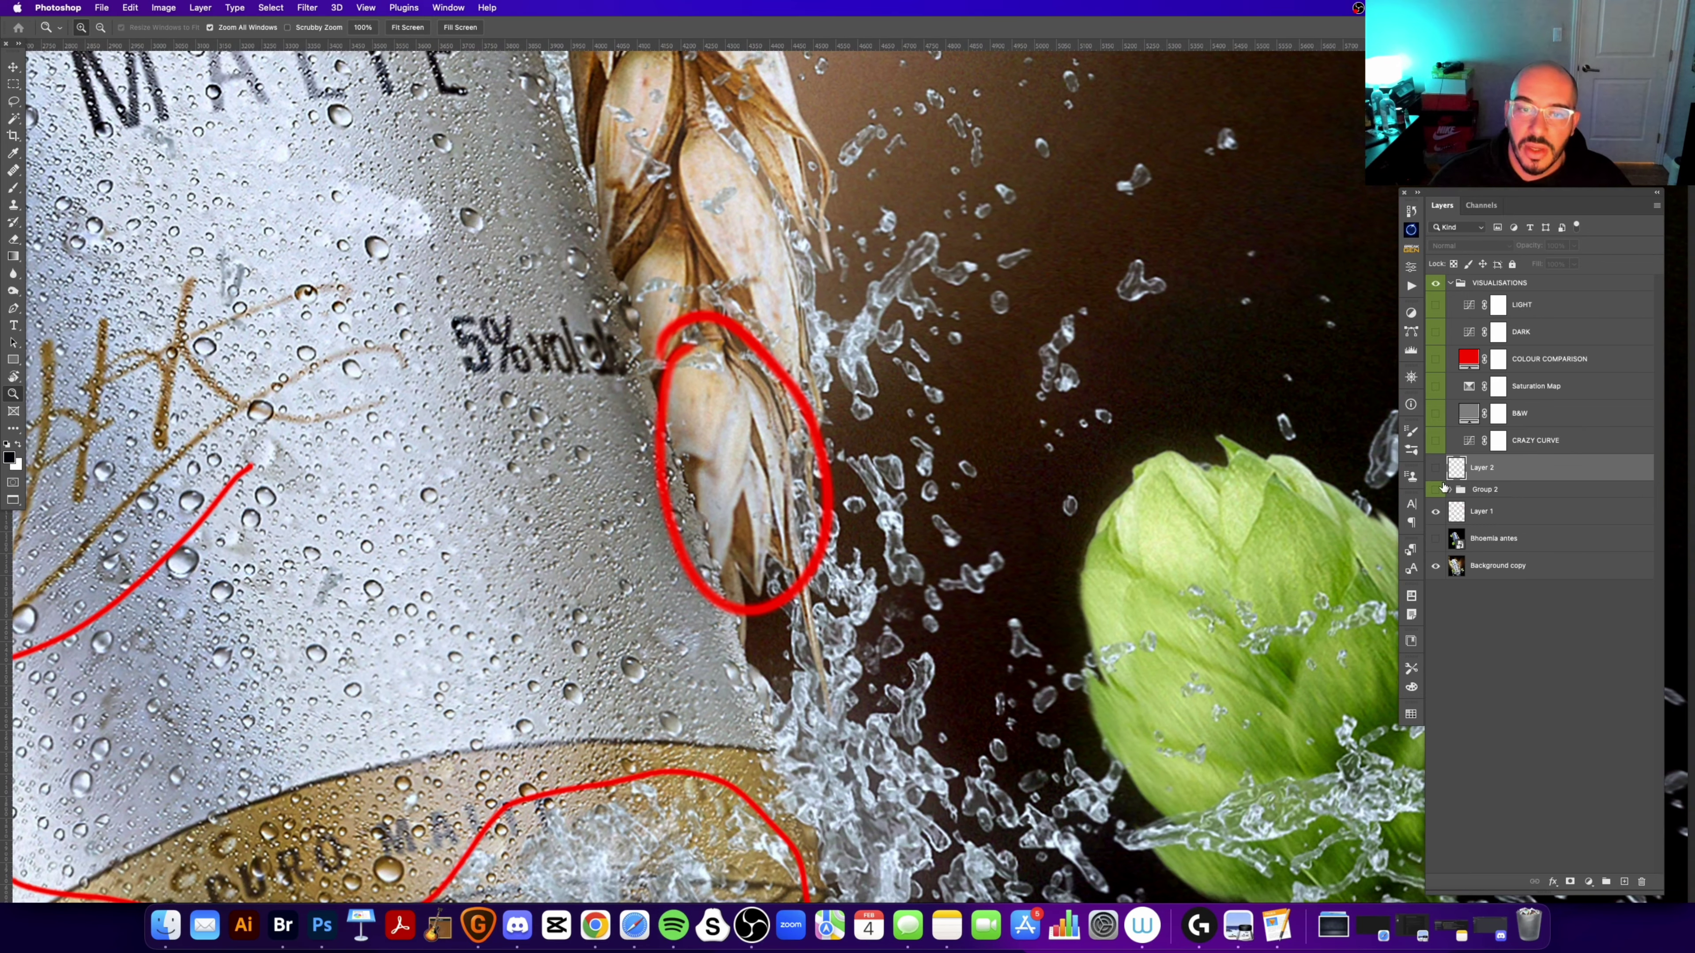
left_click(1435, 511)
scroll(801, 451, "up", 2)
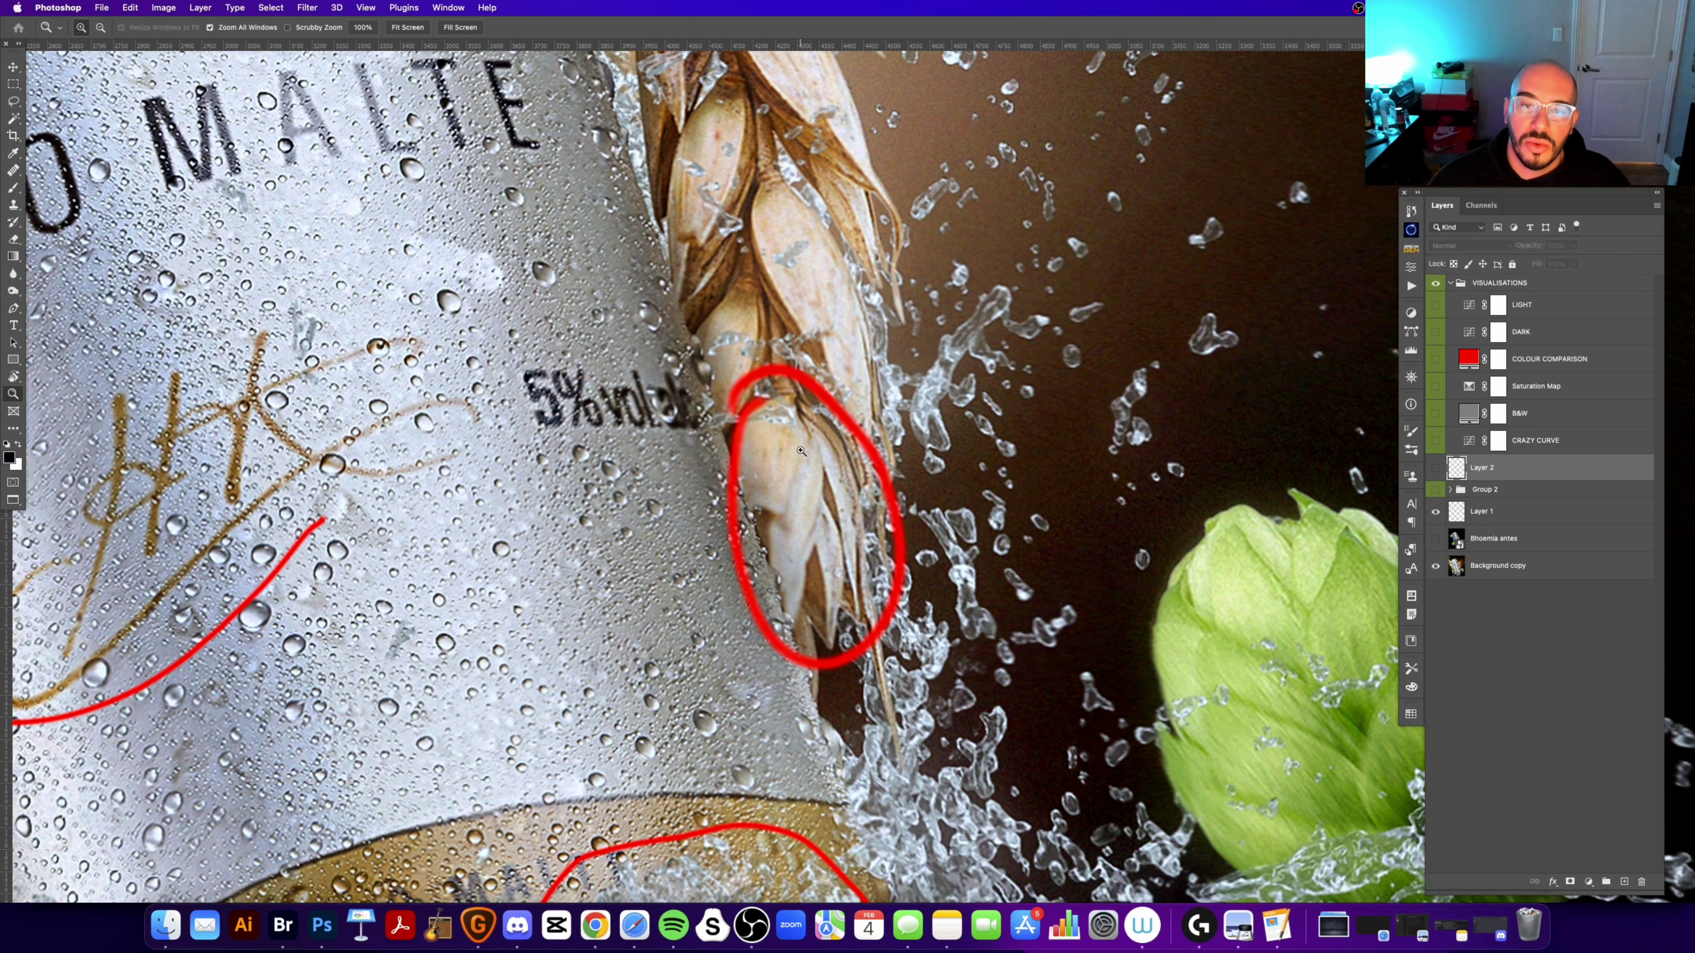
scroll(783, 445, "up", 4)
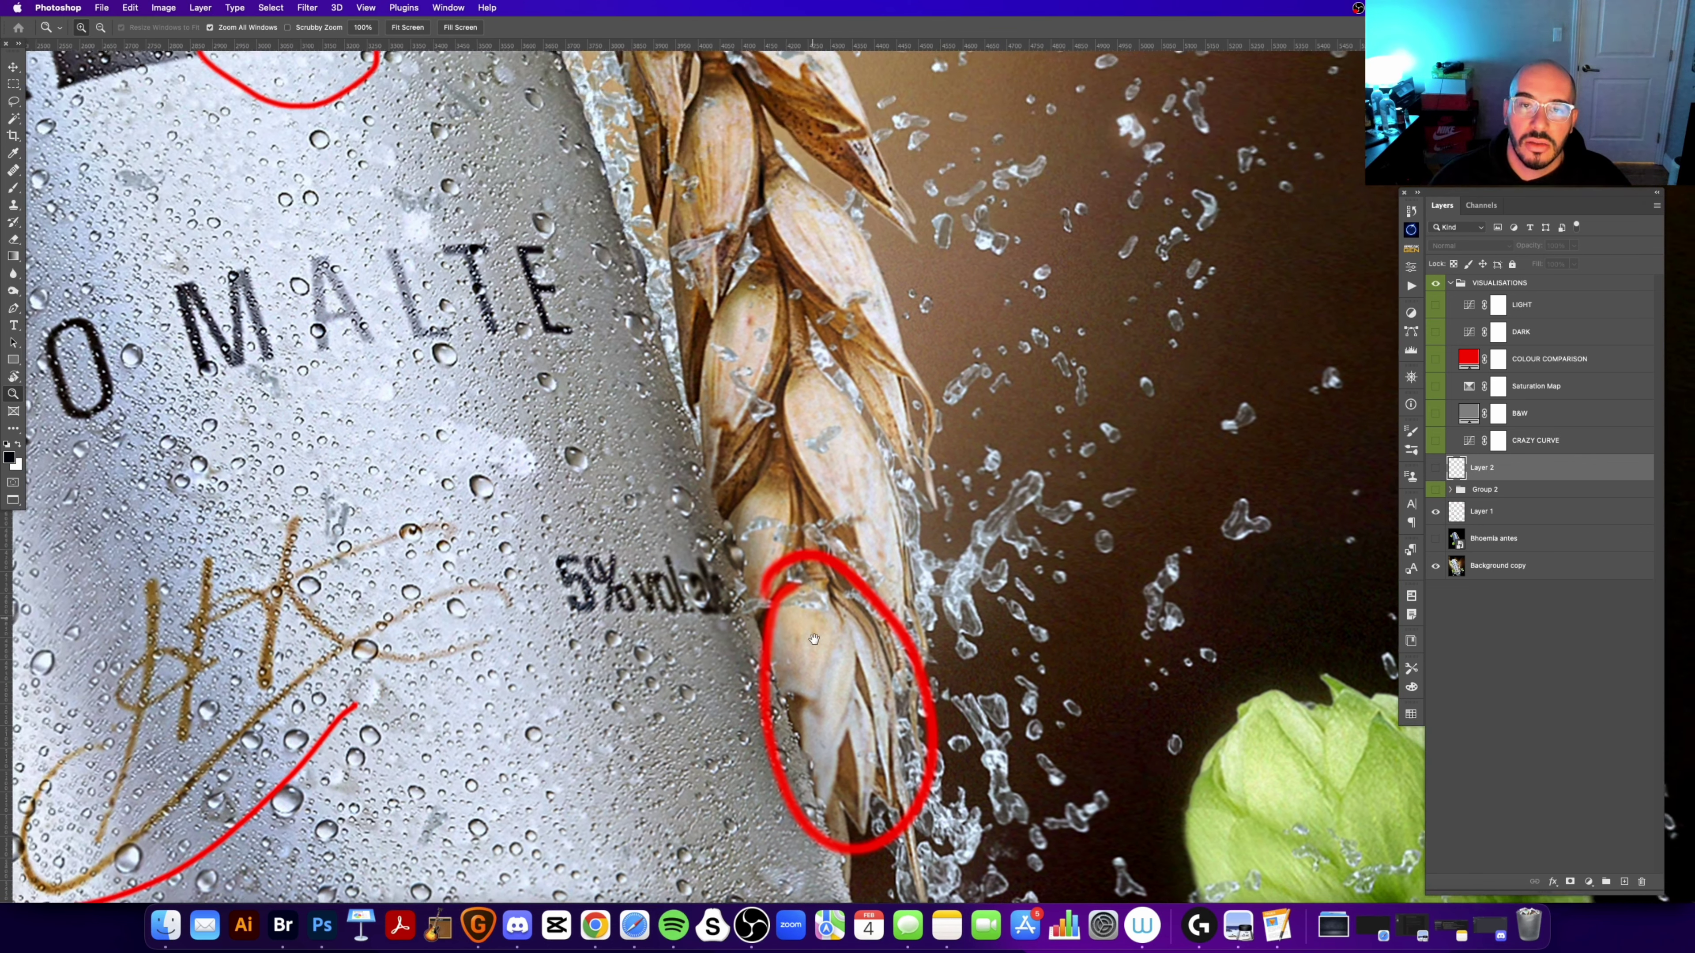
scroll(774, 498, "up", 1)
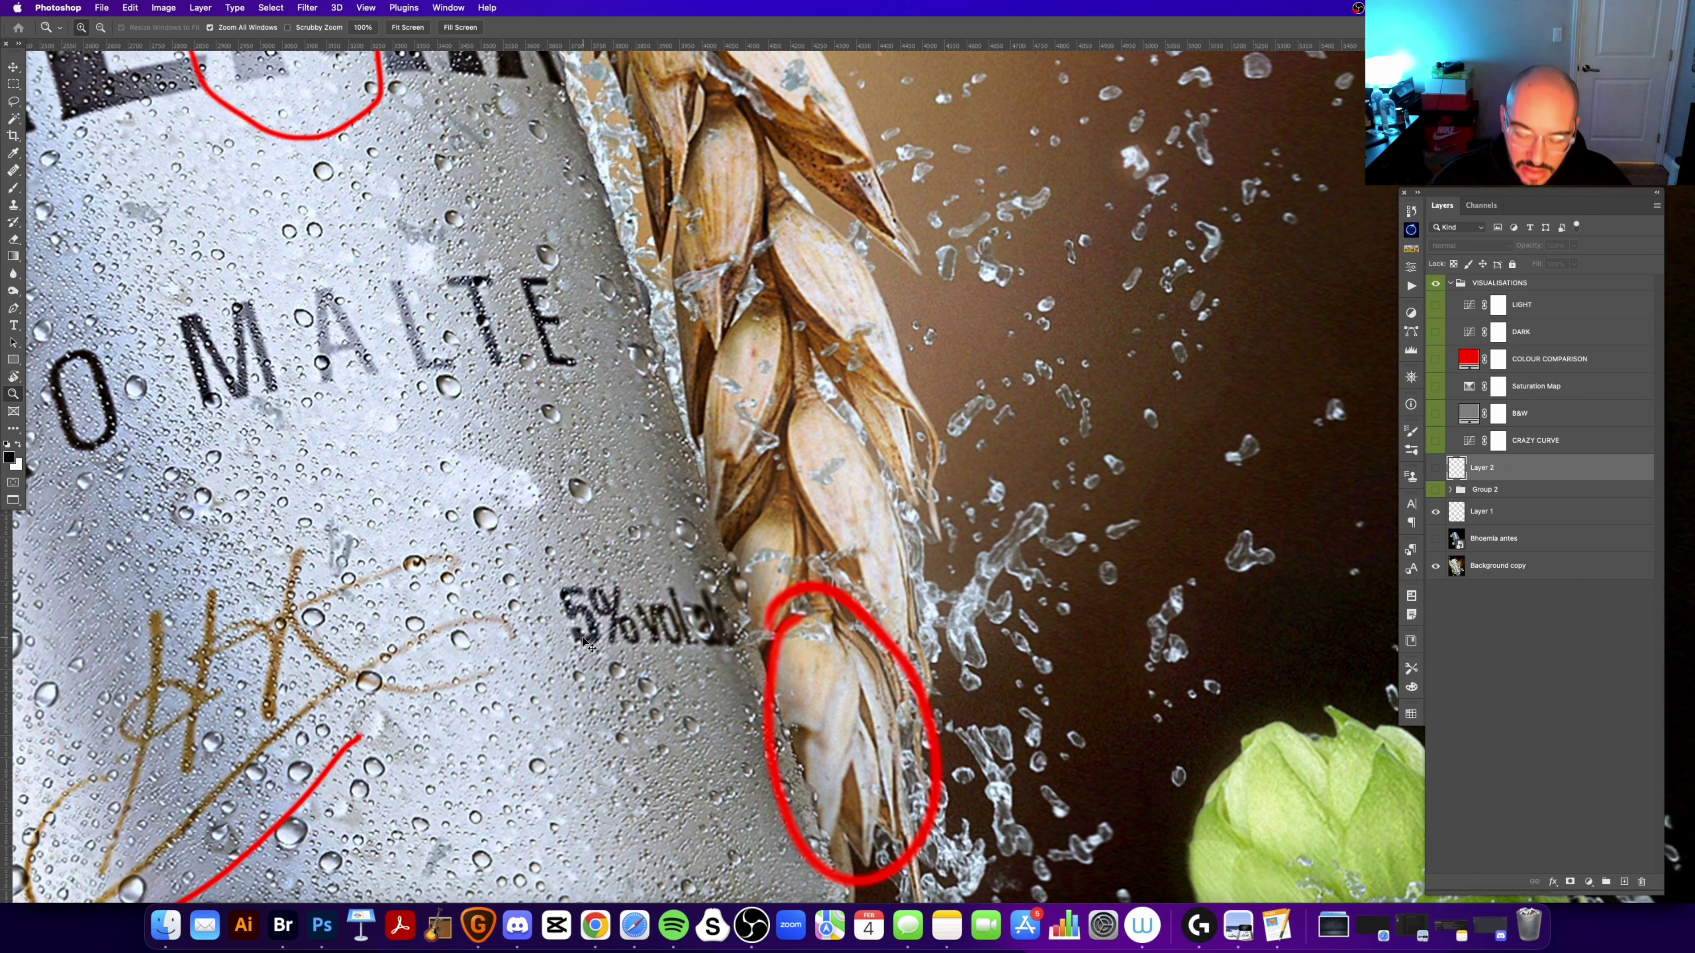
scroll(583, 641, "down", 3)
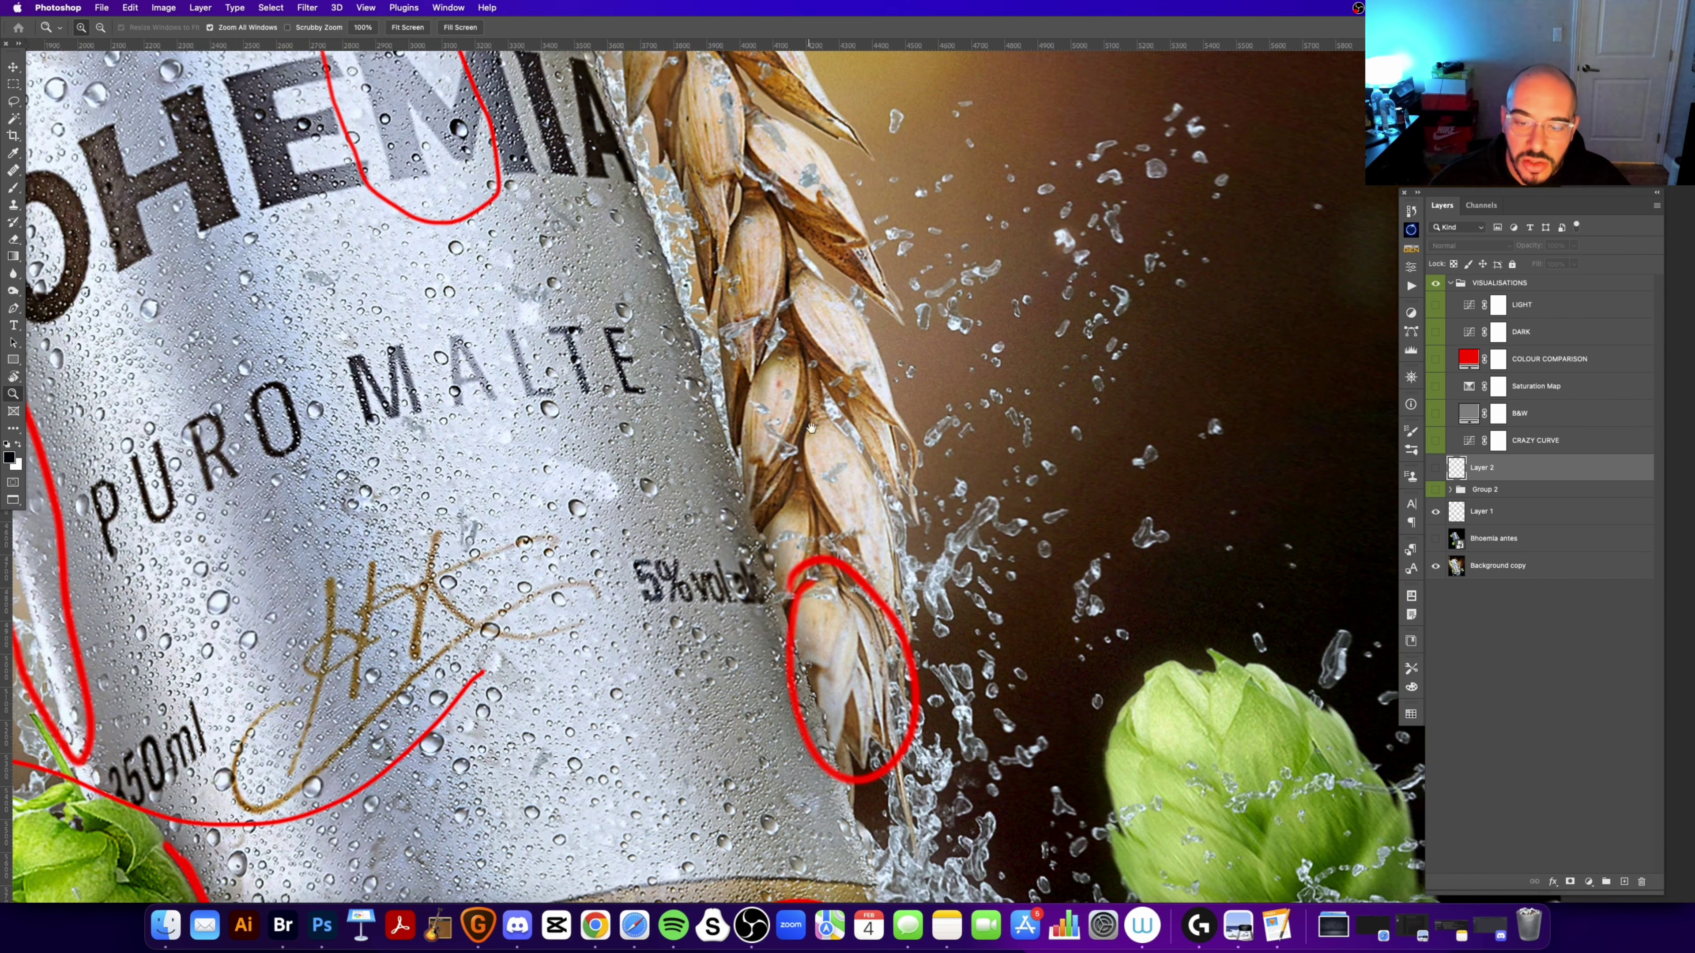
scroll(811, 428, "down", 2)
scroll(739, 476, "down", 5)
scroll(739, 476, "right", 3)
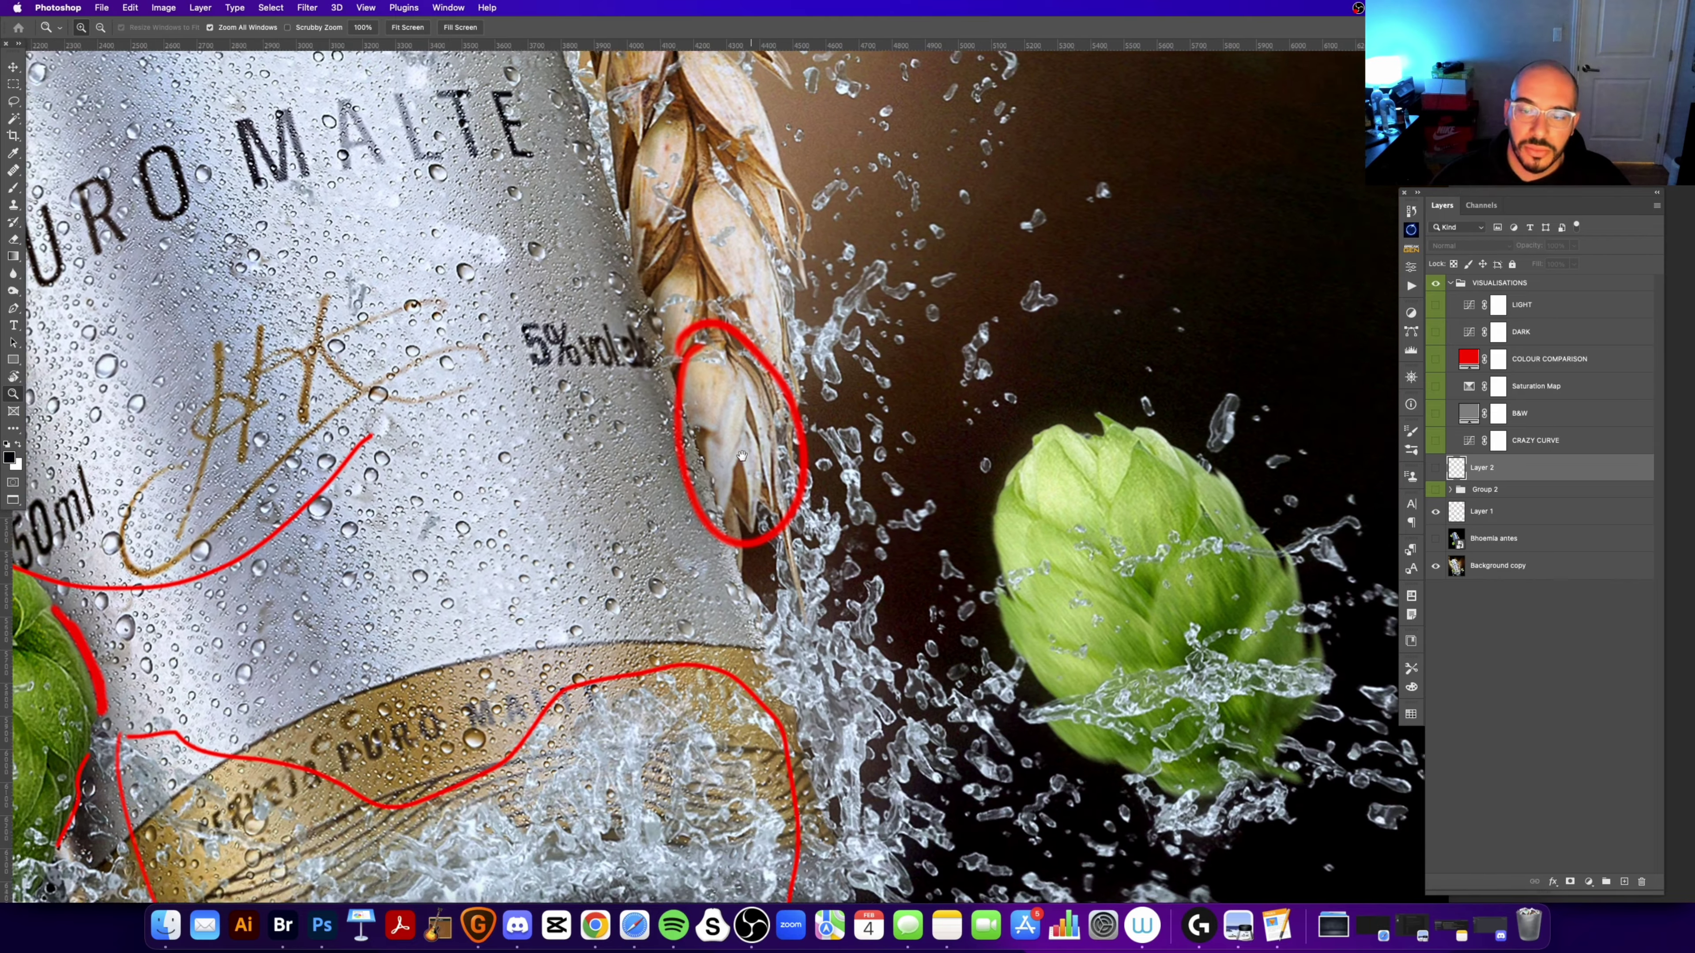
scroll(741, 456, "down", 2)
scroll(740, 447, "right", 1)
Step: Hide Layer 1's red critique annotations and turn on Layer 2's visibility
scroll(591, 588, "down", 2)
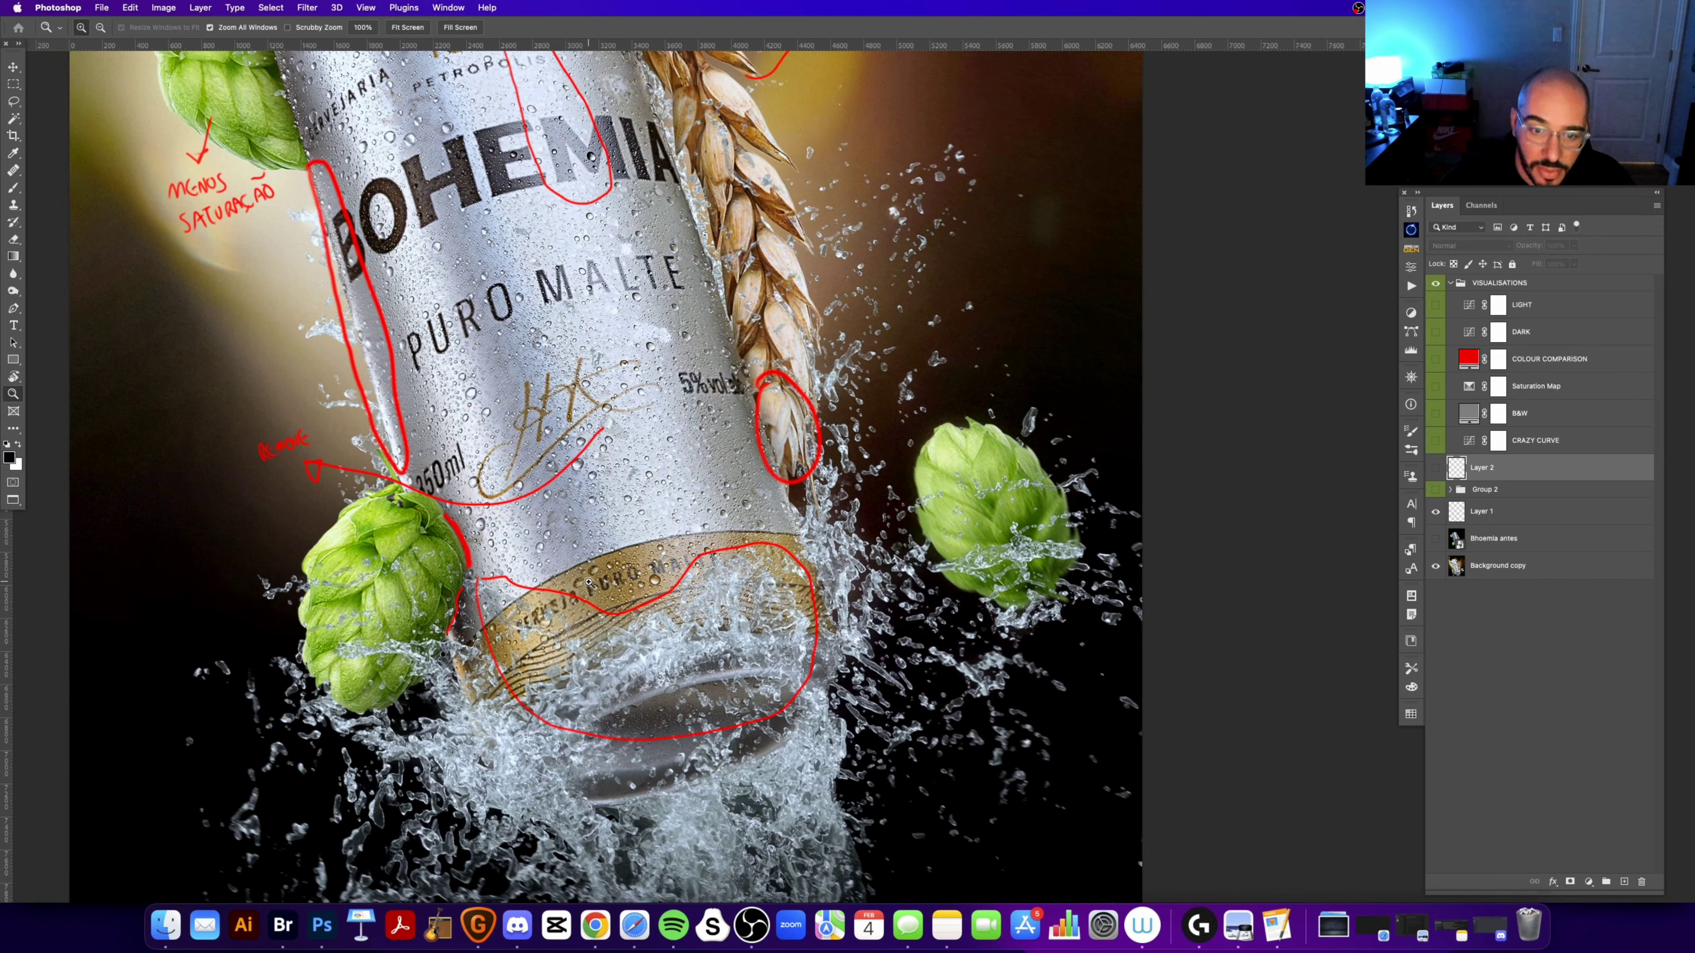
scroll(487, 621, "up", 2)
scroll(487, 621, "up", 2)
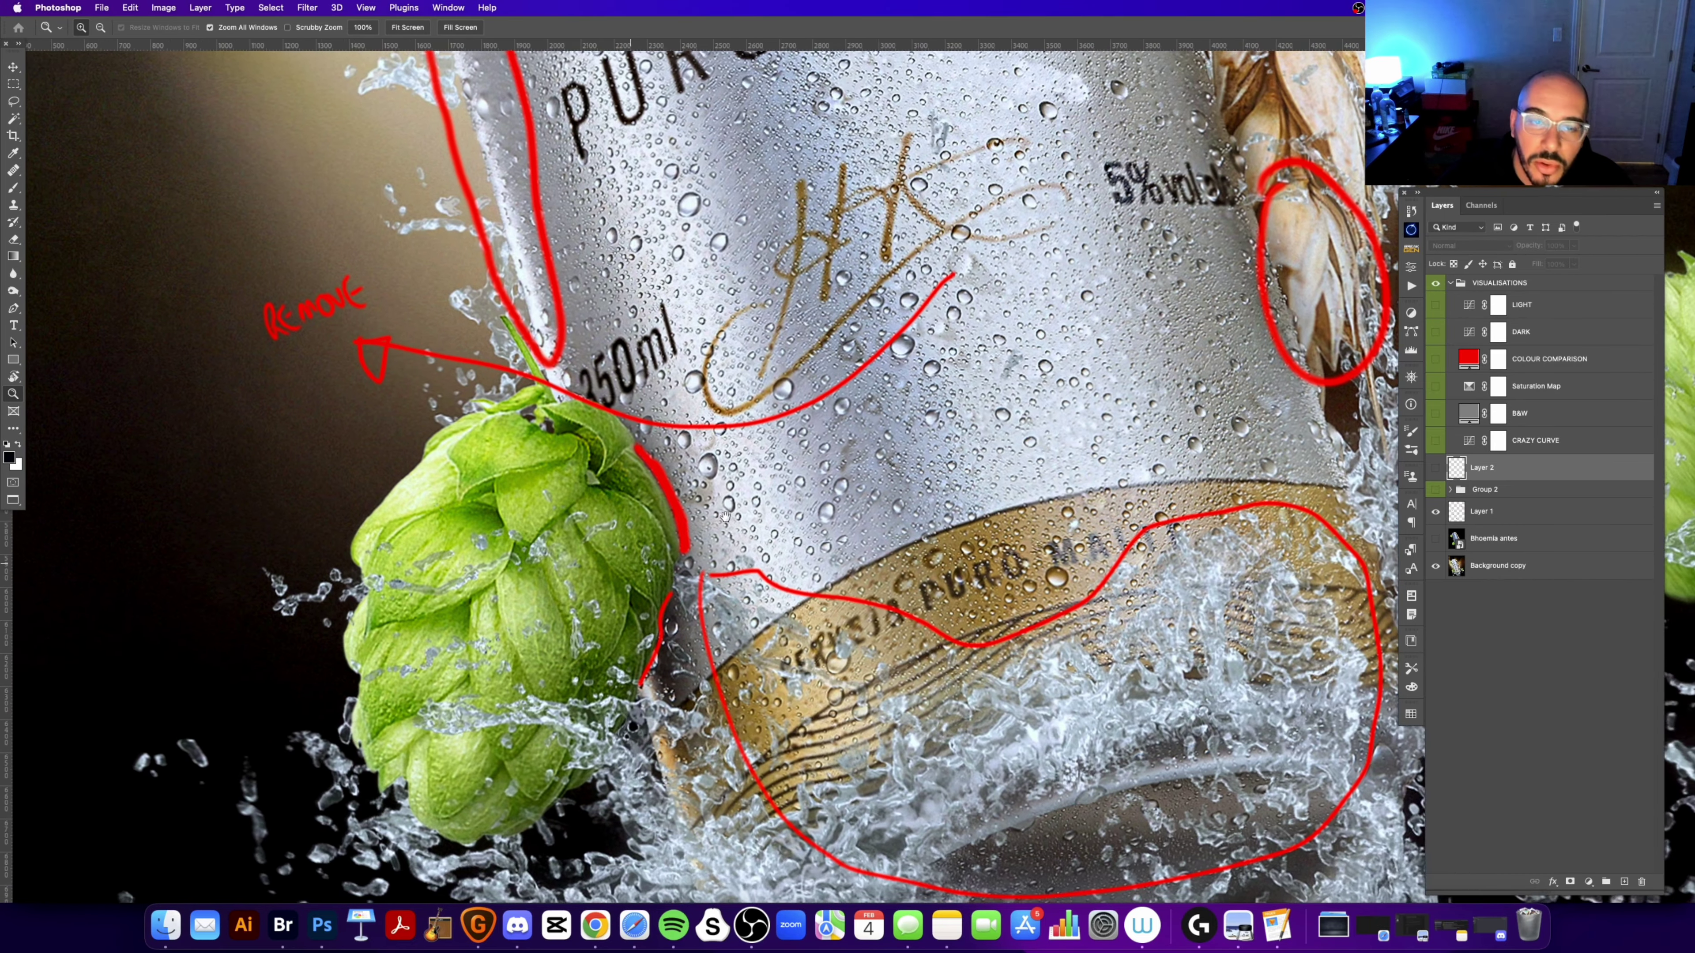
left_click(1435, 513)
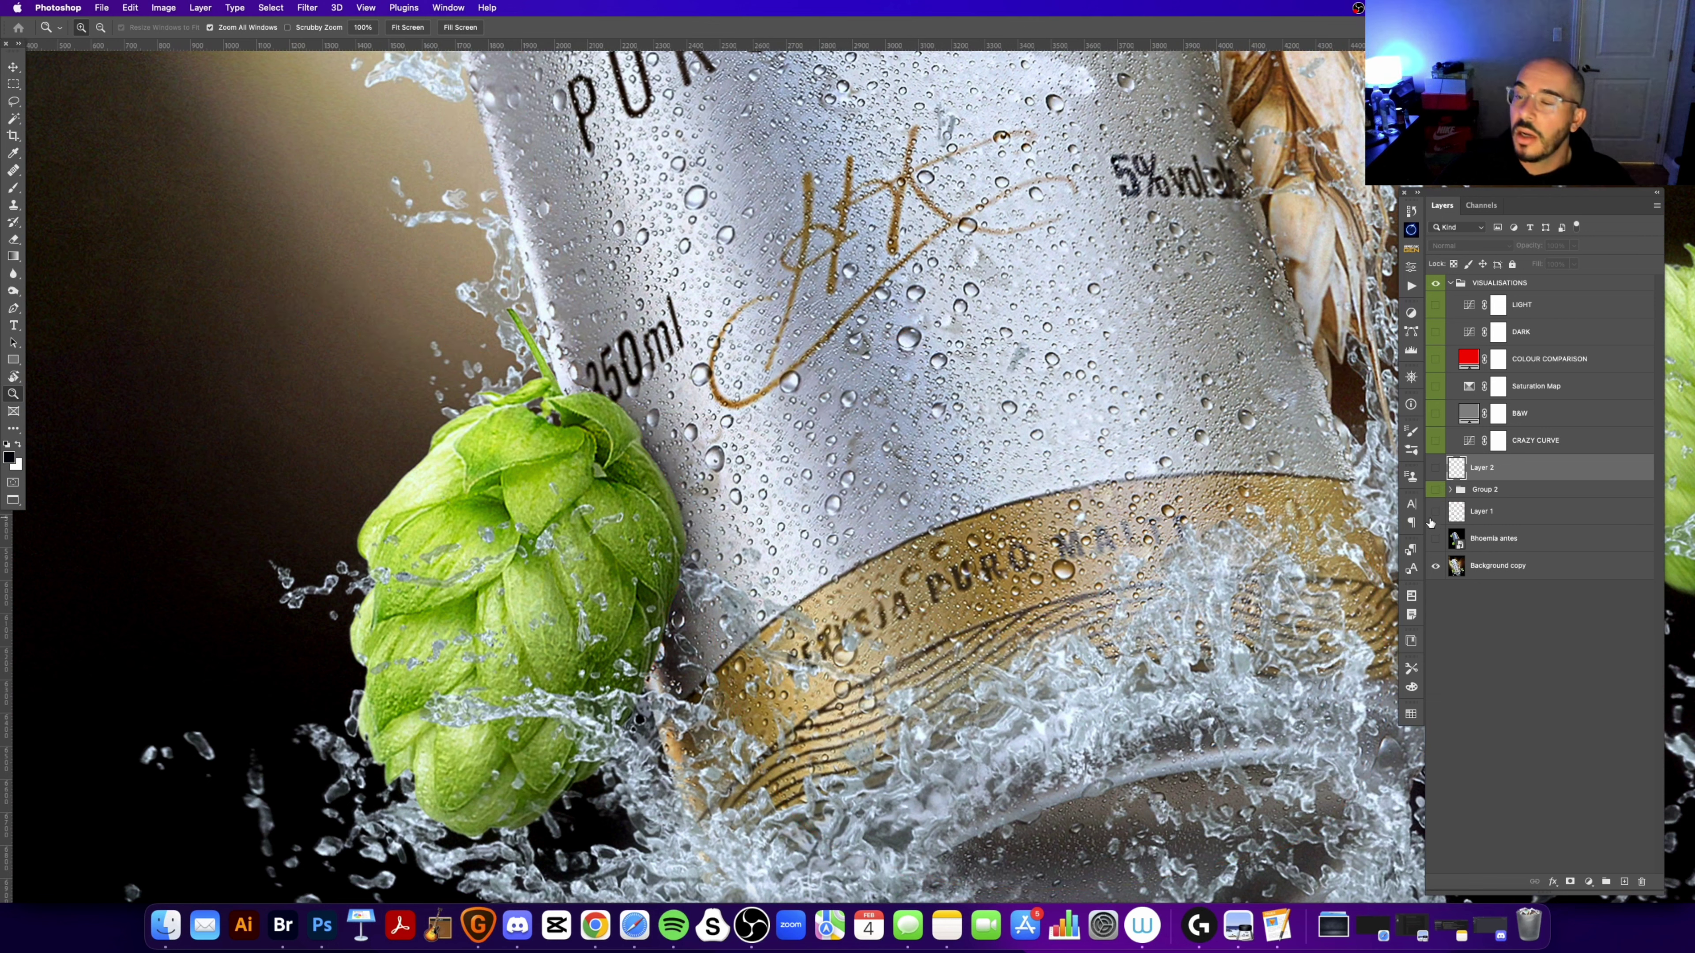
left_click(1436, 468)
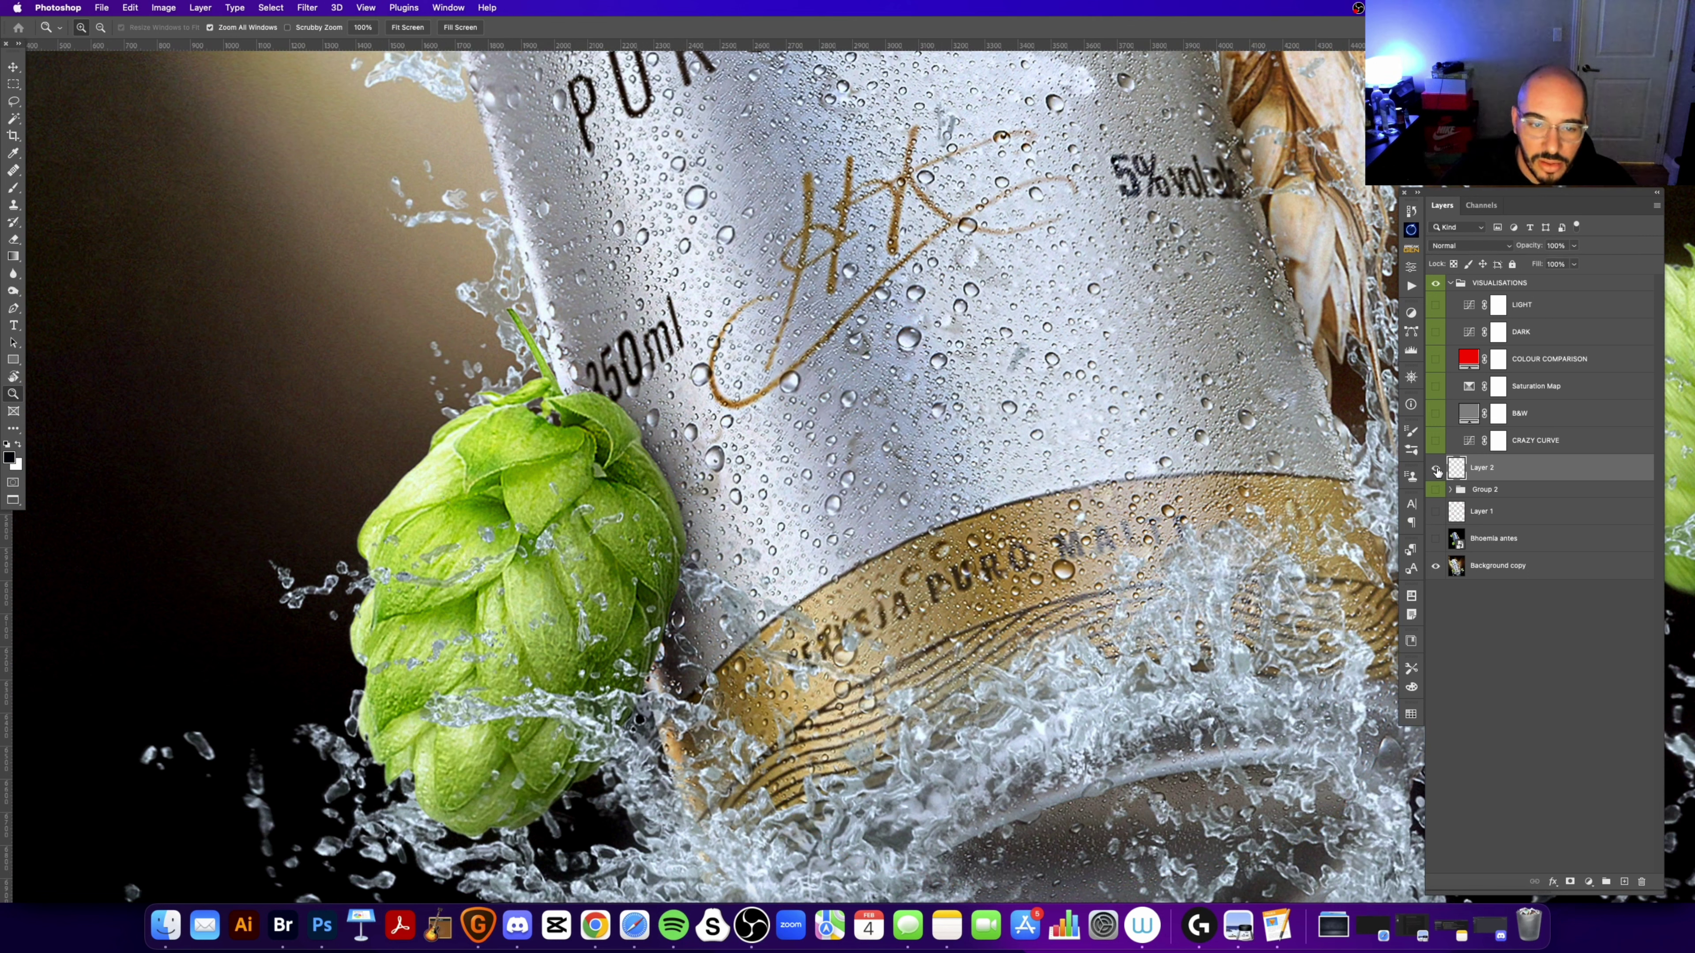
Step: Flick the annotations back on and off again, then scroll over the clean can to inspect it
left_click(1437, 511)
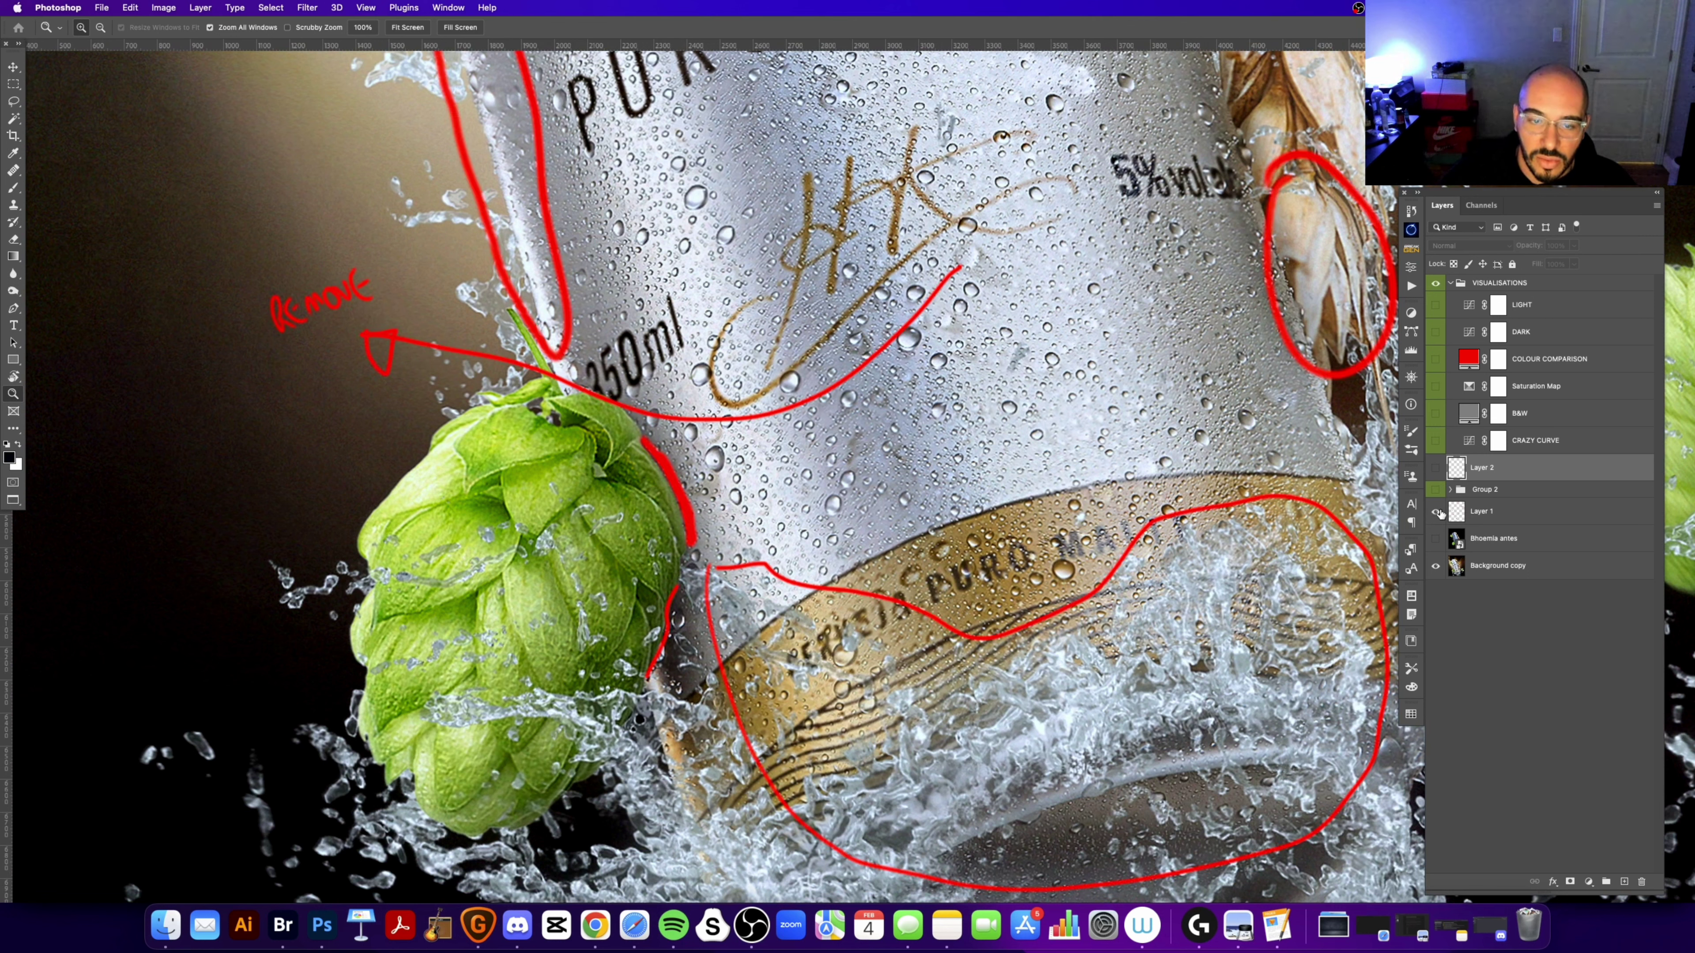
left_click(1436, 512)
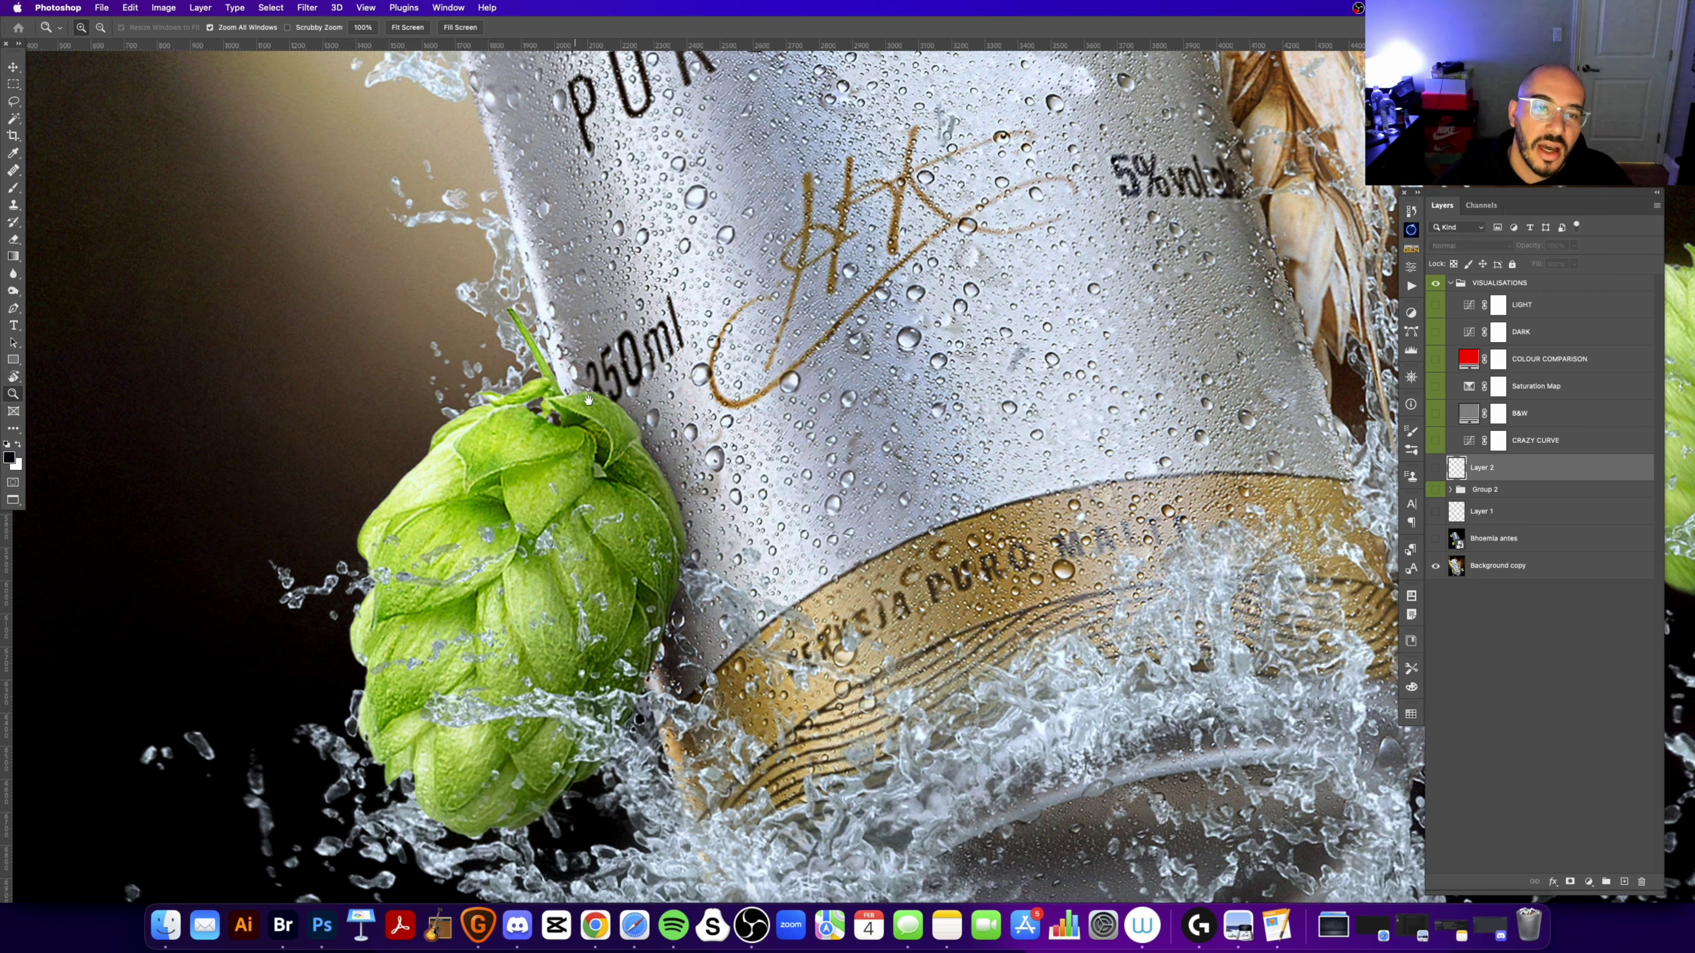
scroll(588, 400, "down", 2)
scroll(684, 551, "up", 4)
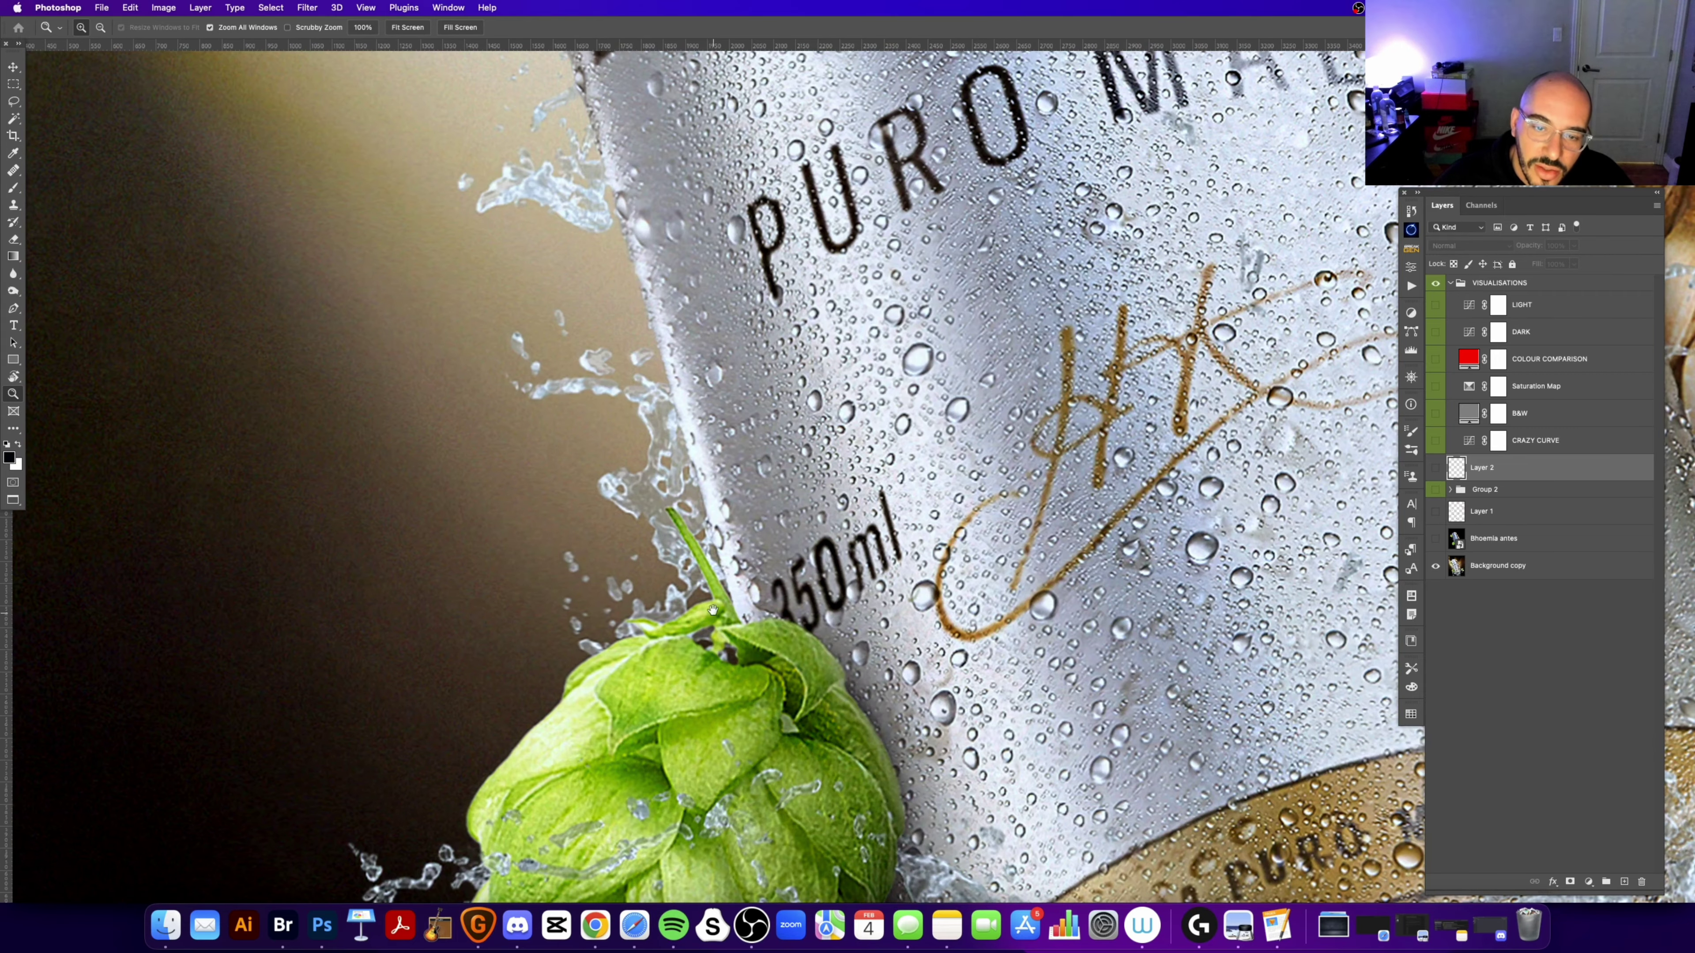
scroll(713, 610, "down", 2)
scroll(654, 458, "up", 2)
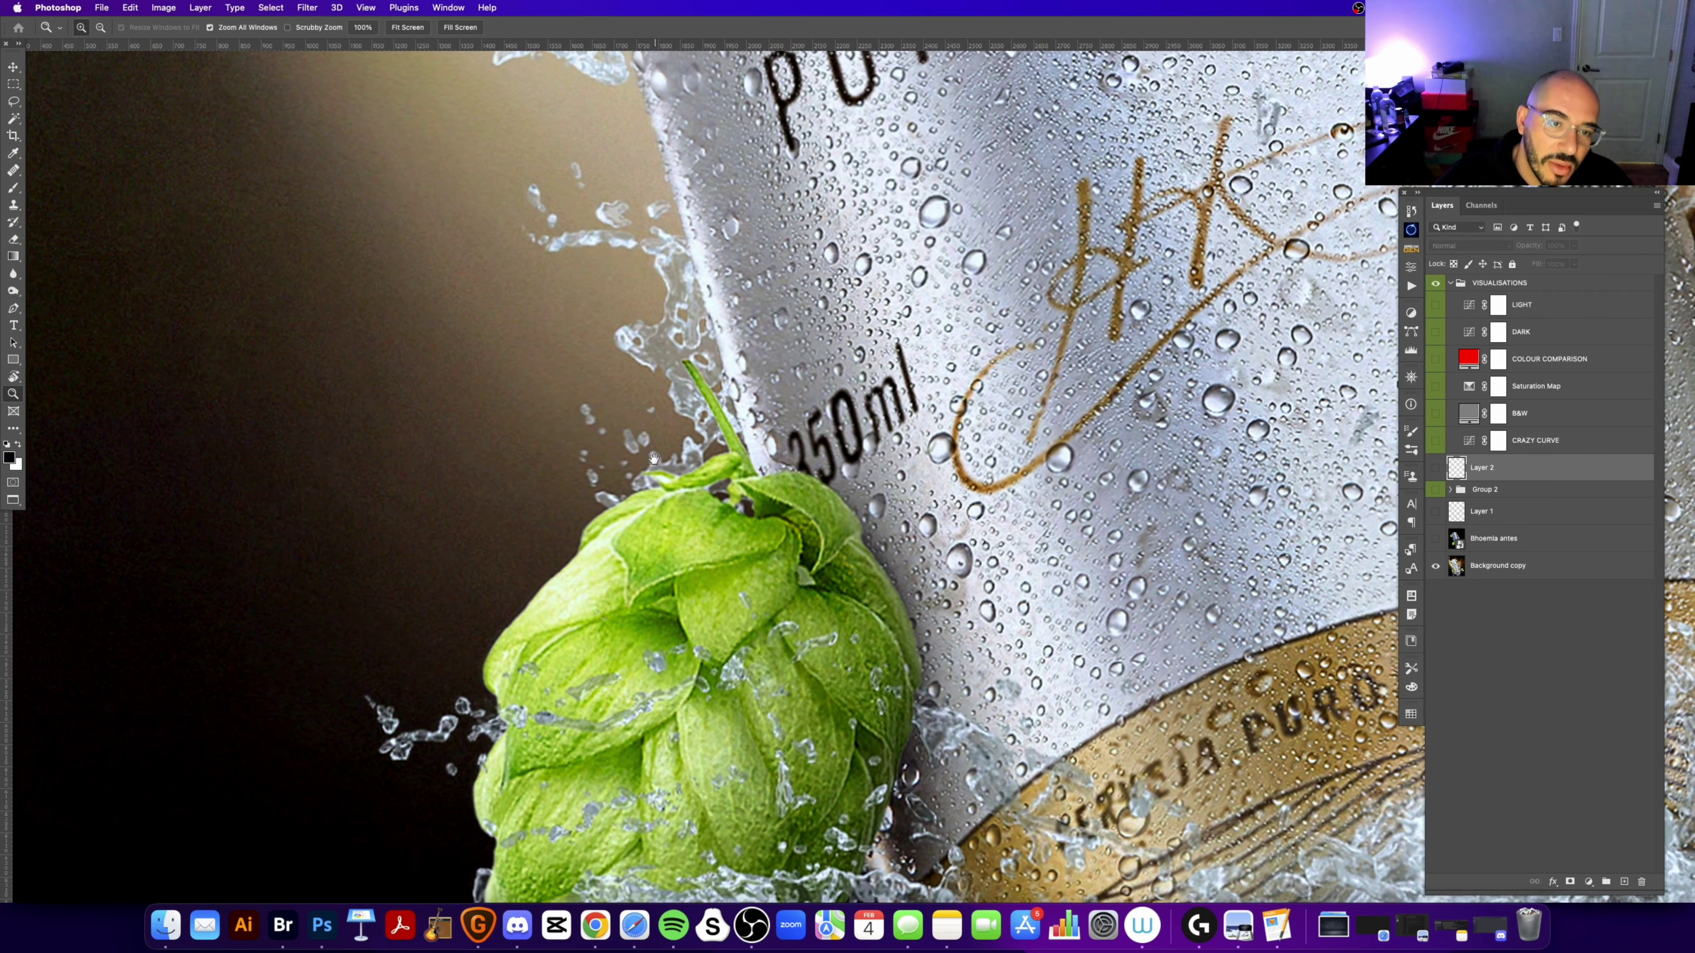
scroll(654, 458, "down", 2)
scroll(518, 593, "up", 3)
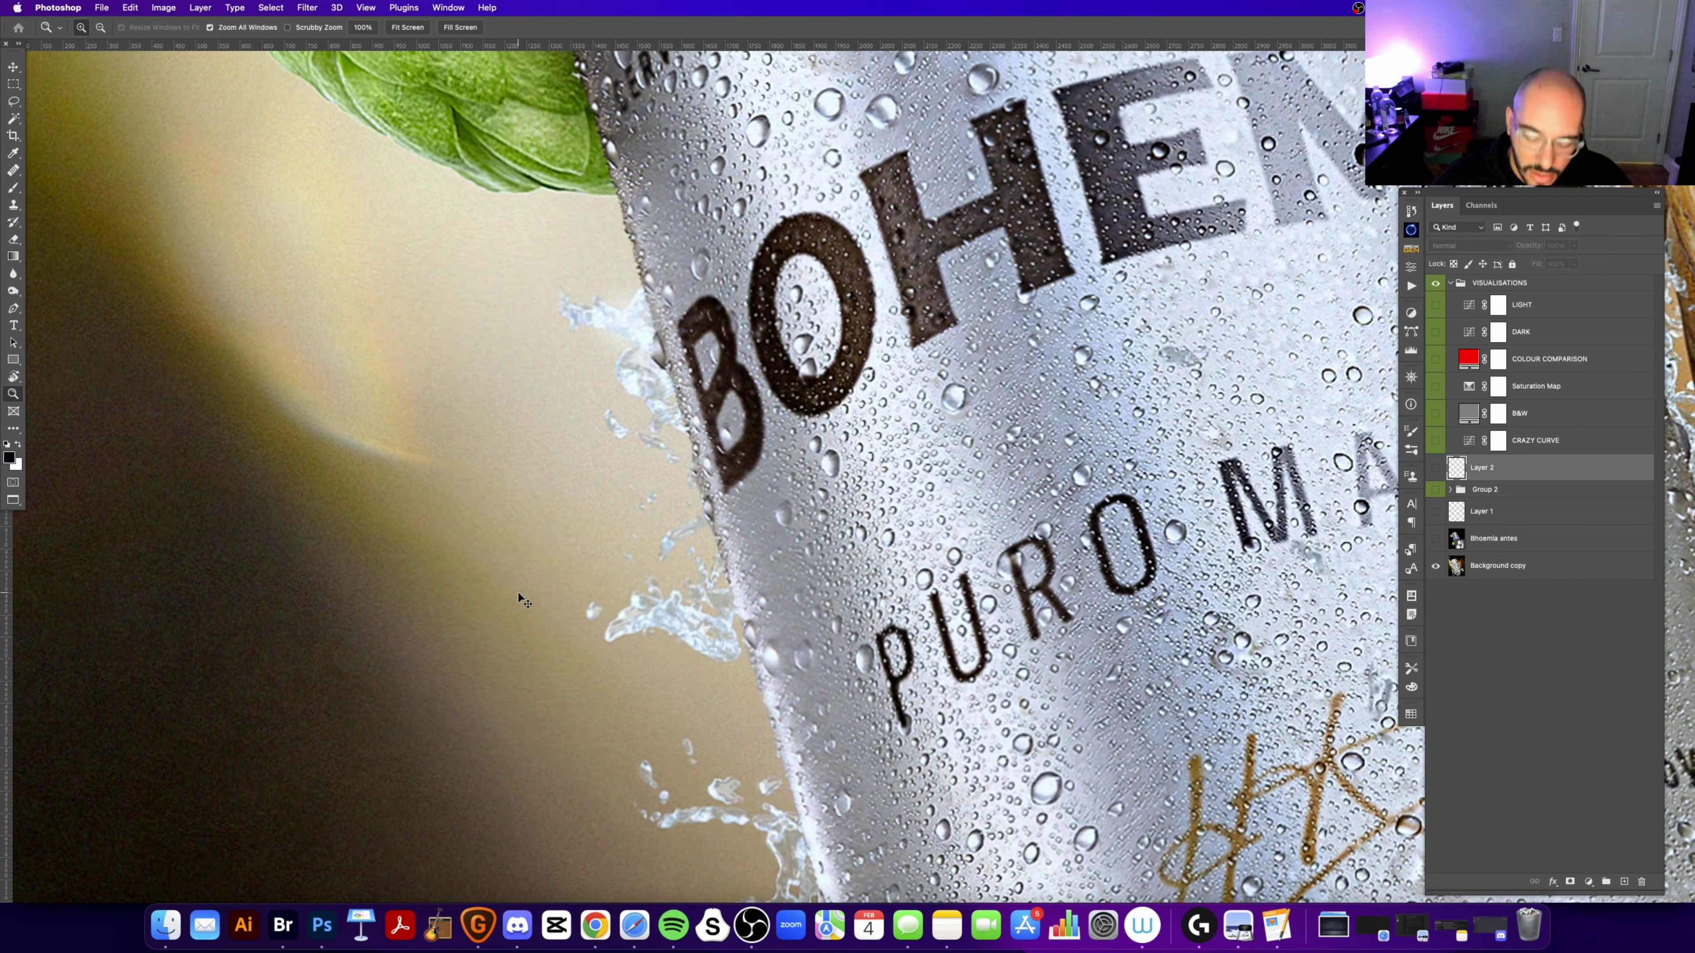
scroll(517, 592, "down", 2)
scroll(518, 593, "down", 1)
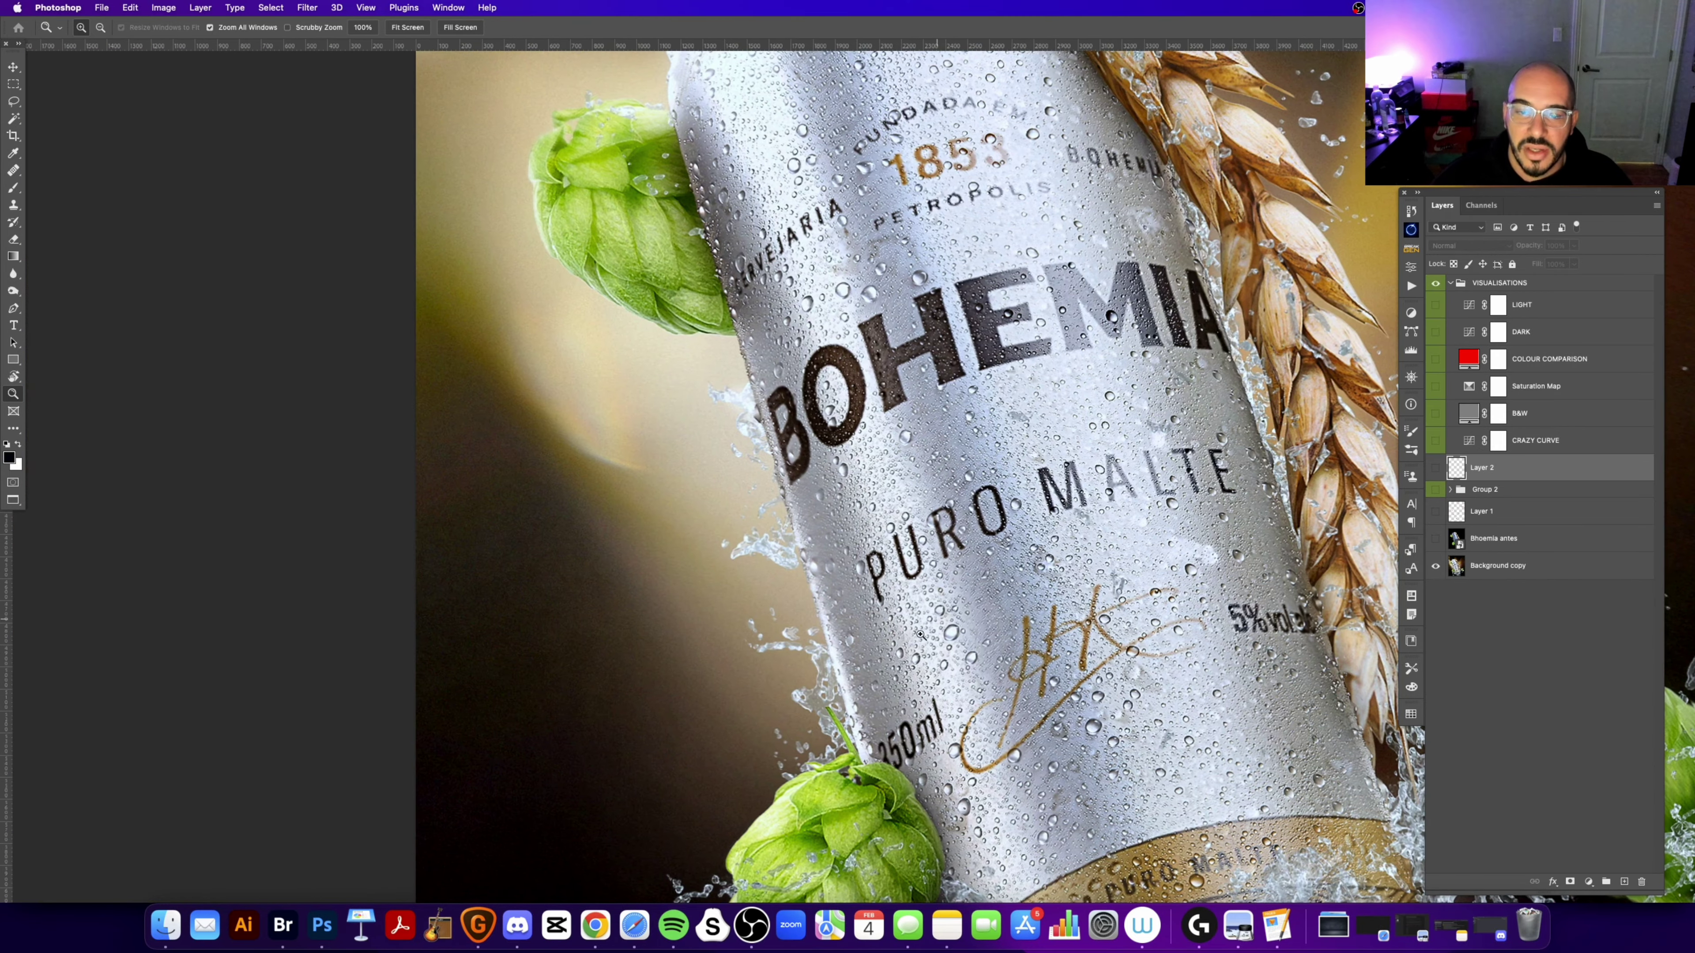
Step: Pick the Brush tool and turn Layer 1's red critique annotations back on
key("b")
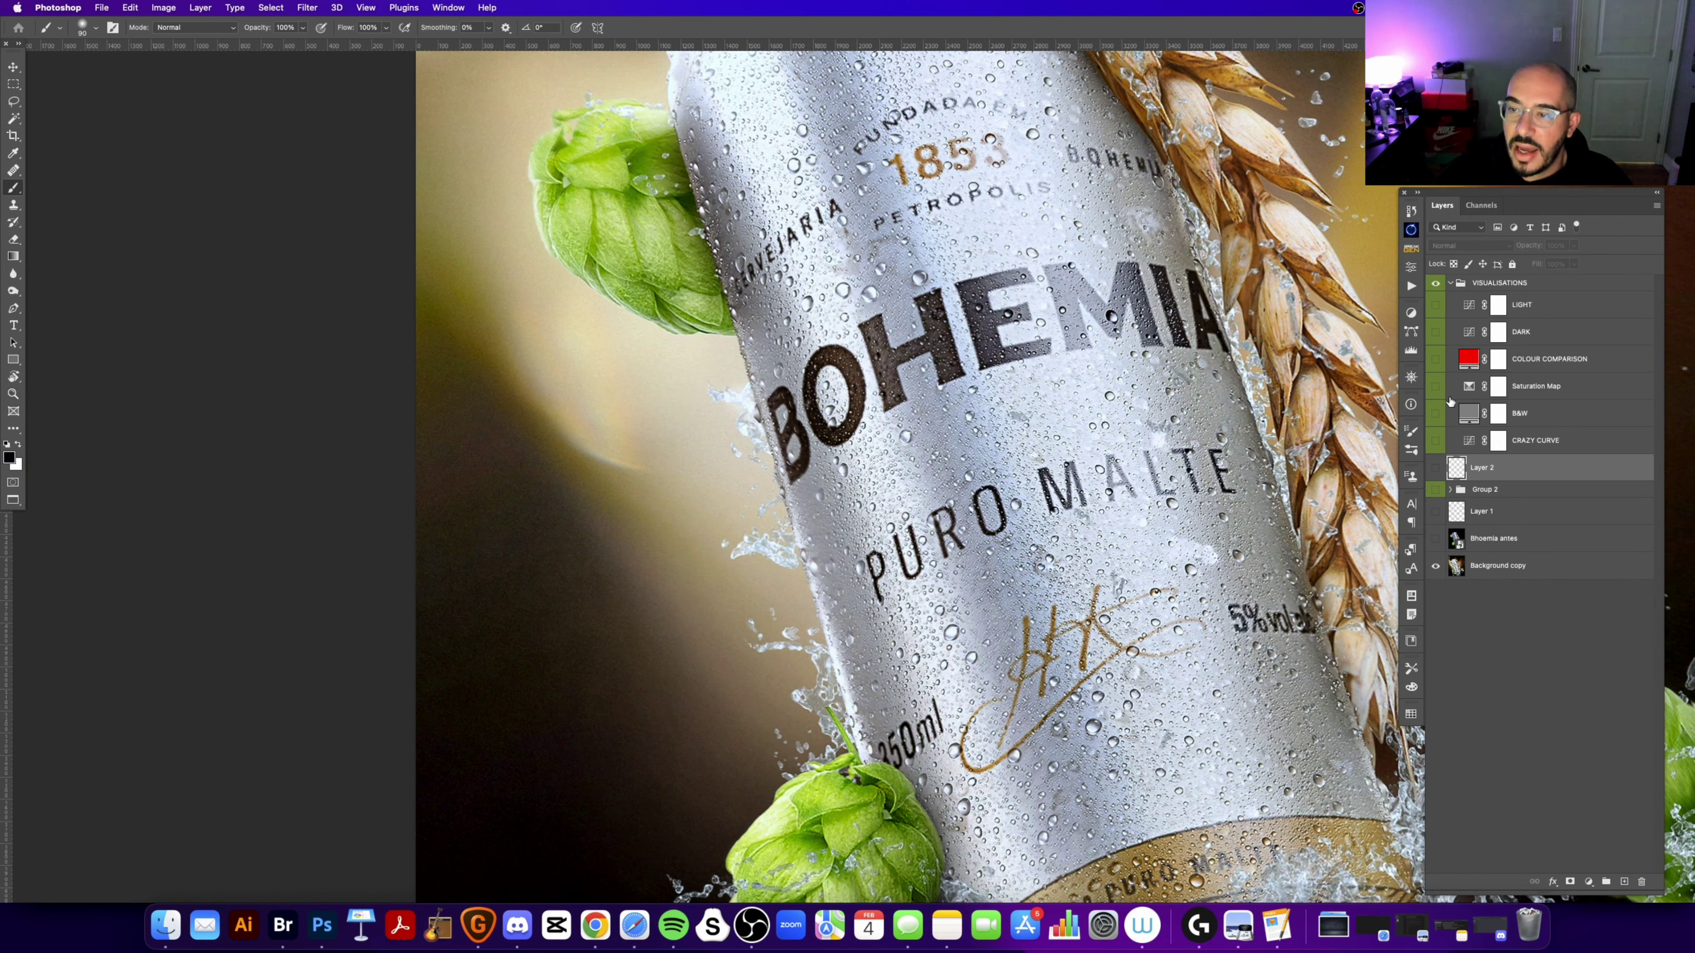
left_click(1436, 513)
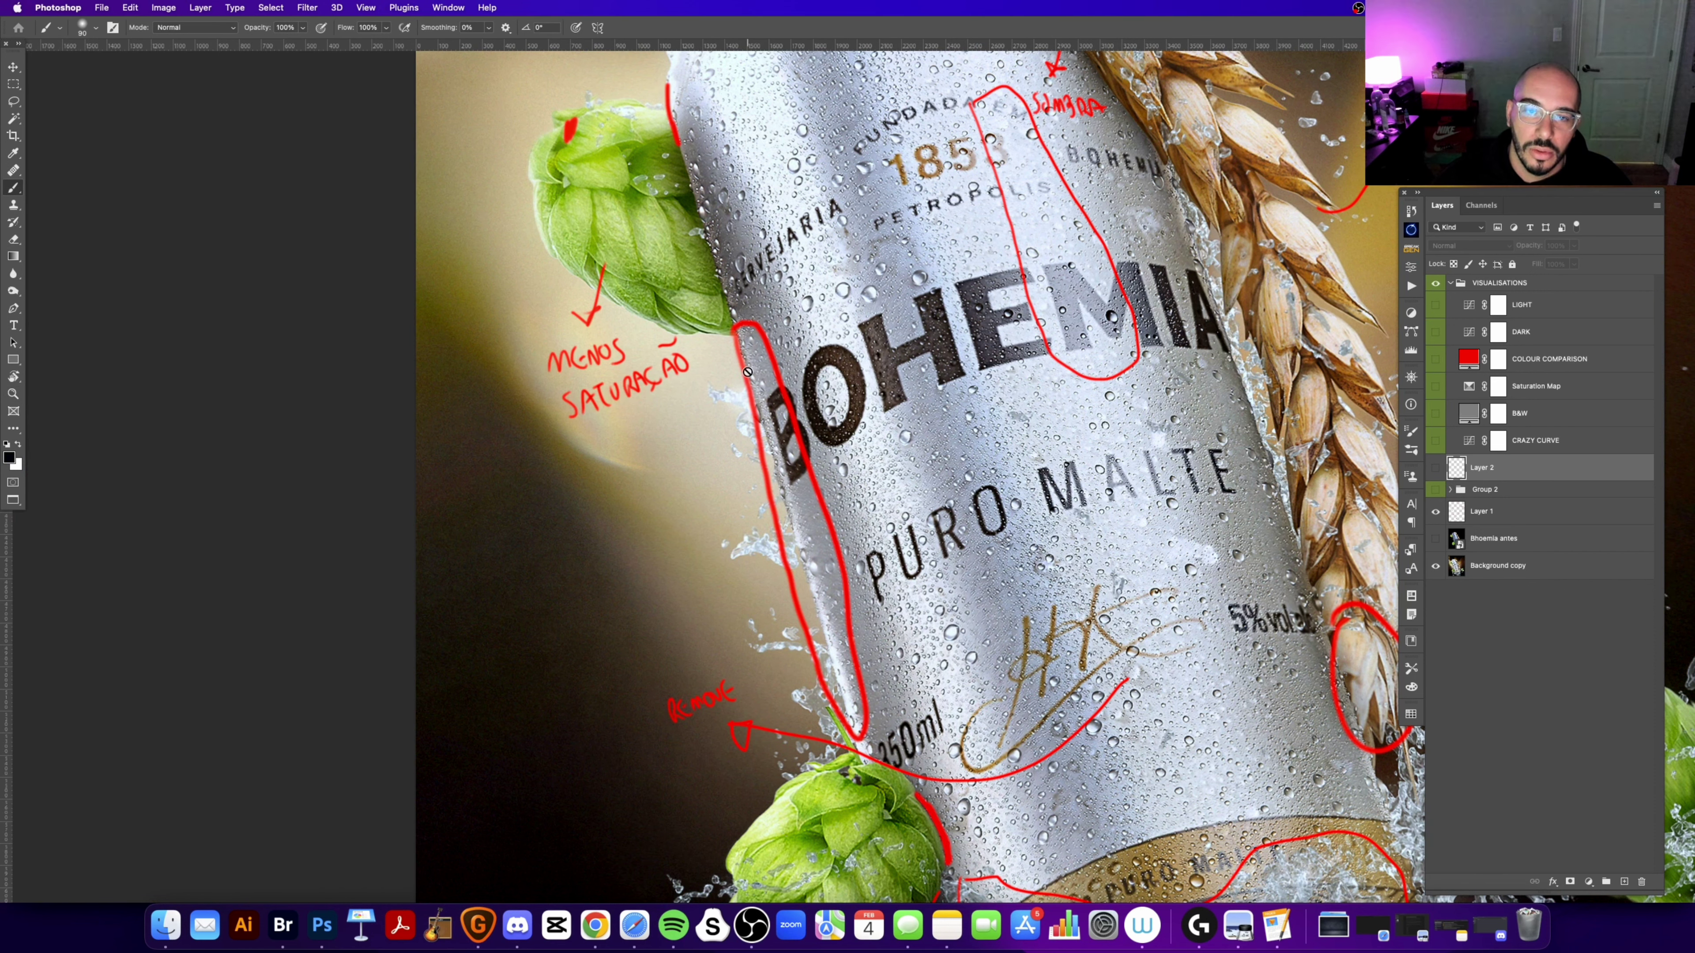
scroll(834, 458, "right", 3)
scroll(833, 458, "up", 1)
Step: Select the VISUALISATIONS group, toggle the annotations to compare, and pan so the whole can shows
key("z")
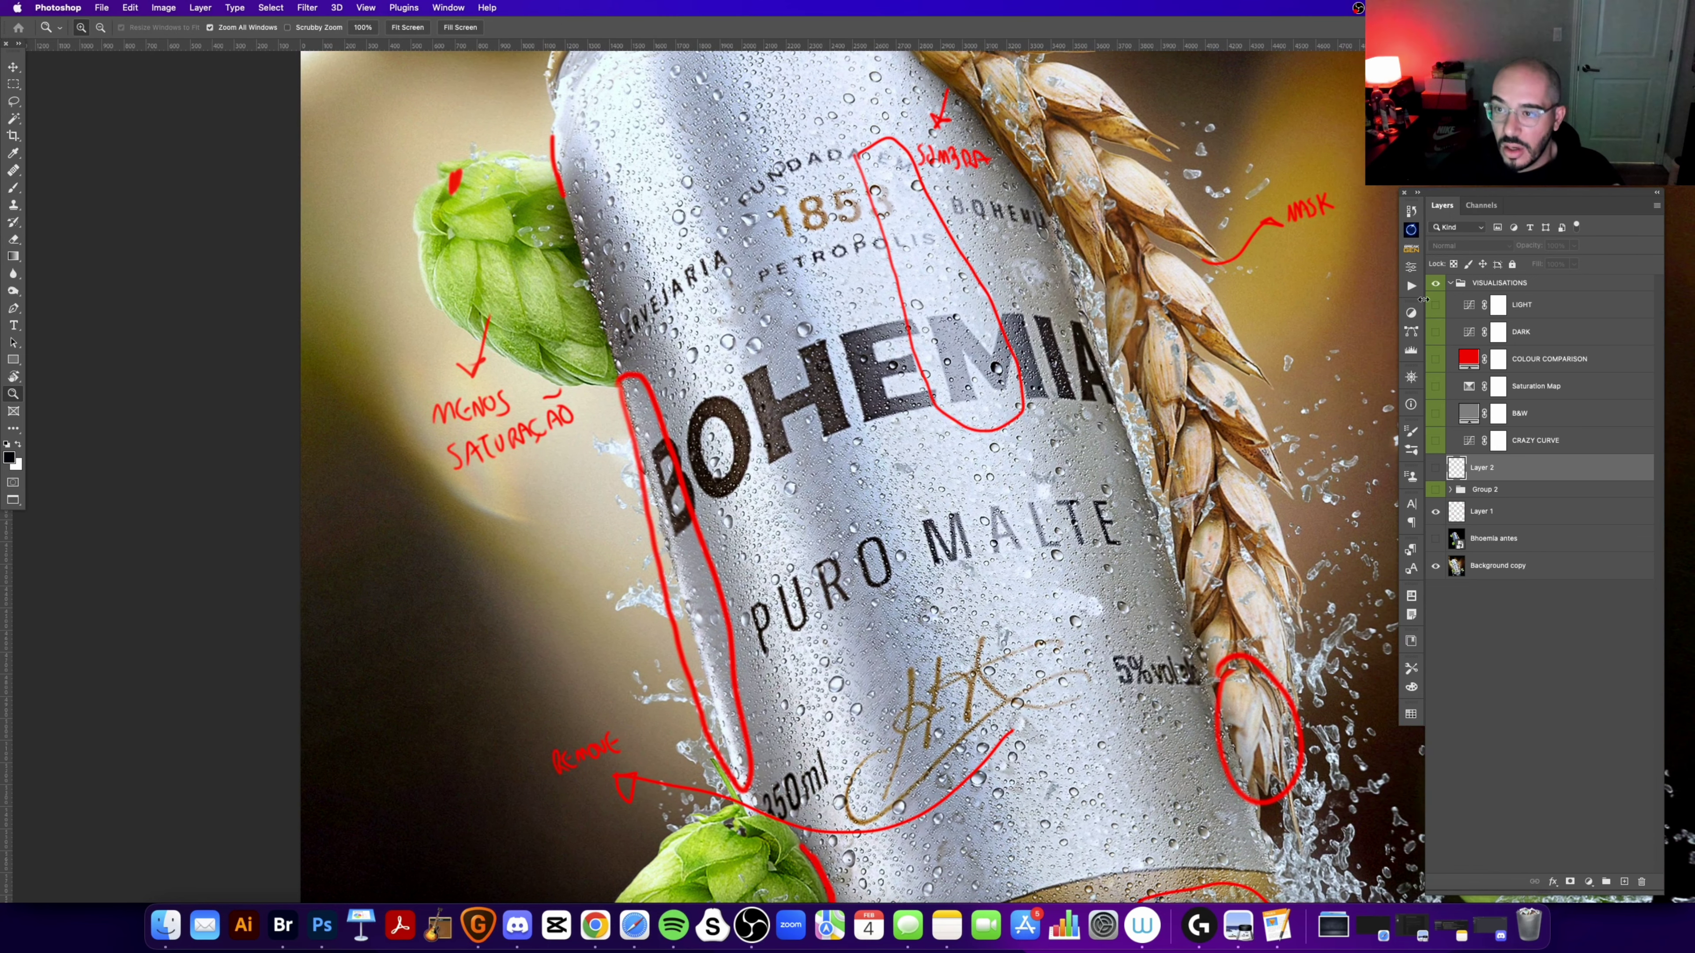
left_click(1457, 282)
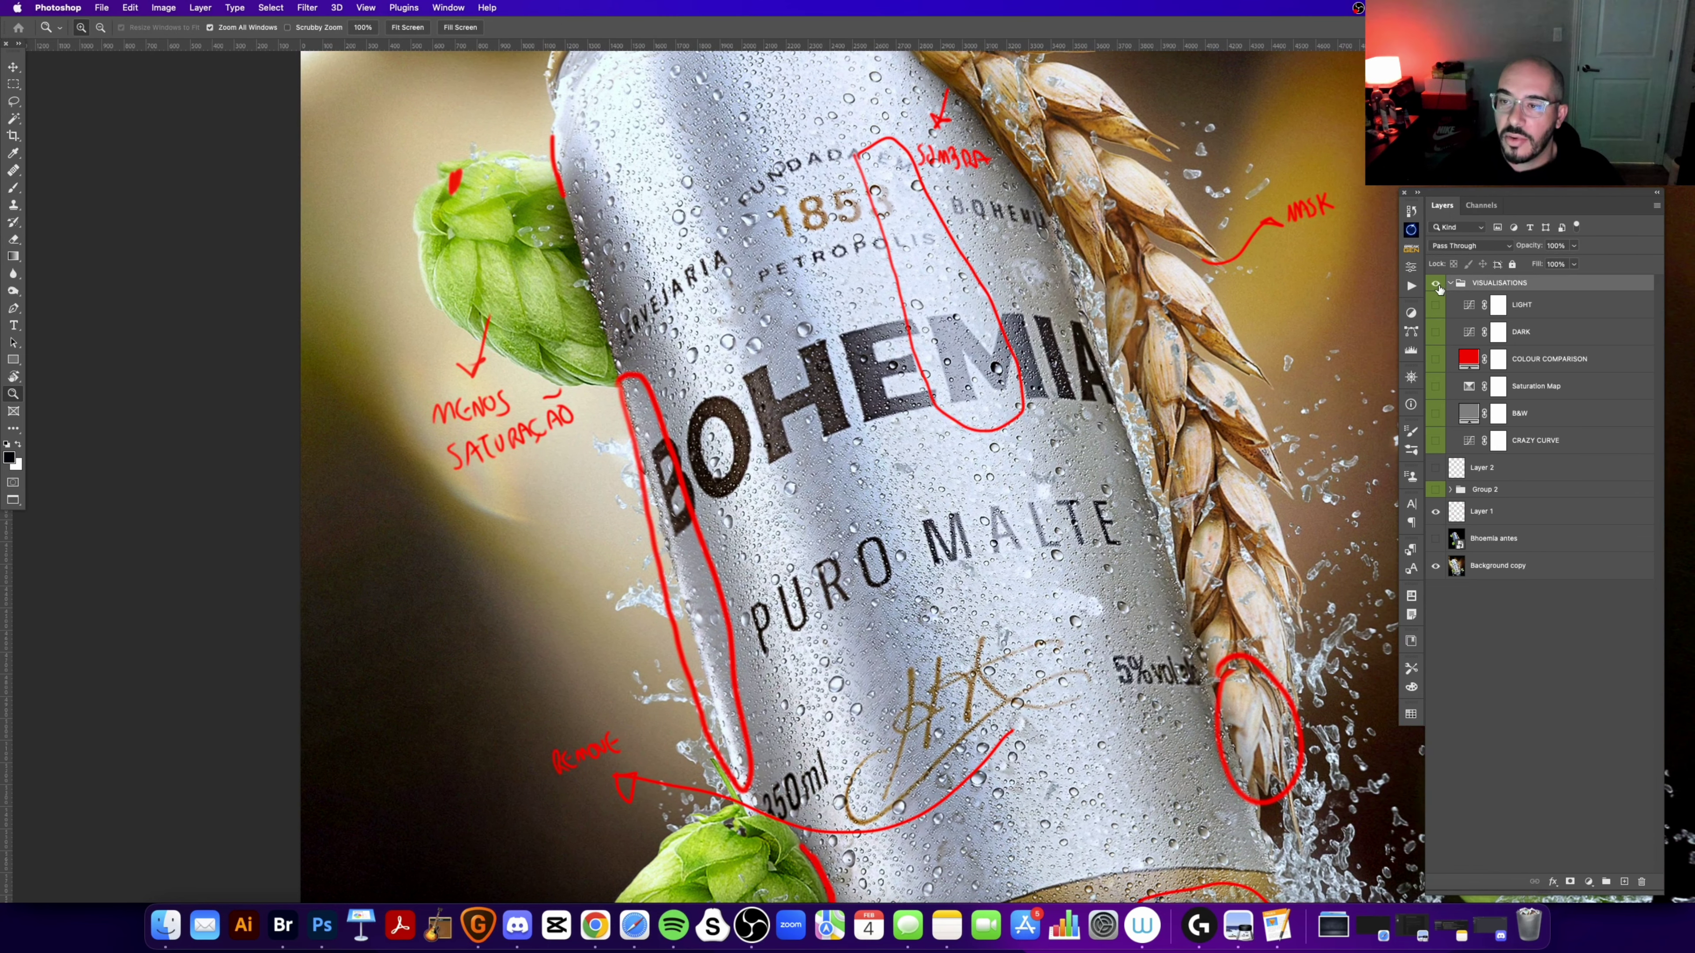
left_click(1435, 513)
scroll(966, 354, "down", 5)
scroll(966, 354, "right", 3)
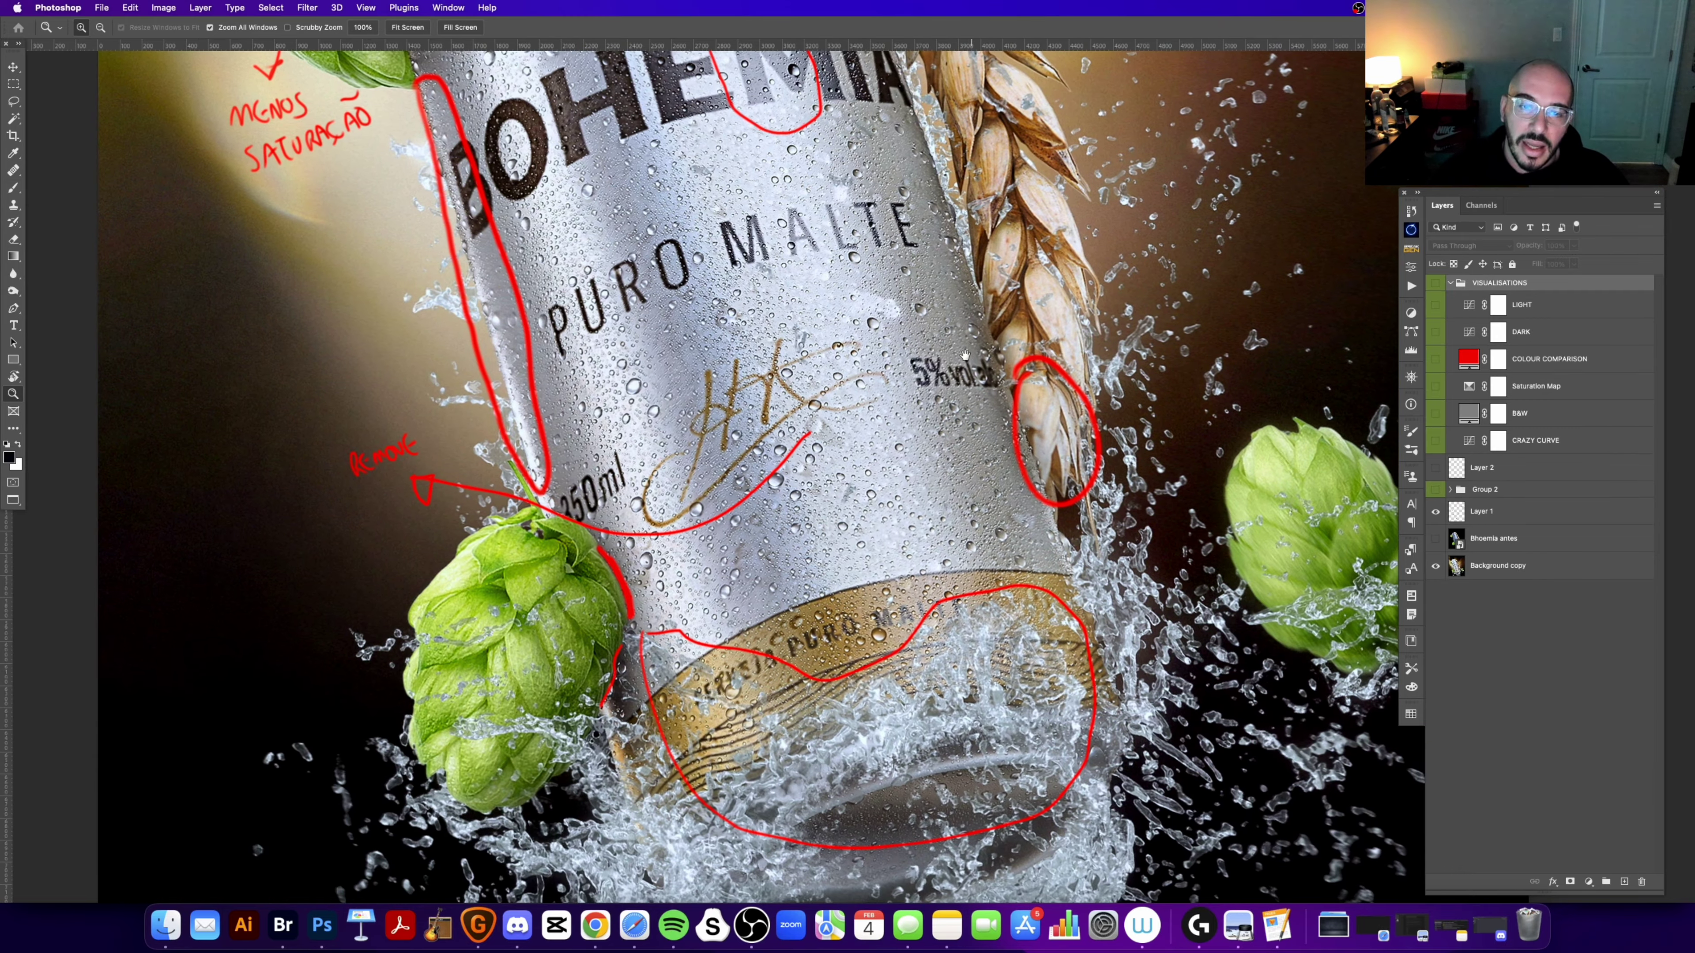
scroll(965, 355, "down", 3)
scroll(966, 354, "right", 2)
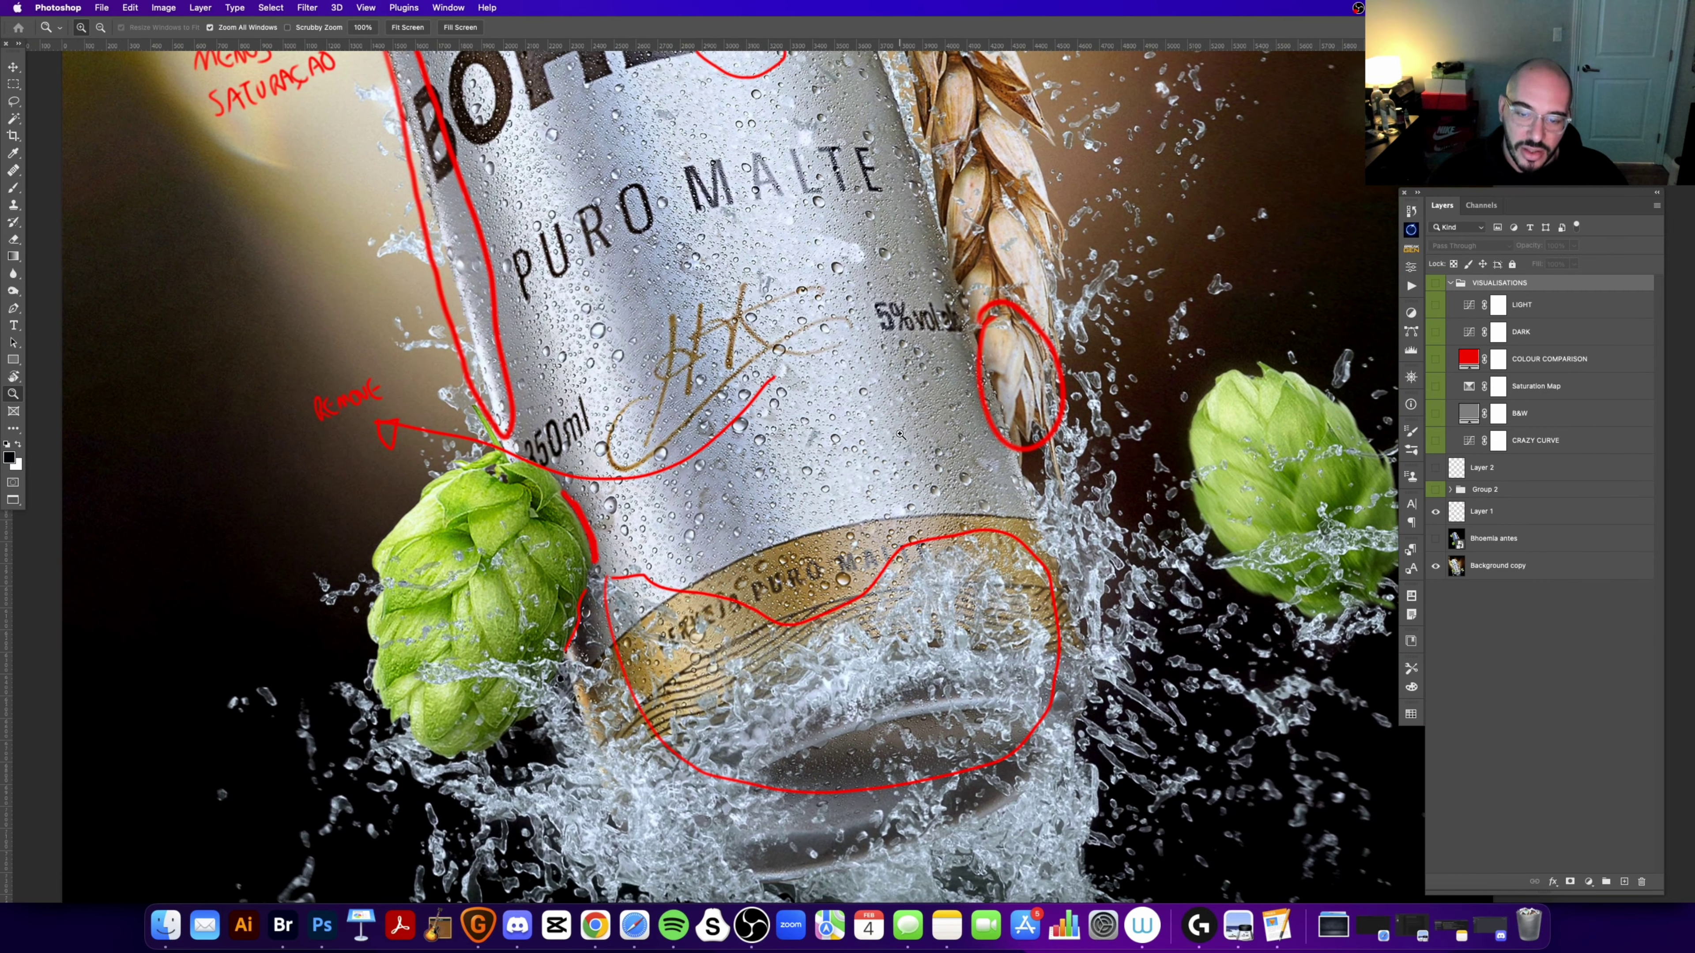
scroll(900, 439, "down", 5, "alt")
left_click_drag(747, 434, 783, 557)
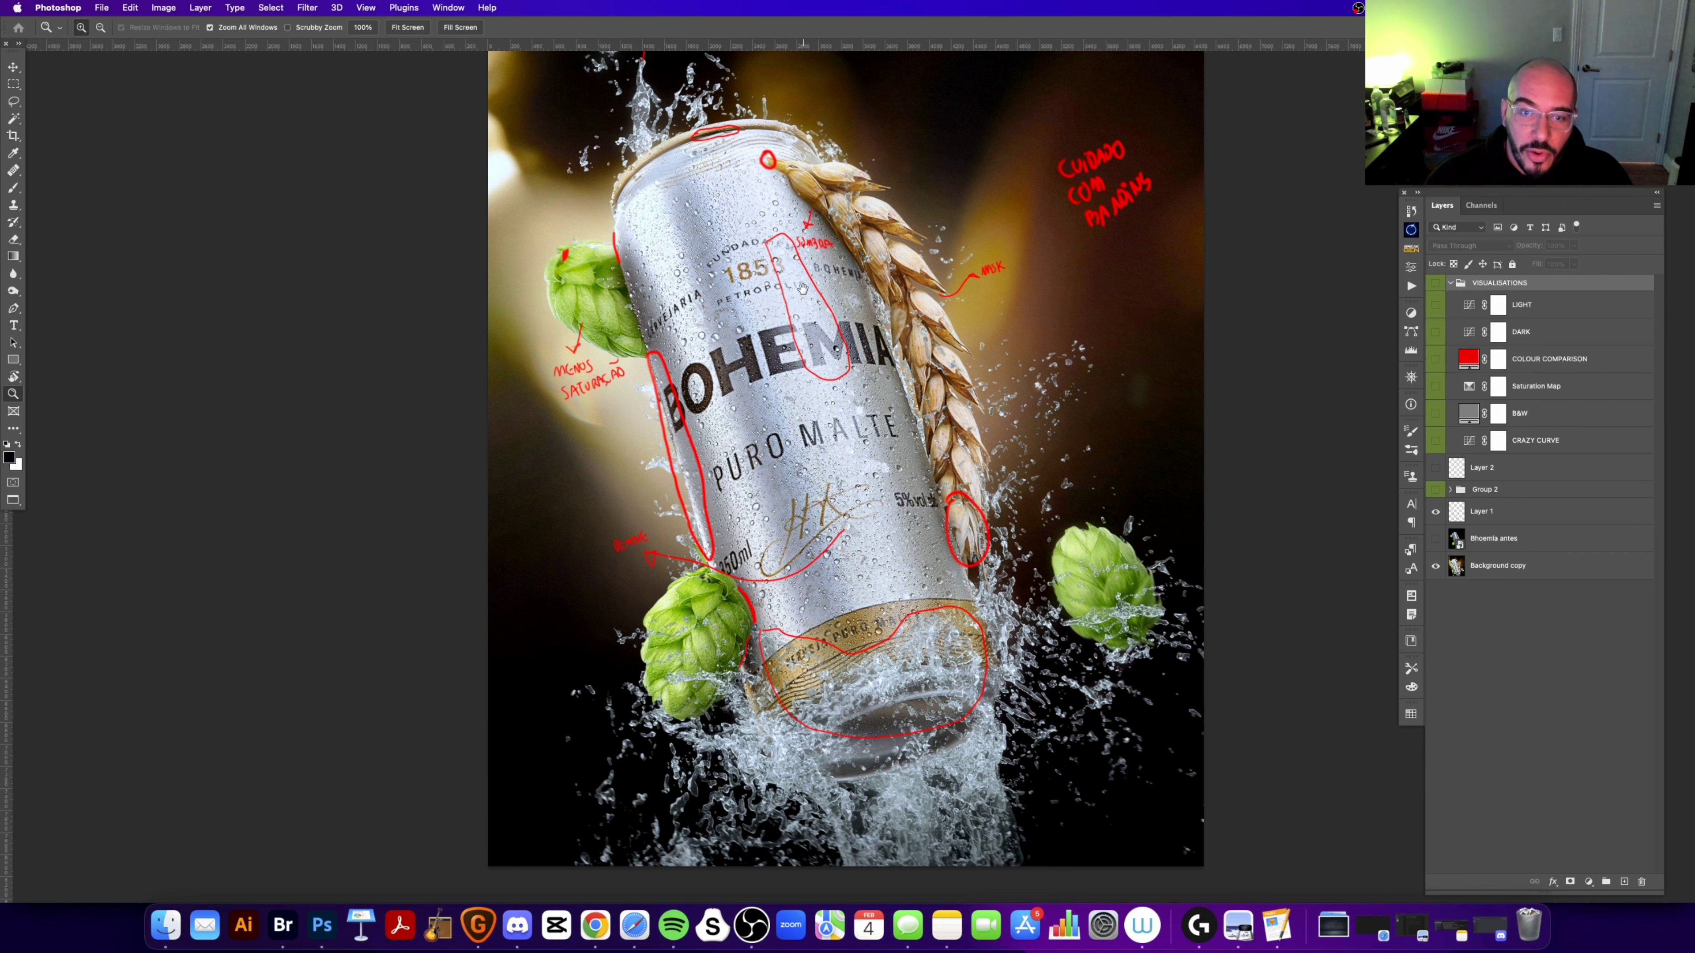
key("super+minus")
key("super+minus")
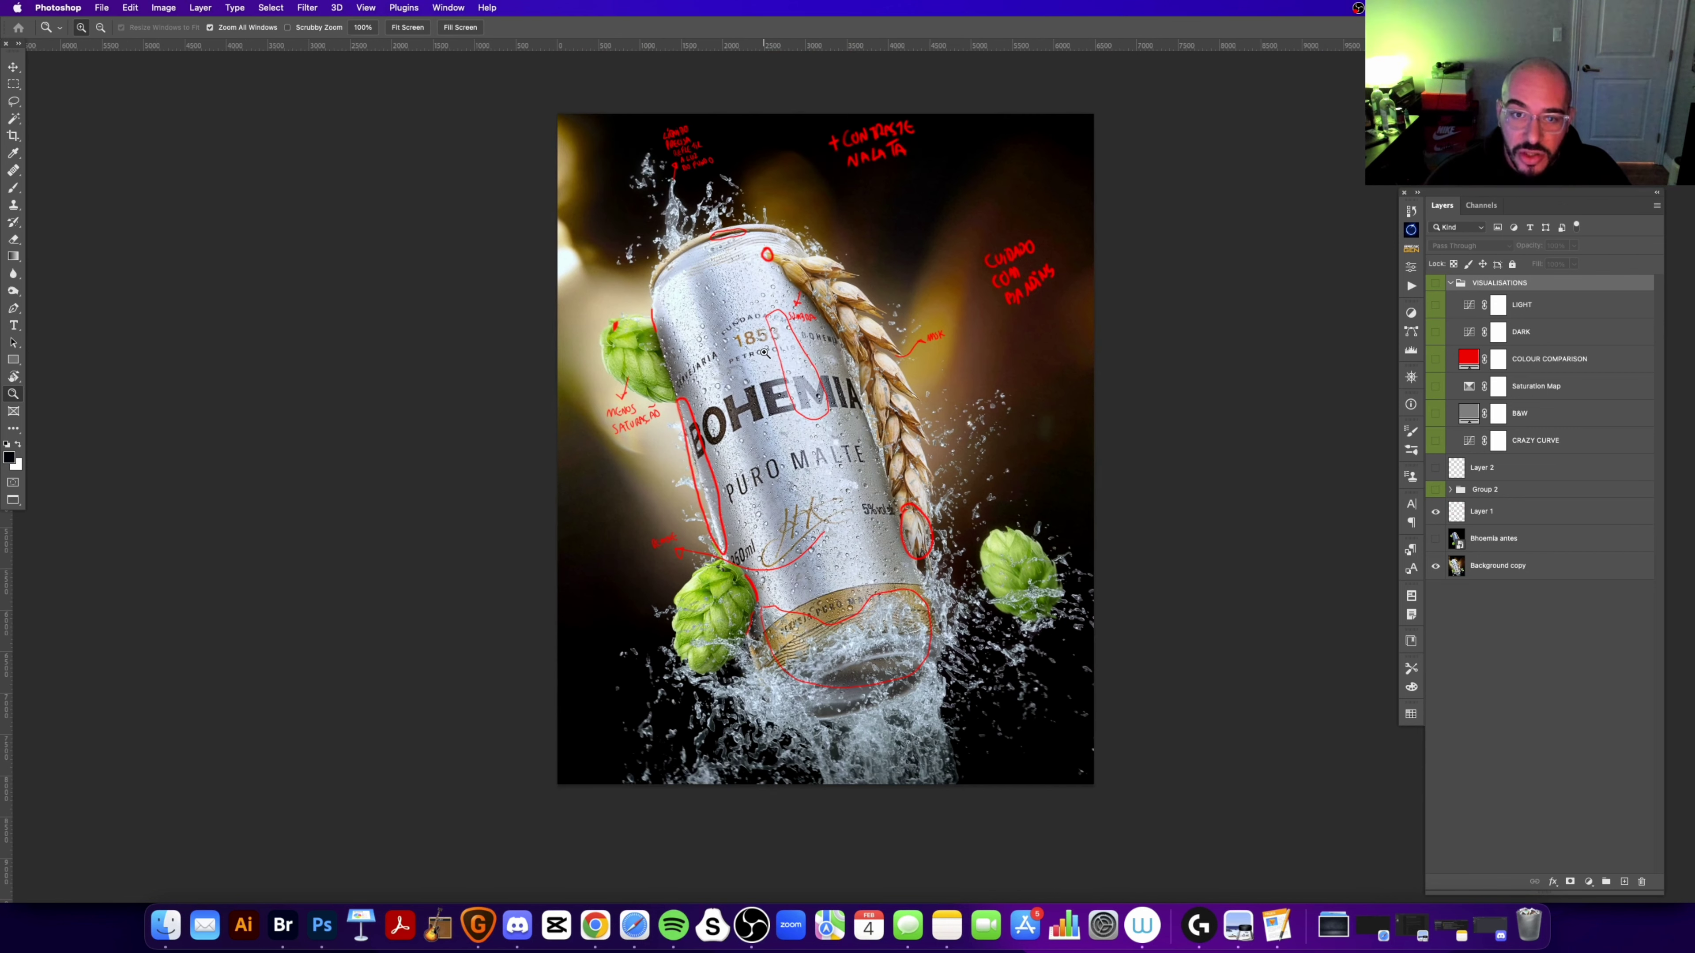
left_click_drag(734, 340, 729, 390)
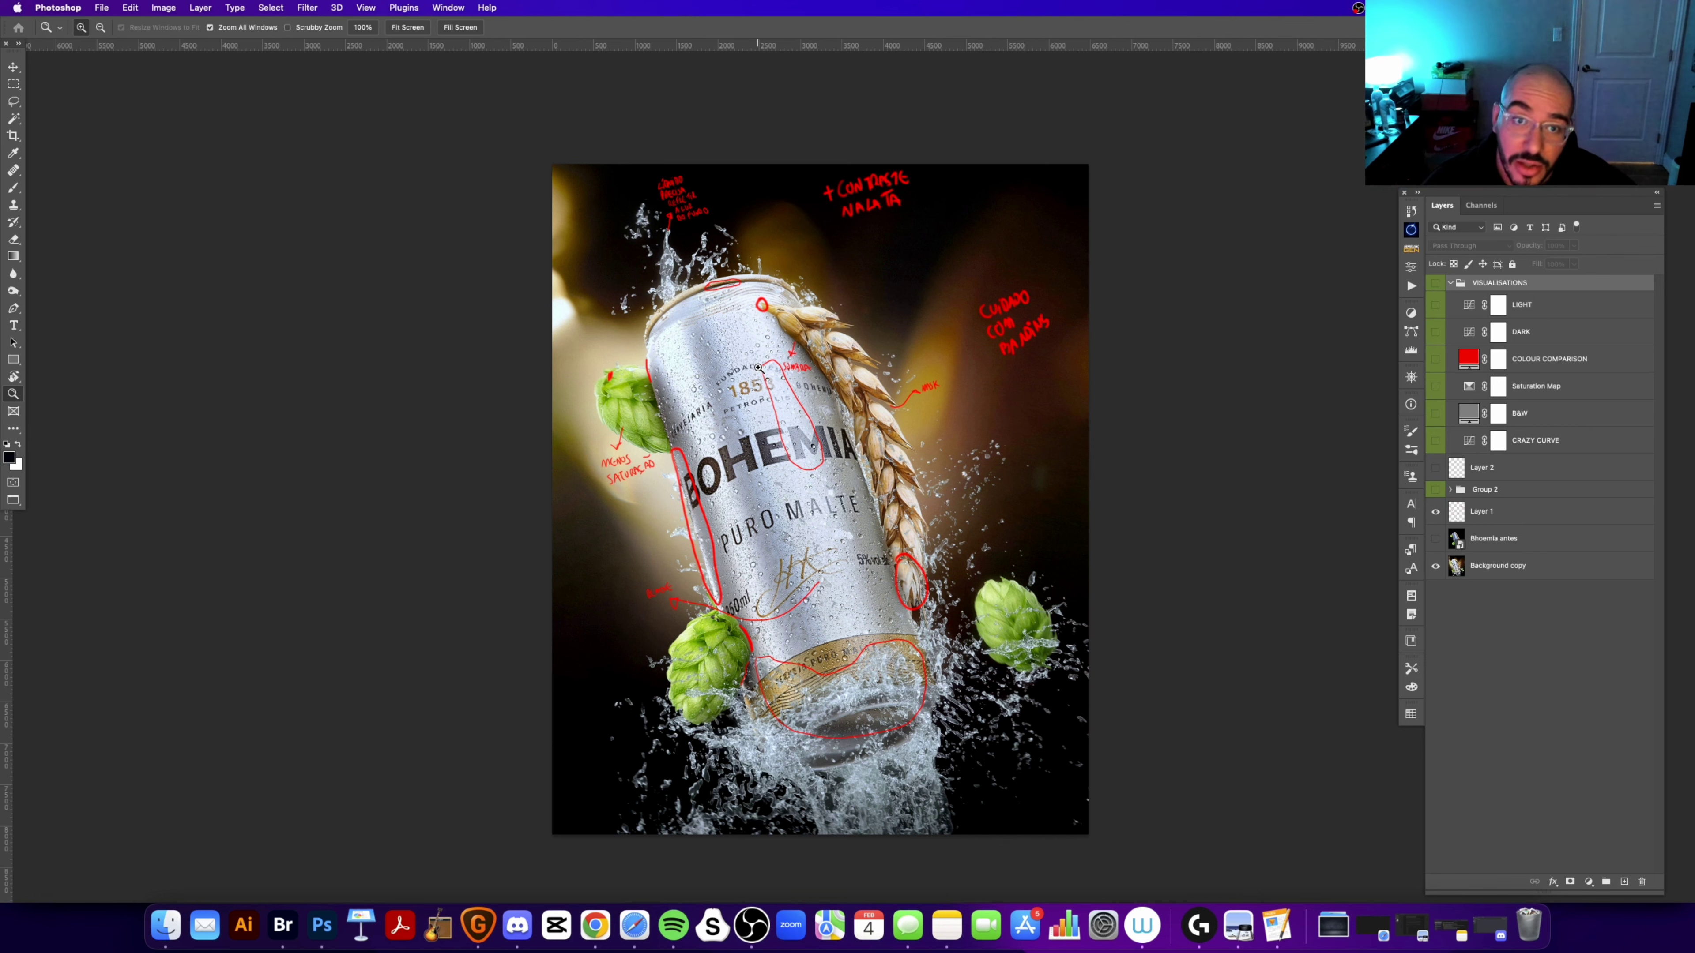
left_click(614, 260)
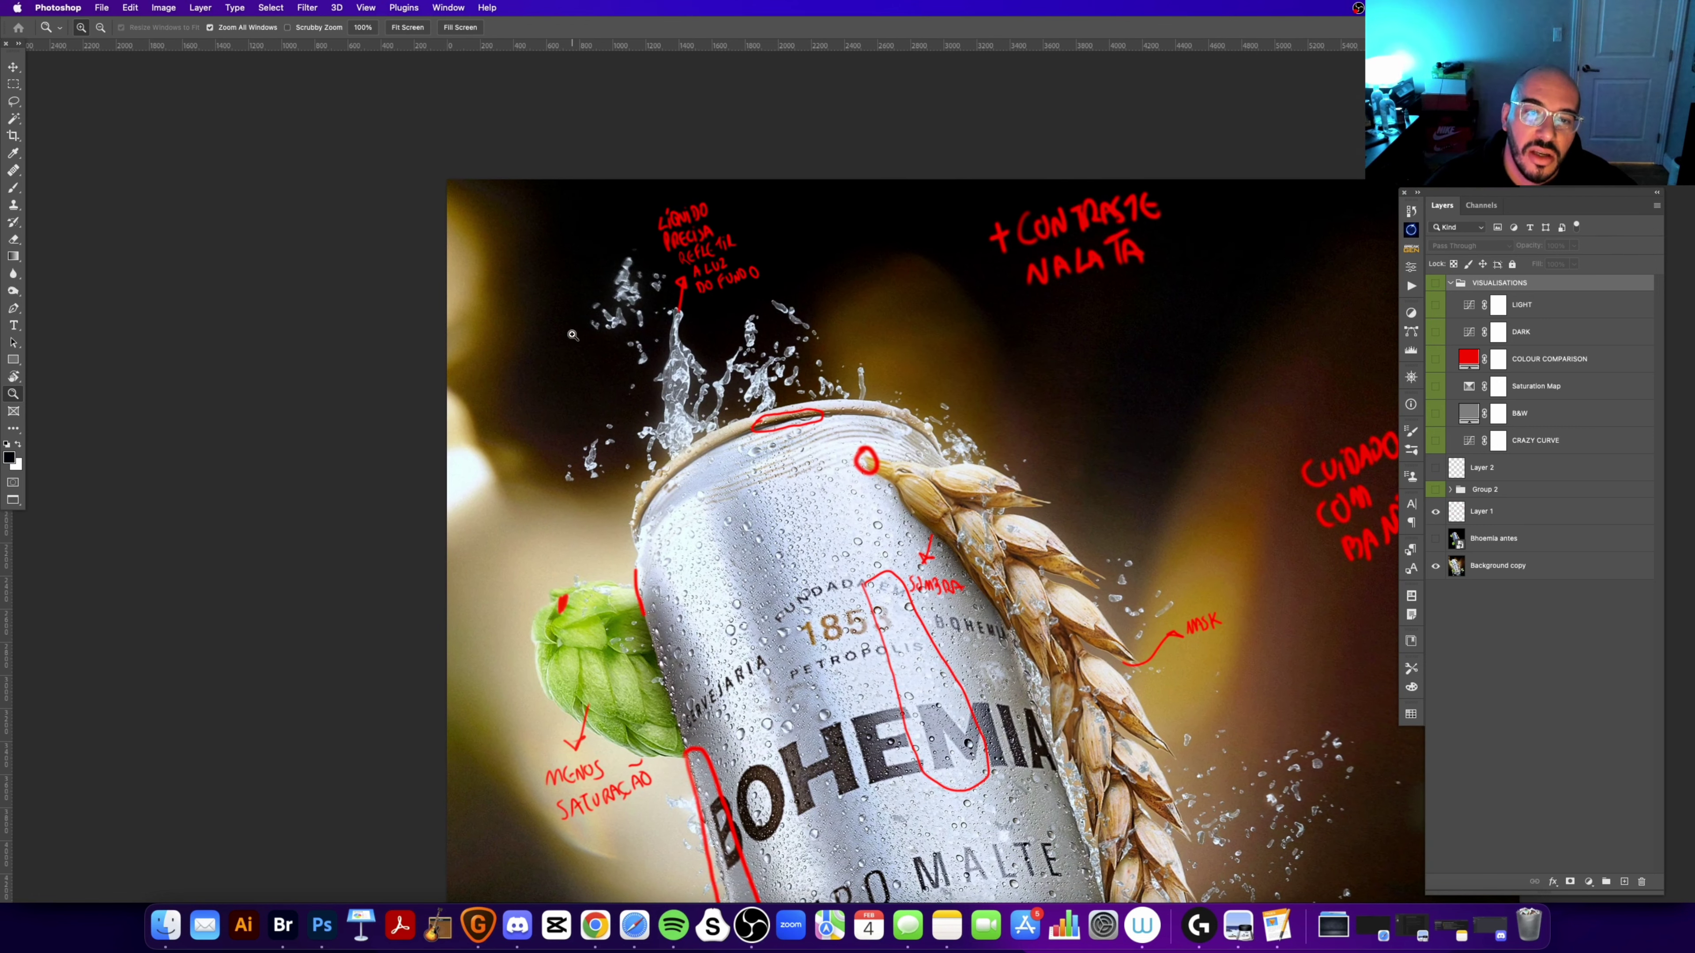
scroll(834, 407, "right", 3)
scroll(834, 407, "down", 1)
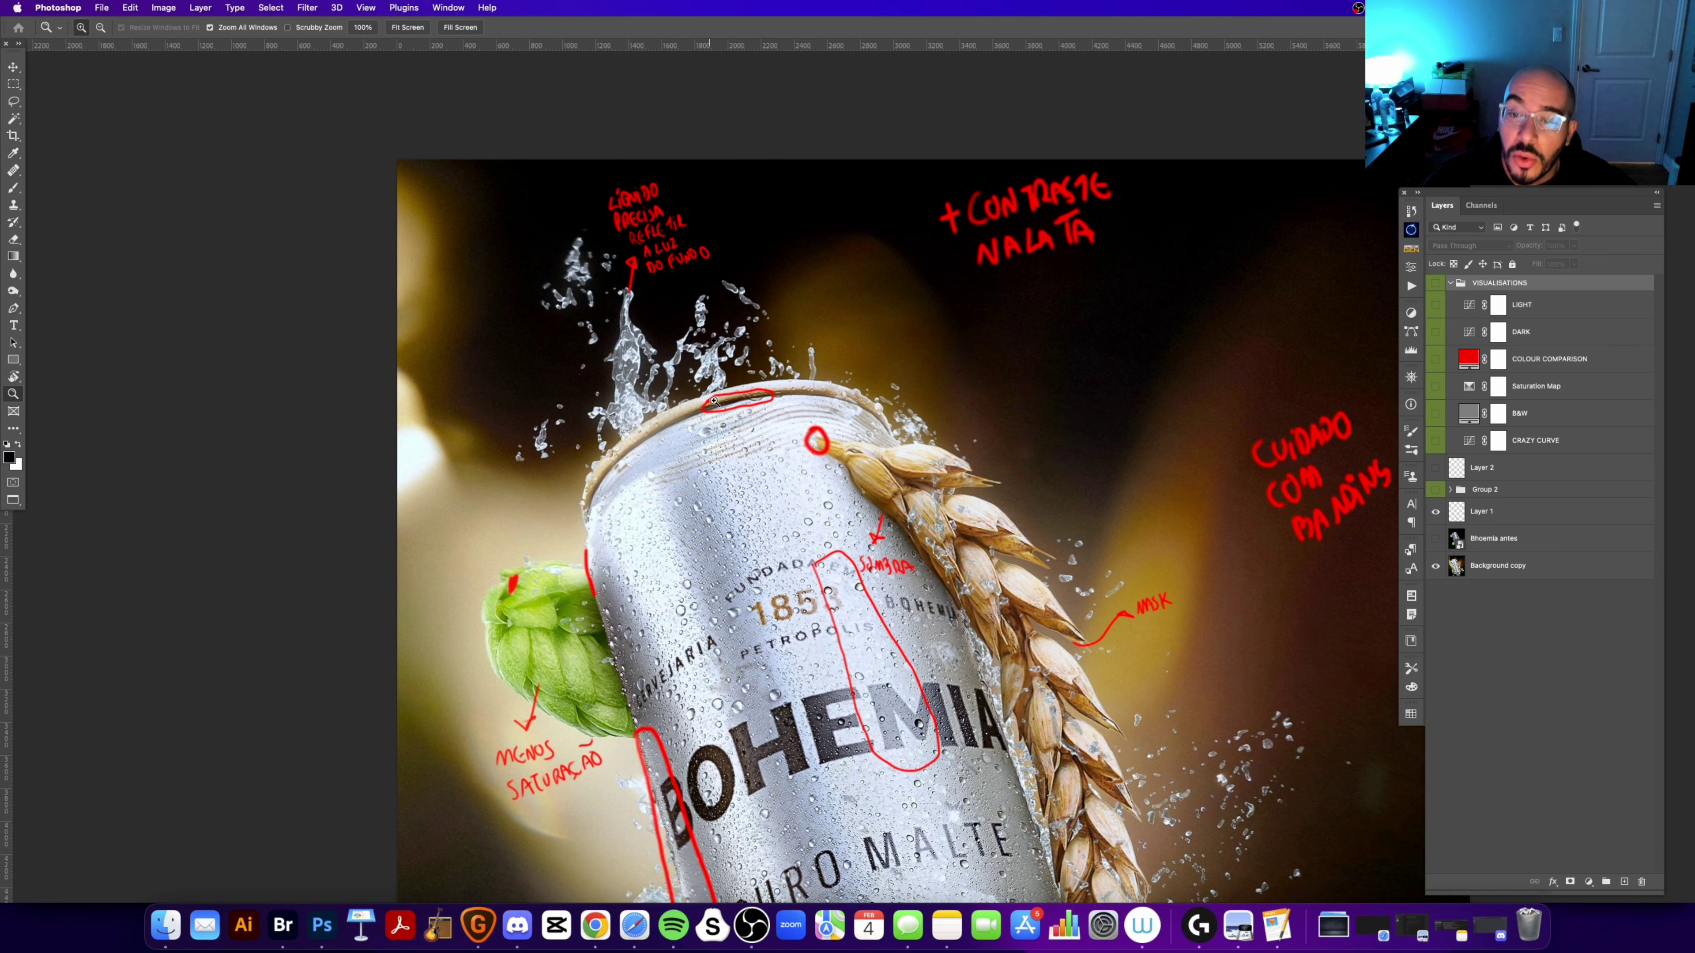
scroll(673, 220, "down", 10)
scroll(672, 221, "right", 2)
scroll(837, 641, "down", 2)
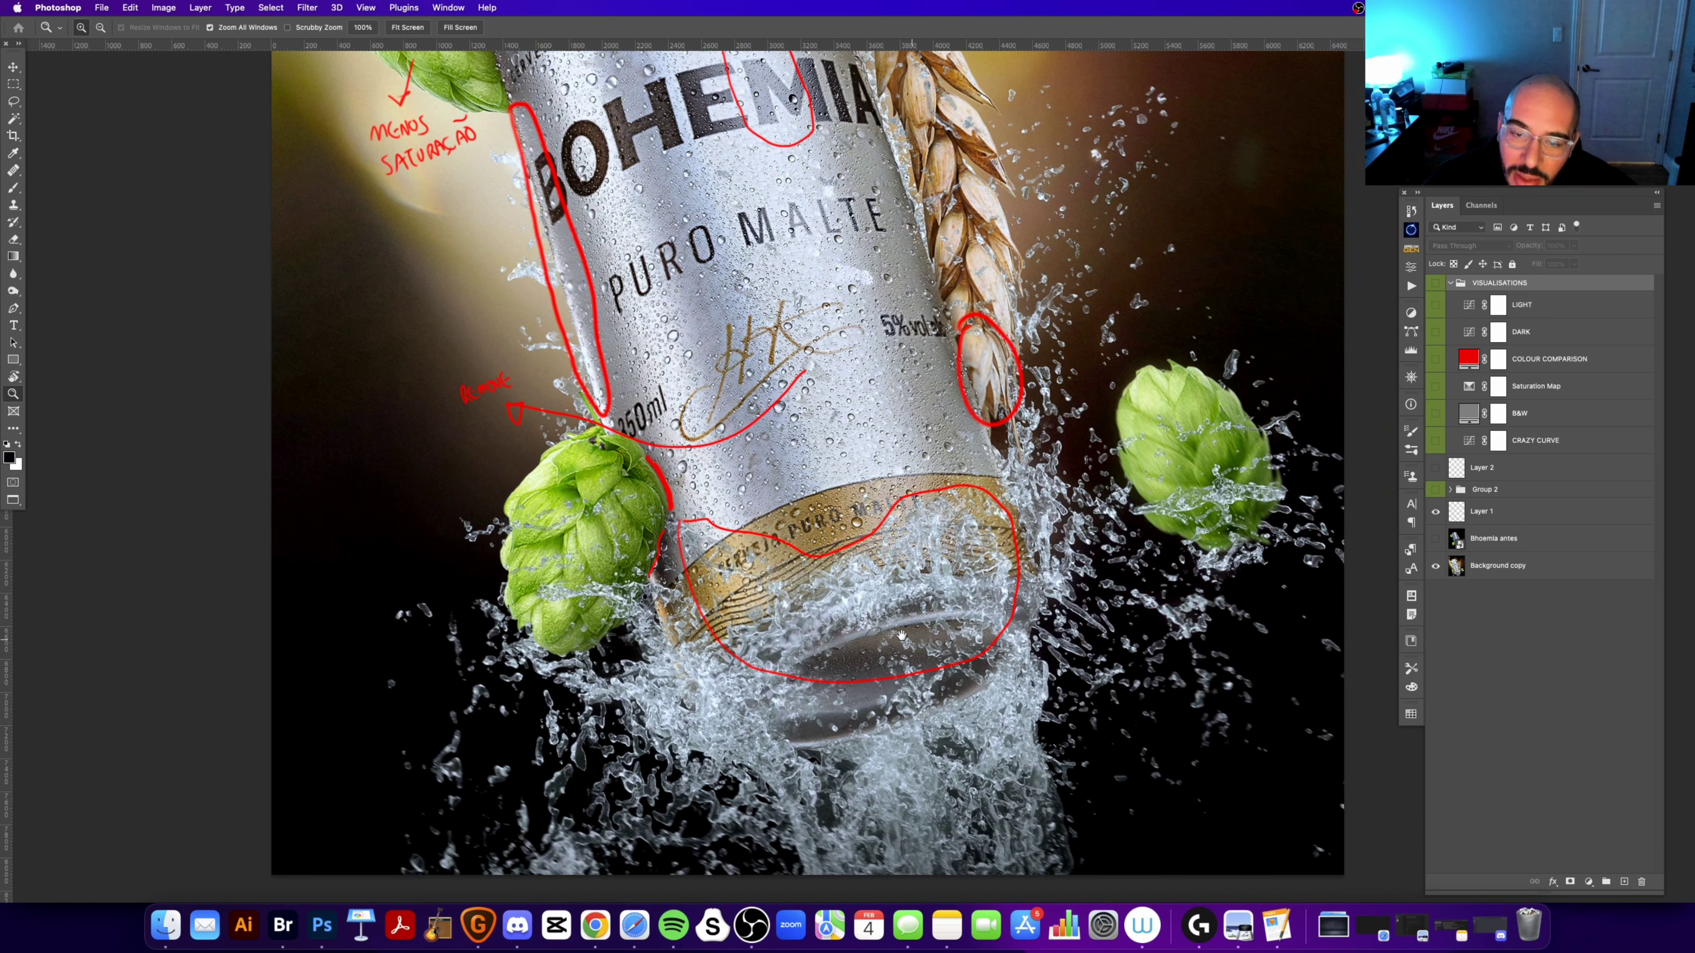
left_click(792, 605)
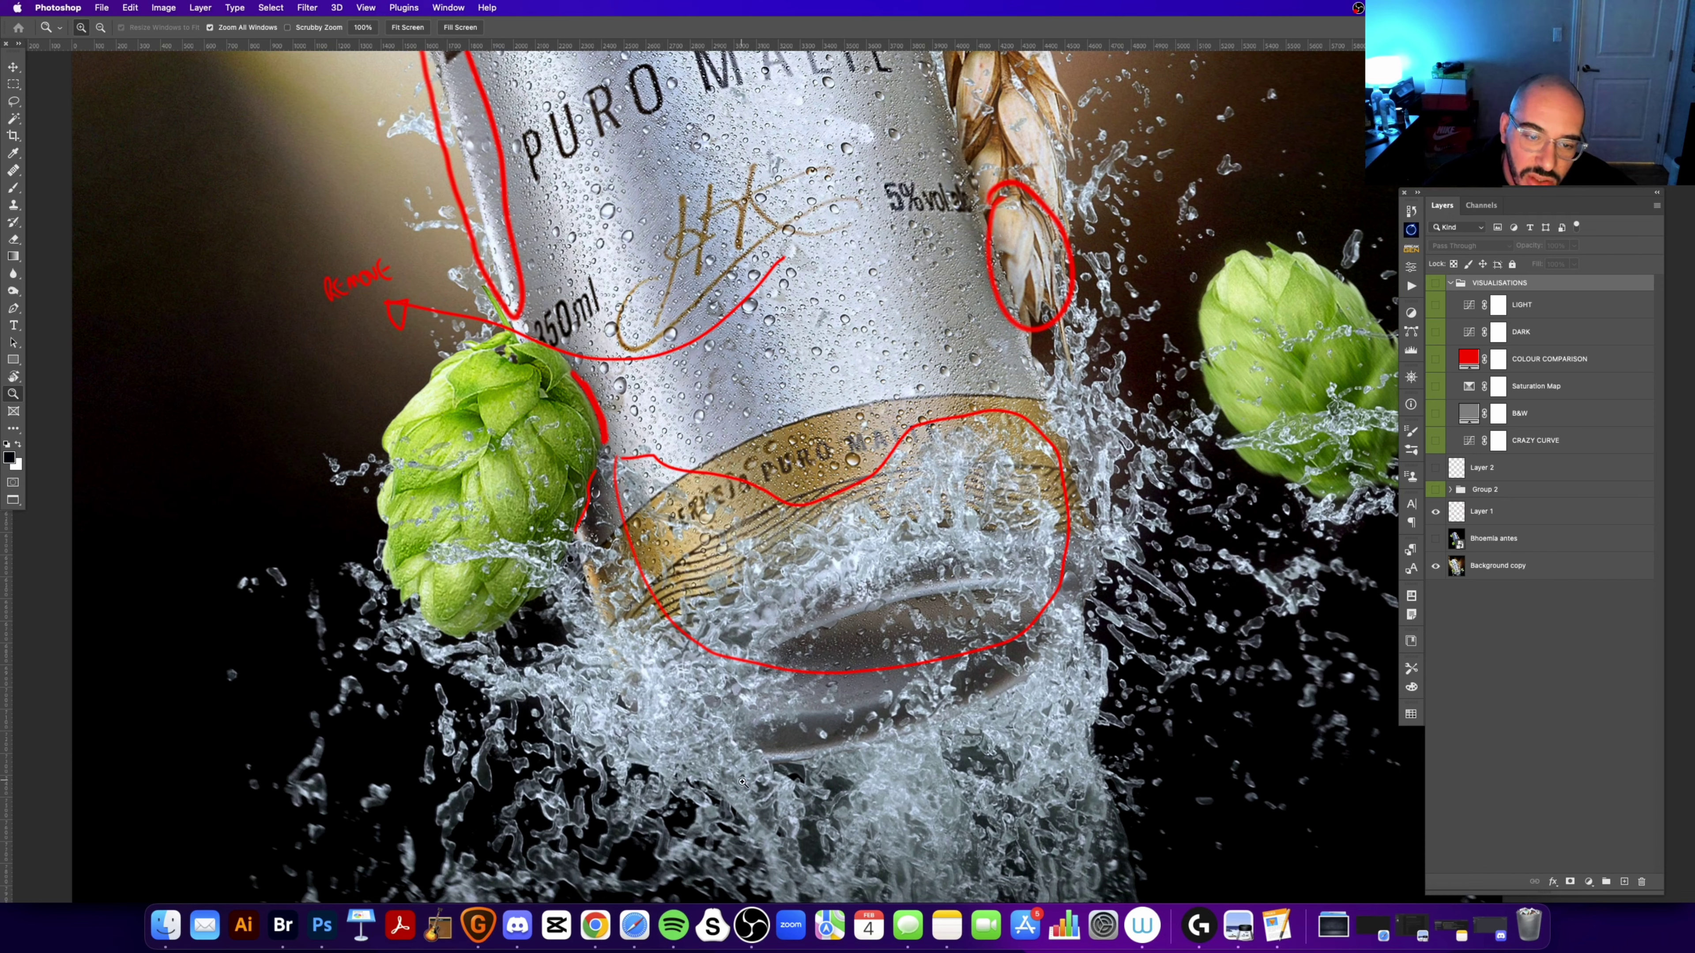
scroll(800, 668, "right", 2)
scroll(863, 552, "right", 2)
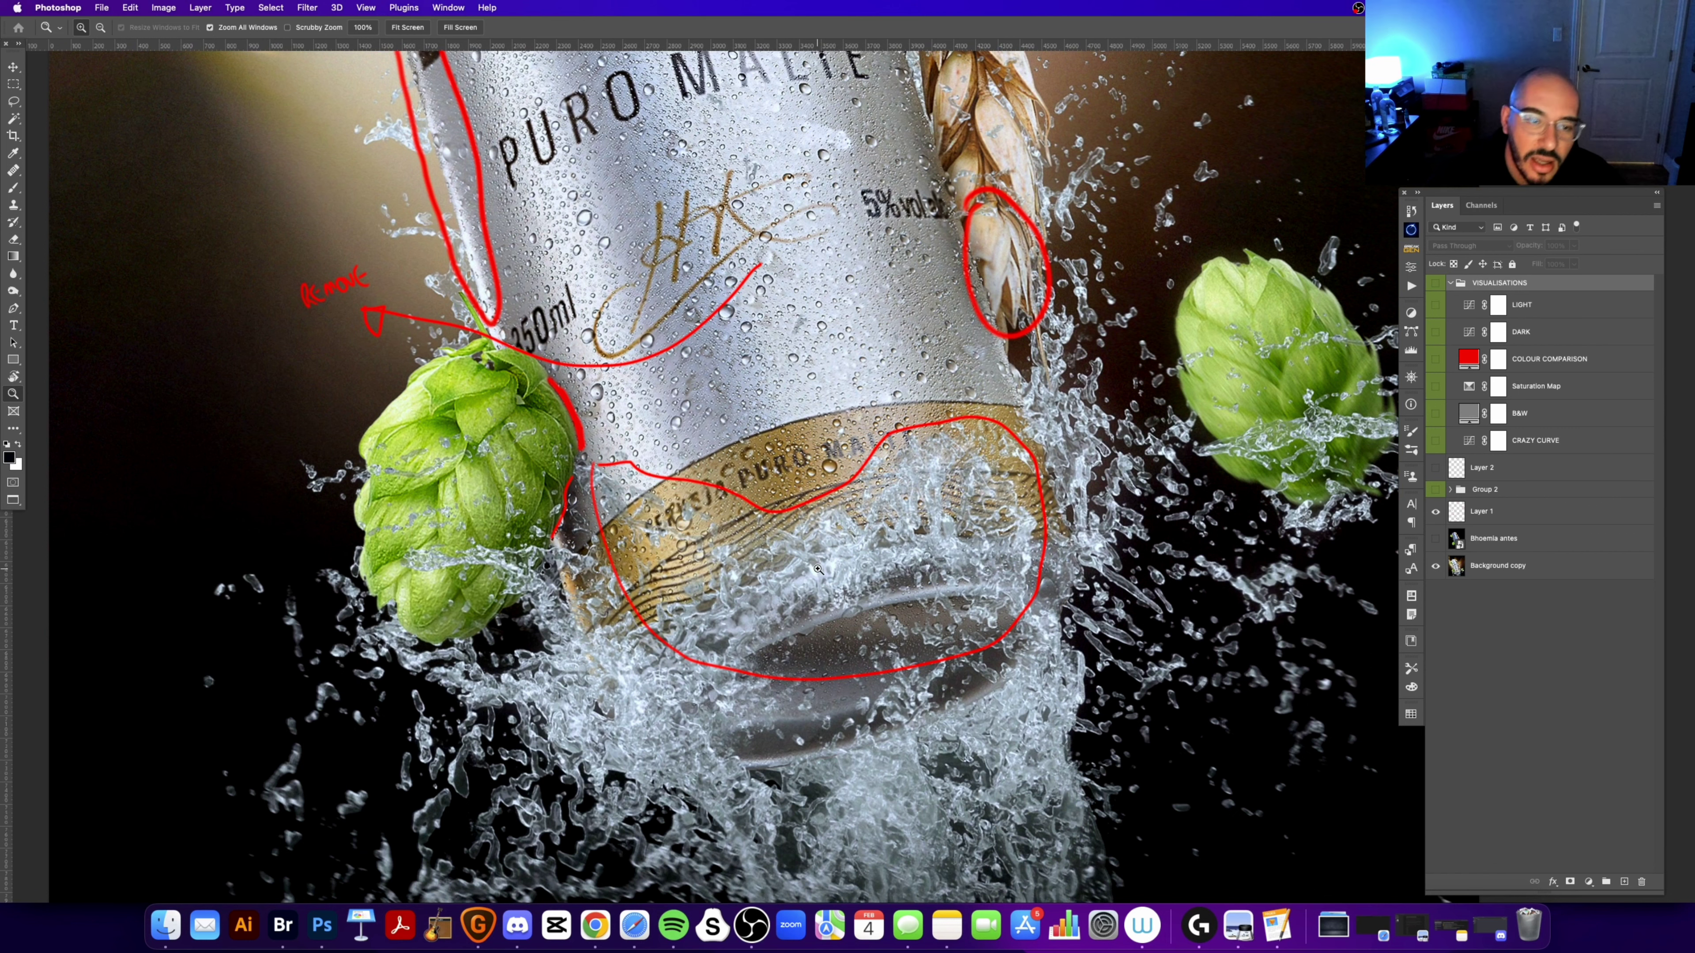
scroll(978, 431, "down", 3)
scroll(979, 431, "right", 3)
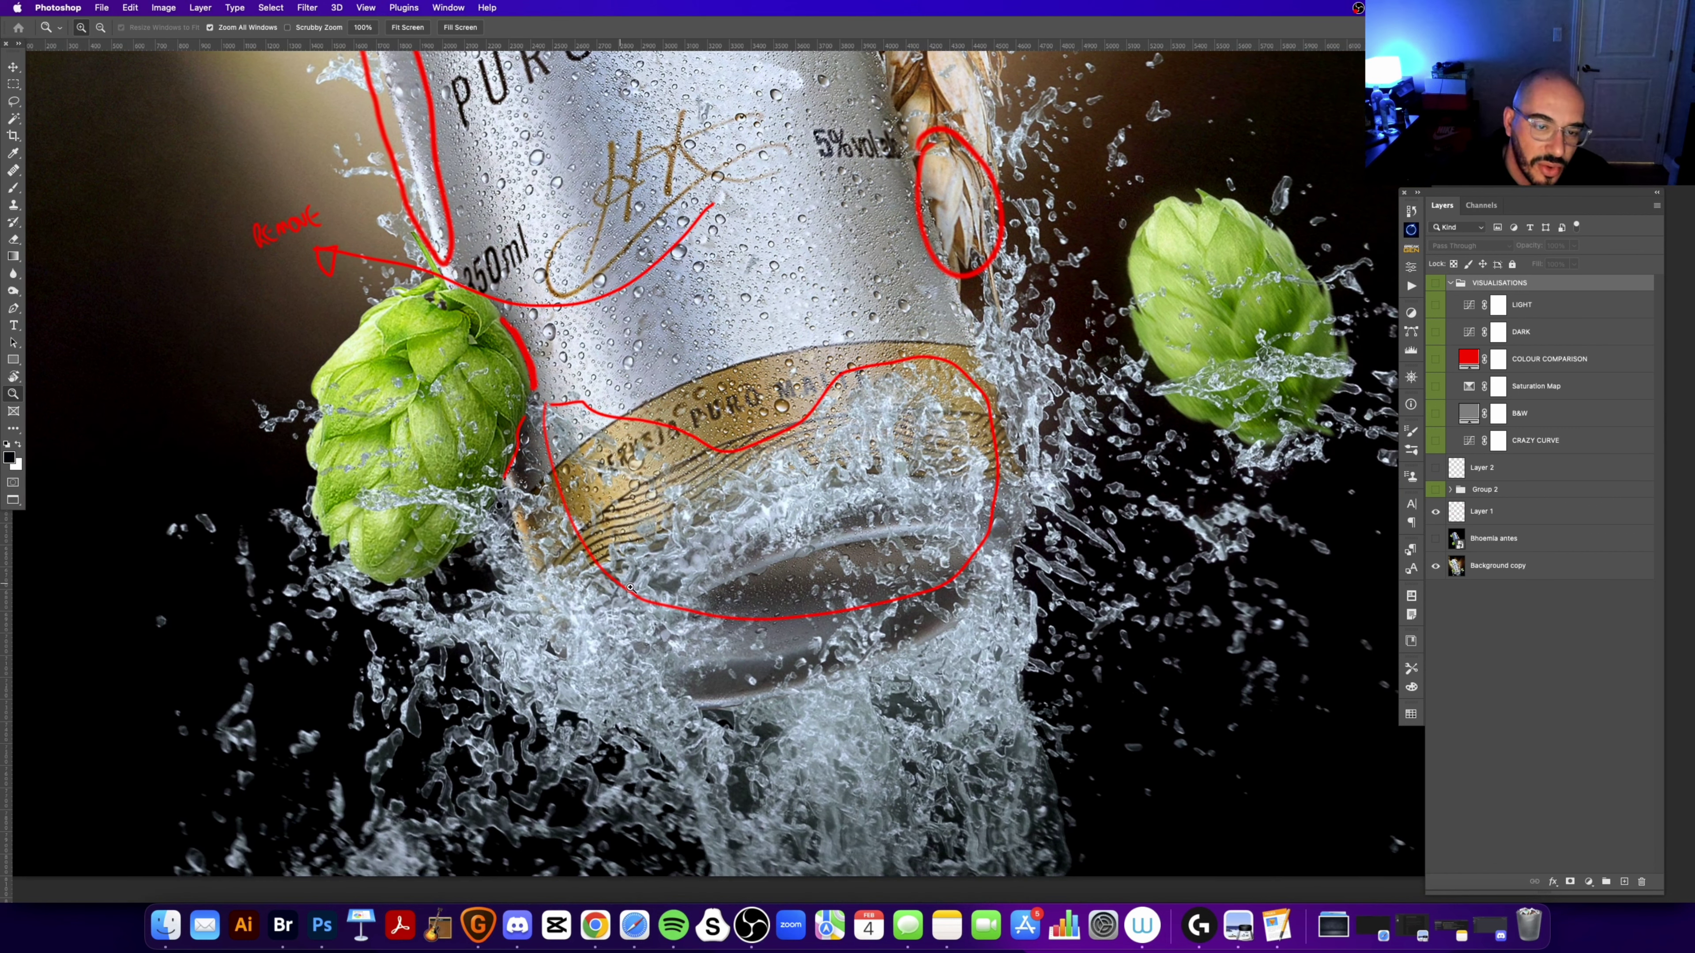
scroll(634, 508, "up", 2)
scroll(641, 514, "left", 2)
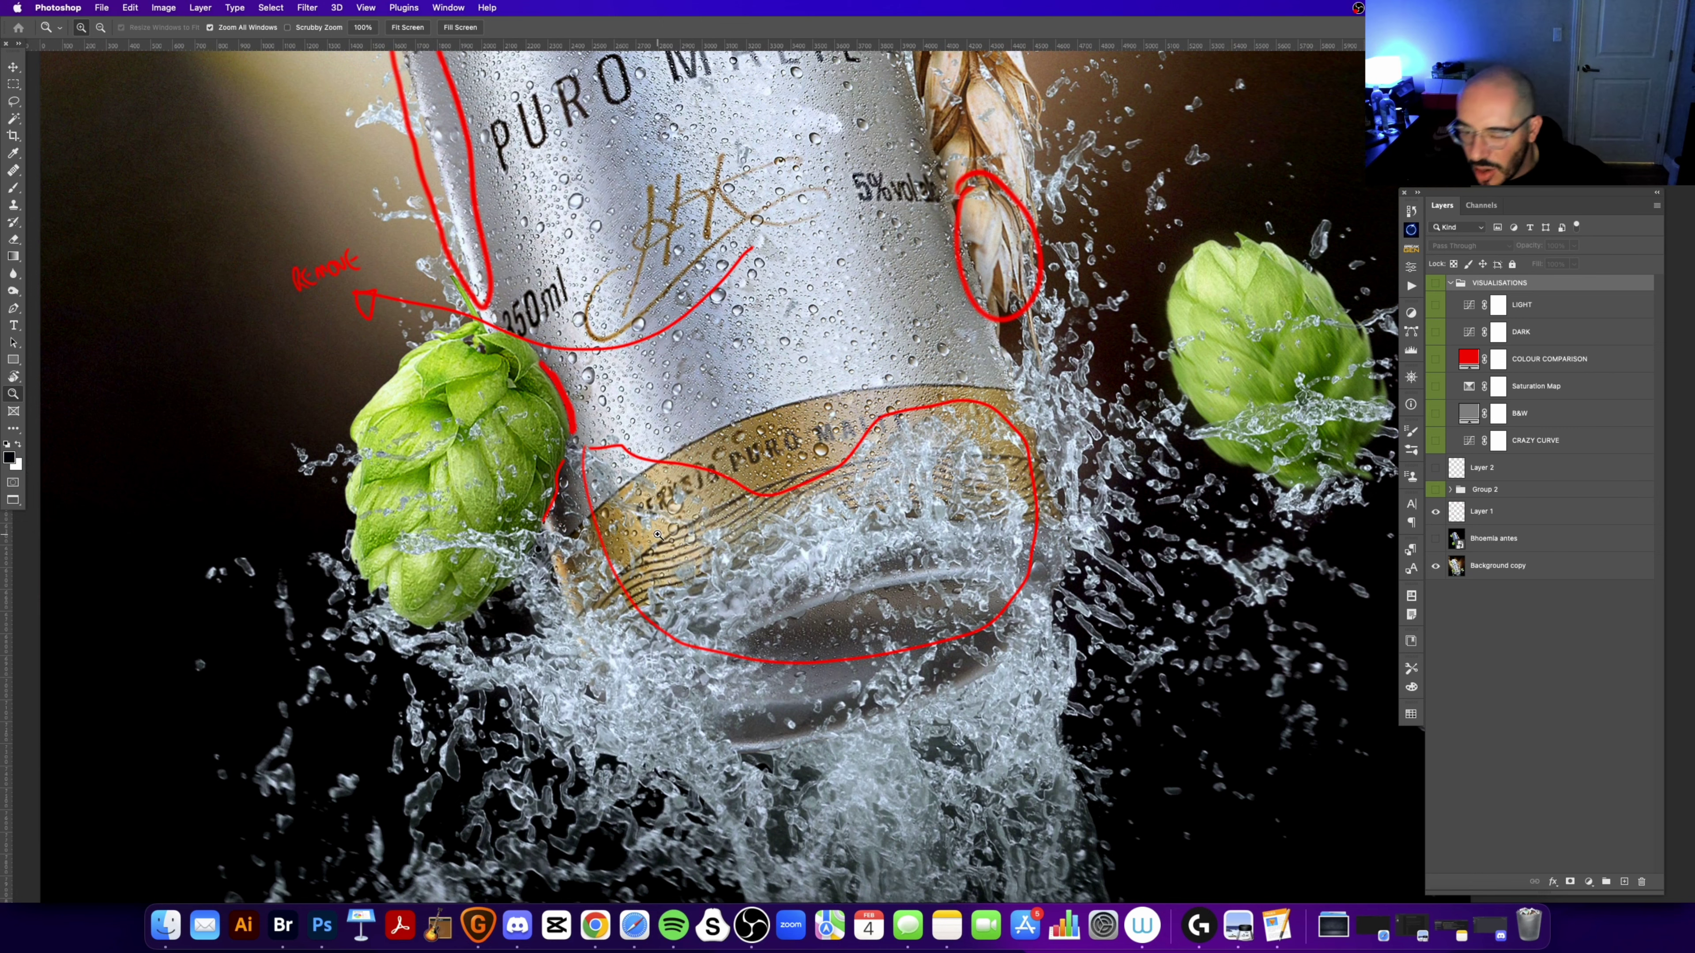
scroll(711, 317, "up", 3)
scroll(711, 317, "left", 1)
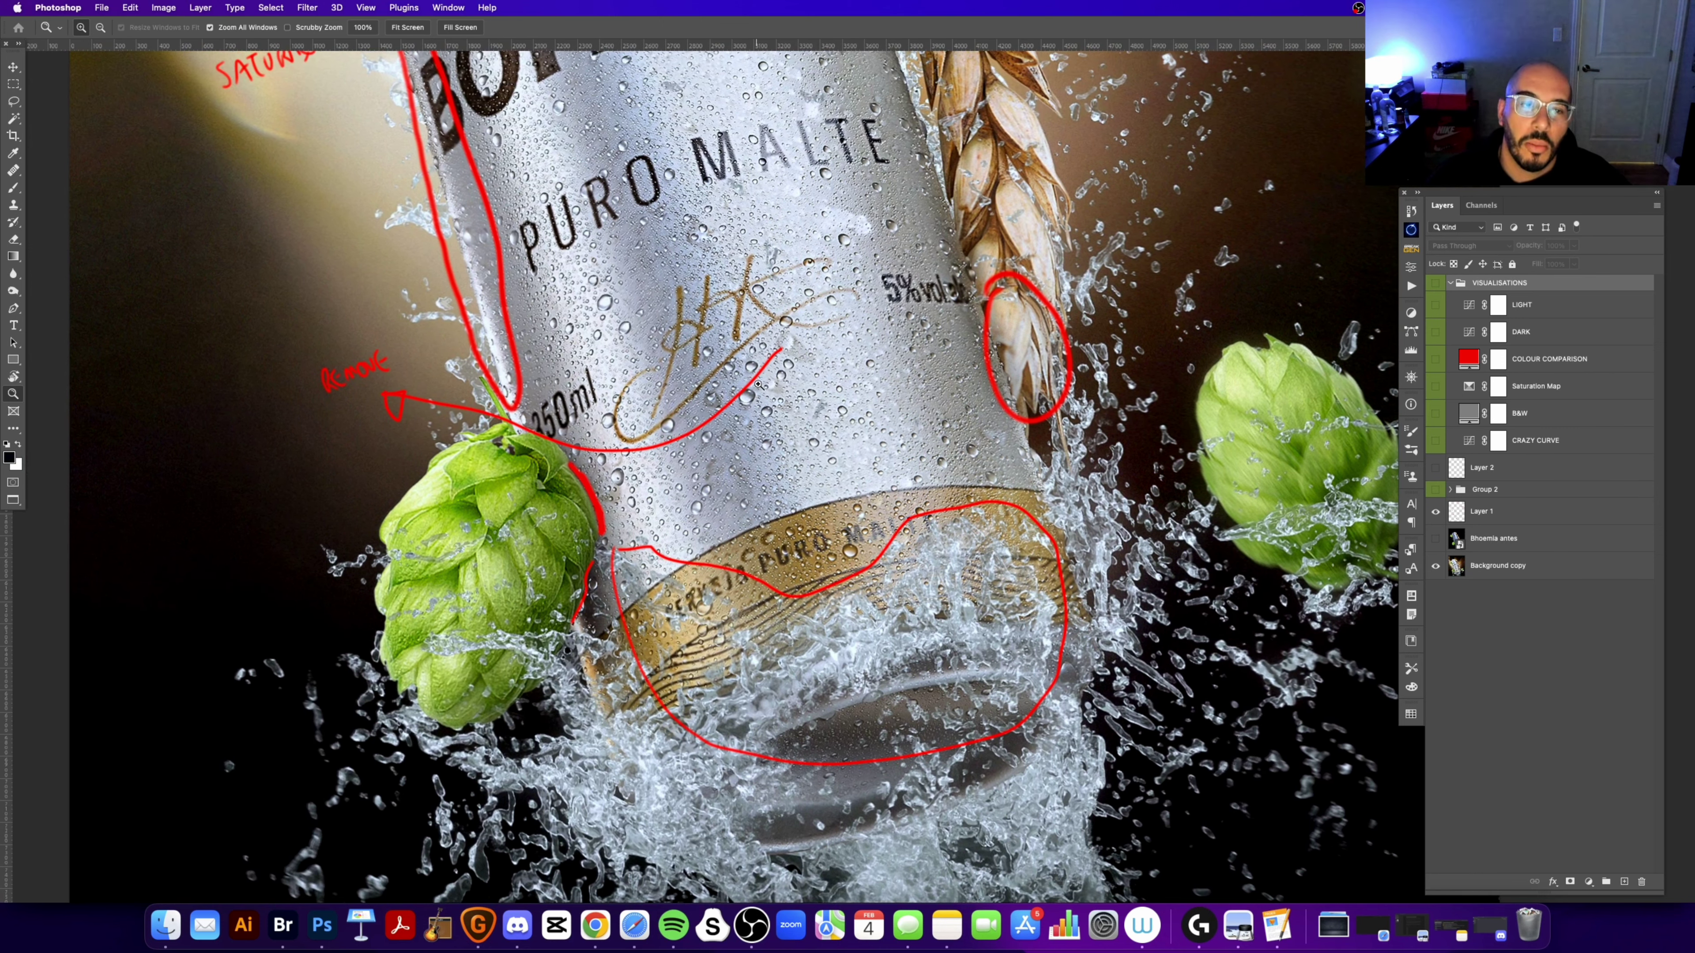
scroll(707, 363, "up", 3)
scroll(728, 434, "up", 3)
scroll(747, 494, "up", 2)
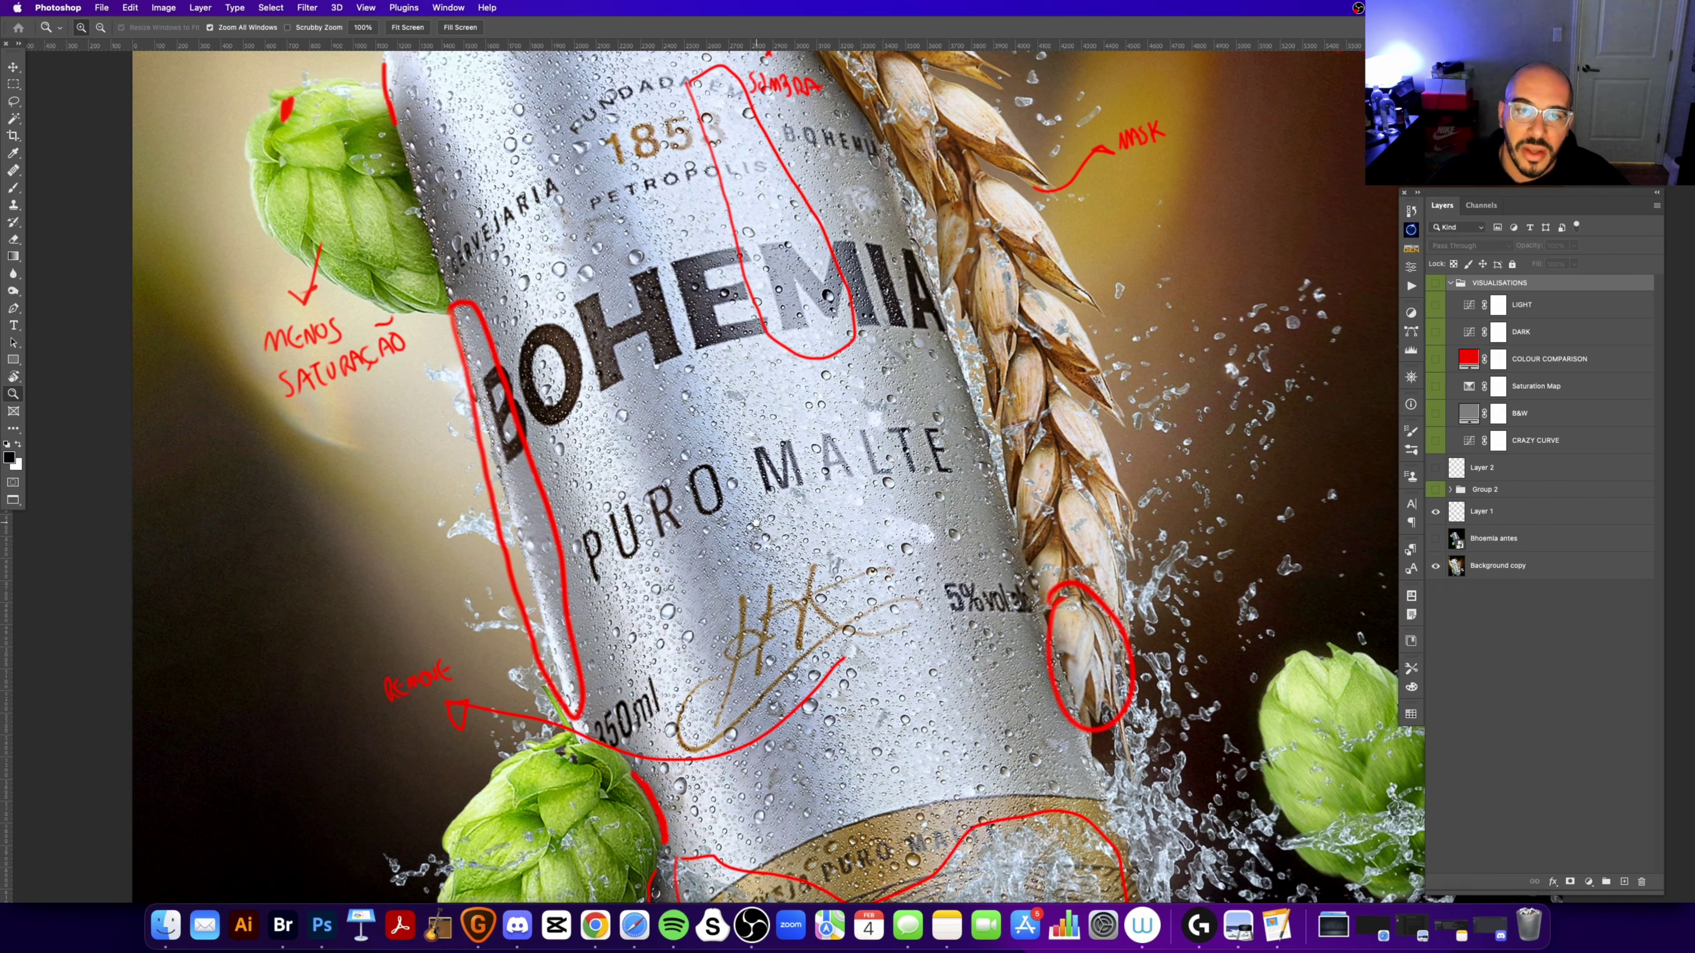
left_click_drag(691, 461, 823, 499)
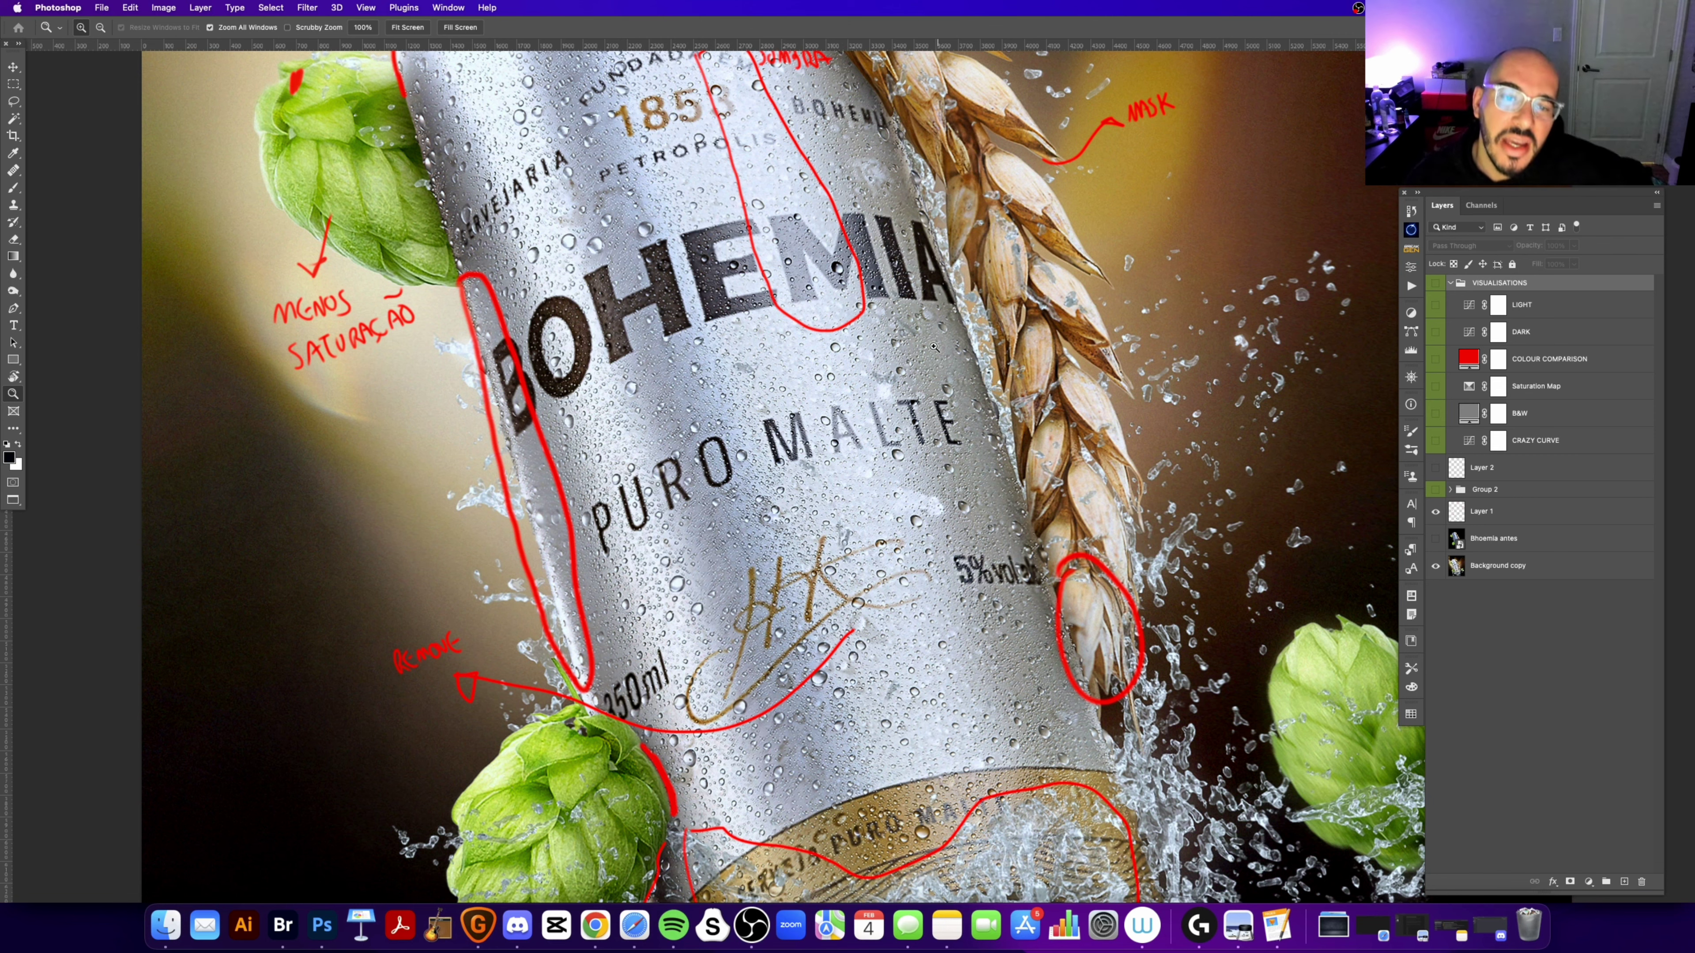
scroll(708, 382, "up", 5)
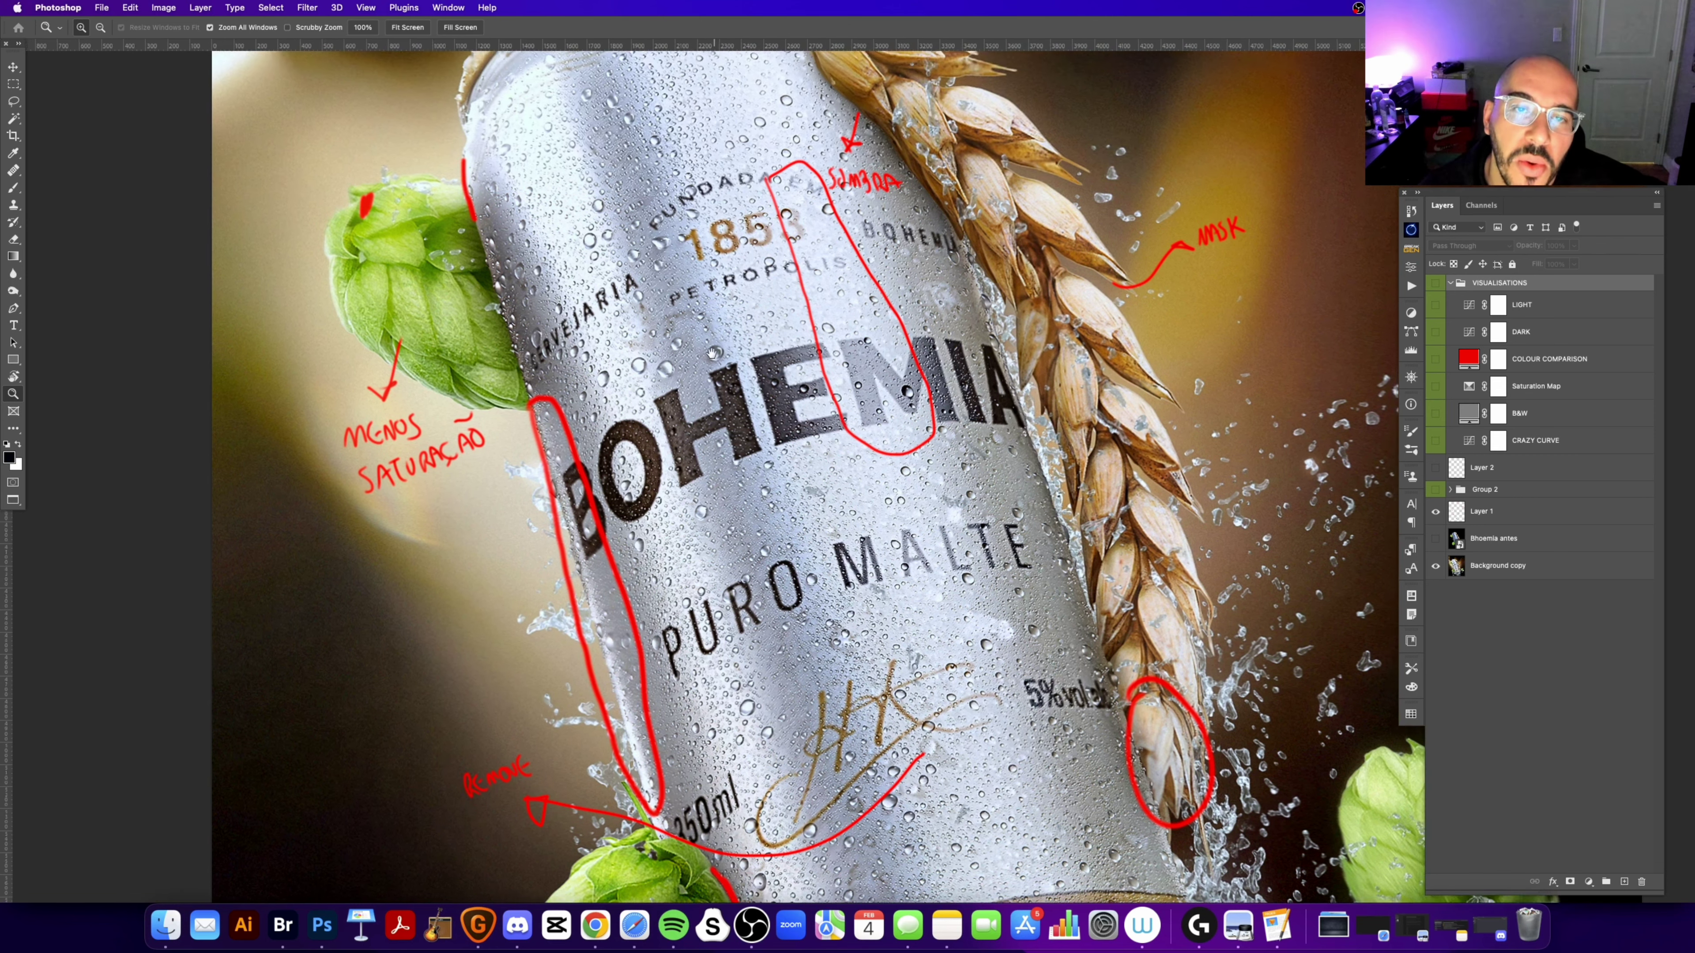
scroll(708, 382, "up", 5)
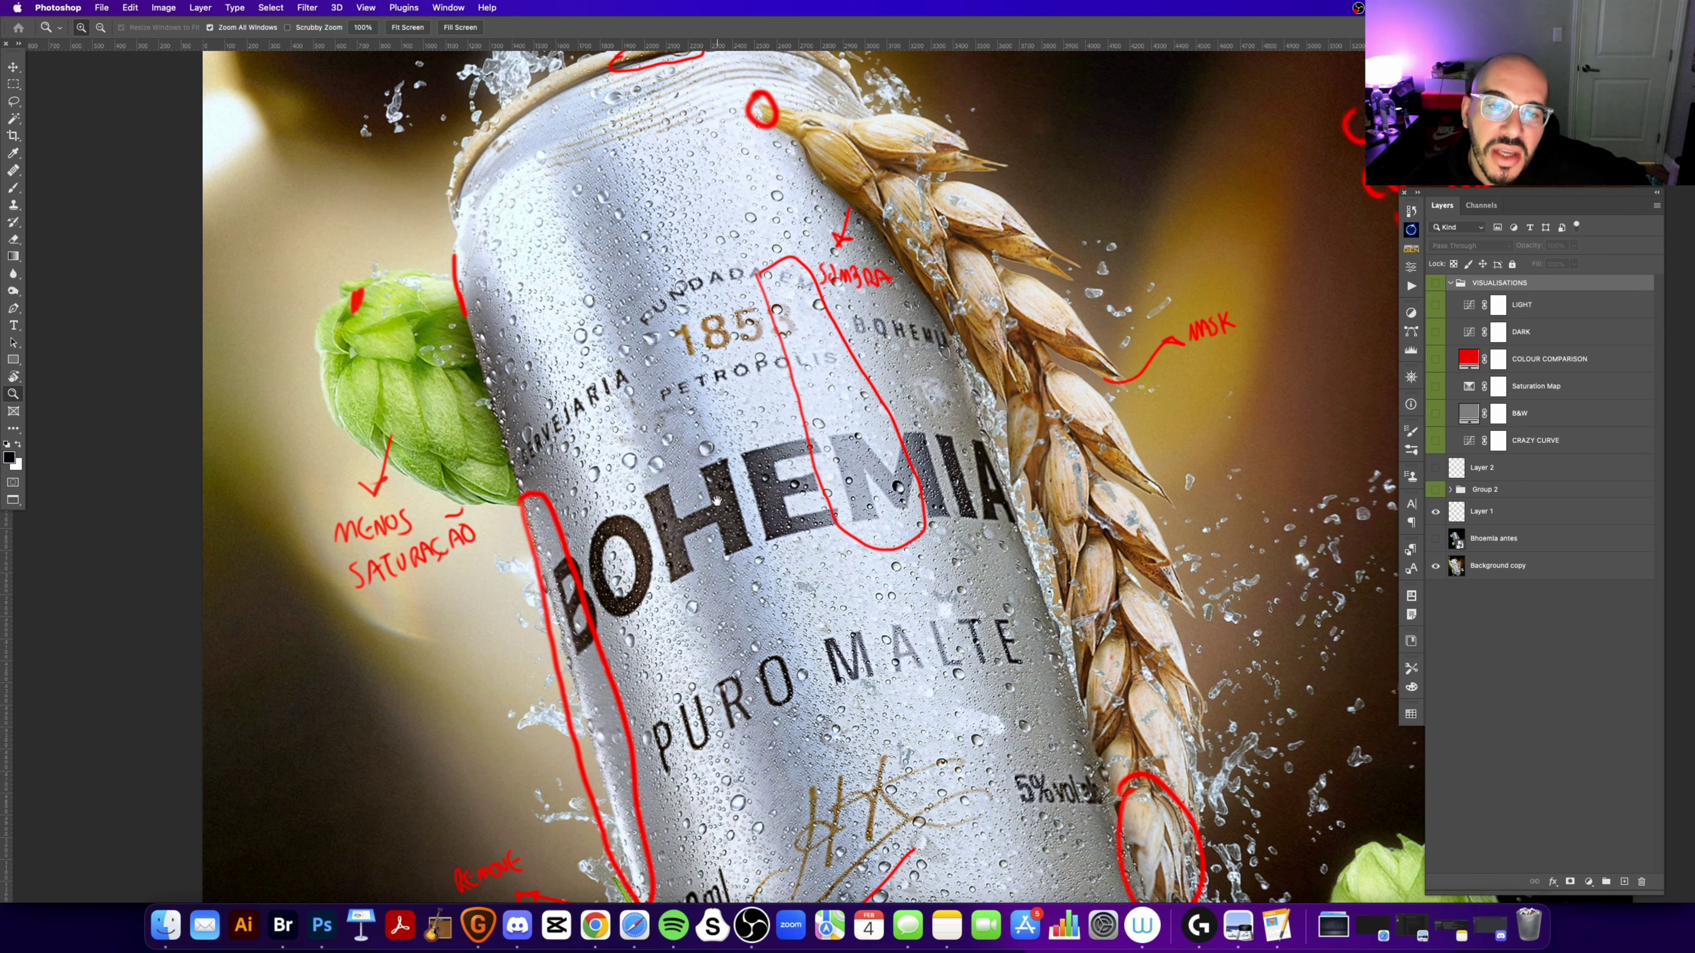
scroll(696, 474, "down", 3)
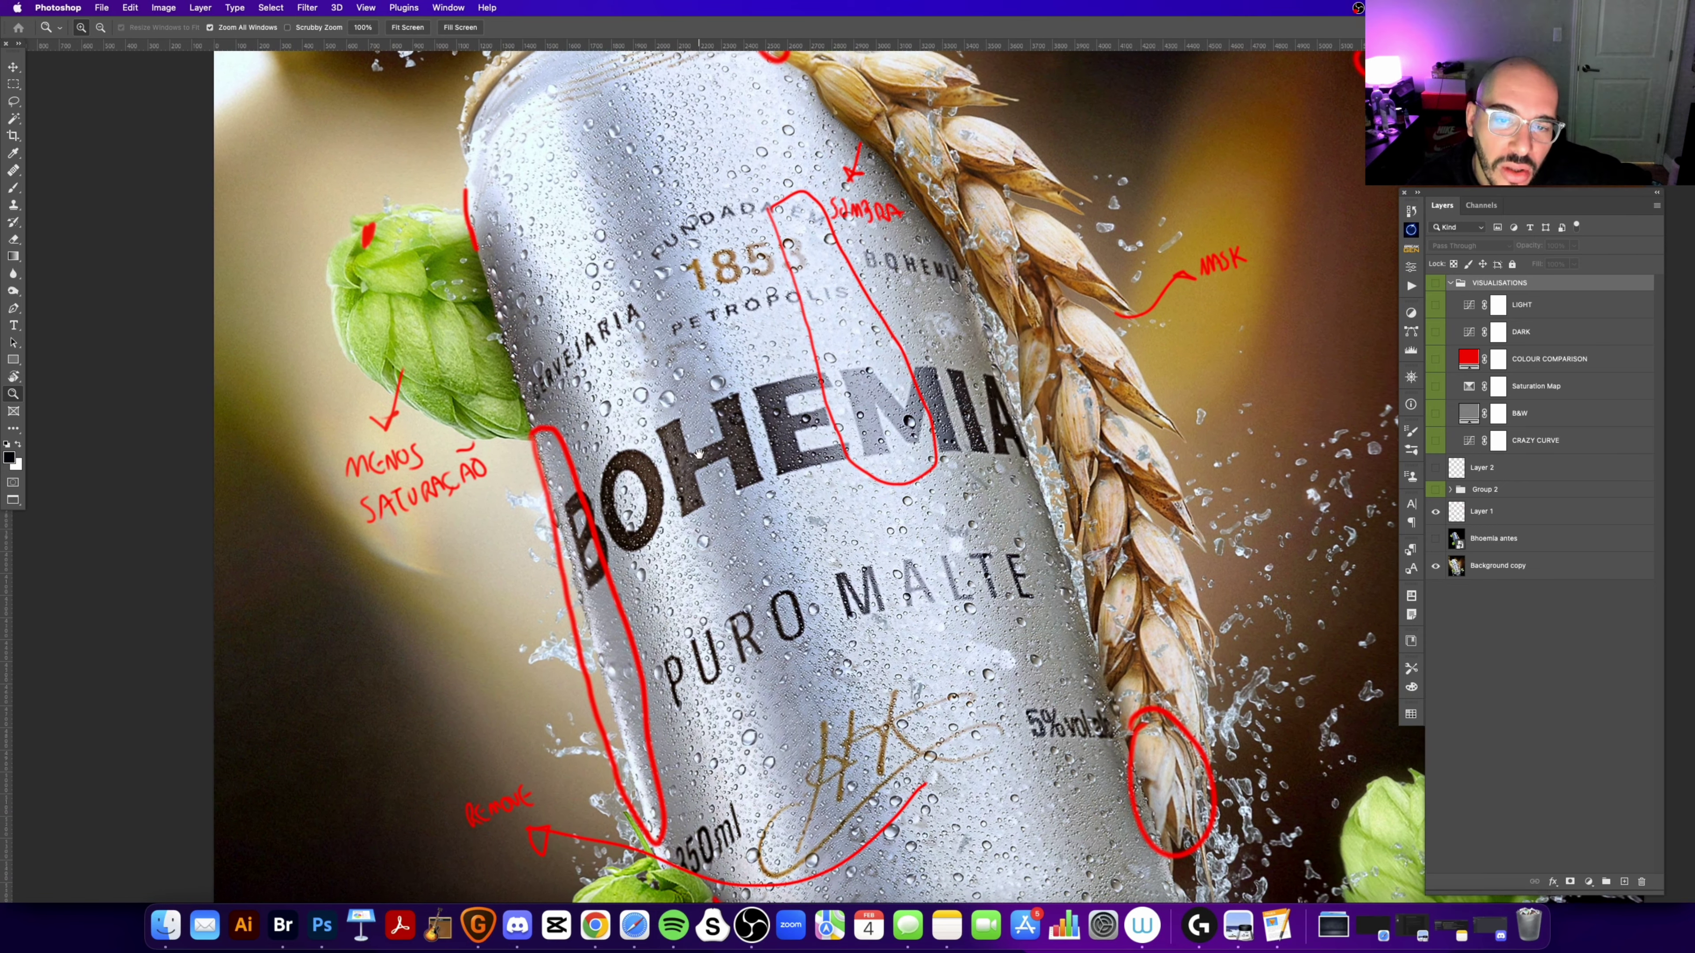
scroll(654, 384, "down", 2)
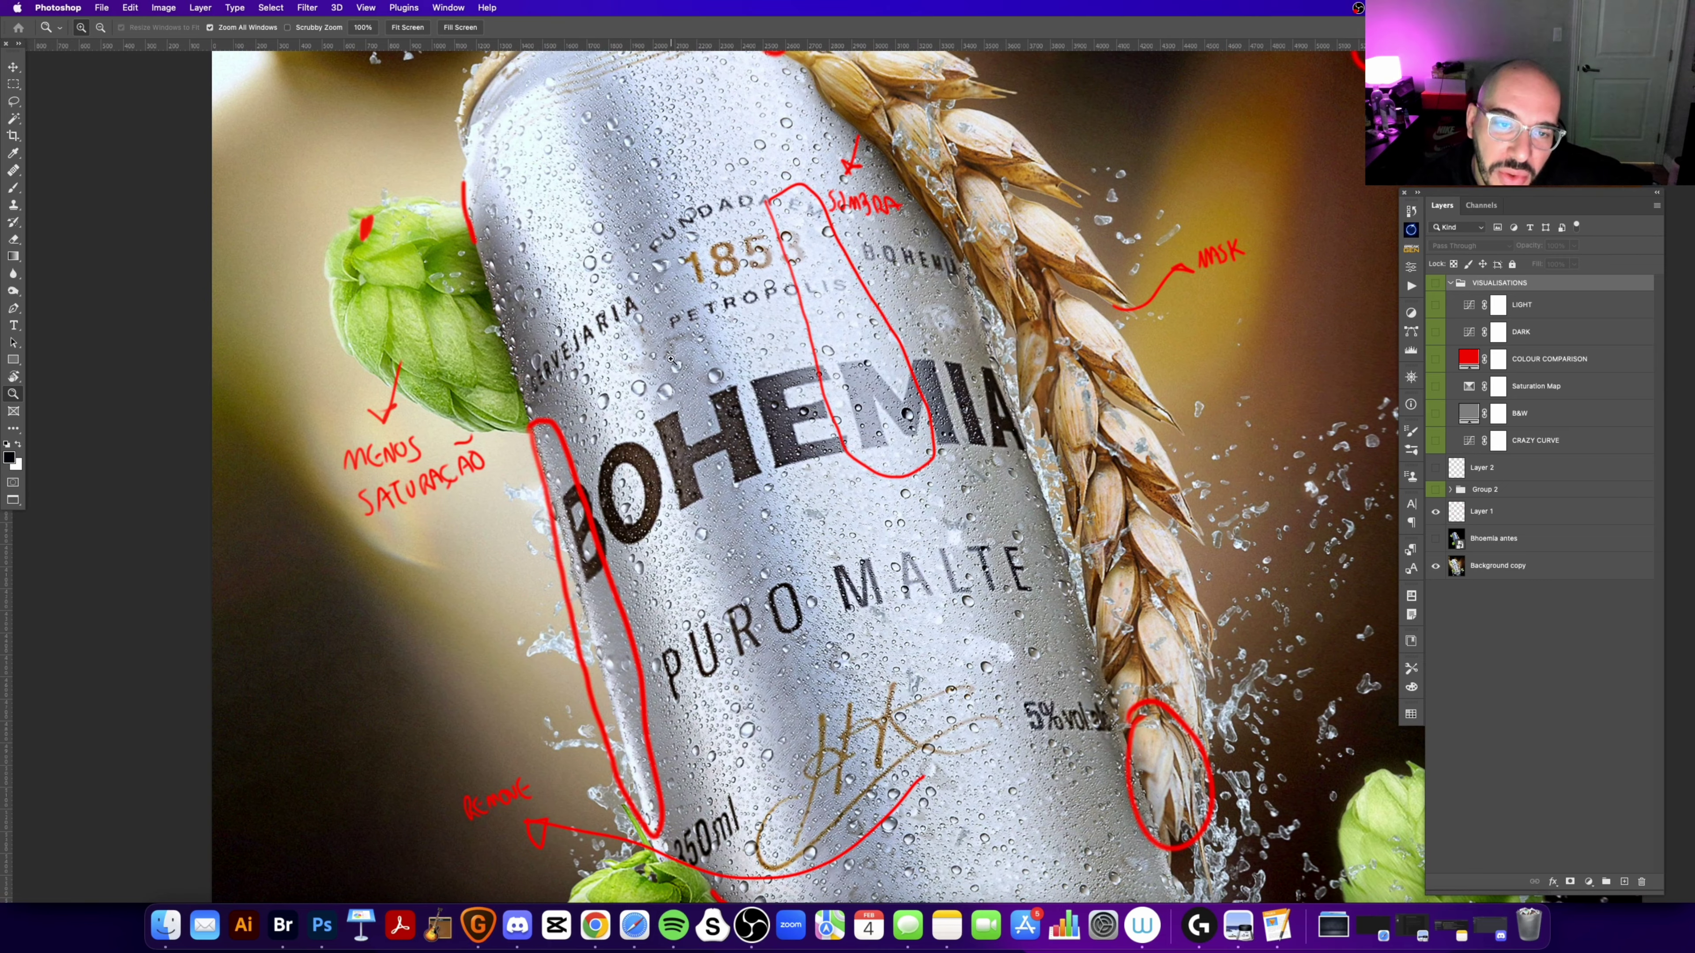
left_click_drag(751, 532, 713, 423)
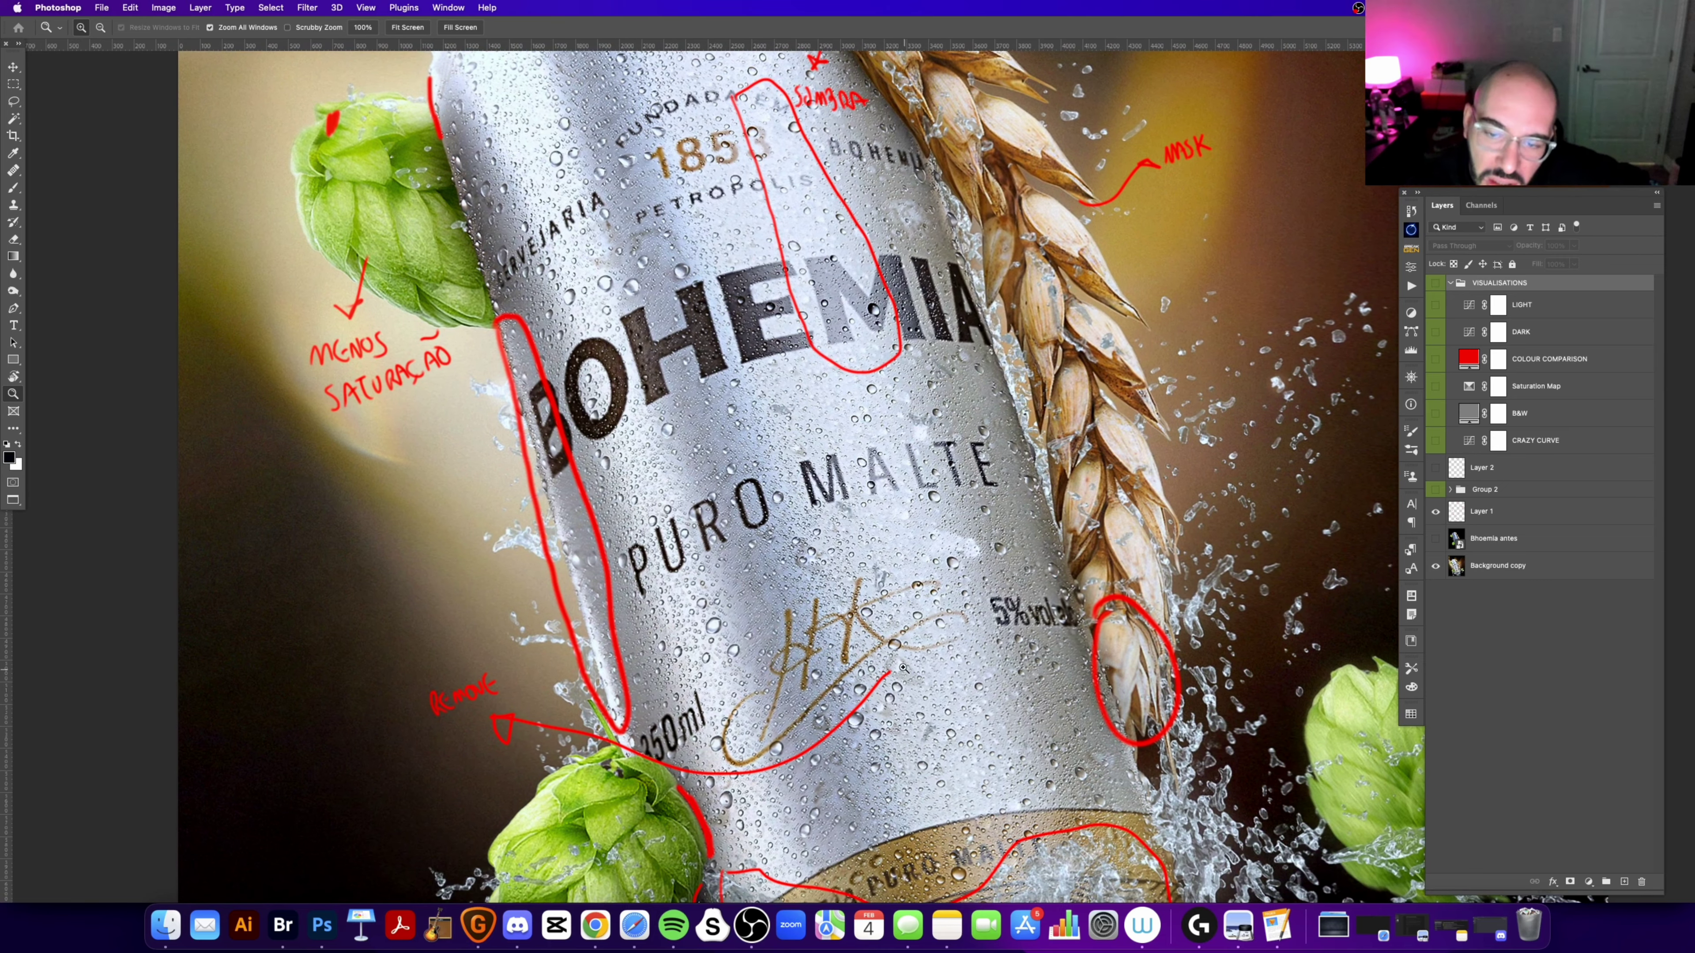
scroll(916, 567, "down", 1)
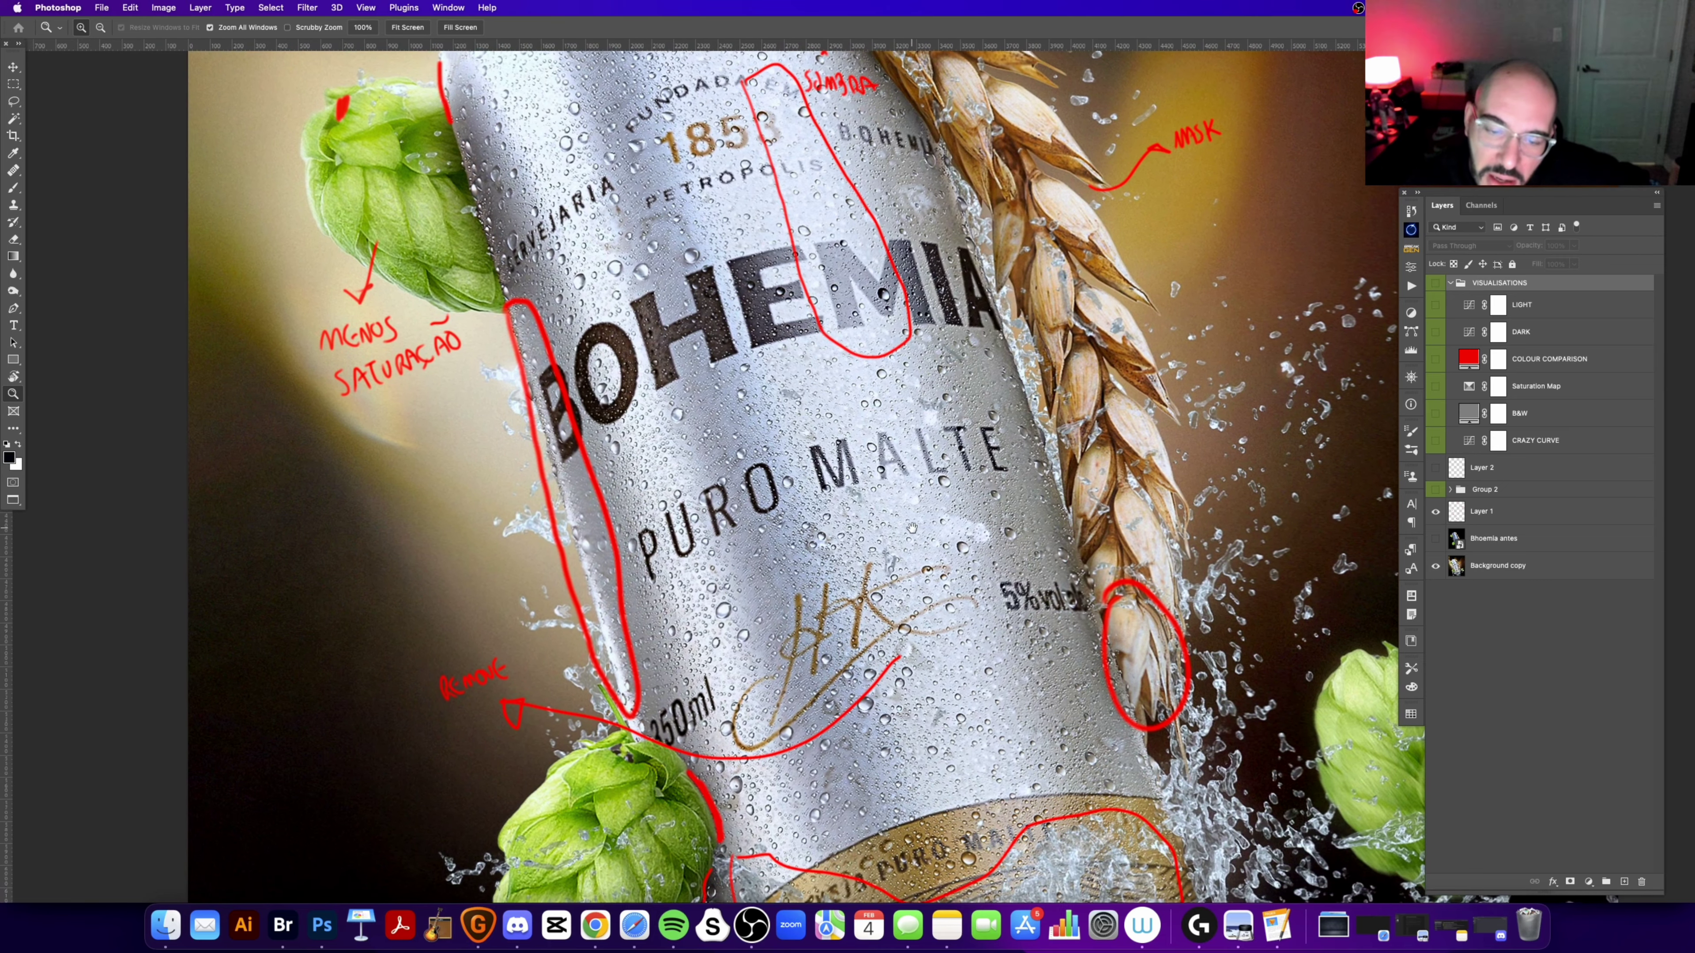
left_click(1436, 538)
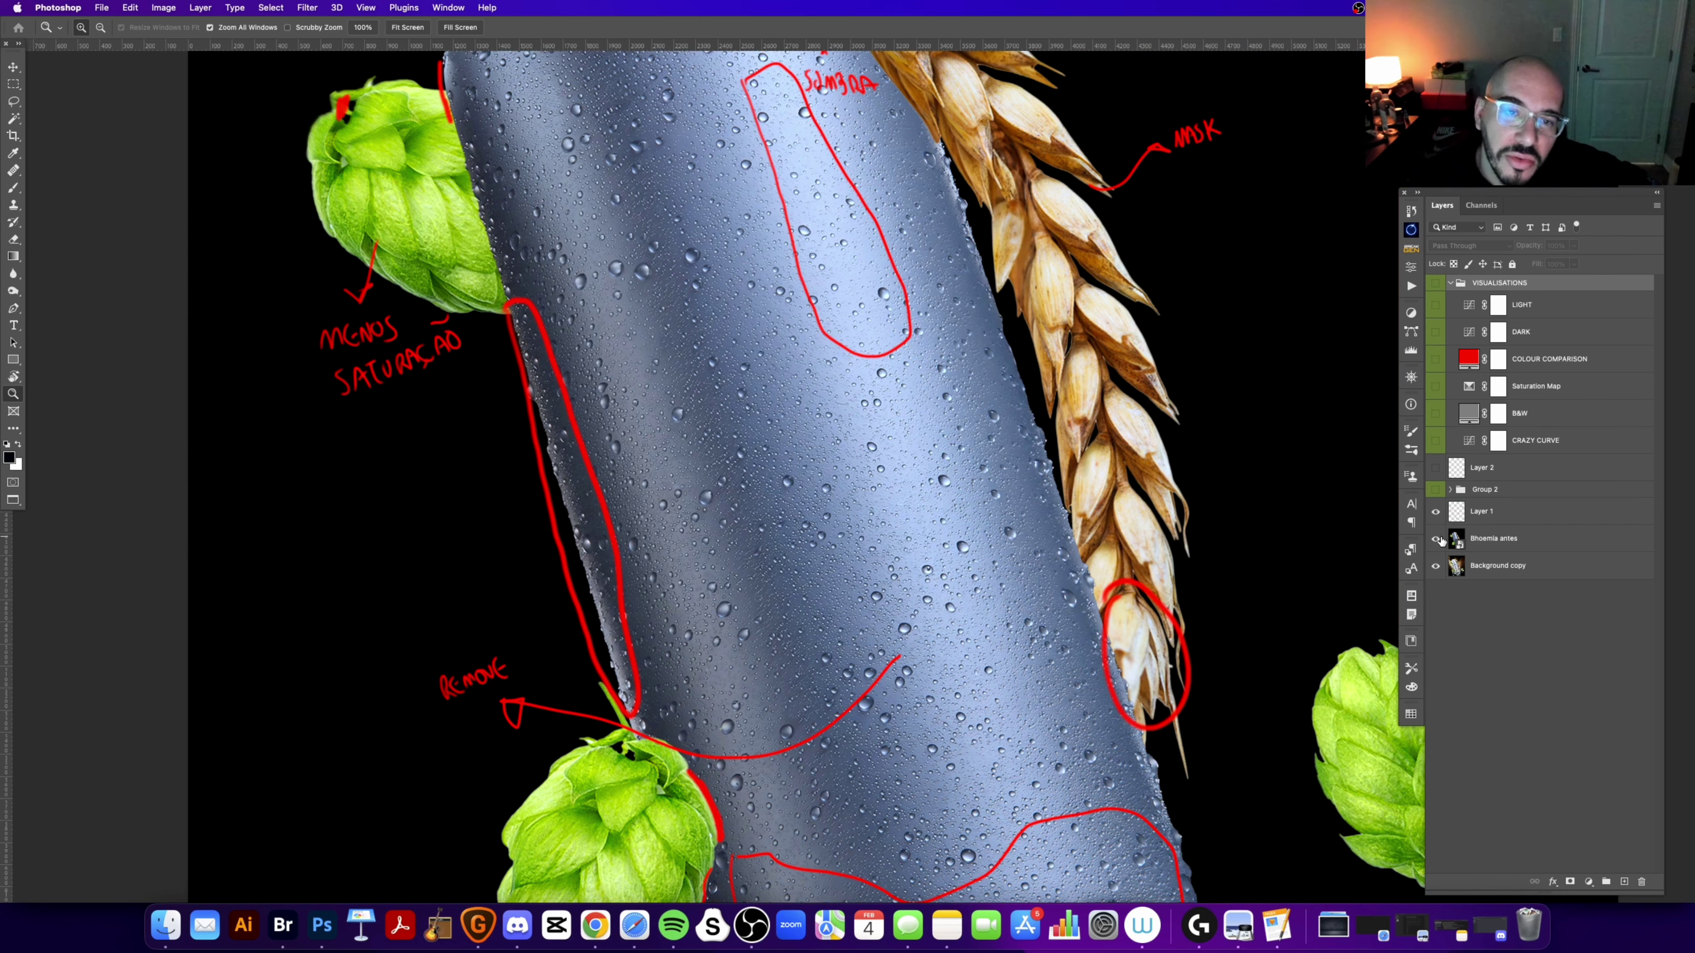
left_click(1438, 538)
left_click(1438, 538)
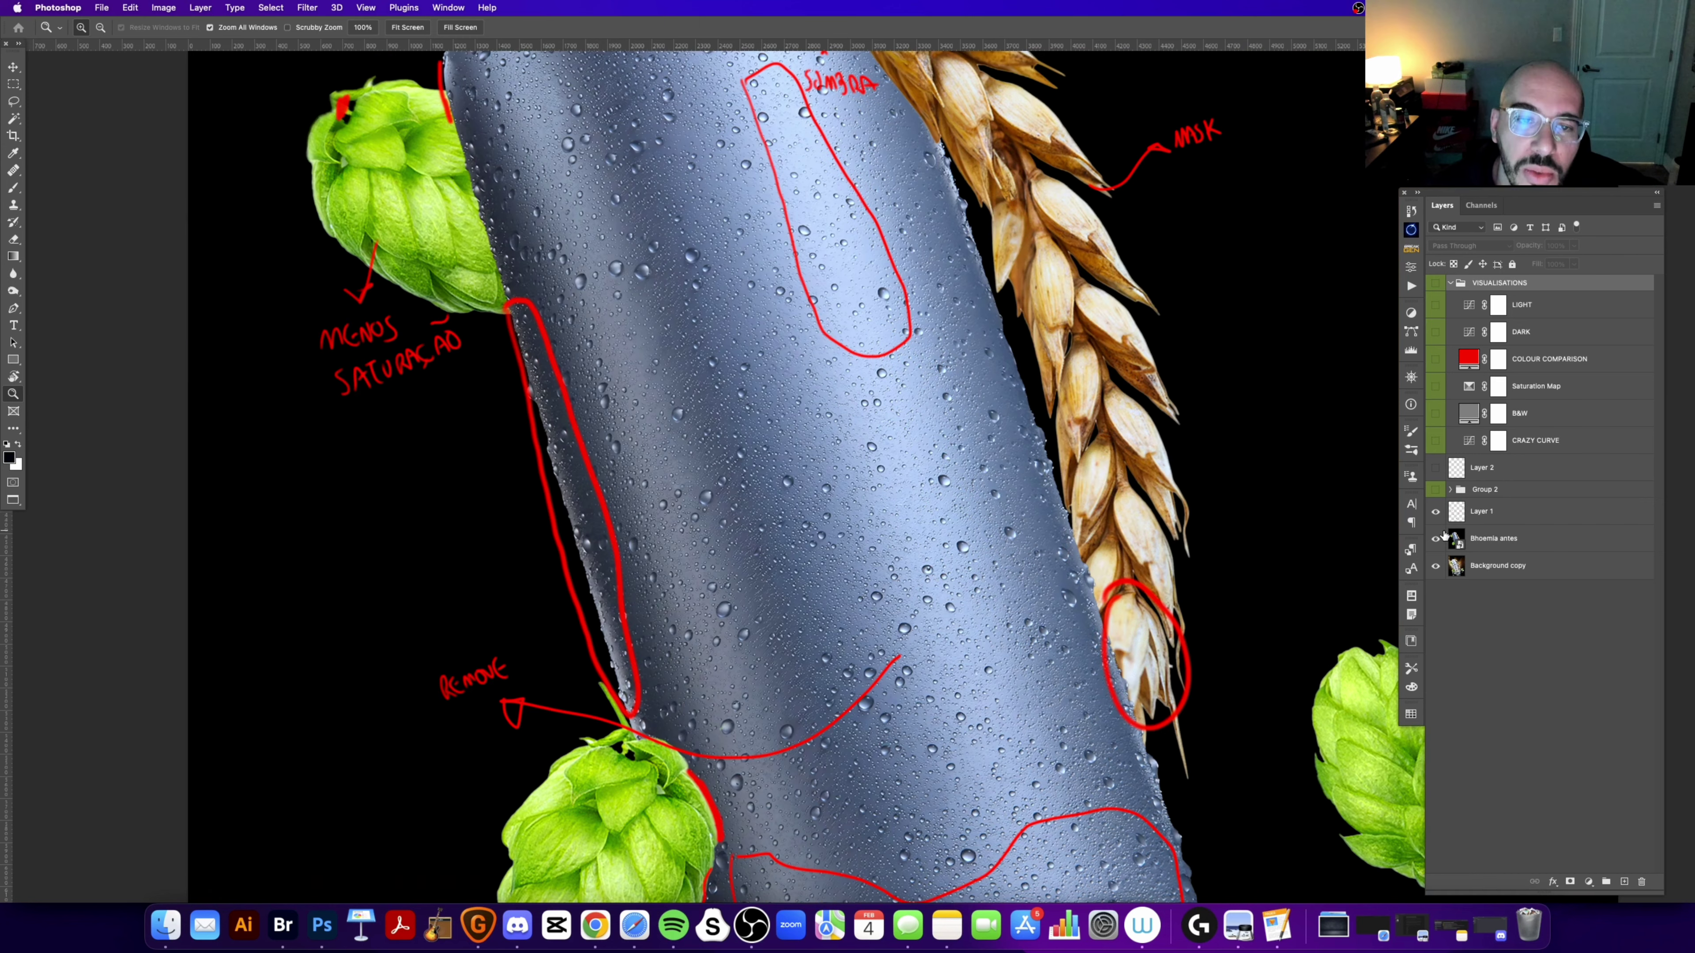
left_click(1439, 538)
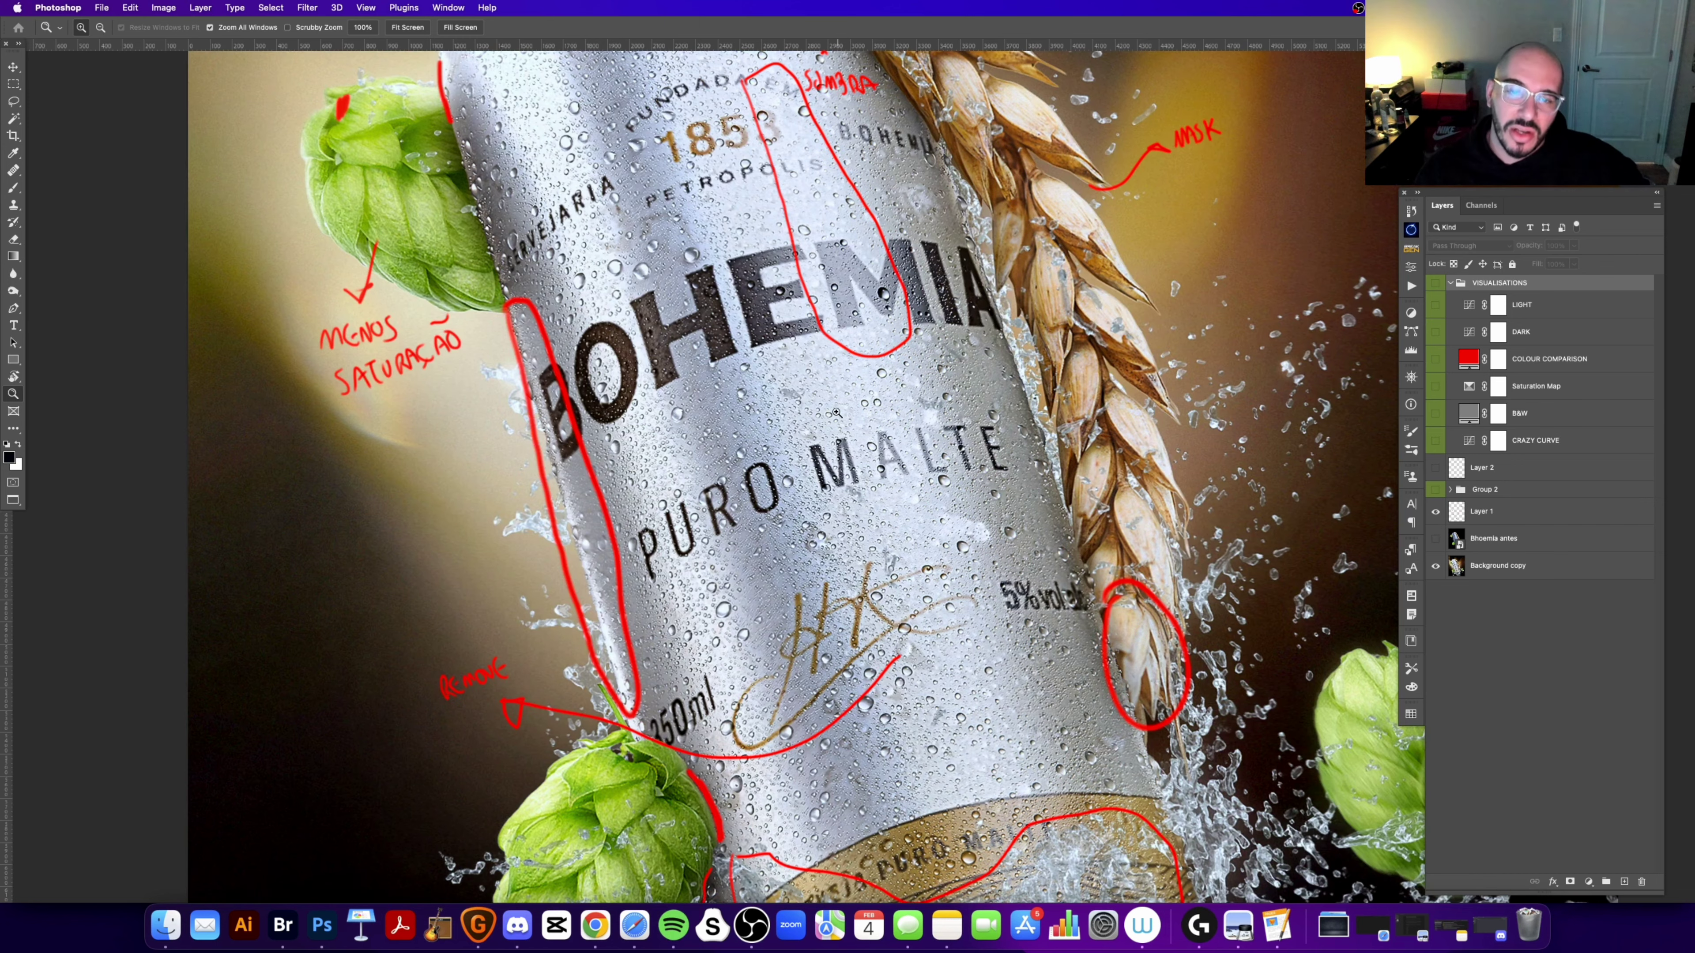
scroll(791, 433, "right", 2)
scroll(791, 432, "up", 1)
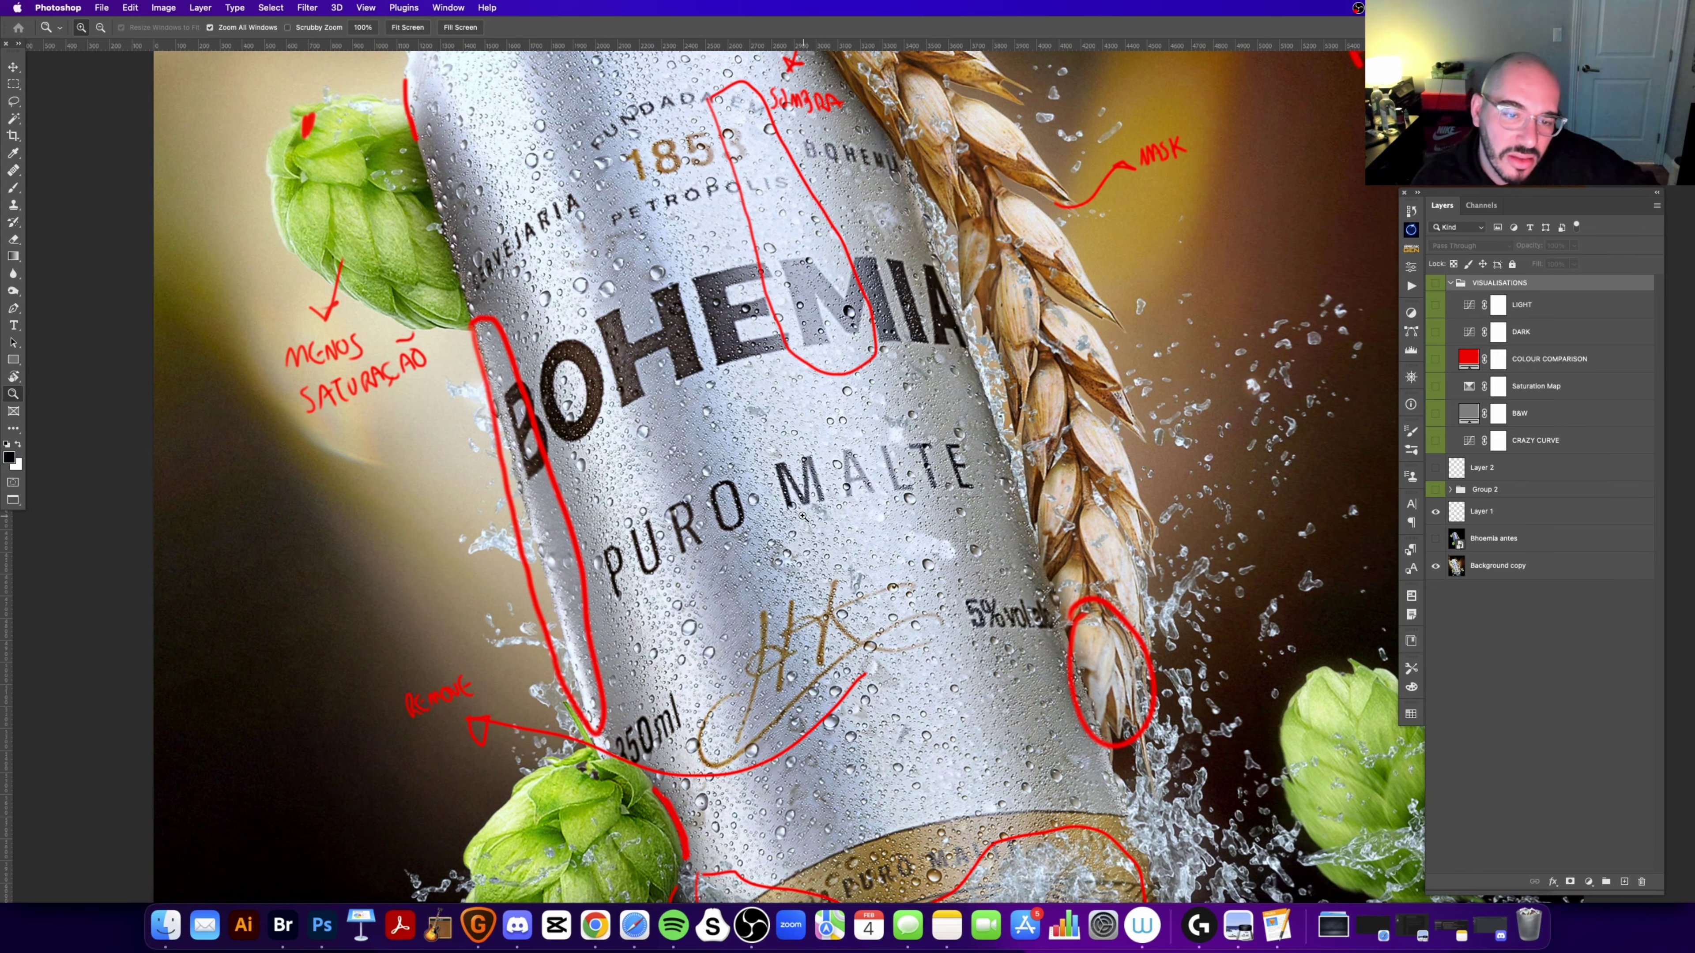
scroll(792, 433, "left", 2)
scroll(762, 448, "left", 1)
scroll(762, 449, "up", 3)
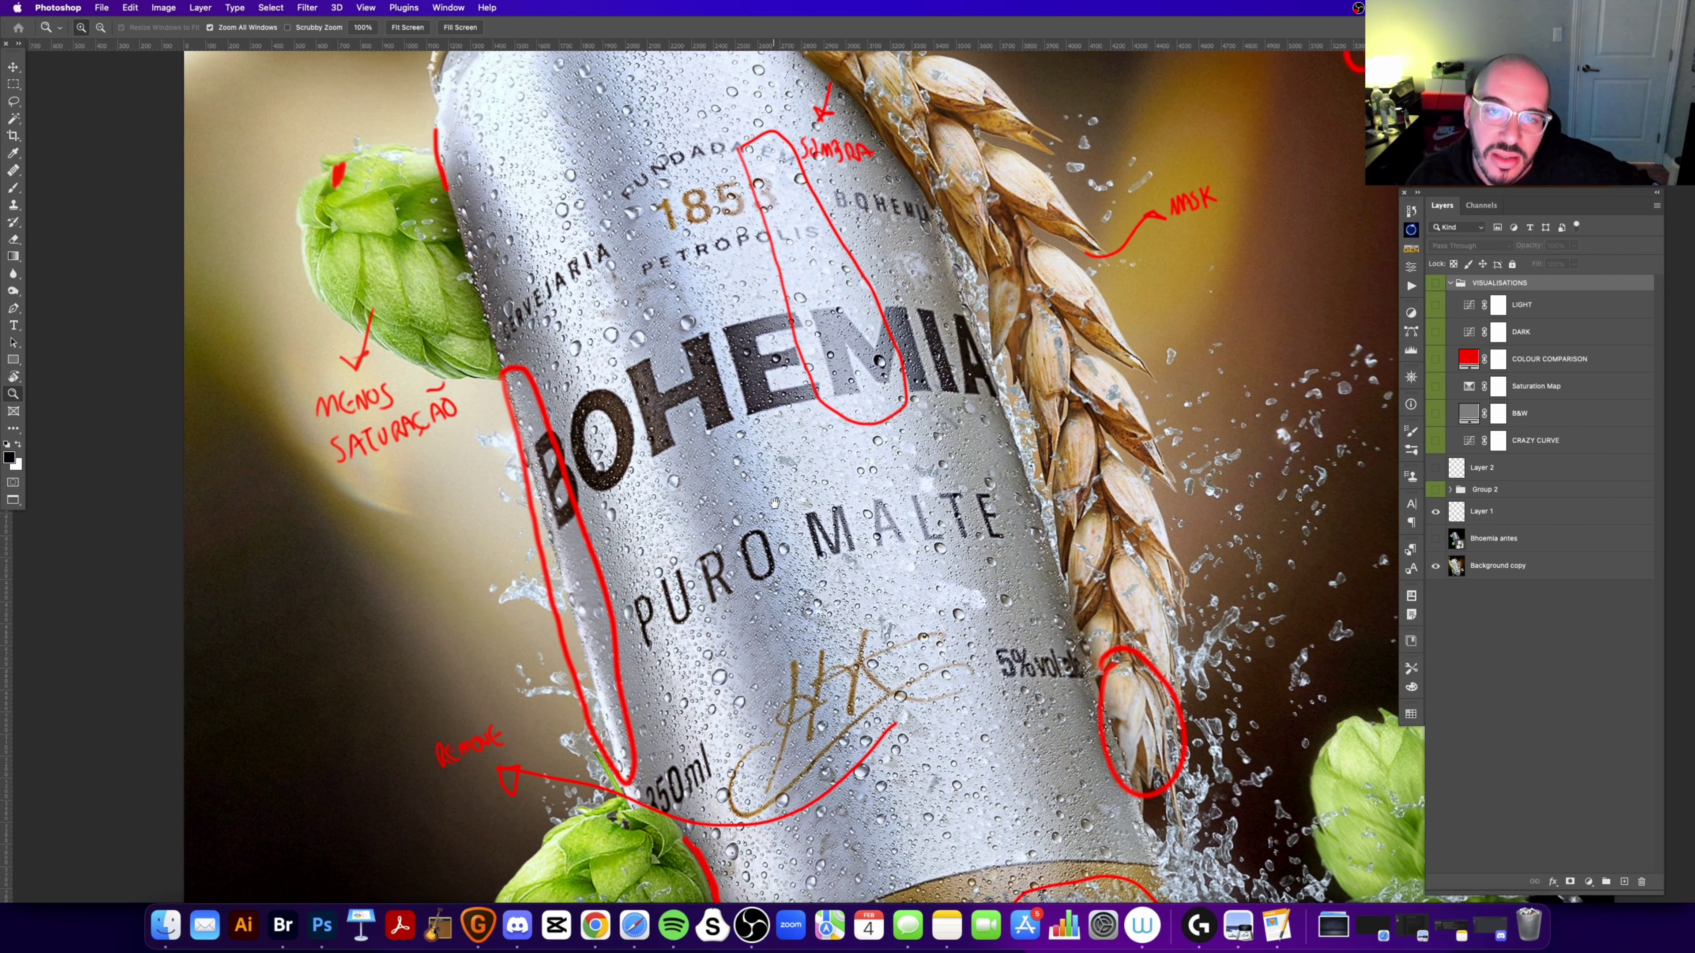
scroll(763, 448, "left", 1)
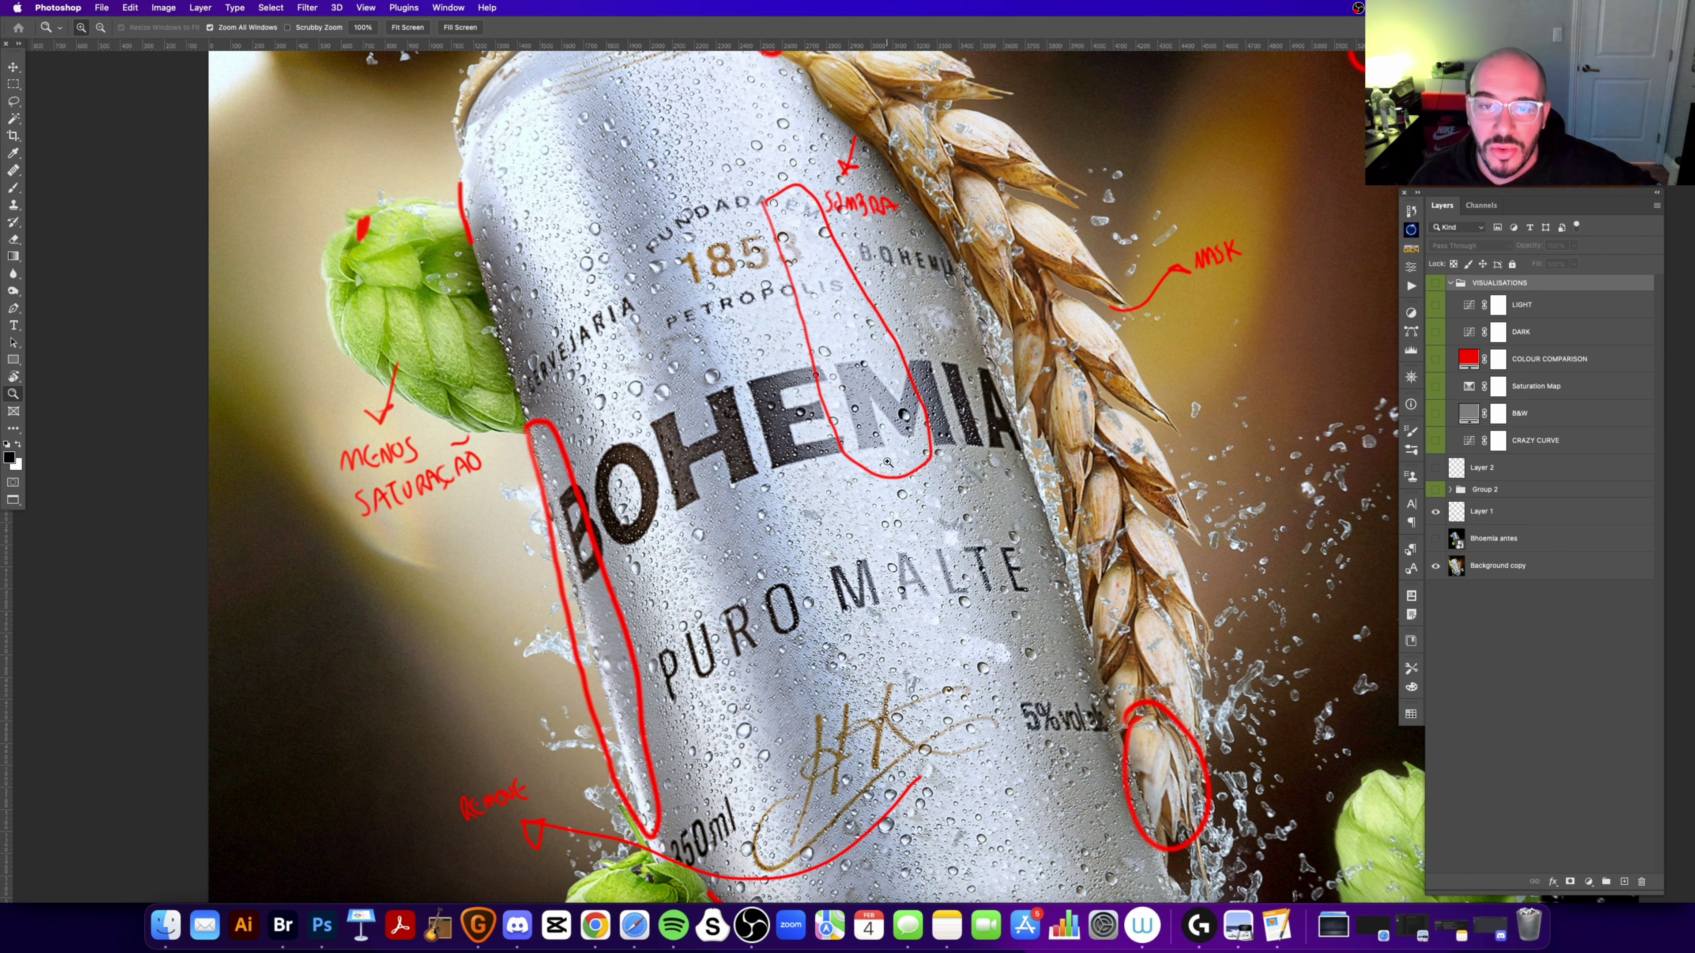
scroll(806, 248, "up", 2)
scroll(806, 248, "left", 2)
scroll(828, 280, "up", 1)
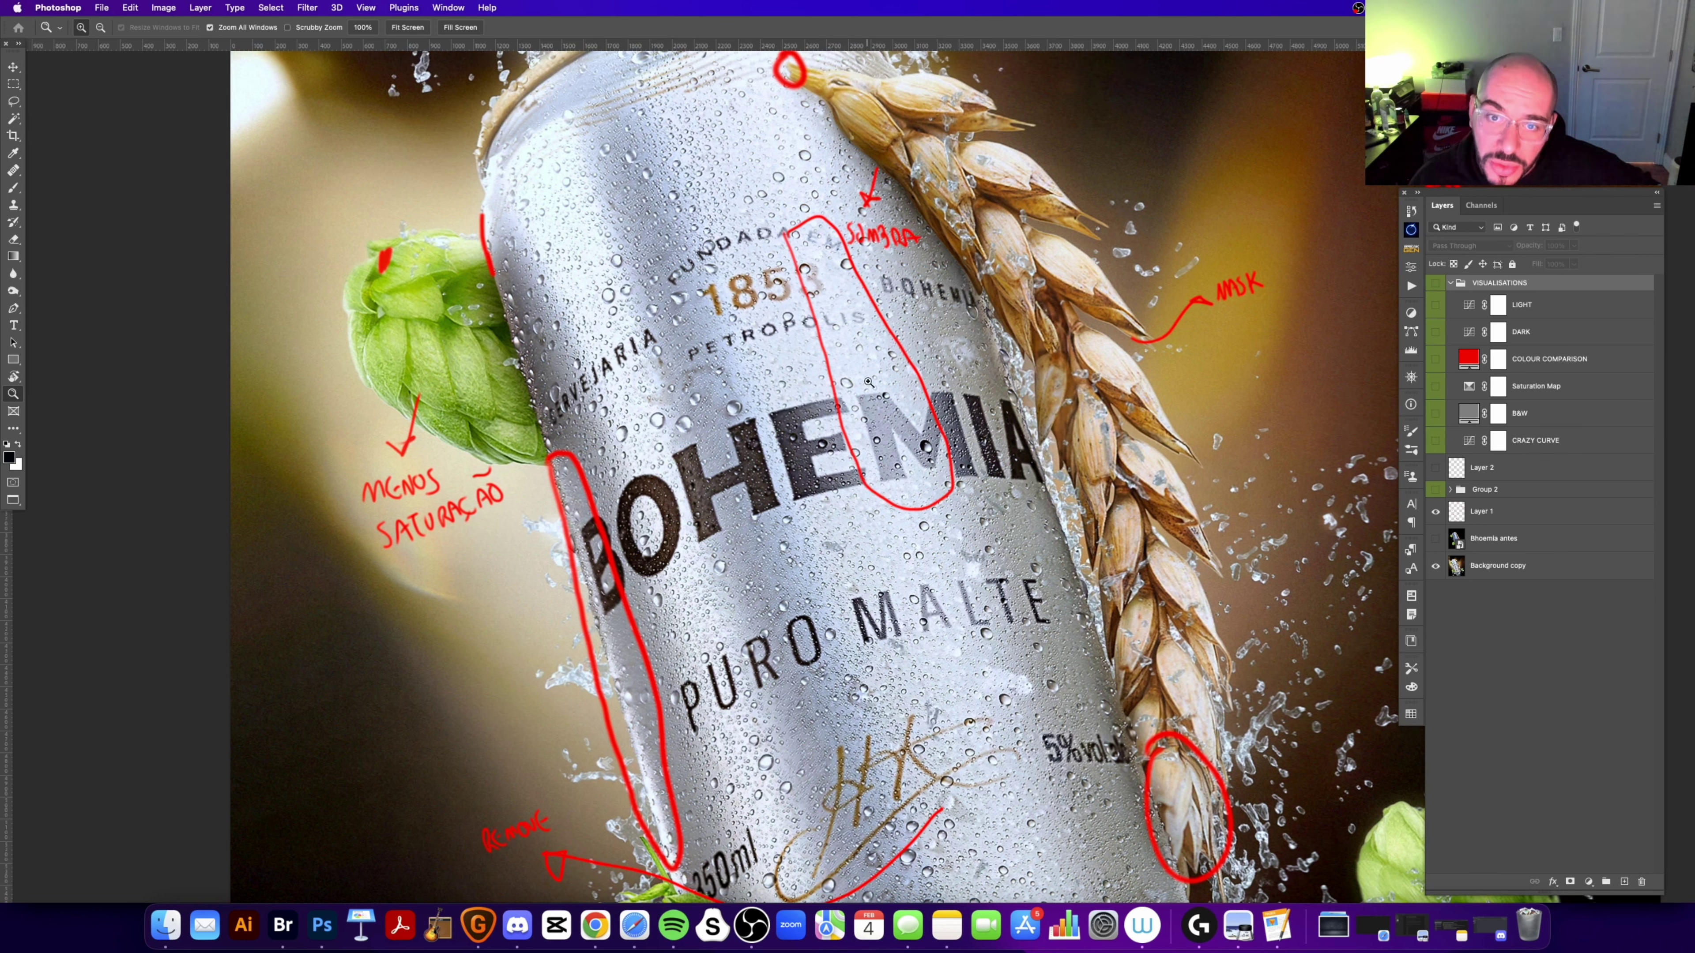
Step: Fit the image on screen, collapse the VISUALISATIONS group and hide Layer 1's annotations
key("super+0")
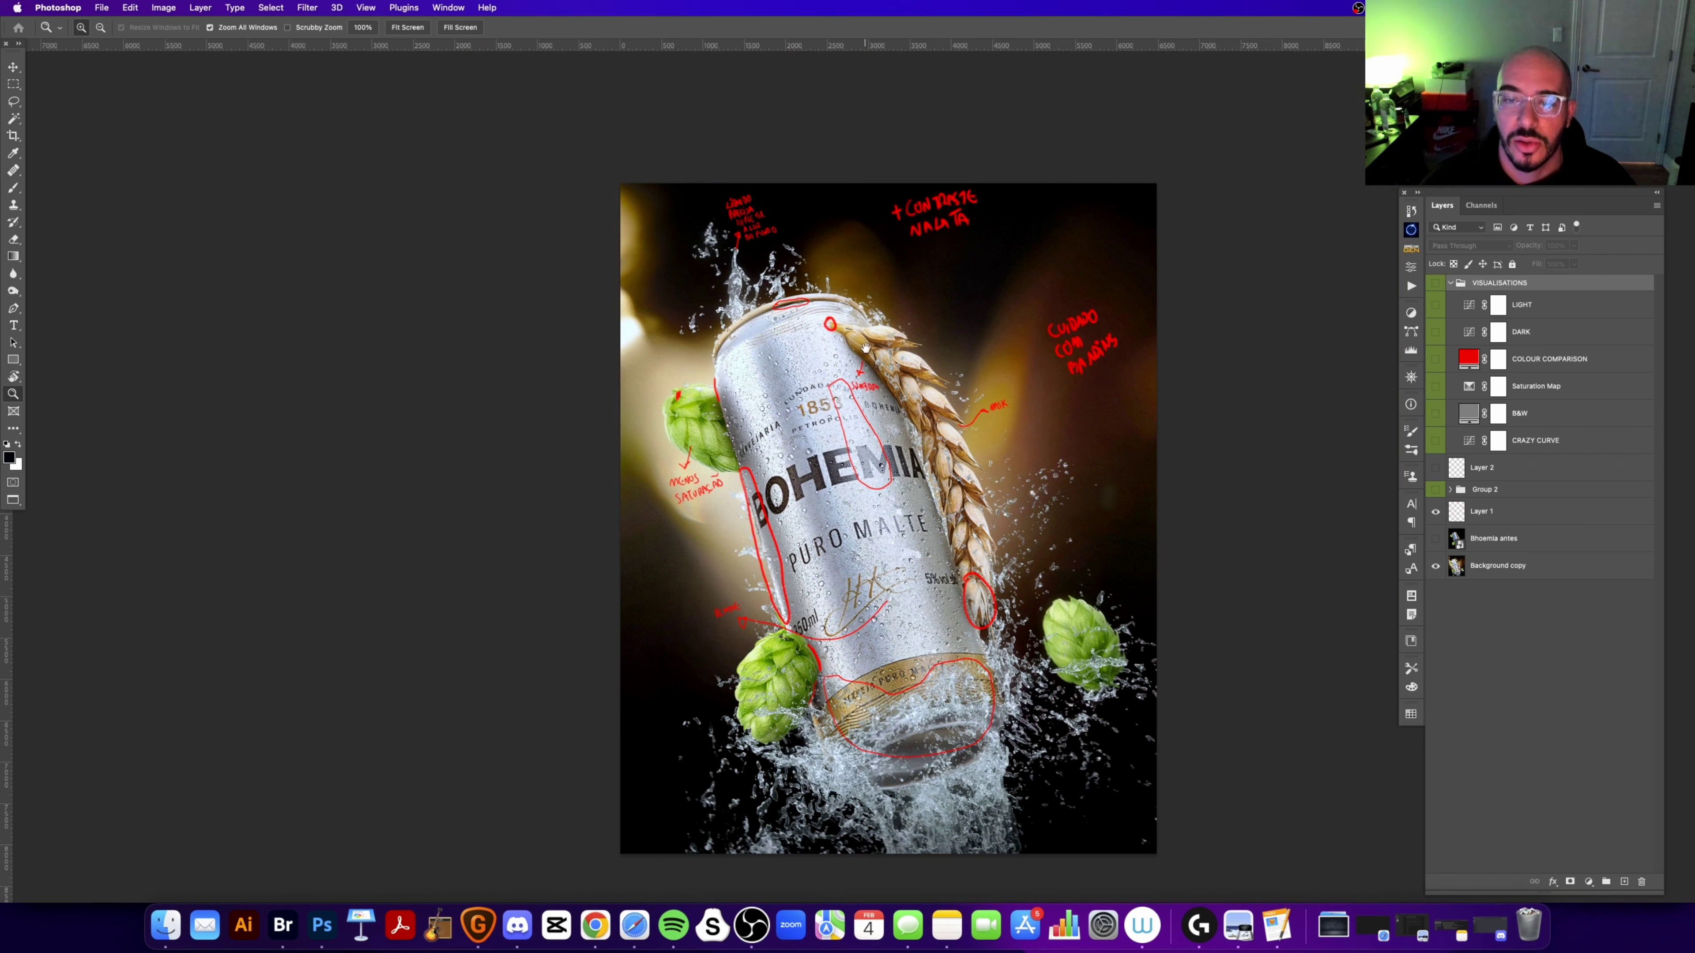
scroll(851, 337, "down", 4)
scroll(850, 337, "right", 1)
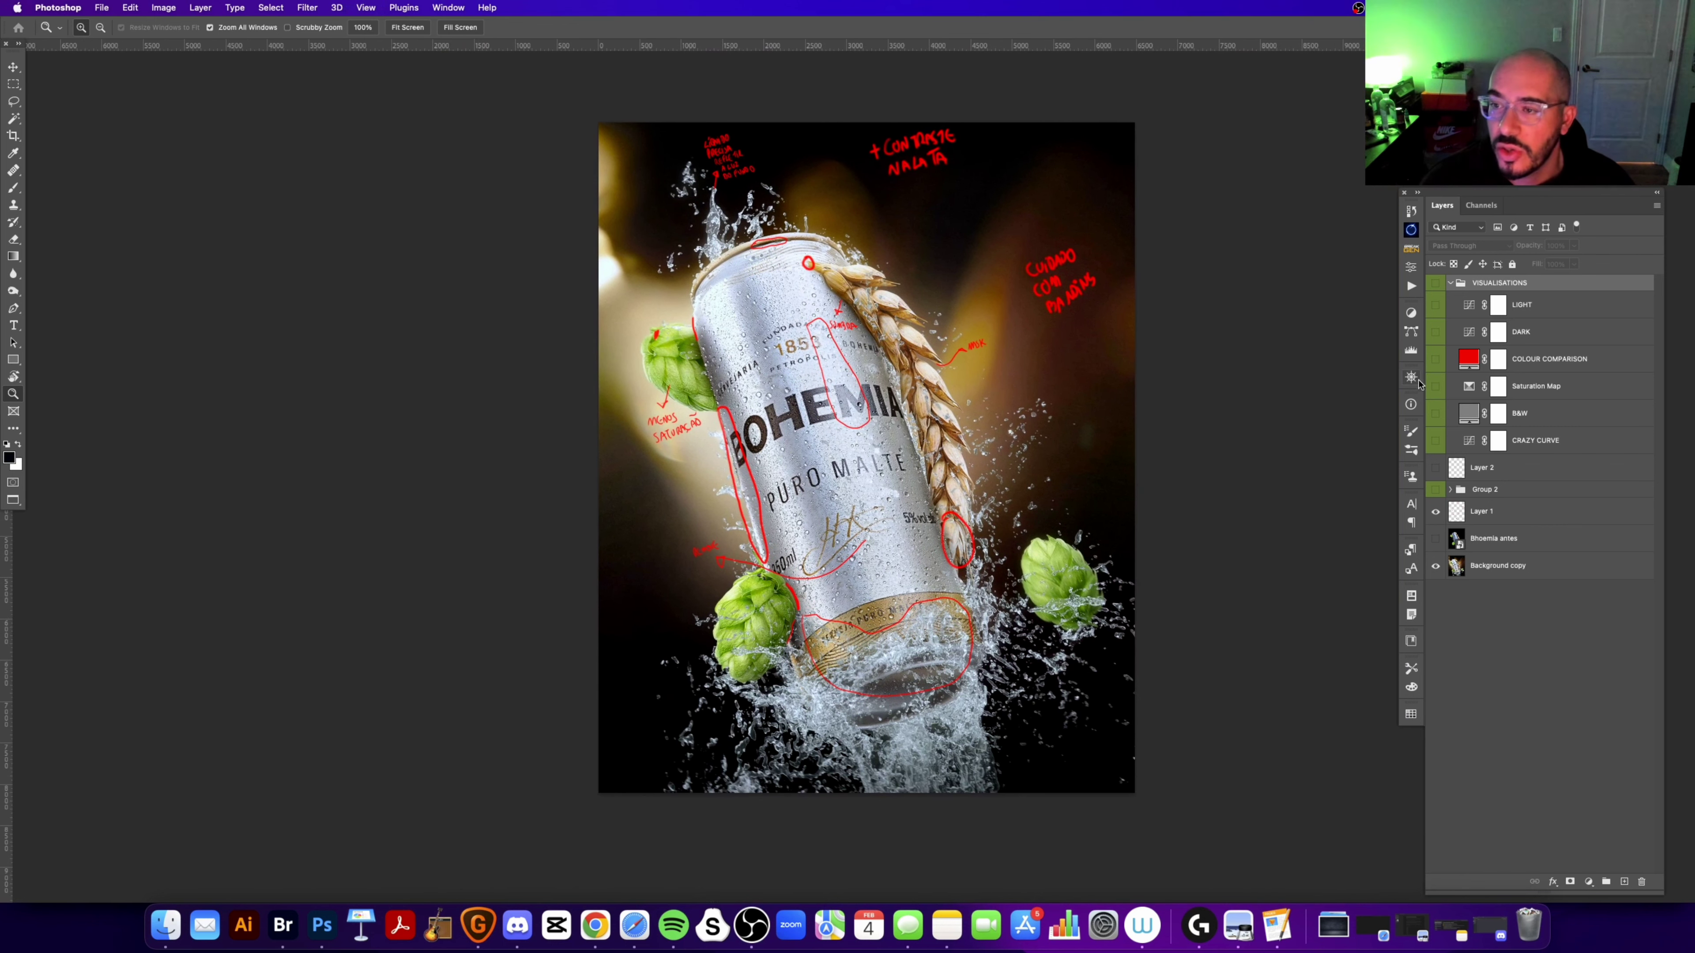
left_click(1450, 282)
left_click(1435, 354)
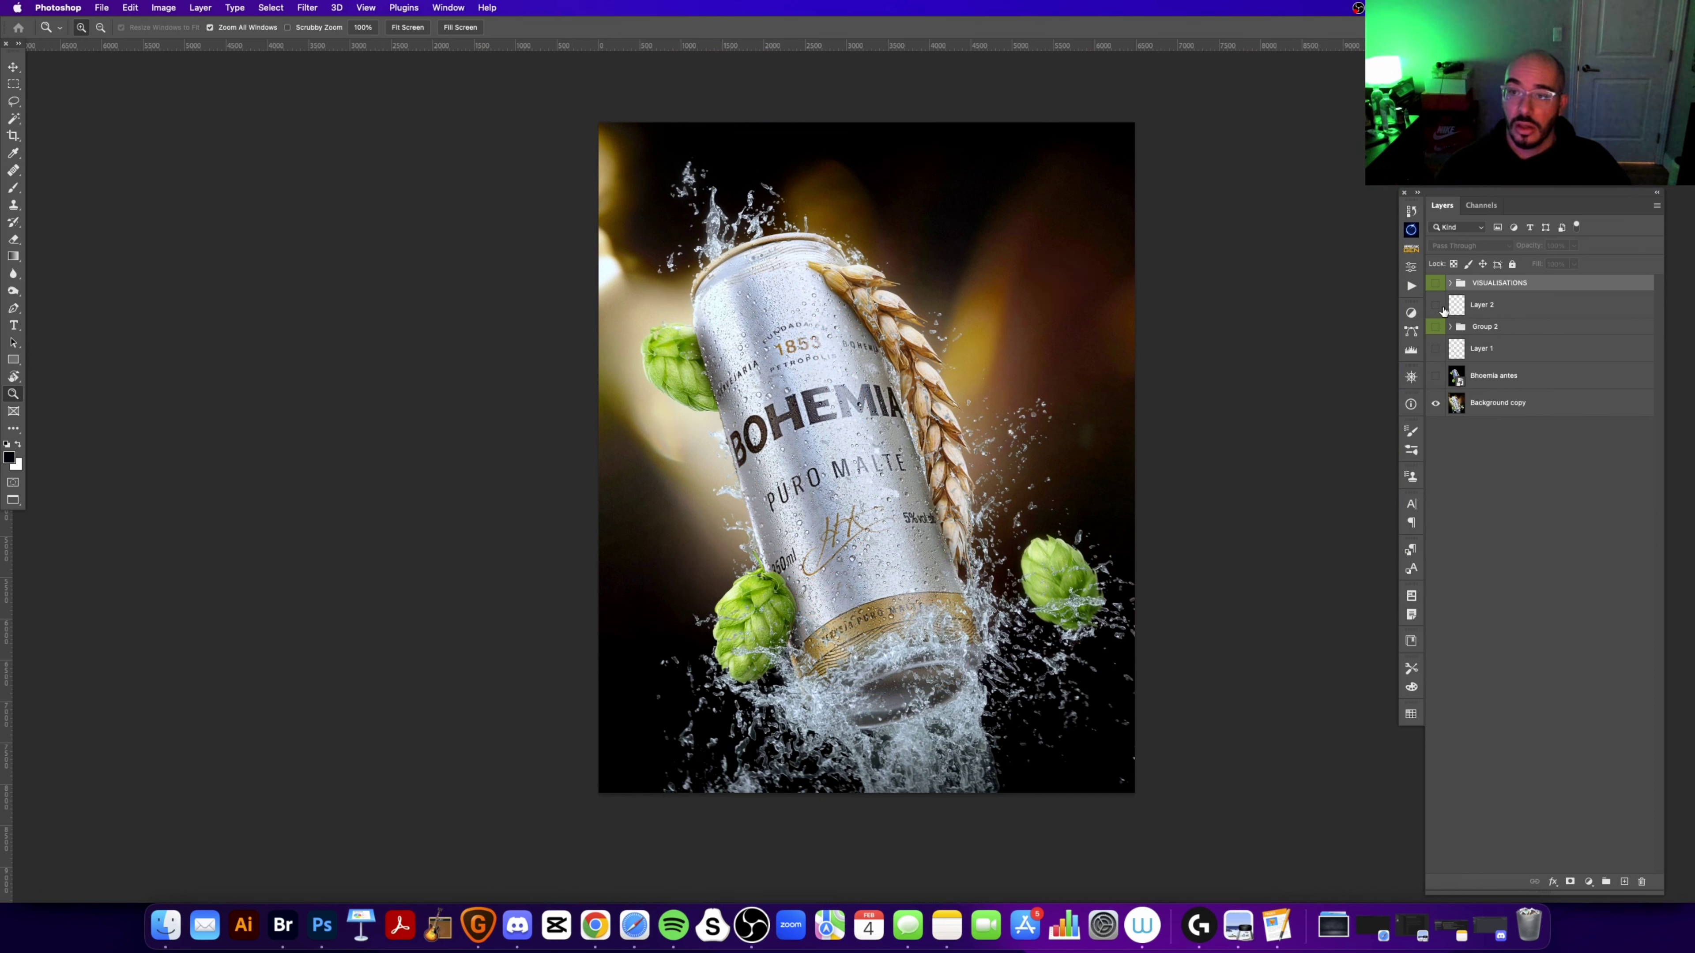
Step: Turn on and expand Group 2, hiding Curves 2, Group 1 and Curves 1
left_click(1436, 326)
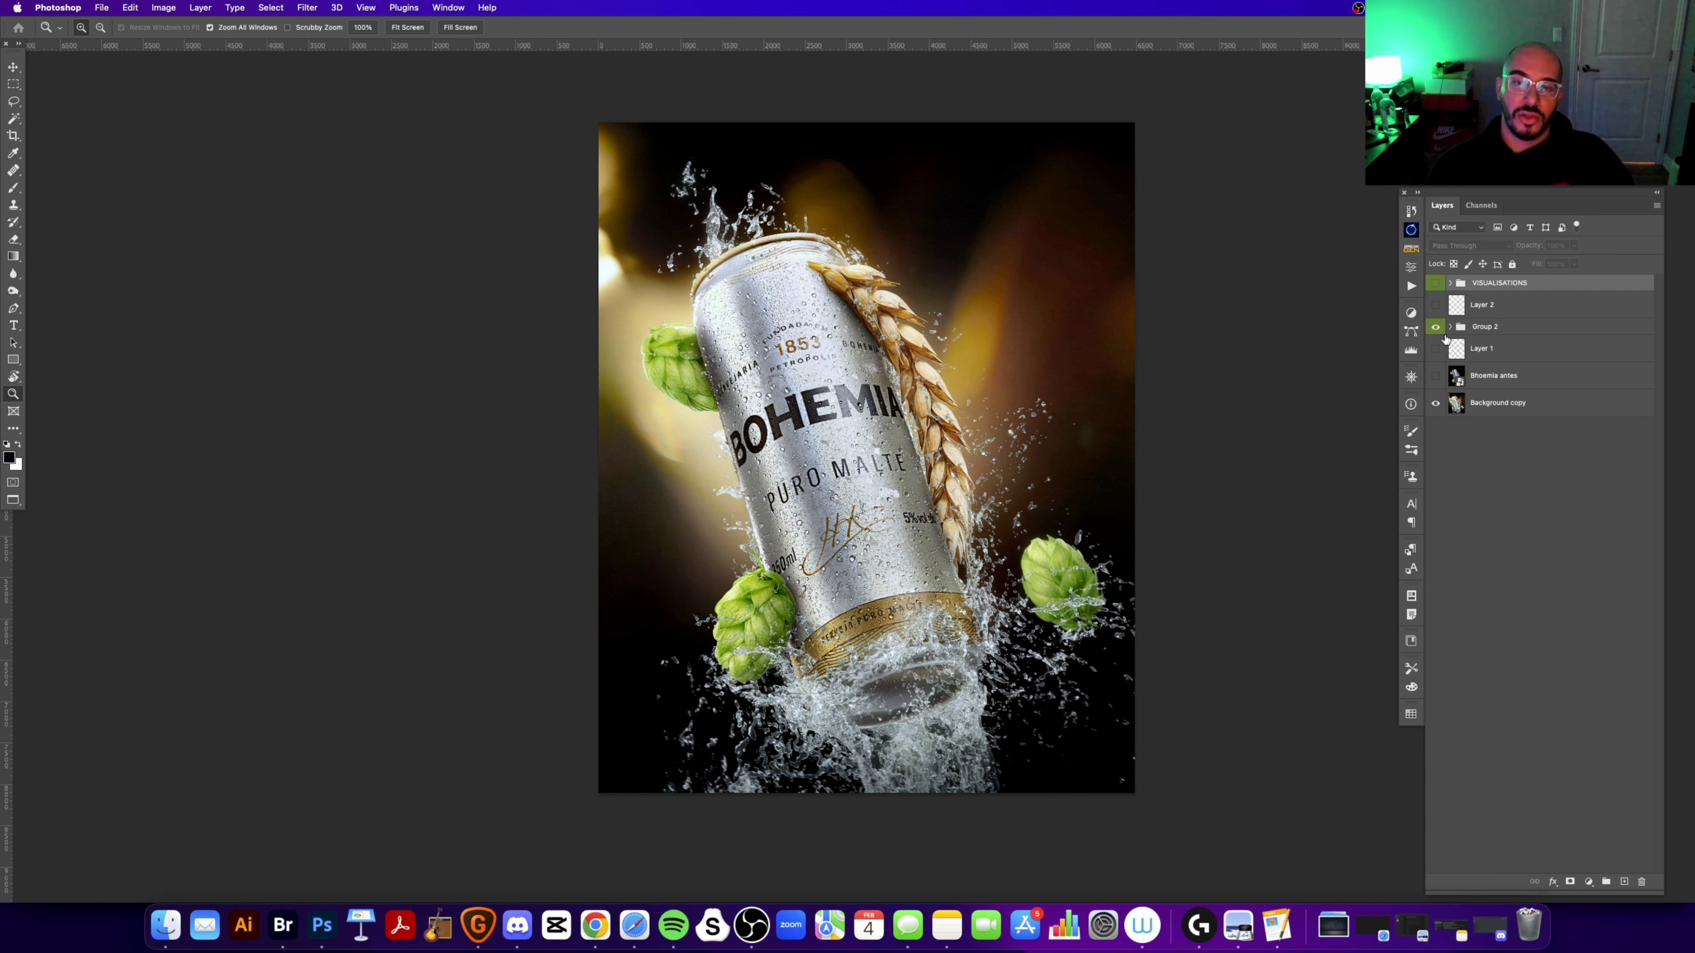
left_click(1450, 327)
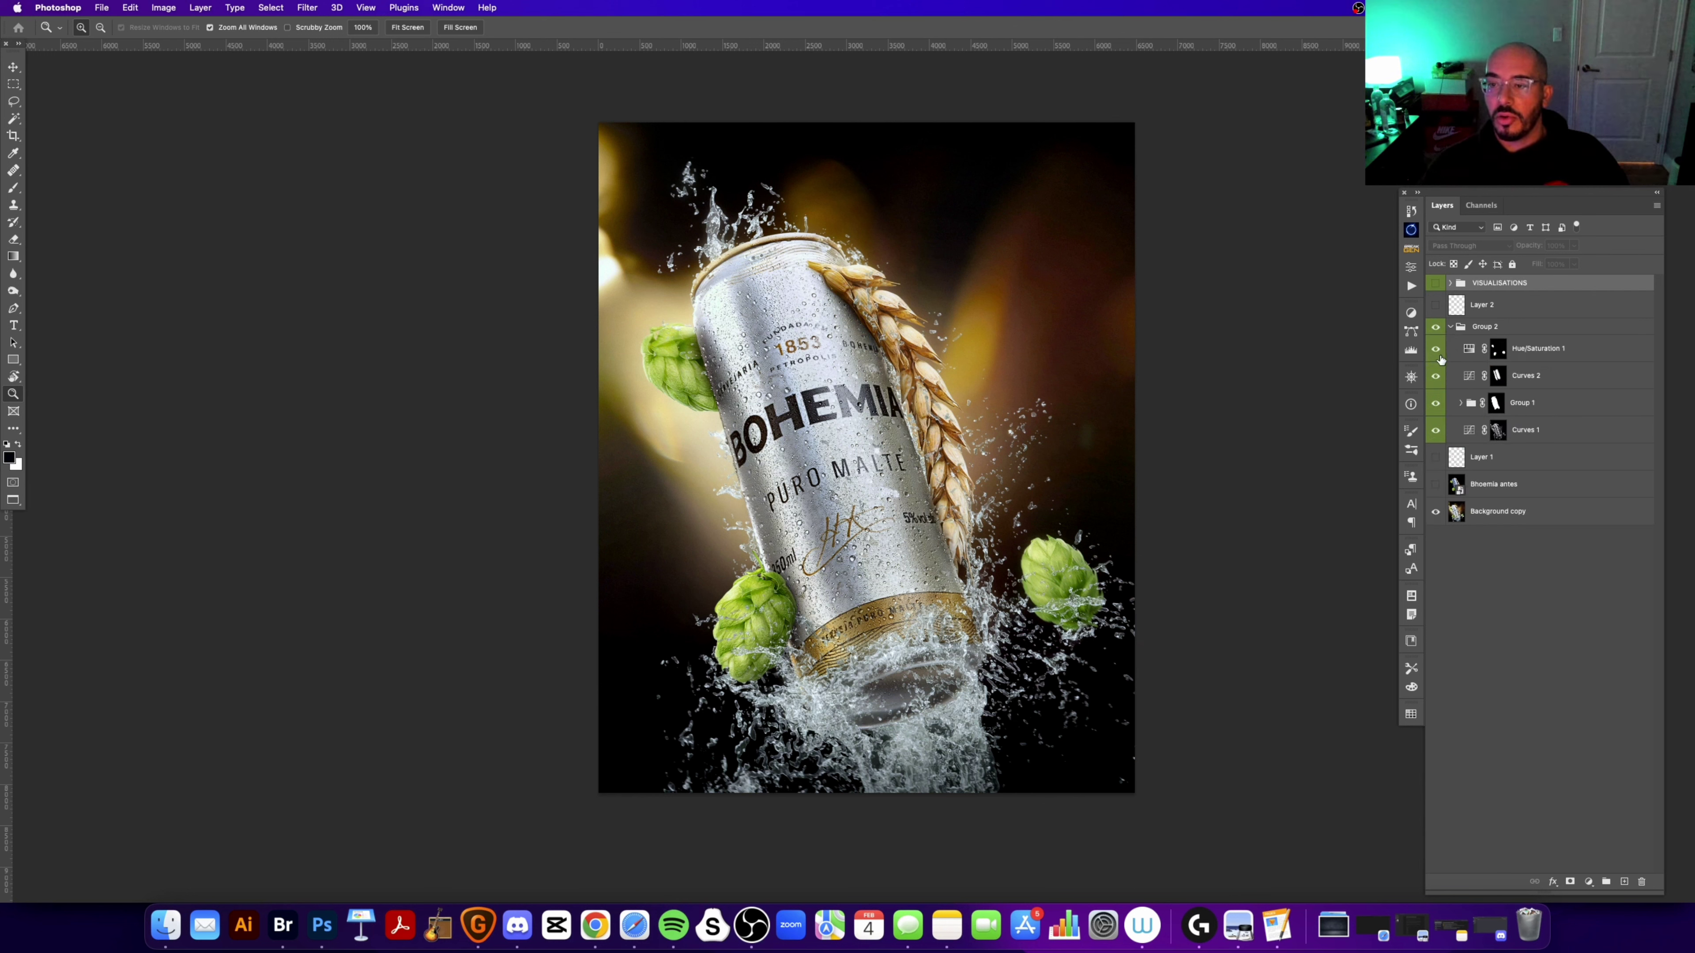
left_click_drag(1436, 375, 1436, 430)
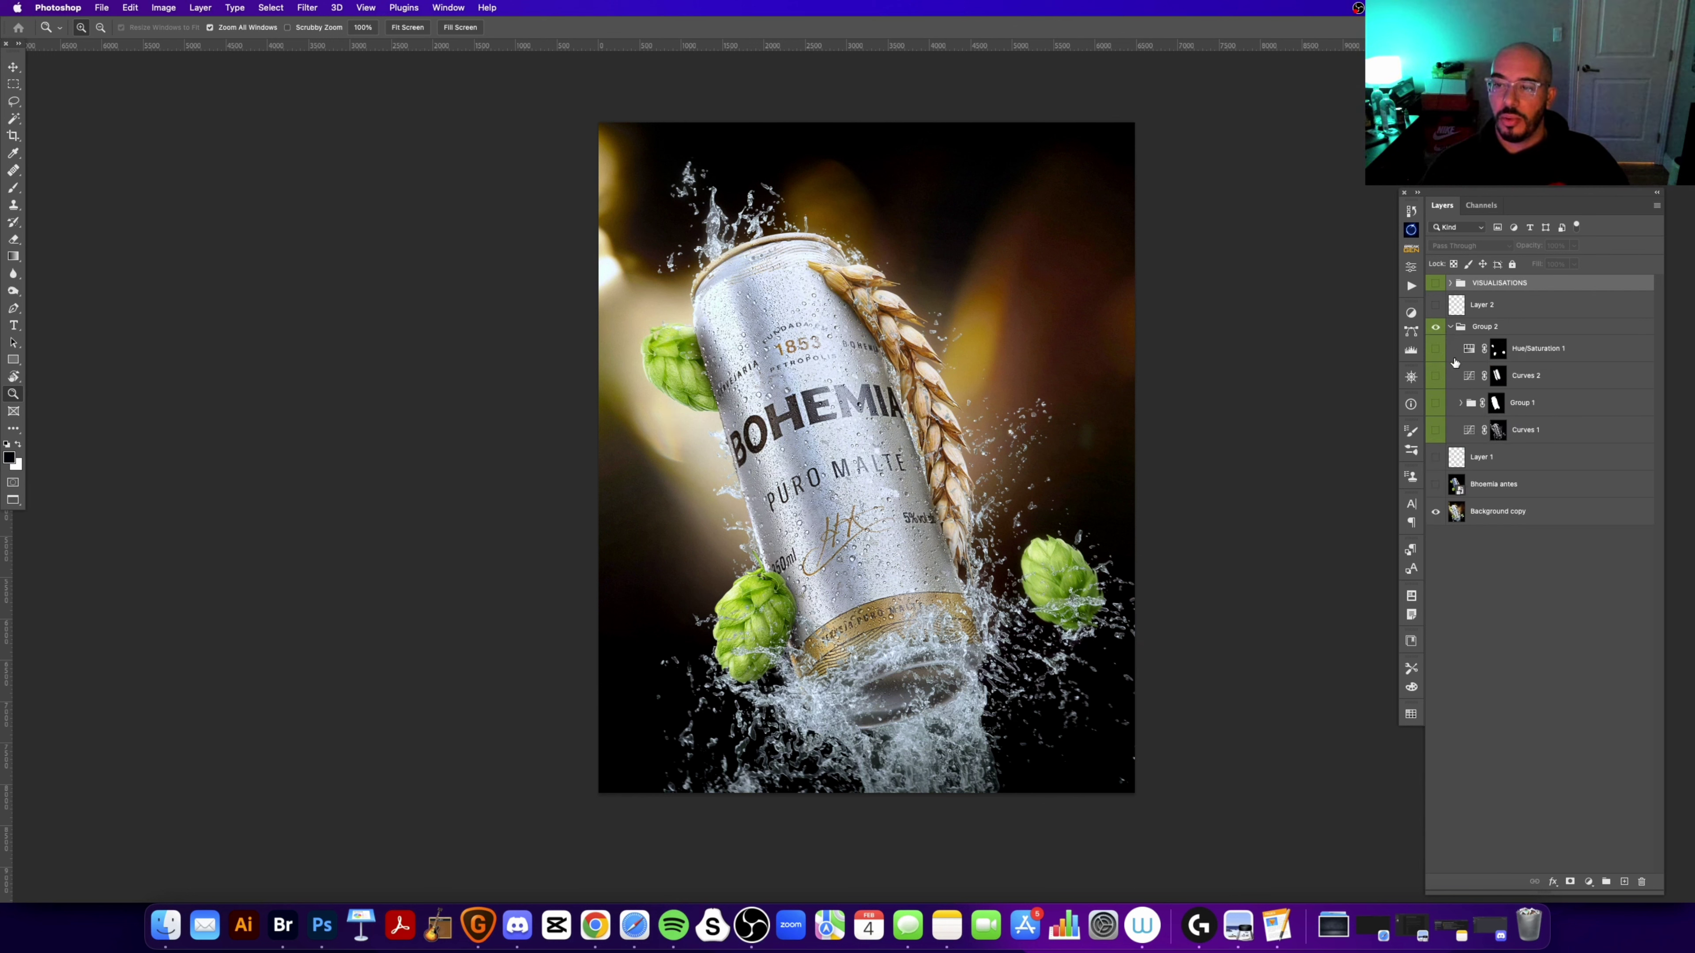
Step: Compare Hue/Saturation 1 on and off, then view the Curves 1 mask in greyscale
left_click(1498, 348, "alt")
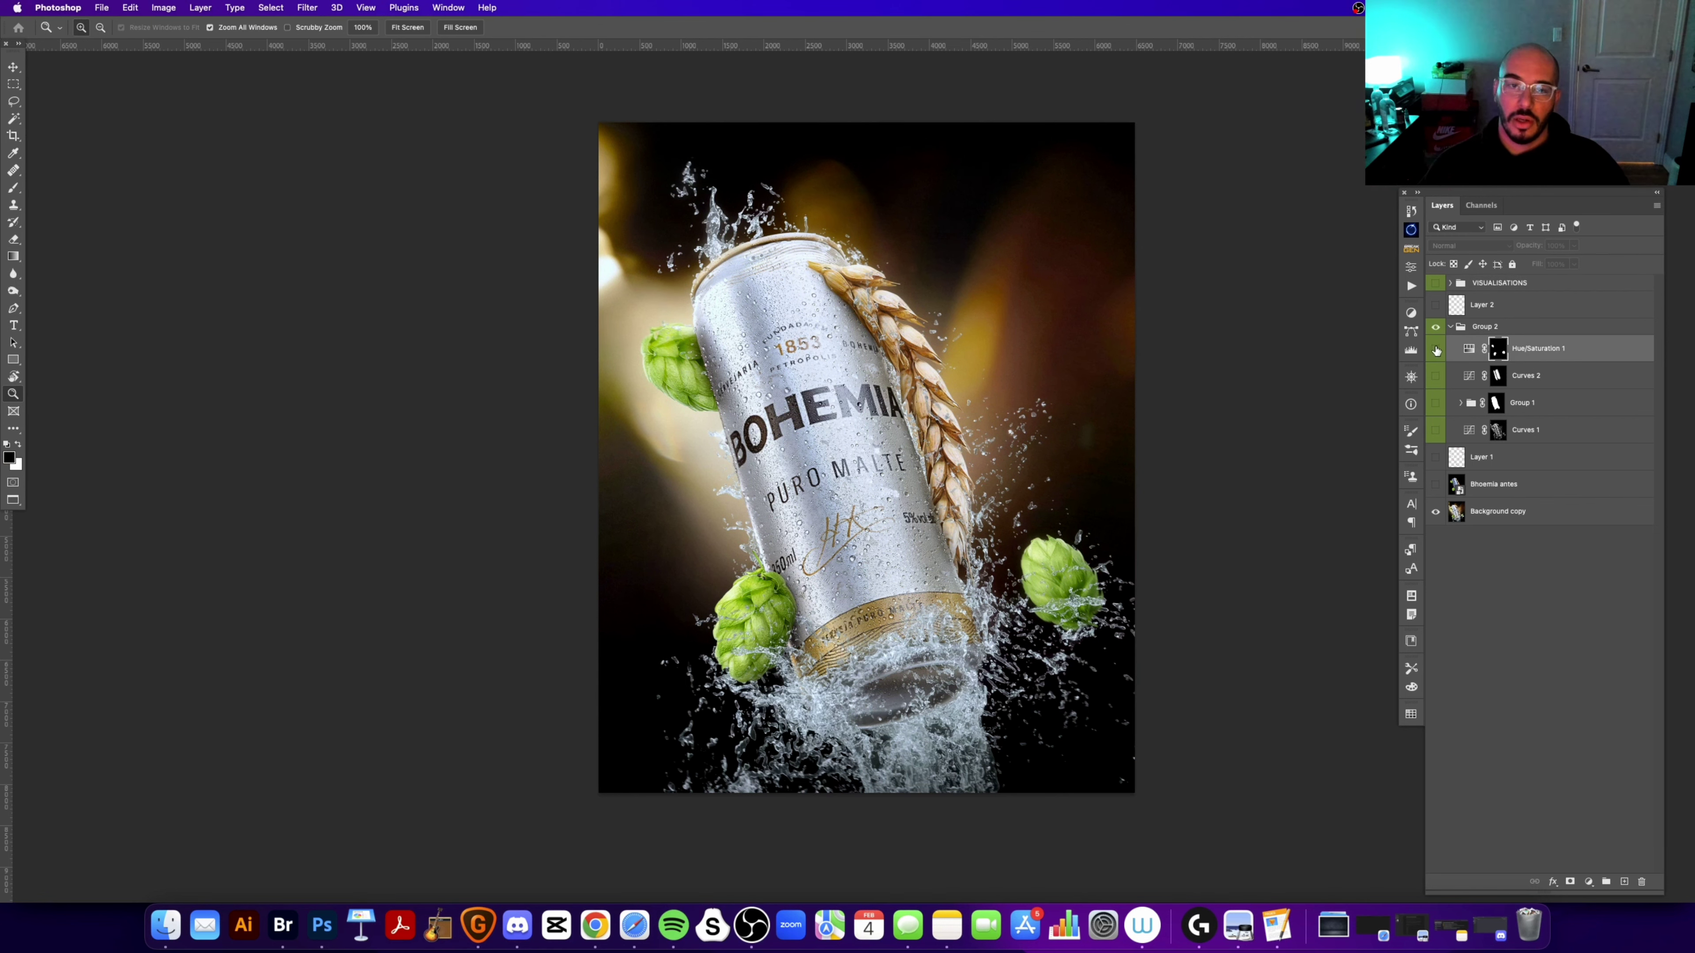
left_click(1436, 348)
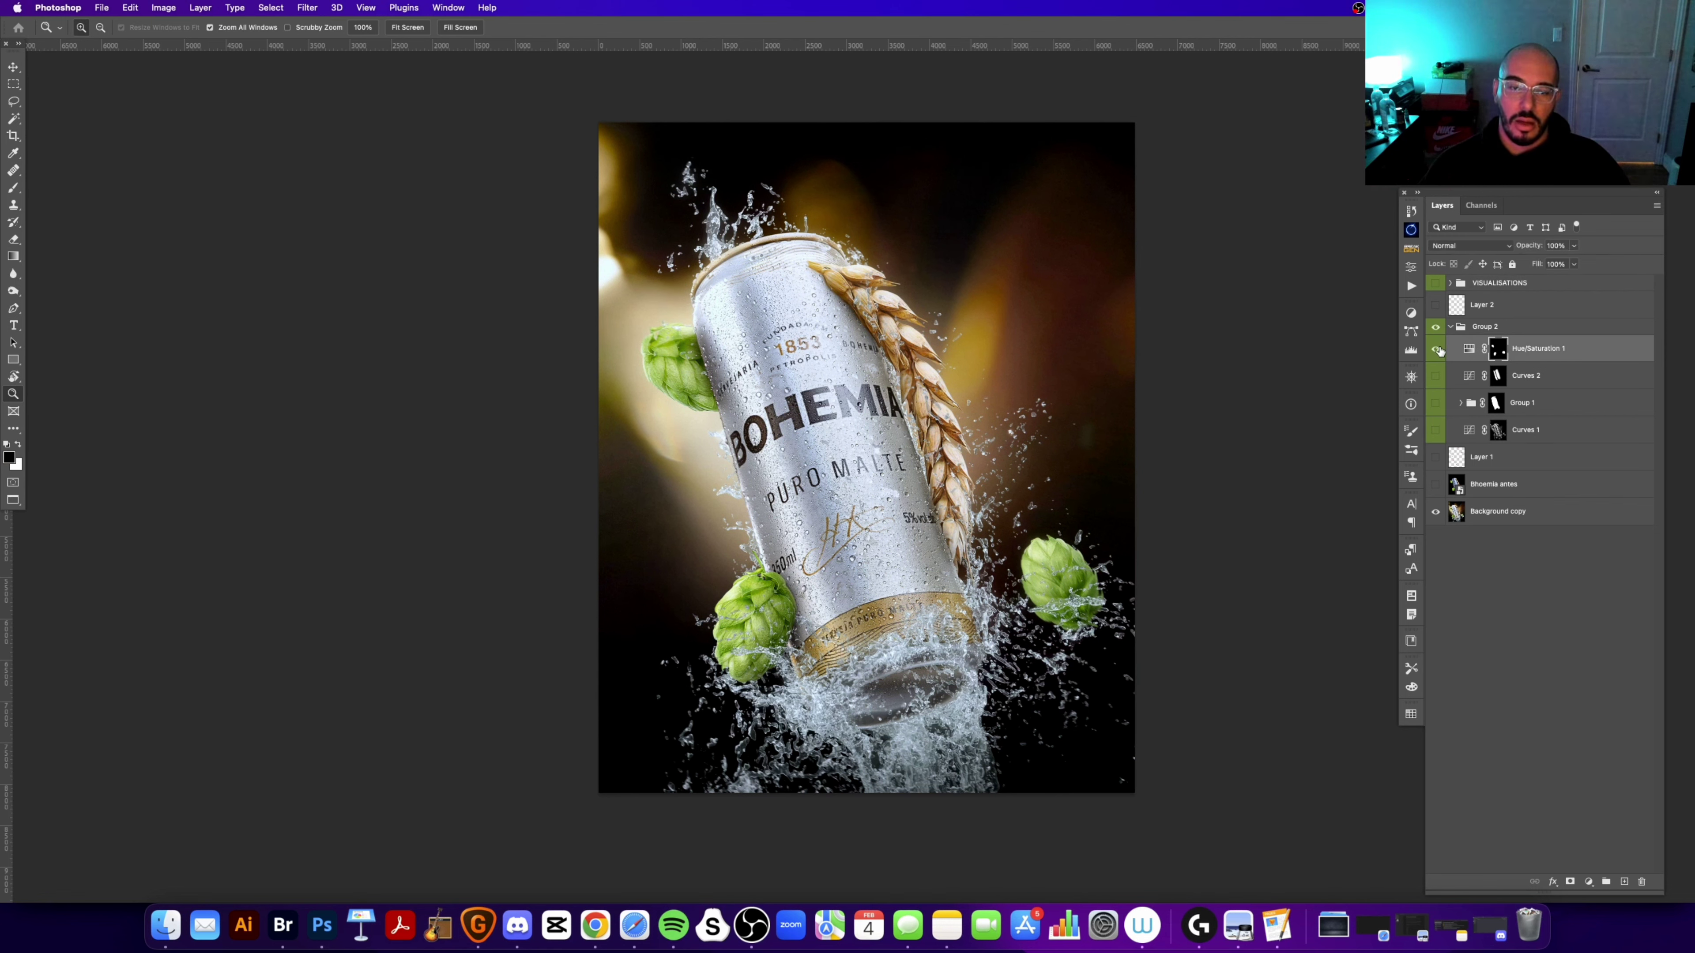
left_click(1435, 349)
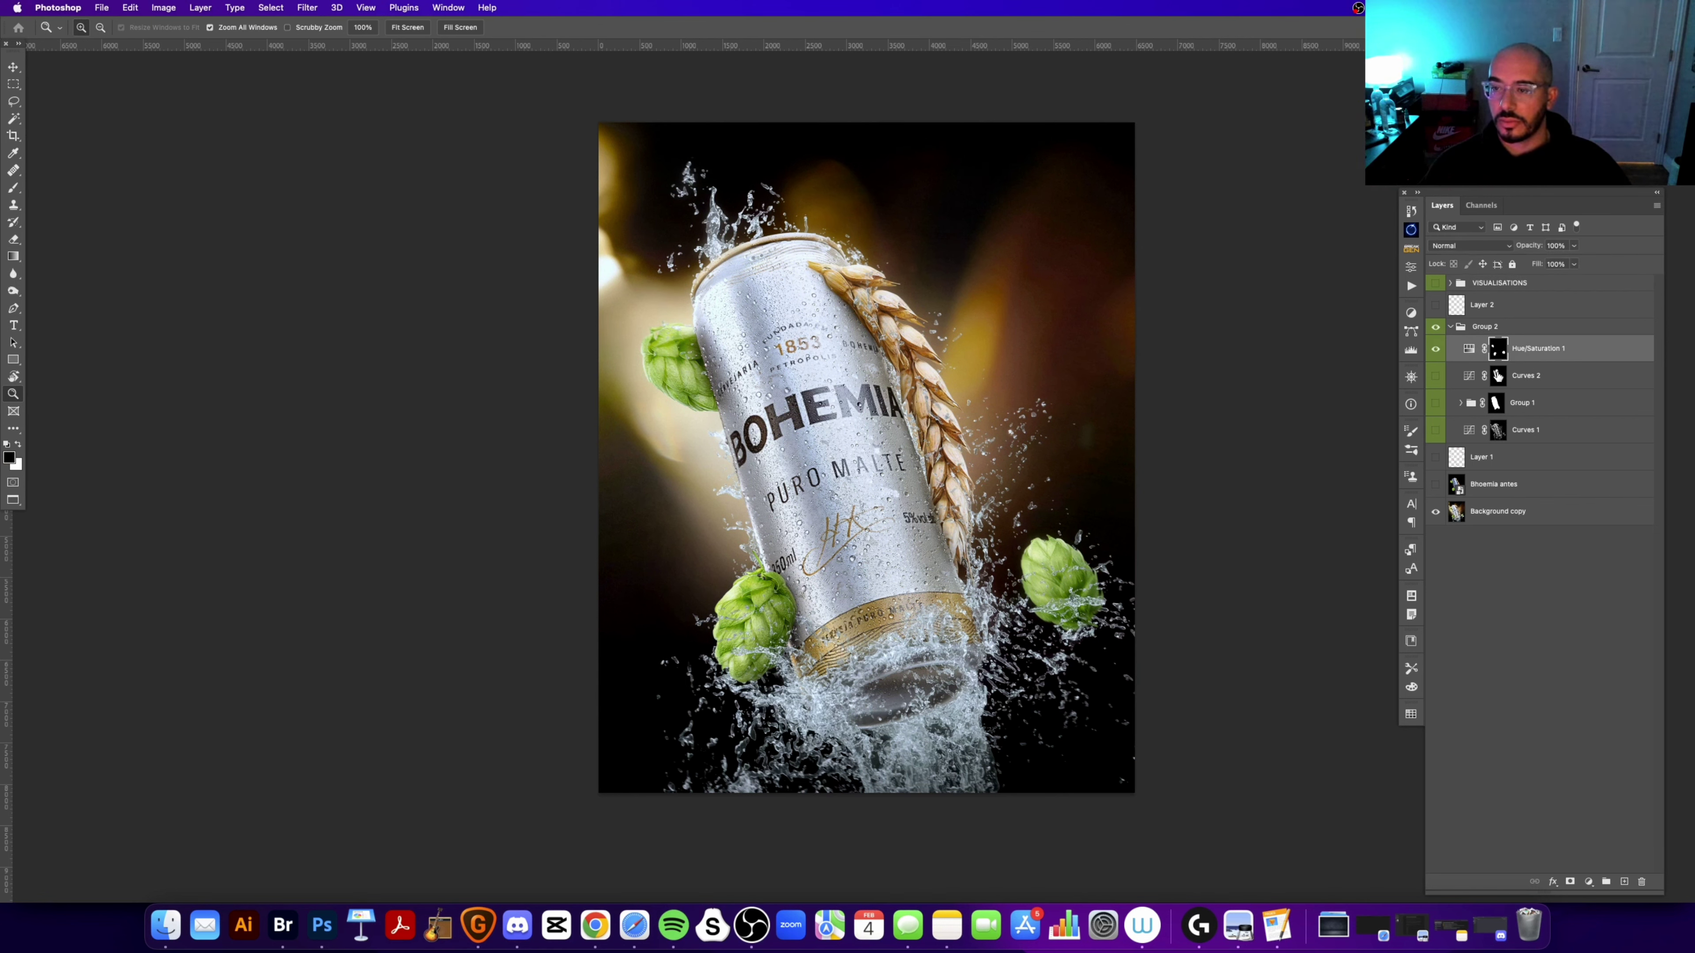
left_click(1498, 375)
left_click(1498, 430)
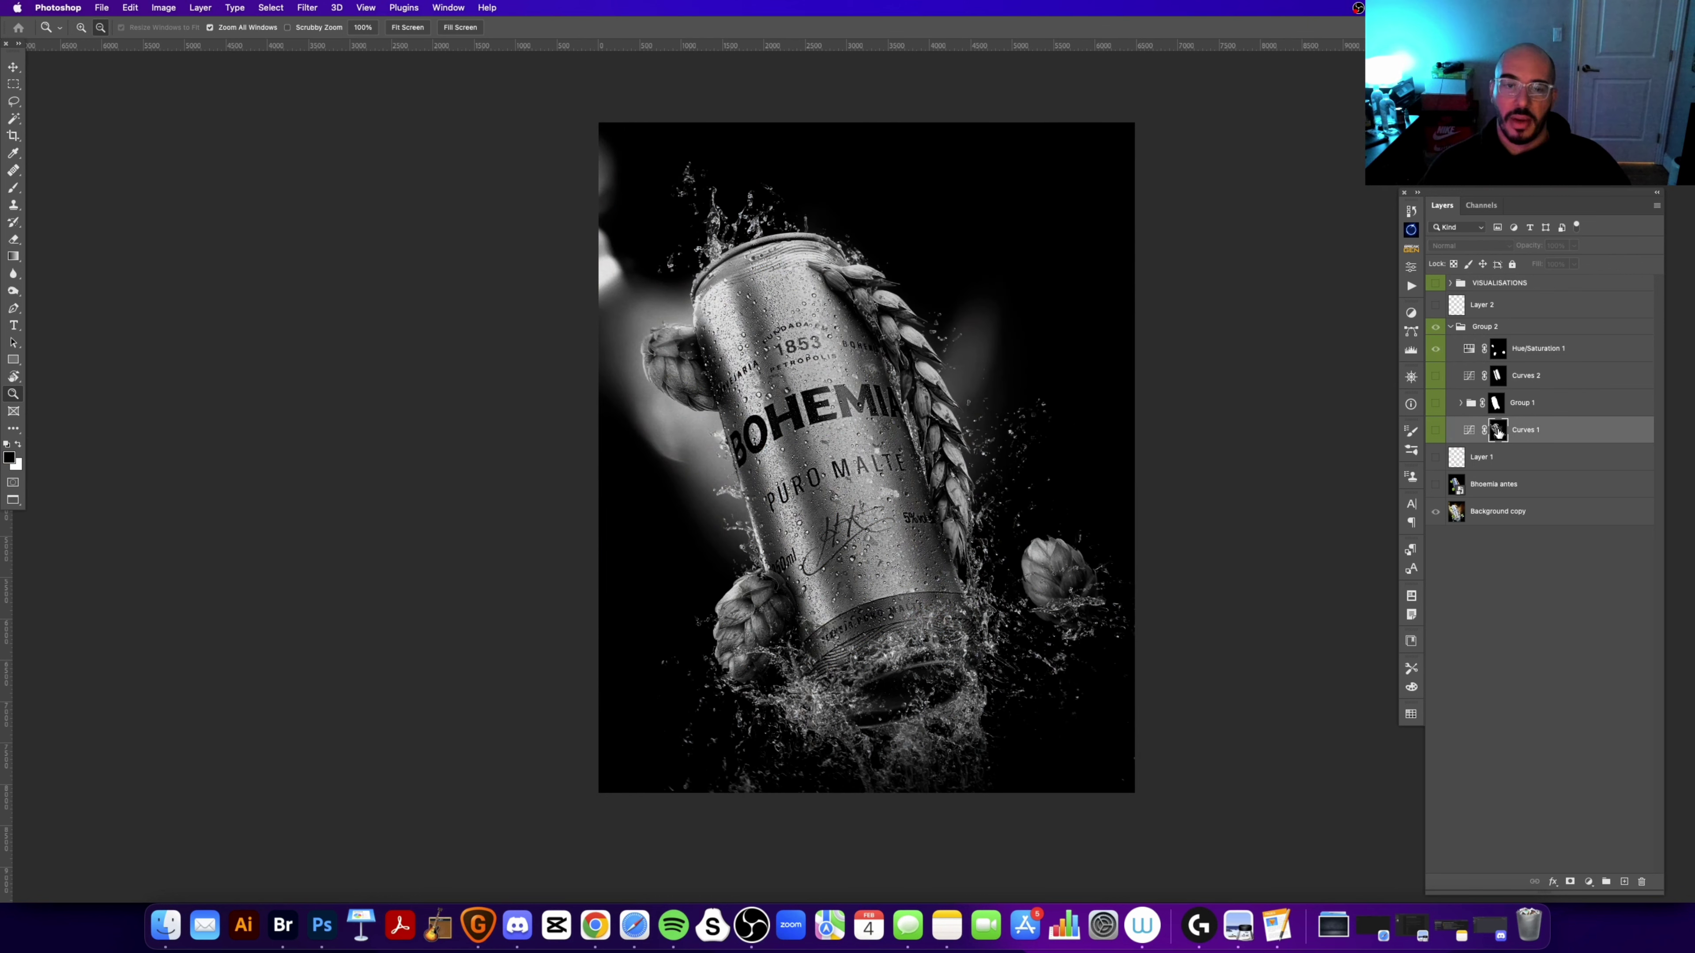
Step: Open Curves 1's curve settings and toggle it off and on to compare its effect
left_click(1498, 431, "alt")
double_click(1474, 431)
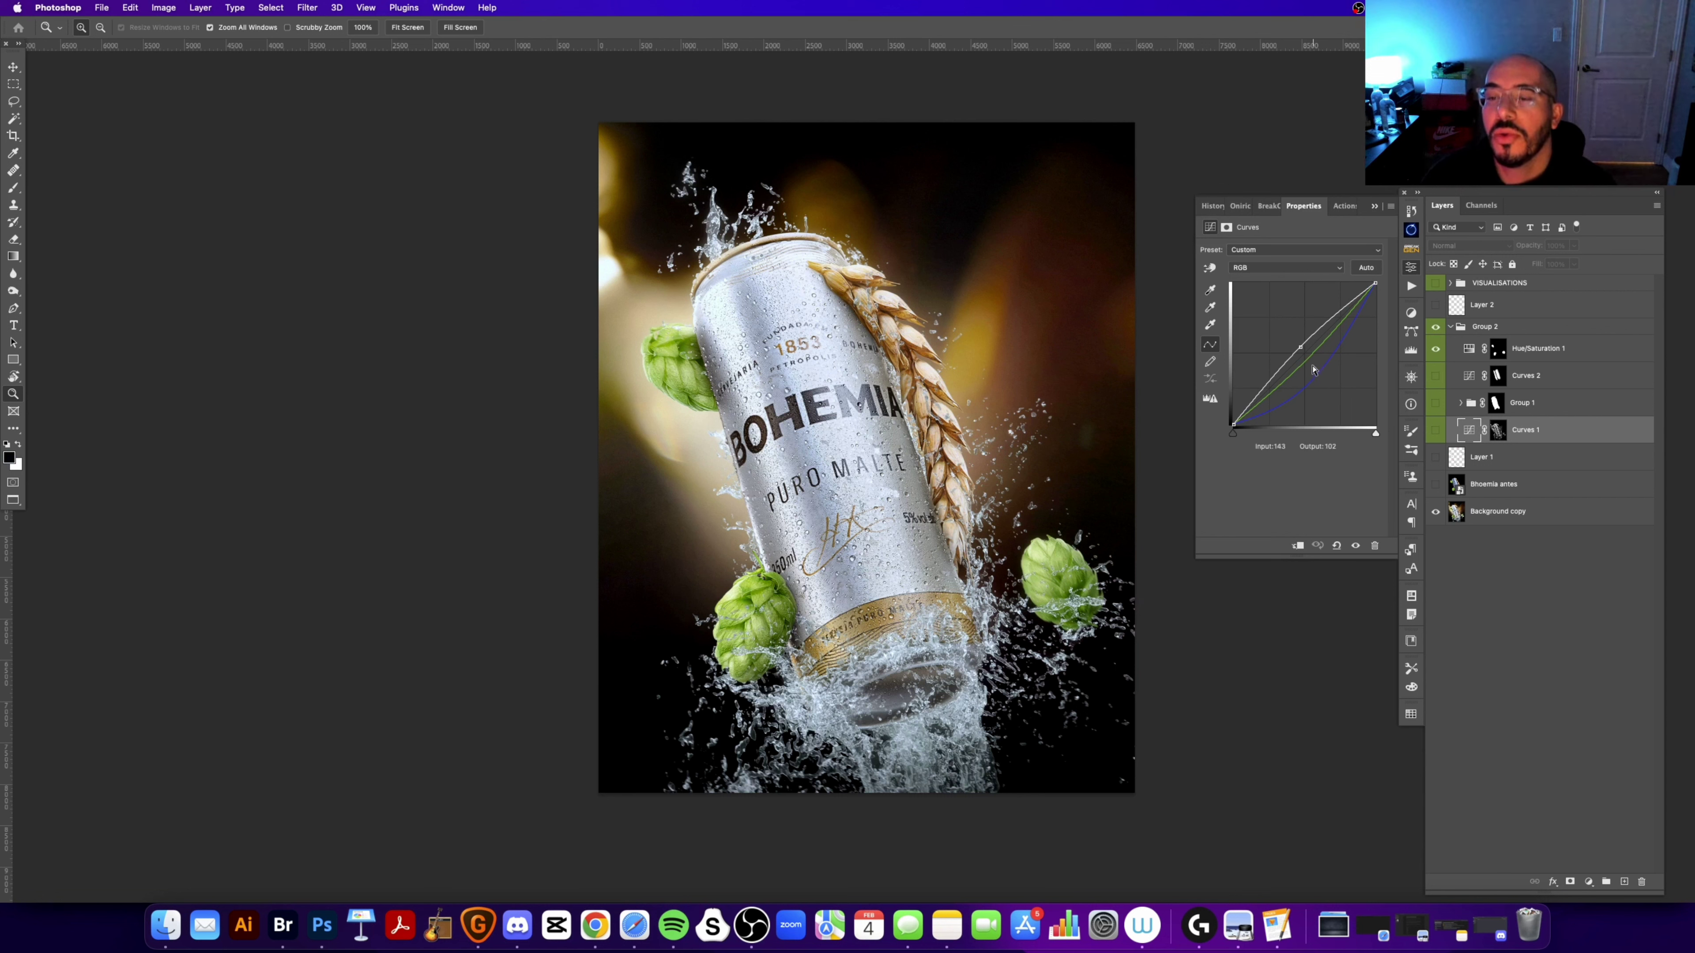
left_click(1435, 431)
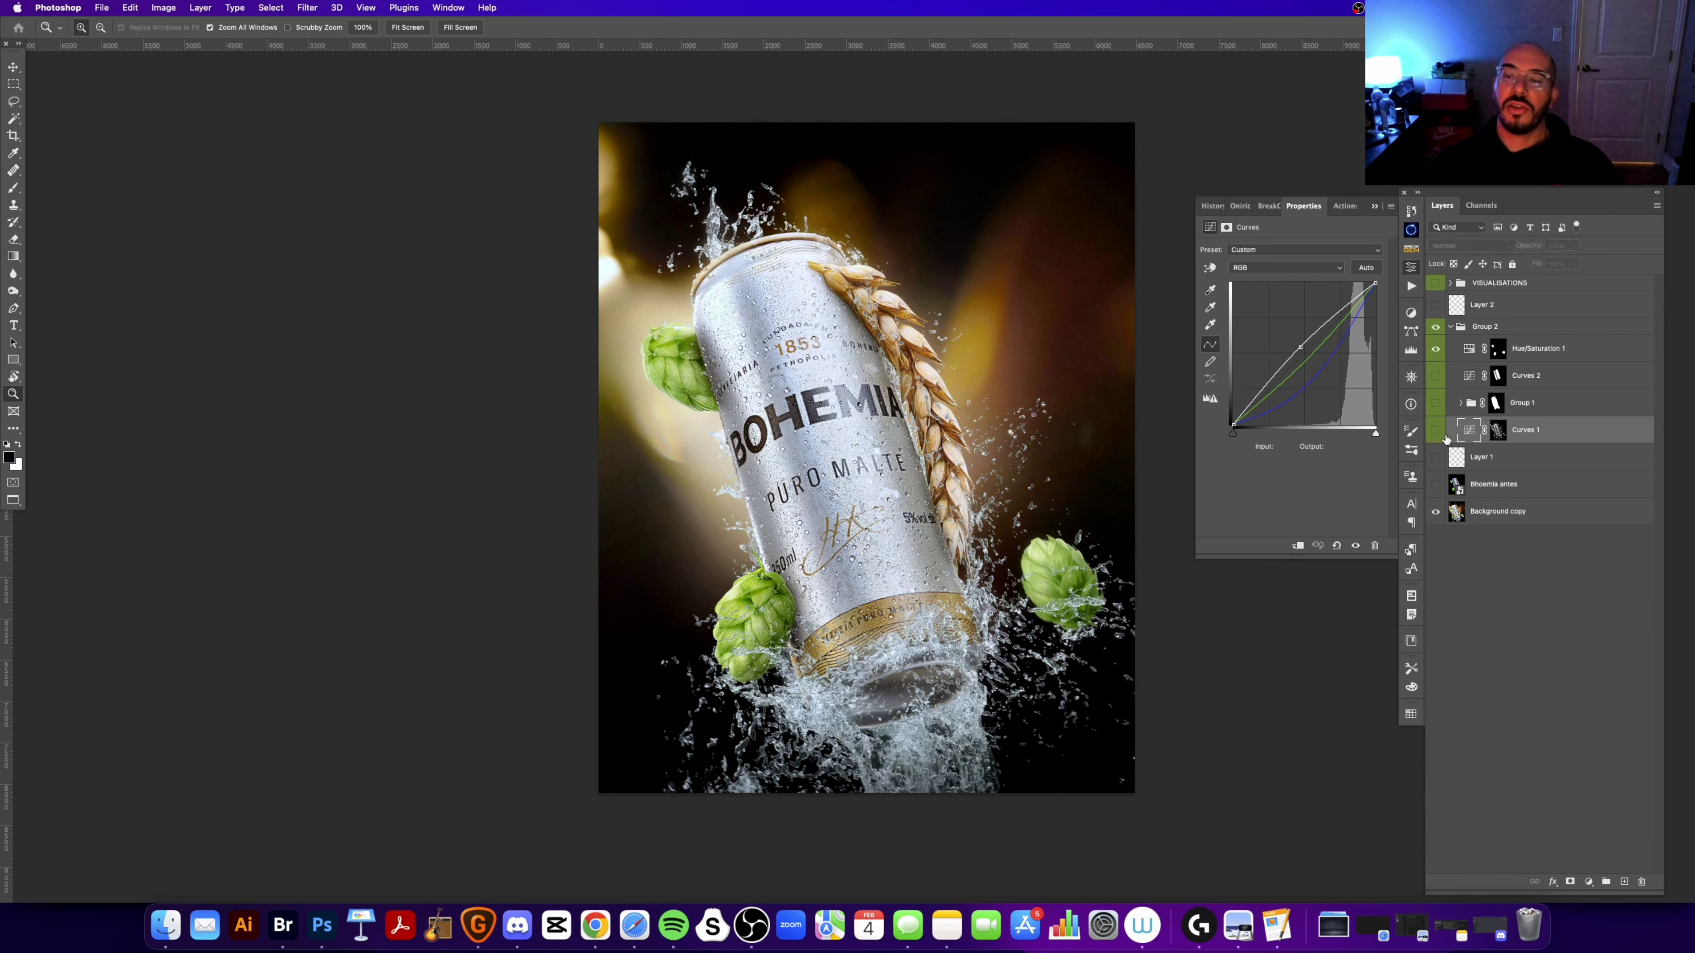
left_click(1436, 431)
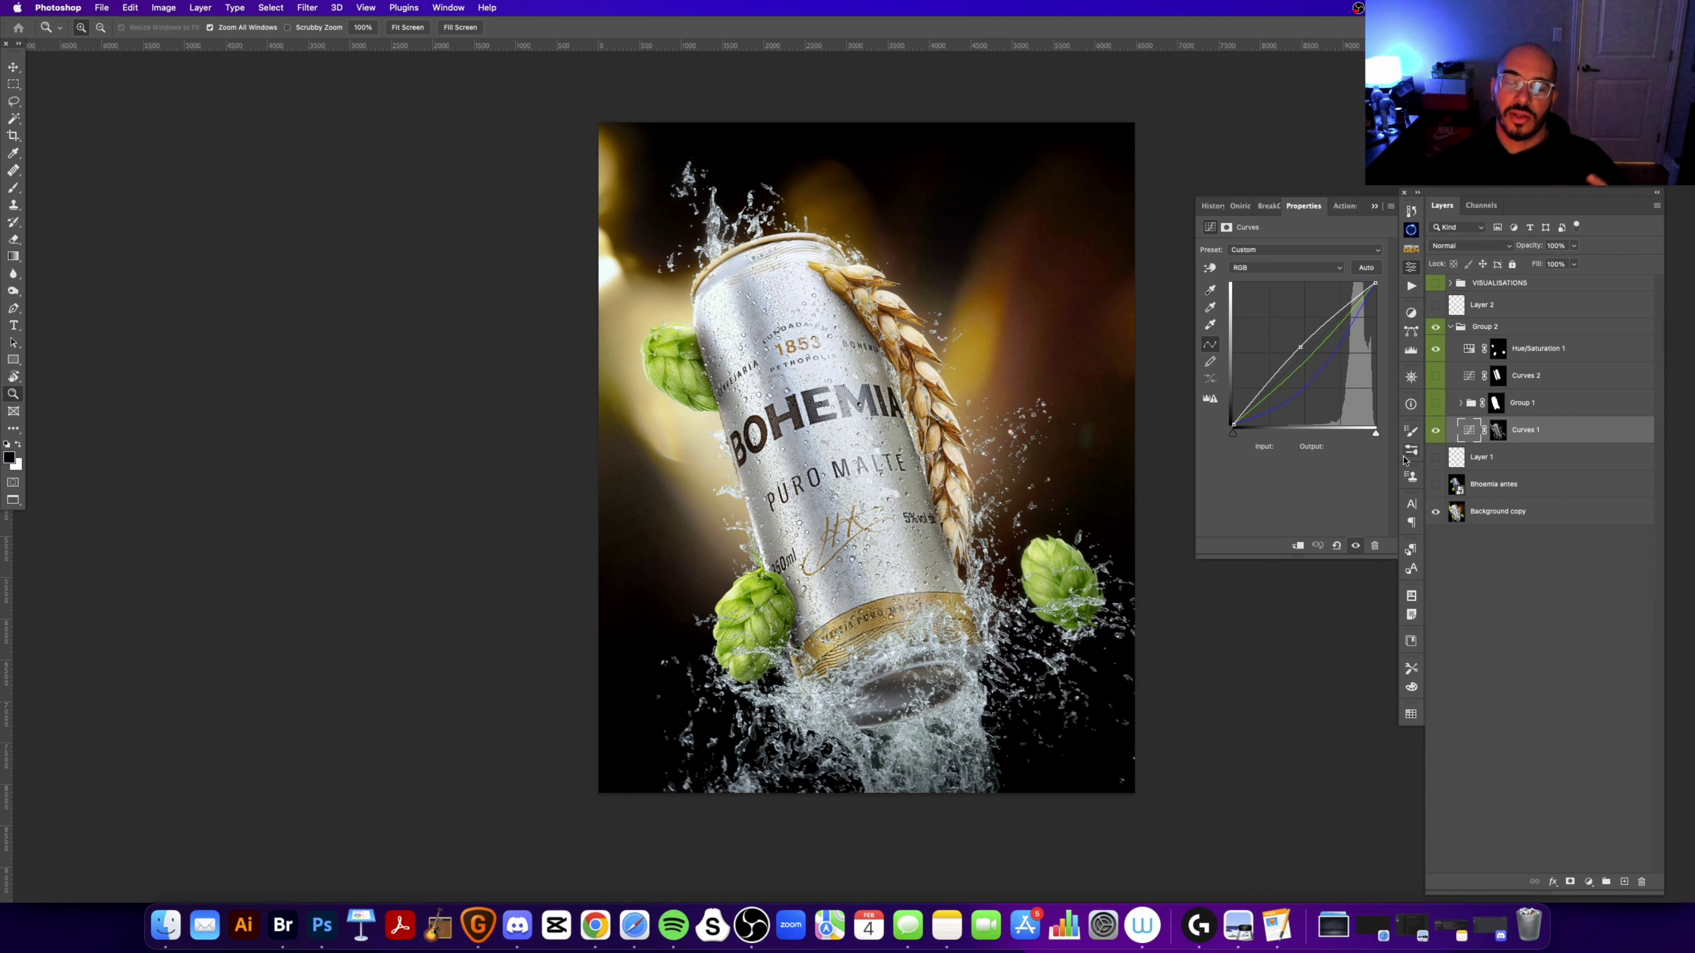
left_click(1434, 433)
left_click(1436, 434)
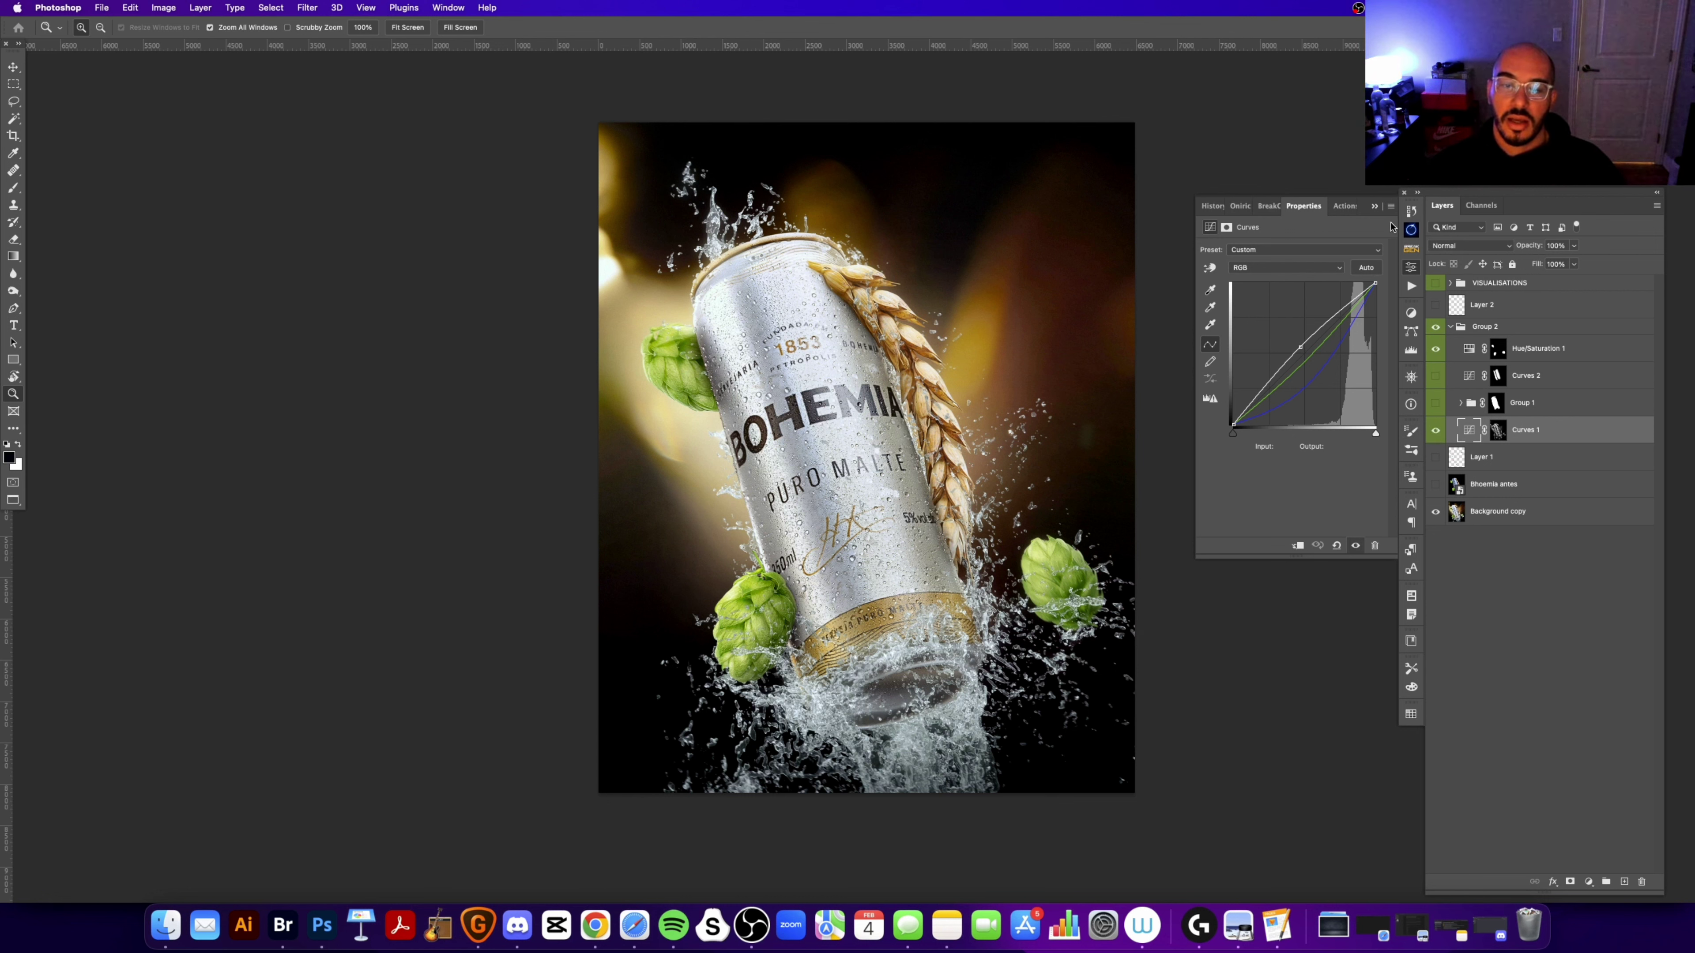
Step: Inspect Group 1's Curves 1 copy mask, then the Curves 2 mask, and zoom out one step
left_click(1461, 402)
left_click(1508, 431, "alt")
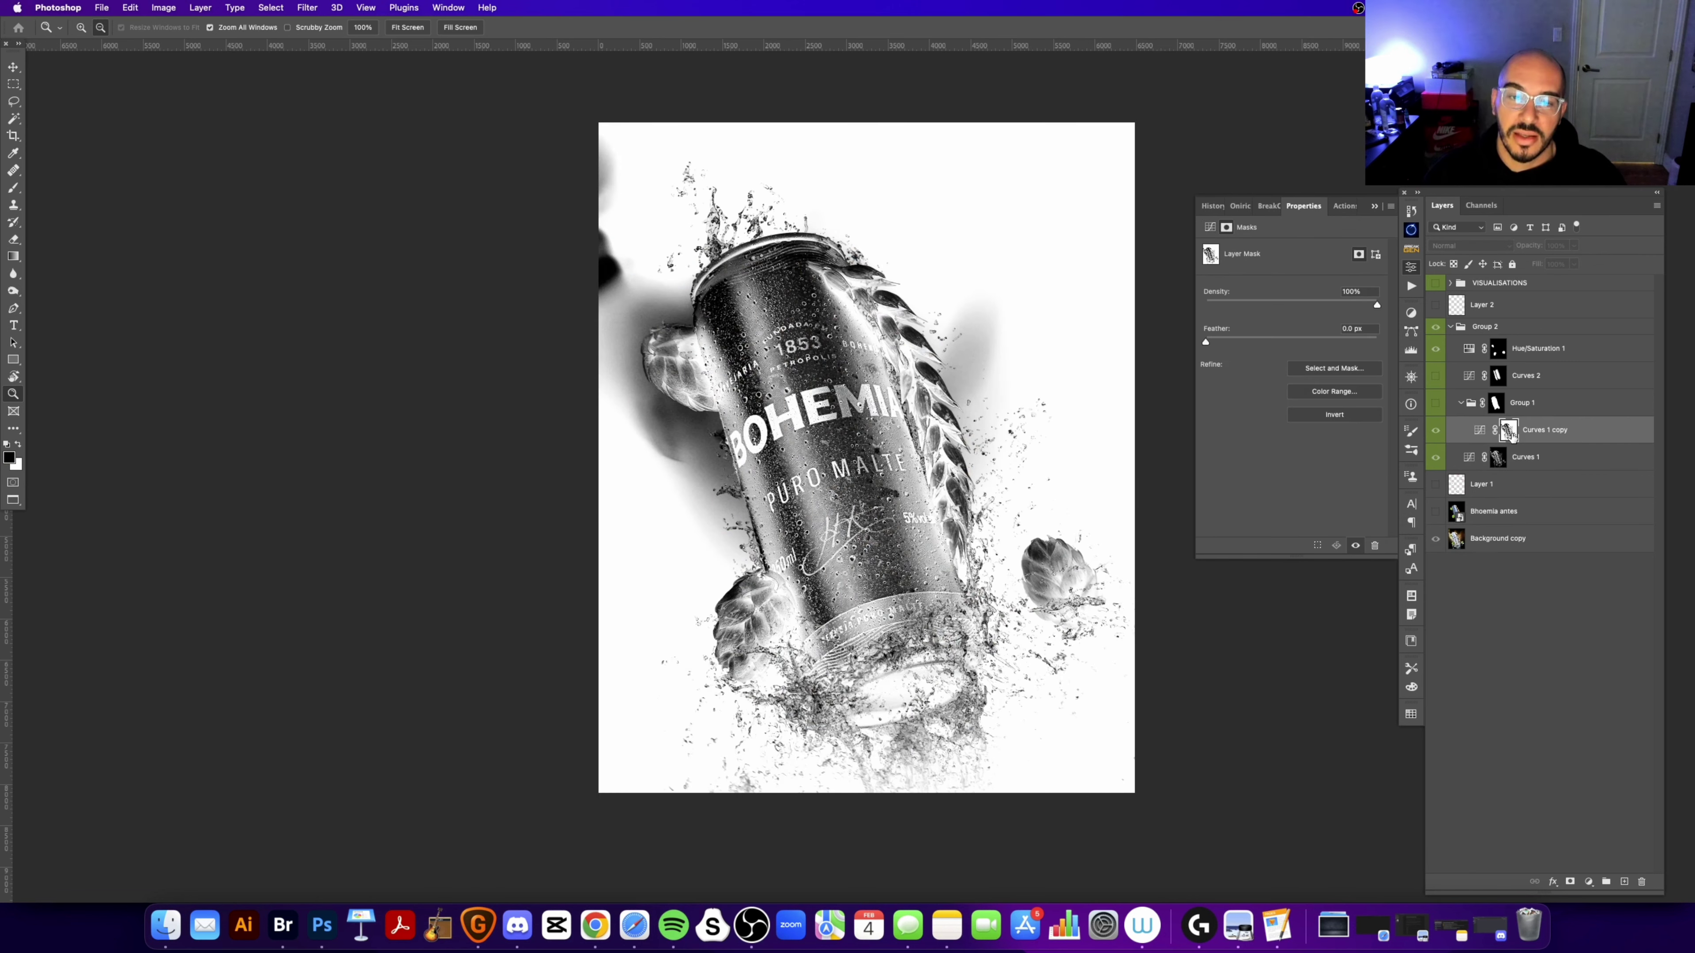
left_click(1478, 431)
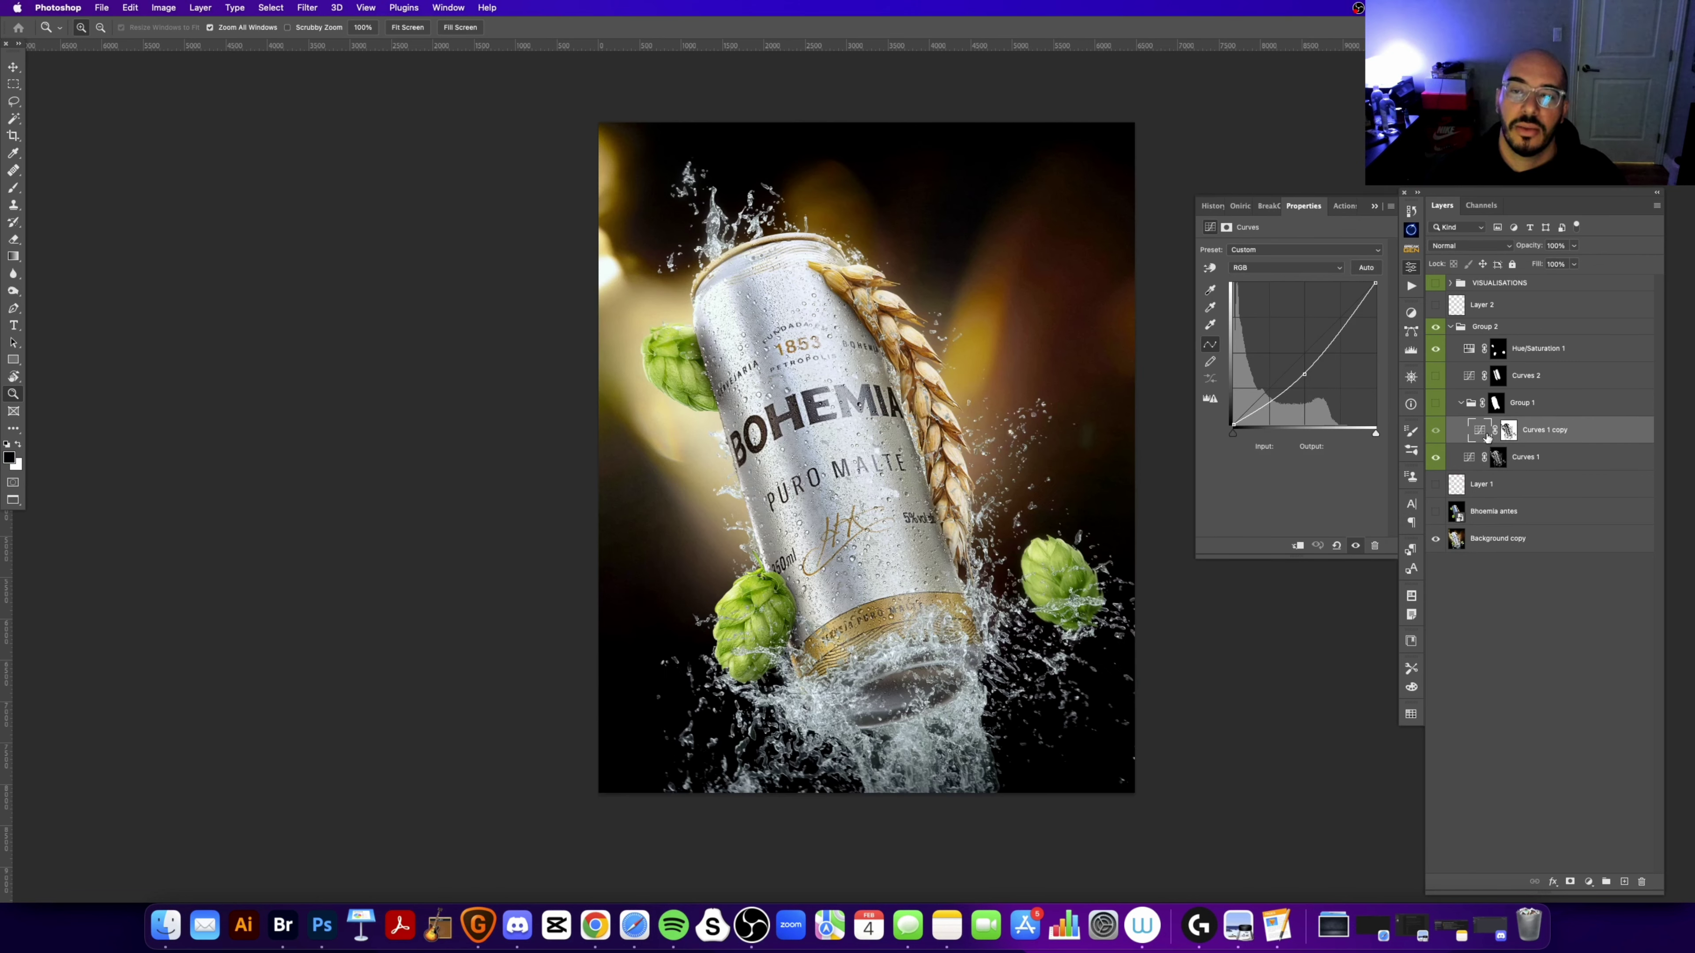
left_click(1461, 404)
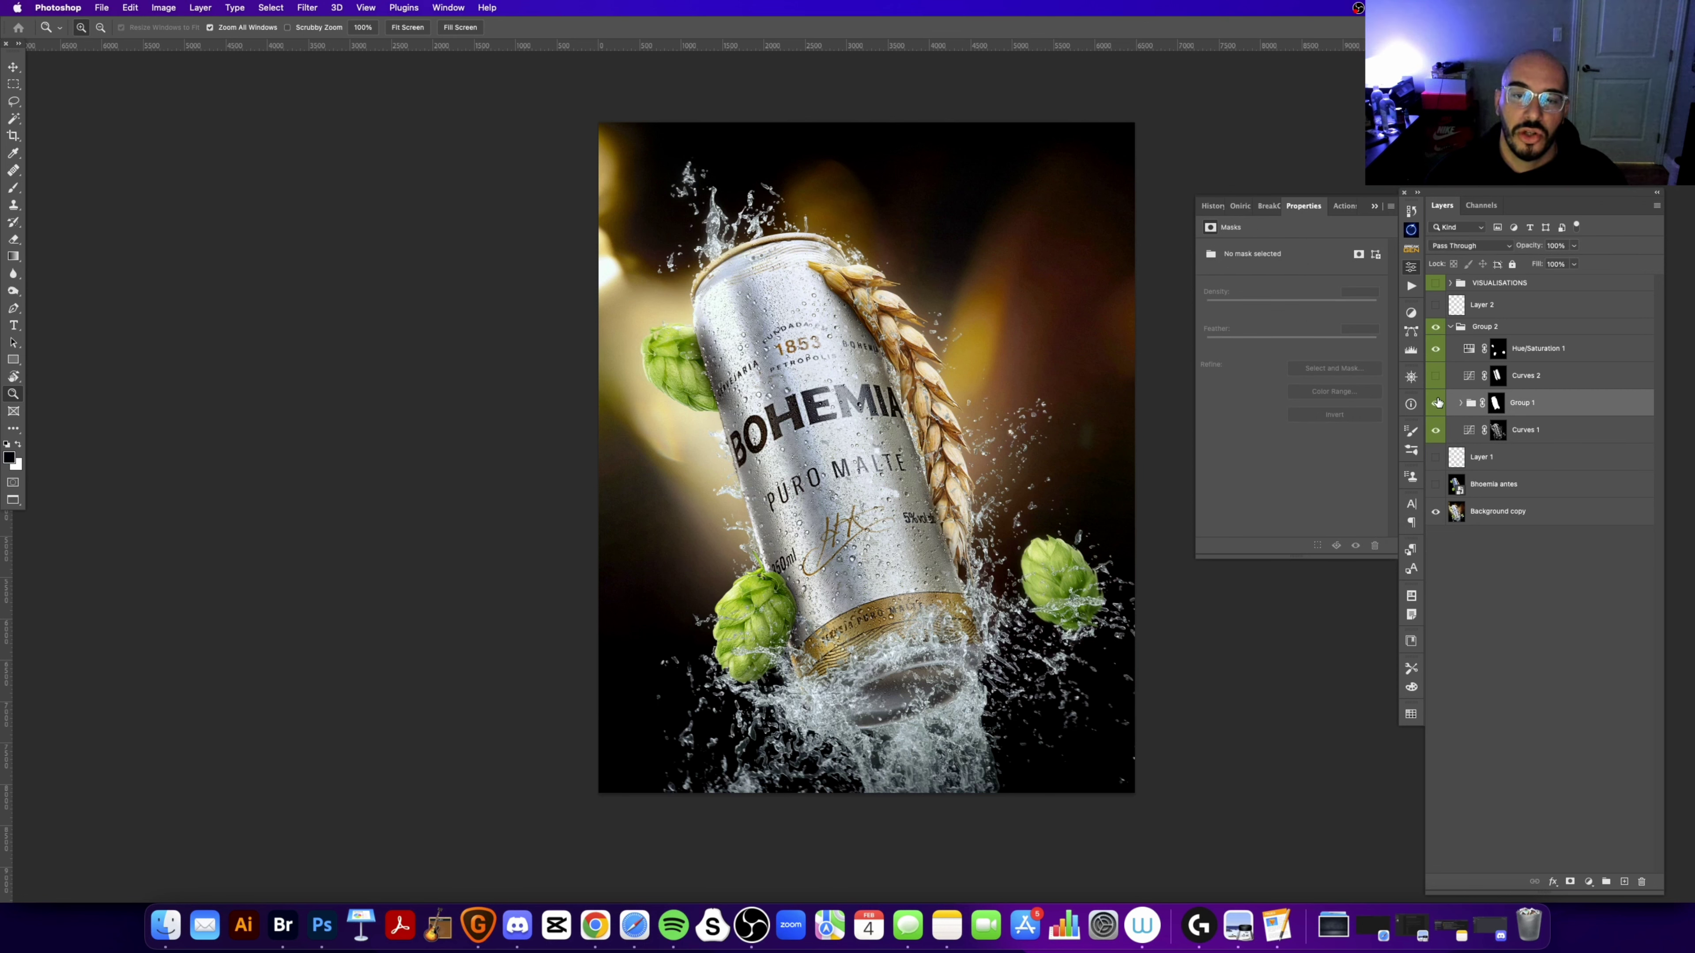
left_click(1482, 379)
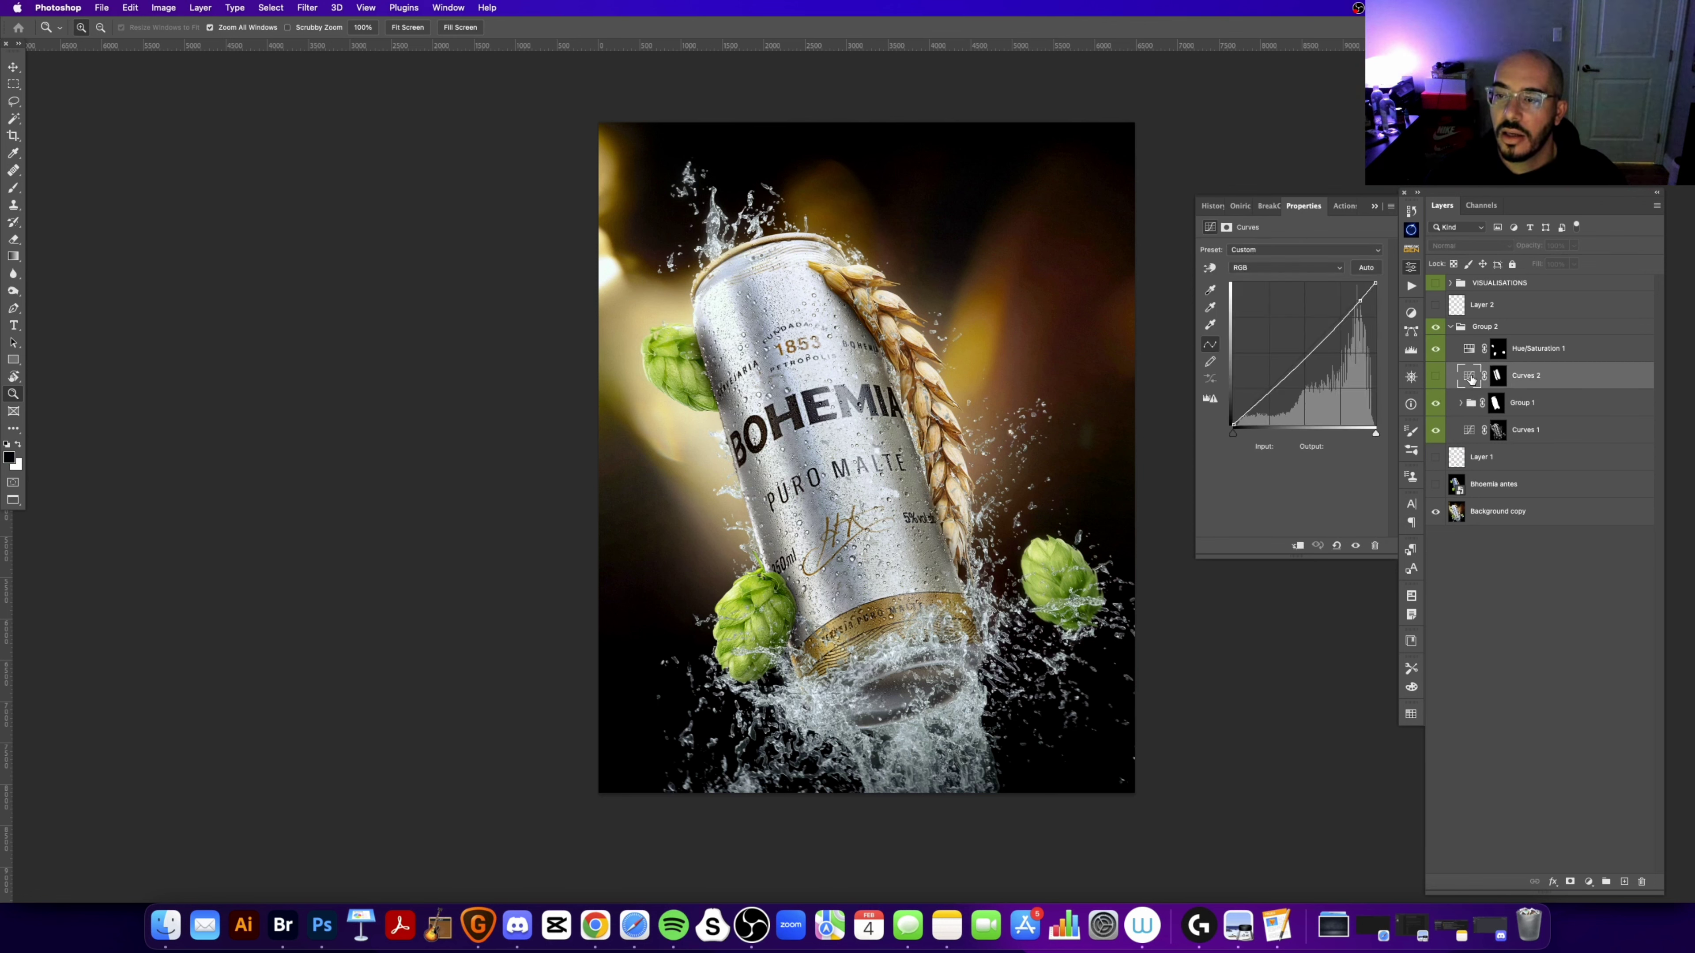
left_click(1499, 377, "alt")
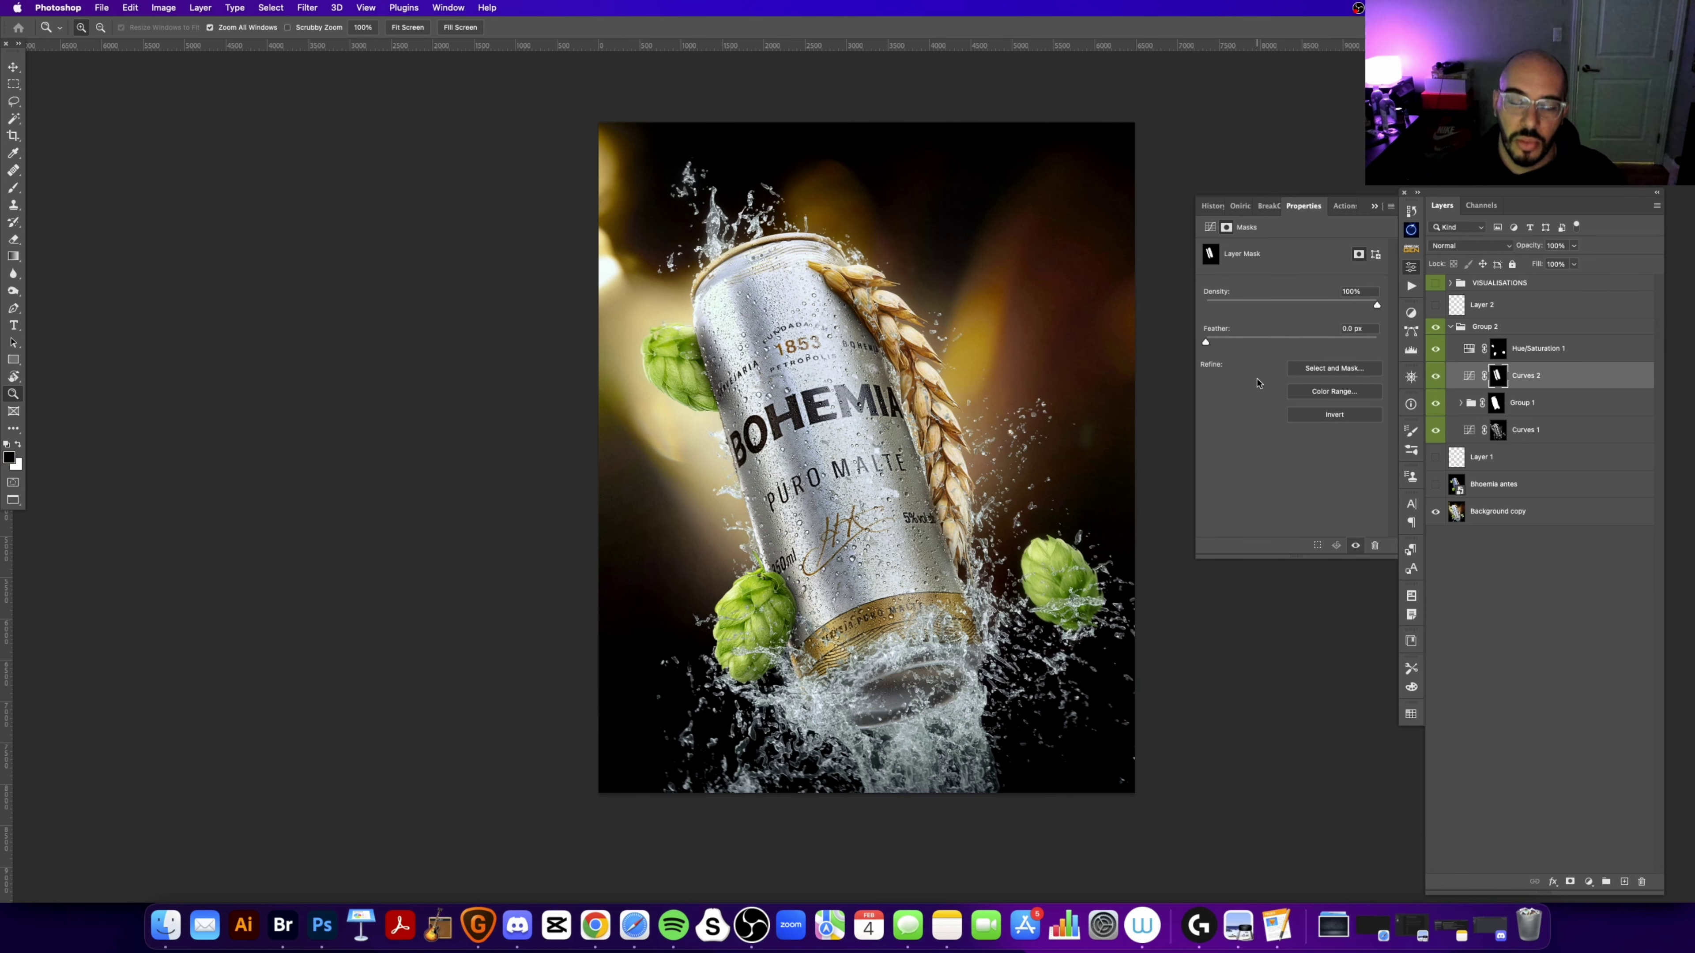
key("super+minus")
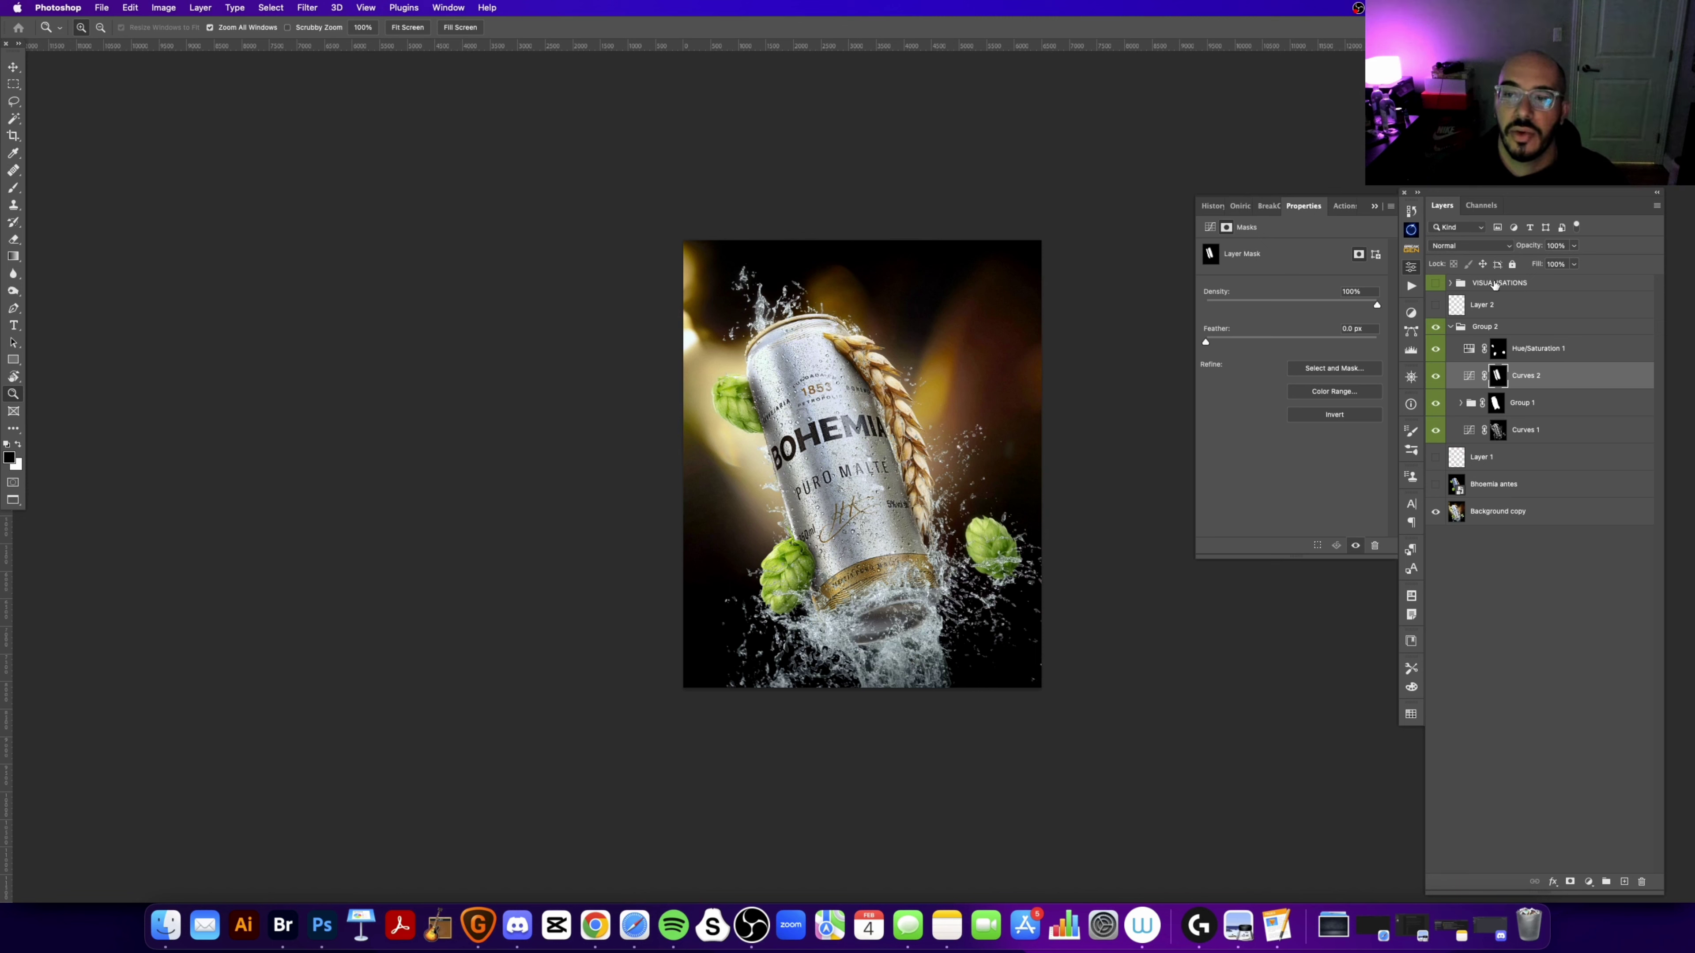
Step: Collapse Group 2 and toggle it off and on to compare
left_click(1451, 327)
left_click(1438, 327)
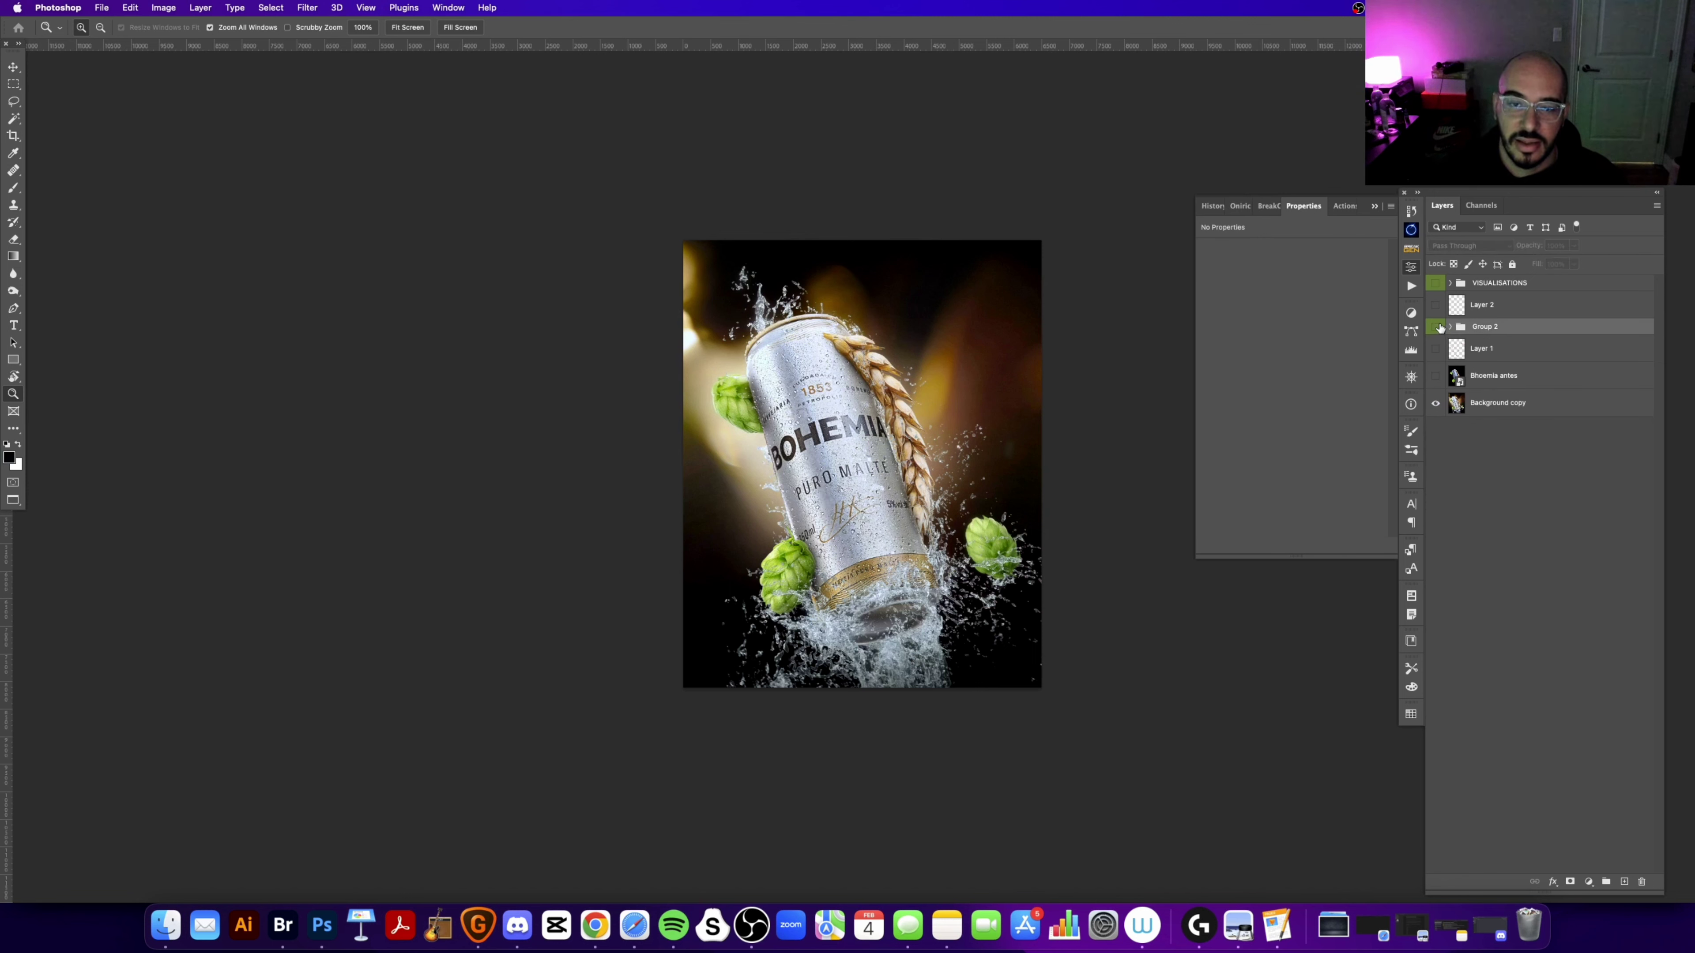
left_click(1437, 327)
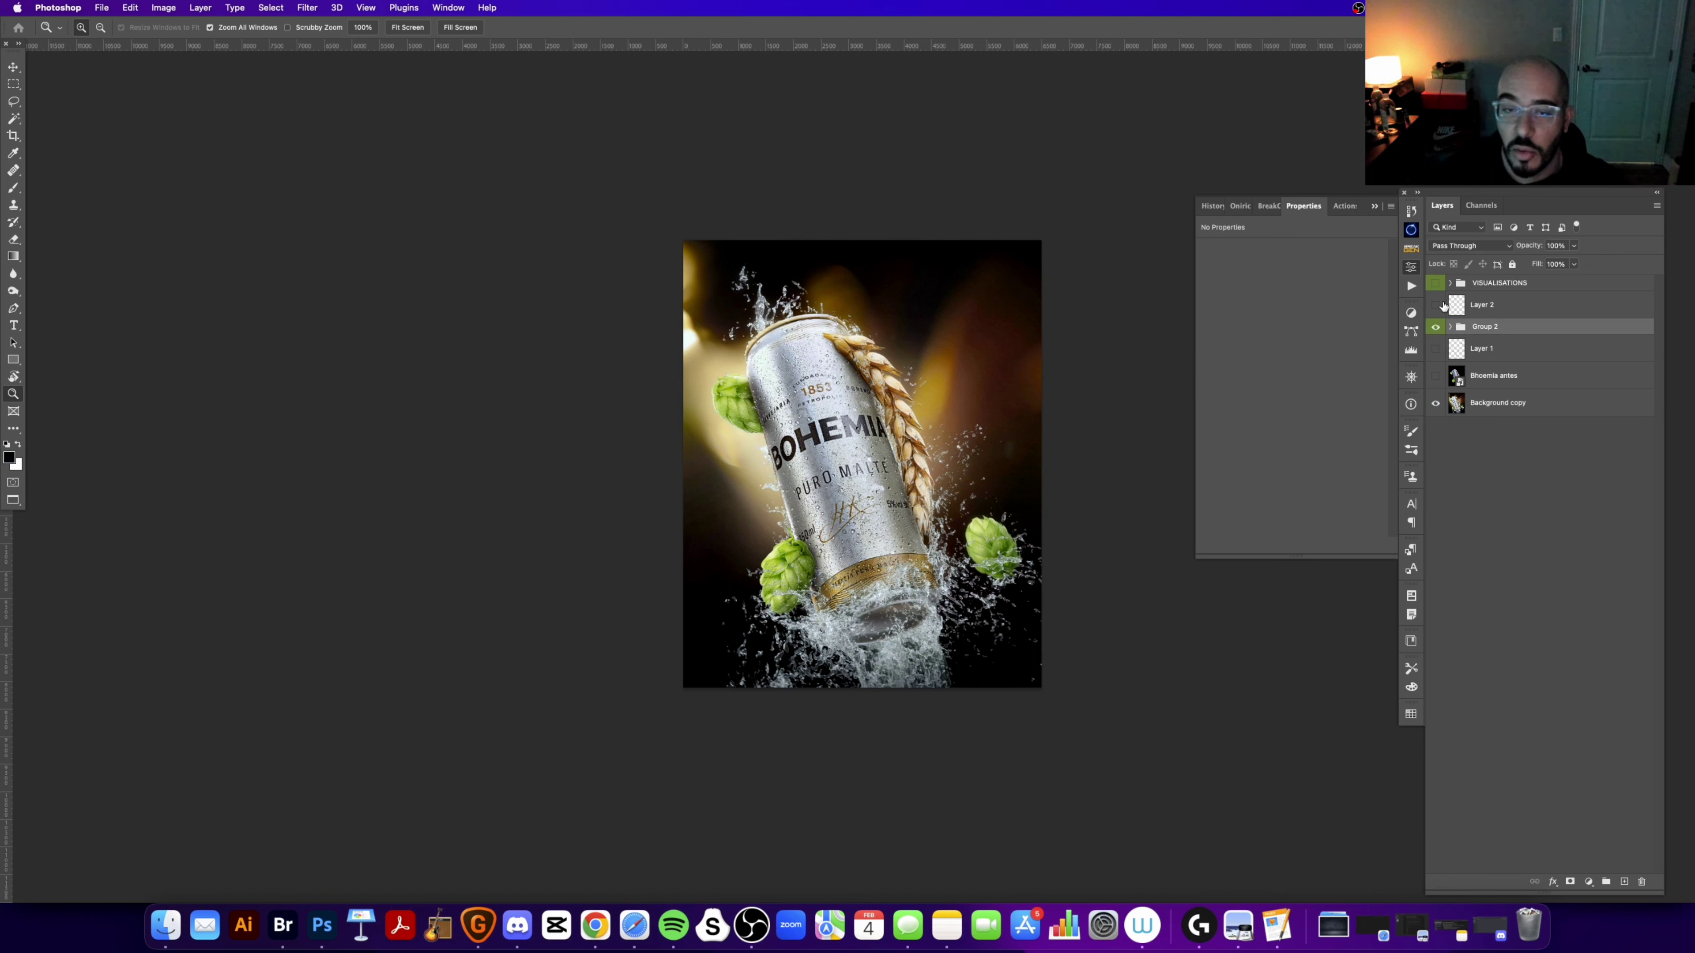
Step: View the black-and-white VISUALISATIONS layers, compare Group 2 again, then hide them and zoom in
left_click(1435, 283)
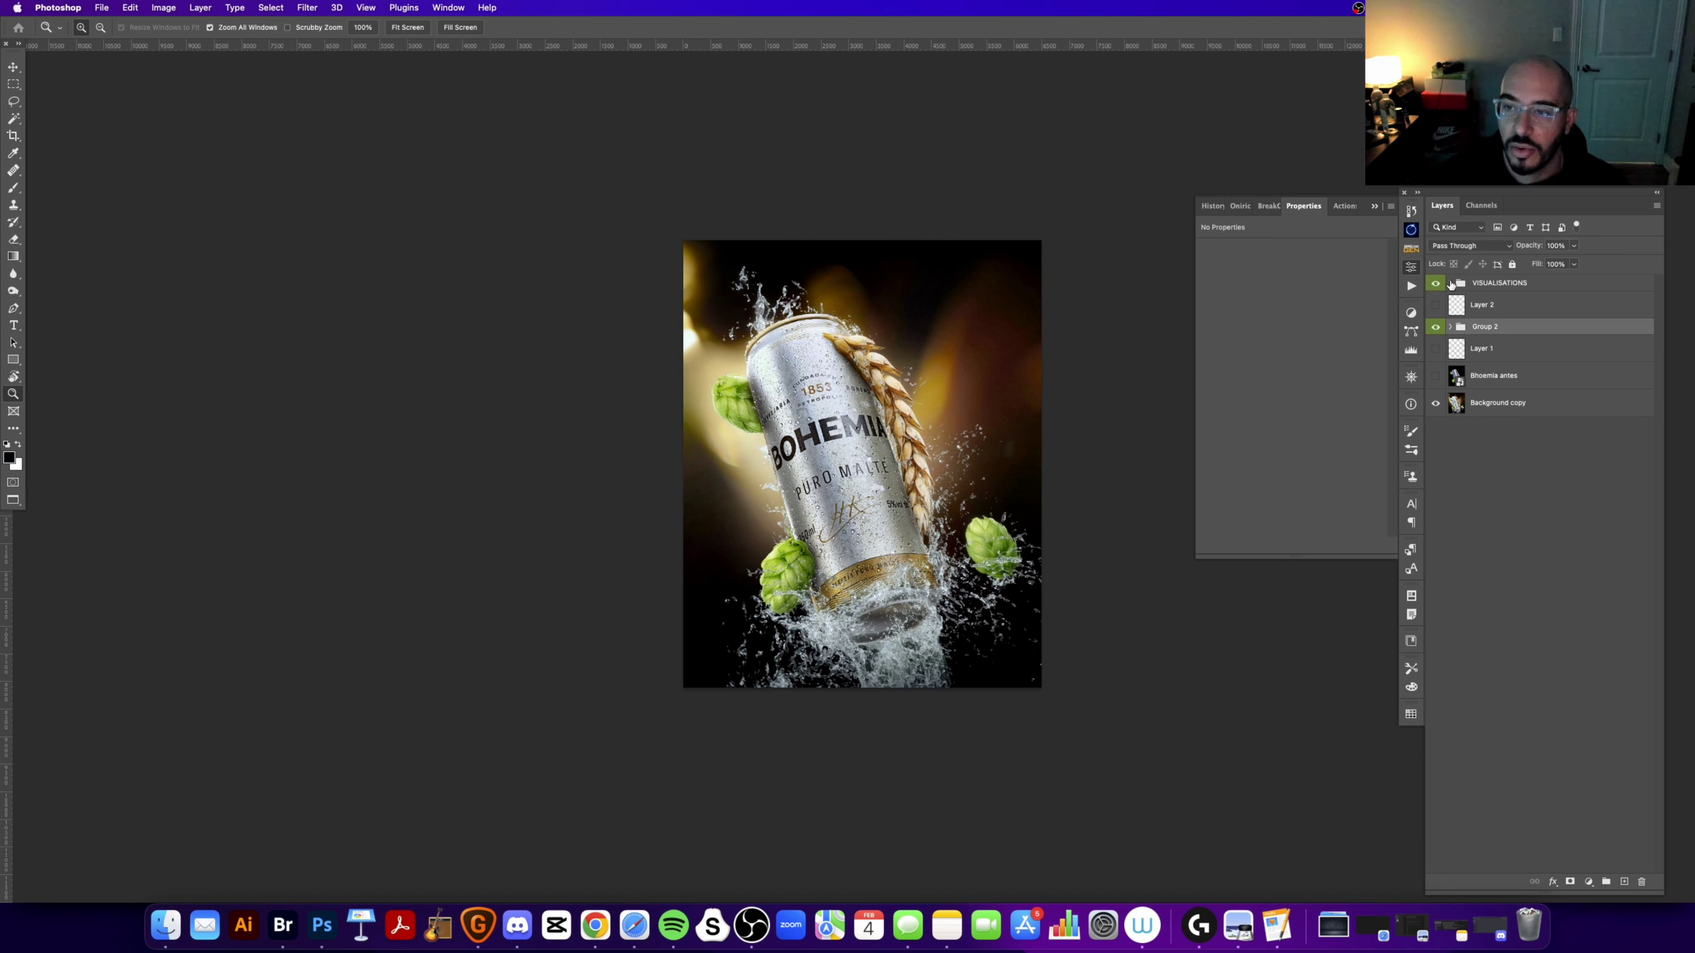
left_click(1449, 285)
left_click(1451, 283)
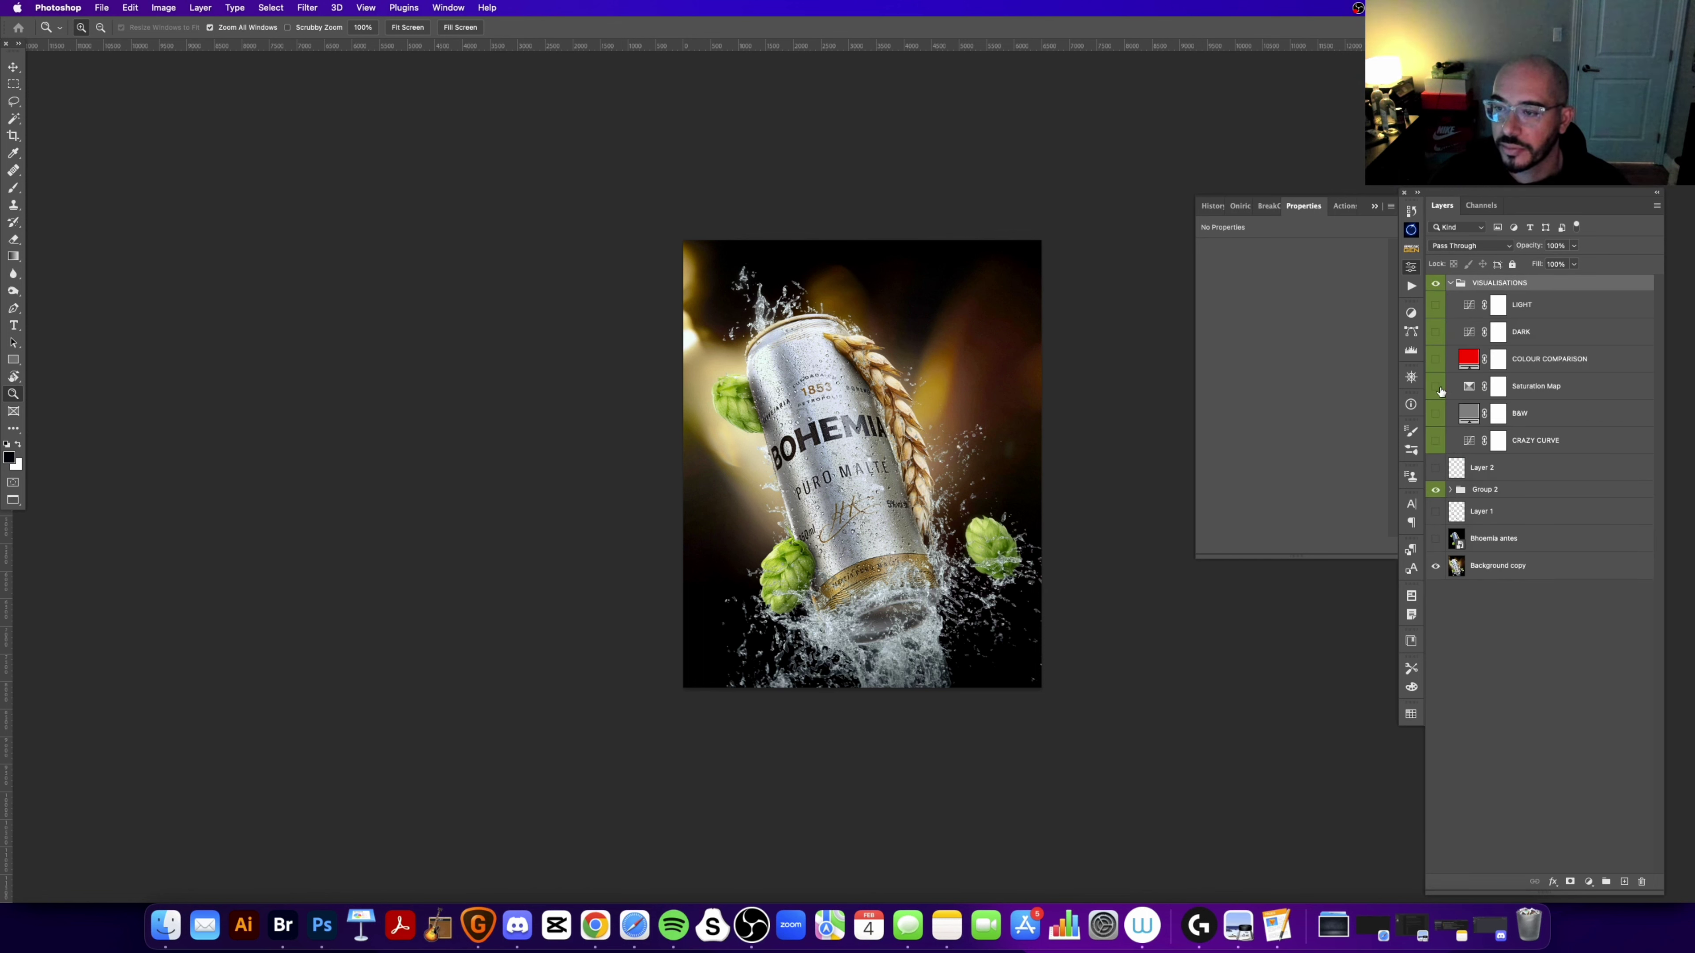
left_click(1451, 283)
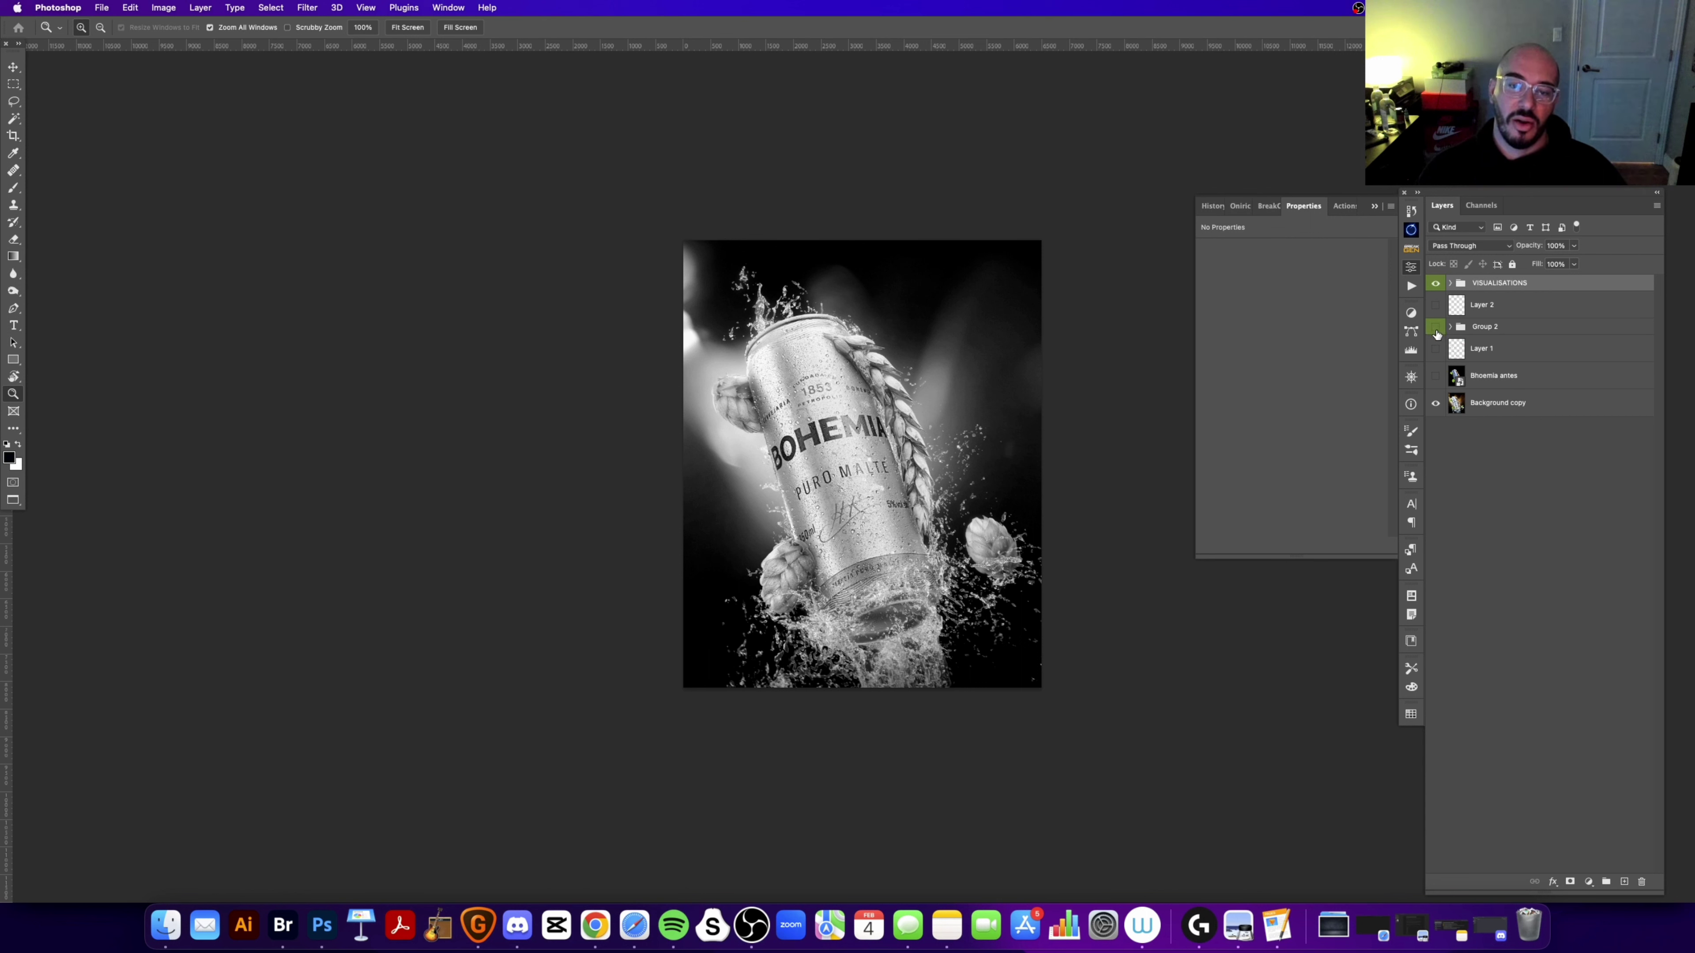
left_click(1435, 333)
left_click(1433, 333)
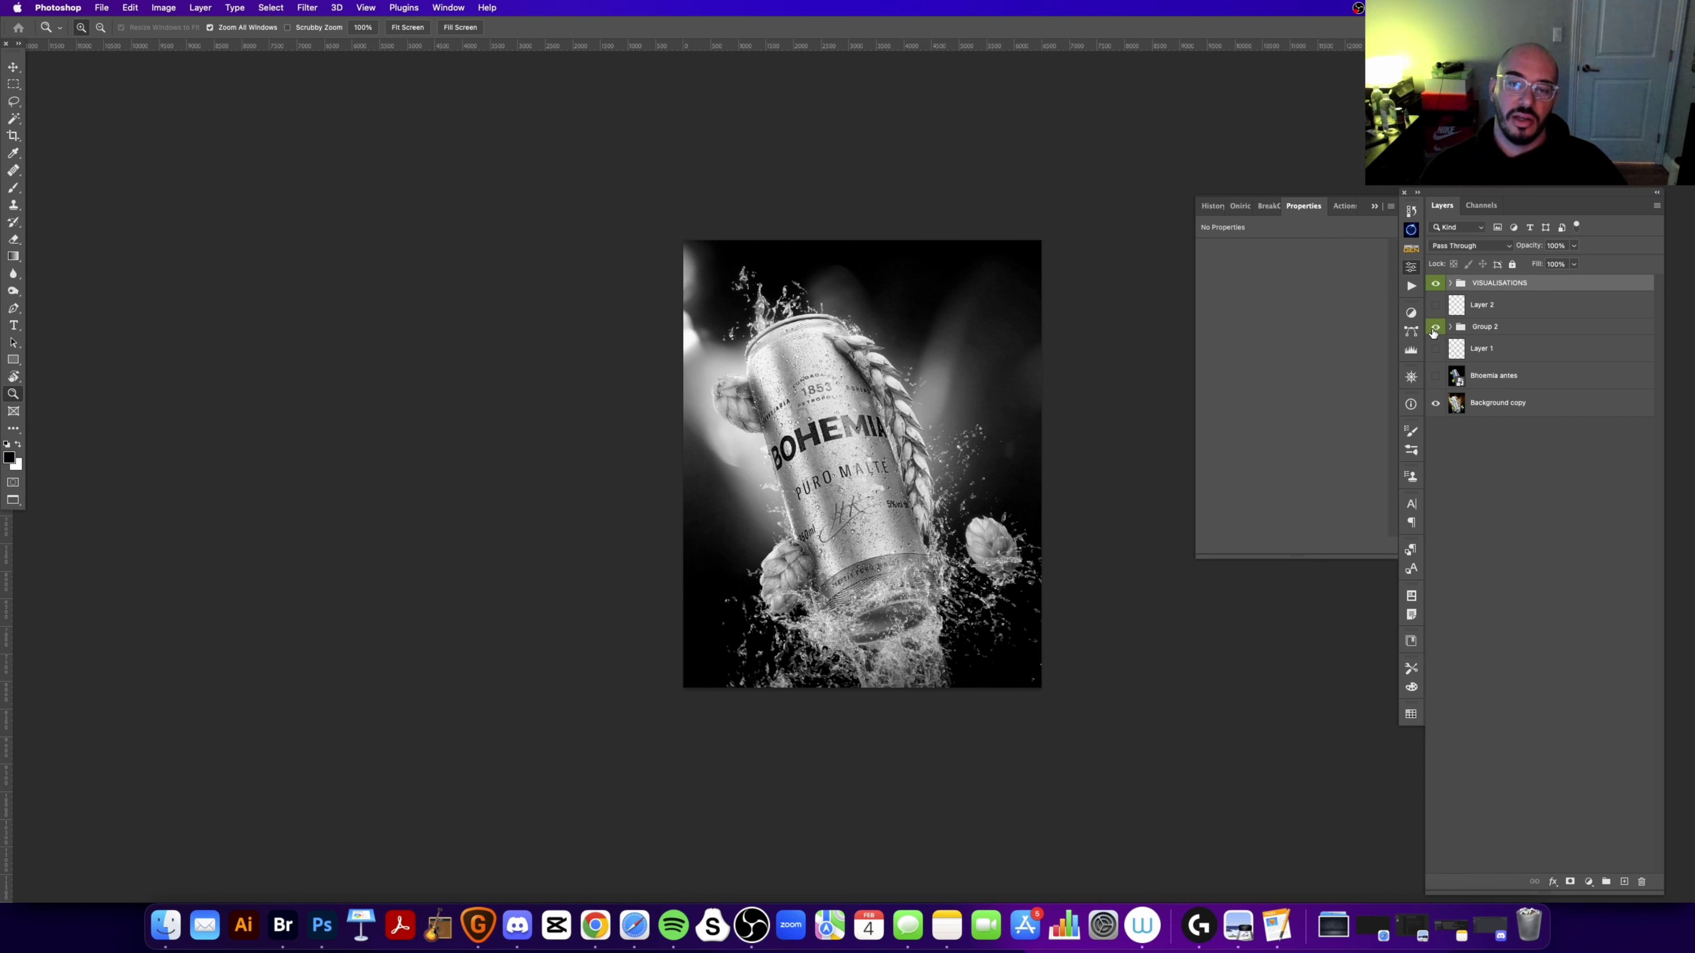
left_click(1434, 287)
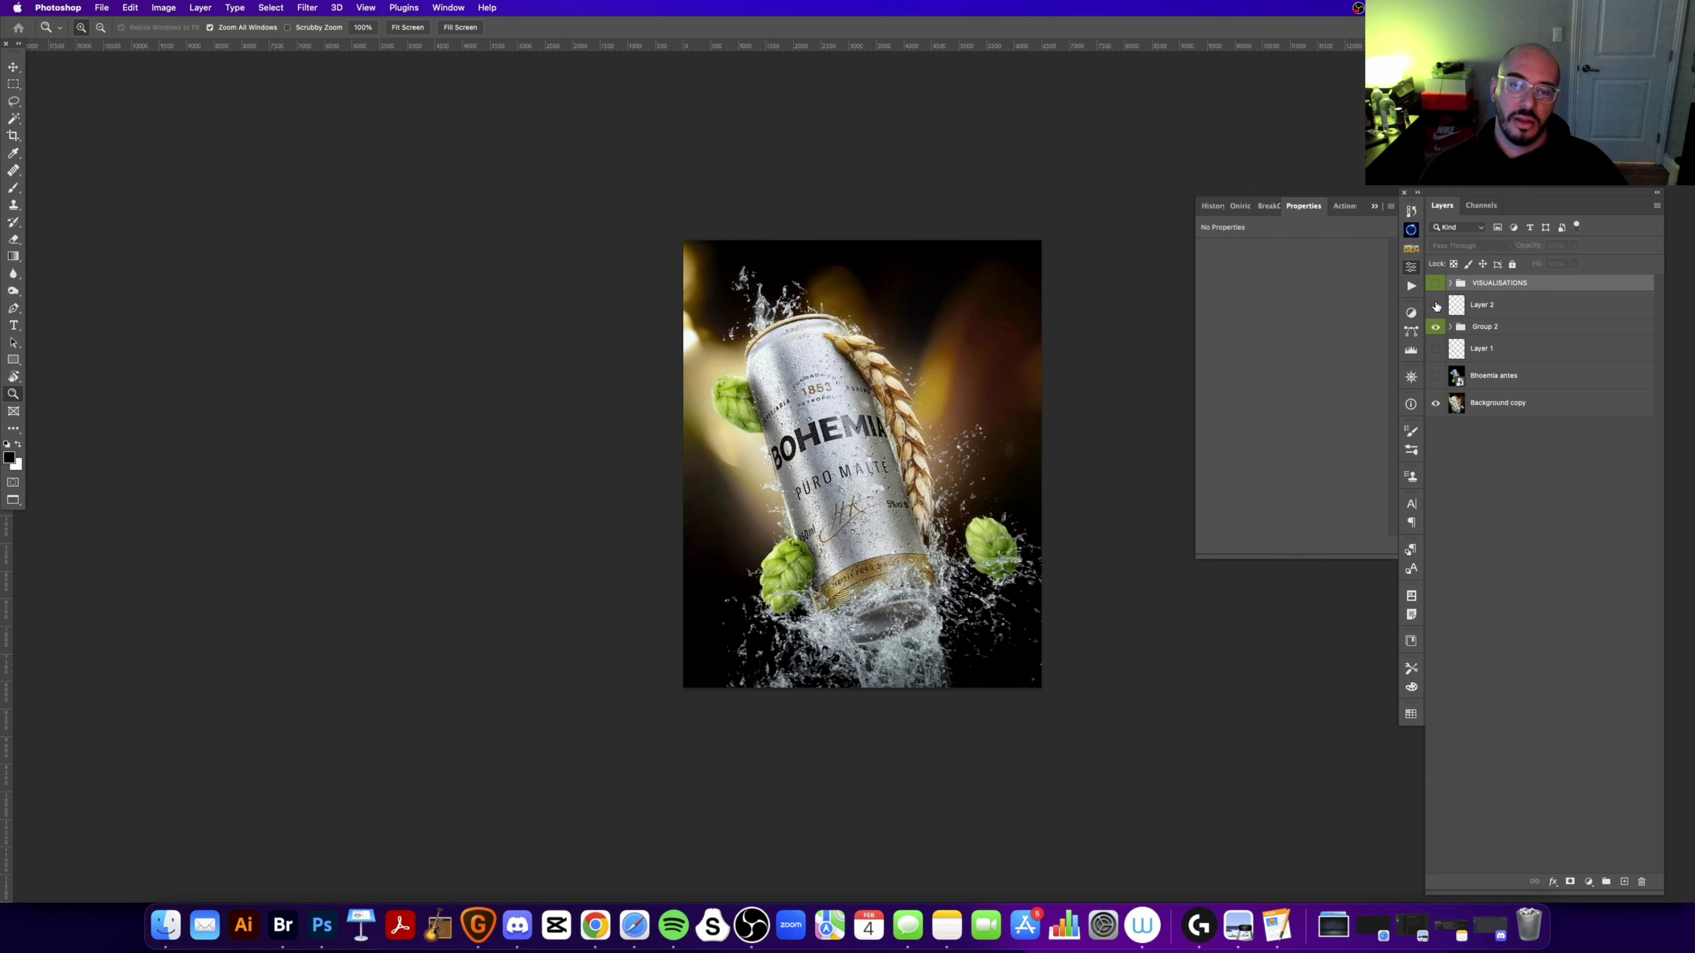
left_click(782, 392)
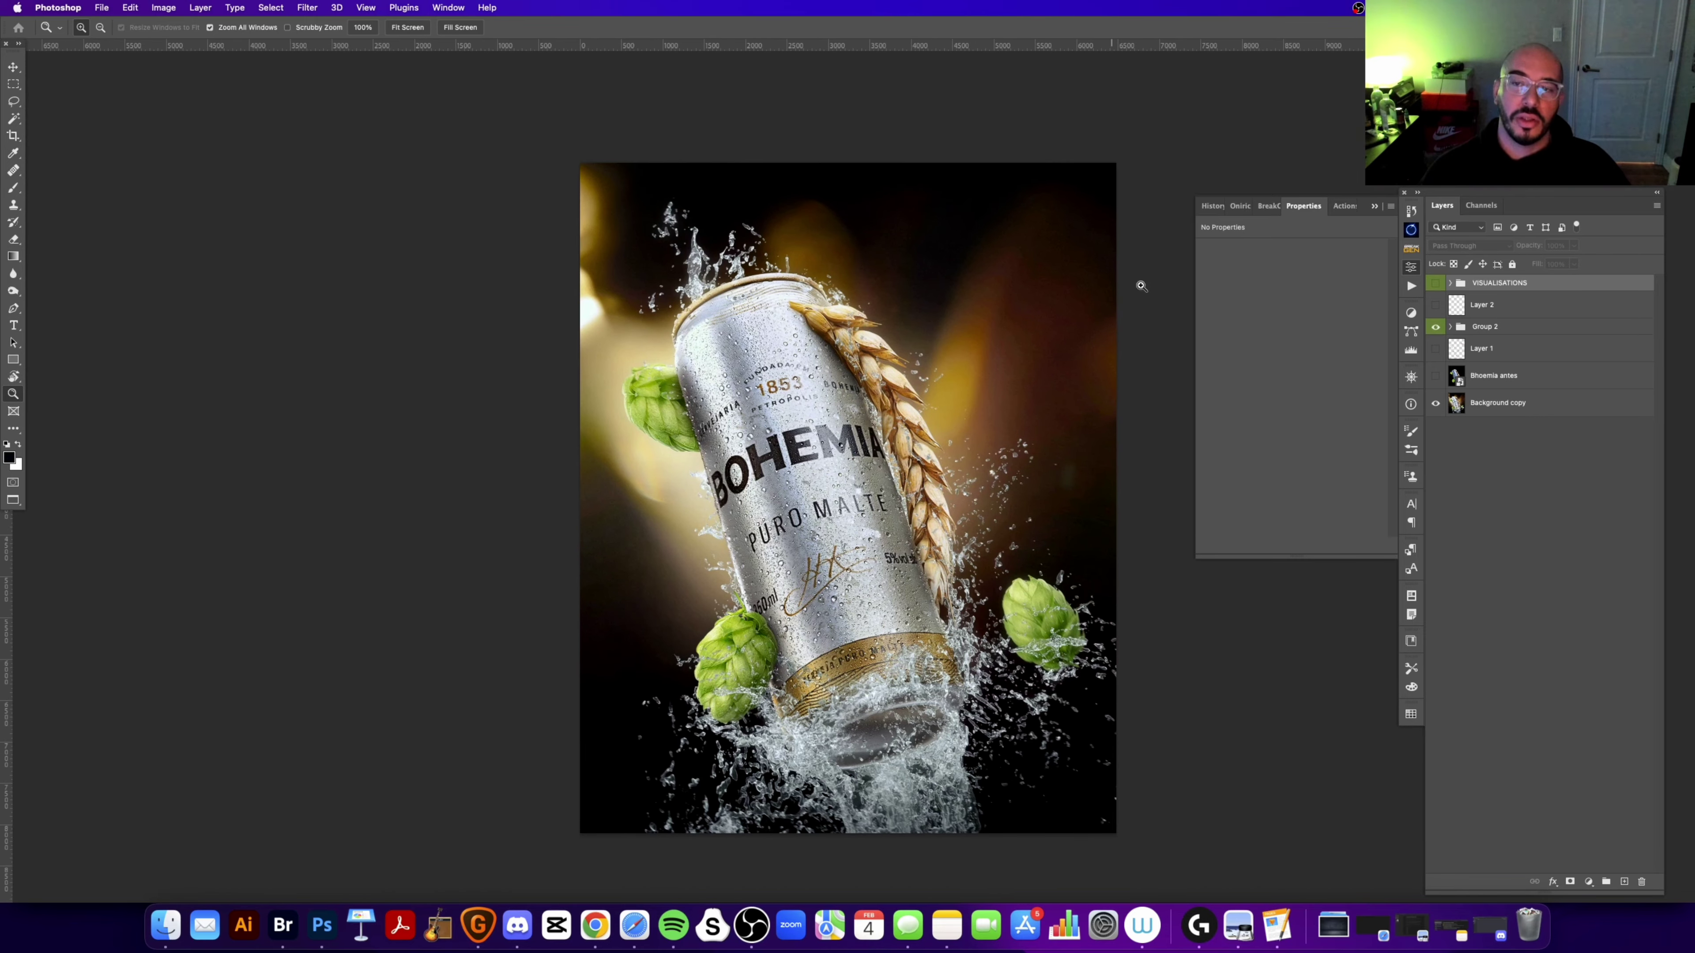
Step: Collapse the Properties panel and toggle Group 2 off and on to compare the can
left_click(1376, 207)
scroll(850, 379, "down", 2)
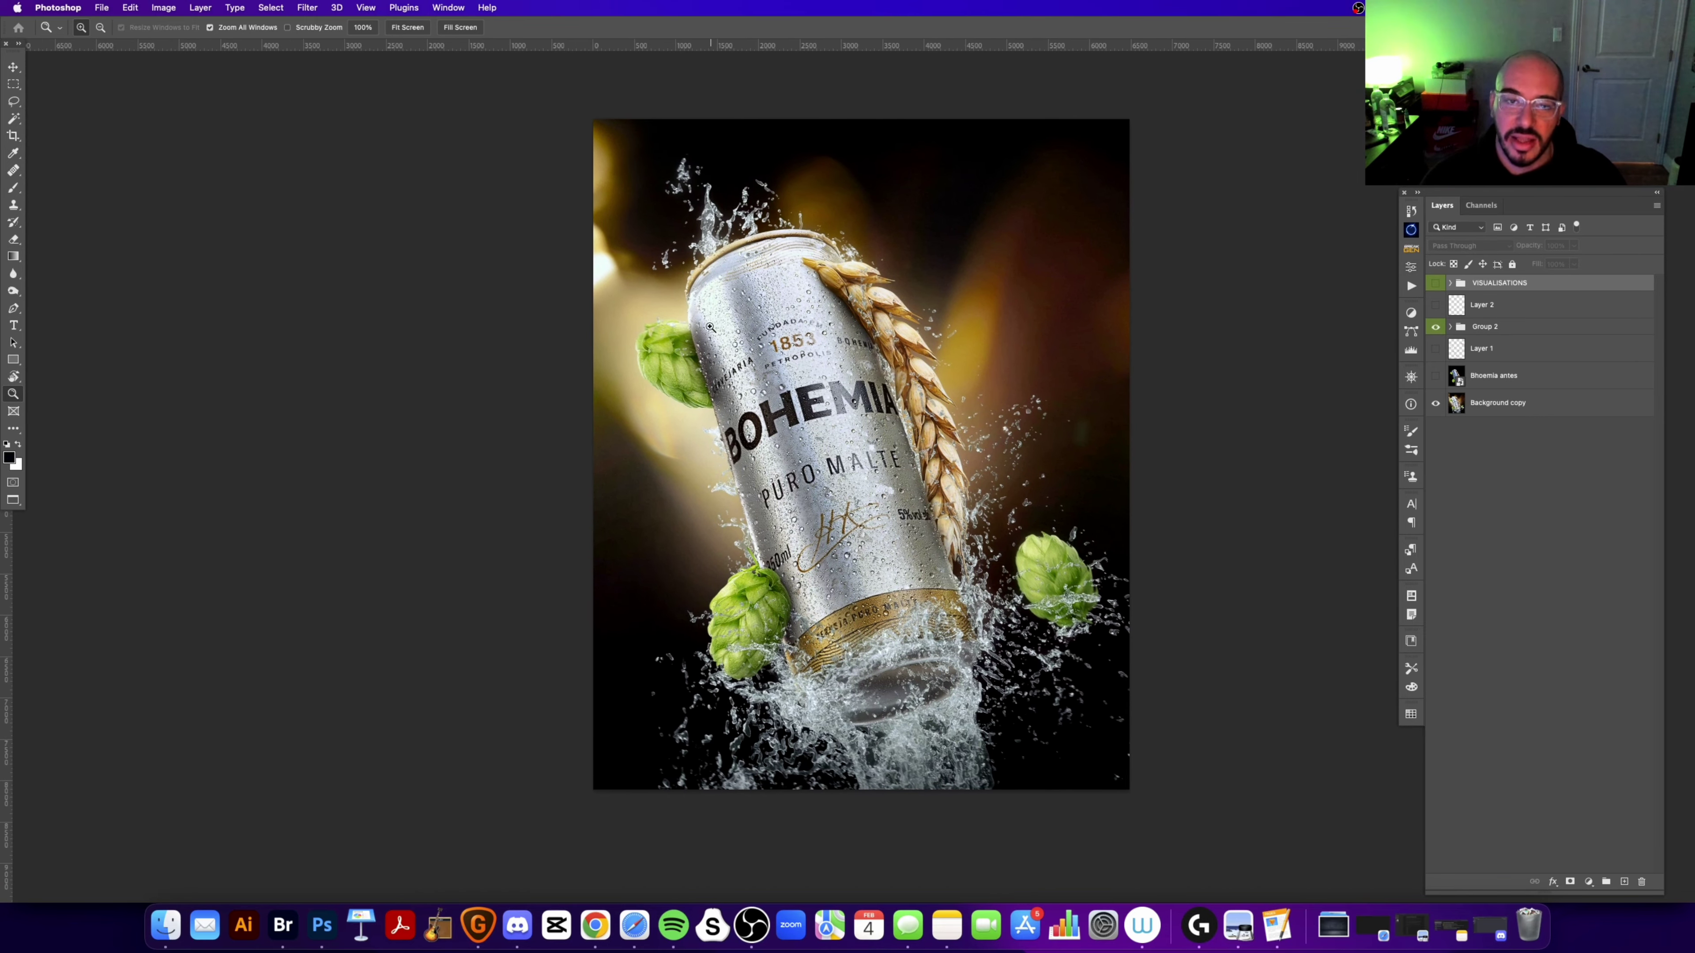
left_click(1438, 325)
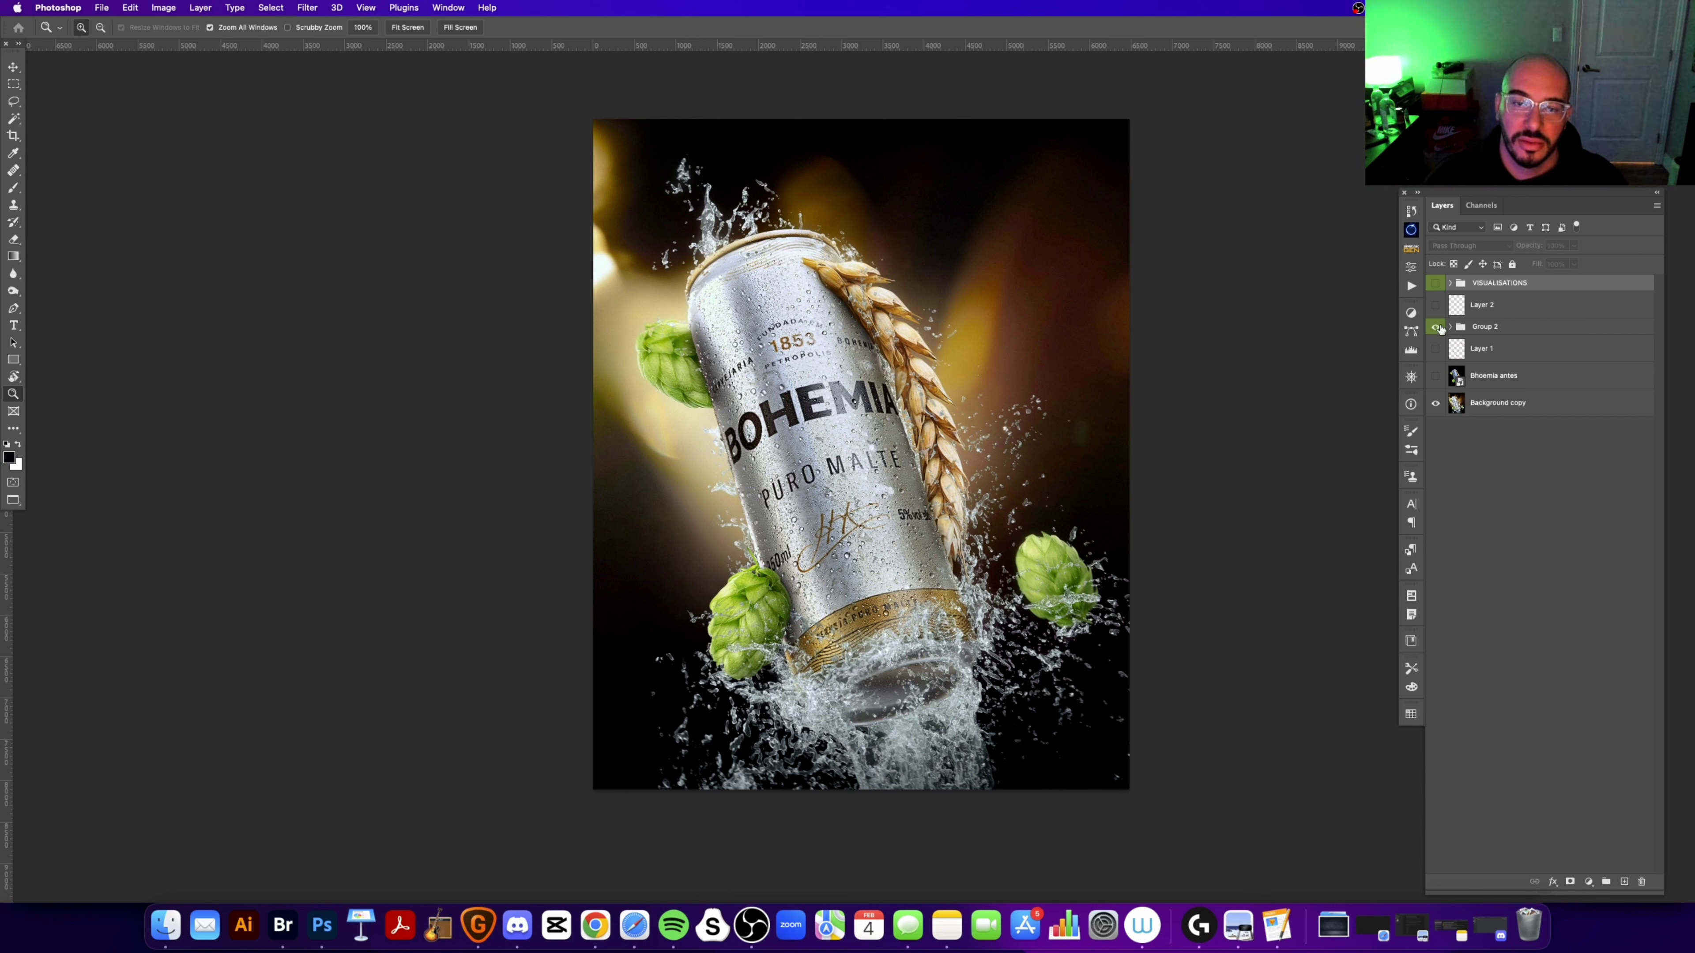
left_click(1442, 328)
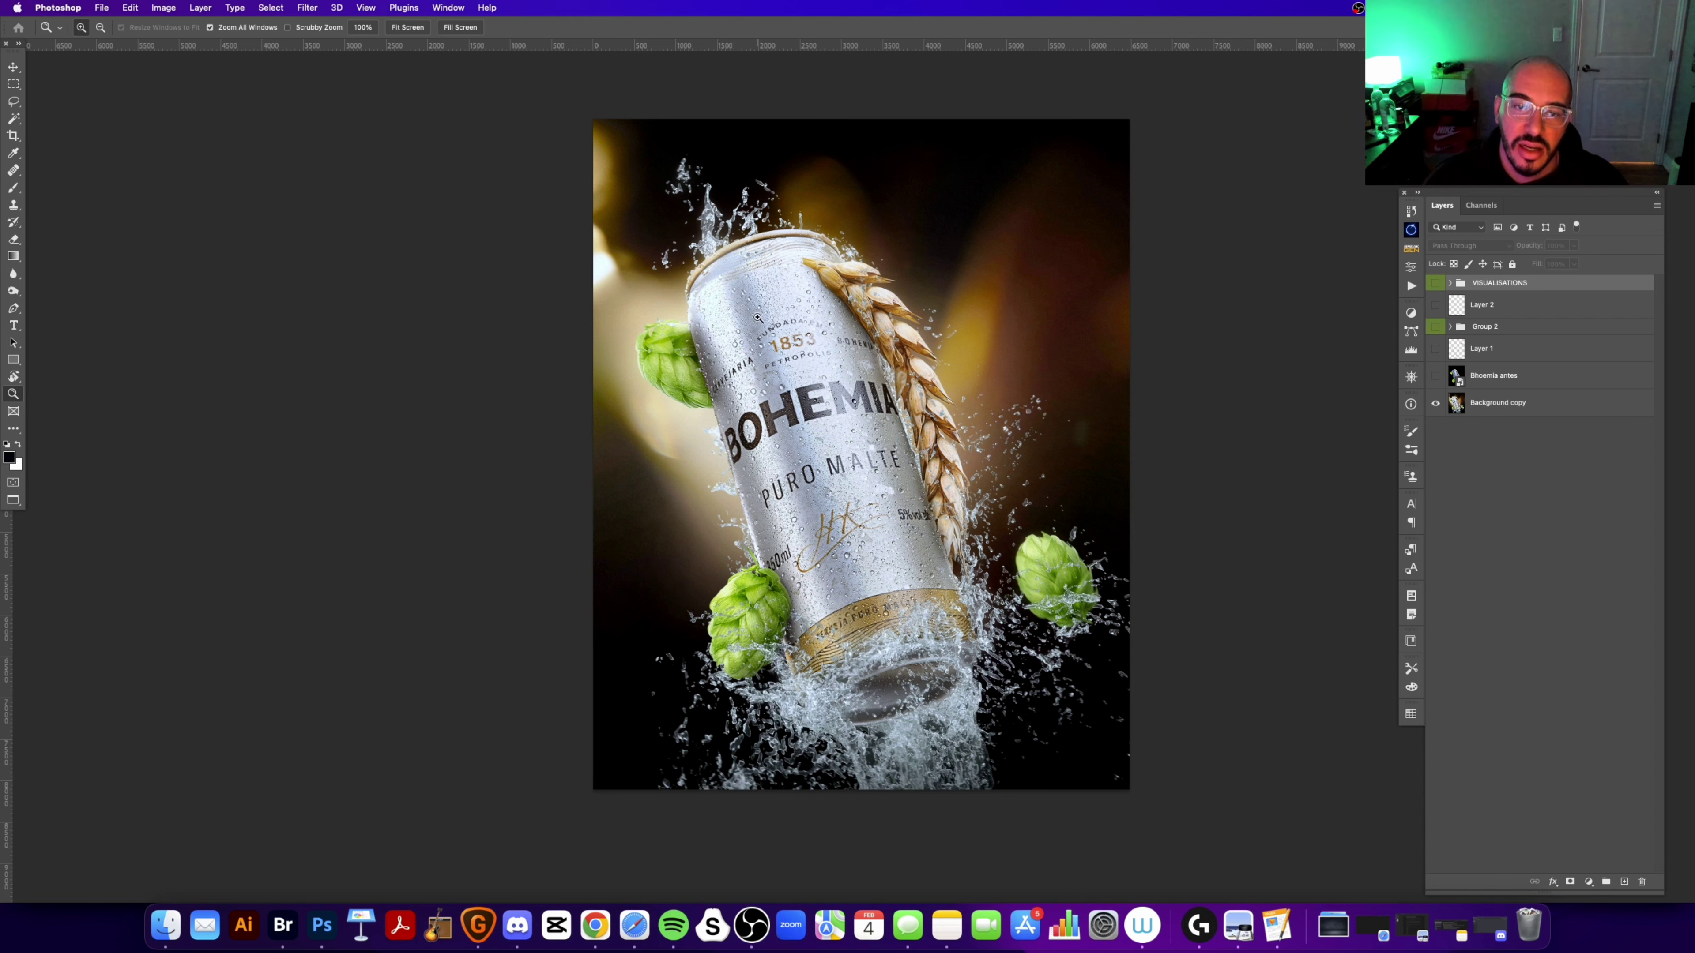
scroll(807, 340, "right", 2)
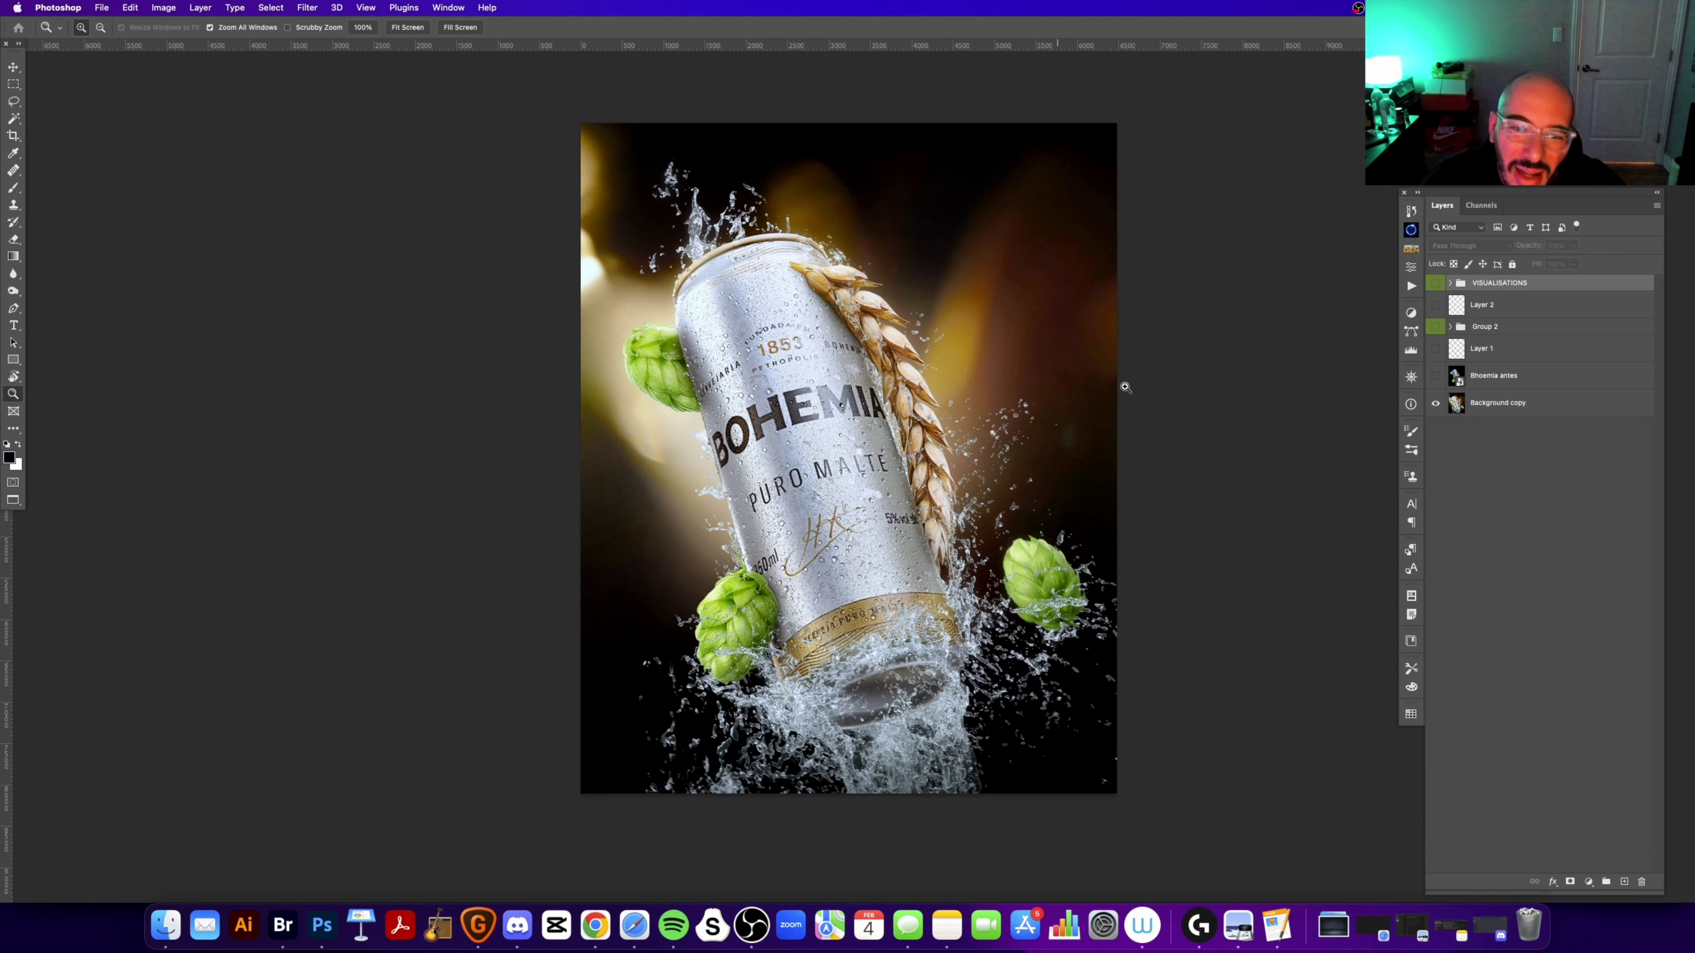
left_click(1437, 327)
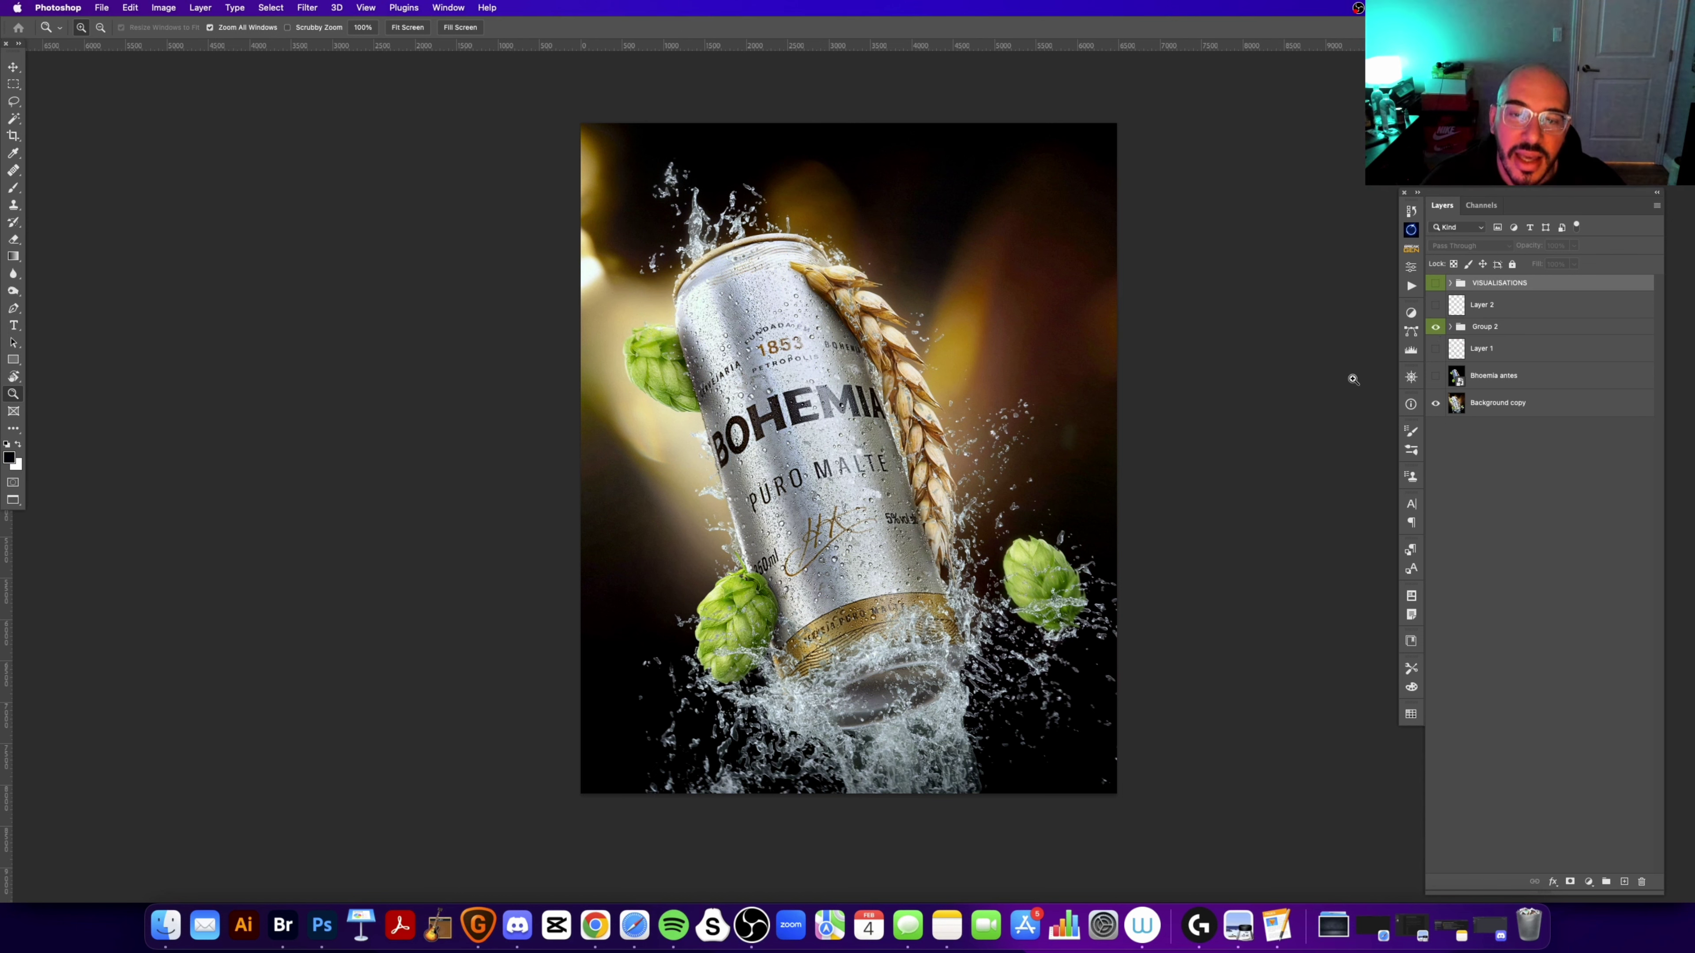
Step: Pan the canvas, then switch to the Behance 'jaguar-retouch' page in Chrome
scroll(812, 356, "right", 1)
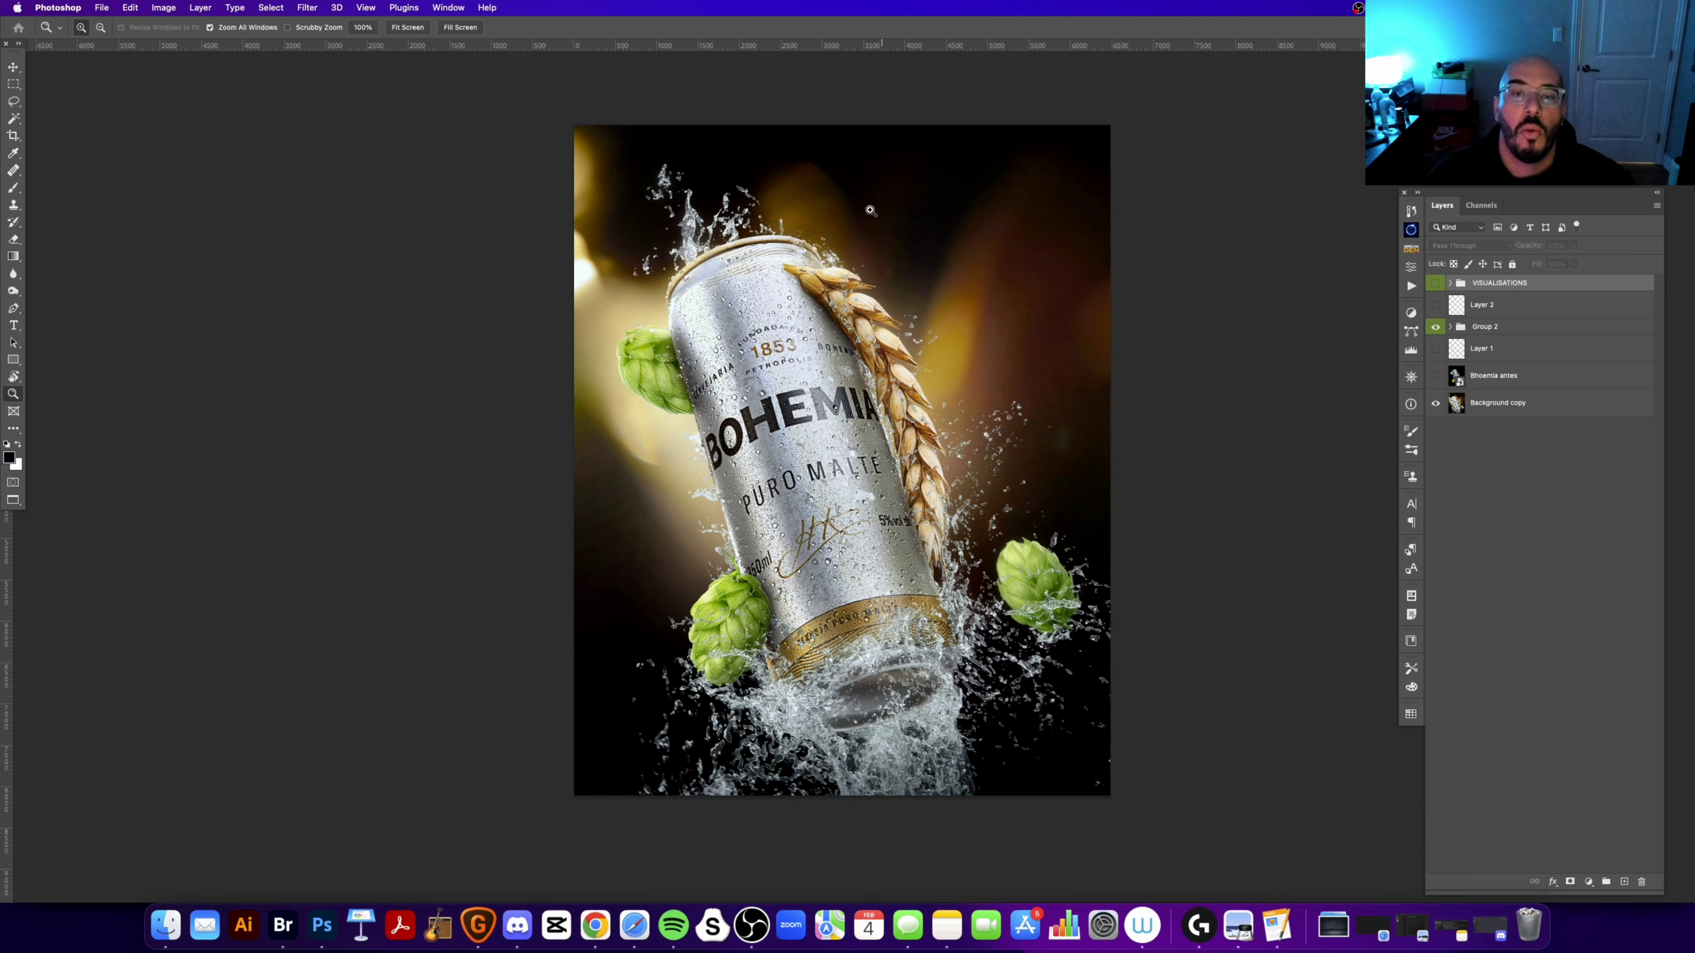
scroll(861, 360, "down", 1)
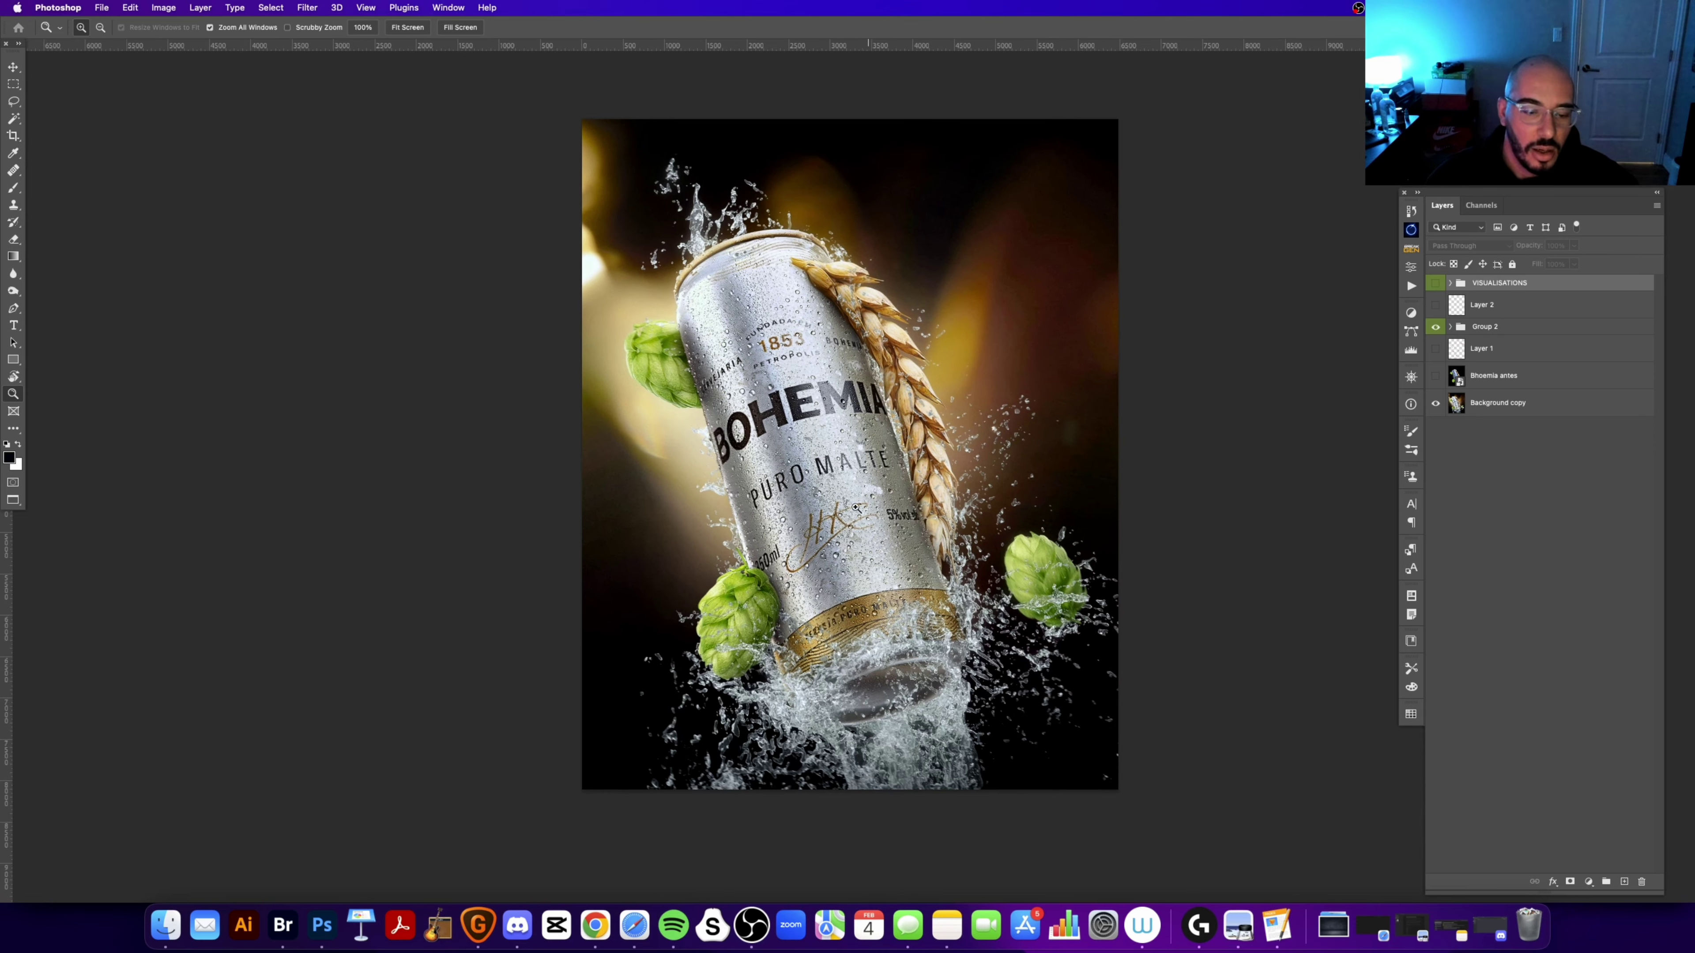
left_click(604, 912)
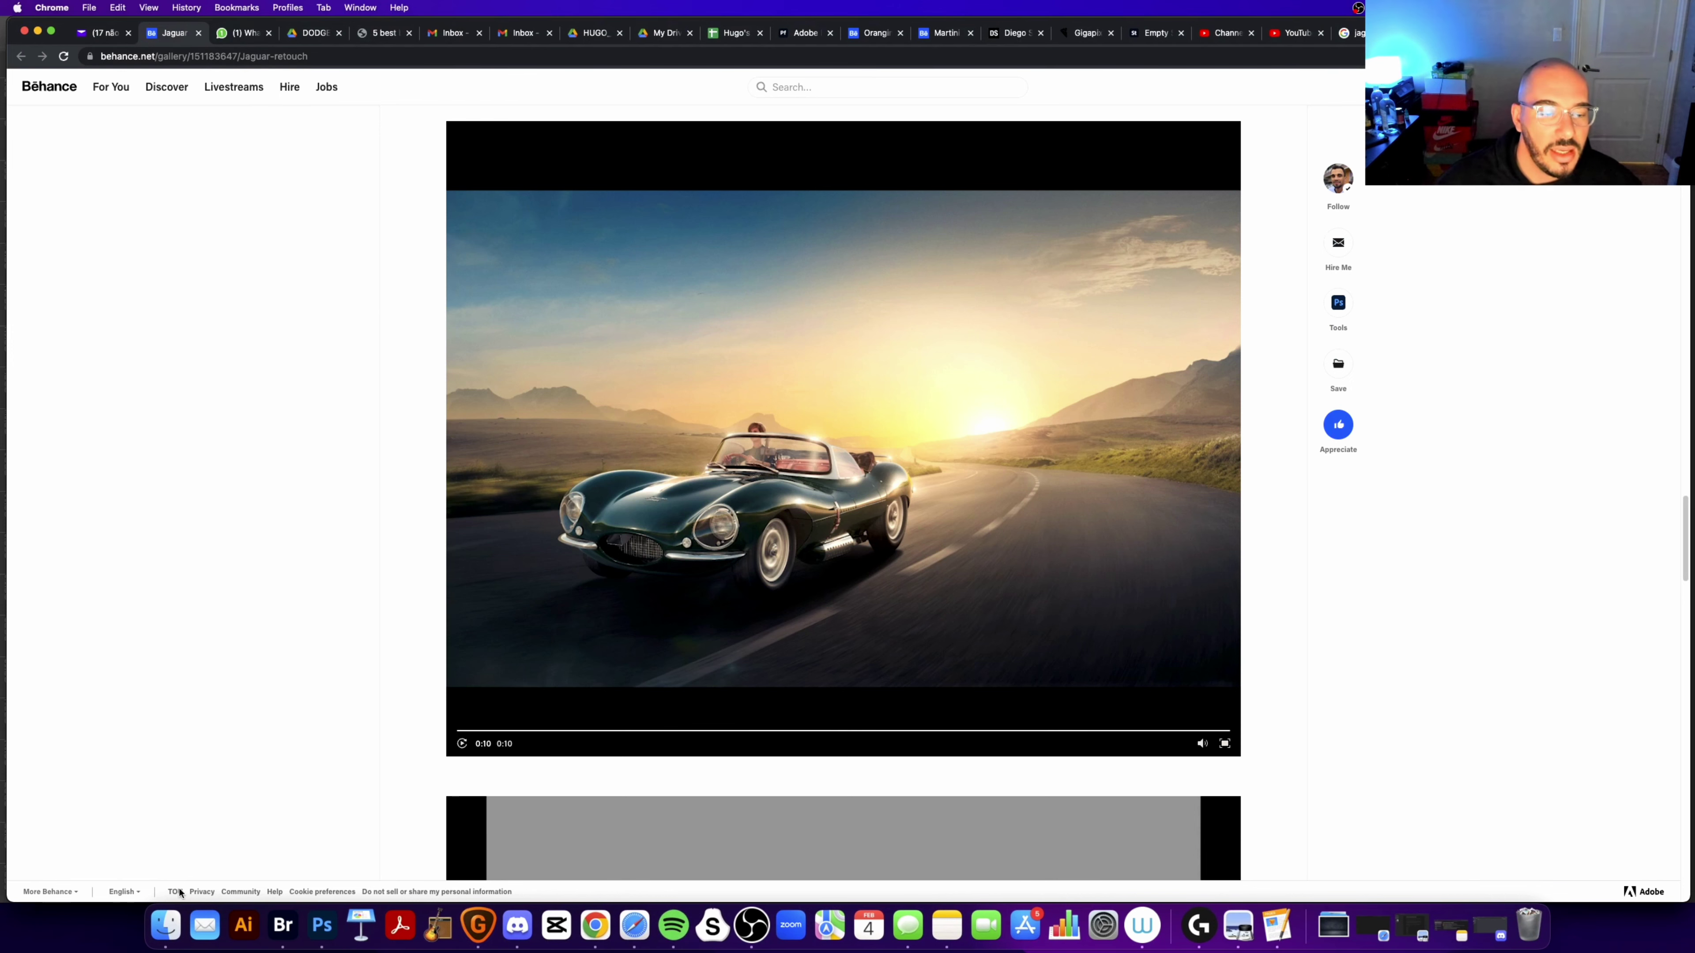
Step: Return from Chrome to the Bohemia can document in Photoshop via the Dock
left_click(164, 921)
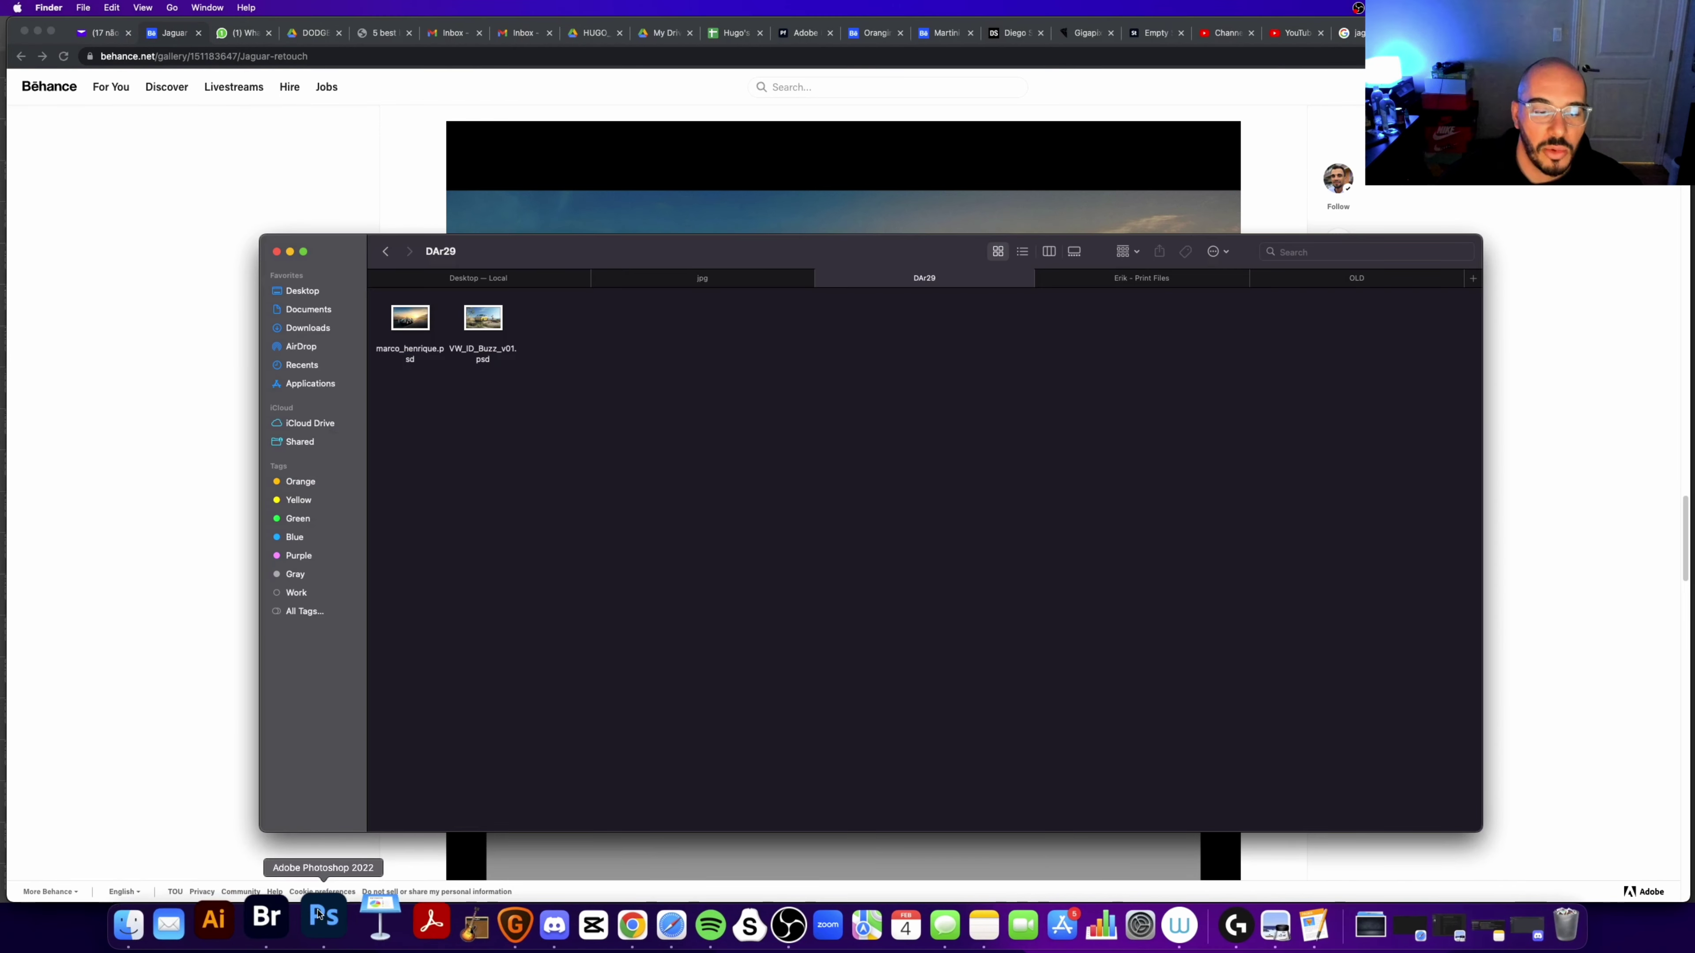
left_click(318, 914)
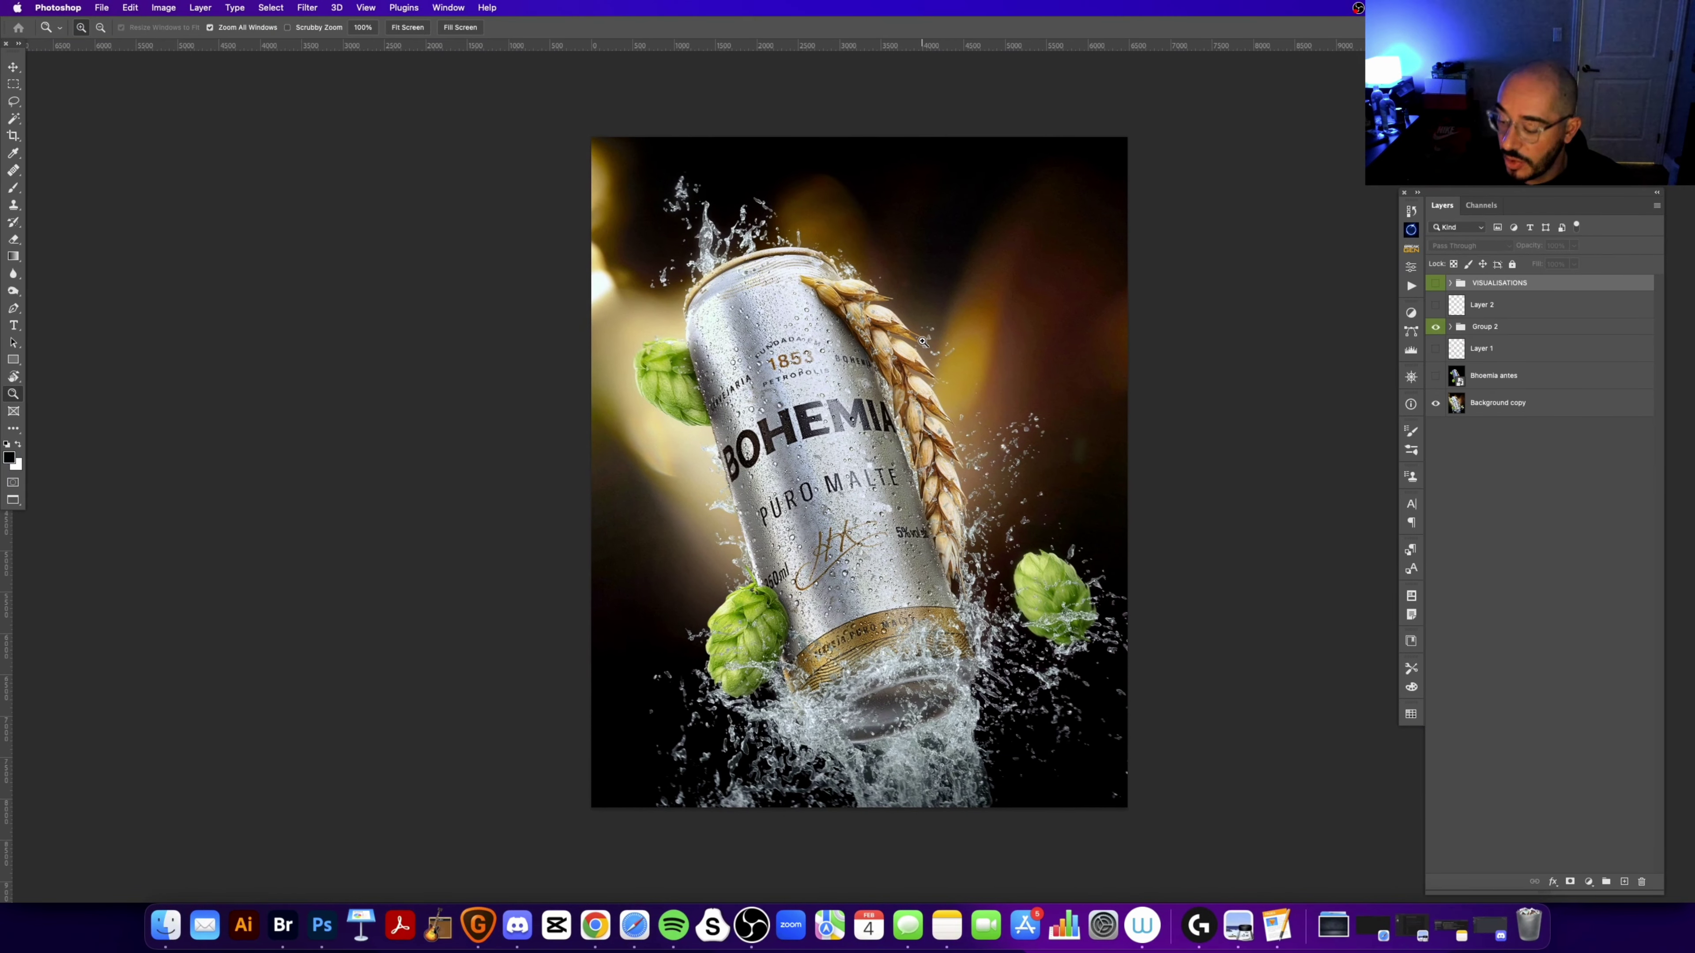